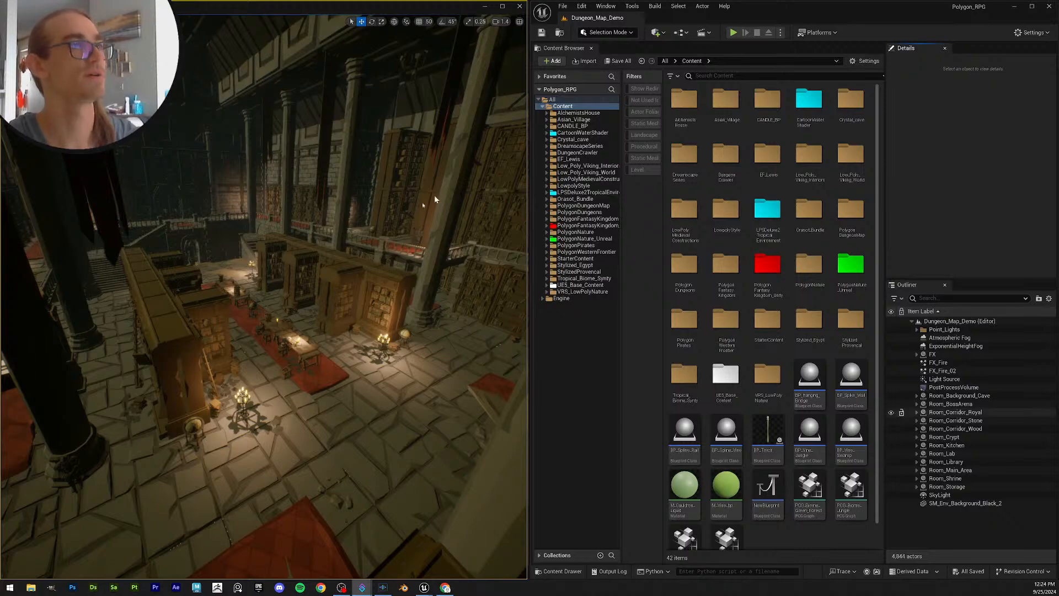
Step: Fly through the dungeon level to examine the library hall, the carpeted stone corridor and the surrounding cave
{"action": "right_click_drag", "start_coordinate": [264, 298], "coordinate": [300, 263]}
{"action": "scroll", "coordinate": [285, 292], "scroll_direction": "down", "scroll_amount": 3}
{"action": "key", "text": "w"}
{"action": "scroll", "coordinate": [303, 267], "scroll_direction": "up", "scroll_amount": 1}
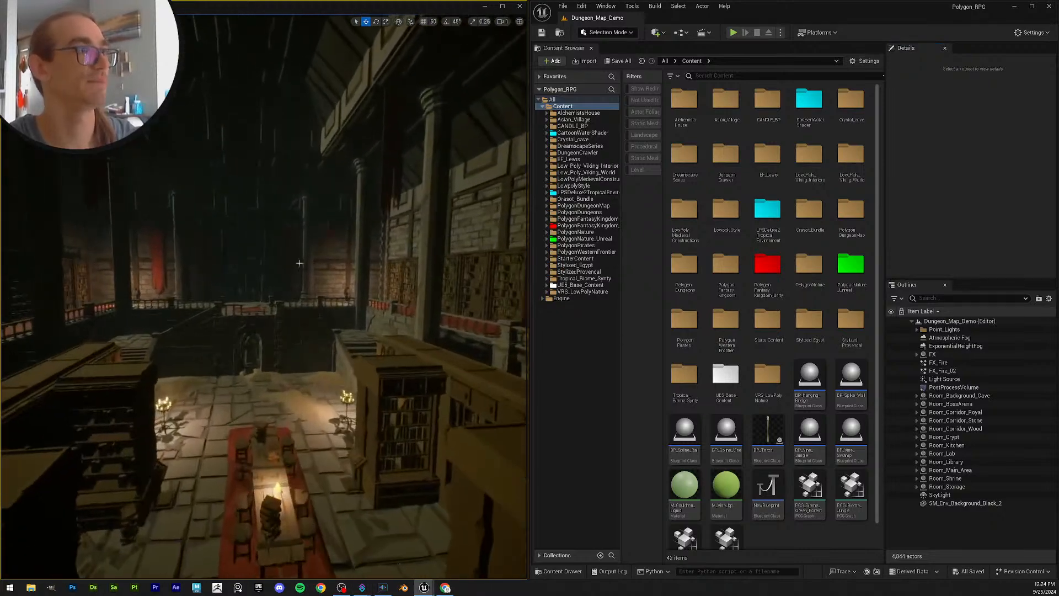
{"action": "right_click_drag", "start_coordinate": [265, 298], "coordinate": [243, 304]}
{"action": "key", "text": "w"}
{"action": "scroll", "coordinate": [286, 300], "scroll_direction": "down", "scroll_amount": 2}
{"action": "scroll", "coordinate": [284, 304], "scroll_direction": "down", "scroll_amount": 1}
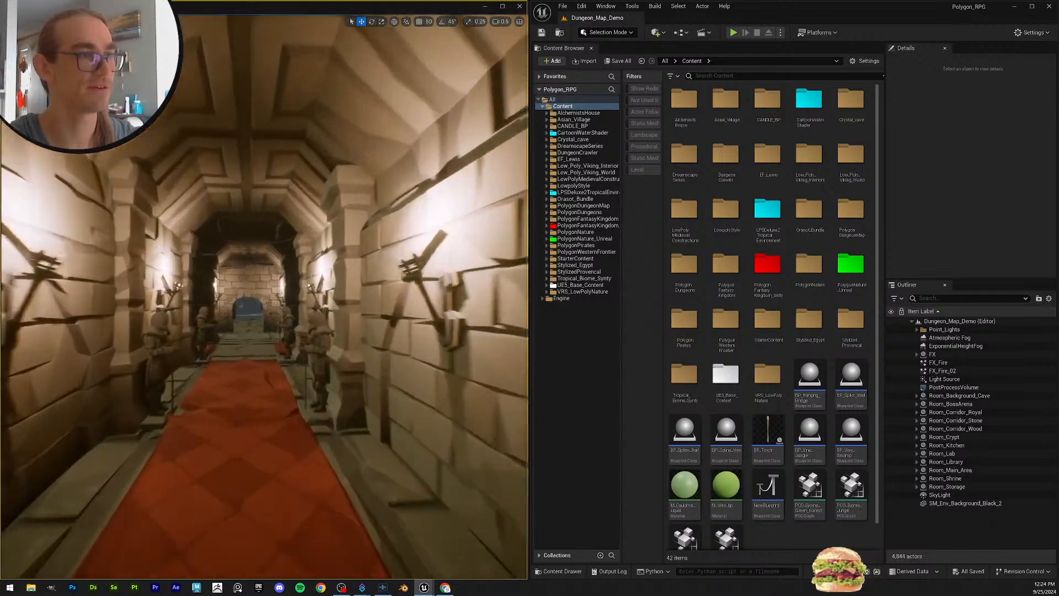
{"action": "key", "text": "w"}
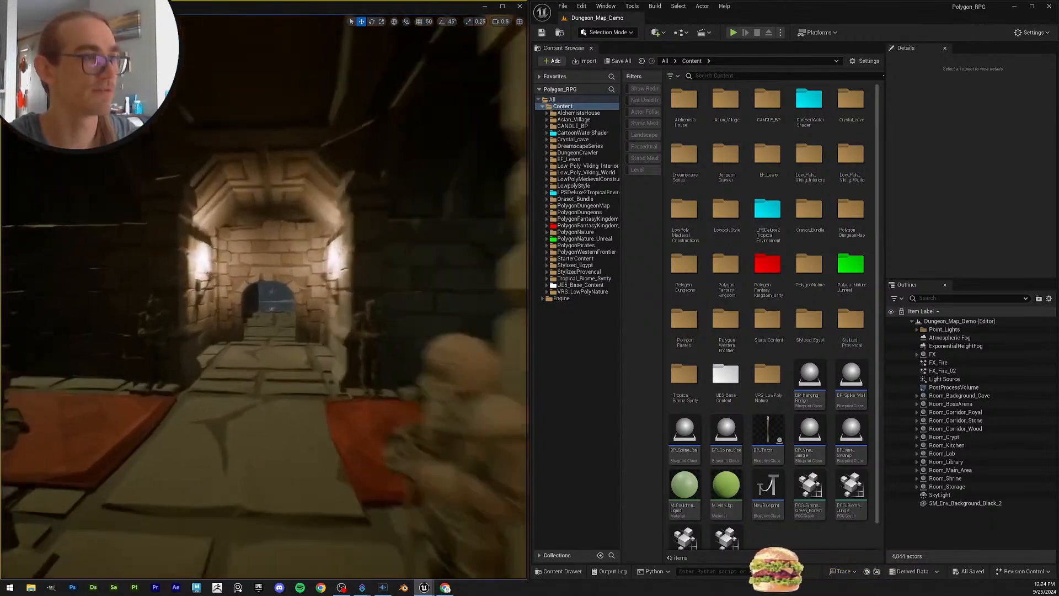
{"action": "right_click_drag", "start_coordinate": [265, 298], "coordinate": [386, 298]}
{"action": "right_click_drag", "start_coordinate": [265, 298], "coordinate": [245, 309]}
{"action": "key", "text": "w"}
{"action": "scroll", "coordinate": [265, 298], "scroll_direction": "up", "scroll_amount": 3}
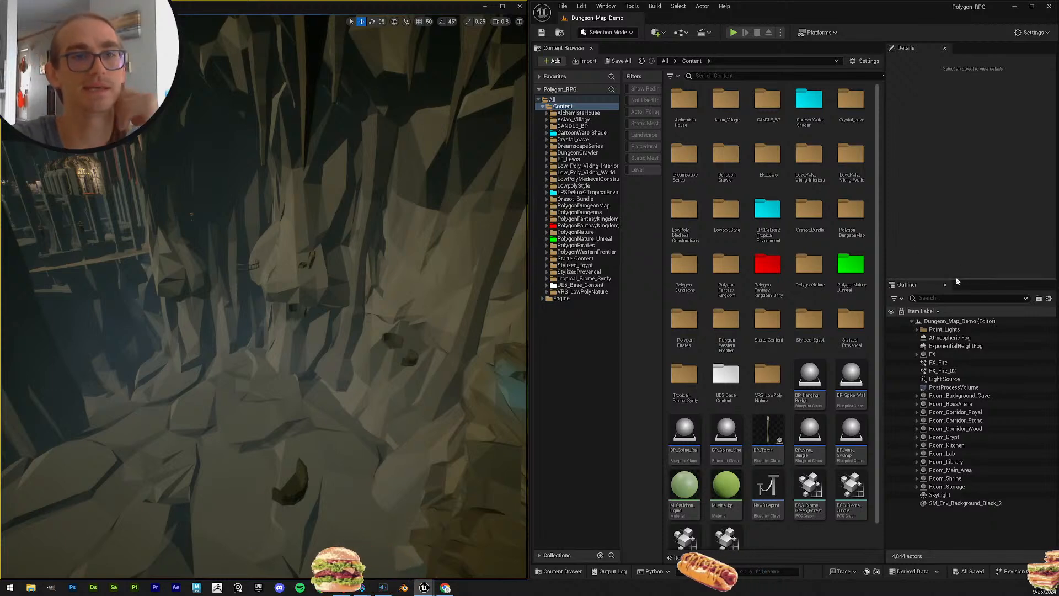
Step: Enlarge the Outliner and examine the actors nested in Room_Lab, from the first ceiling piece to the last vase
{"action": "left_click_drag", "start_coordinate": [962, 279], "coordinate": [961, 244]}
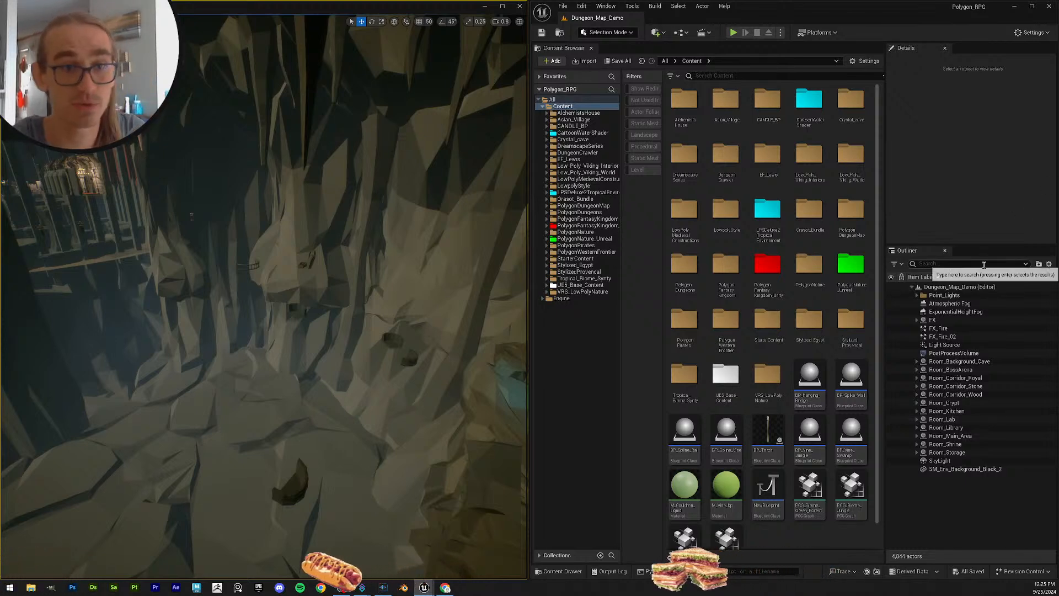
{"action": "left_click", "coordinate": [966, 420]}
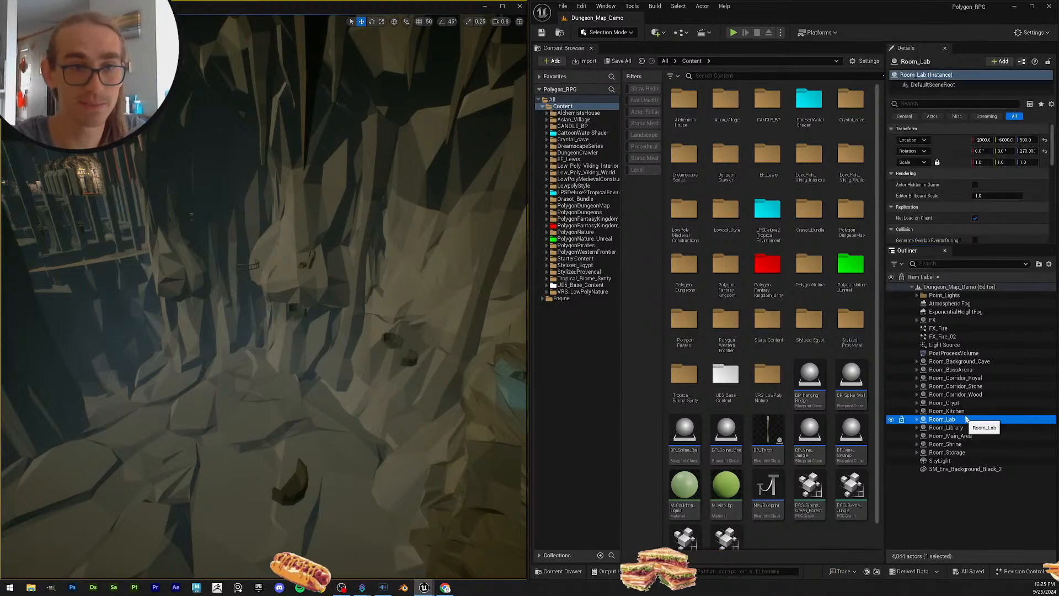
{"action": "left_click", "coordinate": [917, 419]}
{"action": "left_click", "coordinate": [954, 428]}
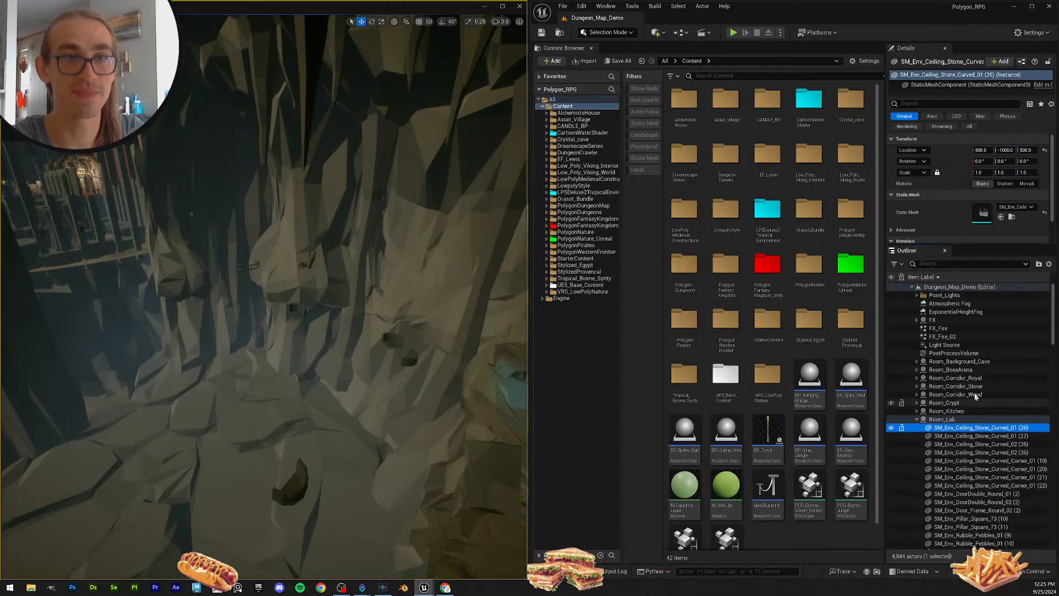
{"action": "scroll", "coordinate": [977, 414], "scroll_direction": "down", "scroll_amount": 4}
{"action": "scroll", "coordinate": [979, 408], "scroll_direction": "down", "scroll_amount": 10}
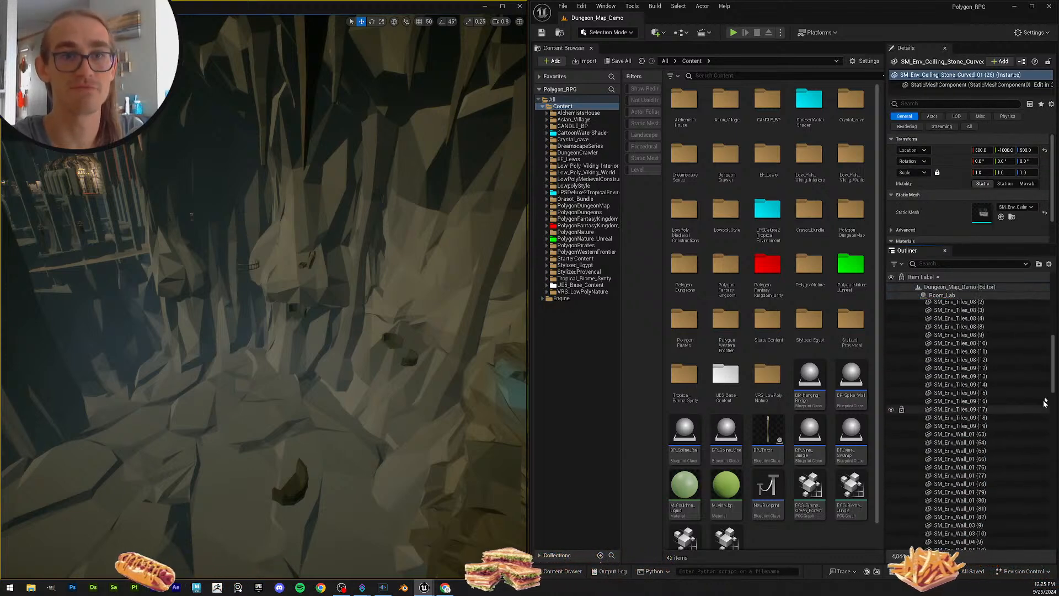
{"action": "left_click_drag", "start_coordinate": [1051, 400], "coordinate": [1049, 546]}
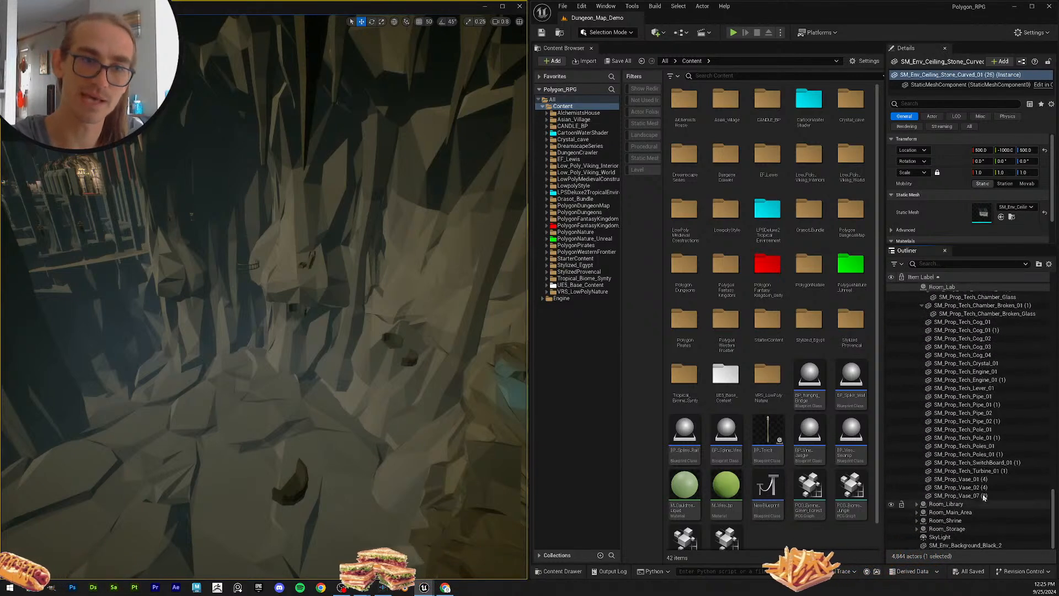
{"action": "left_click", "coordinate": [1015, 496]}
{"action": "scroll", "coordinate": [938, 397], "scroll_direction": "up", "scroll_amount": 20}
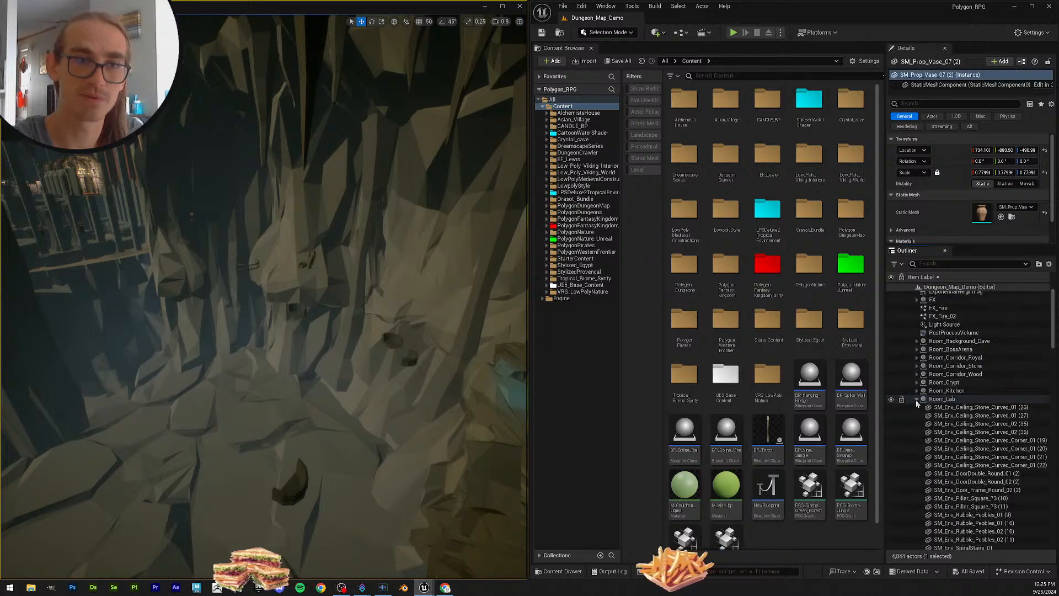
{"action": "left_click", "coordinate": [918, 399]}
Step: Examine the actors nested in Room_Library, from the first curved ceiling piece to the last wall banner
{"action": "left_click", "coordinate": [918, 429]}
{"action": "left_click", "coordinate": [916, 428]}
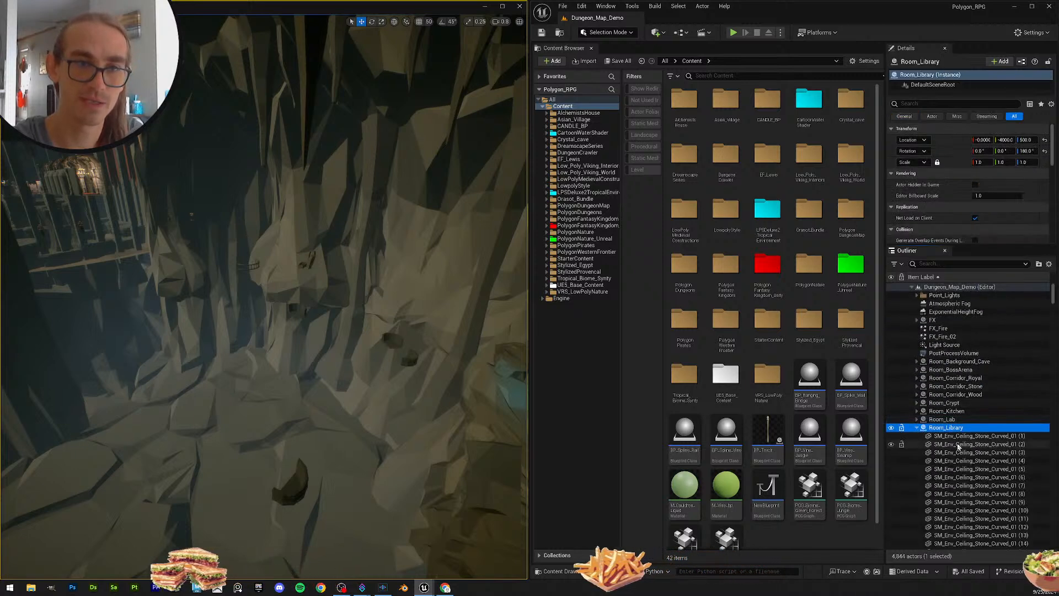
{"action": "left_click", "coordinate": [979, 436]}
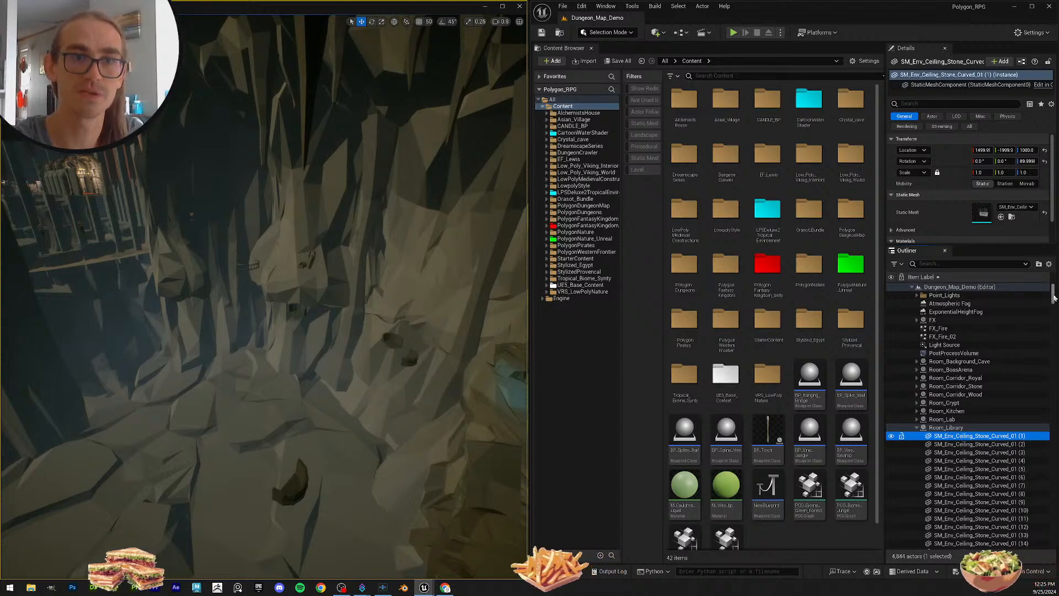
{"action": "left_click_drag", "start_coordinate": [1053, 295], "coordinate": [1038, 544]}
{"action": "left_click", "coordinate": [1003, 504]}
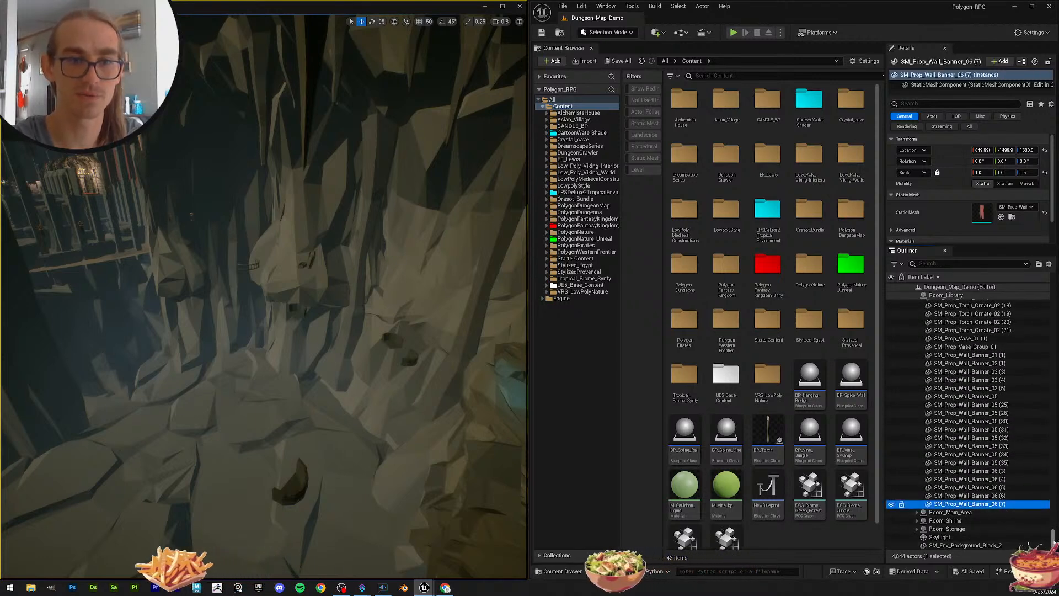
{"action": "left_click_drag", "start_coordinate": [1053, 536], "coordinate": [1052, 284]}
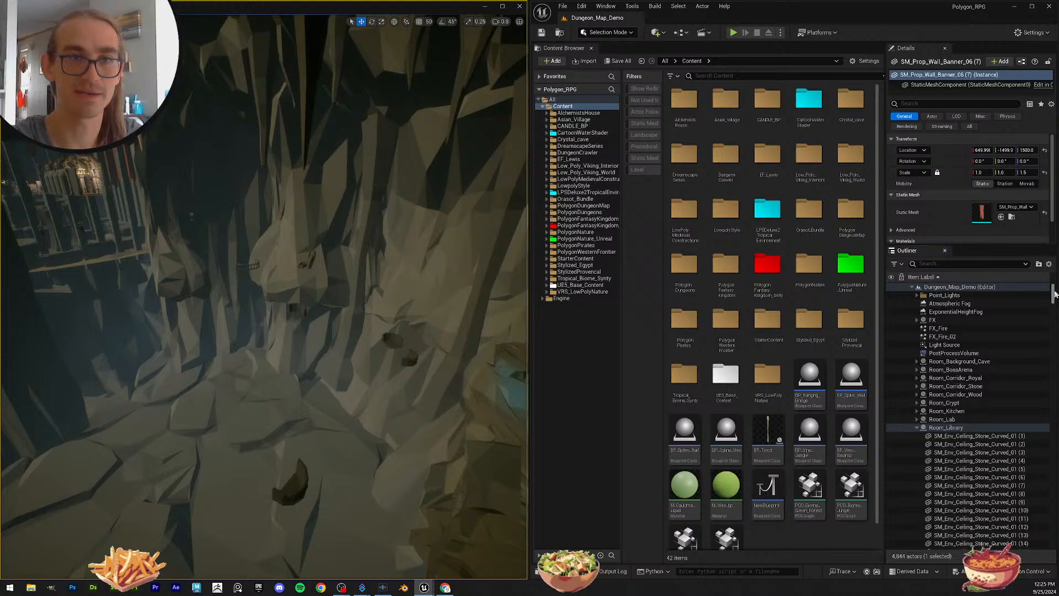
{"action": "left_click", "coordinate": [917, 428]}
Step: Expand Room_Main_Area, select its first SM_Env_Background_Black_01 actor, and enlarge the Details and Outliner areas
{"action": "left_click", "coordinate": [938, 436]}
{"action": "left_click", "coordinate": [917, 436]}
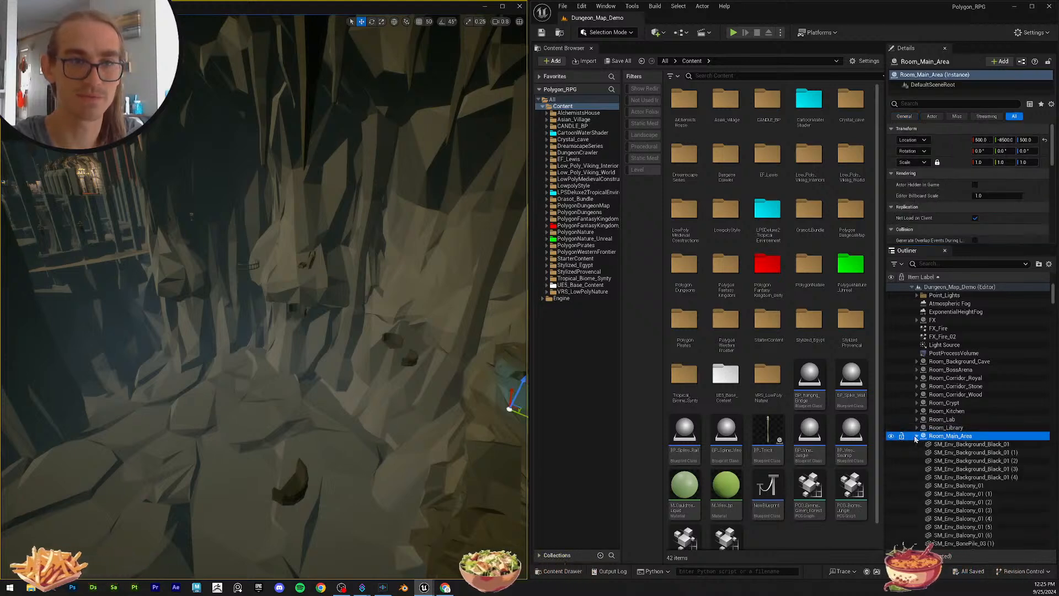
{"action": "left_click", "coordinate": [955, 445]}
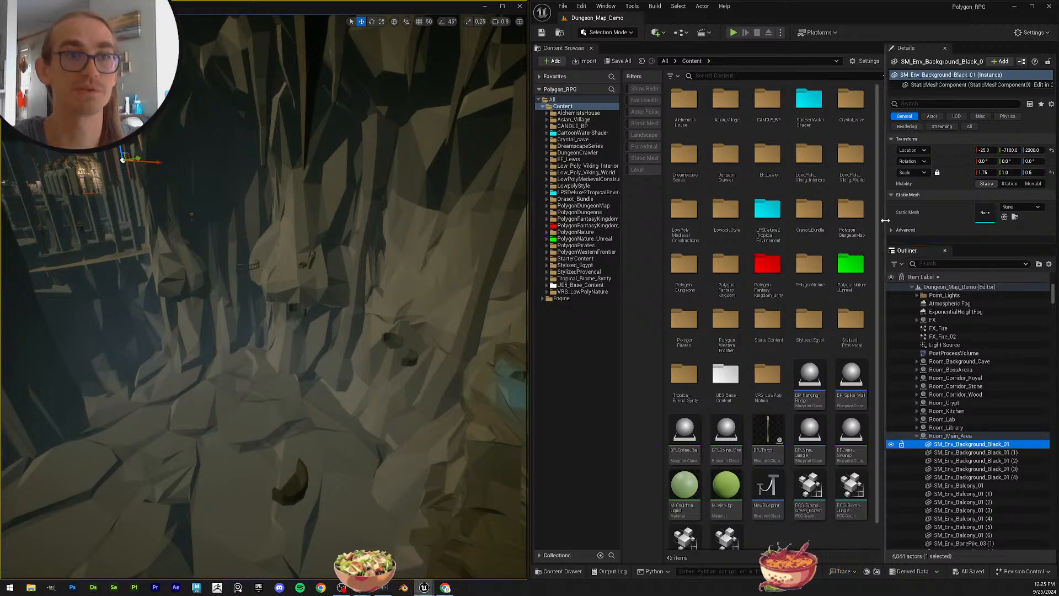
{"action": "left_click_drag", "start_coordinate": [888, 224], "coordinate": [813, 243]}
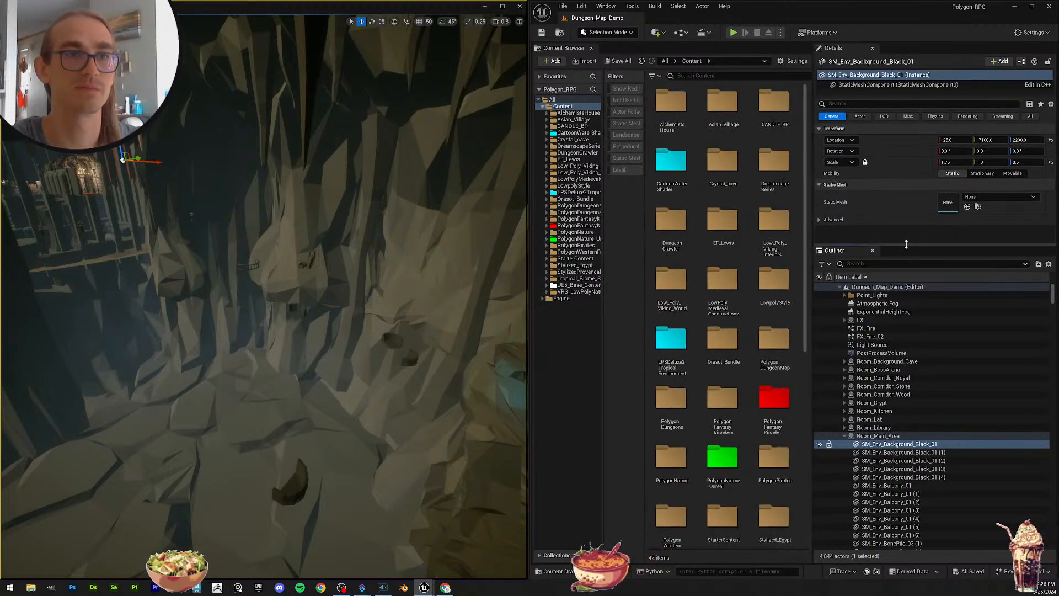
{"action": "left_click_drag", "start_coordinate": [910, 246], "coordinate": [906, 223]}
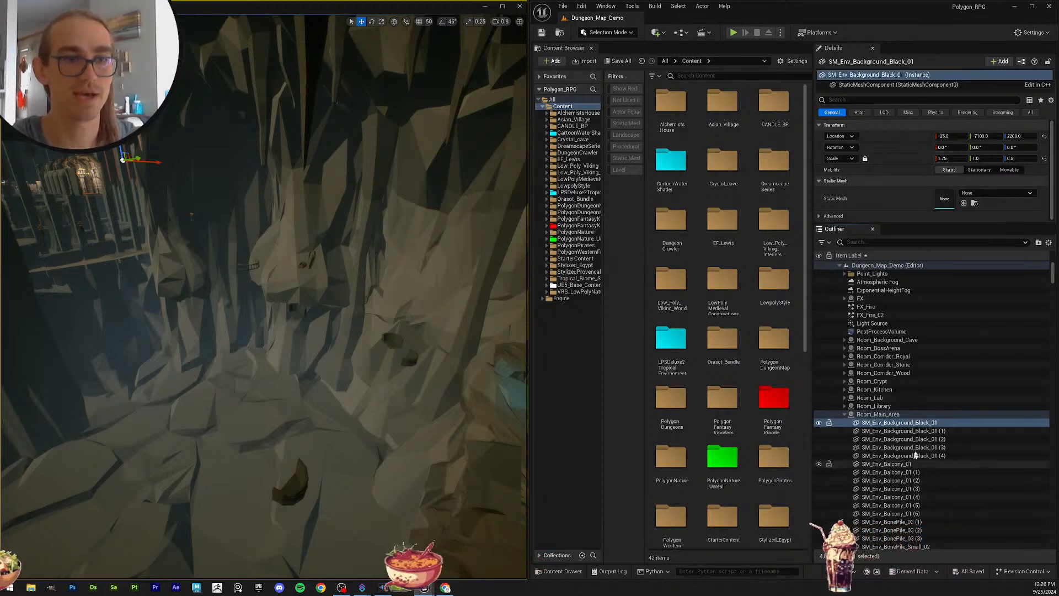
Step: Find the SM_Env_Background_Black_01 mesh by the actor's name and assign it to all five matching actors in Room_Main_Area
{"action": "left_click", "coordinate": [932, 423]}
{"action": "key", "text": "F2"}
{"action": "key", "text": "ctrl+c"}
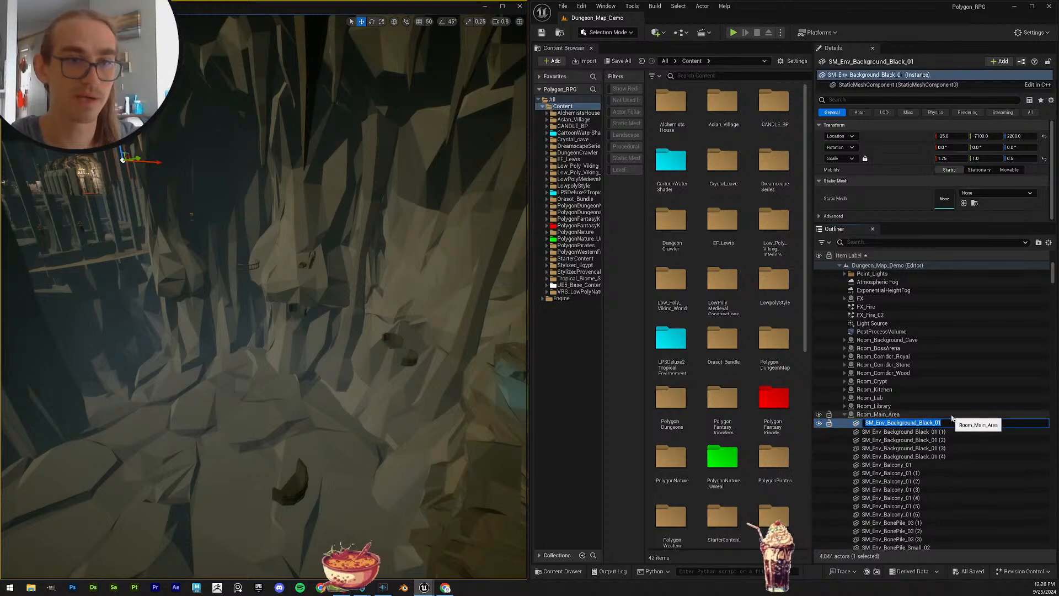
{"action": "left_click", "coordinate": [716, 75]}
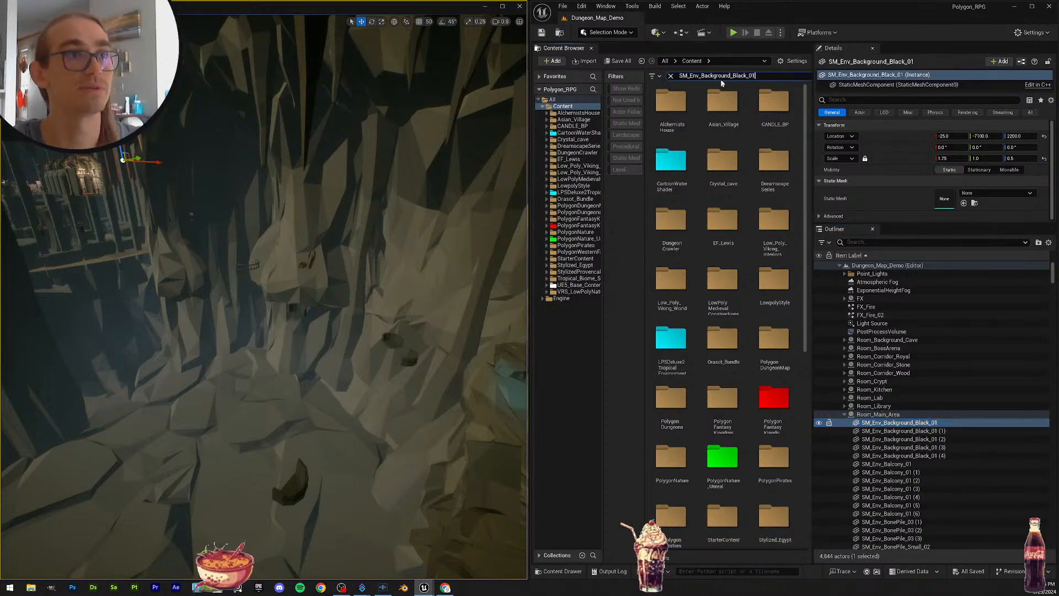
{"action": "key", "text": "ctrl+v"}
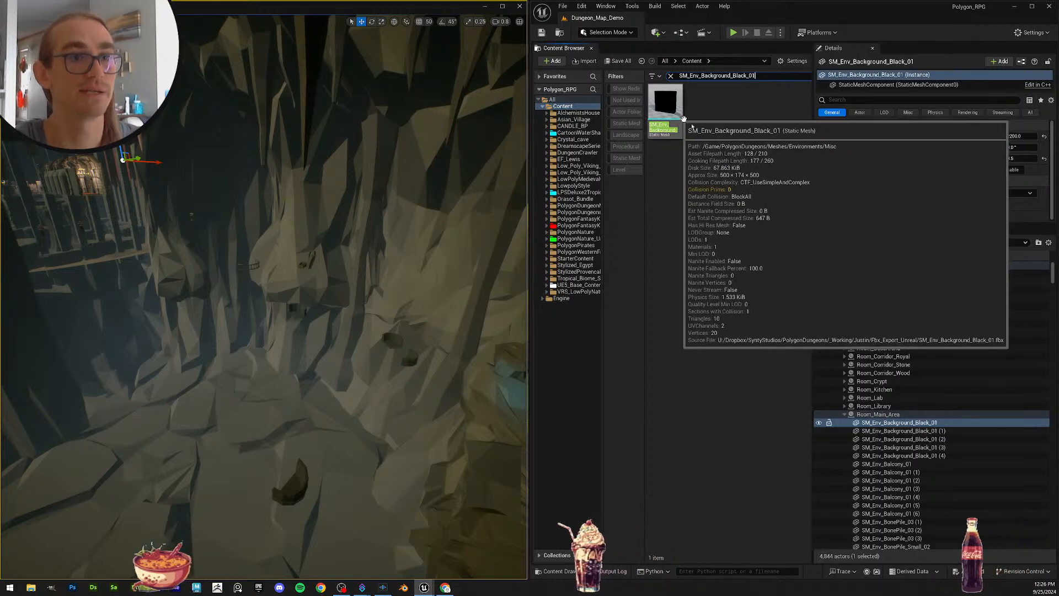
{"action": "left_click", "coordinate": [932, 456], "text": "shift"}
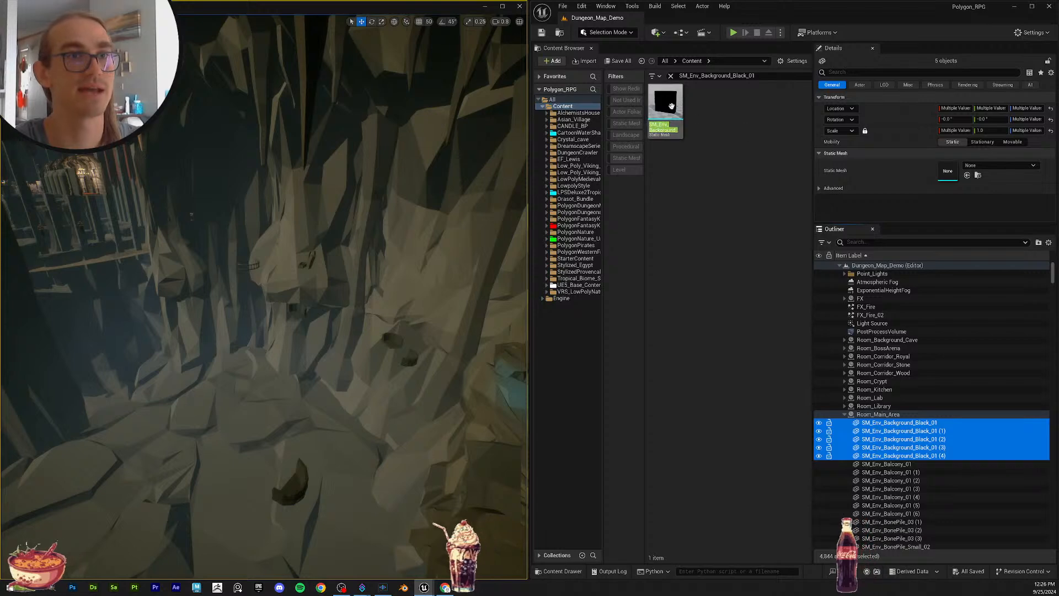
{"action": "left_click_drag", "start_coordinate": [664, 105], "coordinate": [948, 171]}
Step: Examine the black background blocks around the corridor entrance in the cave from several viewpoints
{"action": "right_click_drag", "start_coordinate": [367, 273], "coordinate": [237, 255]}
{"action": "key", "text": "w"}
{"action": "scroll", "coordinate": [282, 237], "scroll_direction": "up", "scroll_amount": 3}
{"action": "key", "text": "w"}
{"action": "key", "text": "w"}
{"action": "scroll", "coordinate": [274, 257], "scroll_direction": "down", "scroll_amount": 2}
{"action": "right_click_drag", "start_coordinate": [324, 315], "coordinate": [348, 314]}
{"action": "key", "text": "w"}
{"action": "key", "text": "w"}
{"action": "left_click", "coordinate": [703, 247]}
{"action": "left_click", "coordinate": [820, 188]}
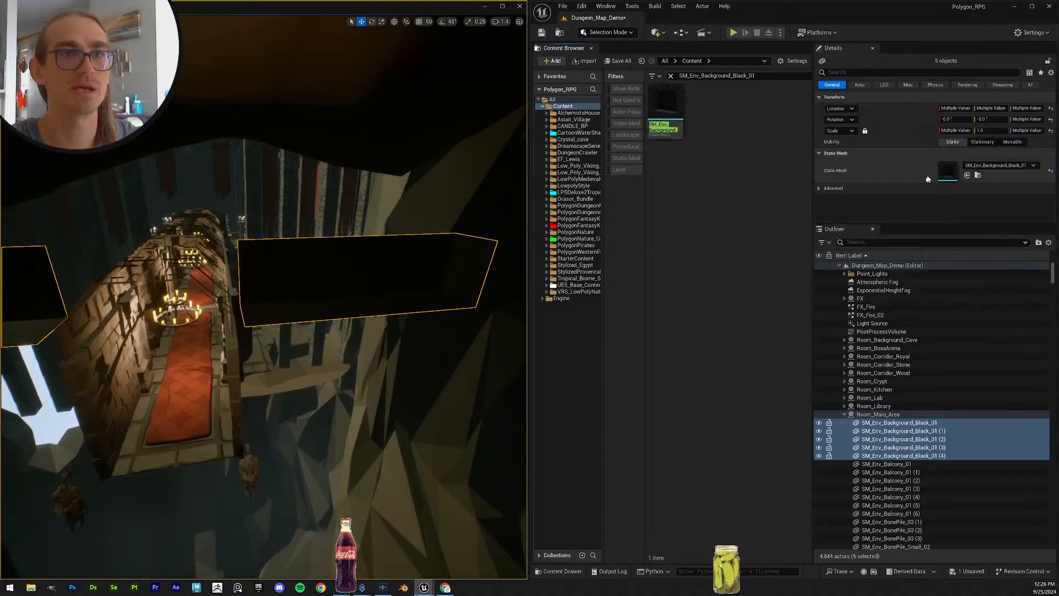
{"action": "left_click", "coordinate": [823, 190]}
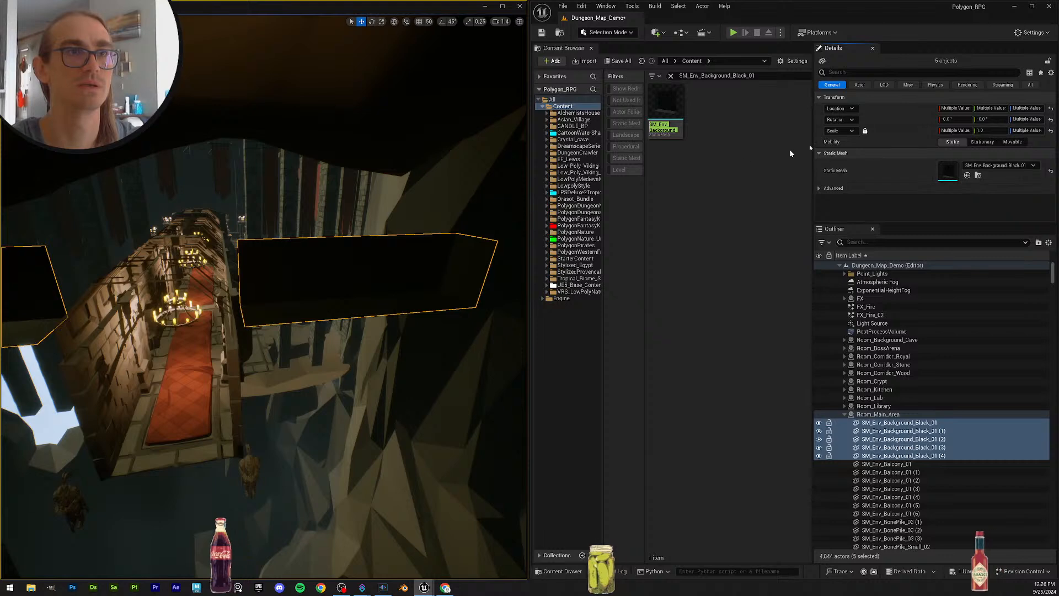
{"action": "left_click", "coordinate": [669, 116]}
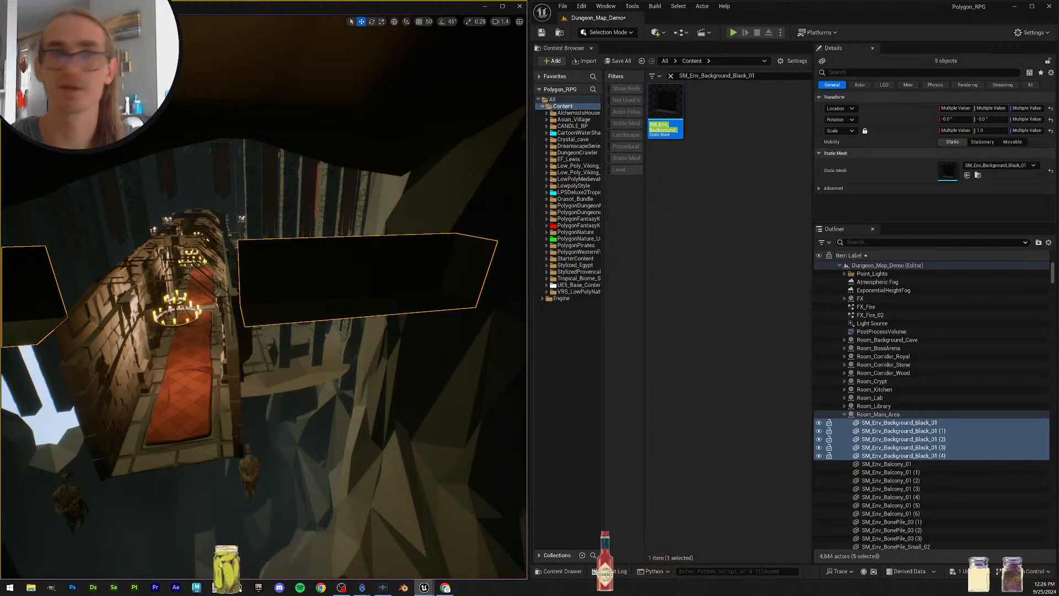
{"action": "key", "text": "a"}
{"action": "right_click_drag", "start_coordinate": [433, 417], "coordinate": [427, 368]}
{"action": "scroll", "coordinate": [432, 418], "scroll_direction": "down", "scroll_amount": 4}
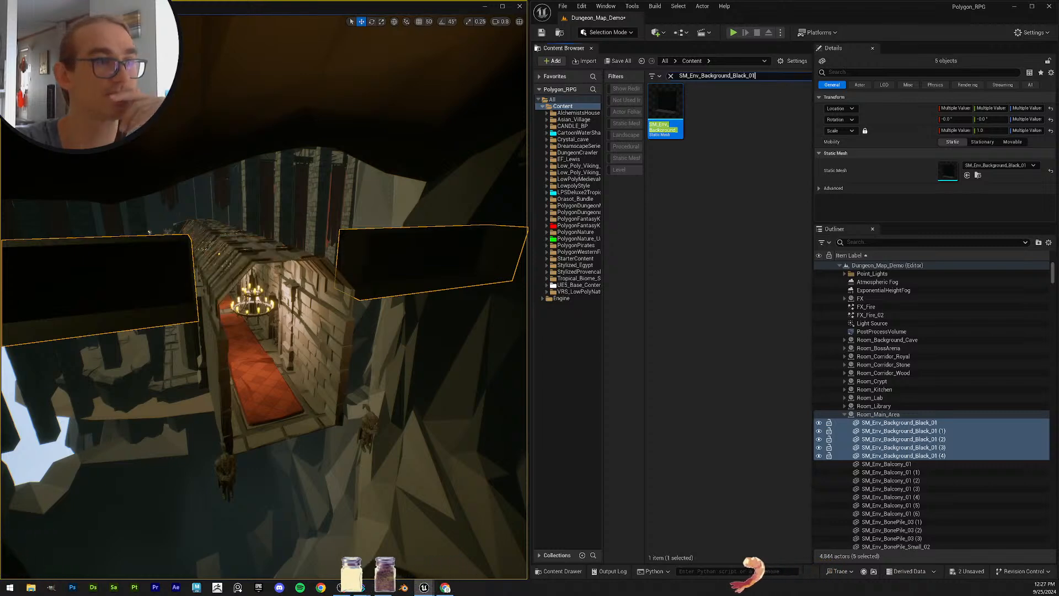
{"action": "key", "text": "w"}
{"action": "right_click_drag", "start_coordinate": [414, 327], "coordinate": [519, 318]}
{"action": "key", "text": "w"}
{"action": "right_click_drag", "start_coordinate": [265, 309], "coordinate": [304, 298]}
{"action": "key", "text": "s"}
{"action": "right_click_drag", "start_coordinate": [449, 331], "coordinate": [453, 332]}
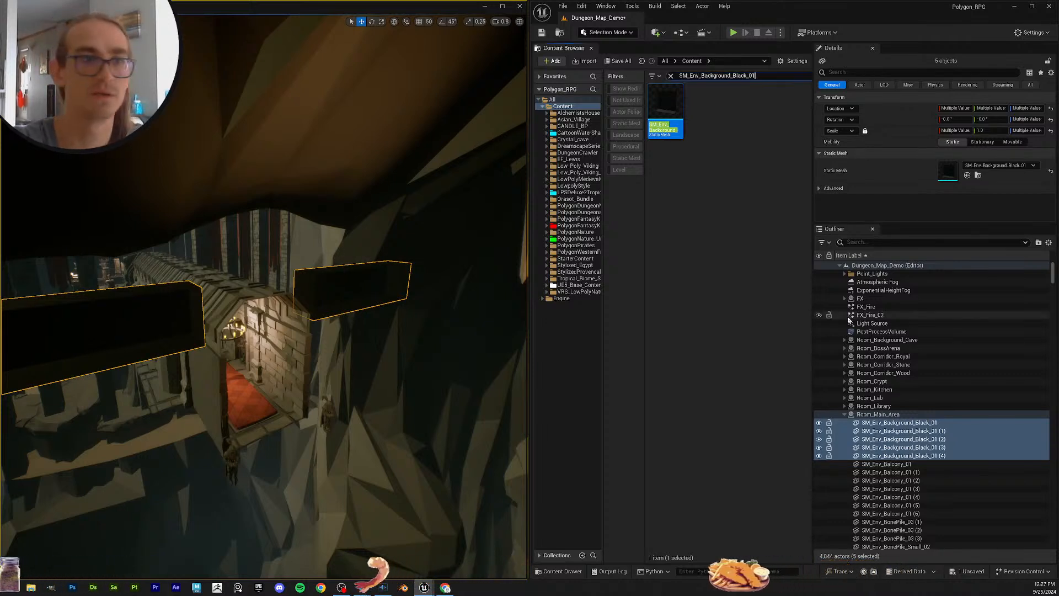
Step: Search the project content for SM_Env_Balcony_01 and check the mesh assignment of the seven balcony actors in Room_Main_Area
{"action": "scroll", "coordinate": [940, 417], "scroll_direction": "down", "scroll_amount": 2}
{"action": "left_click", "coordinate": [938, 420]}
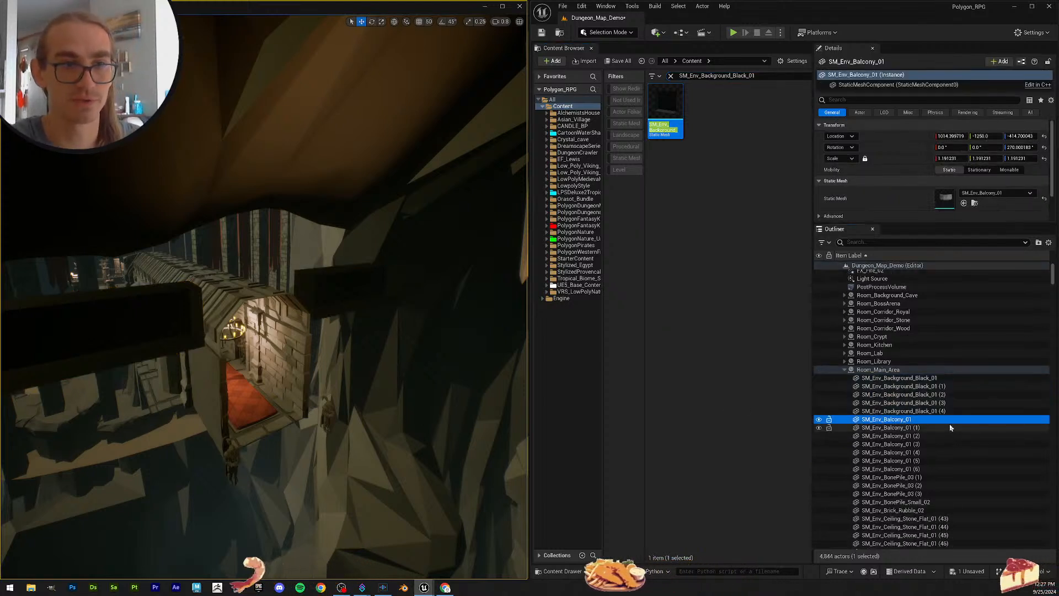
{"action": "key", "text": "F2"}
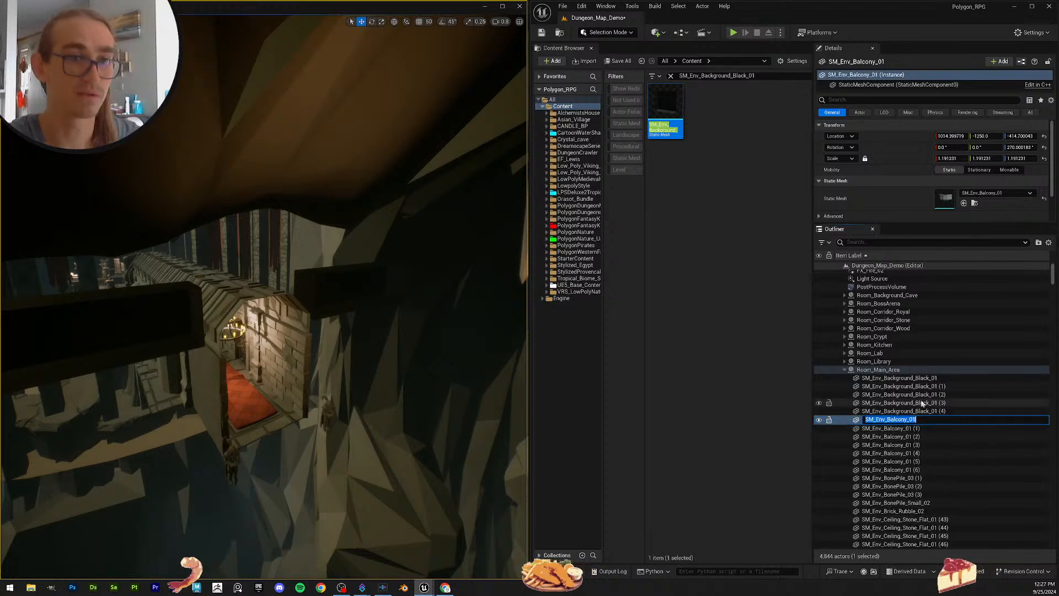
{"action": "left_click_drag", "start_coordinate": [759, 76], "coordinate": [545, 54]}
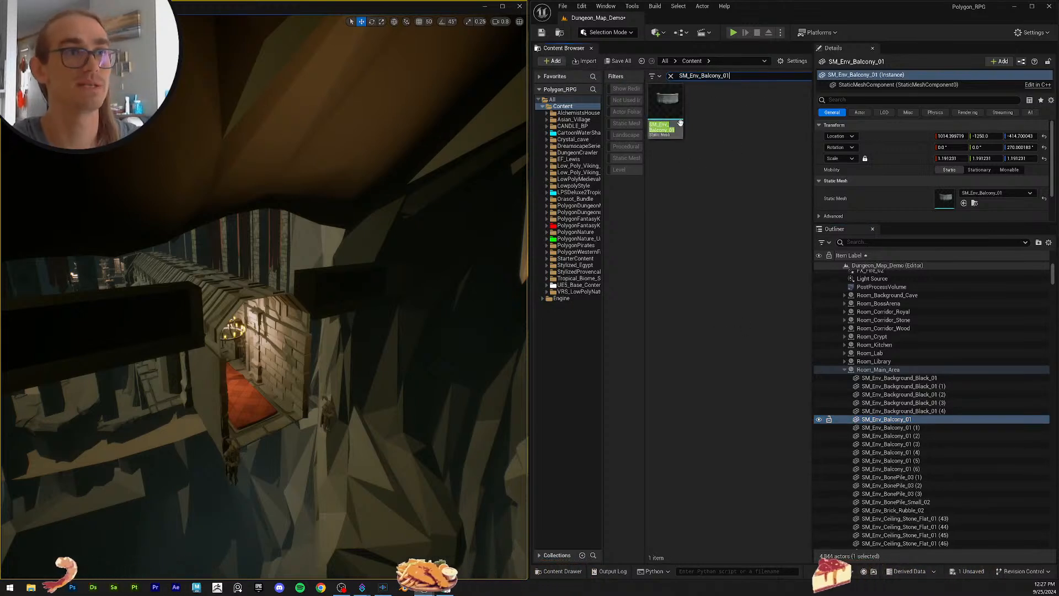
{"action": "left_click", "coordinate": [932, 470], "text": "shift"}
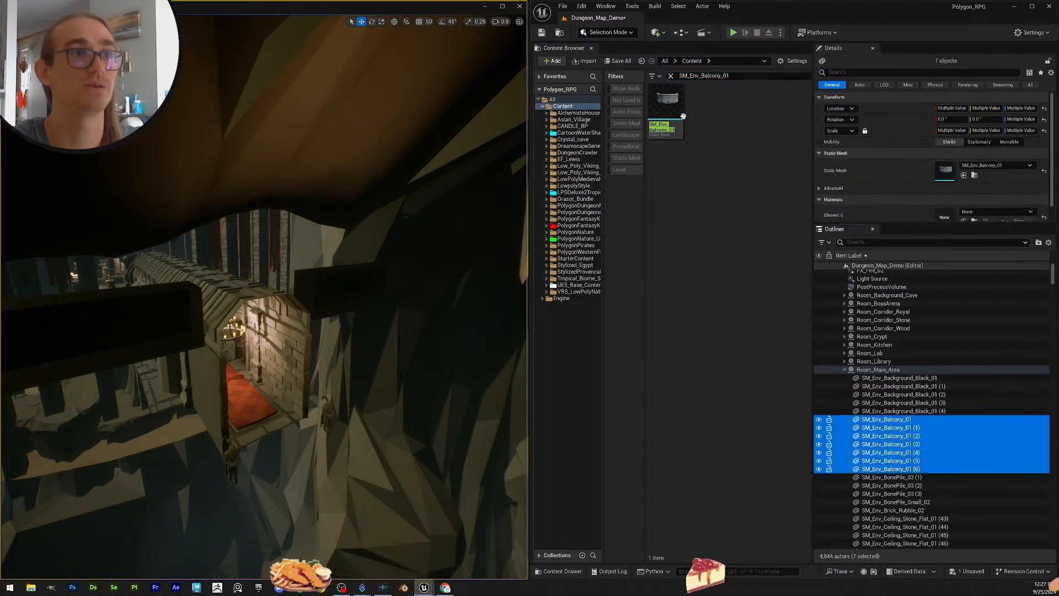
{"action": "left_click_drag", "start_coordinate": [682, 117], "coordinate": [720, 190]}
{"action": "left_click", "coordinate": [730, 145]}
{"action": "left_click", "coordinate": [921, 470]}
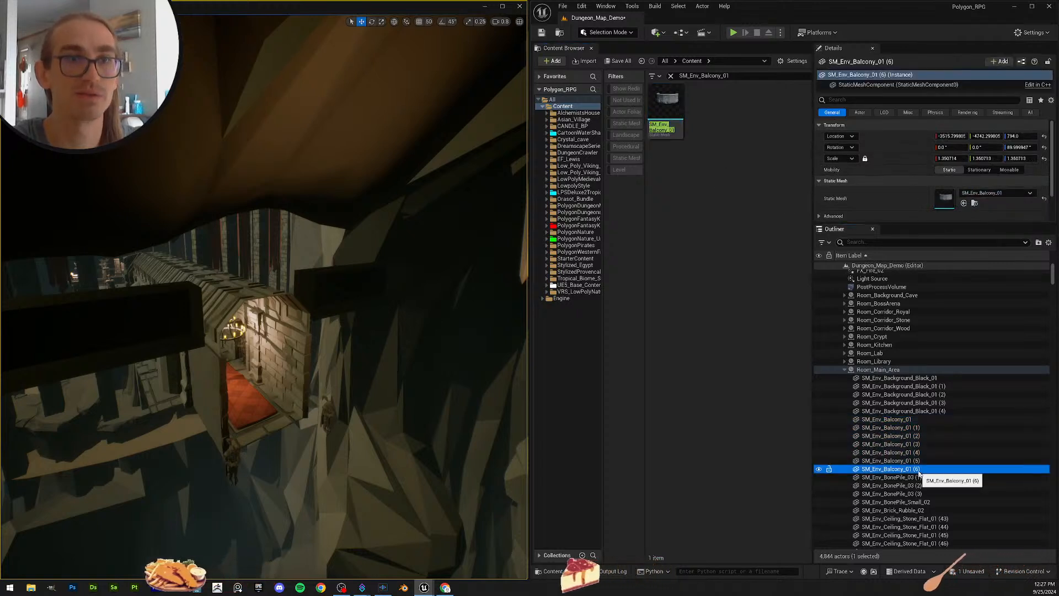
Step: Find the SM_Env_BonePile_03 mesh by the actor's name and assign it to the three matching actors in Room_Main_Area
{"action": "scroll", "coordinate": [954, 459], "scroll_direction": "down", "scroll_amount": 1}
{"action": "left_click", "coordinate": [932, 452]}
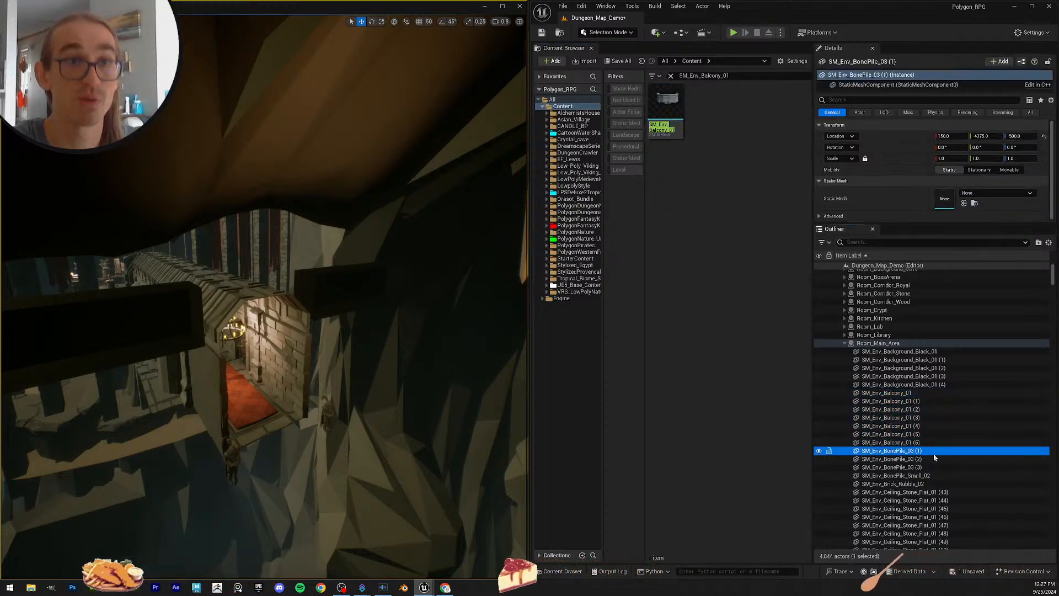
{"action": "key", "text": "F2"}
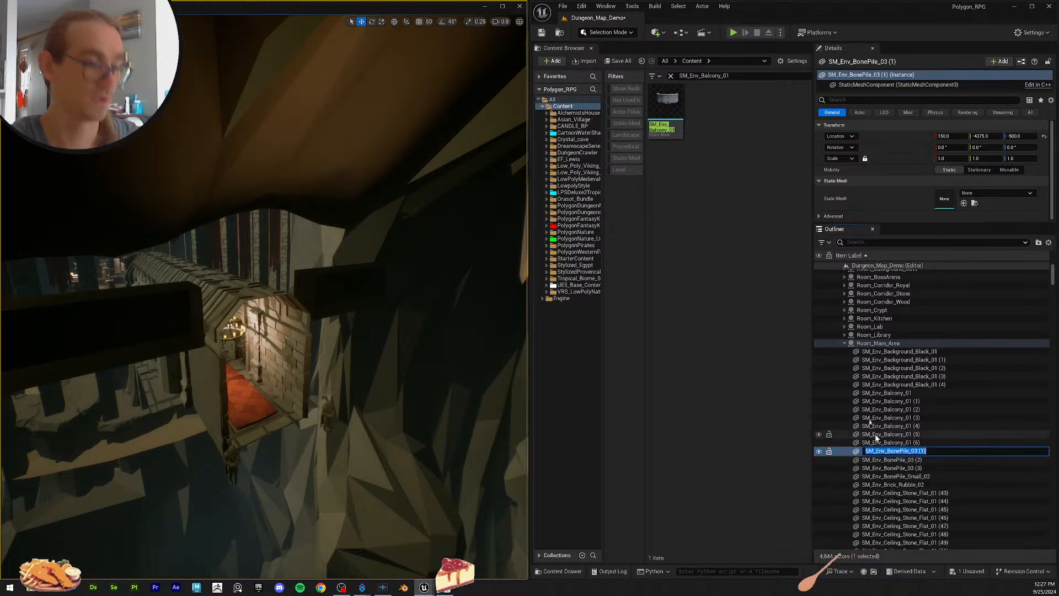
{"action": "left_click", "coordinate": [744, 75]}
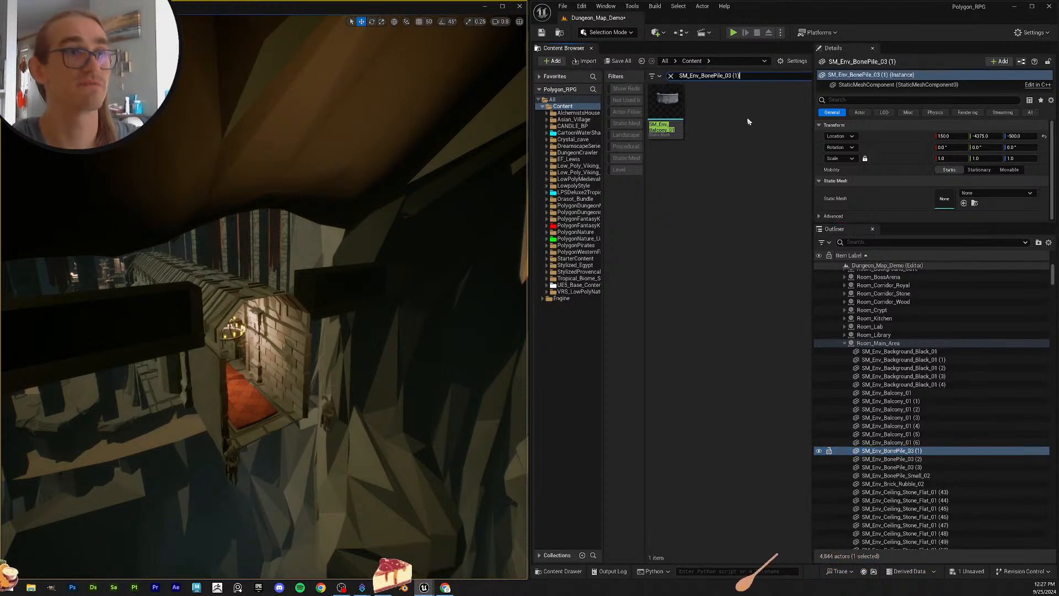
{"action": "key", "text": "BackSpace"}
{"action": "key", "text": "BackSpace"}
{"action": "key", "text": "BackSpace"}
{"action": "key", "text": "BackSpace"}
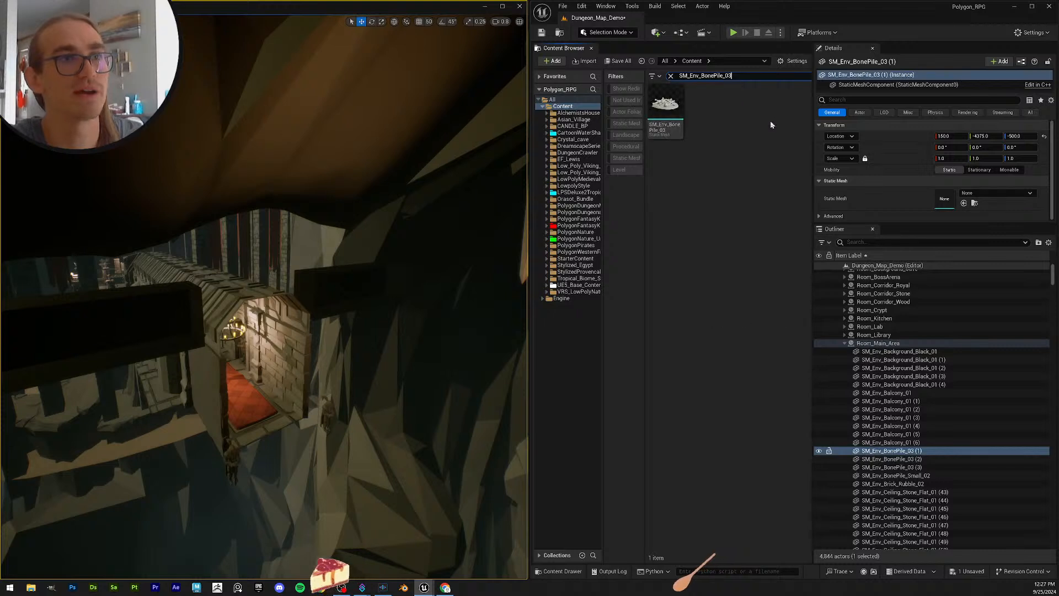
{"action": "left_click", "coordinate": [916, 467], "text": "shift"}
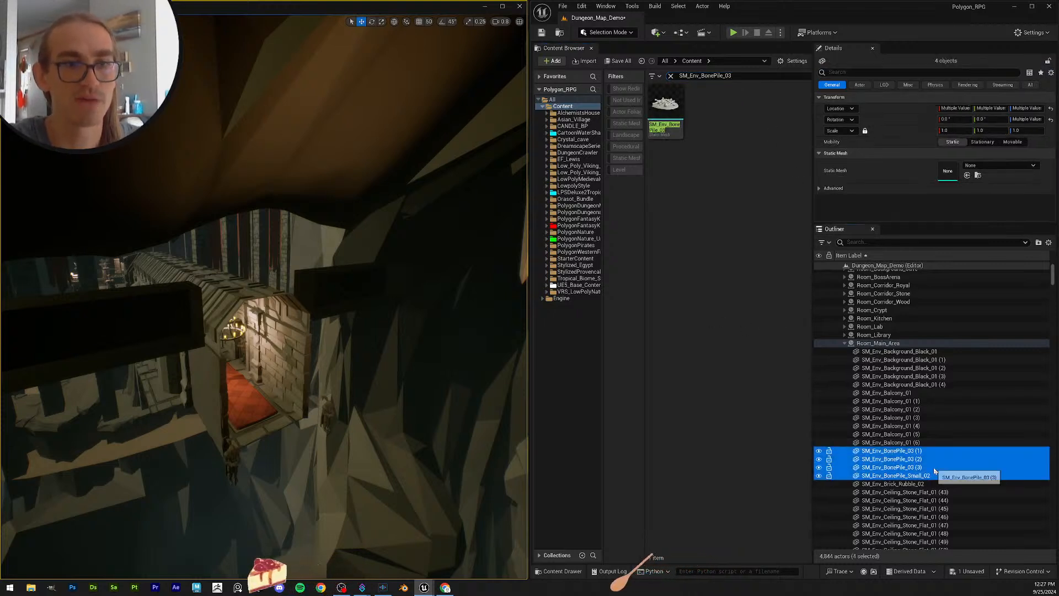
{"action": "left_click", "coordinate": [925, 452]}
{"action": "left_click", "coordinate": [927, 466], "text": "shift"}
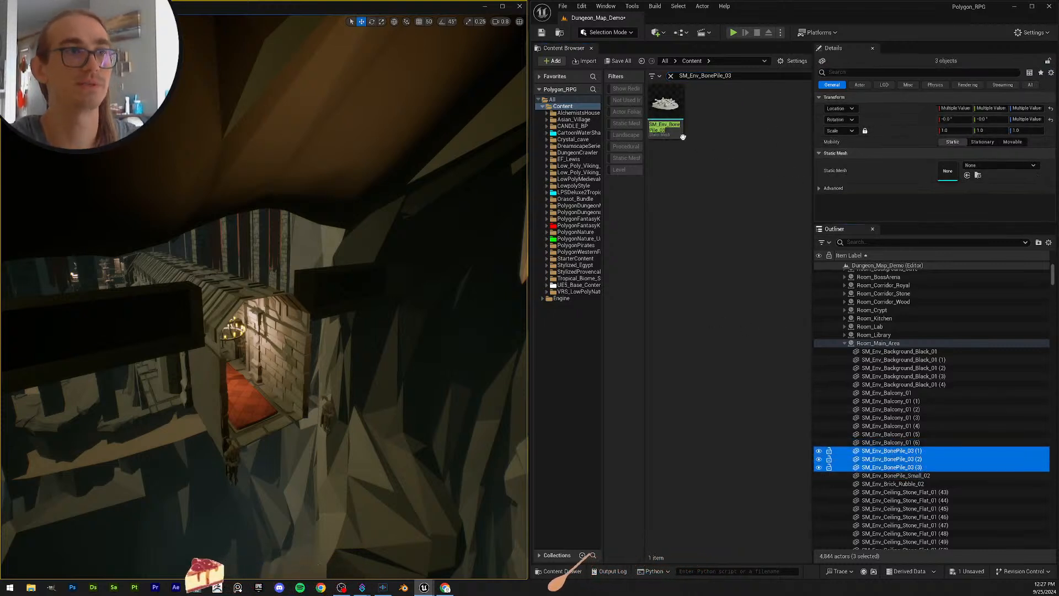
{"action": "left_click_drag", "start_coordinate": [683, 137], "coordinate": [948, 172]}
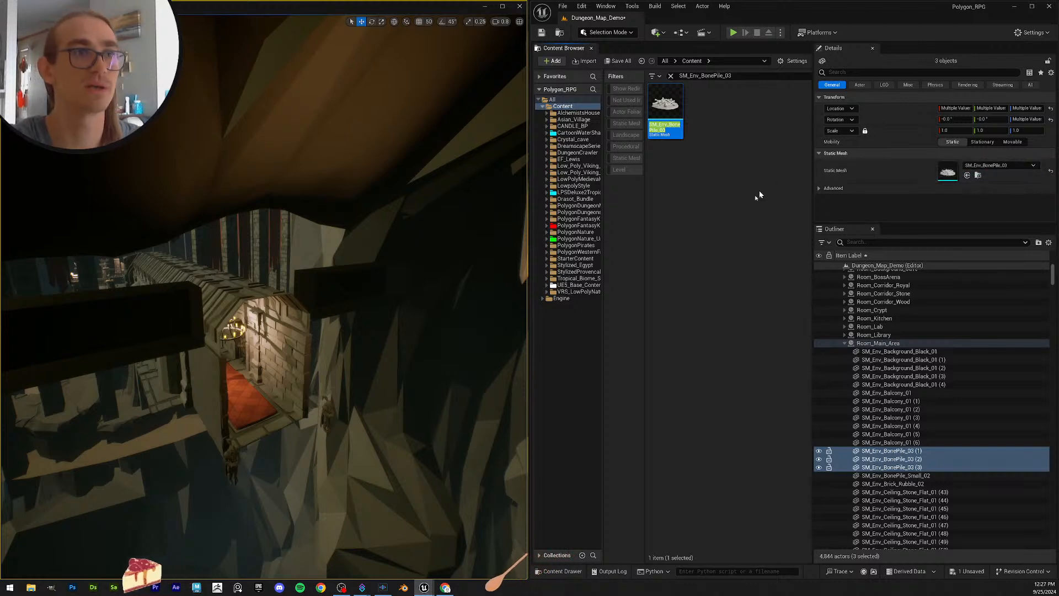
{"action": "right_click_drag", "start_coordinate": [436, 292], "coordinate": [414, 292]}
Step: Find the SM_Env_BonePile_Small_02 mesh by name and assign it to the matching actor in Room_Main_Area
{"action": "scroll", "coordinate": [945, 434], "scroll_direction": "down", "scroll_amount": 1}
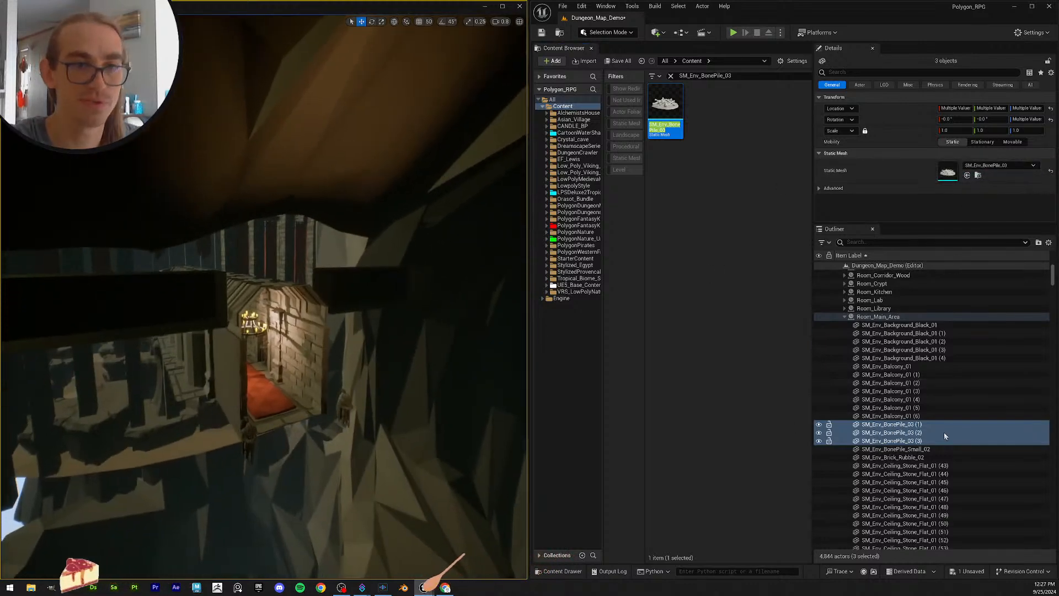
{"action": "scroll", "coordinate": [944, 436], "scroll_direction": "down", "scroll_amount": 2}
{"action": "left_click", "coordinate": [934, 410]}
{"action": "key", "text": "F2"}
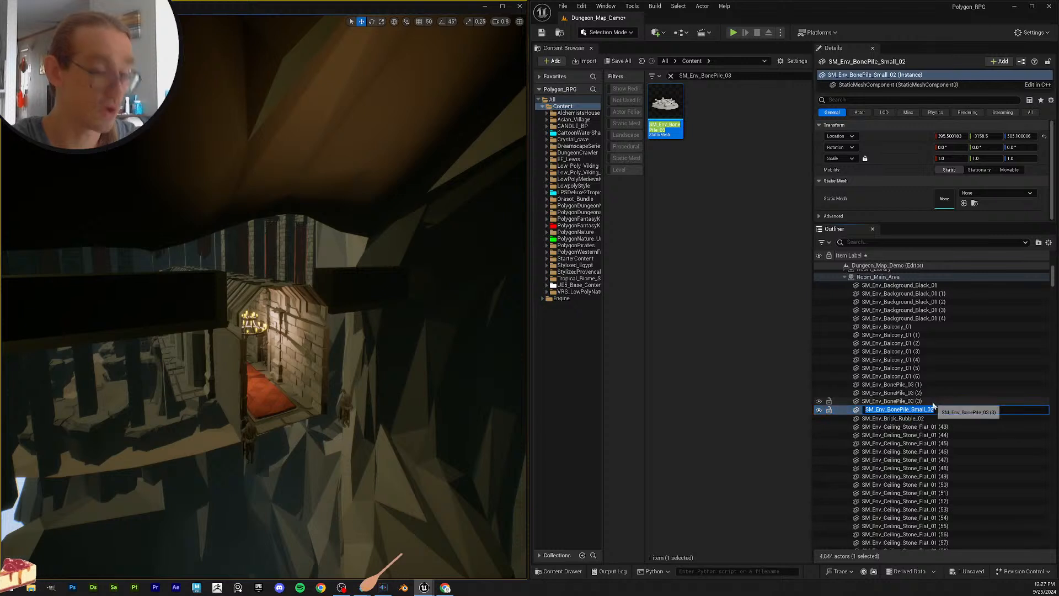
{"action": "key", "text": "Escape"}
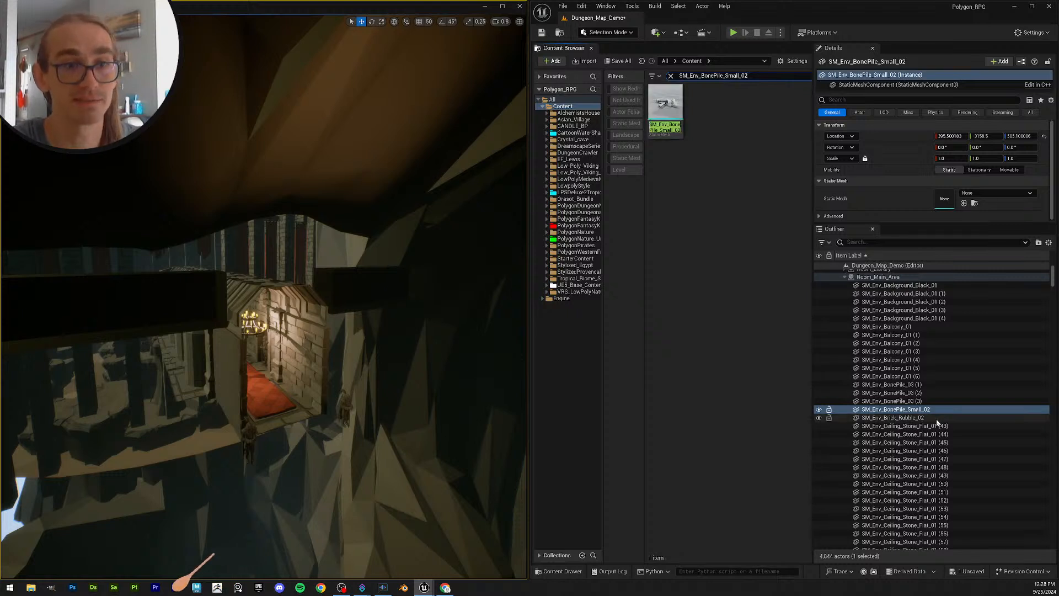
{"action": "left_click_drag", "start_coordinate": [666, 105], "coordinate": [900, 258]}
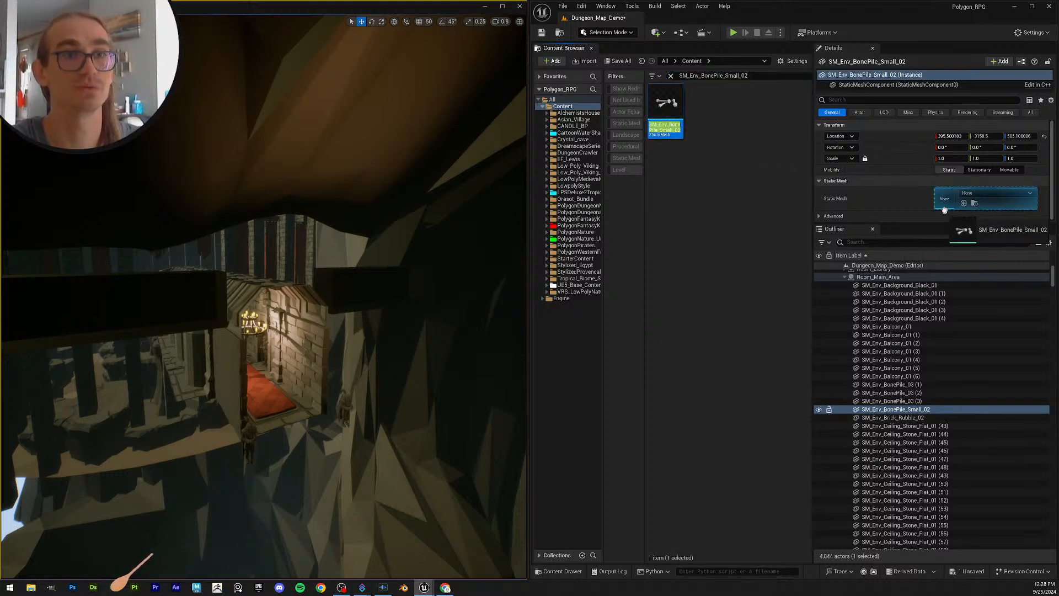
{"action": "left_click_drag", "start_coordinate": [945, 210], "coordinate": [949, 202]}
Step: Find the SM_Env_Brick_Rubble_02 mesh by name and assign it to the matching actor in Room_Main_Area
{"action": "left_click", "coordinate": [926, 417]}
{"action": "key", "text": "F2"}
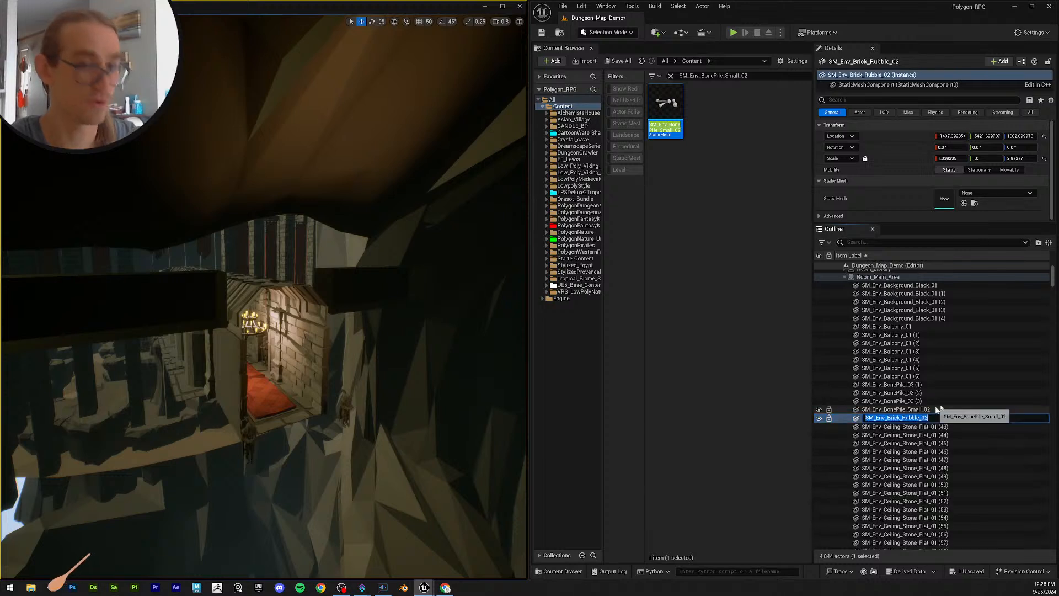
{"action": "key", "text": "Escape"}
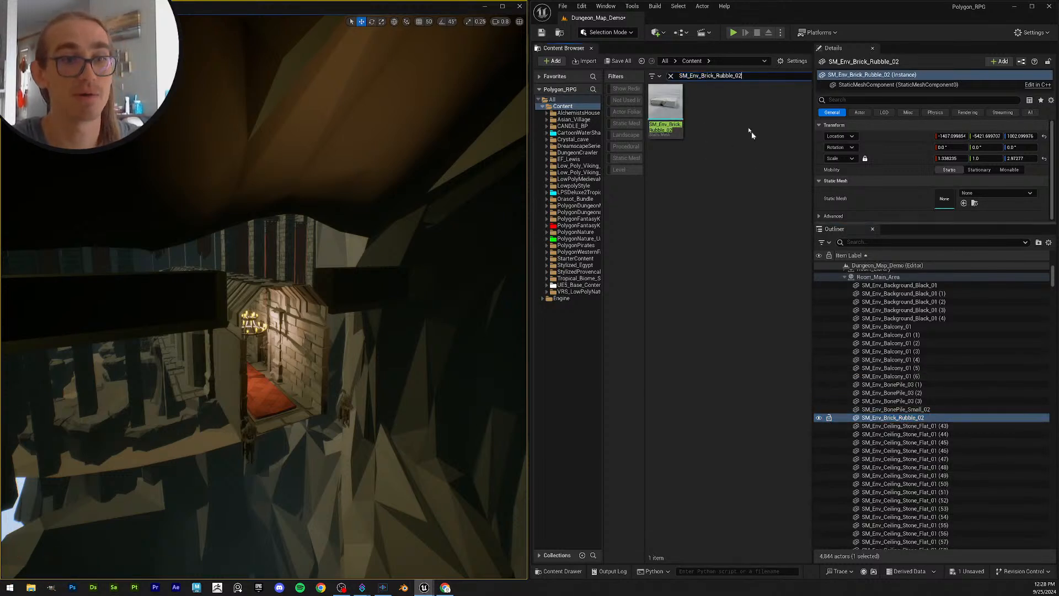
{"action": "left_click_drag", "start_coordinate": [669, 96], "coordinate": [946, 205]}
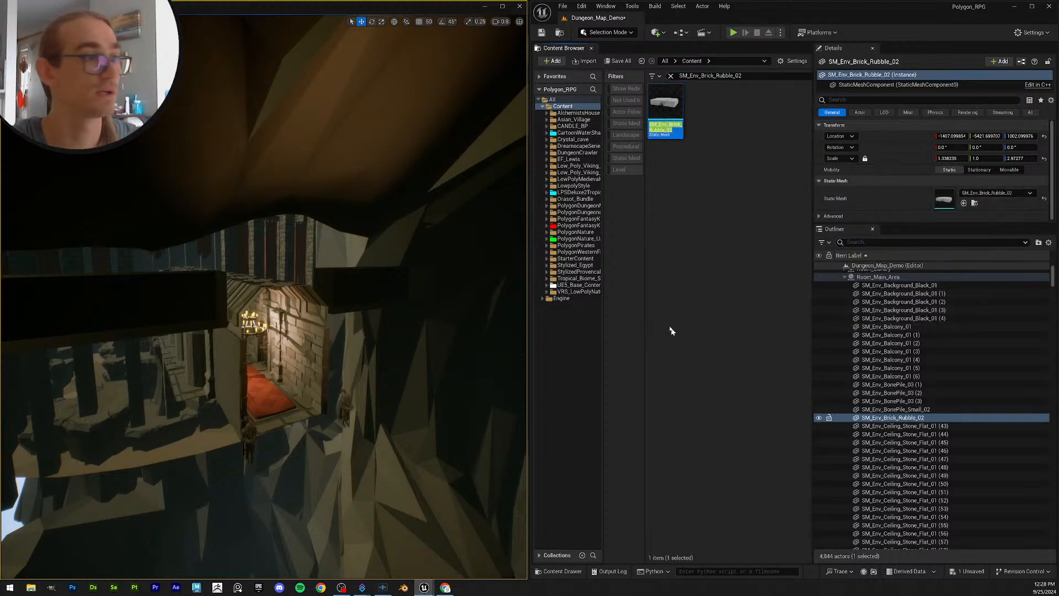
Step: Find the SM_Env_Ceiling_Stone_Flat_01 mesh by name and assign it to all matching actors numbered 43 to 84 in Room_Main_Area
{"action": "left_click", "coordinate": [953, 427]}
{"action": "key", "text": "F2"}
{"action": "key", "text": "ctrl+c"}
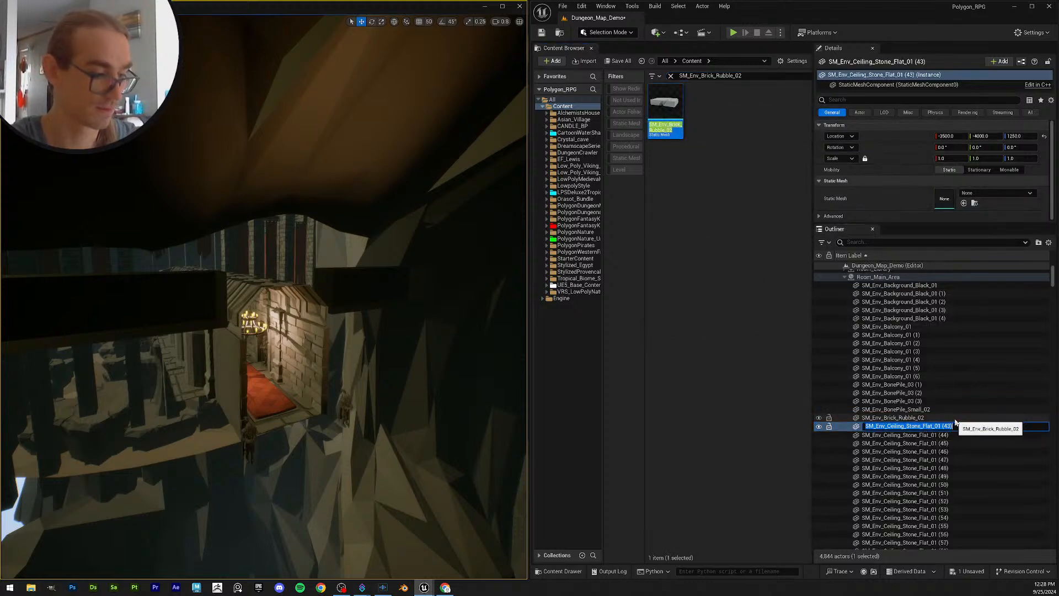
{"action": "left_click", "coordinate": [738, 76]}
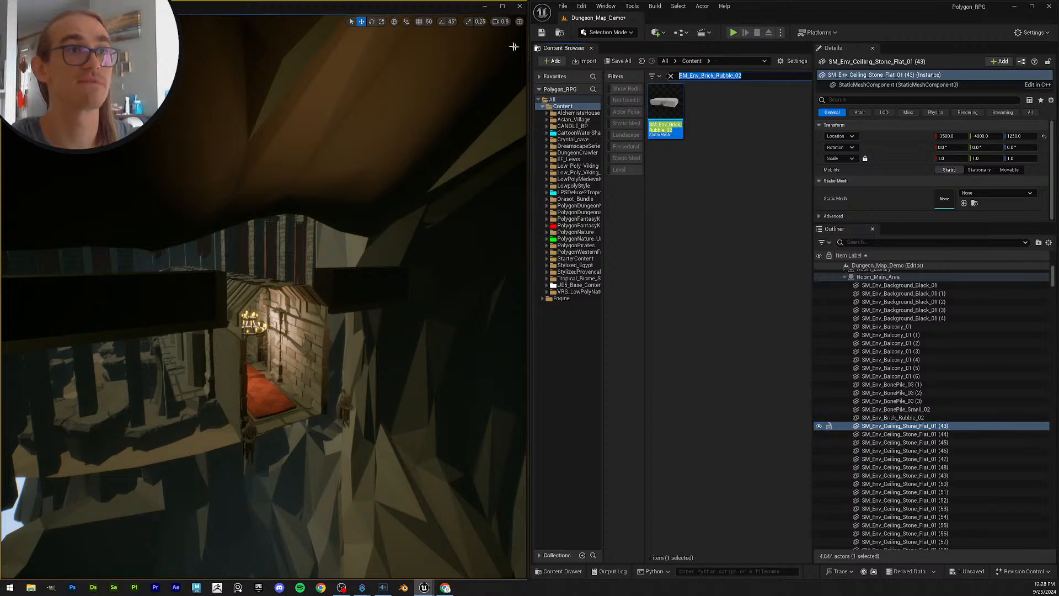
{"action": "key", "text": "ctrl+v"}
{"action": "key", "text": "BackSpace"}
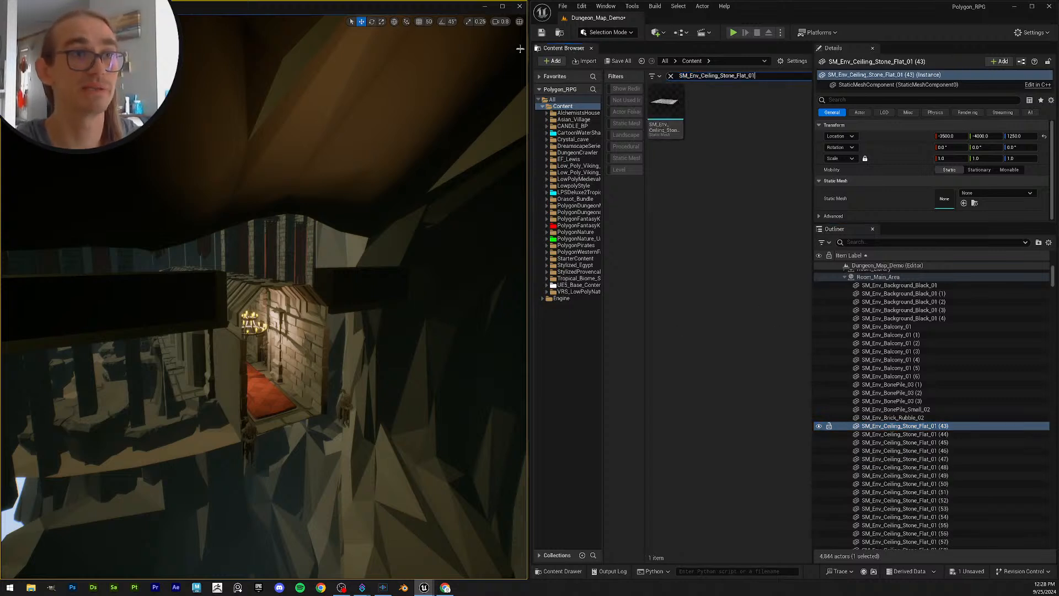
{"action": "scroll", "coordinate": [950, 441], "scroll_direction": "down", "scroll_amount": 10}
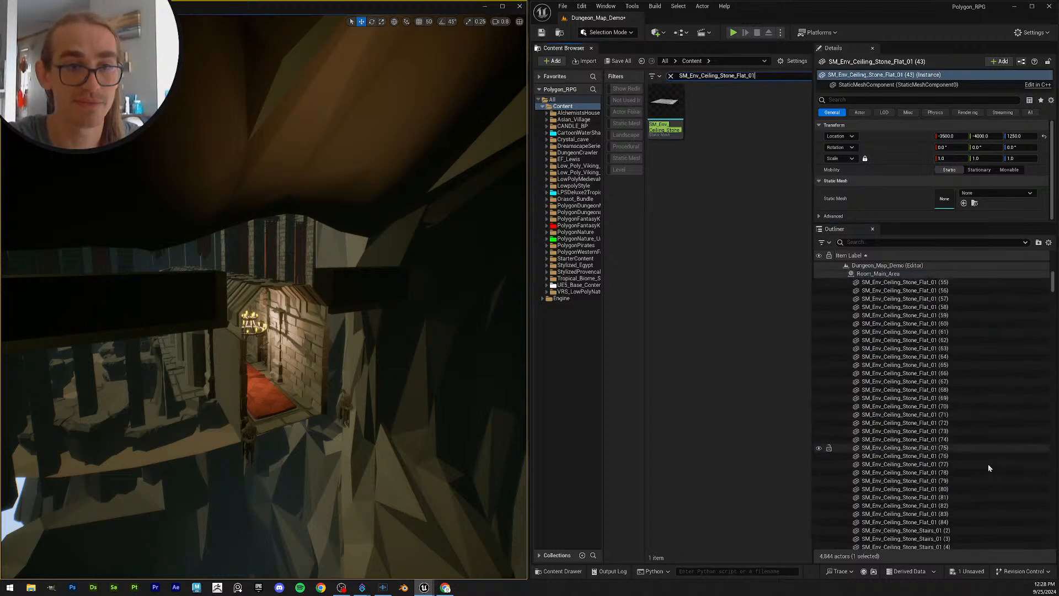
{"action": "scroll", "coordinate": [978, 478], "scroll_direction": "down", "scroll_amount": 5}
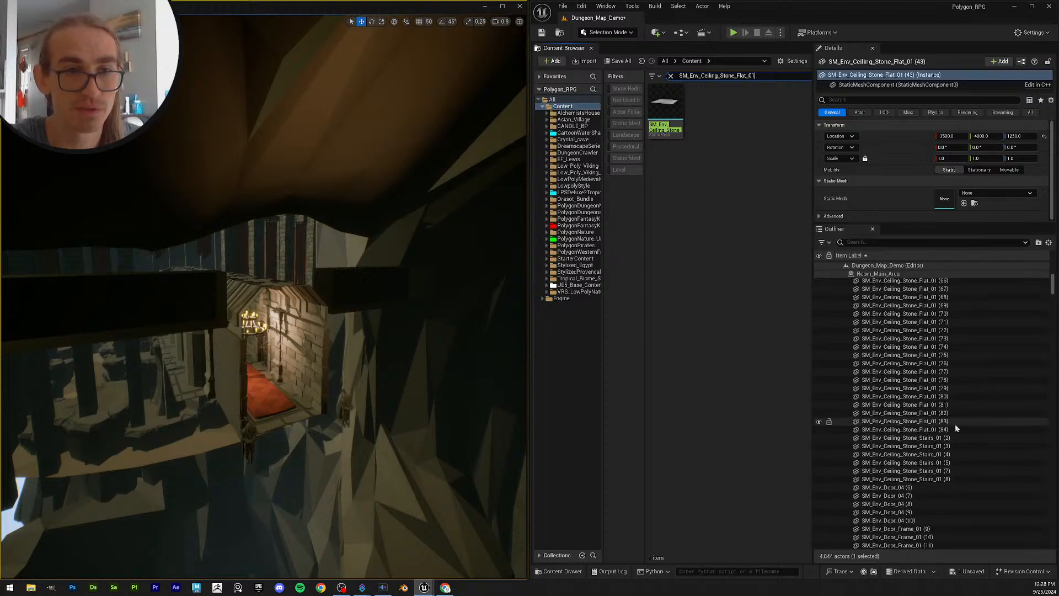
{"action": "left_click", "coordinate": [956, 428], "text": "shift"}
{"action": "scroll", "coordinate": [938, 356], "scroll_direction": "up", "scroll_amount": 4}
{"action": "left_click_drag", "start_coordinate": [672, 104], "coordinate": [927, 168]}
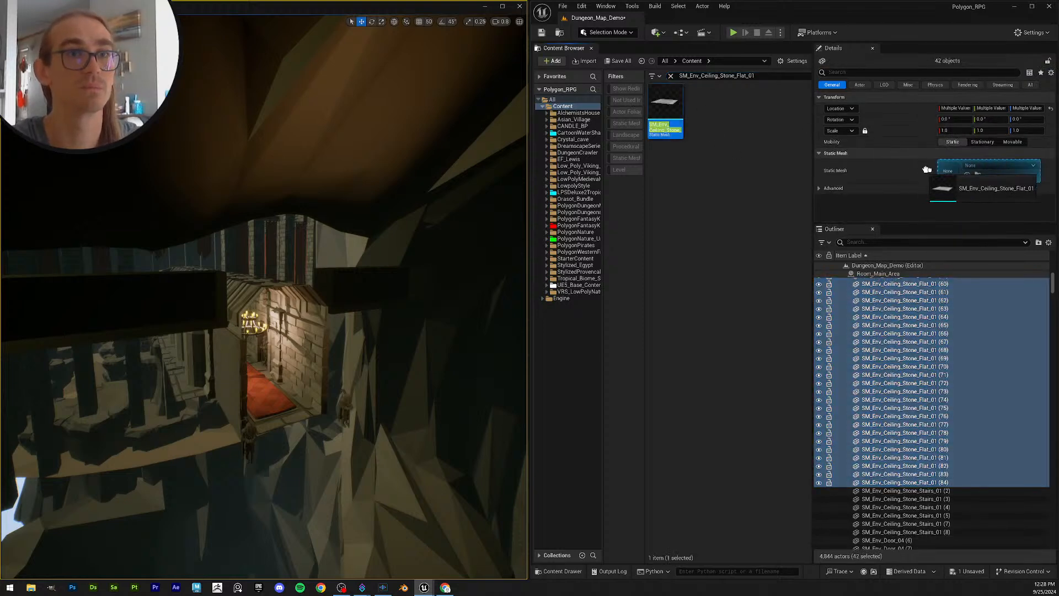
Step: Examine the flat stone ceiling tiles in the cave from several viewpoints
{"action": "right_click_drag", "start_coordinate": [353, 265], "coordinate": [394, 292]}
{"action": "key", "text": "e"}
{"action": "mouse_move", "coordinate": [371, 348]}
{"action": "right_mouse_down"}
{"action": "mouse_move", "coordinate": [373, 377]}
{"action": "mouse_move", "coordinate": [375, 368]}
{"action": "right_mouse_up"}
{"action": "scroll", "coordinate": [371, 348], "scroll_direction": "up", "scroll_amount": 3}
{"action": "scroll", "coordinate": [495, 320], "scroll_direction": "down", "scroll_amount": 3}
{"action": "right_click_drag", "start_coordinate": [497, 318], "coordinate": [485, 276]}
{"action": "right_click_drag", "start_coordinate": [391, 381], "coordinate": [391, 376]}
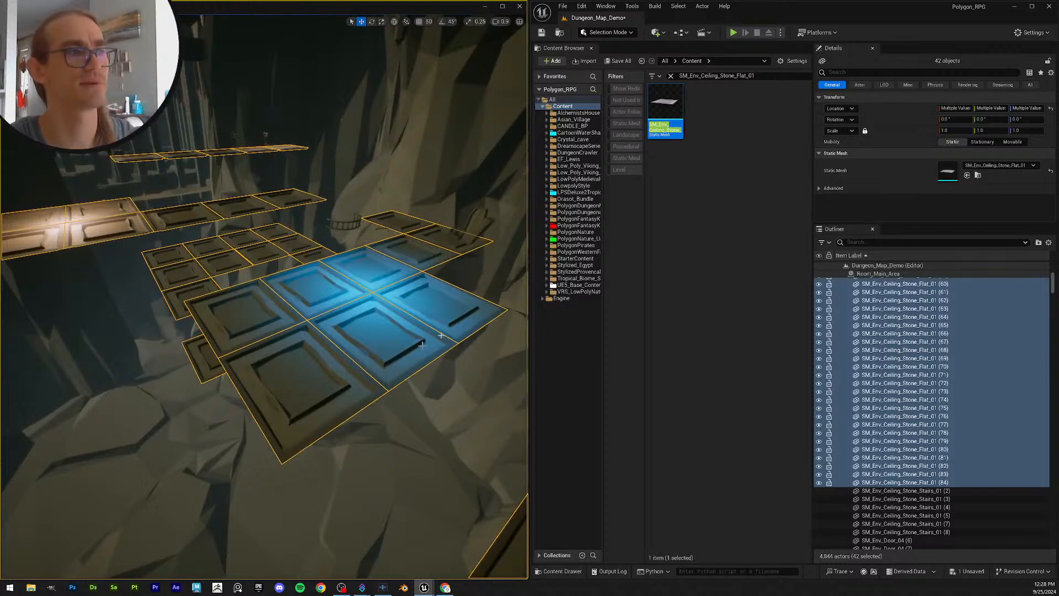
Step: Find the SM_Env_Ceiling_Stone_Stairs_01 mesh by name and assign it to the six matching actors in Room_Main_Area
{"action": "left_click", "coordinate": [938, 491]}
{"action": "scroll", "coordinate": [965, 469], "scroll_direction": "down", "scroll_amount": 3}
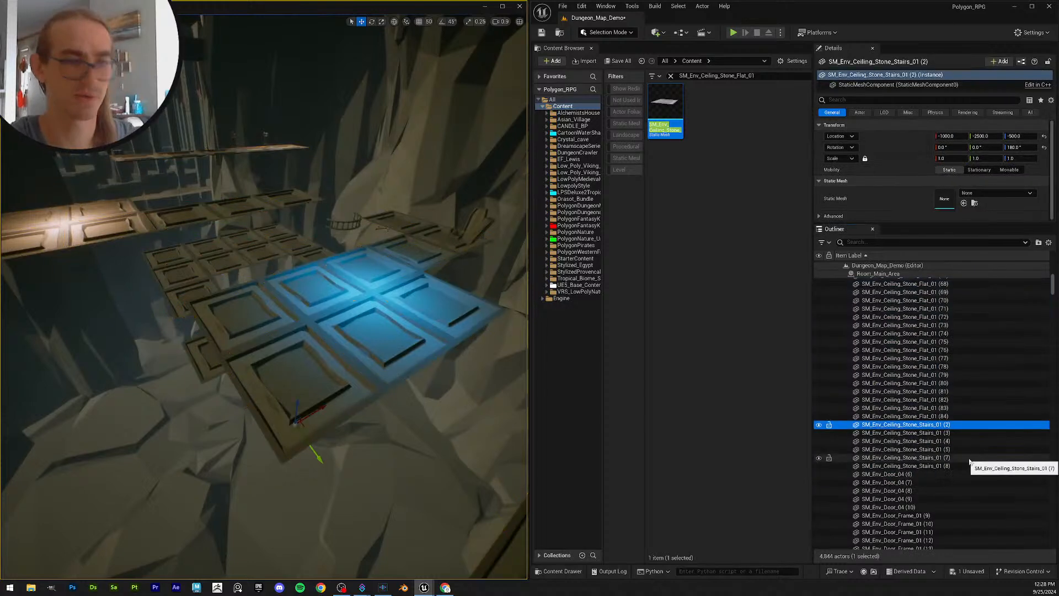
{"action": "key", "text": "F2"}
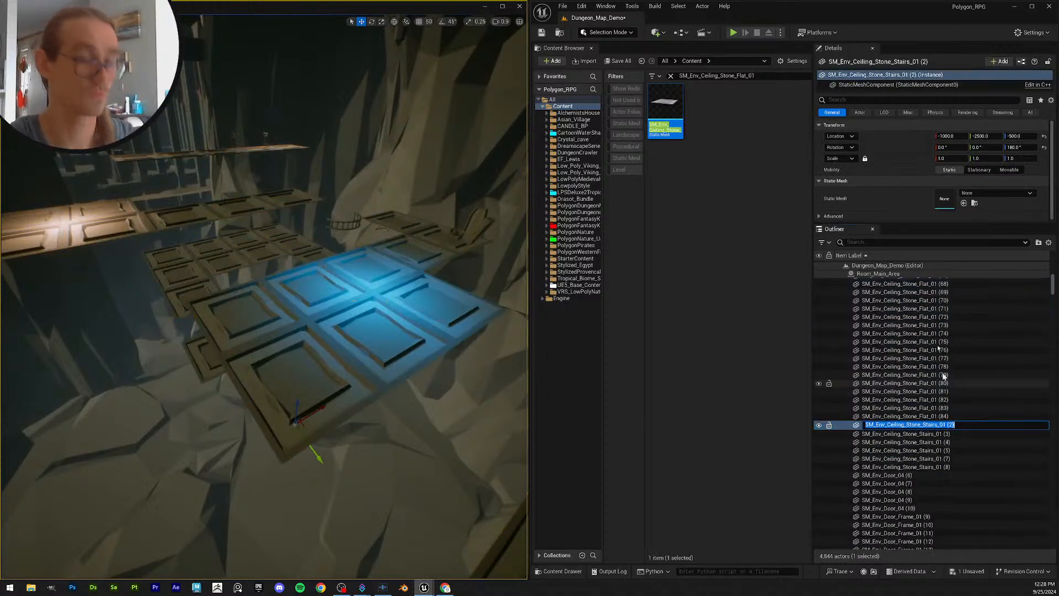
{"action": "left_click", "coordinate": [767, 75]}
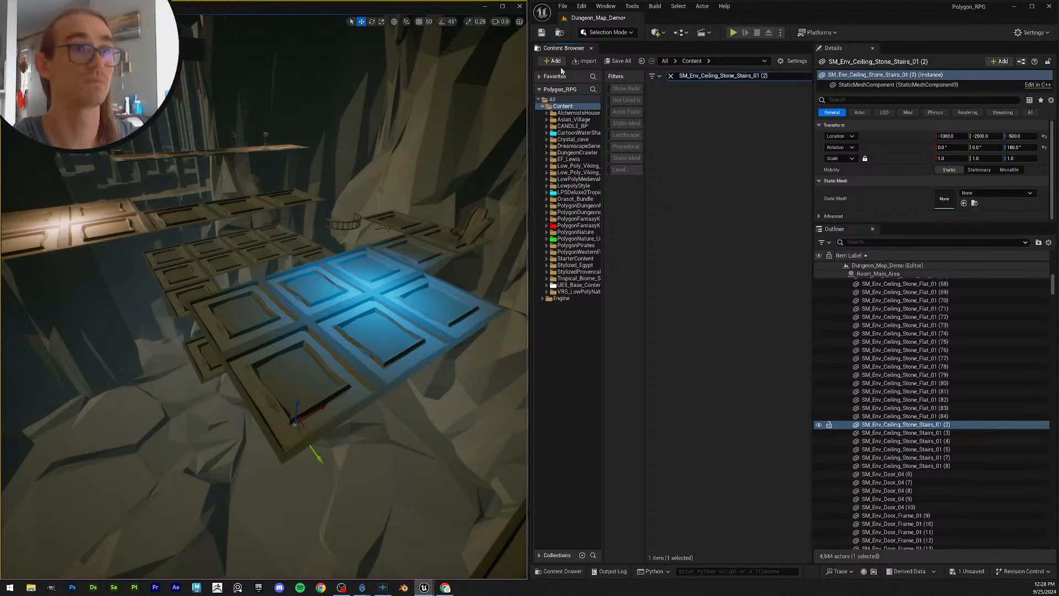
{"action": "key", "text": "BackSpace"}
{"action": "key", "text": "BackSpace"}
{"action": "key", "text": "BackSpace"}
{"action": "key", "text": "BackSpace"}
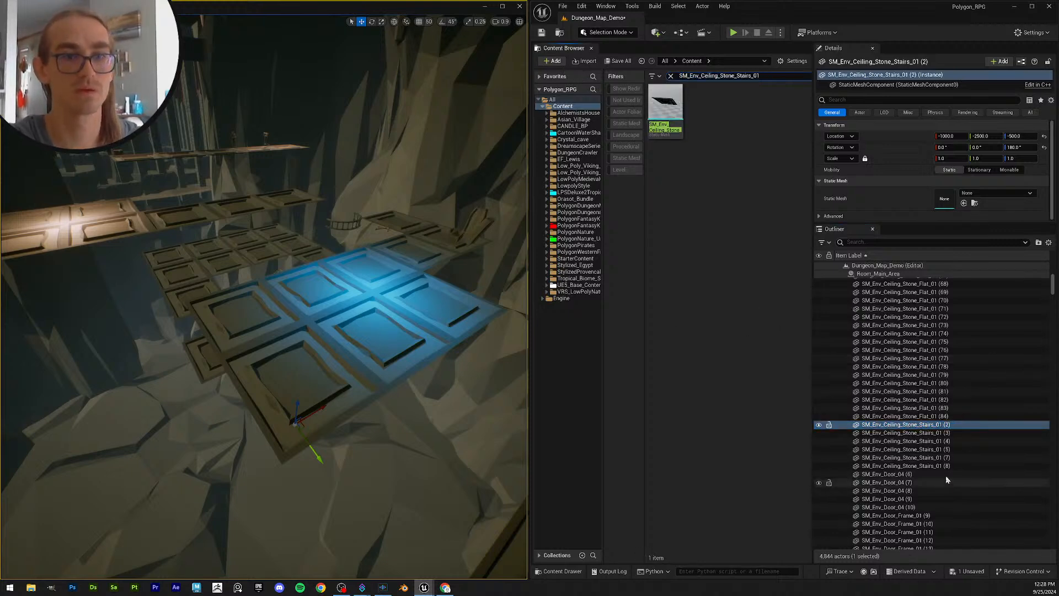
{"action": "left_click", "coordinate": [945, 465], "text": "shift"}
{"action": "left_click_drag", "start_coordinate": [682, 104], "coordinate": [949, 173]}
{"action": "mouse_move", "coordinate": [370, 265]}
{"action": "right_mouse_down"}
{"action": "mouse_move", "coordinate": [442, 298]}
{"action": "mouse_move", "coordinate": [375, 268]}
{"action": "right_mouse_up"}
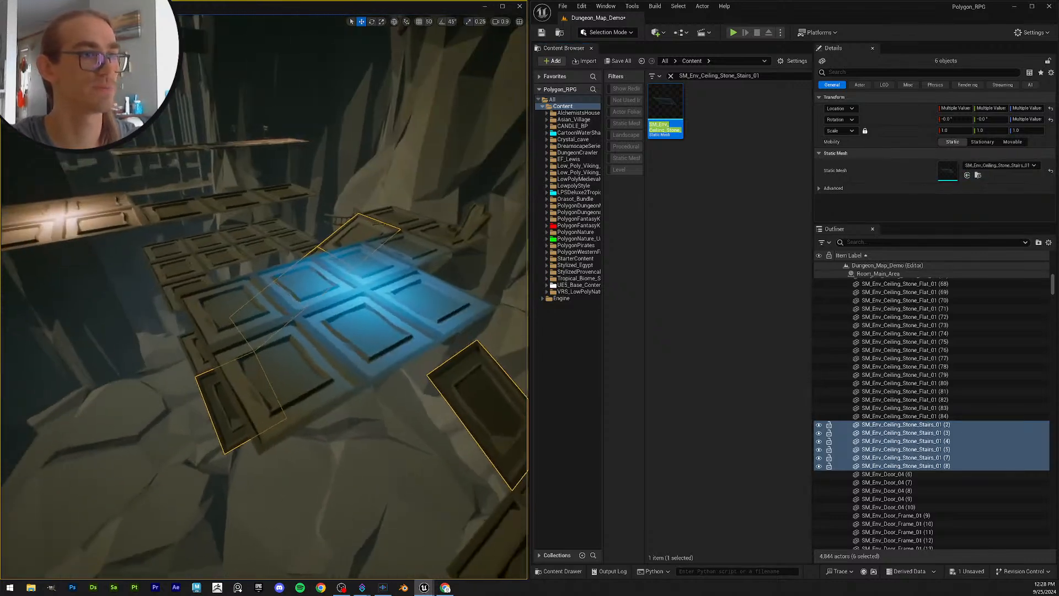
Step: Find the SM_Env_Door_04 mesh by name and assign it to the five matching actors numbered 6 to 10
{"action": "scroll", "coordinate": [894, 463], "scroll_direction": "down", "scroll_amount": 1}
{"action": "left_click", "coordinate": [910, 469]}
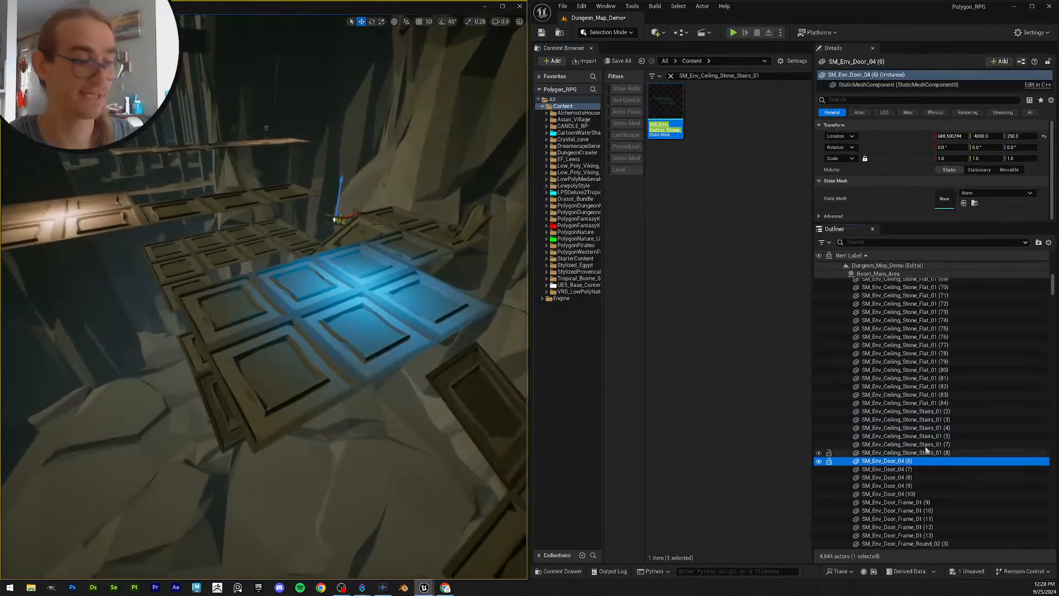
{"action": "key", "text": "F2"}
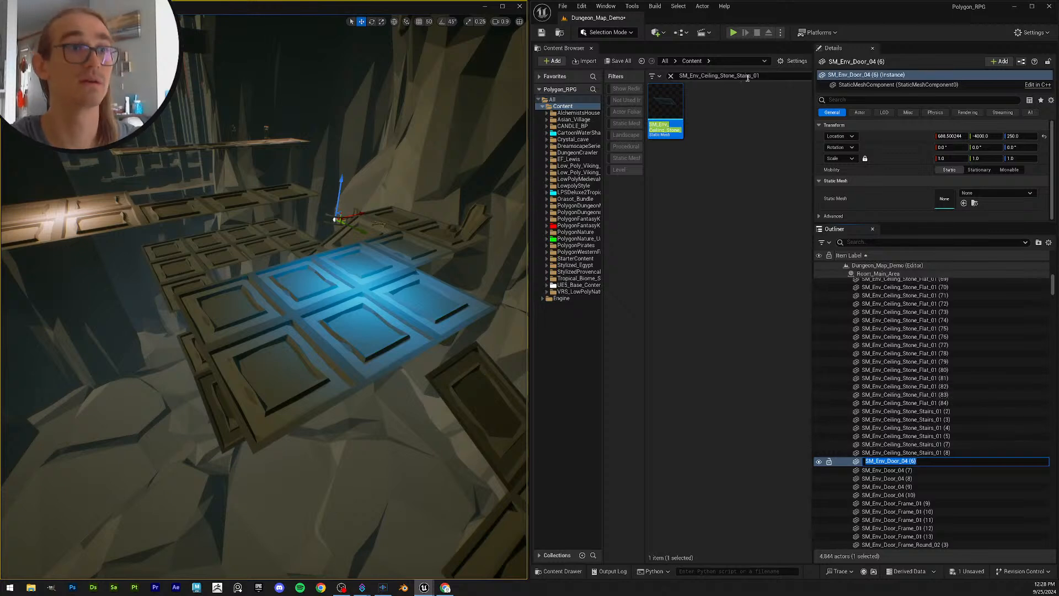
{"action": "left_click", "coordinate": [767, 77]}
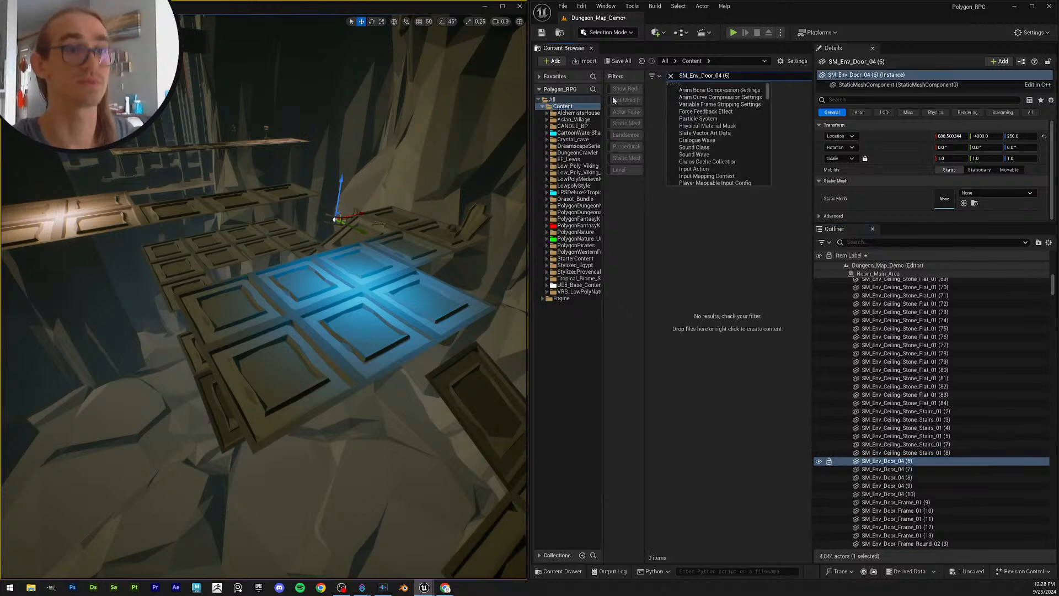
{"action": "key", "text": "BackSpace"}
{"action": "key", "text": "BackSpace"}
{"action": "key", "text": "BackSpace"}
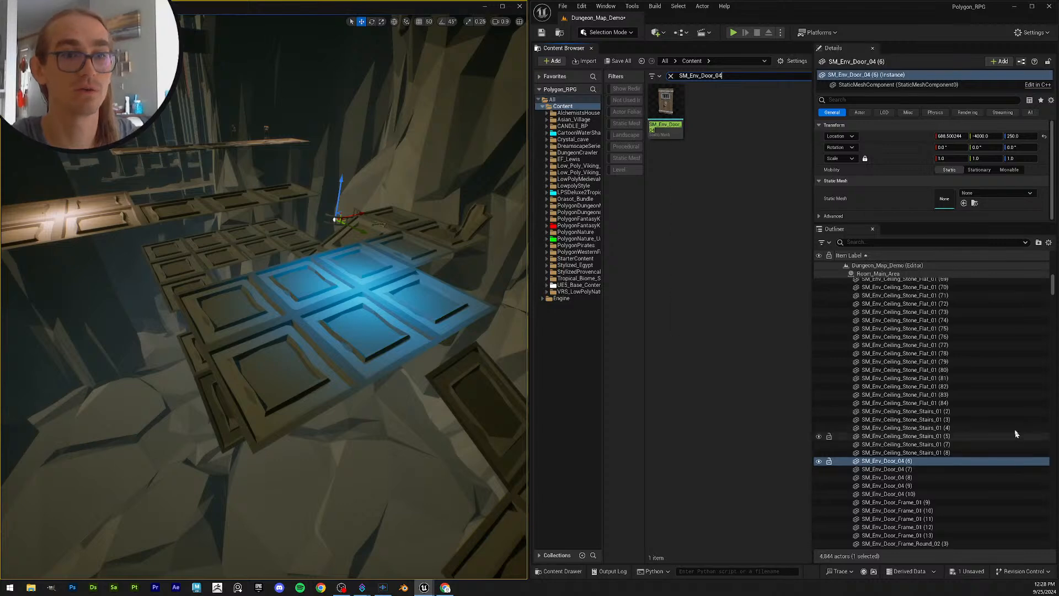
{"action": "left_click", "coordinate": [926, 495], "text": "shift"}
{"action": "left_click_drag", "start_coordinate": [679, 121], "coordinate": [959, 165]}
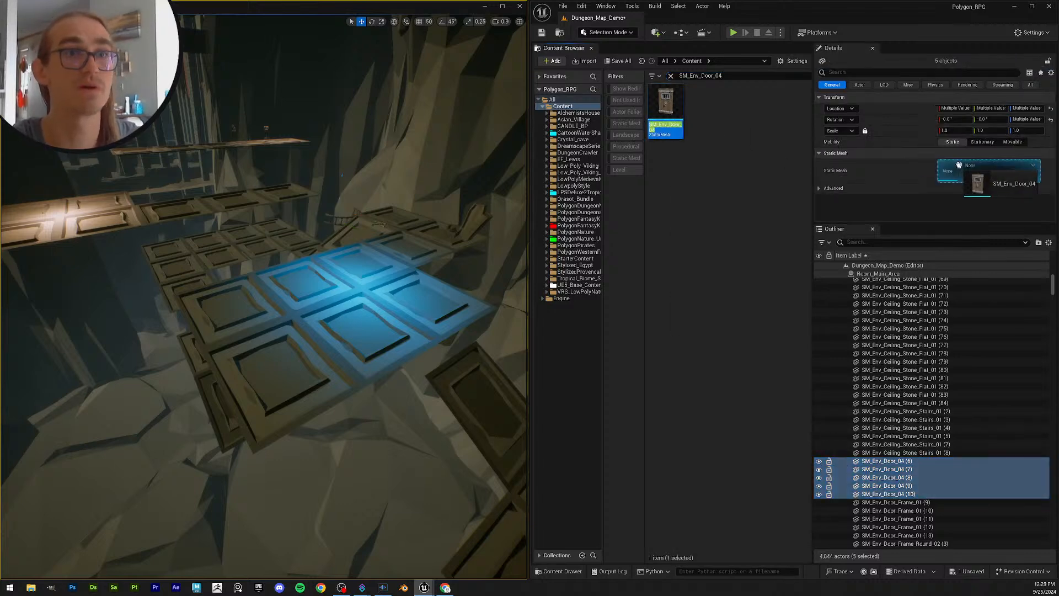
Step: Find the SM_Env_Door_Frame_01 mesh by name and assign it to the five matching actors numbered 9 to 13
{"action": "scroll", "coordinate": [957, 422], "scroll_direction": "down", "scroll_amount": 5}
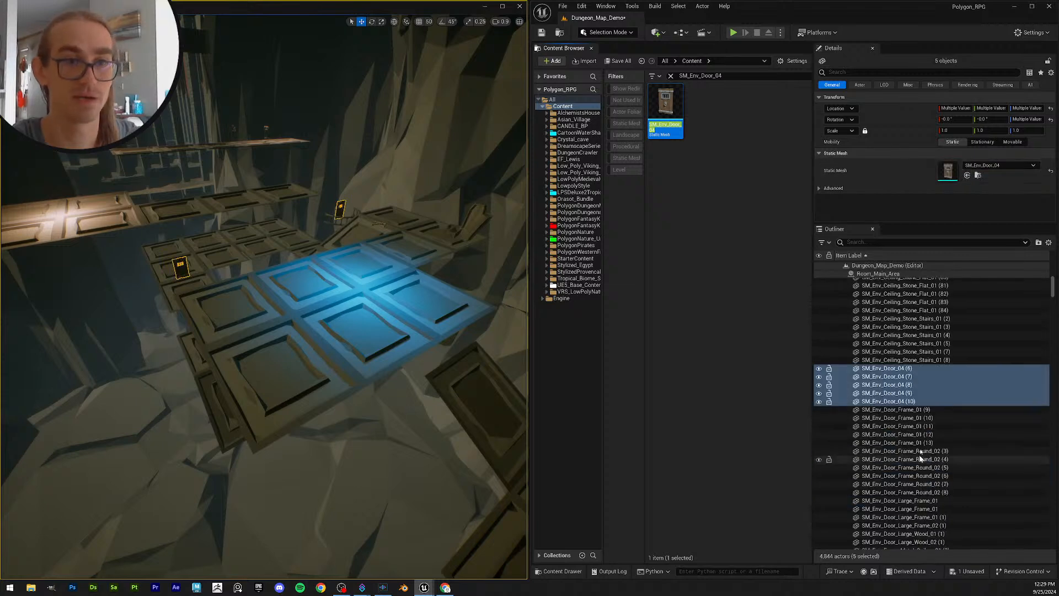
{"action": "left_click", "coordinate": [928, 411]}
{"action": "left_click", "coordinate": [932, 411]}
{"action": "key", "text": "ctrl+c"}
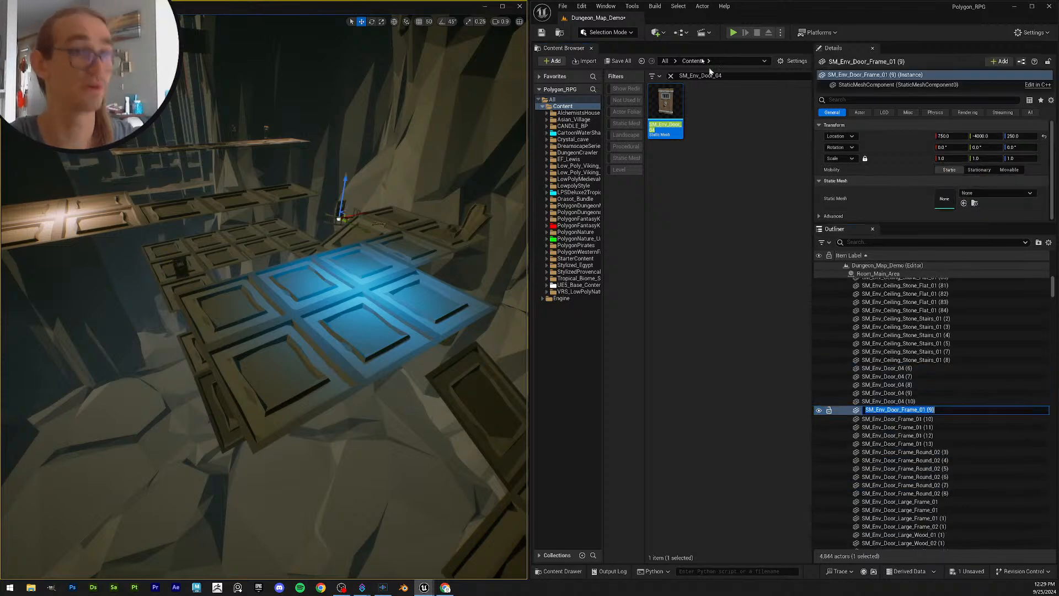
{"action": "key", "text": "Escape"}
{"action": "key", "text": "ctrl+v"}
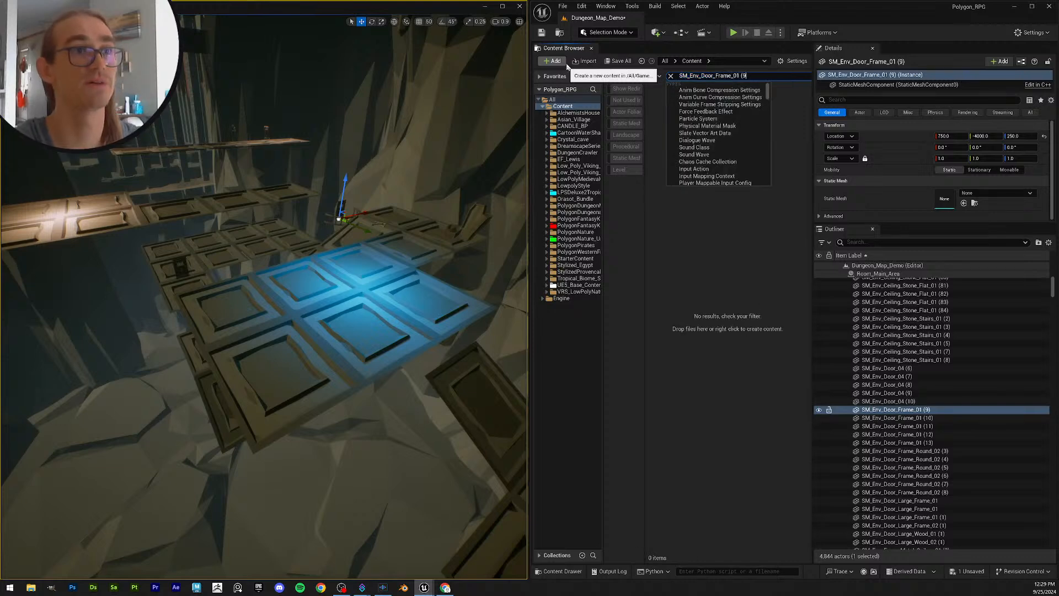
{"action": "key", "text": "Return"}
{"action": "left_click", "coordinate": [932, 442], "text": "shift"}
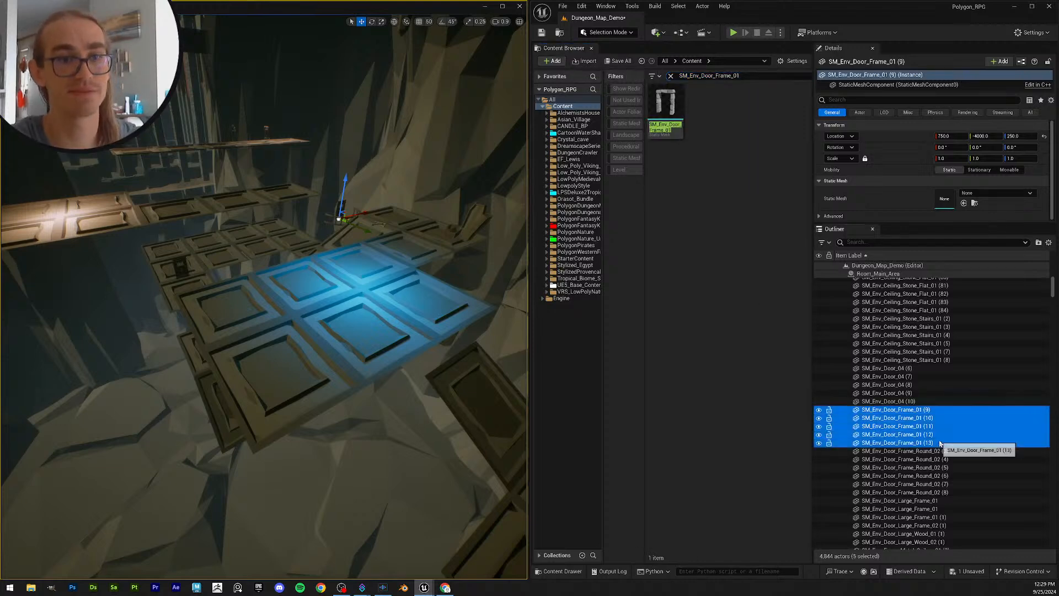
{"action": "left_click_drag", "start_coordinate": [666, 124], "coordinate": [947, 171]}
Step: Find the SM_Env_Door_Frame_Round_02 mesh by name and assign it to the six matching actors numbered 3 to 8
{"action": "scroll", "coordinate": [904, 408], "scroll_direction": "down", "scroll_amount": 4}
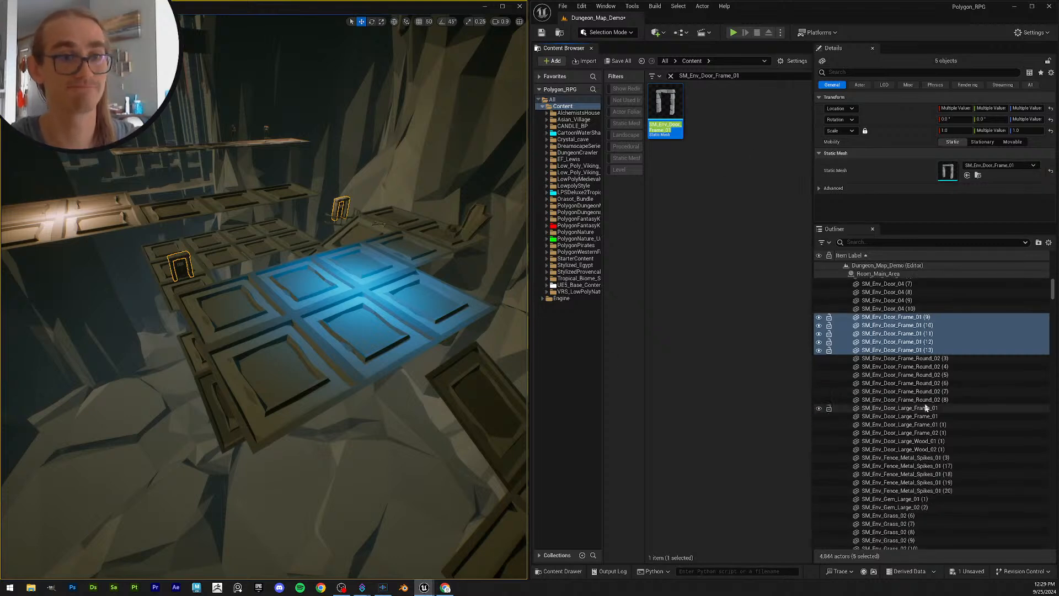
{"action": "left_click", "coordinate": [947, 359]}
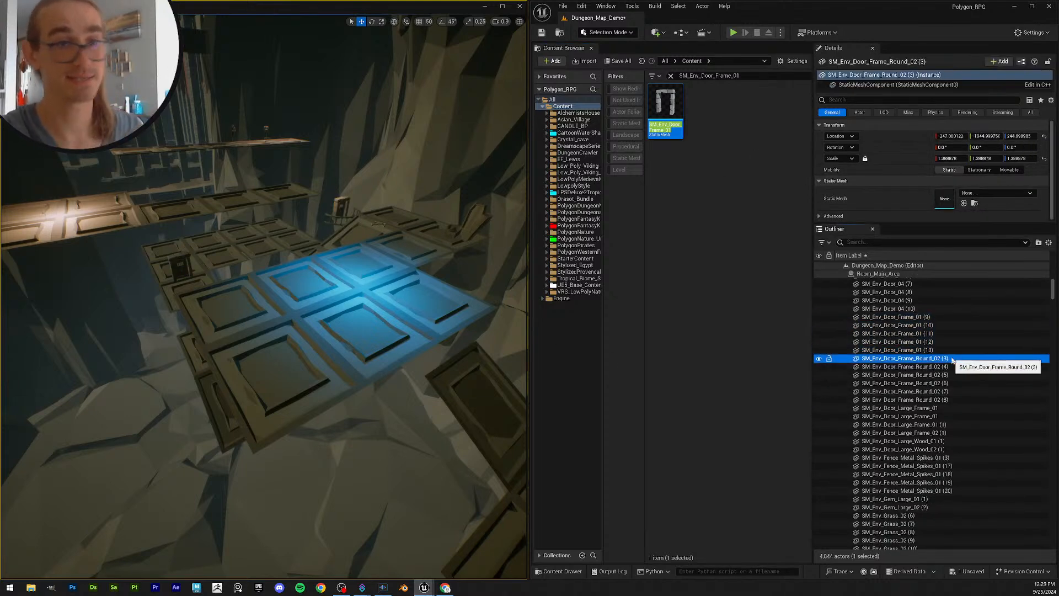
{"action": "left_click", "coordinate": [954, 360]}
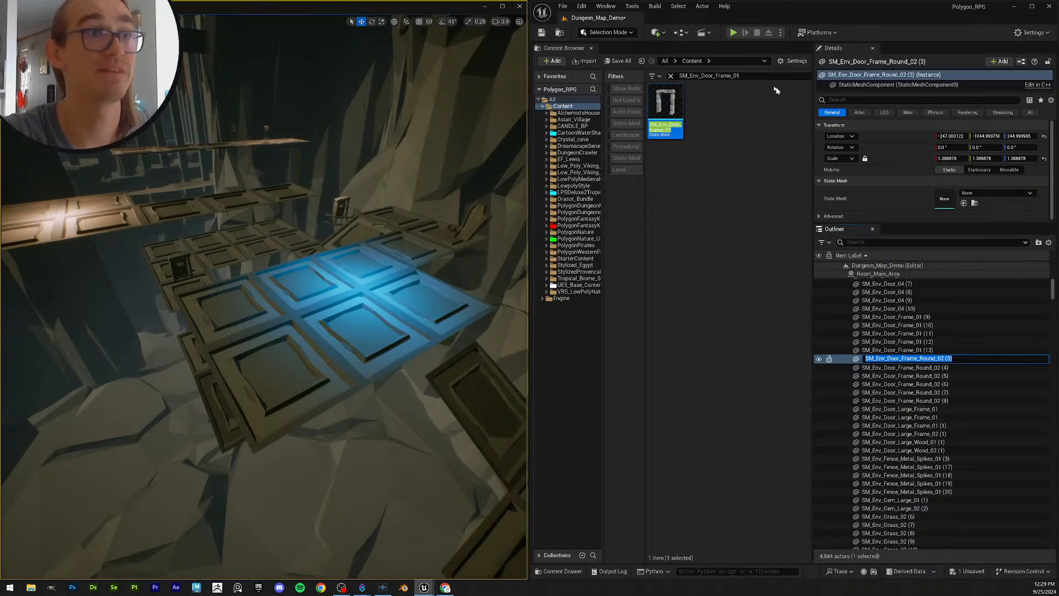
{"action": "key", "text": "Escape"}
{"action": "key", "text": "BackSpace"}
{"action": "key", "text": "BackSpace"}
{"action": "key", "text": "BackSpace"}
{"action": "key", "text": "BackSpace"}
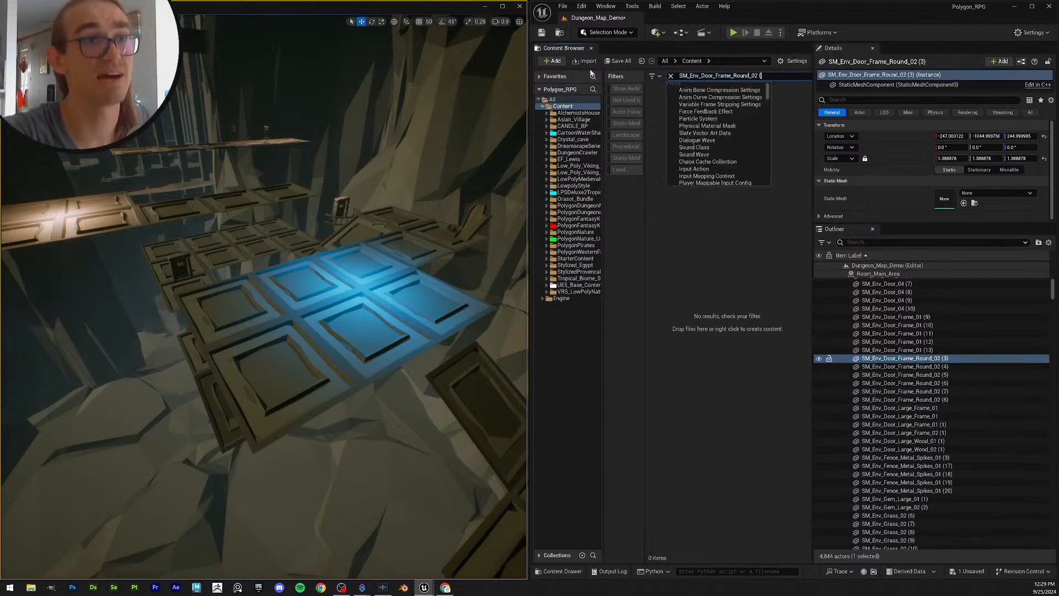
{"action": "left_click", "coordinate": [948, 399], "text": "shift"}
{"action": "left_click_drag", "start_coordinate": [666, 105], "coordinate": [948, 171]}
Step: Search for SM_Env_Door_Large_Frame and assign the 01 mesh to its three matching actors and the 02 mesh to SM_Env_Door_Large_Frame_02 (1)
{"action": "double_click", "coordinate": [950, 409]}
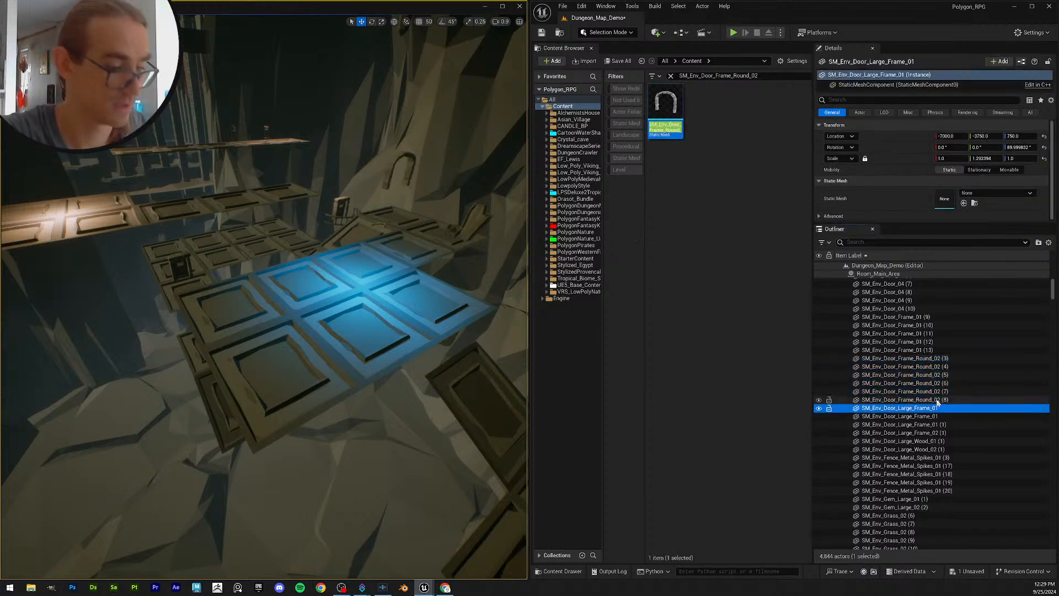
{"action": "left_click", "coordinate": [741, 76]}
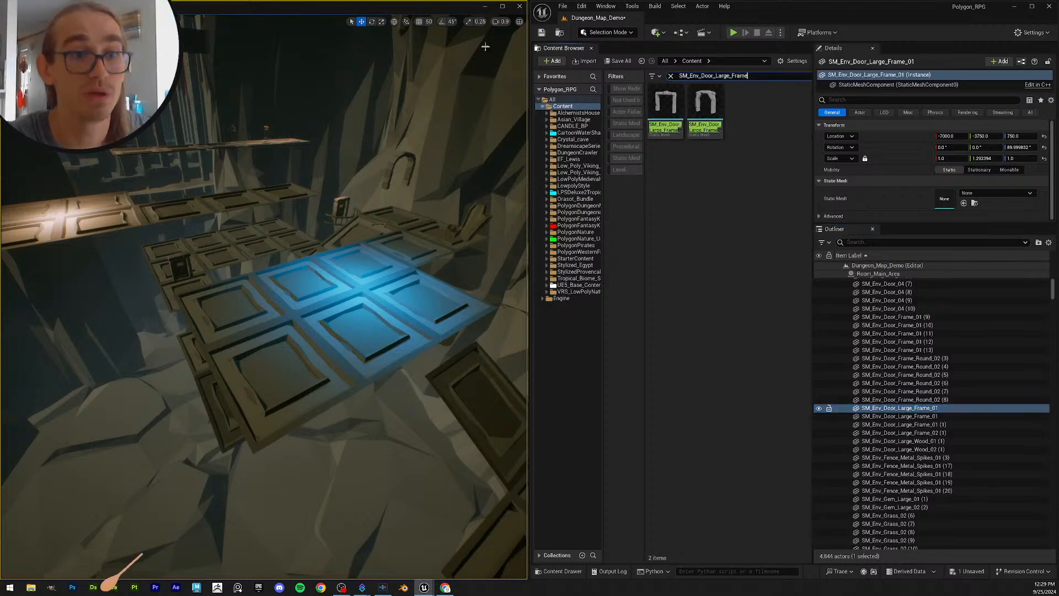
{"action": "left_click", "coordinate": [964, 424], "text": "shift"}
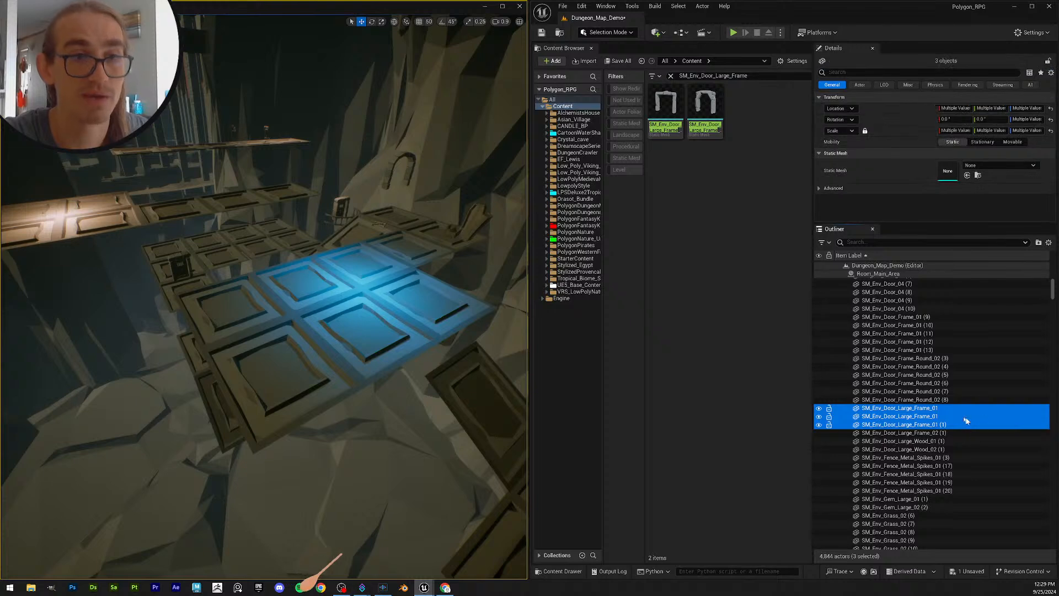
{"action": "mouse_move", "coordinate": [676, 109]}
{"action": "left_click_drag", "start_coordinate": [676, 109], "coordinate": [978, 222]}
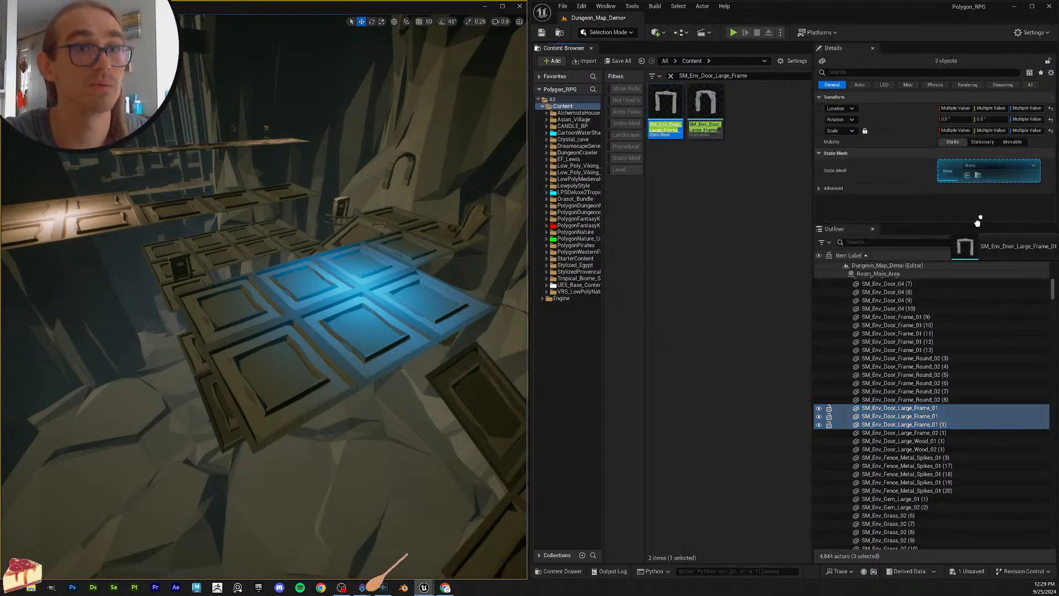
{"action": "left_click_drag", "start_coordinate": [952, 175], "coordinate": [959, 200]}
{"action": "left_click", "coordinate": [945, 433]}
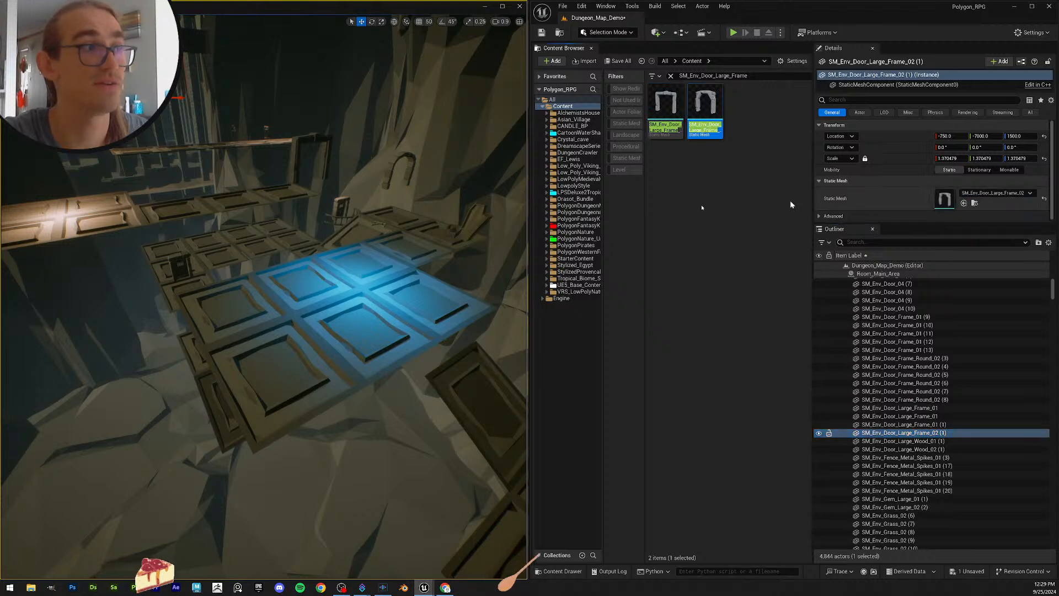
Step: Examine the large door frame and the knight statue beside it up close, and view the surrounding cave from farther back
{"action": "right_click_drag", "start_coordinate": [359, 231], "coordinate": [320, 195]}
{"action": "key", "text": "f"}
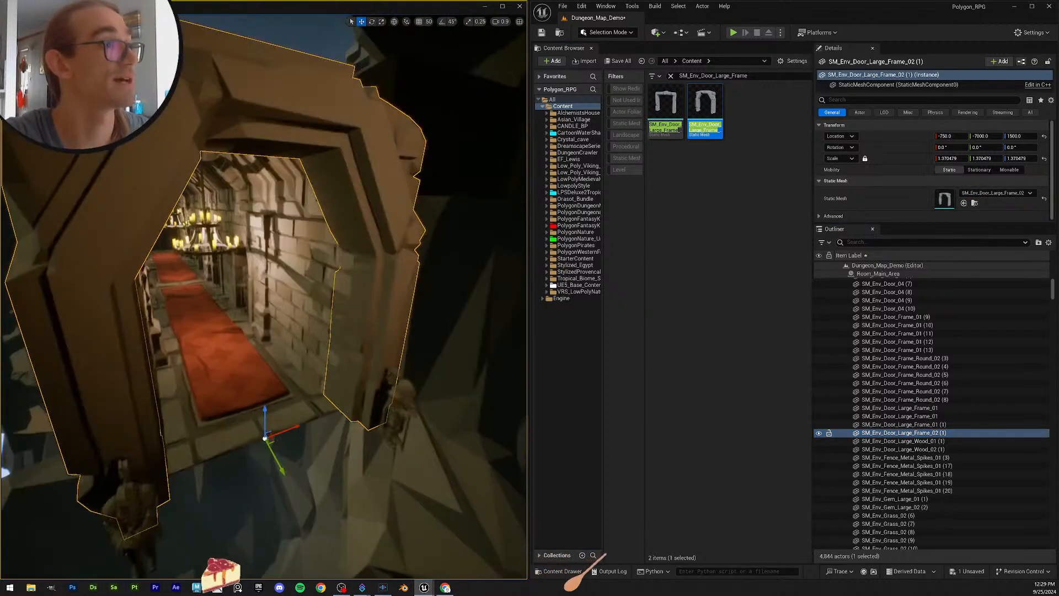
{"action": "scroll", "coordinate": [359, 232], "scroll_direction": "down", "scroll_amount": 3}
{"action": "right_click_drag", "start_coordinate": [359, 231], "coordinate": [497, 210]}
{"action": "key", "text": "w"}
{"action": "scroll", "coordinate": [335, 222], "scroll_direction": "up", "scroll_amount": 6}
{"action": "key", "text": "w"}
{"action": "key", "text": "s"}
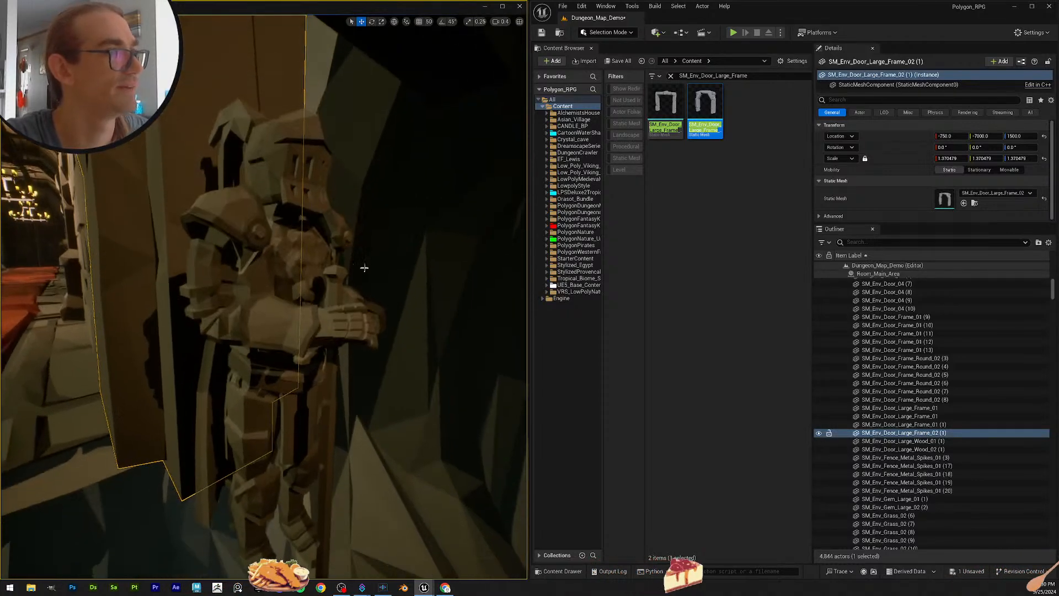
{"action": "key", "text": "Escape"}
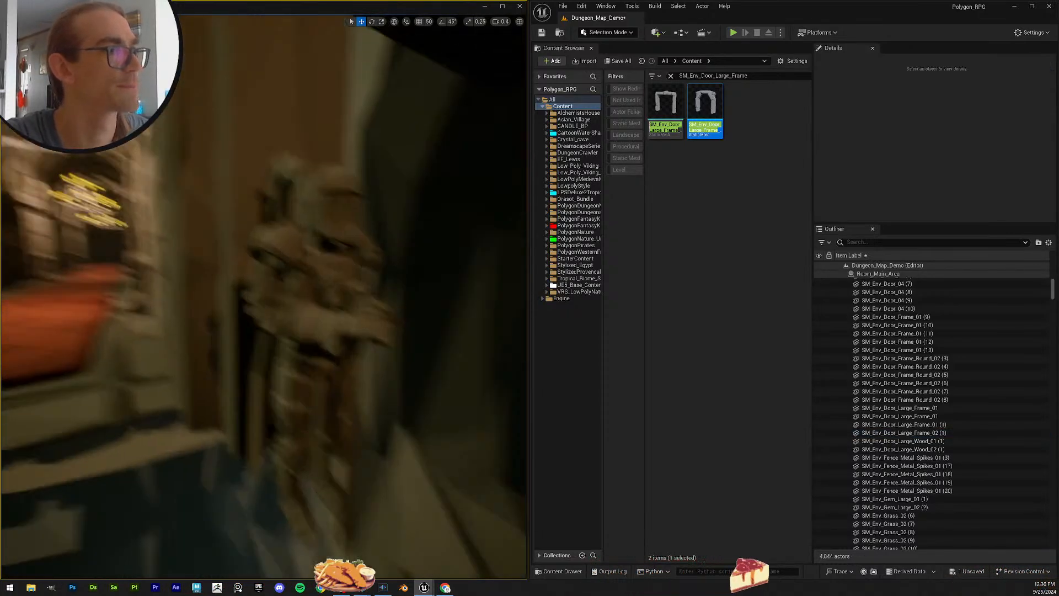
{"action": "key", "text": "s"}
{"action": "mouse_move", "coordinate": [264, 298]}
{"action": "right_mouse_down"}
{"action": "mouse_move", "coordinate": [203, 297]}
{"action": "mouse_move", "coordinate": [217, 301]}
{"action": "mouse_move", "coordinate": [193, 317]}
{"action": "mouse_move", "coordinate": [281, 303]}
{"action": "mouse_move", "coordinate": [207, 310]}
{"action": "mouse_move", "coordinate": [198, 294]}
{"action": "mouse_move", "coordinate": [265, 298]}
{"action": "right_mouse_up"}
{"action": "scroll", "coordinate": [264, 298], "scroll_direction": "up", "scroll_amount": 3}
{"action": "key", "text": "w"}
{"action": "scroll", "coordinate": [264, 298], "scroll_direction": "up", "scroll_amount": 4}
{"action": "key", "text": "s"}
{"action": "key", "text": "s"}
Step: Save the dungeon demo map and clear the content search
{"action": "left_click", "coordinate": [544, 36]}
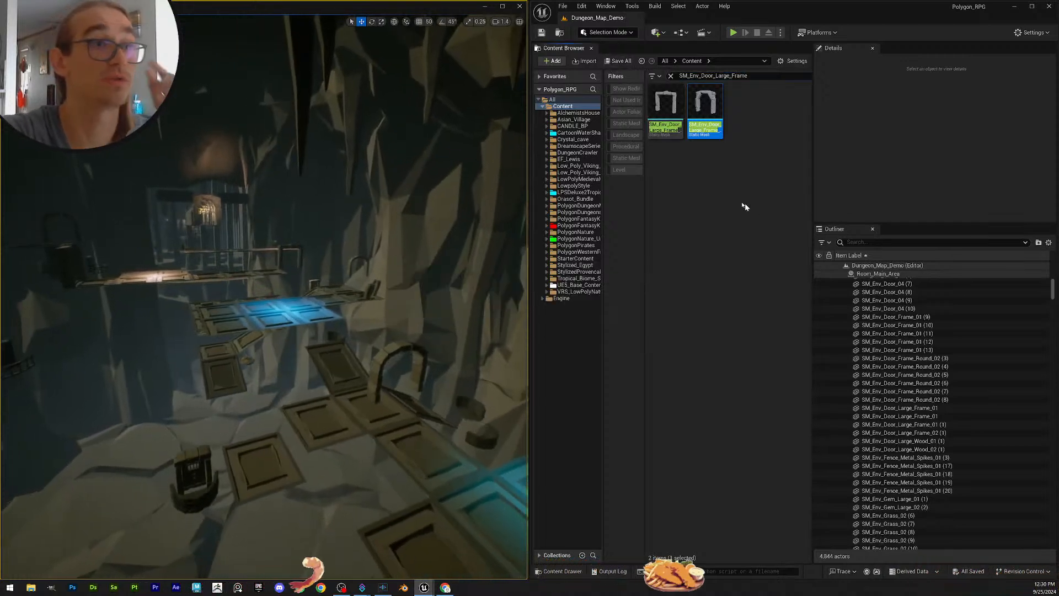
{"action": "left_click", "coordinate": [671, 77]}
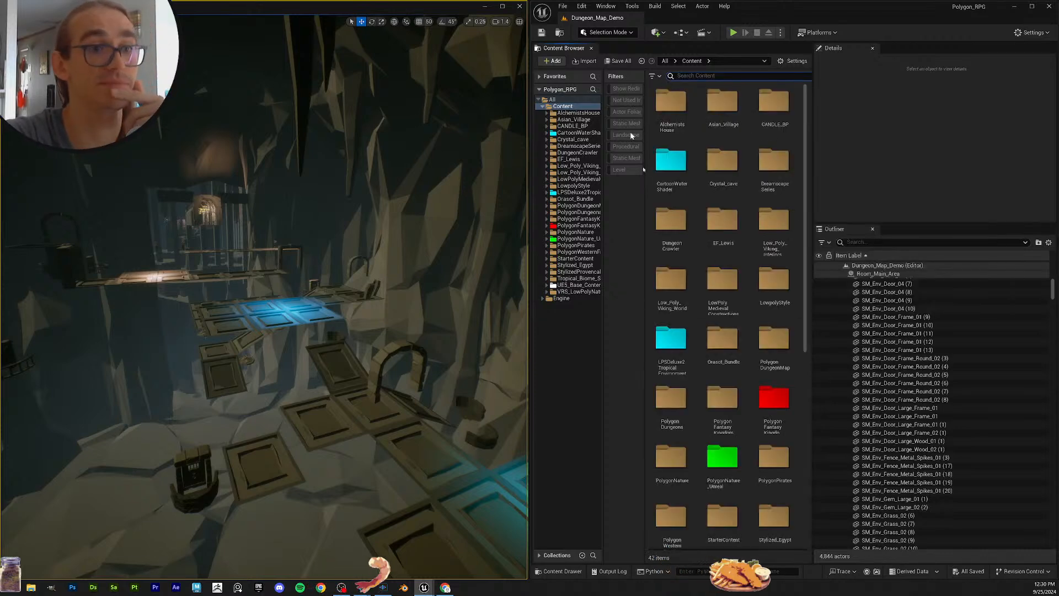
Step: Check the static mesh assignments of the door, door frame, round frame and large frame actors in Room_Main_Area
{"action": "scroll", "coordinate": [874, 285], "scroll_direction": "up", "scroll_amount": 2}
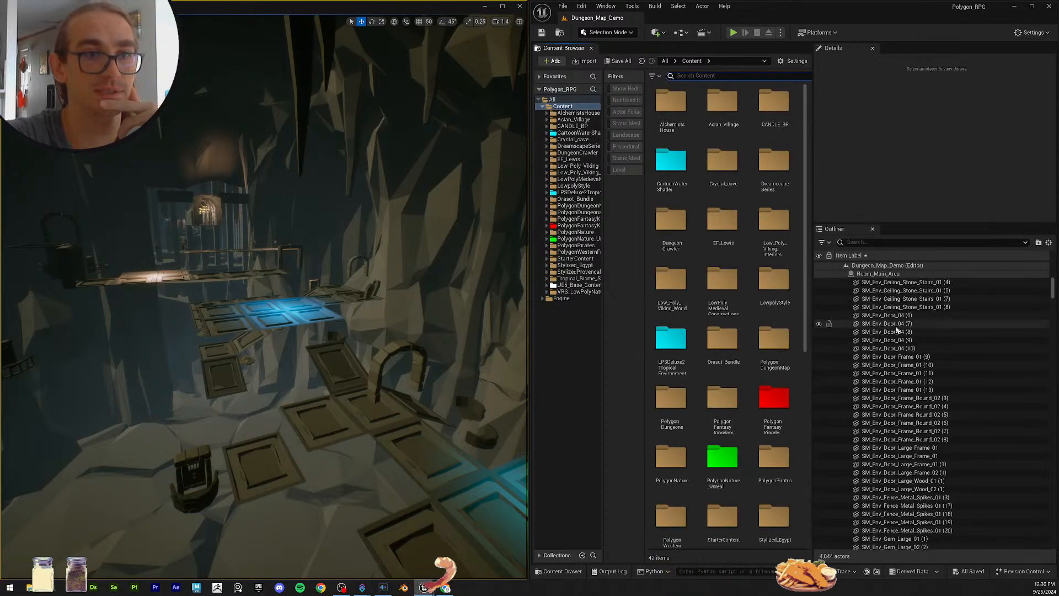
{"action": "left_click", "coordinate": [923, 309]}
{"action": "left_click", "coordinate": [908, 316]}
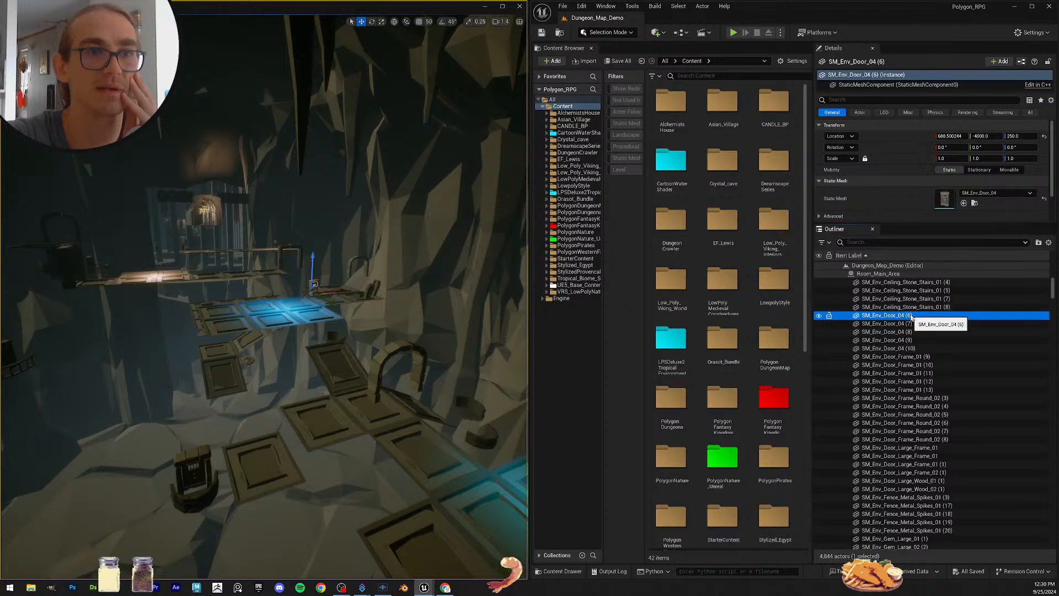
{"action": "left_click", "coordinate": [910, 324]}
{"action": "left_click", "coordinate": [912, 340]}
{"action": "left_click", "coordinate": [913, 348]}
{"action": "left_click", "coordinate": [919, 357]}
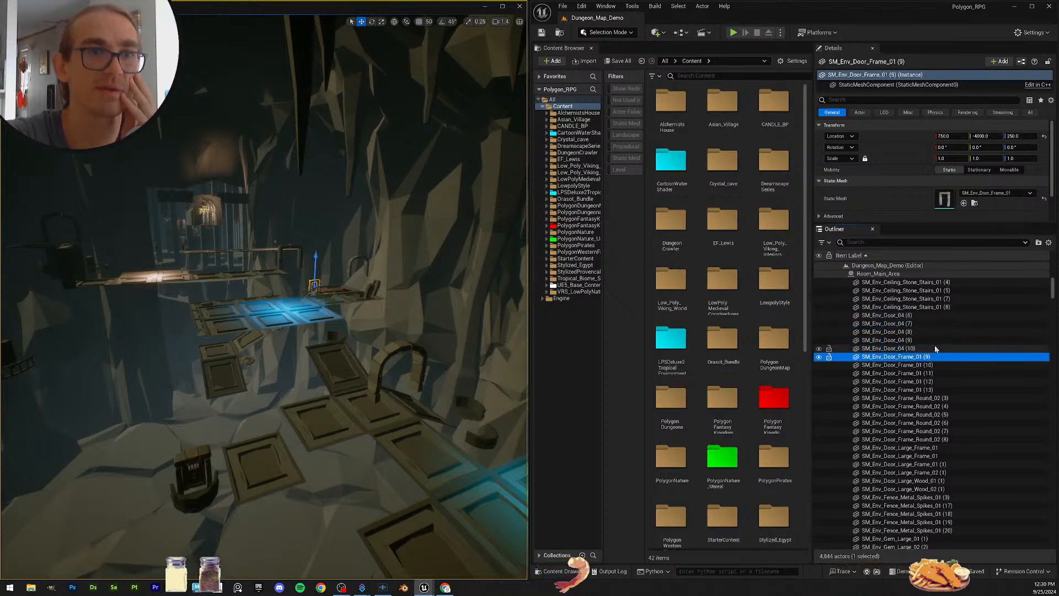
{"action": "scroll", "coordinate": [926, 350], "scroll_direction": "down", "scroll_amount": 1}
{"action": "left_click", "coordinate": [927, 339]}
{"action": "left_click", "coordinate": [928, 347]}
{"action": "left_click", "coordinate": [929, 363]}
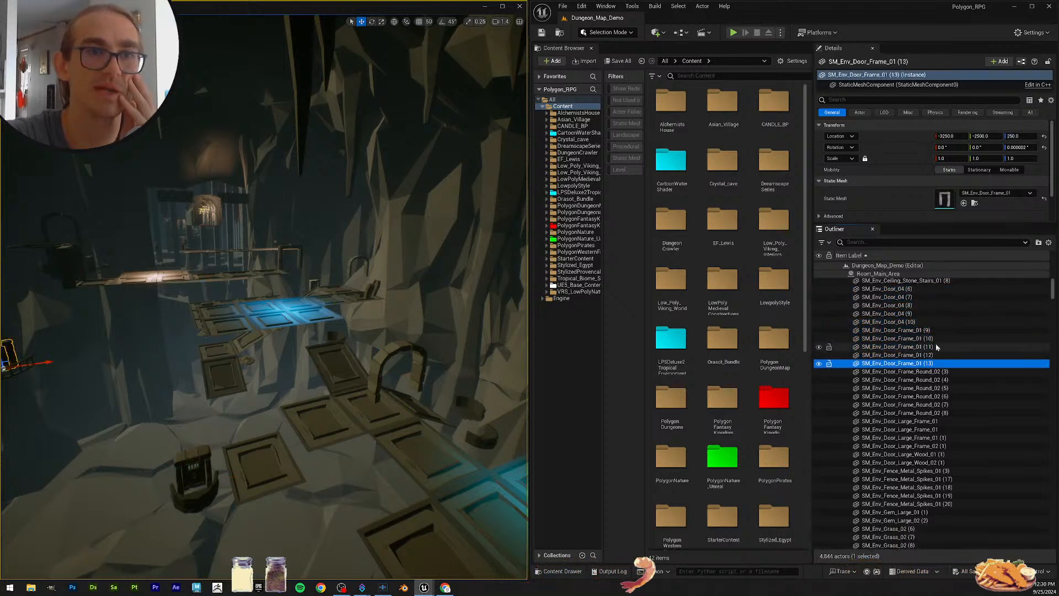
{"action": "left_click", "coordinate": [936, 374]}
{"action": "scroll", "coordinate": [936, 378], "scroll_direction": "down", "scroll_amount": 1}
{"action": "left_click", "coordinate": [938, 354]}
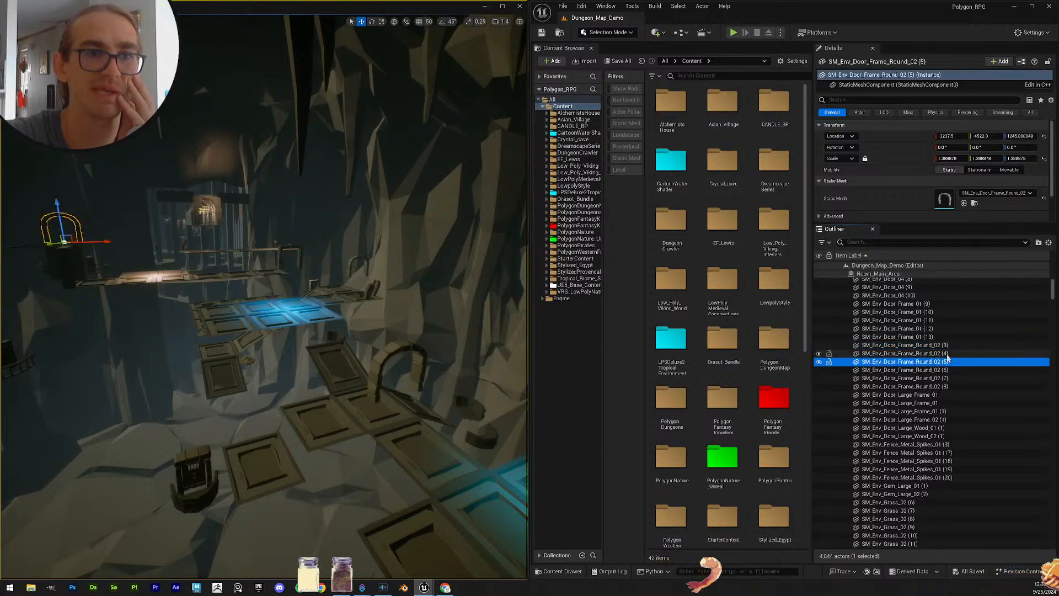
{"action": "left_click", "coordinate": [944, 369]}
{"action": "left_click", "coordinate": [945, 378]}
{"action": "left_click", "coordinate": [946, 386]}
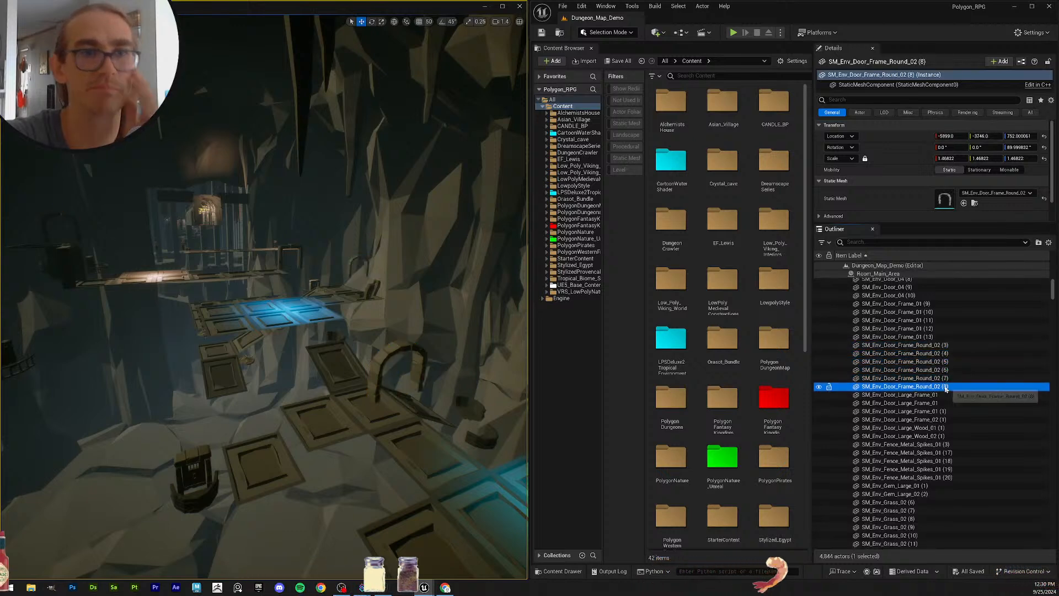
{"action": "left_click", "coordinate": [942, 395]}
{"action": "scroll", "coordinate": [952, 374], "scroll_direction": "down", "scroll_amount": 1}
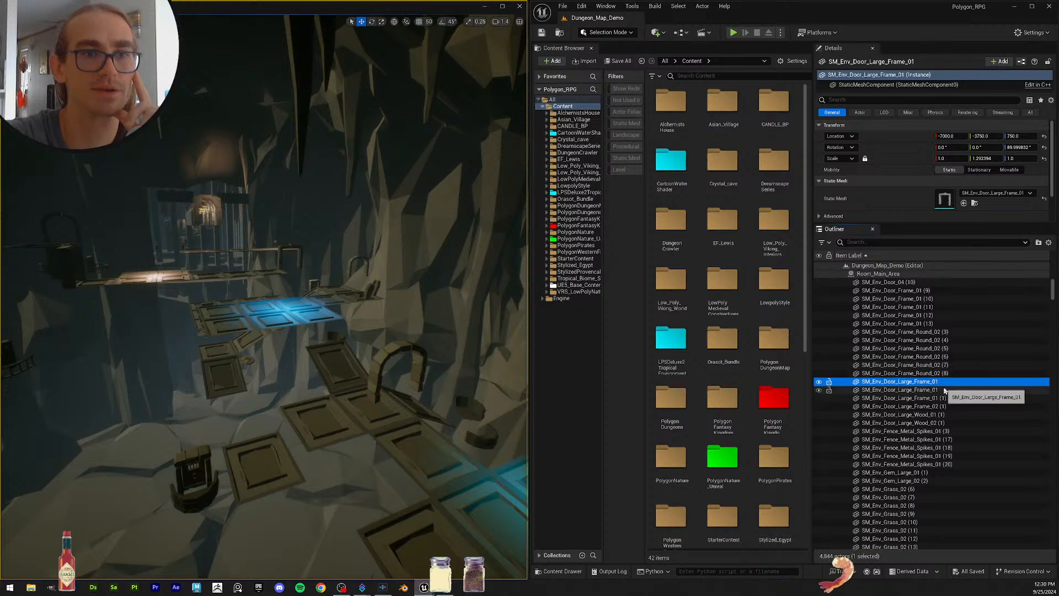
{"action": "left_click", "coordinate": [951, 389]}
{"action": "left_click", "coordinate": [952, 398]}
{"action": "left_click", "coordinate": [957, 406]}
Step: Find the SM_Env_Door_Large_Wood_01 mesh by name and assign it to the SM_Env_Door_Large_Wood_01 (1) actor
{"action": "left_click", "coordinate": [958, 415]}
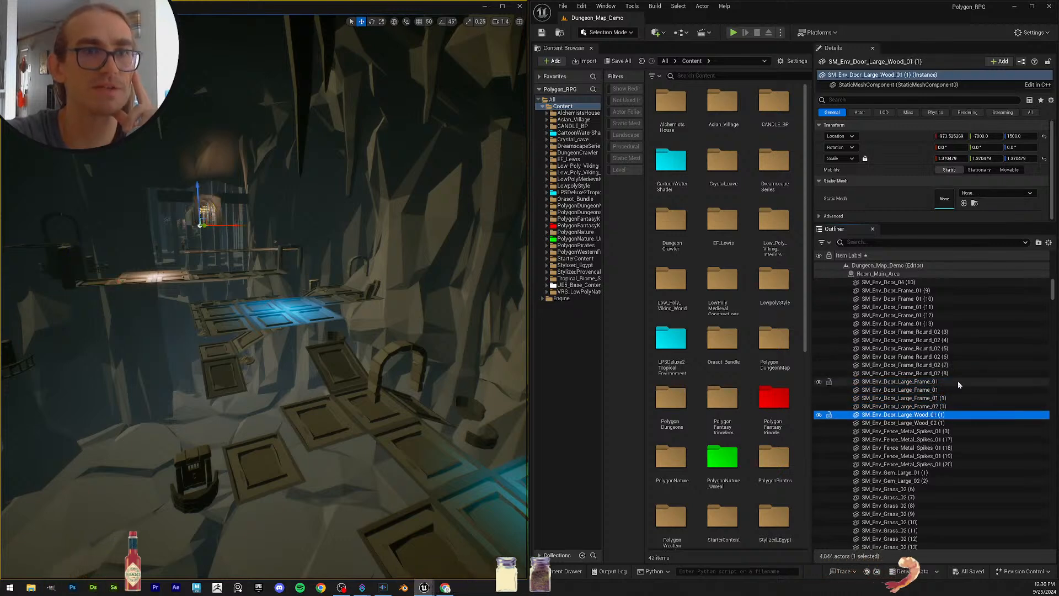
{"action": "scroll", "coordinate": [957, 380], "scroll_direction": "down", "scroll_amount": 3}
{"action": "left_click", "coordinate": [951, 377]}
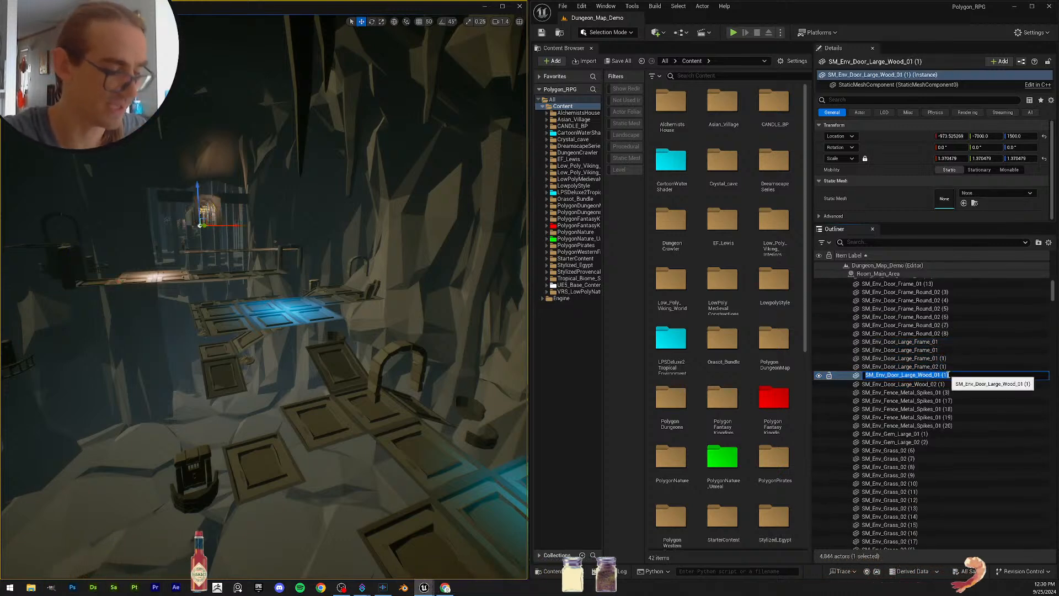
{"action": "left_click", "coordinate": [723, 75]}
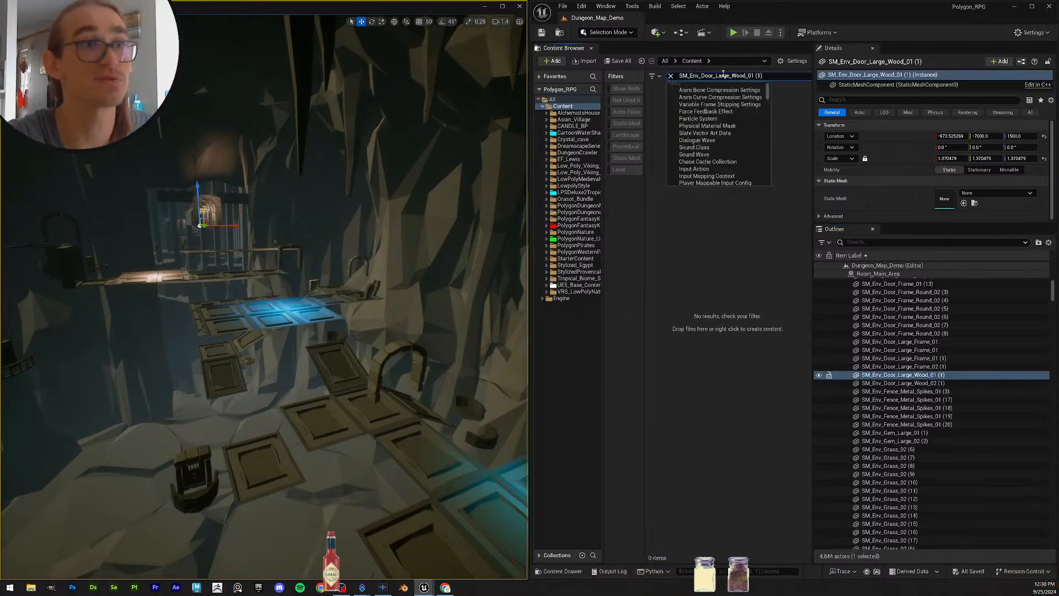
{"action": "key", "text": "BackSpace"}
{"action": "key", "text": "BackSpace"}
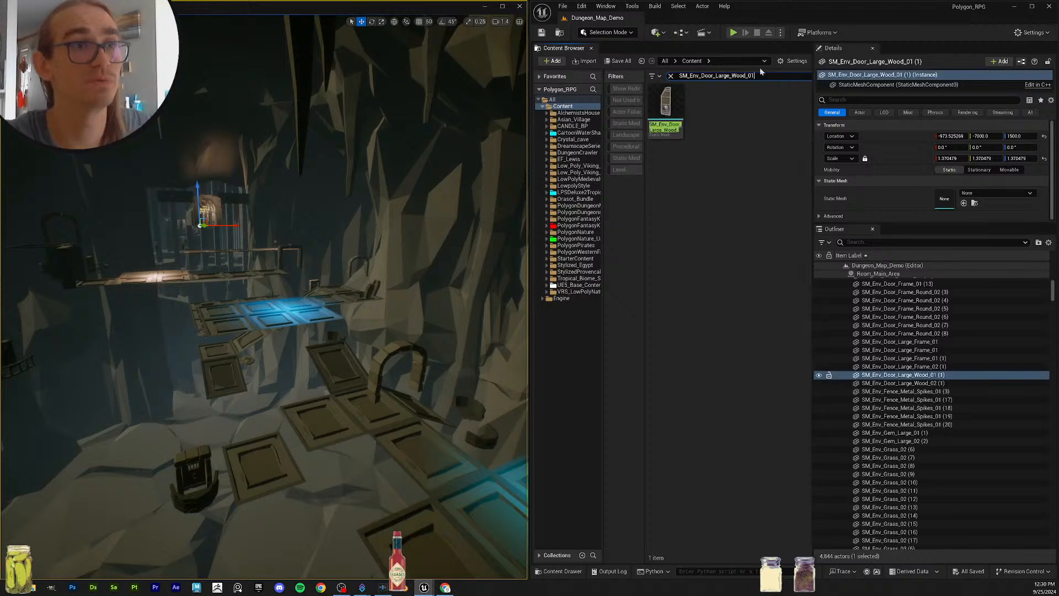
{"action": "left_click_drag", "start_coordinate": [666, 106], "coordinate": [943, 200]}
Step: Find the SM_Env_Door_Large_Wood_02 mesh by name, assign it to SM_Env_Door_Large_Wood_02 (1), and frame that door in the viewport
{"action": "left_click", "coordinate": [938, 383]}
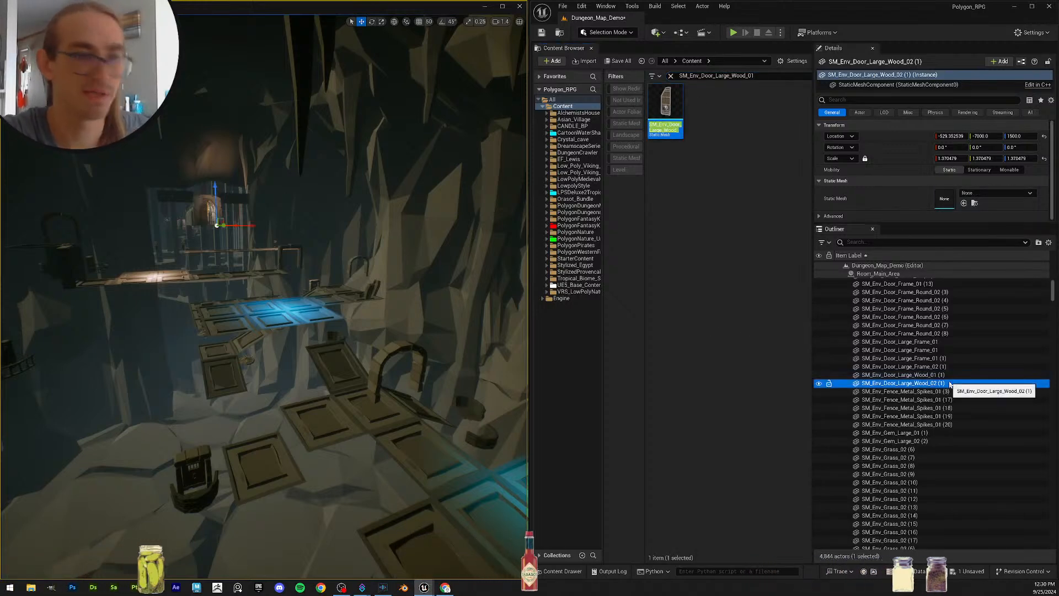
{"action": "left_click", "coordinate": [938, 383]}
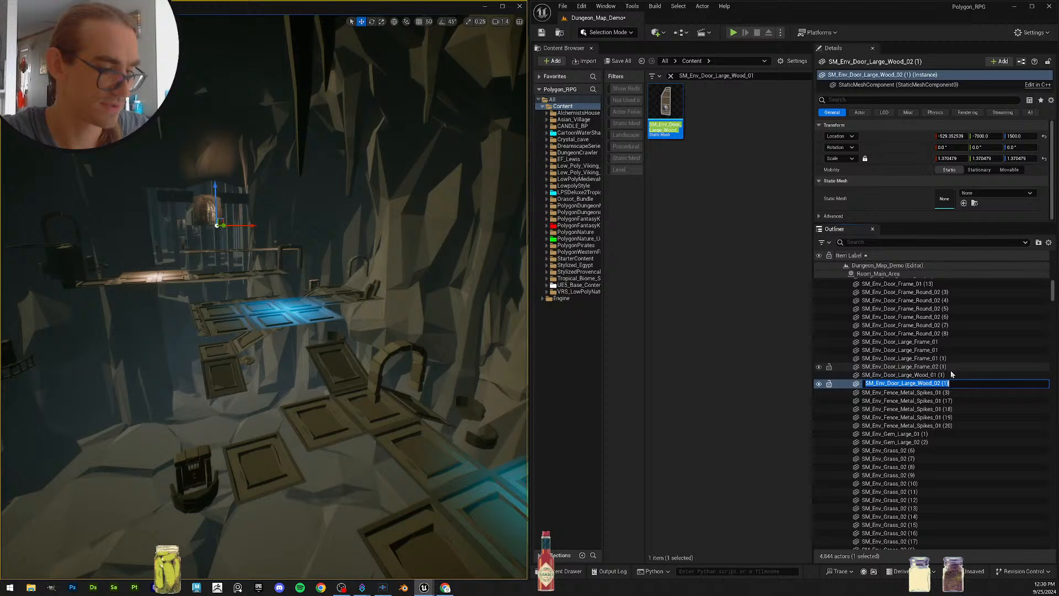
{"action": "left_click", "coordinate": [762, 77]}
{"action": "key", "text": "BackSpace"}
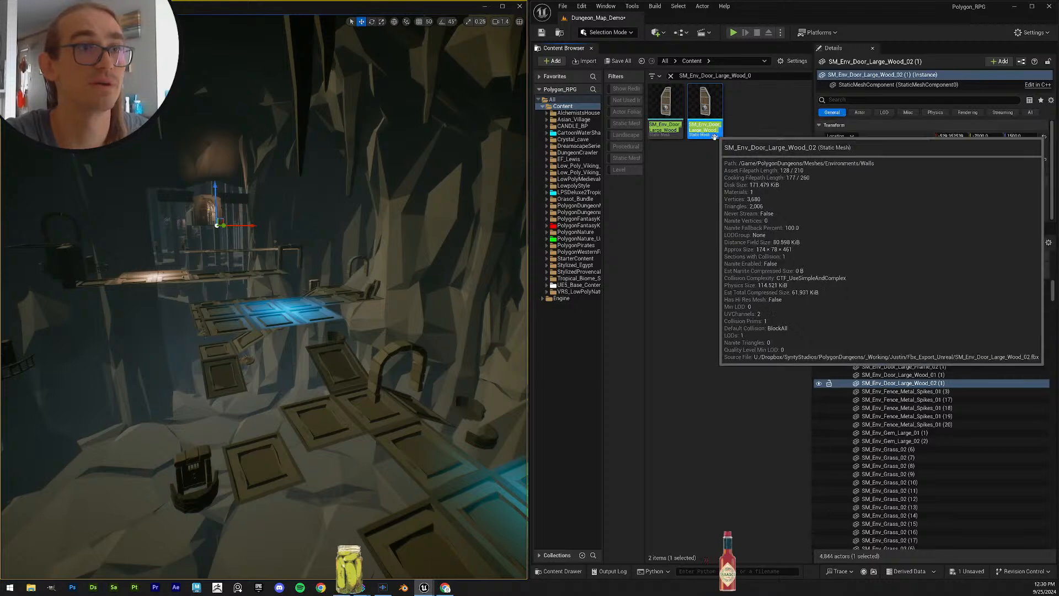
{"action": "scroll", "coordinate": [728, 133], "scroll_direction": "up", "scroll_amount": 2, "text": "ctrl"}
{"action": "left_click_drag", "start_coordinate": [729, 123], "coordinate": [944, 200]}
{"action": "key", "text": "f"}
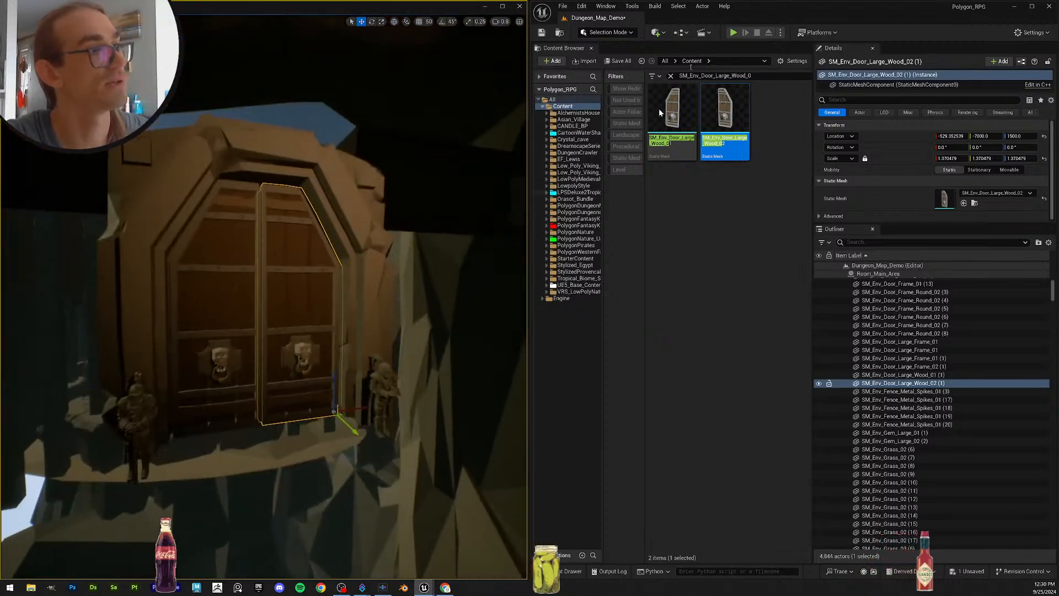
Step: Save all modified content, including the Dungeon_Map_Demo map
{"action": "left_click", "coordinate": [618, 61]}
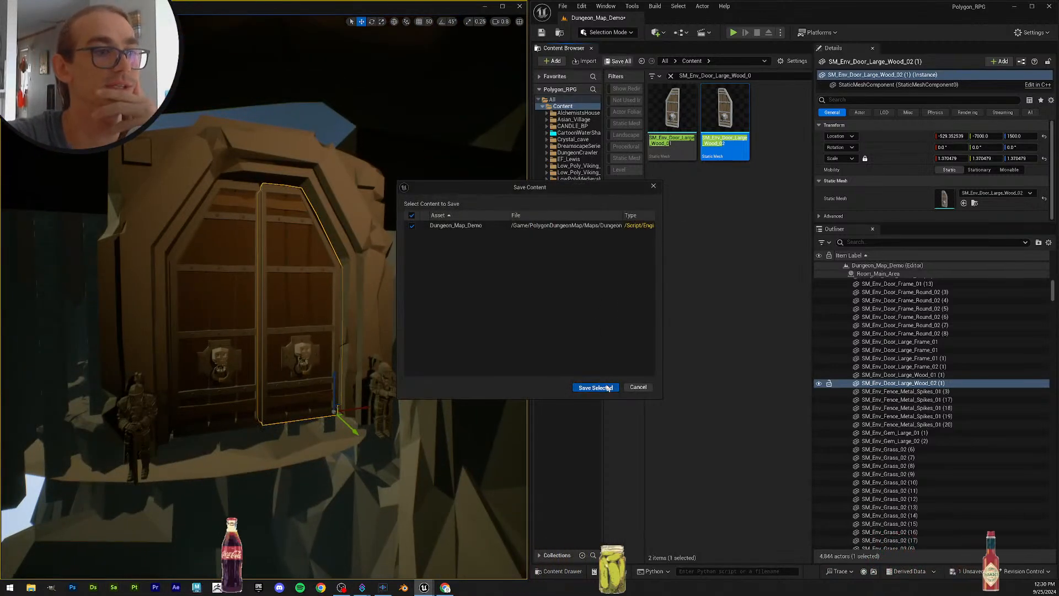
{"action": "left_click", "coordinate": [595, 388]}
Step: Copy the name of the SM_Env_Fence_Metal_Spikes_01 (3) actor in Room_Main_Area and search the project content for SM_Env_Fence_Metal_Spikes
{"action": "left_click", "coordinate": [953, 379]}
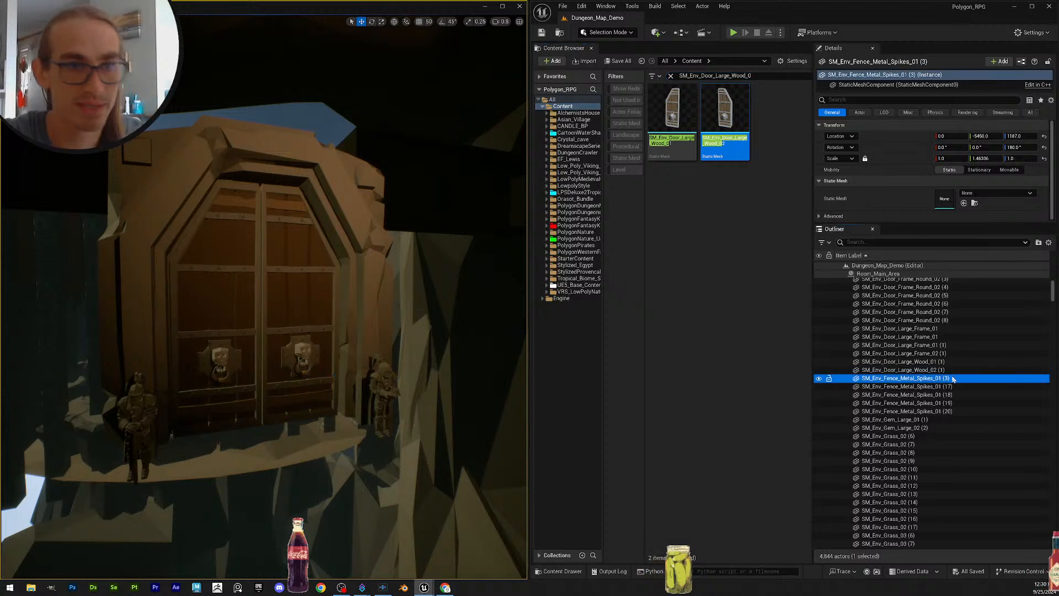
{"action": "key", "text": "F2"}
{"action": "key", "text": "ctrl+c"}
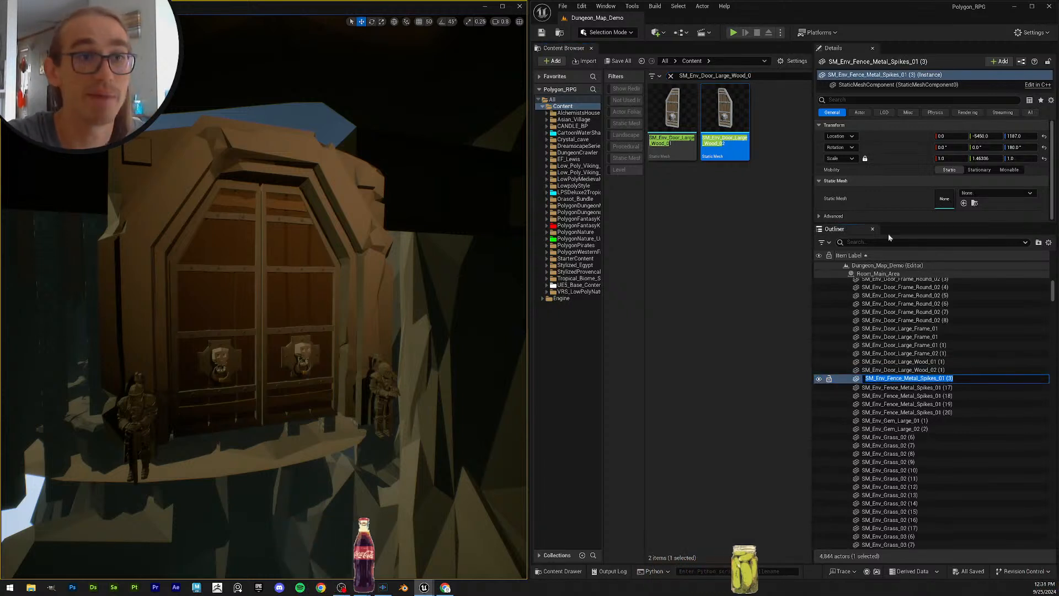
{"action": "left_click", "coordinate": [878, 100]}
{"action": "key", "text": "ctrl+v"}
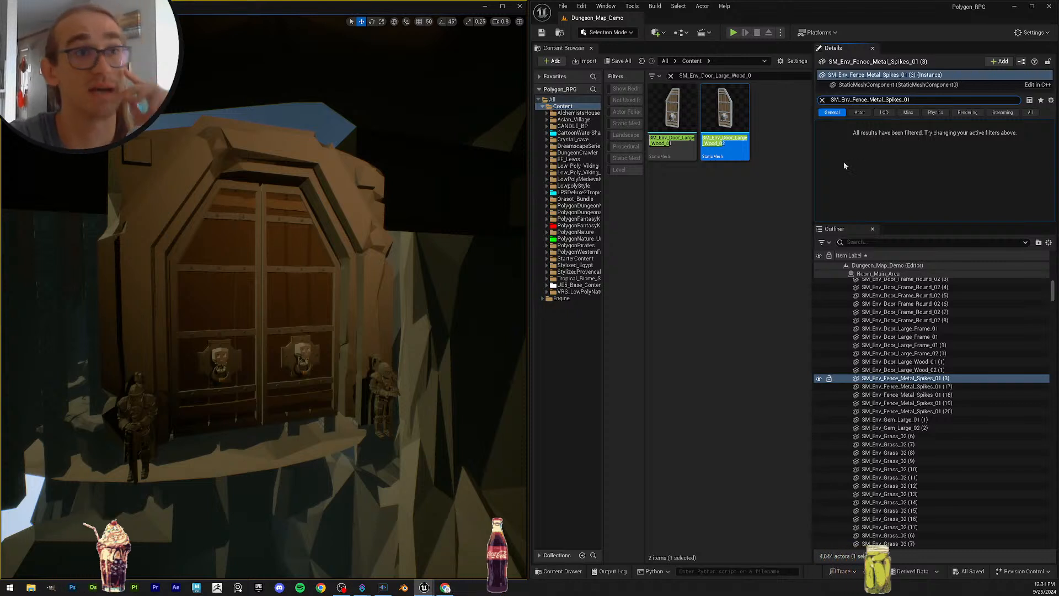
{"action": "left_click", "coordinate": [823, 100]}
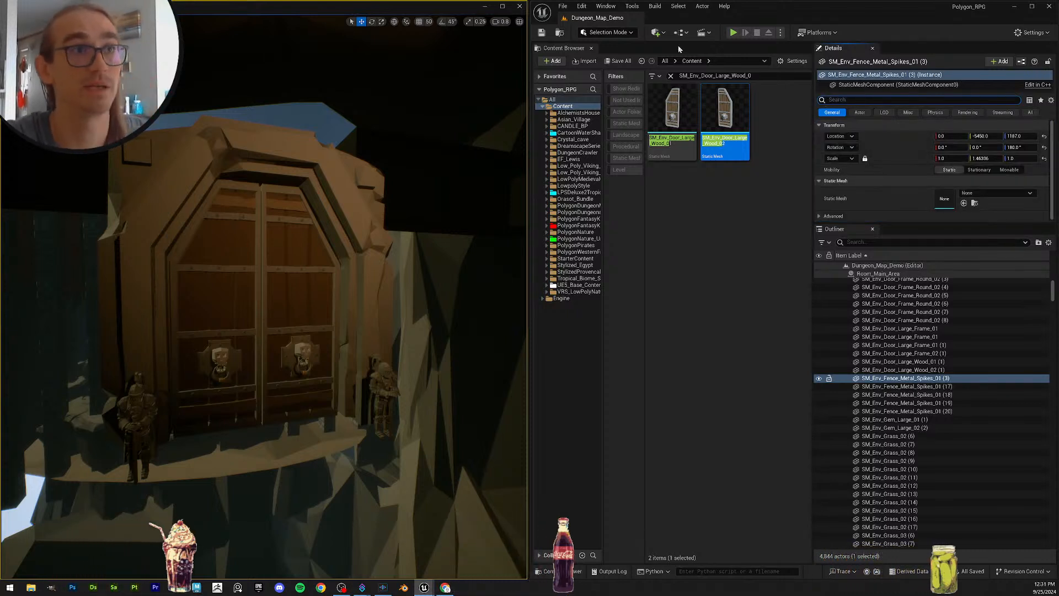
{"action": "left_click", "coordinate": [558, 50]}
{"action": "key", "text": "ctrl+v"}
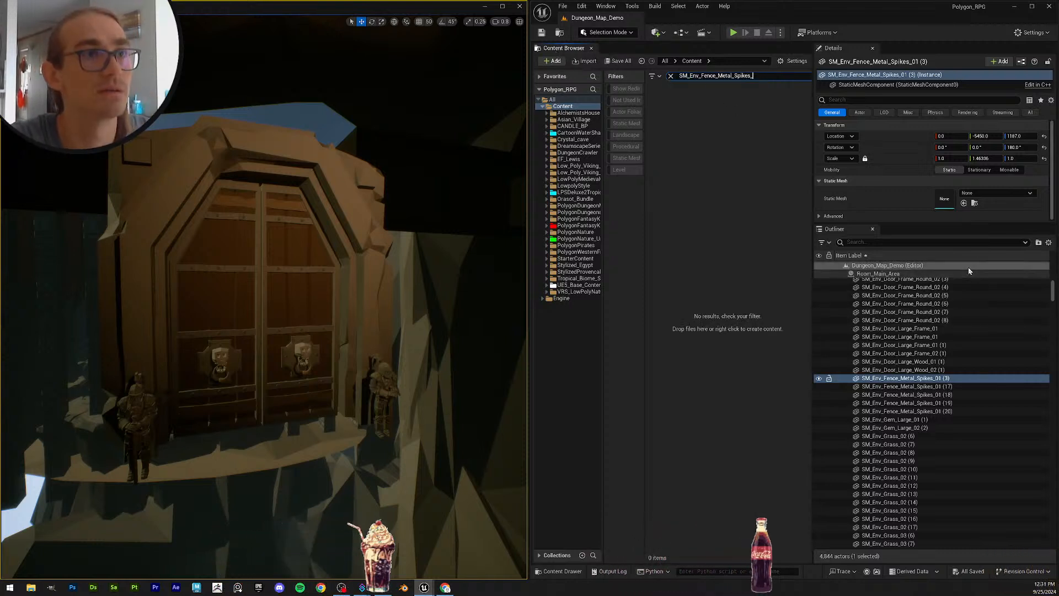
{"action": "key", "text": "BackSpace"}
{"action": "key", "text": "BackSpace"}
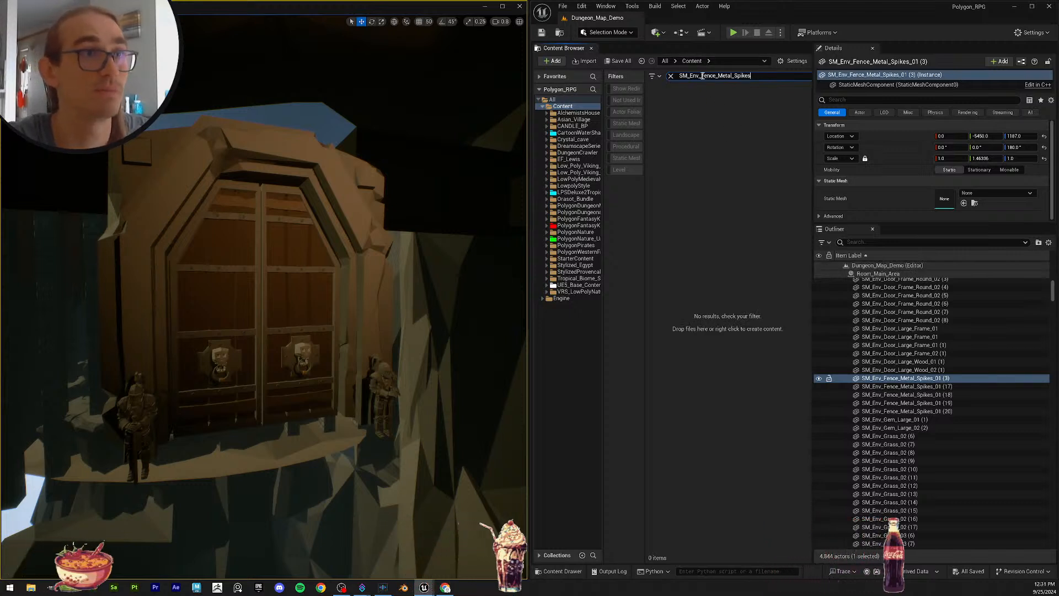
Step: Shorten the content search to Fence_Metal_Spikes and further to Spikes, and look through the results for a matching fence mesh
{"action": "left_click_drag", "start_coordinate": [702, 75], "coordinate": [624, 85]}
{"action": "key", "text": "BackSpace"}
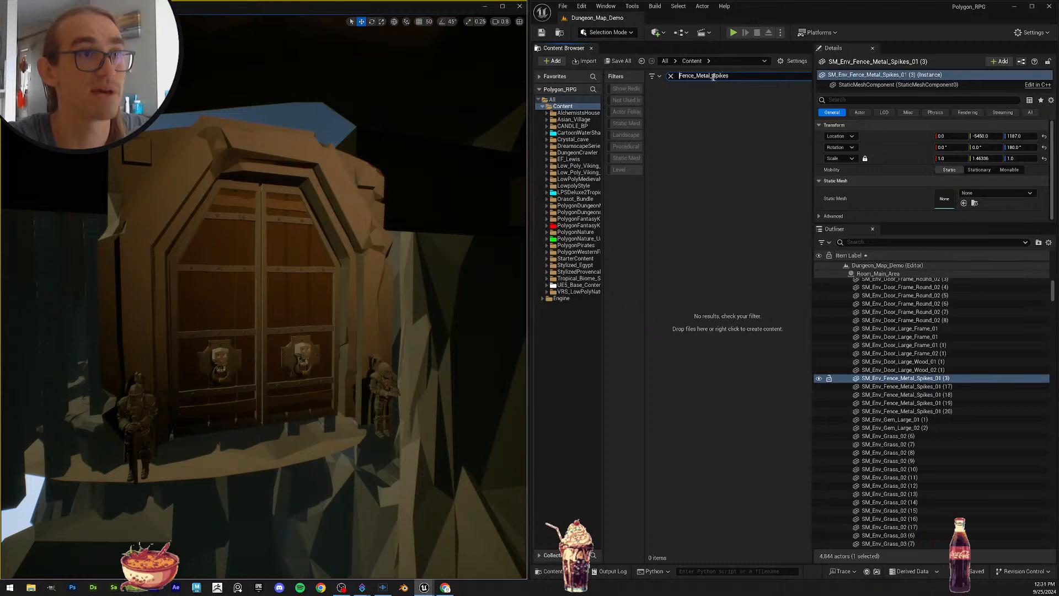
{"action": "left_click_drag", "start_coordinate": [696, 76], "coordinate": [678, 77]}
{"action": "key", "text": "BackSpace"}
{"action": "key", "text": "BackSpace"}
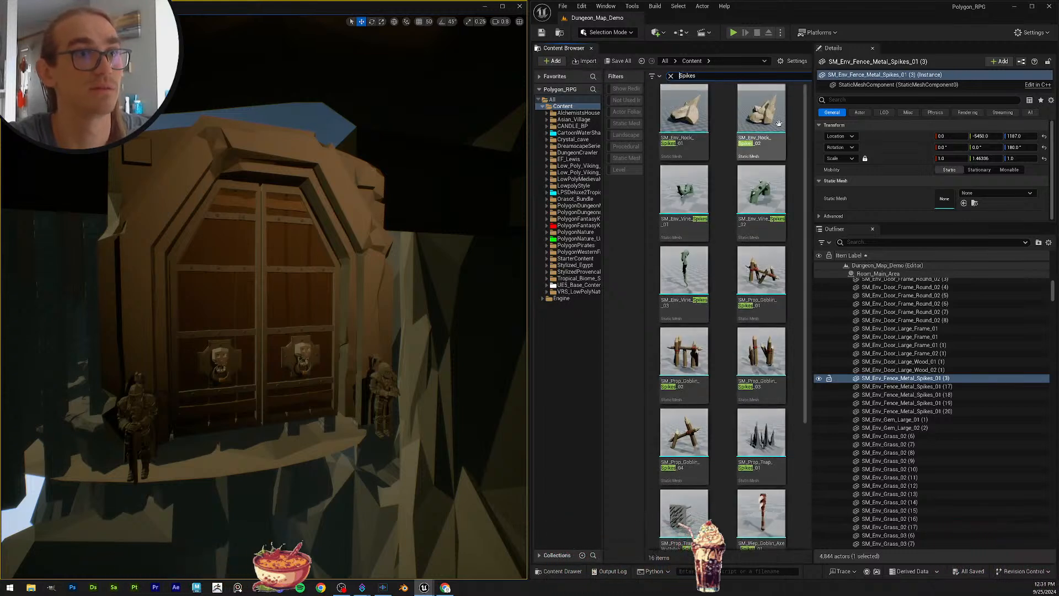
{"action": "scroll", "coordinate": [775, 276], "scroll_direction": "down", "scroll_amount": 3}
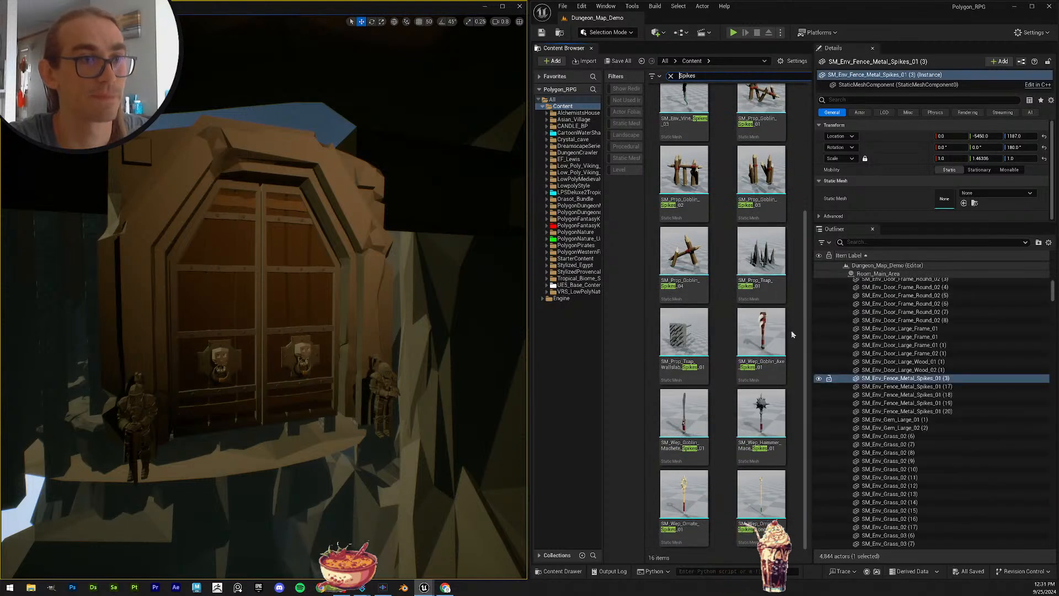
{"action": "scroll", "coordinate": [761, 309], "scroll_direction": "up", "scroll_amount": 3}
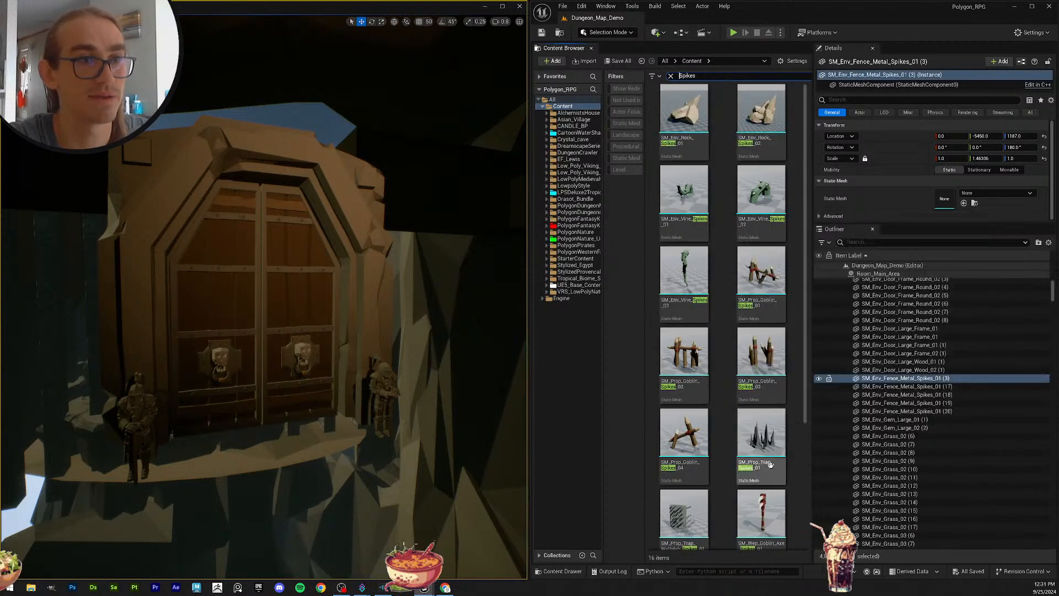
Step: Search the project content for fence and look through the results for a metal spiked fence mesh
{"action": "double_click", "coordinate": [689, 75]}
{"action": "type", "text": "fence"}
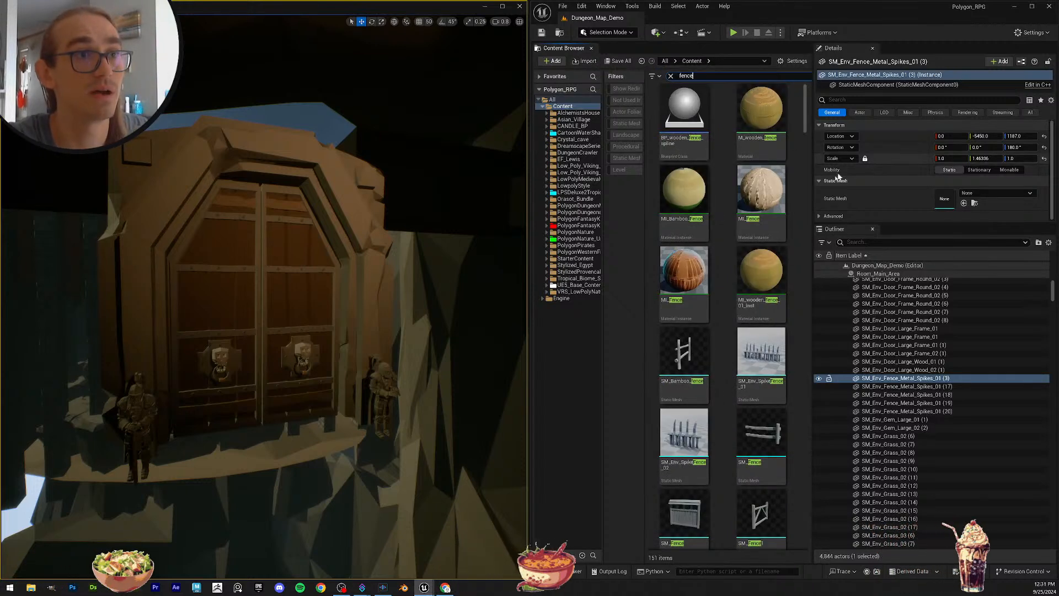
{"action": "scroll", "coordinate": [748, 259], "scroll_direction": "down", "scroll_amount": 5}
{"action": "scroll", "coordinate": [749, 260], "scroll_direction": "down", "scroll_amount": 4}
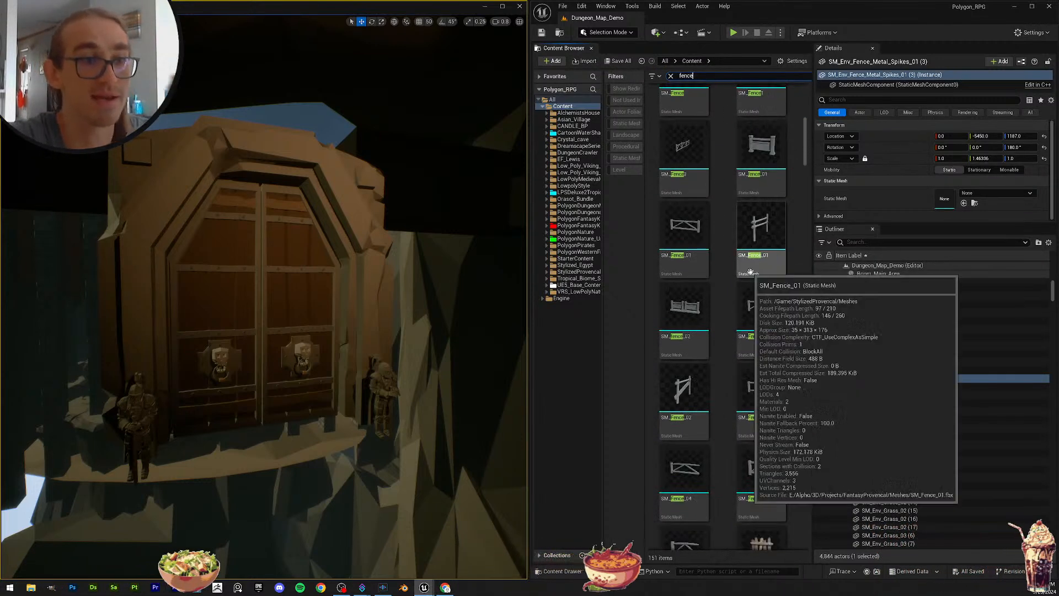
{"action": "left_click_drag", "start_coordinate": [806, 169], "coordinate": [798, 94]}
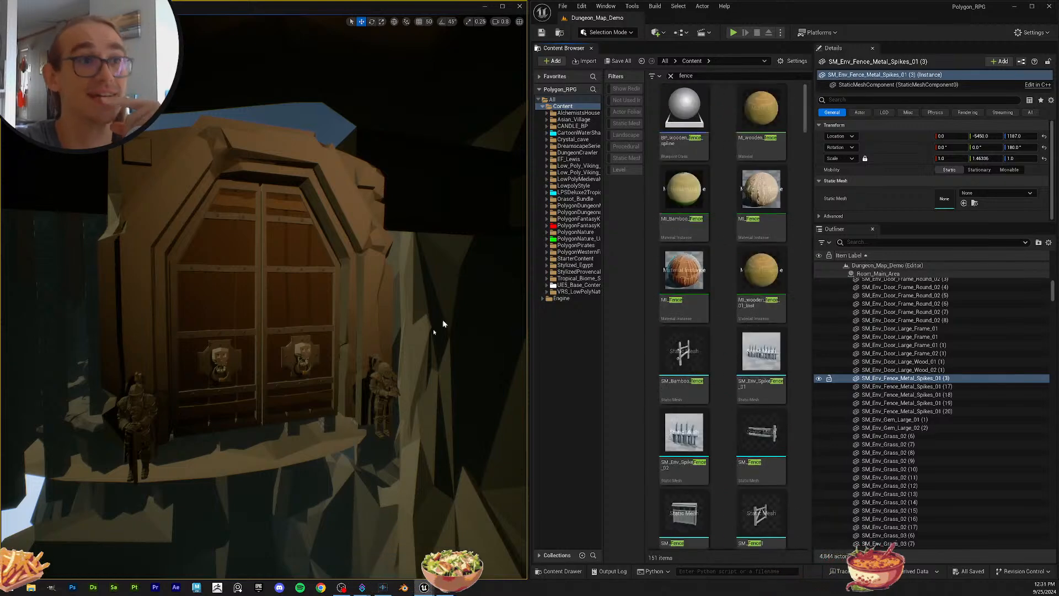
Step: Select an intact metal spikes fence in the boss arena and locate its assigned static mesh in the project content
{"action": "right_click_drag", "start_coordinate": [443, 325], "coordinate": [402, 280]}
{"action": "key", "text": "w"}
{"action": "scroll", "coordinate": [419, 325], "scroll_direction": "up", "scroll_amount": 3}
{"action": "key", "text": "w"}
{"action": "scroll", "coordinate": [408, 314], "scroll_direction": "down", "scroll_amount": 2}
{"action": "left_click", "coordinate": [401, 280]}
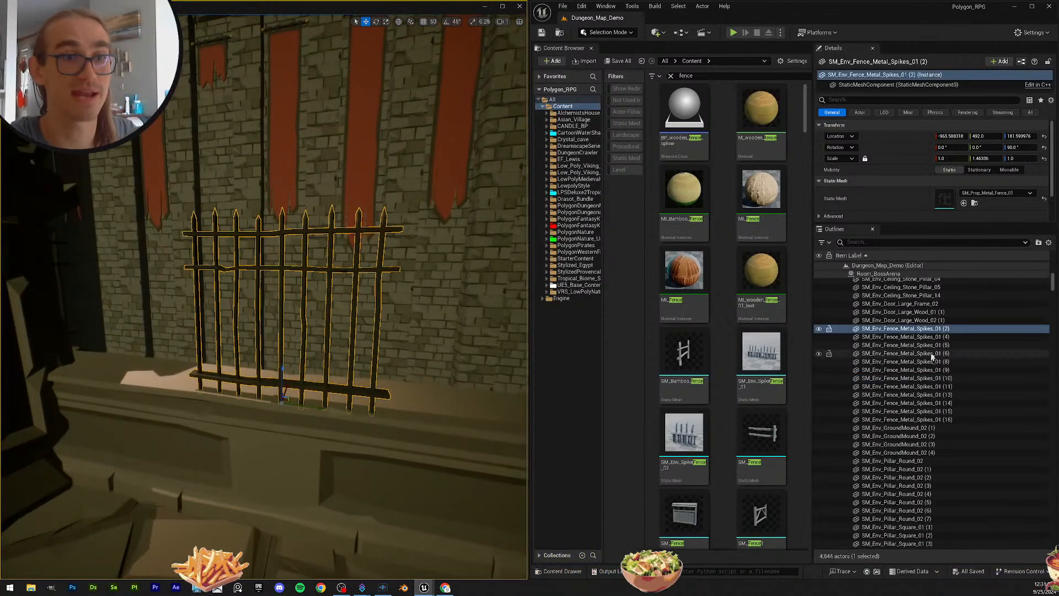
{"action": "left_click", "coordinate": [973, 203]}
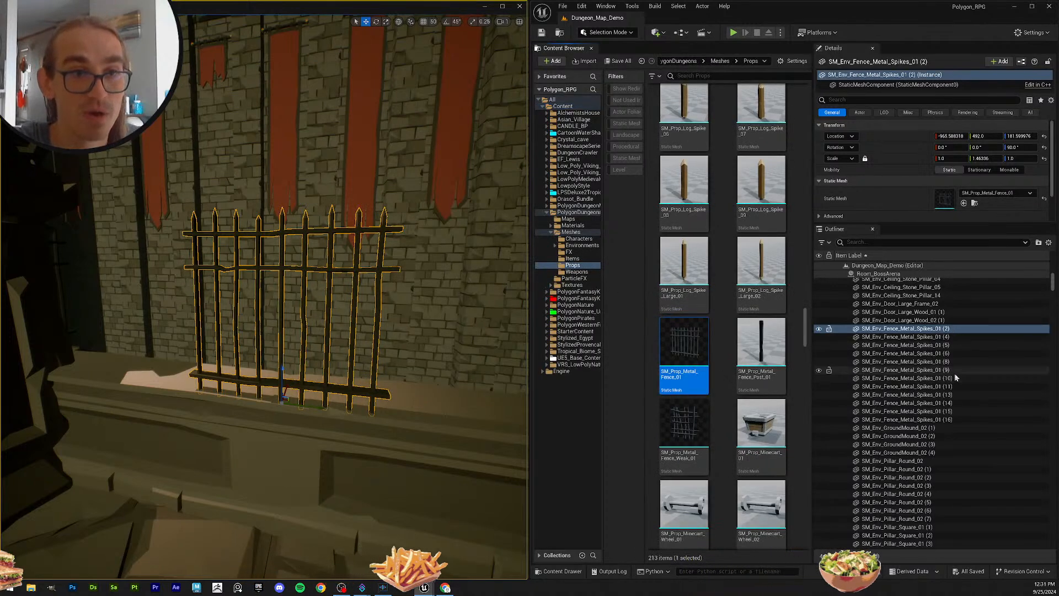
Step: Select the SM_Env_Fence_Metal_Spikes_01 actors (2) through (16) in Room_BossArena and inspect them and their shared mesh
{"action": "left_click", "coordinate": [953, 420], "text": "shift"}
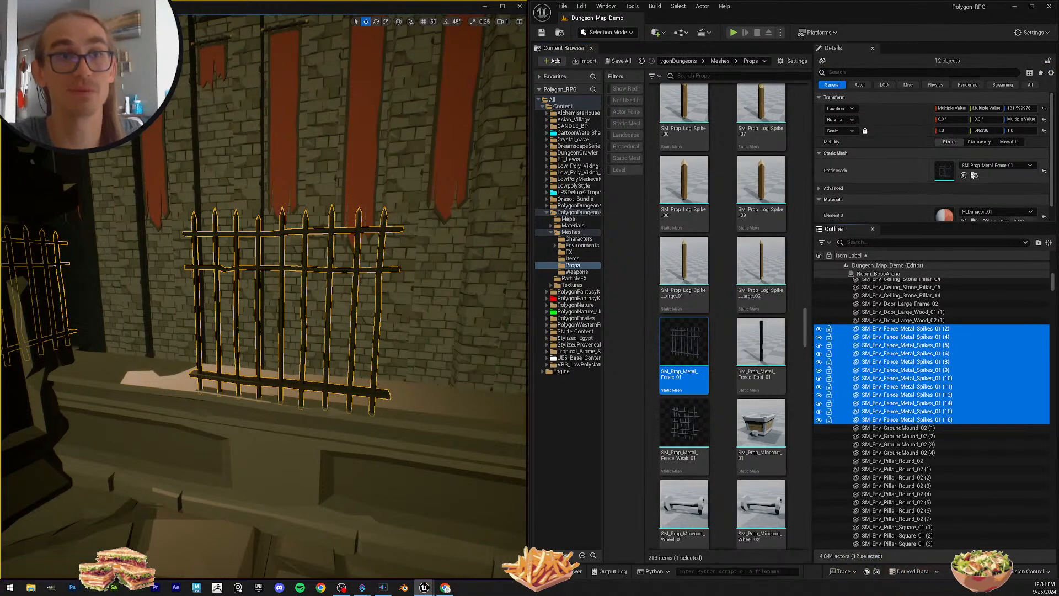
{"action": "right_click_drag", "start_coordinate": [476, 276], "coordinate": [434, 295]}
{"action": "key", "text": "s"}
{"action": "key", "text": "w"}
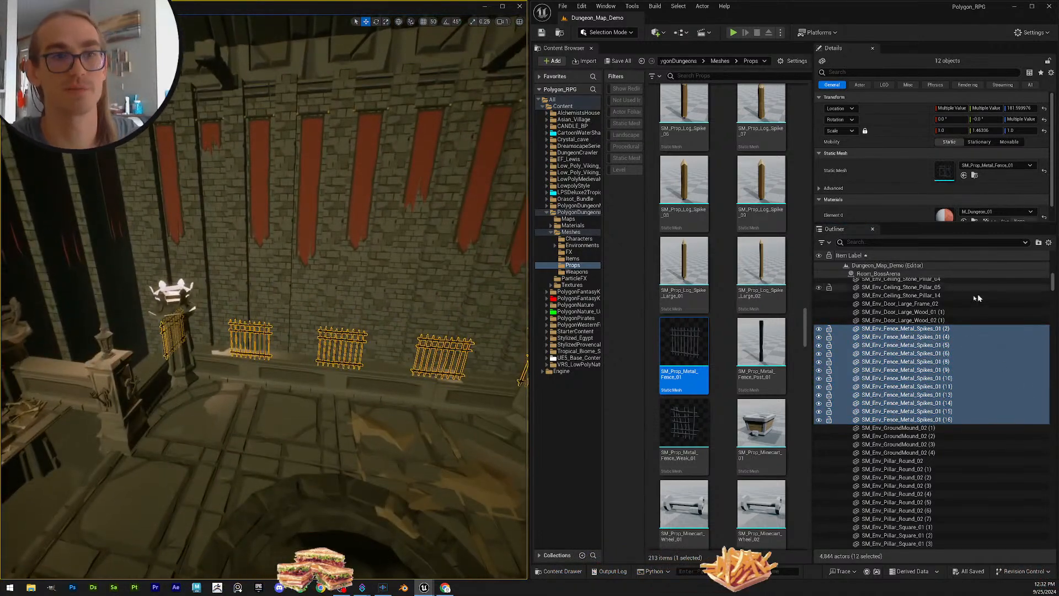
Step: Assign SM_Prop_Metal_Fence_01 to Room_Main_Area's SM_Env_Fence_Metal_Spikes_01 actors (3) and (17) to (20), and frame them in the viewport
{"action": "scroll", "coordinate": [938, 359], "scroll_direction": "up", "scroll_amount": 15}
{"action": "left_click", "coordinate": [845, 348]}
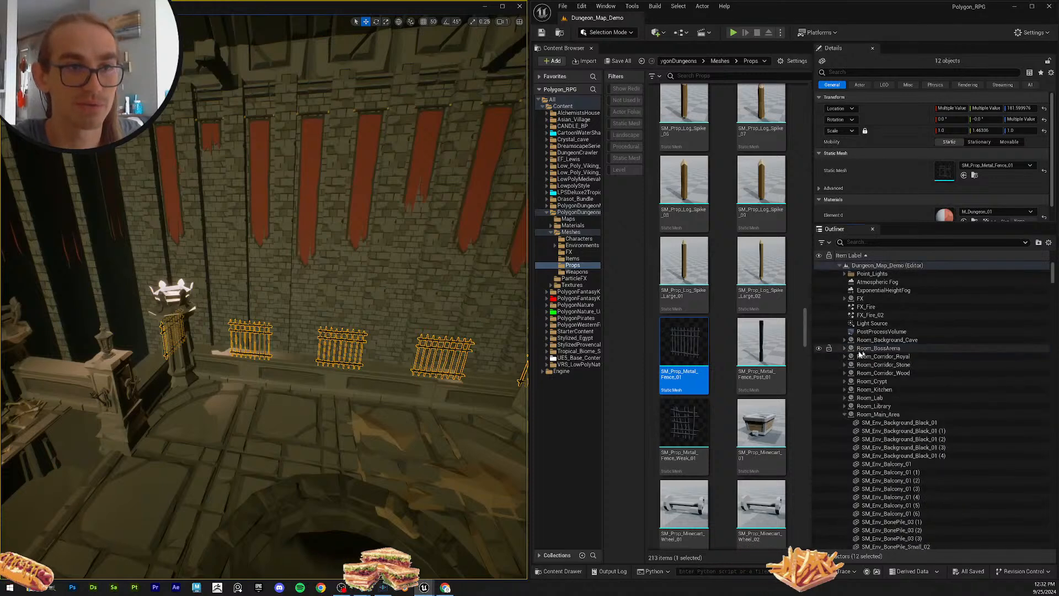
{"action": "scroll", "coordinate": [930, 457], "scroll_direction": "down", "scroll_amount": 20}
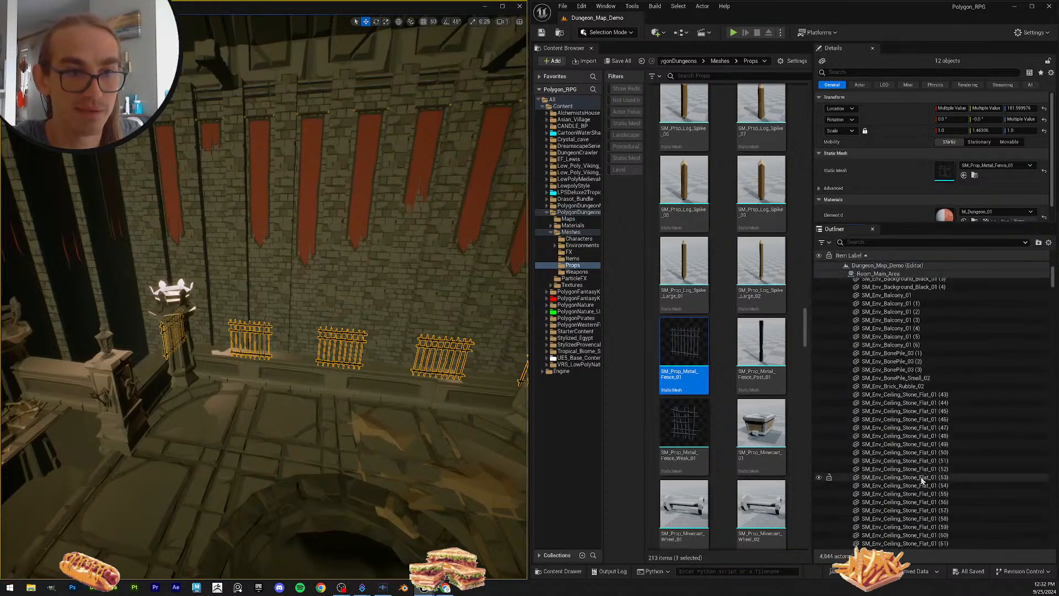
{"action": "scroll", "coordinate": [937, 473], "scroll_direction": "down", "scroll_amount": 8}
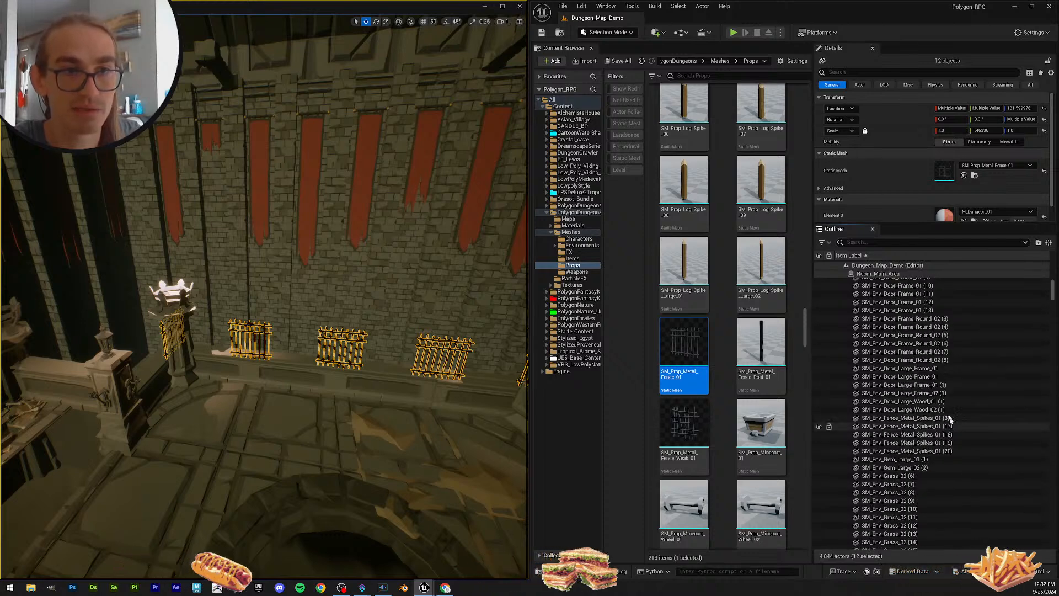
{"action": "left_click", "coordinate": [948, 418]}
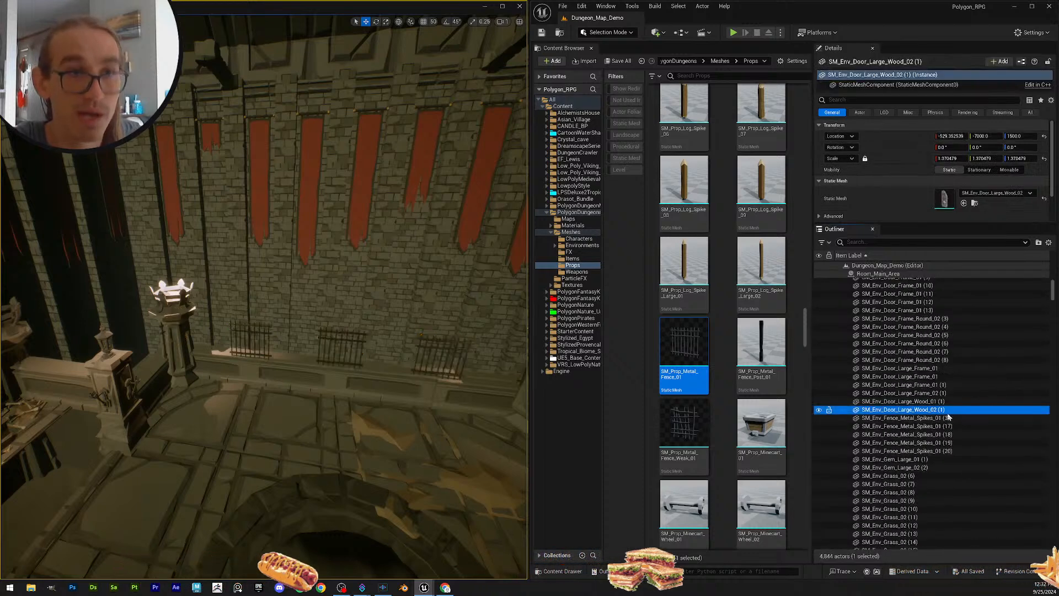
{"action": "left_click", "coordinate": [938, 450], "text": "shift"}
{"action": "left_click_drag", "start_coordinate": [692, 341], "coordinate": [947, 170]}
{"action": "right_click_drag", "start_coordinate": [426, 287], "coordinate": [426, 287]}
{"action": "key", "text": "f"}
Step: Search all content for Gem_Large and assign the SM_Env_Gem_Large_01 mesh to the SM_Env_Gem_Large_01 (1) actor
{"action": "scroll", "coordinate": [943, 410], "scroll_direction": "down", "scroll_amount": 2}
{"action": "left_click", "coordinate": [893, 433]}
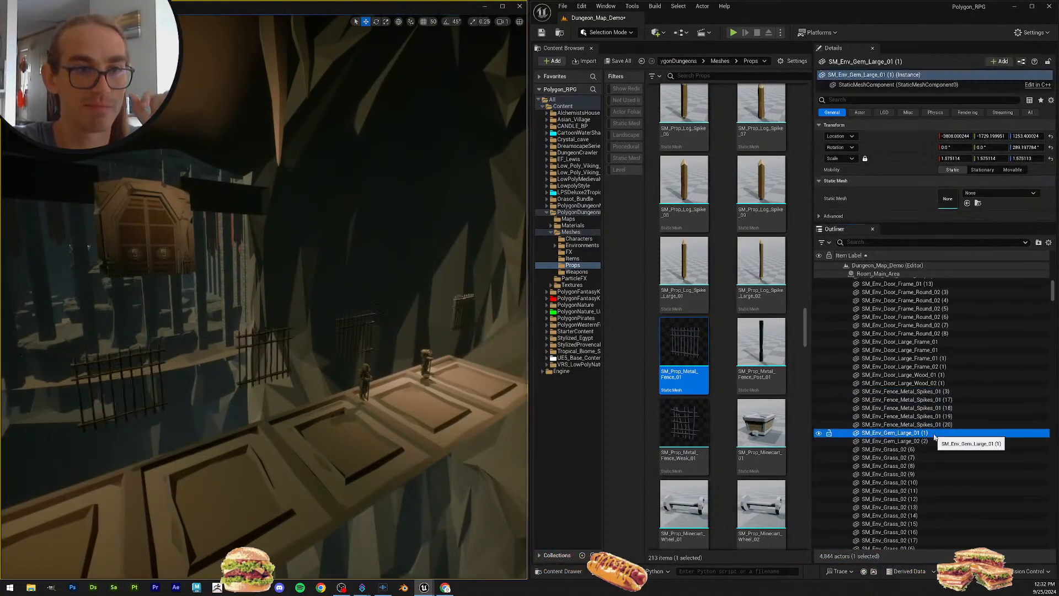
{"action": "left_click", "coordinate": [893, 433]}
{"action": "key", "text": "ctrl+c"}
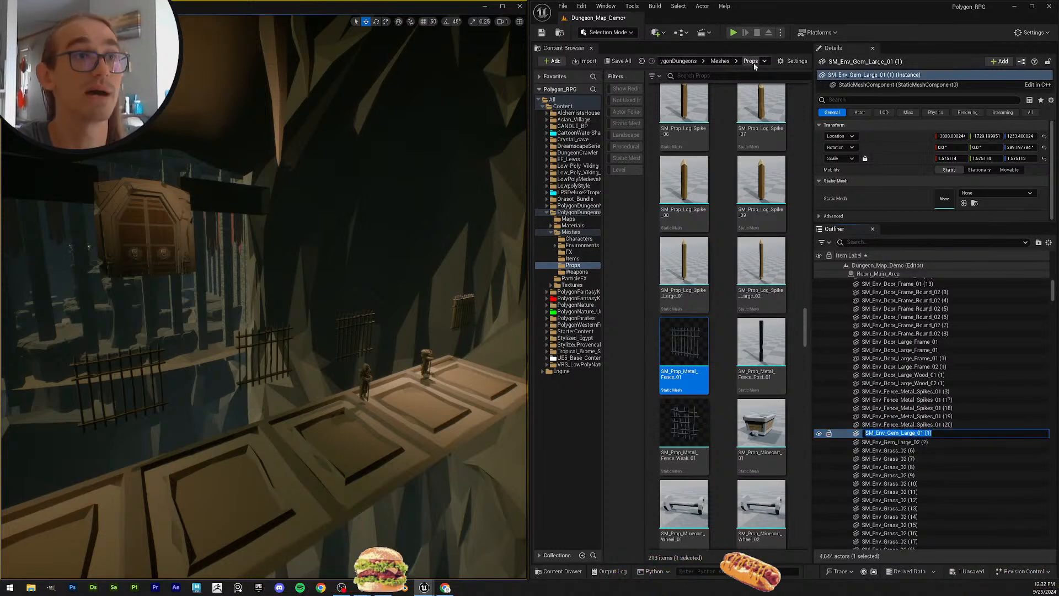
{"action": "key", "text": "Escape"}
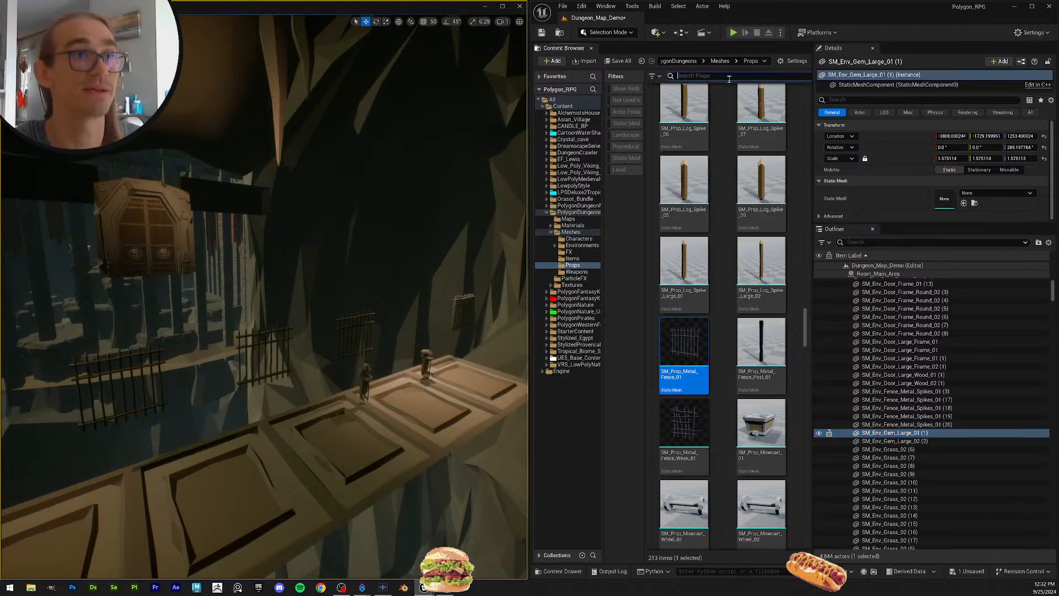
{"action": "left_click", "coordinate": [729, 76]}
{"action": "key", "text": "ctrl+v"}
{"action": "key", "text": "BackSpace"}
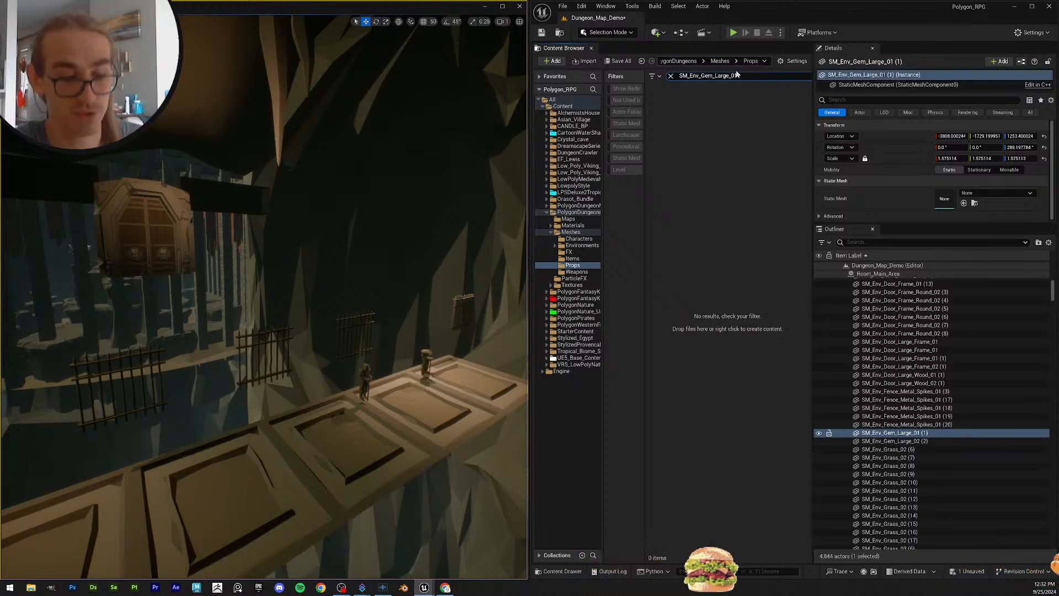
{"action": "key", "text": "BackSpace"}
{"action": "key", "text": "BackSpace"}
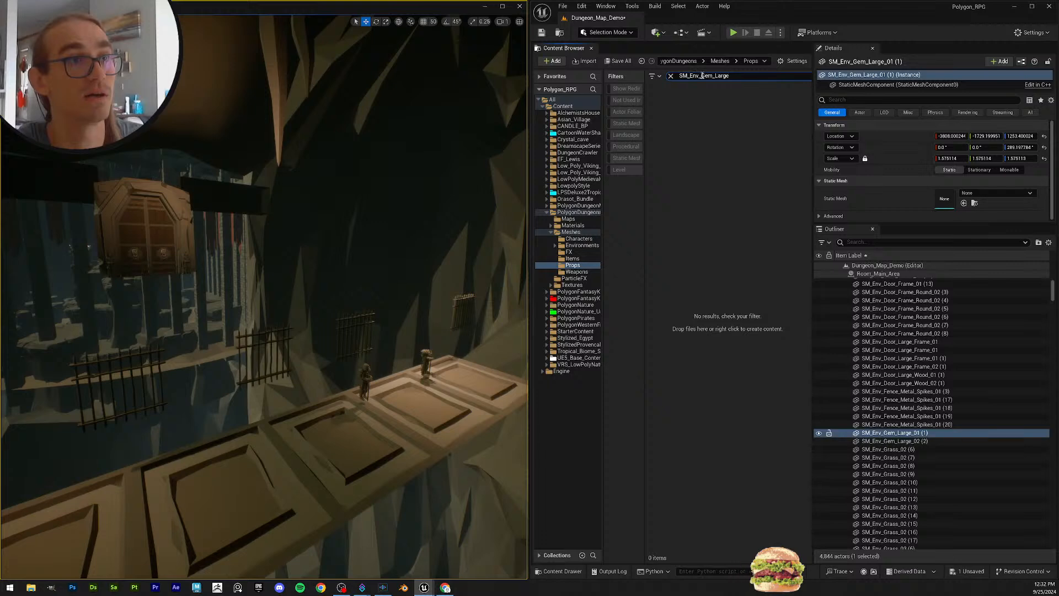
{"action": "left_click", "coordinate": [578, 107]}
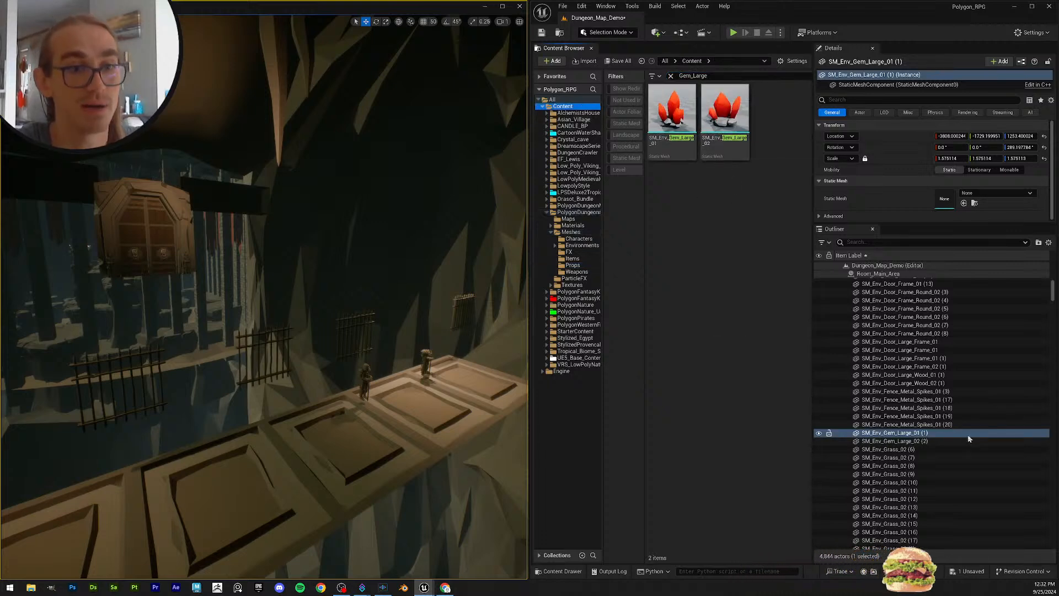
{"action": "left_click_drag", "start_coordinate": [672, 119], "coordinate": [945, 199]}
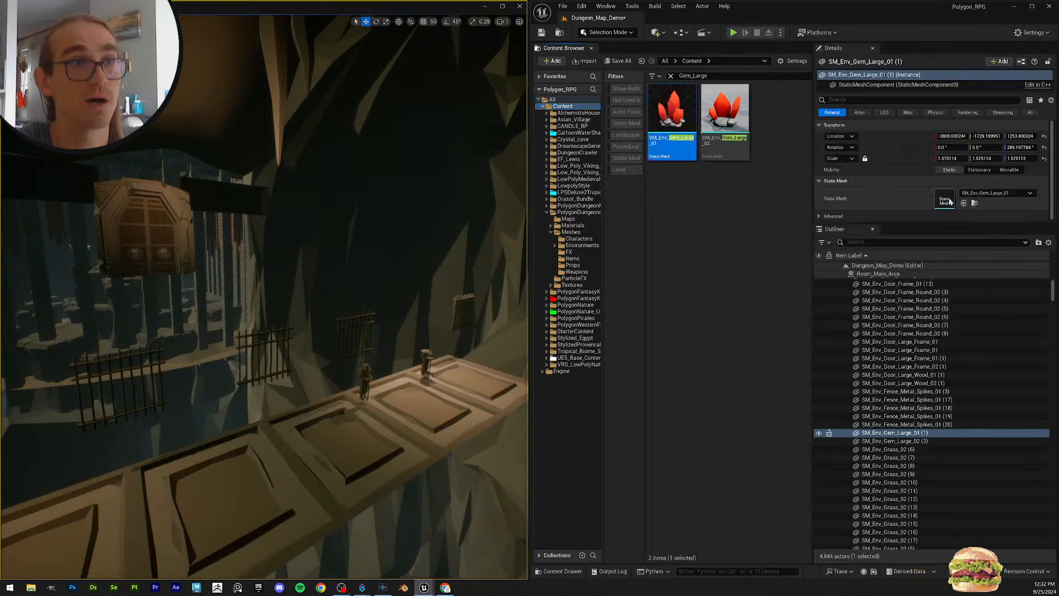
Step: Assign the SM_Env_Gem_Large_02 mesh to the SM_Env_Gem_Large_02 (2) actor and frame the gems in the viewport
{"action": "left_click", "coordinate": [938, 441]}
{"action": "left_click_drag", "start_coordinate": [725, 113], "coordinate": [945, 200]}
{"action": "right_click_drag", "start_coordinate": [437, 294], "coordinate": [442, 326]}
{"action": "key", "text": "f"}
{"action": "mouse_move", "coordinate": [373, 303]}
{"action": "right_mouse_down"}
{"action": "mouse_move", "coordinate": [378, 317]}
{"action": "mouse_move", "coordinate": [469, 281]}
{"action": "mouse_move", "coordinate": [386, 276]}
{"action": "mouse_move", "coordinate": [378, 307]}
{"action": "right_mouse_up"}
{"action": "scroll", "coordinate": [372, 303], "scroll_direction": "down", "scroll_amount": 1}
{"action": "key", "text": "s"}
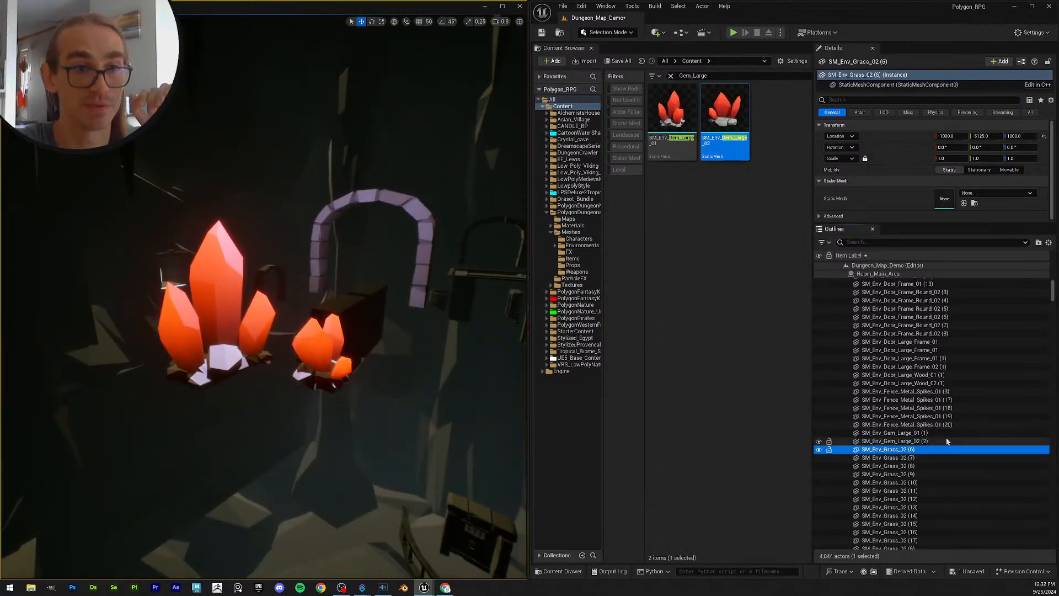
Step: Search the project content for SM_Env_Grass_02 using the name of the SM_Env_Grass_02 (6) actor, and save the current map
{"action": "scroll", "coordinate": [946, 436], "scroll_direction": "down", "scroll_amount": 1}
{"action": "key", "text": "F2"}
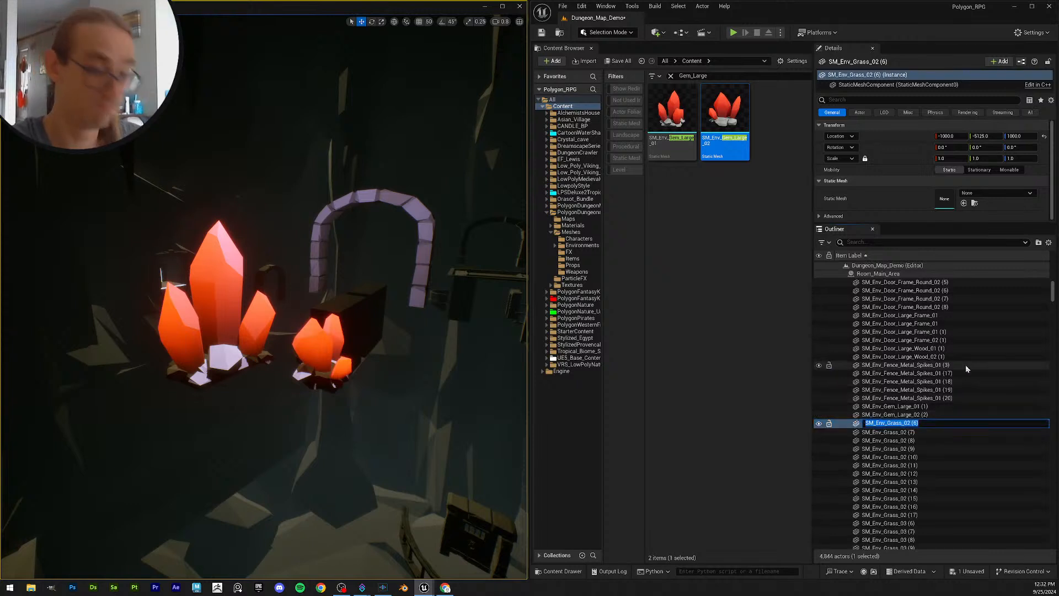
{"action": "left_click_drag", "start_coordinate": [720, 75], "coordinate": [632, 71]}
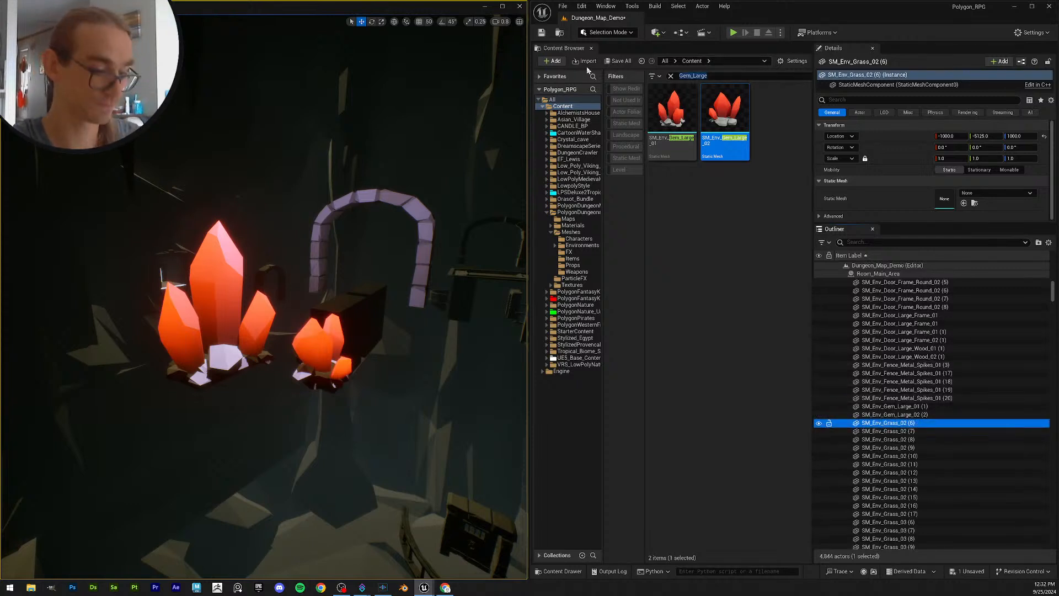
{"action": "left_click", "coordinate": [895, 414]}
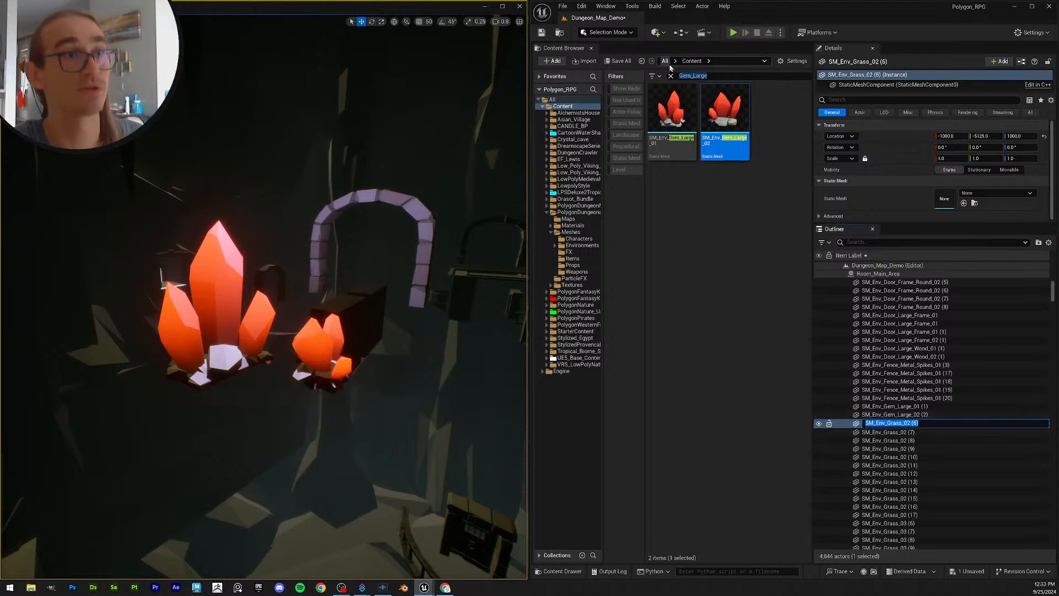
{"action": "left_click", "coordinate": [710, 77]}
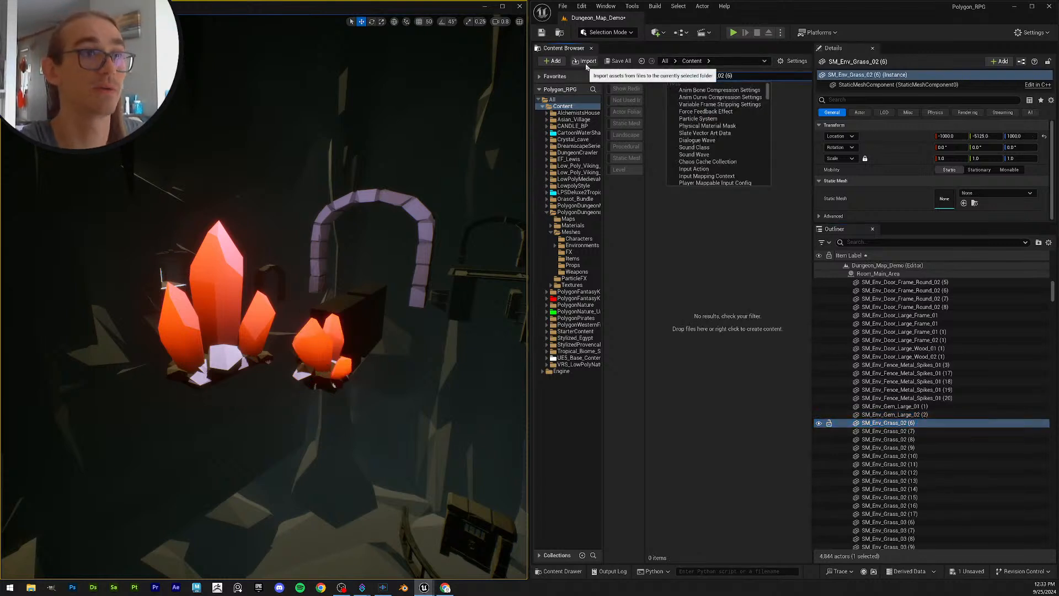
{"action": "key", "text": "BackSpace"}
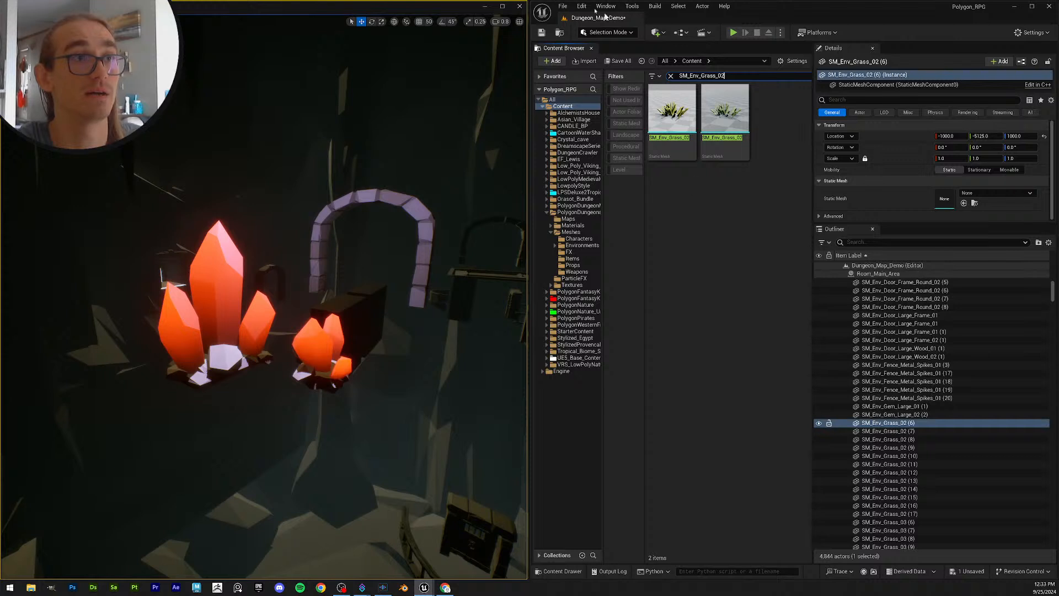
{"action": "left_click", "coordinate": [542, 34]}
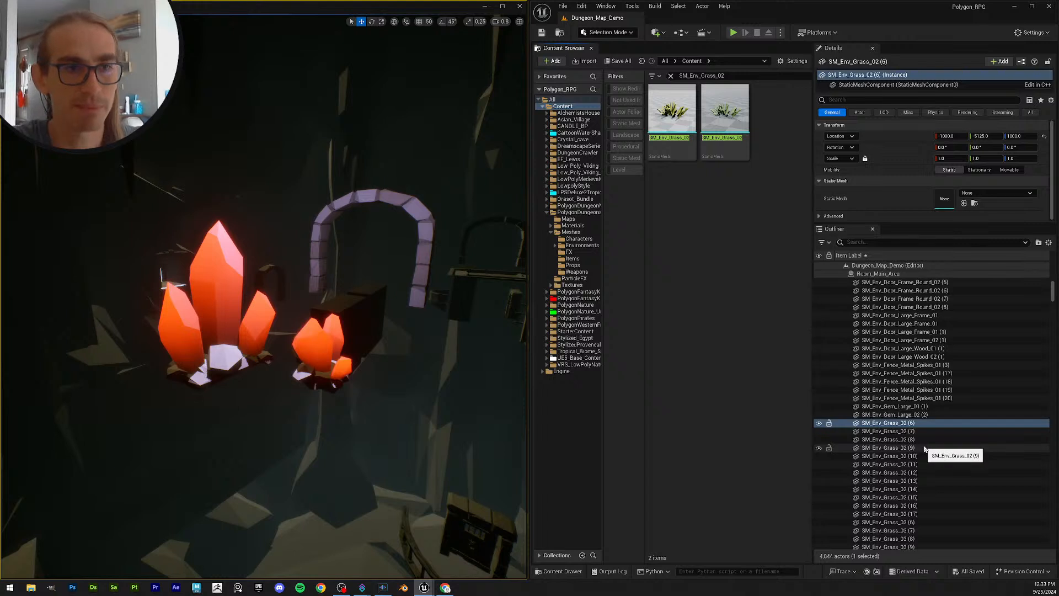
Step: Assign the SM_Env_Grass_02 mesh to Room_Main_Area's SM_Env_Grass_02 actors (6) to (17), check them in the viewport, and save the map
{"action": "scroll", "coordinate": [931, 491], "scroll_direction": "down", "scroll_amount": 3}
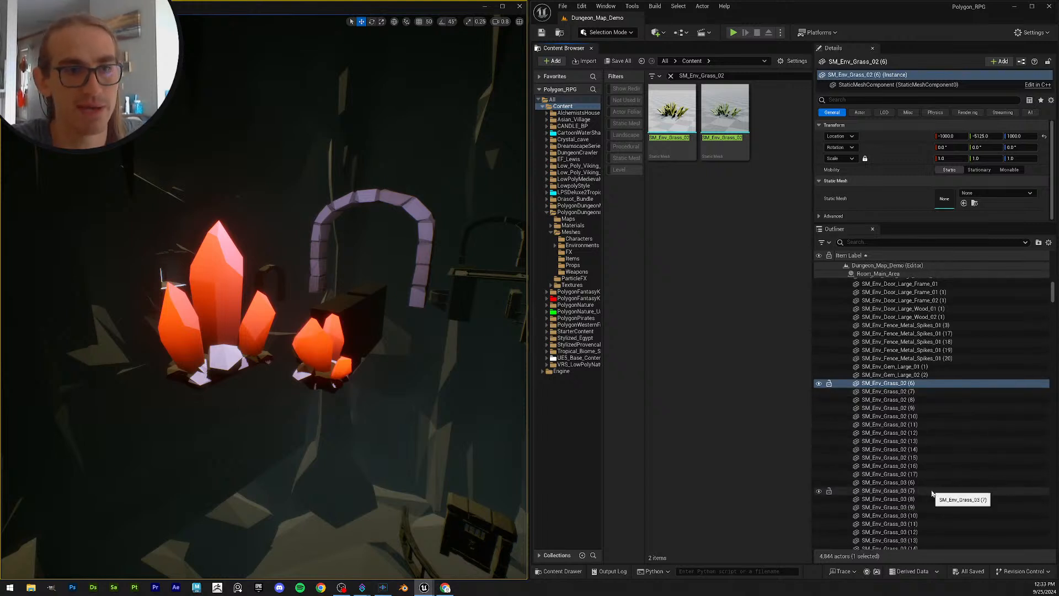
{"action": "left_click", "coordinate": [929, 474], "text": "shift"}
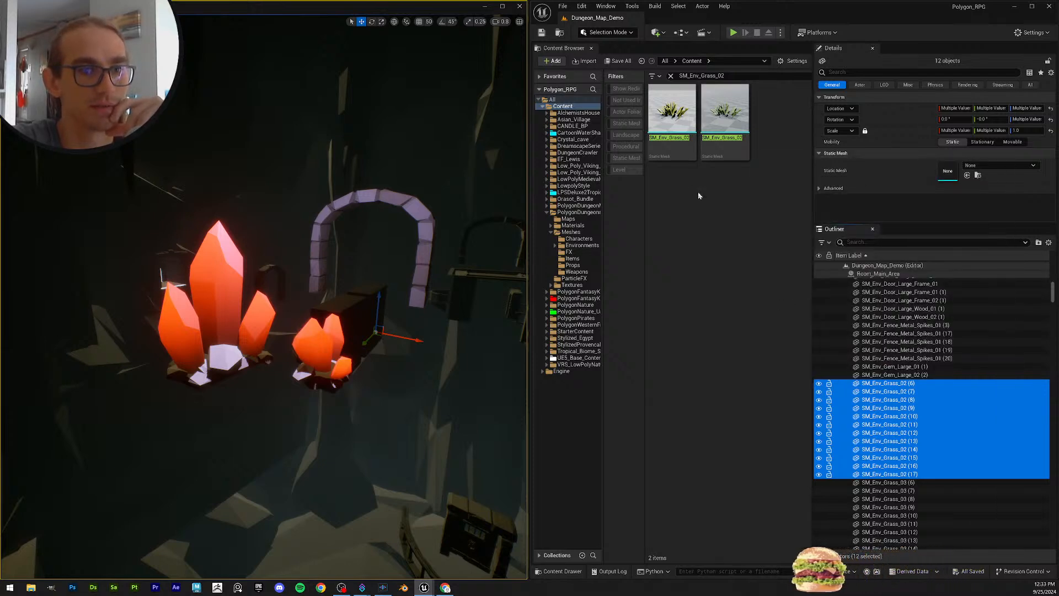
{"action": "left_click_drag", "start_coordinate": [679, 97], "coordinate": [948, 170]}
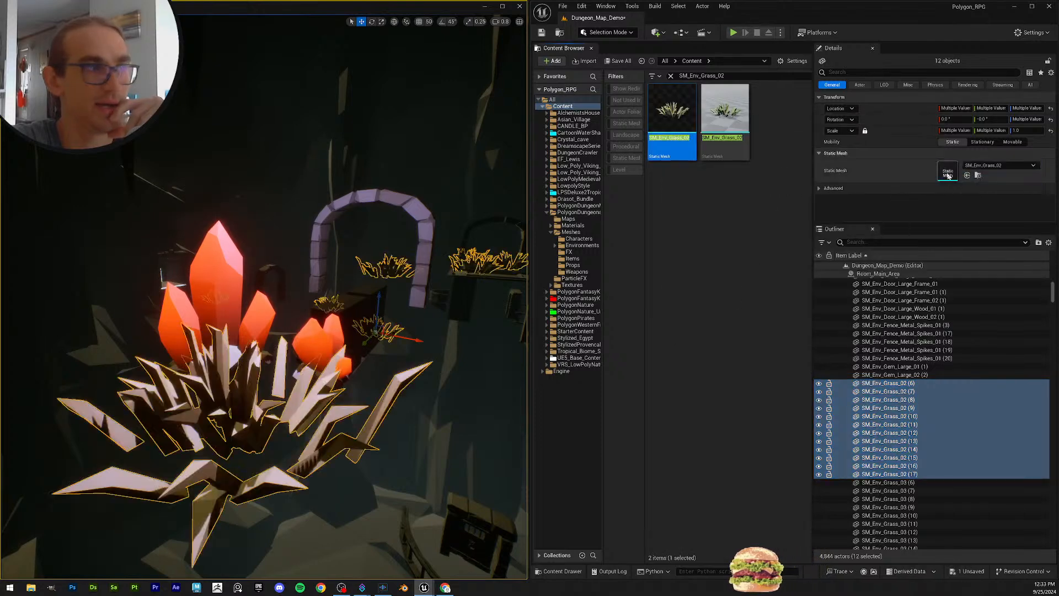
{"action": "key", "text": "s"}
{"action": "right_click_drag", "start_coordinate": [466, 227], "coordinate": [509, 248]}
{"action": "scroll", "coordinate": [467, 227], "scroll_direction": "up", "scroll_amount": 1}
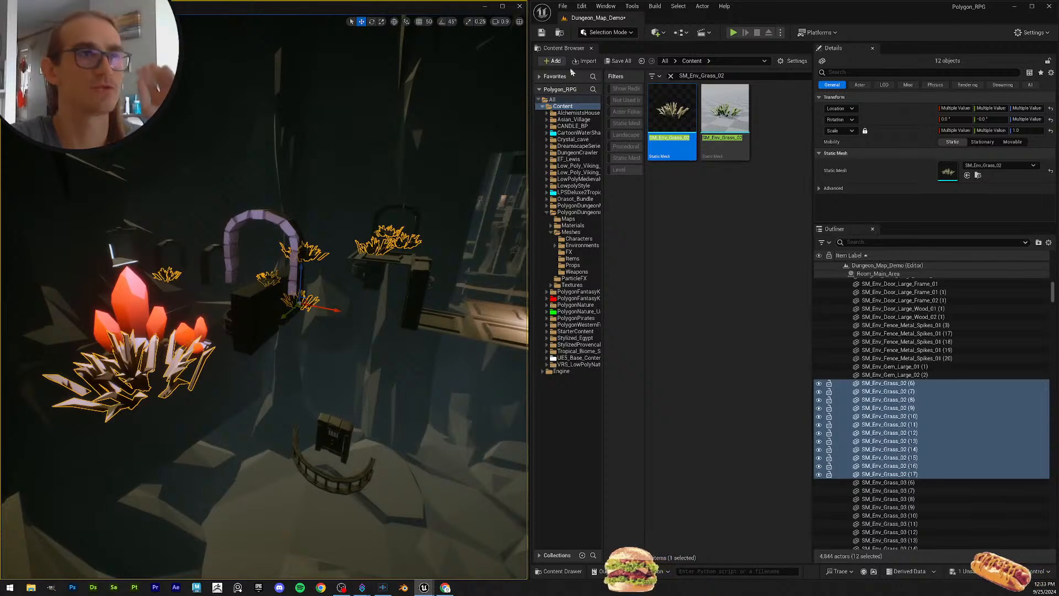
{"action": "left_click", "coordinate": [543, 34]}
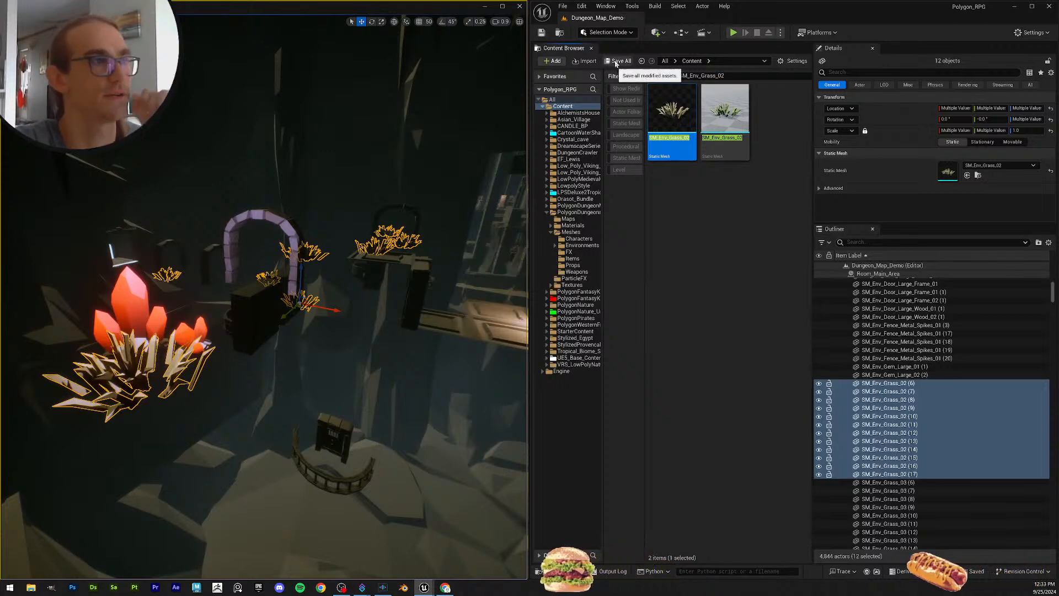
Step: Select Room_Main_Area's SM_Env_Grass_03 actors (6) to (15) and search the project content for SM_Env_Grass_03
{"action": "scroll", "coordinate": [916, 386], "scroll_direction": "down", "scroll_amount": 3}
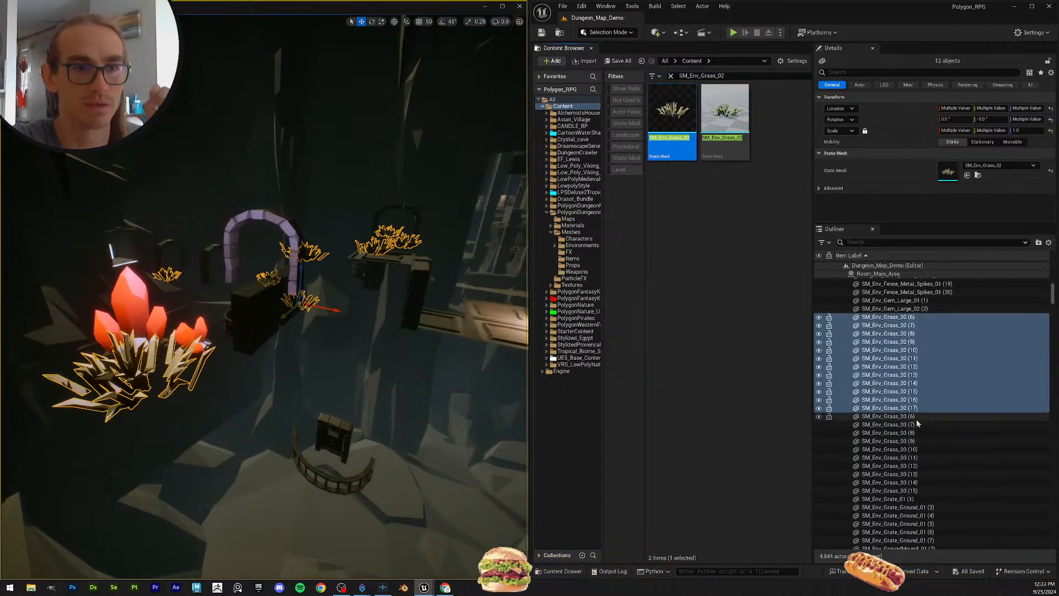
{"action": "left_click", "coordinate": [921, 417]}
{"action": "left_click", "coordinate": [930, 492], "text": "shift"}
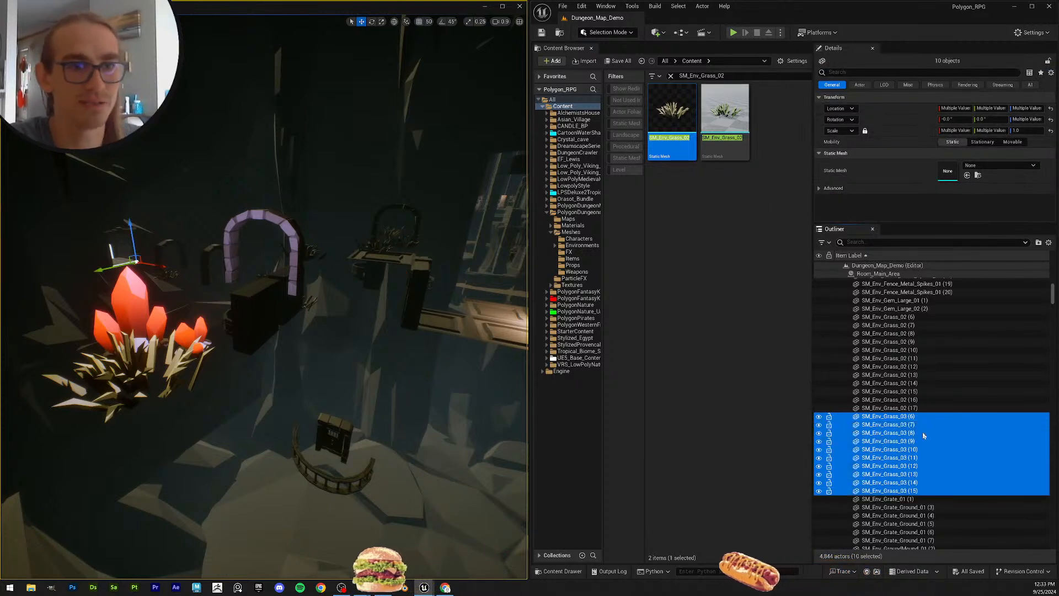
{"action": "left_click", "coordinate": [733, 74]}
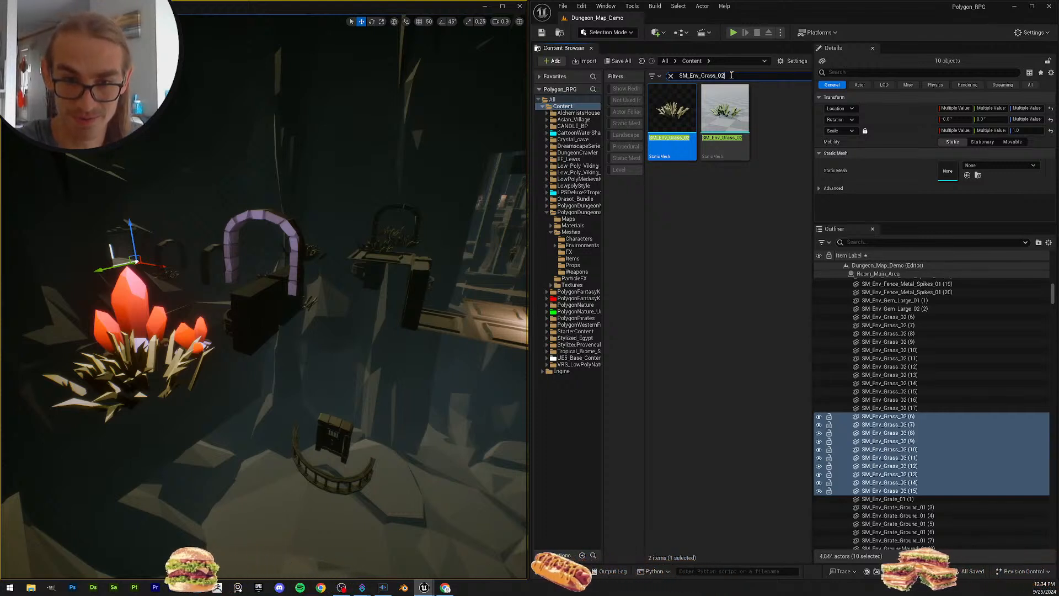
{"action": "key", "text": "BackSpace"}
{"action": "type", "text": "3"}
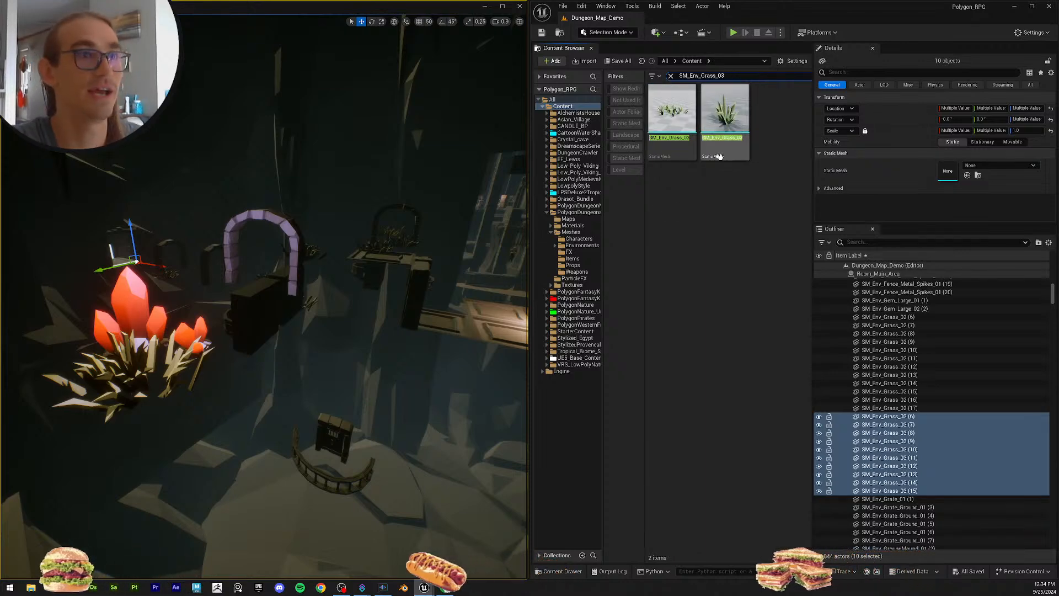
Step: Assign the PolygonPirates version of the SM_Env_Grass_03 mesh to the selected SM_Env_Grass_03 actors and inspect them in the viewport
{"action": "mouse_move", "coordinate": [430, 210]}
{"action": "right_mouse_down"}
{"action": "mouse_move", "coordinate": [411, 211]}
{"action": "mouse_move", "coordinate": [430, 211]}
{"action": "right_mouse_up"}
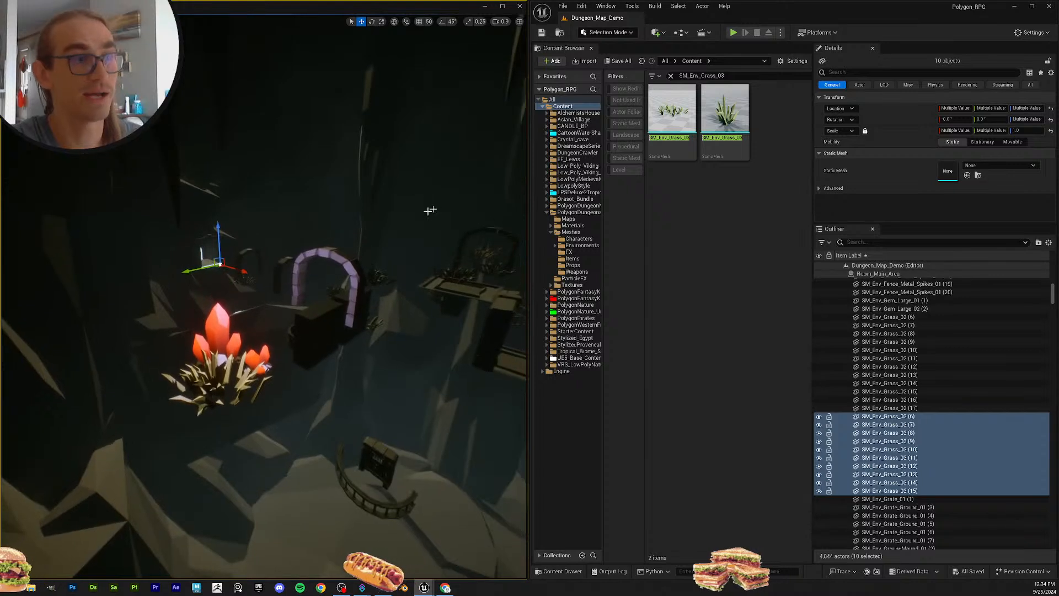
{"action": "left_click", "coordinate": [544, 33]}
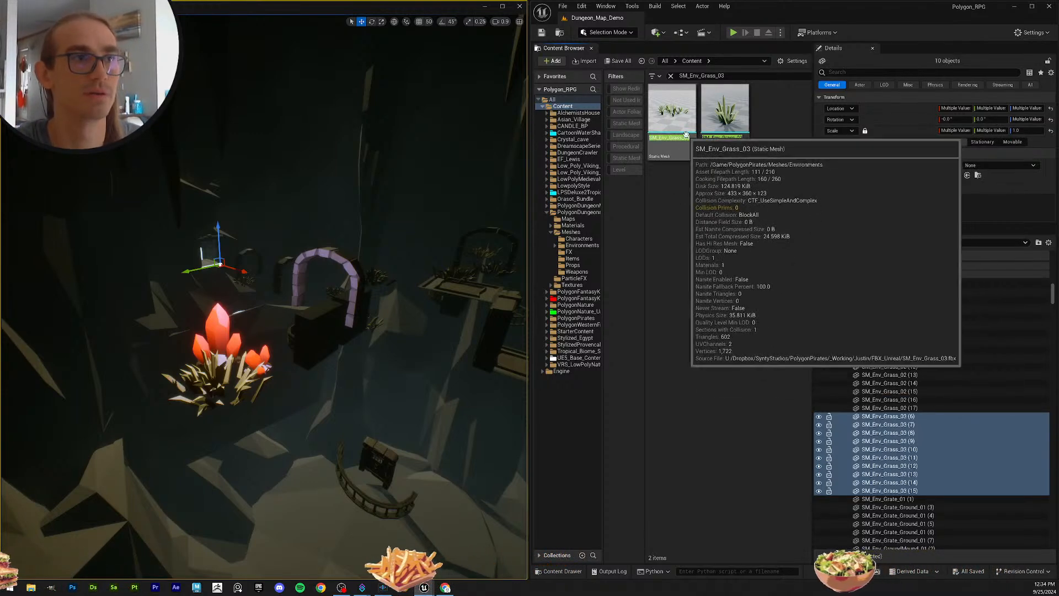
{"action": "left_click_drag", "start_coordinate": [672, 111], "coordinate": [952, 177]}
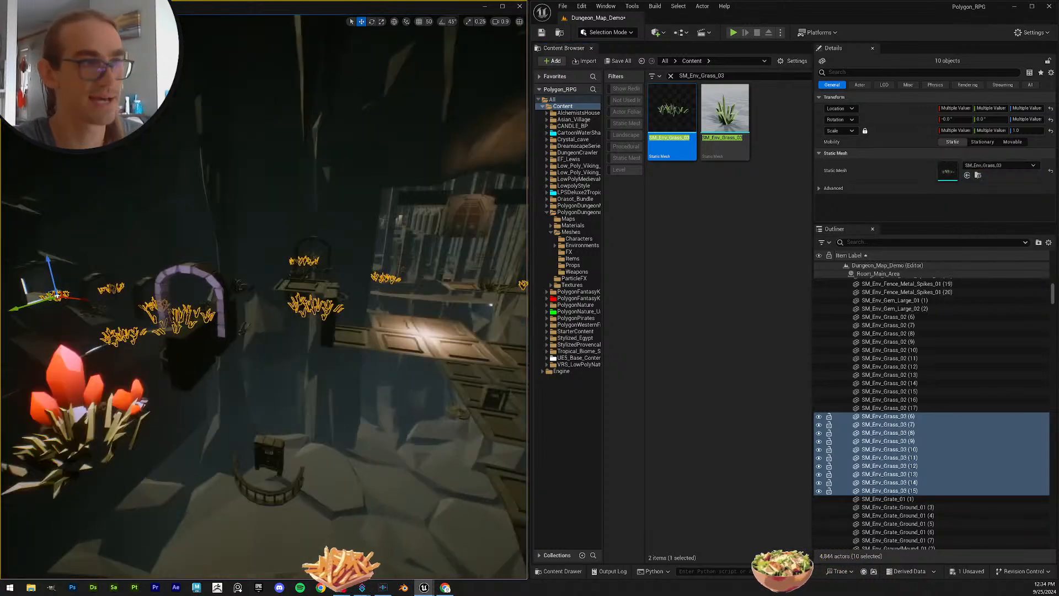
{"action": "scroll", "coordinate": [270, 320], "scroll_direction": "down", "scroll_amount": 1}
{"action": "right_click_drag", "start_coordinate": [265, 309], "coordinate": [401, 255]}
{"action": "scroll", "coordinate": [464, 315], "scroll_direction": "up", "scroll_amount": 4}
{"action": "scroll", "coordinate": [936, 436], "scroll_direction": "down", "scroll_amount": 2}
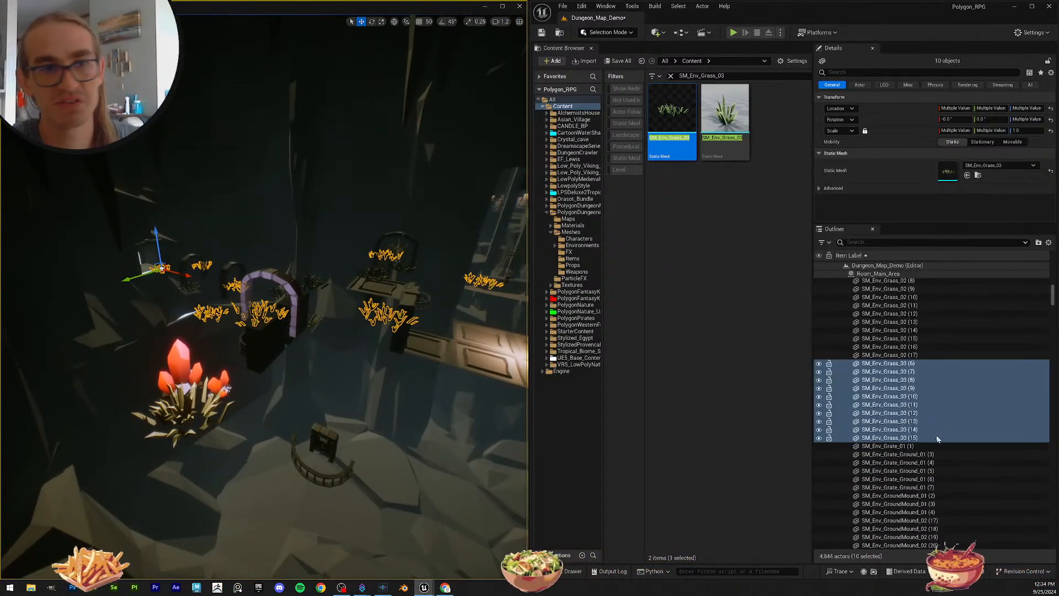
Step: Search the project content for SM_Env_Grate_01 using the name of the SM_Env_Grate_01 (1) actor
{"action": "left_click", "coordinate": [934, 454]}
{"action": "left_click", "coordinate": [905, 446]}
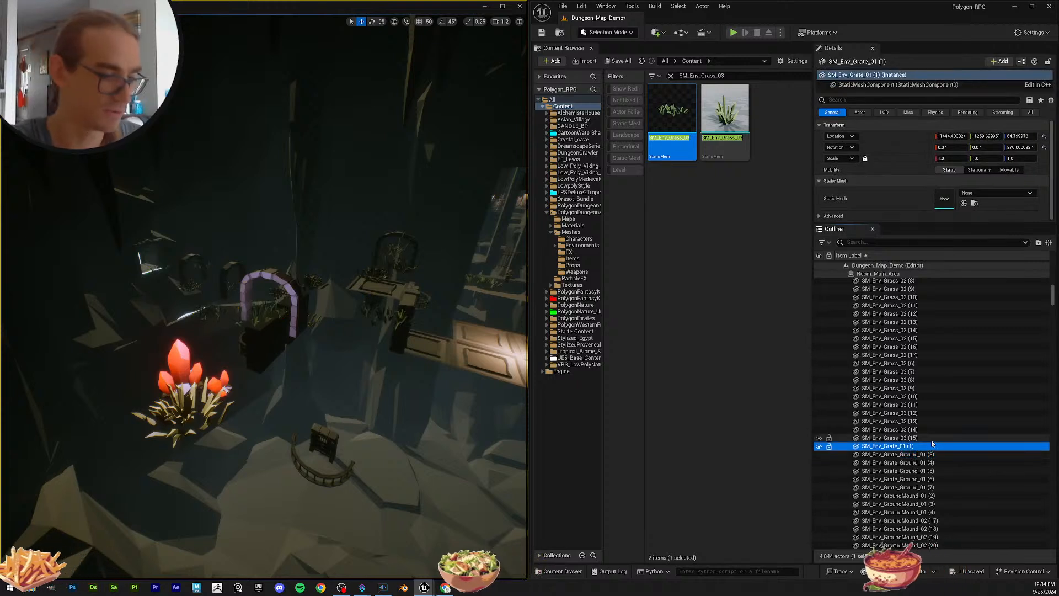
{"action": "key", "text": "F2"}
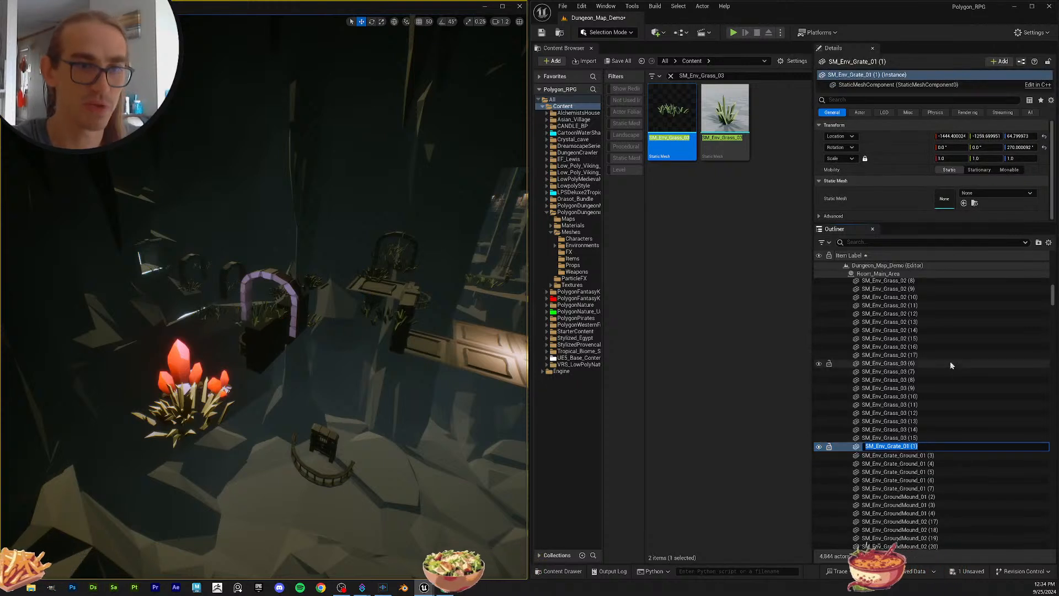
{"action": "left_click", "coordinate": [732, 76]}
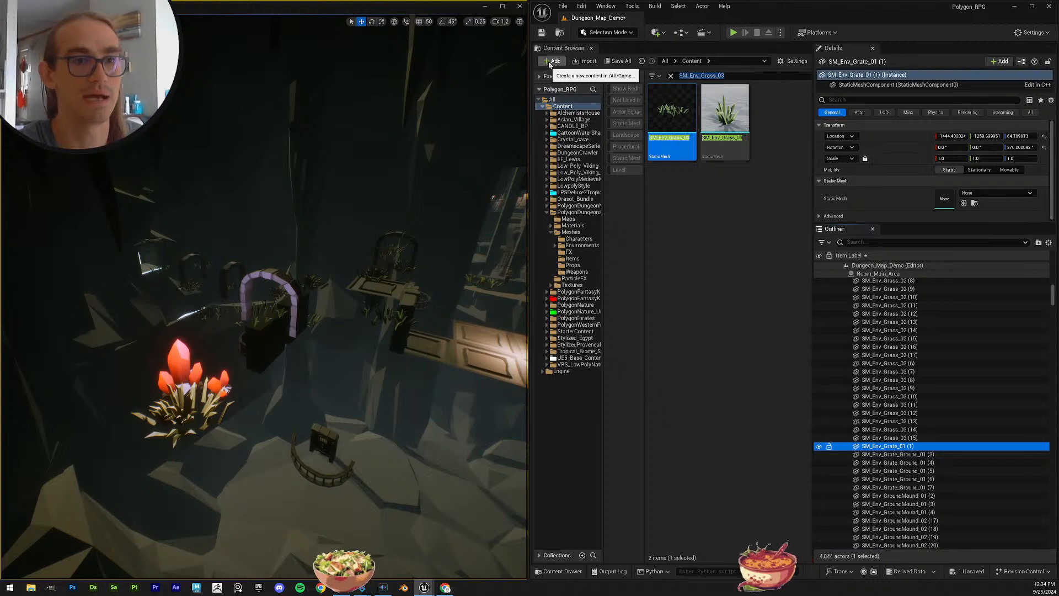
{"action": "key", "text": "F2"}
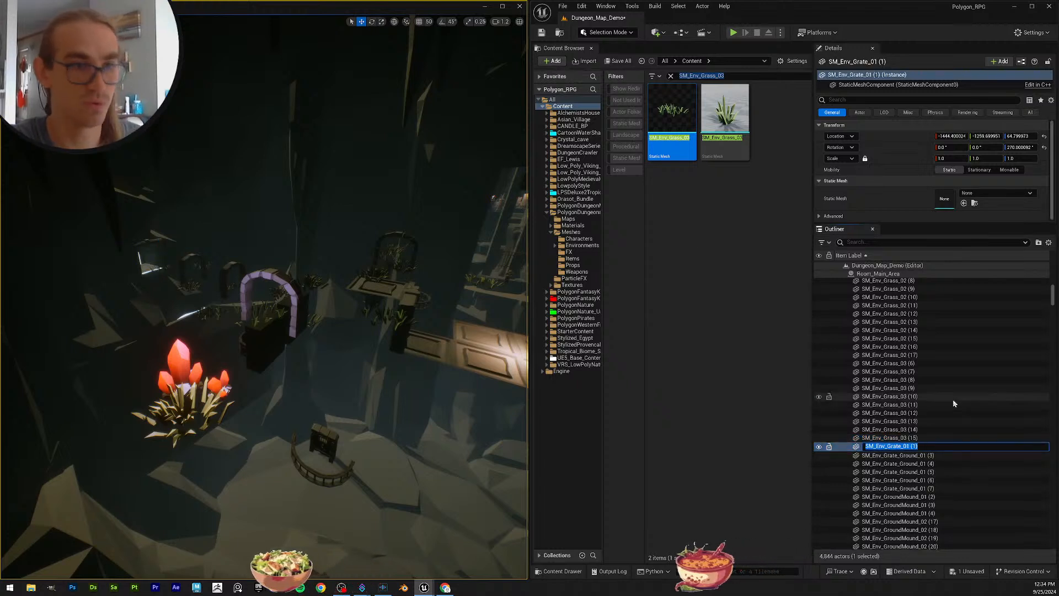
{"action": "left_click", "coordinate": [740, 76]}
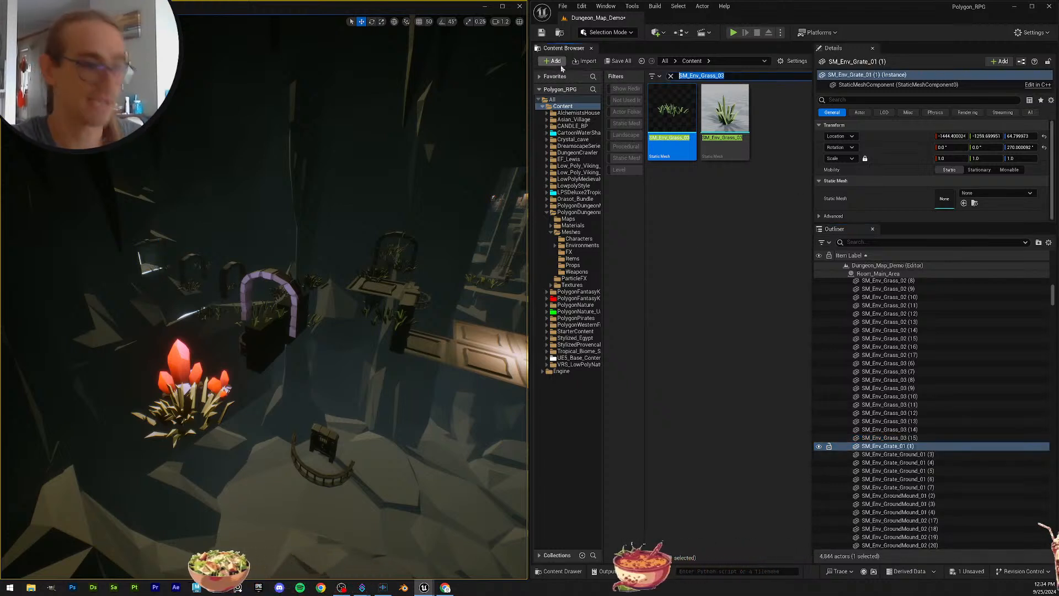
{"action": "type", "text": "SM_Env_Grate_01"}
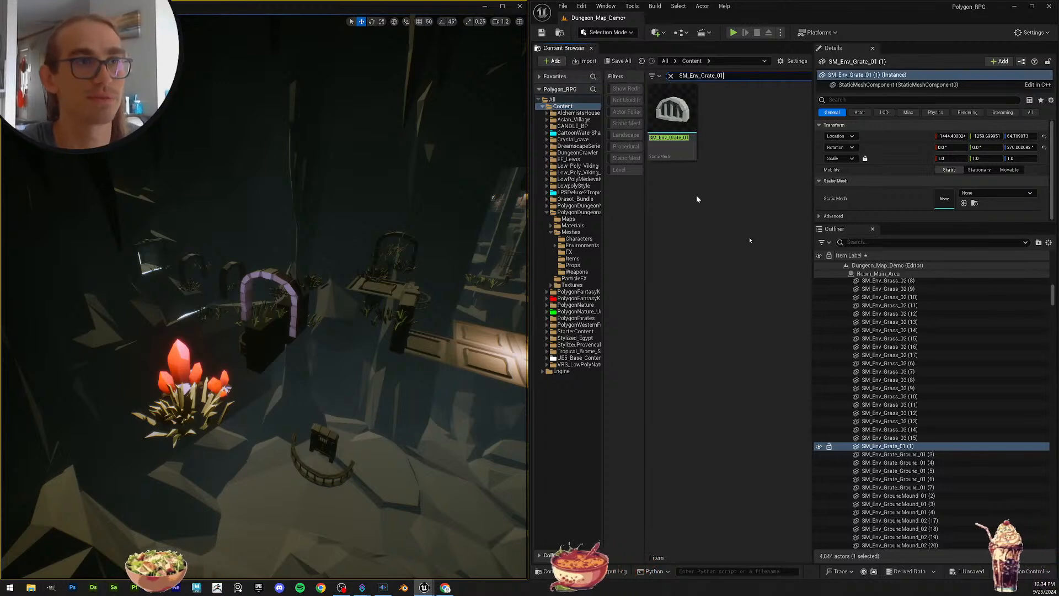
Step: Assign the SM_Env_Grate_01 mesh to the SM_Env_Grate_01 (1) actor and frame the grate in the viewport
{"action": "left_click_drag", "start_coordinate": [672, 114], "coordinate": [952, 196]}
{"action": "right_click_drag", "start_coordinate": [393, 278], "coordinate": [491, 251]}
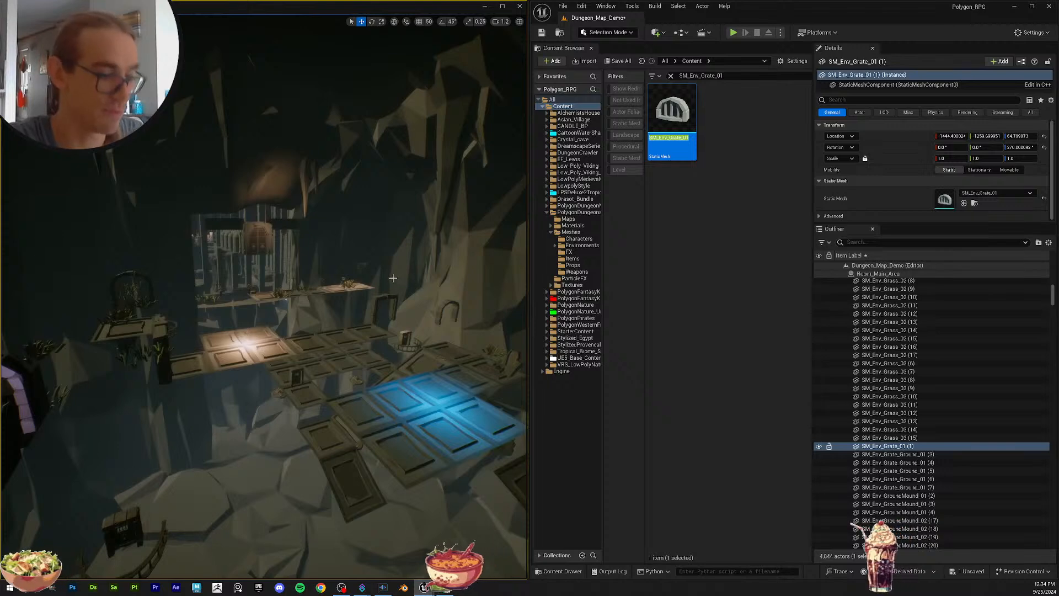
{"action": "key", "text": "f"}
{"action": "key", "text": "s"}
{"action": "right_click_drag", "start_coordinate": [366, 293], "coordinate": [392, 284]}
{"action": "scroll", "coordinate": [373, 272], "scroll_direction": "up", "scroll_amount": 3}
{"action": "scroll", "coordinate": [380, 276], "scroll_direction": "up", "scroll_amount": 3}
{"action": "key", "text": "Escape"}
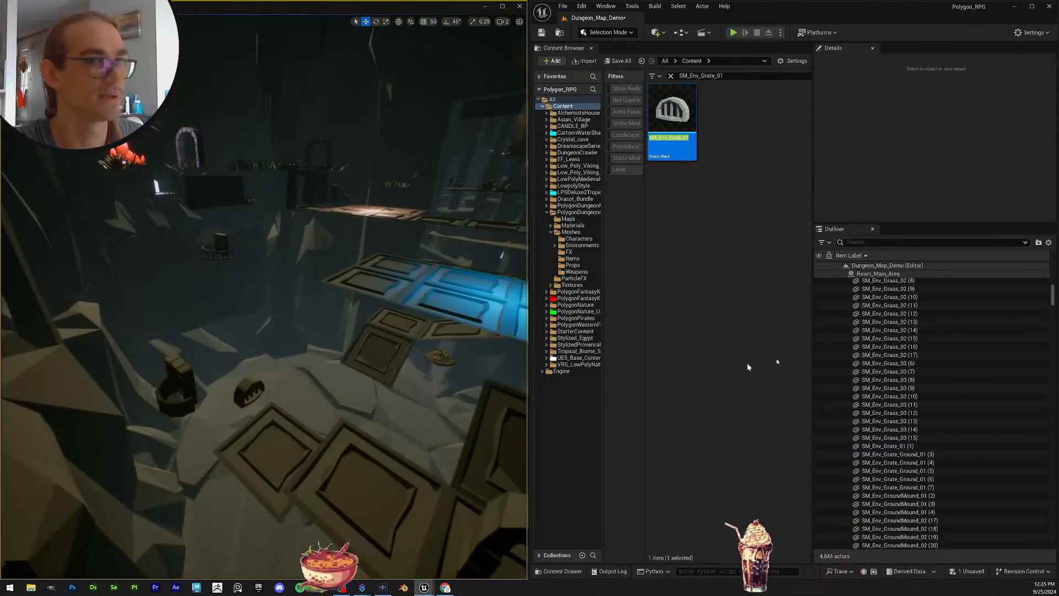
{"action": "left_click", "coordinate": [910, 445]}
Step: Search the project content for SM_Env_Grate_Ground_01 using the name of the SM_Env_Grate_Ground_01 (3) actor
{"action": "left_click", "coordinate": [917, 430]}
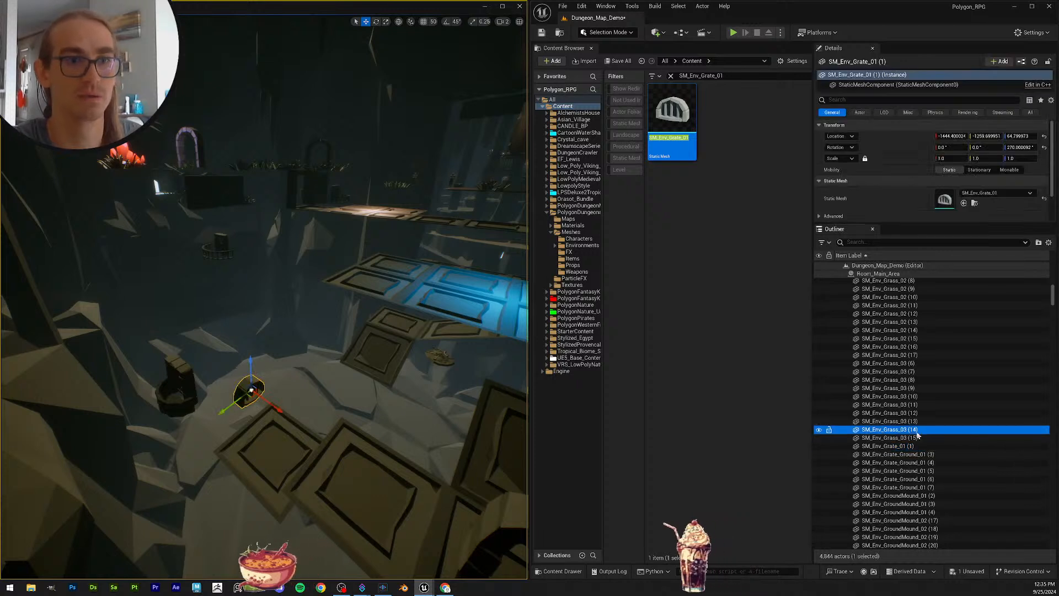
{"action": "left_click", "coordinate": [919, 438]}
{"action": "scroll", "coordinate": [933, 425], "scroll_direction": "down", "scroll_amount": 1}
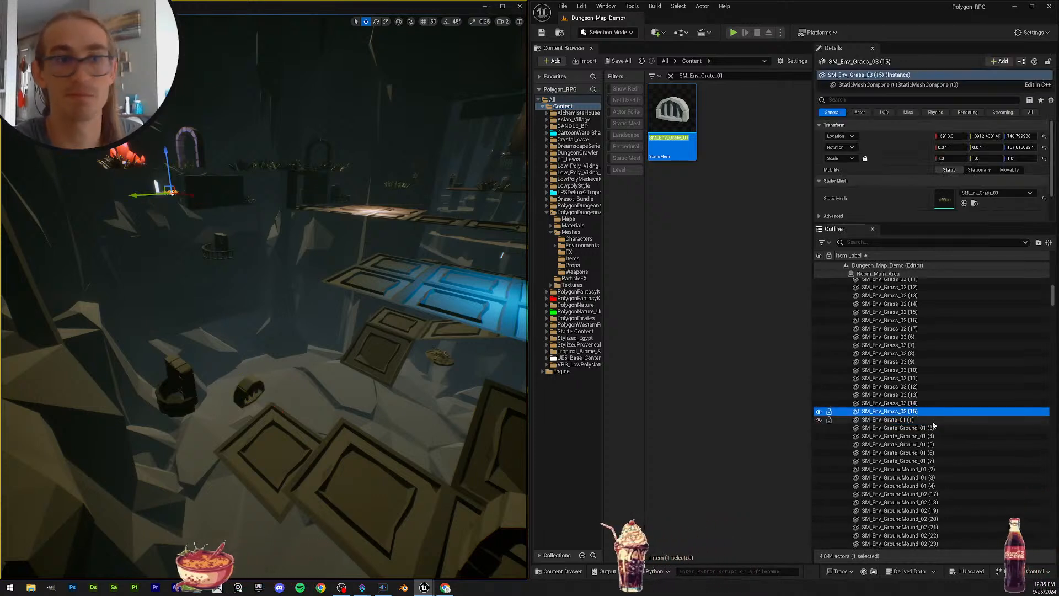
{"action": "left_click", "coordinate": [930, 421]}
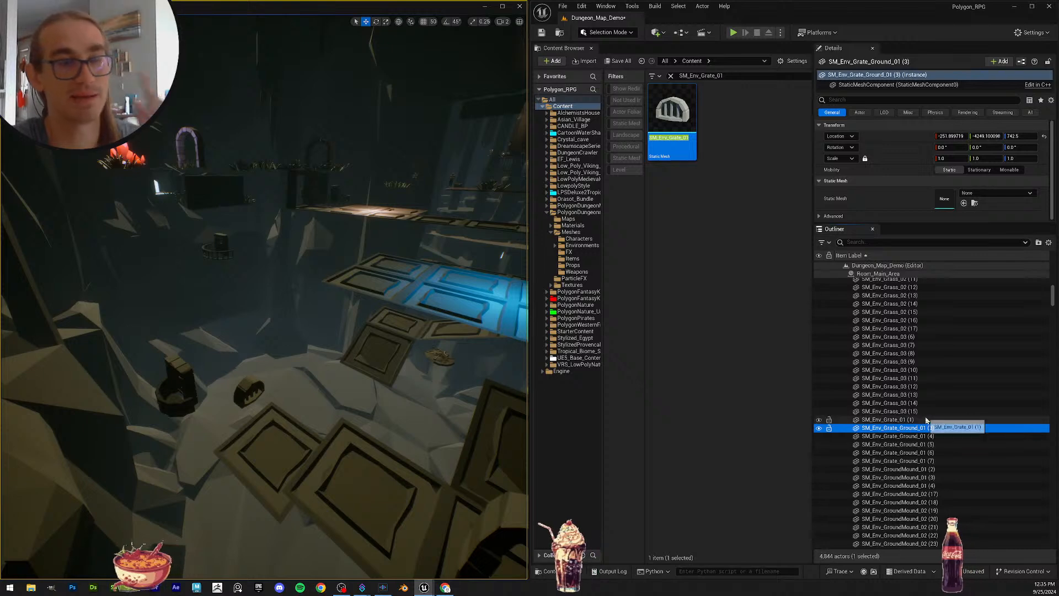
{"action": "scroll", "coordinate": [950, 405], "scroll_direction": "down", "scroll_amount": 3}
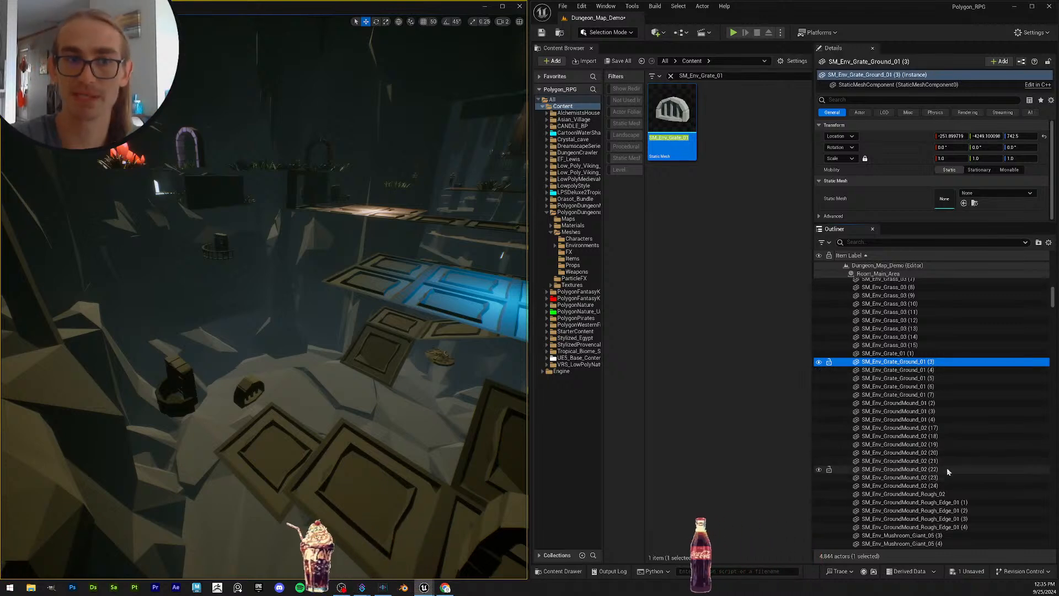
{"action": "left_click", "coordinate": [933, 362]}
{"action": "key", "text": "ctrl+c"}
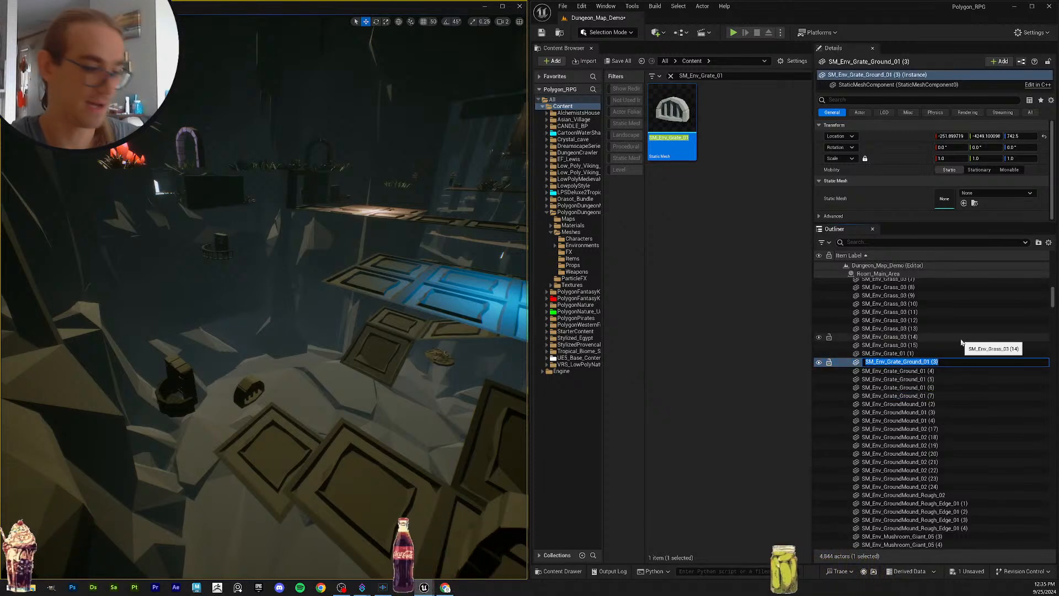
{"action": "left_click", "coordinate": [945, 397]}
{"action": "left_click", "coordinate": [936, 363]}
{"action": "left_click_drag", "start_coordinate": [731, 76], "coordinate": [654, 72]}
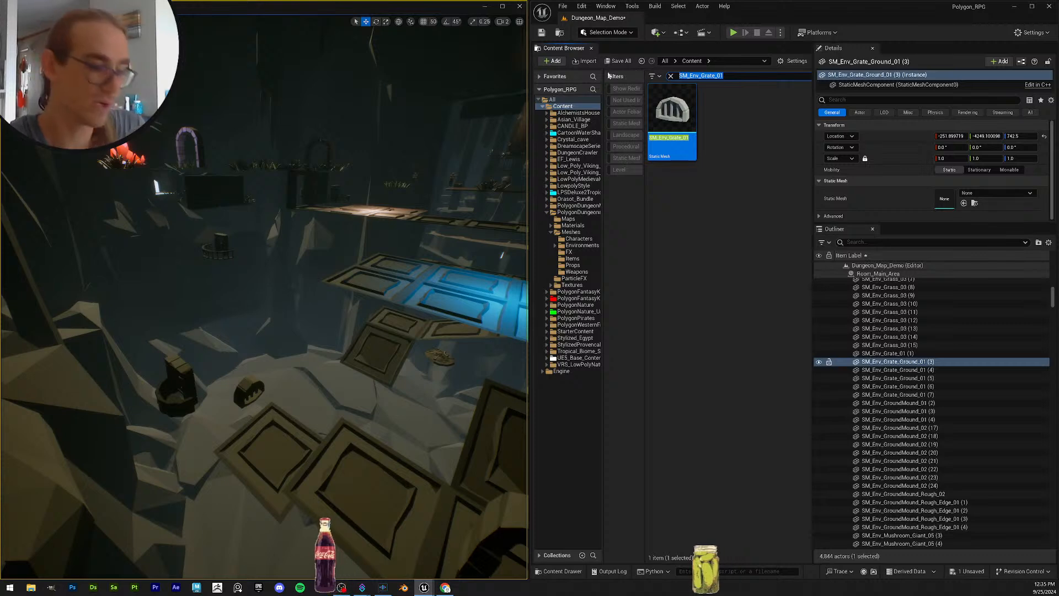
{"action": "key", "text": "ctrl+v"}
{"action": "key", "text": "Return"}
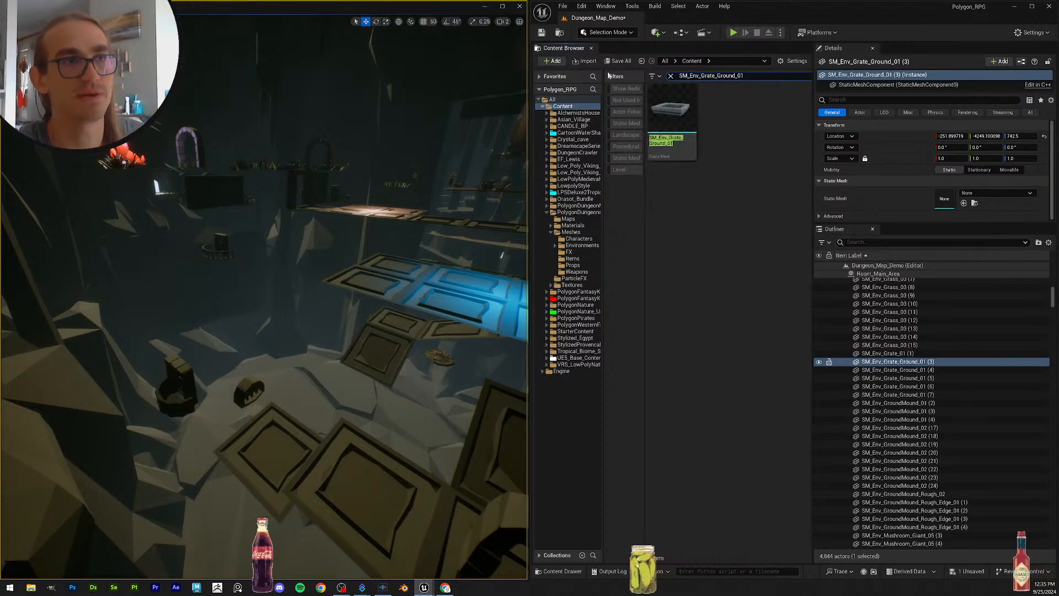
Step: Assign the SM_Env_Grate_Ground_01 mesh to actors SM_Env_Grate_Ground_01 (3) to (7) and SM_Env_GroundMound_01 (2) to (4), and save the map
{"action": "left_click", "coordinate": [938, 419], "text": "shift"}
{"action": "left_click_drag", "start_coordinate": [672, 113], "coordinate": [991, 176]}
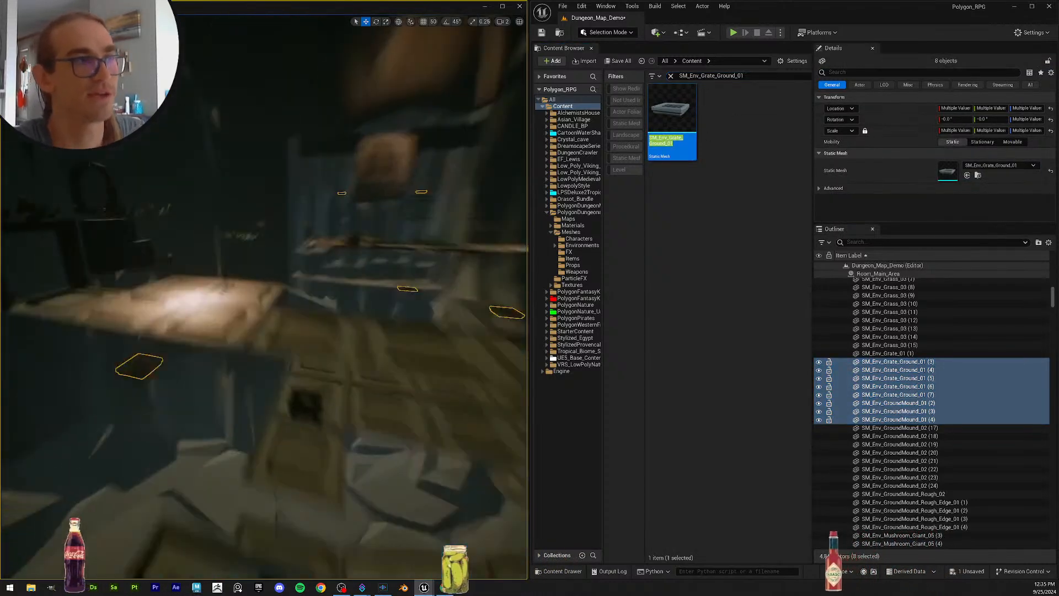
{"action": "right_click_drag", "start_coordinate": [264, 298], "coordinate": [227, 353]}
{"action": "scroll", "coordinate": [243, 331], "scroll_direction": "down", "scroll_amount": 1}
{"action": "key", "text": "ctrl+s"}
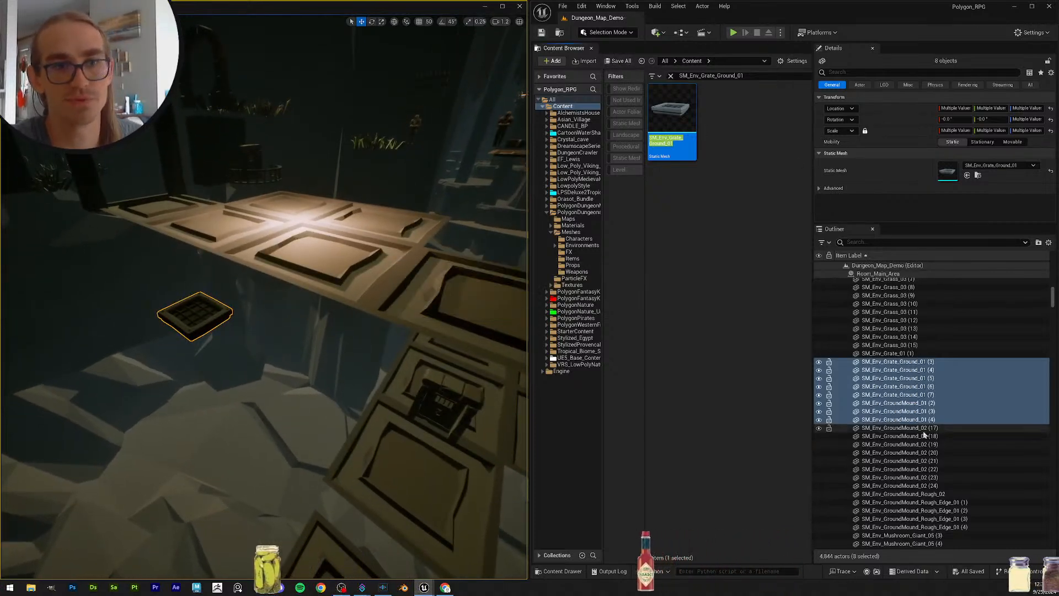
Step: Search the project content for SM_Env_GroundMound_02 using the actor's name, and select the SM_Env_GroundMound_02 actors (17) to (24)
{"action": "left_click", "coordinate": [940, 428]}
{"action": "left_click", "coordinate": [940, 428]}
{"action": "key", "text": "ctrl+c"}
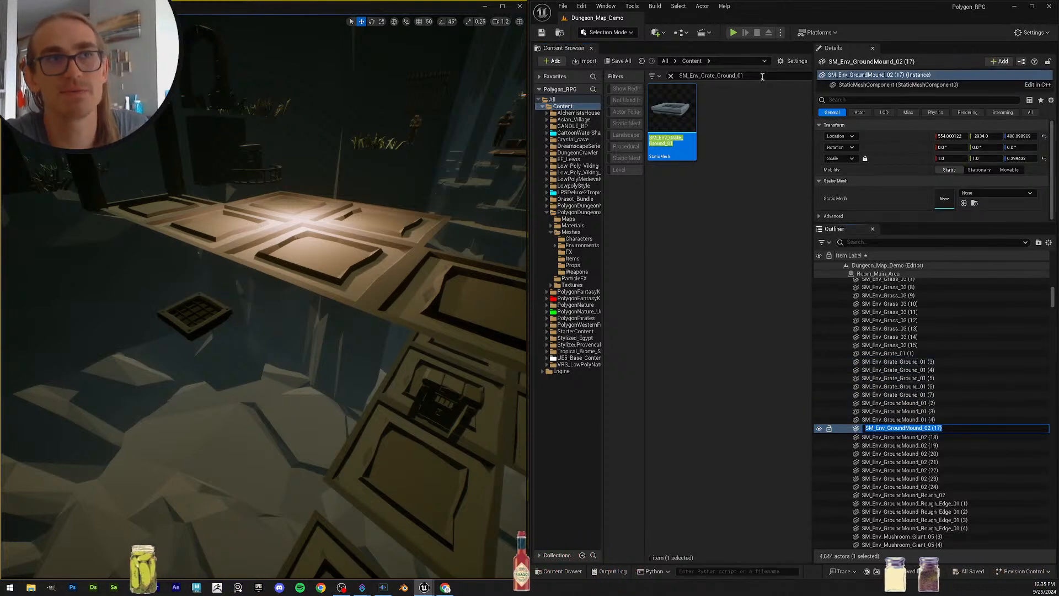
{"action": "left_click", "coordinate": [712, 75]}
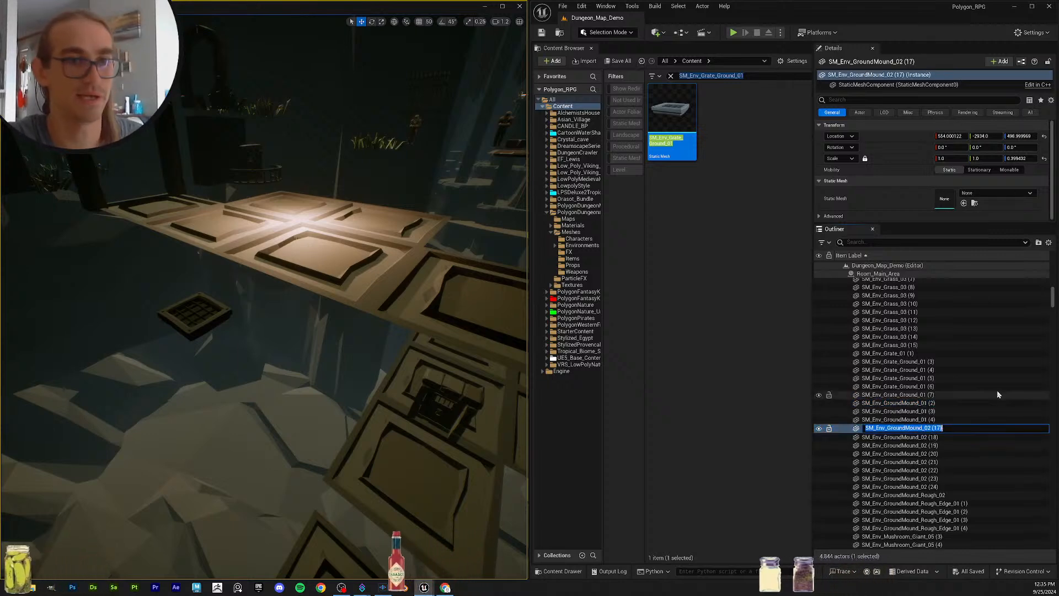
{"action": "left_click", "coordinate": [758, 77]}
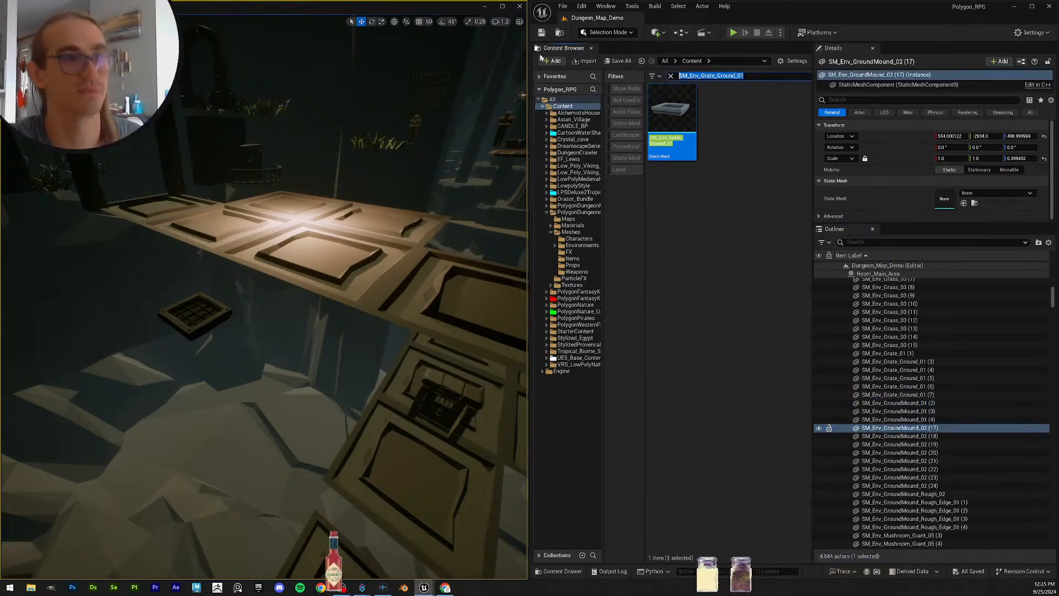
{"action": "key", "text": "ctrl+v"}
{"action": "key", "text": "BackSpace"}
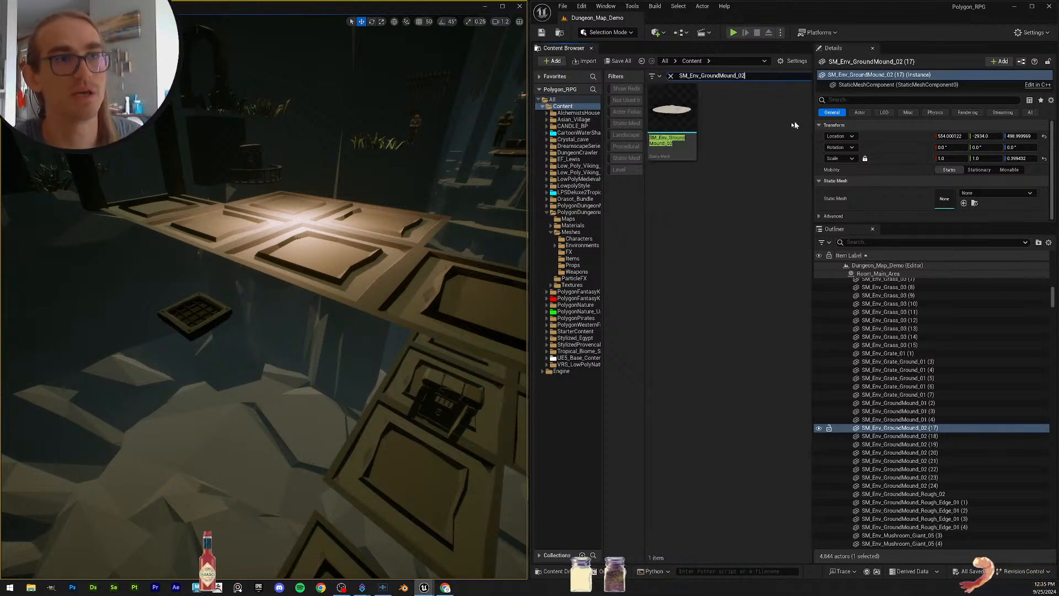
{"action": "left_click", "coordinate": [950, 488], "text": "shift"}
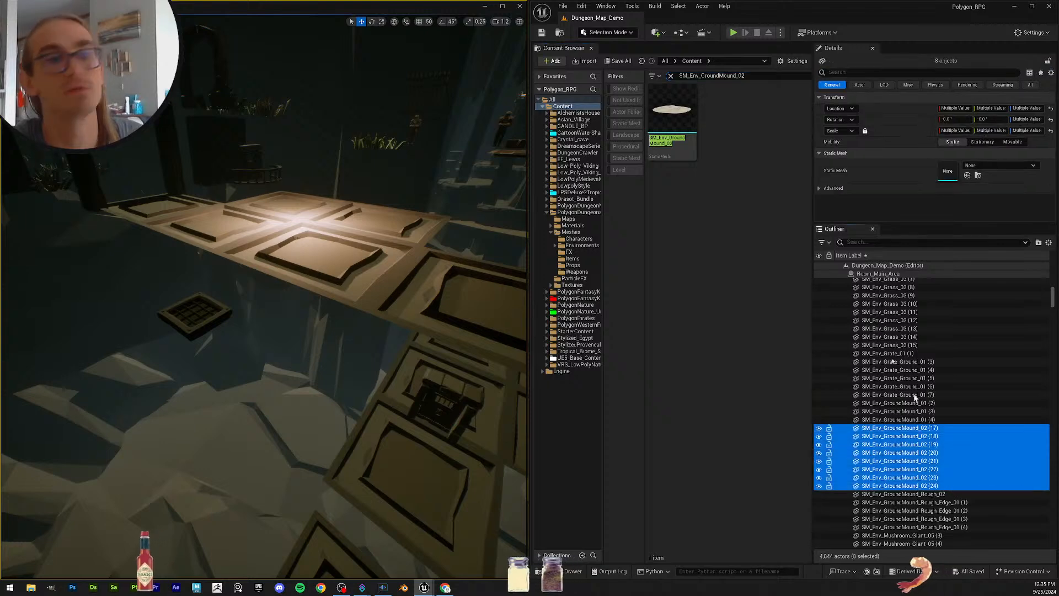
Step: Assign the SM_Env_GroundMound_02 mesh to the selected SM_Env_GroundMound_02 actors (17) to (24) and inspect the mounds in the viewport
{"action": "left_click_drag", "start_coordinate": [672, 117], "coordinate": [948, 172]}
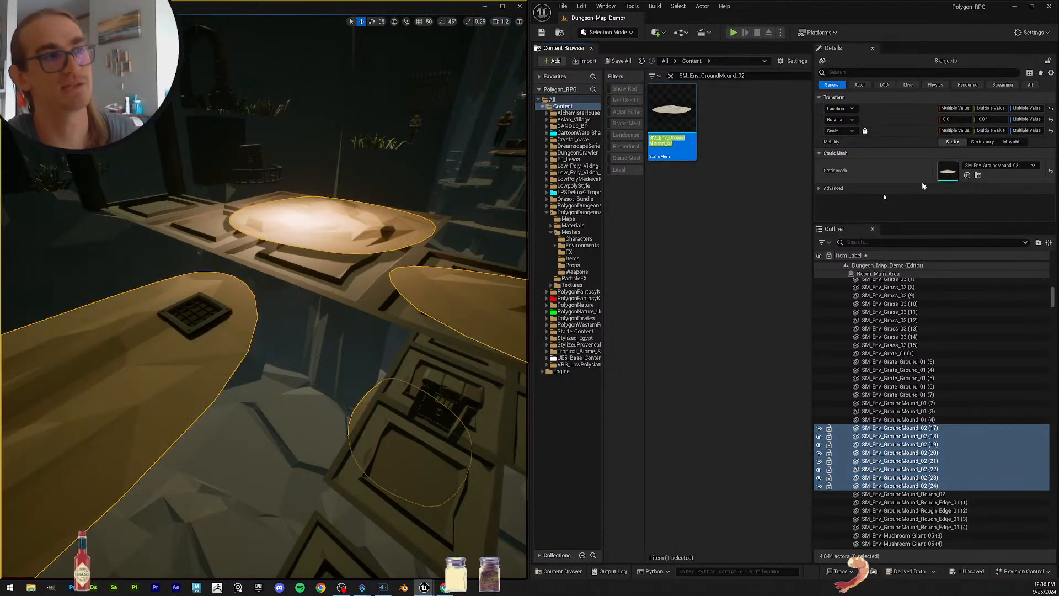
{"action": "key", "text": "s"}
{"action": "right_click_drag", "start_coordinate": [309, 287], "coordinate": [328, 263]}
Step: Search the project content for SM_Env_GroundMound_Rough_02 using the name of the SM_Env_GroundMound_Rough_02 actor
{"action": "scroll", "coordinate": [307, 265], "scroll_direction": "up", "scroll_amount": 3}
{"action": "scroll", "coordinate": [959, 458], "scroll_direction": "down", "scroll_amount": 2}
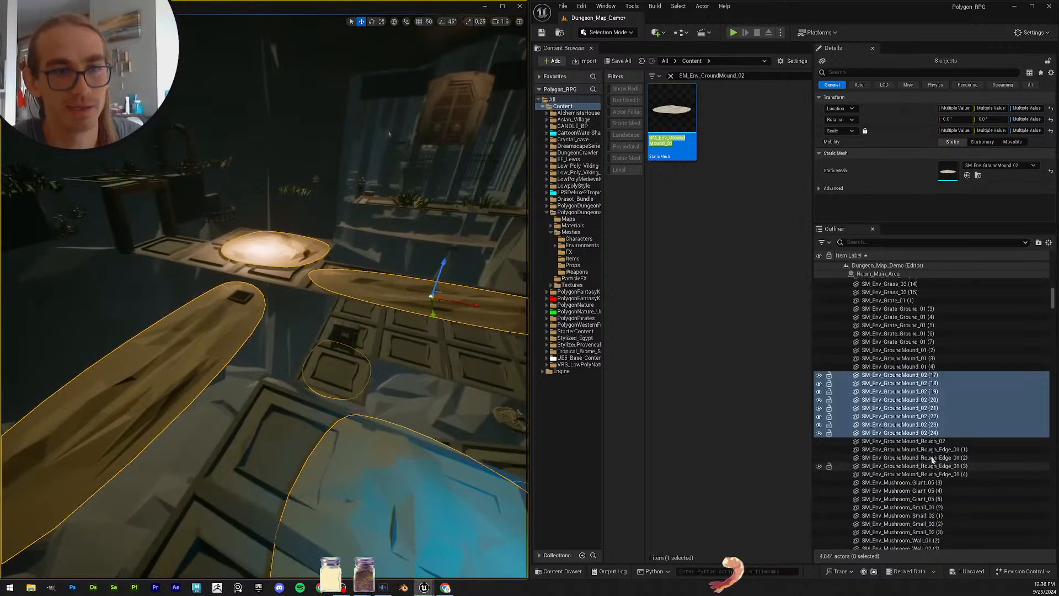
{"action": "left_click", "coordinate": [951, 441]}
{"action": "key", "text": "F2"}
{"action": "key", "text": "ctrl+c"}
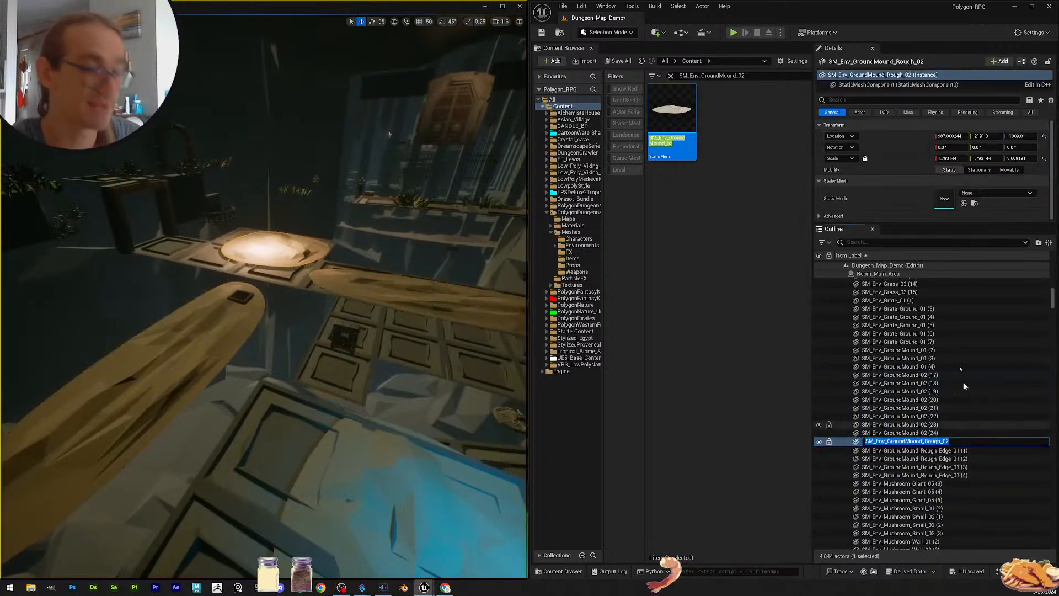
{"action": "left_click_drag", "start_coordinate": [760, 76], "coordinate": [615, 64]}
{"action": "key", "text": "ctrl+v"}
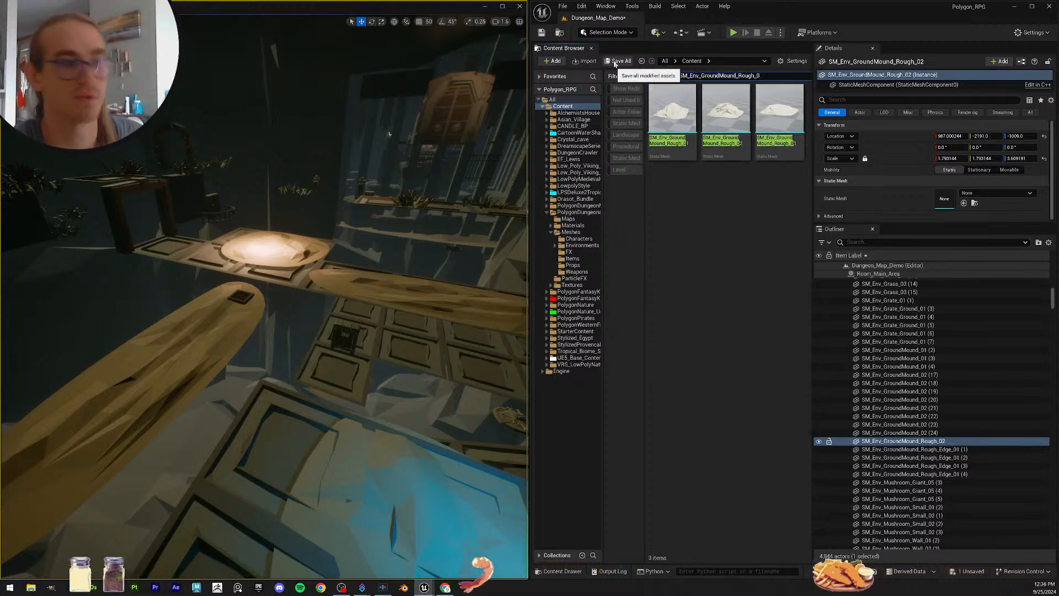
{"action": "type", "text": "2"}
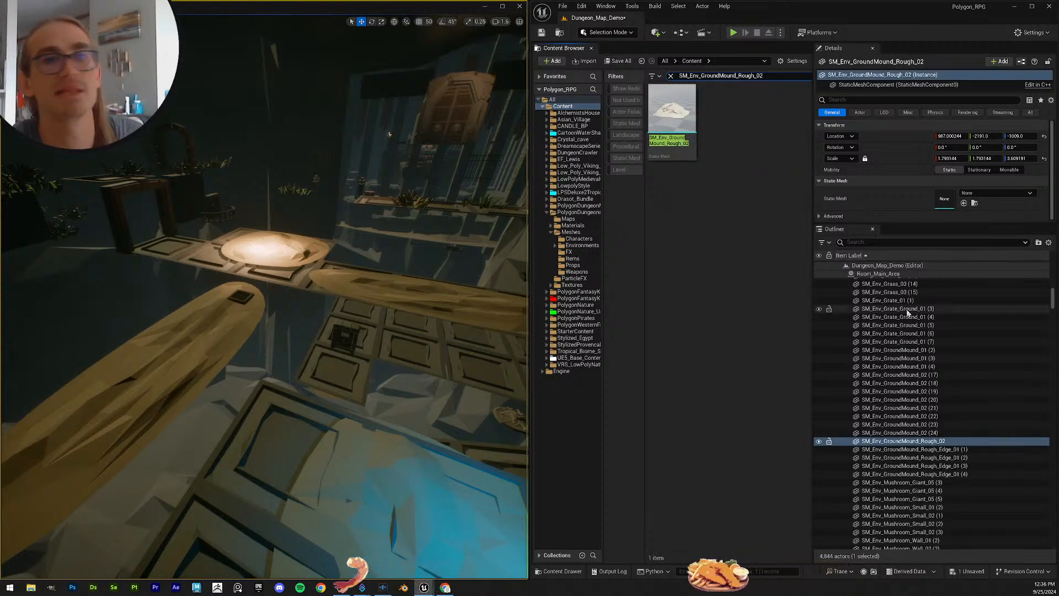
Step: Assign the SM_Env_GroundMound_Rough_02 mesh to the SM_Env_GroundMound_Rough_02 actor
{"action": "scroll", "coordinate": [908, 310], "scroll_direction": "up", "scroll_amount": 10}
{"action": "scroll", "coordinate": [916, 325], "scroll_direction": "down", "scroll_amount": 10}
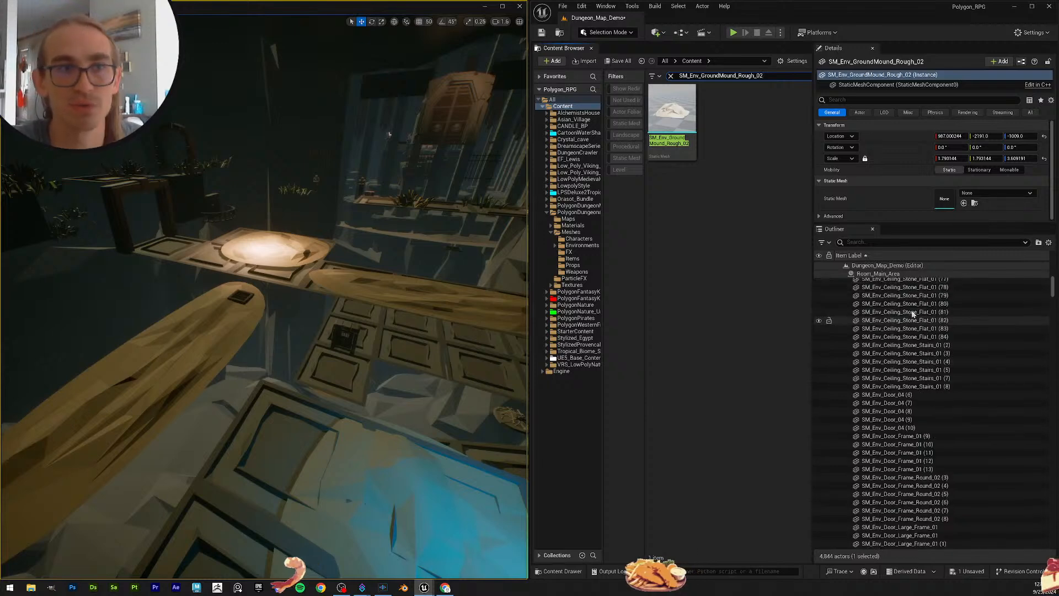
{"action": "scroll", "coordinate": [924, 341], "scroll_direction": "down", "scroll_amount": 6}
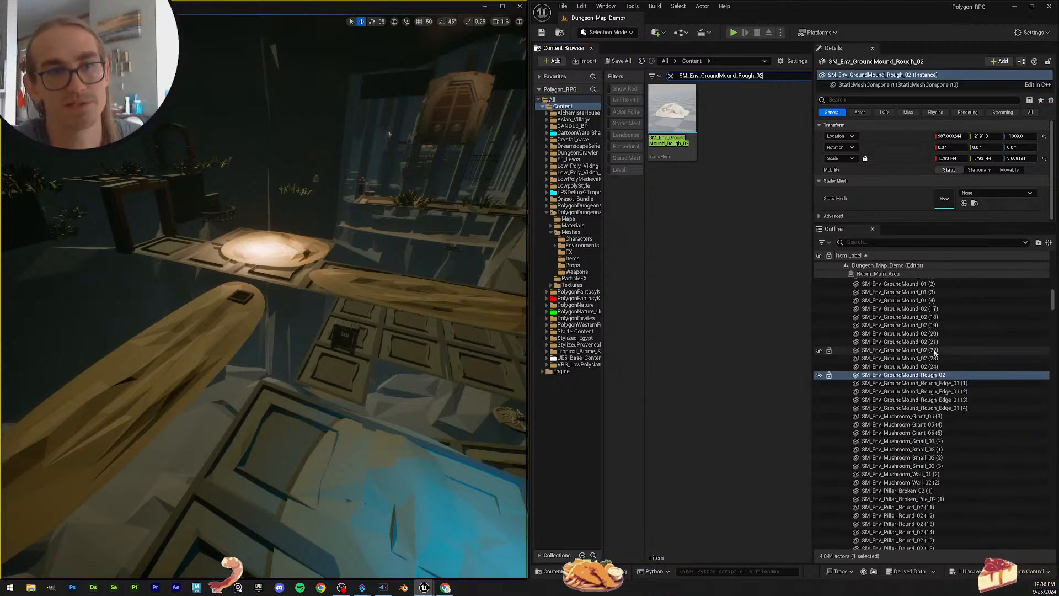
{"action": "left_click_drag", "start_coordinate": [672, 114], "coordinate": [963, 225]}
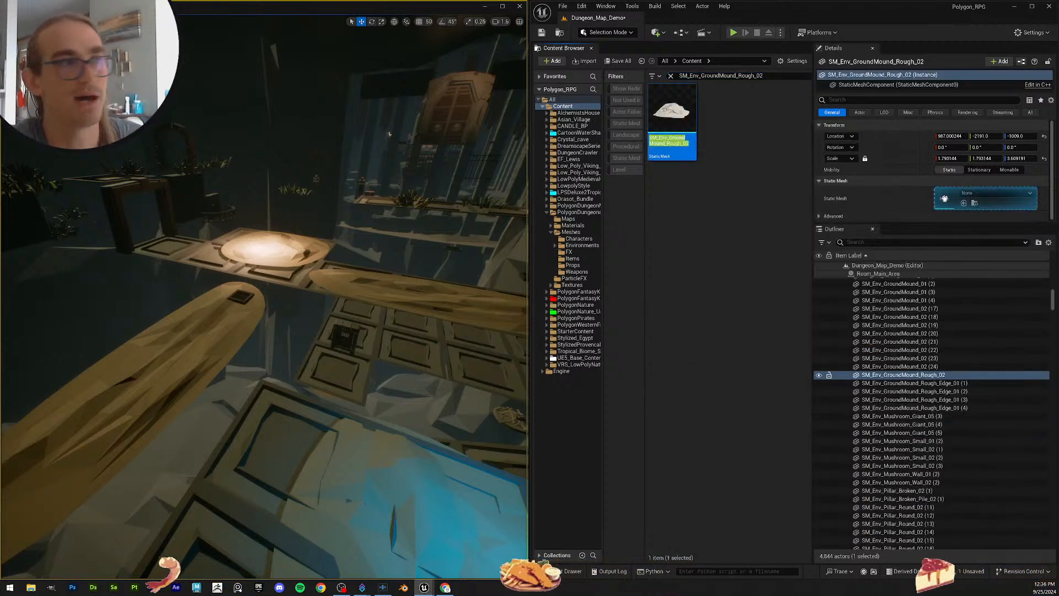
{"action": "scroll", "coordinate": [968, 385], "scroll_direction": "down", "scroll_amount": 2}
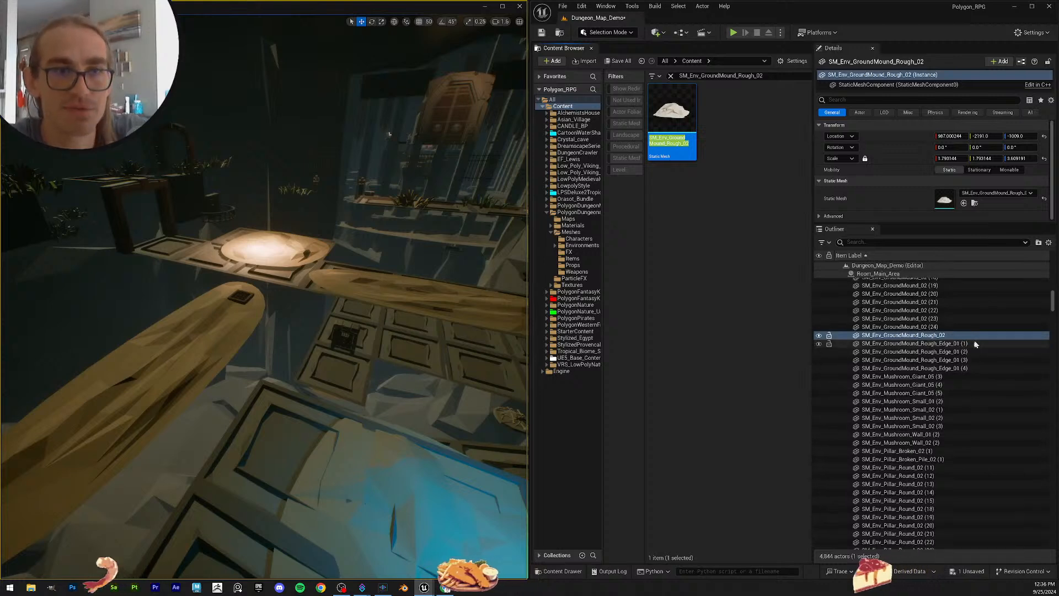
Step: Search the project content for SM_Env_GroundMound_Rough_Edge_01 using the name of the SM_Env_GroundMound_Rough_Edge_01 (1) actor without its number suffix
{"action": "mouse_move", "coordinate": [1053, 309]}
{"action": "left_mouse_down"}
{"action": "mouse_move", "coordinate": [1047, 536]}
{"action": "mouse_move", "coordinate": [1045, 310]}
{"action": "left_mouse_up"}
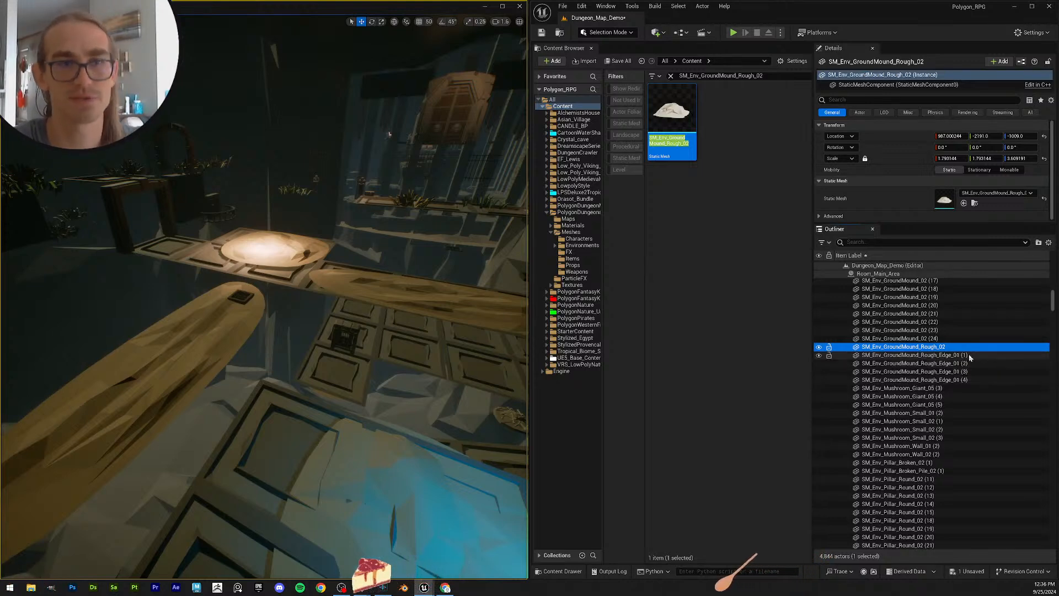
{"action": "left_click", "coordinate": [938, 355]}
{"action": "key", "text": "F2"}
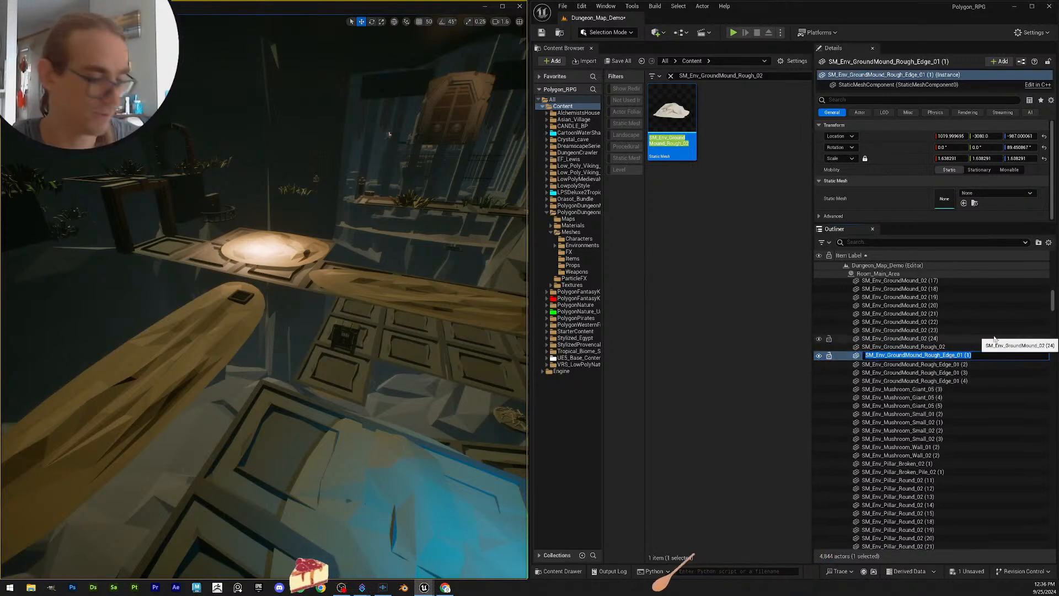
{"action": "left_click_drag", "start_coordinate": [785, 77], "coordinate": [561, 63]}
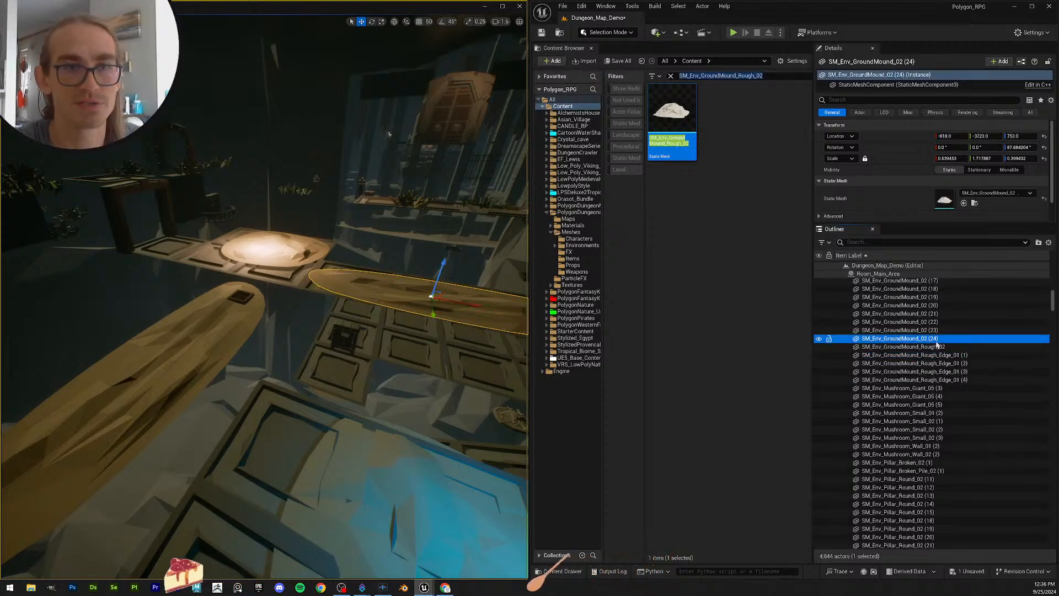
{"action": "key", "text": "F2"}
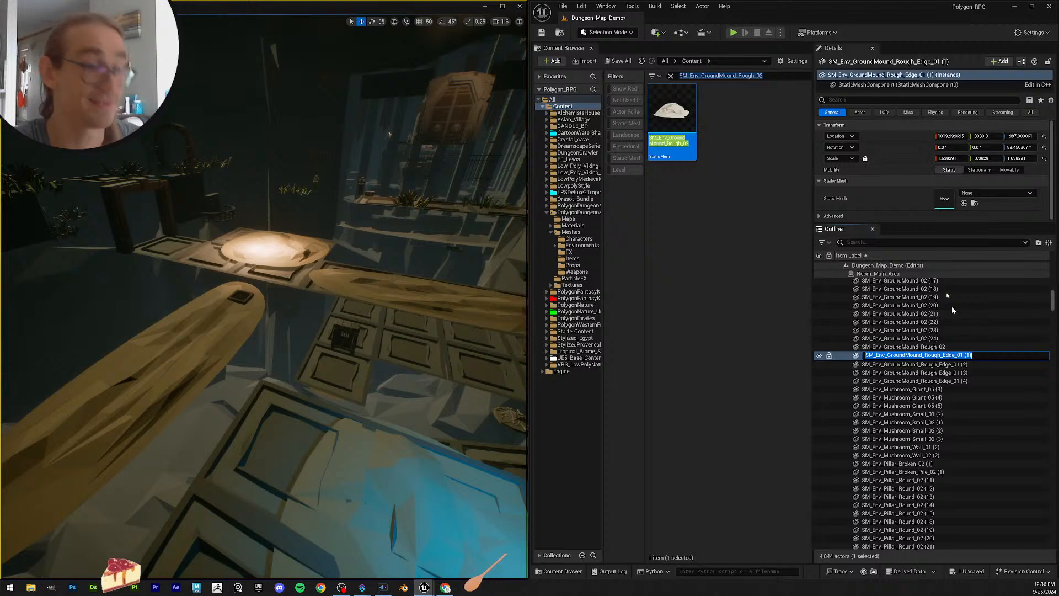
{"action": "left_click_drag", "start_coordinate": [780, 77], "coordinate": [497, 70]}
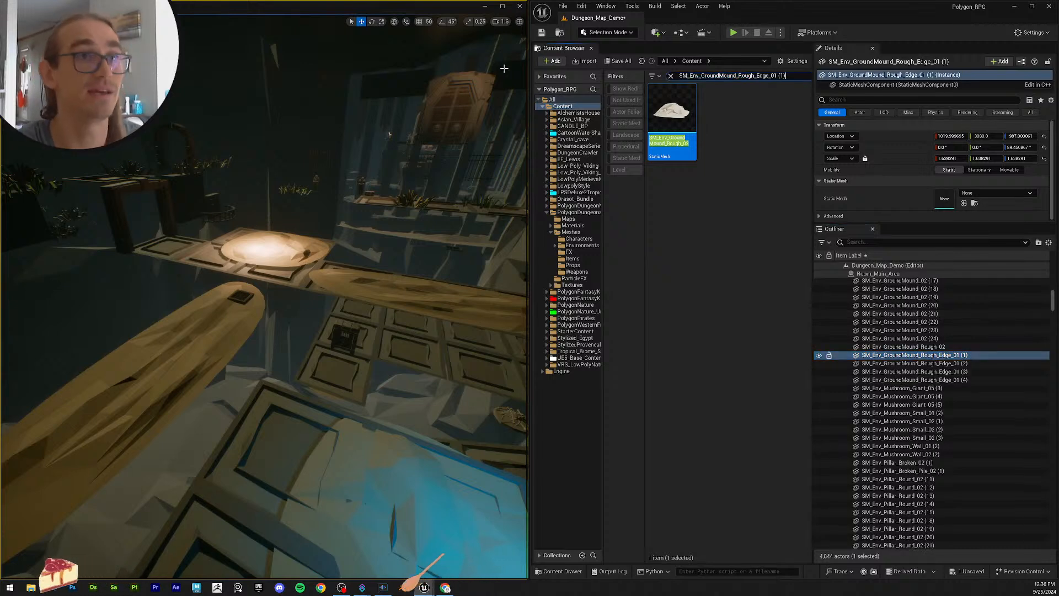
{"action": "key", "text": "BackSpace"}
{"action": "key", "text": "BackSpace"}
{"action": "key", "text": "BackSpace"}
{"action": "key", "text": "BackSpace"}
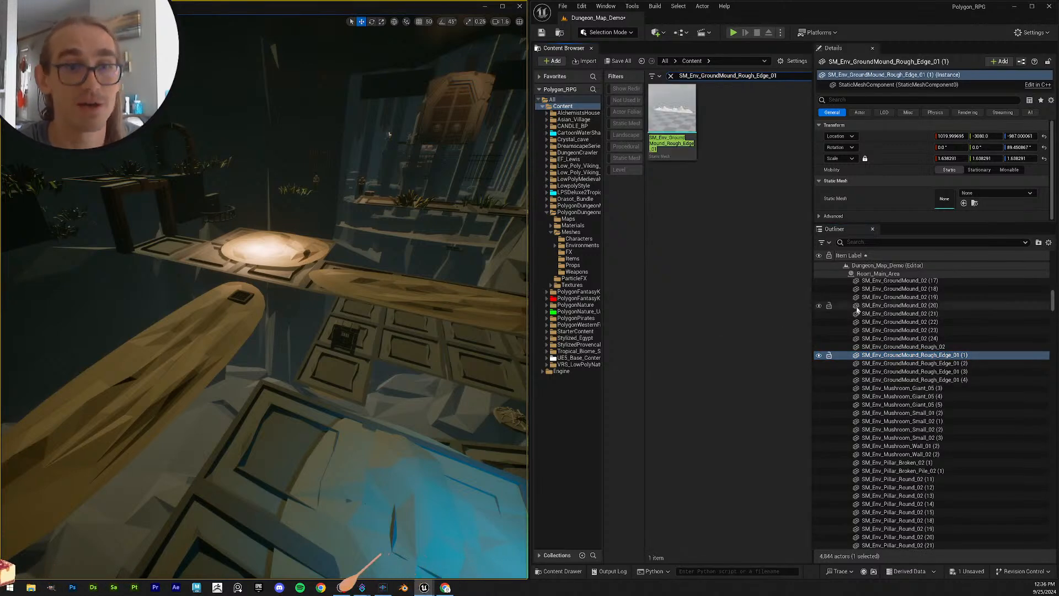
Step: Assign the SM_Env_GroundMound_Rough_Edge_01 mesh to the SM_Env_GroundMound_Rough_Edge_01 actors (1) to (4) and save the map
{"action": "left_click", "coordinate": [970, 380], "text": "shift"}
{"action": "left_click_drag", "start_coordinate": [672, 113], "coordinate": [947, 175]}
{"action": "key", "text": "f"}
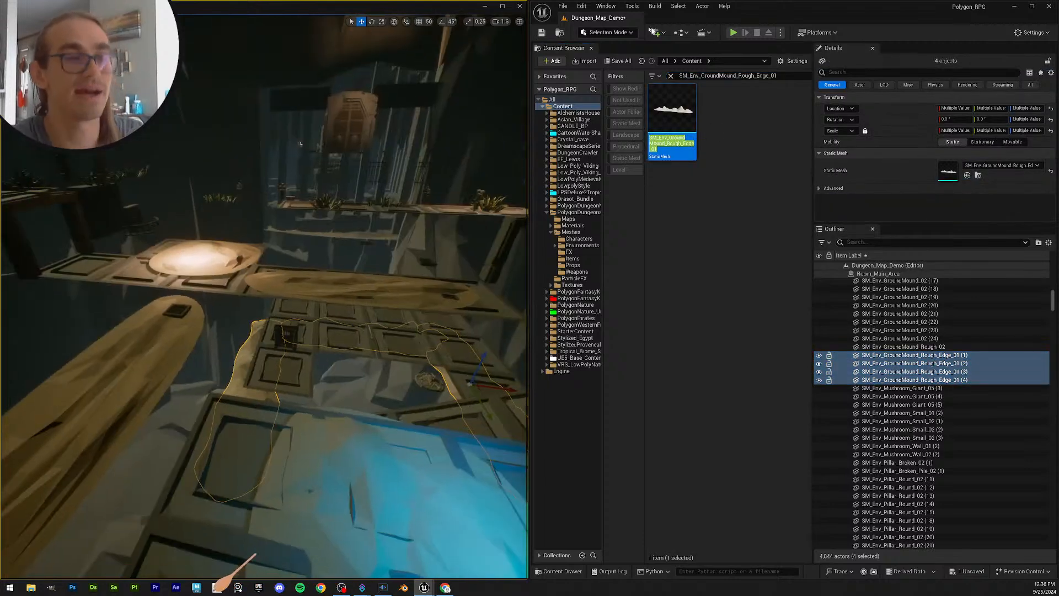
{"action": "key", "text": "ctrl+s"}
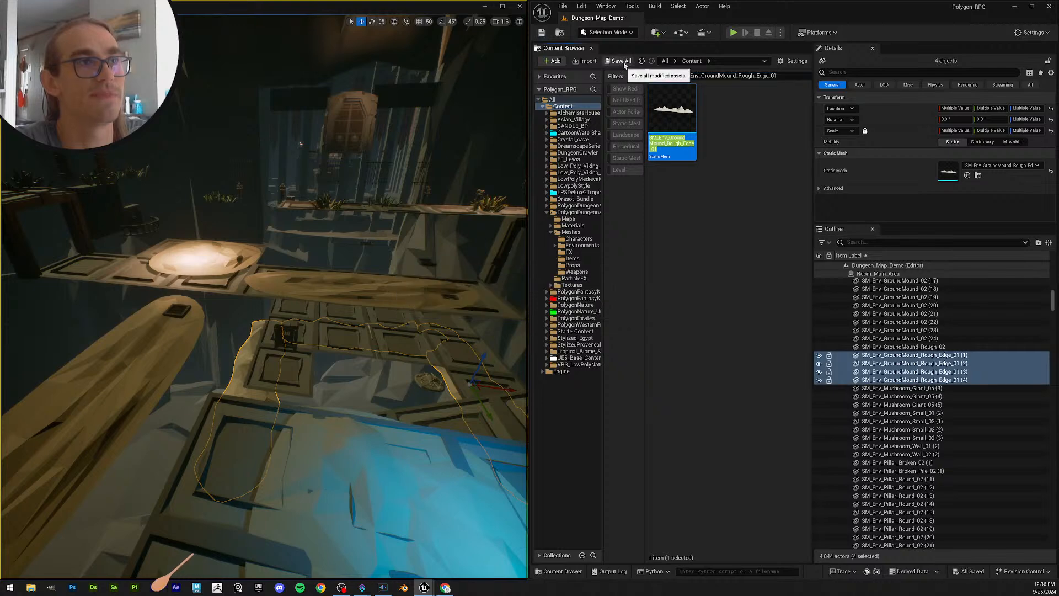
Step: Find the SM_Env_Mushroom_Giant_05 mesh by the actor's name and assign it to the SM_Env_Mushroom_Giant_05 actors (3) to (5)
{"action": "mouse_move", "coordinate": [679, 159]}
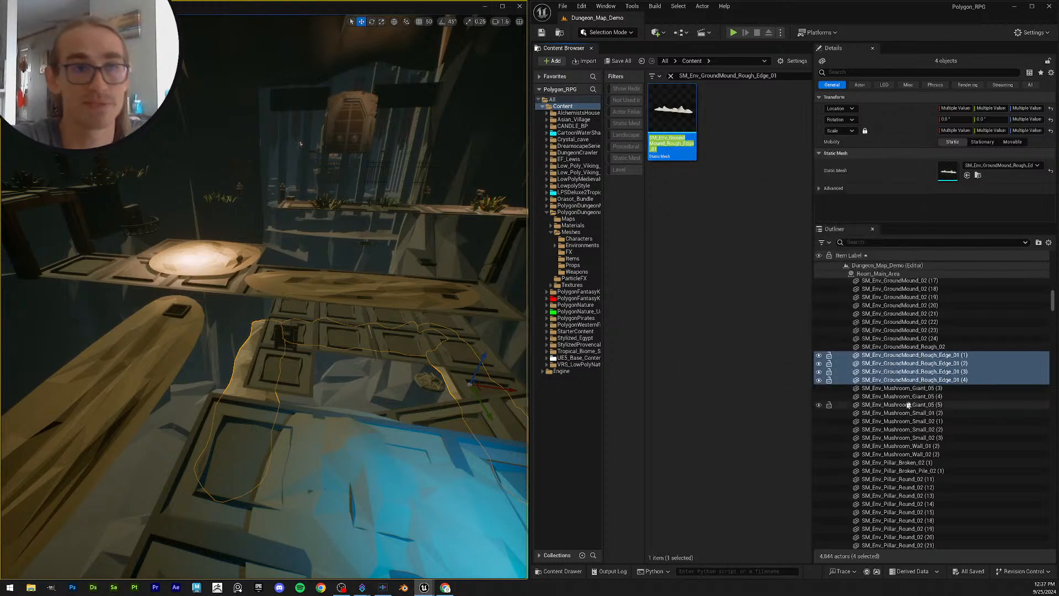
{"action": "left_click", "coordinate": [935, 389]}
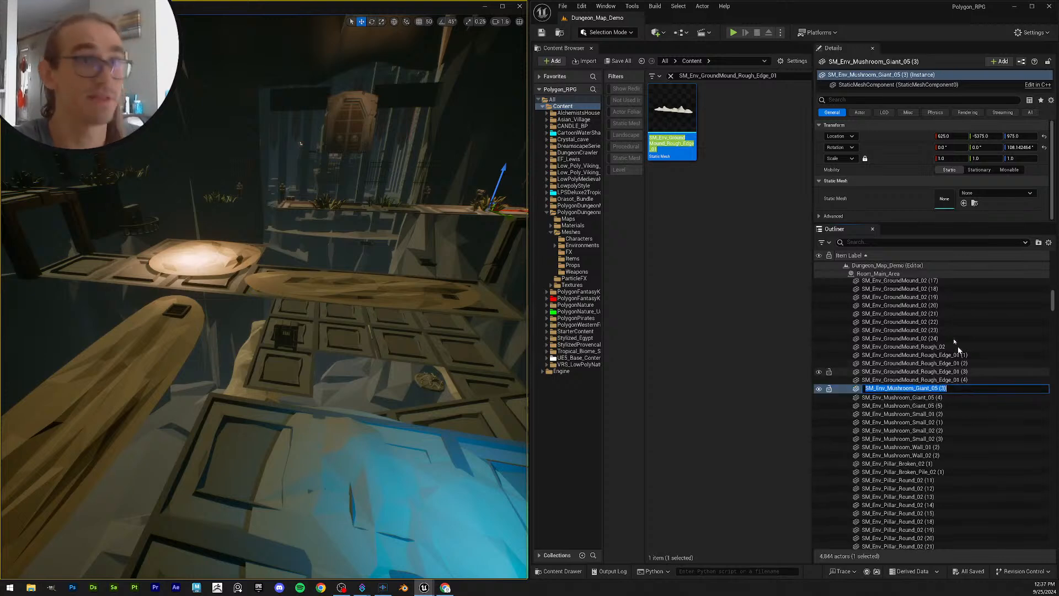
{"action": "left_click", "coordinate": [786, 76]}
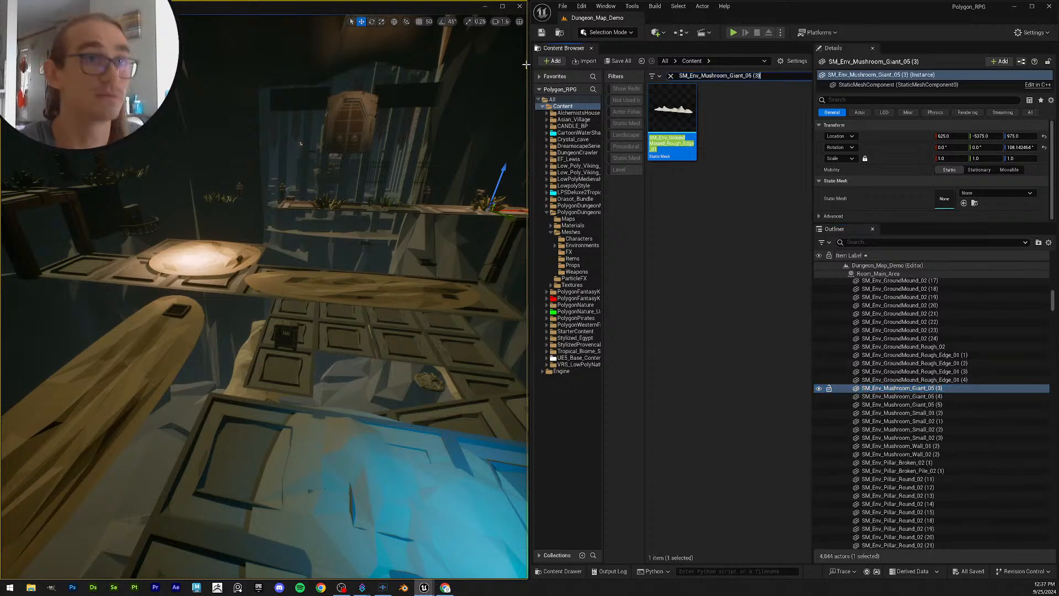
{"action": "key", "text": "BackSpace"}
{"action": "key", "text": "BackSpace"}
{"action": "key", "text": "BackSpace"}
{"action": "key", "text": "BackSpace"}
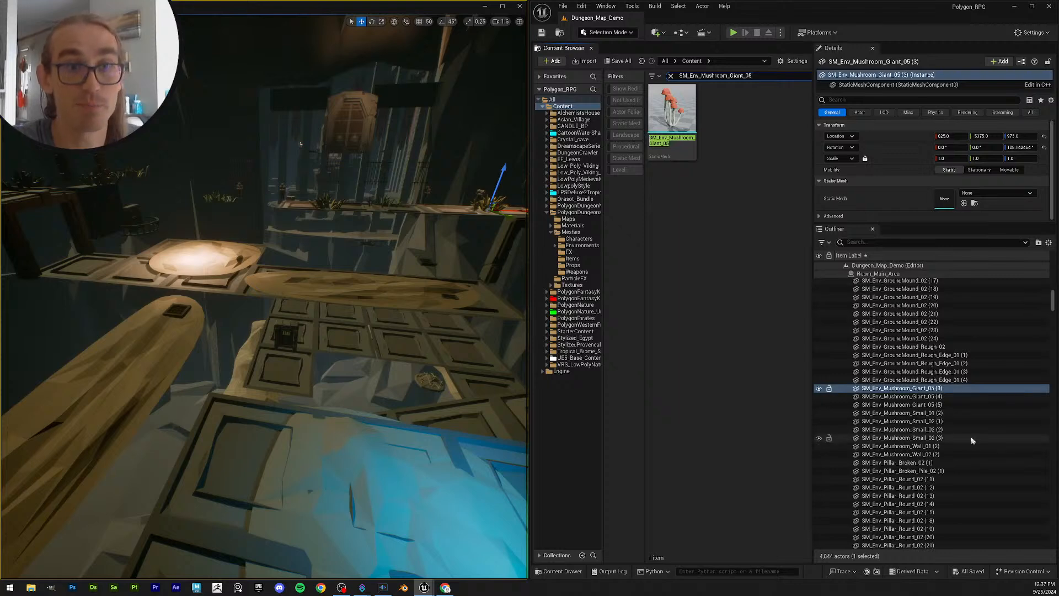
{"action": "left_click", "coordinate": [952, 405], "text": "shift"}
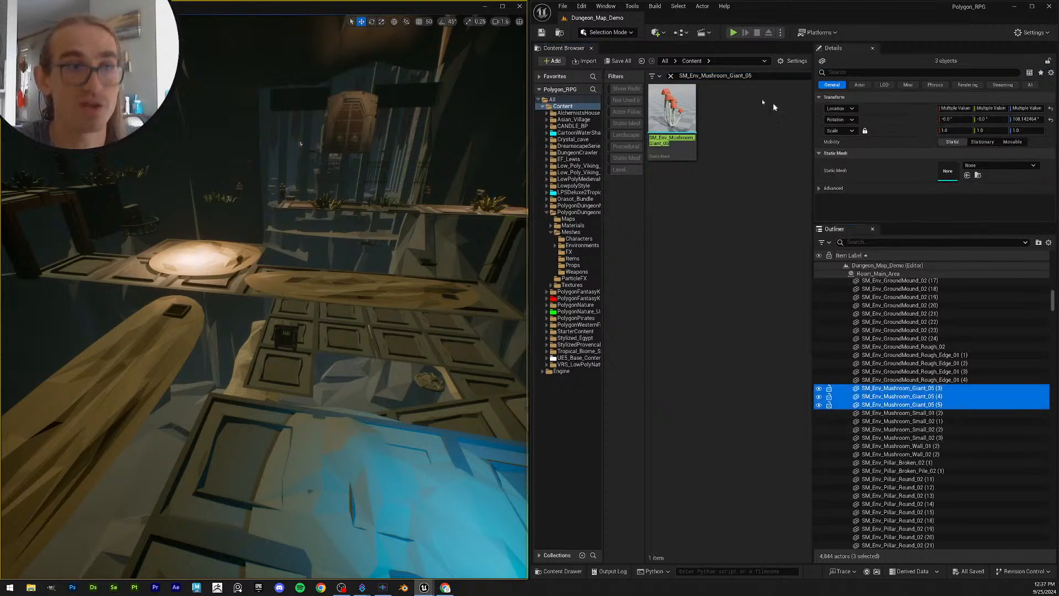
{"action": "left_click_drag", "start_coordinate": [672, 116], "coordinate": [969, 176]}
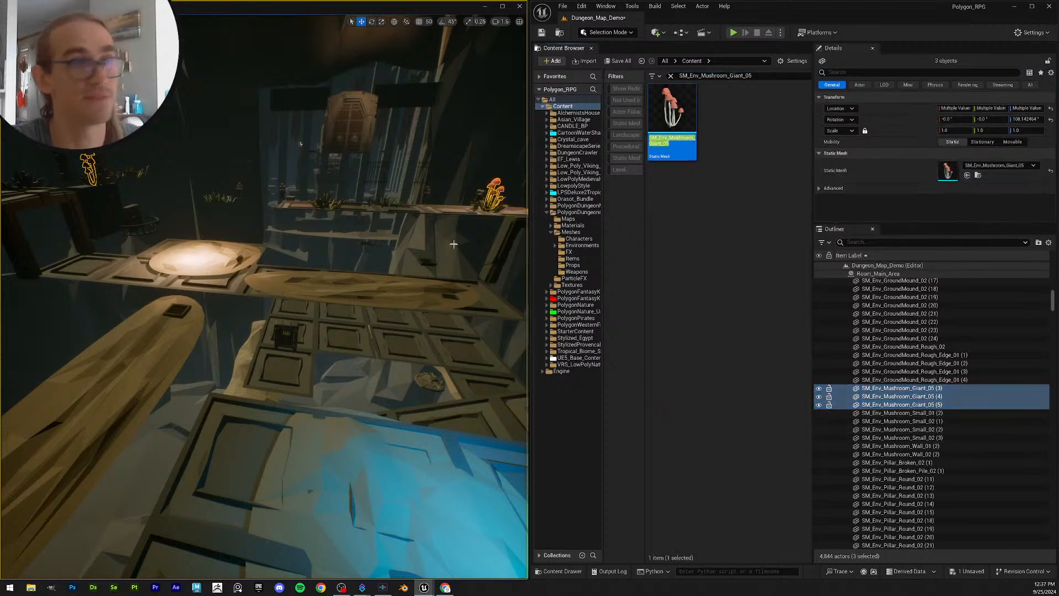
Step: Find the SM_Env_Mushroom_Small_01 mesh by the actor's name and assign it to the SM_Env_Mushroom_Small_01 (2) actor
{"action": "left_click", "coordinate": [927, 414]}
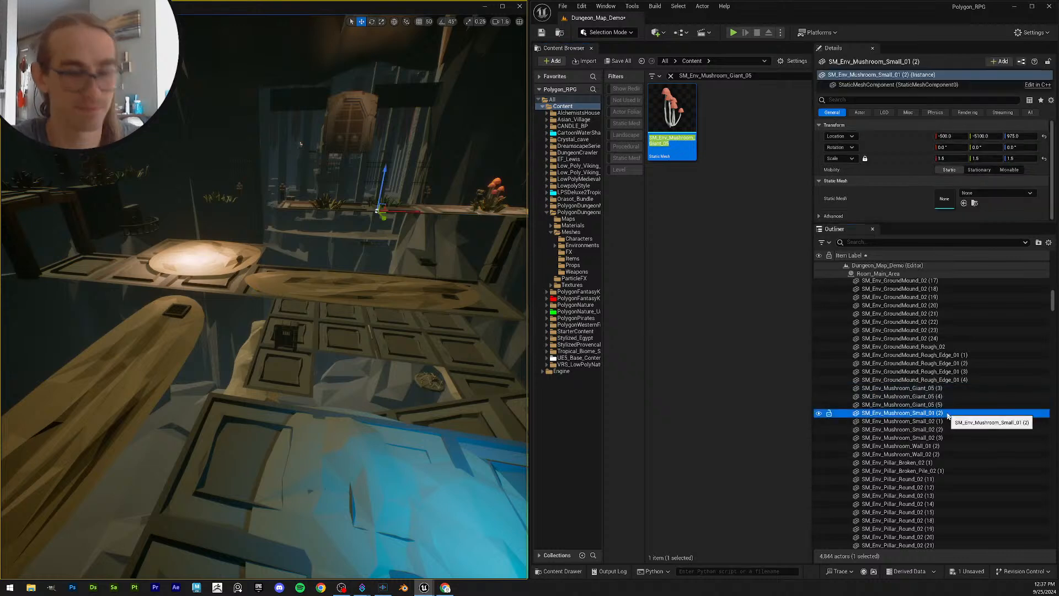
{"action": "left_click", "coordinate": [950, 413]}
{"action": "key", "text": "ctrl+c"}
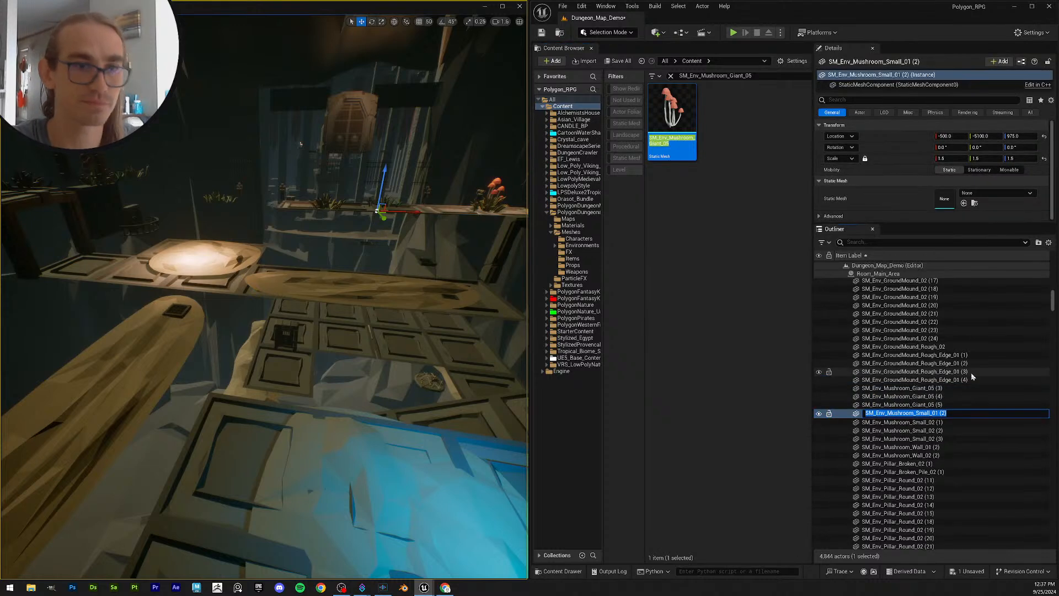
{"action": "left_click", "coordinate": [733, 78]}
{"action": "key", "text": "ctrl+v"}
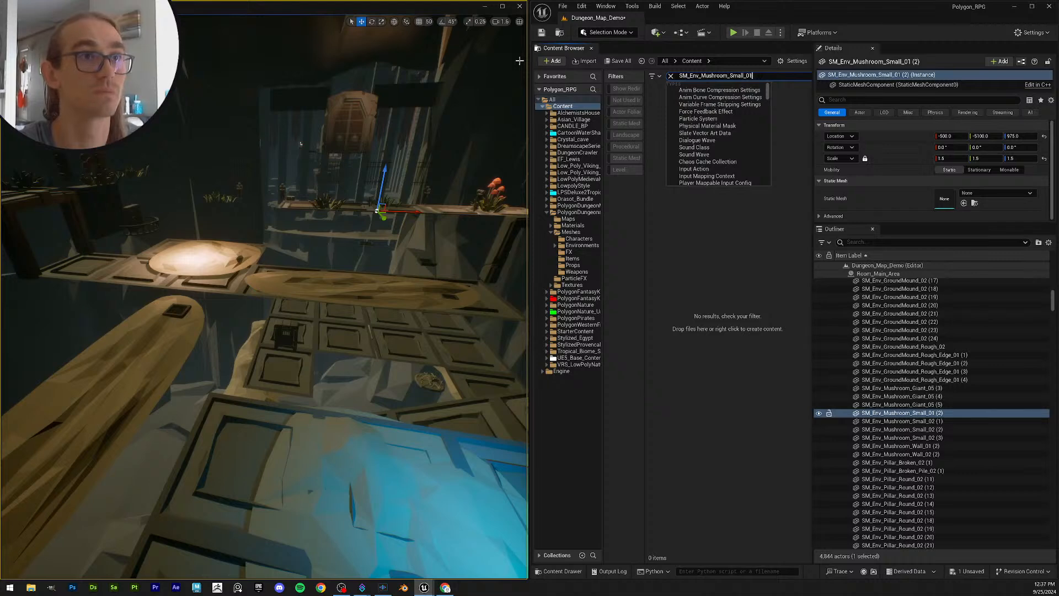
{"action": "key", "text": "Return"}
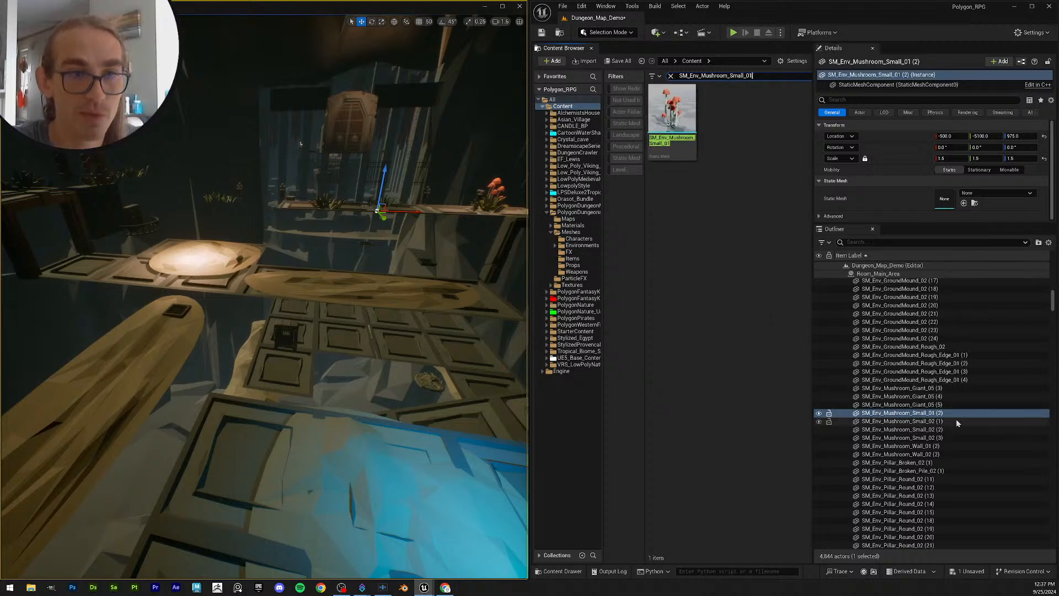
{"action": "left_click_drag", "start_coordinate": [680, 114], "coordinate": [945, 200]}
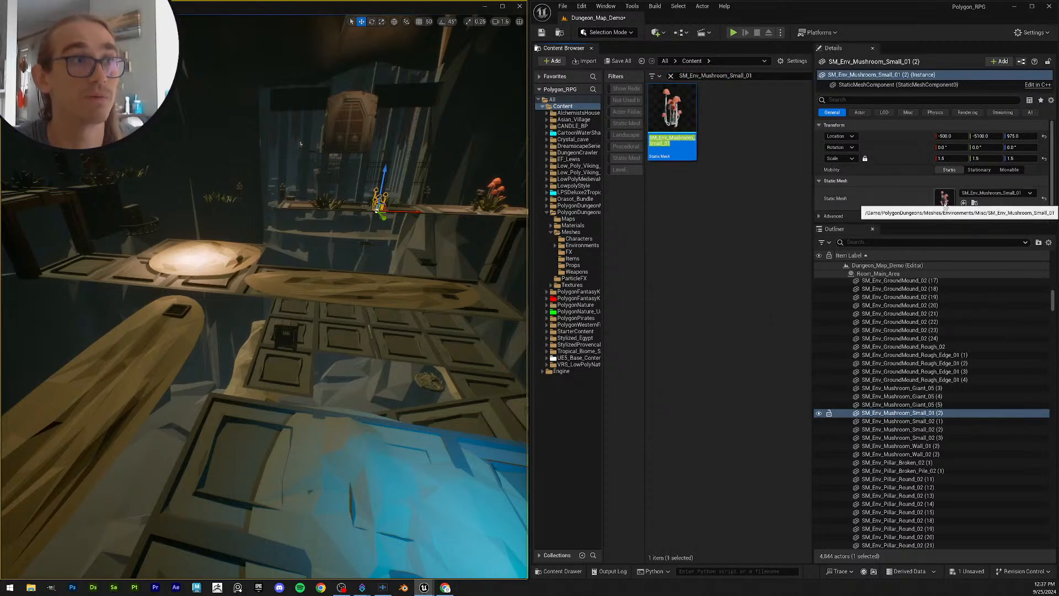
Step: Find the SM_Env_Mushroom_Small_02 mesh by the actor's name and assign it to the SM_Env_Mushroom_Small_02 actors (1) to (3)
{"action": "left_click", "coordinate": [961, 421]}
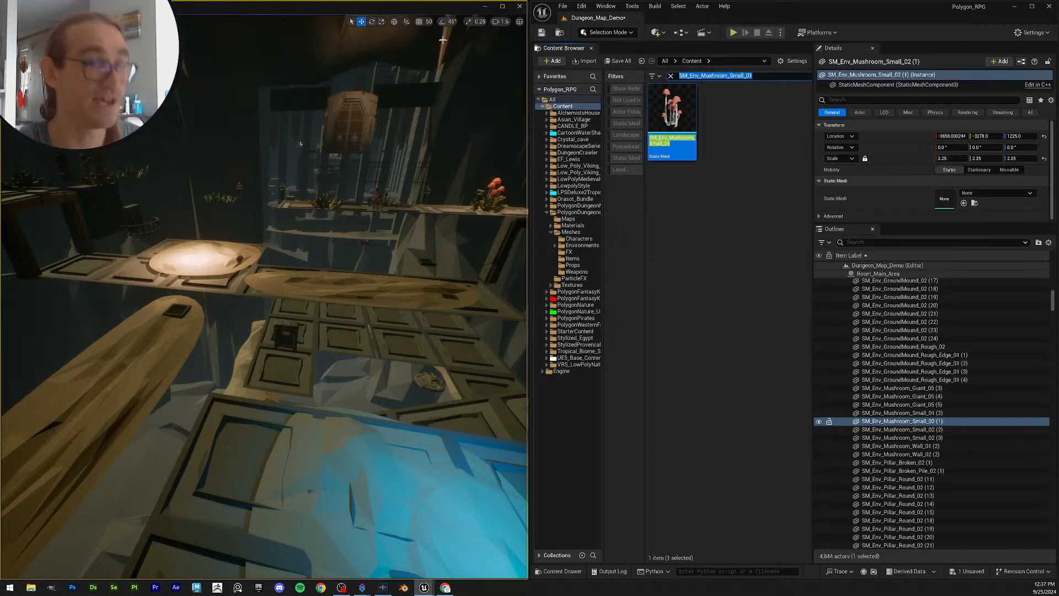
{"action": "type", "text": "SM_Env_Mushroom_Small_02 (1)"}
{"action": "key", "text": "Return"}
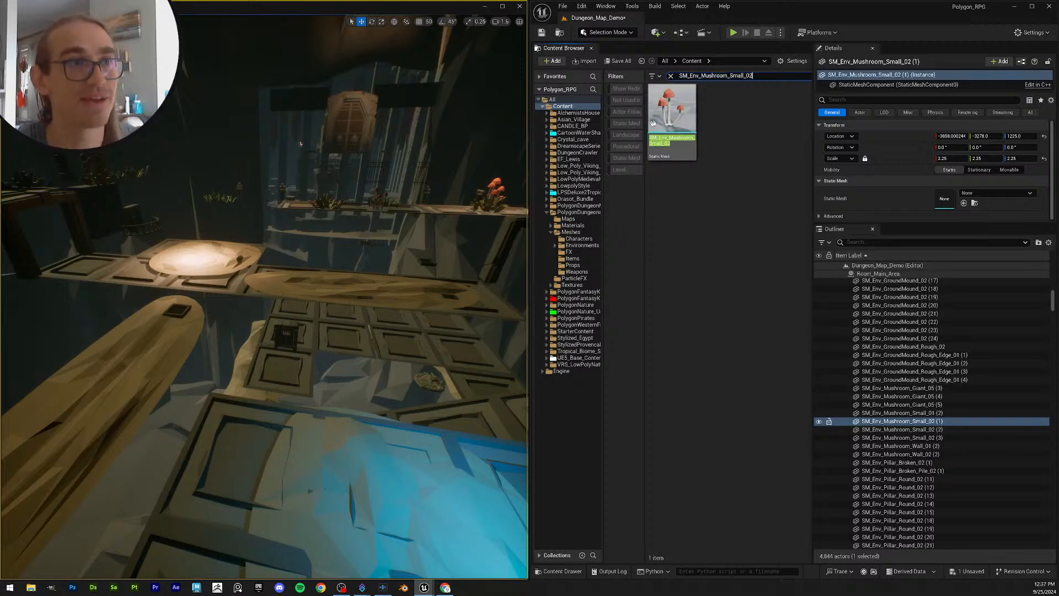
{"action": "left_click", "coordinate": [958, 432], "text": "ctrl"}
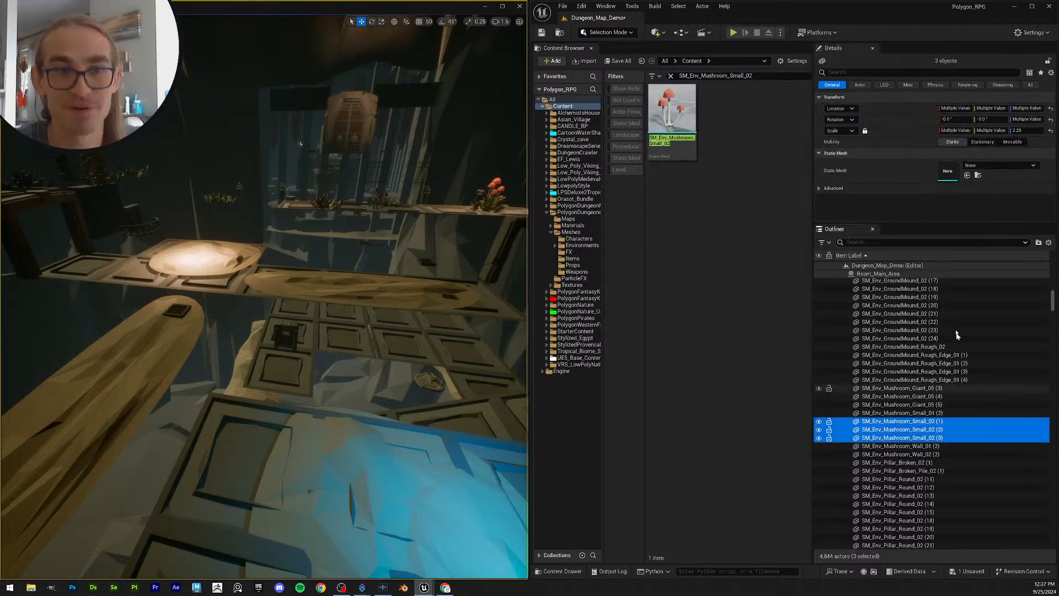
{"action": "left_click_drag", "start_coordinate": [672, 111], "coordinate": [948, 171]}
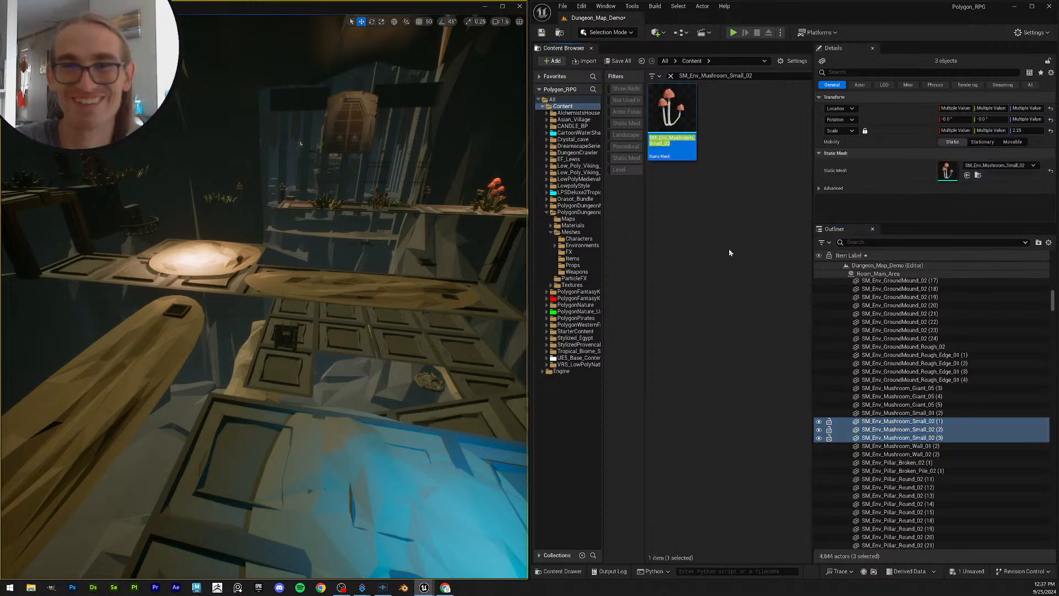
Step: Find the SM_Env_Mushroom_Wall_01 mesh by the actor's name and assign it to the SM_Env_Mushroom_Wall_01 (2) actor
{"action": "scroll", "coordinate": [965, 412], "scroll_direction": "down", "scroll_amount": 2}
{"action": "left_click", "coordinate": [943, 394]}
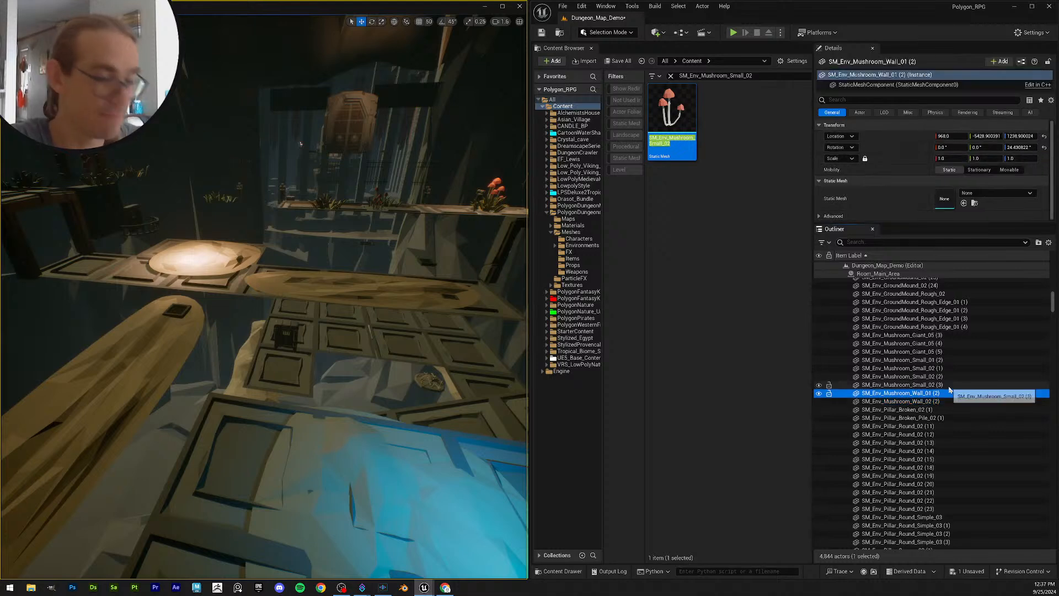
{"action": "key", "text": "F2"}
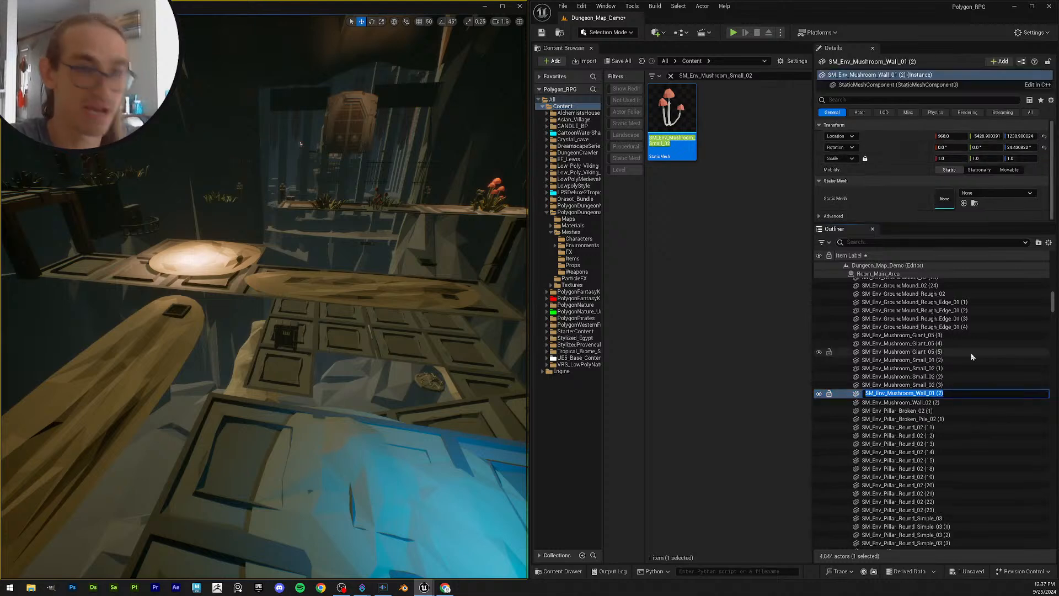
{"action": "left_click", "coordinate": [758, 75]}
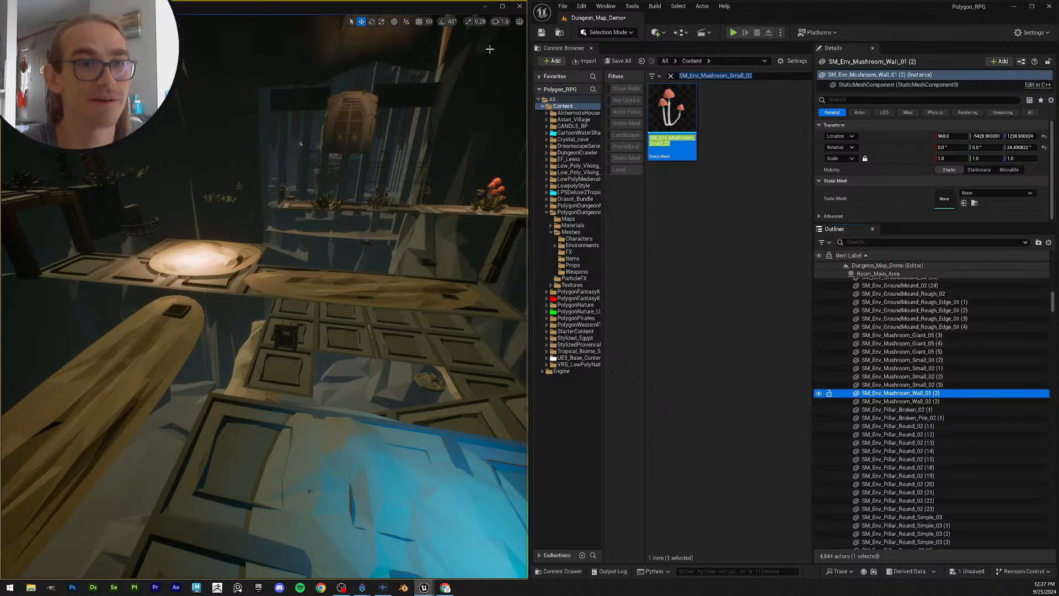
{"action": "left_click", "coordinate": [921, 378]}
{"action": "left_click", "coordinate": [939, 393]}
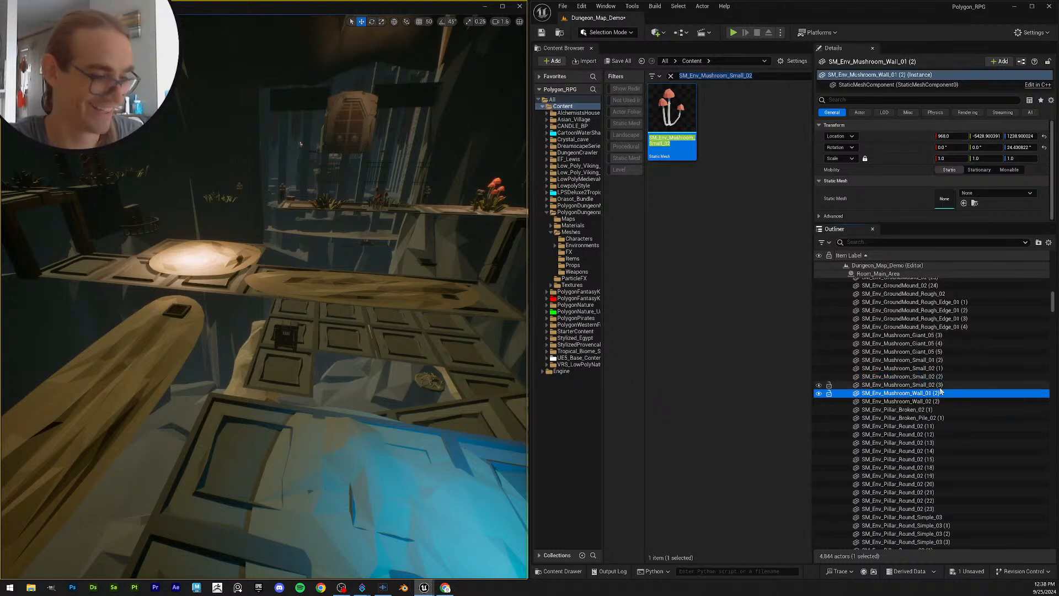
{"action": "key", "text": "F2"}
{"action": "key", "text": "ctrl+c"}
{"action": "left_click", "coordinate": [764, 76]}
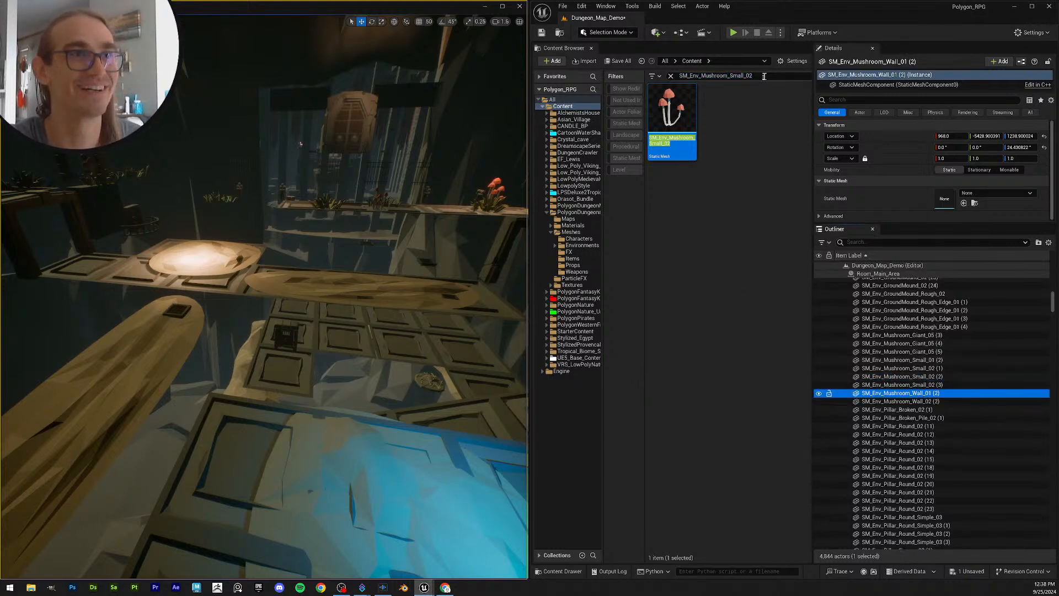
{"action": "key", "text": "ctrl+v"}
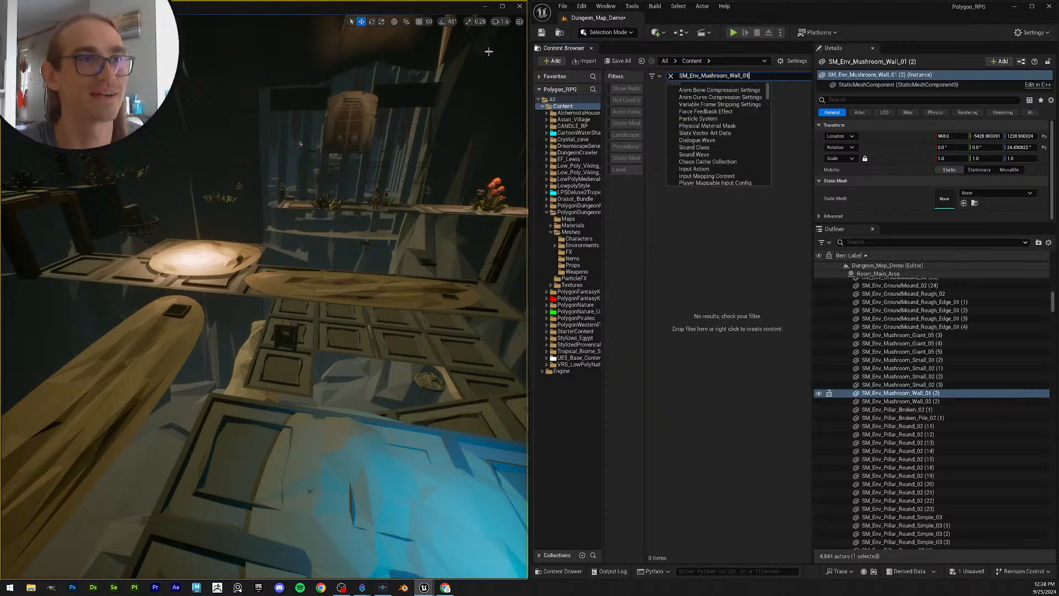
{"action": "key", "text": "Return"}
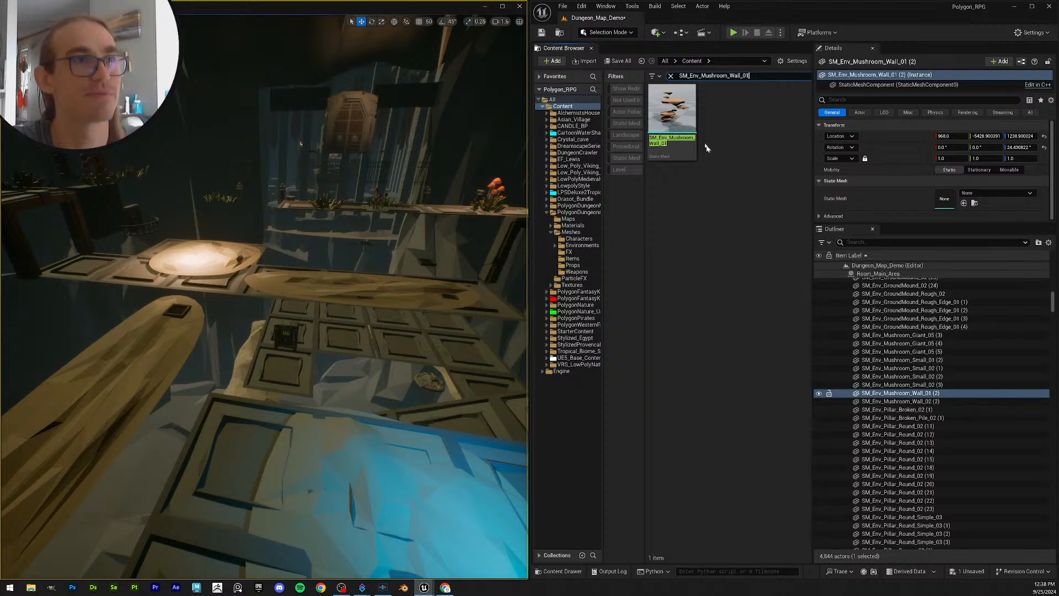
{"action": "left_click_drag", "start_coordinate": [687, 140], "coordinate": [986, 267]}
{"action": "left_click_drag", "start_coordinate": [941, 204], "coordinate": [941, 204]}
Step: Find the SM_Env_Mushroom_Wall_02 mesh by the actor's name and assign it to the SM_Env_Mushroom_Wall_02 (2) actor
{"action": "left_click", "coordinate": [950, 402]}
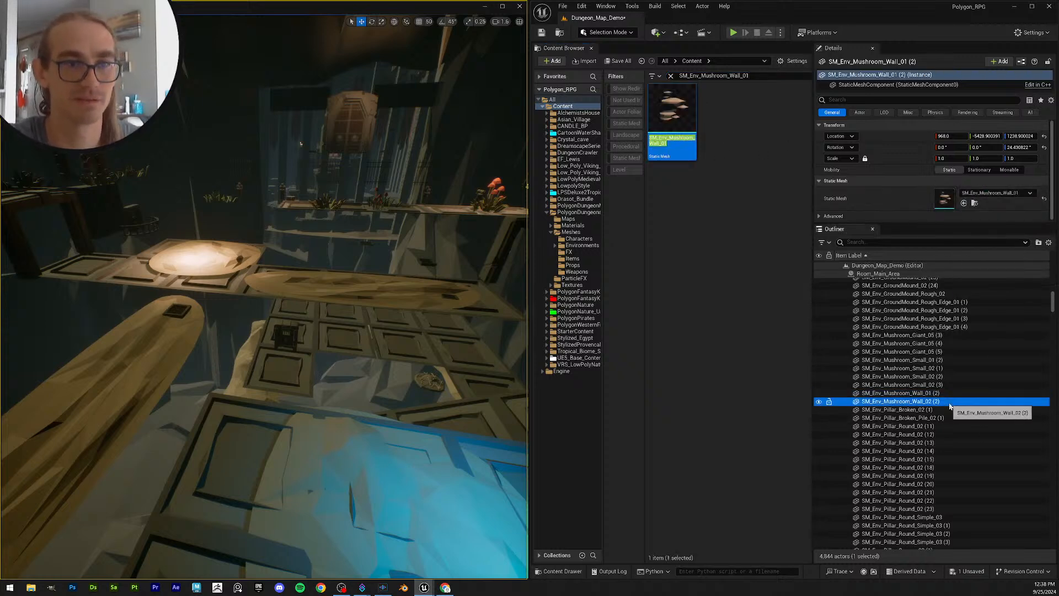
{"action": "key", "text": "F2"}
{"action": "key", "text": "ctrl+c"}
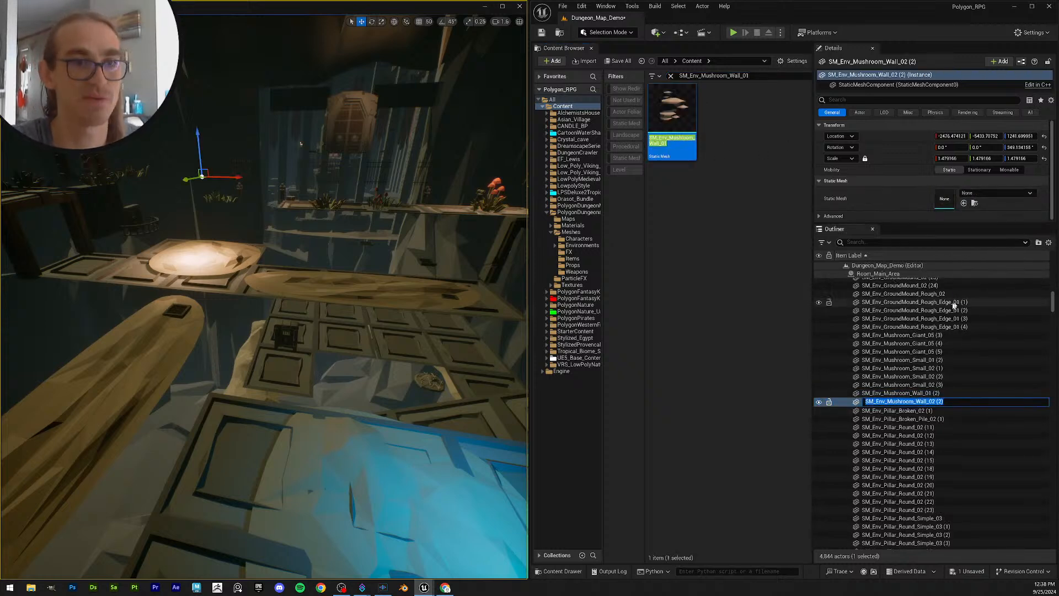
{"action": "key", "text": "Escape"}
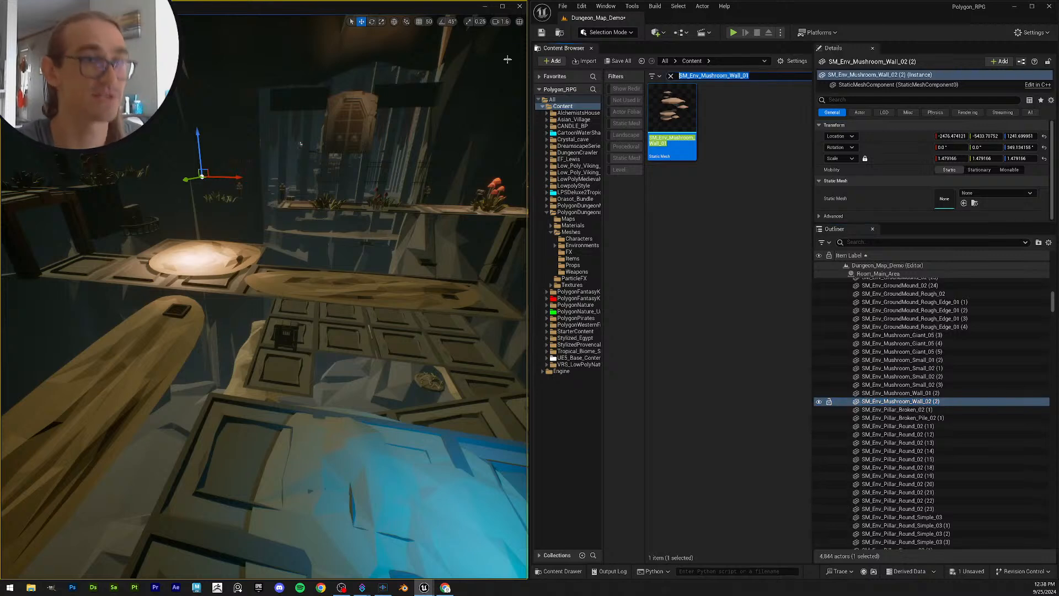
{"action": "key", "text": "ctrl+v"}
{"action": "key", "text": "BackSpace"}
{"action": "key", "text": "BackSpace"}
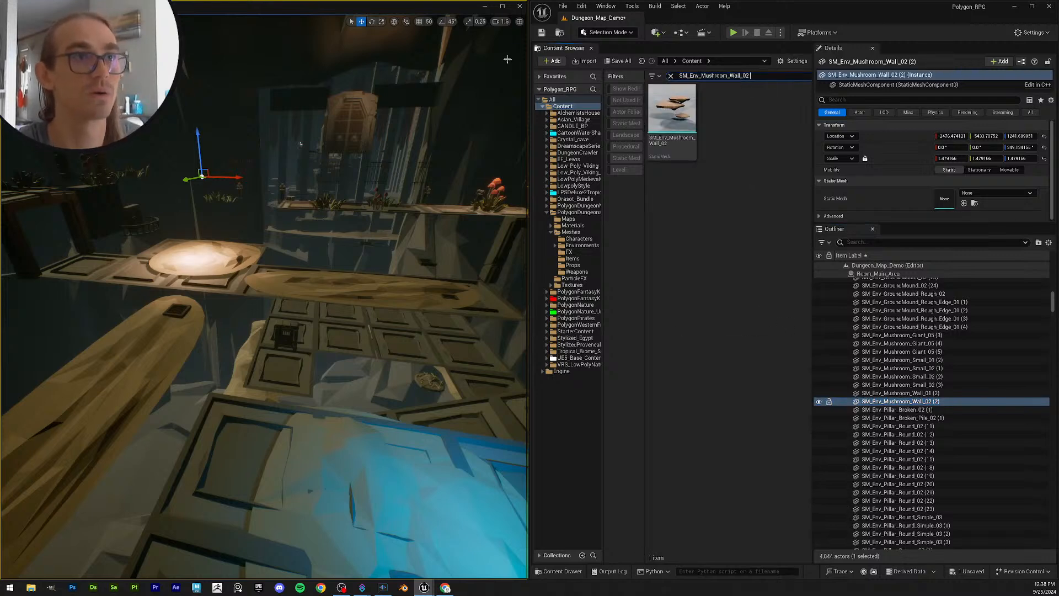
{"action": "left_click_drag", "start_coordinate": [674, 127], "coordinate": [960, 214]}
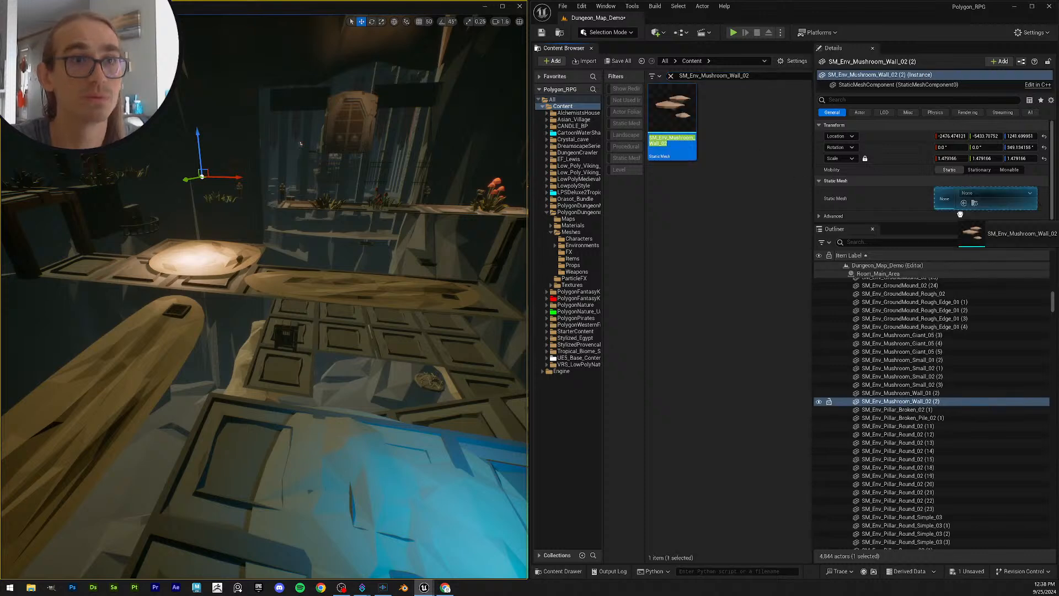
Step: Find the SM_Env_Pillar_Broken_02 mesh by the actor's name and assign it to the SM_Env_Pillar_Broken_02 (1) actor
{"action": "left_click", "coordinate": [938, 409]}
{"action": "key", "text": "F2"}
{"action": "key", "text": "ctrl+c"}
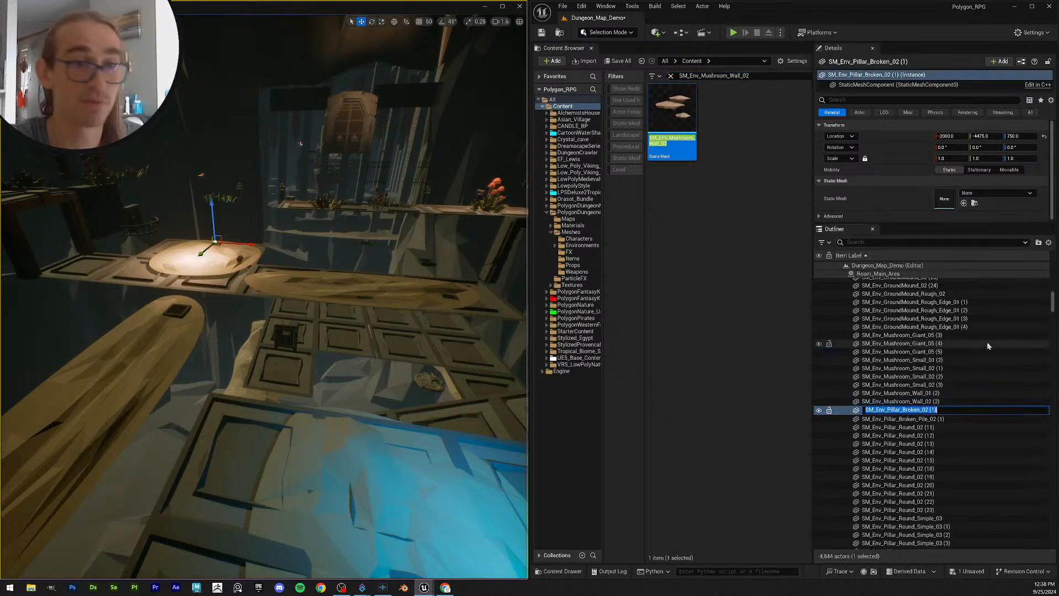
{"action": "left_click", "coordinate": [763, 78]}
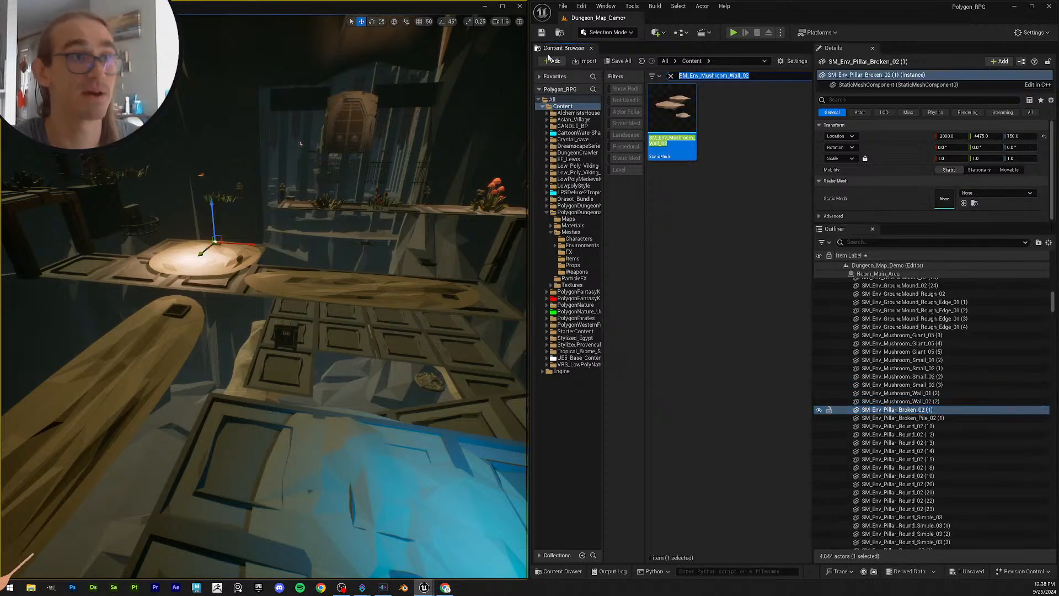
{"action": "key", "text": "ctrl+v"}
{"action": "key", "text": "BackSpace"}
{"action": "key", "text": "BackSpace"}
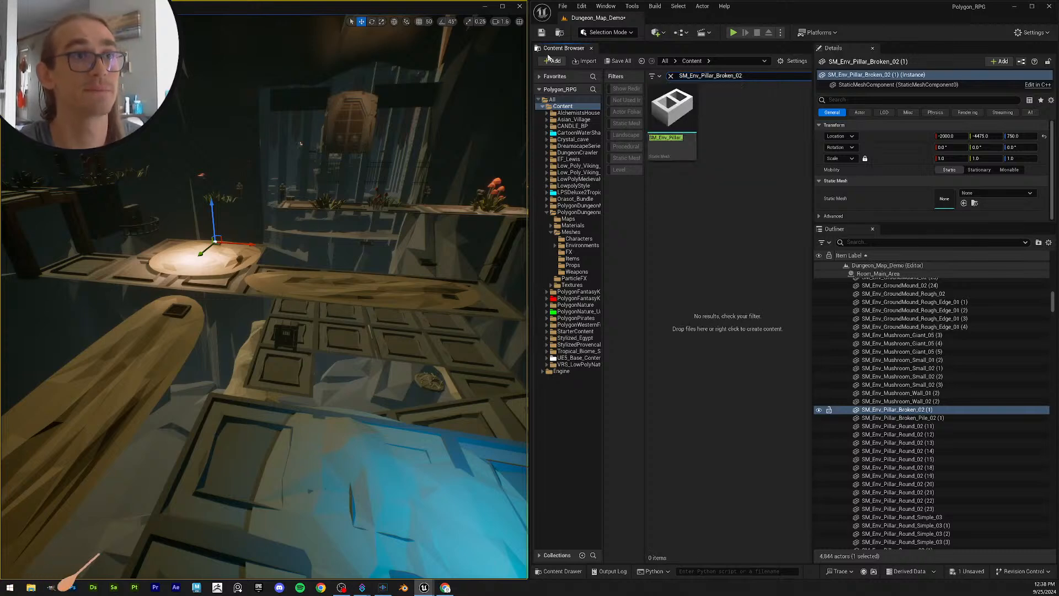
{"action": "left_click_drag", "start_coordinate": [673, 133], "coordinate": [945, 200]}
Step: Find the SM_Env_Pillar_Broken_Pile_02 mesh by the actor's name and assign it to the SM_Env_Pillar_Broken_Pile_02 (1) actor
{"action": "left_click", "coordinate": [949, 391]}
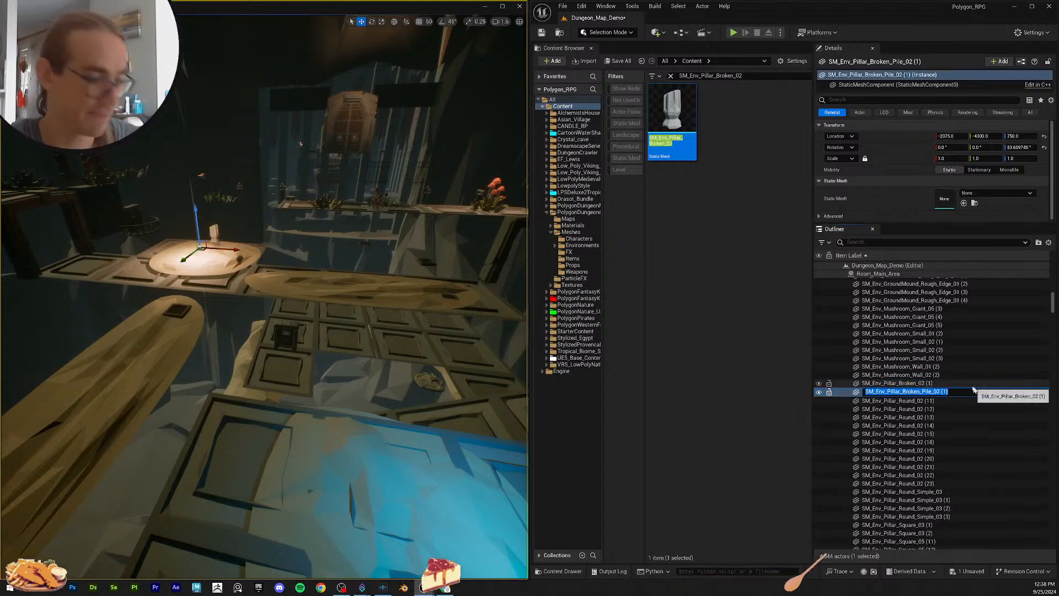
{"action": "key", "text": "F2"}
{"action": "left_click", "coordinate": [752, 75]}
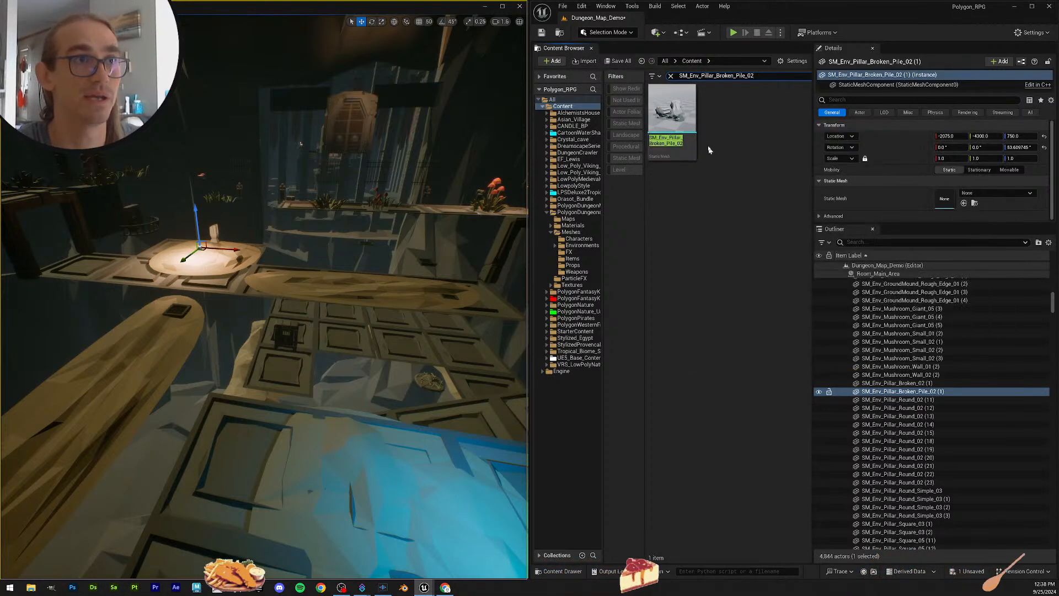
{"action": "left_click_drag", "start_coordinate": [680, 119], "coordinate": [947, 201]}
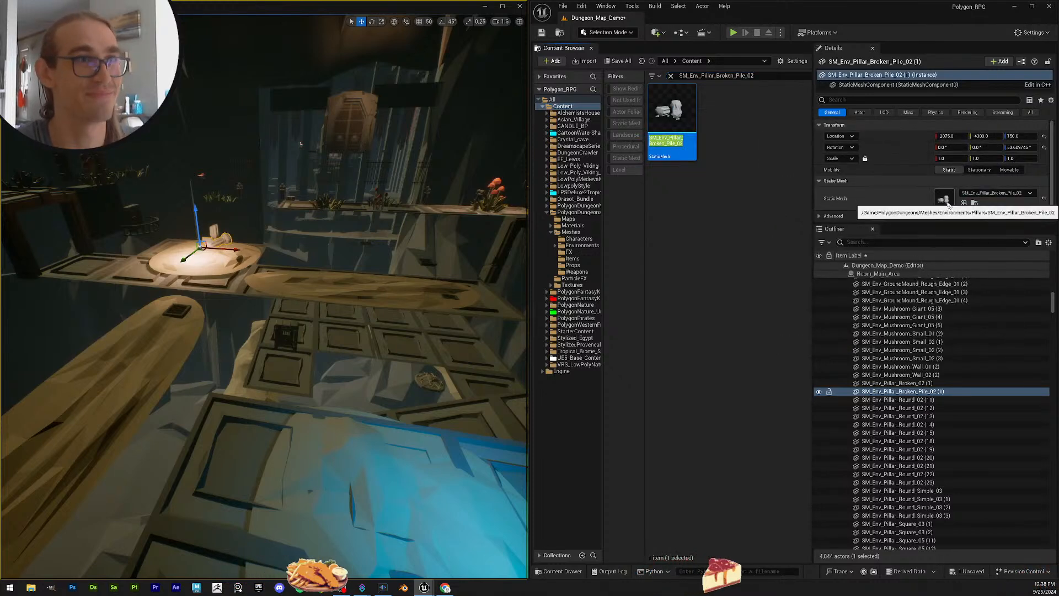
Step: Find the SM_Env_Pillar_Round_02 mesh by the actor's name and assign it to the SM_Env_Pillar_Round_02 actors (11) to (23)
{"action": "left_click", "coordinate": [934, 400]}
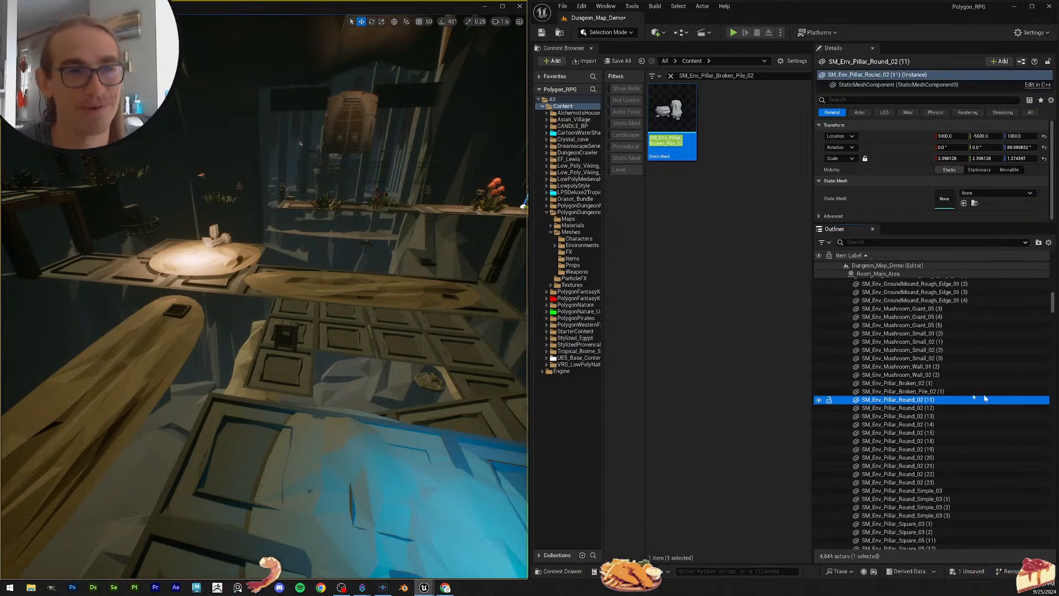
{"action": "left_click", "coordinate": [945, 393]}
{"action": "left_click", "coordinate": [942, 400]}
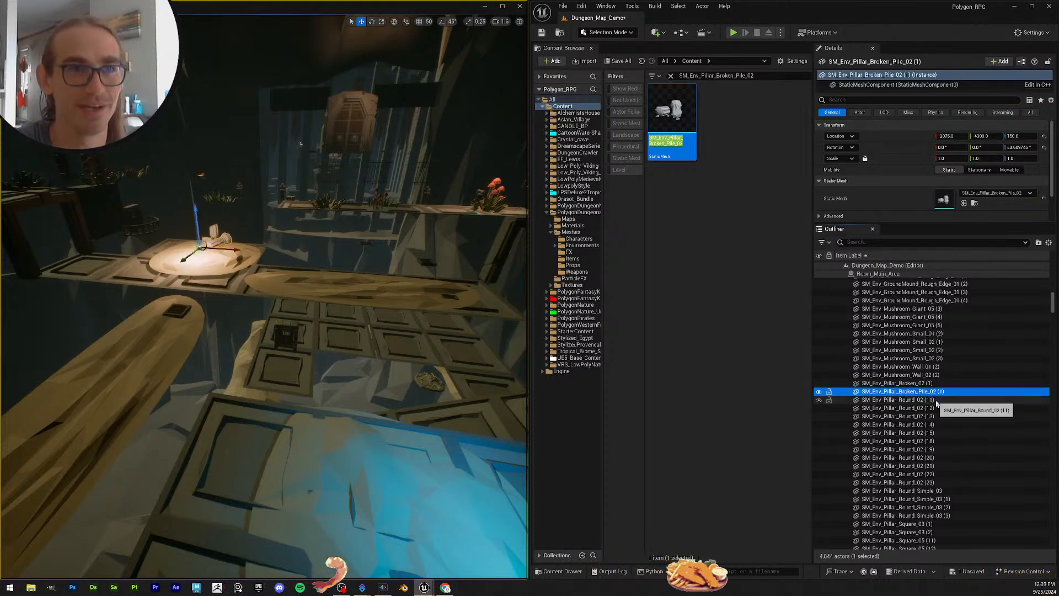
{"action": "key", "text": "F2"}
{"action": "key", "text": "ctrl+c"}
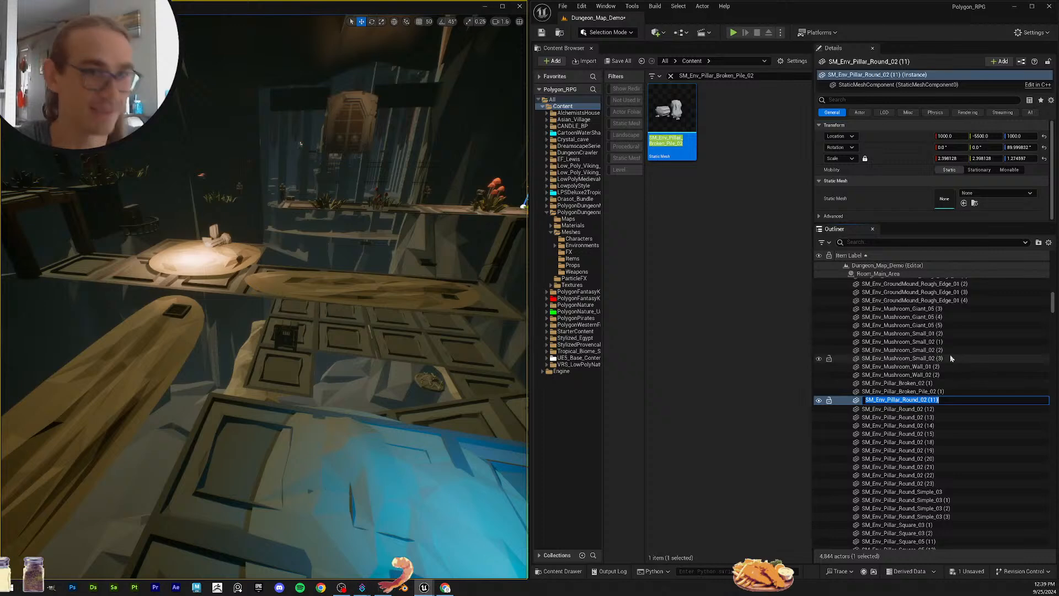
{"action": "left_click", "coordinate": [755, 77]}
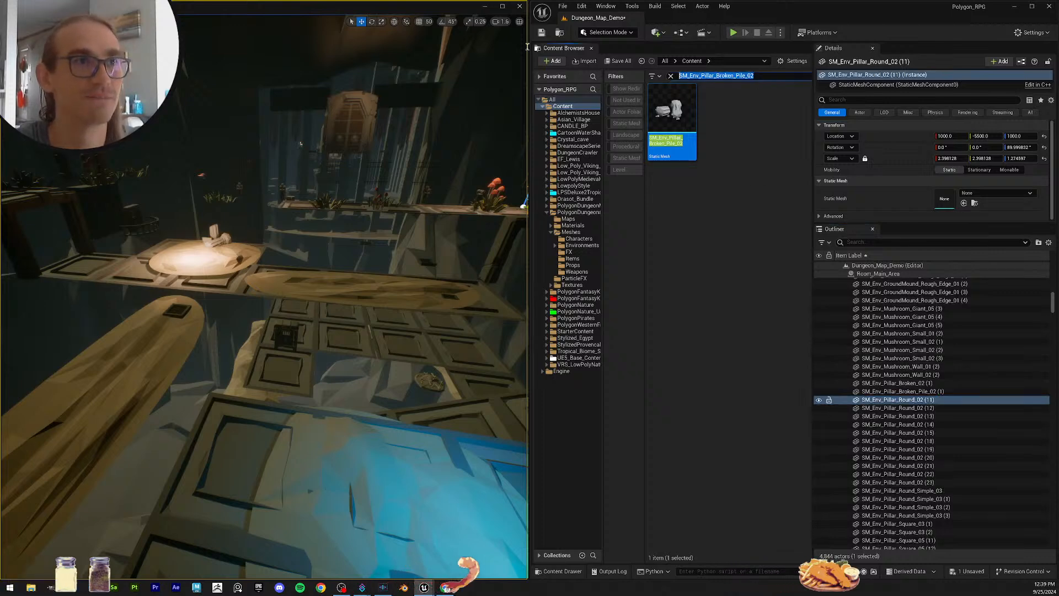
{"action": "key", "text": "ctrl+v"}
{"action": "key", "text": "BackSpace"}
{"action": "key", "text": "BackSpace"}
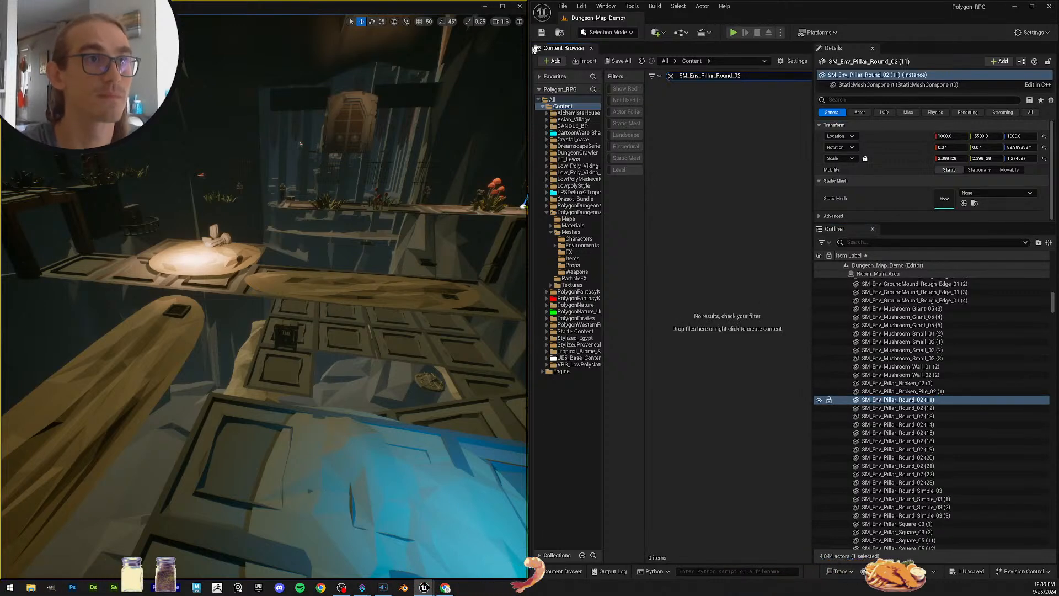
{"action": "scroll", "coordinate": [961, 391], "scroll_direction": "down", "scroll_amount": 2}
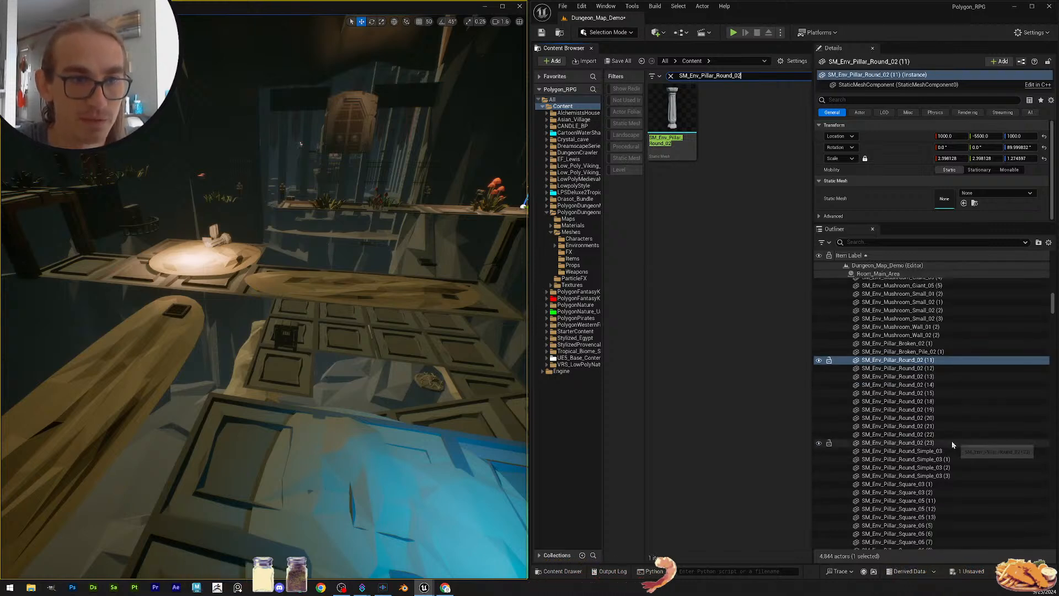
{"action": "left_click", "coordinate": [952, 443], "text": "shift"}
{"action": "left_click_drag", "start_coordinate": [672, 122], "coordinate": [954, 174]}
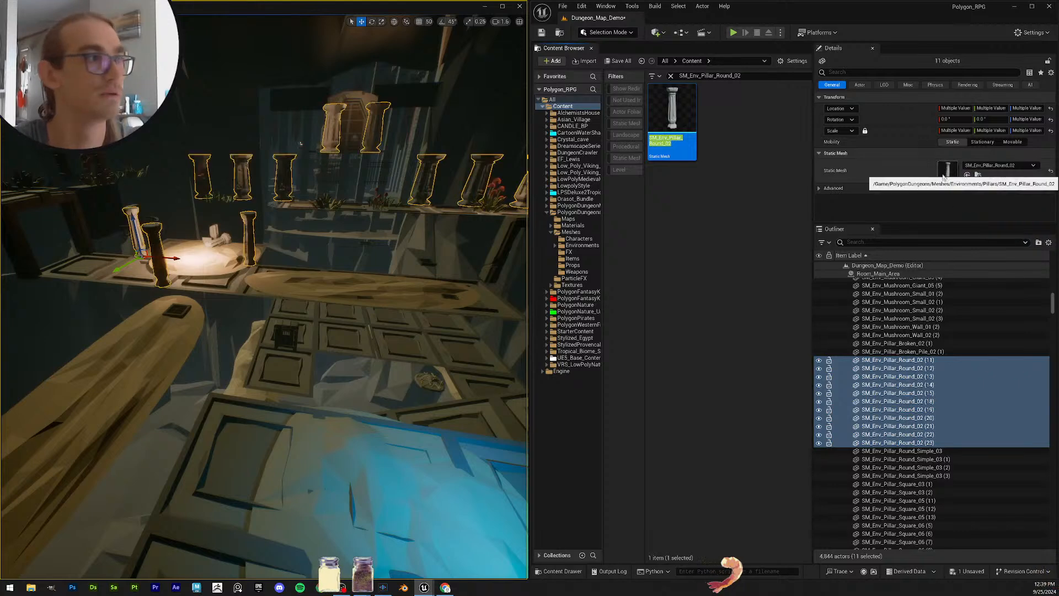
{"action": "mouse_move", "coordinate": [375, 287]}
{"action": "right_mouse_down"}
{"action": "mouse_move", "coordinate": [441, 275]}
{"action": "mouse_move", "coordinate": [397, 237]}
{"action": "mouse_move", "coordinate": [369, 249]}
{"action": "mouse_move", "coordinate": [382, 273]}
{"action": "right_mouse_up"}
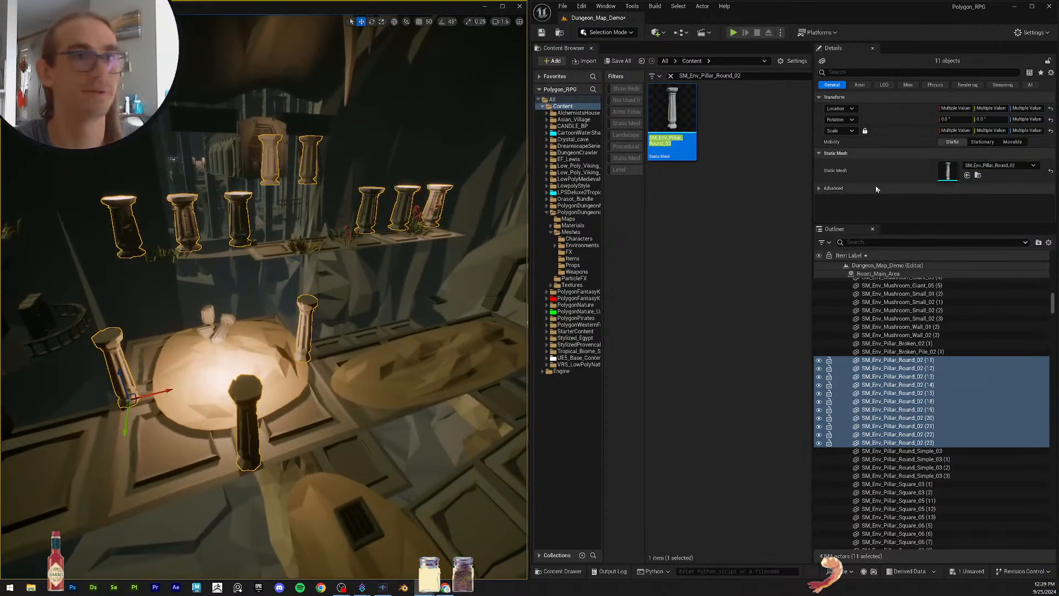
Step: Find the SM_Env_Pillar_Round_Simple_03 mesh by the actor's name and assign it to all four SM_Env_Pillar_Round_Simple_03 actors, unnumbered through (3)
{"action": "left_click", "coordinate": [958, 449]}
{"action": "key", "text": "F2"}
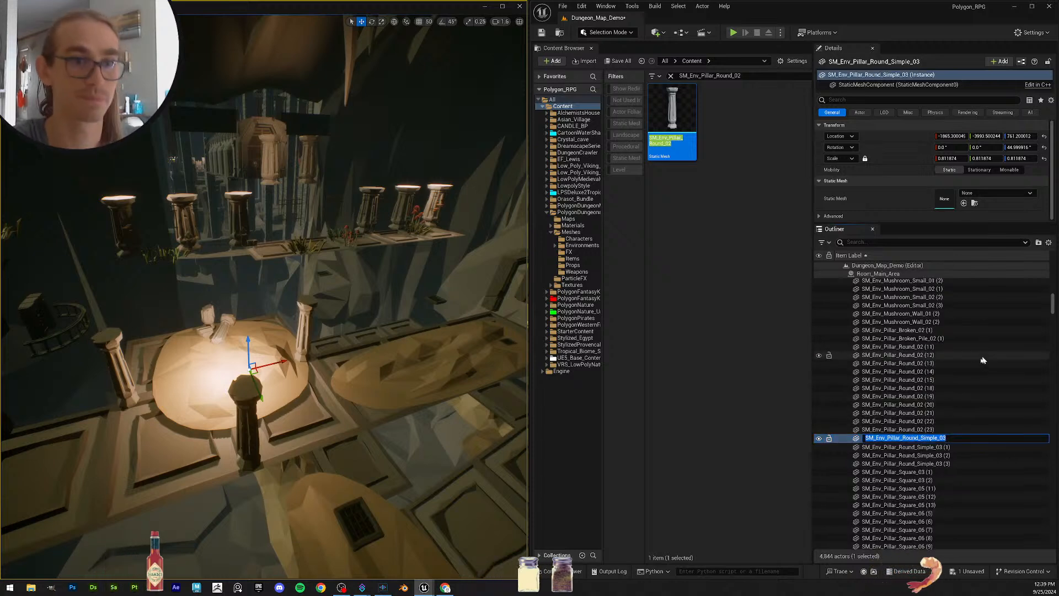
{"action": "left_click", "coordinate": [739, 77]}
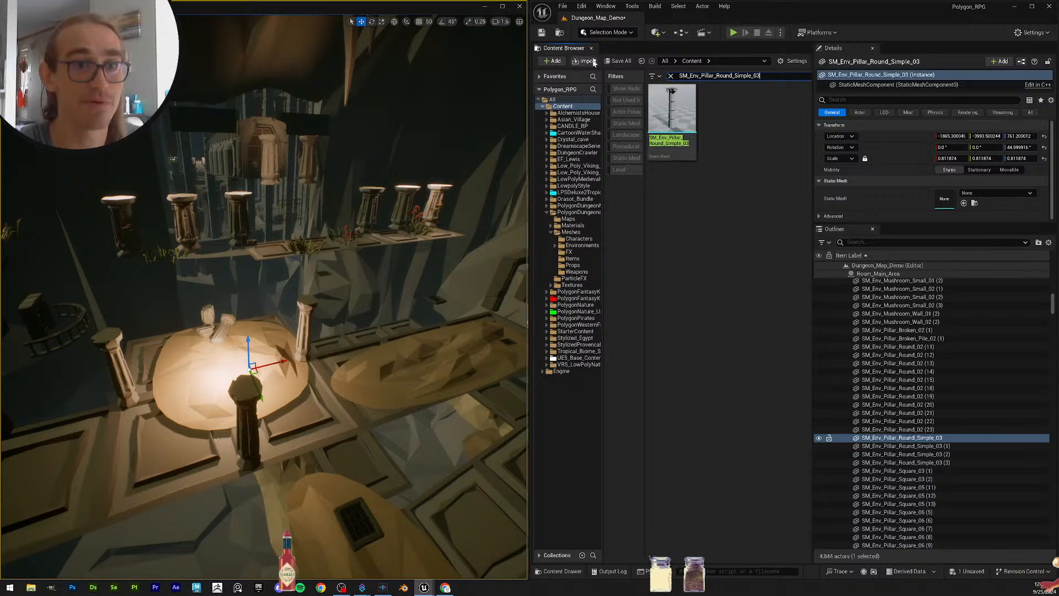
{"action": "mouse_move", "coordinate": [681, 109]}
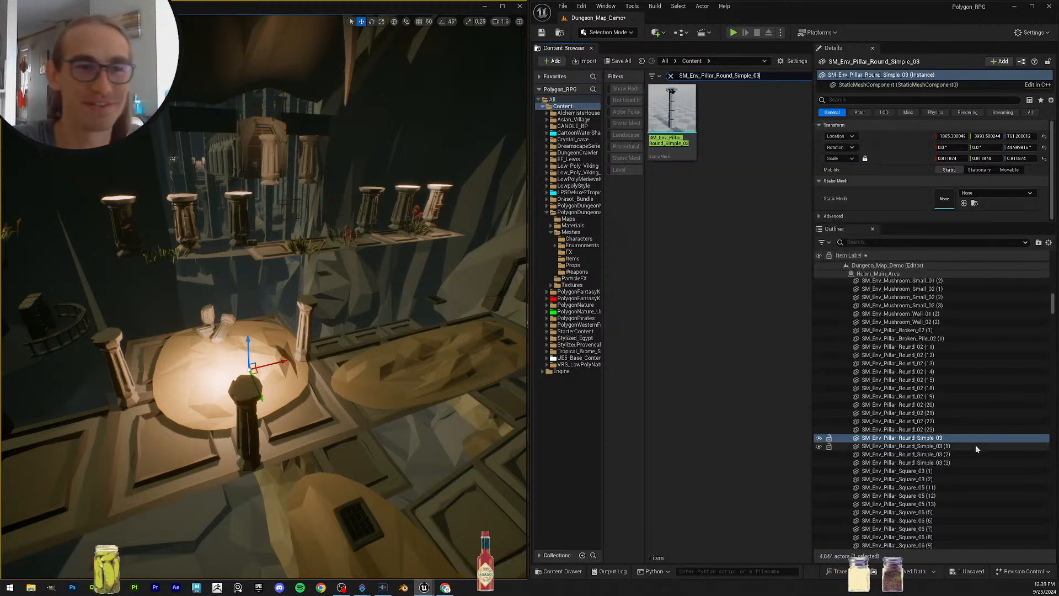
{"action": "left_click_drag", "start_coordinate": [672, 113], "coordinate": [951, 200]}
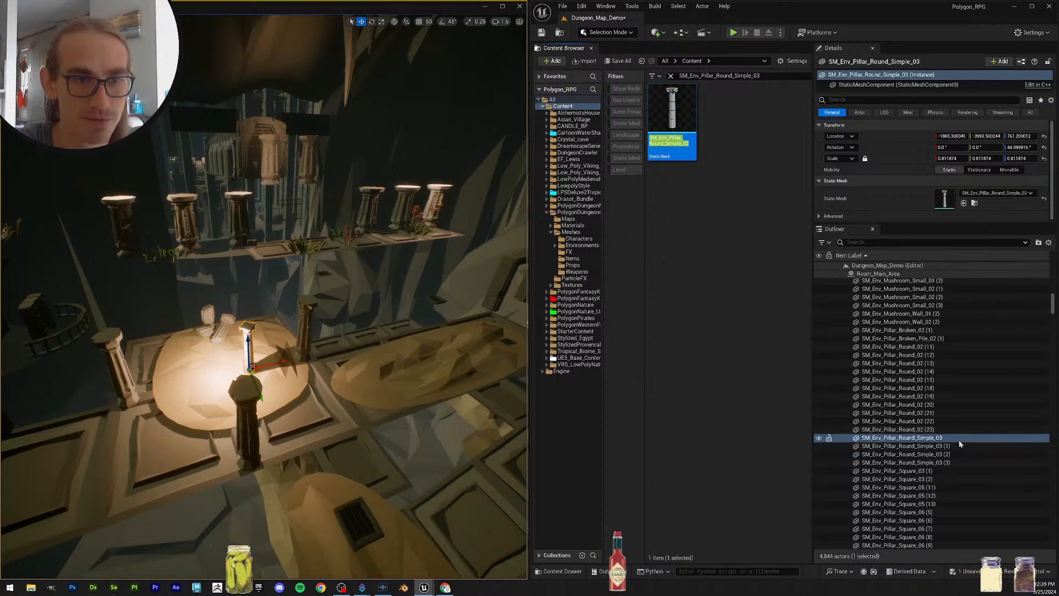
{"action": "left_click", "coordinate": [953, 464], "text": "shift"}
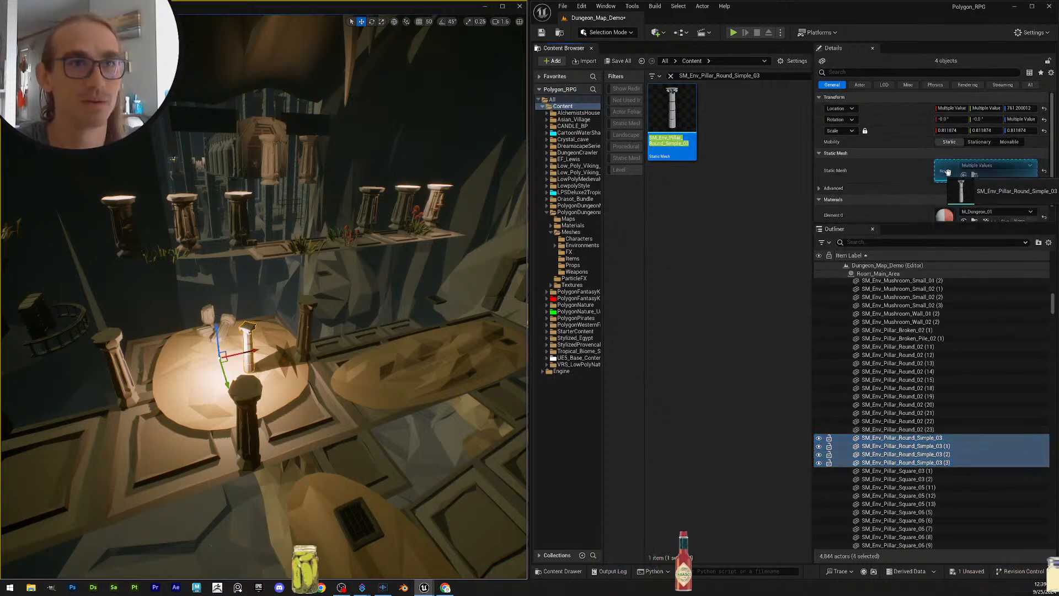
Step: Find the SM_Env_Pillar_Square_03 mesh by the actor's name and assign it to SM_Env_Pillar_Square_03 actors (1) and (2)
{"action": "left_click", "coordinate": [938, 470]}
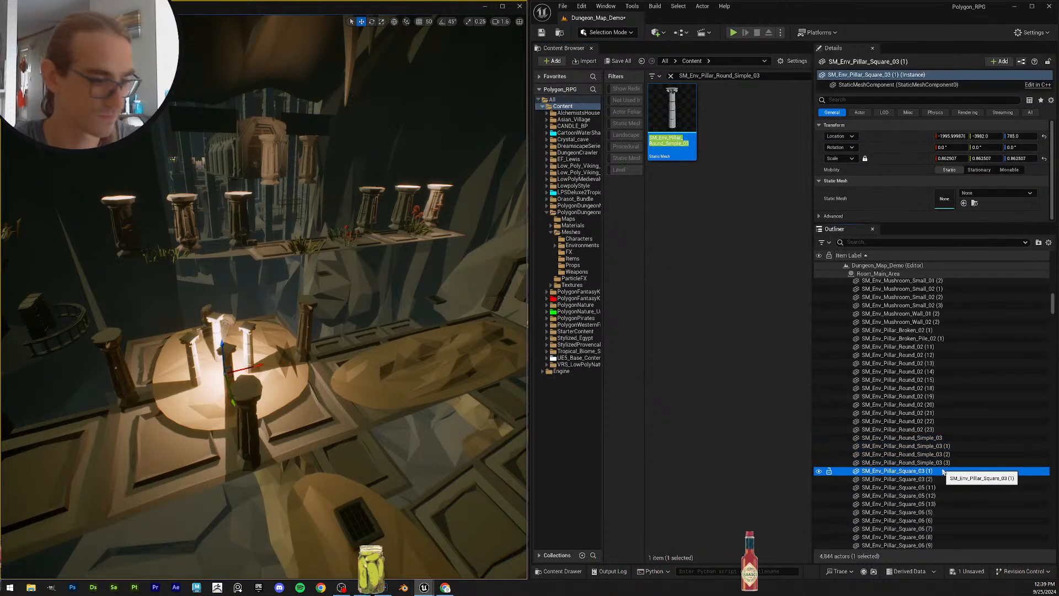
{"action": "key", "text": "F2"}
{"action": "left_click", "coordinate": [745, 74]}
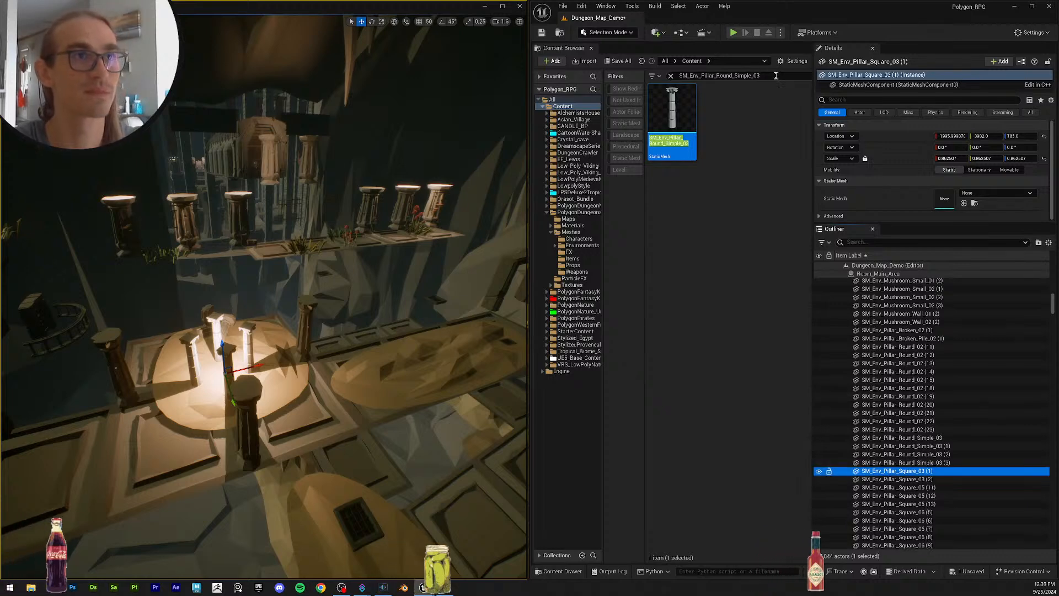
{"action": "key", "text": "BackSpace"}
{"action": "key", "text": "BackSpace"}
{"action": "key", "text": "BackSpace"}
{"action": "key", "text": "BackSpace"}
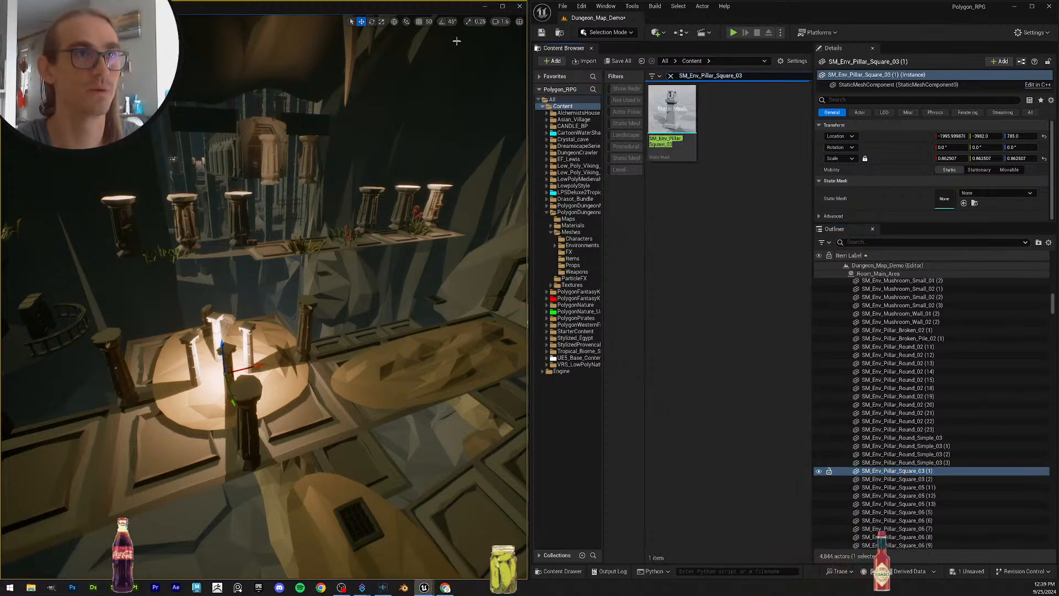
{"action": "scroll", "coordinate": [980, 442], "scroll_direction": "down", "scroll_amount": 2}
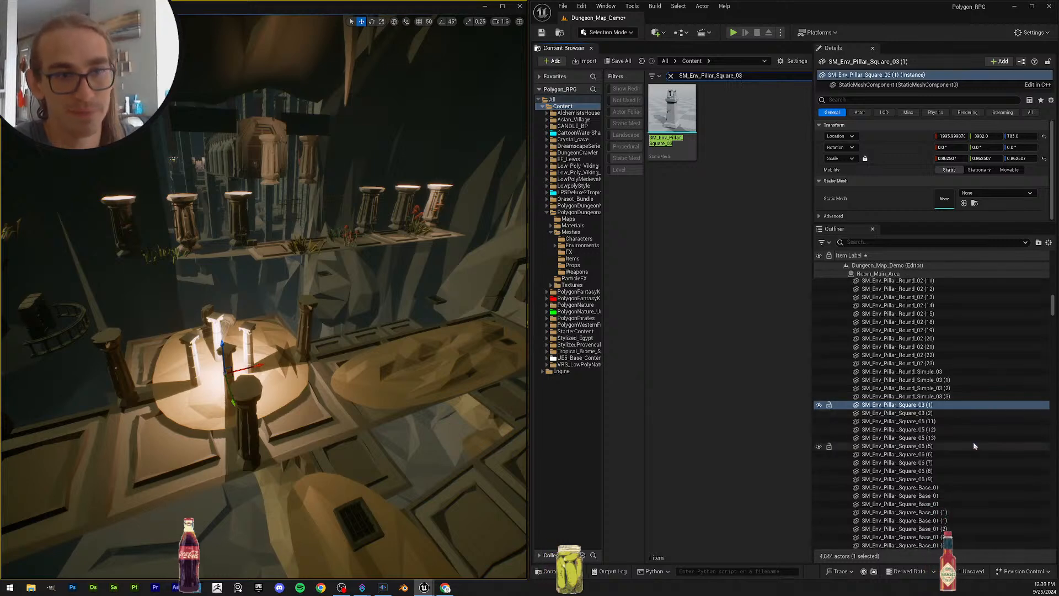
{"action": "left_click", "coordinate": [950, 415], "text": "ctrl"}
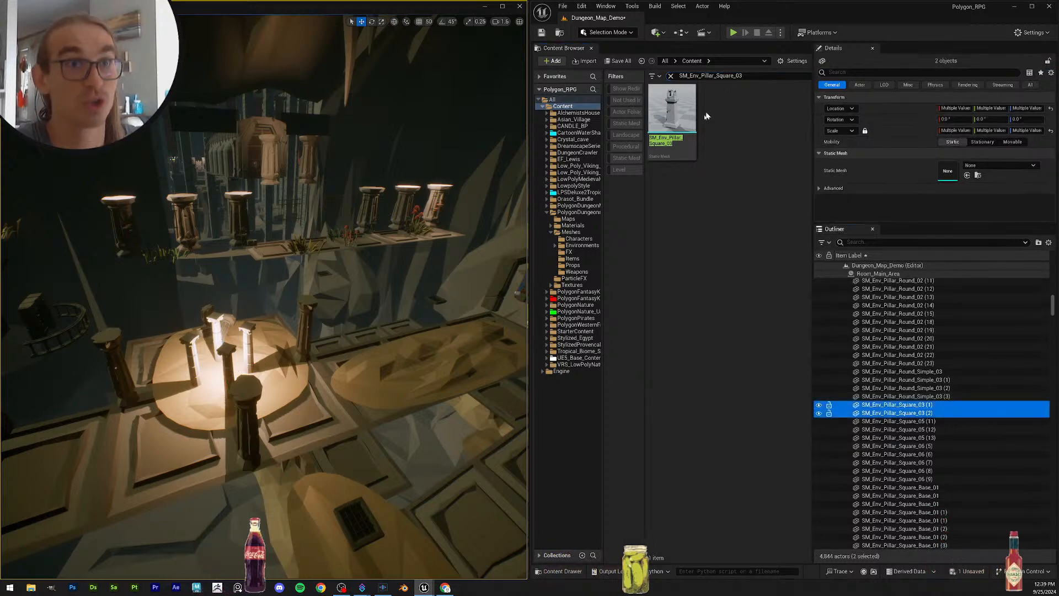
{"action": "left_click_drag", "start_coordinate": [672, 118], "coordinate": [956, 175]}
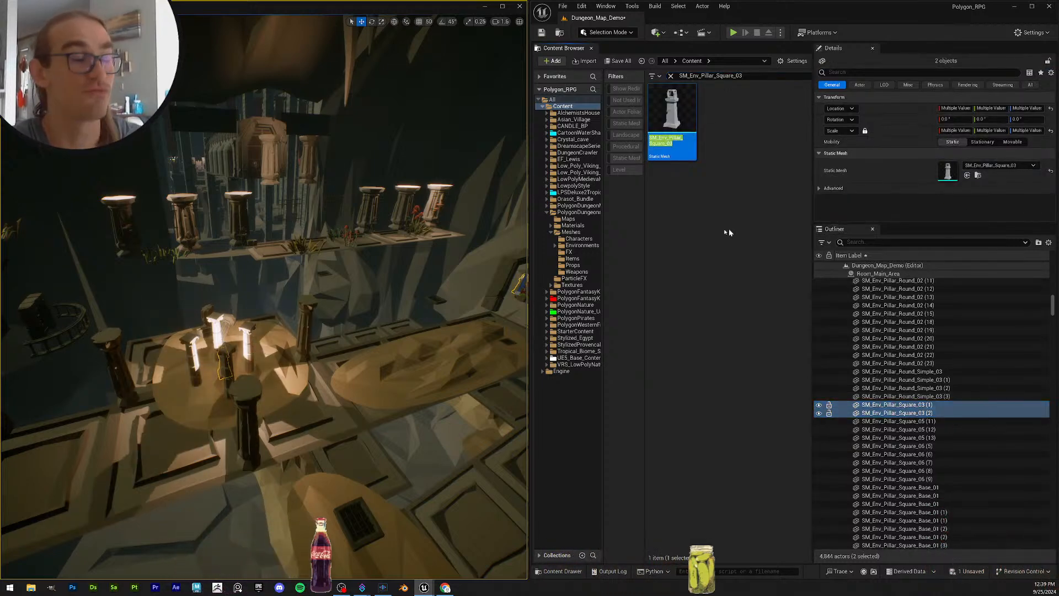
Step: Save the modified Dungeon_Map_Demo level
{"action": "left_click", "coordinate": [616, 61]}
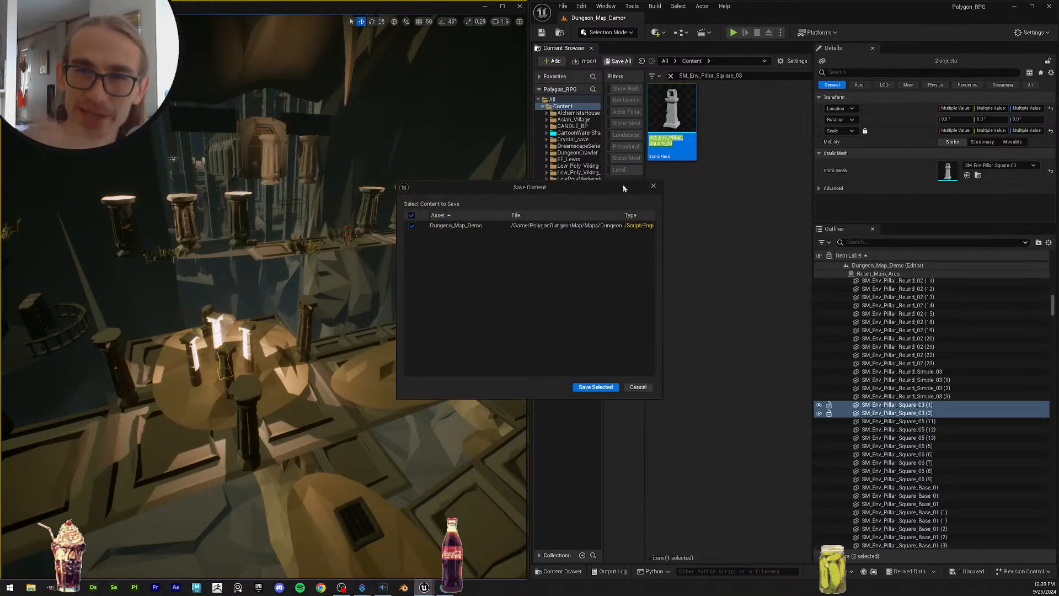
{"action": "left_click", "coordinate": [614, 387]}
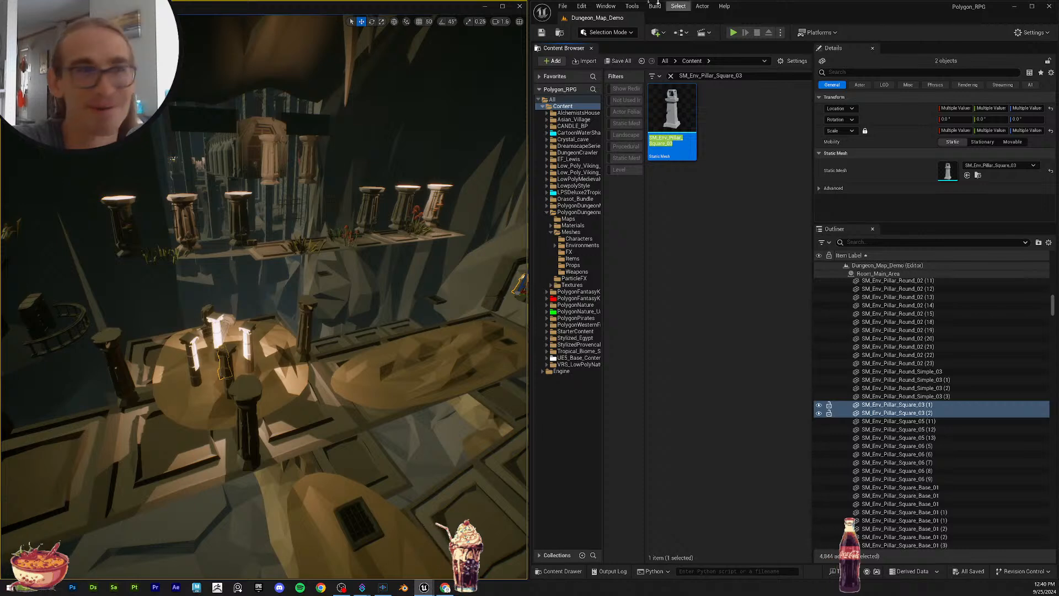
{"action": "left_click", "coordinate": [542, 34]}
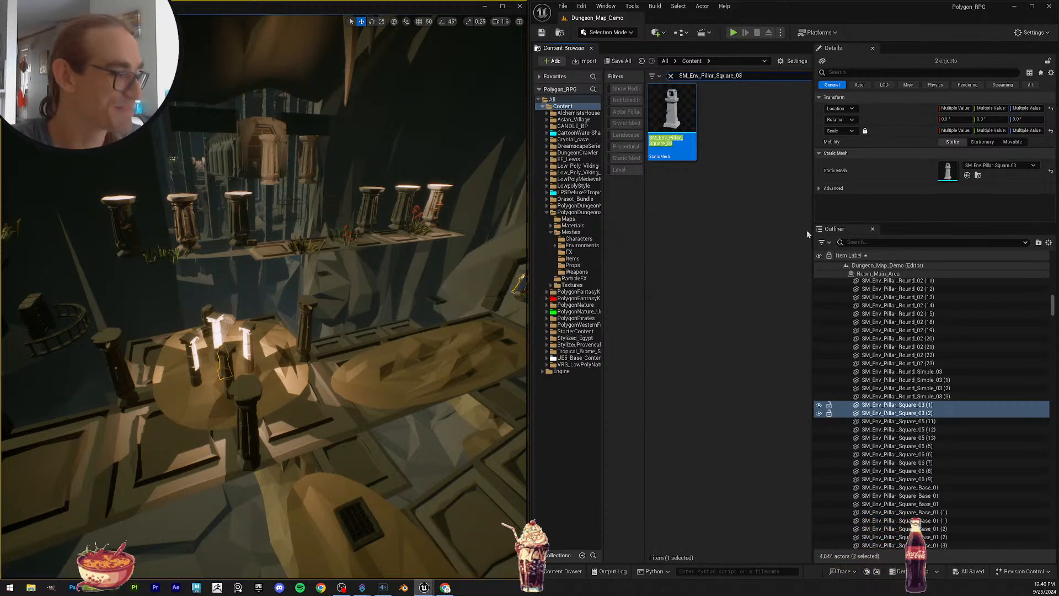
Step: Find the SM_Env_Pillar_Square_05 mesh by the actor's name and assign it to SM_Env_Pillar_Square_05 actors (11) to (13)
{"action": "left_click", "coordinate": [938, 422]}
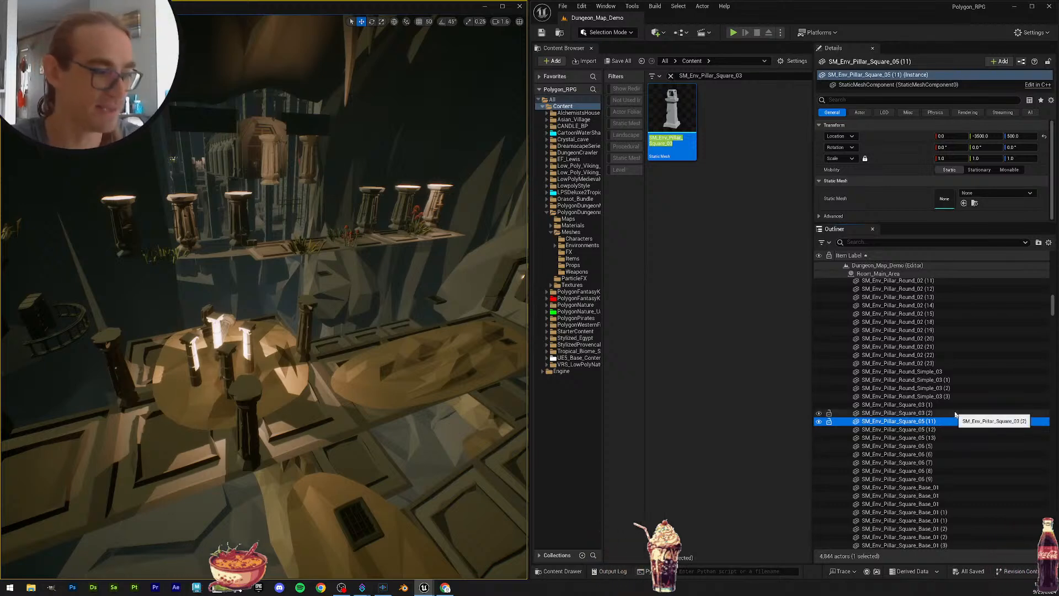
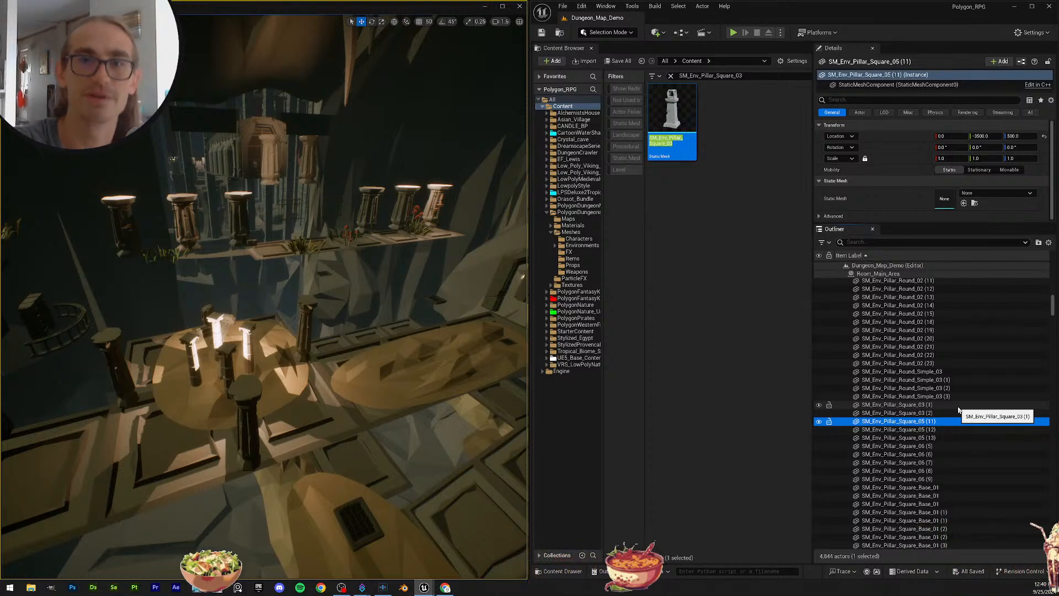
{"action": "left_click", "coordinate": [927, 412]}
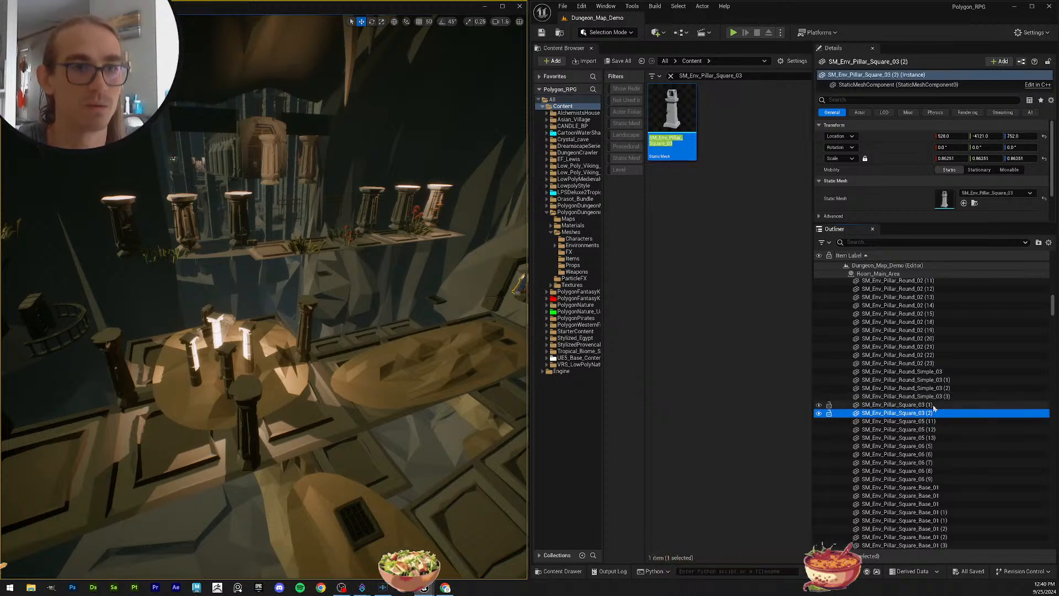
{"action": "left_click", "coordinate": [944, 421]}
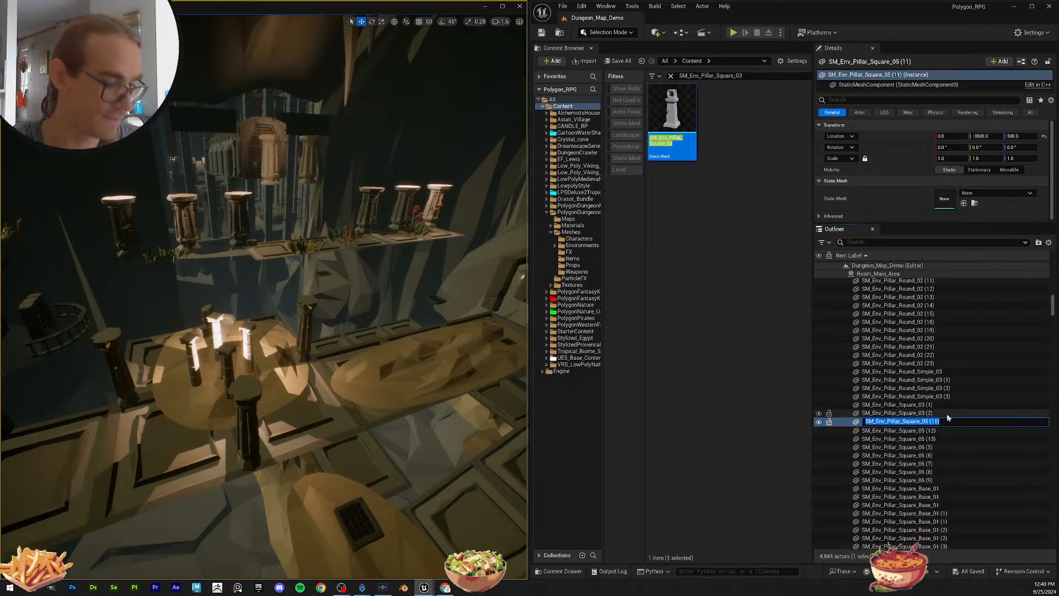
{"action": "left_click", "coordinate": [944, 421]}
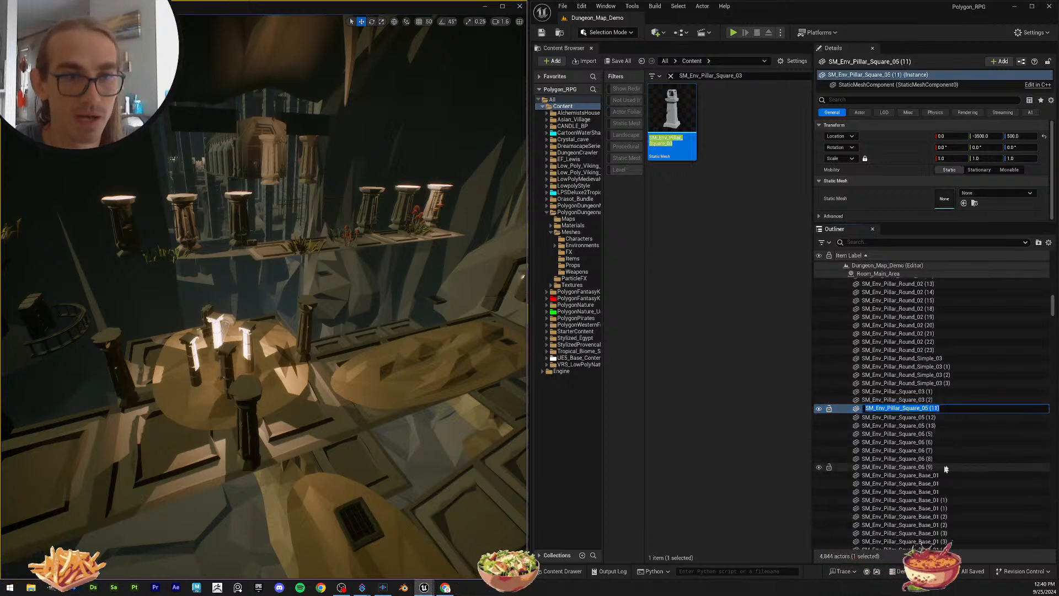
{"action": "left_click", "coordinate": [945, 425], "text": "shift"}
{"action": "left_click", "coordinate": [749, 75]}
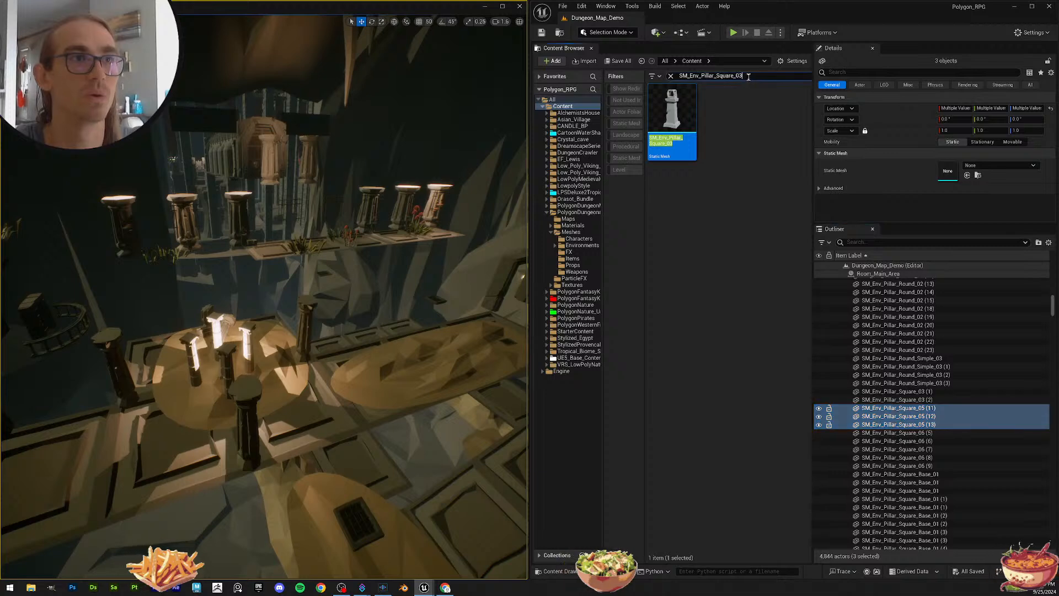
{"action": "key", "text": "BackSpace"}
{"action": "type", "text": "5"}
{"action": "left_click_drag", "start_coordinate": [675, 114], "coordinate": [949, 174]}
Step: Find the SM_Env_Pillar_Square_06 mesh by the actor's name and assign it to SM_Env_Pillar_Square_06 actors (5) to (9)
{"action": "right_click_drag", "start_coordinate": [467, 310], "coordinate": [373, 305]}
{"action": "key", "text": "s"}
{"action": "left_click", "coordinate": [945, 434]}
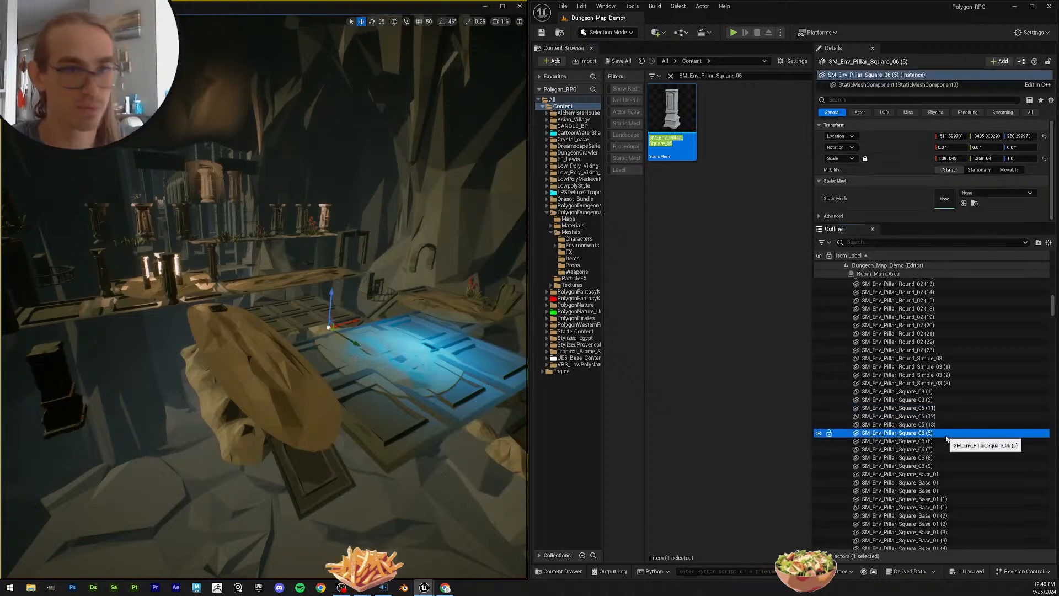
{"action": "left_click", "coordinate": [754, 75]}
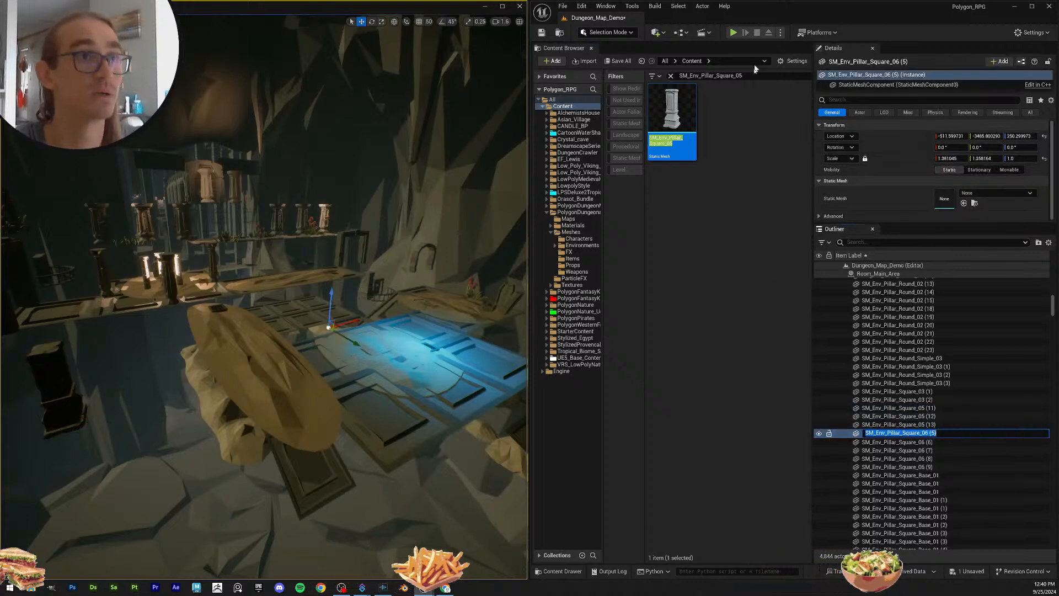
{"action": "key", "text": "BackSpace"}
{"action": "type", "text": "6"}
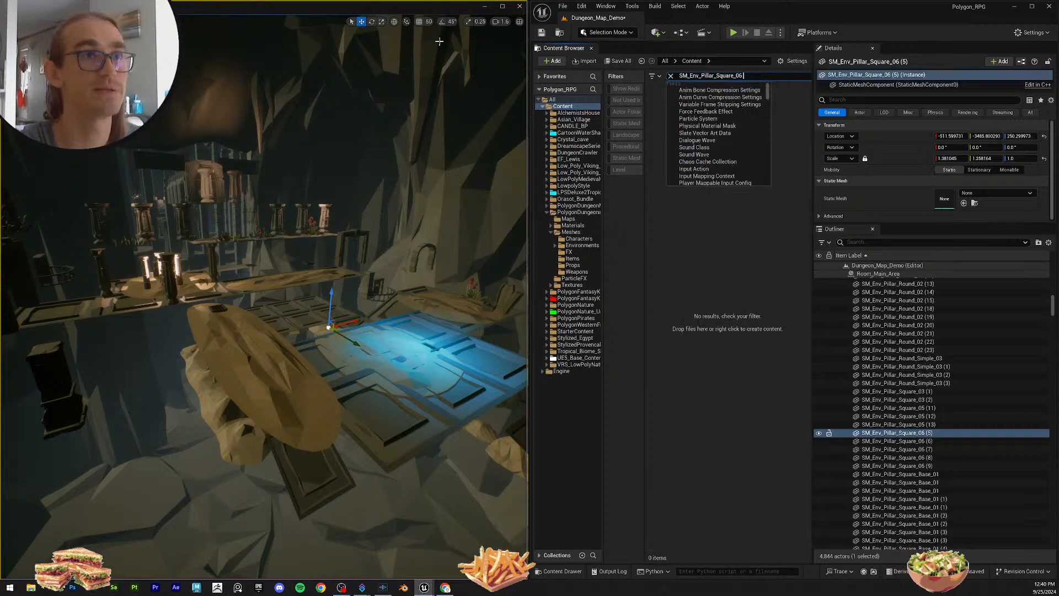
{"action": "left_click", "coordinate": [938, 466], "text": "shift"}
{"action": "left_click_drag", "start_coordinate": [672, 119], "coordinate": [948, 171]}
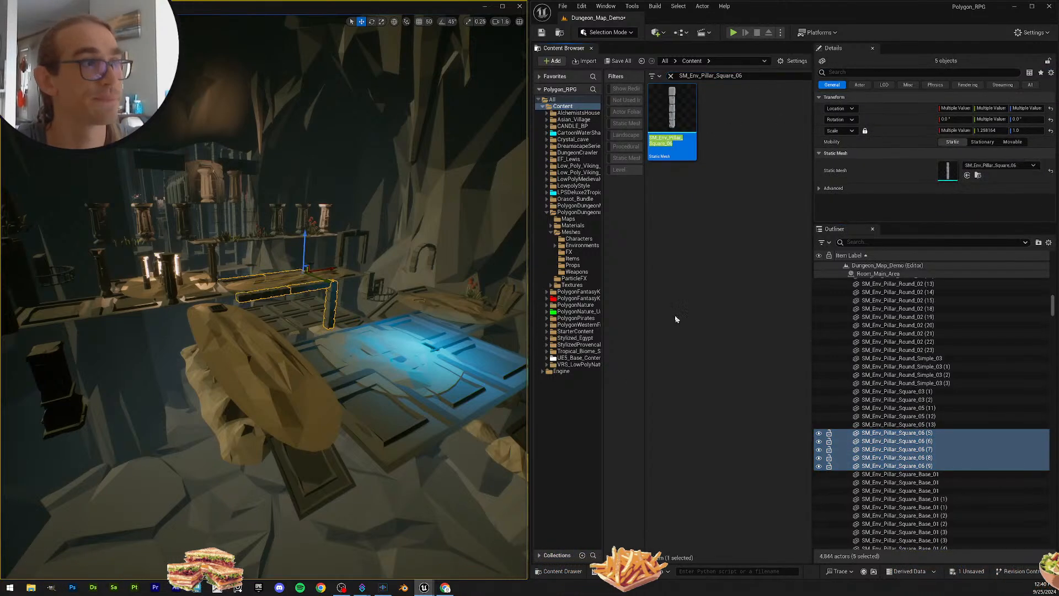
Step: Find the SM_Env_Pillar_Square_Base_01 mesh by the actor's name and assign it to all SM_Env_Pillar_Square_Base_01 actors, unnumbered through (27)
{"action": "scroll", "coordinate": [982, 445], "scroll_direction": "down", "scroll_amount": 1}
{"action": "scroll", "coordinate": [982, 444], "scroll_direction": "down", "scroll_amount": 2}
{"action": "left_click", "coordinate": [942, 421]}
{"action": "key", "text": "F2"}
{"action": "key", "text": "ctrl+c"}
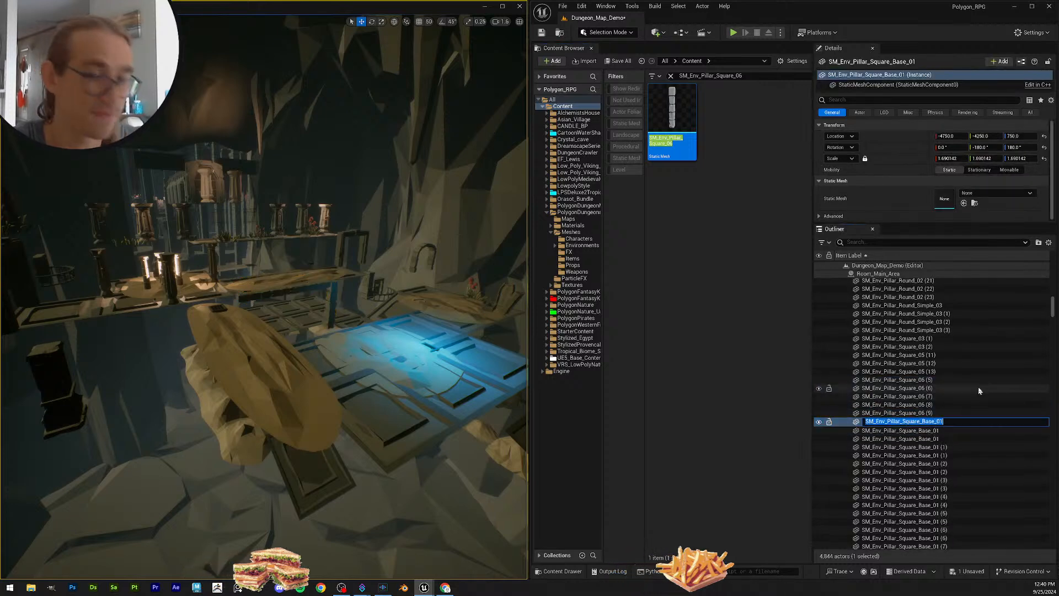
{"action": "key", "text": "Escape"}
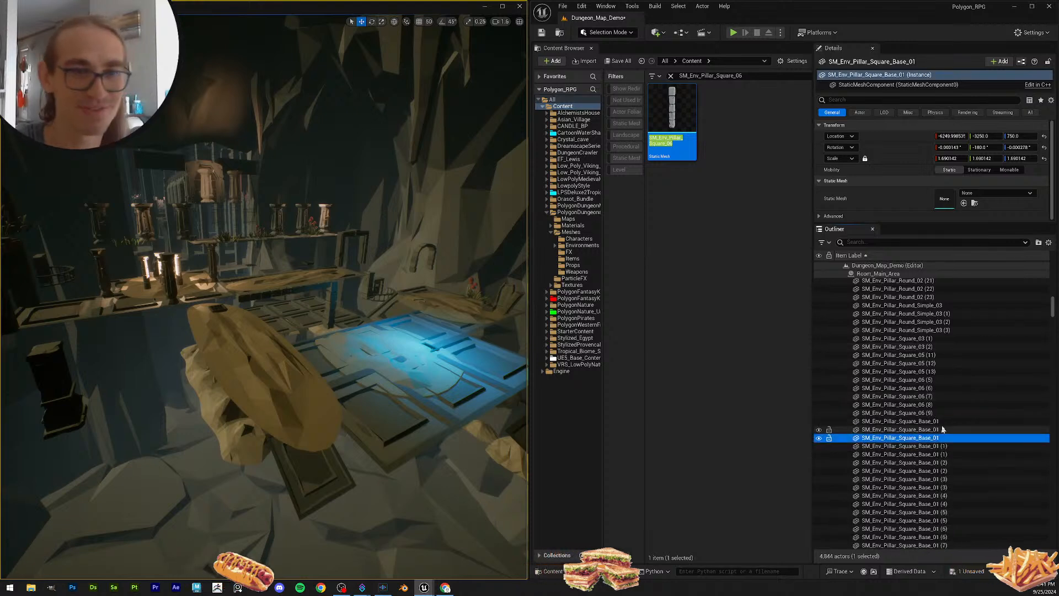
{"action": "left_click_drag", "start_coordinate": [755, 77], "coordinate": [554, 78]}
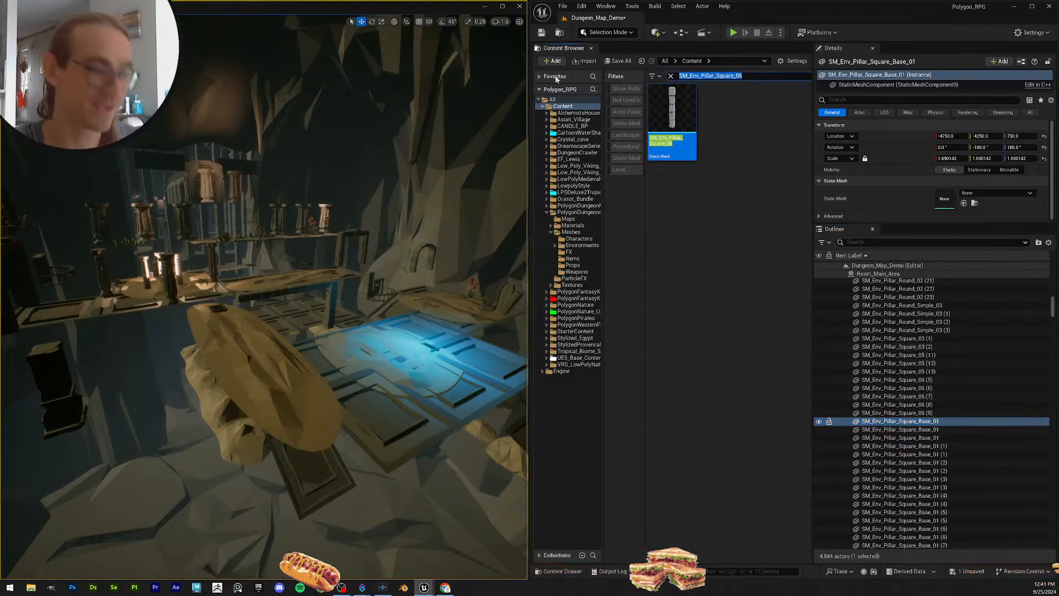
{"action": "key", "text": "ctrl+v"}
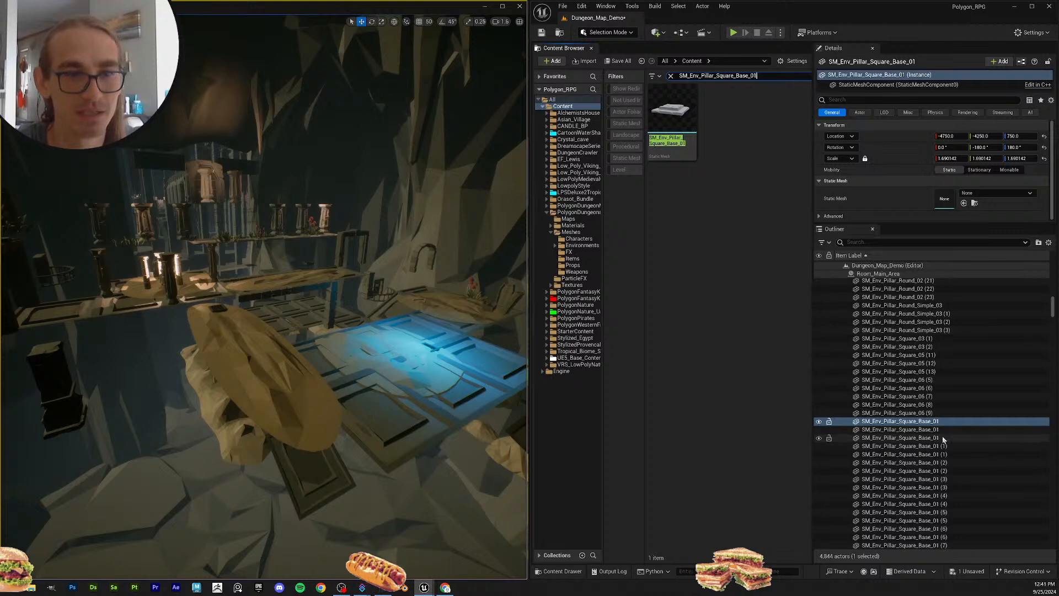
{"action": "scroll", "coordinate": [967, 442], "scroll_direction": "down", "scroll_amount": 8}
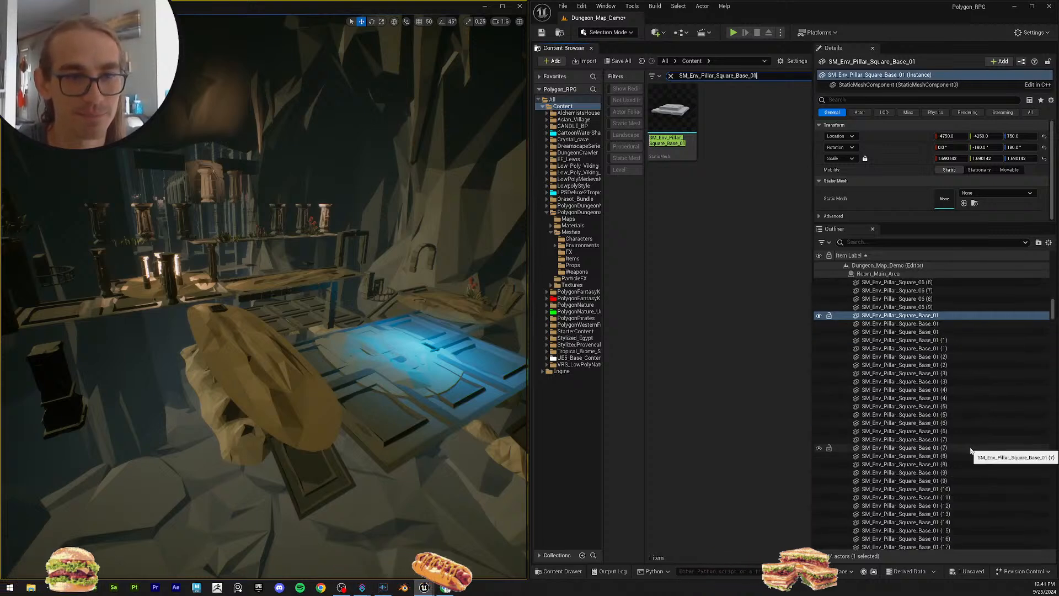
{"action": "scroll", "coordinate": [972, 465], "scroll_direction": "down", "scroll_amount": 3}
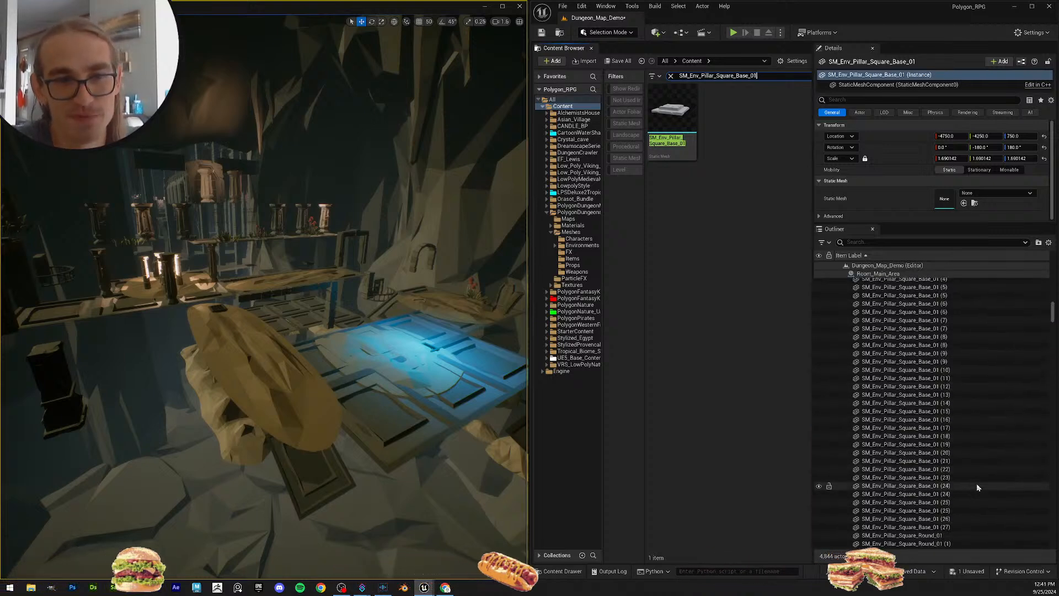
{"action": "left_click", "coordinate": [963, 529], "text": "shift"}
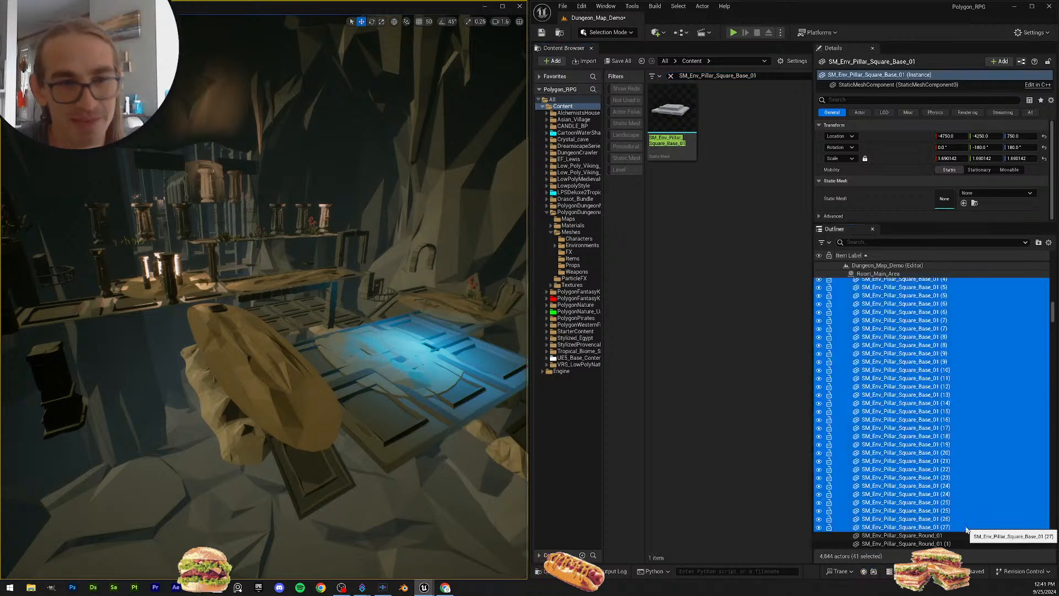
{"action": "scroll", "coordinate": [956, 335], "scroll_direction": "up", "scroll_amount": 6}
{"action": "left_click_drag", "start_coordinate": [672, 113], "coordinate": [934, 180]}
Step: Find the SM_Env_Pillar_Square_Round_01 mesh by the actor's name and assign it to all four SM_Env_Pillar_Square_Round_01 actors, unnumbered through (3)
{"action": "scroll", "coordinate": [965, 408], "scroll_direction": "up", "scroll_amount": 10}
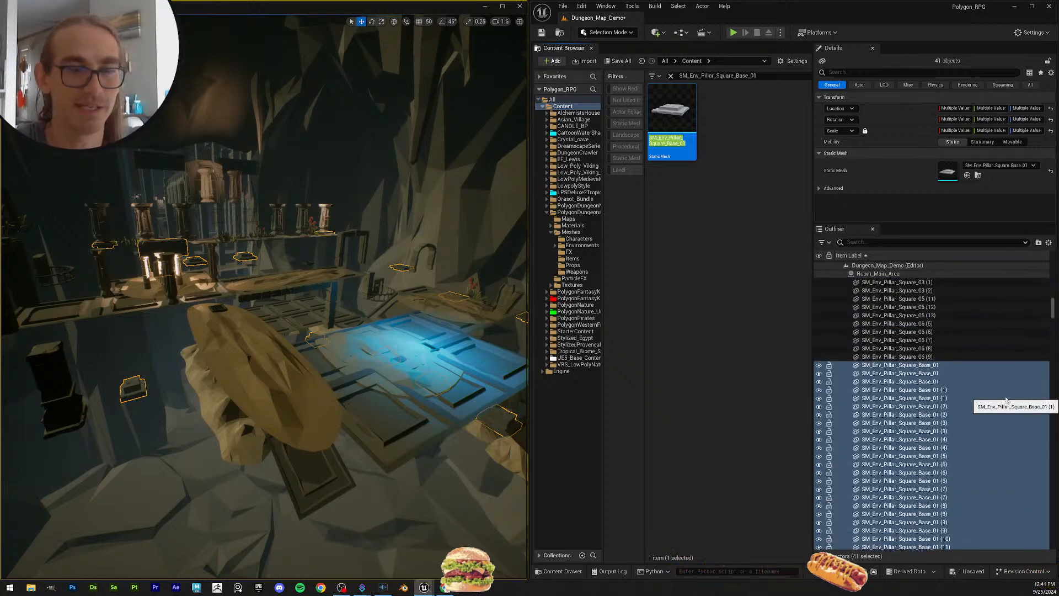
{"action": "scroll", "coordinate": [984, 406], "scroll_direction": "down", "scroll_amount": 9}
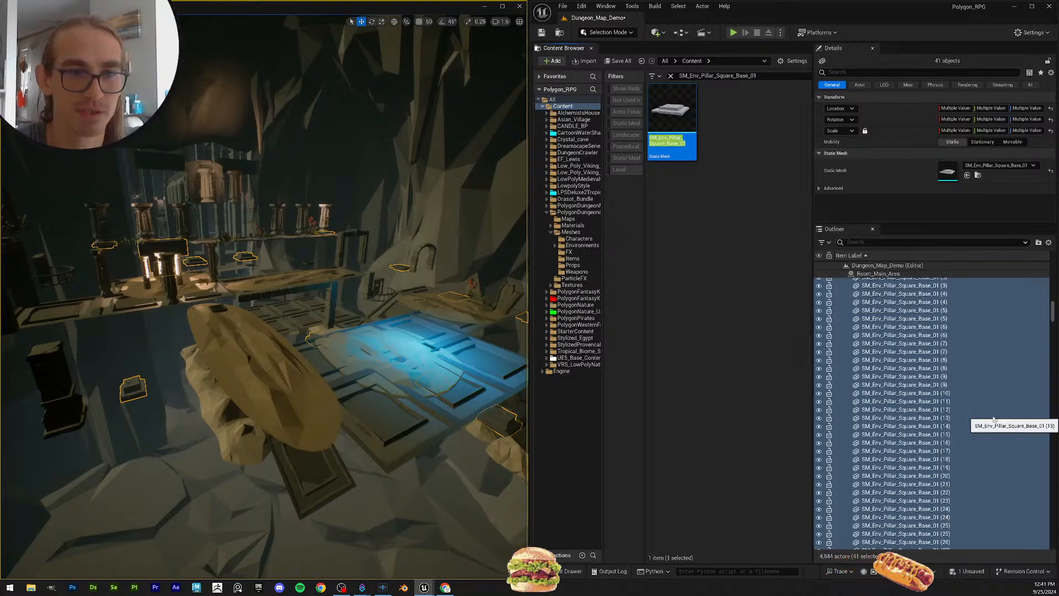
{"action": "scroll", "coordinate": [995, 418], "scroll_direction": "down", "scroll_amount": 2}
{"action": "left_click", "coordinate": [967, 439]}
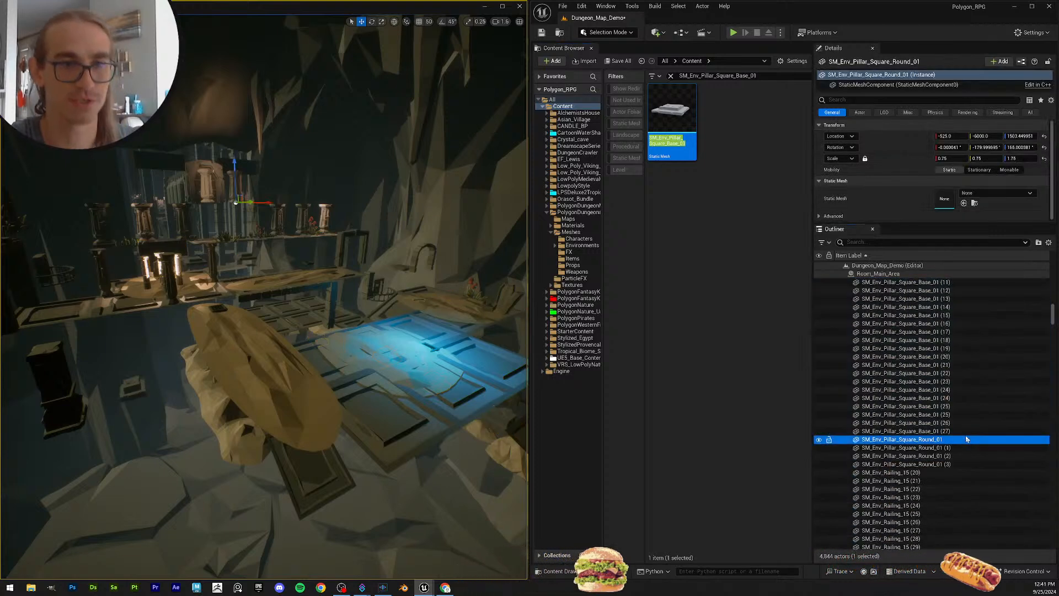
{"action": "left_click", "coordinate": [973, 437]}
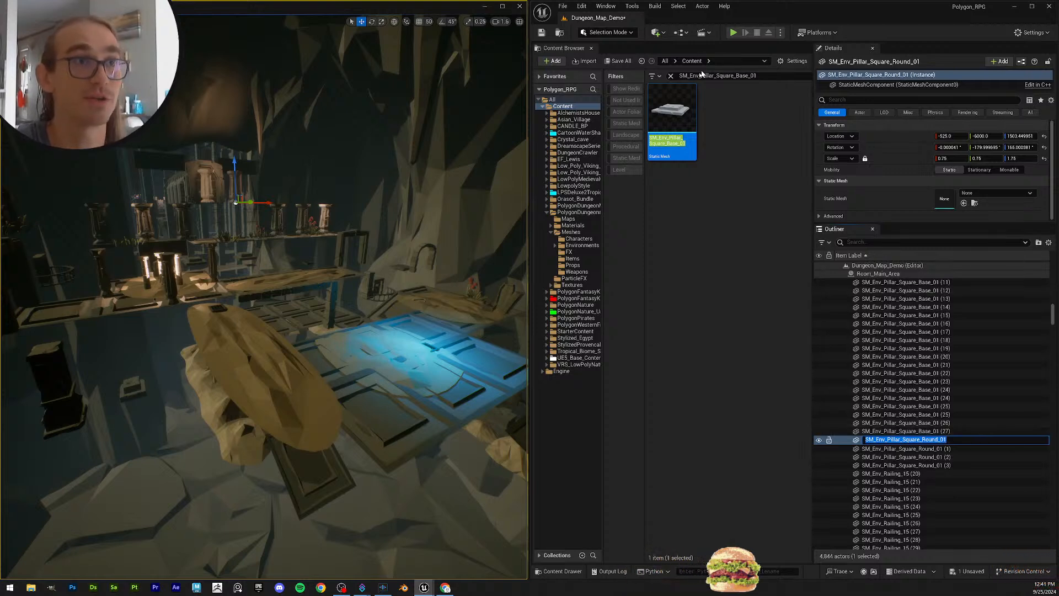
{"action": "left_click_drag", "start_coordinate": [766, 78], "coordinate": [564, 65]}
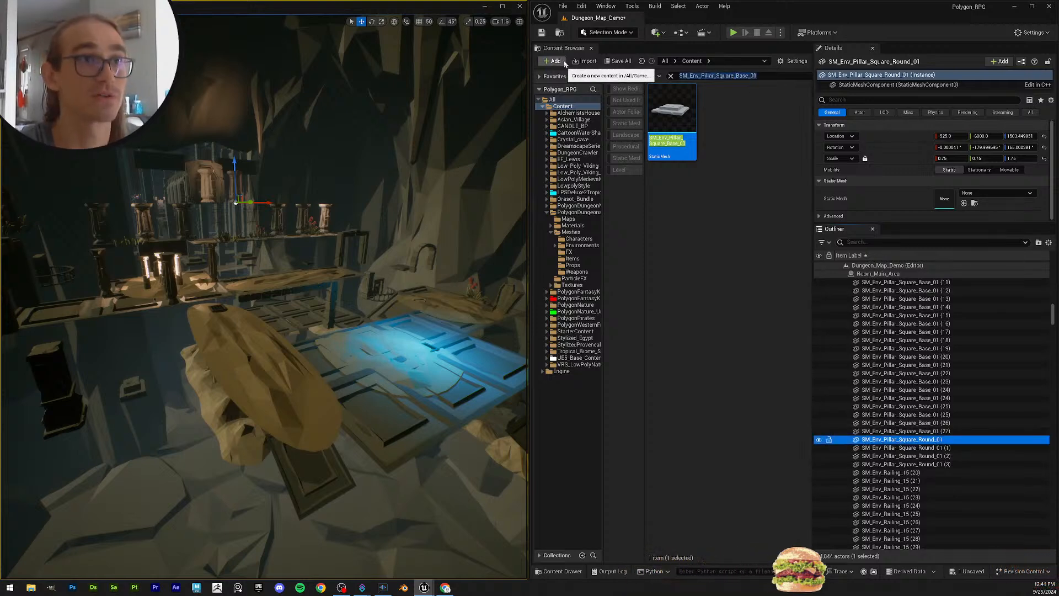
{"action": "left_click", "coordinate": [953, 431]}
{"action": "left_click", "coordinate": [939, 448]}
{"action": "left_click", "coordinate": [957, 439]}
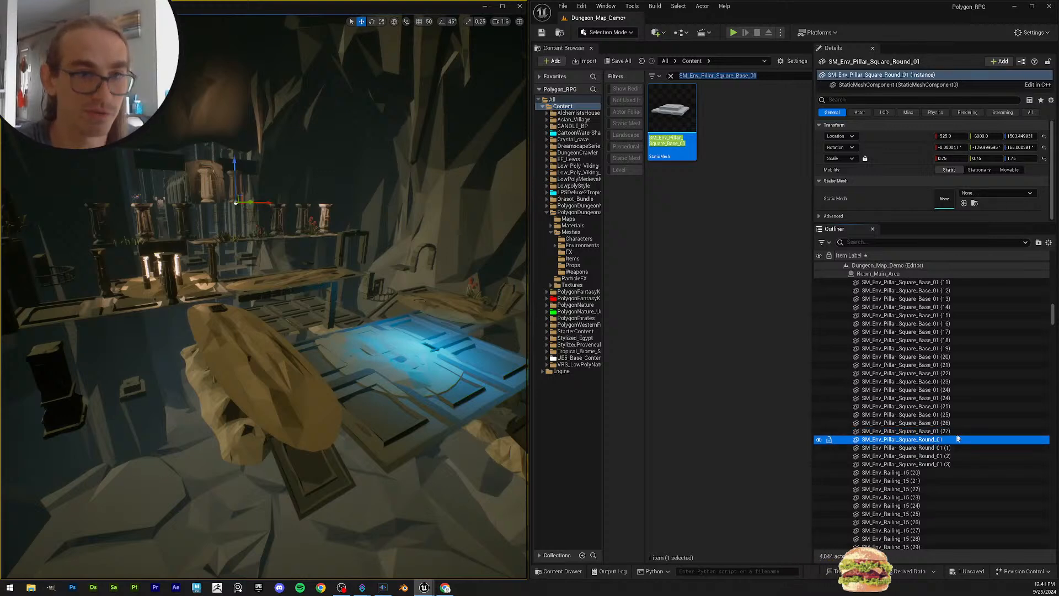
{"action": "key", "text": "F2"}
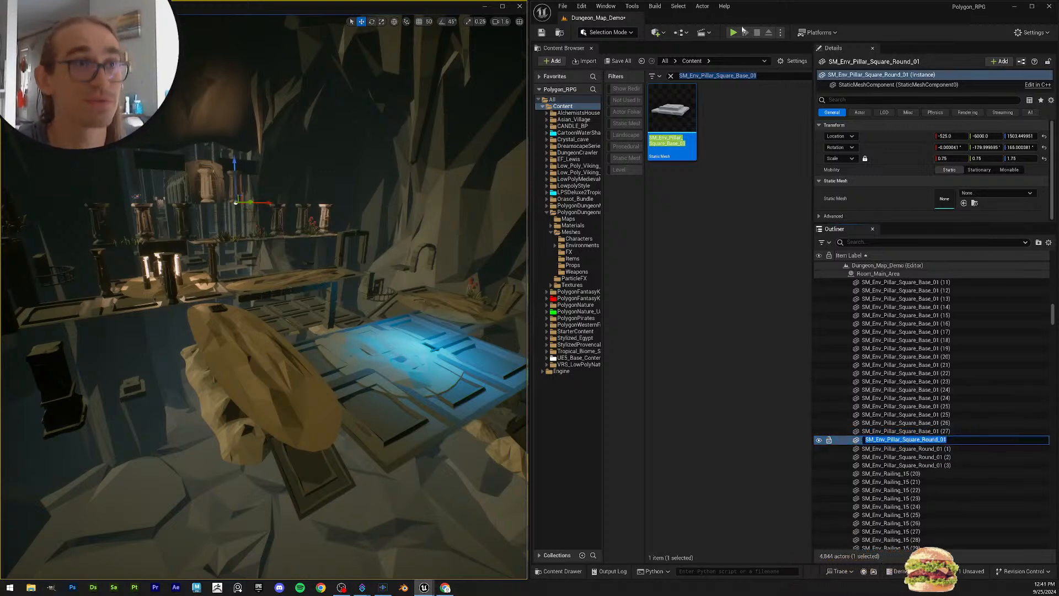
{"action": "key", "text": "Return"}
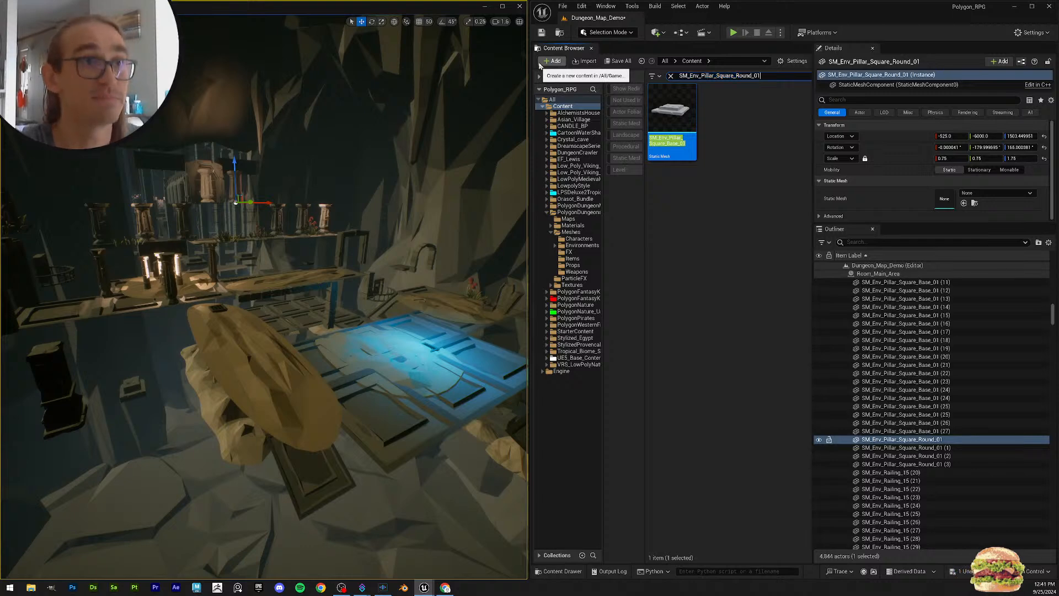
{"action": "left_click", "coordinate": [961, 464], "text": "shift"}
{"action": "left_click_drag", "start_coordinate": [672, 119], "coordinate": [749, 112]}
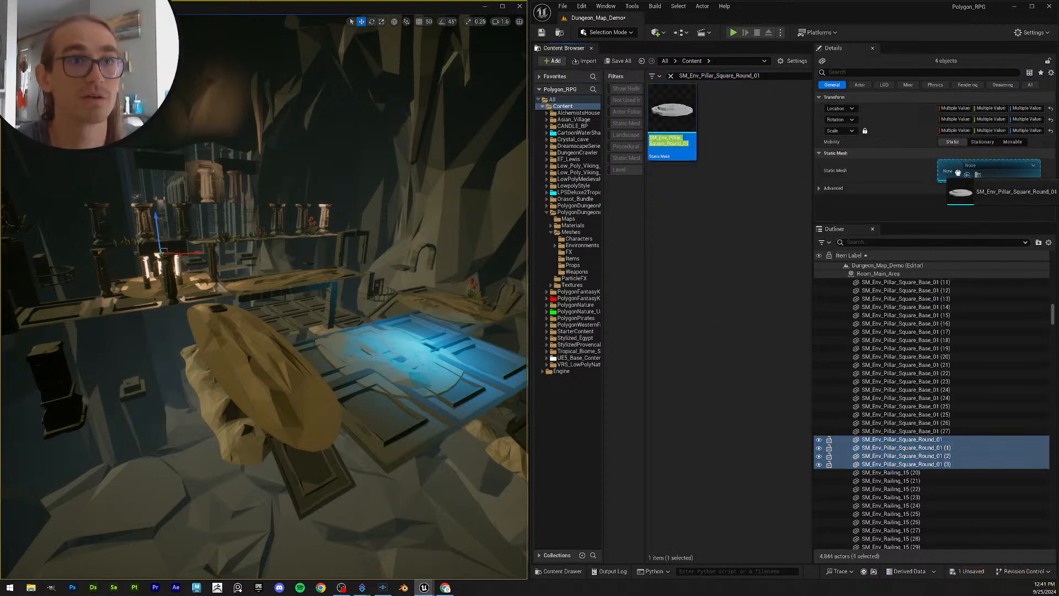
Step: Assign the found mesh to the four SM_Env_Pillar_Square_Round_01 actors and save the Dungeon_Map_Demo map
{"action": "left_click_drag", "start_coordinate": [958, 172], "coordinate": [959, 173]}
{"action": "key", "text": "w"}
{"action": "right_click_drag", "start_coordinate": [354, 287], "coordinate": [351, 318]}
{"action": "scroll", "coordinate": [337, 331], "scroll_direction": "down", "scroll_amount": 2}
{"action": "key", "text": "a"}
{"action": "scroll", "coordinate": [337, 315], "scroll_direction": "down", "scroll_amount": 2}
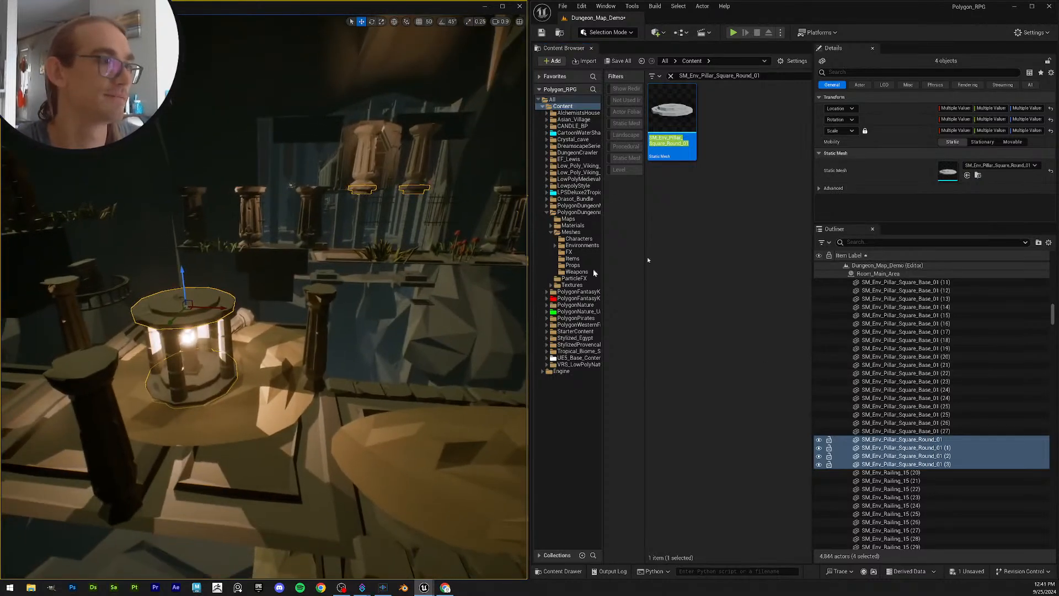
{"action": "left_click", "coordinate": [623, 62]}
{"action": "left_click", "coordinate": [596, 388]}
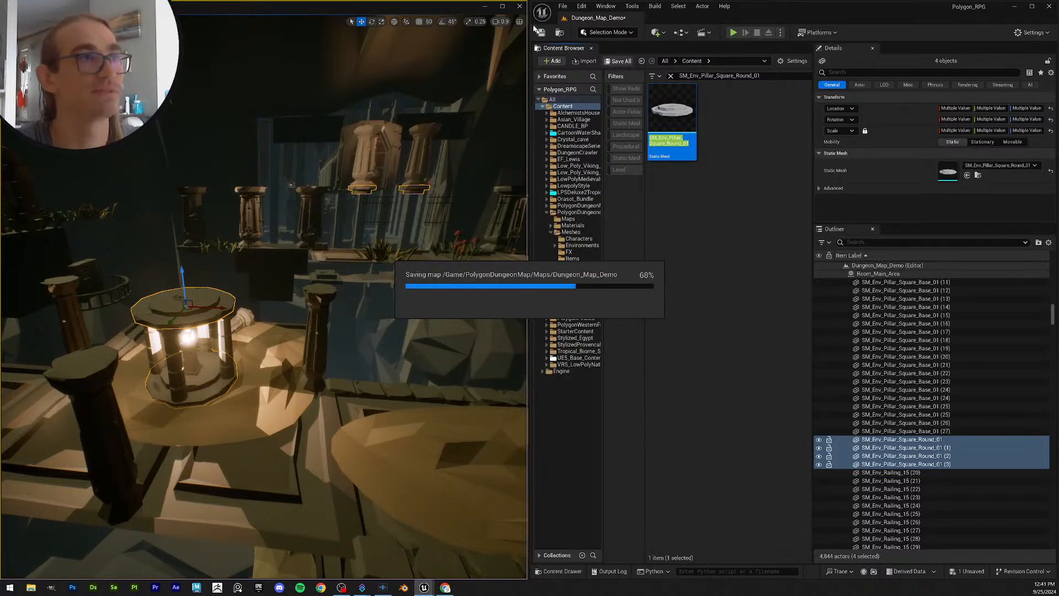
Step: Search the project's meshes for SM_Env_Railing_15 by actor name, shorten the search to "Railing", and limit it to the PolygonDungeons folder
{"action": "left_click", "coordinate": [919, 474]}
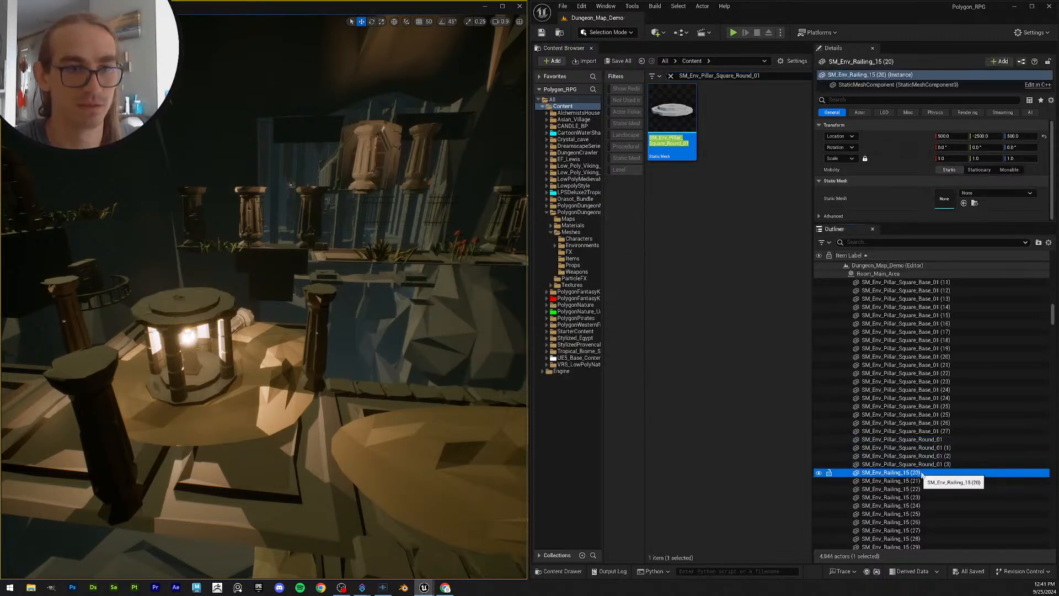
{"action": "scroll", "coordinate": [982, 445], "scroll_direction": "down", "scroll_amount": 2}
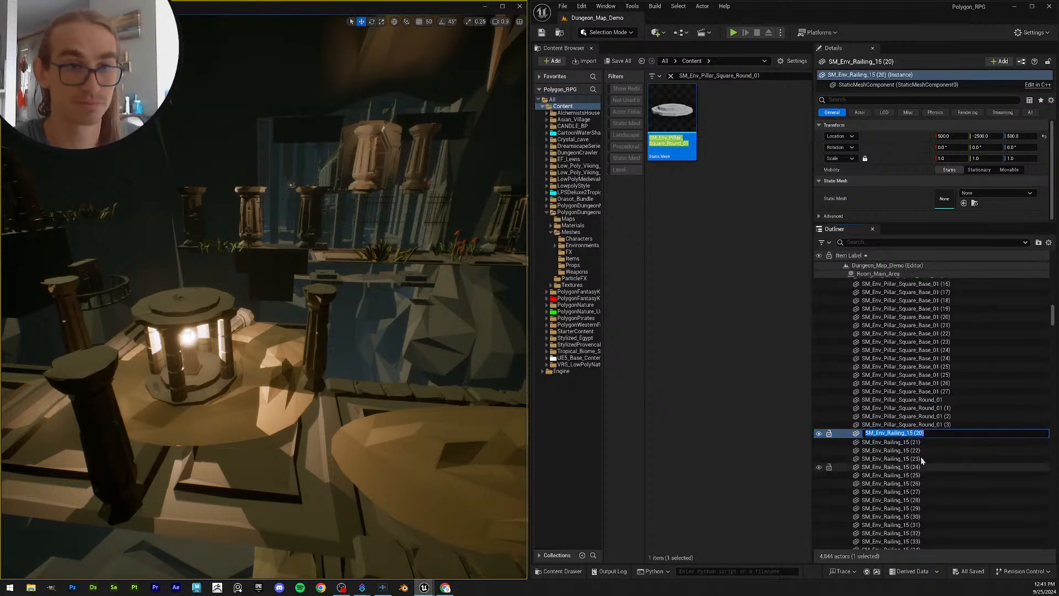
{"action": "left_click", "coordinate": [922, 450]}
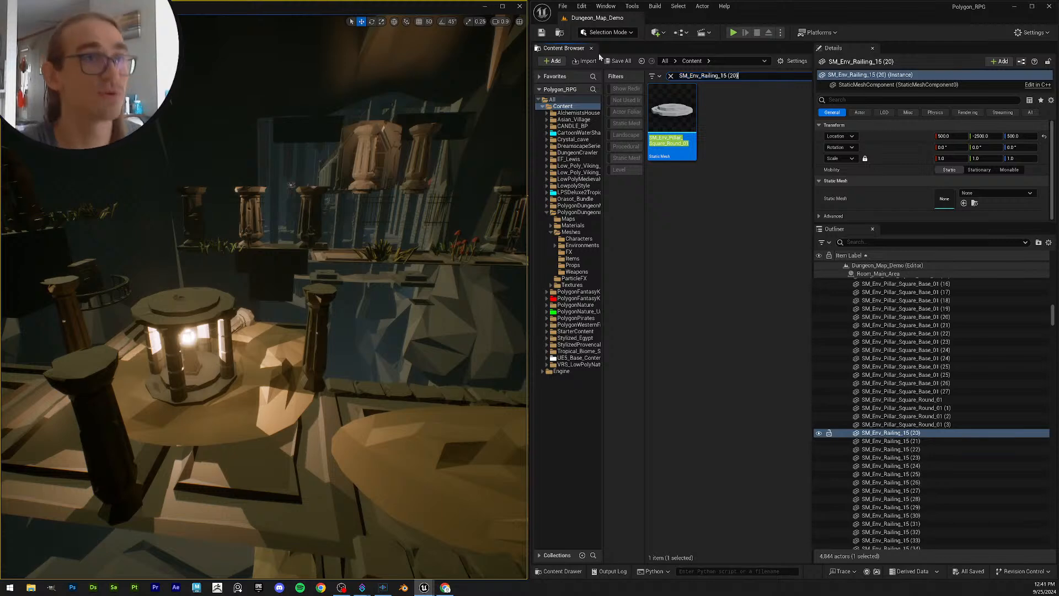
{"action": "key", "text": "BackSpace"}
{"action": "key", "text": "BackSpace"}
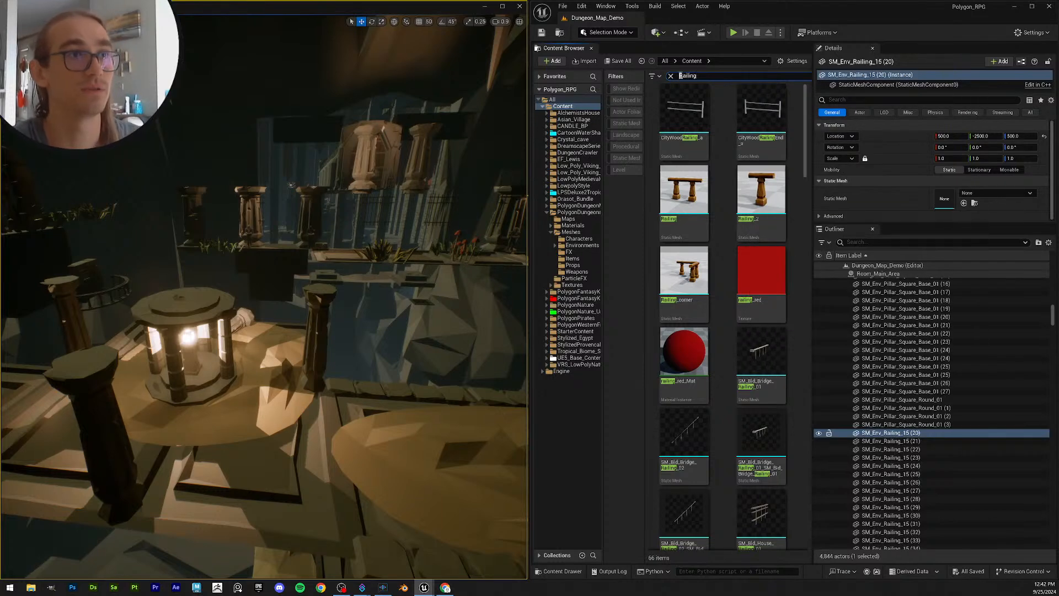
{"action": "type", "text": "M"}
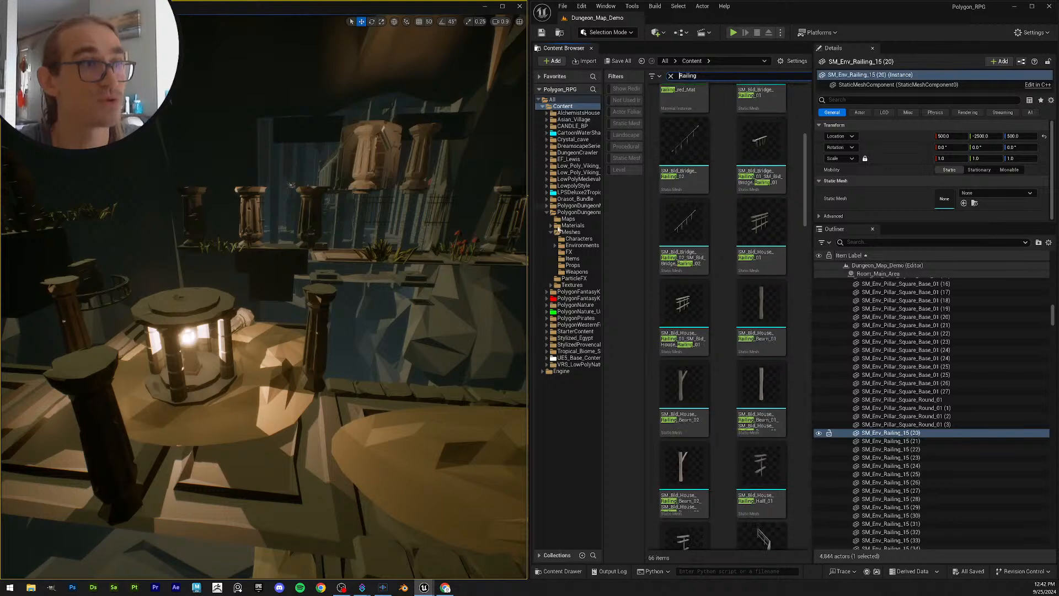
{"action": "left_click", "coordinate": [583, 212]}
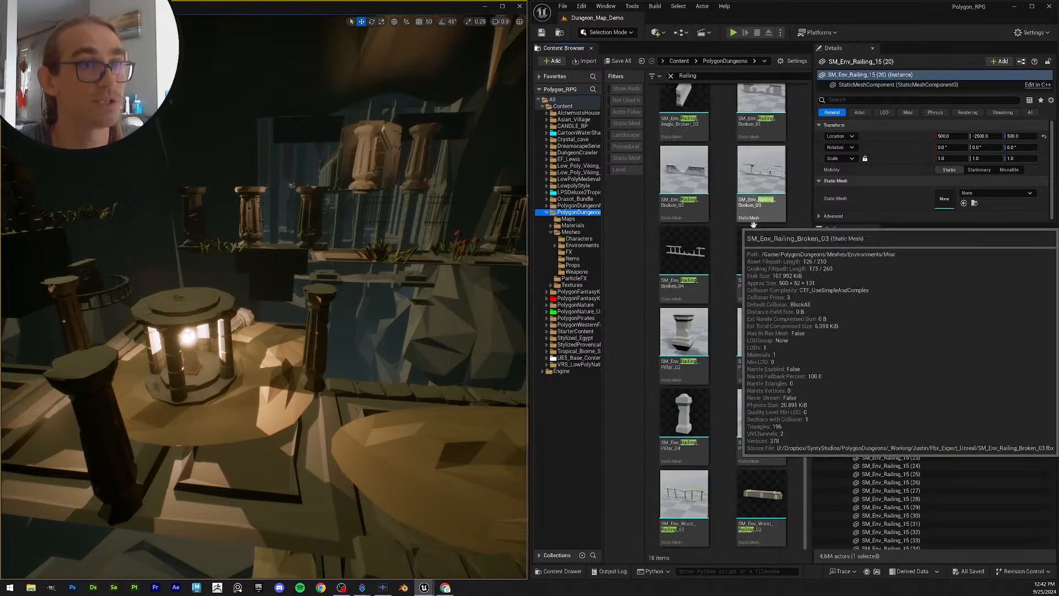
{"action": "scroll", "coordinate": [779, 247], "scroll_direction": "up", "scroll_amount": 2}
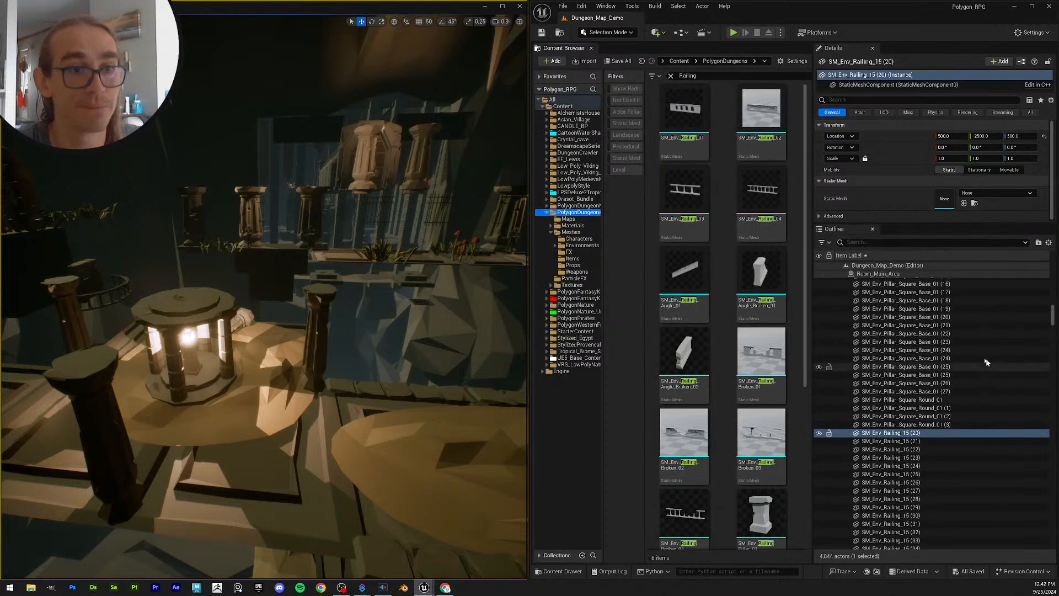
Step: Assign the SM_Env_Railing_01 mesh to SM_Env_Railing_15 actors (20) to (123) and inspect the railings in the level
{"action": "scroll", "coordinate": [939, 448], "scroll_direction": "down", "scroll_amount": 20}
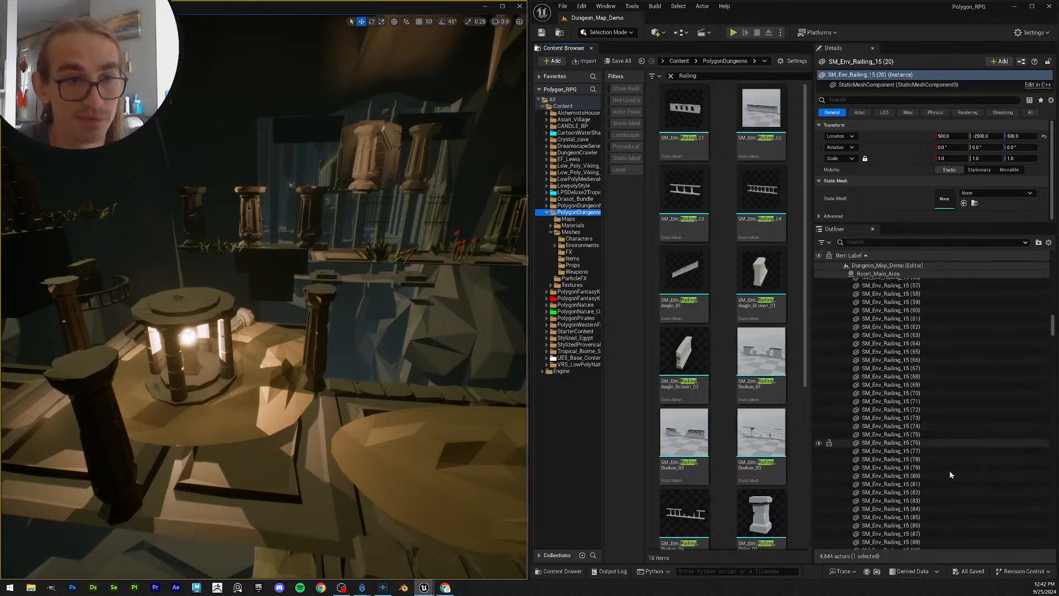
{"action": "scroll", "coordinate": [943, 471], "scroll_direction": "down", "scroll_amount": 8}
{"action": "left_click", "coordinate": [919, 434], "text": "shift"}
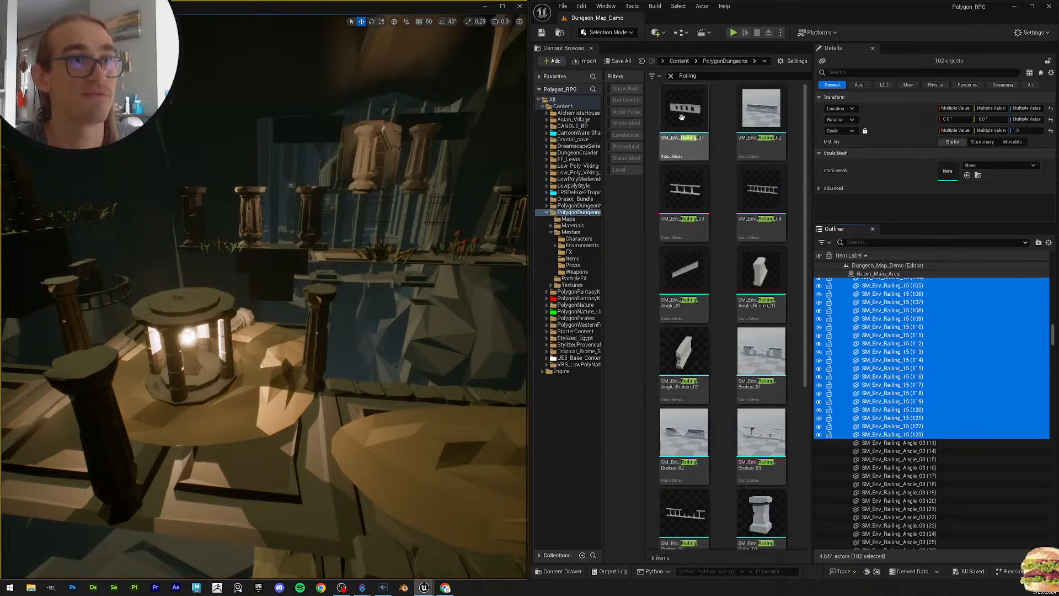
{"action": "scroll", "coordinate": [1042, 352], "scroll_direction": "up", "scroll_amount": 8}
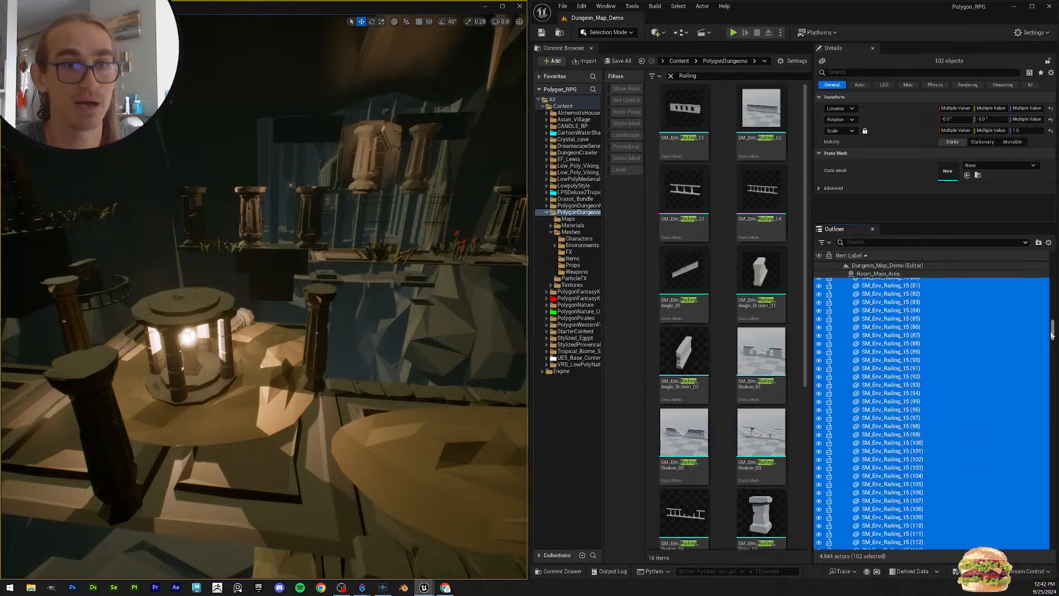
{"action": "left_click_drag", "start_coordinate": [1052, 335], "coordinate": [1054, 324]}
{"action": "scroll", "coordinate": [982, 330], "scroll_direction": "down", "scroll_amount": 2}
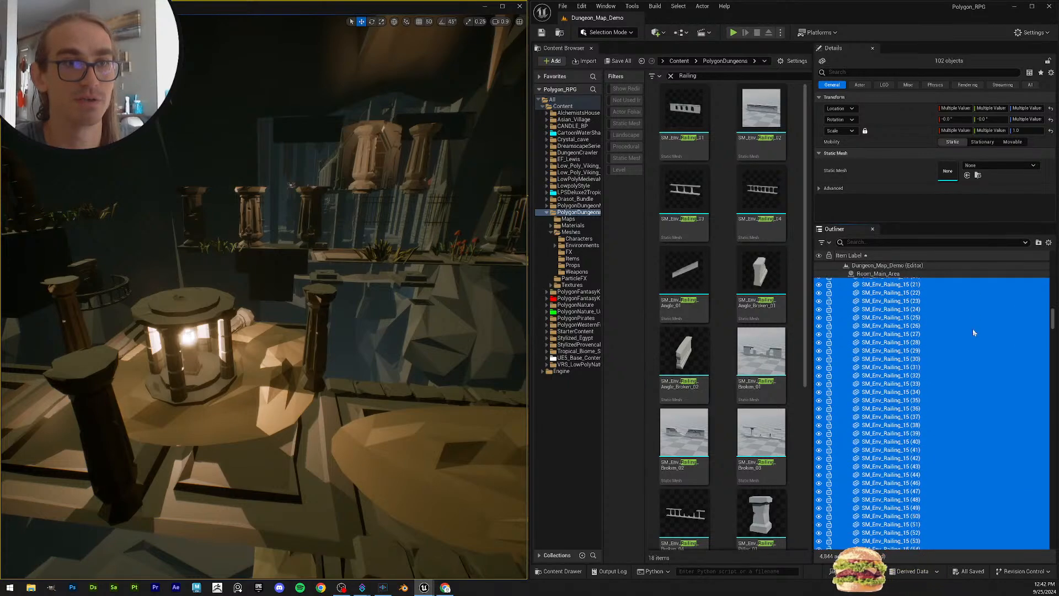
{"action": "left_click_drag", "start_coordinate": [682, 112], "coordinate": [959, 173]}
{"action": "right_click_drag", "start_coordinate": [395, 225], "coordinate": [538, 221]}
{"action": "scroll", "coordinate": [395, 225], "scroll_direction": "down", "scroll_amount": 2}
{"action": "scroll", "coordinate": [395, 225], "scroll_direction": "up", "scroll_amount": 2}
{"action": "mouse_move", "coordinate": [405, 272]}
{"action": "right_mouse_down"}
{"action": "mouse_move", "coordinate": [386, 279]}
{"action": "mouse_move", "coordinate": [405, 273]}
{"action": "right_mouse_up"}
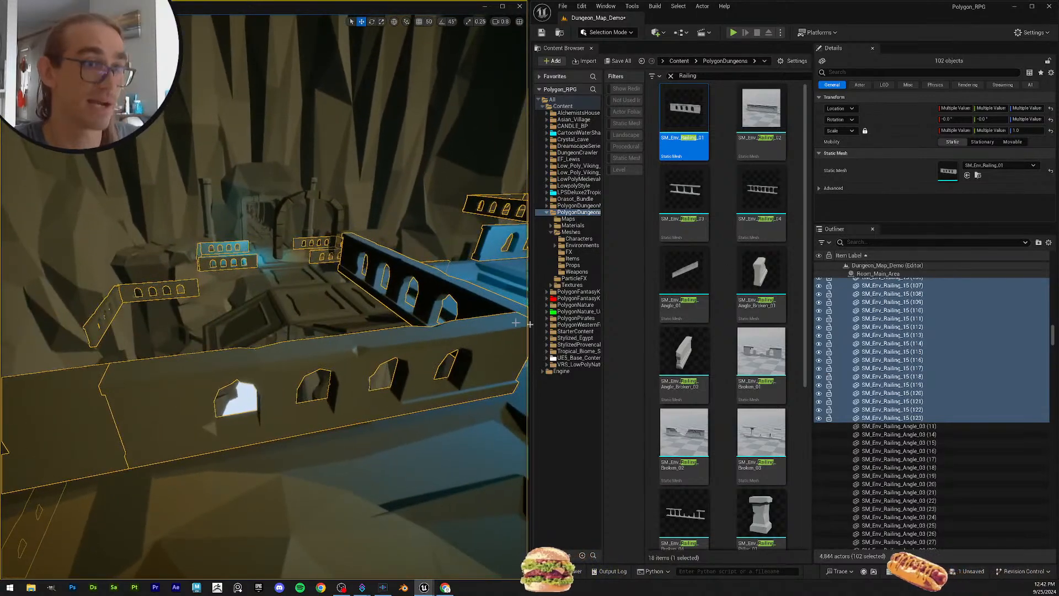
Step: Try the SM_Env_Railing_03 and SM_Env_Railing_04 meshes on the selected railing actors and look through the other railing meshes
{"action": "left_click_drag", "start_coordinate": [699, 193], "coordinate": [950, 171]}
{"action": "right_click_drag", "start_coordinate": [397, 282], "coordinate": [373, 263]}
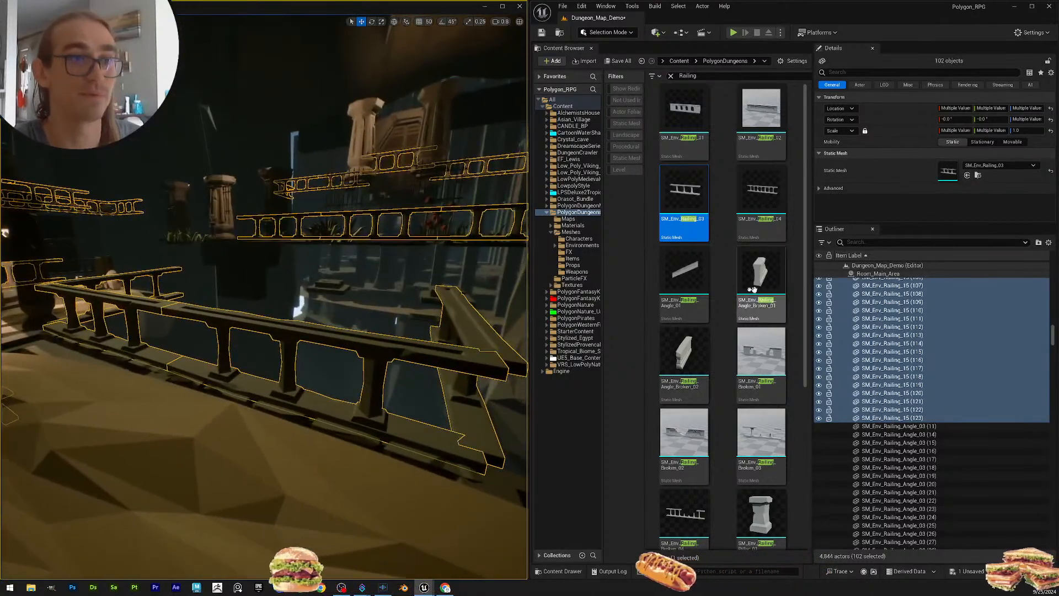
{"action": "left_click_drag", "start_coordinate": [761, 190], "coordinate": [948, 177]}
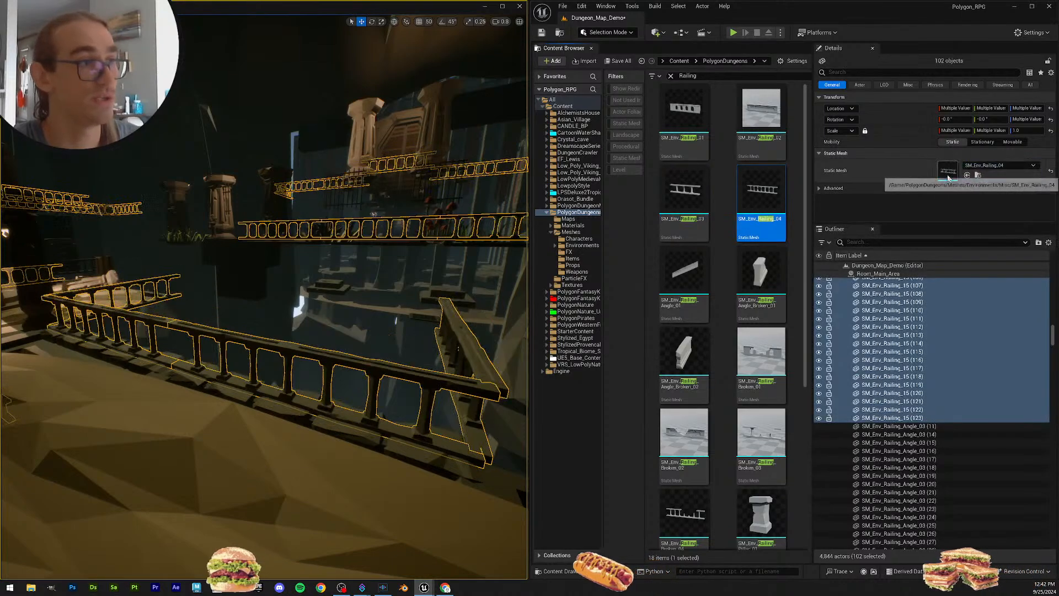
{"action": "right_click_drag", "start_coordinate": [300, 298], "coordinate": [305, 336]}
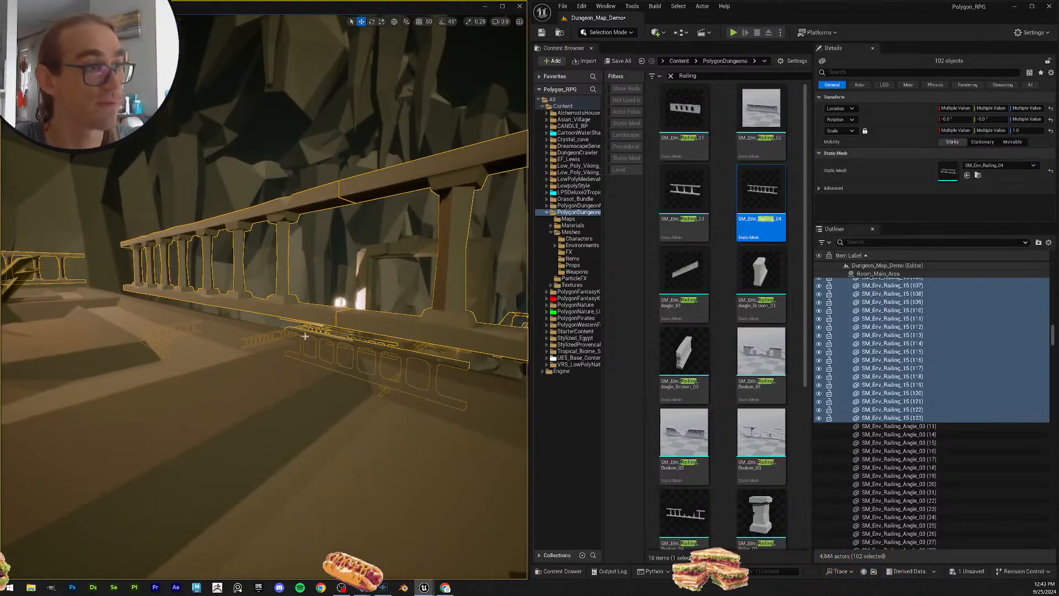
{"action": "scroll", "coordinate": [739, 440], "scroll_direction": "down", "scroll_amount": 2}
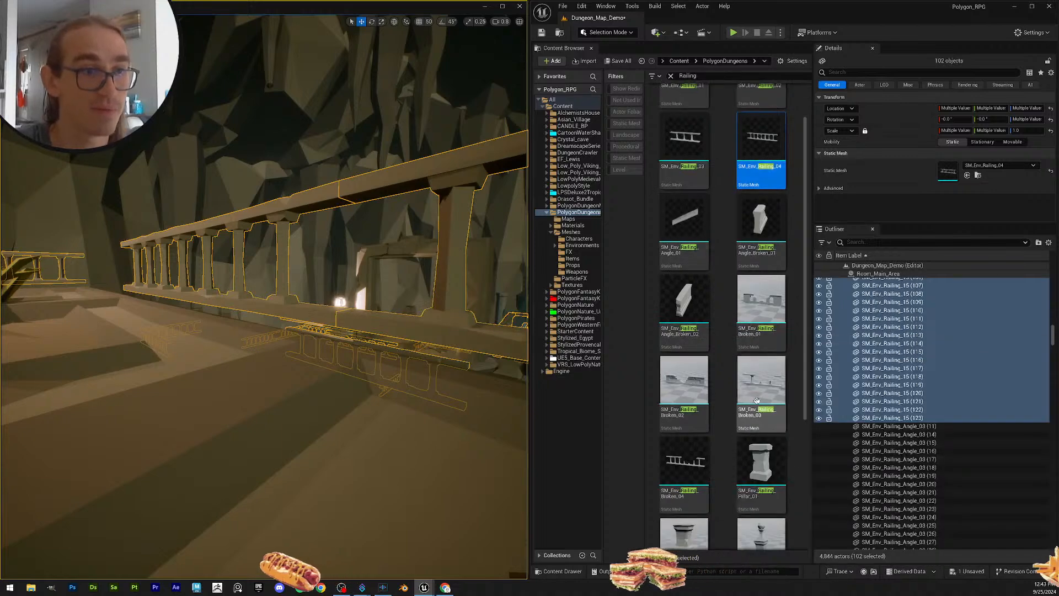
{"action": "scroll", "coordinate": [762, 395], "scroll_direction": "down", "scroll_amount": 4}
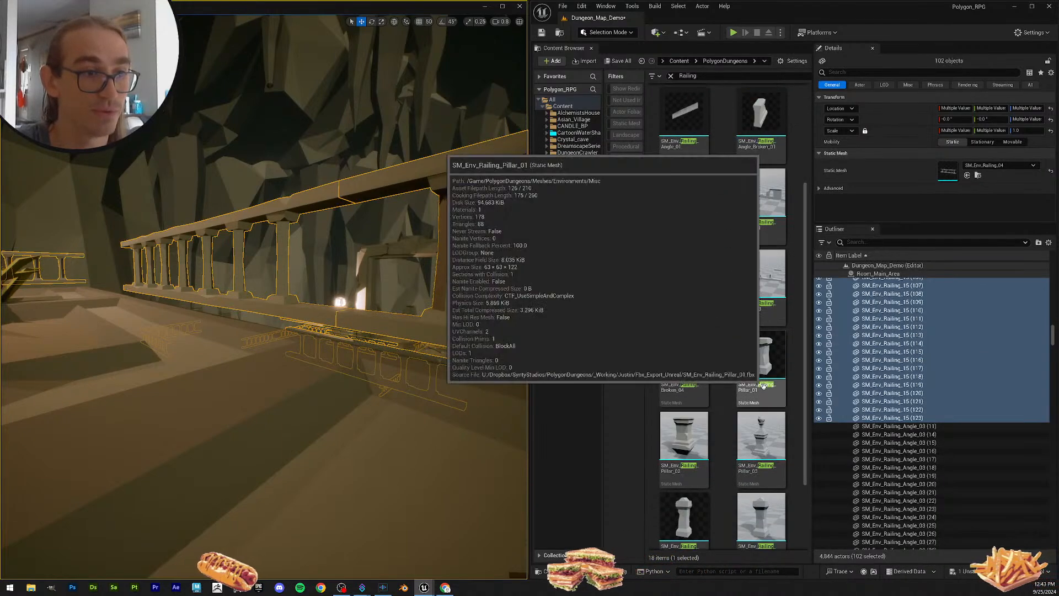
{"action": "scroll", "coordinate": [756, 353], "scroll_direction": "up", "scroll_amount": 6}
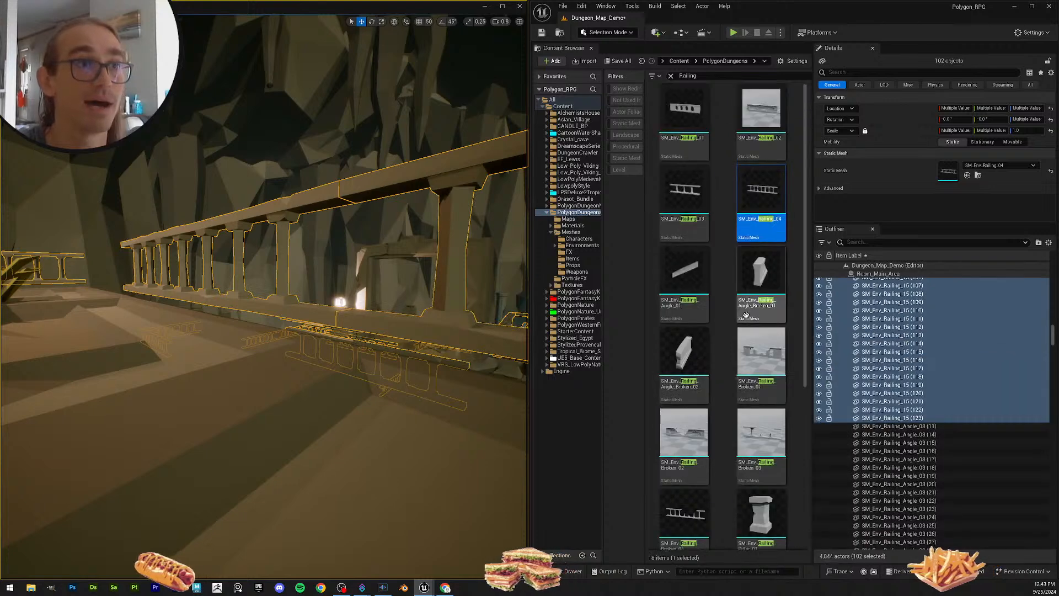
Step: Compare SM_Env_Railing_01 with SM_Env_Railing_04 on the selected railing actors by assigning one after the other
{"action": "left_click_drag", "start_coordinate": [684, 110], "coordinate": [876, 189]}
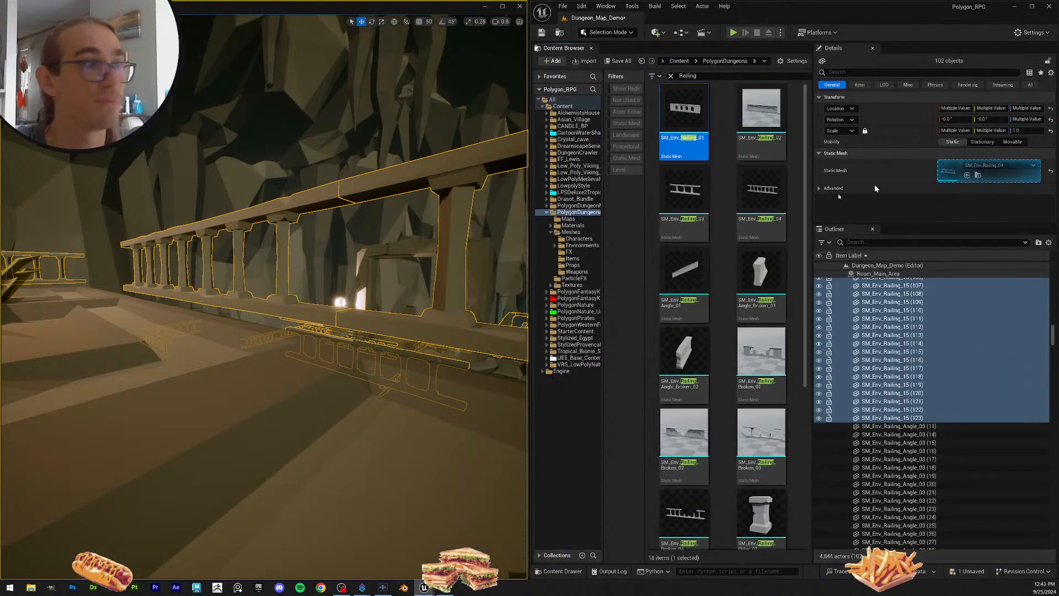
{"action": "right_click_drag", "start_coordinate": [303, 305], "coordinate": [303, 305]}
{"action": "scroll", "coordinate": [303, 305], "scroll_direction": "down", "scroll_amount": 4}
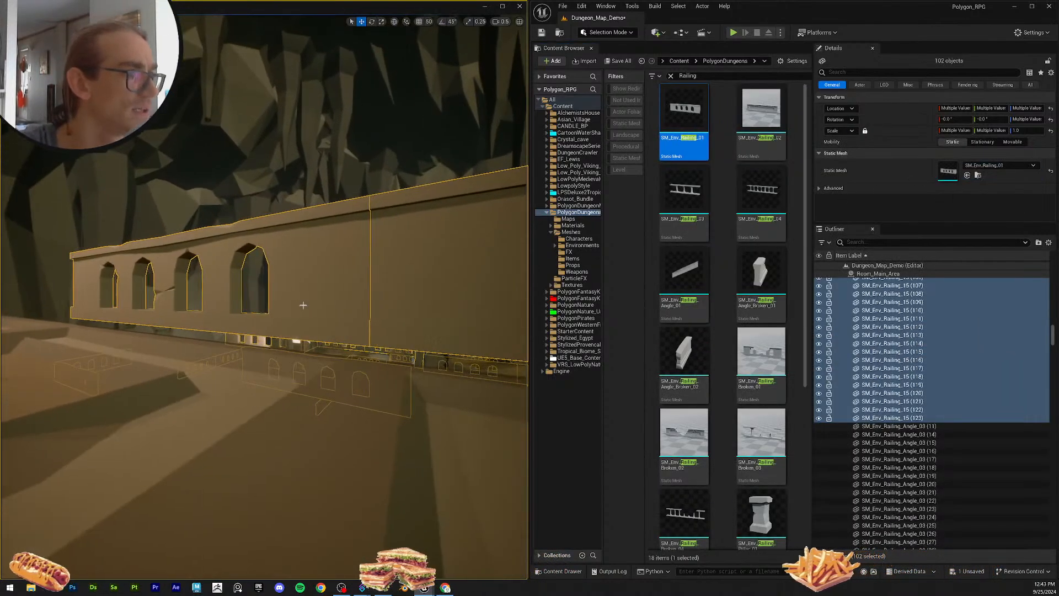
{"action": "mouse_move", "coordinate": [668, 228]}
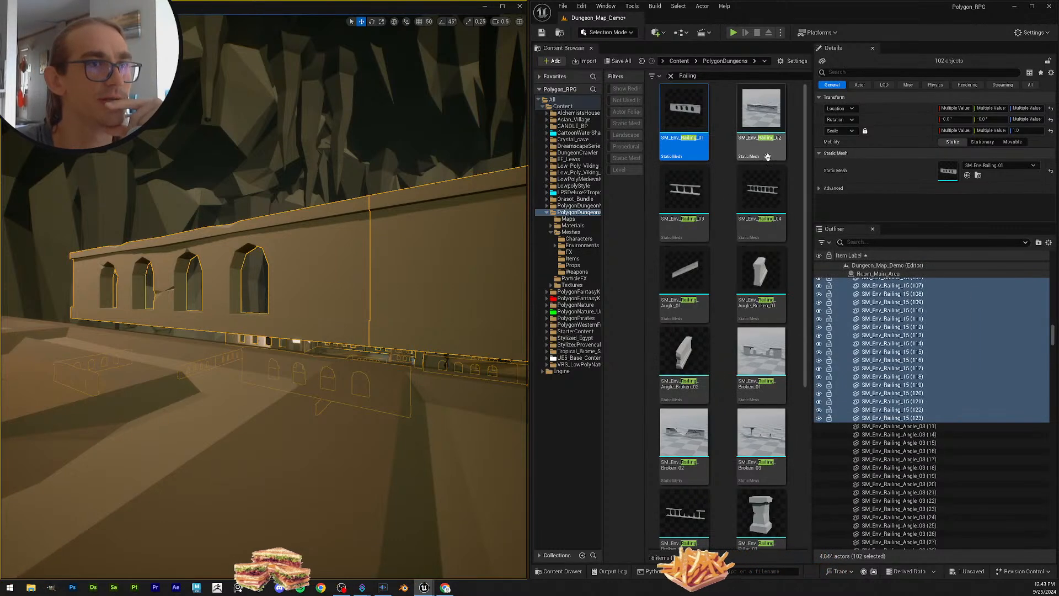
{"action": "left_click_drag", "start_coordinate": [773, 207], "coordinate": [946, 178]}
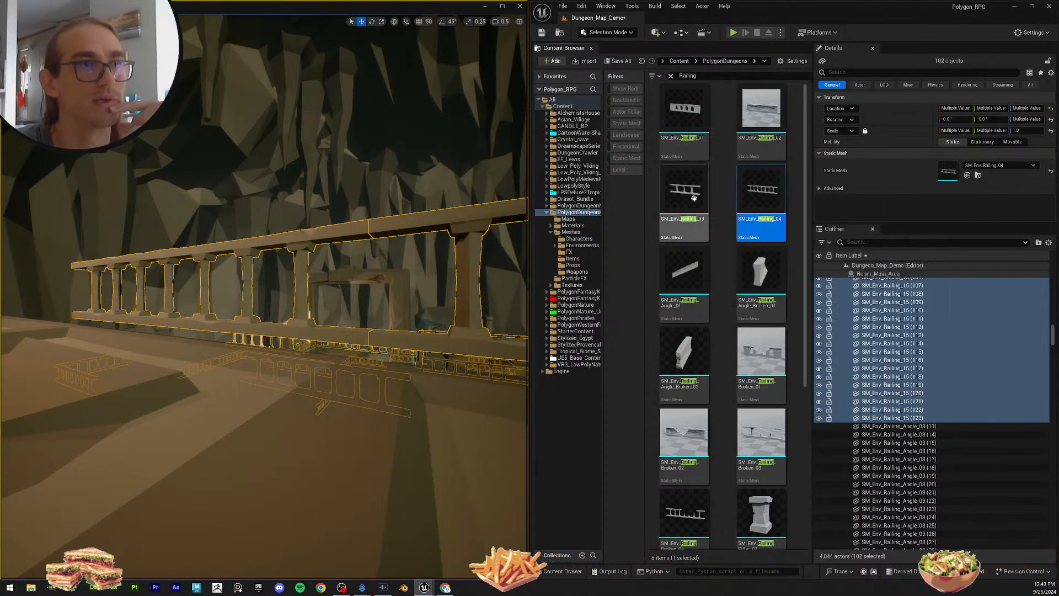
Step: Set the selected SM_Env_Railing_15 actors to the SM_Env_Railing_01 mesh, check the room's railings, and save everything
{"action": "left_click_drag", "start_coordinate": [685, 108], "coordinate": [949, 171]}
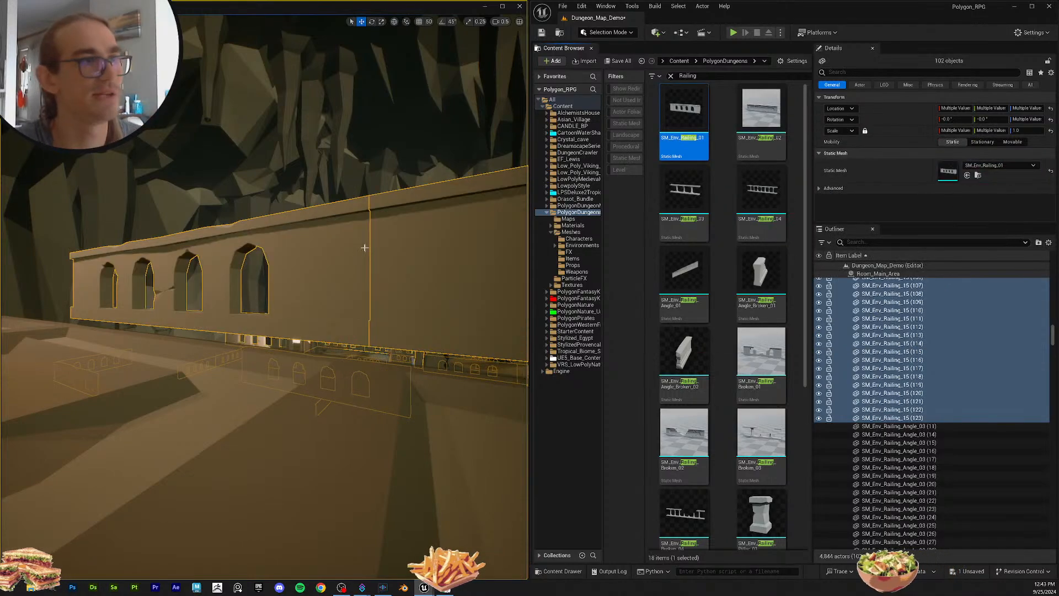
{"action": "key", "text": "w"}
{"action": "right_click_drag", "start_coordinate": [263, 309], "coordinate": [442, 309]}
{"action": "scroll", "coordinate": [212, 313], "scroll_direction": "up", "scroll_amount": 4}
{"action": "left_click", "coordinate": [621, 61]}
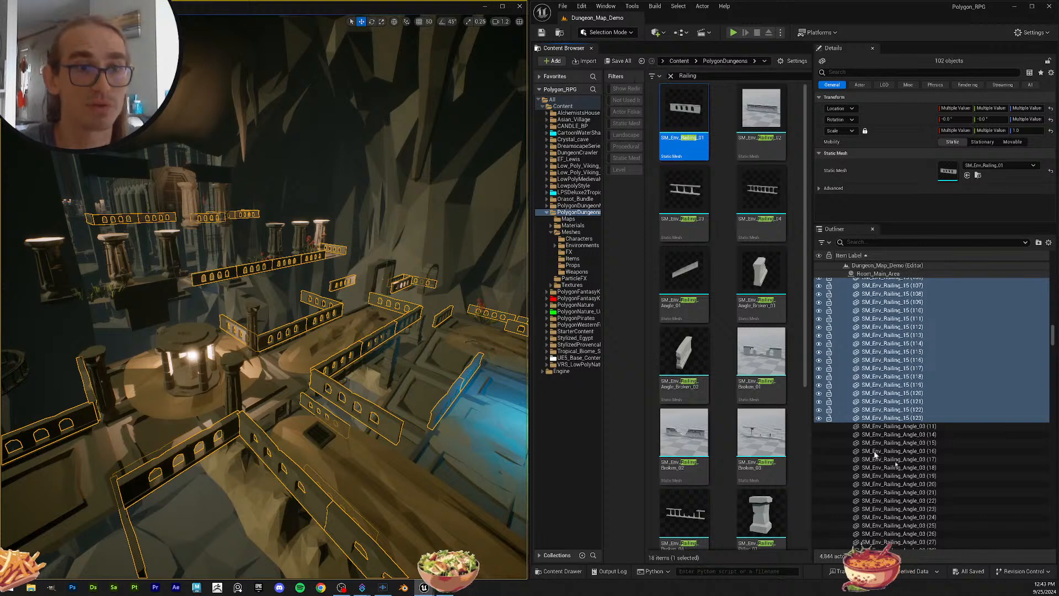
{"action": "left_click", "coordinate": [971, 426]}
{"action": "scroll", "coordinate": [951, 405], "scroll_direction": "down", "scroll_amount": 3}
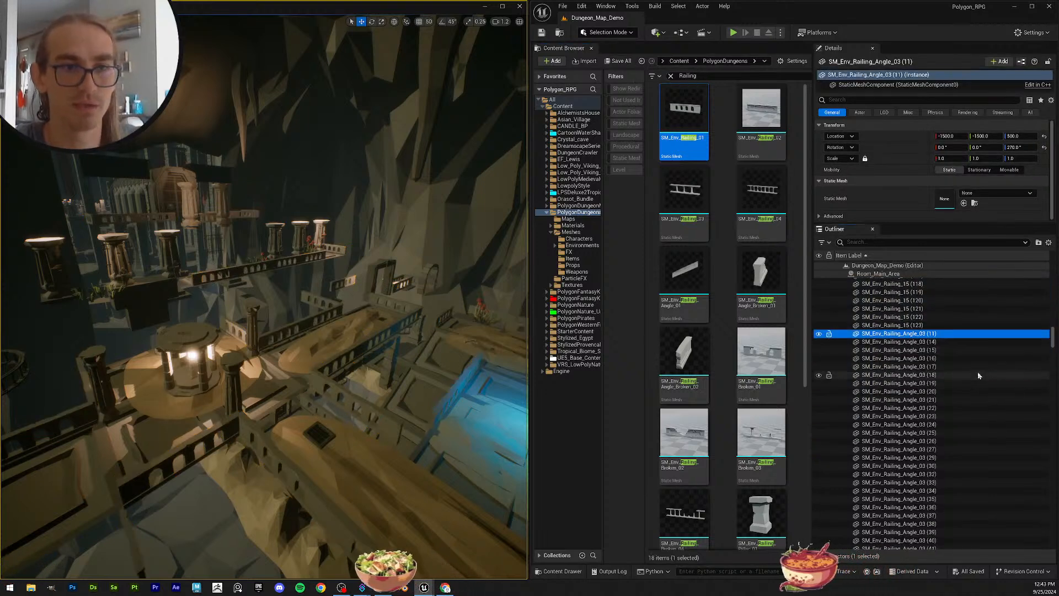
{"action": "scroll", "coordinate": [976, 386], "scroll_direction": "down", "scroll_amount": 10}
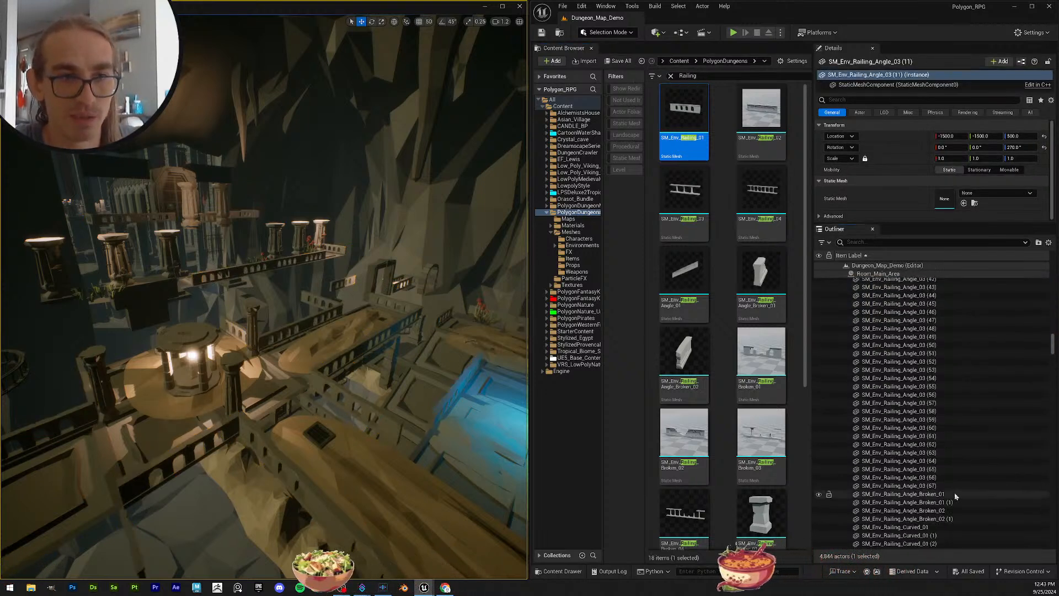
{"action": "left_click", "coordinate": [959, 486], "text": "shift"}
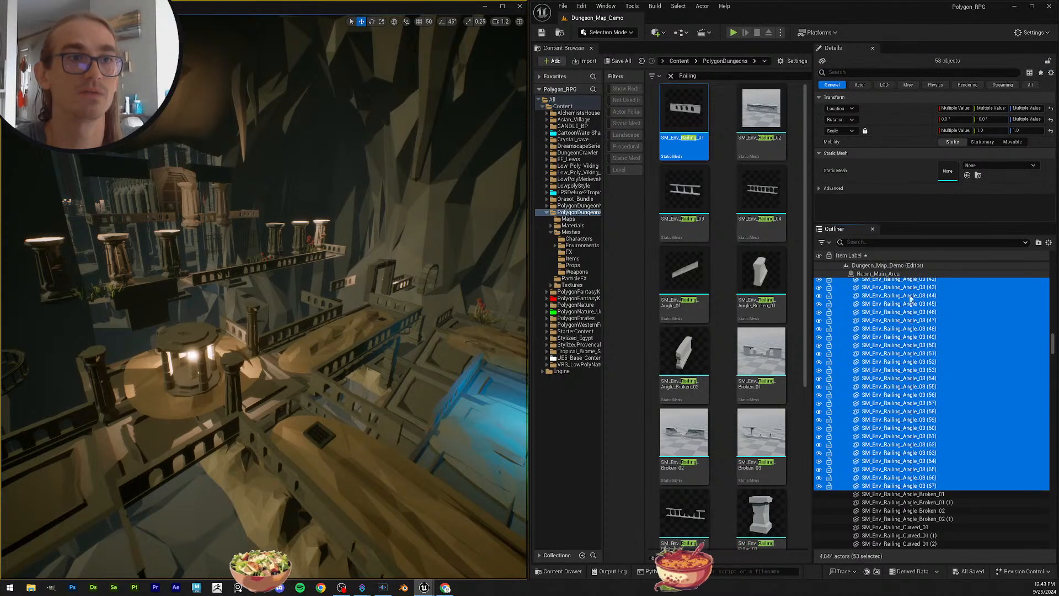
Step: Search the PolygonDungeons folder with the name of actor SM_Env_Railing_Angle_03 (67), shortened to "Railing_Angle"
{"action": "left_click", "coordinate": [913, 487]}
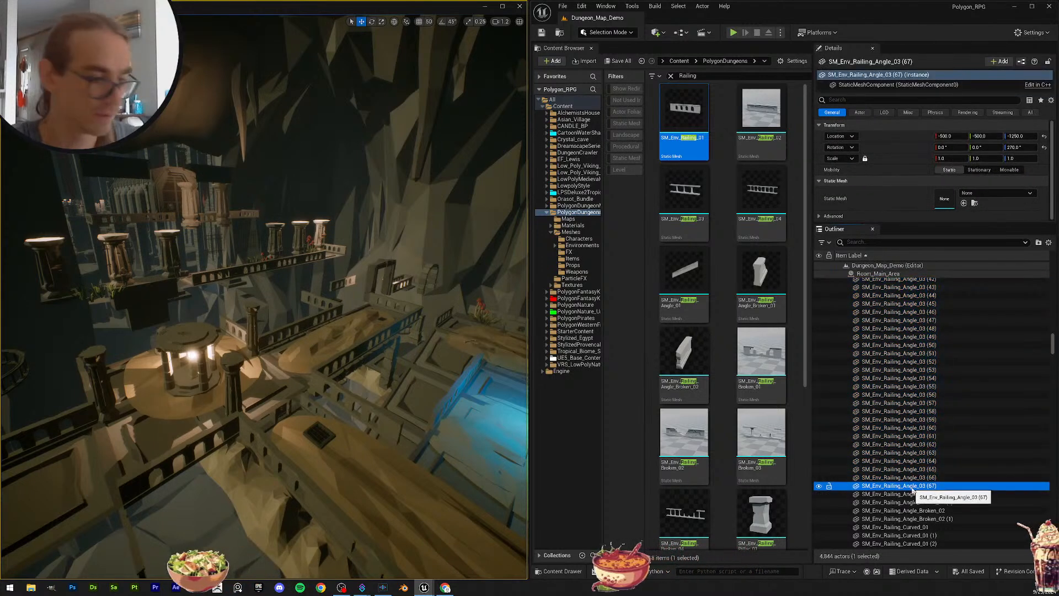
{"action": "key", "text": "F2"}
{"action": "key", "text": "ctrl+c"}
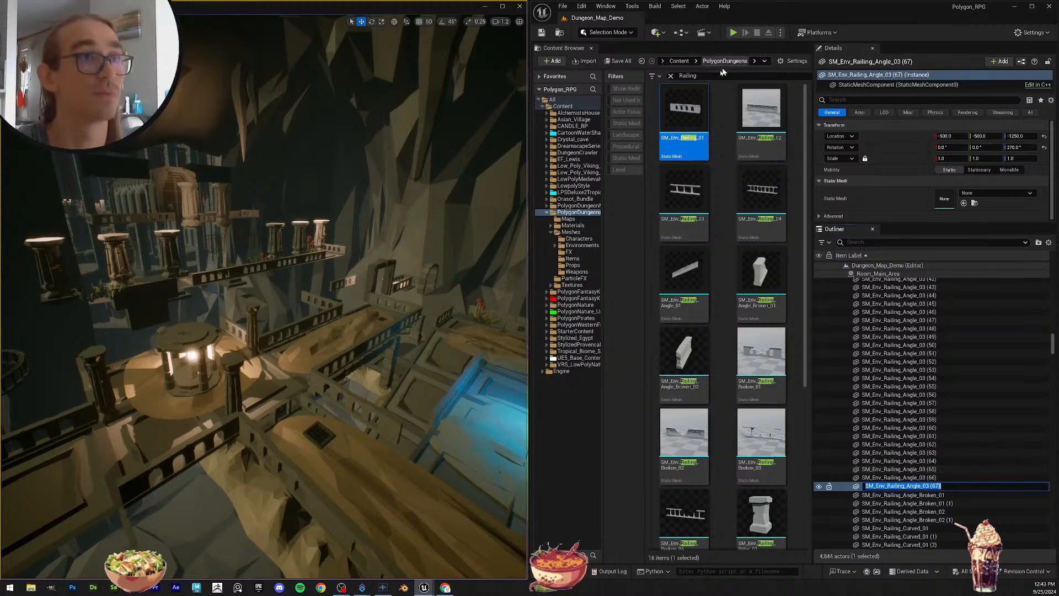
{"action": "left_click_drag", "start_coordinate": [721, 75], "coordinate": [568, 75]}
{"action": "key", "text": "ctrl+v"}
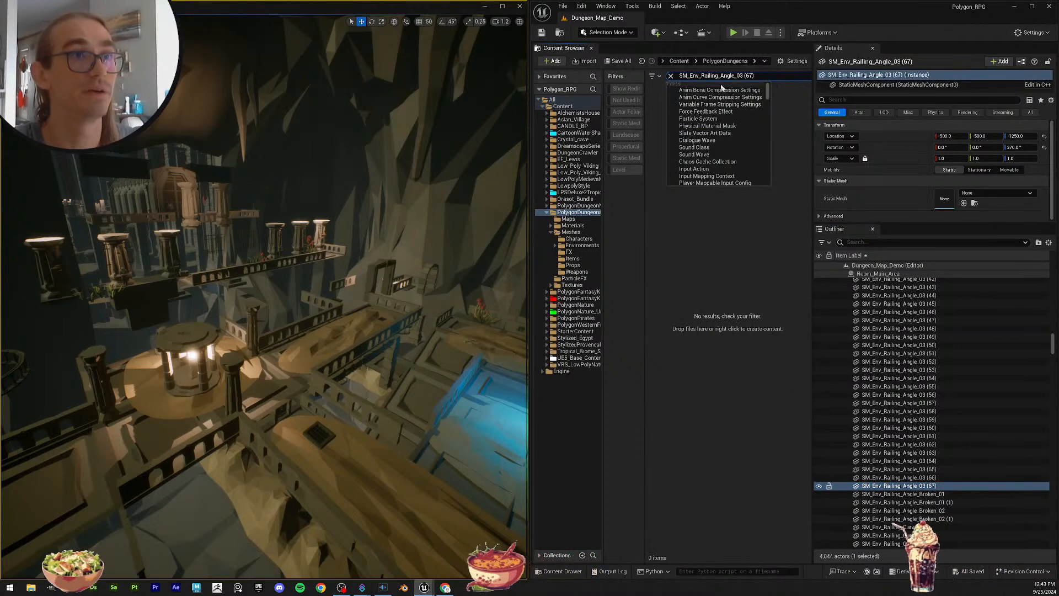
{"action": "key", "text": "BackSpace"}
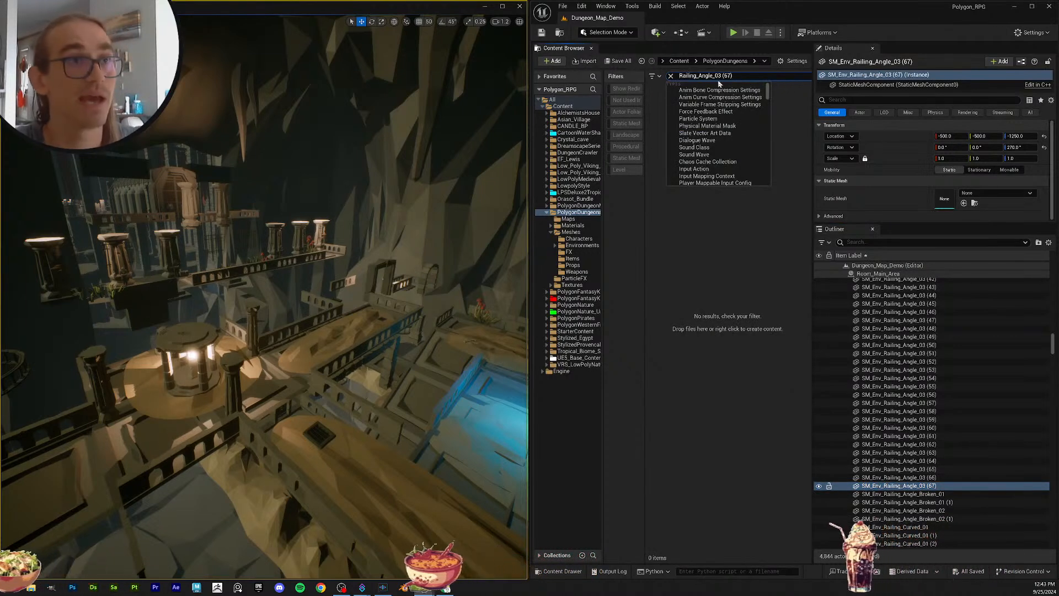
{"action": "key", "text": "BackSpace"}
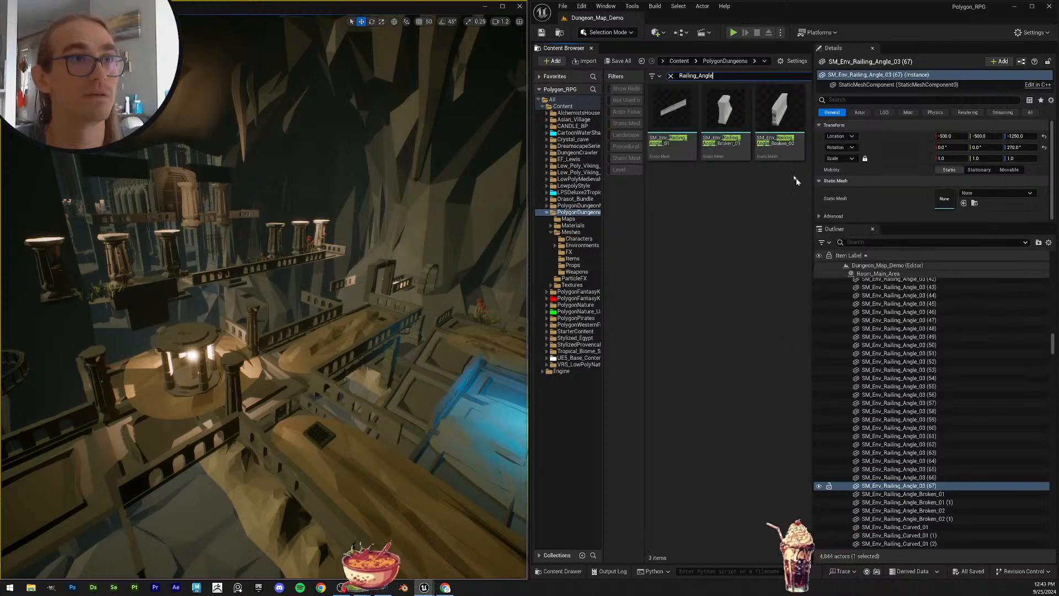
{"action": "scroll", "coordinate": [946, 398], "scroll_direction": "up", "scroll_amount": 10}
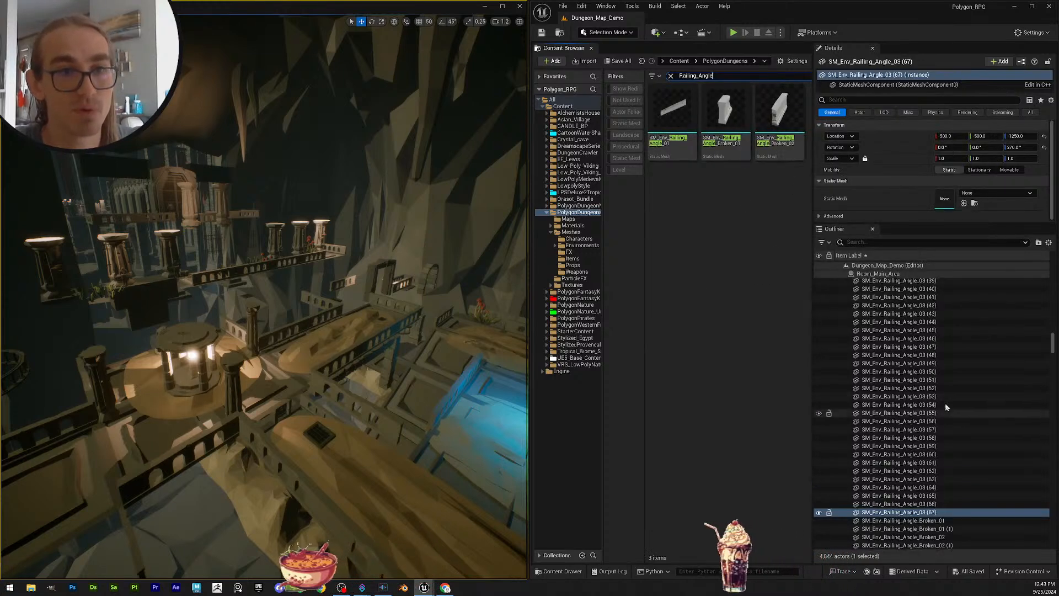
Step: Set all SM_Env_Railing_Angle_03 actors, from (11) to (67), to the SM_Env_Railing_Angle_01 mesh, check them in the room, and save everything
{"action": "left_click", "coordinate": [941, 401], "text": "shift"}
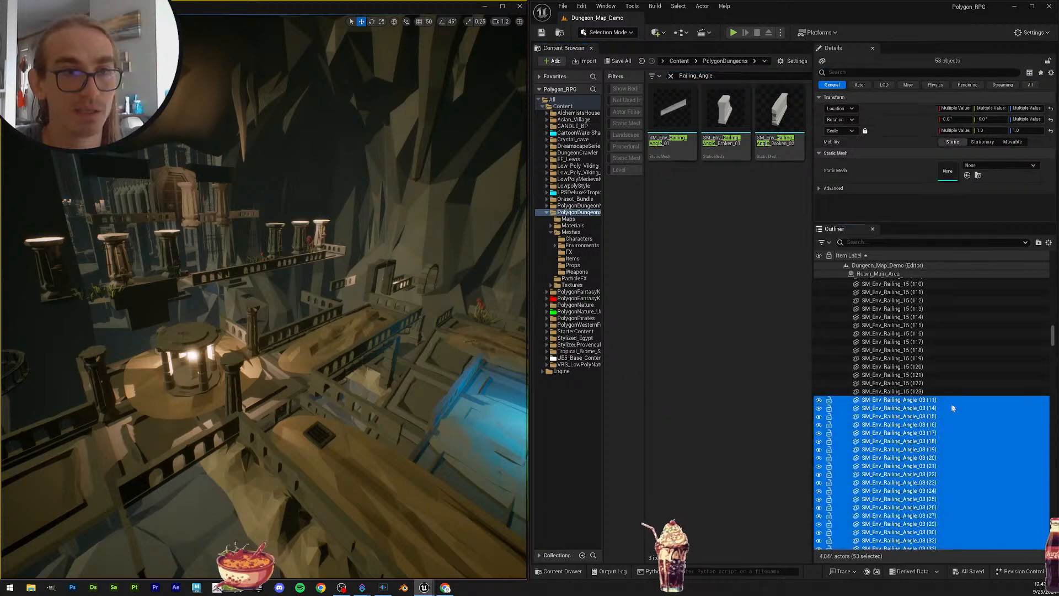
{"action": "left_click_drag", "start_coordinate": [672, 113], "coordinate": [954, 172]}
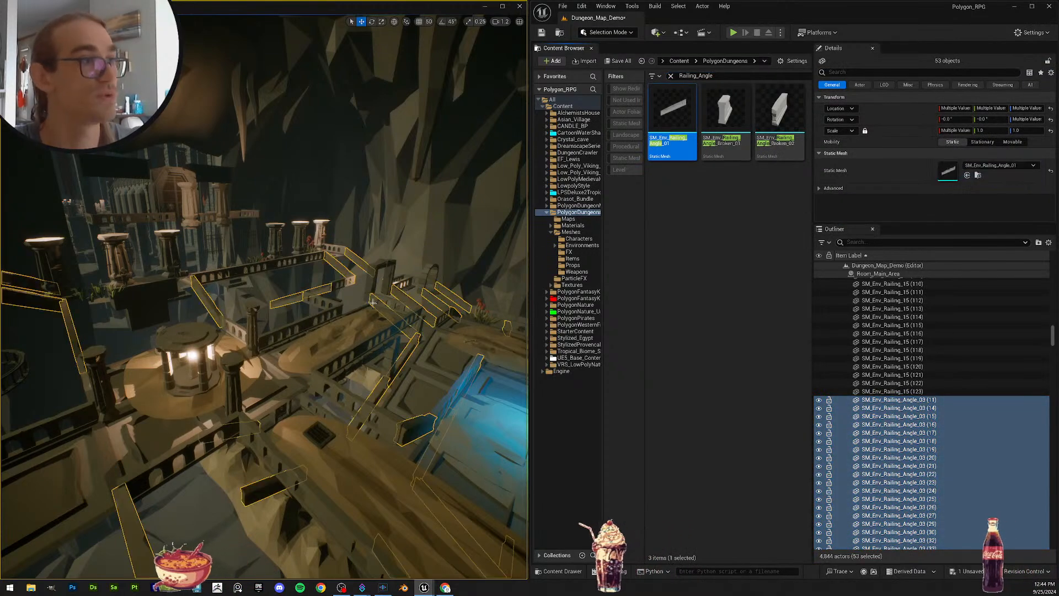
{"action": "key", "text": "w"}
{"action": "right_click_drag", "start_coordinate": [342, 276], "coordinate": [394, 302]}
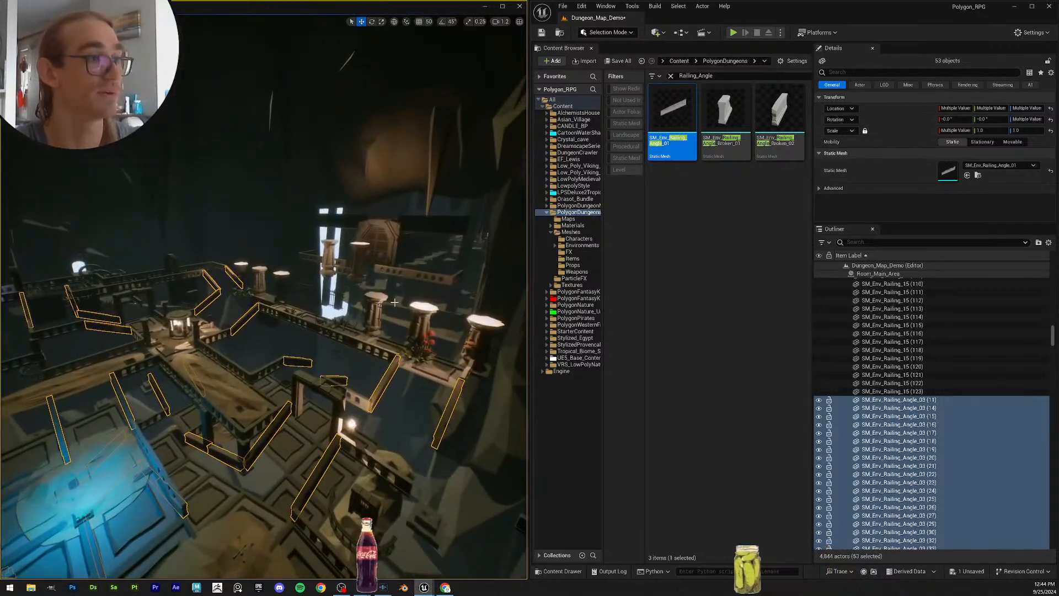
{"action": "left_click", "coordinate": [622, 62]}
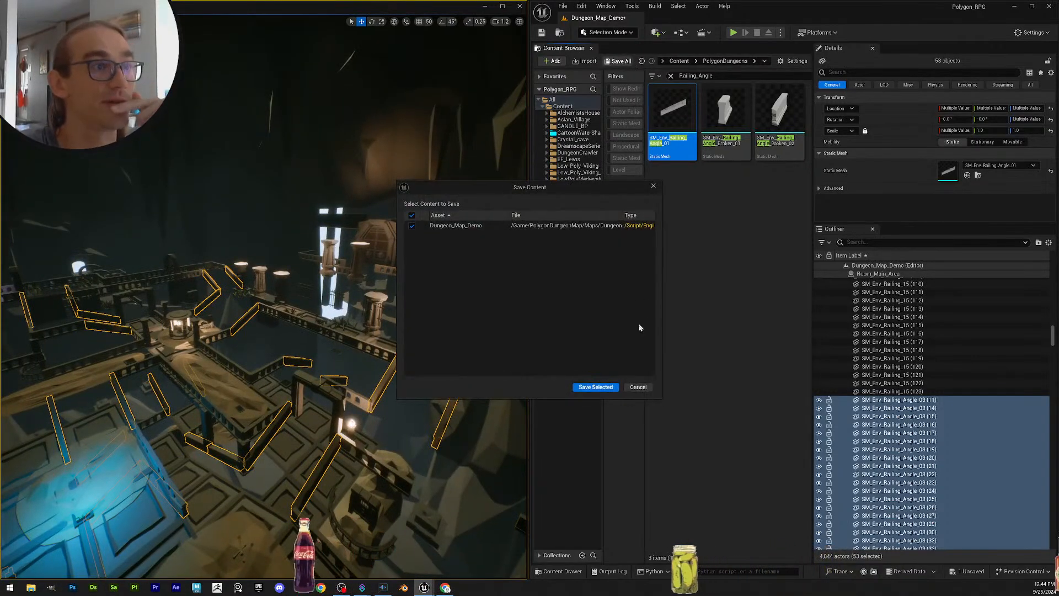
{"action": "left_click", "coordinate": [596, 388]}
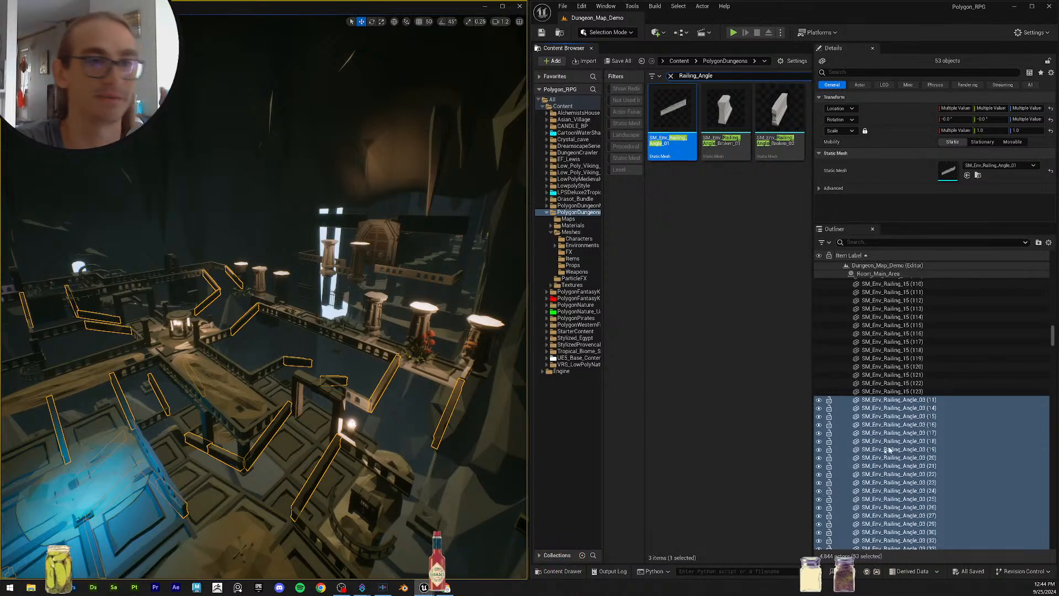
Step: Search the PolygonDungeons folder with the name of actor SM_Env_Railing_Angle_Broken_01, shortened to "SM_Env_Railing_Angle_Broken"
{"action": "scroll", "coordinate": [889, 450], "scroll_direction": "down", "scroll_amount": 15}
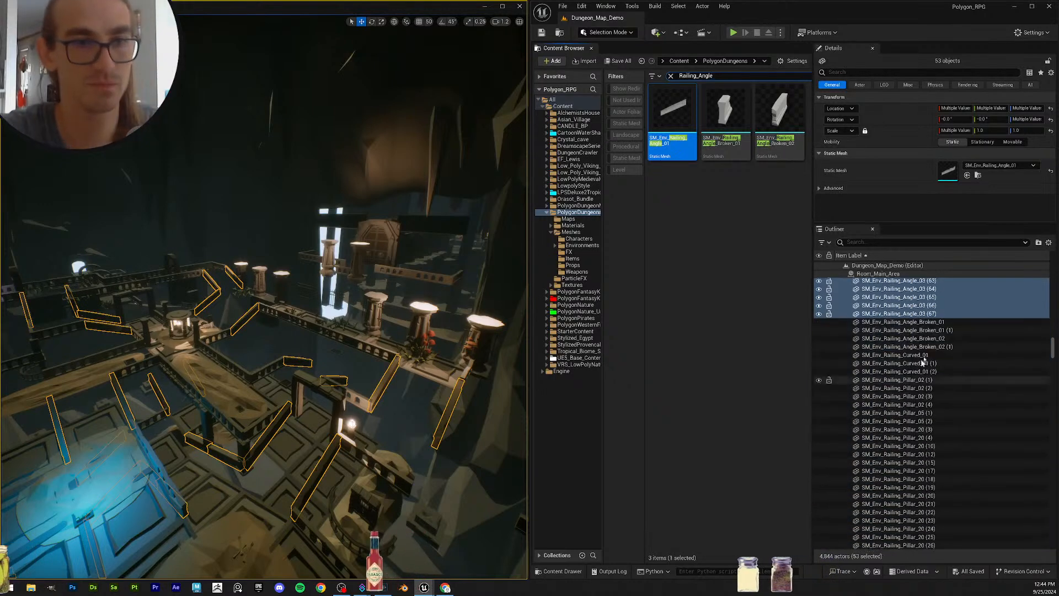
{"action": "left_click", "coordinate": [951, 325]}
{"action": "left_click", "coordinate": [952, 325]}
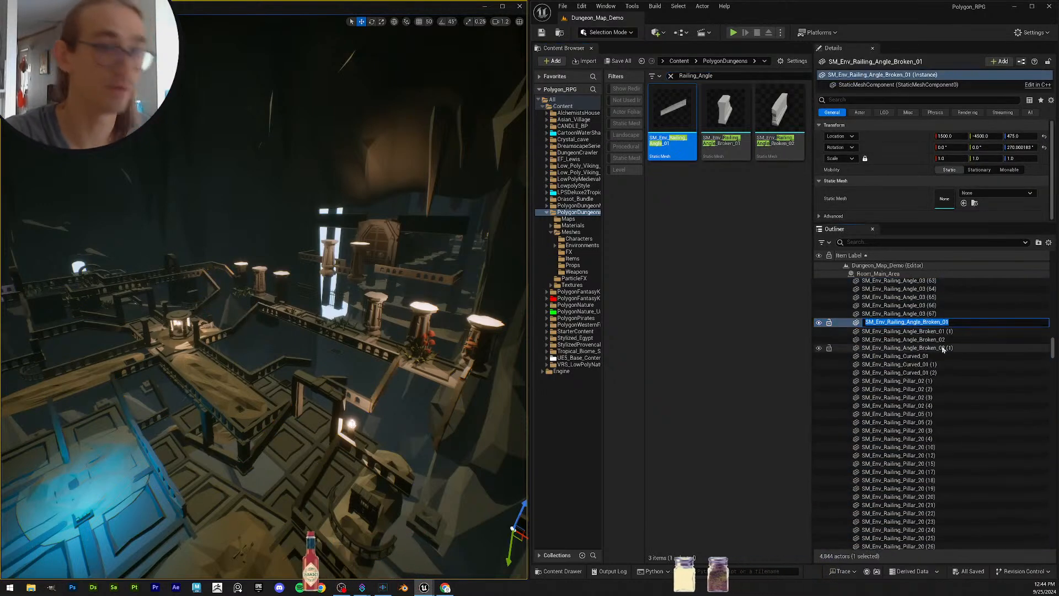
{"action": "left_click", "coordinate": [720, 75]}
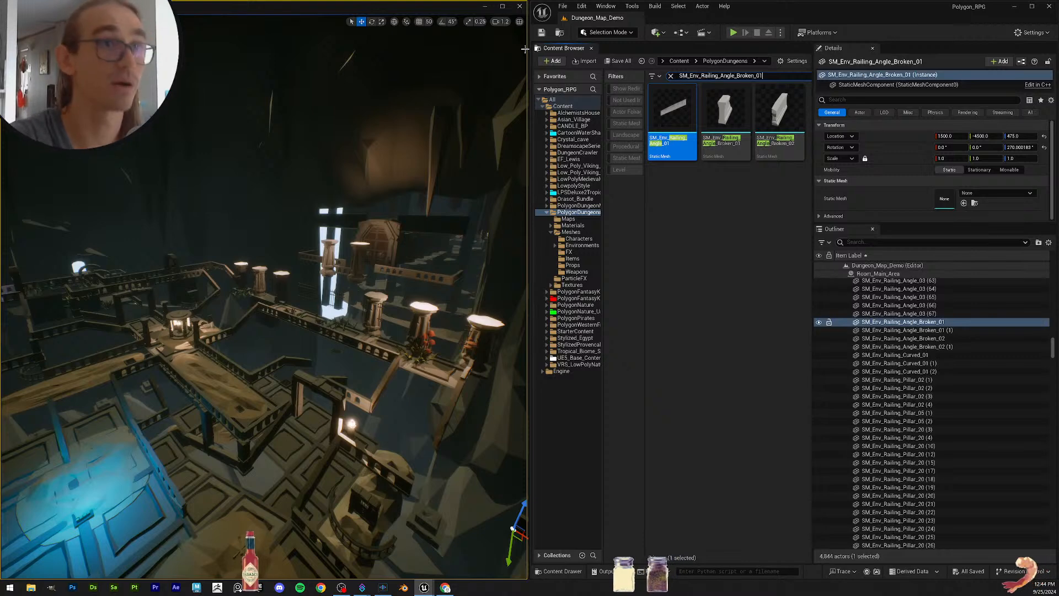
{"action": "key", "text": "BackSpace"}
{"action": "key", "text": "BackSpace"}
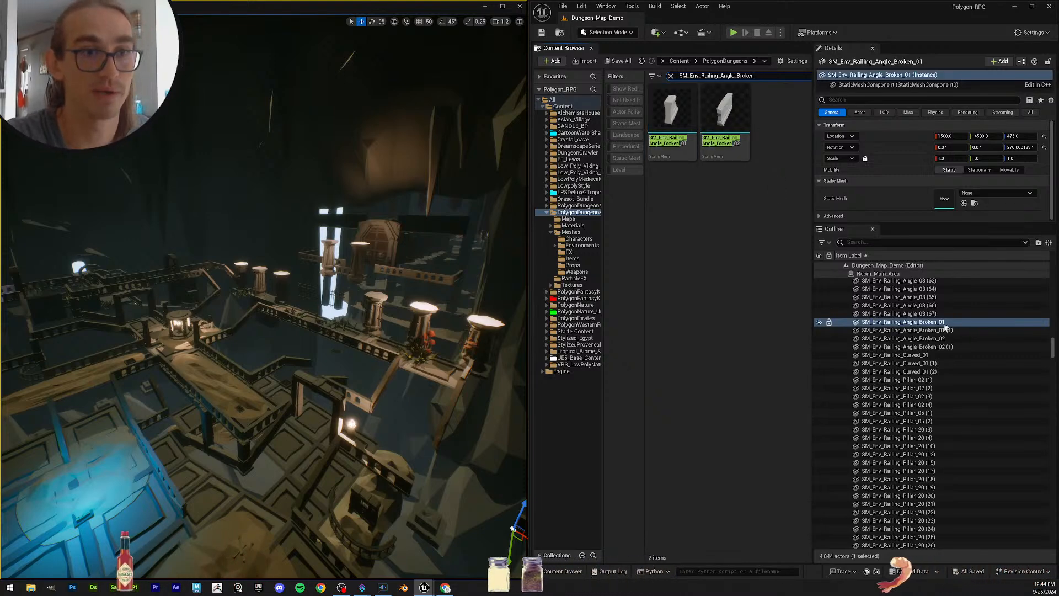
Step: Assign the SM_Env_Railing_Angle_Broken_01 and SM_Env_Railing_Angle_Broken_02 meshes to the two pairs of actors with the matching names
{"action": "left_click", "coordinate": [967, 330], "text": "ctrl"}
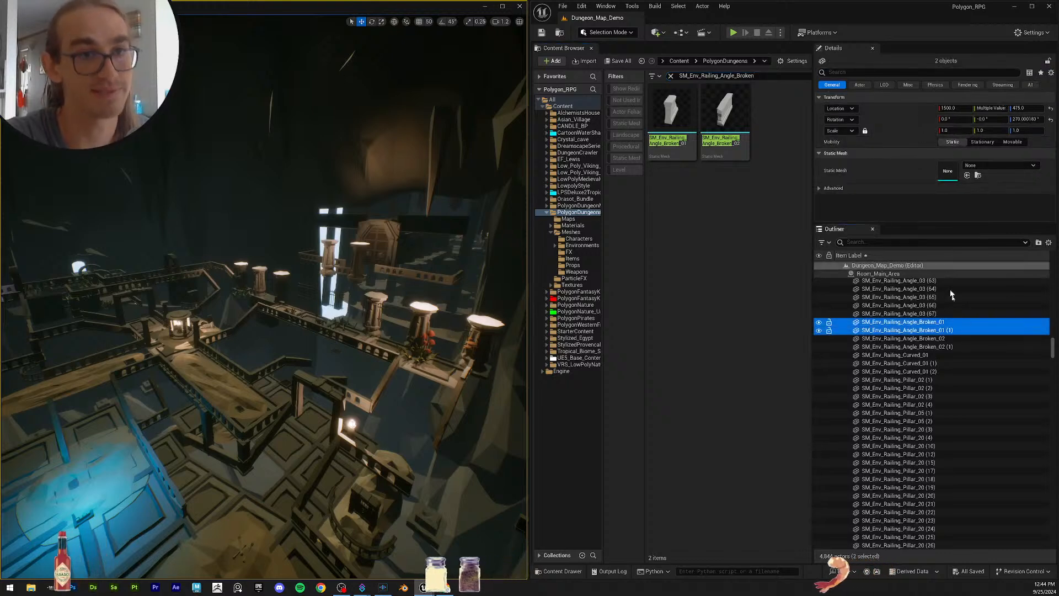
{"action": "left_click_drag", "start_coordinate": [674, 133], "coordinate": [966, 174]}
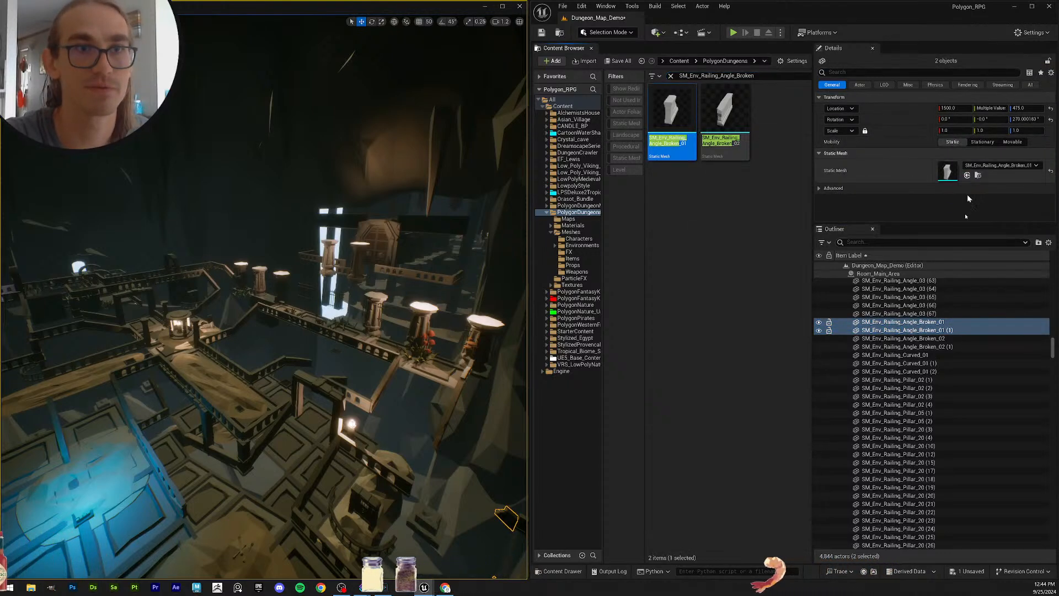
{"action": "left_click", "coordinate": [957, 340]}
{"action": "left_click_drag", "start_coordinate": [725, 113], "coordinate": [948, 171]}
{"action": "right_click_drag", "start_coordinate": [265, 309], "coordinate": [331, 298]}
{"action": "key", "text": "w"}
{"action": "mouse_move", "coordinate": [483, 261]}
{"action": "right_mouse_down"}
{"action": "mouse_move", "coordinate": [386, 256]}
{"action": "mouse_move", "coordinate": [483, 260]}
{"action": "right_mouse_up"}
Step: Search the PolygonDungeons folder with the full name of actor SM_Env_Railing_Curved_01
{"action": "left_click", "coordinate": [929, 356]}
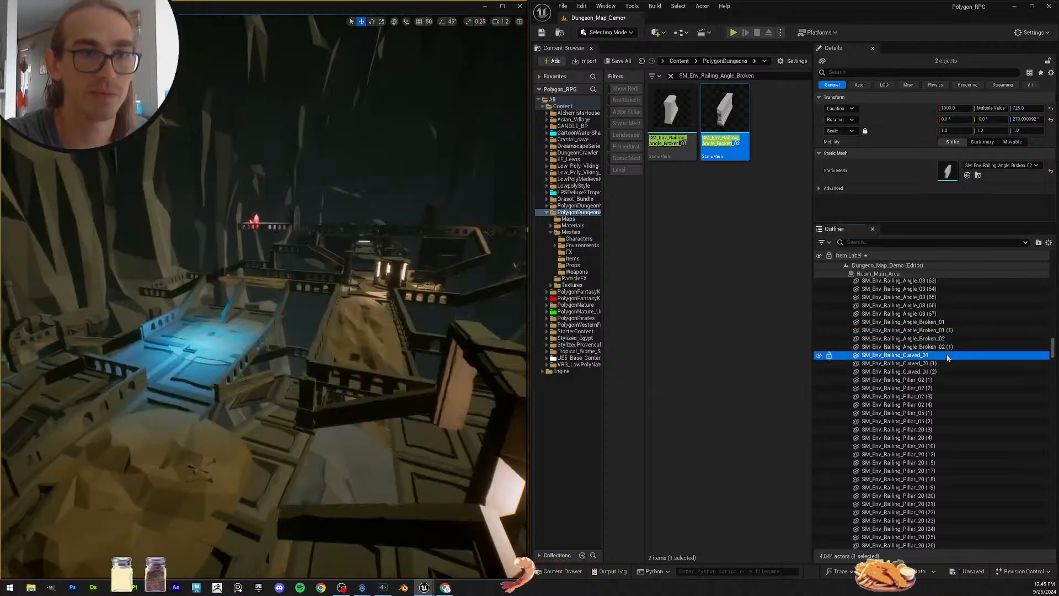
{"action": "key", "text": "F2"}
{"action": "key", "text": "ctrl+c"}
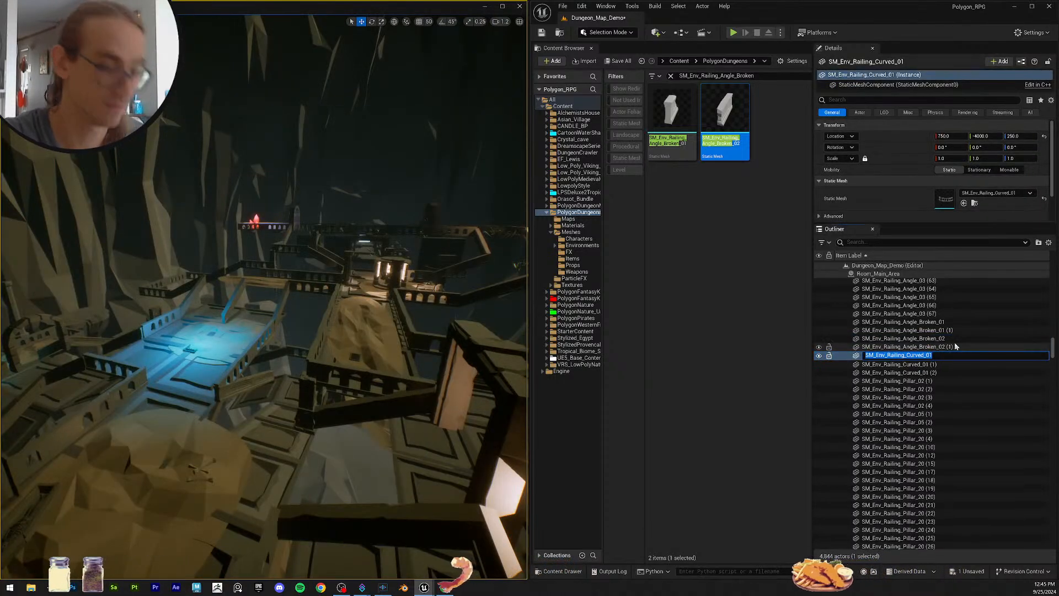
{"action": "key", "text": "Escape"}
{"action": "key", "text": "ctrl+v"}
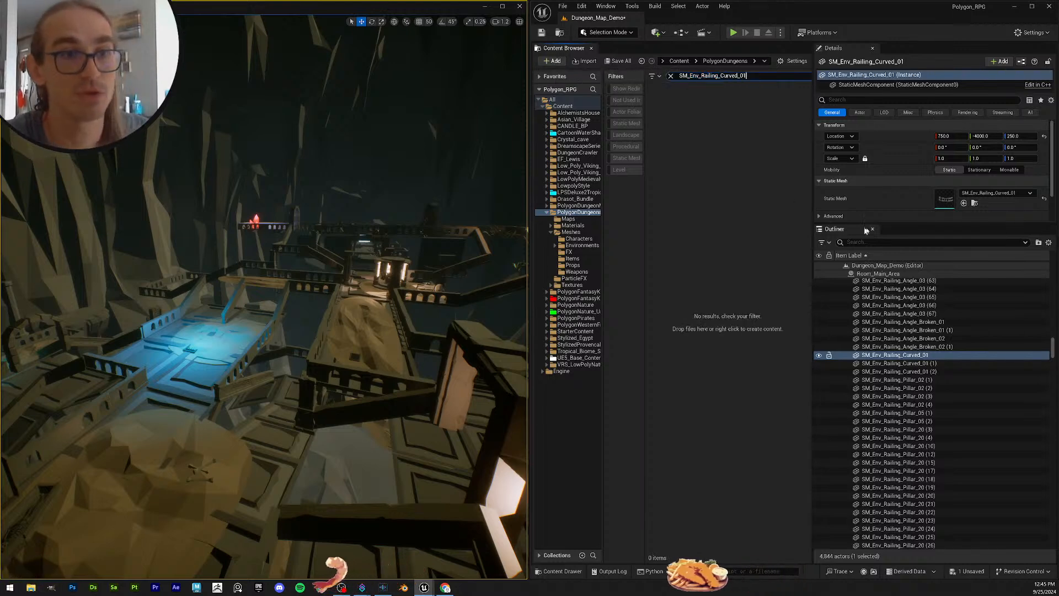
Step: Broaden the mesh search by shortening it to "Railing_Curved" and finally to "Curved"
{"action": "left_click", "coordinate": [702, 76]}
{"action": "key", "text": "BackSpace"}
{"action": "key", "text": "BackSpace"}
{"action": "key", "text": "BackSpace"}
{"action": "key", "text": "BackSpace"}
{"action": "key", "text": "BackSpace"}
{"action": "key", "text": "BackSpace"}
{"action": "key", "text": "BackSpace"}
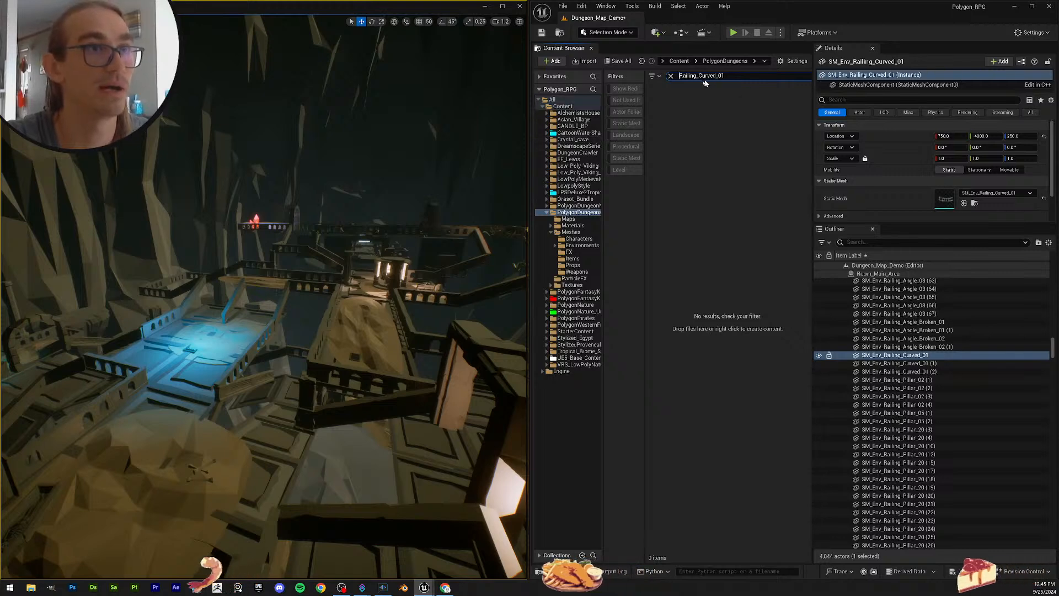
{"action": "left_click", "coordinate": [721, 75]}
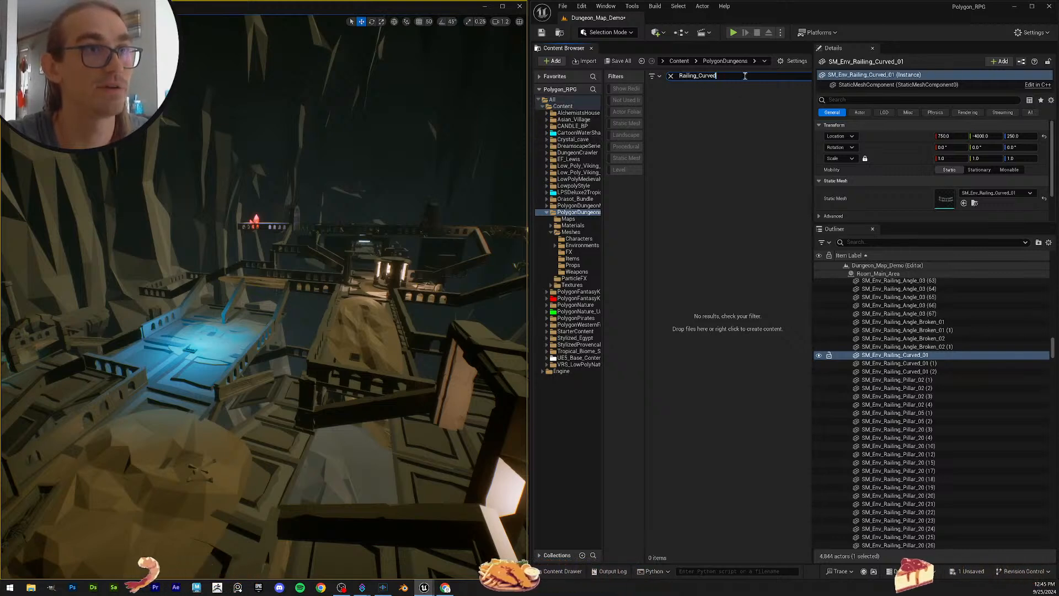
{"action": "key", "text": "BackSpace"}
{"action": "key", "text": "BackSpace"}
{"action": "key", "text": "BackSpace"}
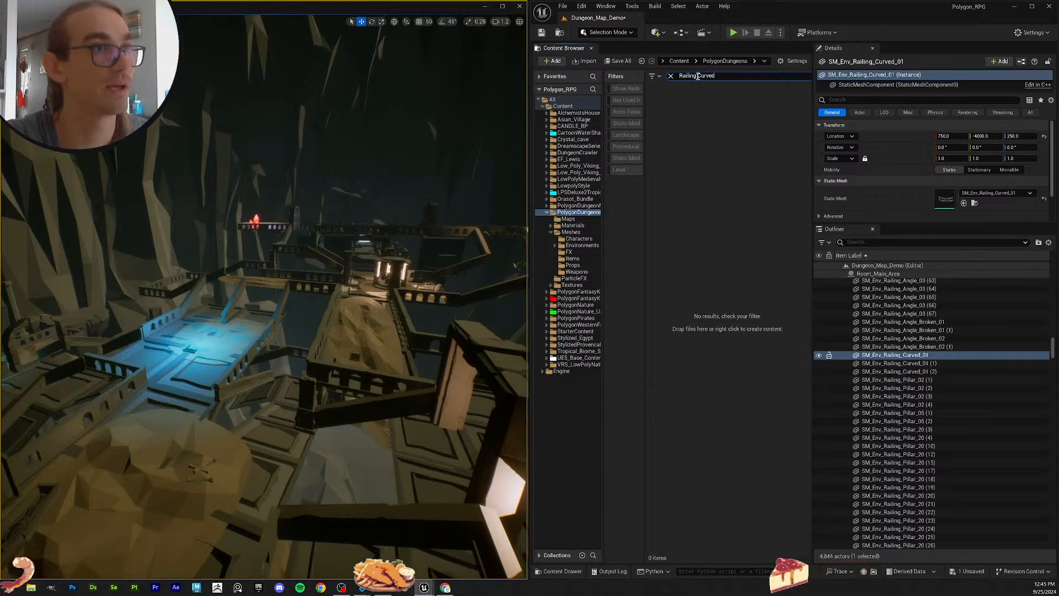
{"action": "left_click_drag", "start_coordinate": [698, 76], "coordinate": [678, 77]}
{"action": "key", "text": "BackSpace"}
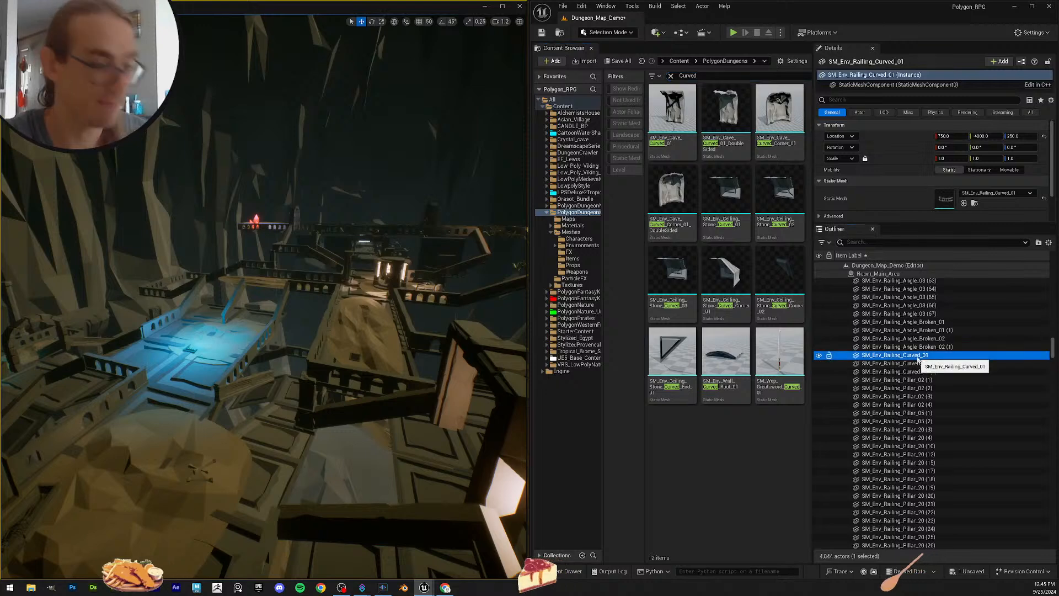
Step: Copy "Railing" from the name of actor SM_Env_Railing_Curved_01, leaving the actor's name as is, and search the PolygonDungeons folder for it
{"action": "left_click", "coordinate": [899, 355]}
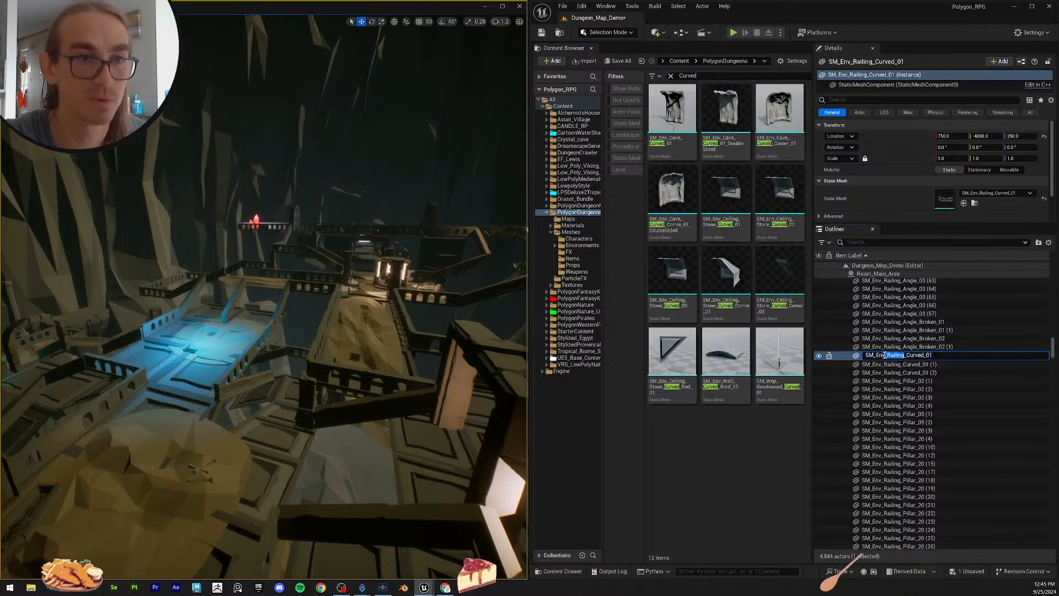
{"action": "double_click", "coordinate": [897, 355]}
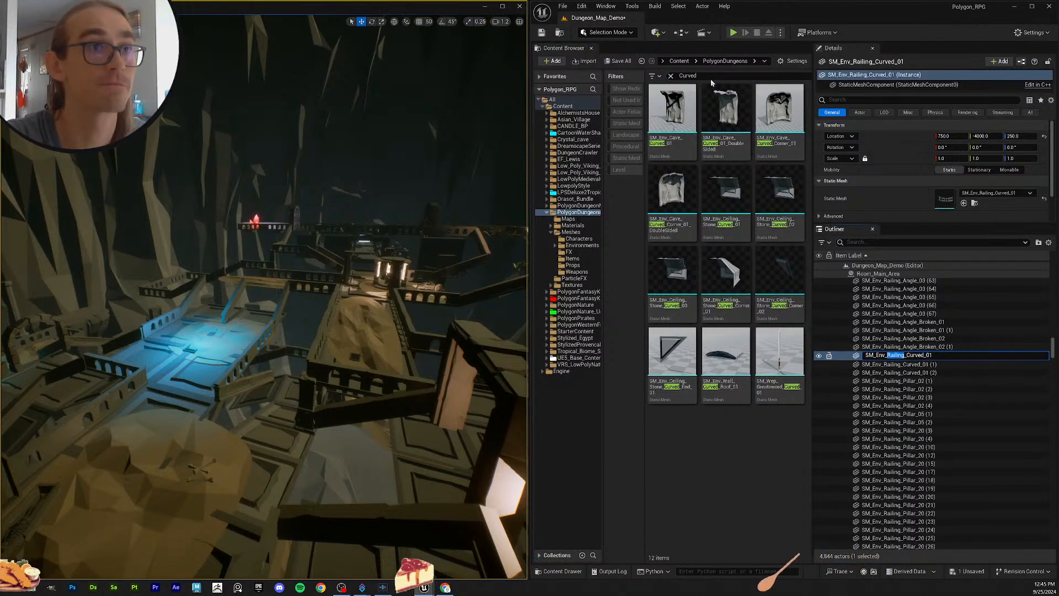
{"action": "key", "text": "Escape"}
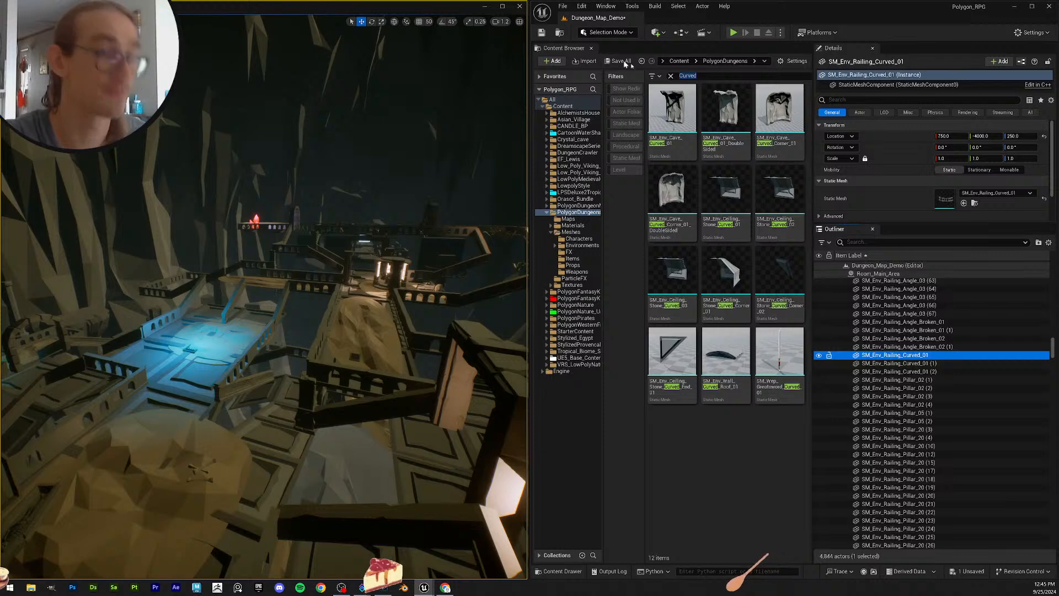
{"action": "left_click", "coordinate": [910, 365]}
{"action": "left_click", "coordinate": [896, 356]}
{"action": "left_click", "coordinate": [897, 356]}
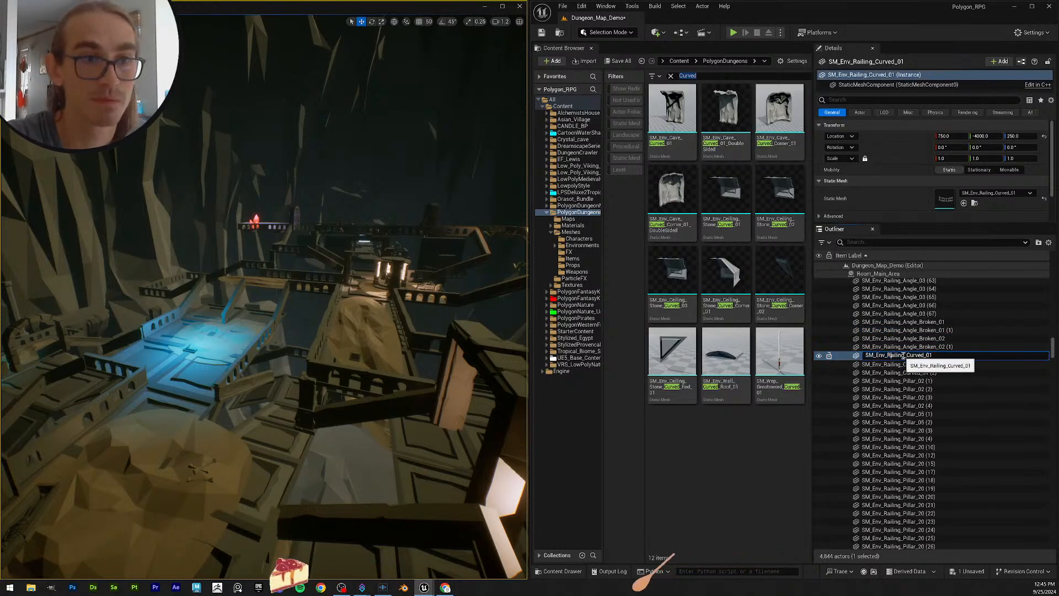
{"action": "left_click", "coordinate": [704, 75]}
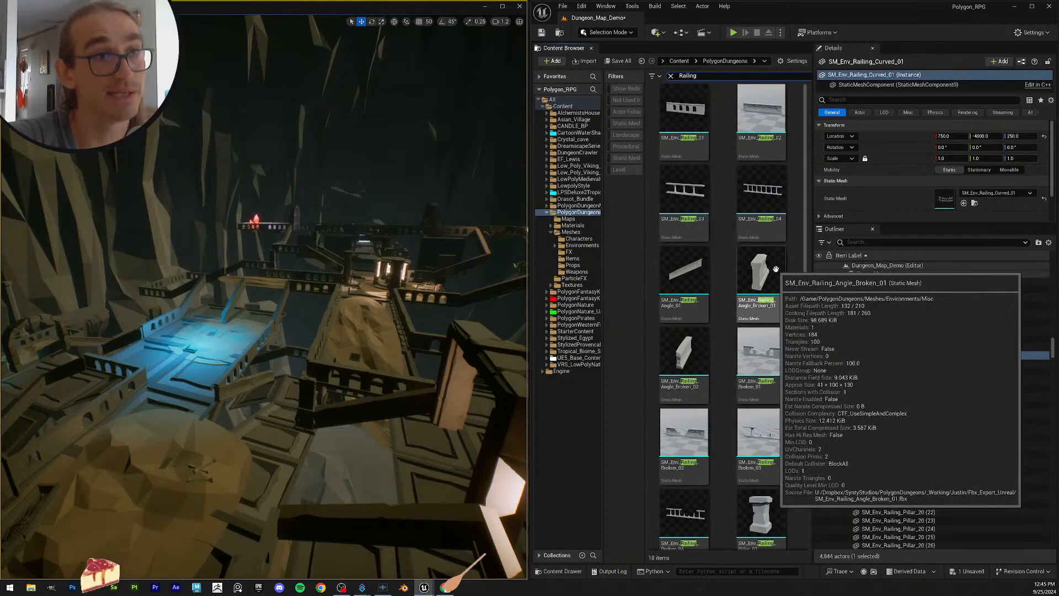
Step: Look through the railing meshes for a curved railing that suits SM_Env_Railing_Curved_01
{"action": "scroll", "coordinate": [792, 241], "scroll_direction": "down", "scroll_amount": 5}
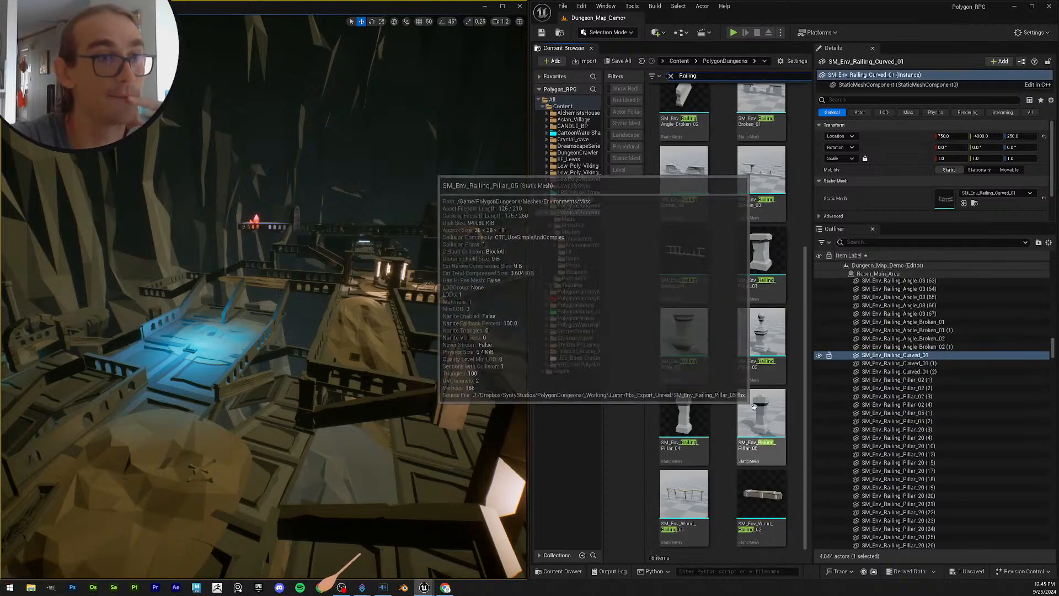
{"action": "scroll", "coordinate": [781, 290], "scroll_direction": "up", "scroll_amount": 2}
{"action": "scroll", "coordinate": [761, 322], "scroll_direction": "up", "scroll_amount": 2}
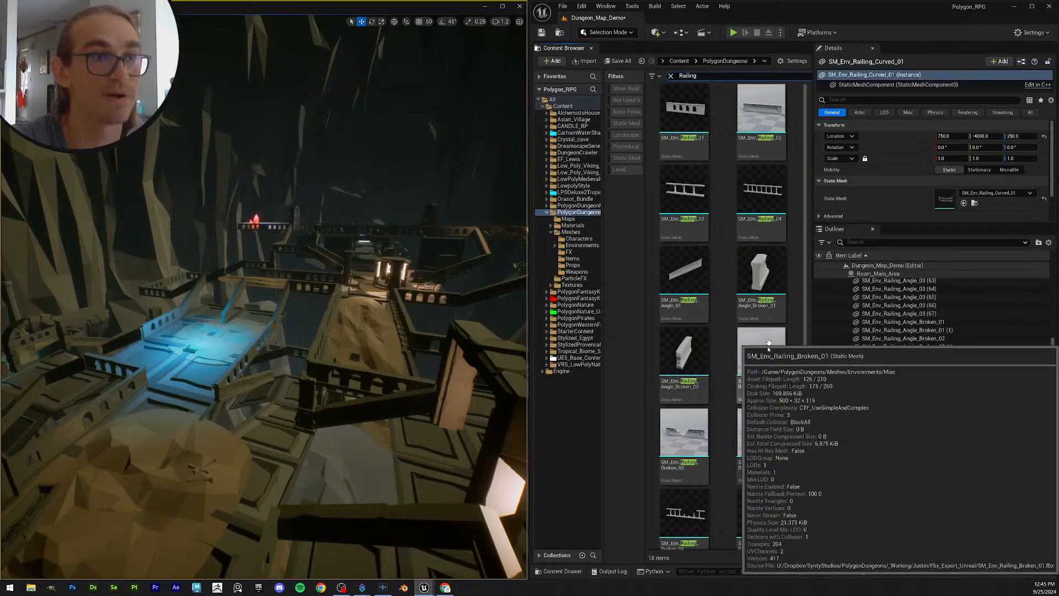
{"action": "scroll", "coordinate": [779, 410], "scroll_direction": "down", "scroll_amount": 2}
{"action": "scroll", "coordinate": [793, 250], "scroll_direction": "down", "scroll_amount": 4}
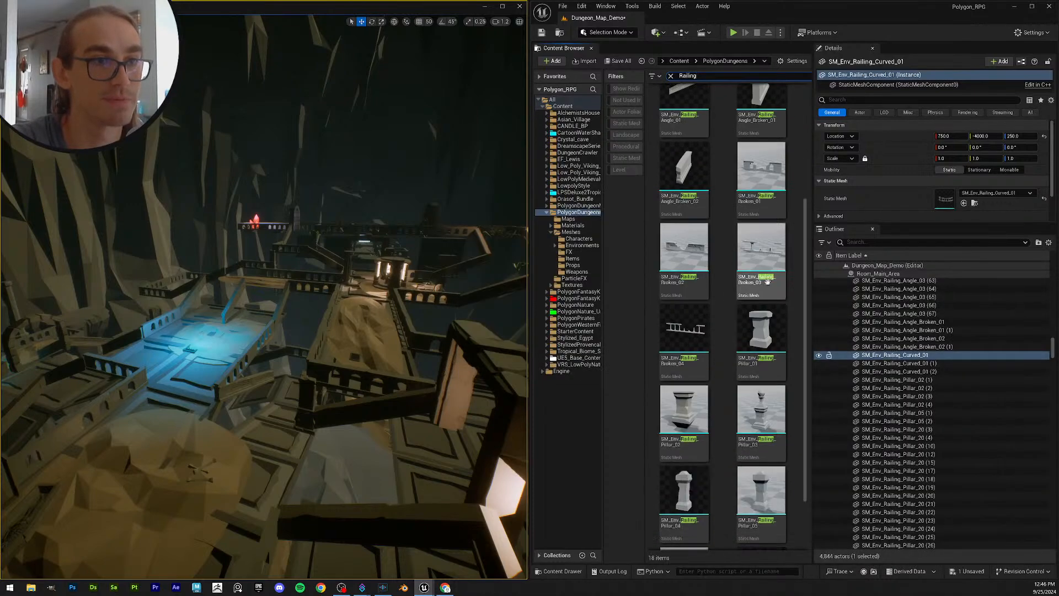
{"action": "scroll", "coordinate": [772, 232], "scroll_direction": "up", "scroll_amount": 6}
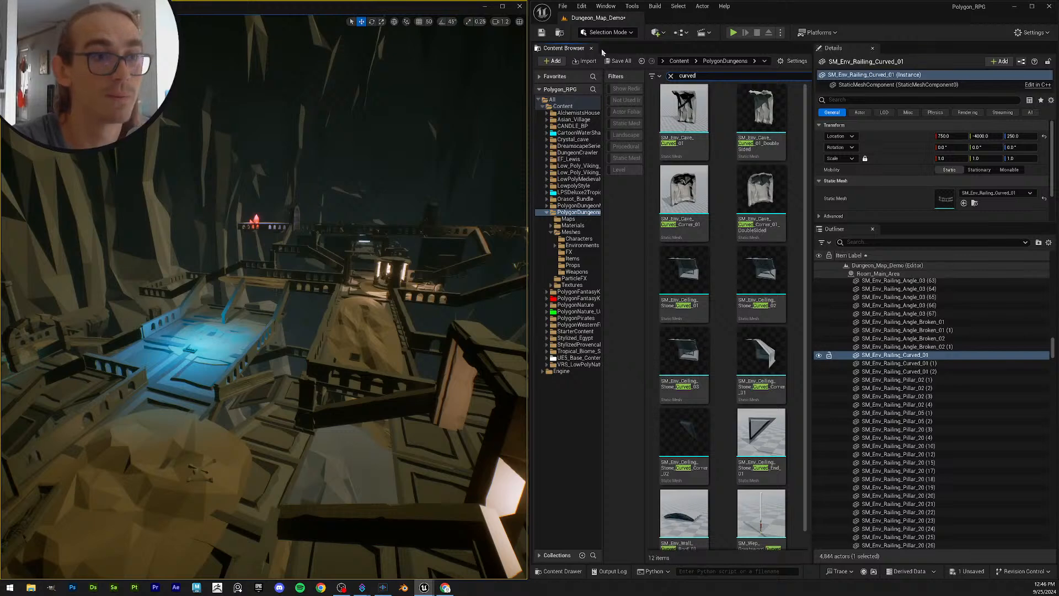
Step: Search the PolygonDungeons folder again for "curved" and look over the meshes for a railing
{"action": "scroll", "coordinate": [734, 339], "scroll_direction": "down", "scroll_amount": 1}
{"action": "scroll", "coordinate": [733, 314], "scroll_direction": "up", "scroll_amount": 1}
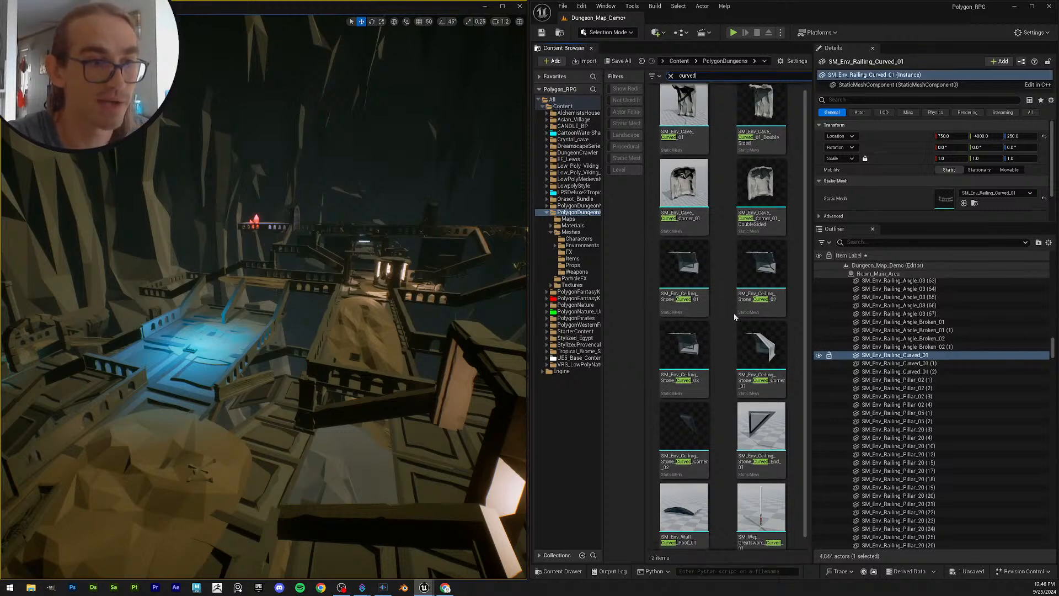
{"action": "scroll", "coordinate": [734, 317], "scroll_direction": "up", "scroll_amount": 1}
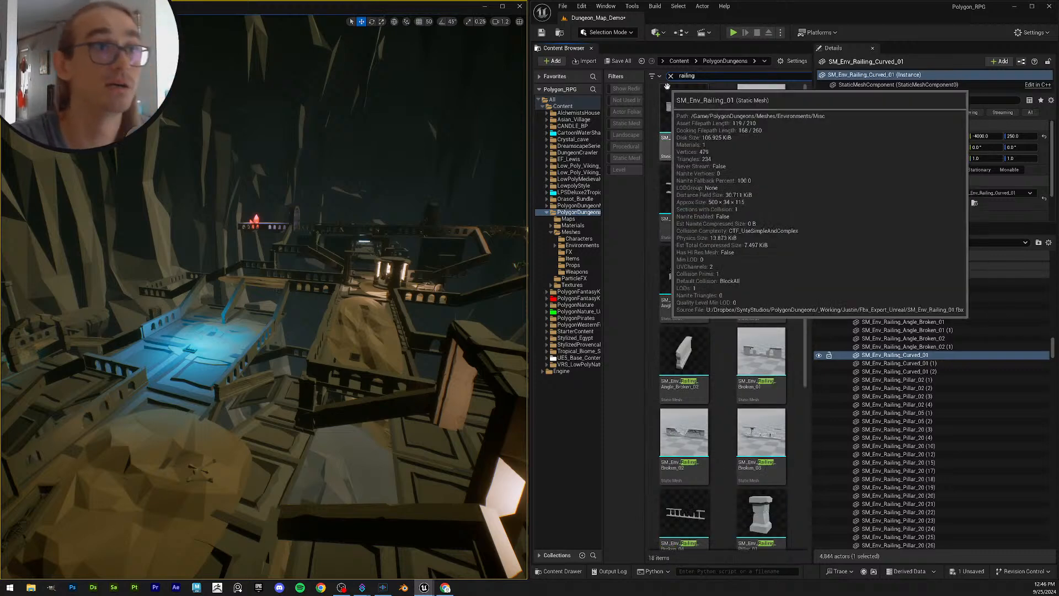
Step: Return to the "railing" search and compare its railing and pillar meshes for the closest substitute for SM_Env_Railing_Curved_01
{"action": "scroll", "coordinate": [737, 248], "scroll_direction": "down", "scroll_amount": 5}
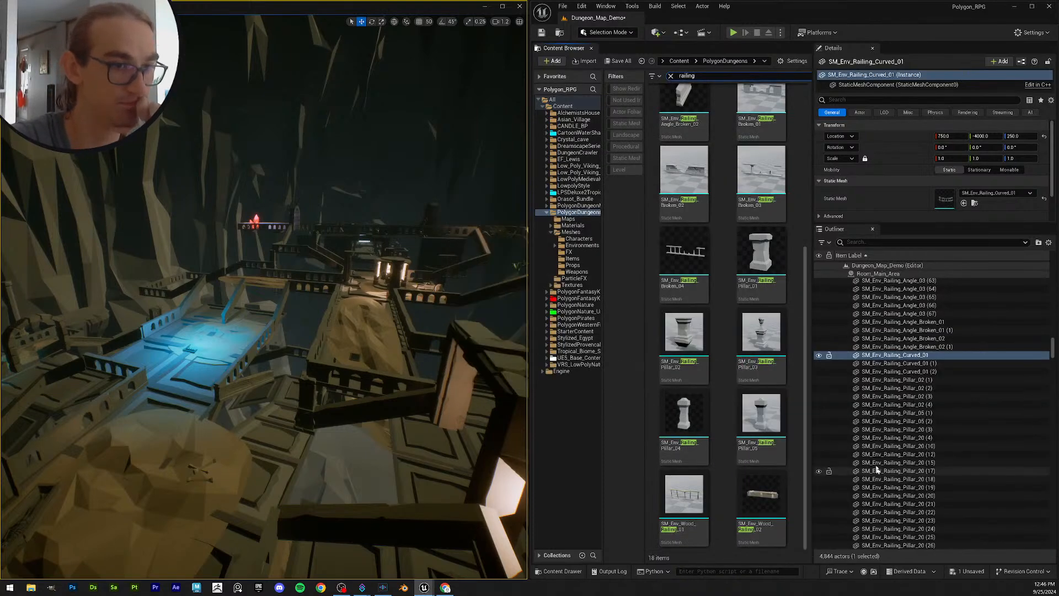
{"action": "scroll", "coordinate": [759, 274], "scroll_direction": "up", "scroll_amount": 5}
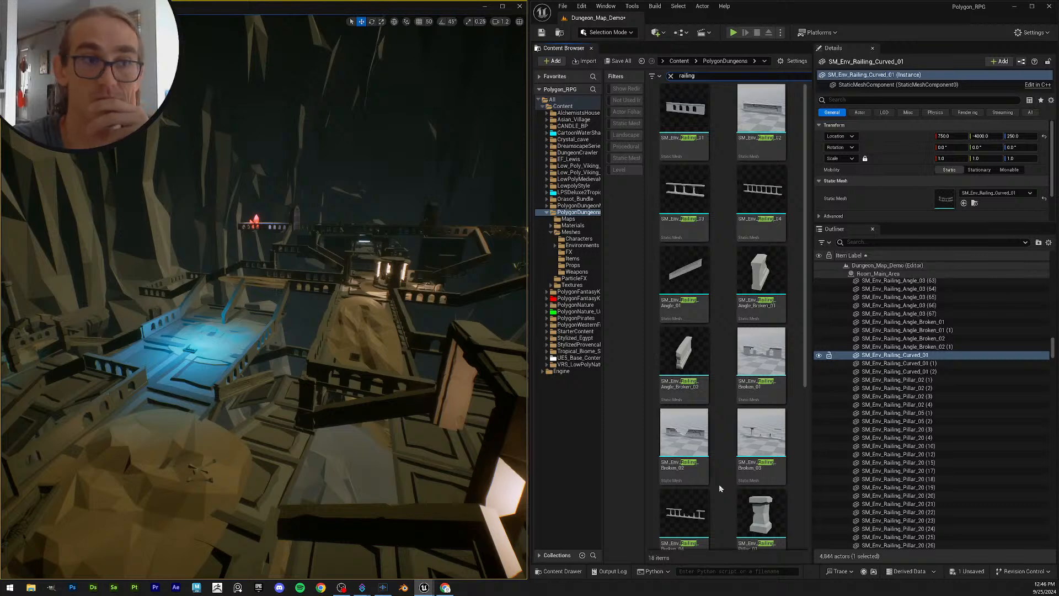
{"action": "scroll", "coordinate": [767, 430], "scroll_direction": "down", "scroll_amount": 5}
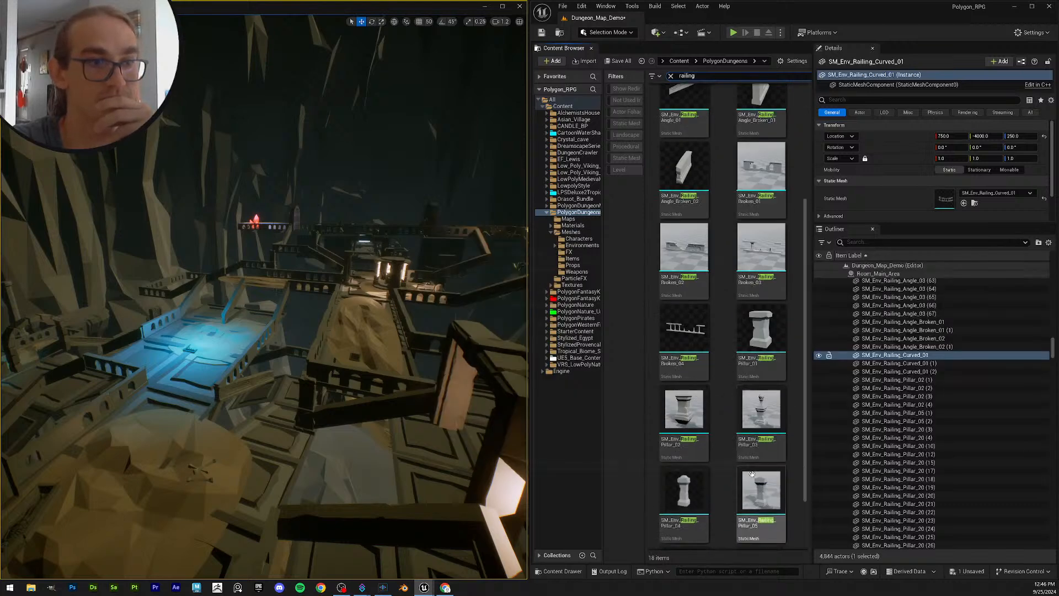
{"action": "scroll", "coordinate": [698, 220], "scroll_direction": "up", "scroll_amount": 5}
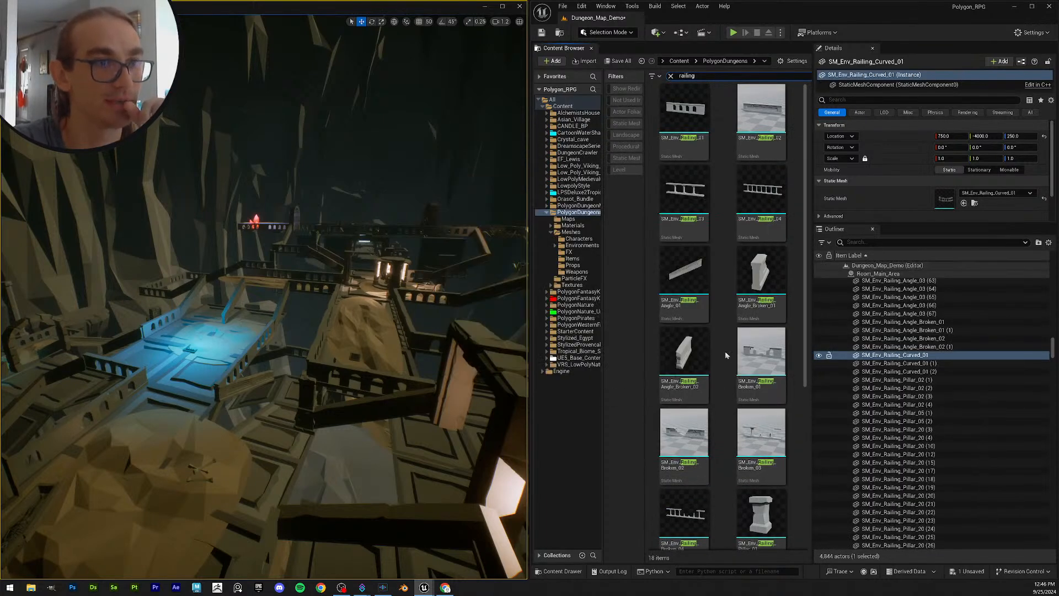
{"action": "scroll", "coordinate": [751, 358], "scroll_direction": "down", "scroll_amount": 3}
{"action": "mouse_move", "coordinate": [751, 353]}
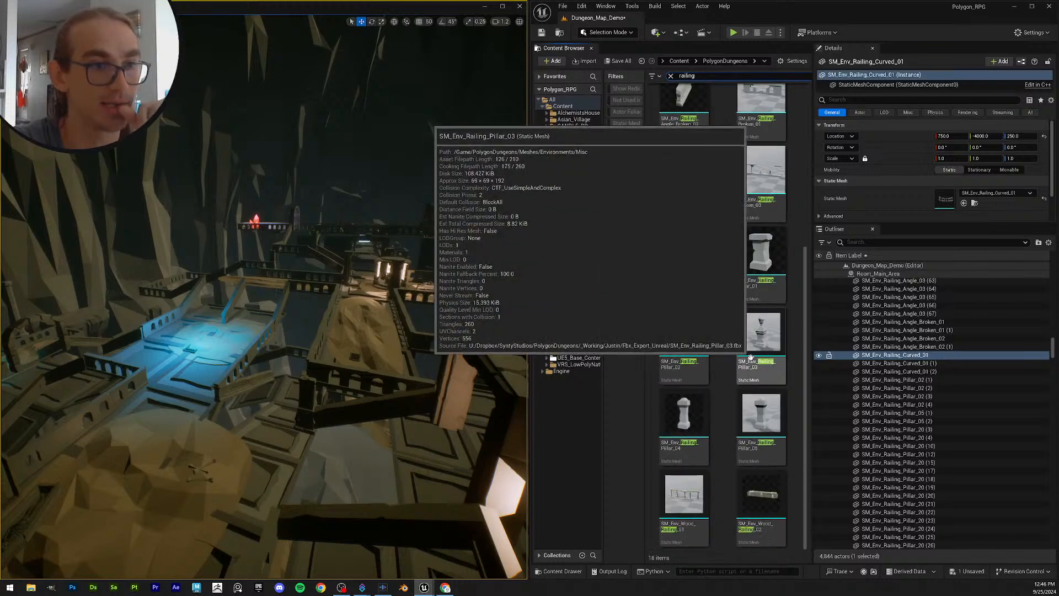
{"action": "scroll", "coordinate": [739, 298], "scroll_direction": "up", "scroll_amount": 4}
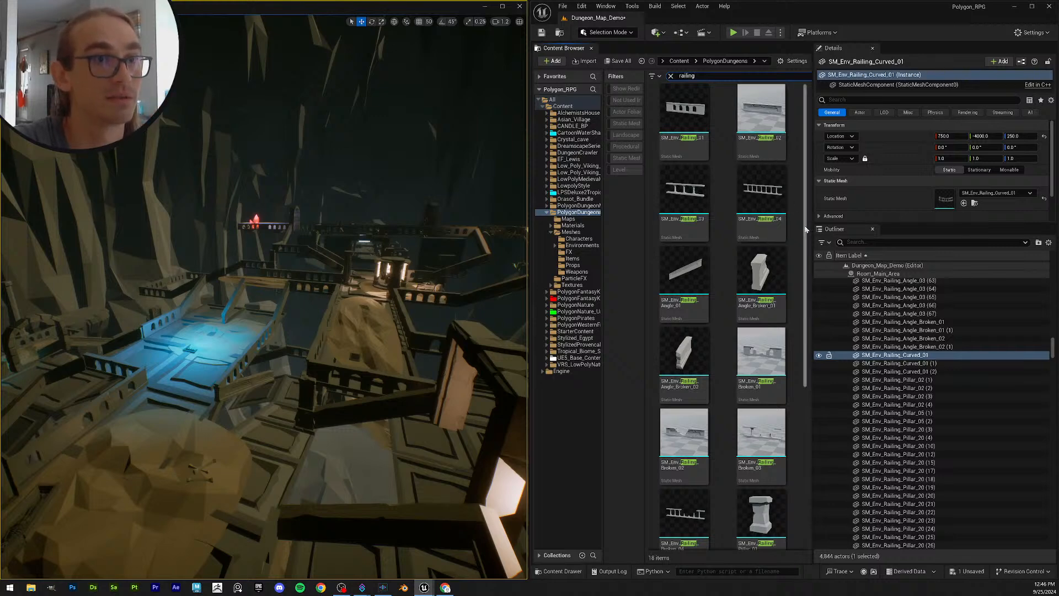
Step: Try to assign the SM_Env_Railing_02 mesh to all three SM_Env_Railing_Curved_01 actors
{"action": "left_click", "coordinate": [781, 116]}
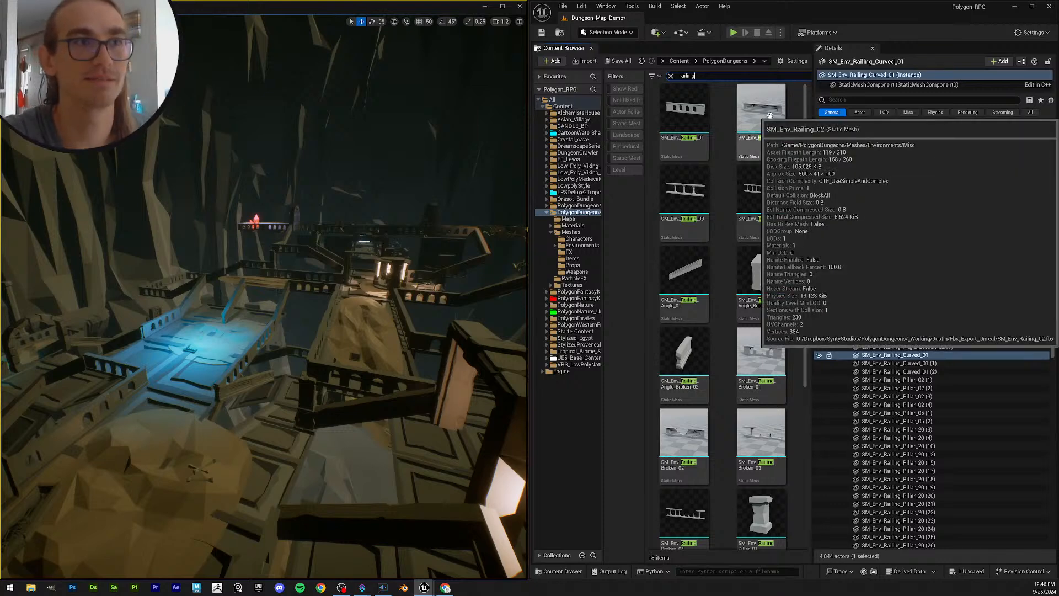
{"action": "left_click", "coordinate": [956, 372], "text": "shift"}
{"action": "left_click_drag", "start_coordinate": [778, 138], "coordinate": [949, 229]}
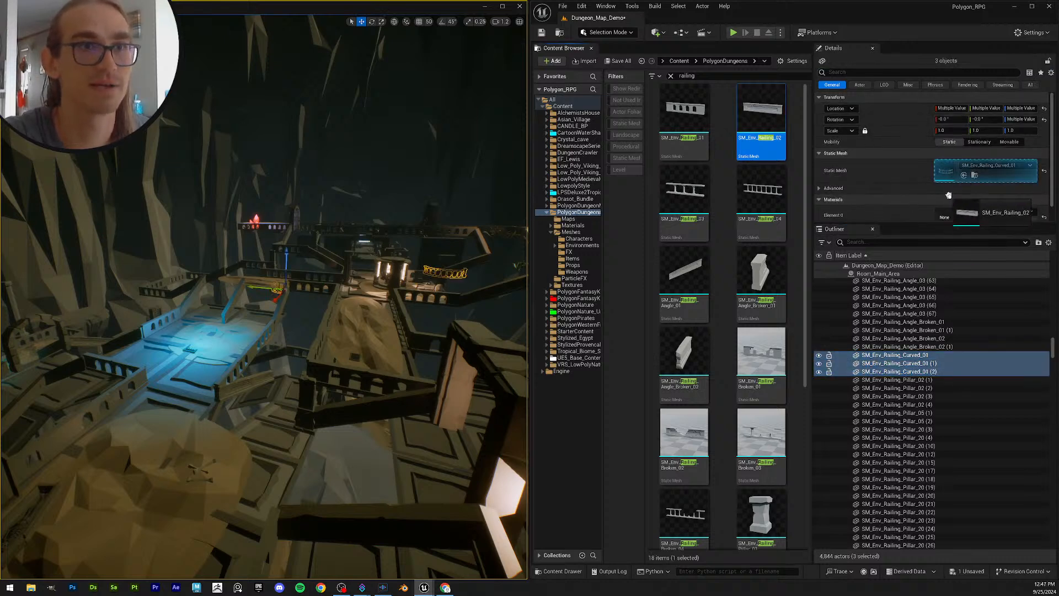
{"action": "left_click_drag", "start_coordinate": [824, 166], "coordinate": [793, 103]}
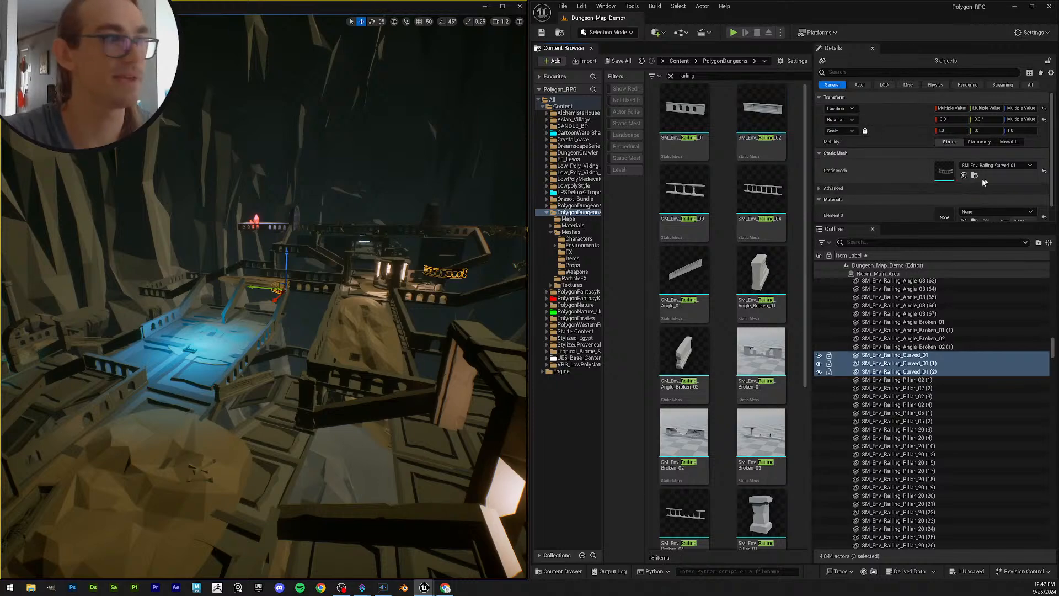
Step: Save the Dungeon_Map_Demo level
{"action": "right_click_drag", "start_coordinate": [335, 298], "coordinate": [403, 320]}
{"action": "key", "text": "w"}
{"action": "scroll", "coordinate": [354, 313], "scroll_direction": "down", "scroll_amount": 5}
{"action": "key", "text": "s"}
{"action": "scroll", "coordinate": [354, 314], "scroll_direction": "up", "scroll_amount": 2}
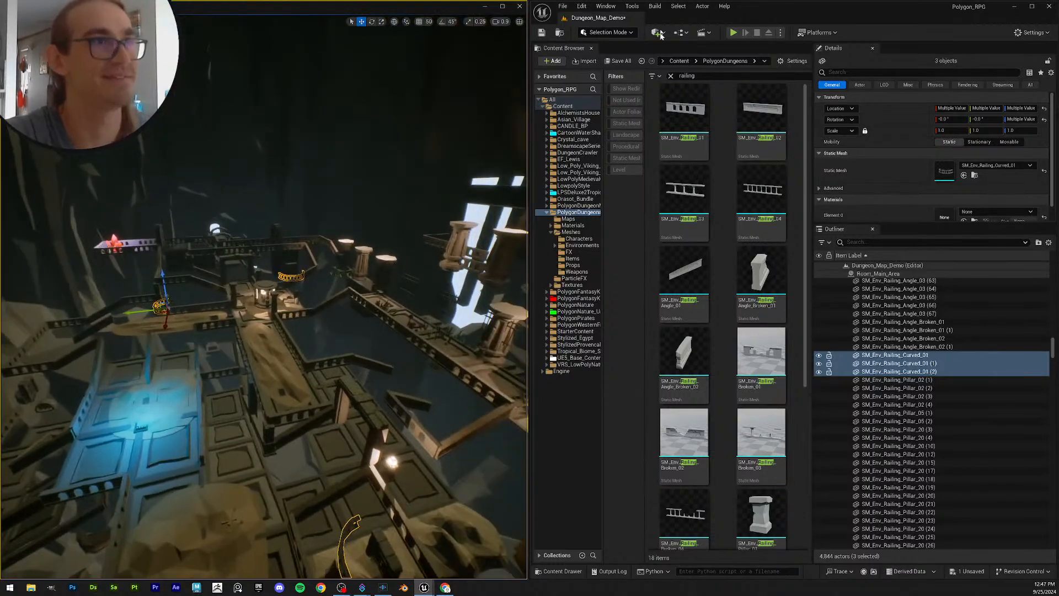
{"action": "left_click", "coordinate": [542, 33]}
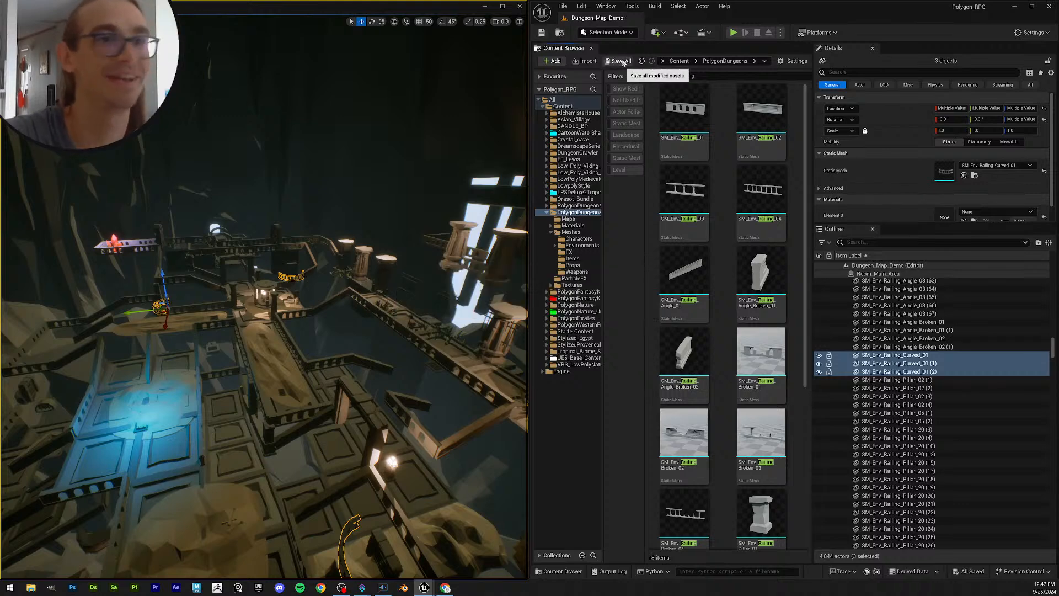
Step: Copy the name of actor SM_Env_Railing_Pillar_02 (1) and search the PolygonDungeons folder for SM_Env_Railing_Pillar_02
{"action": "left_click", "coordinate": [923, 382]}
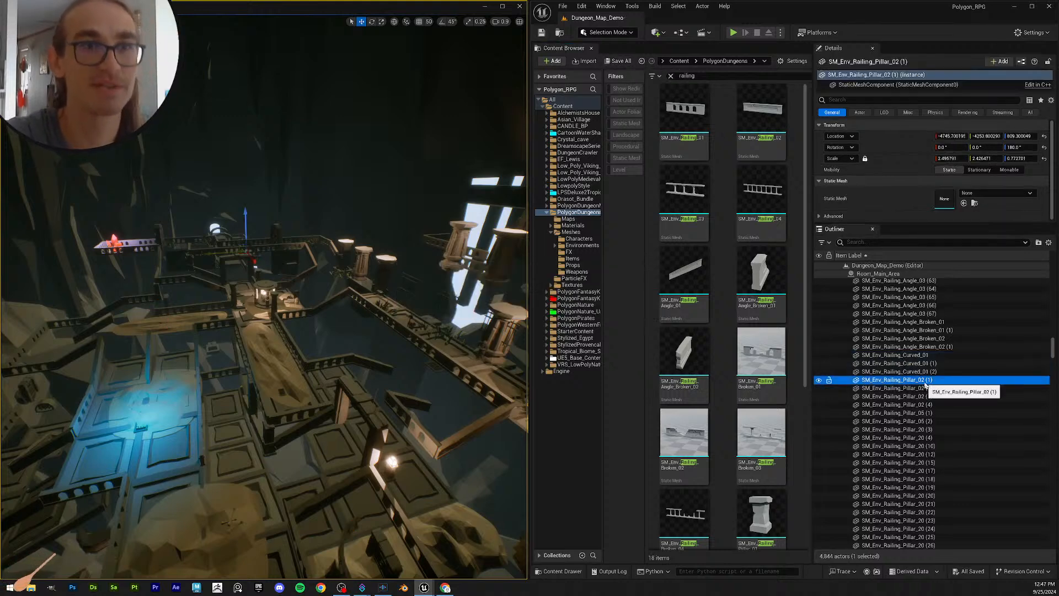
{"action": "key", "text": "F2"}
{"action": "key", "text": "ctrl+c"}
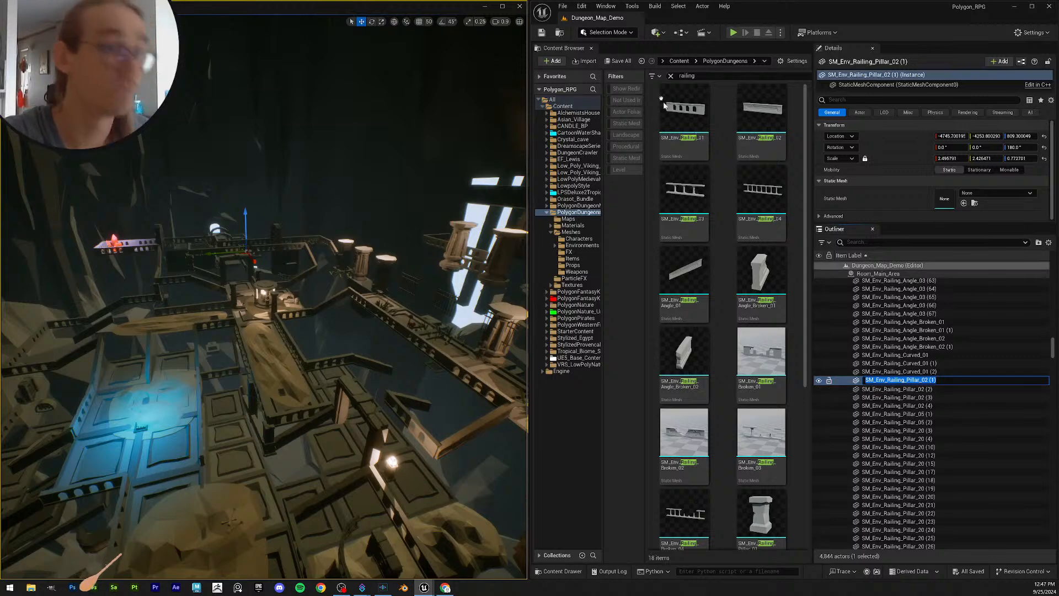
{"action": "left_click", "coordinate": [691, 78]}
{"action": "key", "text": "ctrl+v"}
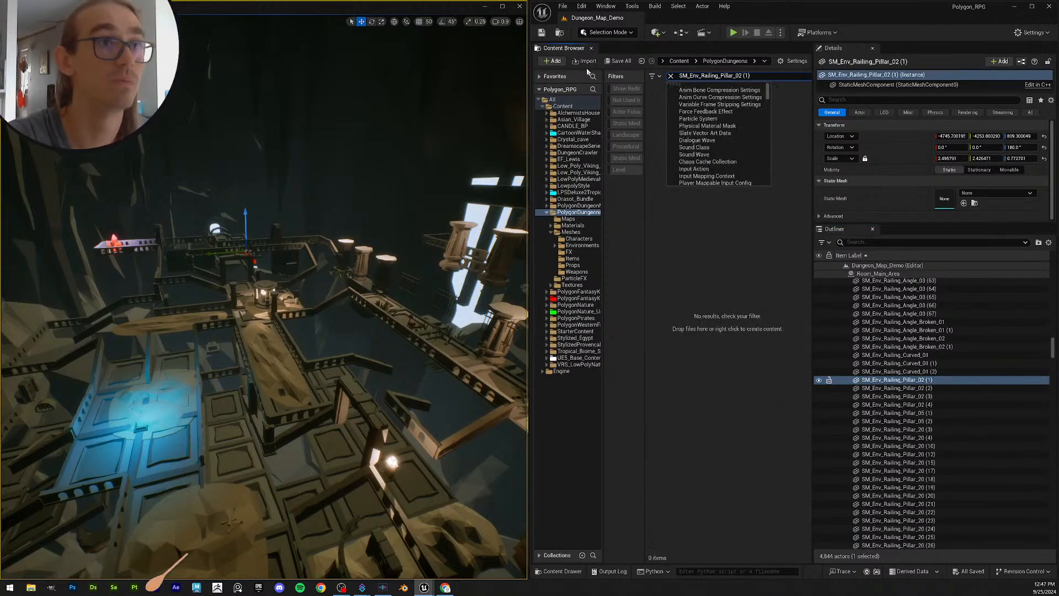
{"action": "key", "text": "Return"}
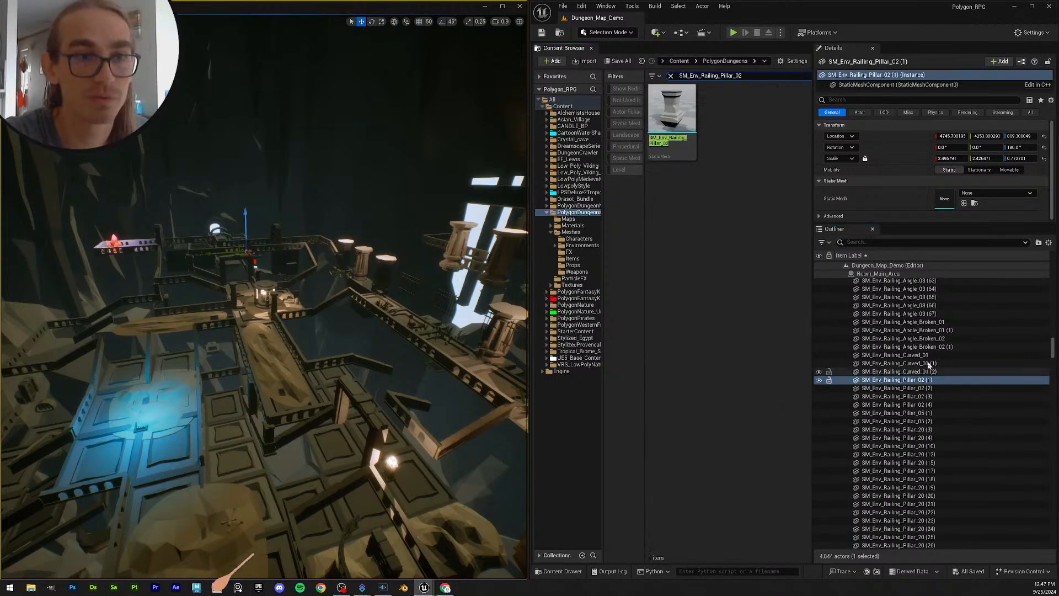
Step: Select all railing pillar actors from SM_Env_Railing_Pillar_02 (1) through SM_Env_Railing_Pillar_21 (40) and assign them the SM_Env_Railing_Pillar_02 mesh
{"action": "scroll", "coordinate": [957, 393], "scroll_direction": "down", "scroll_amount": 2}
{"action": "scroll", "coordinate": [960, 360], "scroll_direction": "down", "scroll_amount": 1}
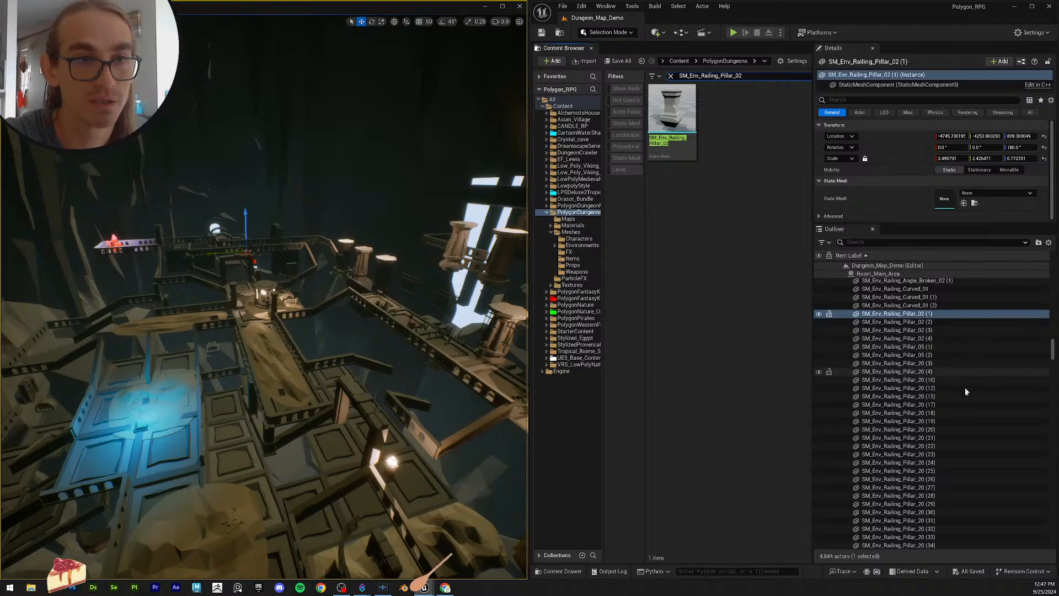
{"action": "scroll", "coordinate": [966, 391], "scroll_direction": "down", "scroll_amount": 20}
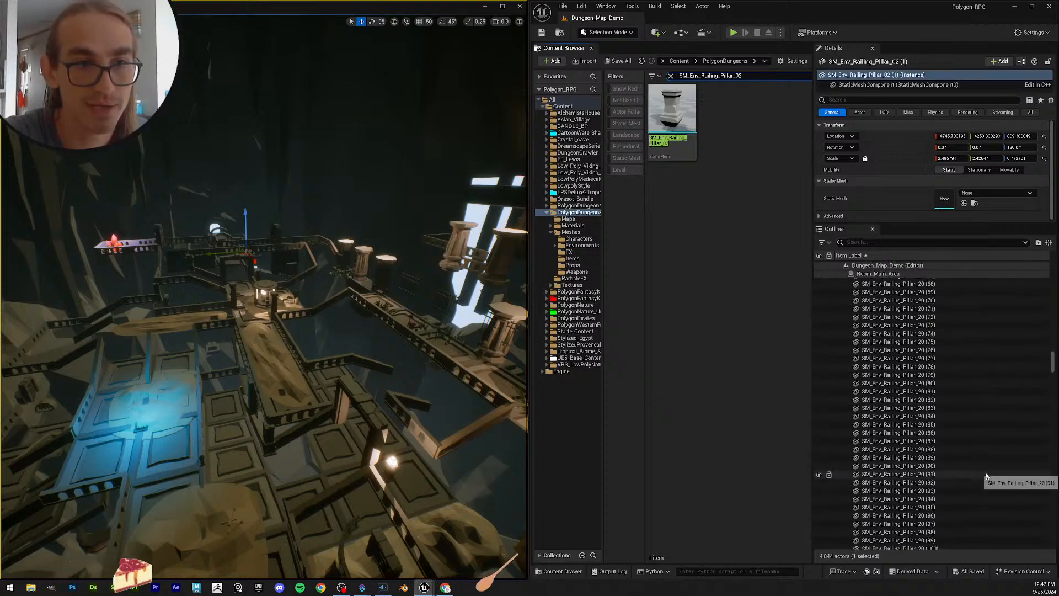
{"action": "scroll", "coordinate": [985, 475], "scroll_direction": "down", "scroll_amount": 15}
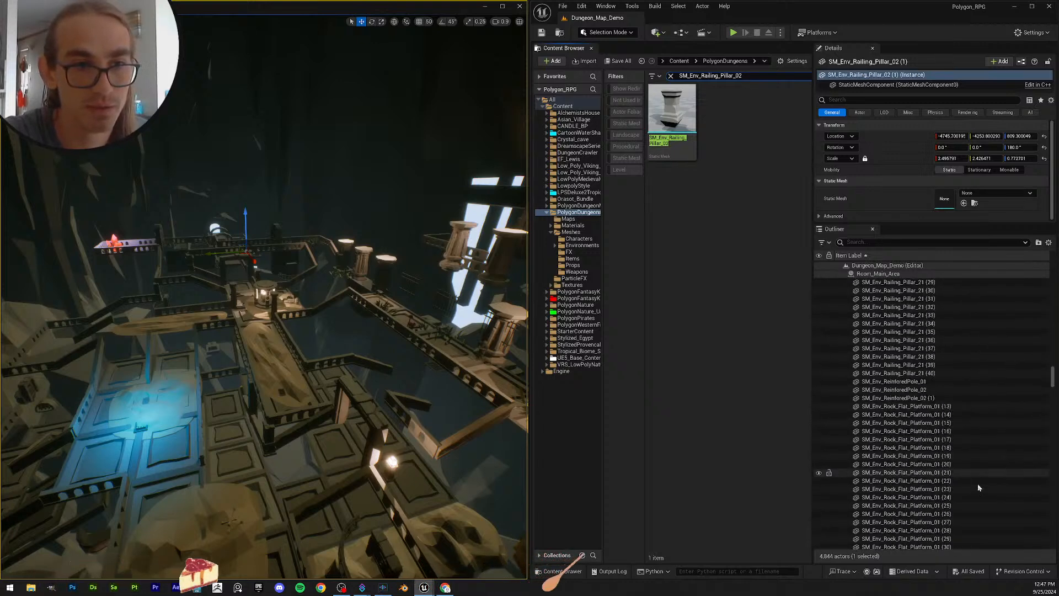
{"action": "scroll", "coordinate": [979, 488], "scroll_direction": "down", "scroll_amount": 1}
{"action": "left_click", "coordinate": [966, 348], "text": "shift"}
{"action": "left_click_drag", "start_coordinate": [672, 110], "coordinate": [948, 171]}
Step: Pick a straight railing between the pillars in the level and select all SM_Env_Railing_15 actors, from (20) through (123)
{"action": "key", "text": "s"}
{"action": "scroll", "coordinate": [249, 314], "scroll_direction": "up", "scroll_amount": 6}
{"action": "right_click_drag", "start_coordinate": [263, 309], "coordinate": [370, 322]}
{"action": "key", "text": "w"}
{"action": "key", "text": "w"}
{"action": "scroll", "coordinate": [298, 345], "scroll_direction": "down", "scroll_amount": 6}
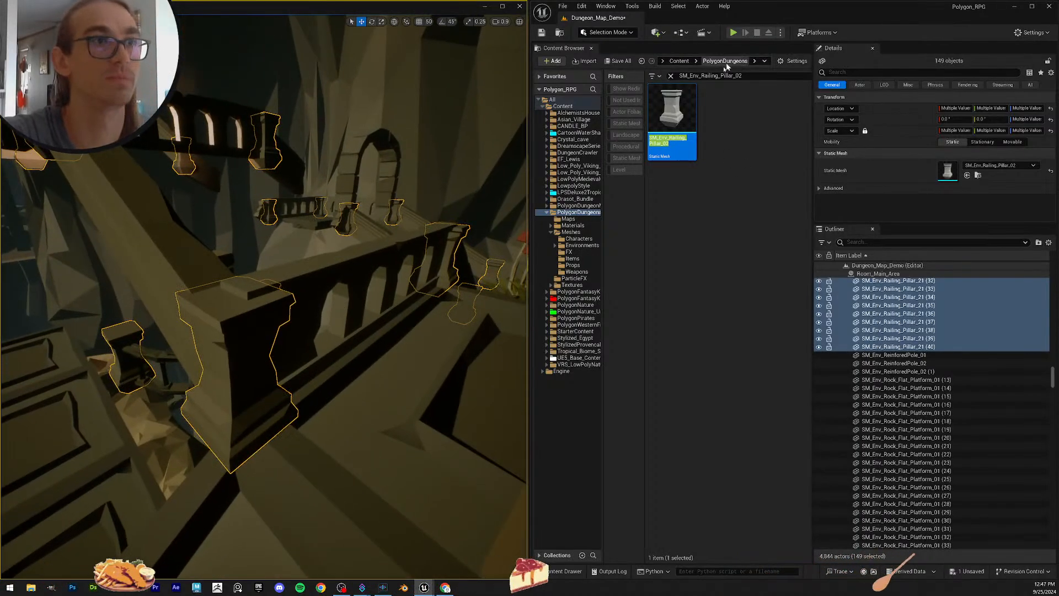
{"action": "left_click", "coordinate": [347, 264]}
{"action": "left_click", "coordinate": [930, 384]}
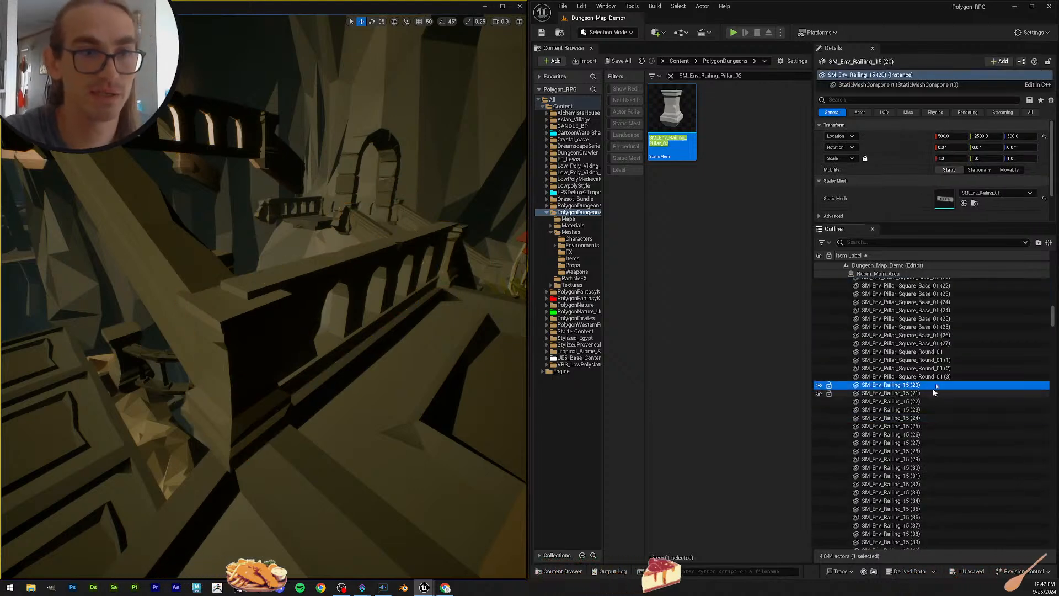
{"action": "scroll", "coordinate": [936, 397], "scroll_direction": "down", "scroll_amount": 10}
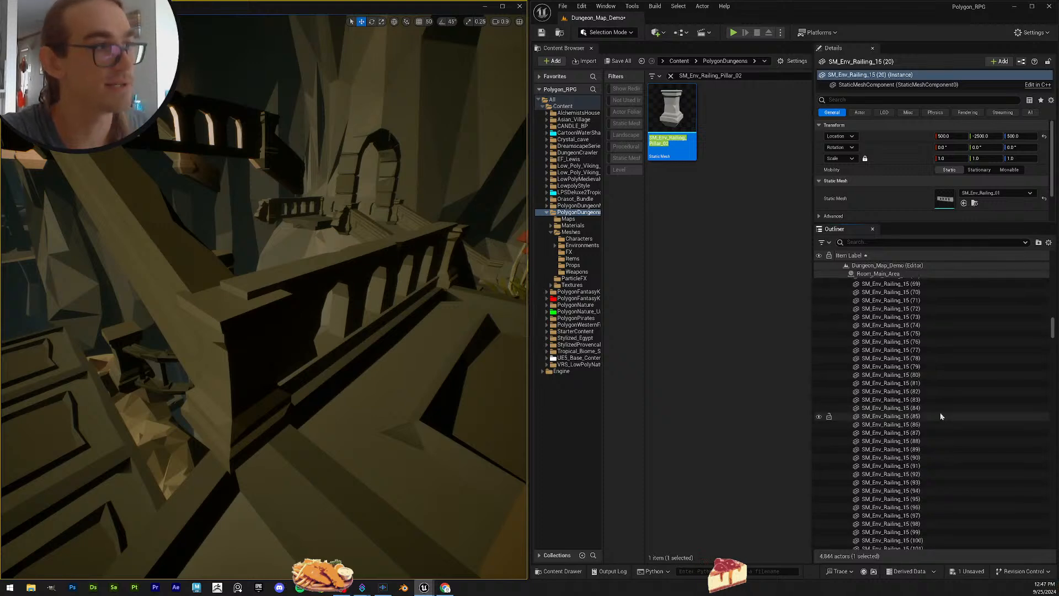
{"action": "scroll", "coordinate": [940, 417], "scroll_direction": "down", "scroll_amount": 8}
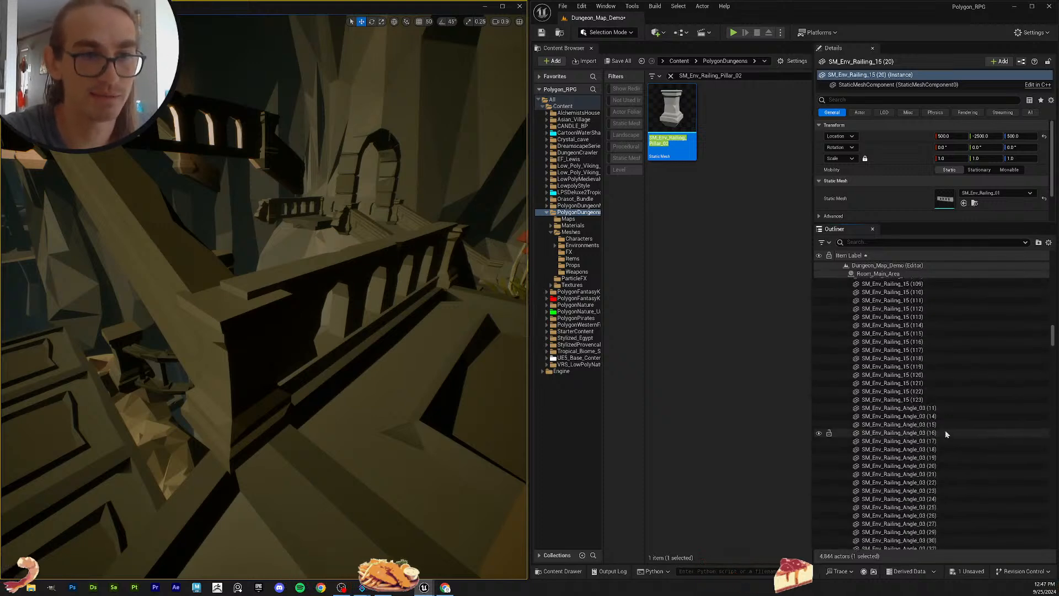
{"action": "left_click", "coordinate": [932, 400], "text": "shift"}
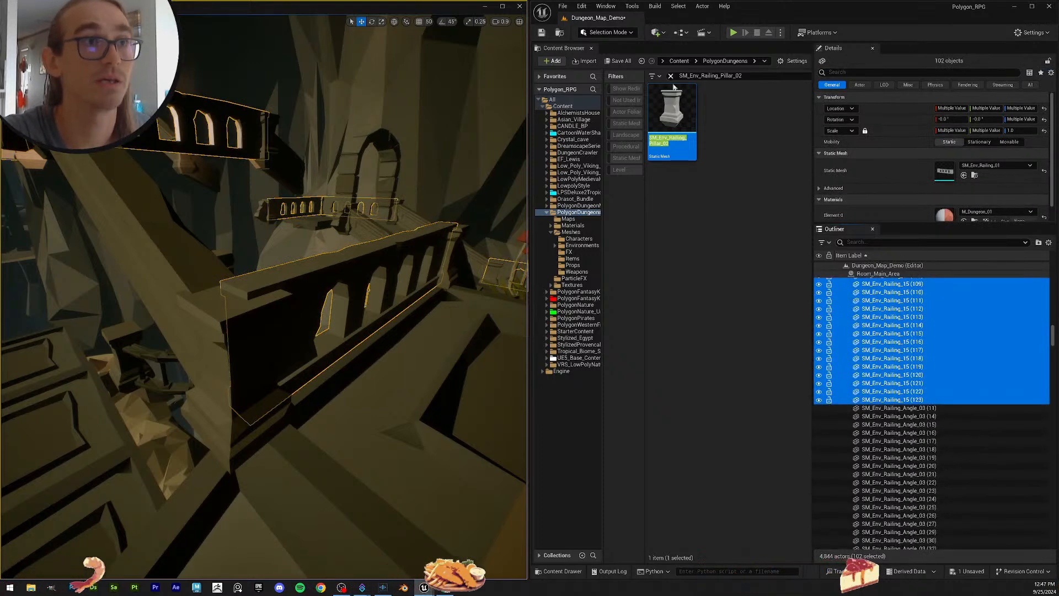
Step: Locate the selected railings' current mesh among the project assets and replace it with the neighbouring SM_Env_Railing_02 mesh
{"action": "left_click", "coordinate": [964, 175]}
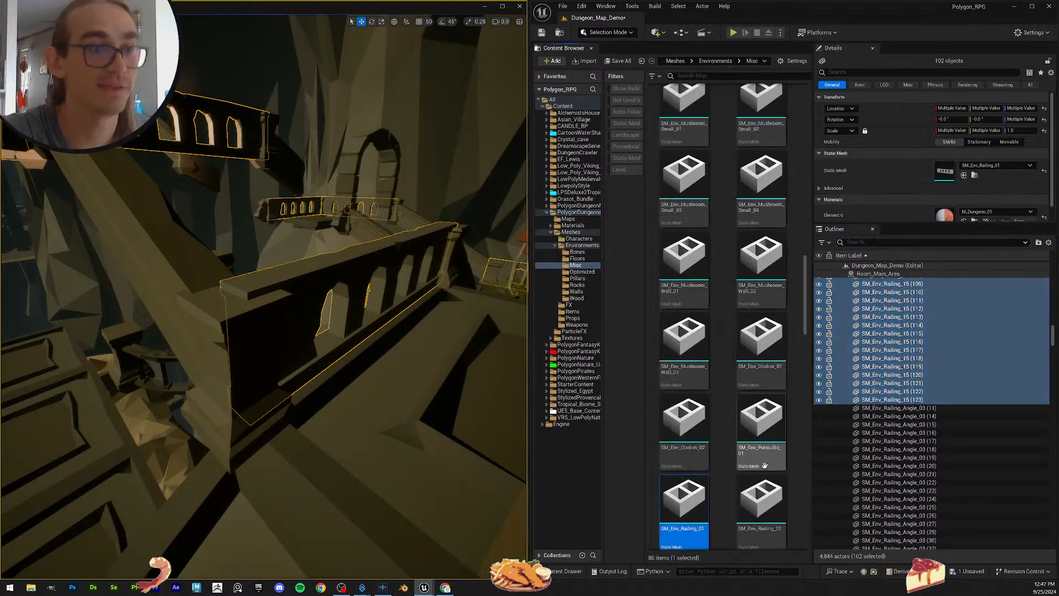
{"action": "scroll", "coordinate": [765, 465], "scroll_direction": "down", "scroll_amount": 3}
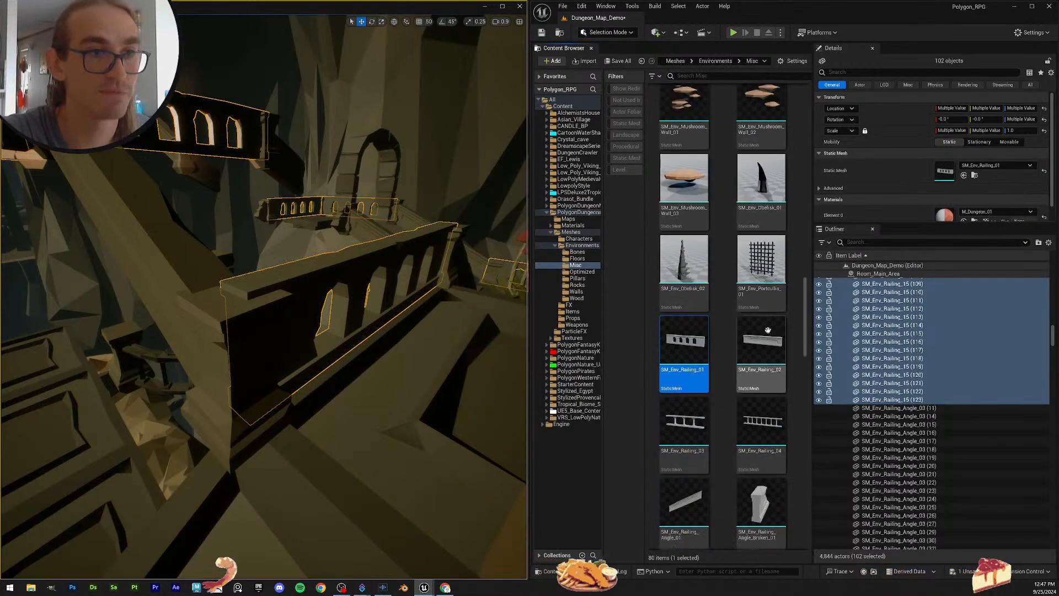
{"action": "left_click", "coordinate": [762, 340]}
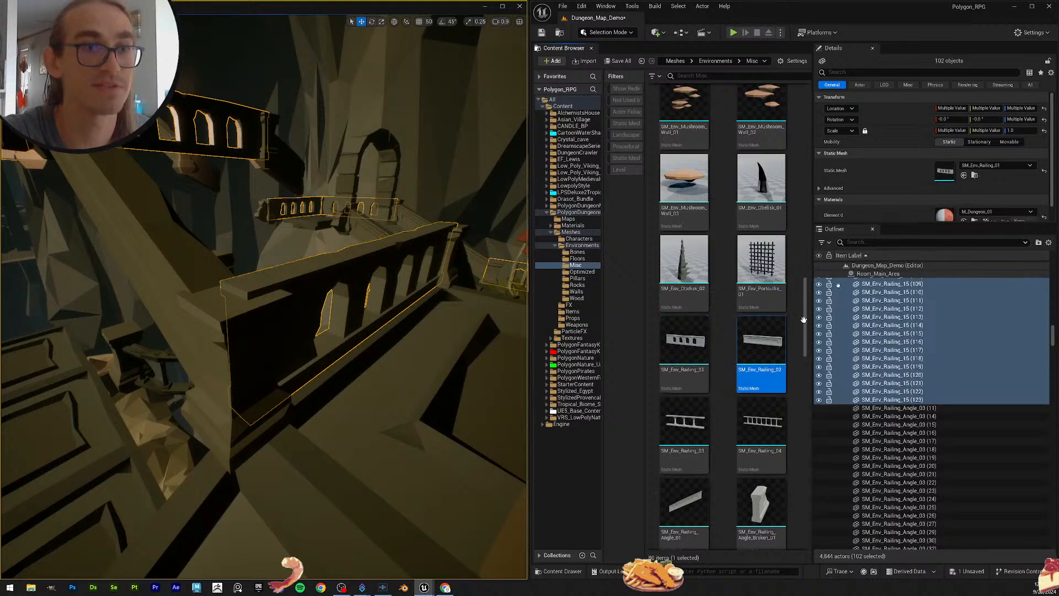
{"action": "left_click", "coordinate": [964, 175]}
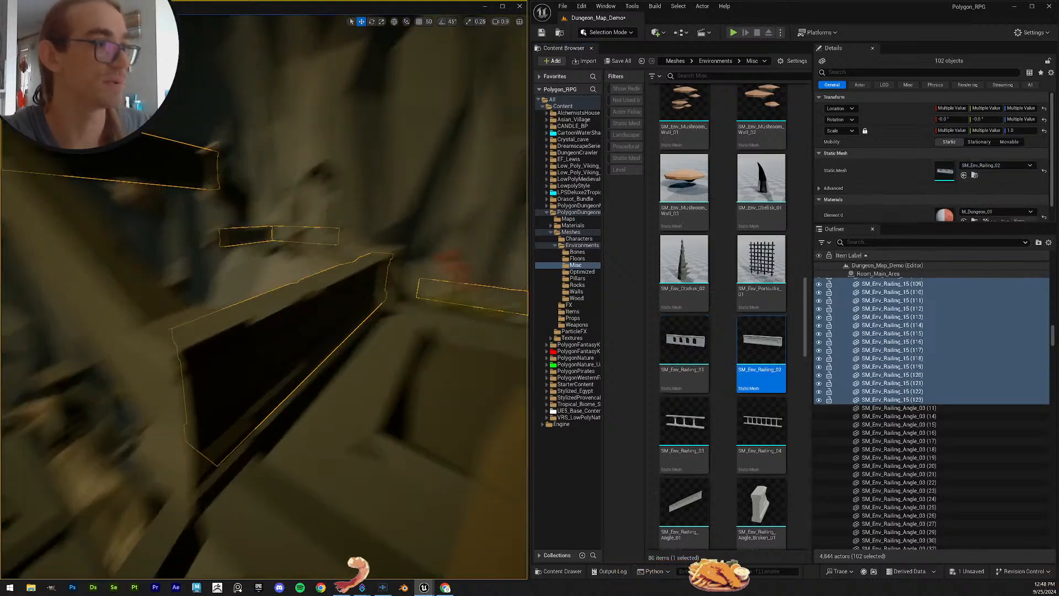
Step: Clear the selection, inspect the replaced railings up close, and select the pillar SM_Env_Railing_Pillar_20 (54) at a railing's end
{"action": "key", "text": "Escape"}
{"action": "right_click_drag", "start_coordinate": [369, 324], "coordinate": [282, 320]}
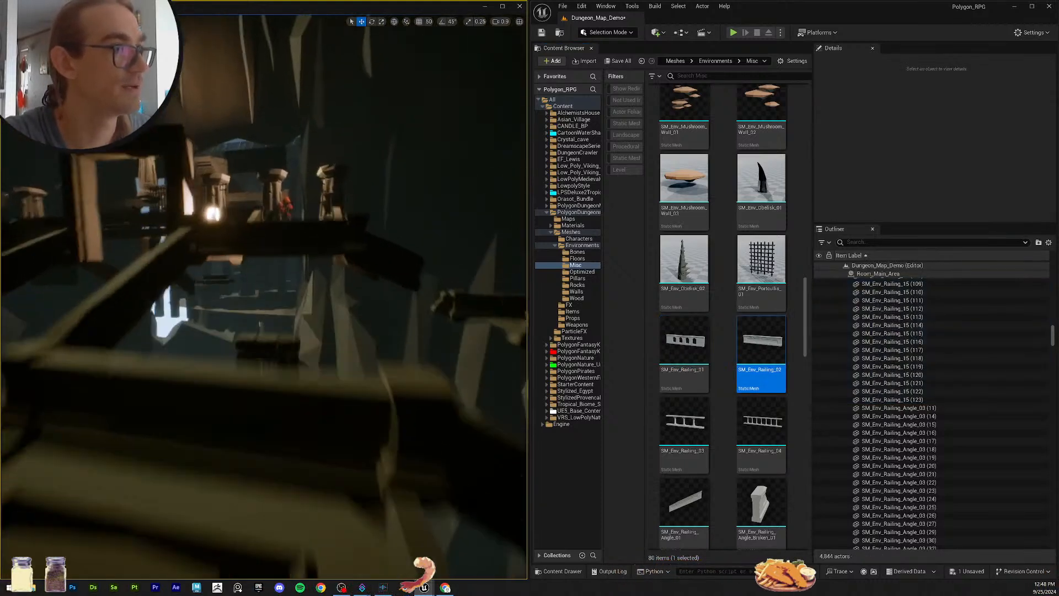
{"action": "mouse_move", "coordinate": [402, 325]}
{"action": "right_mouse_down"}
{"action": "mouse_move", "coordinate": [411, 314]}
{"action": "mouse_move", "coordinate": [386, 323]}
{"action": "mouse_move", "coordinate": [402, 325]}
{"action": "right_mouse_up"}
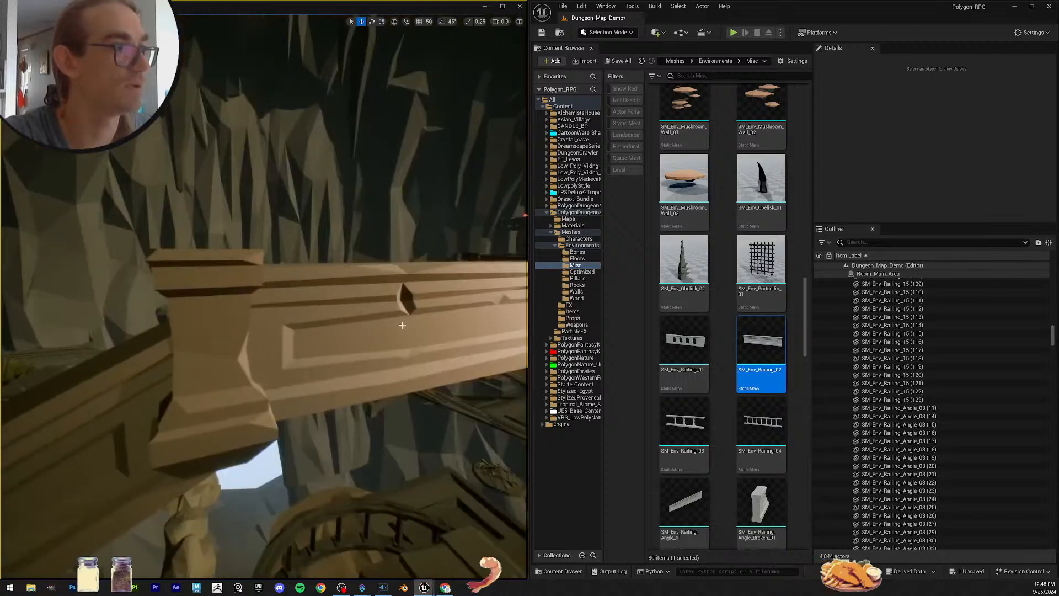
{"action": "left_click", "coordinate": [228, 385]}
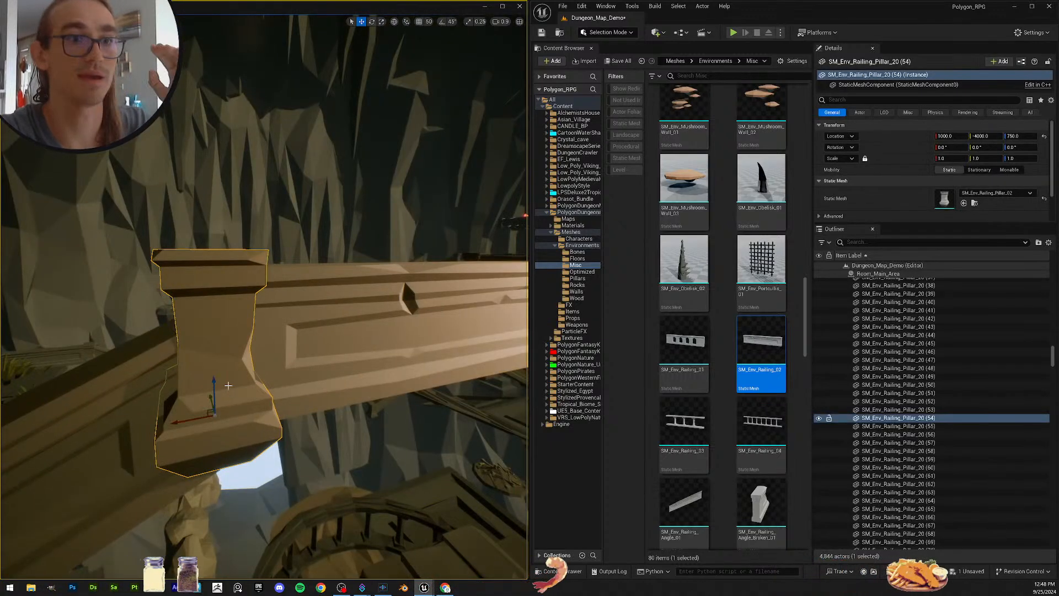
Step: Deselect the railing pillar in the viewport and save all changes
{"action": "mouse_move", "coordinate": [298, 326]}
{"action": "right_mouse_down"}
{"action": "mouse_move", "coordinate": [386, 329]}
{"action": "mouse_move", "coordinate": [265, 329]}
{"action": "mouse_move", "coordinate": [289, 334]}
{"action": "mouse_move", "coordinate": [278, 335]}
{"action": "right_mouse_up"}
{"action": "key", "text": "Escape"}
{"action": "left_click", "coordinate": [298, 326]}
{"action": "key", "text": "Escape"}
{"action": "scroll", "coordinate": [298, 329], "scroll_direction": "up", "scroll_amount": 2}
{"action": "scroll", "coordinate": [265, 329], "scroll_direction": "down", "scroll_amount": 4}
{"action": "left_click", "coordinate": [617, 61]}
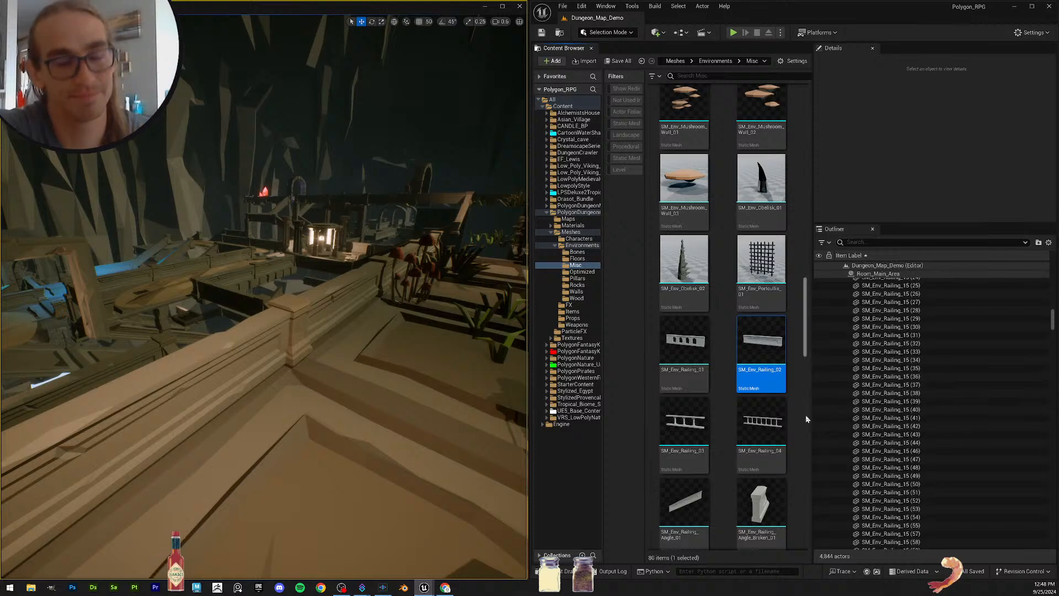
Step: Check the static meshes assigned to the SM_Env_Railing_15 and SM_Env_Railing_Angle_03 actors in the level's actor list
{"action": "scroll", "coordinate": [803, 403], "scroll_direction": "down", "scroll_amount": 2}
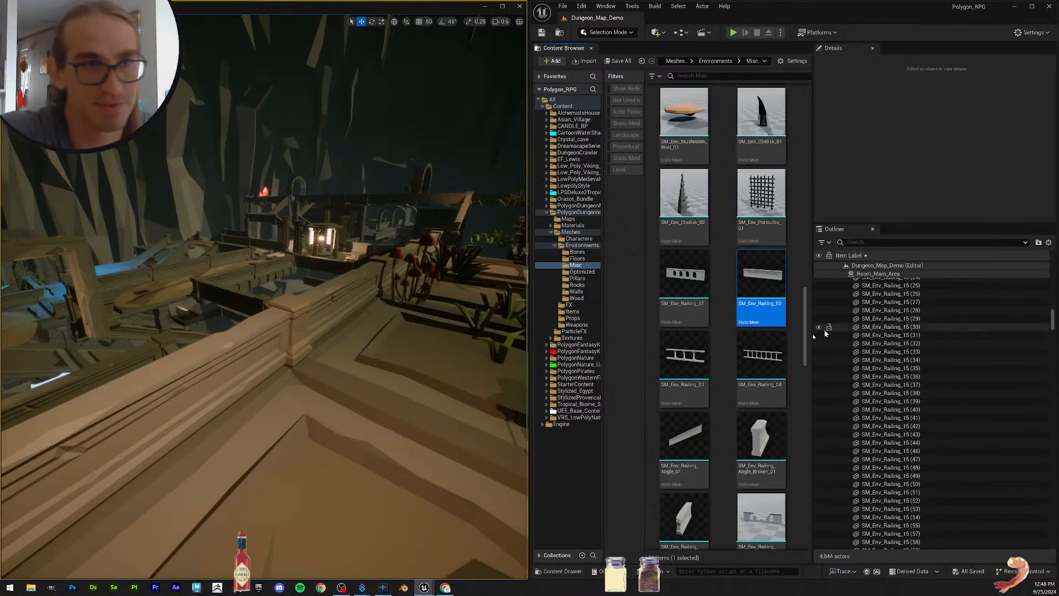
{"action": "left_click", "coordinate": [883, 360]}
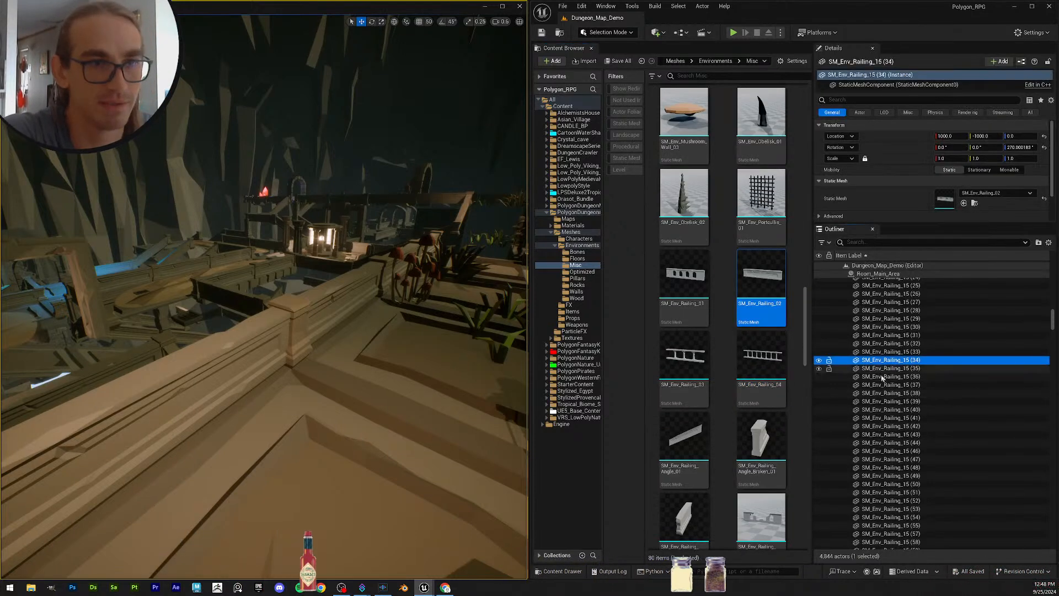
{"action": "left_click", "coordinate": [933, 386]}
{"action": "scroll", "coordinate": [927, 461], "scroll_direction": "down", "scroll_amount": 20}
{"action": "left_click", "coordinate": [938, 494]}
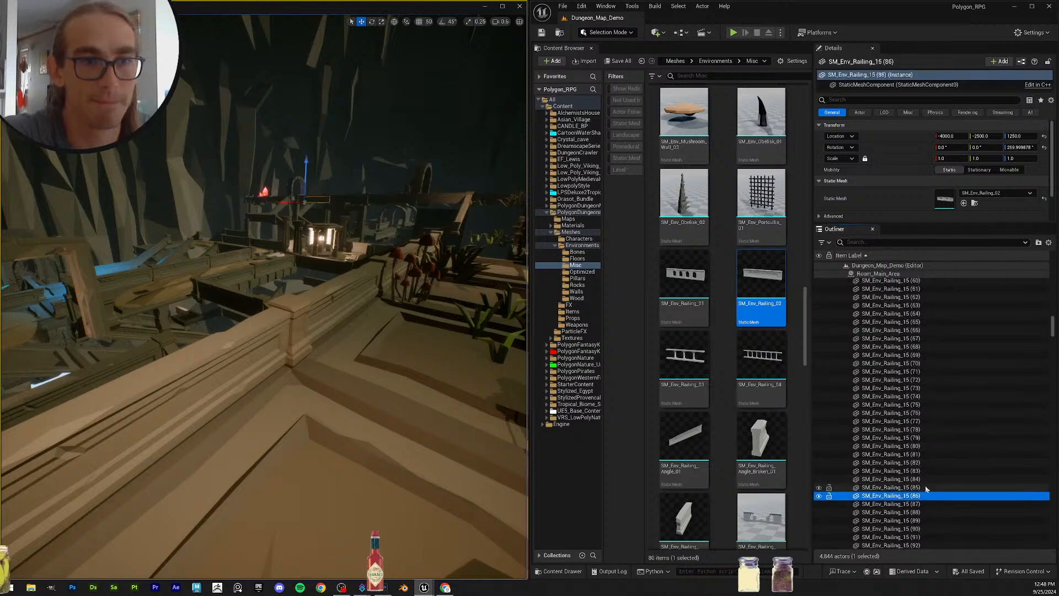
{"action": "scroll", "coordinate": [927, 489], "scroll_direction": "down", "scroll_amount": 13}
{"action": "left_click", "coordinate": [935, 432]}
{"action": "scroll", "coordinate": [938, 441], "scroll_direction": "down", "scroll_amount": 17}
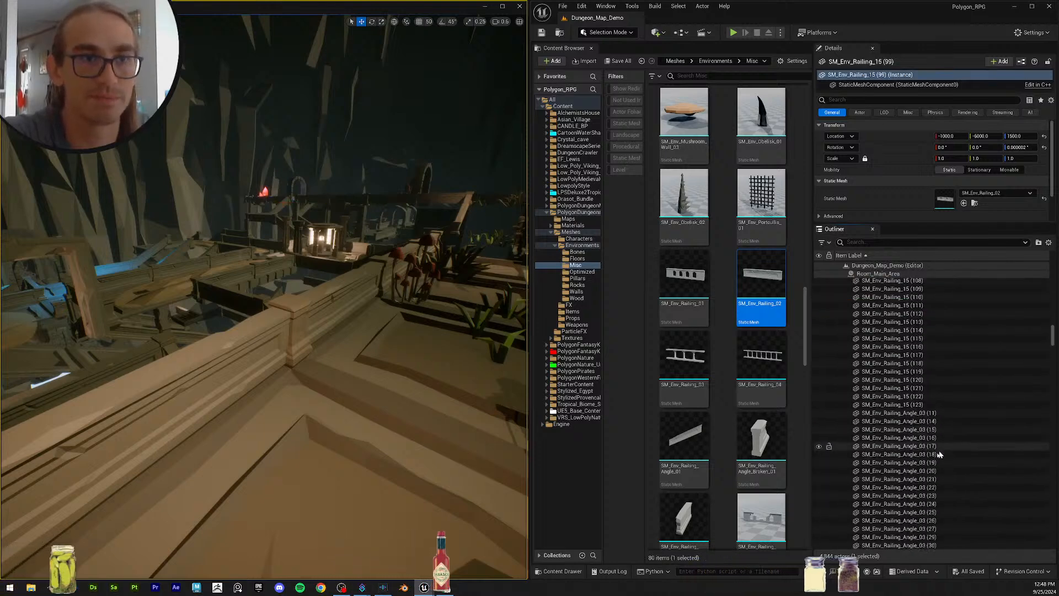
{"action": "scroll", "coordinate": [940, 454], "scroll_direction": "down", "scroll_amount": 6}
{"action": "left_click", "coordinate": [927, 435]}
{"action": "scroll", "coordinate": [916, 445], "scroll_direction": "down", "scroll_amount": 18}
{"action": "scroll", "coordinate": [925, 463], "scroll_direction": "down", "scroll_amount": 4}
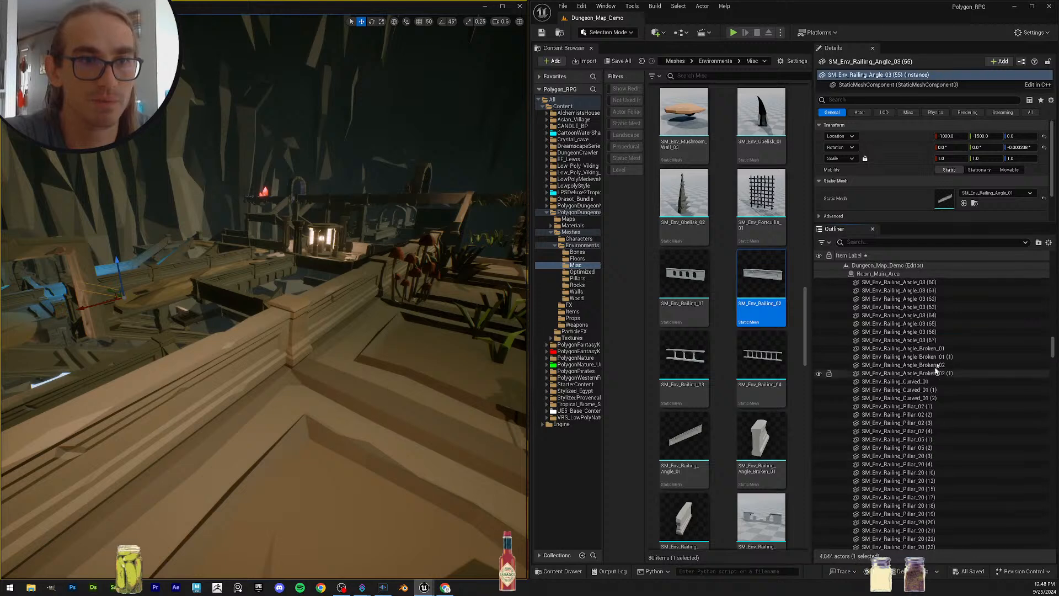
Step: Check the static meshes of the broken-angle railings, curved railings and first railing pillars one actor at a time
{"action": "left_click", "coordinate": [916, 365]}
{"action": "left_click", "coordinate": [934, 381]}
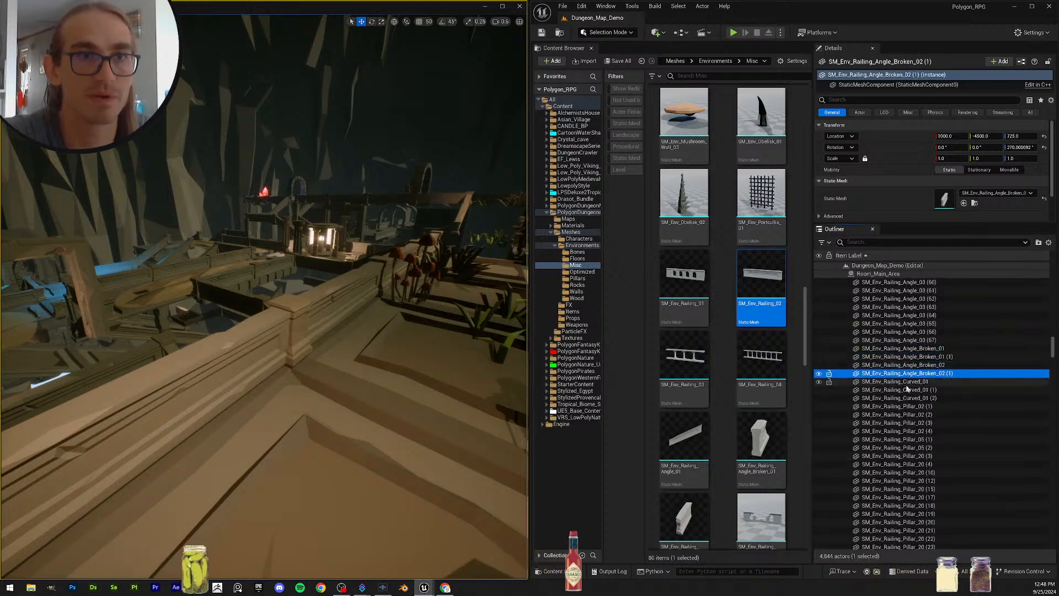
{"action": "left_click", "coordinate": [946, 390]}
{"action": "key", "text": "Down"}
{"action": "key", "text": "Down"}
{"action": "key", "text": "Down"}
{"action": "key", "text": "Down"}
{"action": "key", "text": "Down"}
{"action": "key", "text": "Down"}
{"action": "key", "text": "Down"}
{"action": "key", "text": "Down"}
{"action": "key", "text": "Down"}
{"action": "key", "text": "Down"}
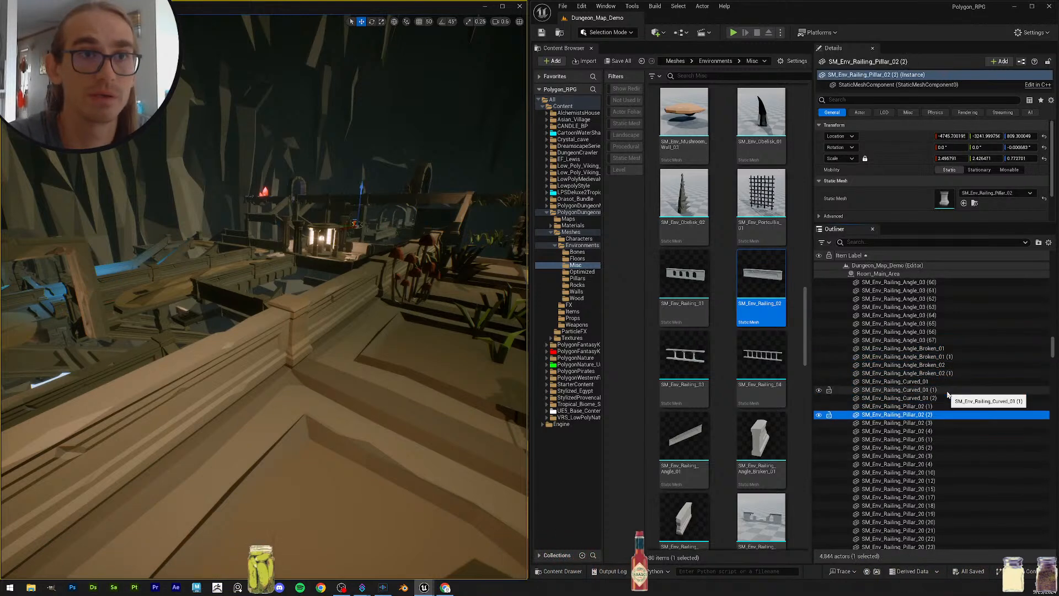
Step: Check the static meshes of sample SM_Env_Railing_Pillar_20 and SM_Env_Railing_Pillar_21 actors up to the end of the railing actors
{"action": "scroll", "coordinate": [972, 439], "scroll_direction": "down", "scroll_amount": 1}
{"action": "scroll", "coordinate": [970, 450], "scroll_direction": "down", "scroll_amount": 15}
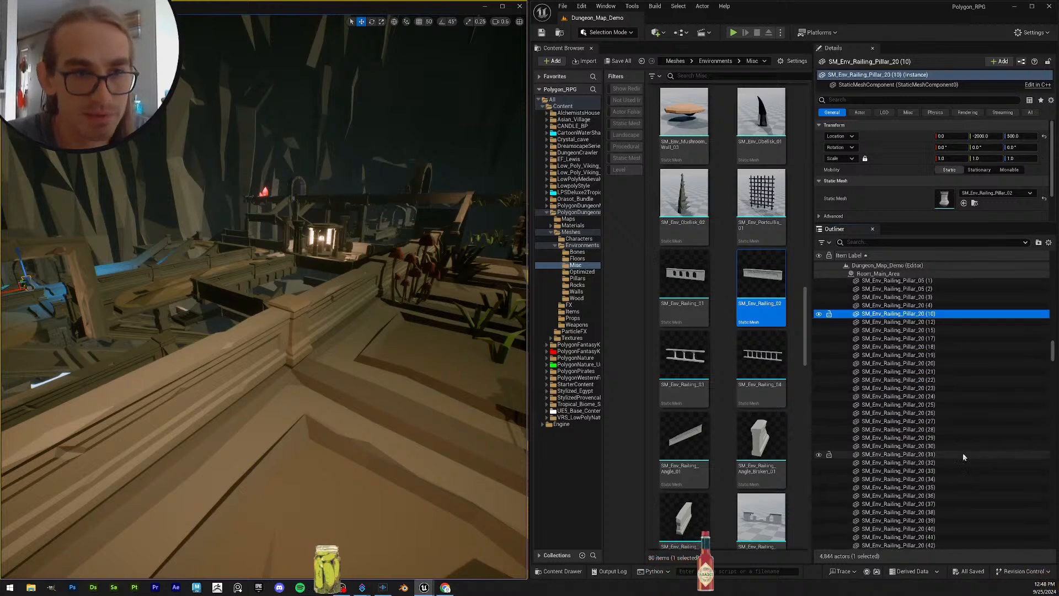
{"action": "scroll", "coordinate": [969, 451], "scroll_direction": "down", "scroll_amount": 8}
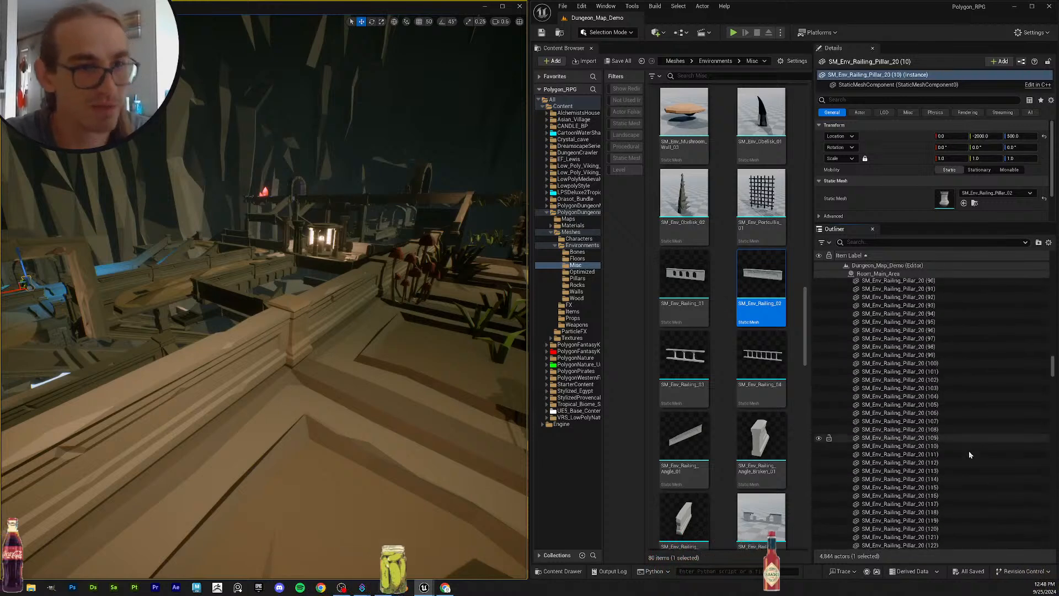
{"action": "left_click", "coordinate": [938, 342]}
{"action": "scroll", "coordinate": [944, 452], "scroll_direction": "down", "scroll_amount": 8}
{"action": "scroll", "coordinate": [944, 450], "scroll_direction": "down", "scroll_amount": 6}
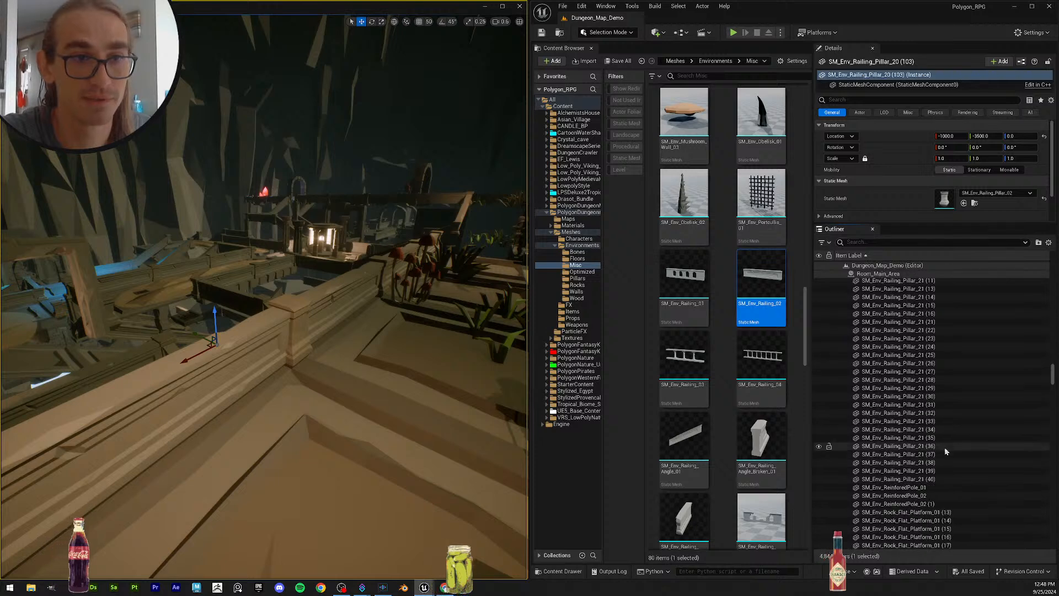
{"action": "left_click", "coordinate": [938, 413]}
{"action": "scroll", "coordinate": [939, 377], "scroll_direction": "down", "scroll_amount": 1}
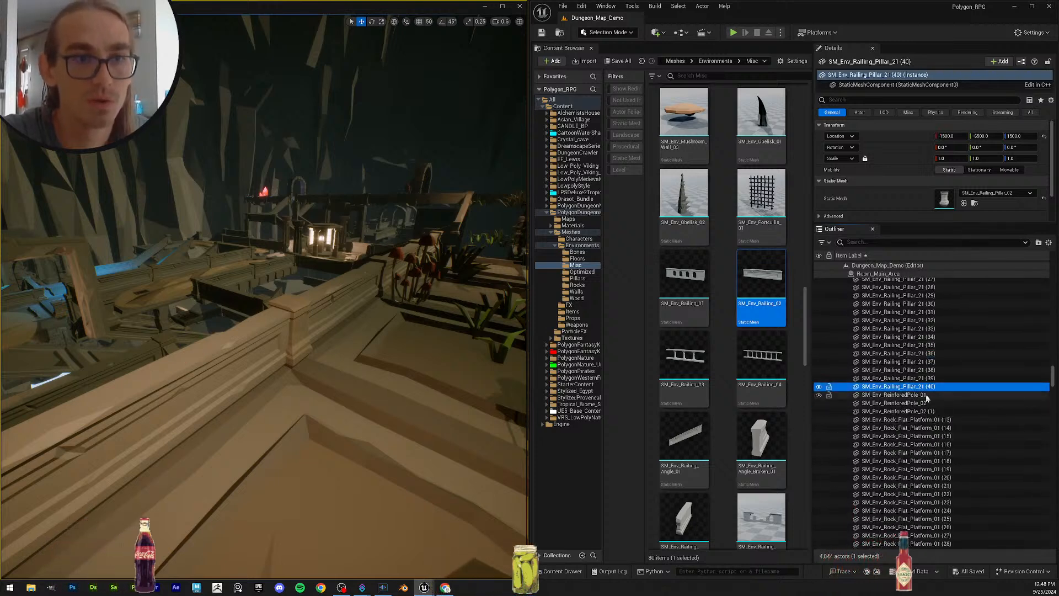
Step: Find the SM_Env_ReinforedPole_01 mesh by the actor's name and assign it as that actor's static mesh
{"action": "left_click", "coordinate": [932, 395]}
{"action": "key", "text": "F2"}
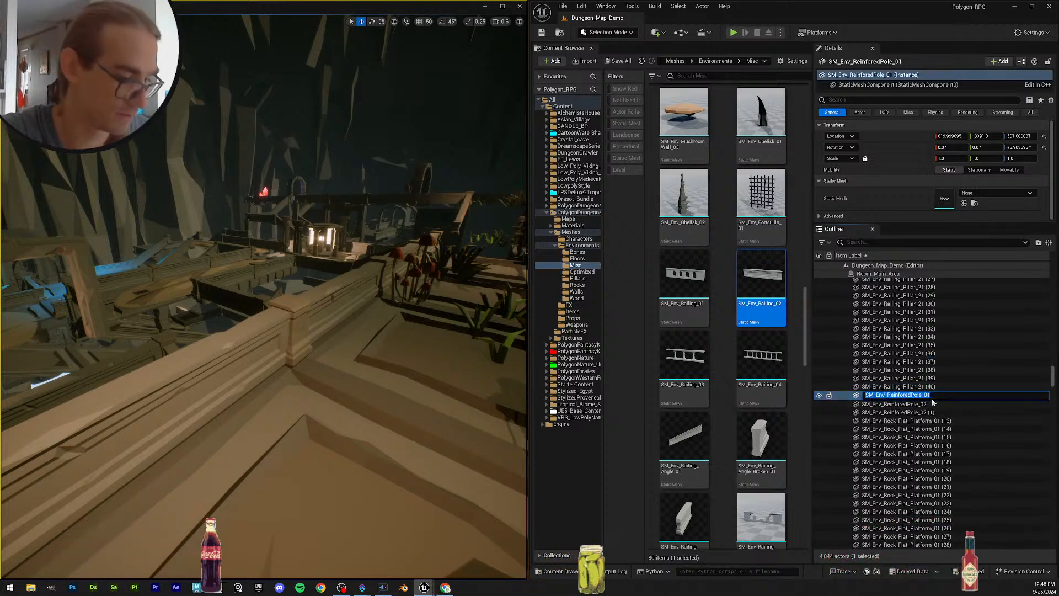
{"action": "left_click", "coordinate": [720, 77]}
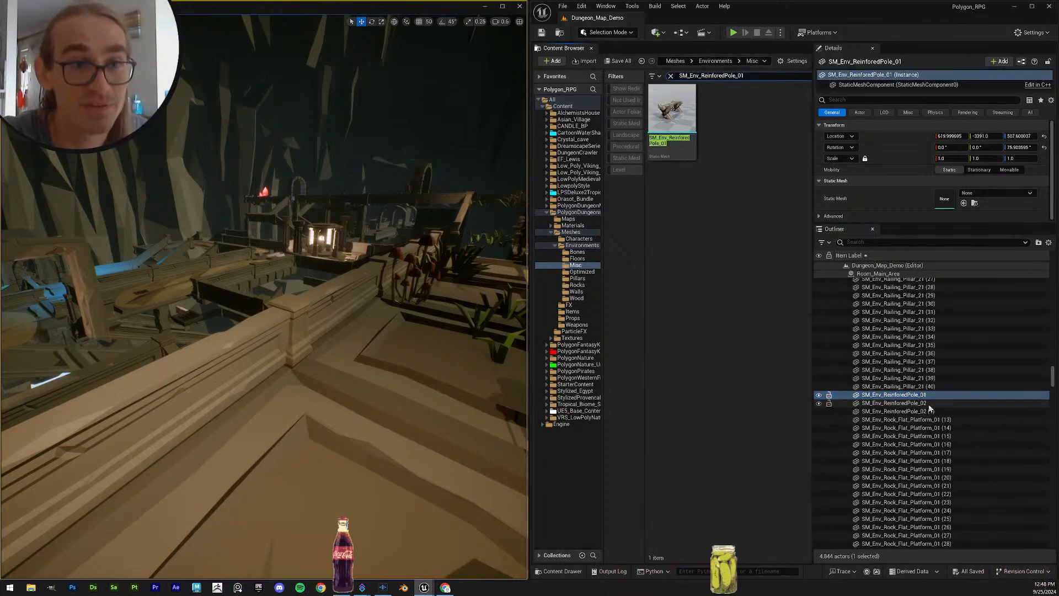
{"action": "left_click", "coordinate": [930, 395]}
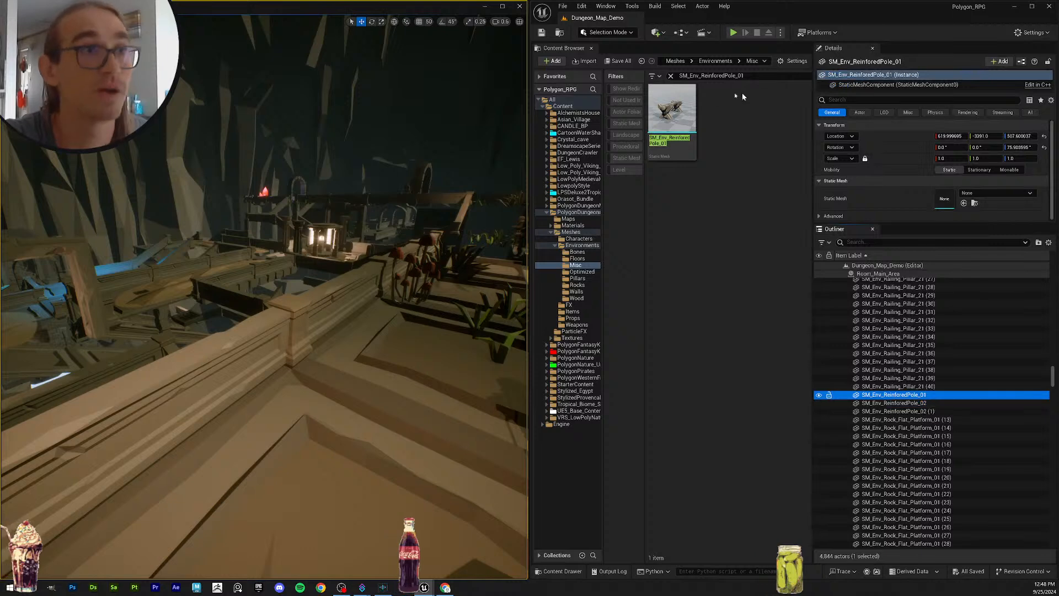
{"action": "left_click_drag", "start_coordinate": [672, 109], "coordinate": [945, 199]}
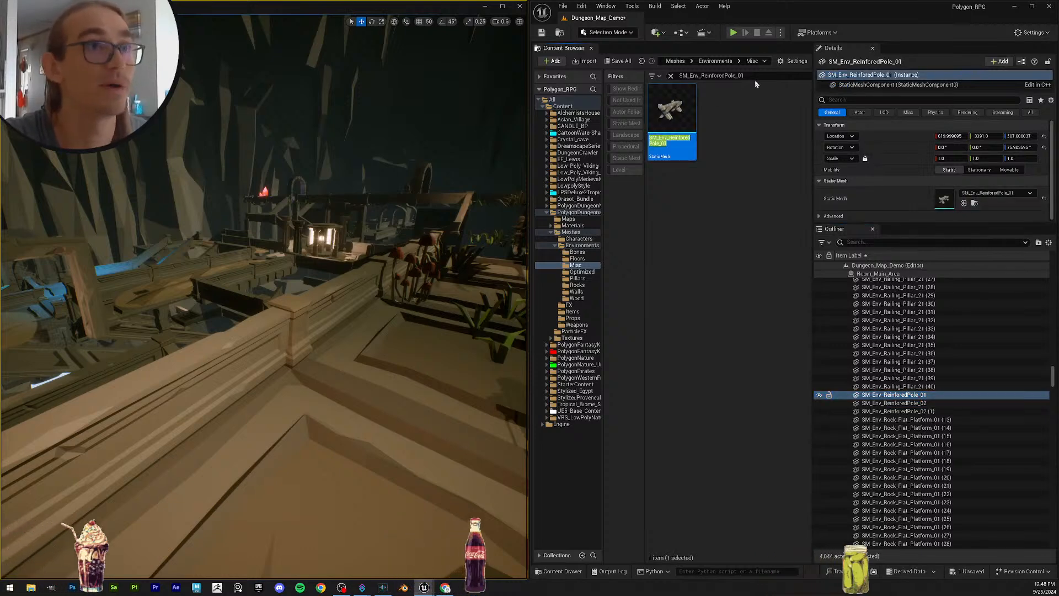
Step: Find the SM_Env_ReinforedPole_02 mesh and assign it to both SM_Env_ReinforedPole_02 actors together
{"action": "key", "text": "BackSpace"}
{"action": "type", "text": "2"}
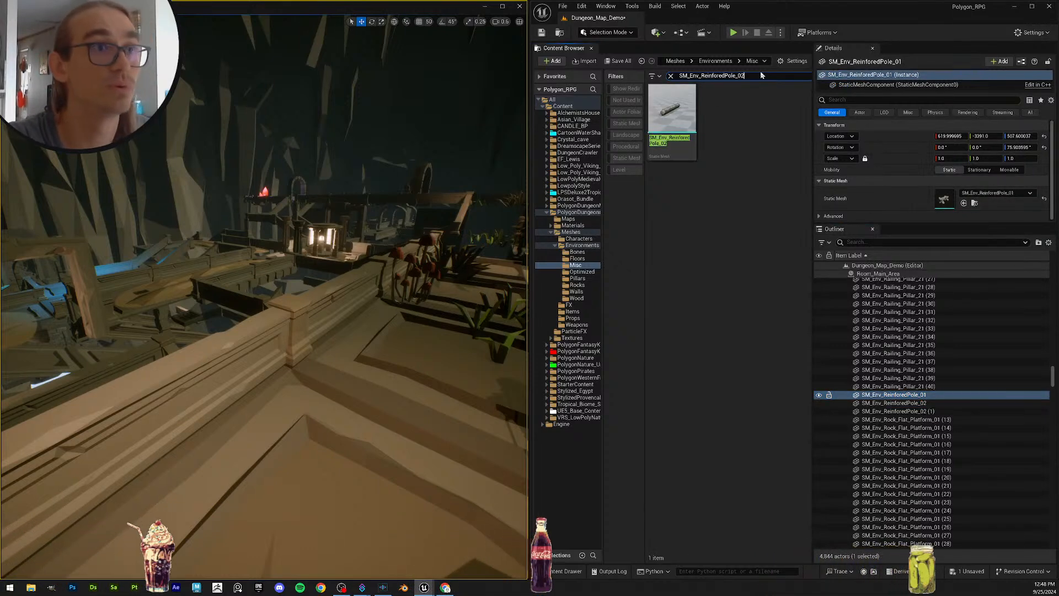
{"action": "left_click", "coordinate": [933, 403]}
{"action": "left_click", "coordinate": [932, 411], "text": "shift"}
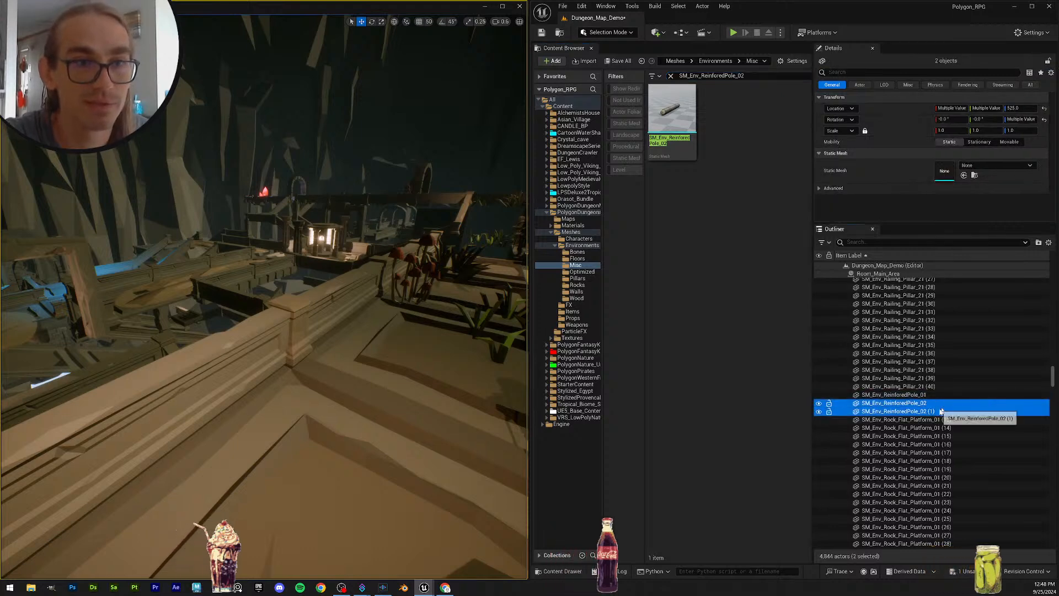
{"action": "left_click_drag", "start_coordinate": [672, 109], "coordinate": [947, 179]}
Step: Inspect the two SM_Env_ReinforedPole_02 poles up close in the viewport and save all changes
{"action": "key", "text": "f"}
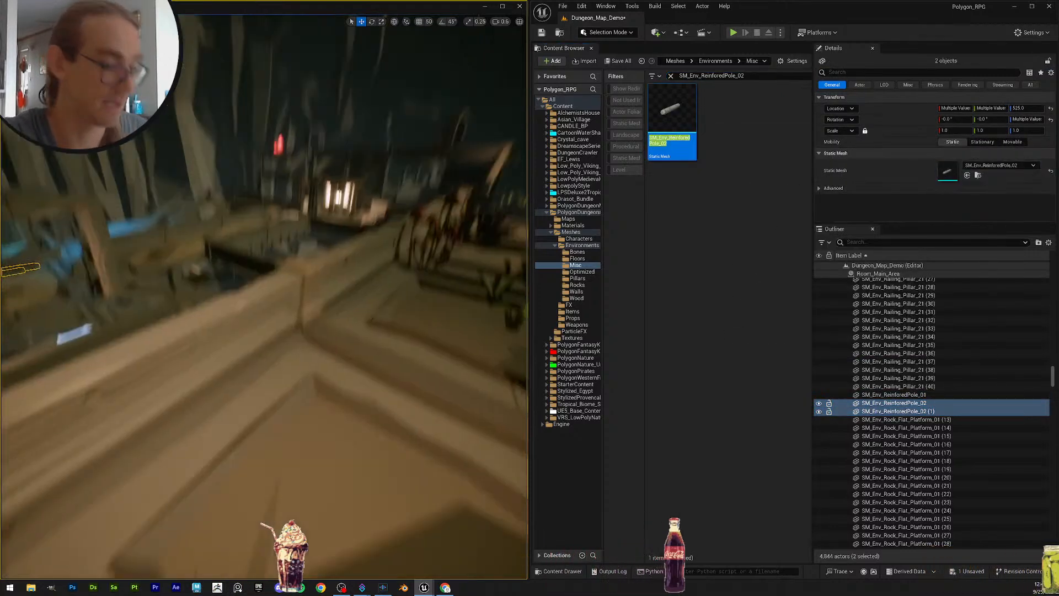
{"action": "right_click_drag", "start_coordinate": [348, 274], "coordinate": [254, 276]}
{"action": "scroll", "coordinate": [276, 287], "scroll_direction": "up", "scroll_amount": 1}
{"action": "mouse_move", "coordinate": [398, 287]}
{"action": "right_mouse_down"}
{"action": "mouse_move", "coordinate": [409, 315]}
{"action": "mouse_move", "coordinate": [399, 287]}
{"action": "right_mouse_up"}
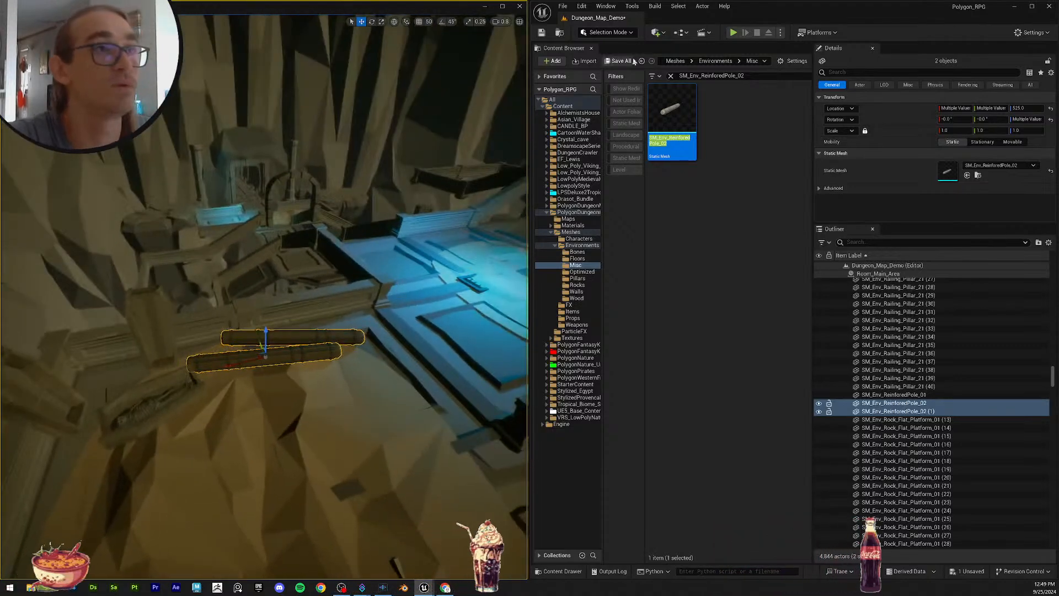
{"action": "key", "text": "ctrl+shift+s"}
{"action": "left_click", "coordinate": [595, 387]}
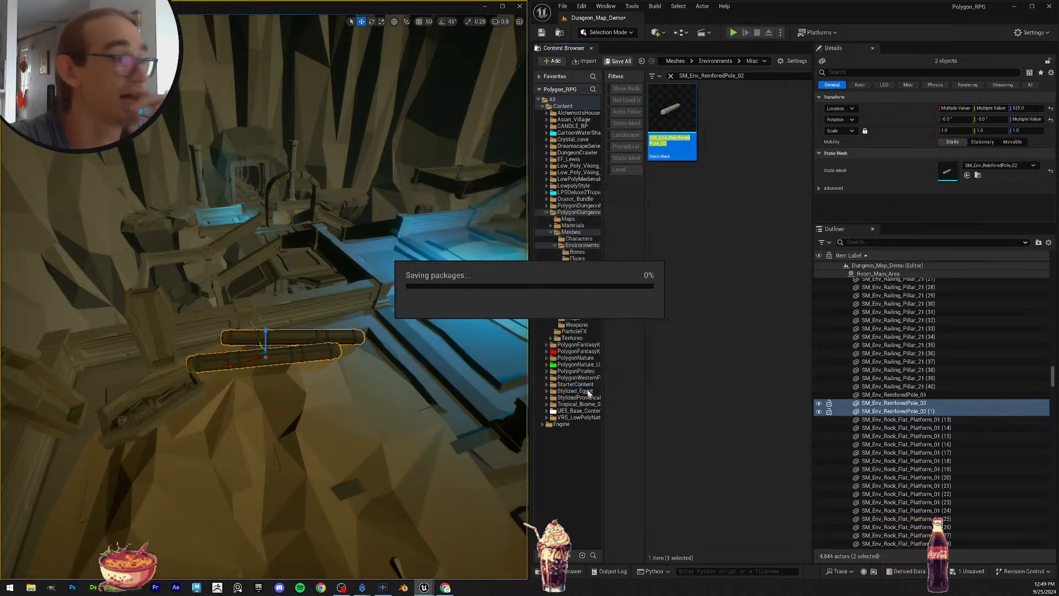
Step: Search for the SM_Env_Rock_Flat_Platform_01 (13) actor's mesh by the shortened name Rock_Flat_Platform, widening the search to the whole Content folder
{"action": "left_click", "coordinate": [945, 419]}
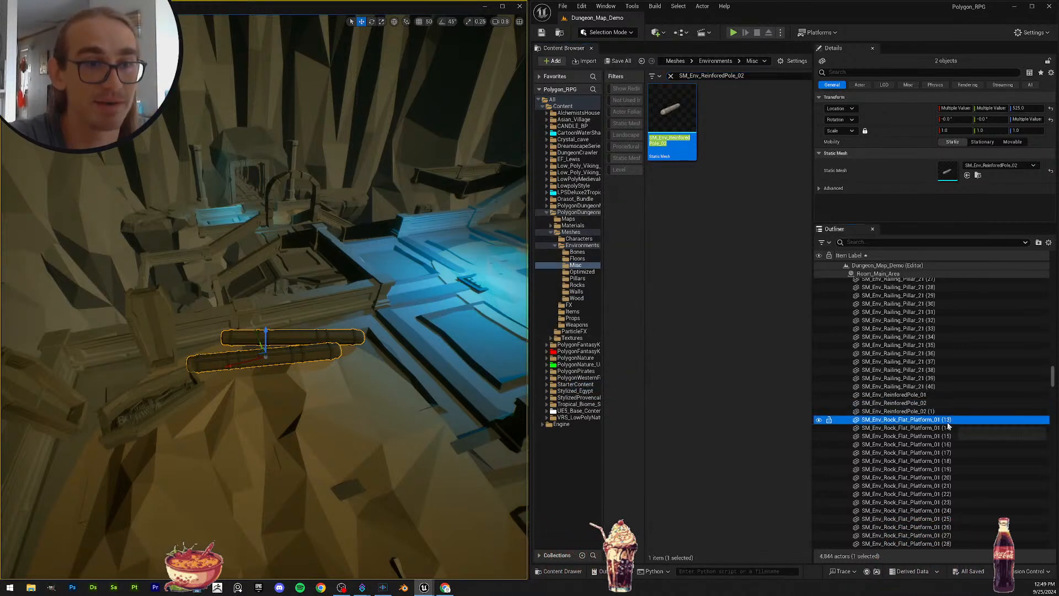
{"action": "left_click", "coordinate": [949, 418]}
{"action": "key", "text": "ctrl+c"}
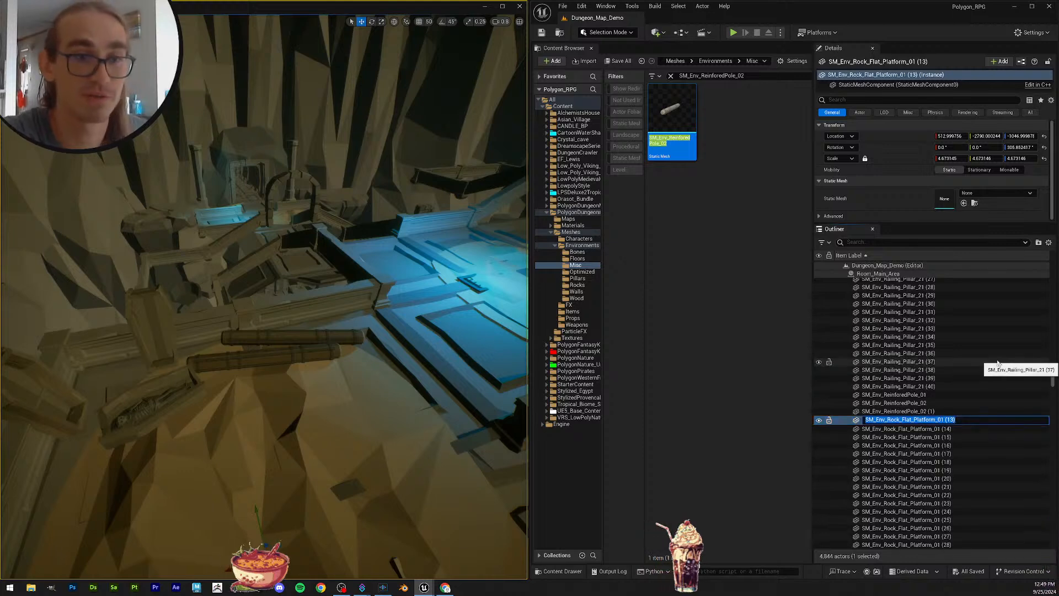
{"action": "left_click", "coordinate": [751, 77]}
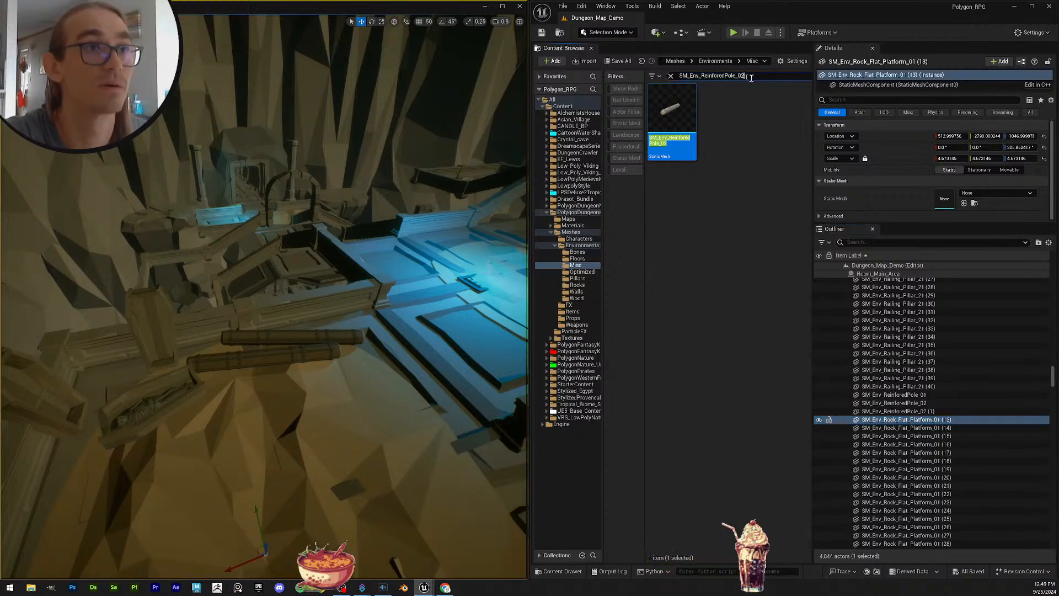
{"action": "key", "text": "ctrl+v"}
{"action": "key", "text": "BackSpace"}
{"action": "key", "text": "BackSpace"}
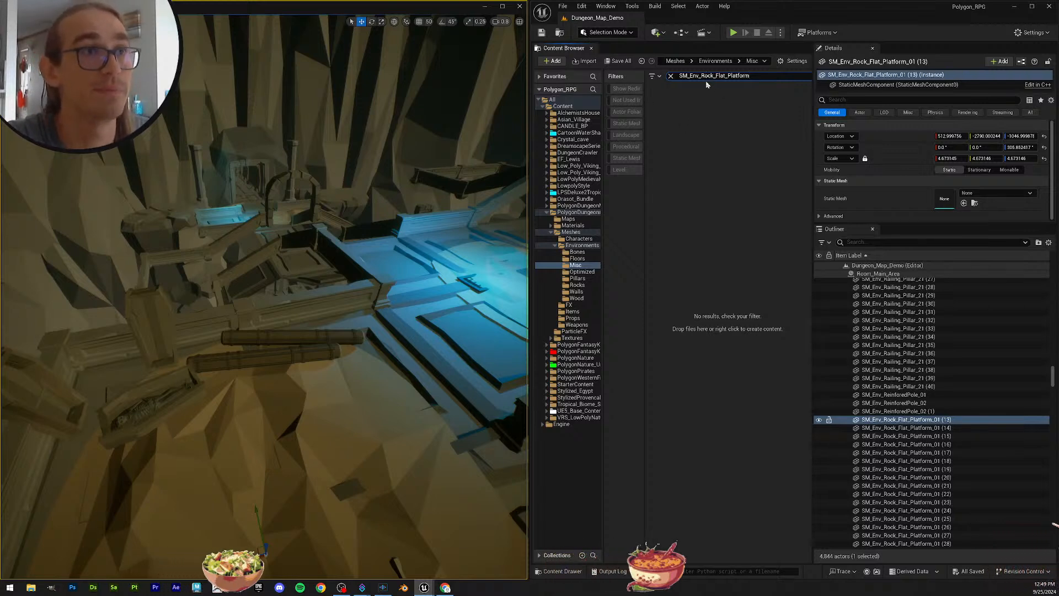
{"action": "scroll", "coordinate": [965, 388], "scroll_direction": "down", "scroll_amount": 3}
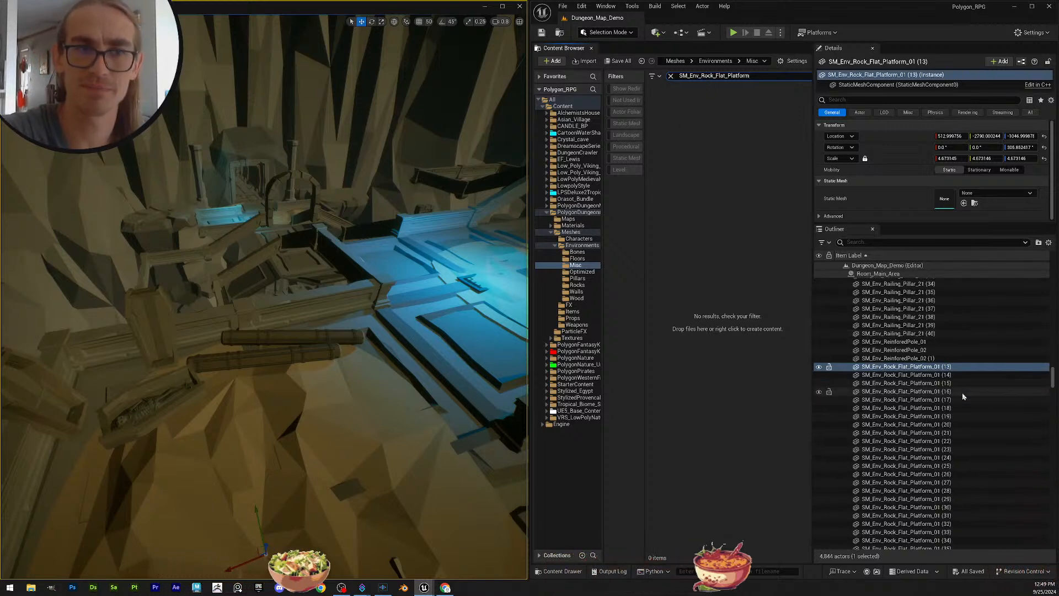
{"action": "left_click", "coordinate": [577, 107]}
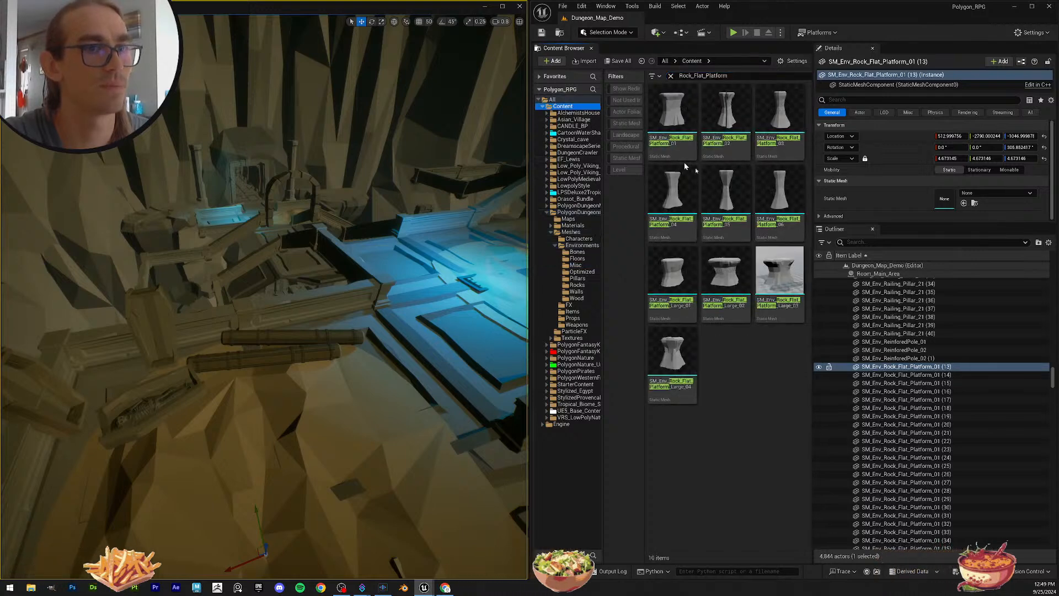
Step: Replace the asset search with the copied rock platform actor name, shortened to SM_Env_Rock_Flat_Platform
{"action": "left_click", "coordinate": [903, 366]}
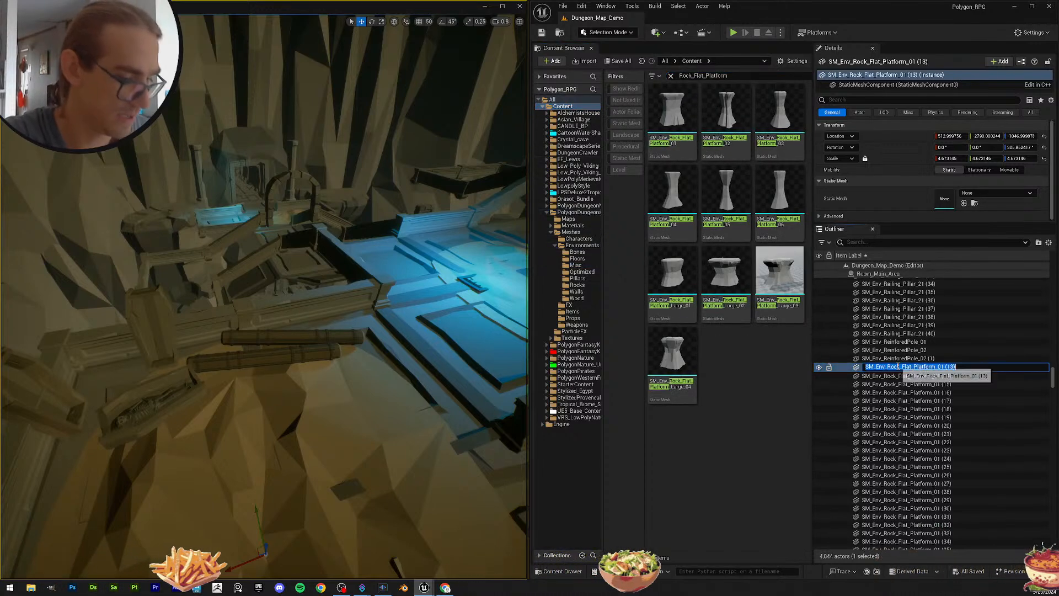
{"action": "left_click", "coordinate": [734, 78]}
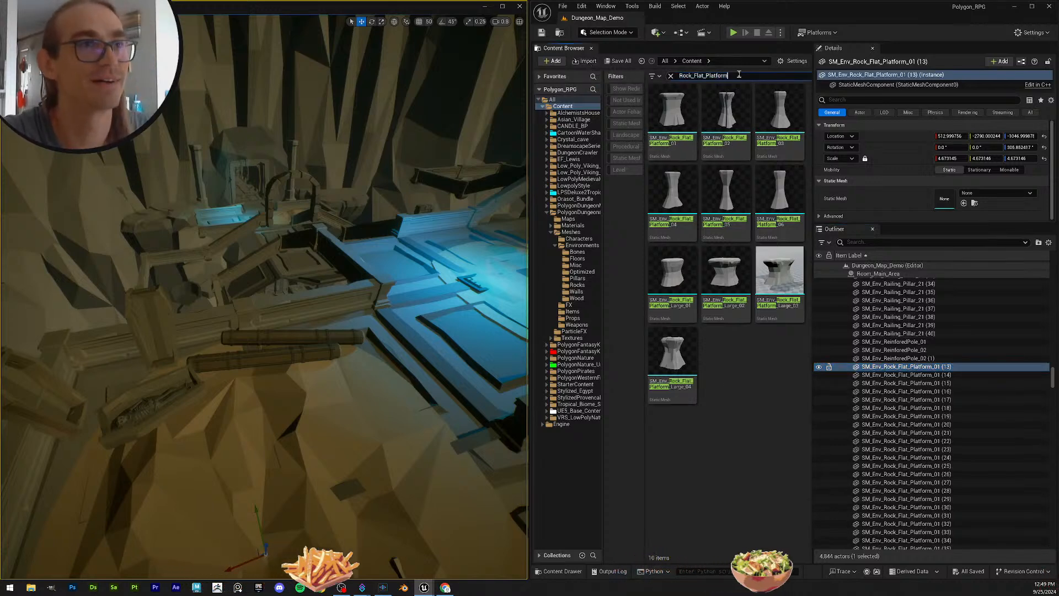
{"action": "left_click", "coordinate": [946, 367]}
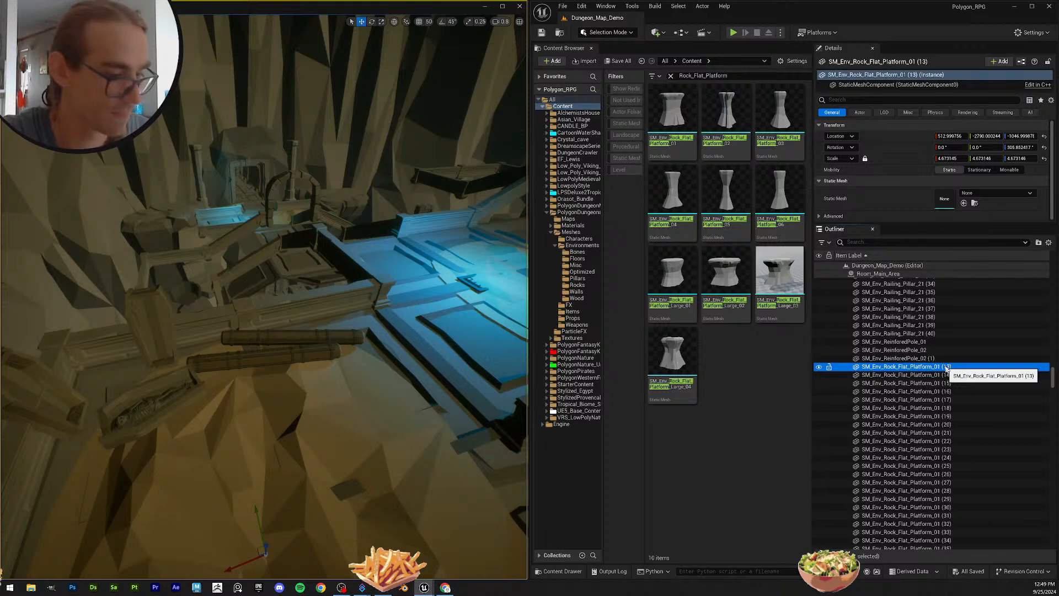
{"action": "left_click", "coordinate": [946, 367]}
{"action": "key", "text": "ctrl+c"}
{"action": "left_click_drag", "start_coordinate": [738, 76], "coordinate": [601, 74]}
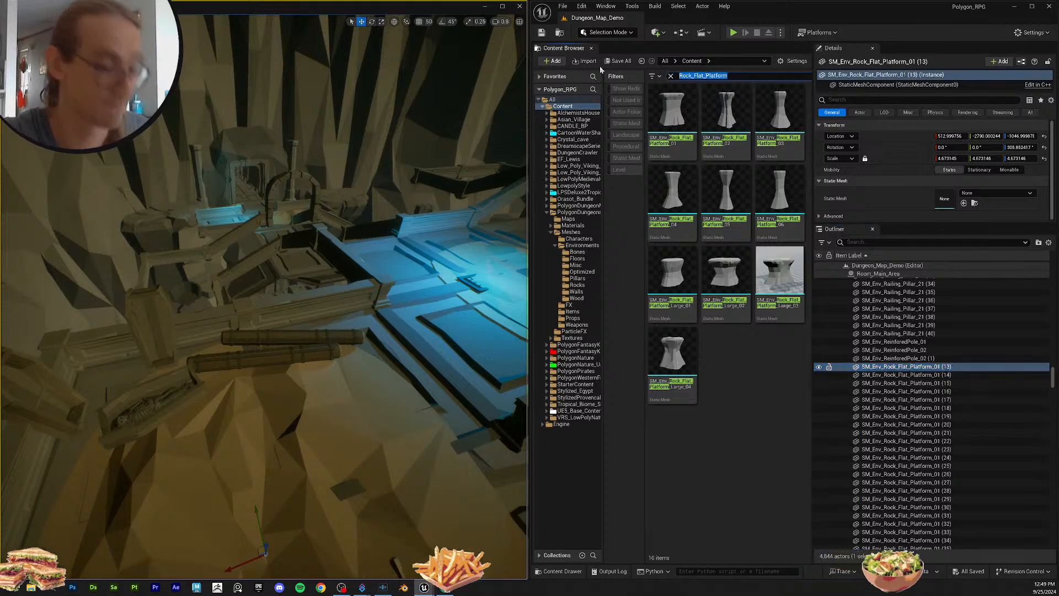
{"action": "key", "text": "ctrl+v"}
{"action": "key", "text": "BackSpace"}
{"action": "key", "text": "BackSpace"}
{"action": "key", "text": "BackSpace"}
{"action": "key", "text": "BackSpace"}
{"action": "key", "text": "BackSpace"}
{"action": "key", "text": "BackSpace"}
{"action": "key", "text": "BackSpace"}
{"action": "key", "text": "BackSpace"}
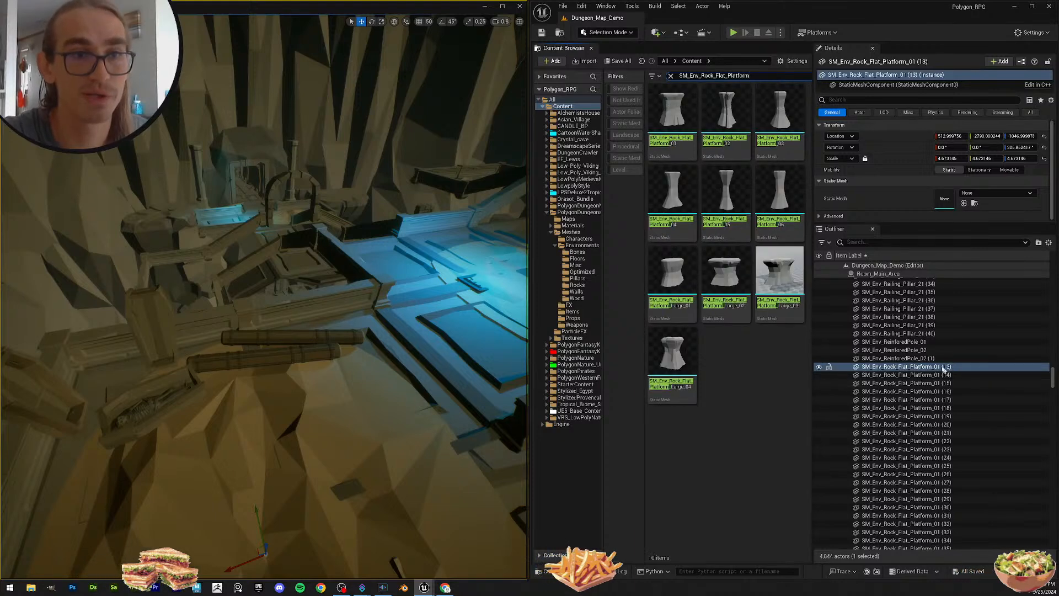
Step: Assign the SM_Env_Rock_Flat_Platform_01 mesh to all SM_Env_Rock_Flat_Platform_01 actors from (13) to (37) at once
{"action": "scroll", "coordinate": [981, 420], "scroll_direction": "down", "scroll_amount": 8}
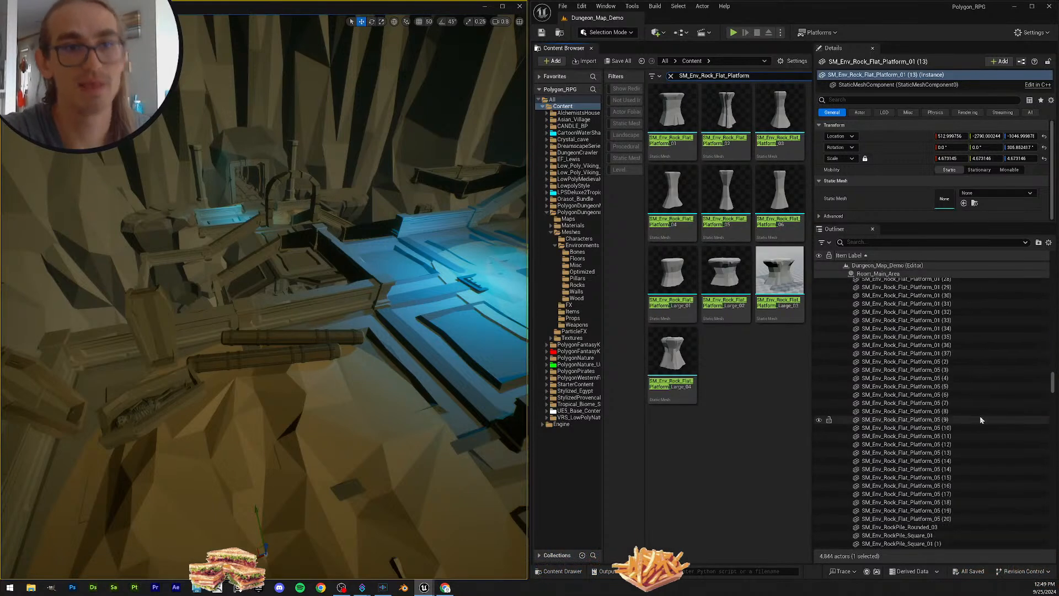
{"action": "scroll", "coordinate": [975, 415], "scroll_direction": "up", "scroll_amount": 6}
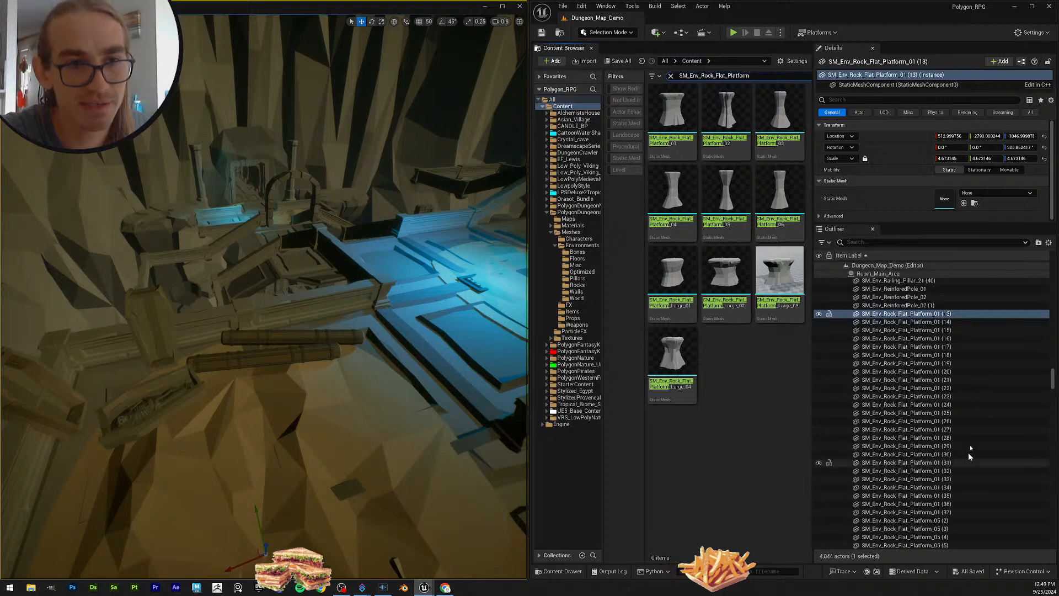
{"action": "left_click", "coordinate": [976, 514], "text": "shift"}
{"action": "left_click_drag", "start_coordinate": [672, 121], "coordinate": [941, 172]}
Step: Inspect the selected SM_Env_Rock_Flat_Platform_01 rocks in the viewport, both up close and across the dungeon room
{"action": "key", "text": "w"}
{"action": "right_click_drag", "start_coordinate": [331, 309], "coordinate": [275, 337]}
{"action": "scroll", "coordinate": [376, 315], "scroll_direction": "up", "scroll_amount": 3}
{"action": "key", "text": "s"}
{"action": "scroll", "coordinate": [331, 331], "scroll_direction": "up", "scroll_amount": 5}
{"action": "key", "text": "s"}
{"action": "key", "text": "w"}
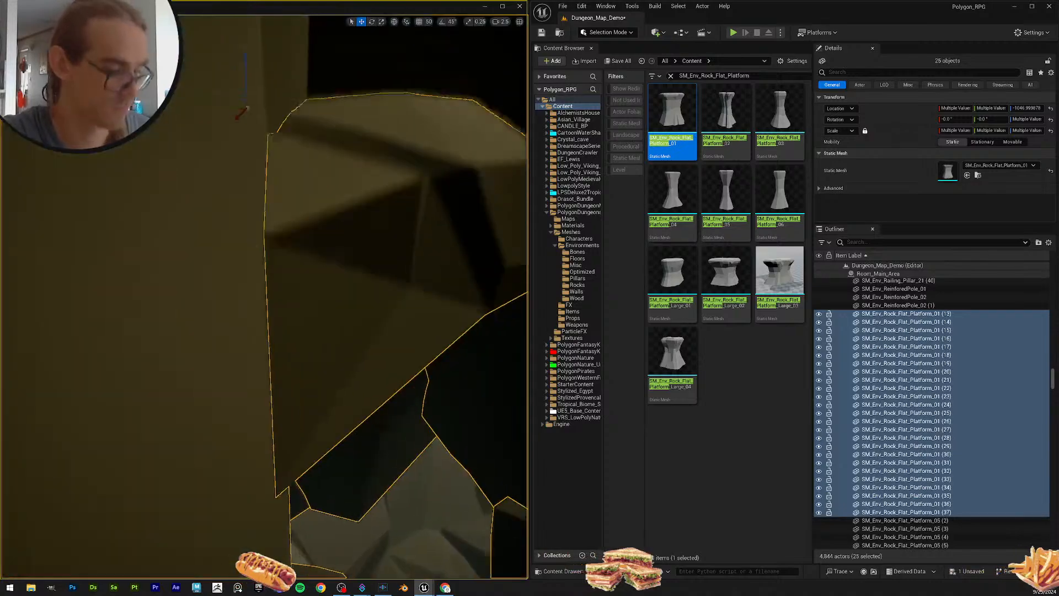
{"action": "right_click_drag", "start_coordinate": [347, 284], "coordinate": [325, 284]}
{"action": "key", "text": "f"}
{"action": "key", "text": "w"}
{"action": "scroll", "coordinate": [328, 286], "scroll_direction": "down", "scroll_amount": 3}
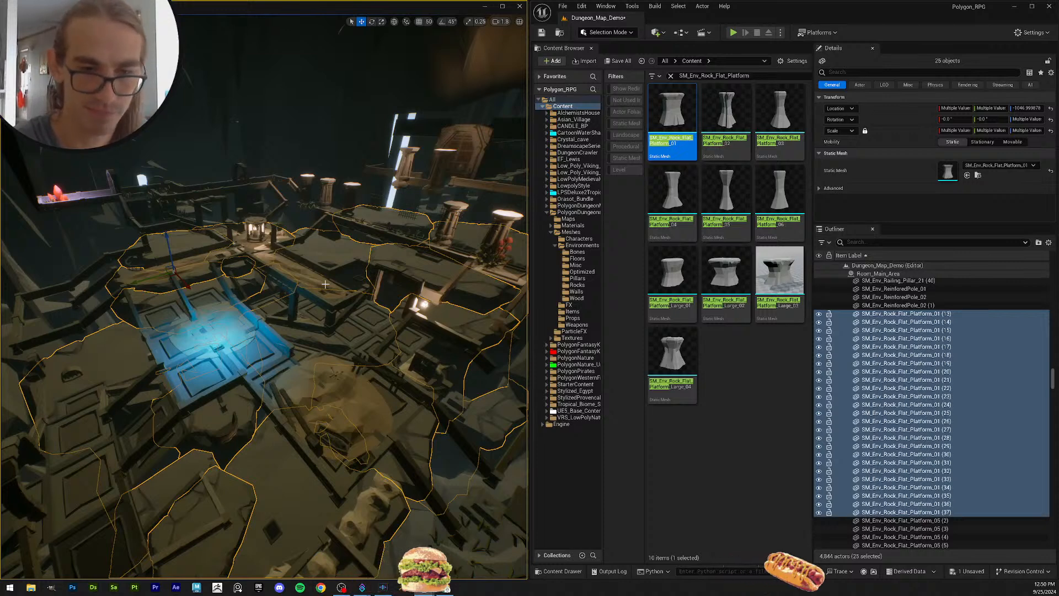
Step: Clear the actor selection in the dungeon room and save the current level
{"action": "left_click", "coordinate": [334, 330]}
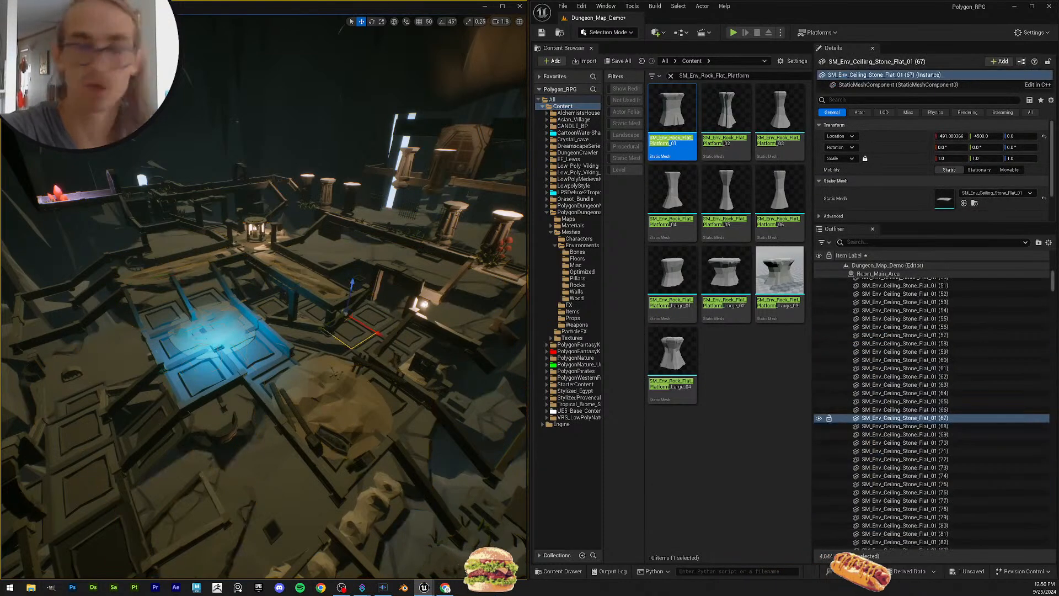
{"action": "right_click", "coordinate": [335, 331]}
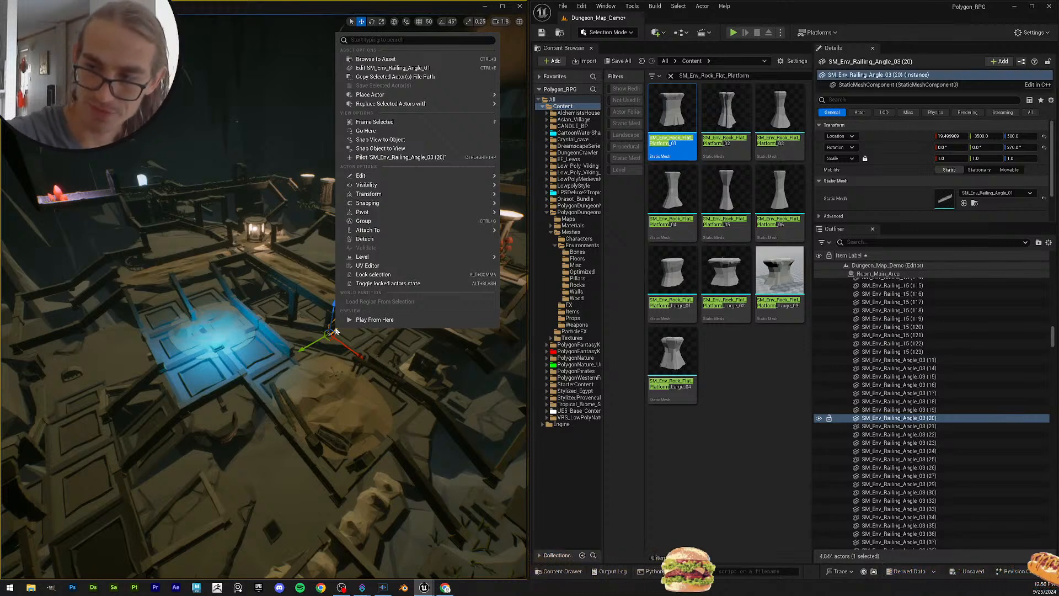
{"action": "right_click_drag", "start_coordinate": [336, 330], "coordinate": [304, 342]}
{"action": "key", "text": "Escape"}
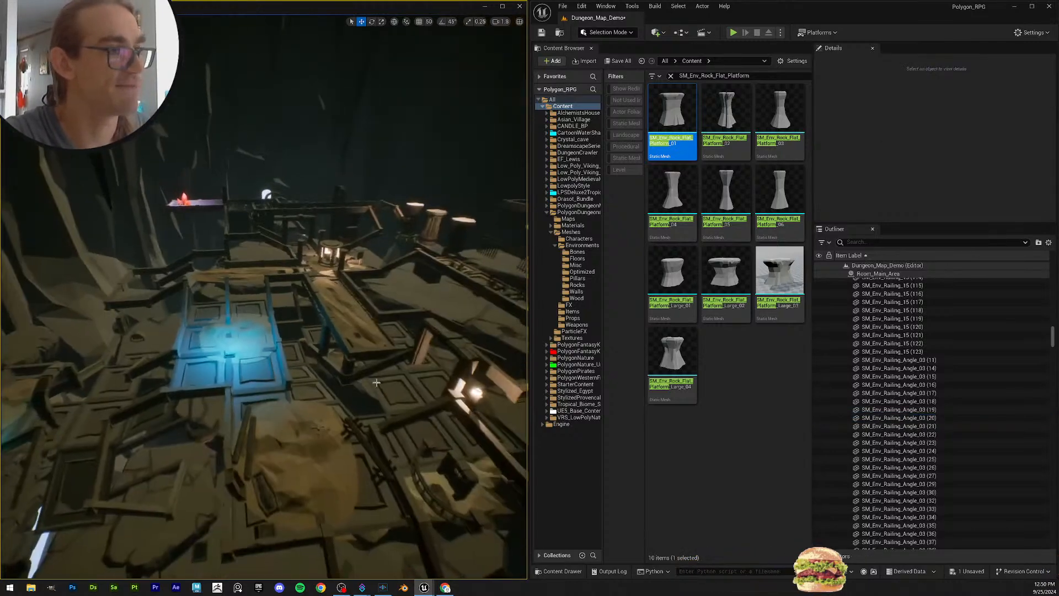
{"action": "left_click", "coordinate": [541, 33]}
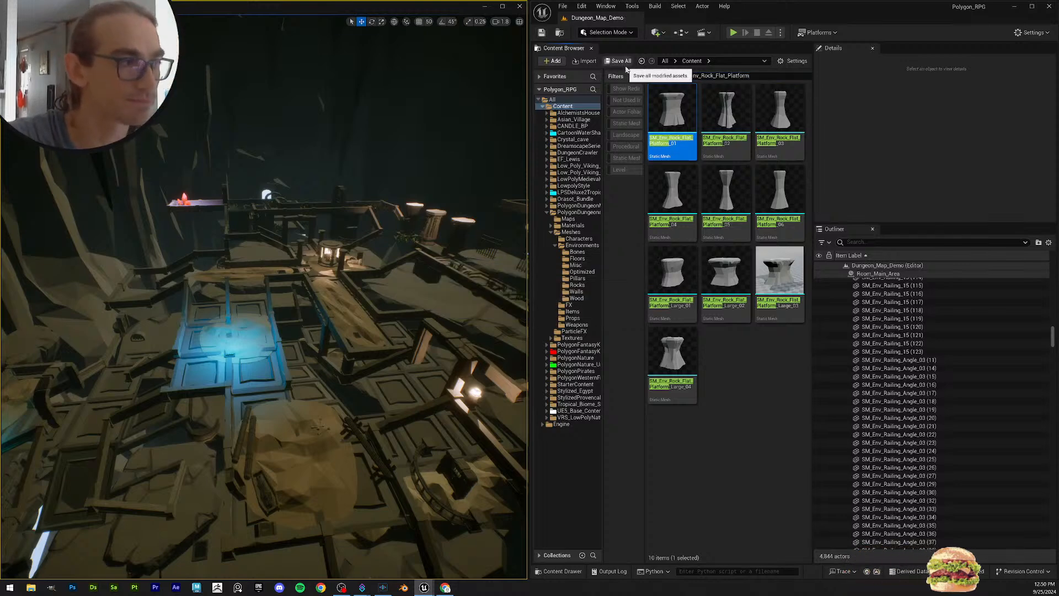
Step: Look over the dungeon room's floors, railings and cave walls from several angles, saving the level again
{"action": "right_click_drag", "start_coordinate": [407, 254], "coordinate": [404, 260]}
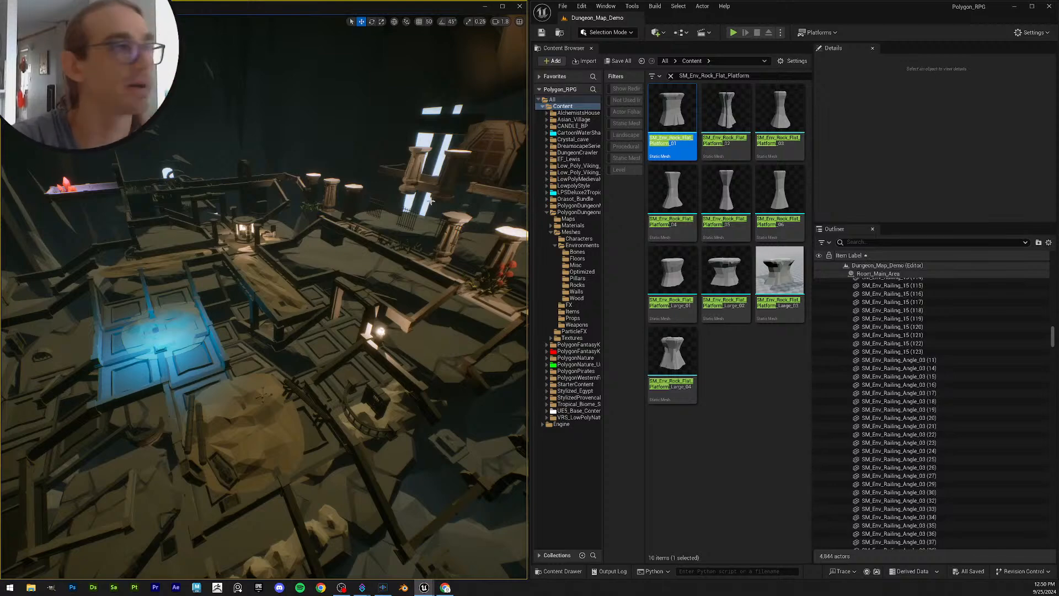
{"action": "right_click_drag", "start_coordinate": [411, 278], "coordinate": [483, 276]}
{"action": "key", "text": "w"}
{"action": "scroll", "coordinate": [411, 279], "scroll_direction": "down", "scroll_amount": 4}
{"action": "scroll", "coordinate": [411, 279], "scroll_direction": "down", "scroll_amount": 4}
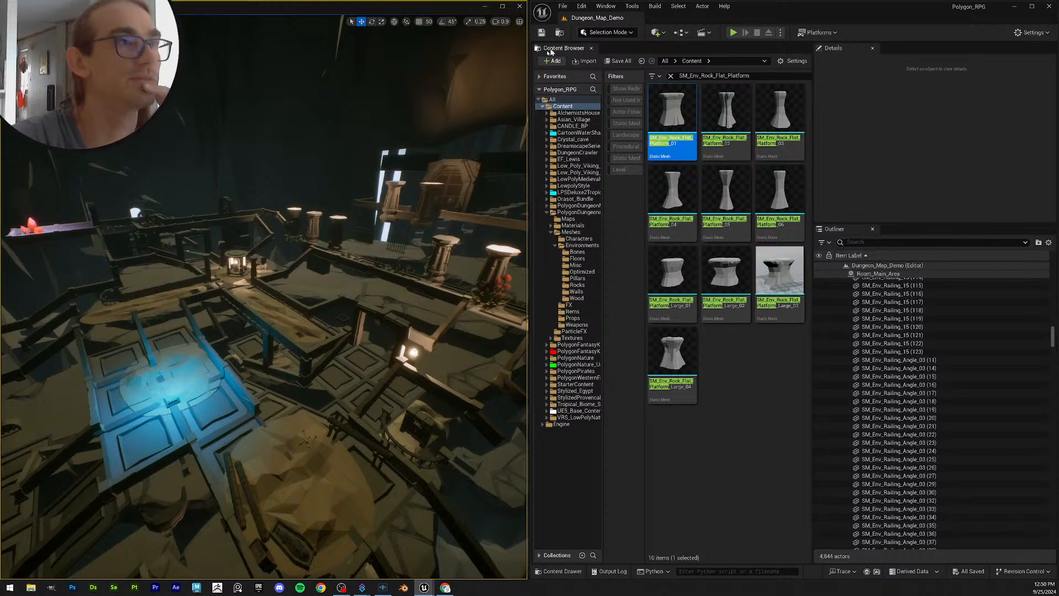
{"action": "left_click", "coordinate": [543, 34]}
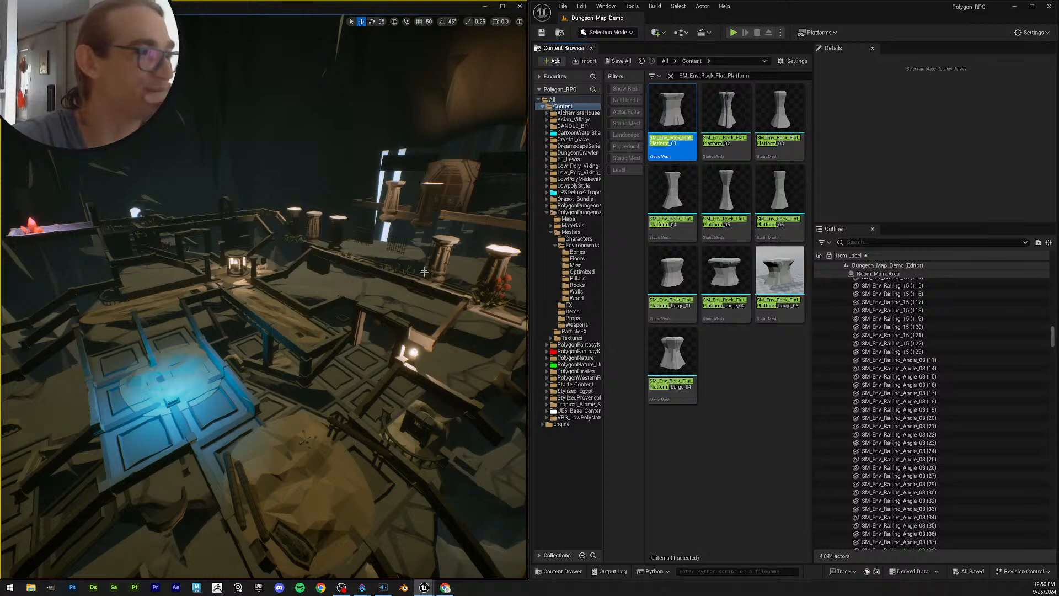
{"action": "mouse_move", "coordinate": [441, 221]}
{"action": "right_mouse_down"}
{"action": "mouse_move", "coordinate": [418, 232]}
{"action": "mouse_move", "coordinate": [441, 221]}
{"action": "right_mouse_up"}
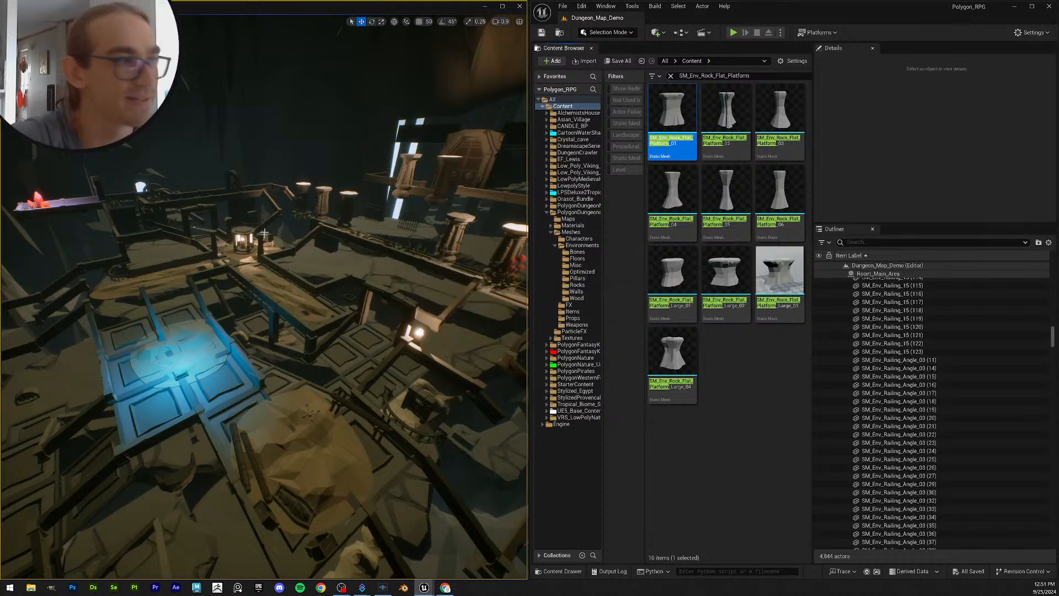
{"action": "right_click_drag", "start_coordinate": [345, 240], "coordinate": [207, 243]}
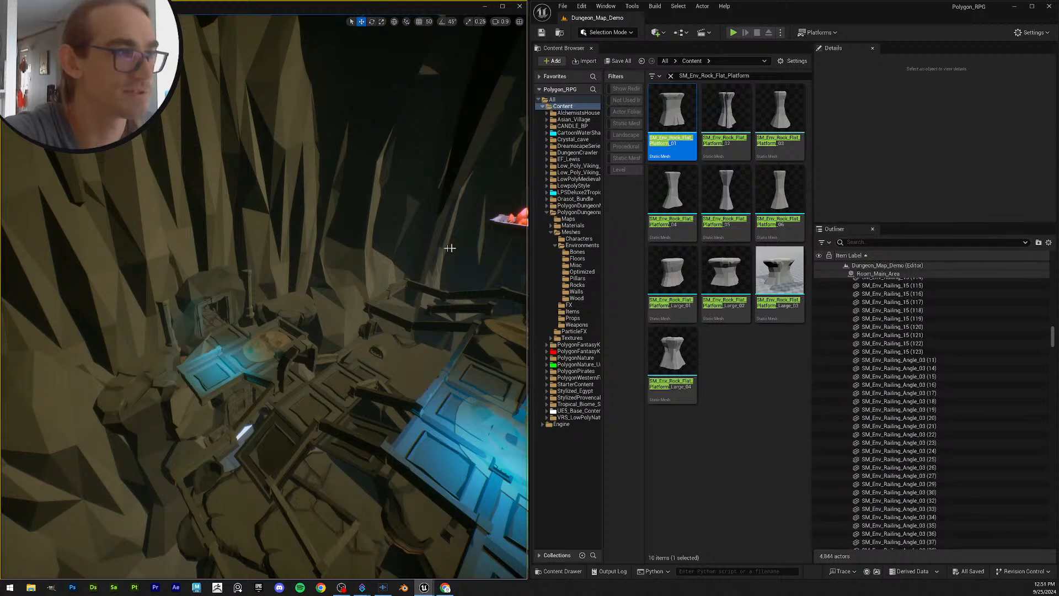
{"action": "right_click_drag", "start_coordinate": [450, 249], "coordinate": [414, 277]}
Step: Check the SM_Env_Railing_15, SM_Env_Railing_Angle_03 and SM_Env_Railing_Angle_Broken actors for missing static meshes
{"action": "left_click", "coordinate": [913, 327]}
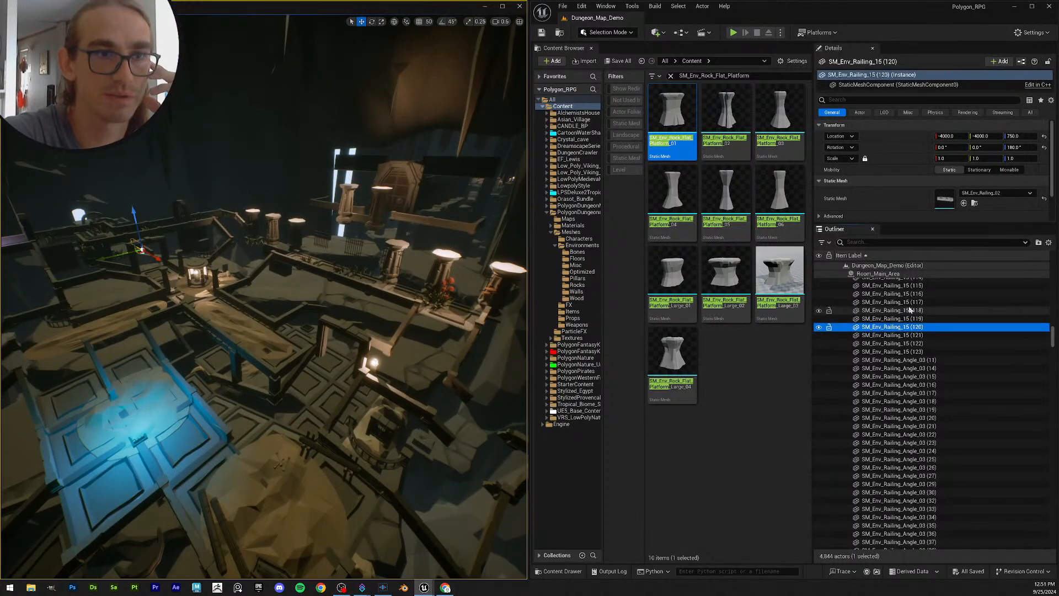
{"action": "scroll", "coordinate": [937, 369], "scroll_direction": "down", "scroll_amount": 8}
{"action": "left_click", "coordinate": [932, 380]}
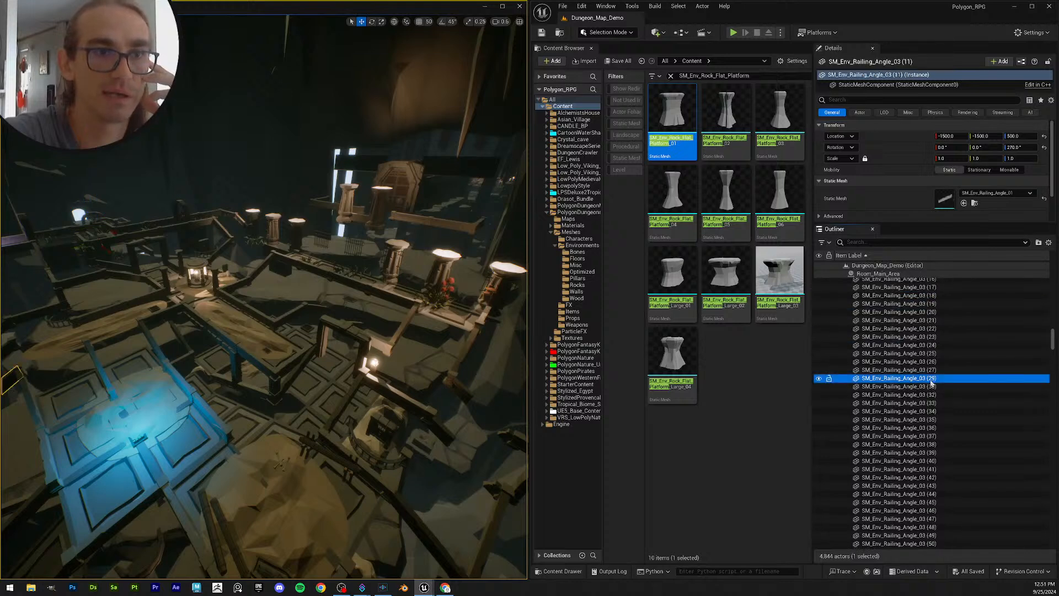
{"action": "scroll", "coordinate": [938, 419], "scroll_direction": "down", "scroll_amount": 15}
{"action": "left_click", "coordinate": [945, 455]}
{"action": "scroll", "coordinate": [942, 464], "scroll_direction": "down", "scroll_amount": 4}
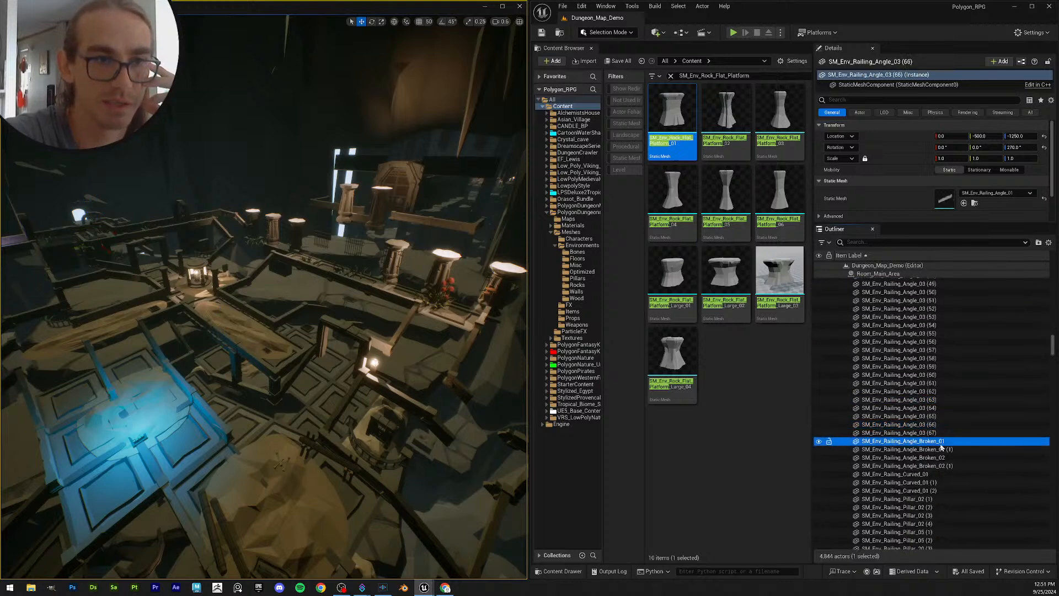
{"action": "scroll", "coordinate": [950, 438], "scroll_direction": "down", "scroll_amount": 3}
{"action": "key", "text": "Down"}
{"action": "key", "text": "Down"}
{"action": "key", "text": "Down"}
{"action": "key", "text": "Down"}
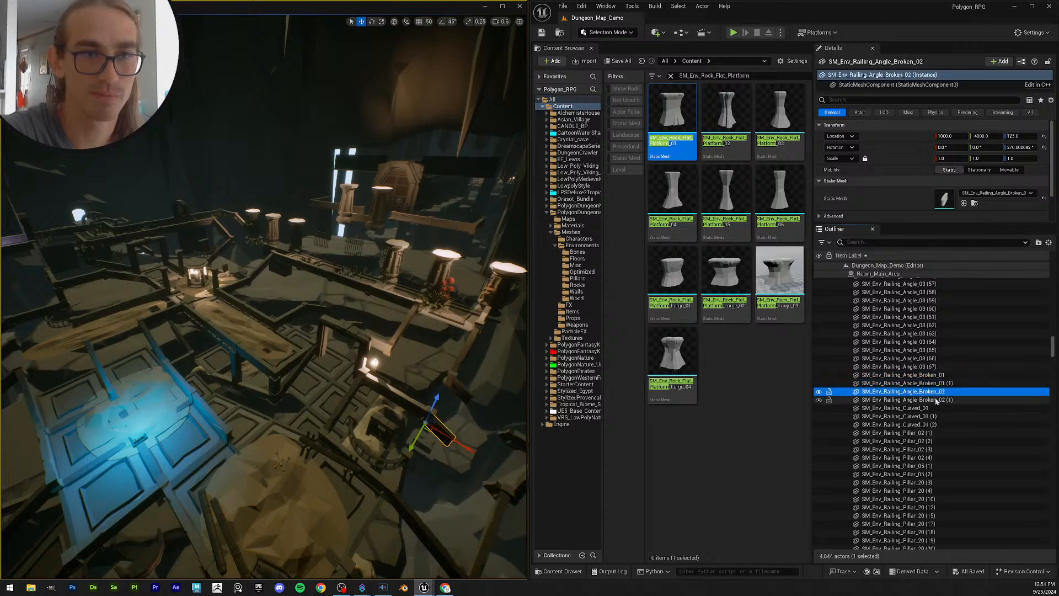
Step: Check the SM_Env_Railing_Curved_01, SM_Env_Railing_Pillar_20 and SM_Env_Railing_Pillar_21 actors for missing static meshes
{"action": "scroll", "coordinate": [947, 436], "scroll_direction": "down", "scroll_amount": 4}
{"action": "scroll", "coordinate": [947, 438], "scroll_direction": "down", "scroll_amount": 3}
{"action": "left_click", "coordinate": [945, 406]}
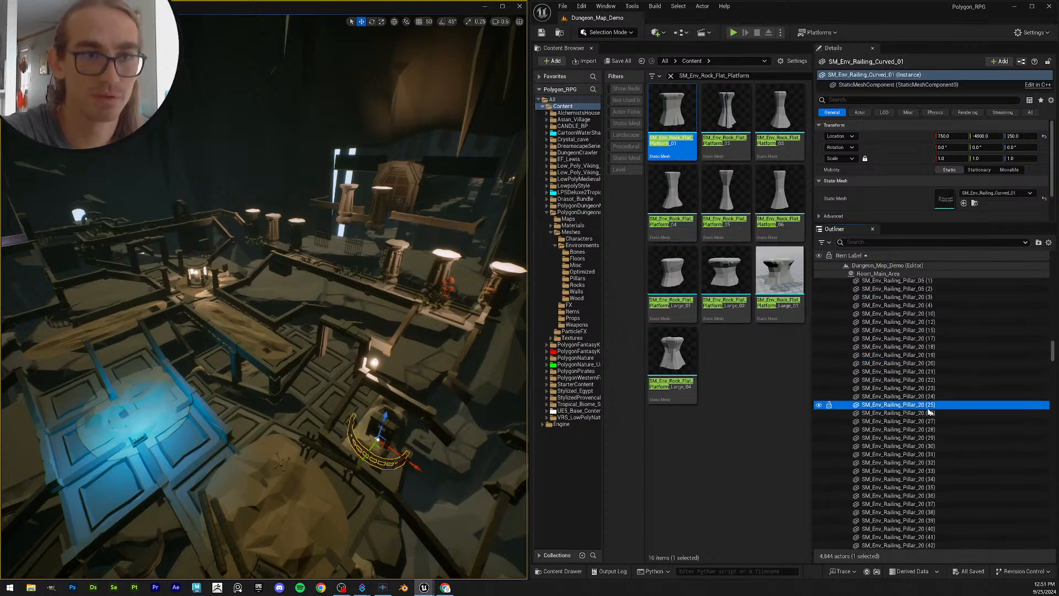
{"action": "scroll", "coordinate": [945, 419], "scroll_direction": "down", "scroll_amount": 16}
{"action": "scroll", "coordinate": [948, 458], "scroll_direction": "down", "scroll_amount": 11}
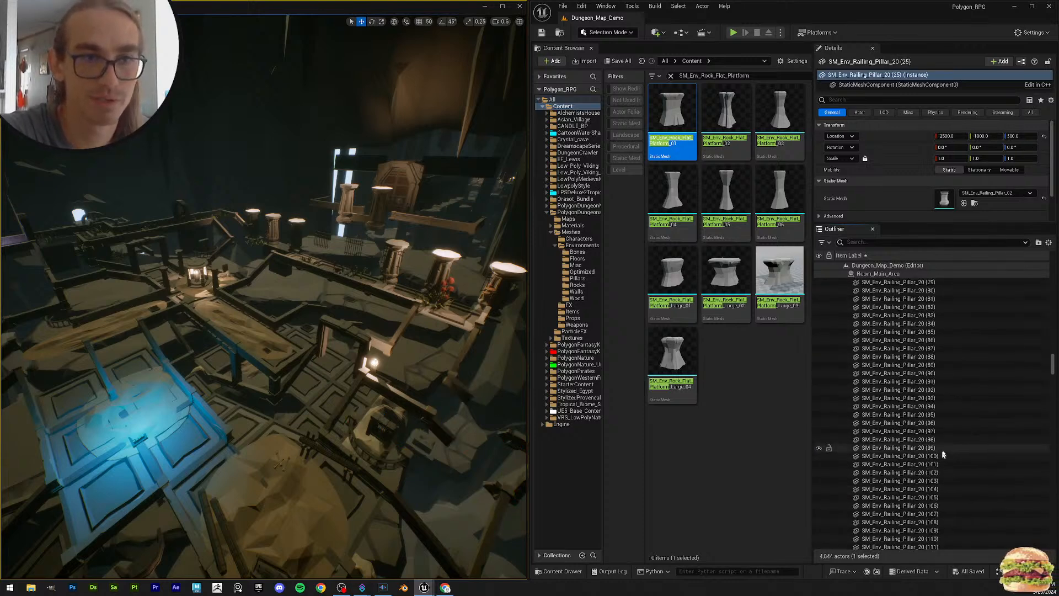
{"action": "left_click", "coordinate": [925, 406]}
{"action": "scroll", "coordinate": [941, 441], "scroll_direction": "down", "scroll_amount": 4}
{"action": "left_click", "coordinate": [948, 444]}
{"action": "scroll", "coordinate": [950, 458], "scroll_direction": "down", "scroll_amount": 2}
{"action": "scroll", "coordinate": [949, 464], "scroll_direction": "down", "scroll_amount": 3}
{"action": "left_click", "coordinate": [934, 434]}
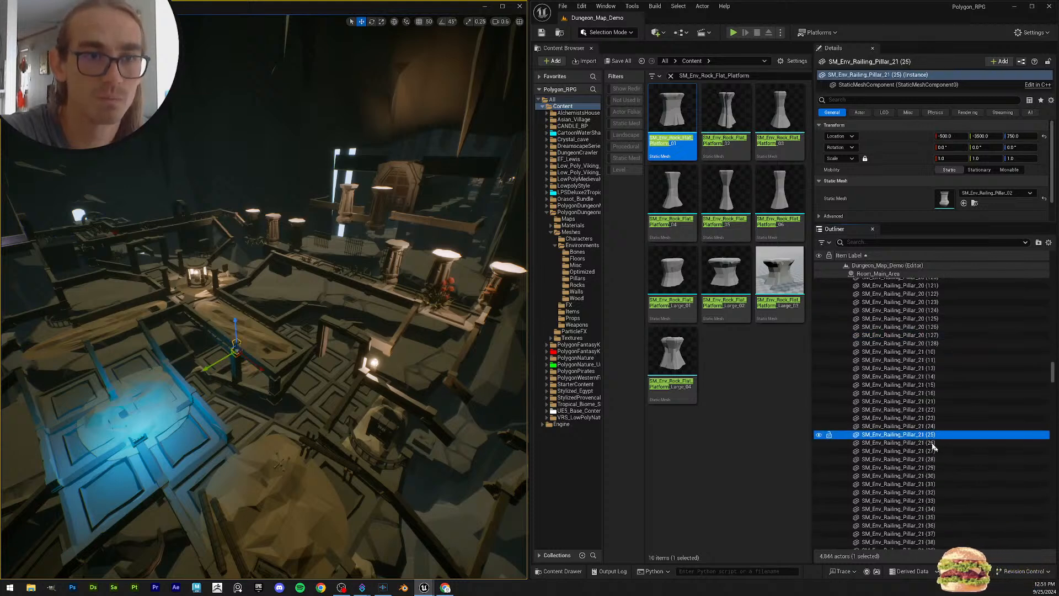
Step: Check the static meshes of the SM_Env_ReinforedPole_01 and SM_Env_ReinforedPole_02 actors
{"action": "scroll", "coordinate": [927, 447], "scroll_direction": "down", "scroll_amount": 3}
{"action": "left_click", "coordinate": [906, 446]}
{"action": "left_click", "coordinate": [924, 488]}
{"action": "scroll", "coordinate": [922, 452], "scroll_direction": "down", "scroll_amount": 3}
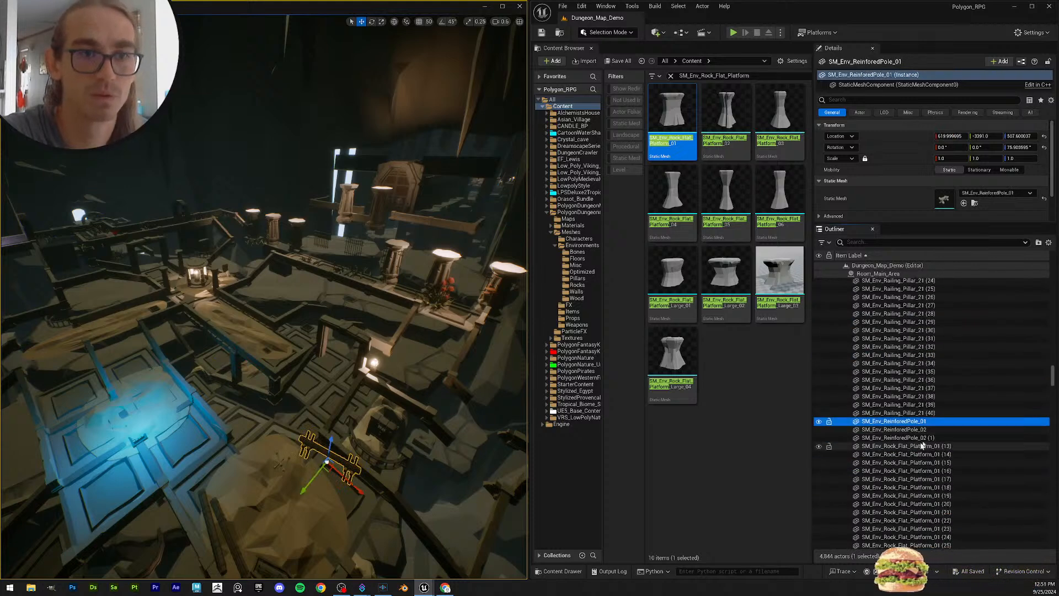
{"action": "left_click", "coordinate": [925, 439]}
{"action": "scroll", "coordinate": [947, 433], "scroll_direction": "down", "scroll_amount": 3}
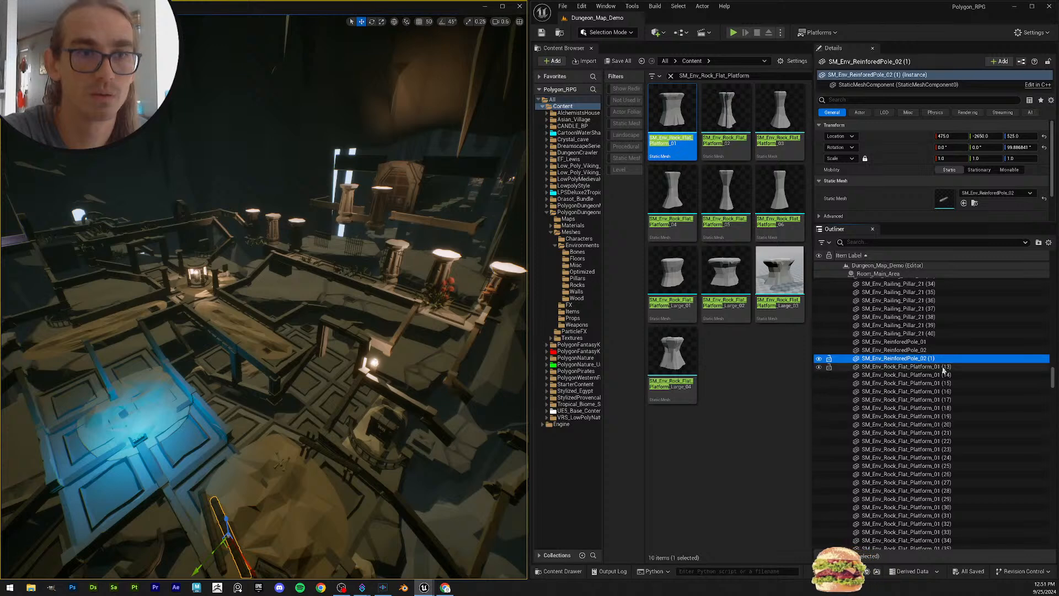
Step: Spot-check the SM_Env_Rock_Flat_Platform_01 actors up to (37) for missing static meshes
{"action": "scroll", "coordinate": [944, 376], "scroll_direction": "down", "scroll_amount": 3}
{"action": "left_click", "coordinate": [938, 325]}
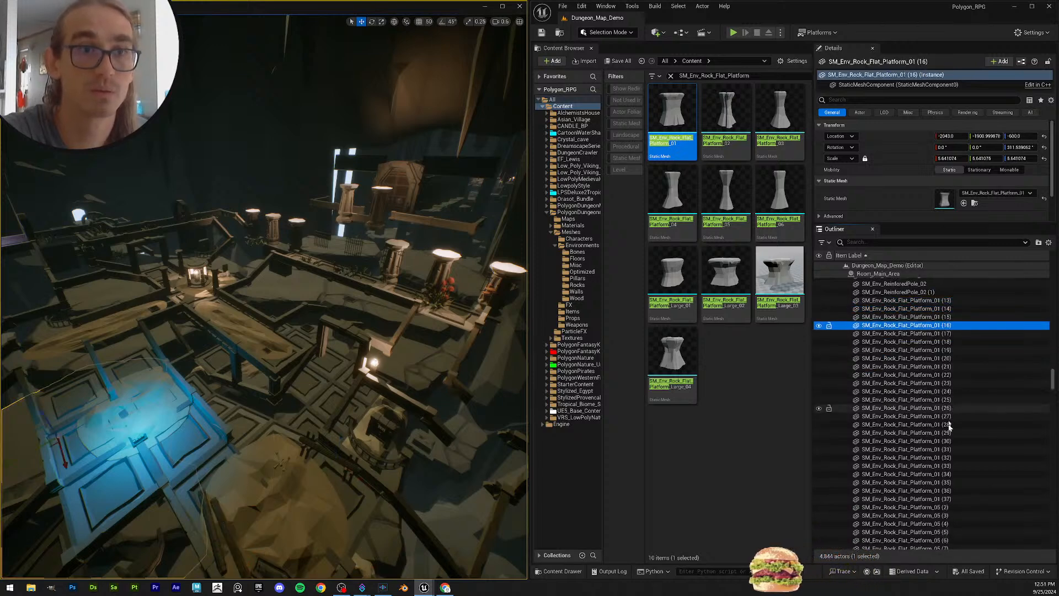
{"action": "scroll", "coordinate": [949, 422], "scroll_direction": "down", "scroll_amount": 3}
{"action": "left_click", "coordinate": [946, 294]}
{"action": "left_click", "coordinate": [947, 303]}
{"action": "left_click", "coordinate": [948, 311]}
{"action": "left_click", "coordinate": [950, 327]}
{"action": "left_click", "coordinate": [948, 345]}
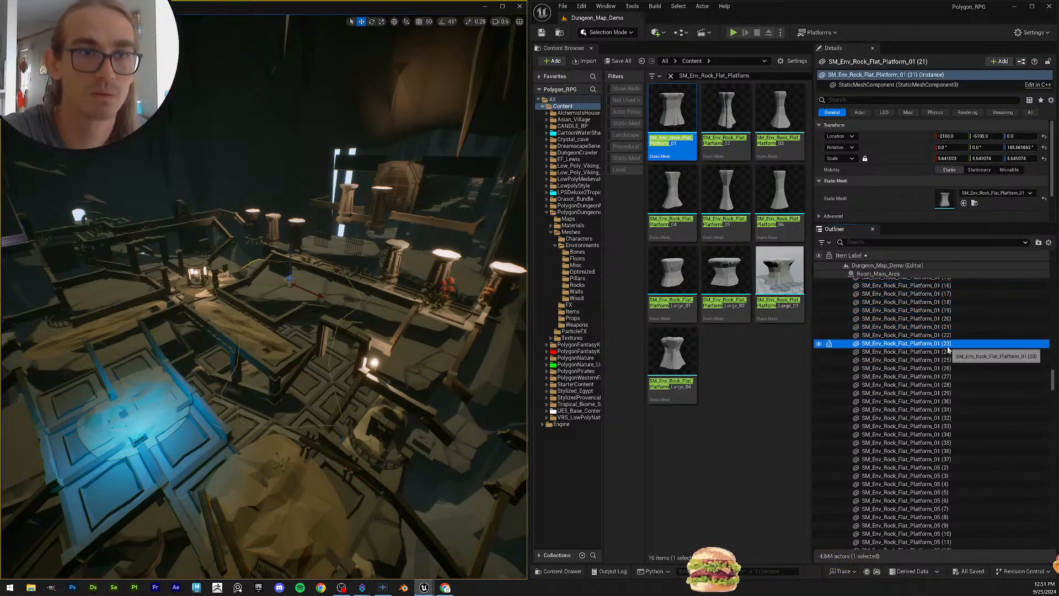
{"action": "left_click", "coordinate": [949, 368]}
{"action": "left_click", "coordinate": [950, 418]}
{"action": "left_click", "coordinate": [951, 459]}
{"action": "scroll", "coordinate": [952, 425], "scroll_direction": "down", "scroll_amount": 3}
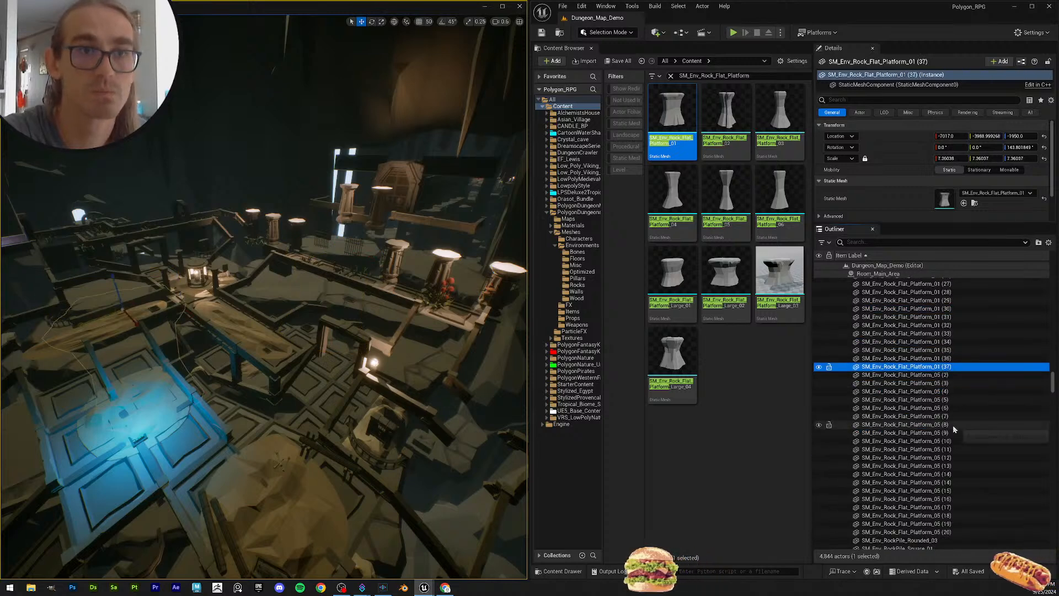
Step: Compare the static meshes of SM_Env_Rock_Flat_Platform_01 (37) and the first SM_Env_Rock_Flat_Platform_05 actors
{"action": "left_click", "coordinate": [951, 376]}
{"action": "left_click", "coordinate": [951, 393]}
{"action": "scroll", "coordinate": [954, 425], "scroll_direction": "down", "scroll_amount": 1}
{"action": "left_click", "coordinate": [951, 363]}
{"action": "left_click", "coordinate": [950, 355]}
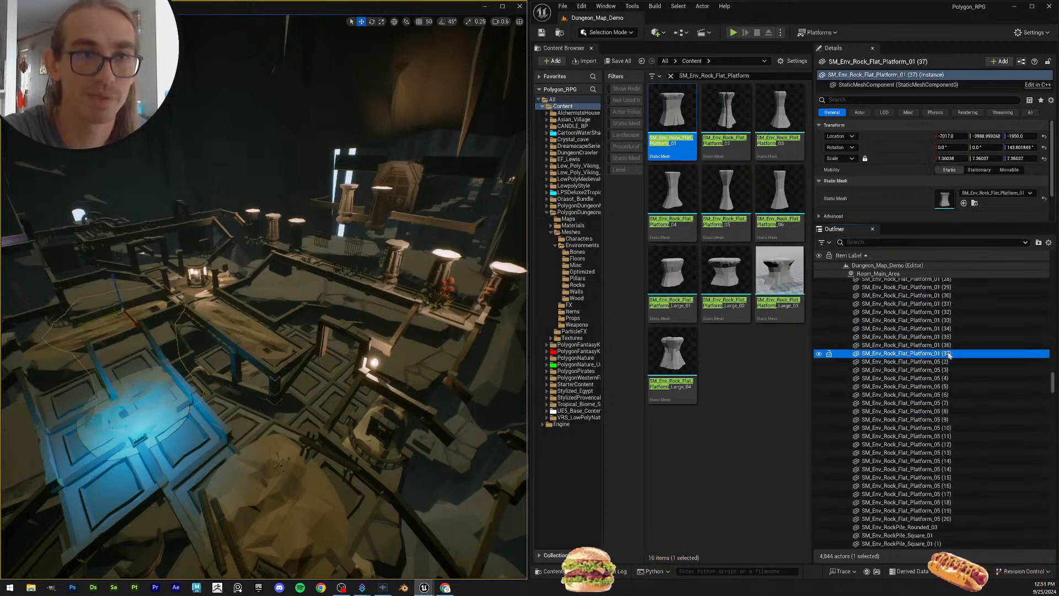
{"action": "left_click", "coordinate": [948, 371]}
{"action": "left_click", "coordinate": [954, 363]}
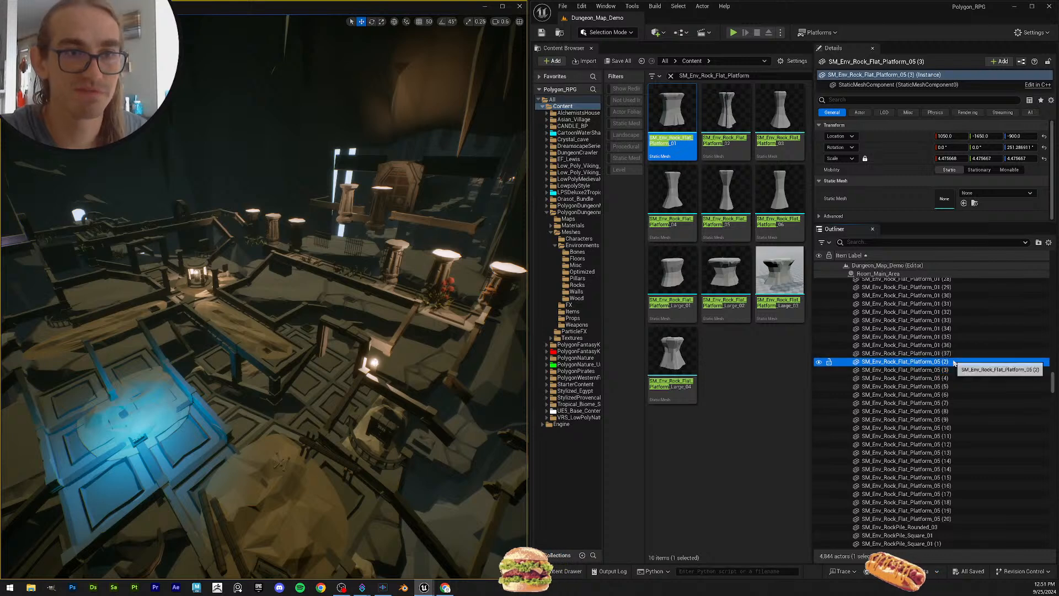
{"action": "left_click", "coordinate": [952, 355]}
{"action": "left_click", "coordinate": [953, 363]}
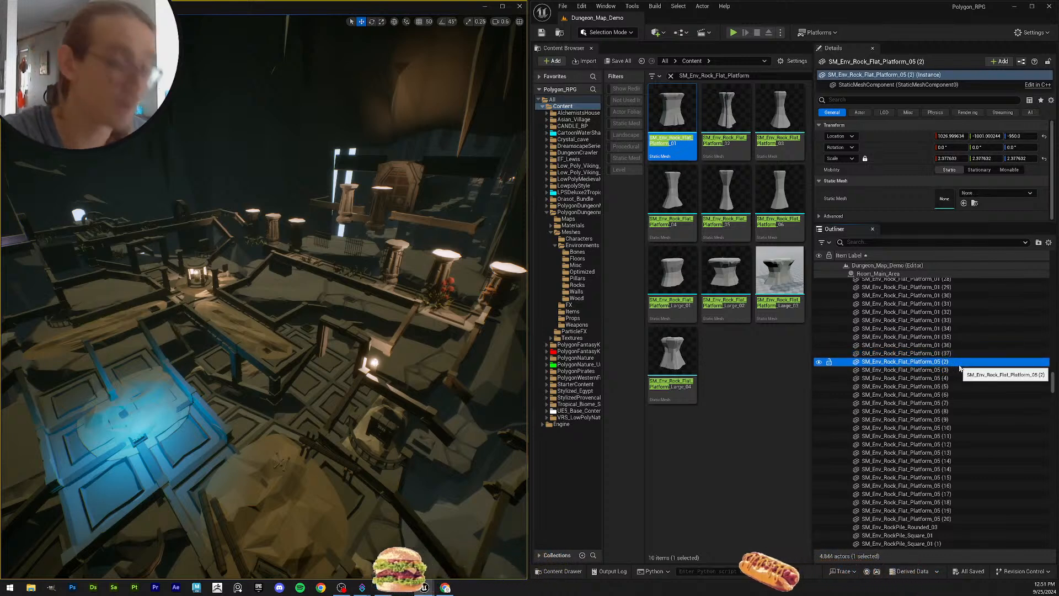
Step: Assign the SM_Env_Rock_Flat_Platform_05 mesh to all SM_Env_Rock_Flat_Platform_05 actors from (2) to (20) at once
{"action": "left_click", "coordinate": [960, 366]}
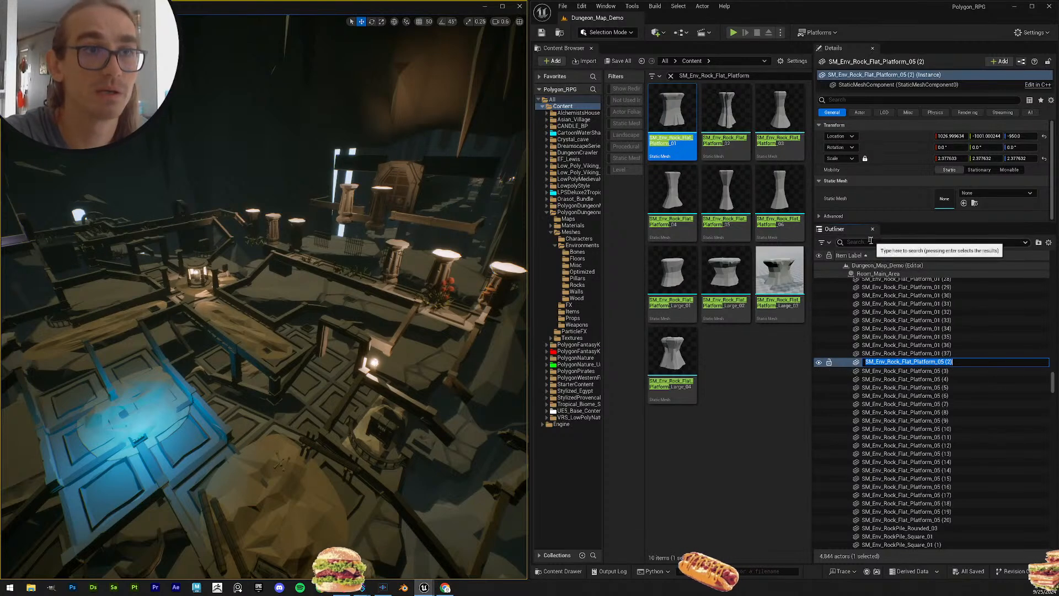
{"action": "left_click", "coordinate": [759, 77]}
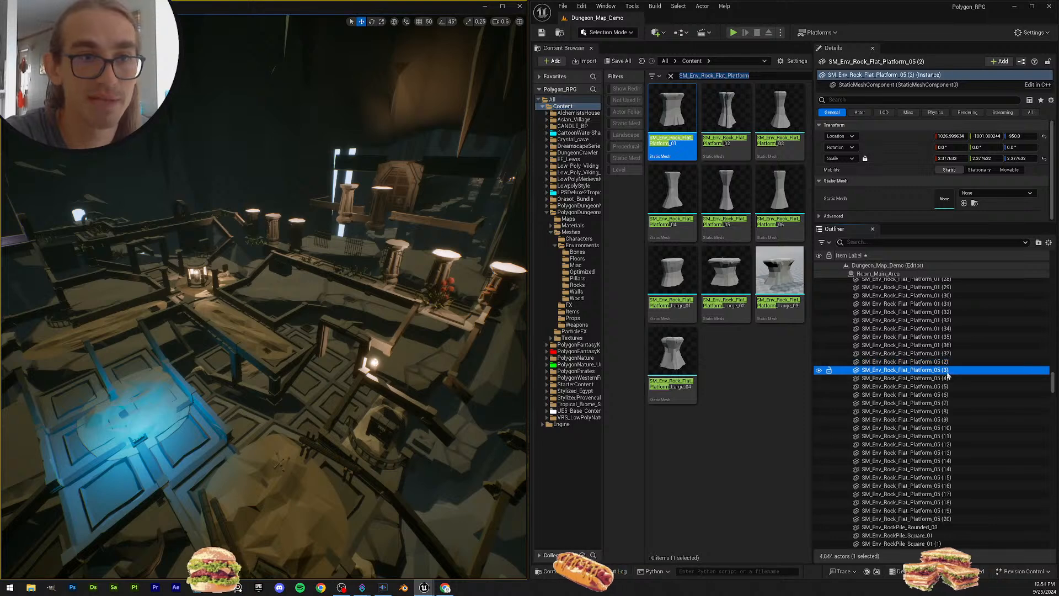
{"action": "left_click", "coordinate": [968, 520], "text": "shift"}
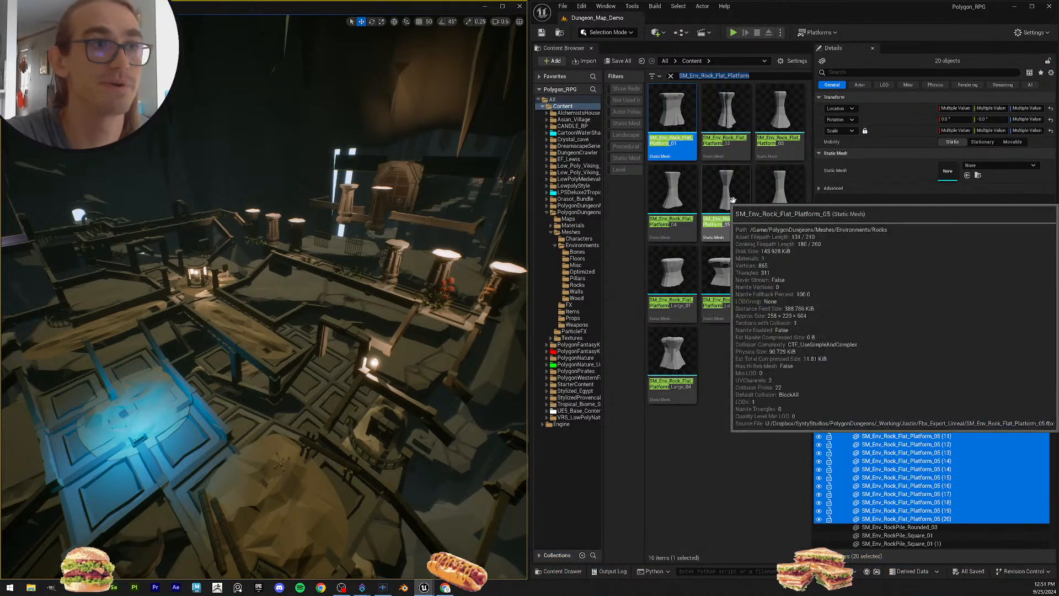
{"action": "left_click_drag", "start_coordinate": [727, 201], "coordinate": [948, 175]}
Step: Inspect the selected SM_Env_Rock_Flat_Platform_05 rocks around the dungeon room in the viewport
{"action": "key", "text": "w"}
{"action": "right_click_drag", "start_coordinate": [332, 309], "coordinate": [409, 342]}
{"action": "scroll", "coordinate": [380, 331], "scroll_direction": "up", "scroll_amount": 3}
{"action": "key", "text": "w"}
{"action": "scroll", "coordinate": [265, 298], "scroll_direction": "up", "scroll_amount": 3}
{"action": "mouse_move", "coordinate": [265, 298]}
{"action": "right_mouse_down"}
{"action": "mouse_move", "coordinate": [221, 309]}
{"action": "mouse_move", "coordinate": [188, 276]}
{"action": "mouse_move", "coordinate": [276, 303]}
{"action": "mouse_move", "coordinate": [251, 301]}
{"action": "right_mouse_up"}
Step: Search the assets for the copied actor name SM_Env_RockPile_Rounded_03 and assign that mesh to the matching actor
{"action": "scroll", "coordinate": [985, 416], "scroll_direction": "down", "scroll_amount": 8}
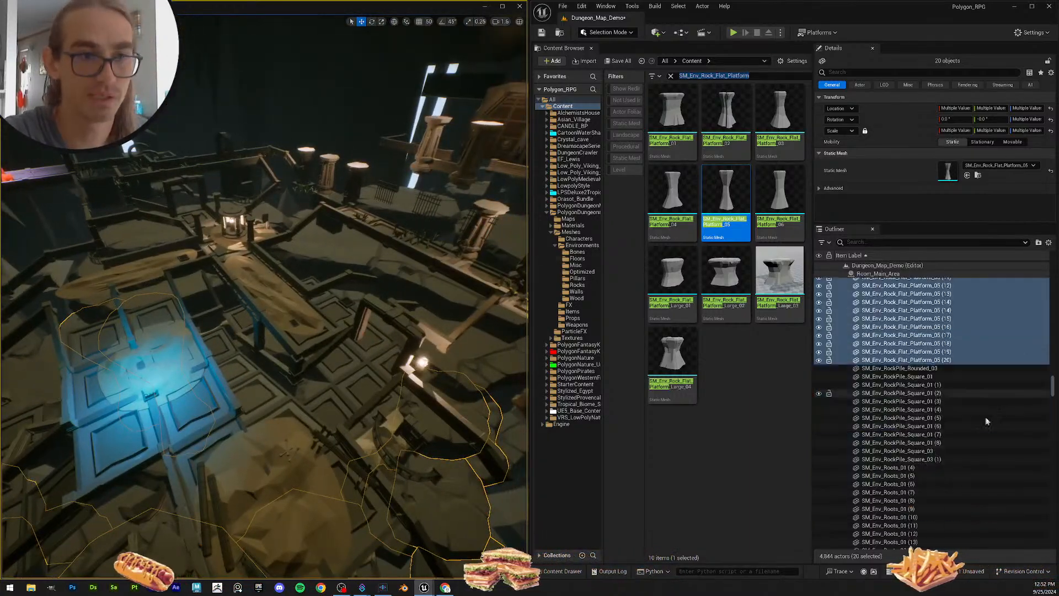
{"action": "scroll", "coordinate": [948, 346], "scroll_direction": "up", "scroll_amount": 2}
{"action": "left_click", "coordinate": [947, 370]}
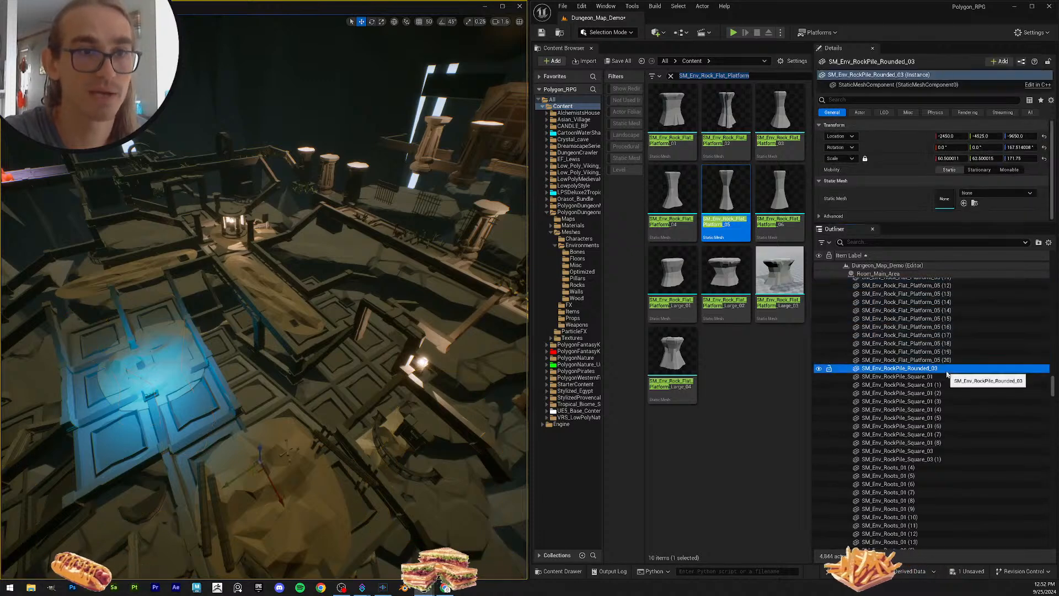
{"action": "key", "text": "F2"}
{"action": "key", "text": "ctrl+c"}
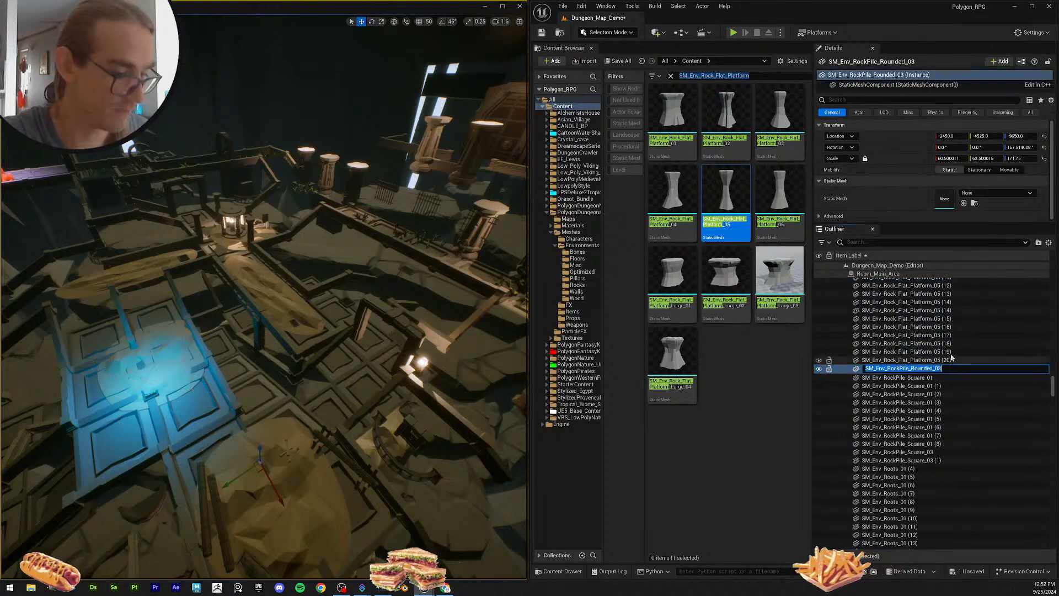
{"action": "left_click", "coordinate": [766, 75]}
{"action": "key", "text": "ctrl+v"}
{"action": "key", "text": "BackSpace"}
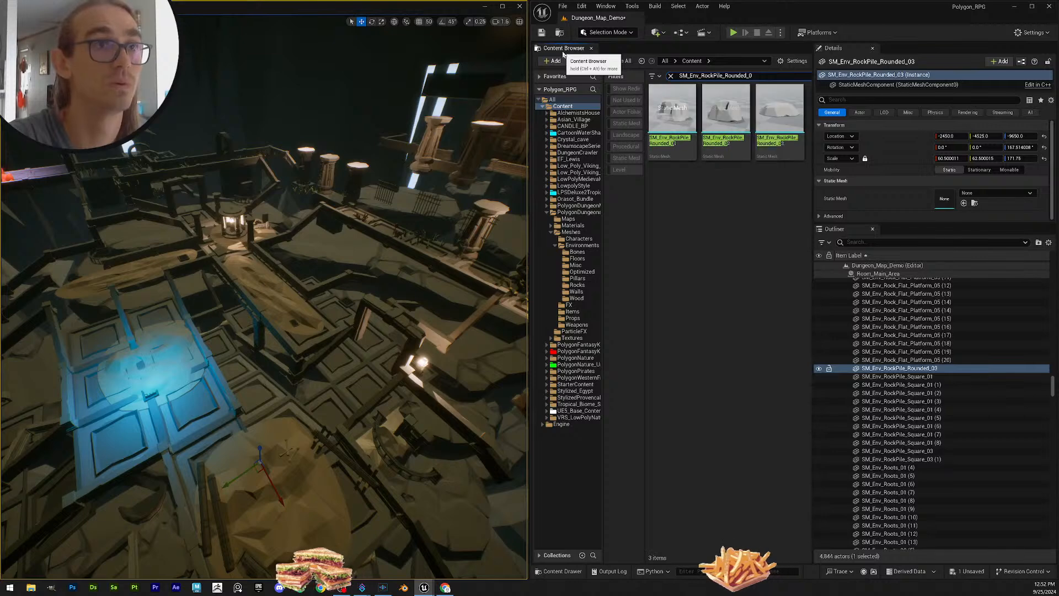
{"action": "type", "text": "3"}
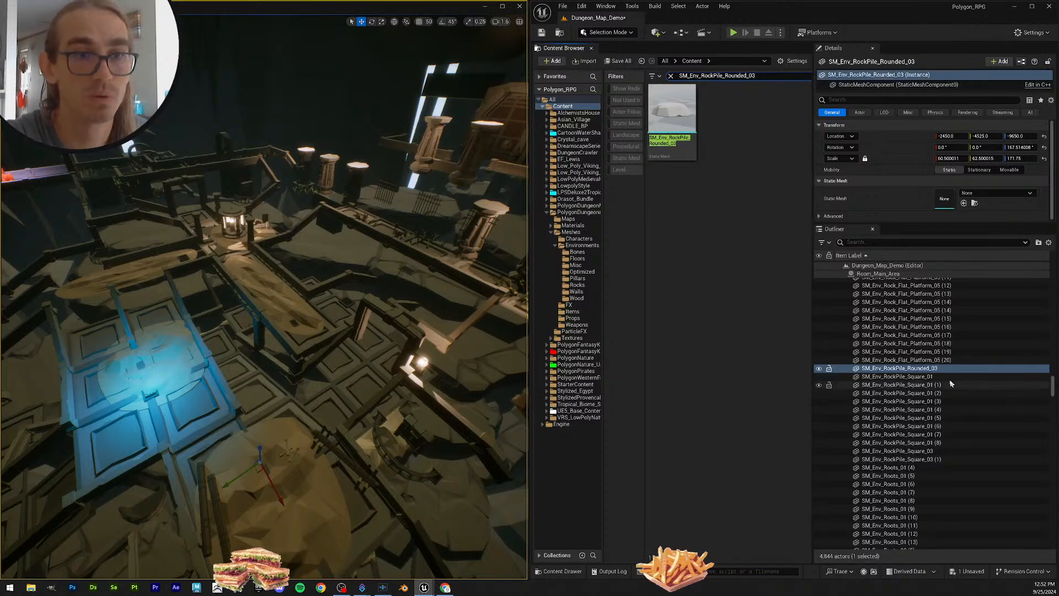
{"action": "left_click_drag", "start_coordinate": [685, 121], "coordinate": [944, 198]}
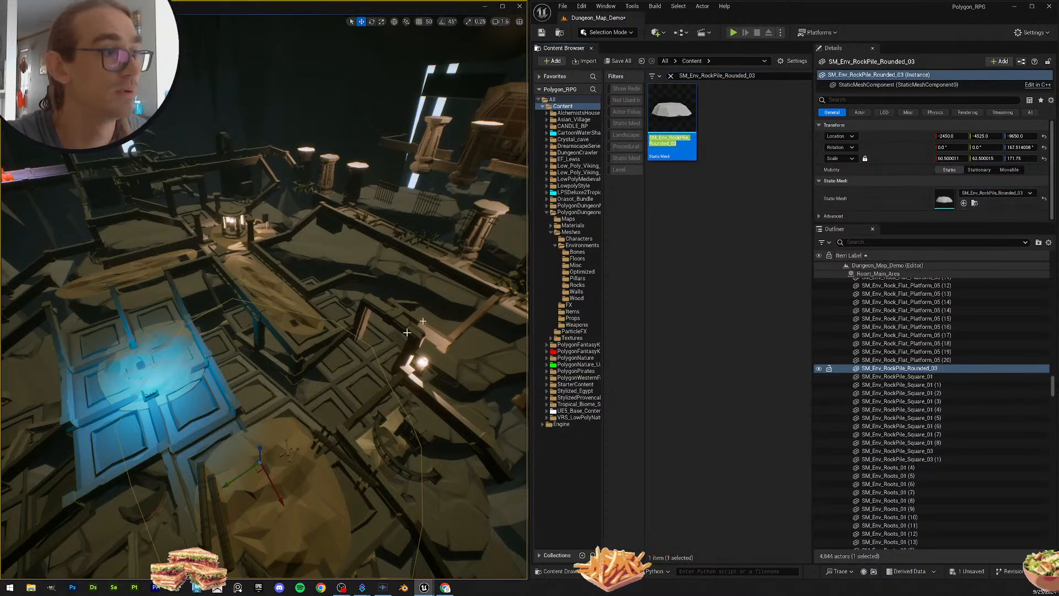
Step: Search the assets for SM_Env_RockPile_Square_01 and assign that mesh to the SM_Env_RockPile_Square_01 actor and its copies (1) to (8)
{"action": "left_click", "coordinate": [952, 376]}
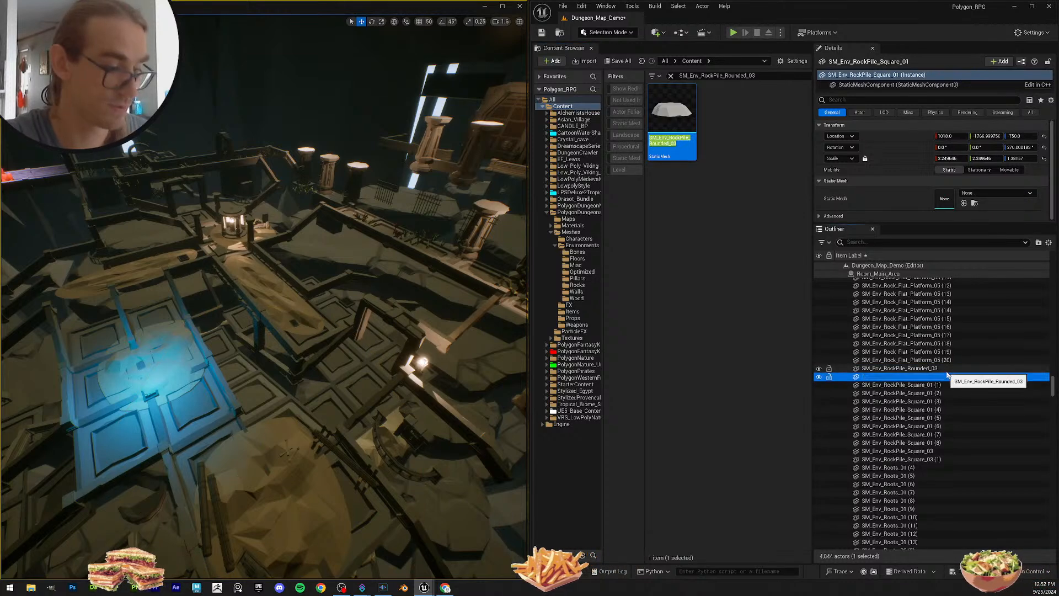
{"action": "left_click", "coordinate": [954, 375]}
{"action": "key", "text": "ctrl+c"}
{"action": "left_click", "coordinate": [946, 368]}
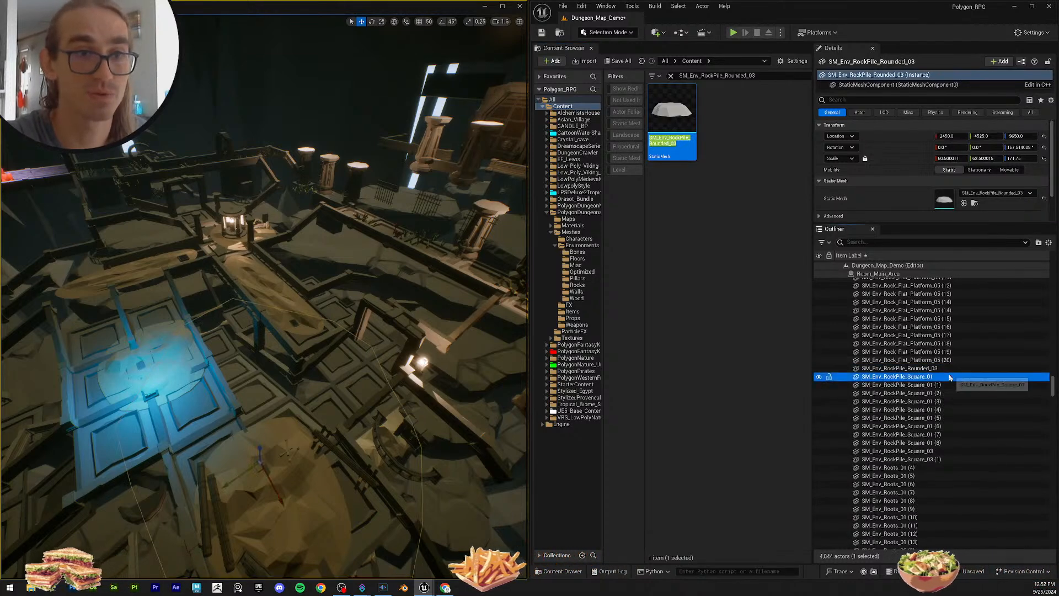
{"action": "left_click", "coordinate": [941, 375]}
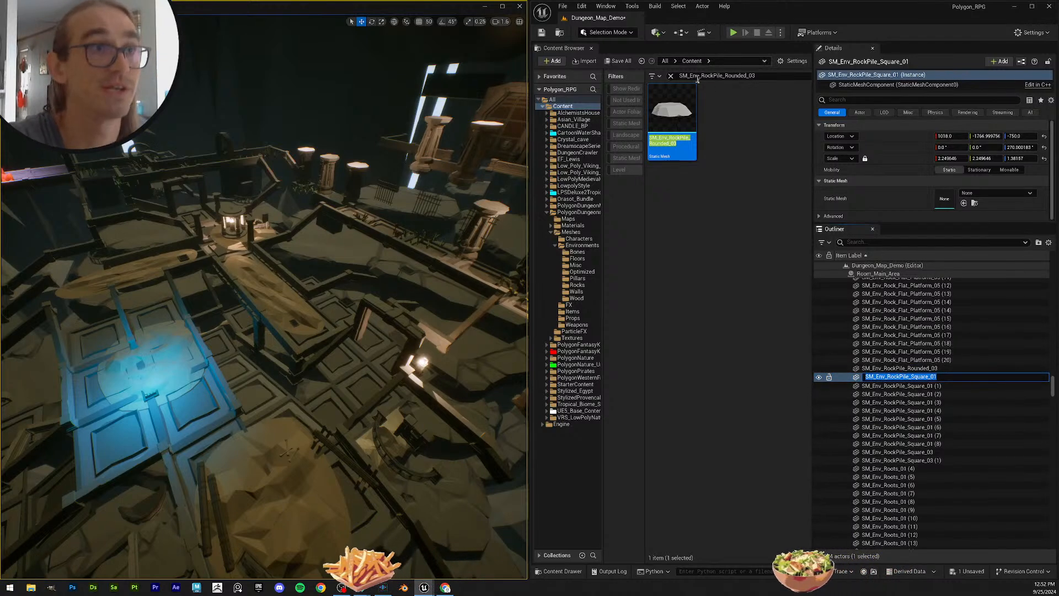
{"action": "left_click", "coordinate": [754, 79]}
{"action": "key", "text": "ctrl+v"}
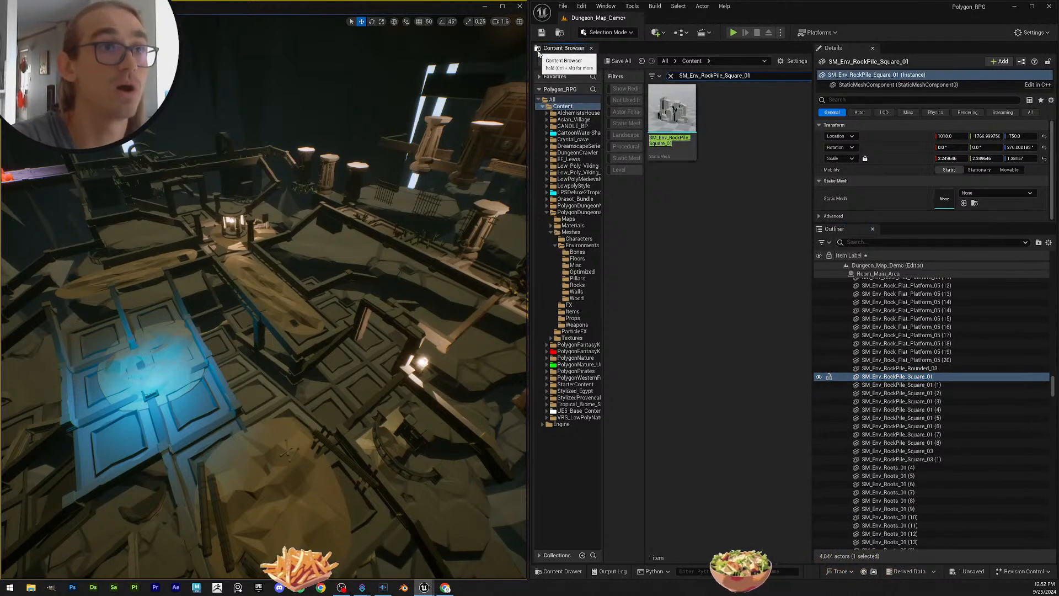
{"action": "left_click_drag", "start_coordinate": [672, 113], "coordinate": [945, 199]}
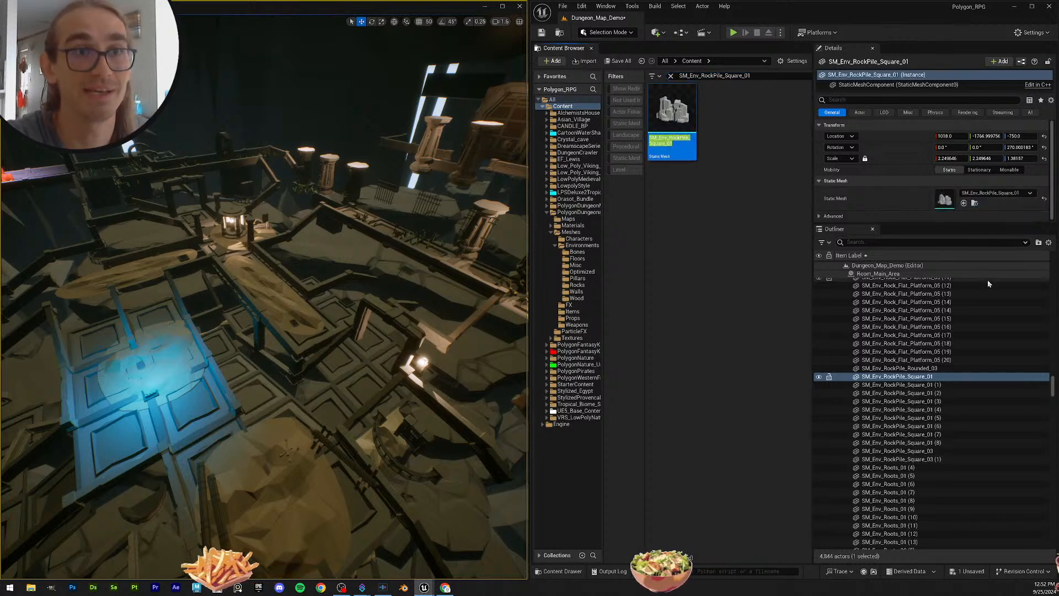
{"action": "left_click", "coordinate": [953, 445], "text": "shift"}
{"action": "left_click_drag", "start_coordinate": [676, 116], "coordinate": [947, 172]}
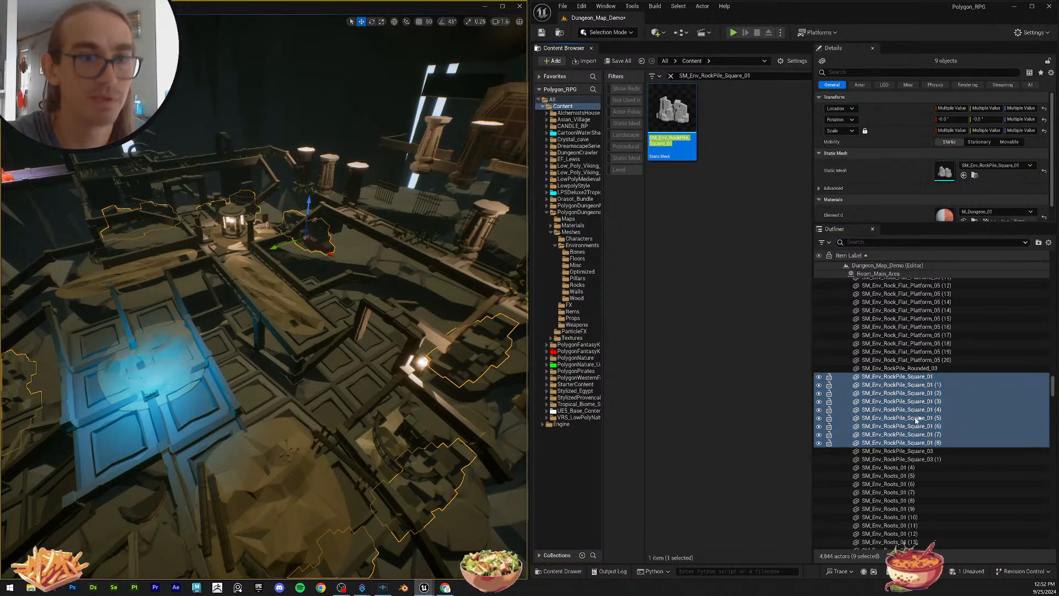
Step: Search the assets for SM_Env_RockPile_Square_03 and assign that mesh to both SM_Env_RockPile_Square_03 actors
{"action": "left_click", "coordinate": [944, 451]}
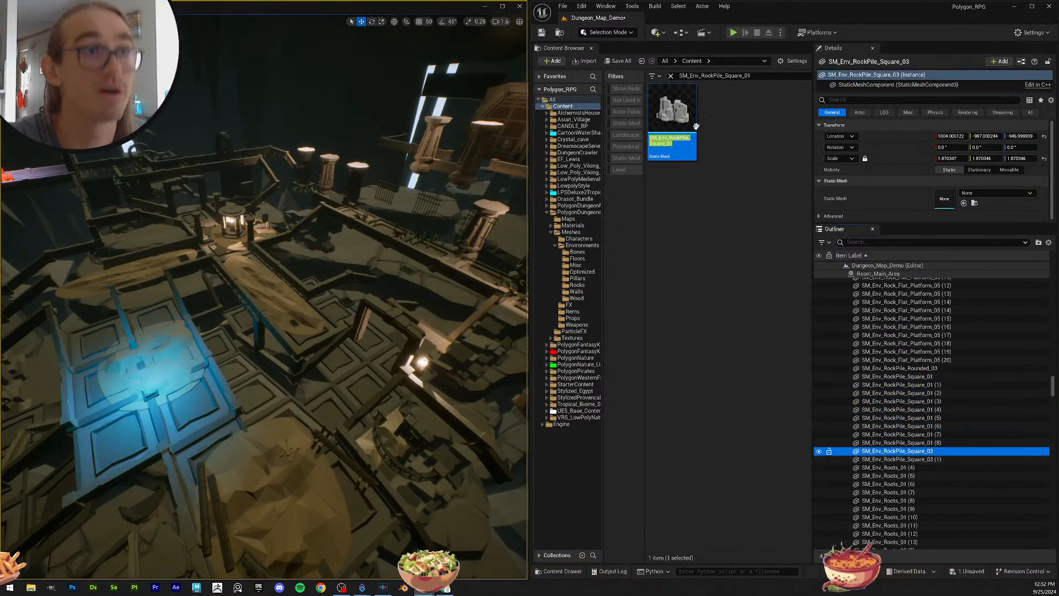
{"action": "left_click", "coordinate": [778, 74]}
{"action": "key", "text": "BackSpace"}
{"action": "type", "text": "3"}
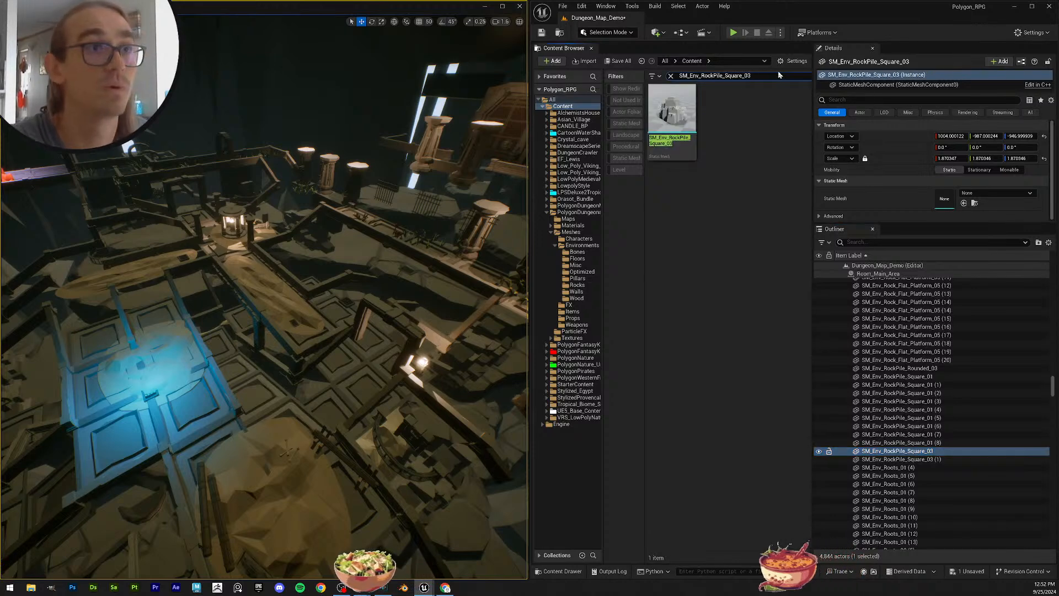
{"action": "left_click", "coordinate": [900, 460], "text": "ctrl"}
{"action": "left_click_drag", "start_coordinate": [672, 110], "coordinate": [950, 172]}
Step: Select the SM_Env_Roots_01 (4) actor and search the assets for SM_Env_Roots_01
{"action": "scroll", "coordinate": [910, 440], "scroll_direction": "down", "scroll_amount": 3}
{"action": "left_click", "coordinate": [914, 416]}
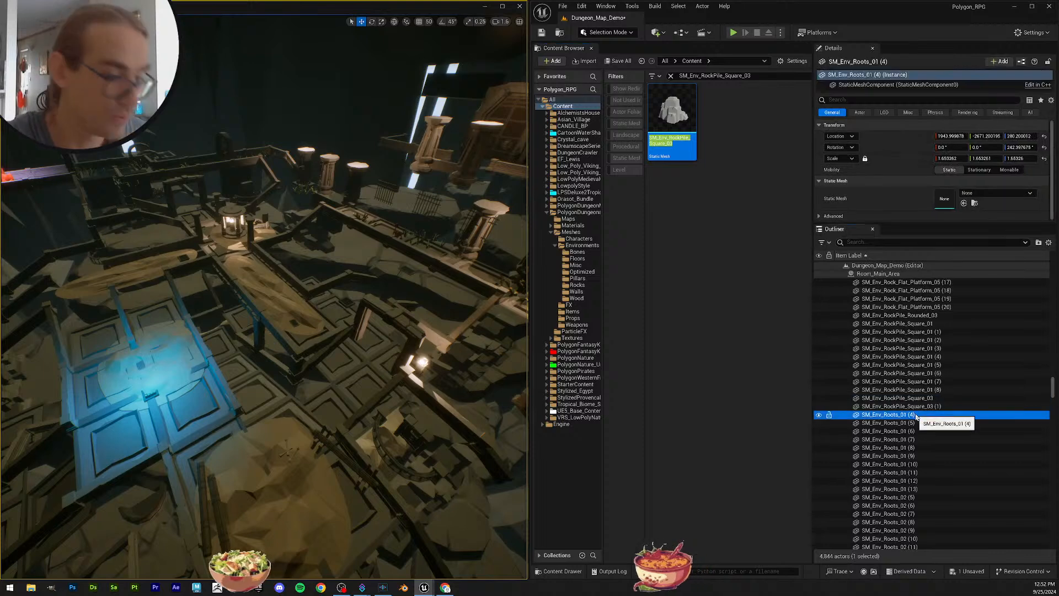
{"action": "key", "text": "F2"}
{"action": "left_click", "coordinate": [563, 54]}
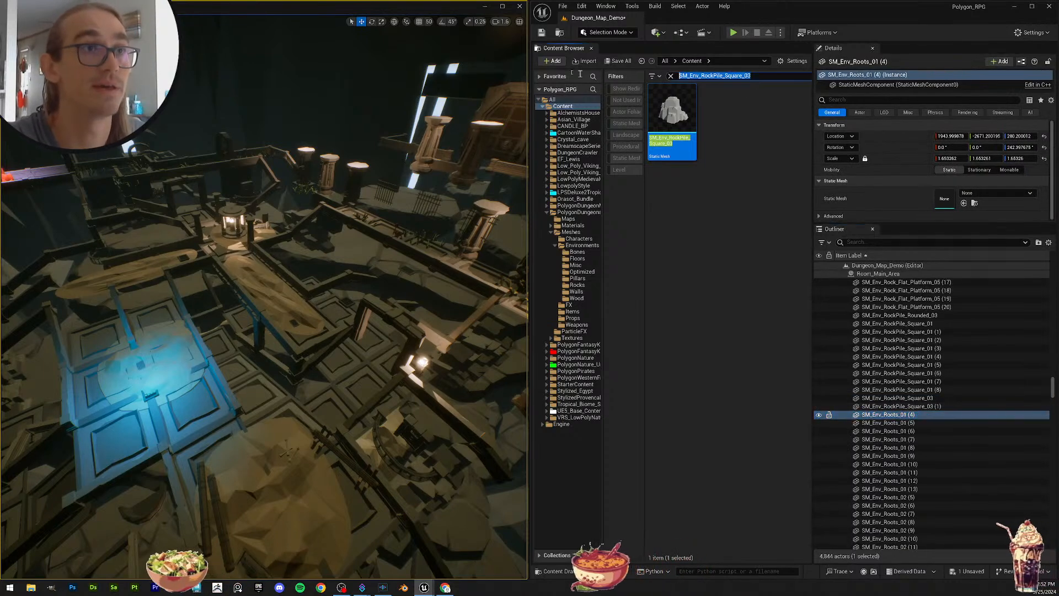
{"action": "type", "text": "SM_Env_Roots_01"}
{"action": "key", "text": "Return"}
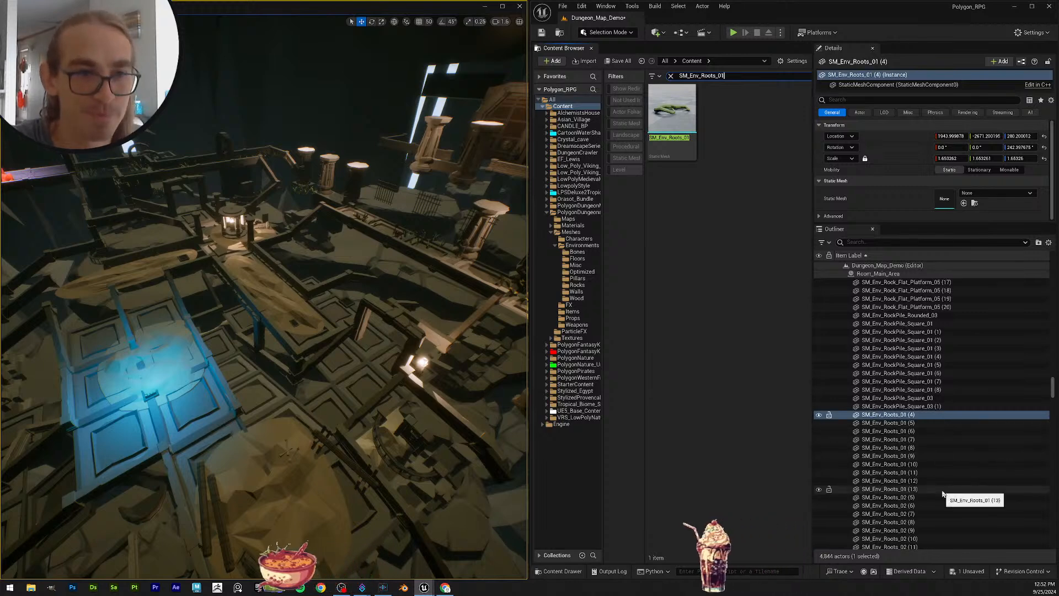
Step: Assign the SM_Env_Roots_01 mesh to all SM_Env_Roots_01 and SM_Env_Roots_02 actors at once, through SM_Env_Roots_02 (13)
{"action": "scroll", "coordinate": [943, 491], "scroll_direction": "down", "scroll_amount": 3}
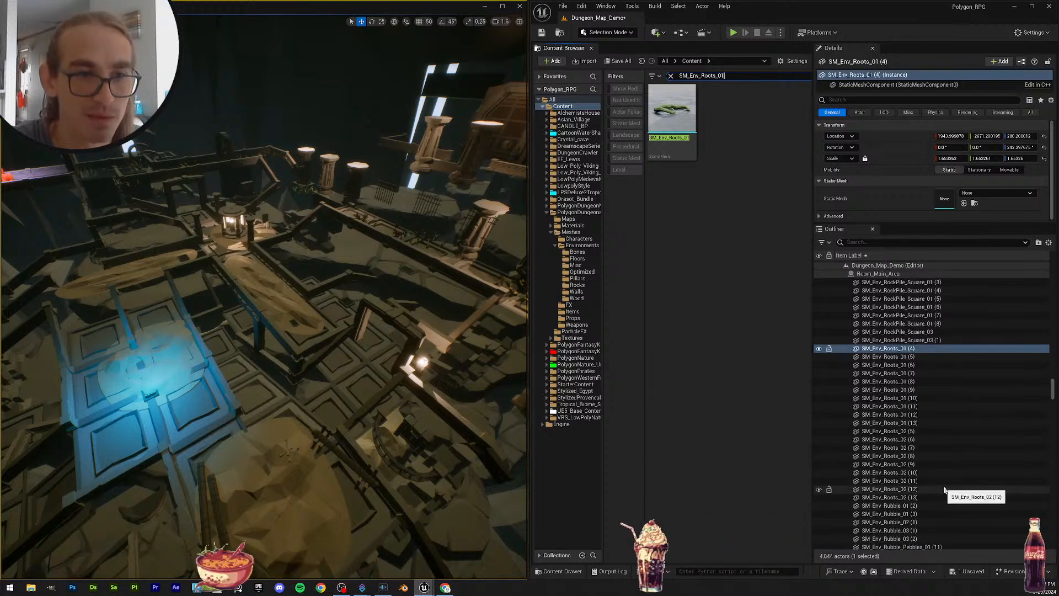
{"action": "scroll", "coordinate": [941, 482], "scroll_direction": "down", "scroll_amount": 1}
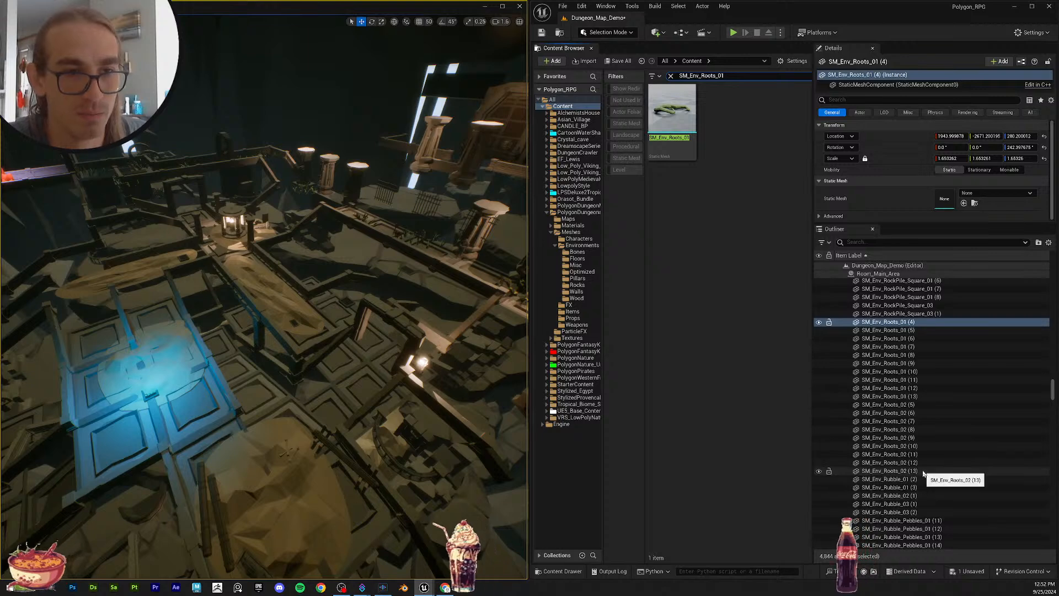
{"action": "left_click", "coordinate": [923, 472], "text": "shift"}
{"action": "left_click_drag", "start_coordinate": [672, 110], "coordinate": [948, 169]}
Step: Inspect the selected roots around the red mushrooms and pillars in the viewport and save the Dungeon_Map_Demo level
{"action": "key", "text": "f"}
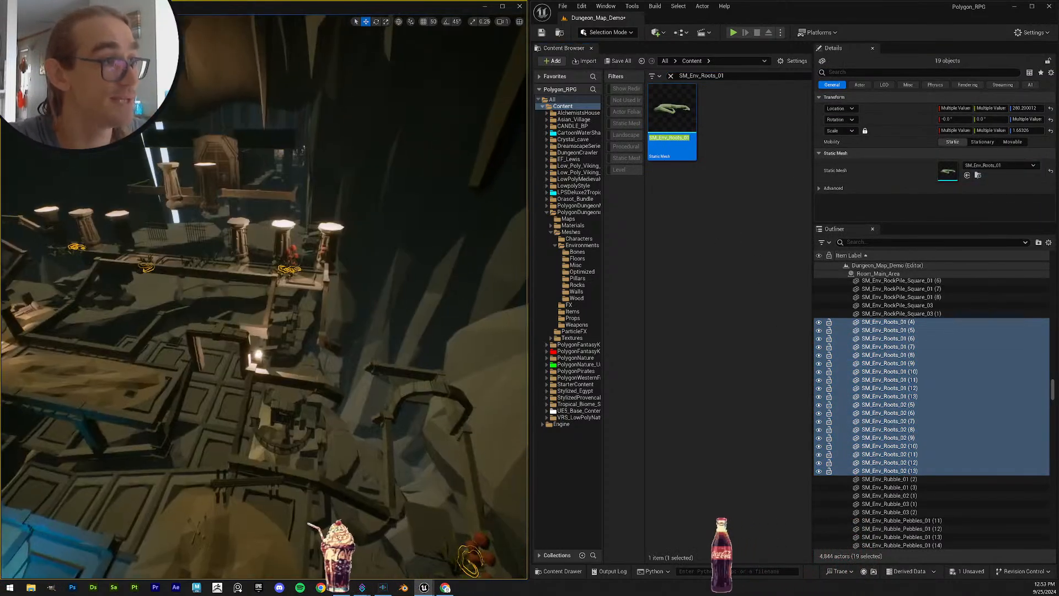
{"action": "key", "text": "w"}
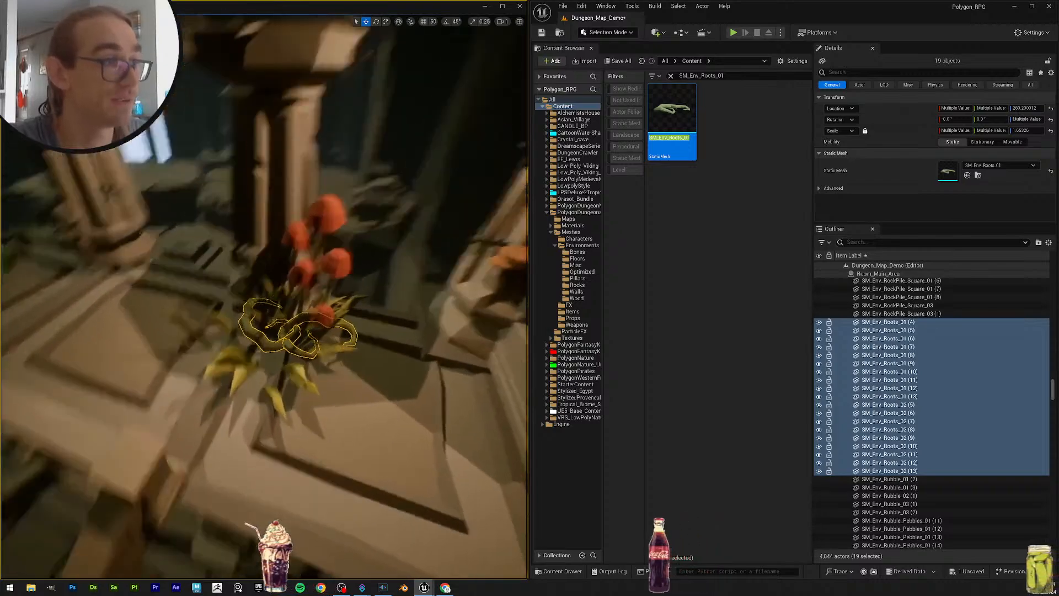
{"action": "key", "text": "w"}
{"action": "scroll", "coordinate": [264, 298], "scroll_direction": "down", "scroll_amount": 3}
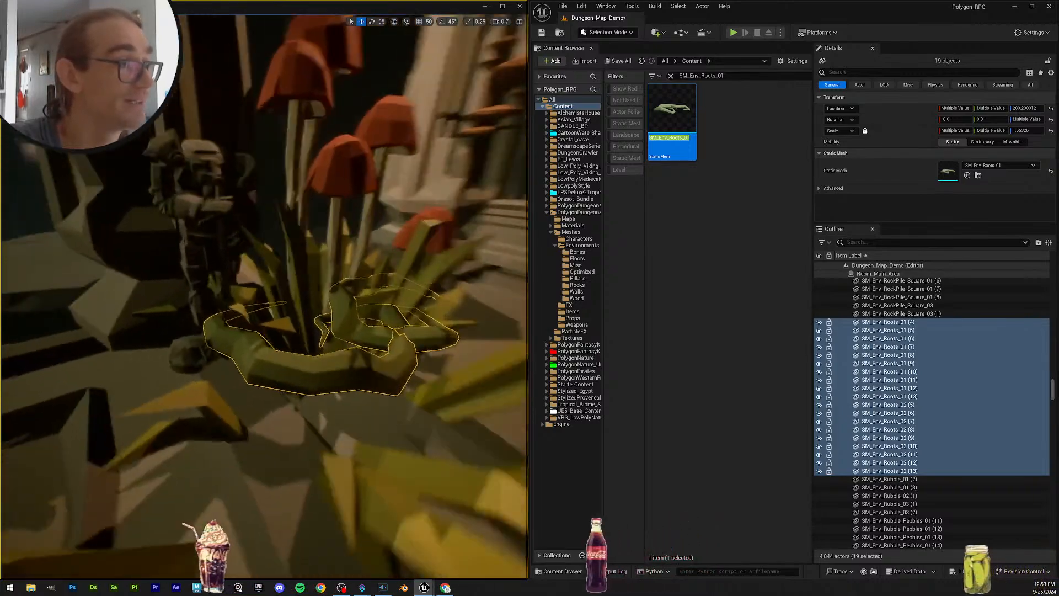
{"action": "key", "text": "s"}
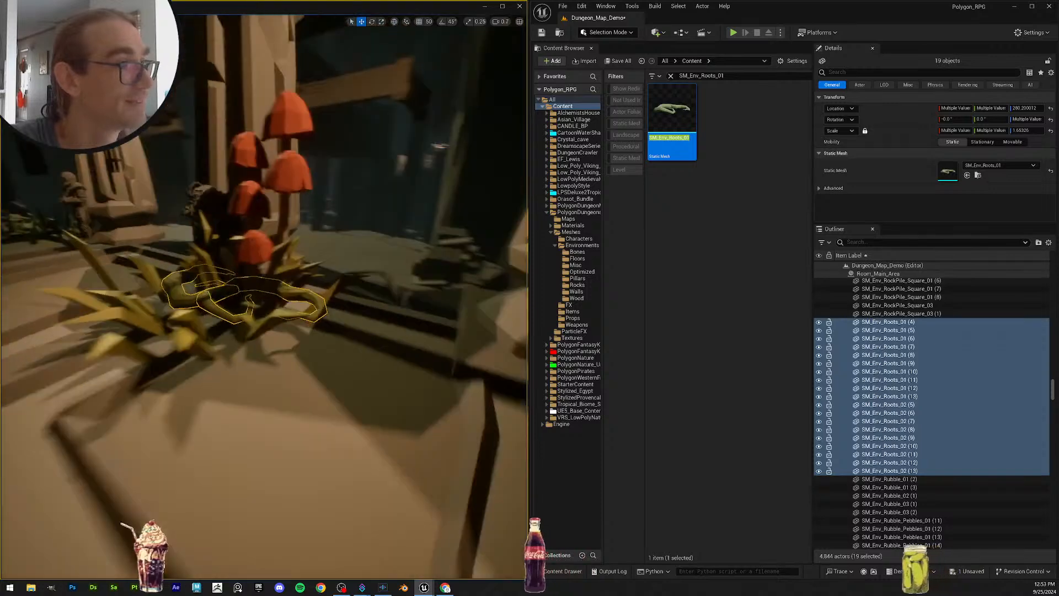
{"action": "key", "text": "s"}
{"action": "right_click_drag", "start_coordinate": [390, 273], "coordinate": [390, 273]}
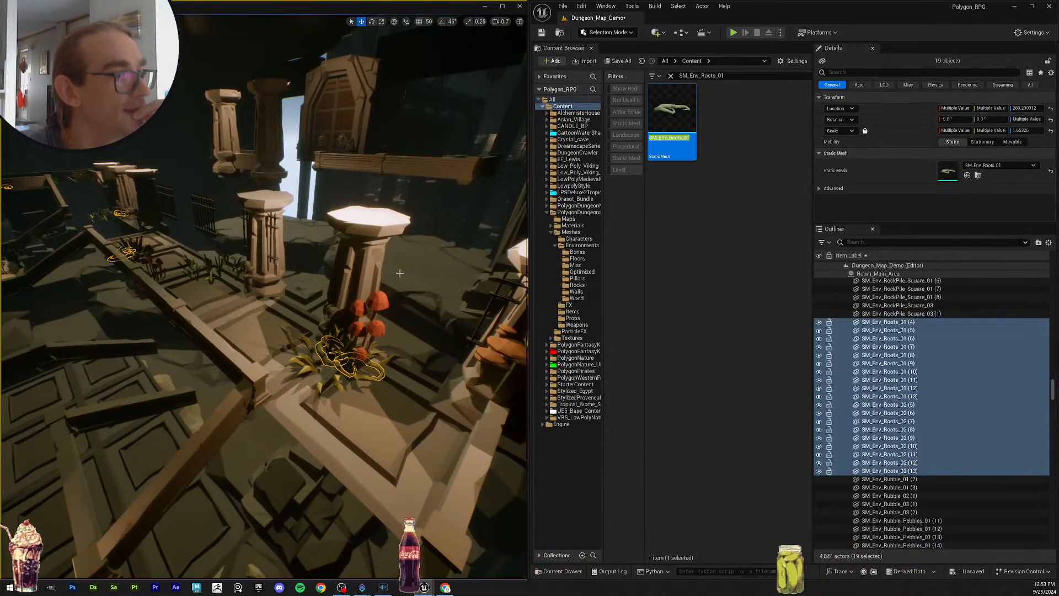
{"action": "left_click", "coordinate": [542, 33]}
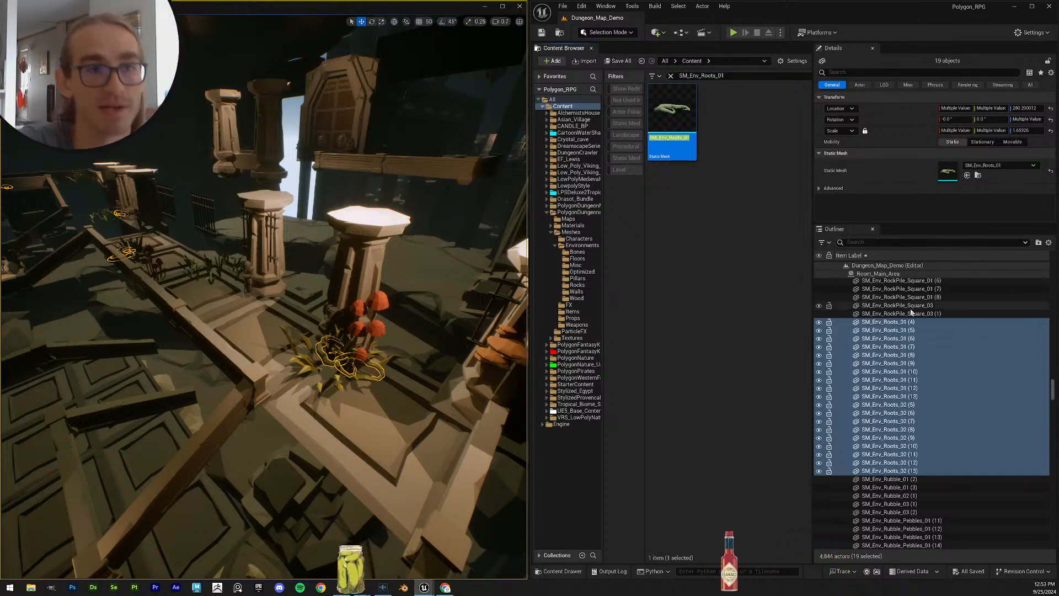
Step: Search the assets for SM_Env_Rubble_01 and assign that mesh to the SM_Env_Rubble_01 (3) actor
{"action": "scroll", "coordinate": [936, 422], "scroll_direction": "down", "scroll_amount": 3}
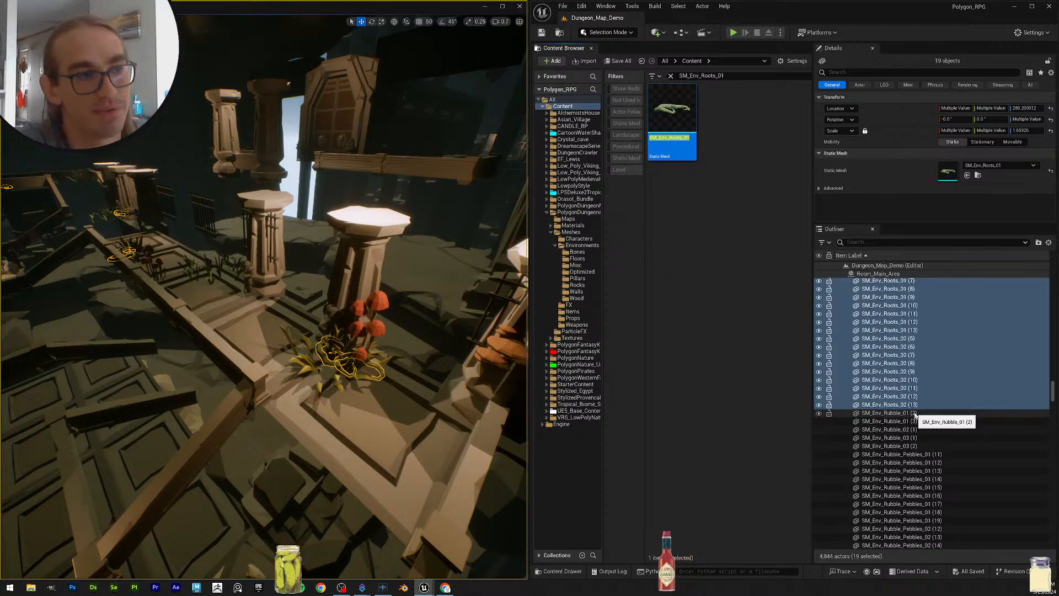
{"action": "left_click_drag", "start_coordinate": [915, 415], "coordinate": [917, 421]}
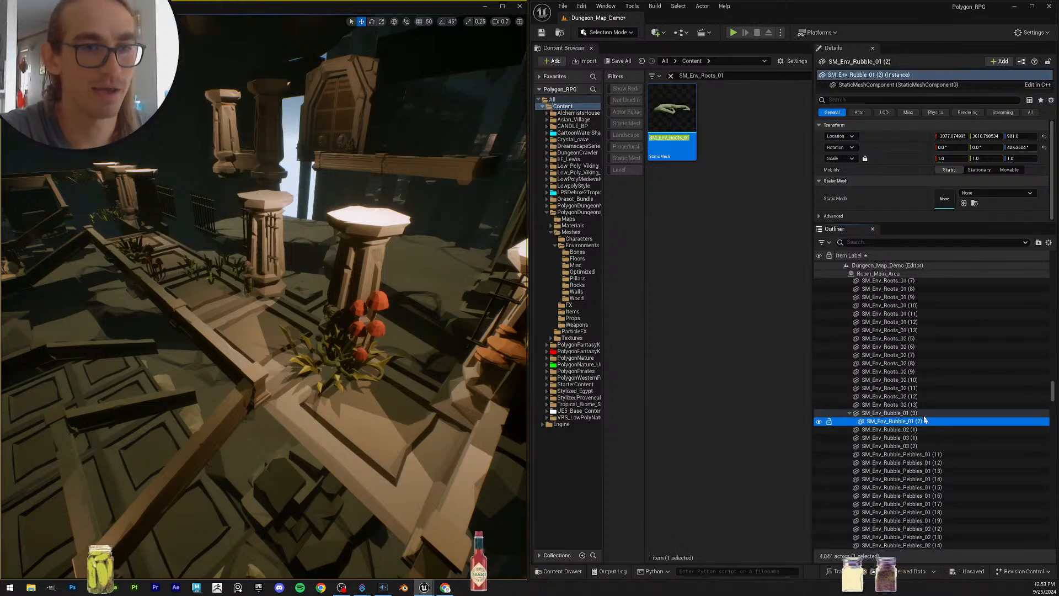
{"action": "left_click", "coordinate": [925, 414]}
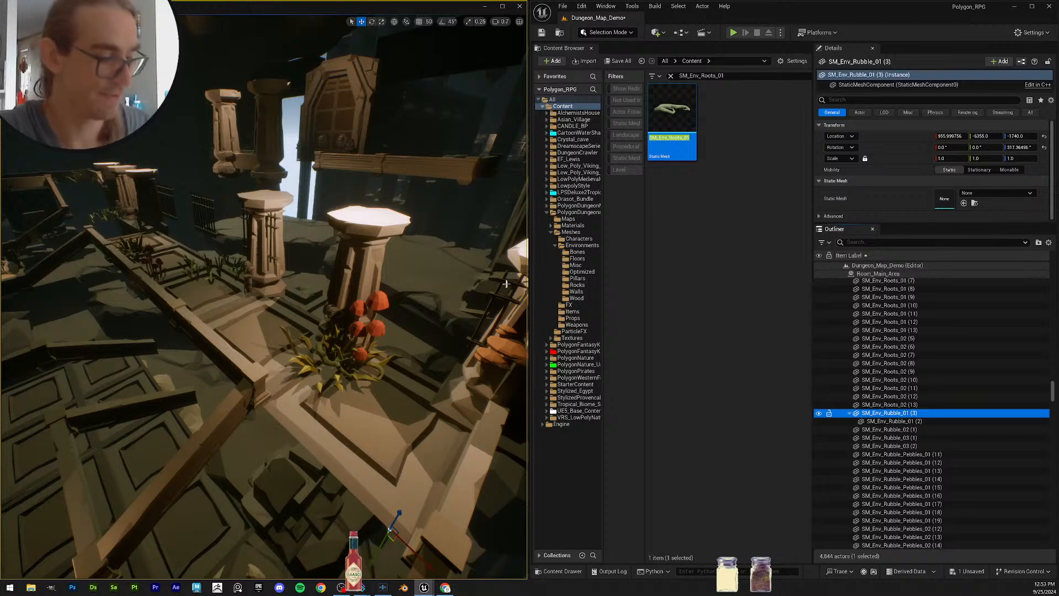
{"action": "left_click", "coordinate": [908, 414]}
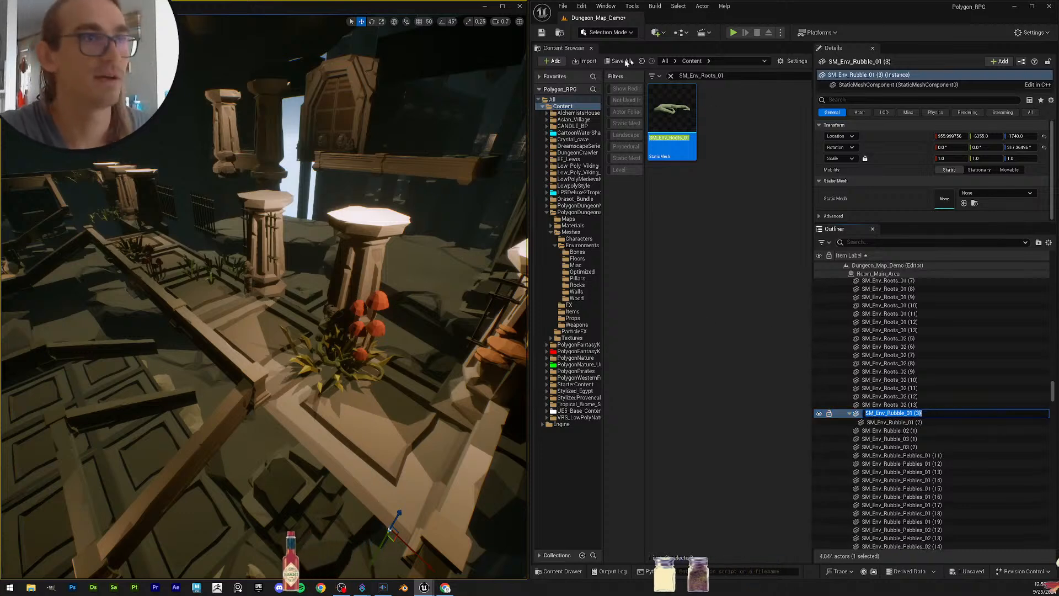
{"action": "left_click", "coordinate": [743, 76]}
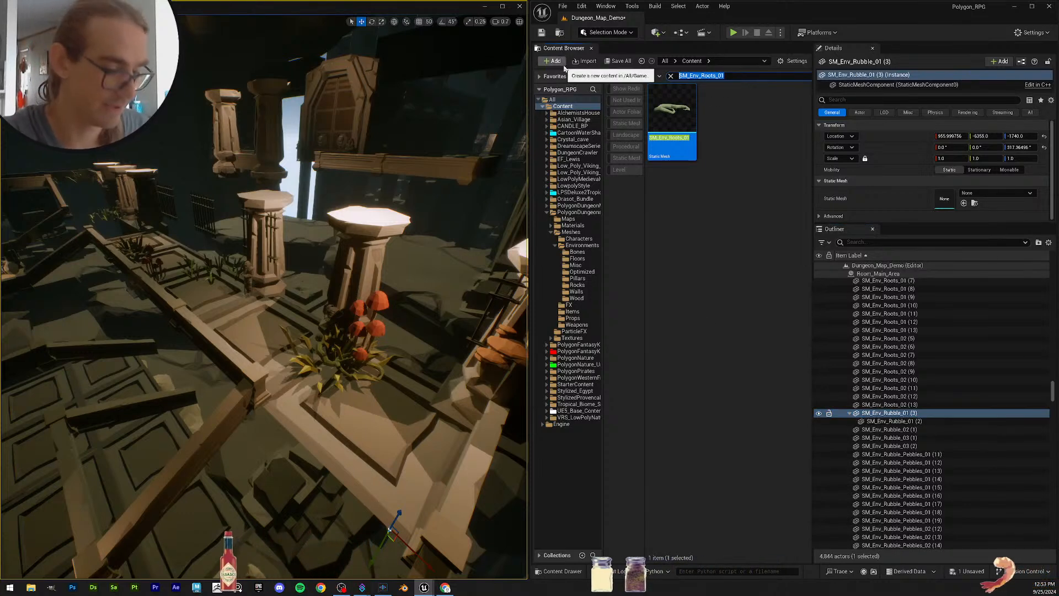
{"action": "left_click", "coordinate": [722, 227]}
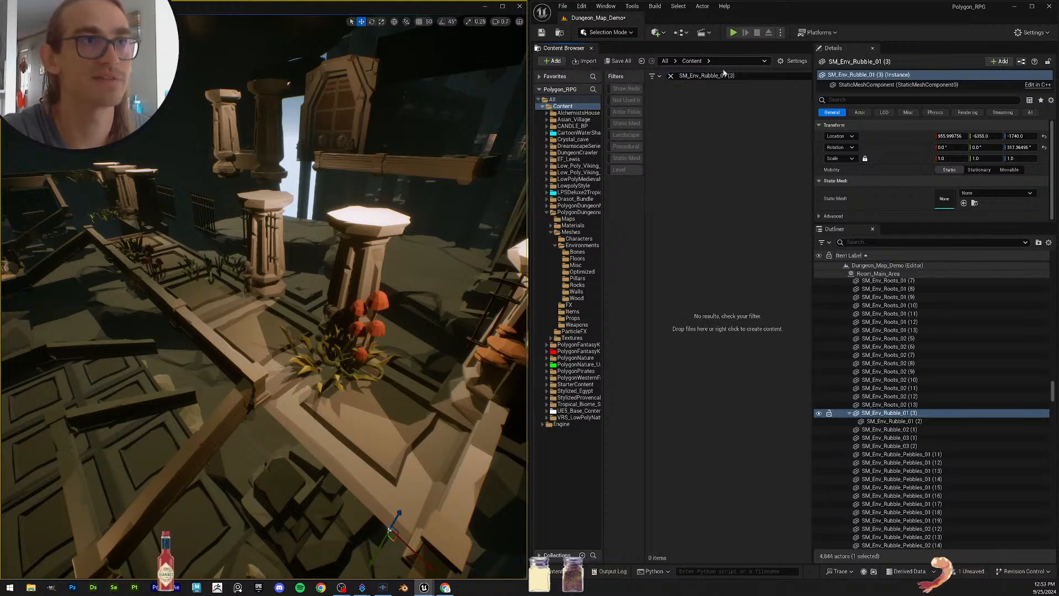
{"action": "key", "text": "BackSpace"}
{"action": "key", "text": "BackSpace"}
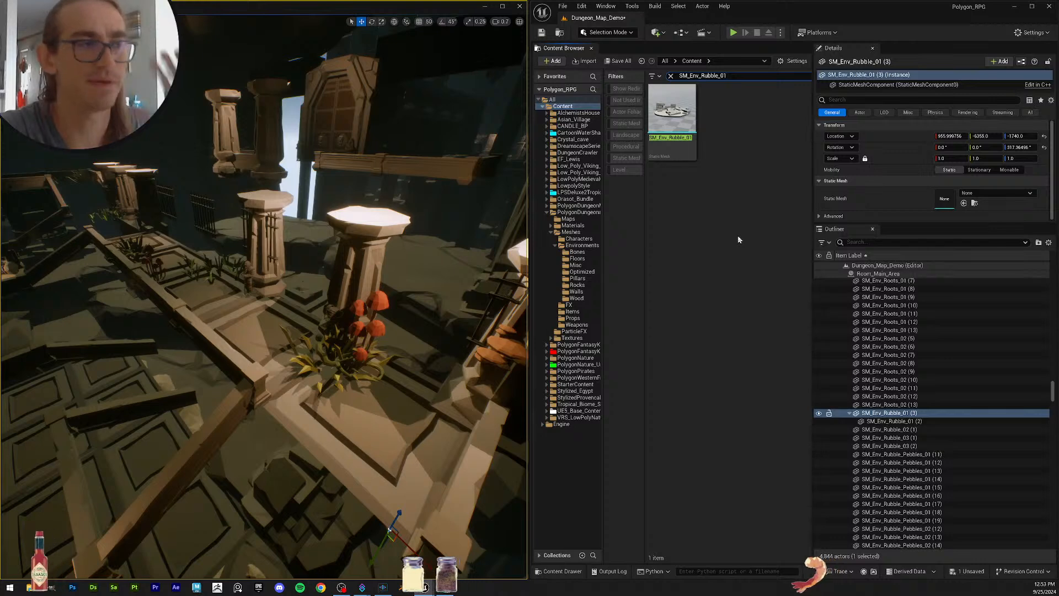
{"action": "left_click_drag", "start_coordinate": [672, 113], "coordinate": [948, 203]}
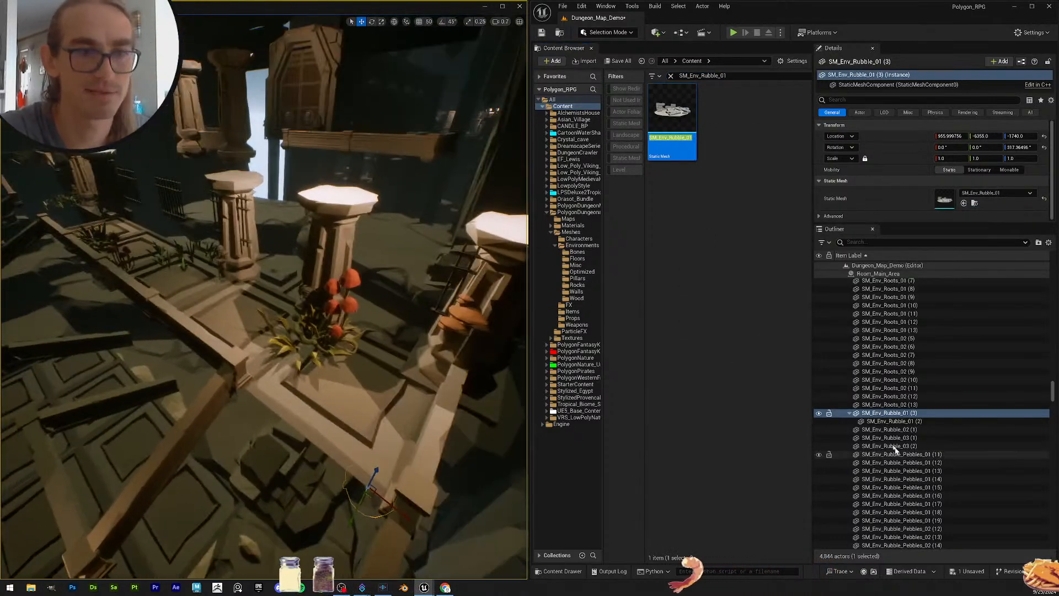
Step: Repeat the asset search for SM_Env_Rubble_01 and assign the mesh to the SM_Env_Rubble_01 (2) actor
{"action": "left_click", "coordinate": [903, 422]}
{"action": "left_click", "coordinate": [911, 422]}
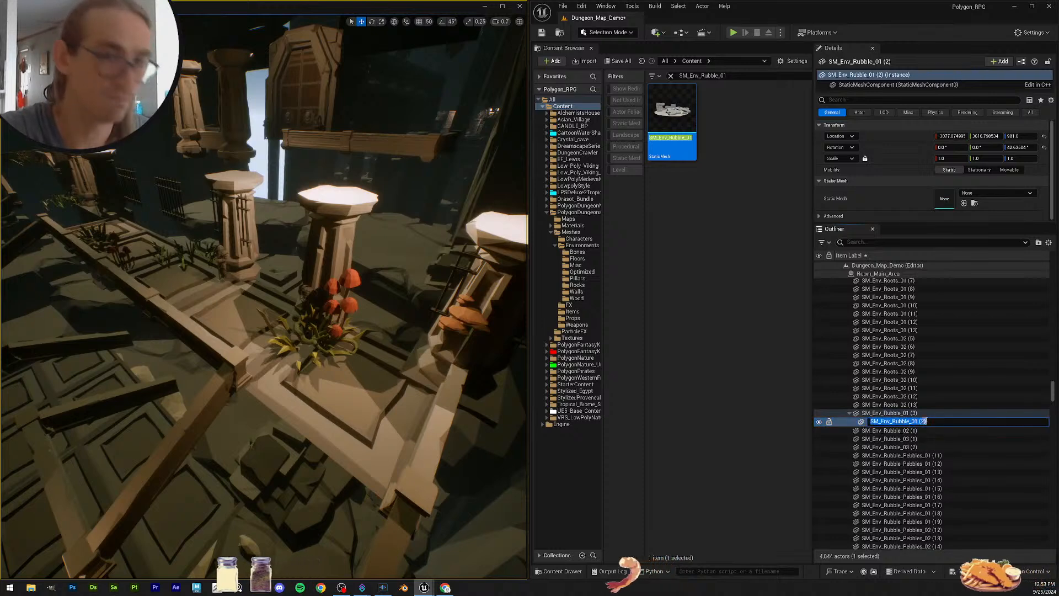
{"action": "left_click_drag", "start_coordinate": [732, 76], "coordinate": [531, 59]}
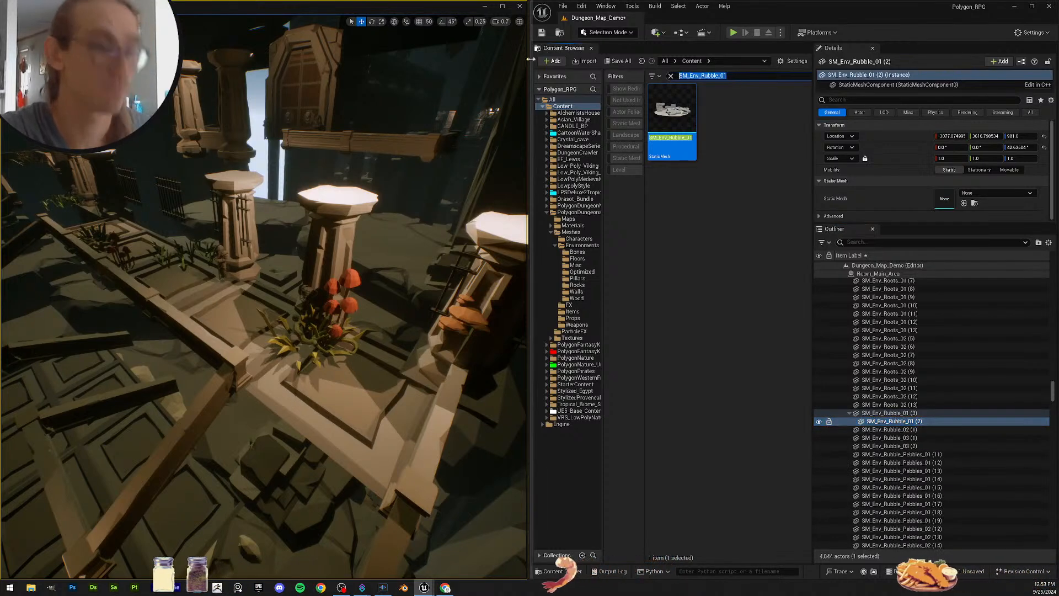
{"action": "key", "text": "BackSpace"}
{"action": "key", "text": "BackSpace"}
{"action": "key", "text": "BackSpace"}
{"action": "key", "text": "BackSpace"}
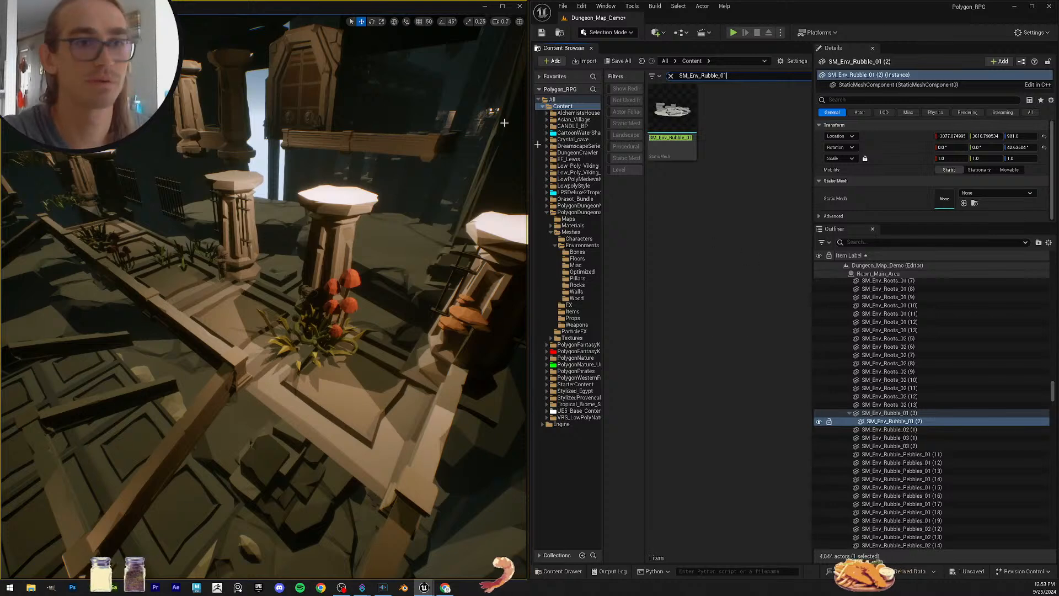
{"action": "left_click_drag", "start_coordinate": [672, 113], "coordinate": [945, 200]}
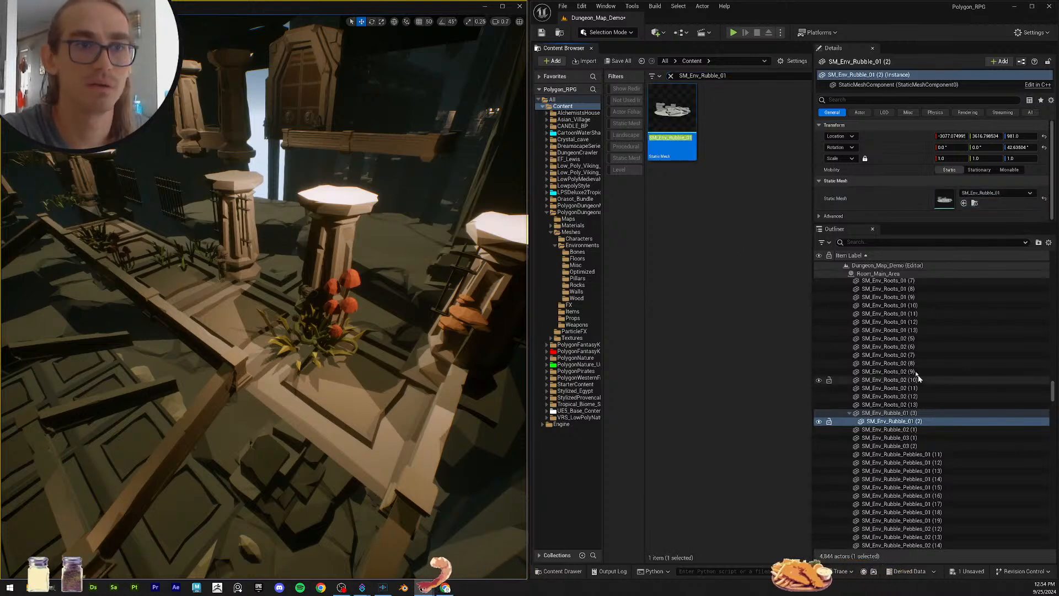
Step: Search the assets for SM_Env_Rubble_02 using the copied actor name and assign that mesh to SM_Env_Rubble_02 (1)
{"action": "scroll", "coordinate": [917, 408], "scroll_direction": "down", "scroll_amount": 1}
{"action": "left_click", "coordinate": [905, 417]}
{"action": "key", "text": "F2"}
{"action": "key", "text": "ctrl+c"}
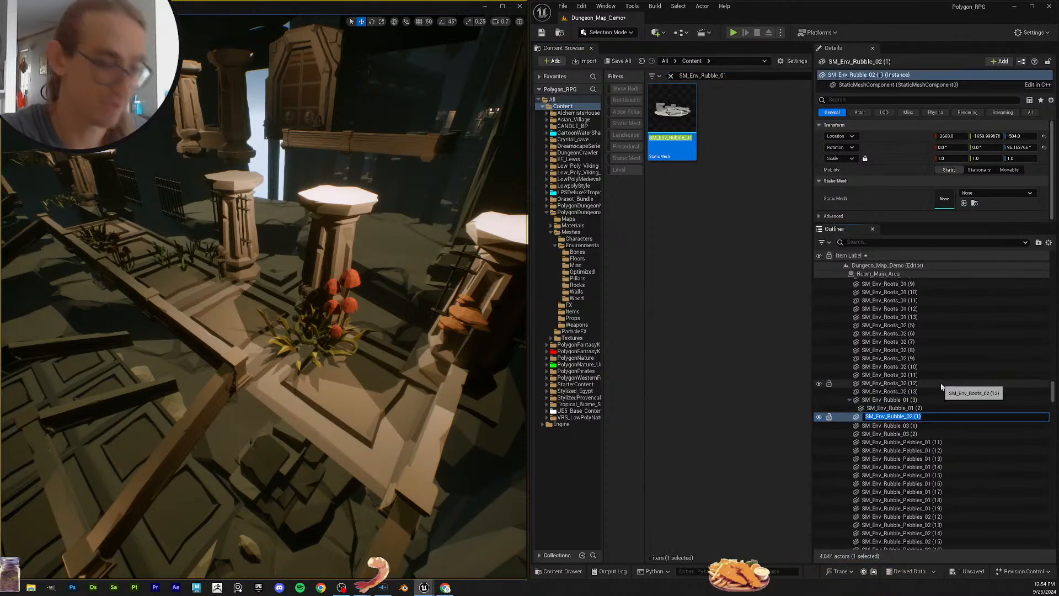
{"action": "left_click", "coordinate": [717, 77]}
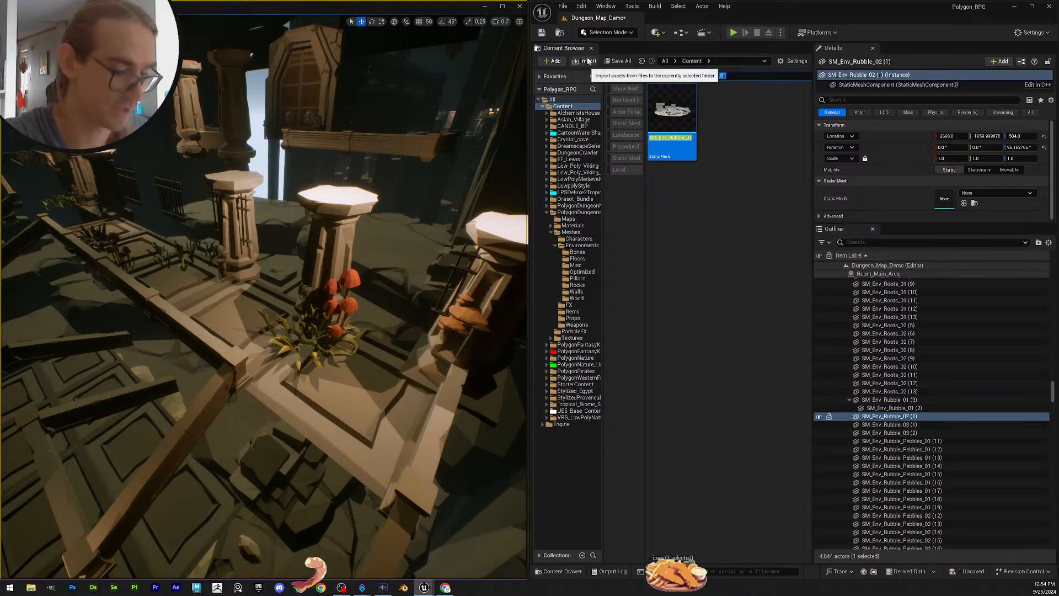
{"action": "key", "text": "ctrl+v"}
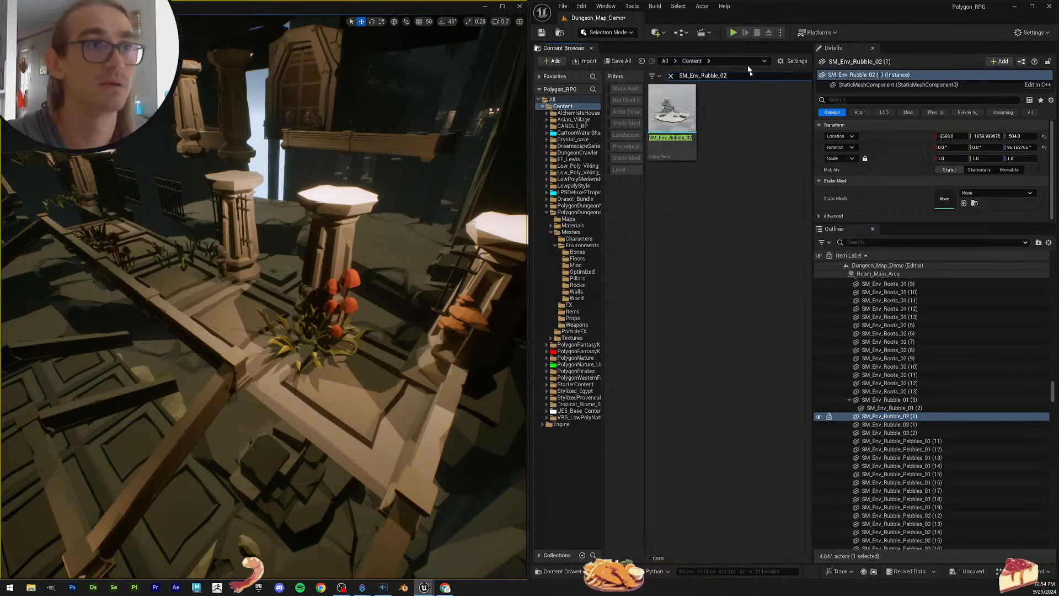
{"action": "left_click_drag", "start_coordinate": [673, 111], "coordinate": [985, 196]}
Step: Search the assets for SM_Env_Rubble_03 and assign that mesh to both the SM_Env_Rubble_03 (1) and (2) actors
{"action": "scroll", "coordinate": [927, 386], "scroll_direction": "down", "scroll_amount": 3}
{"action": "left_click", "coordinate": [928, 393]}
{"action": "left_click", "coordinate": [931, 385]}
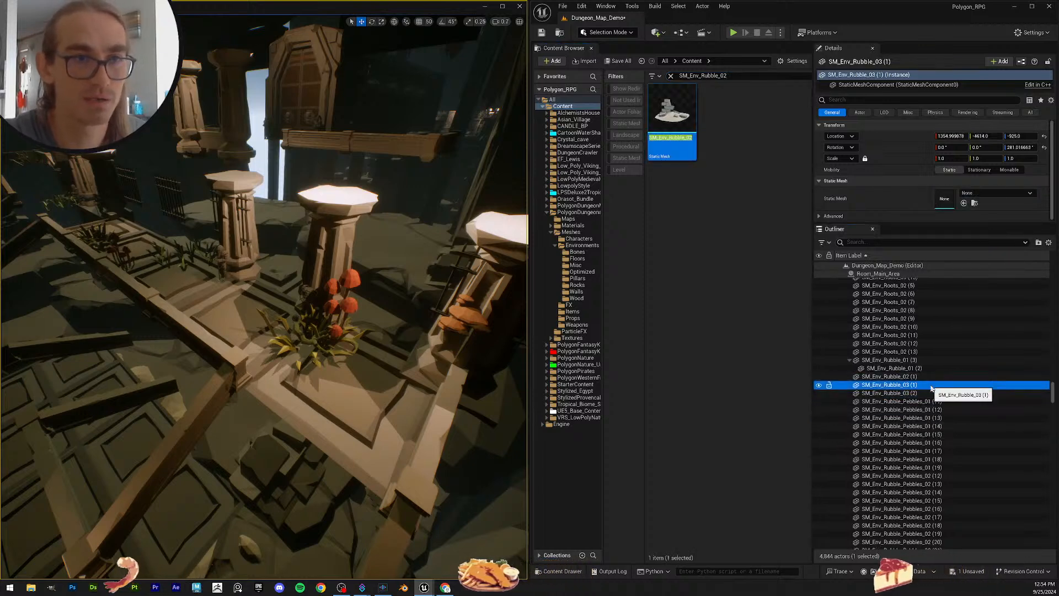
{"action": "left_click", "coordinate": [946, 385]}
{"action": "key", "text": "ctrl+c"}
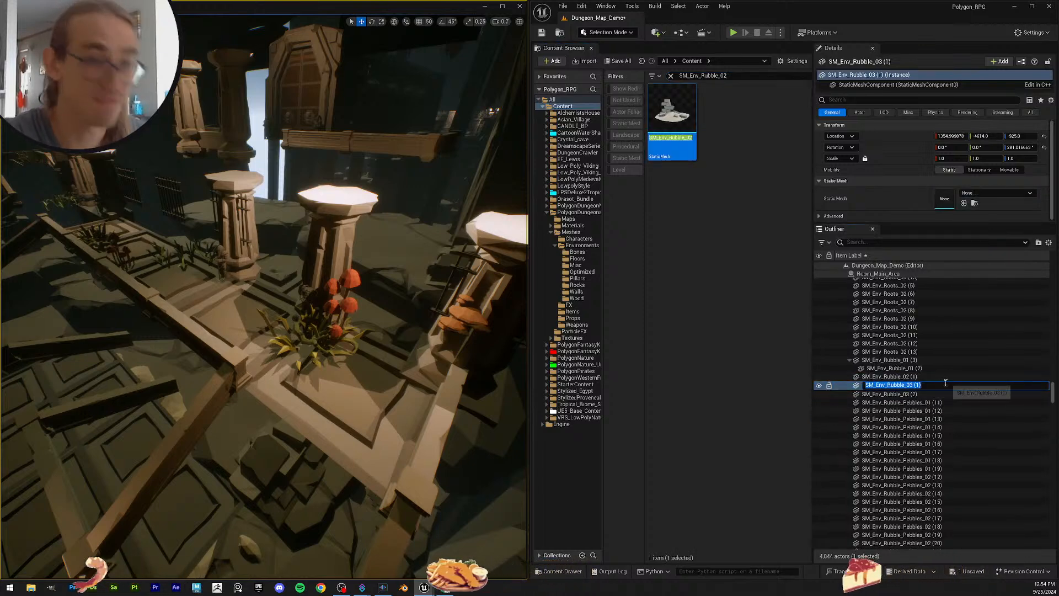
{"action": "left_click", "coordinate": [729, 77]}
{"action": "key", "text": "ctrl+v"}
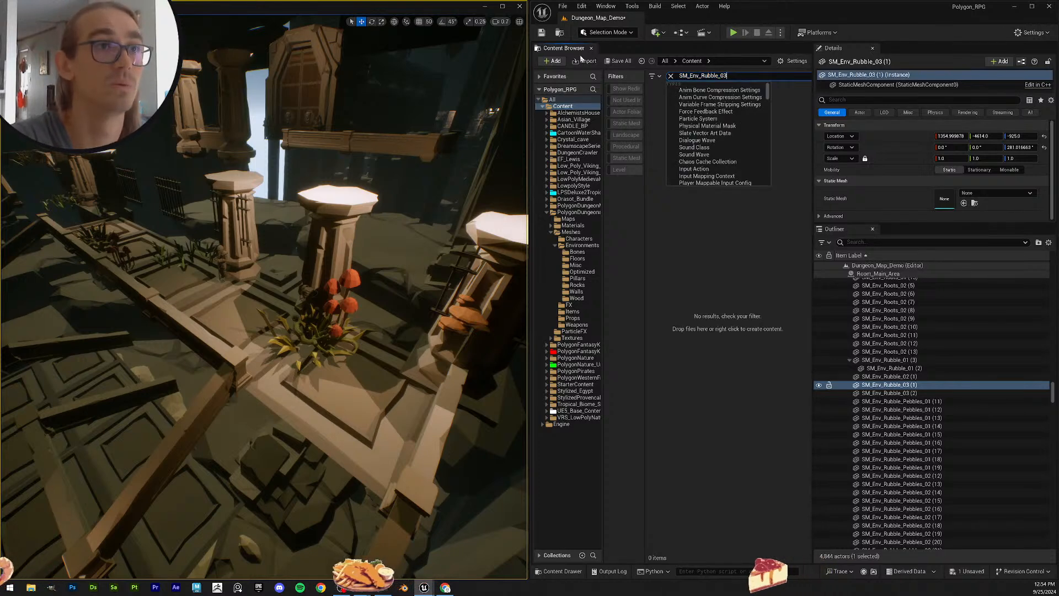
{"action": "key", "text": "Return"}
{"action": "left_click", "coordinate": [939, 393], "text": "ctrl"}
{"action": "left_click_drag", "start_coordinate": [672, 109], "coordinate": [948, 171]}
Step: Inspect the main dungeon area from a wider view with nothing selected and save the Dungeon_Map_Demo level
{"action": "right_click_drag", "start_coordinate": [310, 262], "coordinate": [337, 244]}
{"action": "key", "text": "w"}
{"action": "key", "text": "w"}
{"action": "scroll", "coordinate": [310, 262], "scroll_direction": "up", "scroll_amount": 4}
{"action": "key", "text": "w"}
{"action": "key", "text": "w"}
{"action": "key", "text": "Escape"}
{"action": "key", "text": "w"}
{"action": "left_click", "coordinate": [543, 35]}
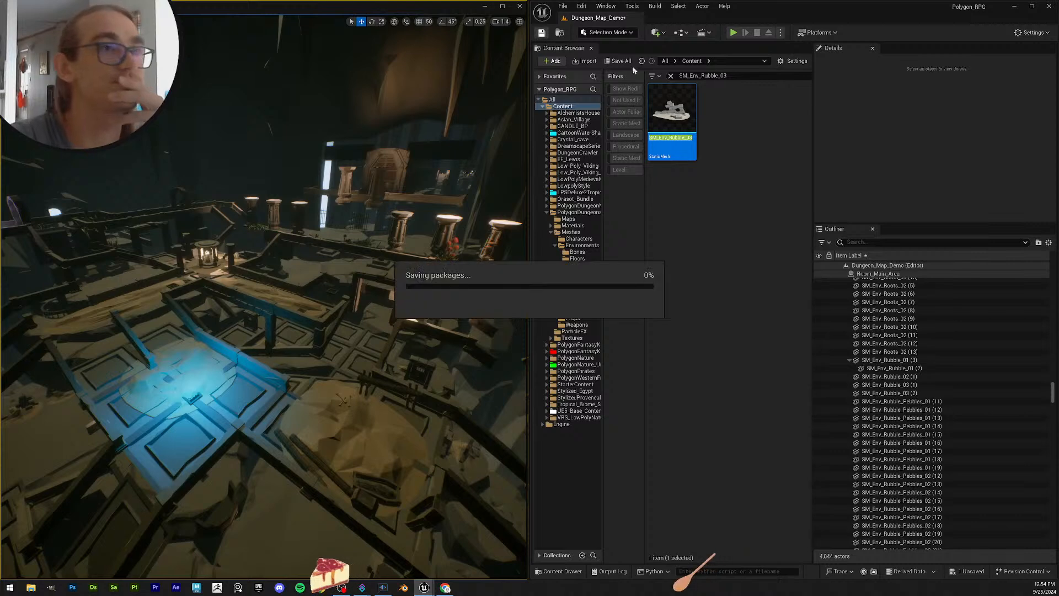
Step: Check the rubble actors' assigned meshes and search the assets for SM_Env_Rubble_Pebbles_01 using the name copied from its (11) actor
{"action": "left_click", "coordinate": [922, 351]}
{"action": "left_click", "coordinate": [922, 360]}
{"action": "left_click", "coordinate": [923, 368]}
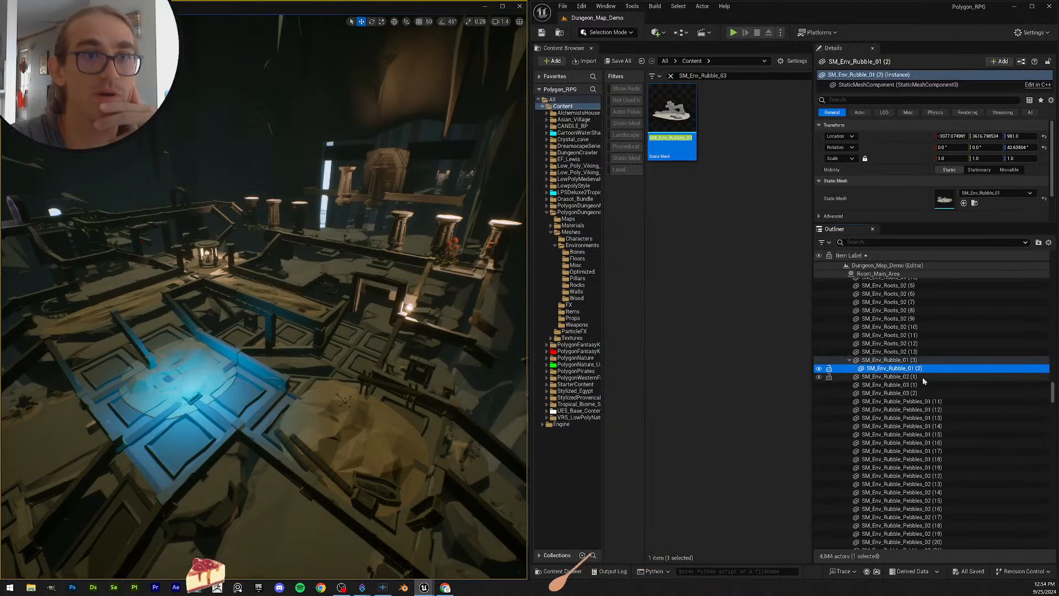
{"action": "left_click", "coordinate": [922, 376]}
{"action": "left_click", "coordinate": [920, 393]}
{"action": "left_click", "coordinate": [927, 401]}
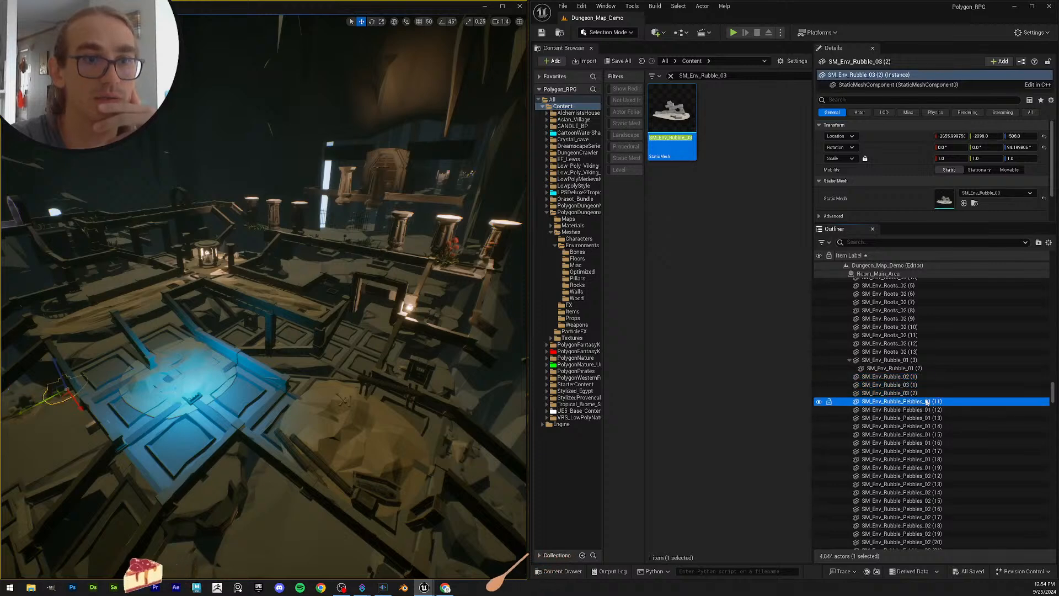
{"action": "left_click", "coordinate": [927, 404]}
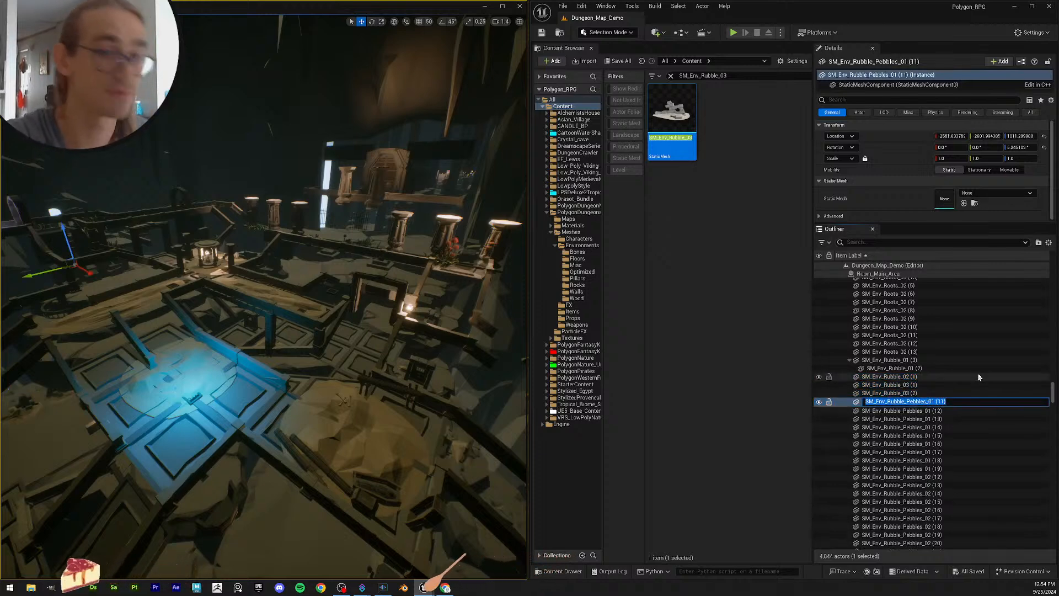
{"action": "left_click", "coordinate": [740, 79]}
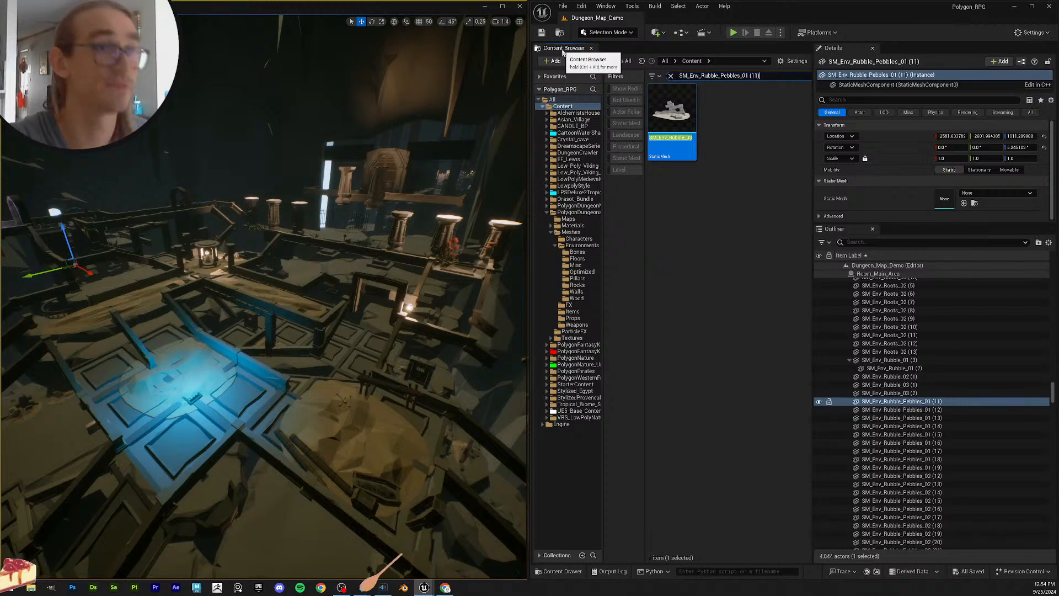
{"action": "key", "text": "BackSpace"}
{"action": "key", "text": "BackSpace"}
{"action": "key", "text": "Return"}
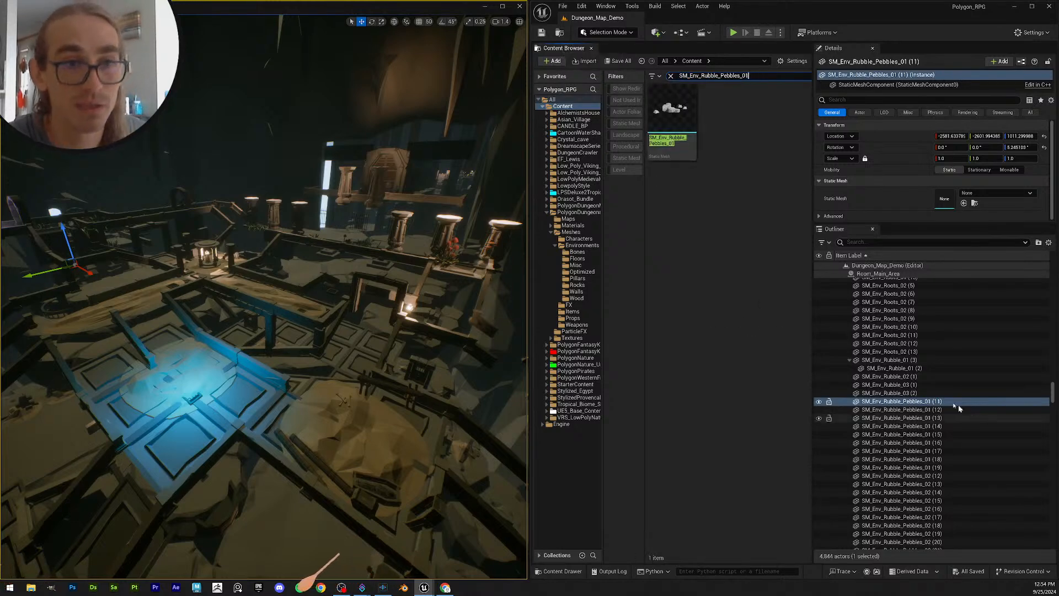
Step: Assign the SM_Env_Rubble_Pebbles_01 mesh to the actors SM_Env_Rubble_Pebbles_01 (11) through (19) together
{"action": "scroll", "coordinate": [959, 408], "scroll_direction": "down", "scroll_amount": 4}
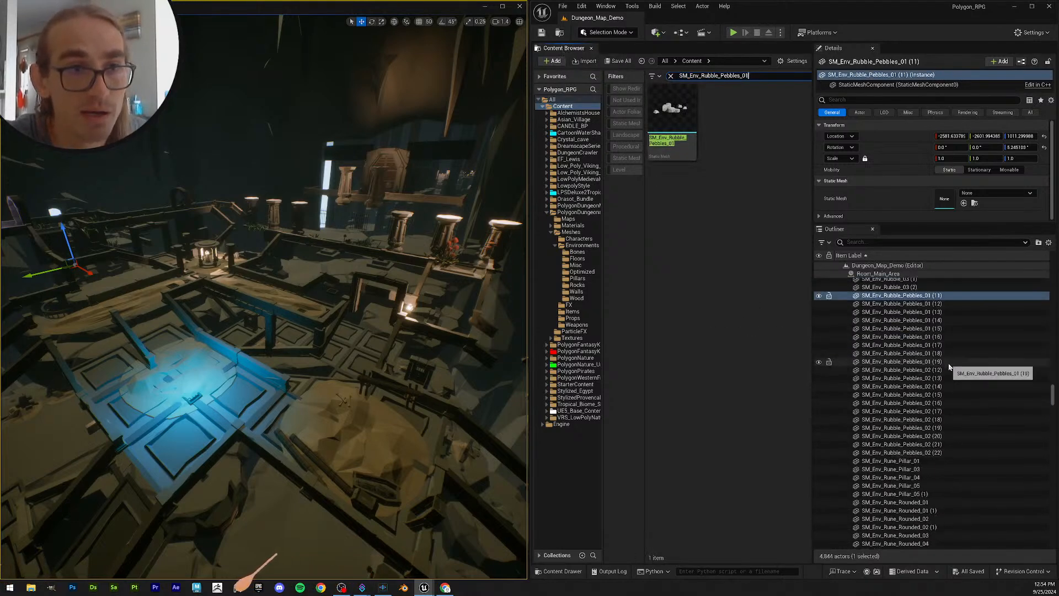
{"action": "left_click", "coordinate": [948, 361], "text": "shift"}
{"action": "left_click_drag", "start_coordinate": [673, 121], "coordinate": [737, 128]}
{"action": "left_click_drag", "start_coordinate": [948, 175], "coordinate": [947, 176]}
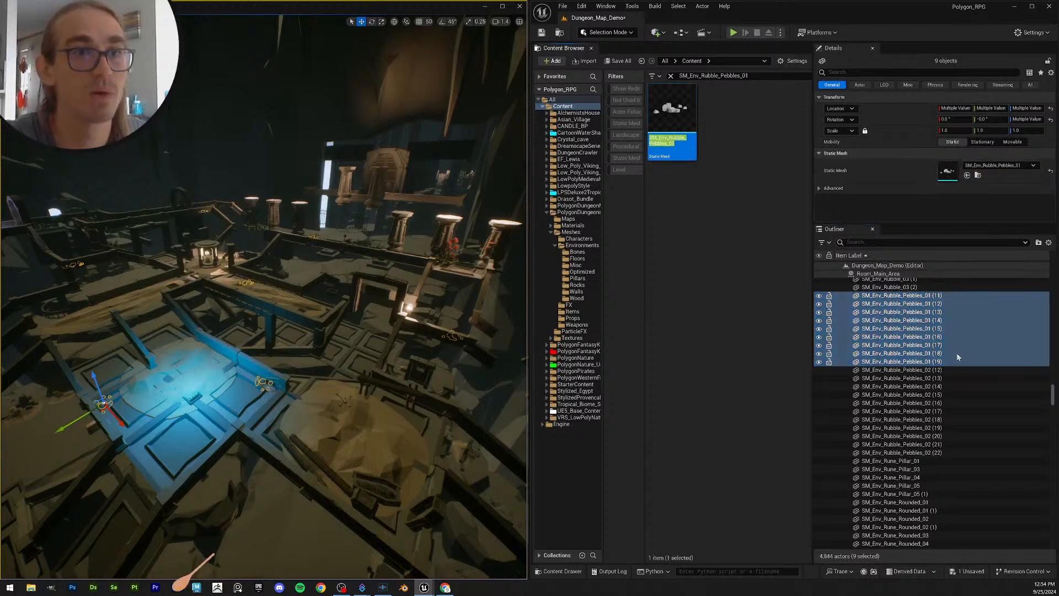
Step: Search the assets for SM_Env_Rubble_Pebbles_02 and assign that mesh to the actors SM_Env_Rubble_Pebbles_02 (12) through (22)
{"action": "right_click_drag", "start_coordinate": [340, 318], "coordinate": [344, 315]}
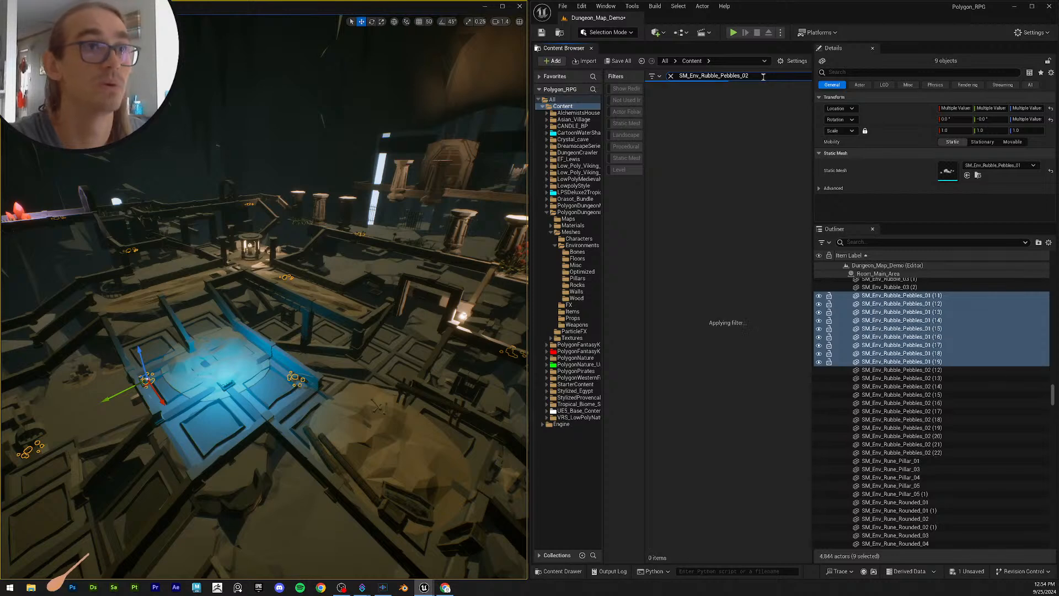
{"action": "left_click", "coordinate": [934, 370]}
{"action": "left_click", "coordinate": [939, 445], "text": "shift"}
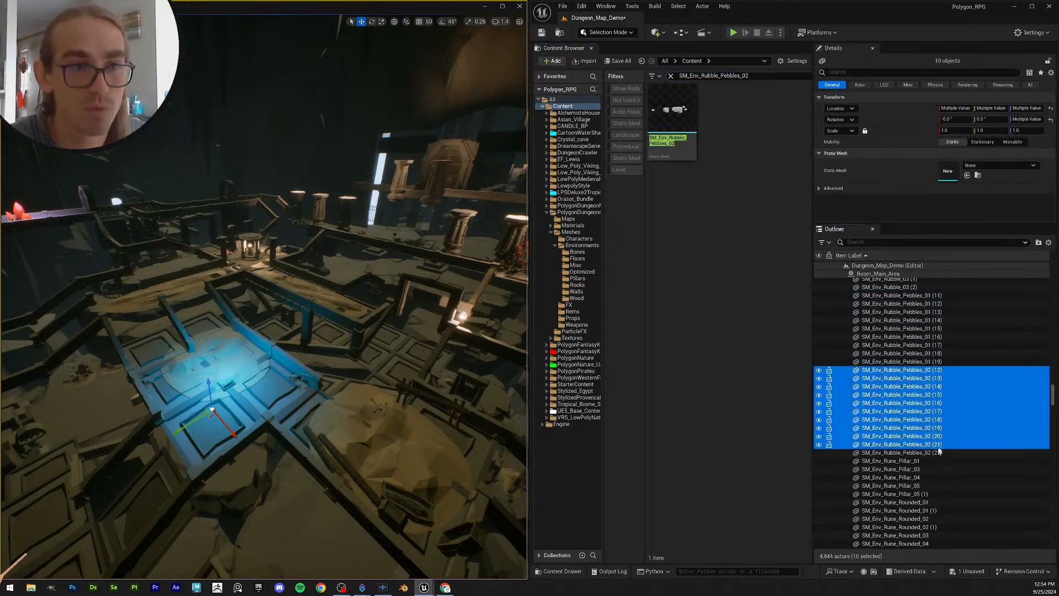
{"action": "left_click_drag", "start_coordinate": [680, 97], "coordinate": [952, 180]}
Step: Search the assets for SM_Env_Rune_Pillar_01 and assign that mesh to the SM_Env_Rune_Pillar_01 actor only
{"action": "scroll", "coordinate": [955, 451], "scroll_direction": "down", "scroll_amount": 3}
{"action": "left_click", "coordinate": [932, 396]}
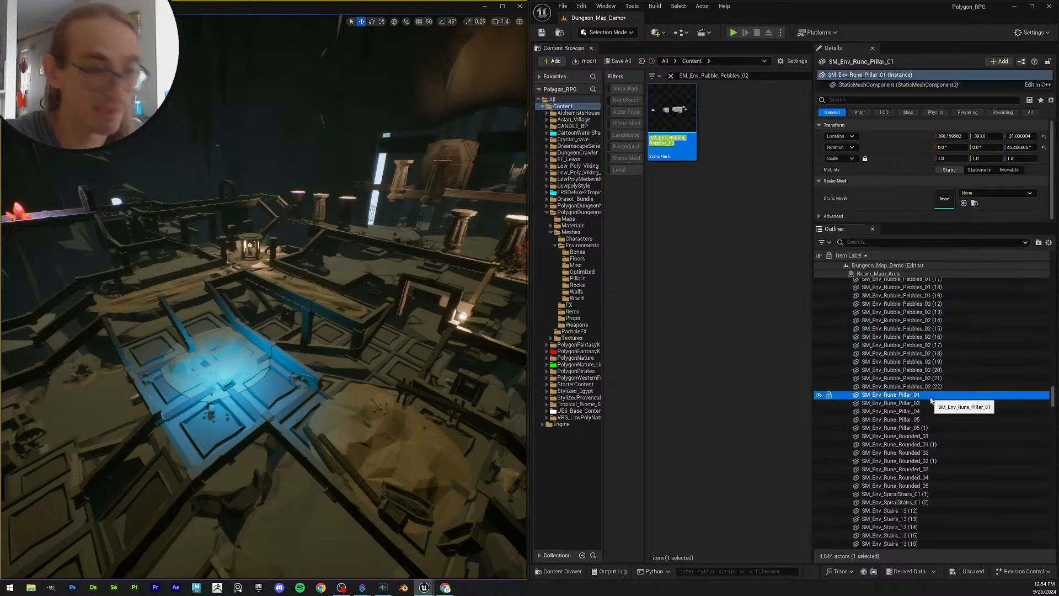
{"action": "left_click", "coordinate": [932, 396]}
{"action": "left_click", "coordinate": [764, 75]}
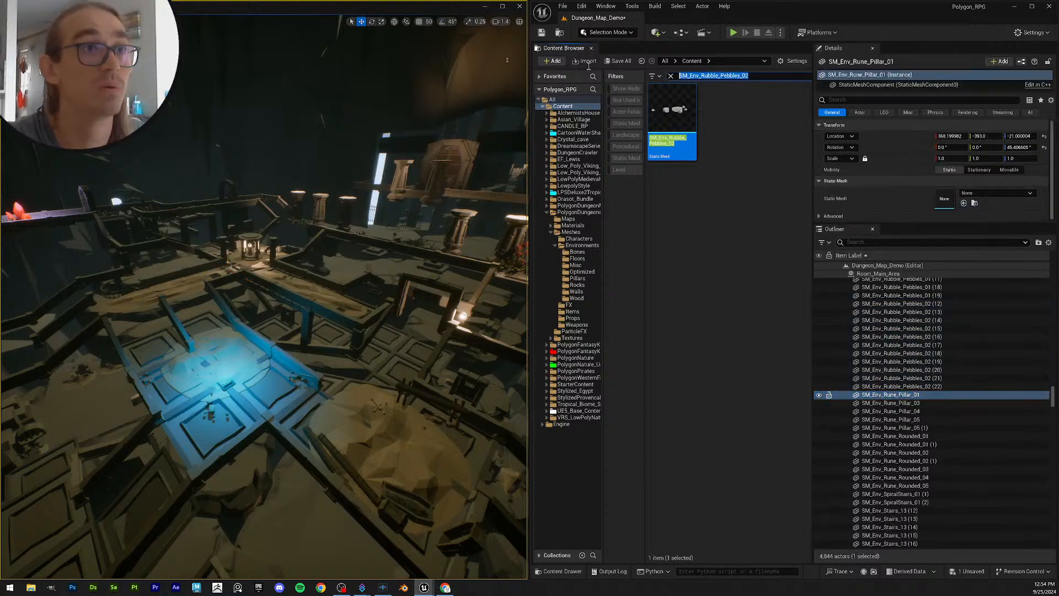
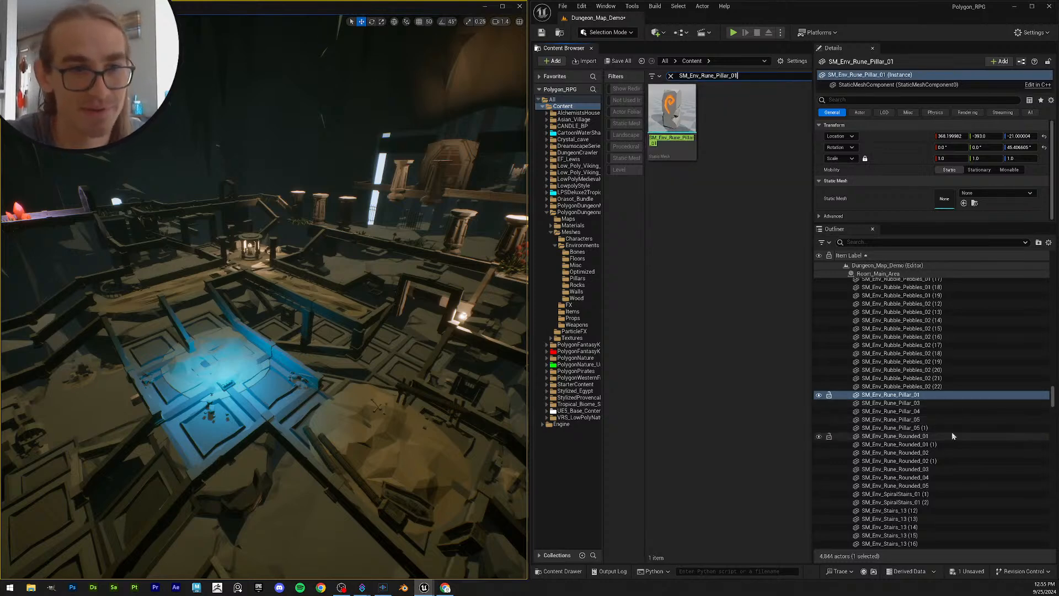
{"action": "left_click", "coordinate": [940, 420], "text": "shift"}
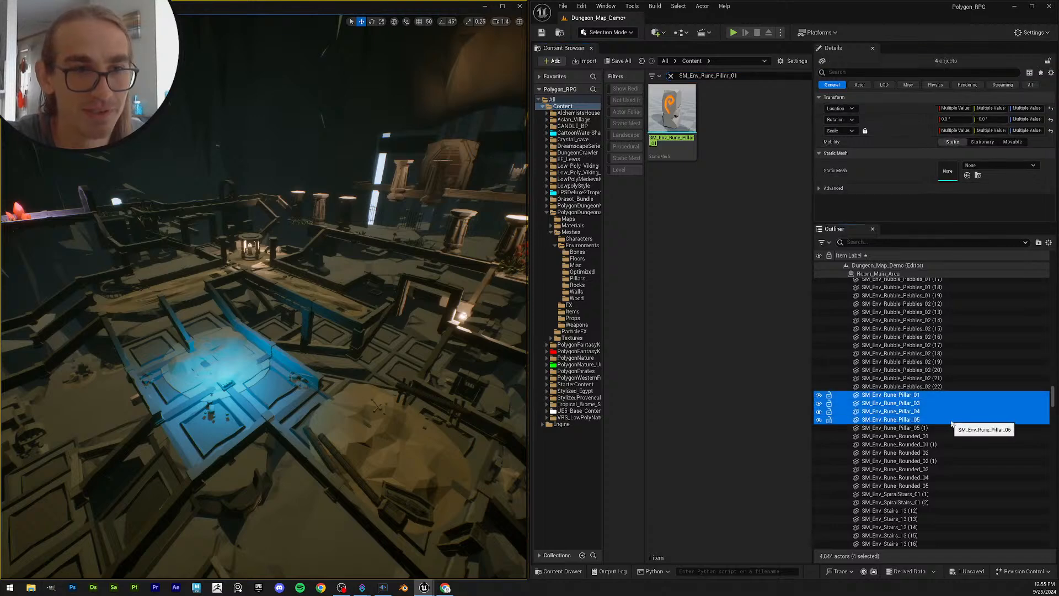
{"action": "left_click", "coordinate": [915, 396]}
{"action": "left_click_drag", "start_coordinate": [672, 110], "coordinate": [930, 204]}
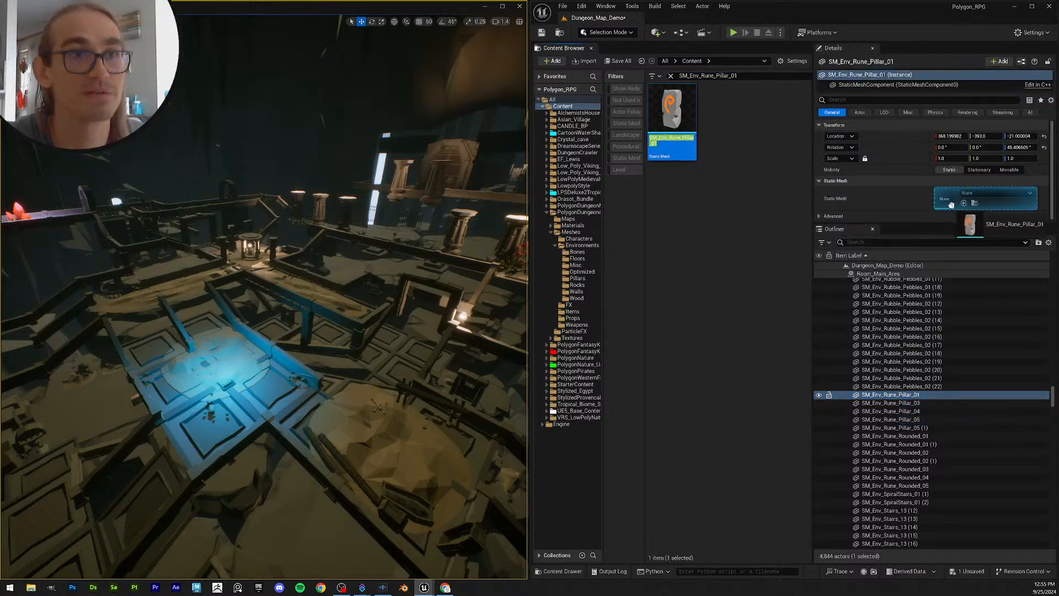
Step: Focus the viewport on SM_Env_Rune_Pillar_01 and examine the pillar and its rune from the front
{"action": "right_click_drag", "start_coordinate": [316, 381], "coordinate": [386, 381]}
{"action": "key", "text": "f"}
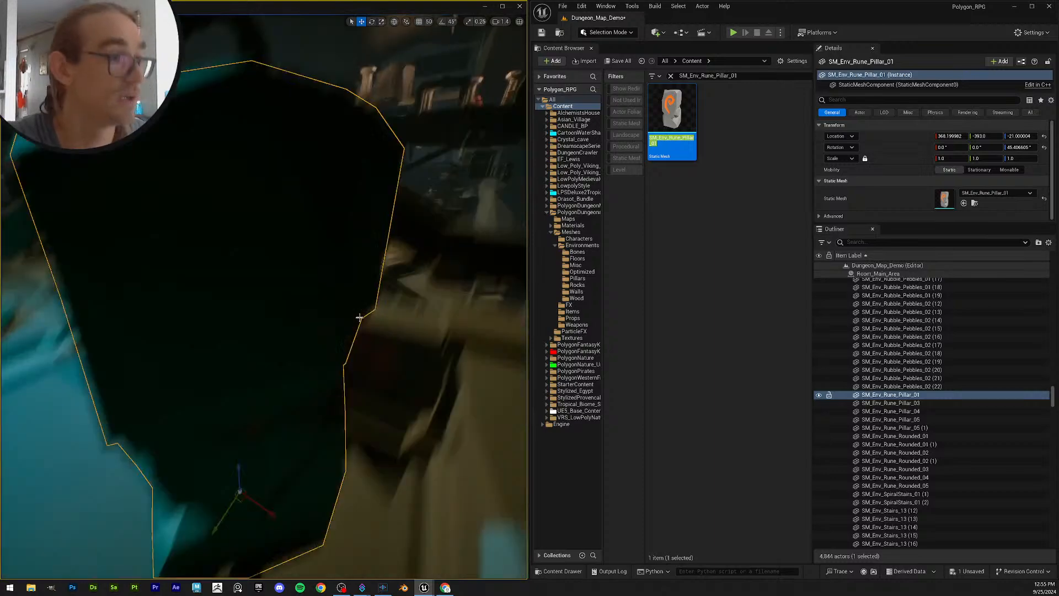
{"action": "right_click_drag", "start_coordinate": [361, 317], "coordinate": [265, 342]}
{"action": "key", "text": "s"}
{"action": "scroll", "coordinate": [361, 317], "scroll_direction": "up", "scroll_amount": 1}
{"action": "key", "text": "f"}
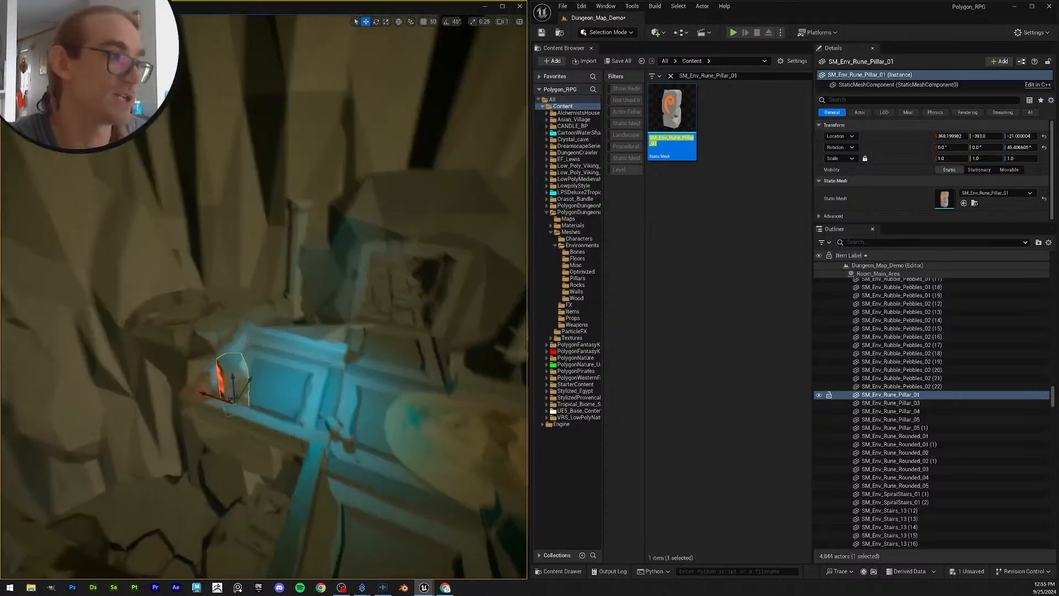
{"action": "scroll", "coordinate": [265, 342], "scroll_direction": "down", "scroll_amount": 2}
{"action": "right_click_drag", "start_coordinate": [368, 326], "coordinate": [370, 339]}
{"action": "key", "text": "e"}
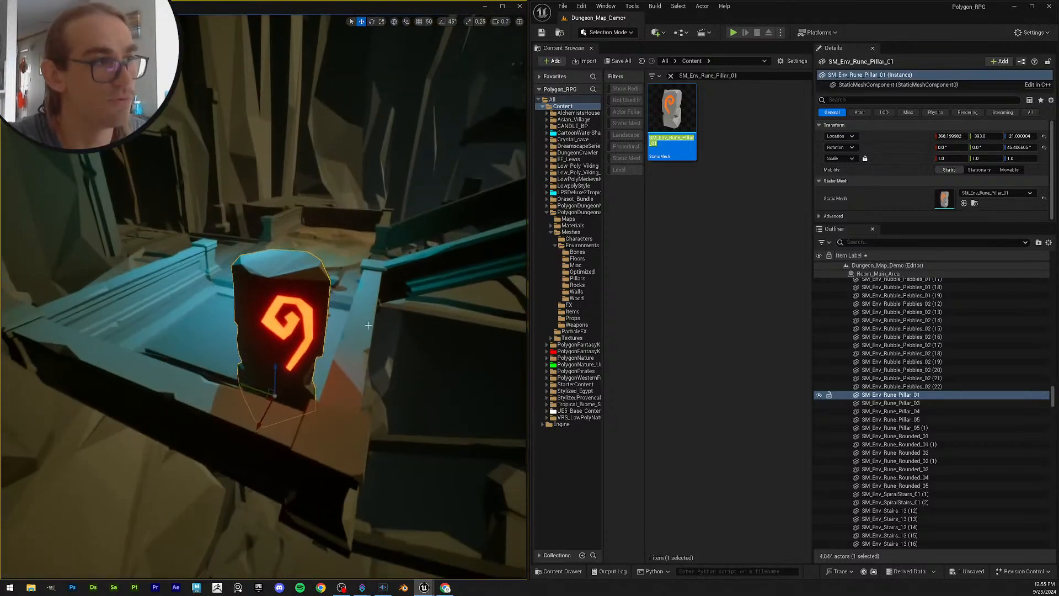
Step: Search the assets for SM_Env_Rune_Pillar_03 using the copied actor name and assign that mesh to the SM_Env_Rune_Pillar_03 actor
{"action": "left_click", "coordinate": [924, 404]}
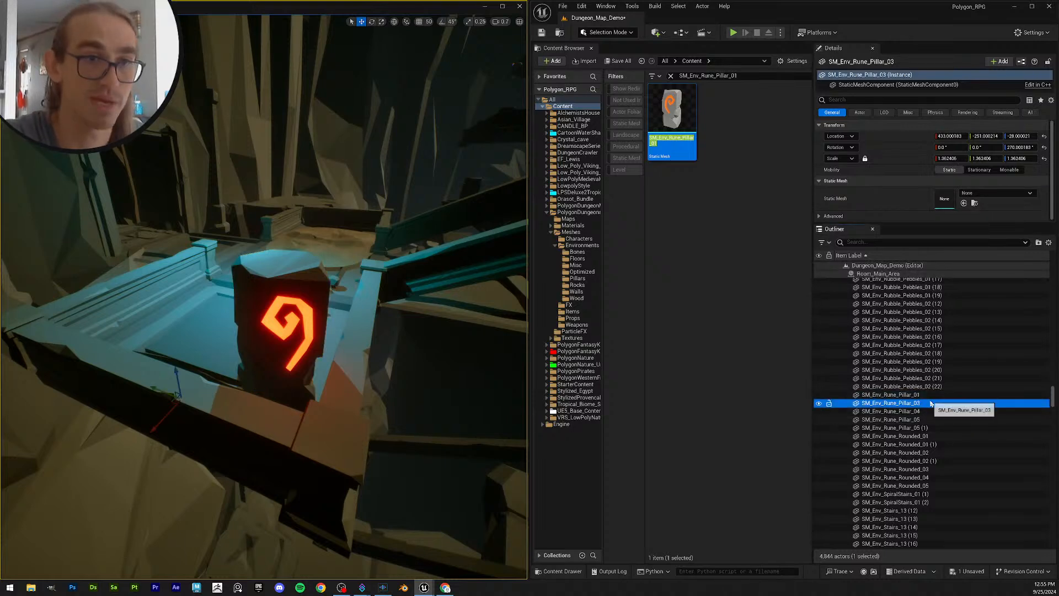
{"action": "key", "text": "F2"}
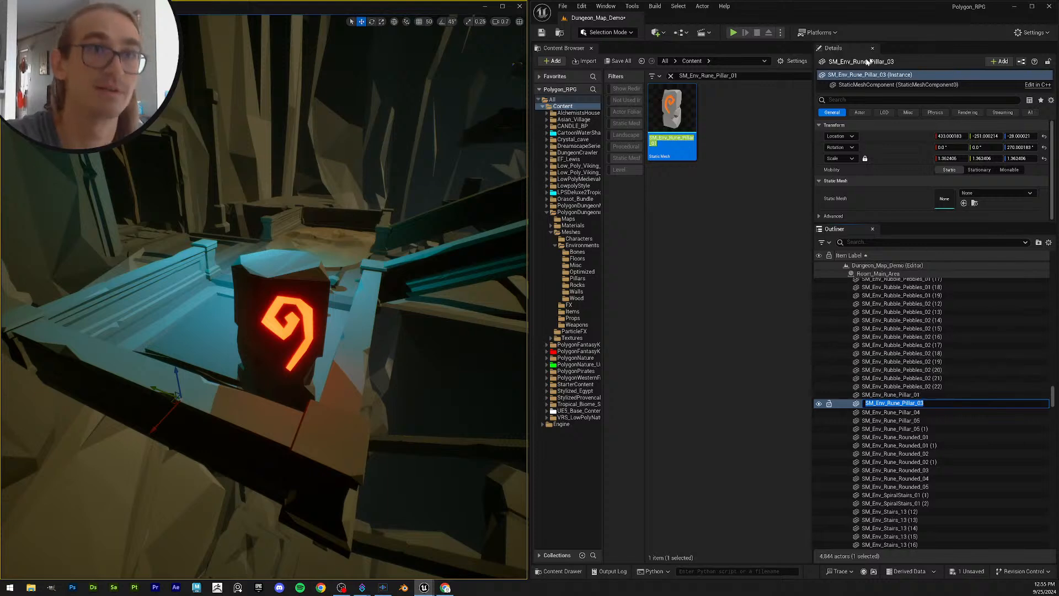
{"action": "key", "text": "Escape"}
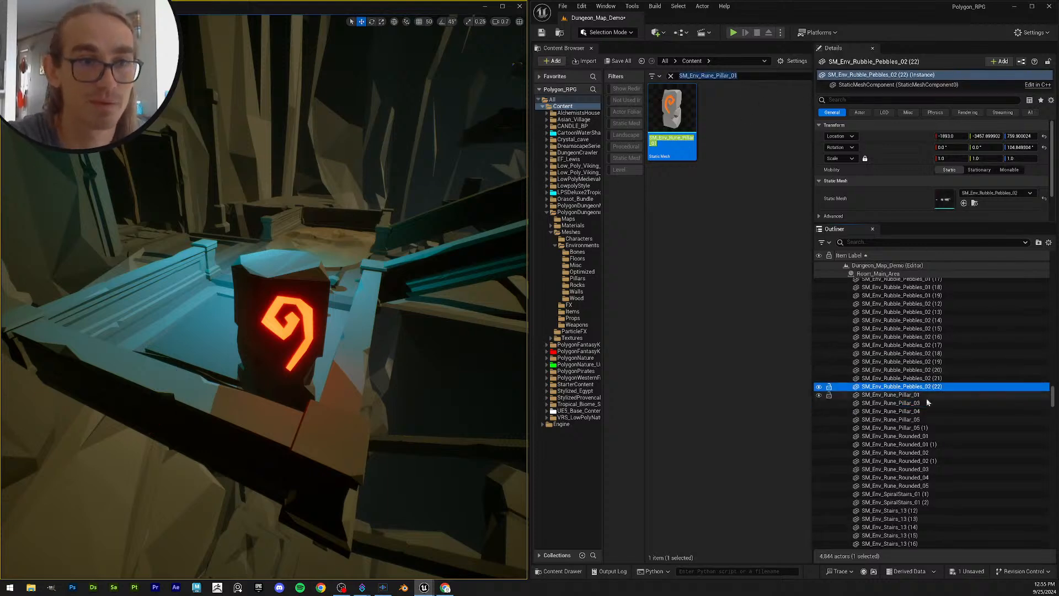
{"action": "key", "text": "F2"}
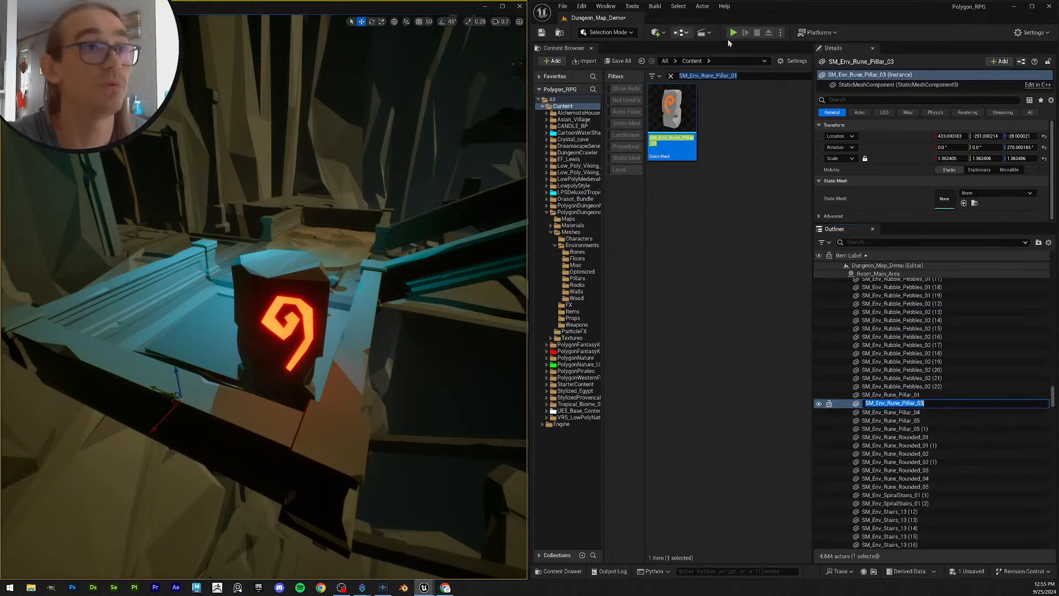
{"action": "left_click", "coordinate": [747, 77]}
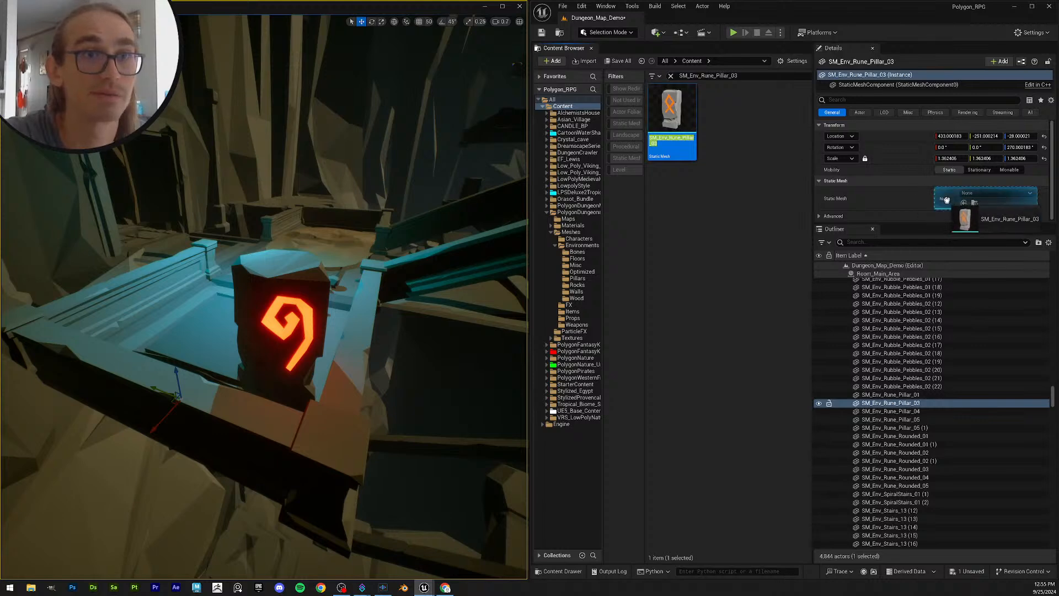
{"action": "left_click_drag", "start_coordinate": [947, 200], "coordinate": [946, 200]}
Step: Search the assets for SM_Env_Rune_Pillar_04 and assign that mesh to the SM_Env_Rune_Pillar_04 actor
{"action": "left_click", "coordinate": [919, 412]}
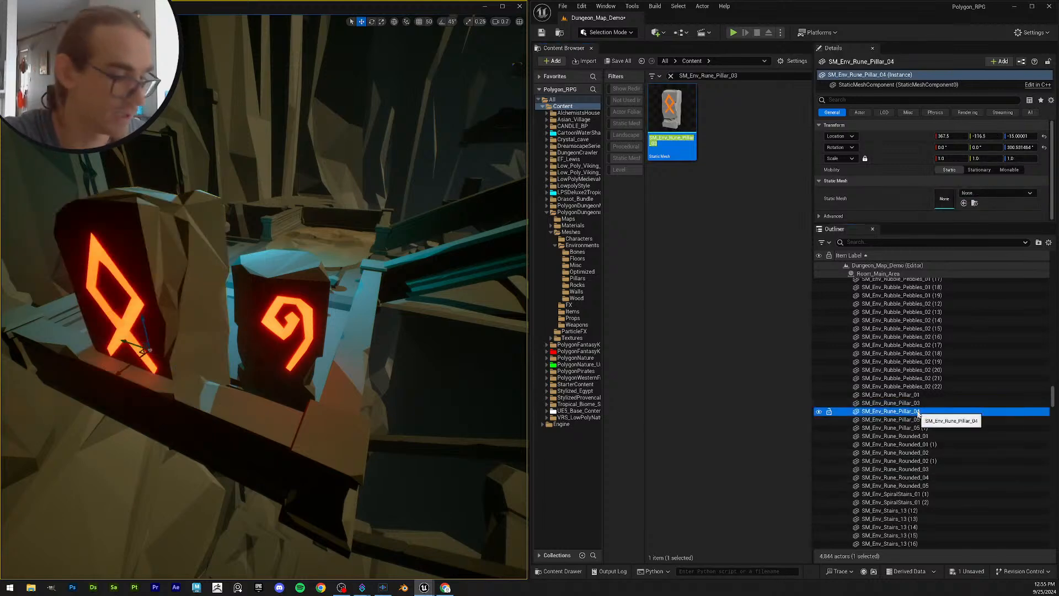
{"action": "key", "text": "F2"}
{"action": "left_click", "coordinate": [748, 77]}
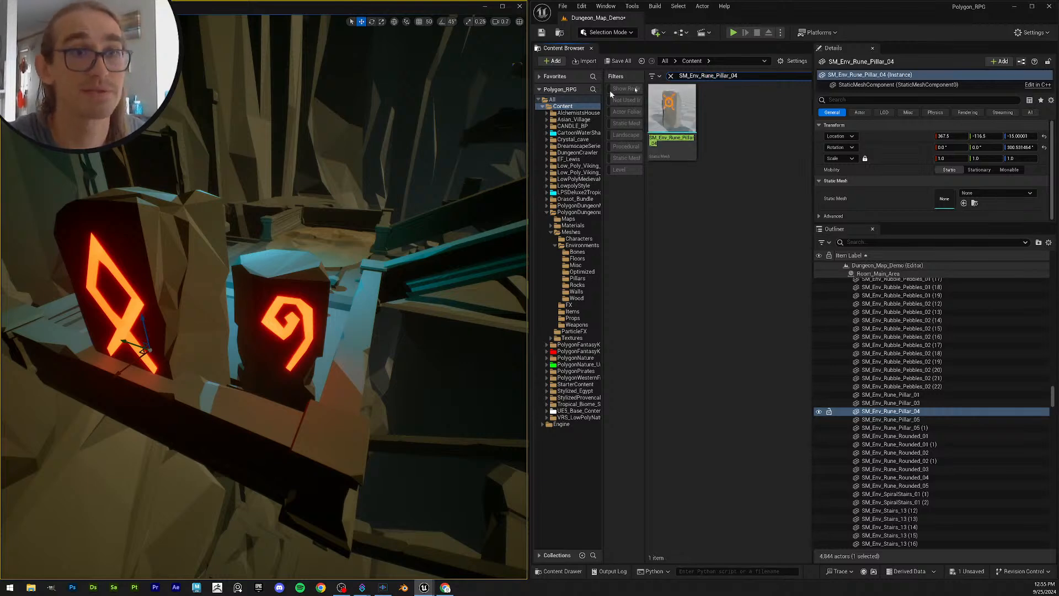
{"action": "left_click_drag", "start_coordinate": [664, 113], "coordinate": [946, 199]}
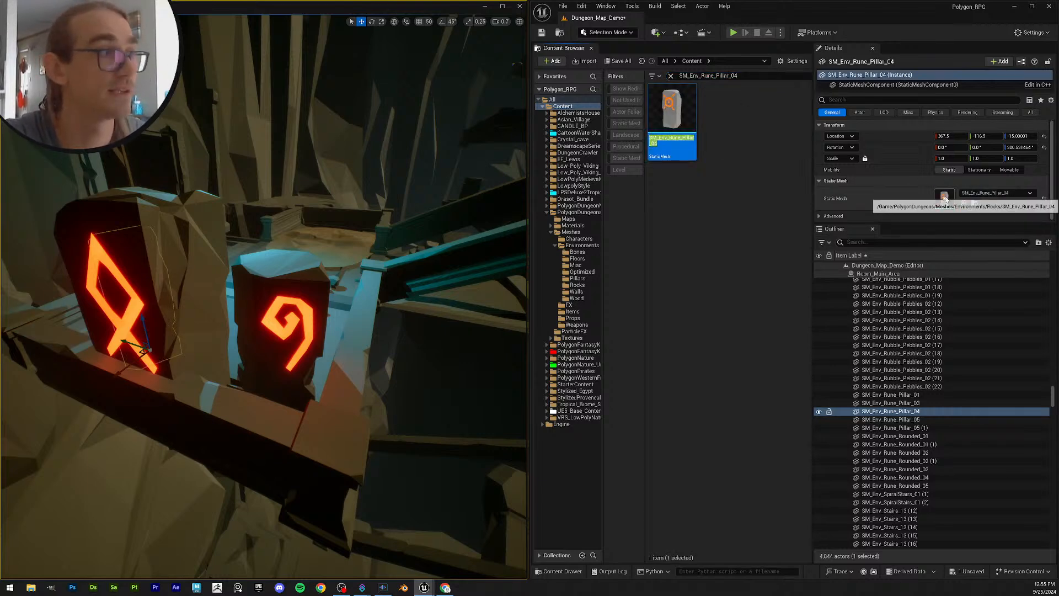
Step: Find the SM_Env_Rune_Pillar_05 asset, assign it to the SM_Env_Rune_Pillar_05 actor, and save the level
{"action": "left_click", "coordinate": [939, 420]}
{"action": "key", "text": "F2"}
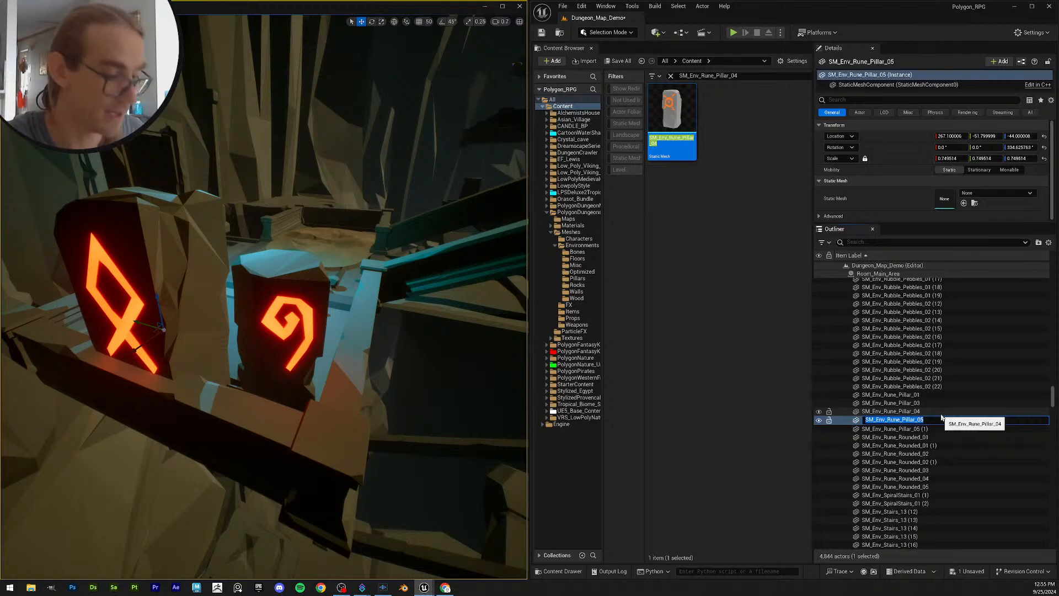
{"action": "key", "text": "Return"}
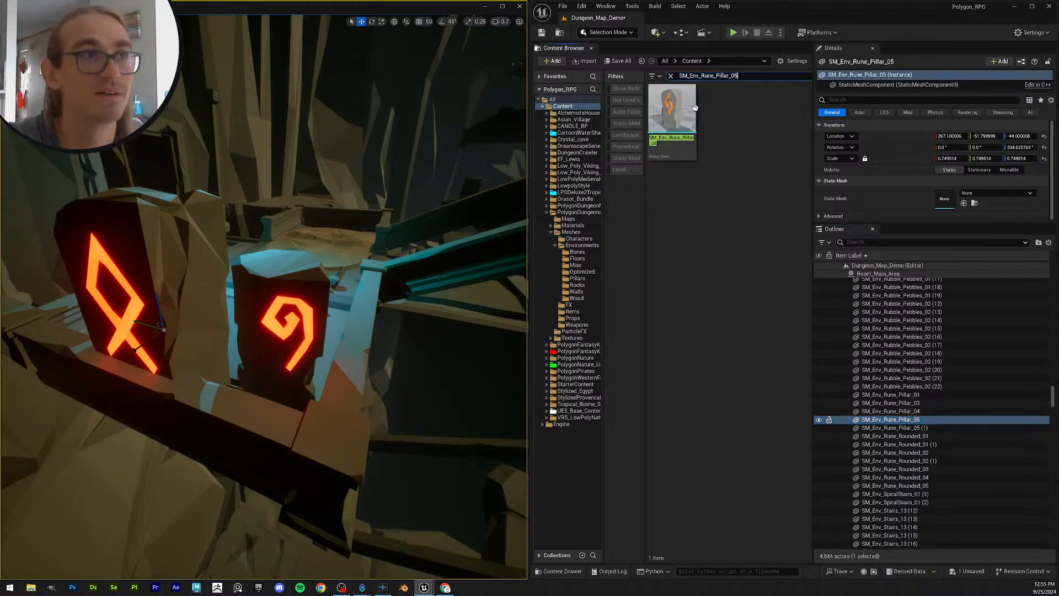
{"action": "left_click_drag", "start_coordinate": [694, 107], "coordinate": [944, 206]}
{"action": "right_click_drag", "start_coordinate": [269, 248], "coordinate": [228, 263]}
{"action": "left_click", "coordinate": [542, 33]}
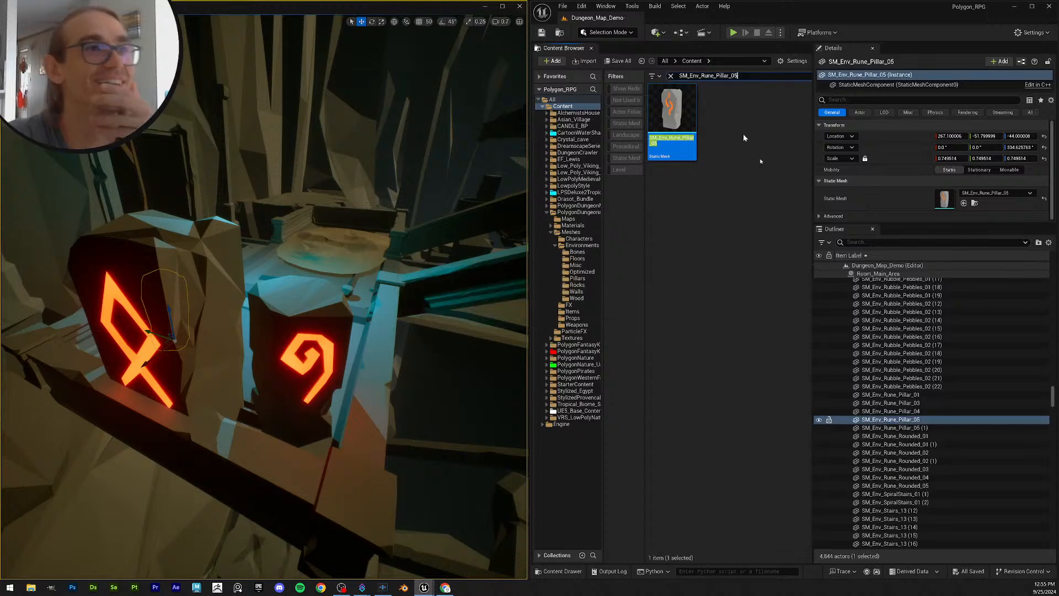
Step: Search the assets for SM_Env_Rune_Pillar_05 using the copied actor name and assign that mesh to the SM_Env_Rune_Pillar_05 (1) actor
{"action": "scroll", "coordinate": [956, 421], "scroll_direction": "down", "scroll_amount": 1}
{"action": "left_click", "coordinate": [928, 402]}
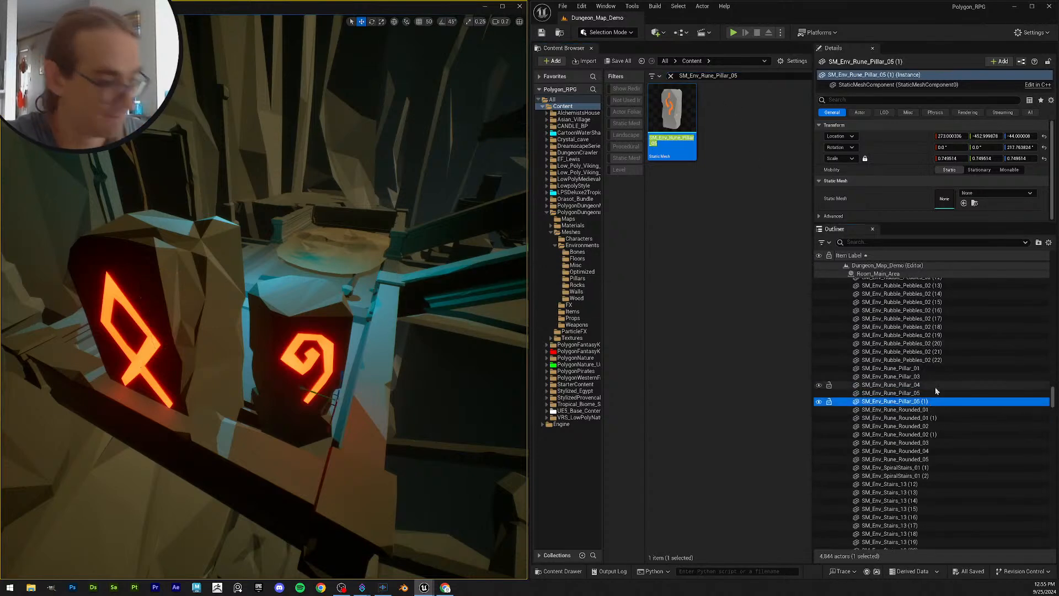
{"action": "key", "text": "F2"}
{"action": "left_click", "coordinate": [740, 78]}
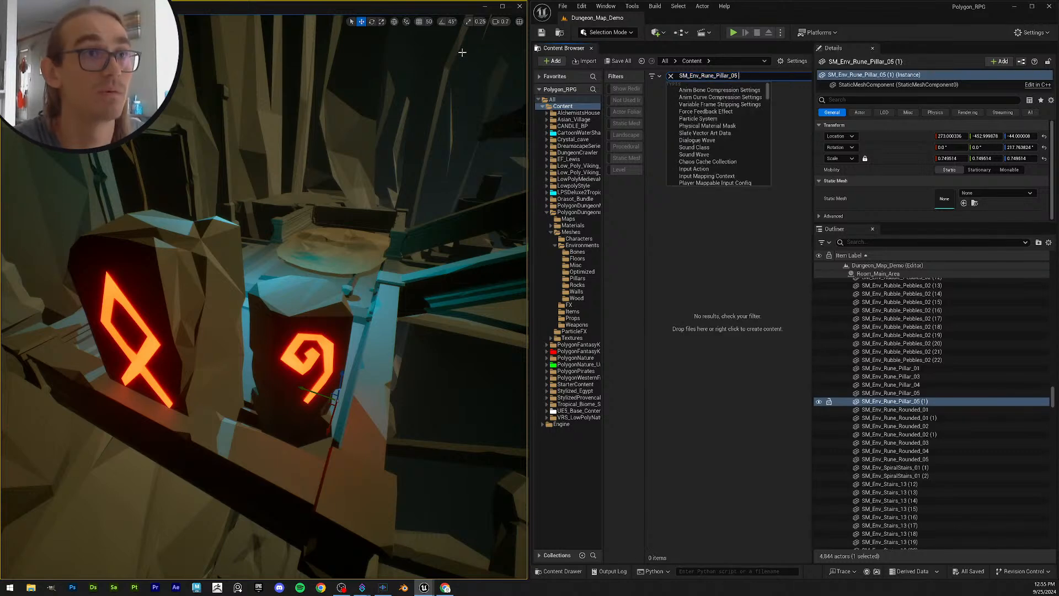
{"action": "key", "text": "Return"}
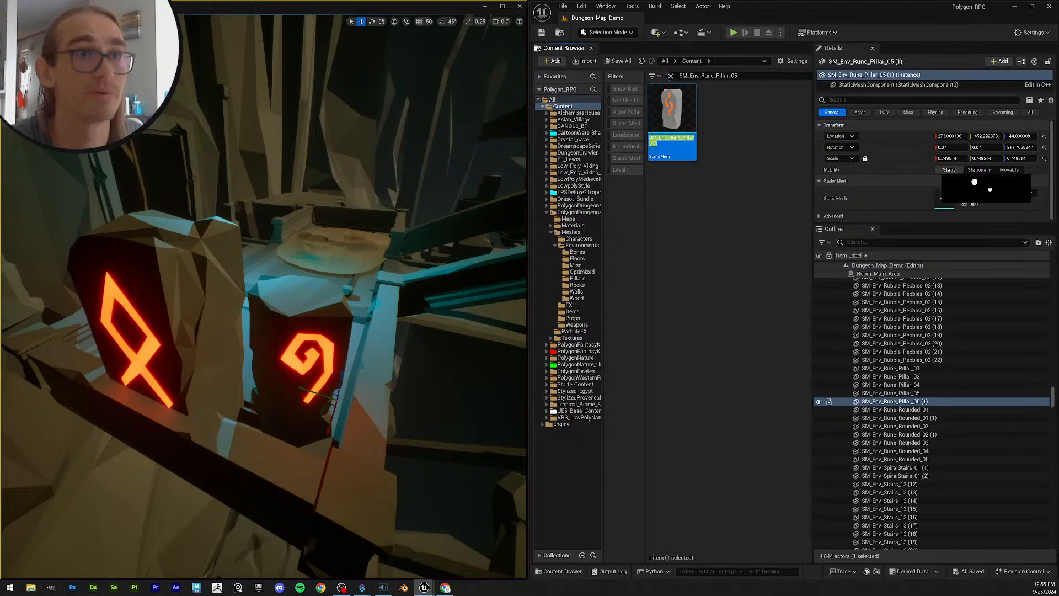
{"action": "left_click_drag", "start_coordinate": [944, 201], "coordinate": [944, 201]}
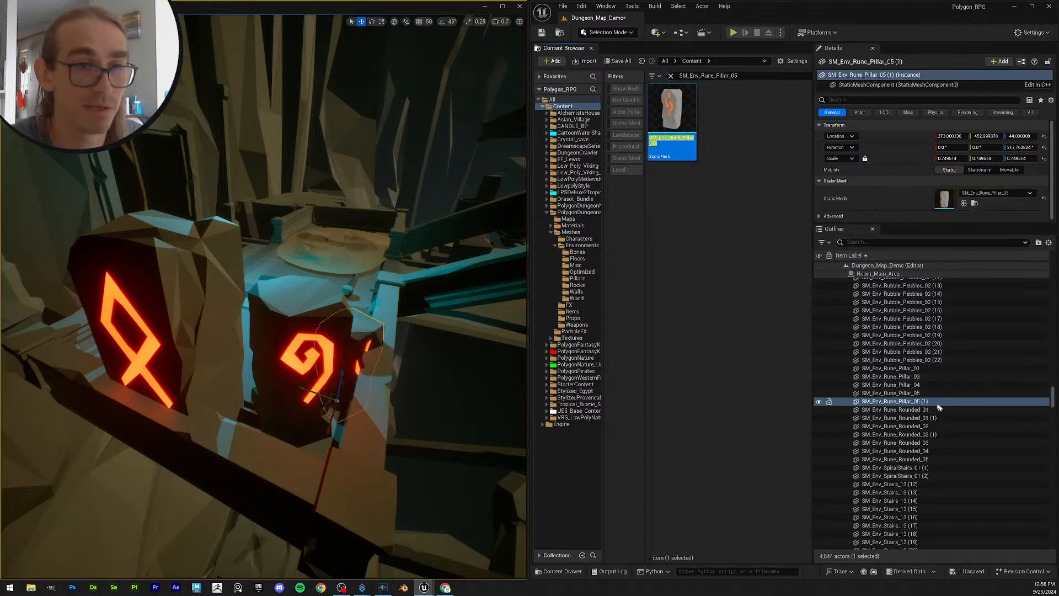
Step: Move the two small outer rune pillars inward toward their neighbours, placing SM_Env_Rune_Pillar_05 at about Y -80
{"action": "key", "text": "w"}
{"action": "right_click_drag", "start_coordinate": [445, 305], "coordinate": [210, 325]}
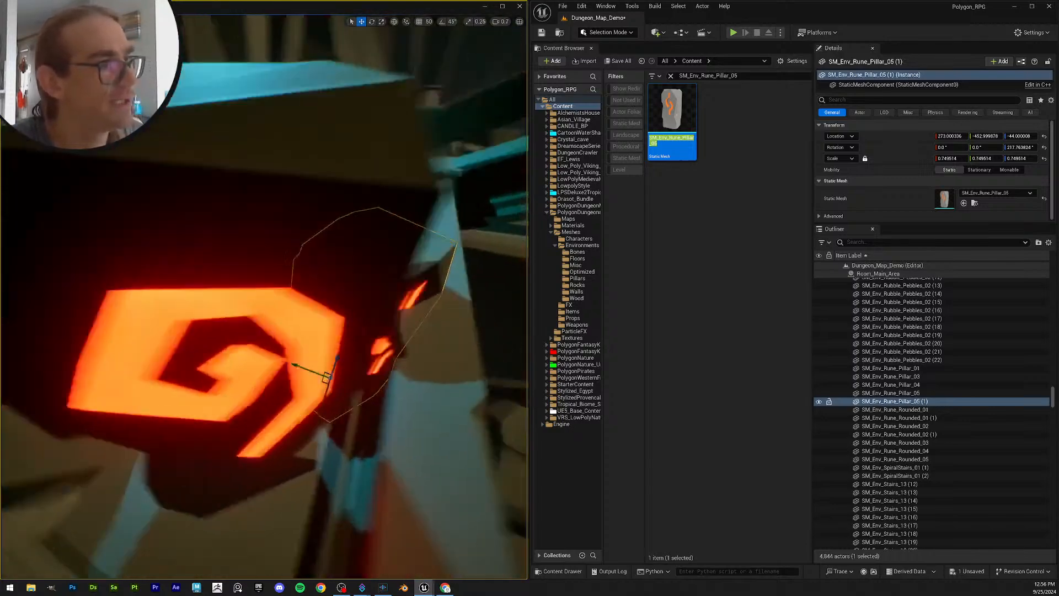
{"action": "key", "text": "s"}
{"action": "right_click_drag", "start_coordinate": [280, 374], "coordinate": [294, 396]}
{"action": "key", "text": "w"}
{"action": "left_click", "coordinate": [278, 378]}
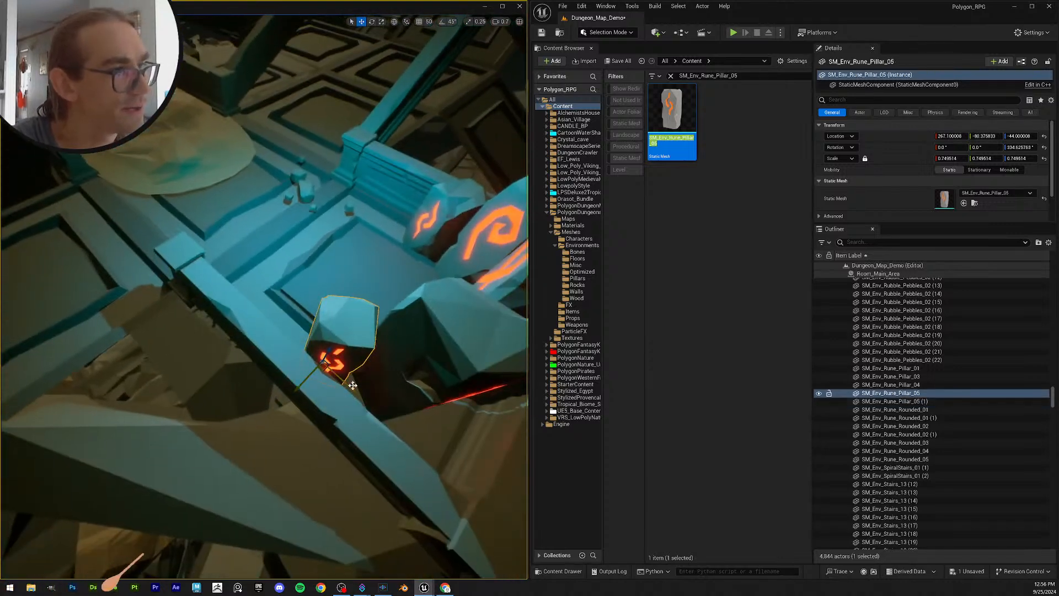
{"action": "key", "text": "Escape"}
Step: Select all five rune pillars, shift them together slightly toward the round platform, and save the level
{"action": "right_click_drag", "start_coordinate": [368, 420], "coordinate": [336, 422]}
{"action": "key", "text": "s"}
{"action": "scroll", "coordinate": [367, 420], "scroll_direction": "up", "scroll_amount": 1}
{"action": "key", "text": "w"}
{"action": "mouse_move", "coordinate": [218, 371]}
{"action": "right_mouse_down"}
{"action": "mouse_move", "coordinate": [223, 386]}
{"action": "mouse_move", "coordinate": [214, 370]}
{"action": "right_mouse_up"}
{"action": "left_click", "coordinate": [227, 354]}
{"action": "left_click", "coordinate": [233, 393], "text": "shift"}
{"action": "left_click", "coordinate": [309, 419], "text": "shift"}
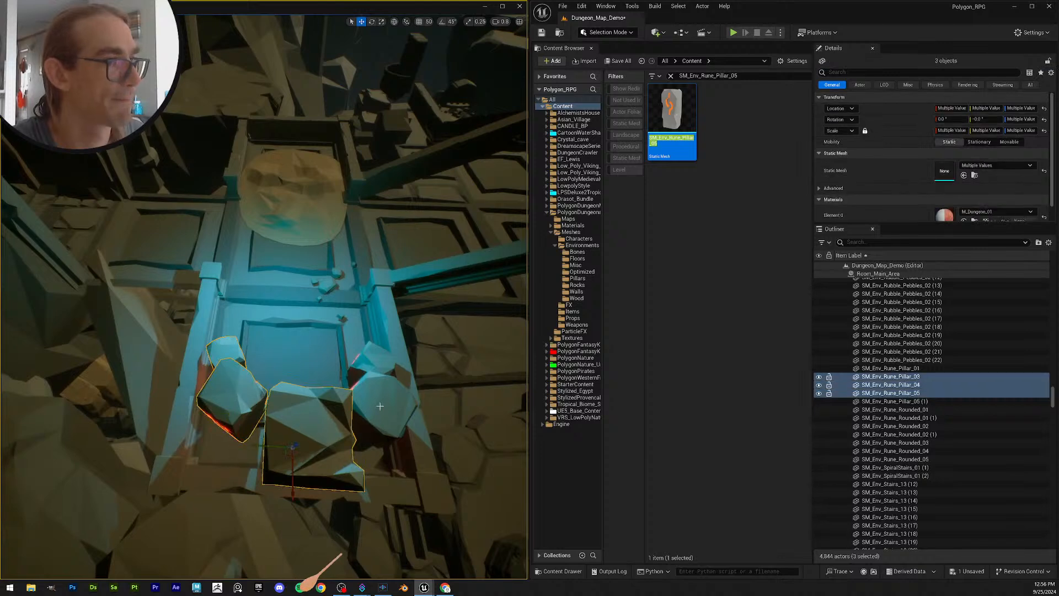
{"action": "left_click_drag", "start_coordinate": [361, 422], "coordinate": [360, 412]}
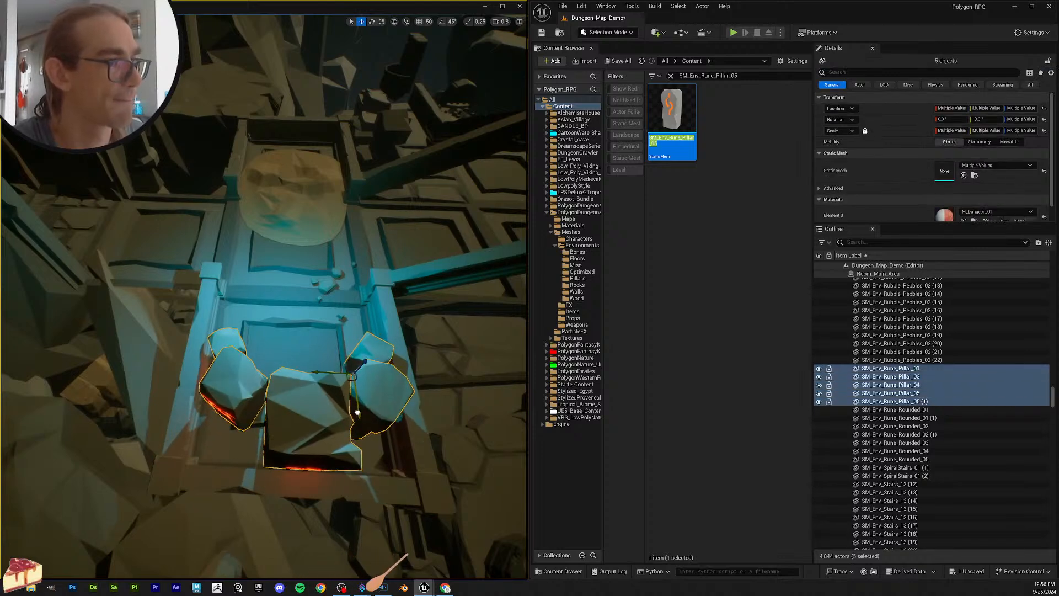
{"action": "key", "text": "Escape"}
{"action": "right_click_drag", "start_coordinate": [360, 412], "coordinate": [355, 449]}
{"action": "key", "text": "s"}
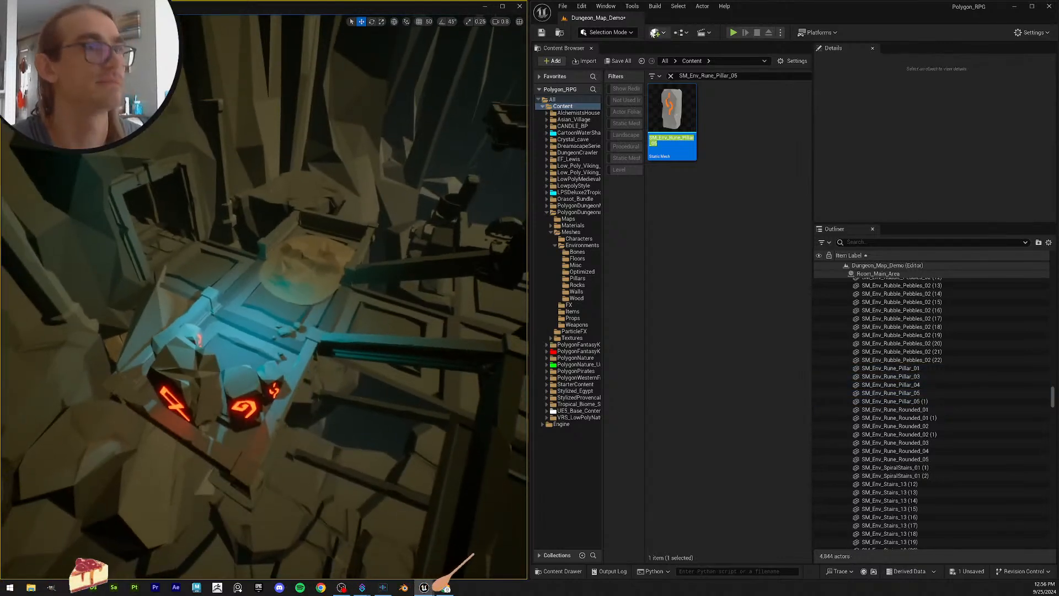
{"action": "left_click", "coordinate": [543, 33]}
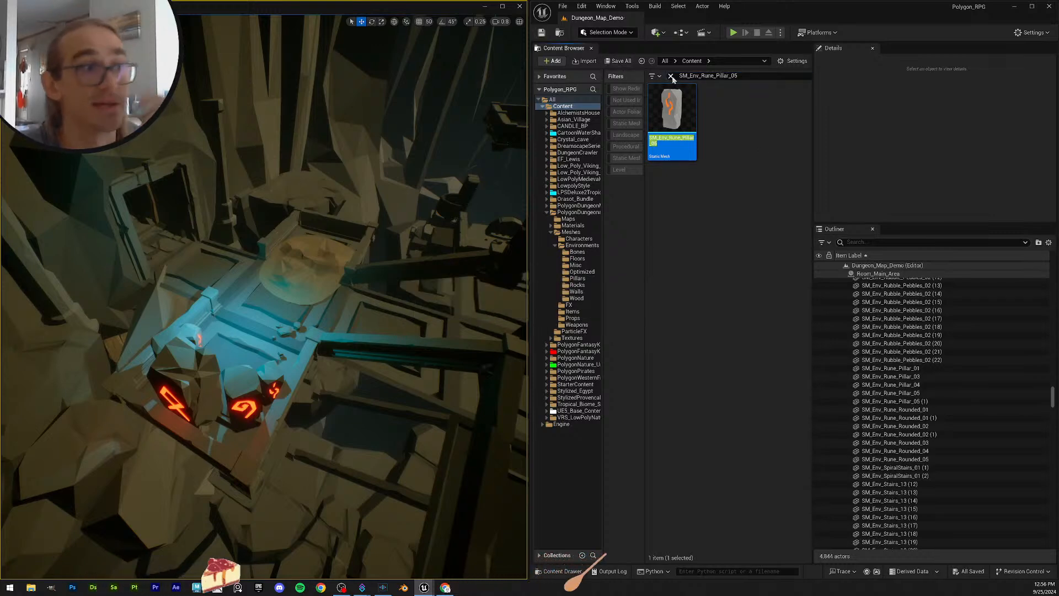
Step: Check the static mesh of each actor in turn from SM_Env_Rubble_Pebbles_02 (22) through the first SM_Env_Rune_Rounded actors
{"action": "left_click", "coordinate": [925, 360]}
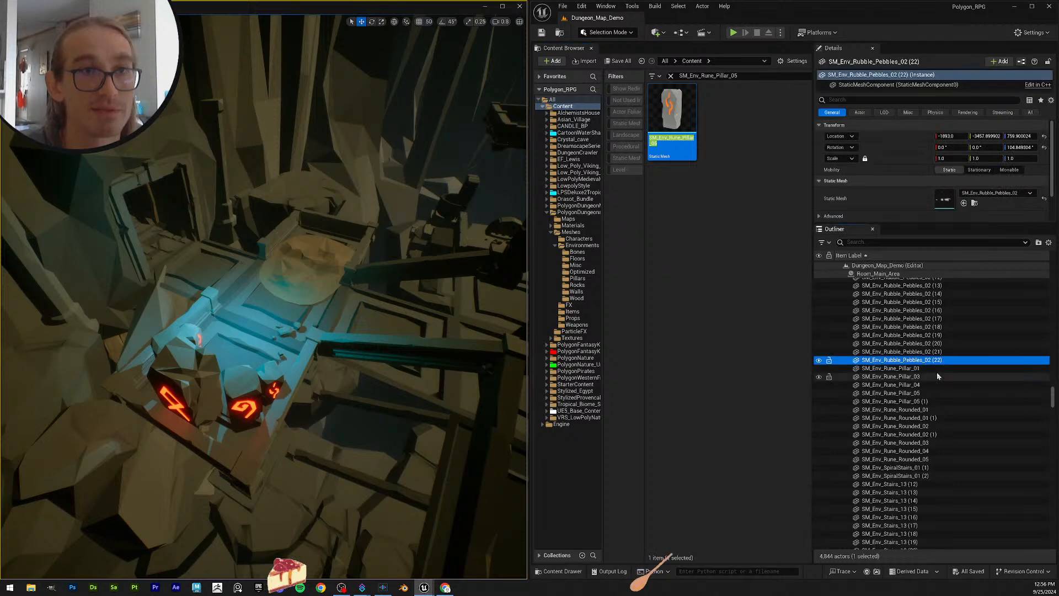
{"action": "key", "text": "Down"}
{"action": "key", "text": "Down"}
{"action": "key", "text": "Down"}
{"action": "key", "text": "Down"}
{"action": "key", "text": "Down"}
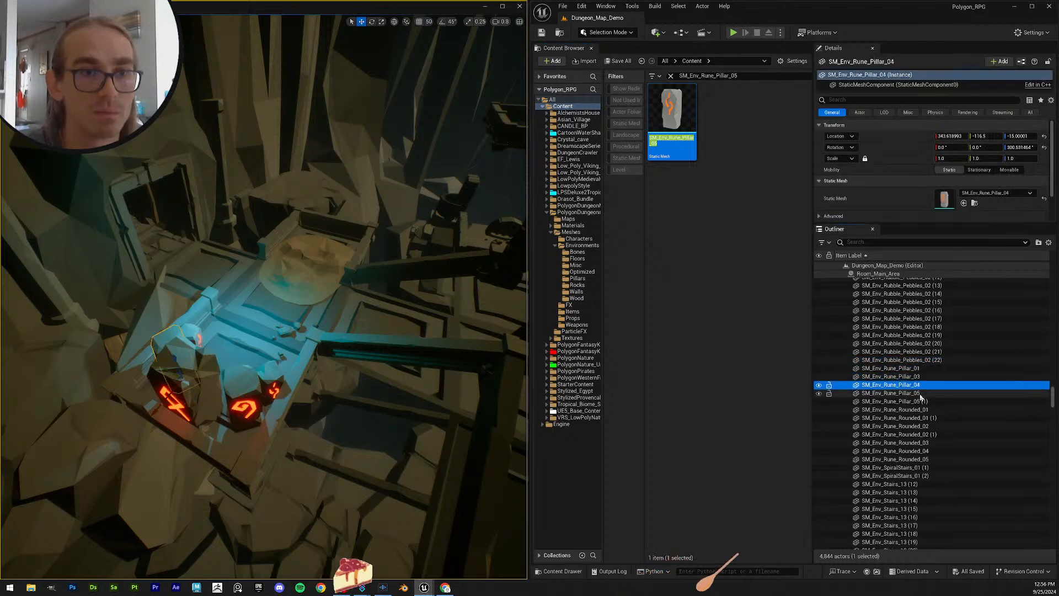
{"action": "key", "text": "Down"}
{"action": "key", "text": "Down"}
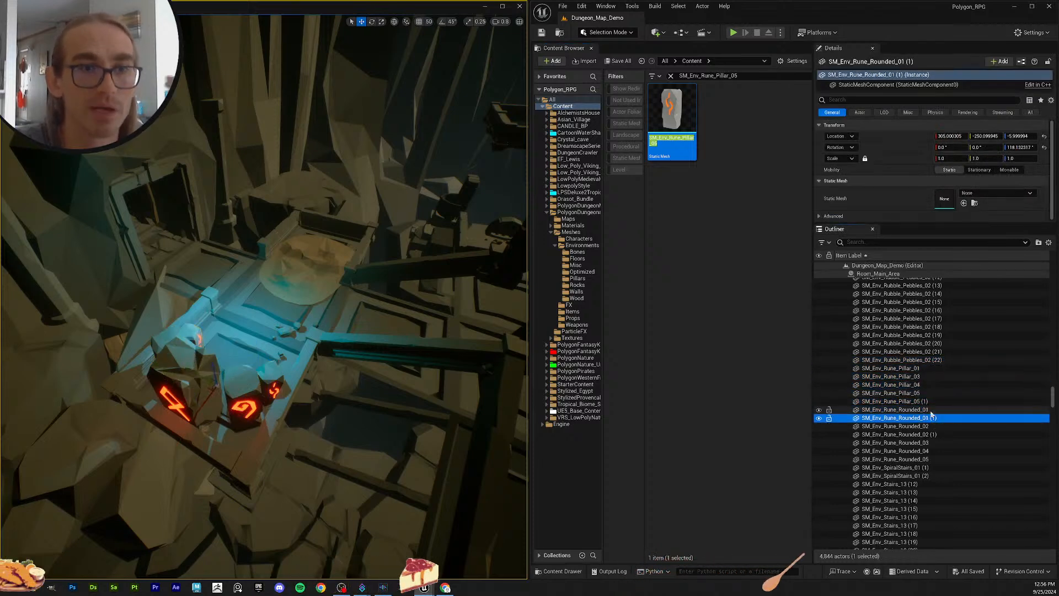
{"action": "key", "text": "Up"}
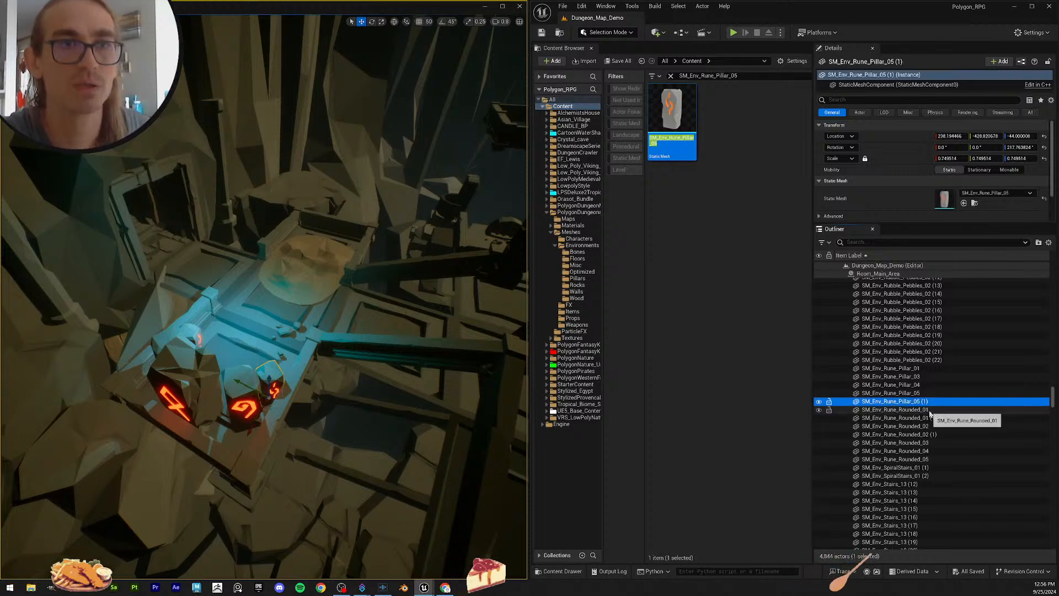
Step: Search the assets for SM_Env_Rune_Rounded_01 using the copied name and assign that mesh to both SM_Env_Rune_Rounded_01 actors
{"action": "key", "text": "F2"}
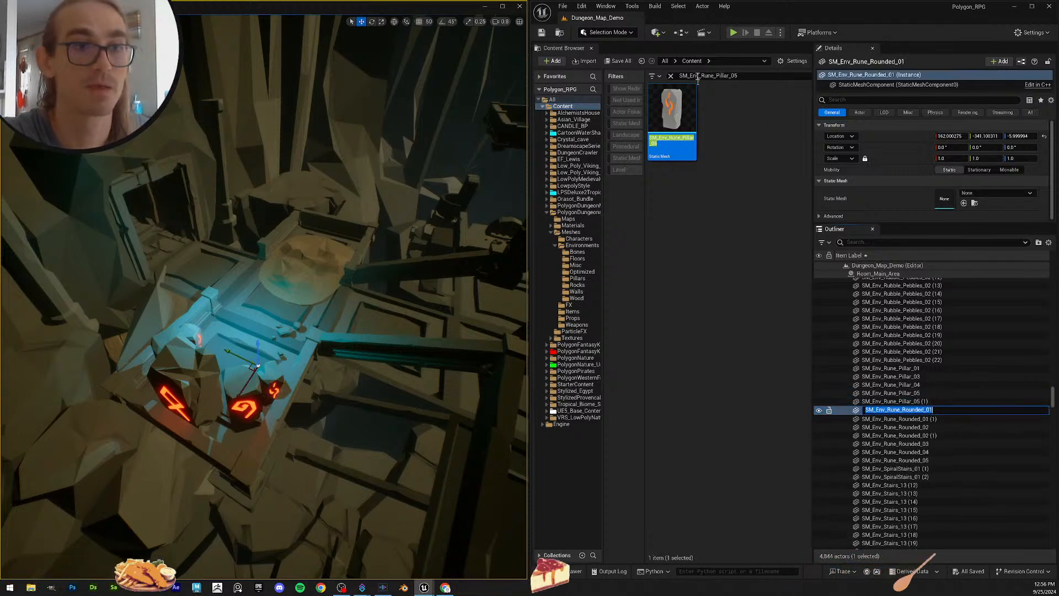
{"action": "left_click", "coordinate": [750, 77]}
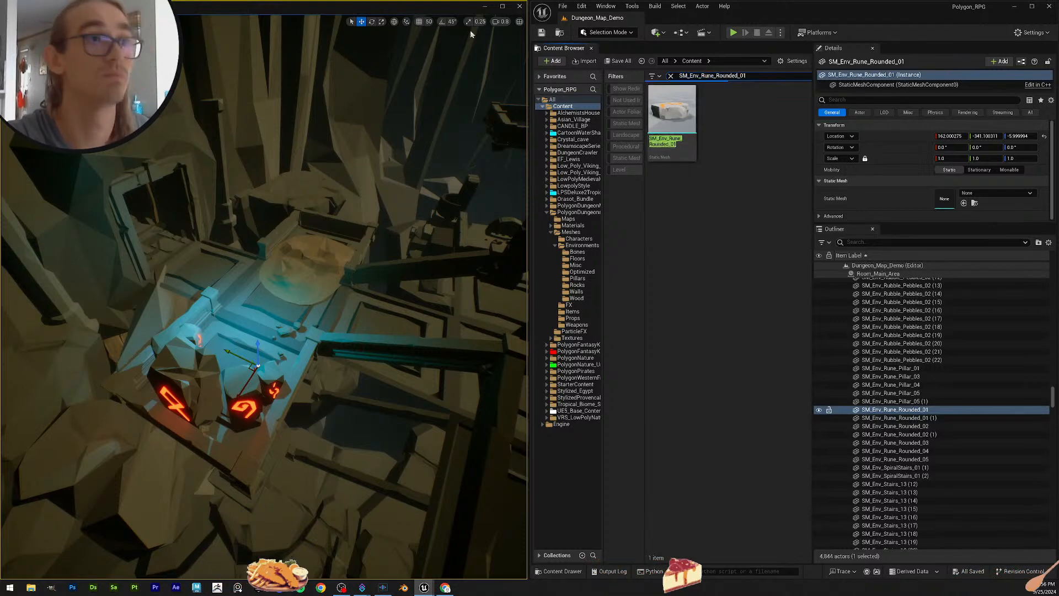
{"action": "left_click", "coordinate": [943, 418], "text": "ctrl"}
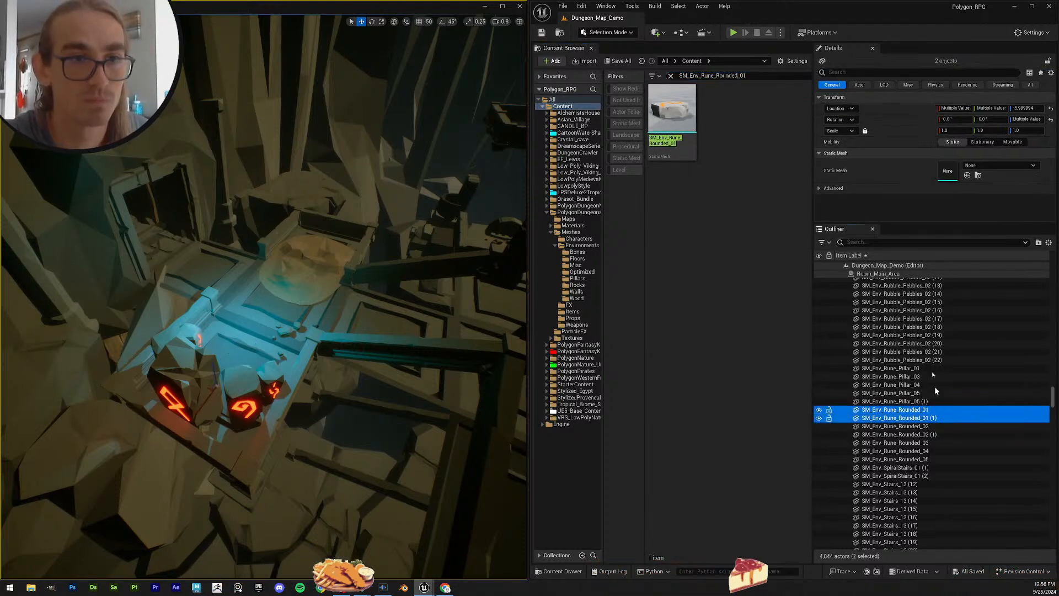
{"action": "left_click_drag", "start_coordinate": [680, 110], "coordinate": [947, 172]}
Step: Search the assets for SM_Env_Rune_Rounded_02 and assign that mesh to both SM_Env_Rune_Rounded_02 actors
{"action": "left_click", "coordinate": [940, 428]}
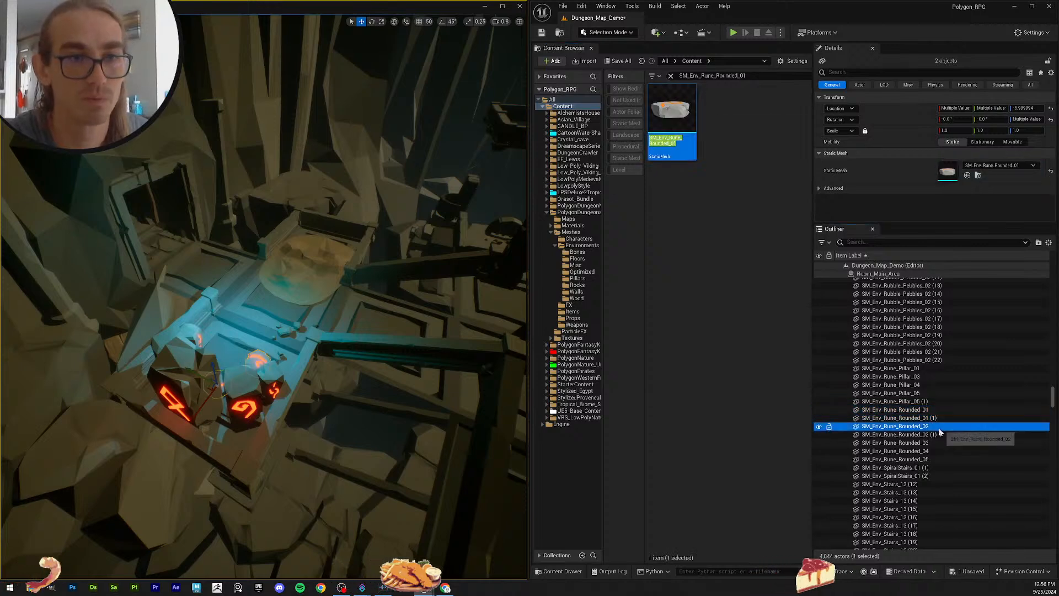
{"action": "left_click", "coordinate": [940, 434], "text": "ctrl"}
{"action": "left_click", "coordinate": [757, 77]}
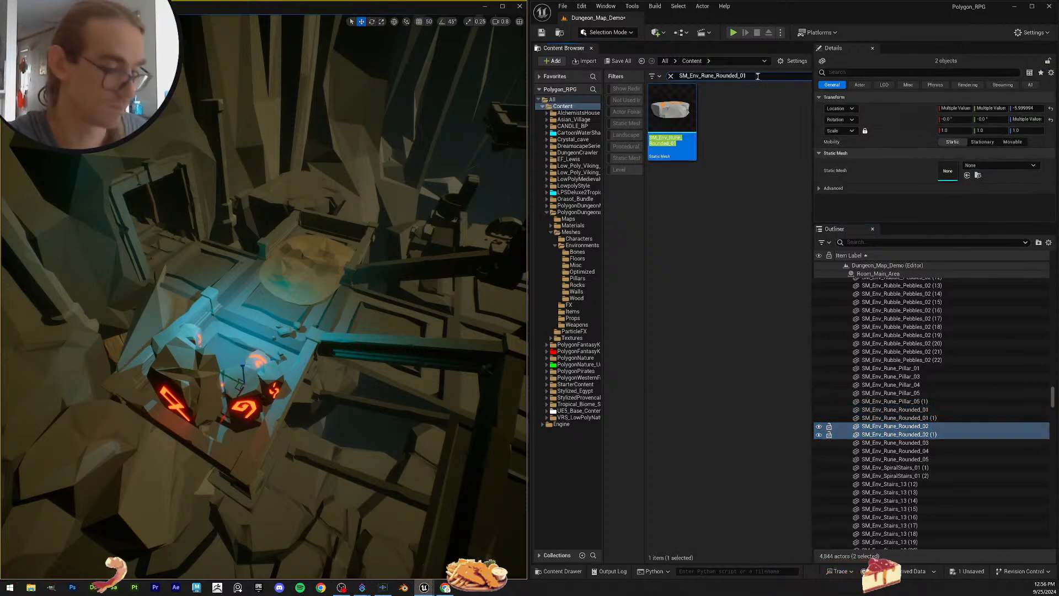
{"action": "type", "text": "2"}
{"action": "left_click_drag", "start_coordinate": [672, 111], "coordinate": [948, 172]}
Step: Find the SM_Env_Rune_Rounded_03, 04 and 05 assets and assign each mesh to the actor of the same name
{"action": "left_click", "coordinate": [942, 442]}
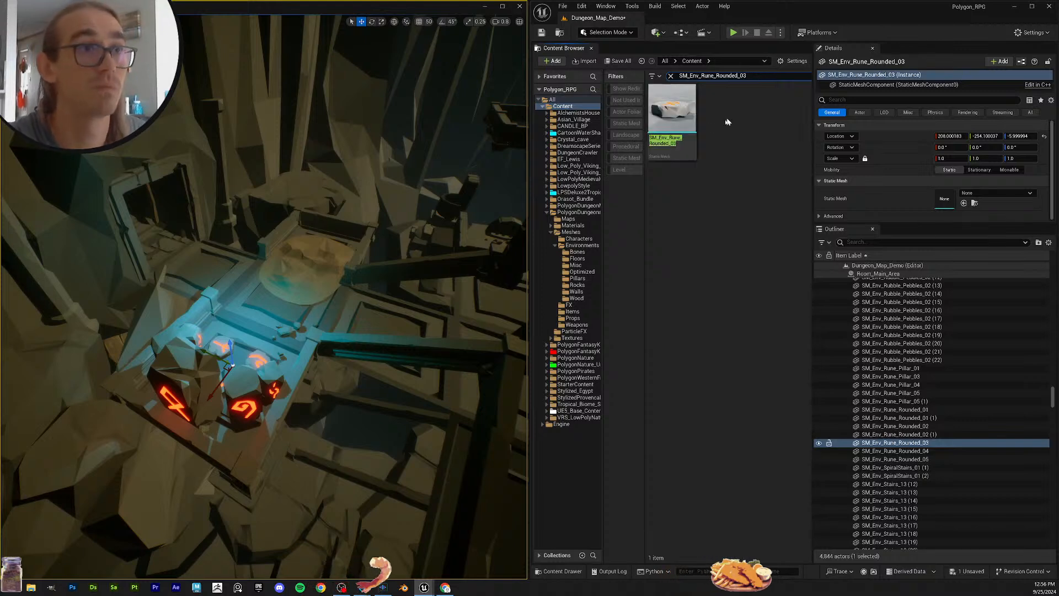
{"action": "left_click_drag", "start_coordinate": [672, 113], "coordinate": [943, 200]}
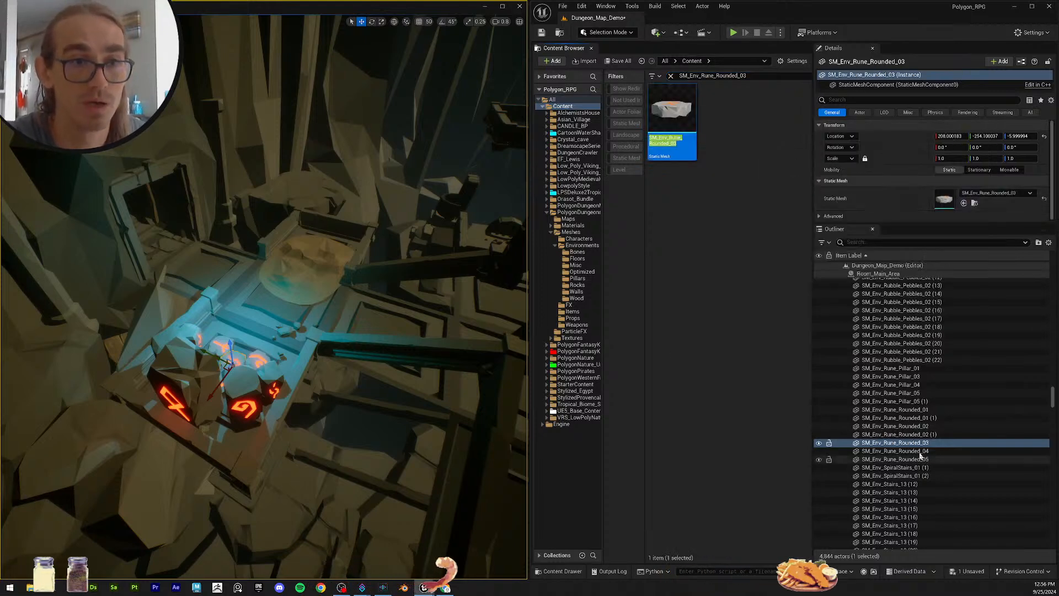
{"action": "left_click", "coordinate": [927, 451]}
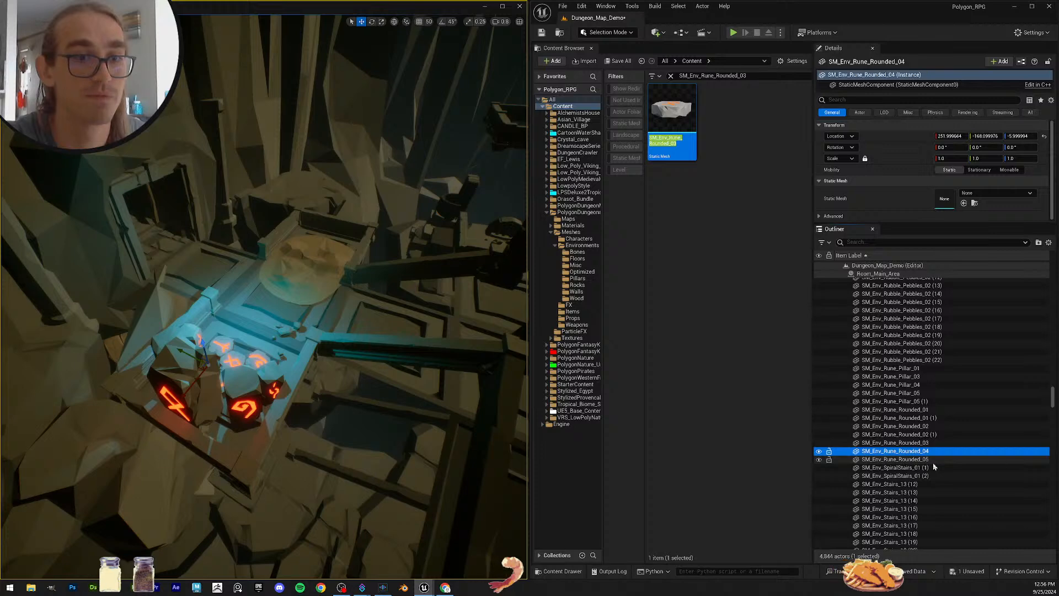
{"action": "left_click", "coordinate": [758, 75]}
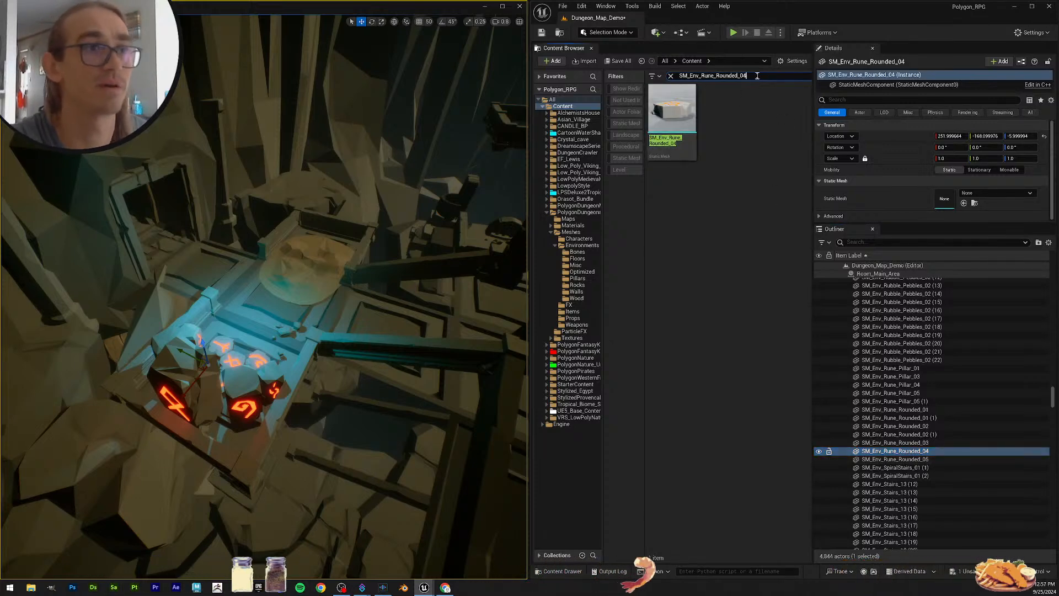
{"action": "left_click_drag", "start_coordinate": [672, 111], "coordinate": [945, 198]}
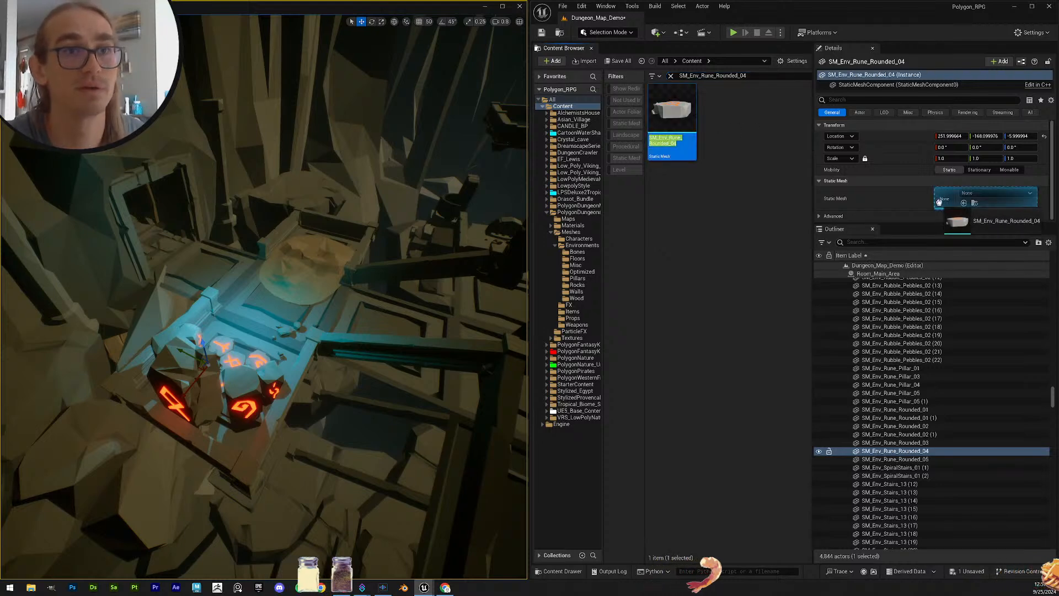
{"action": "left_click", "coordinate": [927, 460]}
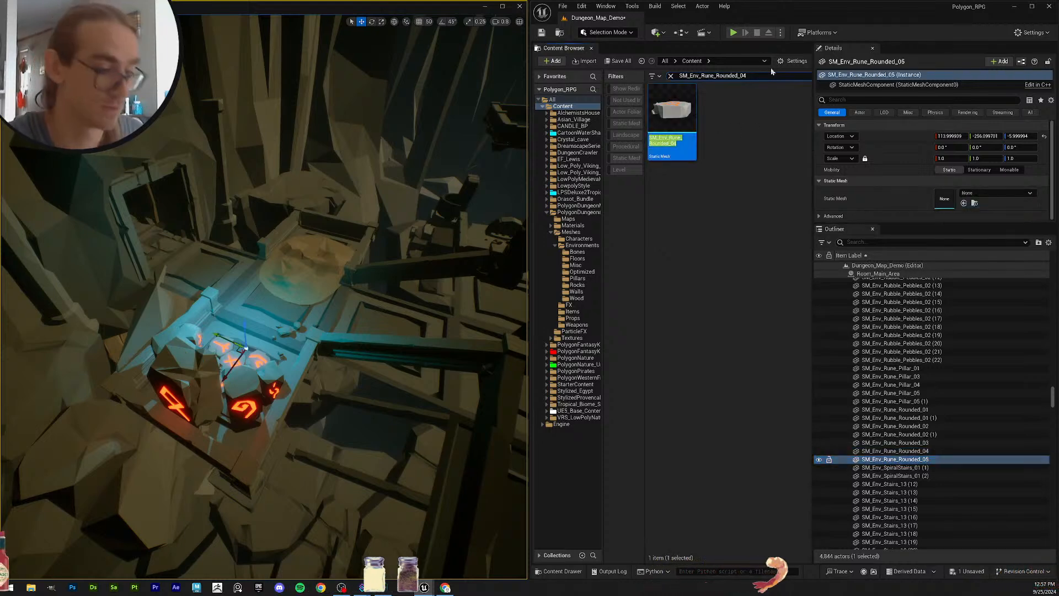
{"action": "left_click_drag", "start_coordinate": [672, 110], "coordinate": [944, 200]}
Step: Search the assets for SM_Env_SpiralStairs_01 and assign that mesh to the SM_Env_SpiralStairs_01 (1) and (2) actors
{"action": "left_click", "coordinate": [932, 468]}
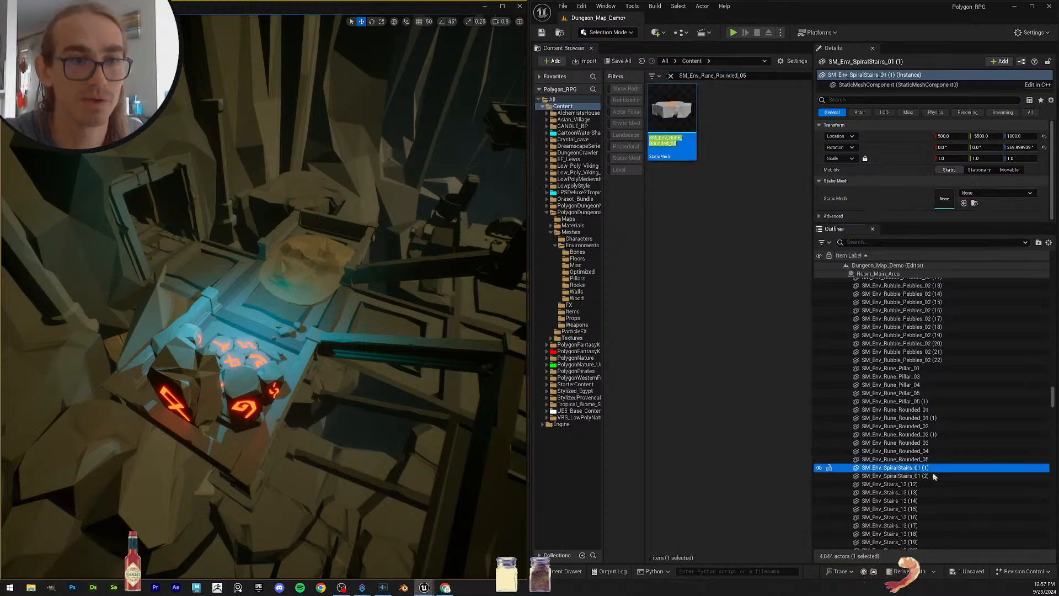
{"action": "key", "text": "F2"}
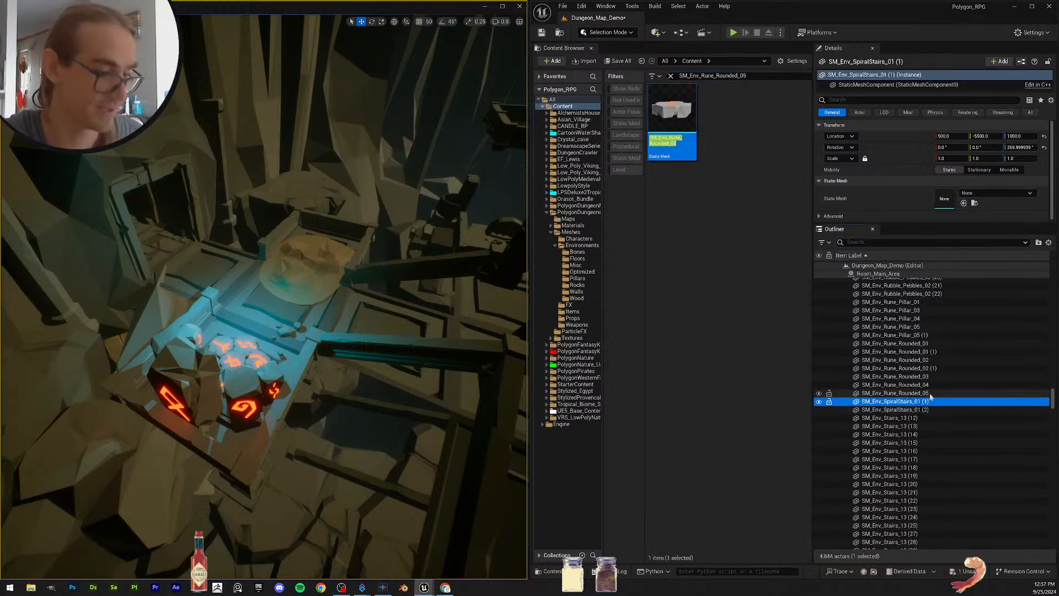
{"action": "left_click", "coordinate": [760, 76]}
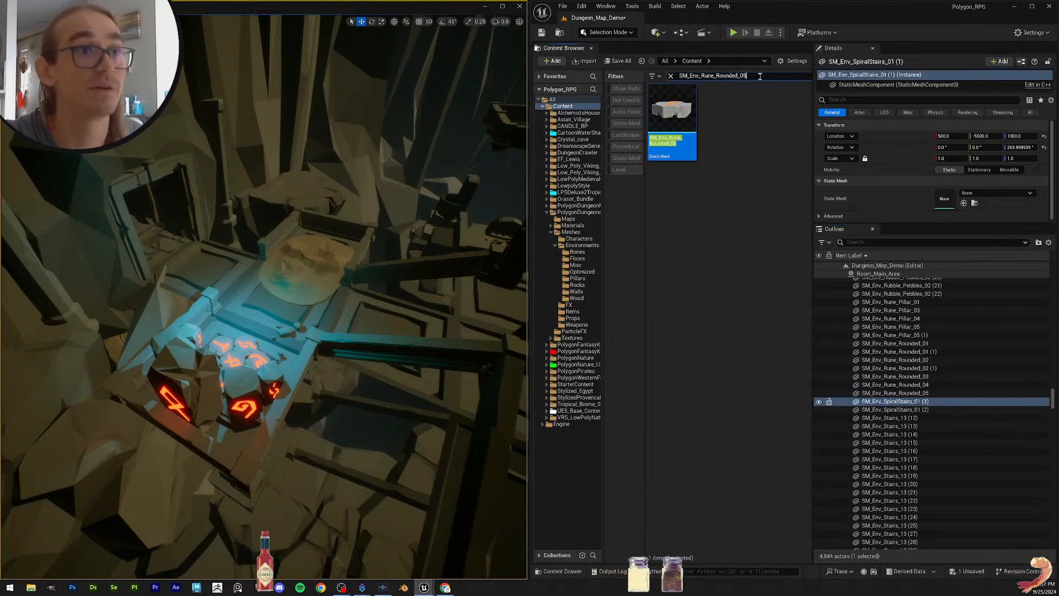
{"action": "key", "text": "BackSpace"}
{"action": "key", "text": "BackSpace"}
{"action": "key", "text": "BackSpace"}
{"action": "key", "text": "BackSpace"}
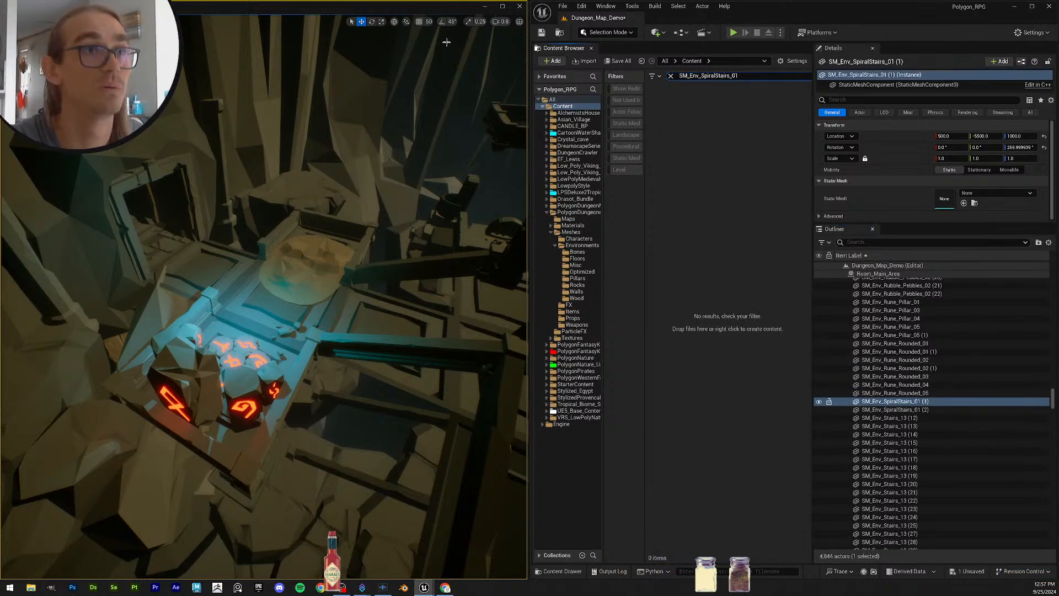
{"action": "left_click", "coordinate": [895, 409], "text": "ctrl"}
{"action": "left_click_drag", "start_coordinate": [672, 119], "coordinate": [971, 172]}
Step: Focus the viewport on the spiral stairs to inspect them, then save the level
{"action": "right_click_drag", "start_coordinate": [405, 245], "coordinate": [398, 193]}
{"action": "key", "text": "f"}
{"action": "scroll", "coordinate": [417, 226], "scroll_direction": "up", "scroll_amount": 1}
{"action": "key", "text": "Escape"}
{"action": "mouse_move", "coordinate": [398, 301]}
{"action": "right_mouse_down"}
{"action": "mouse_move", "coordinate": [389, 300]}
{"action": "mouse_move", "coordinate": [398, 300]}
{"action": "right_mouse_up"}
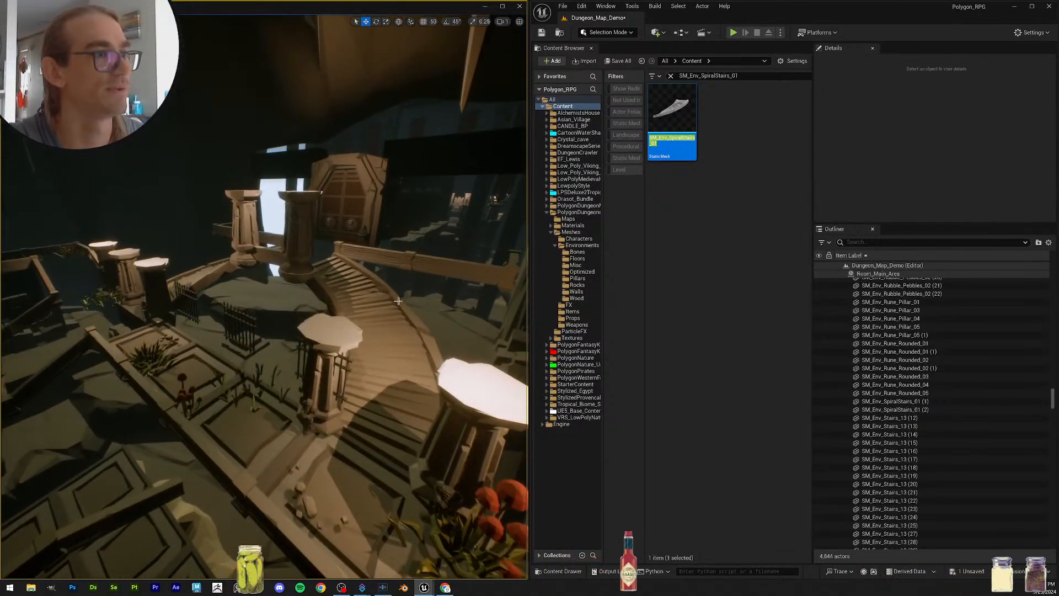
{"action": "left_click", "coordinate": [618, 59]}
{"action": "key", "text": "Return"}
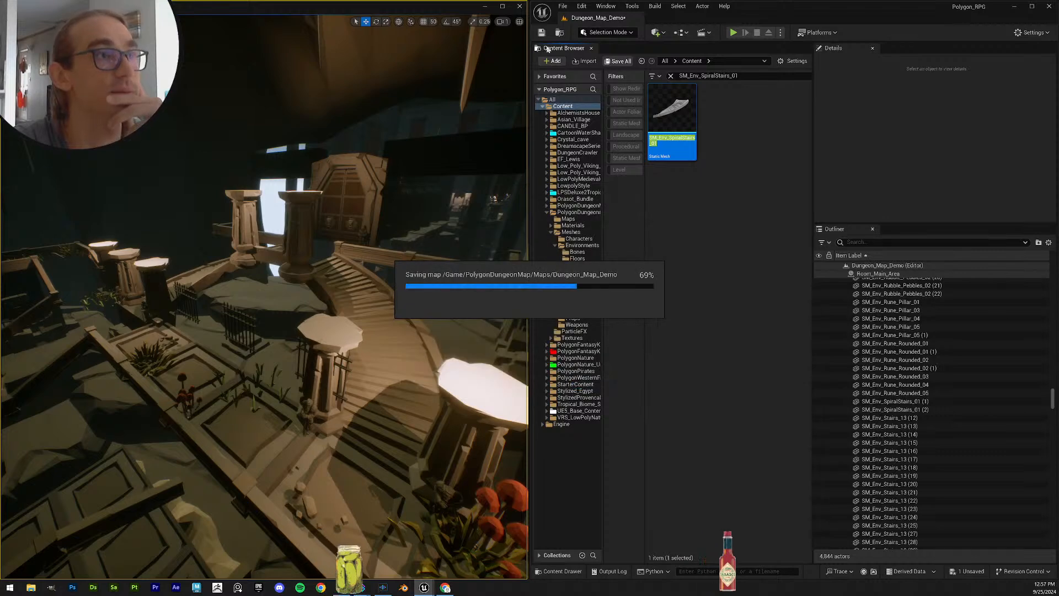
Step: Copy the SM_Env_Stairs_13 (12) actor's name and search the assets for SM_Env_Stairs
{"action": "left_click", "coordinate": [938, 417]}
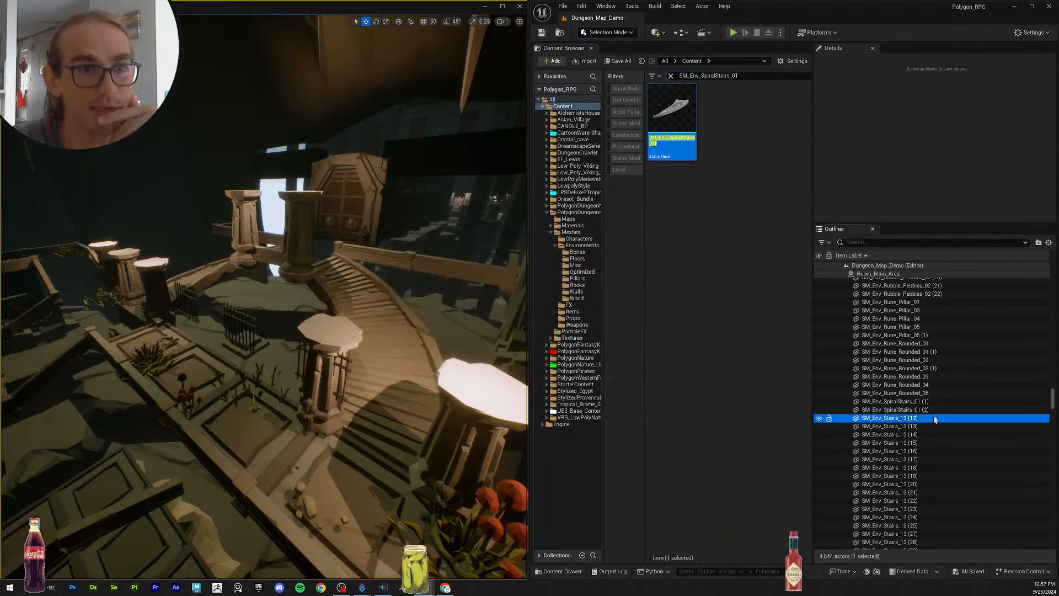
{"action": "scroll", "coordinate": [949, 403], "scroll_direction": "down", "scroll_amount": 3}
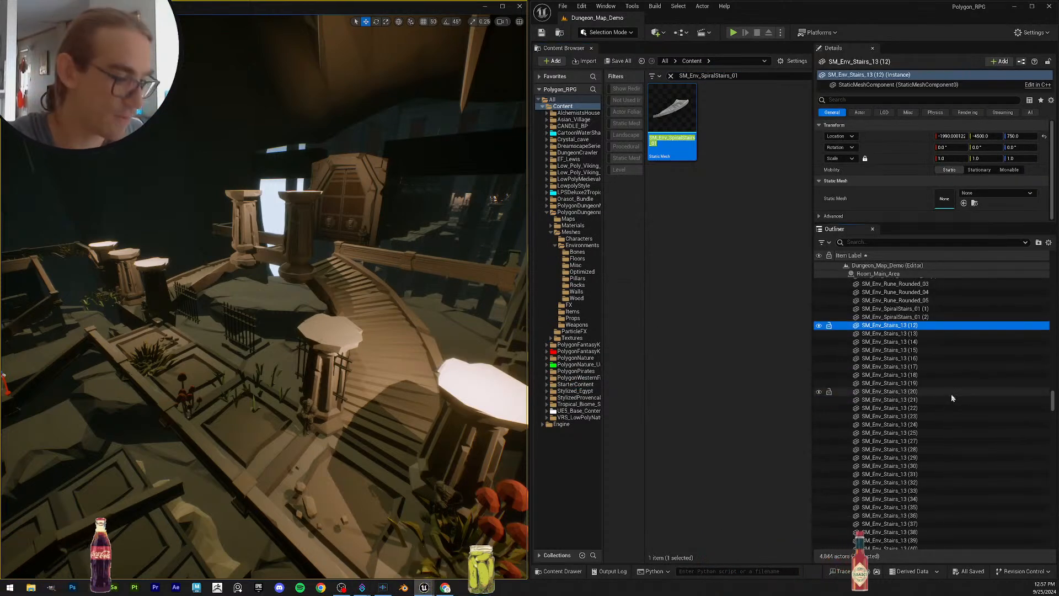
{"action": "key", "text": "F2"}
{"action": "key", "text": "ctrl+c"}
{"action": "left_click_drag", "start_coordinate": [748, 76], "coordinate": [607, 71]}
{"action": "key", "text": "ctrl+v"}
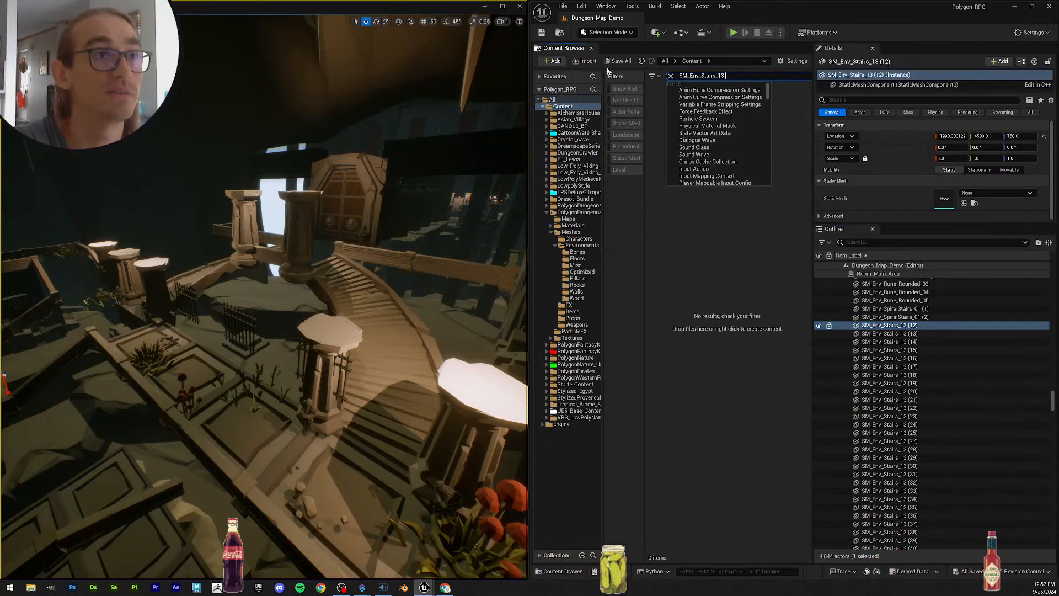
{"action": "key", "text": "BackSpace"}
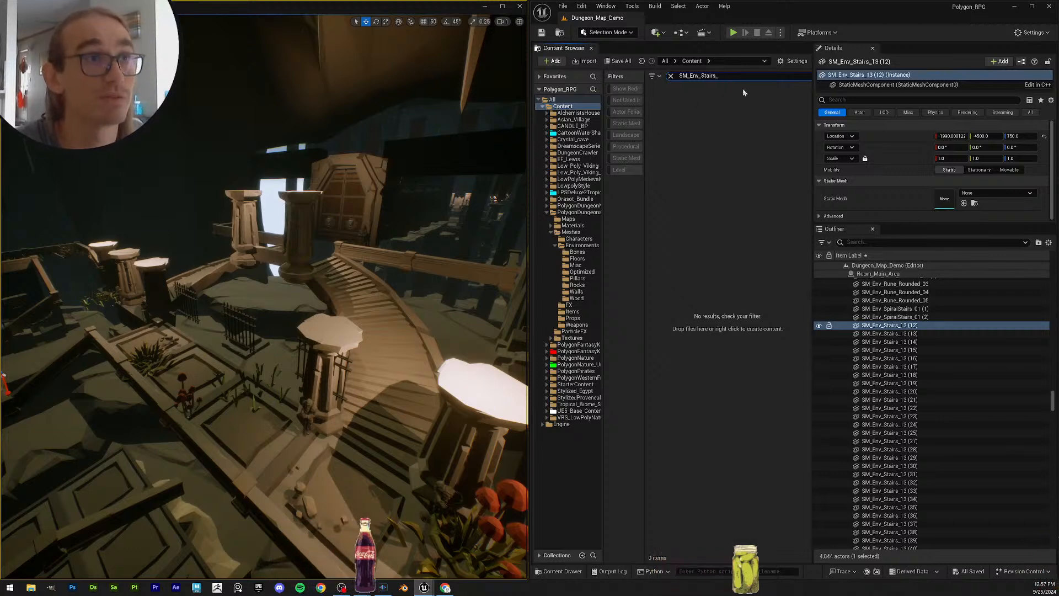
{"action": "key", "text": "BackSpace"}
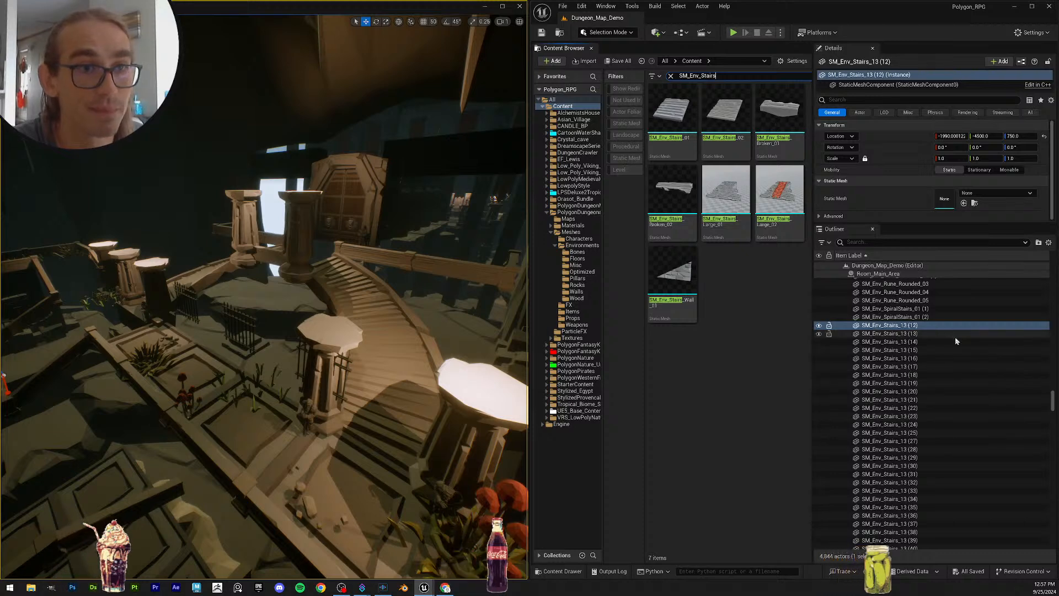
{"action": "scroll", "coordinate": [955, 341], "scroll_direction": "down", "scroll_amount": 3}
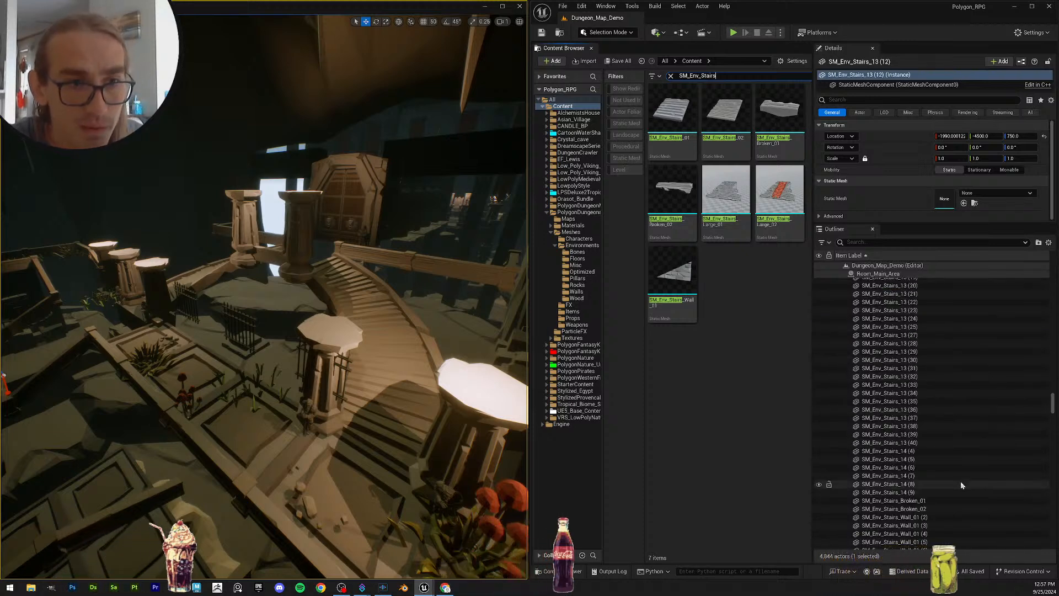
{"action": "left_click", "coordinate": [974, 492], "text": "shift"}
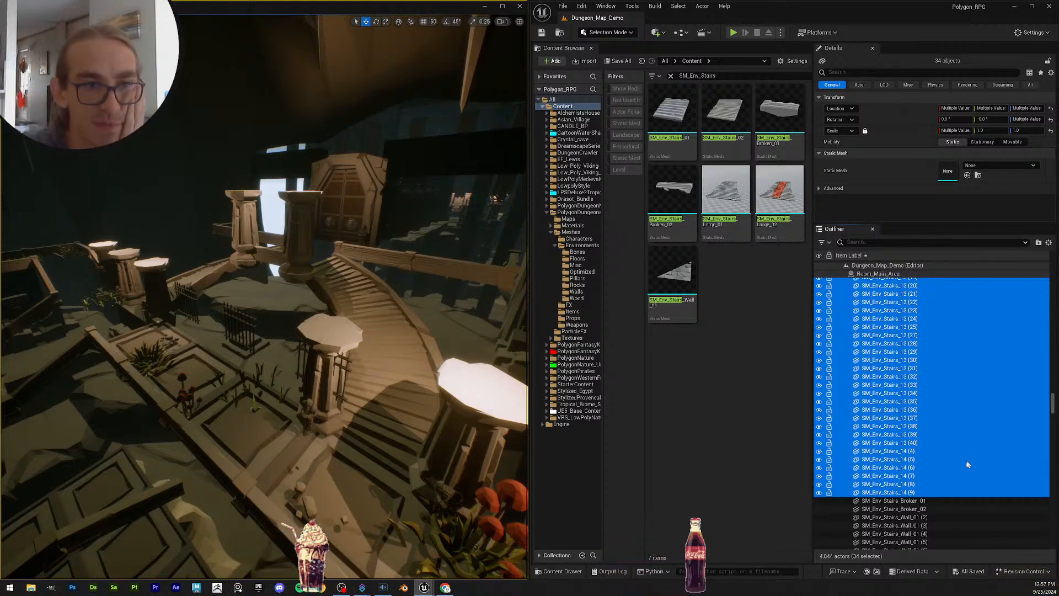
{"action": "scroll", "coordinate": [967, 465], "scroll_direction": "up", "scroll_amount": 3}
{"action": "left_click_drag", "start_coordinate": [967, 469], "coordinate": [966, 471]}
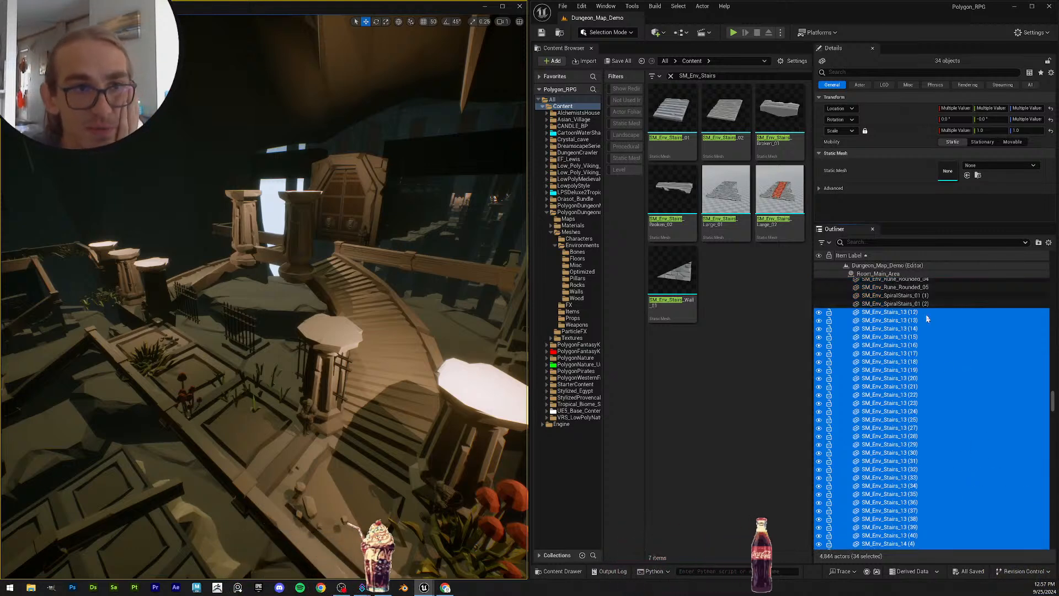
{"action": "scroll", "coordinate": [923, 425], "scroll_direction": "down", "scroll_amount": 3}
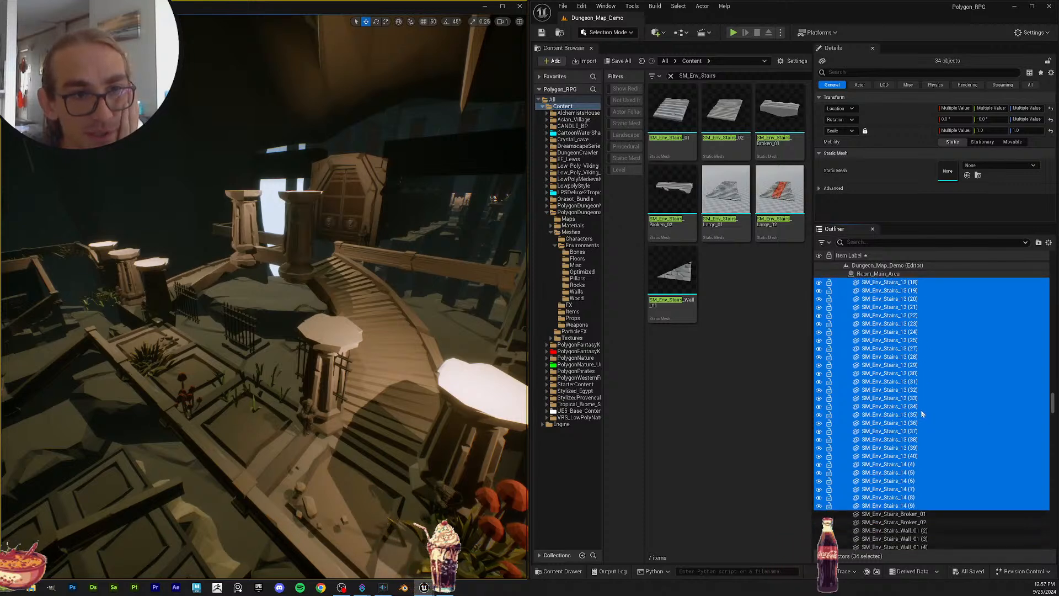
Step: Assign the SM_Env_Stairs_01 mesh to all SM_Env_Stairs_13 actors from (12) through (40) and look at the stairs in the viewport
{"action": "left_click", "coordinate": [921, 458]}
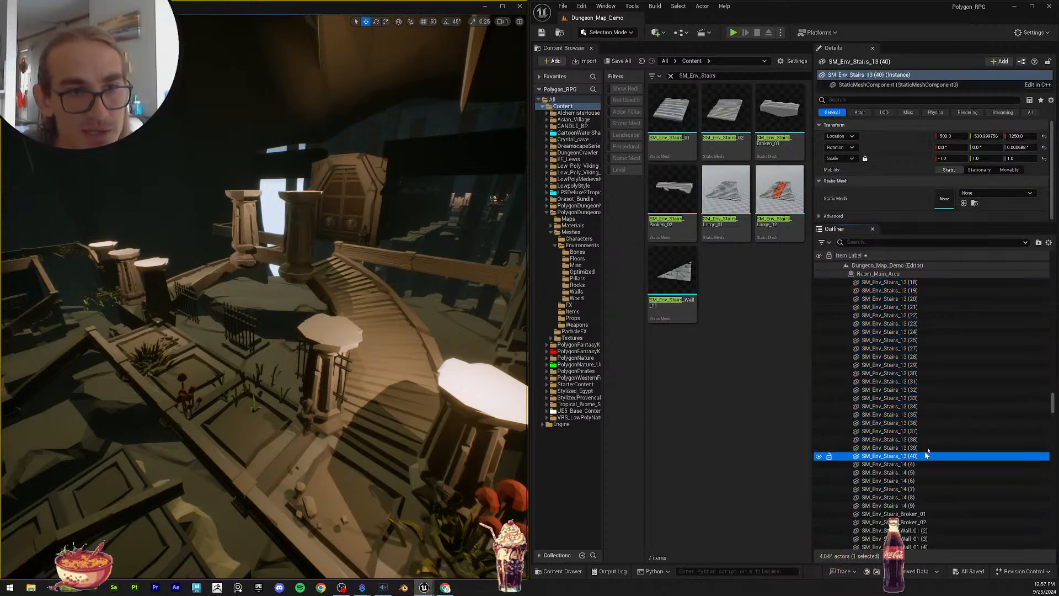
{"action": "scroll", "coordinate": [950, 375], "scroll_direction": "up", "scroll_amount": 3}
{"action": "scroll", "coordinate": [950, 375], "scroll_direction": "up", "scroll_amount": 1}
{"action": "left_click", "coordinate": [889, 351], "text": "shift"}
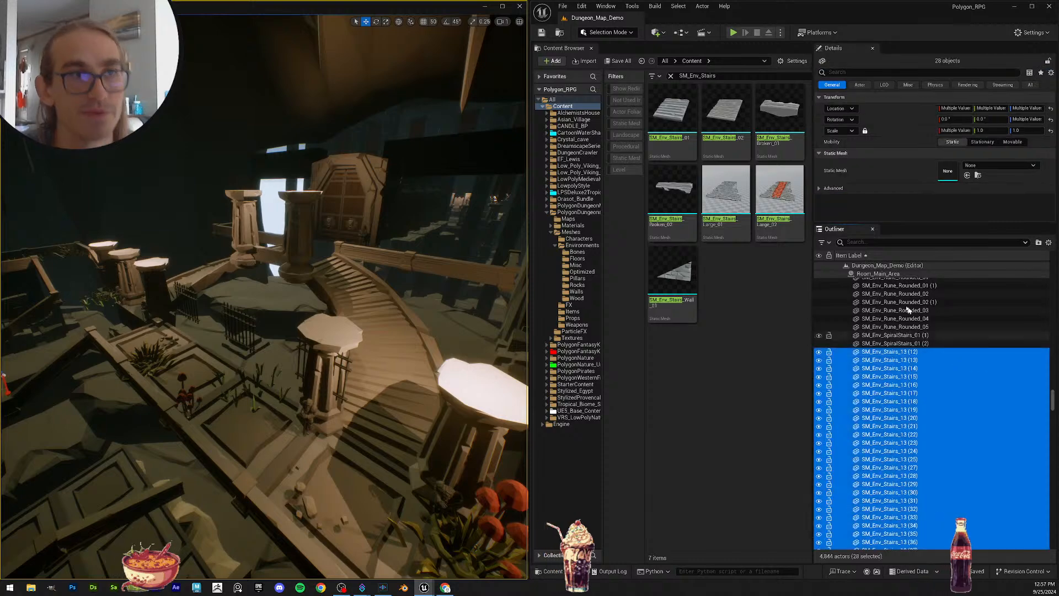
{"action": "left_click_drag", "start_coordinate": [677, 119], "coordinate": [947, 170]}
{"action": "right_click_drag", "start_coordinate": [392, 328], "coordinate": [265, 317]}
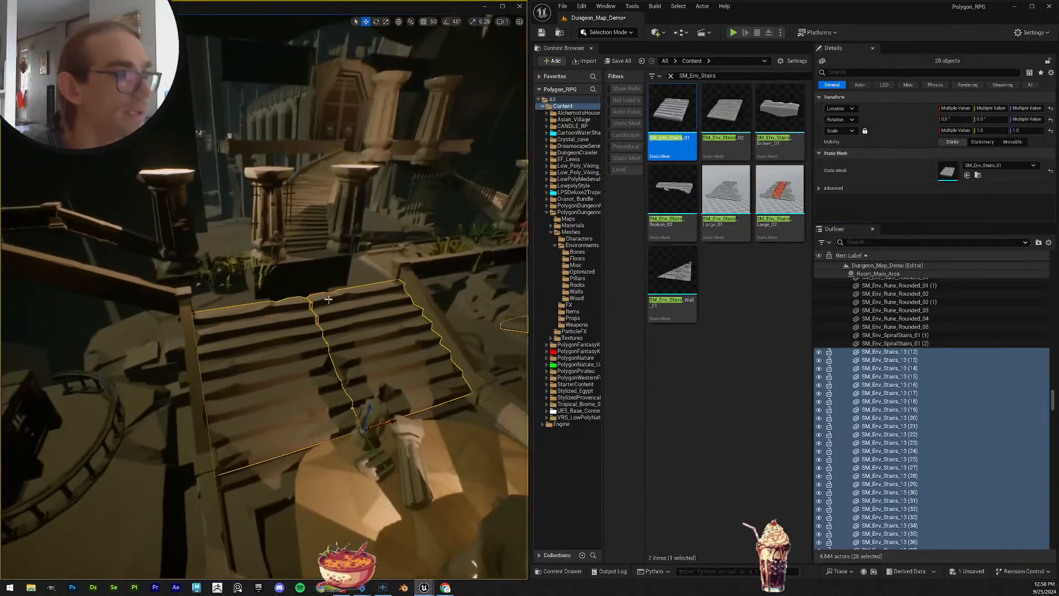
Step: Assign the SM_Env_Stairs_02 mesh to the SM_Env_Stairs_14 (4) through (9) actors and view them in the level
{"action": "scroll", "coordinate": [882, 417], "scroll_direction": "down", "scroll_amount": 5}
{"action": "left_click", "coordinate": [888, 425]}
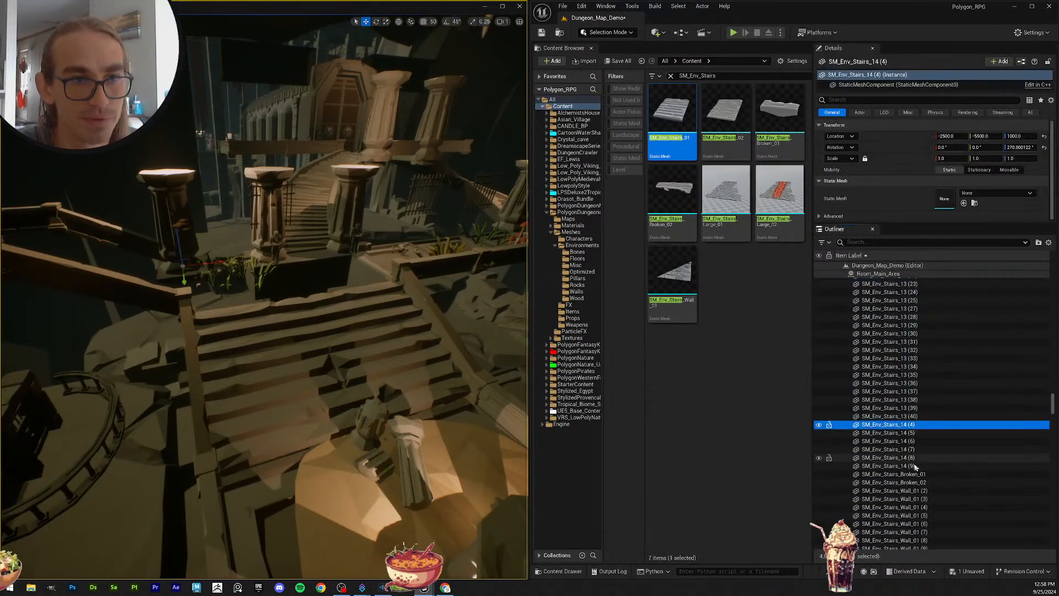
{"action": "left_click", "coordinate": [889, 466], "text": "shift"}
{"action": "left_click_drag", "start_coordinate": [727, 113], "coordinate": [963, 170]}
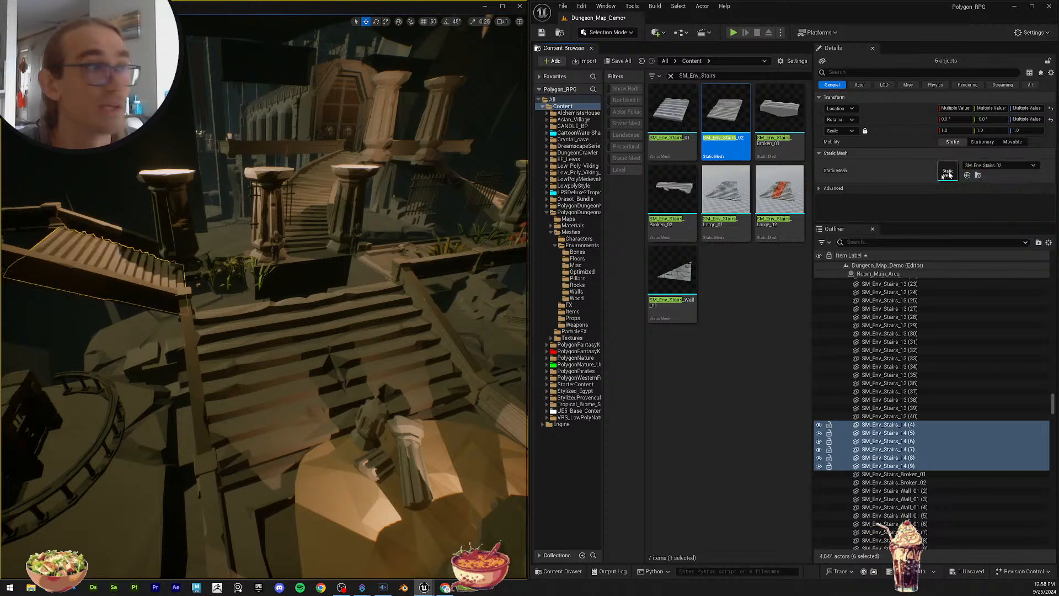
{"action": "right_click_drag", "start_coordinate": [353, 276], "coordinate": [304, 300]}
Step: Assign the SM_Env_Stairs_Broken_01 and SM_Env_Stairs_Broken_02 meshes to the actors of the same names
{"action": "scroll", "coordinate": [932, 342], "scroll_direction": "down", "scroll_amount": 2}
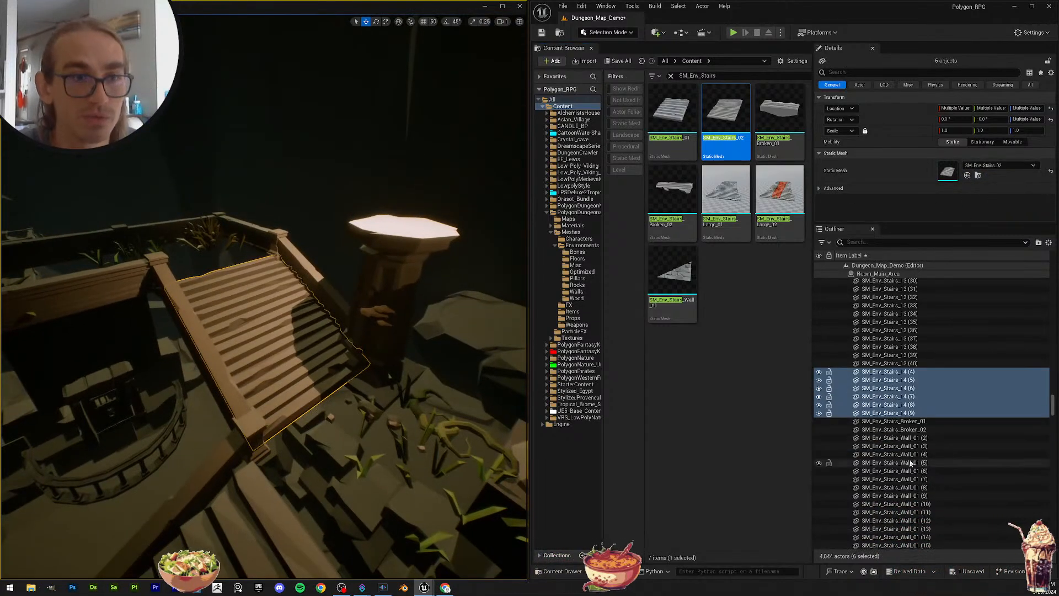
{"action": "left_click", "coordinate": [947, 422]}
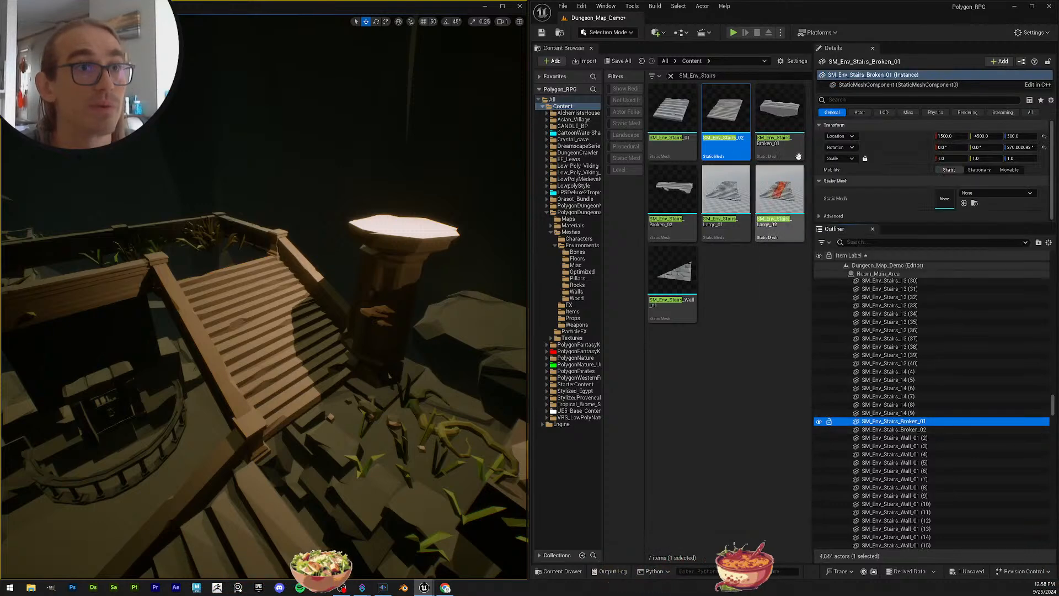
{"action": "left_click_drag", "start_coordinate": [780, 113], "coordinate": [970, 241]}
{"action": "left_click", "coordinate": [905, 429]}
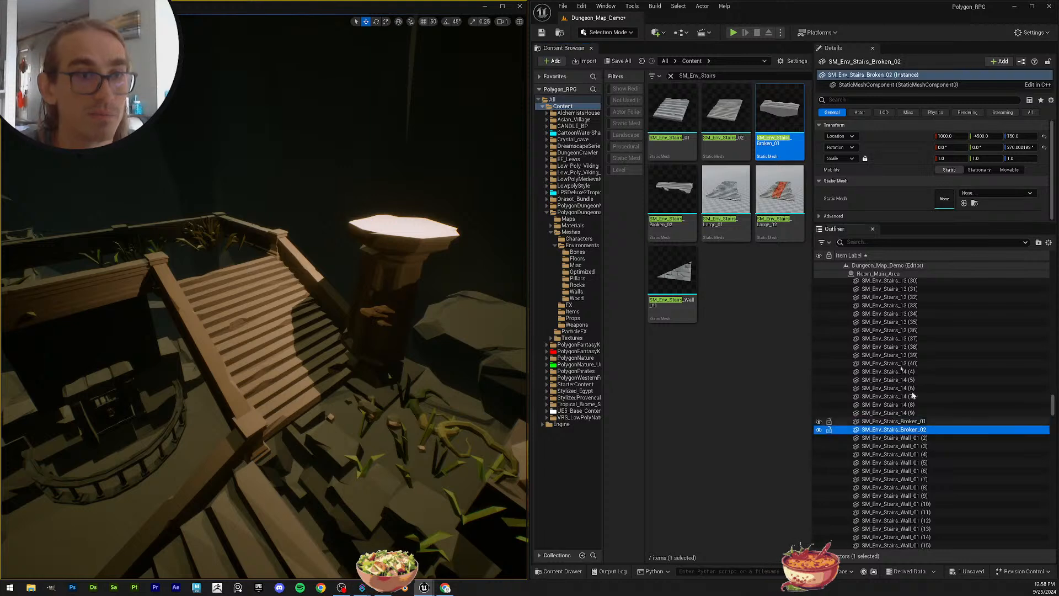
{"action": "left_click_drag", "start_coordinate": [684, 193], "coordinate": [950, 200]}
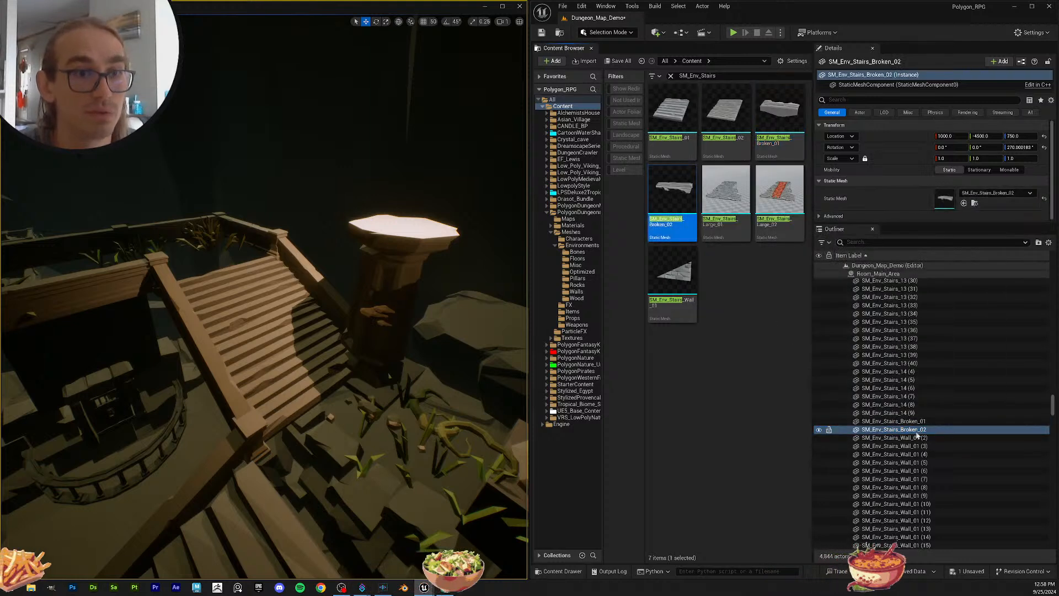
{"action": "left_click", "coordinate": [918, 437]}
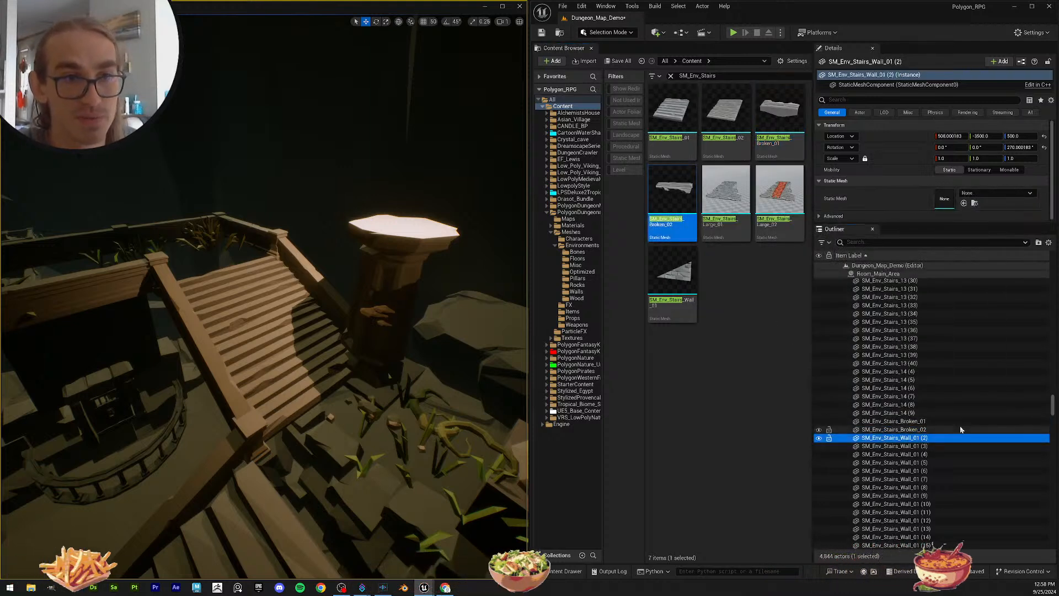
{"action": "scroll", "coordinate": [961, 434], "scroll_direction": "down", "scroll_amount": 3}
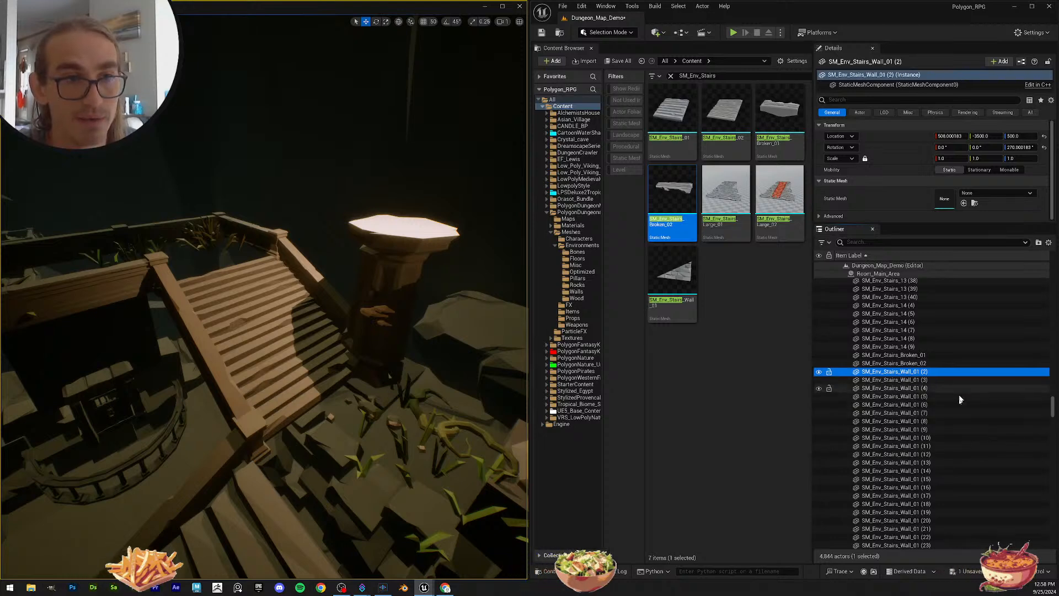
{"action": "scroll", "coordinate": [958, 428], "scroll_direction": "down", "scroll_amount": 4}
{"action": "scroll", "coordinate": [955, 468], "scroll_direction": "down", "scroll_amount": 8}
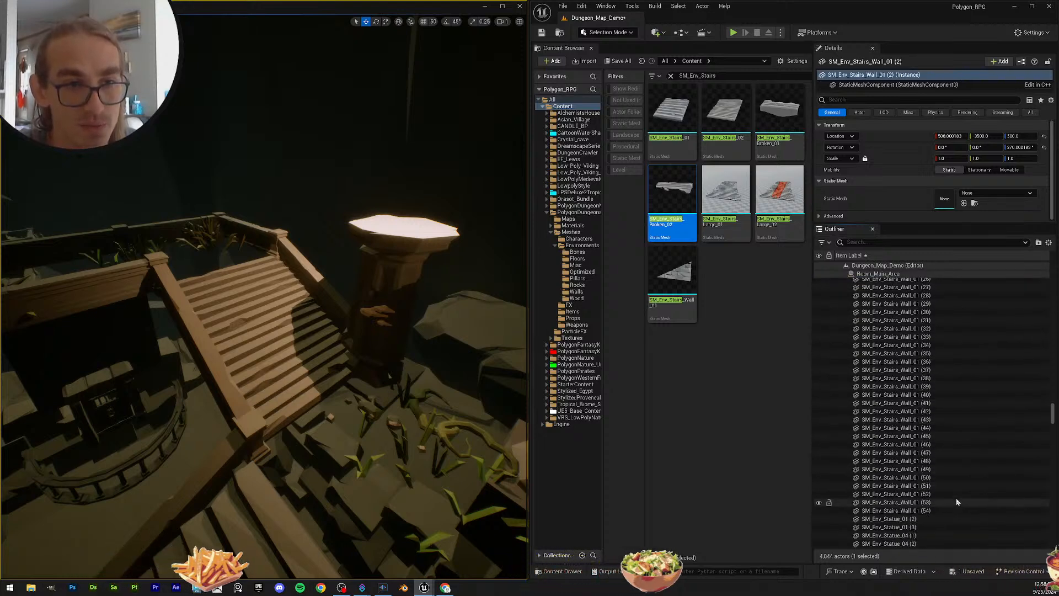
{"action": "left_click", "coordinate": [938, 511], "text": "shift"}
{"action": "scroll", "coordinate": [937, 436], "scroll_direction": "up", "scroll_amount": 7}
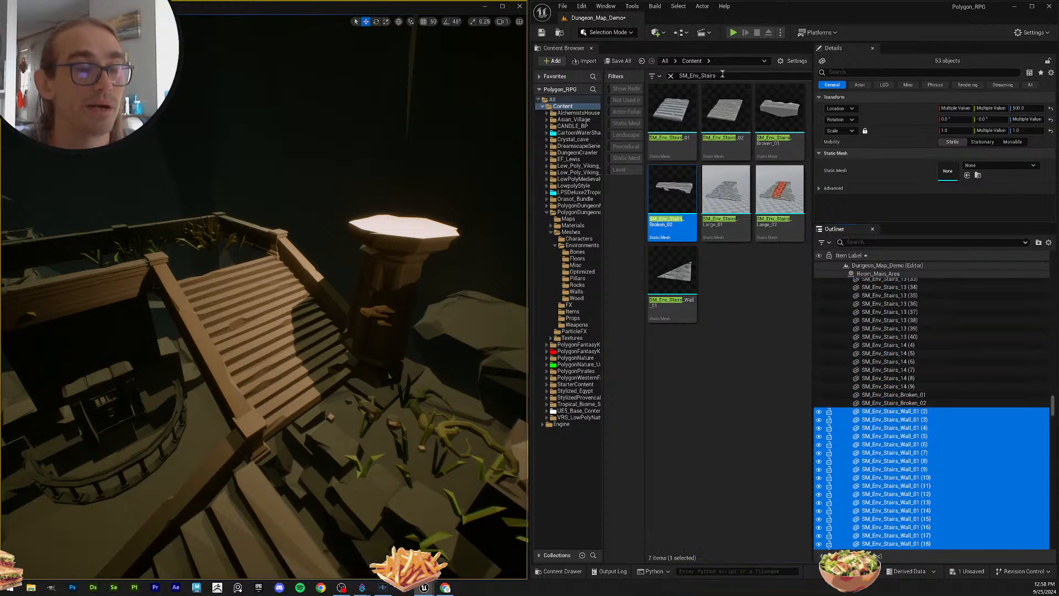
Step: Search the assets for SM_Env_Stairs_Wall_01 and assign that mesh to the SM_Env_Stairs_Wall_01 (2) through (54) actors
{"action": "left_click", "coordinate": [927, 412]}
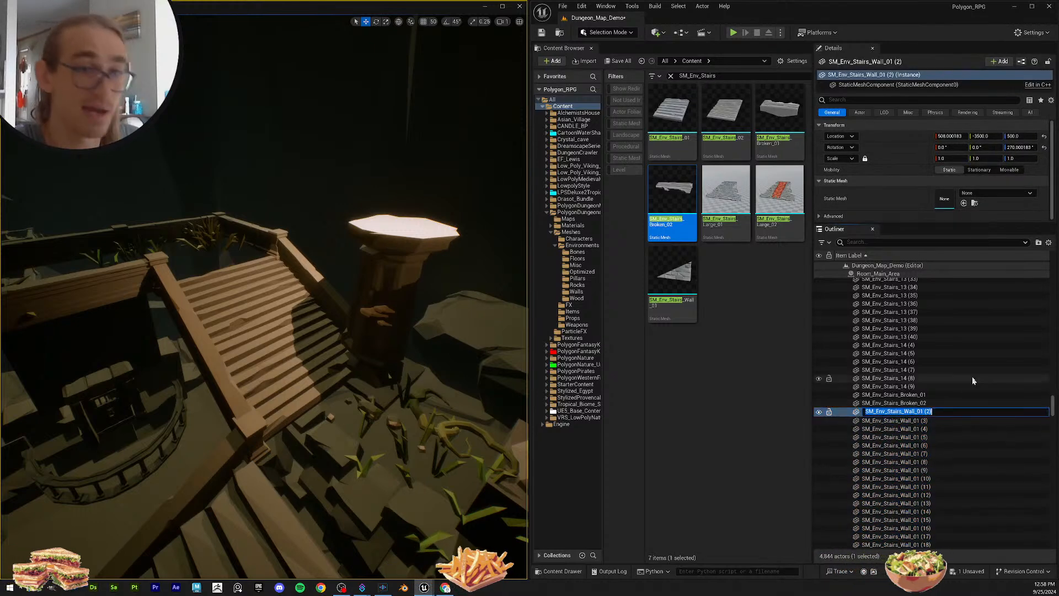
{"action": "left_click", "coordinate": [722, 77]}
{"action": "type", "text": "_Wall_01"}
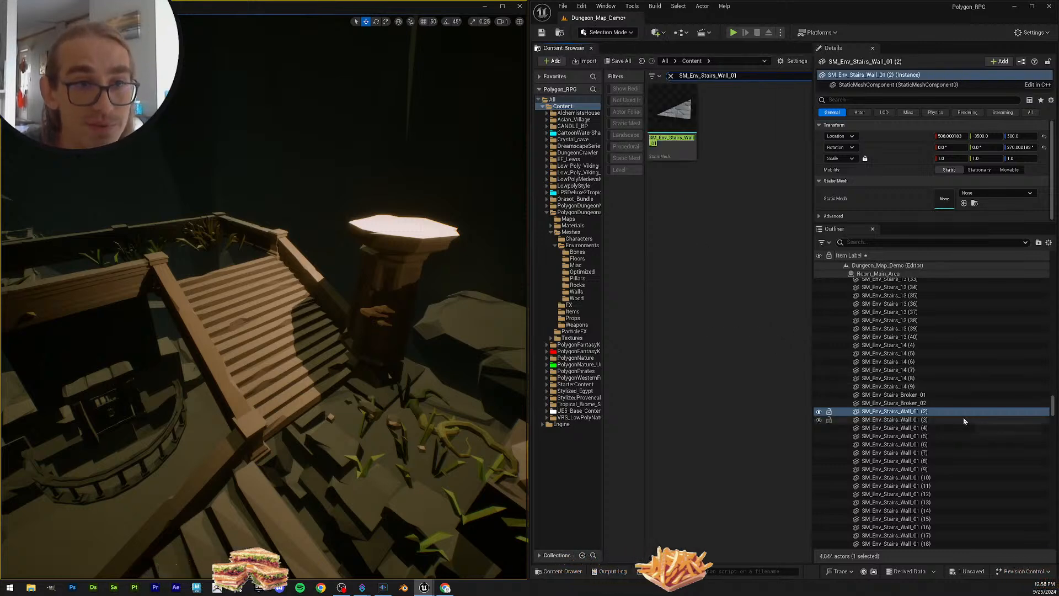
{"action": "scroll", "coordinate": [969, 433], "scroll_direction": "down", "scroll_amount": 4}
{"action": "scroll", "coordinate": [968, 436], "scroll_direction": "down", "scroll_amount": 12}
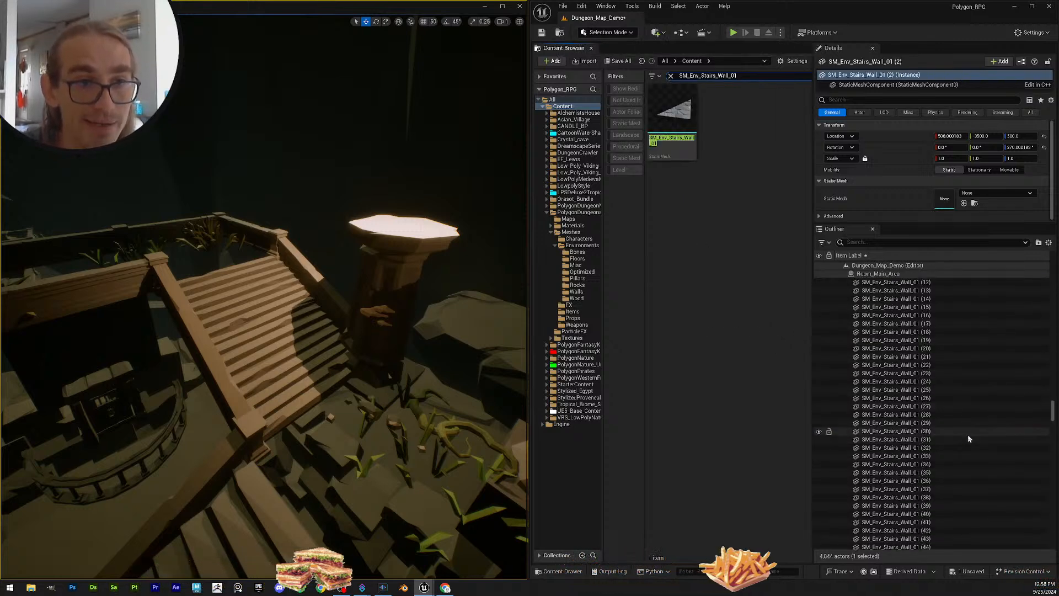
{"action": "left_click", "coordinate": [943, 444], "text": "shift"}
{"action": "scroll", "coordinate": [945, 369], "scroll_direction": "down", "scroll_amount": 1}
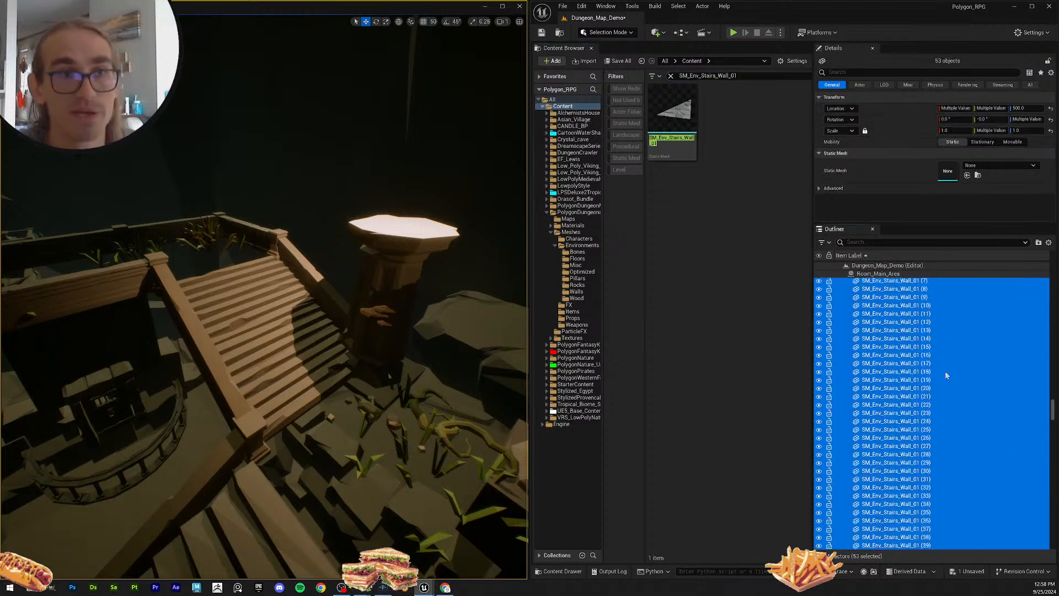
{"action": "left_click_drag", "start_coordinate": [672, 119], "coordinate": [950, 174]}
{"action": "right_click_drag", "start_coordinate": [331, 309], "coordinate": [411, 319]}
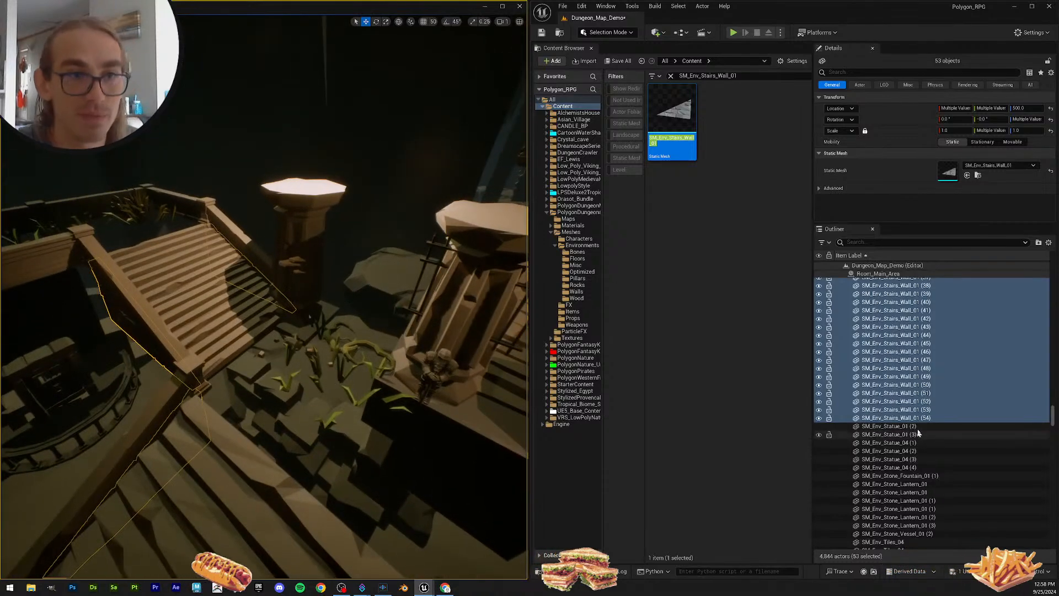
Step: Search the assets for SM_Env_Statue_01 and assign that mesh to all SM_Env_Statue_01 and SM_Env_Statue_04 actors
{"action": "left_click", "coordinate": [937, 428]}
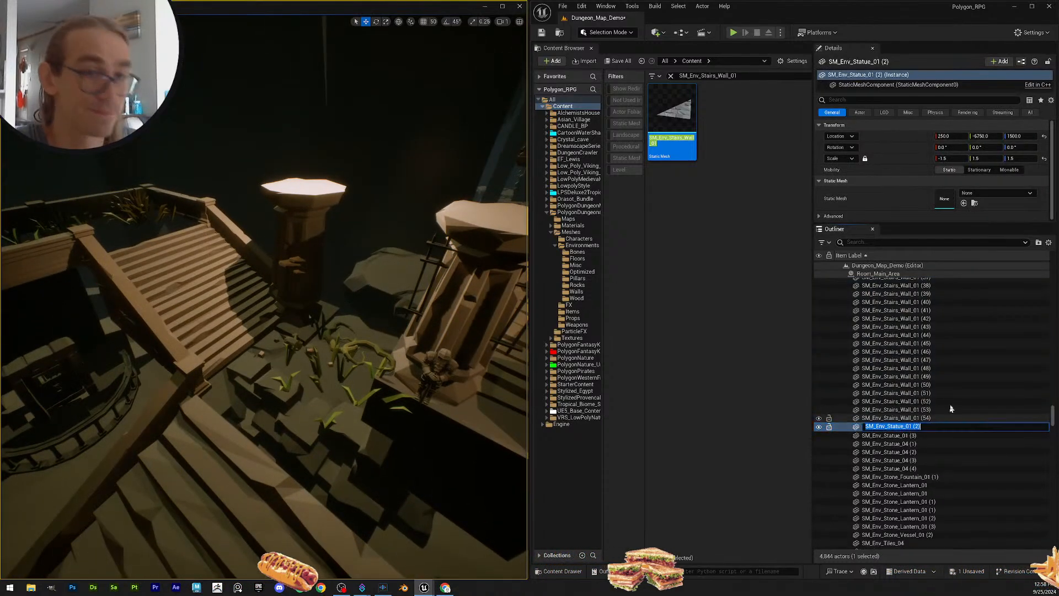
{"action": "left_click", "coordinate": [741, 74]}
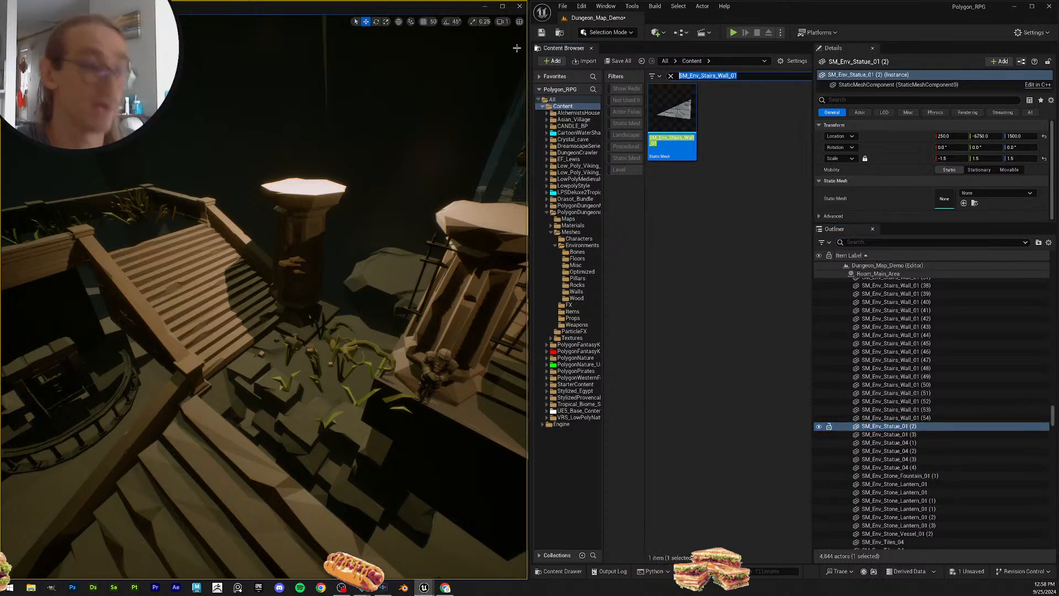
{"action": "key", "text": "BackSpace"}
{"action": "key", "text": "BackSpace"}
{"action": "key", "text": "BackSpace"}
{"action": "key", "text": "BackSpace"}
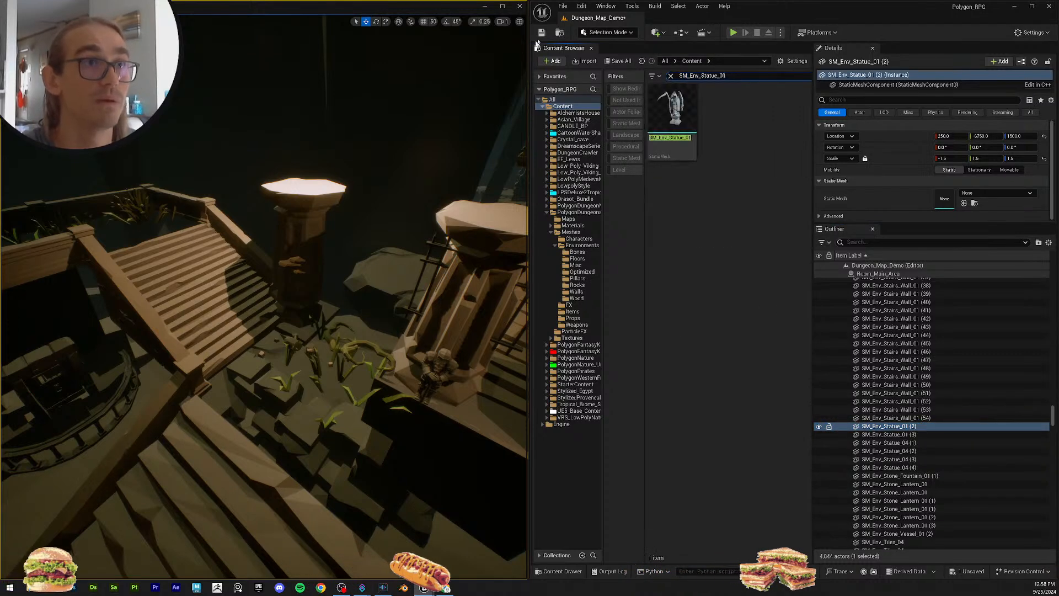
{"action": "left_click", "coordinate": [938, 467], "text": "shift"}
{"action": "left_click_drag", "start_coordinate": [672, 111], "coordinate": [943, 170]}
Step: Pull the viewport back to inspect the statues around the main room, then save the level
{"action": "right_click_drag", "start_coordinate": [354, 265], "coordinate": [475, 268]}
{"action": "right_click_drag", "start_coordinate": [265, 298], "coordinate": [374, 296]}
{"action": "left_click", "coordinate": [622, 63]}
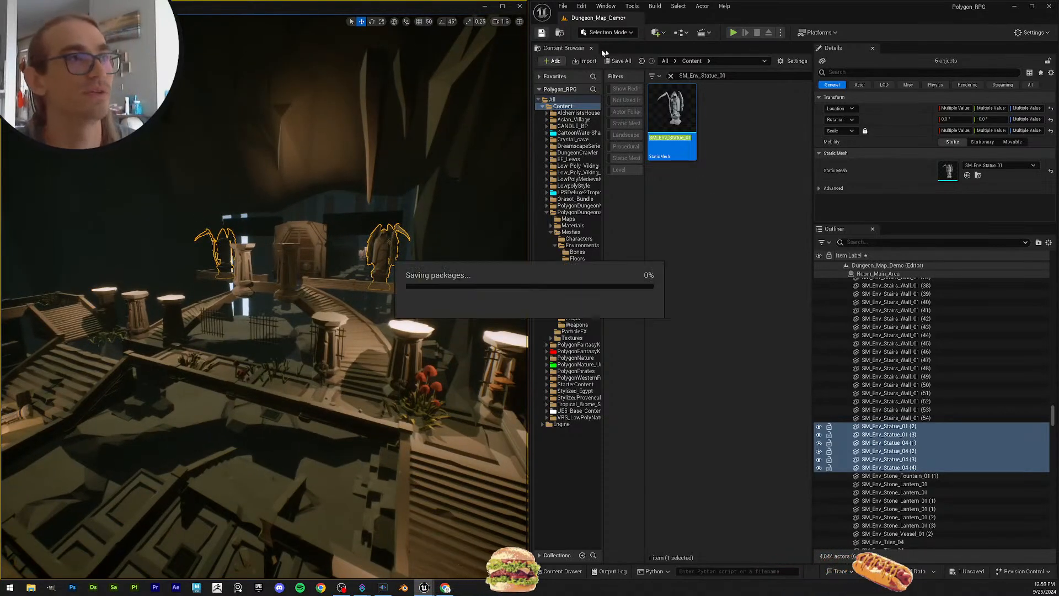
Step: Switch to a new blank Notepad document and arrange its window as a small overlay on the level editor
{"action": "scroll", "coordinate": [949, 408], "scroll_direction": "down", "scroll_amount": 4}
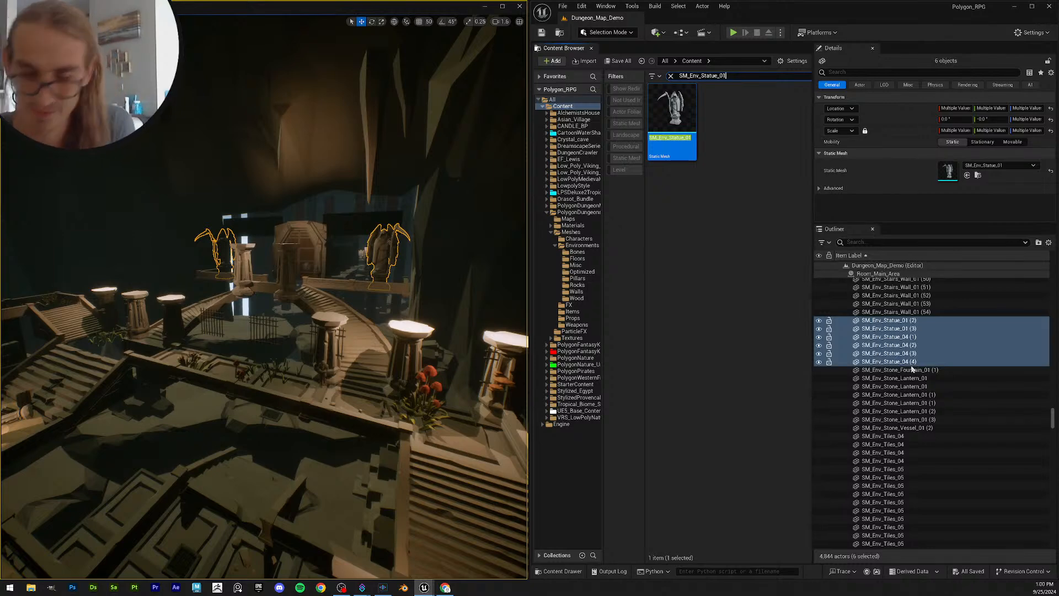
{"action": "left_click", "coordinate": [16, 590]}
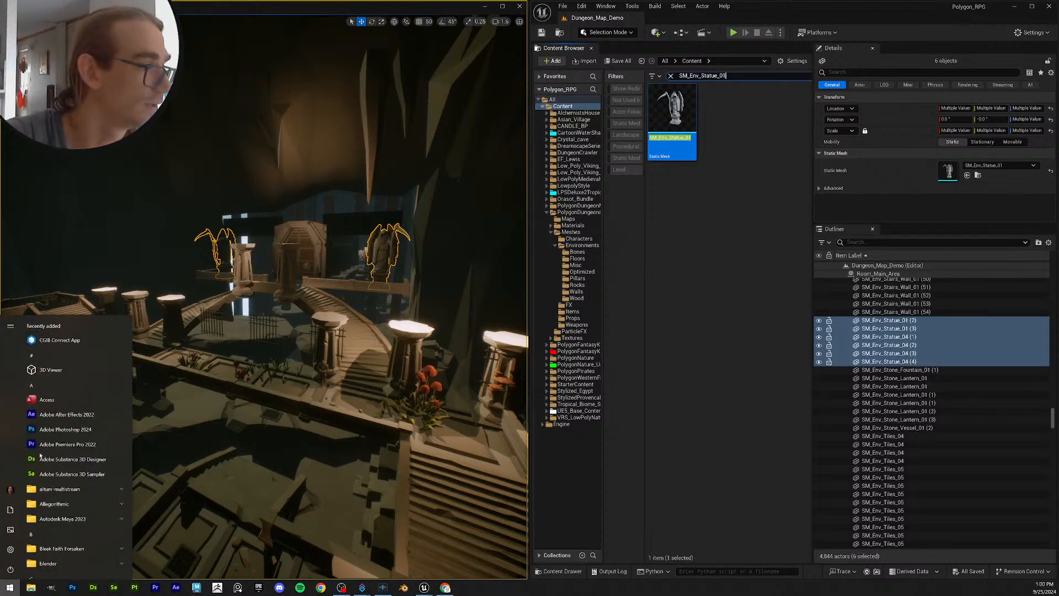
{"action": "type", "text": "te"}
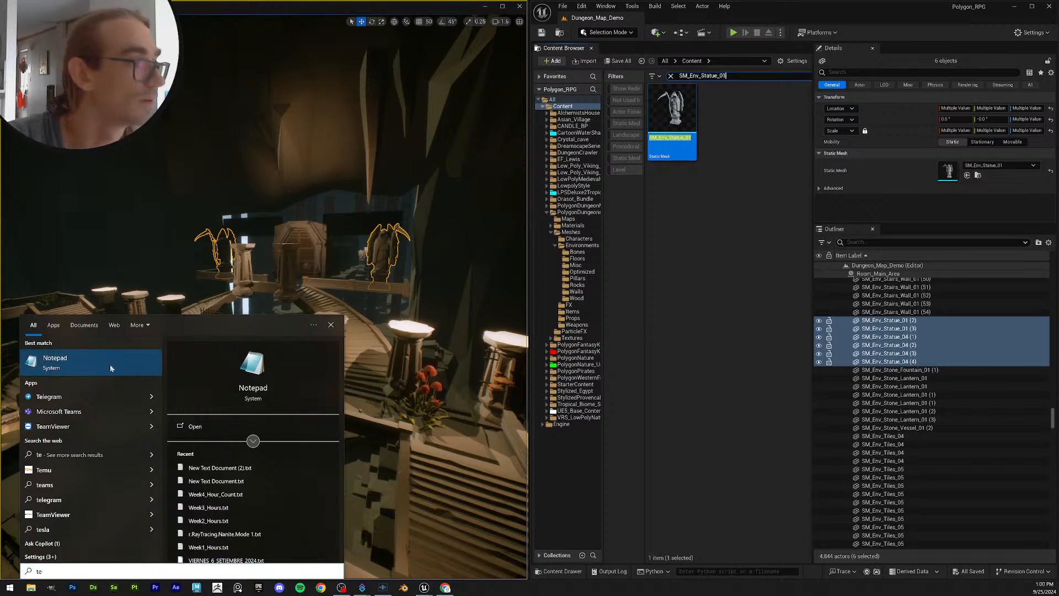
{"action": "left_click", "coordinate": [55, 362]}
{"action": "left_click_drag", "start_coordinate": [576, 104], "coordinate": [705, 367]}
{"action": "left_click_drag", "start_coordinate": [303, 355], "coordinate": [658, 432]}
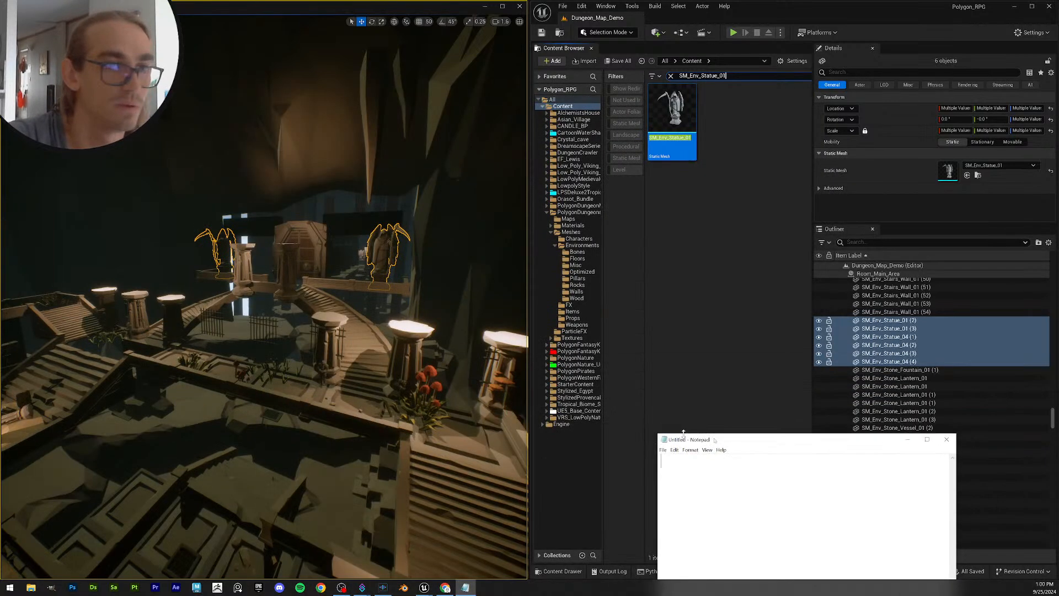
Step: Move the blank Notepad window aside, minimize it, and save all modified assets in the level editor
{"action": "left_click_drag", "start_coordinate": [789, 442], "coordinate": [490, 352]}
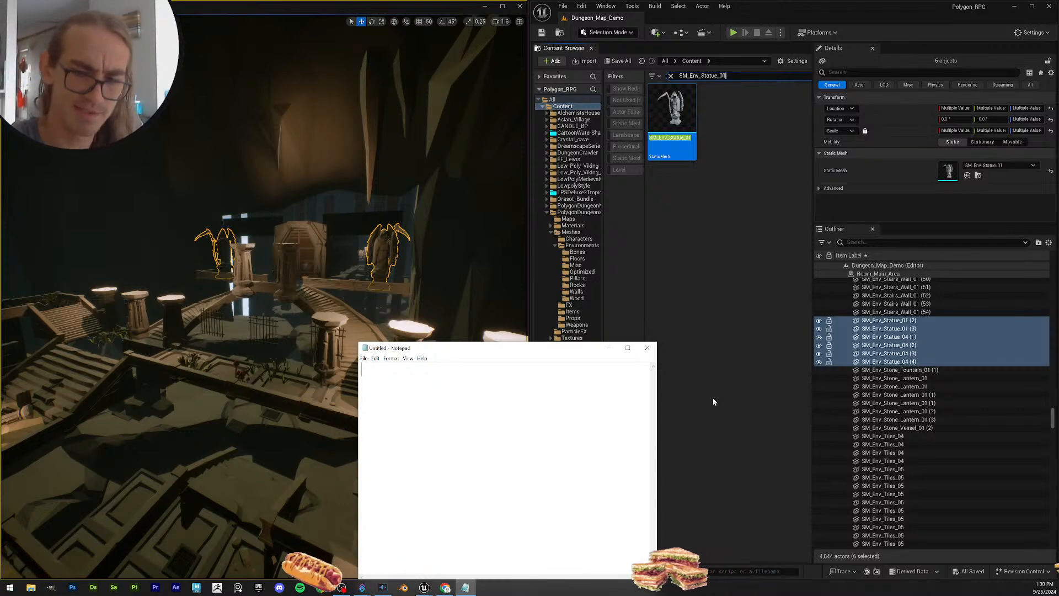
{"action": "left_click", "coordinate": [608, 350]}
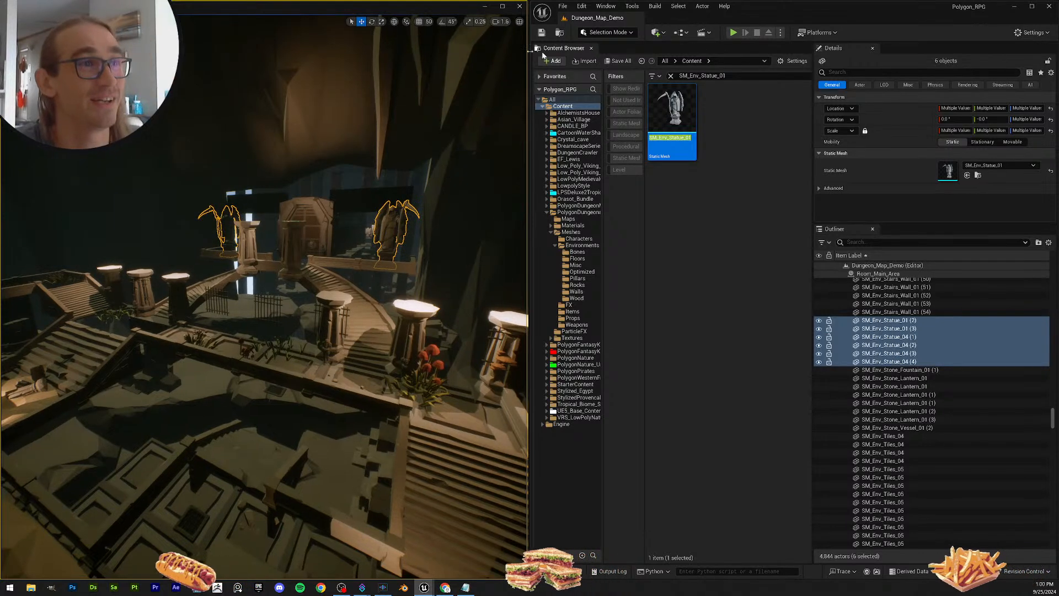
{"action": "left_click", "coordinate": [617, 61]}
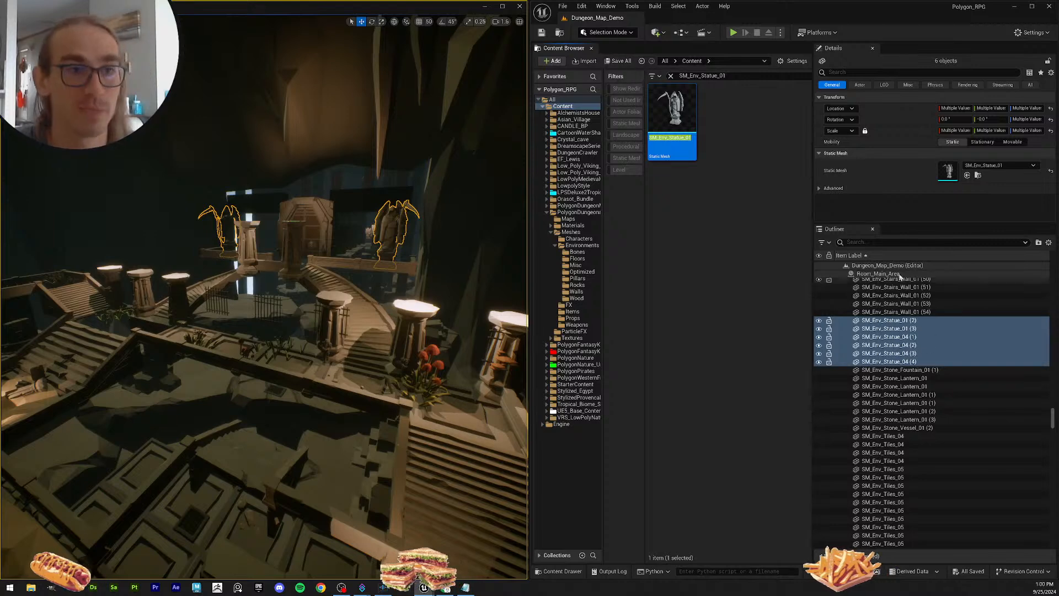
Step: Search the assets for SM_Env_Stone_Fountain_01 and assign that mesh to the SM_Env_Stone_Fountain_01 (1) actor
{"action": "left_click", "coordinate": [944, 371]}
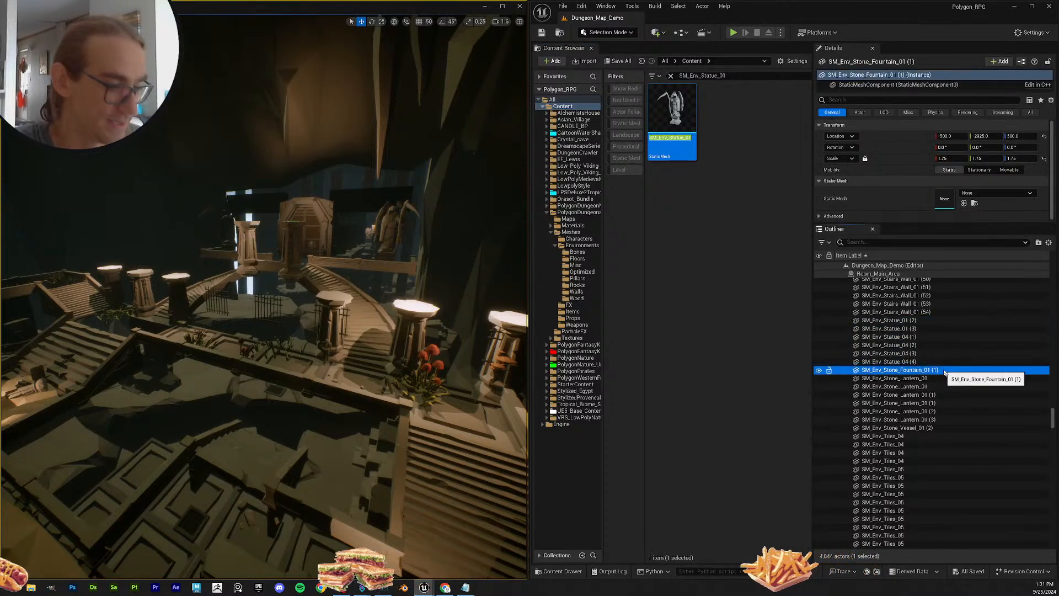
{"action": "key", "text": "F2"}
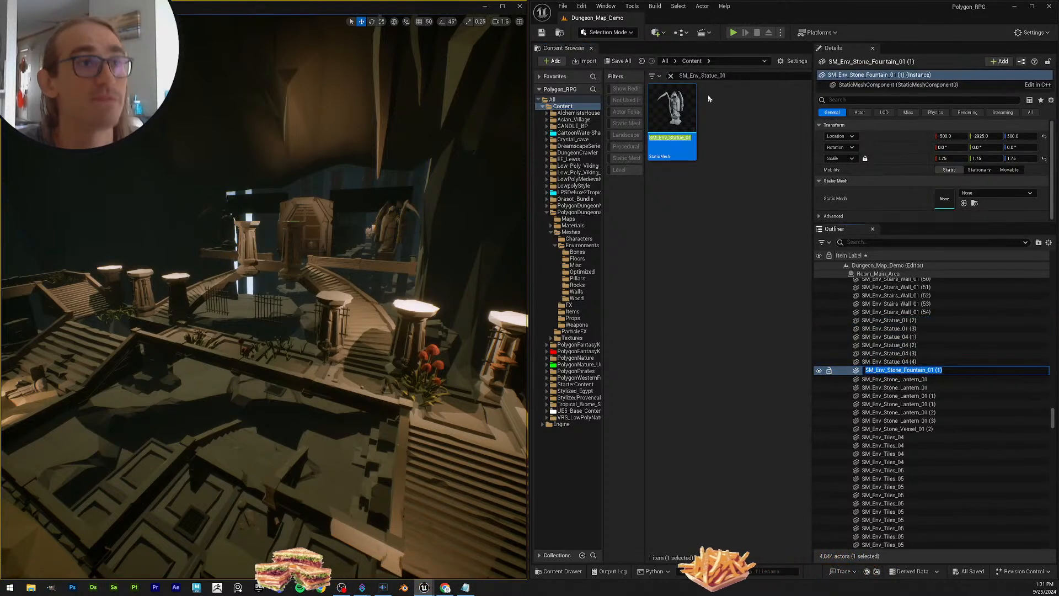
{"action": "key", "text": "Escape"}
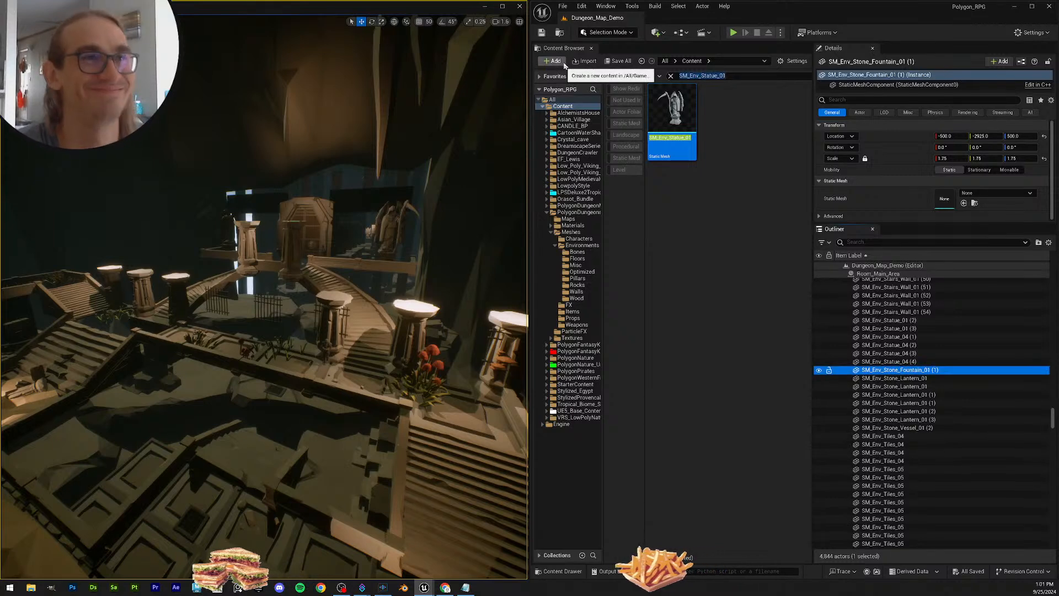
{"action": "left_click", "coordinate": [907, 353]}
{"action": "left_click", "coordinate": [909, 370]}
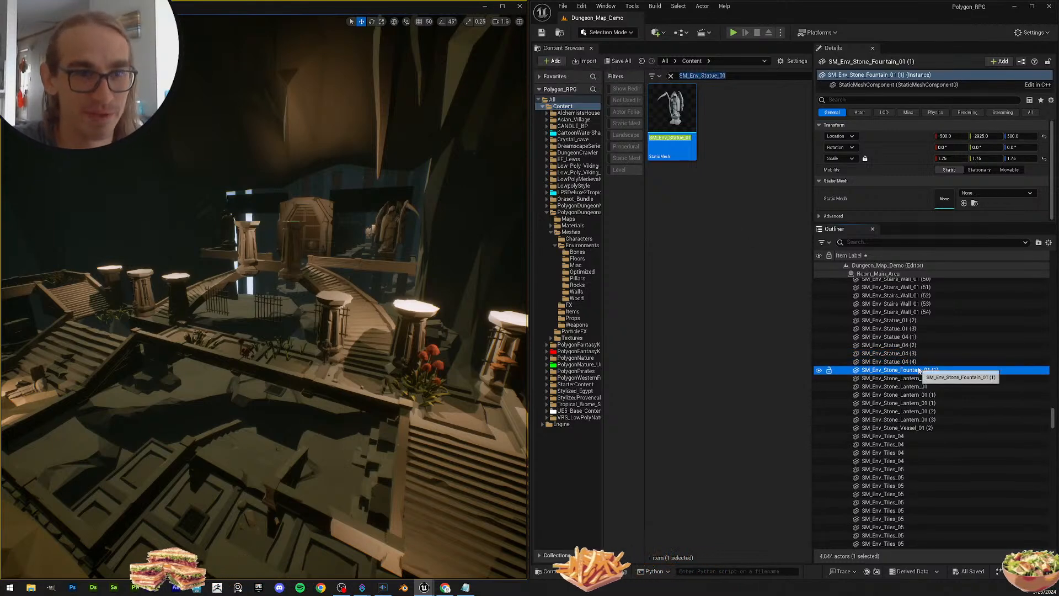
{"action": "key", "text": "F2"}
{"action": "key", "text": "ctrl+c"}
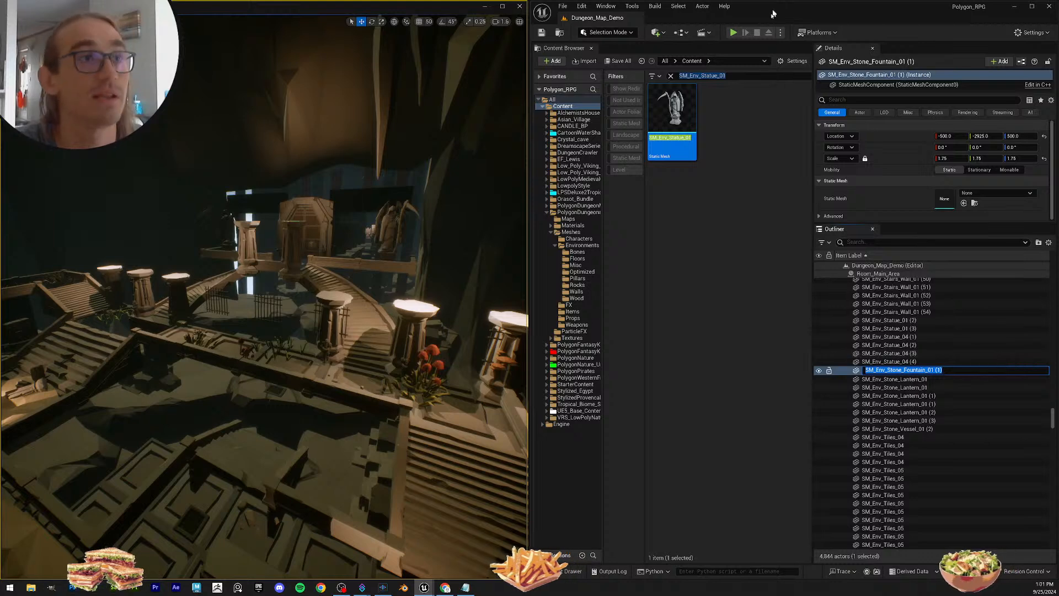
{"action": "key", "text": "Escape"}
{"action": "key", "text": "ctrl+v"}
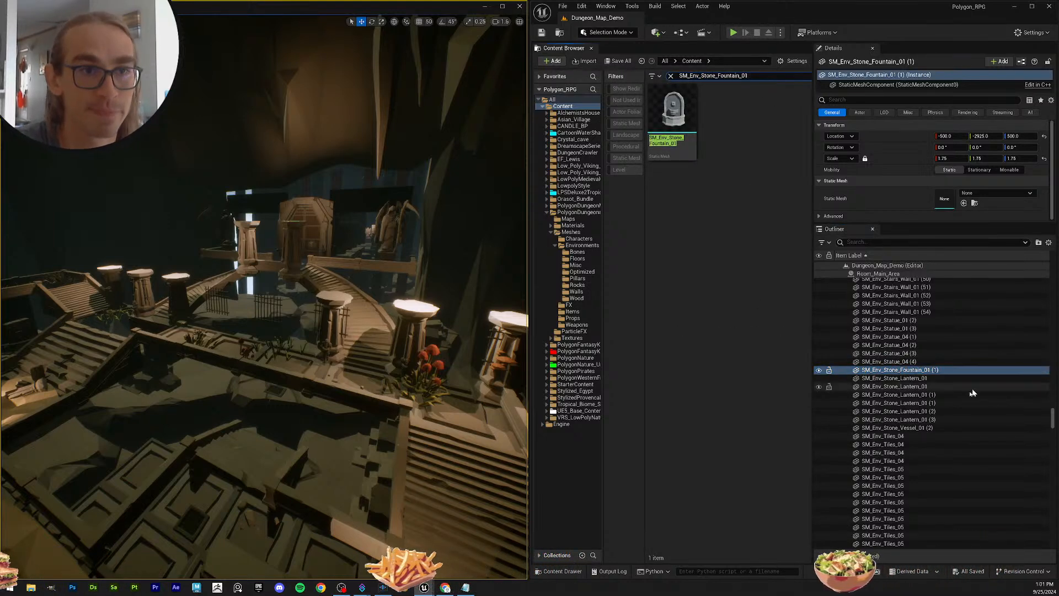
{"action": "mouse_move", "coordinate": [686, 122]}
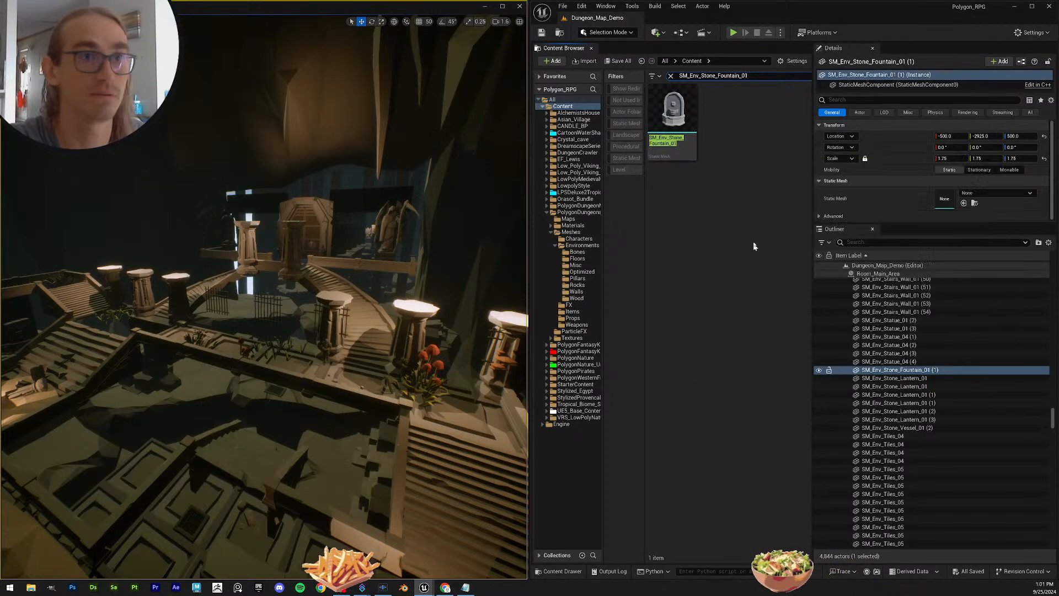
{"action": "left_click_drag", "start_coordinate": [680, 122], "coordinate": [949, 199]}
Step: Check the fountain in the dungeon and save all modified assets
{"action": "key", "text": "s"}
{"action": "right_click_drag", "start_coordinate": [350, 279], "coordinate": [354, 301]}
{"action": "scroll", "coordinate": [350, 279], "scroll_direction": "down", "scroll_amount": 3}
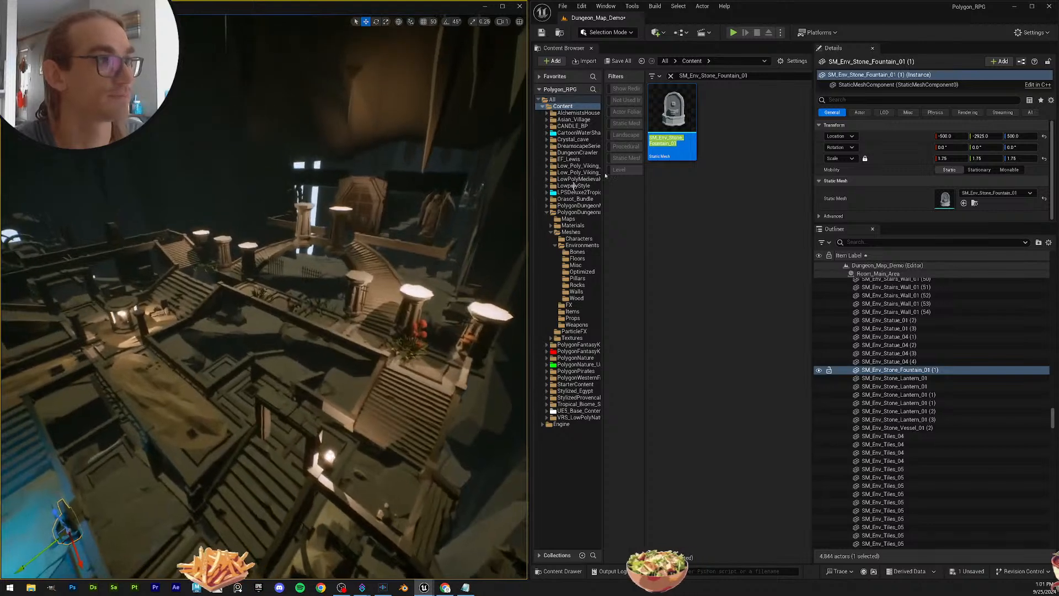
{"action": "left_click", "coordinate": [621, 61]}
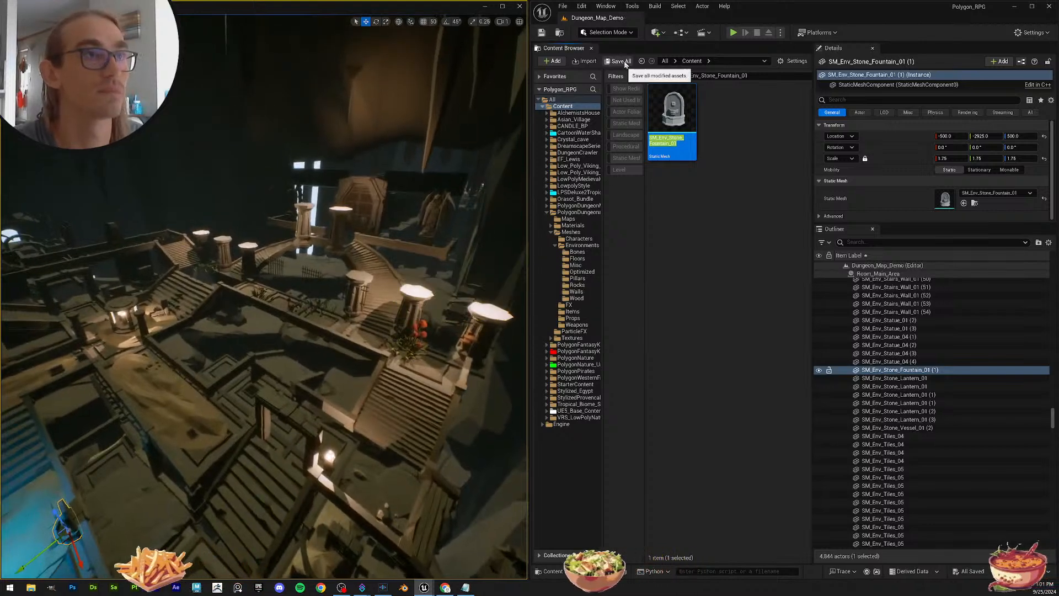
Step: Search the assets for SM_Env_Stone_Lantern_01 and assign that mesh to all six SM_Env_Stone_Lantern_01 actors
{"action": "left_click", "coordinate": [932, 379]}
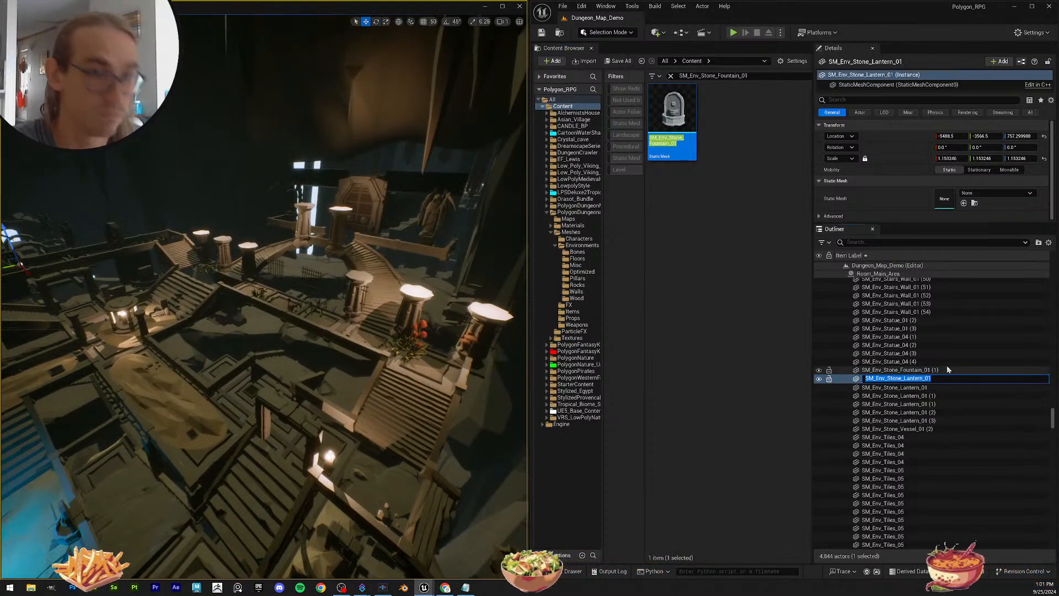
{"action": "left_click", "coordinate": [755, 76]}
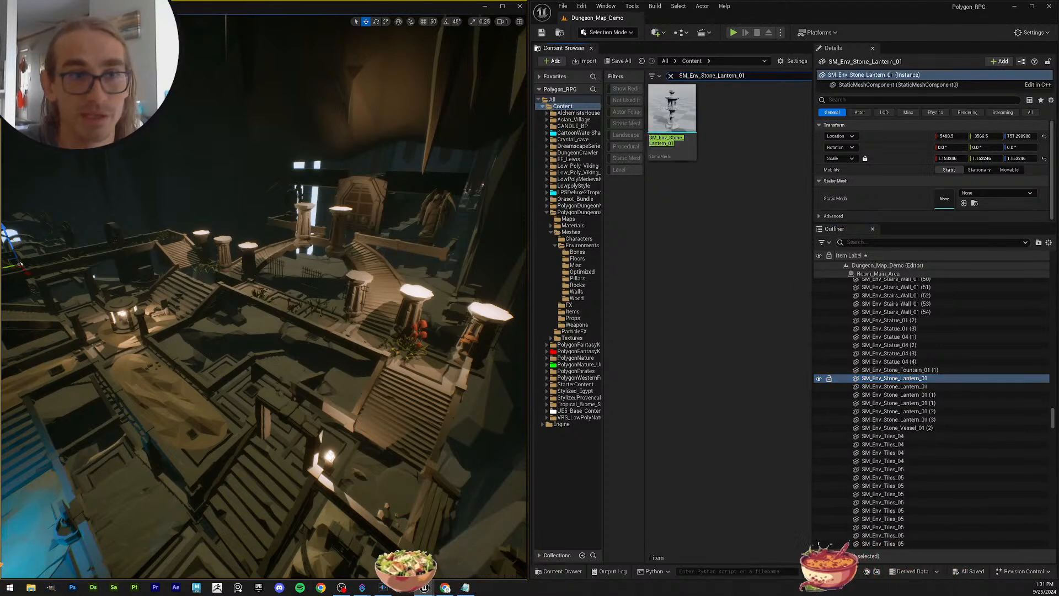
{"action": "left_click", "coordinate": [943, 420], "text": "shift"}
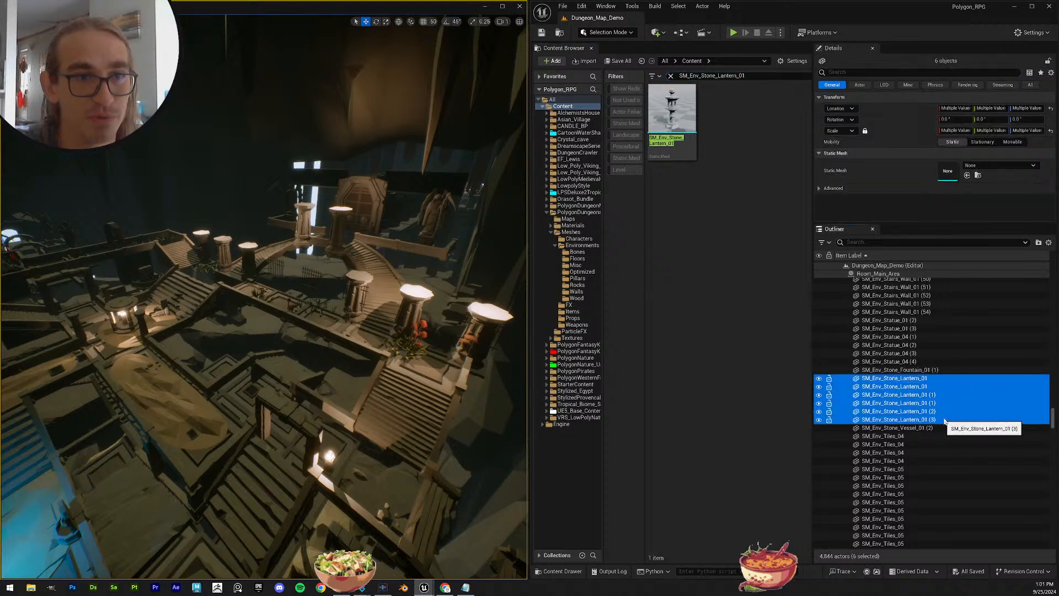
{"action": "left_click_drag", "start_coordinate": [682, 118], "coordinate": [949, 173]}
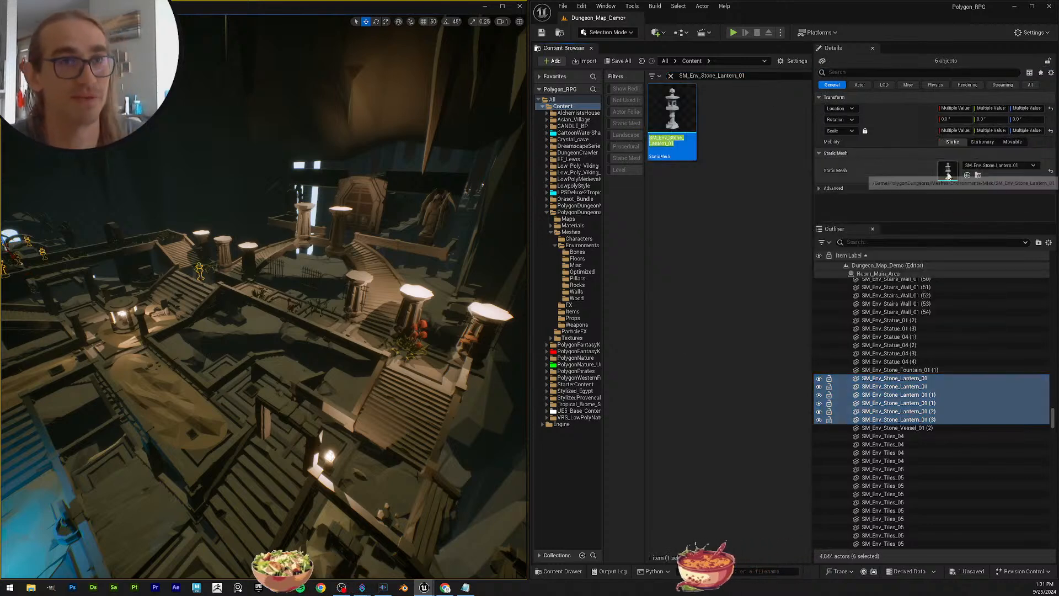
Step: Inspect the stone lantern and its surroundings near the main room's staircases up close
{"action": "right_click_drag", "start_coordinate": [331, 249], "coordinate": [392, 207]}
{"action": "key", "text": "w"}
{"action": "scroll", "coordinate": [292, 242], "scroll_direction": "down", "scroll_amount": 1}
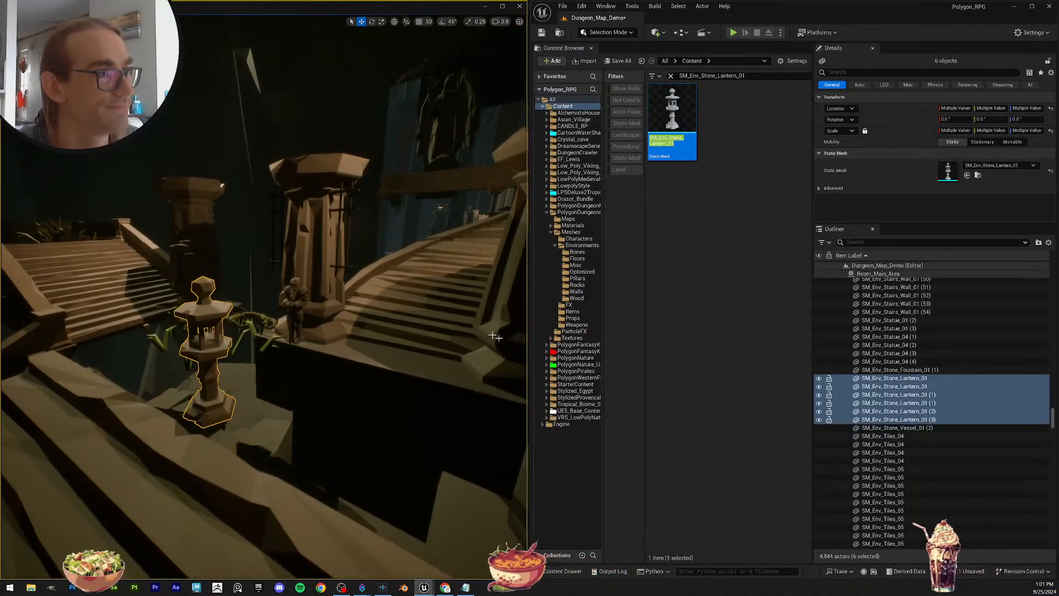
{"action": "key", "text": "w"}
{"action": "right_click_drag", "start_coordinate": [390, 324], "coordinate": [411, 315]}
{"action": "scroll", "coordinate": [411, 315], "scroll_direction": "down", "scroll_amount": 3}
{"action": "key", "text": "s"}
{"action": "scroll", "coordinate": [447, 314], "scroll_direction": "up", "scroll_amount": 3}
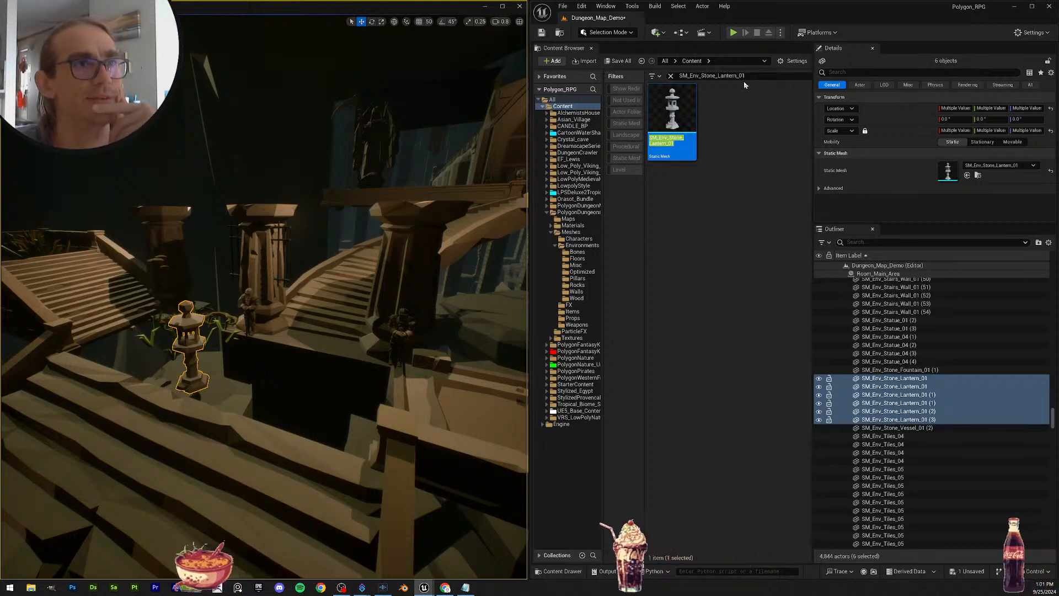
Step: Search the assets for SM_Env_Stone_Vessel_01 and assign that mesh to the SM_Env_Stone_Vessel_01 (2) actor
{"action": "left_click", "coordinate": [930, 428]}
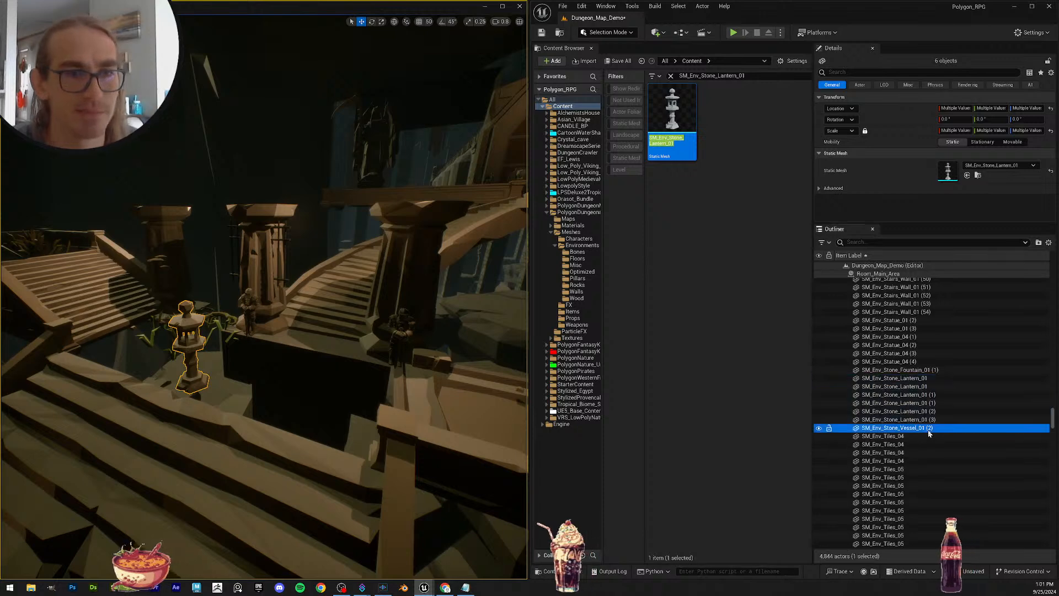
{"action": "left_click", "coordinate": [930, 428]}
{"action": "key", "text": "ctrl+c"}
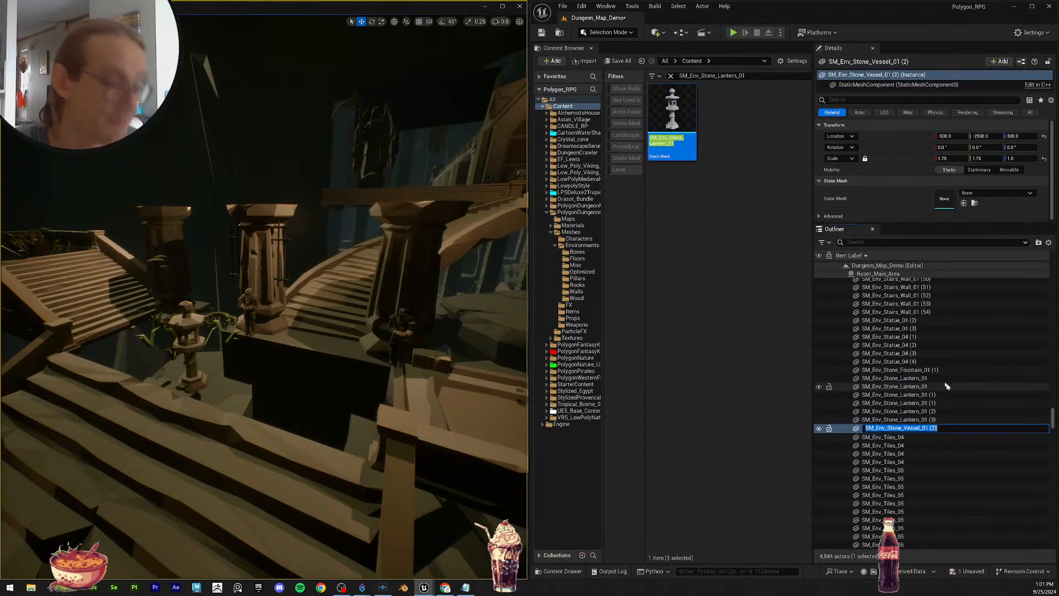
{"action": "left_click_drag", "start_coordinate": [765, 76], "coordinate": [597, 48]}
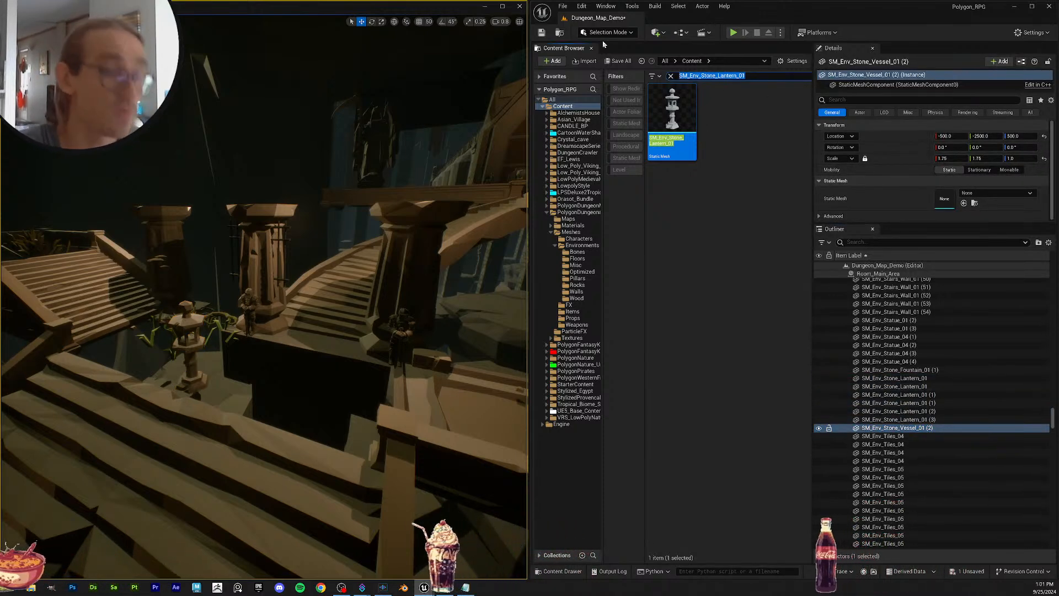
{"action": "key", "text": "ctrl+v"}
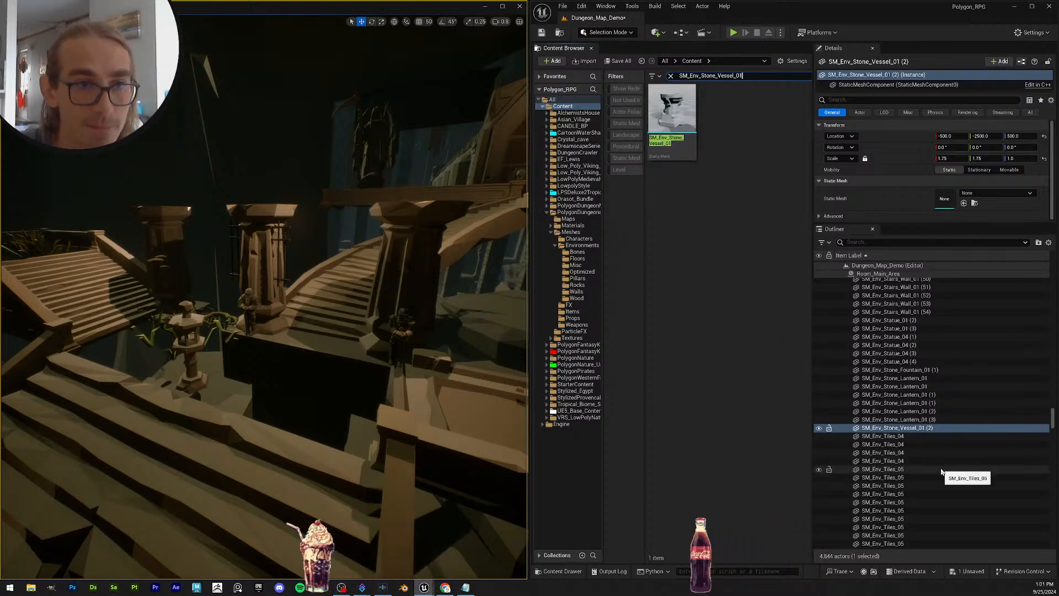
{"action": "left_click_drag", "start_coordinate": [672, 110], "coordinate": [966, 201]}
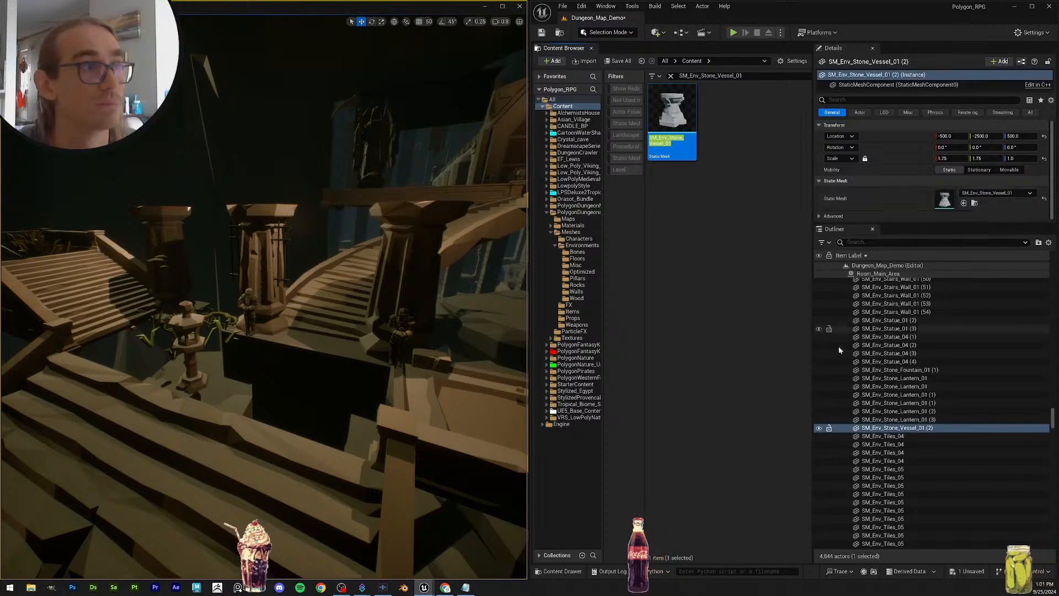
Step: Focus on the stone vessel to check it beside the fountain, and save the level
{"action": "key", "text": "f"}
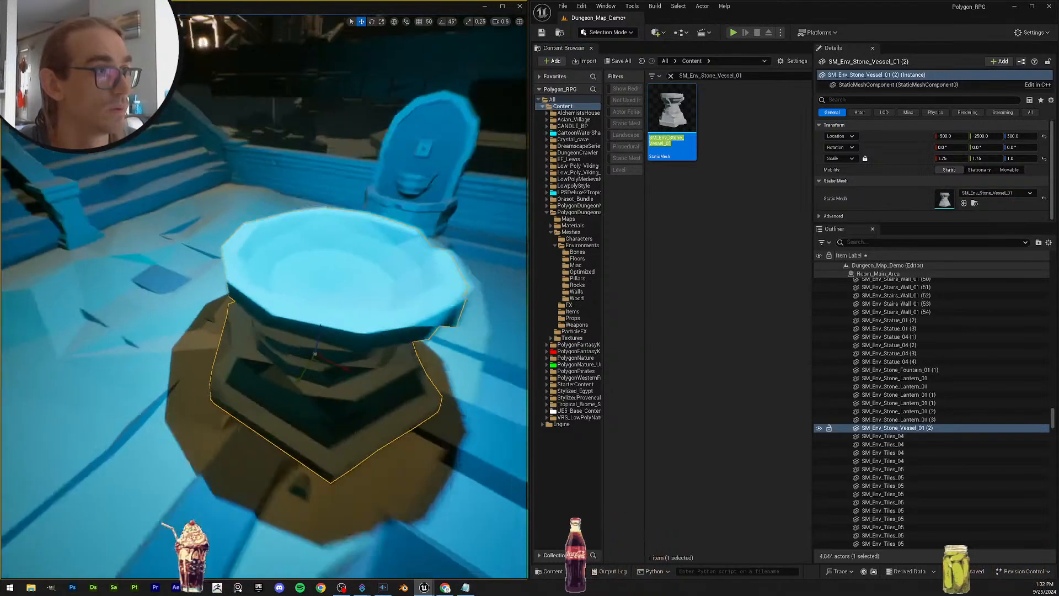
{"action": "key", "text": "s"}
{"action": "right_click_drag", "start_coordinate": [265, 298], "coordinate": [284, 279]}
{"action": "scroll", "coordinate": [271, 295], "scroll_direction": "up", "scroll_amount": 1}
{"action": "key", "text": "w"}
{"action": "key", "text": "ctrl+s"}
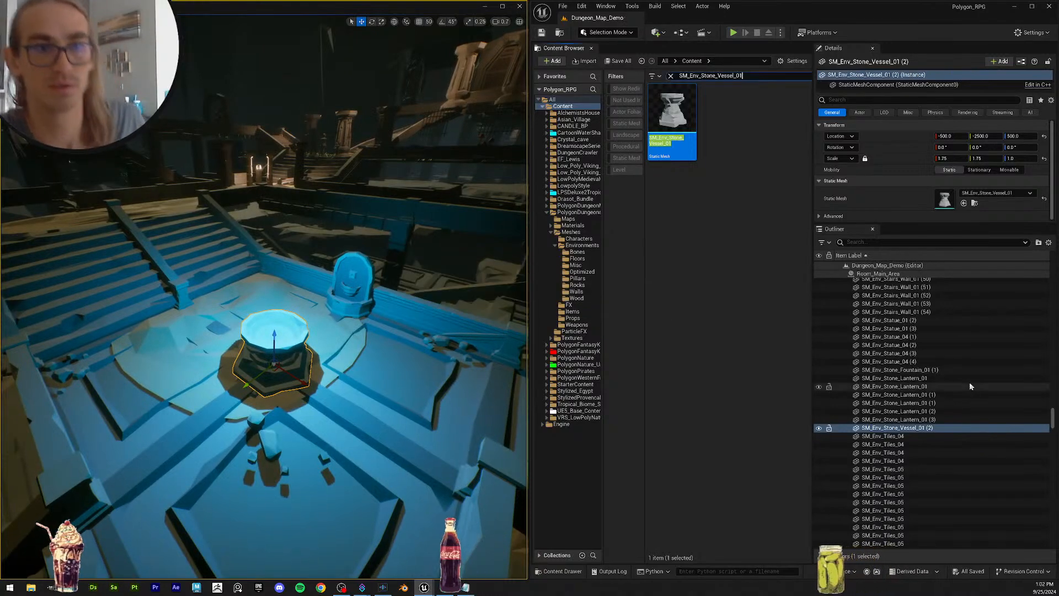
Step: Search the assets for SM_Env_Tiles_04 and assign that mesh to the four SM_Env_Tiles_04 actors
{"action": "scroll", "coordinate": [969, 382], "scroll_direction": "down", "scroll_amount": 3}
{"action": "left_click", "coordinate": [955, 396]}
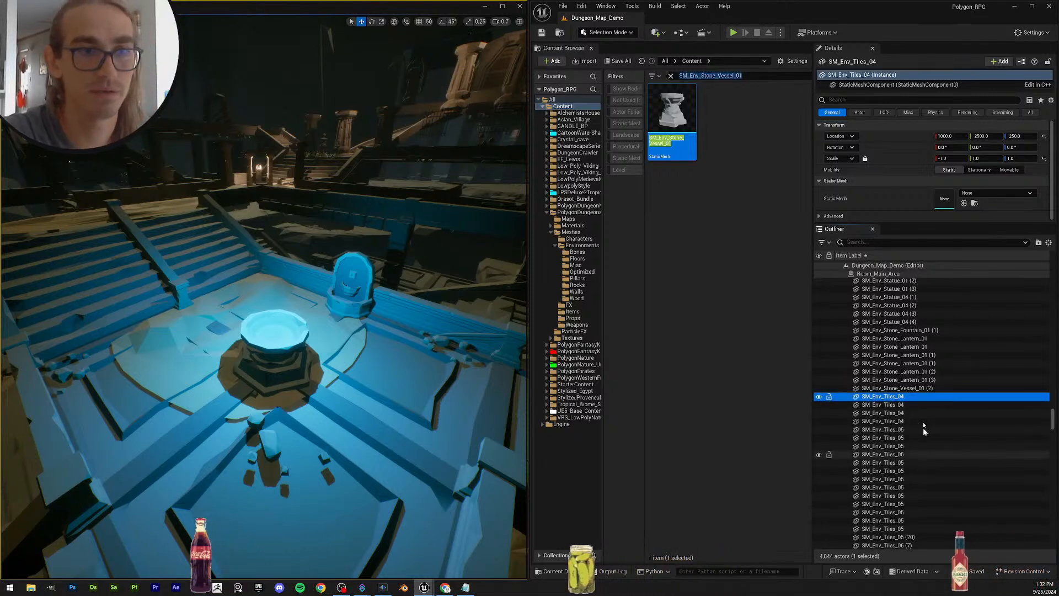
{"action": "left_click_drag", "start_coordinate": [921, 380], "coordinate": [918, 389]}
{"action": "left_click", "coordinate": [917, 398]}
{"action": "left_click", "coordinate": [916, 397]}
{"action": "key", "text": "ctrl+c"}
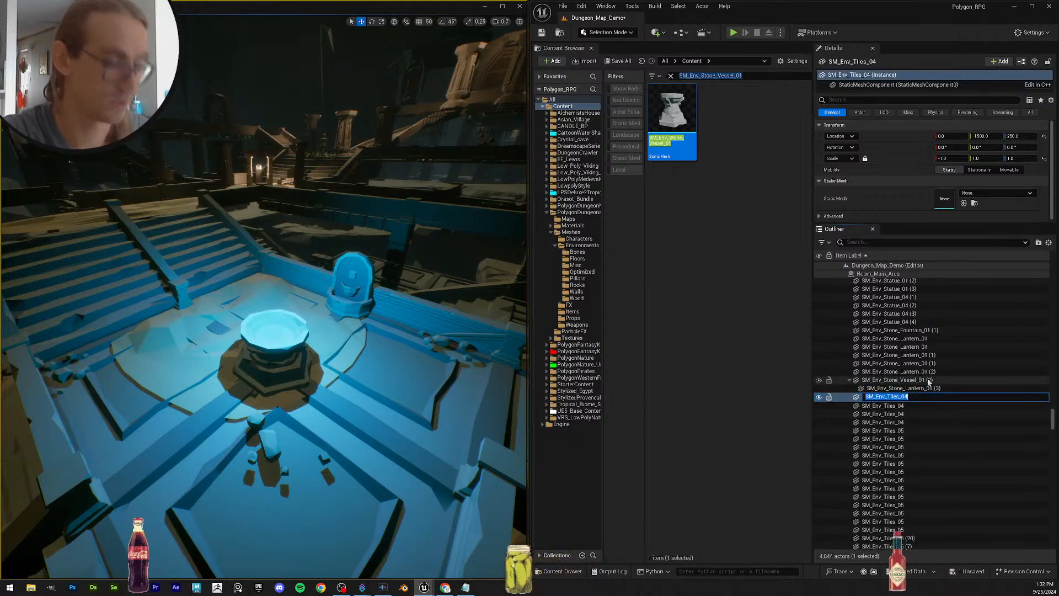
{"action": "left_click", "coordinate": [752, 76]}
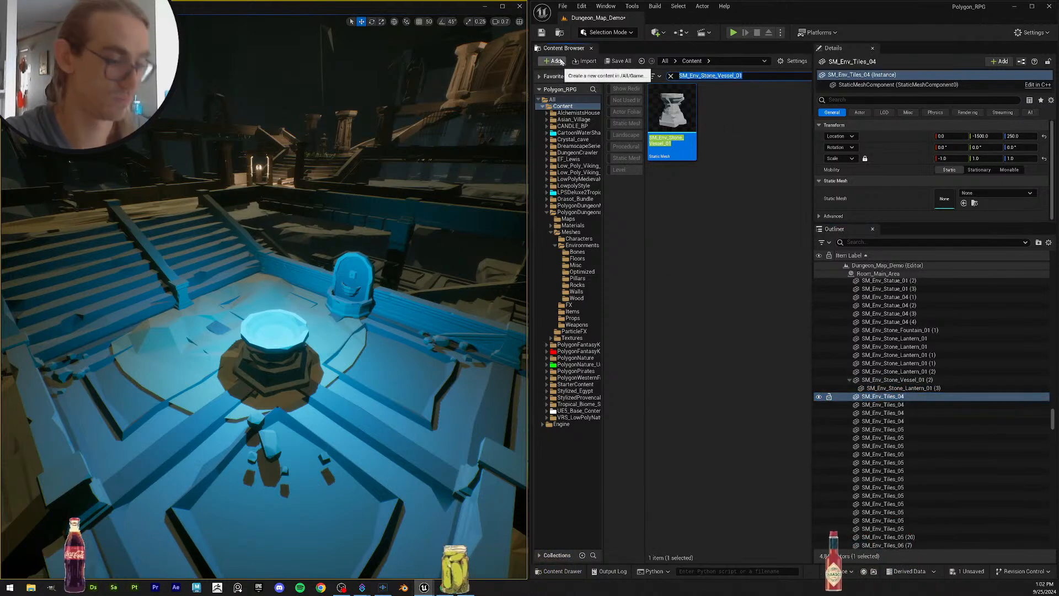
{"action": "key", "text": "ctrl+v"}
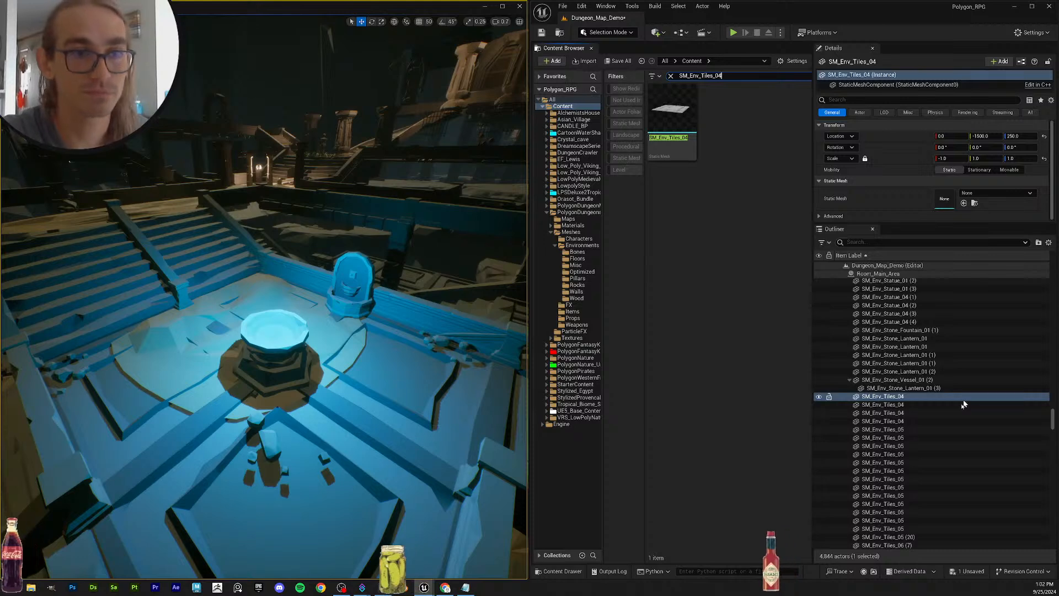
{"action": "scroll", "coordinate": [964, 404], "scroll_direction": "down", "scroll_amount": 1}
{"action": "left_click", "coordinate": [971, 395], "text": "shift"}
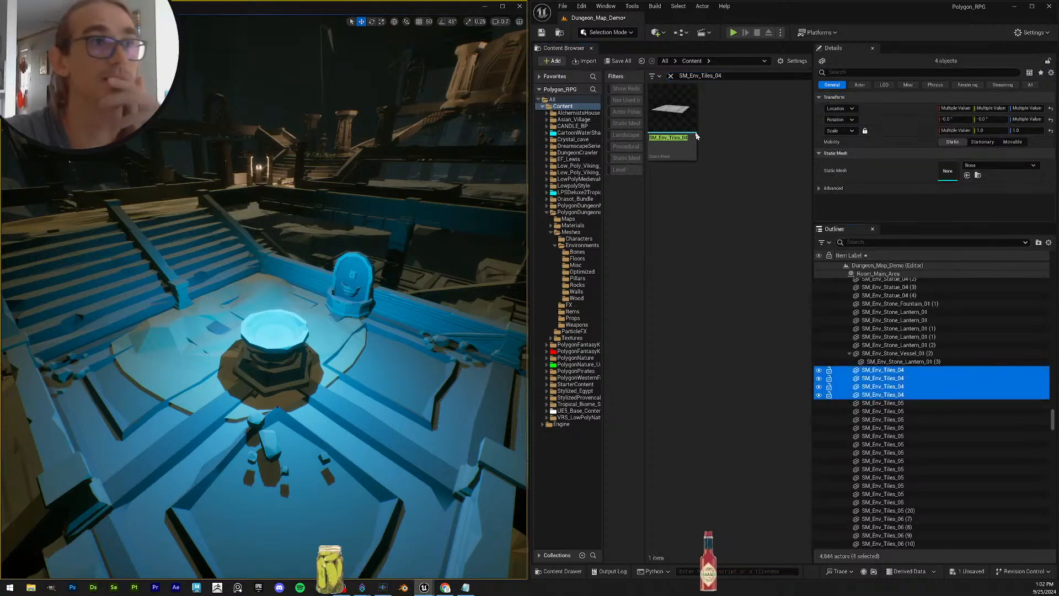
{"action": "left_click_drag", "start_coordinate": [686, 126], "coordinate": [979, 175]}
Step: Search the assets for SM_Env_Tiles_05 and assign that mesh to all fourteen SM_Env_Tiles_05 actors, including SM_Env_Tiles_05 (20)
{"action": "left_click", "coordinate": [915, 406]}
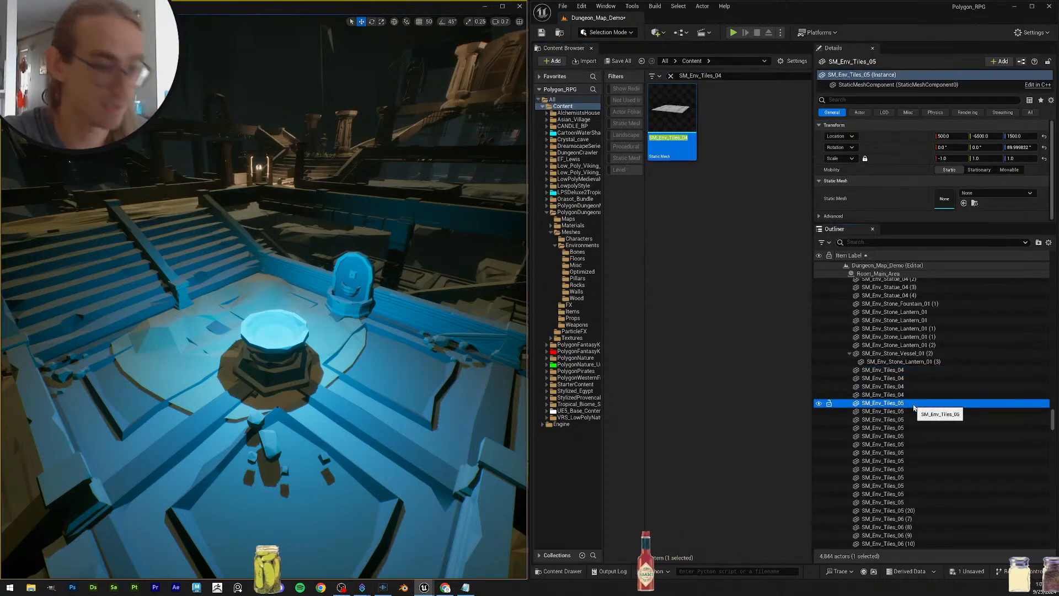
{"action": "left_click", "coordinate": [915, 406]}
{"action": "key", "text": "ctrl+c"}
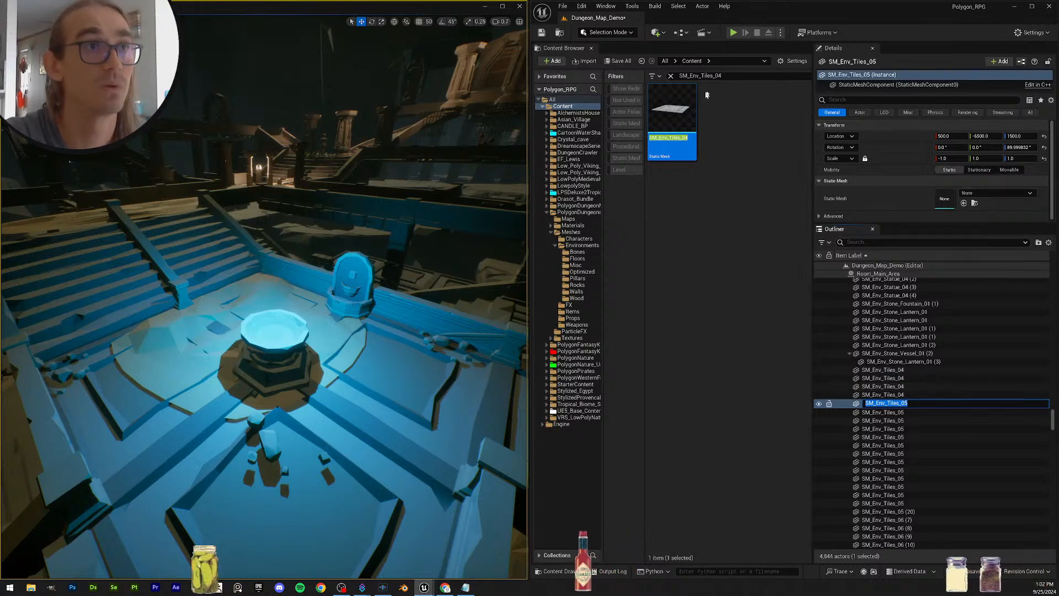
{"action": "left_click_drag", "start_coordinate": [733, 76], "coordinate": [618, 67]}
{"action": "key", "text": "ctrl+v"}
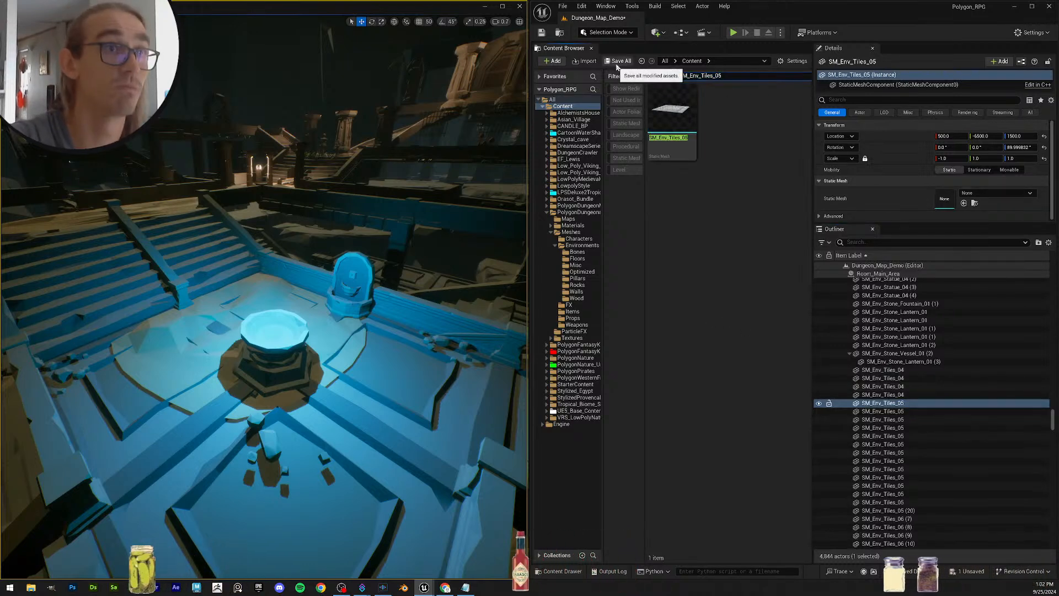
{"action": "left_click", "coordinate": [911, 502], "text": "shift"}
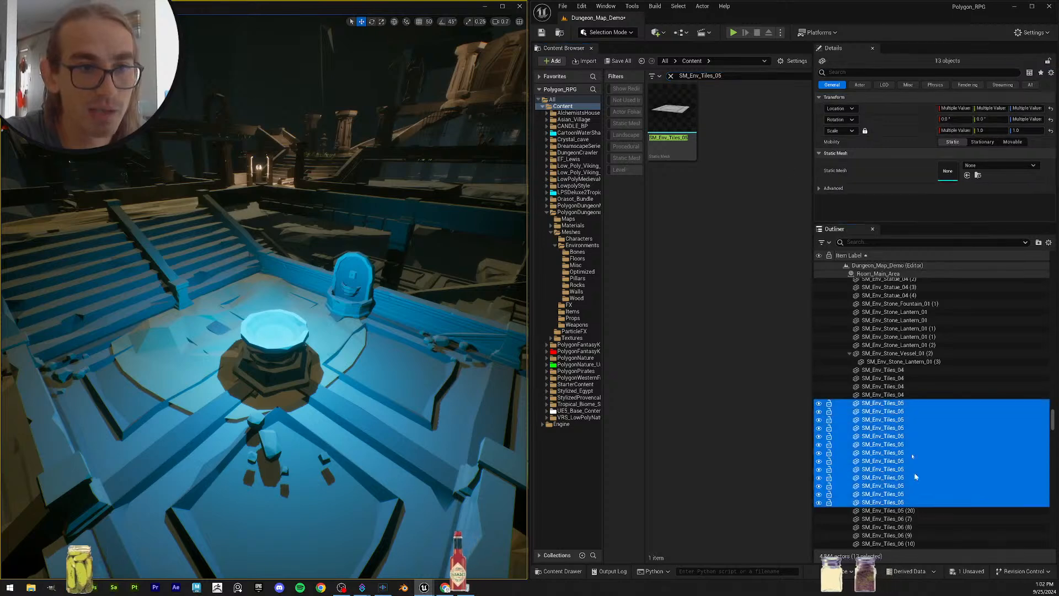
{"action": "scroll", "coordinate": [952, 417], "scroll_direction": "down", "scroll_amount": 3}
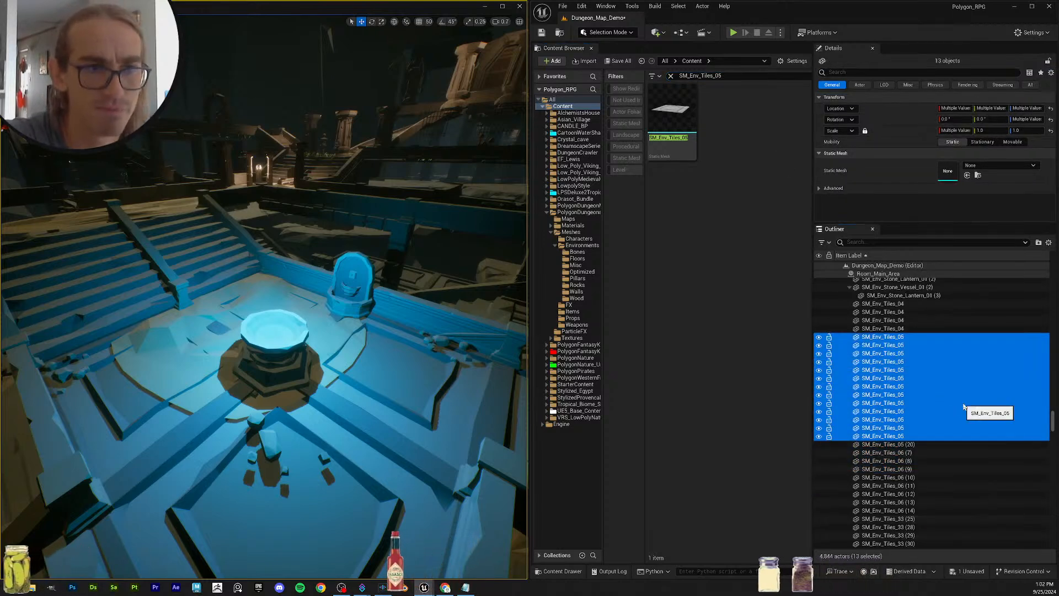
{"action": "left_click", "coordinate": [918, 444], "text": "shift"}
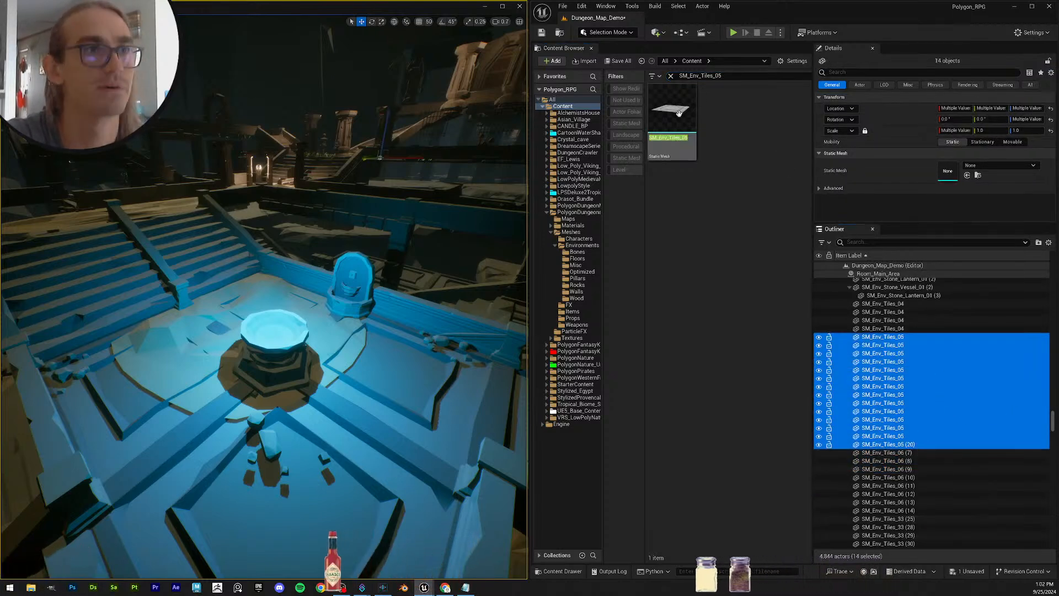
{"action": "left_click_drag", "start_coordinate": [682, 107], "coordinate": [949, 170]}
{"action": "key", "text": "w"}
{"action": "right_click_drag", "start_coordinate": [354, 331], "coordinate": [354, 370]}
{"action": "scroll", "coordinate": [397, 317], "scroll_direction": "up", "scroll_amount": 3}
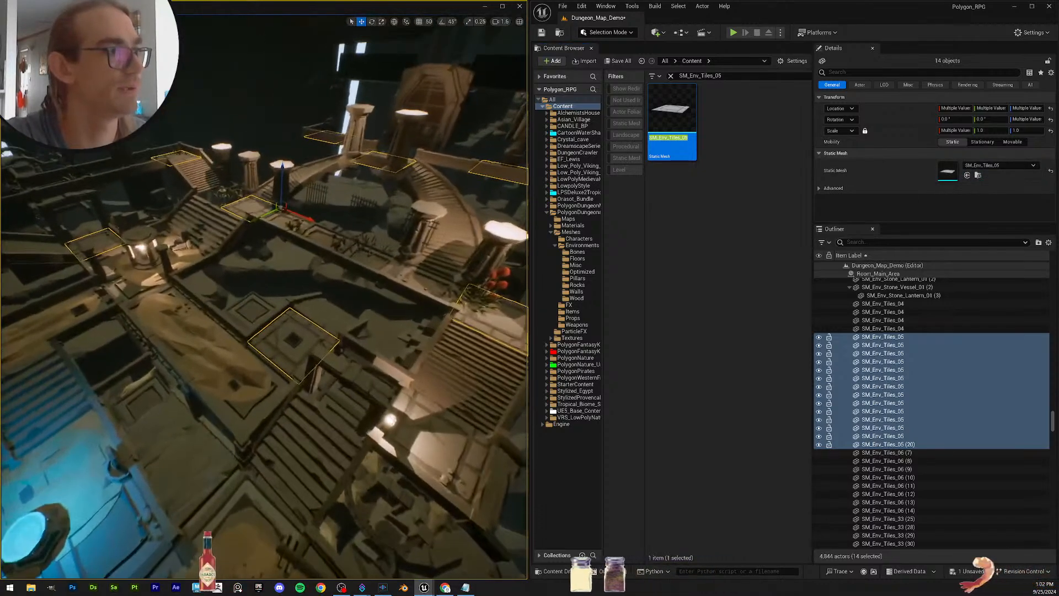
Step: Search the assets for SM_Env_Tiles_06 and assign that mesh to the SM_Env_Tiles_06 actors (7) through (14)
{"action": "left_click", "coordinate": [904, 453]}
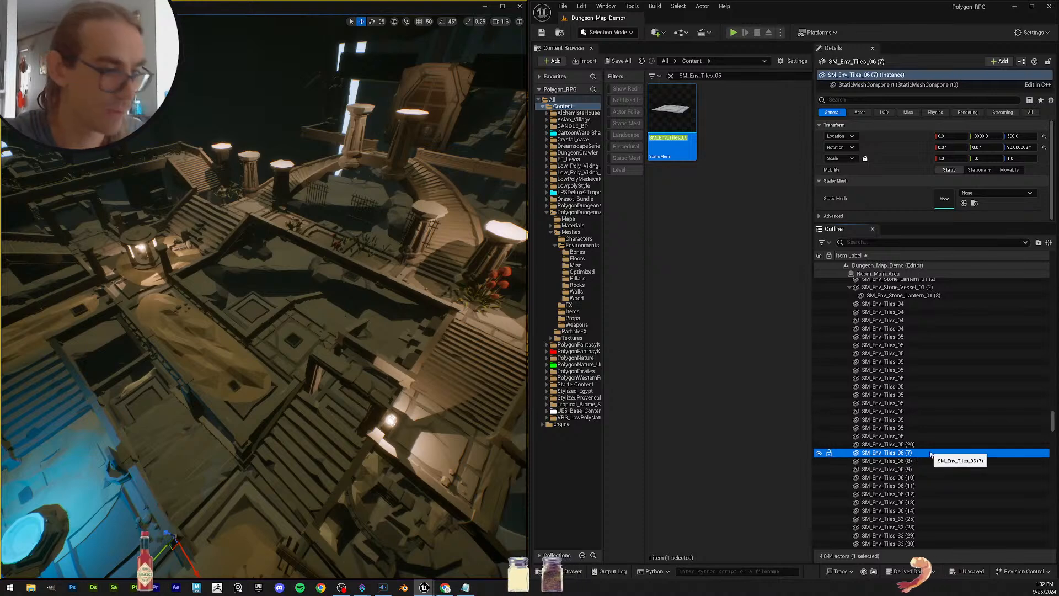
{"action": "left_click", "coordinate": [736, 75]}
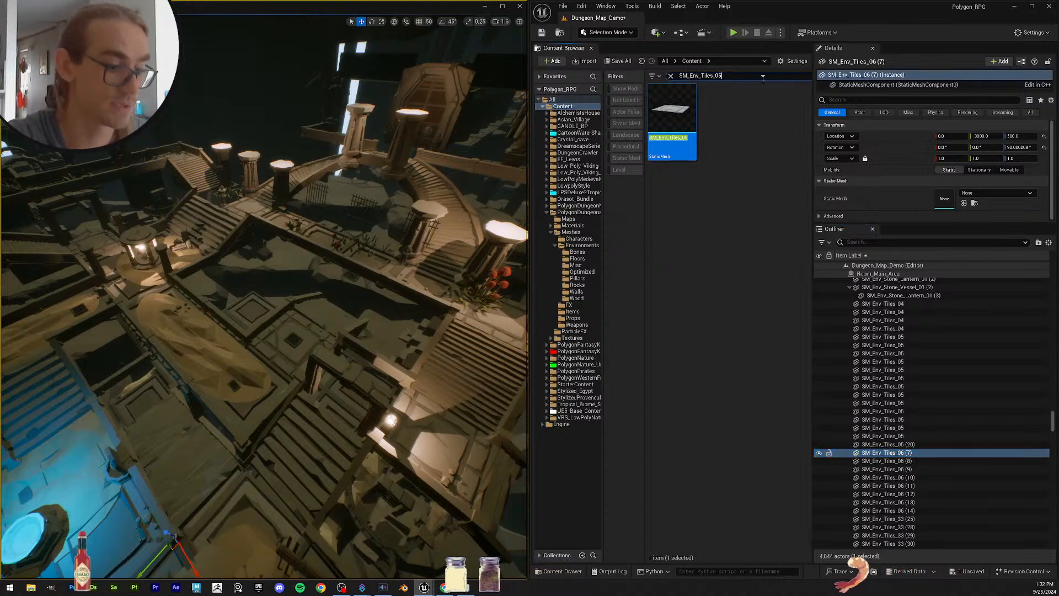
{"action": "key", "text": "BackSpace"}
{"action": "type", "text": "6"}
{"action": "scroll", "coordinate": [949, 454], "scroll_direction": "down", "scroll_amount": 3}
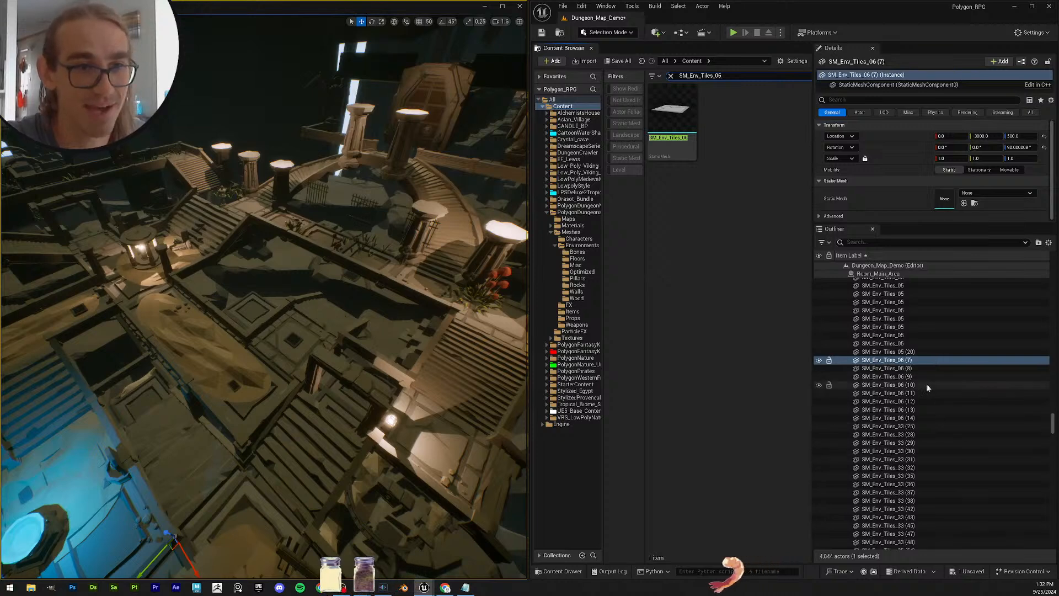
{"action": "left_click", "coordinate": [924, 418], "text": "shift"}
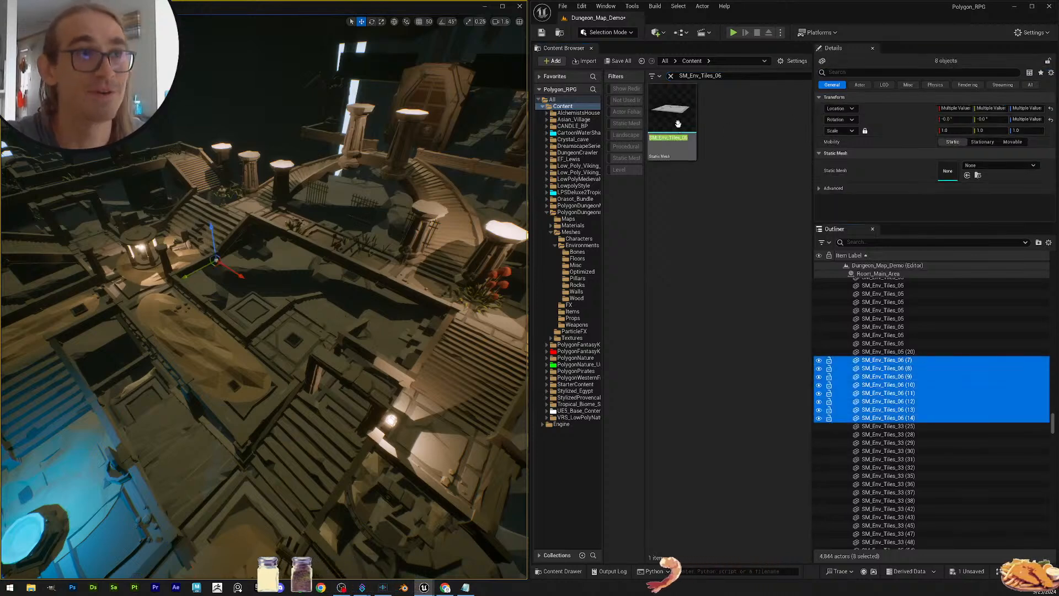
{"action": "left_click_drag", "start_coordinate": [677, 123], "coordinate": [950, 172]}
Step: Inspect the newly assigned floor tiles in the main room and save the level
{"action": "right_click_drag", "start_coordinate": [386, 289], "coordinate": [201, 356]}
{"action": "key", "text": "w"}
{"action": "key", "text": "s"}
{"action": "scroll", "coordinate": [201, 348], "scroll_direction": "down", "scroll_amount": 6}
{"action": "left_click", "coordinate": [542, 33]}
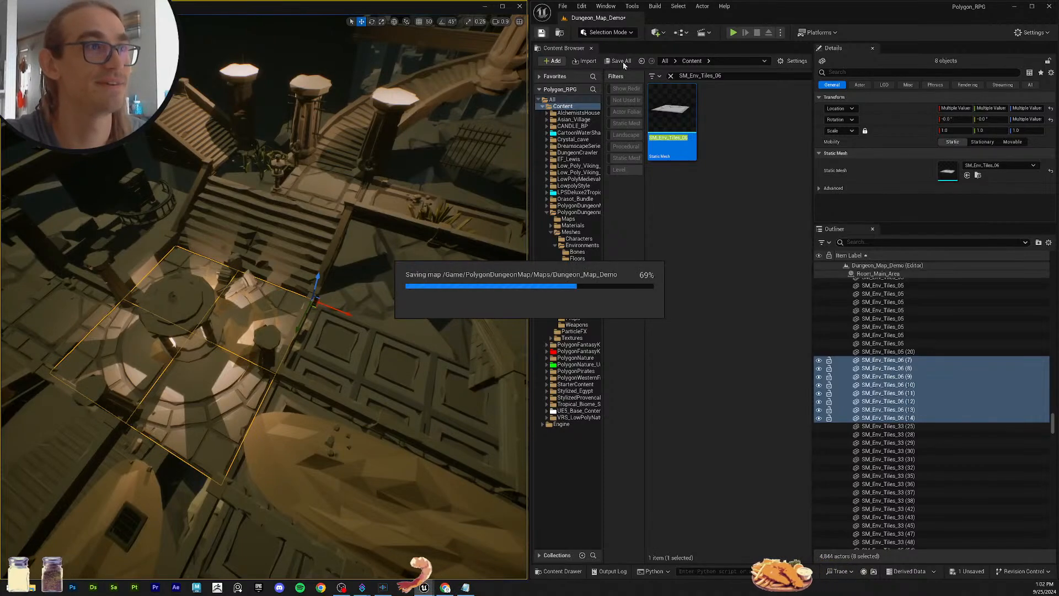
{"action": "right_click_drag", "start_coordinate": [331, 275], "coordinate": [391, 303]}
{"action": "key", "text": "d"}
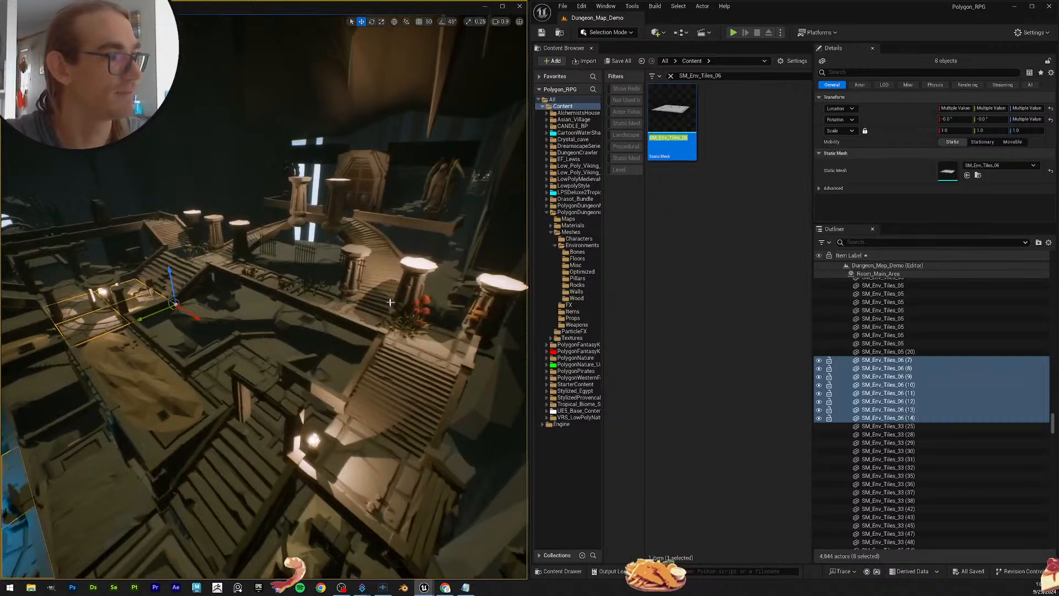
{"action": "left_click", "coordinate": [542, 34]}
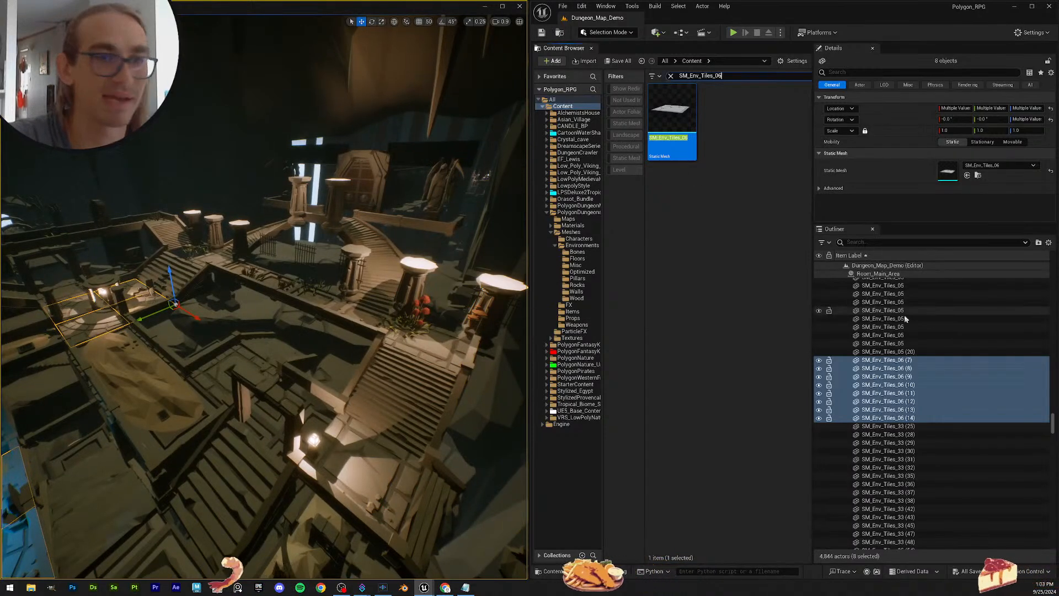
Step: Search the assets for SM_Env_Tiles_33, then broaden the search to SM_Env_Tiles
{"action": "left_click", "coordinate": [926, 428]}
{"action": "left_click", "coordinate": [926, 428]}
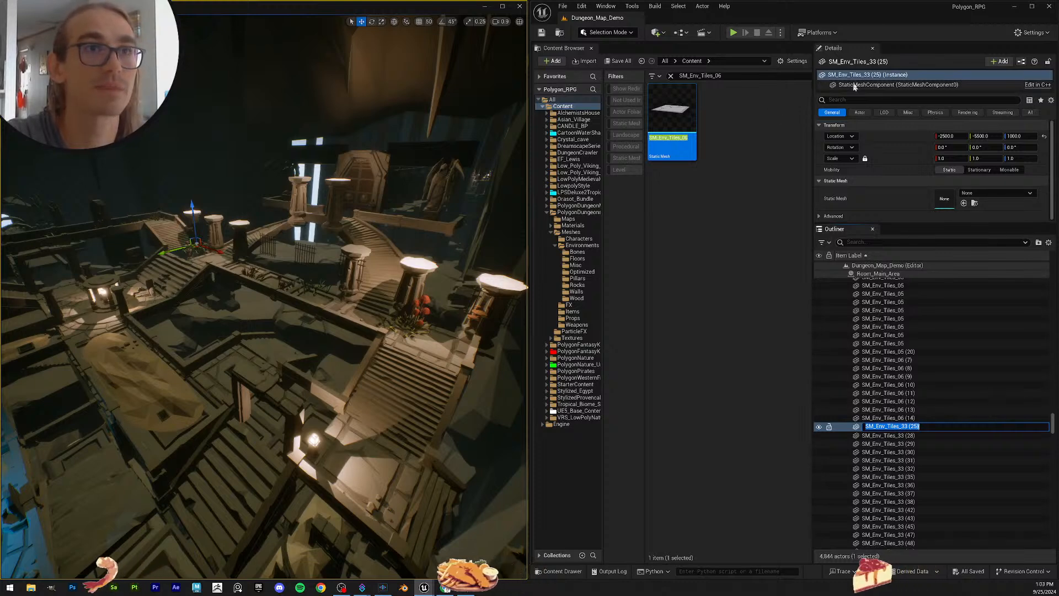
{"action": "key", "text": "Escape"}
{"action": "left_click", "coordinate": [728, 76]}
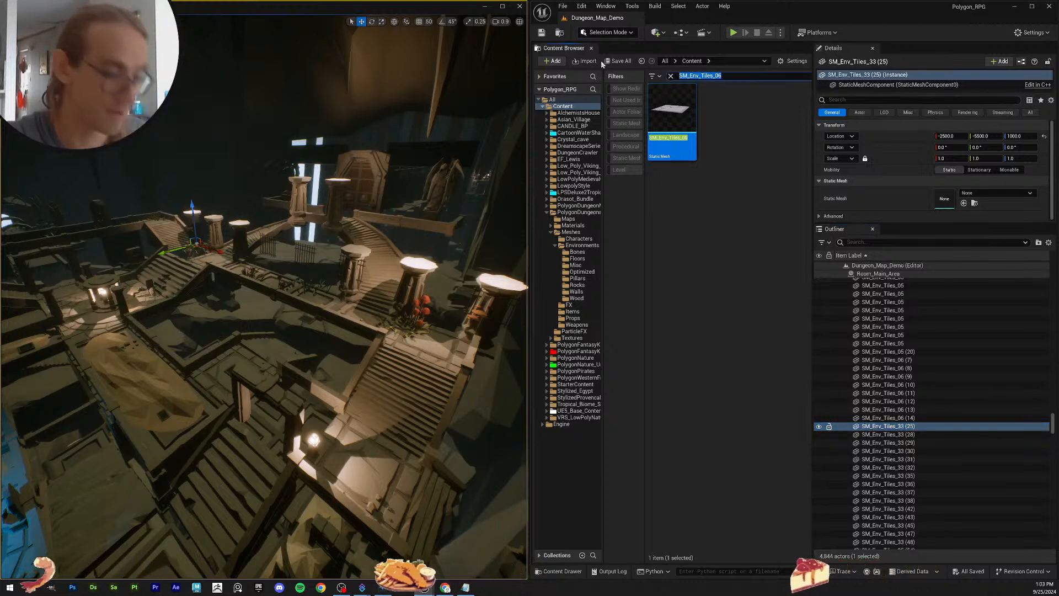
{"action": "type", "text": "SM_Env_Tiles_33"}
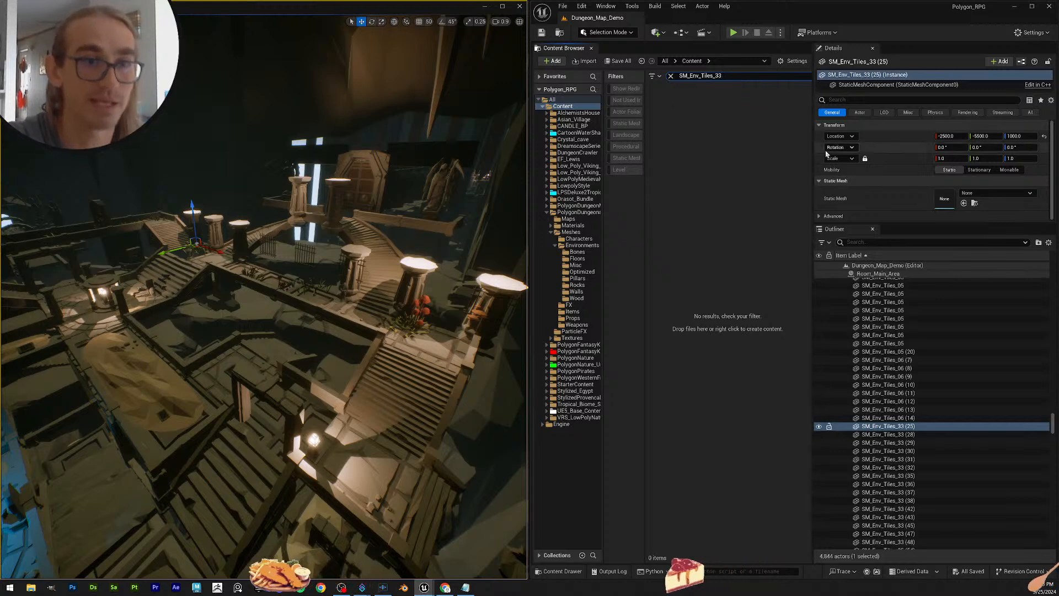
{"action": "key", "text": "BackSpace"}
{"action": "key", "text": "BackSpace"}
{"action": "key", "text": "BackSpace"}
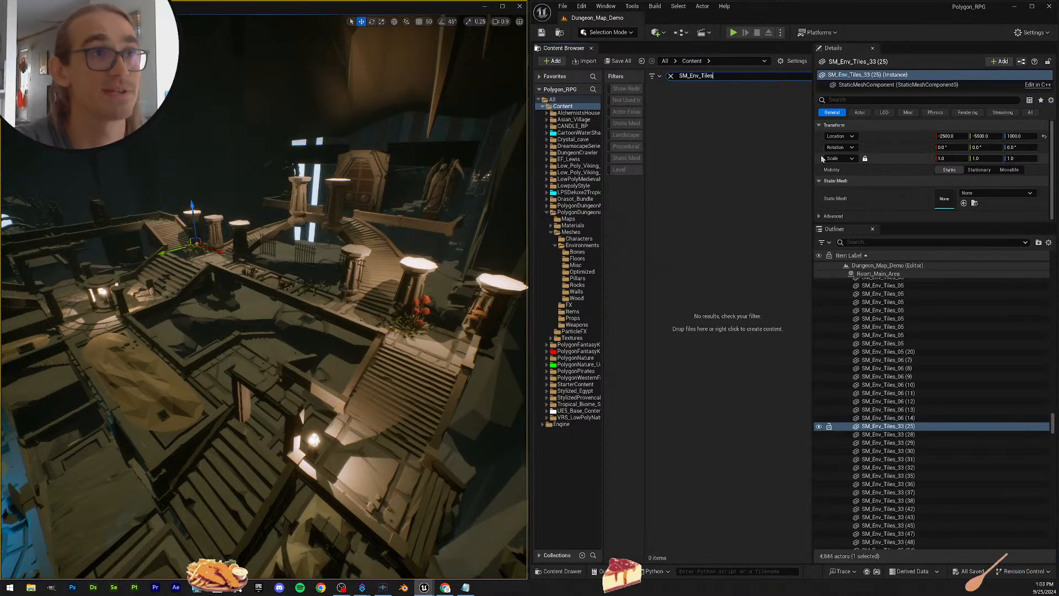
Step: Select the fourteen SM_Env_Tiles_33 actors from (25) through (47)
{"action": "scroll", "coordinate": [983, 465], "scroll_direction": "down", "scroll_amount": 6}
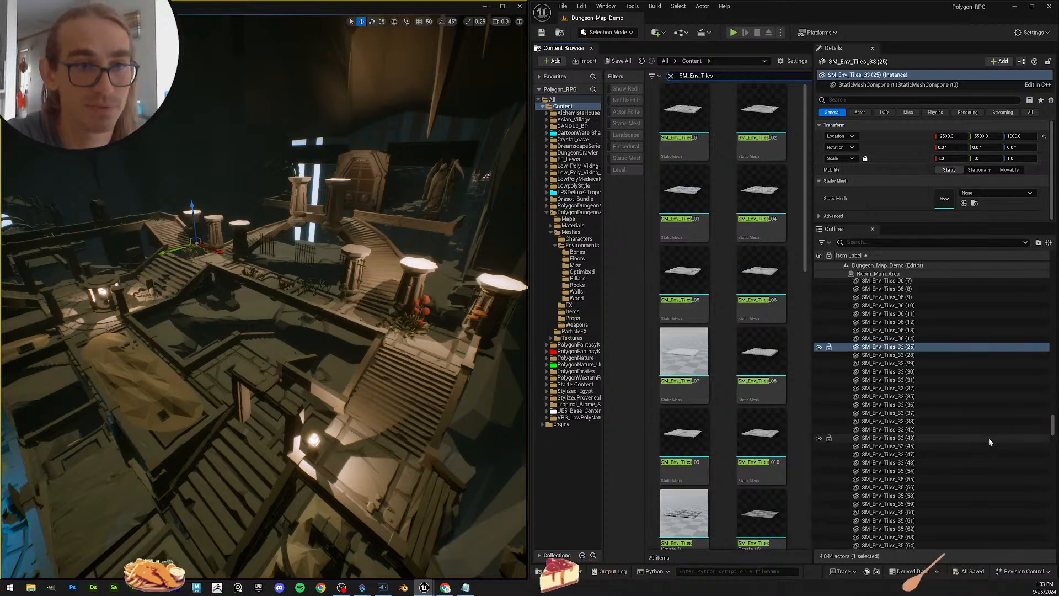
{"action": "scroll", "coordinate": [983, 465], "scroll_direction": "up", "scroll_amount": 3}
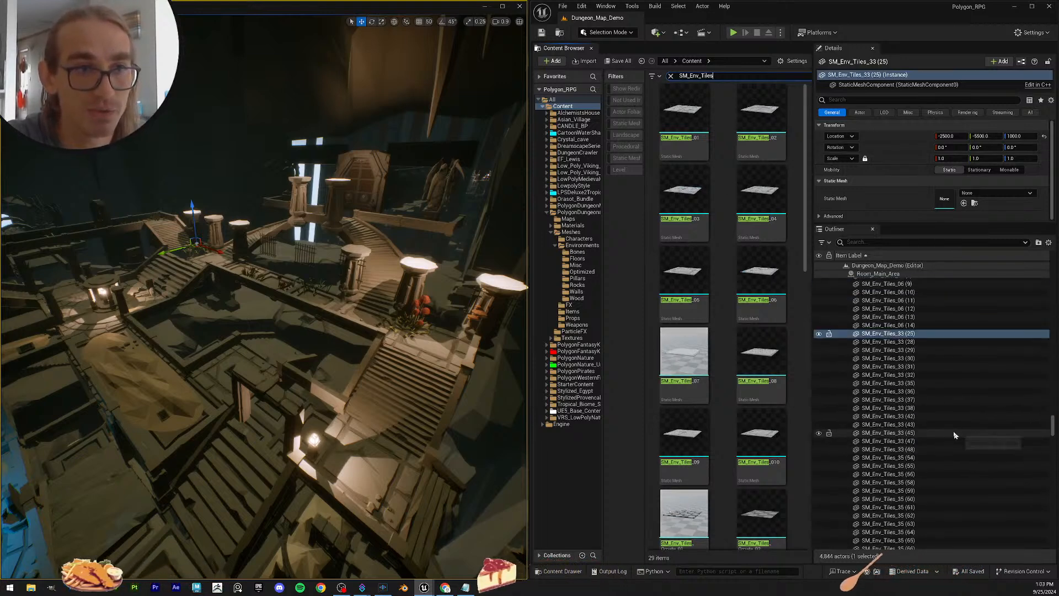
{"action": "left_click", "coordinate": [905, 440], "text": "shift"}
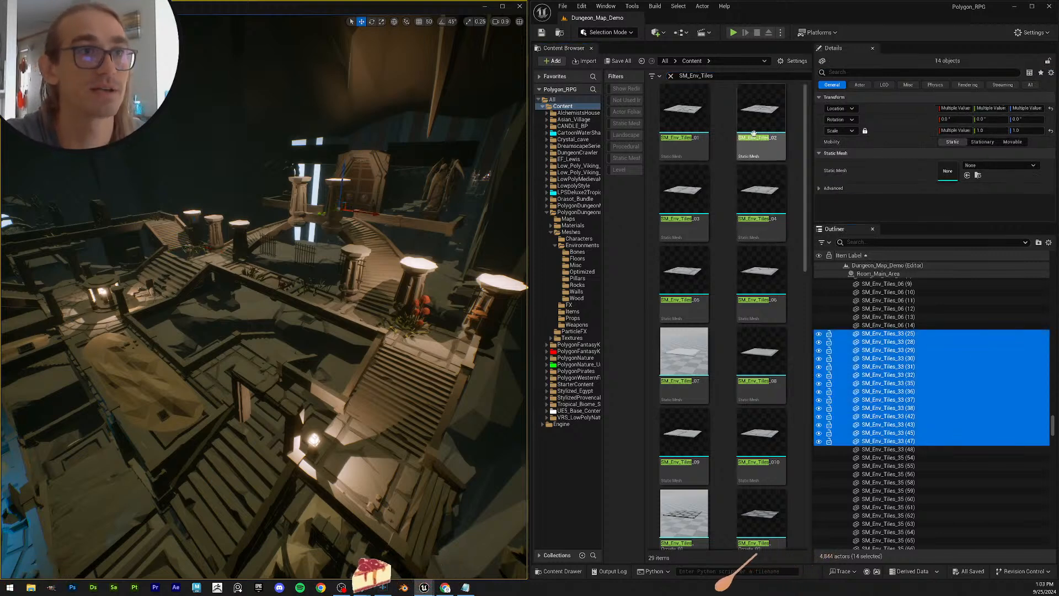
Step: Try SM_Env_Tiles_03 as the mesh for the selected SM_Env_Tiles_33 actors and inspect it on the walkway
{"action": "left_click_drag", "start_coordinate": [684, 191], "coordinate": [949, 176]}
{"action": "key", "text": "w"}
{"action": "right_click_drag", "start_coordinate": [353, 265], "coordinate": [383, 326]}
{"action": "scroll", "coordinate": [381, 309], "scroll_direction": "up", "scroll_amount": 1}
{"action": "right_click_drag", "start_coordinate": [408, 268], "coordinate": [408, 268]}
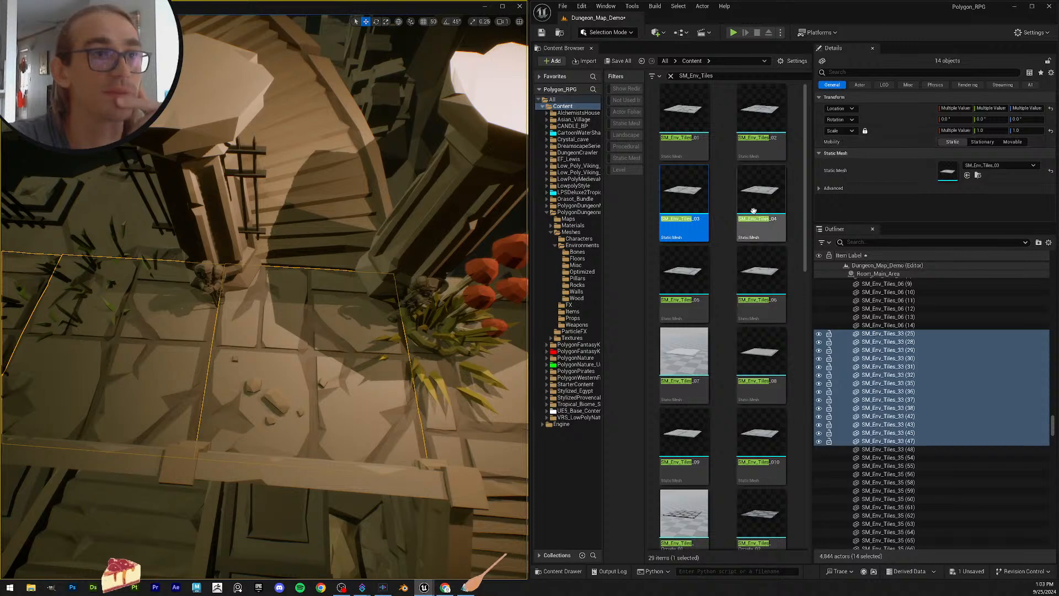
Step: Try SM_Env_Tiles_04 as the mesh for the selected SM_Env_Tiles_33 actors and compare it with the surrounding walkway
{"action": "left_click_drag", "start_coordinate": [753, 211], "coordinate": [952, 172]}
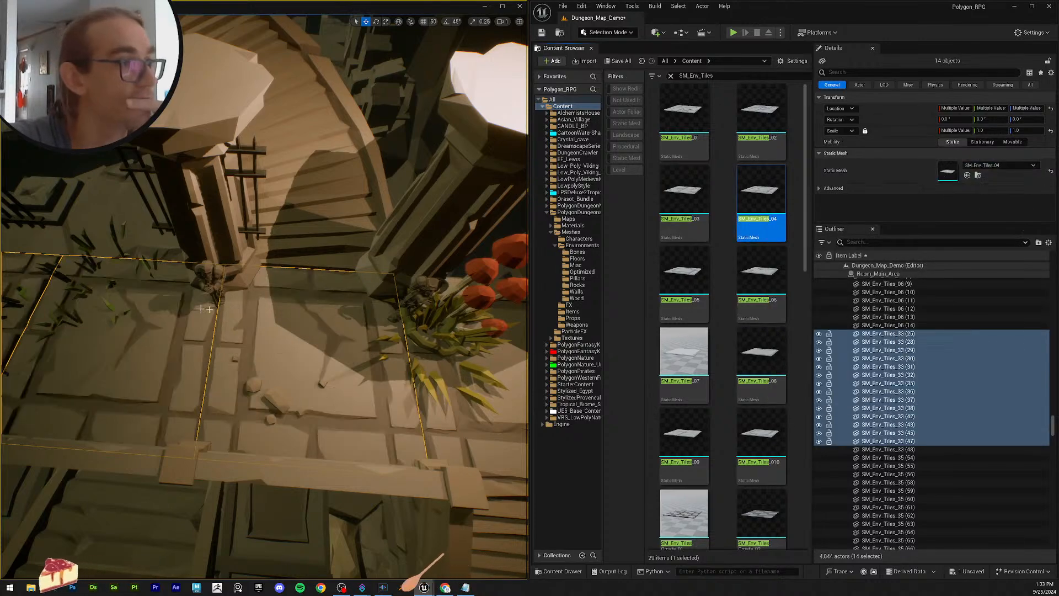
{"action": "key", "text": "s"}
{"action": "right_click_drag", "start_coordinate": [209, 309], "coordinate": [209, 309]}
{"action": "scroll", "coordinate": [210, 309], "scroll_direction": "down", "scroll_amount": 2}
{"action": "key", "text": "w"}
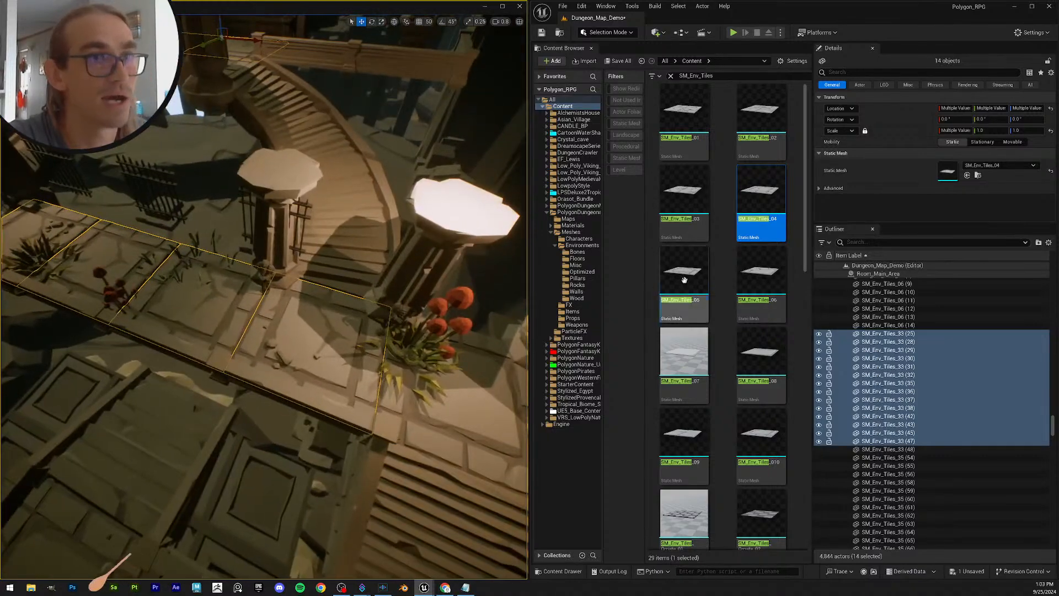
Step: Try SM_Env_Tiles_05 as the mesh for the selected SM_Env_Tiles_33 actors and view it up close
{"action": "left_click_drag", "start_coordinate": [684, 280], "coordinate": [946, 180]}
{"action": "right_click_drag", "start_coordinate": [209, 309], "coordinate": [209, 309]}
{"action": "right_click_drag", "start_coordinate": [333, 312], "coordinate": [333, 313]}
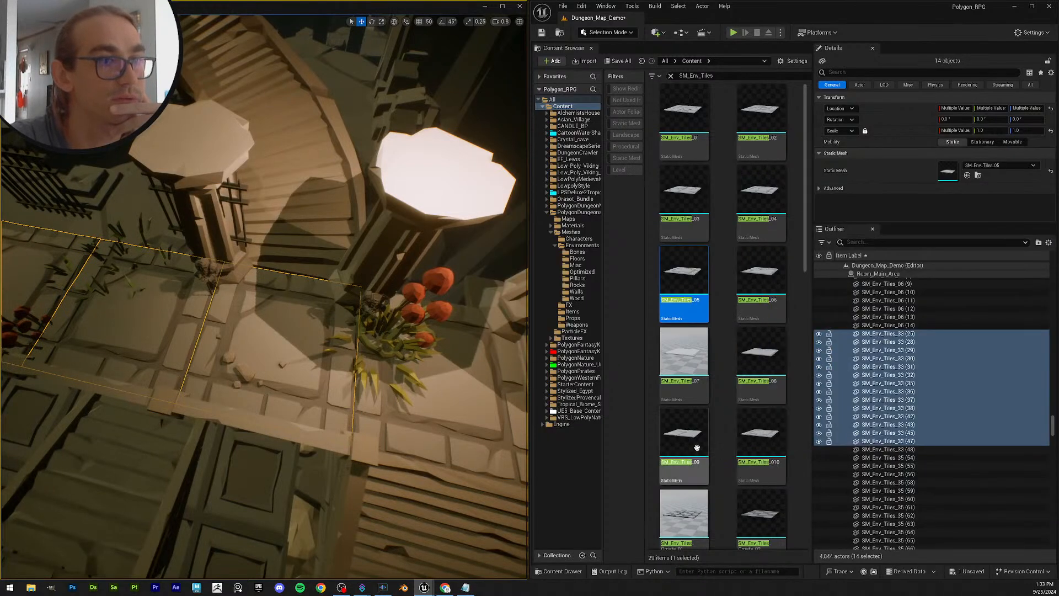
Step: Assign the SM_Env_Tiles_010 mesh to the selected SM_Env_Tiles_33 actors, check the walkway, and save the level
{"action": "left_click_drag", "start_coordinate": [762, 459], "coordinate": [947, 136]}
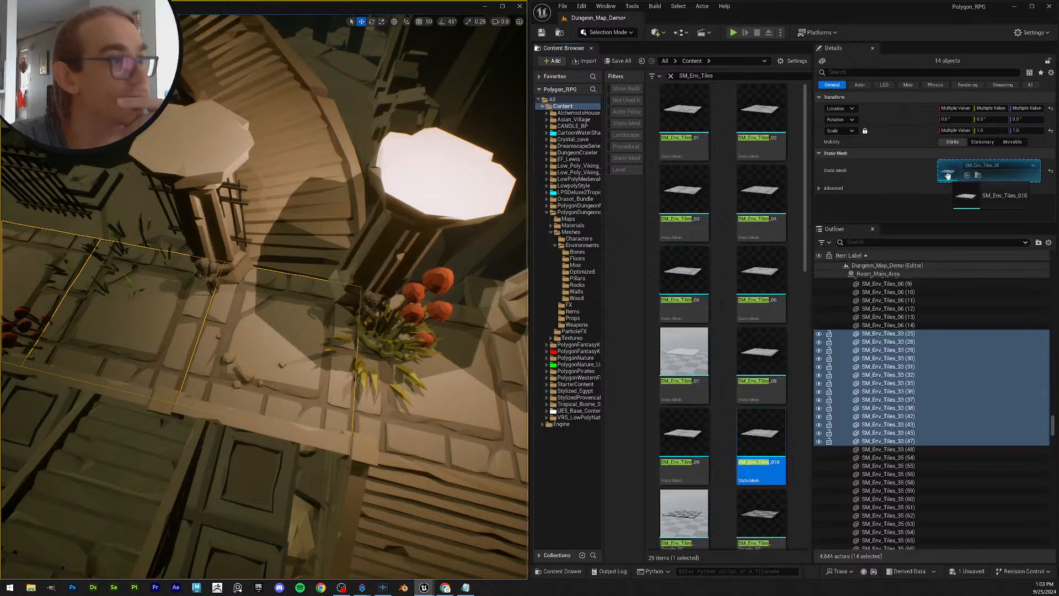
{"action": "left_click_drag", "start_coordinate": [948, 175], "coordinate": [948, 177]}
{"action": "right_click_drag", "start_coordinate": [370, 248], "coordinate": [433, 231]}
{"action": "scroll", "coordinate": [364, 254], "scroll_direction": "up", "scroll_amount": 1}
{"action": "mouse_move", "coordinate": [251, 302]}
{"action": "right_mouse_down"}
{"action": "mouse_move", "coordinate": [265, 306]}
{"action": "mouse_move", "coordinate": [251, 302]}
{"action": "right_mouse_up"}
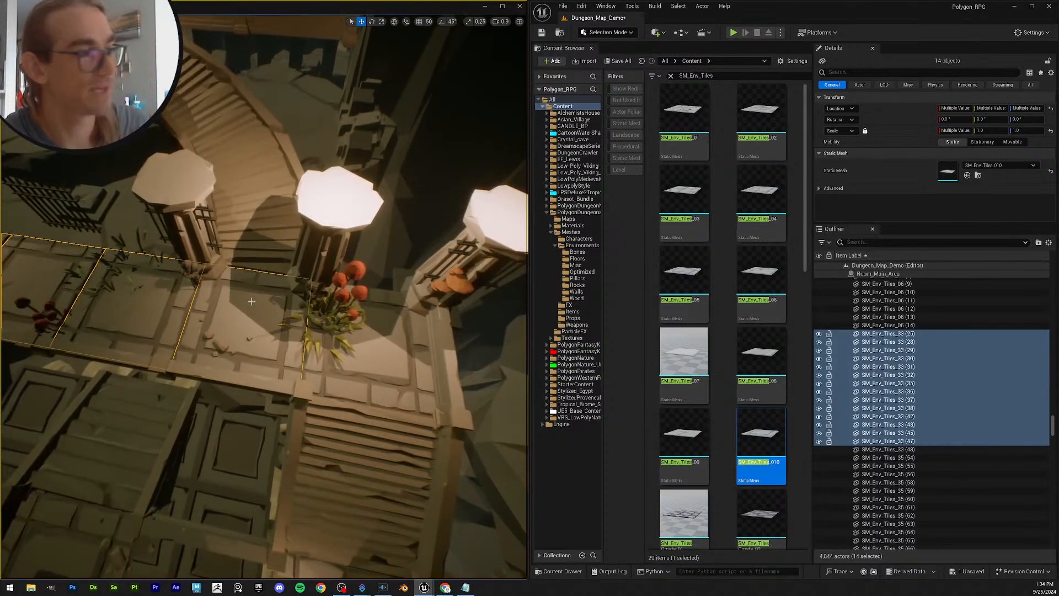
{"action": "right_click_drag", "start_coordinate": [363, 371], "coordinate": [401, 366]}
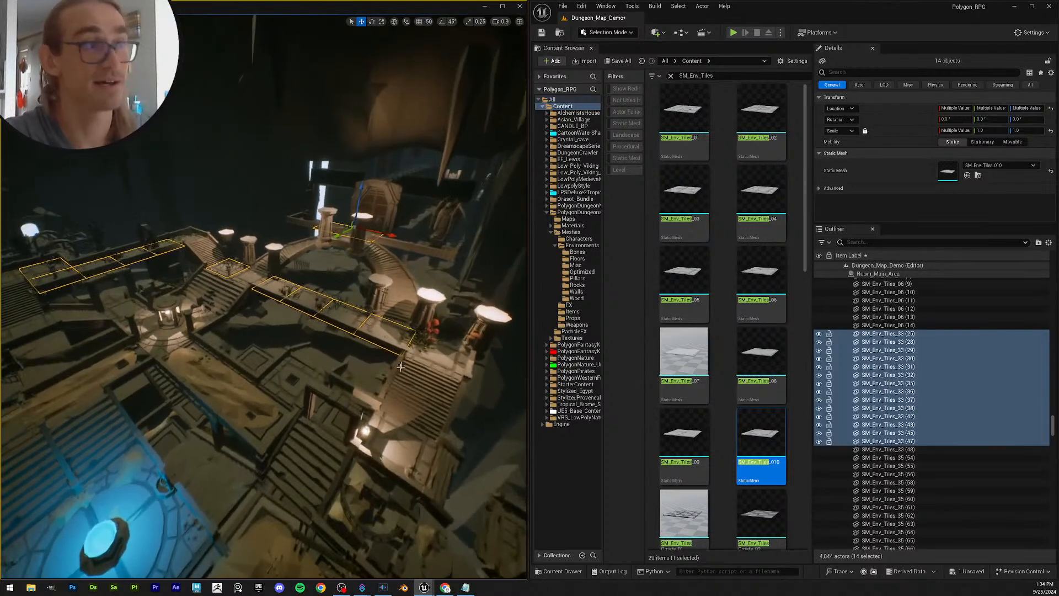
{"action": "left_click", "coordinate": [541, 33]}
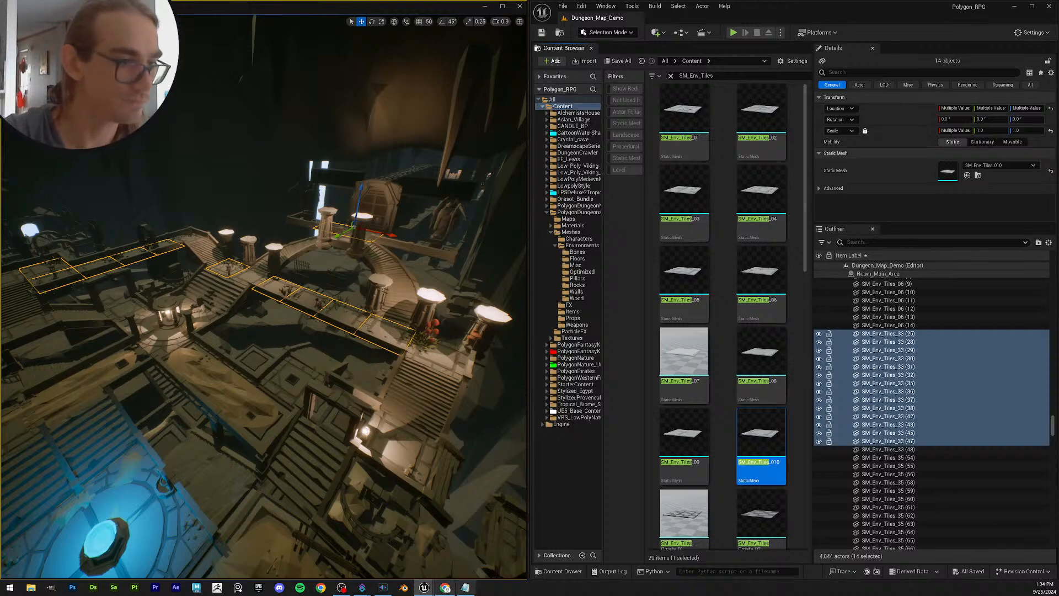
{"action": "left_click", "coordinate": [466, 588]}
{"action": "left_click_drag", "start_coordinate": [524, 352], "coordinate": [663, 298]}
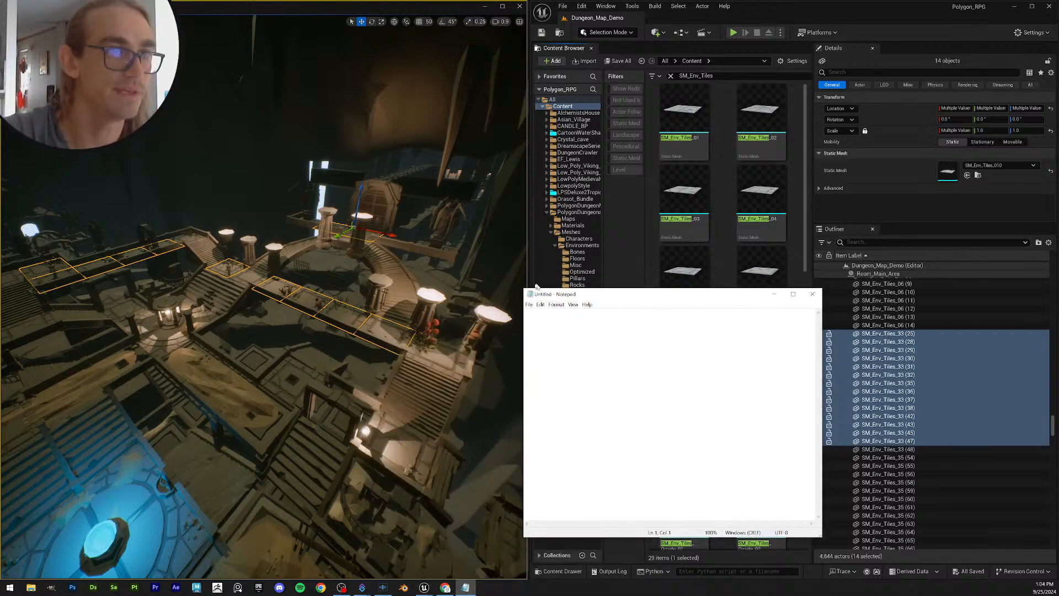
{"action": "left_click_drag", "start_coordinate": [523, 288], "coordinate": [561, 349]}
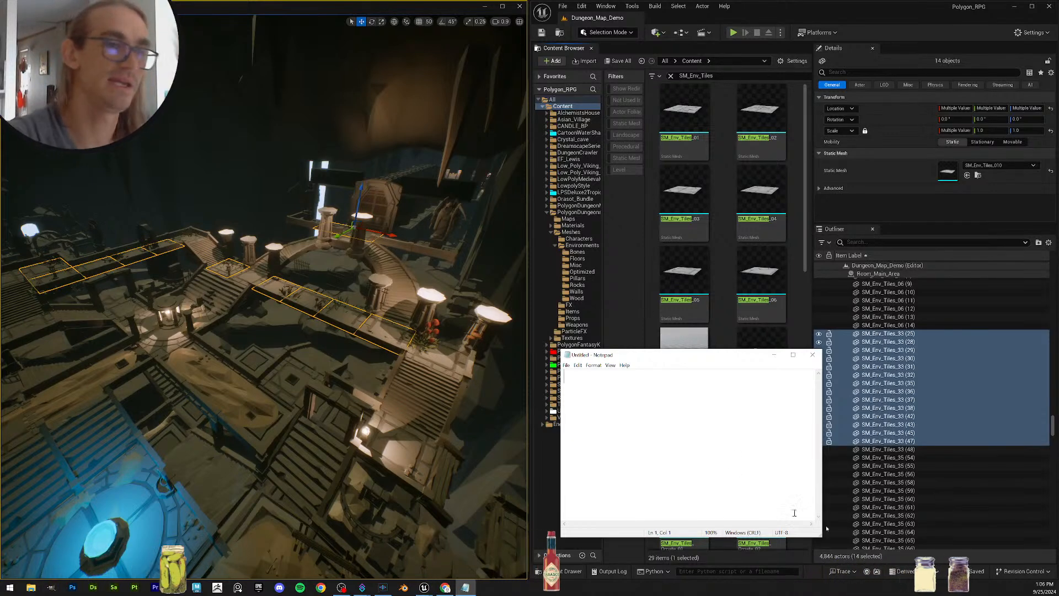
{"action": "left_click", "coordinate": [779, 356]}
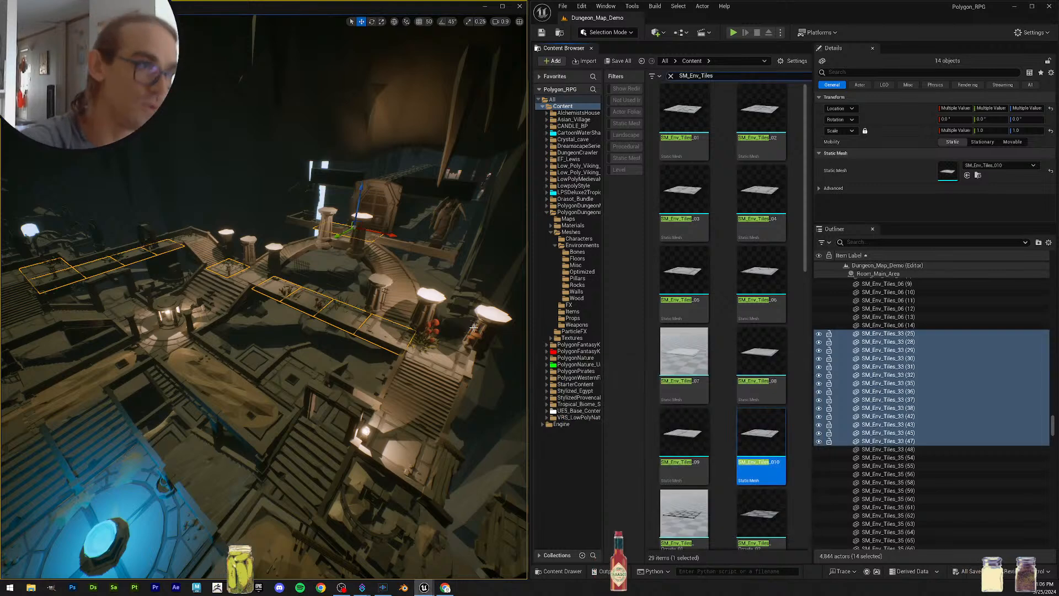
Step: Clear the actor selection and save all modified assets
{"action": "left_click", "coordinate": [620, 61]}
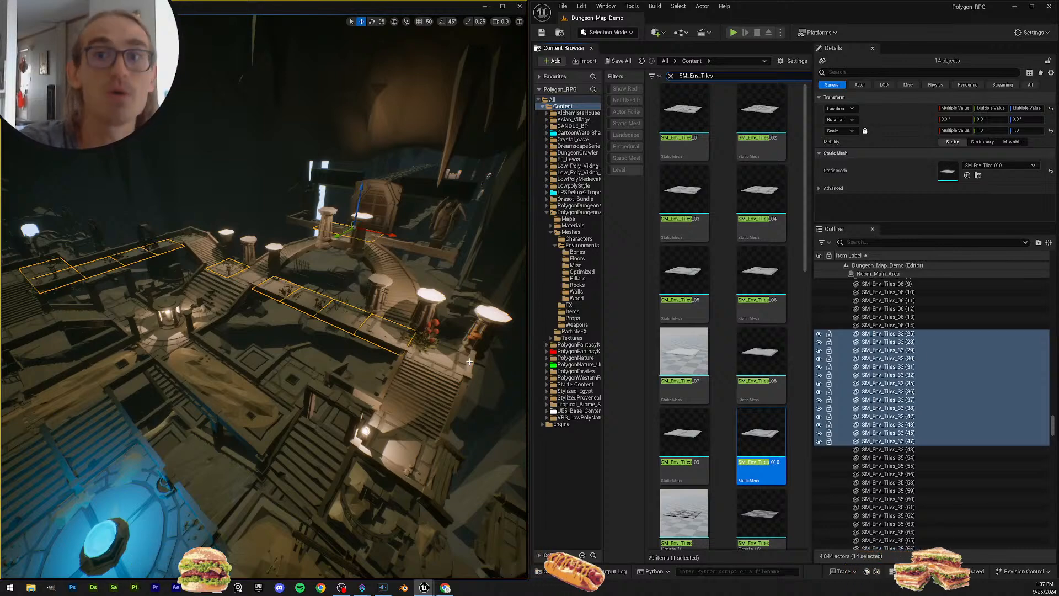
{"action": "right_click_drag", "start_coordinate": [470, 362], "coordinate": [494, 353]}
{"action": "key", "text": "Escape"}
{"action": "mouse_move", "coordinate": [425, 351]}
{"action": "right_mouse_down"}
{"action": "mouse_move", "coordinate": [414, 353]}
{"action": "mouse_move", "coordinate": [436, 356]}
{"action": "mouse_move", "coordinate": [425, 352]}
{"action": "right_mouse_up"}
{"action": "left_click", "coordinate": [619, 61]}
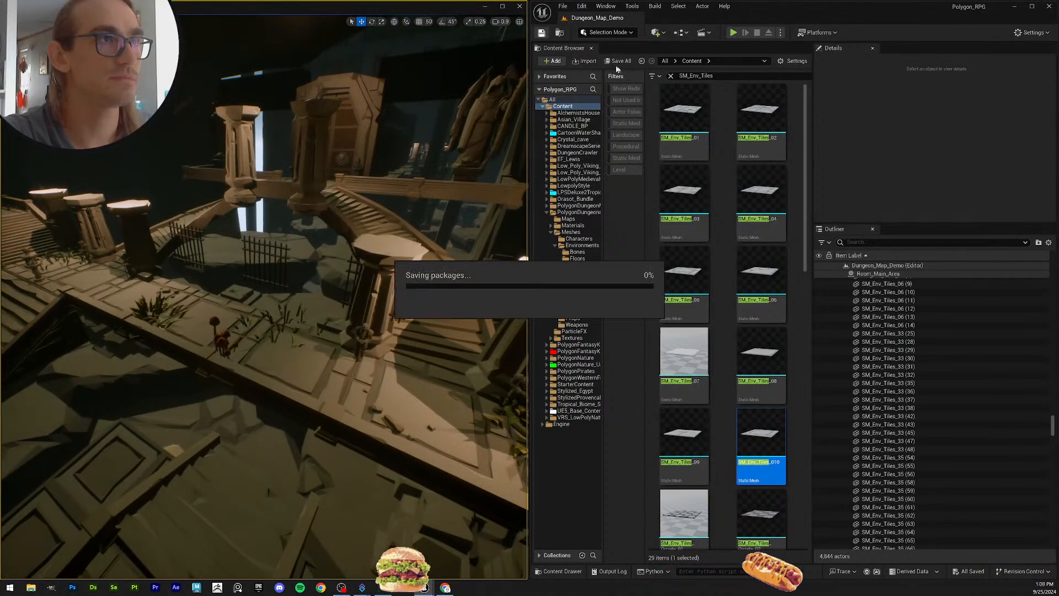
Step: Check the static mesh assigned to the SM_Env_Tiles_05 (20) actor and the SM_Env_Tiles_06 actors numbered (7) to (14)
{"action": "left_click", "coordinate": [894, 283]}
{"action": "scroll", "coordinate": [913, 341], "scroll_direction": "up", "scroll_amount": 2}
{"action": "left_click", "coordinate": [918, 313]}
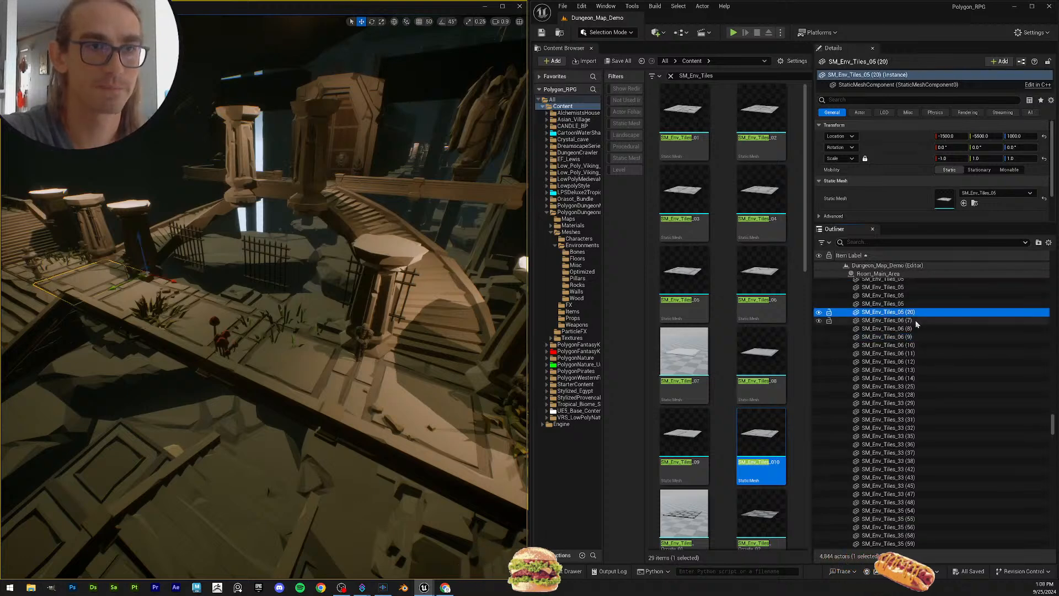
{"action": "left_click", "coordinate": [916, 321]}
{"action": "left_click", "coordinate": [917, 335]}
{"action": "left_click", "coordinate": [911, 306]}
{"action": "left_click", "coordinate": [913, 312]}
{"action": "left_click", "coordinate": [916, 329]}
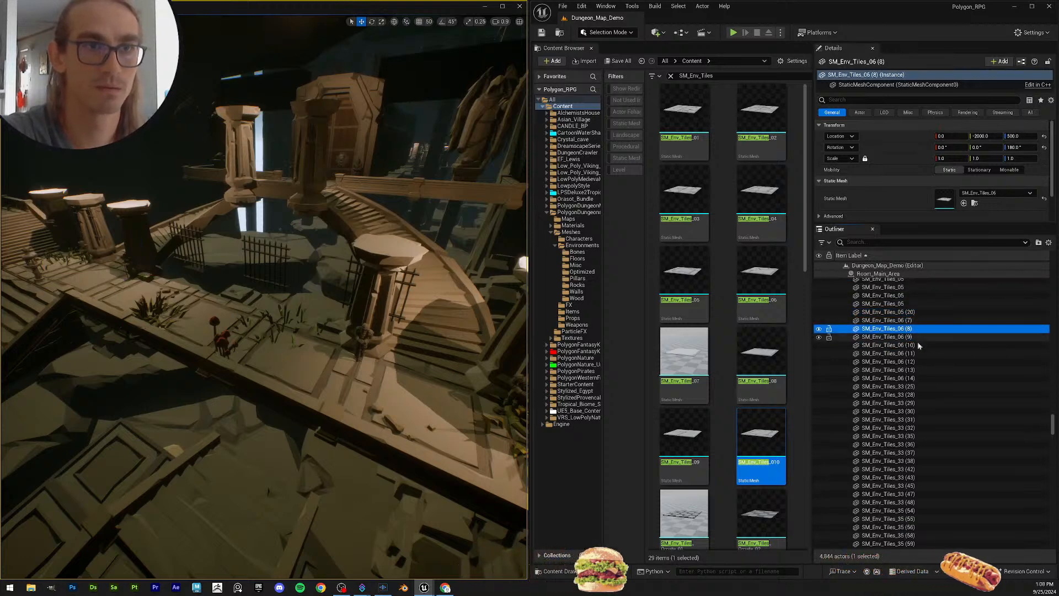
{"action": "left_click", "coordinate": [918, 337]}
{"action": "left_click", "coordinate": [920, 362]}
{"action": "left_click", "coordinate": [925, 378]}
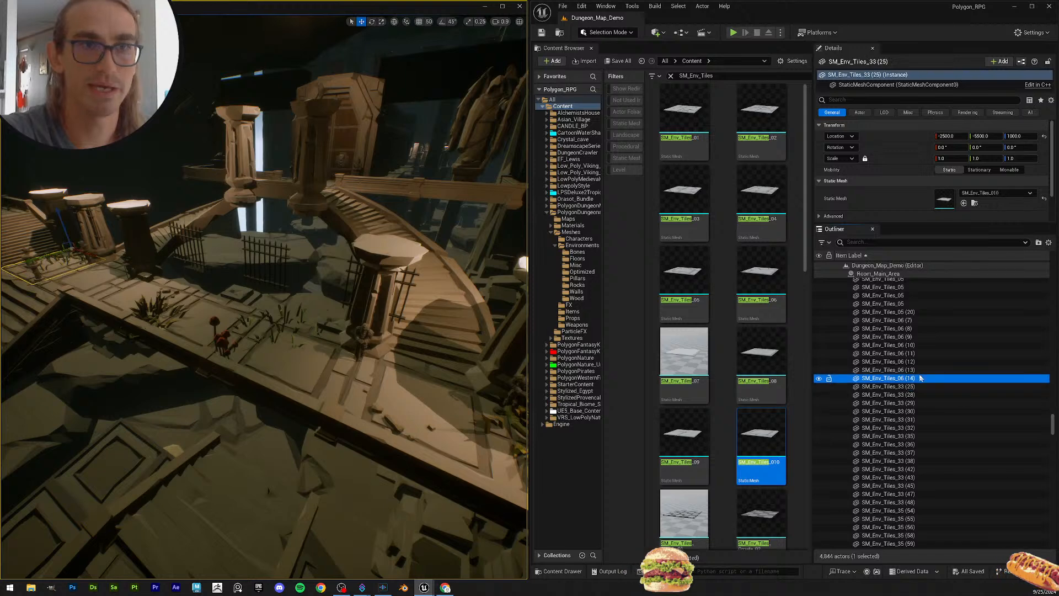
Step: Check the static mesh assigned to the SM_Env_Tiles_33 actors from (25) through (48), individually and in groups
{"action": "left_click", "coordinate": [921, 386]}
{"action": "scroll", "coordinate": [919, 353], "scroll_direction": "down", "scroll_amount": 2}
{"action": "left_click", "coordinate": [916, 408], "text": "shift"}
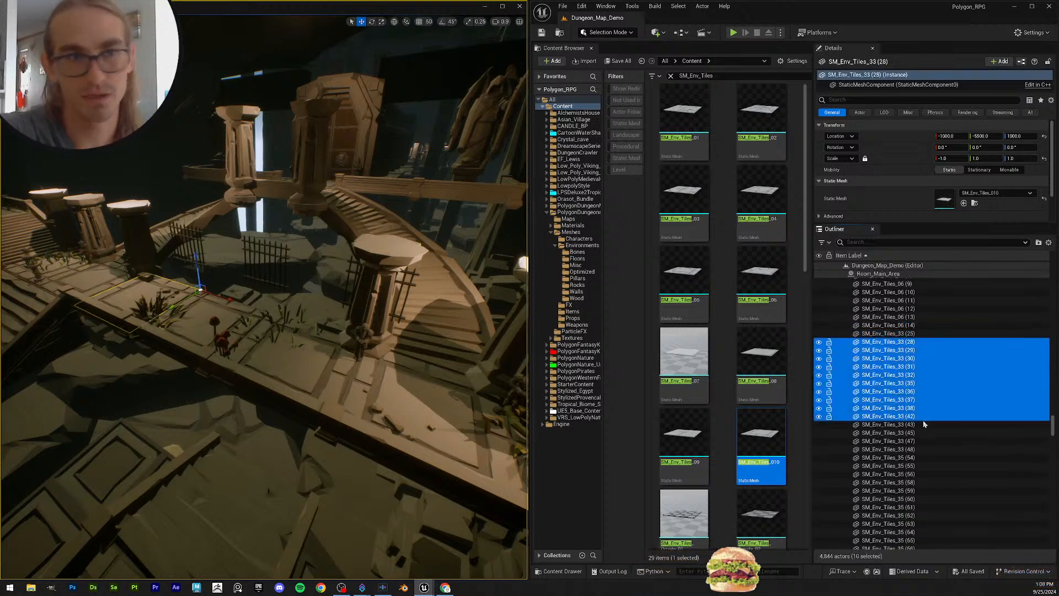
{"action": "scroll", "coordinate": [913, 400], "scroll_direction": "down", "scroll_amount": 2}
{"action": "left_click", "coordinate": [910, 393]}
{"action": "left_click", "coordinate": [911, 385]}
{"action": "left_click", "coordinate": [917, 401], "text": "shift"}
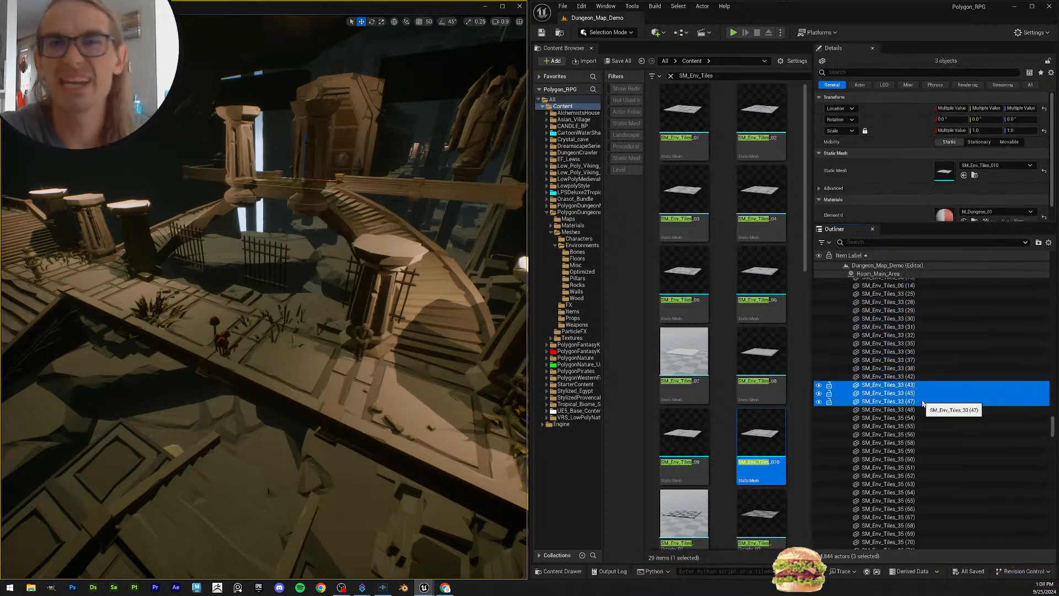
{"action": "scroll", "coordinate": [923, 398], "scroll_direction": "down", "scroll_amount": 2}
{"action": "left_click", "coordinate": [923, 370]}
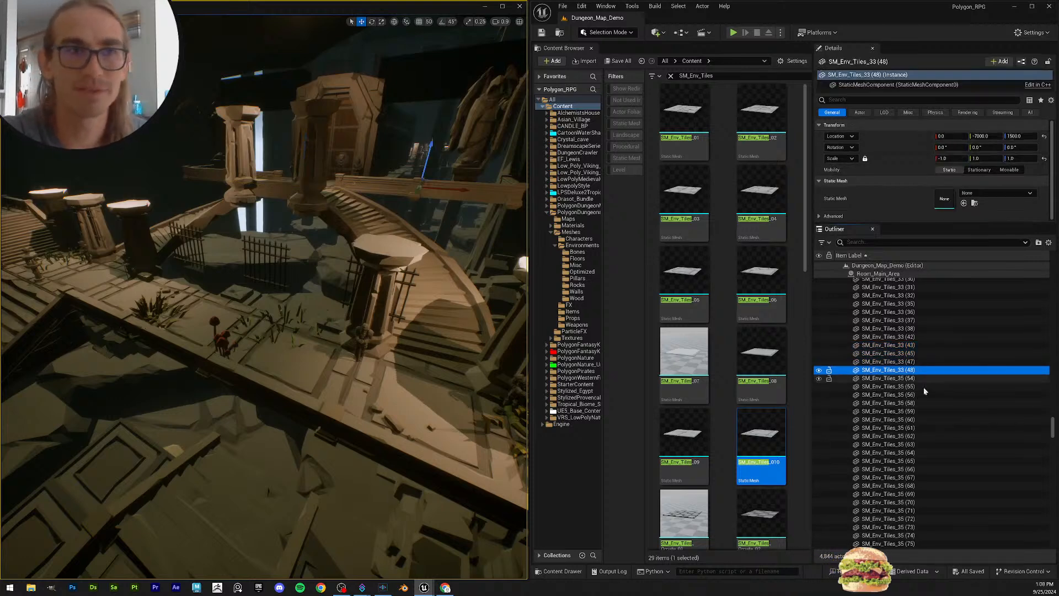
Step: Recheck the mesh assignments of individual SM_Env_Tiles_33 actors between (36) and (47)
{"action": "left_click", "coordinate": [912, 355]}
{"action": "left_click", "coordinate": [911, 347]}
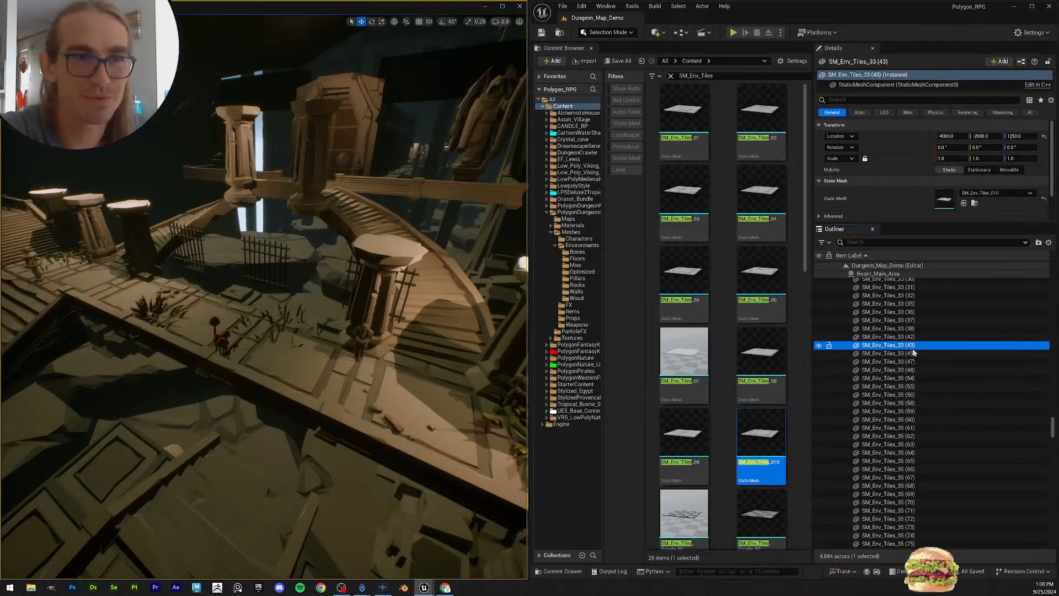
{"action": "left_click", "coordinate": [916, 356]}
{"action": "left_click", "coordinate": [917, 362]}
{"action": "left_click", "coordinate": [916, 321]}
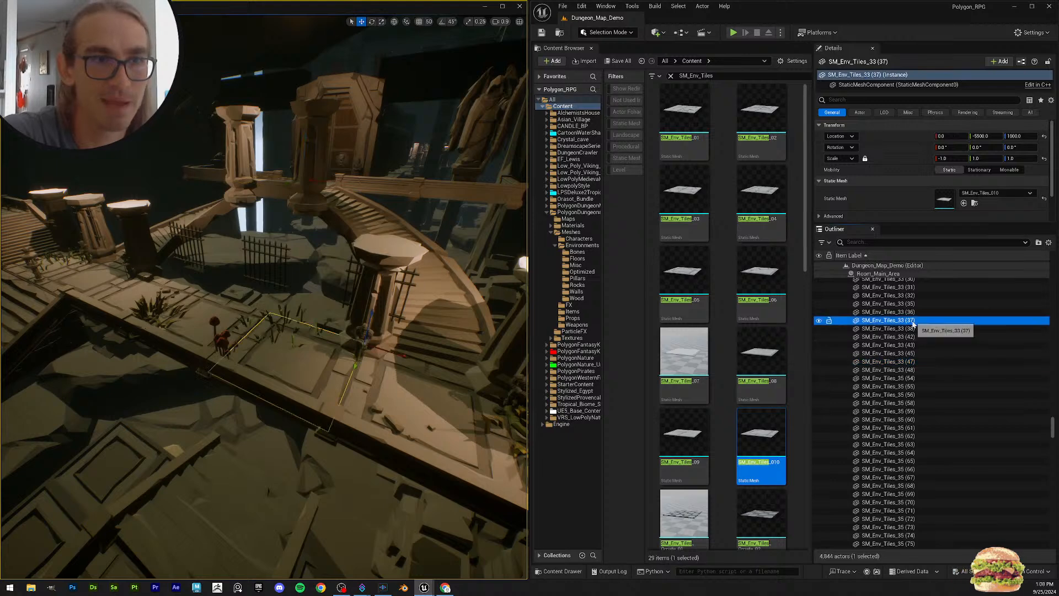
{"action": "left_click", "coordinate": [917, 329]}
{"action": "scroll", "coordinate": [916, 332], "scroll_direction": "up", "scroll_amount": 2}
{"action": "left_click", "coordinate": [916, 332]}
{"action": "left_click", "coordinate": [918, 341]}
{"action": "left_click", "coordinate": [917, 357]}
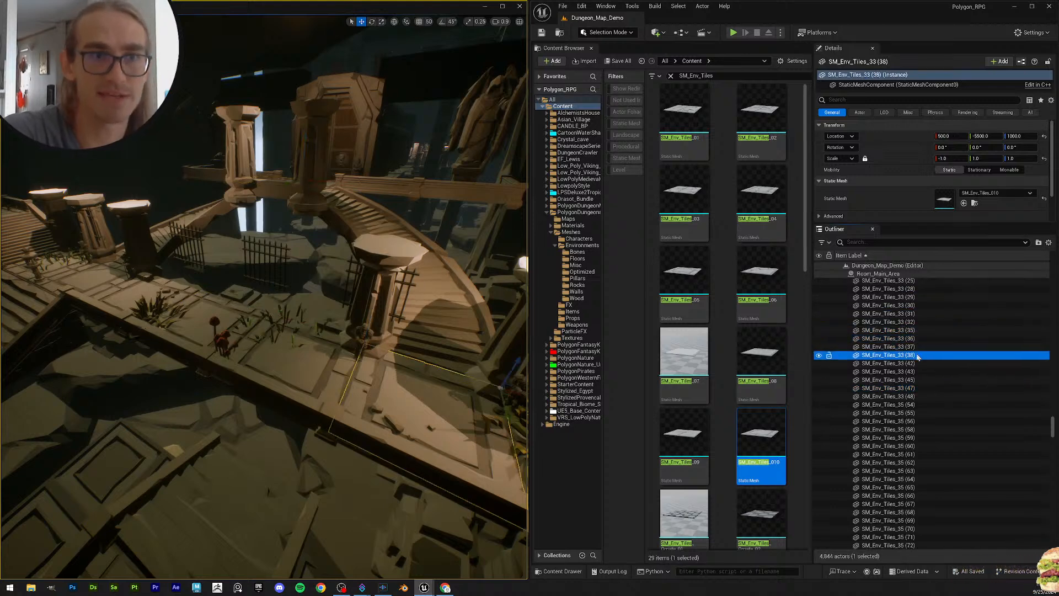
Step: Inspect the mesh slots of the remaining SM_Env_Tiles_33 actors up to (48) and SM_Env_Tiles_35 (59)
{"action": "left_click", "coordinate": [916, 350]}
{"action": "left_click", "coordinate": [916, 357]}
{"action": "left_click", "coordinate": [916, 366]}
{"action": "left_click", "coordinate": [919, 373]}
{"action": "left_click", "coordinate": [917, 380]}
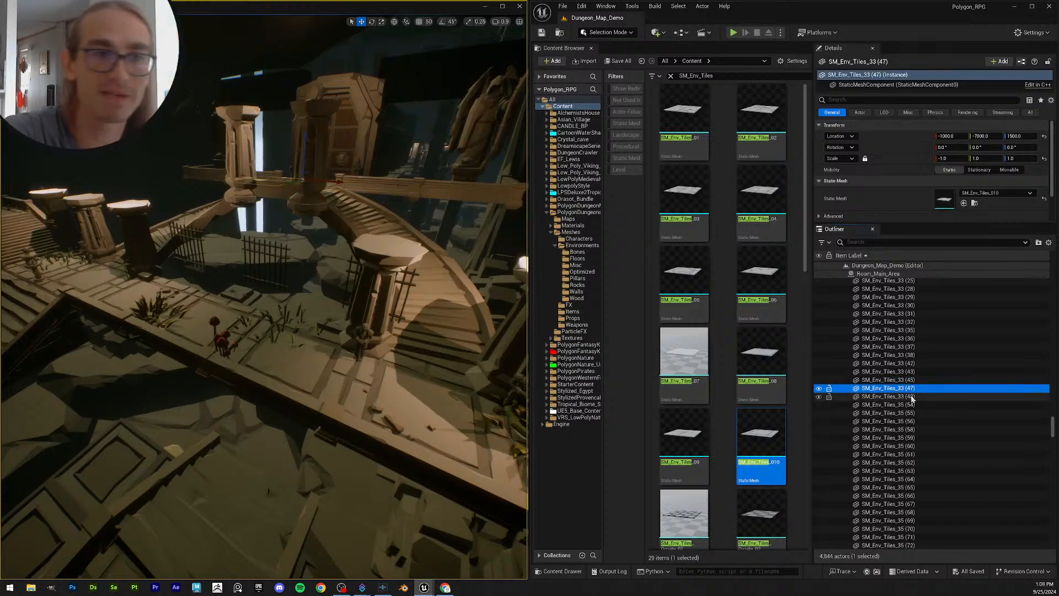
{"action": "left_click", "coordinate": [913, 396]}
{"action": "left_click", "coordinate": [918, 415]}
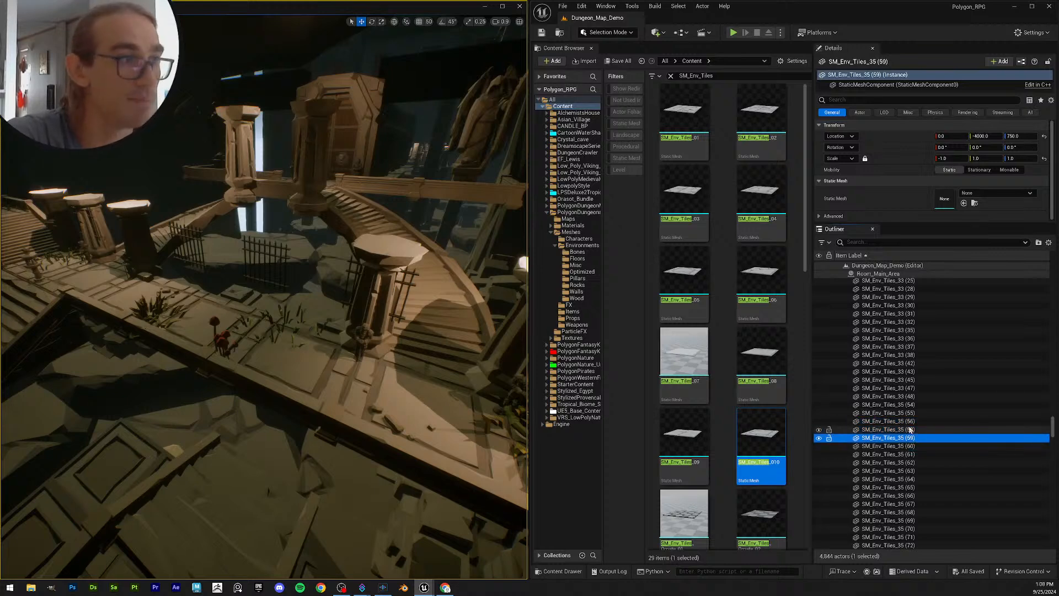
Step: Compare the mesh slots of SM_Env_Tiles_33 (45) through SM_Env_Tiles_35 (54), and review the SM_Env_Tiles_05 (20) and SM_Env_Tiles_06 actors again
{"action": "scroll", "coordinate": [910, 432], "scroll_direction": "up", "scroll_amount": 2}
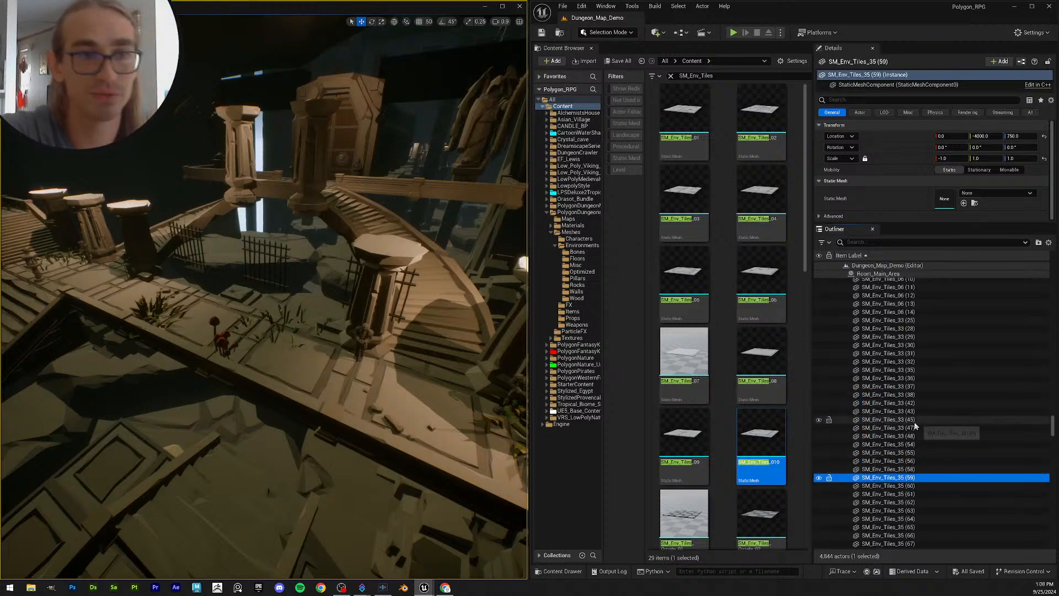
{"action": "left_click", "coordinate": [889, 420]}
{"action": "left_click", "coordinate": [913, 444], "text": "shift"}
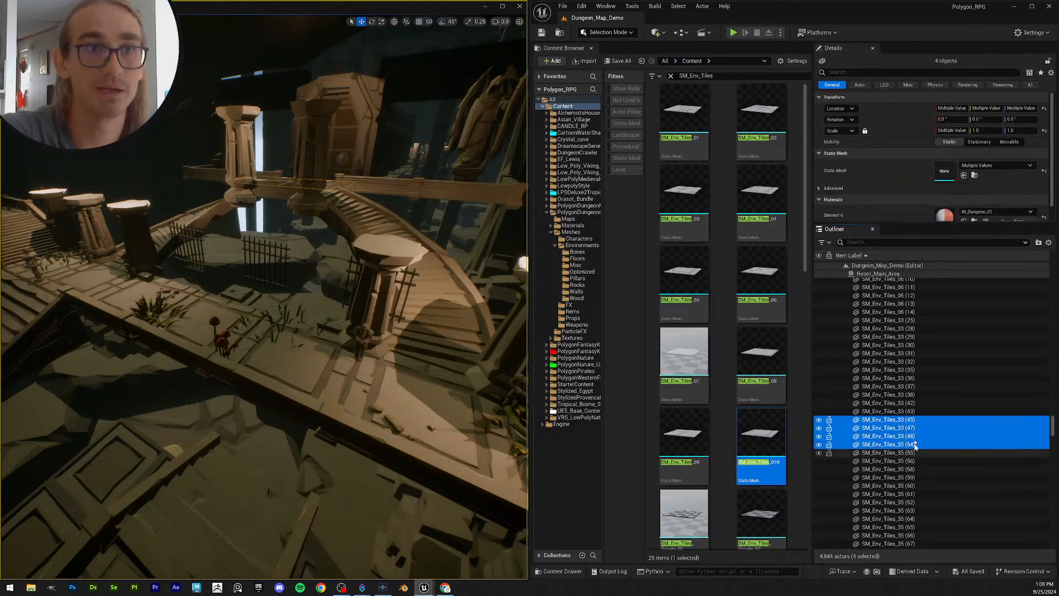
{"action": "scroll", "coordinate": [911, 405], "scroll_direction": "up", "scroll_amount": 3}
{"action": "left_click", "coordinate": [889, 313]}
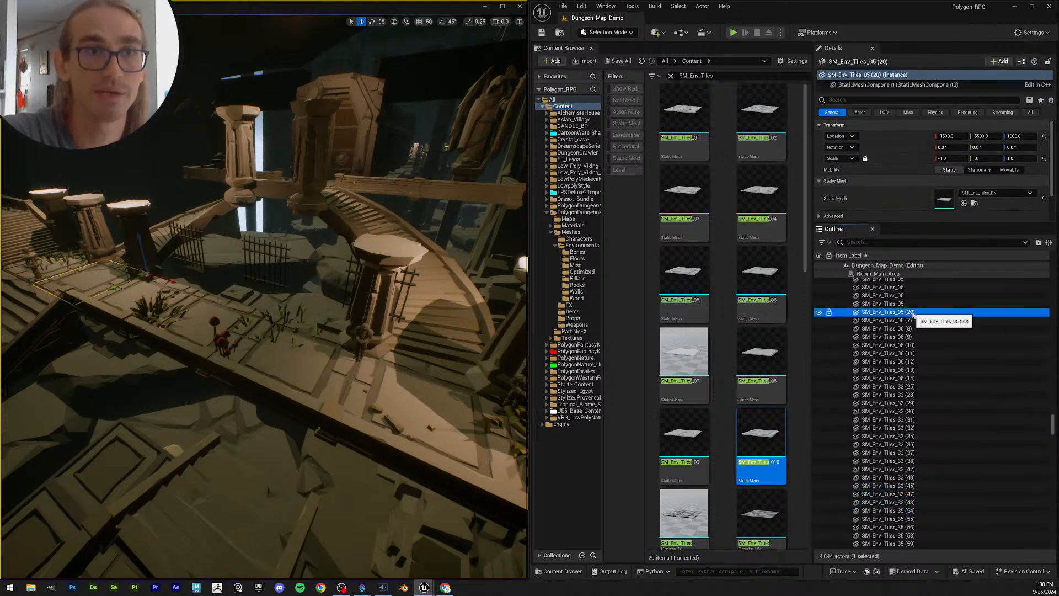
{"action": "left_click", "coordinate": [911, 320]}
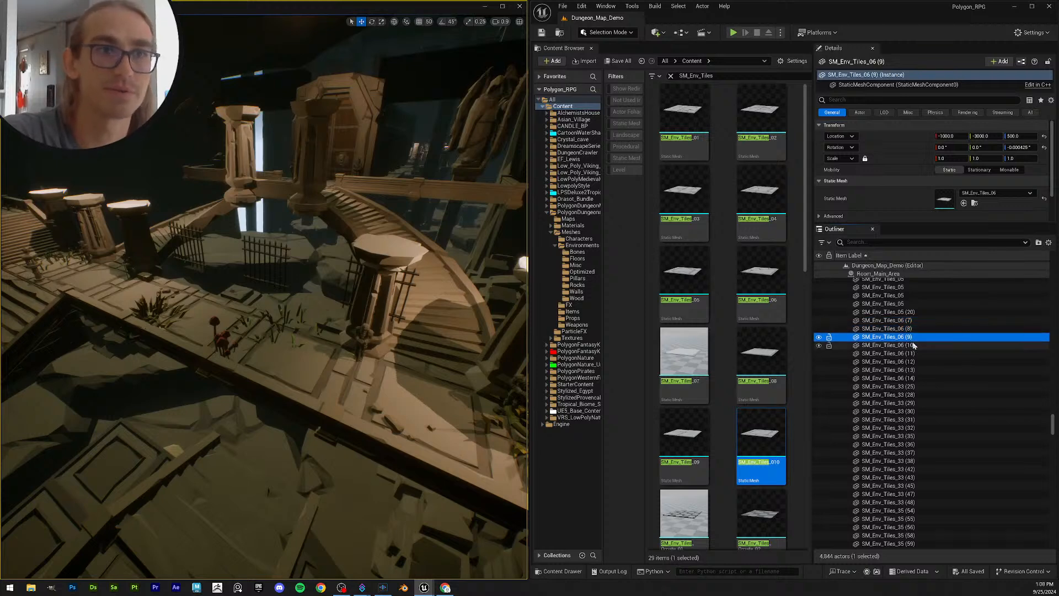
{"action": "left_click", "coordinate": [914, 370]}
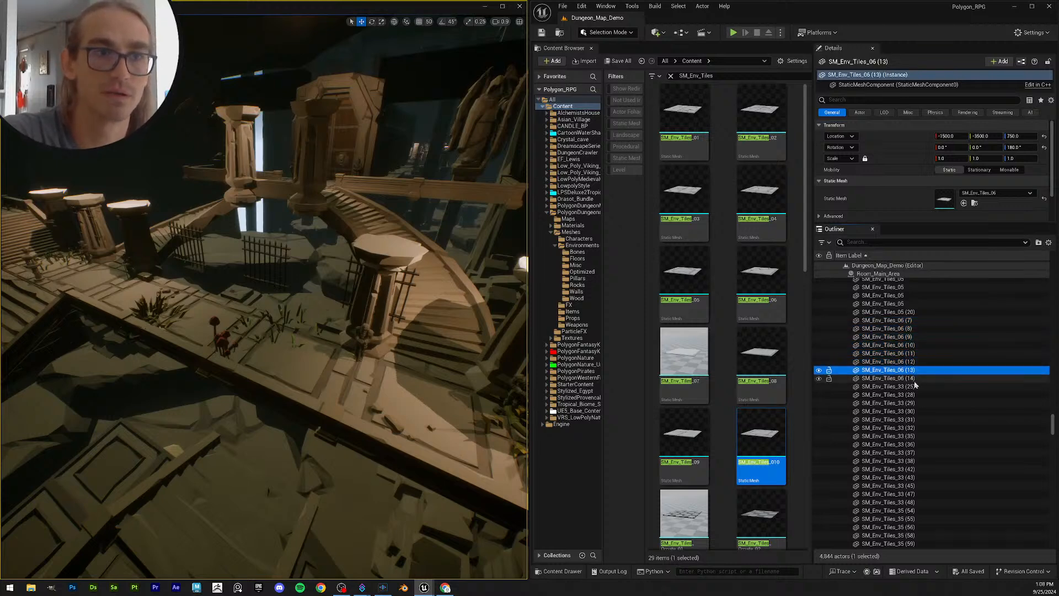
Step: Go through the SM_Env_Tiles_33 actors from (28) to (48) to find any without a static mesh
{"action": "left_click", "coordinate": [913, 395]}
{"action": "left_click", "coordinate": [913, 419]}
{"action": "scroll", "coordinate": [914, 424], "scroll_direction": "down", "scroll_amount": 1}
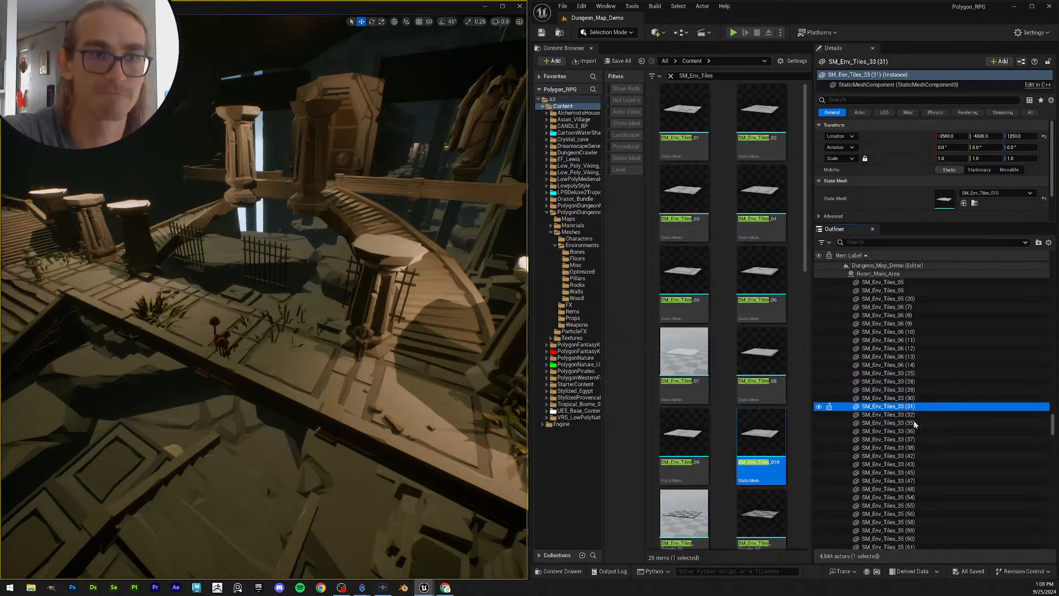
{"action": "left_click", "coordinate": [915, 415]}
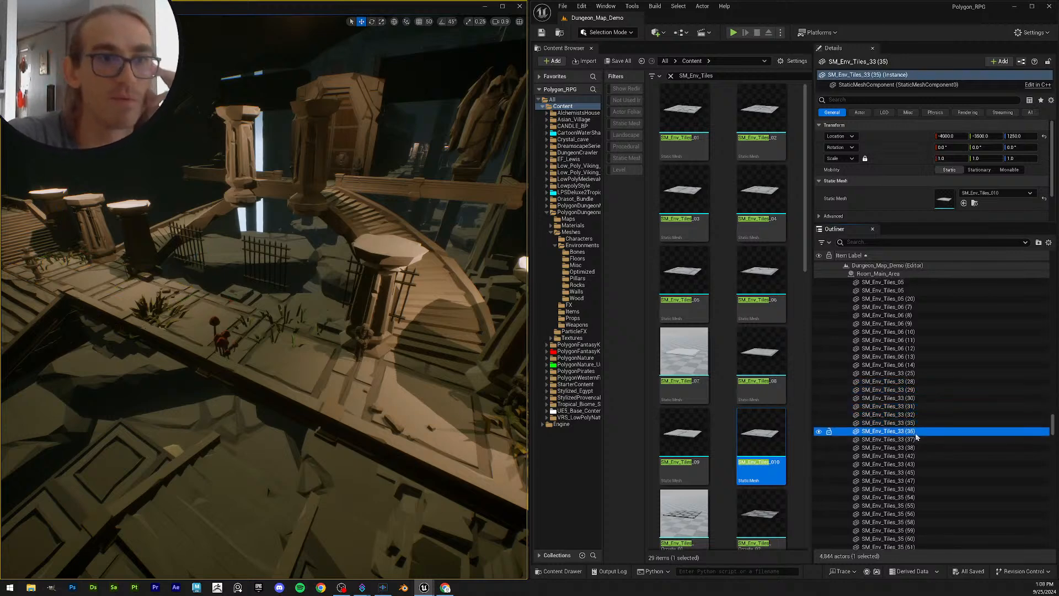
{"action": "left_click", "coordinate": [916, 439]}
{"action": "left_click", "coordinate": [915, 448]}
{"action": "left_click", "coordinate": [915, 456]}
{"action": "scroll", "coordinate": [918, 448], "scroll_direction": "down", "scroll_amount": 3}
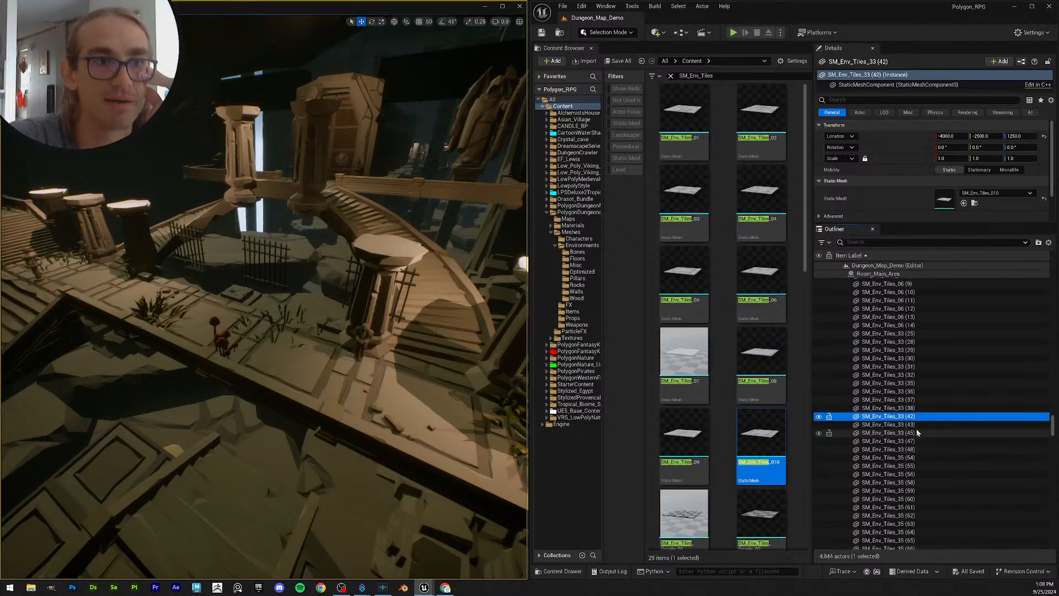
{"action": "left_click", "coordinate": [916, 425]}
{"action": "left_click", "coordinate": [915, 434]}
{"action": "left_click", "coordinate": [915, 449]}
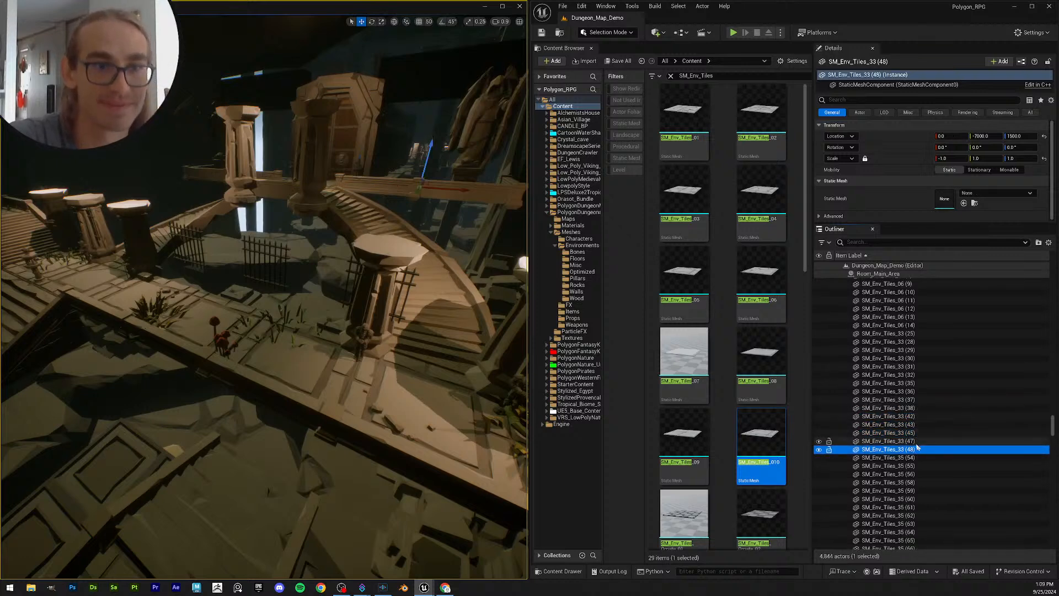
Step: Search the project content for SM_Env_Tiles_33, widen the search back to SM_Env_Tiles, and reselect the SM_Env_Tiles_33 (48) actor
{"action": "key", "text": "F2"}
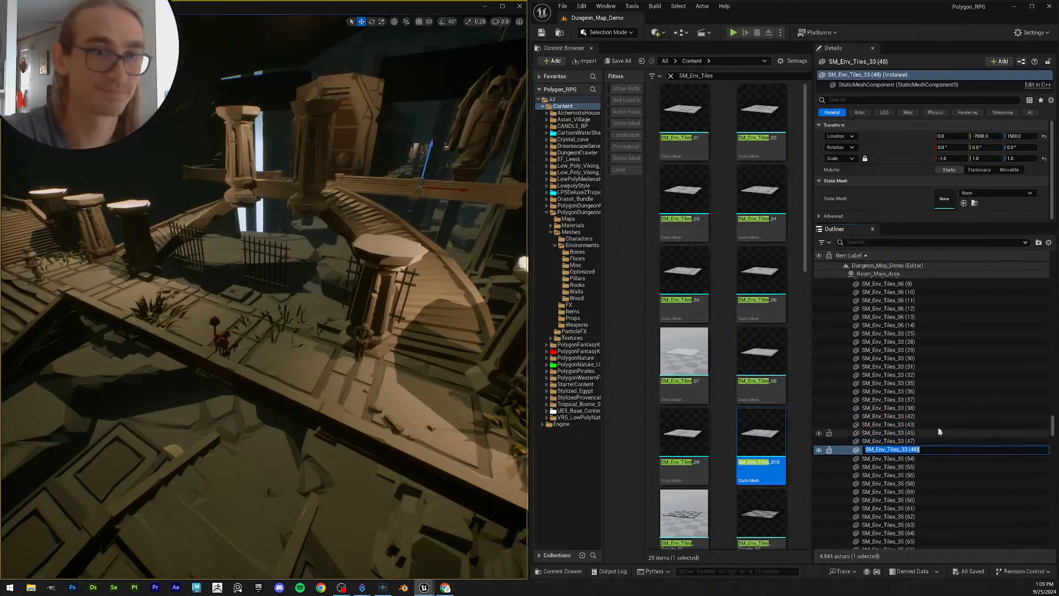
{"action": "left_click", "coordinate": [919, 426]}
{"action": "left_click", "coordinate": [915, 442]}
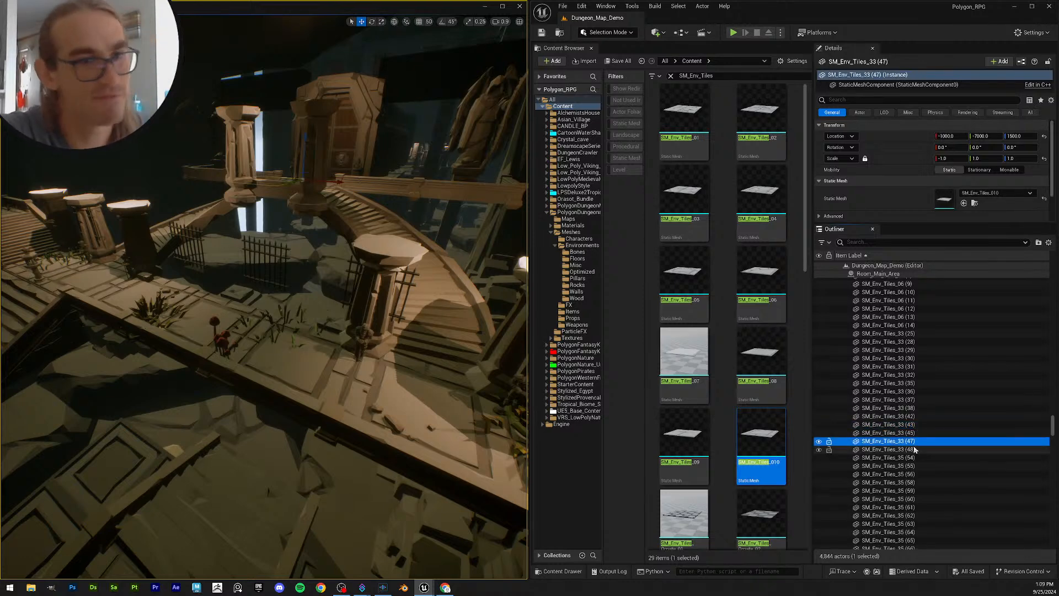
{"action": "left_click", "coordinate": [916, 449]}
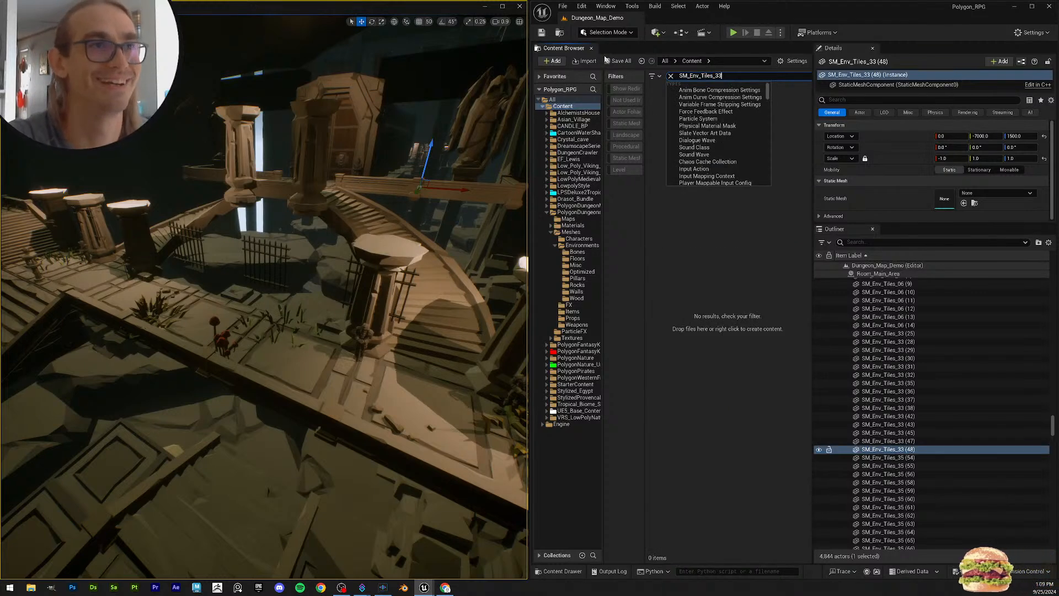
{"action": "key", "text": "BackSpace"}
{"action": "key", "text": "BackSpace"}
{"action": "key", "text": "BackSpace"}
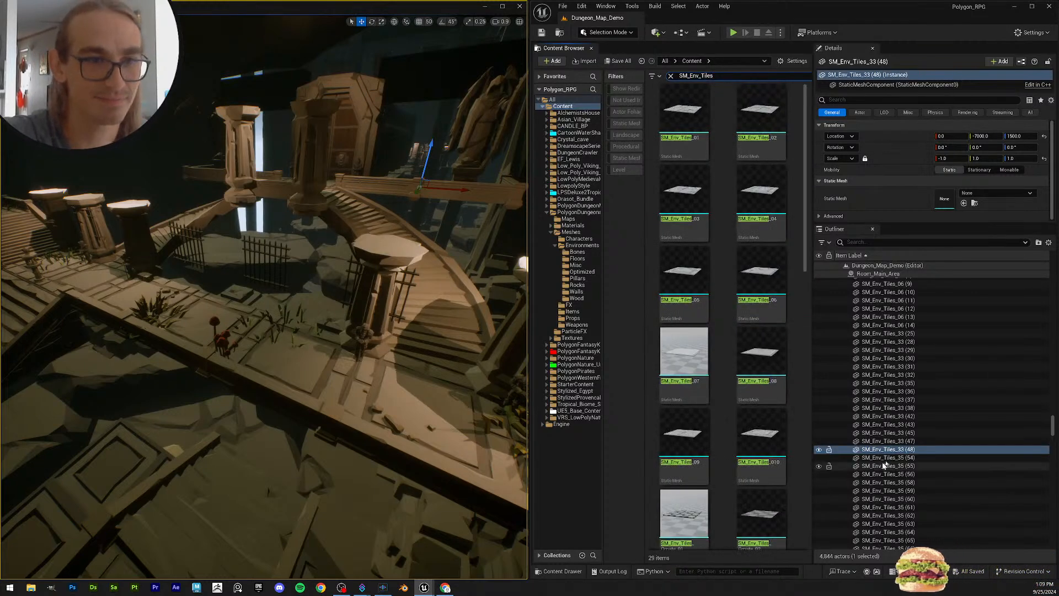
{"action": "left_click", "coordinate": [907, 442]}
{"action": "left_click", "coordinate": [906, 449]}
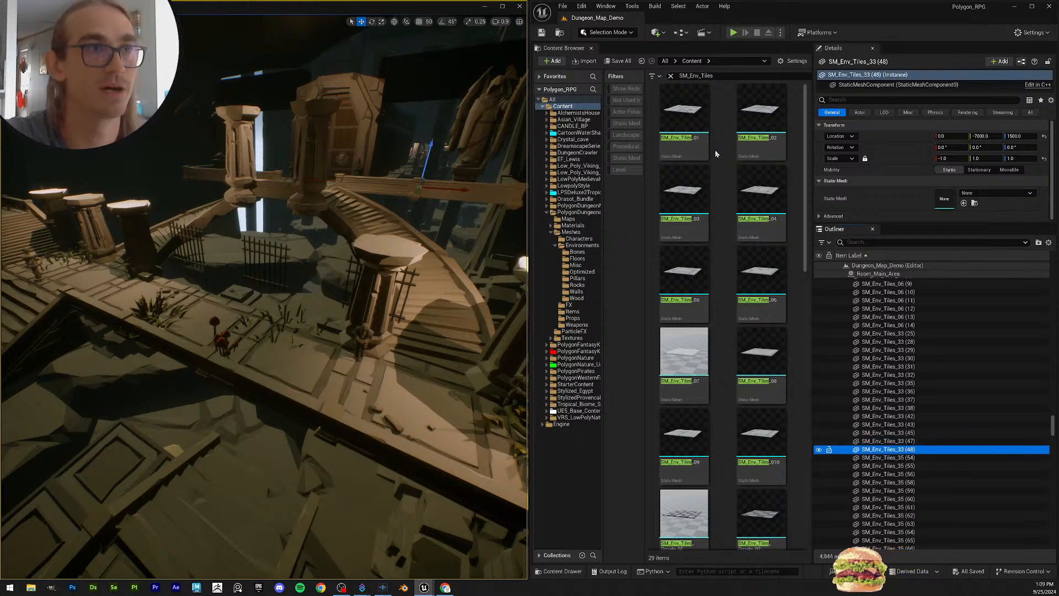
Step: Assign the SM_Env_Tiles_01 mesh to the SM_Env_Tiles_33 (48) actor and view the tile up close
{"action": "left_click", "coordinate": [688, 119]}
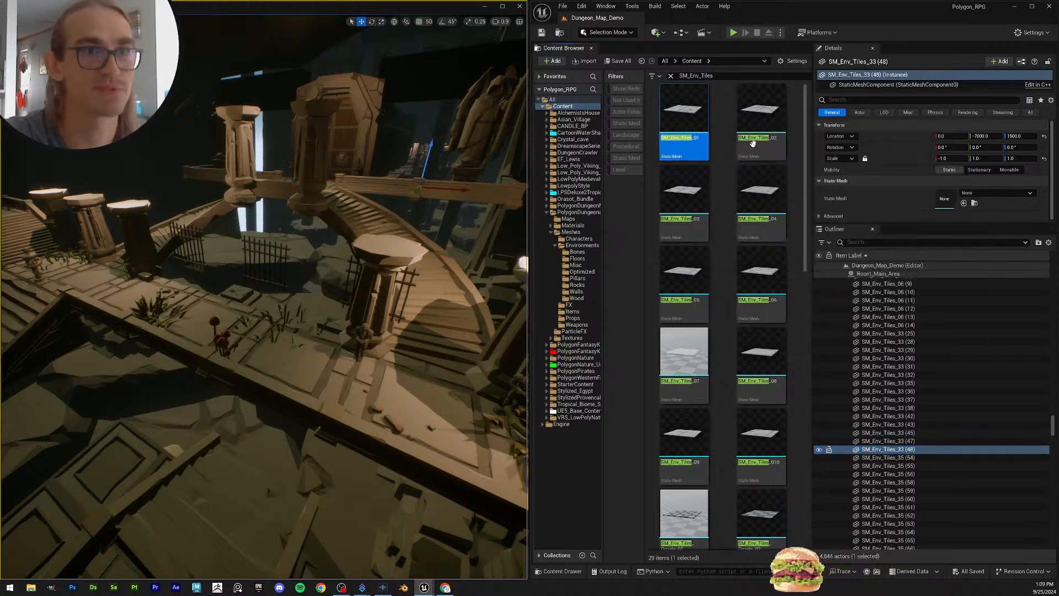
{"action": "left_click_drag", "start_coordinate": [753, 144], "coordinate": [942, 201]}
{"action": "right_click_drag", "start_coordinate": [342, 265], "coordinate": [443, 264]}
{"action": "key", "text": "w"}
{"action": "scroll", "coordinate": [409, 258], "scroll_direction": "up", "scroll_amount": 4}
{"action": "key", "text": "a"}
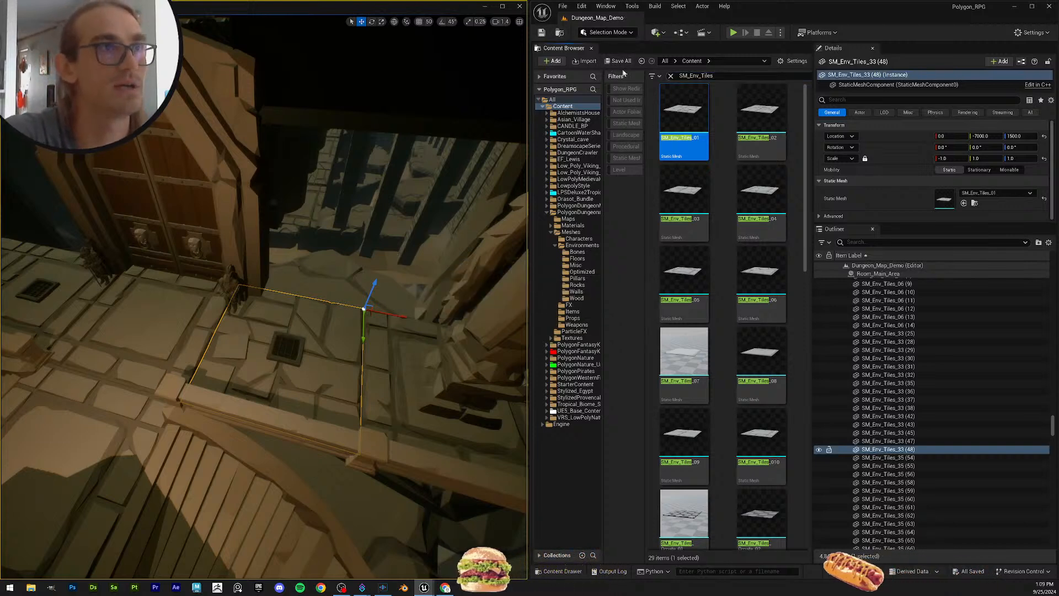
Step: Compare the mesh assignments of SM_Env_Tiles_33 (47), SM_Env_Tiles_33 (48) and SM_Env_Tiles_35 (54)
{"action": "left_click", "coordinate": [913, 441]}
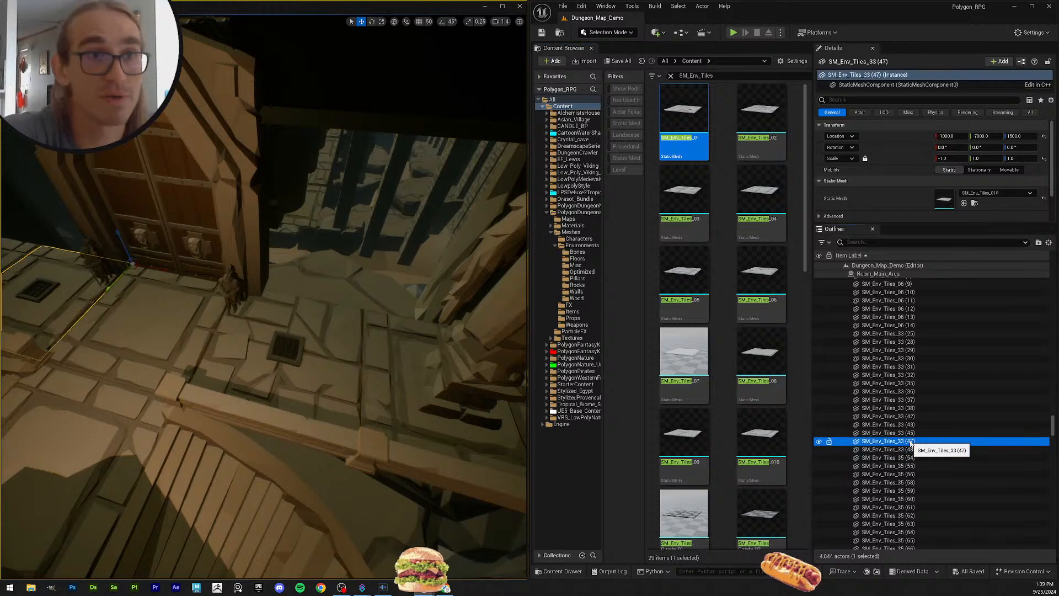
{"action": "left_click", "coordinate": [909, 458]}
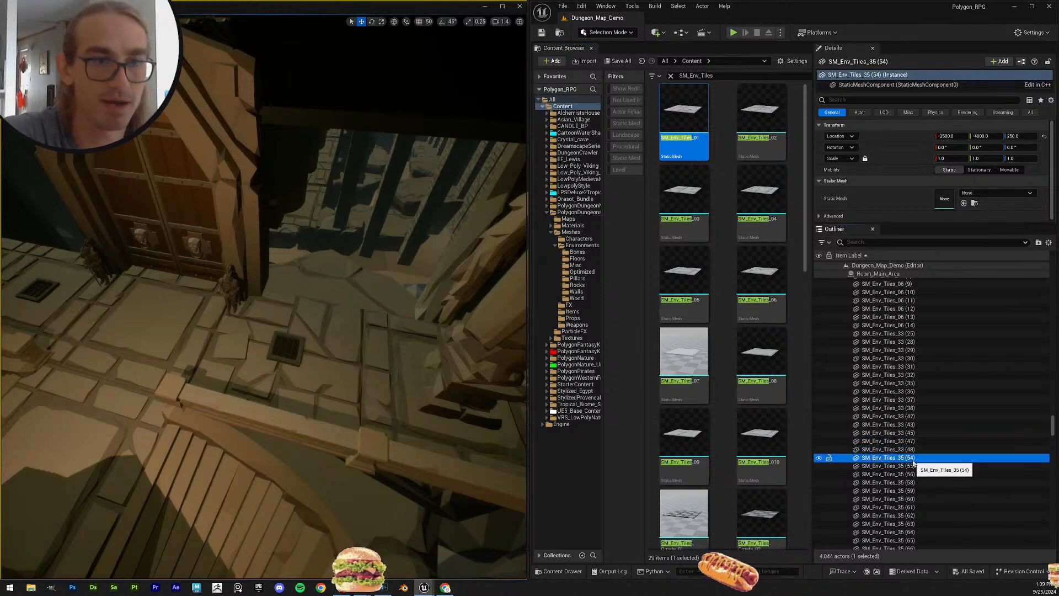
{"action": "left_click", "coordinate": [912, 450]}
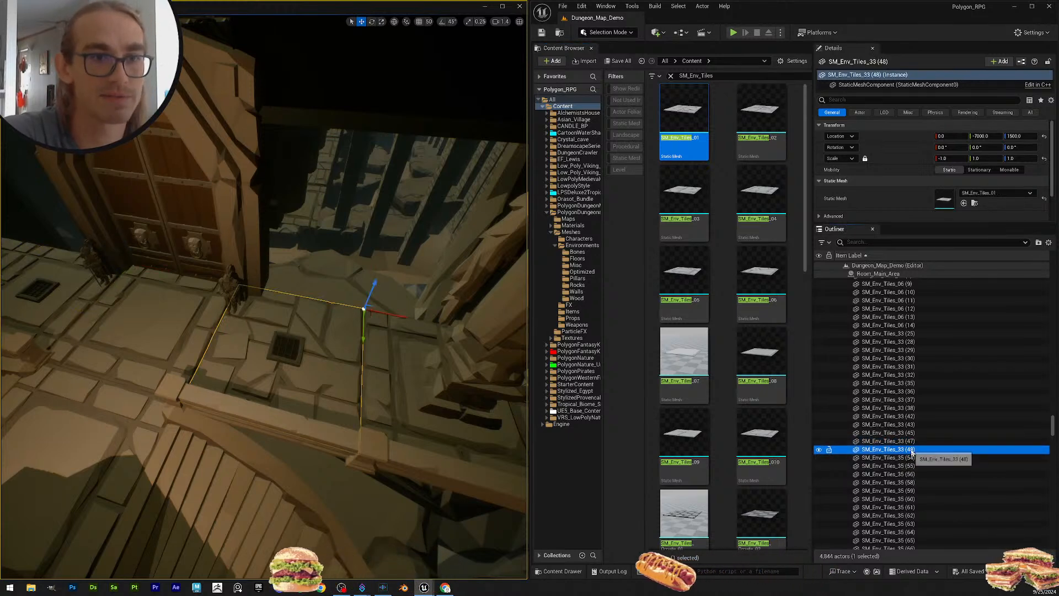
Step: Copy the name of the SM_Env_Tiles_35 (54) actor and search the project content for SM_Env_Tiles_35
{"action": "left_click", "coordinate": [916, 458]}
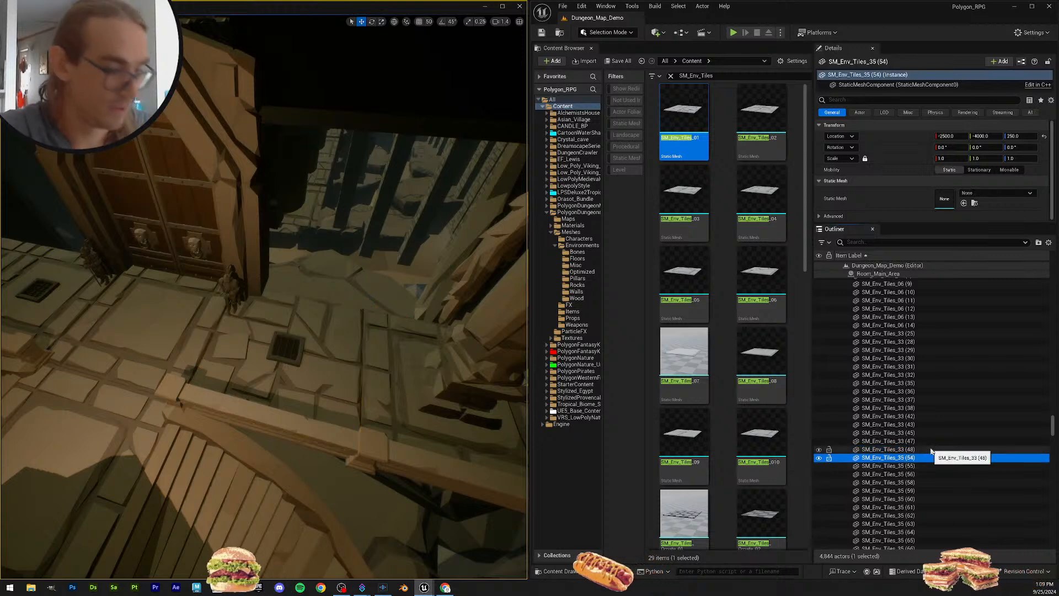
{"action": "key", "text": "F2"}
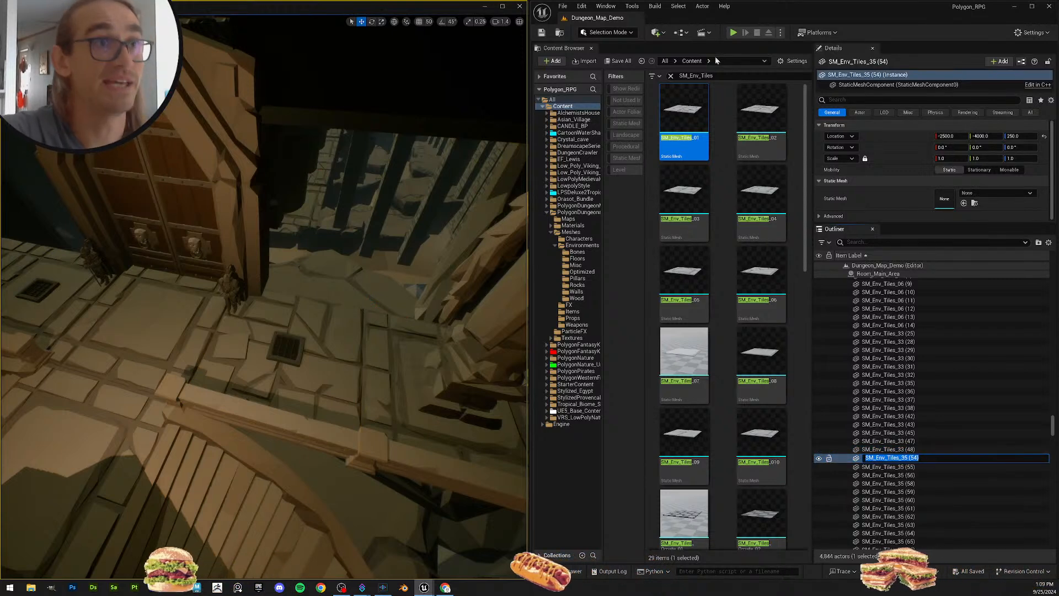
{"action": "left_click", "coordinate": [725, 75]}
{"action": "left_click_drag", "start_coordinate": [725, 75], "coordinate": [609, 70]}
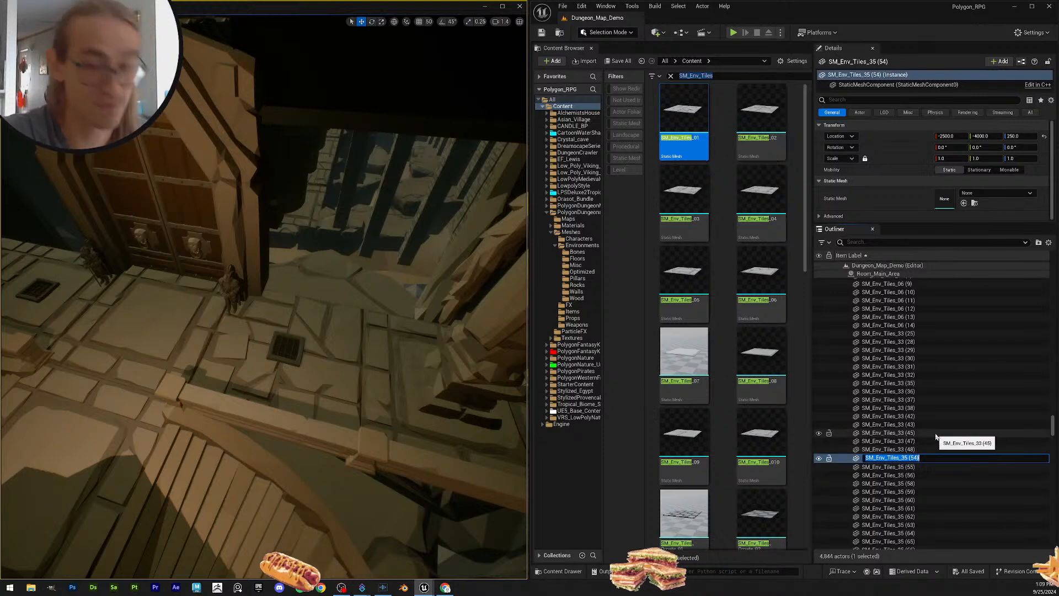
{"action": "key", "text": "F2"}
{"action": "key", "text": "ctrl+c"}
{"action": "left_click", "coordinate": [722, 76]}
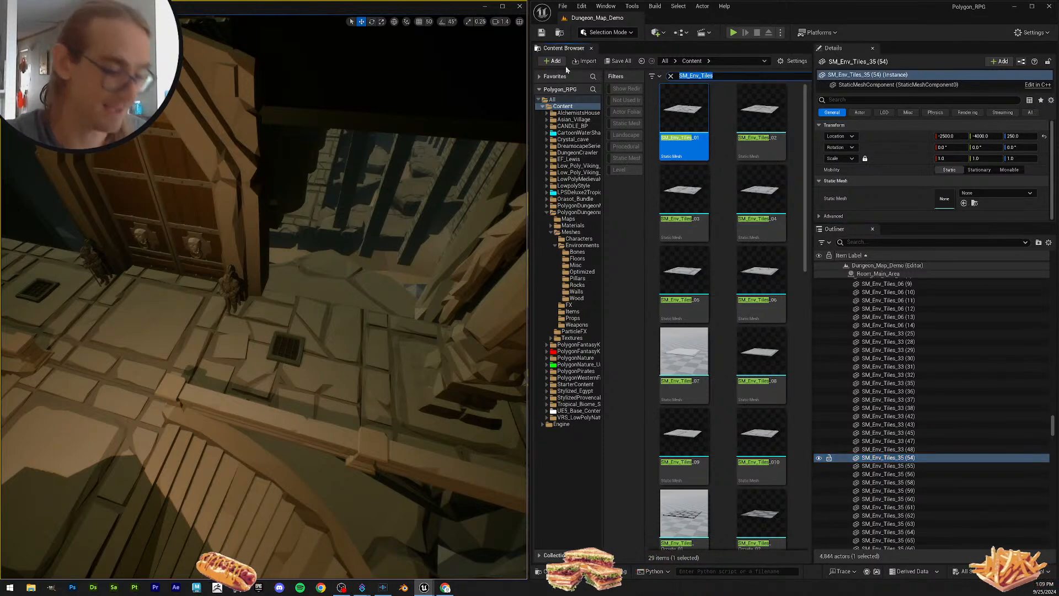
{"action": "key", "text": "ctrl+v"}
{"action": "key", "text": "BackSpace"}
{"action": "key", "text": "BackSpace"}
{"action": "key", "text": "BackSpace"}
{"action": "key", "text": "BackSpace"}
{"action": "key", "text": "BackSpace"}
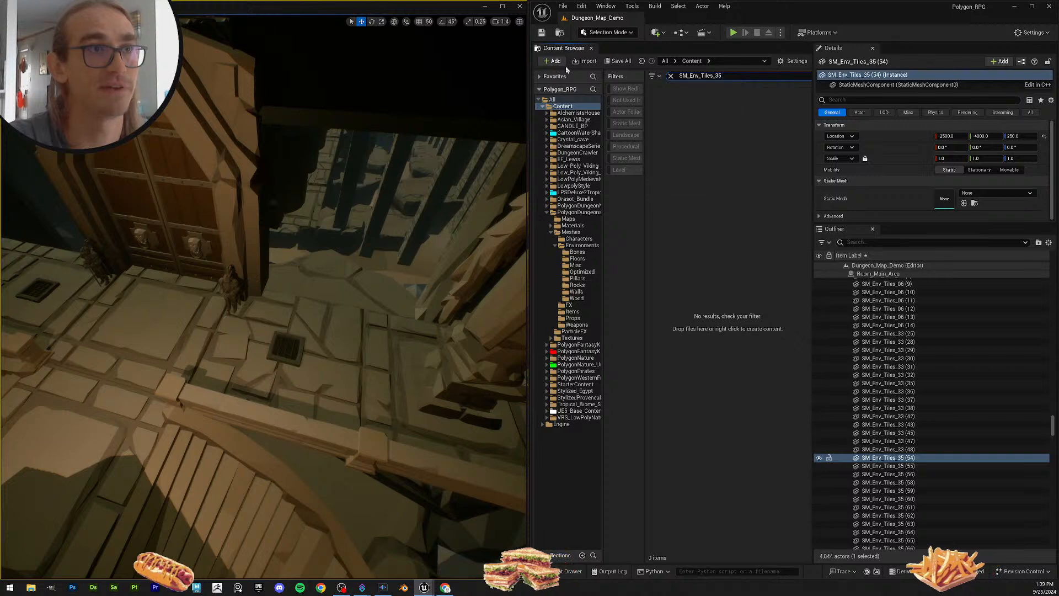
Step: Widen the project content search to SM_Env_Tiles, look over the main area's floor, and save the level
{"action": "key", "text": "BackSpace"}
{"action": "key", "text": "BackSpace"}
{"action": "key", "text": "BackSpace"}
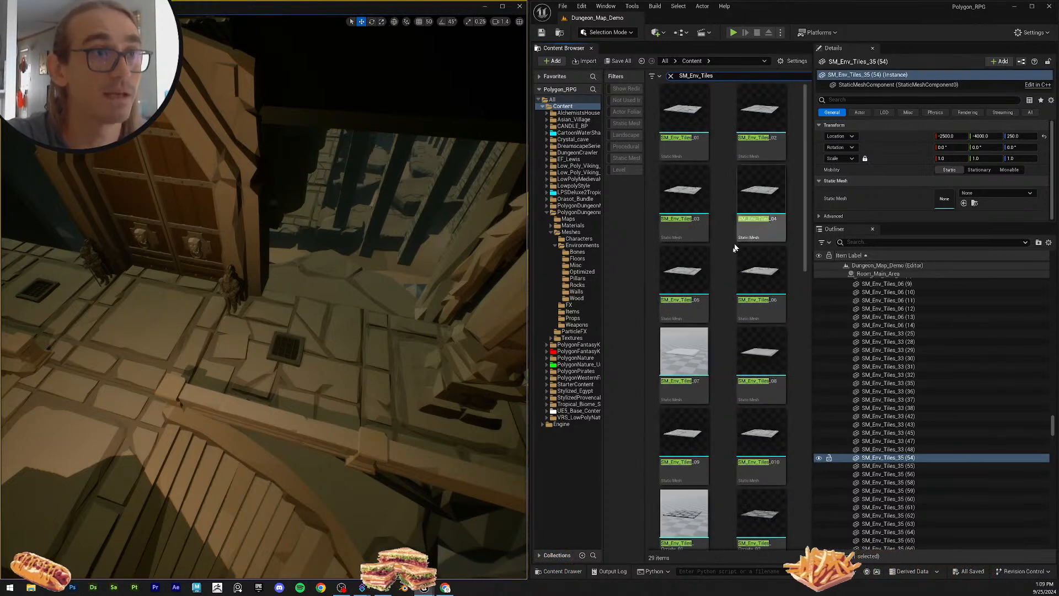
{"action": "key", "text": "s"}
{"action": "right_click_drag", "start_coordinate": [309, 298], "coordinate": [265, 300]}
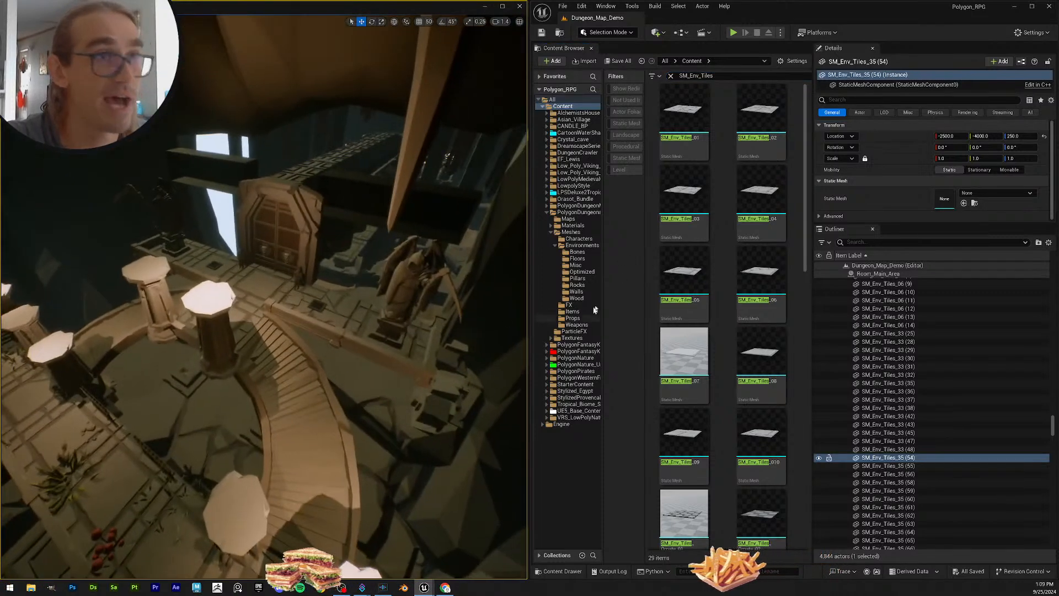
{"action": "left_click", "coordinate": [542, 32]}
Step: Select every SM_Env_Tiles_35 actor from SM_Env_Tiles_35 (54) through SM_Env_Tiles_35 (138)
{"action": "left_click", "coordinate": [911, 450]}
{"action": "left_click", "coordinate": [912, 459]}
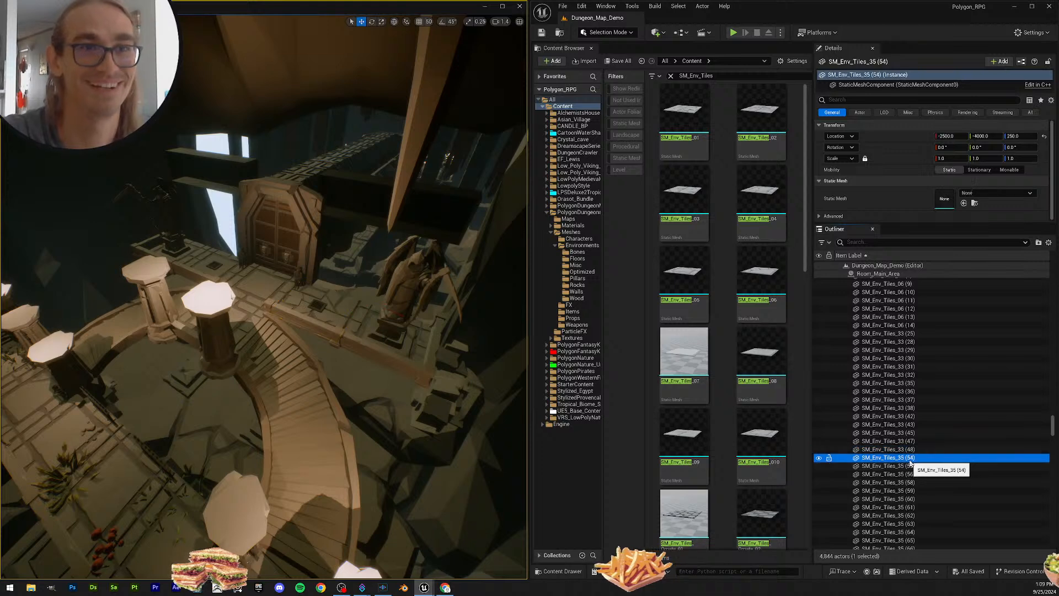
{"action": "left_click", "coordinate": [913, 459]}
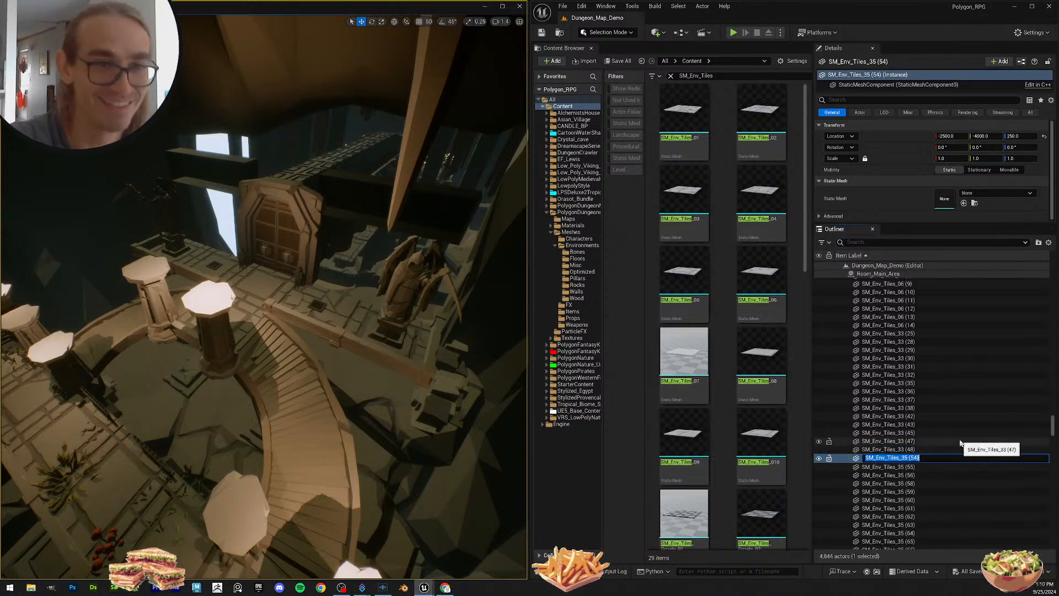
{"action": "left_click", "coordinate": [912, 434]}
{"action": "left_click", "coordinate": [921, 459]}
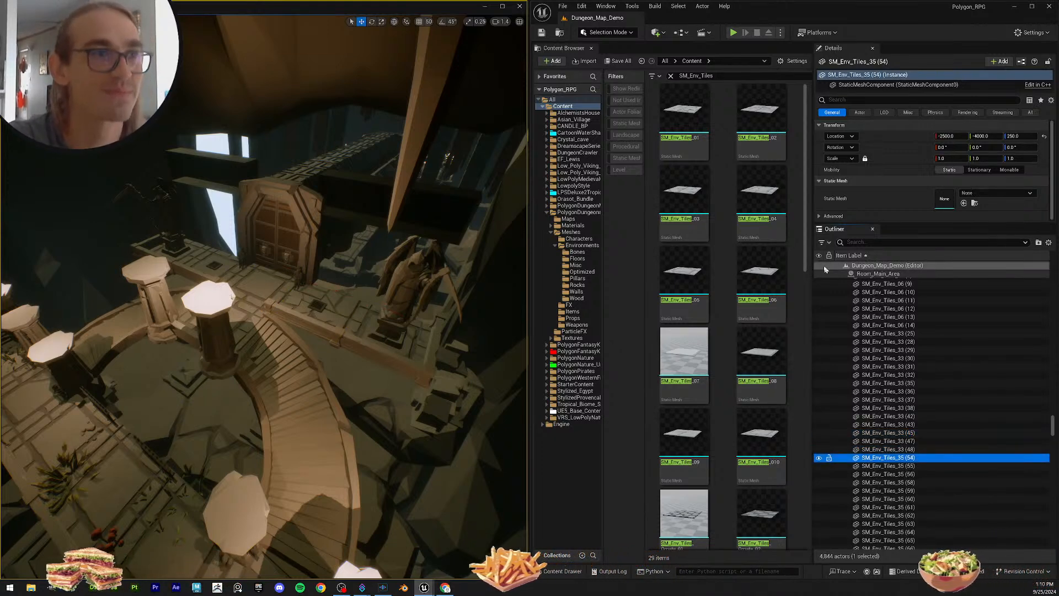
{"action": "scroll", "coordinate": [963, 442], "scroll_direction": "down", "scroll_amount": 2}
{"action": "scroll", "coordinate": [967, 439], "scroll_direction": "down", "scroll_amount": 15}
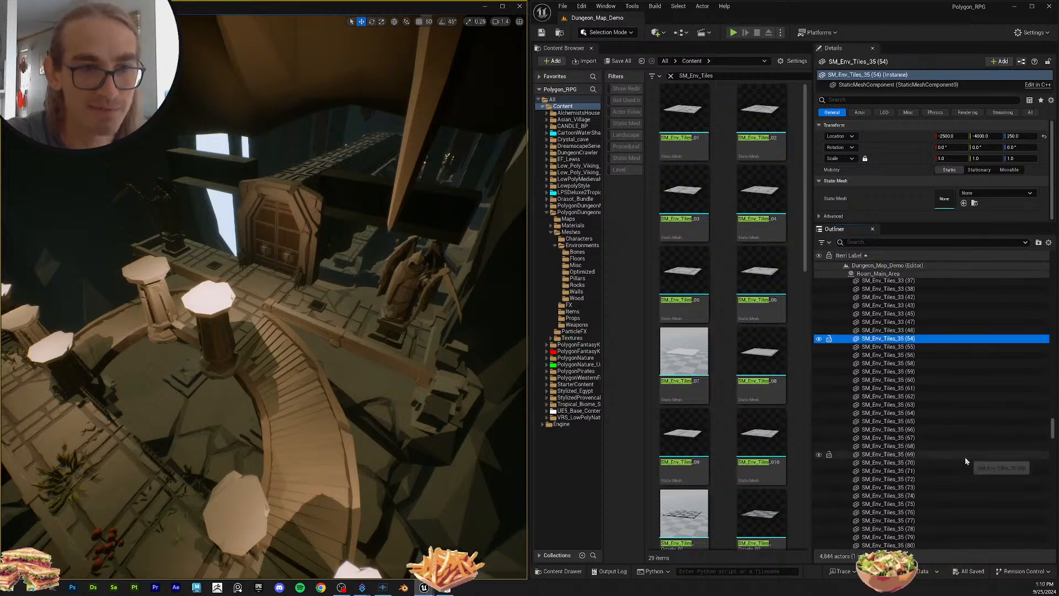
{"action": "scroll", "coordinate": [969, 483], "scroll_direction": "down", "scroll_amount": 5}
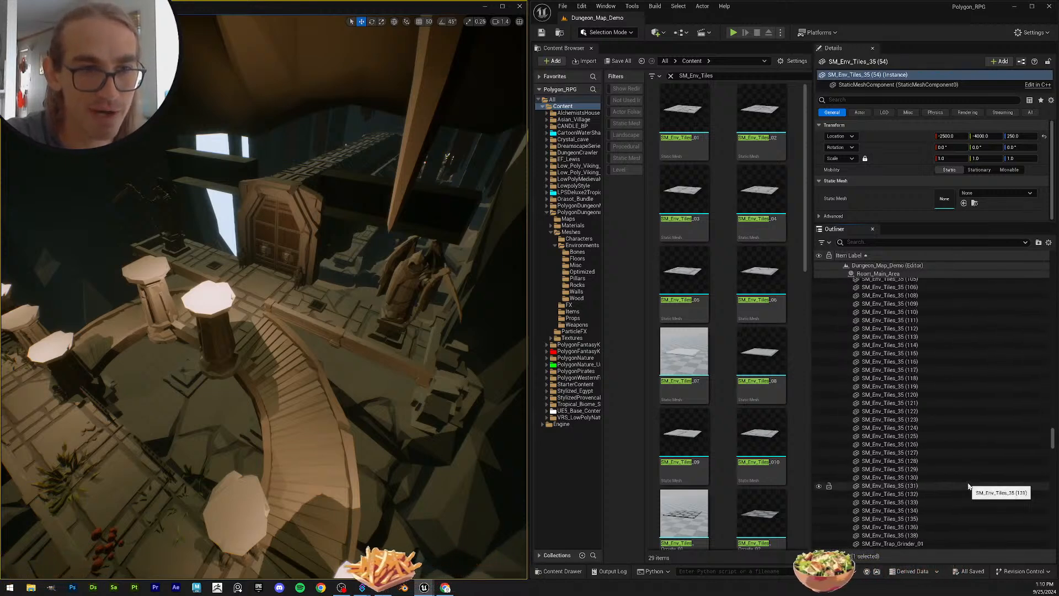
{"action": "left_click", "coordinate": [933, 534], "text": "shift"}
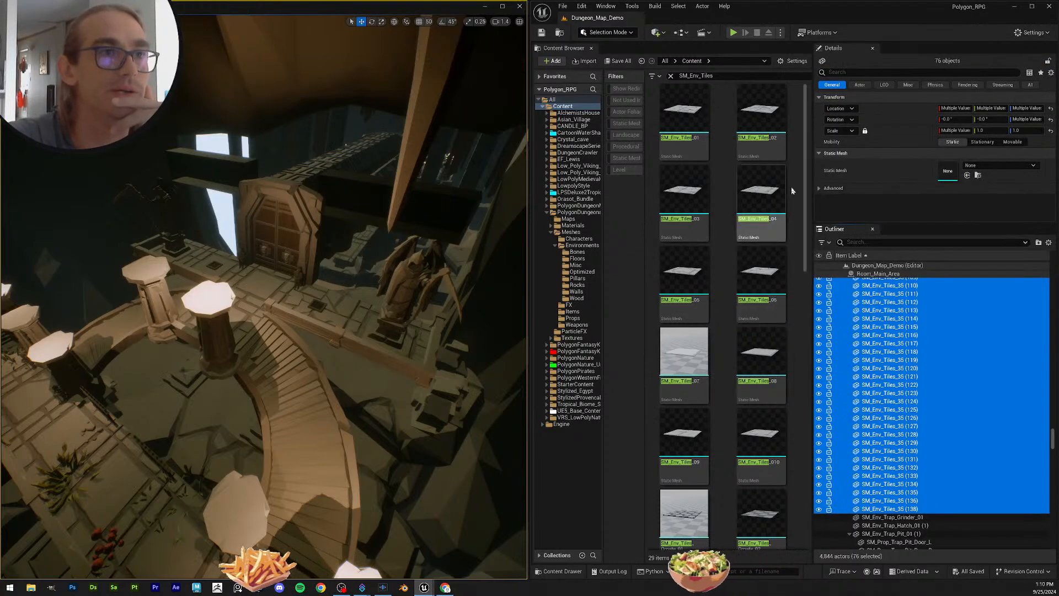
Step: Try the SM_Env_Tiles_04 mesh on all selected SM_Env_Tiles_35 actors and inspect the floor
{"action": "left_click_drag", "start_coordinate": [761, 190], "coordinate": [946, 171]}
{"action": "right_click_drag", "start_coordinate": [287, 298], "coordinate": [405, 296]}
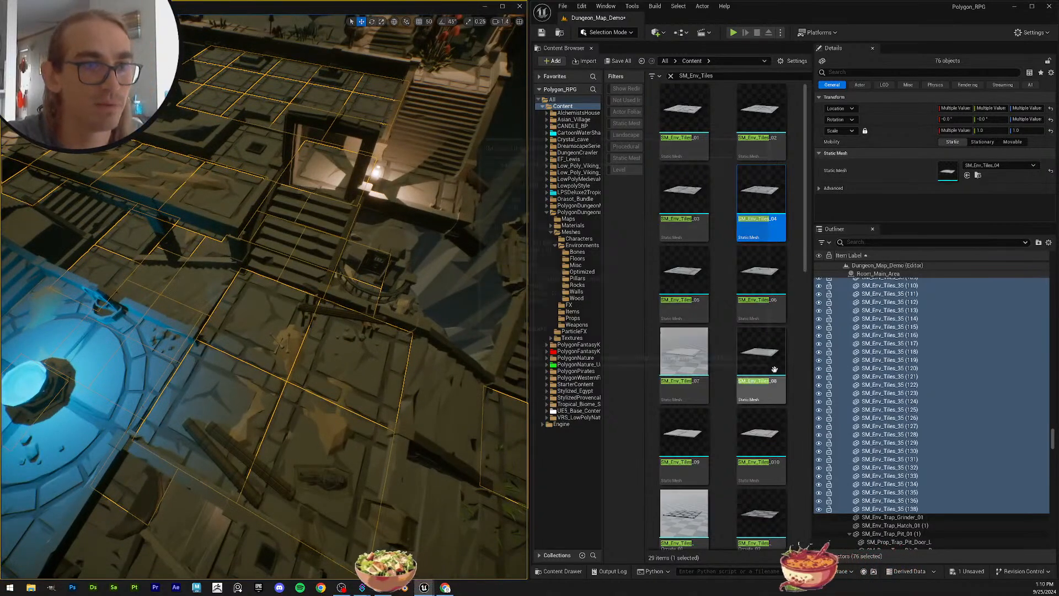
Step: Assign the SM_Env_Tiles_010 mesh to all selected SM_Env_Tiles_35 actors and save Dungeon_Map_Demo
{"action": "mouse_move", "coordinate": [765, 277]}
{"action": "scroll", "coordinate": [800, 436], "scroll_direction": "down", "scroll_amount": 1}
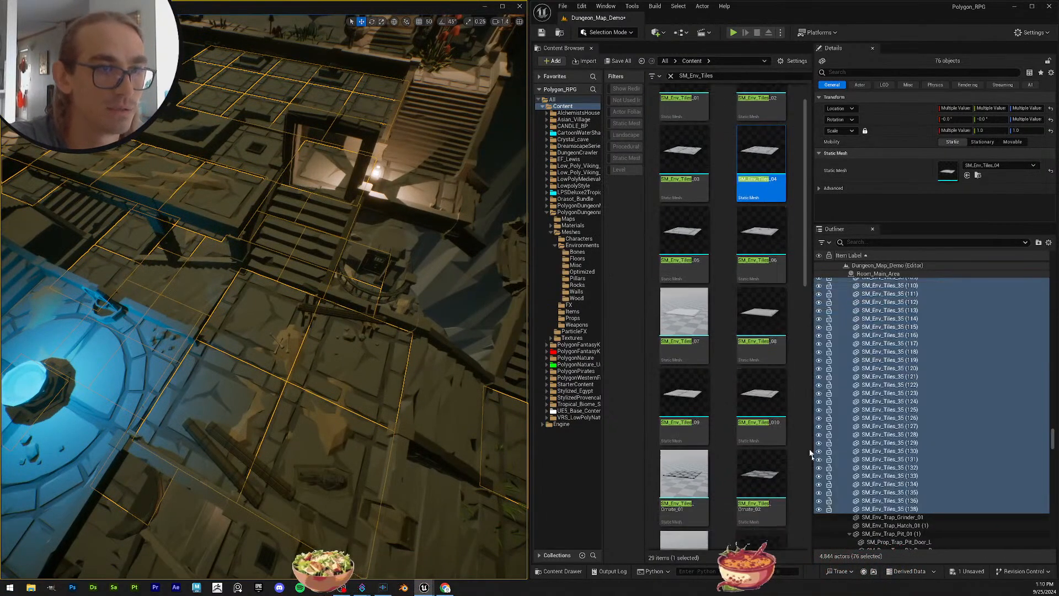
{"action": "left_click_drag", "start_coordinate": [774, 402], "coordinate": [951, 179]}
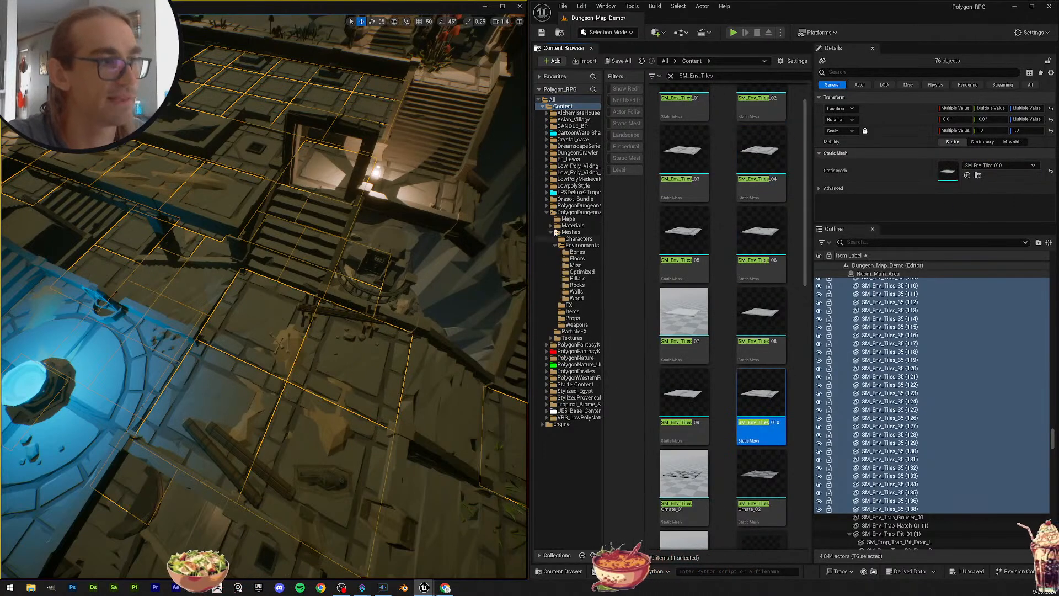
{"action": "left_click", "coordinate": [617, 61]}
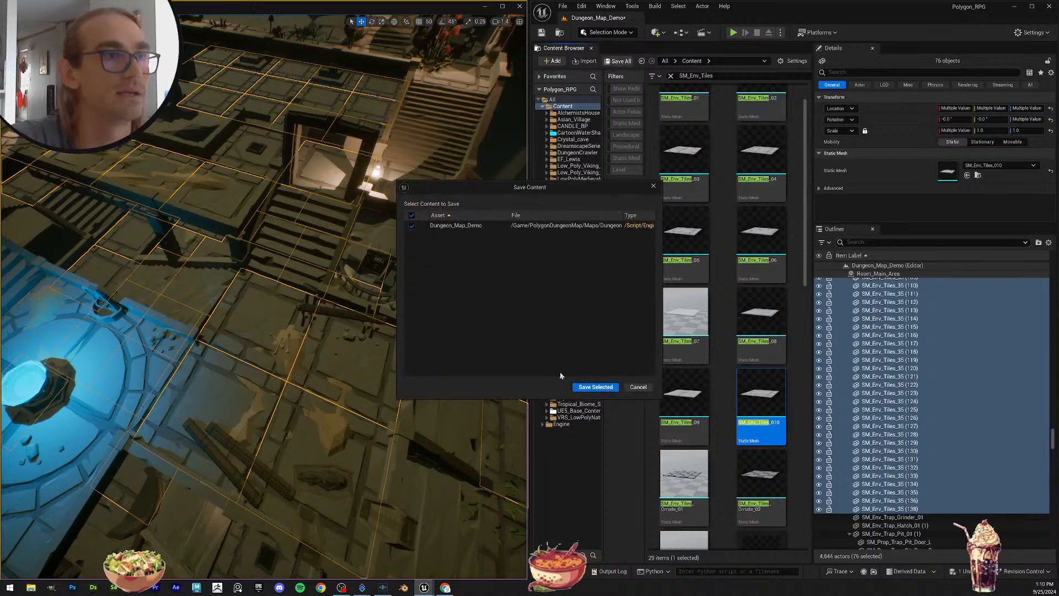
{"action": "left_click", "coordinate": [592, 388]}
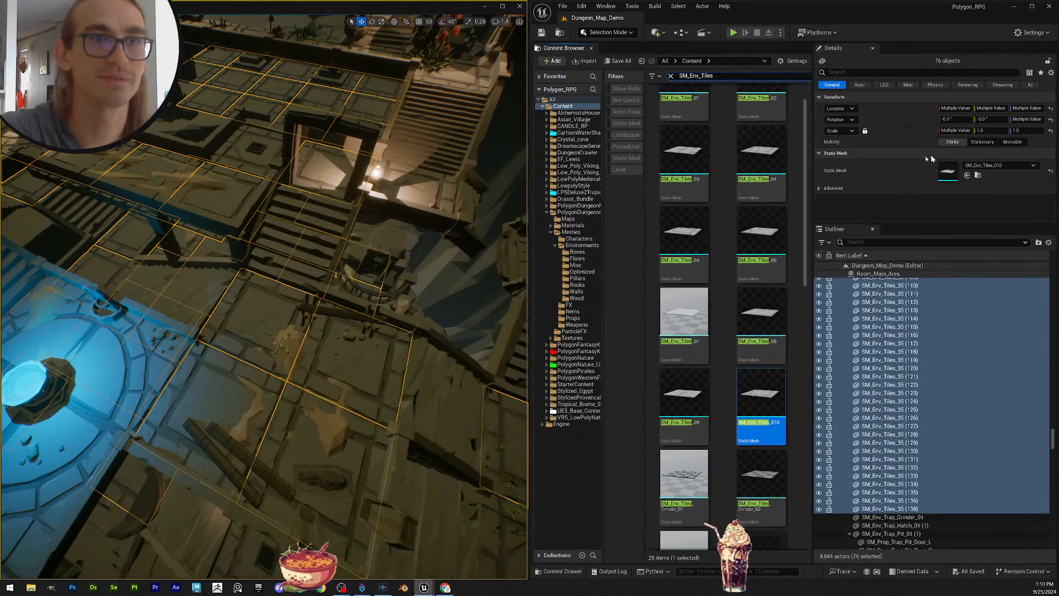
Step: Copy the name of the SM_Env_Trap_Grinder_01 actor and search the project content for SM_Env_Trap_Grinder
{"action": "scroll", "coordinate": [928, 409], "scroll_direction": "down", "scroll_amount": 5}
{"action": "left_click", "coordinate": [951, 398]}
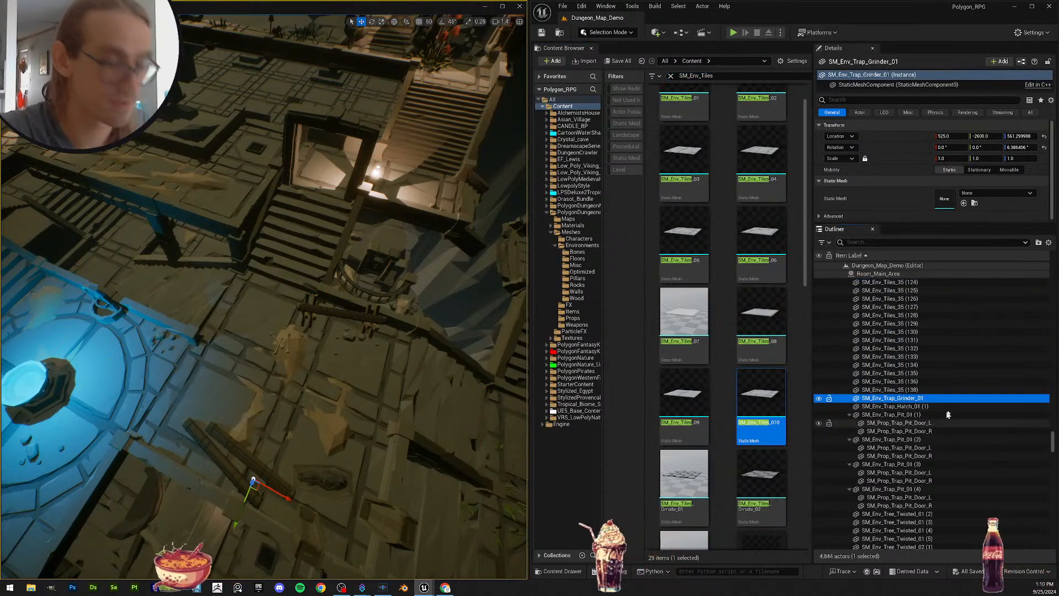
{"action": "key", "text": "F2"}
{"action": "key", "text": "Return"}
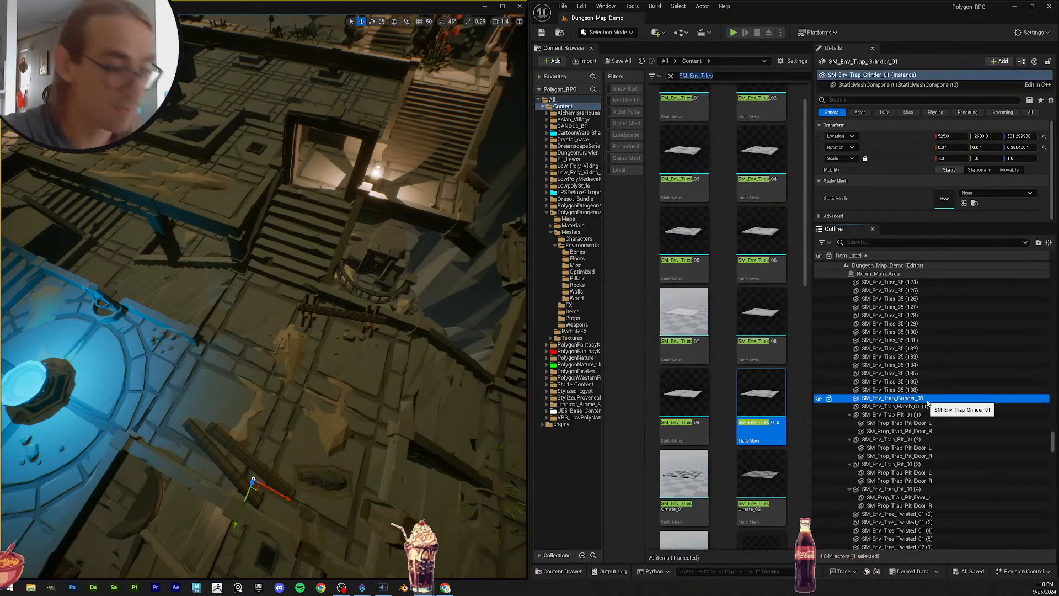
{"action": "key", "text": "F2"}
{"action": "key", "text": "ctrl+c"}
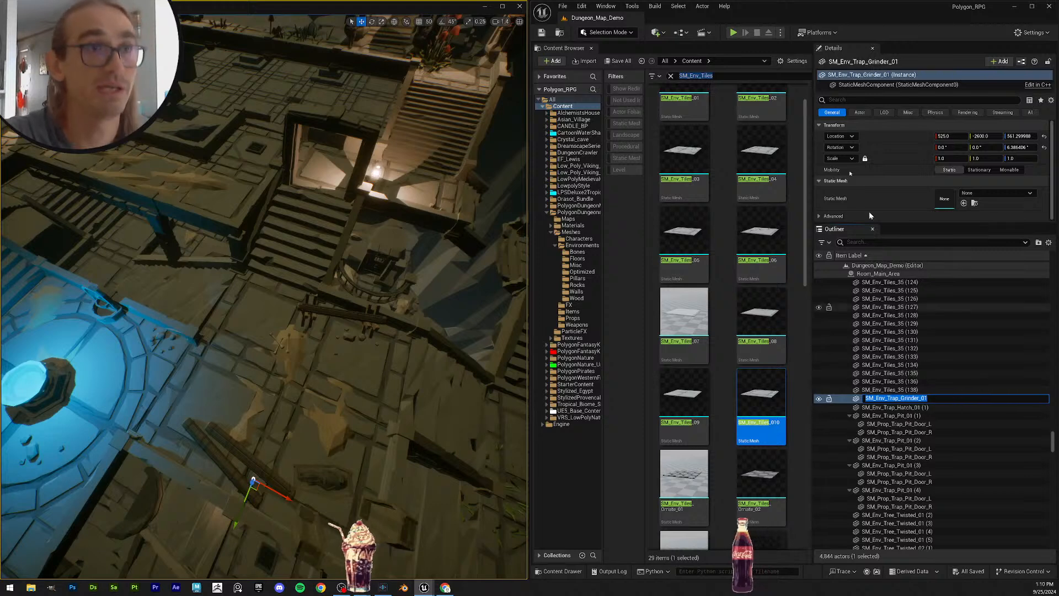
{"action": "left_click_drag", "start_coordinate": [731, 75], "coordinate": [648, 74]}
{"action": "key", "text": "ctrl+v"}
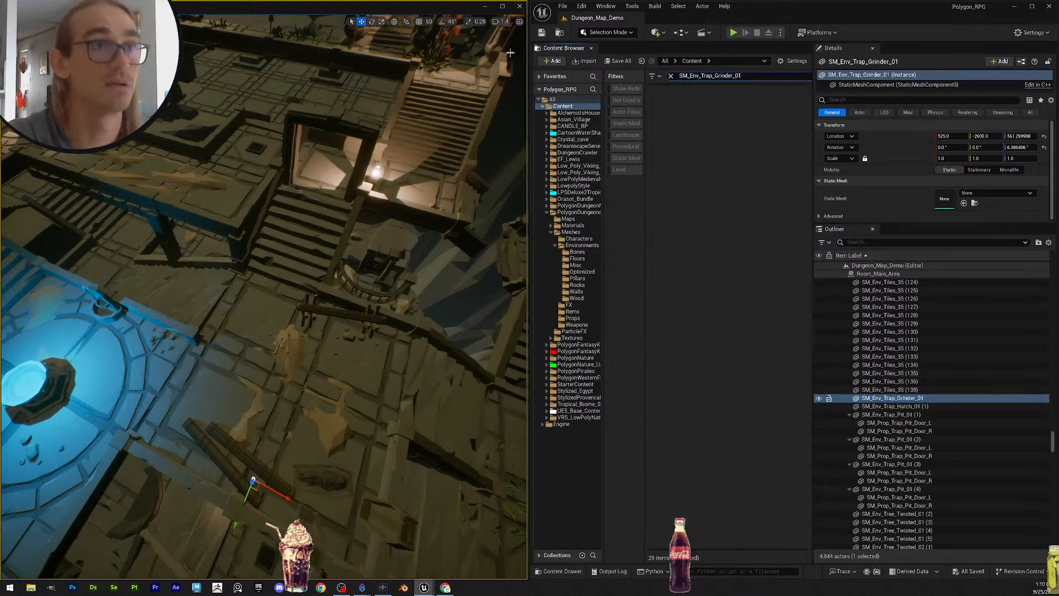
{"action": "key", "text": "BackSpace"}
{"action": "key", "text": "BackSpace"}
{"action": "key", "text": "BackSpace"}
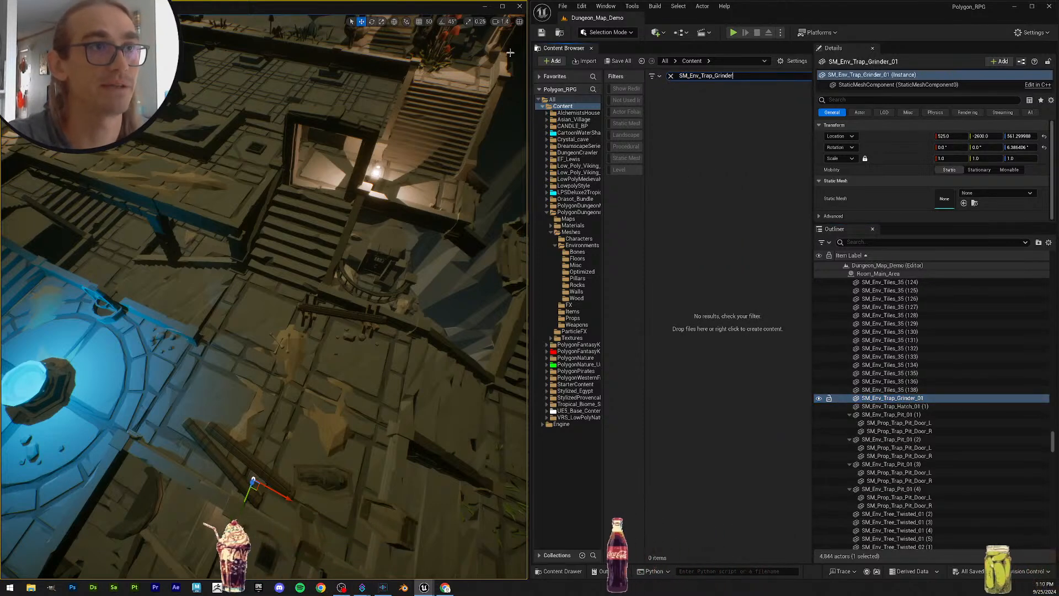
Step: Compare the static mesh assignments of SM_Env_Trap_Grinder_01 and SM_Env_Tiles_35 (138)
{"action": "left_click", "coordinate": [930, 398]}
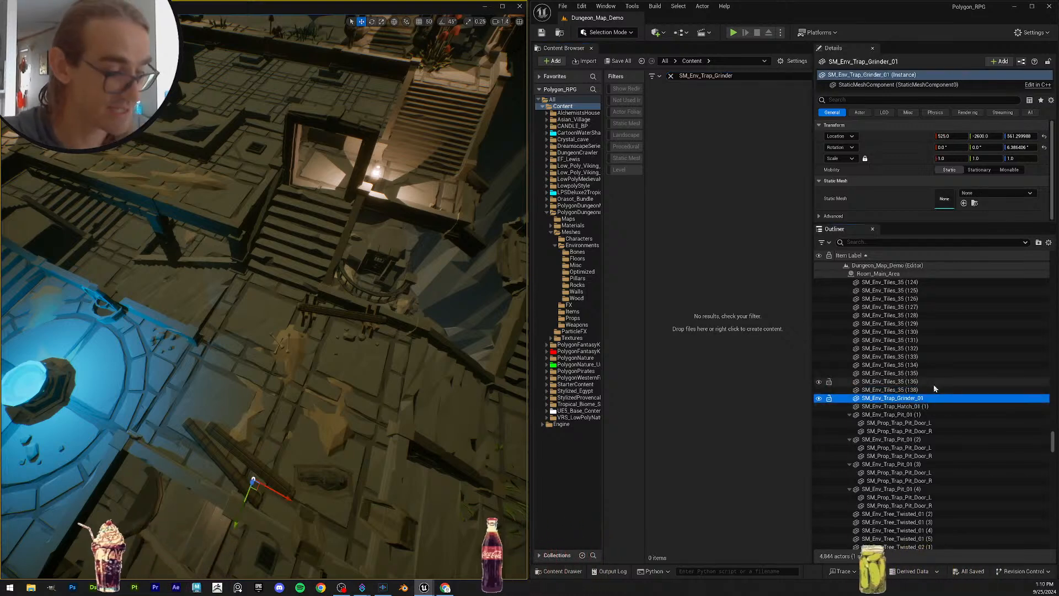
{"action": "key", "text": "F2"}
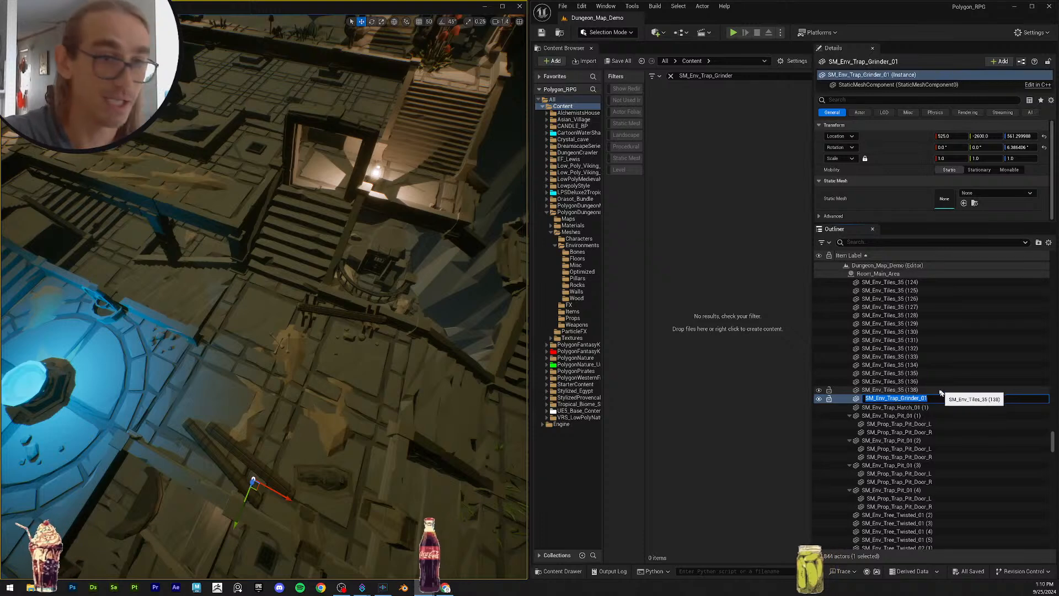
{"action": "left_click", "coordinate": [930, 392]}
{"action": "left_click", "coordinate": [929, 398]}
{"action": "left_click", "coordinate": [920, 390]}
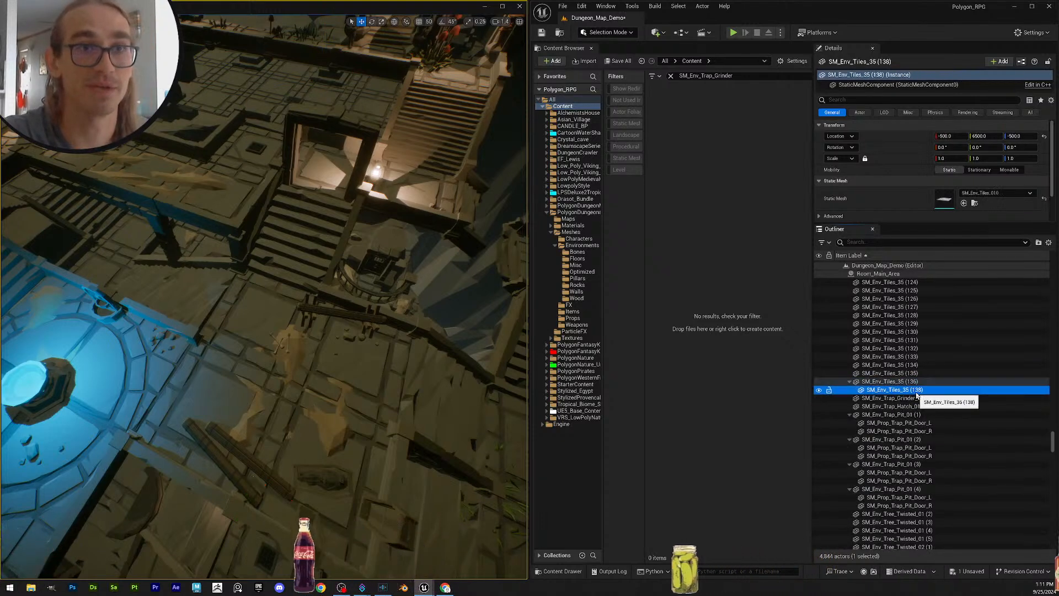
{"action": "left_click", "coordinate": [932, 398]}
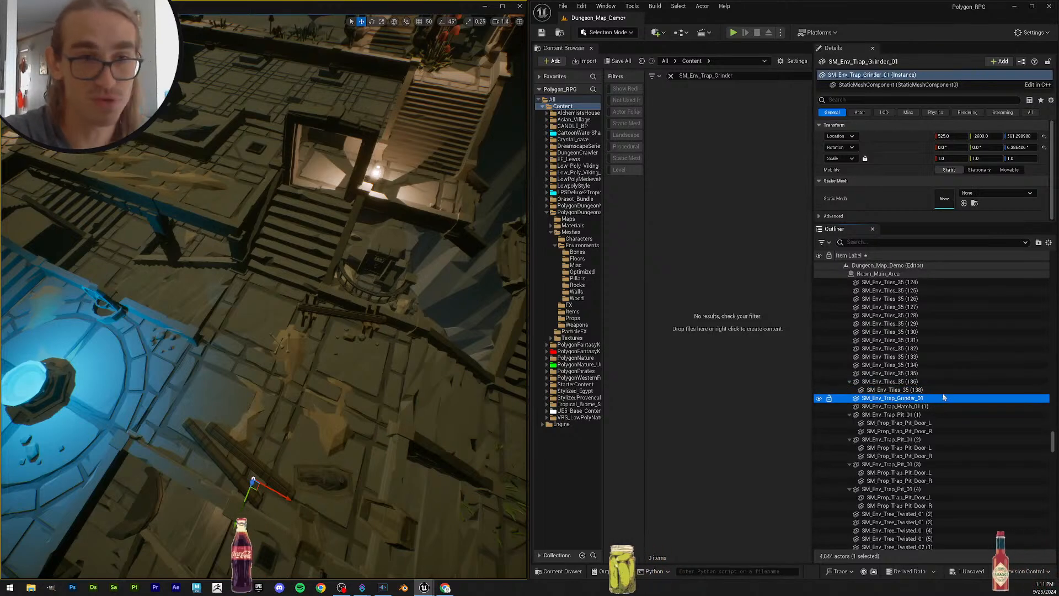
{"action": "left_click", "coordinate": [938, 399]}
{"action": "left_click", "coordinate": [928, 391]}
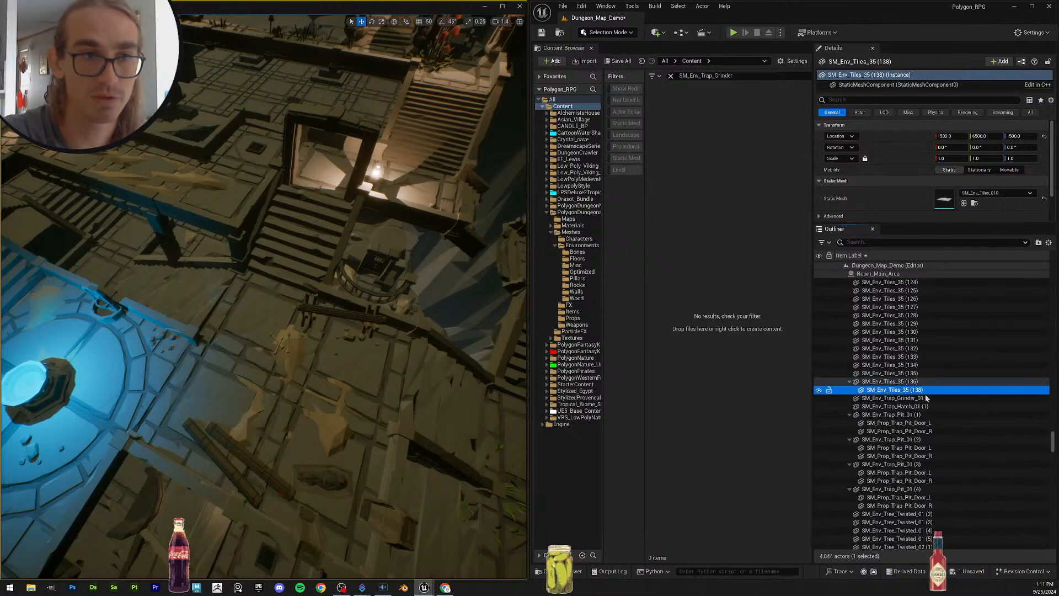
{"action": "left_click", "coordinate": [928, 398]}
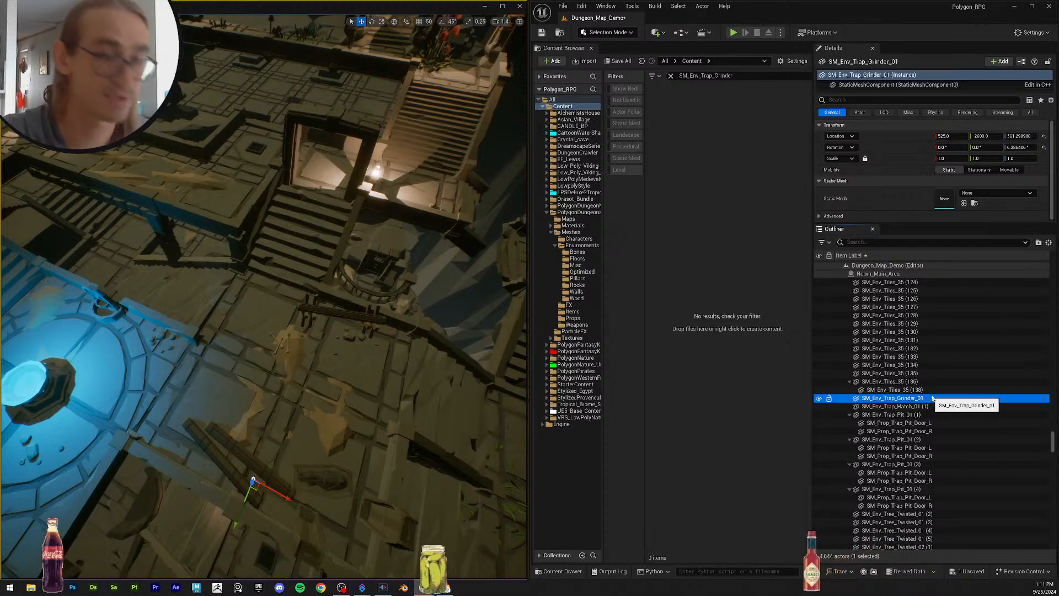
Step: Copy the SM_Env_Trap_Grinder_01 actor's name again and repeat the project content search for SM_Env_Trap_Grinder
{"action": "left_click", "coordinate": [928, 398]}
{"action": "key", "text": "ctrl+c"}
{"action": "left_click", "coordinate": [920, 391]}
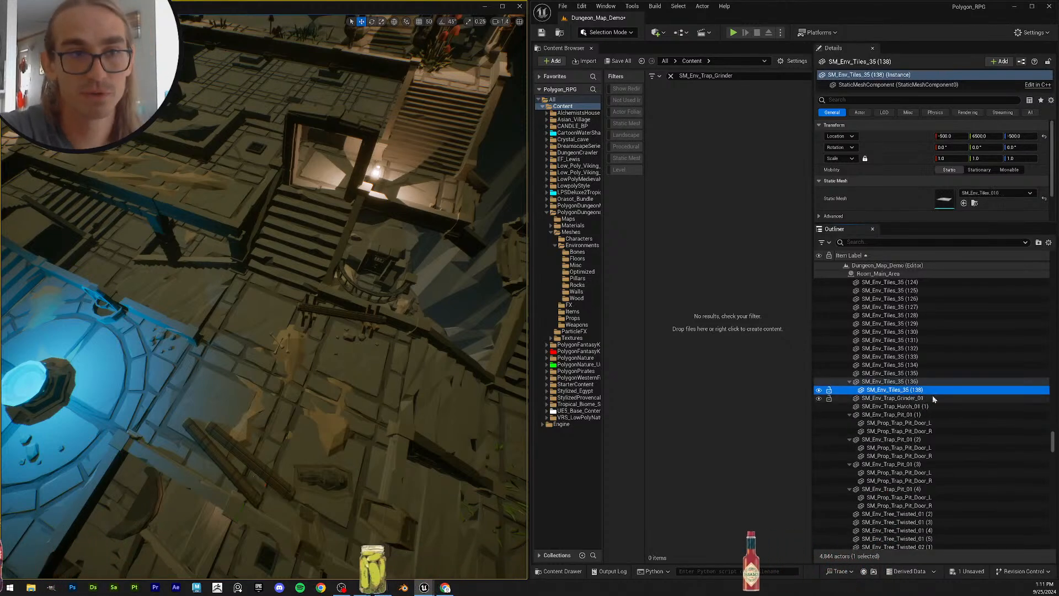
{"action": "left_click", "coordinate": [931, 398]}
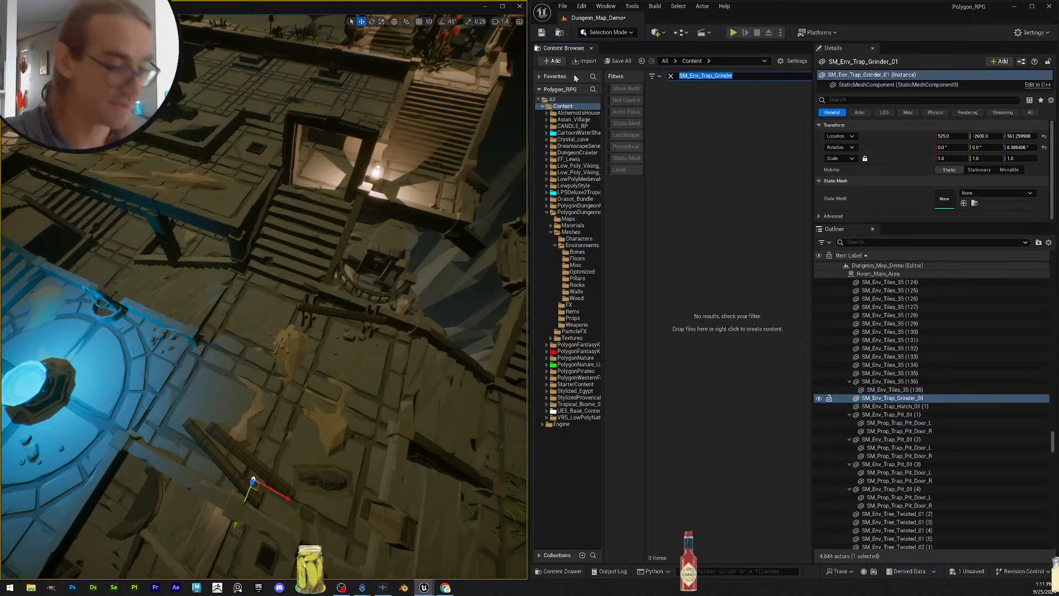
{"action": "key", "text": "ctrl+v"}
{"action": "key", "text": "BackSpace"}
{"action": "key", "text": "BackSpace"}
{"action": "key", "text": "BackSpace"}
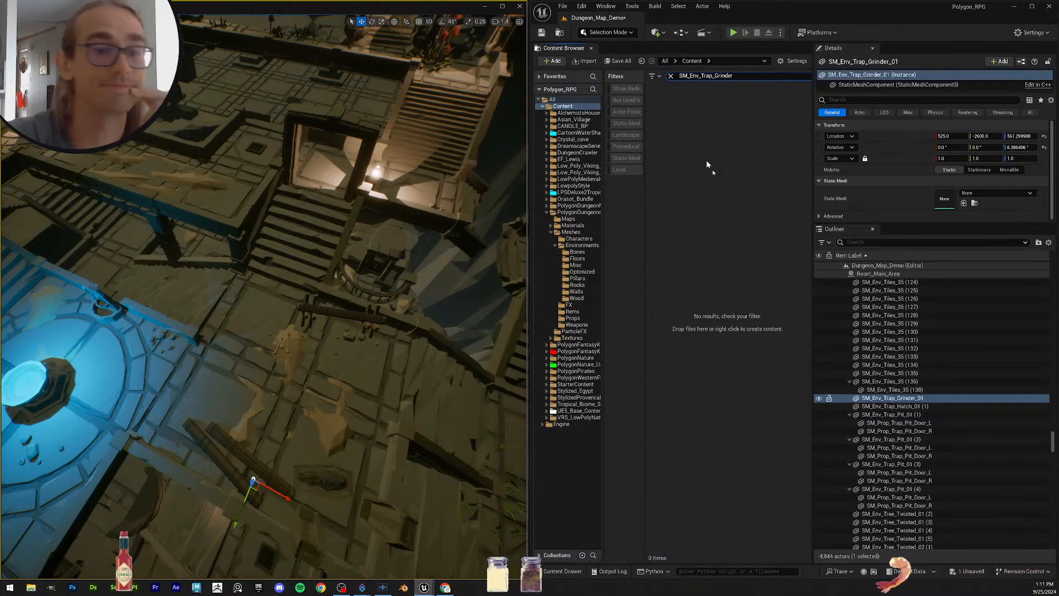
Step: Copy the full SM_Env_Trap_Grinder_01 actor name and search the project content with it shortened to trap_Grinder_01
{"action": "left_click", "coordinate": [938, 398]}
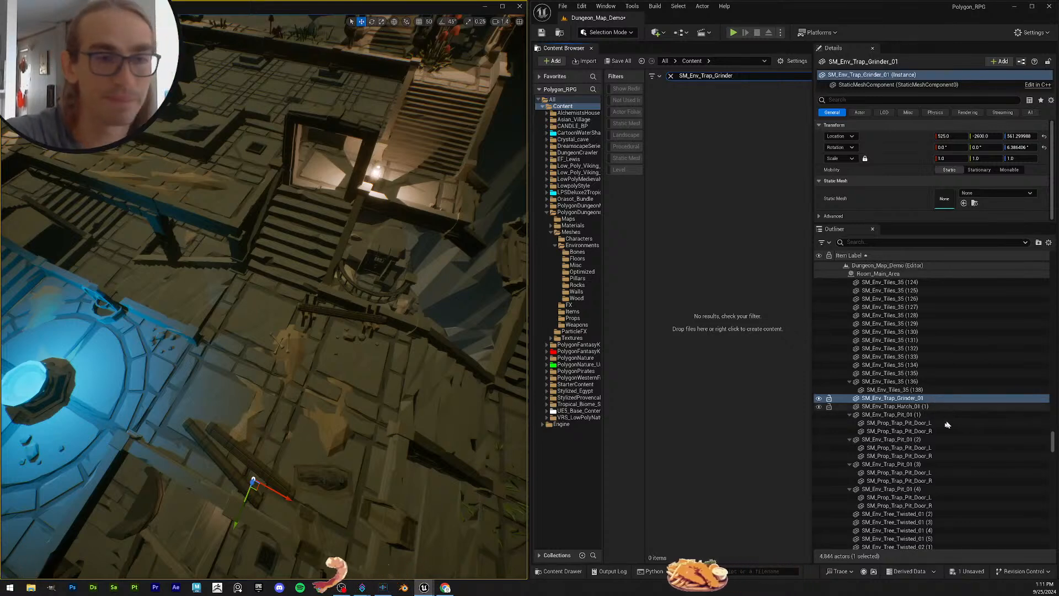
{"action": "left_click", "coordinate": [930, 399]}
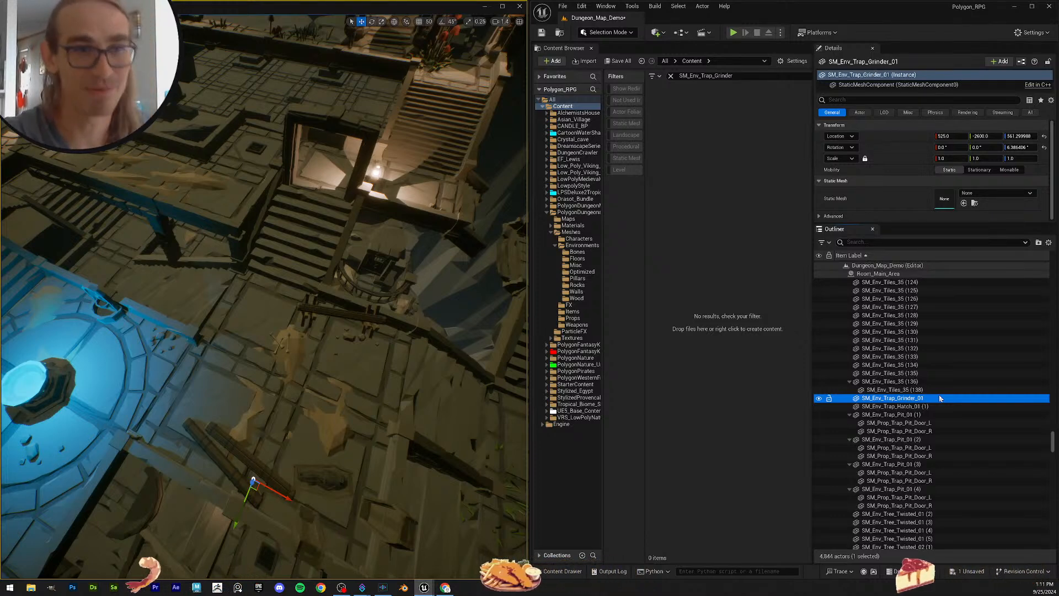
{"action": "key", "text": "F2"}
{"action": "key", "text": "ctrl+c"}
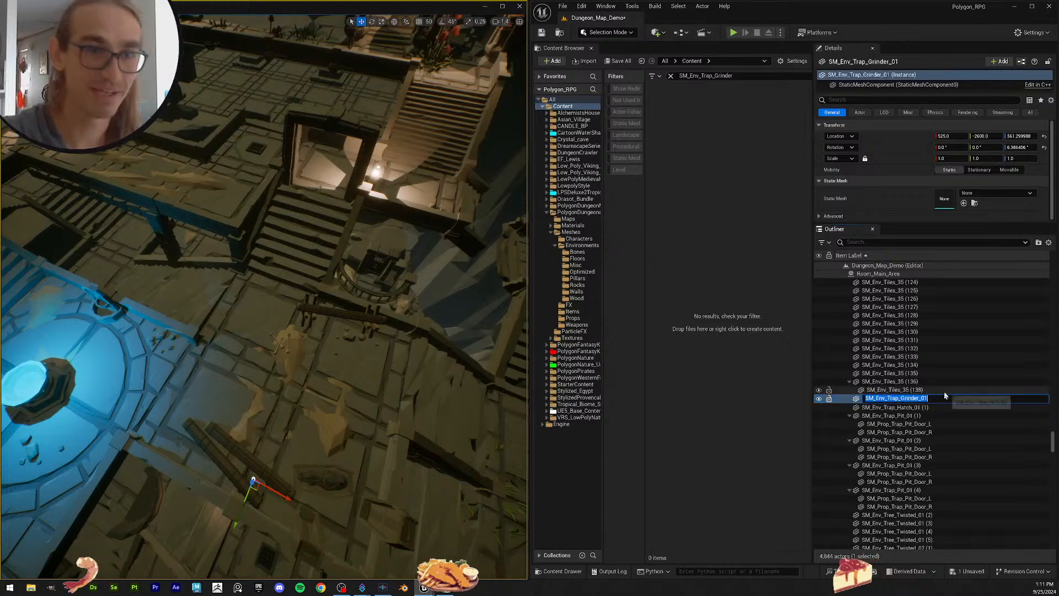
{"action": "left_click_drag", "start_coordinate": [742, 76], "coordinate": [614, 65]}
{"action": "key", "text": "ctrl+v"}
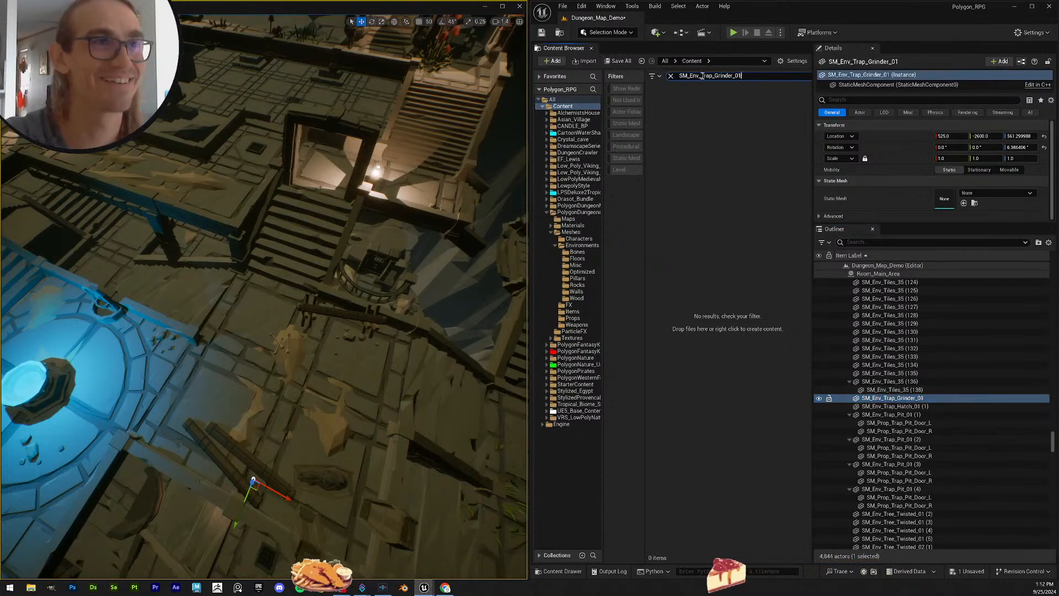
{"action": "left_click_drag", "start_coordinate": [702, 76], "coordinate": [572, 67]}
{"action": "type", "text": "t"}
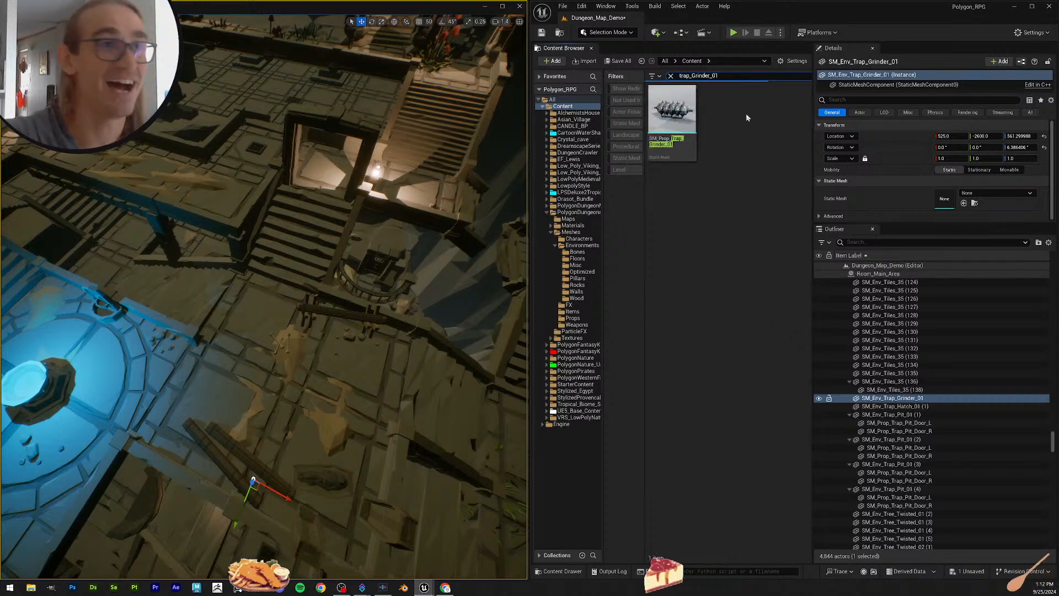
Step: Assign the SM_Prop_Trap_Grinder_01 mesh to both SM_Env_Trap_Grinder_01 and SM_Env_Trap_Hatch_01 (1), and save the Dungeon_Map_Demo map
{"action": "left_click", "coordinate": [941, 406], "text": "ctrl"}
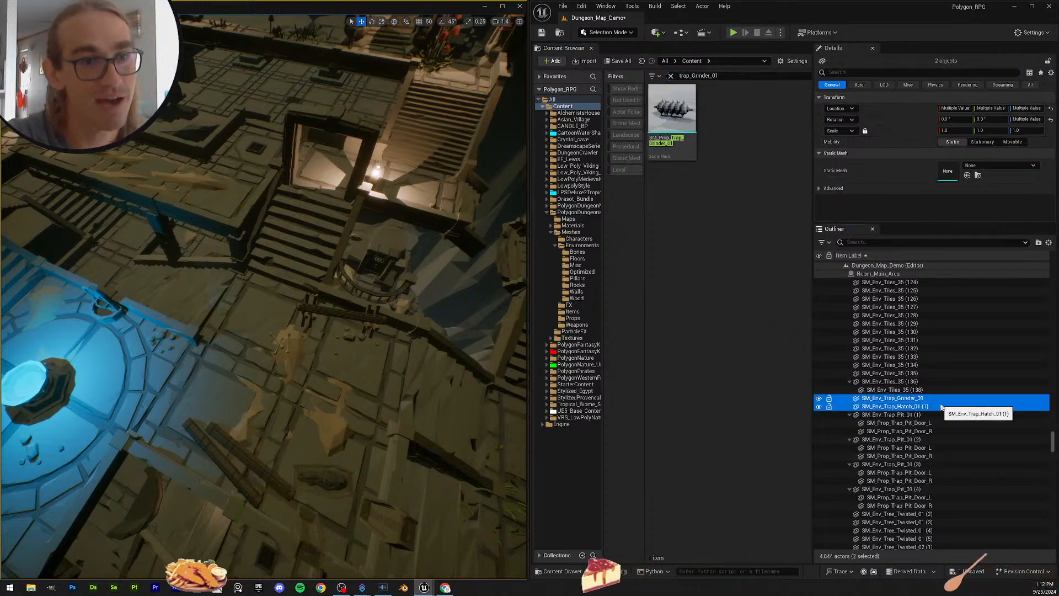
{"action": "left_click_drag", "start_coordinate": [672, 113], "coordinate": [948, 171]}
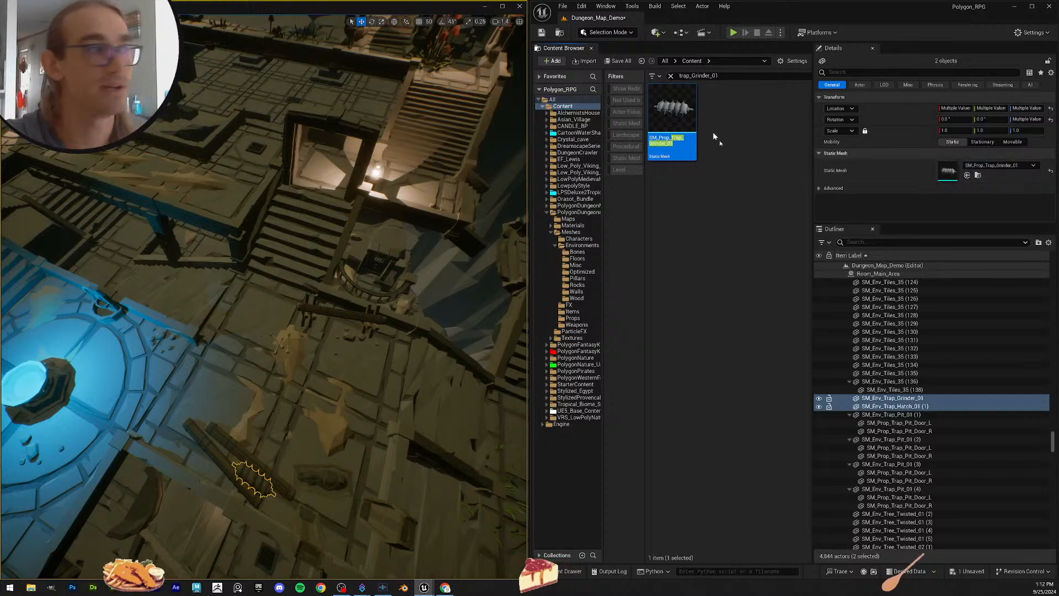
{"action": "key", "text": "ctrl+shift+s"}
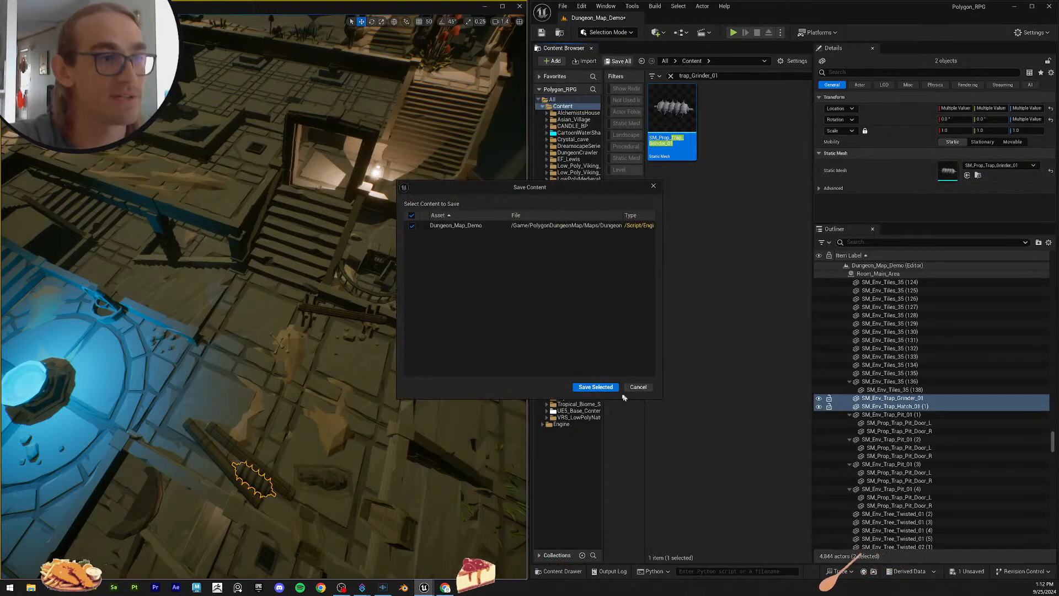
{"action": "left_click", "coordinate": [605, 387]}
Step: Search the project content for Trap_Pit_01 using the SM_Env_Trap_Pit_01 (1) actor's name and assign SM_Prop_Trap_Pit_01 to that actor
{"action": "left_click", "coordinate": [934, 414]}
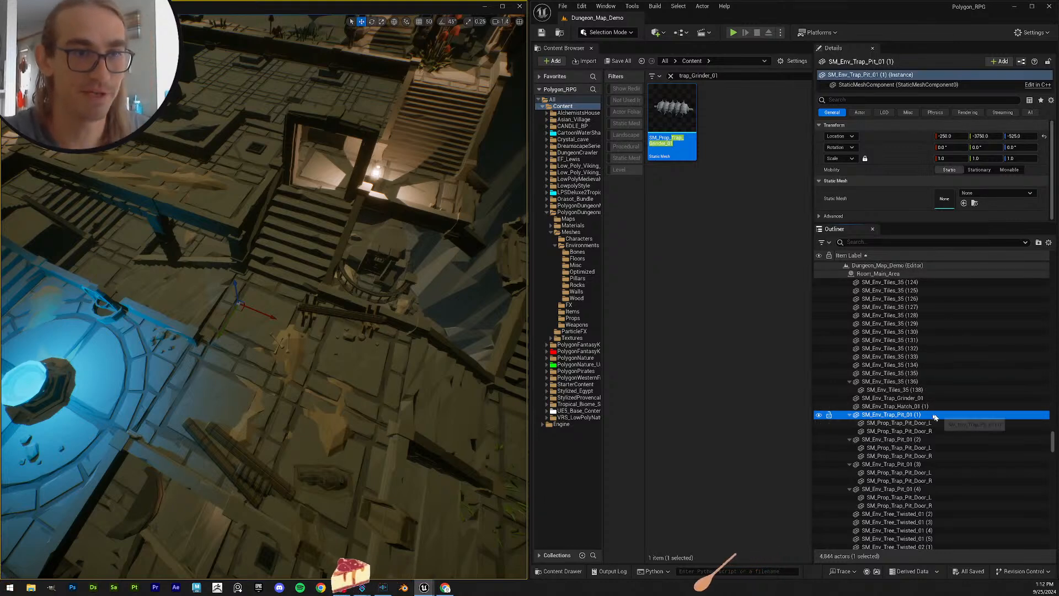
{"action": "scroll", "coordinate": [935, 417], "scroll_direction": "down", "scroll_amount": 1}
{"action": "left_click", "coordinate": [940, 388]}
{"action": "key", "text": "ctrl+c"}
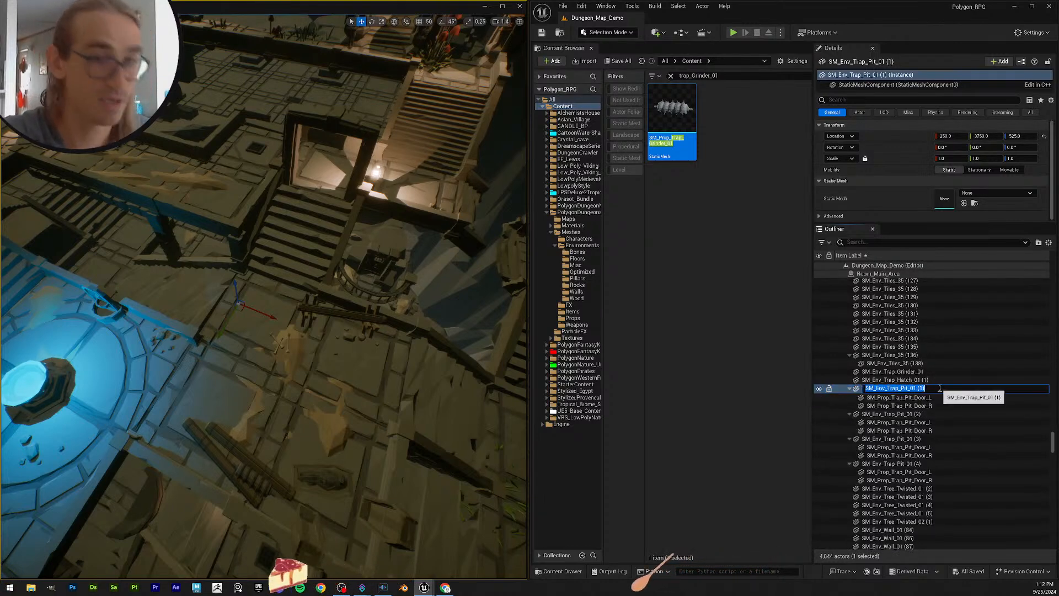
{"action": "left_click_drag", "start_coordinate": [730, 76], "coordinate": [600, 62]}
{"action": "key", "text": "ctrl+v"}
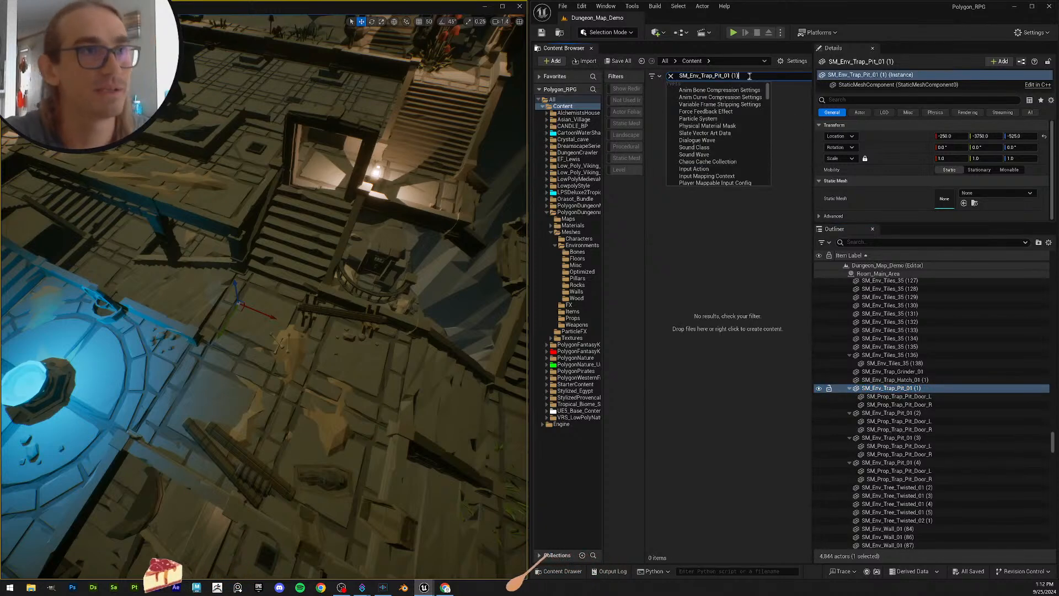
{"action": "key", "text": "BackSpace"}
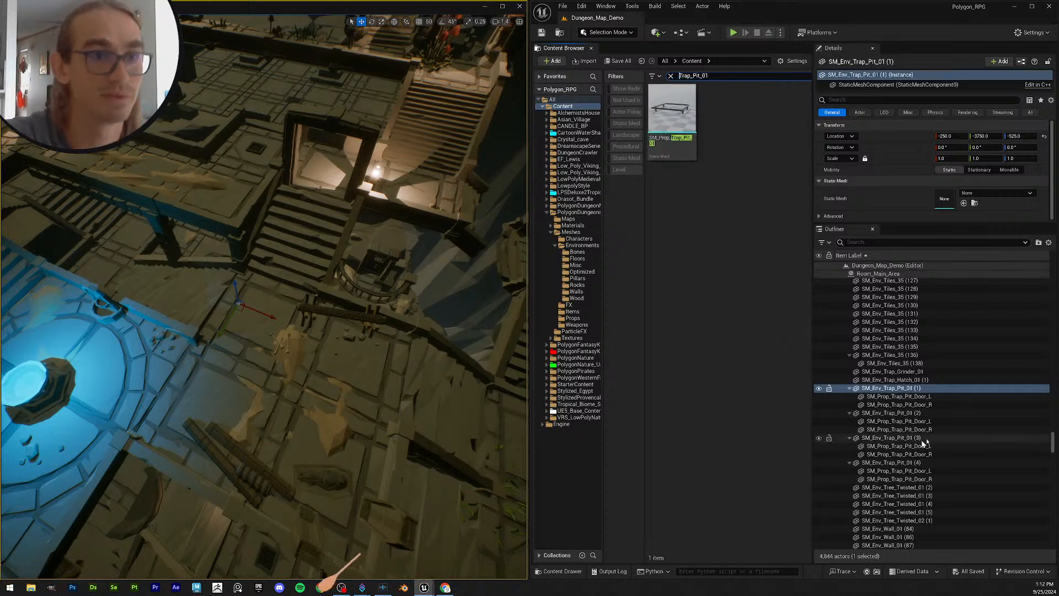
{"action": "left_click_drag", "start_coordinate": [672, 111], "coordinate": [961, 194]}
Step: Search the content for SM_Prop_Trap_Pit_Door_L and assign that mesh to both door actors under SM_Env_Trap_Pit_01 (1)
{"action": "scroll", "coordinate": [935, 356], "scroll_direction": "down", "scroll_amount": 2}
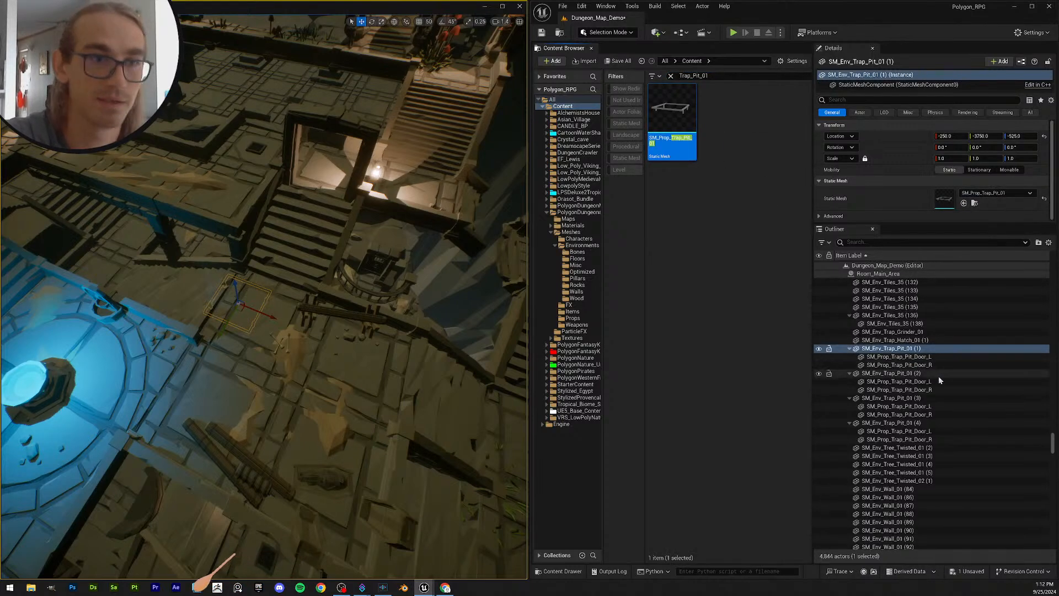
{"action": "left_click", "coordinate": [935, 357]}
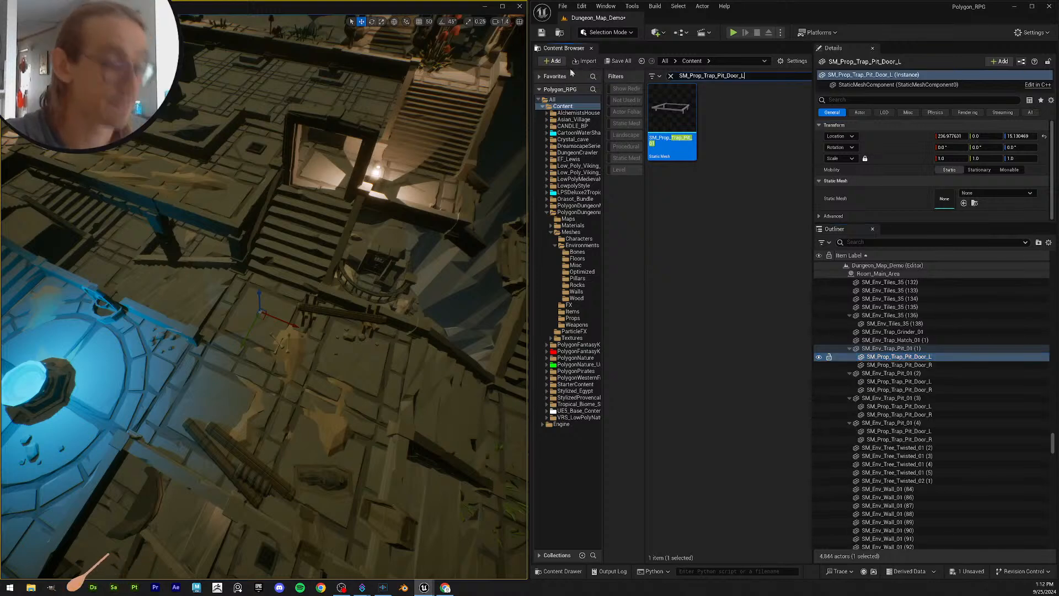
{"action": "left_click", "coordinate": [932, 364], "text": "shift"}
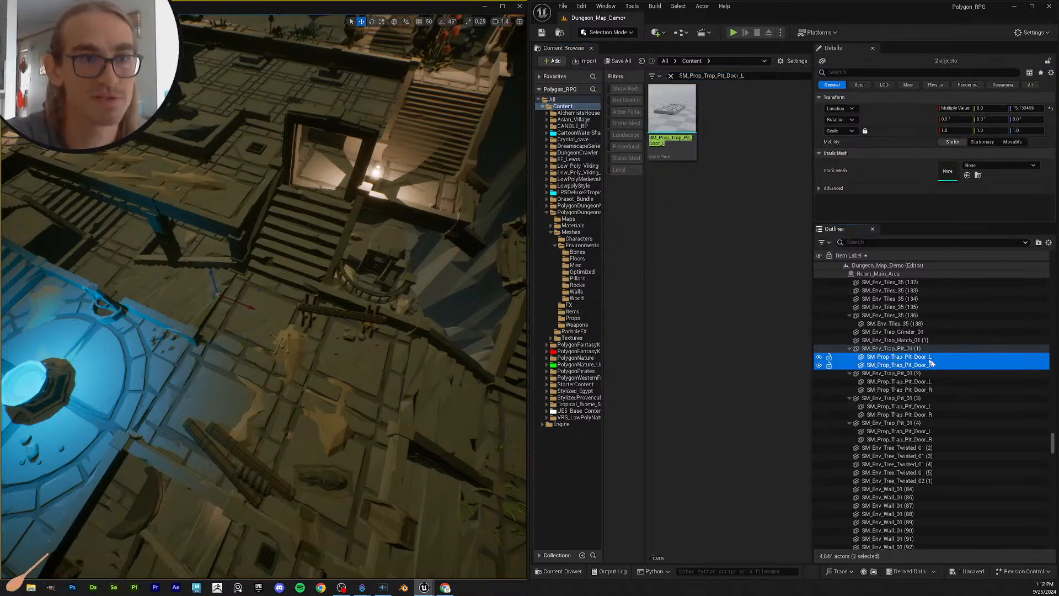
{"action": "left_click_drag", "start_coordinate": [648, 124], "coordinate": [950, 172]}
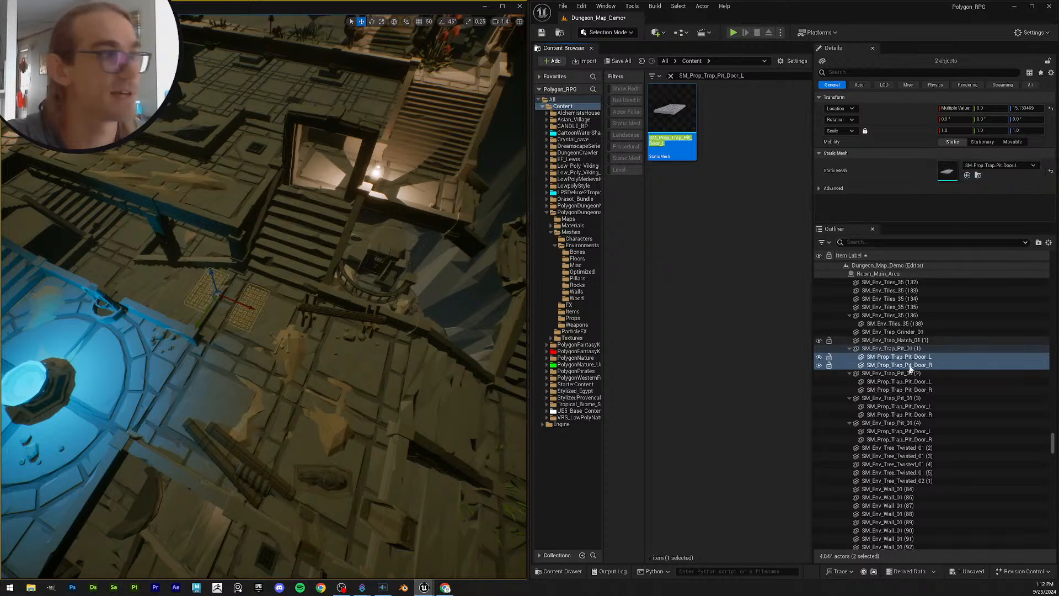
Step: Search the content for Trap_Pit_01 again and assign the SM_Prop_Trap_Pit_01 mesh to SM_Env_Trap_Pit_01 (2)
{"action": "left_click", "coordinate": [938, 375]}
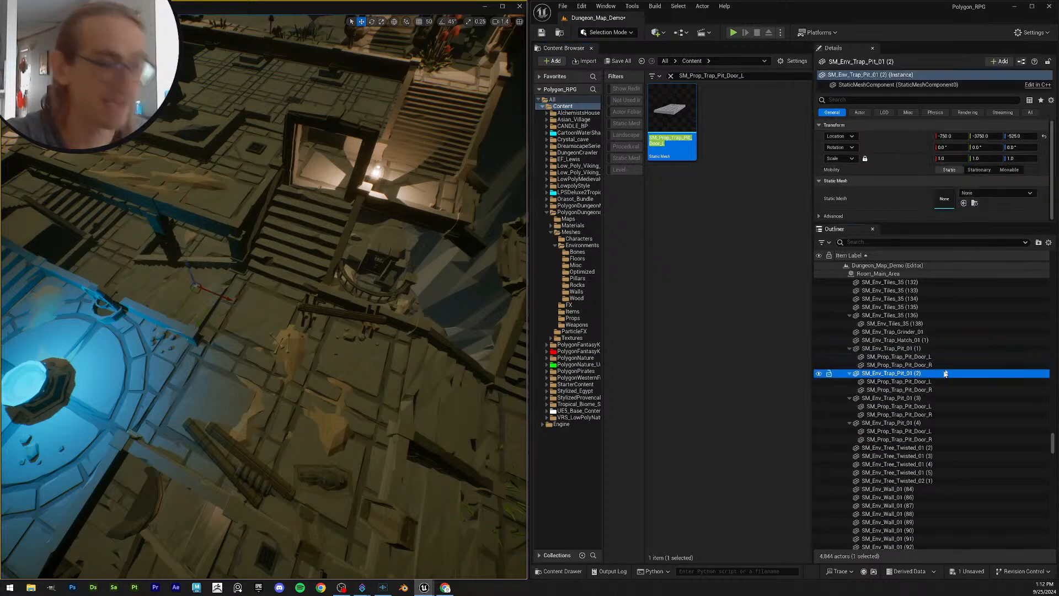
{"action": "left_click", "coordinate": [946, 373]}
{"action": "left_click", "coordinate": [760, 77]}
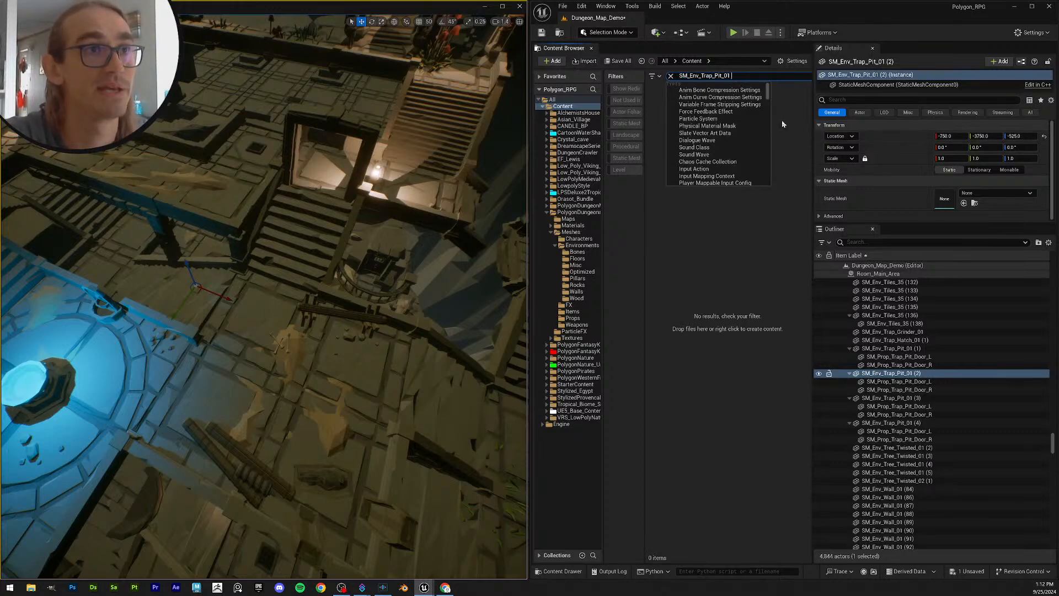
{"action": "key", "text": "BackSpace"}
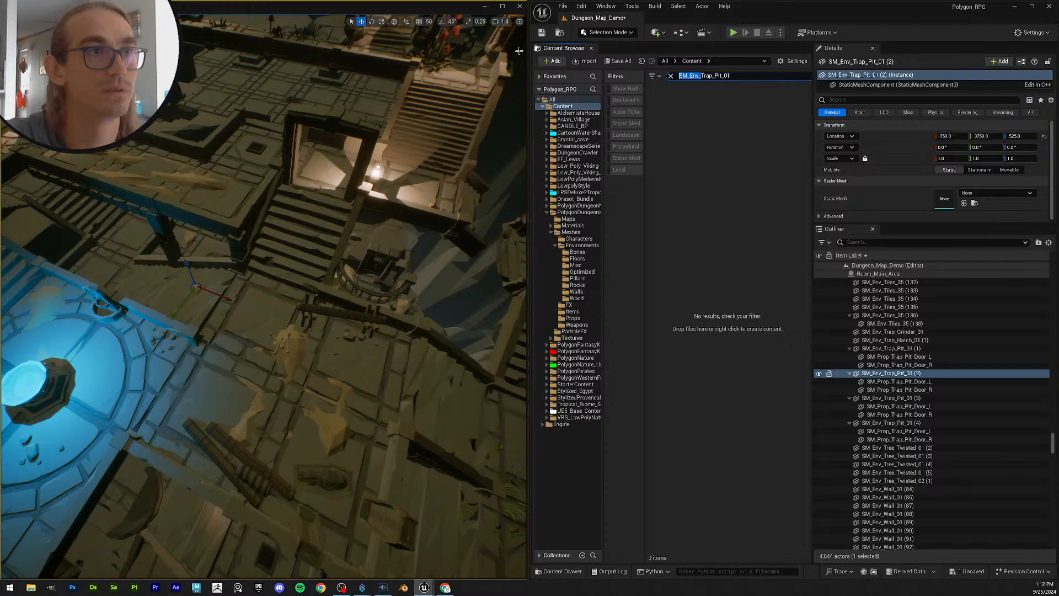
{"action": "key", "text": "BackSpace"}
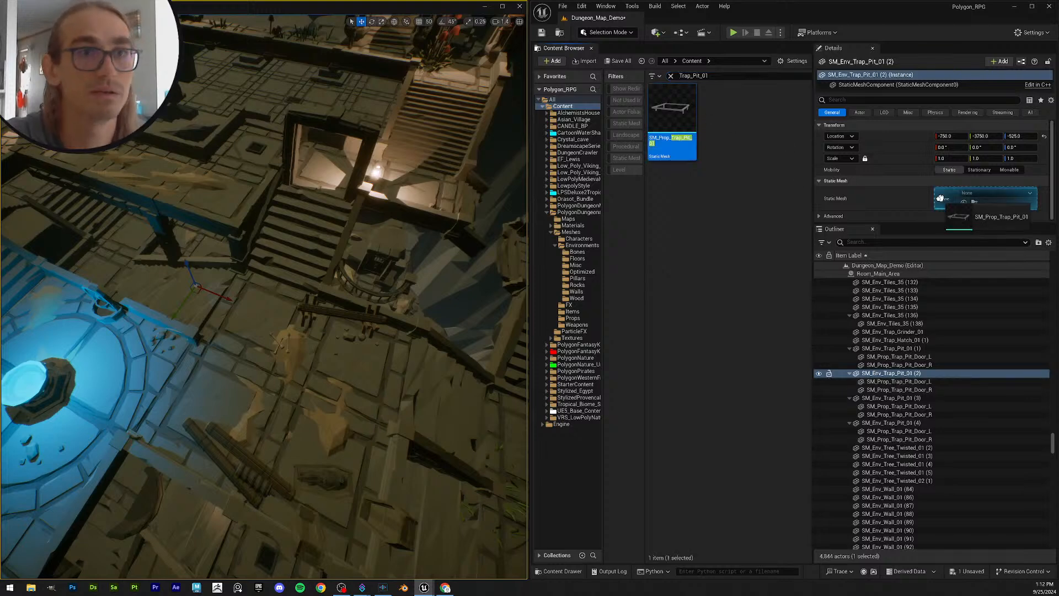
Step: Copy the SM_Prop_Trap_Pit_Door_L actor name under SM_Env_Trap_Pit_01 (2), and search both the project content and the level's actors for it
{"action": "left_click", "coordinate": [927, 381]}
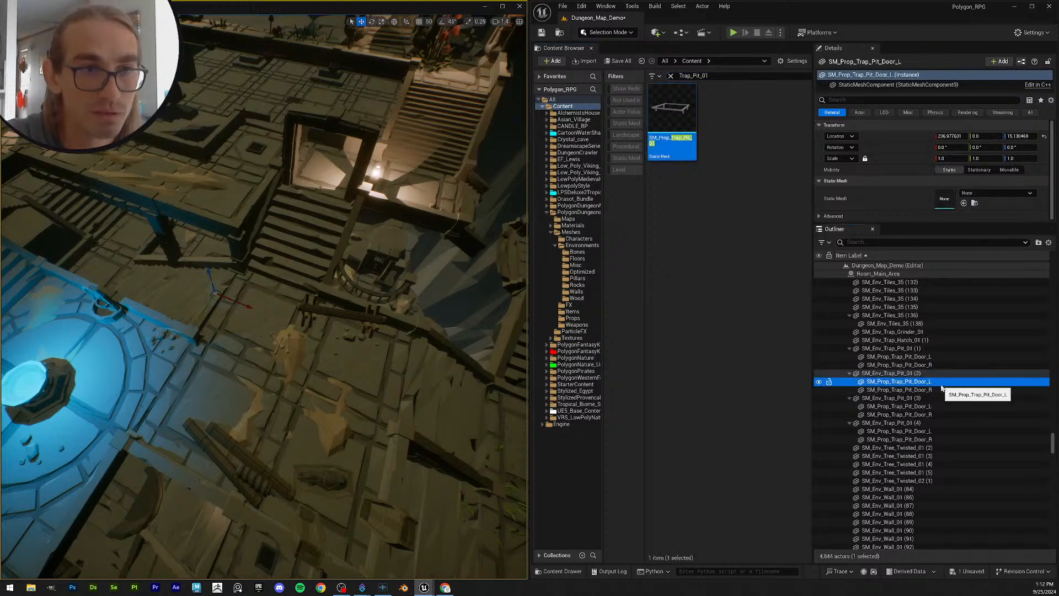
{"action": "scroll", "coordinate": [952, 383], "scroll_direction": "down", "scroll_amount": 1}
{"action": "left_click", "coordinate": [966, 355]}
{"action": "key", "text": "ctrl+c"}
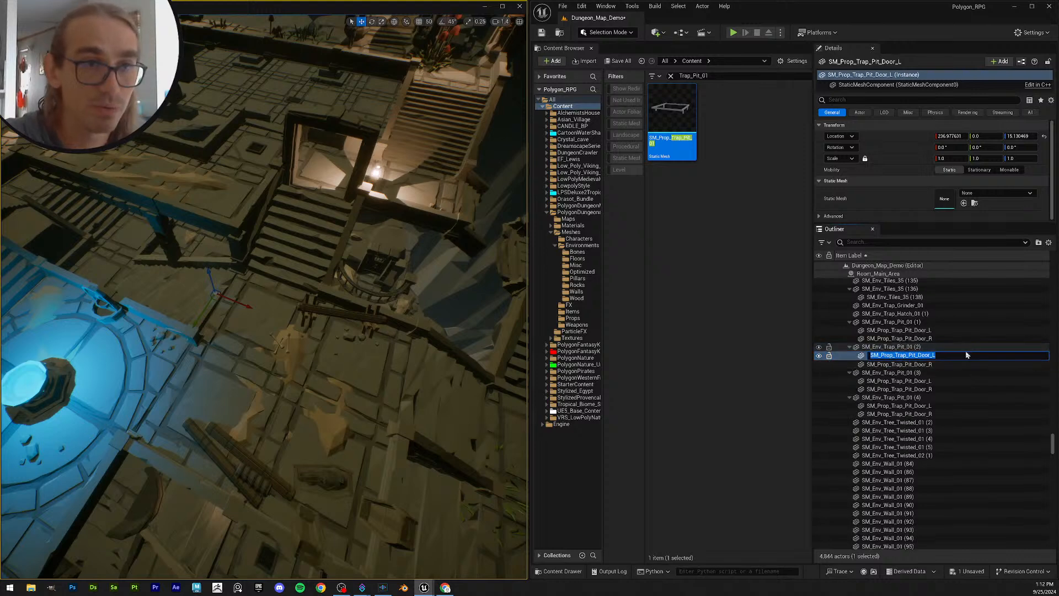
{"action": "left_click_drag", "start_coordinate": [715, 75], "coordinate": [674, 72]}
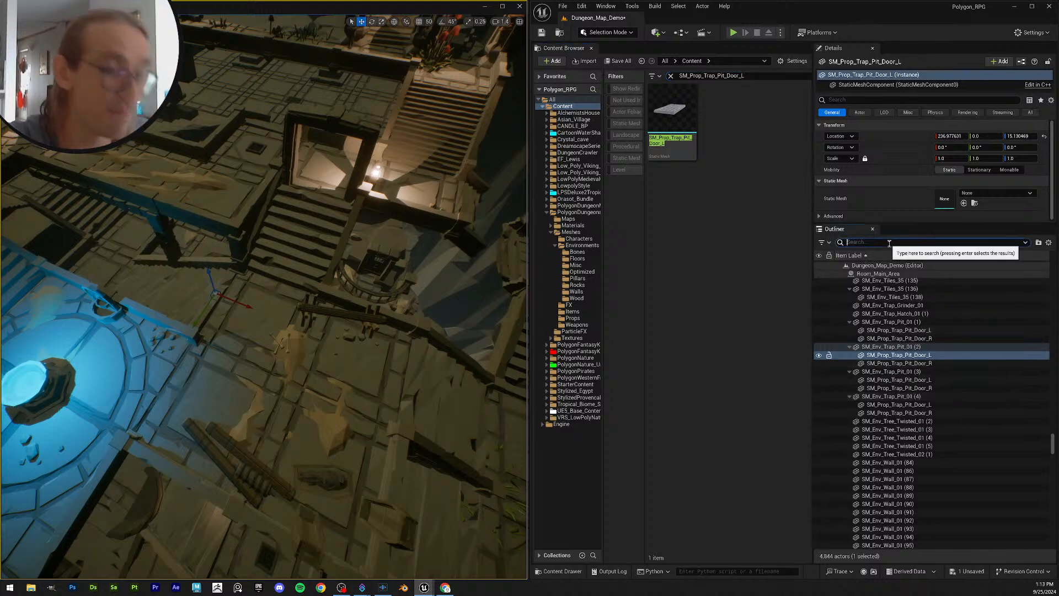
{"action": "key", "text": "ctrl+v"}
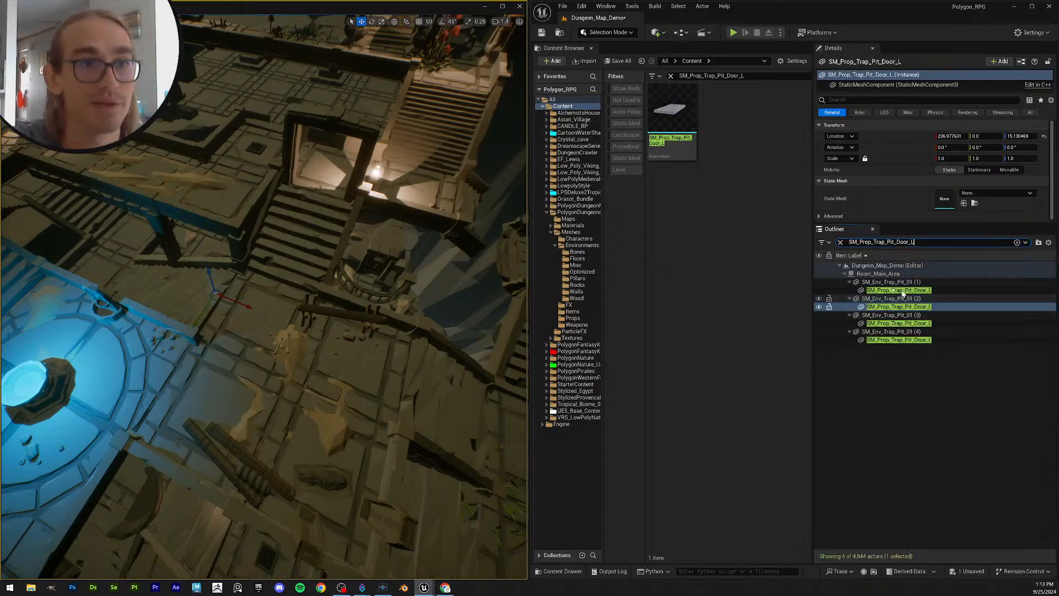
Step: Select all four SM_Prop_Trap_Pit_Door_L actors and assign the SM_Prop_Trap_Pit_Door_L mesh to them
{"action": "left_click", "coordinate": [928, 291], "text": "ctrl"}
{"action": "left_click", "coordinate": [928, 324], "text": "ctrl"}
{"action": "left_click", "coordinate": [927, 340], "text": "ctrl"}
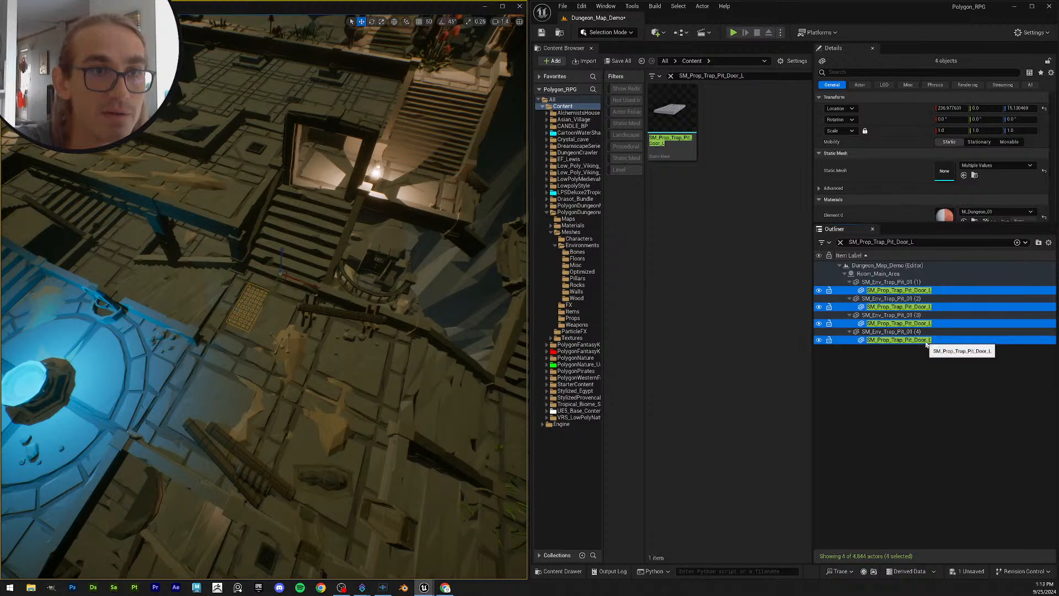
{"action": "left_click_drag", "start_coordinate": [693, 108], "coordinate": [945, 171]}
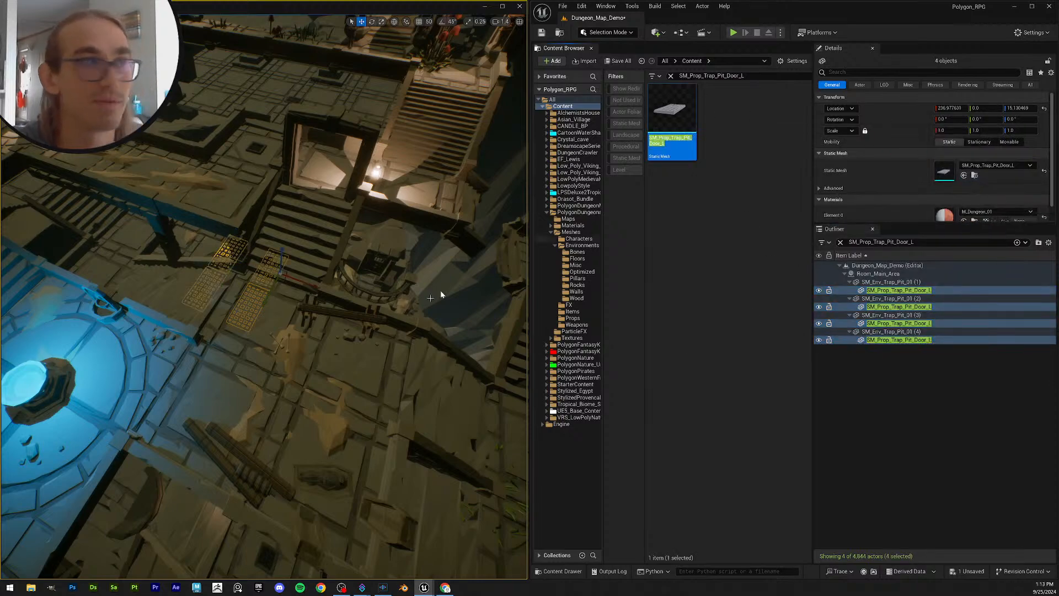
Step: Check the pit door grates up close in the level and save the Dungeon_Map_Demo map
{"action": "right_click_drag", "start_coordinate": [265, 298], "coordinate": [276, 253]}
{"action": "key", "text": "w"}
{"action": "scroll", "coordinate": [312, 273], "scroll_direction": "down", "scroll_amount": 4}
{"action": "key", "text": "s"}
{"action": "mouse_move", "coordinate": [402, 290]}
{"action": "right_mouse_down"}
{"action": "mouse_move", "coordinate": [414, 298]}
{"action": "mouse_move", "coordinate": [394, 295]}
{"action": "mouse_move", "coordinate": [403, 290]}
{"action": "right_mouse_up"}
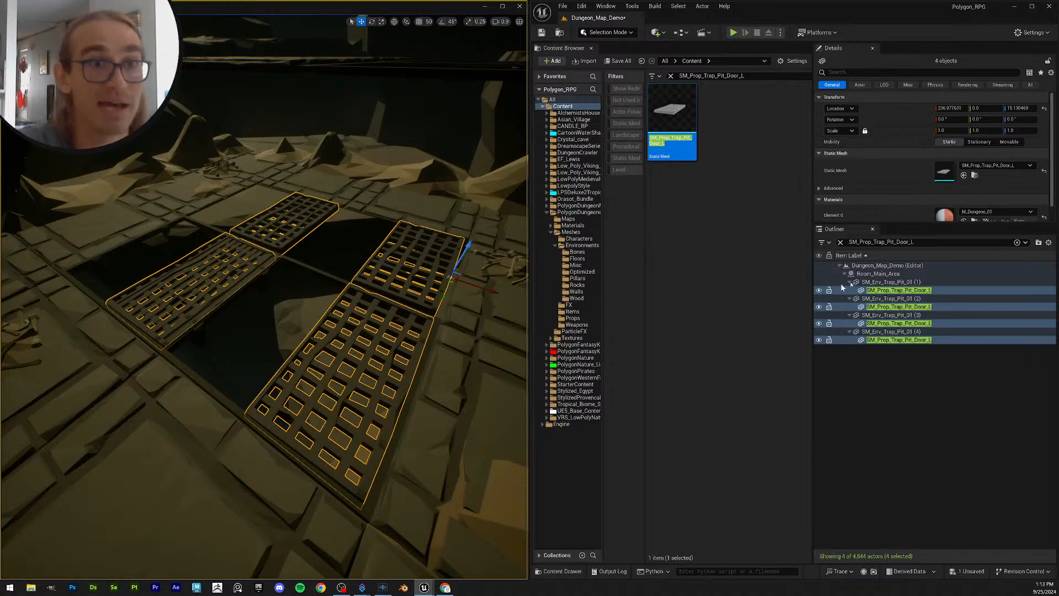
{"action": "left_click", "coordinate": [546, 33]}
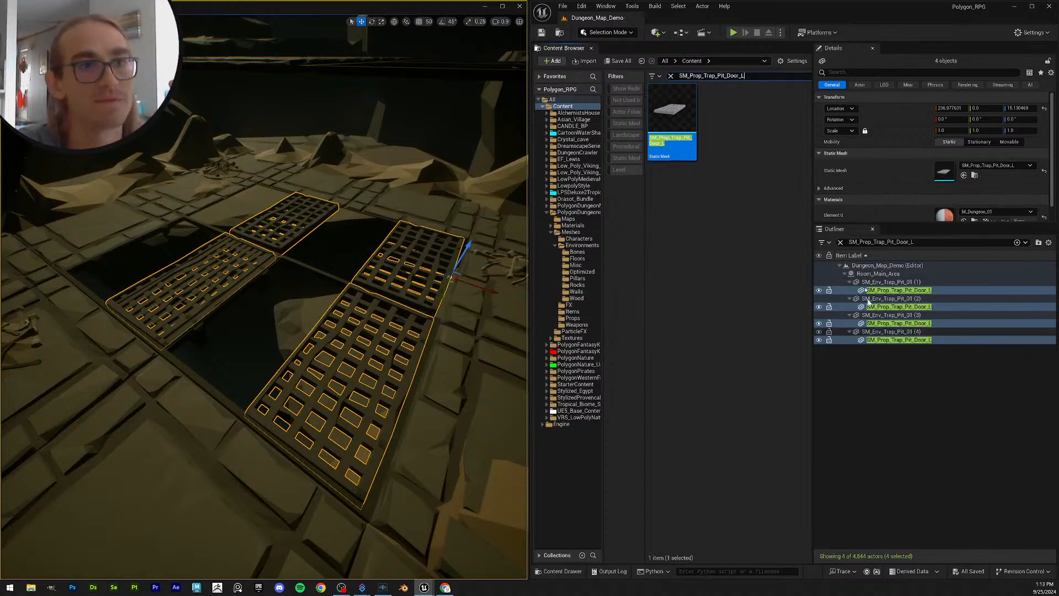
Step: Clear the actor search and check the static mesh assignments of the trap pit doors, SM_Env_Trap_Pit_01 (3) and SM_Env_Tiles_35 (138)
{"action": "left_click", "coordinate": [841, 243]}
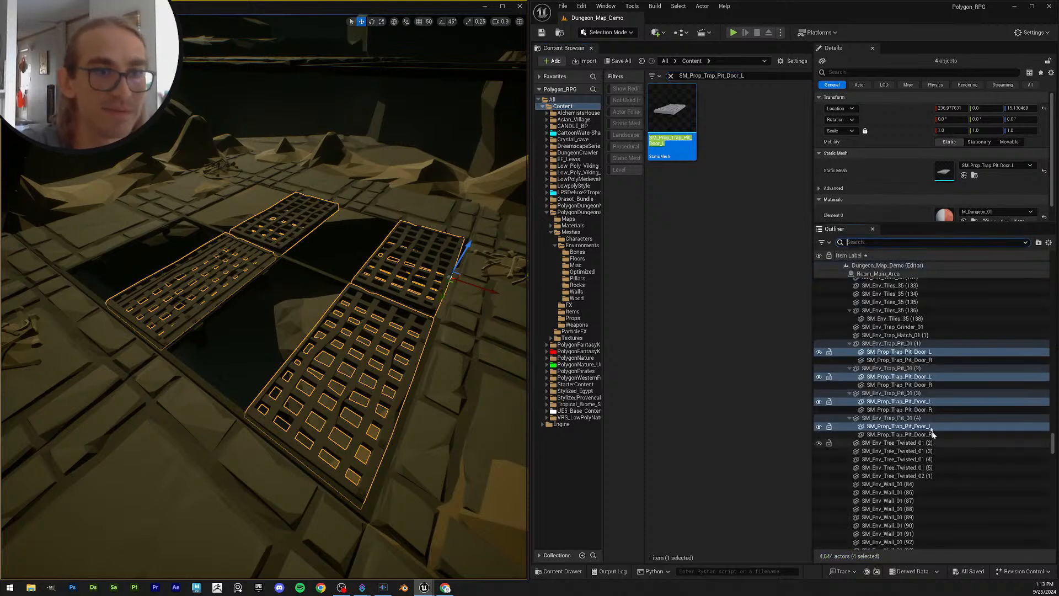
{"action": "left_click", "coordinate": [894, 361]}
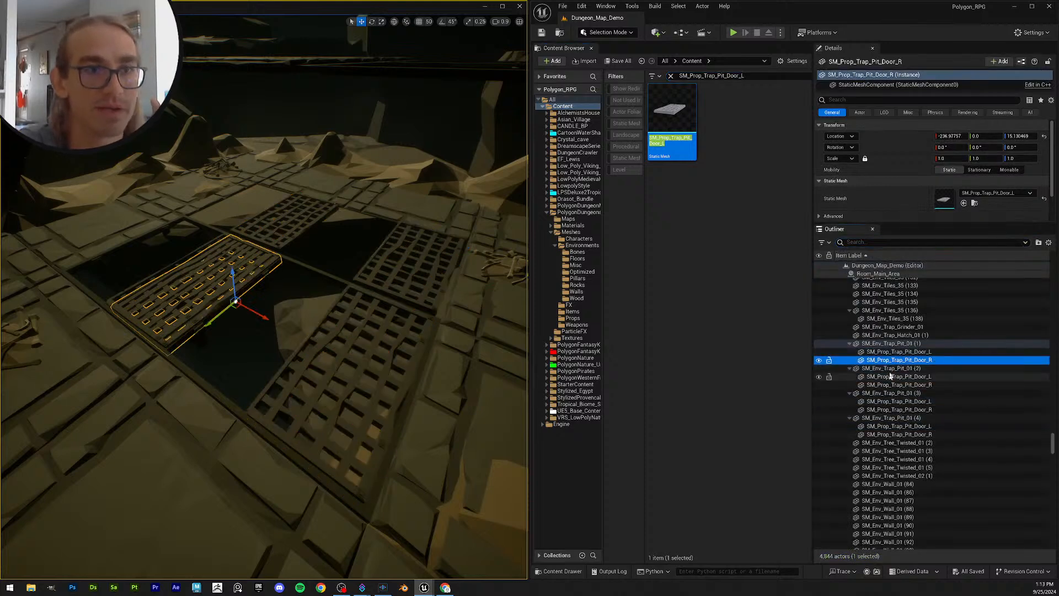
{"action": "left_click", "coordinate": [891, 376]}
{"action": "left_click", "coordinate": [894, 385]}
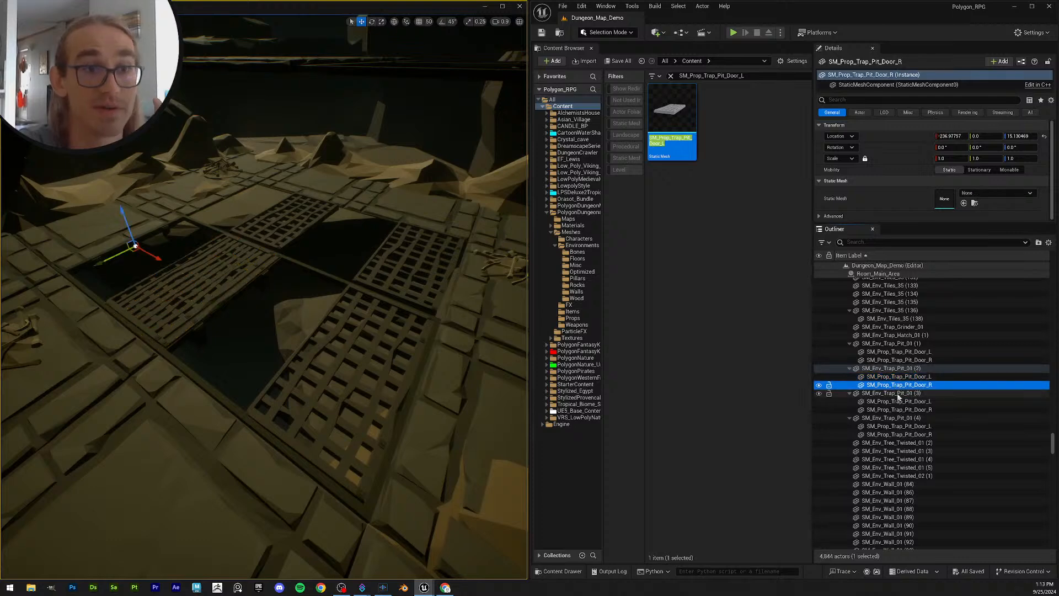
{"action": "left_click", "coordinate": [895, 393]}
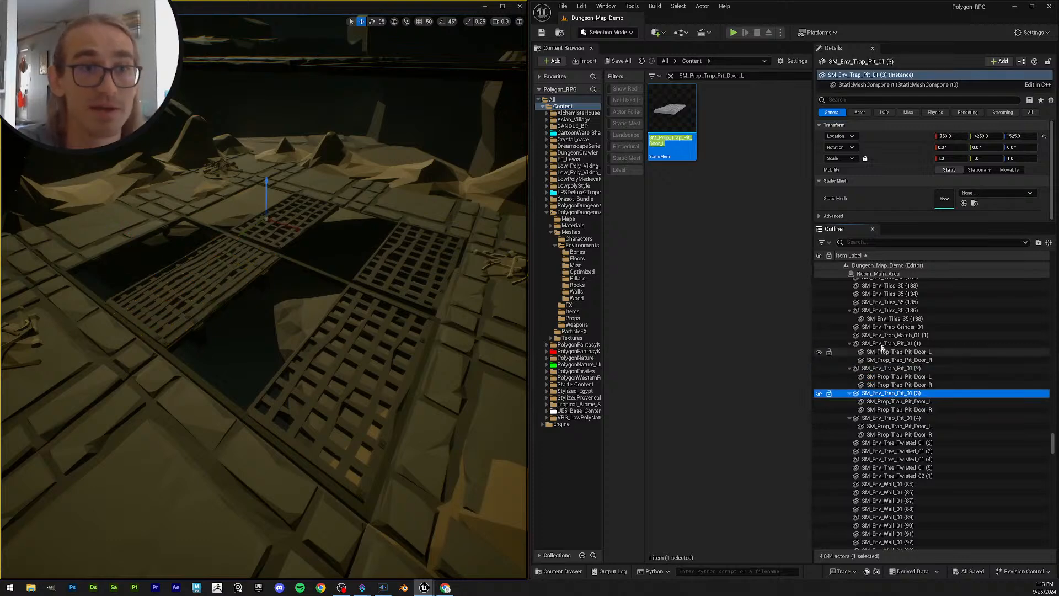
{"action": "left_click", "coordinate": [873, 319]}
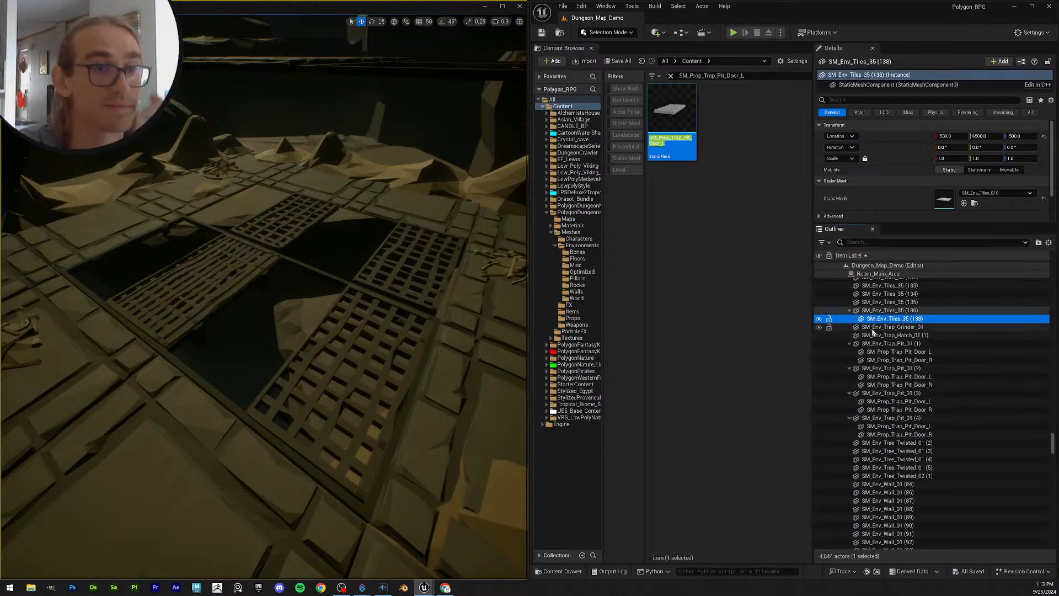
Step: Inspect the mesh assignments of the trap actors from SM_Env_Trap_Grinder_01 down to SM_Prop_Trap_Pit_Door_L under SM_Env_Trap_Pit_01 (2)
{"action": "left_click", "coordinate": [874, 327]}
{"action": "left_click", "coordinate": [876, 335]}
{"action": "left_click", "coordinate": [880, 343]}
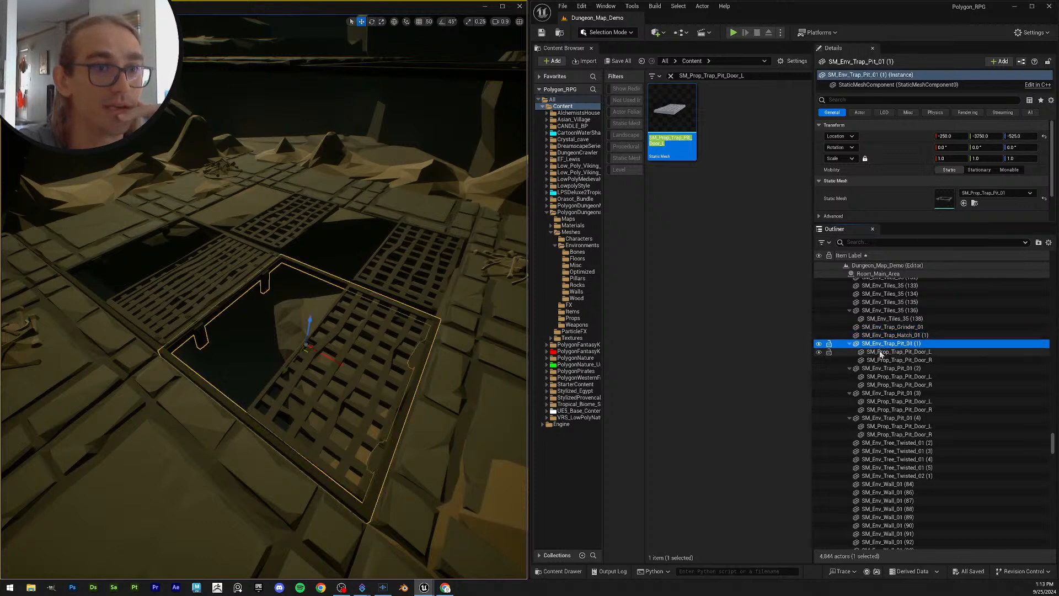
{"action": "left_click", "coordinate": [909, 352]}
{"action": "key", "text": "Down"}
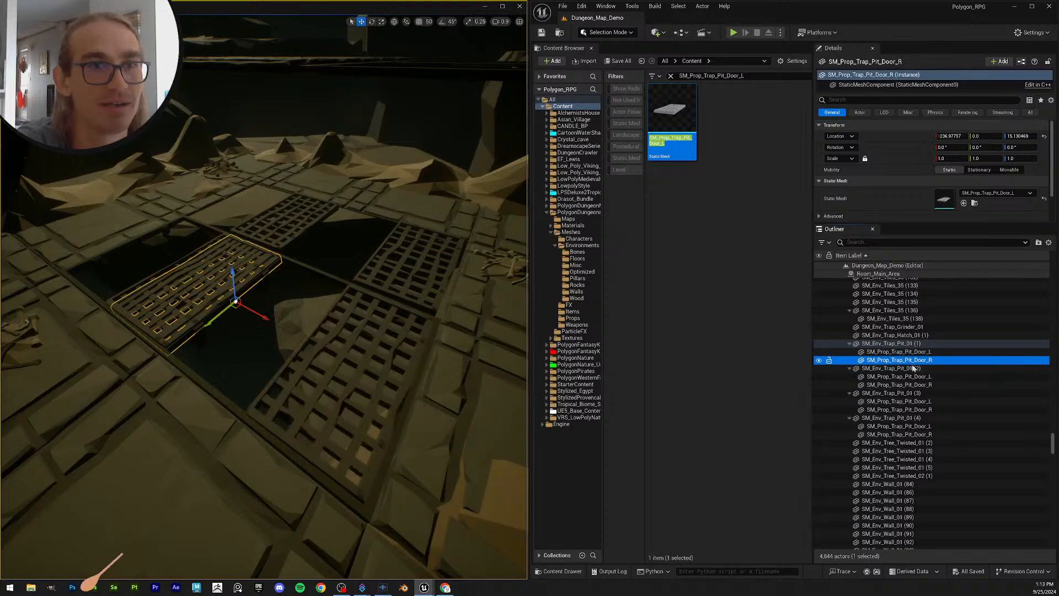
{"action": "left_click", "coordinate": [909, 368]}
{"action": "left_click", "coordinate": [909, 377]}
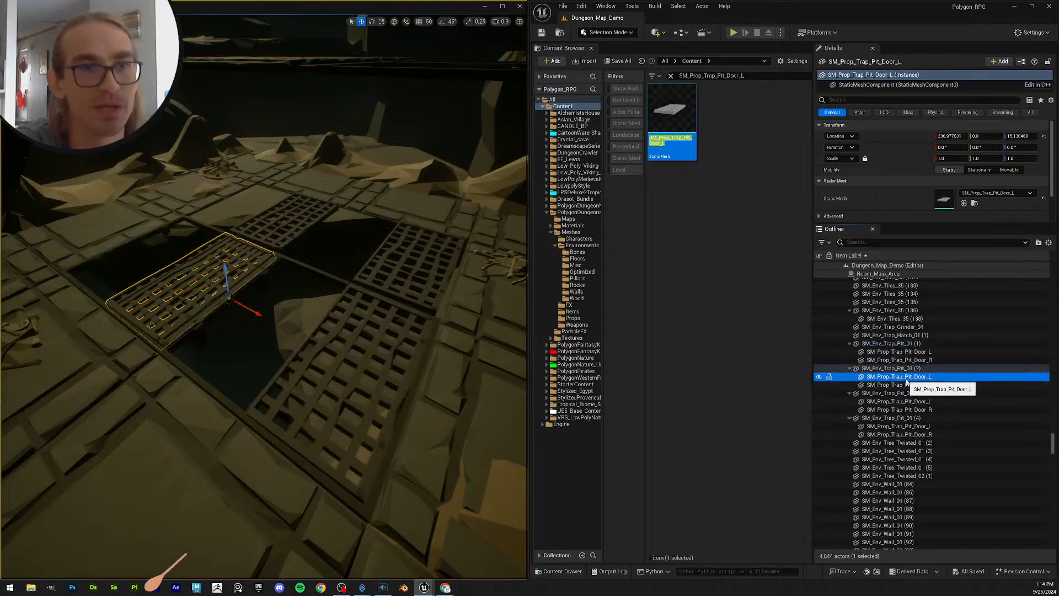
Step: Find the SM_Prop_Trap_Pit_Door_R mesh and assign it to the right door actor under SM_Env_Trap_Pit_01 (2)
{"action": "left_click", "coordinate": [905, 385]}
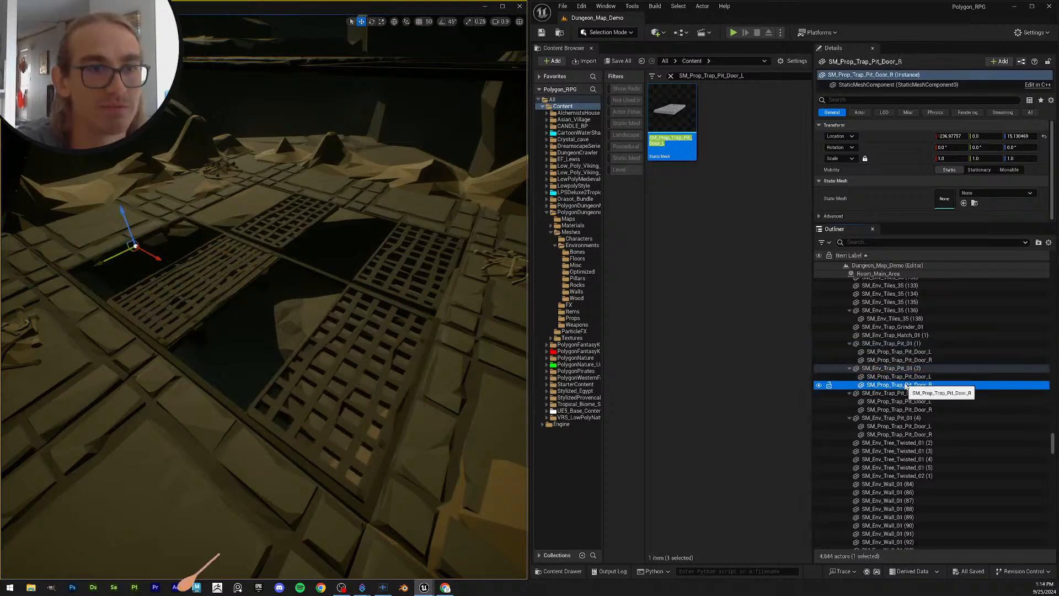
{"action": "left_click", "coordinate": [935, 386]}
{"action": "key", "text": "ctrl+c"}
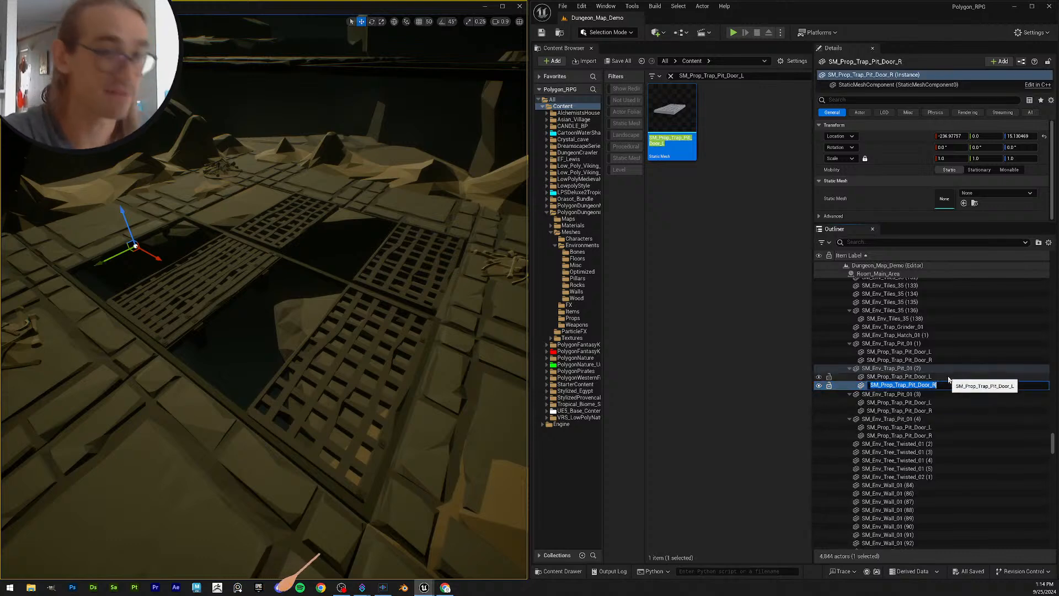
{"action": "left_click", "coordinate": [759, 78]}
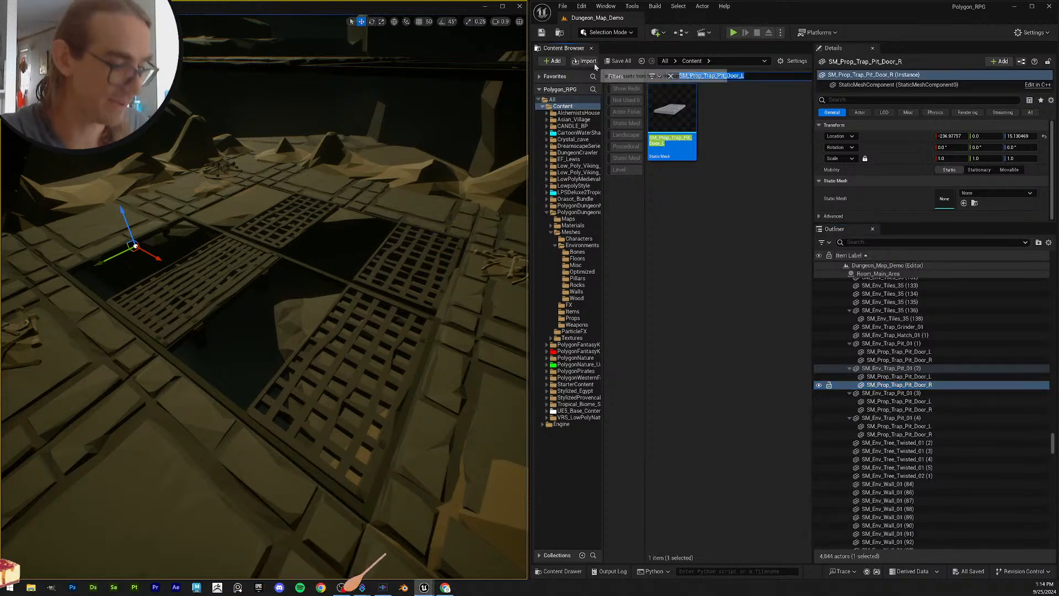
{"action": "key", "text": "ctrl+v"}
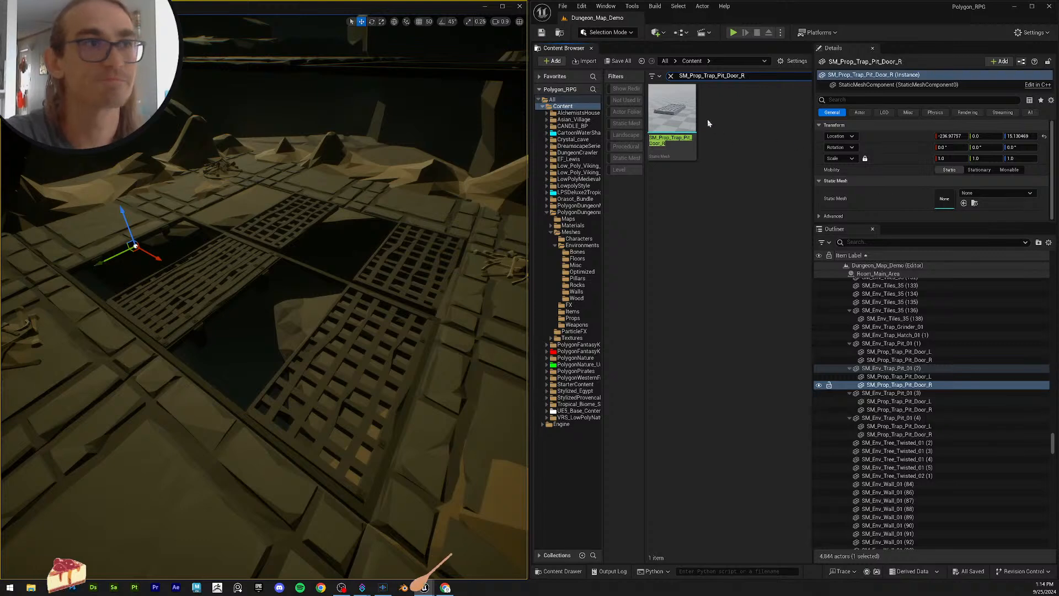
{"action": "left_click_drag", "start_coordinate": [672, 110], "coordinate": [952, 204]}
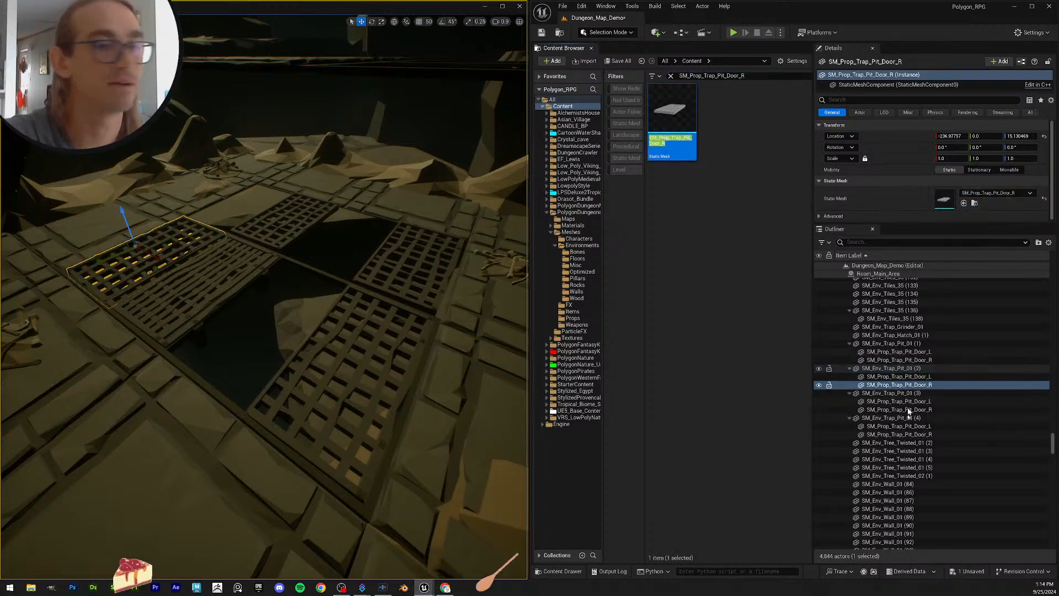
Step: Search the project content for Trap_Pit_01 and assign the SM_Prop_Trap_Pit_01 mesh to SM_Env_Trap_Pit_01 (3)
{"action": "left_click", "coordinate": [919, 394]}
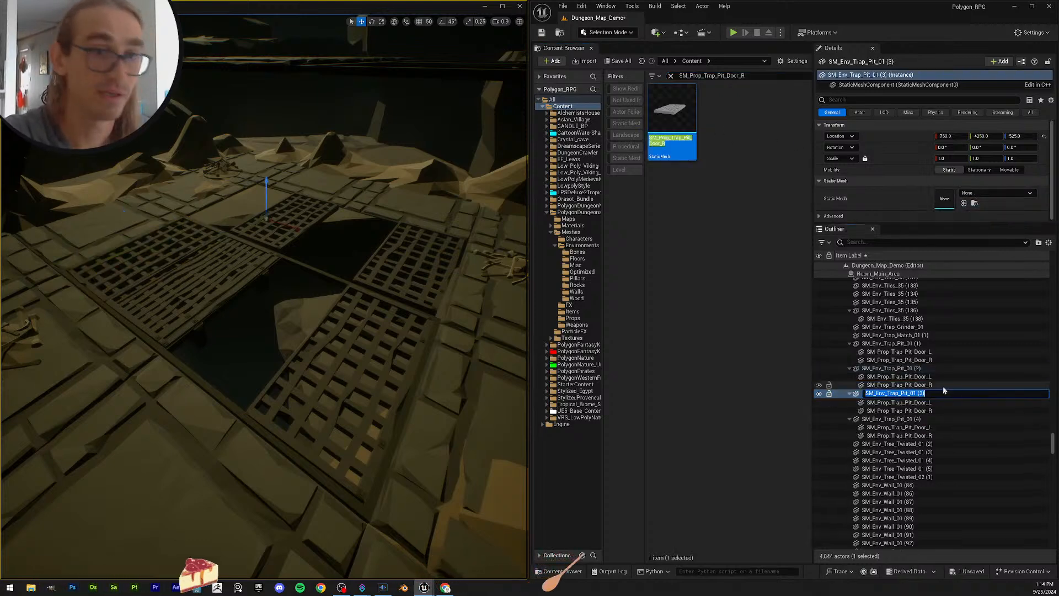
{"action": "left_click", "coordinate": [761, 79]}
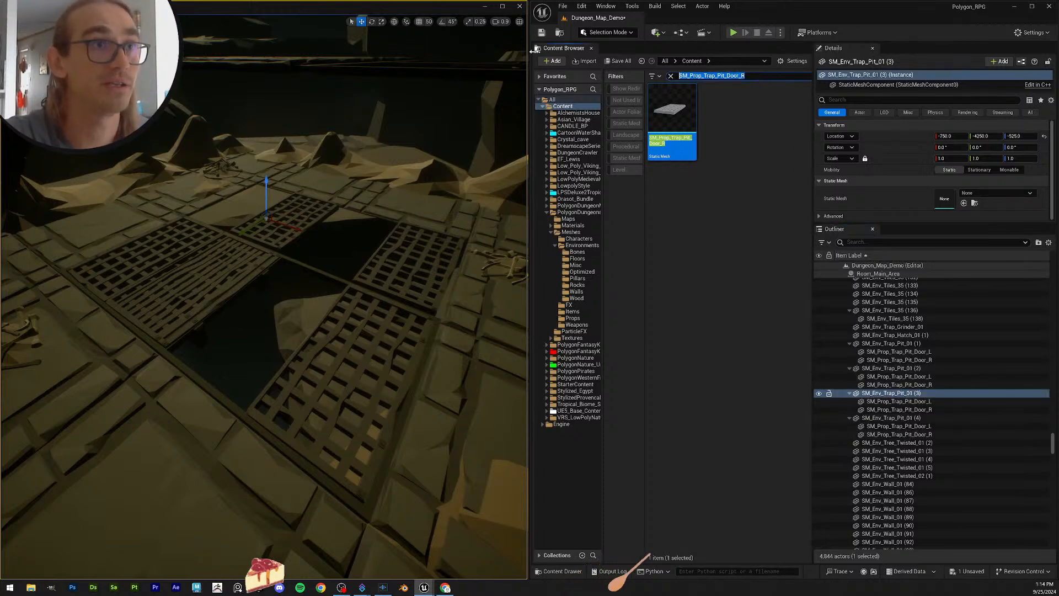
{"action": "type", "text": "SM_Env_Trap_Pit_01 (3)"}
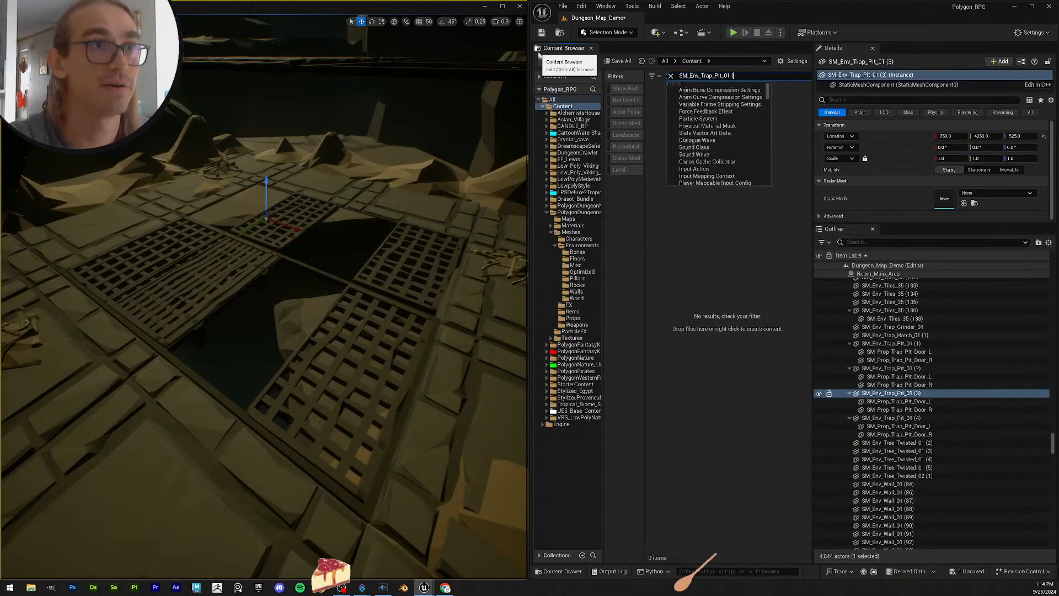
{"action": "key", "text": "BackSpace"}
{"action": "key", "text": "BackSpace"}
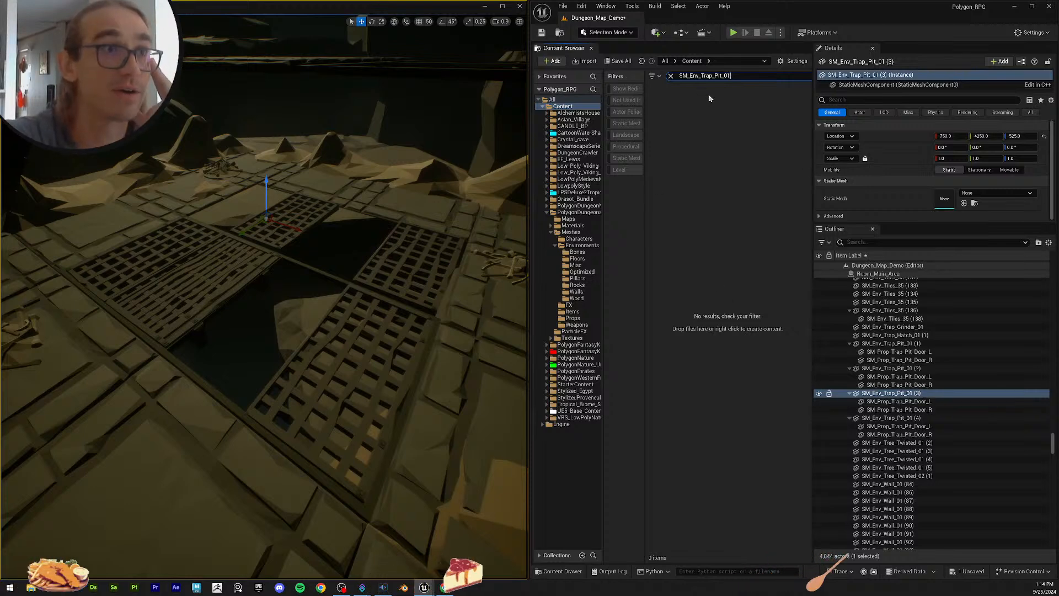
{"action": "double_click", "coordinate": [691, 77]}
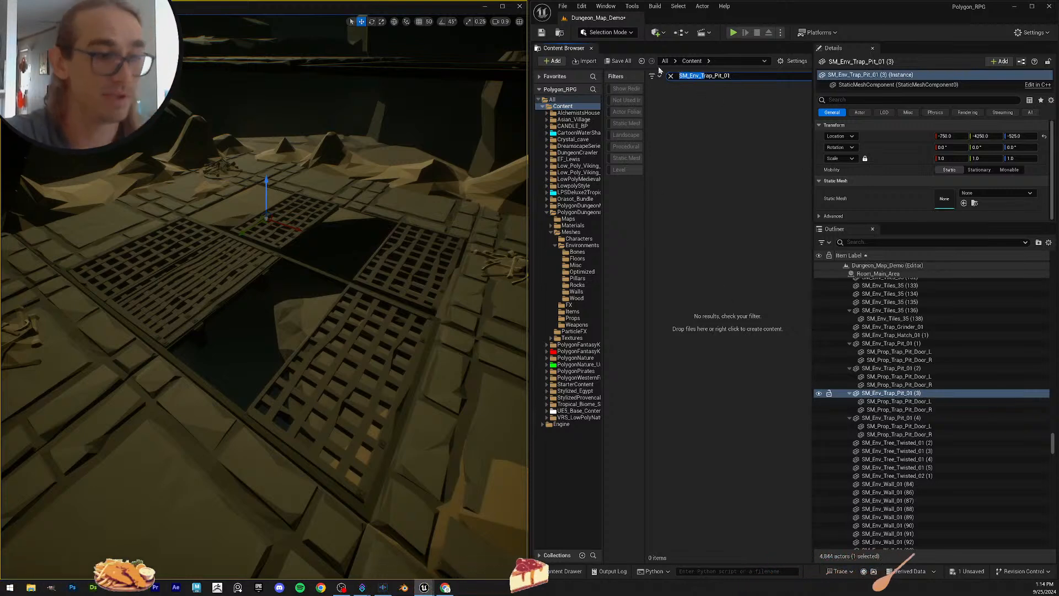
{"action": "type", "text": "t"}
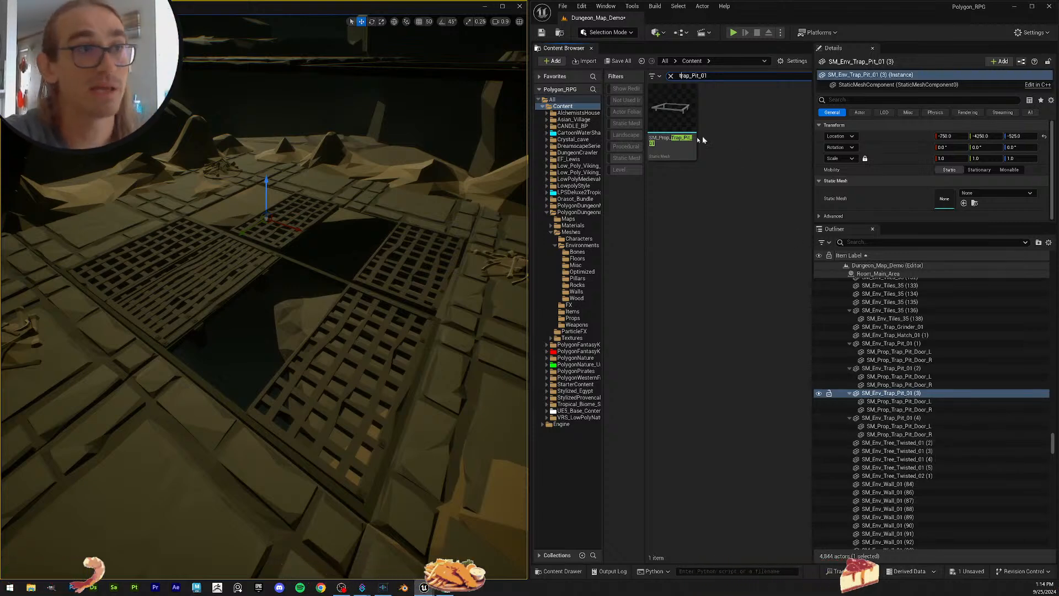
{"action": "left_click_drag", "start_coordinate": [672, 119], "coordinate": [949, 207]}
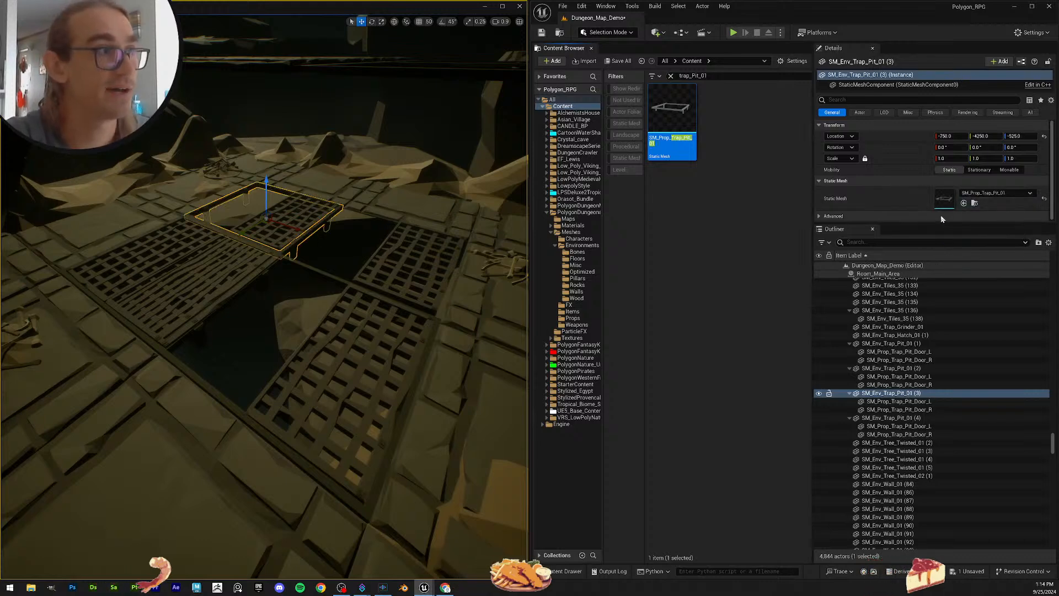
Step: Look up SM_Prop_Trap_Pit_Door_R by its actor name and assign that mesh to the right door under SM_Env_Trap_Pit_01 (3)
{"action": "left_click", "coordinate": [940, 409]}
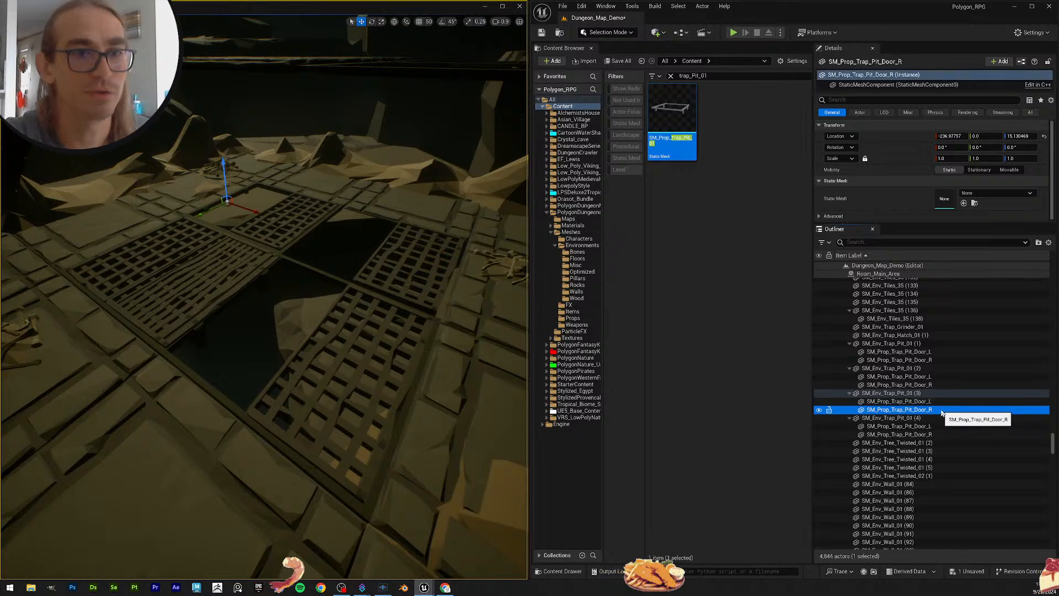
{"action": "key", "text": "F2"}
{"action": "key", "text": "ctrl+c"}
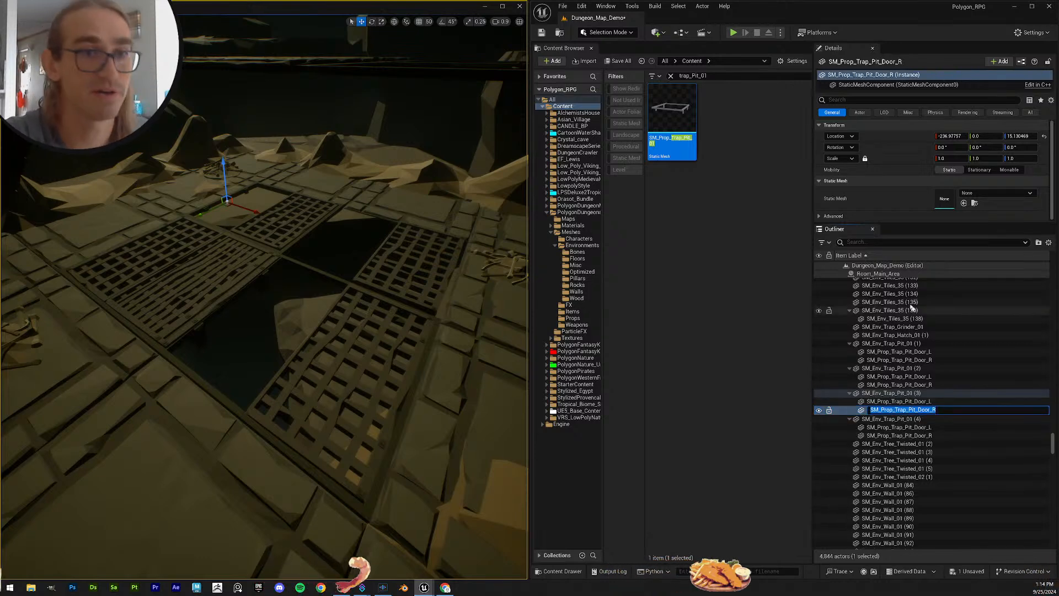
{"action": "key", "text": "Return"}
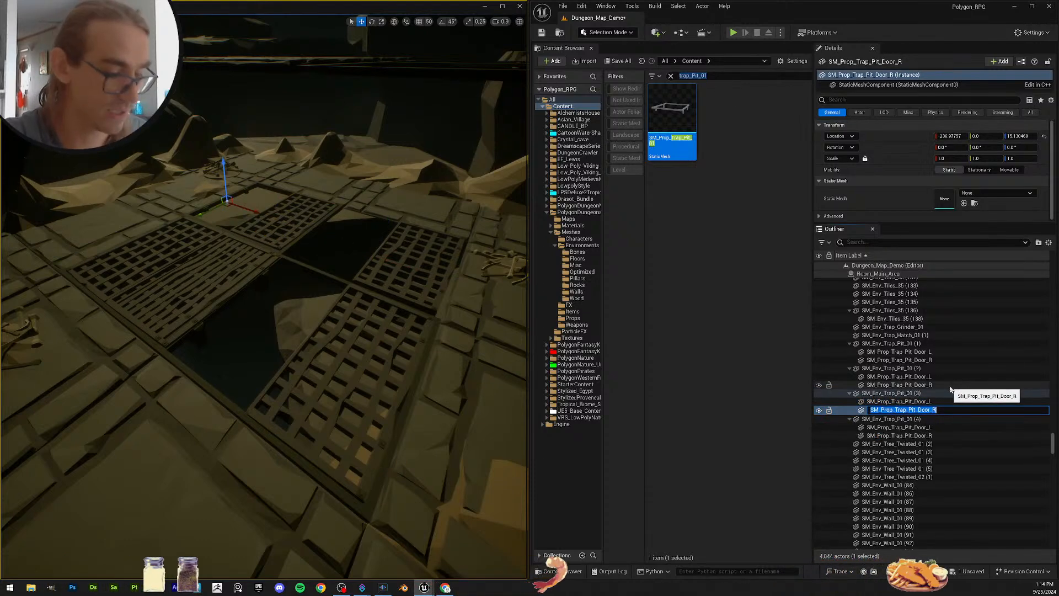
{"action": "left_click", "coordinate": [937, 426]}
{"action": "left_click", "coordinate": [927, 409]}
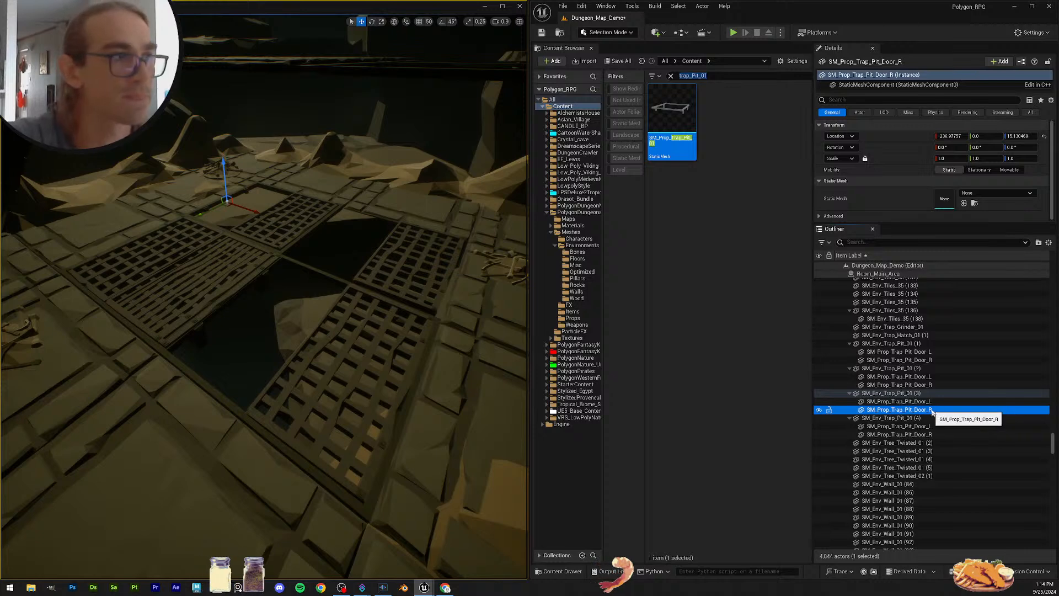
{"action": "left_click", "coordinate": [693, 75]}
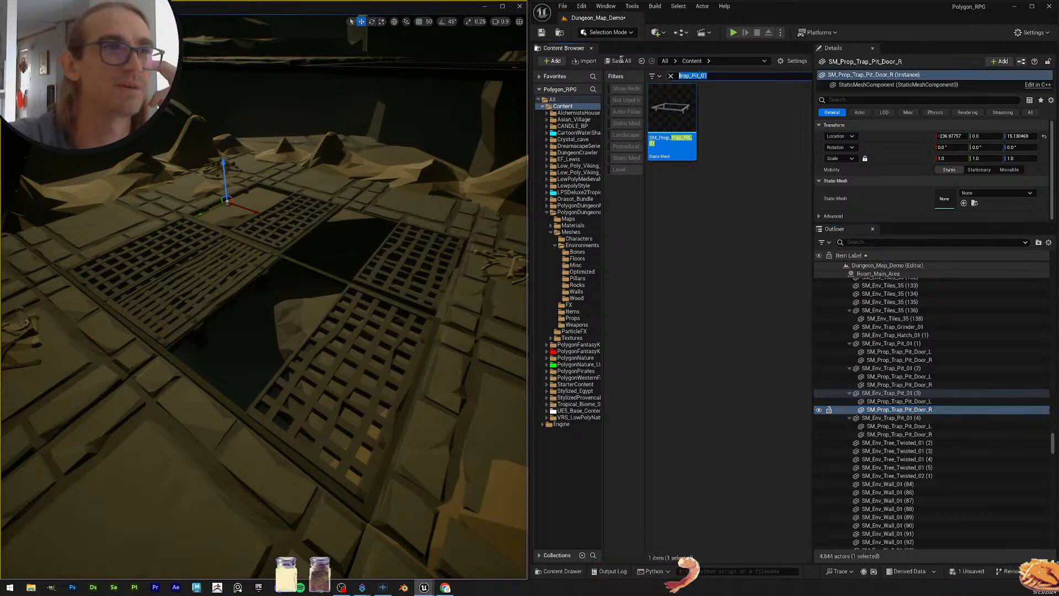
{"action": "key", "text": "ctrl+v"}
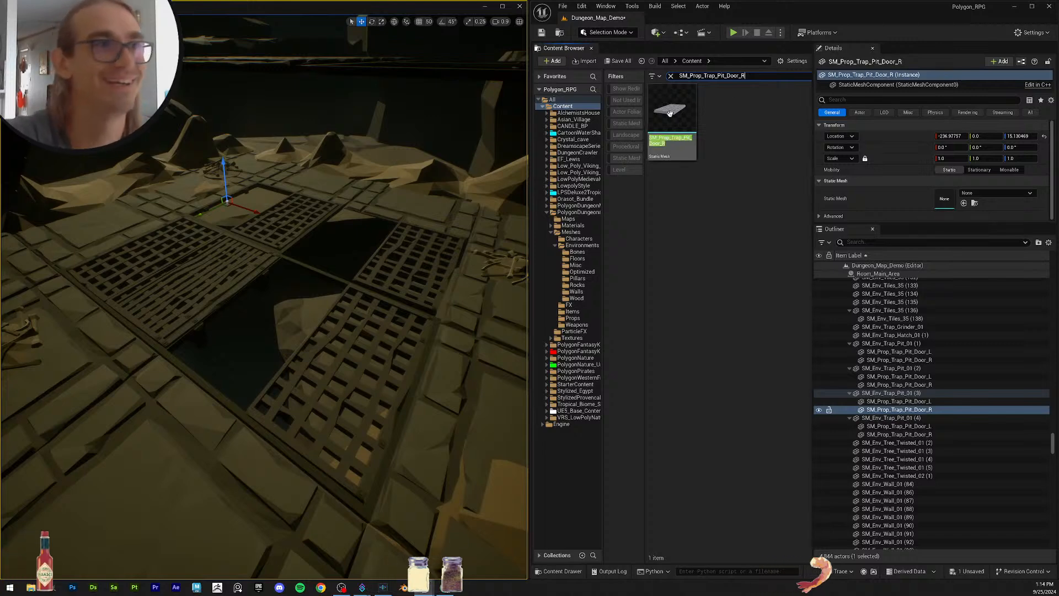
{"action": "left_click_drag", "start_coordinate": [672, 113], "coordinate": [945, 205]}
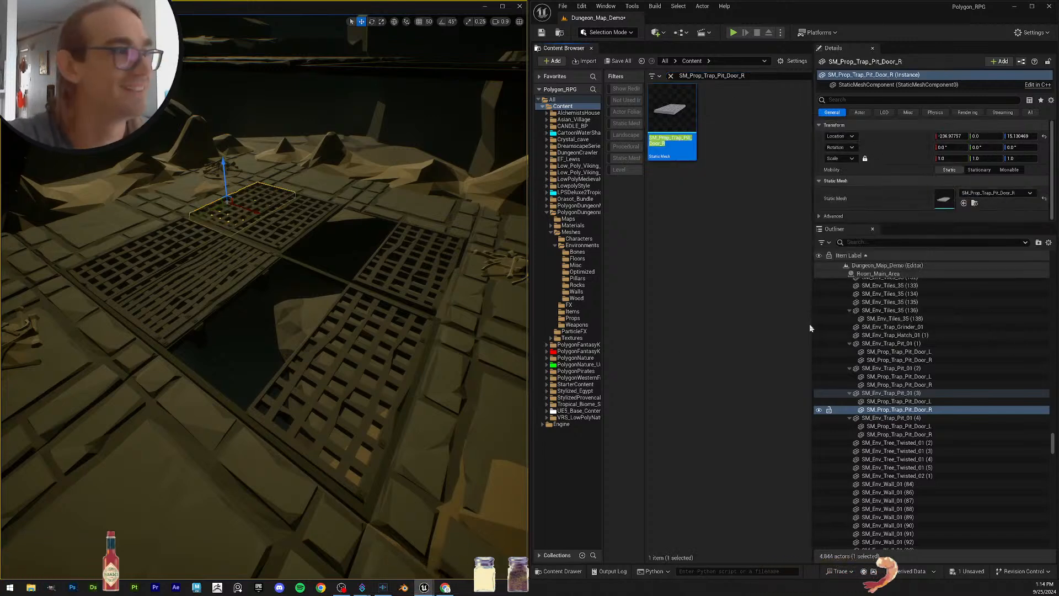
Step: Search for Trap_Pit_01 again and set SM_Prop_Trap_Pit_01 as the static mesh of SM_Env_Trap_Pit_01 (4)
{"action": "left_click", "coordinate": [932, 419]}
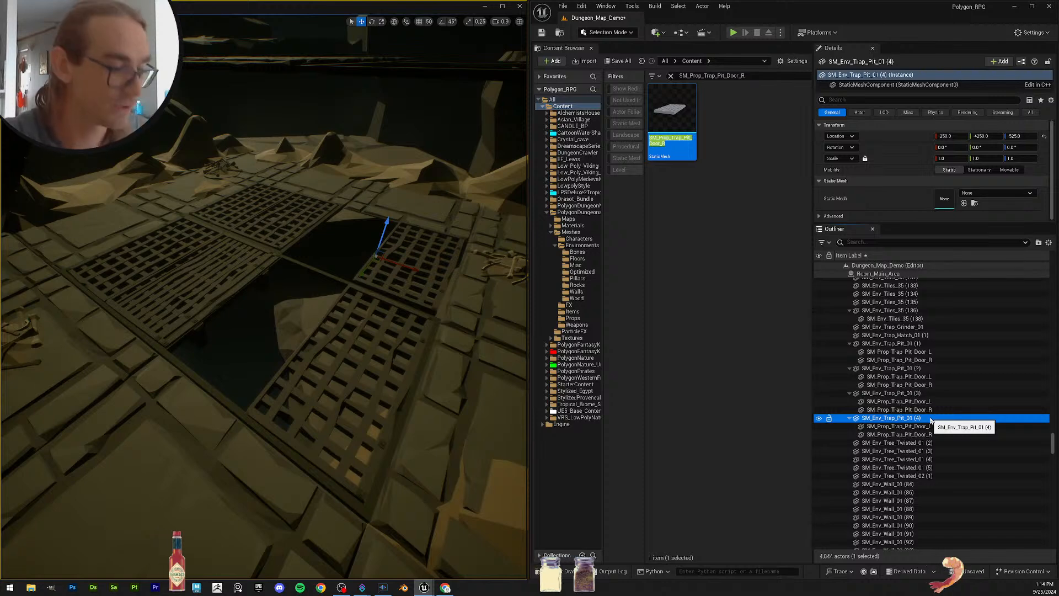
{"action": "left_click", "coordinate": [933, 418]}
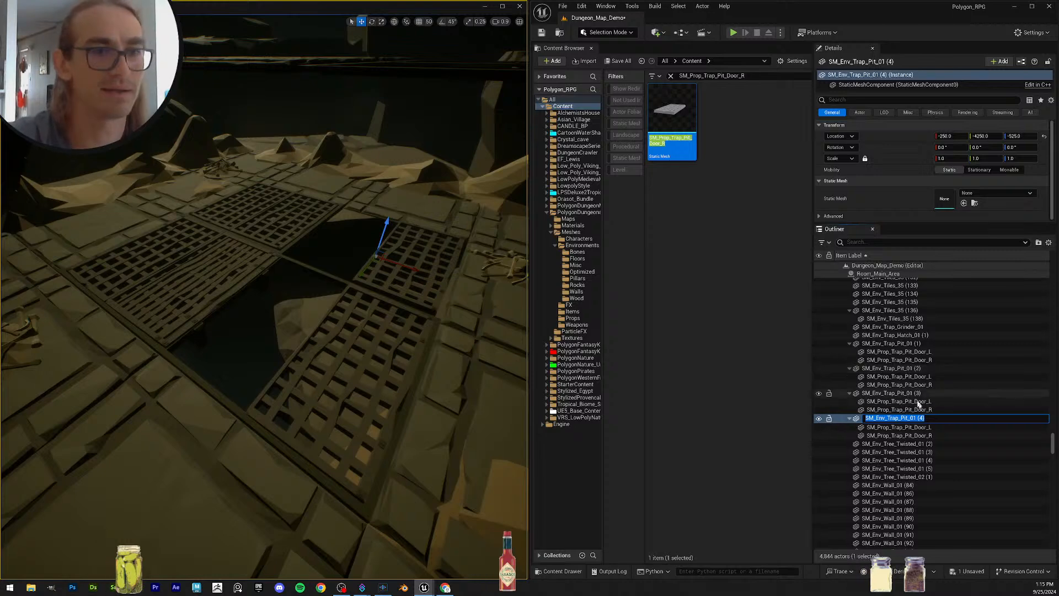
{"action": "key", "text": "Return"}
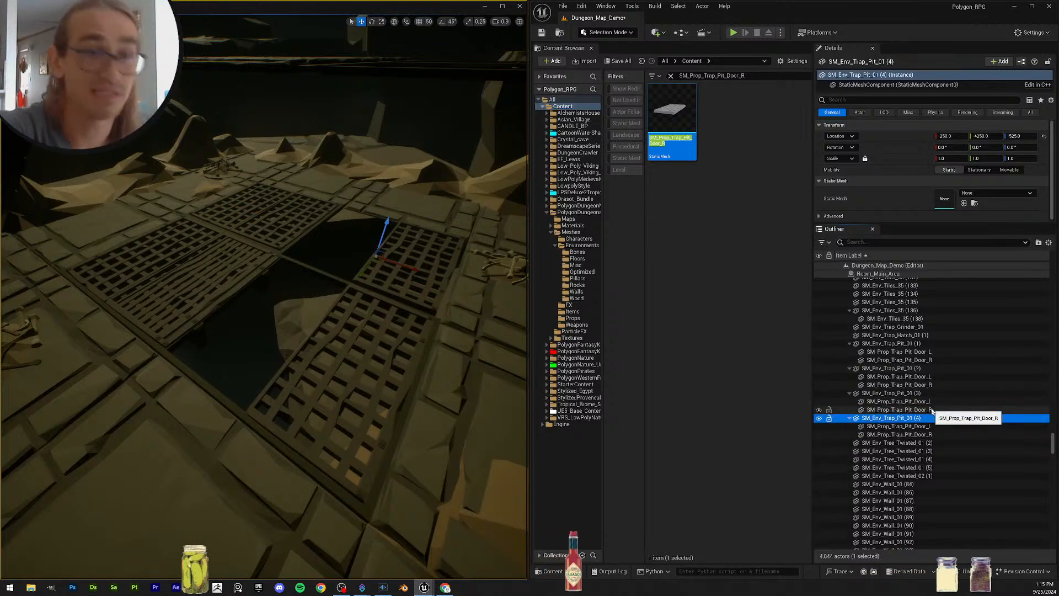
{"action": "key", "text": "F2"}
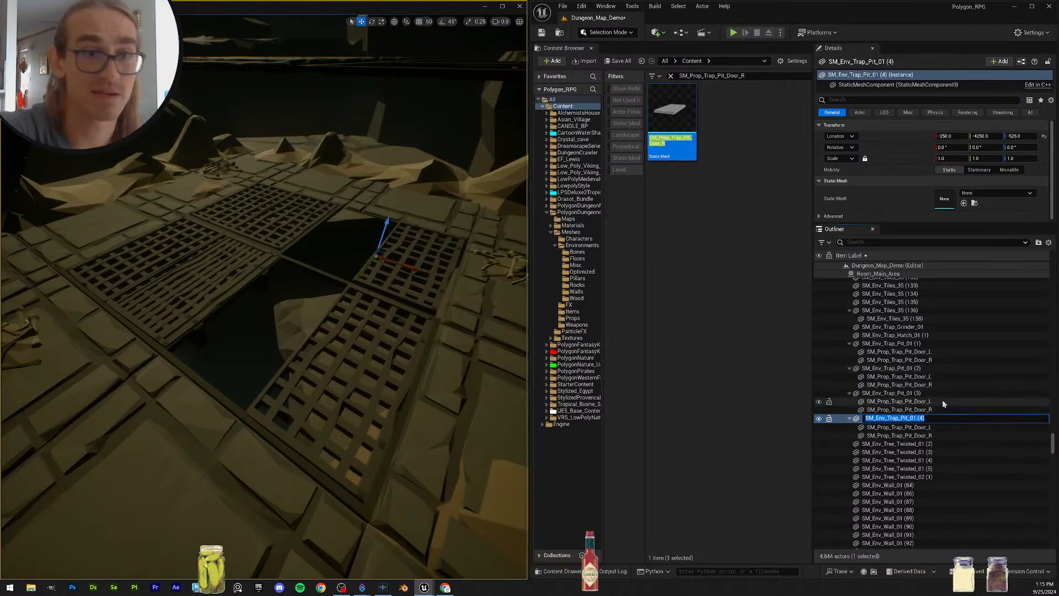
{"action": "left_click", "coordinate": [757, 78]}
{"action": "key", "text": "BackSpace"}
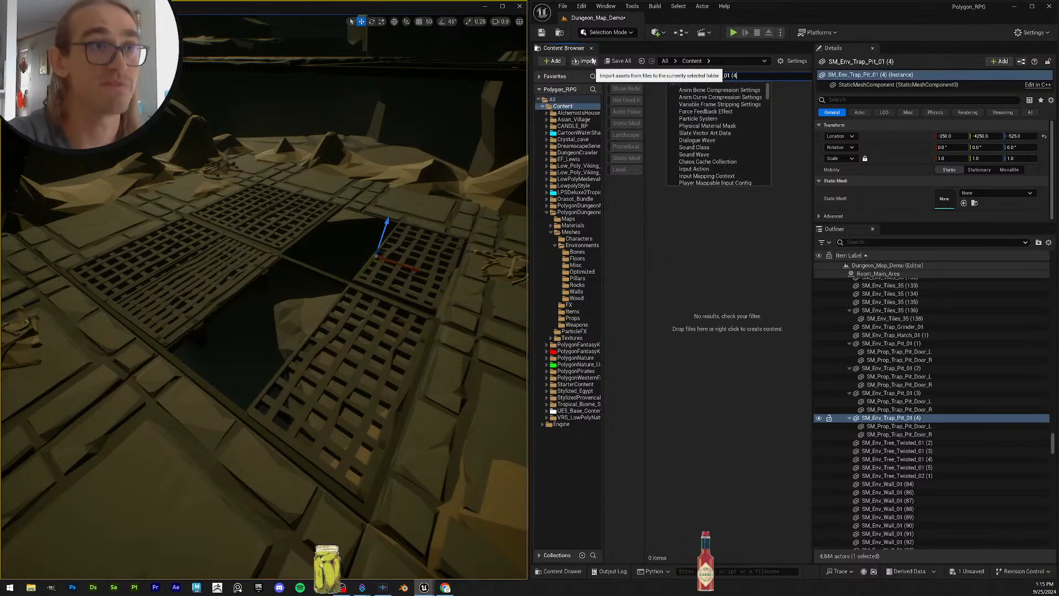
{"action": "key", "text": "BackSpace"}
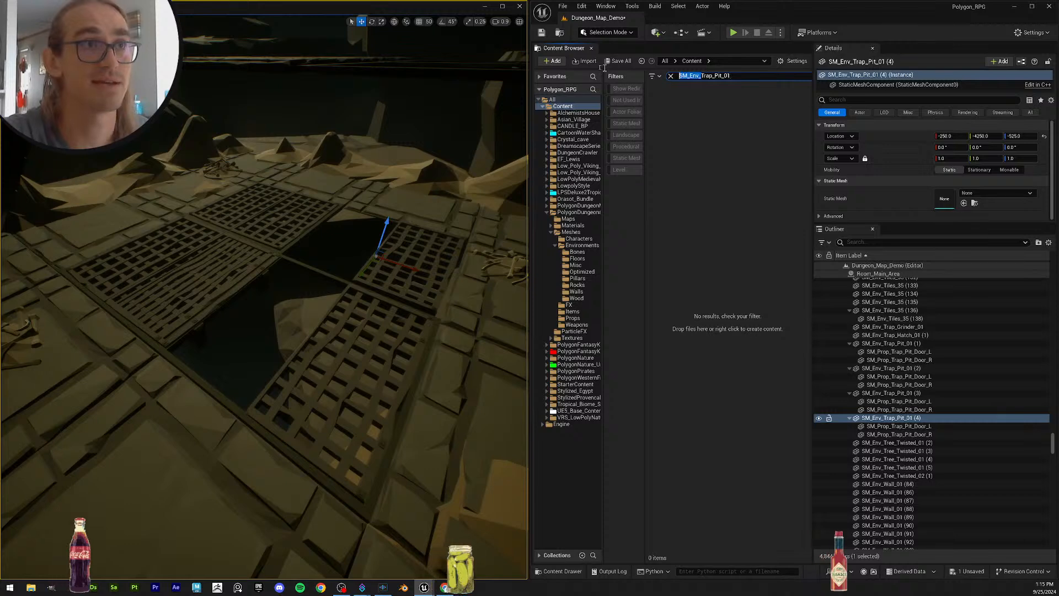
{"action": "key", "text": "BackSpace"}
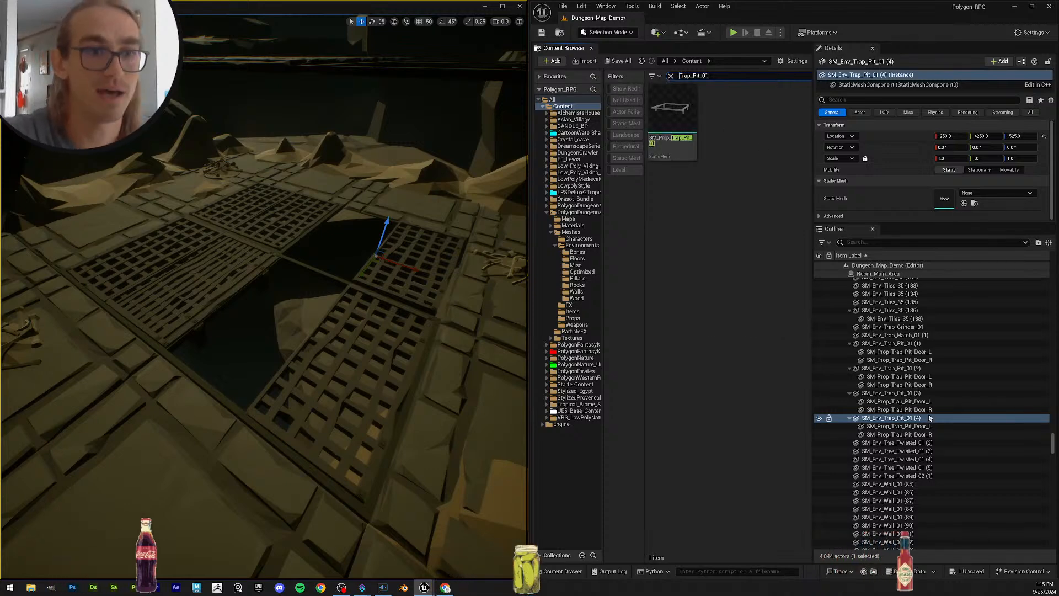
{"action": "left_click_drag", "start_coordinate": [673, 113], "coordinate": [994, 194]}
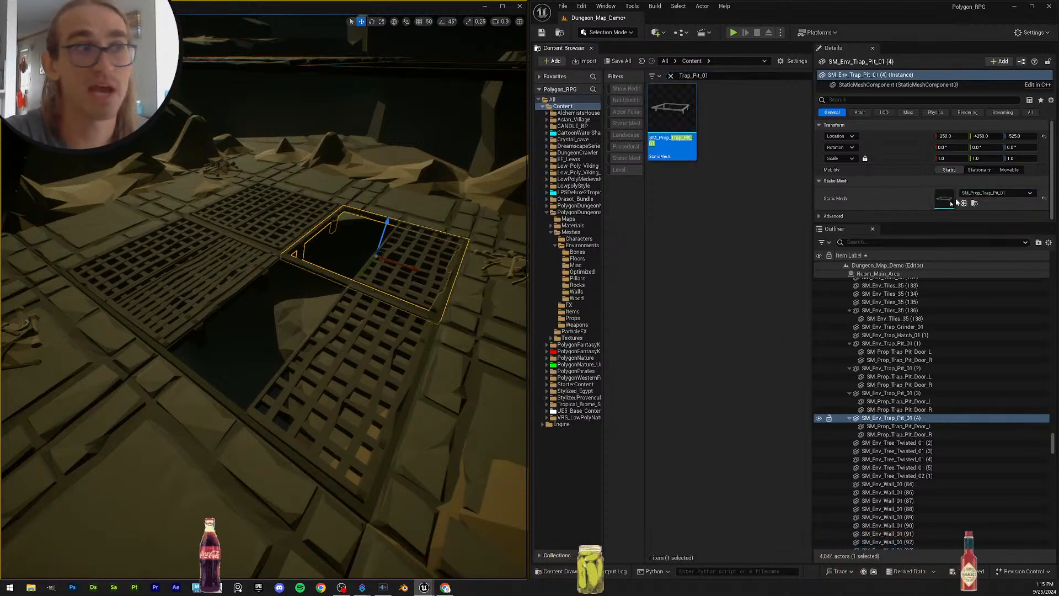
Step: Check the static mesh assignments of SM_Env_Trap_Pit_01 (4) and its left door, SM_Prop_Trap_Pit_Door_L
{"action": "left_click", "coordinate": [940, 427]}
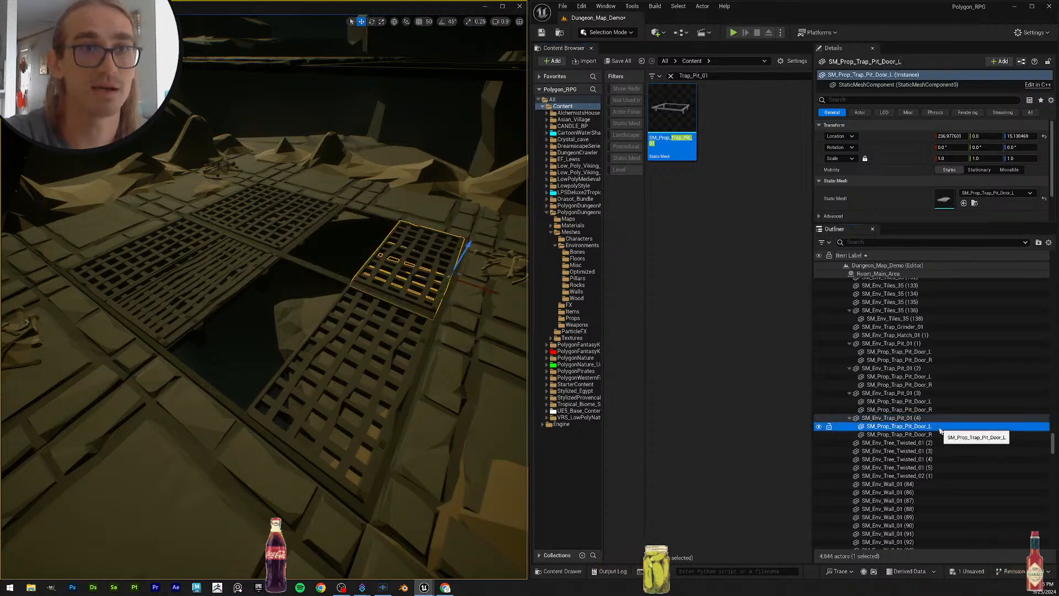
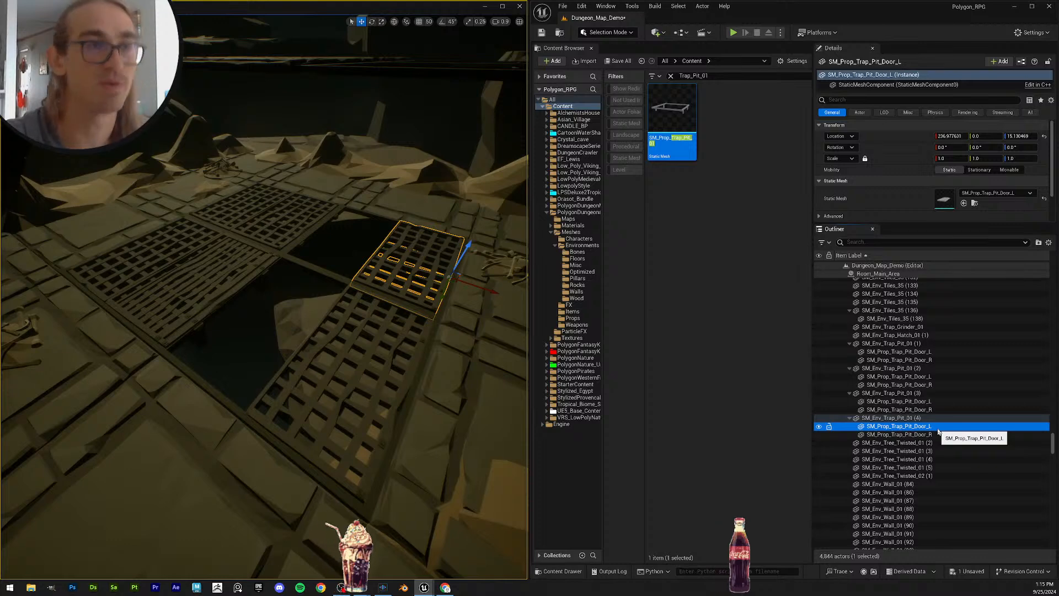
{"action": "left_click", "coordinate": [925, 420]}
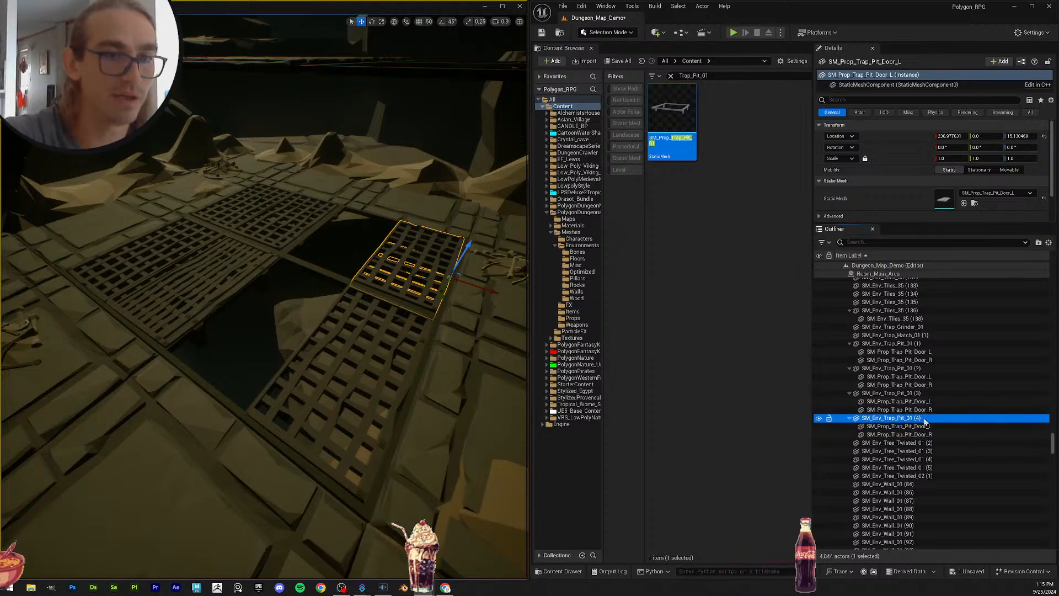
{"action": "left_click", "coordinate": [925, 426]}
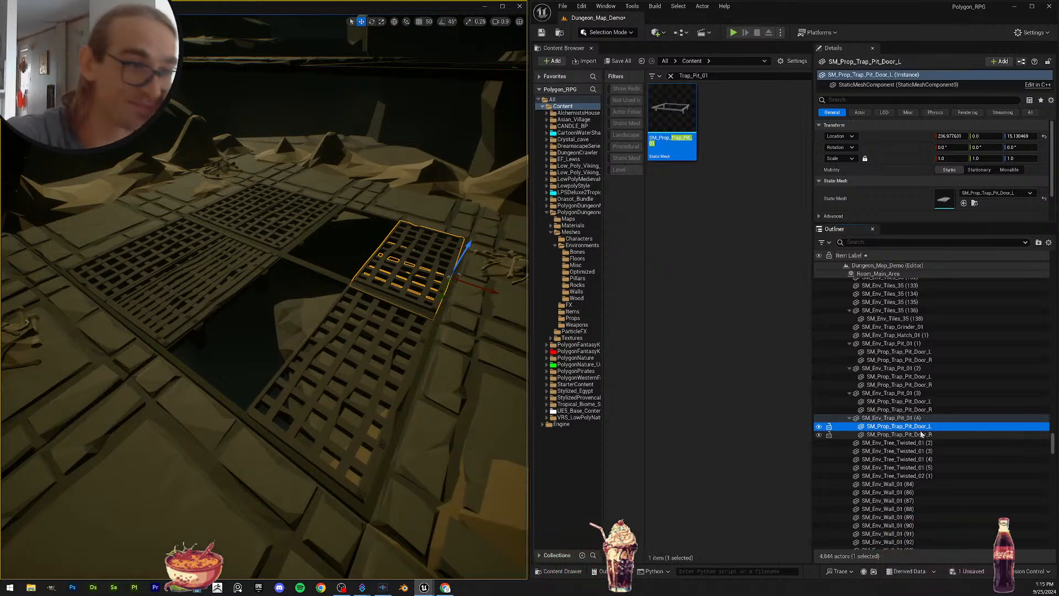
{"action": "left_click", "coordinate": [919, 419]}
{"action": "left_click", "coordinate": [919, 429]}
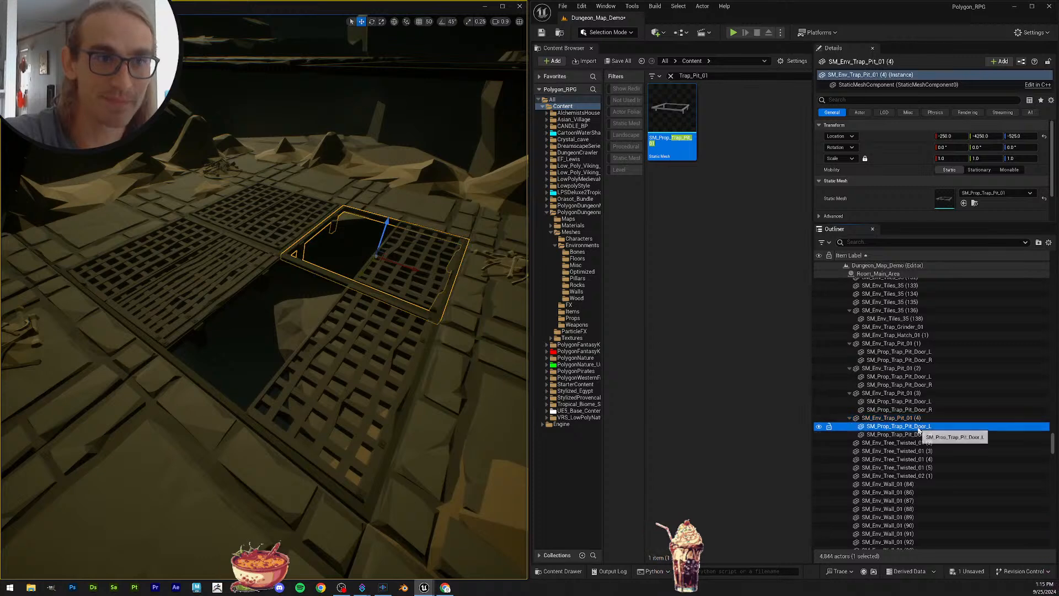
Step: Look up SM_Prop_Trap_Pit_Door_R in the project content and assign that mesh to the right door under SM_Env_Trap_Pit_01 (4)
{"action": "left_click", "coordinate": [929, 435]}
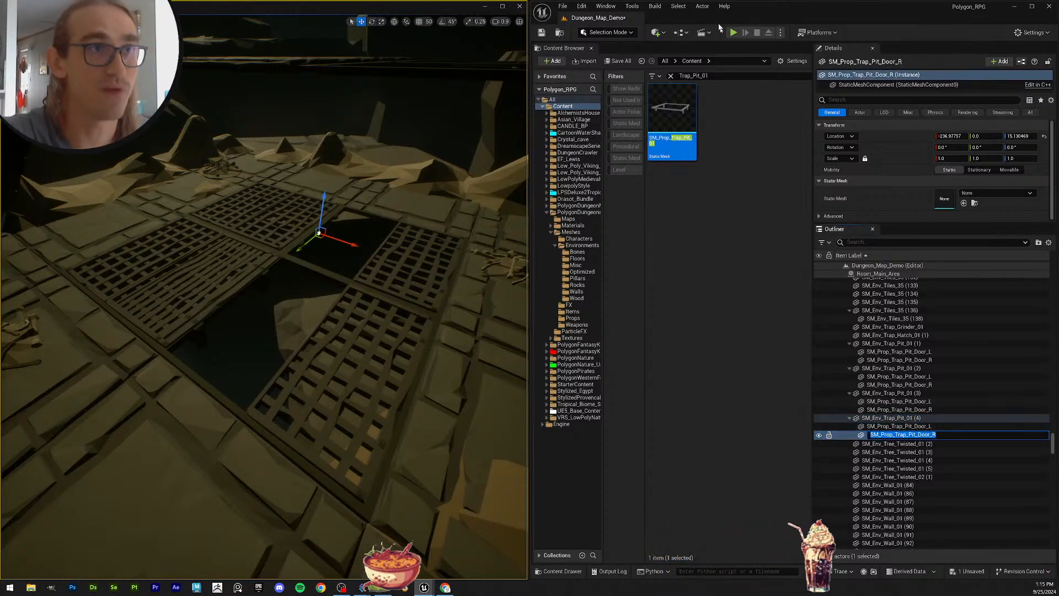
{"action": "left_click_drag", "start_coordinate": [725, 76], "coordinate": [571, 71]}
{"action": "type", "text": "SM_Prop_Trap_Pit_Door_R"}
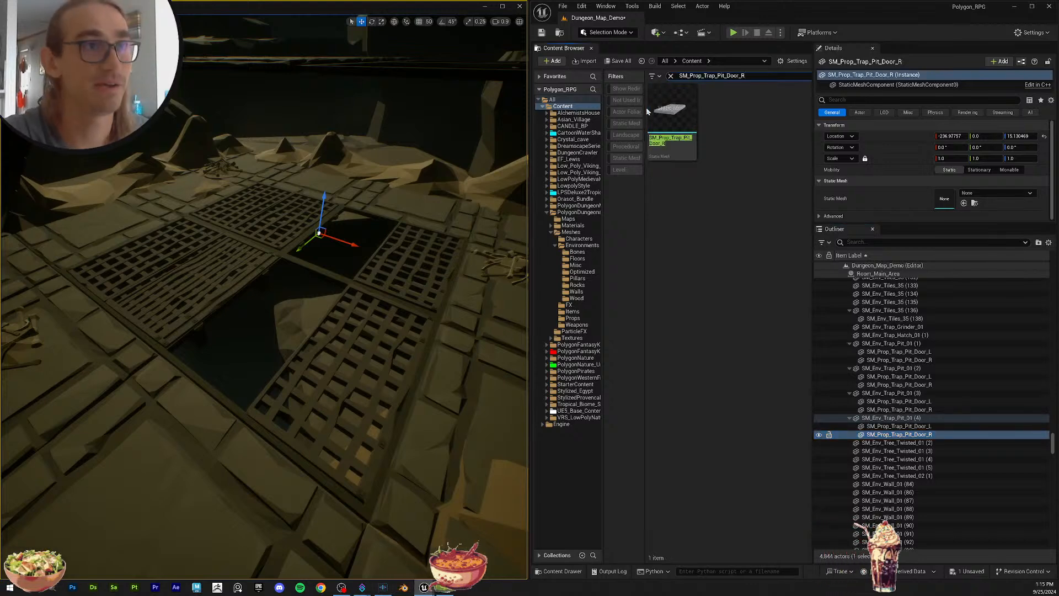
{"action": "left_click_drag", "start_coordinate": [672, 118], "coordinate": [952, 203]}
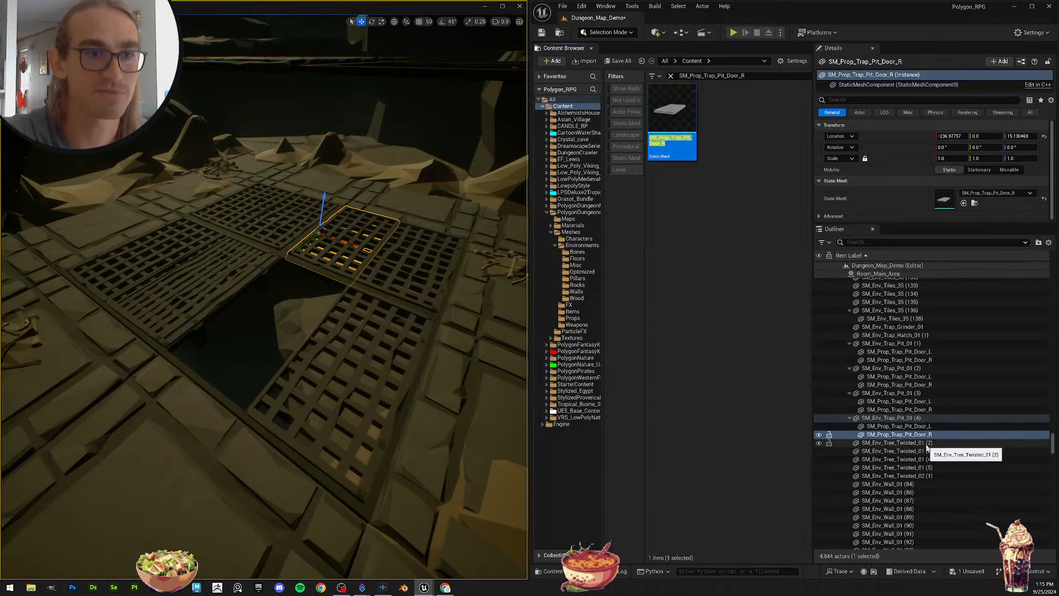
Step: Copy the actor name of SM_Env_Tree_Twisted_01 (2) from the level's actor list
{"action": "left_click", "coordinate": [922, 435]}
{"action": "key", "text": "Down"}
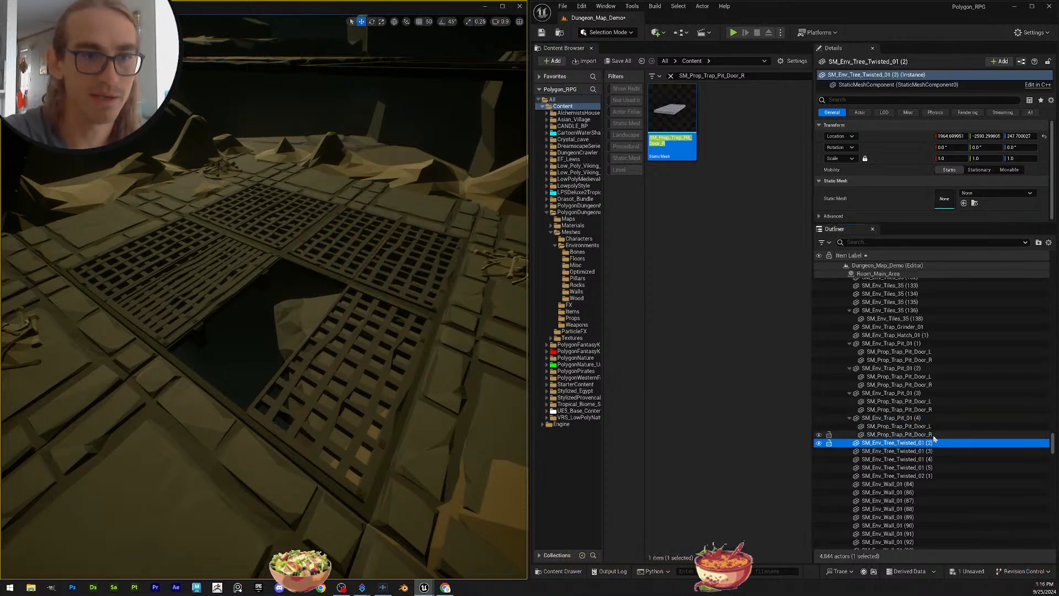
{"action": "key", "text": "Up"}
{"action": "key", "text": "Down"}
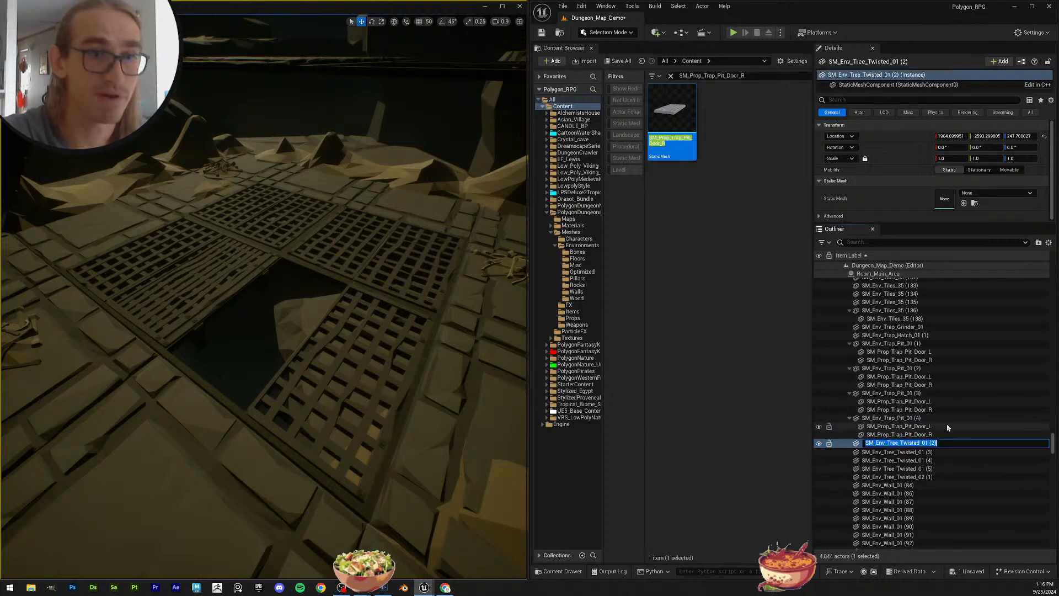
{"action": "key", "text": "F2"}
{"action": "key", "text": "ctrl+c"}
Step: Search the content for SM_Env_Tree_Twisted_01 and assign that mesh to the five twisted tree actors, from Tree_Twisted_01 (2) through Tree_Twisted_02 (1)
{"action": "left_click", "coordinate": [916, 427]}
{"action": "left_click", "coordinate": [924, 435]}
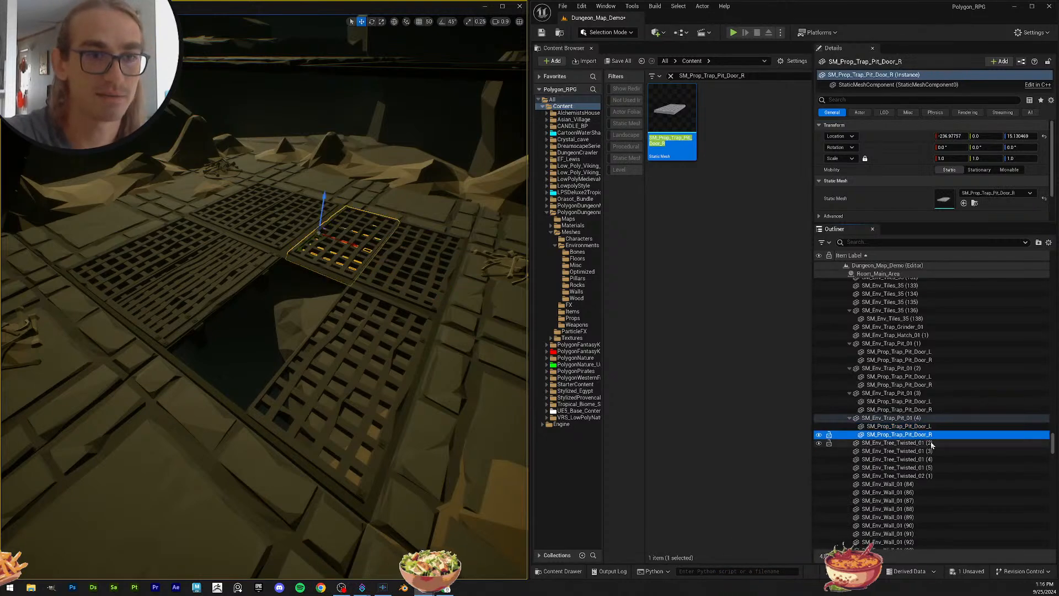
{"action": "left_click", "coordinate": [932, 443]}
{"action": "left_click", "coordinate": [751, 76]}
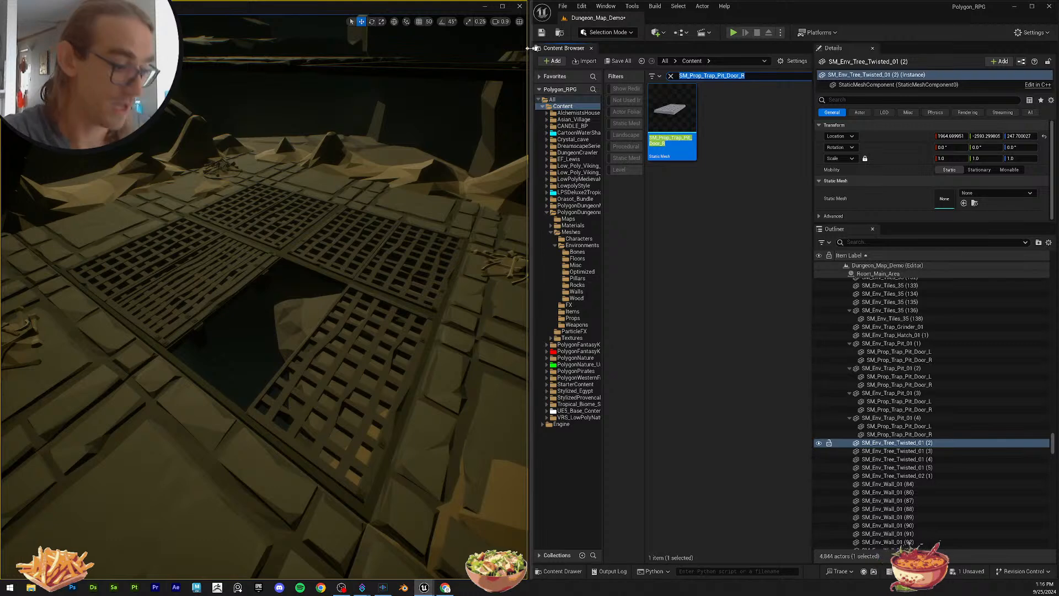
{"action": "key", "text": "ctrl+a"}
{"action": "key", "text": "ctrl+v"}
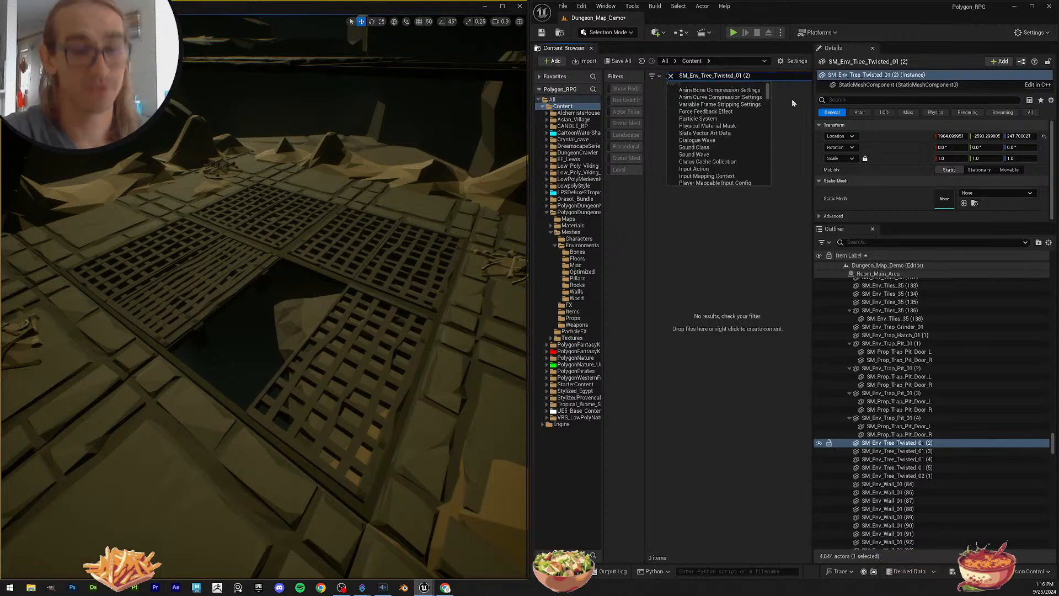
{"action": "key", "text": "BackSpace"}
{"action": "key", "text": "BackSpace"}
{"action": "key", "text": "BackSpace"}
{"action": "key", "text": "BackSpace"}
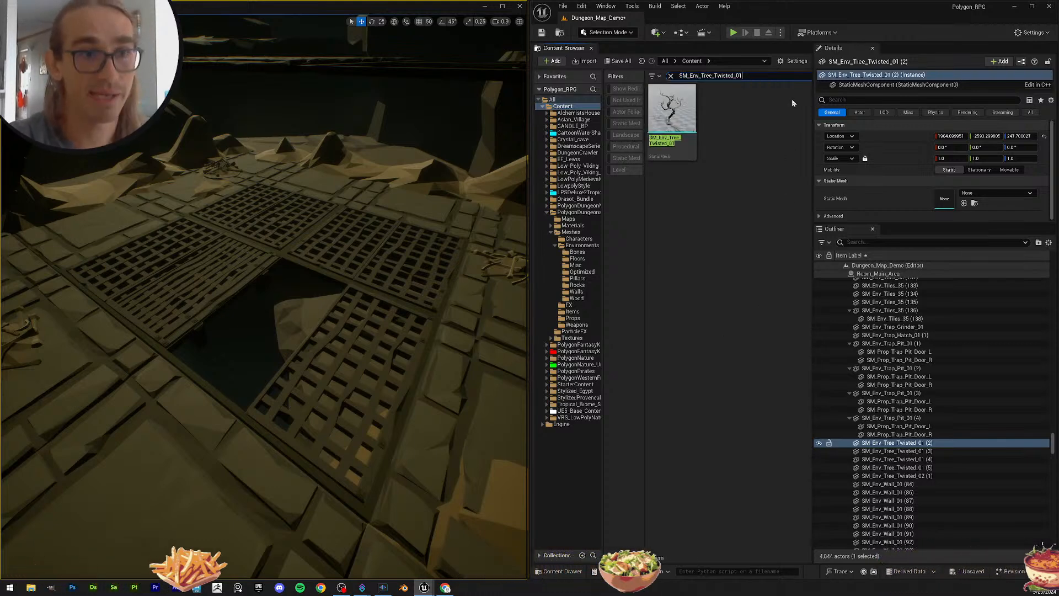
{"action": "left_click", "coordinate": [930, 476], "text": "shift"}
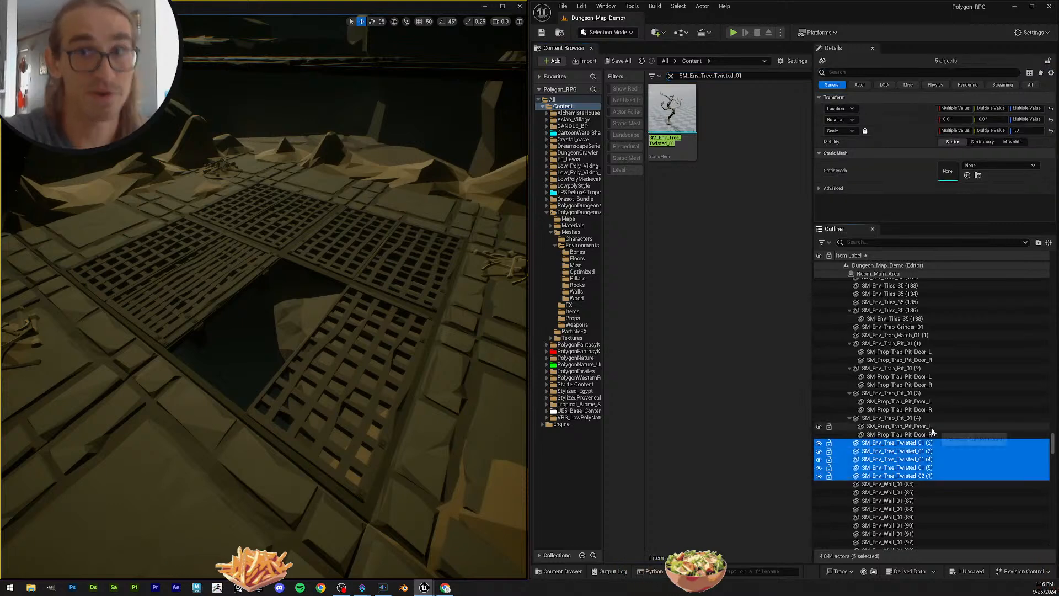
{"action": "left_click_drag", "start_coordinate": [672, 111], "coordinate": [948, 171]}
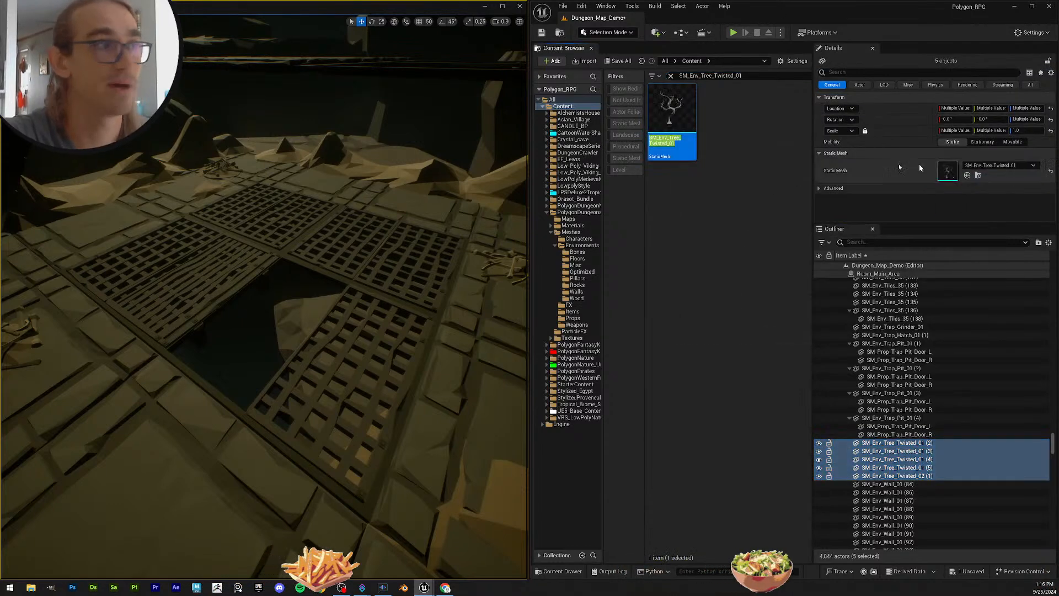
Step: Frame the selected twisted trees in the viewport and inspect their placement up close
{"action": "right_click_drag", "start_coordinate": [392, 225], "coordinate": [367, 269]}
{"action": "key", "text": "f"}
{"action": "key", "text": "w"}
{"action": "scroll", "coordinate": [366, 273], "scroll_direction": "up", "scroll_amount": 4}
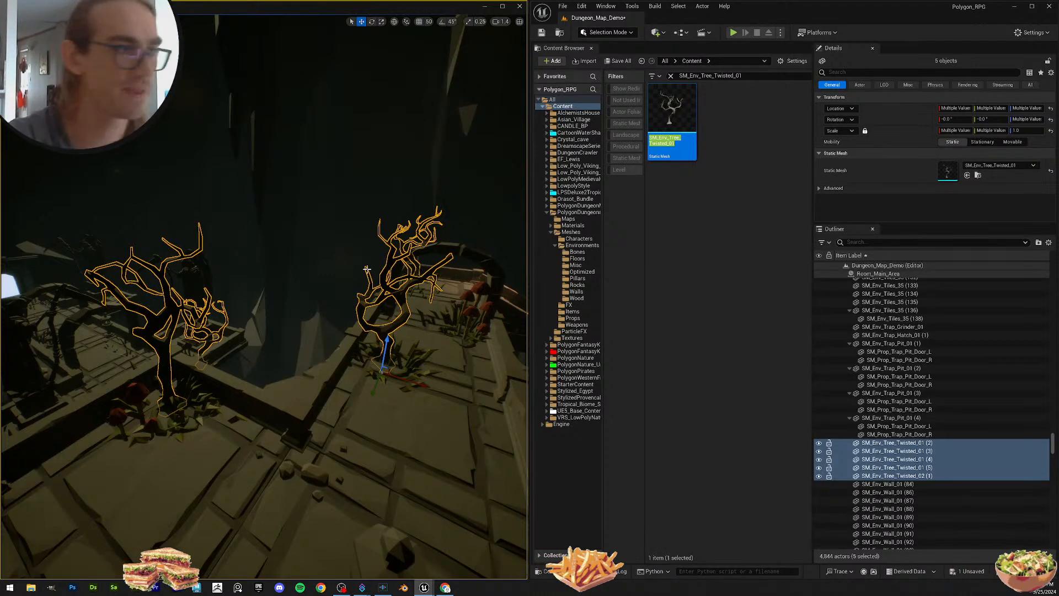
{"action": "right_click_drag", "start_coordinate": [381, 279], "coordinate": [408, 271]}
Step: Deselect the twisted trees and save all modified content
{"action": "key", "text": "Escape"}
{"action": "key", "text": "s"}
{"action": "right_click_drag", "start_coordinate": [396, 306], "coordinate": [409, 318]}
{"action": "scroll", "coordinate": [397, 307], "scroll_direction": "down", "scroll_amount": 4}
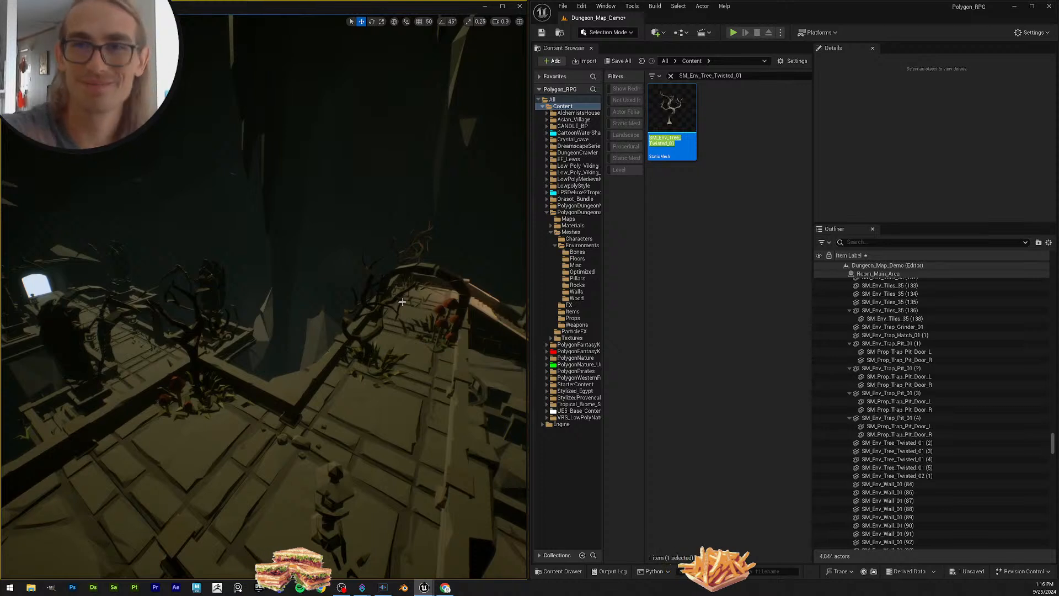
{"action": "left_click", "coordinate": [621, 62]}
{"action": "left_click", "coordinate": [609, 389]}
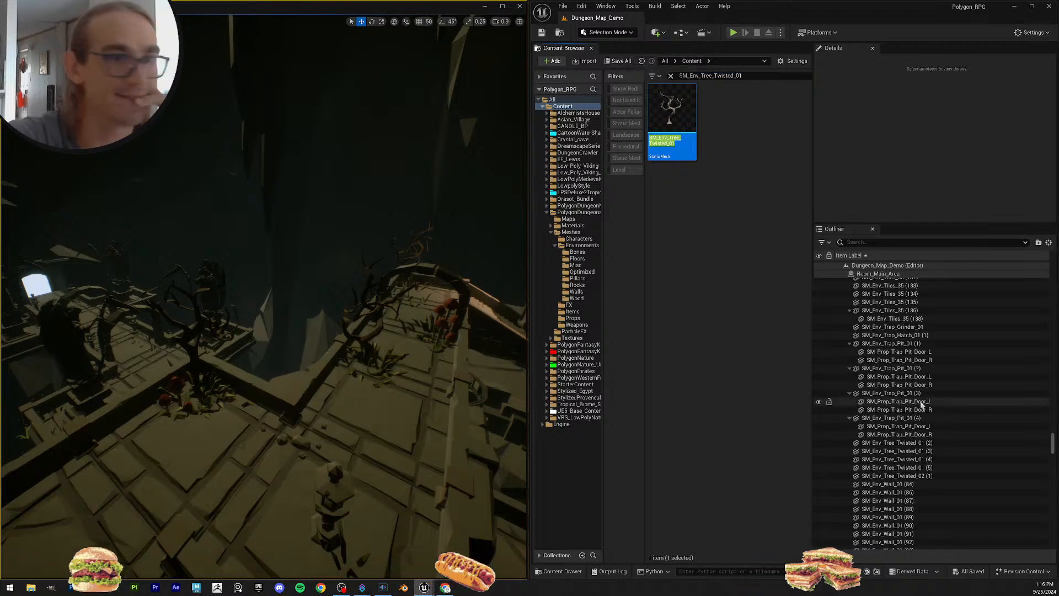
Step: Check the static mesh assignments of SM_Env_Tiles_35 (136), the trap grinder, the trap hatch, and trap pits (1) and (2) with their doors
{"action": "left_click", "coordinate": [890, 310]}
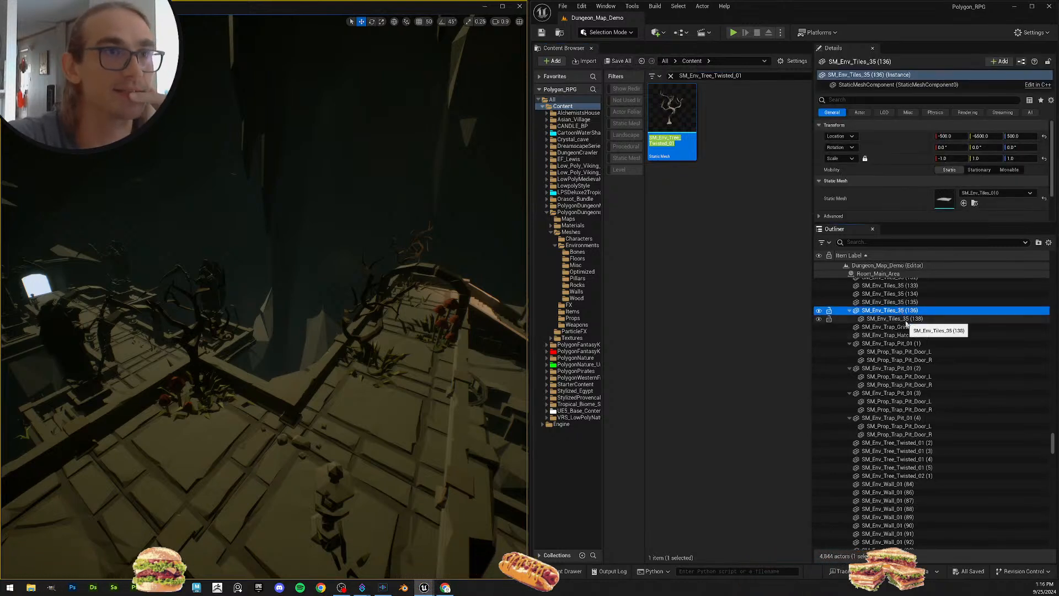
{"action": "left_click", "coordinate": [905, 328]}
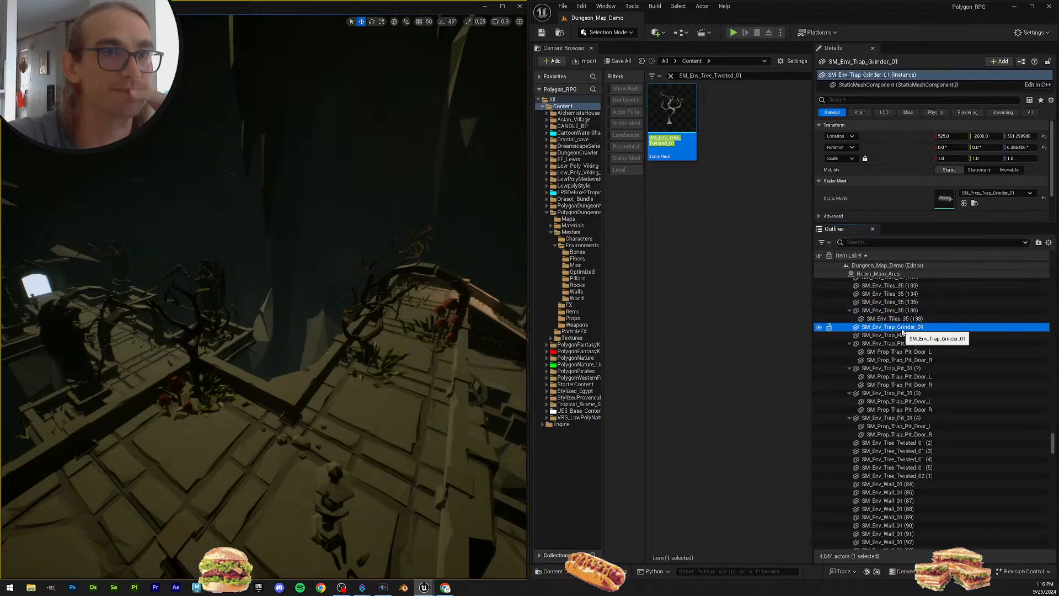
{"action": "left_click", "coordinate": [905, 336]}
{"action": "left_click", "coordinate": [904, 344]}
{"action": "left_click", "coordinate": [902, 352]}
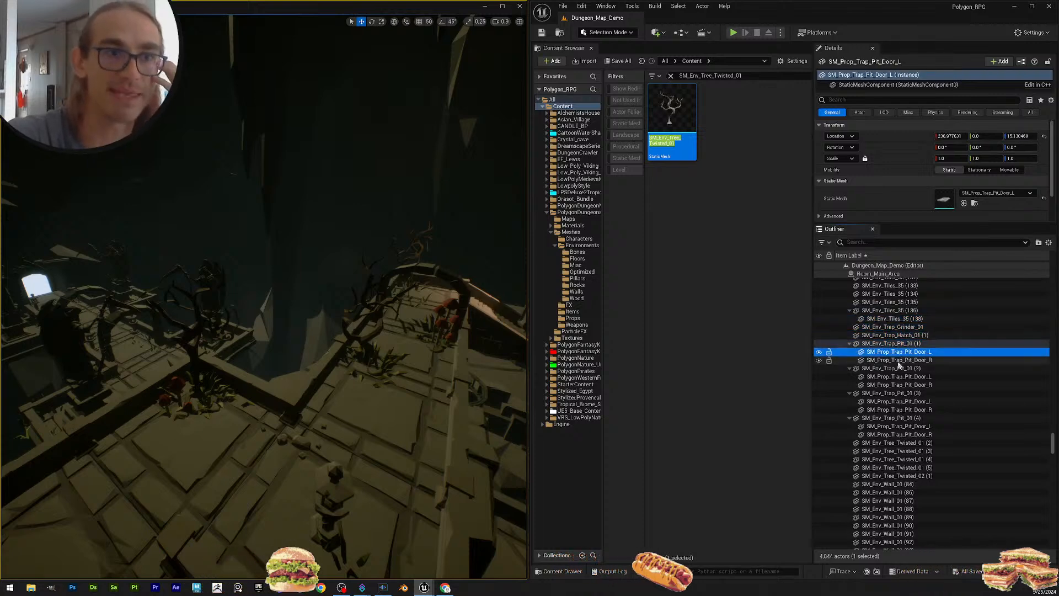
{"action": "left_click", "coordinate": [900, 359]}
{"action": "left_click", "coordinate": [897, 368]}
{"action": "left_click", "coordinate": [895, 377]}
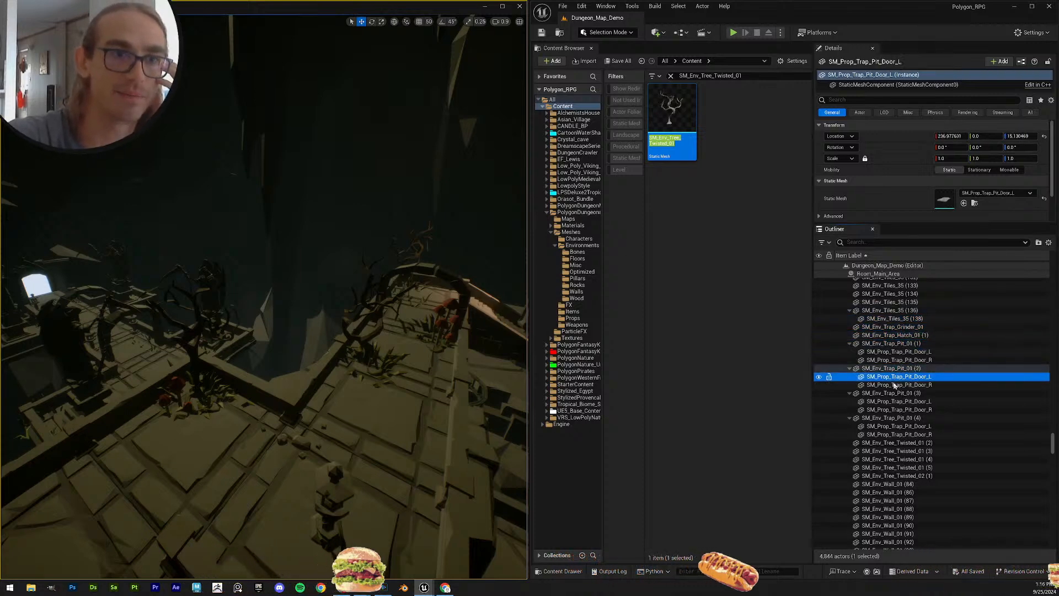
{"action": "left_click", "coordinate": [895, 385]}
Step: Check the static mesh assignments of SM_Env_Trap_Pit_01 (3) and (4) and their left and right doors
{"action": "left_click", "coordinate": [897, 393]}
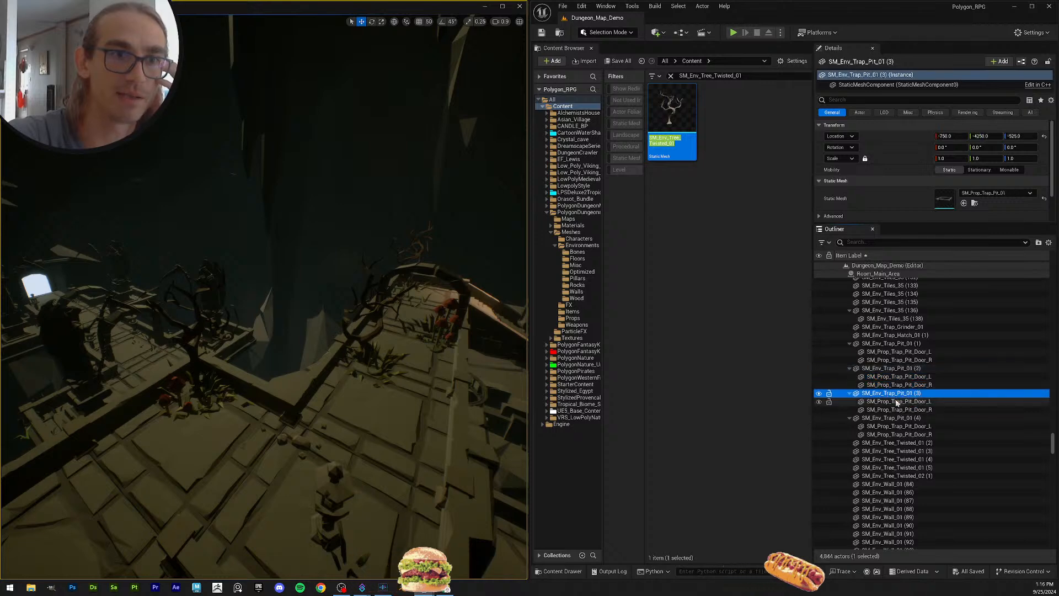
{"action": "left_click", "coordinate": [898, 401]}
{"action": "left_click", "coordinate": [899, 409]}
{"action": "left_click", "coordinate": [899, 418]}
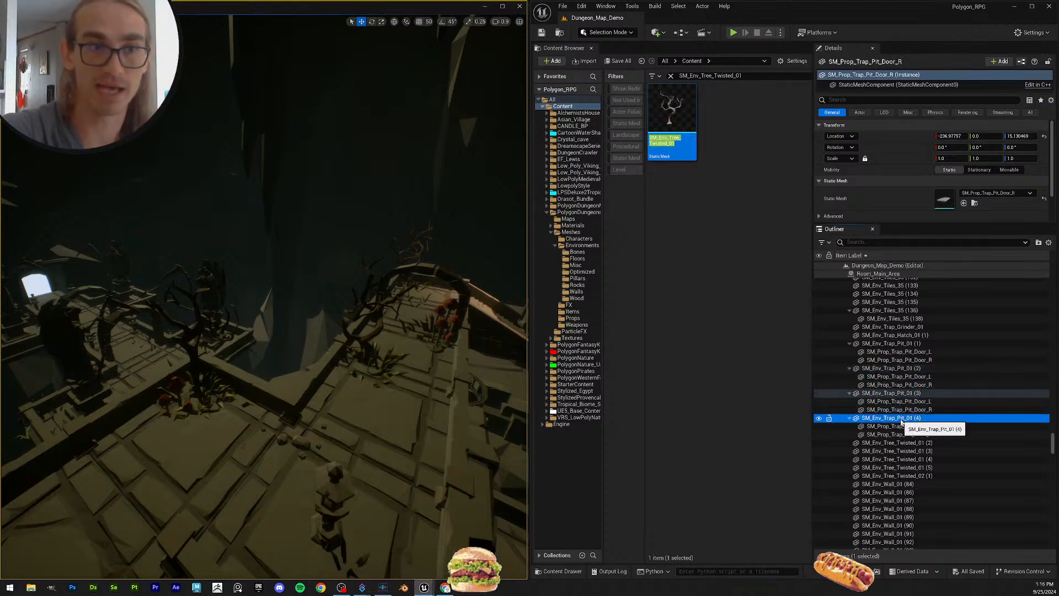
{"action": "left_click", "coordinate": [901, 426]}
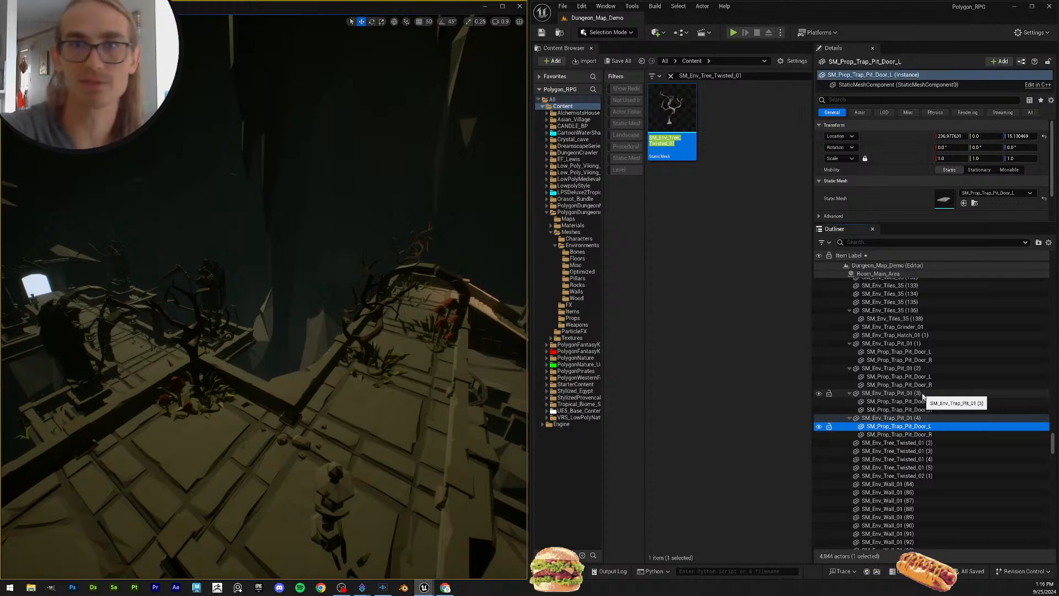
{"action": "scroll", "coordinate": [924, 425], "scroll_direction": "down", "scroll_amount": 1}
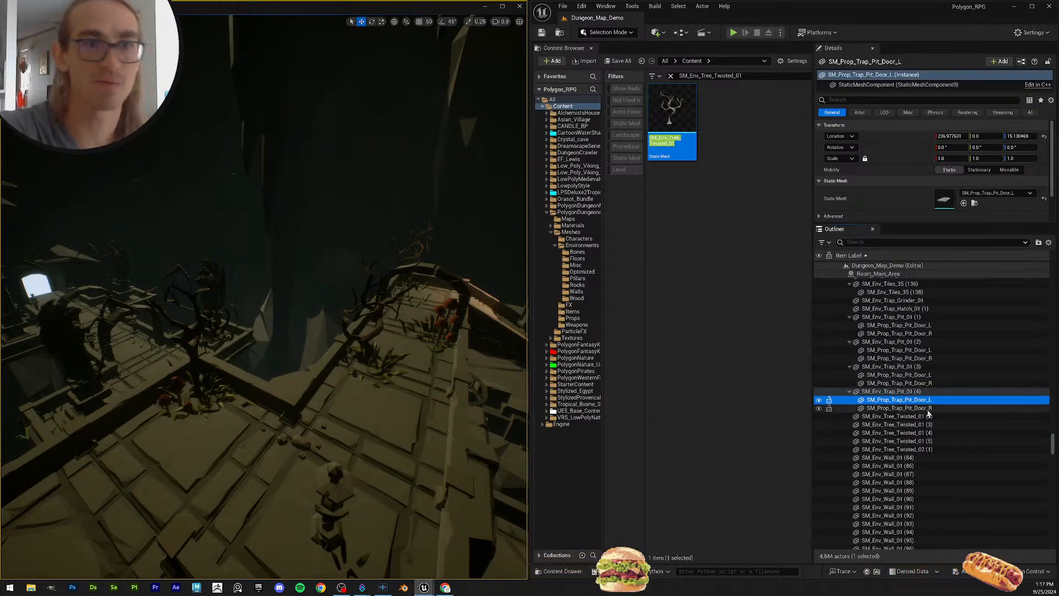
{"action": "left_click", "coordinate": [935, 408]}
Step: Check the static mesh assignments of the five twisted tree actors one by one
{"action": "scroll", "coordinate": [927, 409], "scroll_direction": "down", "scroll_amount": 2}
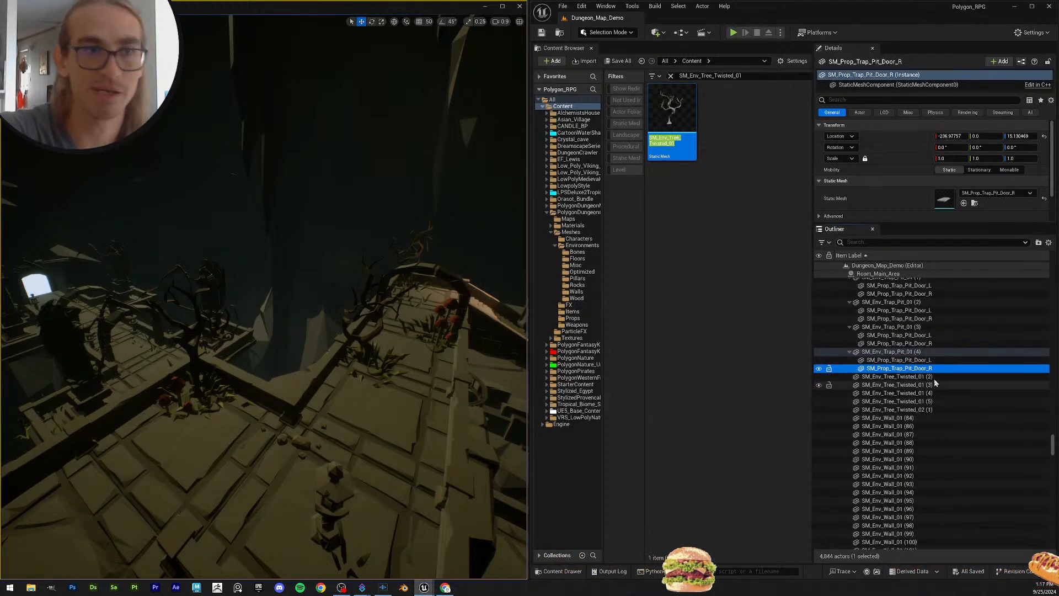
{"action": "left_click", "coordinate": [932, 378]}
{"action": "left_click", "coordinate": [928, 384]}
{"action": "left_click", "coordinate": [928, 393]}
{"action": "left_click", "coordinate": [929, 402]}
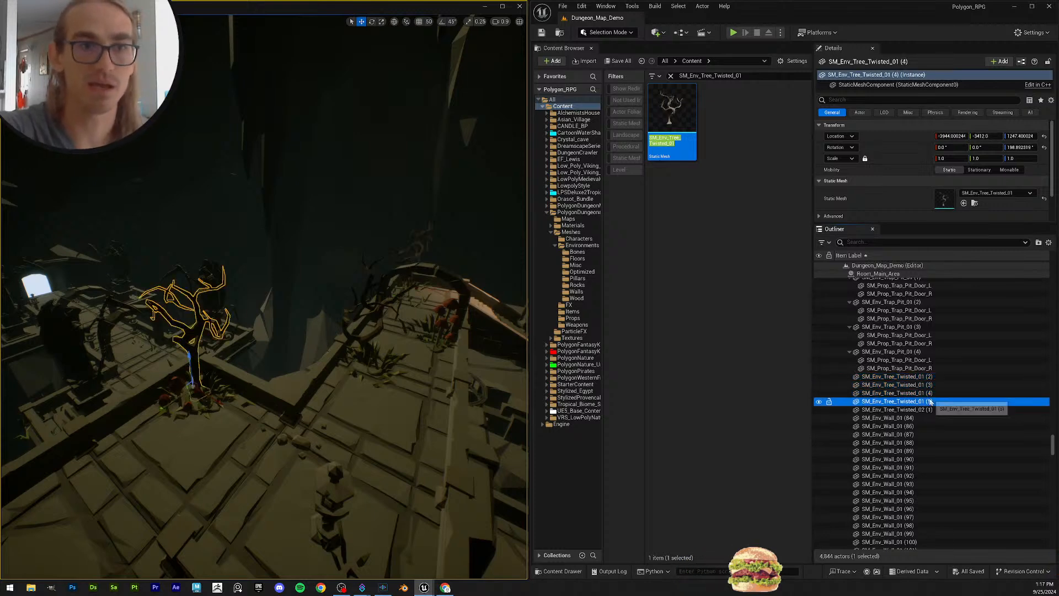
{"action": "left_click", "coordinate": [929, 410]}
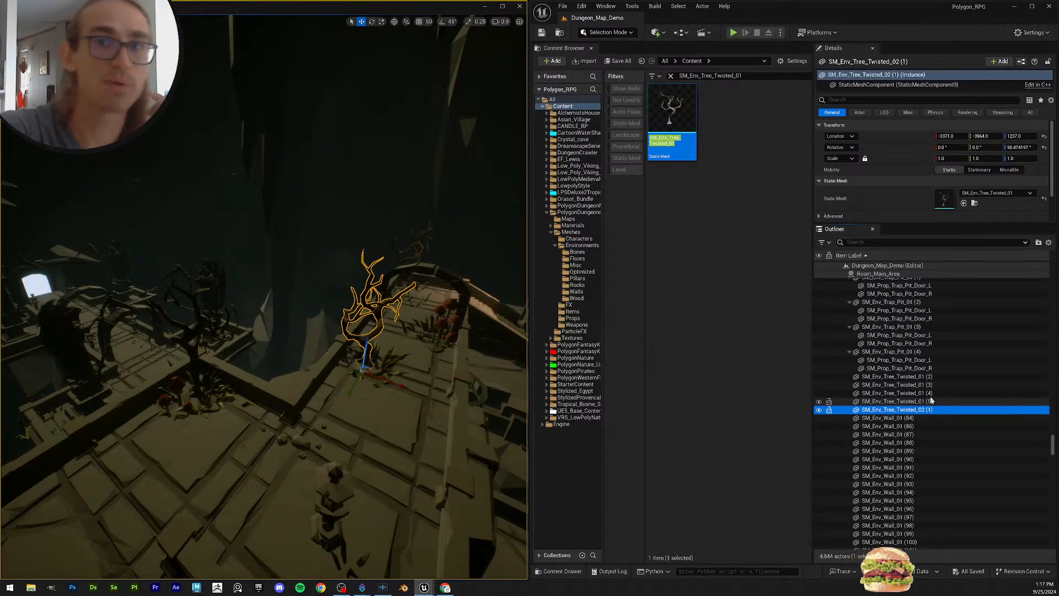
Step: Copy the actor name of SM_Env_Wall_01 (84), the first wall actor in the Room_Main_Area list
{"action": "scroll", "coordinate": [932, 405], "scroll_direction": "down", "scroll_amount": 1}
{"action": "left_click", "coordinate": [919, 414]}
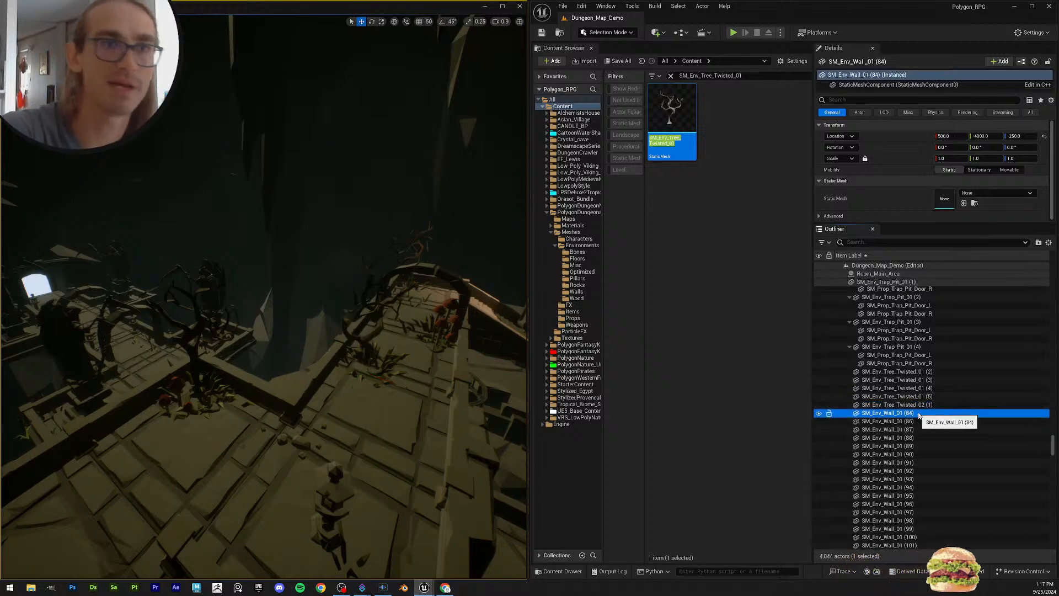
{"action": "key", "text": "F2"}
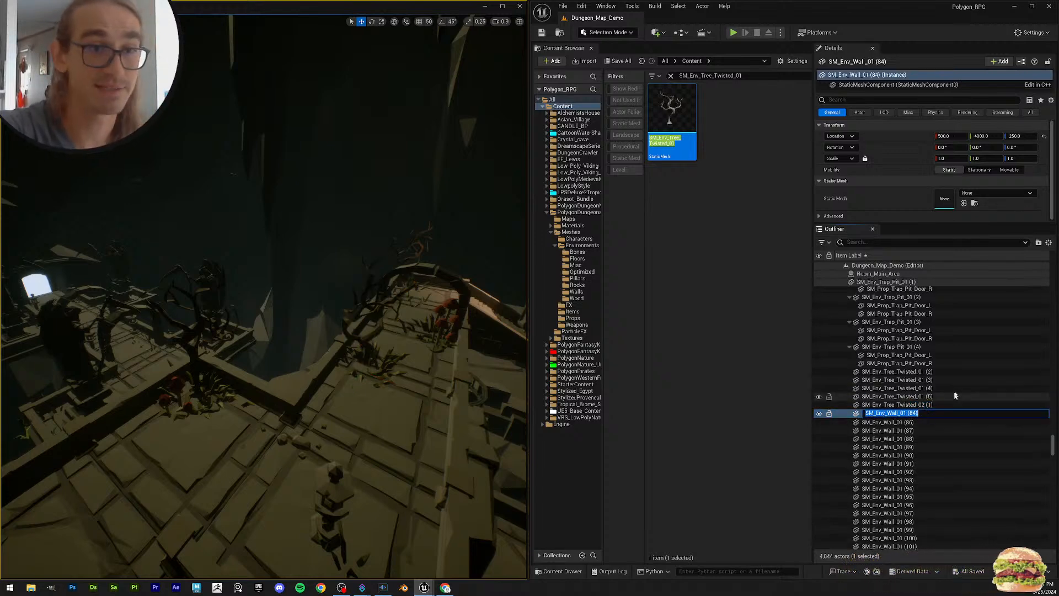
{"action": "scroll", "coordinate": [954, 392], "scroll_direction": "down", "scroll_amount": 2}
{"action": "left_click", "coordinate": [923, 374]}
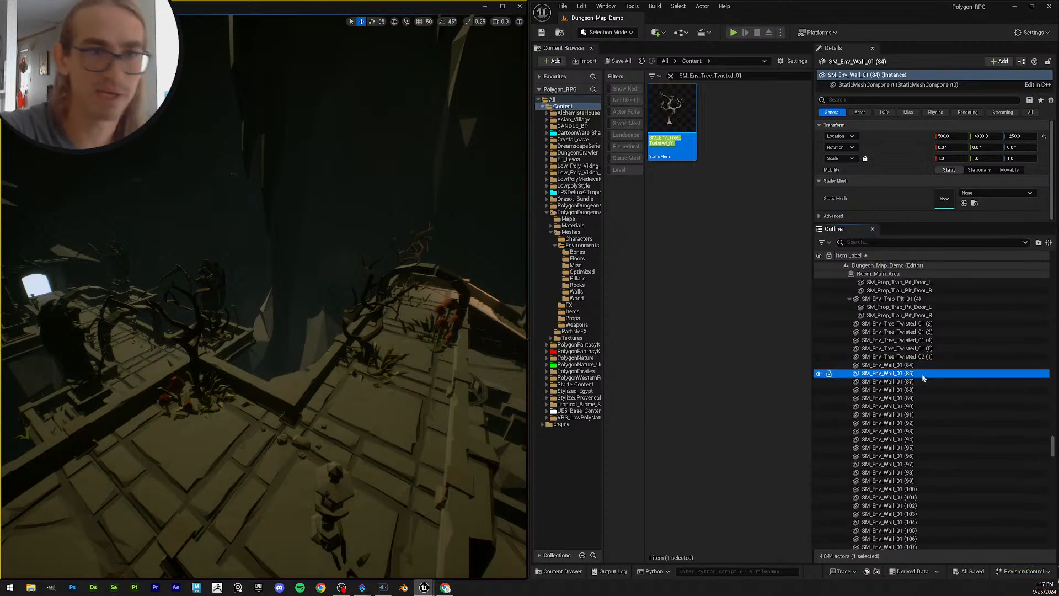
{"action": "key", "text": "F2"}
{"action": "key", "text": "ctrl+c"}
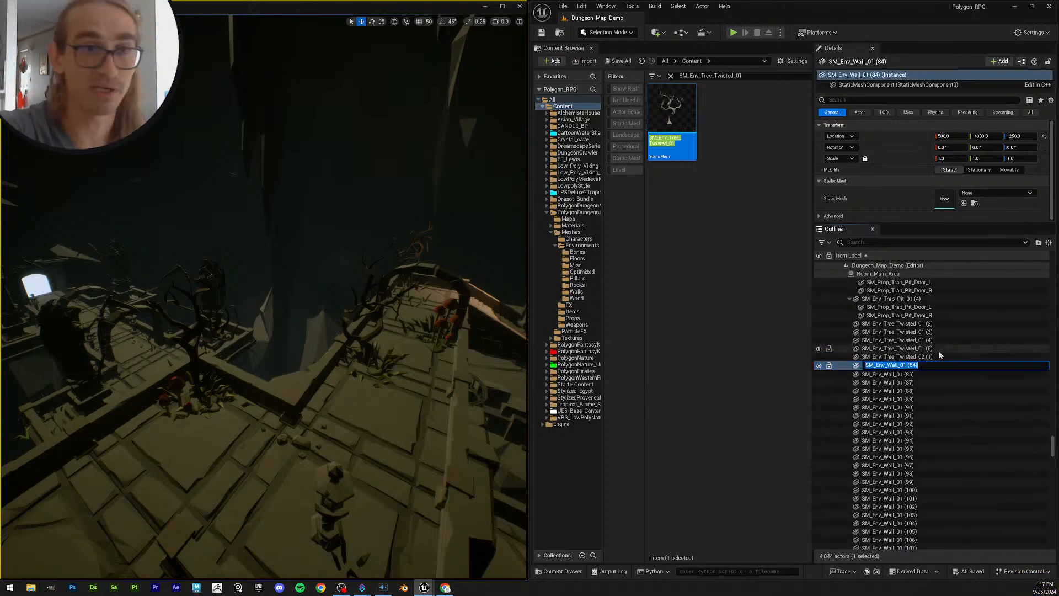
Step: Search the project content for SM_Env_Wall_01 while keeping the SM_Env_Wall_01 (84) actor selected
{"action": "left_click", "coordinate": [940, 352]}
{"action": "left_click", "coordinate": [927, 368]}
{"action": "scroll", "coordinate": [938, 369], "scroll_direction": "down", "scroll_amount": 1}
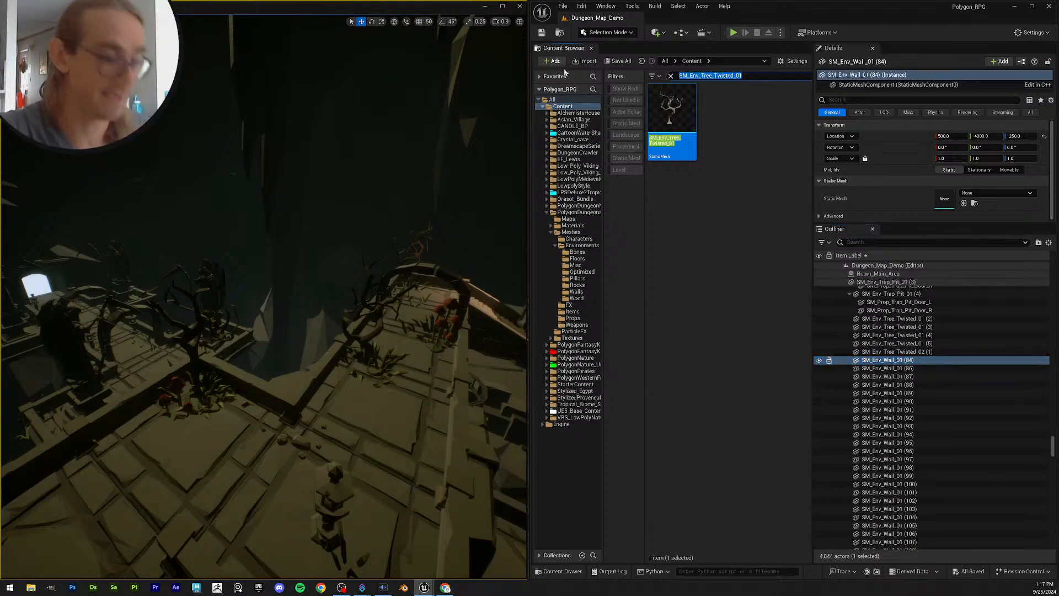
{"action": "key", "text": "ctrl+v"}
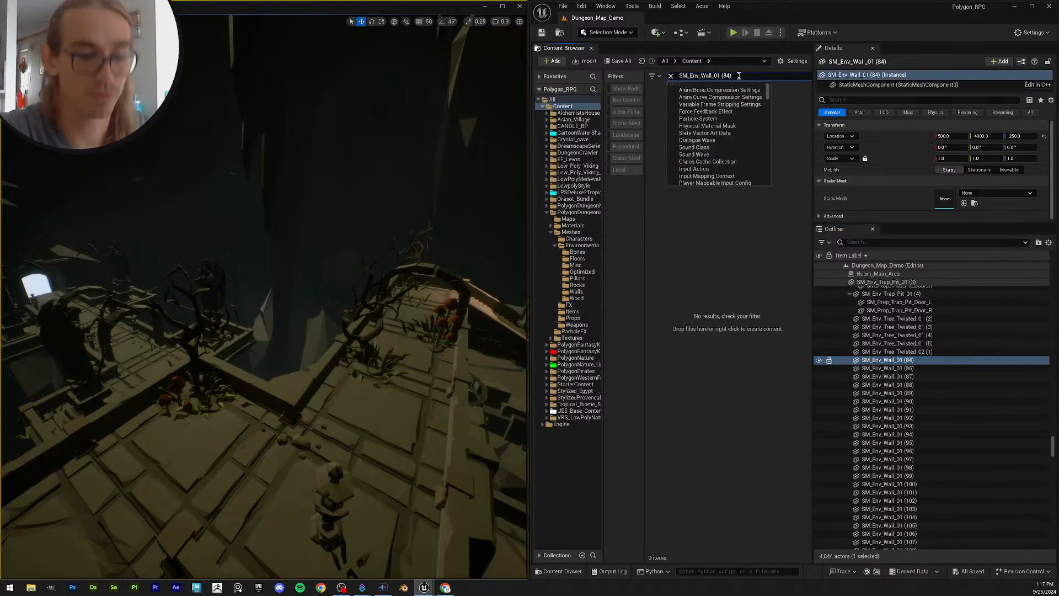
{"action": "key", "text": "Return"}
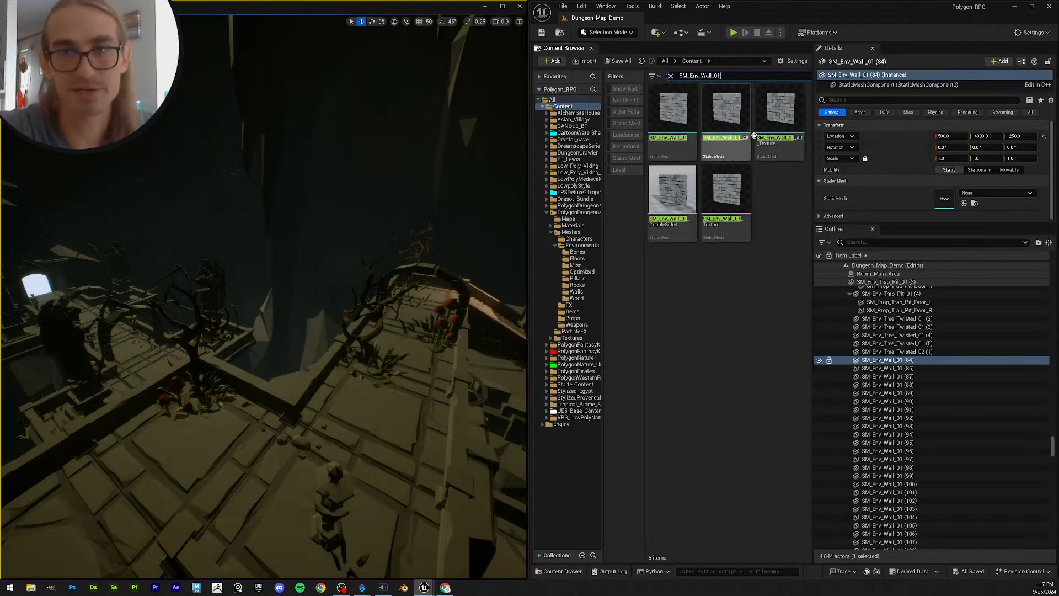
Step: Select all wall actors from SM_Env_Wall_01 (84) through (271) in Room_Main_Area and assign them the SM_Env_Wall_01 static mesh
{"action": "mouse_move", "coordinate": [753, 136]}
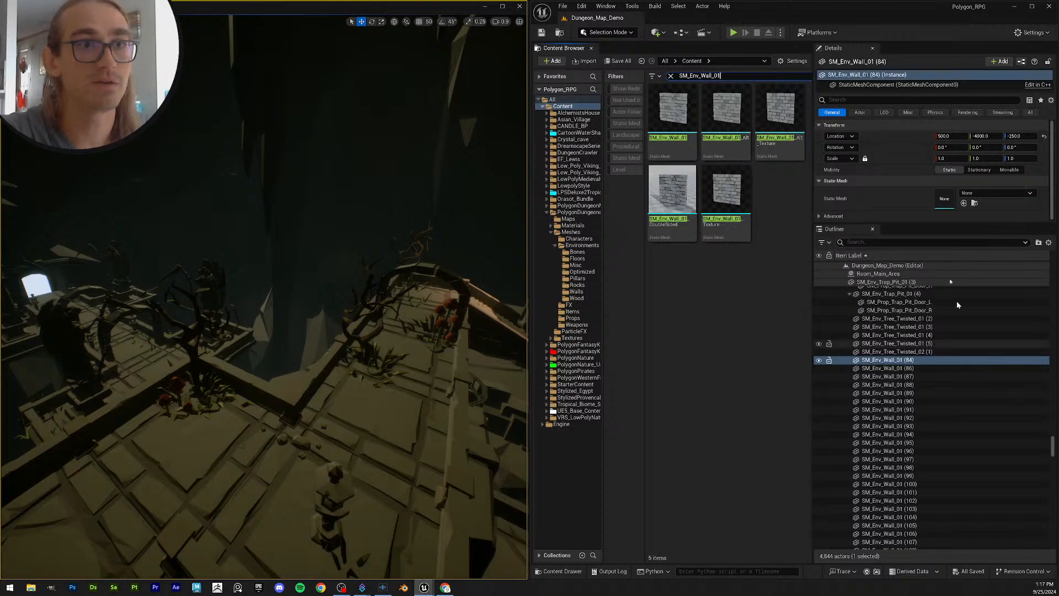
{"action": "left_click_drag", "start_coordinate": [924, 222], "coordinate": [926, 228]}
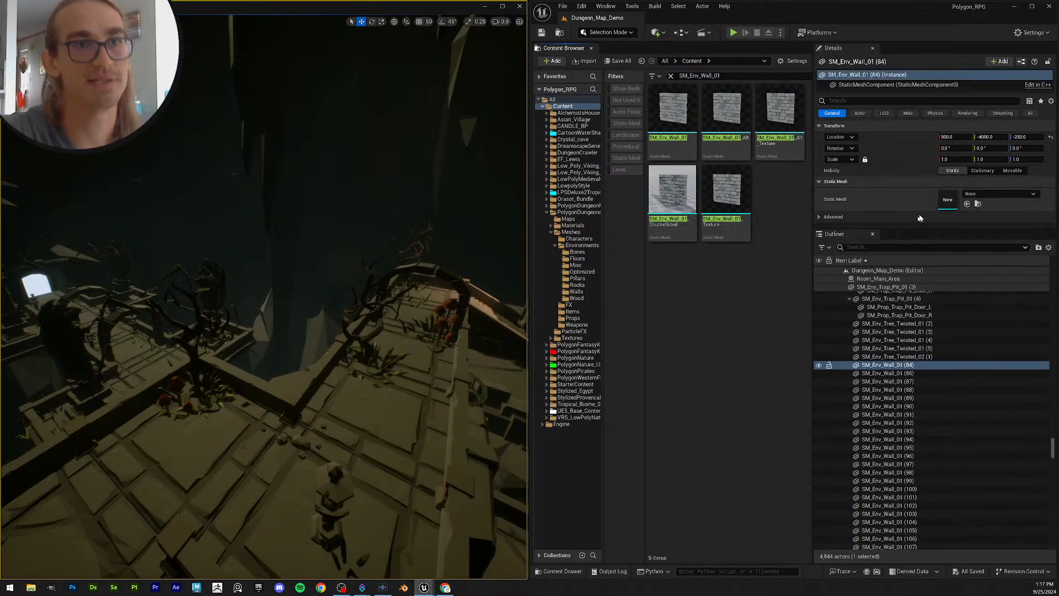
{"action": "scroll", "coordinate": [949, 485], "scroll_direction": "down", "scroll_amount": 9}
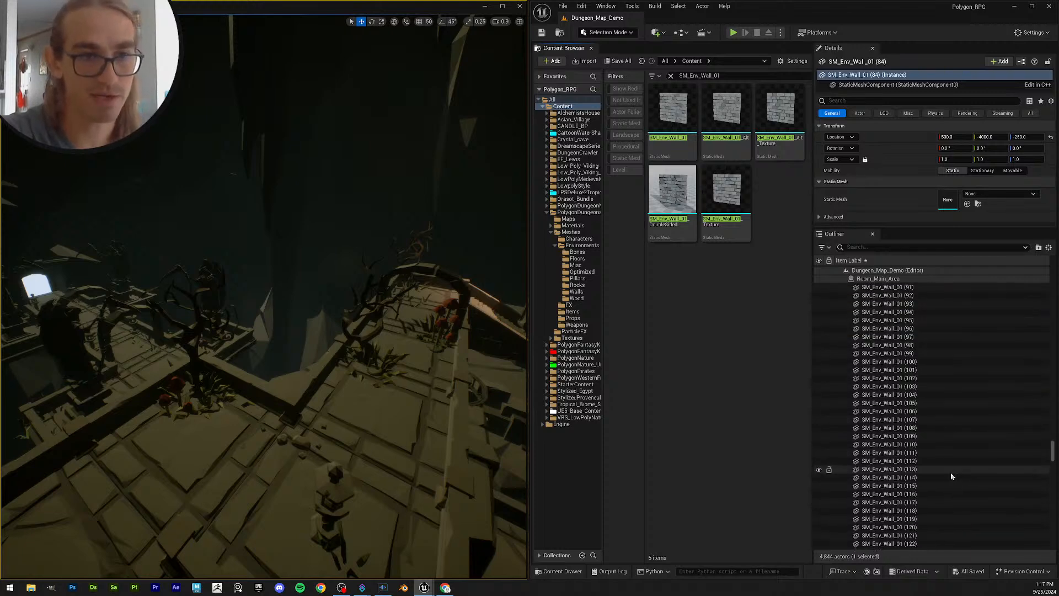
{"action": "scroll", "coordinate": [948, 489], "scroll_direction": "down", "scroll_amount": 10}
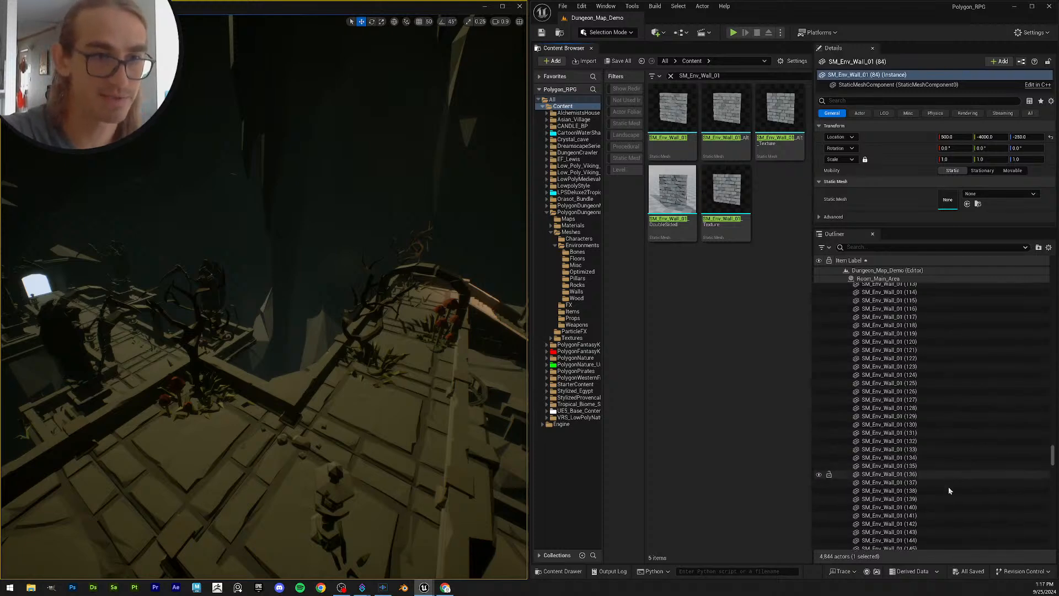
{"action": "scroll", "coordinate": [943, 469], "scroll_direction": "up", "scroll_amount": 19}
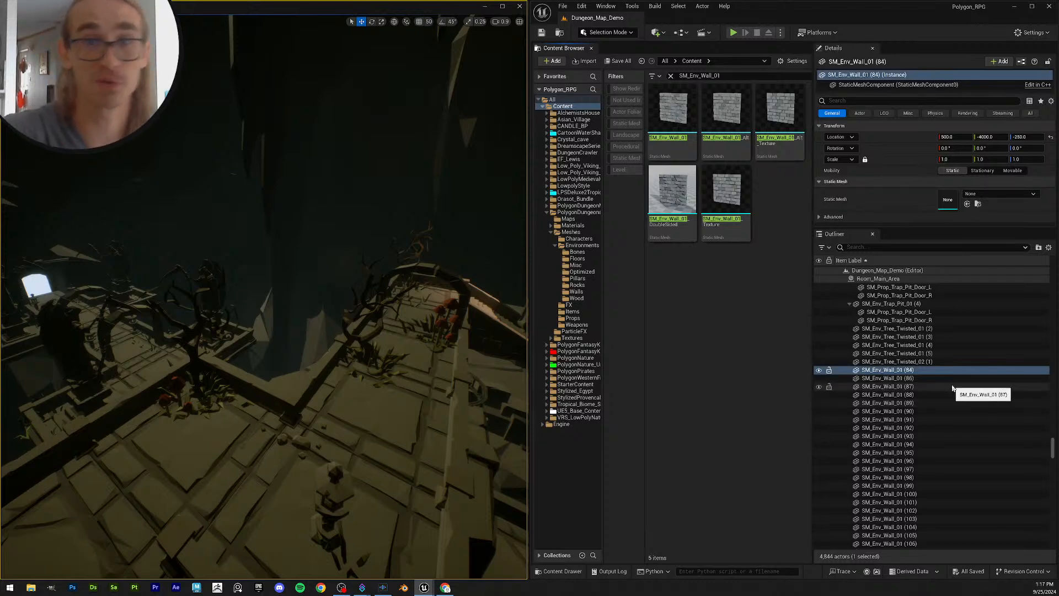
{"action": "scroll", "coordinate": [955, 390], "scroll_direction": "down", "scroll_amount": 10}
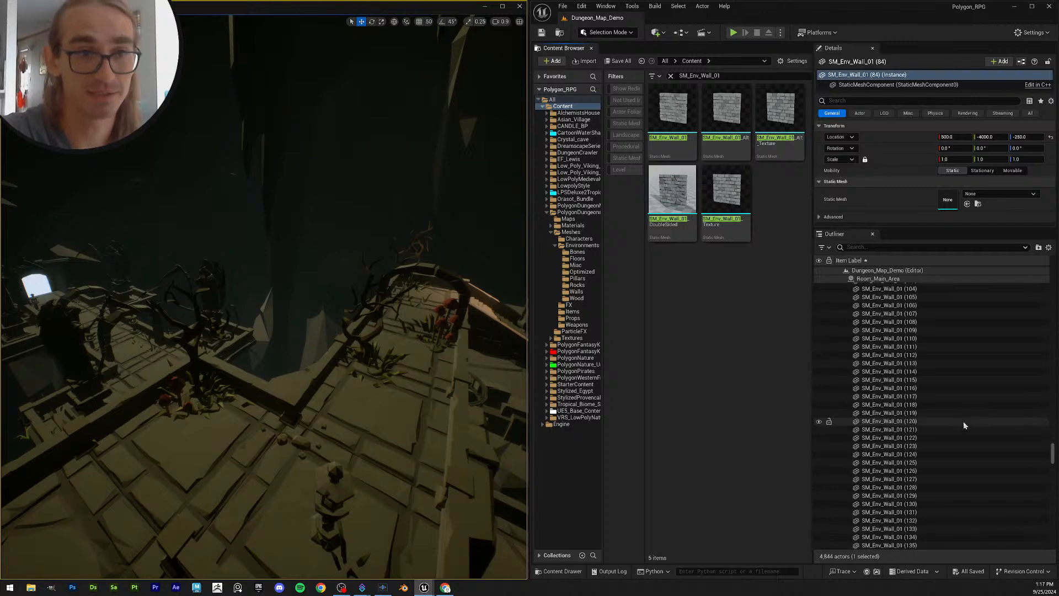
{"action": "scroll", "coordinate": [963, 422], "scroll_direction": "up", "scroll_amount": 7}
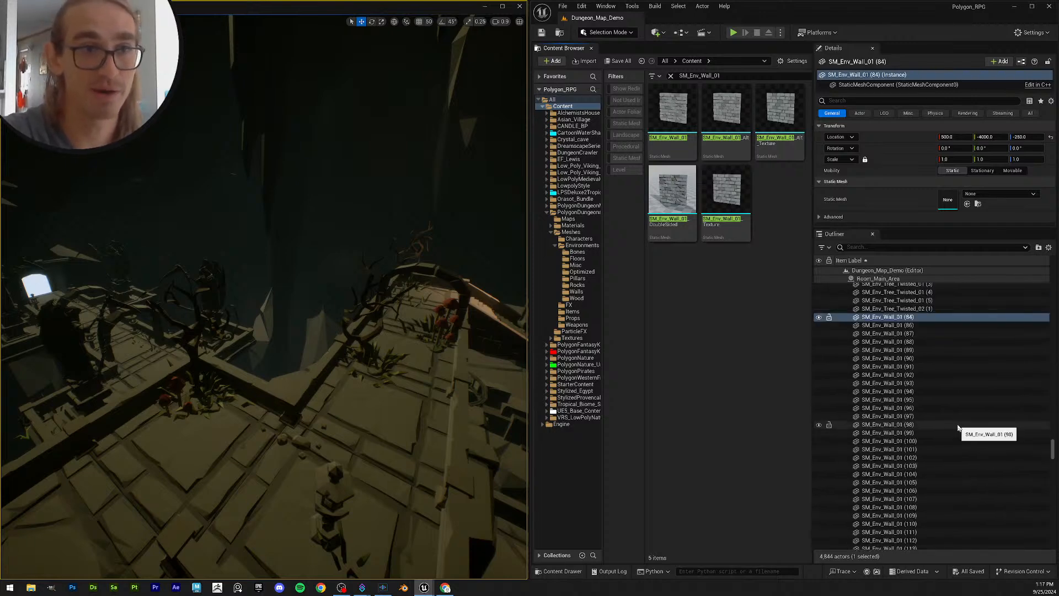
{"action": "scroll", "coordinate": [964, 412], "scroll_direction": "down", "scroll_amount": 15}
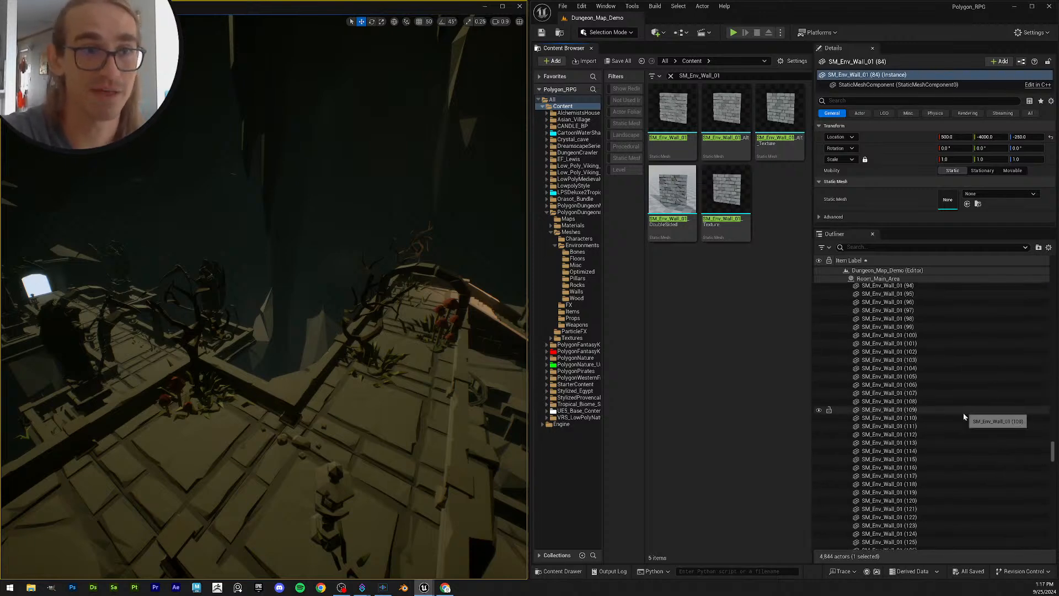
{"action": "scroll", "coordinate": [972, 463], "scroll_direction": "down", "scroll_amount": 20}
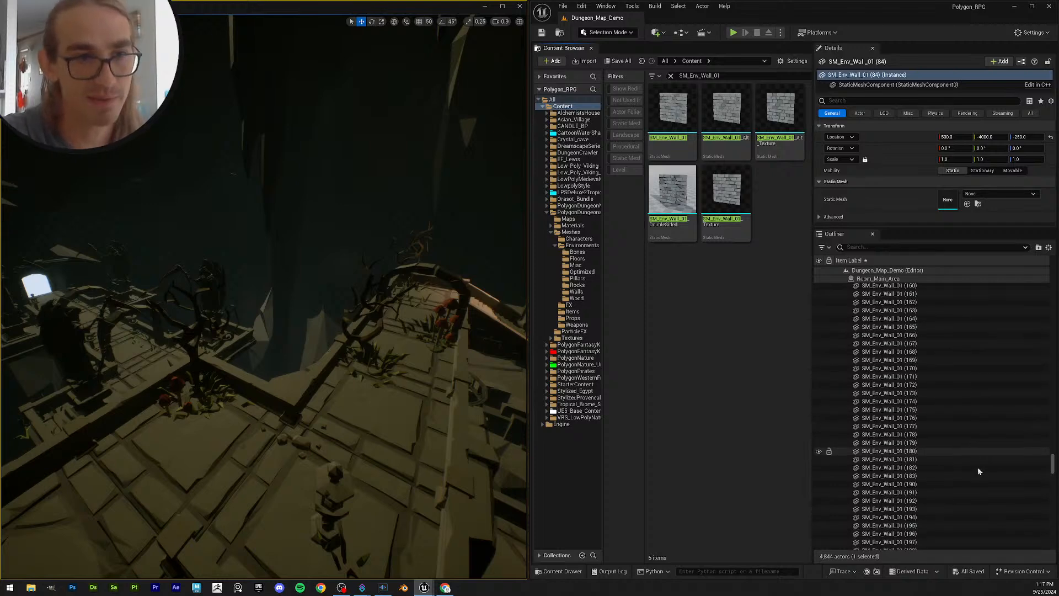
{"action": "scroll", "coordinate": [969, 486], "scroll_direction": "down", "scroll_amount": 18}
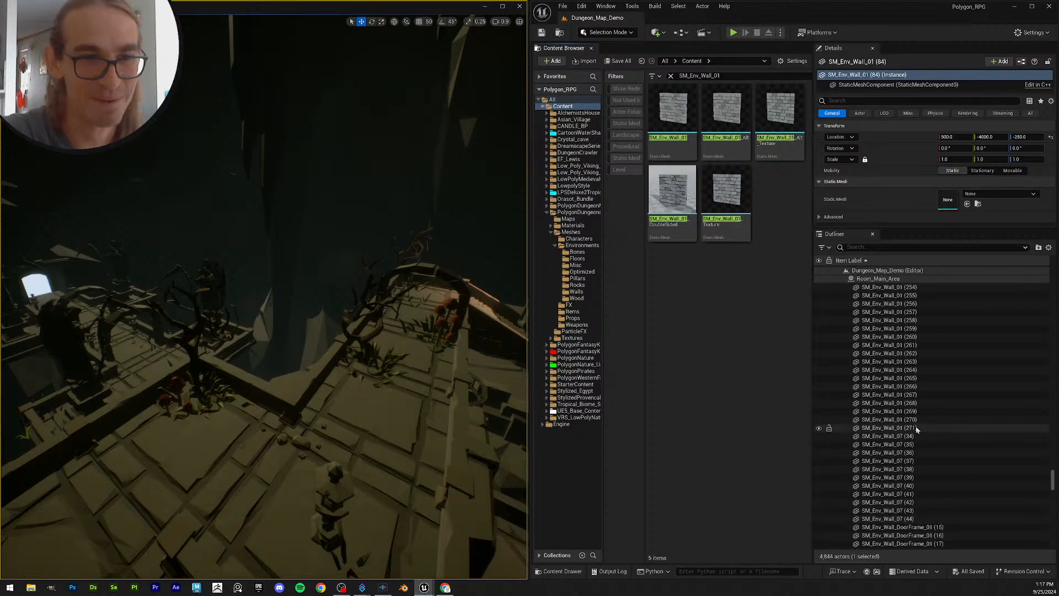
{"action": "left_click", "coordinate": [926, 426], "text": "shift"}
{"action": "scroll", "coordinate": [932, 419], "scroll_direction": "up", "scroll_amount": 9}
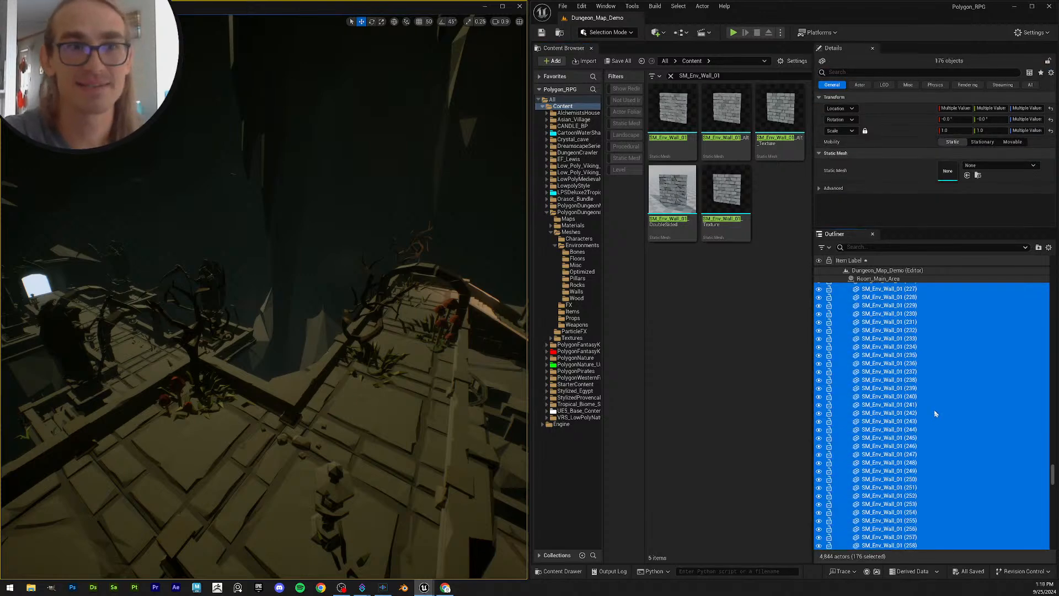
{"action": "scroll", "coordinate": [934, 413], "scroll_direction": "up", "scroll_amount": 5}
{"action": "scroll", "coordinate": [935, 411], "scroll_direction": "up", "scroll_amount": 20}
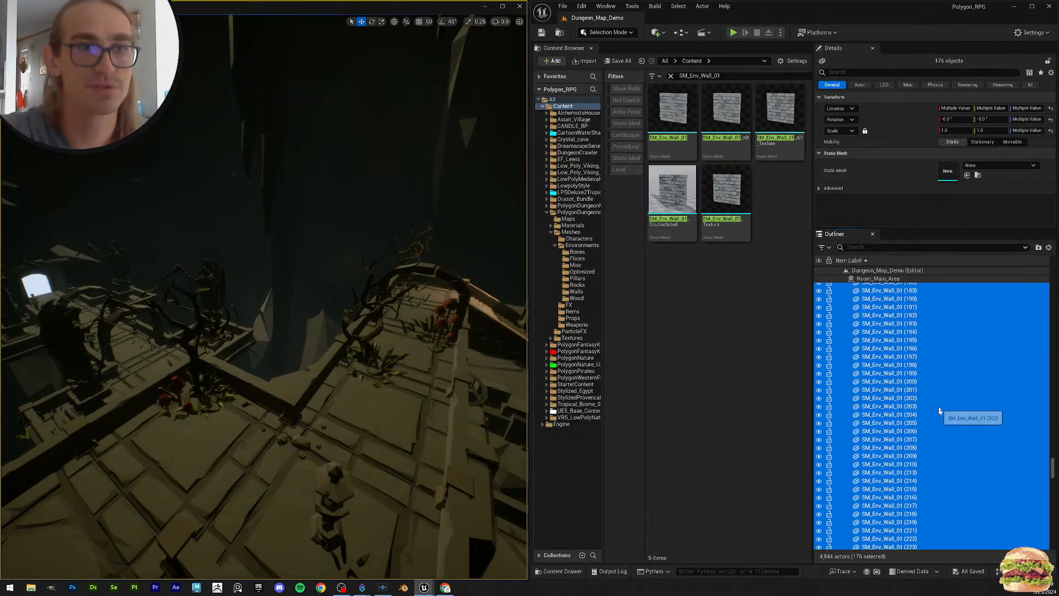
{"action": "scroll", "coordinate": [935, 399], "scroll_direction": "up", "scroll_amount": 16}
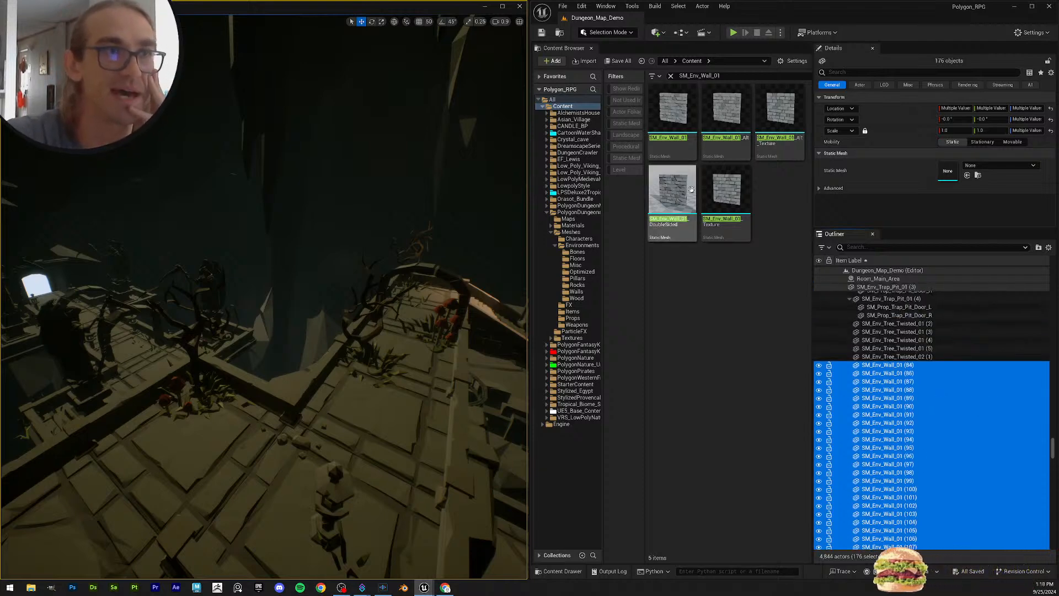
{"action": "left_click_drag", "start_coordinate": [684, 128], "coordinate": [946, 172]}
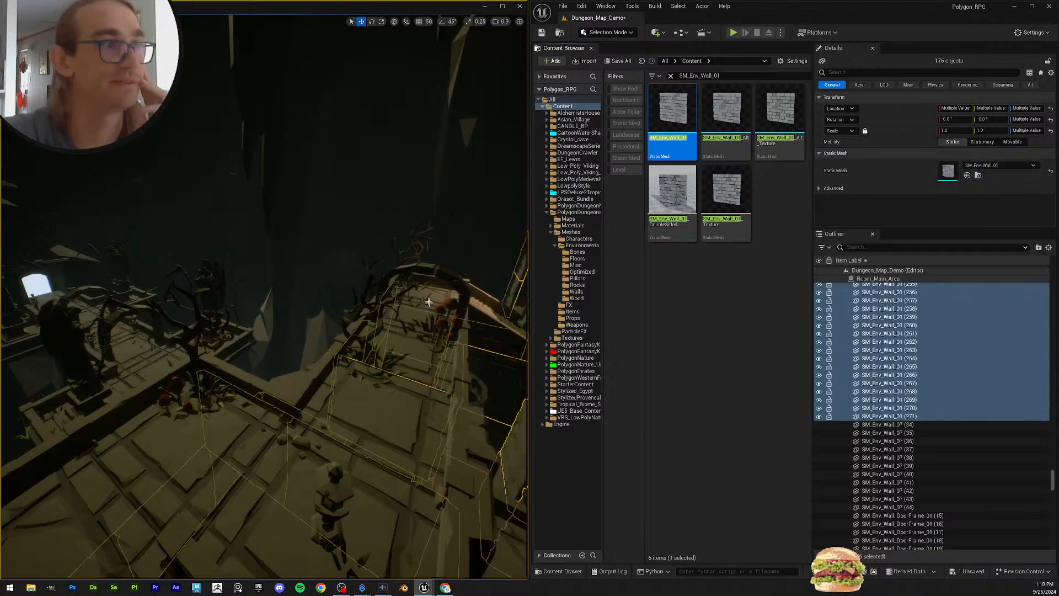
{"action": "right_click_drag", "start_coordinate": [428, 302], "coordinate": [478, 264]}
{"action": "key", "text": "w"}
{"action": "key", "text": "s"}
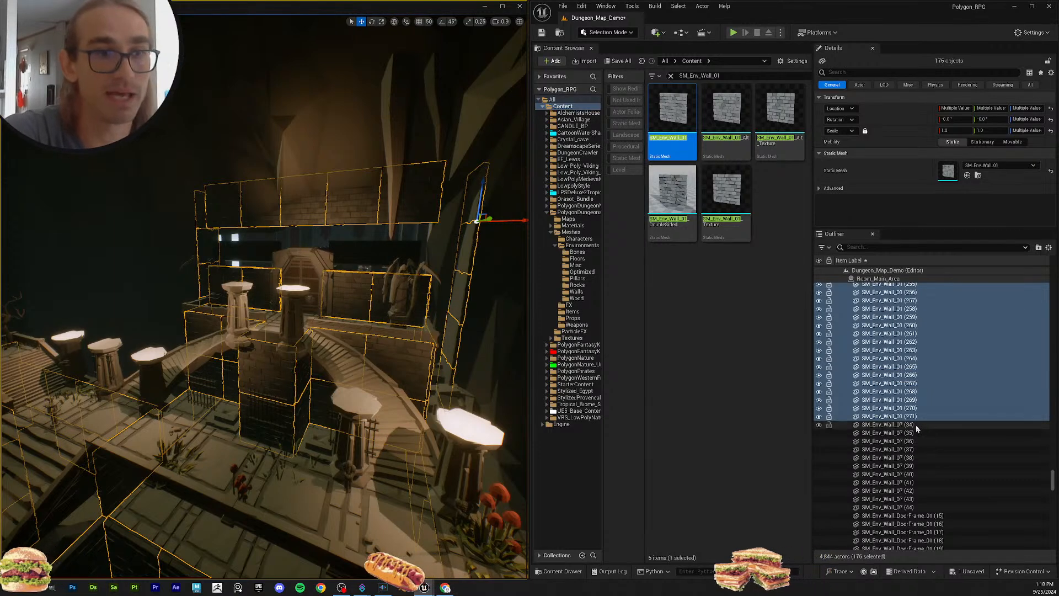
{"action": "left_click", "coordinate": [936, 424]}
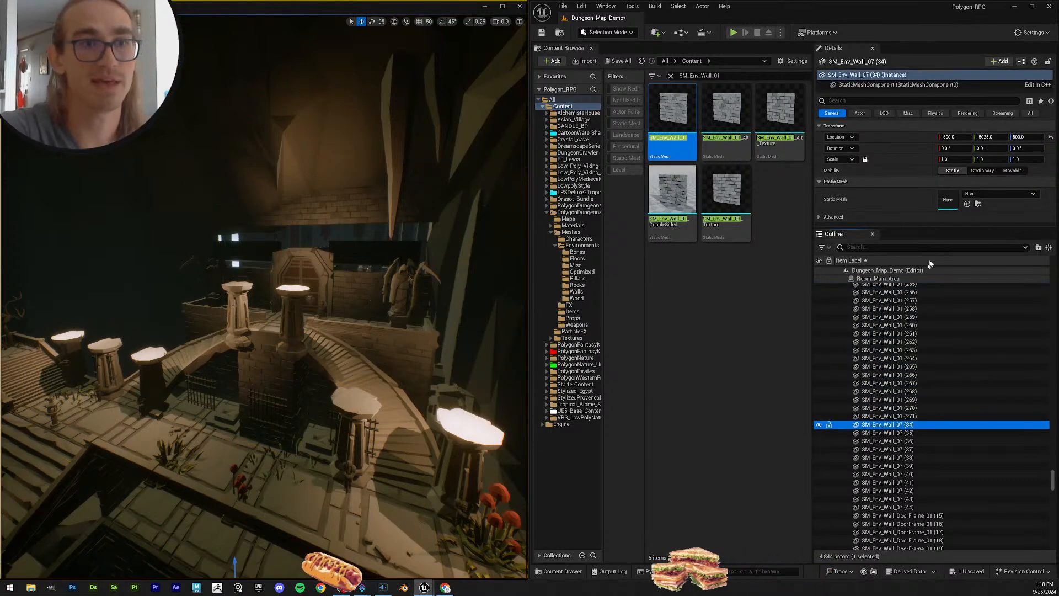
{"action": "key", "text": "F2"}
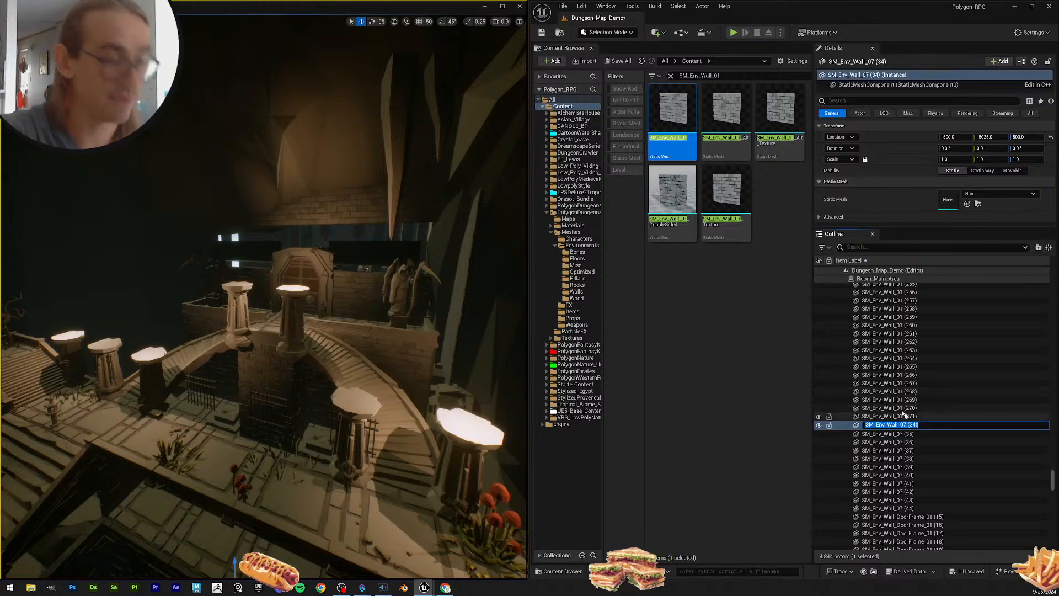
{"action": "left_click_drag", "start_coordinate": [731, 75], "coordinate": [571, 63]}
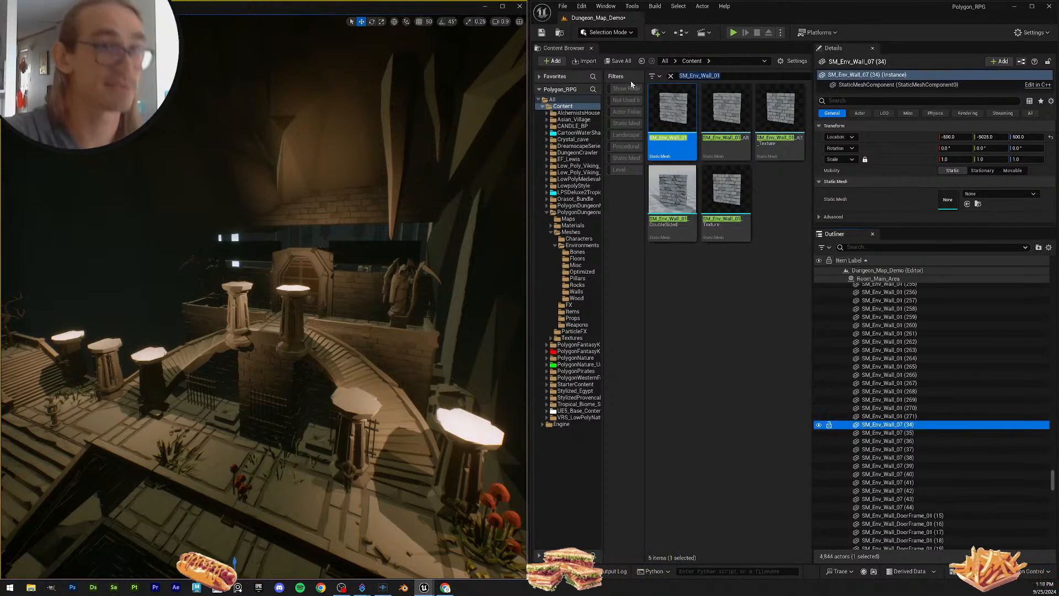
{"action": "left_click", "coordinate": [916, 416]}
{"action": "left_click", "coordinate": [906, 434]}
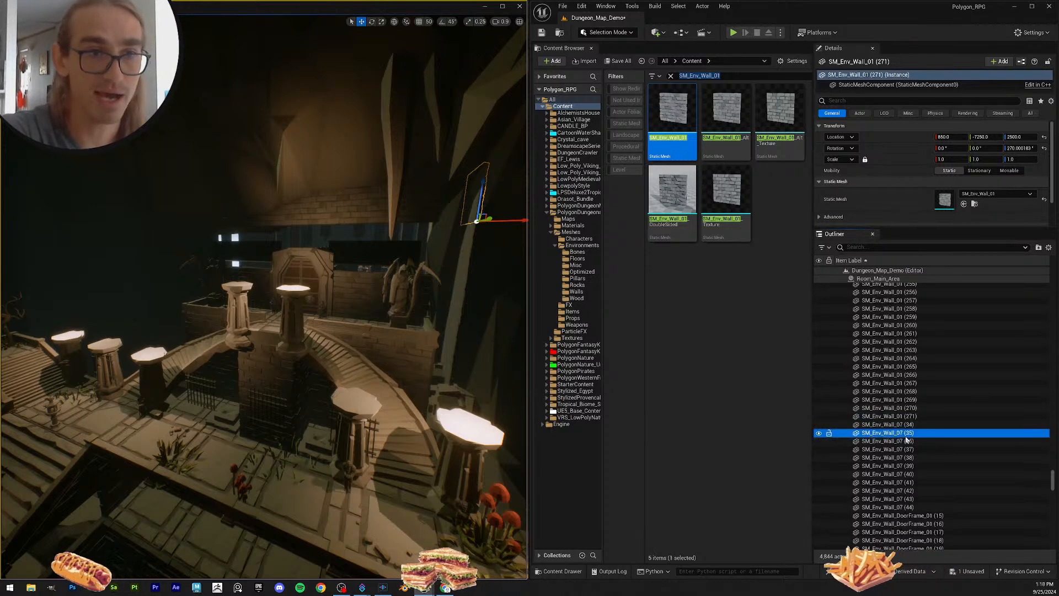
Step: Copy the name of actor SM_Env_Wall_07 (34) and search the project content for SM_Env_Wall_07, without the instance number
{"action": "left_click", "coordinate": [917, 425]}
{"action": "left_click", "coordinate": [919, 426]}
{"action": "key", "text": "ctrl+c"}
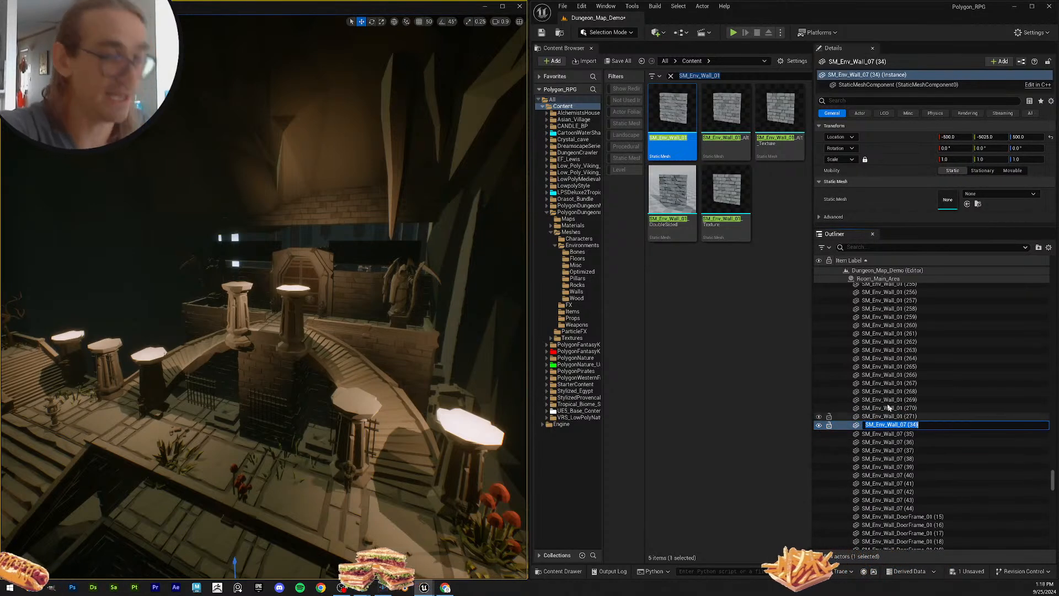
{"action": "left_click_drag", "start_coordinate": [732, 75], "coordinate": [535, 61]}
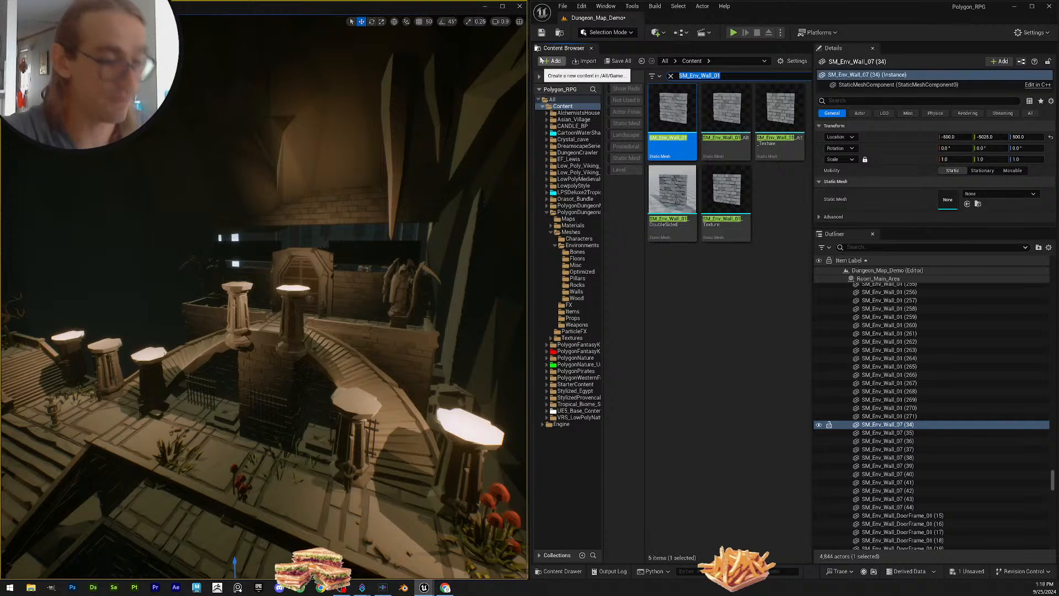
{"action": "key", "text": "ctrl+v"}
{"action": "key", "text": "BackSpace"}
{"action": "key", "text": "BackSpace"}
{"action": "key", "text": "BackSpace"}
{"action": "key", "text": "BackSpace"}
{"action": "key", "text": "BackSpace"}
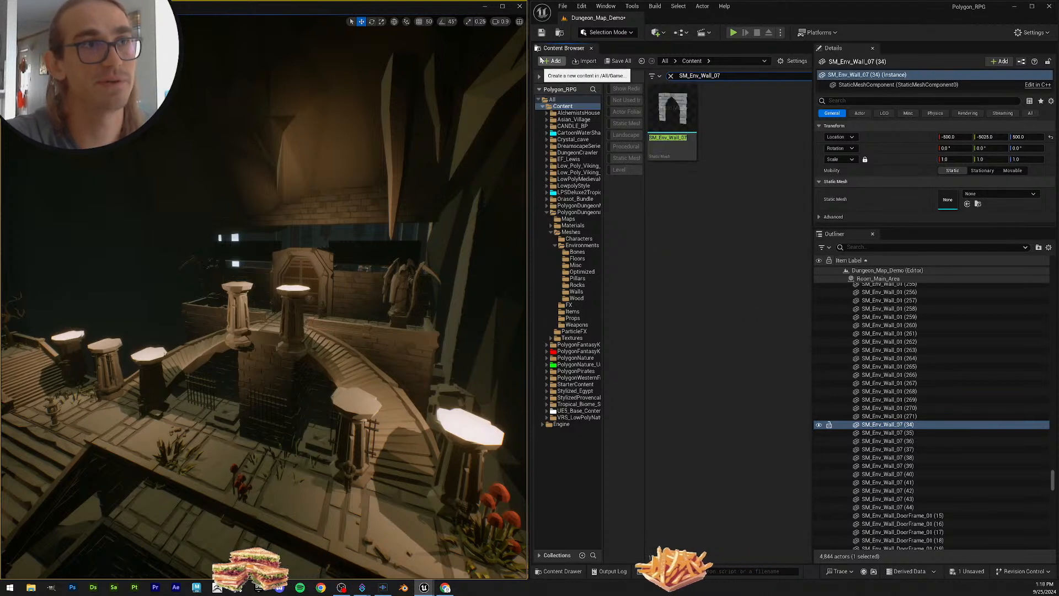
Step: Assign the SM_Env_Wall_07 static mesh to wall actors SM_Env_Wall_07 (34) through (44) and save all changes
{"action": "scroll", "coordinate": [938, 433], "scroll_direction": "down", "scroll_amount": 2}
{"action": "left_click", "coordinate": [933, 454], "text": "shift"}
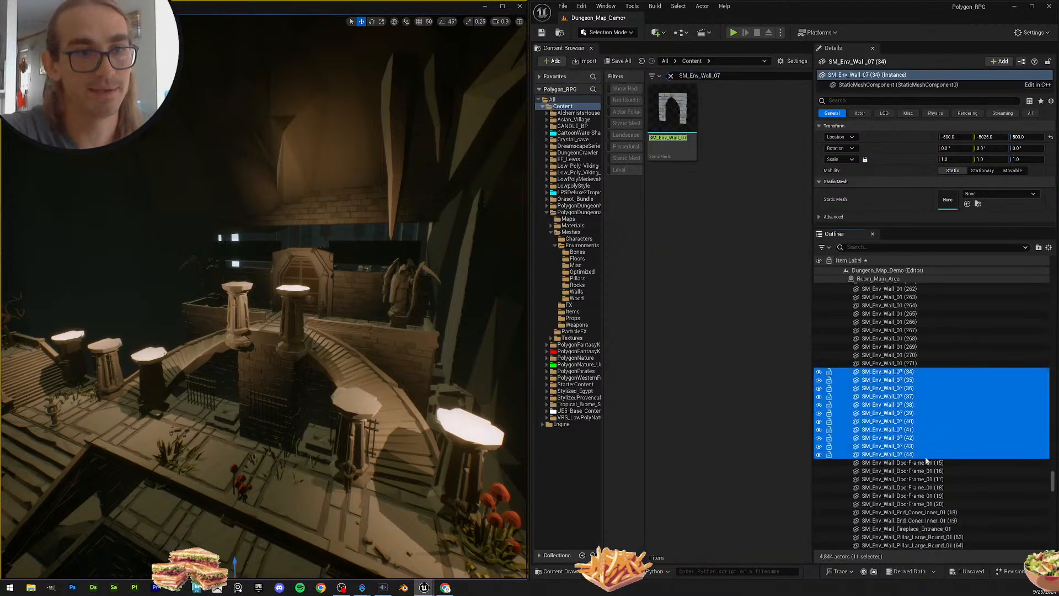
{"action": "left_click_drag", "start_coordinate": [672, 110], "coordinate": [972, 174]}
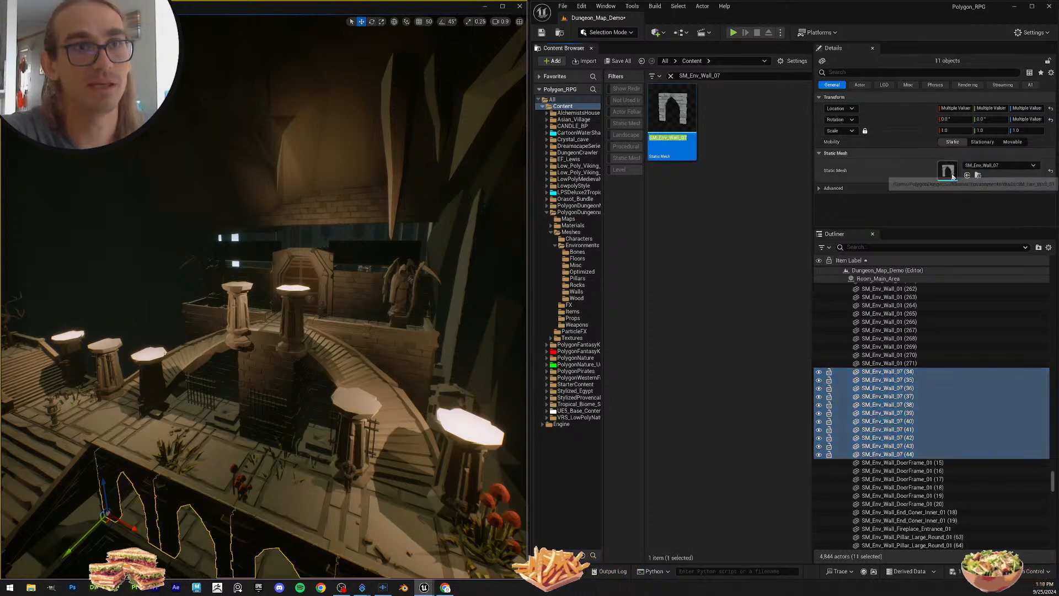
{"action": "right_click_drag", "start_coordinate": [343, 342], "coordinate": [381, 353]}
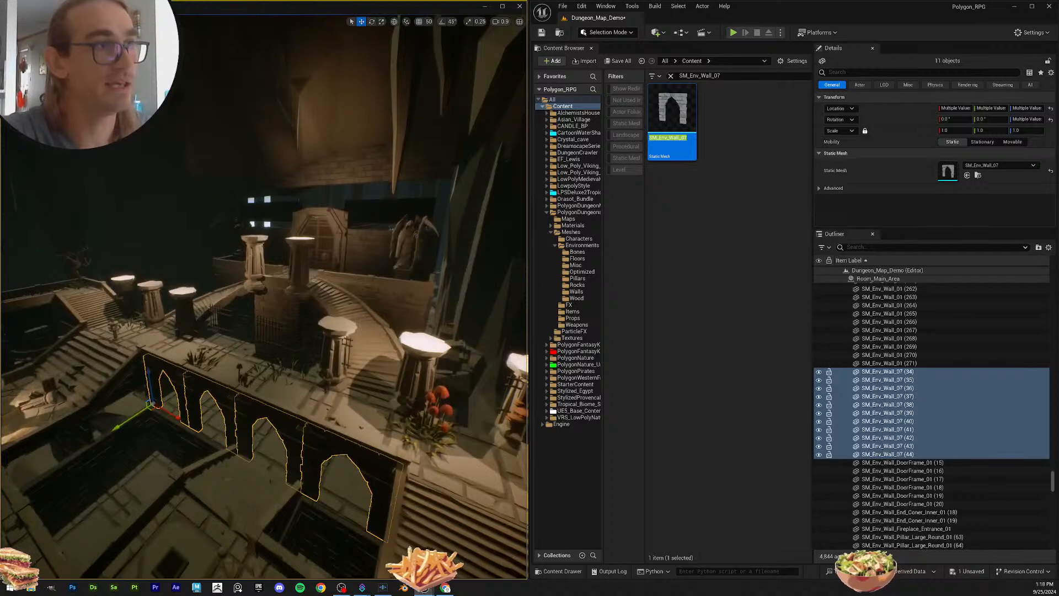
{"action": "left_click", "coordinate": [619, 61]}
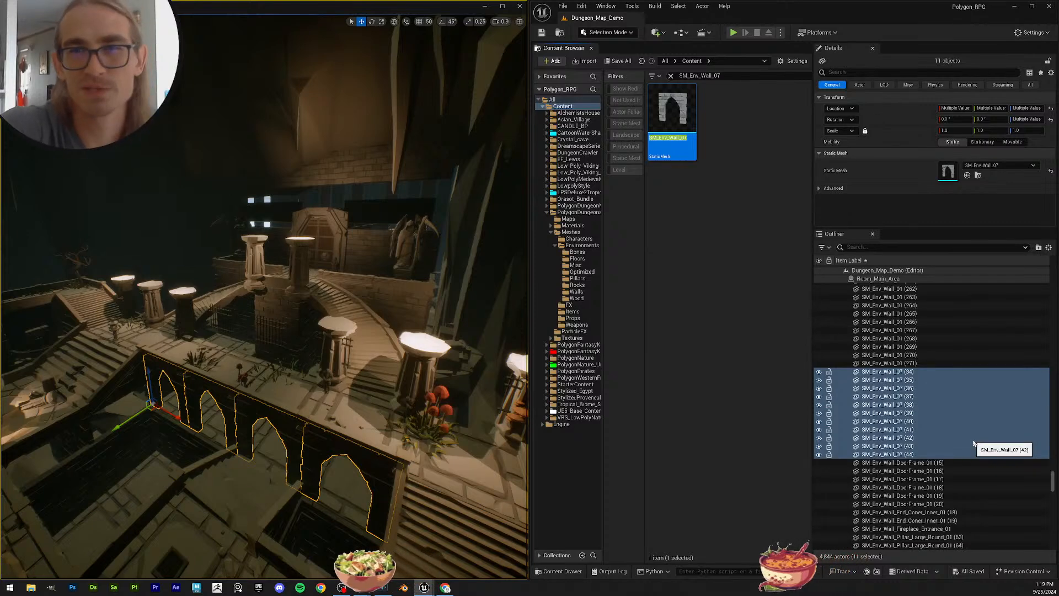
Step: Copy the name of actor SM_Env_Wall_DoorFrame_01 (15) and search the project content for SM_Env_Wall_DoorFrame_01, without the instance number
{"action": "scroll", "coordinate": [969, 436], "scroll_direction": "down", "scroll_amount": 3}
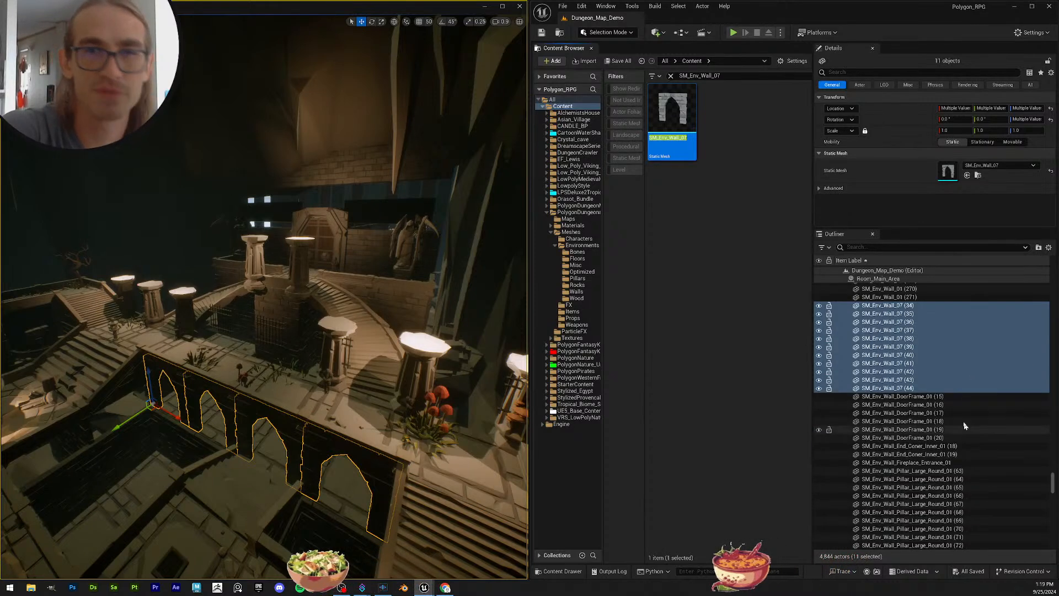
{"action": "left_click", "coordinate": [948, 396]}
{"action": "scroll", "coordinate": [949, 380], "scroll_direction": "down", "scroll_amount": 2}
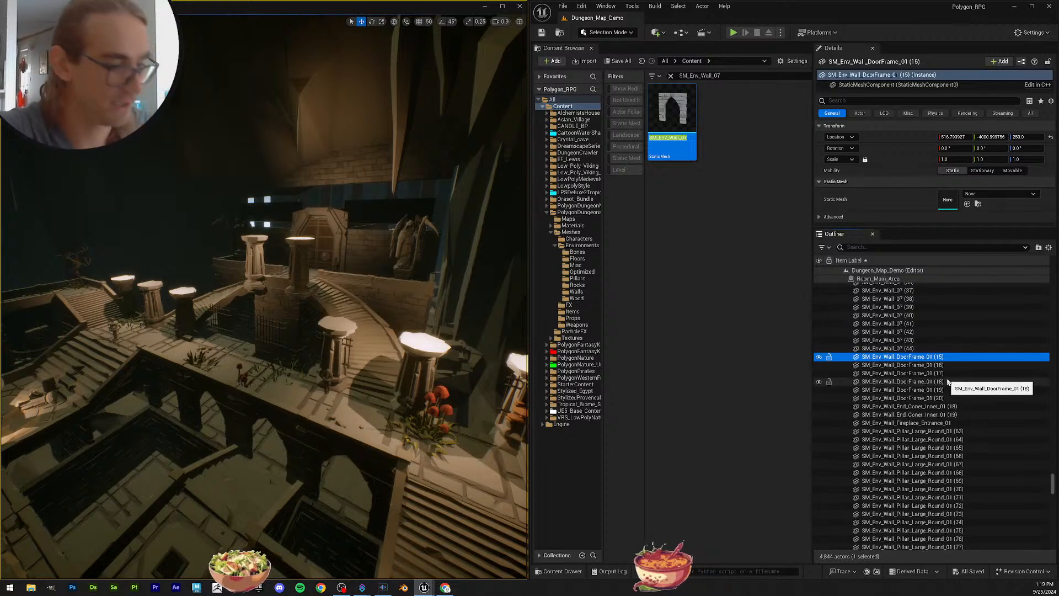
{"action": "left_click", "coordinate": [958, 358]}
{"action": "key", "text": "ctrl+c"}
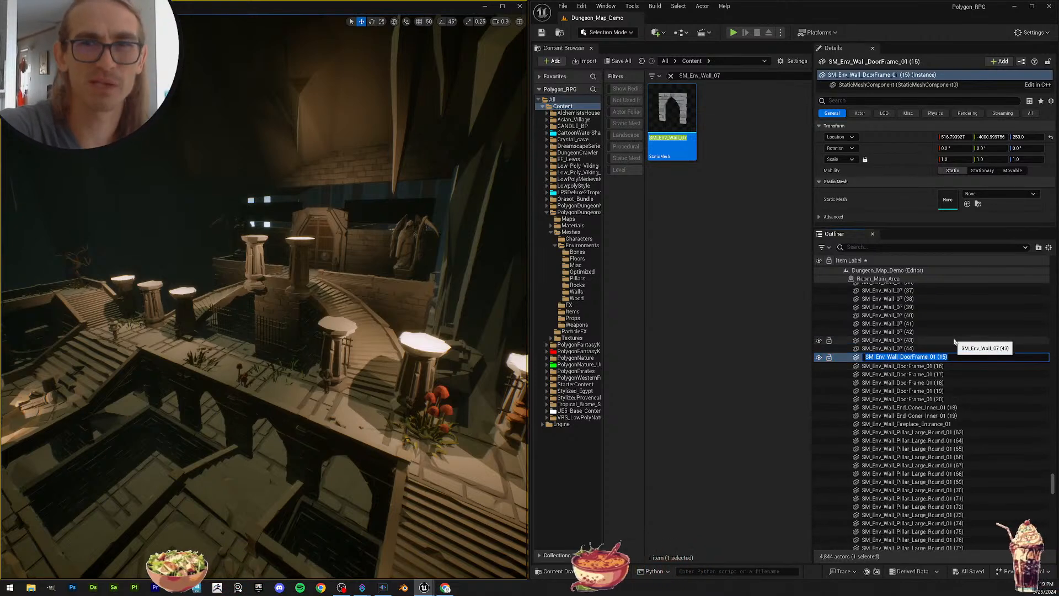
{"action": "left_click", "coordinate": [729, 77]}
{"action": "left_click_drag", "start_coordinate": [729, 77], "coordinate": [582, 59]}
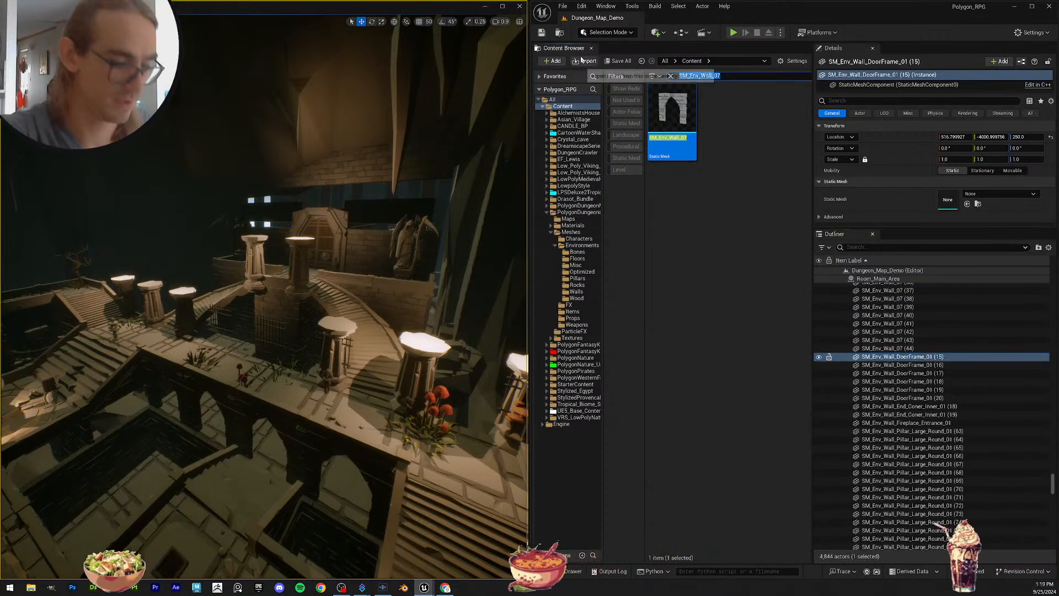
{"action": "key", "text": "ctrl+v"}
{"action": "key", "text": "BackSpace"}
{"action": "key", "text": "BackSpace"}
{"action": "key", "text": "BackSpace"}
{"action": "key", "text": "BackSpace"}
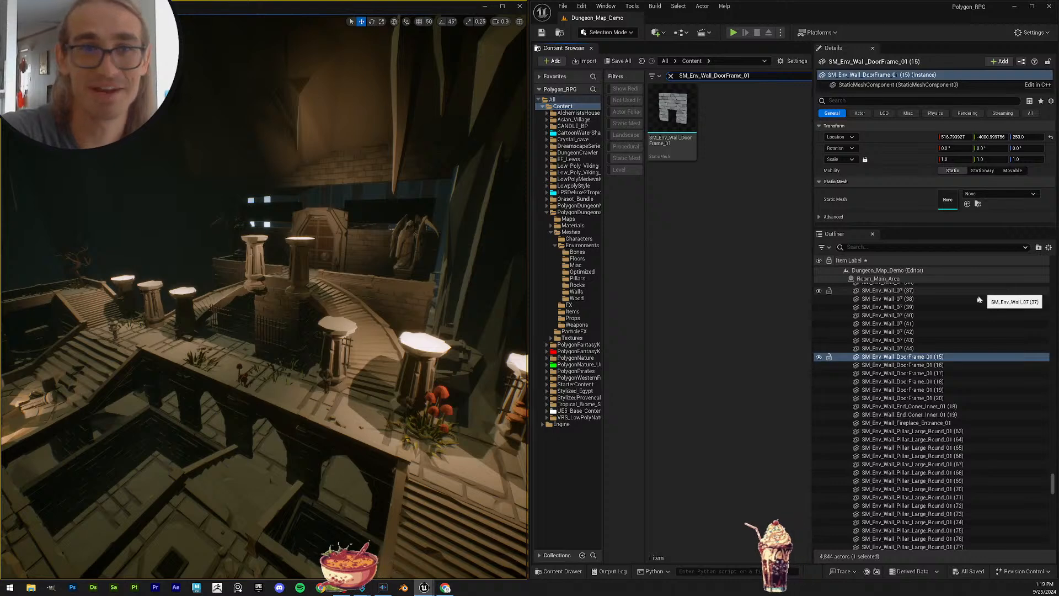
Step: Assign the SM_Env_Wall_DoorFrame_01 static mesh to door frame actors (15) through (20) and save the level
{"action": "left_click", "coordinate": [963, 396], "text": "shift"}
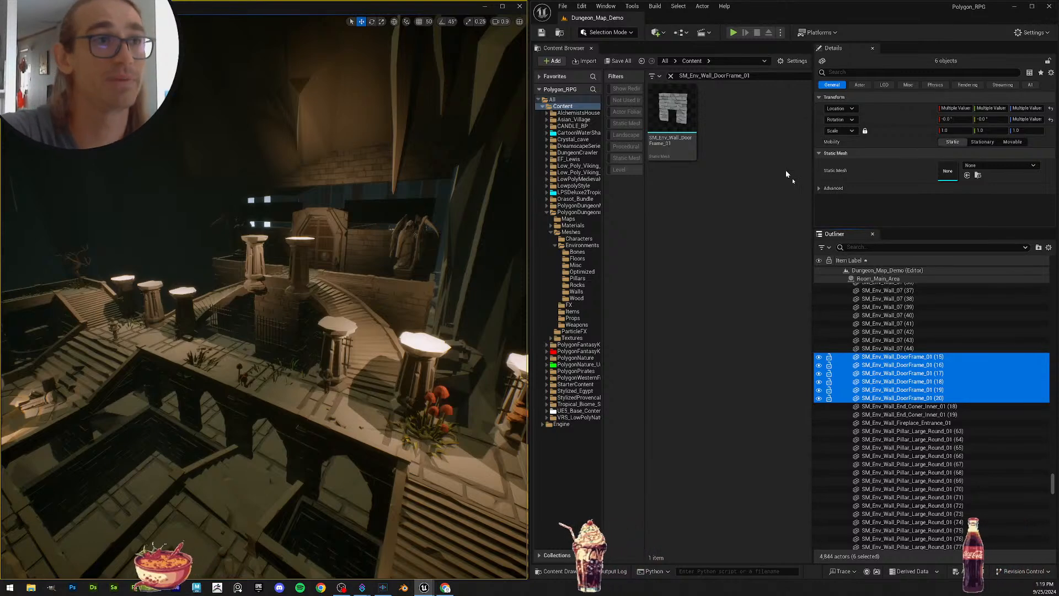
{"action": "left_click_drag", "start_coordinate": [679, 112], "coordinate": [948, 170]}
{"action": "right_click_drag", "start_coordinate": [264, 309], "coordinate": [426, 280]}
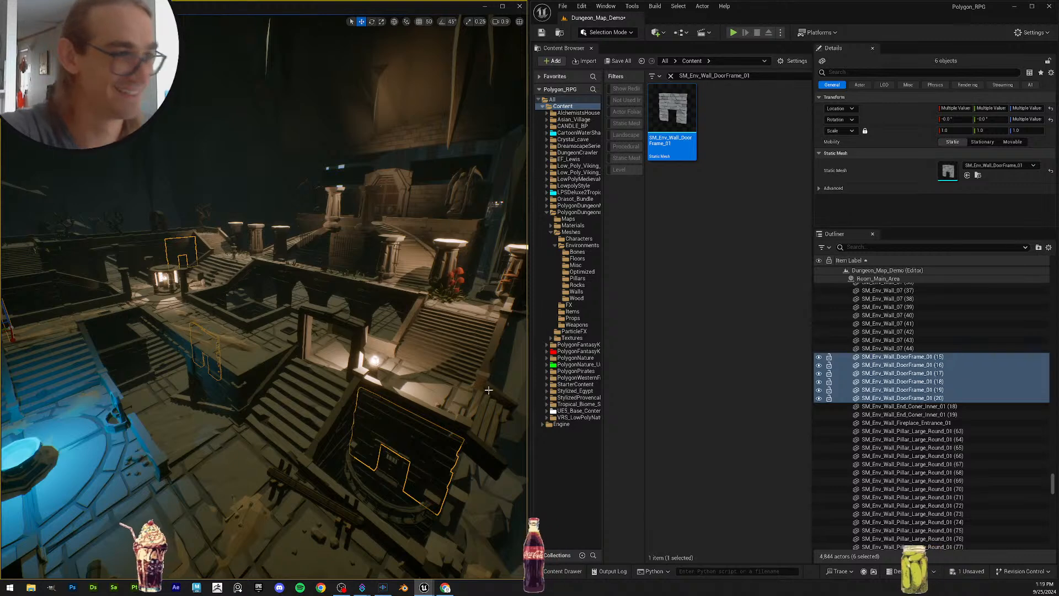
{"action": "right_click_drag", "start_coordinate": [503, 365], "coordinate": [474, 367]}
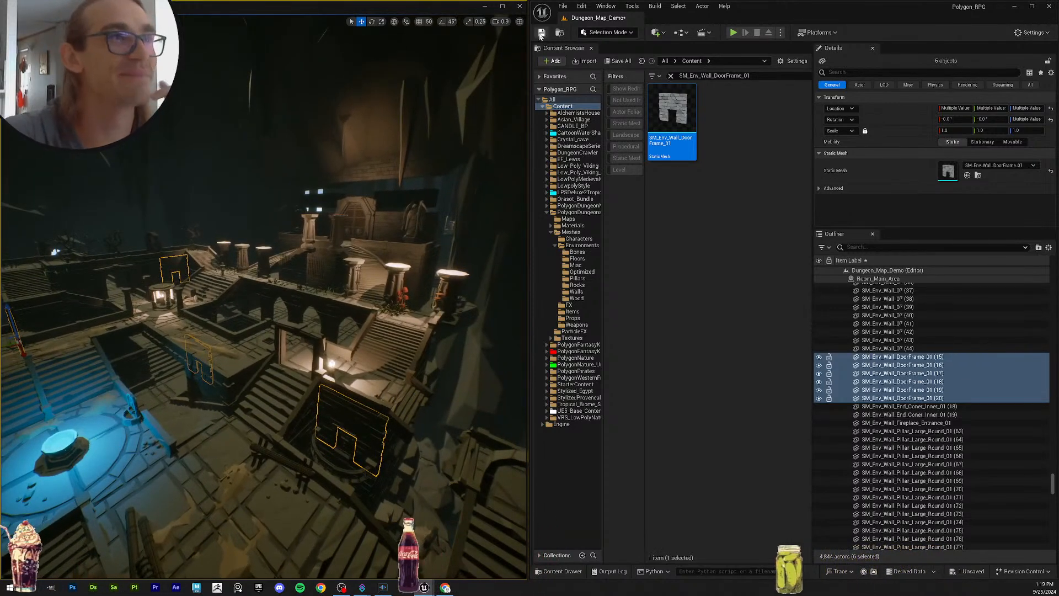
{"action": "key", "text": "ctrl+s"}
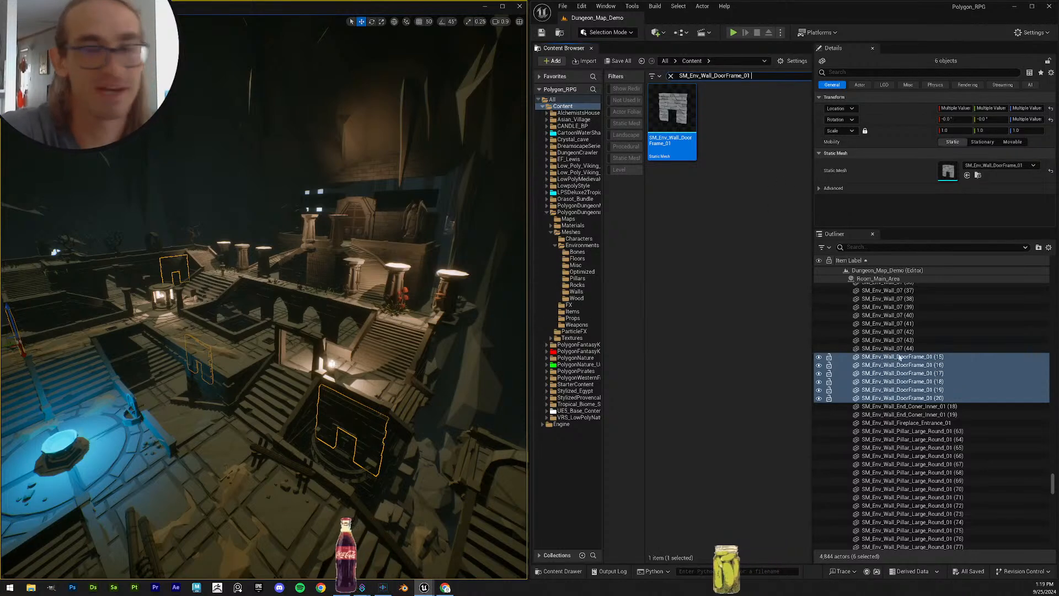
Step: Copy the name of actor SM_Env_Wall_End_Coner_Inner_01 (18), leaving the label as it is
{"action": "scroll", "coordinate": [905, 361], "scroll_direction": "down", "scroll_amount": 1}
{"action": "left_click", "coordinate": [948, 380]}
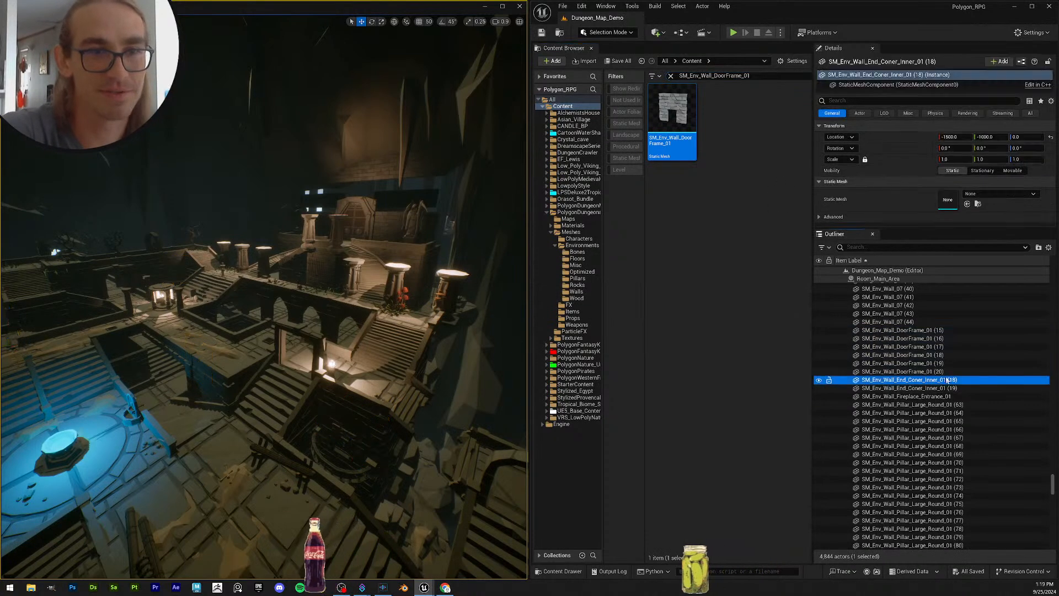
{"action": "left_click", "coordinate": [978, 380]}
{"action": "key", "text": "Escape"}
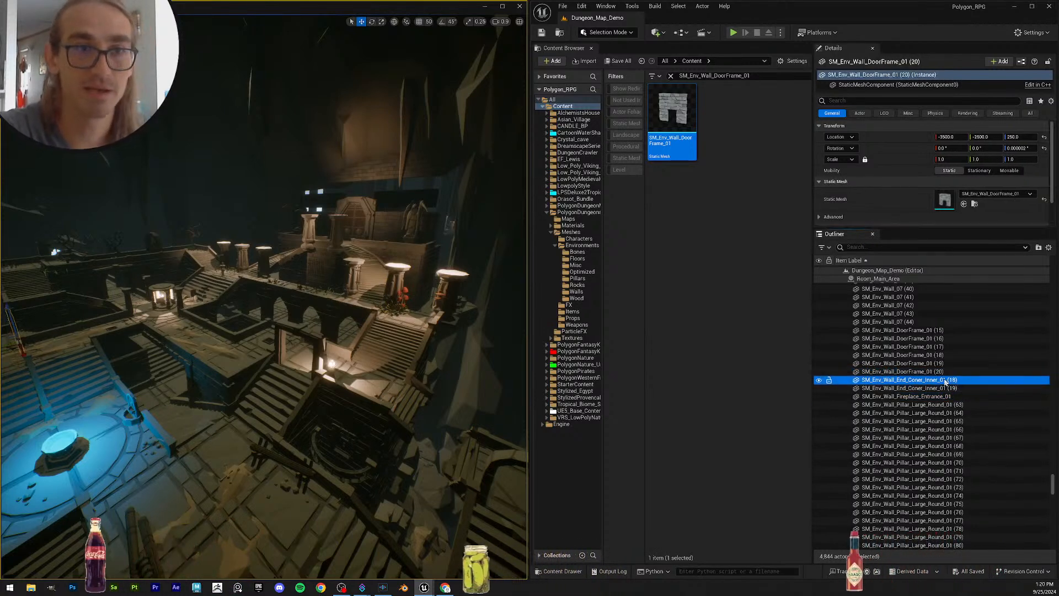
{"action": "left_click", "coordinate": [972, 381]}
{"action": "key", "text": "ctrl+c"}
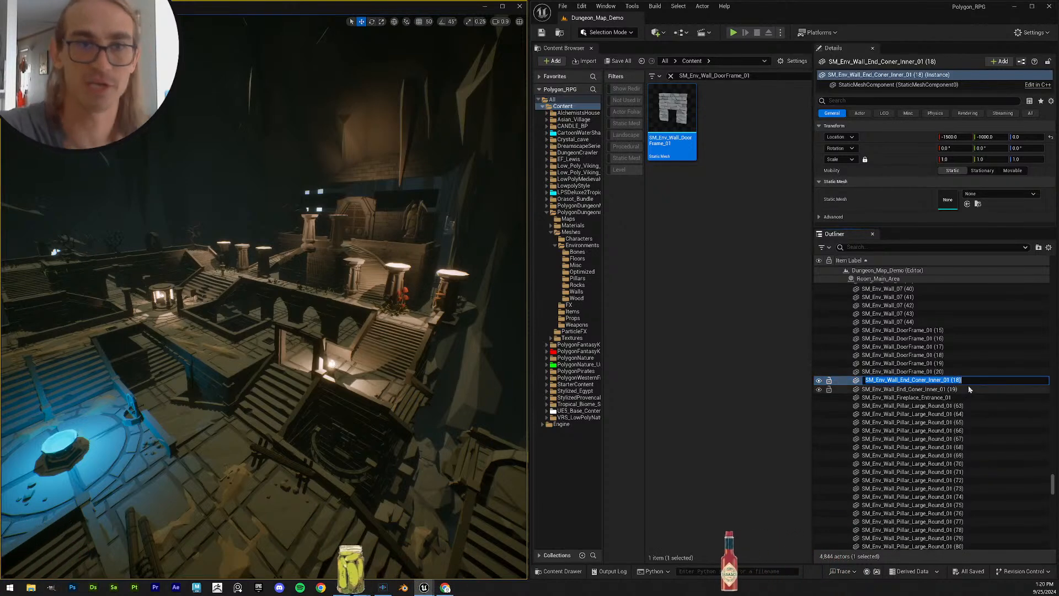
{"action": "key", "text": "Escape"}
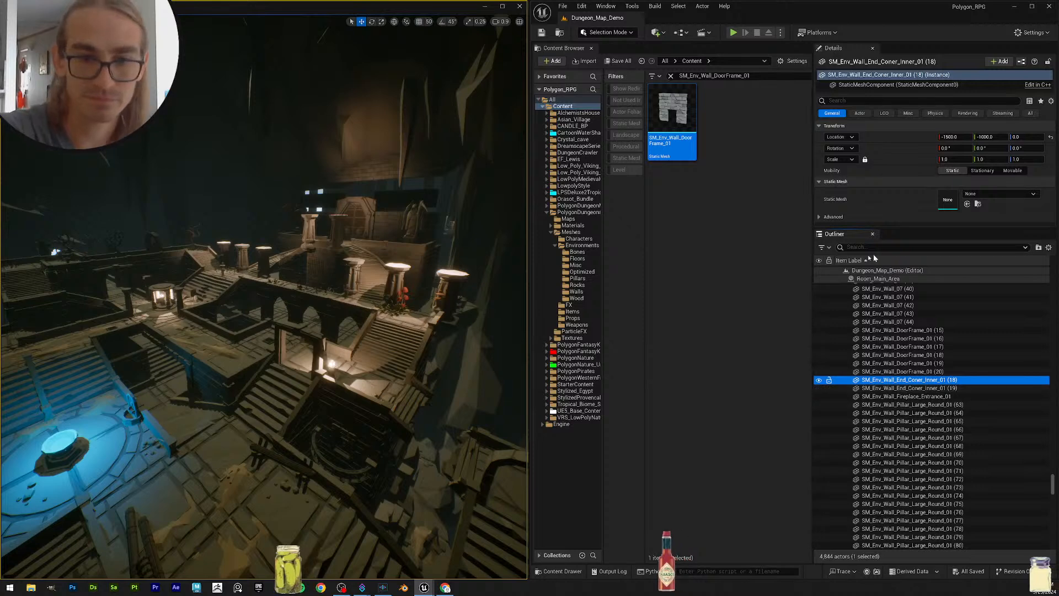
Step: Search the project content for SM_Env_Wall_End_Coner_Inner_01, without the instance number, and assign that static mesh to actors (18) and (19)
{"action": "left_click_drag", "start_coordinate": [763, 76], "coordinate": [628, 66]}
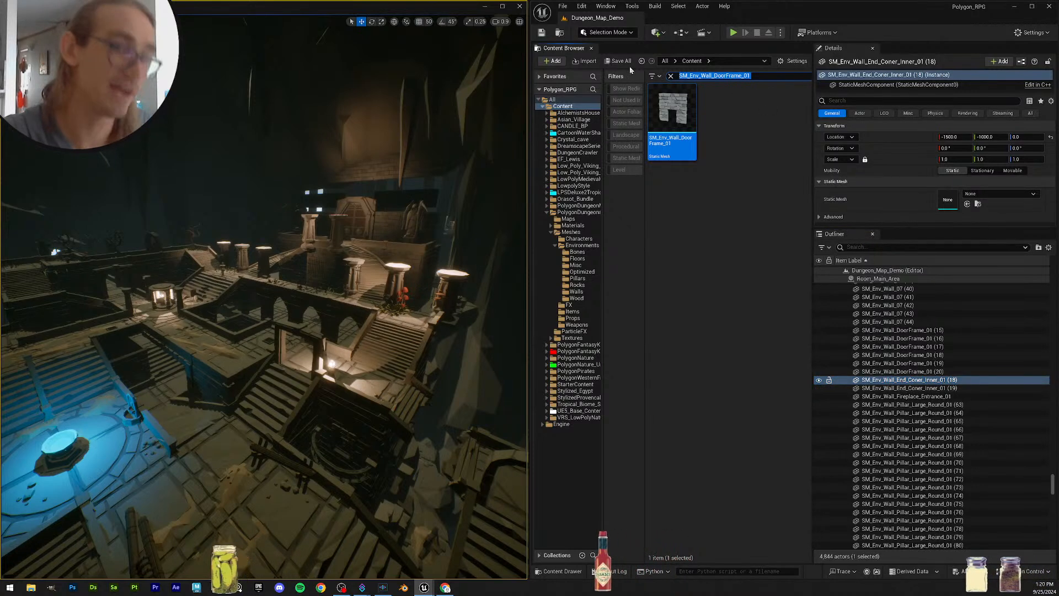
{"action": "key", "text": "ctrl+v"}
{"action": "key", "text": "BackSpace"}
{"action": "key", "text": "BackSpace"}
{"action": "key", "text": "BackSpace"}
{"action": "key", "text": "BackSpace"}
{"action": "key", "text": "BackSpace"}
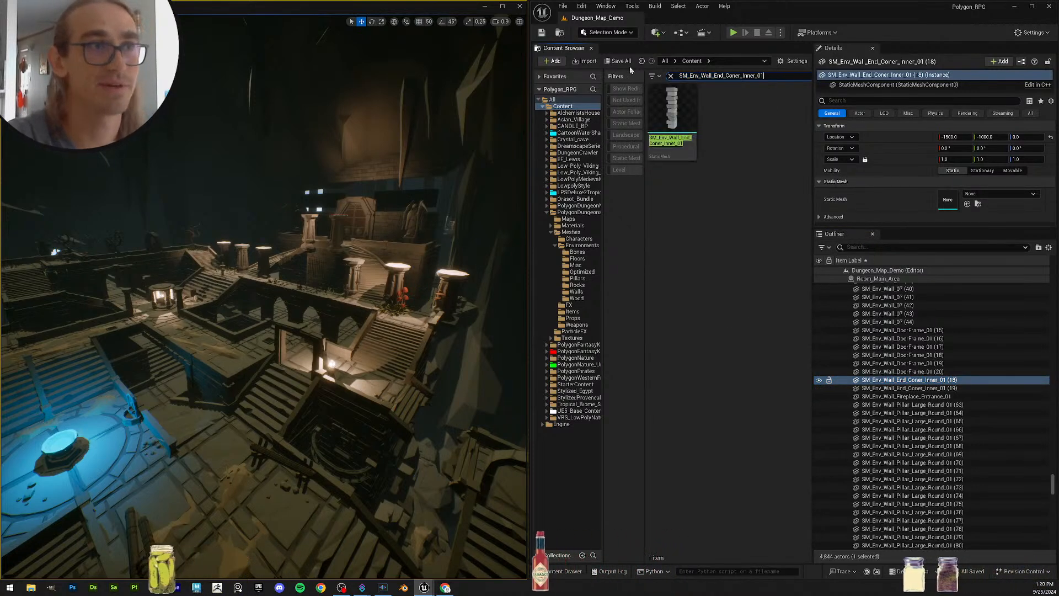
{"action": "left_click", "coordinate": [949, 388], "text": "ctrl"}
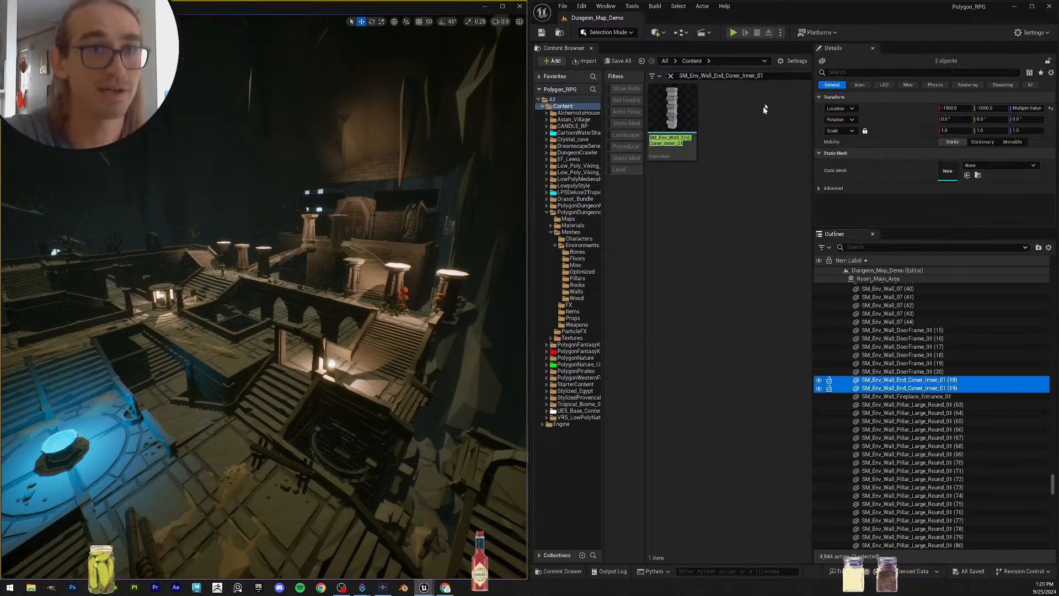
{"action": "left_click_drag", "start_coordinate": [666, 109], "coordinate": [948, 171]}
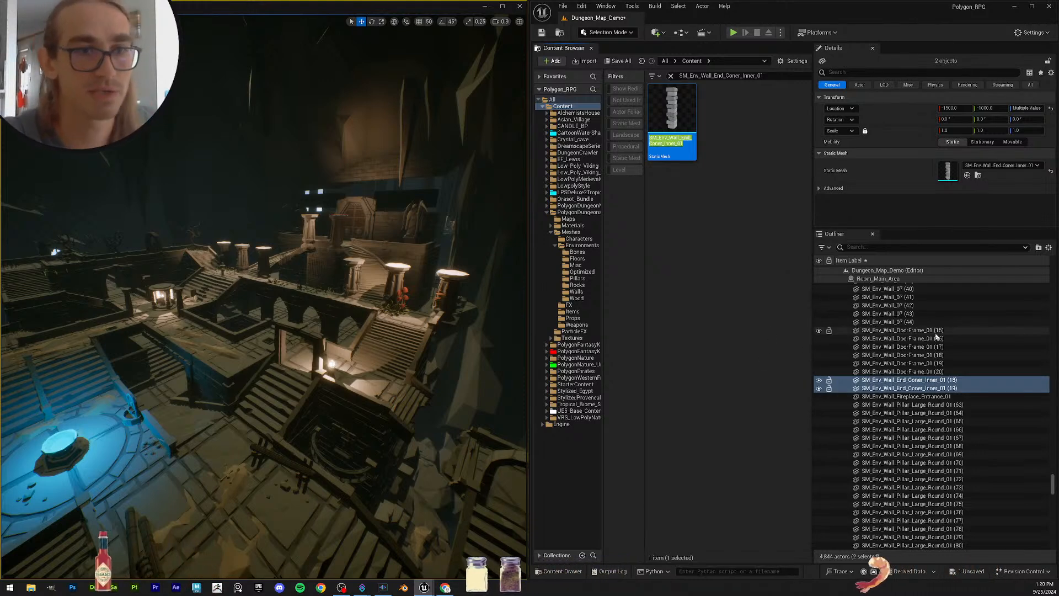
Step: Copy the name of actor SM_Env_Wall_Fireplace_Entrance_01 and search the project content for it
{"action": "left_click", "coordinate": [963, 396]}
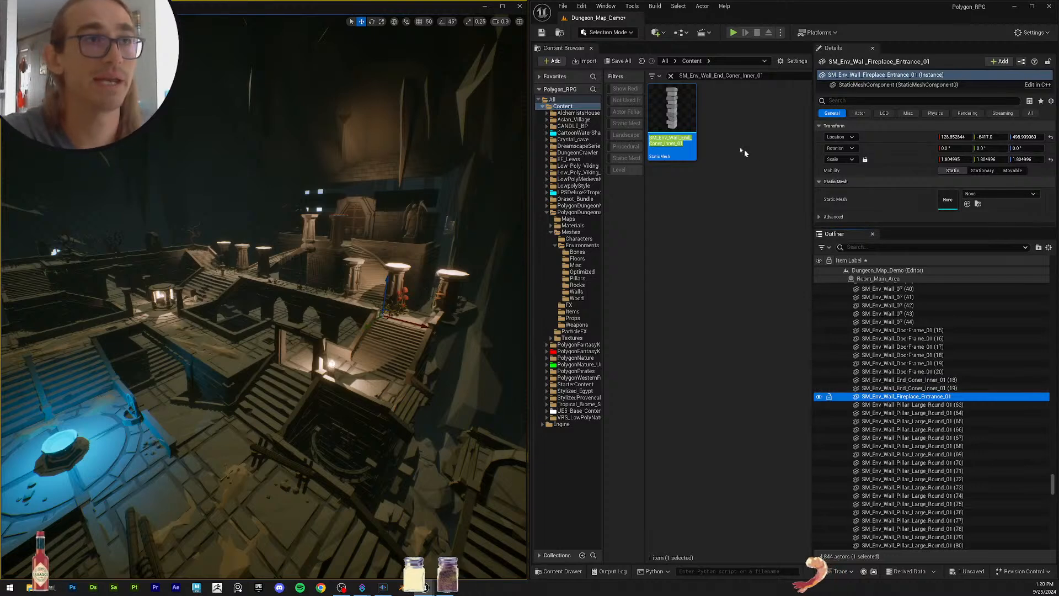
{"action": "key", "text": "F2"}
{"action": "key", "text": "ctrl+c"}
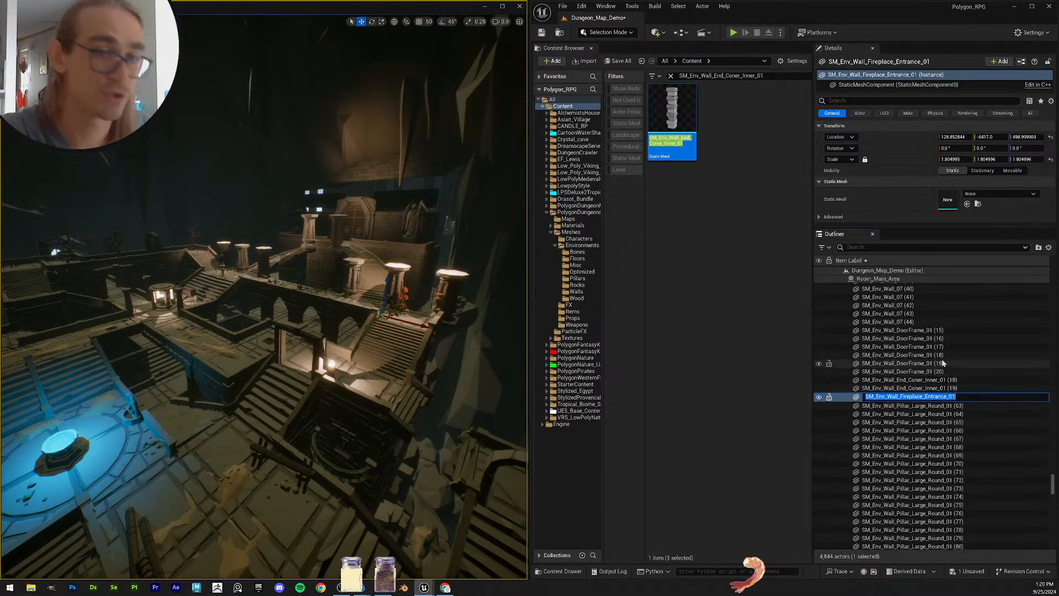
{"action": "key", "text": "Return"}
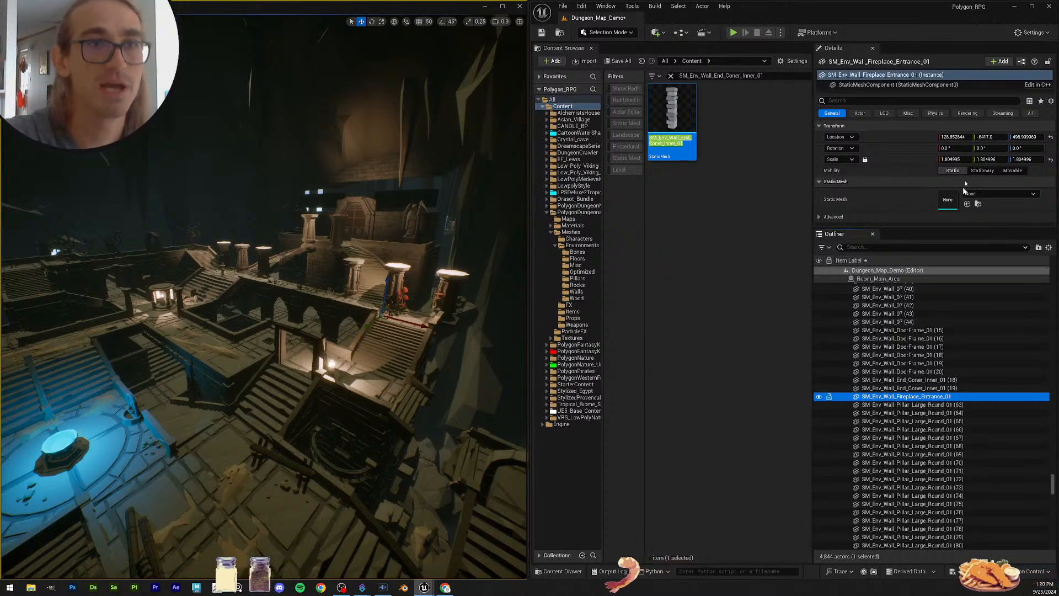
{"action": "left_click", "coordinate": [762, 75]}
{"action": "left_click_drag", "start_coordinate": [766, 79], "coordinate": [580, 70]}
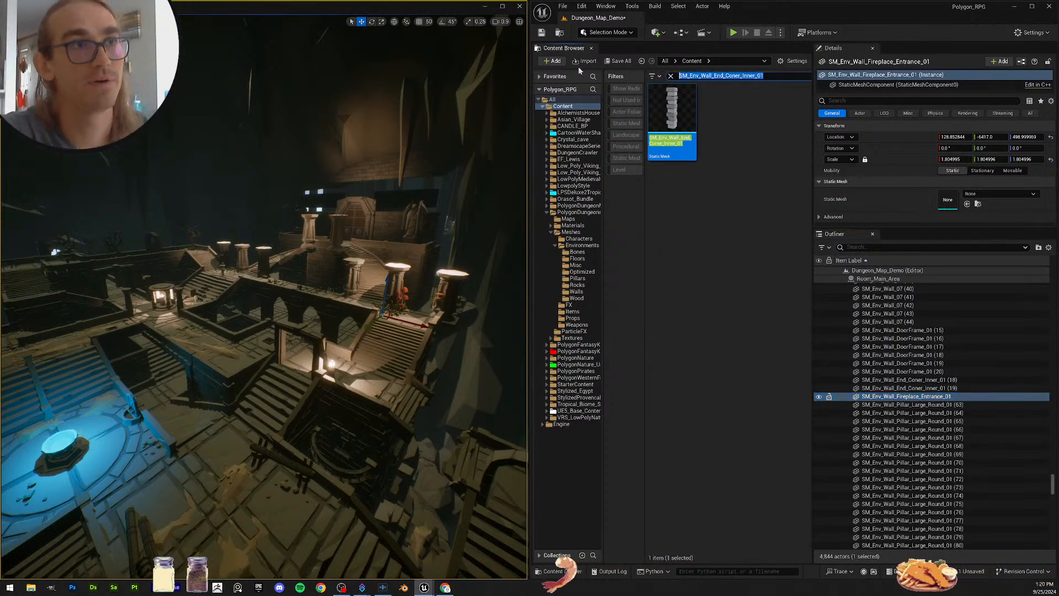
{"action": "key", "text": "ctrl+v"}
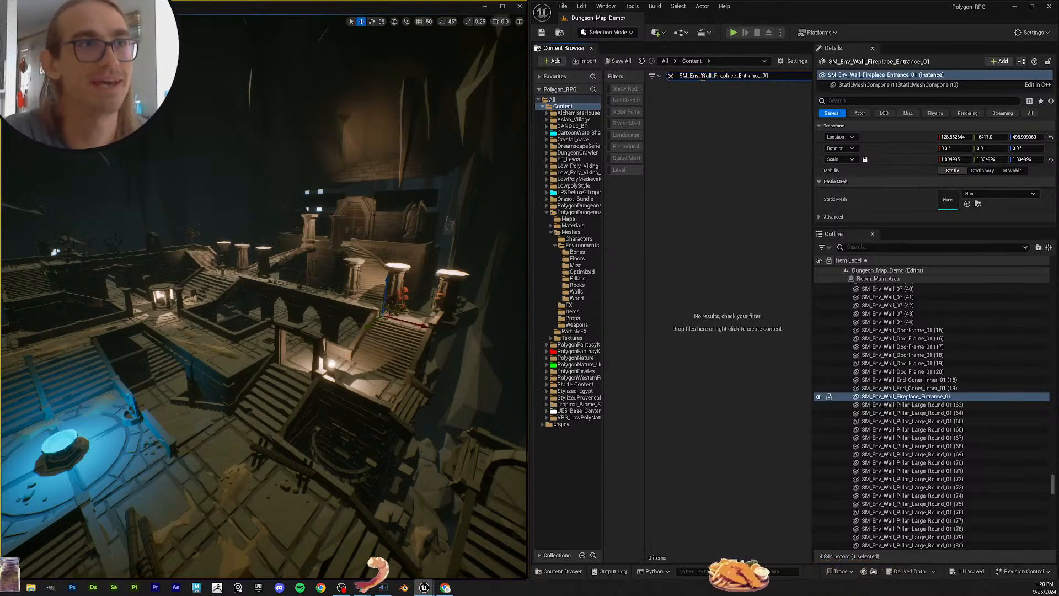
Step: Try the content searches Fireplace_Entrance and Wall_Fireplace_Entrance_01 for the missing mesh, and collapse the expanded dungeon folder
{"action": "key", "text": "BackSpace"}
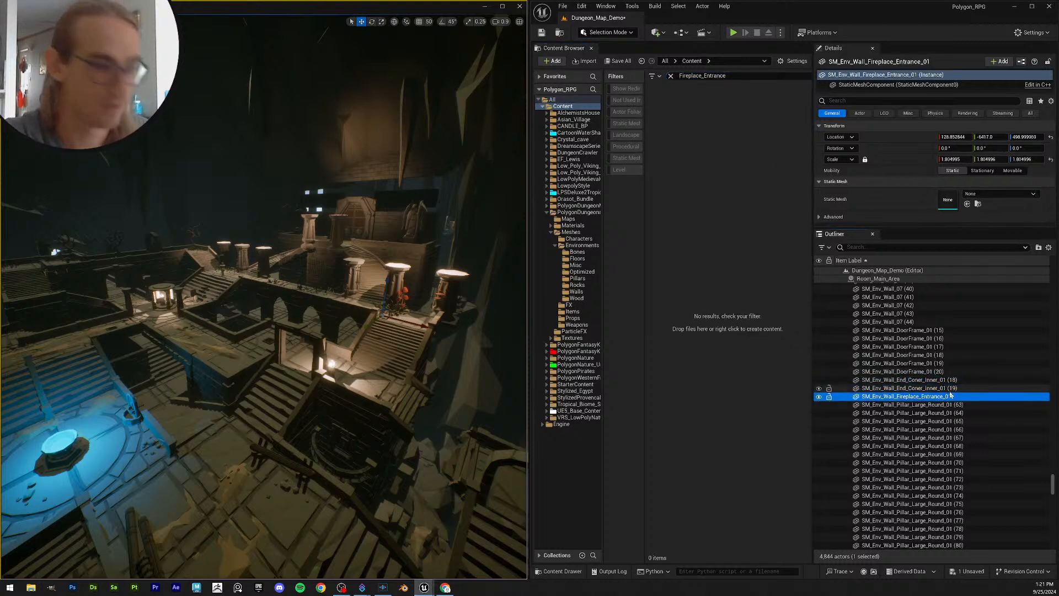
{"action": "key", "text": "F2"}
{"action": "left_click", "coordinate": [732, 79]}
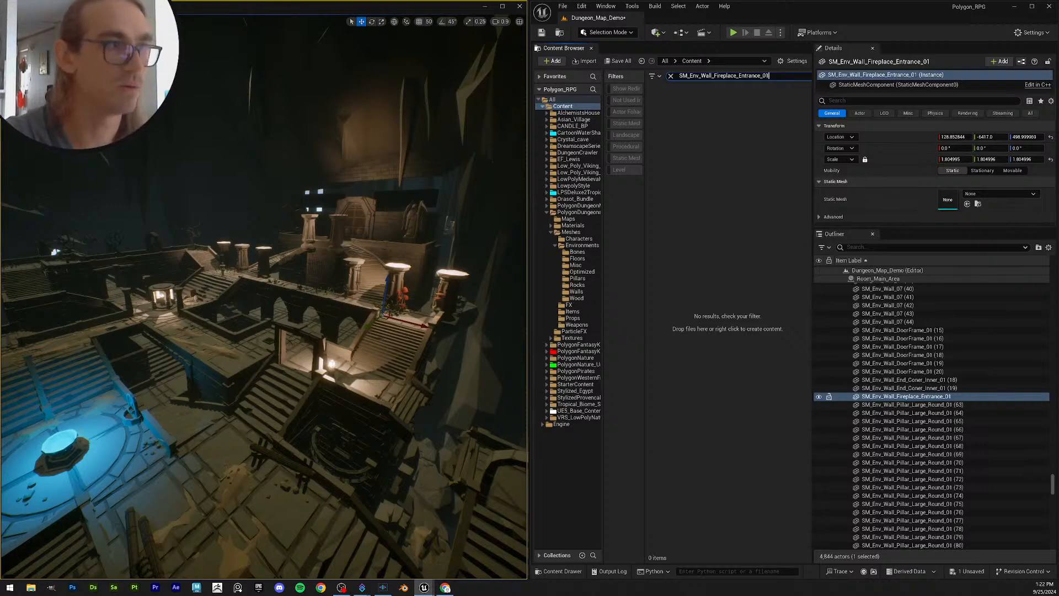
{"action": "right_click_drag", "start_coordinate": [452, 246], "coordinate": [430, 267]}
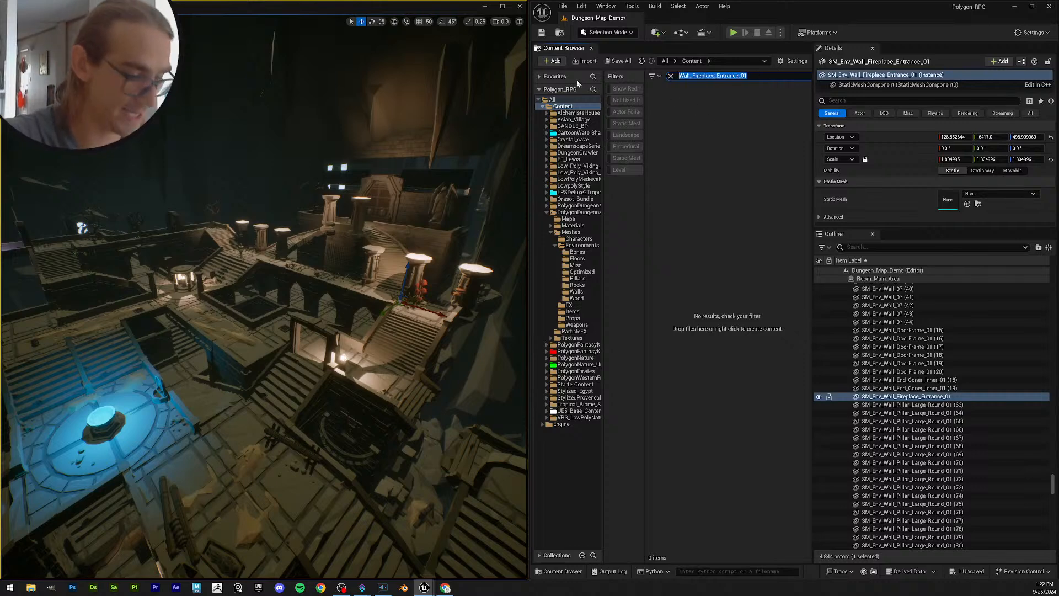
{"action": "key", "text": "BackSpace"}
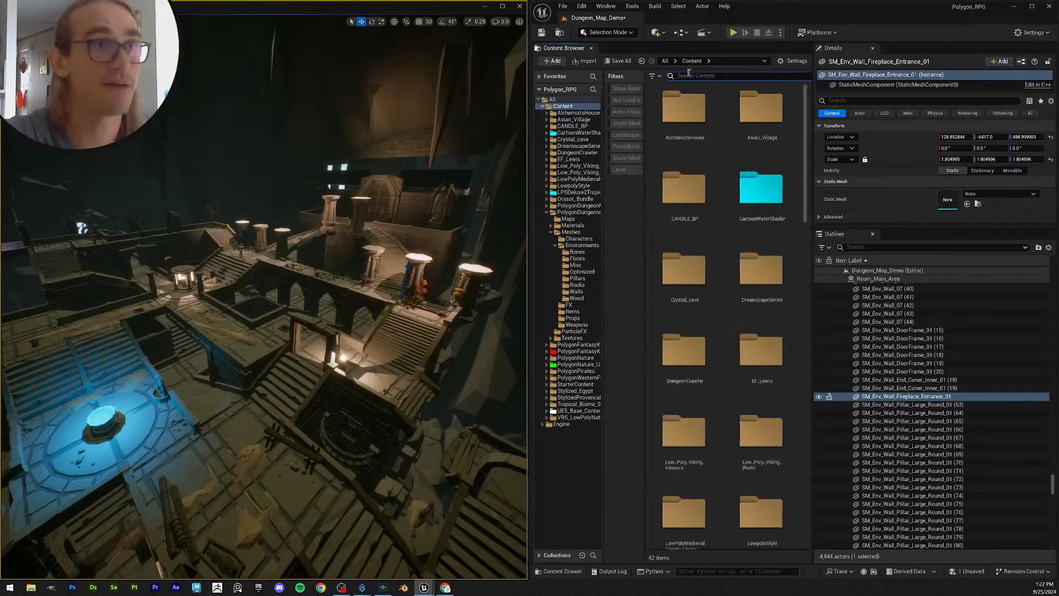
{"action": "left_click", "coordinate": [546, 213]}
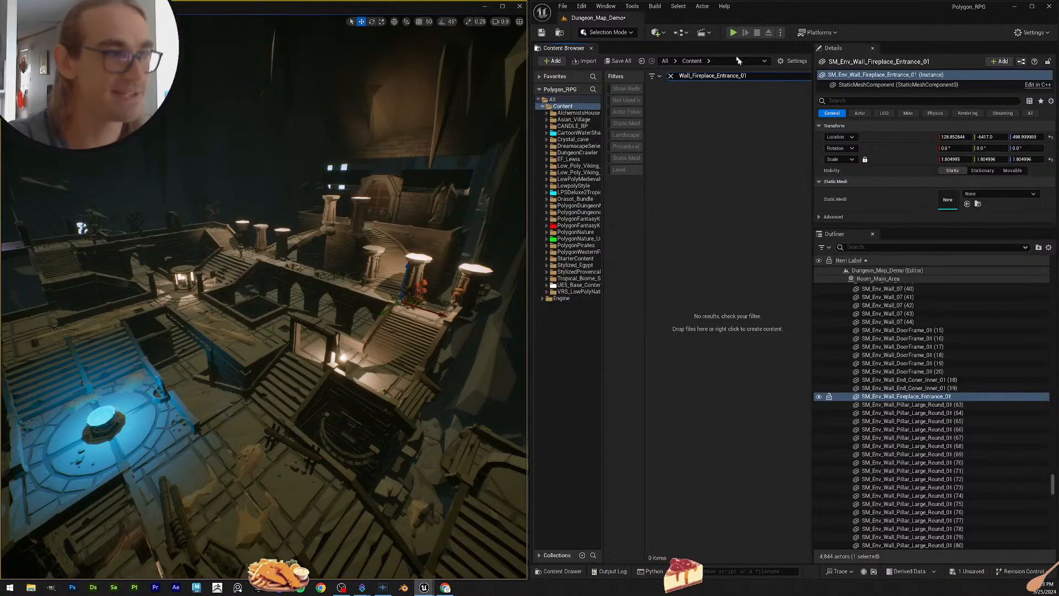
{"action": "mouse_move", "coordinate": [419, 281]}
{"action": "right_mouse_down"}
{"action": "mouse_move", "coordinate": [407, 281]}
{"action": "mouse_move", "coordinate": [417, 284]}
{"action": "right_mouse_up"}
{"action": "key", "text": "w"}
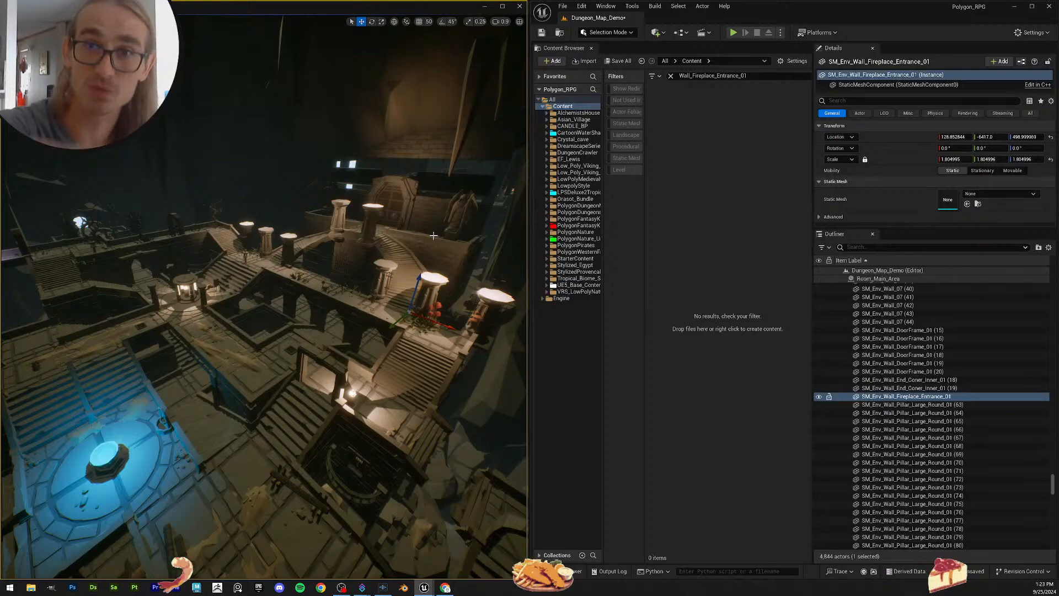
{"action": "mouse_move", "coordinate": [434, 235]}
{"action": "right_mouse_down"}
{"action": "mouse_move", "coordinate": [403, 246]}
{"action": "mouse_move", "coordinate": [444, 241]}
{"action": "mouse_move", "coordinate": [425, 244]}
{"action": "right_mouse_up"}
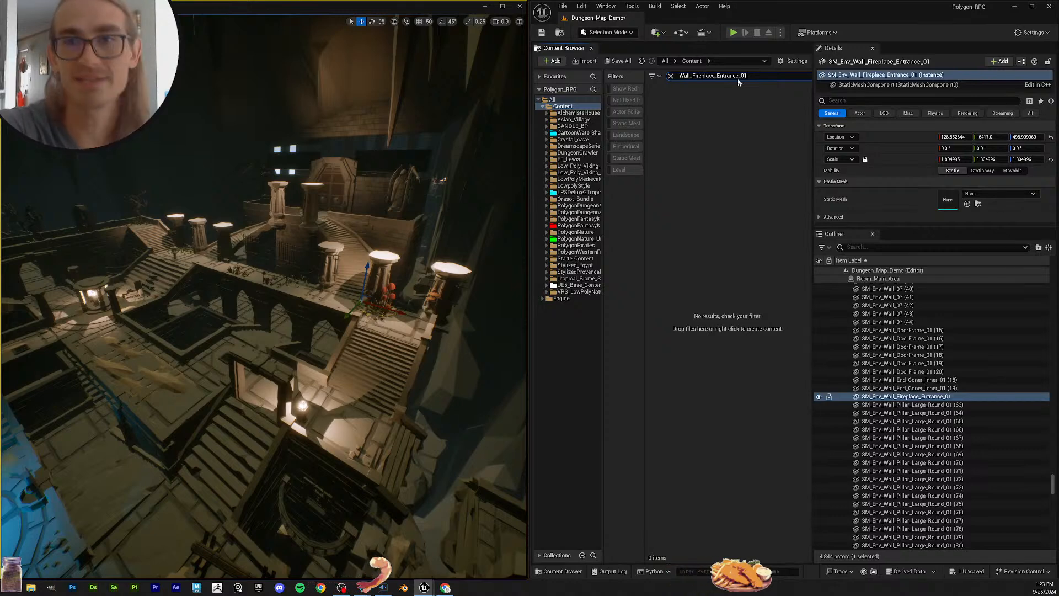
{"action": "key", "text": "ctrl+a"}
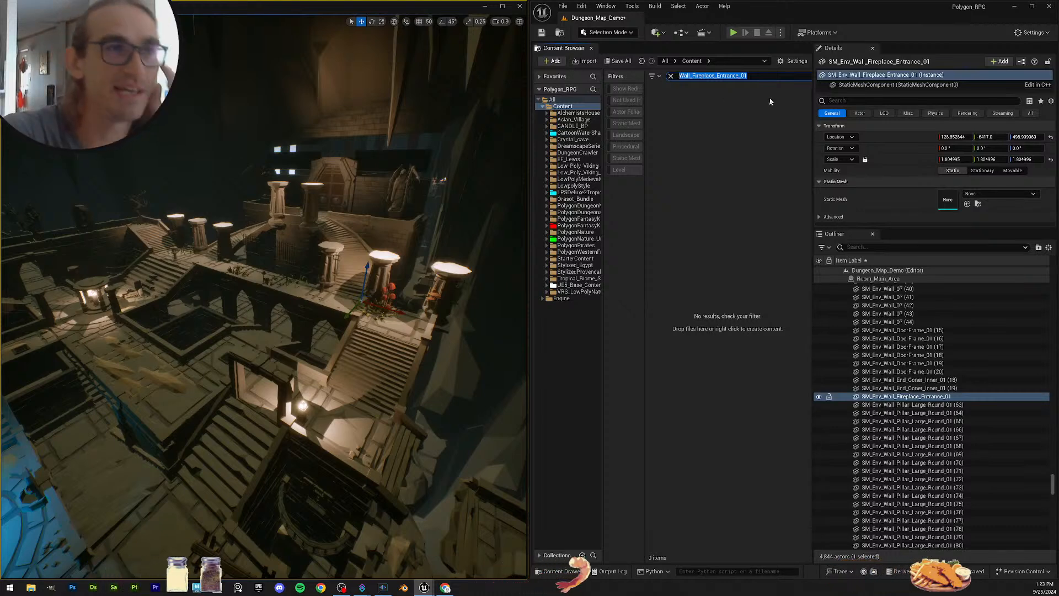
{"action": "left_click", "coordinate": [745, 77]}
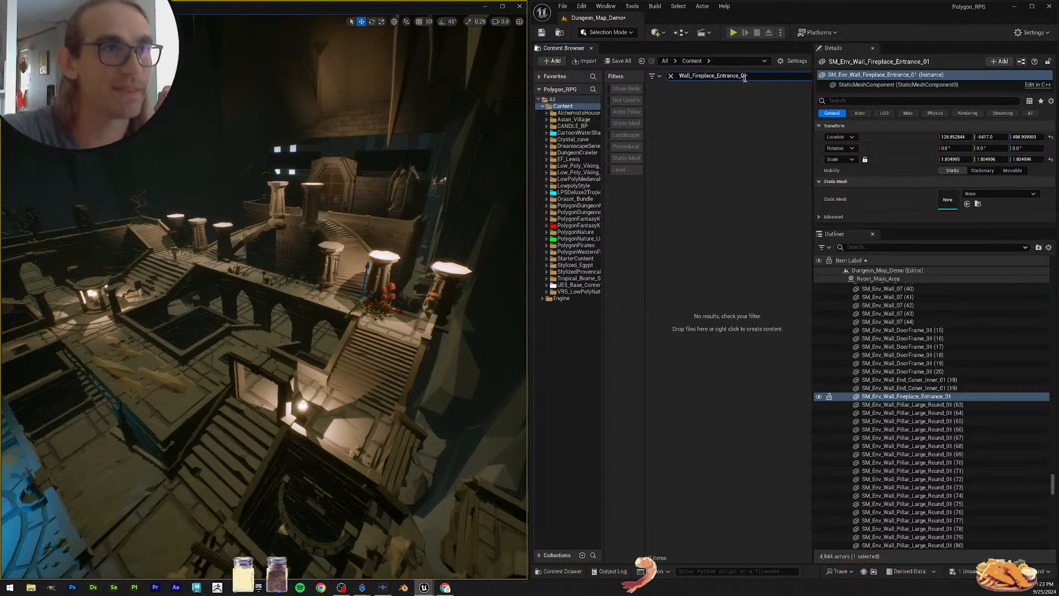
{"action": "left_click_drag", "start_coordinate": [693, 77], "coordinate": [784, 78]}
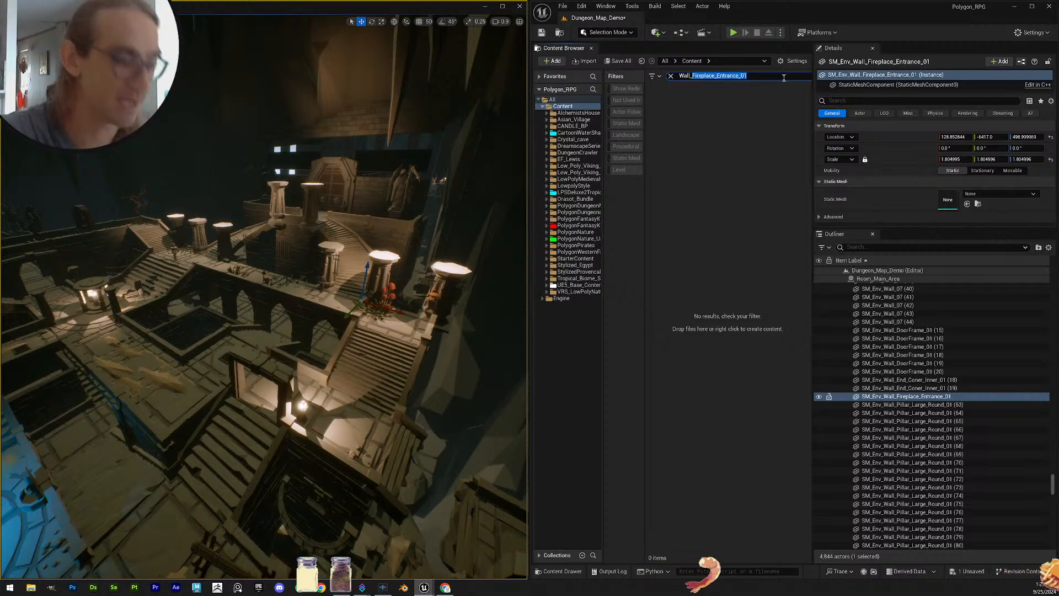
Step: Save all unsaved changes, including the Dungeon_Map_Demo level
{"action": "left_click", "coordinate": [618, 61]}
{"action": "left_click", "coordinate": [597, 389]}
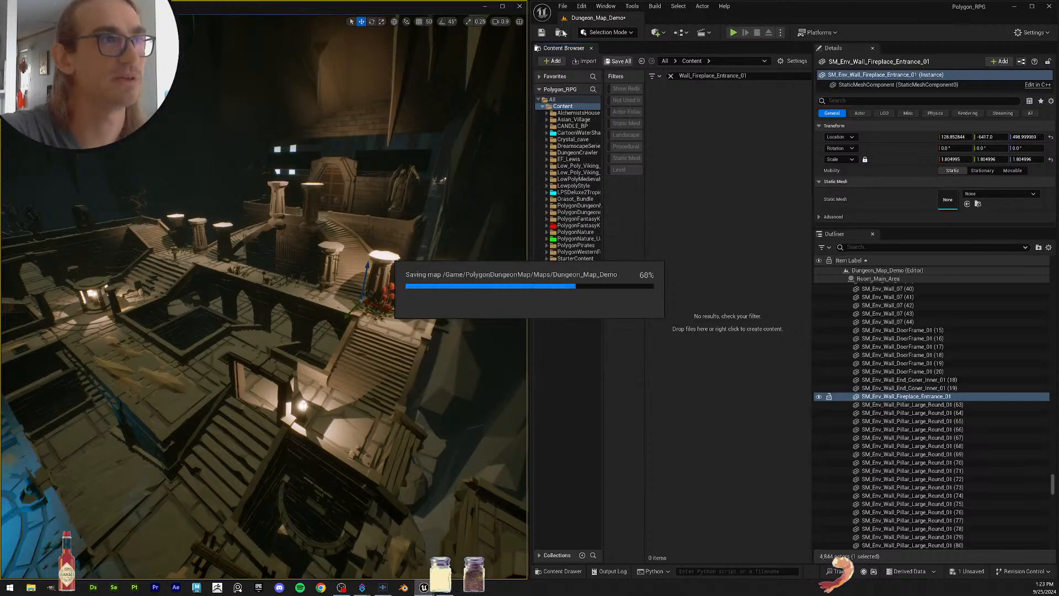
Step: Deselect the fireplace entrance actor and examine the stairs and lit pillars around its location in the viewport
{"action": "left_click", "coordinate": [754, 78]}
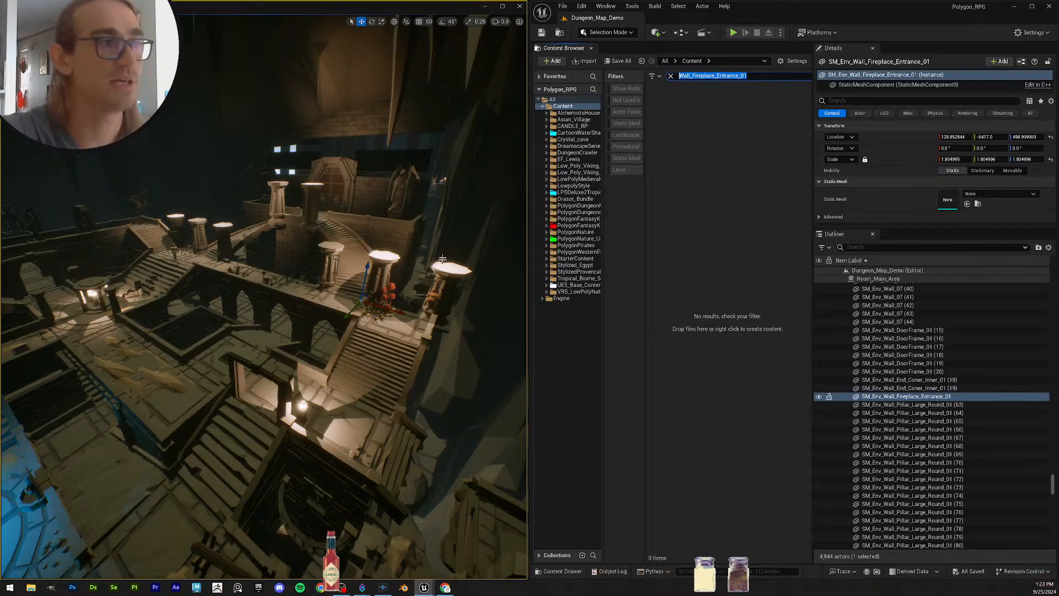
{"action": "key", "text": "w"}
{"action": "mouse_move", "coordinate": [331, 265]}
{"action": "right_mouse_down"}
{"action": "mouse_move", "coordinate": [336, 282]}
{"action": "mouse_move", "coordinate": [331, 265]}
{"action": "right_mouse_up"}
{"action": "right_click_drag", "start_coordinate": [452, 244], "coordinate": [433, 268]}
{"action": "key", "text": "Escape"}
{"action": "key", "text": "w"}
{"action": "scroll", "coordinate": [464, 284], "scroll_direction": "down", "scroll_amount": 3}
{"action": "key", "text": "s"}
{"action": "scroll", "coordinate": [430, 268], "scroll_direction": "up", "scroll_amount": 2}
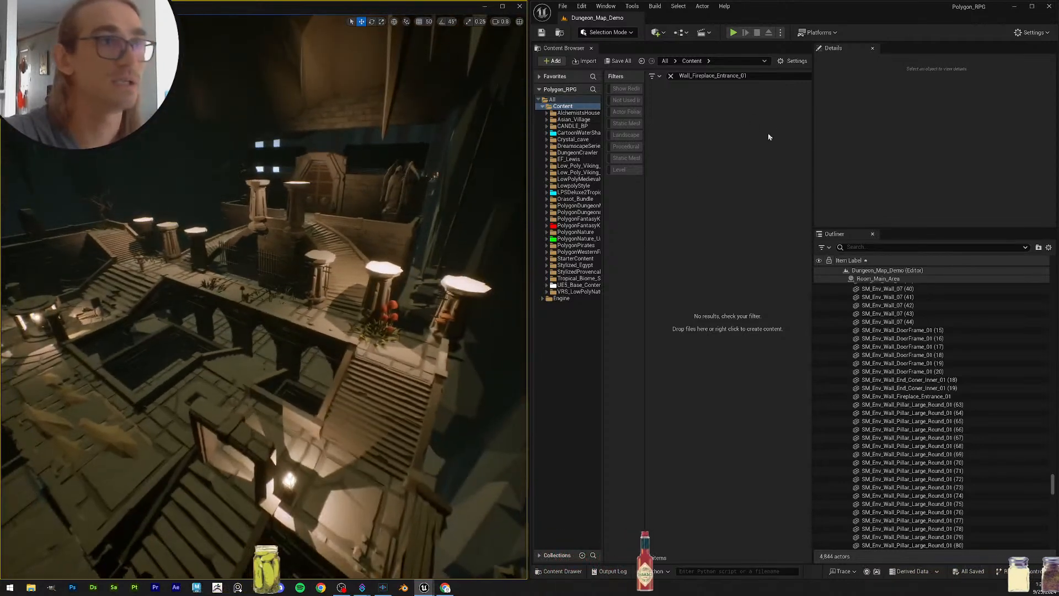
Step: Shorten the content search term to Fireplace_Entrance by removing the Wall_ prefix and the _01 suffix
{"action": "left_click", "coordinate": [738, 77]}
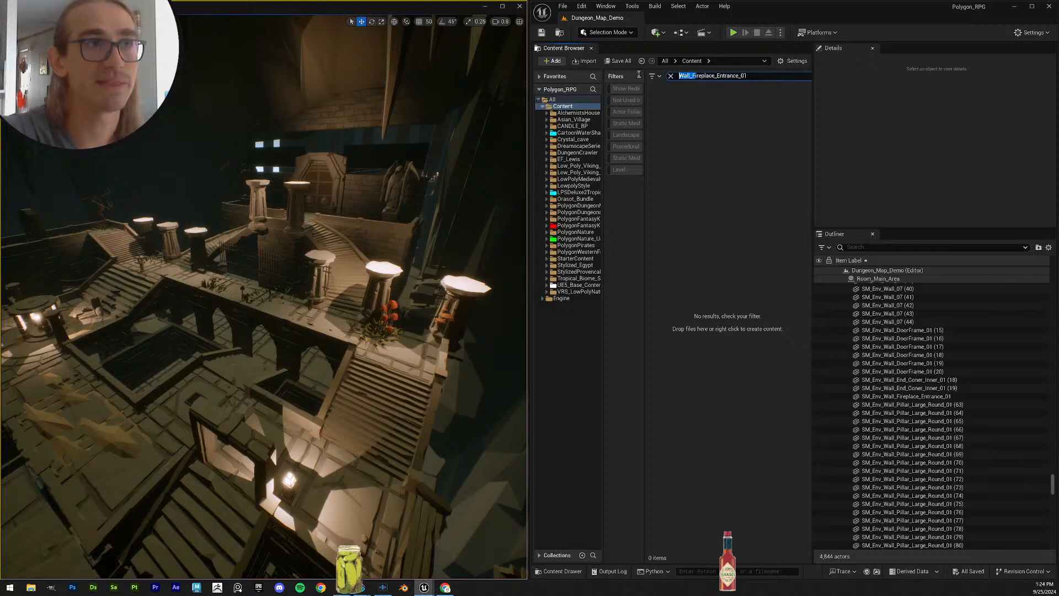
{"action": "left_click_drag", "start_coordinate": [694, 76], "coordinate": [678, 75]}
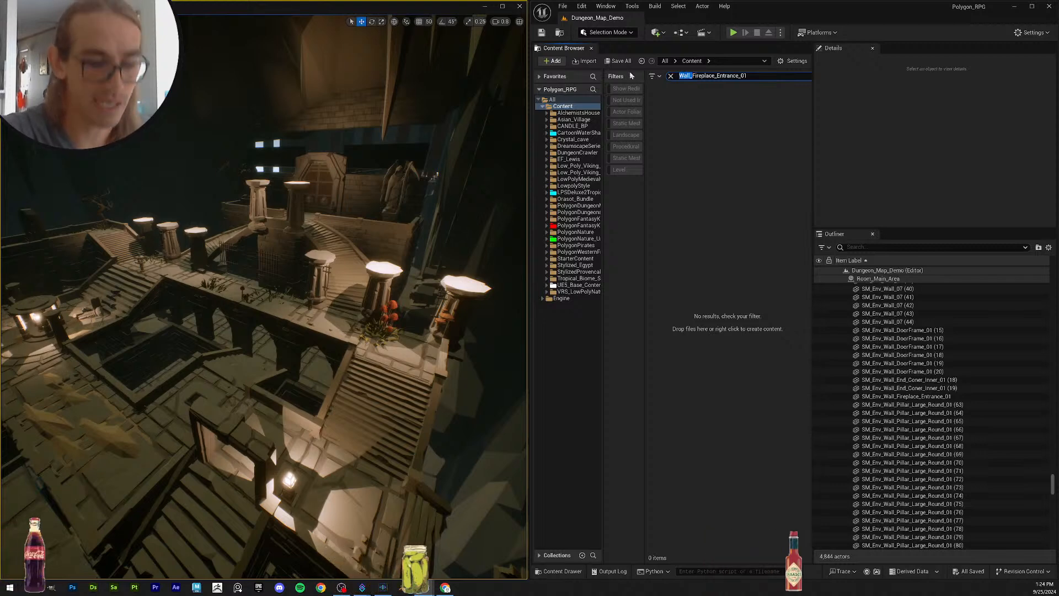
{"action": "key", "text": "BackSpace"}
{"action": "left_click", "coordinate": [740, 76]}
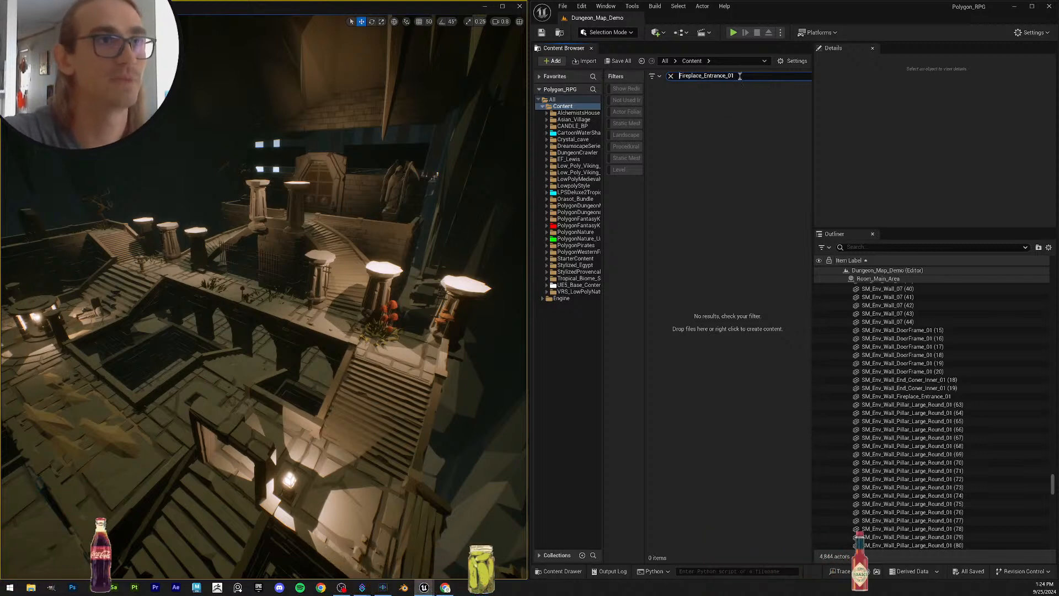
{"action": "key", "text": "BackSpace"}
{"action": "key", "text": "BackSpace"}
{"action": "key", "text": "BackSpace"}
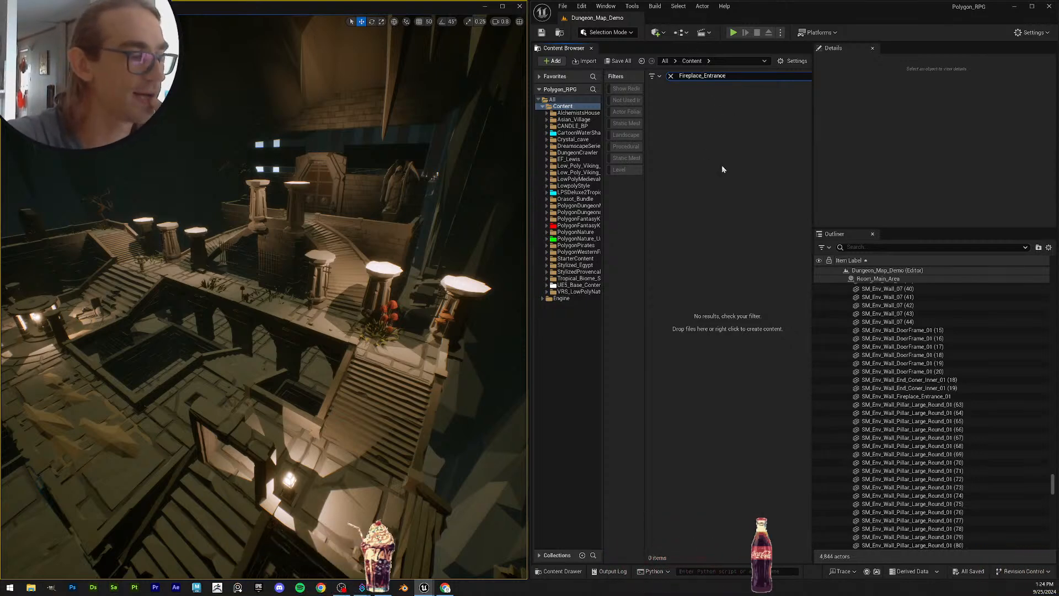
Step: Copy the Fireplace_Entrance search term, repeat the search across all project content, and clear the search
{"action": "left_click", "coordinate": [688, 79]}
{"action": "key", "text": "ctrl+c"}
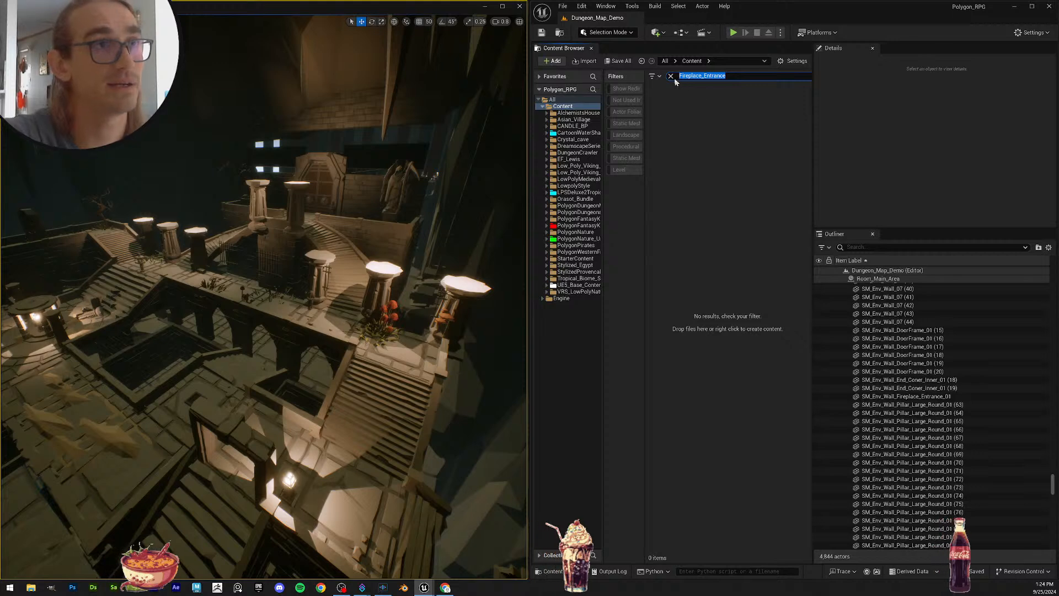
{"action": "left_click", "coordinate": [671, 76]}
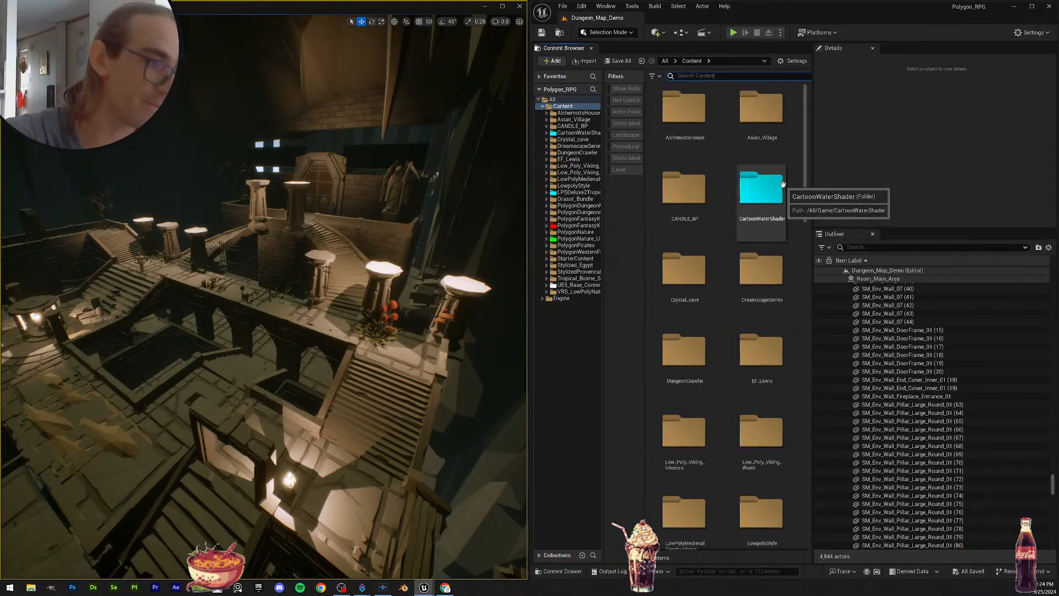
{"action": "scroll", "coordinate": [848, 293], "scroll_direction": "up", "scroll_amount": 1}
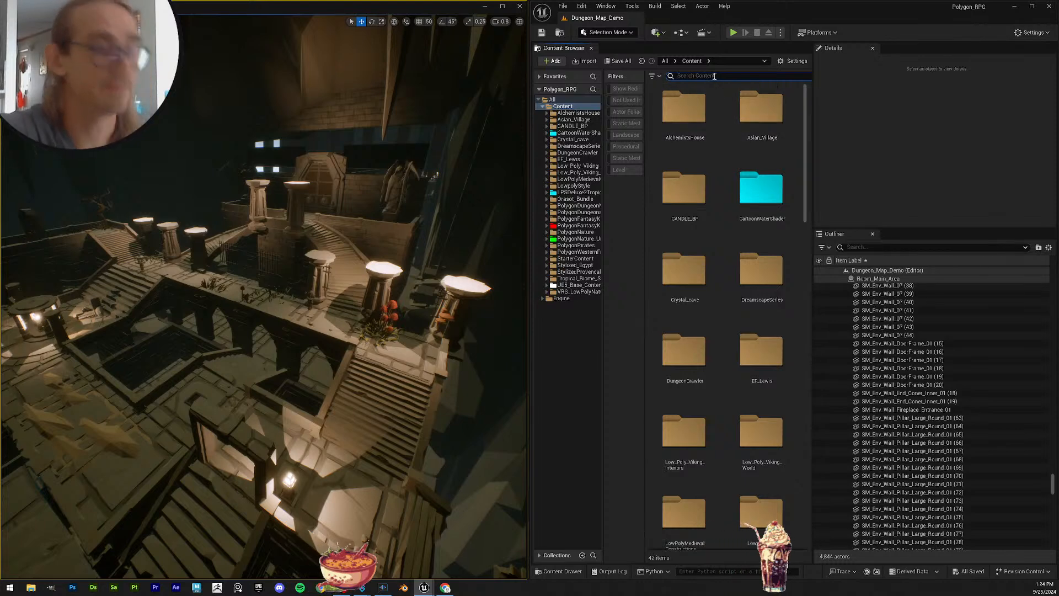
{"action": "key", "text": "ctrl+v"}
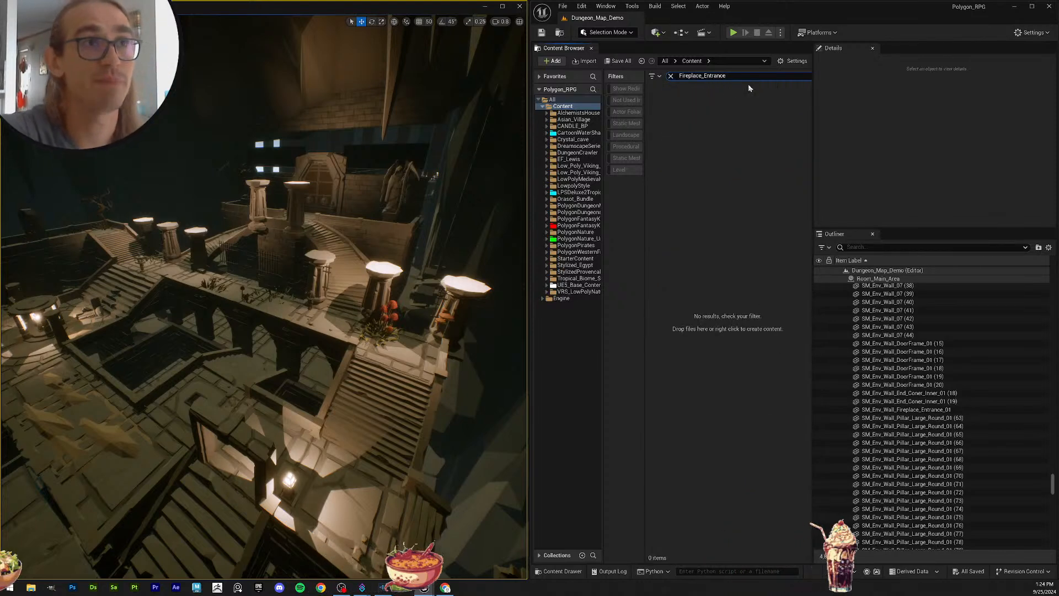
{"action": "left_click", "coordinate": [671, 77]}
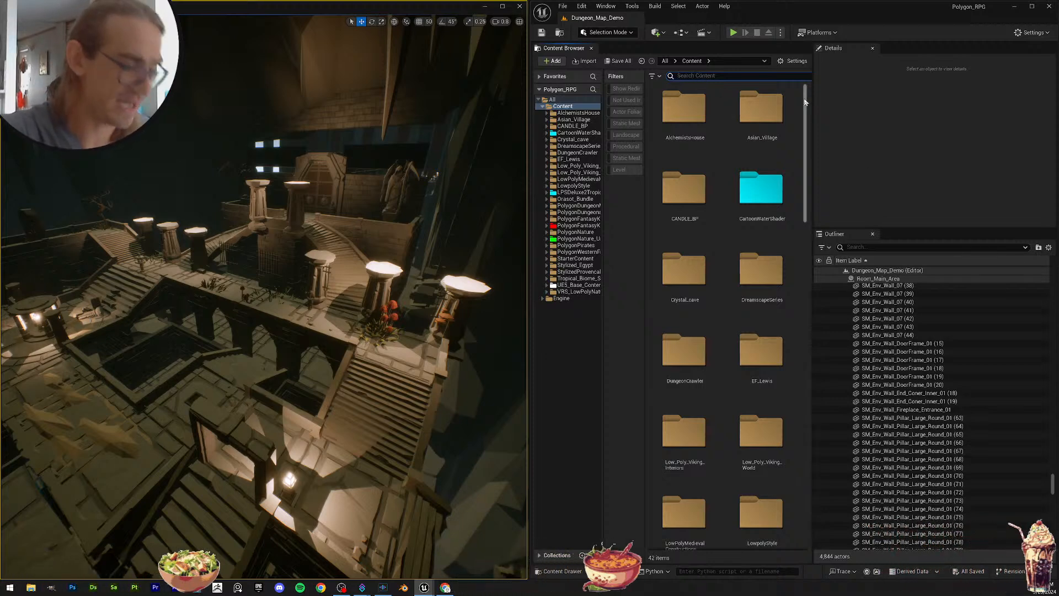
Step: Search all project content for Fireplace_Entrance again, and clear the search
{"action": "key", "text": "ctrl+v"}
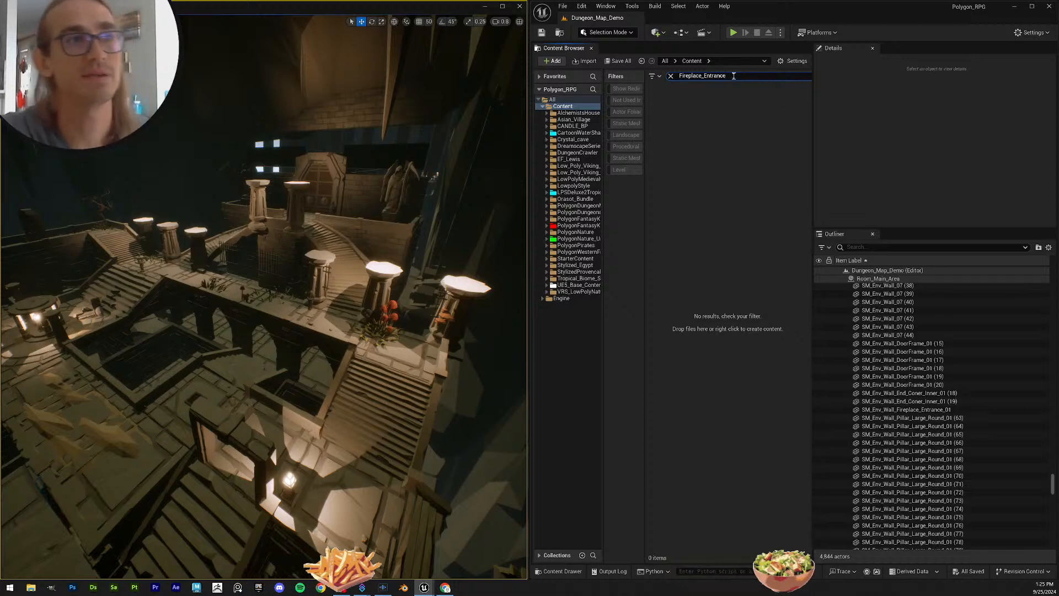
{"action": "left_click_drag", "start_coordinate": [734, 76], "coordinate": [580, 63]}
{"action": "left_click", "coordinate": [764, 108]}
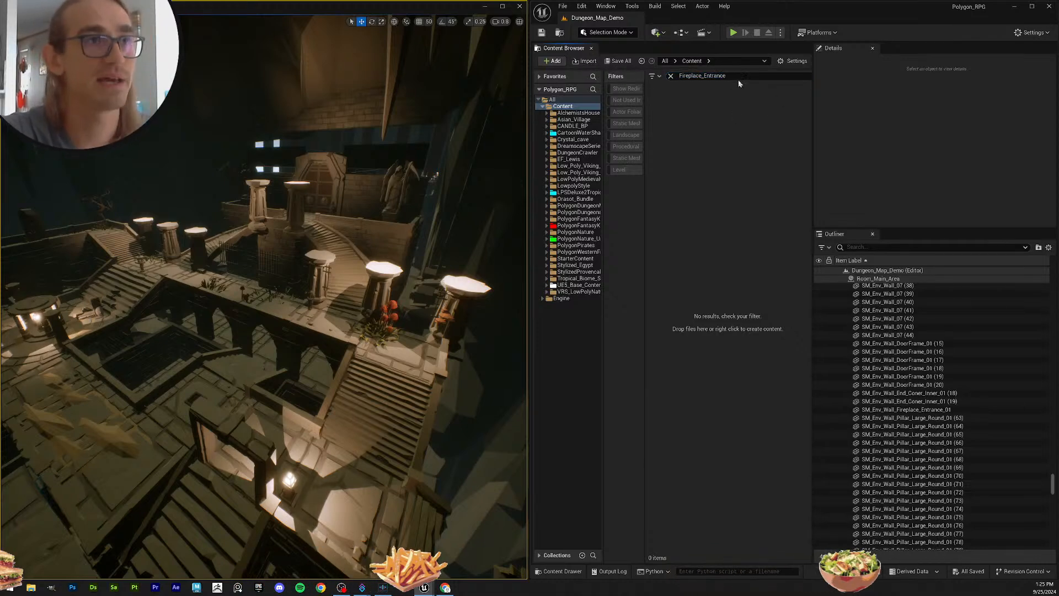
{"action": "left_click_drag", "start_coordinate": [737, 76], "coordinate": [629, 73]}
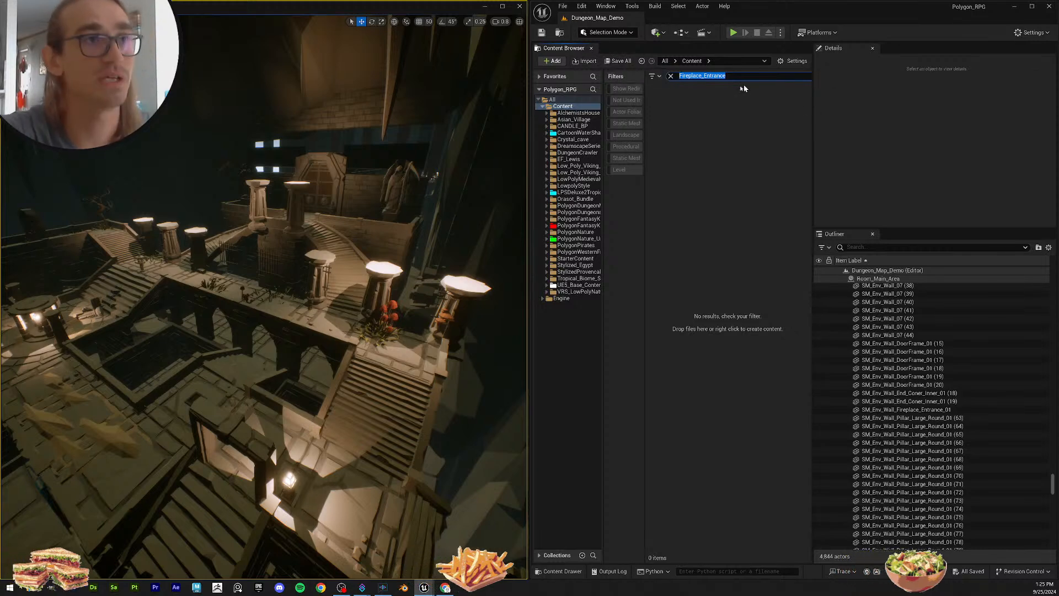
{"action": "key", "text": "BackSpace"}
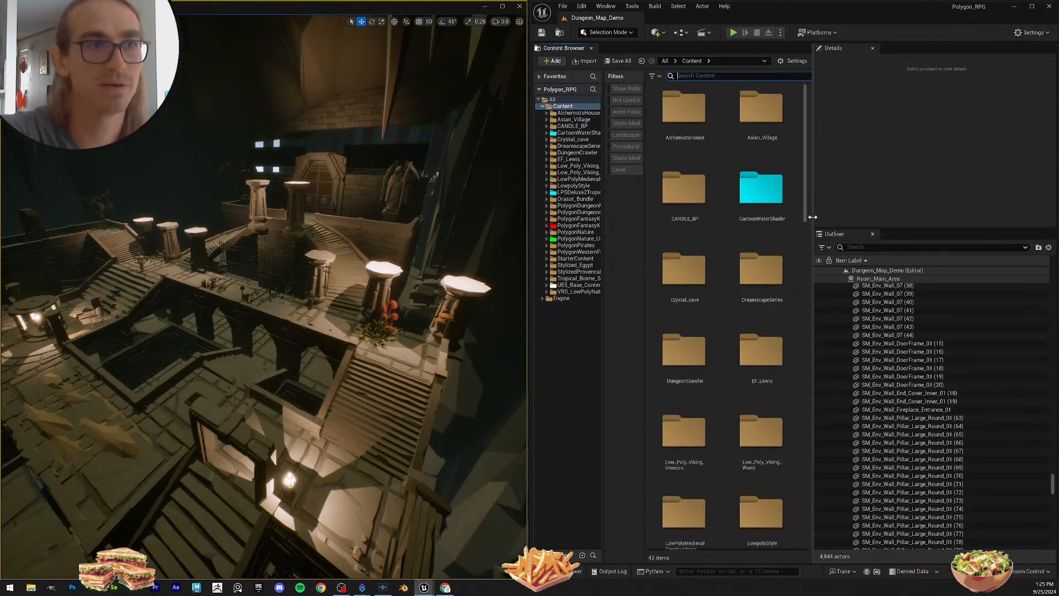
Step: Widen the content browser and check the static mesh assignments from SM_Env_Wall_07 (43) through the door frames and inner corners to the fireplace entrance
{"action": "left_click_drag", "start_coordinate": [813, 217], "coordinate": [855, 205]}
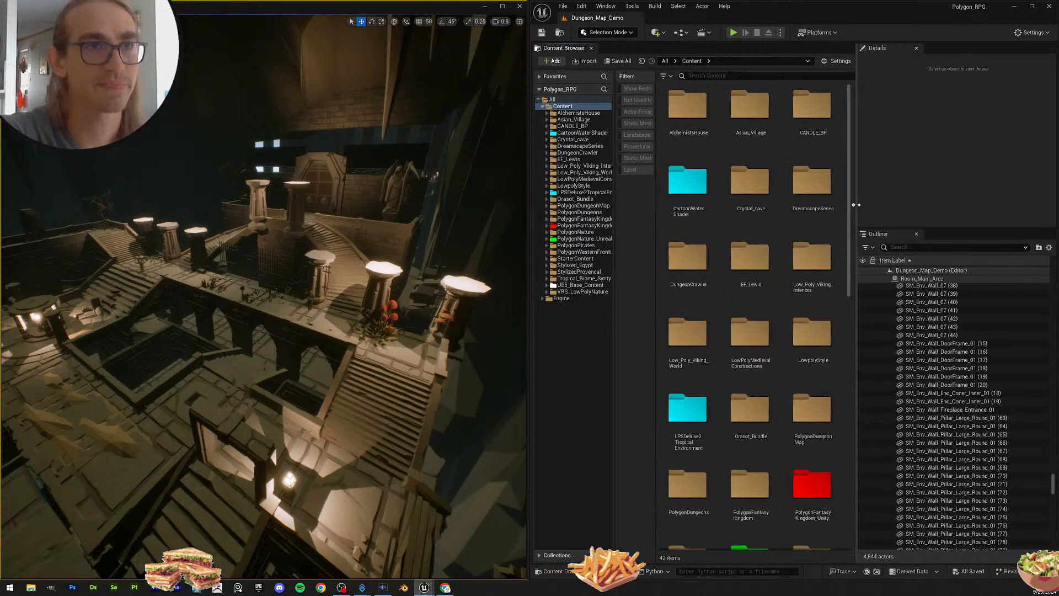
{"action": "scroll", "coordinate": [1048, 468], "scroll_direction": "up", "scroll_amount": 3}
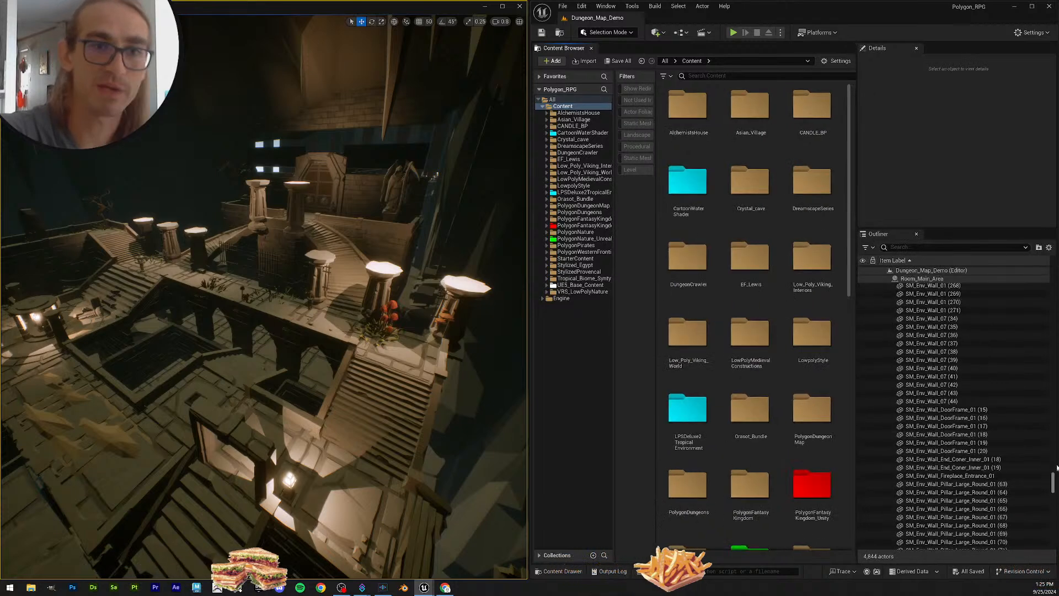
{"action": "left_click", "coordinate": [960, 393]}
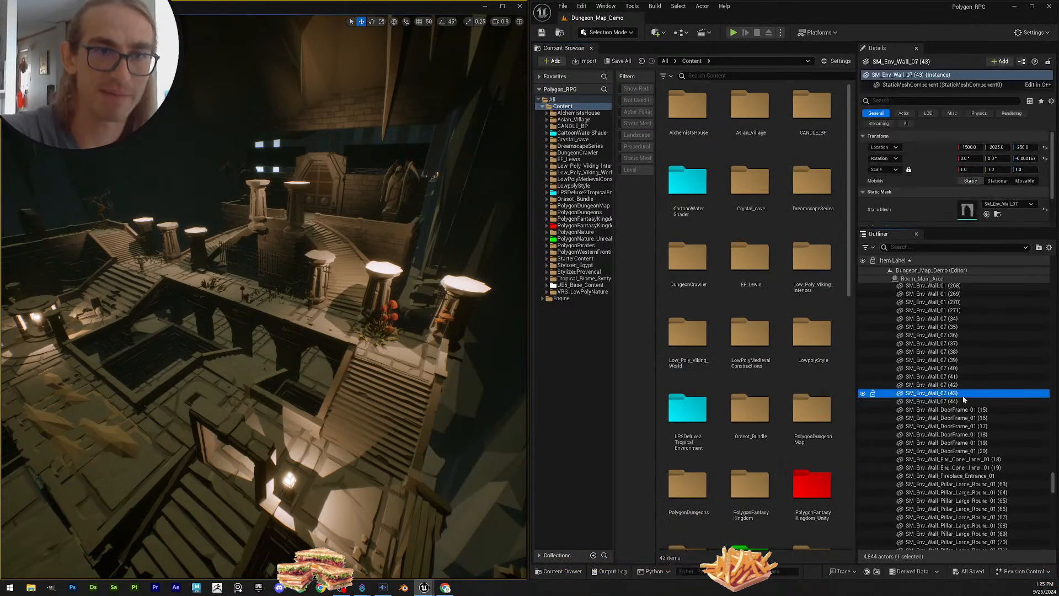
{"action": "left_click", "coordinate": [964, 401]}
{"action": "left_click", "coordinate": [968, 410]}
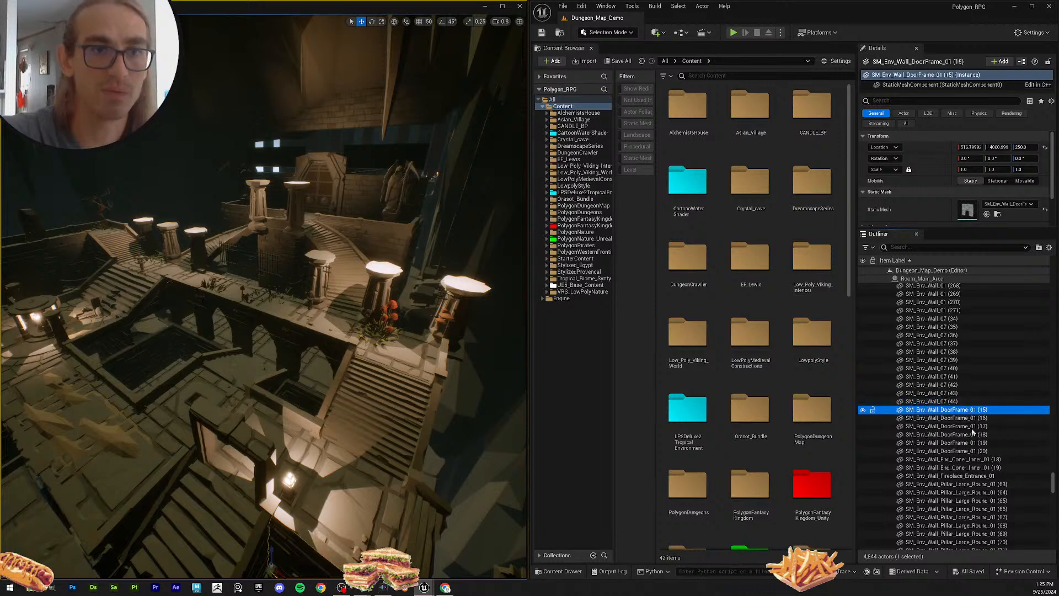
{"action": "key", "text": "Down"}
{"action": "key", "text": "Down"}
{"action": "key", "text": "Down"}
{"action": "key", "text": "Down"}
{"action": "key", "text": "Down"}
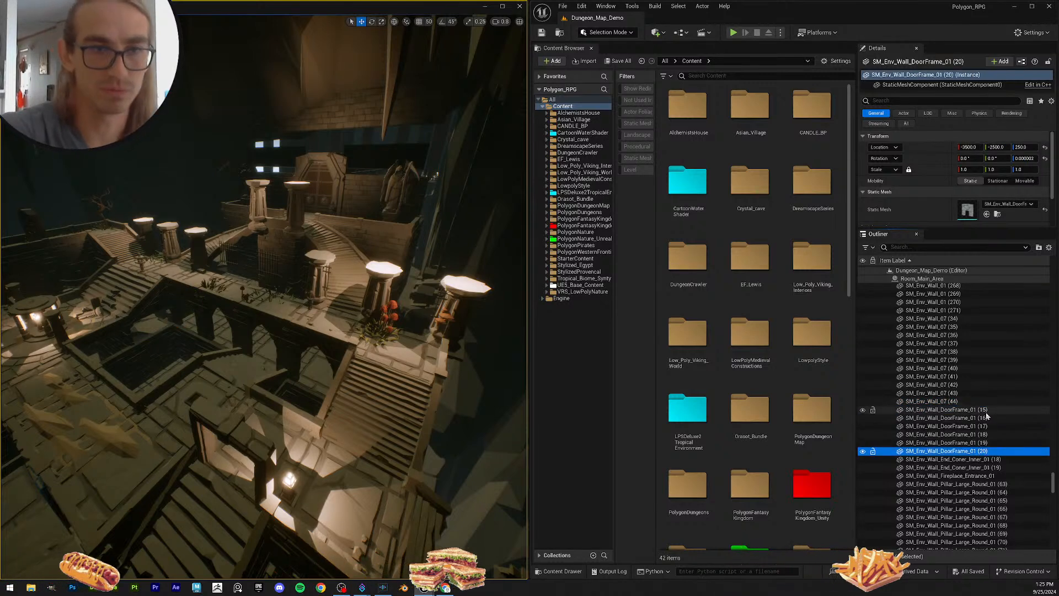
{"action": "scroll", "coordinate": [988, 415], "scroll_direction": "down", "scroll_amount": 1}
{"action": "key", "text": "Down"}
{"action": "scroll", "coordinate": [991, 427], "scroll_direction": "down", "scroll_amount": 2}
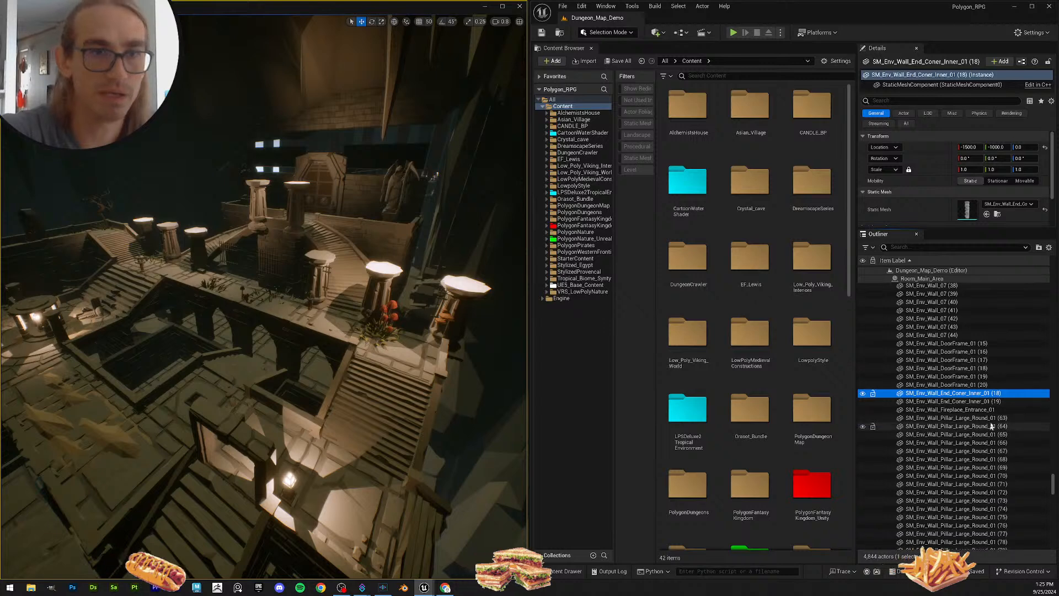
{"action": "key", "text": "Down"}
{"action": "key", "text": "Down"}
{"action": "scroll", "coordinate": [991, 403], "scroll_direction": "down", "scroll_amount": 2}
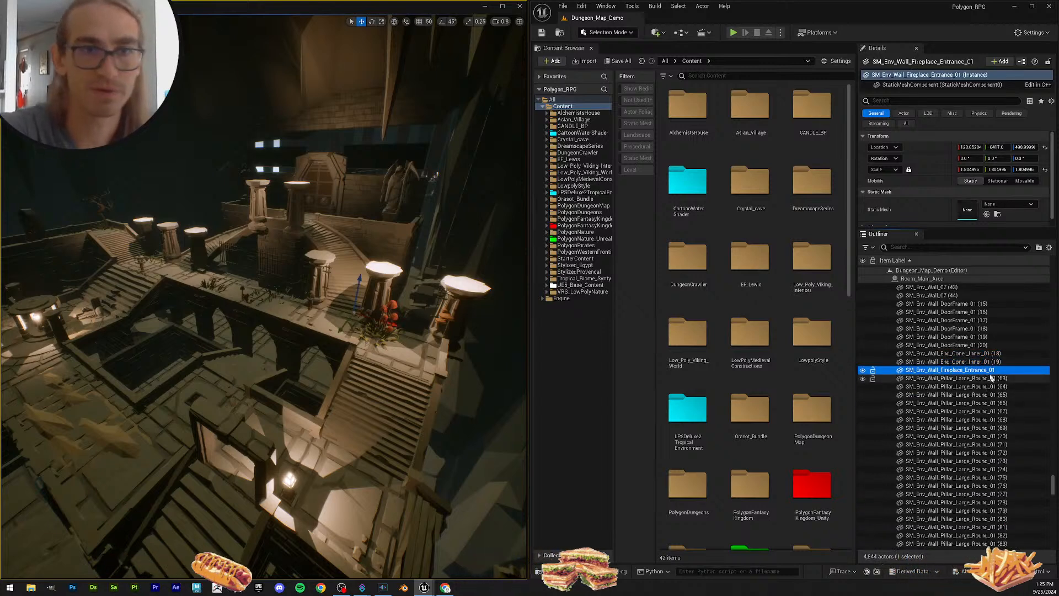
Step: Search all project content for the copied actor name SM_Env_Wall_Fireplace_Entrance_01, and shorten the term to Fireplace_Entrance_01
{"action": "key", "text": "F2"}
{"action": "key", "text": "ctrl+c"}
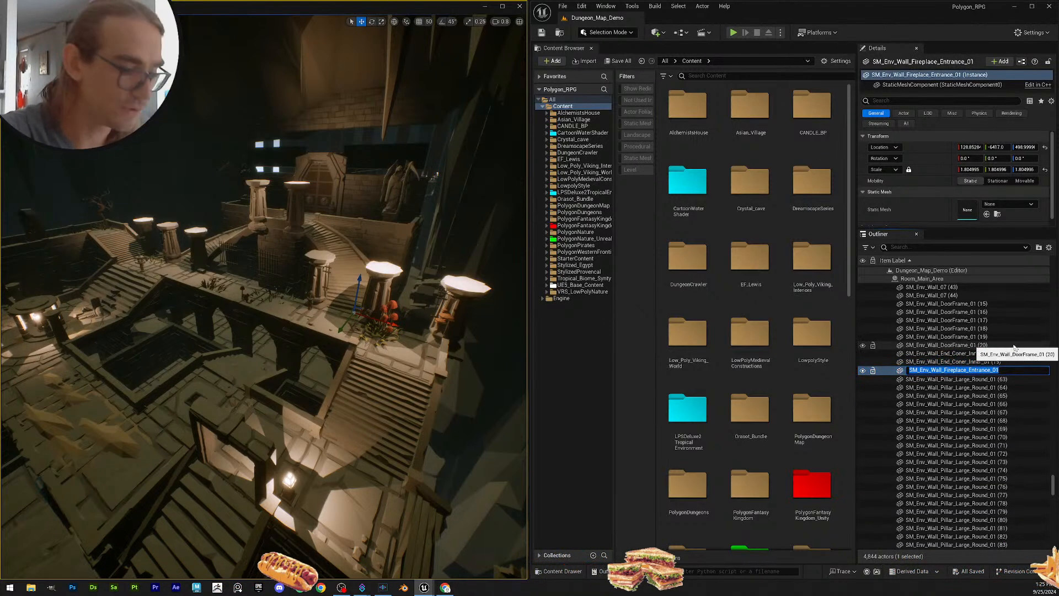
{"action": "left_click", "coordinate": [724, 76]}
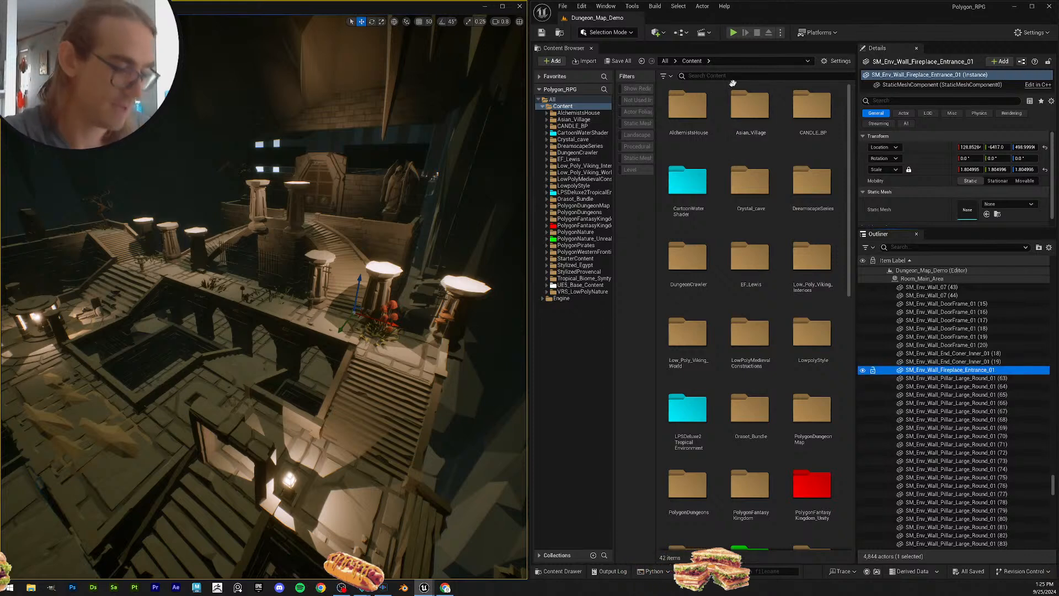
{"action": "key", "text": "ctrl+v"}
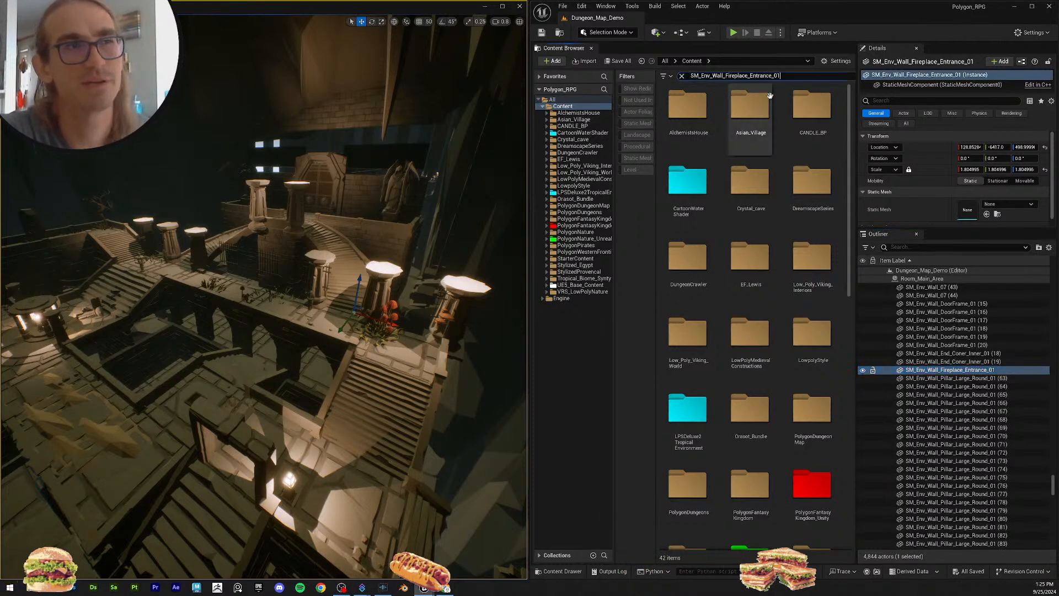
{"action": "left_click_drag", "start_coordinate": [725, 75], "coordinate": [641, 72]}
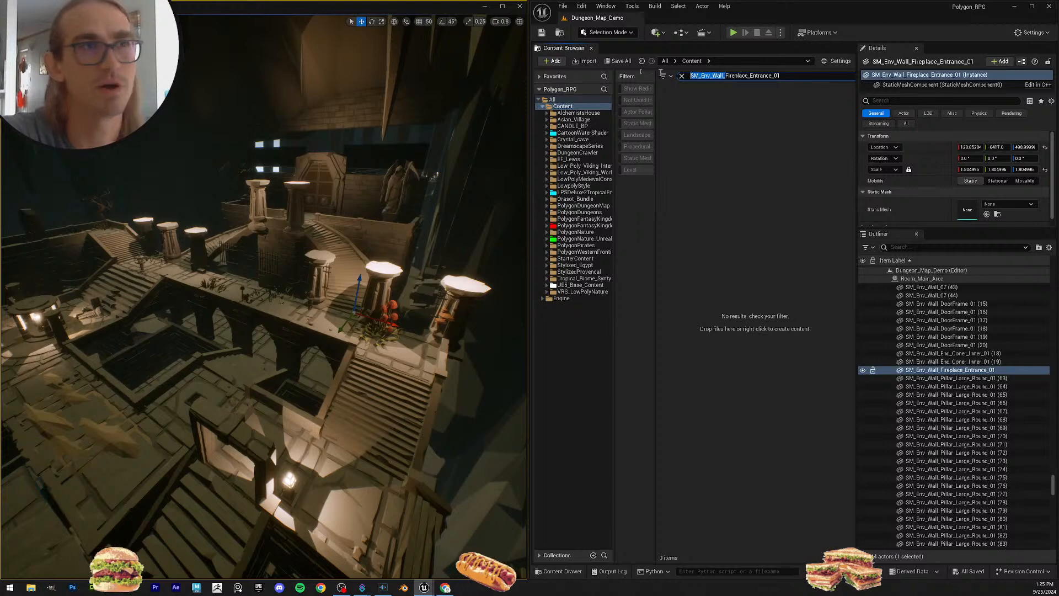
{"action": "key", "text": "BackSpace"}
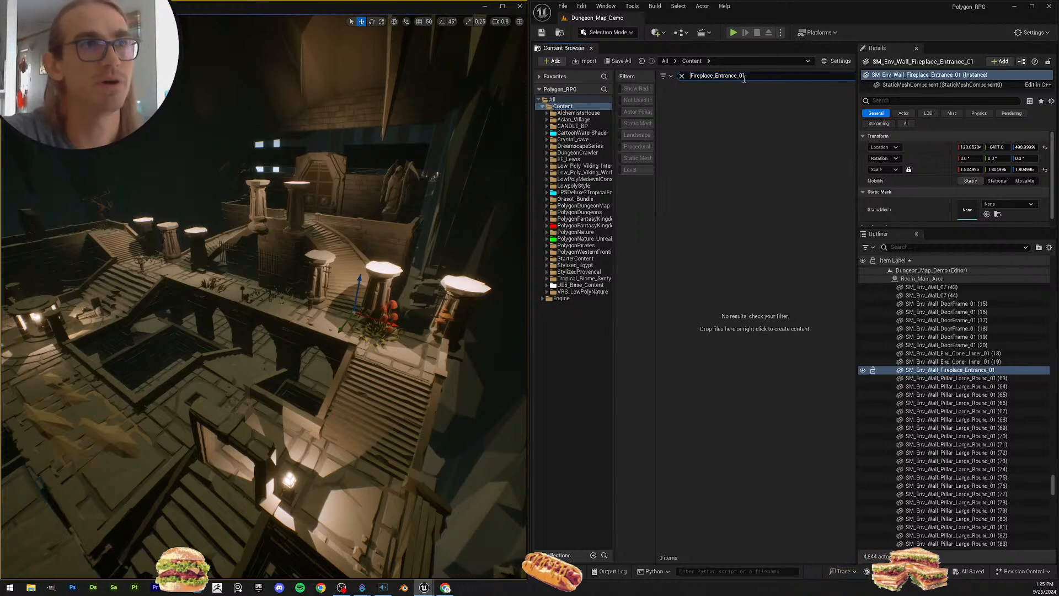
Step: Clear the search, repeat it with the full copied actor name, and cut the SM_Env_Wall_ prefix from the term
{"action": "left_click_drag", "start_coordinate": [752, 76], "coordinate": [687, 76]}
{"action": "key", "text": "BackSpace"}
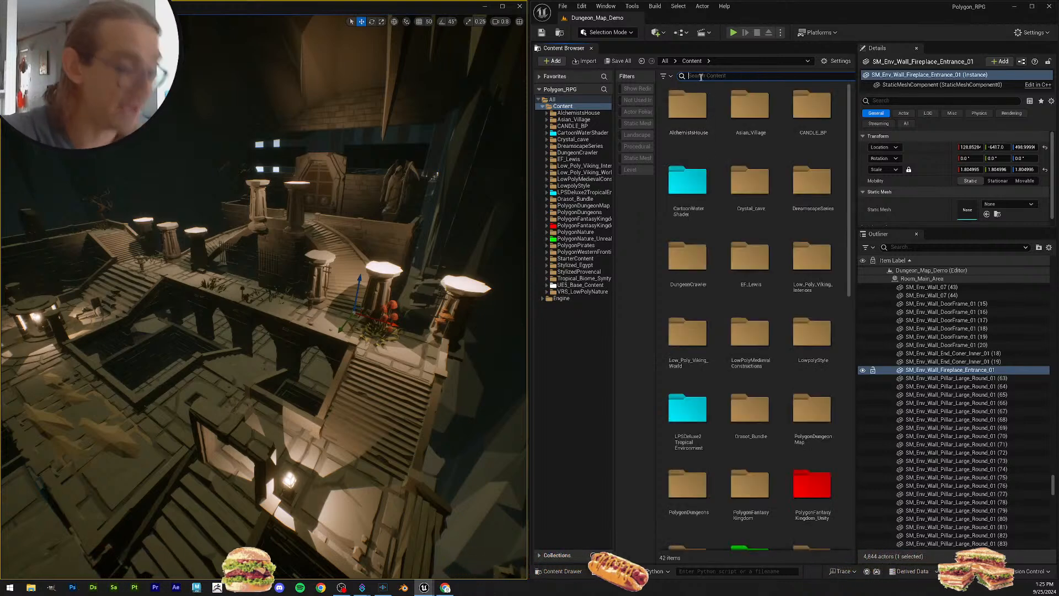
{"action": "key", "text": "ctrl+v"}
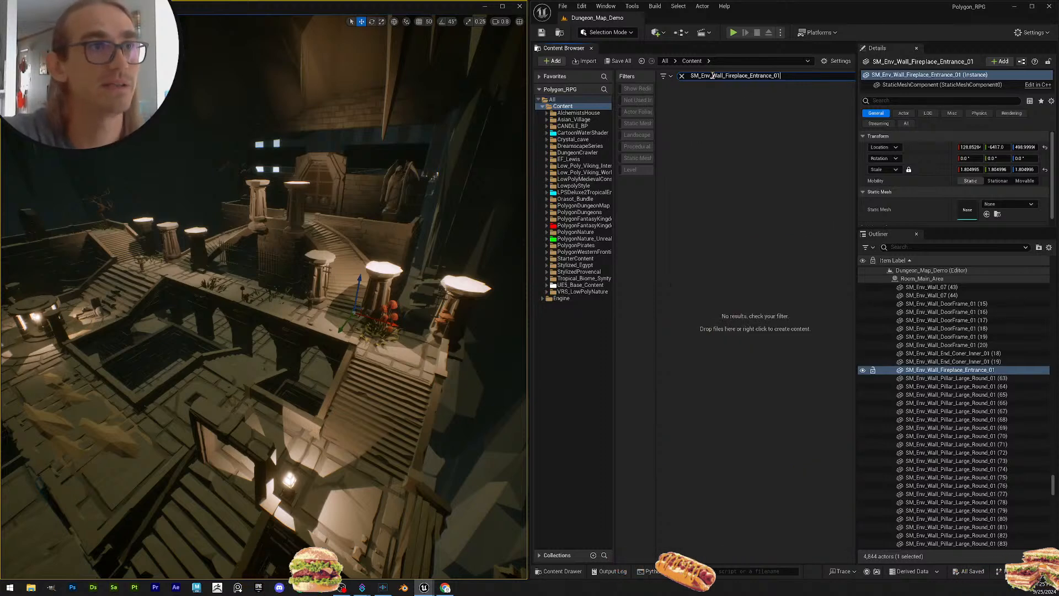
{"action": "left_click_drag", "start_coordinate": [713, 75], "coordinate": [611, 71]}
{"action": "key", "text": "BackSpace"}
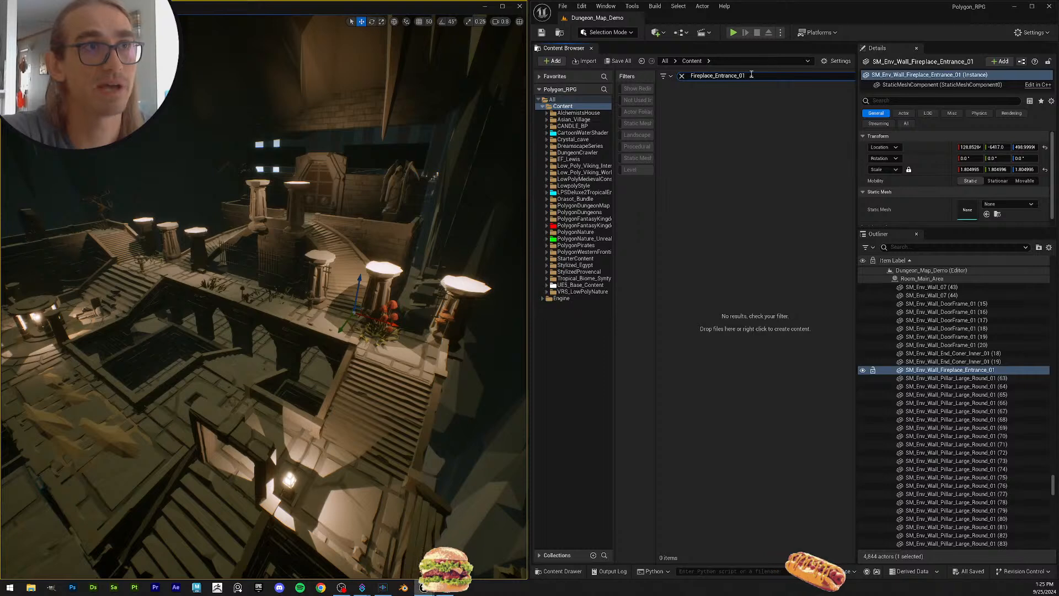
Step: Compare the static mesh assignments of the fireplace entrance, both SM_Env_Wall_End_Coner_Inner_01 actors and SM_Env_Wall_DoorFrame_01 (20)
{"action": "left_click", "coordinate": [966, 369]}
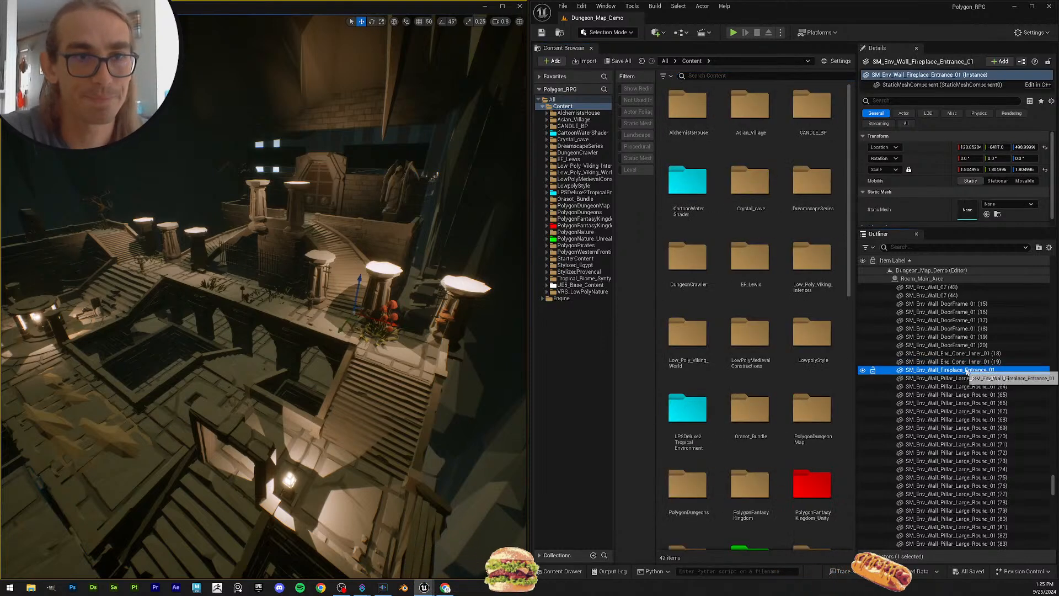
{"action": "key", "text": "F2"}
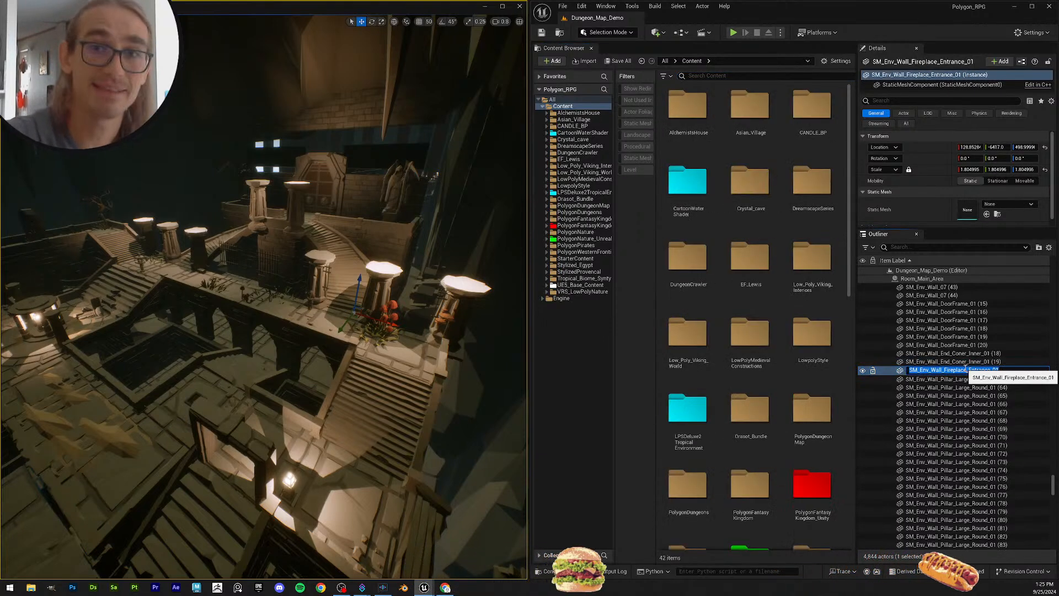
{"action": "left_click", "coordinate": [978, 363]}
{"action": "left_click", "coordinate": [978, 369]}
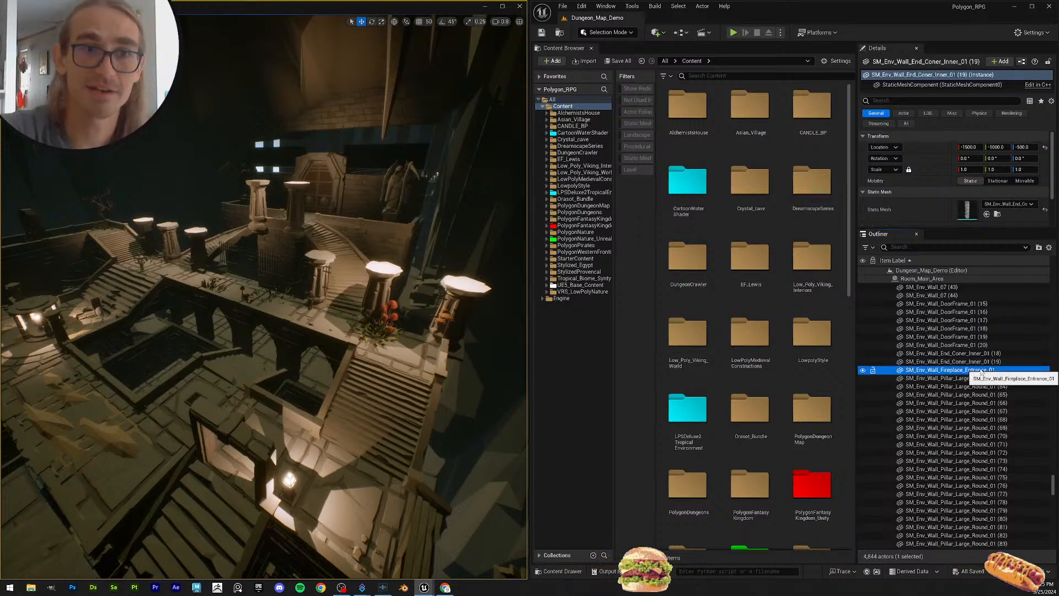
{"action": "left_click", "coordinate": [986, 363]}
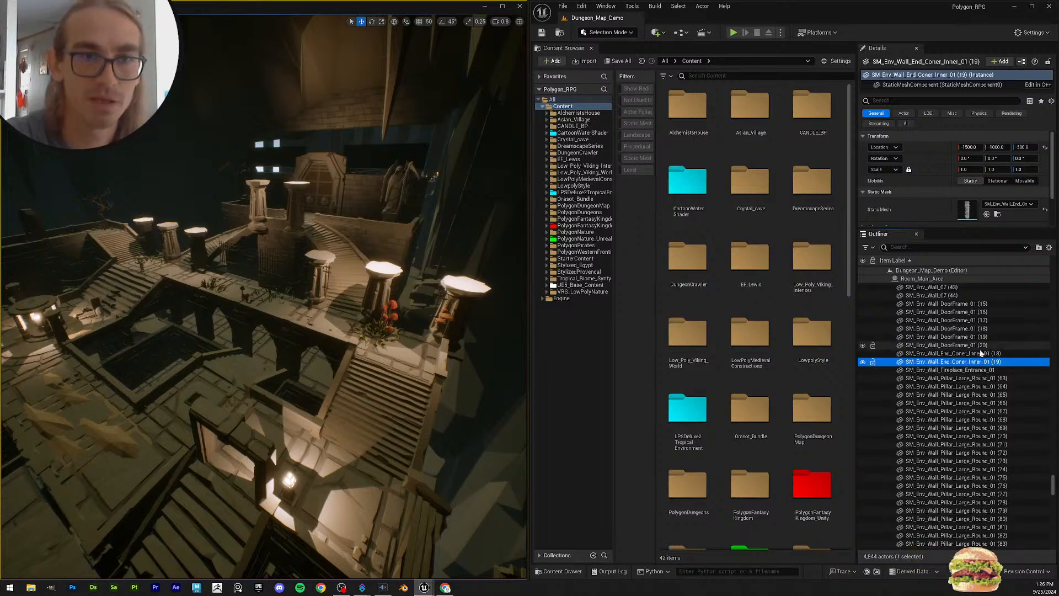
{"action": "left_click", "coordinate": [980, 353]}
{"action": "left_click", "coordinate": [978, 346]}
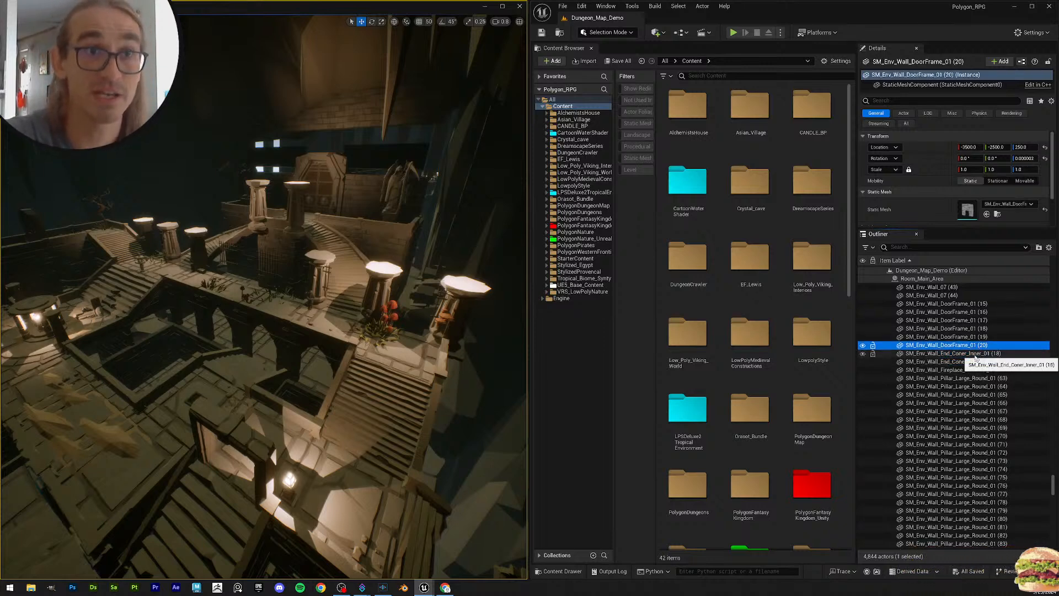
{"action": "left_click", "coordinate": [975, 355]}
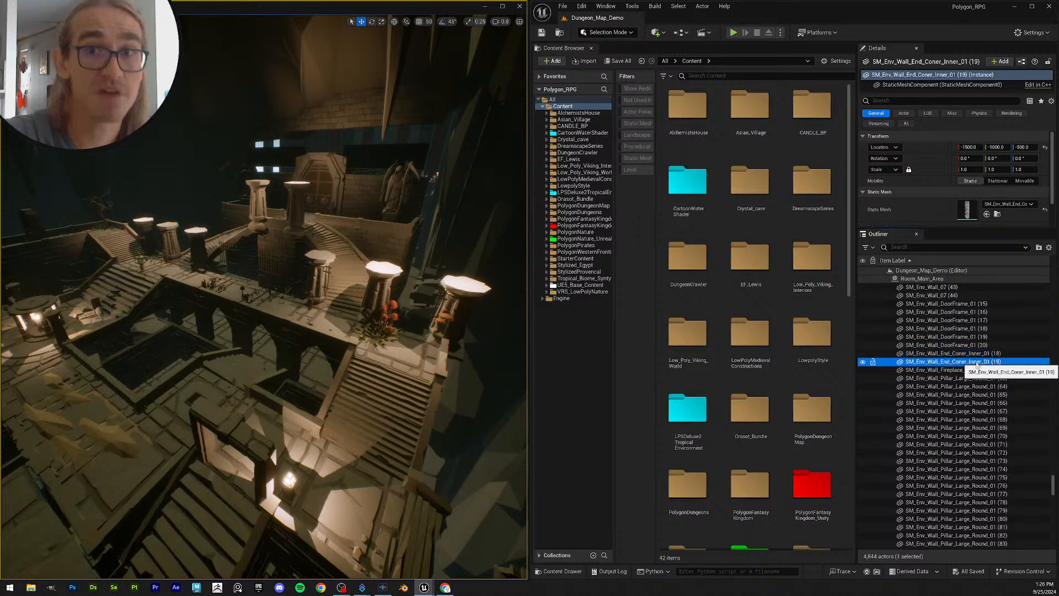
{"action": "left_click", "coordinate": [971, 370]}
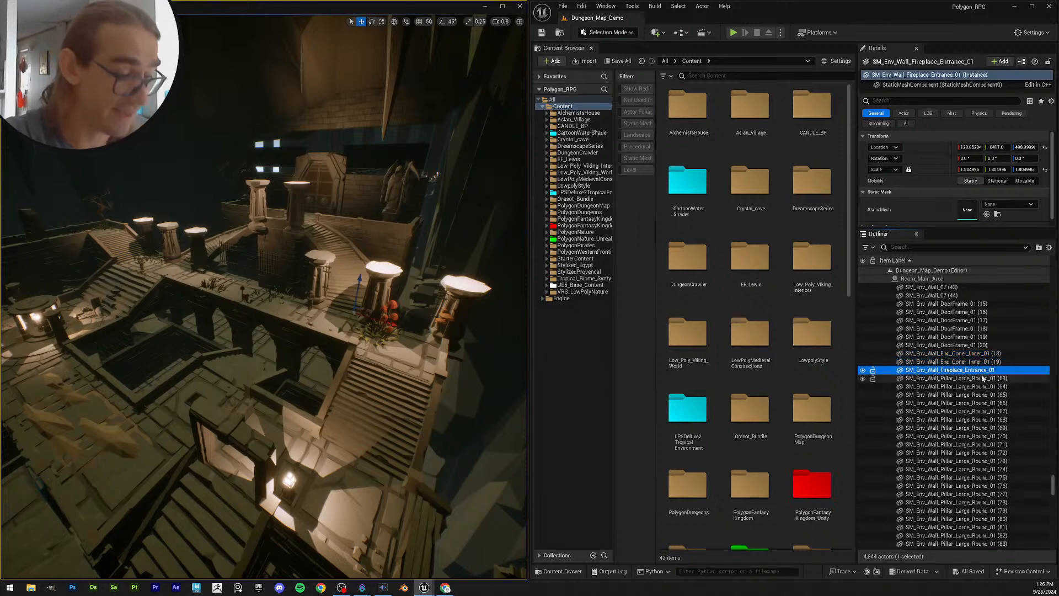
{"action": "key", "text": "F2"}
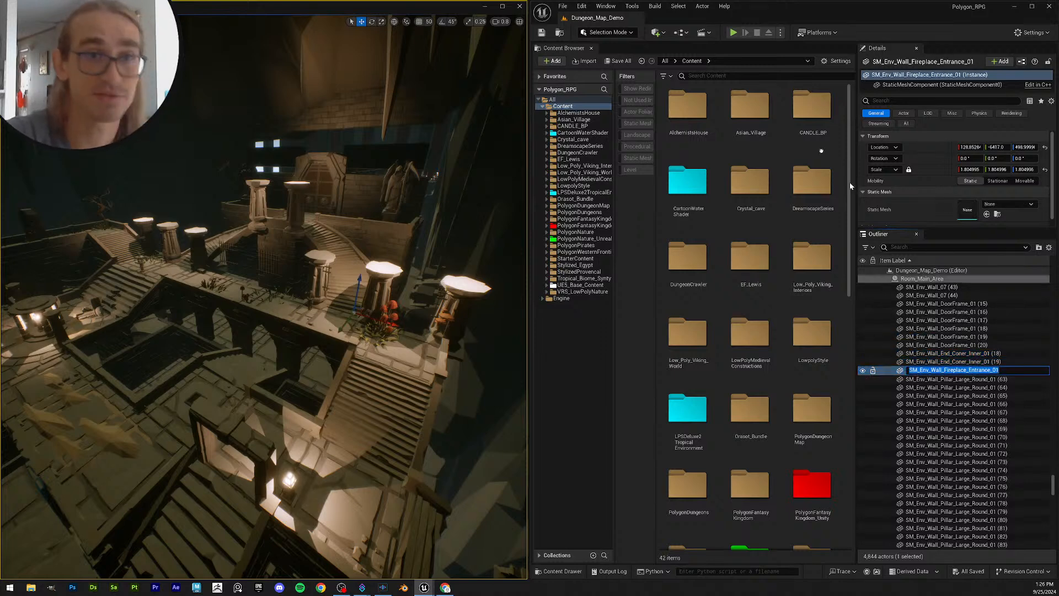
{"action": "key", "text": "Escape"}
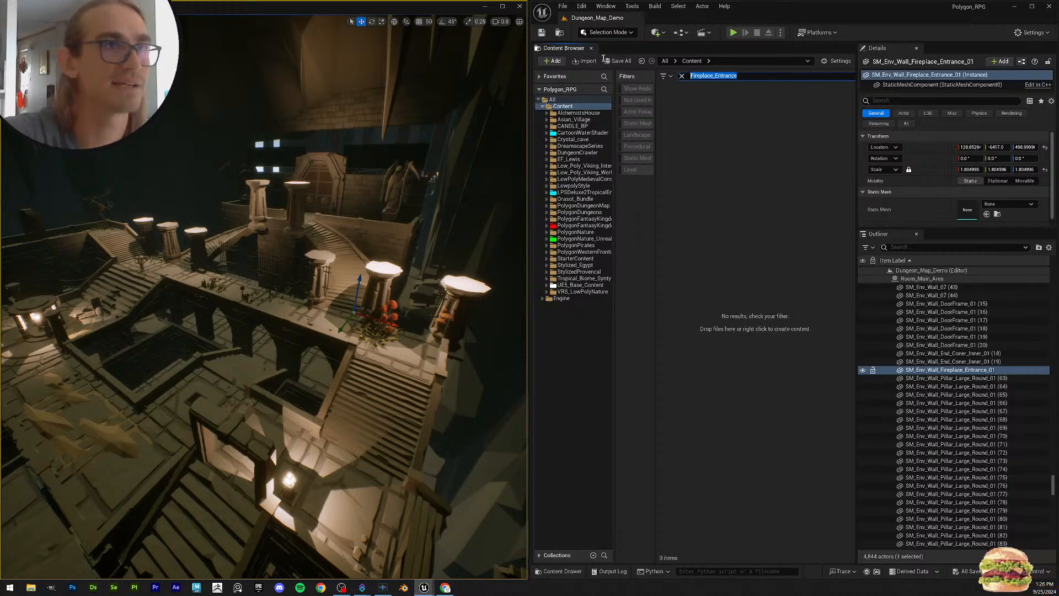
Step: Clear the content search and search for the fireplace entrance actor's copied name, SM_Env_Wall_Fireplace_Entrance_01
{"action": "key", "text": "BackSpace"}
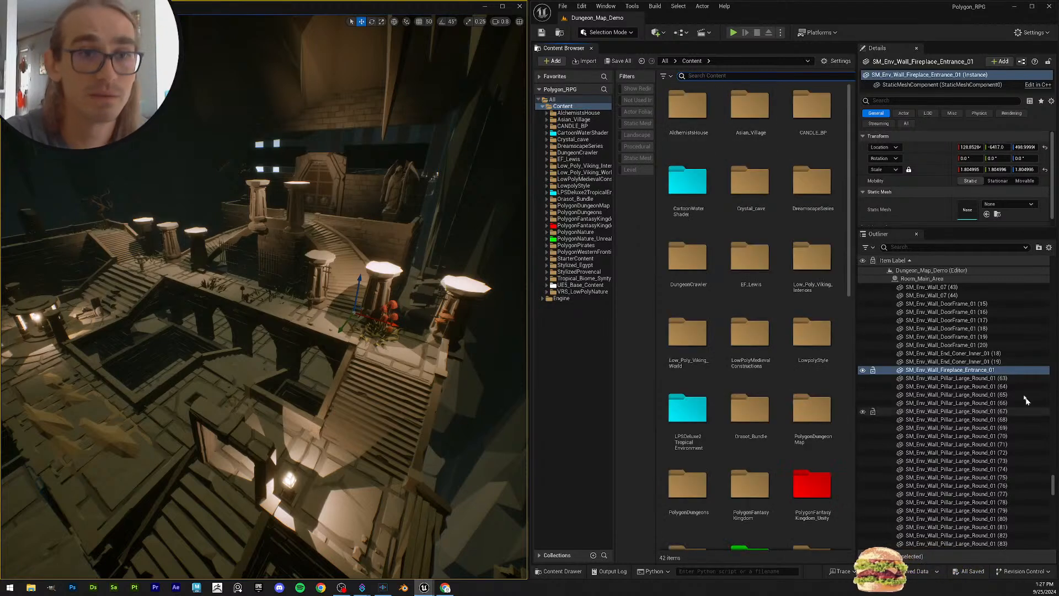
{"action": "left_click", "coordinate": [982, 380]}
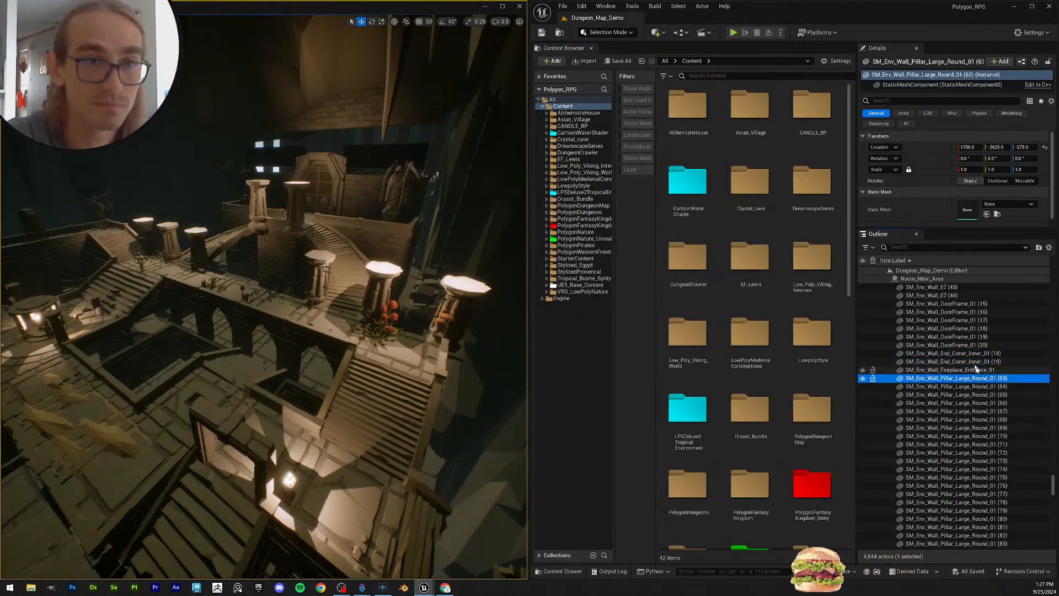
{"action": "left_click", "coordinate": [975, 365]}
{"action": "left_click", "coordinate": [974, 370]}
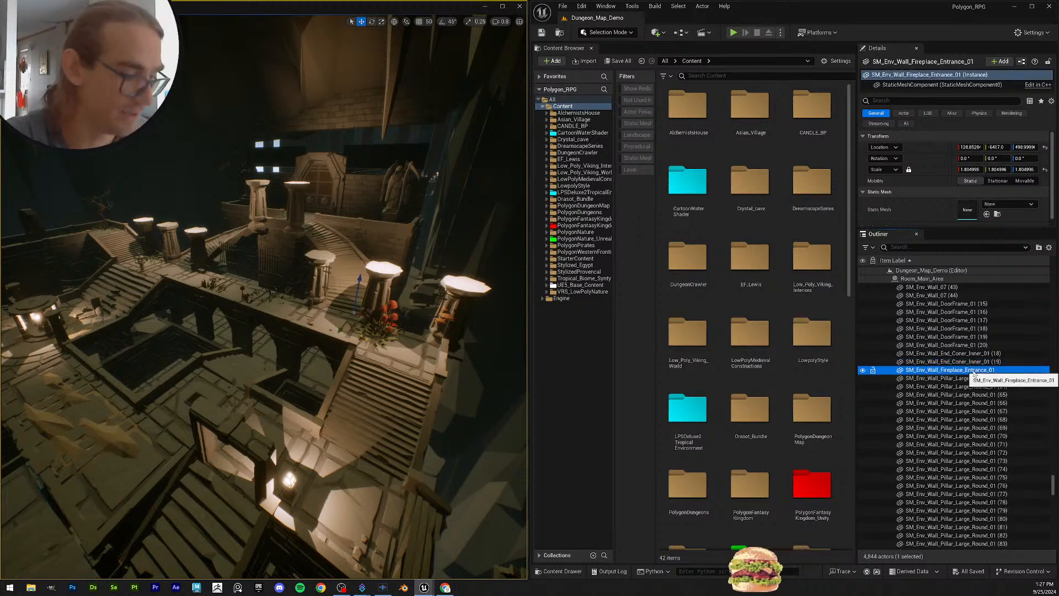
{"action": "left_click", "coordinate": [1004, 369]}
{"action": "key", "text": "ctrl+c"}
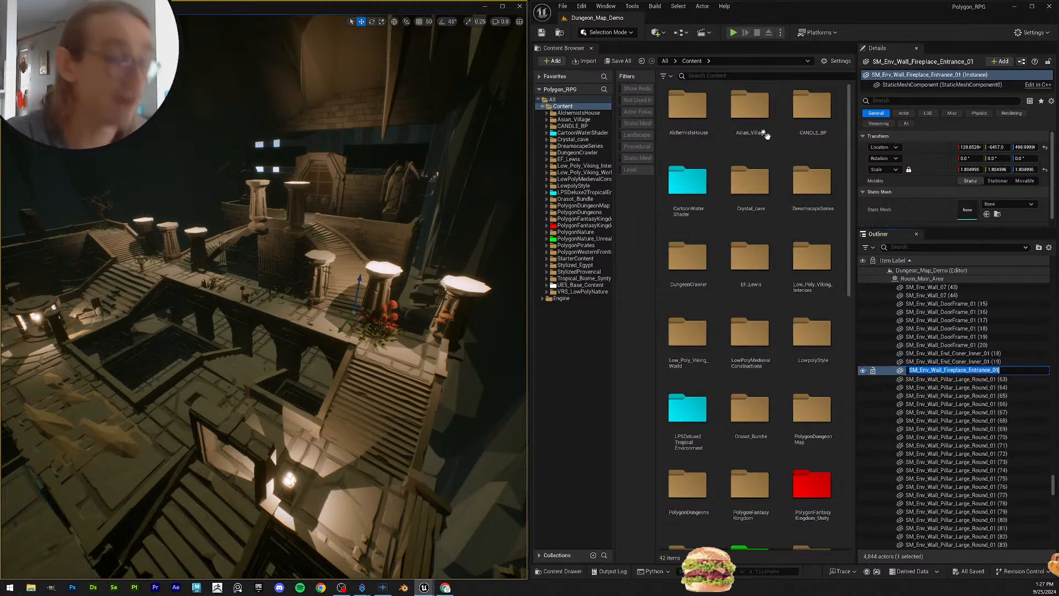
{"action": "left_click", "coordinate": [739, 78]}
{"action": "key", "text": "ctrl+v"}
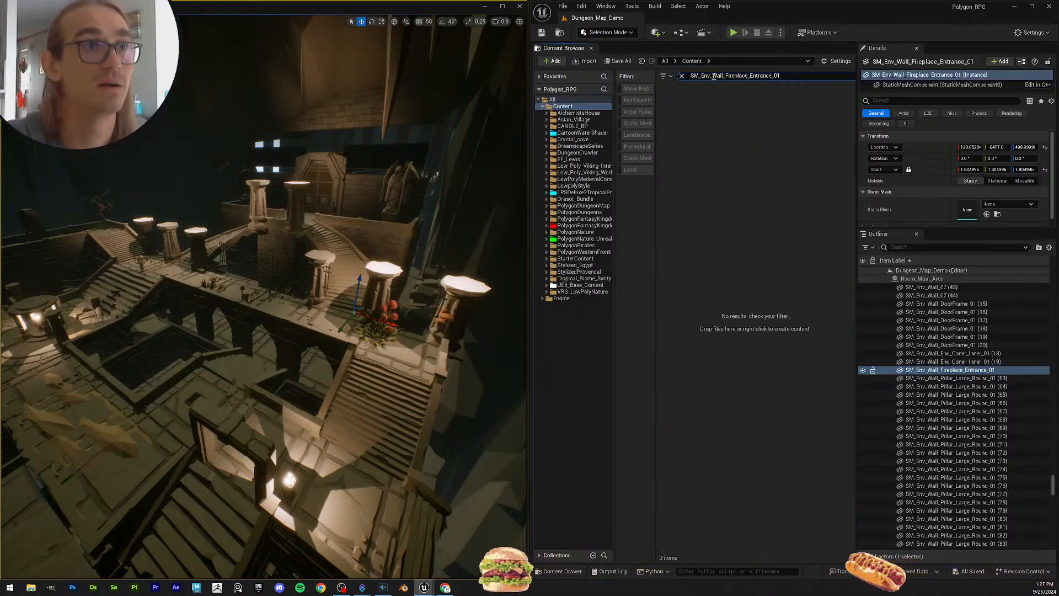
Step: Shorten the content search term to Wall_Fireplace_Entrance by removing the SM_Env_ prefix and the _01 suffix
{"action": "key", "text": "BackSpace"}
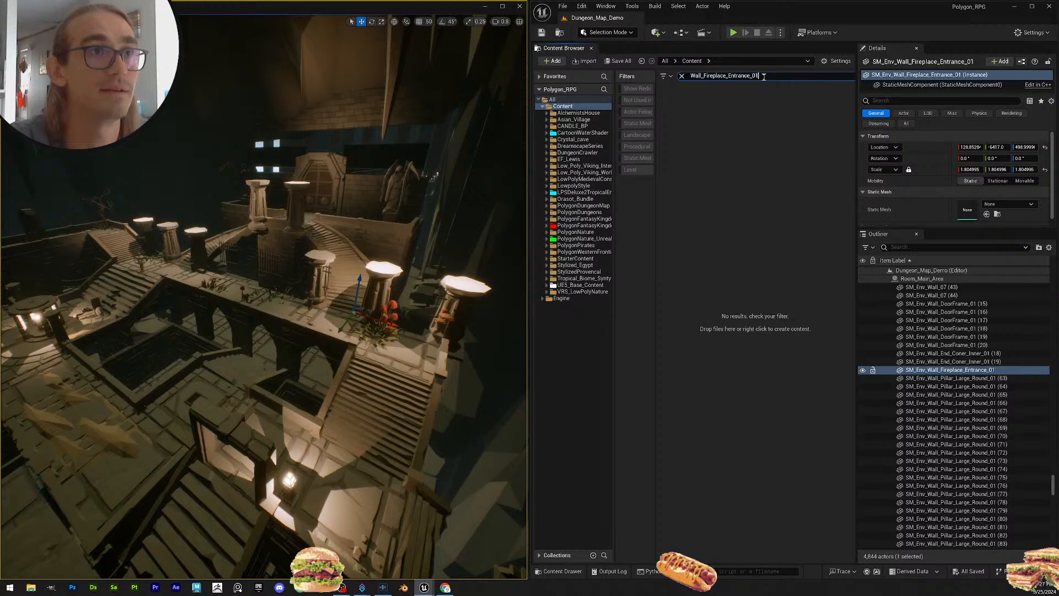
{"action": "key", "text": "BackSpace"}
{"action": "key", "text": "BackSpace"}
{"action": "key", "text": "BackSpace"}
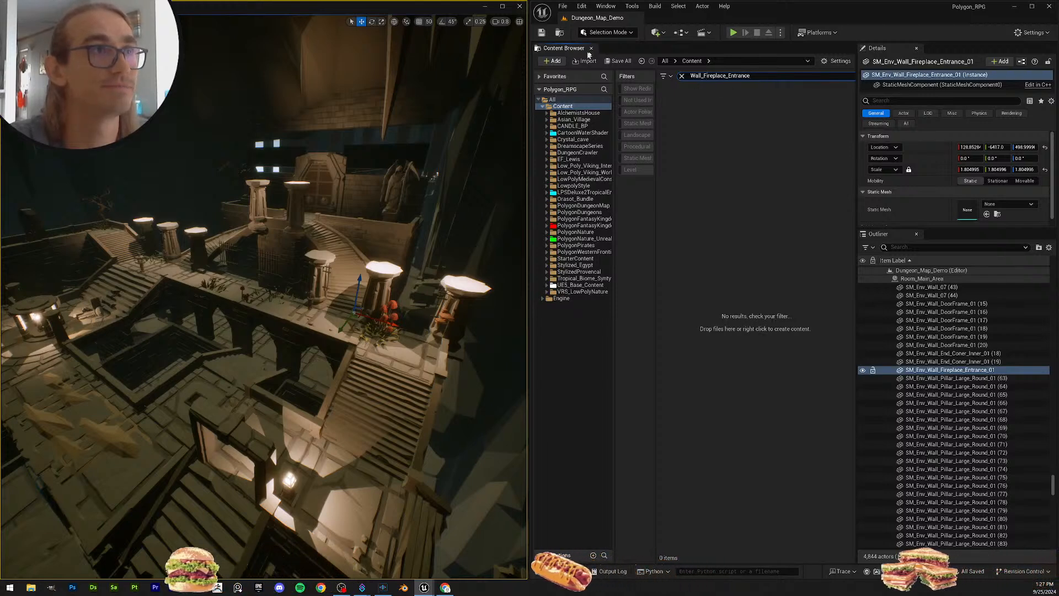
Step: Reselect the fireplace entrance actor and shorten the content search term to Wall_Fireplace
{"action": "left_click", "coordinate": [622, 61]}
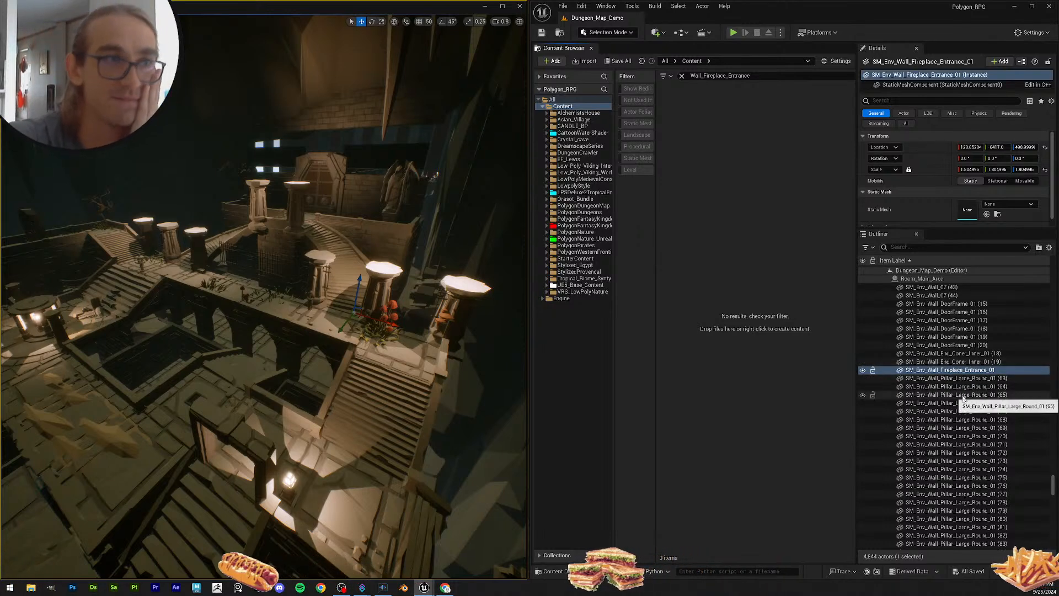
{"action": "key", "text": "Up"}
{"action": "left_click", "coordinate": [986, 370]}
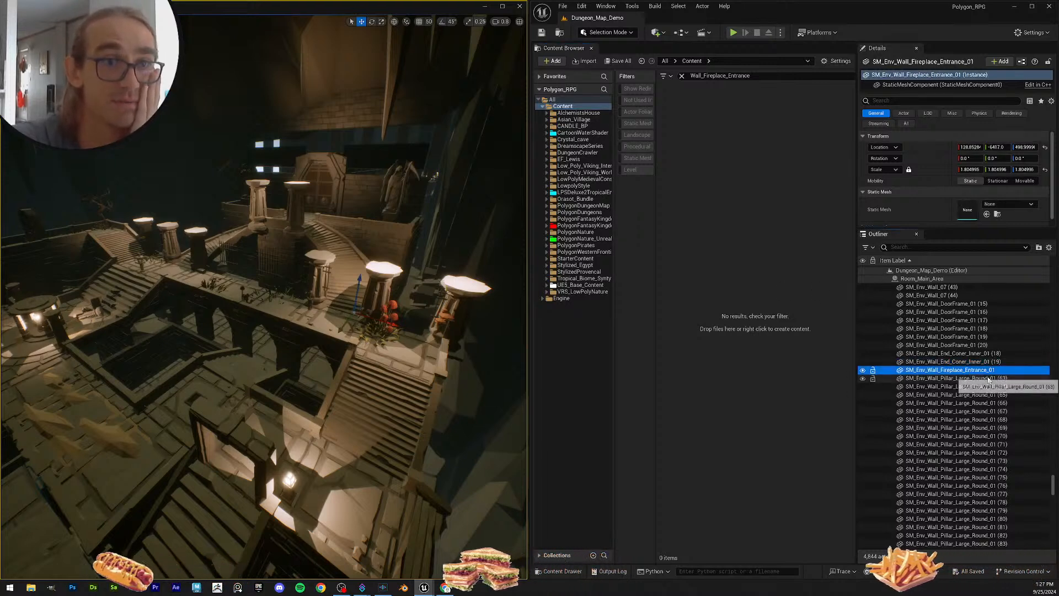
{"action": "double_click", "coordinate": [826, 78]}
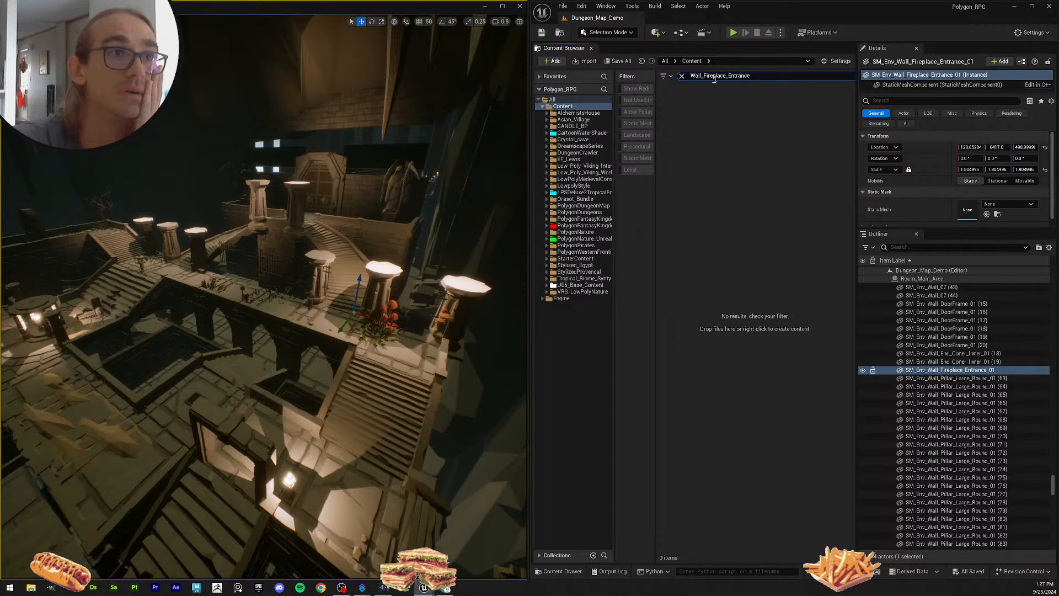
{"action": "key", "text": "BackSpace"}
{"action": "key", "text": "BackSpace"}
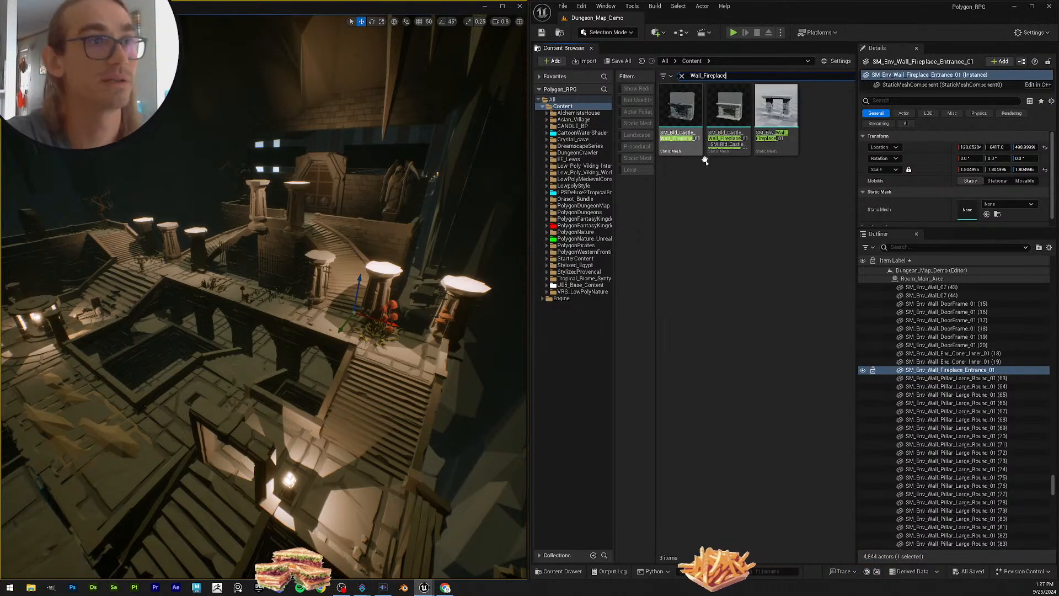
Step: Assign the SM_Bld_Castle_Wall_Fireplace_01 mesh to the fireplace entrance actor and check its placement in the level
{"action": "mouse_move", "coordinate": [689, 122]}
{"action": "left_click_drag", "start_coordinate": [690, 122], "coordinate": [968, 211]}
{"action": "key", "text": "w"}
{"action": "right_click_drag", "start_coordinate": [264, 298], "coordinate": [246, 268]}
{"action": "scroll", "coordinate": [270, 303], "scroll_direction": "down", "scroll_amount": 2}
{"action": "key", "text": "s"}
{"action": "scroll", "coordinate": [271, 284], "scroll_direction": "up", "scroll_amount": 5}
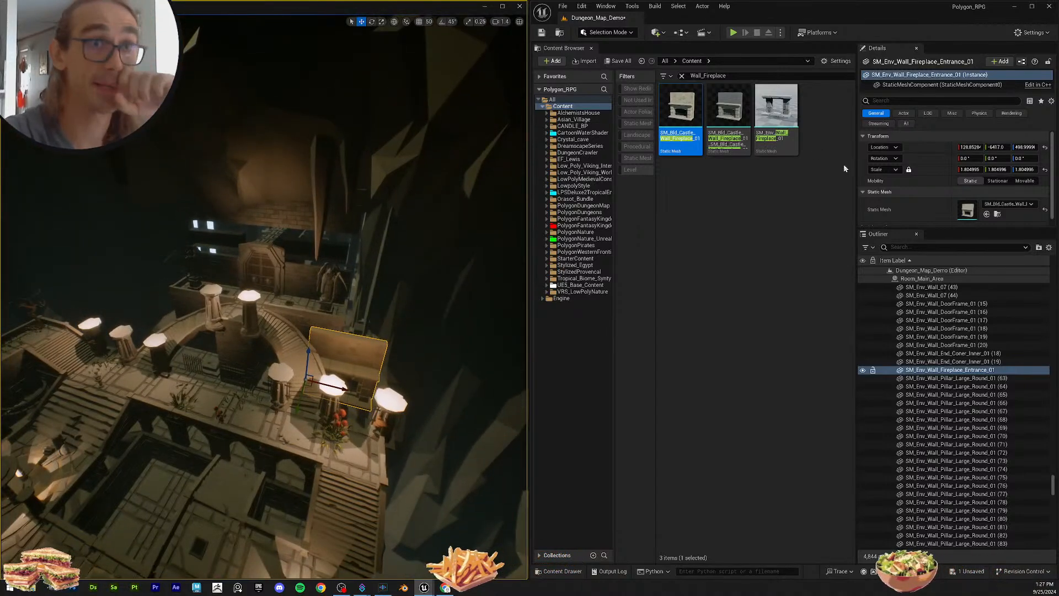
Step: Select the large round pillar actors from (63) through SM_Env_Wall_Pillar_Large_Round_01_Base (13)
{"action": "left_click", "coordinate": [1009, 378]}
{"action": "scroll", "coordinate": [1026, 360], "scroll_direction": "down", "scroll_amount": 10}
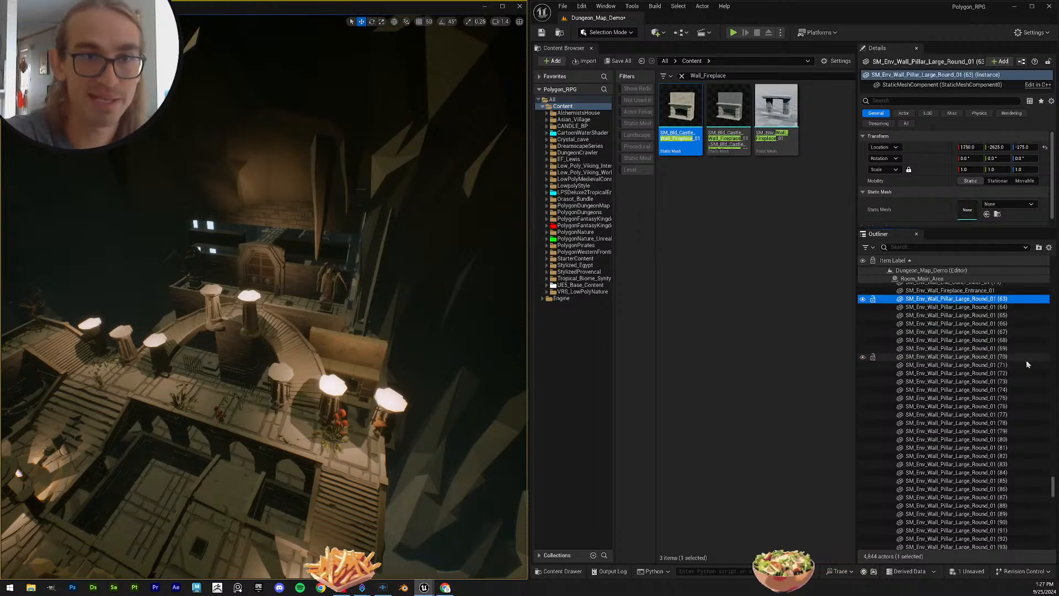
{"action": "scroll", "coordinate": [1029, 425], "scroll_direction": "down", "scroll_amount": 5}
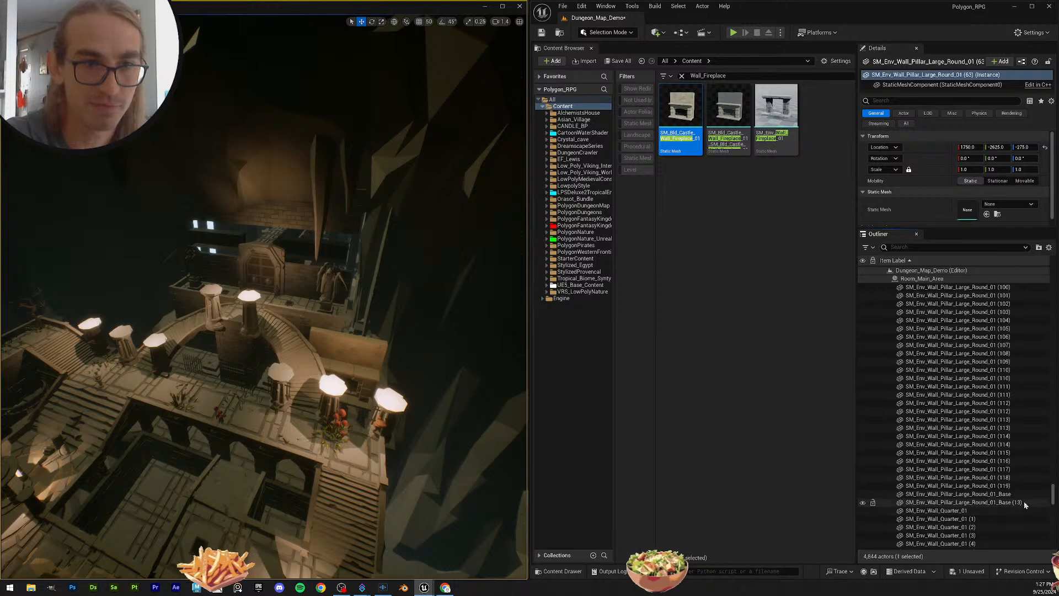
{"action": "left_click", "coordinate": [1024, 495], "text": "shift"}
{"action": "scroll", "coordinate": [998, 403], "scroll_direction": "up", "scroll_amount": 3}
{"action": "scroll", "coordinate": [999, 403], "scroll_direction": "up", "scroll_amount": 12}
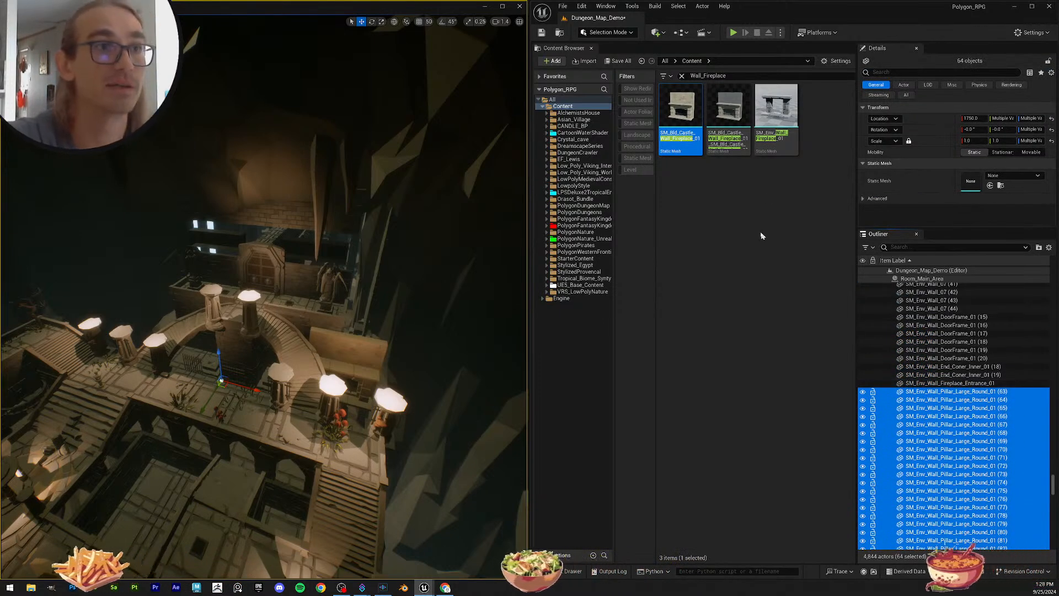
Step: Search the content for round, try adding large in front of it, and reduce the term back to round
{"action": "left_click", "coordinate": [732, 78]}
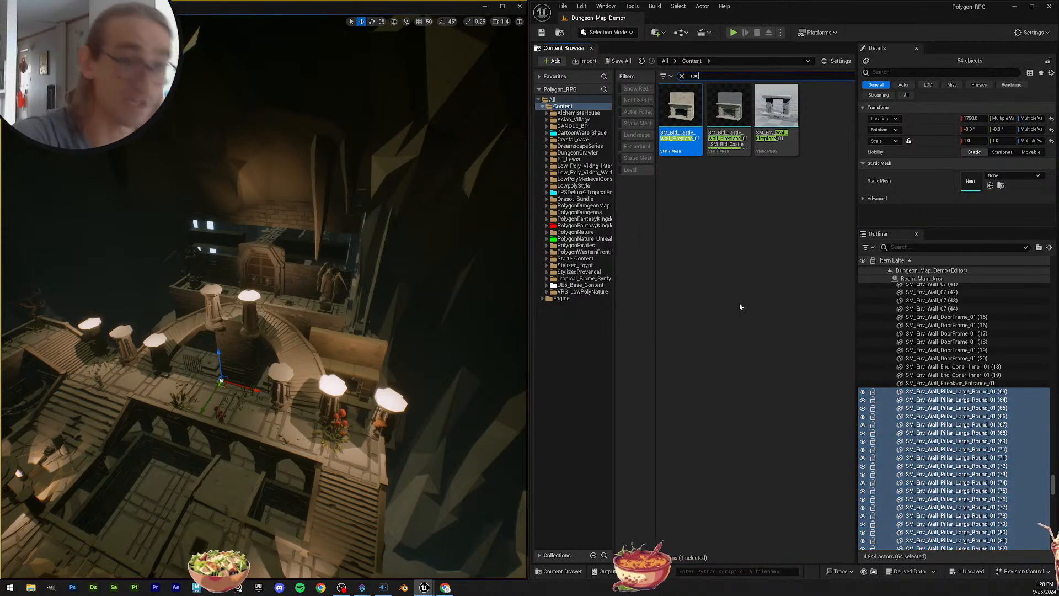
{"action": "type", "text": "round"}
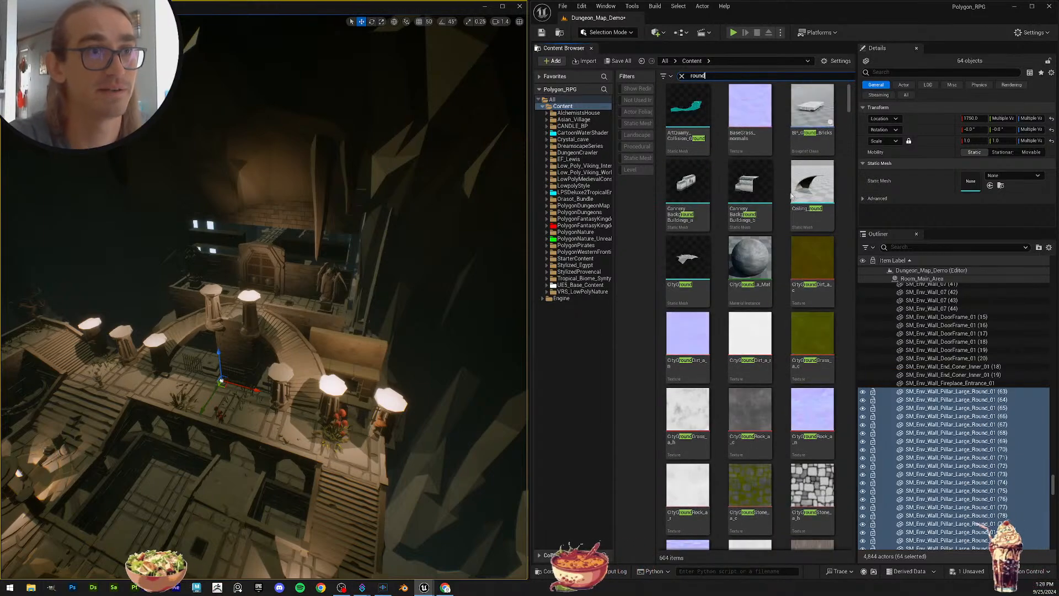
{"action": "left_click_drag", "start_coordinate": [850, 108], "coordinate": [848, 292]}
{"action": "left_click_drag", "start_coordinate": [816, 249], "coordinate": [821, 68]}
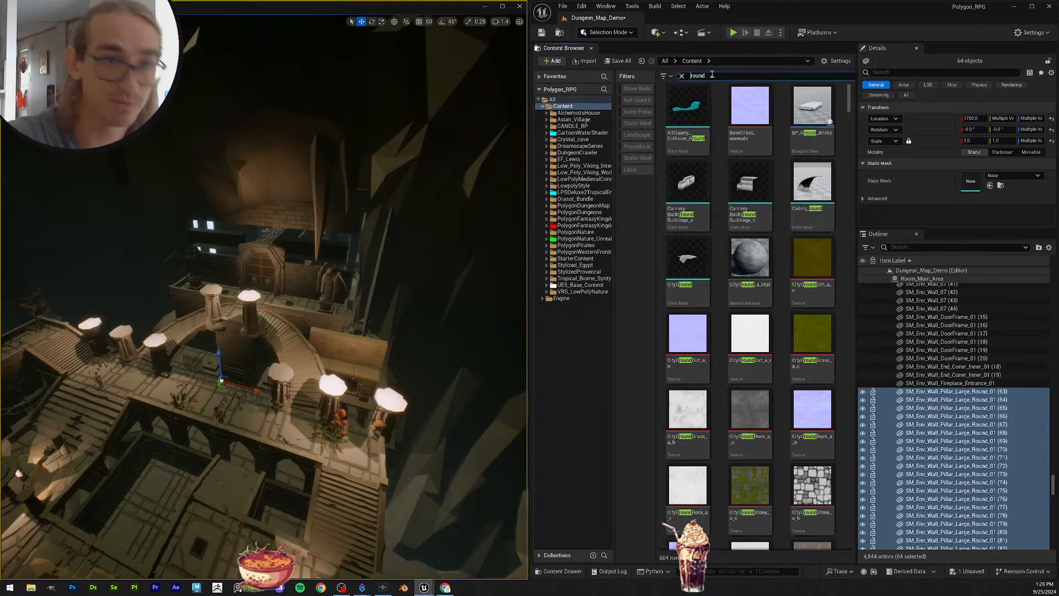
{"action": "type", "text": "large"}
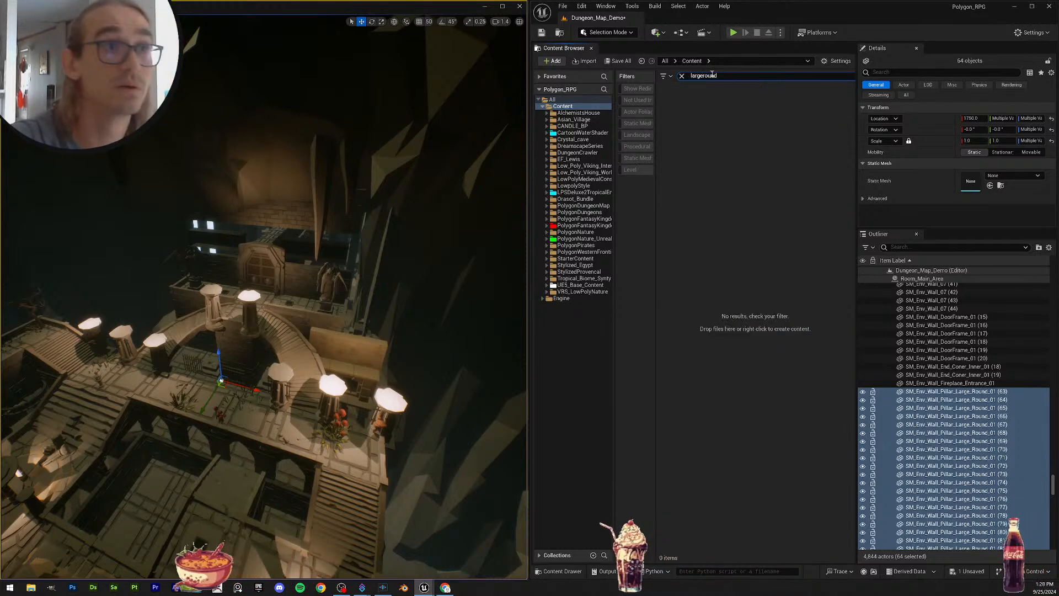
{"action": "key", "text": "BackSpace"}
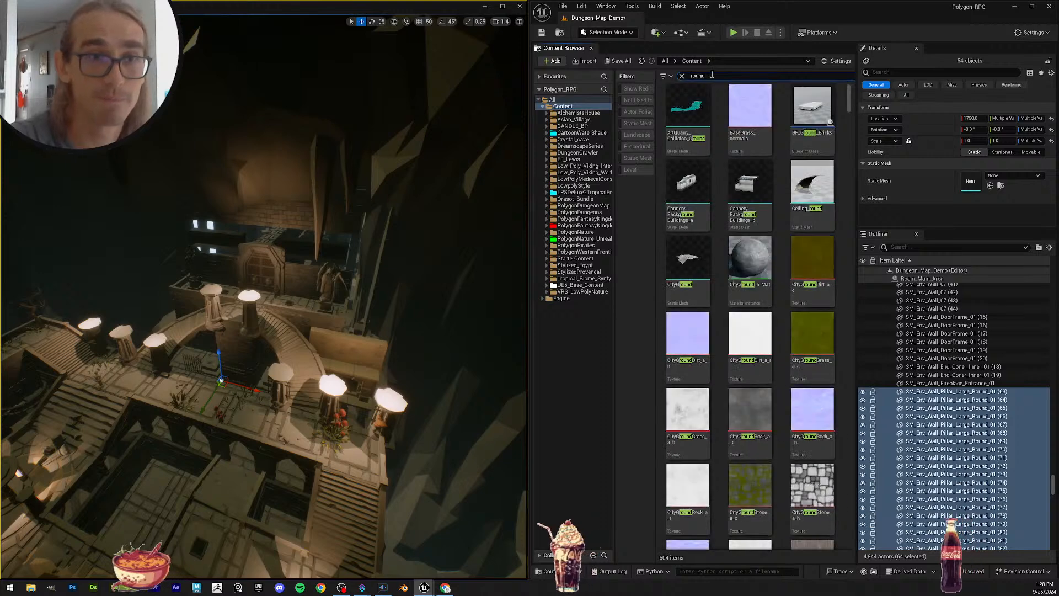
Step: Copy the name of large round pillar (63) and search the content for SM_Env_Wall_Pillar_Large_Round_01 without the number suffix
{"action": "left_click", "coordinate": [980, 391]}
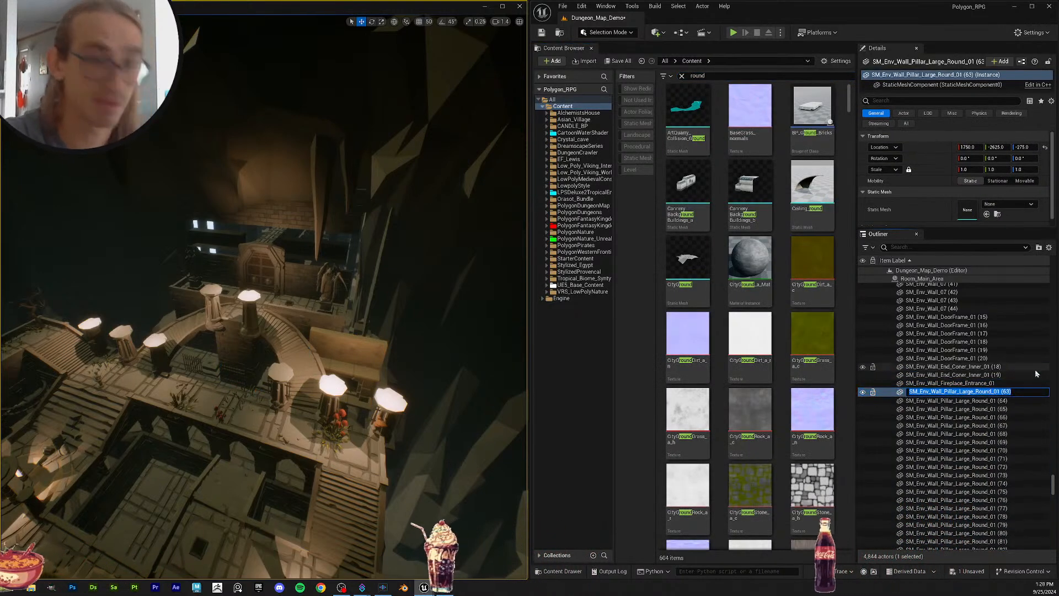
{"action": "left_click", "coordinate": [721, 79]}
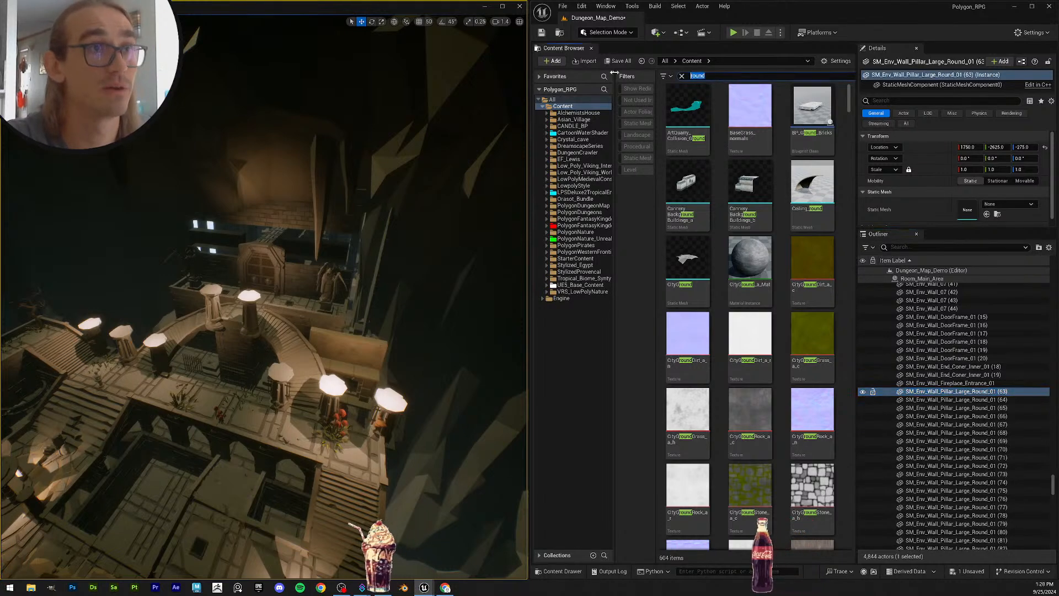
{"action": "type", "text": "SM_Env_Wall_Pillar_Large_Round_01 (63)"}
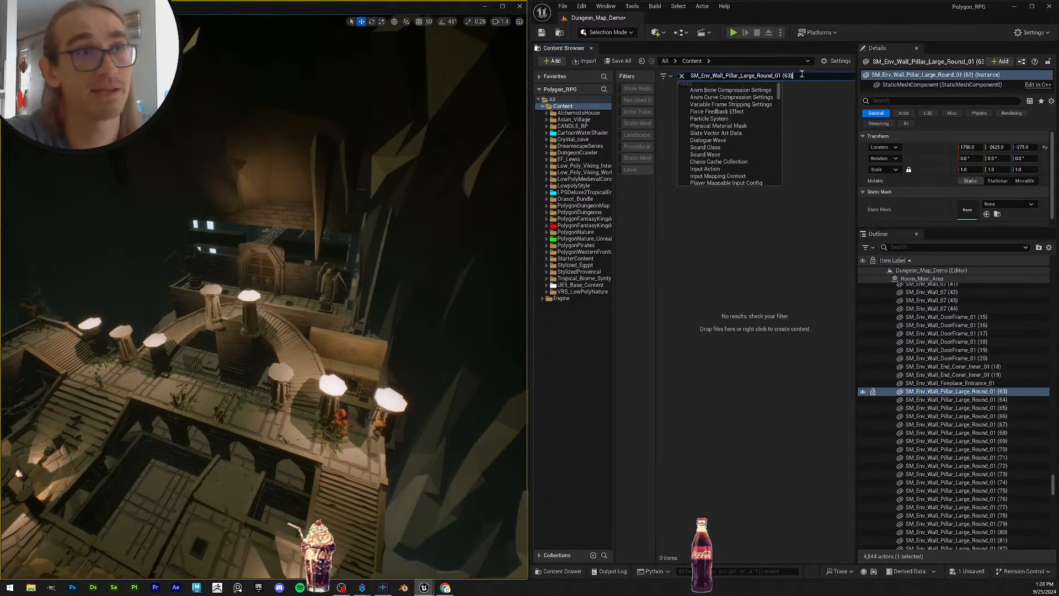
{"action": "key", "text": "BackSpace"}
{"action": "key", "text": "BackSpace"}
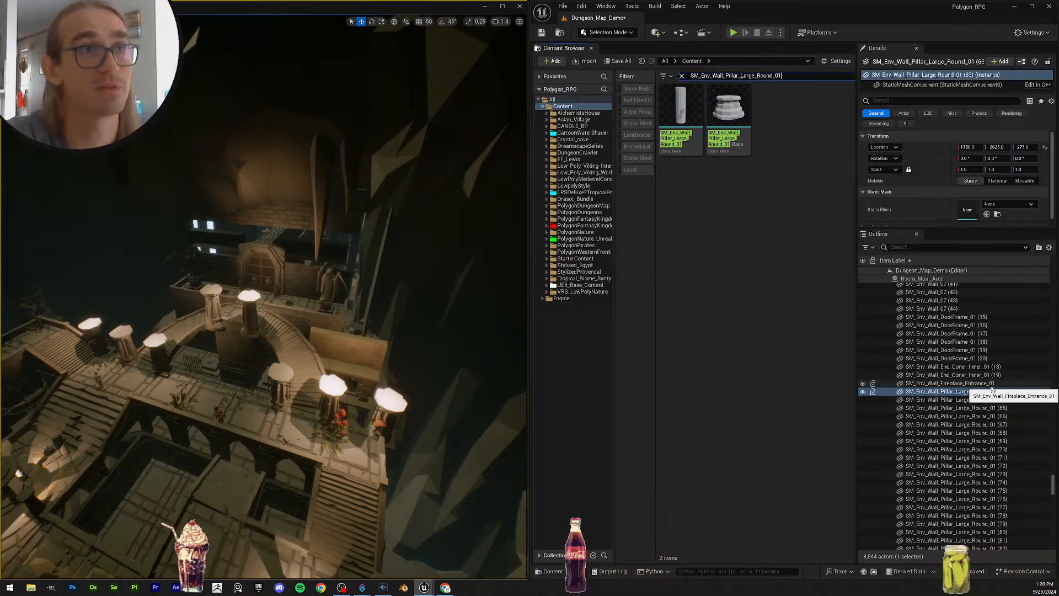
Step: Select the large round pillar actors from (63) through the unnumbered SM_Env_Wall_Pillar_Large_Round_01_Base
{"action": "left_click", "coordinate": [996, 385]}
{"action": "left_click", "coordinate": [1007, 392]}
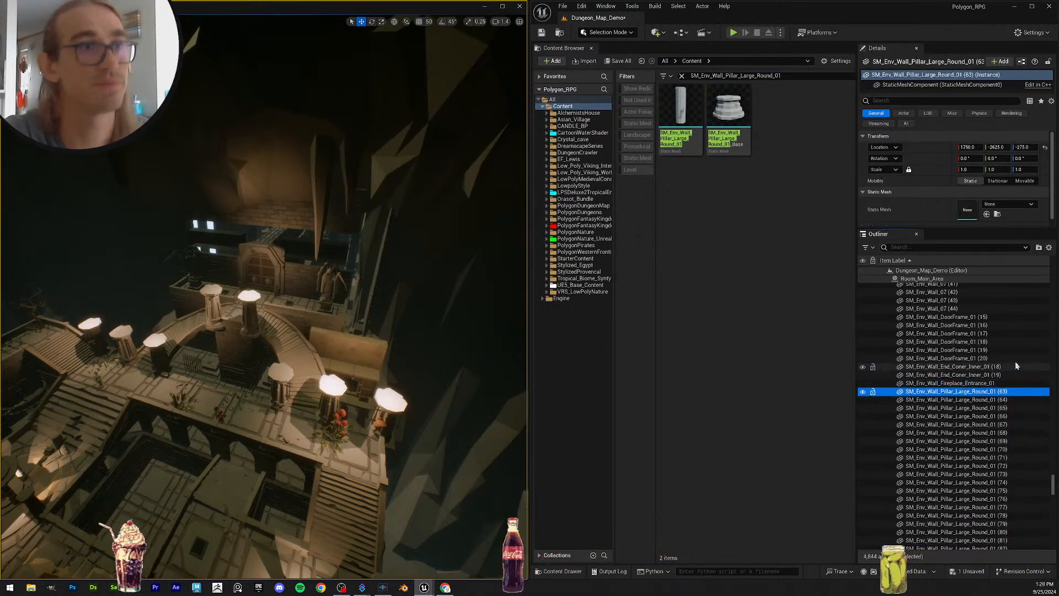
{"action": "scroll", "coordinate": [1019, 385], "scroll_direction": "down", "scroll_amount": 10}
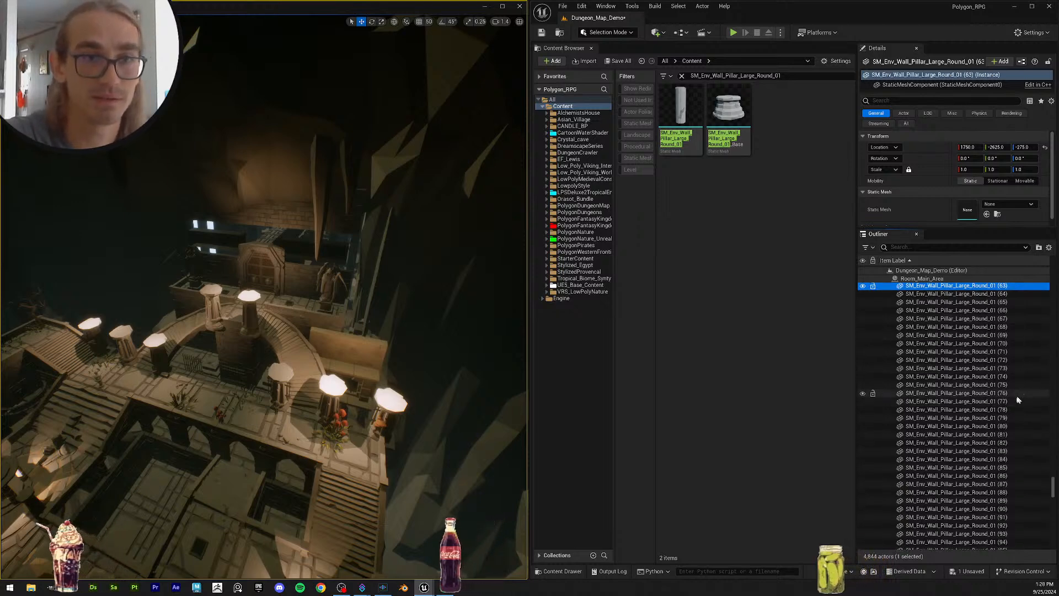
{"action": "scroll", "coordinate": [1021, 429], "scroll_direction": "down", "scroll_amount": 7}
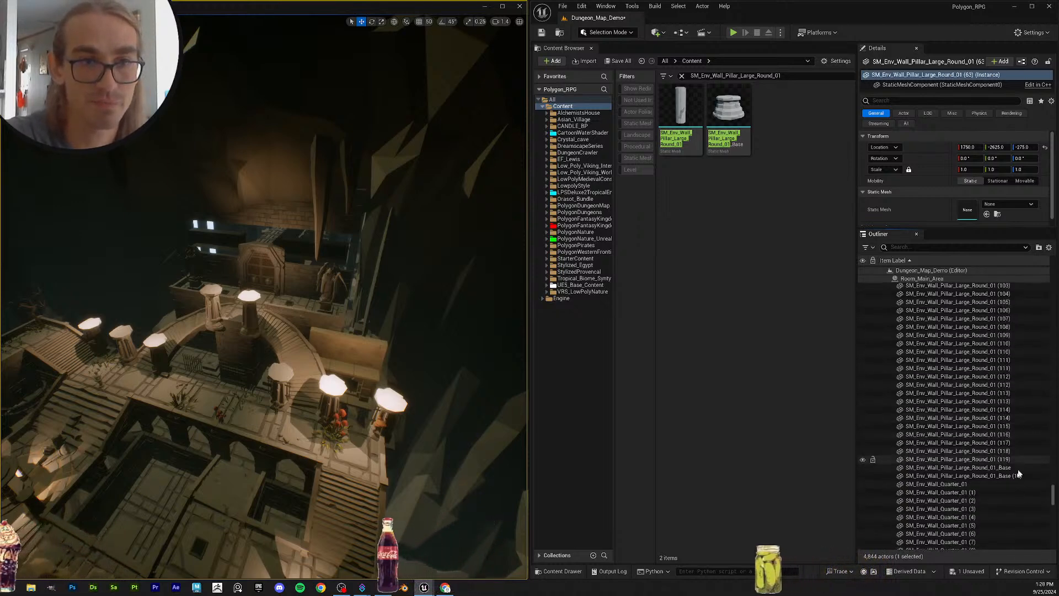
{"action": "left_click", "coordinate": [1015, 459], "text": "shift"}
{"action": "scroll", "coordinate": [989, 385], "scroll_direction": "up", "scroll_amount": 9}
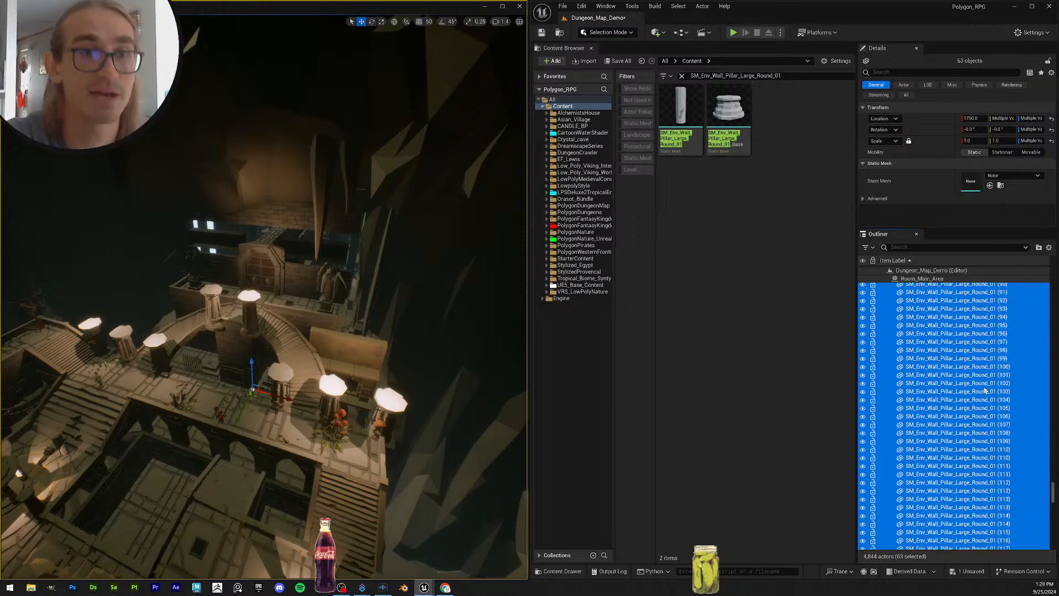
{"action": "scroll", "coordinate": [989, 385], "scroll_direction": "up", "scroll_amount": 9}
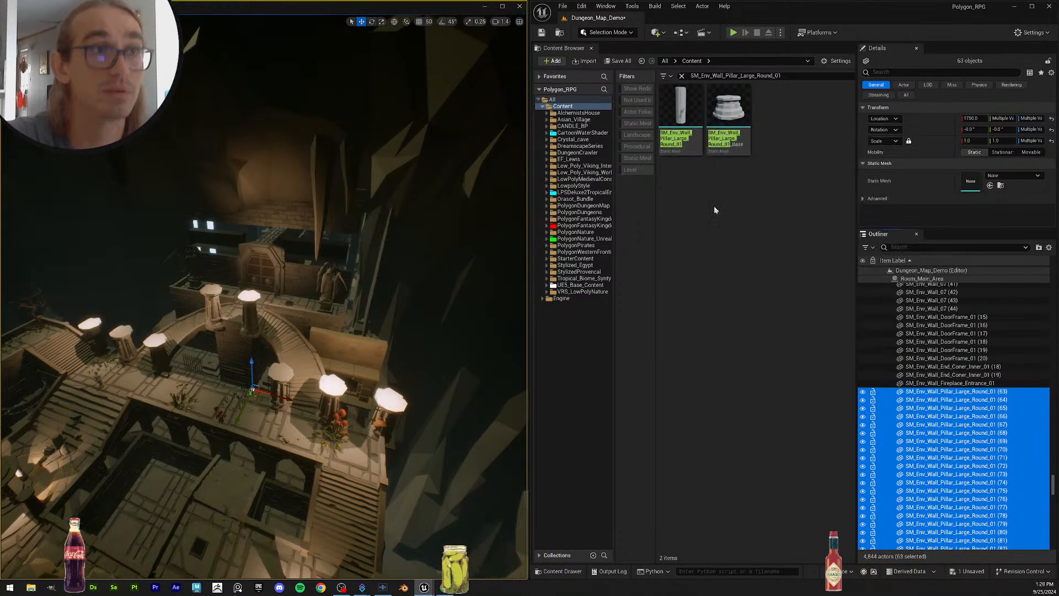
Step: Assign the SM_Env_Wall_Pillar_Large_Round_01 mesh to all selected pillar actors and inspect them in the level
{"action": "left_click_drag", "start_coordinate": [681, 117], "coordinate": [970, 177]}
{"action": "mouse_move", "coordinate": [434, 297]}
{"action": "right_mouse_down"}
{"action": "mouse_move", "coordinate": [419, 296]}
{"action": "mouse_move", "coordinate": [421, 265]}
{"action": "mouse_move", "coordinate": [428, 276]}
{"action": "mouse_move", "coordinate": [450, 265]}
{"action": "mouse_move", "coordinate": [445, 280]}
{"action": "right_mouse_up"}
{"action": "key", "text": "w"}
{"action": "scroll", "coordinate": [421, 287], "scroll_direction": "down", "scroll_amount": 4}
{"action": "key", "text": "w"}
{"action": "scroll", "coordinate": [448, 268], "scroll_direction": "up", "scroll_amount": 3}
{"action": "key", "text": "s"}
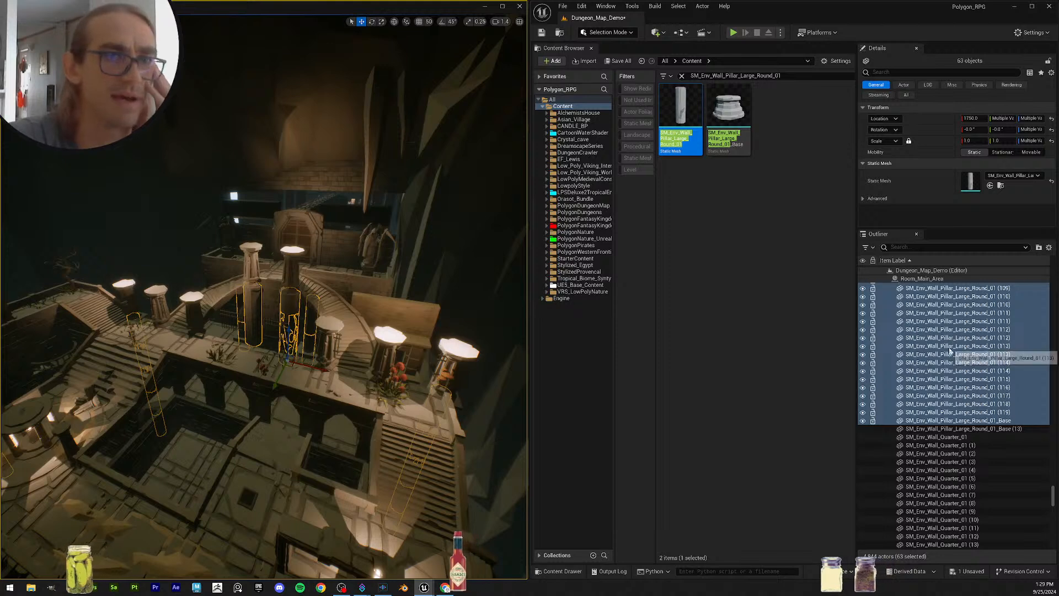
Step: Check the static mesh assignments of the fireplace entrance, several large round pillars and both pillar base actors
{"action": "scroll", "coordinate": [951, 347], "scroll_direction": "up", "scroll_amount": 6}
{"action": "scroll", "coordinate": [947, 358], "scroll_direction": "up", "scroll_amount": 12}
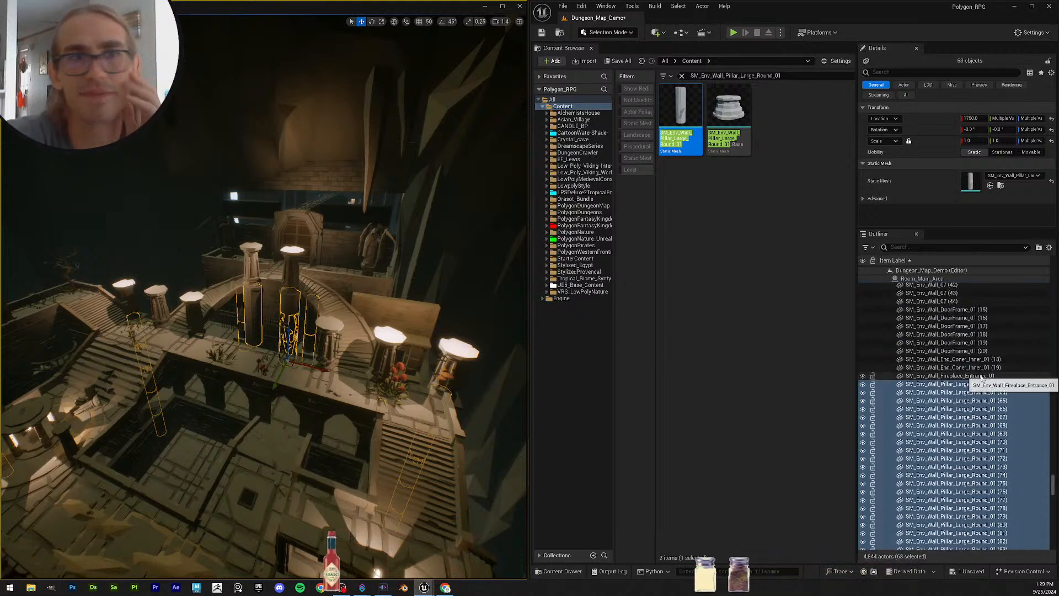
{"action": "left_click", "coordinate": [988, 384]}
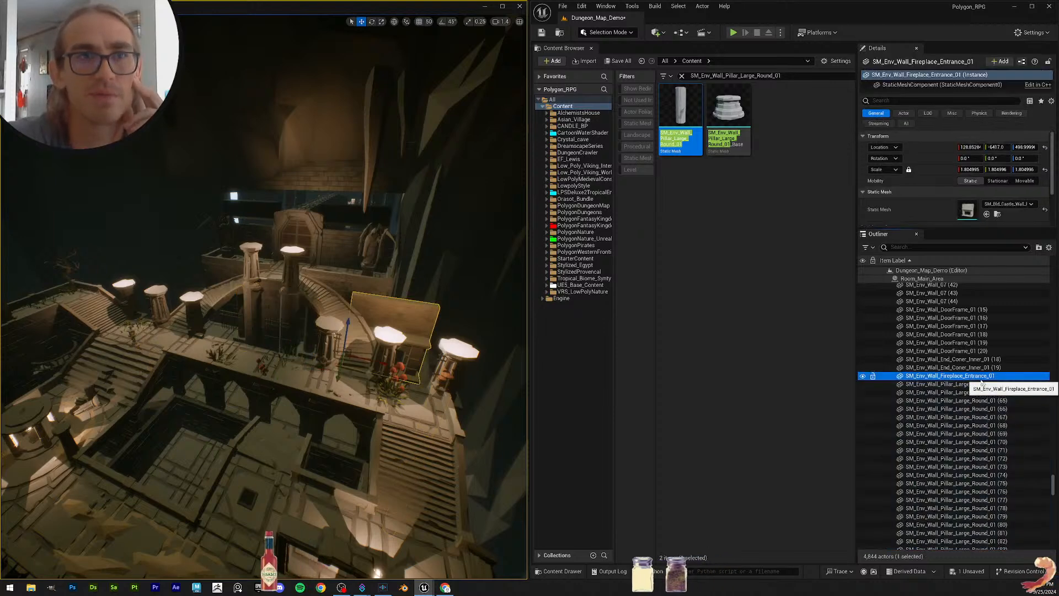
{"action": "scroll", "coordinate": [991, 400], "scroll_direction": "down", "scroll_amount": 20}
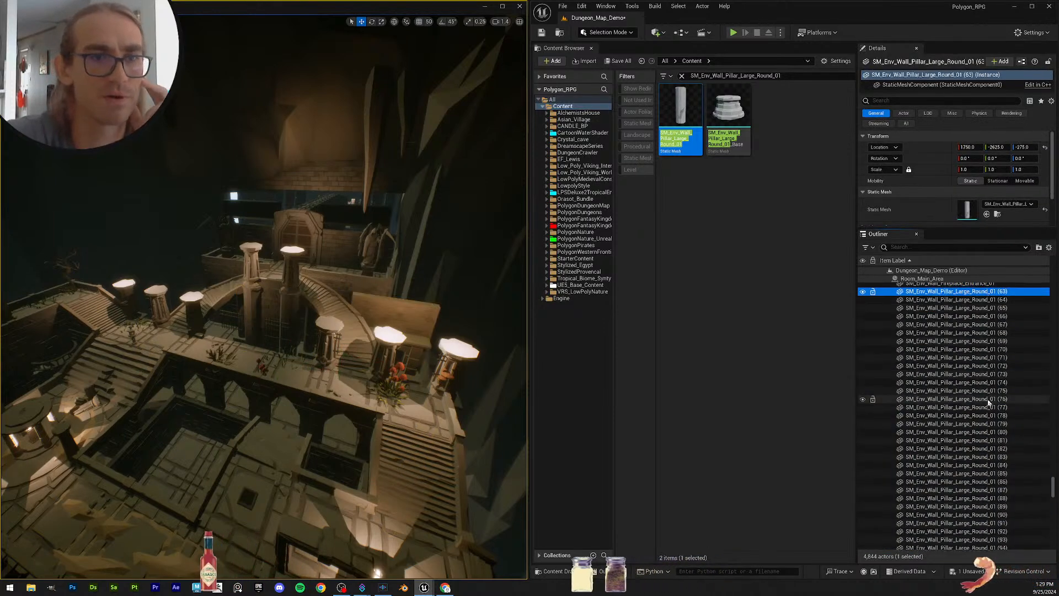
{"action": "left_click", "coordinate": [1007, 406]}
{"action": "scroll", "coordinate": [1009, 409], "scroll_direction": "down", "scroll_amount": 1}
{"action": "scroll", "coordinate": [1010, 429], "scroll_direction": "down", "scroll_amount": 6}
{"action": "left_click", "coordinate": [1009, 406]}
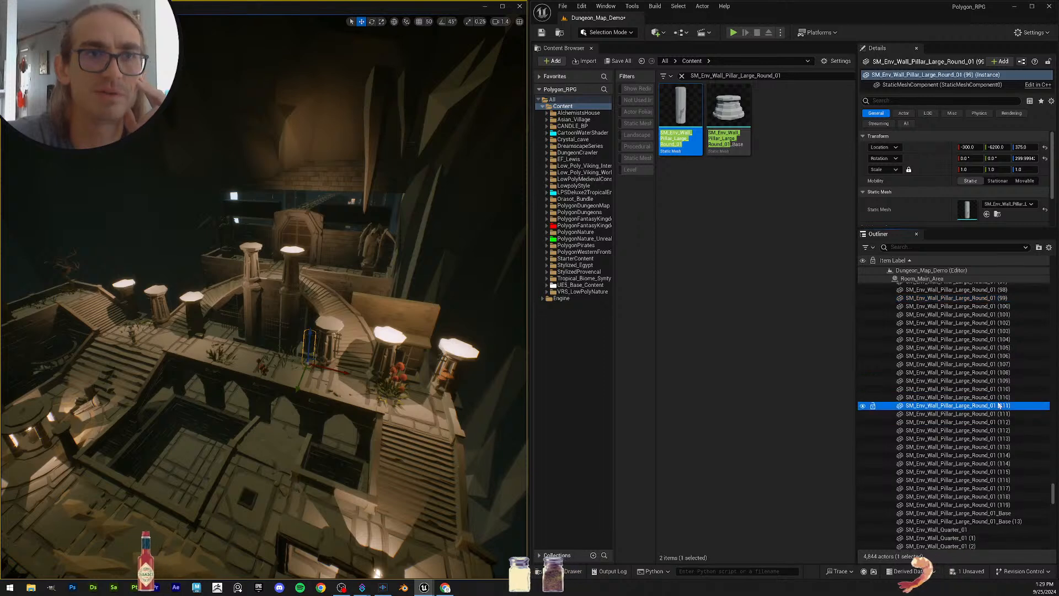
{"action": "left_click", "coordinate": [1015, 513]}
{"action": "scroll", "coordinate": [1012, 453], "scroll_direction": "down", "scroll_amount": 3}
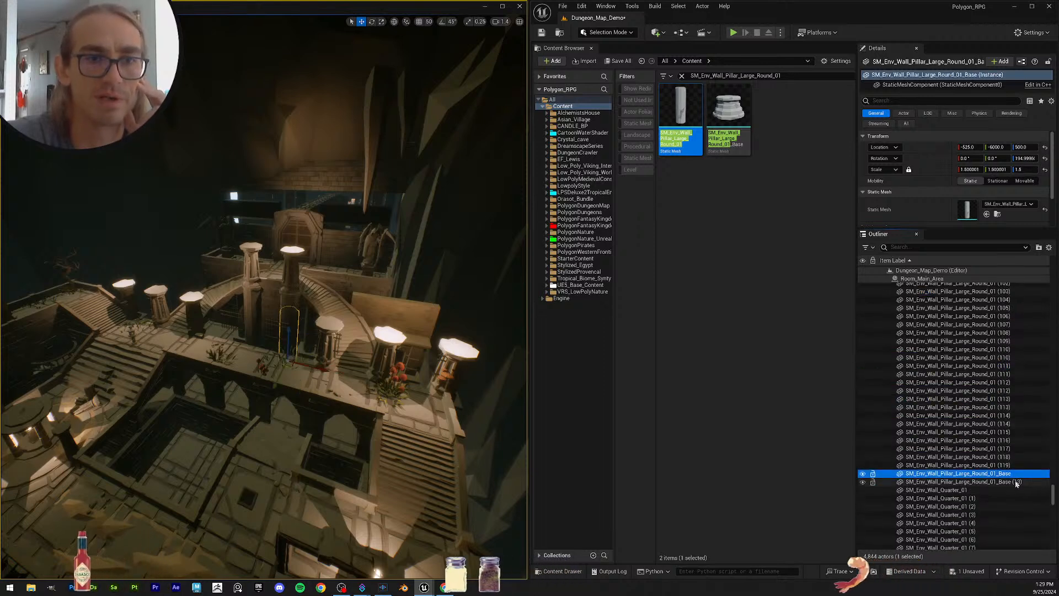
{"action": "left_click", "coordinate": [1011, 482]}
{"action": "left_click", "coordinate": [1012, 474]}
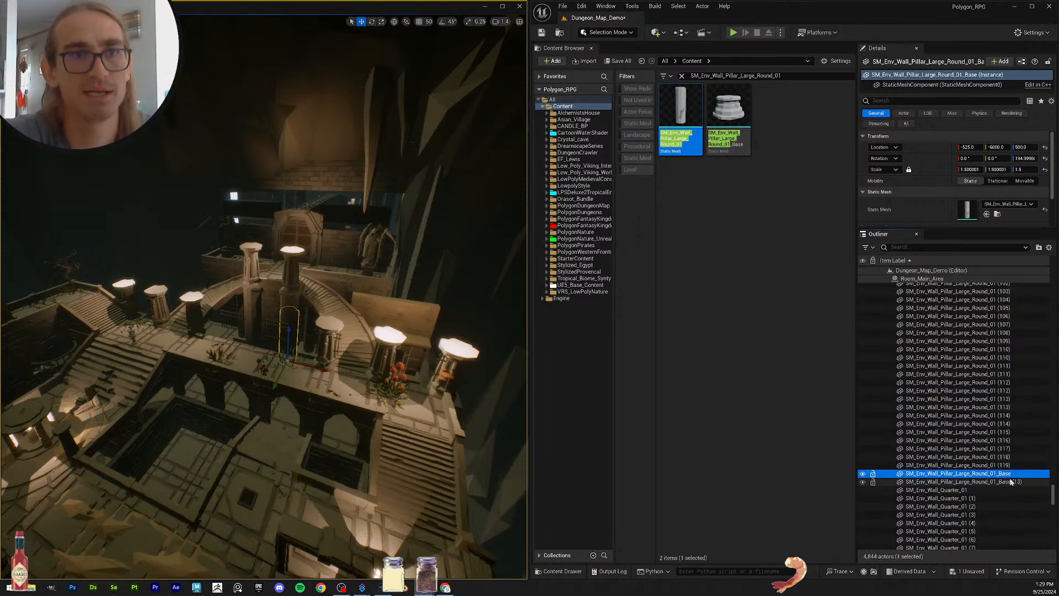
Step: Copy the name of pillar base actor (13) and search the content for SM_Env_Wall_Pillar_Large_Round_01_Base
{"action": "left_click", "coordinate": [1013, 483]}
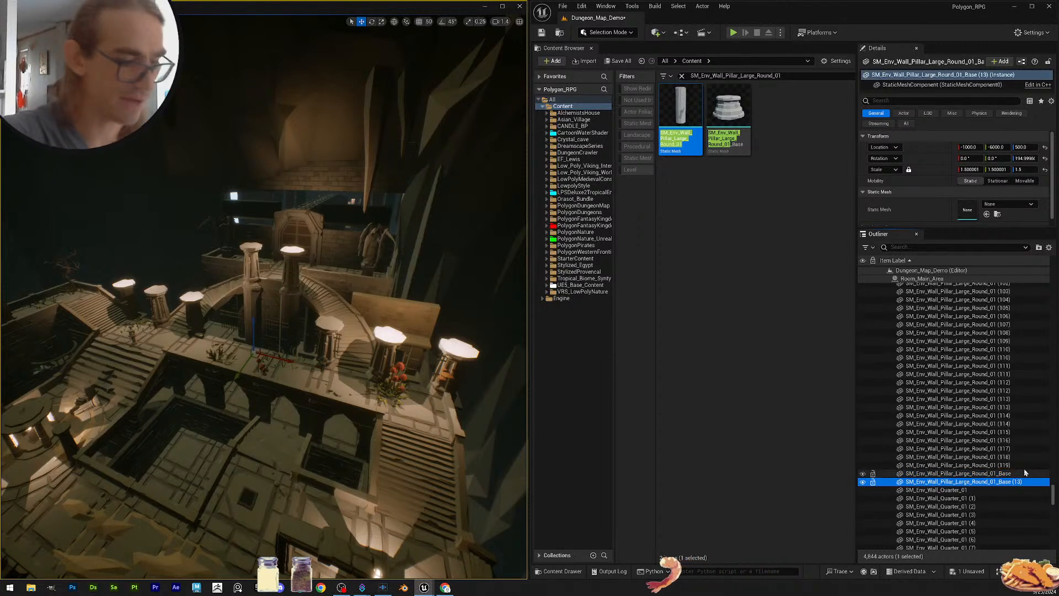
{"action": "key", "text": "F2"}
{"action": "key", "text": "ctrl+c"}
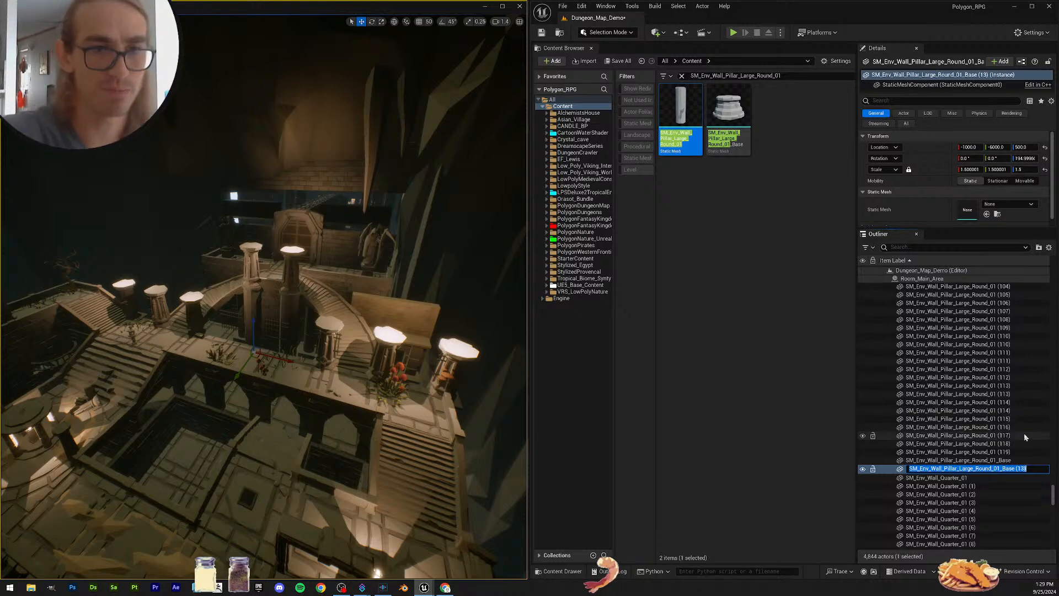
{"action": "scroll", "coordinate": [1025, 434], "scroll_direction": "down", "scroll_amount": 3}
{"action": "left_click", "coordinate": [1024, 434]}
{"action": "left_click", "coordinate": [1004, 416]}
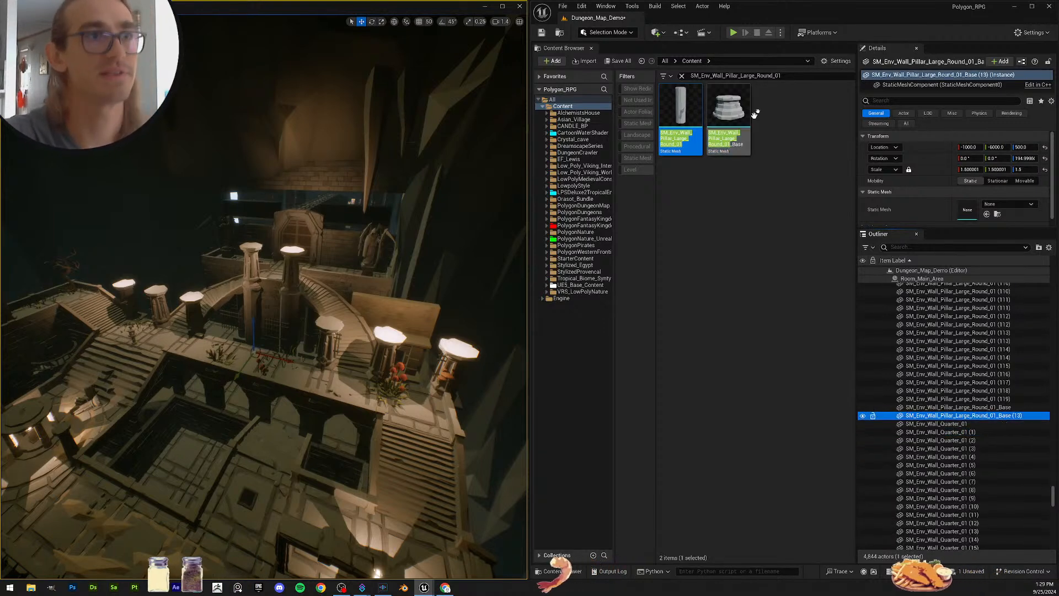
{"action": "double_click", "coordinate": [773, 75]}
{"action": "key", "text": "ctrl+v"}
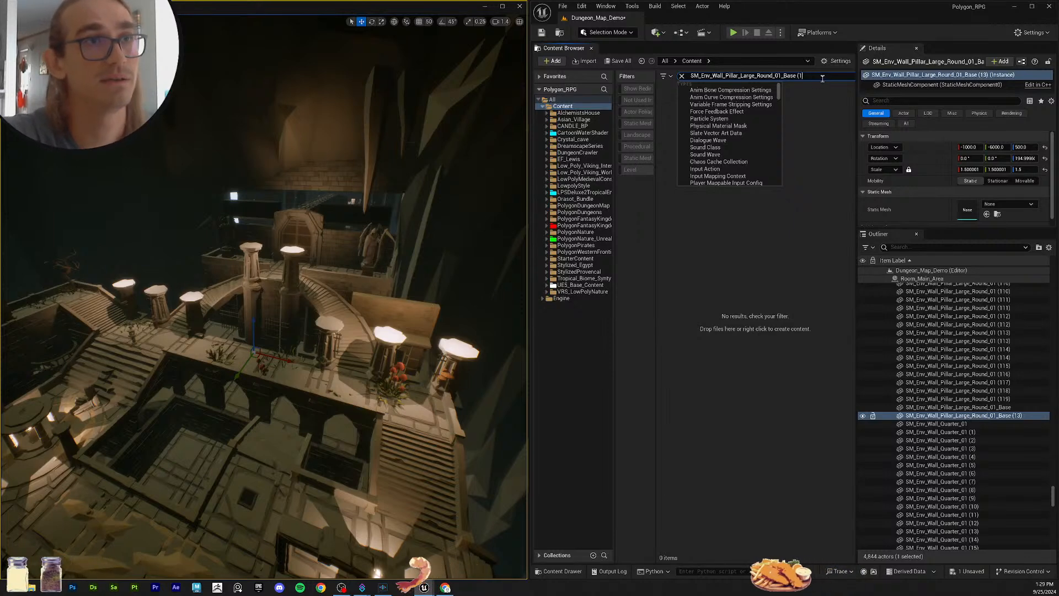
{"action": "key", "text": "BackSpace"}
{"action": "key", "text": "BackSpace"}
{"action": "key", "text": "BackSpace"}
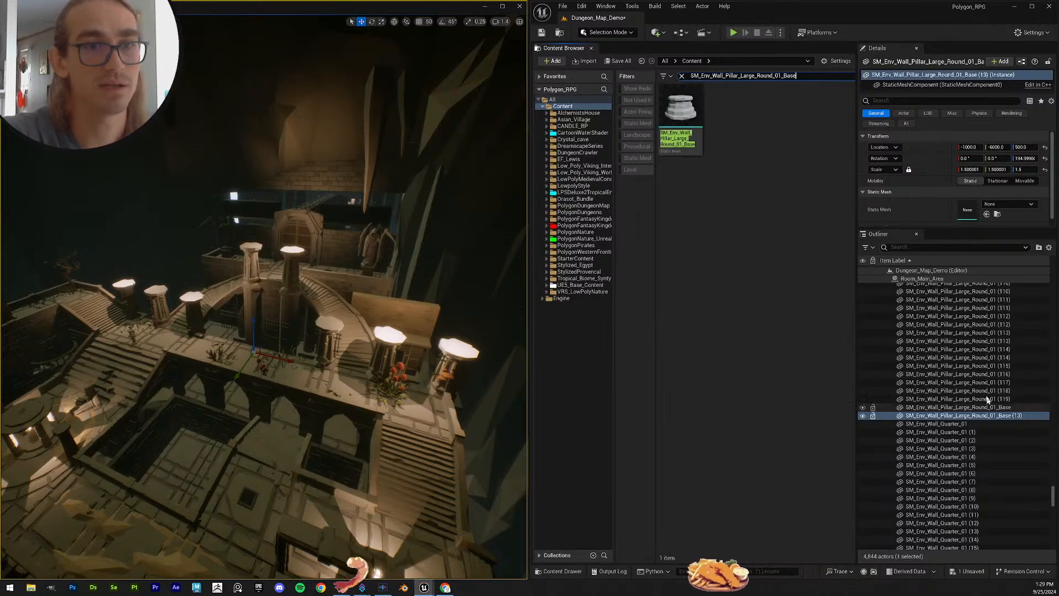
{"action": "scroll", "coordinate": [987, 400], "scroll_direction": "down", "scroll_amount": 1}
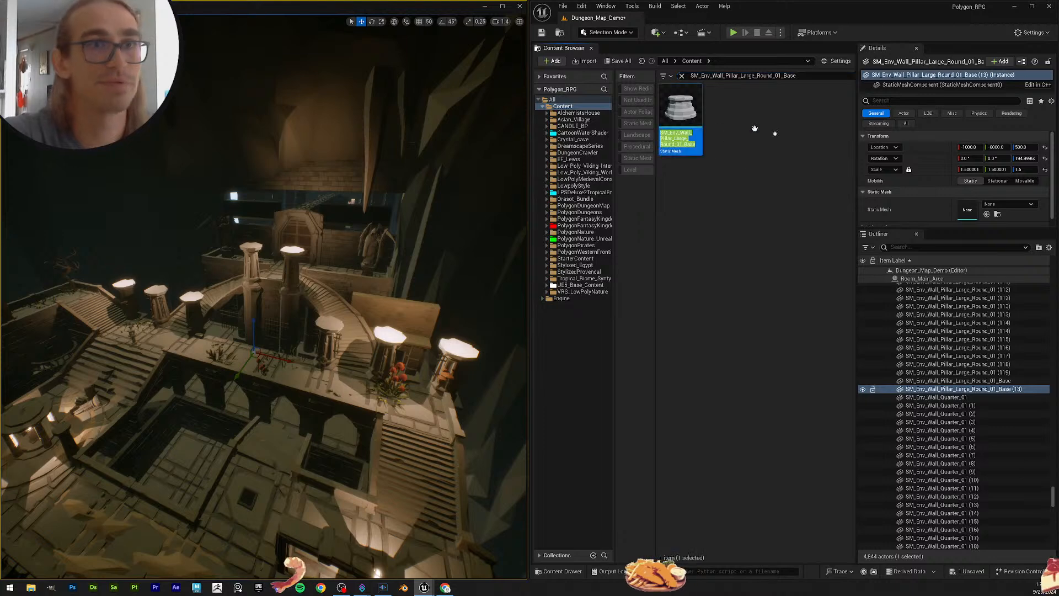
Step: Assign the SM_Env_Wall_Pillar_Large_Round_01_Base mesh to pillar base actor (13) and inspect both pillar base actors in the level
{"action": "left_click_drag", "start_coordinate": [755, 128], "coordinate": [967, 210]}
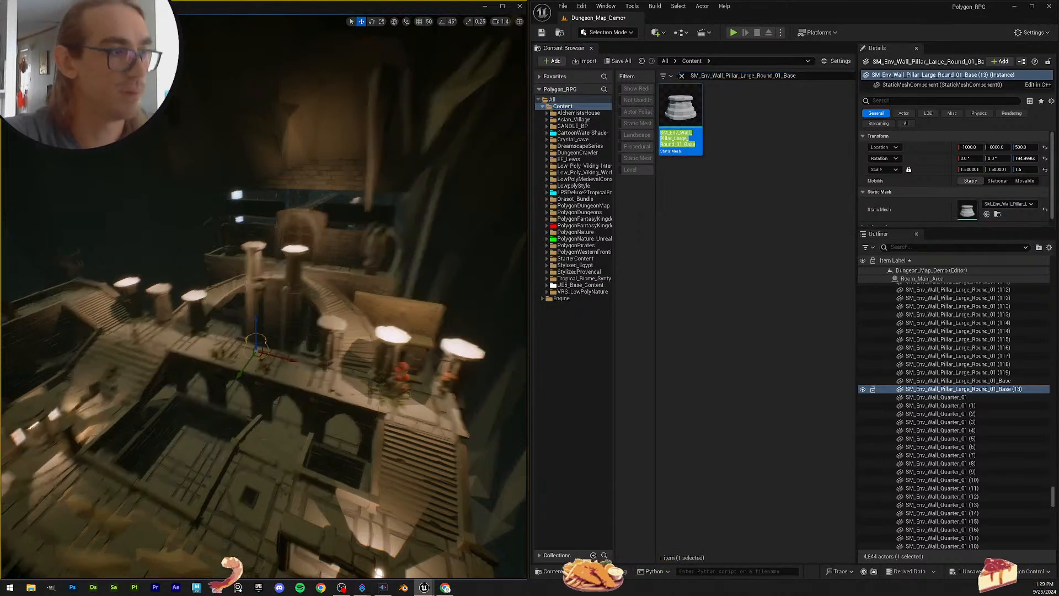
{"action": "right_click_drag", "start_coordinate": [388, 326], "coordinate": [414, 325]}
{"action": "key", "text": "f"}
{"action": "scroll", "coordinate": [388, 326], "scroll_direction": "down", "scroll_amount": 5}
{"action": "scroll", "coordinate": [388, 326], "scroll_direction": "up", "scroll_amount": 2}
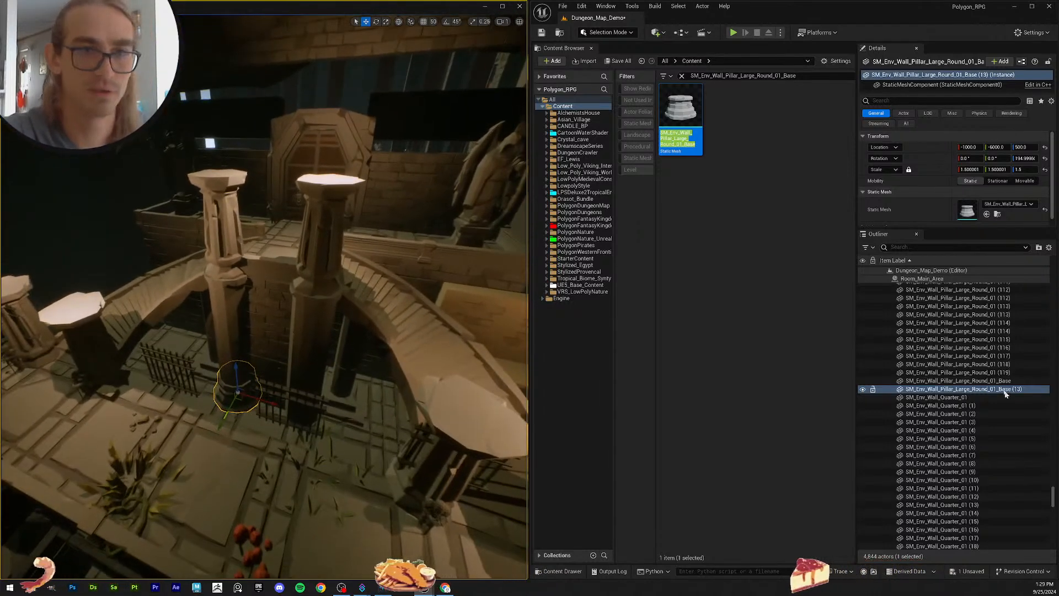
{"action": "left_click", "coordinate": [1007, 382]}
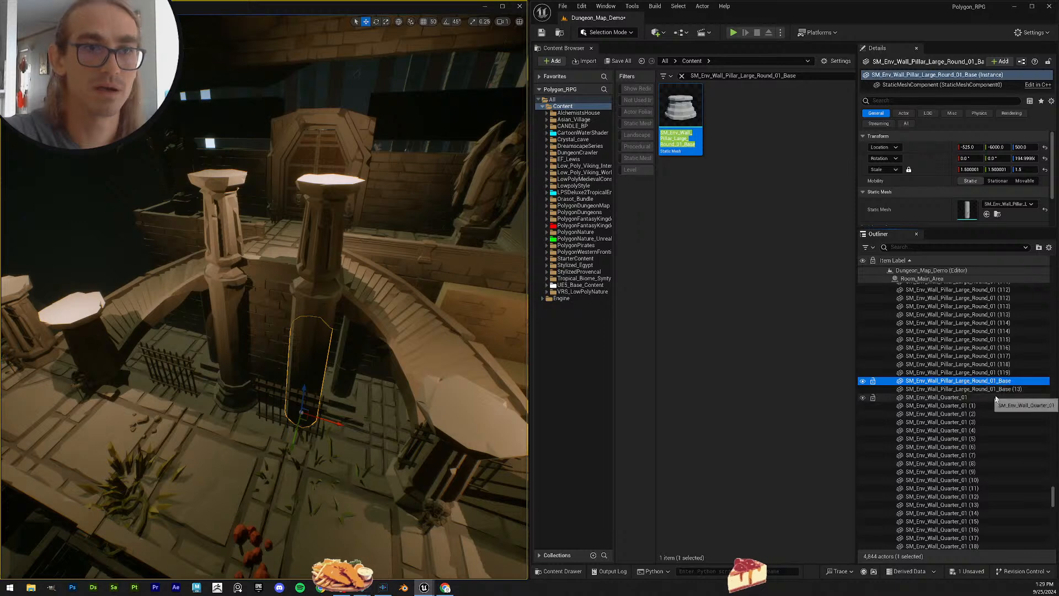
{"action": "left_click", "coordinate": [993, 389]}
Step: Copy the name of the first quarter wall actor and search the content for SM_Env_Wall_Quarter_01
{"action": "left_click", "coordinate": [985, 398]}
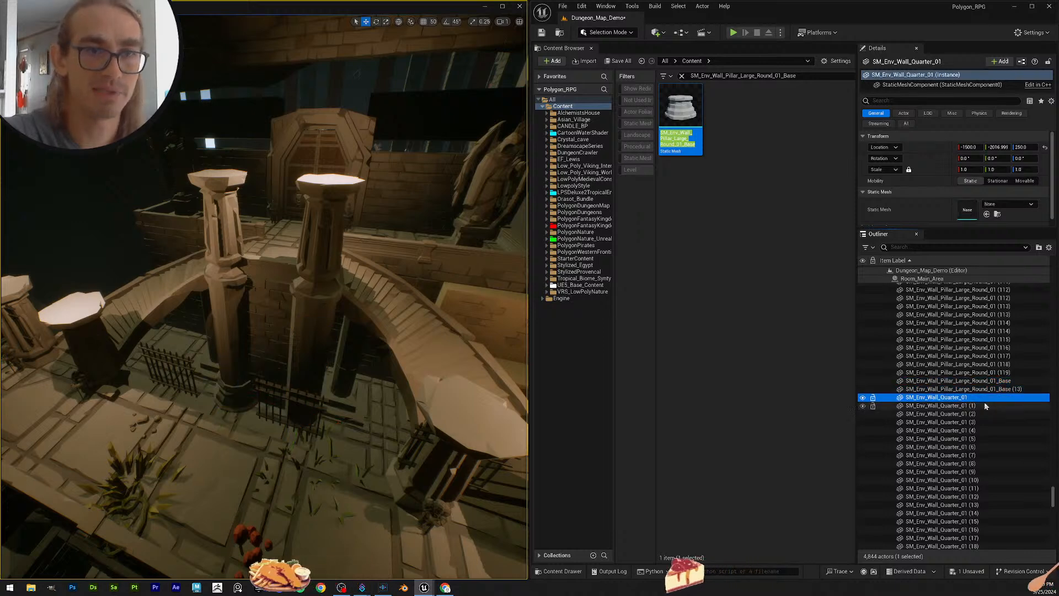
{"action": "key", "text": "F2"}
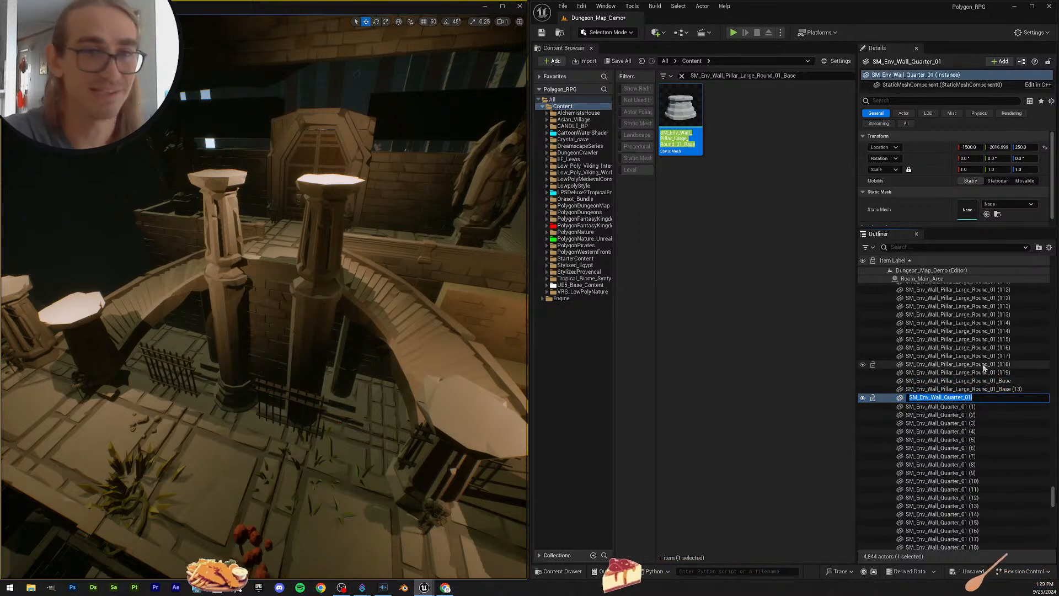
{"action": "left_click", "coordinate": [773, 157]}
{"action": "left_click_drag", "start_coordinate": [802, 76], "coordinate": [559, 72]}
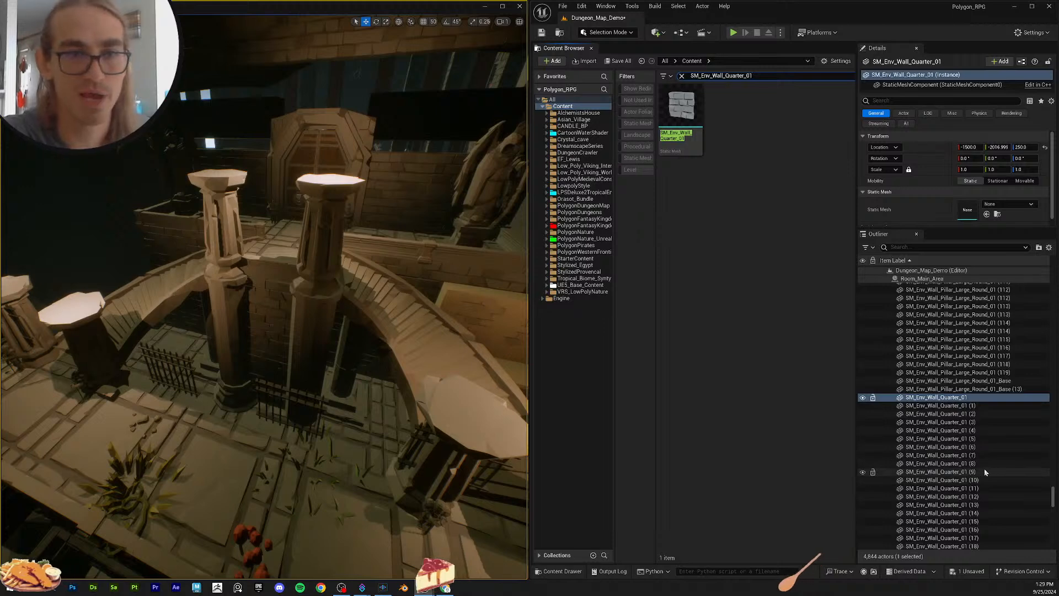
Step: Select all SM_Env_Wall_Quarter_01 actors from the unnumbered one through (69) and assign them the SM_Env_Wall_Quarter_01 mesh
{"action": "scroll", "coordinate": [999, 430], "scroll_direction": "down", "scroll_amount": 10}
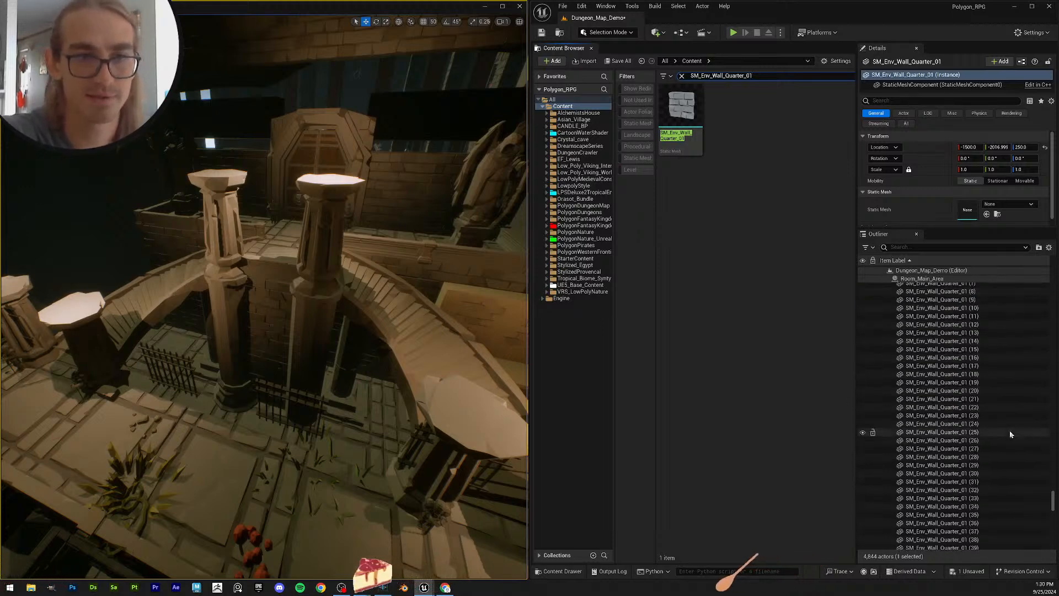
{"action": "scroll", "coordinate": [1011, 440], "scroll_direction": "down", "scroll_amount": 6}
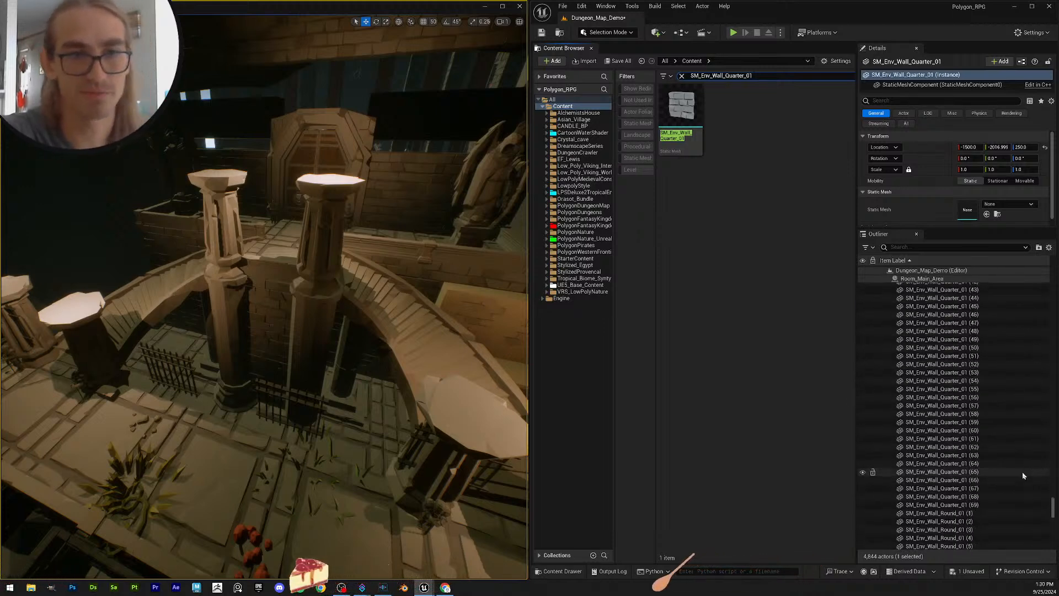
{"action": "left_click", "coordinate": [1011, 505], "text": "shift"}
{"action": "scroll", "coordinate": [994, 419], "scroll_direction": "up", "scroll_amount": 17}
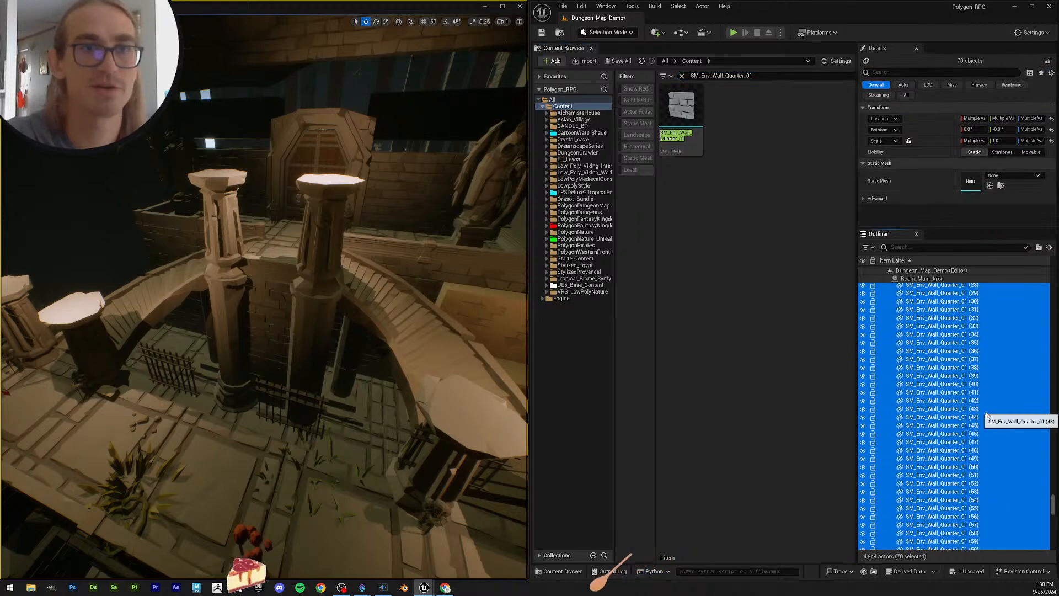
{"action": "scroll", "coordinate": [988, 414], "scroll_direction": "up", "scroll_amount": 3}
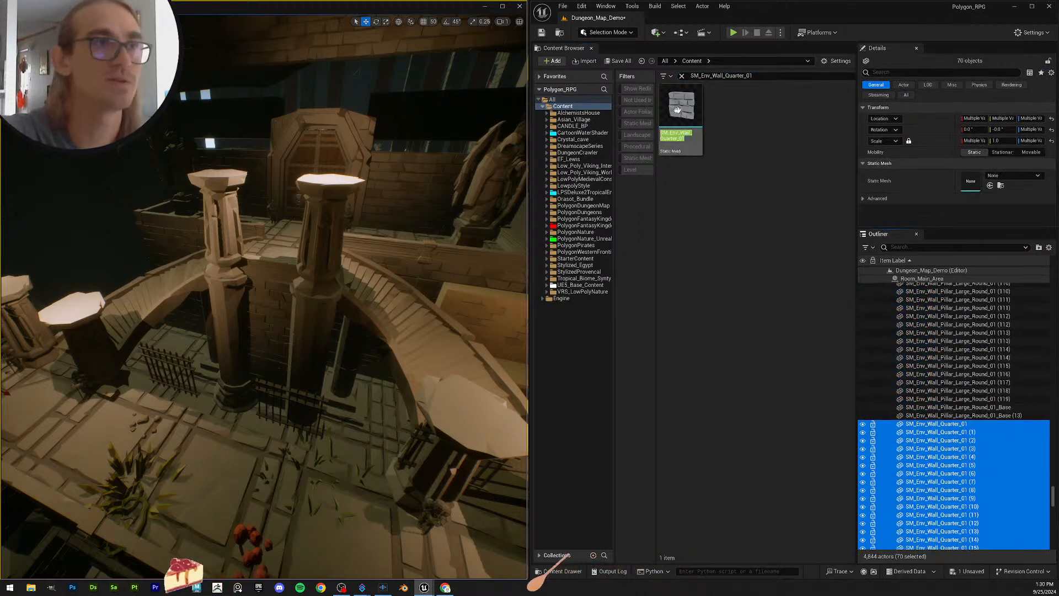
{"action": "left_click_drag", "start_coordinate": [678, 109], "coordinate": [983, 192]}
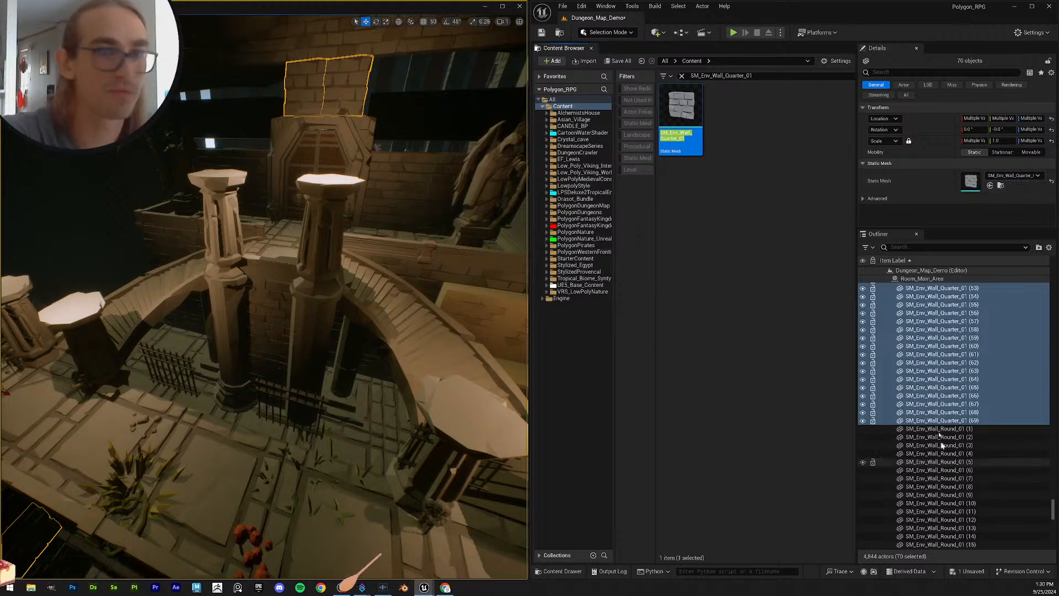
Step: Check the last quarter walls, then copy the name of round wall actor (1) and search the content for SM_Env_Wall_Round_01
{"action": "left_click", "coordinate": [977, 420]}
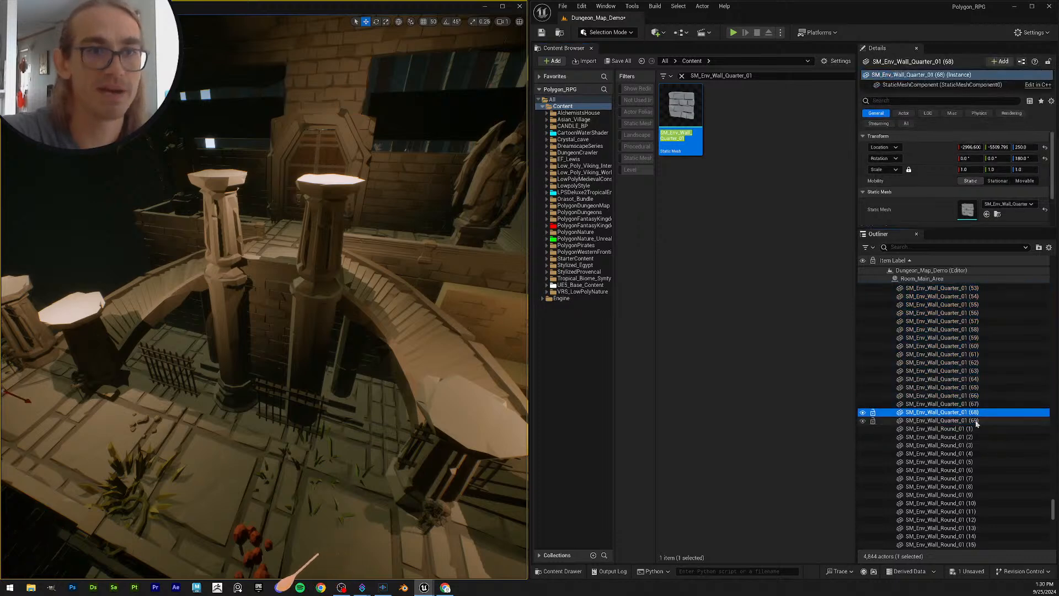
{"action": "left_click", "coordinate": [977, 421]}
{"action": "left_click", "coordinate": [971, 429]}
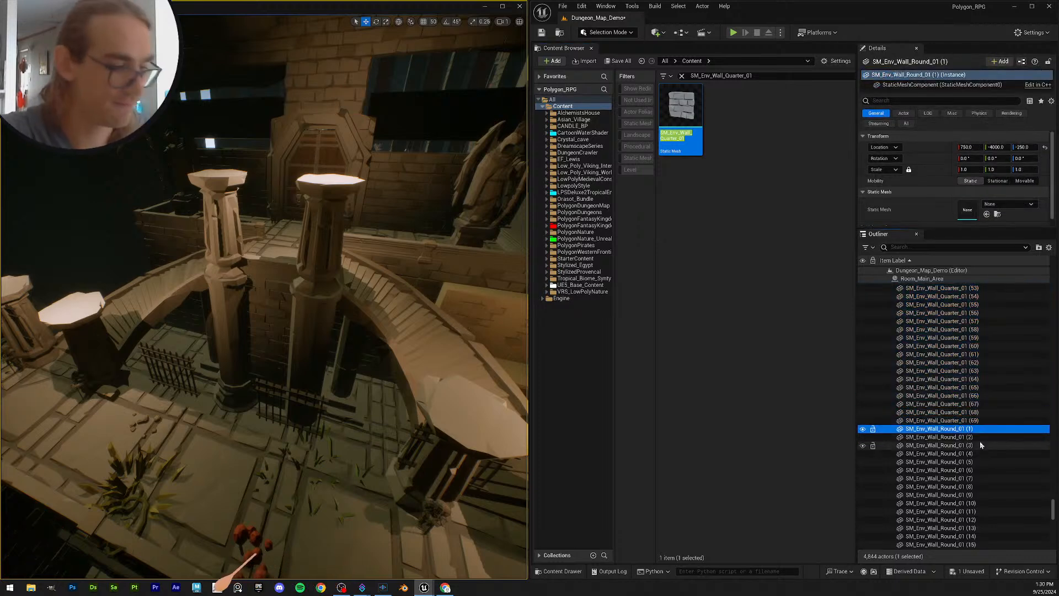
{"action": "key", "text": "F2"}
{"action": "key", "text": "ctrl+c"}
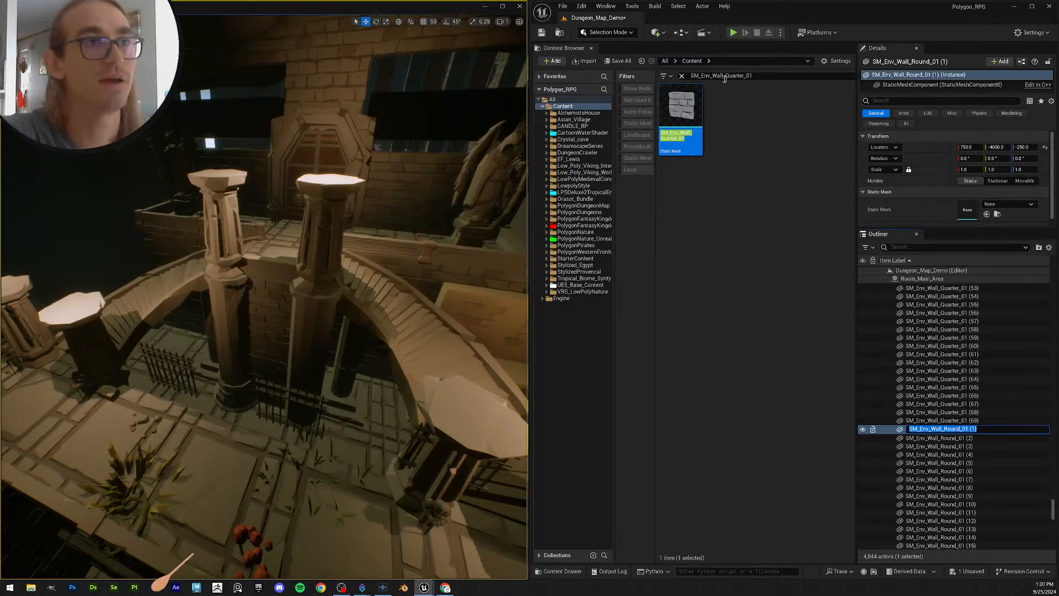
{"action": "key", "text": "Escape"}
{"action": "key", "text": "ctrl+v"}
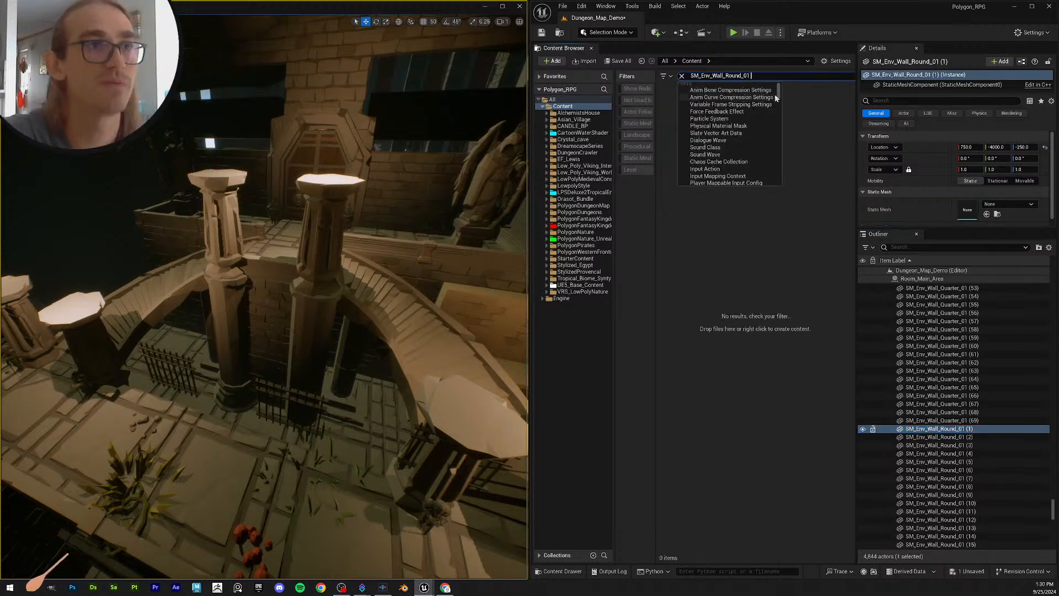
{"action": "key", "text": "BackSpace"}
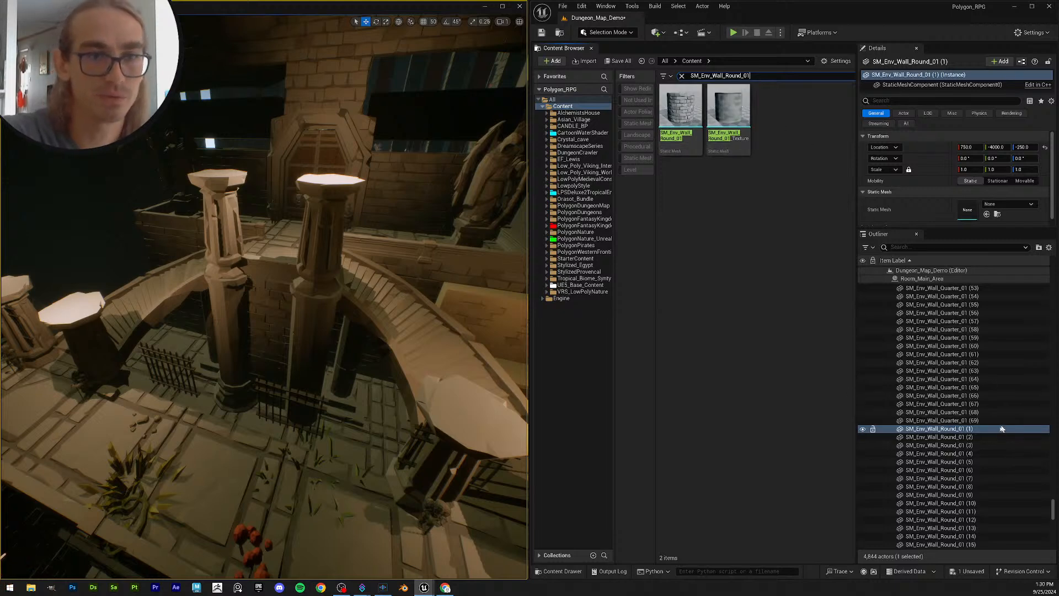
Step: Select round wall actors (1) through (18), assign them the SM_Env_Wall_Round_01 mesh and inspect them in the level
{"action": "scroll", "coordinate": [998, 439], "scroll_direction": "down", "scroll_amount": 2}
{"action": "scroll", "coordinate": [993, 520], "scroll_direction": "down", "scroll_amount": 1}
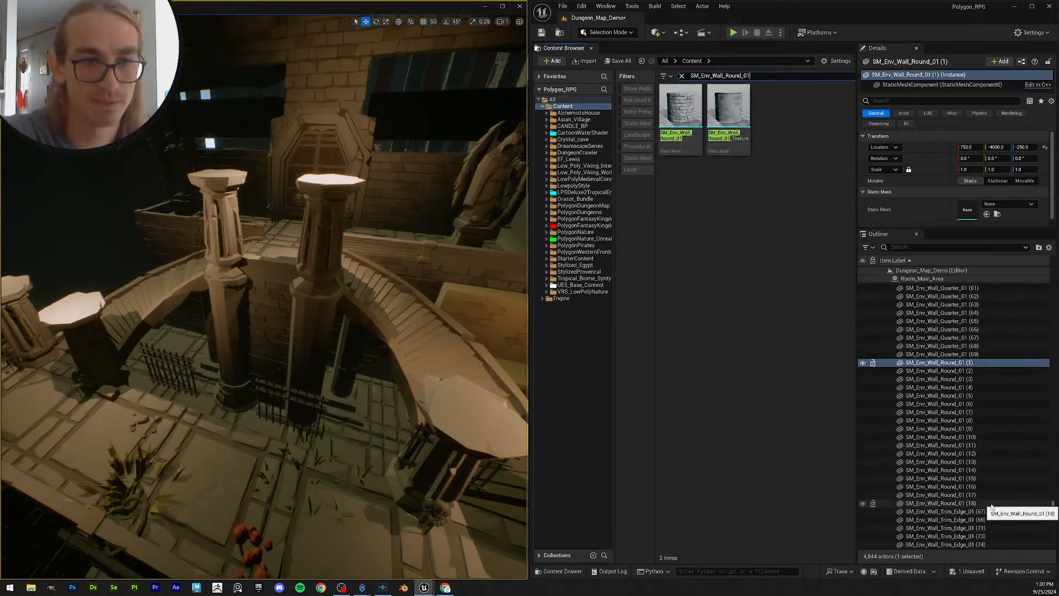
{"action": "left_click", "coordinate": [991, 503], "text": "shift"}
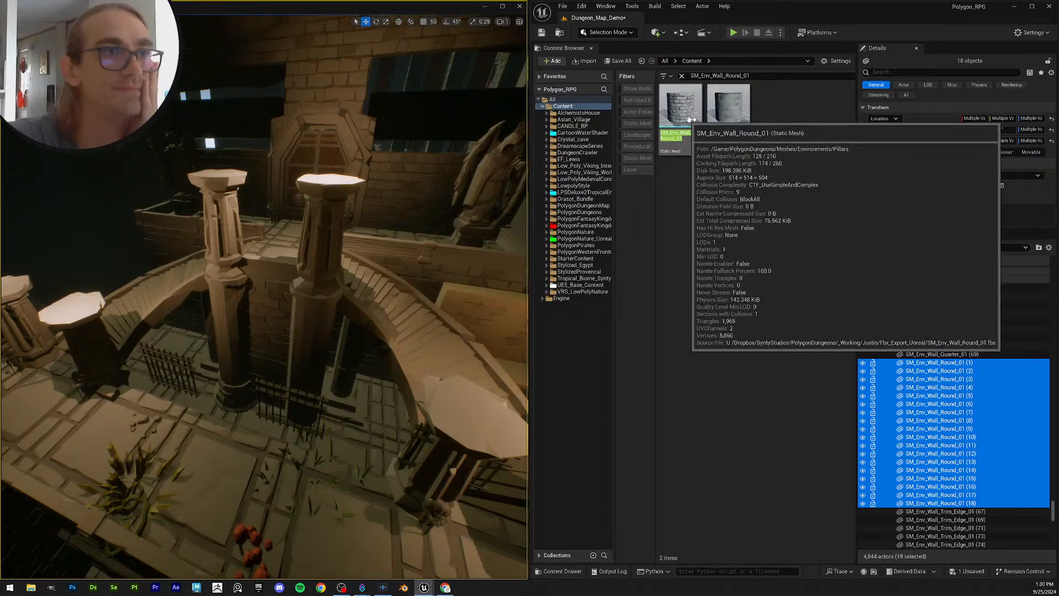
{"action": "left_click_drag", "start_coordinate": [697, 119], "coordinate": [970, 184]}
{"action": "right_click_drag", "start_coordinate": [249, 214], "coordinate": [328, 185]}
{"action": "key", "text": "s"}
{"action": "right_click_drag", "start_coordinate": [311, 241], "coordinate": [311, 240]}
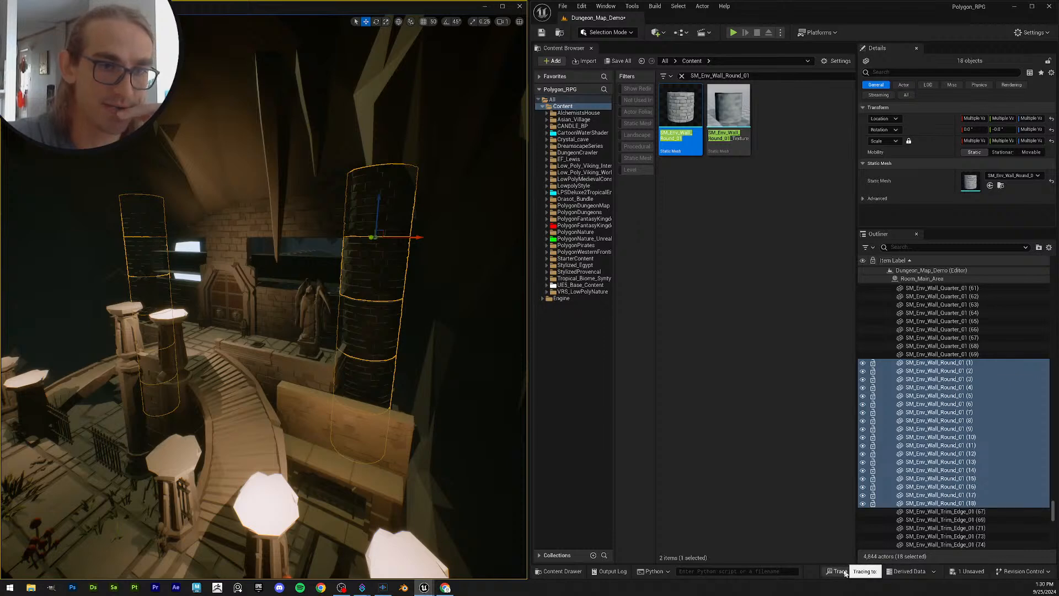
Step: Check the static mesh assignments of the SM_Env_Wall_Round_01 actors from (1) to (18)
{"action": "left_click", "coordinate": [938, 355]}
{"action": "left_click", "coordinate": [948, 364]}
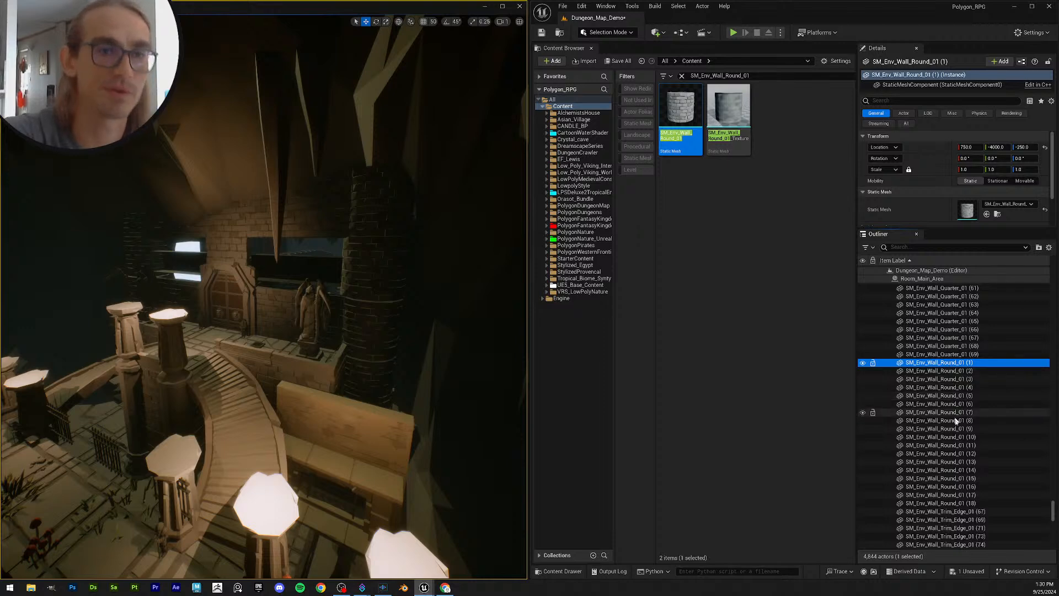
{"action": "scroll", "coordinate": [979, 442], "scroll_direction": "down", "scroll_amount": 2}
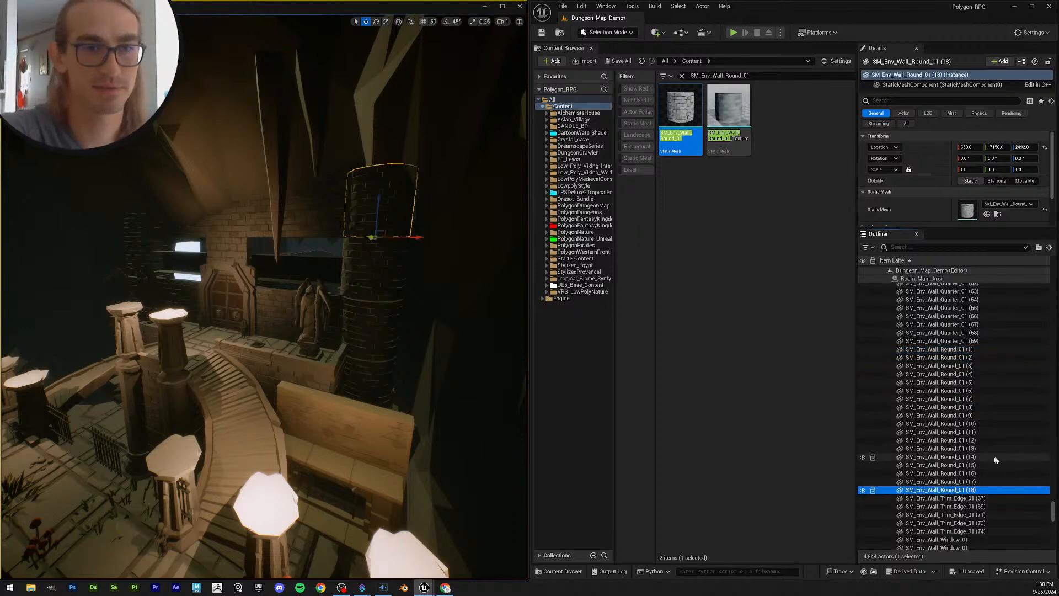
Step: Copy the name of trim edge actor (67) and search the content for SM_Env_Wall_Trim_Edge_01 without the instance number
{"action": "left_click", "coordinate": [982, 472]}
{"action": "scroll", "coordinate": [990, 485], "scroll_direction": "down", "scroll_amount": 1}
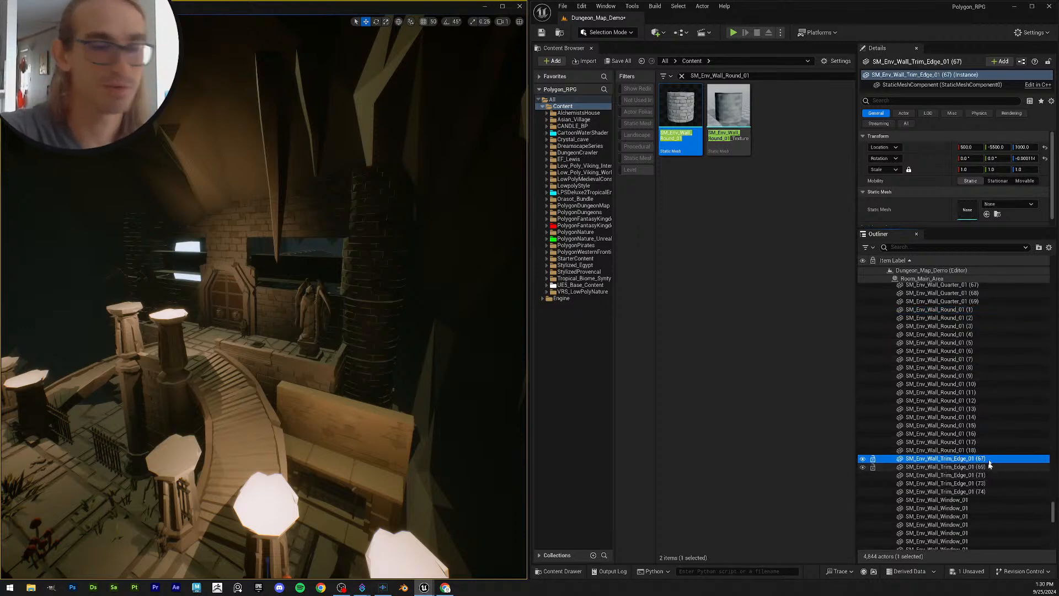
{"action": "key", "text": "F2"}
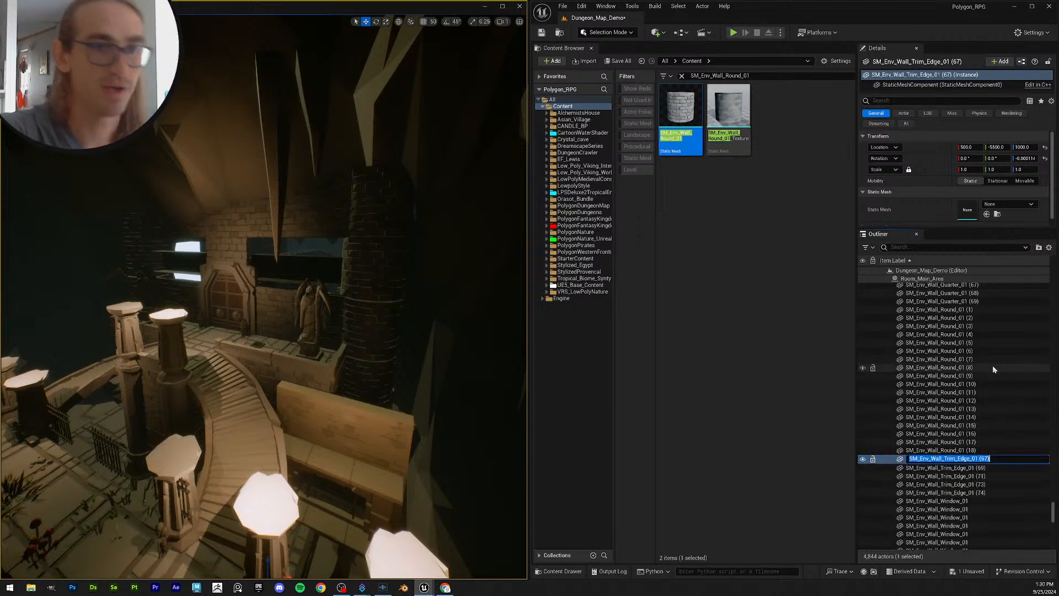
{"action": "left_click", "coordinate": [806, 444]}
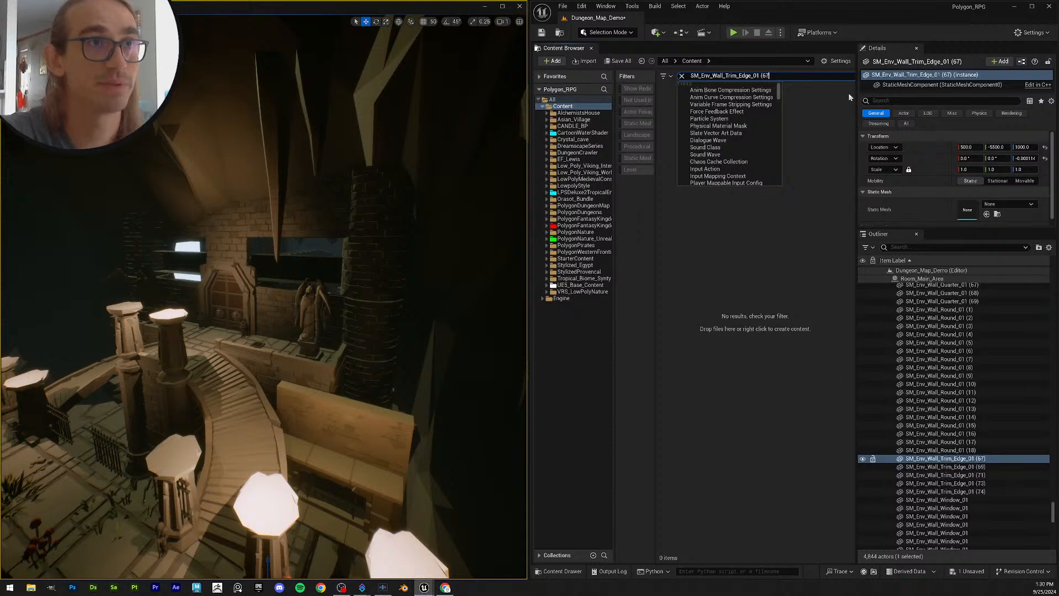
{"action": "key", "text": "BackSpace"}
{"action": "key", "text": "BackSpace"}
{"action": "key", "text": "BackSpace"}
{"action": "key", "text": "BackSpace"}
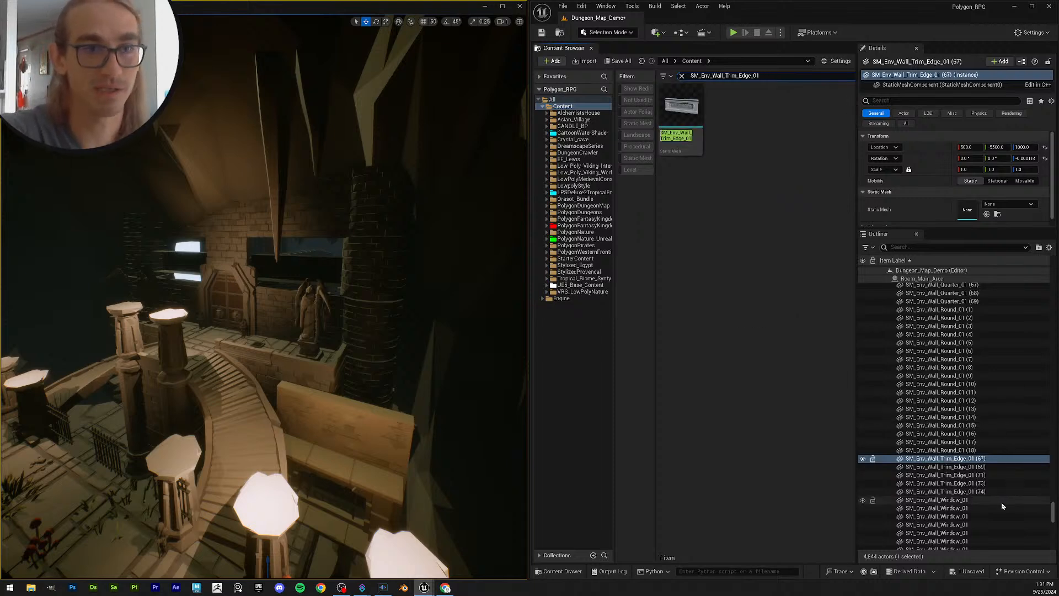
Step: Assign the SM_Env_Wall_Trim_Edge_01 mesh to trim edge actors (67) through (74) and save all modified assets
{"action": "left_click", "coordinate": [972, 492], "text": "shift"}
{"action": "left_click_drag", "start_coordinate": [684, 117], "coordinate": [972, 181]}
{"action": "mouse_move", "coordinate": [335, 255]}
{"action": "right_mouse_down"}
{"action": "mouse_move", "coordinate": [281, 259]}
{"action": "mouse_move", "coordinate": [293, 246]}
{"action": "mouse_move", "coordinate": [270, 237]}
{"action": "mouse_move", "coordinate": [337, 268]}
{"action": "mouse_move", "coordinate": [326, 260]}
{"action": "right_mouse_up"}
{"action": "scroll", "coordinate": [281, 238], "scroll_direction": "down", "scroll_amount": 4}
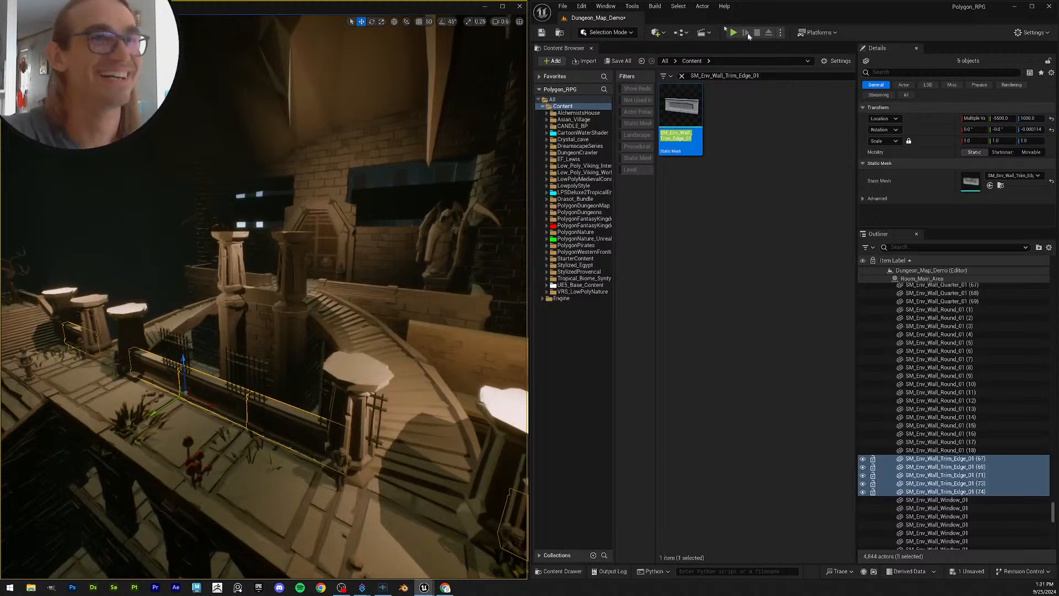
{"action": "left_click", "coordinate": [619, 61]}
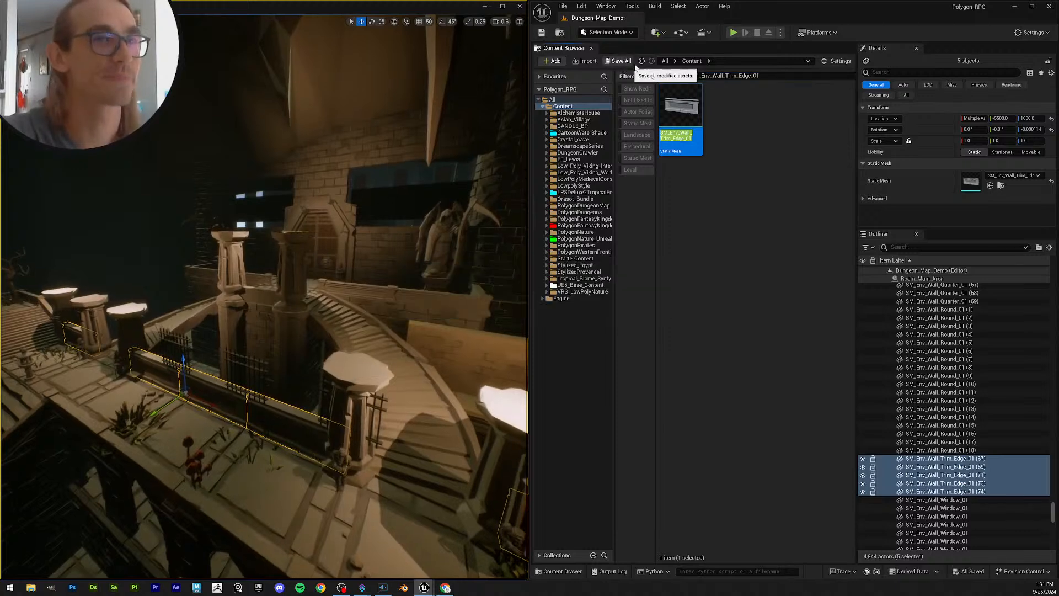
Step: Copy the name of the first unnumbered window wall actor and search the content for SM_Env_Wall_Window_01
{"action": "left_click", "coordinate": [974, 451]}
{"action": "scroll", "coordinate": [992, 468], "scroll_direction": "down", "scroll_amount": 2}
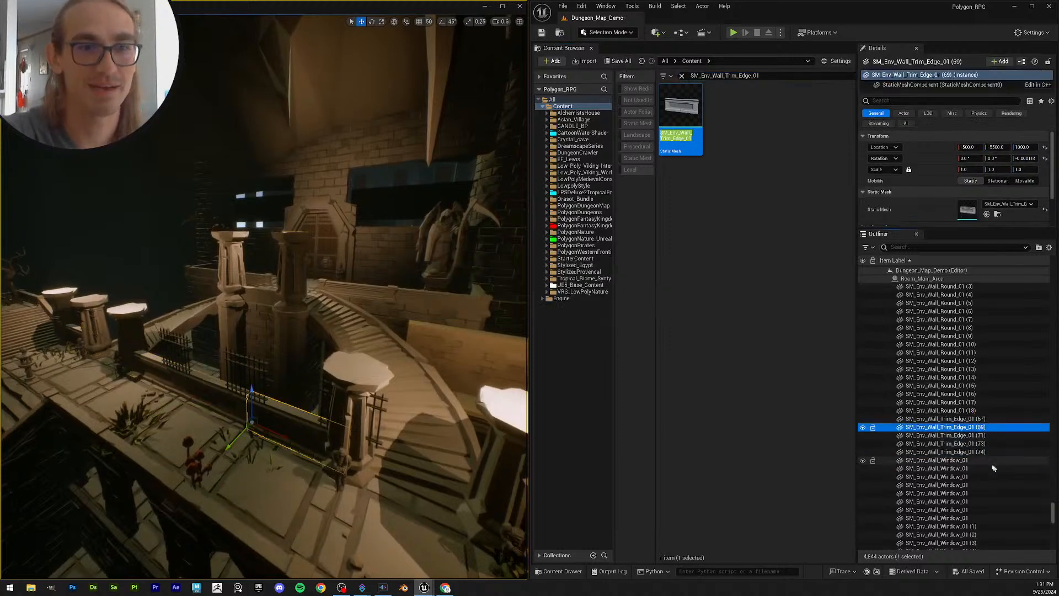
{"action": "left_click", "coordinate": [981, 460]}
{"action": "scroll", "coordinate": [974, 421], "scroll_direction": "down", "scroll_amount": 2}
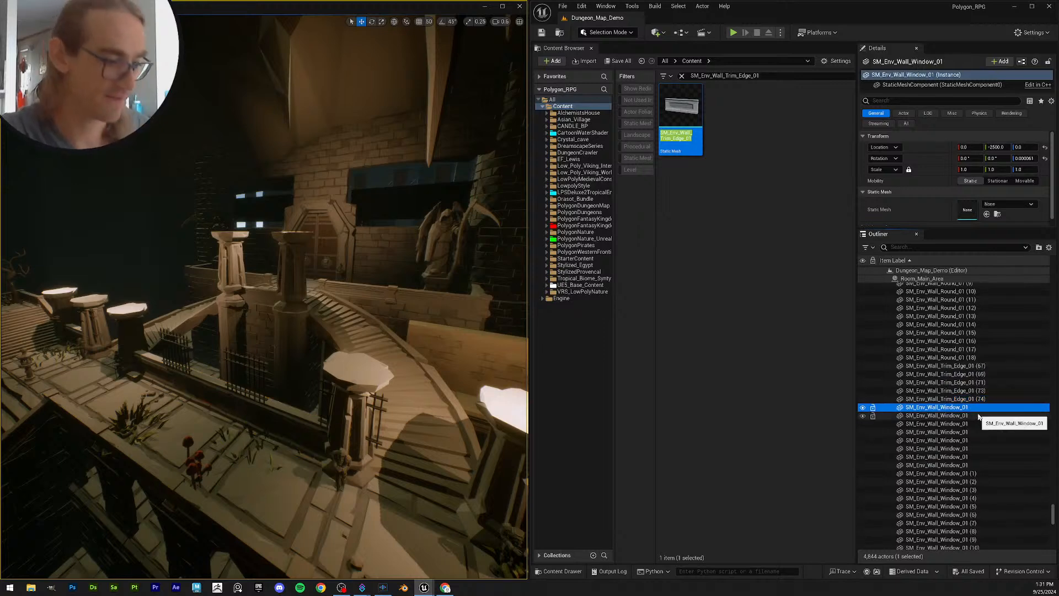
{"action": "key", "text": "F2"}
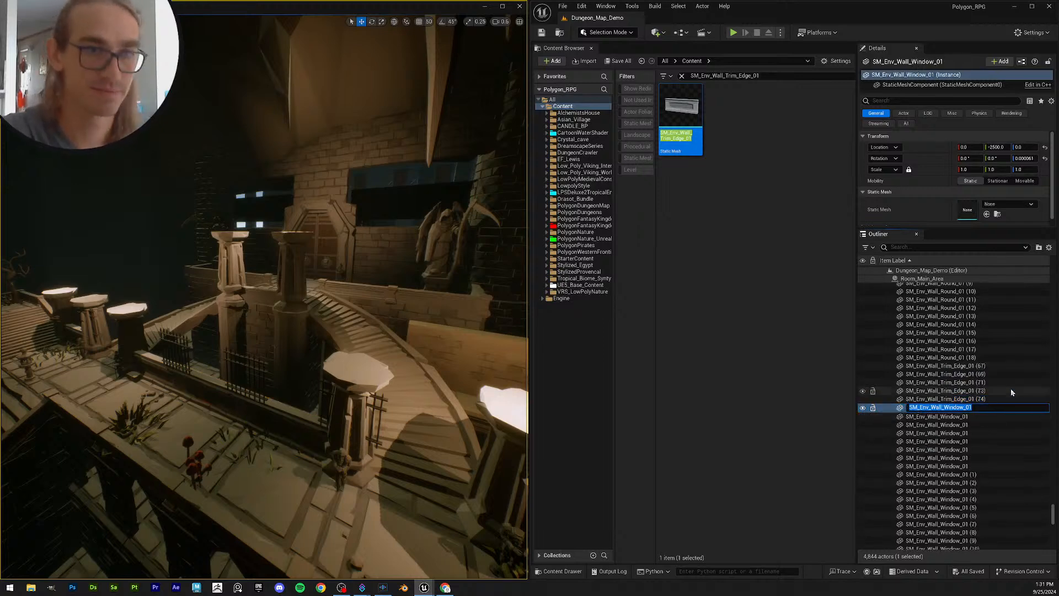
{"action": "left_click", "coordinate": [764, 75]}
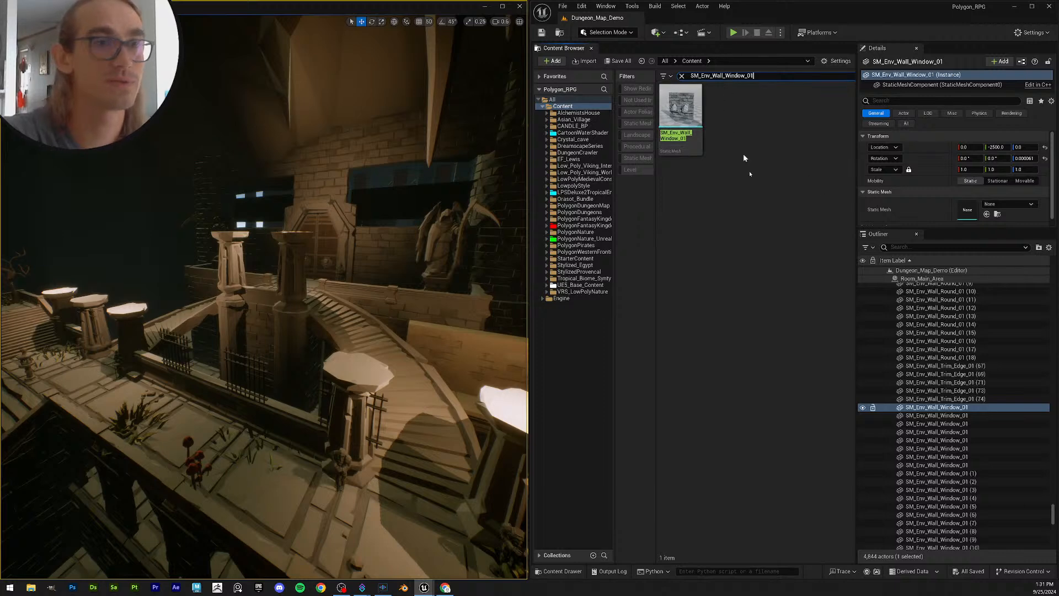
Step: Assign the SM_Env_Wall_Window_01 mesh to all SM_Env_Wall_Window_01 actors through (12), inspect them in the level and clear the selection
{"action": "scroll", "coordinate": [990, 468], "scroll_direction": "down", "scroll_amount": 3}
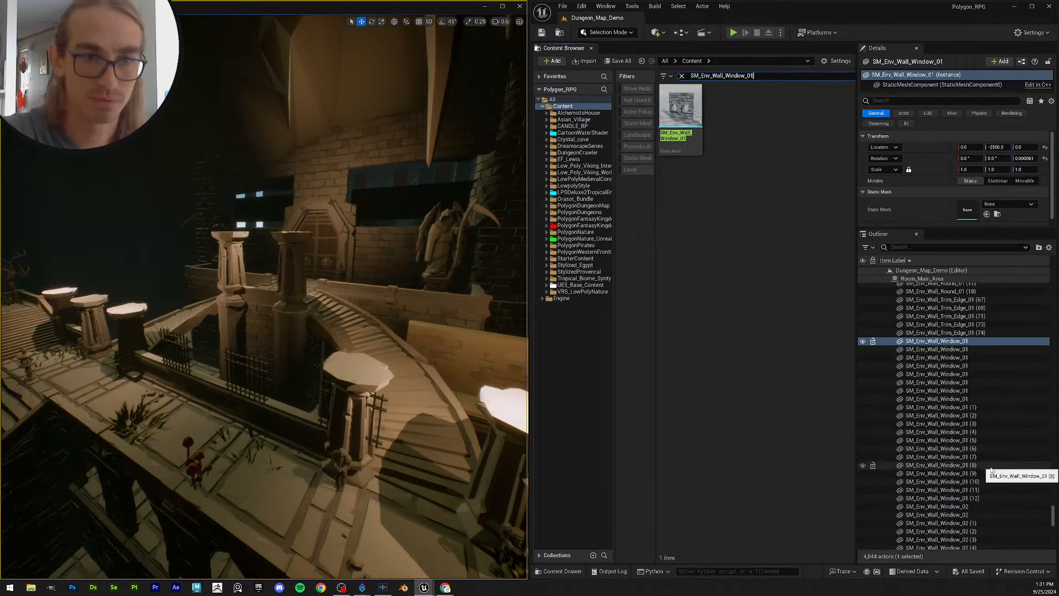
{"action": "left_click", "coordinate": [988, 499]}
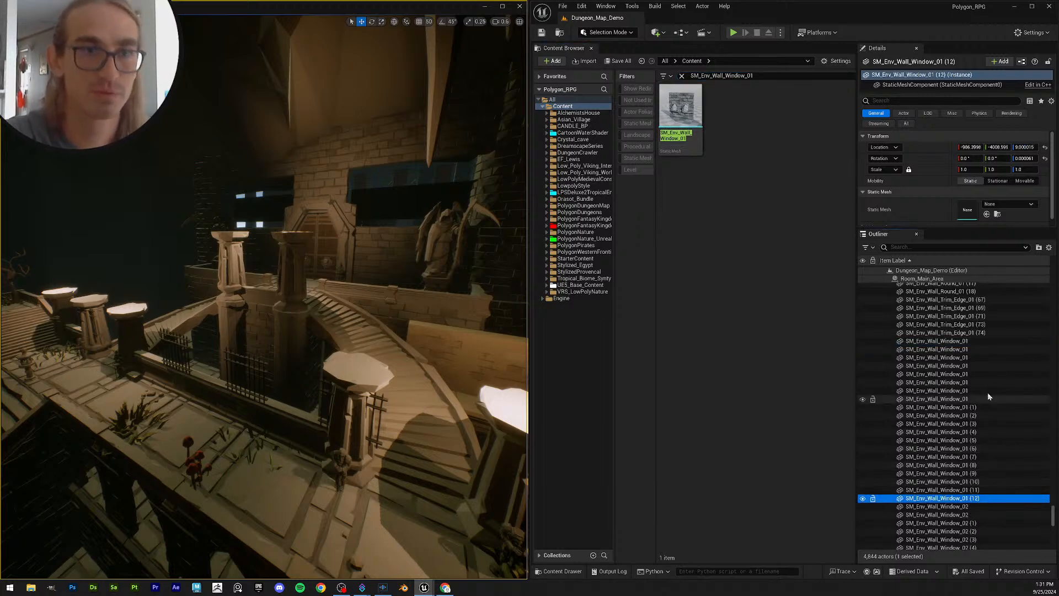
{"action": "left_click", "coordinate": [966, 341]}
{"action": "left_click", "coordinate": [987, 498], "text": "shift"}
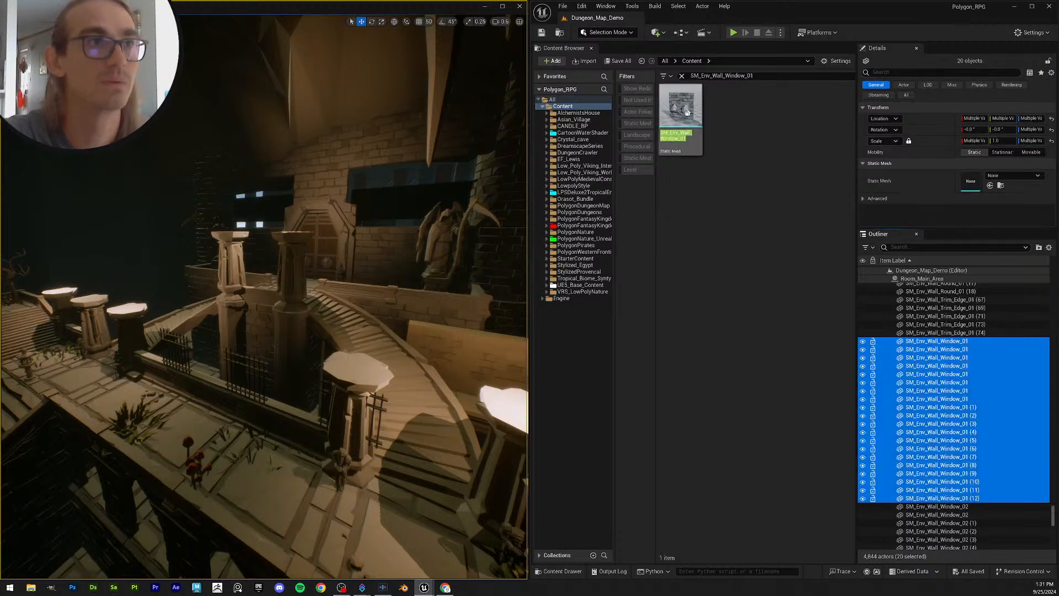
{"action": "left_click_drag", "start_coordinate": [687, 112], "coordinate": [970, 187]}
{"action": "right_click_drag", "start_coordinate": [385, 323], "coordinate": [408, 335]}
{"action": "key", "text": "Escape"}
{"action": "scroll", "coordinate": [397, 295], "scroll_direction": "up", "scroll_amount": 2}
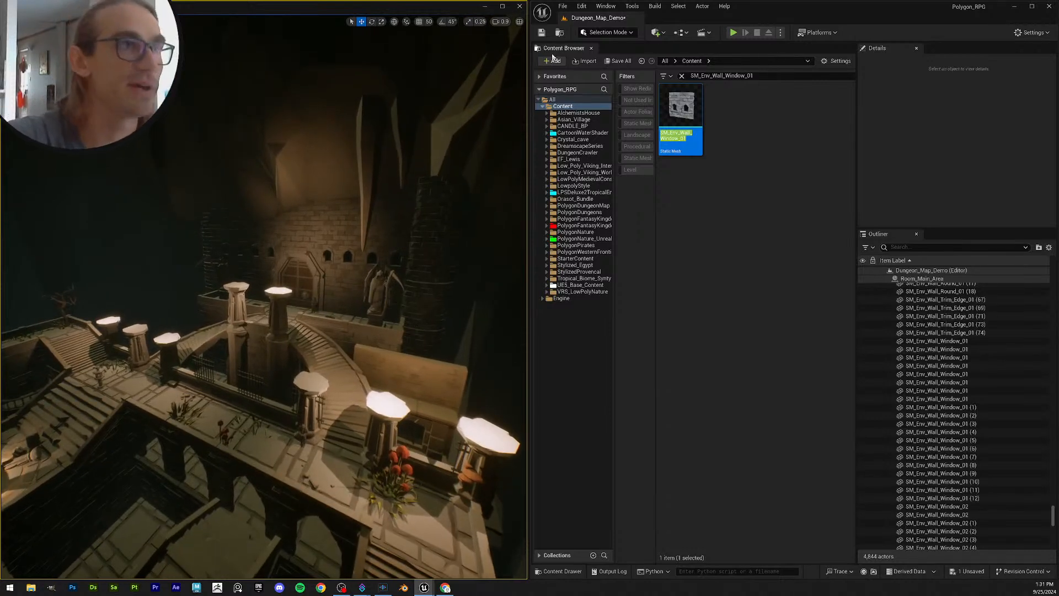
Step: Save the Dungeon_Map_Demo level with the reassigned window walls
{"action": "left_click", "coordinate": [543, 33]}
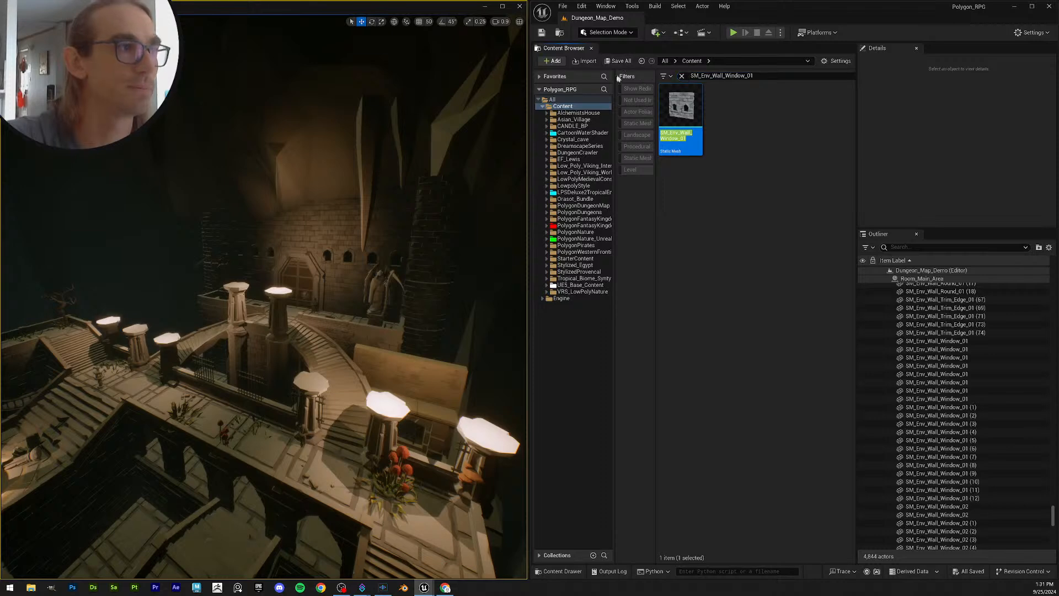
{"action": "mouse_move", "coordinate": [424, 324]}
{"action": "right_mouse_down"}
{"action": "mouse_move", "coordinate": [314, 323]}
{"action": "mouse_move", "coordinate": [393, 311]}
{"action": "mouse_move", "coordinate": [485, 317]}
{"action": "mouse_move", "coordinate": [440, 319]}
{"action": "right_mouse_up"}
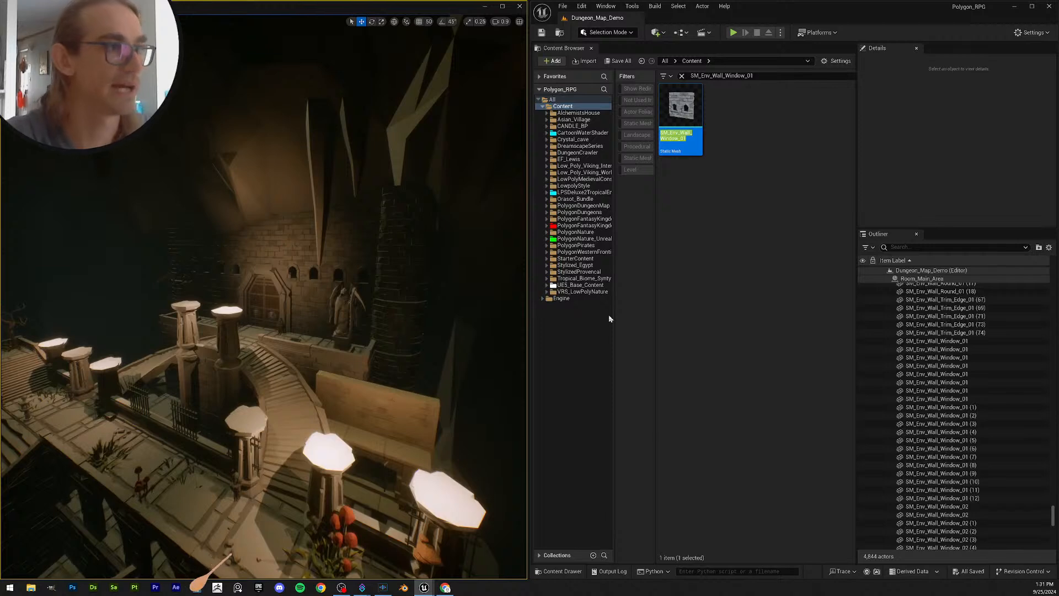
{"action": "left_click", "coordinate": [543, 33]}
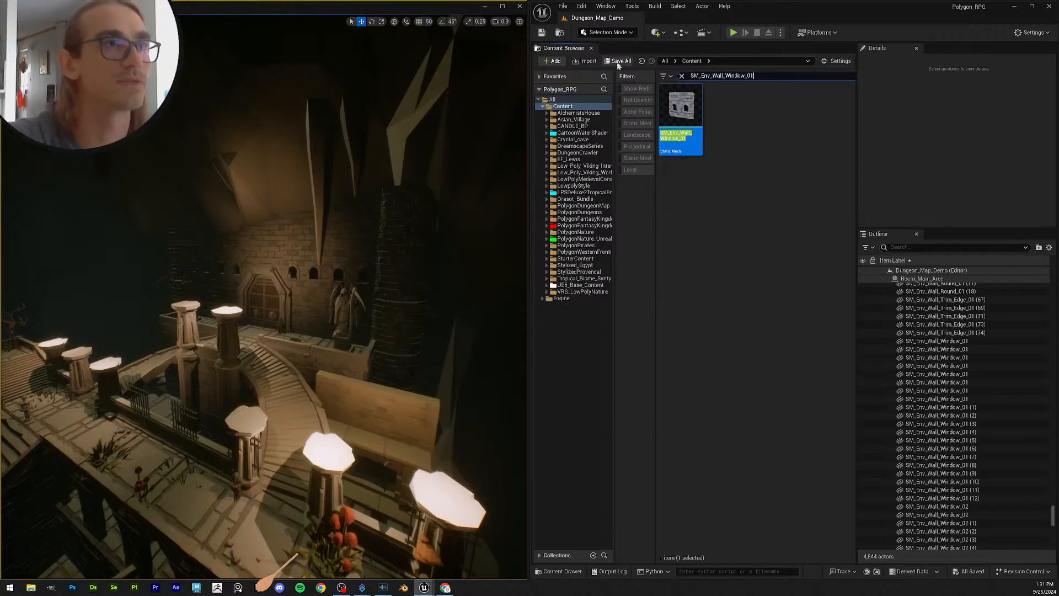
{"action": "right_click_drag", "start_coordinate": [440, 220], "coordinate": [451, 221]}
Step: Check the static mesh assignments of the round wall, trim edge and SM_Env_Wall_Window_01 actors and their placement in the level
{"action": "left_click", "coordinate": [970, 293]}
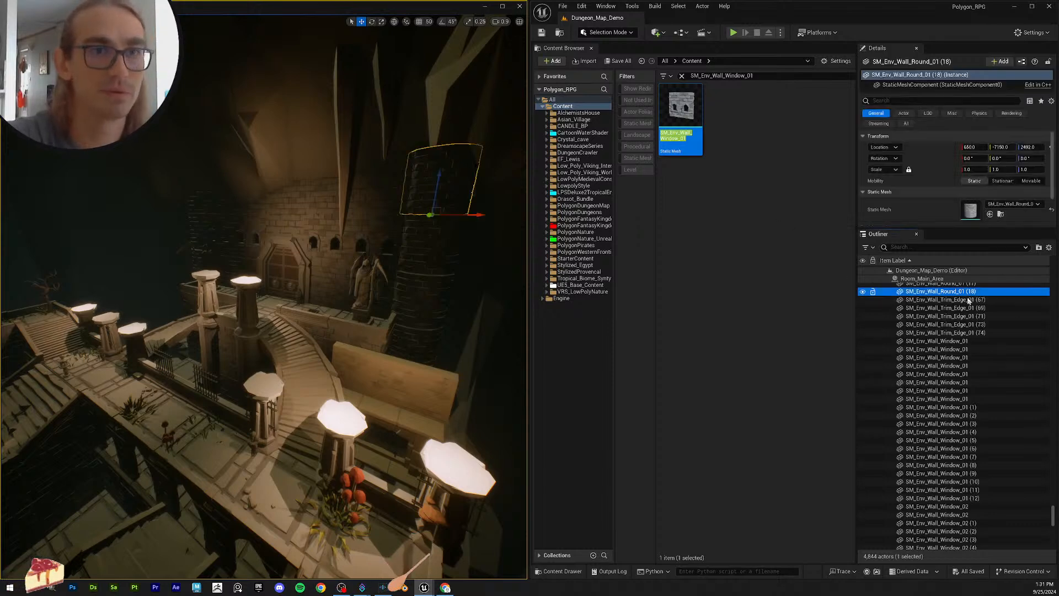
{"action": "scroll", "coordinate": [967, 312], "scroll_direction": "up", "scroll_amount": 3}
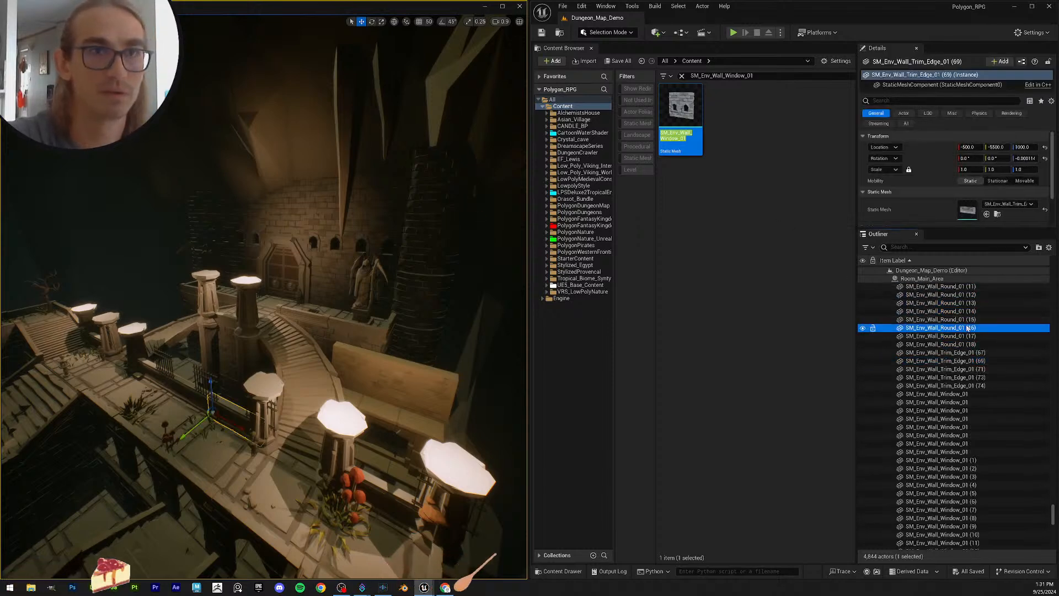
{"action": "left_click", "coordinate": [979, 360]}
{"action": "left_click", "coordinate": [979, 369]}
{"action": "left_click", "coordinate": [978, 378]}
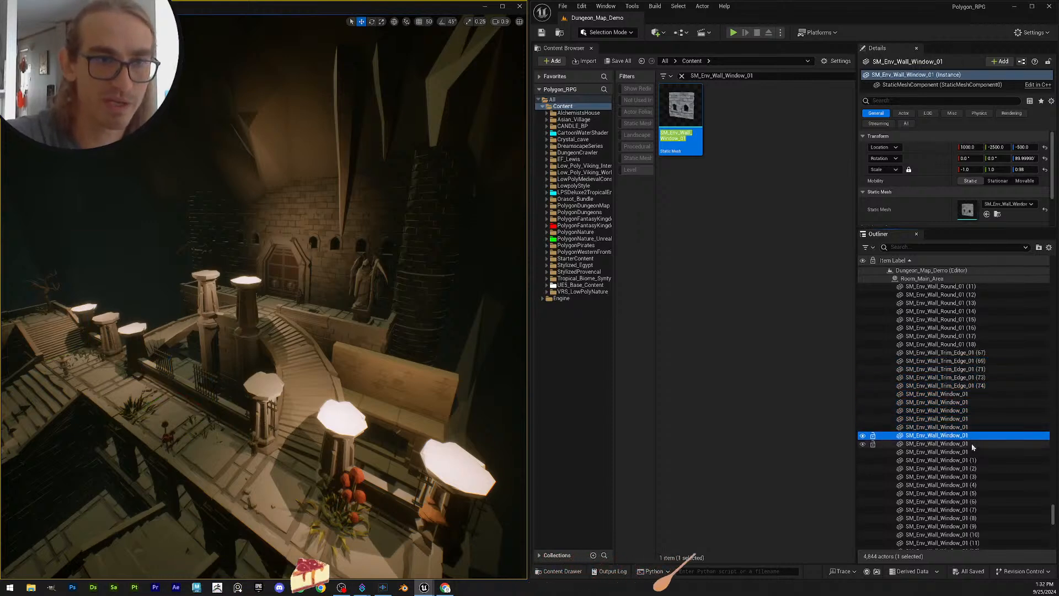
{"action": "scroll", "coordinate": [982, 423], "scroll_direction": "down", "scroll_amount": 4}
{"action": "left_click", "coordinate": [981, 404]}
{"action": "left_click", "coordinate": [982, 412]}
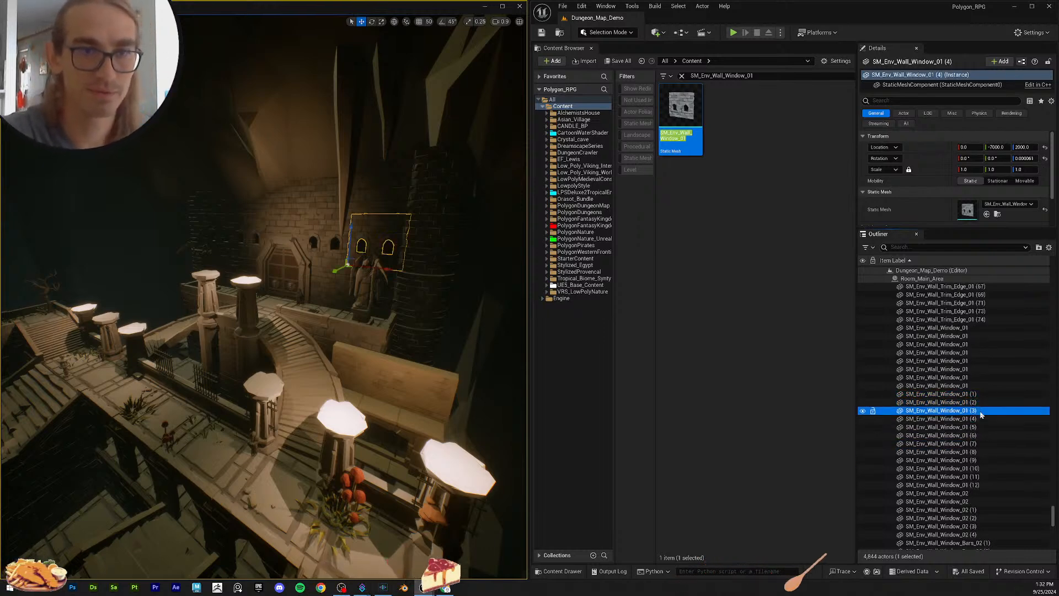
{"action": "left_click", "coordinate": [974, 461], "text": "shift"}
{"action": "scroll", "coordinate": [985, 418], "scroll_direction": "down", "scroll_amount": 4}
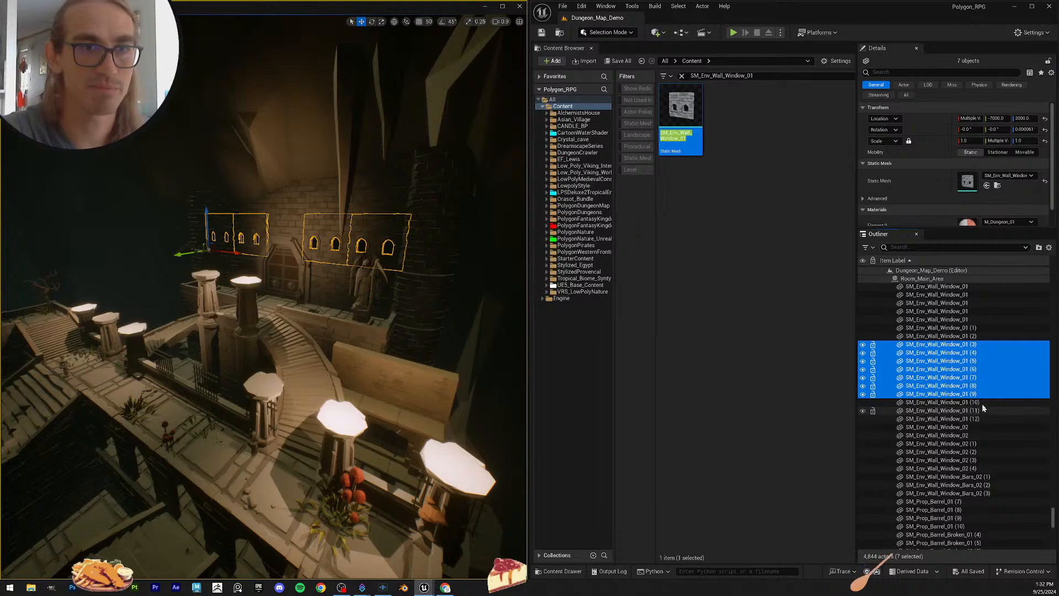
{"action": "left_click", "coordinate": [983, 404]}
{"action": "left_click", "coordinate": [981, 418], "text": "shift"}
{"action": "scroll", "coordinate": [982, 386], "scroll_direction": "down", "scroll_amount": 4}
Step: Copy the name of the first SM_Env_Wall_Window_02 actor and search the content for that mesh
{"action": "left_click", "coordinate": [975, 348]}
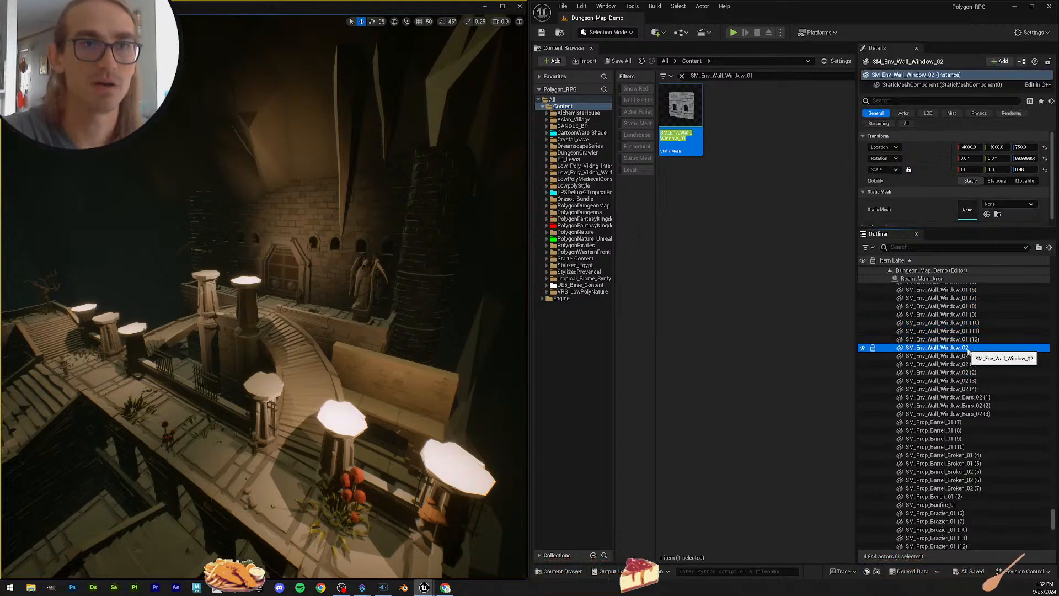
{"action": "key", "text": "F2"}
{"action": "key", "text": "ctrl+c"}
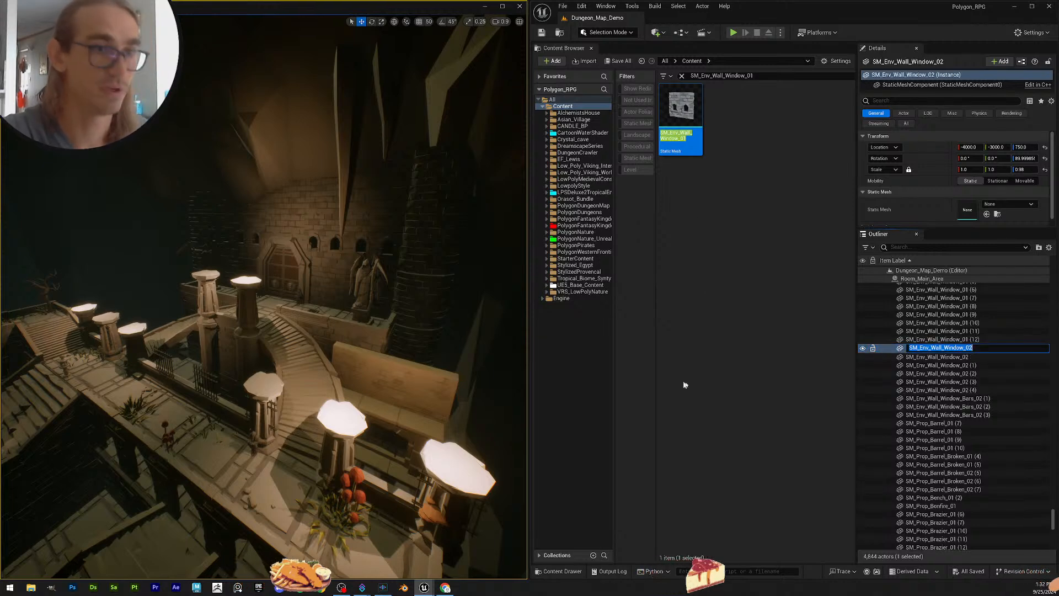
{"action": "key", "text": "Return"}
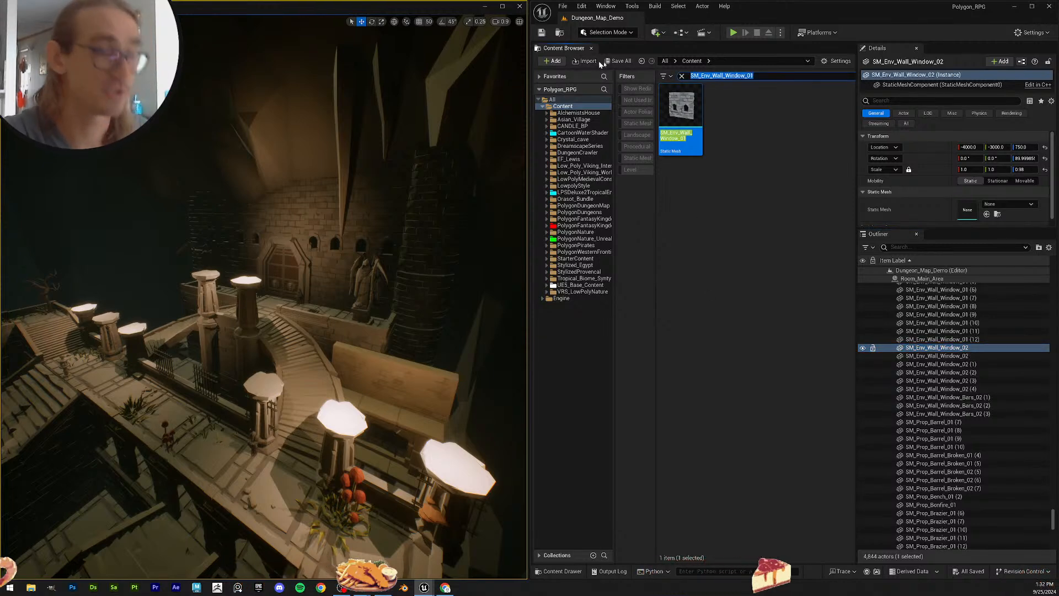
{"action": "key", "text": "ctrl+v"}
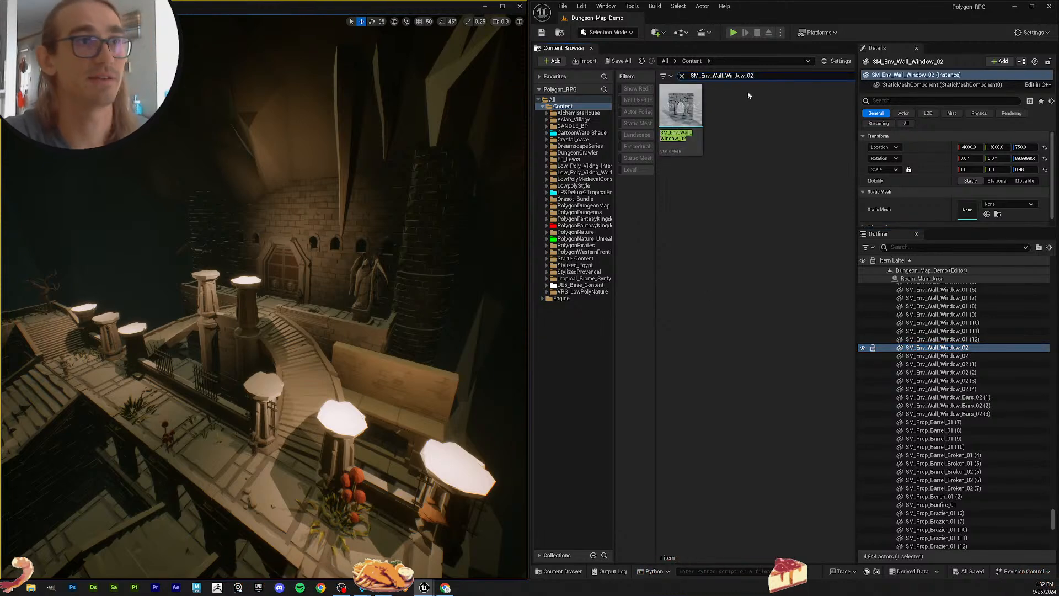
Step: Assign the SM_Env_Wall_Window_02 mesh to all SM_Env_Wall_Window_02 actors through (4), inspect them in the level and save all modified assets
{"action": "left_click", "coordinate": [983, 387], "text": "shift"}
{"action": "left_click_drag", "start_coordinate": [696, 108], "coordinate": [971, 182]}
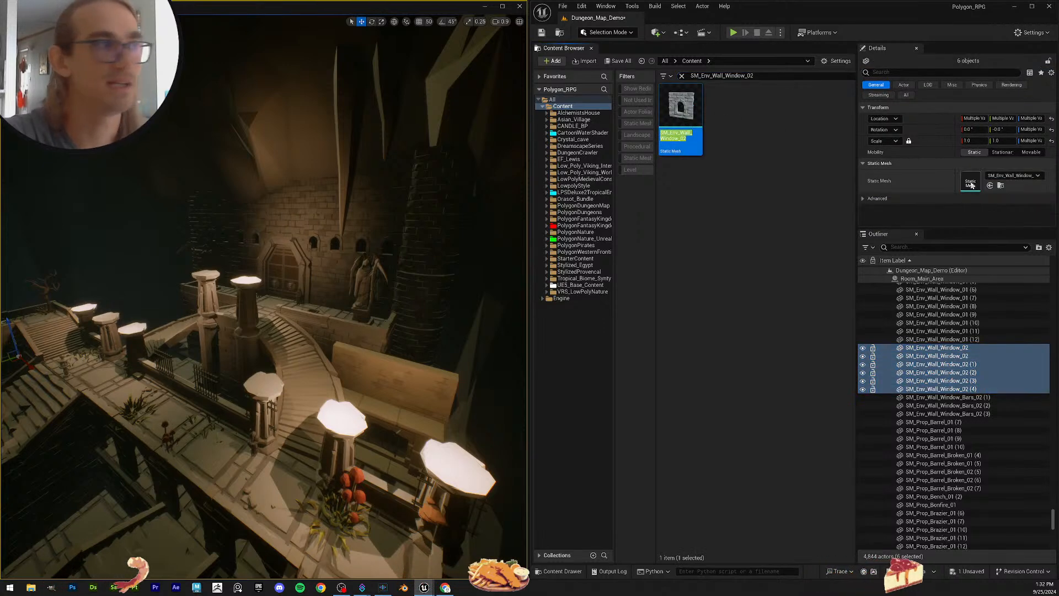
{"action": "right_click_drag", "start_coordinate": [408, 293], "coordinate": [417, 316]}
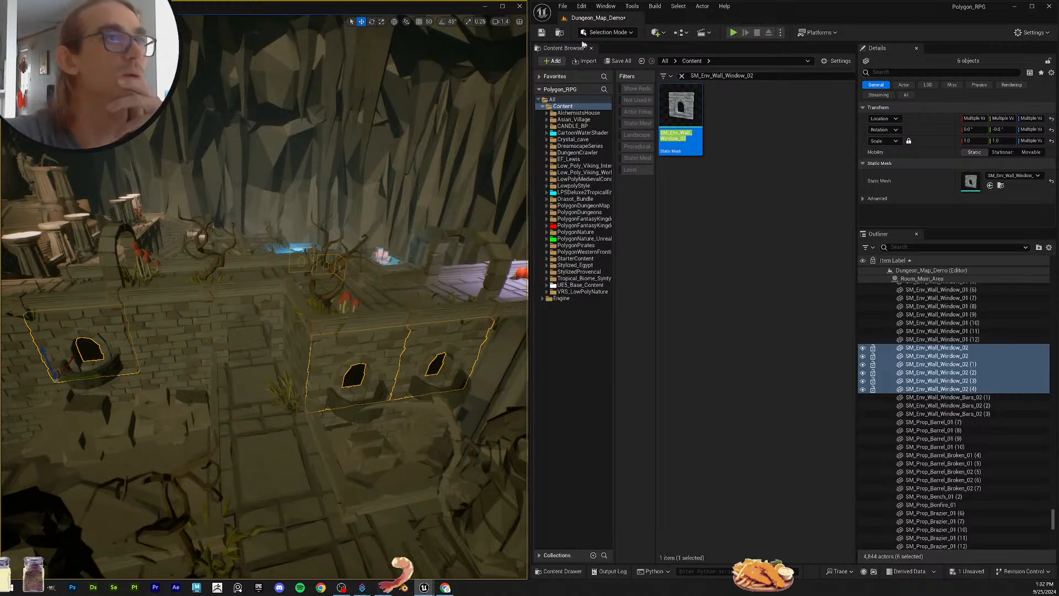
{"action": "left_click", "coordinate": [618, 61]}
{"action": "left_click", "coordinate": [596, 387]}
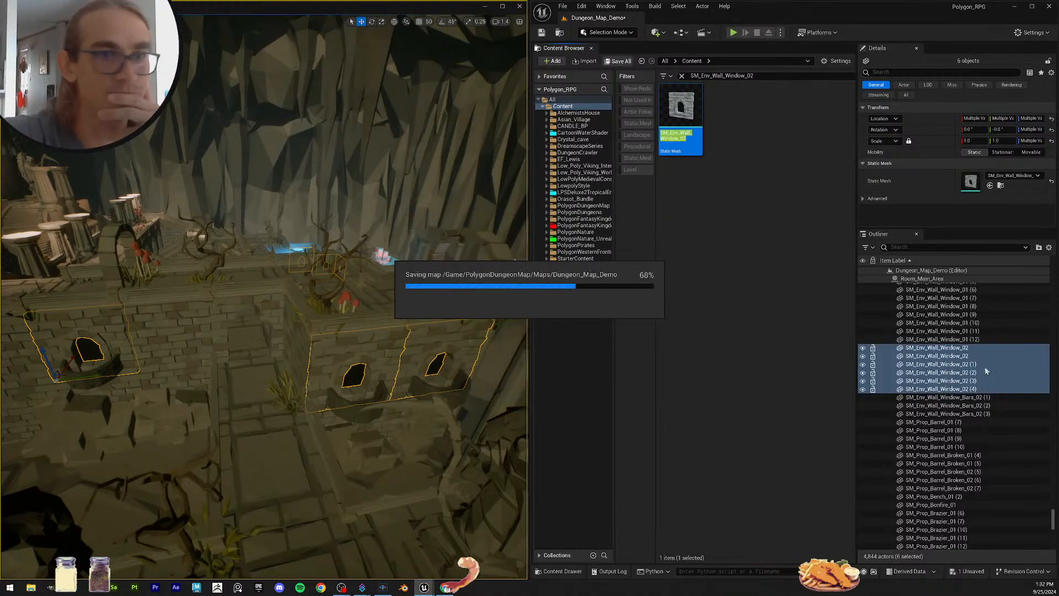
Step: Copy the name of window bars actor (1) and search the content for SM_Env_Wall_Window_Bars_02 without the instance number
{"action": "left_click", "coordinate": [993, 397]}
{"action": "key", "text": "F2"}
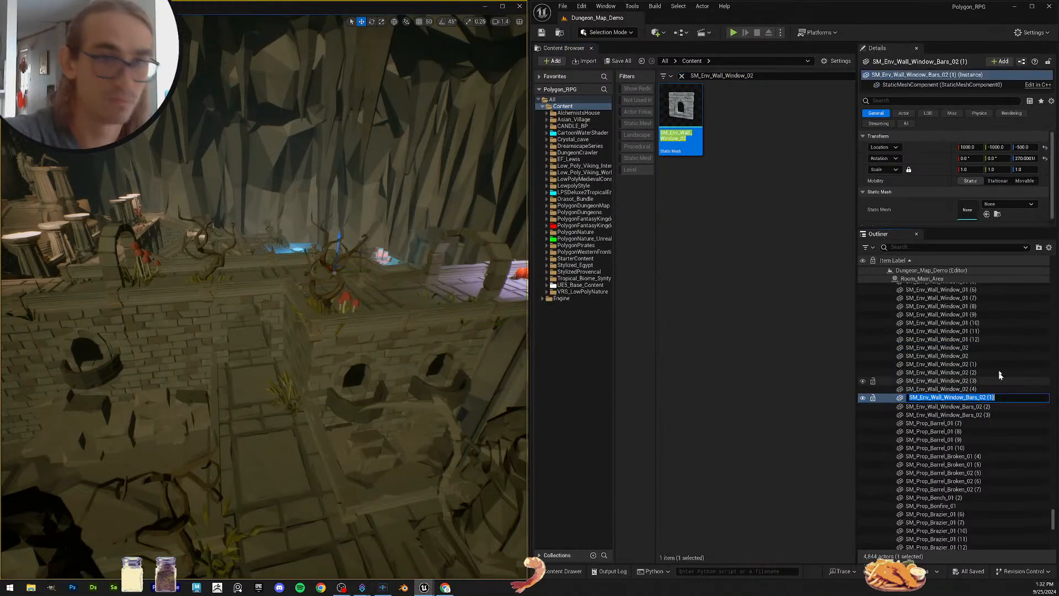
{"action": "left_click", "coordinate": [769, 77]}
{"action": "key", "text": "BackSpace"}
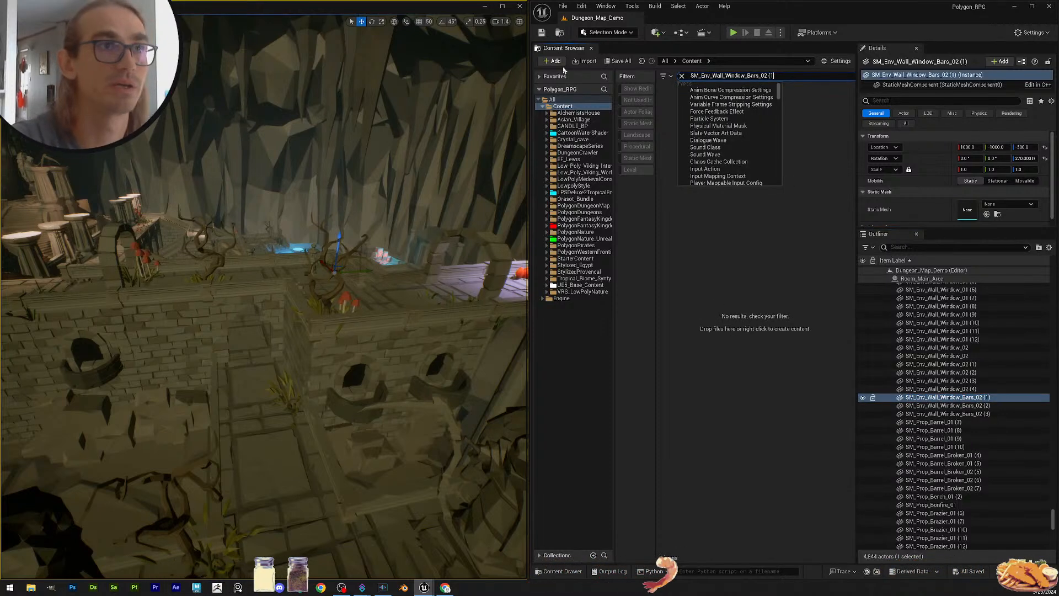
{"action": "key", "text": "Return"}
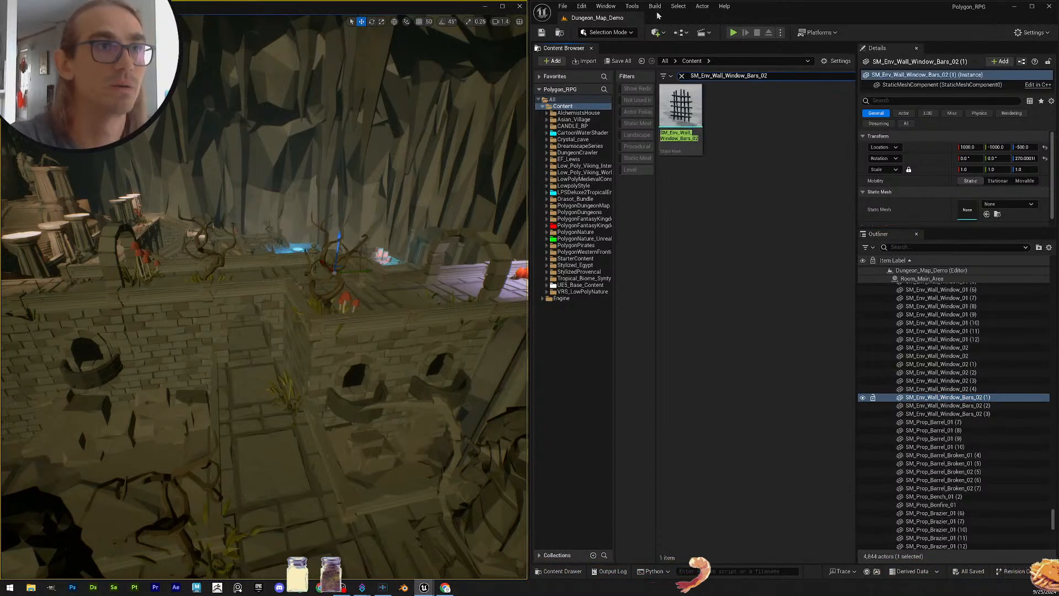
Step: Assign the SM_Env_Wall_Window_Bars_02 mesh to window bars actors (1) through (3), clear the selection and save the level
{"action": "left_click", "coordinate": [983, 414], "text": "shift"}
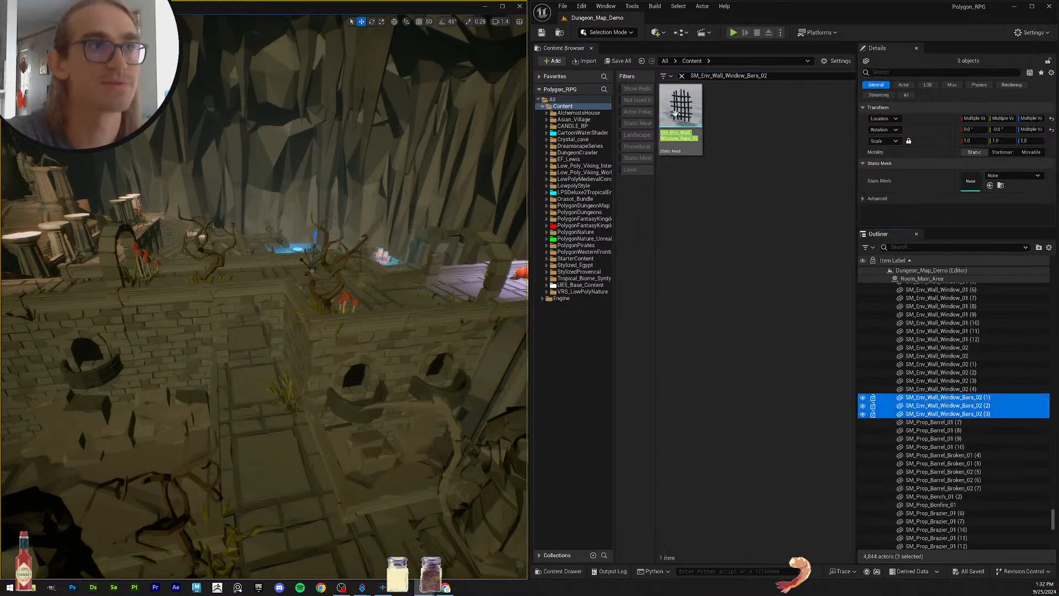
{"action": "left_click_drag", "start_coordinate": [675, 113], "coordinate": [969, 182]}
{"action": "key", "text": "w"}
{"action": "right_click_drag", "start_coordinate": [346, 301], "coordinate": [315, 300]}
{"action": "key", "text": "Escape"}
{"action": "key", "text": "s"}
{"action": "scroll", "coordinate": [354, 289], "scroll_direction": "down", "scroll_amount": 3}
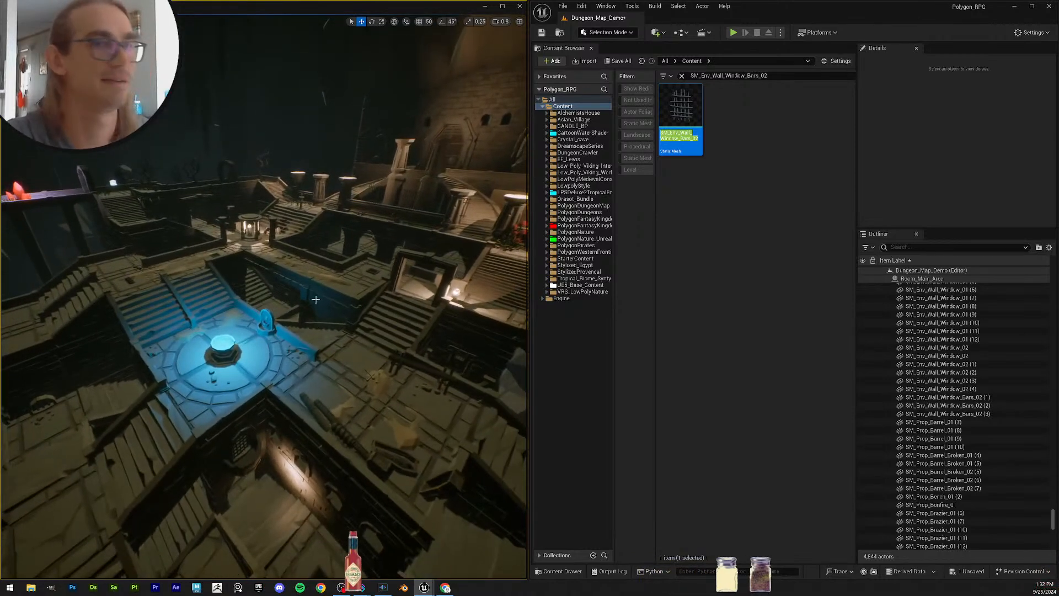
{"action": "left_click", "coordinate": [541, 33]}
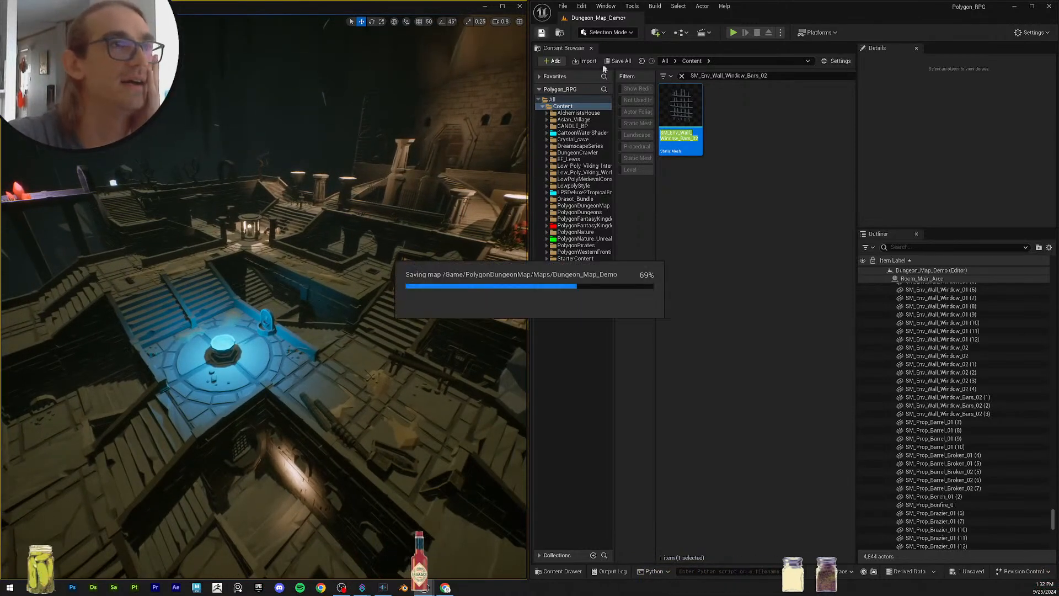
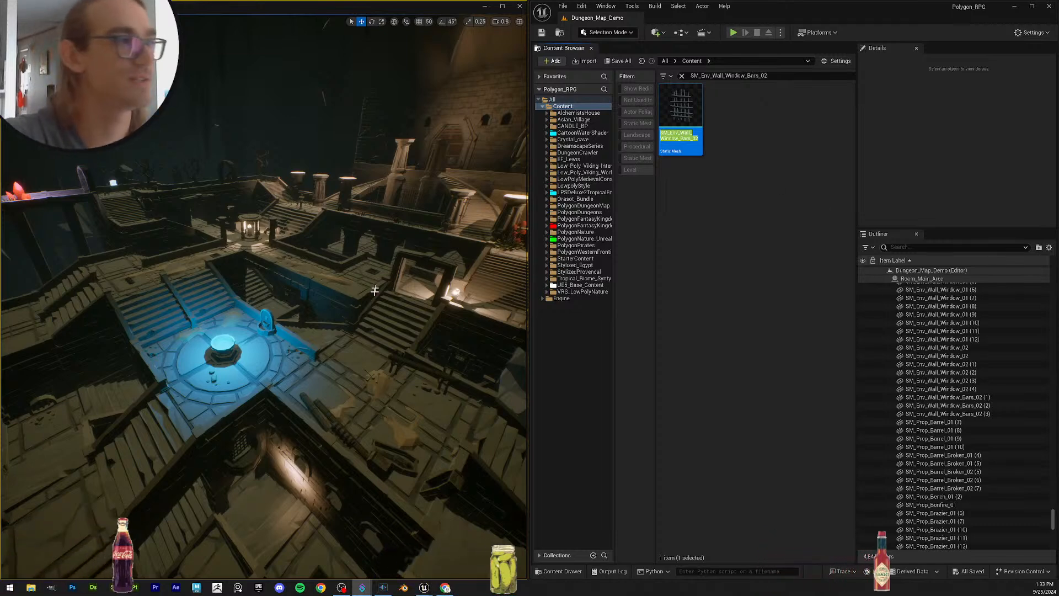
Step: Check the mesh assignments of the SM_Env_Wall_Window_02 and SM_Env_Wall_Window_Bars_02 actors one by one
{"action": "right_click_drag", "start_coordinate": [374, 290], "coordinate": [345, 287]}
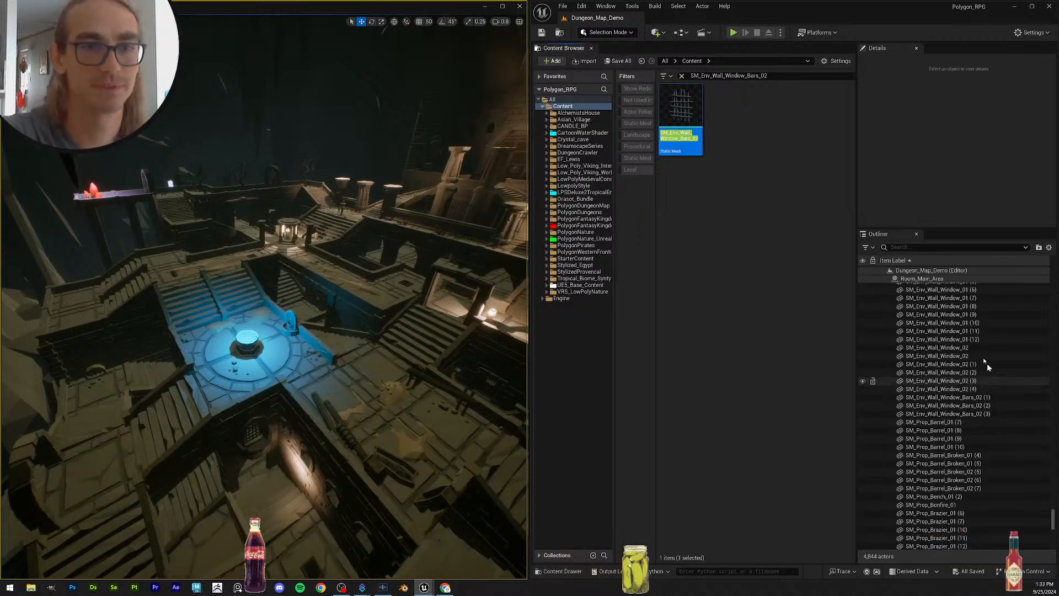
{"action": "left_click", "coordinate": [979, 339]}
{"action": "left_click", "coordinate": [975, 349]}
{"action": "left_click", "coordinate": [974, 357]}
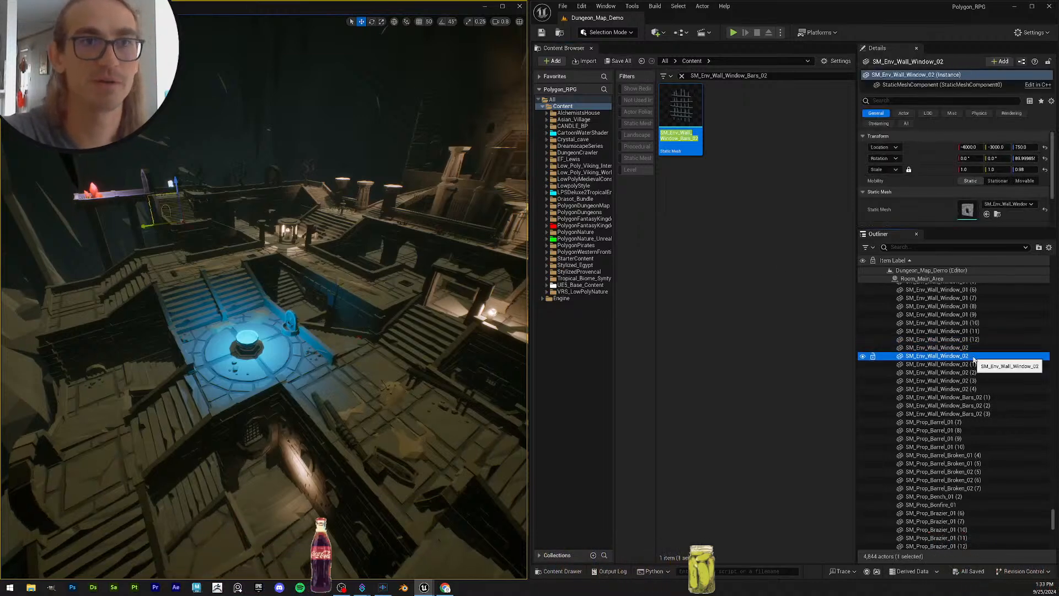
{"action": "left_click", "coordinate": [976, 365]}
{"action": "left_click", "coordinate": [976, 381]}
{"action": "left_click", "coordinate": [977, 389]}
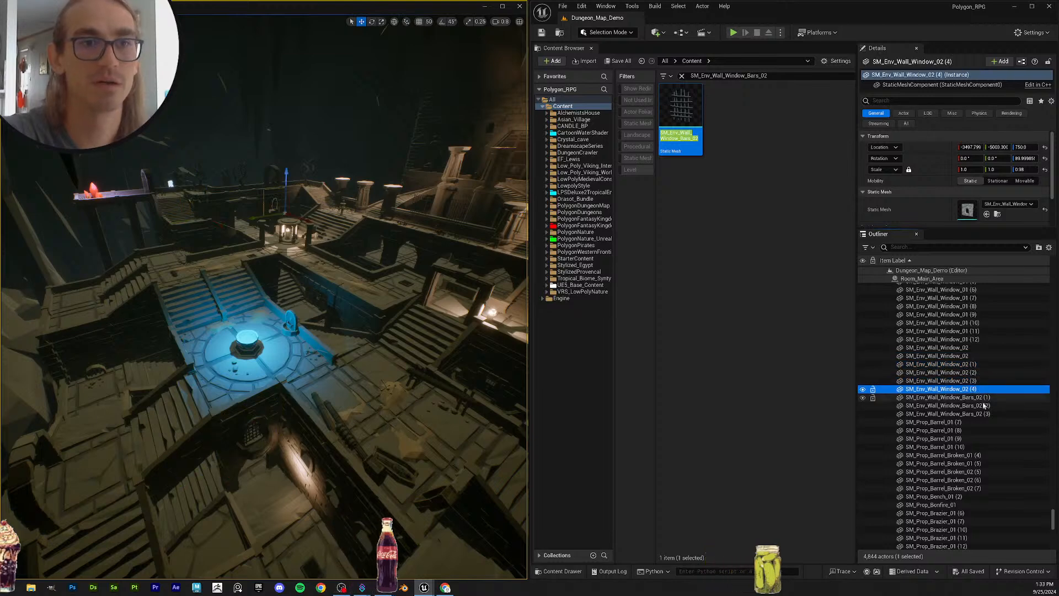
{"action": "left_click", "coordinate": [984, 405]}
{"action": "left_click", "coordinate": [989, 414]}
{"action": "scroll", "coordinate": [967, 394], "scroll_direction": "down", "scroll_amount": 3}
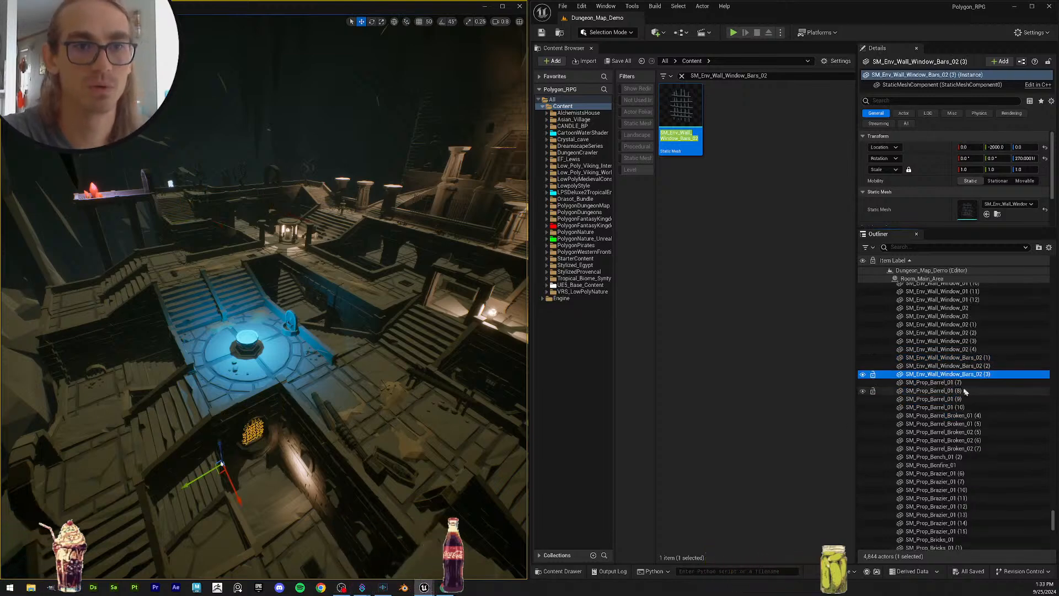
Step: Copy the name of barrel actor (7) and search the content for SM_Prop_Barrel_01 without the instance number
{"action": "left_click", "coordinate": [966, 384]}
{"action": "key", "text": "F2"}
{"action": "key", "text": "ctrl+c"}
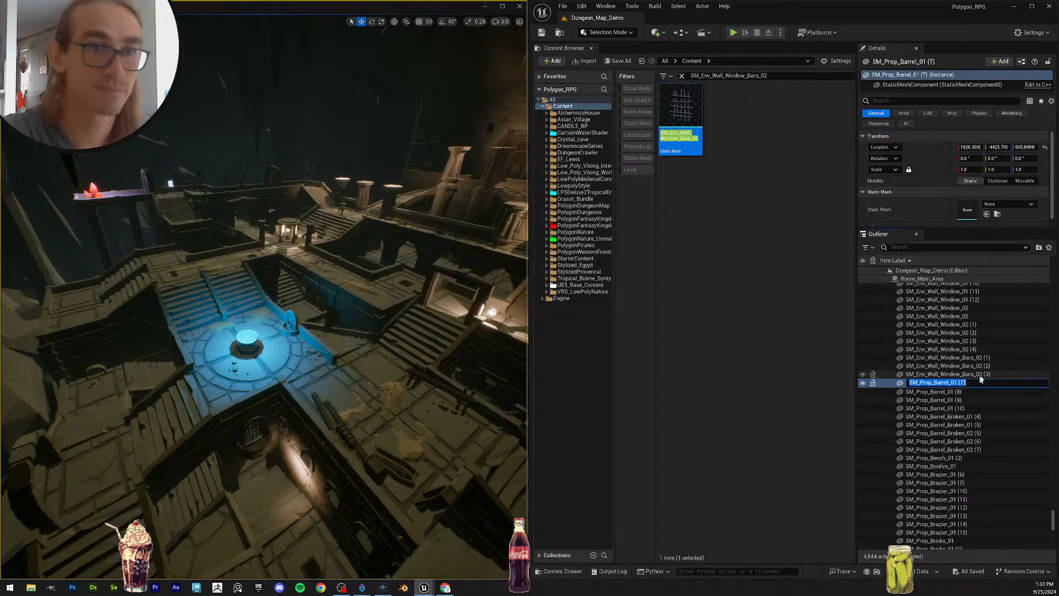
{"action": "left_click", "coordinate": [731, 93]}
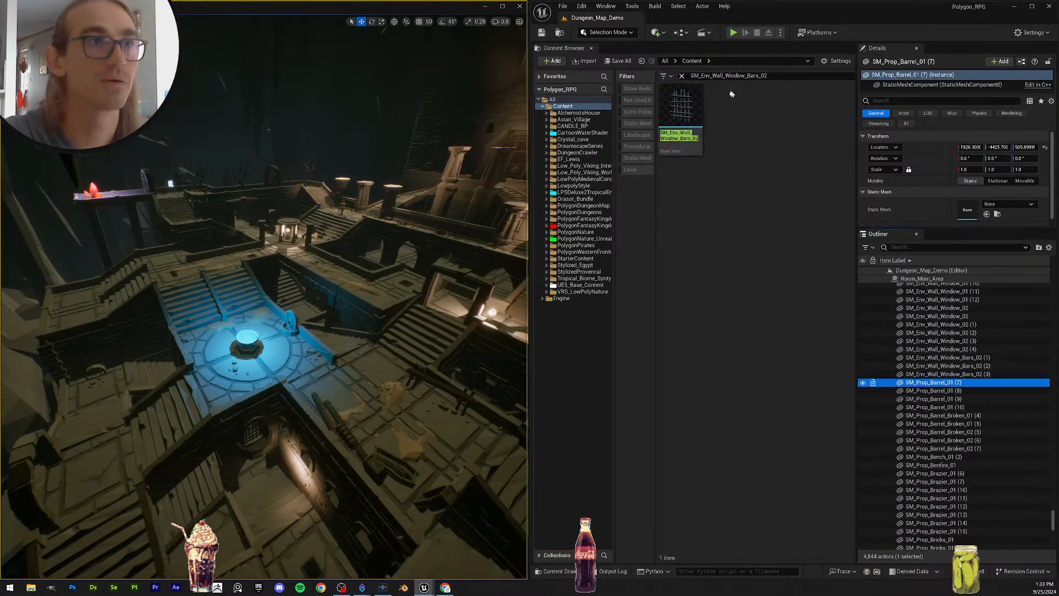
{"action": "left_click", "coordinate": [781, 75]}
{"action": "key", "text": "ctrl+v"}
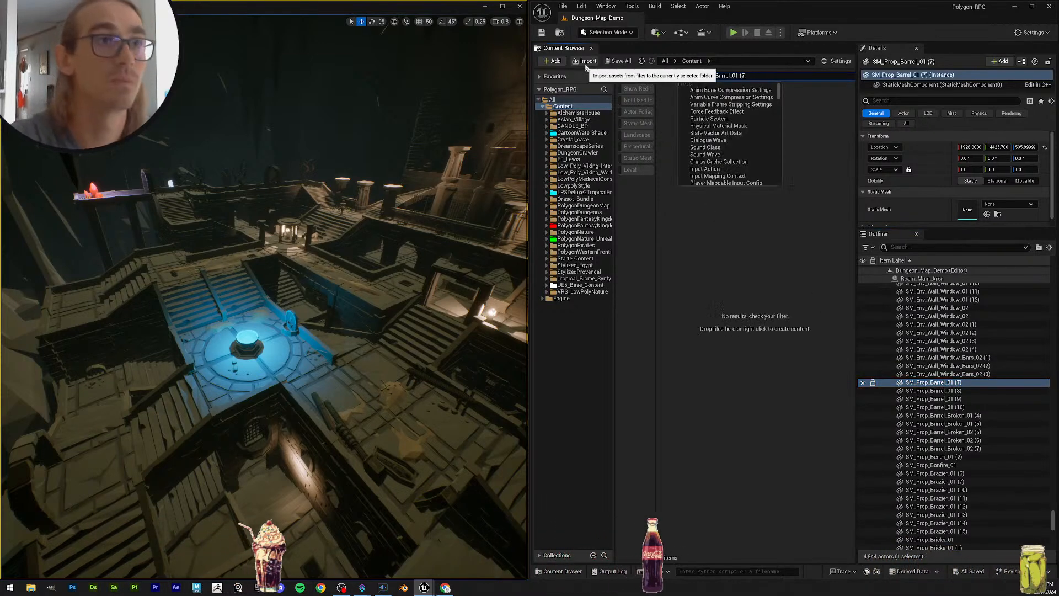
{"action": "key", "text": "Return"}
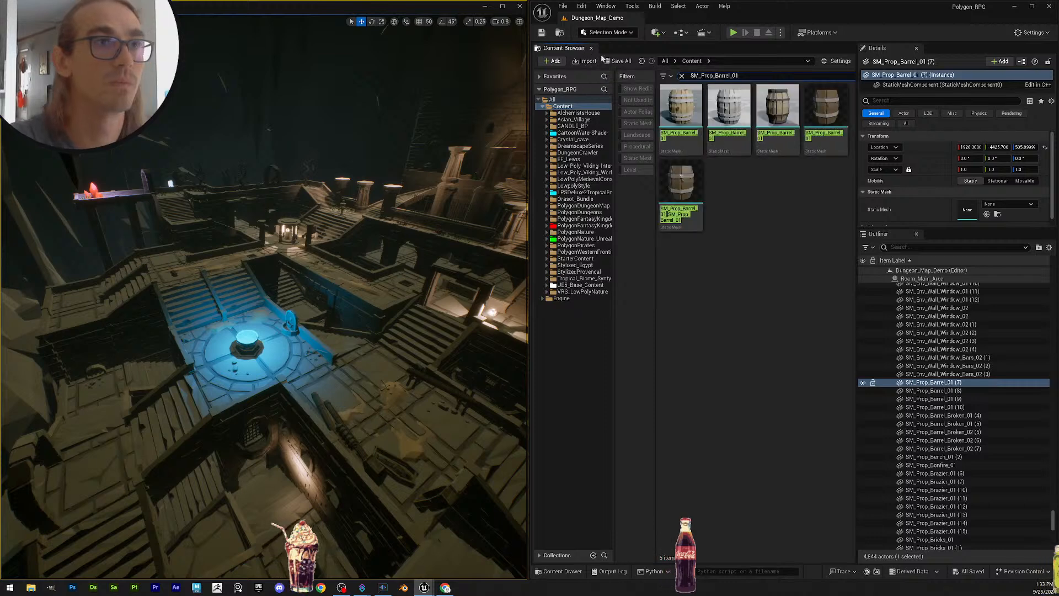
Step: Assign the first SM_Prop_Barrel_01 mesh found to barrel actors (7) through (10), inspect them in the level, clear the selection and save
{"action": "left_click", "coordinate": [996, 407], "text": "shift"}
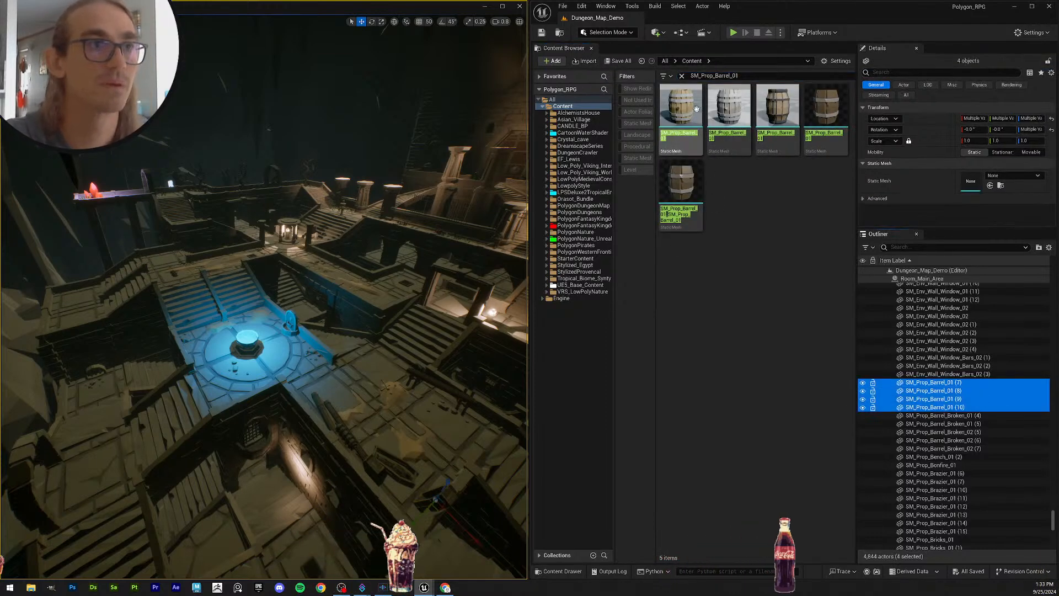
{"action": "left_click_drag", "start_coordinate": [696, 109], "coordinate": [971, 182]}
{"action": "right_click_drag", "start_coordinate": [386, 309], "coordinate": [427, 295]}
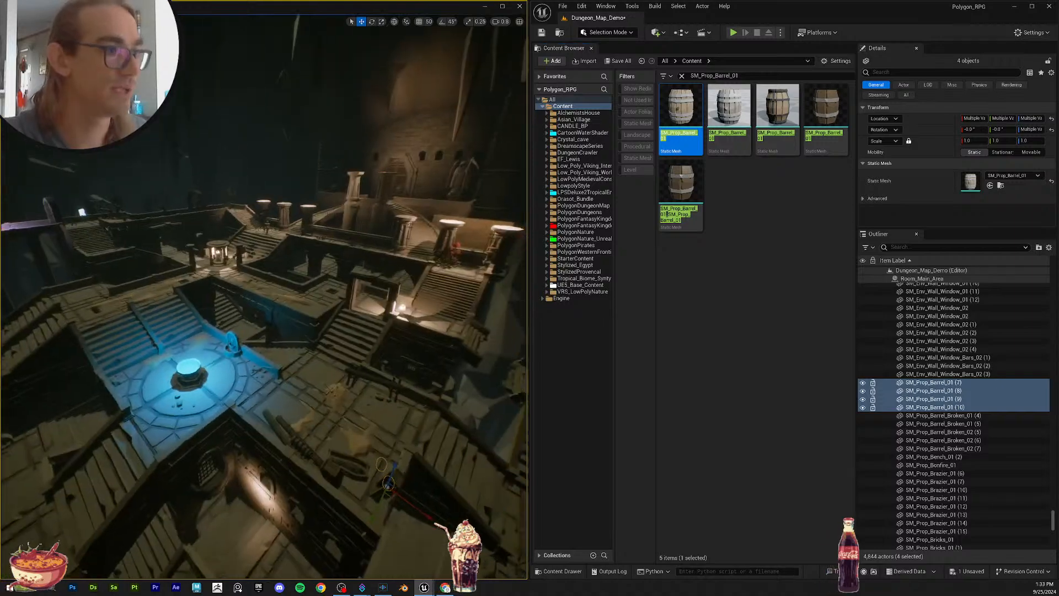
{"action": "key", "text": "f"}
{"action": "right_click_drag", "start_coordinate": [352, 342], "coordinate": [364, 320]}
{"action": "scroll", "coordinate": [312, 323], "scroll_direction": "down", "scroll_amount": 3}
{"action": "scroll", "coordinate": [381, 339], "scroll_direction": "up", "scroll_amount": 2}
{"action": "key", "text": "Escape"}
{"action": "key", "text": "ctrl+s"}
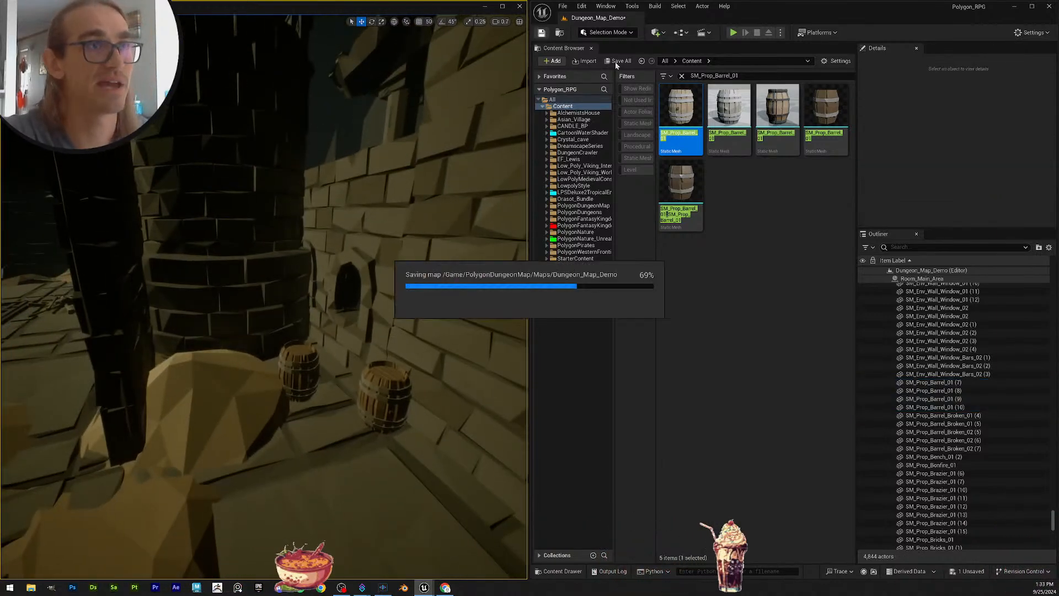
Step: View the whole main area, save all modified assets again and clear the content search
{"action": "right_click_drag", "start_coordinate": [354, 331], "coordinate": [199, 370]}
{"action": "key", "text": "w"}
{"action": "scroll", "coordinate": [265, 336], "scroll_direction": "up", "scroll_amount": 5}
{"action": "key", "text": "s"}
{"action": "key", "text": "a"}
{"action": "left_click", "coordinate": [619, 61]}
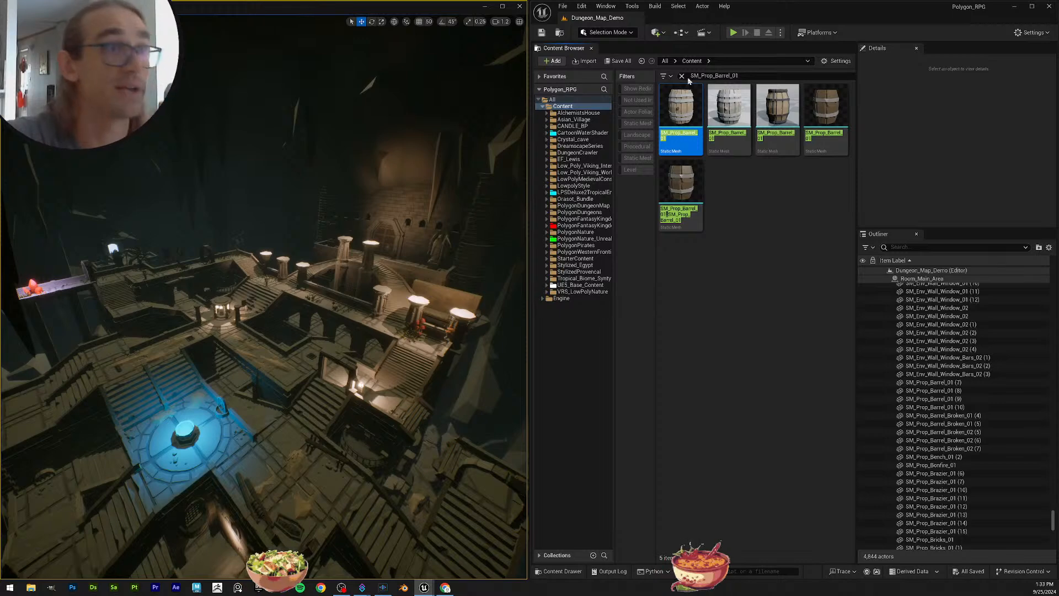
{"action": "left_click", "coordinate": [682, 77]}
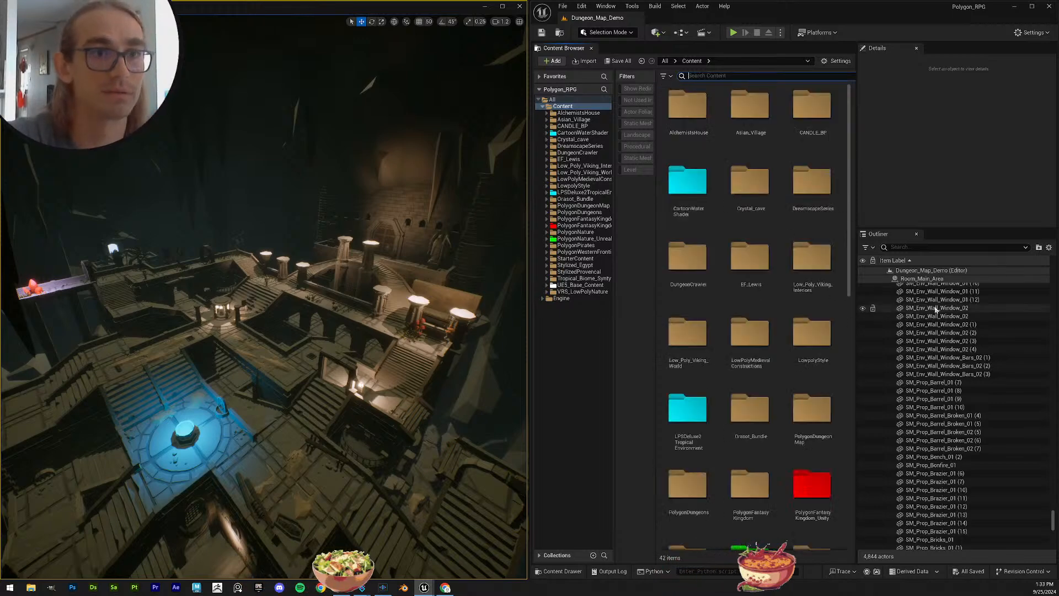
Step: Check the mesh assignments of the SM_Env_Wall_Window_01, Window_02 and Window_Bars_02 actors again, up to bars actor (3)
{"action": "left_click", "coordinate": [961, 333]}
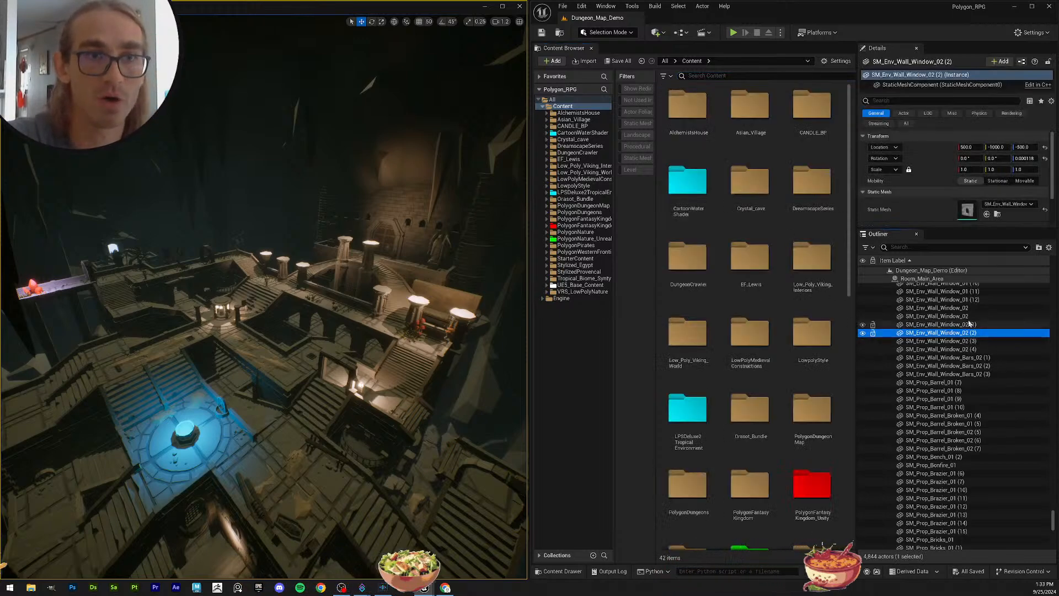
{"action": "scroll", "coordinate": [968, 340], "scroll_direction": "up", "scroll_amount": 2}
{"action": "left_click", "coordinate": [970, 319]}
{"action": "left_click", "coordinate": [972, 328]}
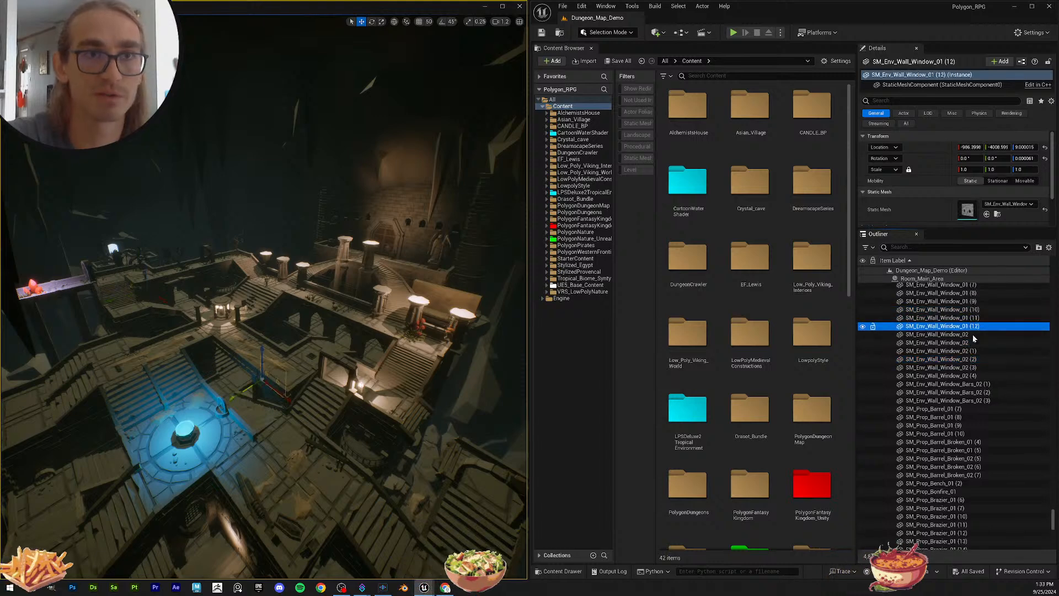
{"action": "left_click", "coordinate": [973, 336]}
{"action": "left_click", "coordinate": [972, 352]}
{"action": "left_click", "coordinate": [976, 377]}
{"action": "left_click", "coordinate": [978, 384]}
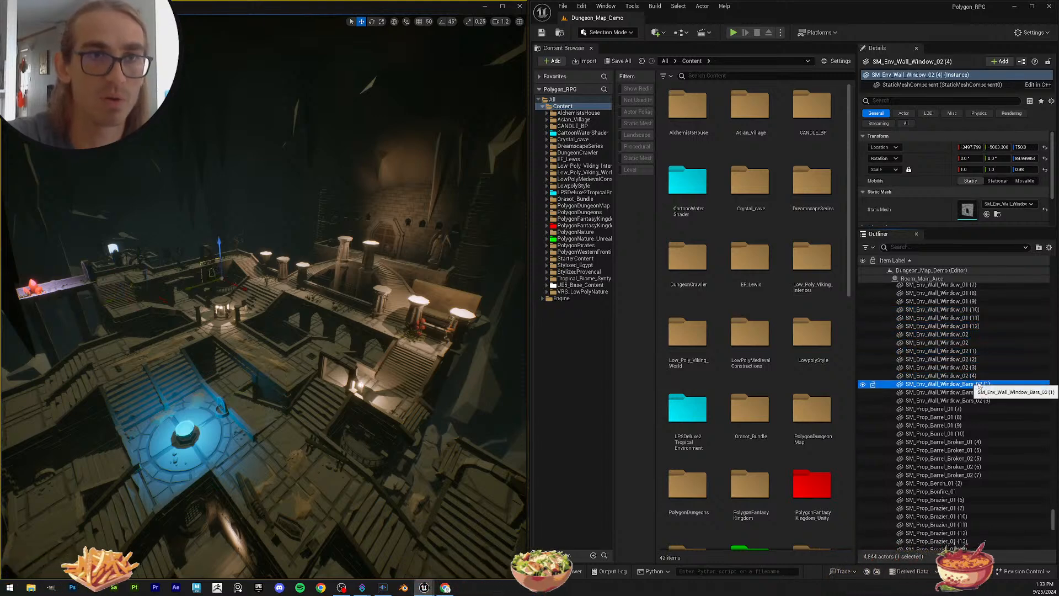
{"action": "left_click", "coordinate": [980, 392]}
{"action": "left_click", "coordinate": [981, 401]}
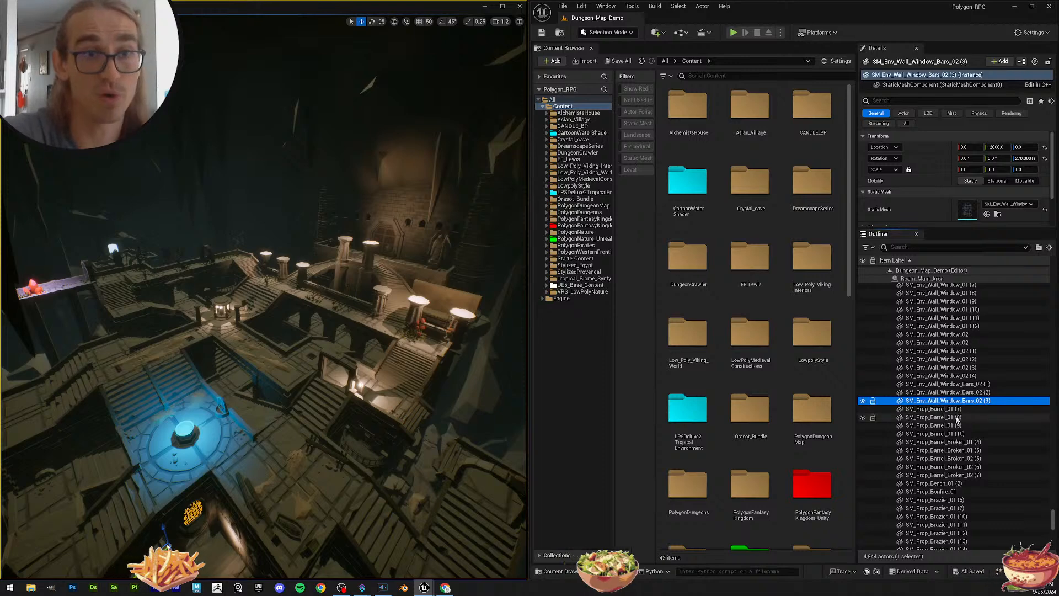
Step: Check the mesh assignments of the SM_Prop_Barrel_01 actors (7) to (10) and the first broken barrel actors
{"action": "left_click", "coordinate": [974, 409]}
{"action": "left_click", "coordinate": [966, 418]}
{"action": "scroll", "coordinate": [963, 418], "scroll_direction": "down", "scroll_amount": 2}
{"action": "left_click", "coordinate": [963, 399]}
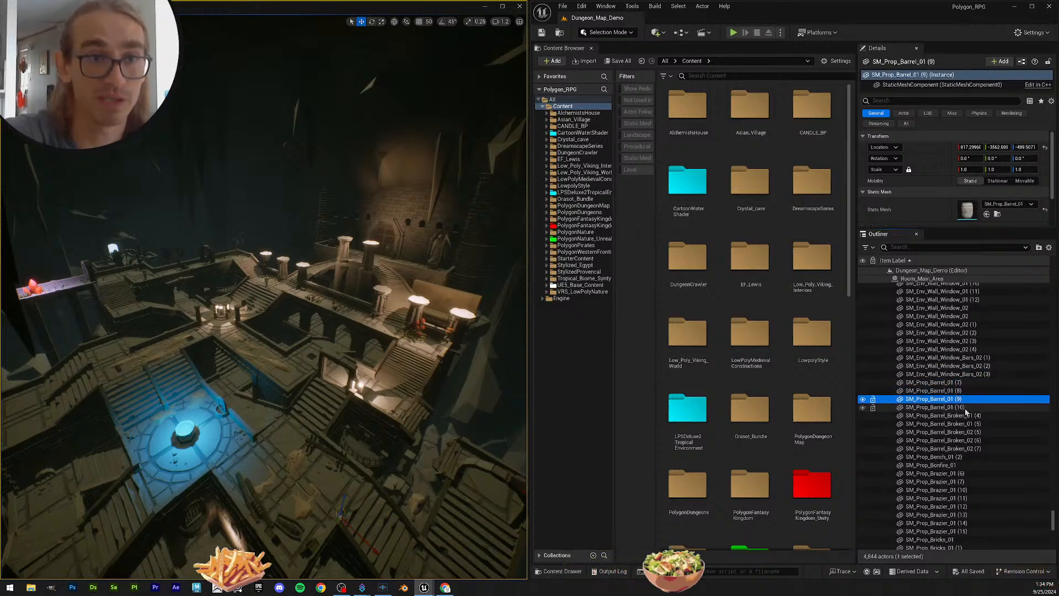
{"action": "left_click", "coordinate": [965, 408]}
{"action": "scroll", "coordinate": [966, 409], "scroll_direction": "down", "scroll_amount": 2}
{"action": "left_click", "coordinate": [975, 389]}
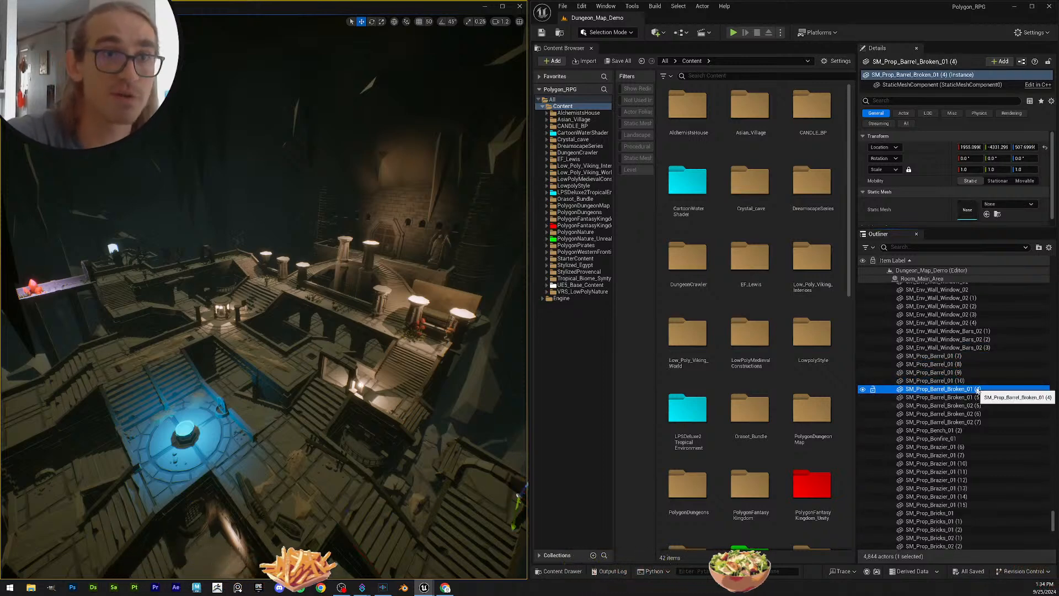
{"action": "left_click", "coordinate": [976, 383]}
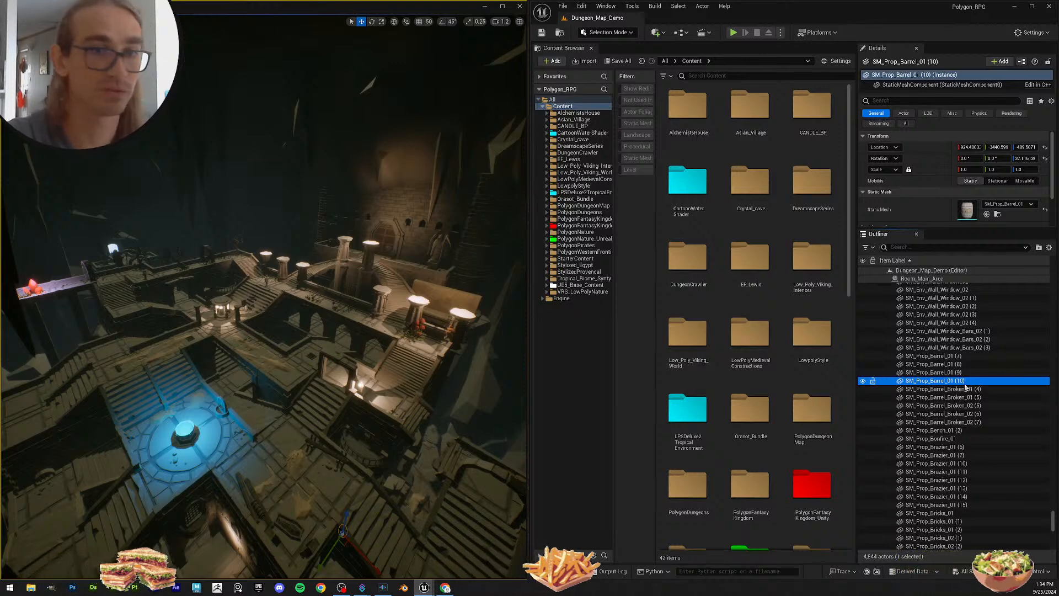
{"action": "key", "text": "Up"}
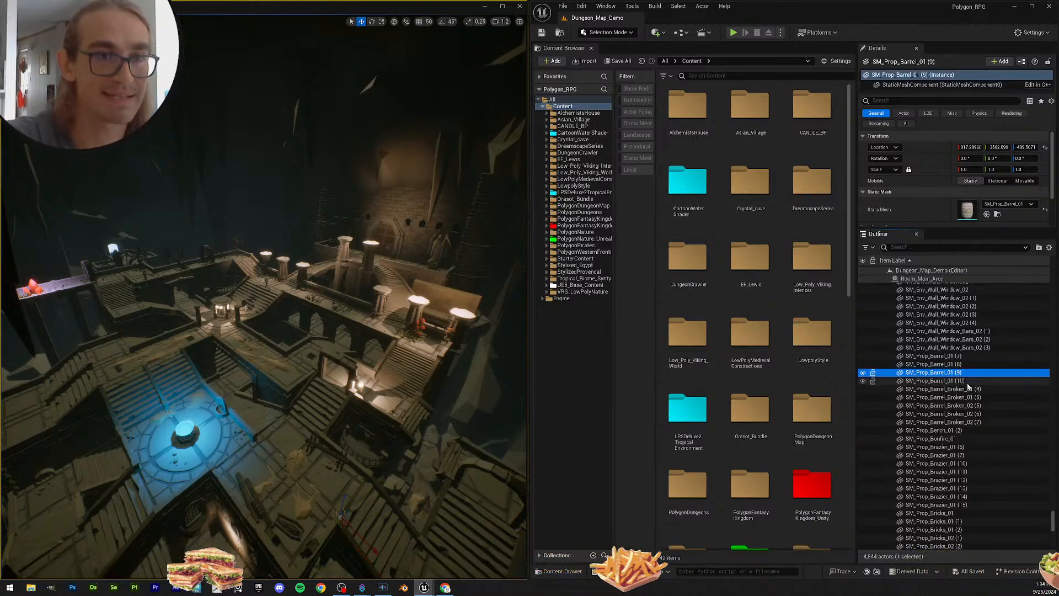
{"action": "key", "text": "Down"}
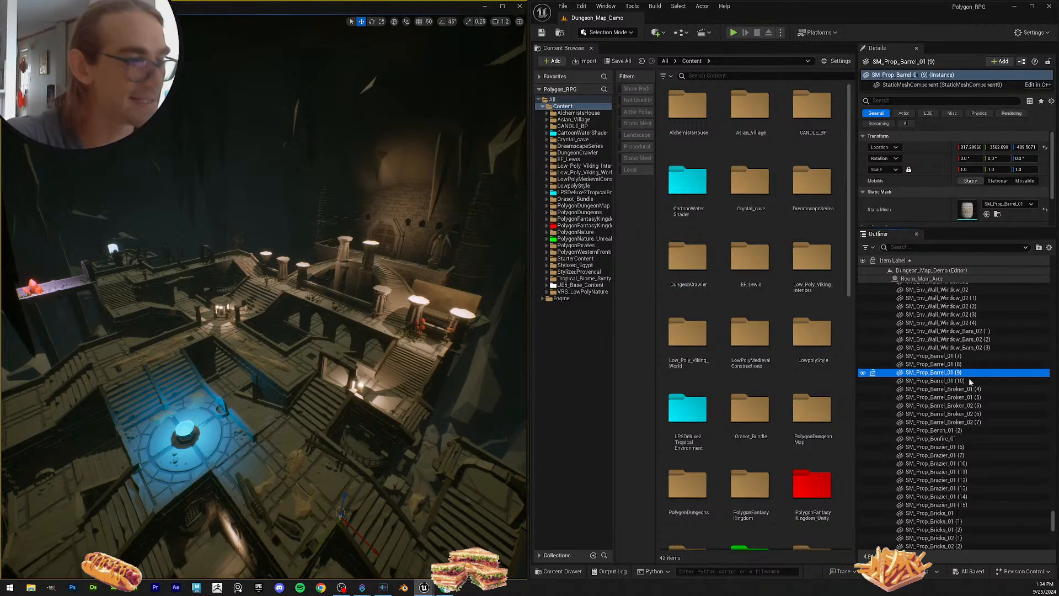
{"action": "key", "text": "Up"}
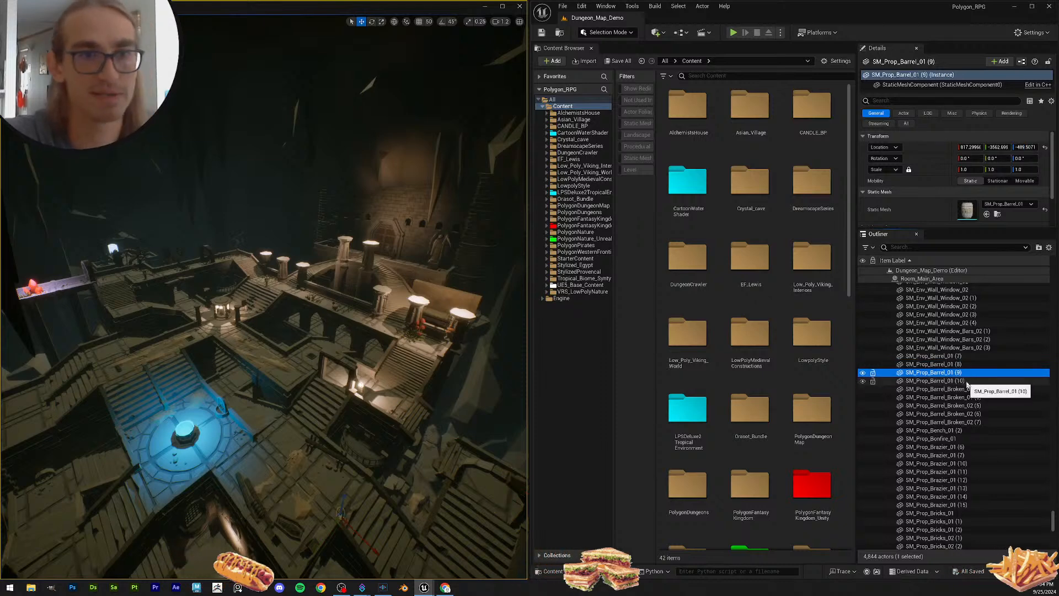
{"action": "left_click", "coordinate": [966, 380]}
{"action": "left_click", "coordinate": [976, 397]}
Step: Copy the name of broken barrel actor (4) and search the content for SM_Prop_Barrel_Broken_01 without the instance number
{"action": "left_click", "coordinate": [978, 389]}
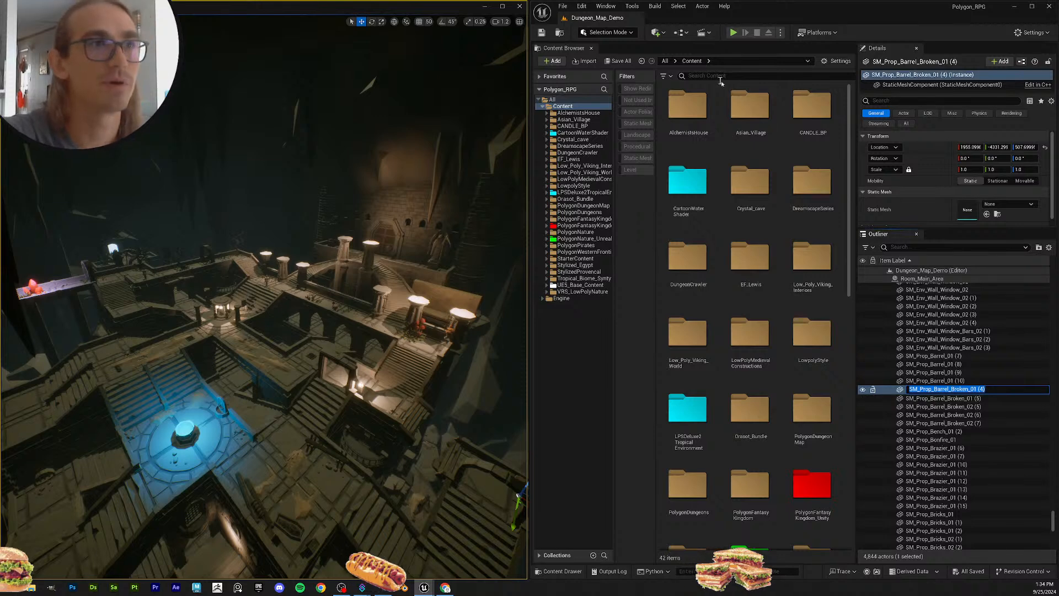
{"action": "left_click", "coordinate": [724, 76]}
{"action": "type", "text": "SM_Prop_Barrel_Broken_01 (4)"}
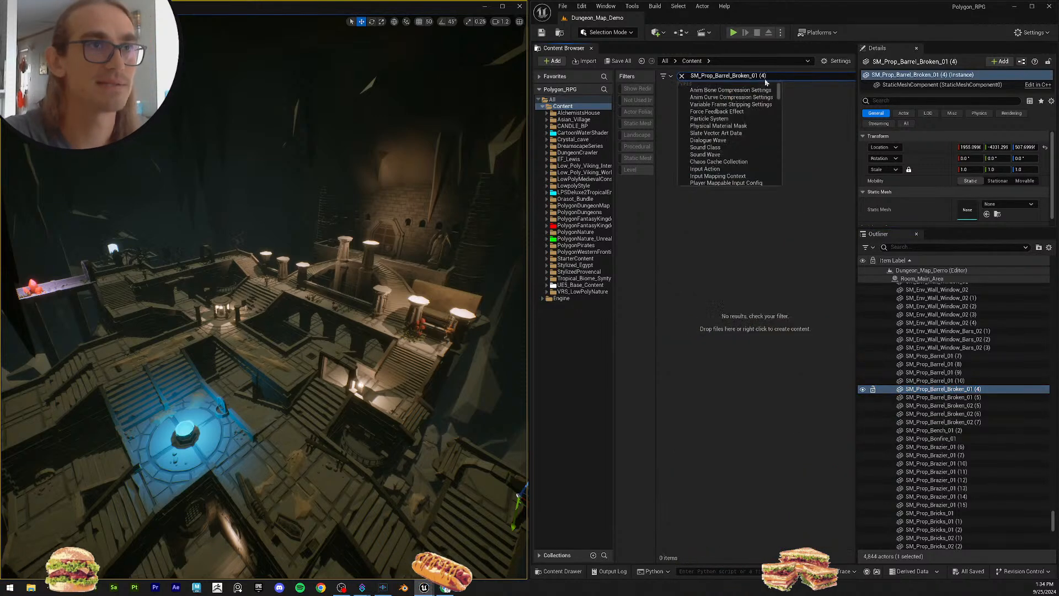
{"action": "key", "text": "BackSpace"}
{"action": "key", "text": "BackSpace"}
{"action": "key", "text": "BackSpace"}
{"action": "key", "text": "BackSpace"}
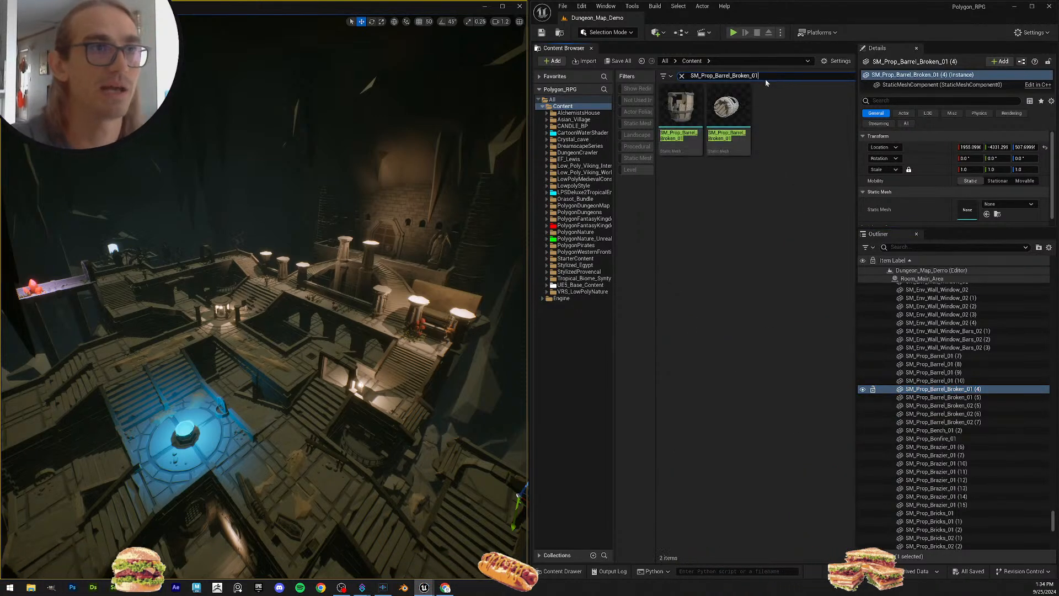
Step: Assign the first SM_Prop_Barrel_Broken_01 mesh found to all five broken barrel actors, inspect them in the level and save all
{"action": "left_click", "coordinate": [938, 422], "text": "shift"}
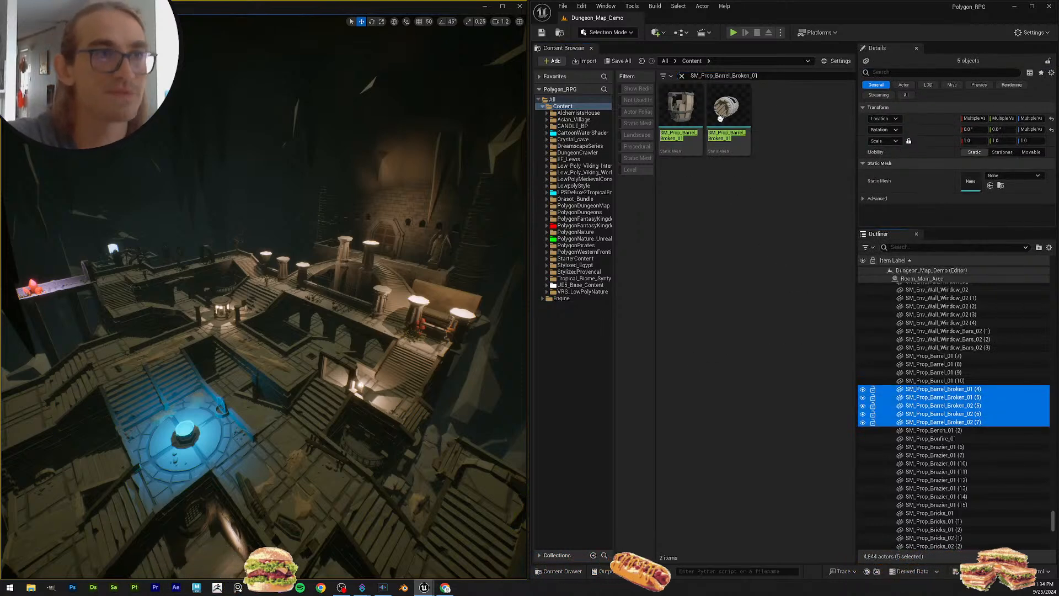
{"action": "left_click_drag", "start_coordinate": [698, 134], "coordinate": [967, 184]}
{"action": "right_click_drag", "start_coordinate": [331, 287], "coordinate": [480, 336]}
{"action": "scroll", "coordinate": [486, 315], "scroll_direction": "down", "scroll_amount": 3}
{"action": "scroll", "coordinate": [405, 380], "scroll_direction": "down", "scroll_amount": 3}
{"action": "mouse_move", "coordinate": [406, 381]}
{"action": "right_mouse_down"}
{"action": "mouse_move", "coordinate": [406, 359]}
{"action": "mouse_move", "coordinate": [405, 381]}
{"action": "right_mouse_up"}
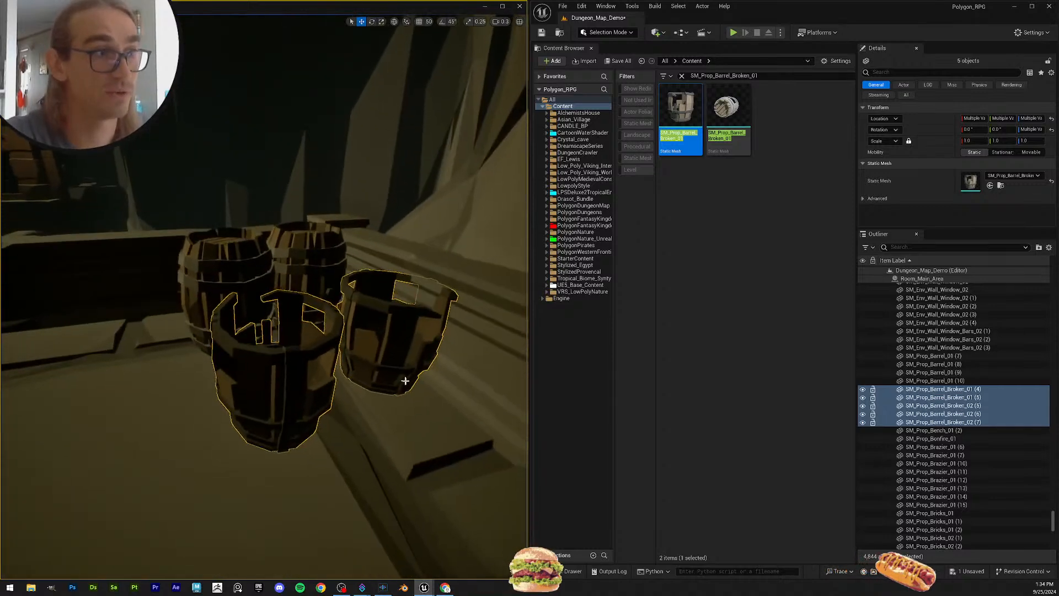
{"action": "left_click", "coordinate": [622, 61]}
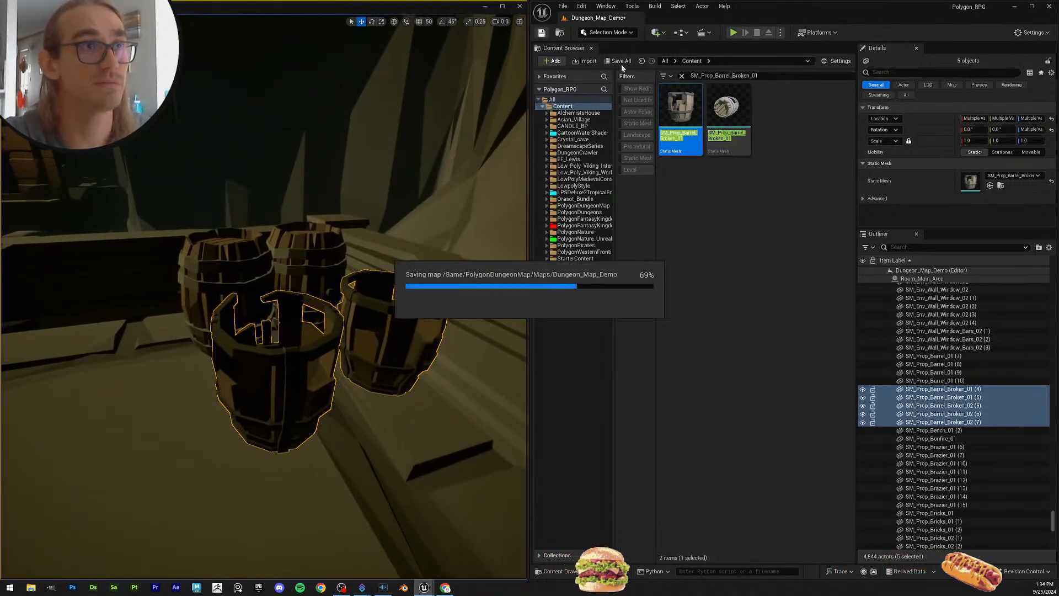
Step: Move the two broken barrels beside the intact ones about 15 units in negative X, clear the selection and save the map
{"action": "right_click_drag", "start_coordinate": [408, 331], "coordinate": [375, 306]}
{"action": "left_click", "coordinate": [375, 306]}
{"action": "left_click", "coordinate": [312, 351], "text": "ctrl"}
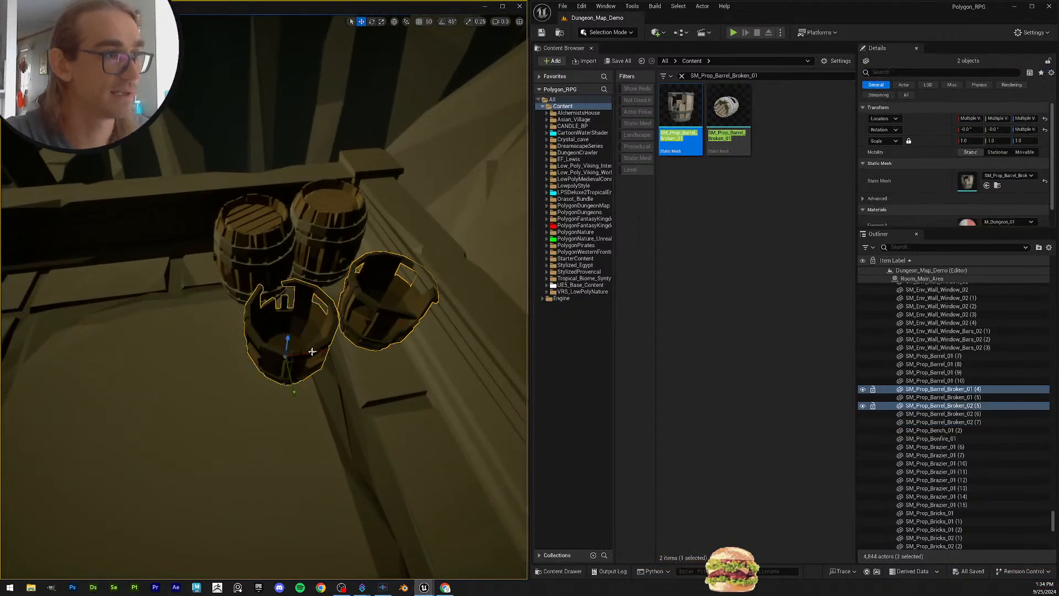
{"action": "left_click_drag", "start_coordinate": [322, 352], "coordinate": [307, 356]}
{"action": "key", "text": "Escape"}
{"action": "right_click_drag", "start_coordinate": [379, 385], "coordinate": [500, 363]}
{"action": "scroll", "coordinate": [367, 373], "scroll_direction": "up", "scroll_amount": 3}
{"action": "left_click", "coordinate": [372, 397]}
{"action": "key", "text": "Escape"}
{"action": "scroll", "coordinate": [371, 433], "scroll_direction": "up", "scroll_amount": 3}
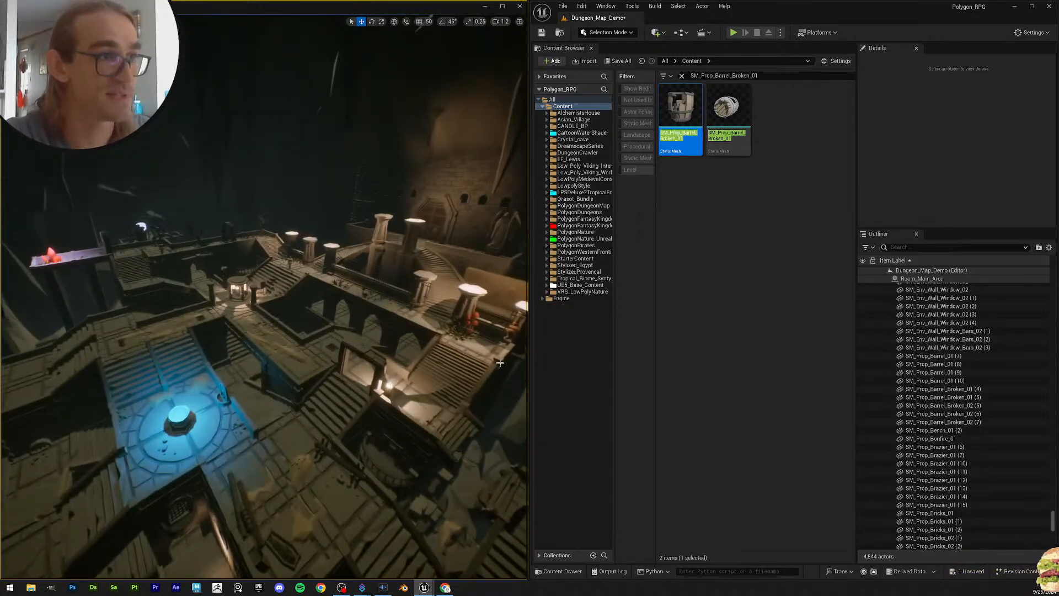
{"action": "left_click", "coordinate": [546, 33]}
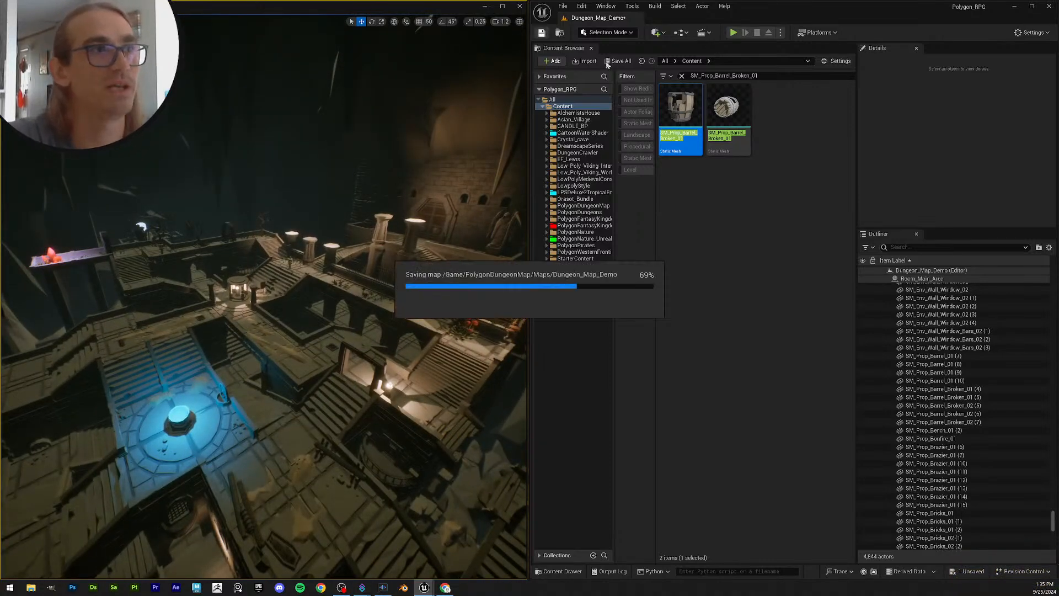
{"action": "scroll", "coordinate": [960, 323], "scroll_direction": "up", "scroll_amount": 1}
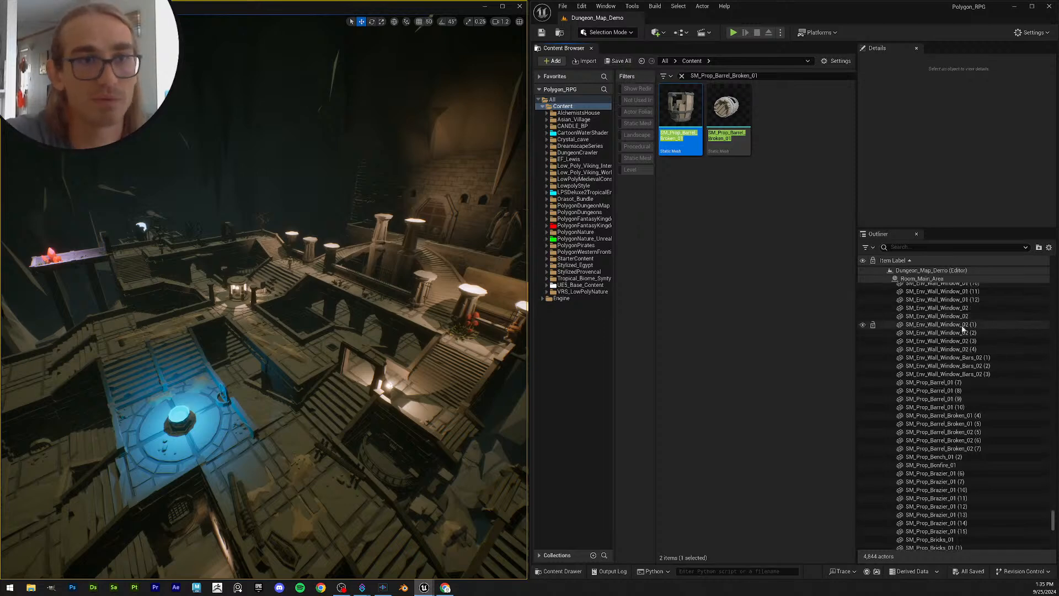
Step: Check the mesh assignments of the prop actors from SM_Prop_Barrel_01 (7) down to SM_Prop_Bench_01 (2)
{"action": "left_click", "coordinate": [972, 301]}
{"action": "scroll", "coordinate": [972, 333], "scroll_direction": "up", "scroll_amount": 2}
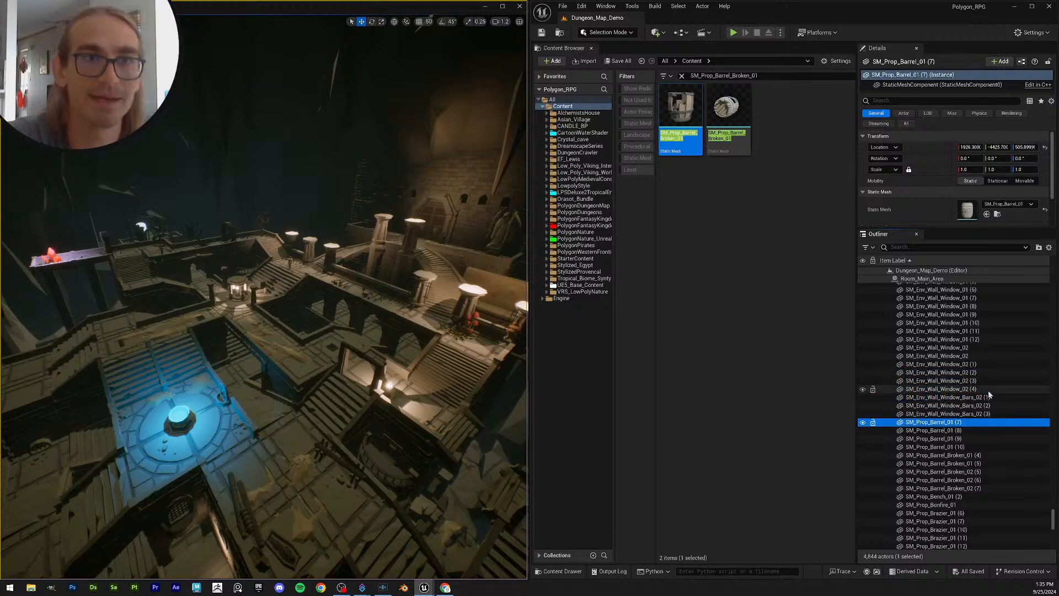
{"action": "scroll", "coordinate": [990, 395], "scroll_direction": "down", "scroll_amount": 2}
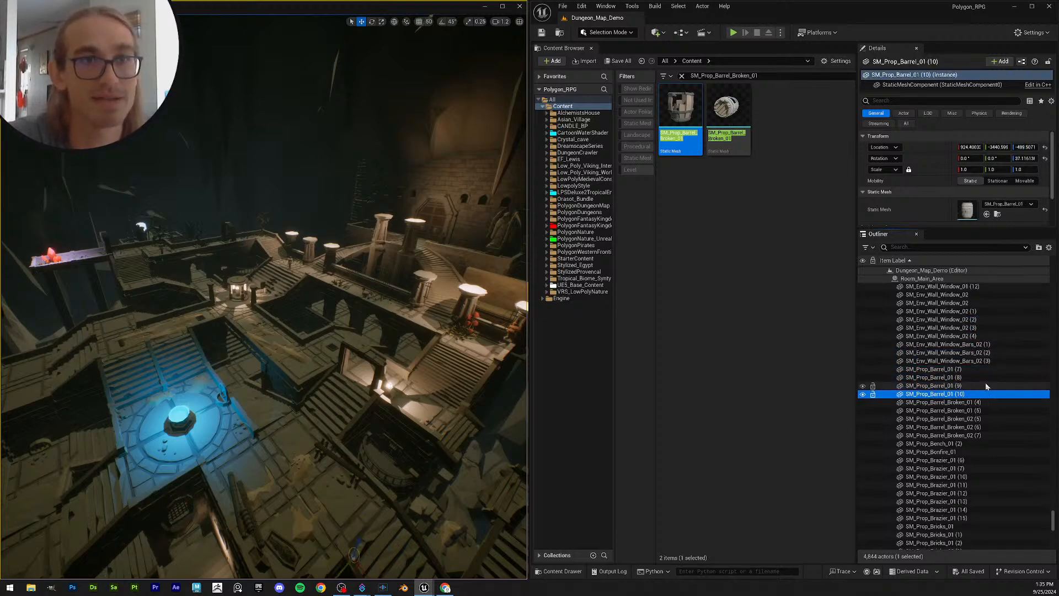
{"action": "scroll", "coordinate": [987, 386], "scroll_direction": "down", "scroll_amount": 1}
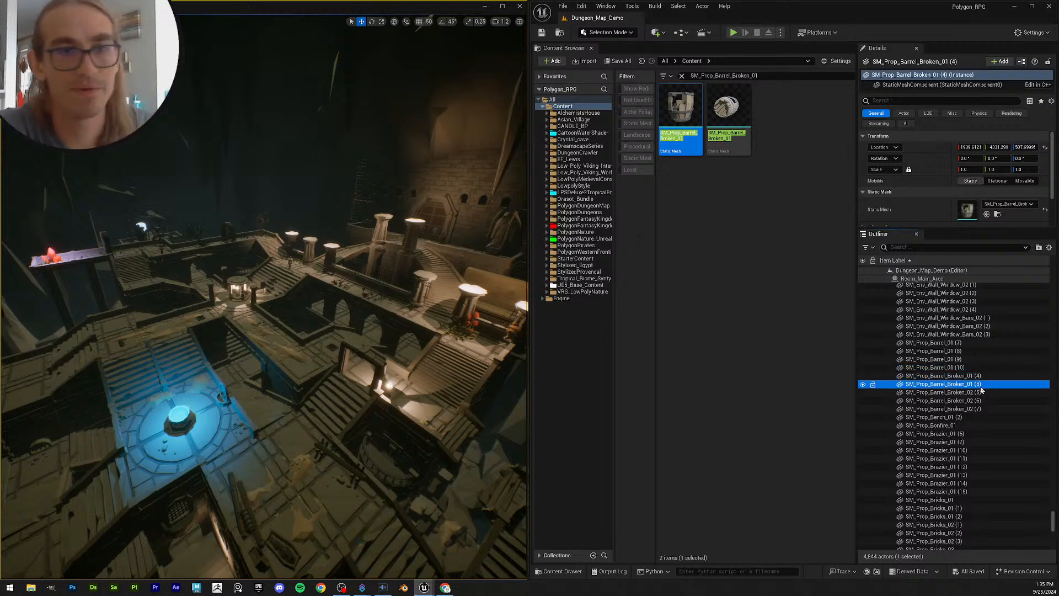
{"action": "scroll", "coordinate": [976, 402], "scroll_direction": "down", "scroll_amount": 1}
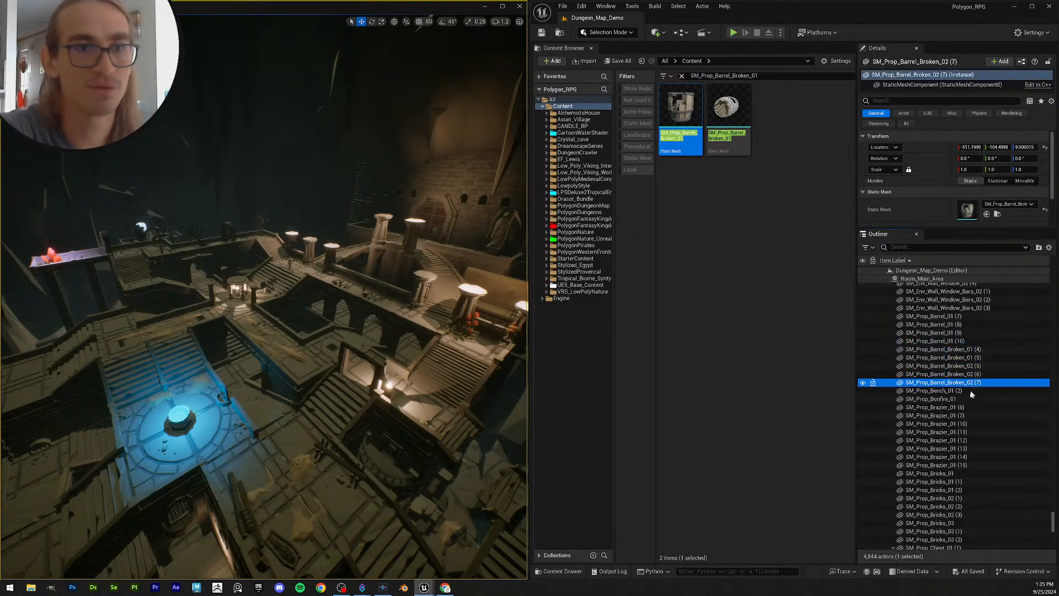
{"action": "scroll", "coordinate": [978, 379], "scroll_direction": "down", "scroll_amount": 2}
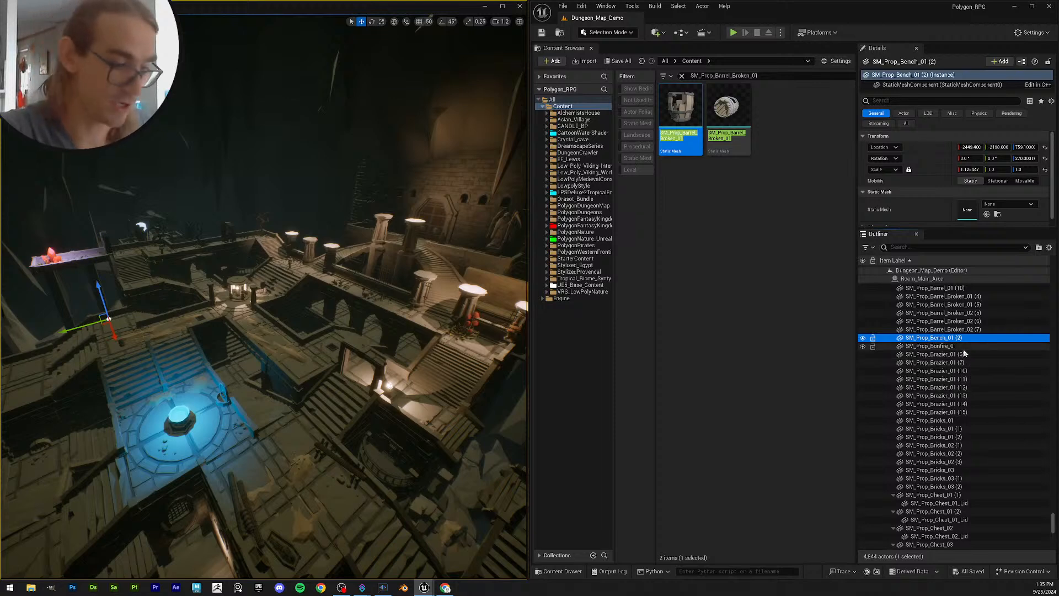
Step: Copy the name of bench actor (2), search the content for SM_Prop_Bench_01 without the instance number, and save
{"action": "key", "text": "F2"}
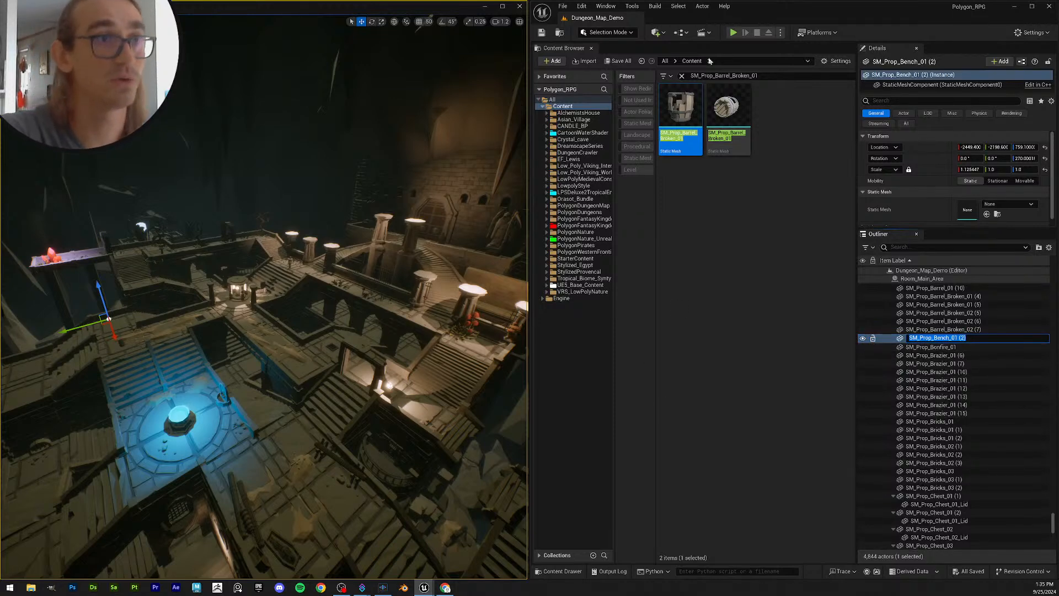
{"action": "left_click_drag", "start_coordinate": [766, 76], "coordinate": [640, 77]}
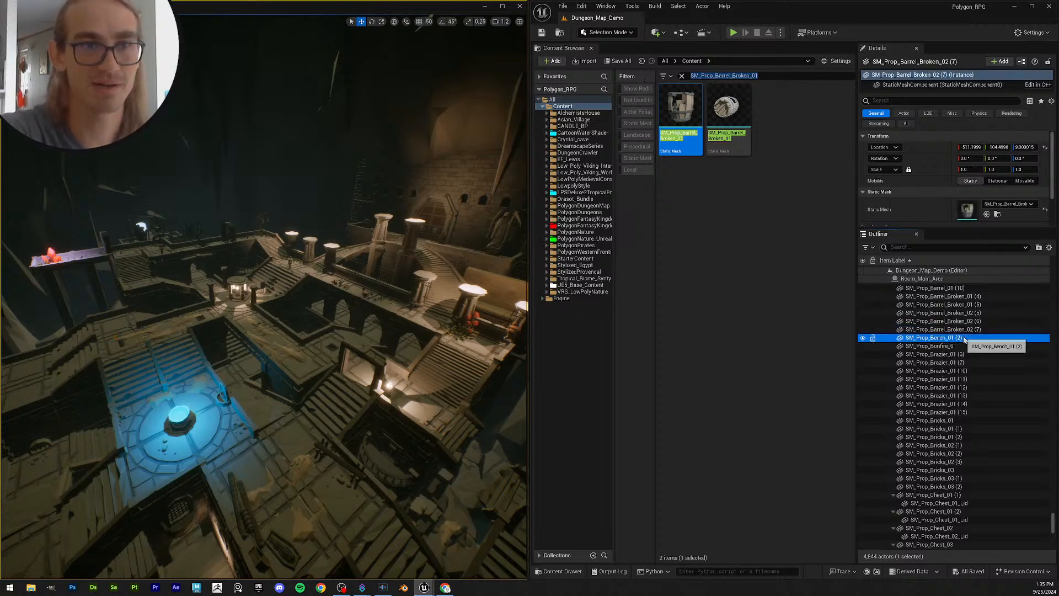
{"action": "key", "text": "F2"}
{"action": "key", "text": "ctrl+c"}
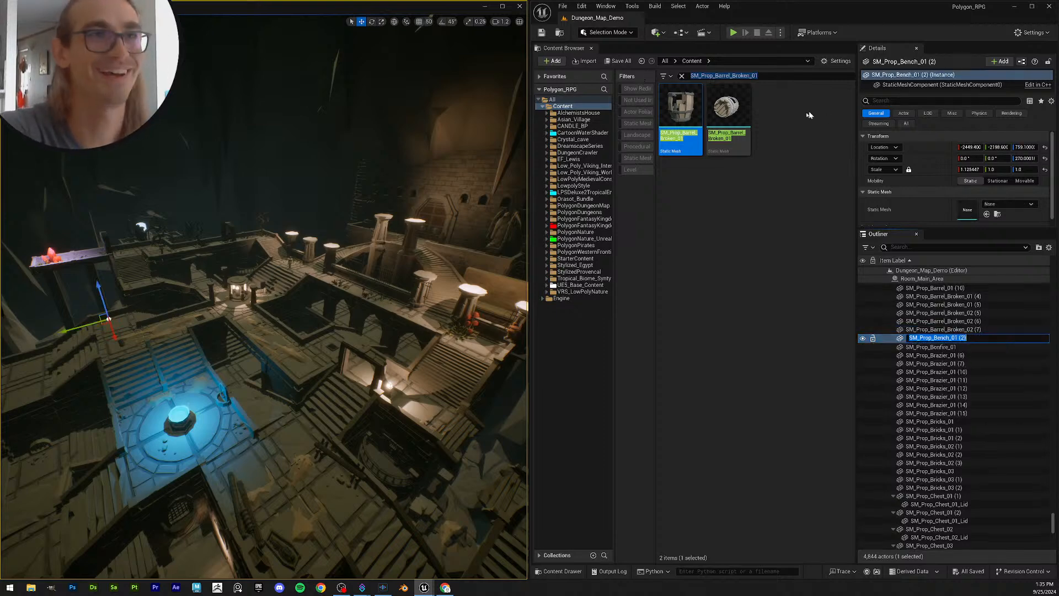
{"action": "left_click", "coordinate": [768, 76]}
{"action": "key", "text": "ctrl+v"}
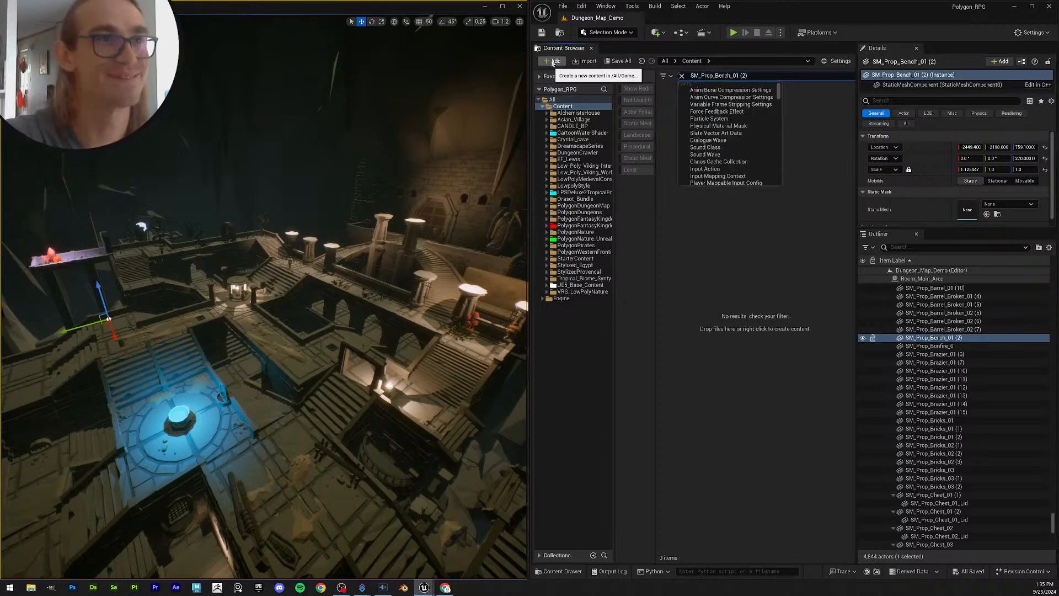
{"action": "key", "text": "Return"}
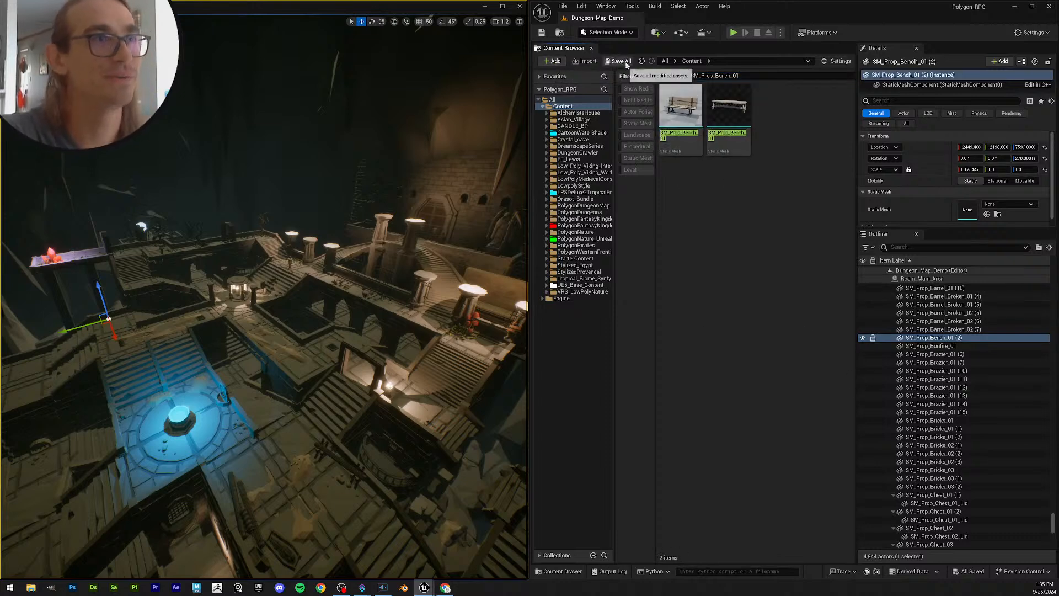
{"action": "left_click", "coordinate": [541, 33]}
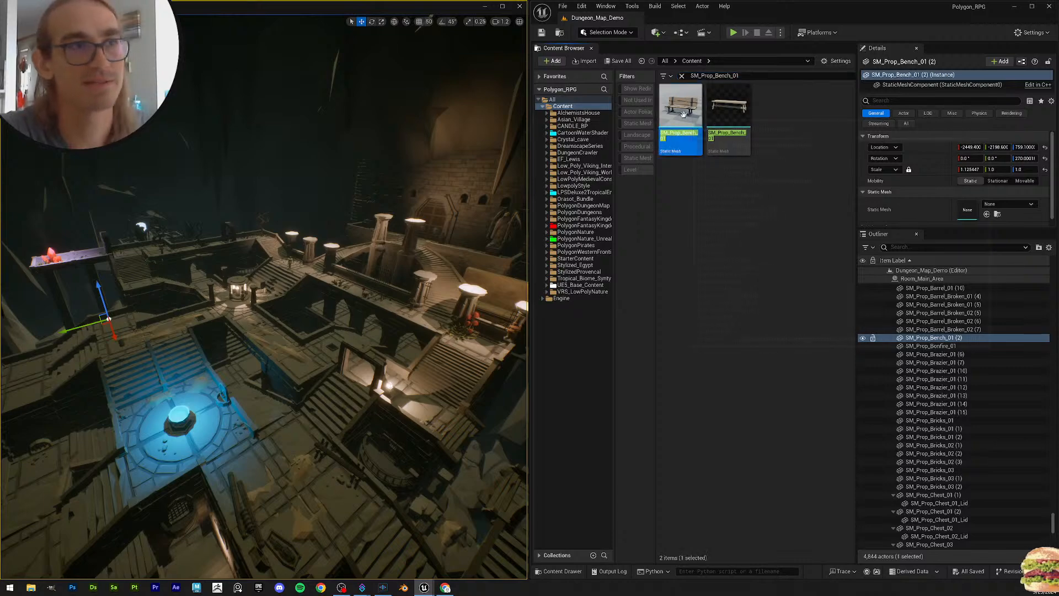
Step: Try the first SM_Prop_Bench_01 mesh found, the one with a backrest, on bench actor (2) and inspect it up close
{"action": "left_click_drag", "start_coordinate": [967, 210], "coordinate": [968, 209]}
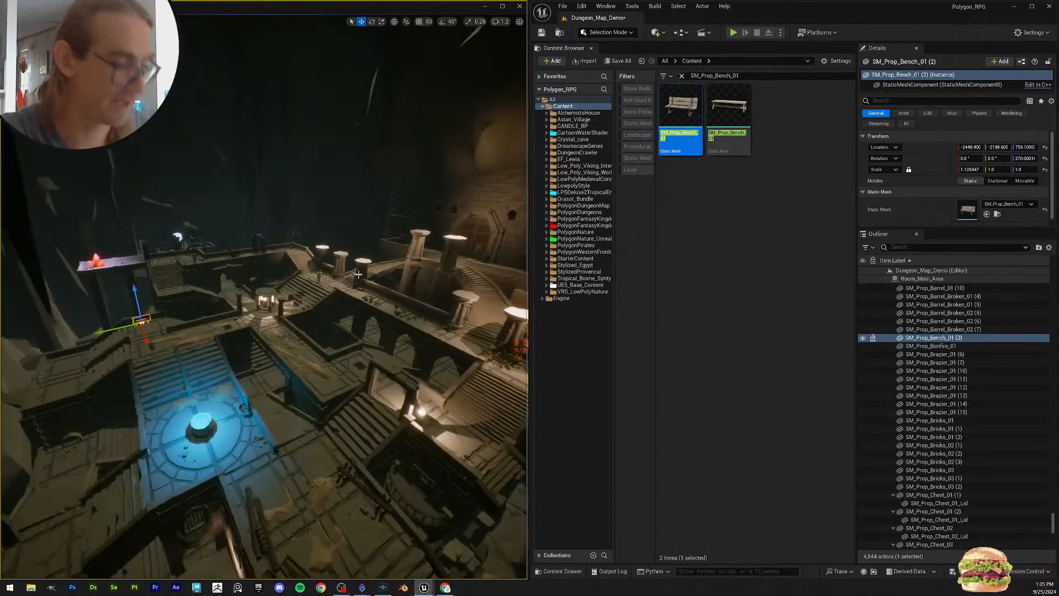
{"action": "key", "text": "f"}
{"action": "key", "text": "s"}
{"action": "scroll", "coordinate": [263, 309], "scroll_direction": "down", "scroll_amount": 5}
{"action": "mouse_move", "coordinate": [263, 309]}
{"action": "right_mouse_down"}
{"action": "mouse_move", "coordinate": [237, 298]}
{"action": "mouse_move", "coordinate": [271, 309]}
{"action": "right_mouse_up"}
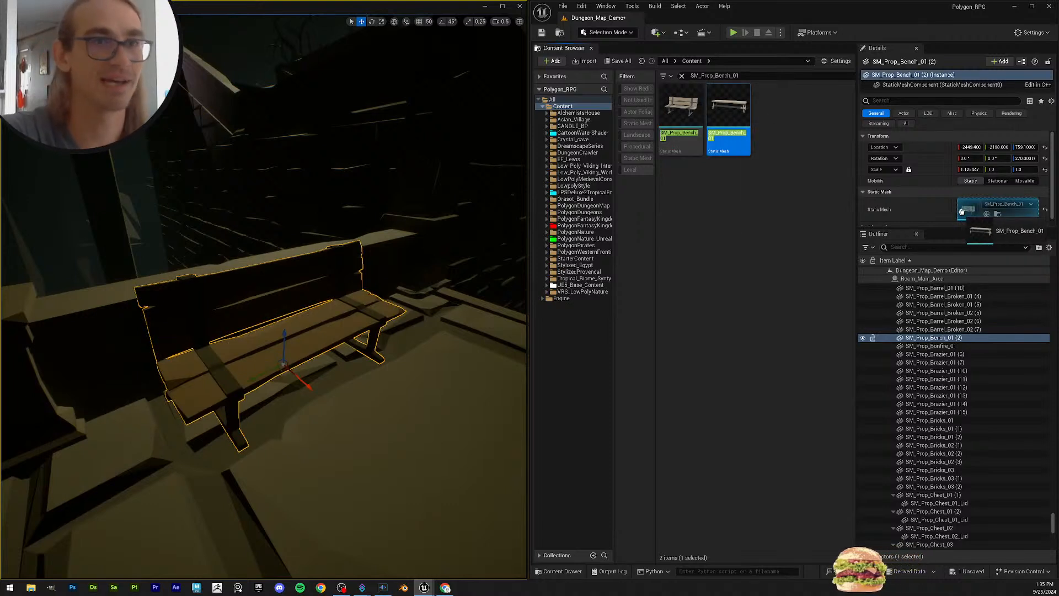
Step: Assign the second SM_Prop_Bench_01 mesh, without a backrest, to bench actor (2) and select the SM_Prop_Bonfire_01 actor
{"action": "left_click_drag", "start_coordinate": [961, 211], "coordinate": [966, 211]}
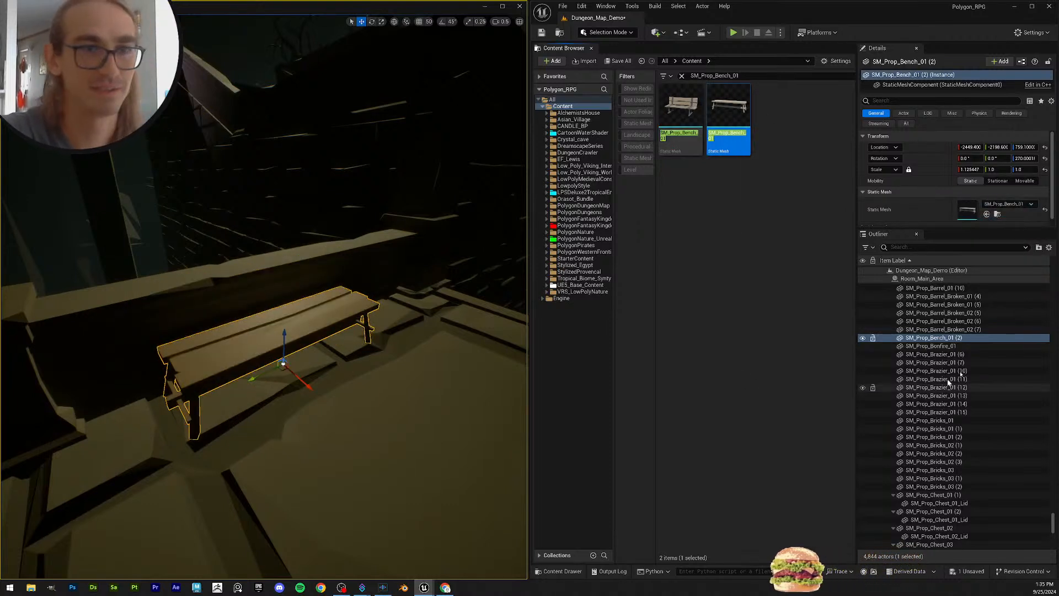
{"action": "left_click", "coordinate": [955, 346]}
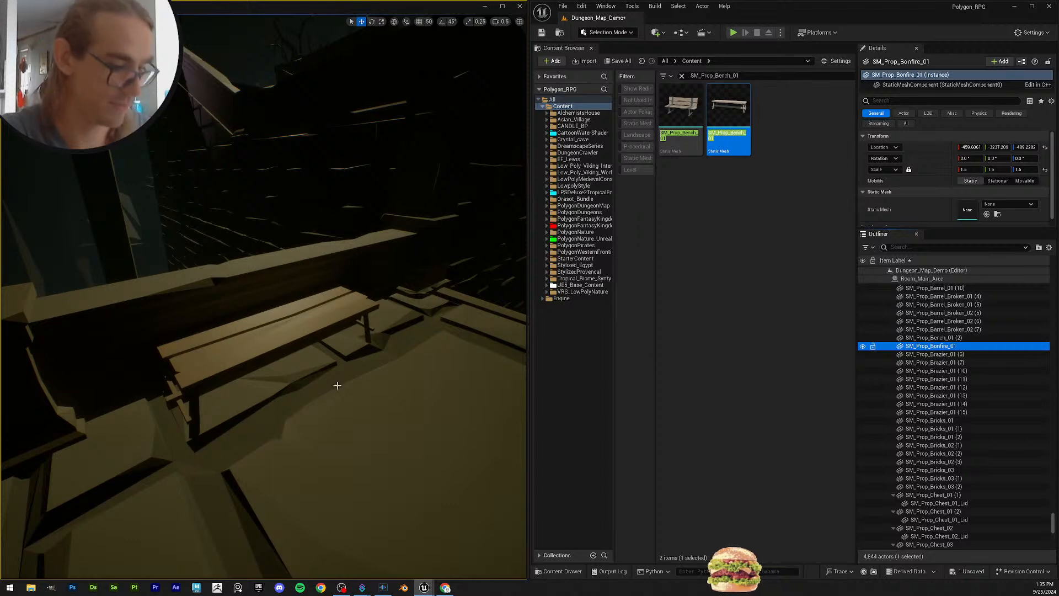
Step: Copy the bonfire actor's name, search the content for SM_Prop_Bonfire_01, and assign the mesh found to that actor
{"action": "right_click_drag", "start_coordinate": [337, 385], "coordinate": [331, 365]}
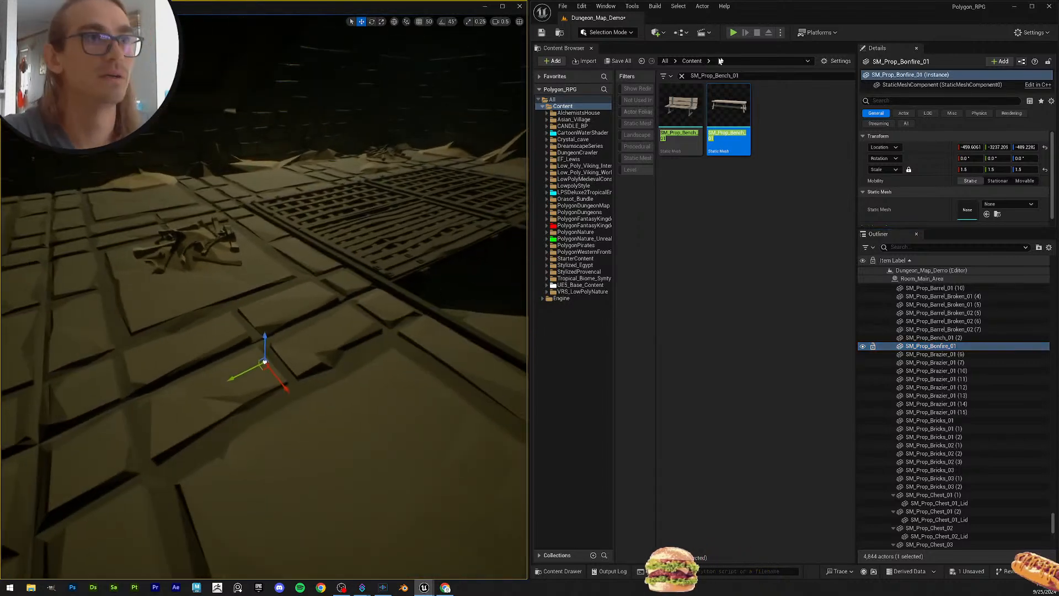
{"action": "left_click", "coordinate": [959, 347]}
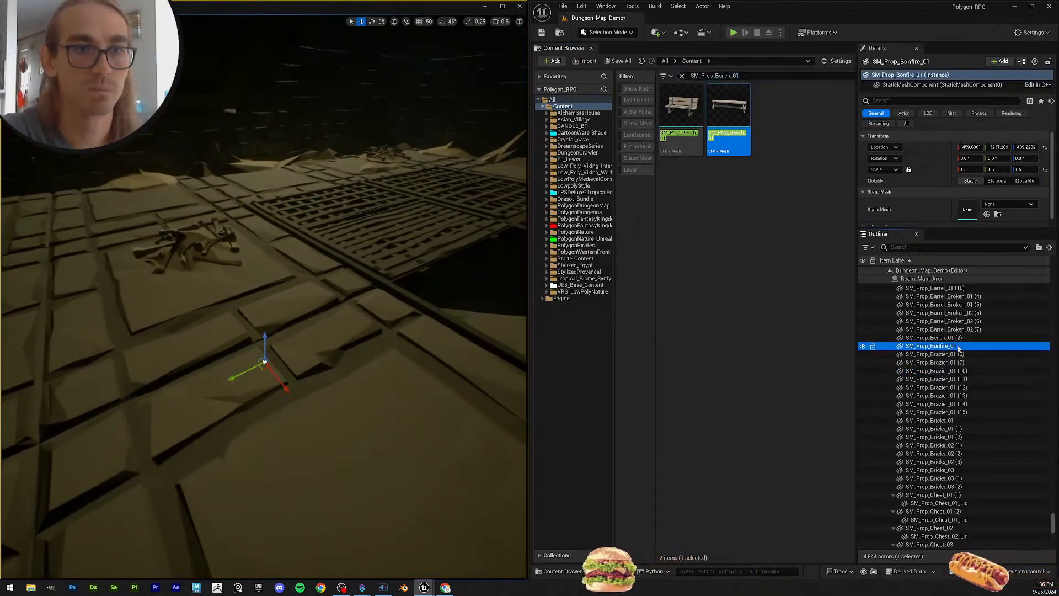
{"action": "key", "text": "F2"}
{"action": "key", "text": "ctrl+c"}
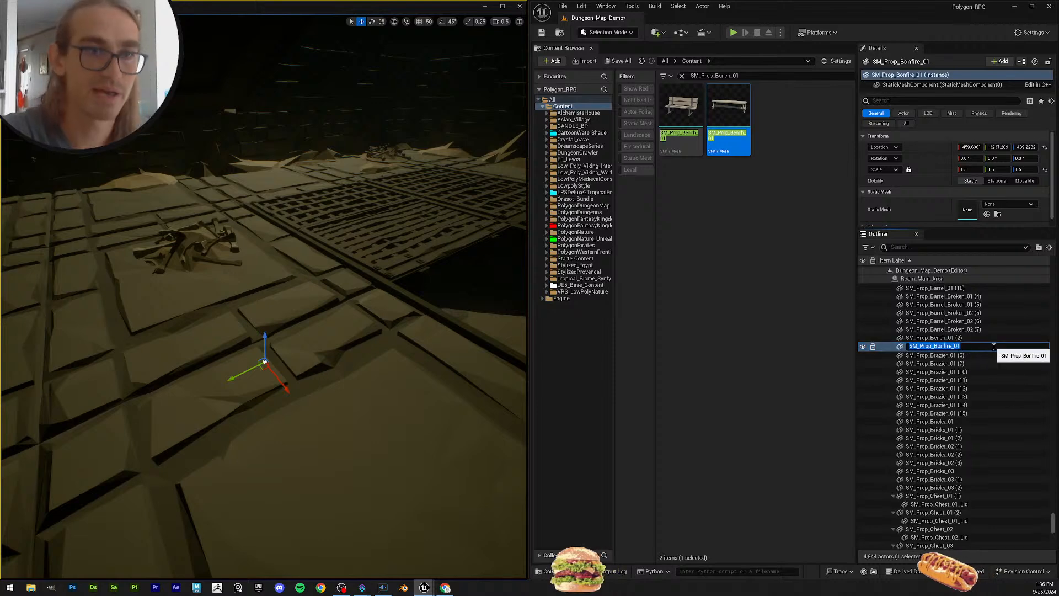
{"action": "left_click", "coordinate": [739, 76]}
{"action": "key", "text": "ctrl+v"}
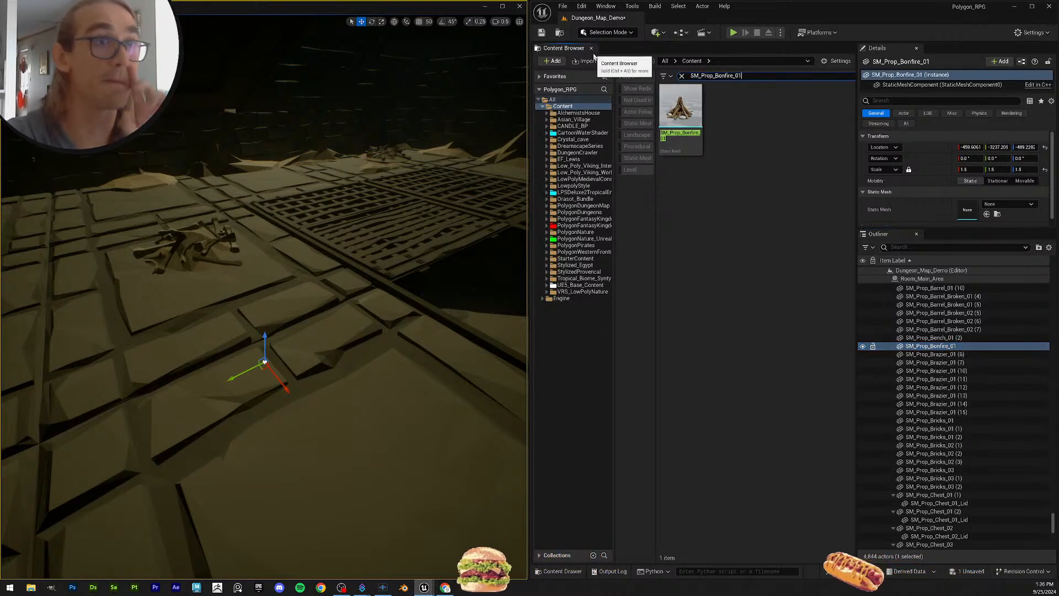
{"action": "scroll", "coordinate": [977, 220], "scroll_direction": "down", "scroll_amount": 1}
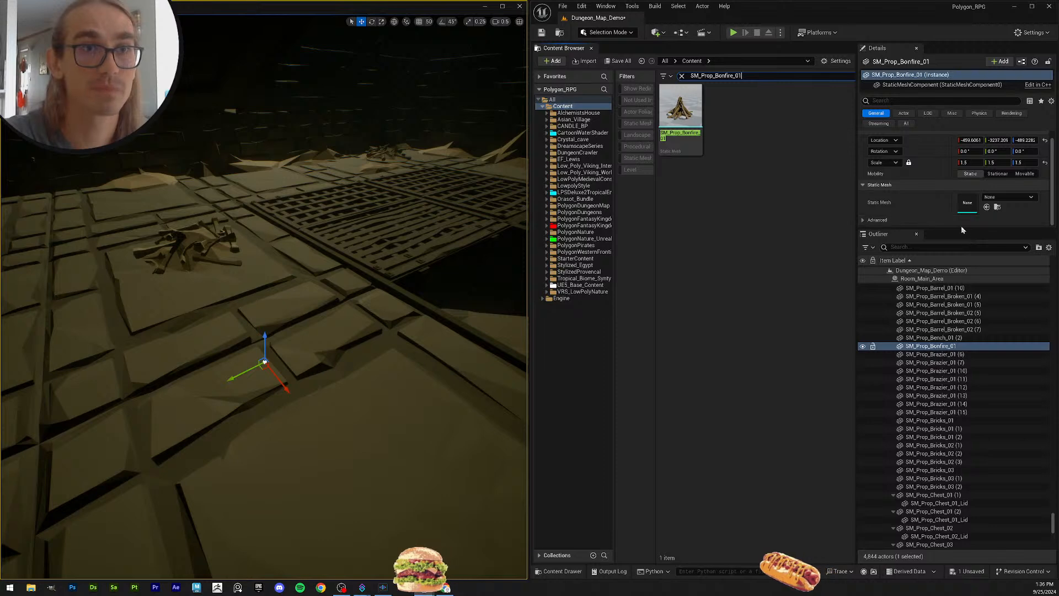
{"action": "left_click_drag", "start_coordinate": [961, 230], "coordinate": [961, 250]}
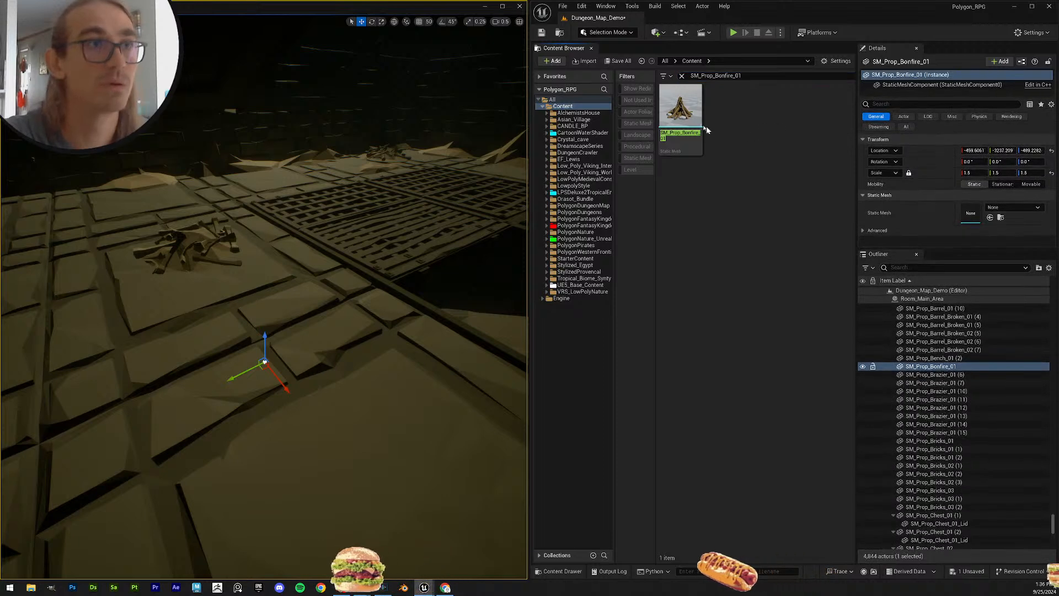
{"action": "left_click_drag", "start_coordinate": [683, 110], "coordinate": [971, 213]}
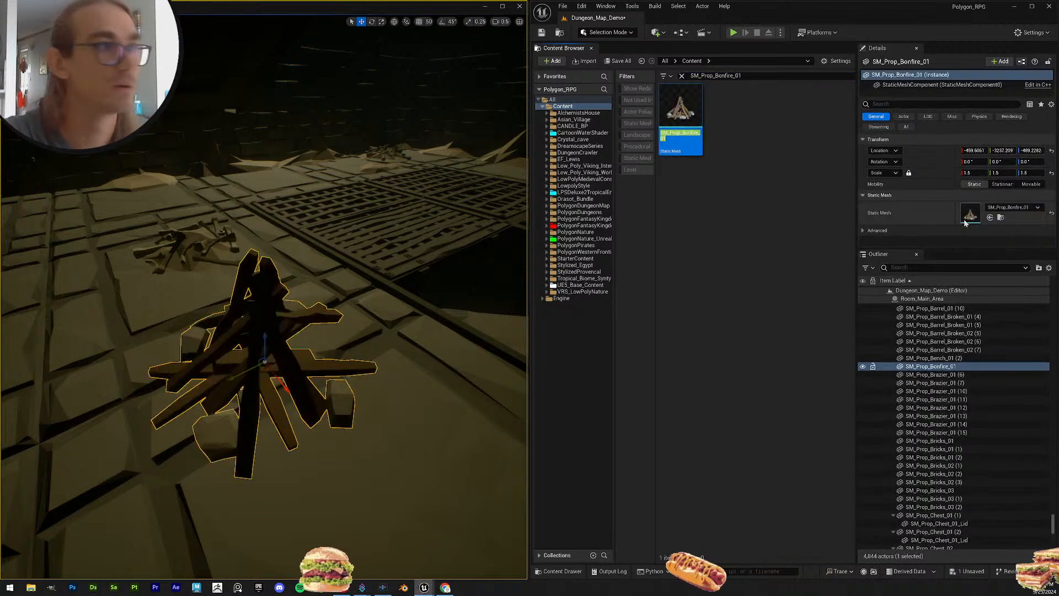
Step: Copy the name of brazier actor (6) and search the content for SM_Prop_Brazier_01 without the instance number
{"action": "left_click", "coordinate": [938, 375]}
{"action": "left_click", "coordinate": [983, 375]}
{"action": "key", "text": "ctrl+c"}
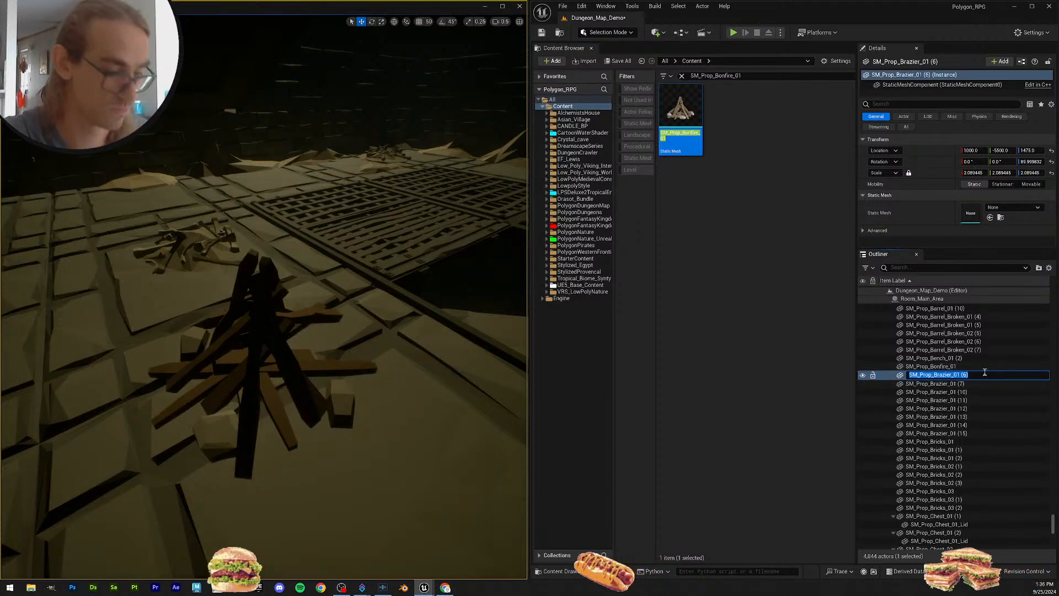
{"action": "left_click", "coordinate": [736, 165]}
{"action": "left_click_drag", "start_coordinate": [744, 75], "coordinate": [613, 62]}
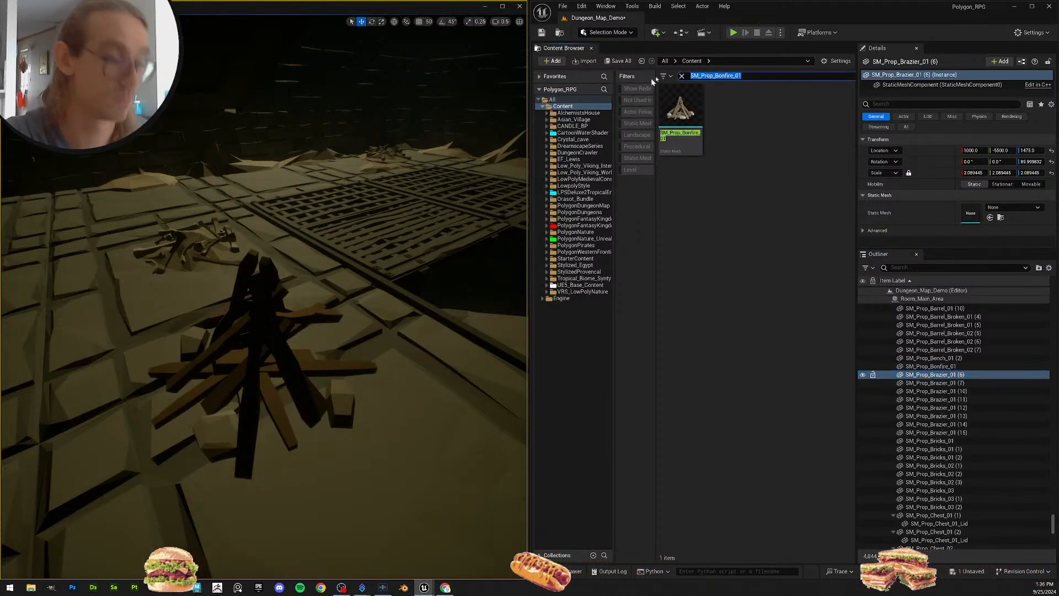
{"action": "key", "text": "ctrl+v"}
{"action": "key", "text": "BackSpace"}
{"action": "key", "text": "BackSpace"}
{"action": "key", "text": "BackSpace"}
{"action": "key", "text": "BackSpace"}
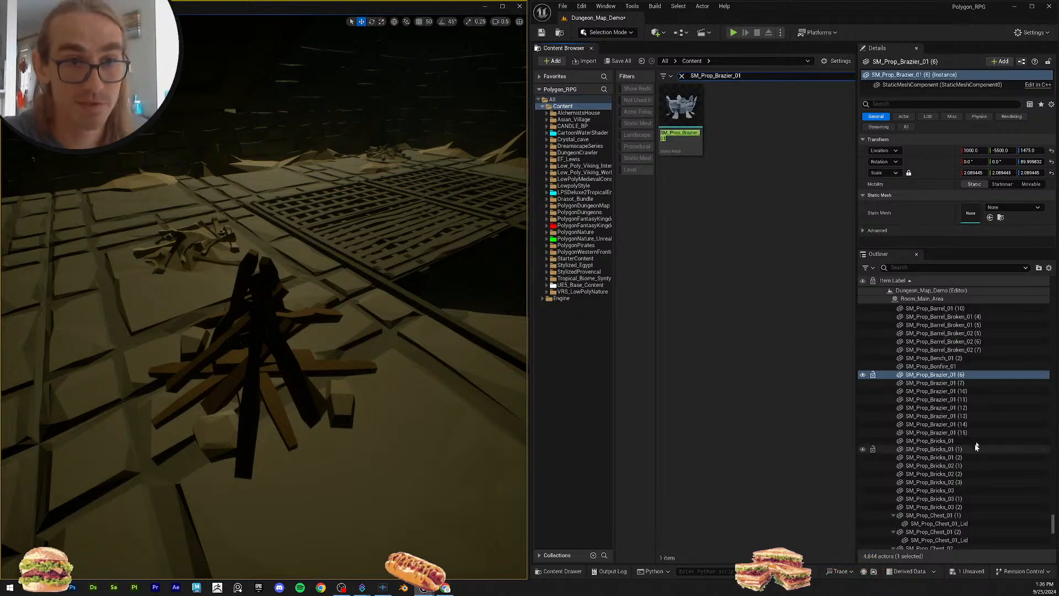
Step: Assign the SM_Prop_Brazier_01 mesh to all brazier actors from (6) to (15), view them in the level, and save the map
{"action": "left_click", "coordinate": [938, 433], "text": "shift"}
{"action": "left_click_drag", "start_coordinate": [680, 111], "coordinate": [977, 187]}
{"action": "key", "text": "f"}
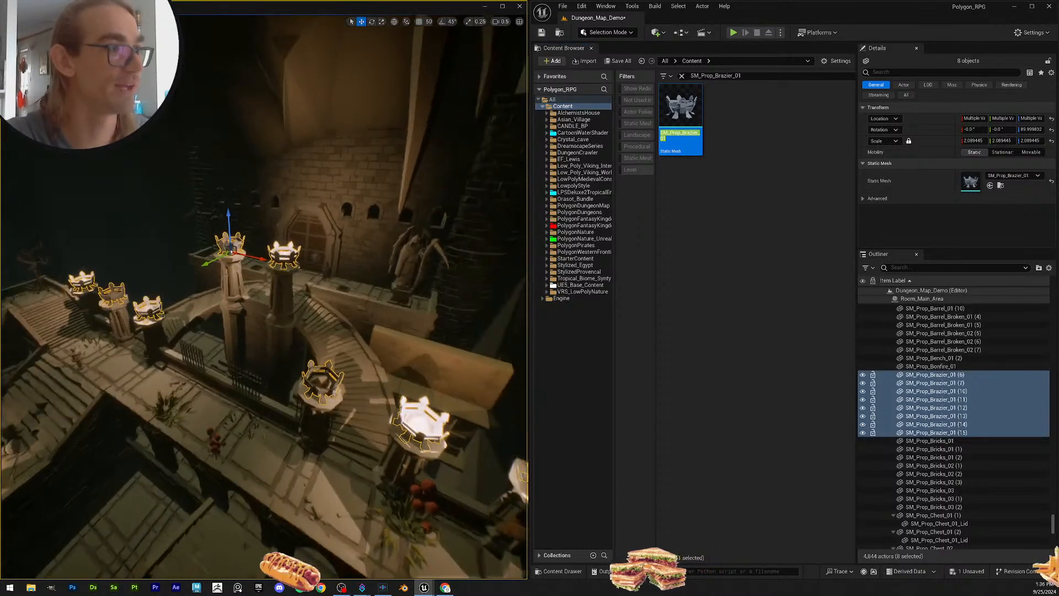
{"action": "right_click_drag", "start_coordinate": [264, 309], "coordinate": [262, 251]}
{"action": "scroll", "coordinate": [259, 271], "scroll_direction": "up", "scroll_amount": 4}
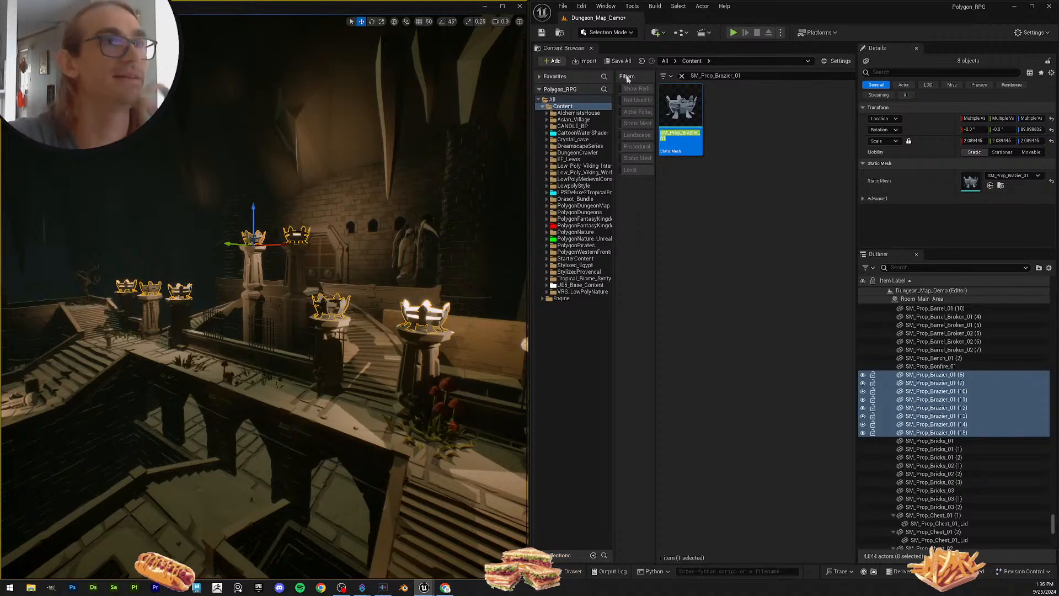
{"action": "left_click", "coordinate": [618, 60]}
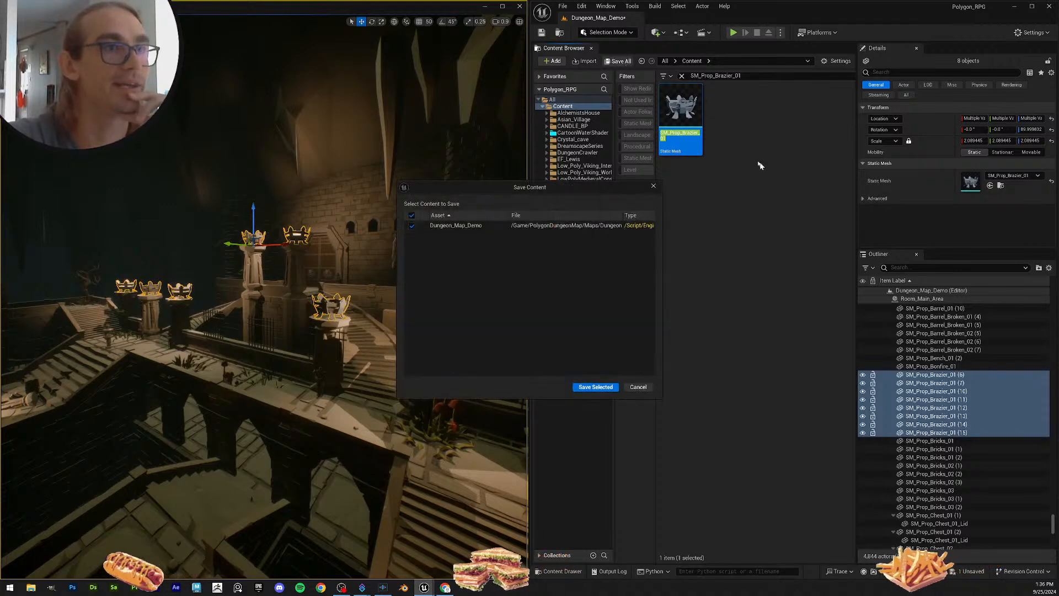
{"action": "left_click", "coordinate": [606, 392]}
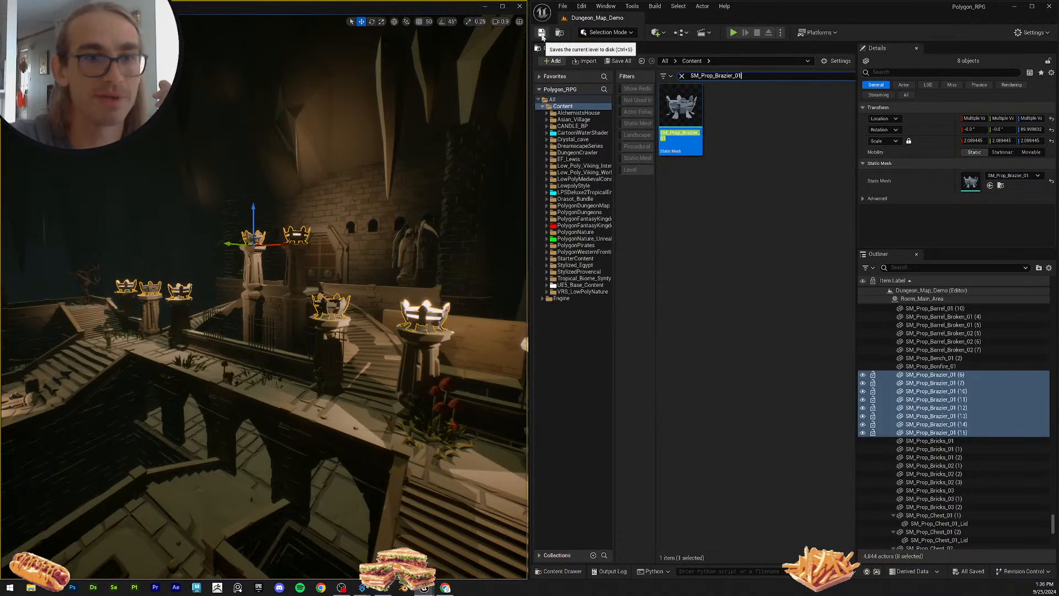
{"action": "left_click", "coordinate": [542, 34]}
Step: Copy the name of the first bricks actor and search the content for SM_Prop_Bricks_01
{"action": "scroll", "coordinate": [958, 420], "scroll_direction": "down", "scroll_amount": 1}
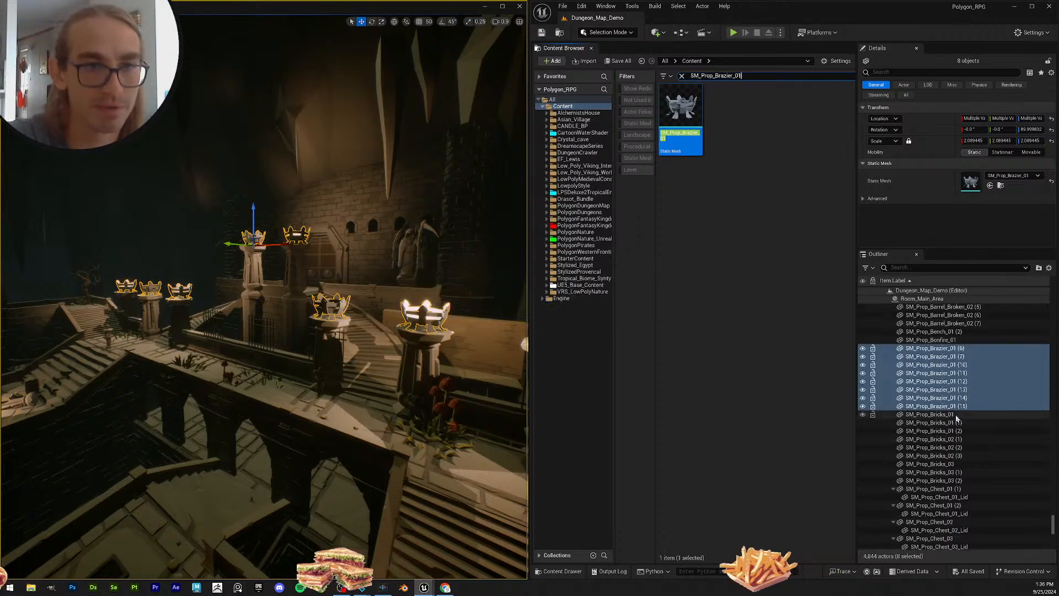
{"action": "left_click", "coordinate": [945, 415]}
{"action": "key", "text": "F2"}
{"action": "key", "text": "ctrl+c"}
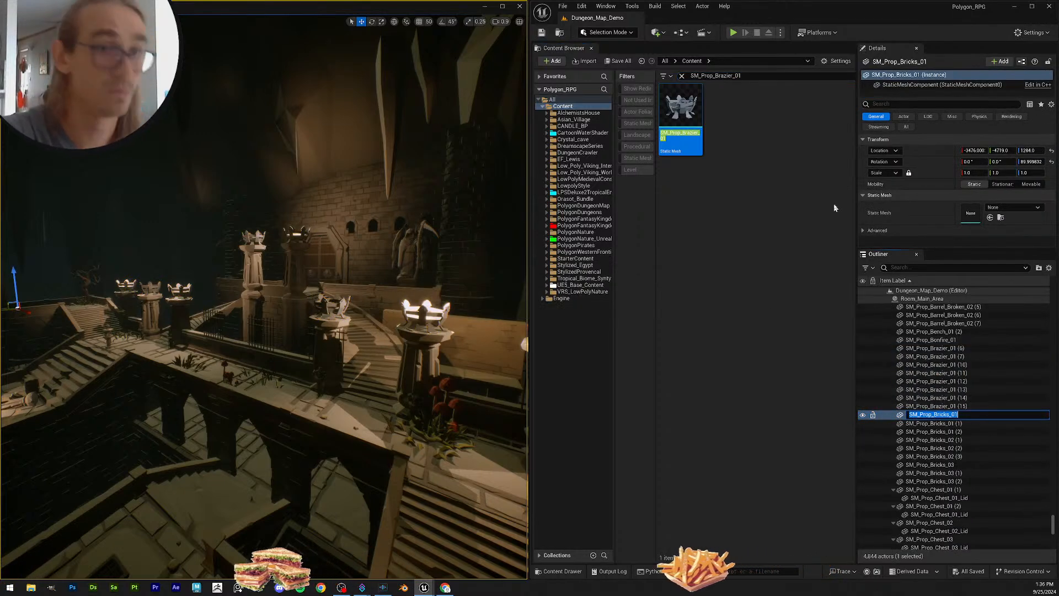
{"action": "left_click", "coordinate": [751, 75]}
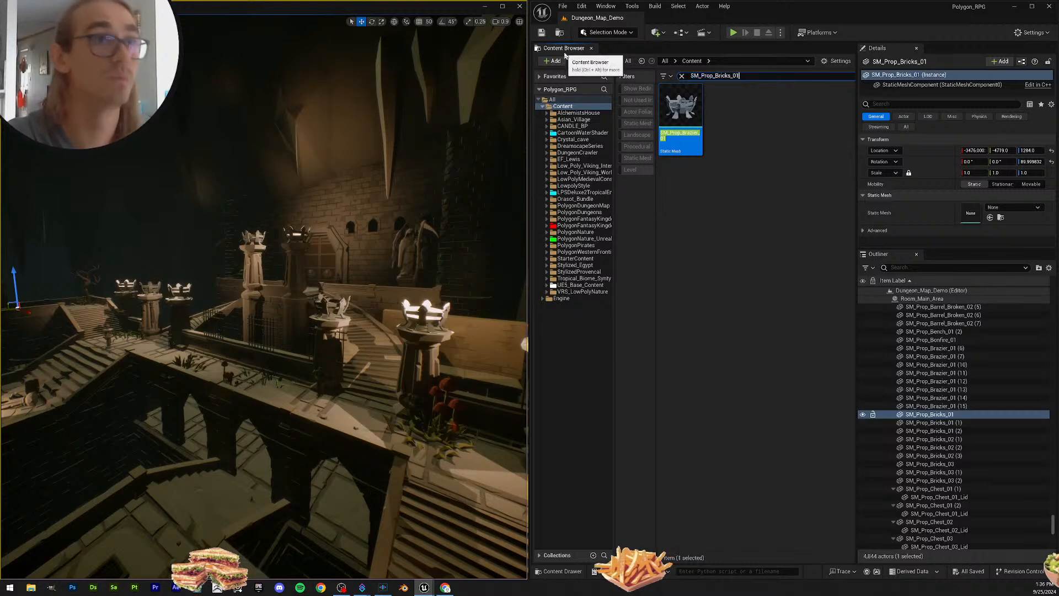
{"action": "key", "text": "ctrl+v"}
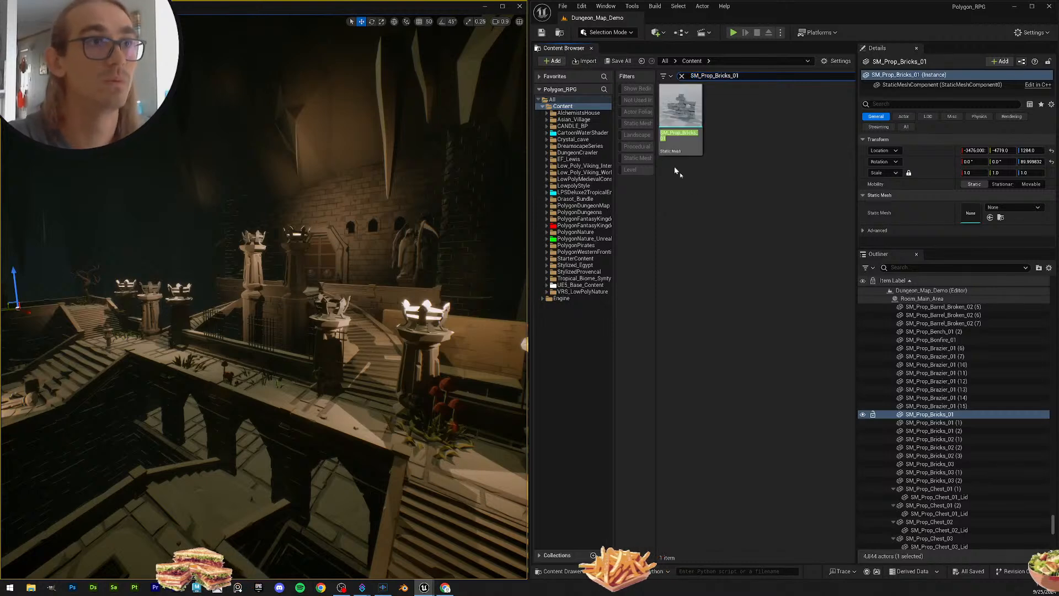
Step: Assign the SM_Prop_Bricks_01 mesh to the three SM_Prop_Bricks_01 actors together, look over their placement, and save the level
{"action": "left_click", "coordinate": [969, 431], "text": "shift"}
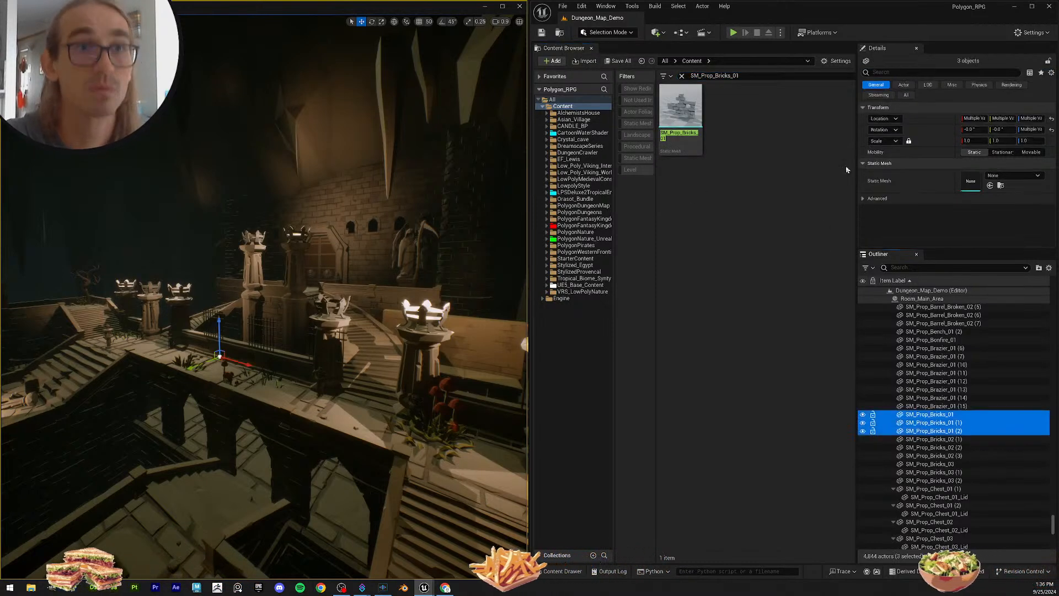
{"action": "left_click_drag", "start_coordinate": [681, 116], "coordinate": [971, 182]}
{"action": "key", "text": "w"}
{"action": "right_click_drag", "start_coordinate": [323, 333], "coordinate": [237, 342]}
{"action": "key", "text": "s"}
{"action": "mouse_move", "coordinate": [408, 281]}
{"action": "right_mouse_down"}
{"action": "mouse_move", "coordinate": [394, 279]}
{"action": "mouse_move", "coordinate": [407, 282]}
{"action": "right_mouse_up"}
{"action": "left_click", "coordinate": [541, 32]}
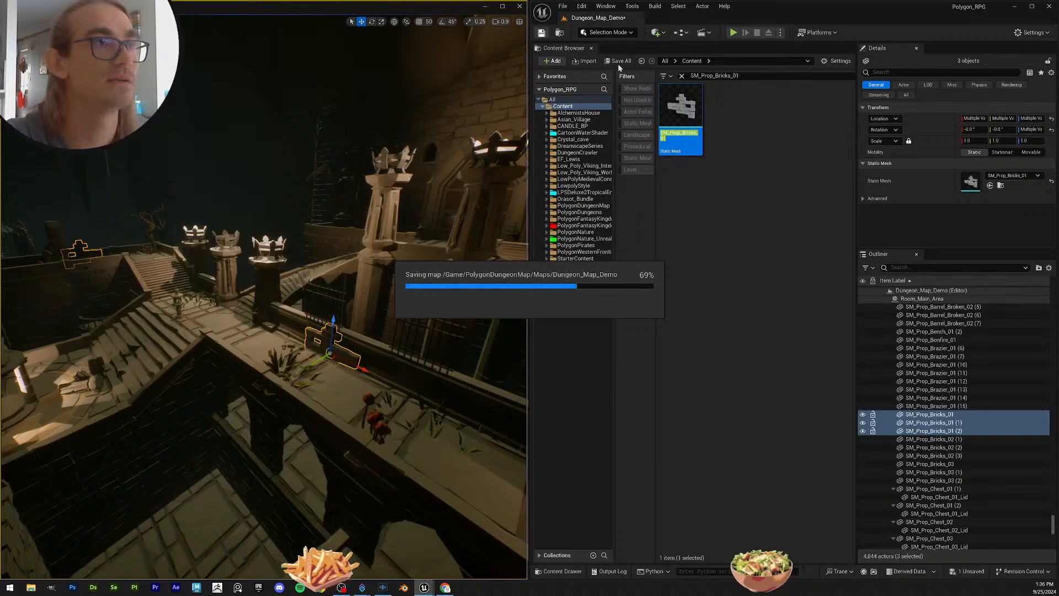
Step: Copy the name of actor SM_Prop_Bricks_02 (1) and search the content for SM_Prop_Bricks_02 without the instance number
{"action": "scroll", "coordinate": [972, 408], "scroll_direction": "down", "scroll_amount": 1}
{"action": "left_click", "coordinate": [963, 428]}
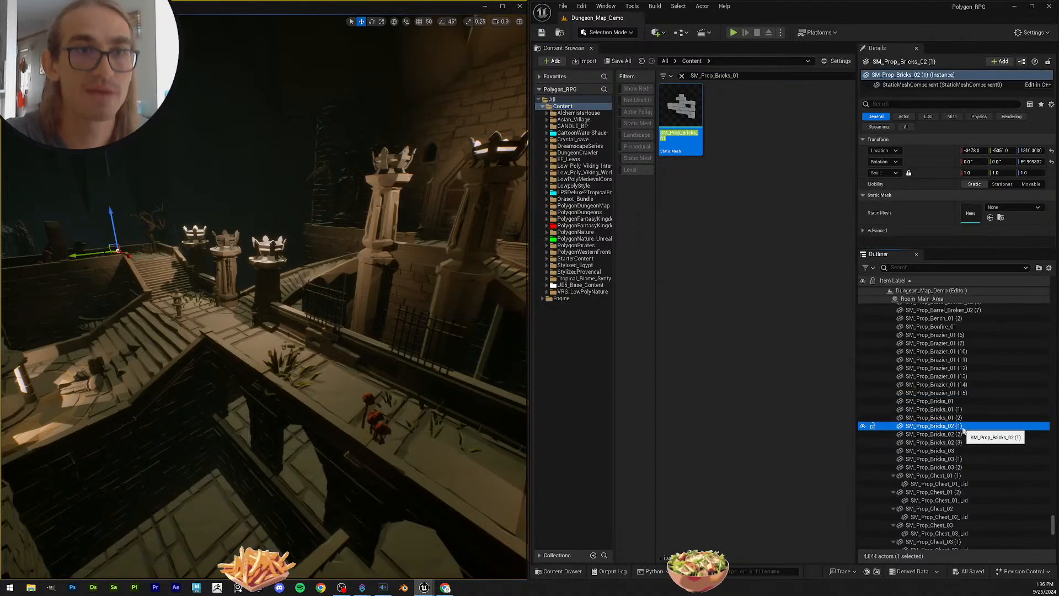
{"action": "key", "text": "F2"}
{"action": "key", "text": "ctrl+c"}
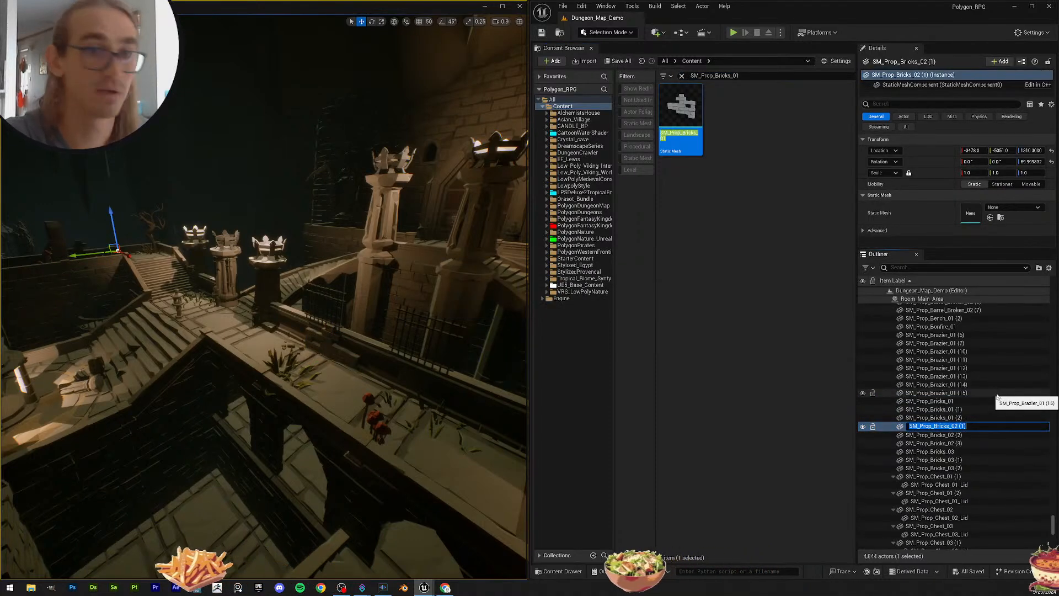
{"action": "left_click", "coordinate": [747, 76]}
{"action": "key", "text": "ctrl+a"}
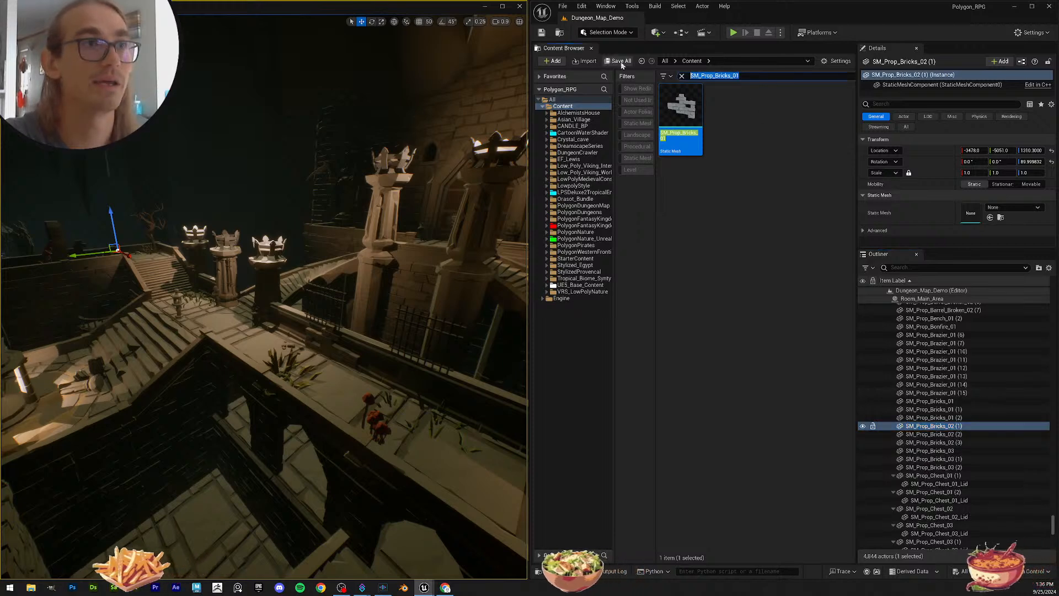
{"action": "key", "text": "ctrl+v"}
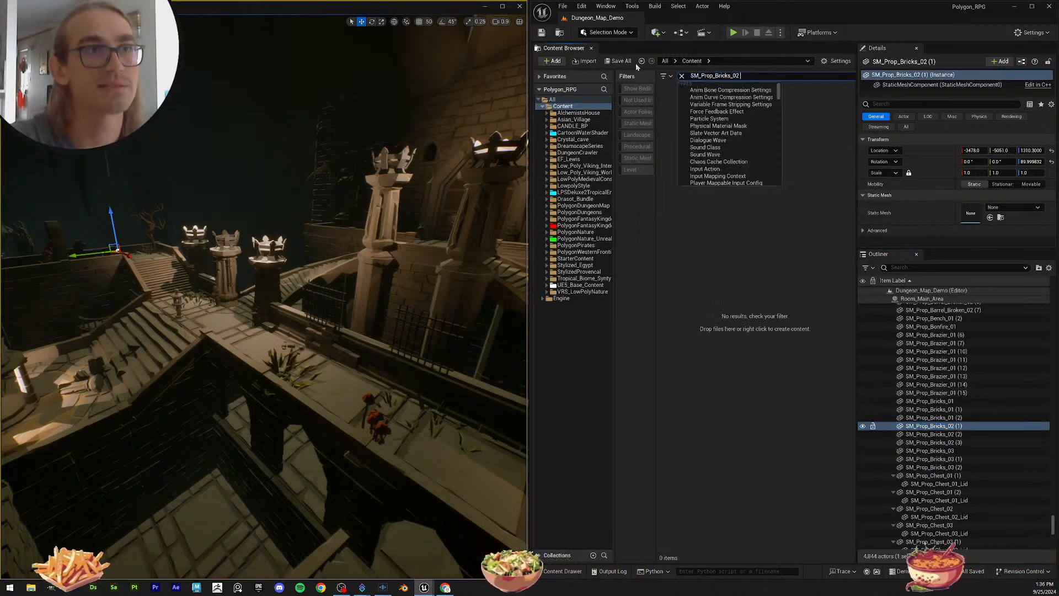
{"action": "key", "text": "BackSpace"}
{"action": "key", "text": "BackSpace"}
{"action": "key", "text": "BackSpace"}
{"action": "key", "text": "BackSpace"}
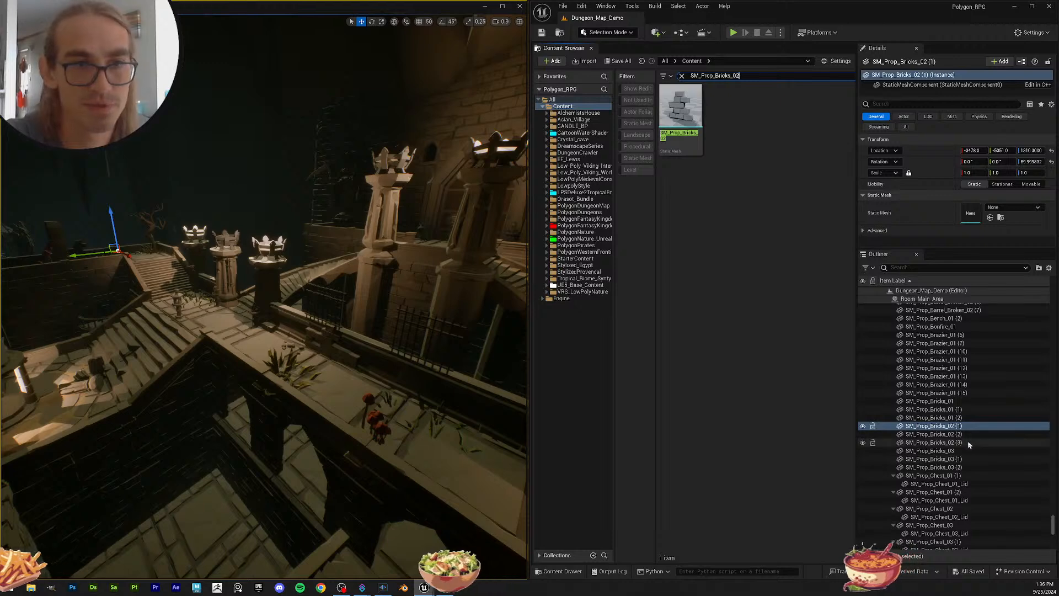
Step: Assign the SM_Prop_Bricks_02 mesh to SM_Prop_Bricks_02 actors (1) to (3), view them in the level, and save
{"action": "left_click", "coordinate": [938, 442], "text": "shift"}
{"action": "left_click", "coordinate": [674, 112]}
{"action": "left_click_drag", "start_coordinate": [674, 112], "coordinate": [970, 181]}
{"action": "key", "text": "s"}
{"action": "right_click_drag", "start_coordinate": [342, 265], "coordinate": [331, 265]}
{"action": "scroll", "coordinate": [331, 268], "scroll_direction": "up", "scroll_amount": 1}
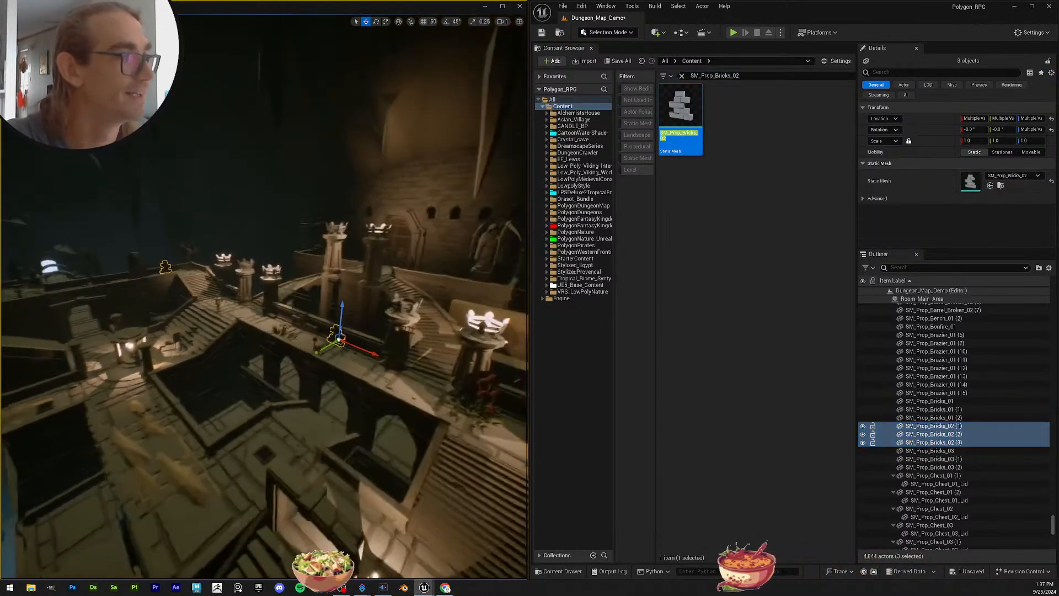
{"action": "left_click", "coordinate": [618, 60]}
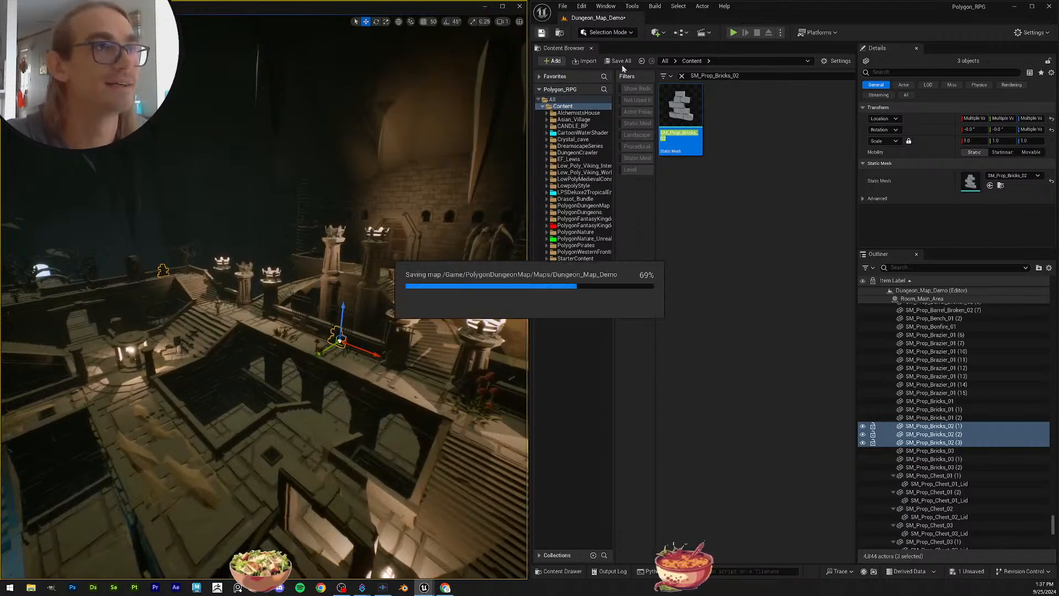
Step: Copy the name of the SM_Prop_Bricks_03 actor and search the content for SM_Prop_Bricks_03
{"action": "left_click", "coordinate": [977, 451]}
{"action": "scroll", "coordinate": [980, 448], "scroll_direction": "down", "scroll_amount": 1}
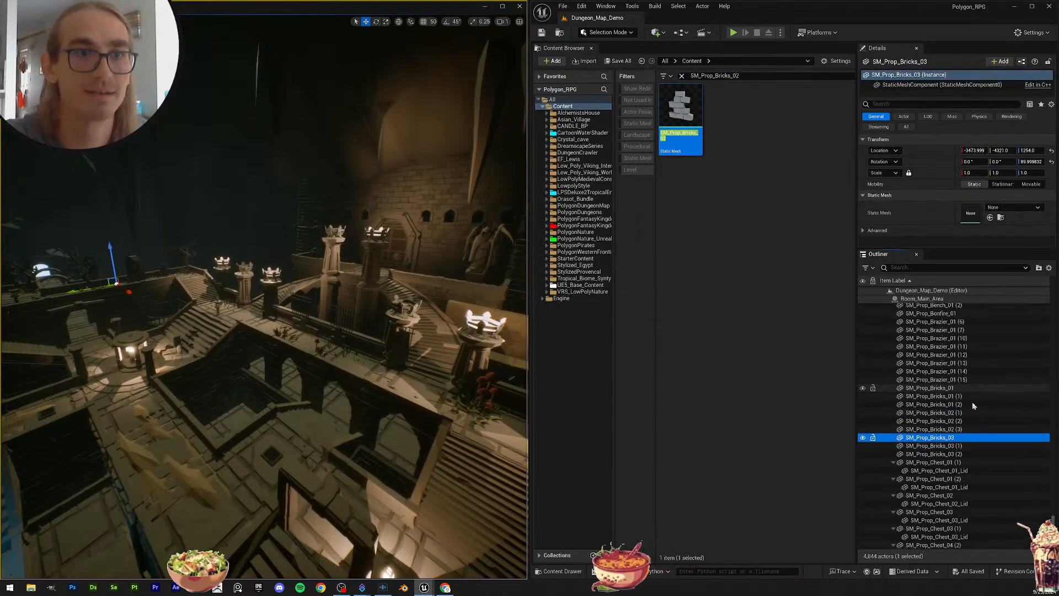
{"action": "key", "text": "F2"}
{"action": "key", "text": "ctrl+c"}
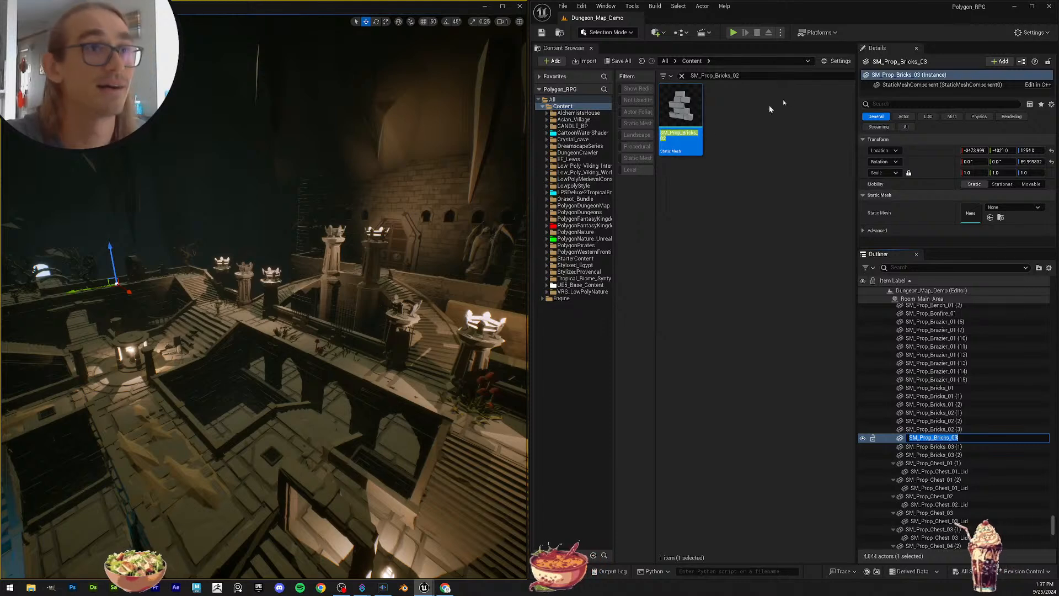
{"action": "left_click_drag", "start_coordinate": [762, 76], "coordinate": [595, 71]}
{"action": "key", "text": "ctrl+v"}
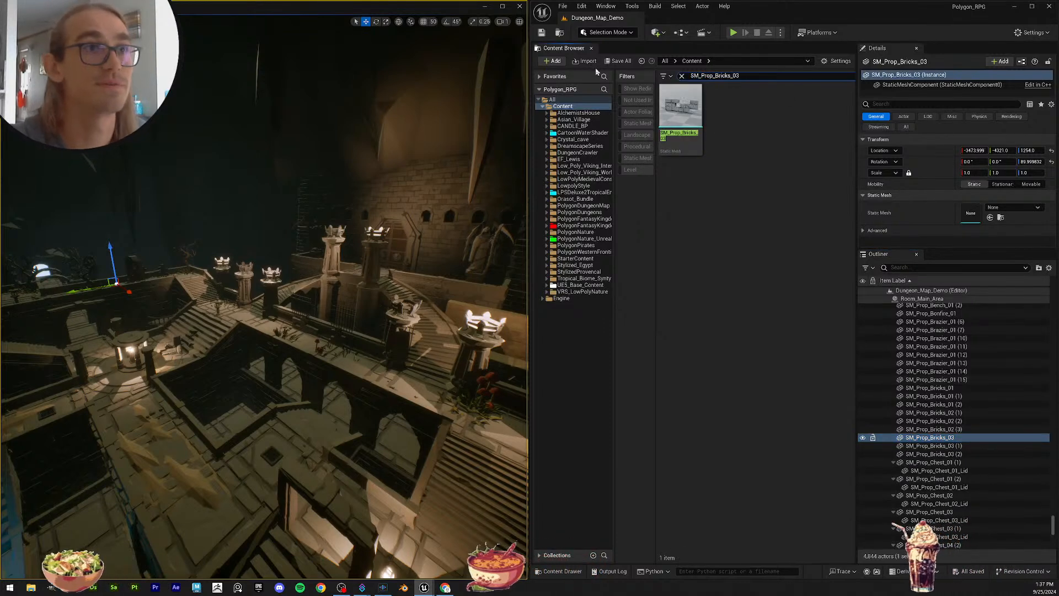
Step: Assign the SM_Prop_Bricks_03 mesh to SM_Prop_Bricks_03 and its instances (1) and (2), and save the map
{"action": "left_click", "coordinate": [983, 454], "text": "shift"}
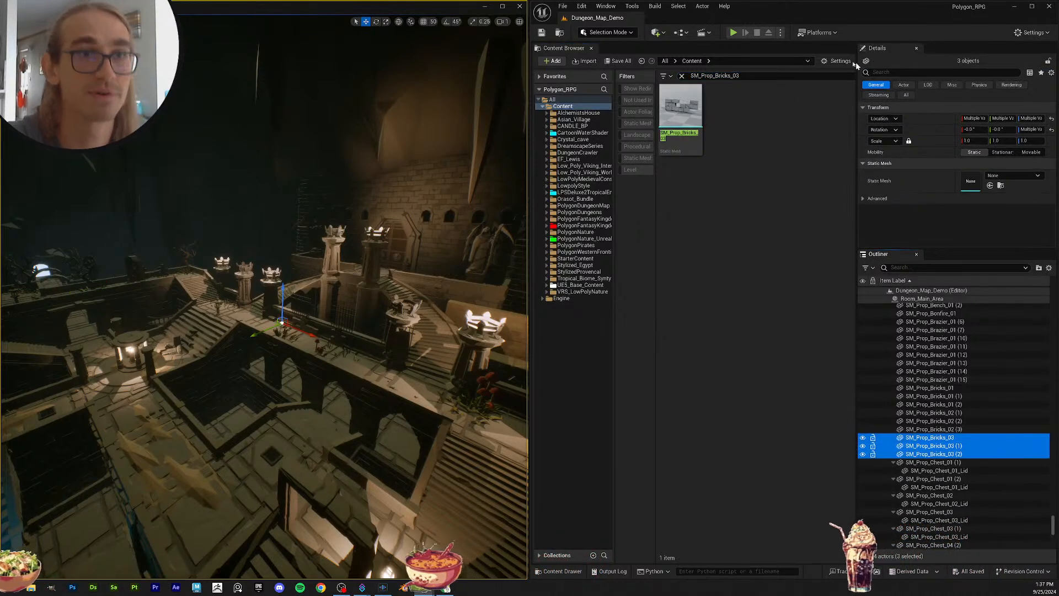
{"action": "left_click_drag", "start_coordinate": [683, 113], "coordinate": [981, 185]}
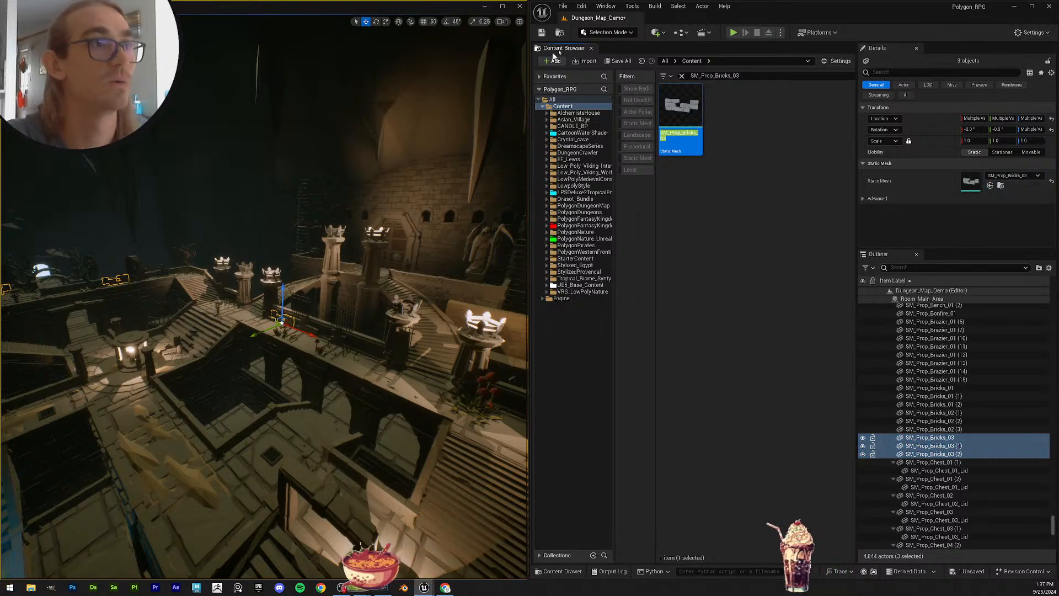
{"action": "left_click", "coordinate": [621, 63]}
{"action": "left_click", "coordinate": [597, 385]}
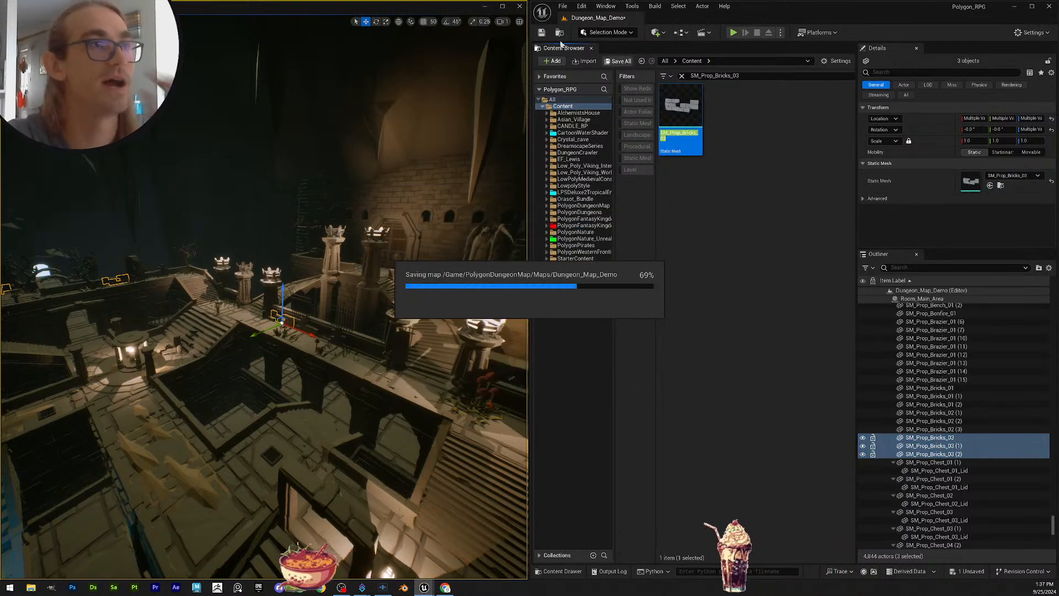
{"action": "left_click", "coordinate": [543, 33]}
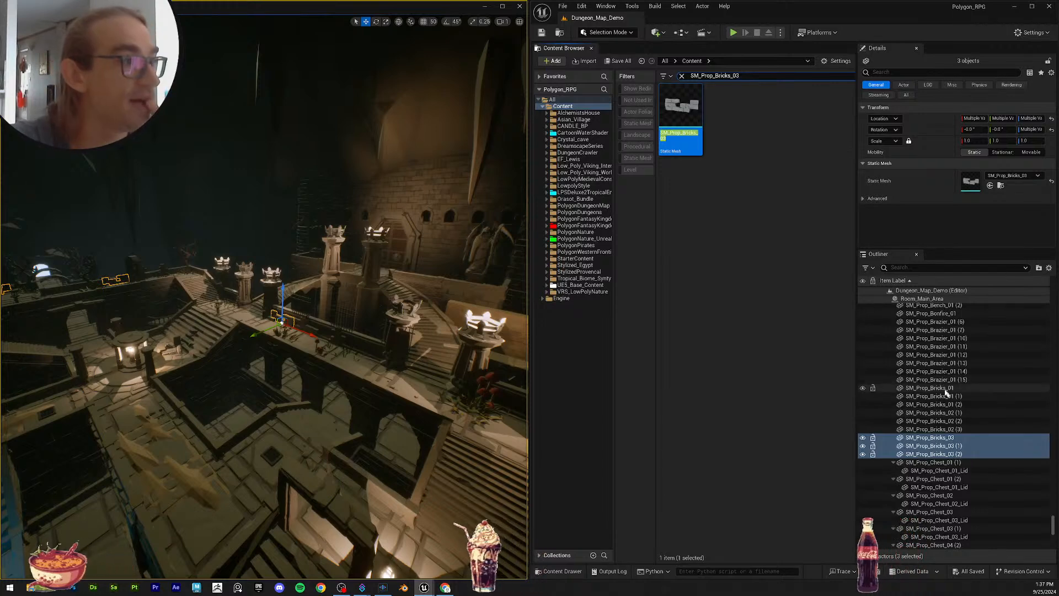
Step: Copy the name of actor SM_Prop_Chest_01 (1) and search the content for SM_Prop_Chest_01 without the instance number
{"action": "scroll", "coordinate": [946, 391], "scroll_direction": "down", "scroll_amount": 1}
{"action": "left_click", "coordinate": [962, 419]}
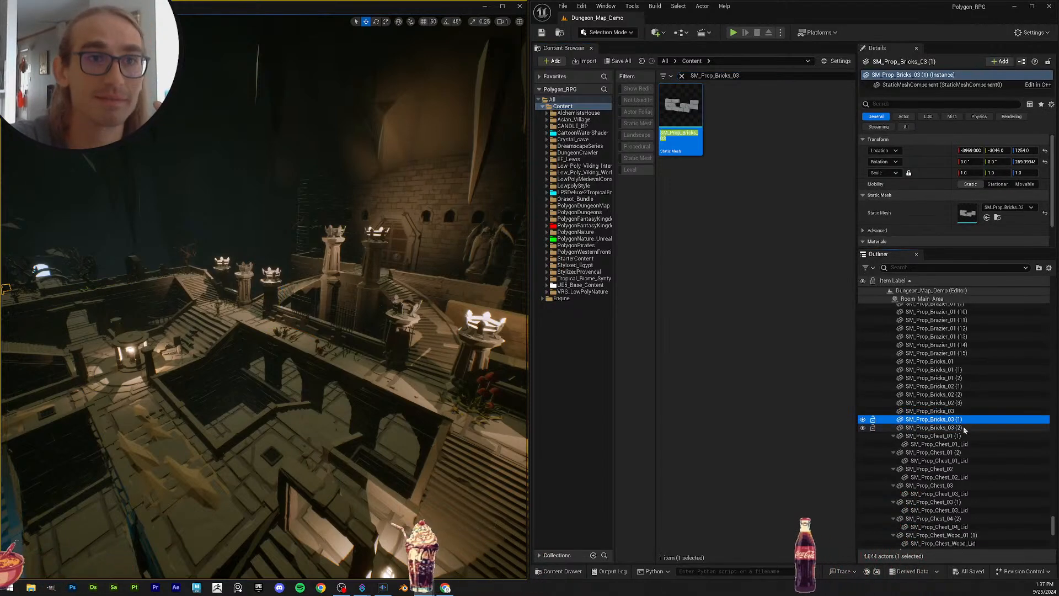
{"action": "left_click", "coordinate": [963, 429]}
{"action": "left_click", "coordinate": [967, 436]}
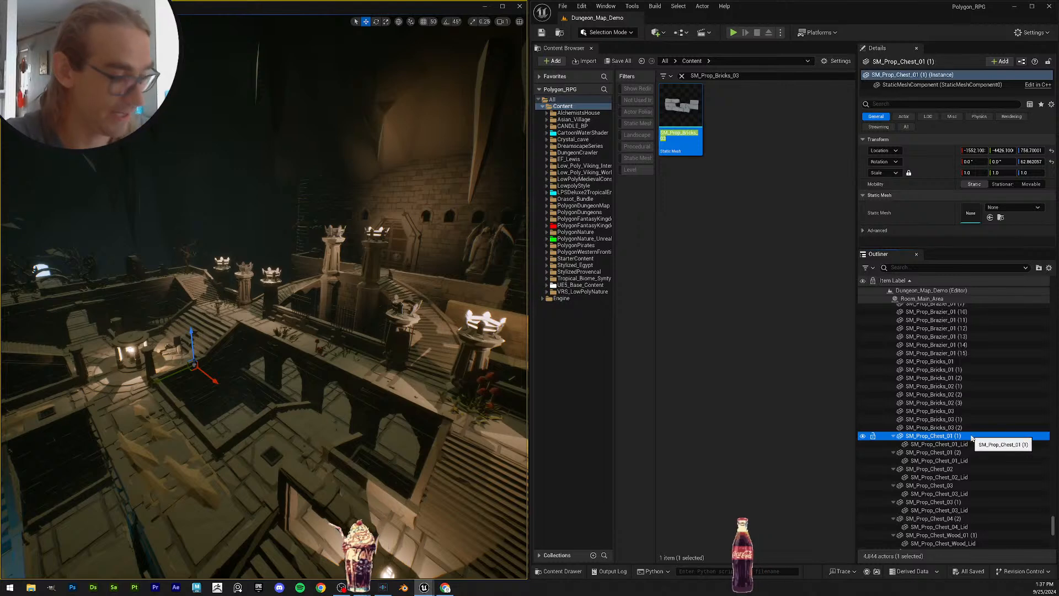
{"action": "key", "text": "F2"}
{"action": "key", "text": "ctrl+c"}
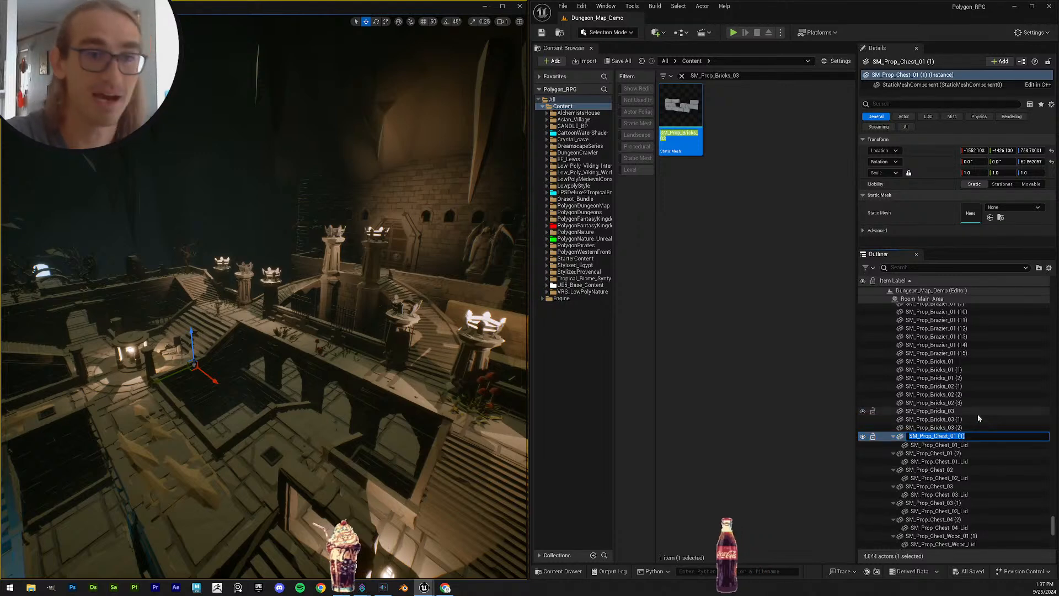
{"action": "left_click", "coordinate": [737, 76]}
{"action": "key", "text": "ctrl+v"}
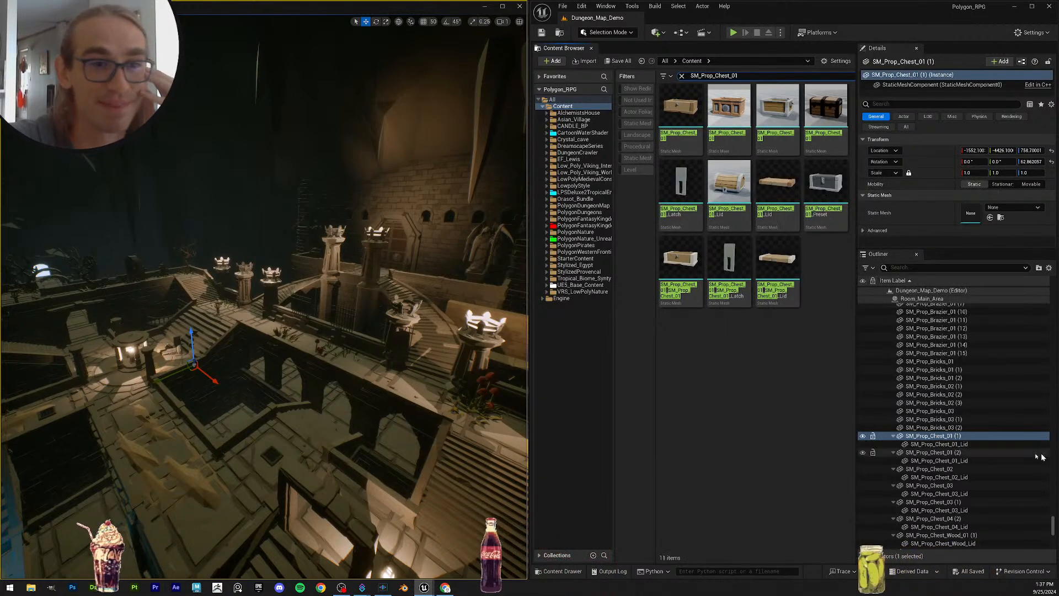
Step: Copy the SM_Prop_Chest_01 (1) actor name again and filter the level's actors by SM_Prop_Chest_01 without the instance number
{"action": "left_click", "coordinate": [953, 439]}
{"action": "key", "text": "F2"}
{"action": "key", "text": "ctrl+c"}
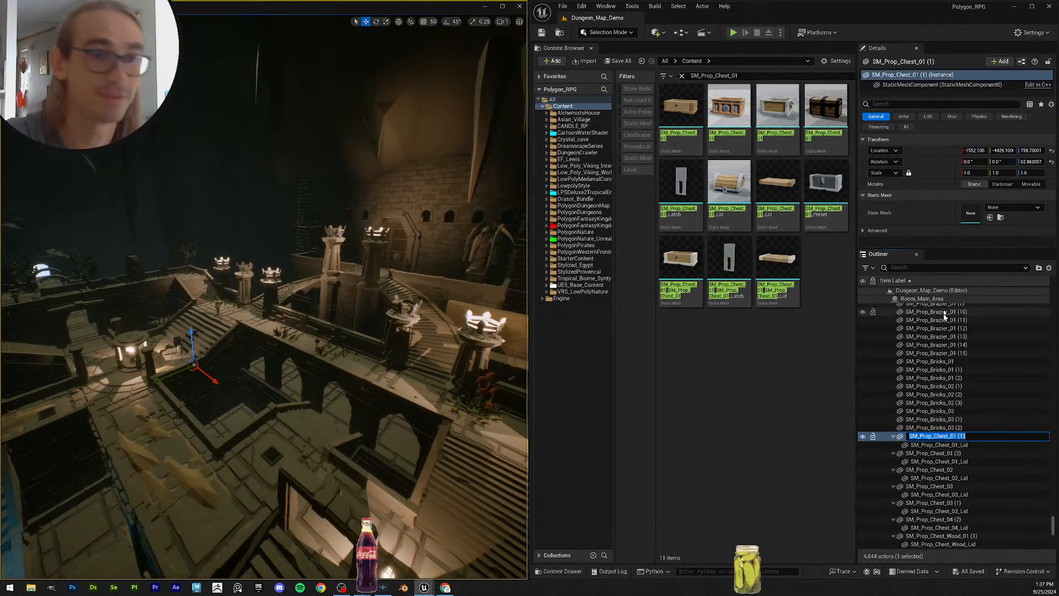
{"action": "left_click", "coordinate": [929, 268]}
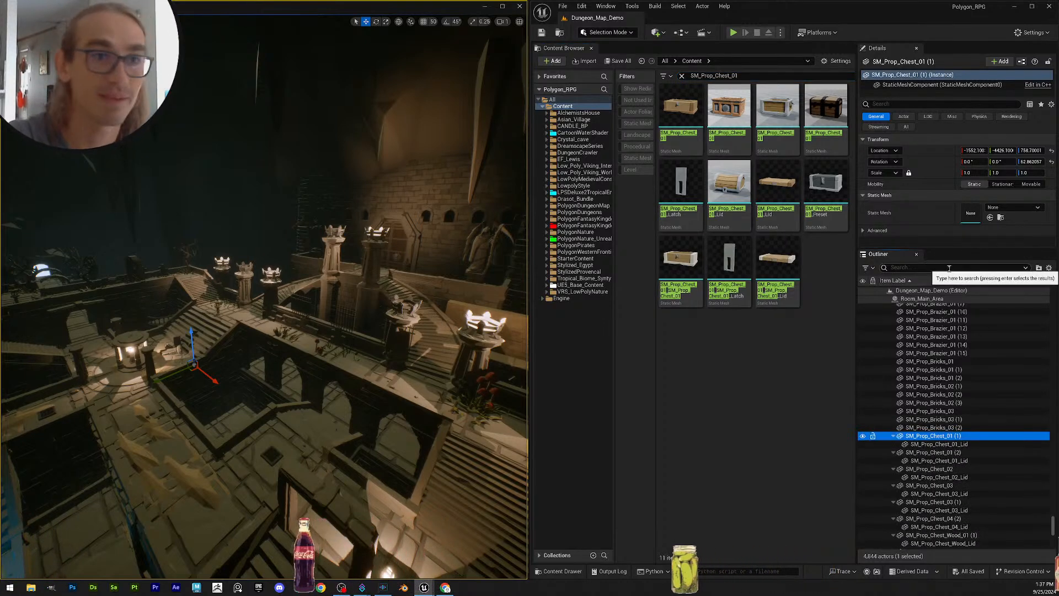
{"action": "key", "text": "ctrl+v"}
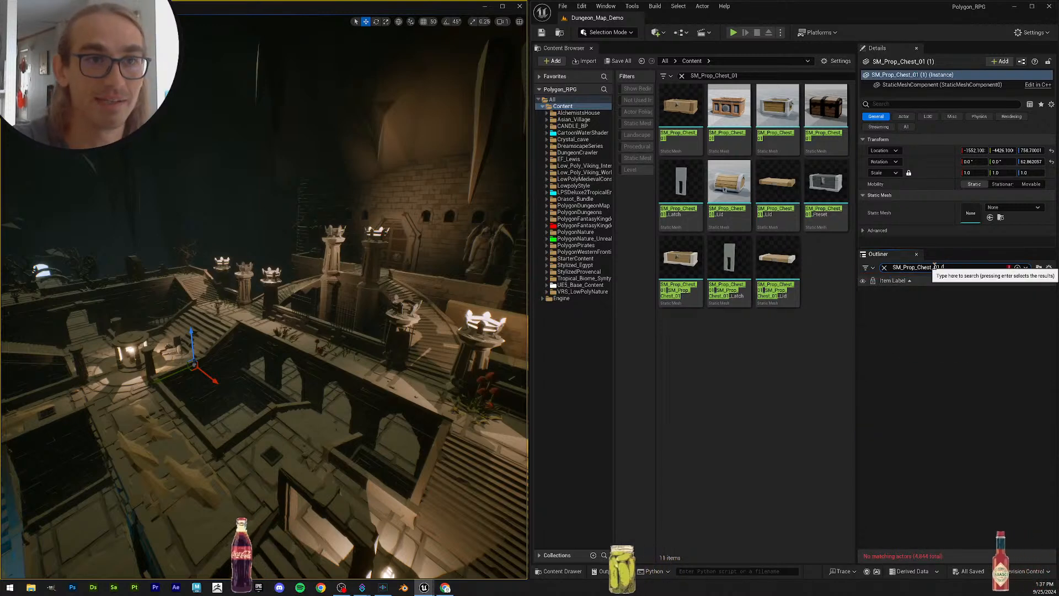
{"action": "key", "text": "BackSpace"}
{"action": "key", "text": "BackSpace"}
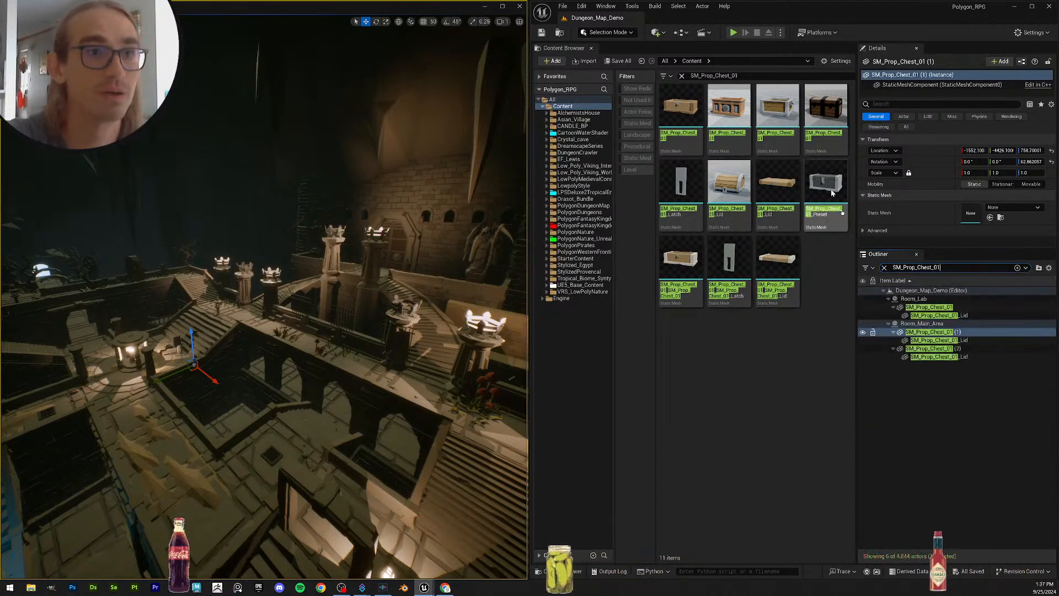
Step: Check the mesh used by the Room_Lab chest and select SM_Prop_Chest_01 (1) and (2) in Room_Main_Area for mesh assignment
{"action": "left_click", "coordinate": [938, 308]}
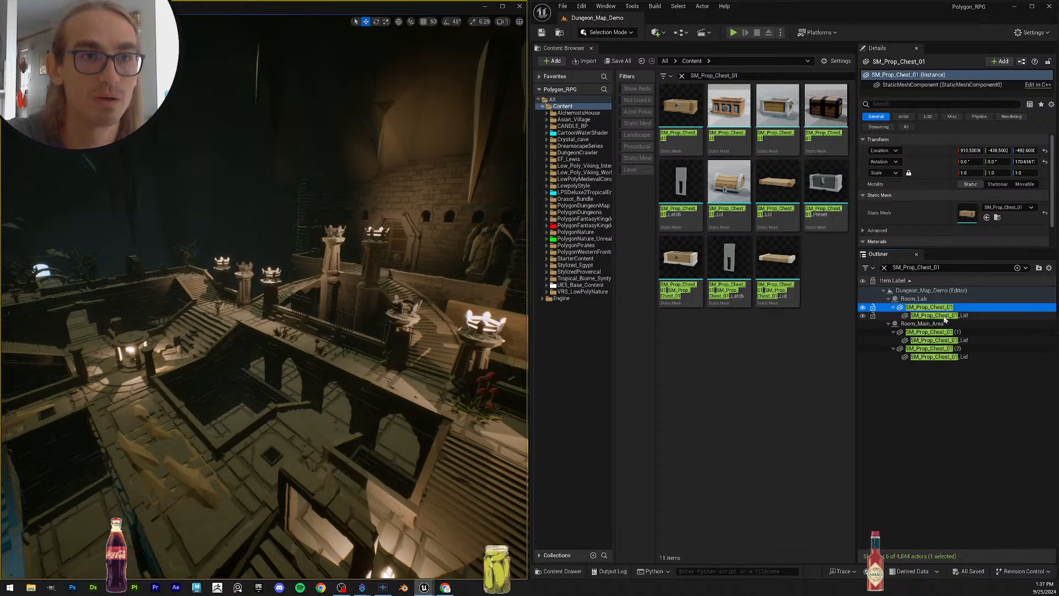
{"action": "left_click", "coordinate": [947, 316]}
{"action": "left_click", "coordinate": [947, 332]}
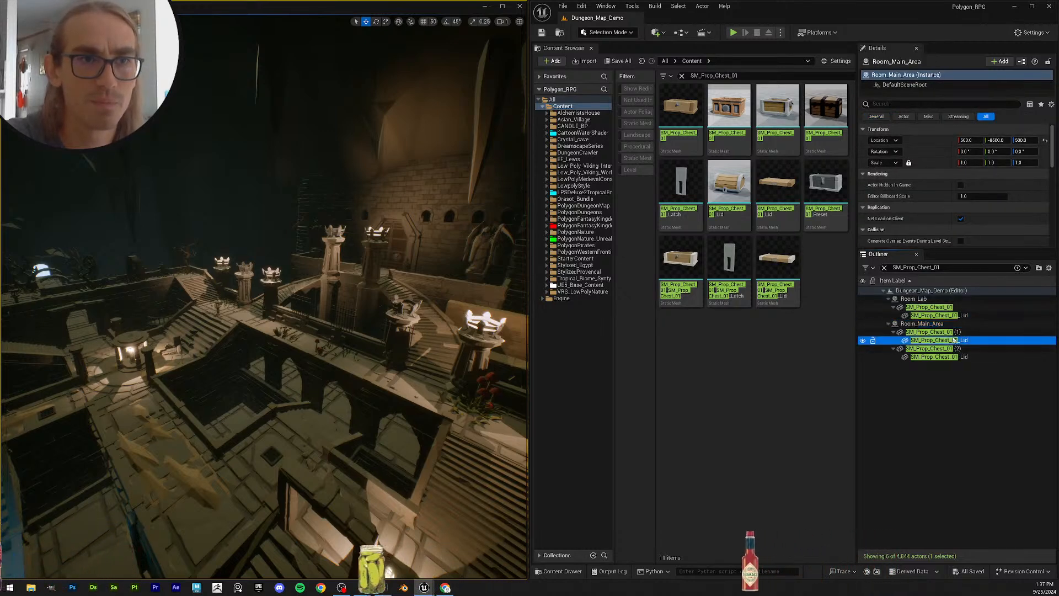
{"action": "left_click", "coordinate": [983, 349], "text": "ctrl"}
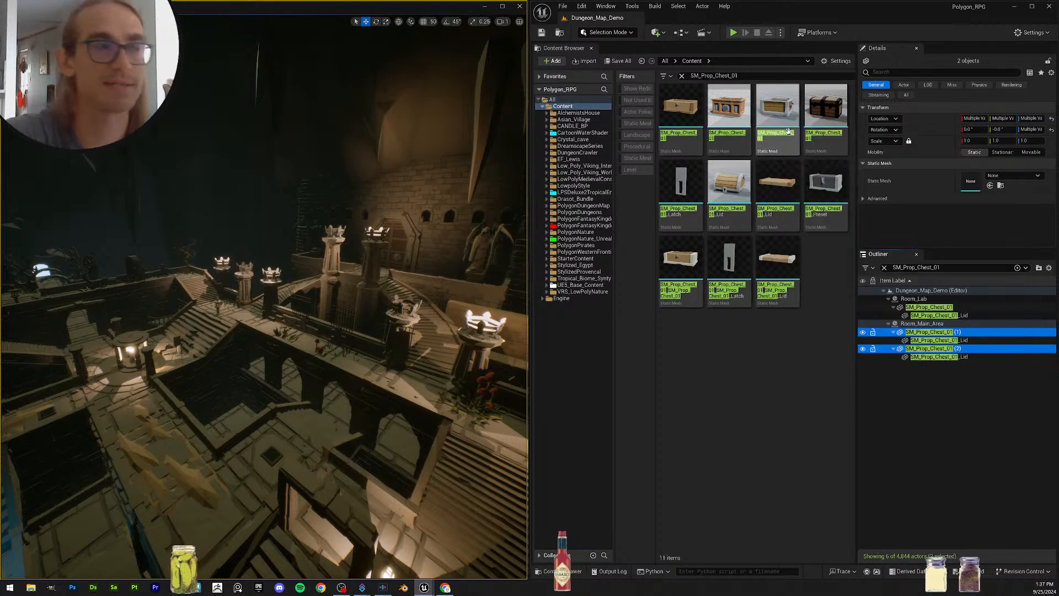
{"action": "mouse_move", "coordinate": [789, 133]}
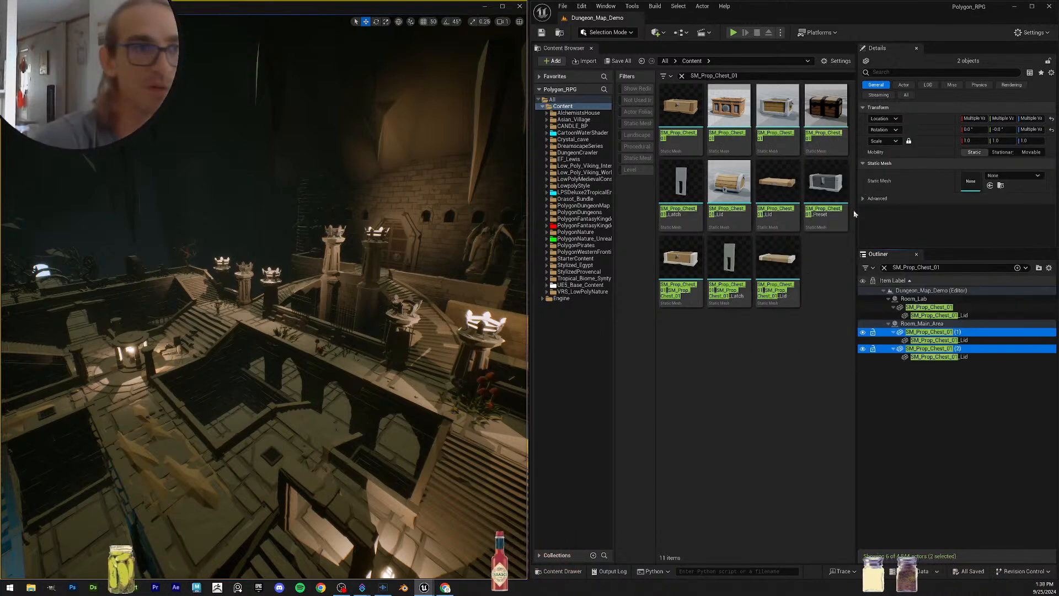
{"action": "mouse_move", "coordinate": [808, 179]}
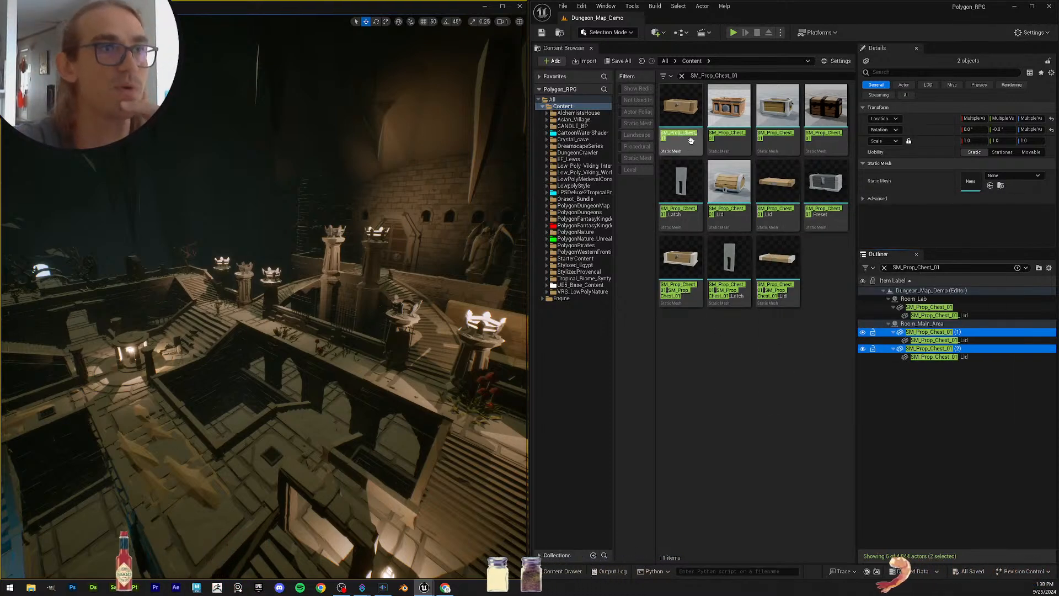
Step: Assign the SM_Prop_Chest_01 static mesh to the two selected chest actors in Room_Main_Area
{"action": "mouse_move", "coordinate": [686, 118]}
{"action": "left_click_drag", "start_coordinate": [687, 118], "coordinate": [970, 182]}
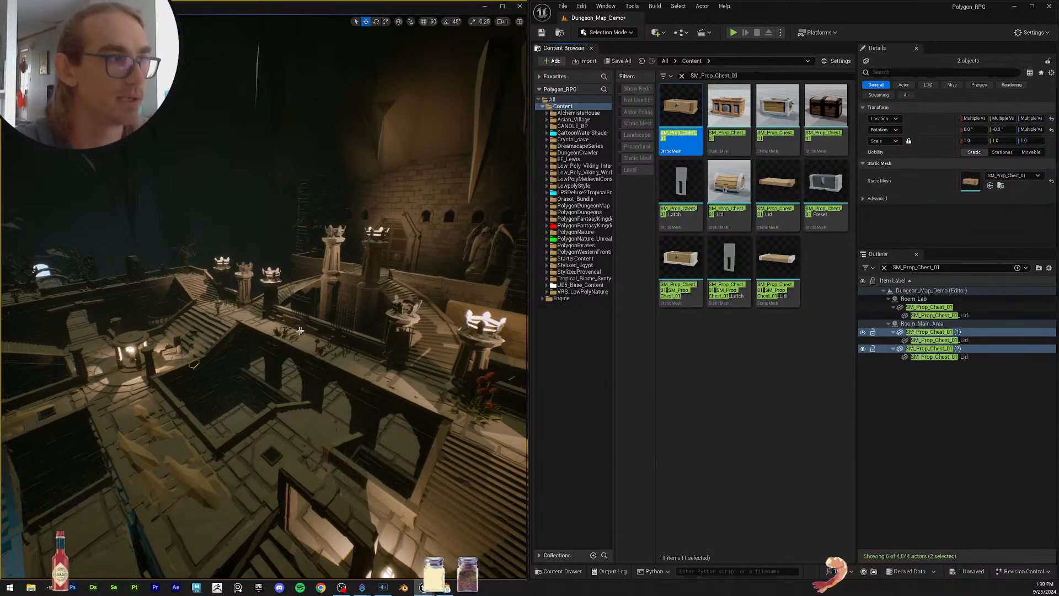
{"action": "right_click_drag", "start_coordinate": [354, 254], "coordinate": [386, 287]}
{"action": "key", "text": "w"}
{"action": "scroll", "coordinate": [265, 276], "scroll_direction": "up", "scroll_amount": 3}
{"action": "key", "text": "w"}
{"action": "scroll", "coordinate": [309, 287], "scroll_direction": "down", "scroll_amount": 4}
Step: Assign the SM_Prop_Chest_01_Lid mesh to the lids of both Room_Main_Area chests and save all changes
{"action": "left_click", "coordinate": [938, 340]}
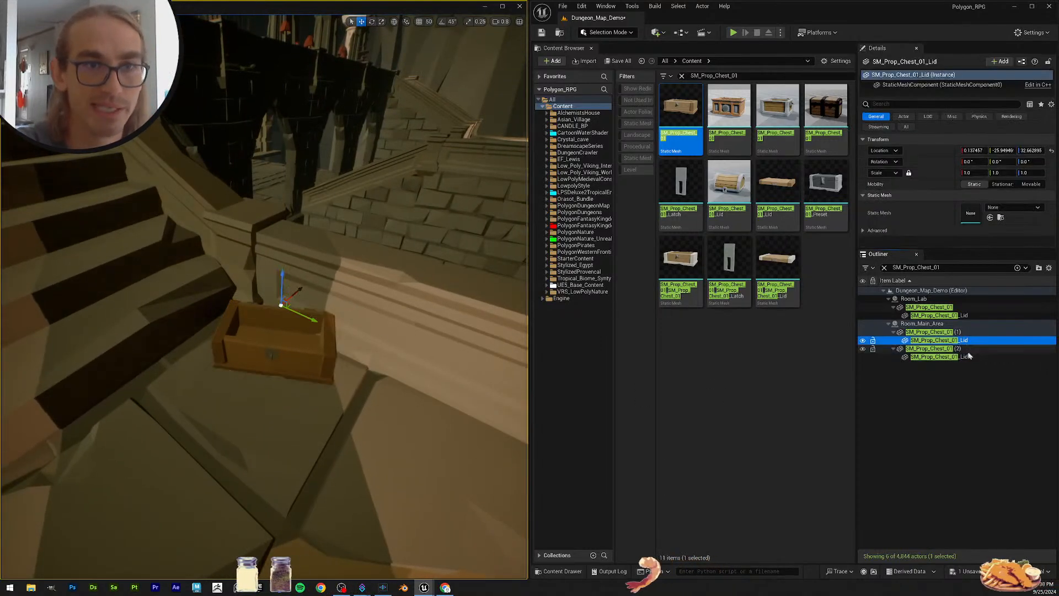
{"action": "left_click", "coordinate": [957, 357], "text": "ctrl"}
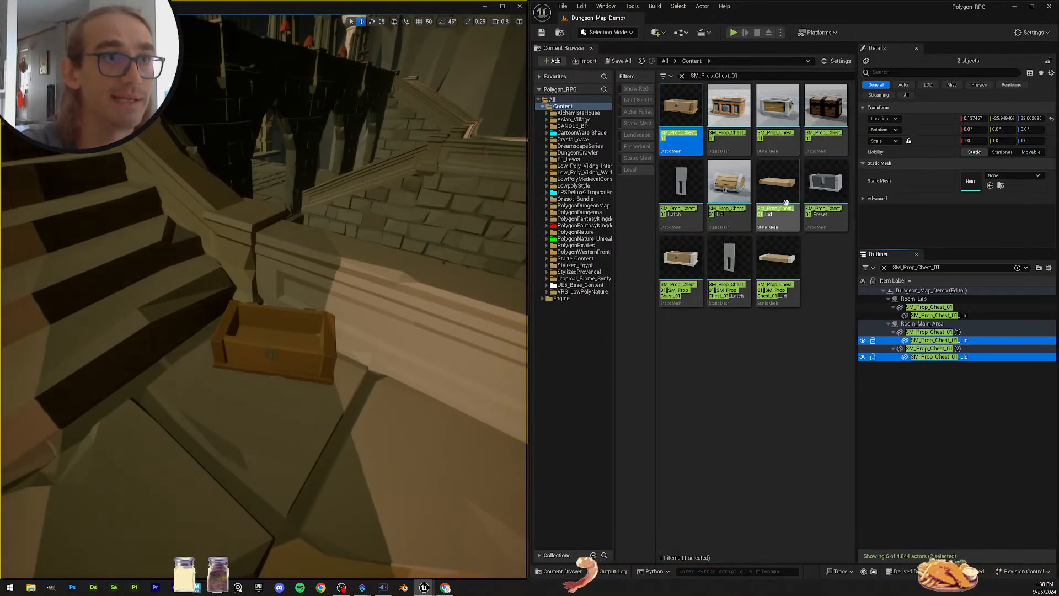
{"action": "left_click_drag", "start_coordinate": [787, 202], "coordinate": [976, 187]}
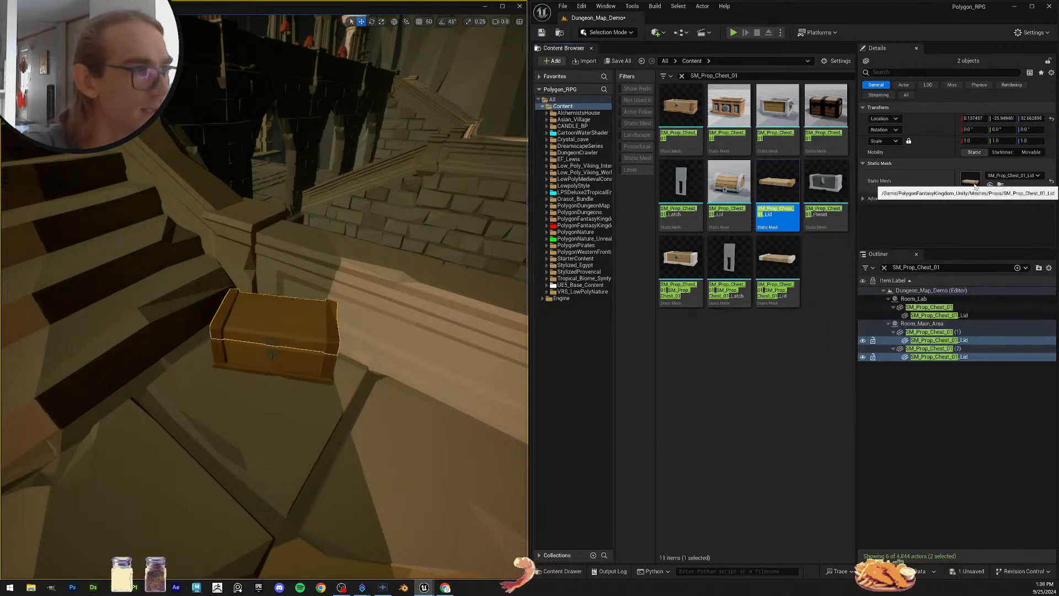
{"action": "right_click_drag", "start_coordinate": [403, 303], "coordinate": [460, 326]}
{"action": "key", "text": "Escape"}
{"action": "scroll", "coordinate": [411, 320], "scroll_direction": "up", "scroll_amount": 3}
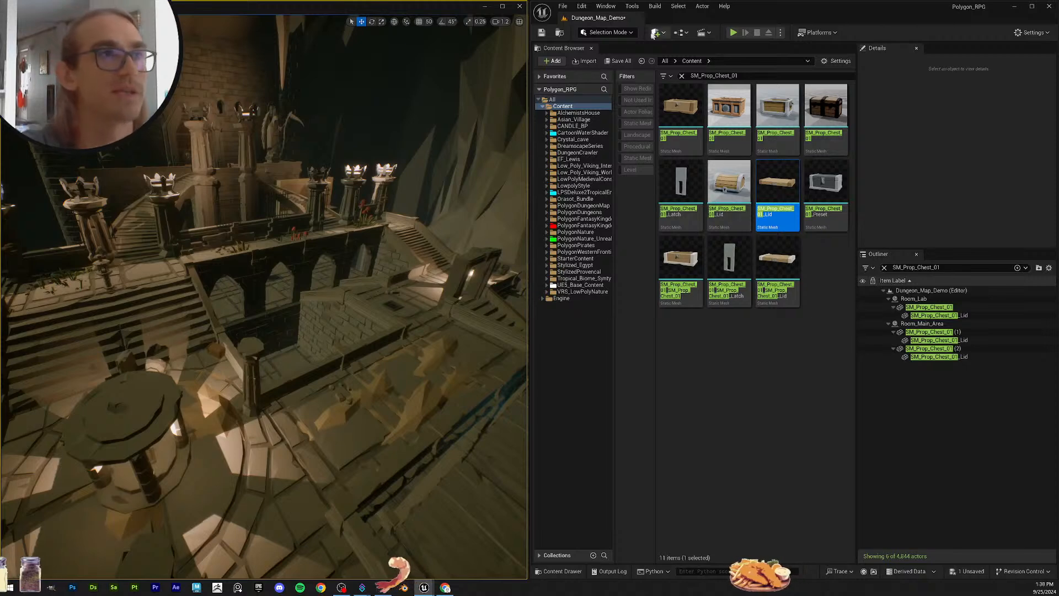
{"action": "left_click", "coordinate": [618, 61]}
{"action": "left_click", "coordinate": [608, 389]}
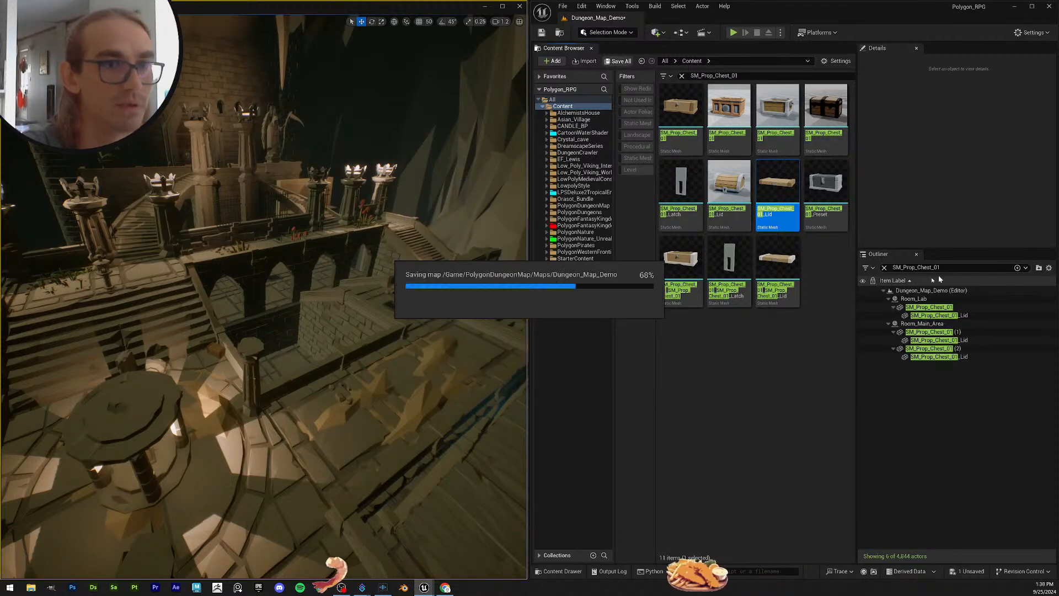
Step: Clear the actor filter and check the trap pit and its door in Room_Main_Area for a missing mesh
{"action": "left_click", "coordinate": [886, 268]}
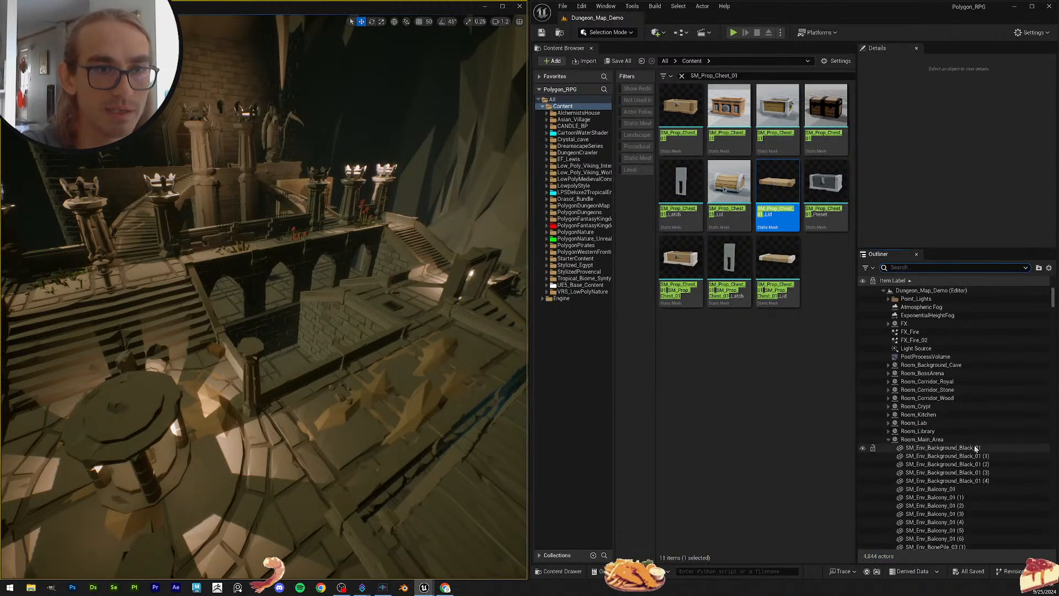
{"action": "scroll", "coordinate": [971, 419], "scroll_direction": "down", "scroll_amount": 20}
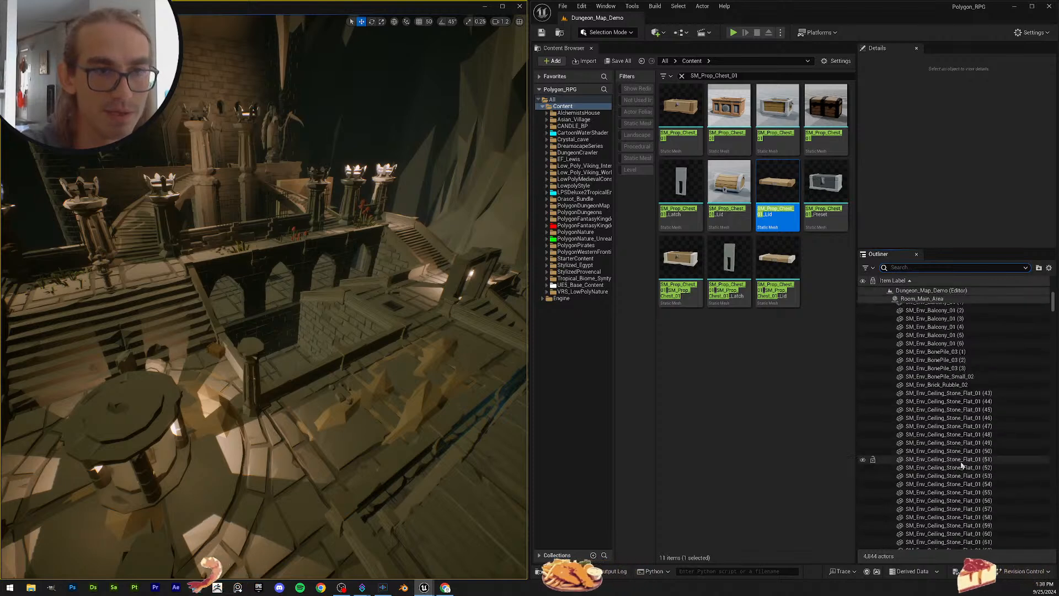
{"action": "left_click_drag", "start_coordinate": [1051, 320], "coordinate": [1029, 459]}
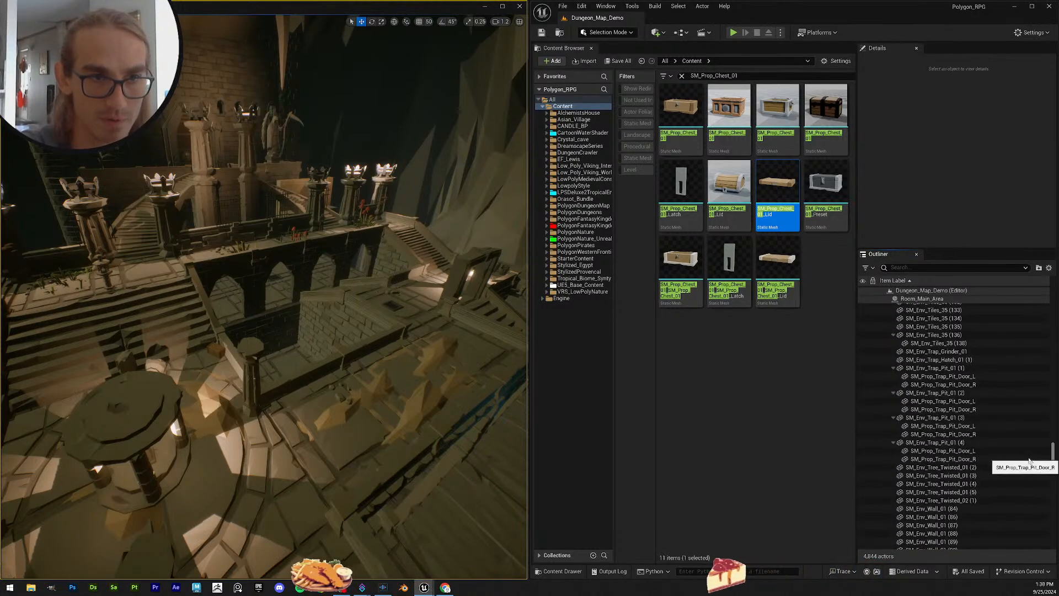
{"action": "left_click", "coordinate": [955, 442]}
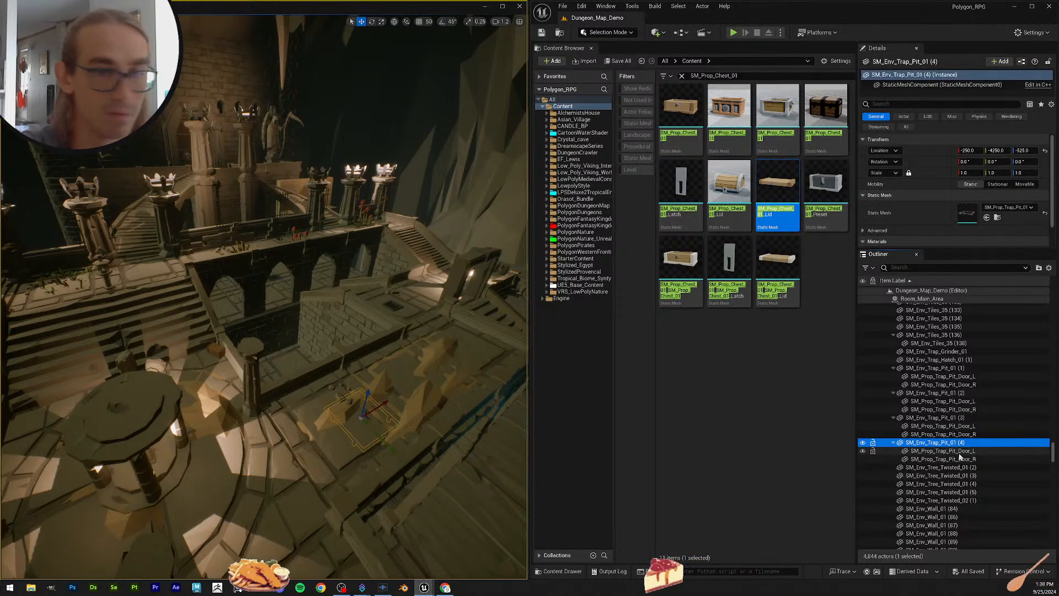
{"action": "left_click", "coordinate": [960, 452]}
{"action": "scroll", "coordinate": [972, 451], "scroll_direction": "down", "scroll_amount": 10}
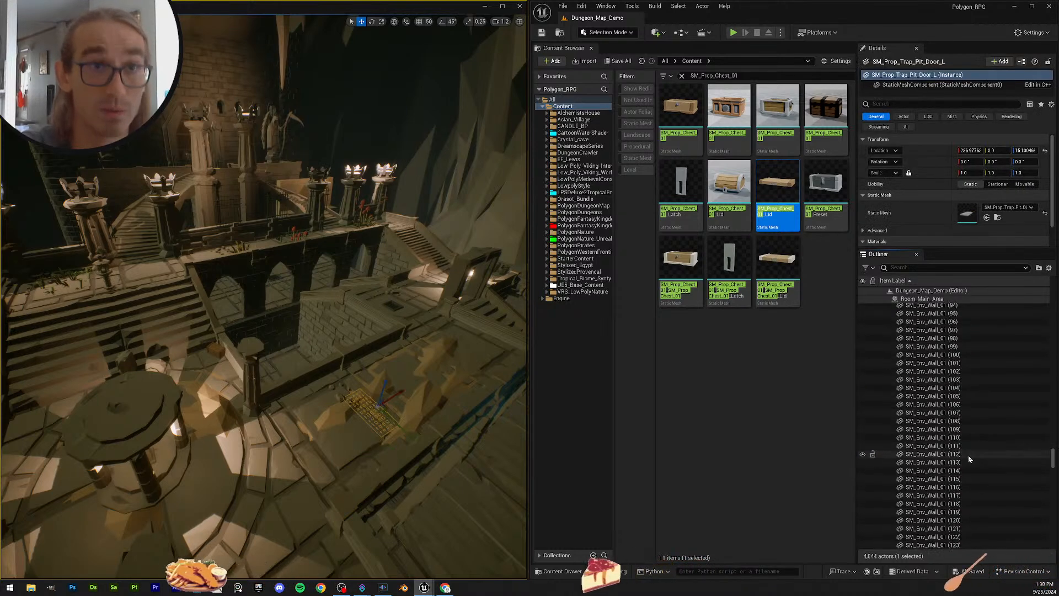
Step: Check the wall, door frame, large round pillar and quarter wall actors in Room_Main_Area for missing meshes
{"action": "left_click_drag", "start_coordinate": [1051, 469], "coordinate": [1049, 495]}
{"action": "left_click", "coordinate": [949, 481]}
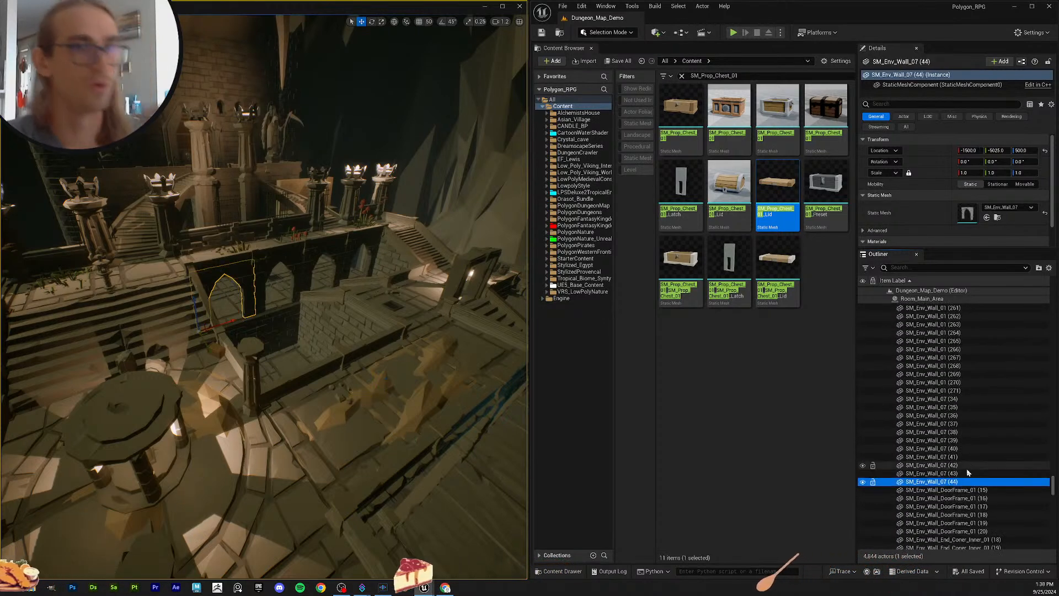
{"action": "scroll", "coordinate": [966, 468], "scroll_direction": "down", "scroll_amount": 2}
{"action": "left_click", "coordinate": [971, 449]}
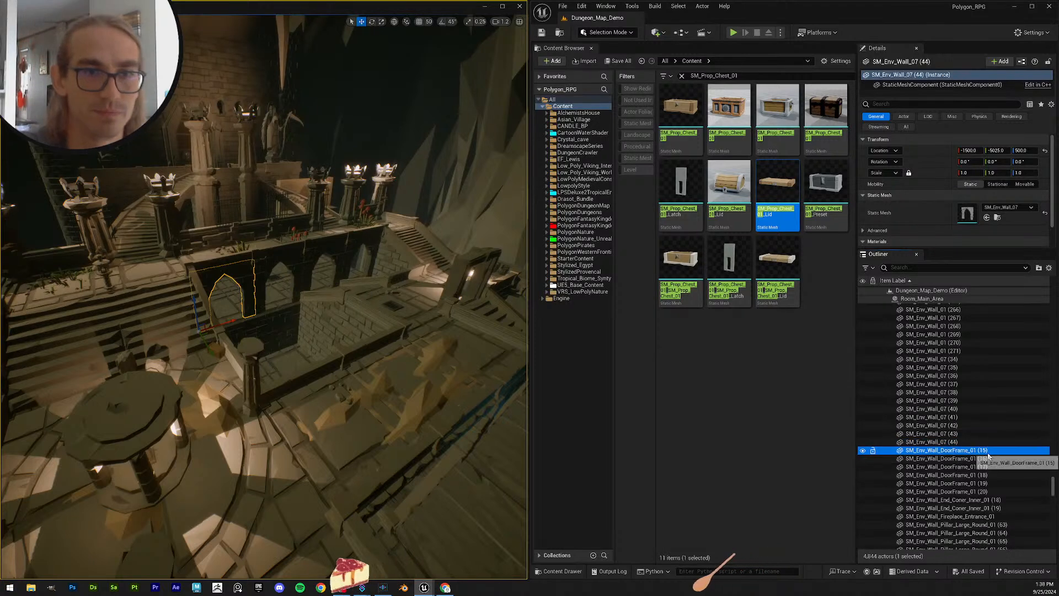
{"action": "scroll", "coordinate": [1010, 449], "scroll_direction": "down", "scroll_amount": 2}
{"action": "left_click", "coordinate": [1047, 489]}
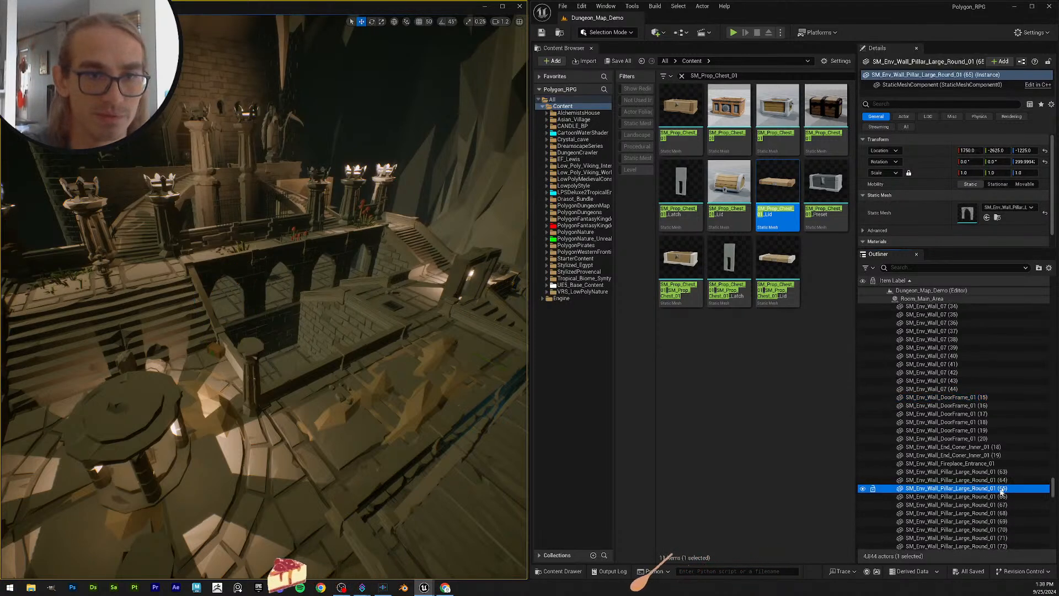
{"action": "scroll", "coordinate": [1047, 489], "scroll_direction": "down", "scroll_amount": 2}
{"action": "scroll", "coordinate": [1043, 493], "scroll_direction": "down", "scroll_amount": 10}
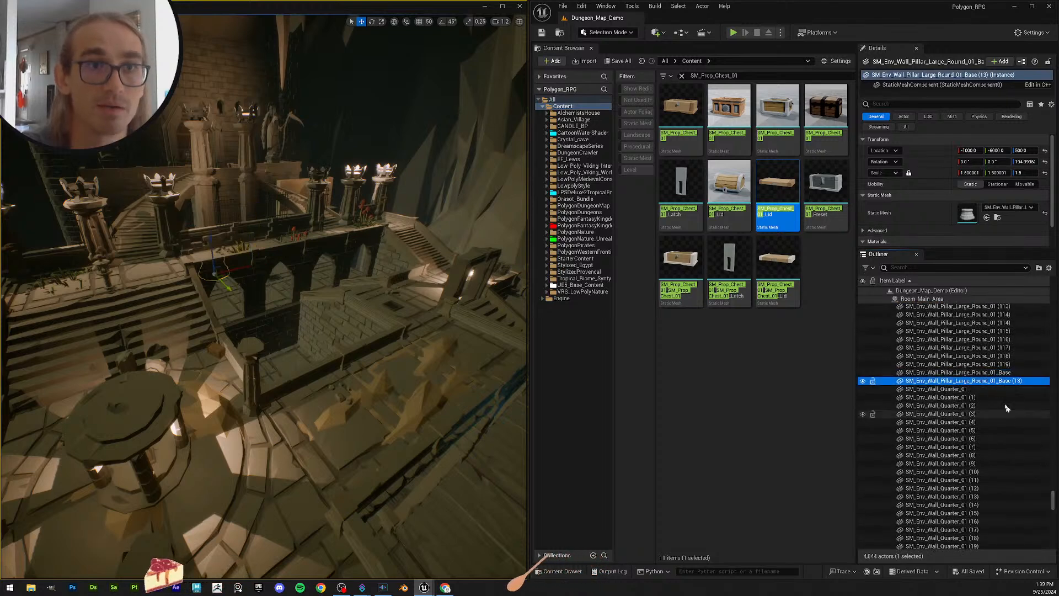
{"action": "left_click", "coordinate": [988, 389]}
{"action": "scroll", "coordinate": [1016, 435], "scroll_direction": "down", "scroll_amount": 1}
{"action": "left_click", "coordinate": [1007, 464]}
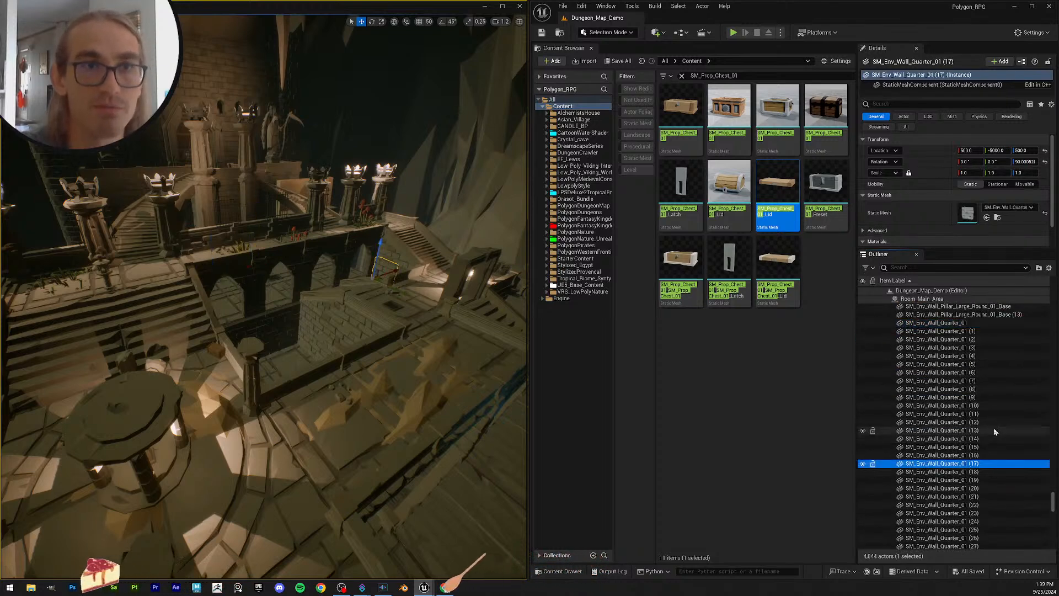
Step: Check the round wall, wall window and window bars actors in Room_Main_Area for missing meshes
{"action": "scroll", "coordinate": [995, 428], "scroll_direction": "down", "scroll_amount": 10}
{"action": "scroll", "coordinate": [983, 490], "scroll_direction": "down", "scroll_amount": 2}
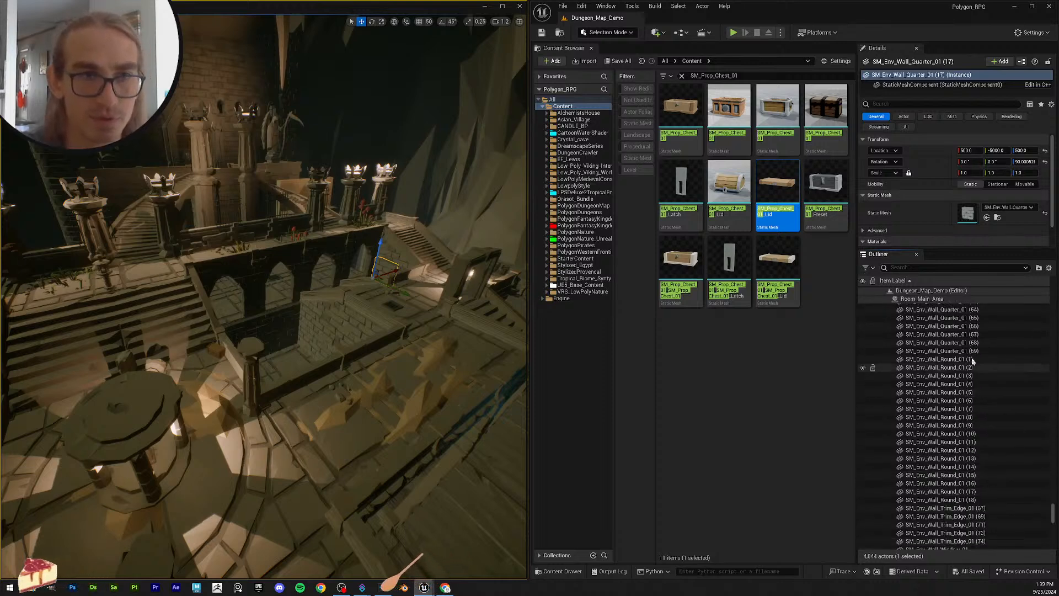
{"action": "scroll", "coordinate": [991, 477], "scroll_direction": "down", "scroll_amount": 3}
{"action": "left_click", "coordinate": [991, 421]}
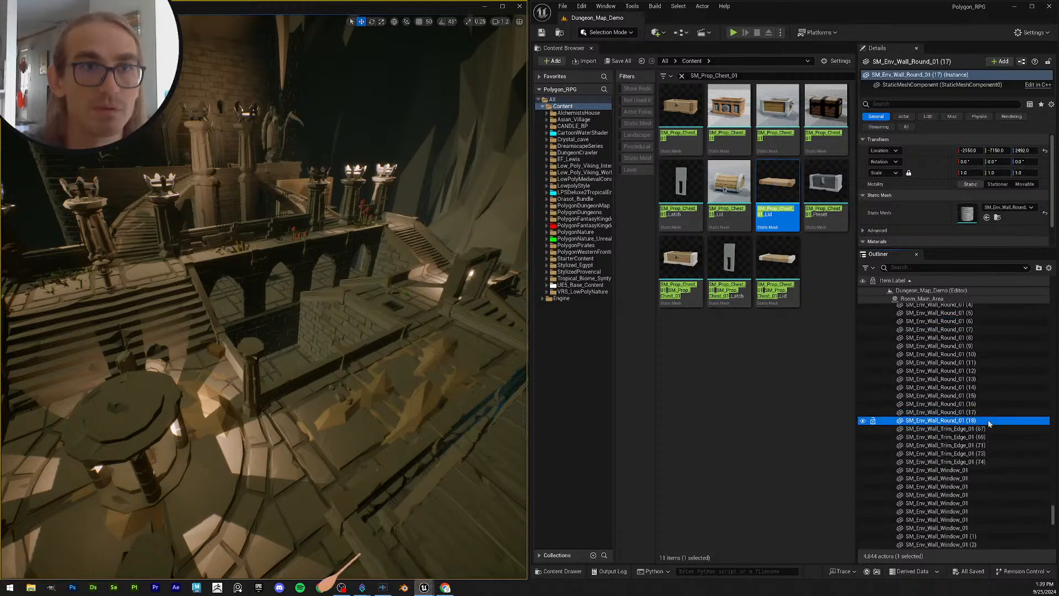
{"action": "scroll", "coordinate": [995, 434], "scroll_direction": "down", "scroll_amount": 4}
{"action": "left_click", "coordinate": [981, 370]}
{"action": "left_click", "coordinate": [983, 403]}
{"action": "scroll", "coordinate": [993, 441], "scroll_direction": "down", "scroll_amount": 5}
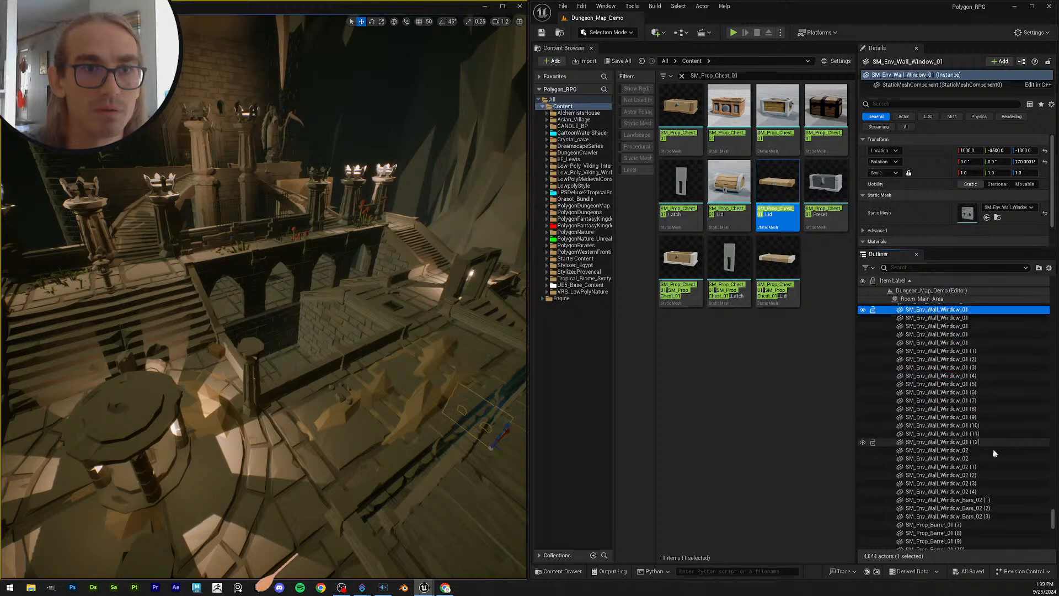
{"action": "scroll", "coordinate": [991, 439], "scroll_direction": "down", "scroll_amount": 5}
{"action": "left_click", "coordinate": [993, 424]}
{"action": "scroll", "coordinate": [996, 425], "scroll_direction": "down", "scroll_amount": 5}
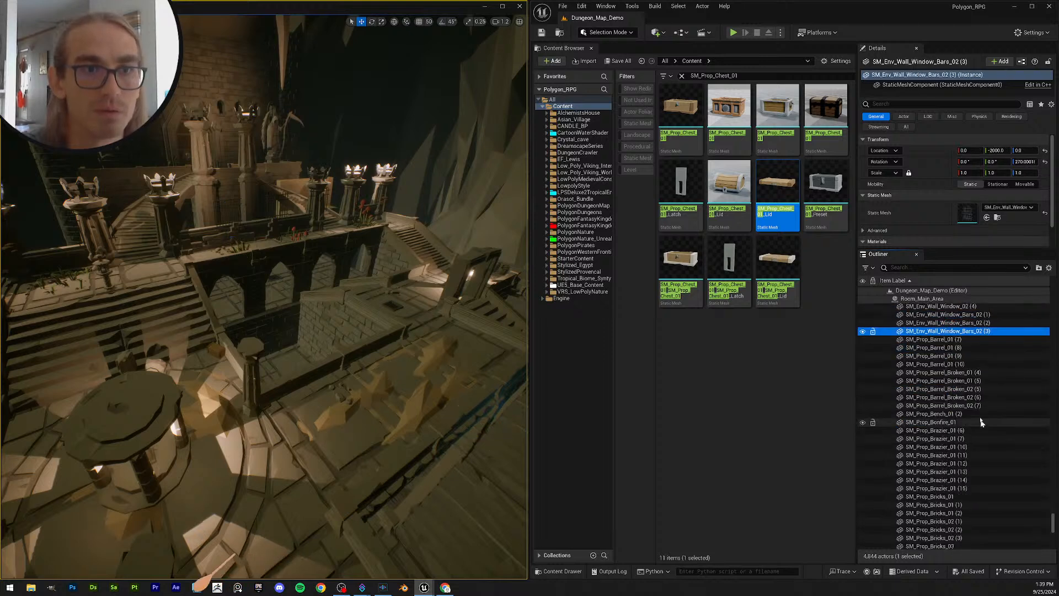
Step: Check the broken barrel, brazier and bricks props in Room_Main_Area for missing meshes
{"action": "left_click", "coordinate": [1004, 406]}
{"action": "scroll", "coordinate": [980, 383], "scroll_direction": "down", "scroll_amount": 5}
{"action": "left_click", "coordinate": [973, 395]}
{"action": "scroll", "coordinate": [982, 400], "scroll_direction": "down", "scroll_amount": 5}
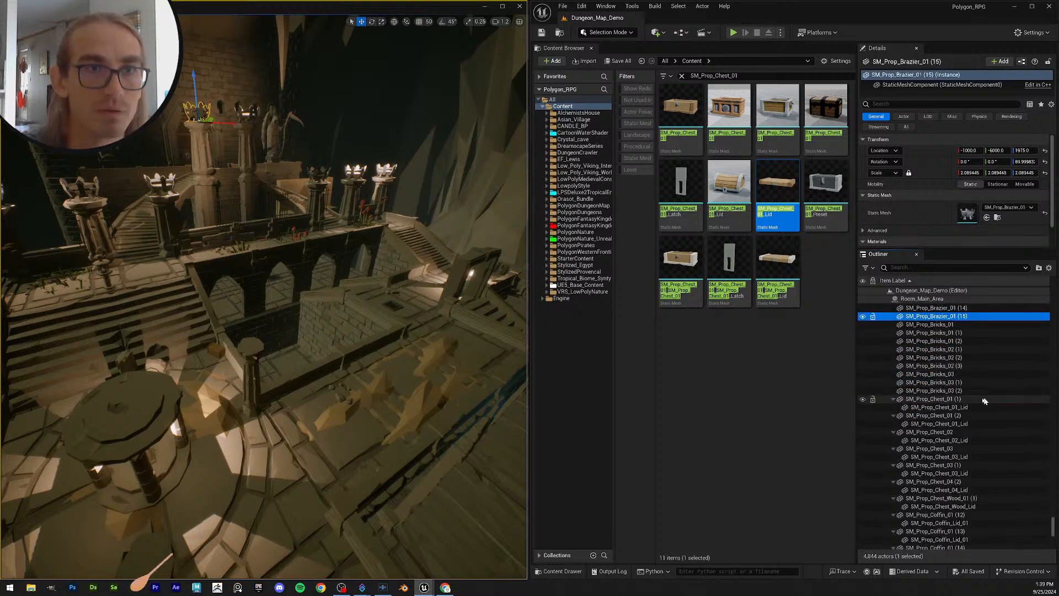
{"action": "left_click", "coordinate": [967, 367]}
{"action": "scroll", "coordinate": [976, 403], "scroll_direction": "down", "scroll_amount": 5}
Step: Compare the static mesh assignments of the SM_Prop_Chest_03, bricks and SM_Prop_Chest_01 actors and their lids
{"action": "left_click", "coordinate": [974, 386]}
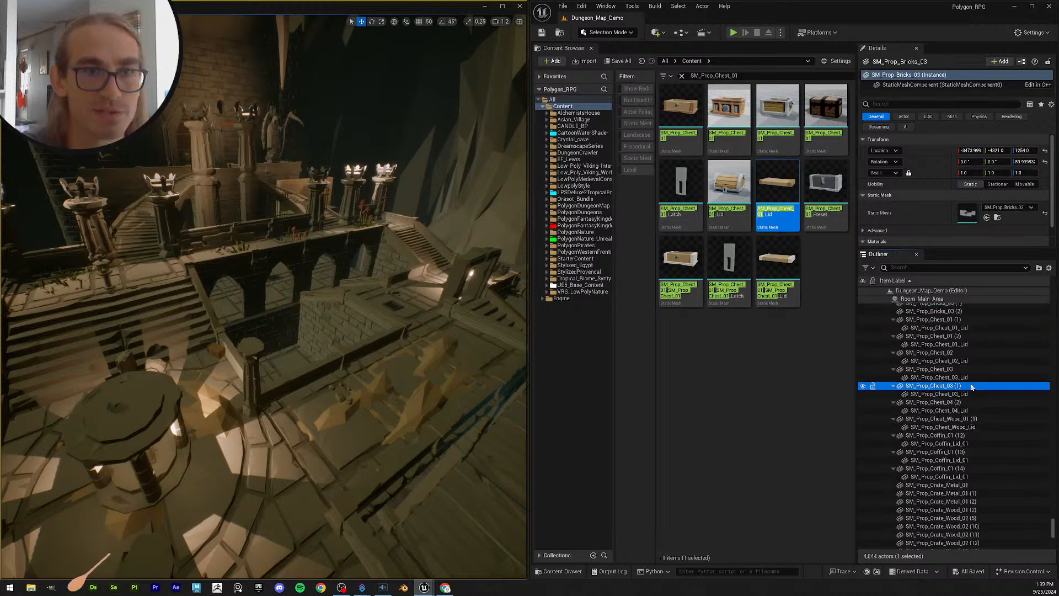
{"action": "left_click", "coordinate": [975, 394]}
{"action": "scroll", "coordinate": [999, 402], "scroll_direction": "up", "scroll_amount": 3}
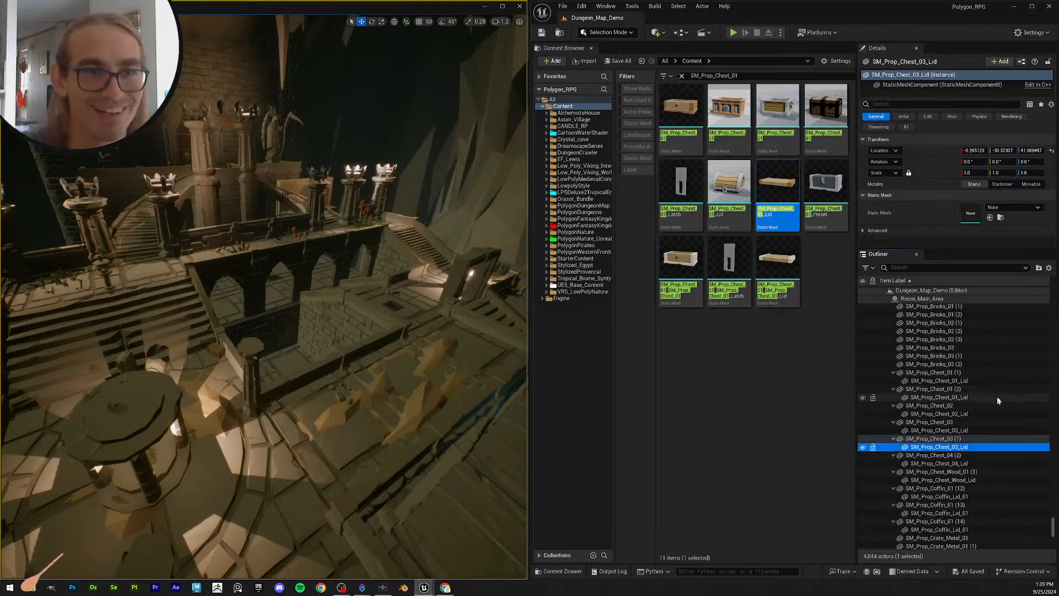
{"action": "left_click", "coordinate": [934, 365]}
{"action": "left_click", "coordinate": [938, 357]}
{"action": "left_click", "coordinate": [951, 339]}
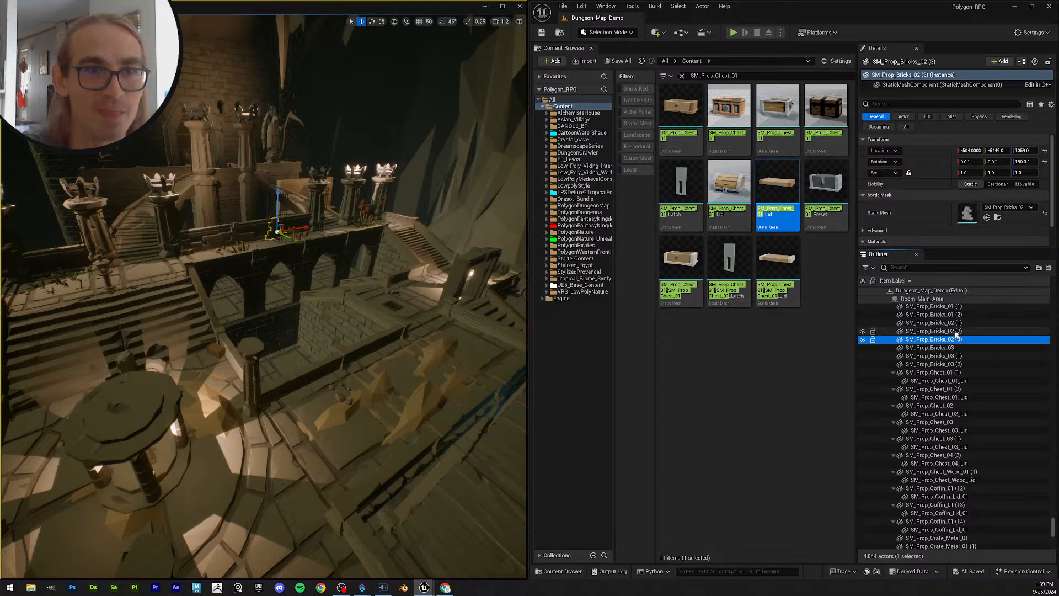
{"action": "left_click", "coordinate": [953, 322]}
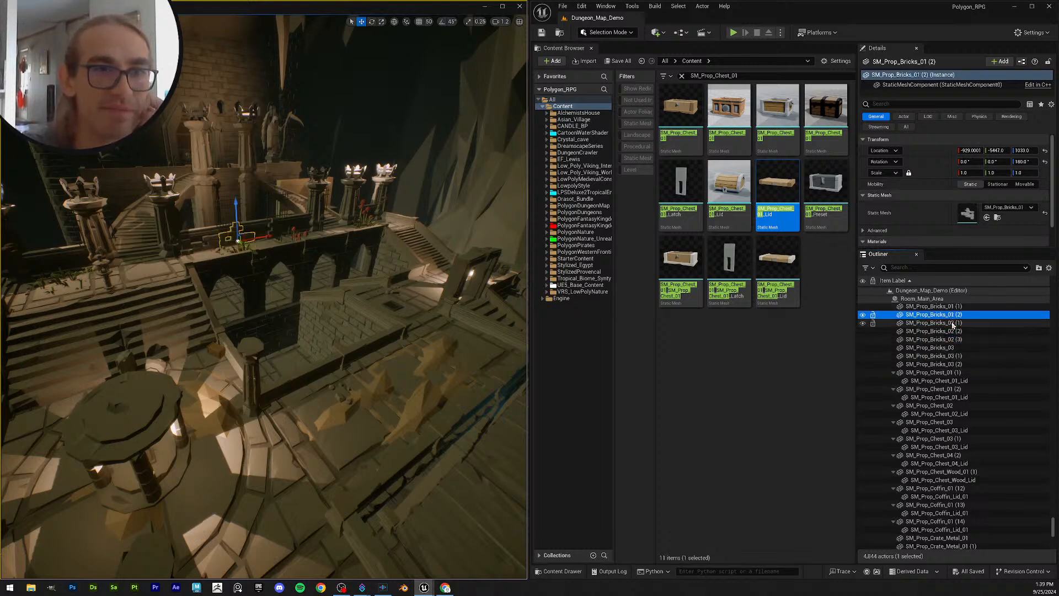
{"action": "left_click", "coordinate": [932, 374]}
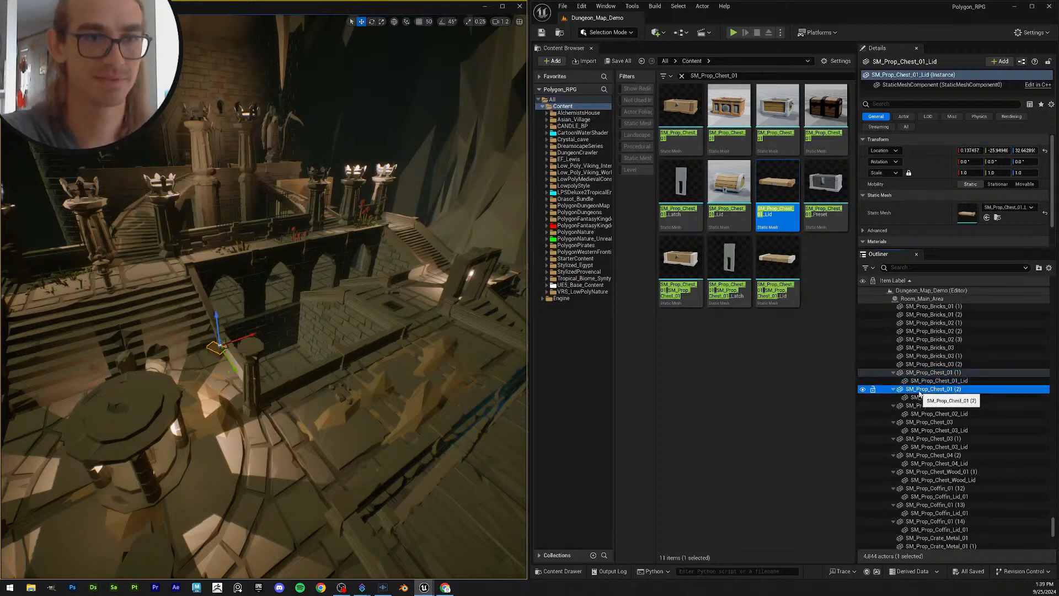
{"action": "left_click", "coordinate": [933, 397]}
{"action": "scroll", "coordinate": [941, 382], "scroll_direction": "down", "scroll_amount": 1}
Step: Find the SM_Prop_Chest_02 mesh by the actor's name and assign it to the SM_Prop_Chest_02 actor
{"action": "left_click", "coordinate": [923, 388]}
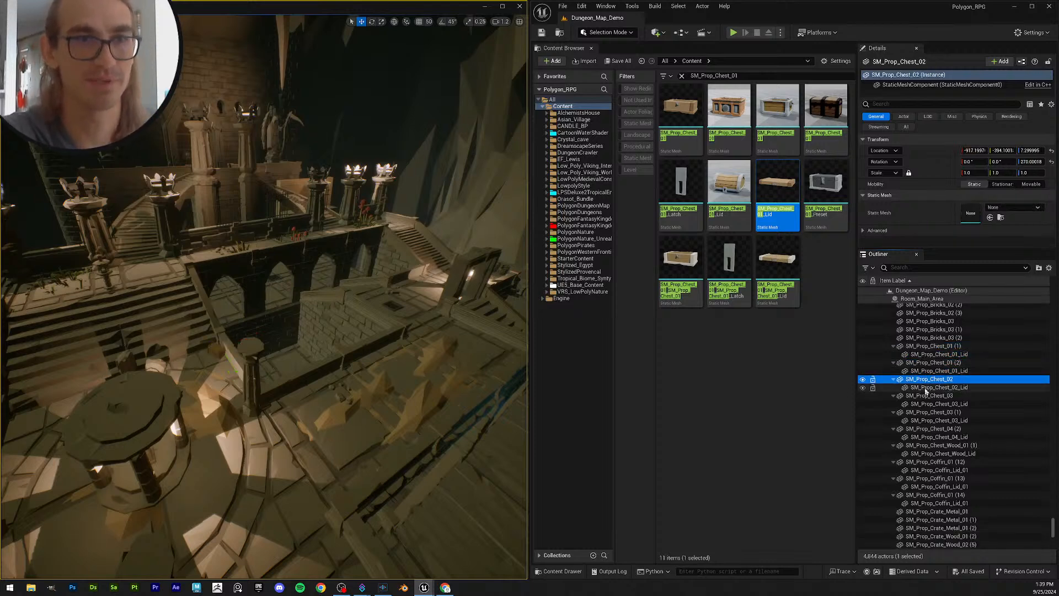
{"action": "left_click", "coordinate": [942, 381]}
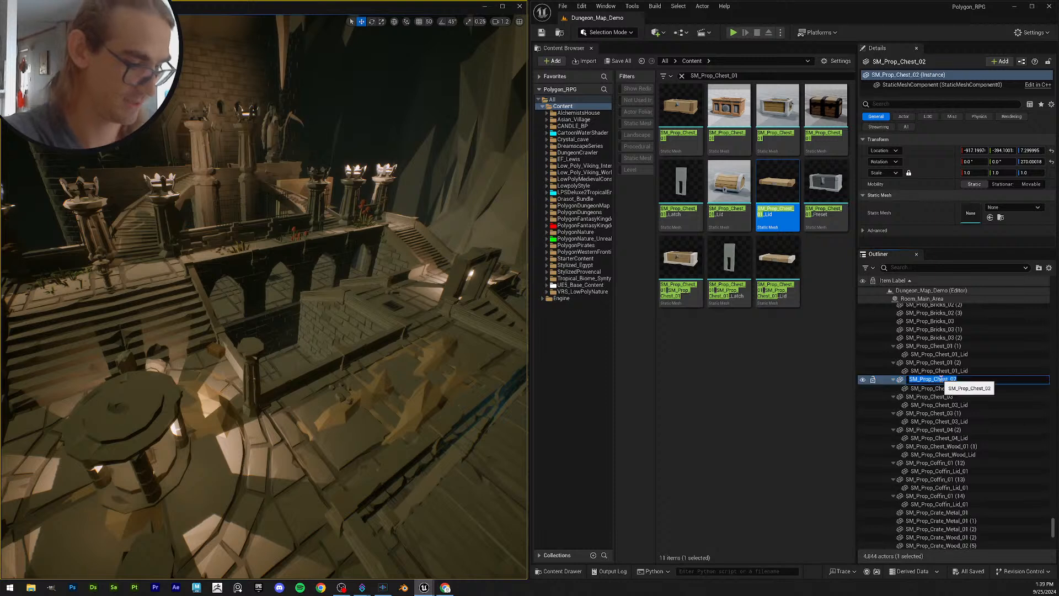
{"action": "left_click", "coordinate": [752, 76]}
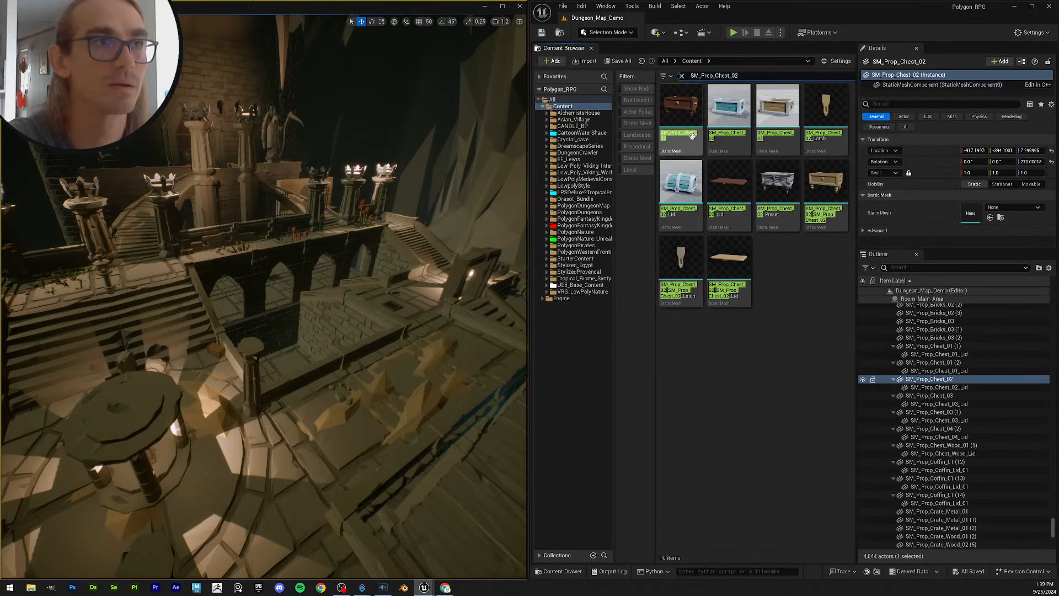
{"action": "left_click_drag", "start_coordinate": [975, 218], "coordinate": [974, 222]}
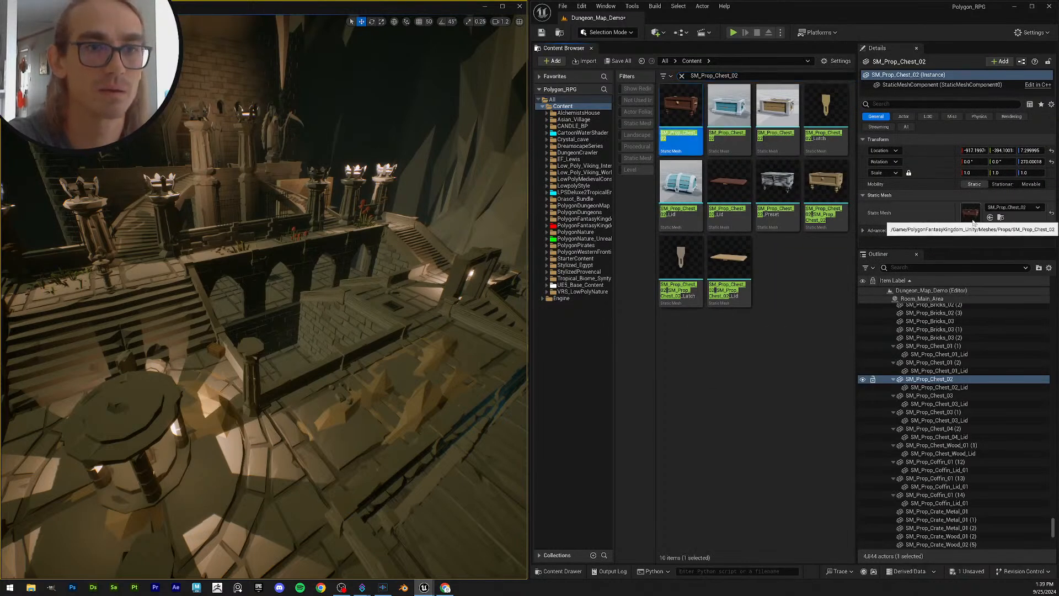
{"action": "right_click_drag", "start_coordinate": [453, 271], "coordinate": [352, 287]}
{"action": "key", "text": "f"}
{"action": "key", "text": "s"}
{"action": "scroll", "coordinate": [404, 283], "scroll_direction": "down", "scroll_amount": 3}
{"action": "key", "text": "w"}
{"action": "scroll", "coordinate": [404, 284], "scroll_direction": "down", "scroll_amount": 1}
{"action": "key", "text": "e"}
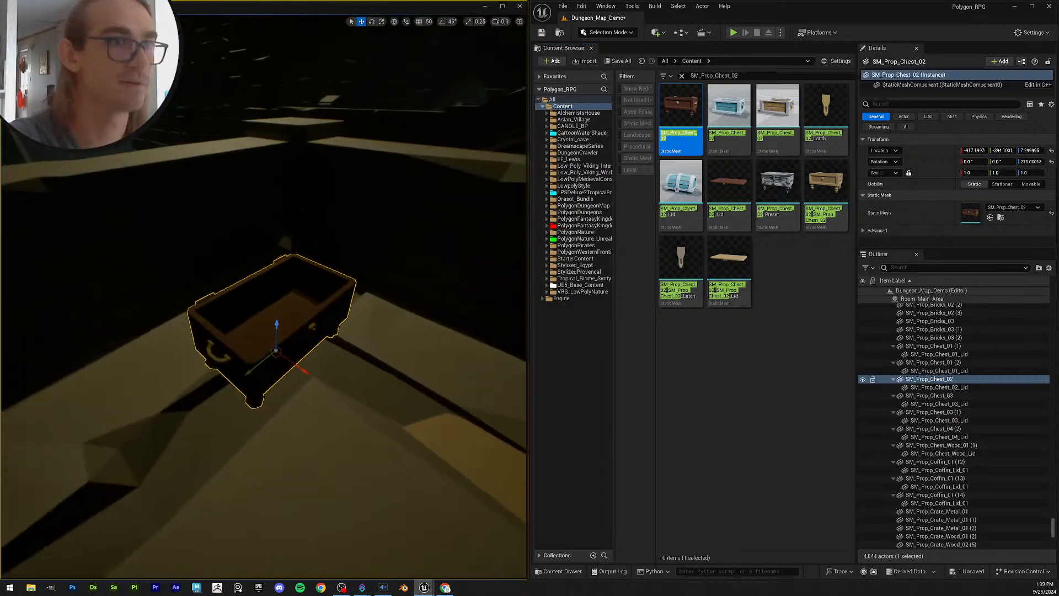
Step: Assign the SM_Prop_Chest_02_Lid mesh to the SM_Prop_Chest_02_Lid actor and save the level
{"action": "left_click", "coordinate": [950, 388]}
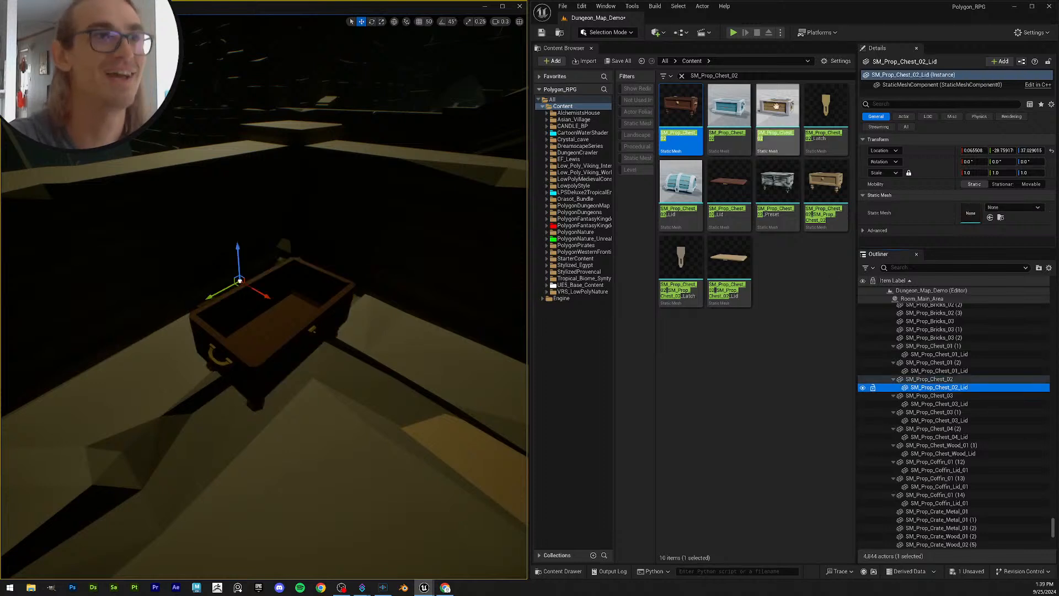
{"action": "left_click_drag", "start_coordinate": [972, 221], "coordinate": [971, 220]}
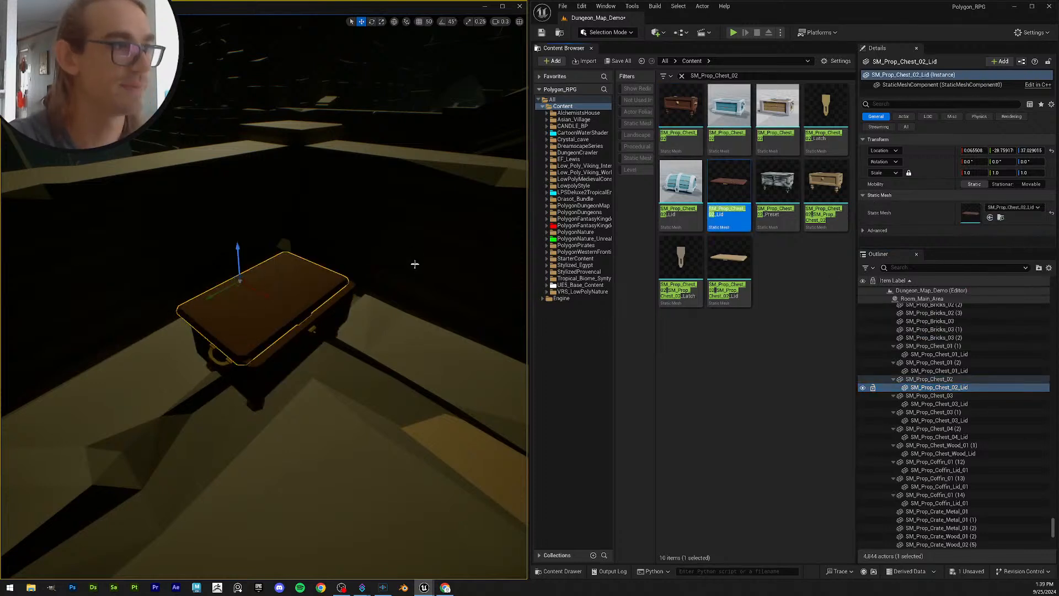
{"action": "right_click_drag", "start_coordinate": [414, 263], "coordinate": [435, 277]}
{"action": "key", "text": "w"}
{"action": "key", "text": "q"}
{"action": "key", "text": "Escape"}
{"action": "key", "text": "e"}
{"action": "scroll", "coordinate": [397, 248], "scroll_direction": "up", "scroll_amount": 2}
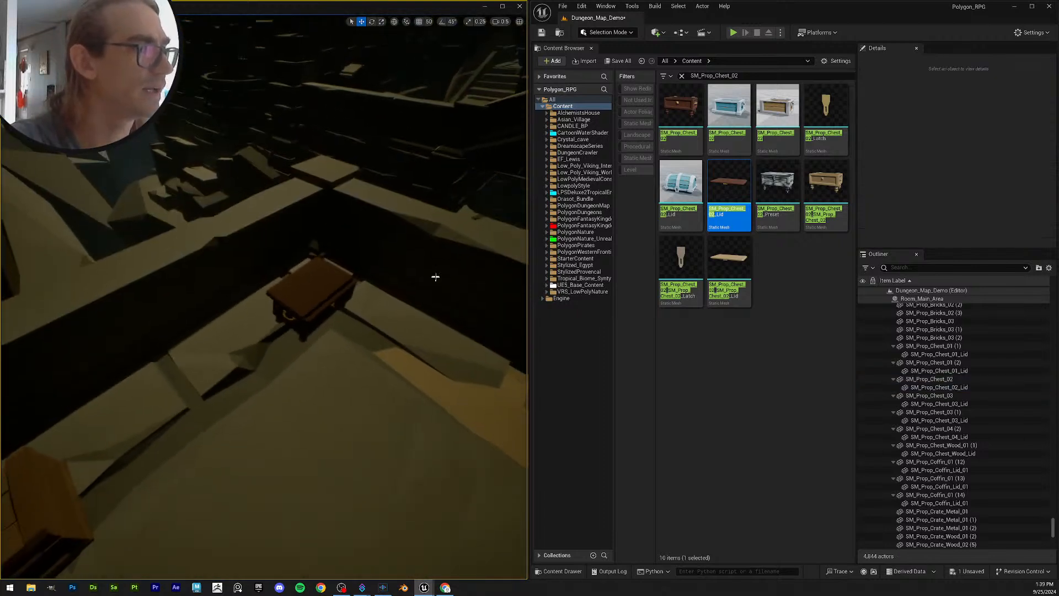
{"action": "left_click", "coordinate": [541, 35]}
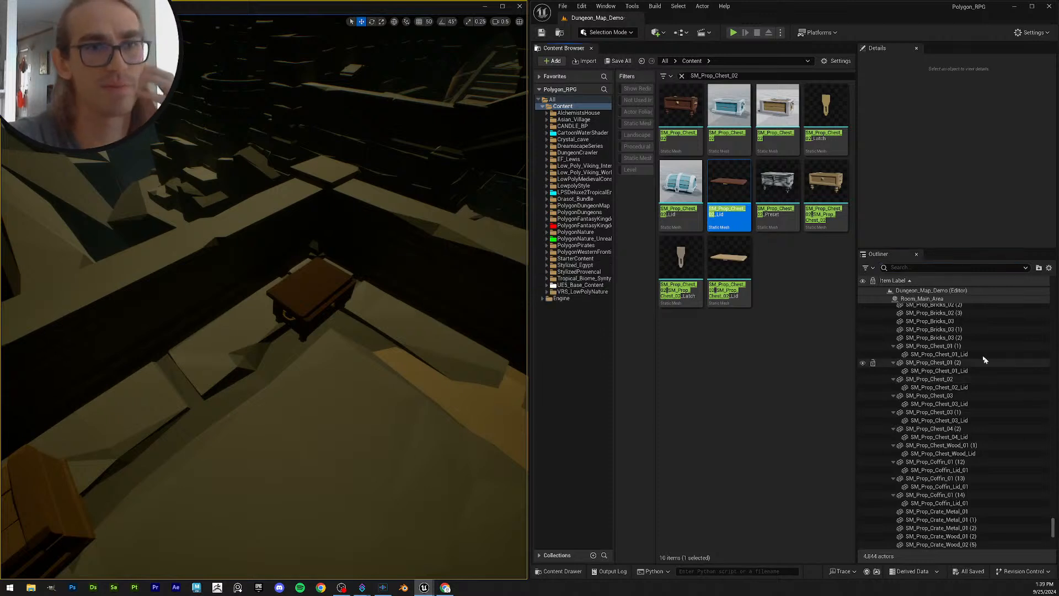
Step: Check the SM_Prop_Chest_01 actors' meshes and assign the SM_Prop_Chest_02 mesh to the SM_Prop_Chest_03 actor
{"action": "left_click", "coordinate": [963, 348]}
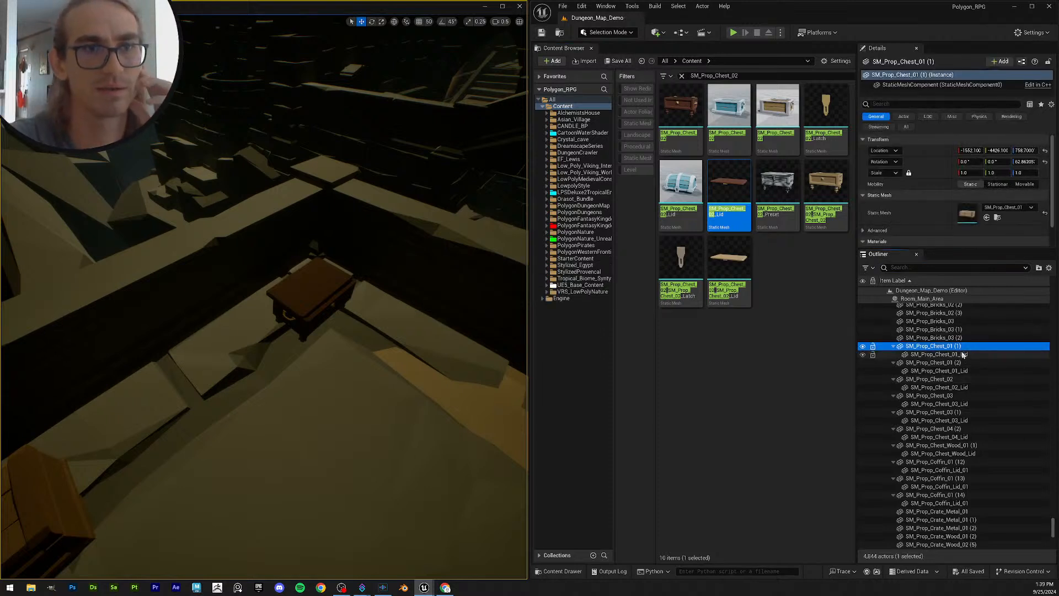
{"action": "key", "text": "Down"}
{"action": "key", "text": "Down"}
{"action": "key", "text": "Down"}
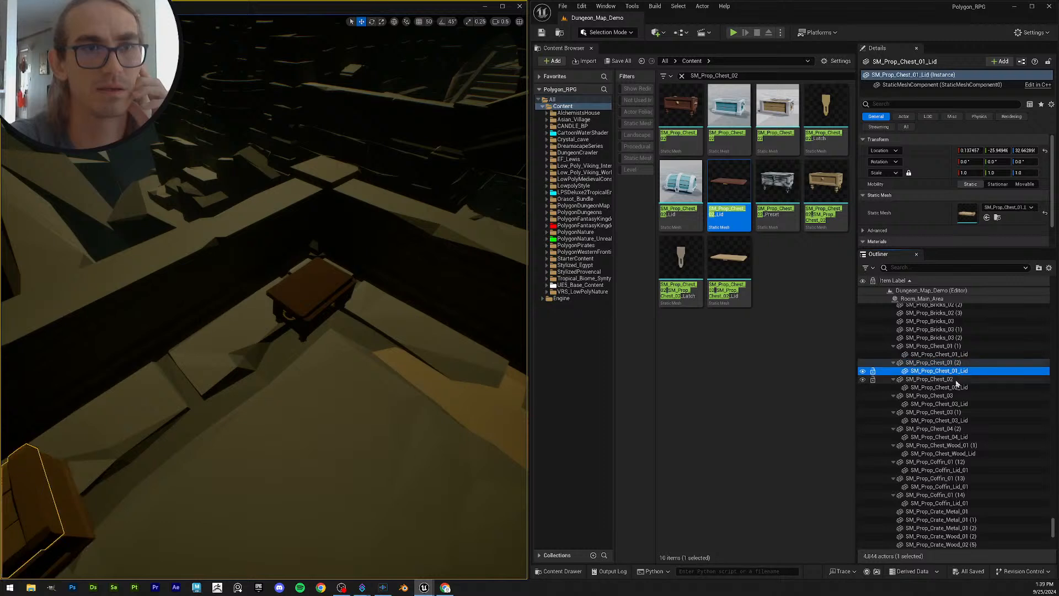
{"action": "left_click", "coordinate": [962, 397]}
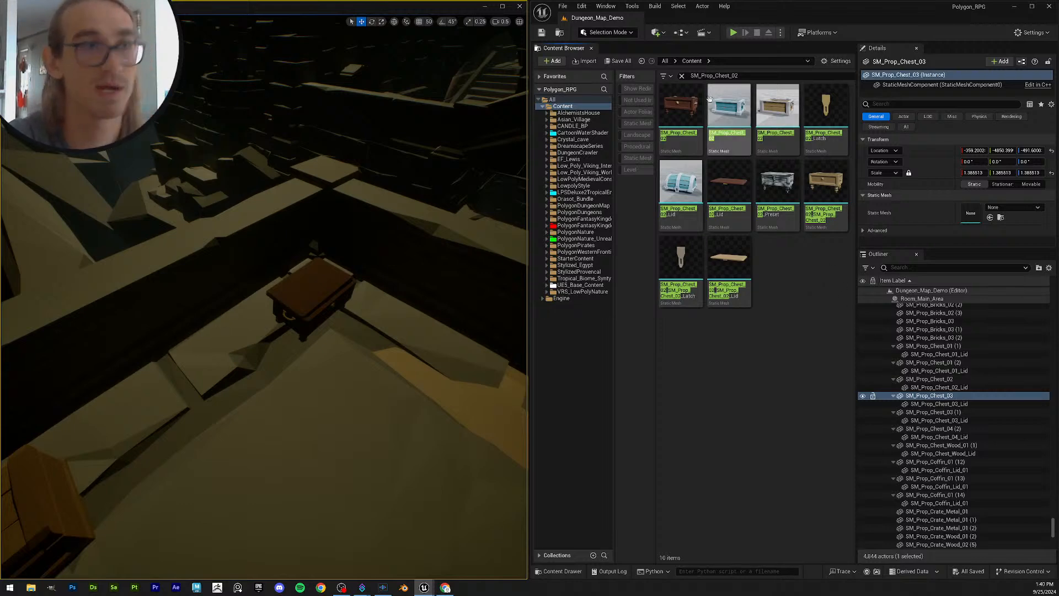
{"action": "left_click_drag", "start_coordinate": [692, 113], "coordinate": [1022, 248]}
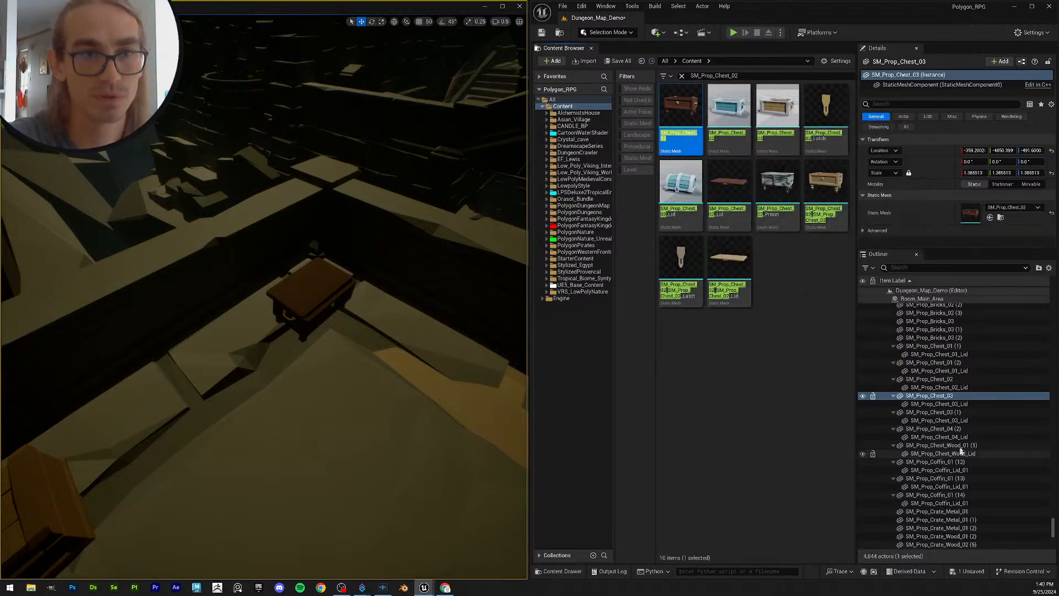
Step: Assign the SM_Prop_Chest_02_Lid mesh to the lid of SM_Prop_Chest_03, inspect the chest up close and save the level
{"action": "left_click", "coordinate": [967, 404]}
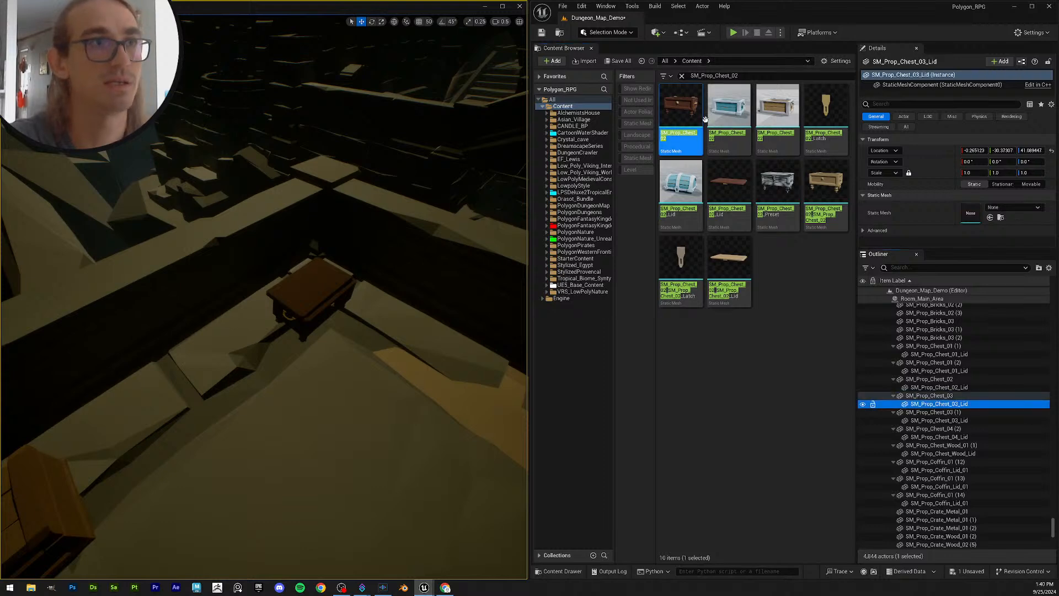
{"action": "left_click_drag", "start_coordinate": [731, 178], "coordinate": [1004, 215]}
{"action": "mouse_move", "coordinate": [331, 237]}
{"action": "right_mouse_down"}
{"action": "mouse_move", "coordinate": [345, 220]}
{"action": "mouse_move", "coordinate": [353, 249]}
{"action": "mouse_move", "coordinate": [342, 260]}
{"action": "mouse_move", "coordinate": [329, 233]}
{"action": "right_mouse_up"}
{"action": "key", "text": "w"}
{"action": "scroll", "coordinate": [348, 232], "scroll_direction": "down", "scroll_amount": 3}
{"action": "key", "text": "s"}
{"action": "key", "text": "s"}
{"action": "key", "text": "q"}
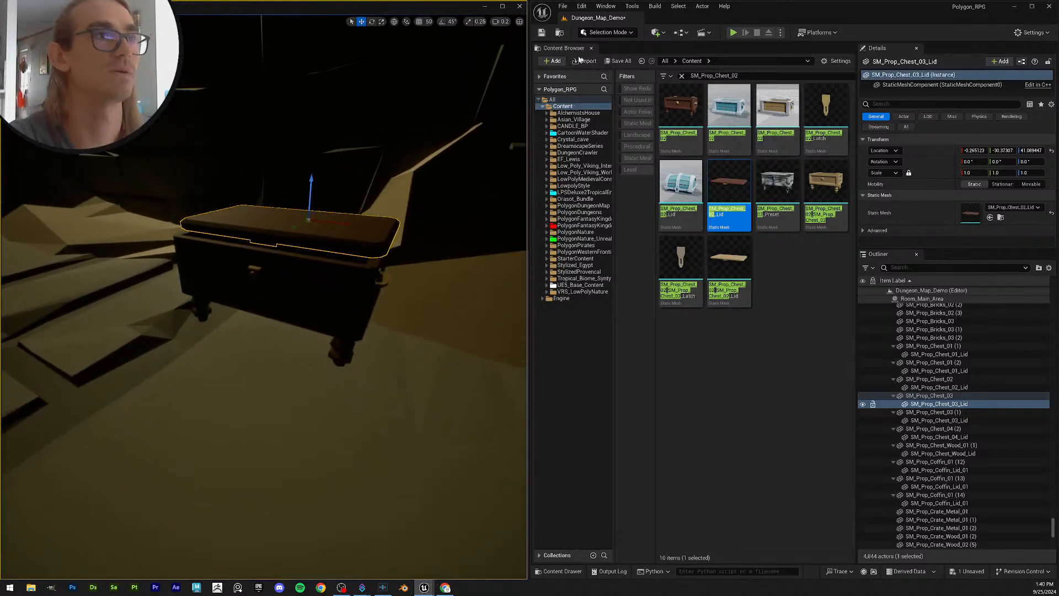
{"action": "left_click", "coordinate": [622, 61]}
{"action": "left_click", "coordinate": [596, 388]}
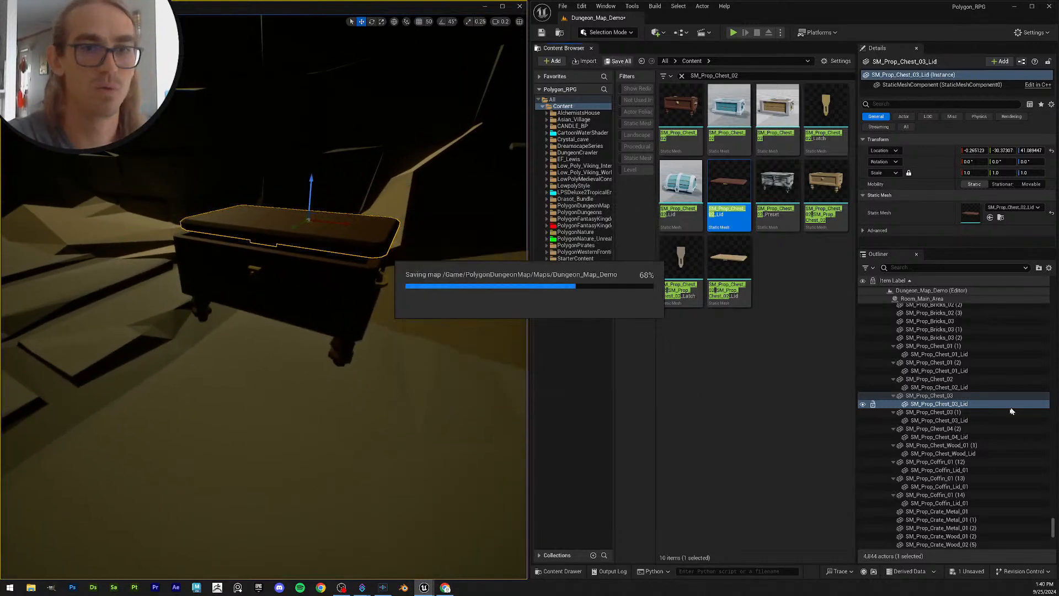
Step: Locate the SM_Prop_Chest_03 (1) actor in the level and assign the SM_Prop_Chest_02 mesh to it
{"action": "scroll", "coordinate": [971, 387], "scroll_direction": "down", "scroll_amount": 3}
{"action": "left_click", "coordinate": [973, 369]}
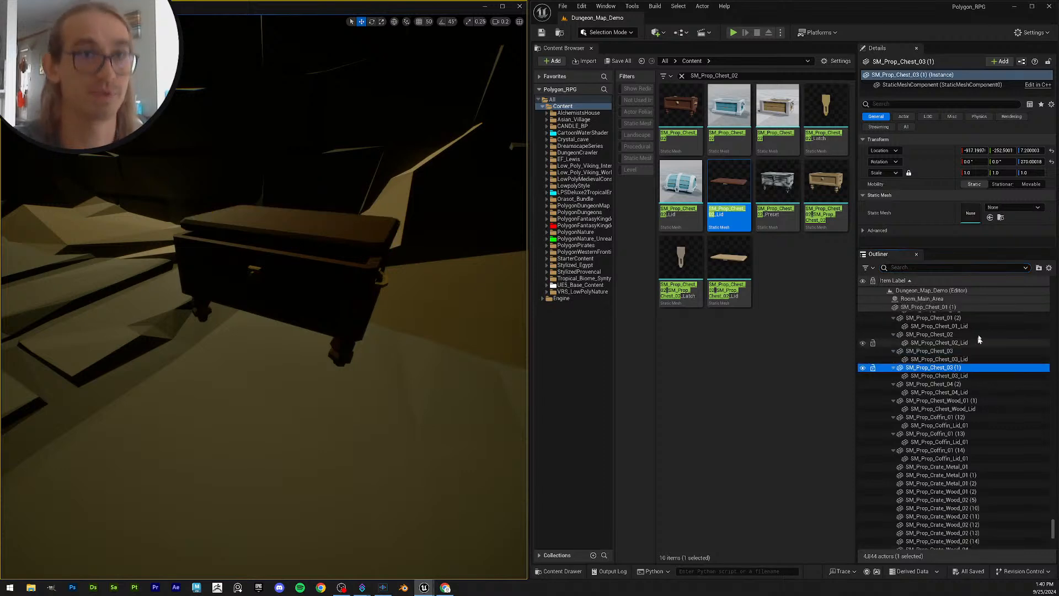
{"action": "right_click_drag", "start_coordinate": [423, 283], "coordinate": [373, 243]}
{"action": "key", "text": "f"}
{"action": "scroll", "coordinate": [423, 283], "scroll_direction": "up", "scroll_amount": 2}
{"action": "scroll", "coordinate": [423, 283], "scroll_direction": "up", "scroll_amount": 1}
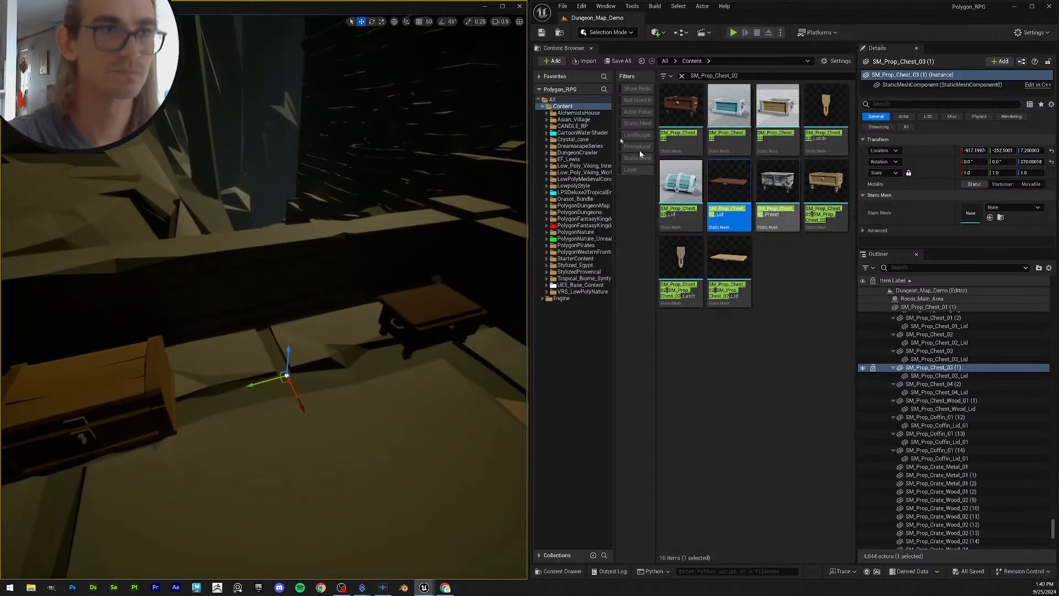
{"action": "left_click_drag", "start_coordinate": [681, 109], "coordinate": [970, 218]}
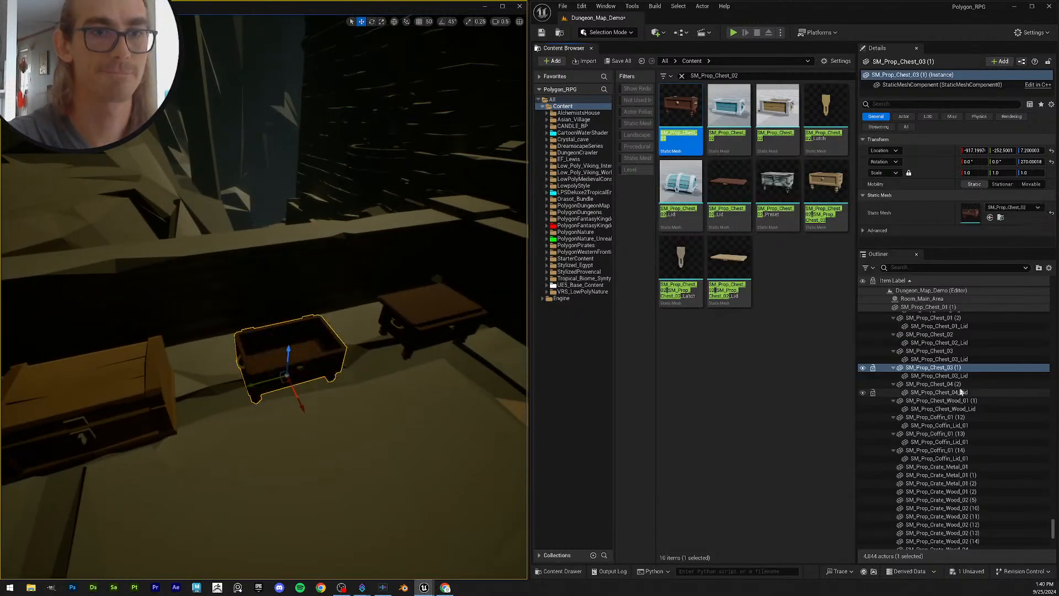
Step: Assign the SM_Prop_Chest_02_Lid mesh to the lid of SM_Prop_Chest_03 (1) and save the level
{"action": "left_click", "coordinate": [967, 378]}
{"action": "left_click_drag", "start_coordinate": [731, 198], "coordinate": [970, 218]}
{"action": "key", "text": "f"}
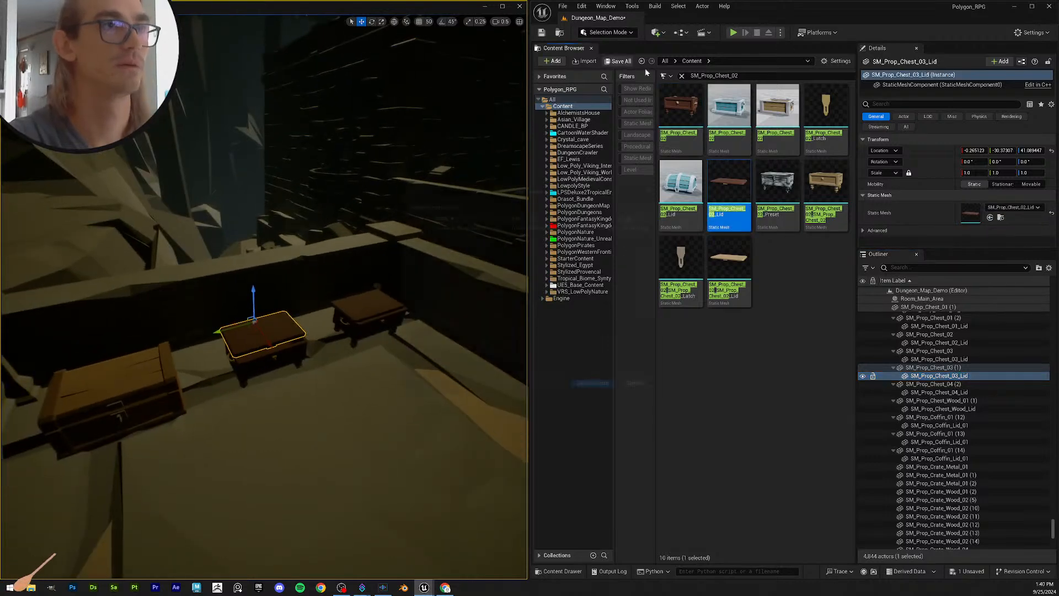
{"action": "key", "text": "ctrl+shift+s"}
{"action": "left_click", "coordinate": [596, 388]}
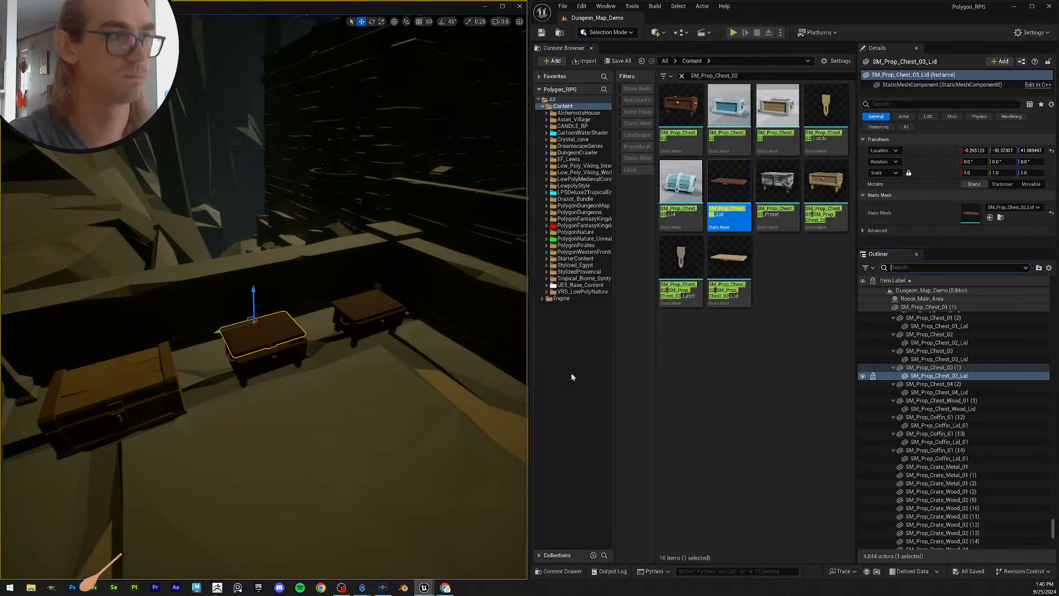
Step: Rotate the lid of SM_Prop_Chest_03 (1) about -2.2° around its vertical axis
{"action": "right_click_drag", "start_coordinate": [414, 345], "coordinate": [436, 418]}
{"action": "key", "text": "w"}
{"action": "key", "text": "s"}
{"action": "key", "text": "w"}
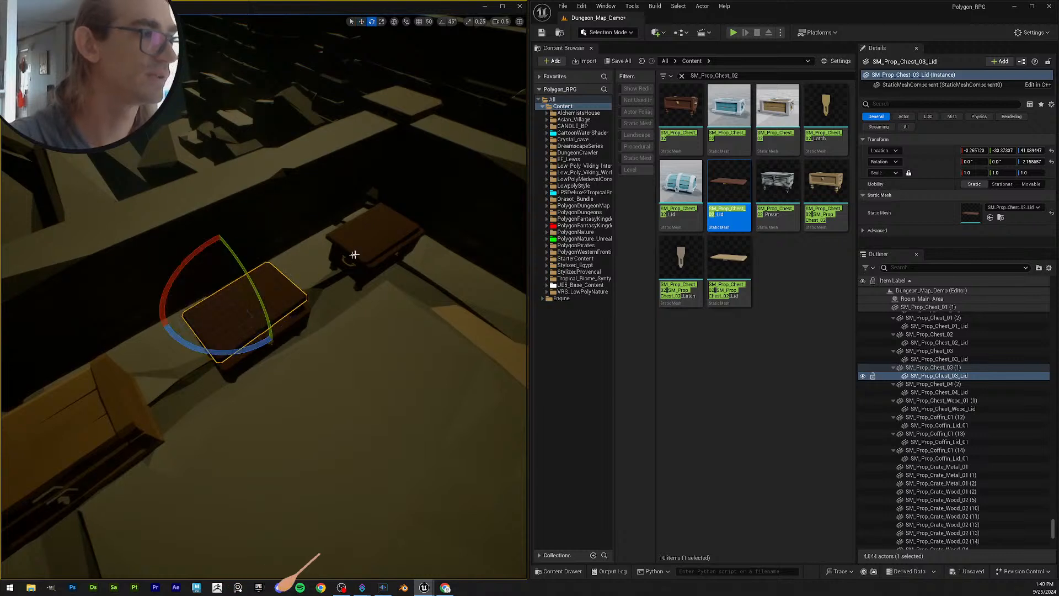
Step: Rotate the SM_Prop_Chest_02 chest's lid around its vertical axis to about -0.3°
{"action": "left_click", "coordinate": [359, 251]}
{"action": "left_click_drag", "start_coordinate": [359, 268], "coordinate": [357, 267]}
{"action": "key", "text": "s"}
{"action": "right_click_drag", "start_coordinate": [357, 268], "coordinate": [354, 272]}
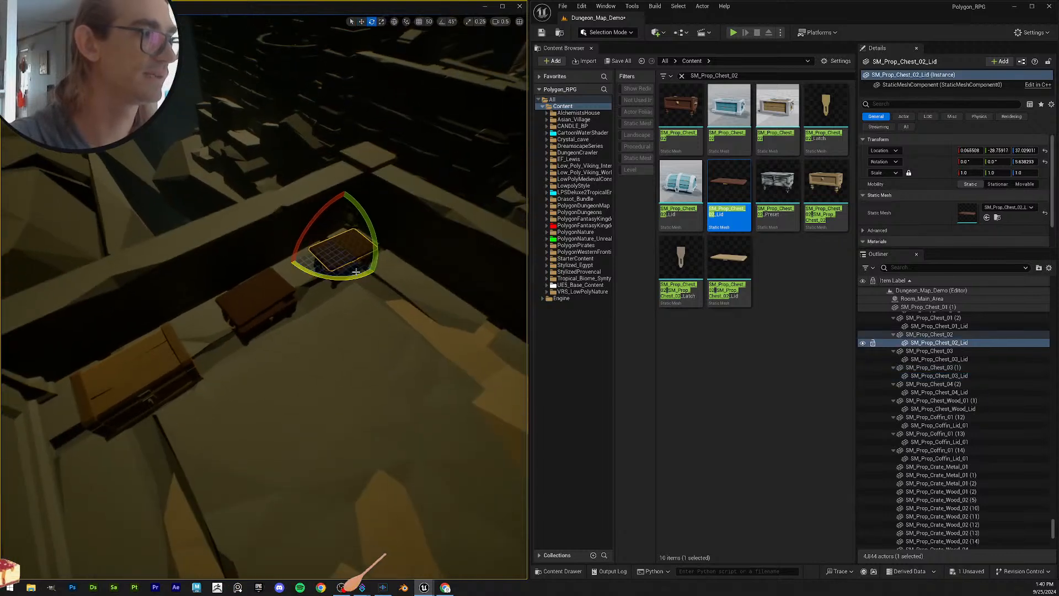
{"action": "left_click_drag", "start_coordinate": [342, 279], "coordinate": [362, 276]}
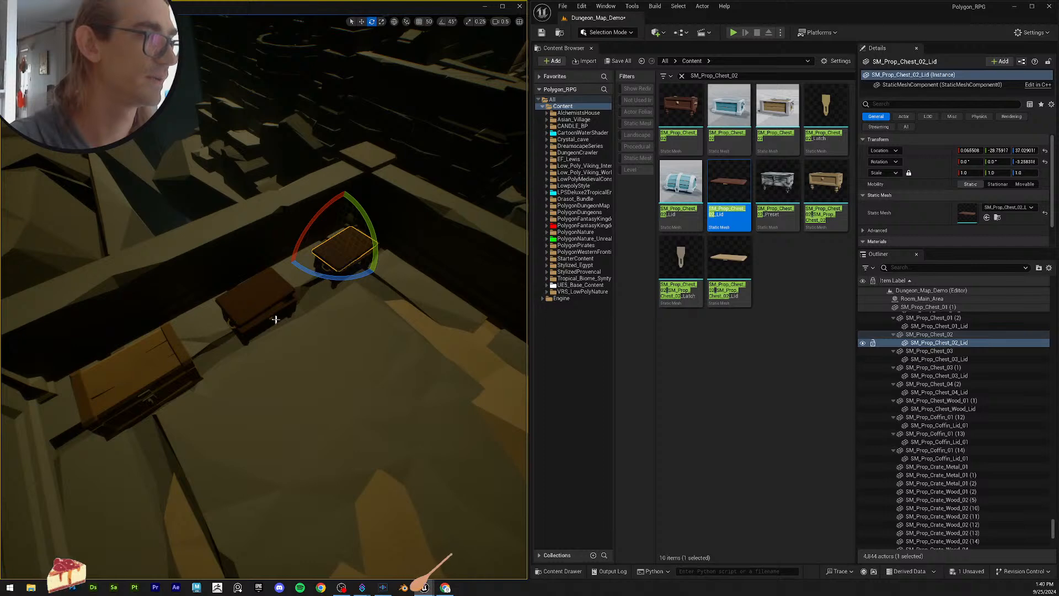
Step: Rotate SM_Prop_Chest_03 (1) and its lid together slightly around the vertical axis
{"action": "left_click", "coordinate": [276, 320]}
{"action": "left_click", "coordinate": [262, 296], "text": "shift"}
{"action": "right_click_drag", "start_coordinate": [298, 373], "coordinate": [276, 372]}
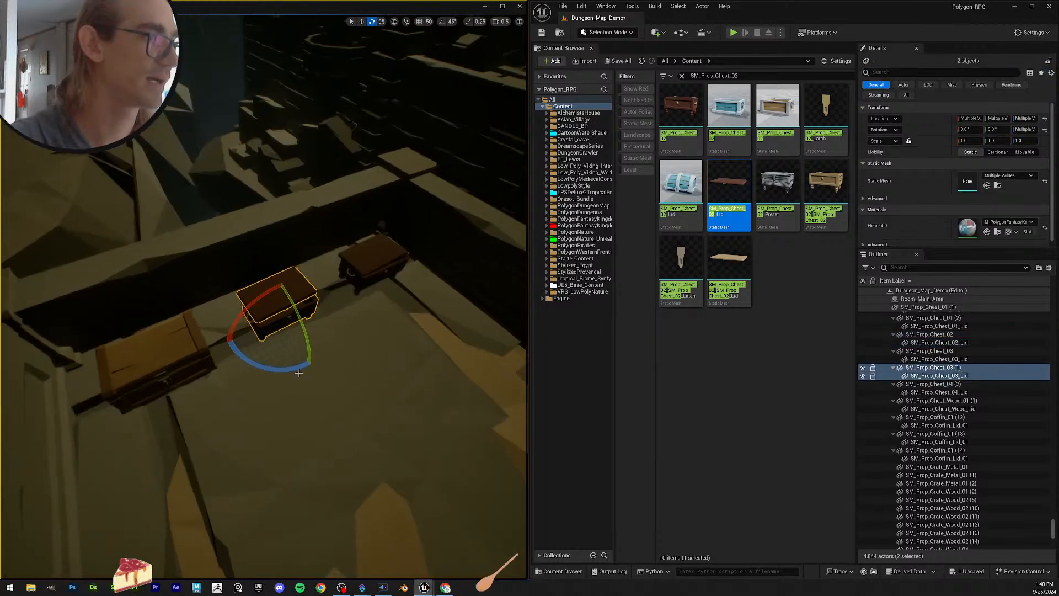
{"action": "left_click_drag", "start_coordinate": [305, 366], "coordinate": [307, 367]}
{"action": "left_click", "coordinate": [395, 324]}
{"action": "key", "text": "s"}
{"action": "right_click_drag", "start_coordinate": [395, 324], "coordinate": [398, 331]}
Step: Rotate SM_Prop_Chest_01 (2) together with its lid slightly around the vertical axis and save the level
{"action": "left_click", "coordinate": [183, 353]}
{"action": "left_click", "coordinate": [202, 369], "text": "shift"}
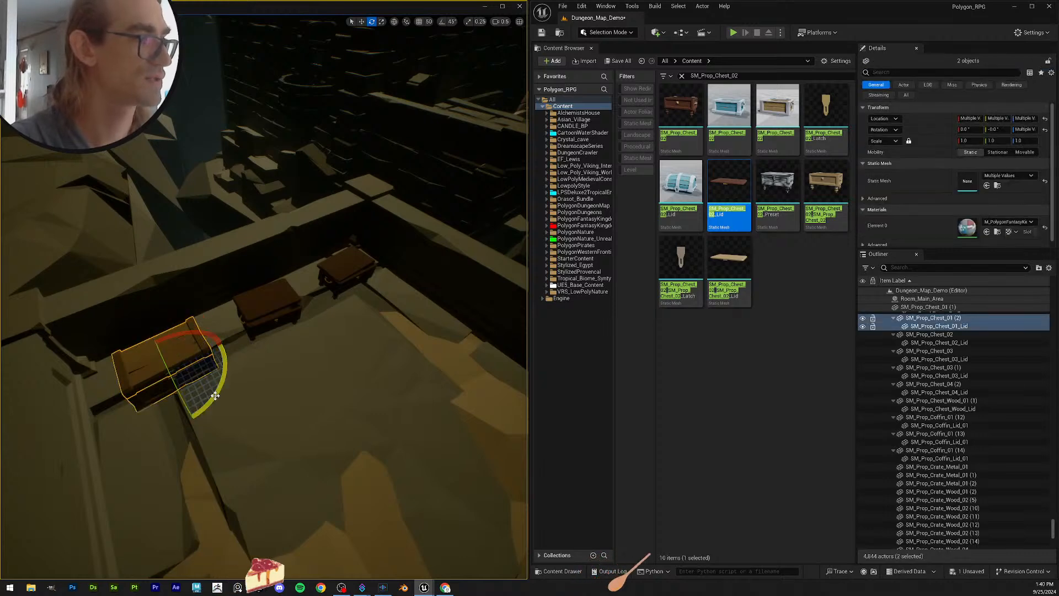
{"action": "left_click_drag", "start_coordinate": [215, 396], "coordinate": [203, 413]}
{"action": "left_click", "coordinate": [343, 355]}
{"action": "key", "text": "s"}
{"action": "right_click_drag", "start_coordinate": [343, 355], "coordinate": [348, 356]}
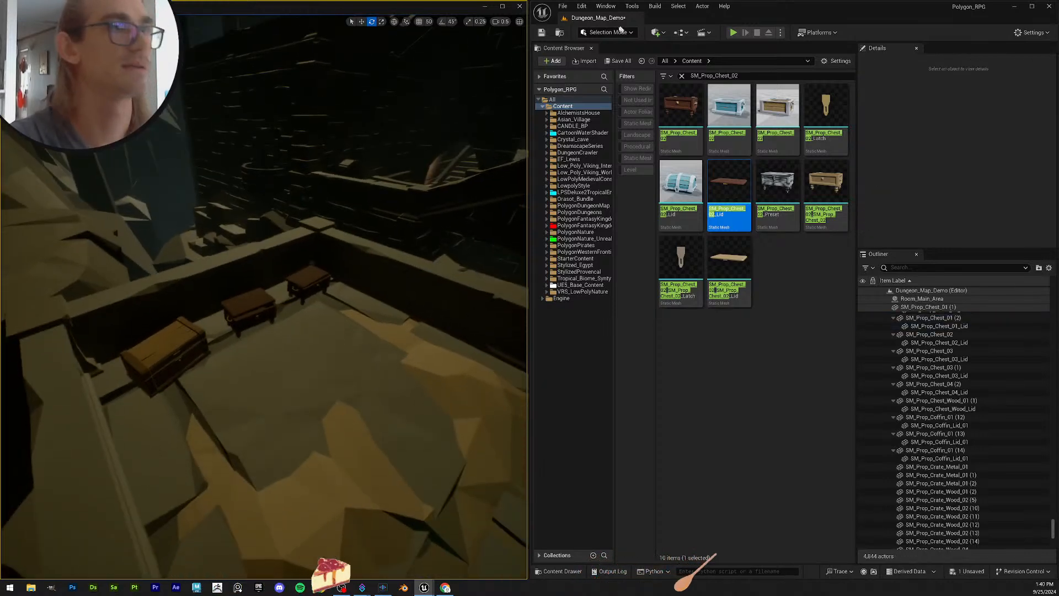
{"action": "left_click", "coordinate": [619, 61]}
{"action": "left_click", "coordinate": [596, 387]}
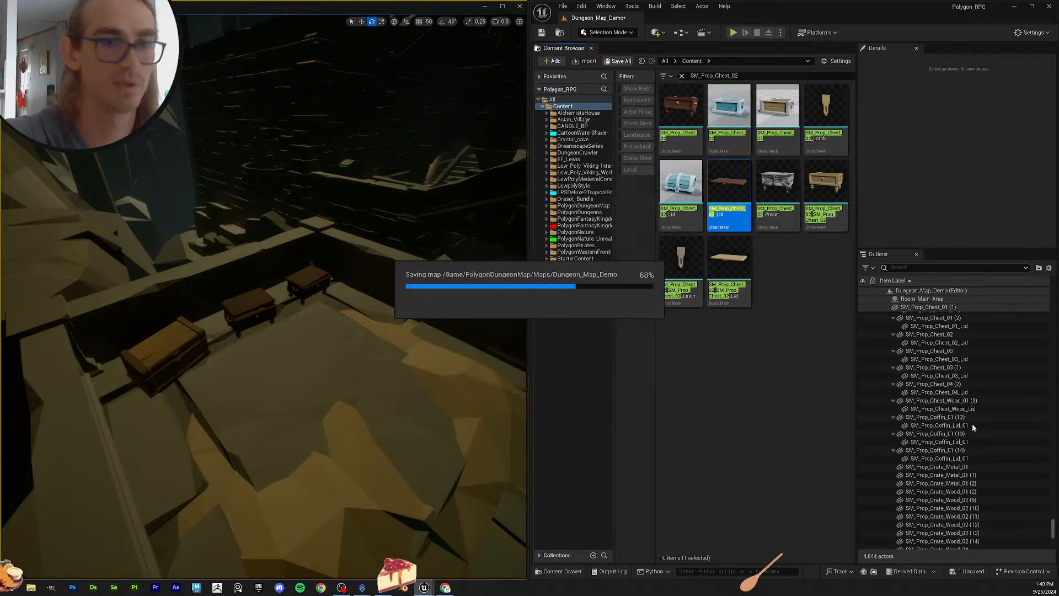
Step: Check the static mesh assignments of the SM_Prop_Chest_02, SM_Prop_Chest_03 and SM_Prop_Chest_04 (2) actors and the first two types' lids
{"action": "left_click", "coordinate": [938, 334]}
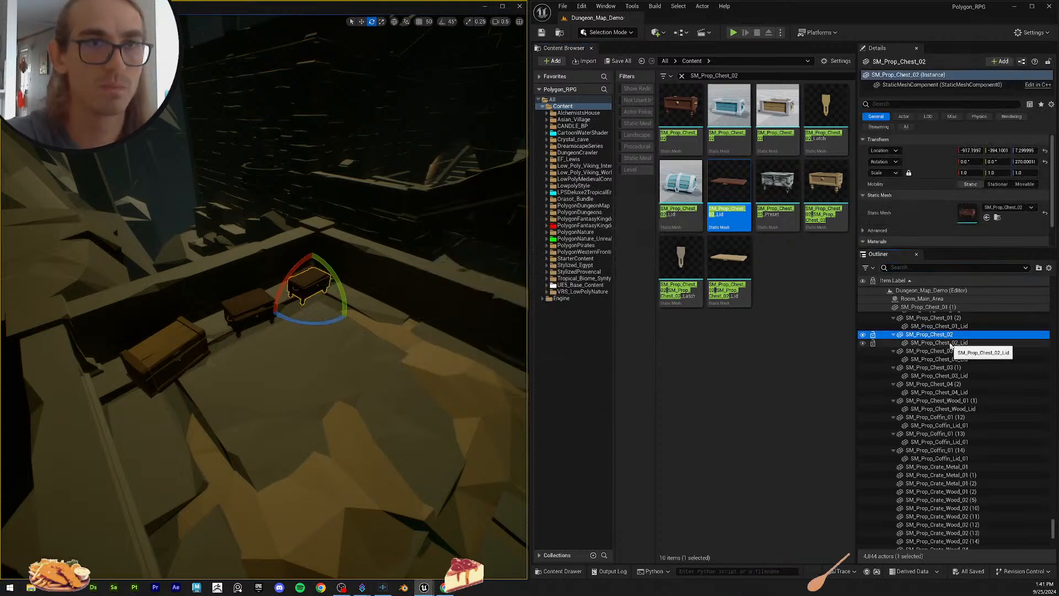
{"action": "left_click", "coordinate": [951, 342]}
{"action": "left_click", "coordinate": [936, 351]}
{"action": "left_click", "coordinate": [933, 359]}
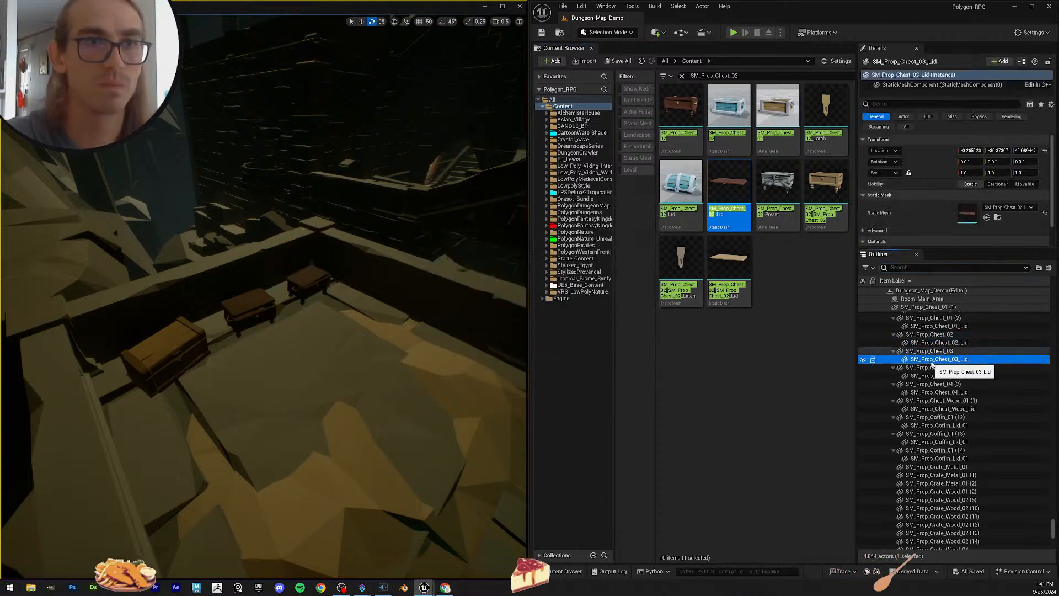
{"action": "left_click", "coordinate": [933, 368]}
{"action": "left_click", "coordinate": [931, 376]}
{"action": "left_click", "coordinate": [931, 384]}
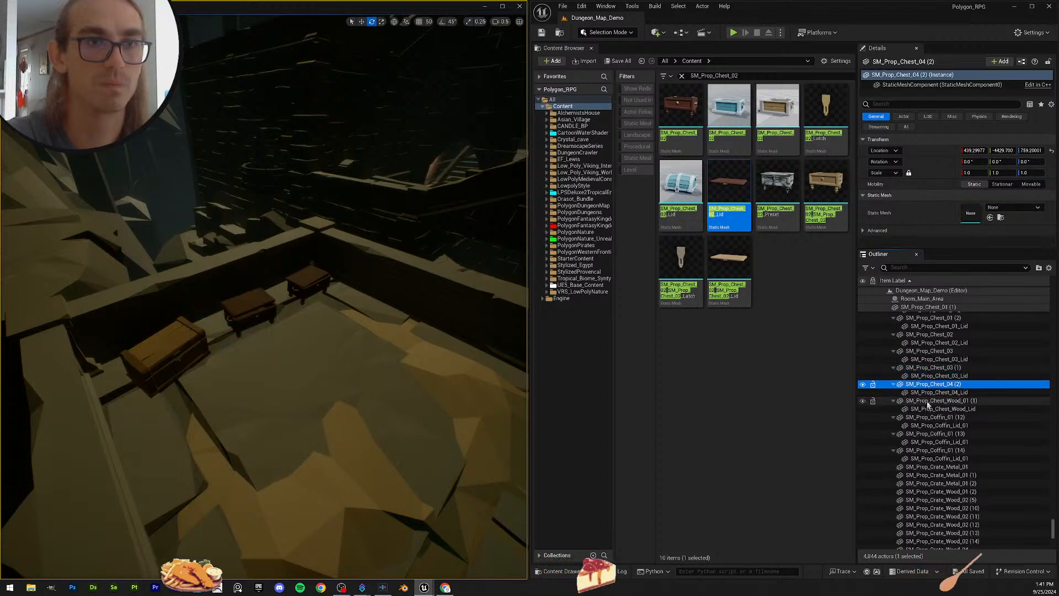
Step: Find the SM_Prop_Chest_04 mesh by the actor's name and assign it to the SM_Prop_Chest_04 (2) actor
{"action": "left_click", "coordinate": [956, 385]}
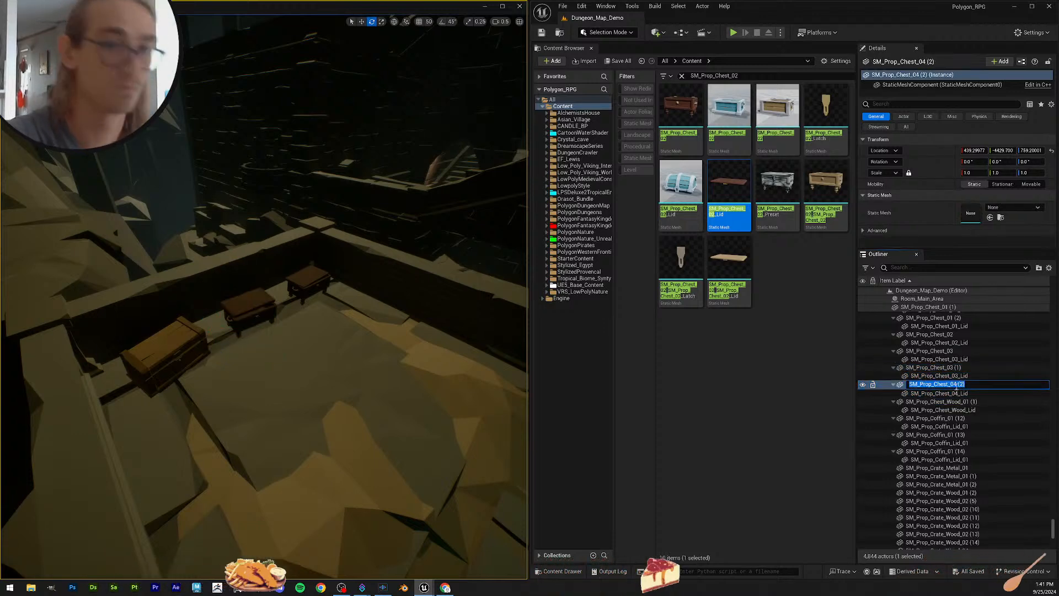
{"action": "key", "text": "Escape"}
{"action": "left_click_drag", "start_coordinate": [755, 76], "coordinate": [521, 67]}
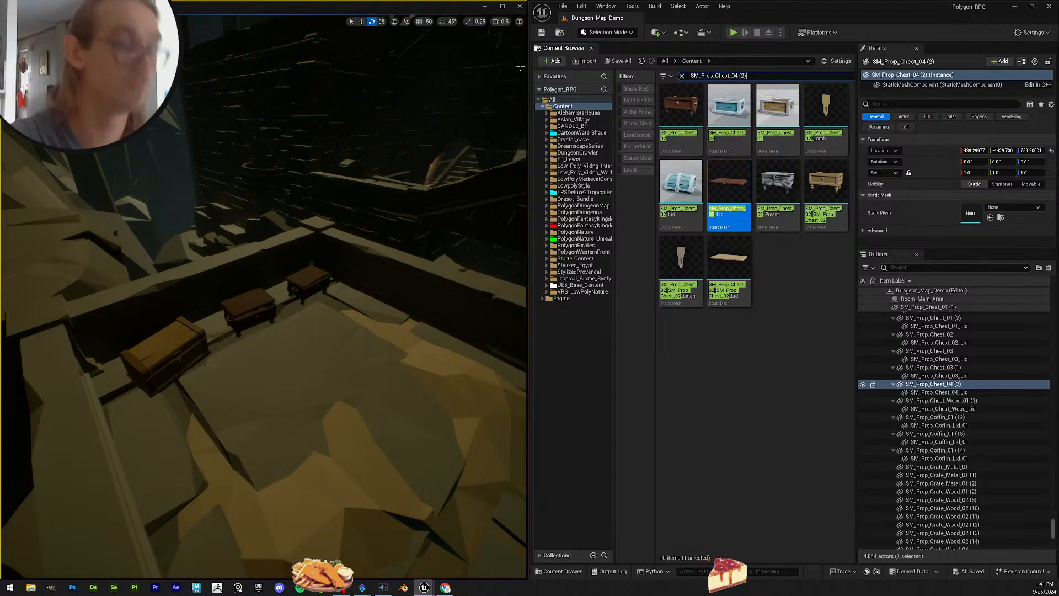
{"action": "key", "text": "BackSpace"}
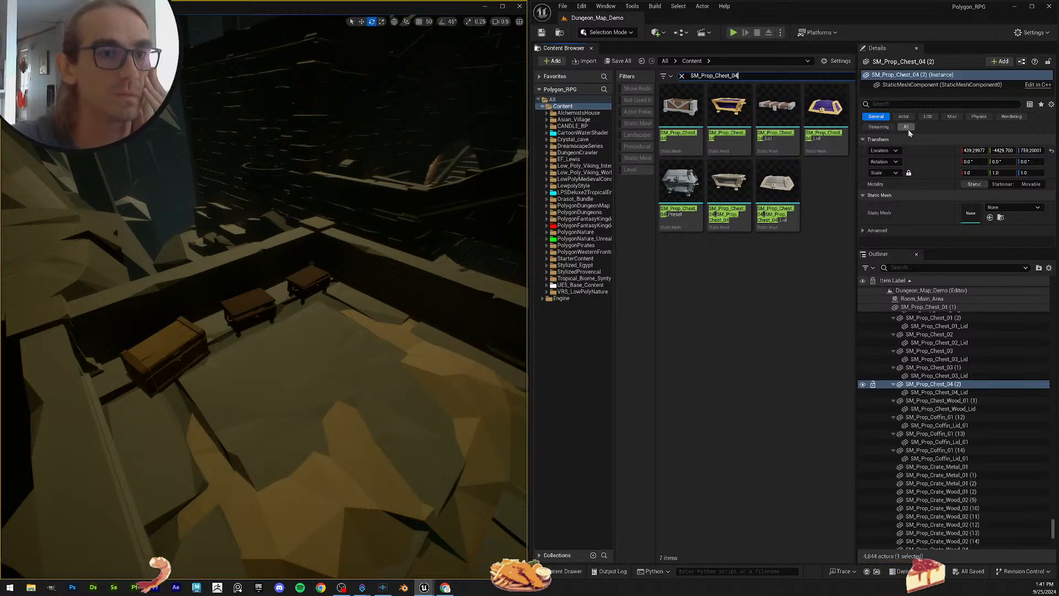
{"action": "left_click_drag", "start_coordinate": [680, 107], "coordinate": [972, 218]}
Step: Assign the SM_Prop_Chest_04_Lid mesh to the SM_Prop_Chest_04_Lid actor, inspect the chest by the stairs and save the level
{"action": "left_click", "coordinate": [938, 392]}
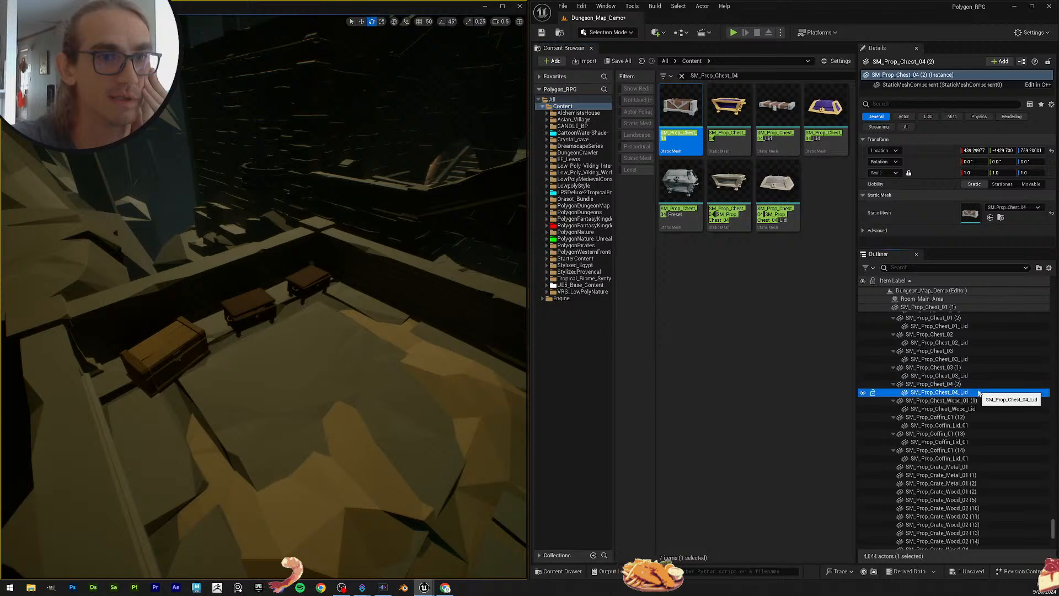
{"action": "left_click_drag", "start_coordinate": [775, 130], "coordinate": [971, 215]}
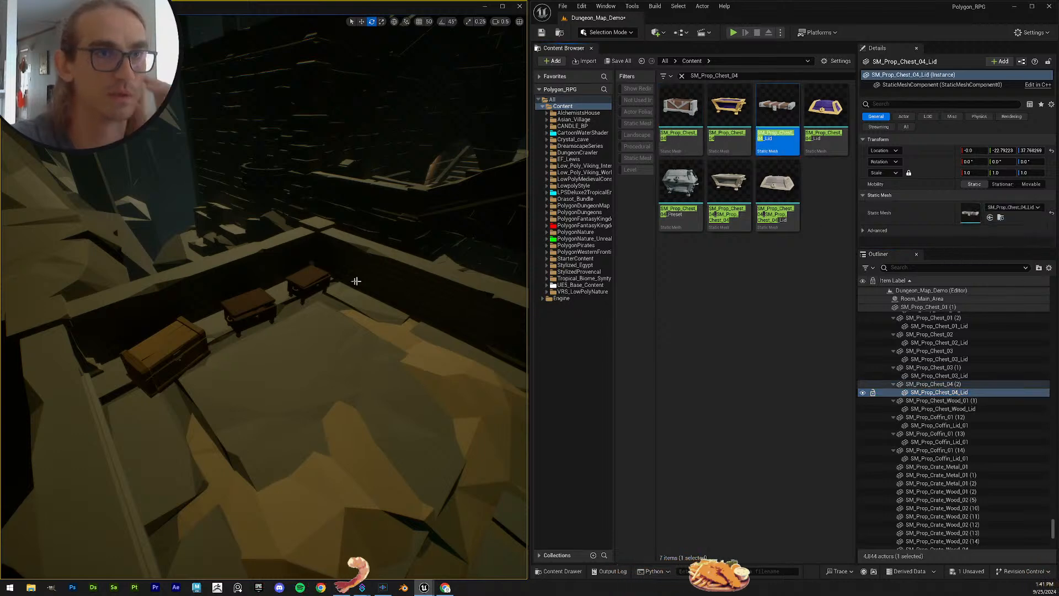
{"action": "key", "text": "f"}
{"action": "right_click_drag", "start_coordinate": [367, 282], "coordinate": [371, 259]}
{"action": "key", "text": "q"}
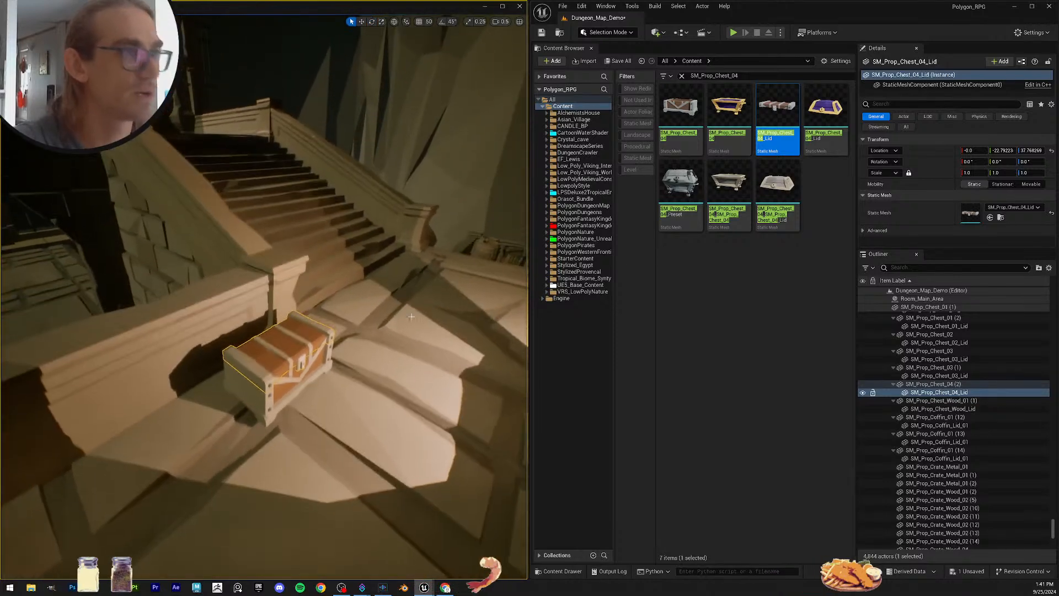
{"action": "left_click", "coordinate": [542, 34]}
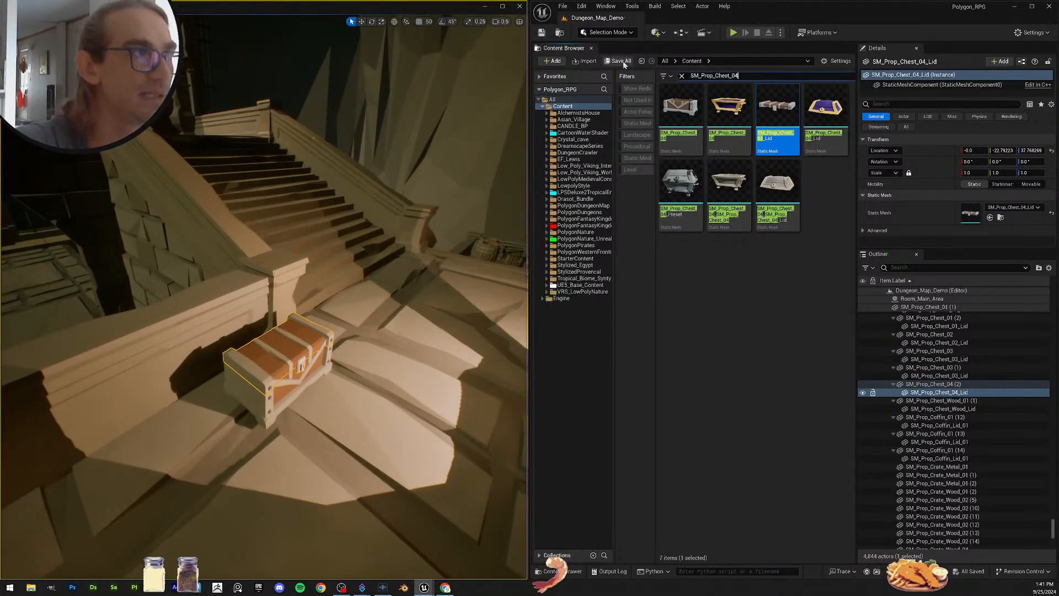
Step: Search the project content for SM_Prop_Chest_Wood_01 using the name of the SM_Prop_Chest_Wood_01 (1) actor
{"action": "left_click", "coordinate": [977, 401]}
{"action": "scroll", "coordinate": [990, 418], "scroll_direction": "down", "scroll_amount": 15}
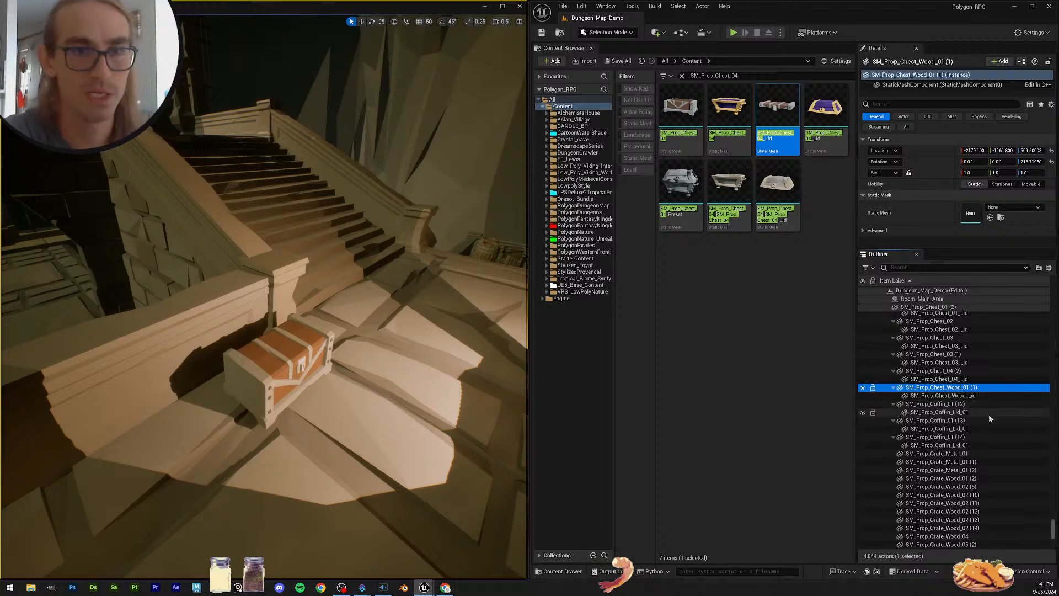
{"action": "scroll", "coordinate": [991, 428], "scroll_direction": "up", "scroll_amount": 15}
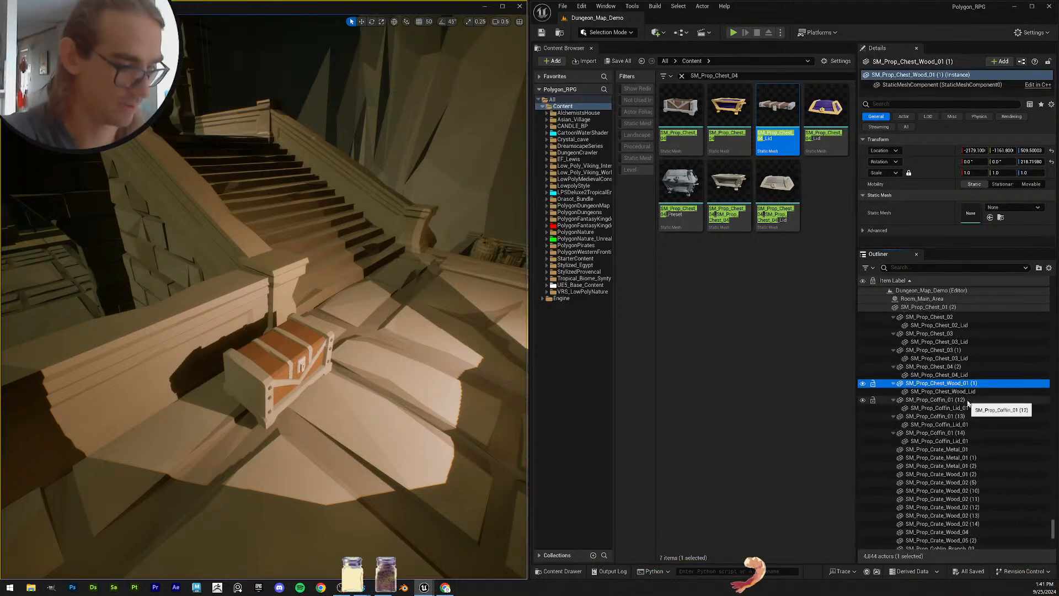
{"action": "key", "text": "F2"}
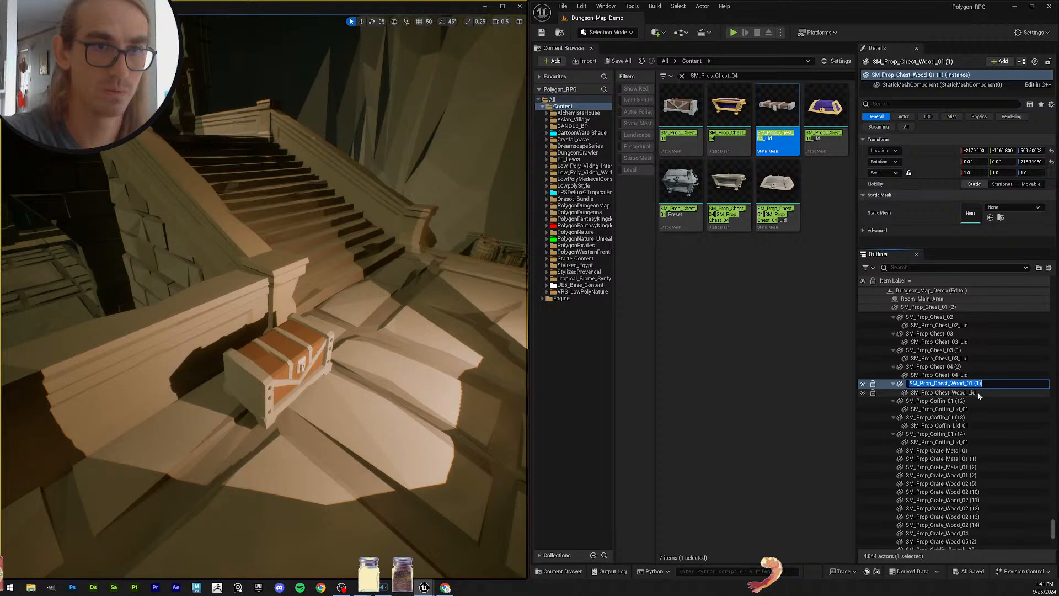
{"action": "left_click", "coordinate": [745, 75]}
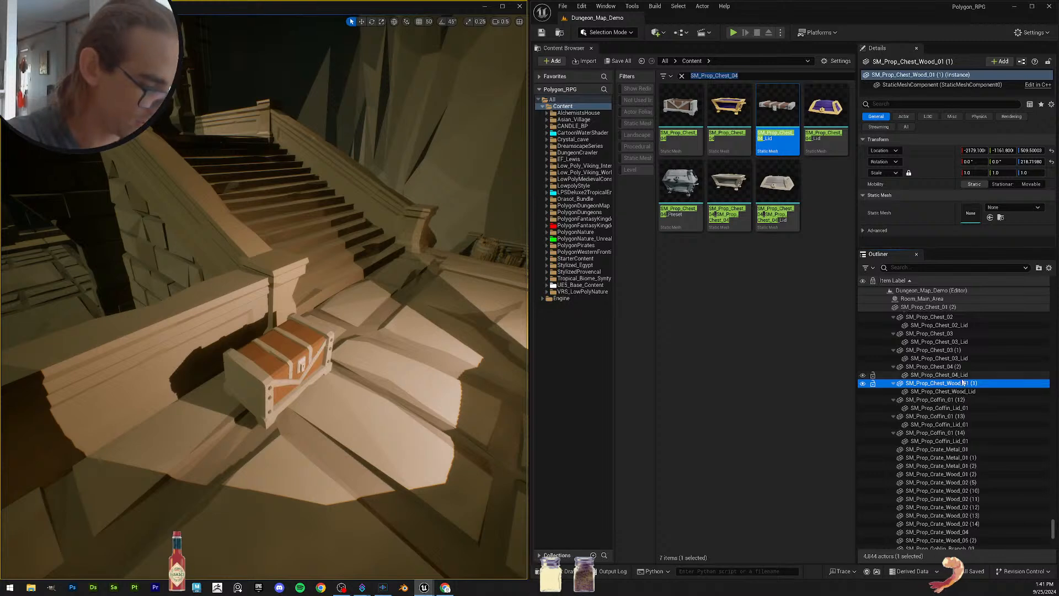
{"action": "key", "text": "F2"}
{"action": "key", "text": "ctrl+c"}
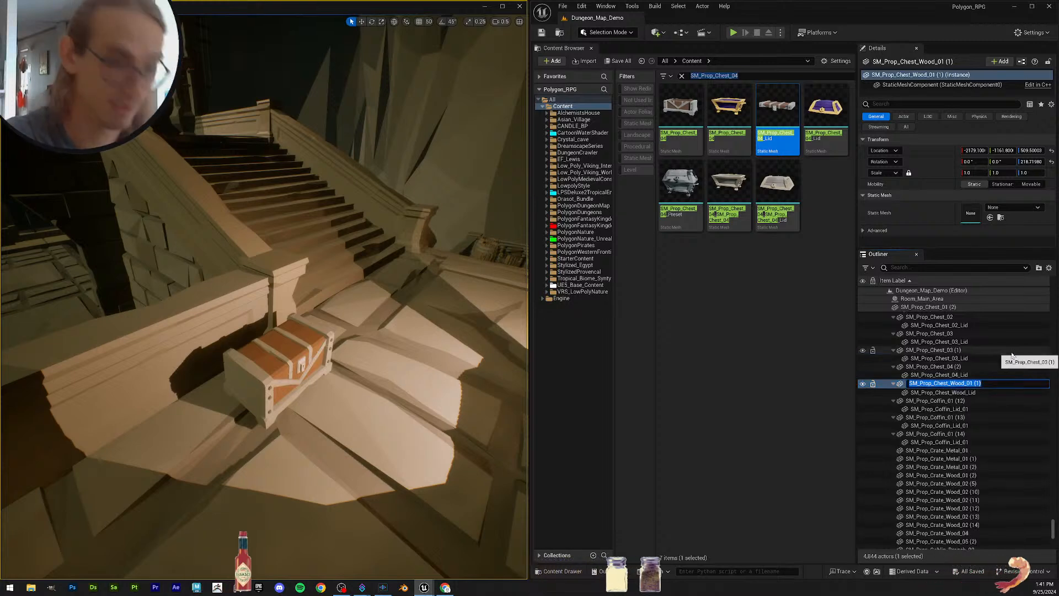
{"action": "left_click", "coordinate": [755, 77]}
{"action": "left_click_drag", "start_coordinate": [754, 77], "coordinate": [513, 51]}
{"action": "key", "text": "ctrl+v"}
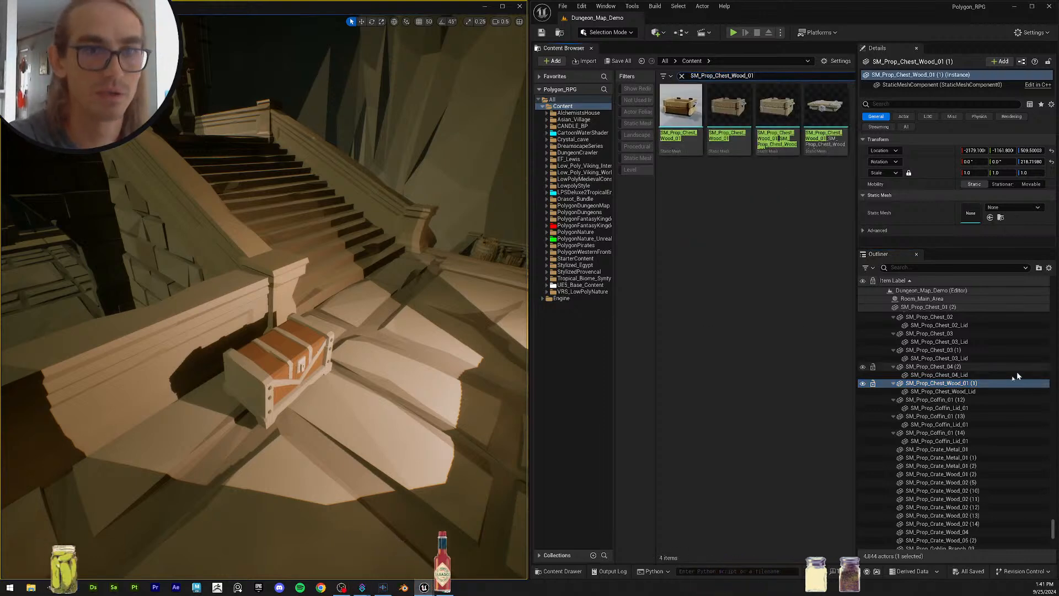
Step: Assign the SM_Prop_Chest_Wood_01 mesh to the SM_Prop_Chest_Wood_01 (1) actor and inspect the wooden chest from several angles
{"action": "left_click_drag", "start_coordinate": [689, 119], "coordinate": [970, 213]}
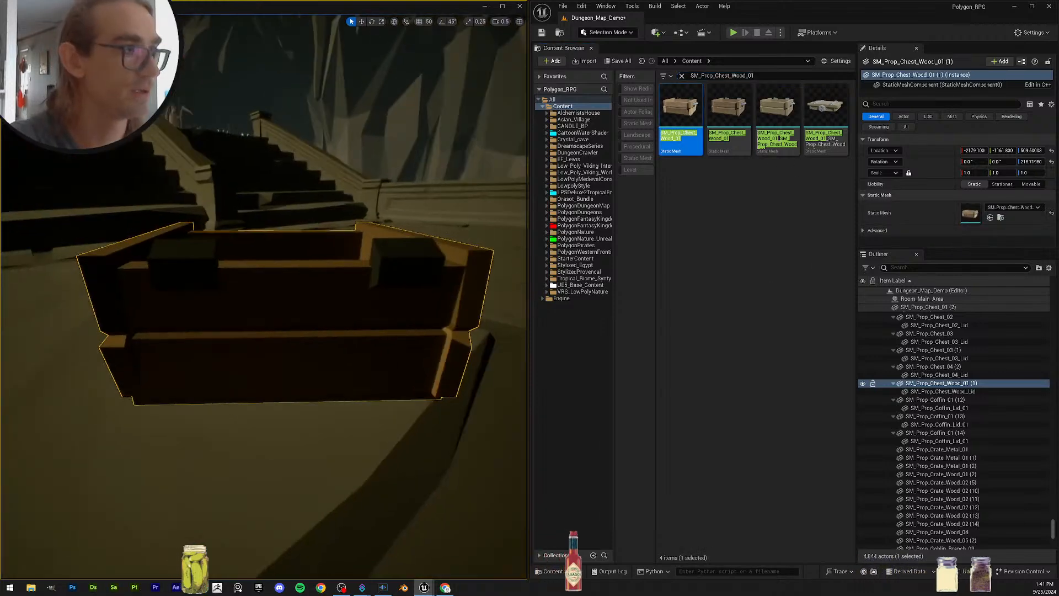
{"action": "right_click_drag", "start_coordinate": [438, 247], "coordinate": [386, 248]}
{"action": "scroll", "coordinate": [438, 247], "scroll_direction": "up", "scroll_amount": 1}
{"action": "key", "text": "s"}
{"action": "key", "text": "w"}
{"action": "right_click_drag", "start_coordinate": [412, 287], "coordinate": [474, 292]}
{"action": "scroll", "coordinate": [412, 288], "scroll_direction": "down", "scroll_amount": 2}
Step: Search the project content for SM_Prop_Chest_Wood_Lid using the name of the wooden chest's lid actor
{"action": "left_click", "coordinate": [985, 392]}
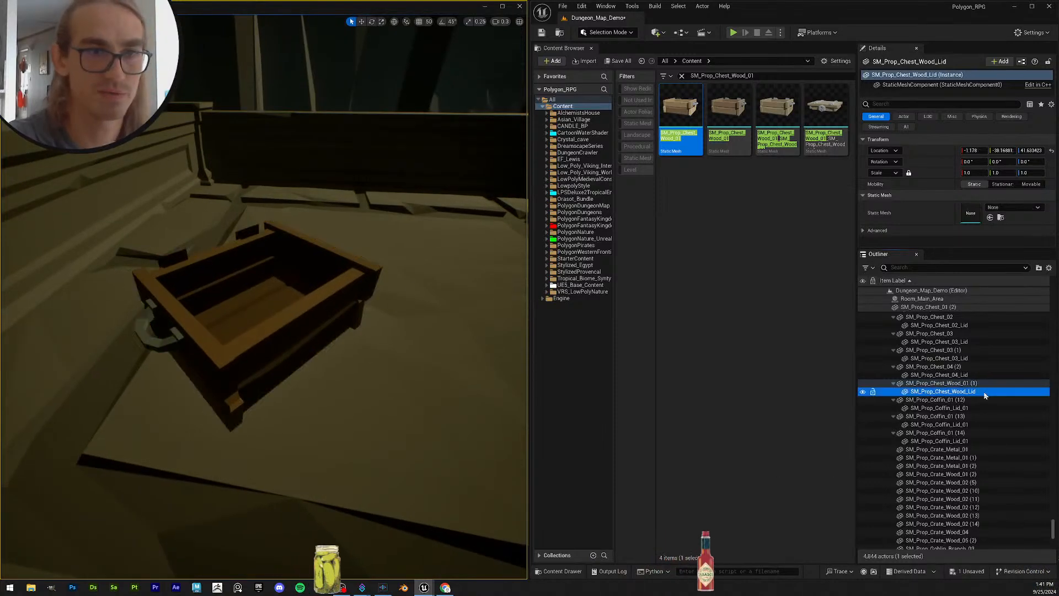
{"action": "left_click", "coordinate": [1011, 390]}
{"action": "key", "text": "ctrl+c"}
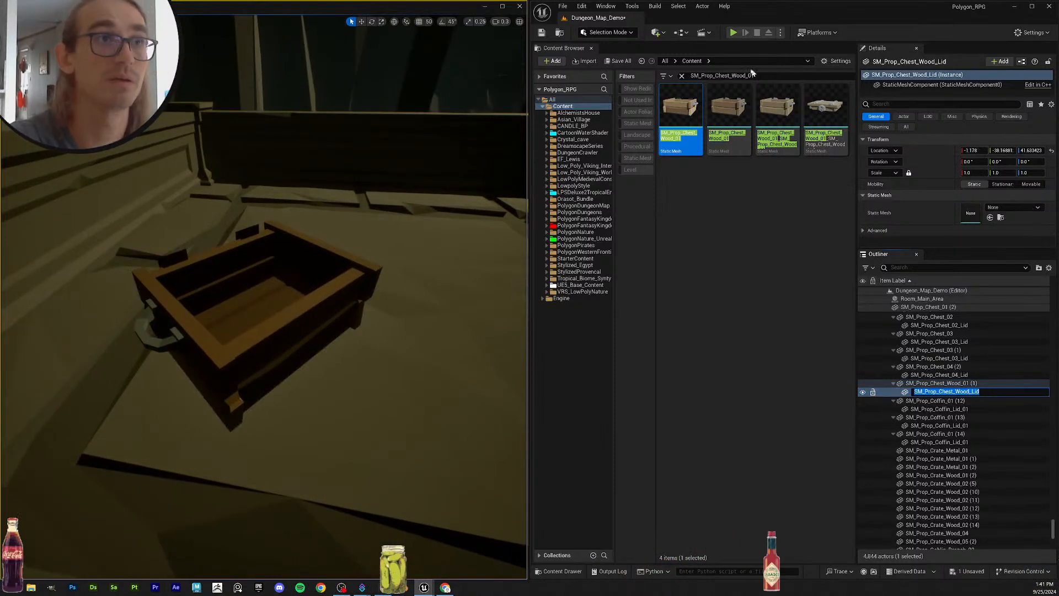
{"action": "key", "text": "Escape"}
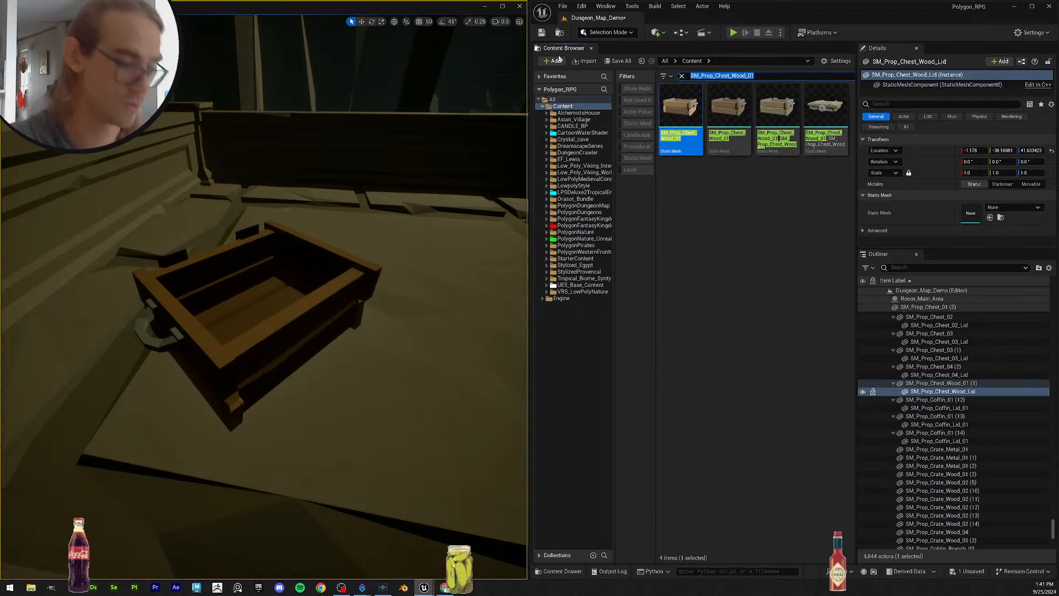
{"action": "key", "text": "ctrl+v"}
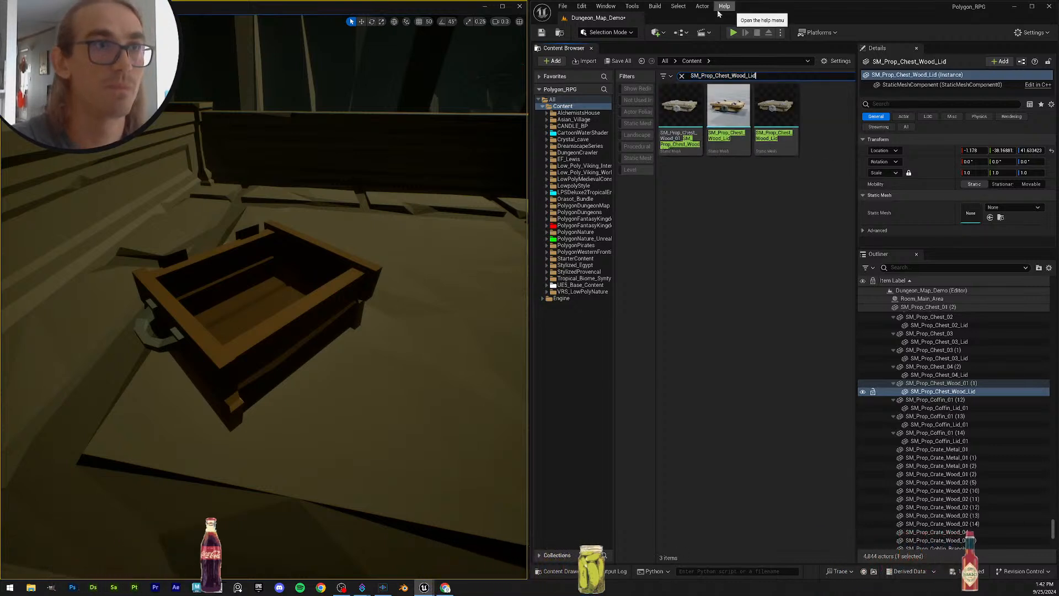
Step: Try the combined chest-lid mesh on the SM_Prop_Chest_Wood_Lid actor, replace it with the SM_Prop_Chest_Wood_Lid mesh and inspect the fit
{"action": "left_click_drag", "start_coordinate": [681, 107], "coordinate": [971, 219]}
{"action": "right_click_drag", "start_coordinate": [335, 187], "coordinate": [332, 174]}
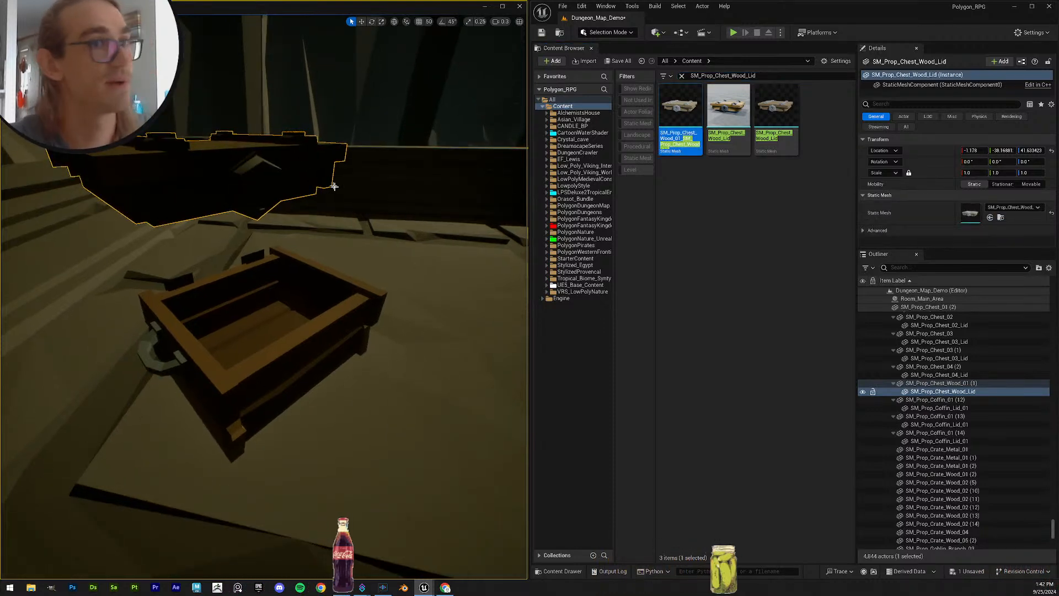
{"action": "left_click_drag", "start_coordinate": [728, 108], "coordinate": [971, 215]}
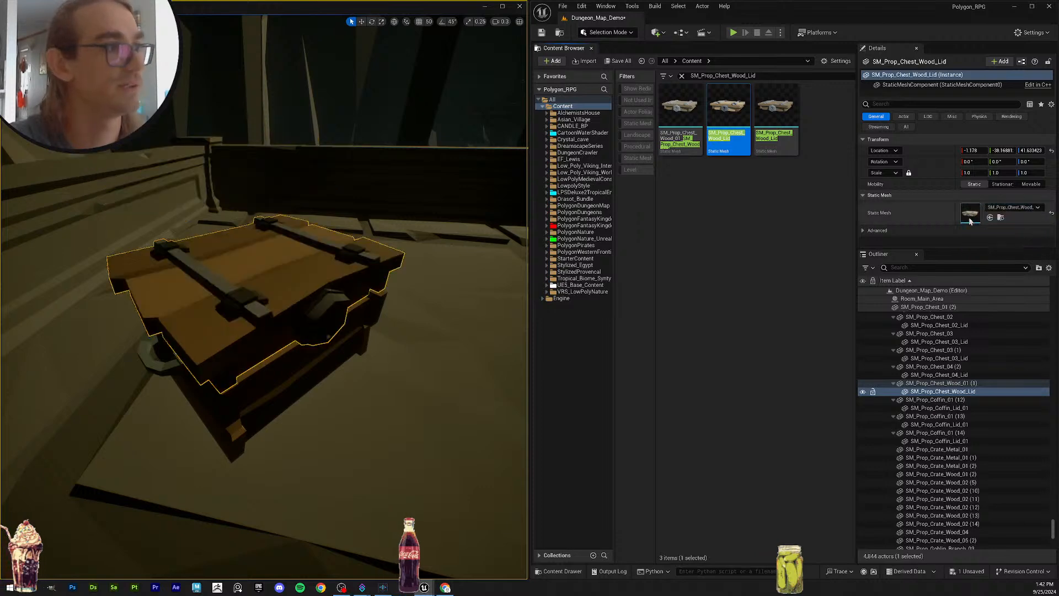
{"action": "double_click", "coordinate": [958, 390]}
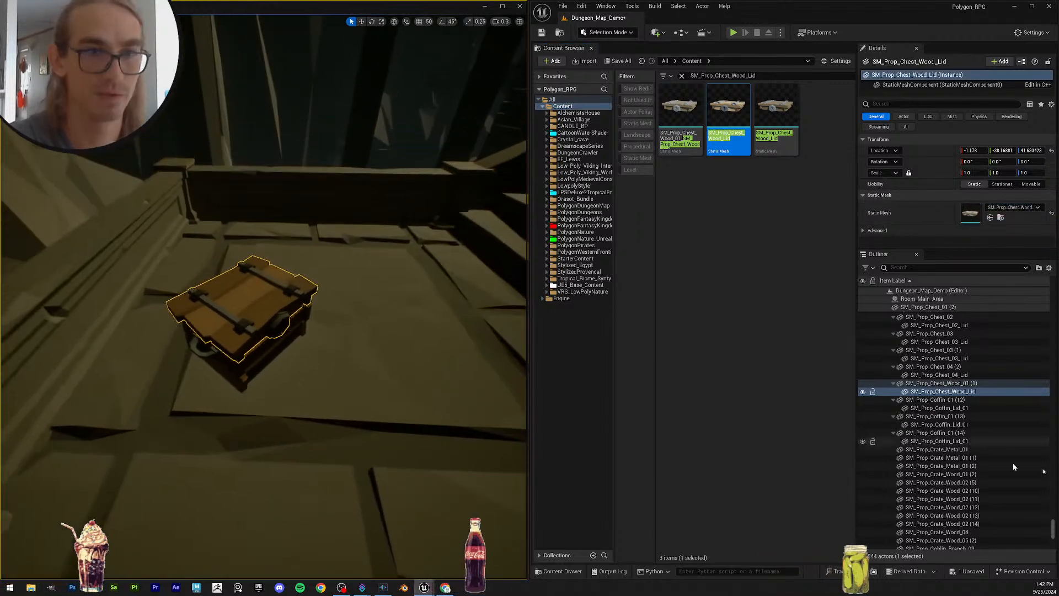
Step: Check the SM_Prop_Coffin_01 (12) actor and its lid, and search the project content for SM_Prop_Coffin_Lid_01
{"action": "left_click", "coordinate": [960, 400]}
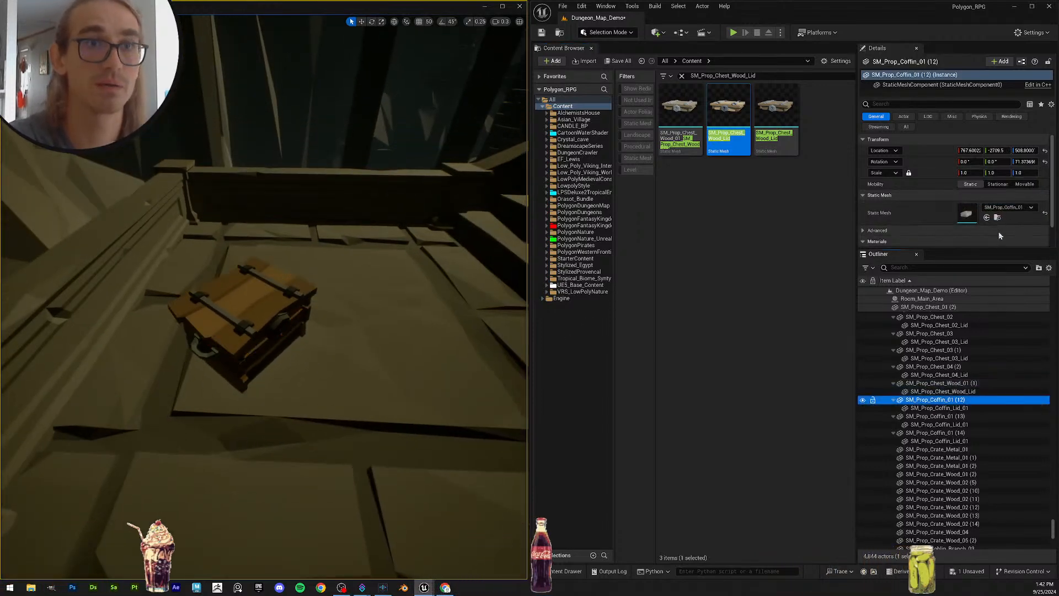
{"action": "key", "text": "f"}
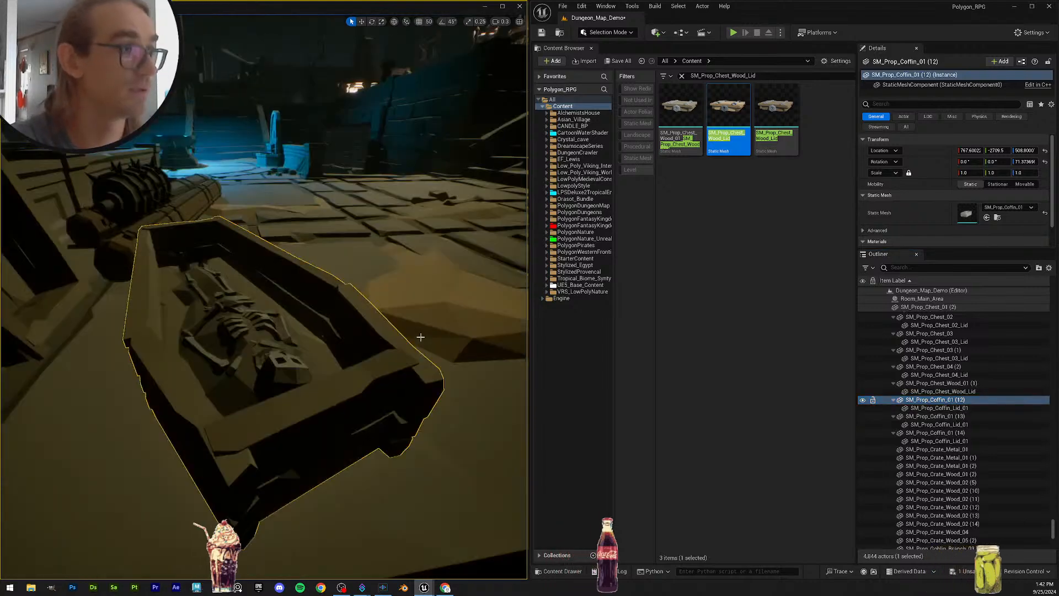
{"action": "double_click", "coordinate": [945, 408]}
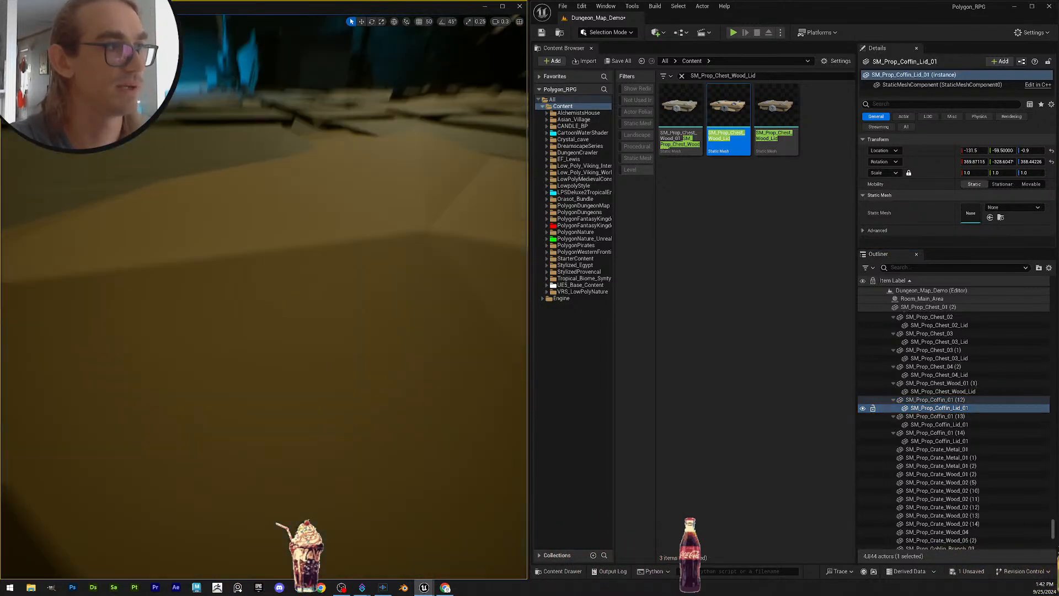
{"action": "right_click_drag", "start_coordinate": [298, 309], "coordinate": [190, 287]}
{"action": "left_click", "coordinate": [948, 409]}
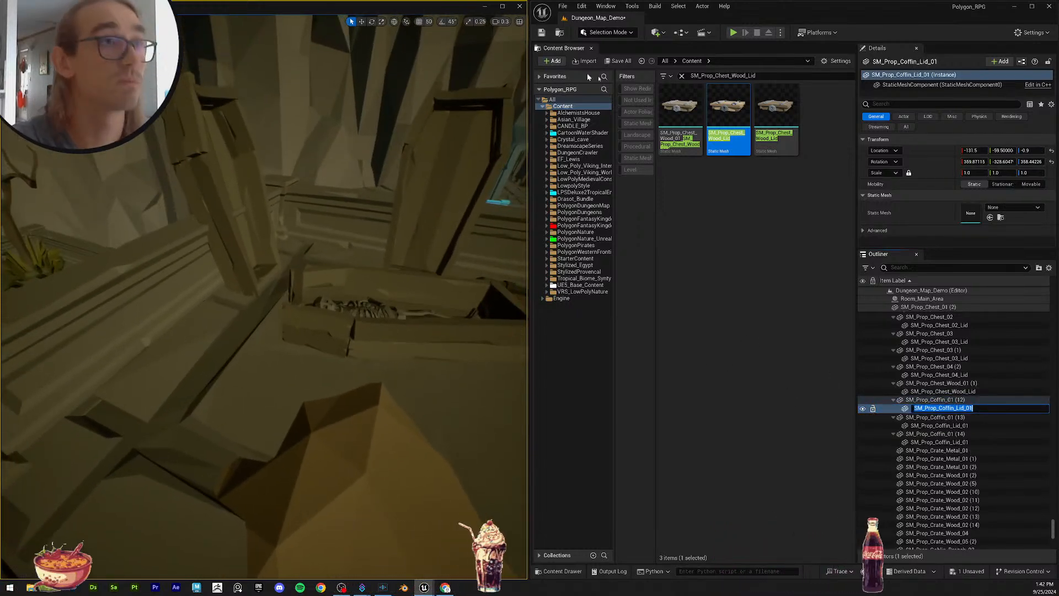
{"action": "left_click", "coordinate": [754, 76]}
{"action": "type", "text": "SM_Prop_Coffin_Lid_01"}
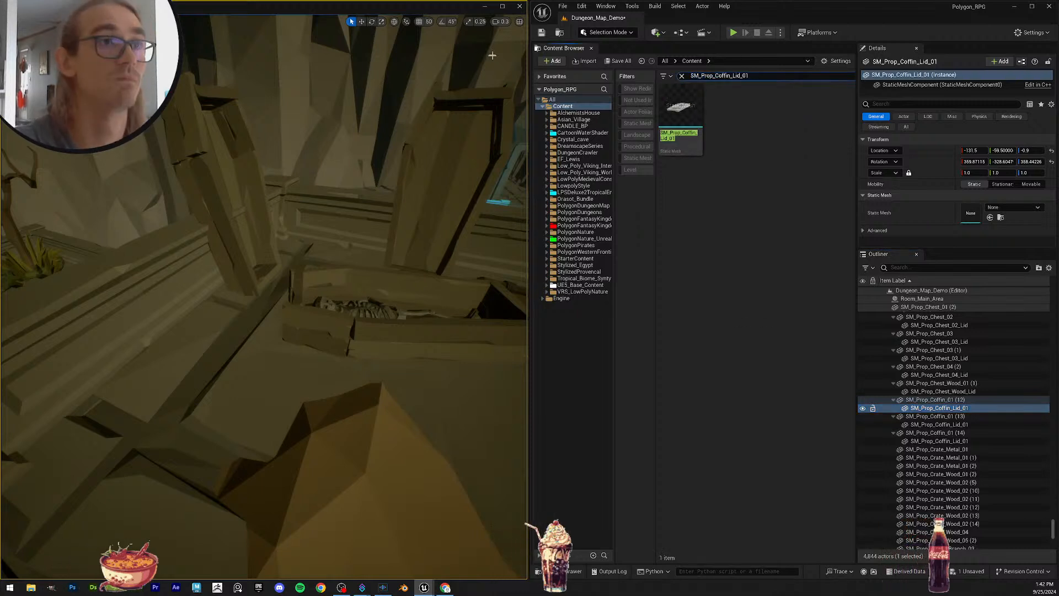
Step: Assign the SM_Prop_Coffin_Lid_01 mesh to the lid of SM_Prop_Coffin_01 (12) and inspect the coffin holding the skeleton
{"action": "left_click_drag", "start_coordinate": [680, 111], "coordinate": [973, 215]}
{"action": "mouse_move", "coordinate": [362, 336]}
{"action": "right_mouse_down"}
{"action": "mouse_move", "coordinate": [453, 309]}
{"action": "mouse_move", "coordinate": [513, 343]}
{"action": "mouse_move", "coordinate": [469, 325]}
{"action": "mouse_move", "coordinate": [386, 331]}
{"action": "mouse_move", "coordinate": [331, 359]}
{"action": "mouse_move", "coordinate": [303, 331]}
{"action": "mouse_move", "coordinate": [371, 348]}
{"action": "right_mouse_up"}
{"action": "scroll", "coordinate": [486, 328], "scroll_direction": "up", "scroll_amount": 3}
{"action": "left_click", "coordinate": [373, 349]}
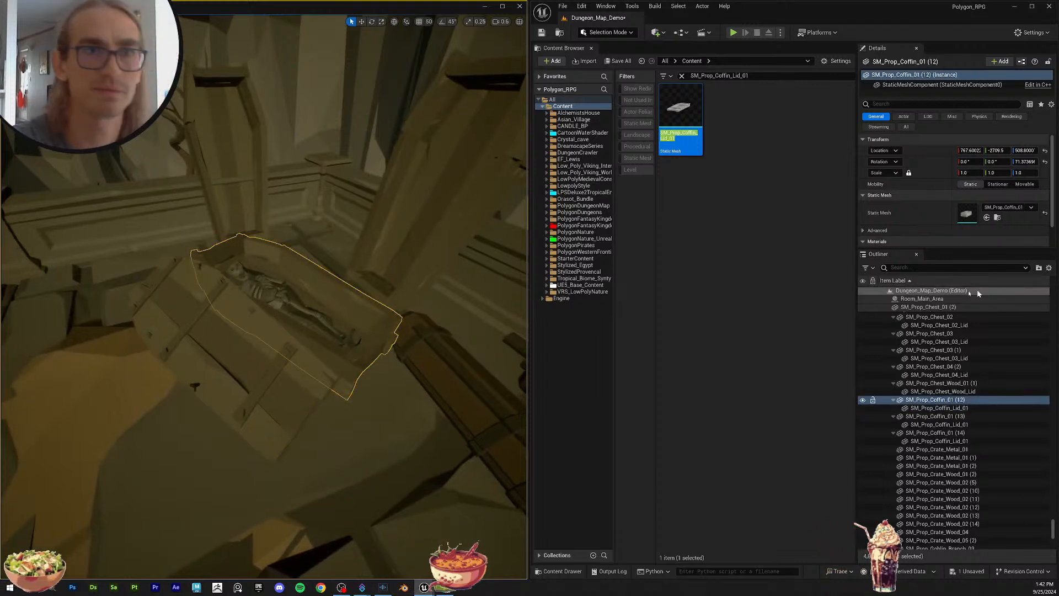
{"action": "scroll", "coordinate": [913, 222], "scroll_direction": "down", "scroll_amount": 1}
{"action": "scroll", "coordinate": [913, 222], "scroll_direction": "up", "scroll_amount": 1}
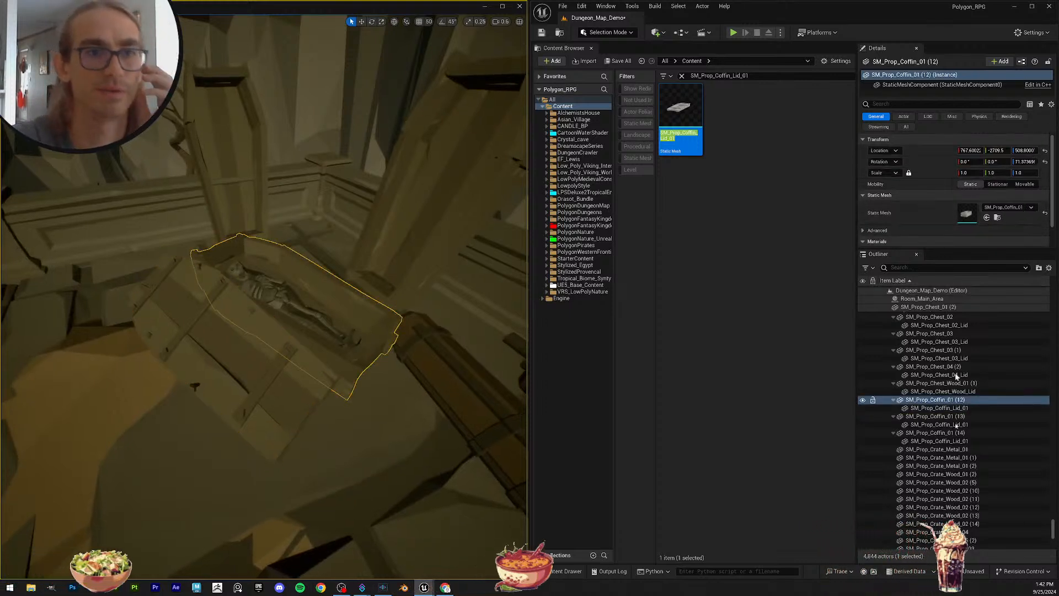
Step: Assign the SM_Prop_Coffin_Lid_01 mesh to the lids of SM_Prop_Coffin_01 (13) and SM_Prop_Coffin_01 (14)
{"action": "left_click", "coordinate": [972, 408]}
{"action": "left_click", "coordinate": [963, 424]}
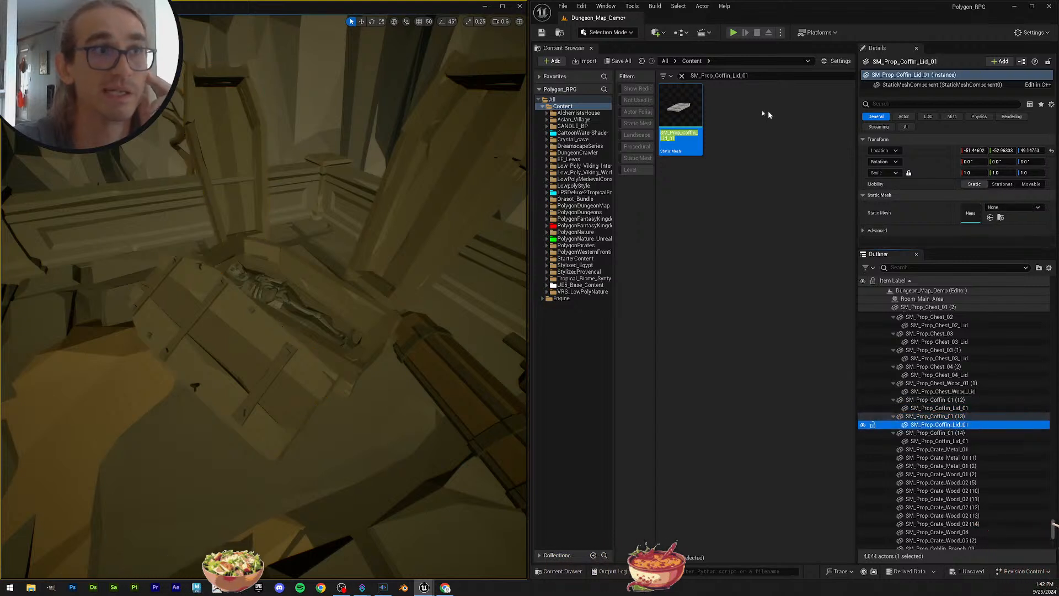
{"action": "left_click", "coordinate": [682, 116]}
{"action": "left_click_drag", "start_coordinate": [683, 115], "coordinate": [970, 215]}
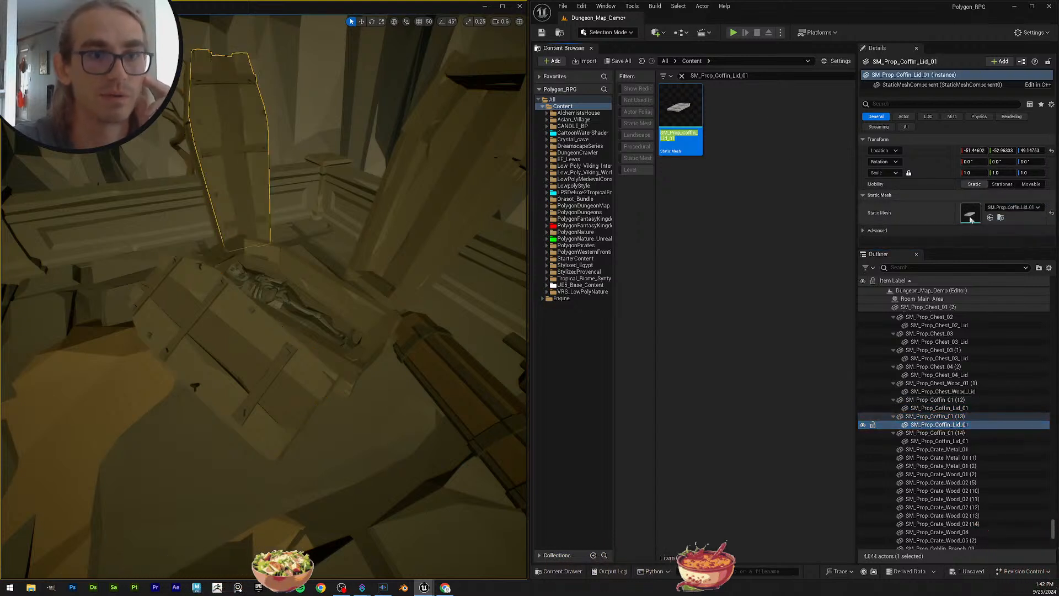
{"action": "left_click", "coordinate": [963, 434]}
{"action": "left_click", "coordinate": [962, 441]}
{"action": "left_click_drag", "start_coordinate": [682, 116], "coordinate": [975, 214]}
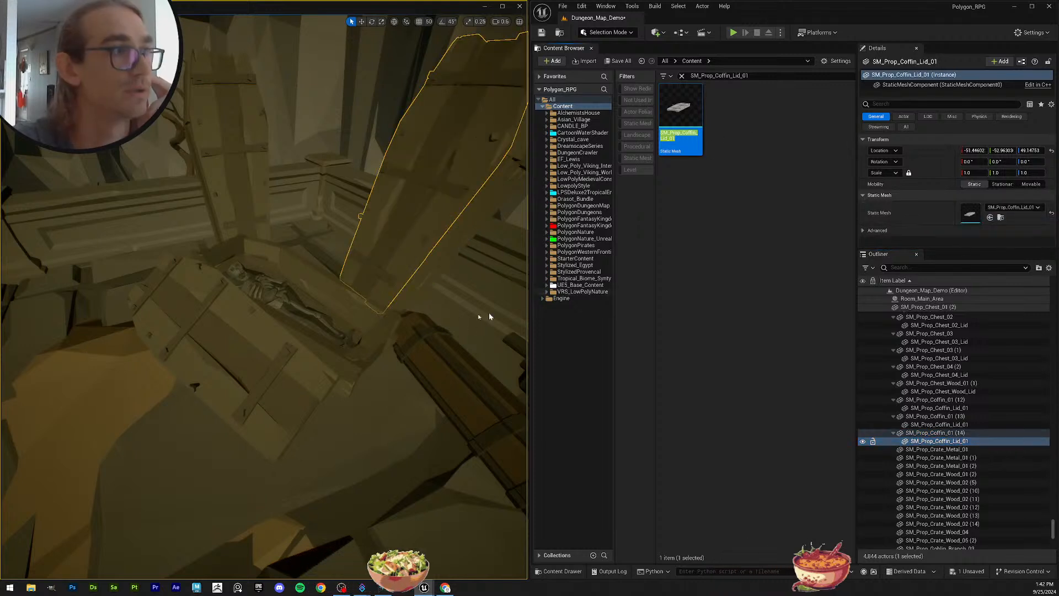
Step: Check the SM_Prop_Crate_Metal_01 actor's mesh assignment, look through the remaining props and save all modified content
{"action": "left_click", "coordinate": [975, 450]}
{"action": "scroll", "coordinate": [999, 419], "scroll_direction": "down", "scroll_amount": 5}
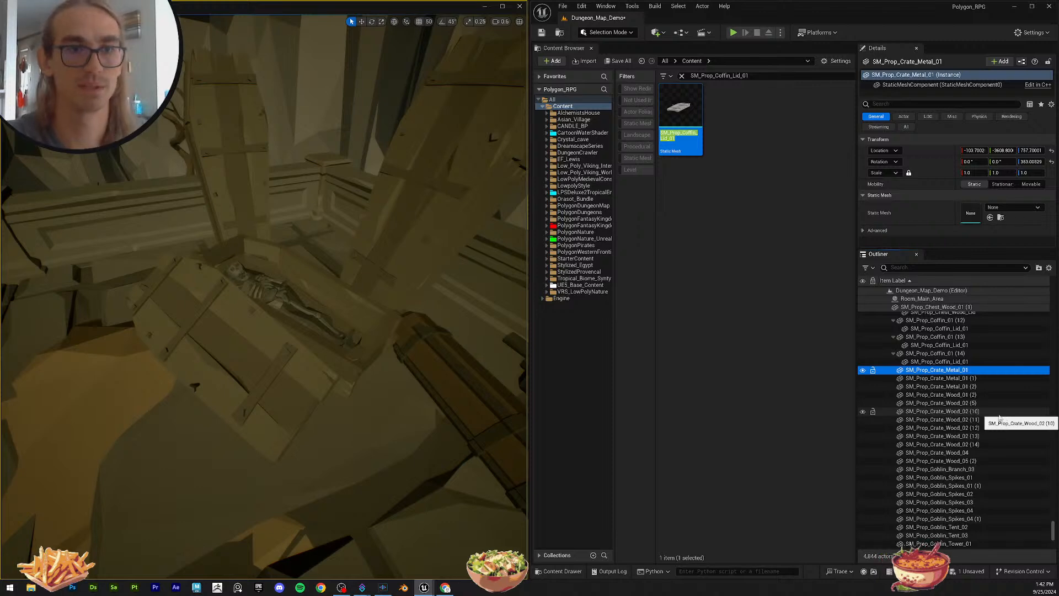
{"action": "scroll", "coordinate": [997, 429], "scroll_direction": "up", "scroll_amount": 3}
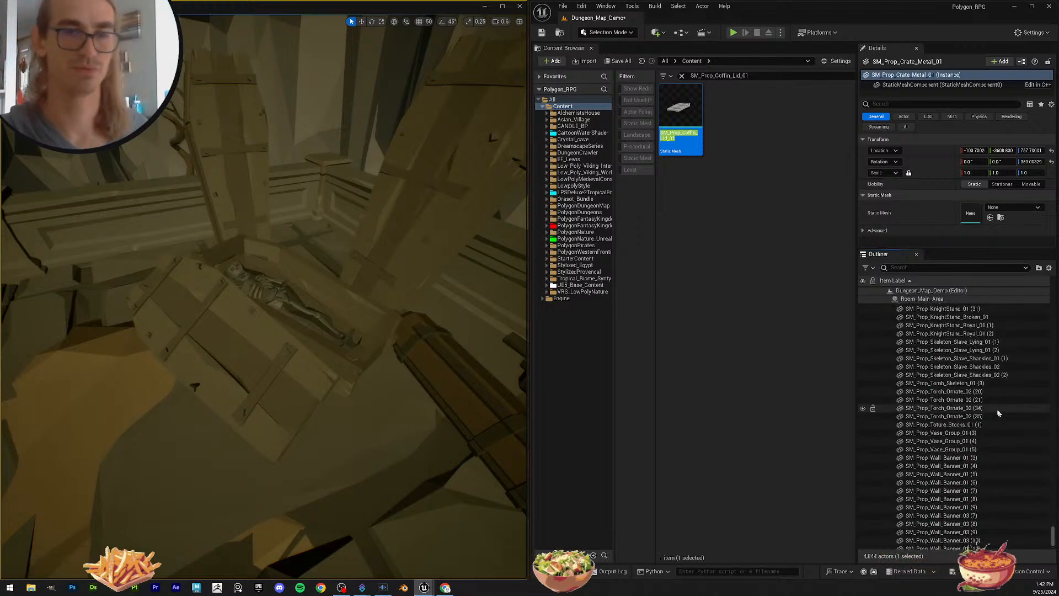
{"action": "scroll", "coordinate": [986, 422], "scroll_direction": "up", "scroll_amount": 3}
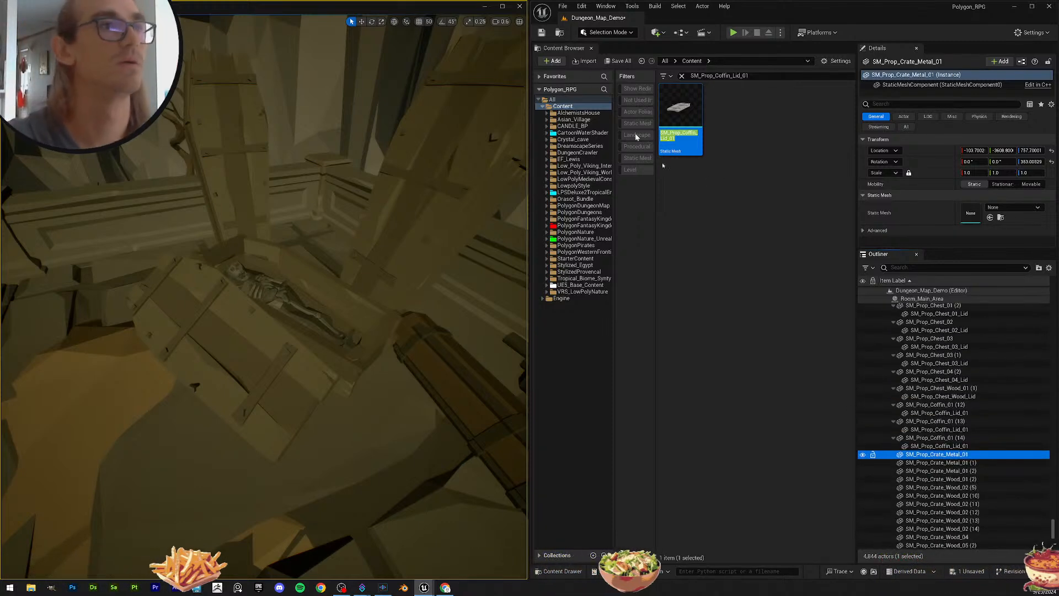
{"action": "scroll", "coordinate": [958, 404], "scroll_direction": "down", "scroll_amount": 2}
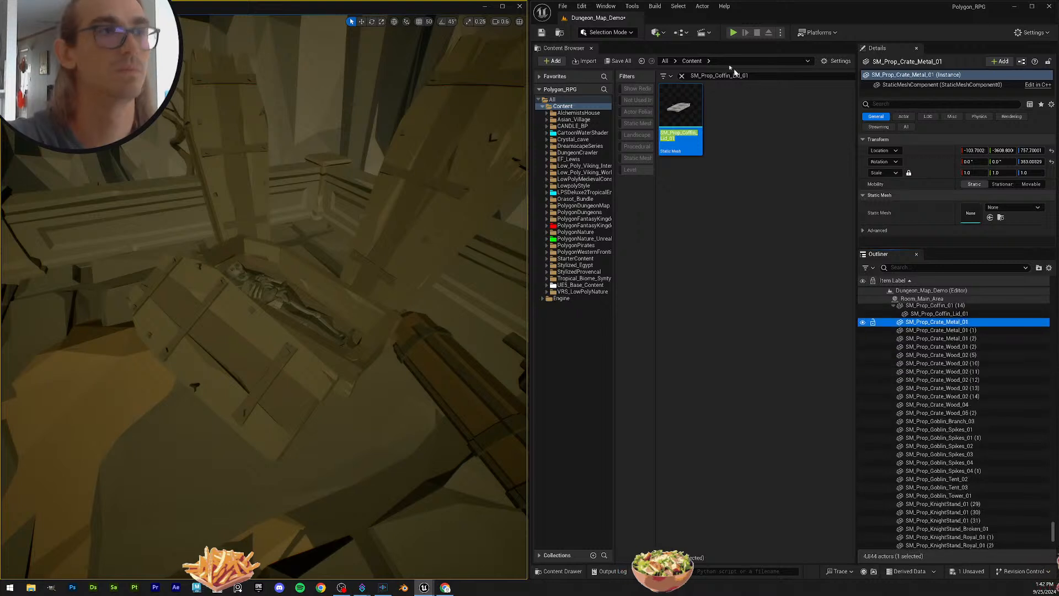
{"action": "left_click", "coordinate": [621, 60]}
{"action": "key", "text": "Return"}
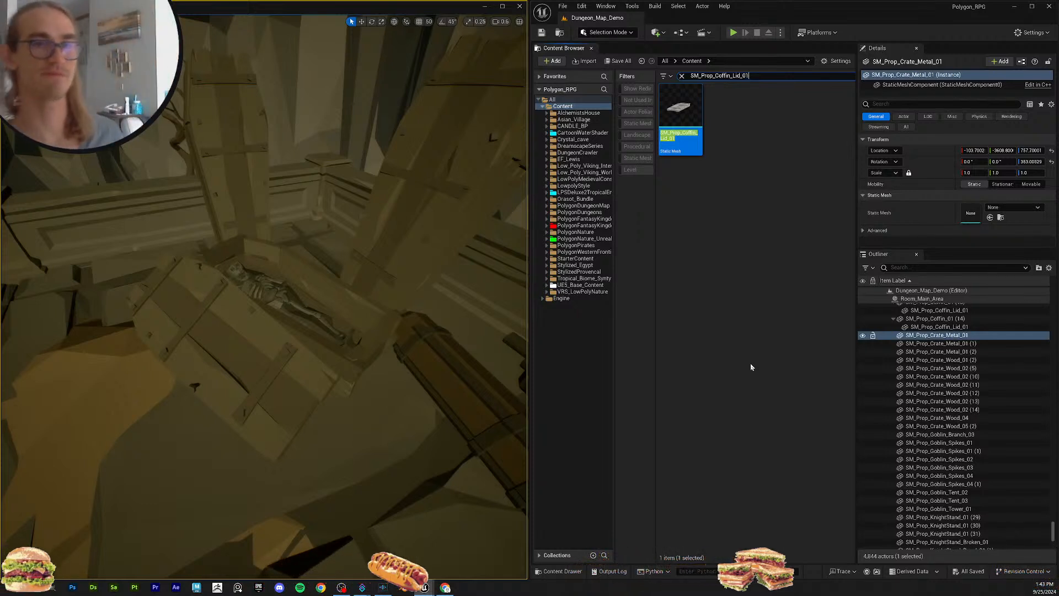
Step: Search the project content for SM_Prop_Crate_Metal_01 using the name of the metal crate actor
{"action": "left_click", "coordinate": [933, 335]}
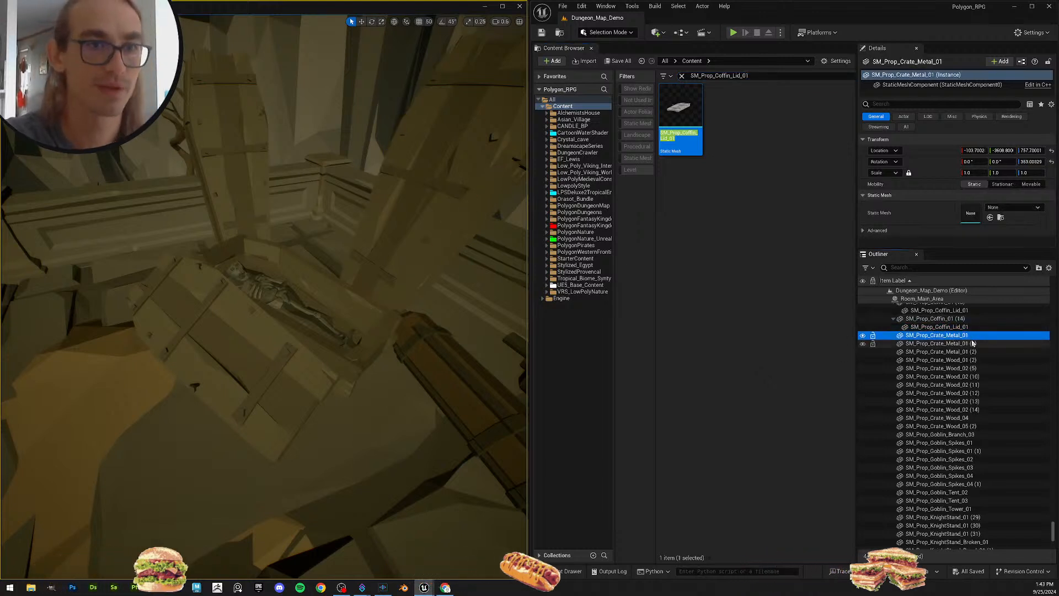
{"action": "key", "text": "F2"}
{"action": "key", "text": "ctrl+c"}
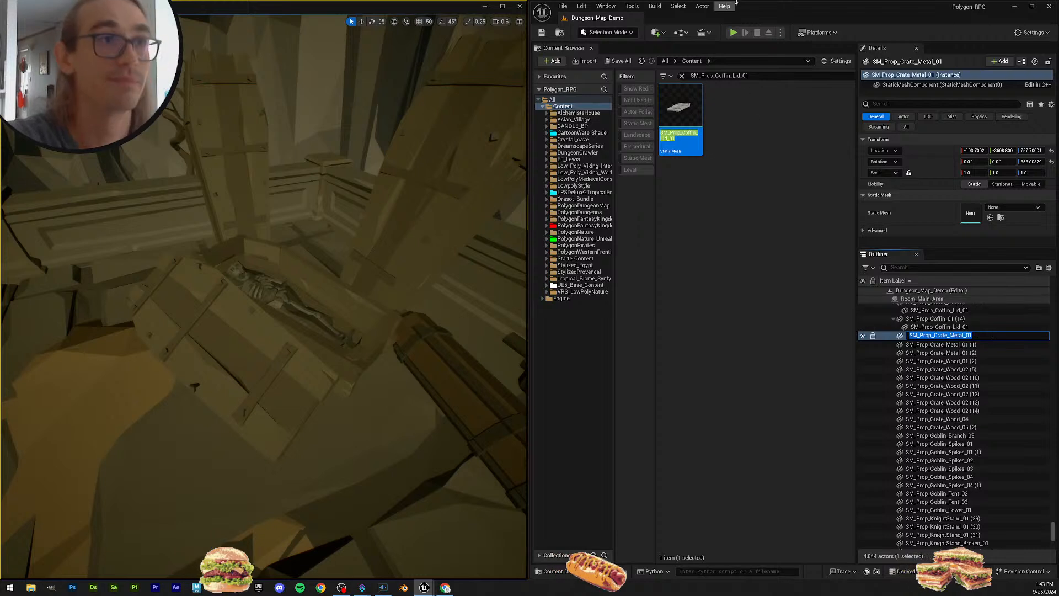
{"action": "left_click_drag", "start_coordinate": [766, 76], "coordinate": [511, 49]}
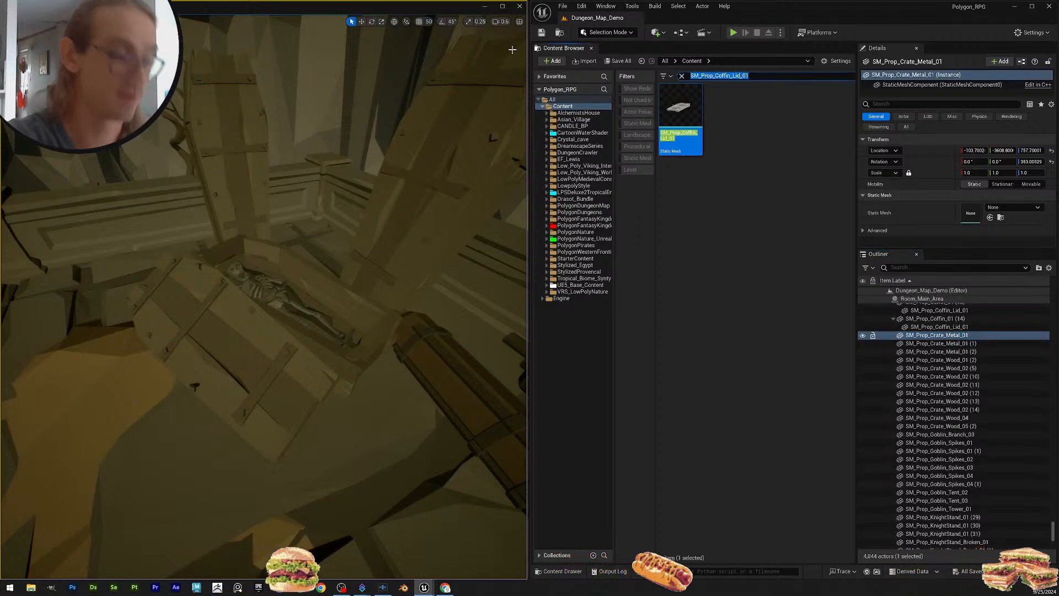
{"action": "key", "text": "ctrl+v"}
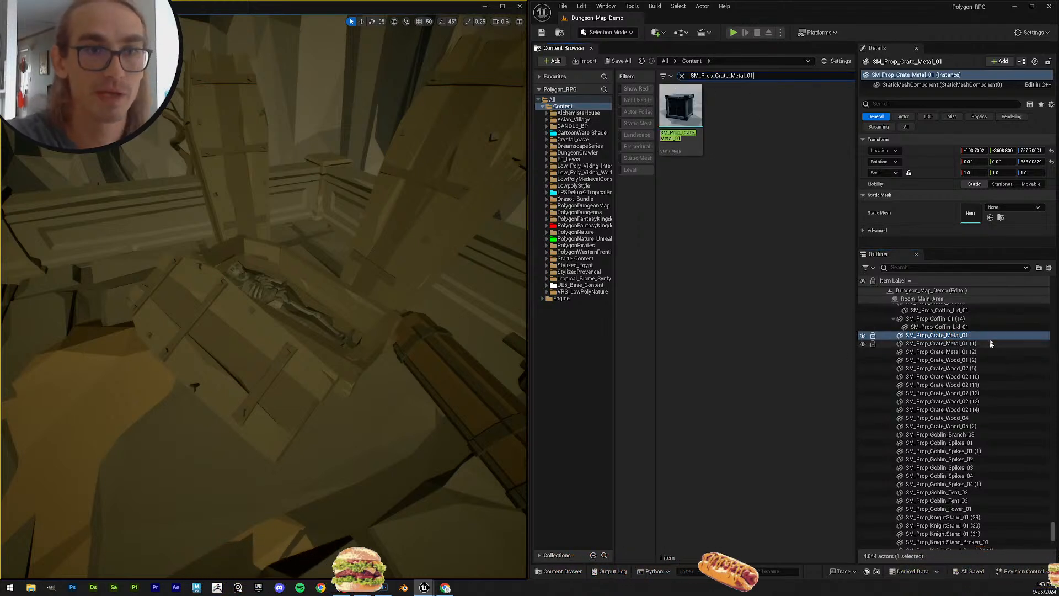
Step: Assign the SM_Prop_Crate_Metal_01 mesh to the three SM_Prop_Crate_Metal_01 actors together and inspect them in the level
{"action": "left_click", "coordinate": [988, 362], "text": "shift"}
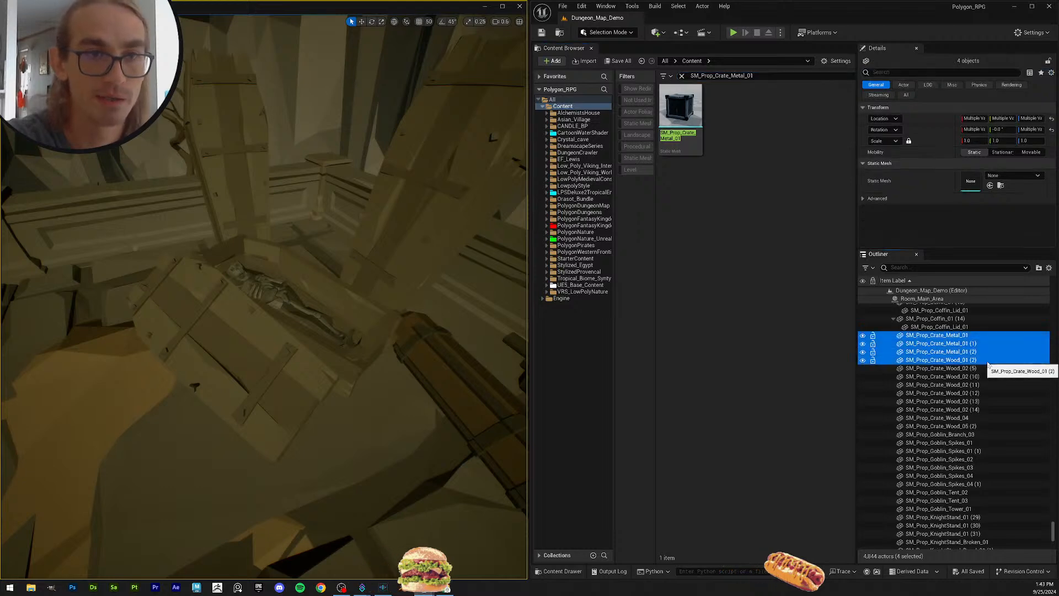
{"action": "left_click", "coordinate": [969, 336]}
{"action": "left_click", "coordinate": [979, 351], "text": "shift"}
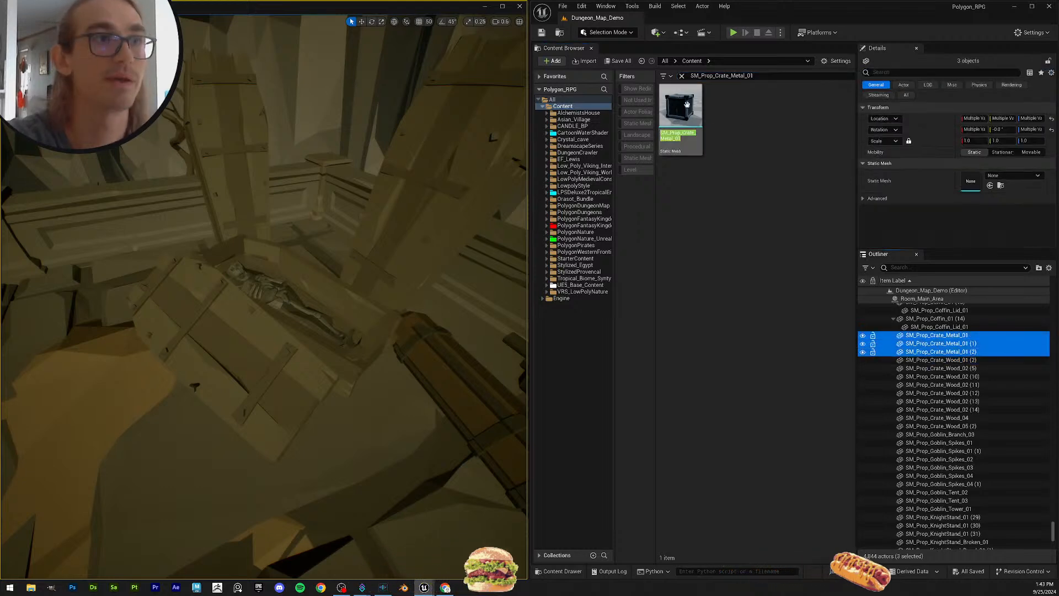
{"action": "left_click_drag", "start_coordinate": [687, 103], "coordinate": [971, 180]}
{"action": "key", "text": "f"}
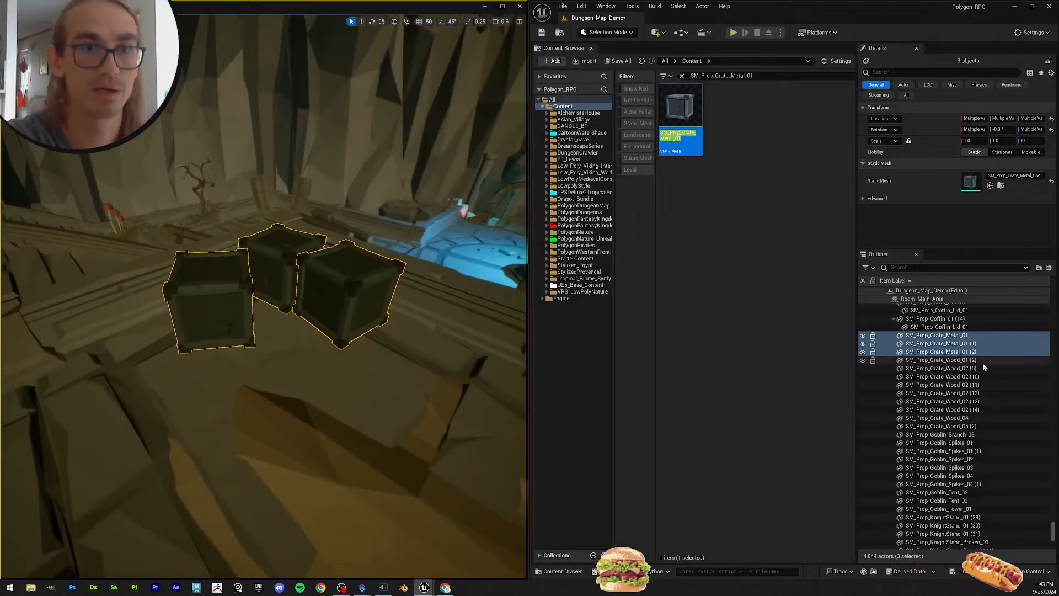
Step: Find the SM_Prop_Crate_Wood_01 mesh by the actor's name and assign it to the SM_Prop_Crate_Wood_01 (2) actor
{"action": "left_click", "coordinate": [983, 363]}
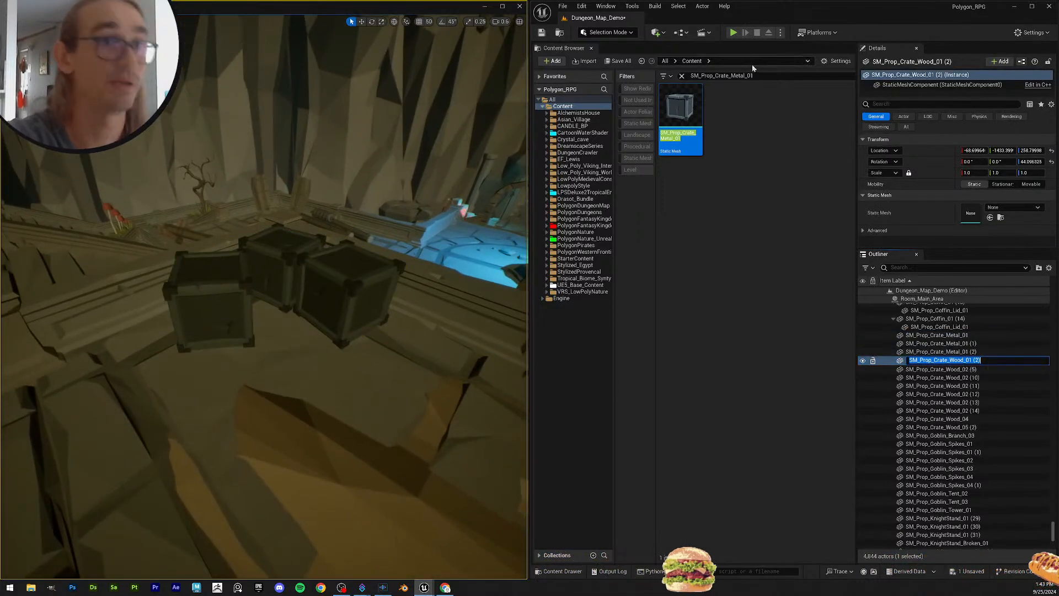
{"action": "key", "text": "BackSpace"}
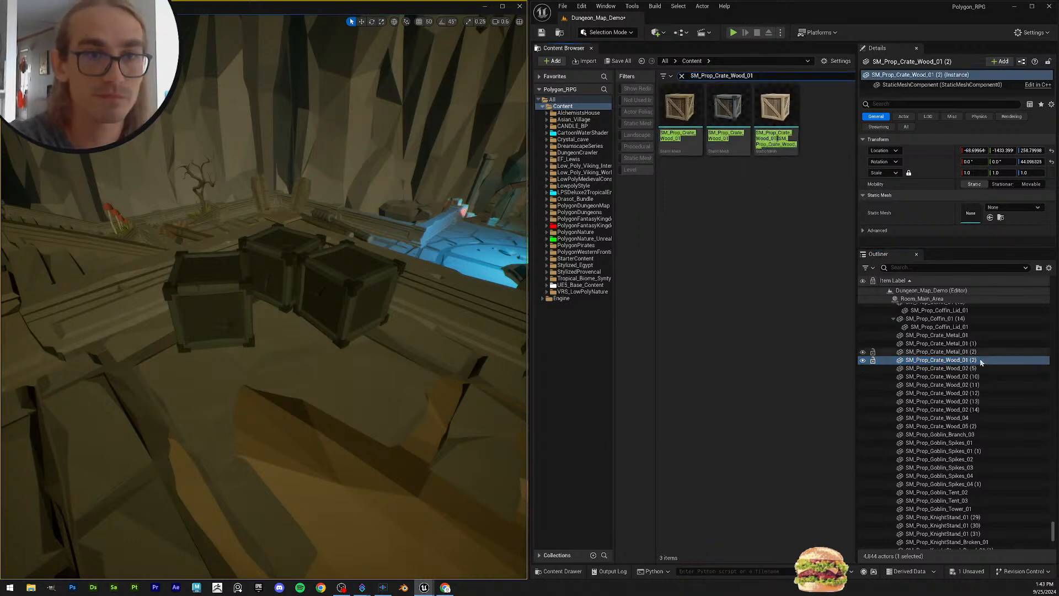
{"action": "left_click_drag", "start_coordinate": [680, 109], "coordinate": [998, 229]}
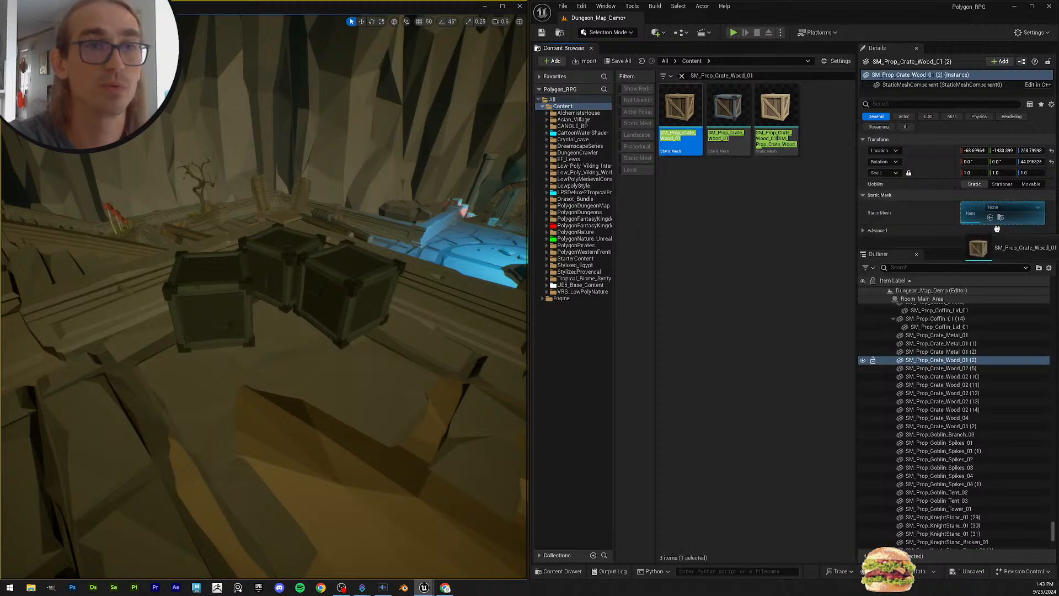
Step: Assign the darker wooden crate mesh among the search results to the six SM_Prop_Crate_Wood_02 actors, (5) and (10) through (14)
{"action": "left_click", "coordinate": [971, 369]}
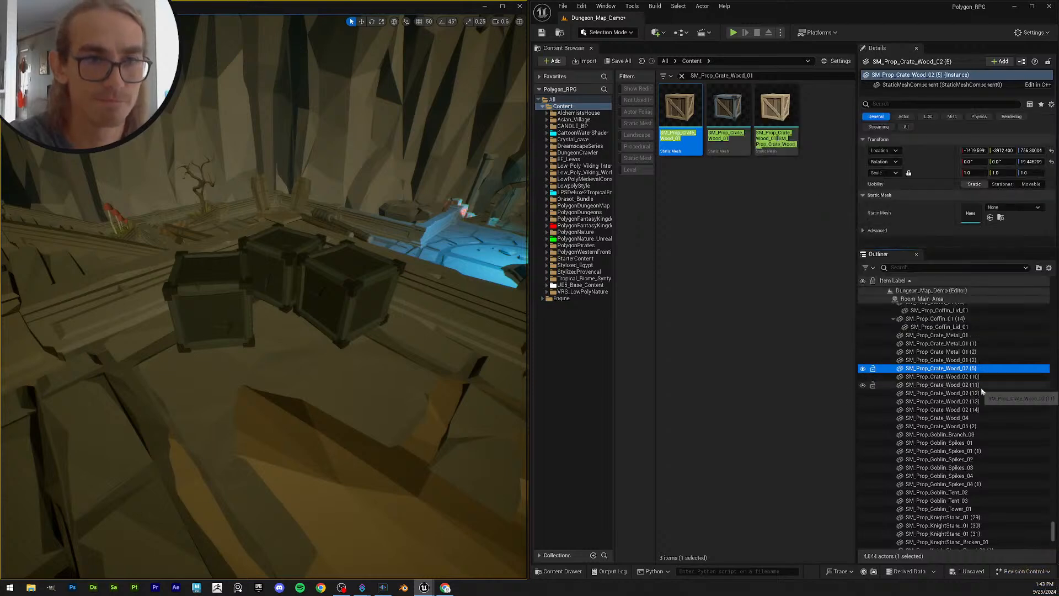
{"action": "left_click", "coordinate": [977, 410], "text": "shift"}
{"action": "left_click_drag", "start_coordinate": [742, 133], "coordinate": [985, 194]}
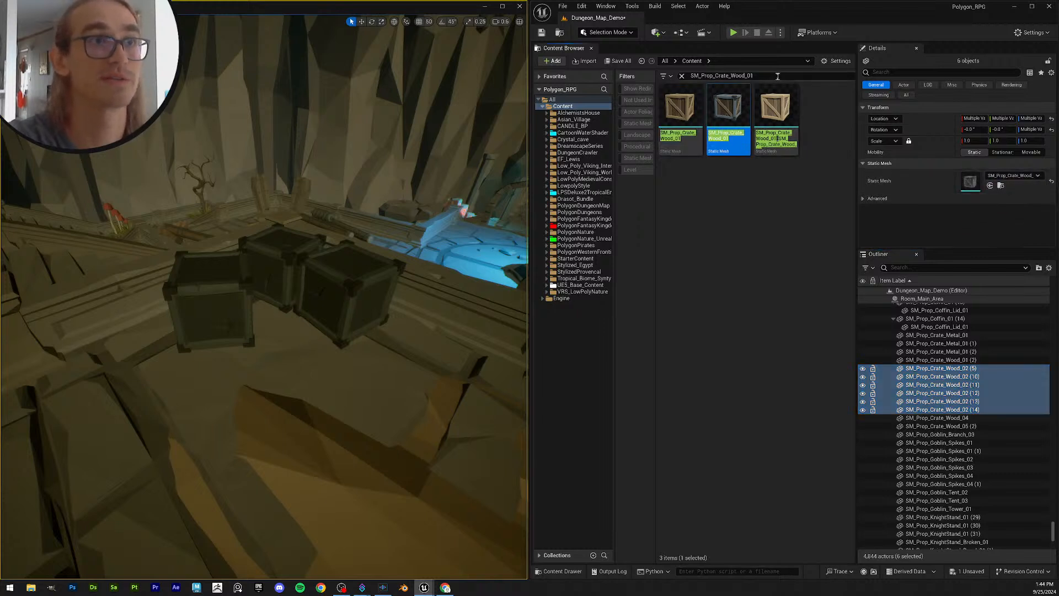
Step: Look up the numbered wooden crate meshes by name and assign SM_Prop_Crate_Wood_05 to the SM_Prop_Crate_Wood_05 (2) actor
{"action": "key", "text": "BackSpace"}
{"action": "type", "text": "2"}
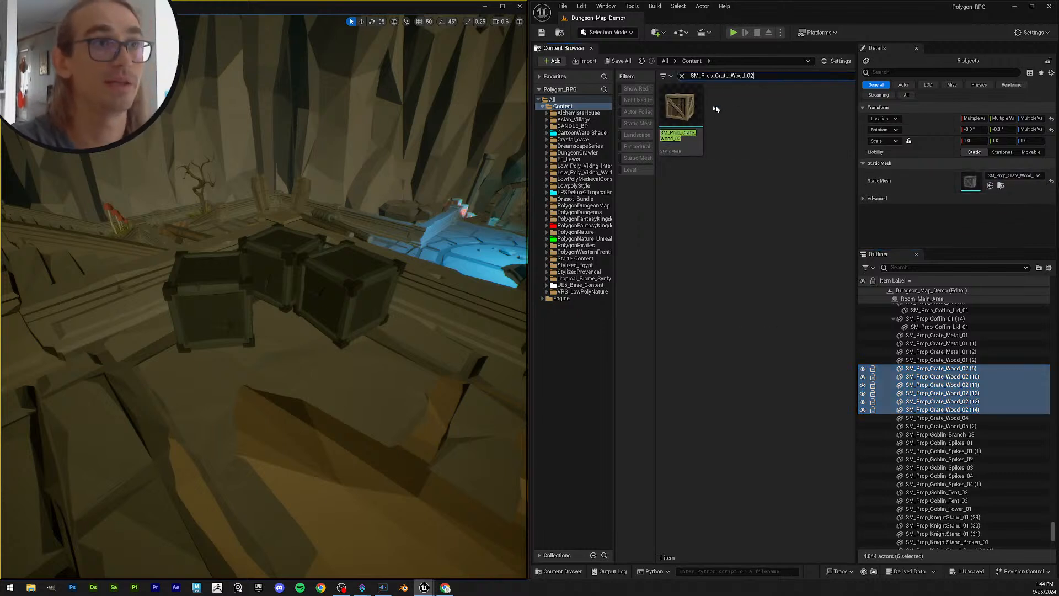
{"action": "left_click", "coordinate": [977, 419]}
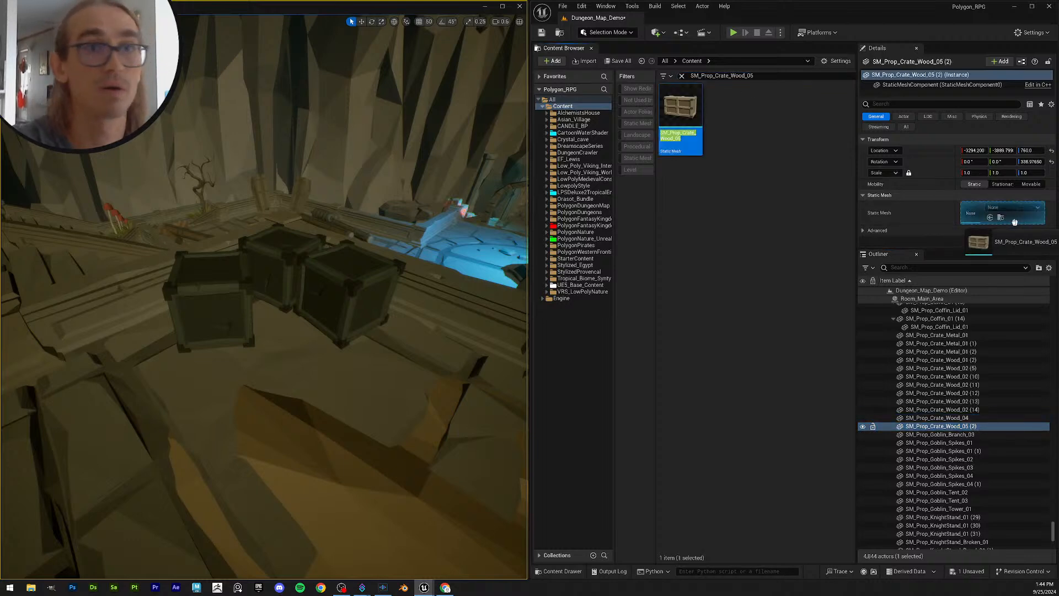
Step: Frame the SM_Prop_Crate_Wood_05 (2) crate in the level and save Dungeon_Map_Demo
{"action": "right_click_drag", "start_coordinate": [375, 280], "coordinate": [431, 265]}
{"action": "key", "text": "f"}
{"action": "left_click", "coordinate": [620, 61]}
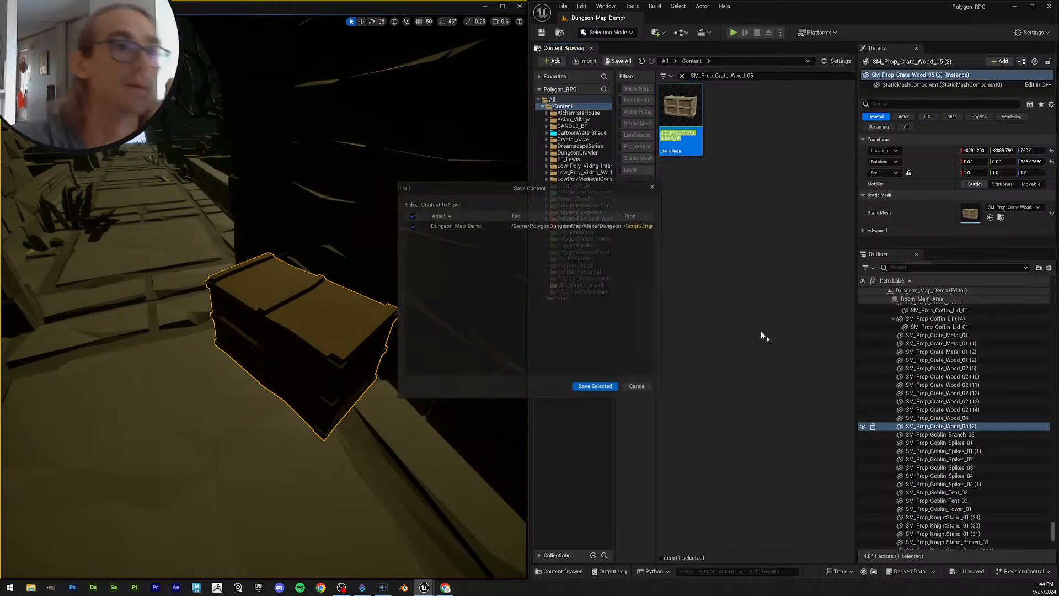
{"action": "left_click", "coordinate": [596, 387]}
Step: Find the SM_Prop_Goblin_Branch_03 mesh by the actor's name and assign it to the SM_Prop_Goblin_Branch_03 actor
{"action": "left_click", "coordinate": [984, 436]}
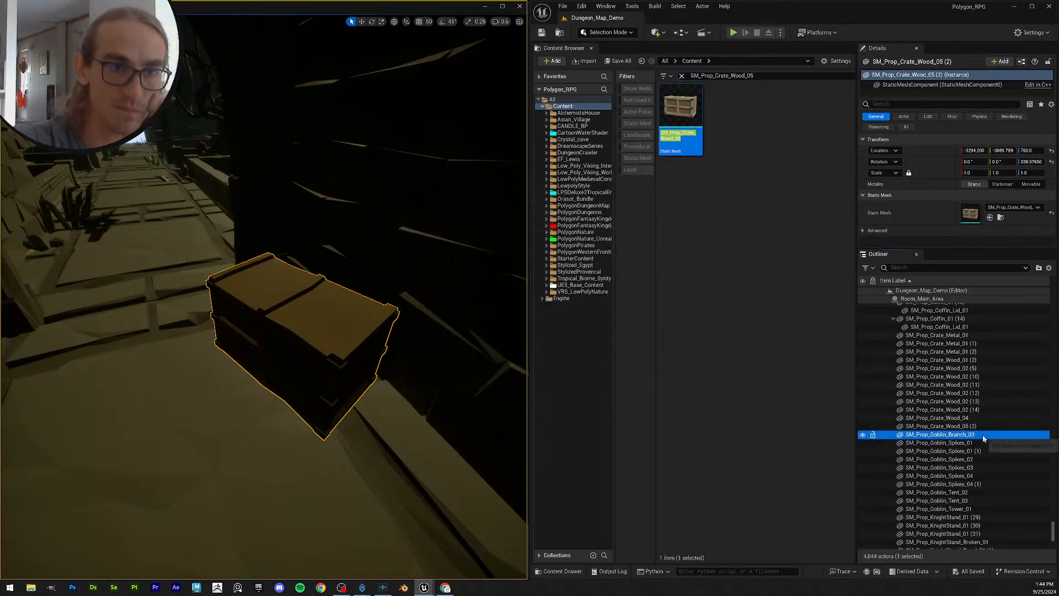
{"action": "scroll", "coordinate": [1002, 403], "scroll_direction": "down", "scroll_amount": 3}
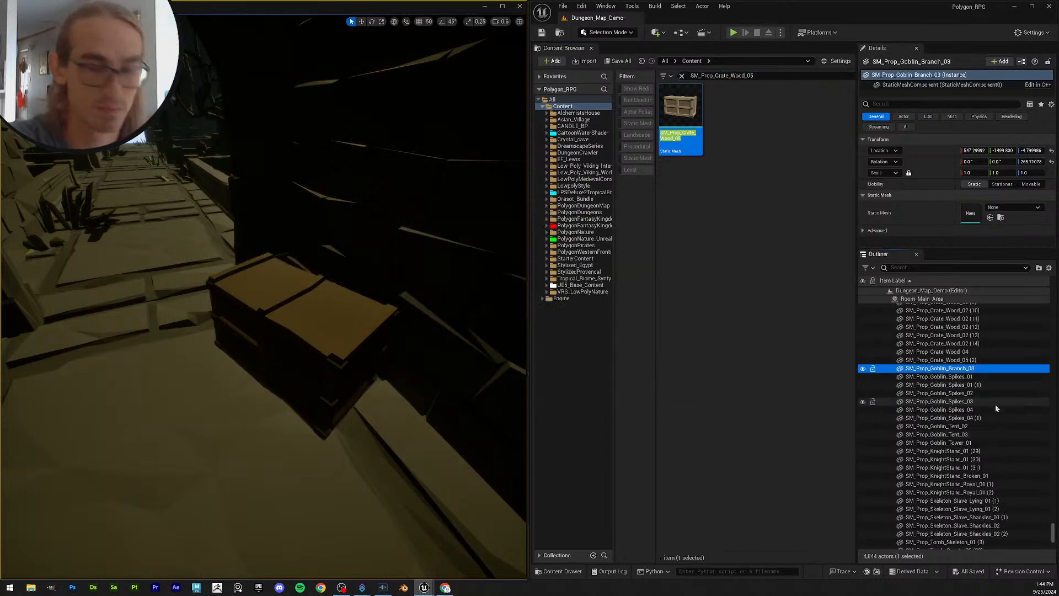
{"action": "key", "text": "F2"}
{"action": "key", "text": "Escape"}
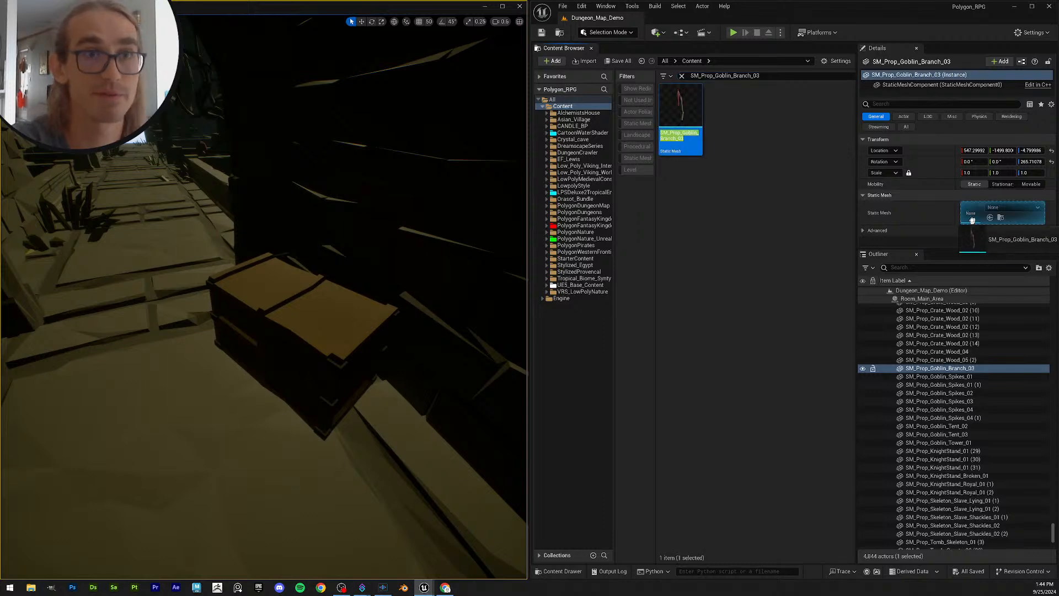
{"action": "right_click_drag", "start_coordinate": [312, 312], "coordinate": [320, 303]}
{"action": "scroll", "coordinate": [319, 303], "scroll_direction": "up", "scroll_amount": 2}
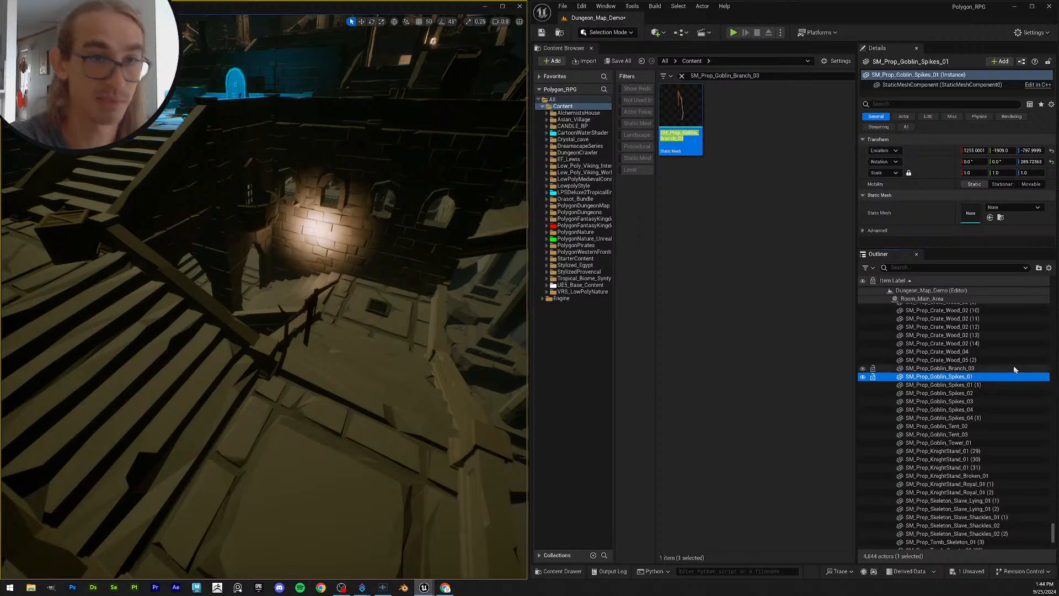
Step: Assign the SM_Prop_Goblin_Spikes_01 mesh to both Spikes_01 actors and the SM_Prop_Goblin_Spikes_02 mesh to the Spikes_02 actor
{"action": "key", "text": "F2"}
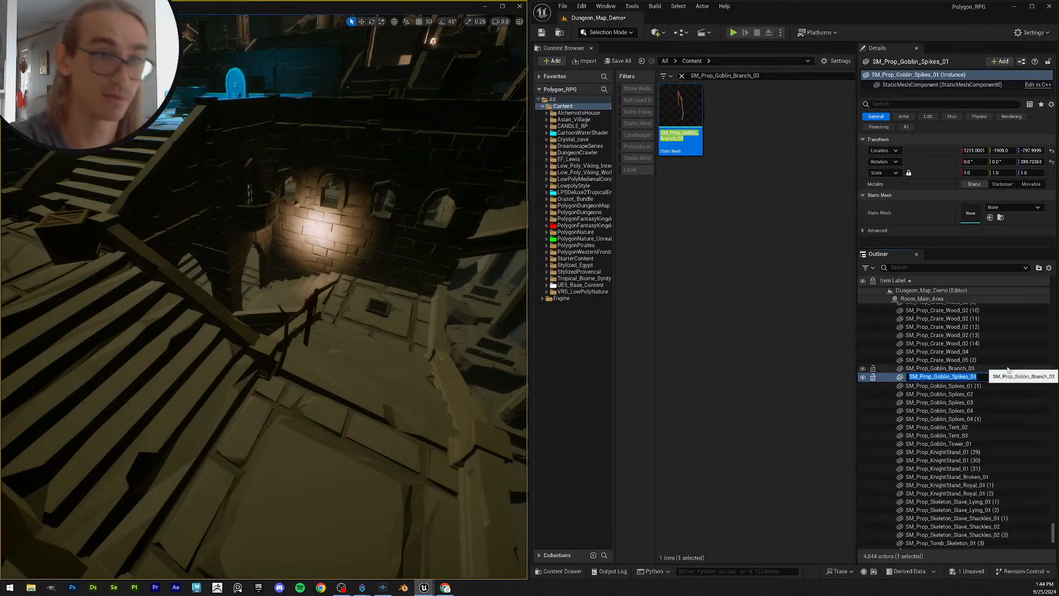
{"action": "left_click", "coordinate": [752, 78]}
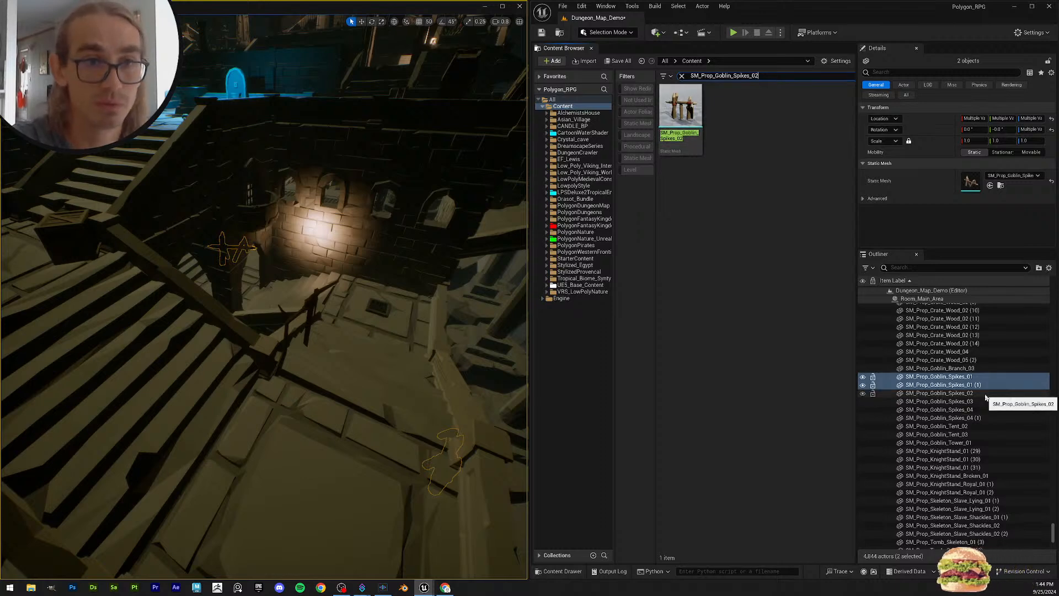
{"action": "left_click", "coordinate": [949, 393]}
{"action": "left_click_drag", "start_coordinate": [681, 116], "coordinate": [981, 203]}
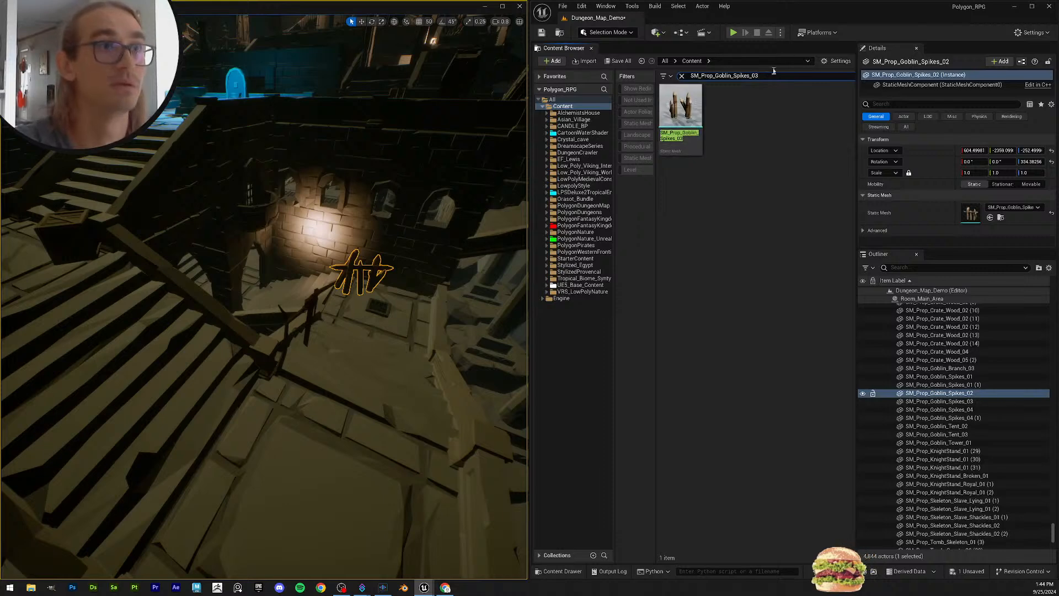
Step: Assign the SM_Prop_Goblin_Spikes_03 mesh to its actor and the SM_Prop_Goblin_Spikes_04 mesh to both Spikes_04 actors
{"action": "left_click", "coordinate": [973, 402]}
{"action": "left_click_drag", "start_coordinate": [691, 133], "coordinate": [969, 214]}
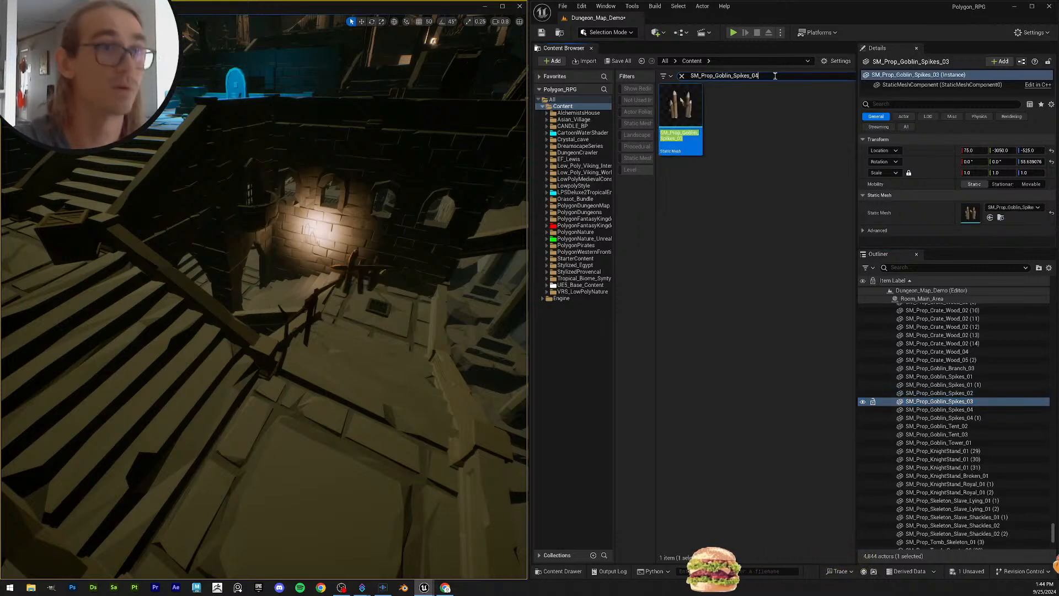
{"action": "left_click", "coordinate": [940, 409]}
{"action": "left_click", "coordinate": [945, 418], "text": "ctrl"}
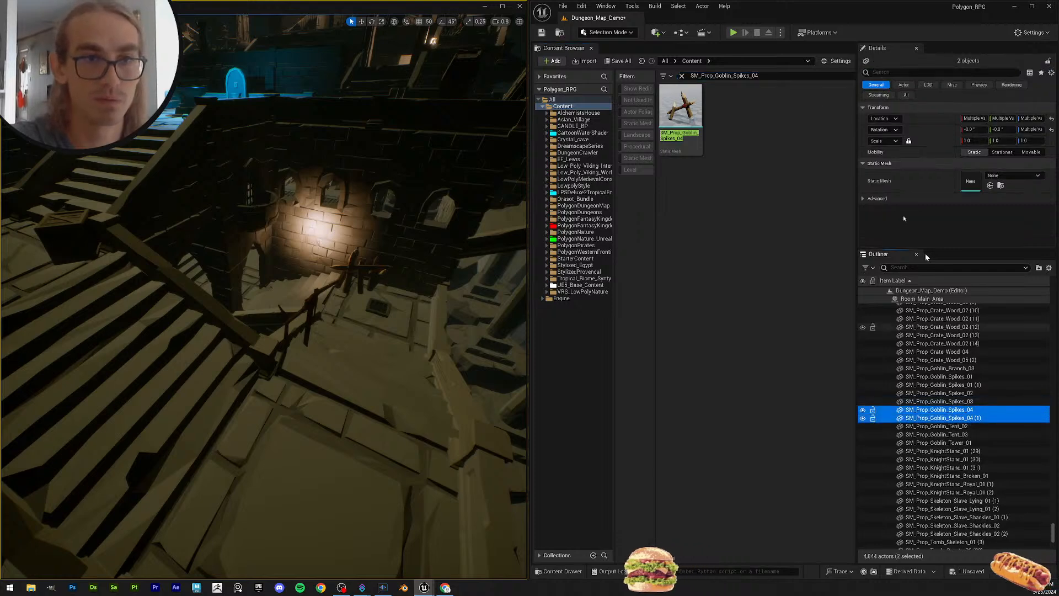
{"action": "left_click_drag", "start_coordinate": [681, 113], "coordinate": [969, 182]}
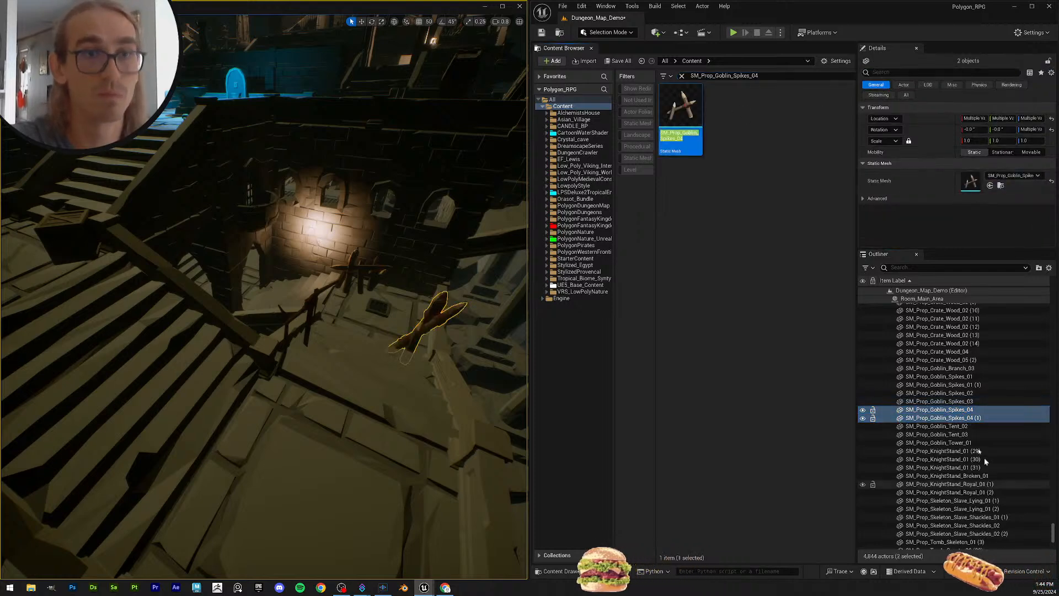
Step: Find the SM_Prop_Goblin_Tent_02 and SM_Prop_Goblin_Tent_03 meshes by name and assign each to its matching tent actor
{"action": "left_click", "coordinate": [976, 428]}
{"action": "key", "text": "F2"}
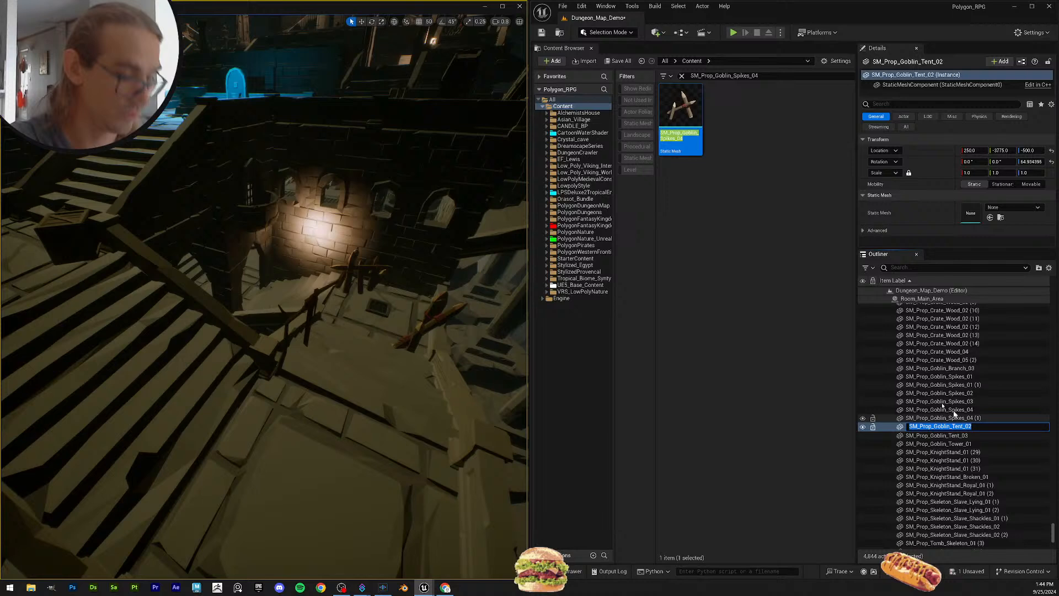
{"action": "left_click", "coordinate": [775, 77]}
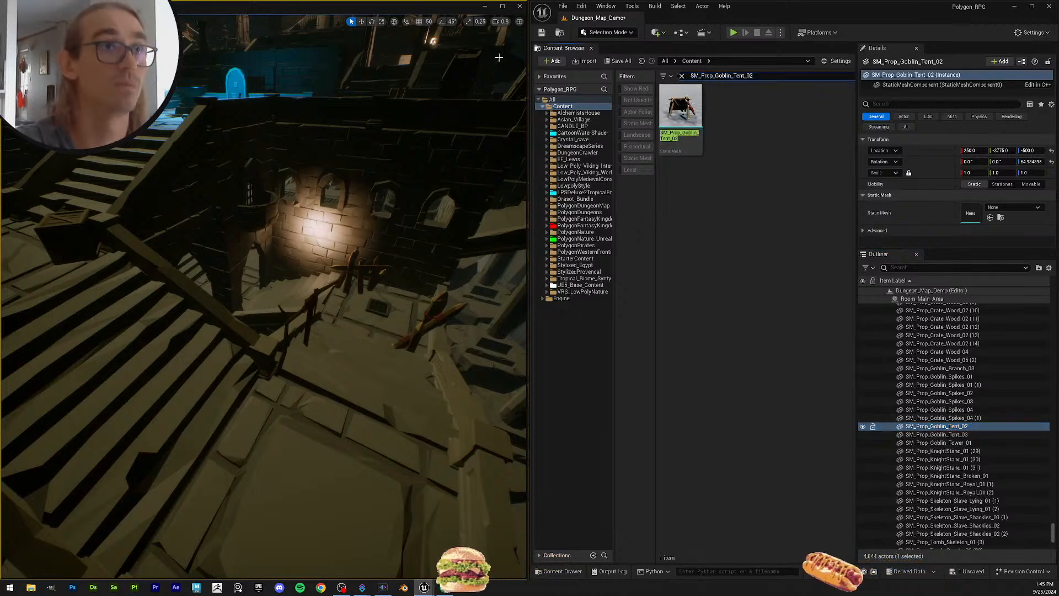
{"action": "left_click", "coordinate": [686, 103]}
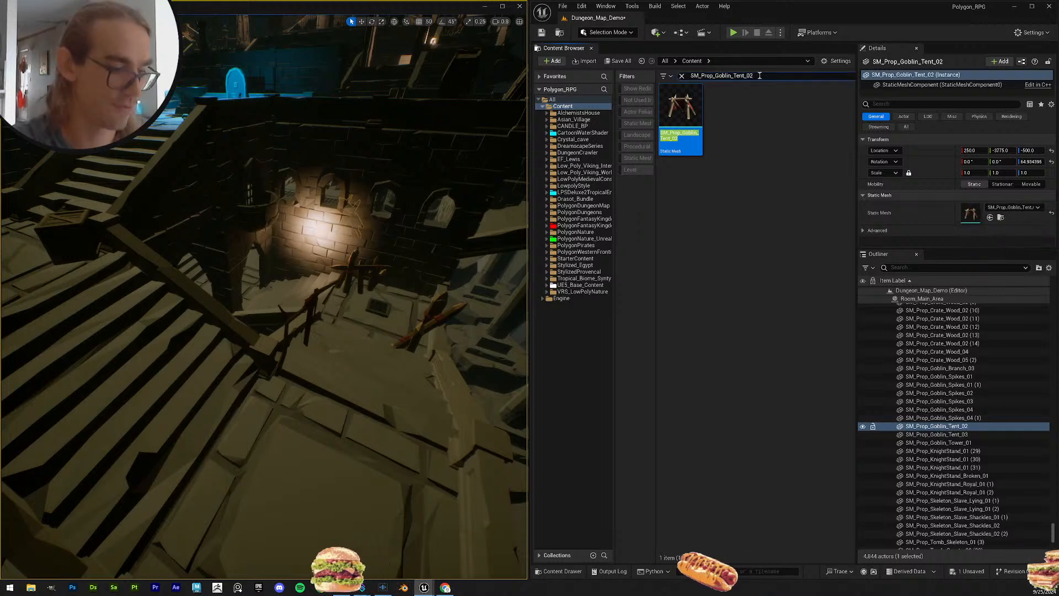
{"action": "left_click", "coordinate": [937, 434]}
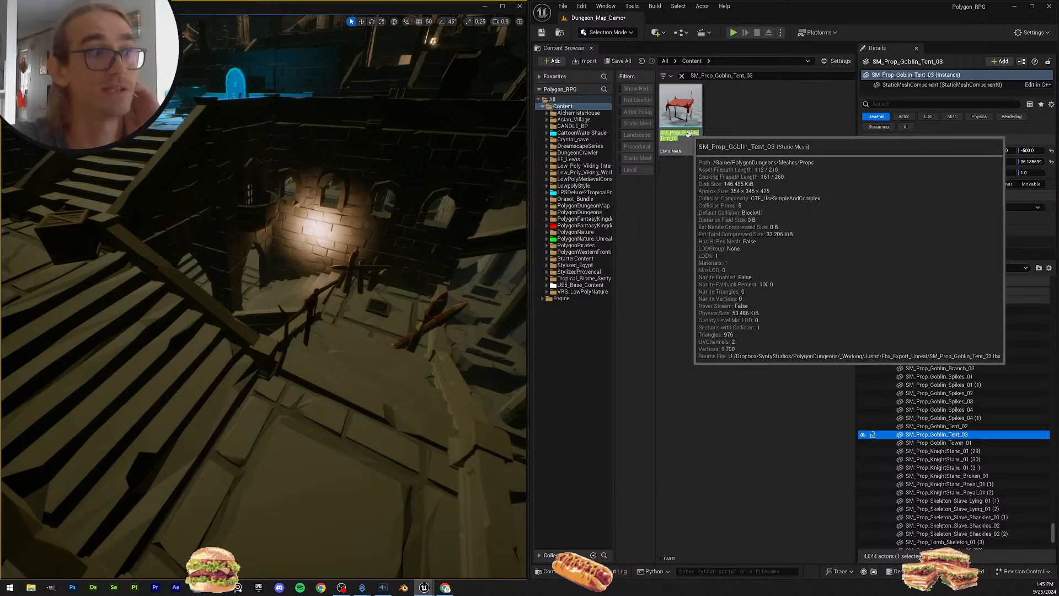
{"action": "left_click_drag", "start_coordinate": [694, 124], "coordinate": [1004, 216]}
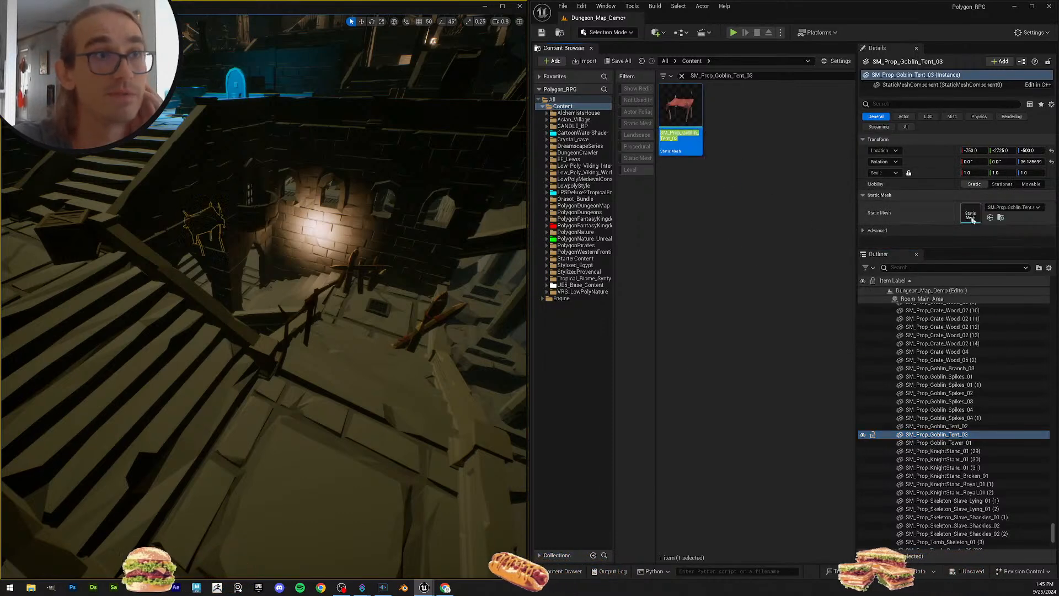
Step: Find the SM_Prop_Goblin_Tower_01 mesh by the actor's name and assign it to the SM_Prop_Goblin_Tower_01 actor
{"action": "scroll", "coordinate": [966, 426], "scroll_direction": "down", "scroll_amount": 1}
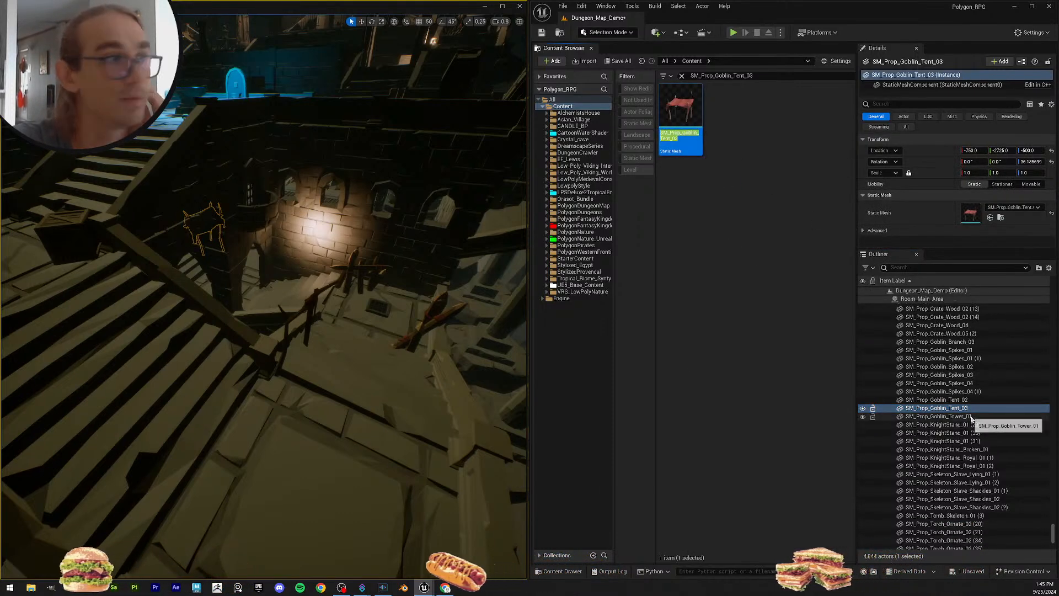
{"action": "left_click", "coordinate": [975, 416]}
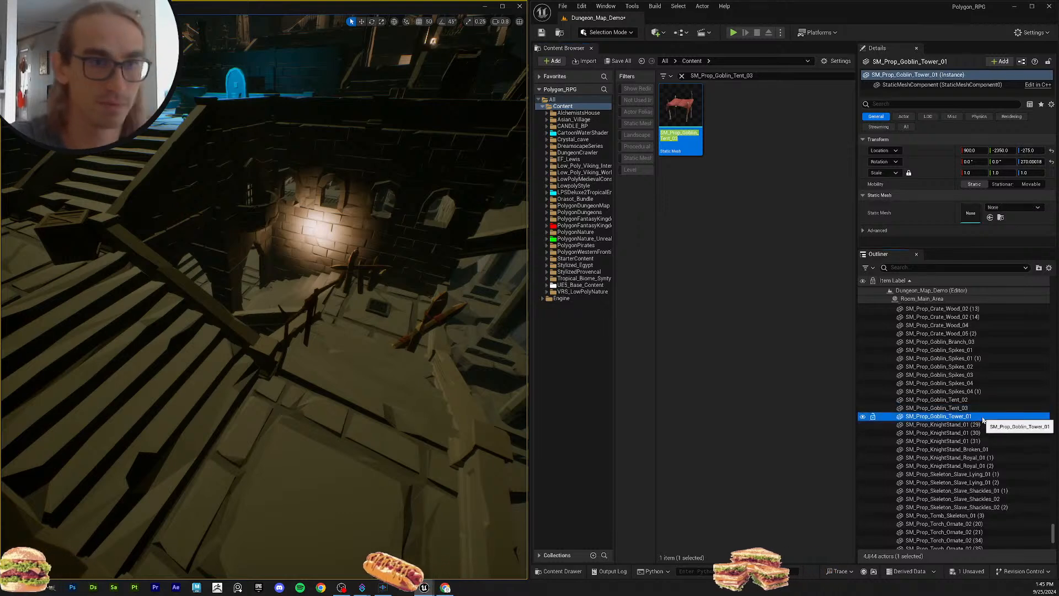
{"action": "key", "text": "F2"}
{"action": "key", "text": "ctrl+c"}
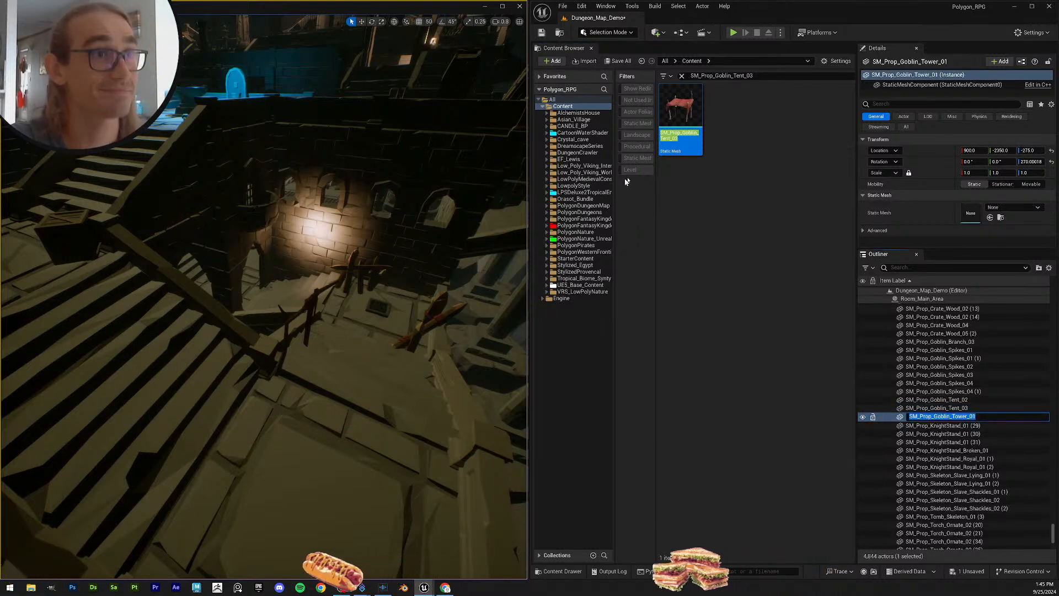
{"action": "left_click_drag", "start_coordinate": [747, 77], "coordinate": [712, 72]}
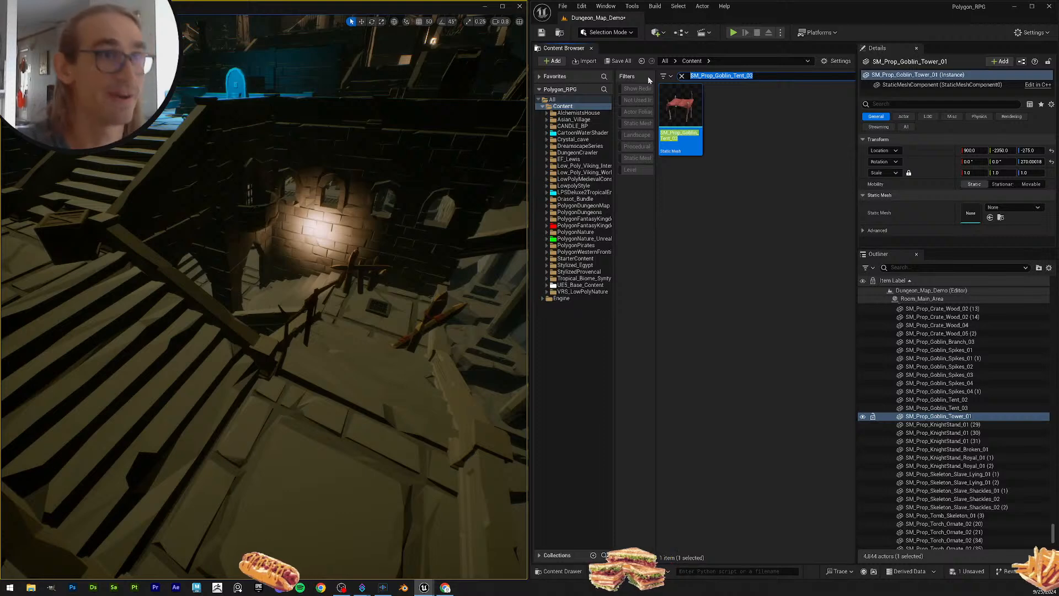
{"action": "key", "text": "ctrl+v"}
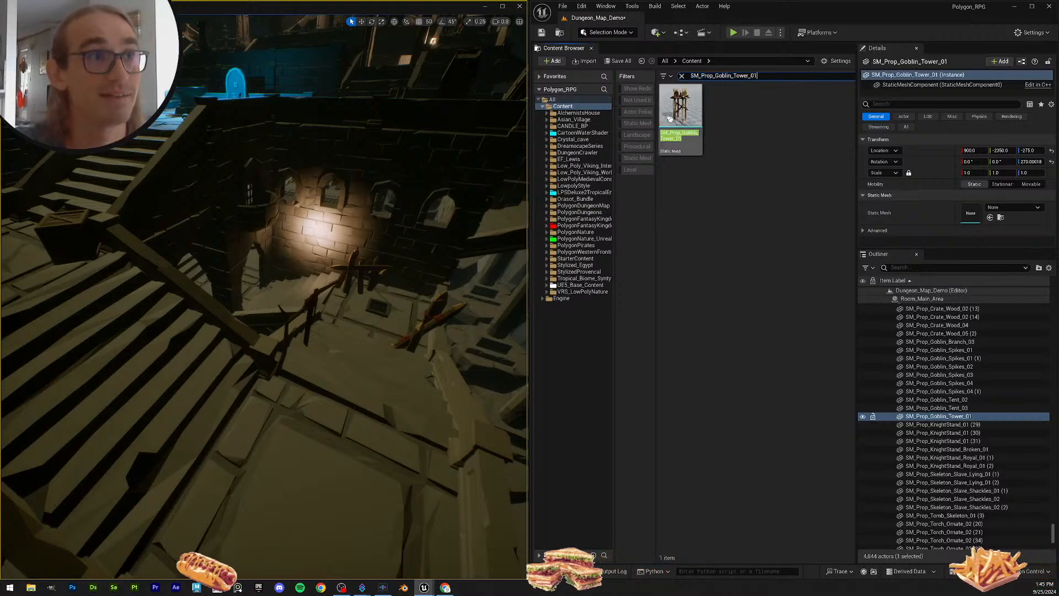
{"action": "left_click", "coordinate": [684, 110]}
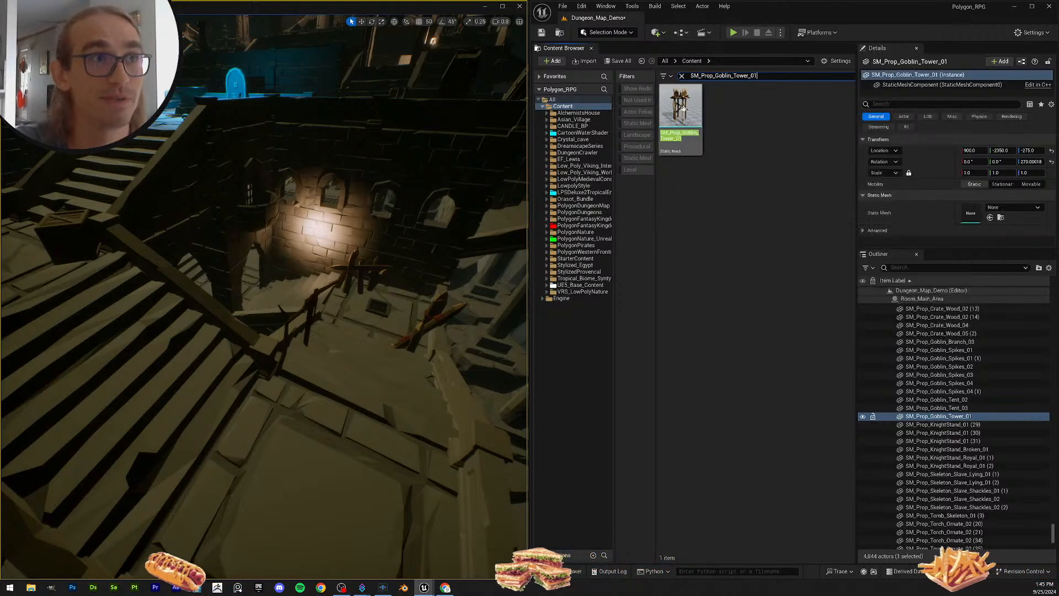
{"action": "left_click", "coordinate": [990, 218]}
Step: Search the project content for SM_Prop_KnightStand_01 using the name of the SM_Prop_KnightStand_01 (29) actor
{"action": "left_click", "coordinate": [965, 424]}
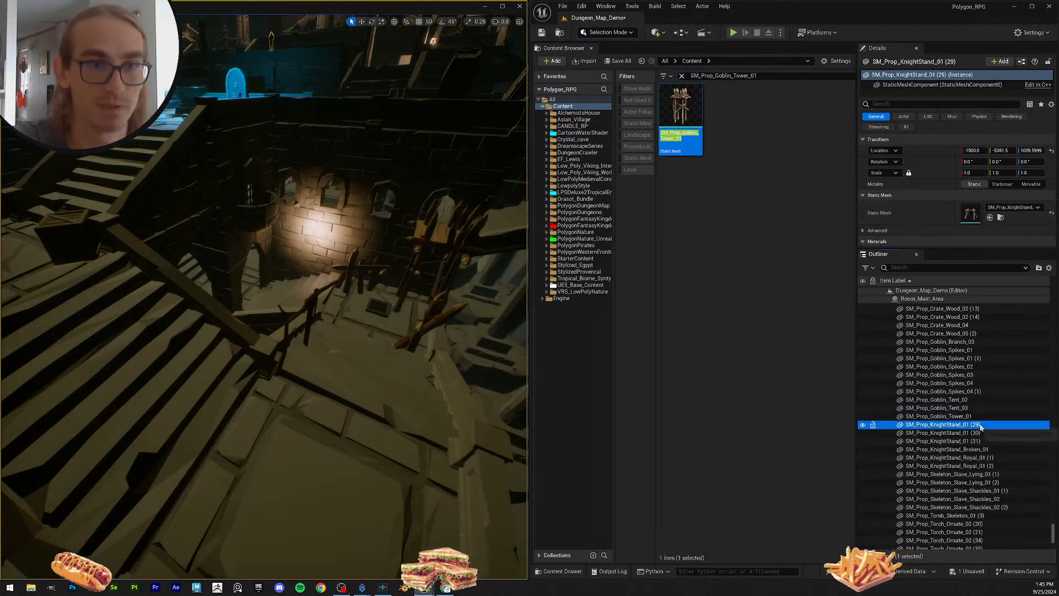
{"action": "key", "text": "F2"}
{"action": "key", "text": "ctrl+c"}
{"action": "left_click", "coordinate": [767, 76]}
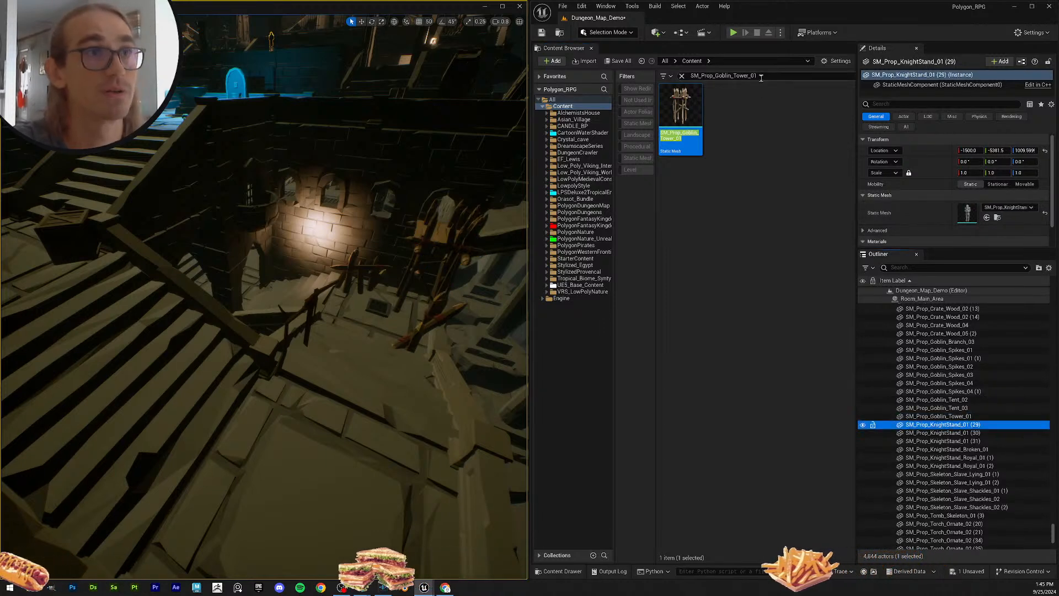
{"action": "key", "text": "ctrl+v"}
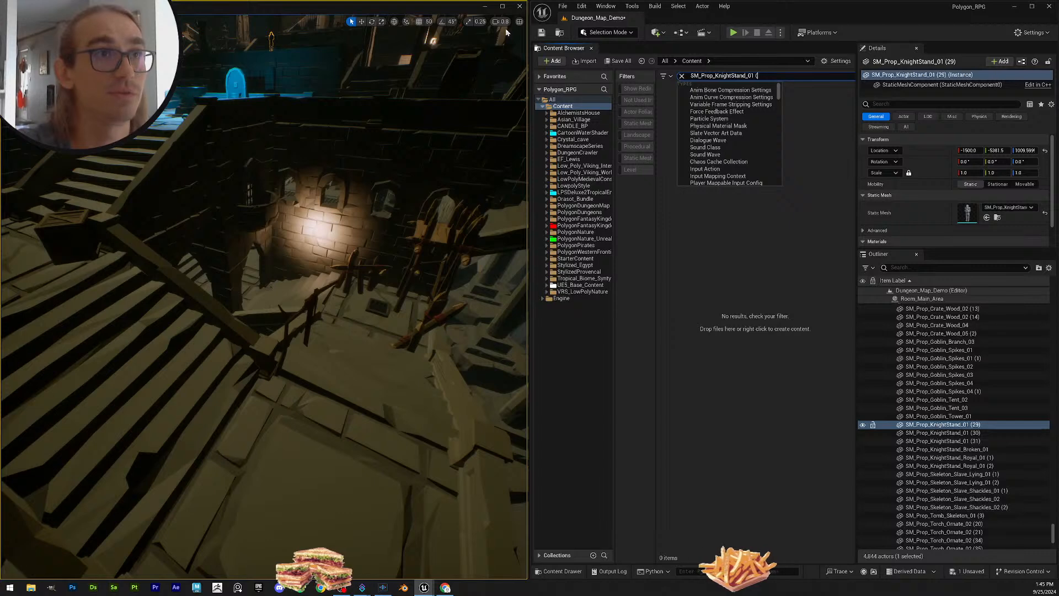
{"action": "key", "text": "BackSpace"}
{"action": "key", "text": "BackSpace"}
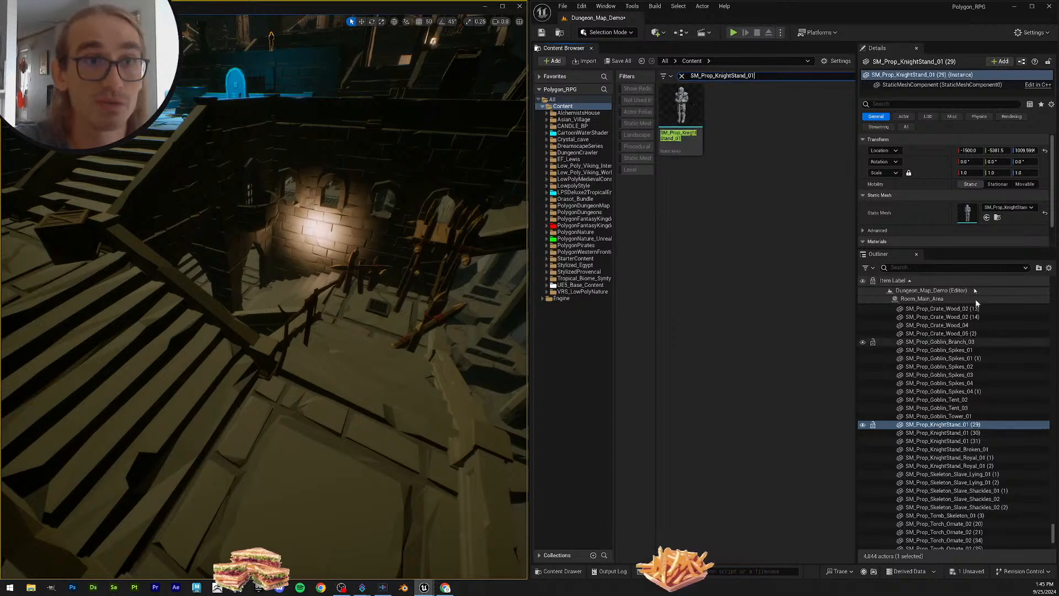
Step: Check the static mesh assignments of the remaining knight stand actors through SM_Prop_KnightStand_Royal_01 (2)
{"action": "key", "text": "Down"}
{"action": "key", "text": "Down"}
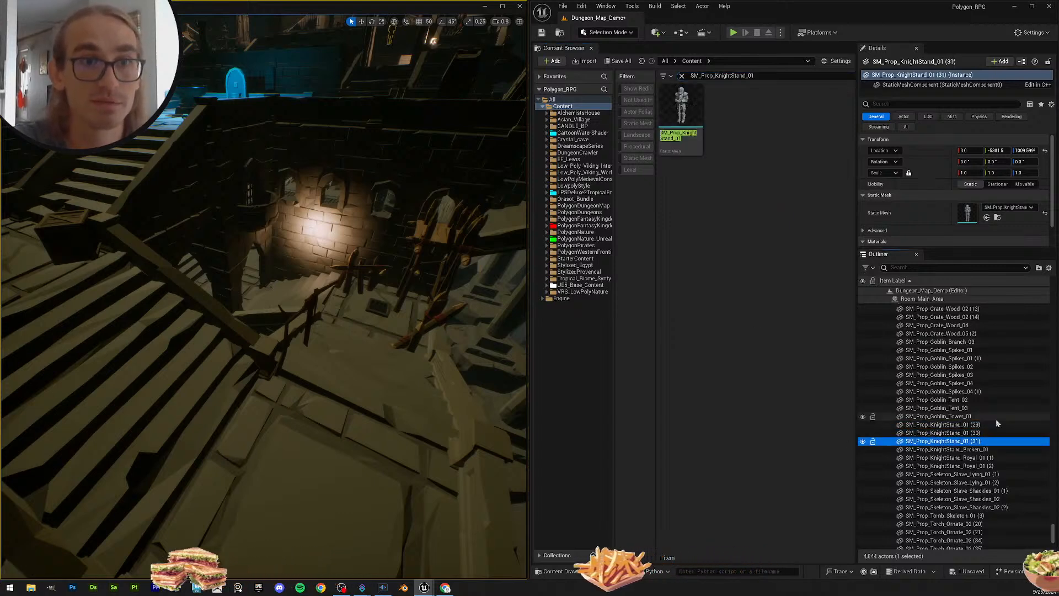
{"action": "scroll", "coordinate": [996, 425], "scroll_direction": "down", "scroll_amount": 1}
{"action": "key", "text": "Down"}
{"action": "key", "text": "Down"}
{"action": "key", "text": "Down"}
{"action": "scroll", "coordinate": [1006, 404], "scroll_direction": "down", "scroll_amount": 2}
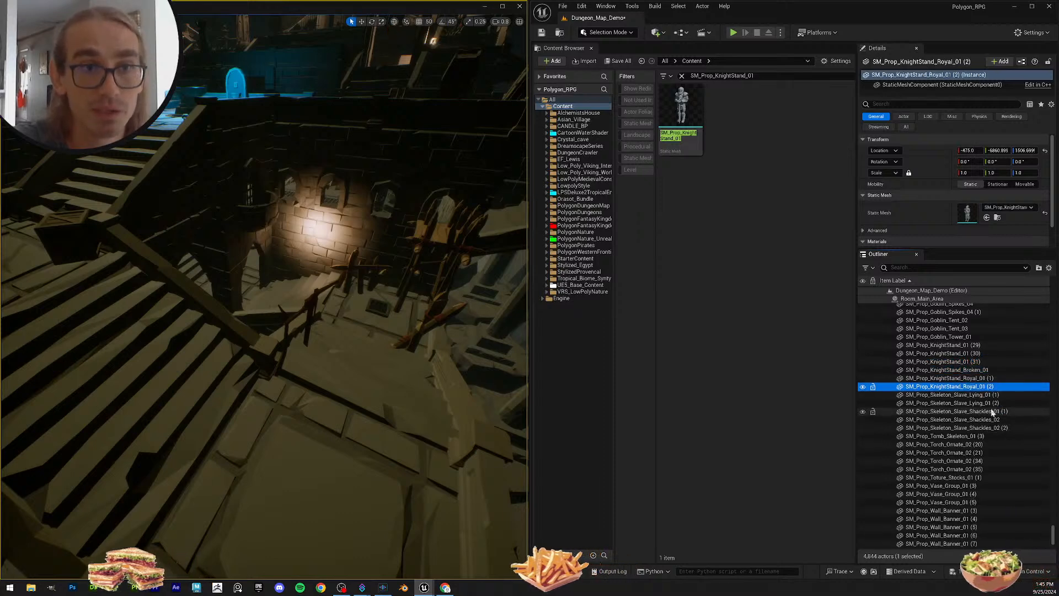
Step: Search the project content for SM_Prop_Skeleton_Slave_Lying_01 using the name of the SM_Prop_Skeleton_Slave_Lying_01 (1) actor
{"action": "key", "text": "Down"}
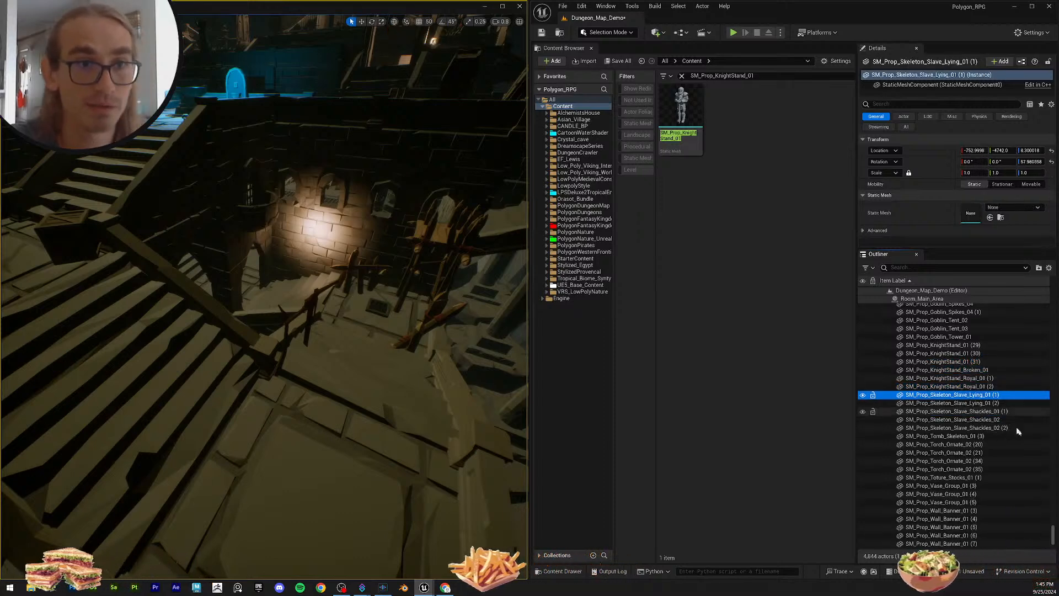
{"action": "key", "text": "F2"}
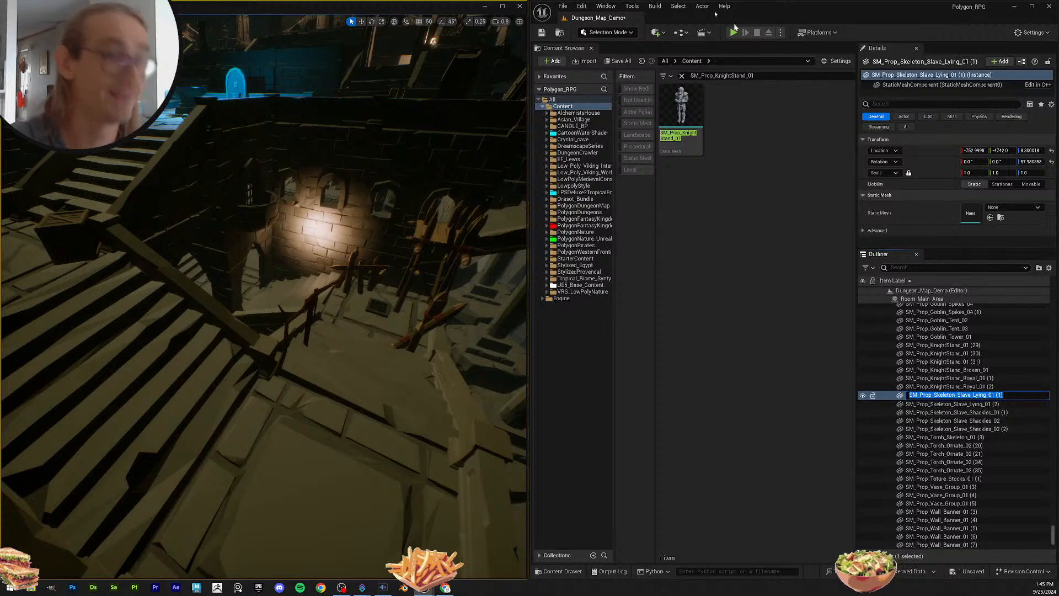
{"action": "left_click", "coordinate": [765, 75]}
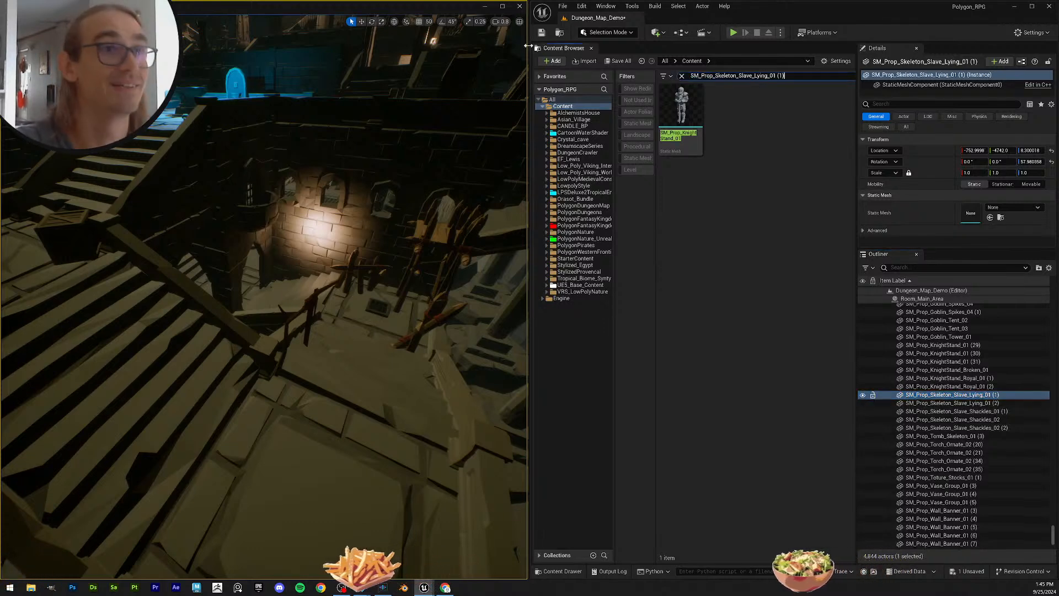
{"action": "key", "text": "BackSpace"}
{"action": "key", "text": "BackSpace"}
{"action": "key", "text": "BackSpace"}
{"action": "key", "text": "BackSpace"}
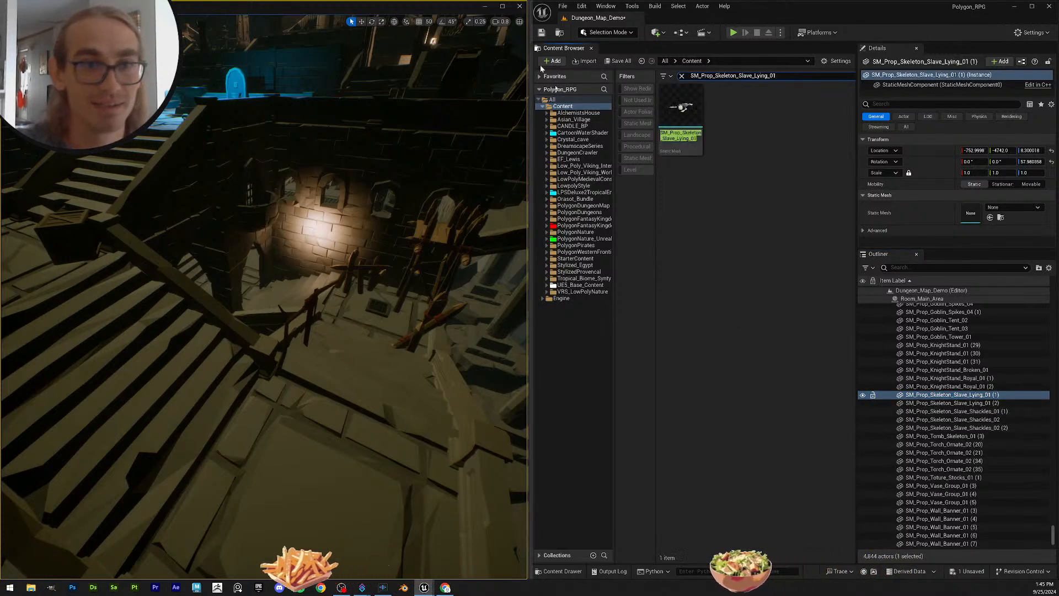
Step: Assign the SM_Prop_Skeleton_Slave_Lying_01 mesh to both lying skeleton actors, (1) and (2), and save all modified assets
{"action": "left_click", "coordinate": [987, 402], "text": "ctrl"}
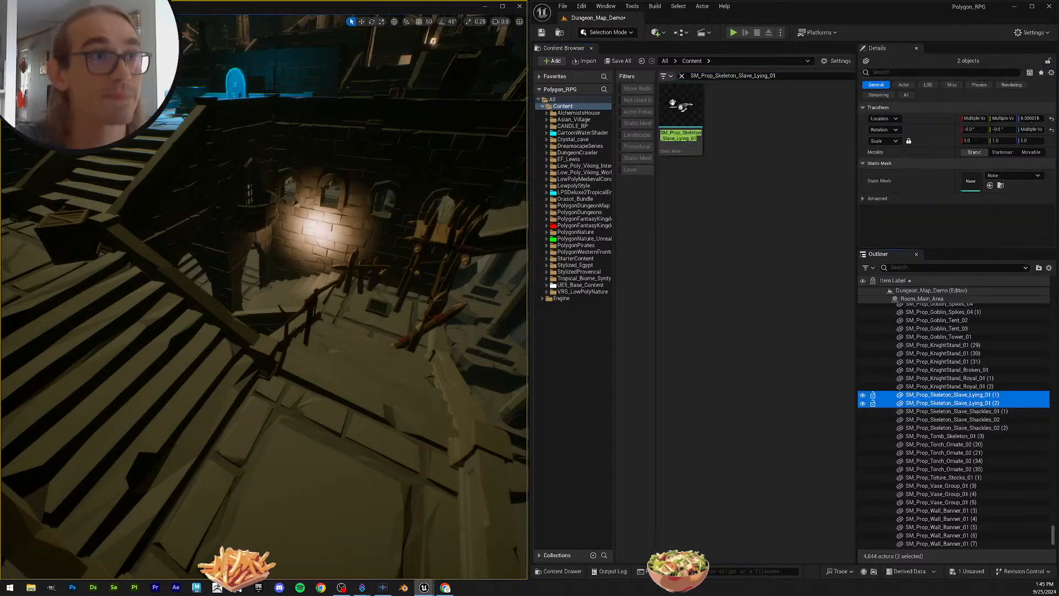
{"action": "left_click_drag", "start_coordinate": [681, 113], "coordinate": [975, 188]}
{"action": "right_click_drag", "start_coordinate": [416, 248], "coordinate": [383, 274]}
{"action": "key", "text": "f"}
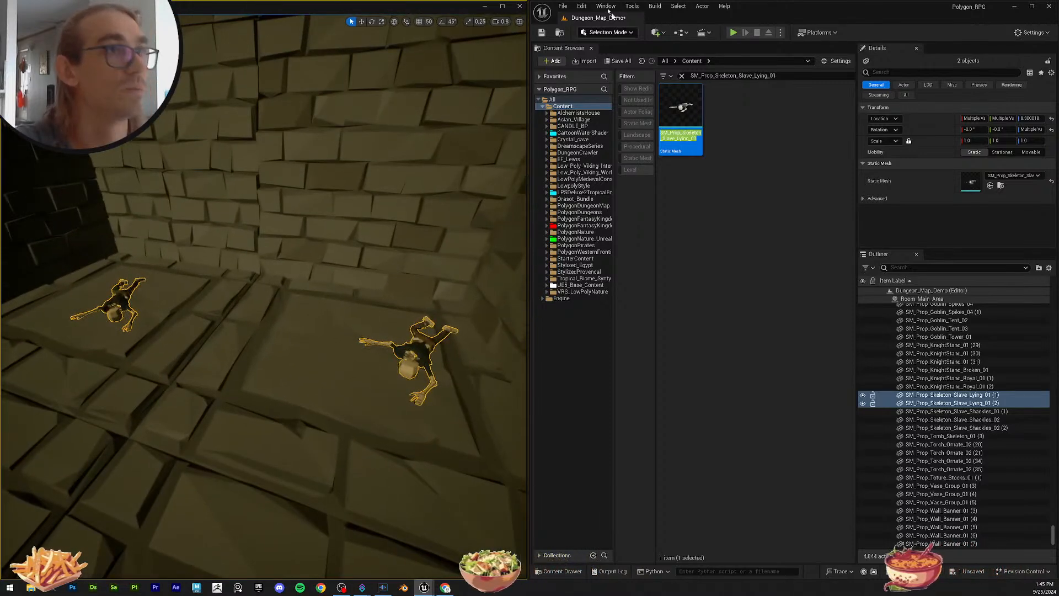
{"action": "left_click", "coordinate": [619, 61]}
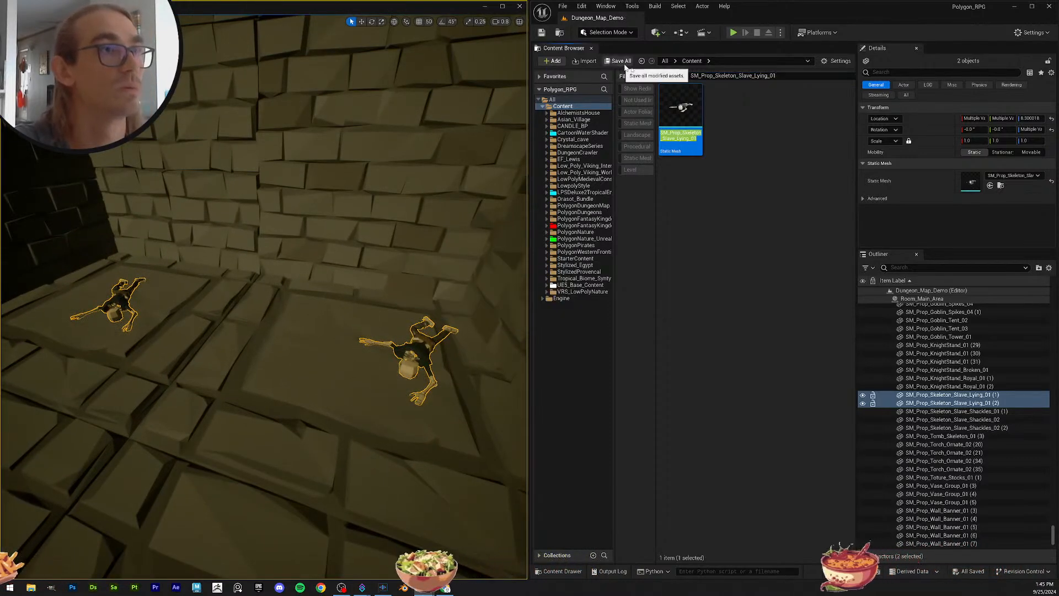
Step: Find the SM_Prop_Skeleton_Slave_Shackles_01 mesh by name and assign it to the SM_Prop_Skeleton_Slave_Shackles_01 (1) actor
{"action": "left_click", "coordinate": [989, 419]}
{"action": "left_click", "coordinate": [988, 411]}
{"action": "key", "text": "F2"}
{"action": "key", "text": "ctrl+c"}
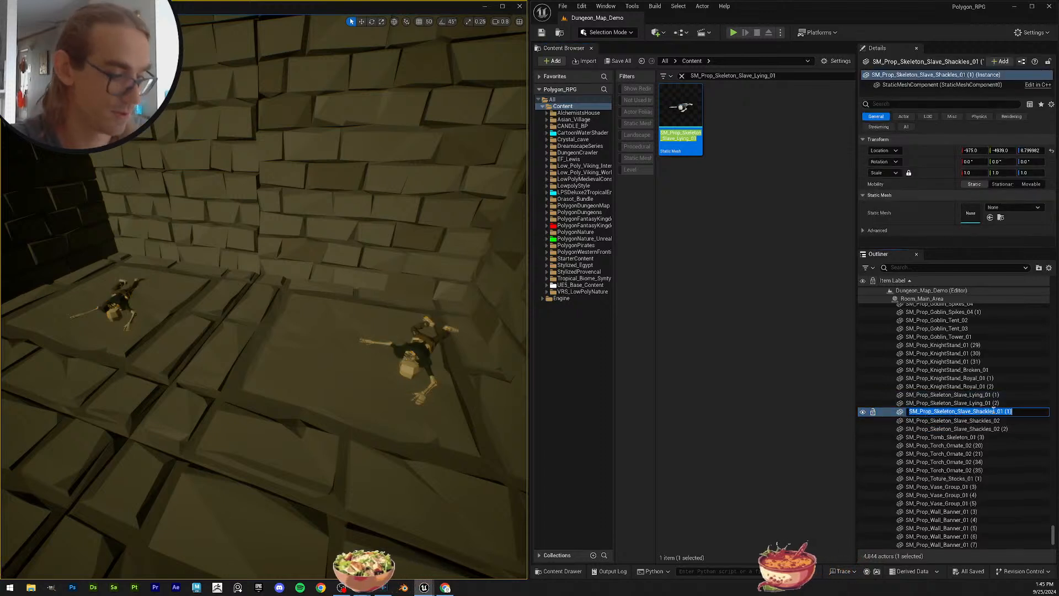
{"action": "left_click", "coordinate": [785, 77]}
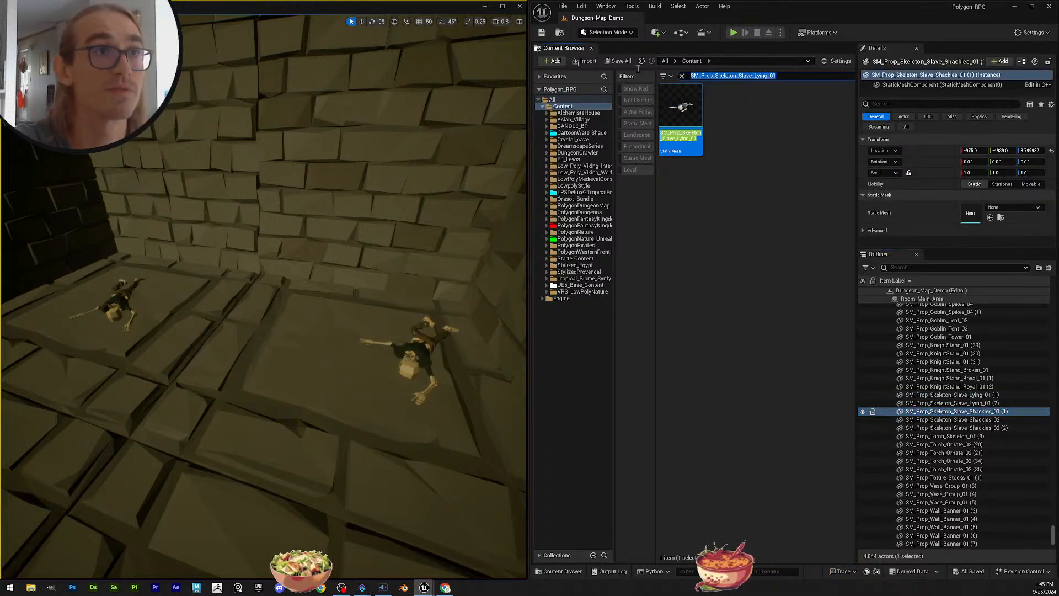
{"action": "key", "text": "ctrl+v"}
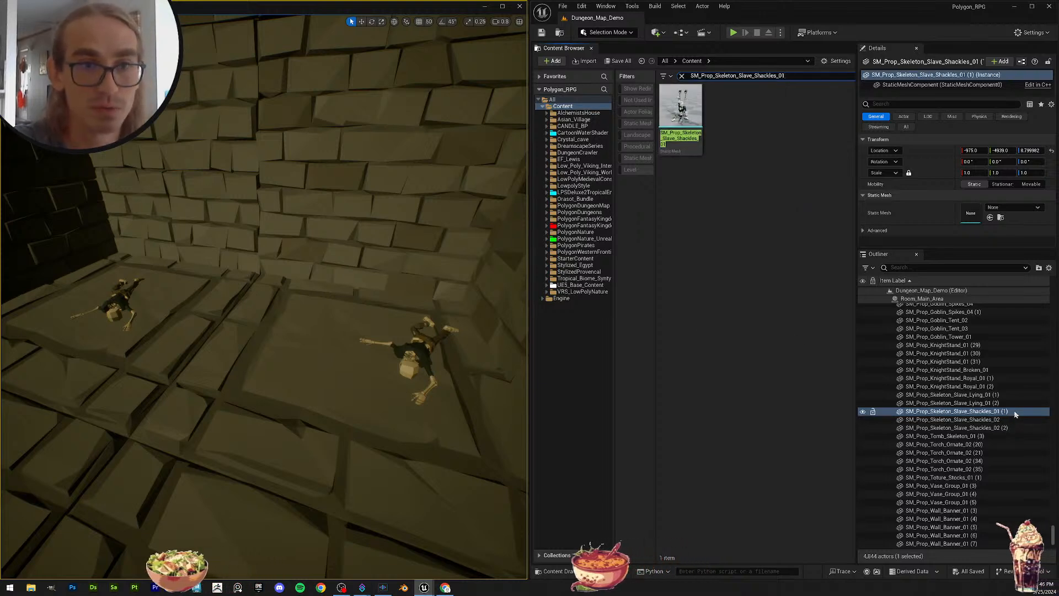
{"action": "left_click", "coordinate": [1013, 430], "text": "shift"}
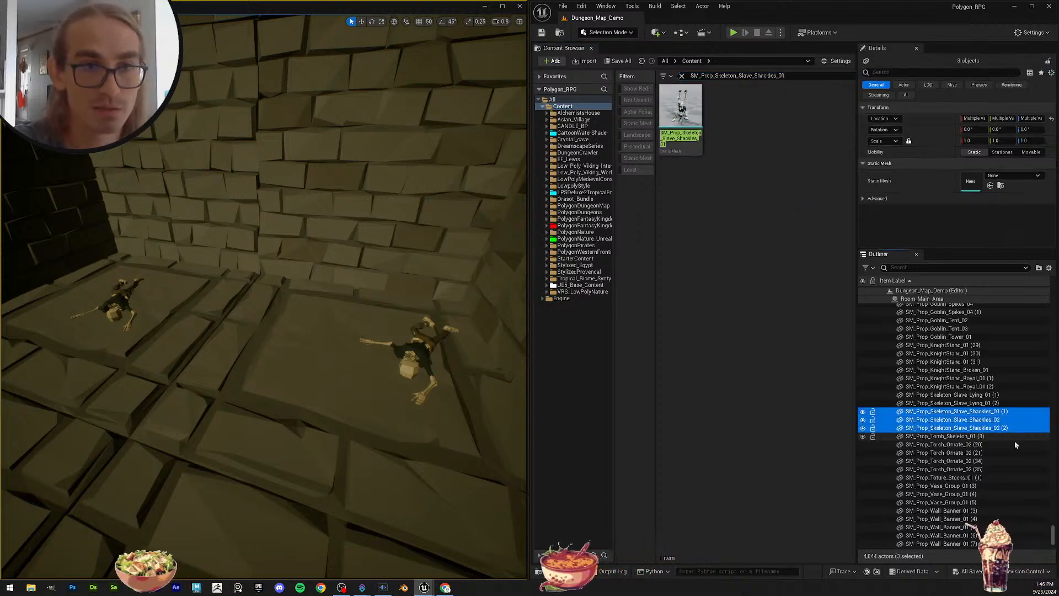
{"action": "left_click", "coordinate": [1011, 411]}
{"action": "left_click_drag", "start_coordinate": [681, 114], "coordinate": [972, 214]}
Step: Find the SM_Prop_Skeleton_Slave_Shackles_02 mesh by name and assign it to both SM_Prop_Skeleton_Slave_Shackles_02 actors
{"action": "left_click", "coordinate": [960, 419]}
{"action": "left_click", "coordinate": [961, 427], "text": "shift"}
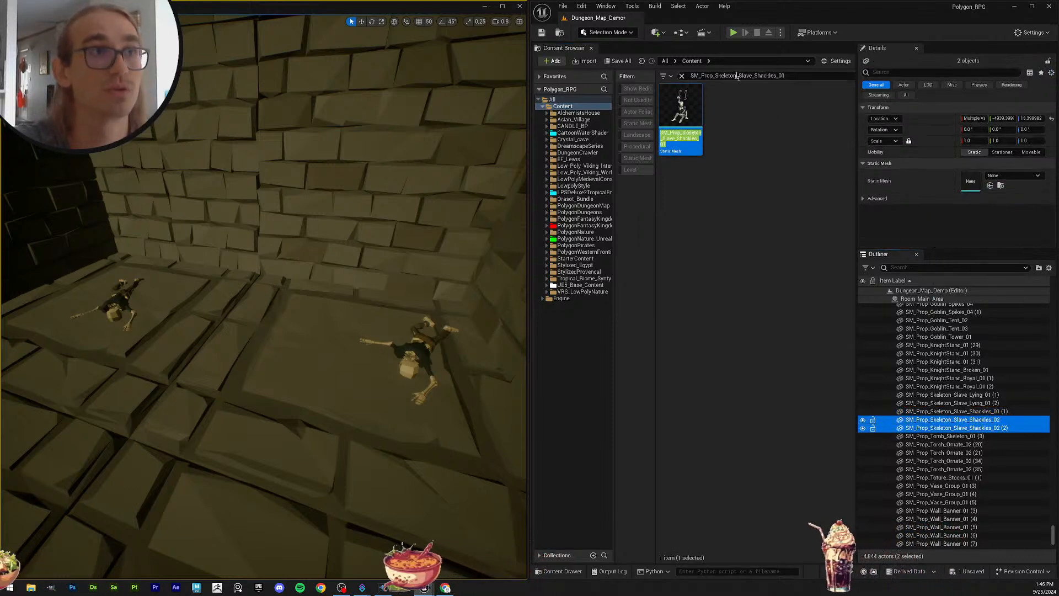
{"action": "left_click", "coordinate": [790, 78]}
{"action": "key", "text": "BackSpace"}
{"action": "type", "text": "2"}
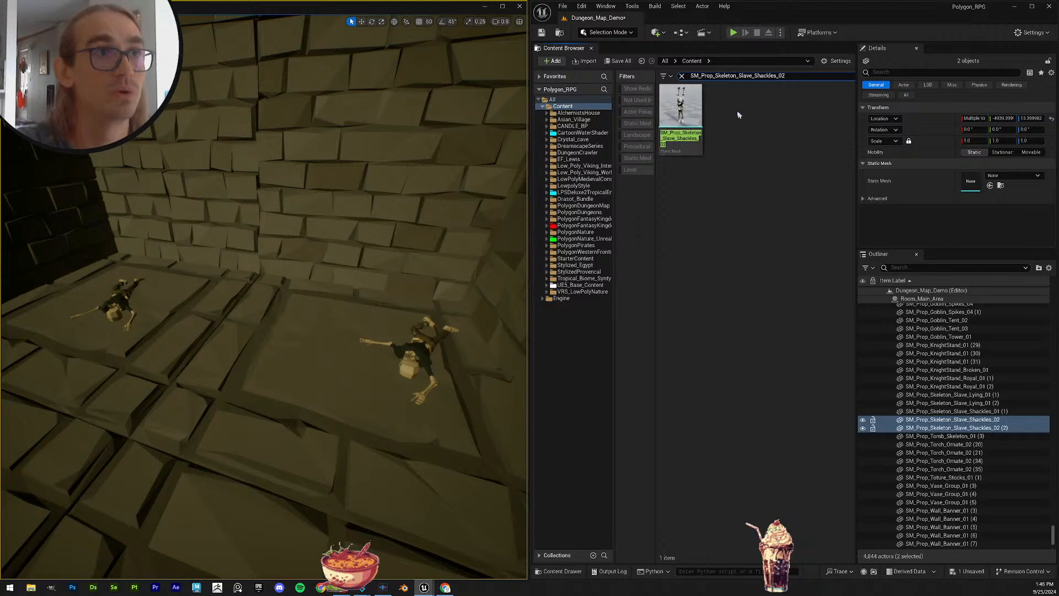
{"action": "left_click_drag", "start_coordinate": [681, 113], "coordinate": [993, 180]}
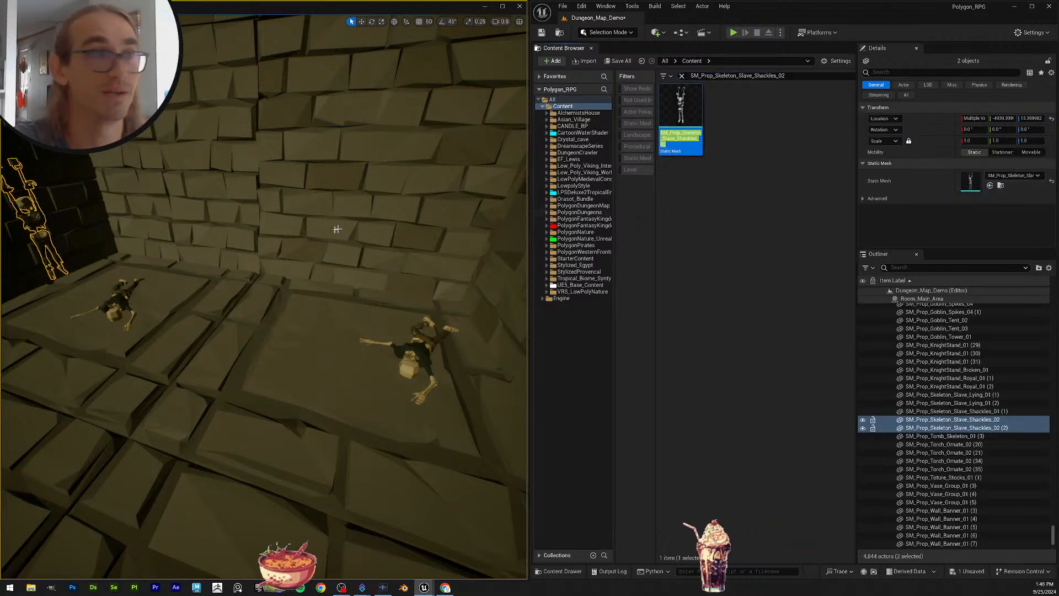
{"action": "right_click_drag", "start_coordinate": [335, 229], "coordinate": [307, 231]}
{"action": "scroll", "coordinate": [287, 234], "scroll_direction": "down", "scroll_amount": 3}
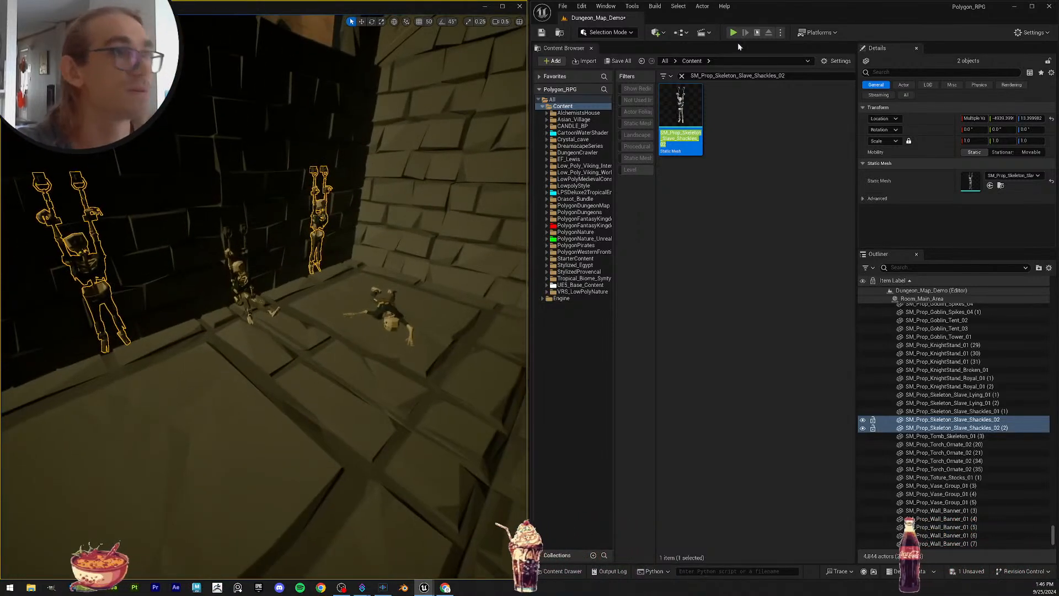
Step: Save the modified Dungeon_Map_Demo level
{"action": "left_click", "coordinate": [542, 33]}
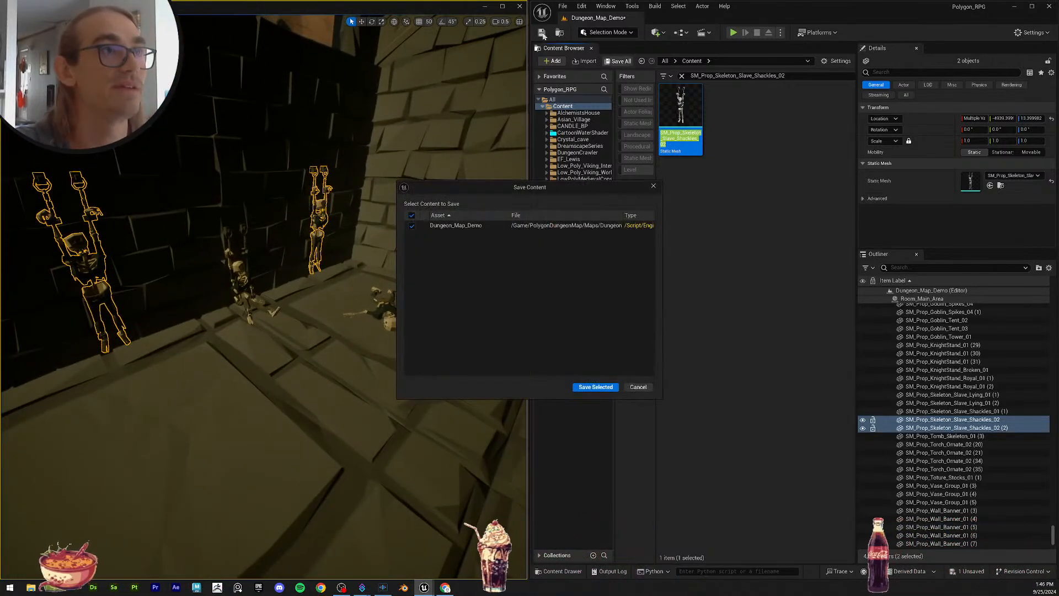
{"action": "left_click", "coordinate": [596, 387]}
{"action": "left_click", "coordinate": [543, 33]}
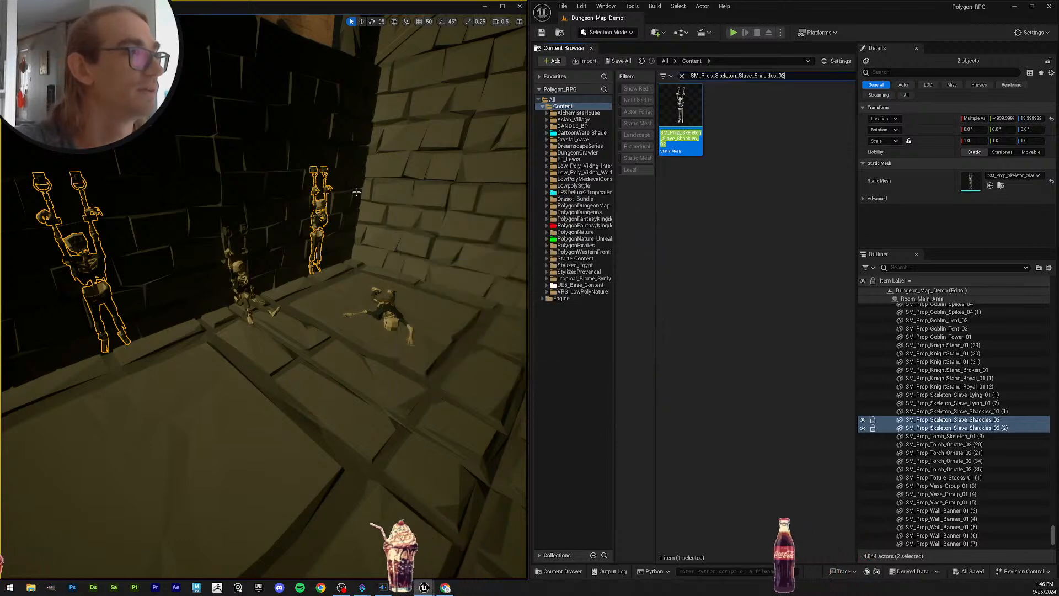
{"action": "mouse_move", "coordinate": [343, 243]}
{"action": "right_mouse_down"}
{"action": "mouse_move", "coordinate": [441, 241]}
{"action": "mouse_move", "coordinate": [353, 246]}
{"action": "mouse_move", "coordinate": [371, 244]}
{"action": "mouse_move", "coordinate": [361, 240]}
{"action": "right_mouse_up"}
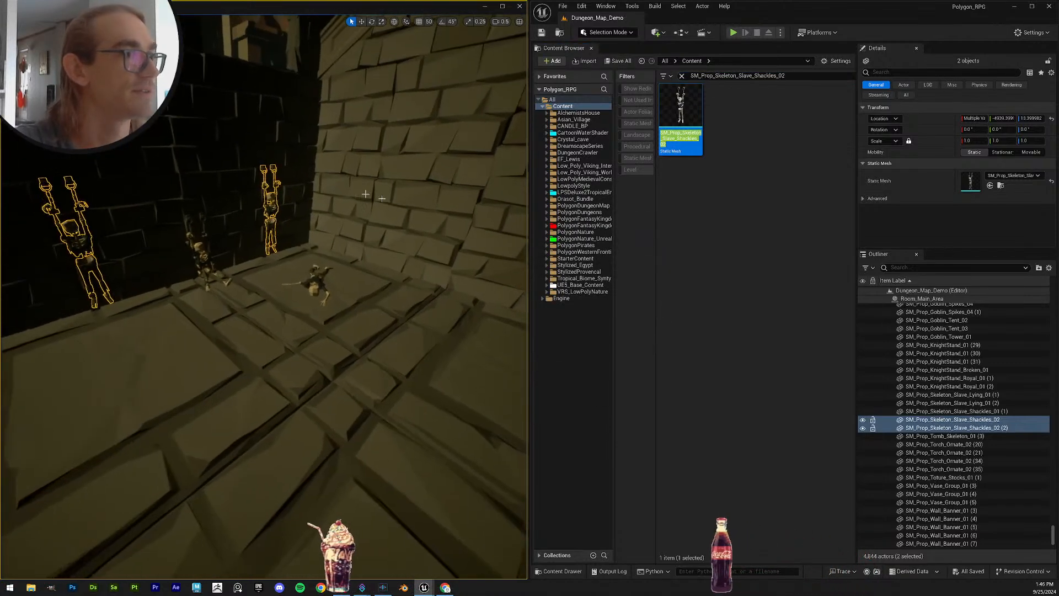
Step: Search the project content for SM_Prop_Tomb_Skeleton_01 using the name of the SM_Prop_Tomb_Skeleton_01 (3) actor
{"action": "left_click", "coordinate": [983, 437]}
{"action": "key", "text": "F2"}
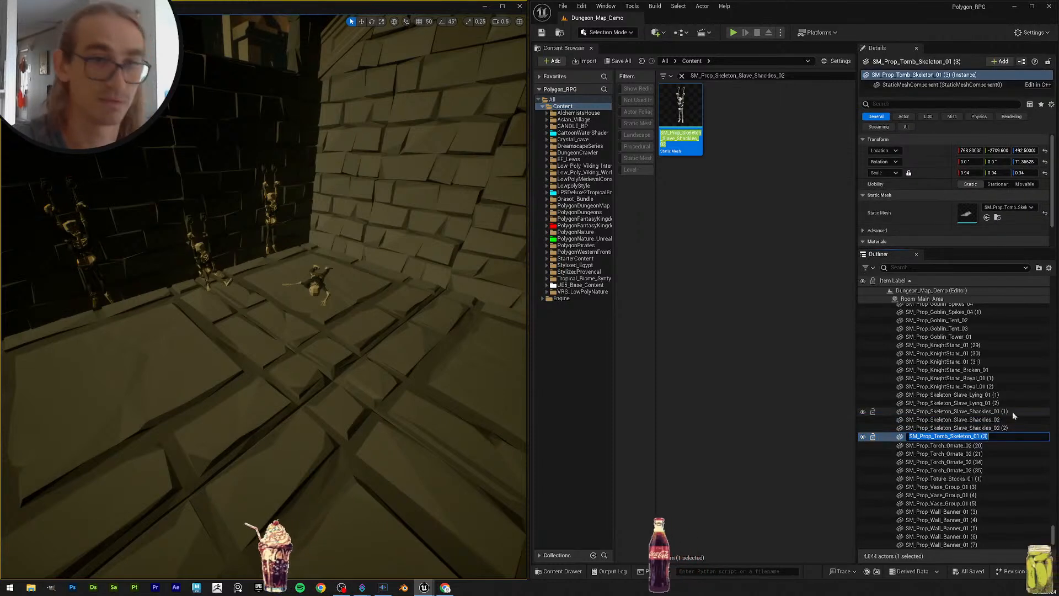
{"action": "key", "text": "ctrl+c"}
{"action": "left_click", "coordinate": [789, 76]}
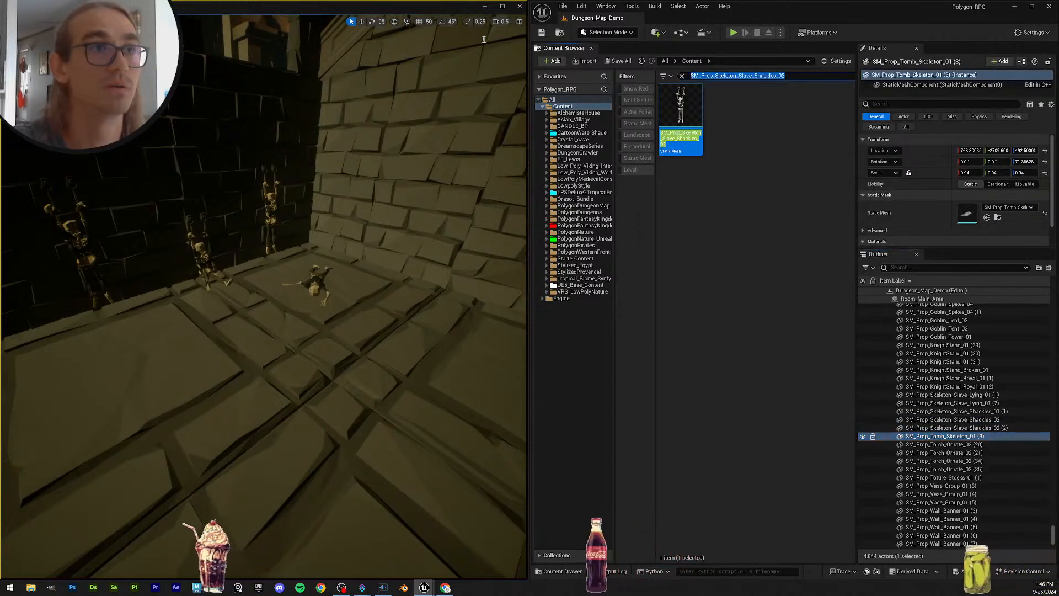
{"action": "key", "text": "ctrl+v"}
{"action": "key", "text": "BackSpace"}
{"action": "key", "text": "BackSpace"}
{"action": "key", "text": "BackSpace"}
{"action": "key", "text": "BackSpace"}
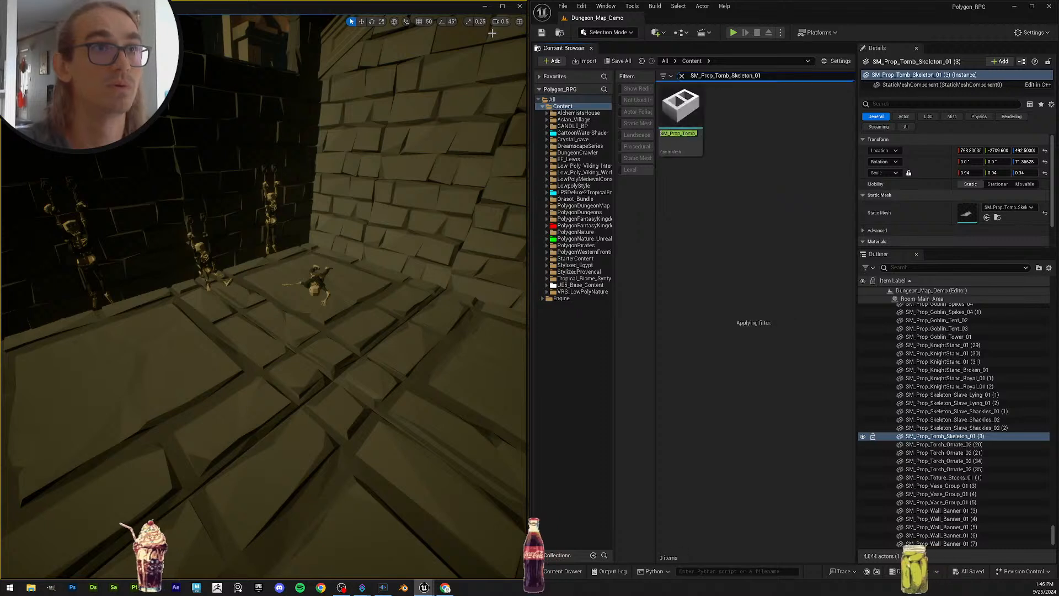
{"action": "left_click_drag", "start_coordinate": [680, 116], "coordinate": [776, 210]}
Step: Search the project content for SM_Prop_Torch_Ornate_02 using the name of the SM_Prop_Torch_Ornate_02 (20) actor
{"action": "left_click", "coordinate": [988, 444]}
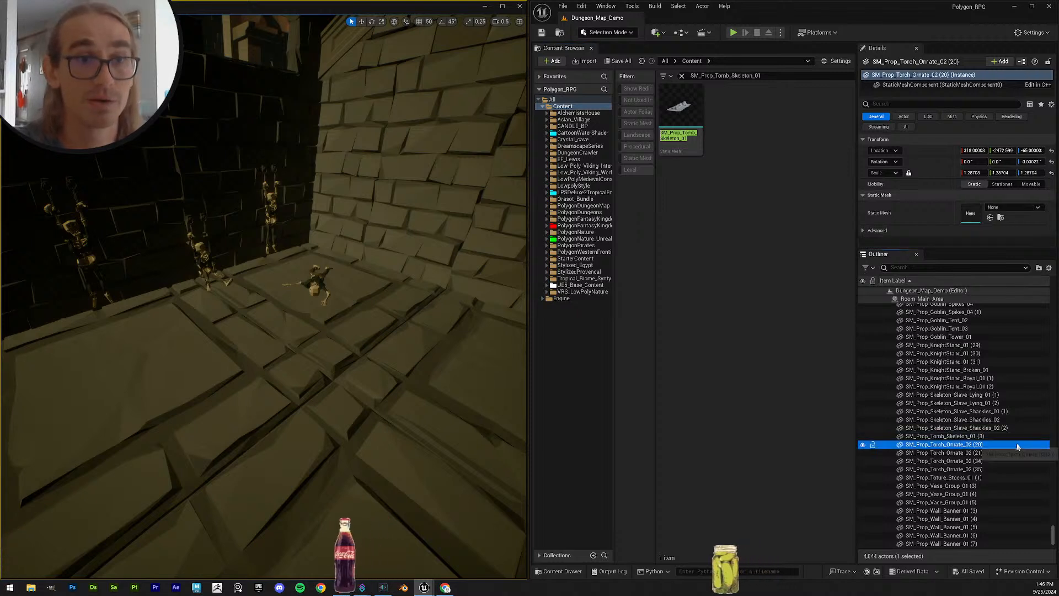
{"action": "key", "text": "F2"}
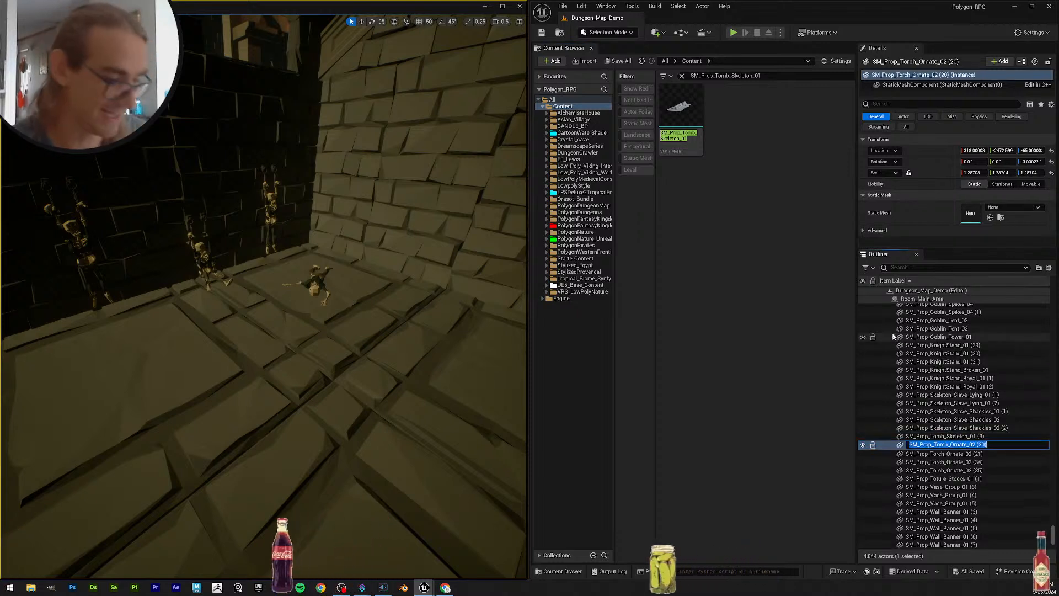
{"action": "left_click", "coordinate": [760, 75]}
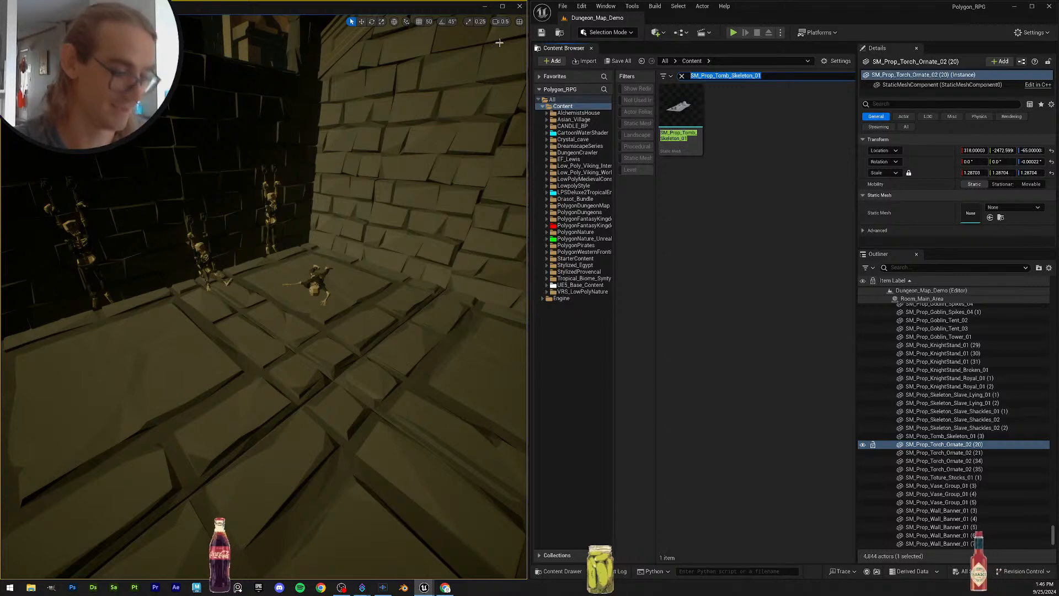
{"action": "key", "text": "ctrl+v"}
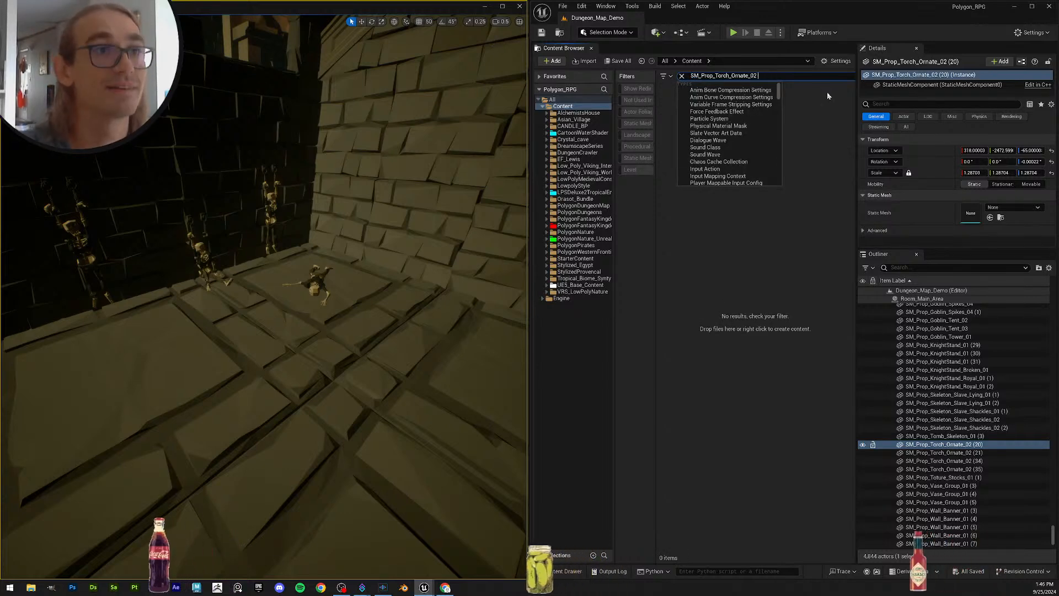
{"action": "key", "text": "BackSpace"}
{"action": "key", "text": "BackSpace"}
{"action": "key", "text": "BackSpace"}
{"action": "key", "text": "BackSpace"}
{"action": "key", "text": "BackSpace"}
Step: Assign the SM_Prop_Torch_Ornate_02 mesh to the four ornate torch actors, (20), (21), (34) and (35), and save the level
{"action": "scroll", "coordinate": [999, 407], "scroll_direction": "down", "scroll_amount": 3}
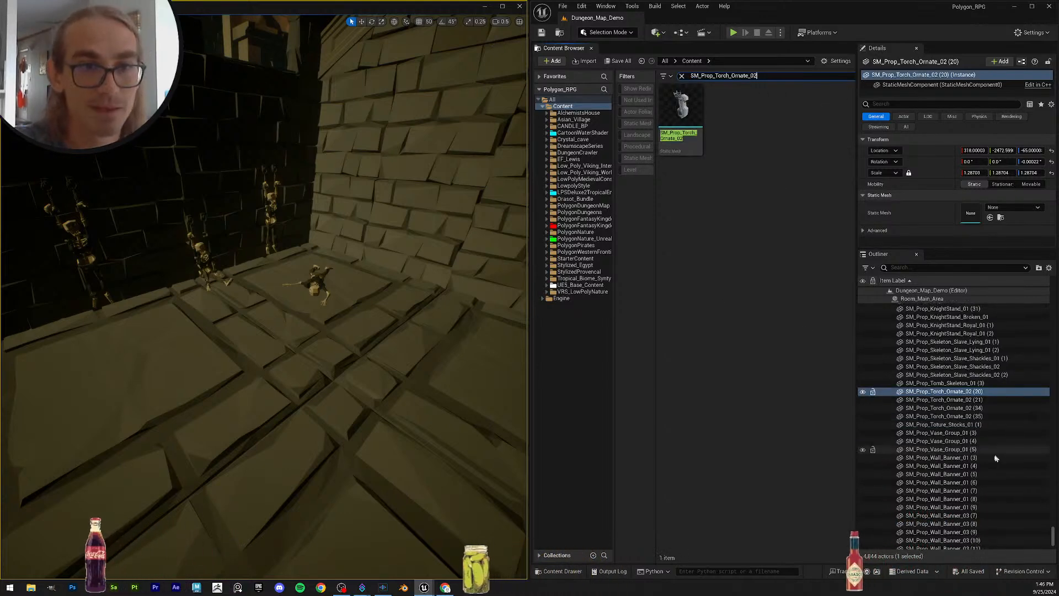
{"action": "left_click", "coordinate": [989, 415], "text": "shift"}
{"action": "left_click_drag", "start_coordinate": [681, 114], "coordinate": [952, 185]}
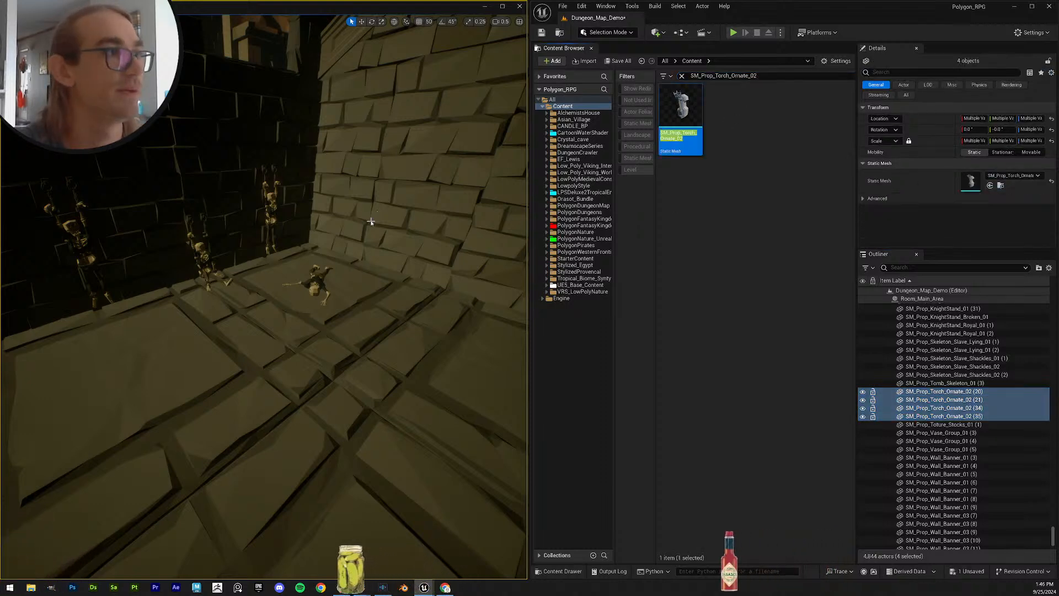
{"action": "right_click_drag", "start_coordinate": [372, 220], "coordinate": [433, 251]}
{"action": "key", "text": "w"}
{"action": "scroll", "coordinate": [387, 226], "scroll_direction": "up", "scroll_amount": 4}
{"action": "key", "text": "s"}
{"action": "left_click", "coordinate": [542, 32]}
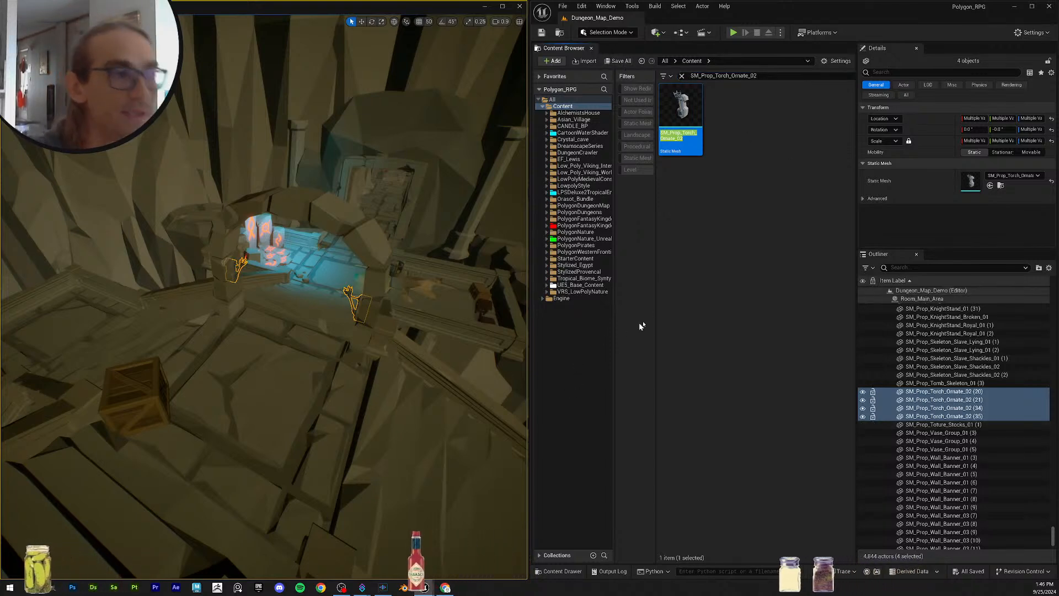
Step: Find the SM_Prop_Toture_Stocks_01 mesh by name and assign it to the SM_Prop_Toture_Stocks_01 (1) actor
{"action": "left_click", "coordinate": [947, 425]}
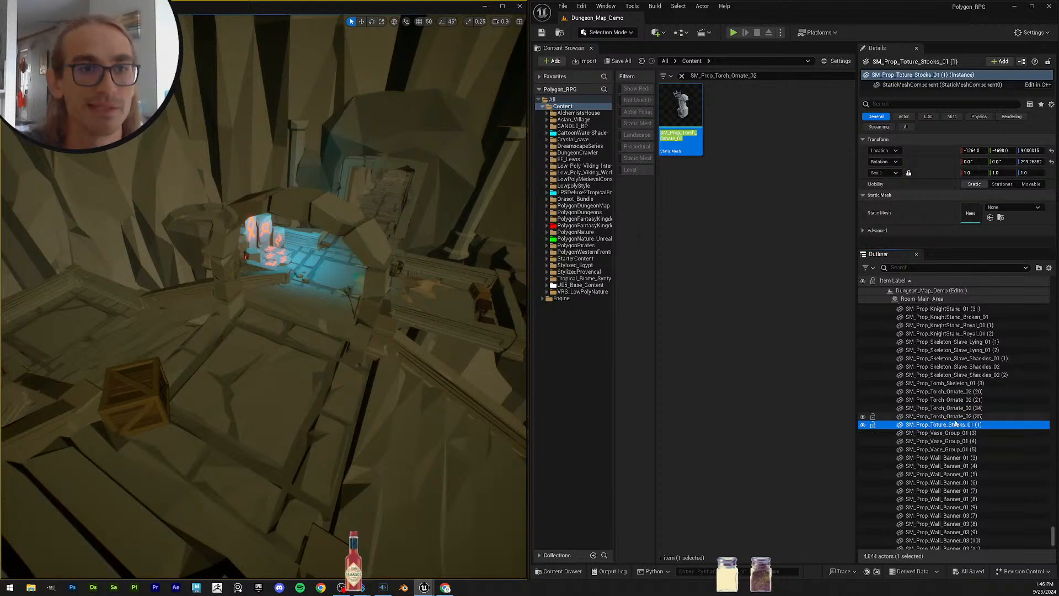
{"action": "key", "text": "F2"}
{"action": "key", "text": "ctrl+c"}
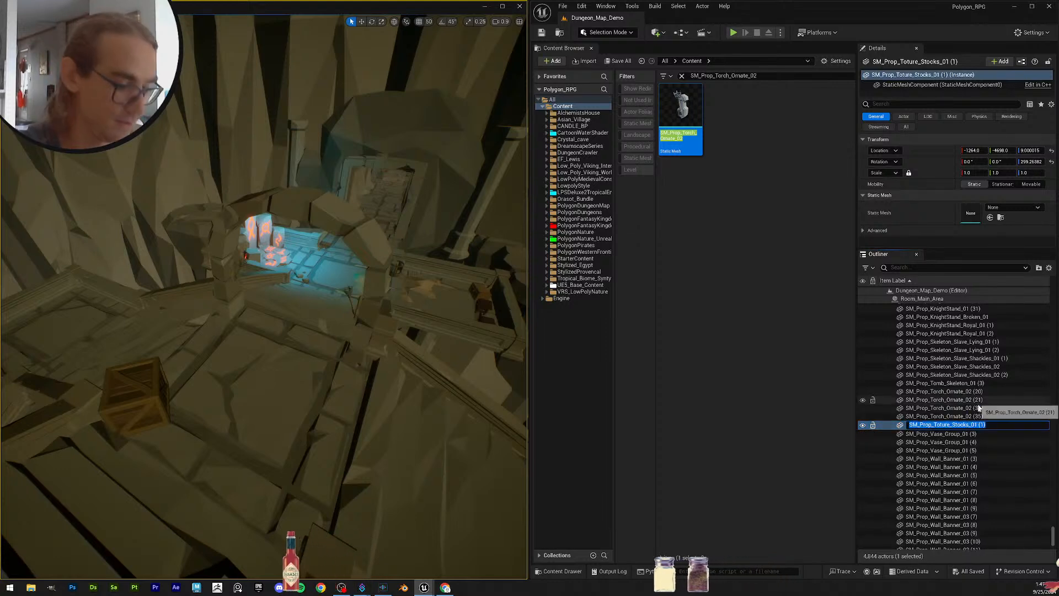
{"action": "left_click_drag", "start_coordinate": [769, 77], "coordinate": [505, 56]}
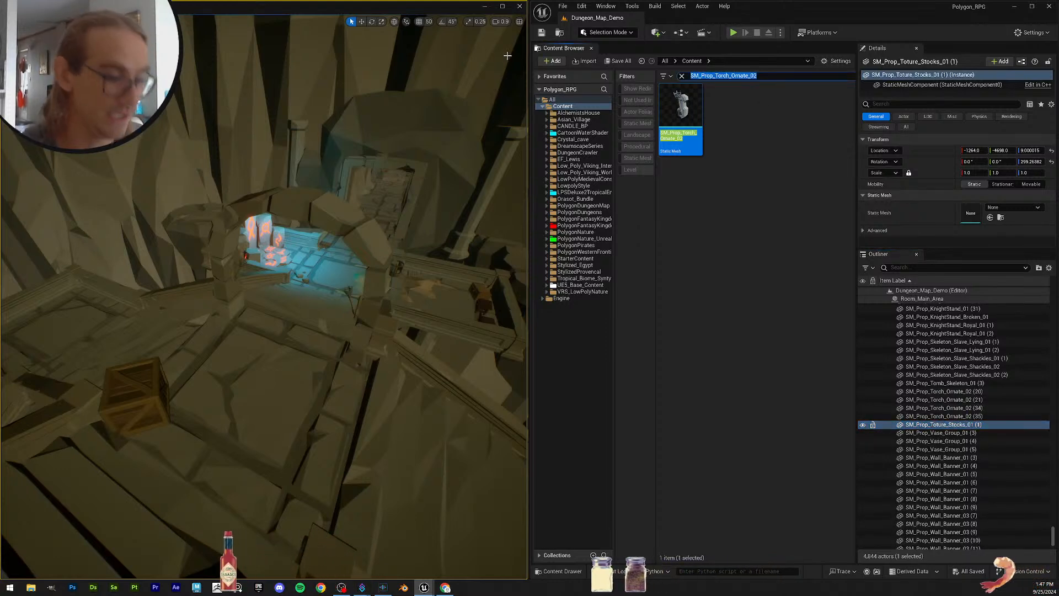
{"action": "key", "text": "ctrl+v"}
{"action": "key", "text": "BackSpace"}
{"action": "key", "text": "BackSpace"}
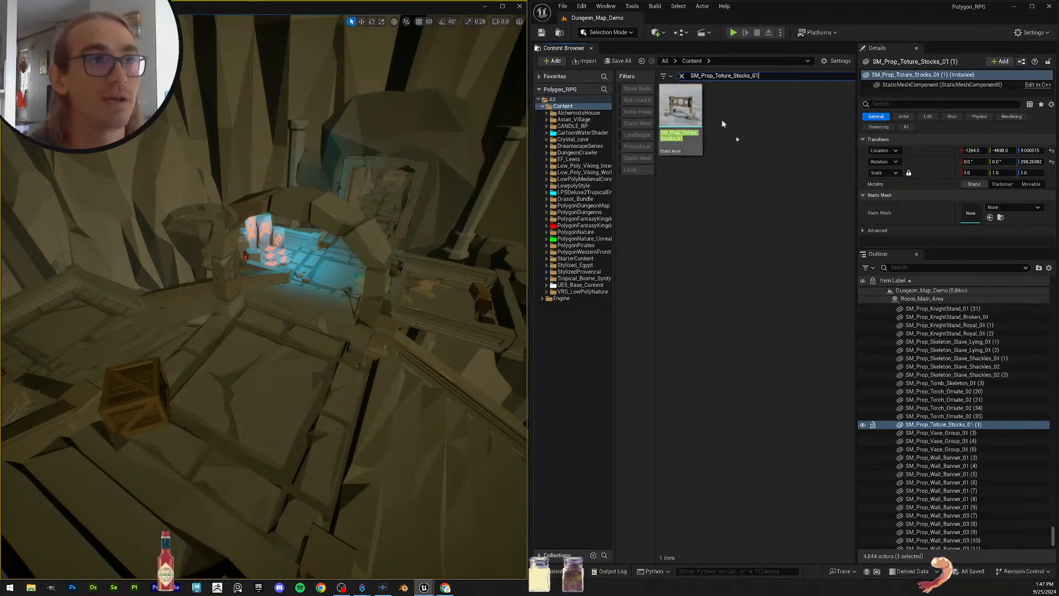
{"action": "left_click_drag", "start_coordinate": [701, 110], "coordinate": [971, 213]}
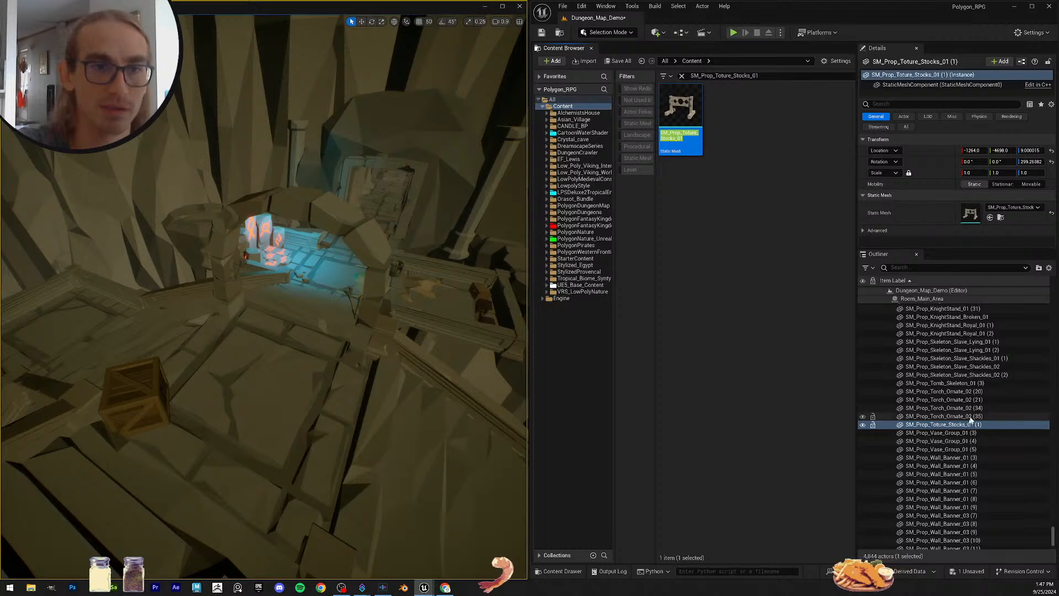
Step: Find the SM_Prop_Vase_Group_01 mesh by actor name and assign it to the vase group actors (3), (4) and (5)
{"action": "left_click", "coordinate": [974, 433]}
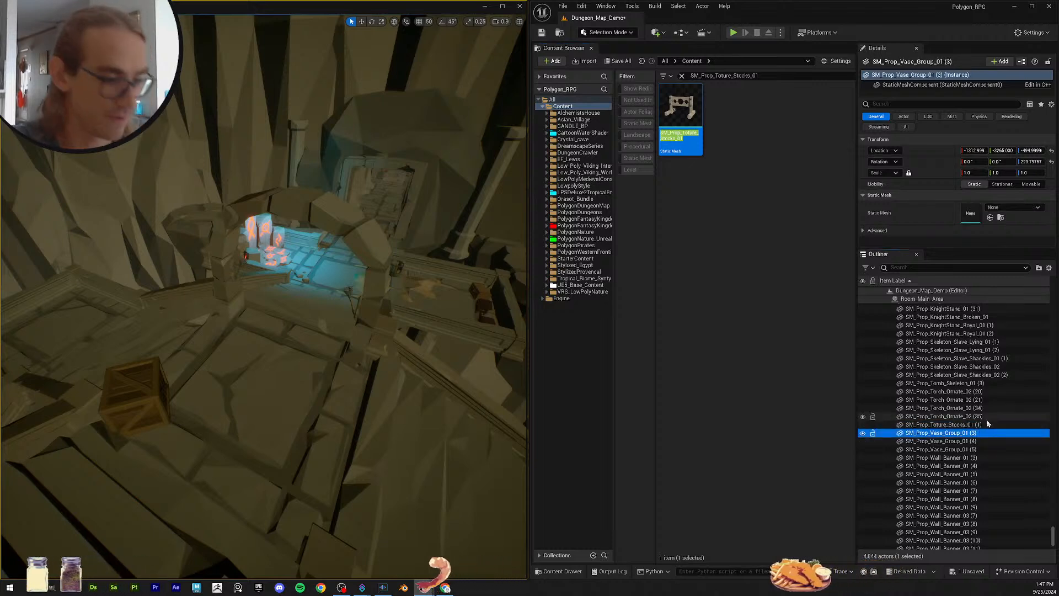
{"action": "key", "text": "F2"}
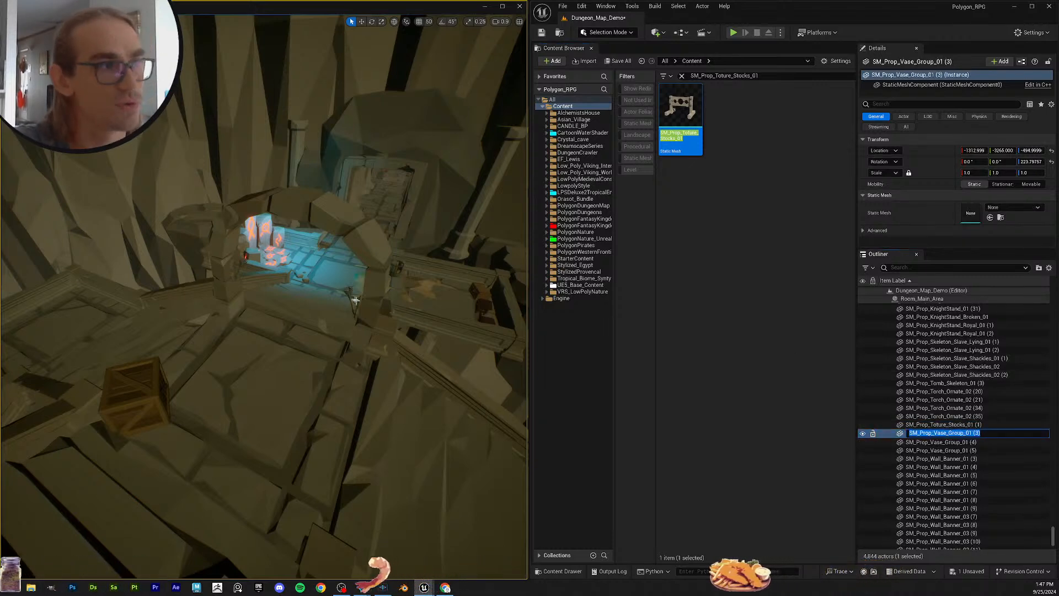
{"action": "left_click", "coordinate": [769, 75]}
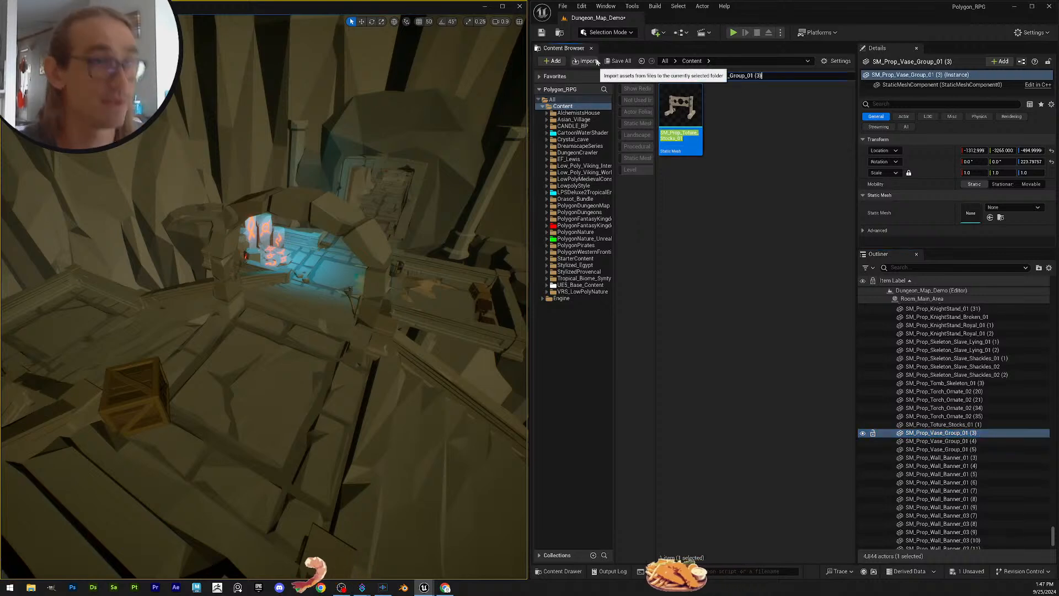
{"action": "key", "text": "BackSpace"}
{"action": "key", "text": "BackSpace"}
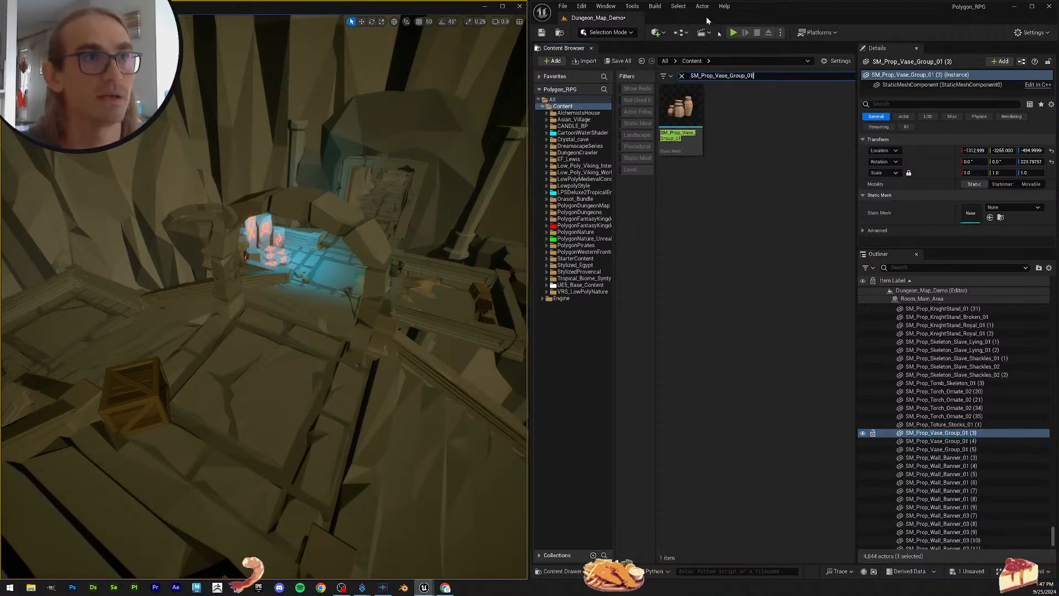
{"action": "left_click", "coordinate": [1009, 450], "text": "shift"}
{"action": "left_click_drag", "start_coordinate": [681, 110], "coordinate": [981, 185]}
{"action": "scroll", "coordinate": [941, 402], "scroll_direction": "down", "scroll_amount": 3}
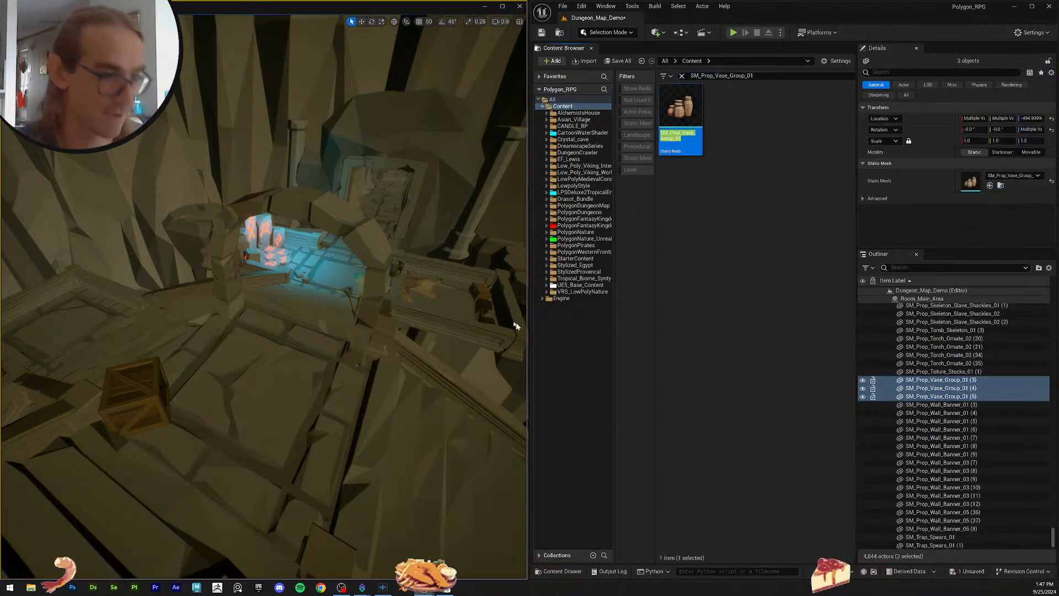
Step: Frame the vase groups in the viewport to check them and save the level
{"action": "key", "text": "f"}
{"action": "right_click_drag", "start_coordinate": [390, 296], "coordinate": [260, 303]}
{"action": "scroll", "coordinate": [402, 303], "scroll_direction": "up", "scroll_amount": 1}
{"action": "scroll", "coordinate": [210, 286], "scroll_direction": "down", "scroll_amount": 2}
{"action": "scroll", "coordinate": [237, 298], "scroll_direction": "down", "scroll_amount": 2}
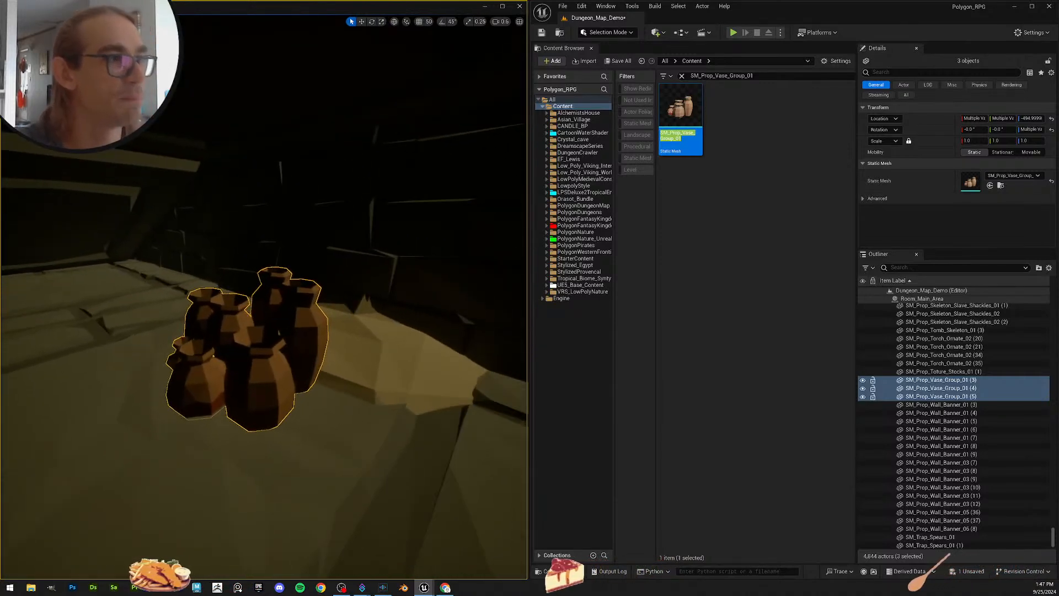
{"action": "left_click", "coordinate": [621, 61]}
{"action": "left_click", "coordinate": [596, 387]}
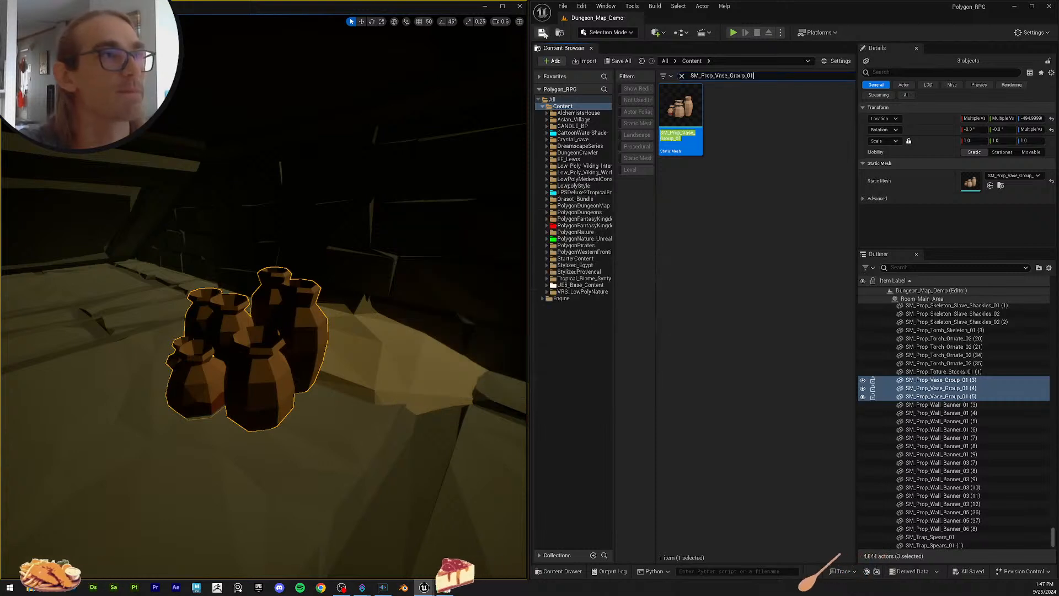
Step: Search the project content for SM_Prop_Wall_Banner_01 using the name of the SM_Prop_Wall_Banner_01 (3) actor
{"action": "left_click", "coordinate": [978, 406]}
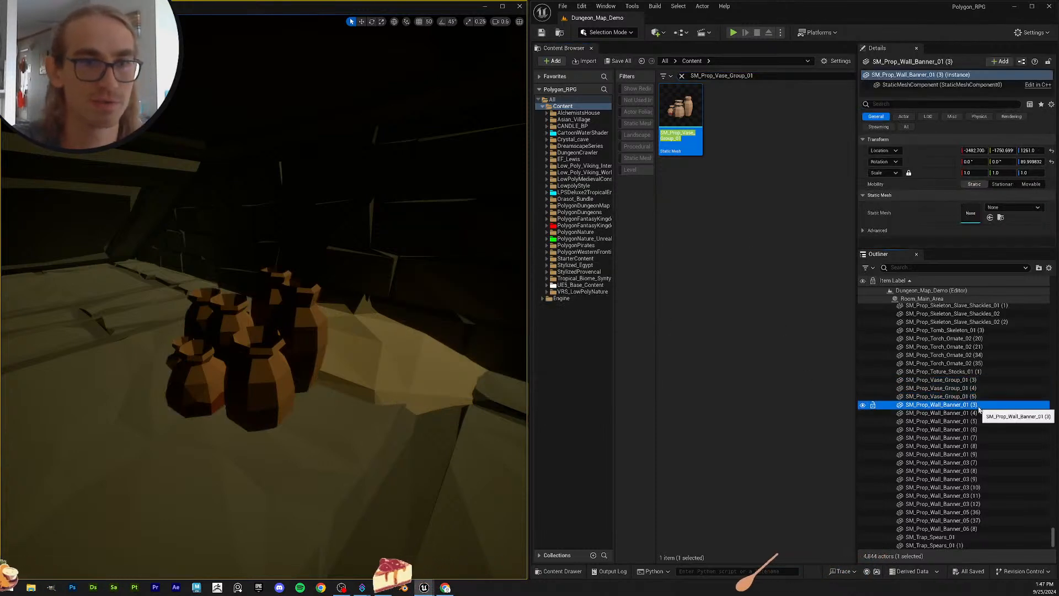
{"action": "key", "text": "F2"}
{"action": "key", "text": "ctrl+c"}
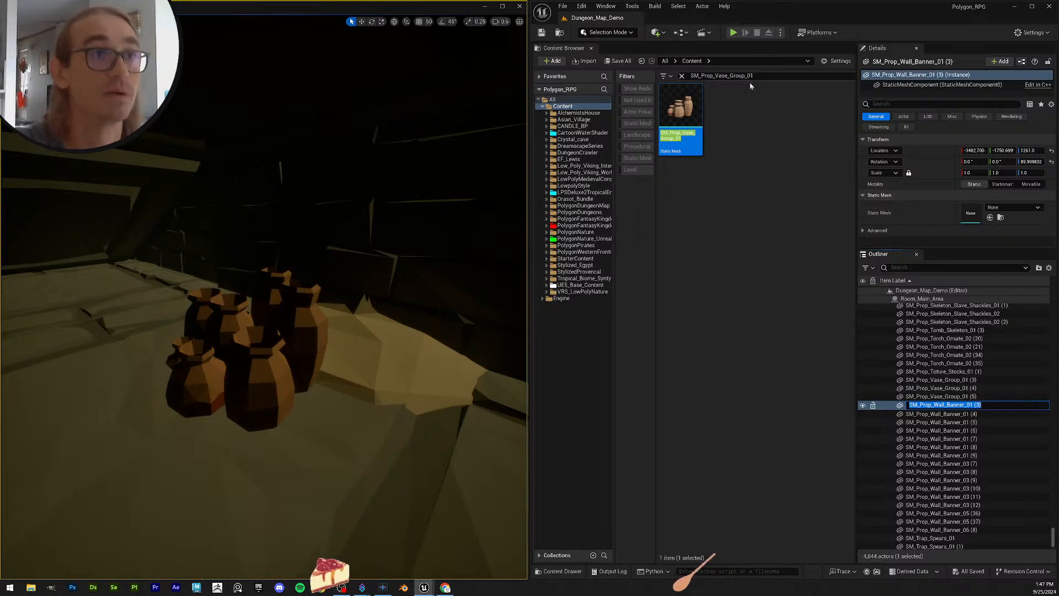
{"action": "left_click", "coordinate": [766, 77]}
{"action": "key", "text": "ctrl+v"}
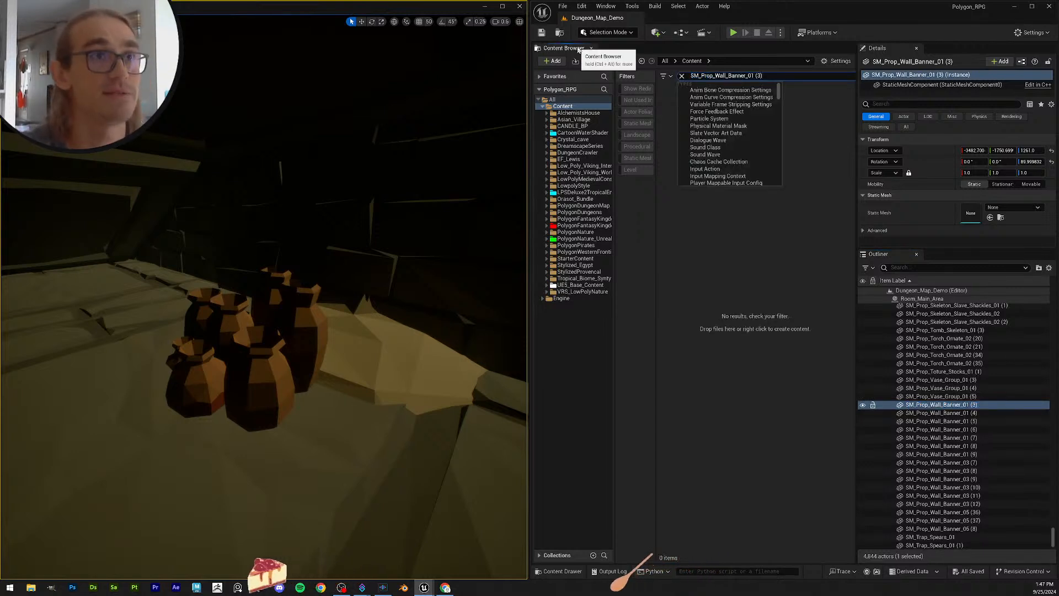
{"action": "key", "text": "BackSpace"}
{"action": "key", "text": "BackSpace"}
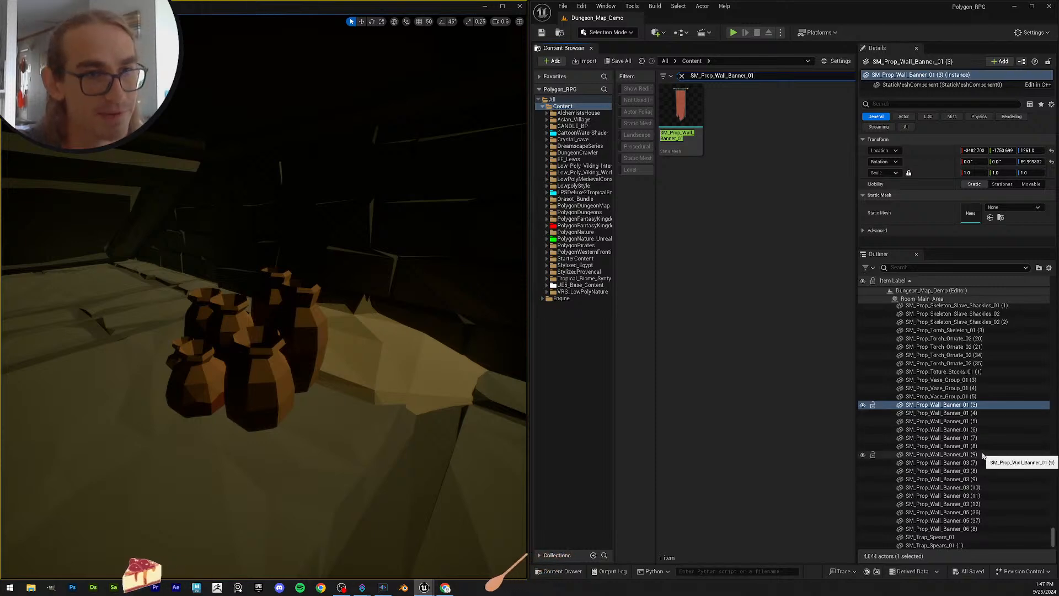
Step: Assign the SM_Prop_Wall_Banner_01 mesh to the seven SM_Prop_Wall_Banner_01 actors, (3) through (9), and check the main area
{"action": "left_click", "coordinate": [938, 454], "text": "shift"}
{"action": "left_click_drag", "start_coordinate": [681, 113], "coordinate": [718, 120]}
{"action": "left_click_drag", "start_coordinate": [960, 186], "coordinate": [961, 186]}
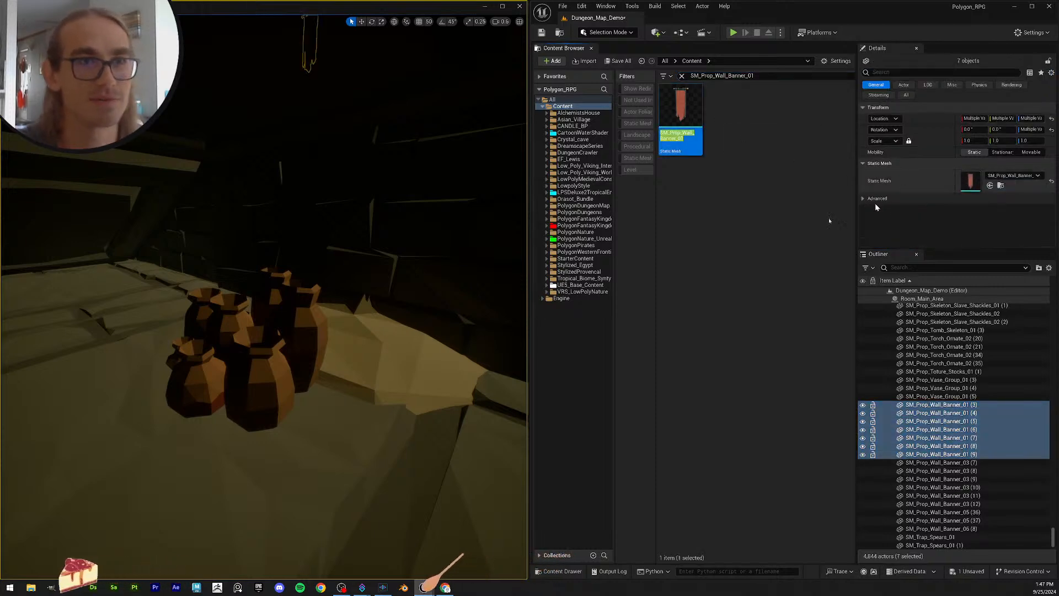
{"action": "right_click_drag", "start_coordinate": [417, 283], "coordinate": [441, 306]}
{"action": "scroll", "coordinate": [265, 298], "scroll_direction": "up", "scroll_amount": 6}
{"action": "key", "text": "w"}
{"action": "key", "text": "d"}
Step: Find the SM_Prop_Wall_Banner_03 mesh and assign it to the six SM_Prop_Wall_Banner_03 actors, (7) through (12)
{"action": "left_click", "coordinate": [971, 463]}
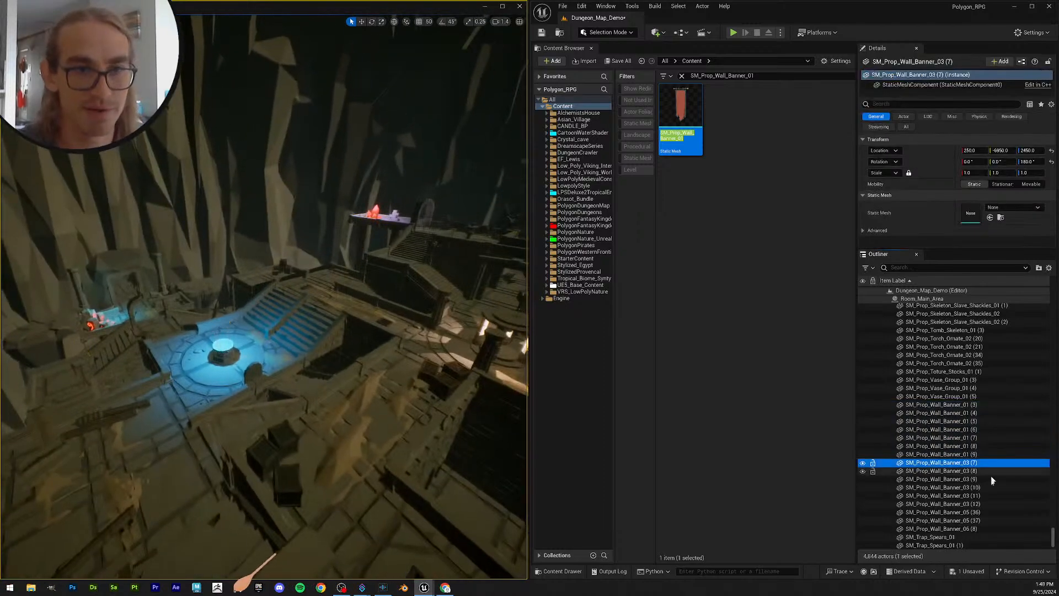
{"action": "left_click", "coordinate": [986, 504], "text": "shift"}
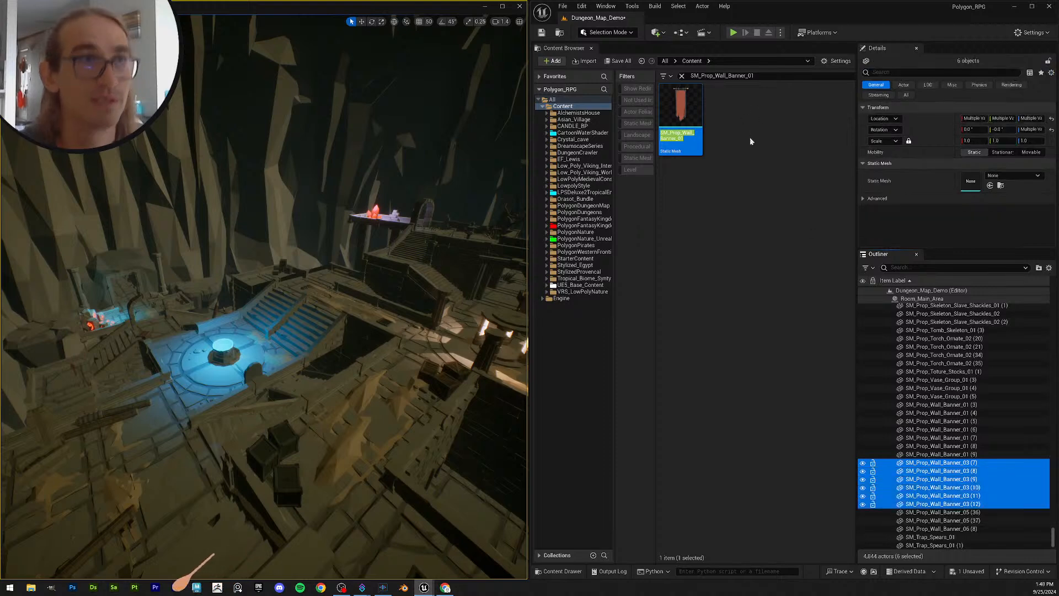
{"action": "left_click", "coordinate": [777, 73]}
{"action": "key", "text": "BackSpace"}
{"action": "type", "text": "3"}
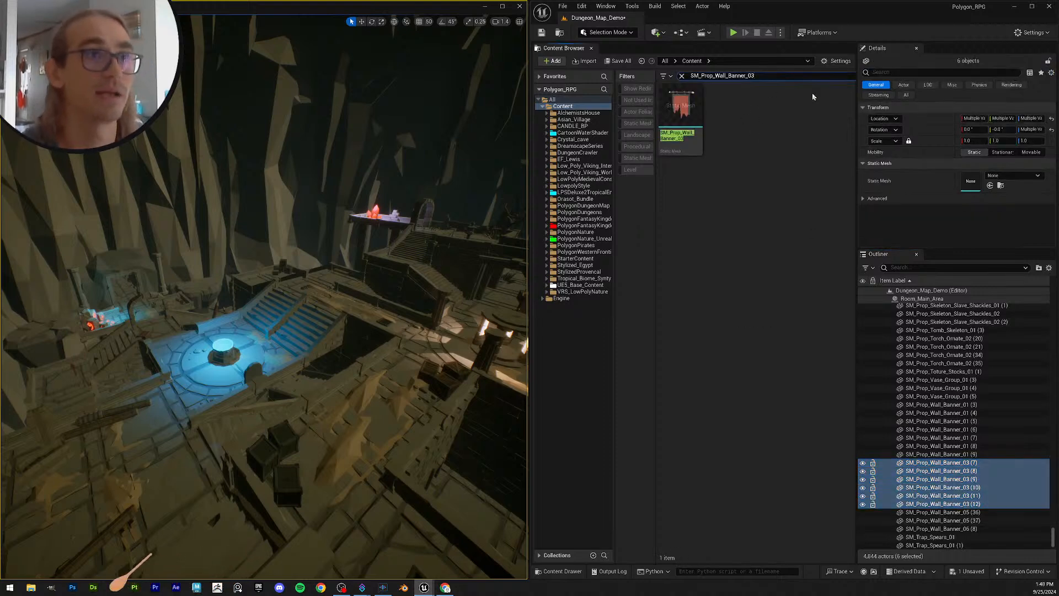
Step: Assign the SM_Prop_Wall_Banner_05 mesh to the SM_Prop_Wall_Banner_05 actors (36) and (37), and select the SM_Prop_Wall_Banner_06 (8) actor
{"action": "scroll", "coordinate": [991, 476], "scroll_direction": "down", "scroll_amount": 3}
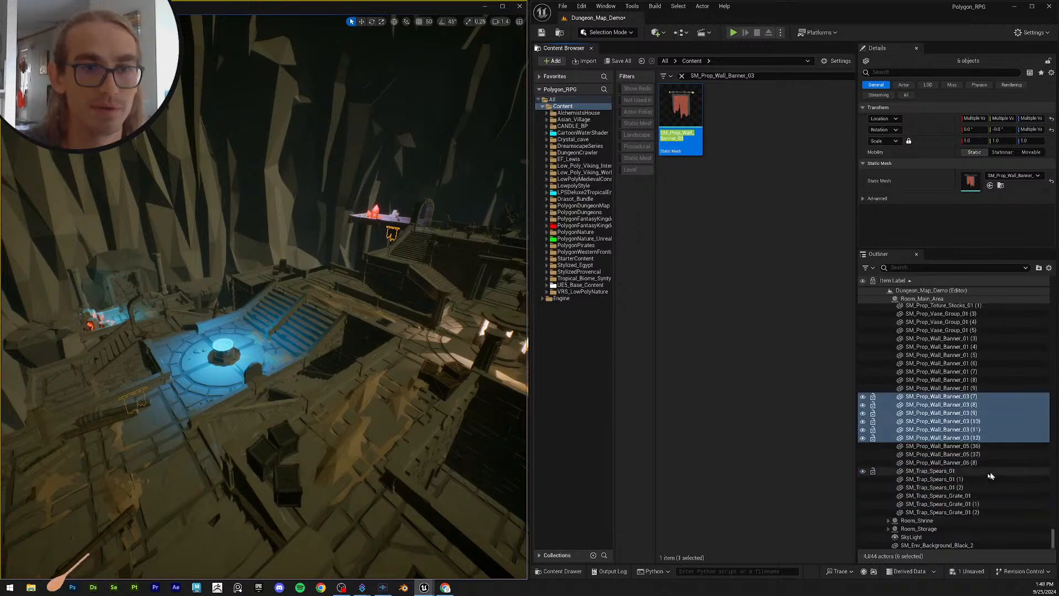
{"action": "left_click", "coordinate": [949, 447]}
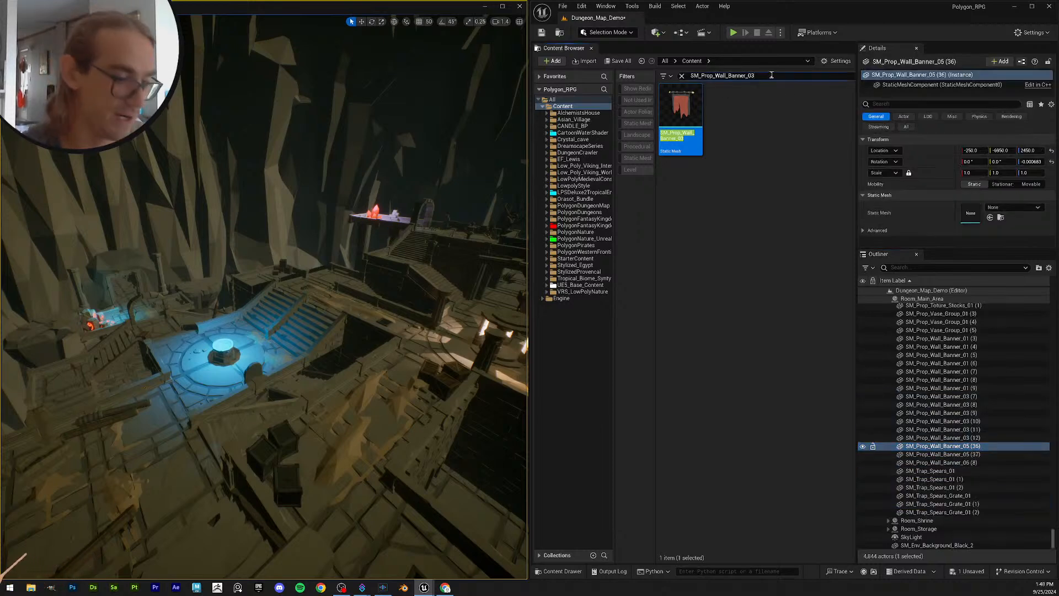
{"action": "left_click", "coordinate": [982, 454], "text": "ctrl"}
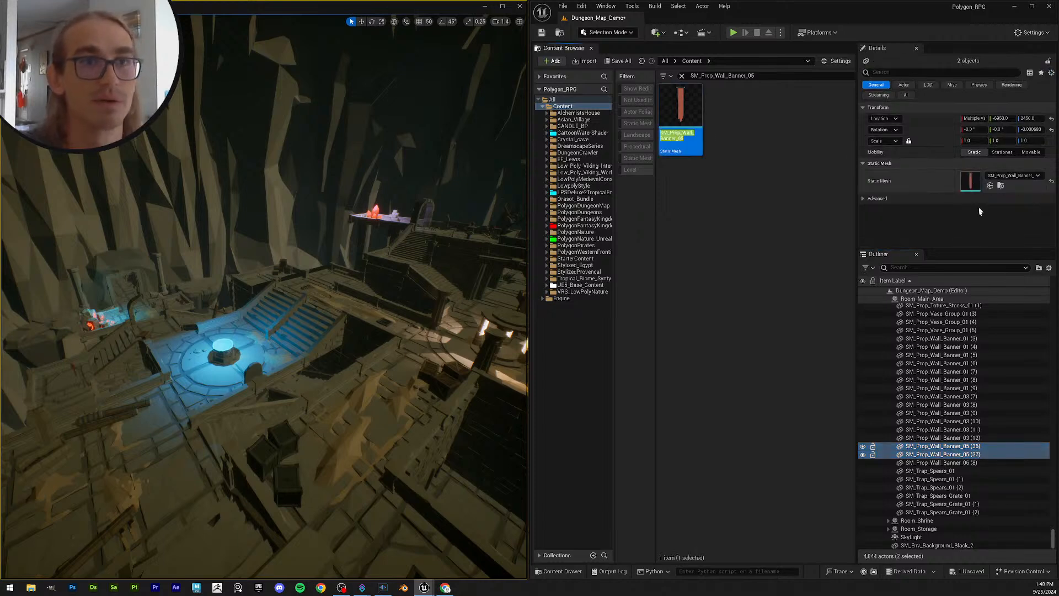
{"action": "left_click", "coordinate": [980, 463]}
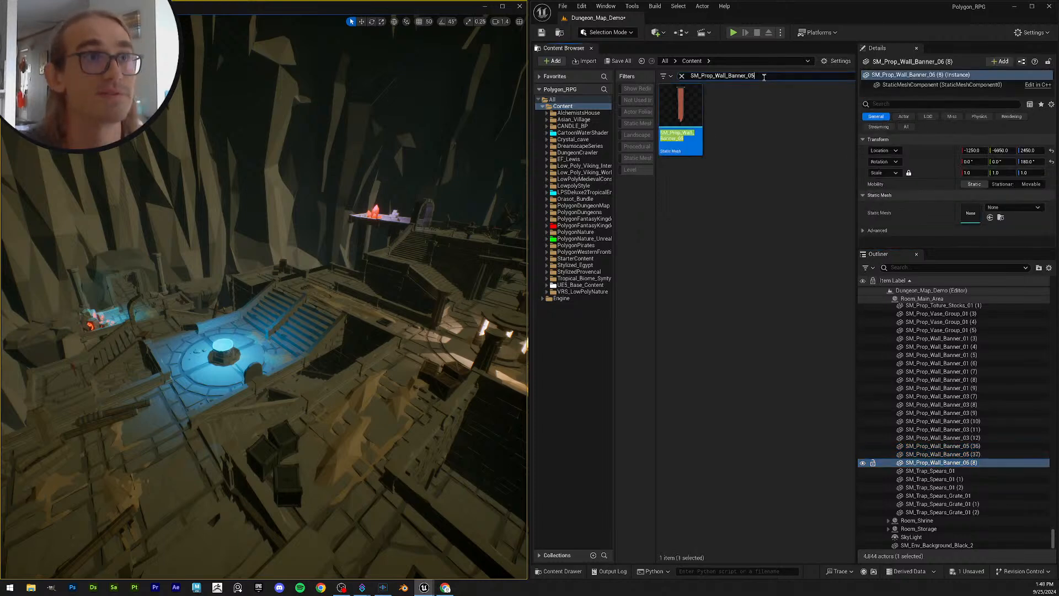
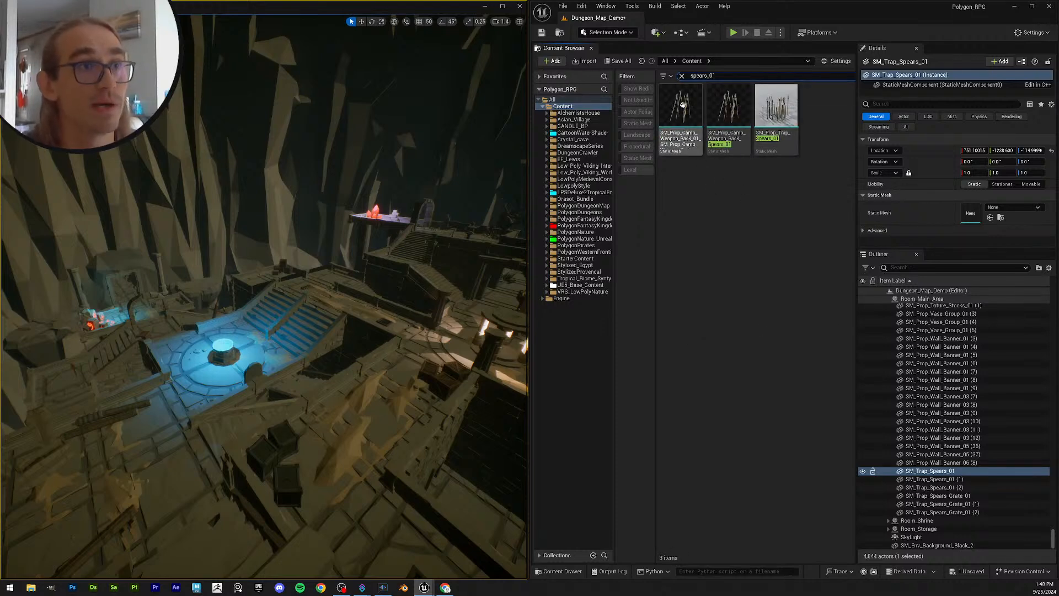
Step: Assign the SM_Prop_Trap_Spears_01 mesh to SM_Trap_Spears_01 and its copies (1) and (2)
{"action": "scroll", "coordinate": [718, 174], "scroll_direction": "up", "scroll_amount": 3, "text": "ctrl"}
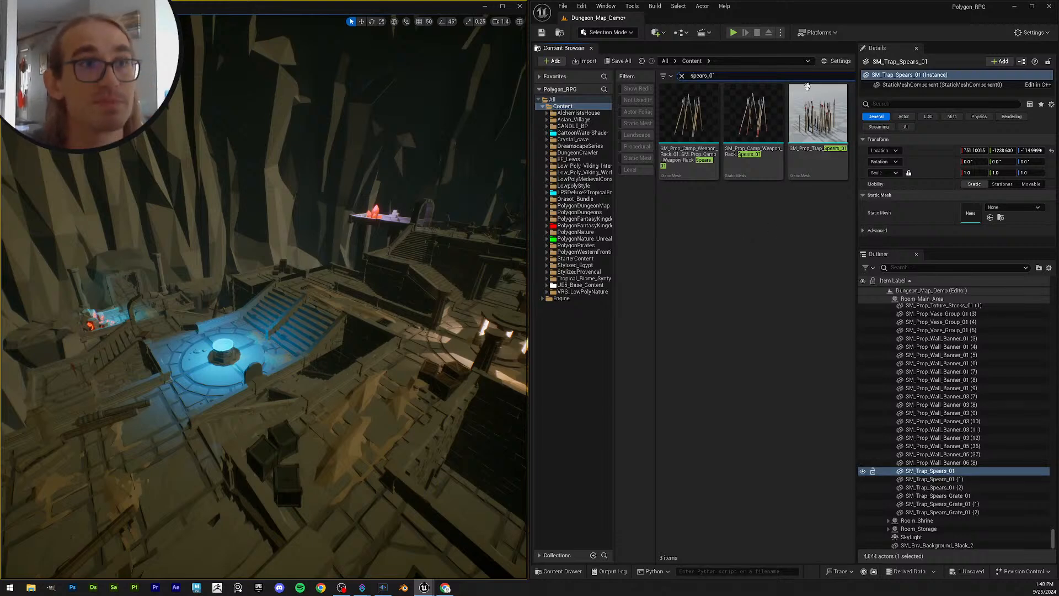
{"action": "left_click_drag", "start_coordinate": [808, 86], "coordinate": [971, 214]}
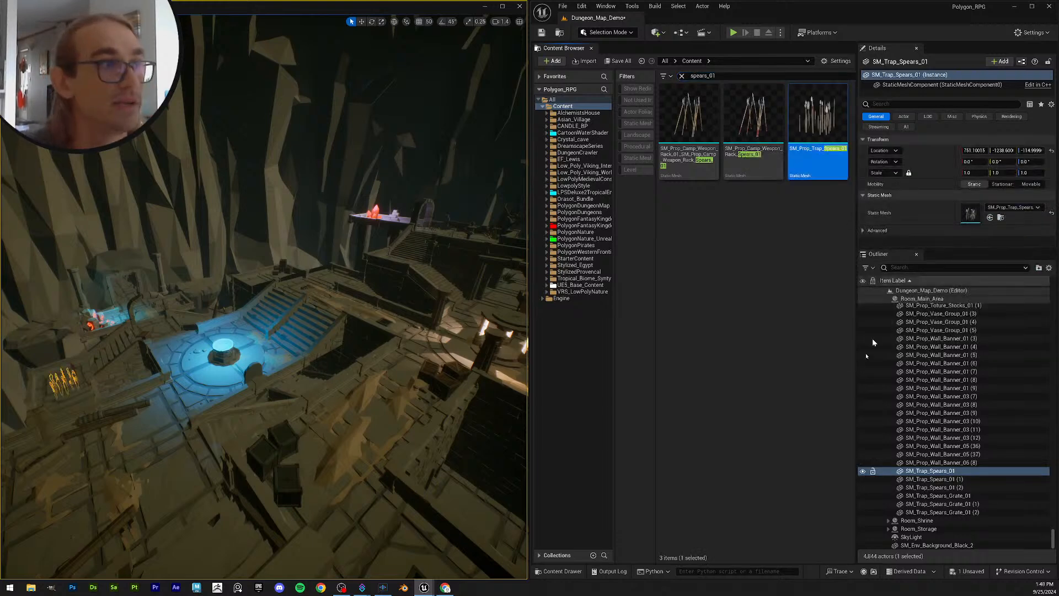
{"action": "left_click", "coordinate": [971, 488], "text": "shift"}
{"action": "left_click_drag", "start_coordinate": [828, 166], "coordinate": [973, 186]}
Step: Search the project content for Spears_Grate, using the SM_Trap_Spears_Grate_01 actor's name without its SM_Trap_ prefix and number
{"action": "left_click", "coordinate": [960, 495]}
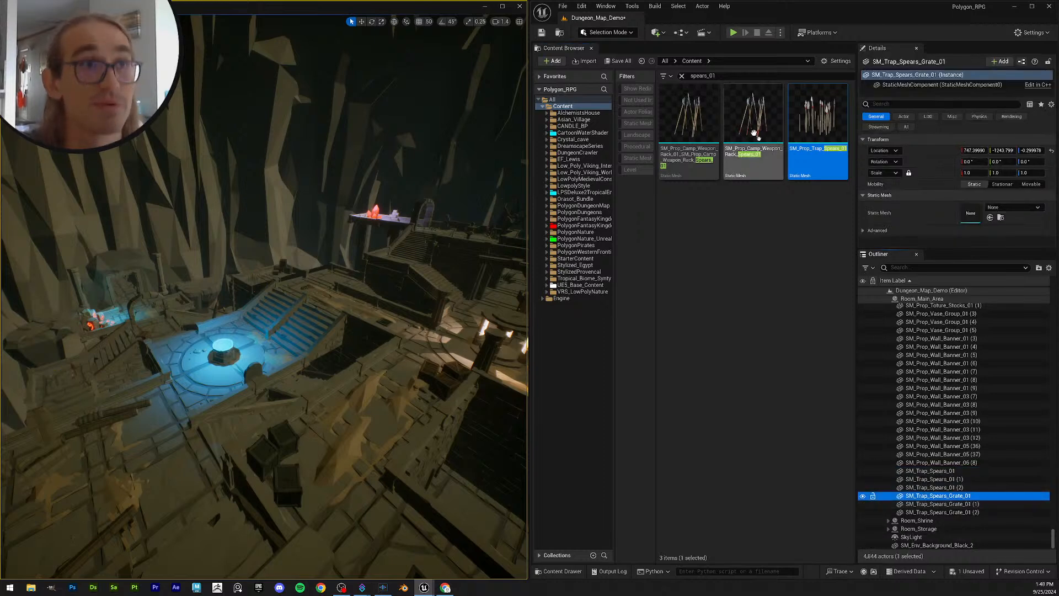
{"action": "key", "text": "F2"}
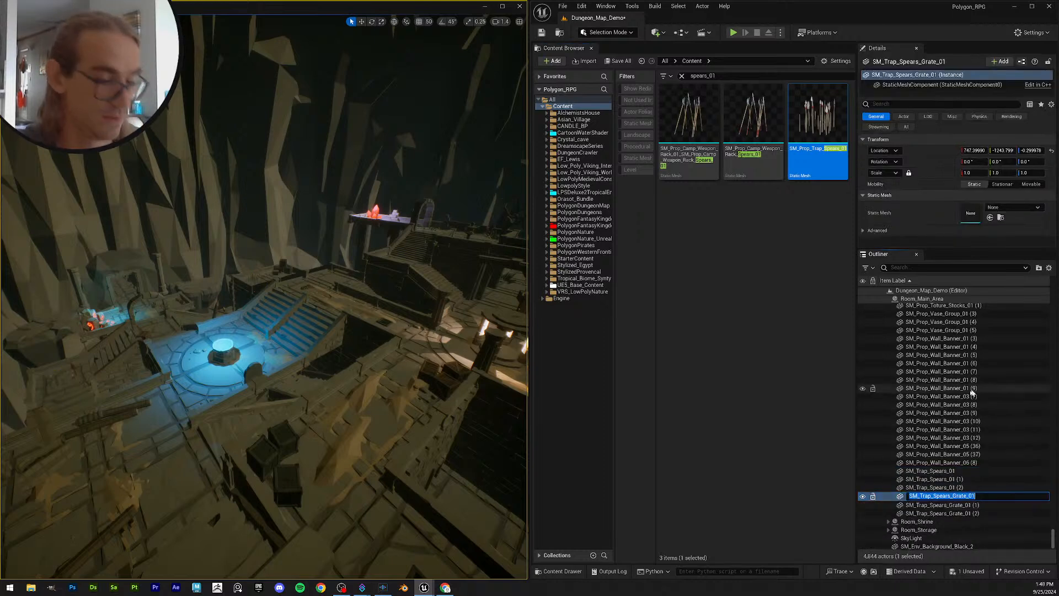
{"action": "left_click", "coordinate": [730, 78]}
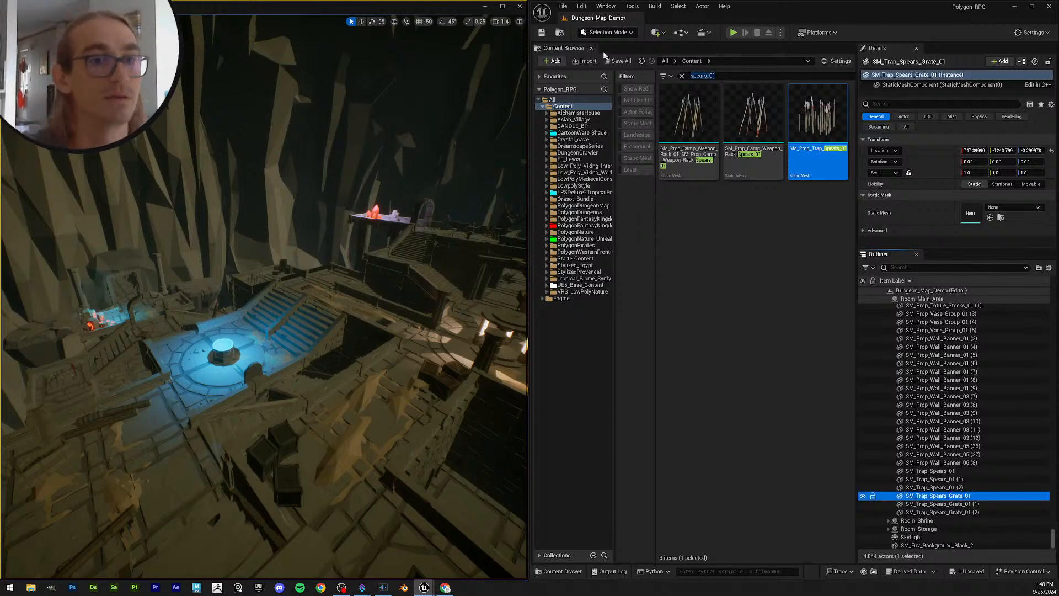
{"action": "key", "text": "F2"}
{"action": "key", "text": "ctrl+c"}
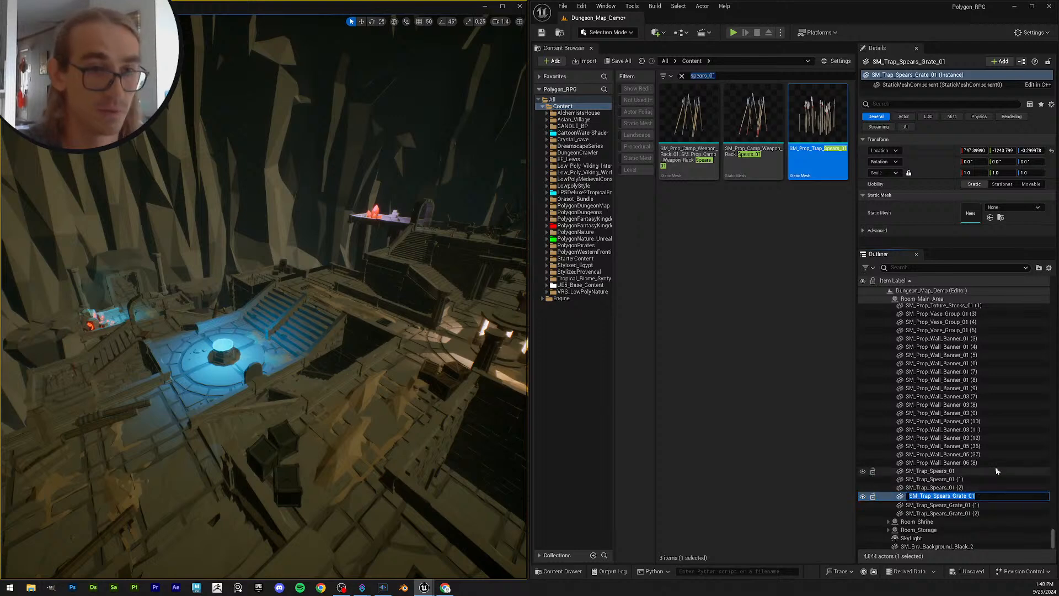
{"action": "left_click", "coordinate": [744, 75]}
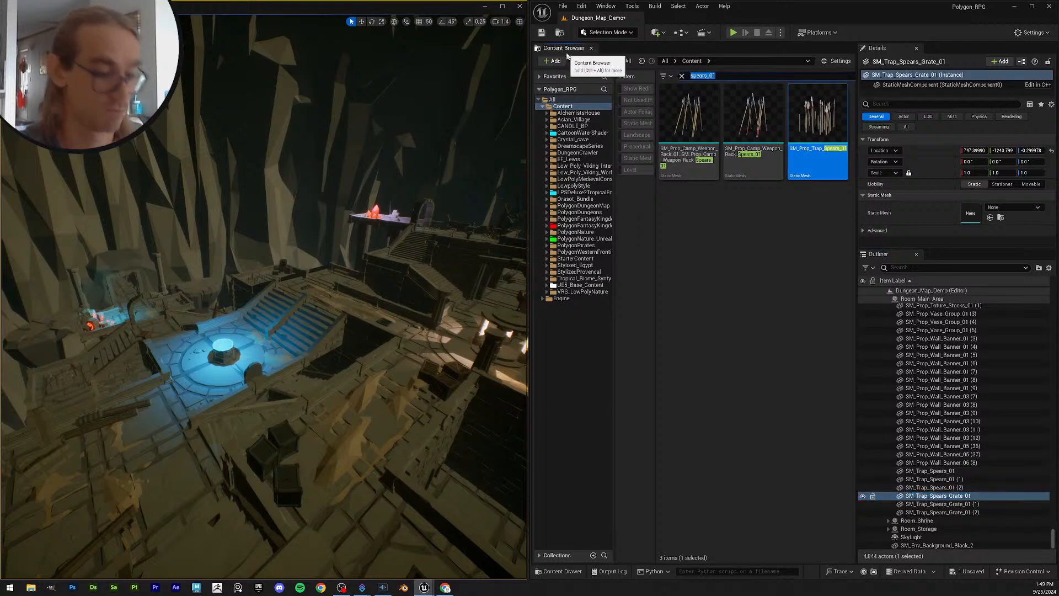
{"action": "key", "text": "ctrl+v"}
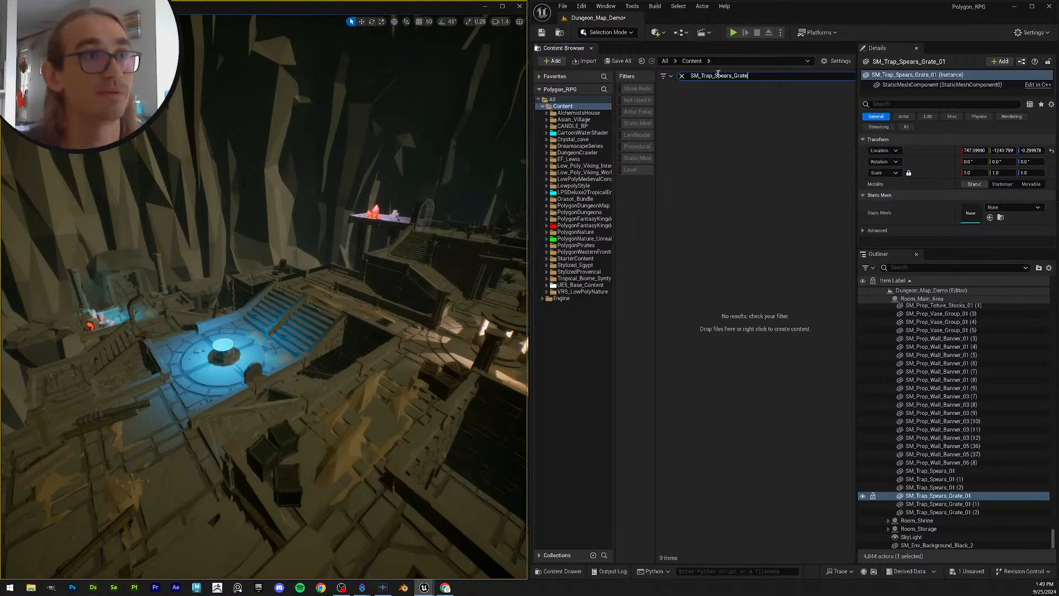
{"action": "left_click_drag", "start_coordinate": [715, 75], "coordinate": [586, 62]}
{"action": "key", "text": "BackSpace"}
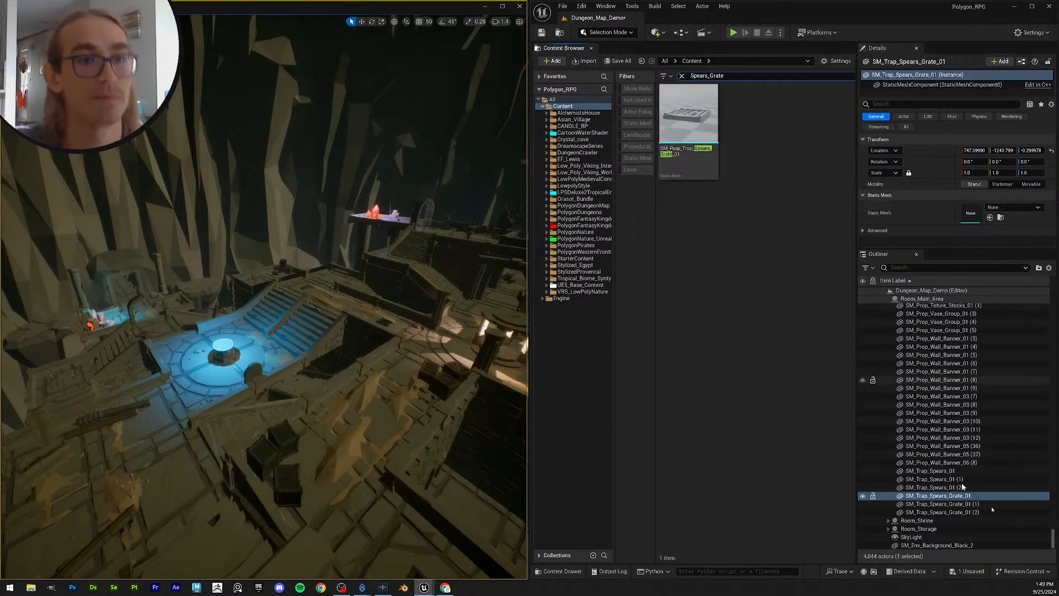
Step: Assign the SM_Prop_Trap_Spears_Grate_01 mesh to SM_Trap_Spears_Grate_01 and its copies (1) and (2)
{"action": "left_click", "coordinate": [976, 512], "text": "shift"}
{"action": "left_click", "coordinate": [709, 140]}
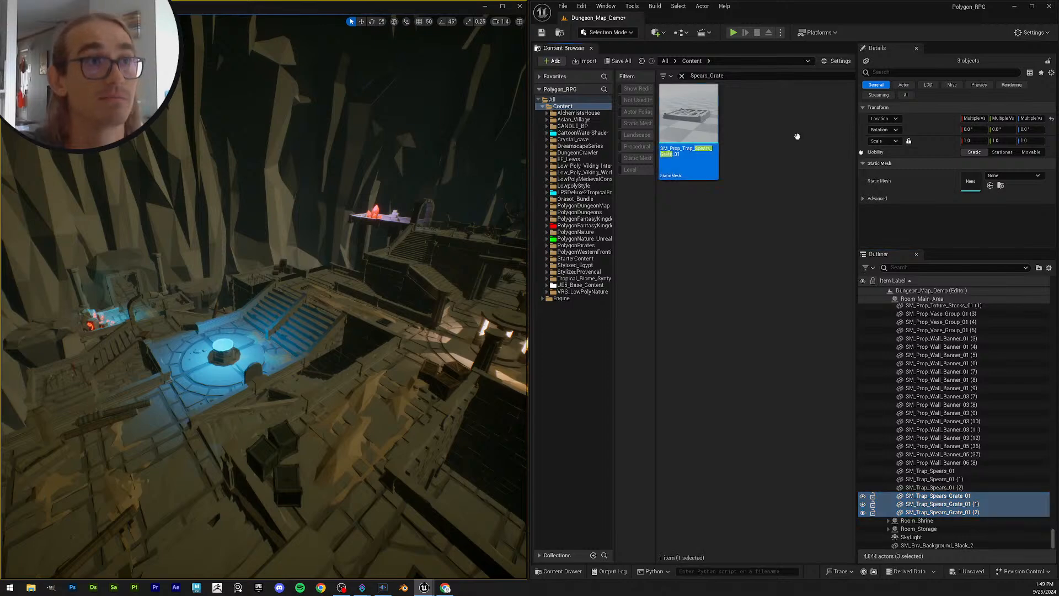
{"action": "left_click", "coordinate": [990, 185]}
Step: Inspect the spear trap and its grate up close in the viewport and save the level
{"action": "key", "text": "w"}
{"action": "mouse_move", "coordinate": [364, 281]}
{"action": "right_mouse_down"}
{"action": "mouse_move", "coordinate": [337, 290]}
{"action": "mouse_move", "coordinate": [357, 296]}
{"action": "mouse_move", "coordinate": [331, 287]}
{"action": "mouse_move", "coordinate": [325, 320]}
{"action": "mouse_move", "coordinate": [276, 347]}
{"action": "mouse_move", "coordinate": [320, 342]}
{"action": "mouse_move", "coordinate": [270, 328]}
{"action": "mouse_move", "coordinate": [281, 342]}
{"action": "mouse_move", "coordinate": [264, 345]}
{"action": "mouse_move", "coordinate": [348, 286]}
{"action": "mouse_move", "coordinate": [367, 288]}
{"action": "right_mouse_up"}
{"action": "scroll", "coordinate": [357, 296], "scroll_direction": "up", "scroll_amount": 1}
{"action": "key", "text": "w"}
{"action": "scroll", "coordinate": [276, 348], "scroll_direction": "down", "scroll_amount": 3}
{"action": "key", "text": "w"}
{"action": "scroll", "coordinate": [293, 337], "scroll_direction": "down", "scroll_amount": 1}
{"action": "key", "text": "s"}
{"action": "key", "text": "w"}
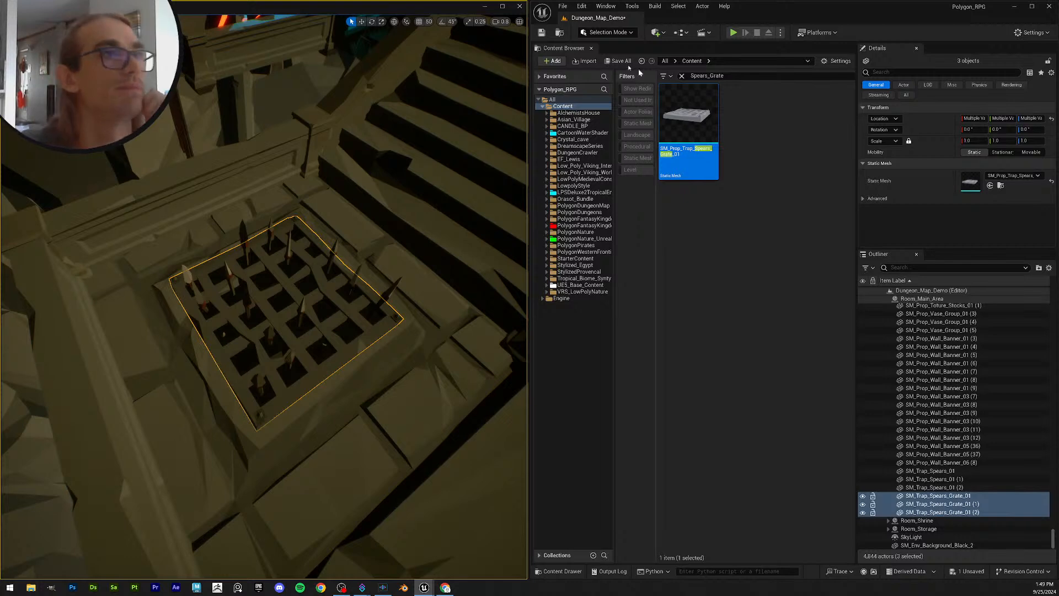
{"action": "left_click", "coordinate": [541, 34]}
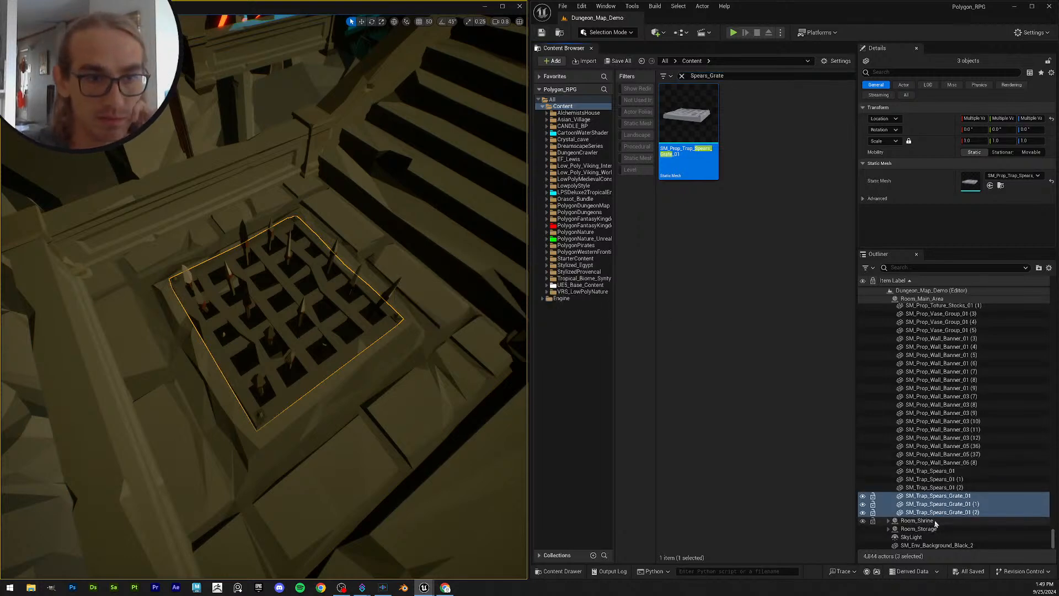
Step: Collapse the Room_Main_Area group and expand the Room_Shrine group to list its actors
{"action": "left_click", "coordinate": [917, 521]}
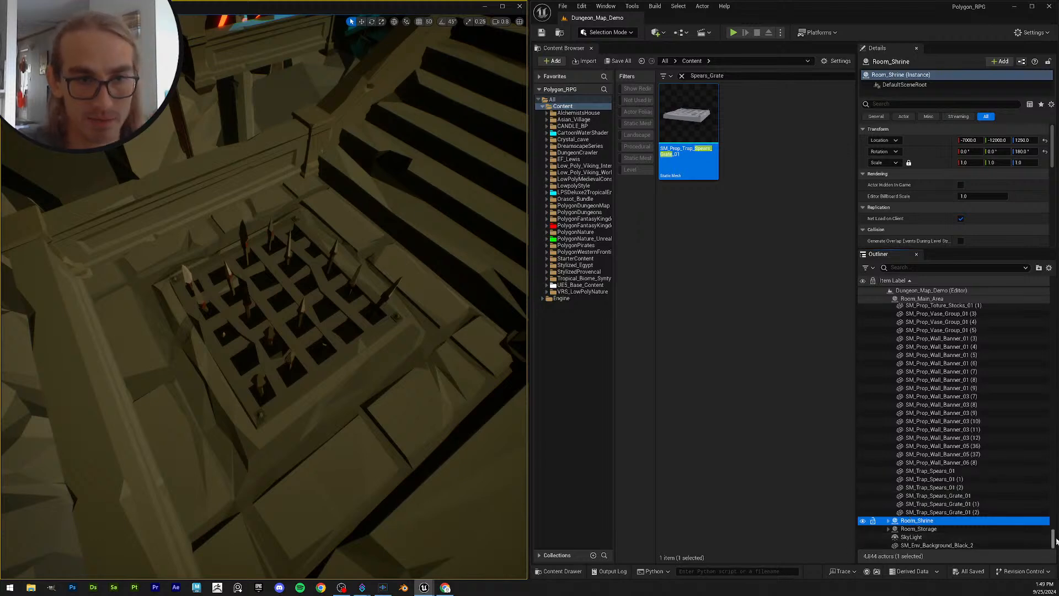
{"action": "left_click_drag", "start_coordinate": [1054, 542], "coordinate": [1054, 298]}
{"action": "left_click", "coordinate": [888, 440]}
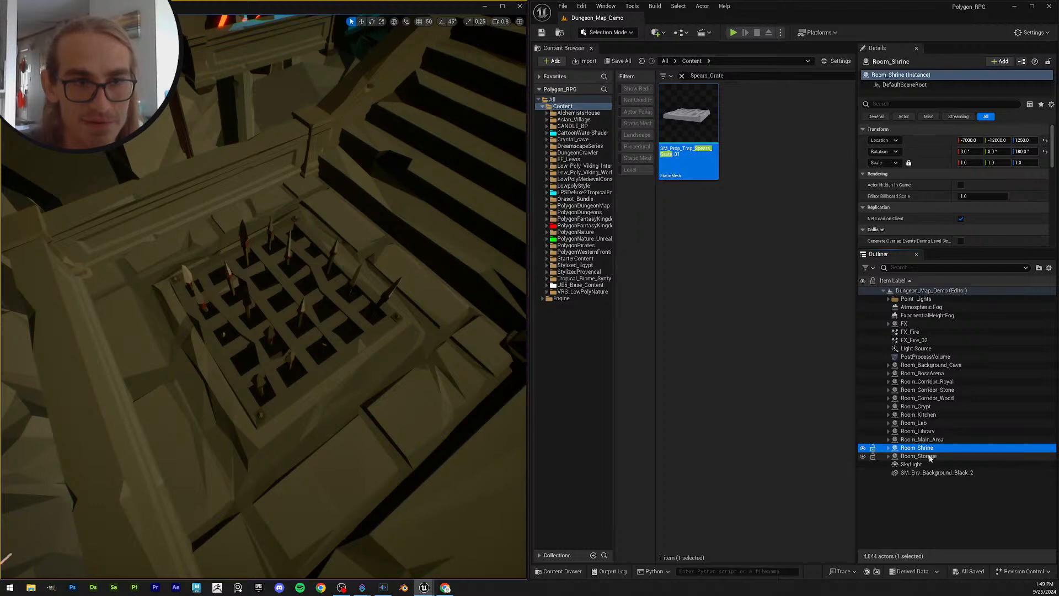
{"action": "left_click", "coordinate": [889, 448]}
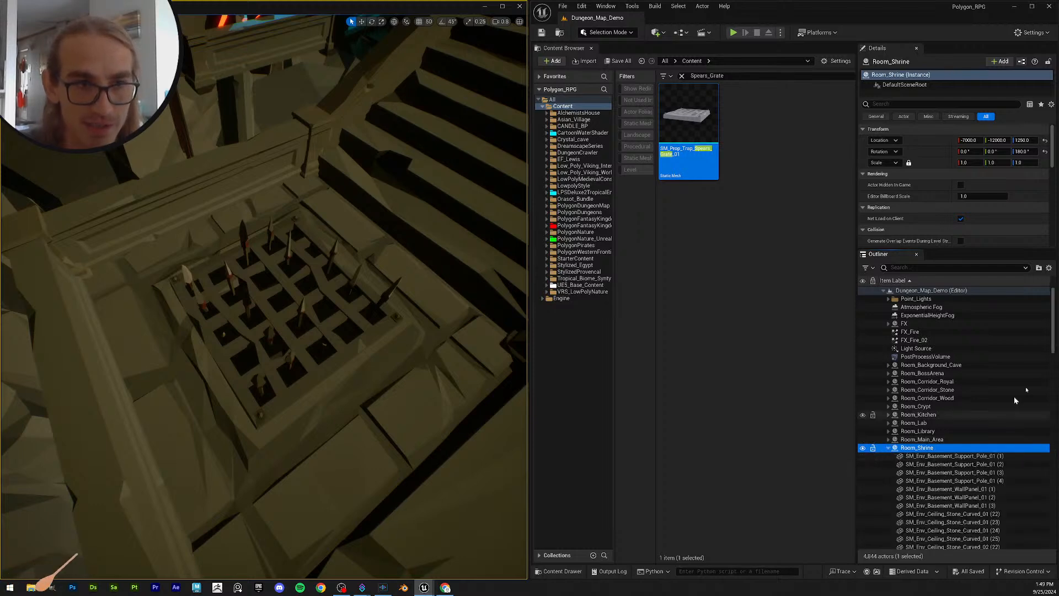
Step: Collapse the Room_Shrine group, check the Room_Storage group's actor list, collapse it as well and clear the selection
{"action": "mouse_move", "coordinate": [1053, 337]}
{"action": "left_mouse_down"}
{"action": "mouse_move", "coordinate": [1035, 548]}
{"action": "mouse_move", "coordinate": [1036, 346]}
{"action": "left_mouse_up"}
{"action": "scroll", "coordinate": [911, 424], "scroll_direction": "up", "scroll_amount": 2}
{"action": "left_click", "coordinate": [889, 448]}
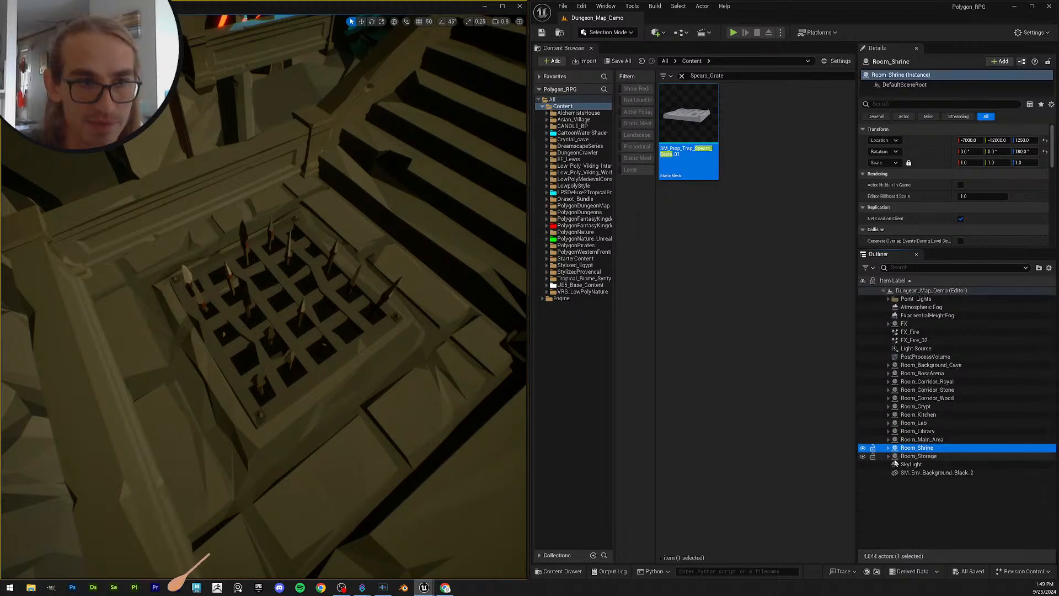
{"action": "left_click", "coordinate": [889, 457]}
{"action": "mouse_move", "coordinate": [1053, 355]}
{"action": "left_mouse_down"}
{"action": "mouse_move", "coordinate": [1040, 543]}
{"action": "mouse_move", "coordinate": [1050, 351]}
{"action": "left_mouse_up"}
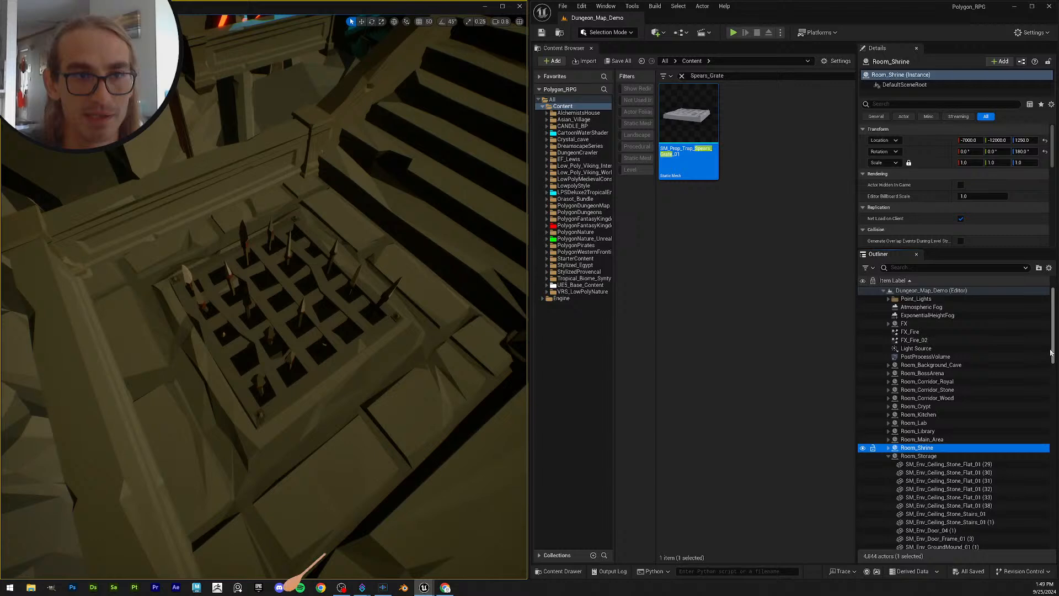
{"action": "left_click", "coordinate": [888, 457]}
{"action": "left_click", "coordinate": [976, 522]}
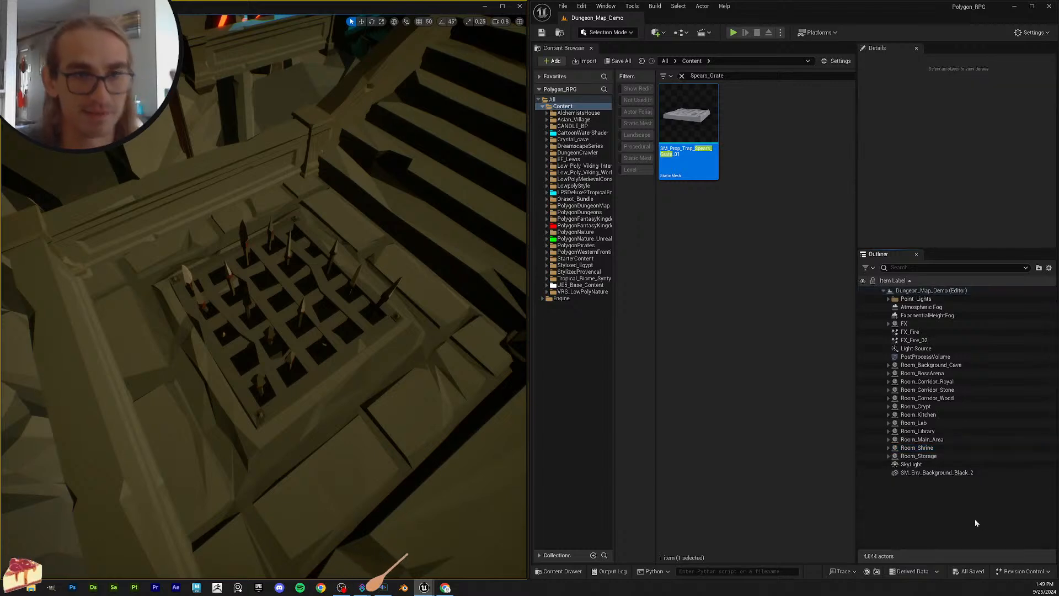
Step: Search the project content for SM_Env_Background_Black_2, using the name copied from the actor of that name
{"action": "left_click", "coordinate": [937, 472]}
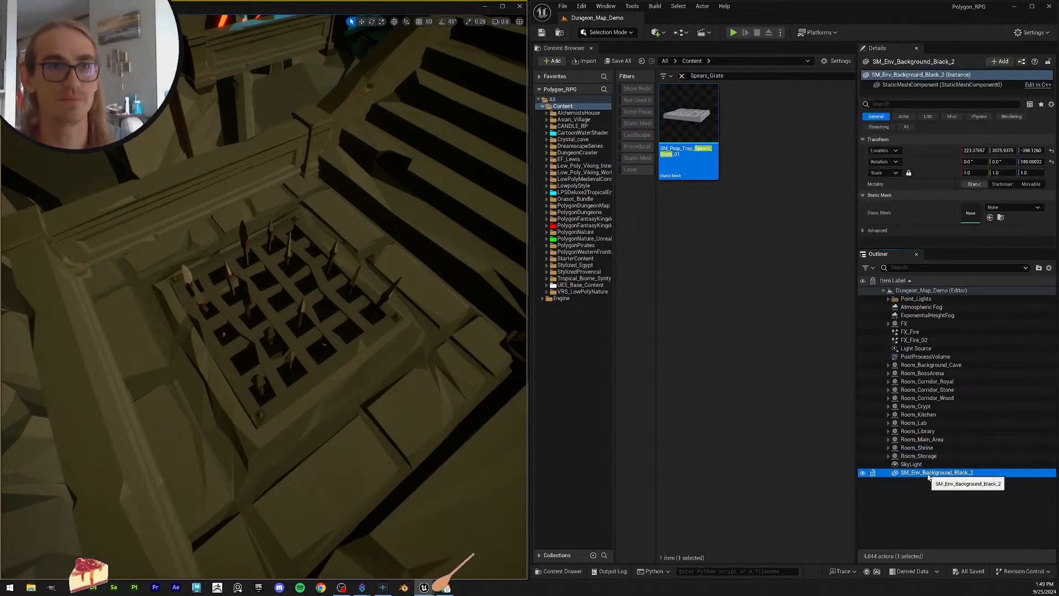
{"action": "left_click", "coordinate": [732, 395]}
{"action": "left_click", "coordinate": [935, 473]}
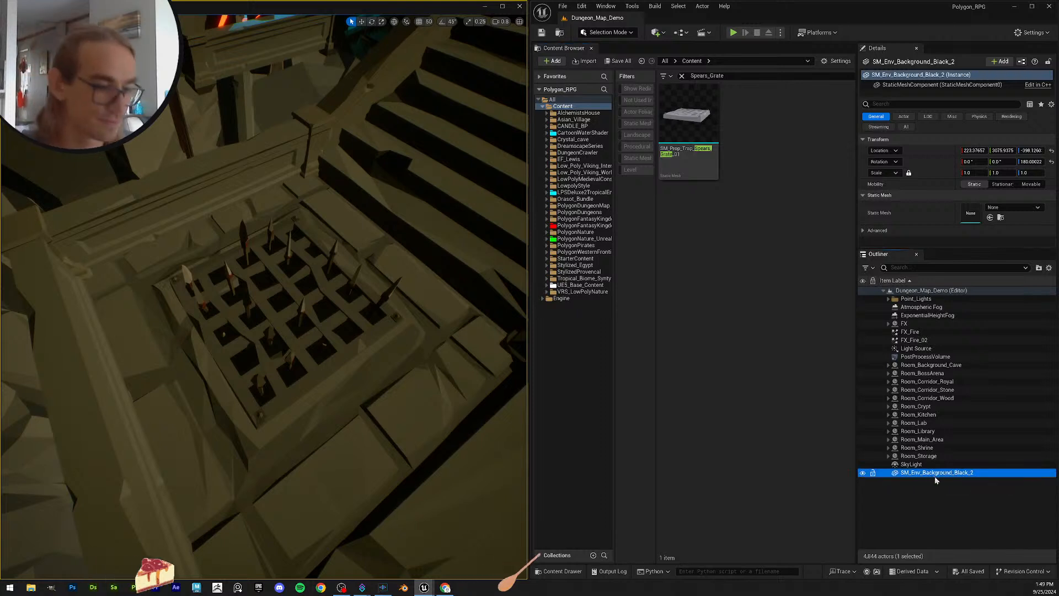
{"action": "left_click", "coordinate": [986, 473]}
{"action": "left_click_drag", "start_coordinate": [989, 474], "coordinate": [694, 453]}
{"action": "key", "text": "ctrl+c"}
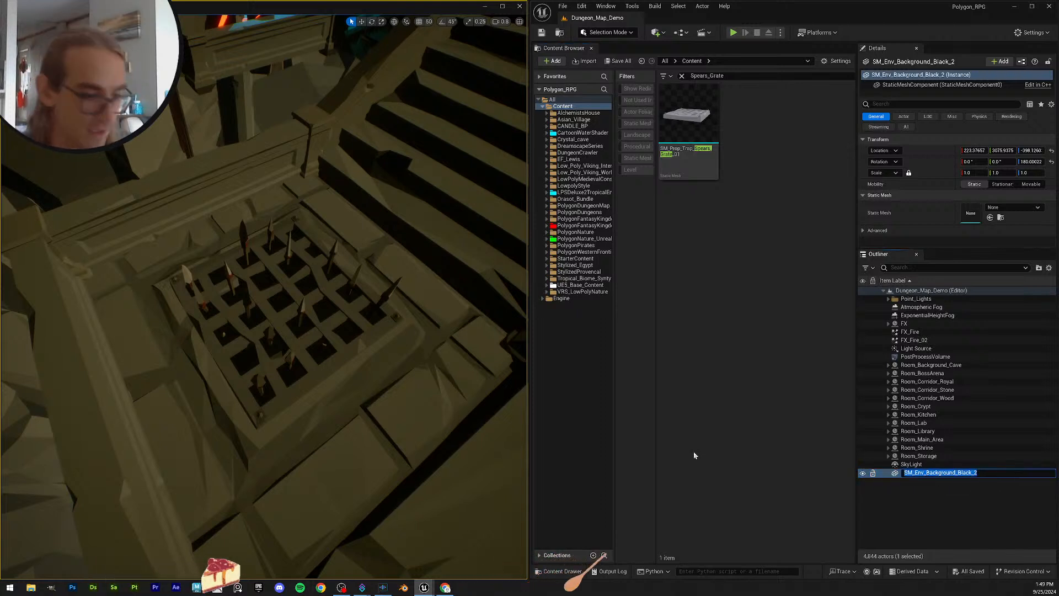
{"action": "left_click_drag", "start_coordinate": [728, 75], "coordinate": [552, 48]}
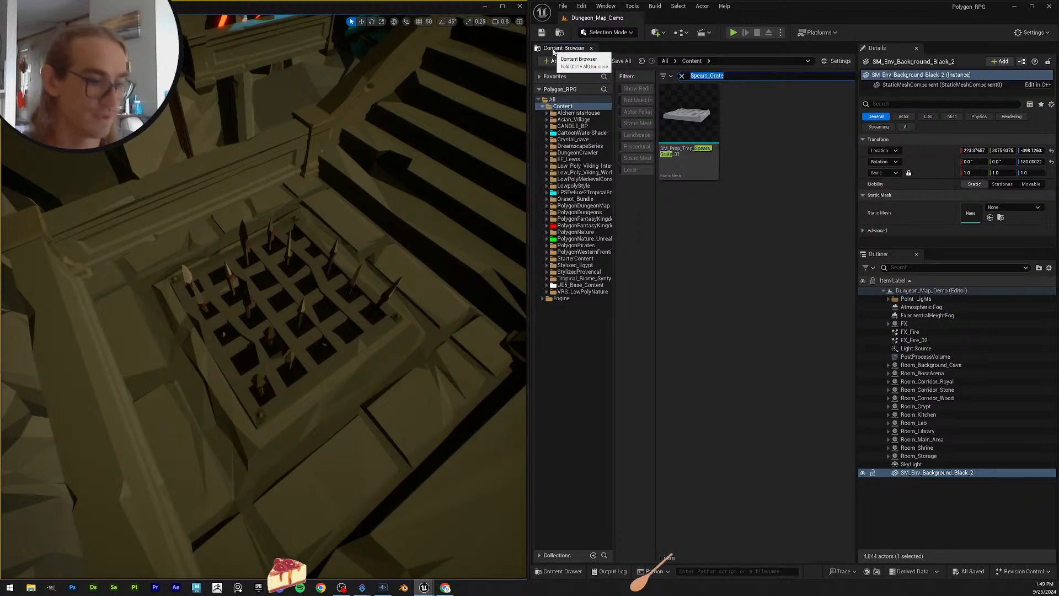
{"action": "key", "text": "ctrl+v"}
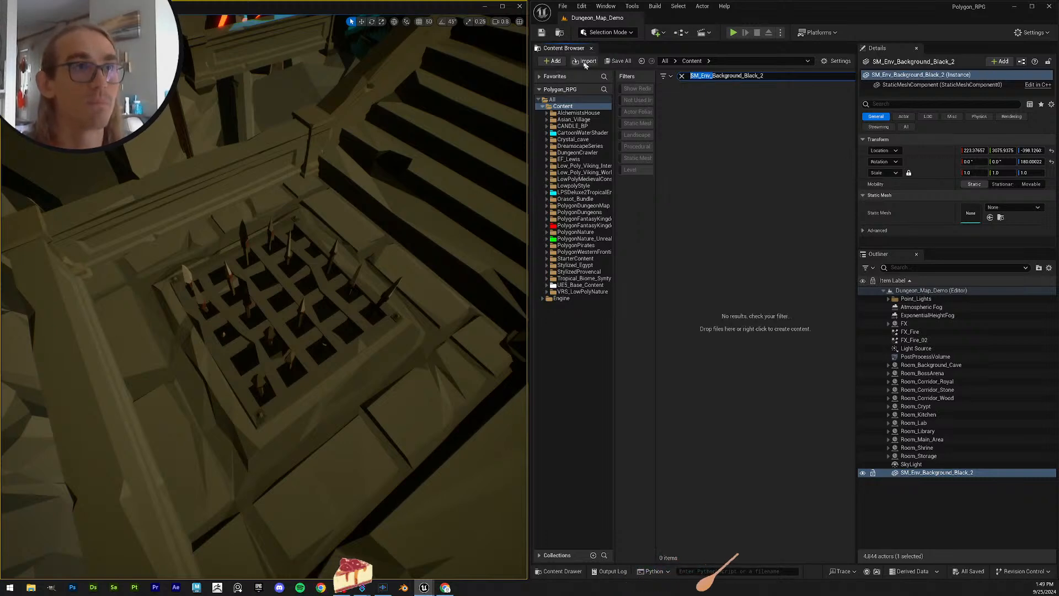
Step: Shorten the content search to Background_Black by removing the SM_Env_ prefix and the trailing number
{"action": "key", "text": "BackSpace"}
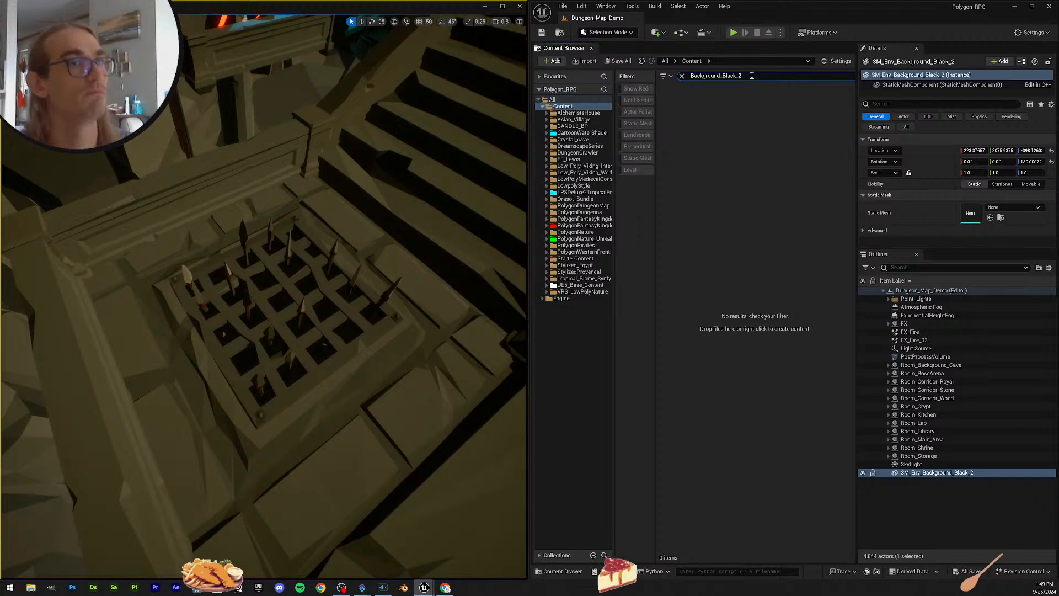
{"action": "left_click_drag", "start_coordinate": [724, 76], "coordinate": [690, 76]}
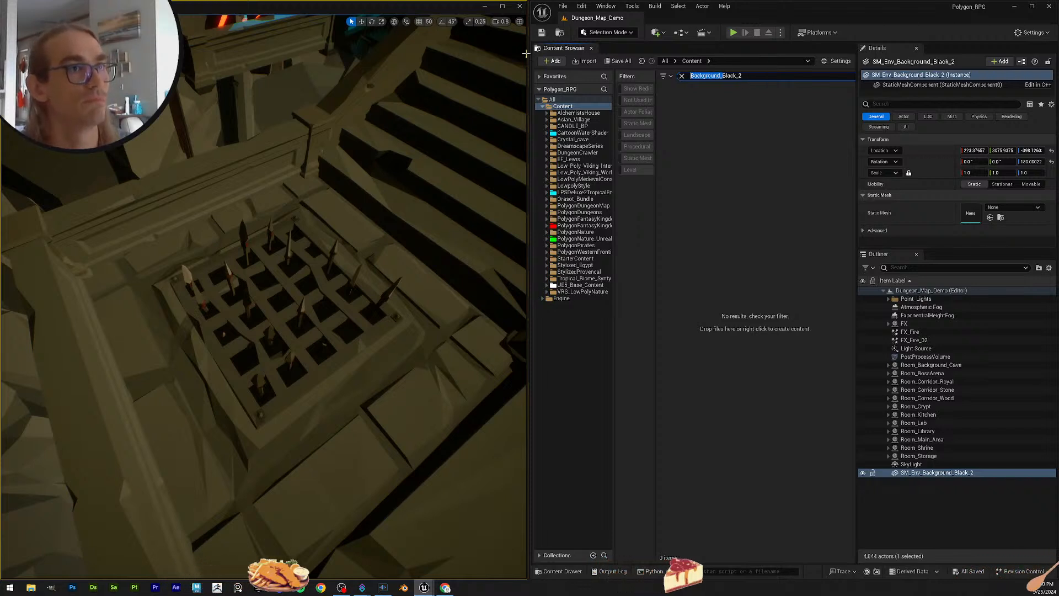
{"action": "left_click", "coordinate": [747, 76]}
{"action": "key", "text": "BackSpace"}
{"action": "key", "text": "BackSpace"}
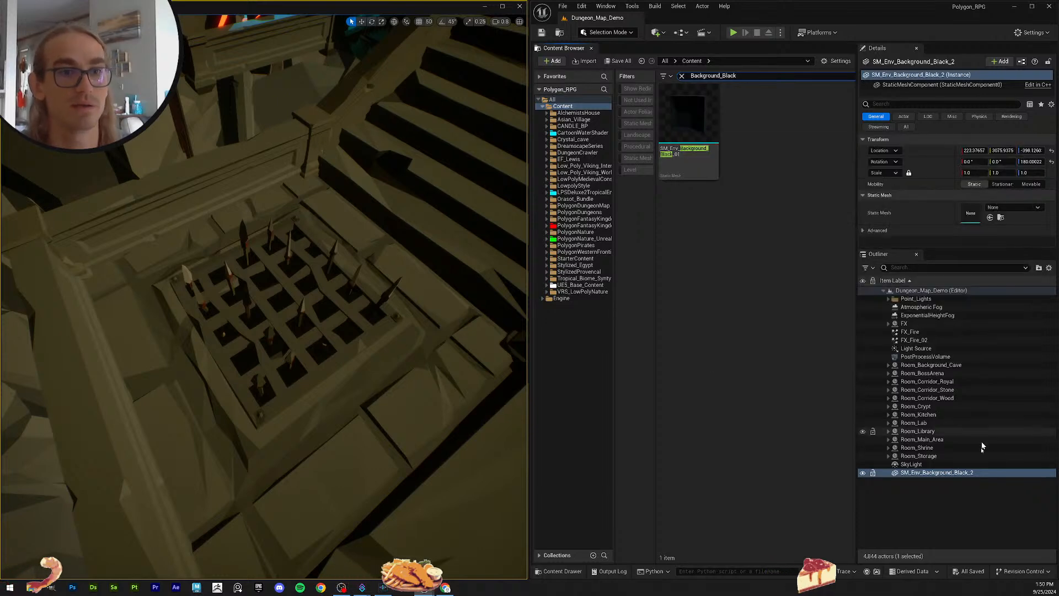
Step: Assign the SM_Env_Background_Black_01 mesh to SM_Env_Background_Black_2, clear the selection and view the main area
{"action": "left_click_drag", "start_coordinate": [683, 122], "coordinate": [997, 216]}
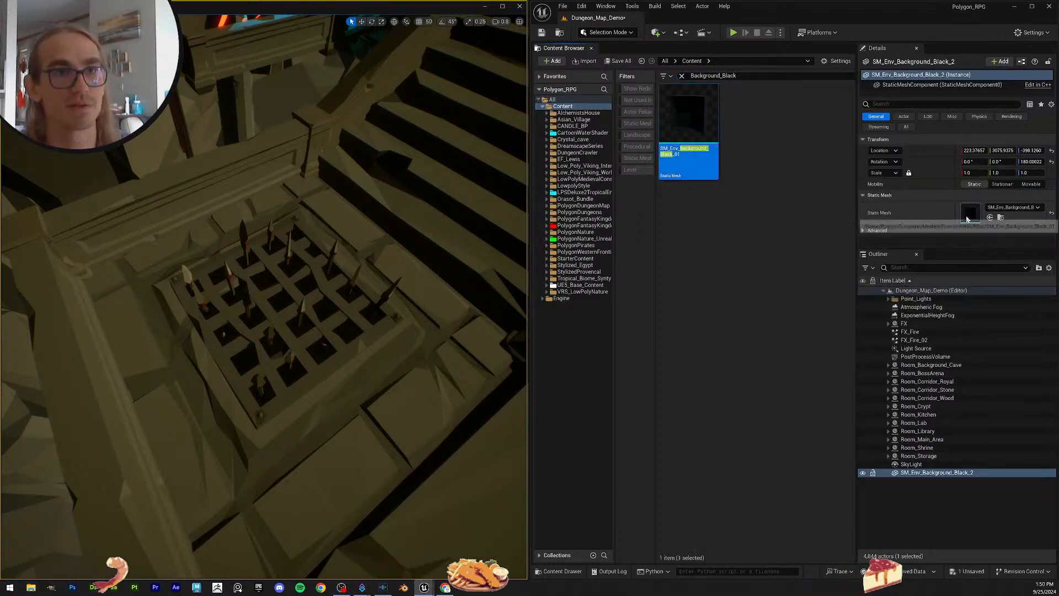
{"action": "right_click_drag", "start_coordinate": [336, 244], "coordinate": [379, 320]}
{"action": "key", "text": "Escape"}
{"action": "scroll", "coordinate": [350, 245], "scroll_direction": "up", "scroll_amount": 3}
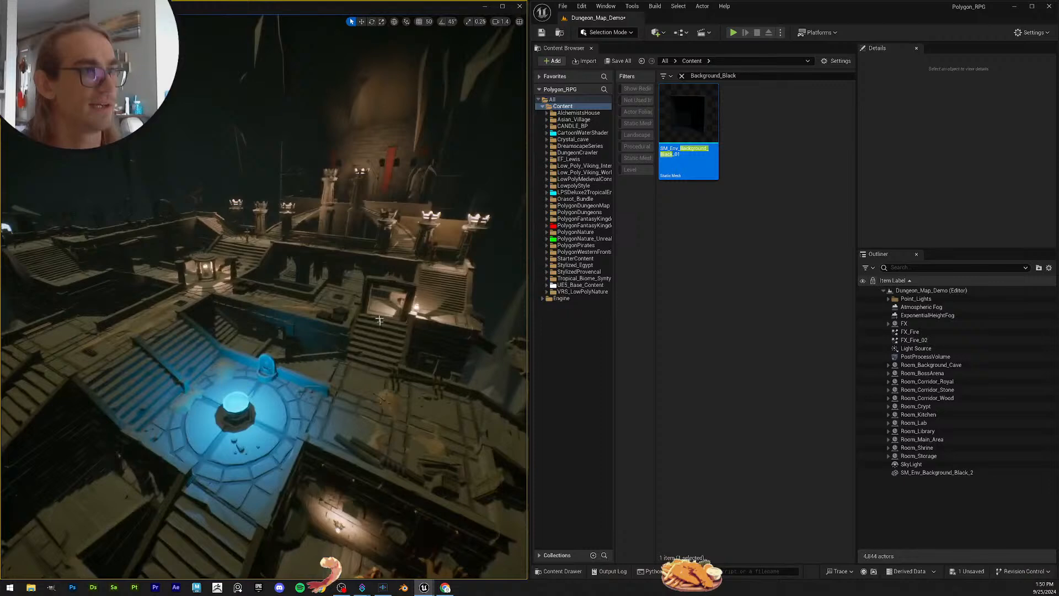
Step: Clear the content search and save the Dungeon_Map_Demo level
{"action": "left_click", "coordinate": [682, 76]}
{"action": "left_click", "coordinate": [620, 61]}
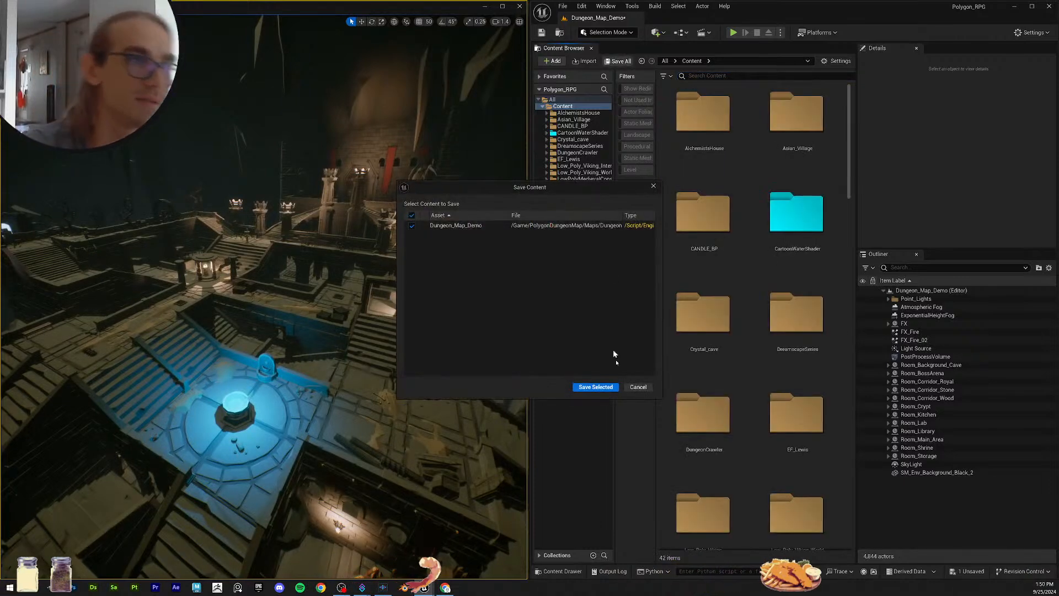
{"action": "left_click", "coordinate": [595, 383]}
Step: Focus on SM_Env_Background_Black_2, examine the black backdrop around the dungeon, deselect it and return inside the rooms
{"action": "left_click", "coordinate": [963, 474]}
{"action": "key", "text": "f"}
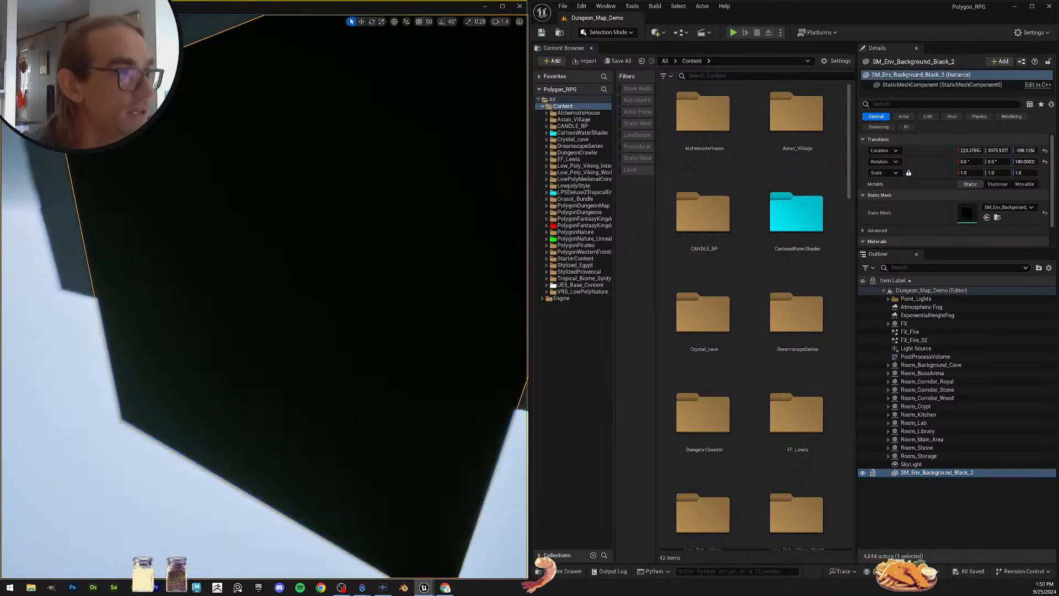
{"action": "key", "text": "s"}
{"action": "scroll", "coordinate": [264, 298], "scroll_direction": "up", "scroll_amount": 2}
{"action": "right_click_drag", "start_coordinate": [264, 297], "coordinate": [354, 260]}
{"action": "key", "text": "s"}
{"action": "right_click_drag", "start_coordinate": [409, 315], "coordinate": [458, 312]}
{"action": "scroll", "coordinate": [409, 314], "scroll_direction": "down", "scroll_amount": 2}
{"action": "key", "text": "Escape"}
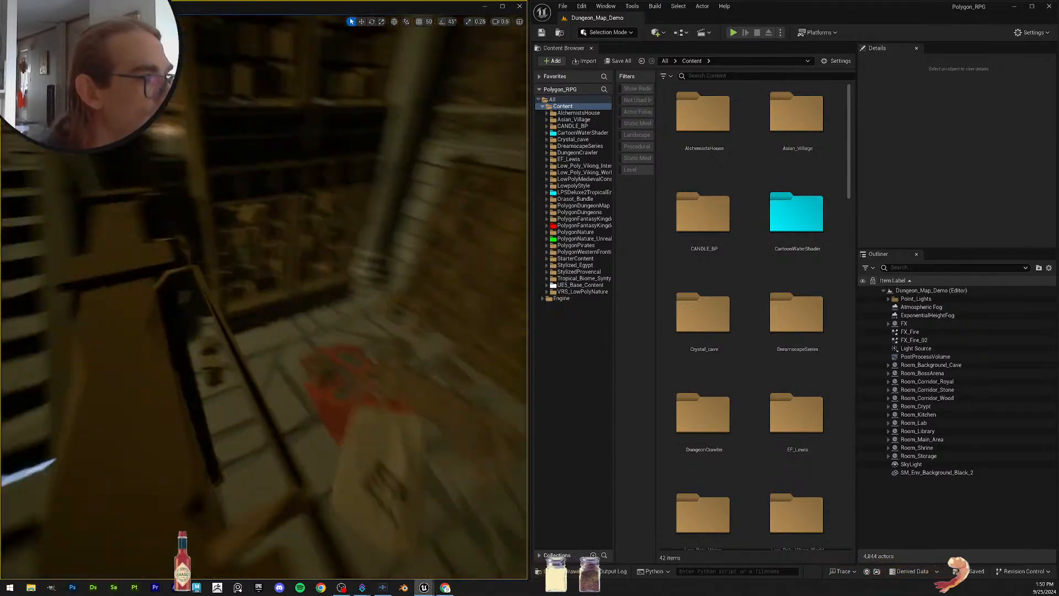
Step: Examine the library hall's bookcases, columns, banners and rugs for missing meshes, continuing into the royal corridor
{"action": "right_click_drag", "start_coordinate": [264, 298], "coordinate": [276, 270]}
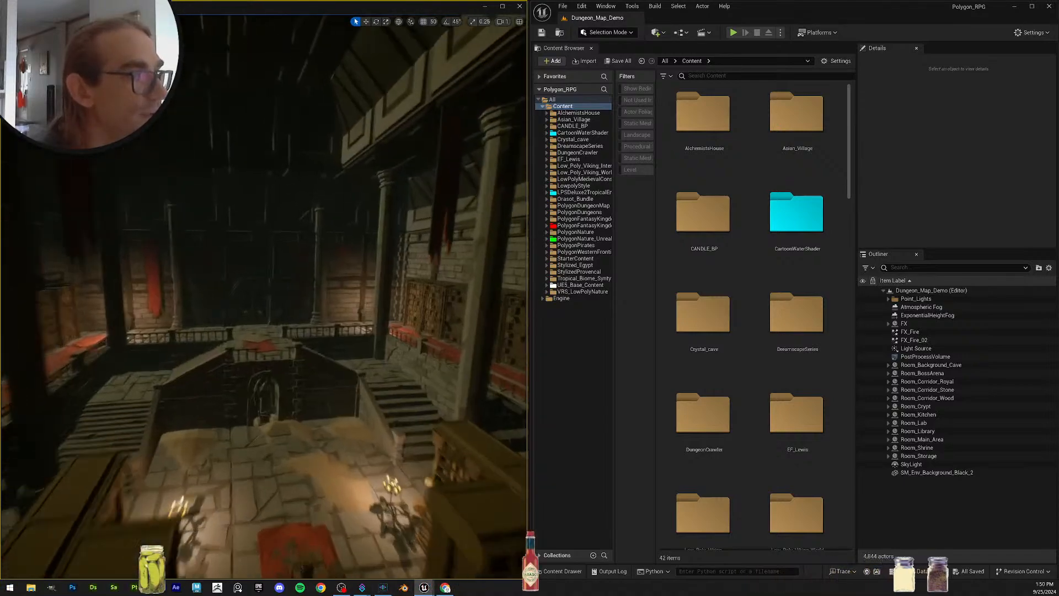
{"action": "right_click_drag", "start_coordinate": [264, 287], "coordinate": [320, 287]}
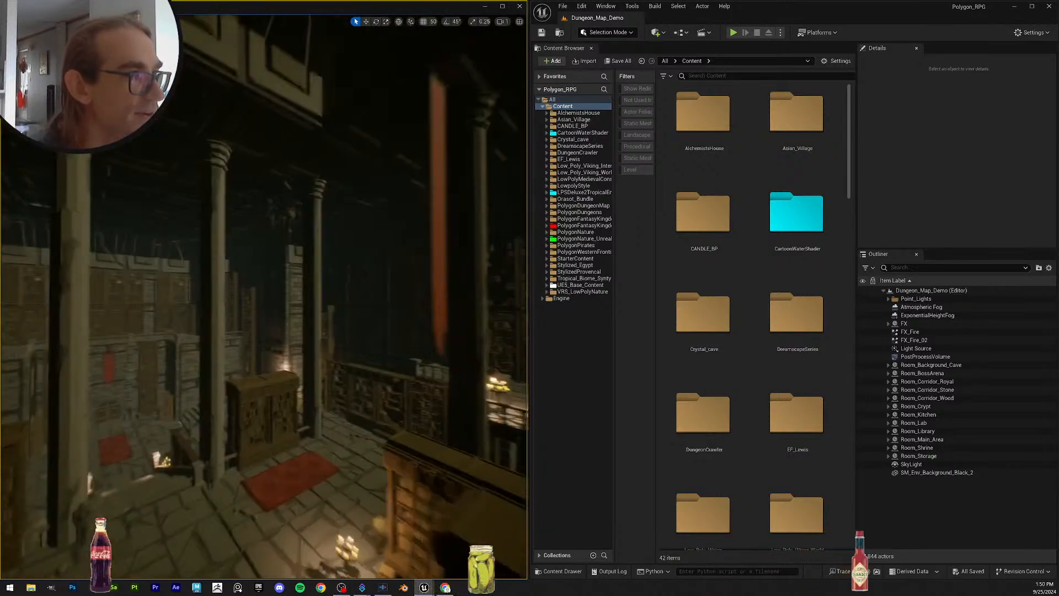
{"action": "right_click_drag", "start_coordinate": [265, 287], "coordinate": [220, 290]}
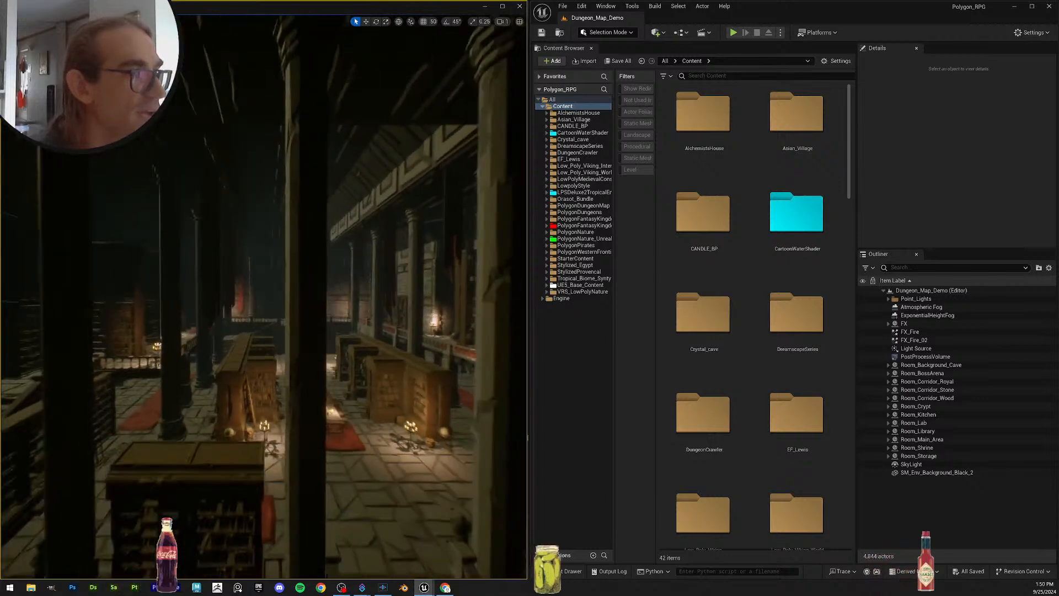
{"action": "mouse_move", "coordinate": [383, 326]}
{"action": "right_mouse_down"}
{"action": "mouse_move", "coordinate": [397, 326]}
{"action": "mouse_move", "coordinate": [383, 326]}
{"action": "right_mouse_up"}
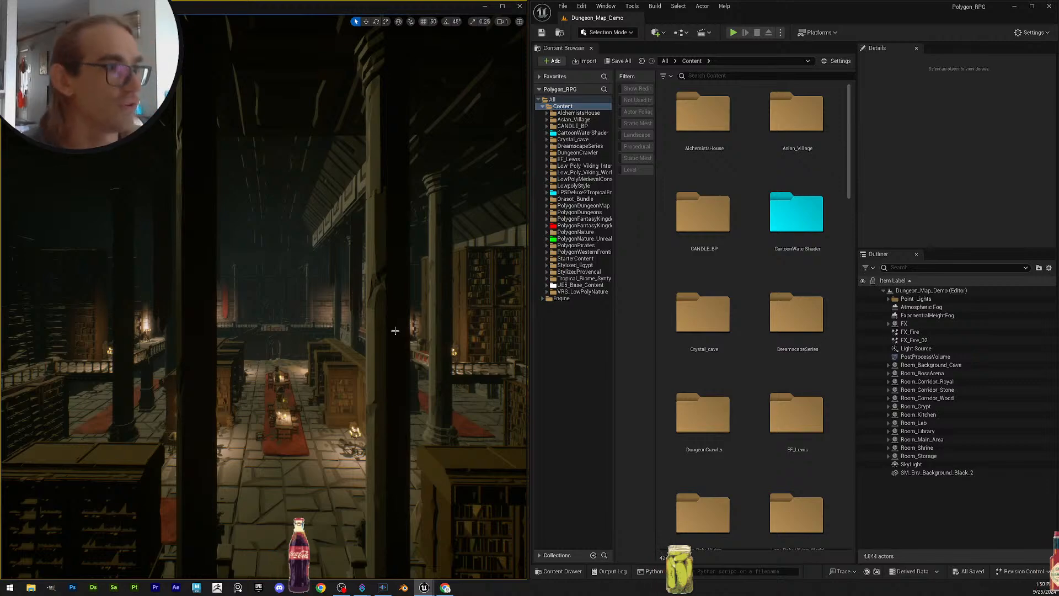
{"action": "right_click_drag", "start_coordinate": [363, 374], "coordinate": [463, 361]}
{"action": "scroll", "coordinate": [375, 381], "scroll_direction": "down", "scroll_amount": 3}
{"action": "scroll", "coordinate": [464, 359], "scroll_direction": "down", "scroll_amount": 3}
{"action": "right_click_drag", "start_coordinate": [469, 316], "coordinate": [481, 320]}
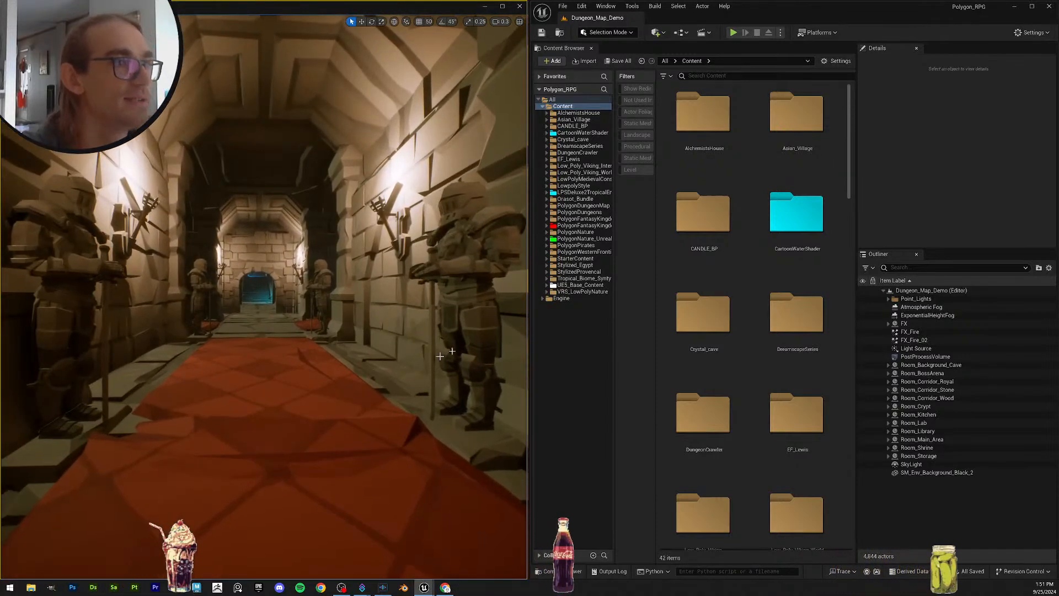
Step: Examine the royal corridor, checking the SM_Prop_KnightStand_01 (3) statue and following the red carpet towards its open doorway
{"action": "left_click", "coordinate": [482, 319]}
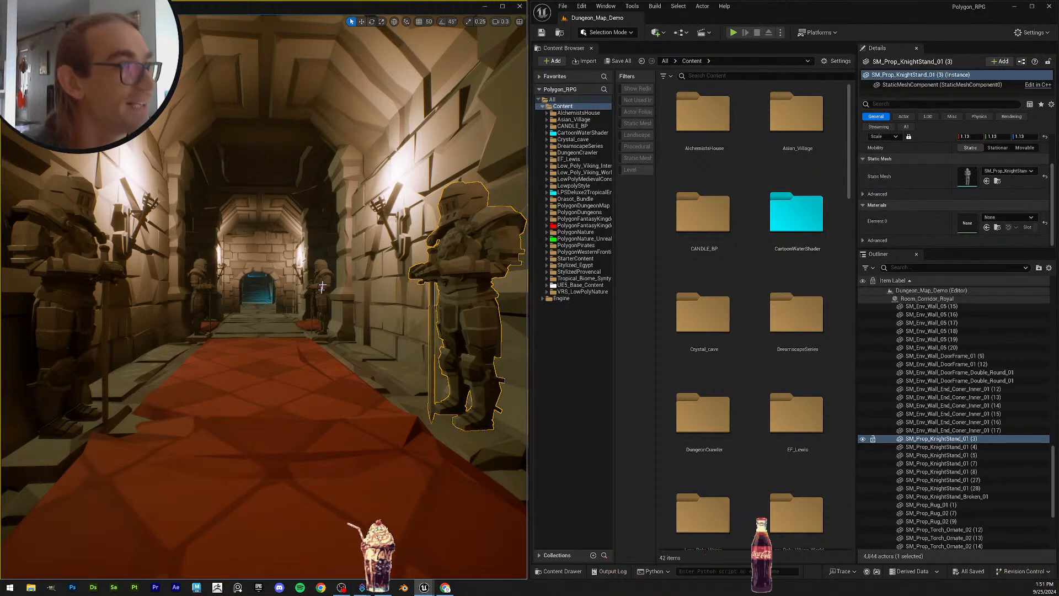
{"action": "scroll", "coordinate": [938, 204], "scroll_direction": "up", "scroll_amount": 2}
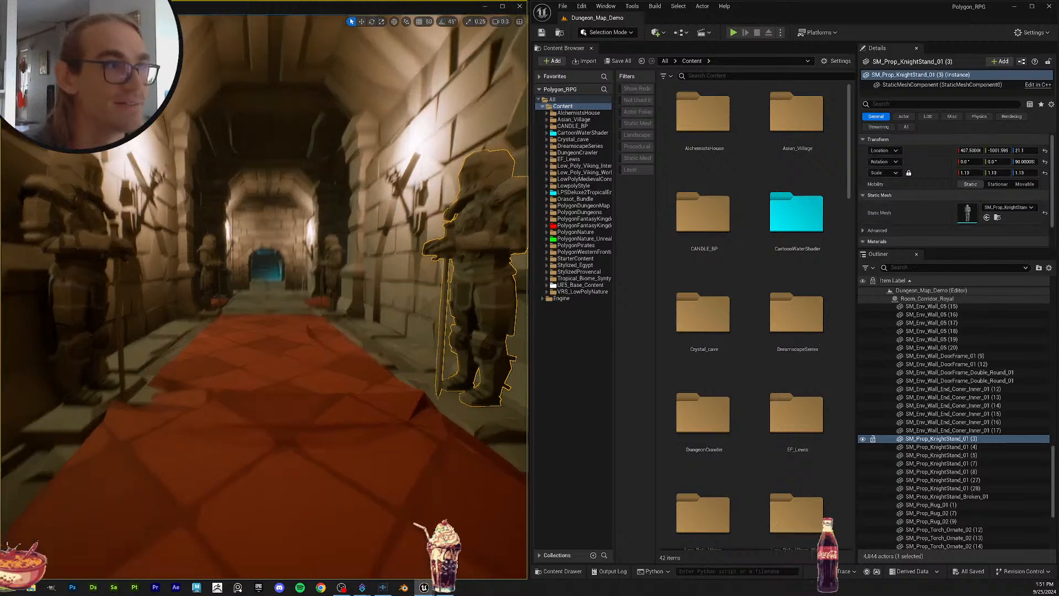
{"action": "key", "text": "Escape"}
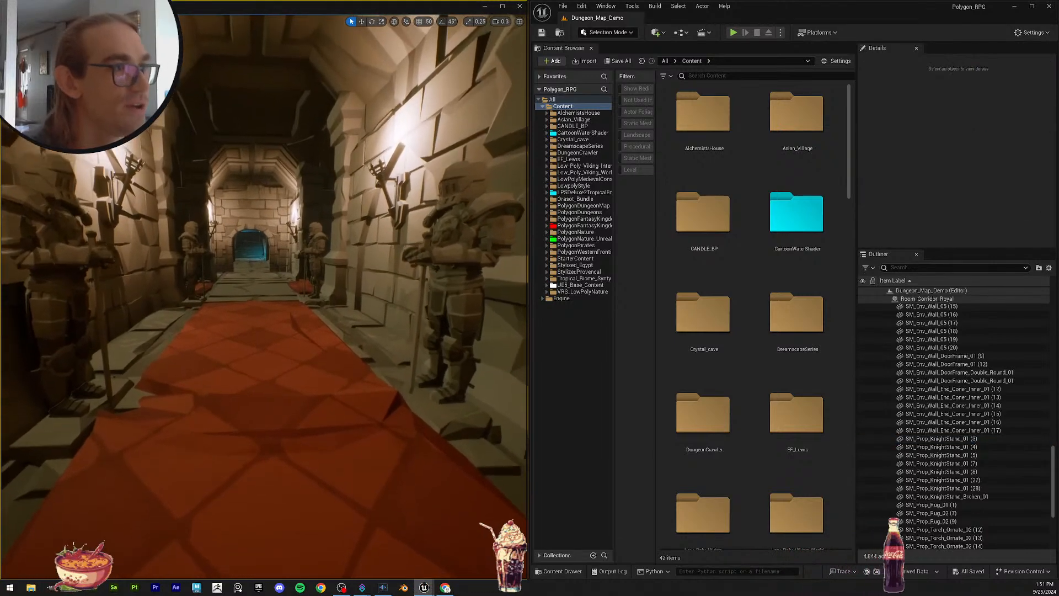
{"action": "key", "text": "w"}
{"action": "scroll", "coordinate": [264, 298], "scroll_direction": "up", "scroll_amount": 2}
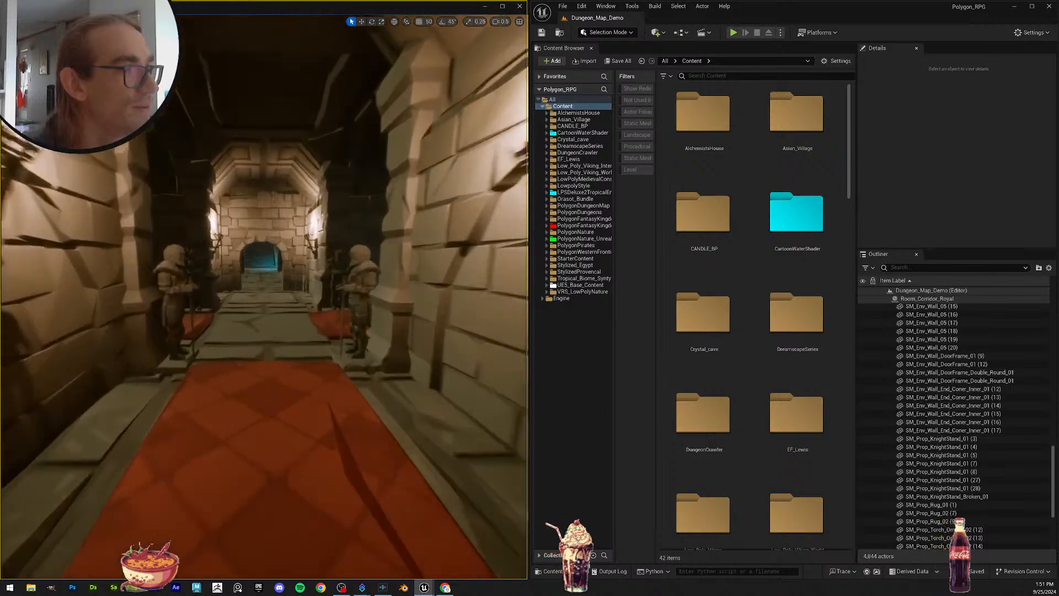
{"action": "right_click_drag", "start_coordinate": [264, 297], "coordinate": [322, 282]}
{"action": "key", "text": "w"}
{"action": "key", "text": "s"}
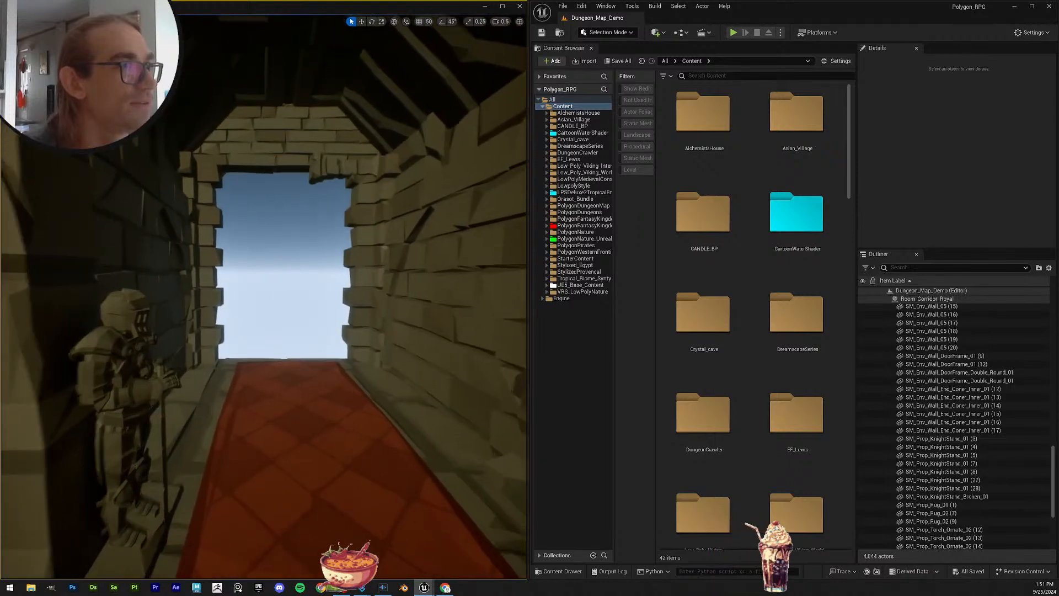
Step: Survey the main area with its blue-lit circular platform and stairways from above, and save the level
{"action": "key", "text": "w"}
{"action": "scroll", "coordinate": [264, 298], "scroll_direction": "up", "scroll_amount": 1}
{"action": "right_click_drag", "start_coordinate": [263, 298], "coordinate": [119, 287]}
{"action": "key", "text": "s"}
{"action": "key", "text": "w"}
{"action": "scroll", "coordinate": [263, 298], "scroll_direction": "up", "scroll_amount": 2}
{"action": "key", "text": "d"}
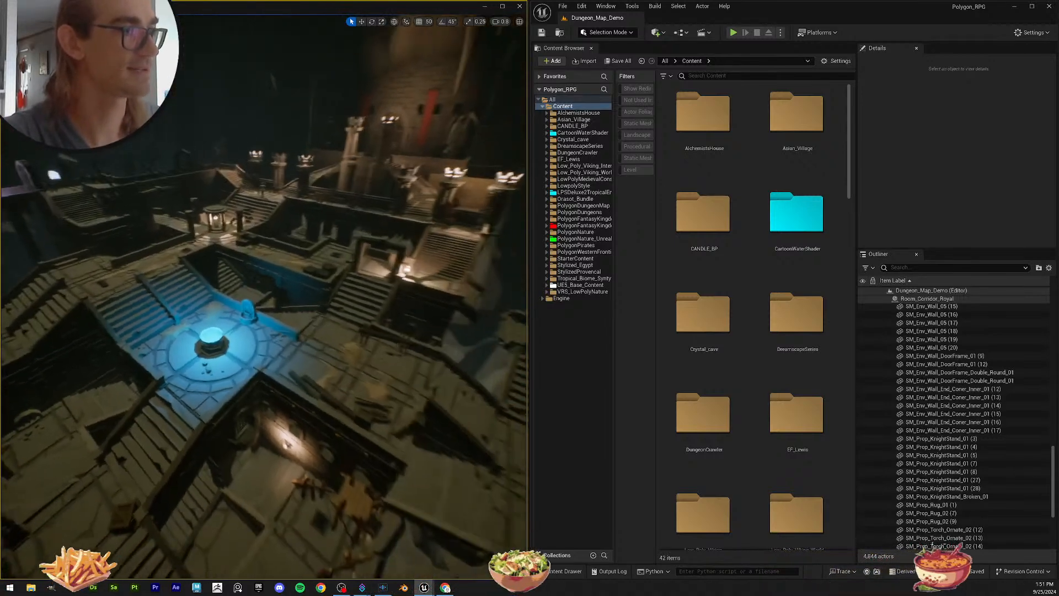
{"action": "mouse_move", "coordinate": [119, 287]}
{"action": "right_mouse_down"}
{"action": "mouse_move", "coordinate": [127, 276]}
{"action": "mouse_move", "coordinate": [83, 271]}
{"action": "mouse_move", "coordinate": [143, 270]}
{"action": "mouse_move", "coordinate": [105, 271]}
{"action": "mouse_move", "coordinate": [127, 272]}
{"action": "right_mouse_up"}
{"action": "right_click_drag", "start_coordinate": [187, 111], "coordinate": [193, 121]}
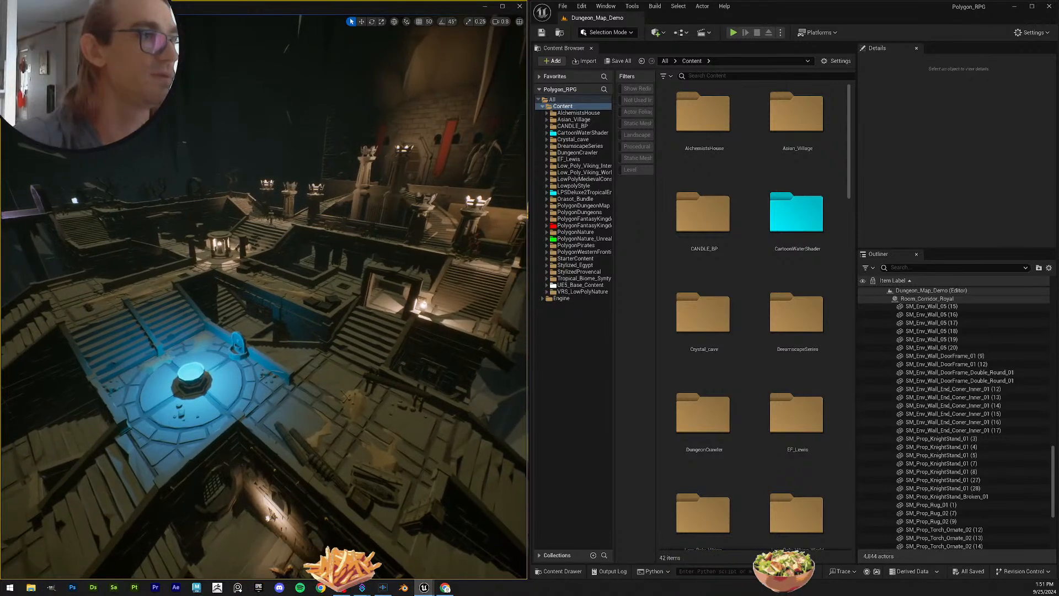
{"action": "right_click_drag", "start_coordinate": [322, 188], "coordinate": [330, 194]}
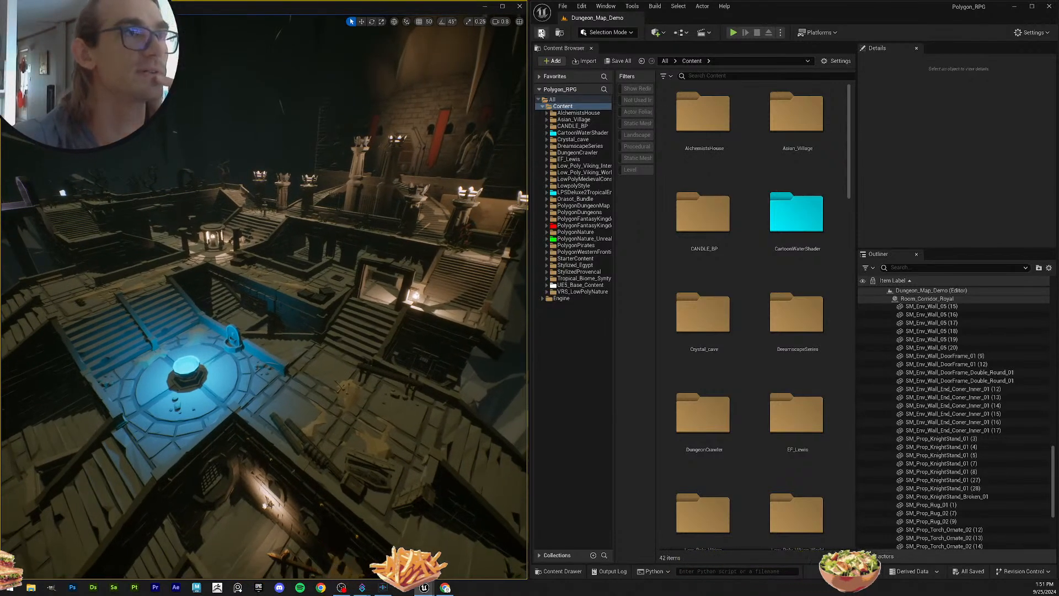
{"action": "left_click", "coordinate": [542, 33]}
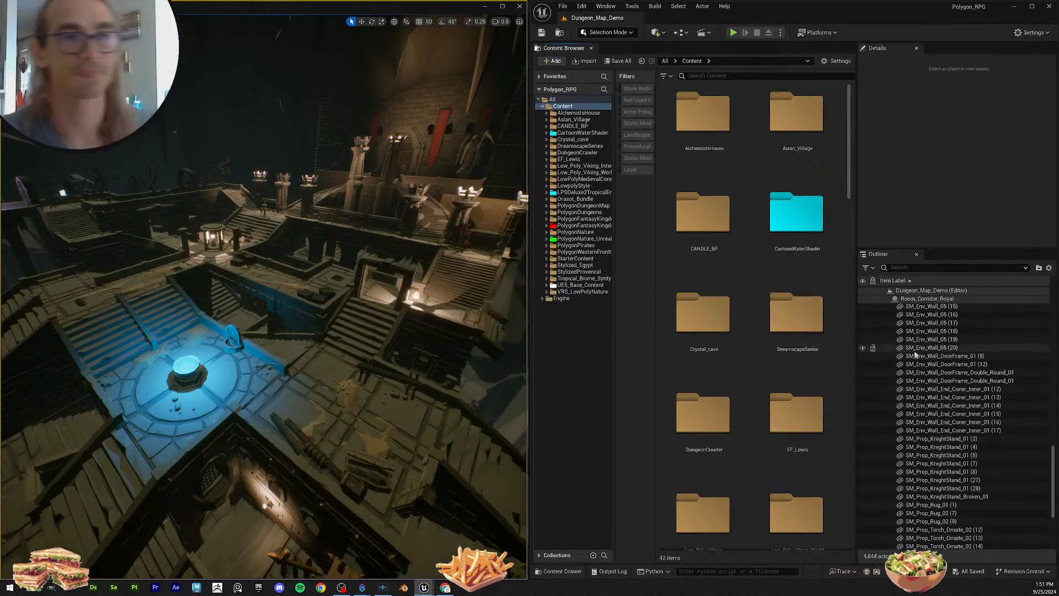
Step: Collapse the Room_Corridor_Royal group and expand Room_Shrine to go through its actors
{"action": "left_click_drag", "start_coordinate": [1055, 498], "coordinate": [1055, 344]}
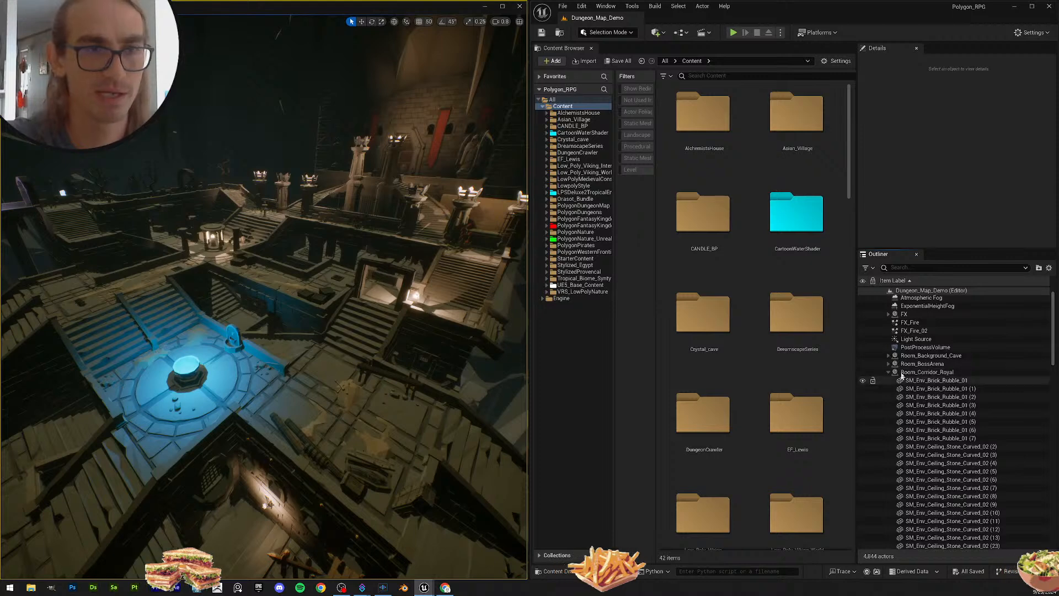
{"action": "left_click", "coordinate": [938, 381]}
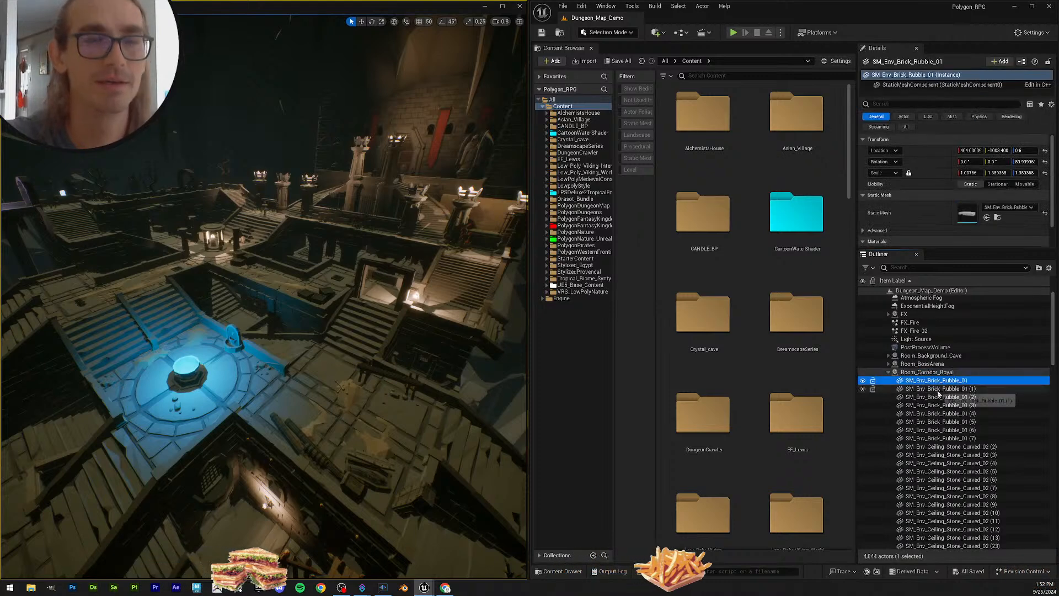
{"action": "left_click", "coordinate": [889, 373]}
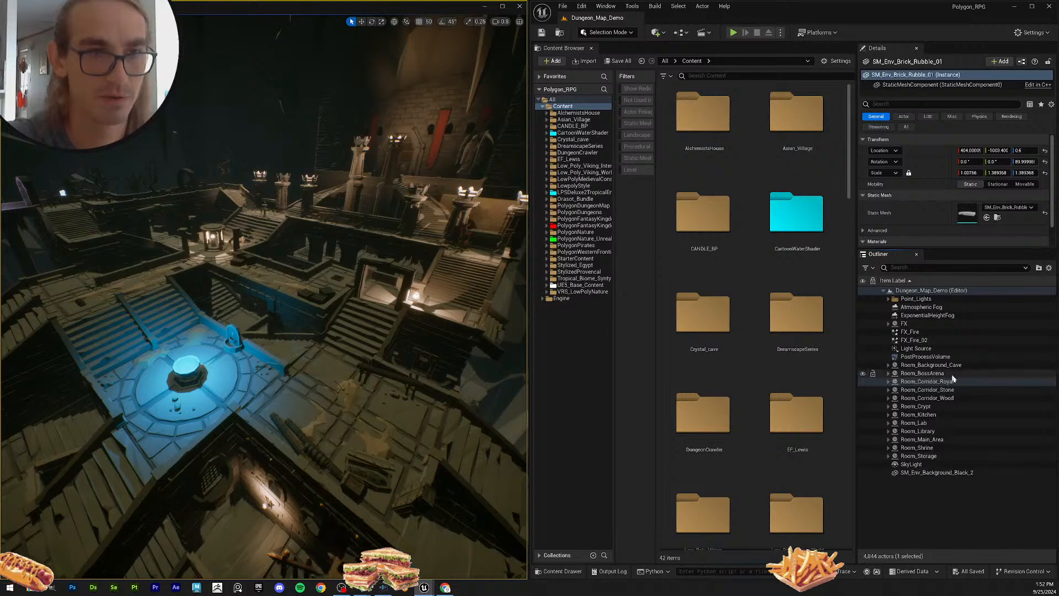
{"action": "left_click", "coordinate": [923, 449]}
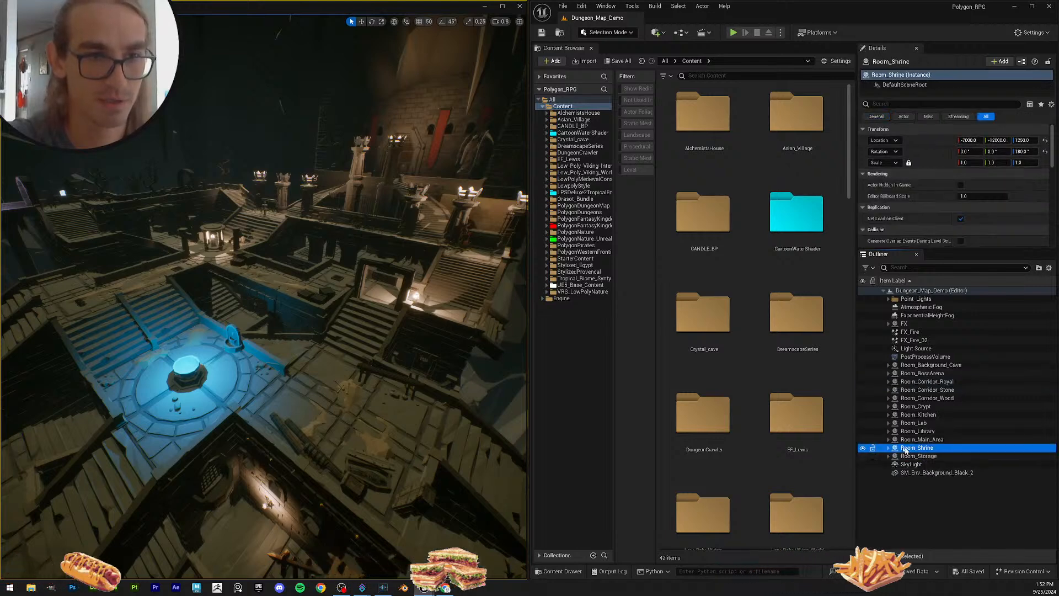
{"action": "left_click", "coordinate": [889, 448]}
{"action": "scroll", "coordinate": [938, 441], "scroll_direction": "down", "scroll_amount": 5}
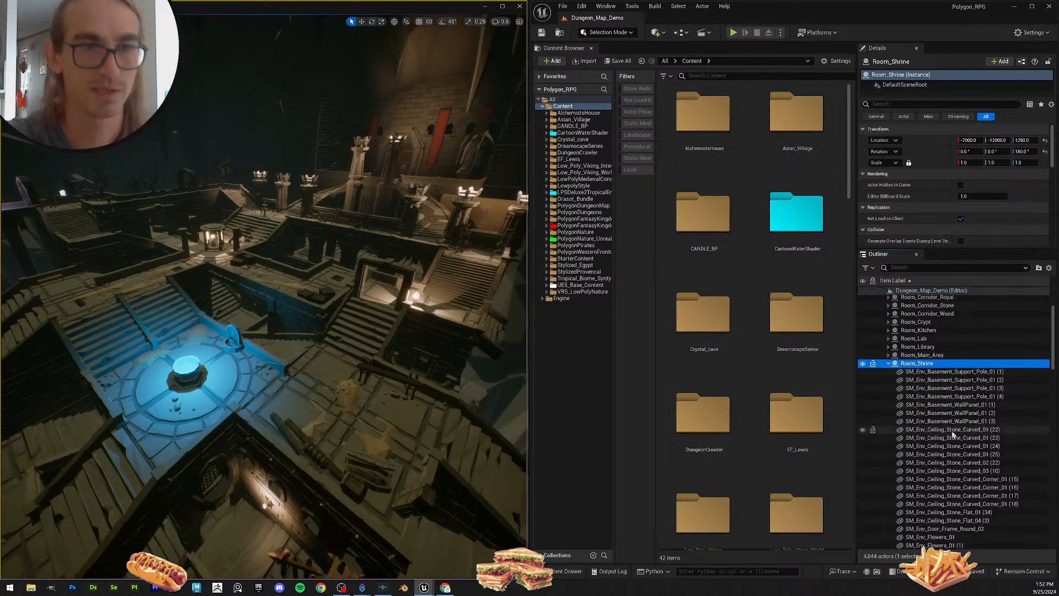
Step: Assign the SM_Env_Basement_Support_Pole_01 mesh to support poles (1) through (4) in Room_Shrine
{"action": "scroll", "coordinate": [950, 436], "scroll_direction": "down", "scroll_amount": 1}
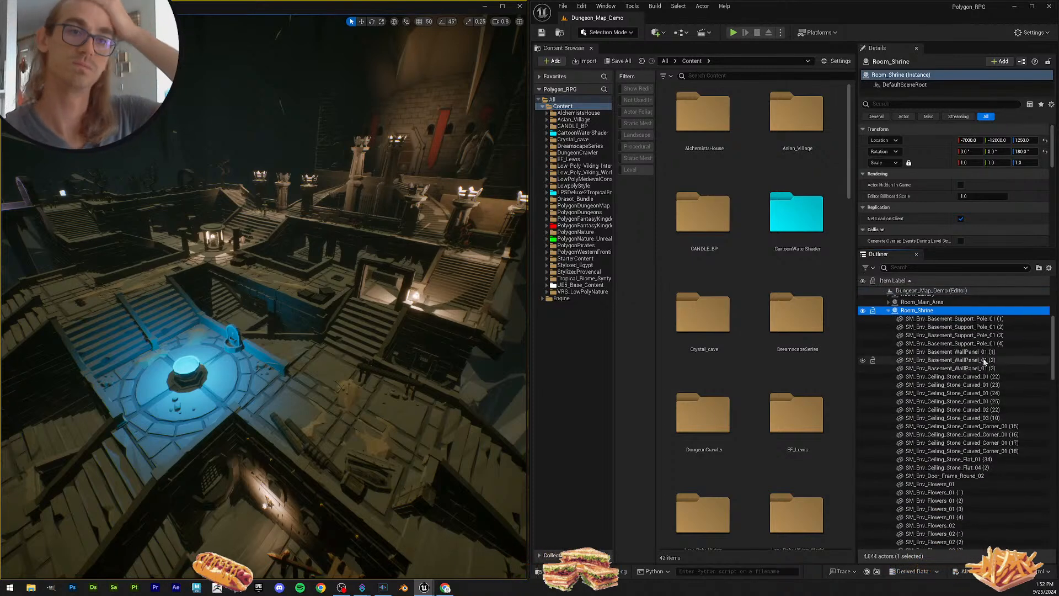
{"action": "left_click", "coordinate": [986, 320]}
{"action": "key", "text": "F2"}
{"action": "key", "text": "ctrl+c"}
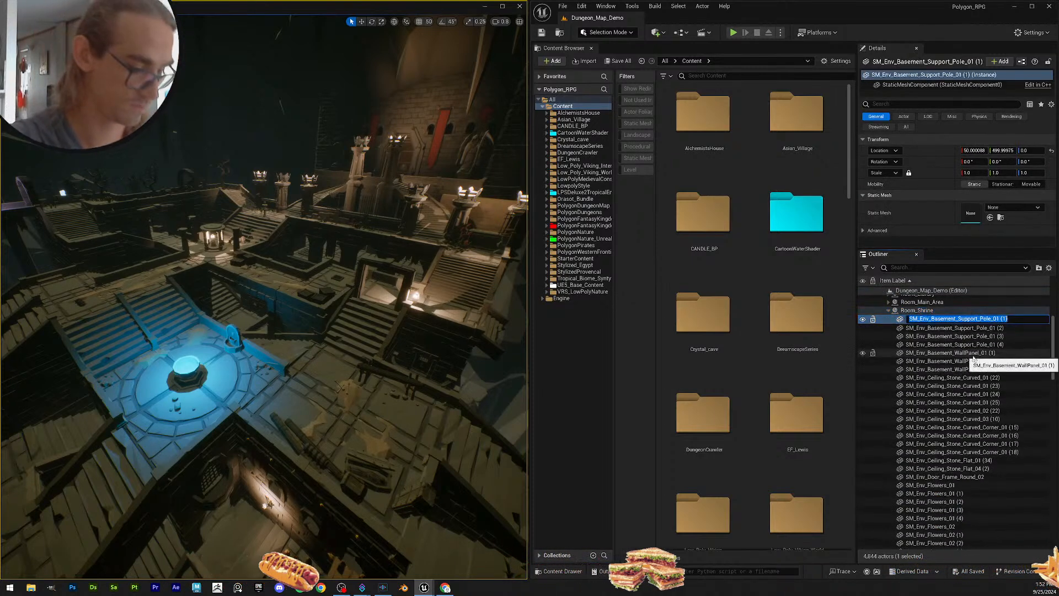
{"action": "left_click", "coordinate": [727, 75]}
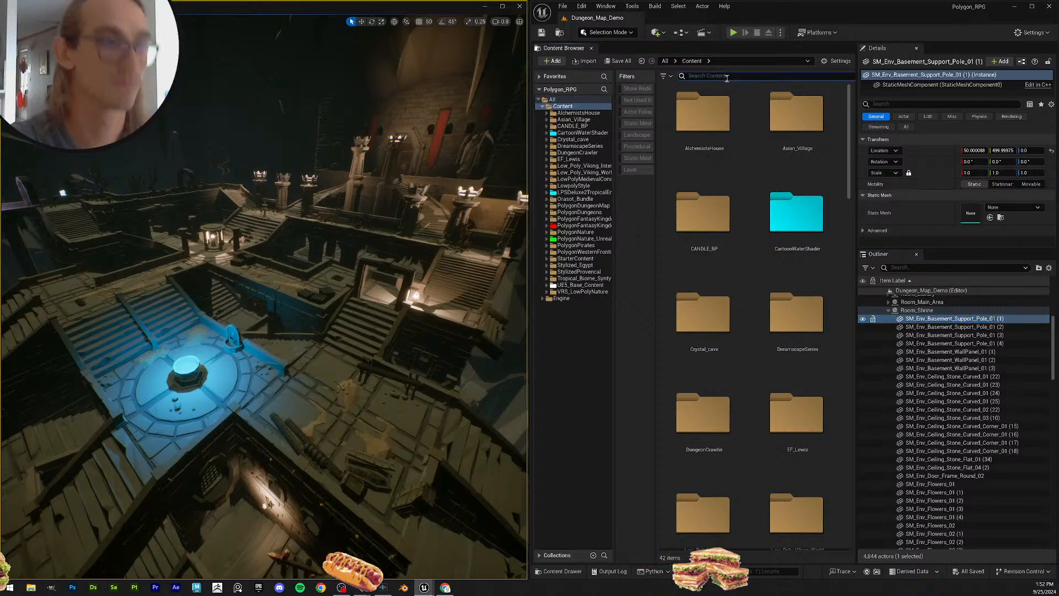
{"action": "key", "text": "ctrl+v"}
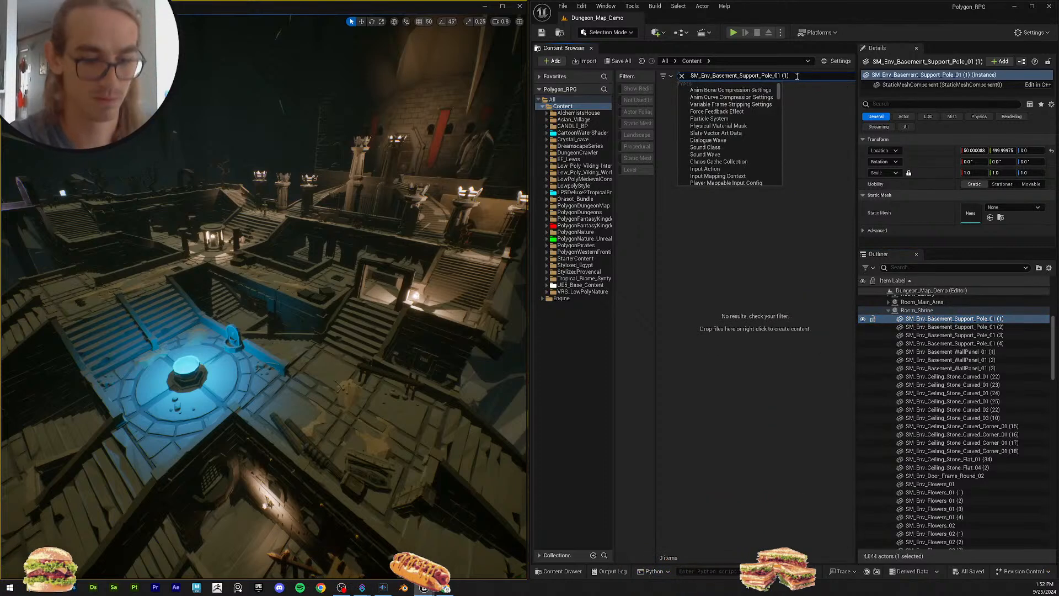
{"action": "key", "text": "Return"}
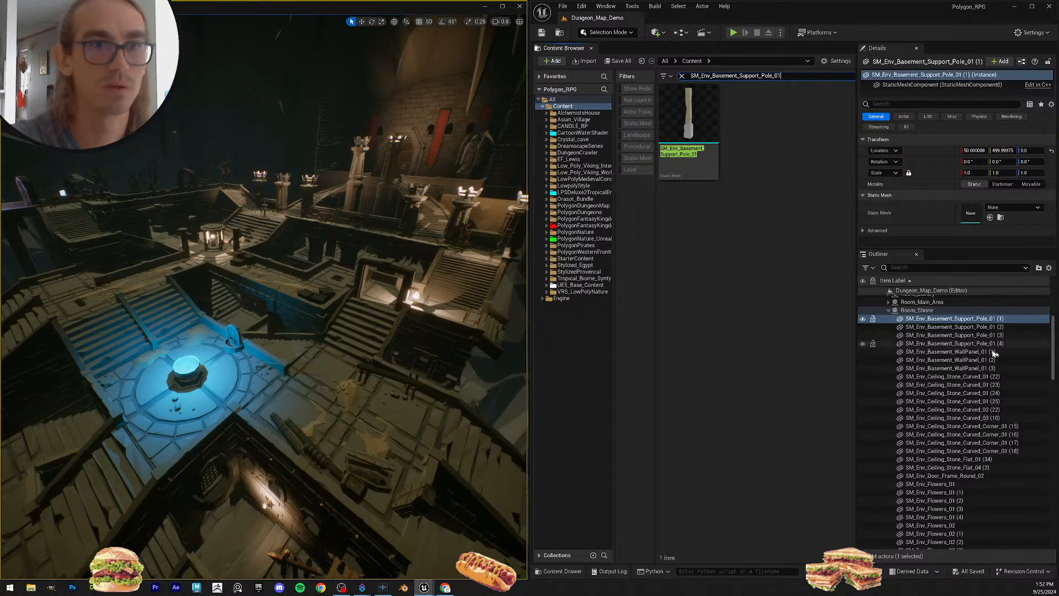
{"action": "scroll", "coordinate": [1005, 346], "scroll_direction": "up", "scroll_amount": 1}
{"action": "scroll", "coordinate": [1005, 346], "scroll_direction": "up", "scroll_amount": 1}
{"action": "left_click", "coordinate": [988, 370], "text": "shift"}
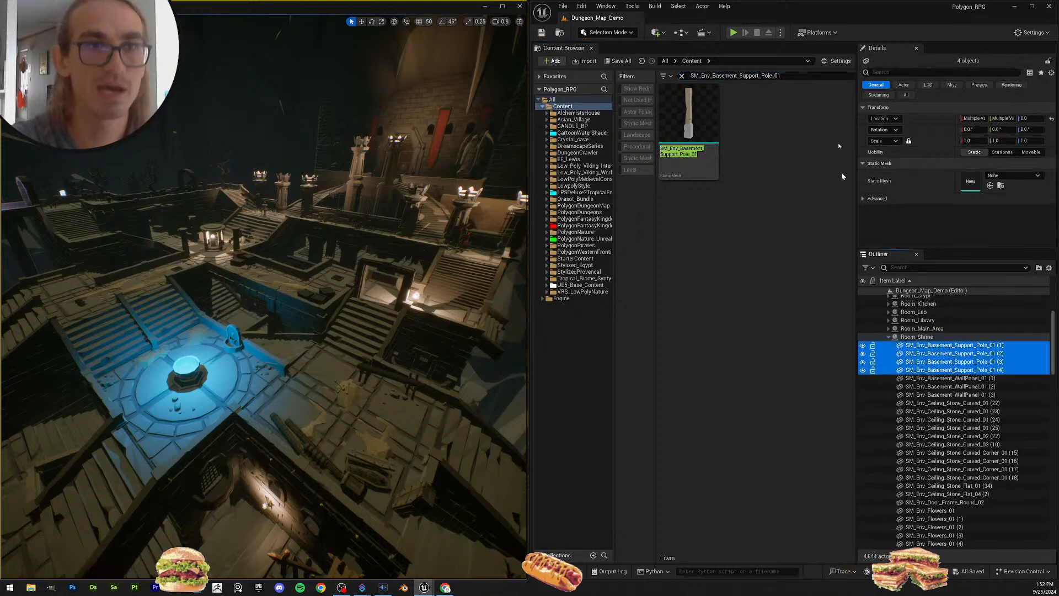
{"action": "left_click_drag", "start_coordinate": [682, 114], "coordinate": [967, 185]}
Step: Try to enlarge the SM_Env_Tiles_35 (95) floor tile near the bright arched opening to a scale of about 1.06
{"action": "right_click_drag", "start_coordinate": [338, 239], "coordinate": [376, 304]}
{"action": "key", "text": "f"}
{"action": "key", "text": "w"}
{"action": "scroll", "coordinate": [338, 239], "scroll_direction": "up", "scroll_amount": 1}
{"action": "key", "text": "w"}
{"action": "scroll", "coordinate": [339, 238], "scroll_direction": "down", "scroll_amount": 2}
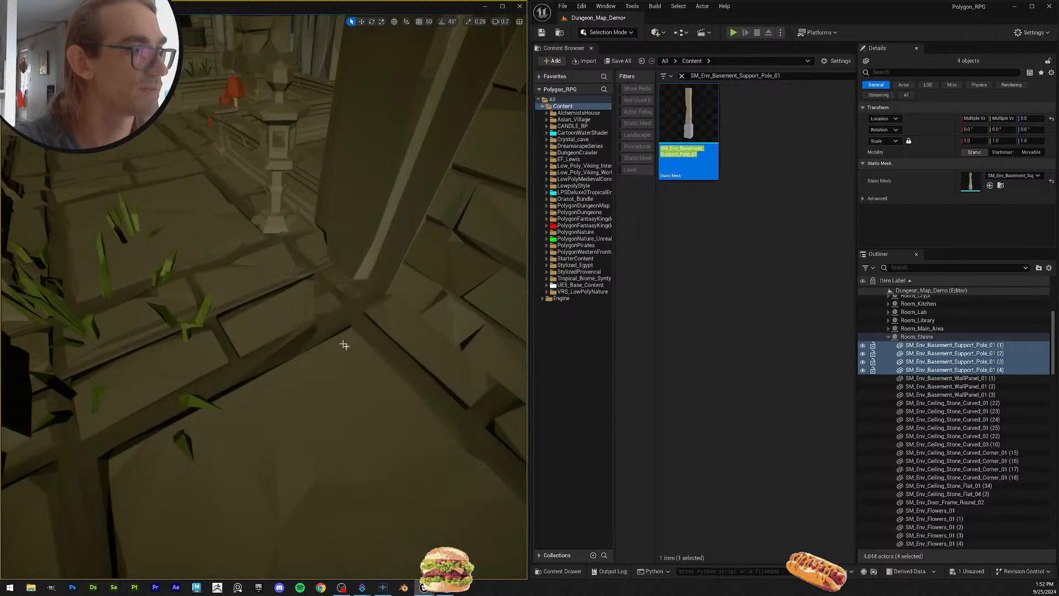
{"action": "right_click_drag", "start_coordinate": [345, 345], "coordinate": [380, 293]}
{"action": "left_click", "coordinate": [324, 372]}
{"action": "key", "text": "w"}
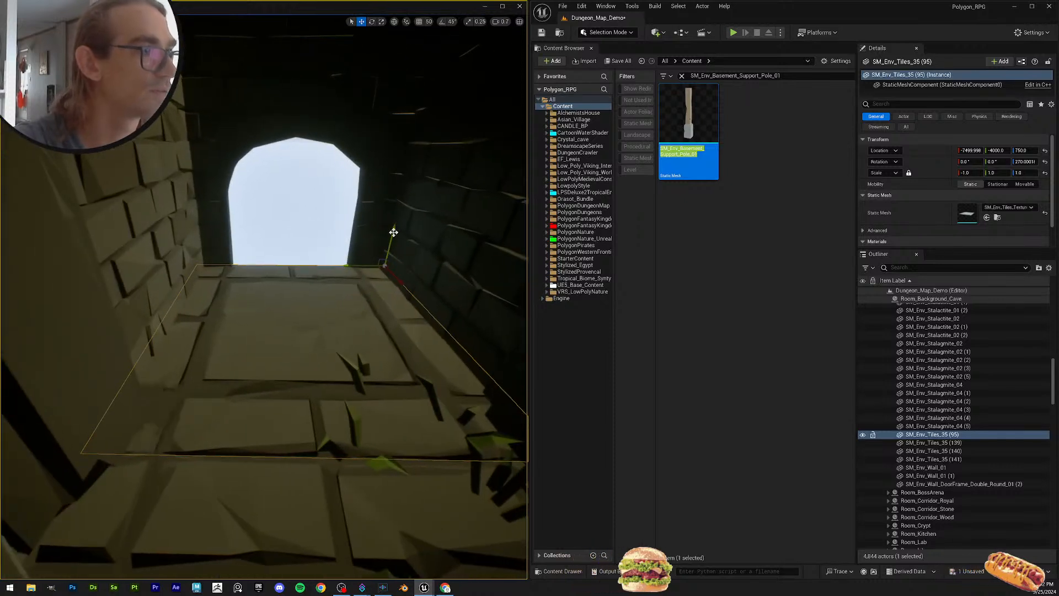
{"action": "left_click", "coordinate": [394, 230]}
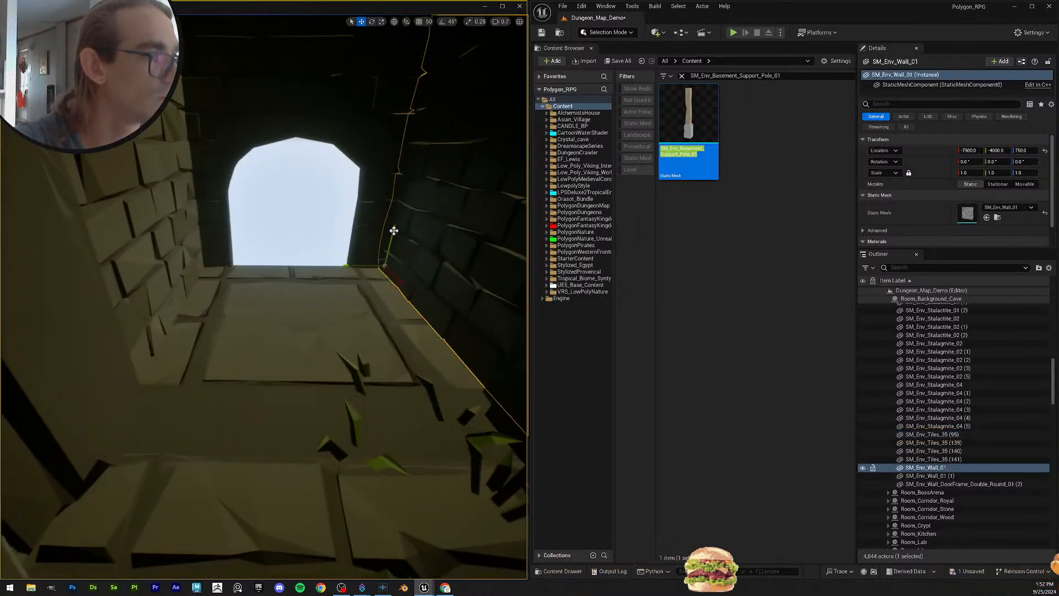
{"action": "key", "text": "ctrl+z"}
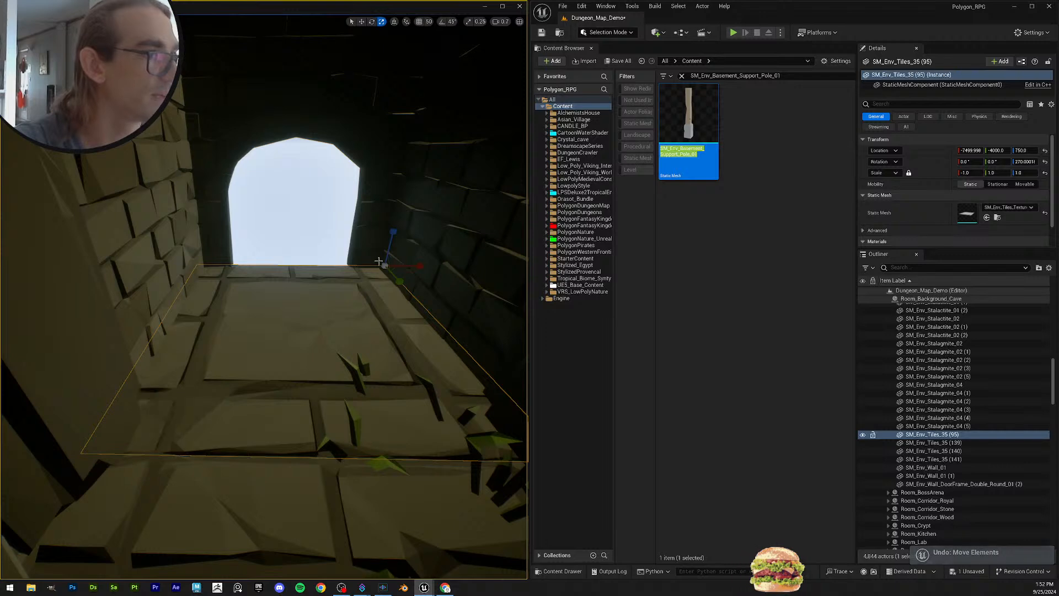
{"action": "left_click_drag", "start_coordinate": [383, 264], "coordinate": [389, 258]}
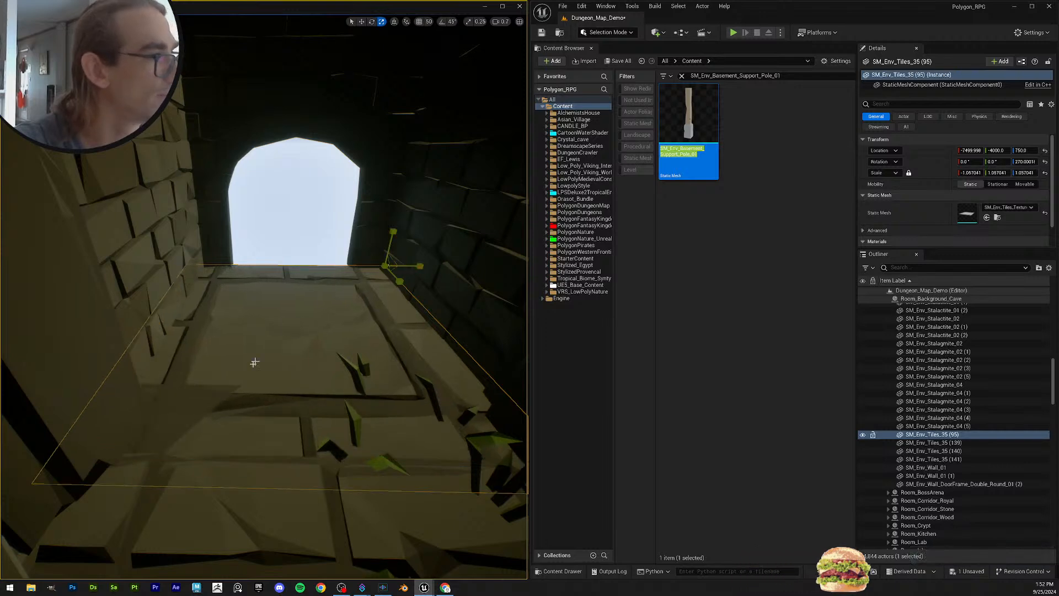
{"action": "key", "text": "ctrl+z"}
Step: Try to lower the SM_Env_Pillar_Square_Base_01 (5) slab between the stone lanterns to a height of about 747
{"action": "left_click", "coordinate": [218, 405]}
{"action": "right_click_drag", "start_coordinate": [260, 352], "coordinate": [304, 366]}
{"action": "key", "text": "w"}
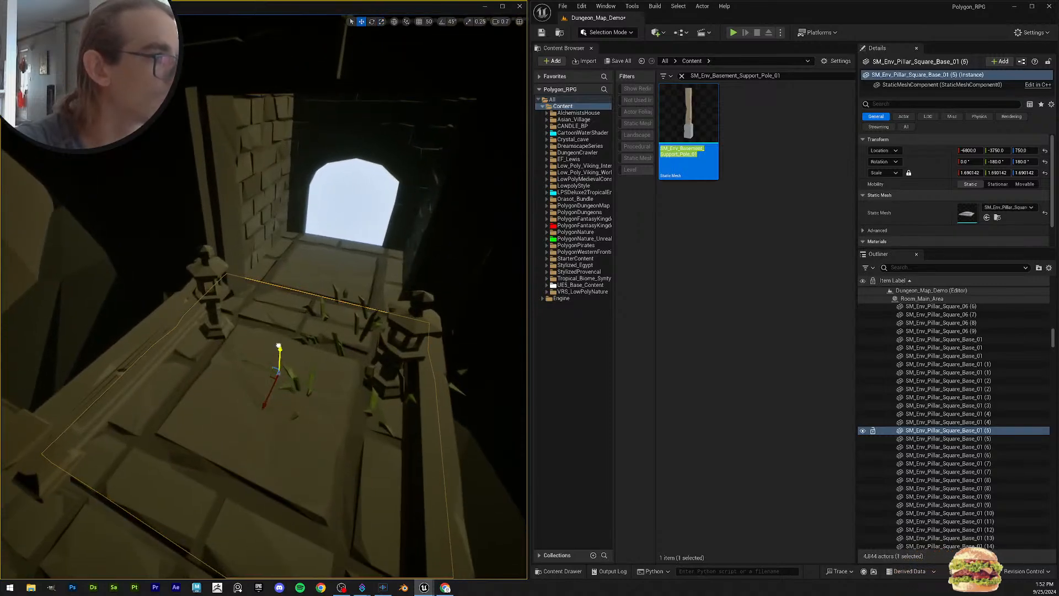
{"action": "key", "text": "Escape"}
{"action": "right_click_drag", "start_coordinate": [298, 354], "coordinate": [330, 362]}
{"action": "key", "text": "ctrl+z"}
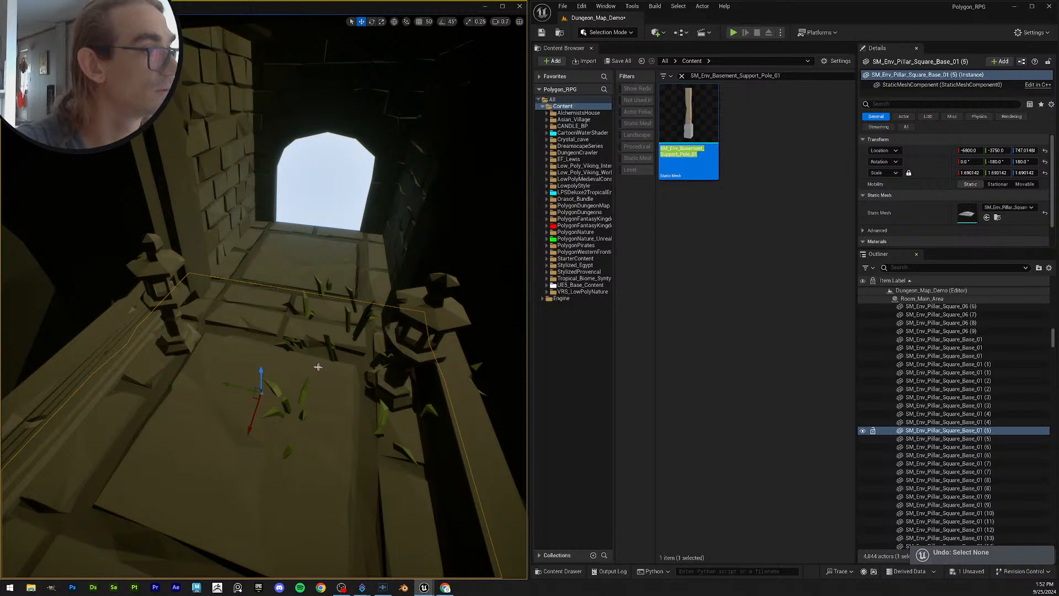
{"action": "left_click_drag", "start_coordinate": [263, 367], "coordinate": [254, 448]}
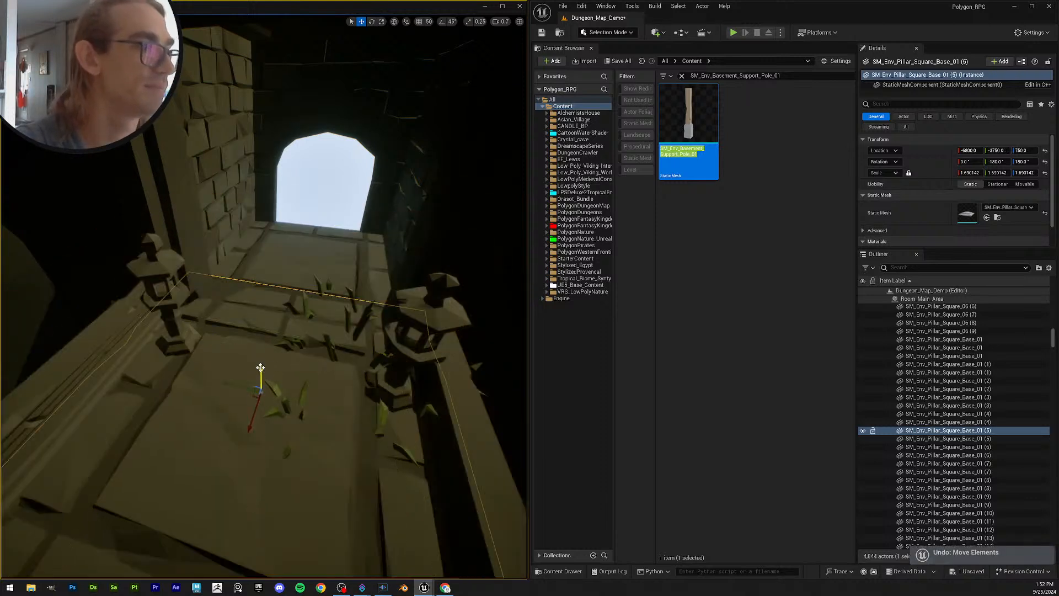
{"action": "key", "text": "Escape"}
Step: Scale the SM_Env_Grass_03 (15) clump beside the stone lantern down to about 0.70
{"action": "right_click_drag", "start_coordinate": [259, 368], "coordinate": [293, 339]}
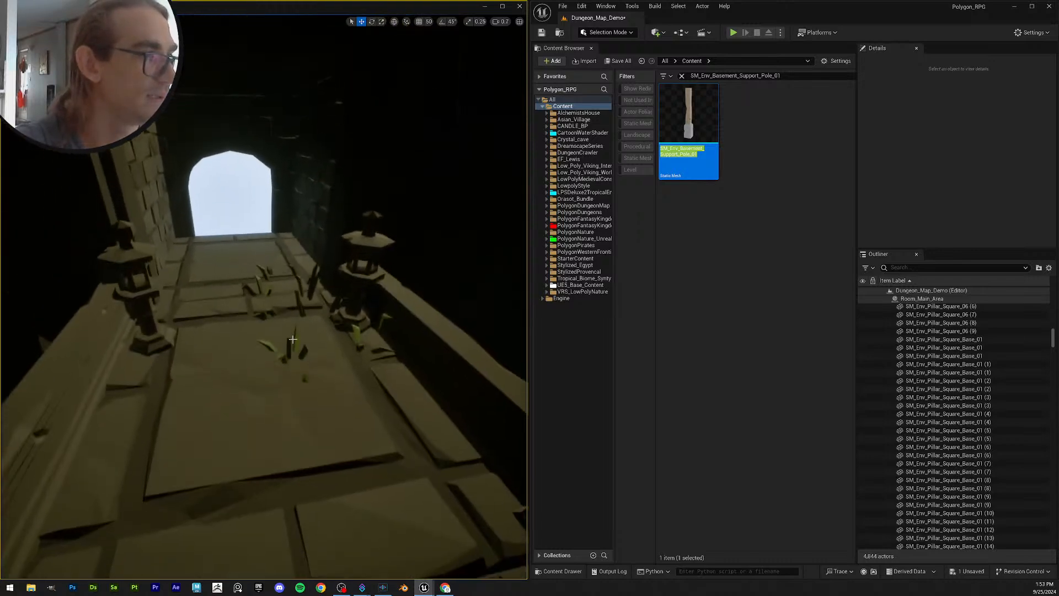
{"action": "left_click", "coordinate": [303, 345]}
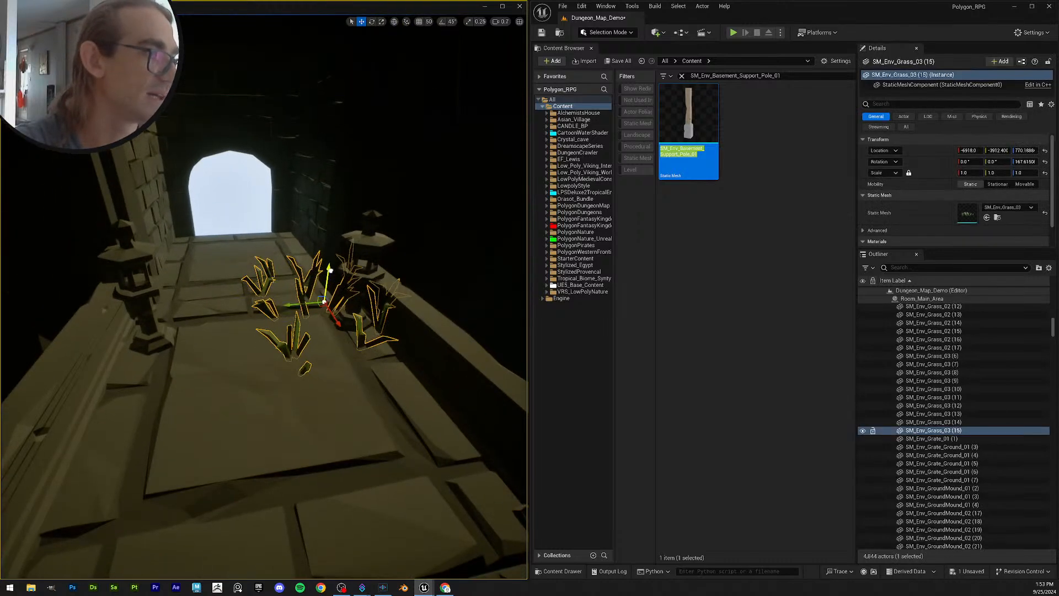
{"action": "key", "text": "Escape"}
{"action": "right_click_drag", "start_coordinate": [328, 270], "coordinate": [425, 284]}
{"action": "left_click", "coordinate": [343, 375]}
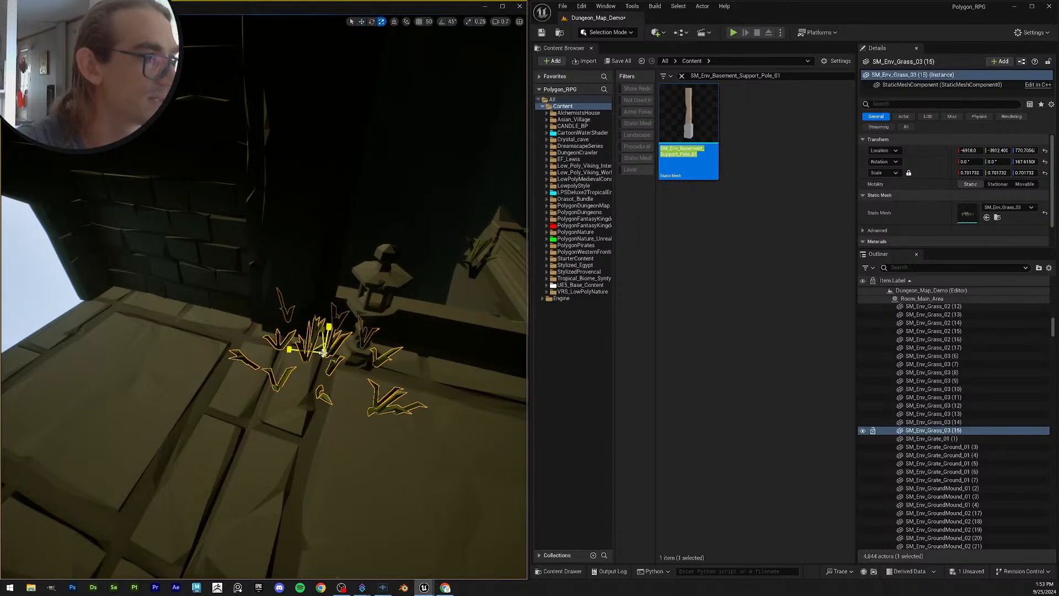
{"action": "key", "text": "Escape"}
Step: Survey the shrine room's support poles from outside in the cave, and save the level
{"action": "right_click_drag", "start_coordinate": [323, 353], "coordinate": [471, 267]}
{"action": "left_click", "coordinate": [330, 339]}
{"action": "key", "text": "Escape"}
{"action": "mouse_move", "coordinate": [301, 416]}
{"action": "right_mouse_down"}
{"action": "mouse_move", "coordinate": [287, 421]}
{"action": "mouse_move", "coordinate": [287, 394]}
{"action": "mouse_move", "coordinate": [314, 369]}
{"action": "mouse_move", "coordinate": [301, 395]}
{"action": "right_mouse_up"}
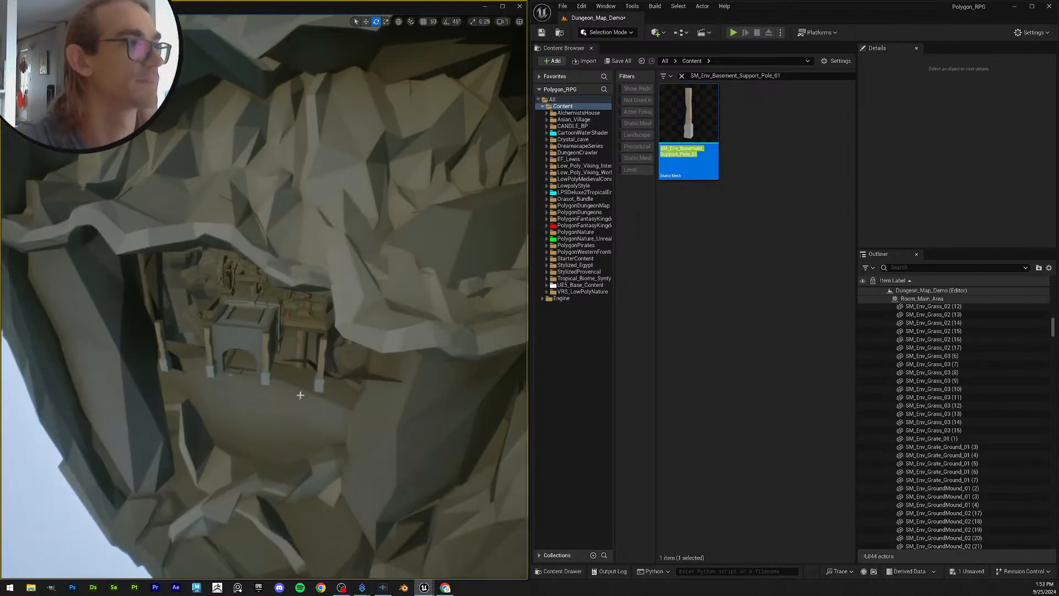
{"action": "left_click", "coordinate": [542, 33]}
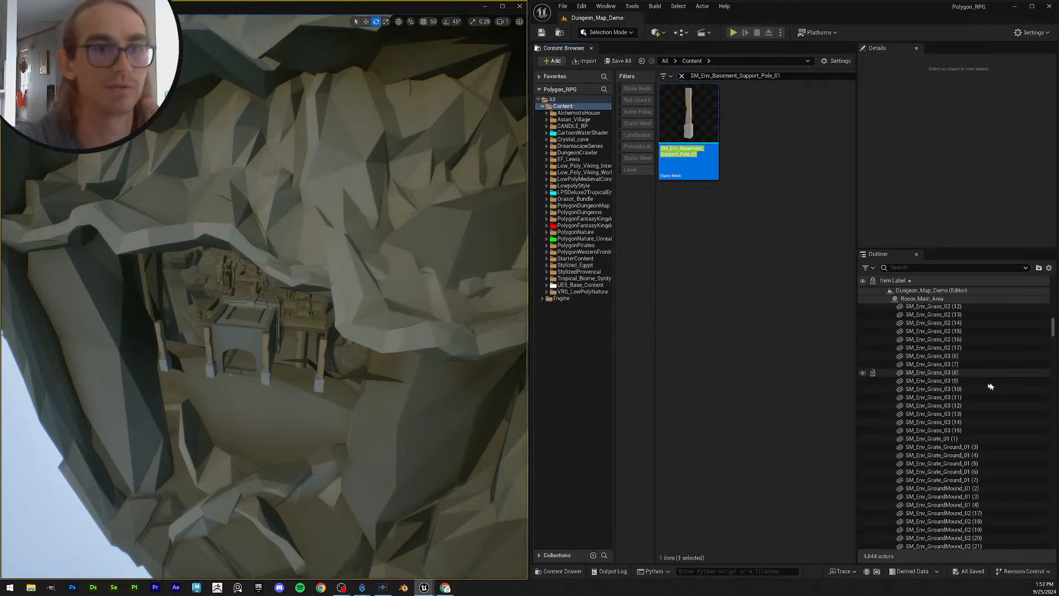
Step: Collapse the Room_Main_Area group and check support poles (1) and (4) in Room_Shrine
{"action": "scroll", "coordinate": [967, 343], "scroll_direction": "up", "scroll_amount": 2}
{"action": "left_click", "coordinate": [958, 322]}
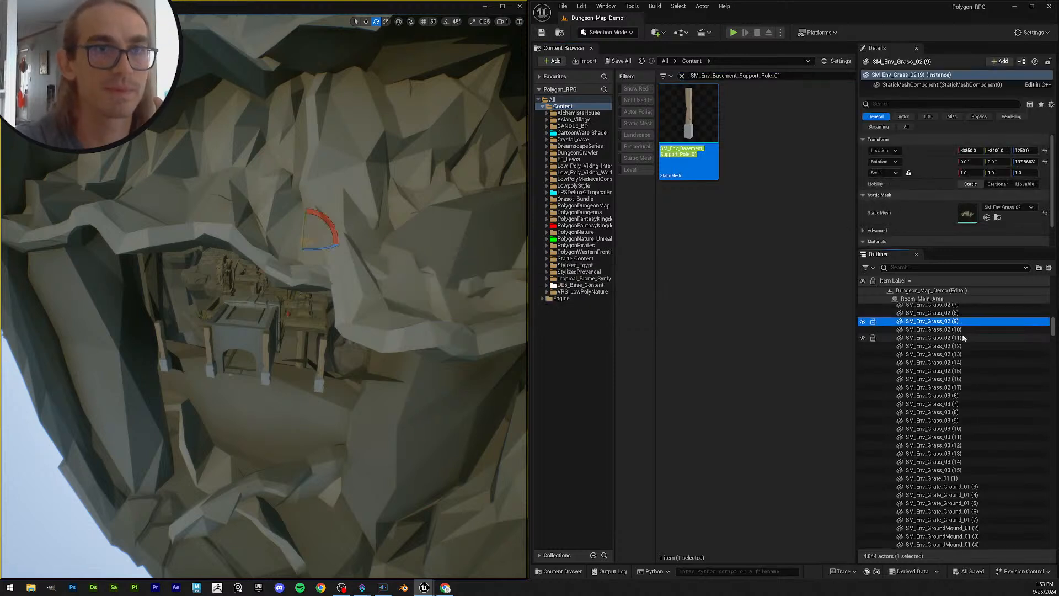
{"action": "scroll", "coordinate": [963, 338], "scroll_direction": "up", "scroll_amount": 15}
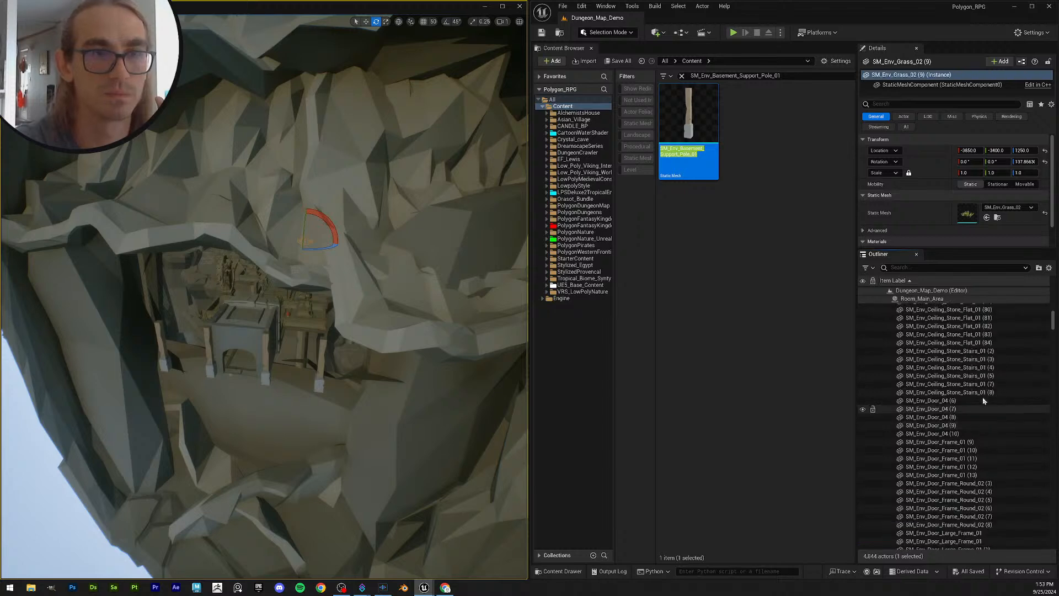
{"action": "scroll", "coordinate": [984, 401], "scroll_direction": "up", "scroll_amount": 20}
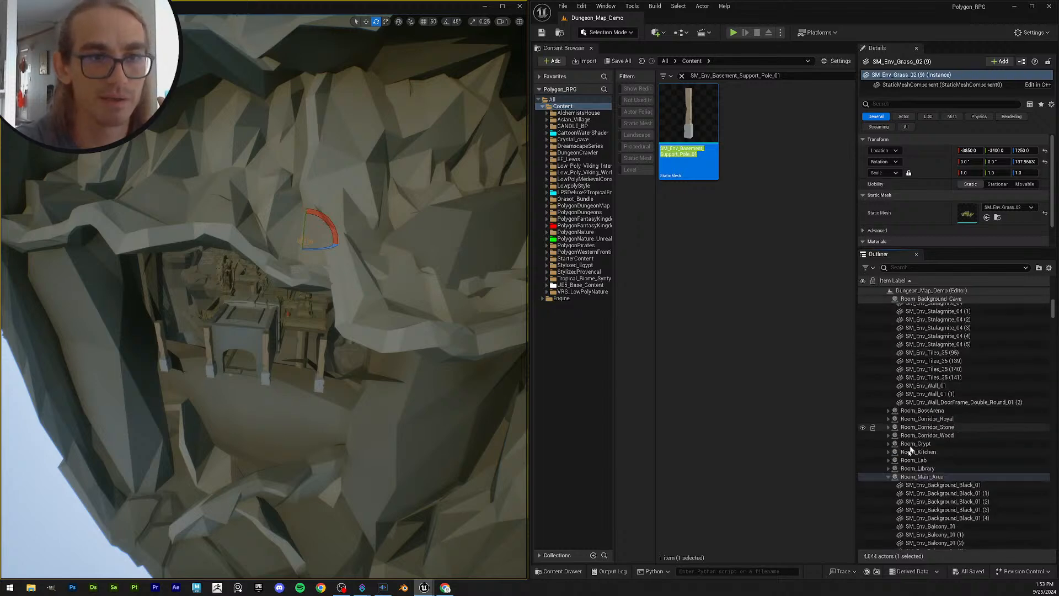
{"action": "left_click", "coordinate": [933, 494]}
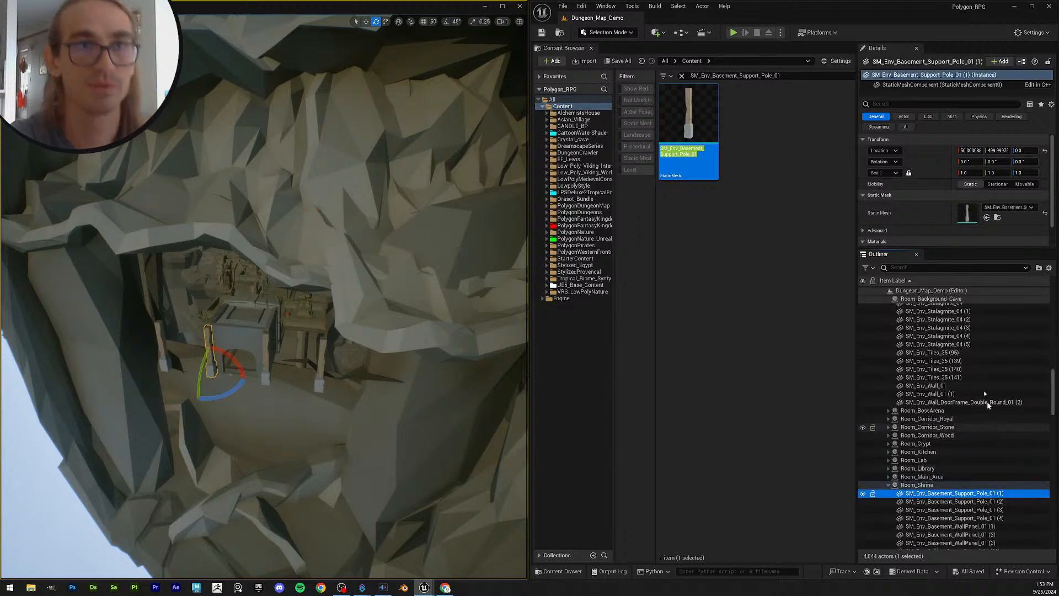
{"action": "scroll", "coordinate": [987, 414], "scroll_direction": "down", "scroll_amount": 6}
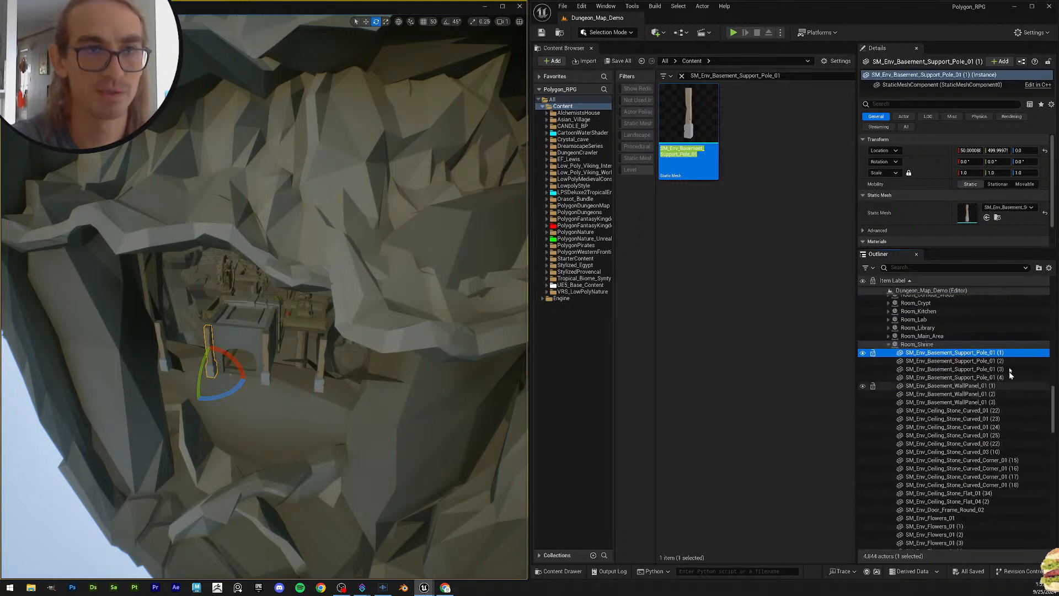
{"action": "left_click", "coordinate": [988, 379]}
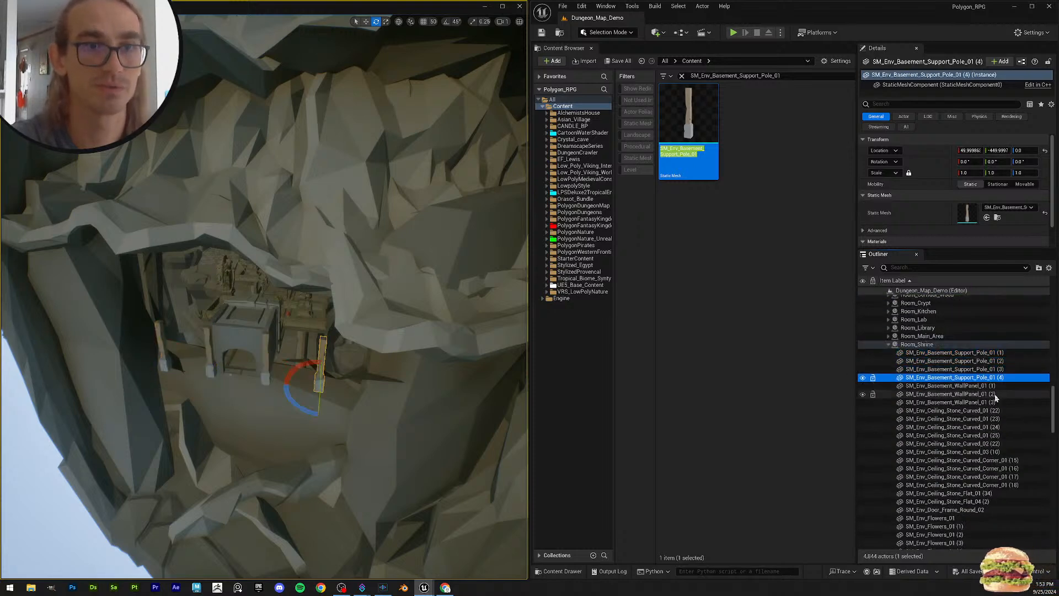
Step: Assign the SM_Env_Basement_WallPanel_01 mesh to wall panels (1) through (3) in Room_Shrine
{"action": "left_click", "coordinate": [992, 387]}
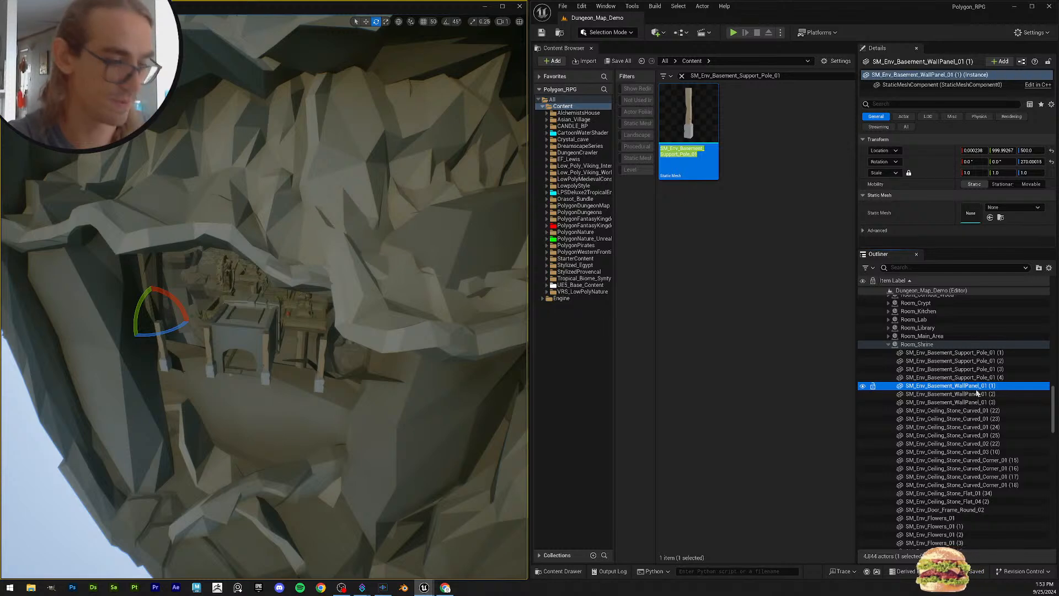
{"action": "key", "text": "F2"}
{"action": "key", "text": "ctrl+c"}
{"action": "left_click", "coordinate": [794, 77]}
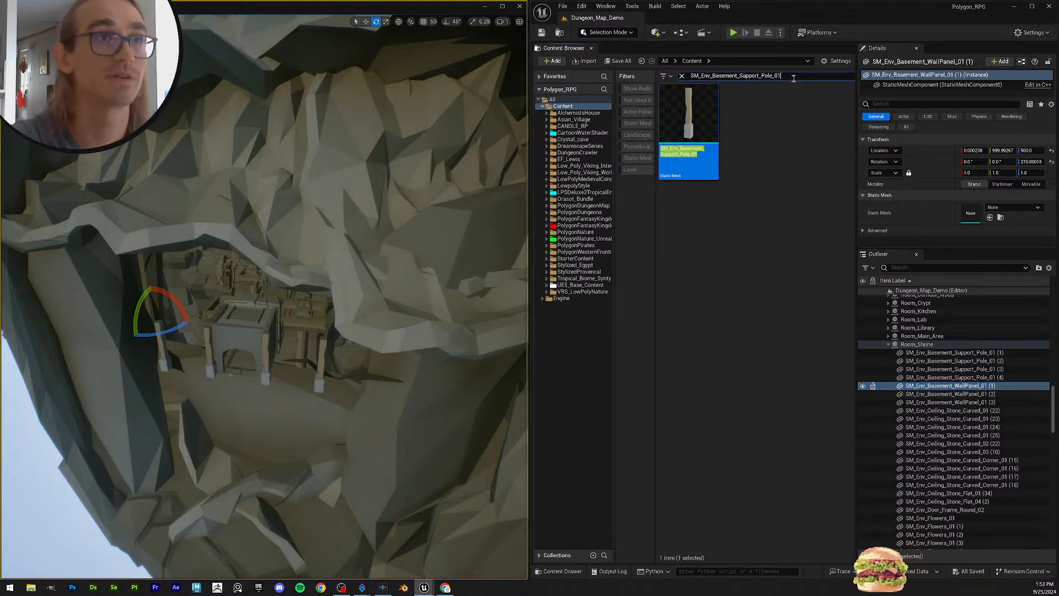
{"action": "key", "text": "ctrl+v"}
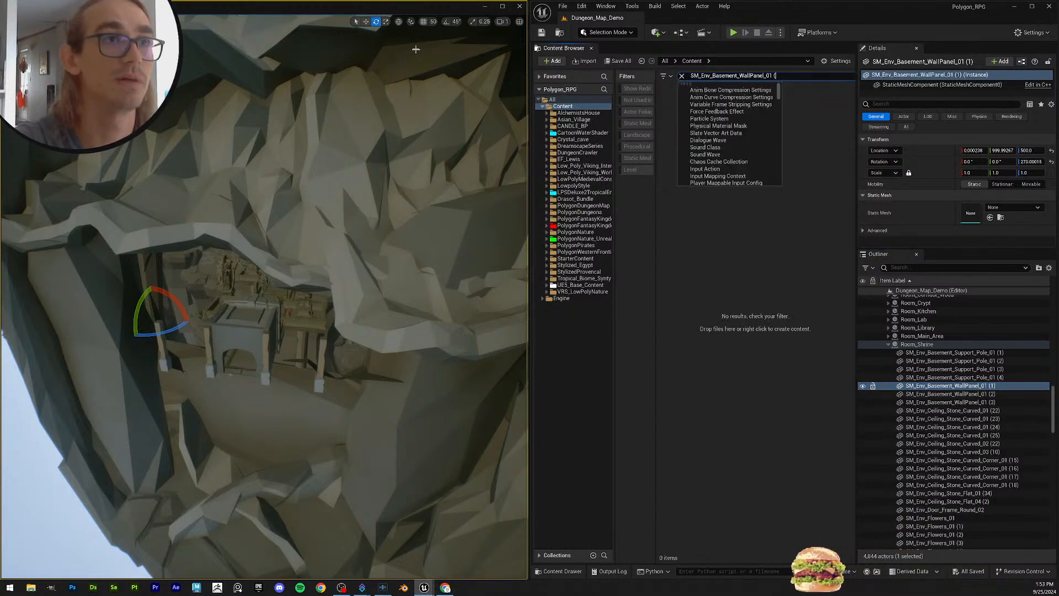
{"action": "key", "text": "Return"}
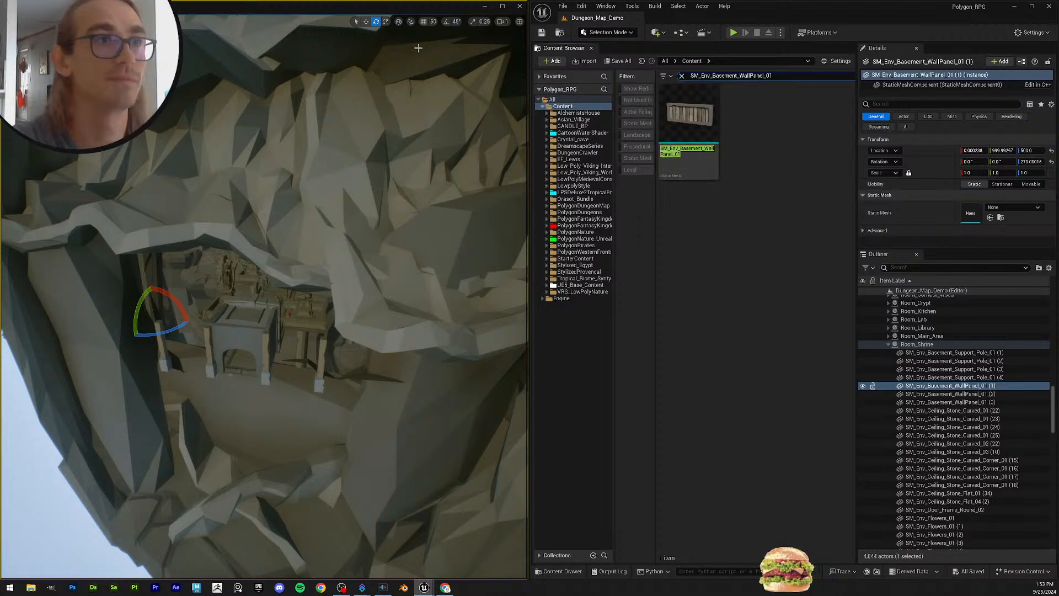
{"action": "left_click", "coordinate": [988, 402], "text": "shift"}
{"action": "left_click_drag", "start_coordinate": [690, 149], "coordinate": [963, 178]}
Step: Assign the SM_Env_Ceiling_Stone_Curved_01 mesh to its four ceiling pieces (22) through (25) in Room_Shrine
{"action": "left_click", "coordinate": [986, 412]}
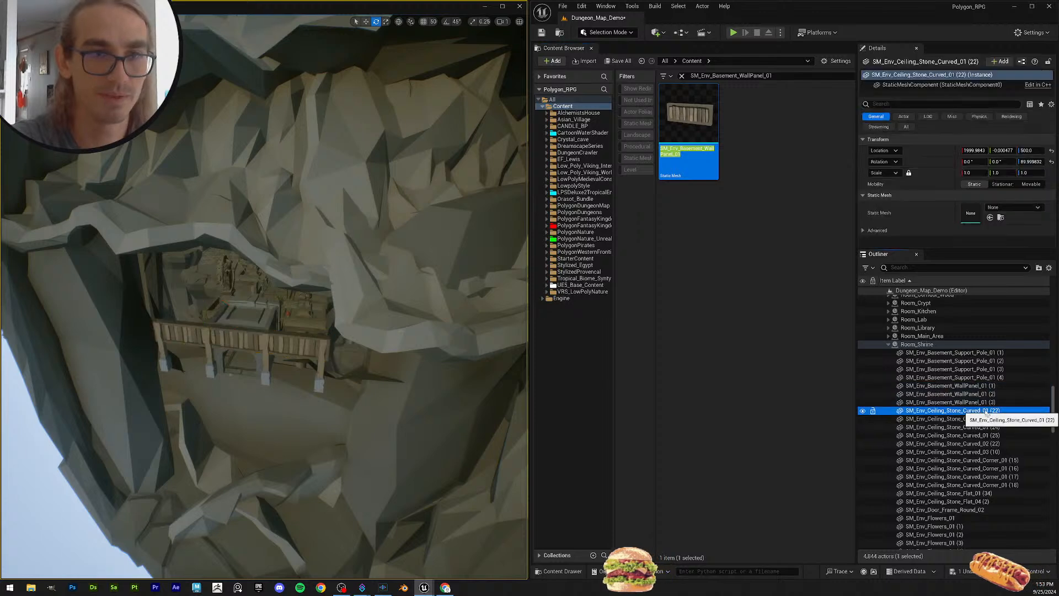
{"action": "left_click", "coordinate": [985, 411]}
{"action": "left_click", "coordinate": [776, 76]}
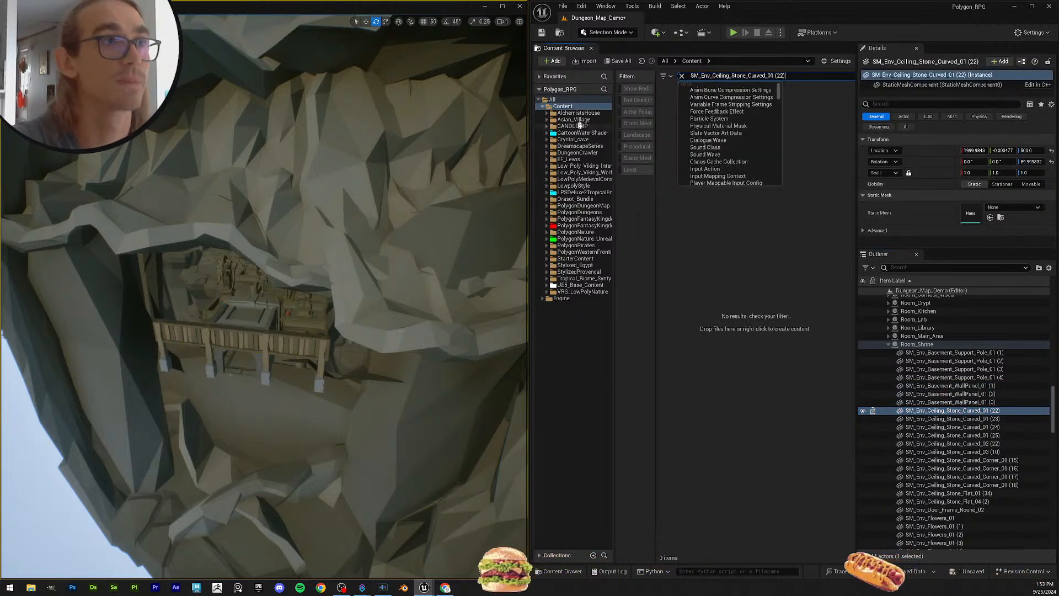
{"action": "left_click", "coordinate": [798, 77]}
{"action": "key", "text": "BackSpace"}
{"action": "key", "text": "BackSpace"}
{"action": "key", "text": "BackSpace"}
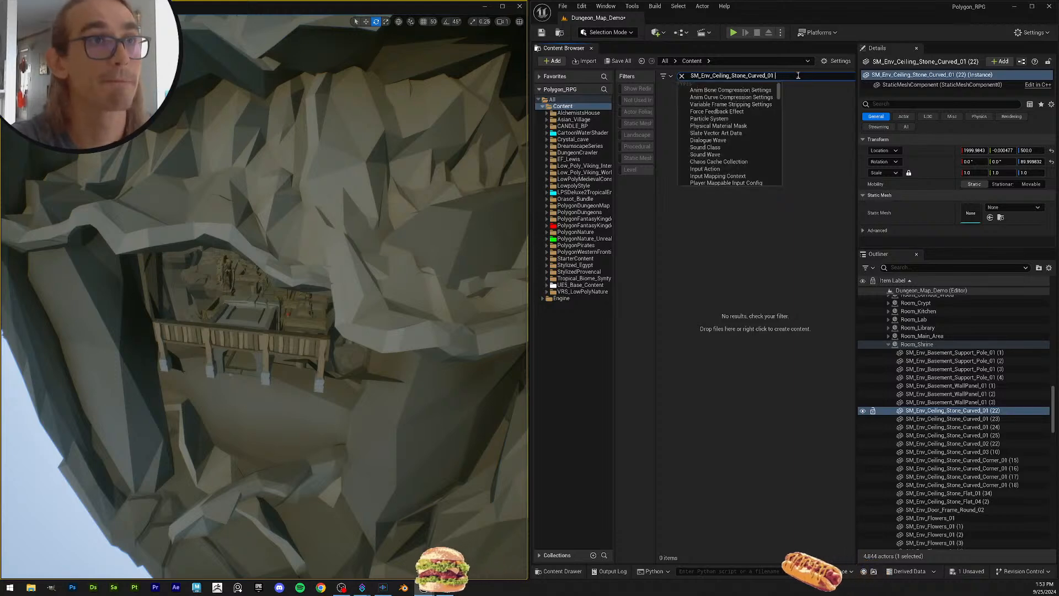
{"action": "left_click", "coordinate": [1006, 451], "text": "shift"}
{"action": "left_click", "coordinate": [1001, 436], "text": "shift"}
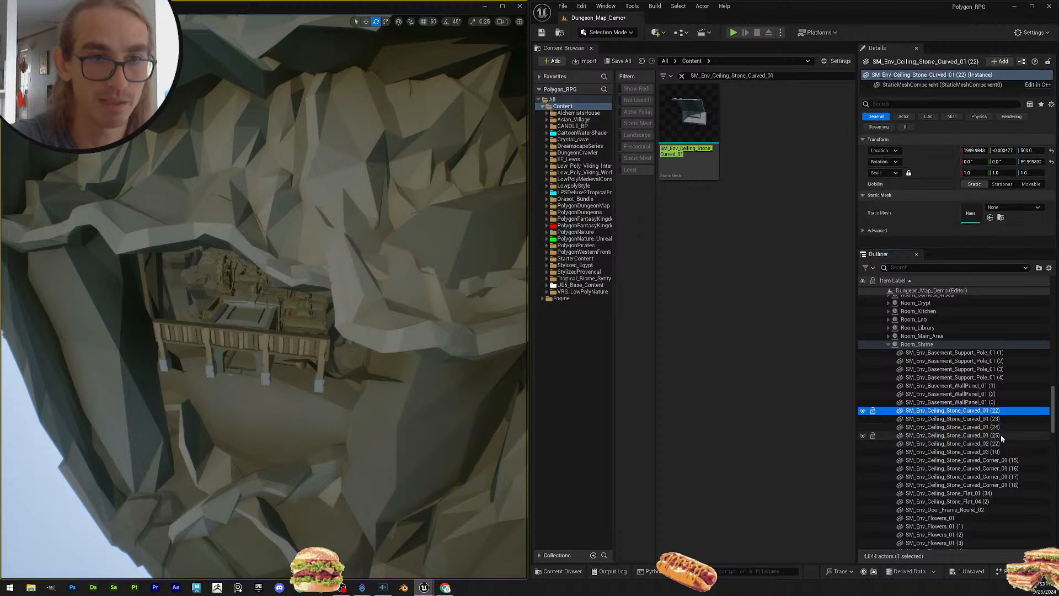
{"action": "left_click_drag", "start_coordinate": [689, 114], "coordinate": [977, 180]}
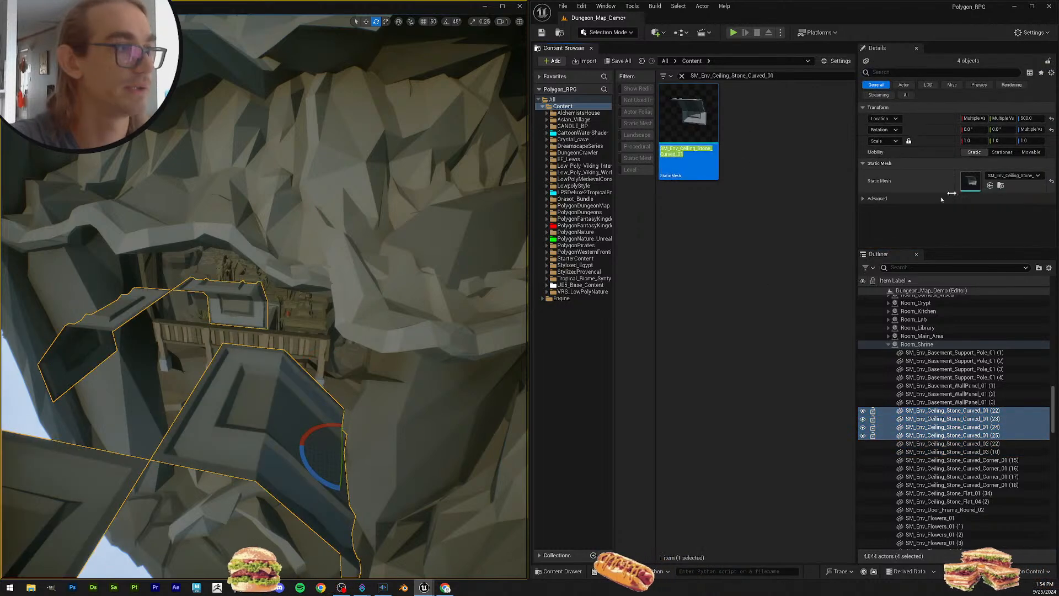
Step: Assign the SM_Env_Ceiling_Stone_Curved_02 mesh to ceiling piece Curved_02 (22) and SM_Env_Ceiling_Stone_Curved_03 to Curved_03 (10) in Room_Shrine
{"action": "left_click", "coordinate": [996, 444]}
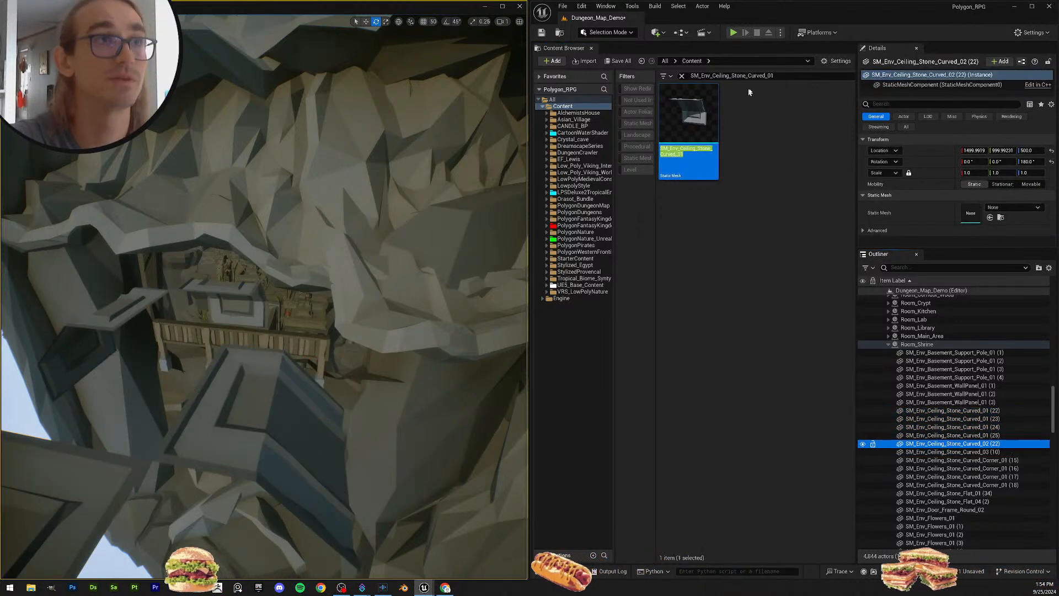
{"action": "left_click", "coordinate": [785, 76]}
{"action": "key", "text": "BackSpace"}
{"action": "type", "text": "2"}
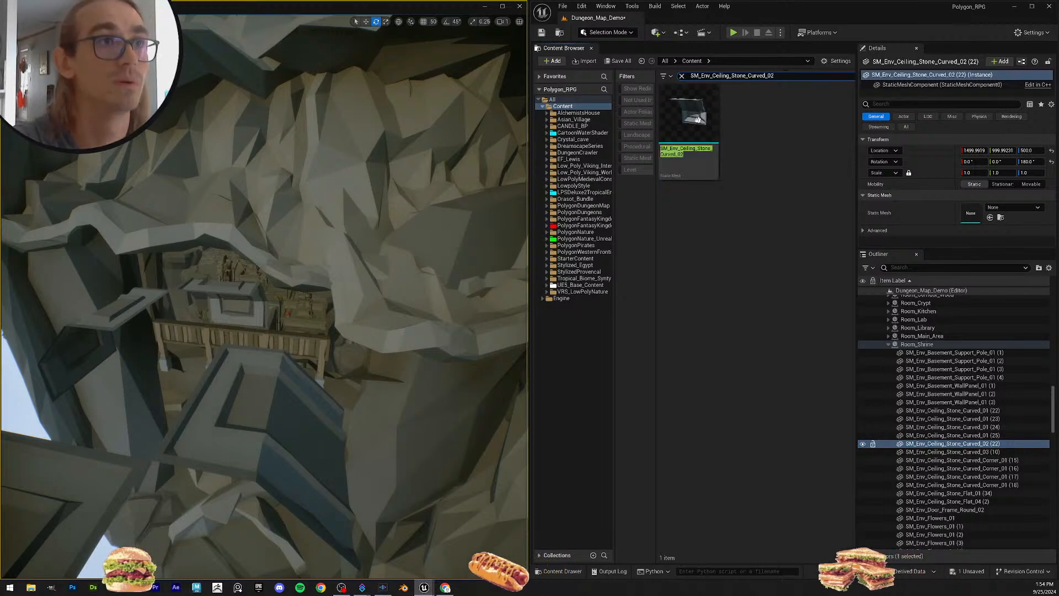
{"action": "left_click_drag", "start_coordinate": [689, 113], "coordinate": [971, 215]}
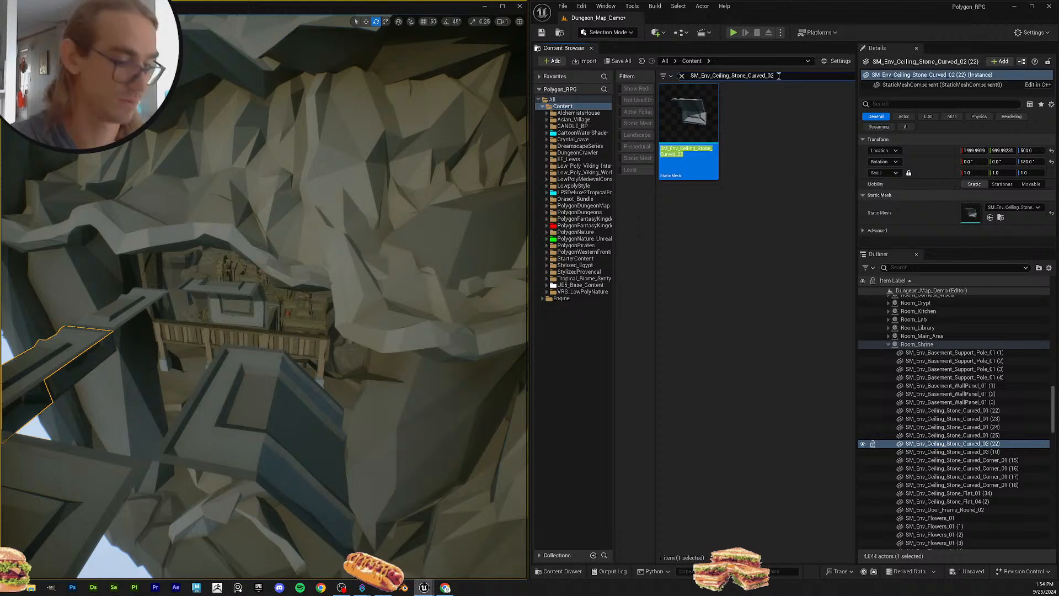
{"action": "left_click", "coordinate": [1002, 453]}
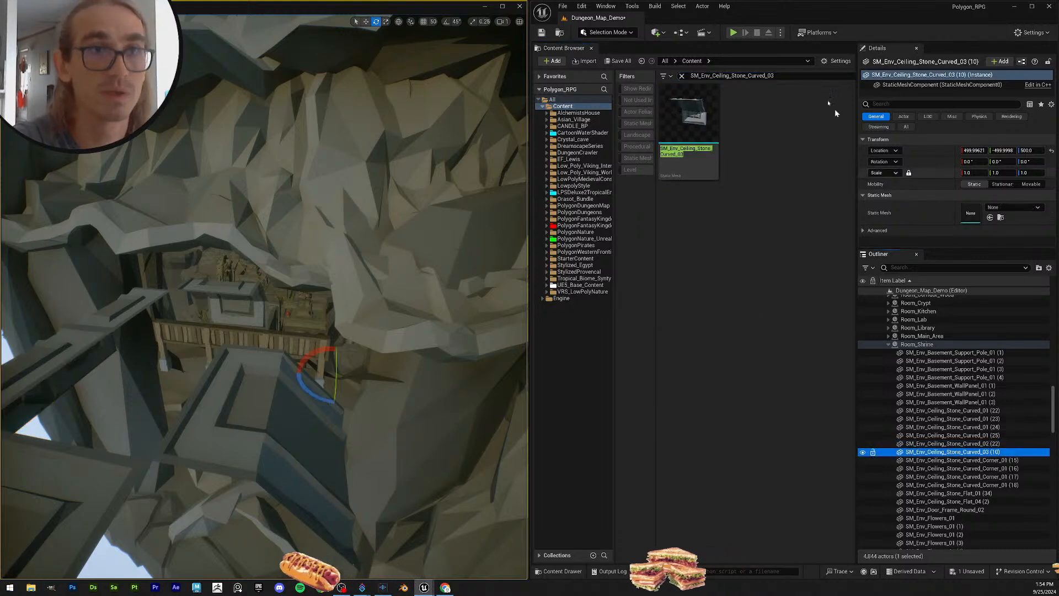
{"action": "left_click_drag", "start_coordinate": [695, 119], "coordinate": [973, 214]}
Step: Assign the SM_Env_Ceiling_Stone_Curved_Corner_01 mesh to its four corner pieces (15) through (18) in Room_Shrine
{"action": "right_click_drag", "start_coordinate": [300, 276], "coordinate": [254, 282]}
{"action": "left_click", "coordinate": [988, 460]}
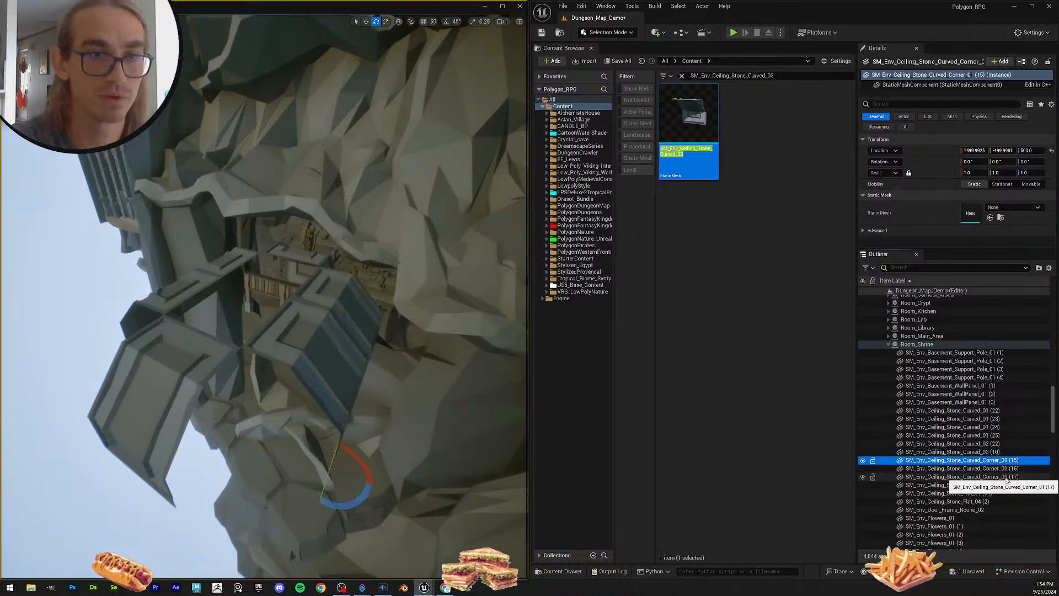
{"action": "key", "text": "F2"}
{"action": "key", "text": "ctrl+c"}
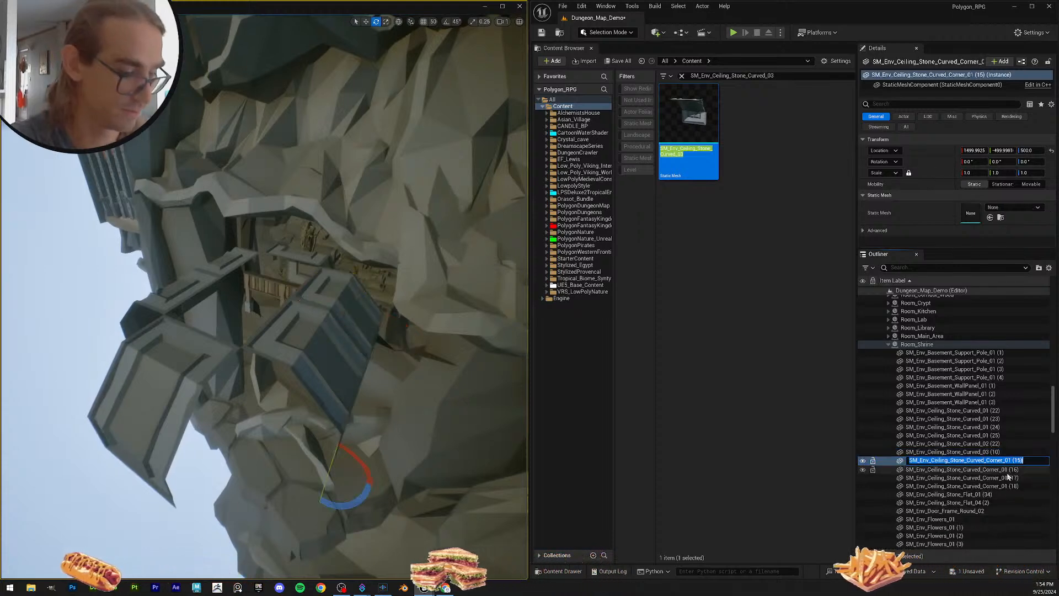
{"action": "left_click", "coordinate": [793, 75]}
{"action": "key", "text": "ctrl+v"}
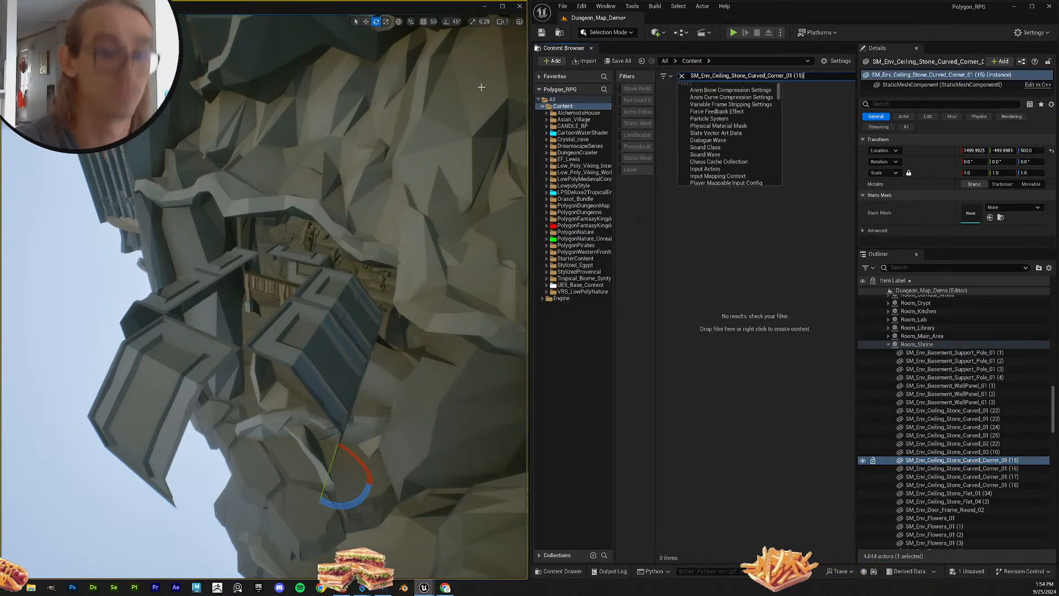
{"action": "key", "text": "Return"}
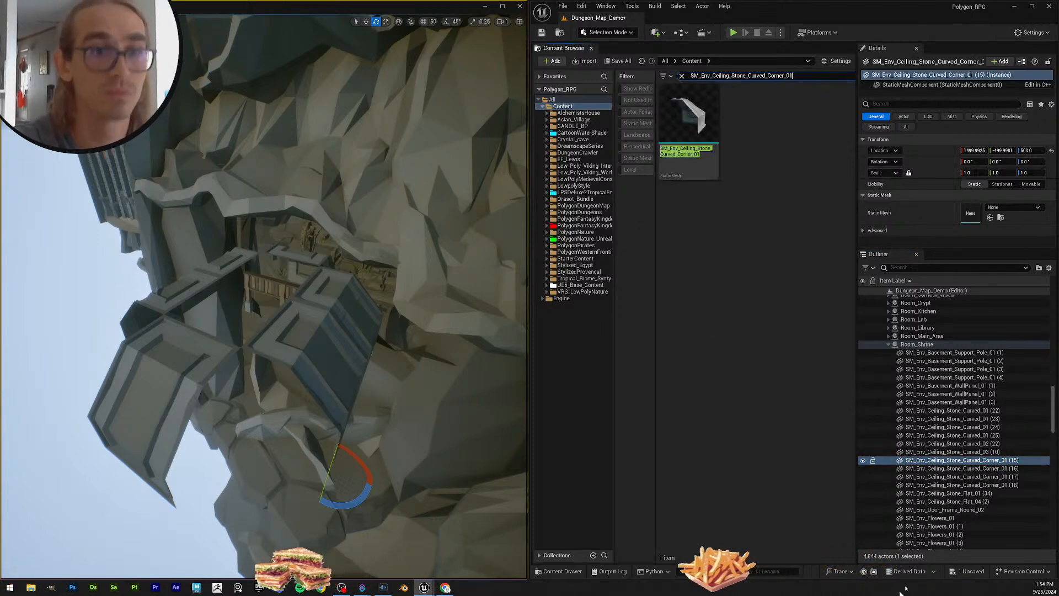
{"action": "left_click", "coordinate": [960, 485], "text": "shift"}
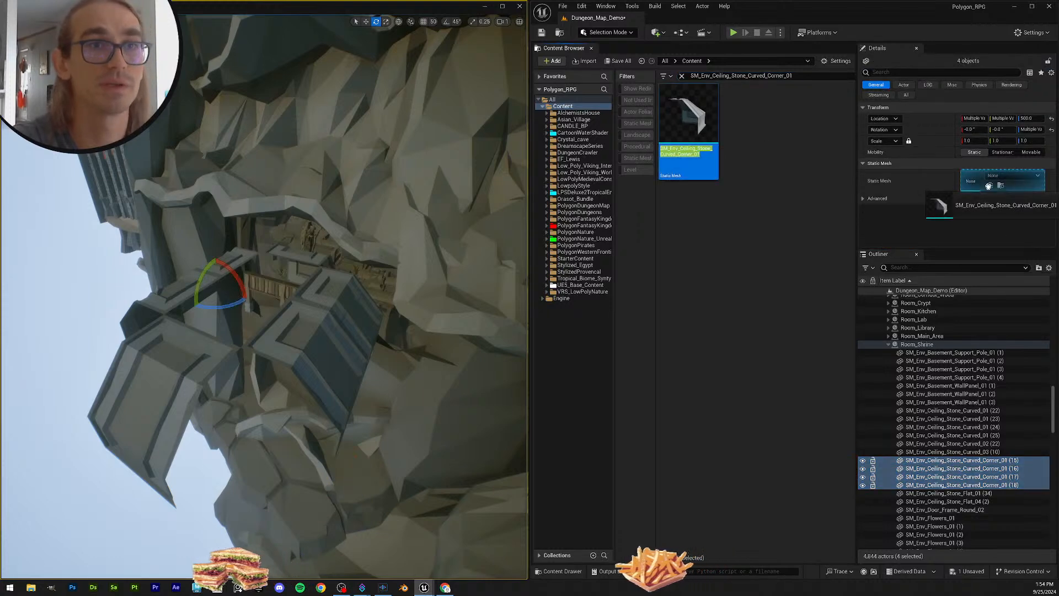
Step: Assign the SM_Env_Ceiling_Stone_Flat_01 mesh to flat ceiling piece Flat_01 (34) and SM_Env_Ceiling_Stone_Flat_04 to Flat_04 (2)
{"action": "scroll", "coordinate": [998, 429], "scroll_direction": "down", "scroll_amount": 3}
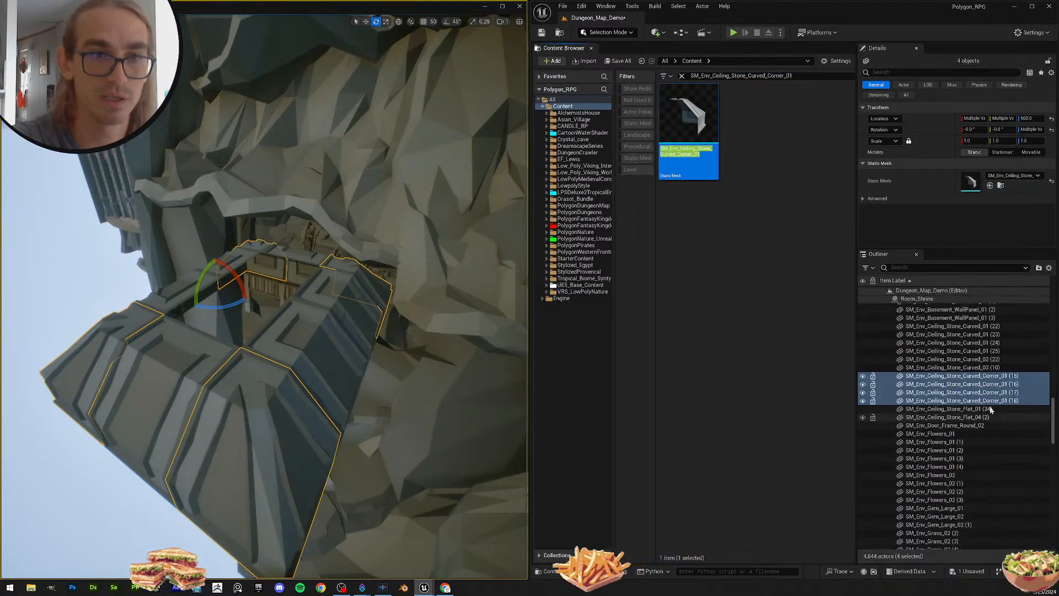
{"action": "left_click", "coordinate": [992, 410]}
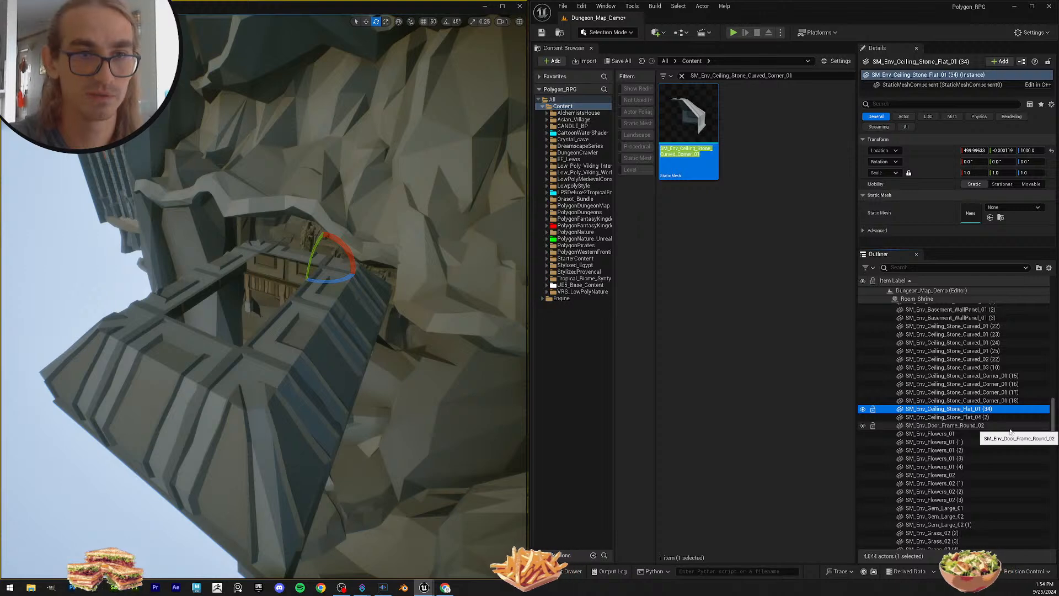
{"action": "key", "text": "F2"}
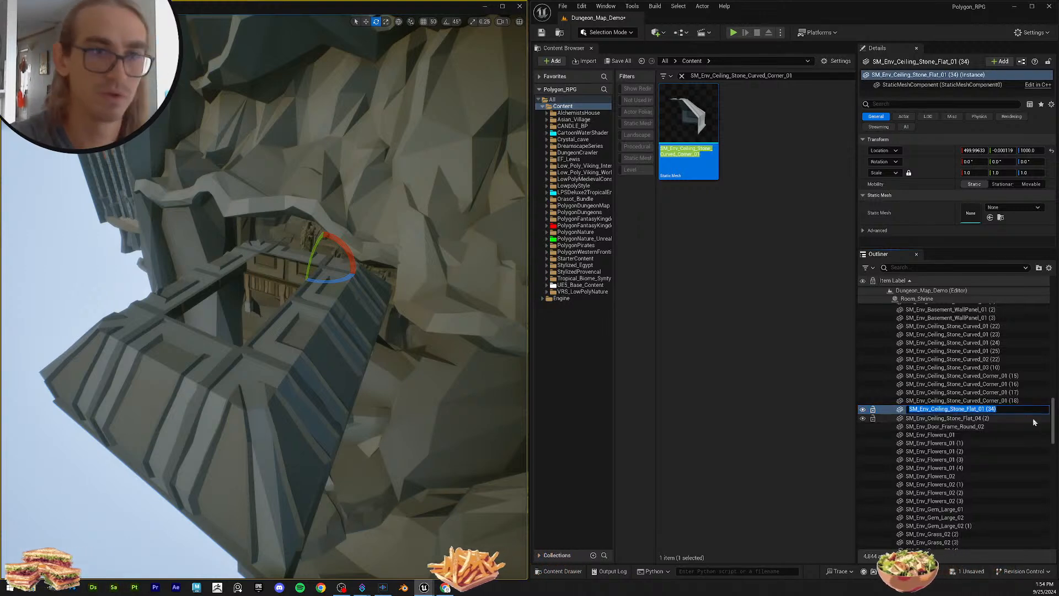
{"action": "key", "text": "Escape"}
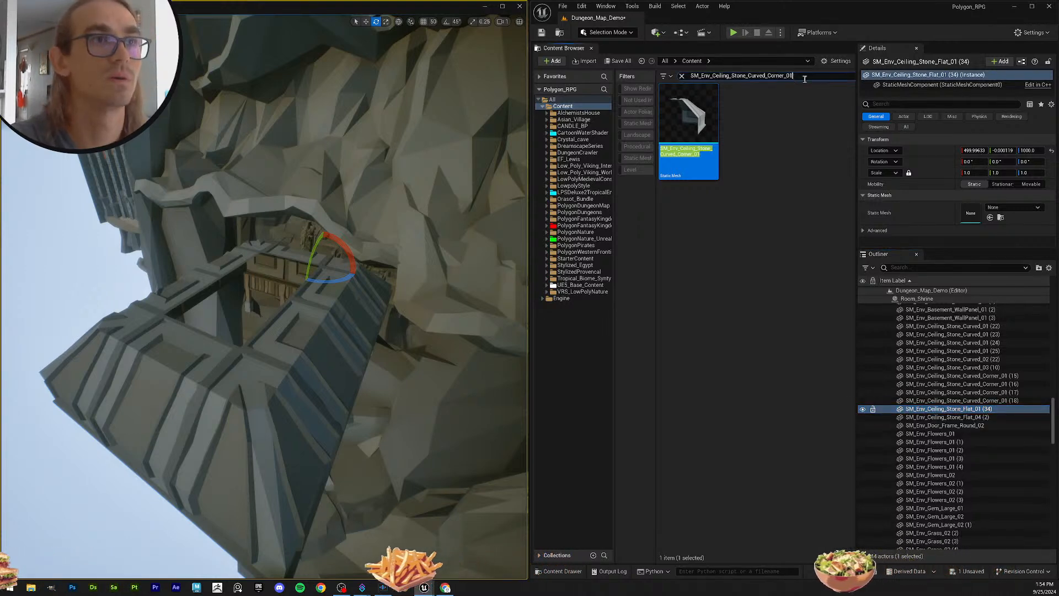
{"action": "key", "text": "BackSpace"}
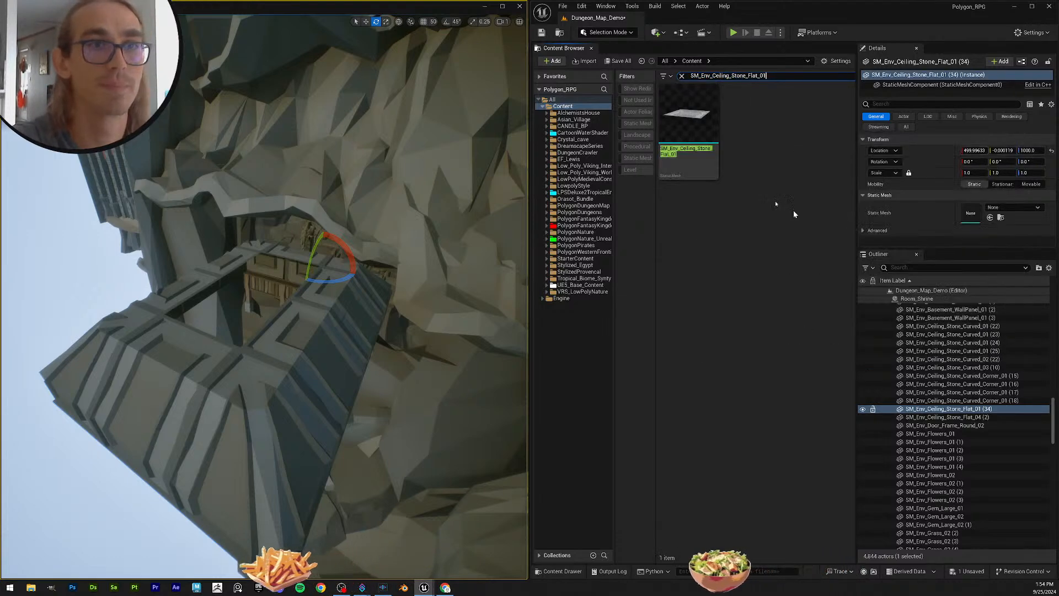
{"action": "left_click_drag", "start_coordinate": [690, 131], "coordinate": [977, 213]}
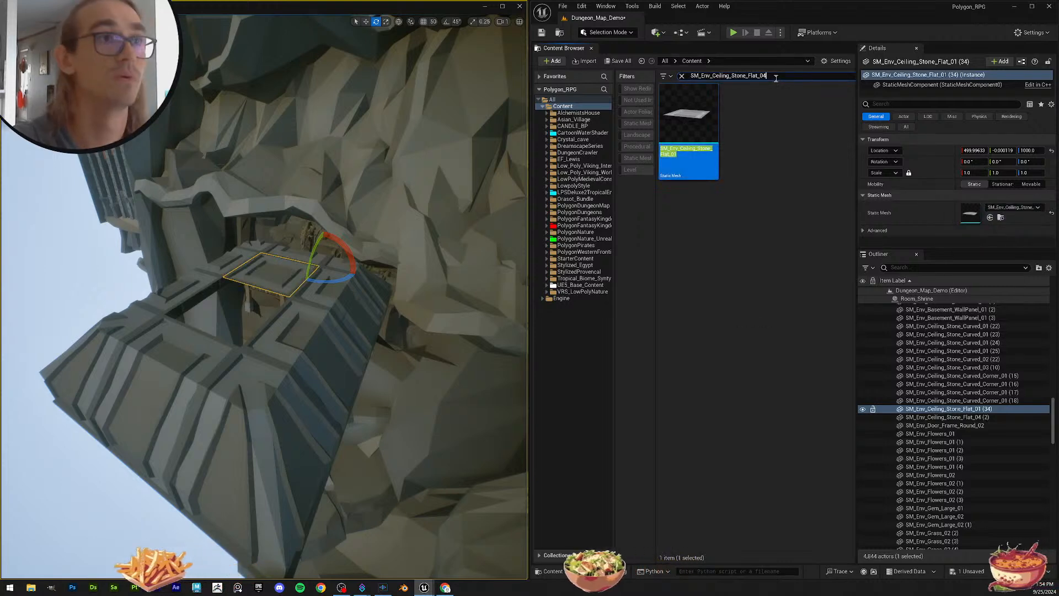
{"action": "left_click", "coordinate": [982, 419]}
{"action": "left_click_drag", "start_coordinate": [698, 144], "coordinate": [969, 214]}
Step: Inspect the shrine room's stone ceiling from outside and from below, and save the level
{"action": "key", "text": "w"}
{"action": "right_click_drag", "start_coordinate": [272, 272], "coordinate": [308, 249]}
{"action": "scroll", "coordinate": [272, 272], "scroll_direction": "down", "scroll_amount": 3}
{"action": "left_click", "coordinate": [308, 308]}
{"action": "right_click_drag", "start_coordinate": [308, 308], "coordinate": [342, 315]}
{"action": "key", "text": "s"}
{"action": "key", "text": "s"}
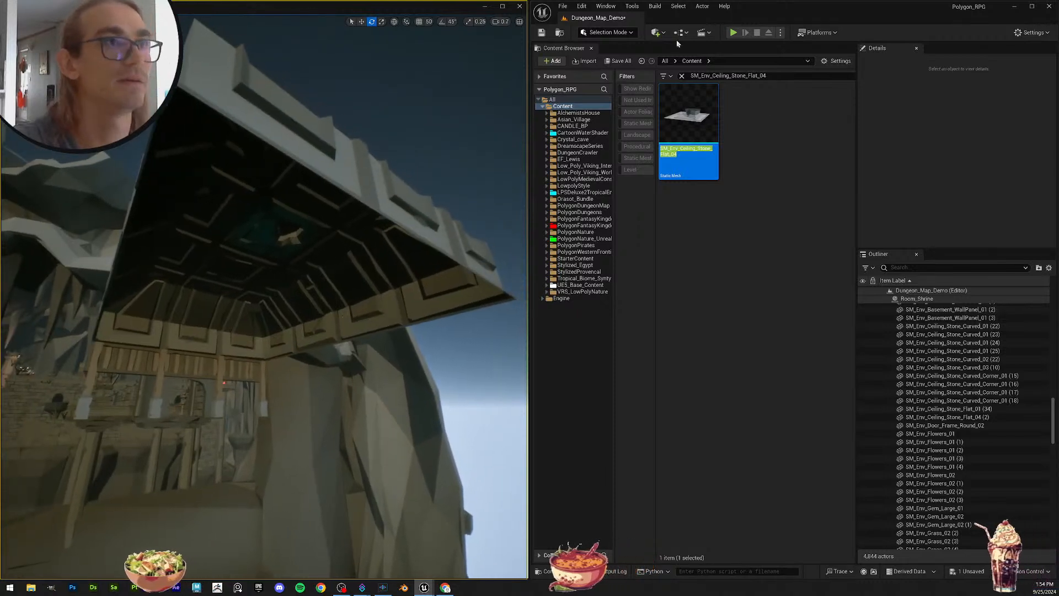
{"action": "left_click", "coordinate": [618, 60]}
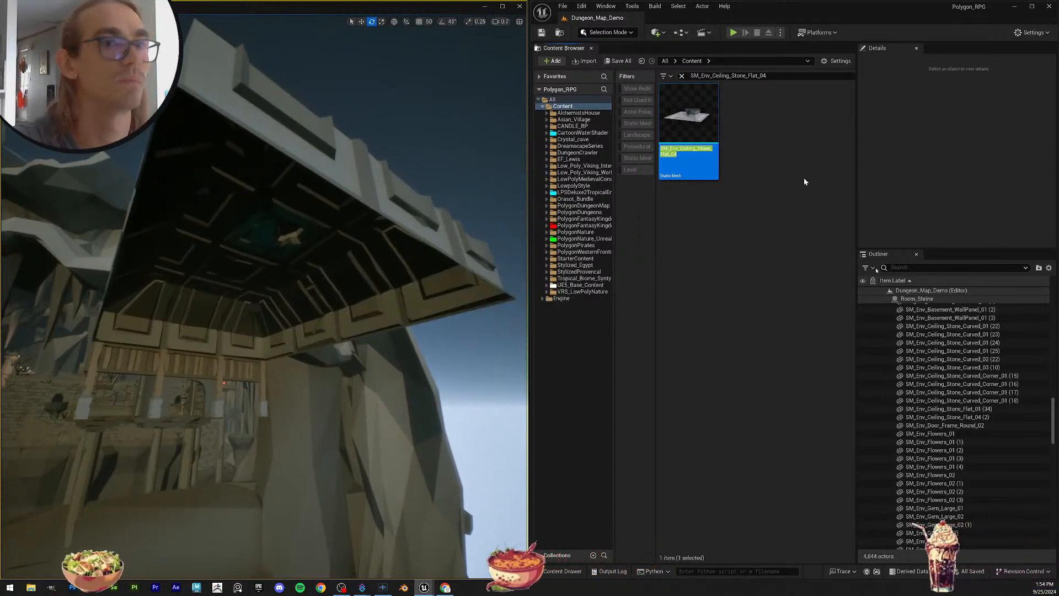
Step: Check the last ceiling actors in Room_Shrine and assign the SM_Env_Door_Frame_Round_02 mesh to the round door frame
{"action": "left_click", "coordinate": [993, 376]}
{"action": "left_click", "coordinate": [987, 409]}
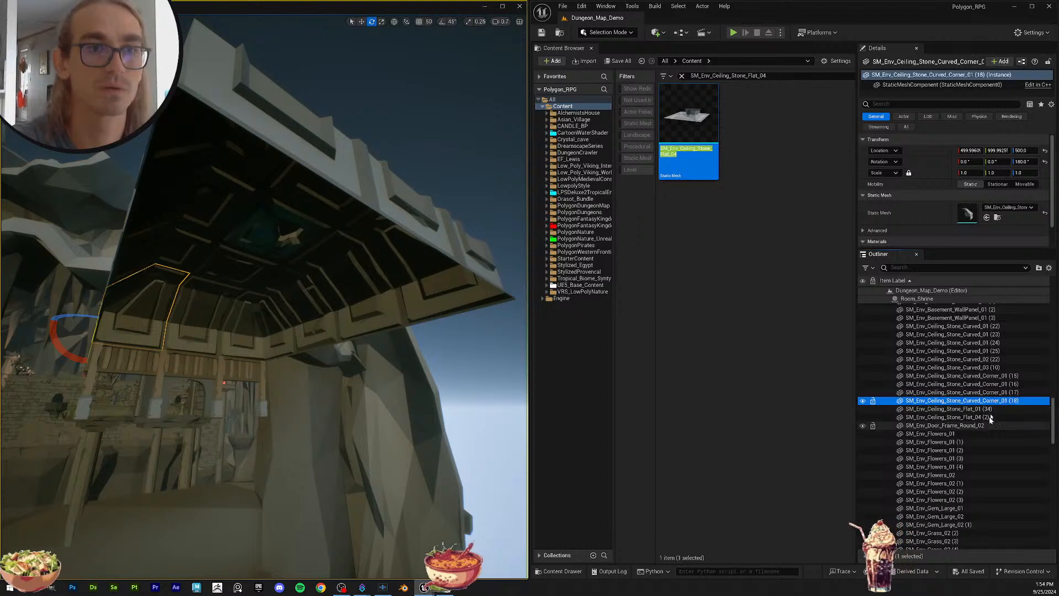
{"action": "left_click", "coordinate": [985, 418]}
{"action": "left_click", "coordinate": [972, 425]}
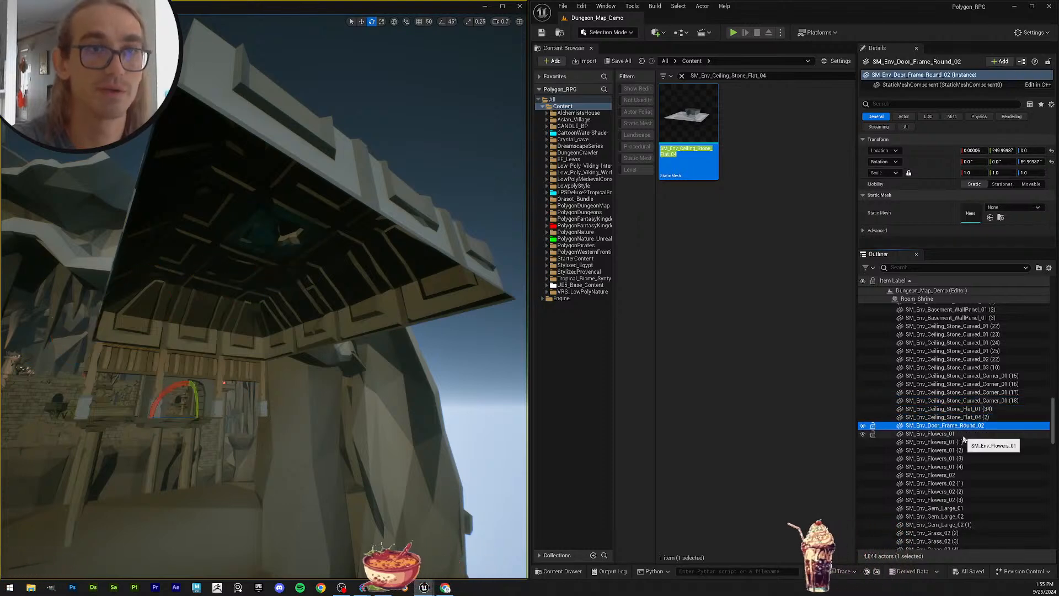
{"action": "left_click", "coordinate": [986, 427]}
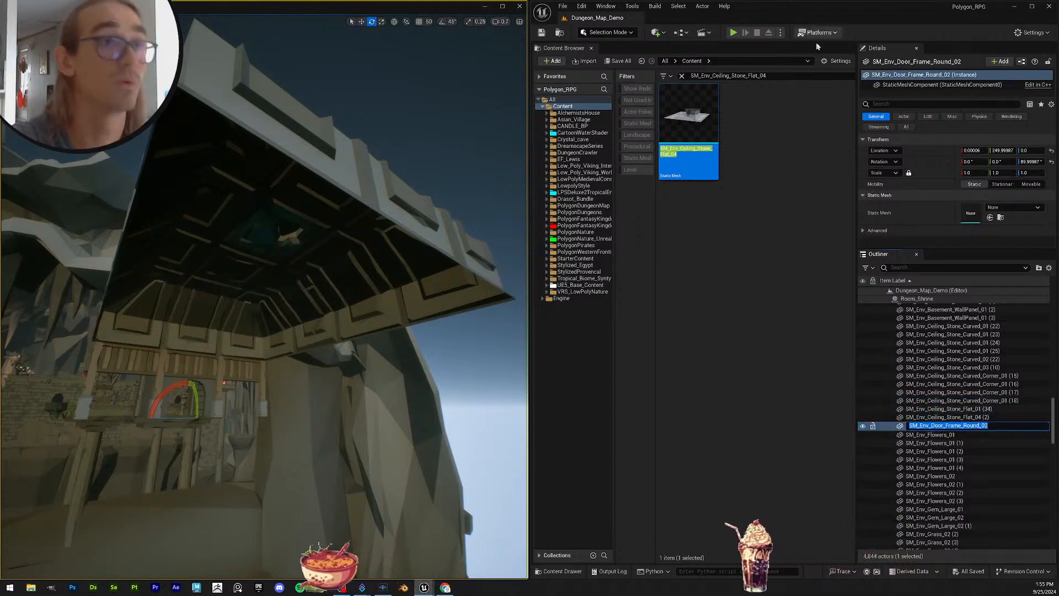
{"action": "left_click", "coordinate": [772, 76]}
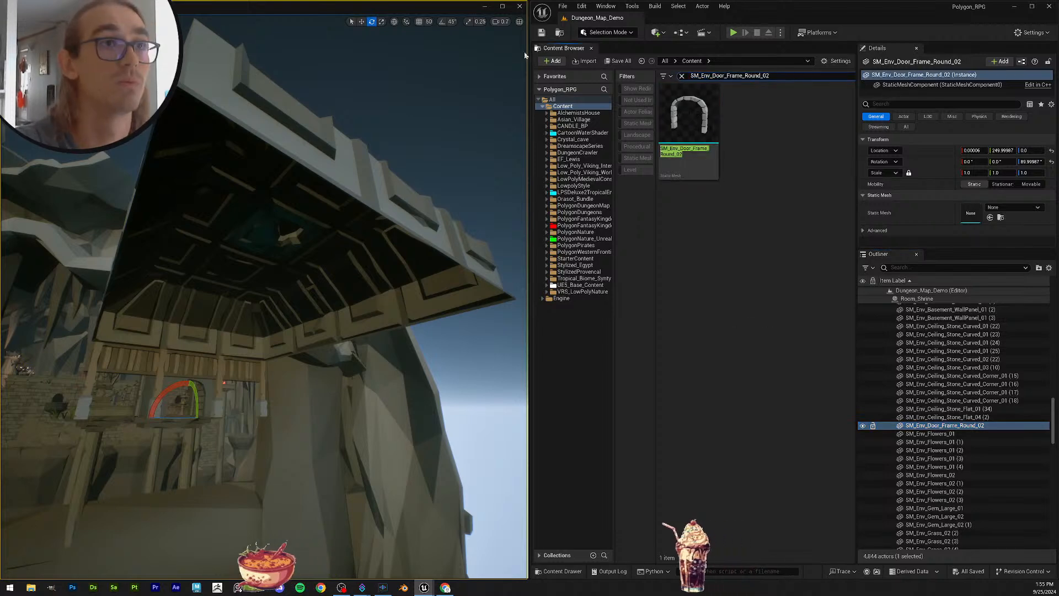
{"action": "left_click_drag", "start_coordinate": [688, 118], "coordinate": [971, 213]}
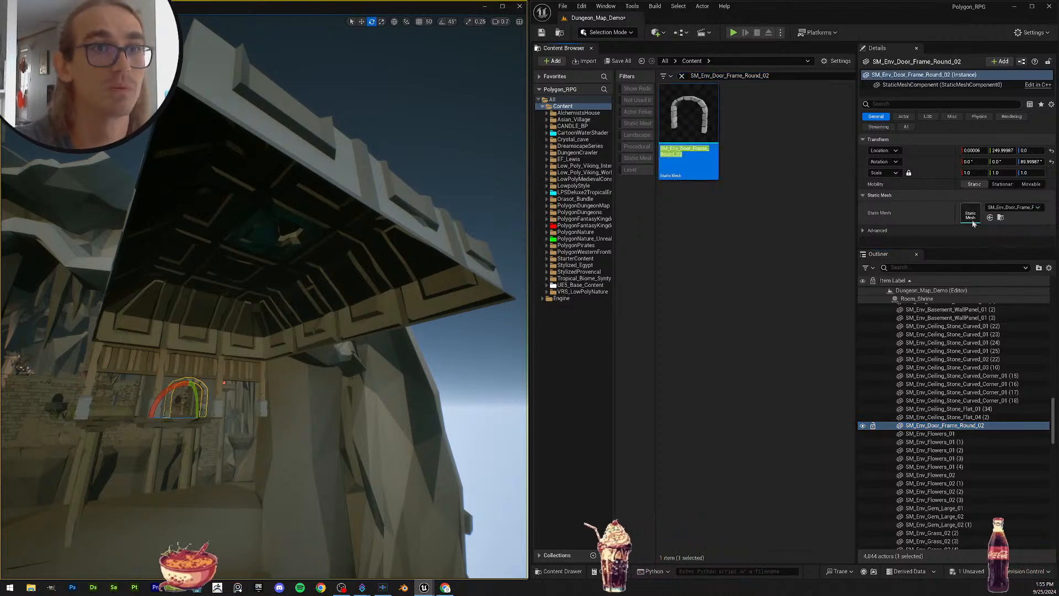
Step: Assign the yellow SM_Env_Flowers_01 mesh to SM_Env_Flowers_01 and its copies (1) through (4) in Room_Shrine
{"action": "left_click", "coordinate": [964, 434]}
{"action": "key", "text": "F2"}
{"action": "key", "text": "ctrl+c"}
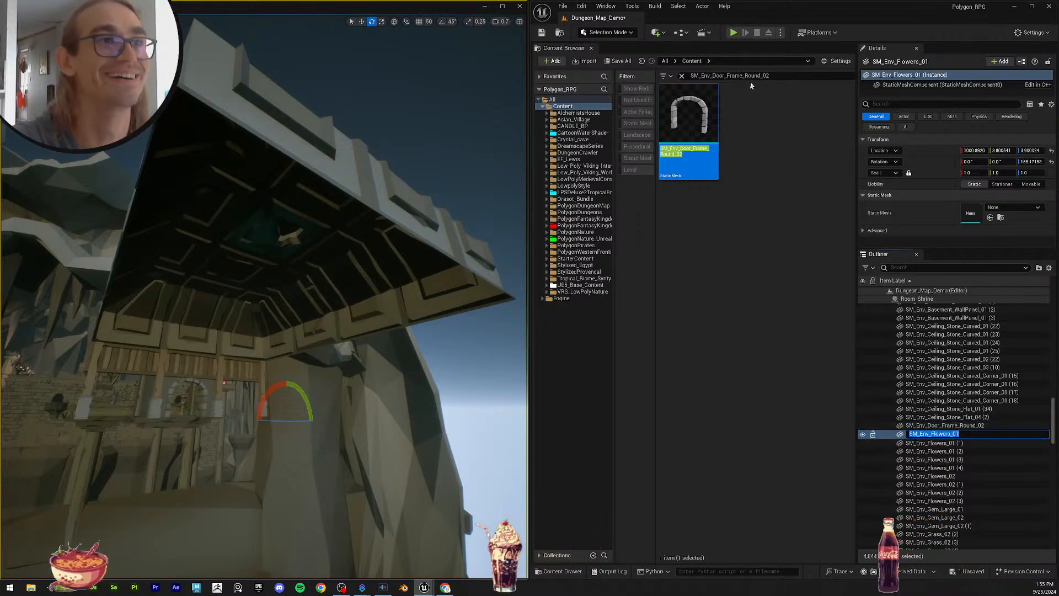
{"action": "left_click_drag", "start_coordinate": [790, 76], "coordinate": [495, 36]}
{"action": "key", "text": "ctrl+v"}
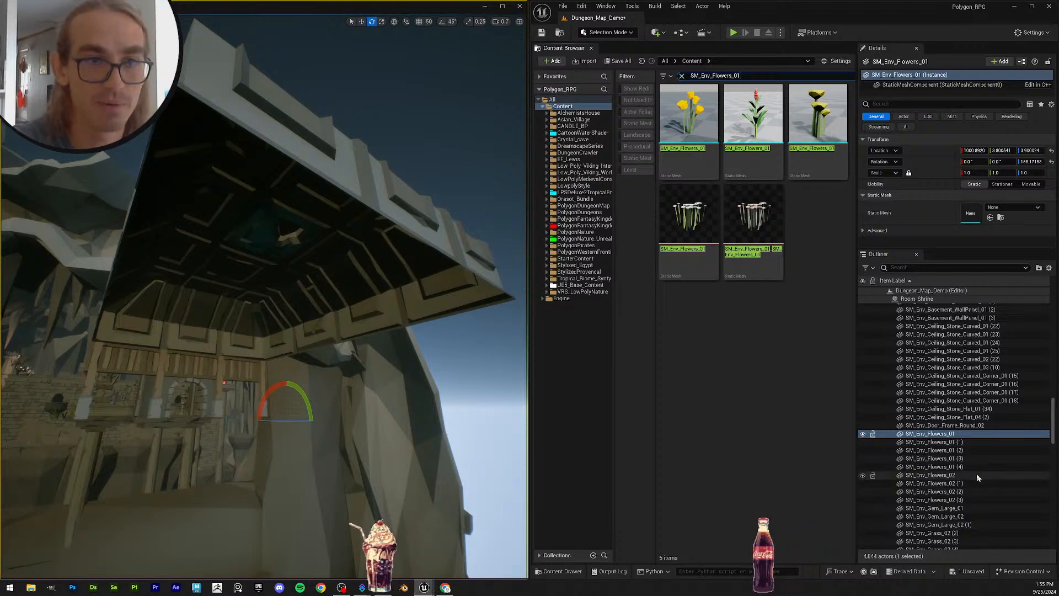
{"action": "left_click", "coordinate": [960, 467], "text": "shift"}
{"action": "left_click_drag", "start_coordinate": [690, 118], "coordinate": [971, 181]}
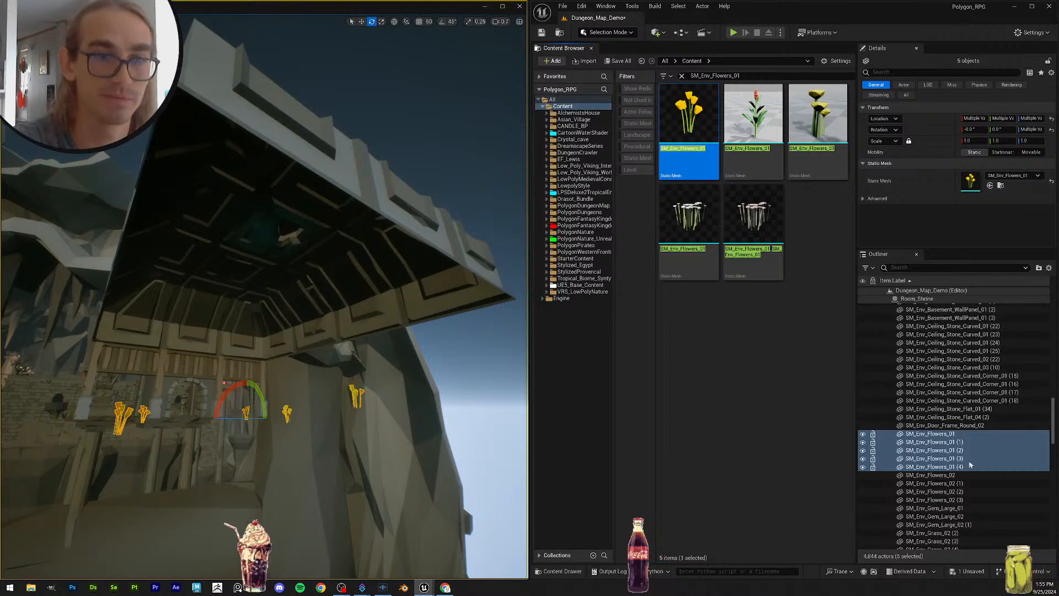
Step: Assign the red-flowered SM_Env_Flowers_01 mesh to SM_Env_Flowers_02 and its copies (1) through (3)
{"action": "scroll", "coordinate": [927, 397], "scroll_direction": "down", "scroll_amount": 2}
{"action": "left_click", "coordinate": [932, 422]}
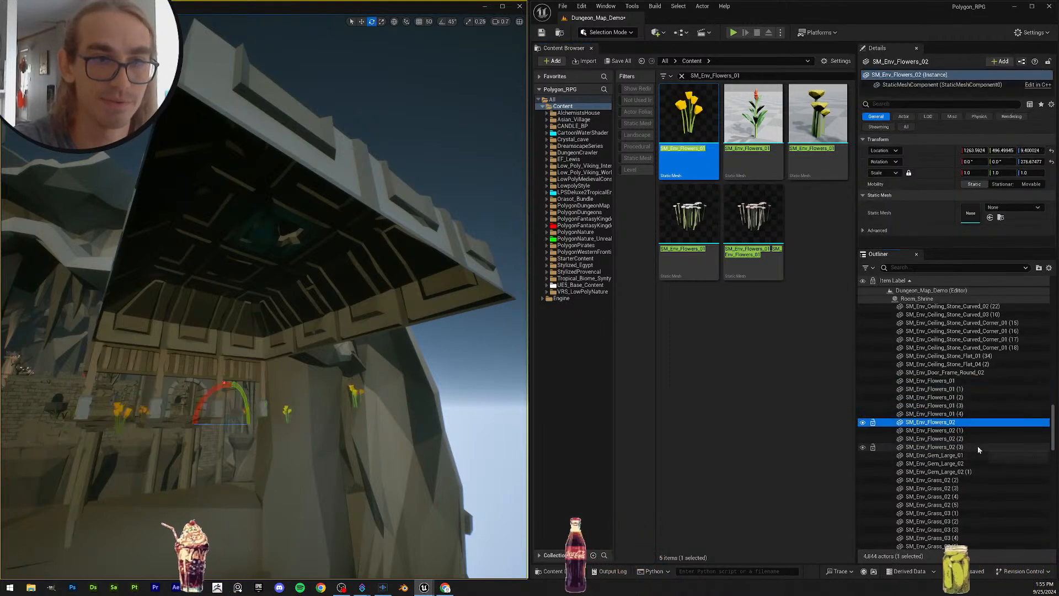
{"action": "left_click", "coordinate": [978, 446], "text": "shift"}
{"action": "left_click_drag", "start_coordinate": [753, 116], "coordinate": [964, 186]}
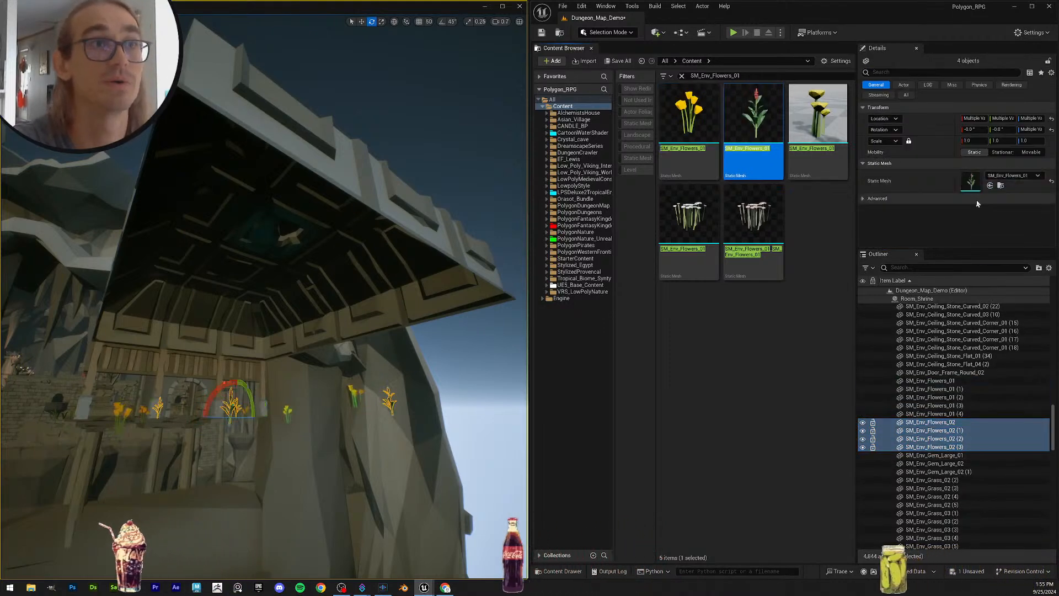
Step: Search the content for SM_Env_Gem_Large_01 and assign that mesh to the SM_Env_Gem_Large_01 actor in Room_Shrine
{"action": "left_click", "coordinate": [980, 457]}
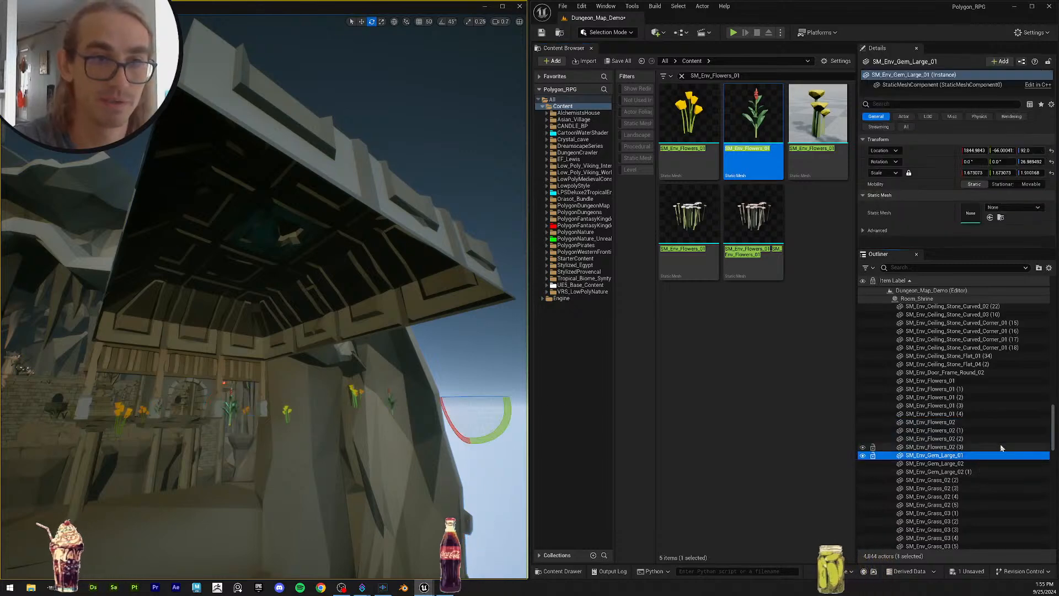
{"action": "scroll", "coordinate": [999, 442], "scroll_direction": "down", "scroll_amount": 2}
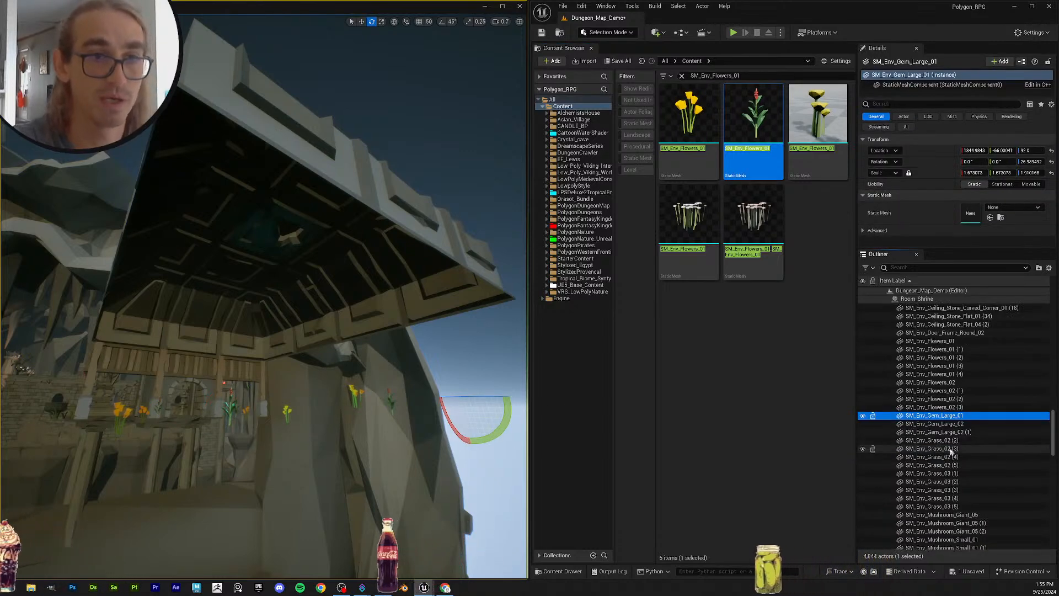
{"action": "key", "text": "F2"}
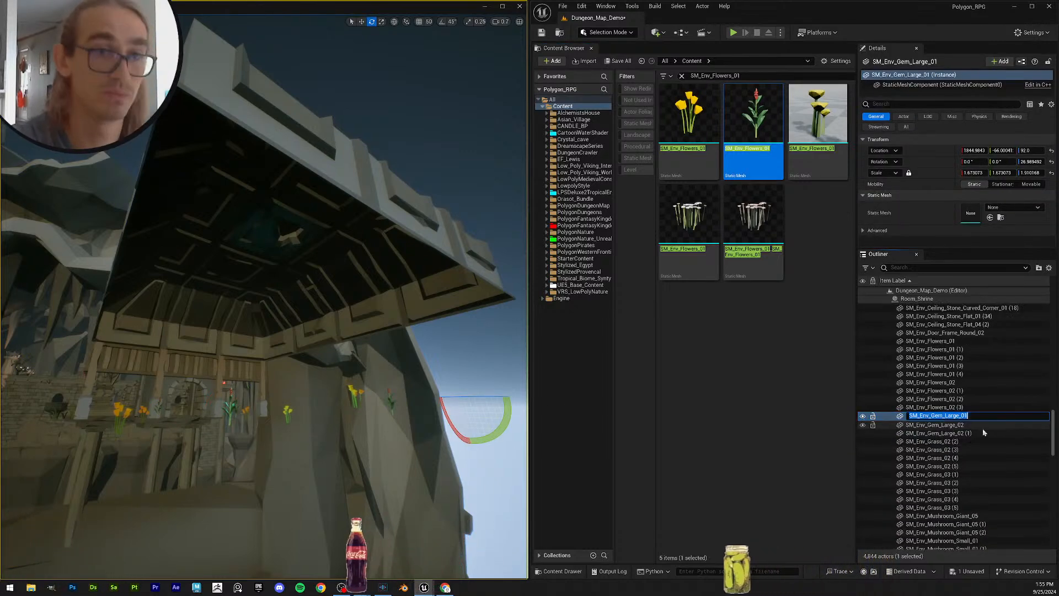
{"action": "key", "text": "ctrl+c"}
{"action": "left_click", "coordinate": [716, 76]}
{"action": "key", "text": "ctrl+a"}
{"action": "key", "text": "ctrl+v"}
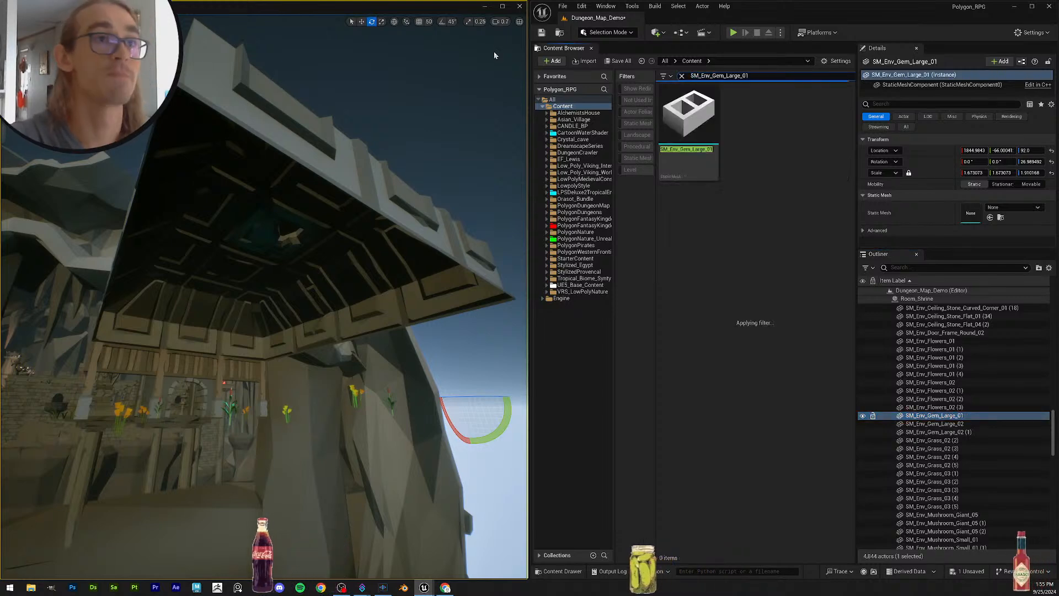
{"action": "left_click_drag", "start_coordinate": [689, 113], "coordinate": [970, 214]}
Step: Assign the SM_Env_Gem_Large_02 mesh to SM_Env_Gem_Large_02 and its copy (1) in Room_Shrine
{"action": "scroll", "coordinate": [969, 422], "scroll_direction": "down", "scroll_amount": 2}
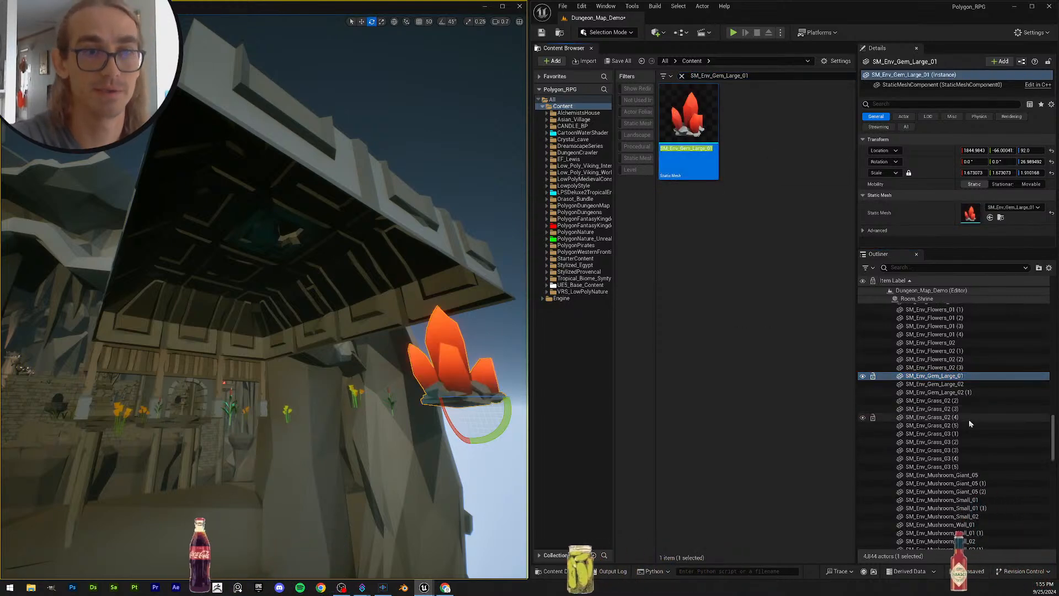
{"action": "left_click", "coordinate": [975, 383]}
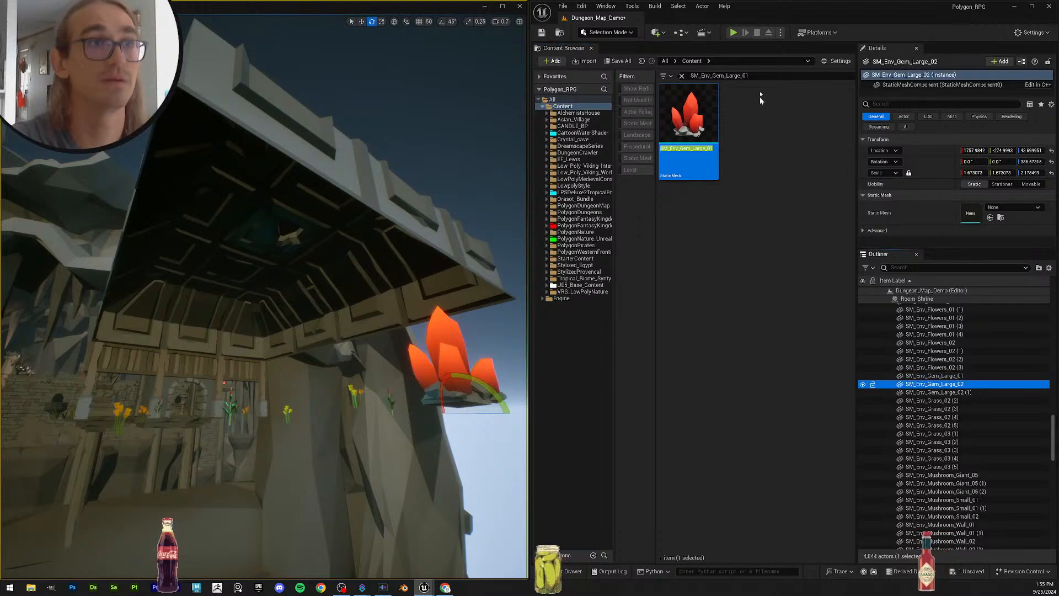
{"action": "left_click", "coordinate": [794, 77]}
{"action": "key", "text": "BackSpace"}
{"action": "type", "text": "2"}
{"action": "left_click_drag", "start_coordinate": [688, 113], "coordinate": [970, 214]}
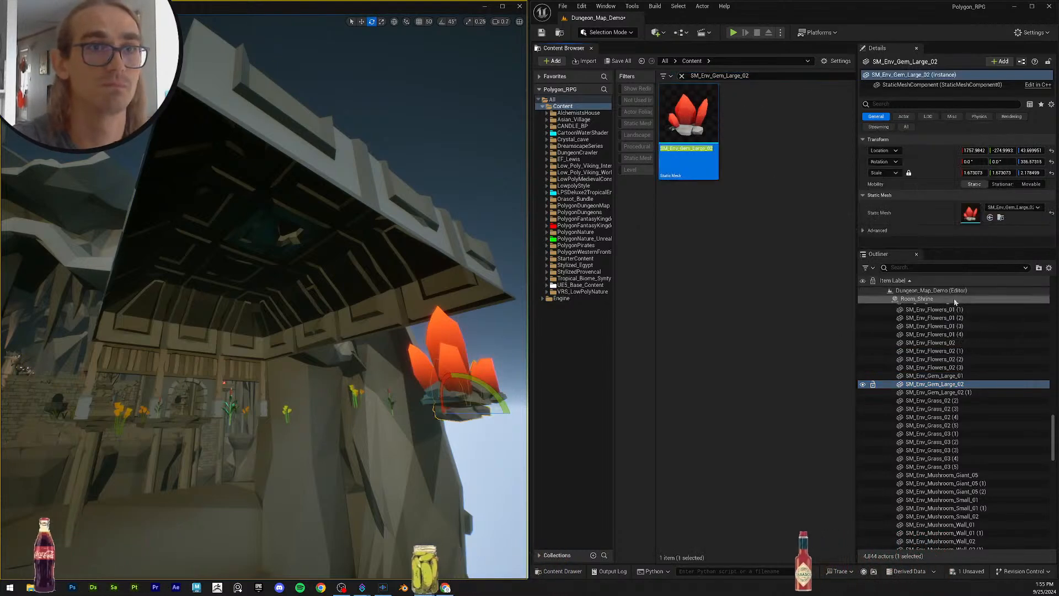
{"action": "left_click", "coordinate": [978, 391]}
{"action": "left_click_drag", "start_coordinate": [690, 116], "coordinate": [970, 215]}
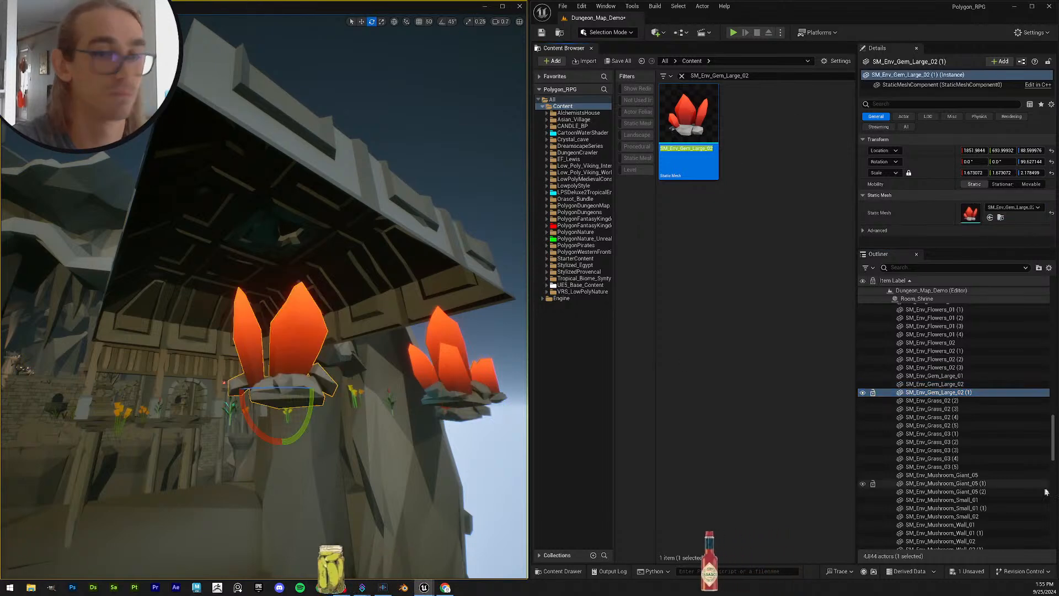
Step: Search the content for SM_Env_Grass_02 and assign the first matching mesh to SM_Env_Grass_02 (2) through (5) in Room_Shrine
{"action": "left_click", "coordinate": [968, 398]}
{"action": "left_click", "coordinate": [969, 401]}
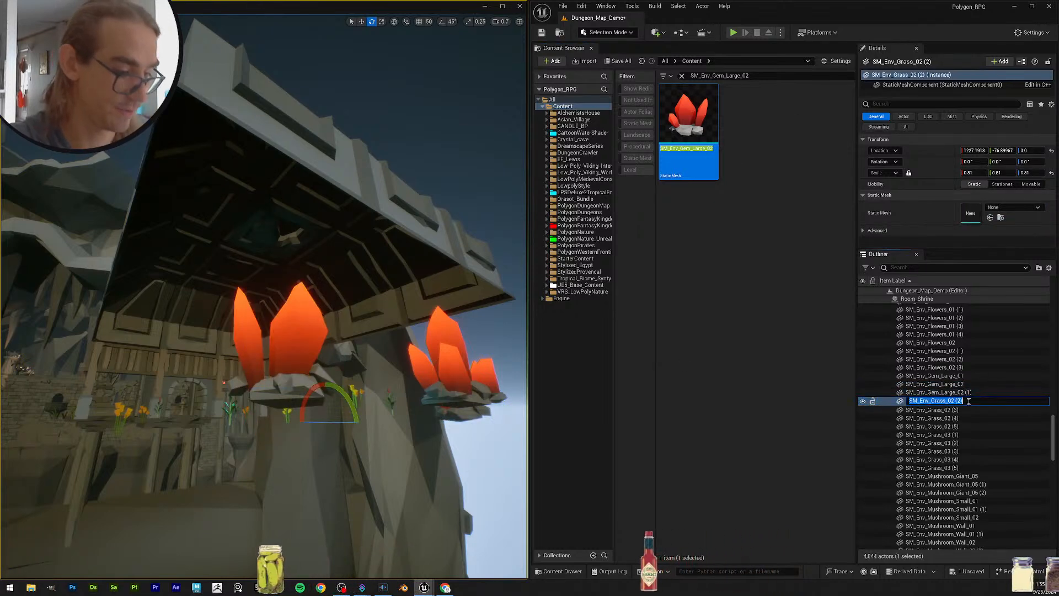
{"action": "left_click", "coordinate": [720, 75]}
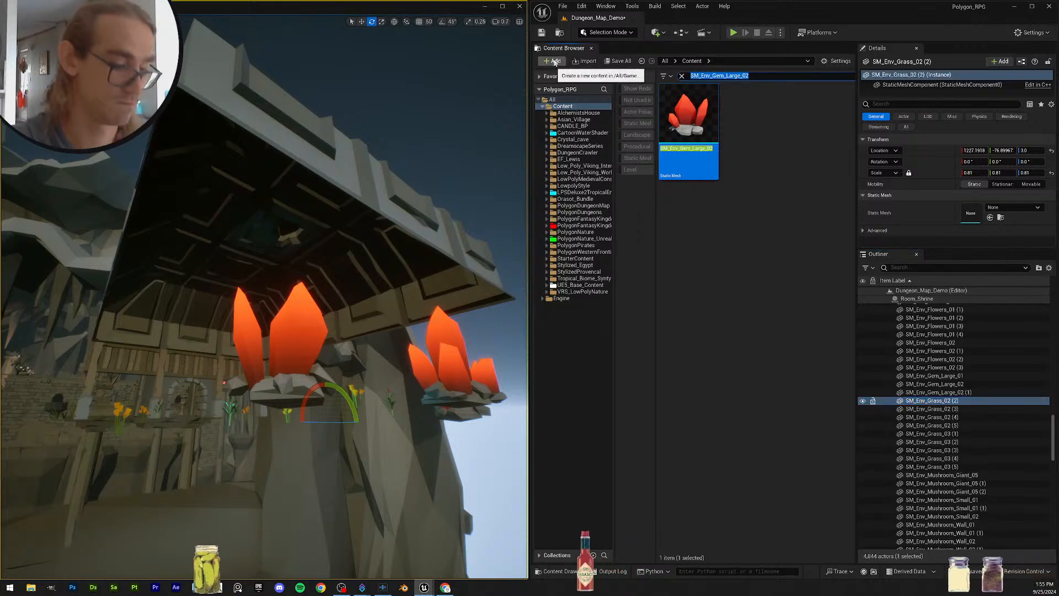
{"action": "type", "text": "SM_Env_Grass_02"}
{"action": "key", "text": "Return"}
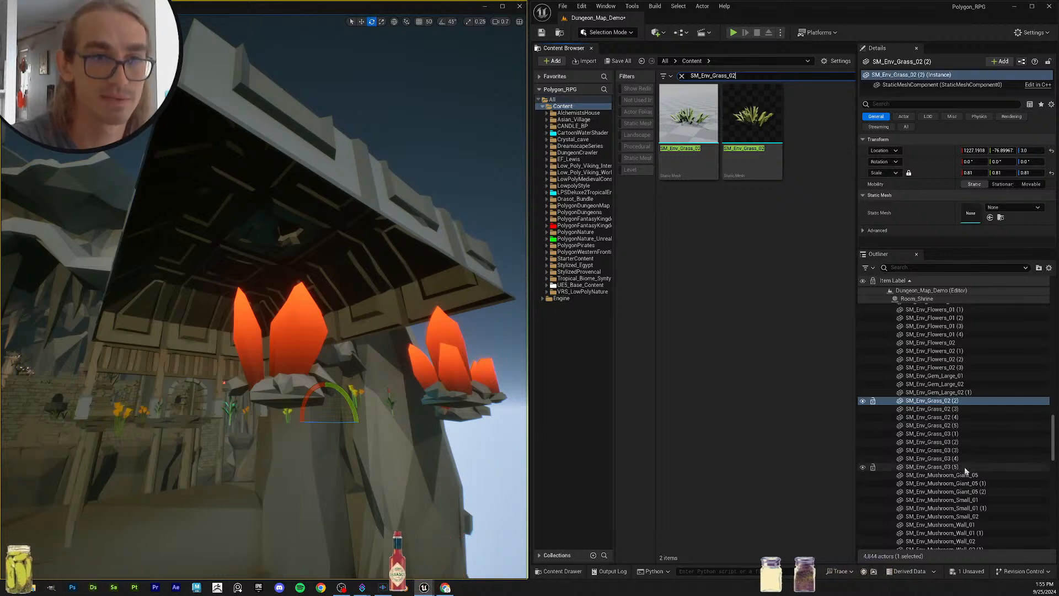
{"action": "left_click", "coordinate": [960, 425], "text": "shift"}
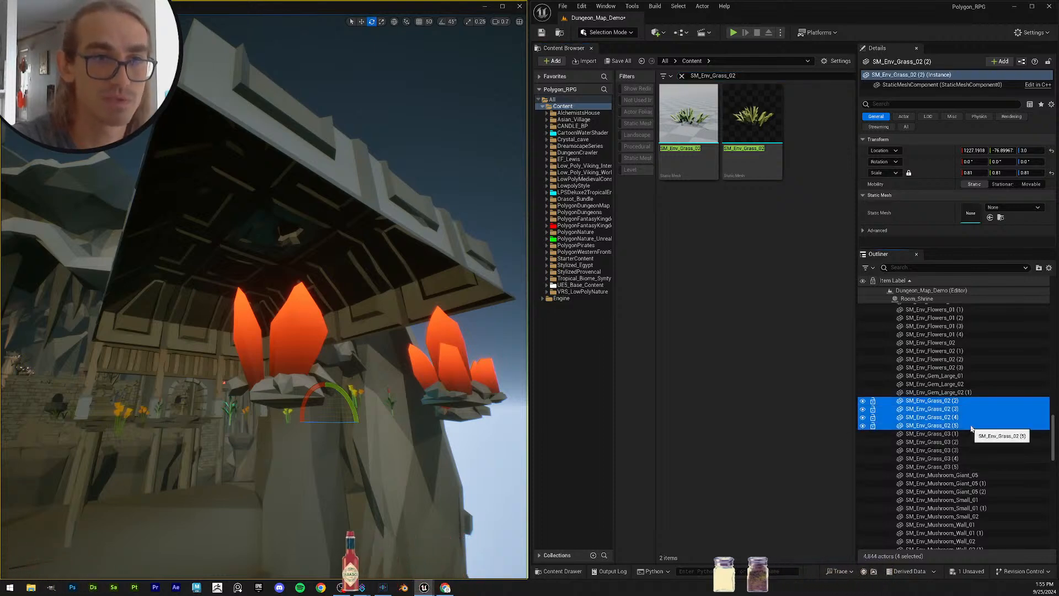
{"action": "left_click", "coordinate": [705, 120]}
{"action": "left_click", "coordinate": [991, 186]}
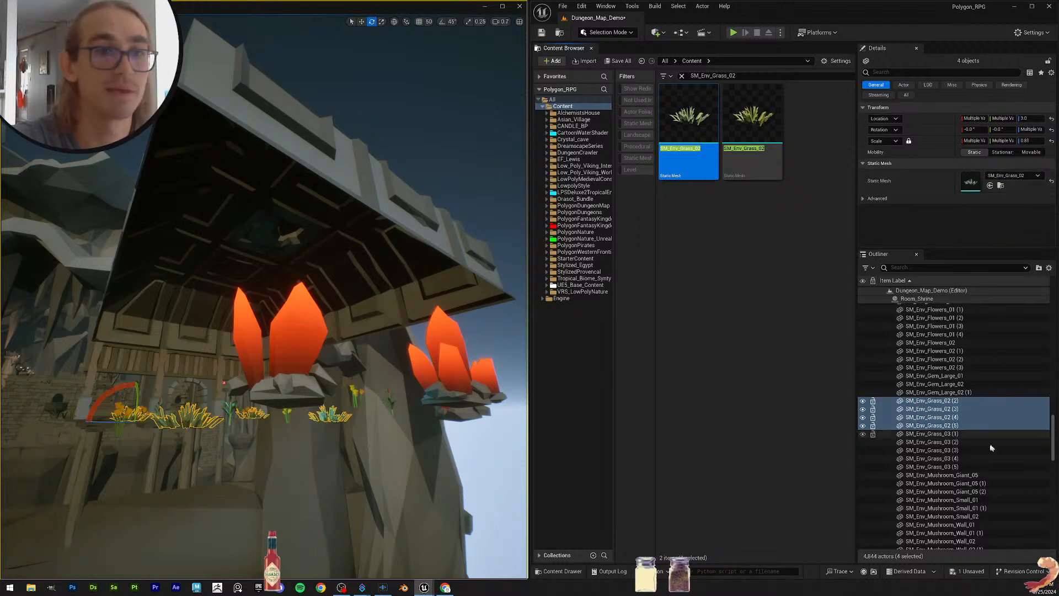
Step: Assign the tall, upright SM_Env_Grass_03 mesh to SM_Env_Grass_03 (1) through (5) in Room_Shrine
{"action": "left_click", "coordinate": [982, 434]}
{"action": "left_click", "coordinate": [970, 467], "text": "shift"}
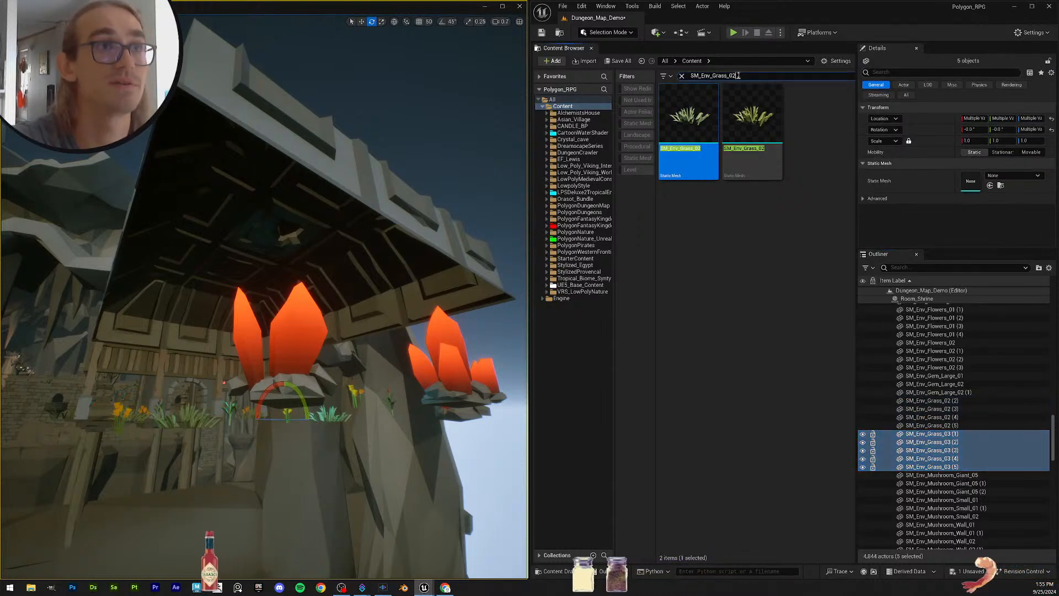
{"action": "key", "text": "BackSpace"}
{"action": "type", "text": "3"}
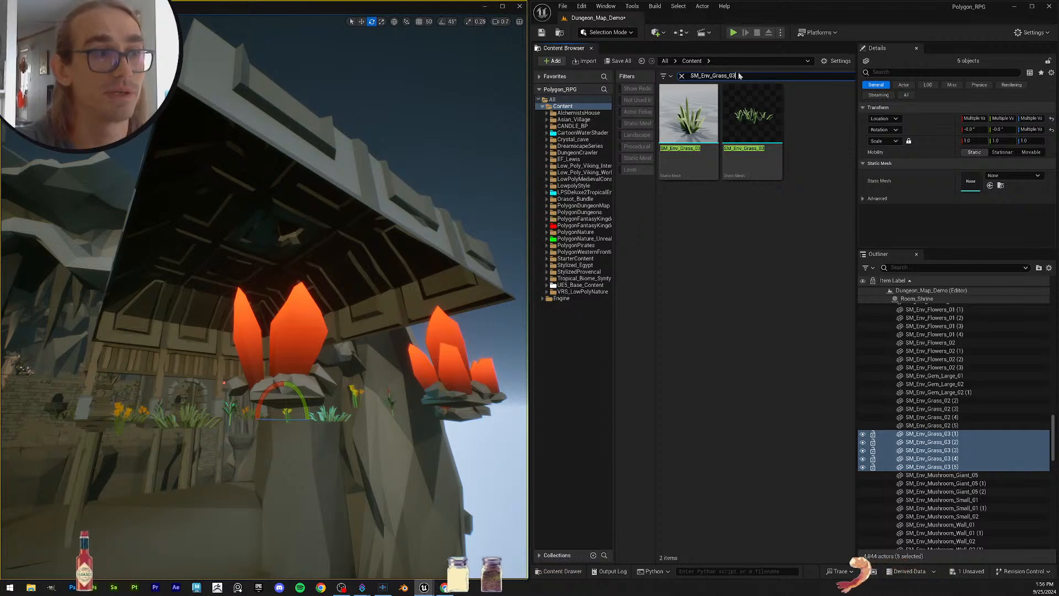
{"action": "left_click_drag", "start_coordinate": [692, 119], "coordinate": [971, 181]}
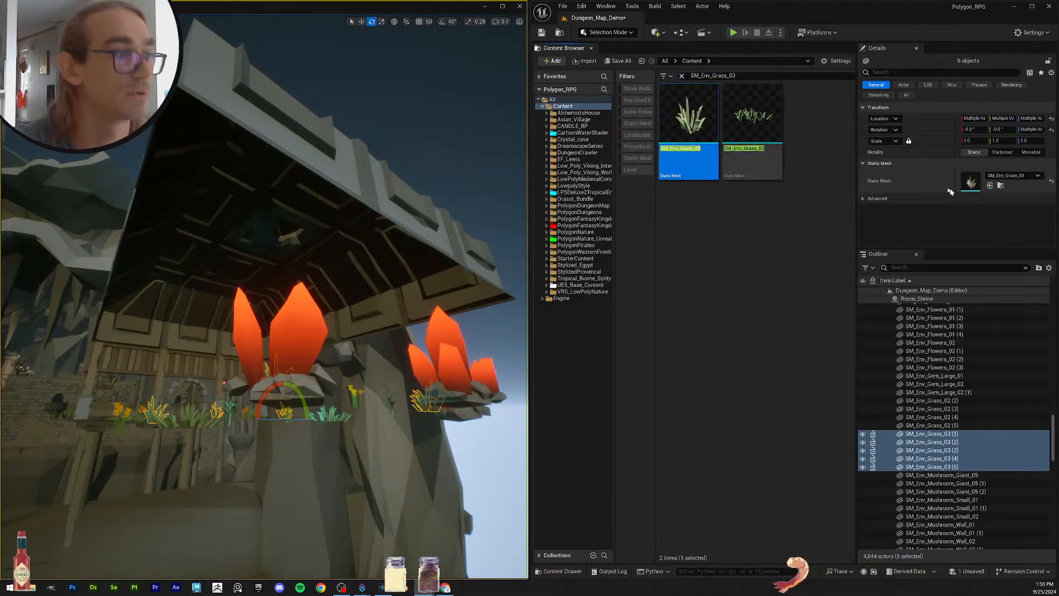
Step: Search the content for SM_Env_Mushroom_Giant_05 and assign that mesh to SM_Env_Mushroom_Giant_05 and its copies (1) and (2)
{"action": "key", "text": "w"}
{"action": "right_click_drag", "start_coordinate": [382, 331], "coordinate": [369, 358]}
{"action": "scroll", "coordinate": [382, 331], "scroll_direction": "up", "scroll_amount": 2}
{"action": "key", "text": "s"}
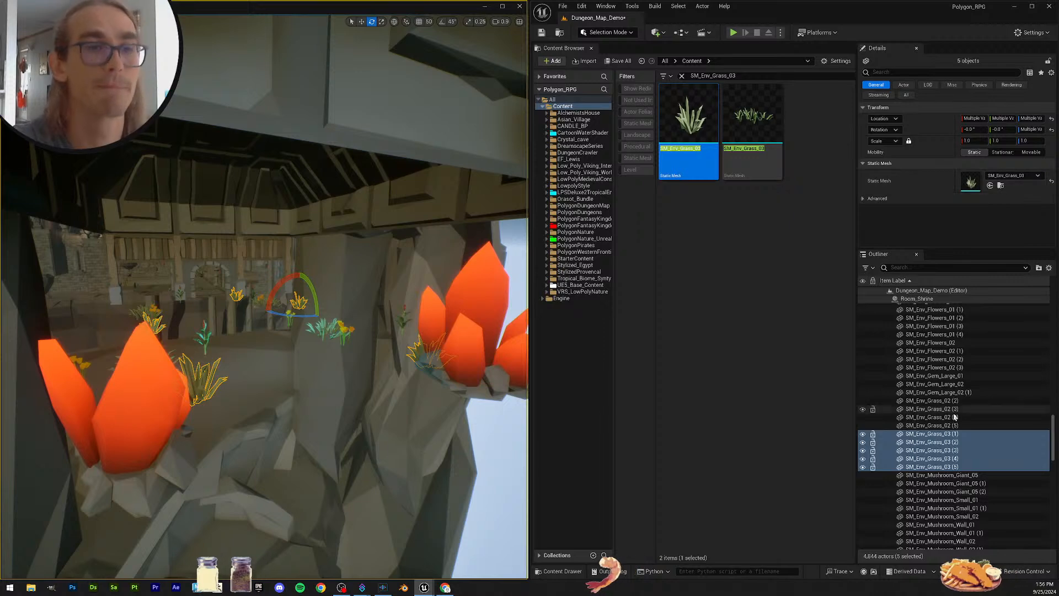
{"action": "scroll", "coordinate": [974, 435], "scroll_direction": "down", "scroll_amount": 2}
{"action": "scroll", "coordinate": [974, 435], "scroll_direction": "down", "scroll_amount": 3}
{"action": "left_click", "coordinate": [966, 396]}
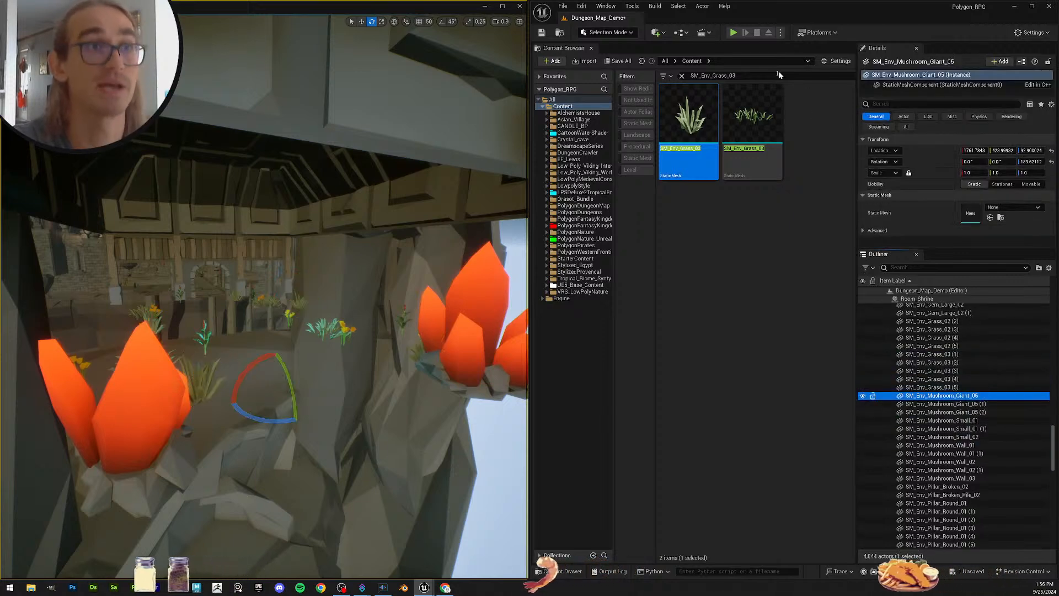
{"action": "key", "text": "F2"}
{"action": "key", "text": "ctrl+c"}
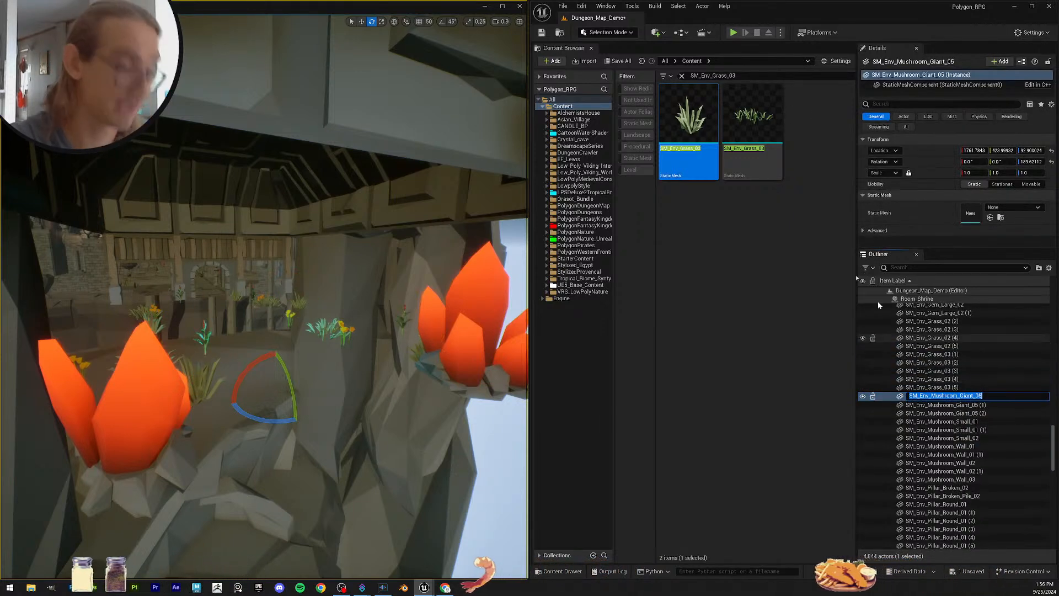
{"action": "left_click_drag", "start_coordinate": [756, 76], "coordinate": [633, 73]}
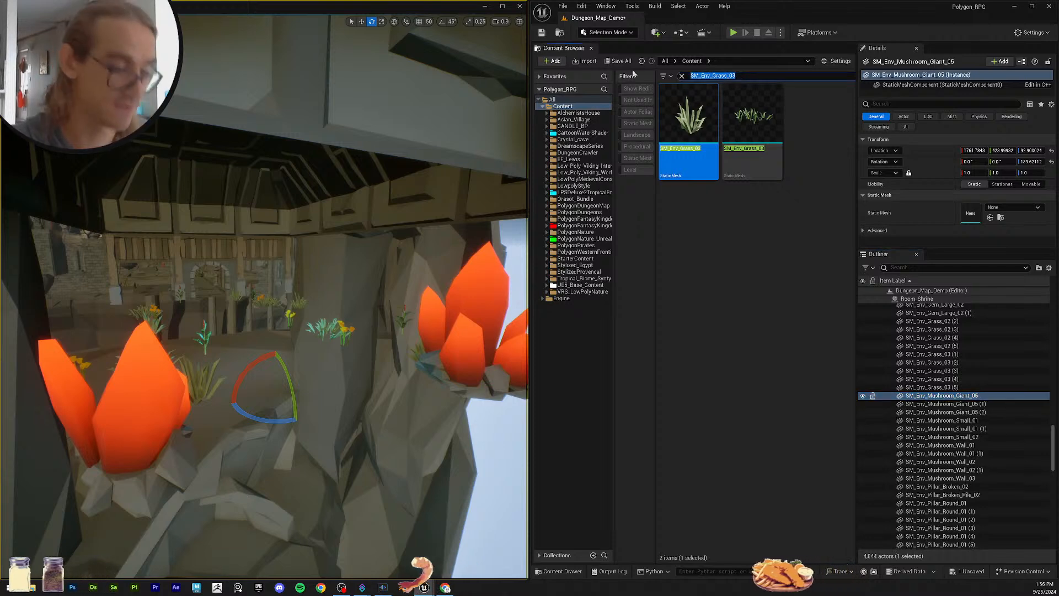
{"action": "key", "text": "ctrl+v"}
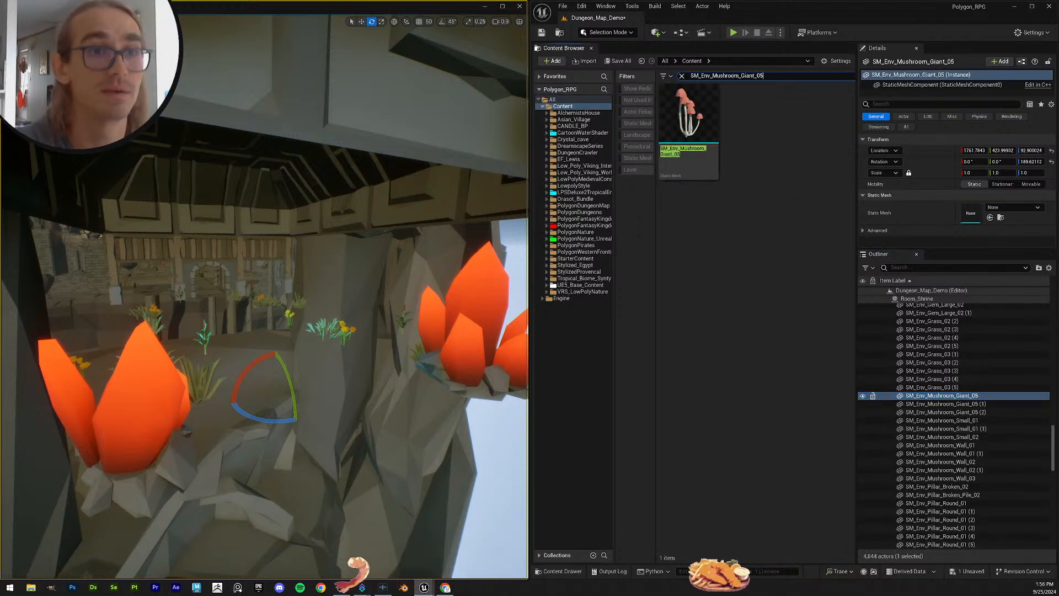
{"action": "left_click", "coordinate": [997, 413], "text": "shift"}
{"action": "left_click_drag", "start_coordinate": [689, 118], "coordinate": [971, 180]}
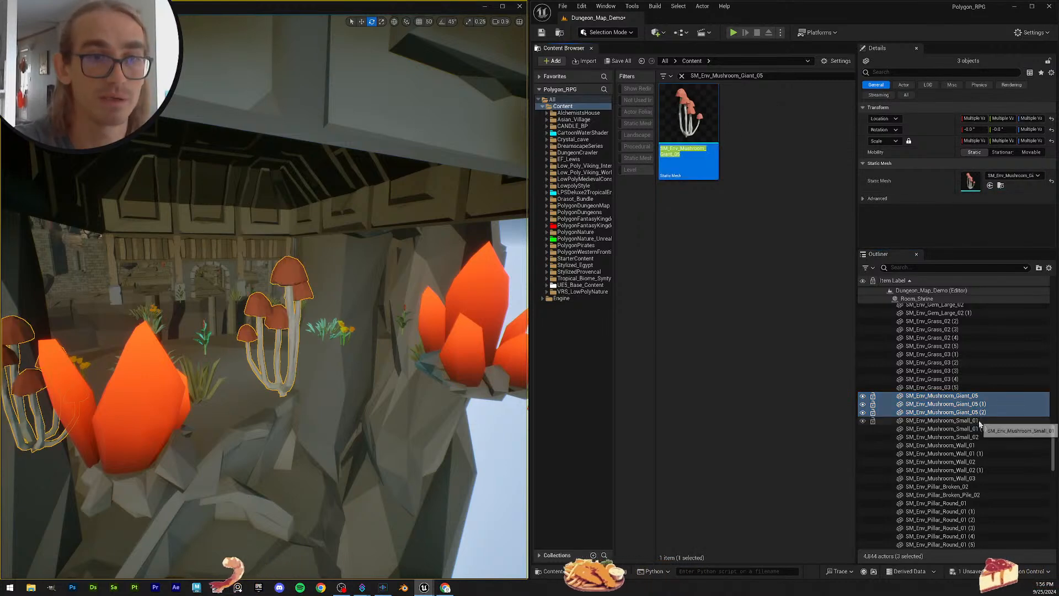
Step: Search the content for SM_Env_Mushroom_Small_01 and assign that mesh to SM_Env_Mushroom_Small_01 and its copy (1)
{"action": "left_click", "coordinate": [1010, 421]}
{"action": "key", "text": "F2"}
{"action": "key", "text": "ctrl+c"}
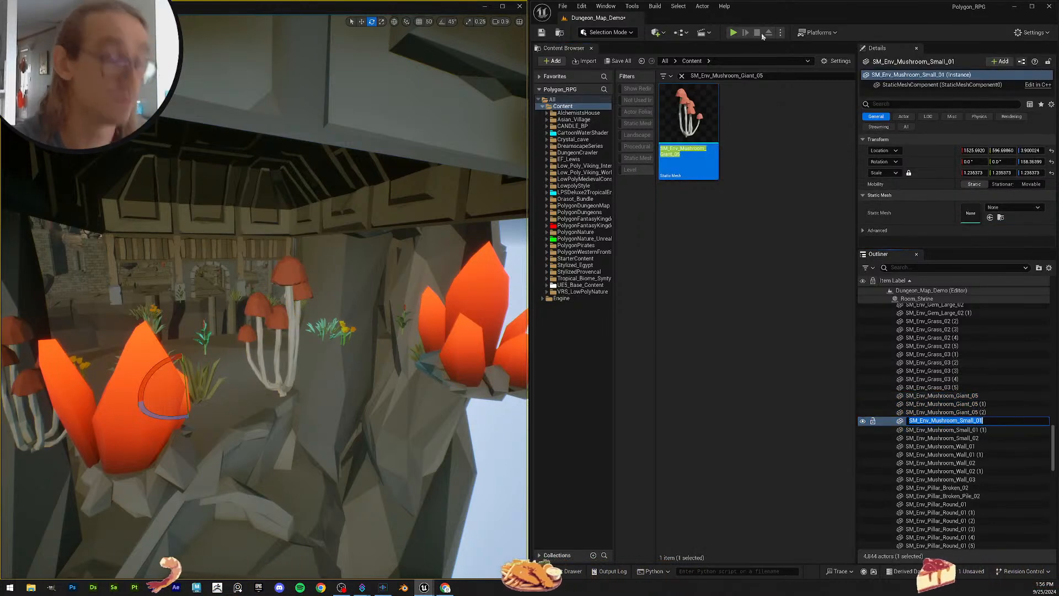
{"action": "left_click_drag", "start_coordinate": [767, 75], "coordinate": [521, 59]}
{"action": "key", "text": "ctrl+v"}
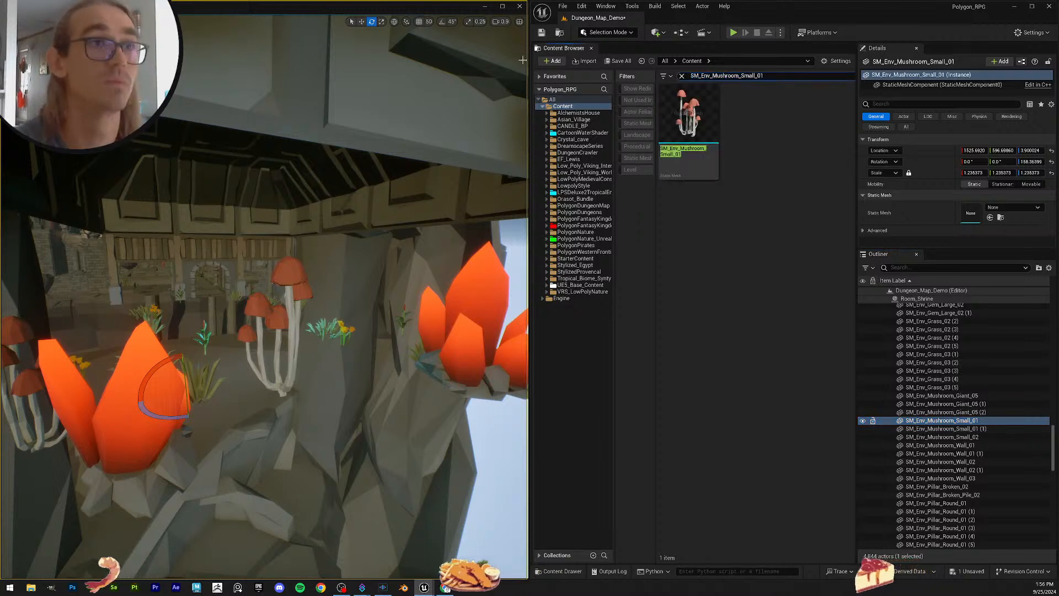
{"action": "left_click", "coordinate": [987, 428], "text": "ctrl"}
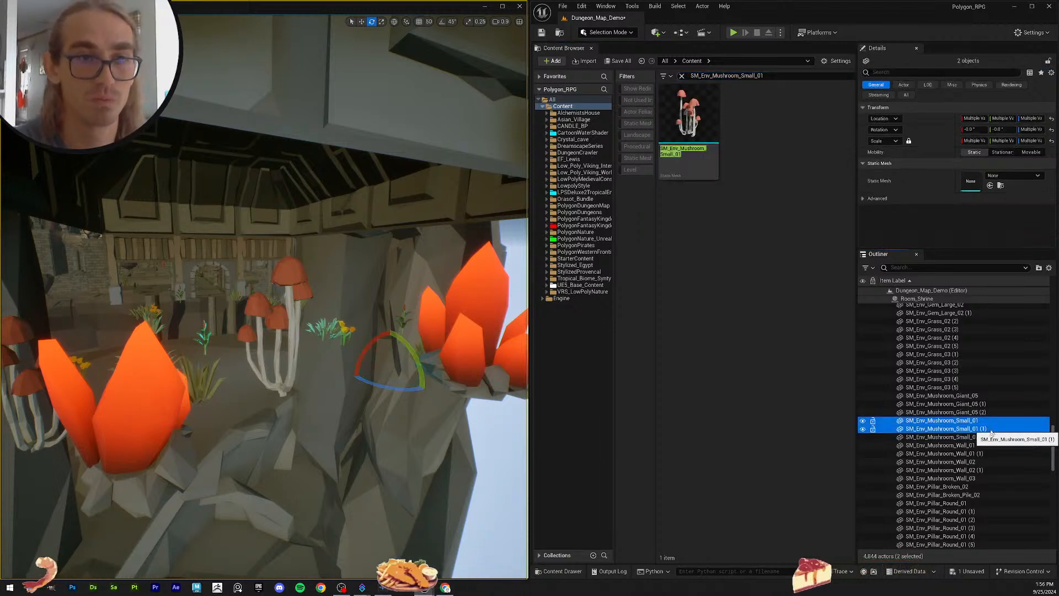
{"action": "left_click_drag", "start_coordinate": [689, 160], "coordinate": [1010, 178]}
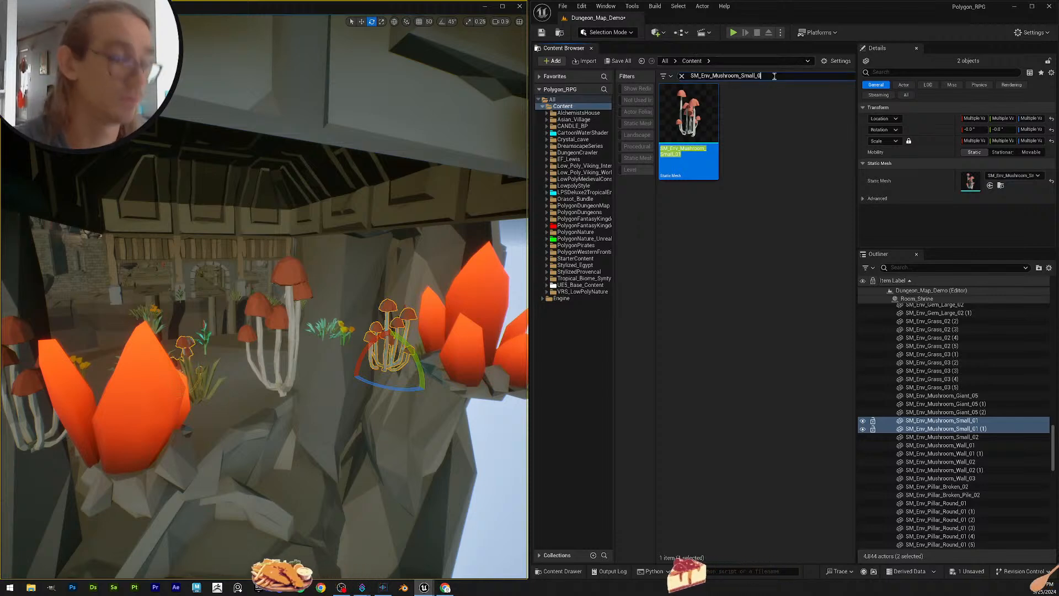
Step: Assign the SM_Env_Mushroom_Small_02 mesh to the SM_Env_Mushroom_Small_02 actor in Room_Shrine
{"action": "type", "text": "2"}
{"action": "left_click", "coordinate": [971, 437]}
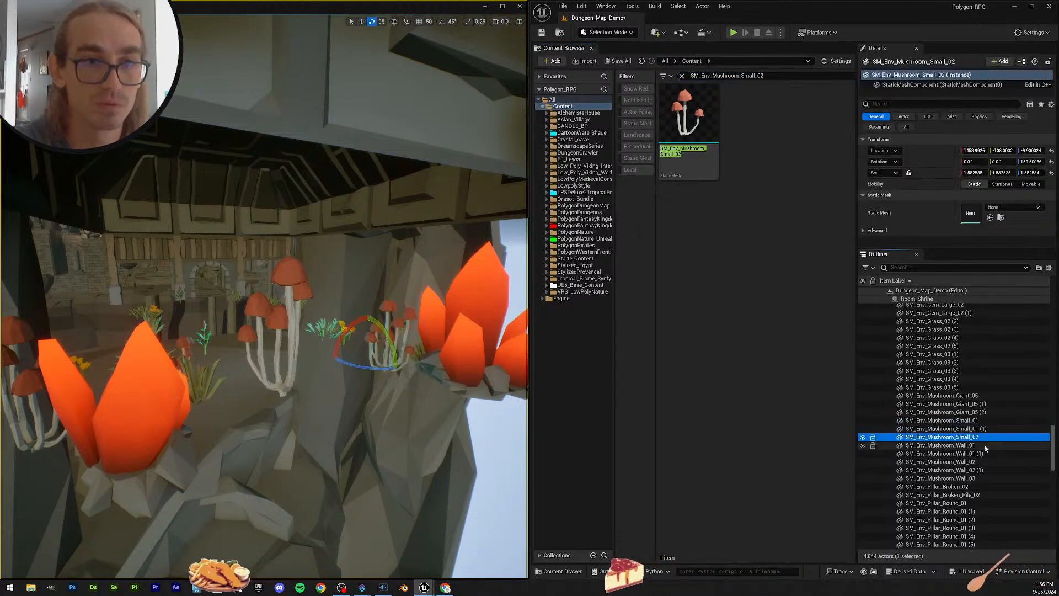
{"action": "left_click_drag", "start_coordinate": [689, 160], "coordinate": [972, 214]}
Step: Search the content for SM_Env_Mushroom_Wall_01 and assign that mesh to SM_Env_Mushroom_Wall_01 and its copy (1)
{"action": "left_click", "coordinate": [993, 446]}
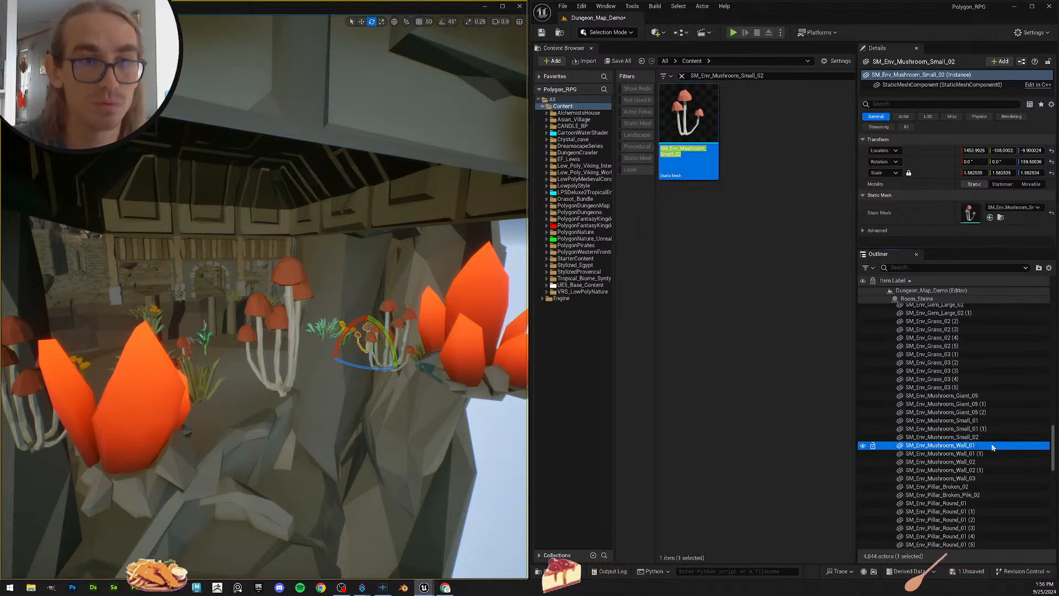
{"action": "left_click", "coordinate": [992, 445]}
{"action": "key", "text": "ctrl+c"}
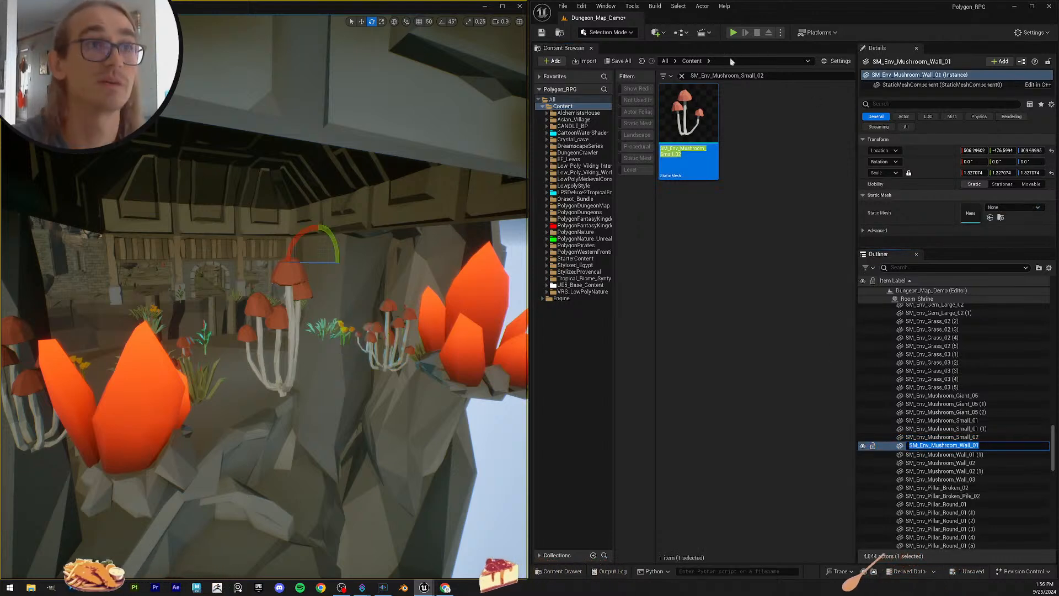
{"action": "left_click_drag", "start_coordinate": [769, 76], "coordinate": [480, 40]}
{"action": "key", "text": "ctrl+v"}
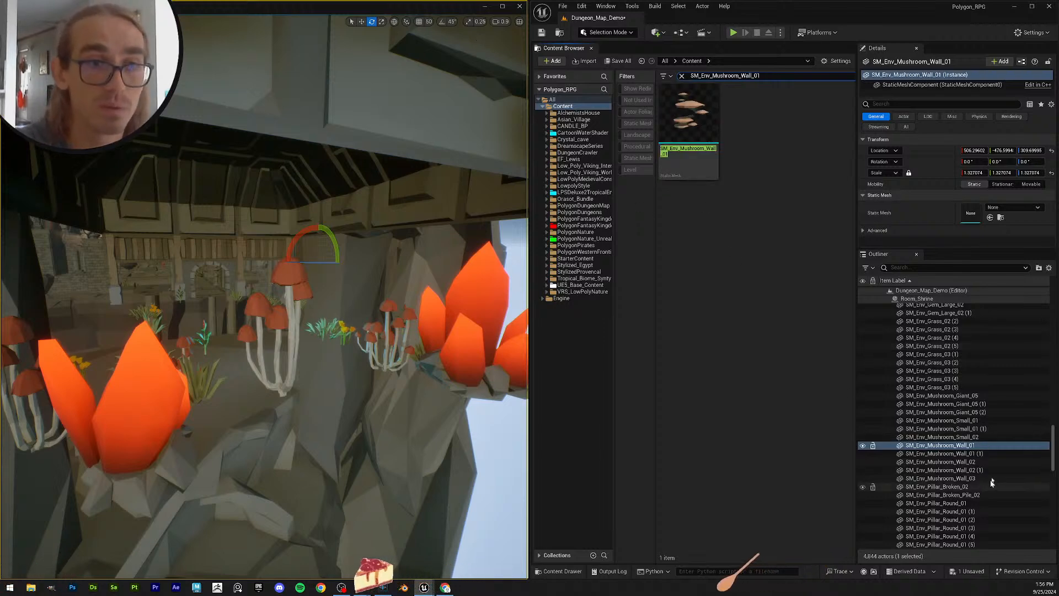
{"action": "left_click", "coordinate": [990, 453], "text": "ctrl"}
{"action": "left_click_drag", "start_coordinate": [688, 132], "coordinate": [954, 298]}
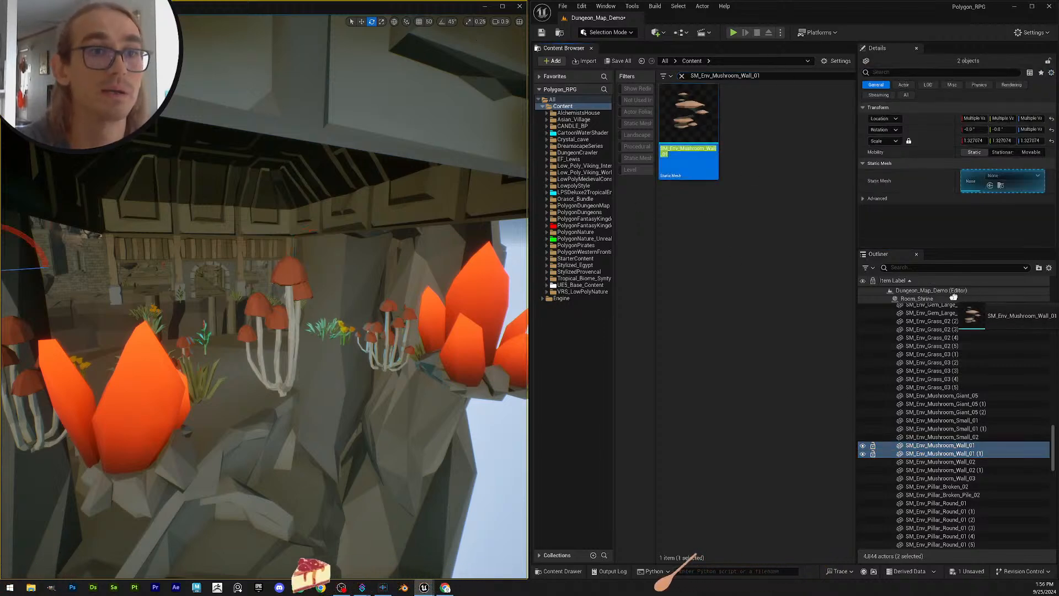
{"action": "left_click_drag", "start_coordinate": [965, 187], "coordinate": [967, 185]}
Step: Assign the SM_Env_Mushroom_Wall_02 mesh to SM_Env_Mushroom_Wall_02 and its copy (1) in Room_Shrine
{"action": "left_click", "coordinate": [985, 463]}
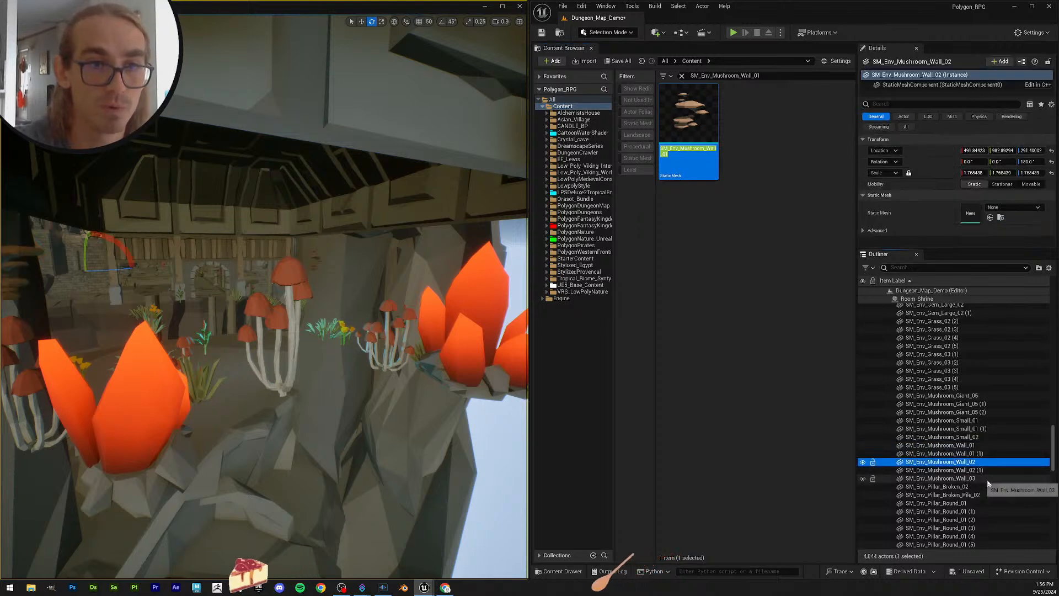
{"action": "left_click", "coordinate": [986, 469], "text": "ctrl"}
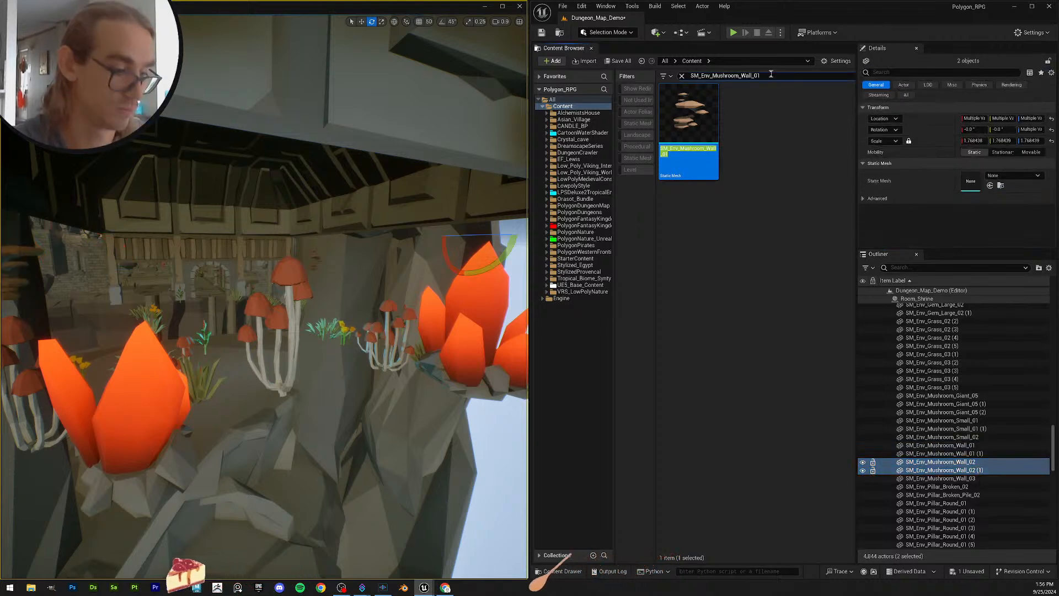
{"action": "left_click_drag", "start_coordinate": [688, 113], "coordinate": [994, 181]}
Step: Search the content for SM_Env_Mushroom_Wall_03 and assign that mesh to the SM_Env_Mushroom_Wall_03 actor
{"action": "scroll", "coordinate": [988, 451], "scroll_direction": "down", "scroll_amount": 2}
{"action": "left_click", "coordinate": [960, 426]}
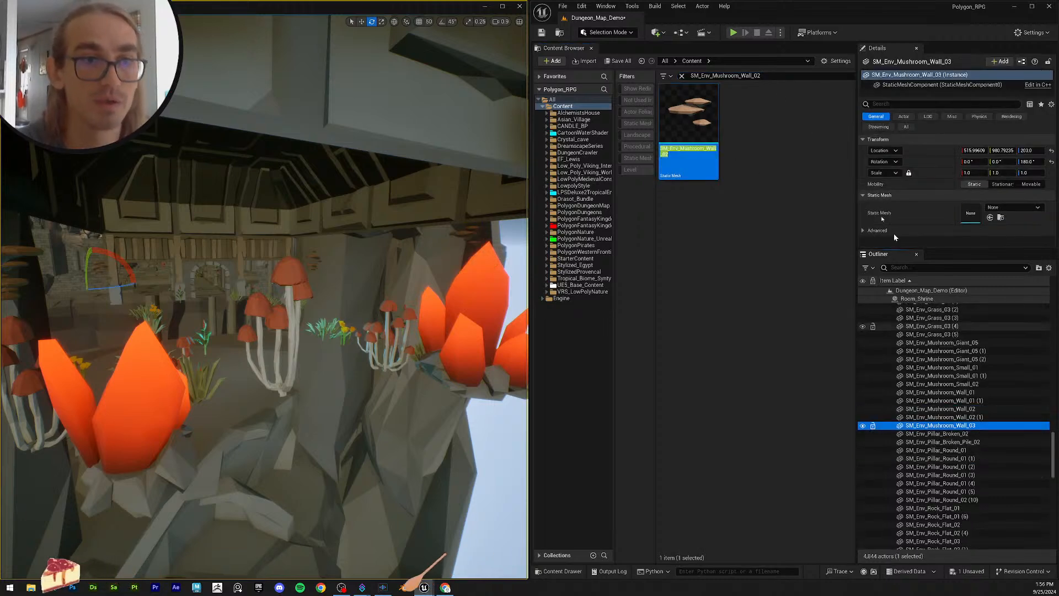
{"action": "key", "text": "BackSpace"}
{"action": "type", "text": "3"}
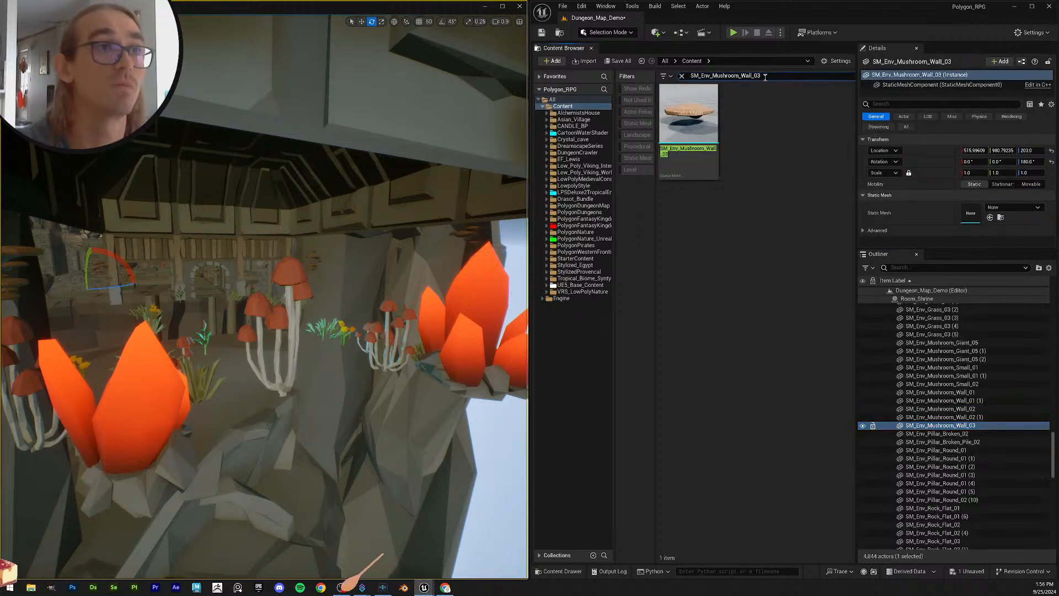
{"action": "left_click_drag", "start_coordinate": [689, 116], "coordinate": [953, 282]}
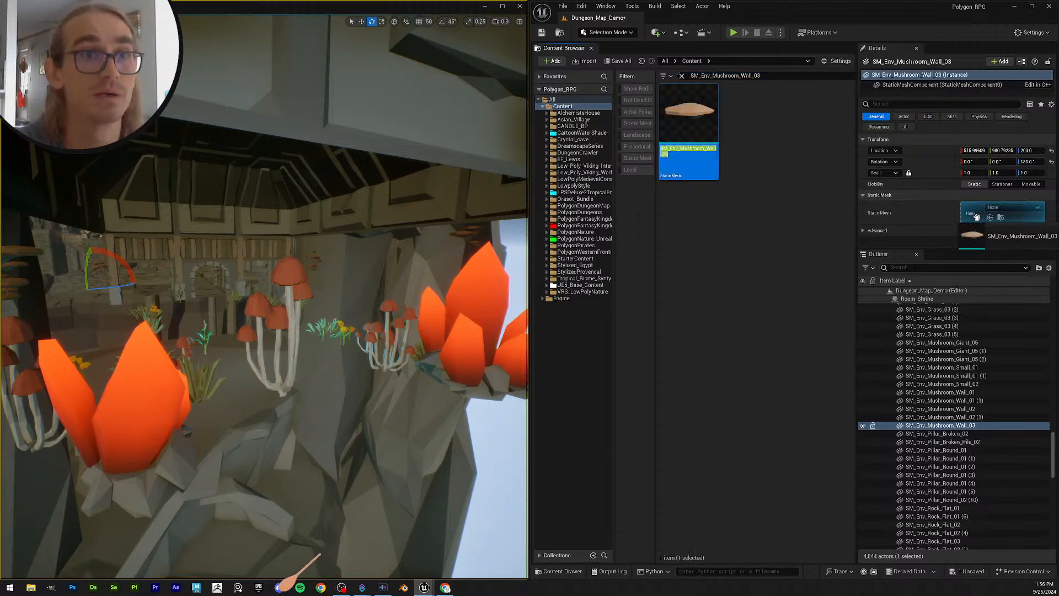
{"action": "left_click_drag", "start_coordinate": [976, 217], "coordinate": [977, 217]}
Step: Search the content for SM_Env_Pillar_Broken_02 and assign that mesh to the SM_Env_Pillar_Broken_02 actor in Room_Shrine
{"action": "left_click", "coordinate": [977, 434]}
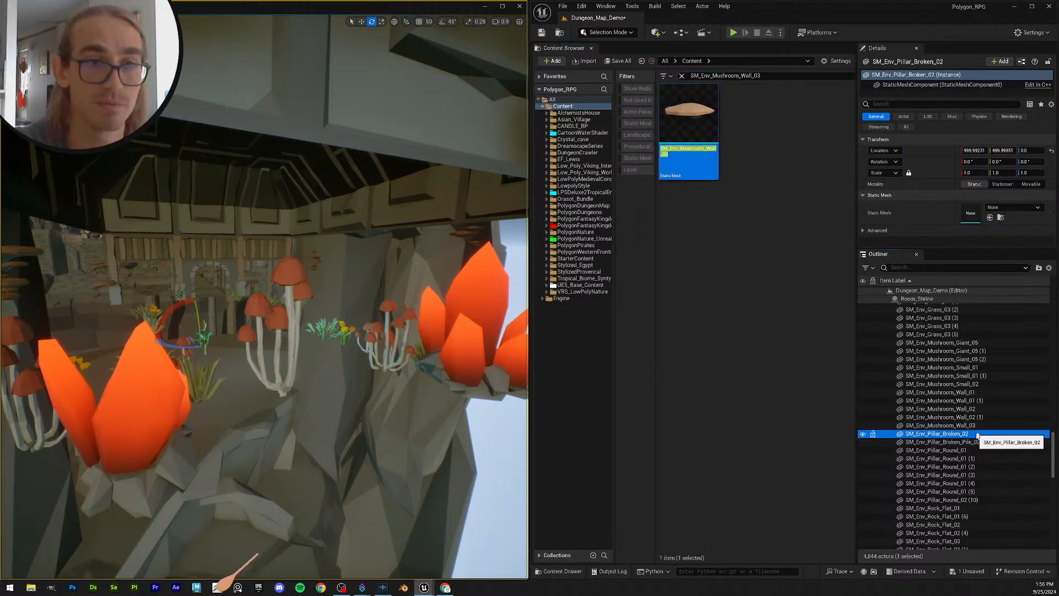
{"action": "key", "text": "F2"}
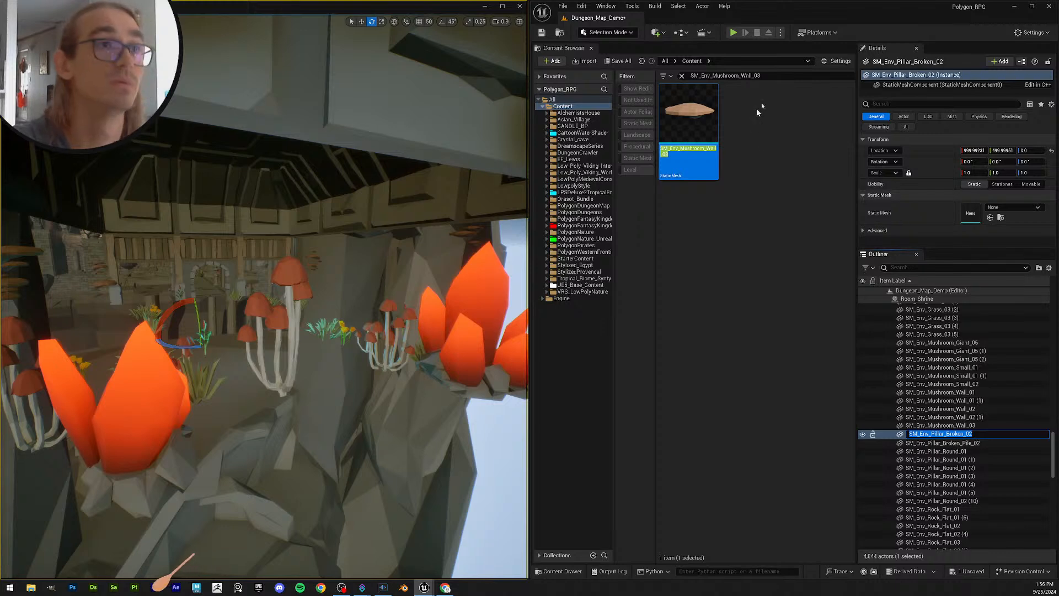
{"action": "left_click", "coordinate": [773, 84]}
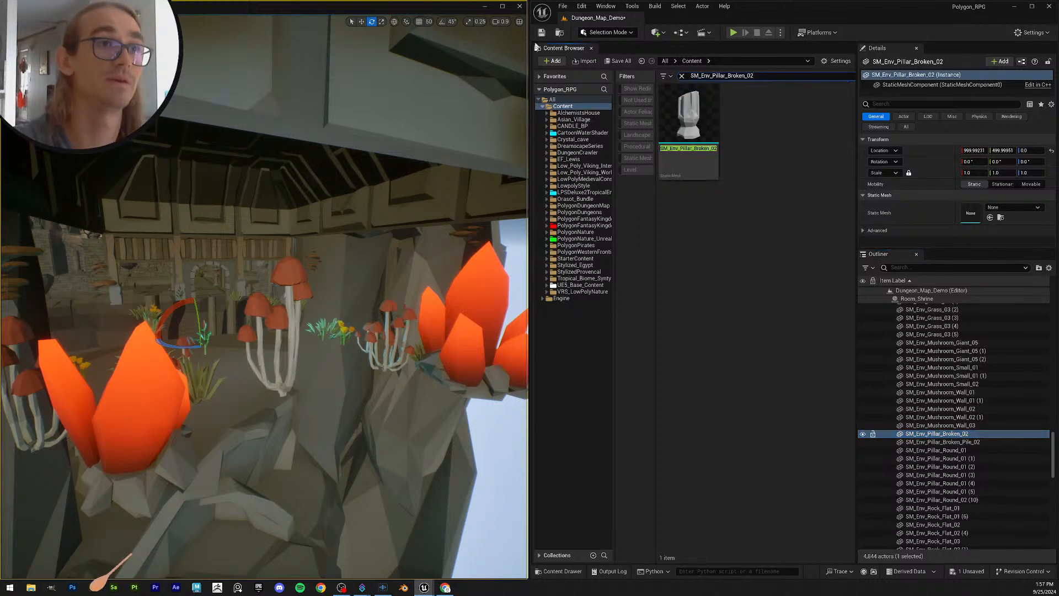
Step: Search the content for SM_Env_Pillar_Broken_Pile_02 and assign that mesh to the SM_Env_Pillar_Broken_Pile_02 actor in Room_Shrine
{"action": "scroll", "coordinate": [971, 403], "scroll_direction": "down", "scroll_amount": 2}
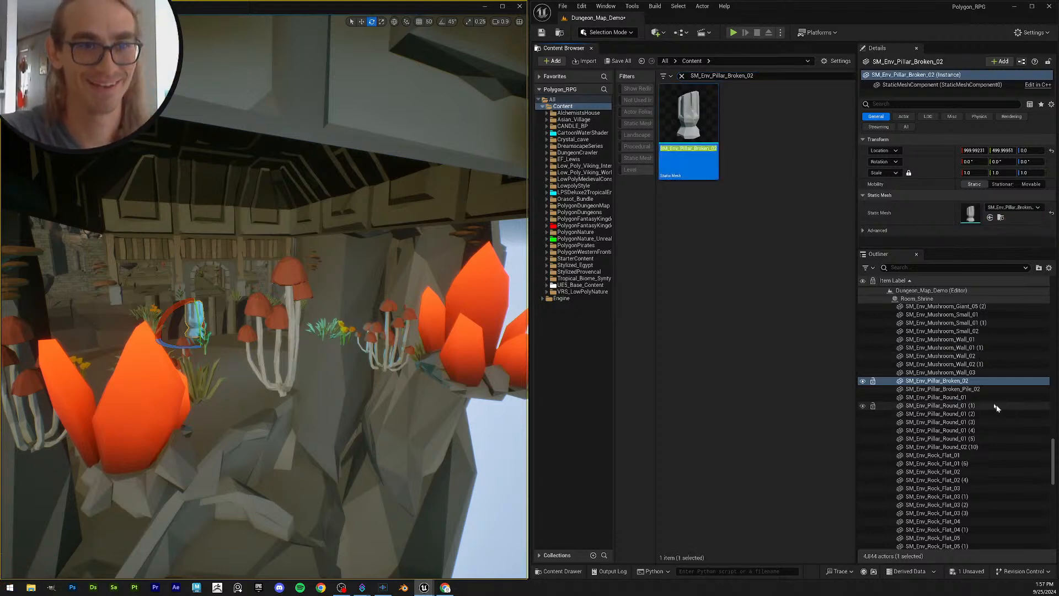
{"action": "left_click", "coordinate": [988, 389]}
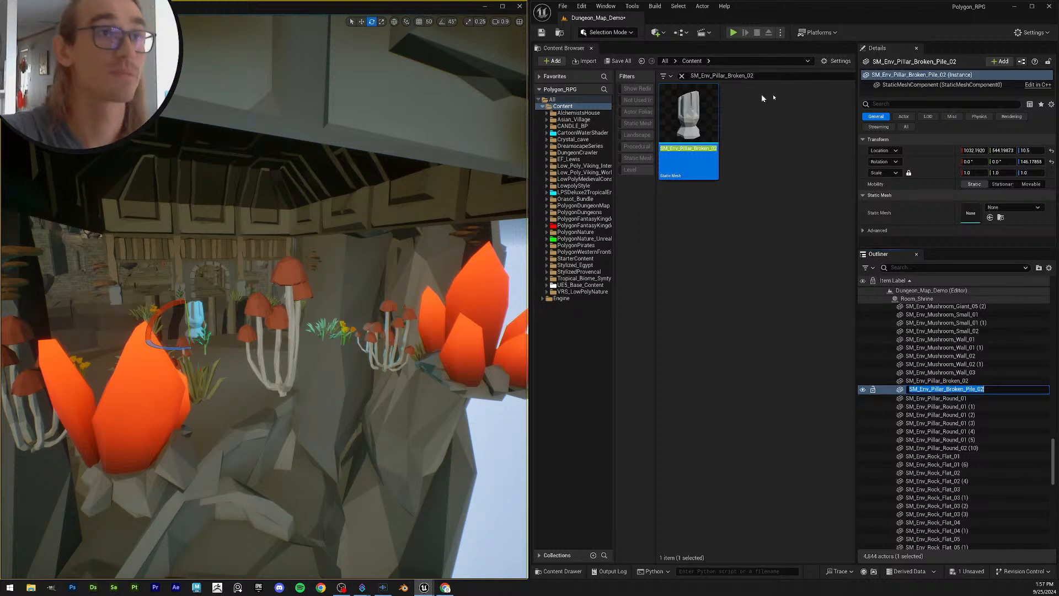
{"action": "left_click", "coordinate": [765, 78]}
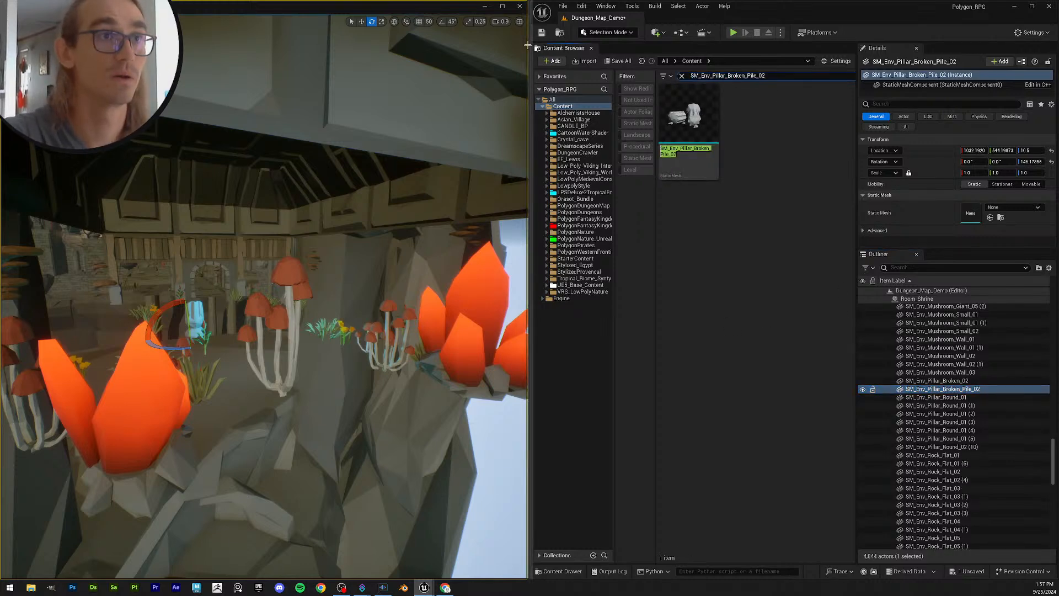
{"action": "left_click_drag", "start_coordinate": [688, 119], "coordinate": [957, 230]}
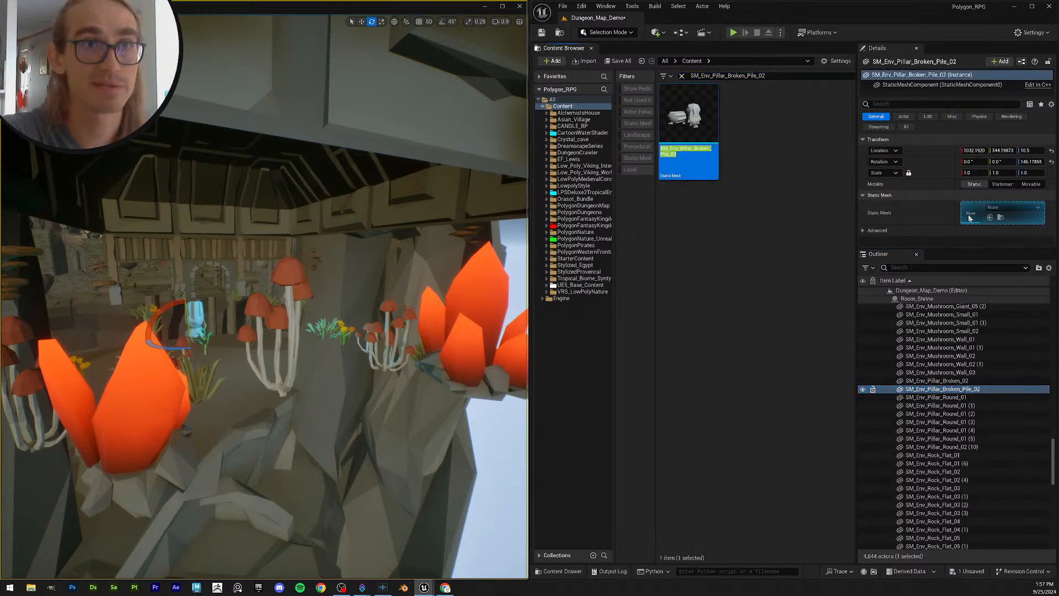
Step: Search the content for SM_Env_Pillar_Round_01 and assign that mesh to the actor copy SM_Env_Pillar_Round_01 (5)
{"action": "left_click", "coordinate": [971, 400]}
{"action": "key", "text": "F2"}
{"action": "key", "text": "ctrl+c"}
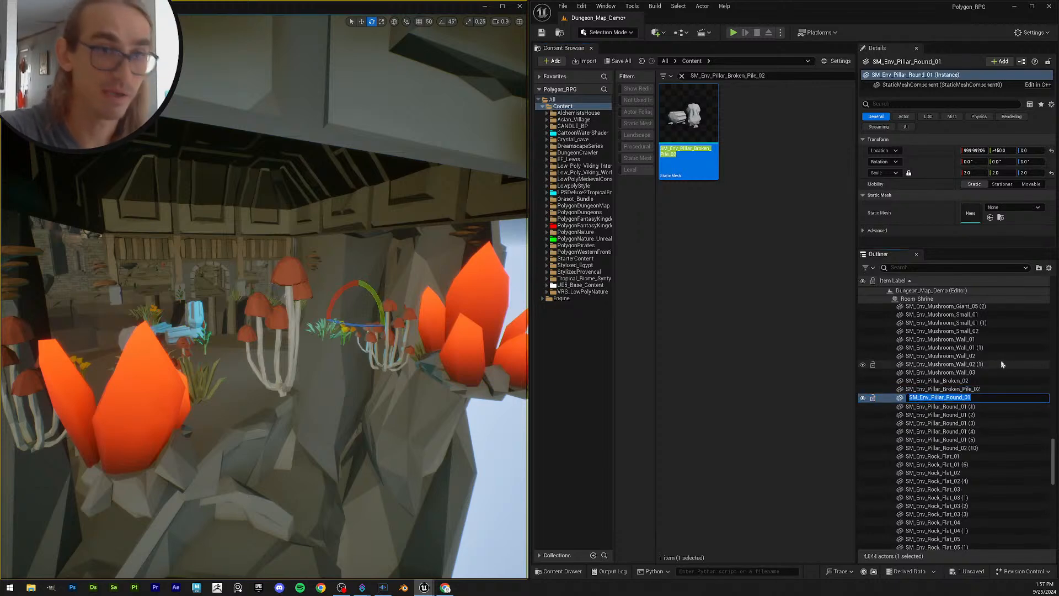
{"action": "left_click", "coordinate": [764, 75]}
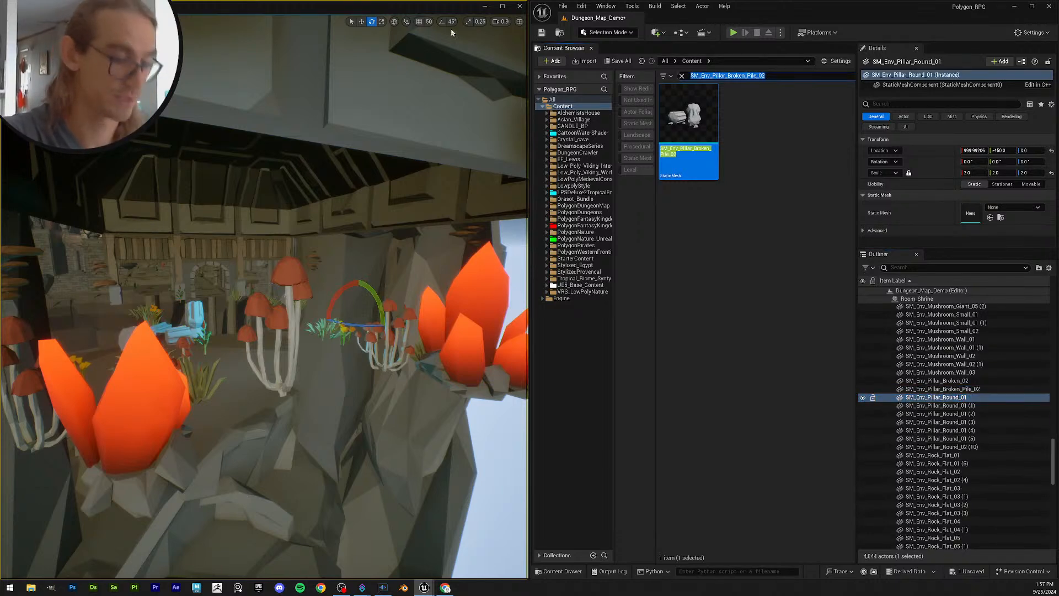
{"action": "key", "text": "ctrl+v"}
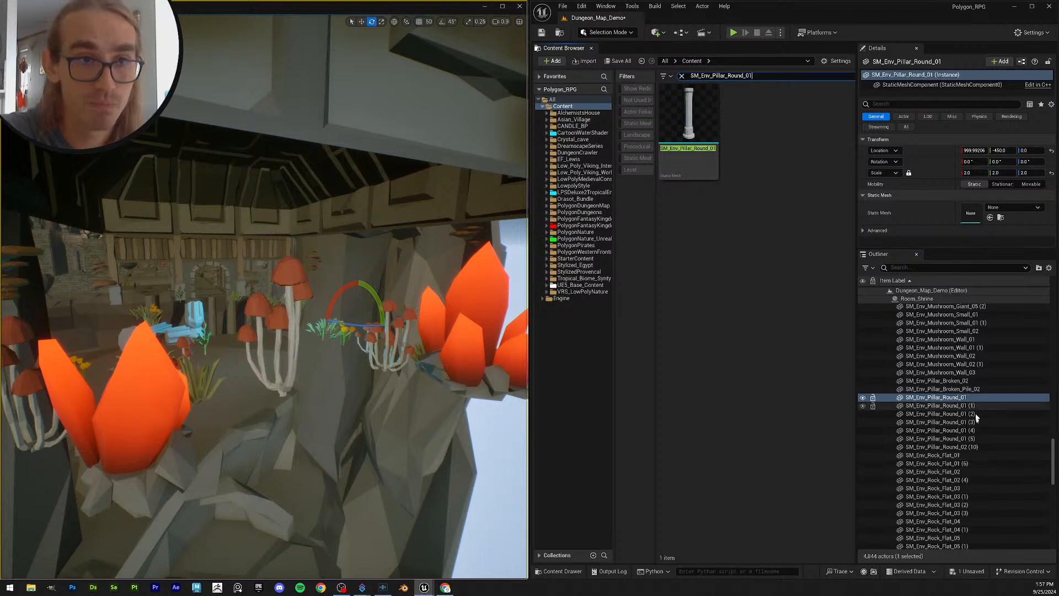
{"action": "left_click", "coordinate": [941, 438]}
{"action": "left_click_drag", "start_coordinate": [688, 116], "coordinate": [971, 216]}
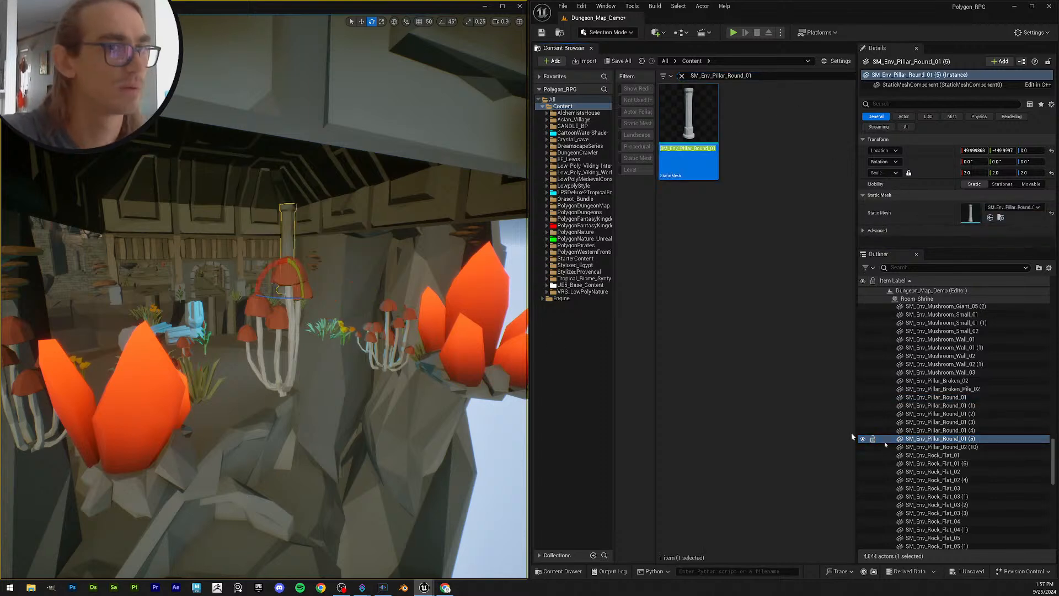
Step: Assign the SM_Env_Pillar_Round_01 mesh to SM_Env_Pillar_Round_01 and all its copies (1) to (5) together
{"action": "left_click", "coordinate": [980, 398]}
{"action": "left_click", "coordinate": [979, 406]}
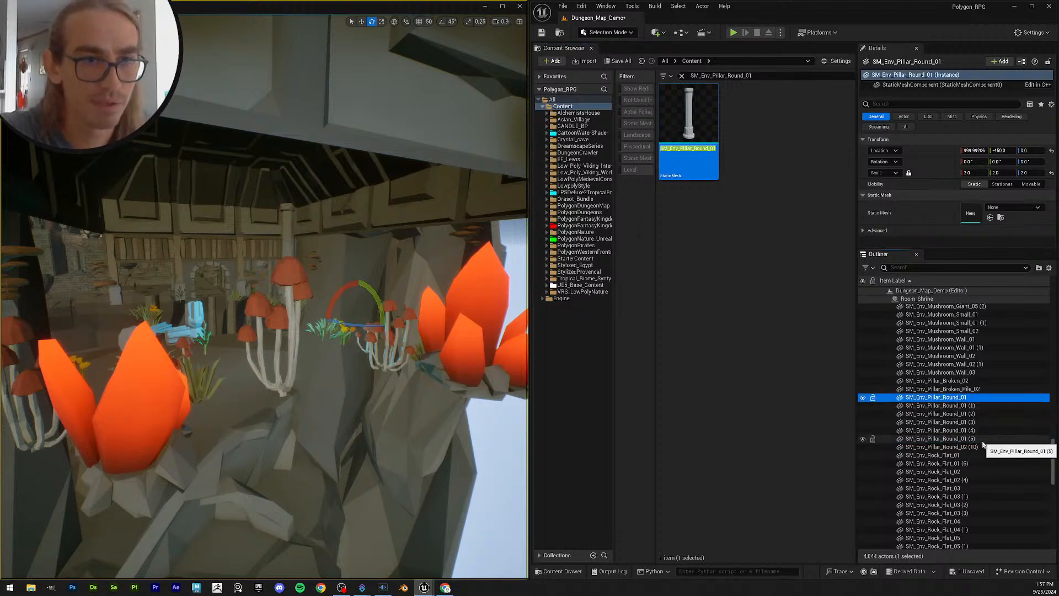
{"action": "left_click", "coordinate": [983, 440], "text": "shift"}
{"action": "left_click_drag", "start_coordinate": [686, 123], "coordinate": [967, 187]}
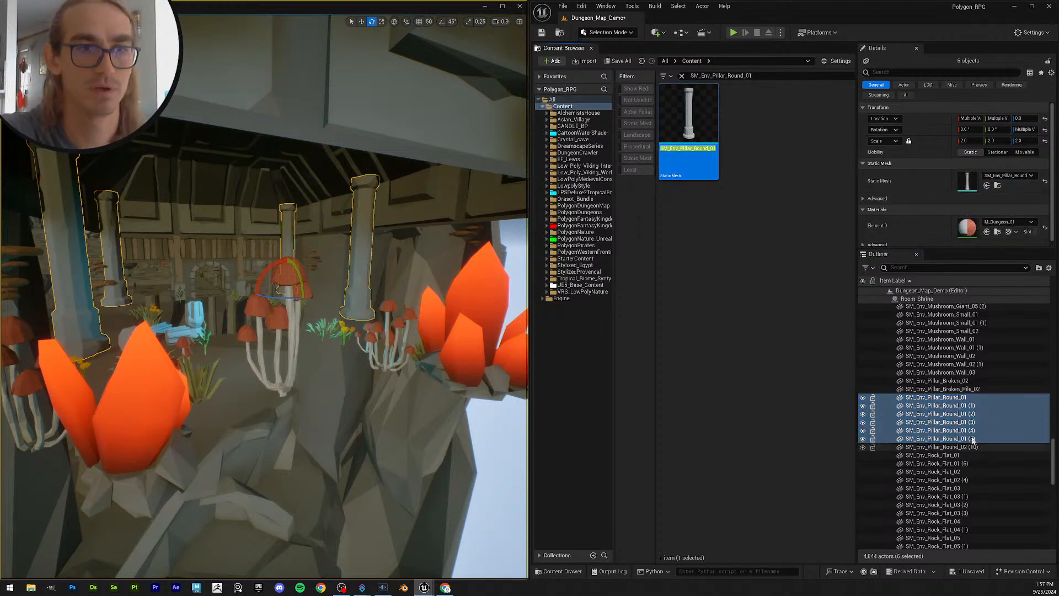
{"action": "left_click", "coordinate": [965, 388]}
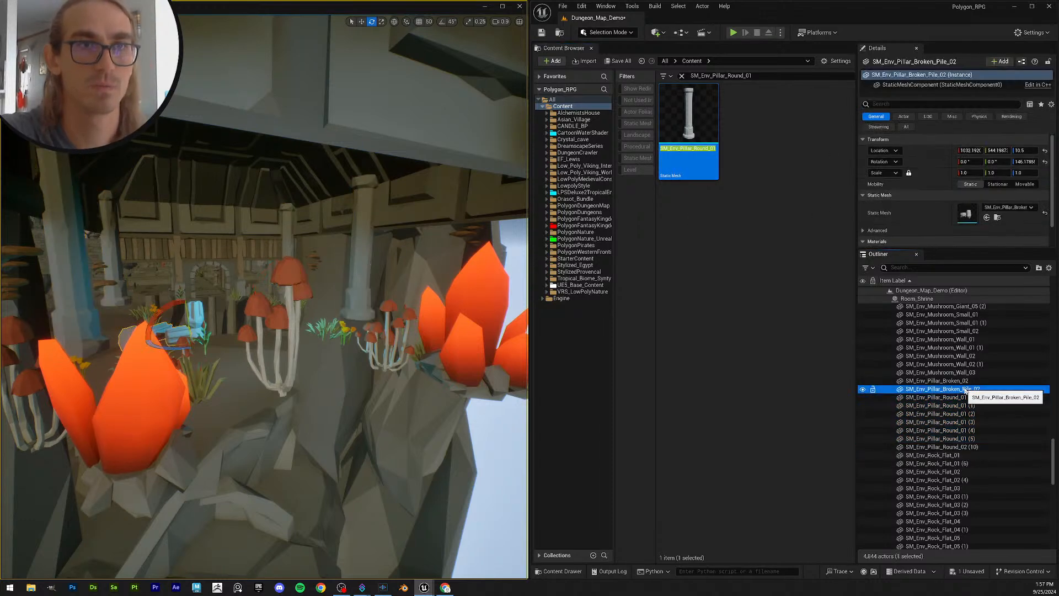
Step: Search the content for SM_Env_Pillar_Round_02 and assign that mesh to the SM_Env_Pillar_Round_02 (10) actor
{"action": "left_click", "coordinate": [978, 447]}
{"action": "scroll", "coordinate": [987, 419], "scroll_direction": "down", "scroll_amount": 3}
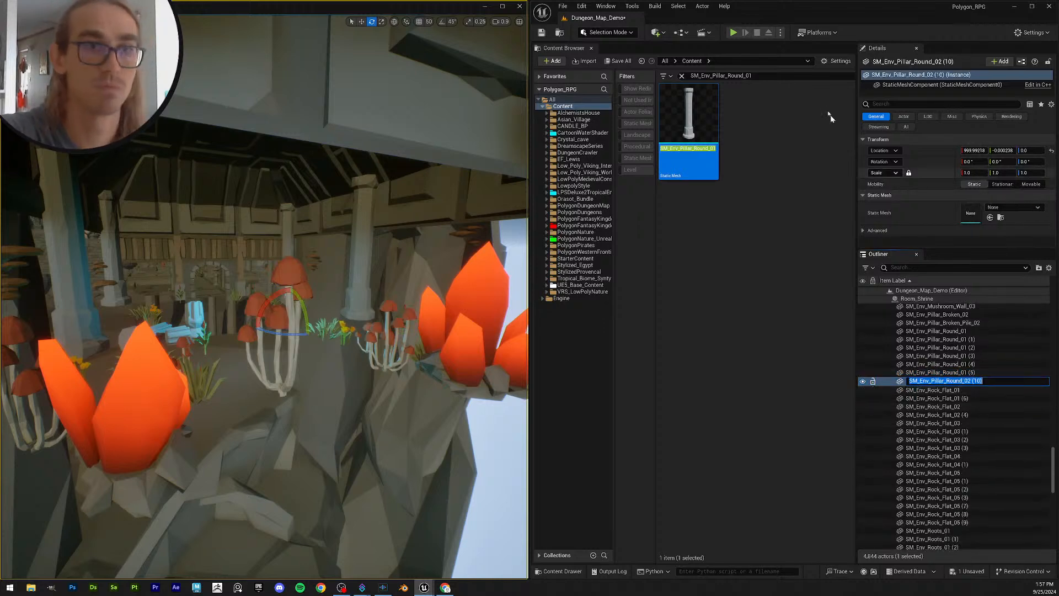
{"action": "type", "text": "SM_Env_Pillar_Round_02 (10)"}
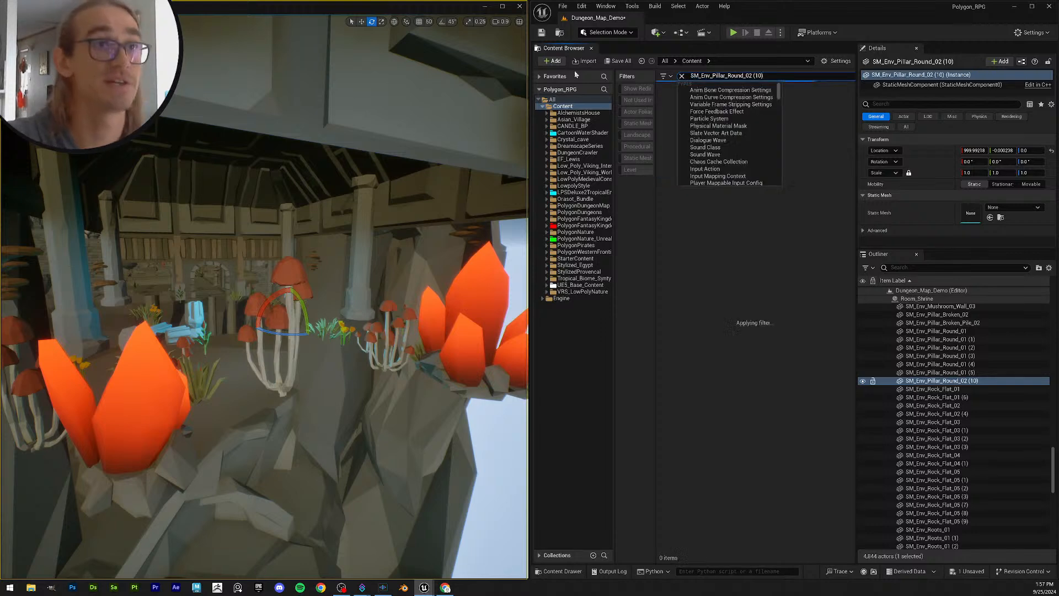
{"action": "key", "text": "BackSpace"}
{"action": "key", "text": "BackSpace"}
{"action": "key", "text": "BackSpace"}
{"action": "key", "text": "BackSpace"}
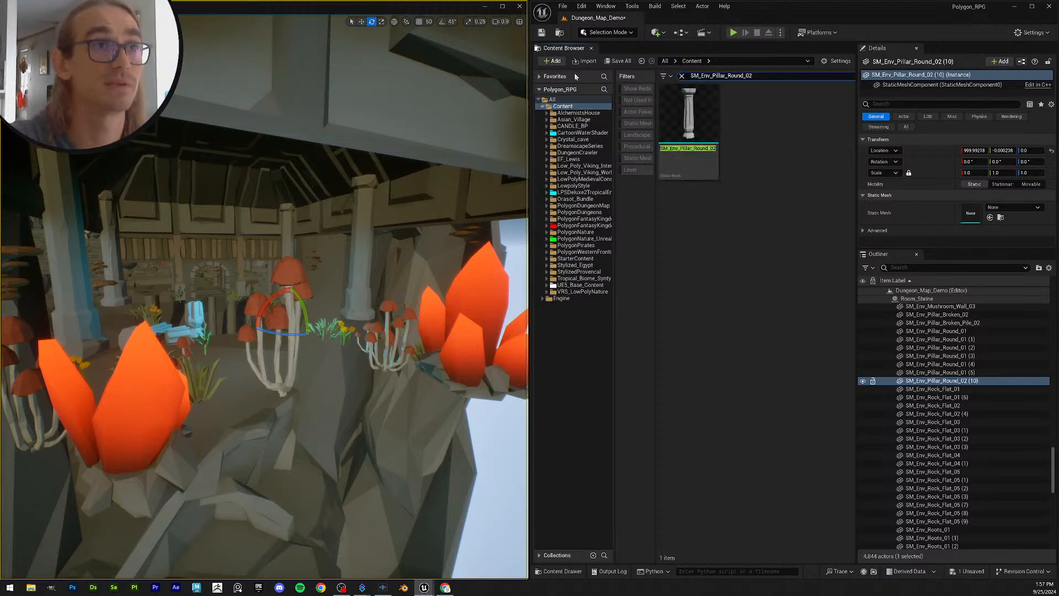
{"action": "left_click", "coordinate": [979, 382]}
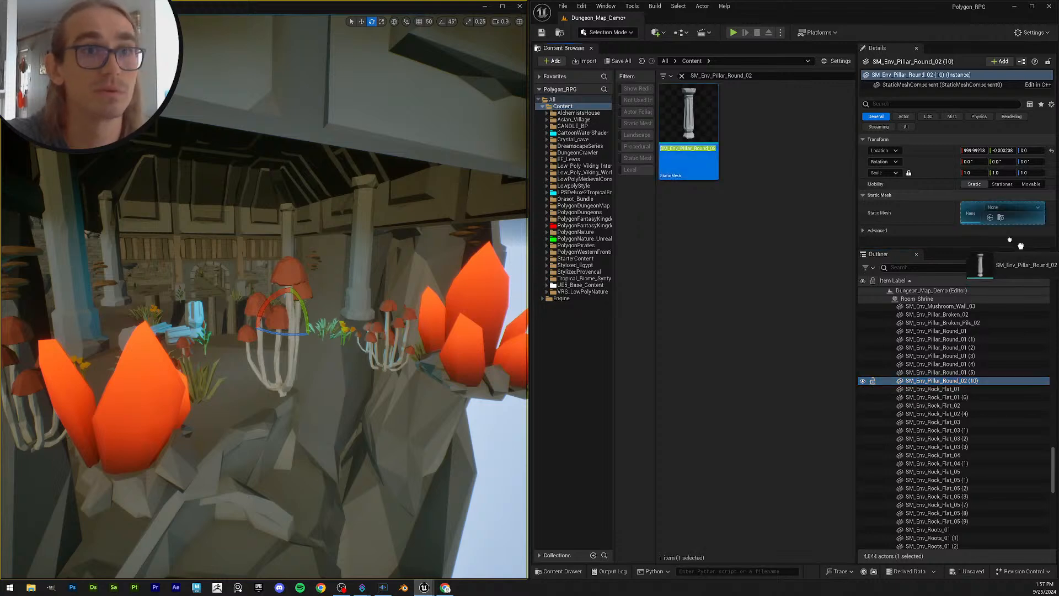
{"action": "left_click_drag", "start_coordinate": [1021, 246], "coordinate": [971, 221]}
Step: Search the content for SM_Env_Rock_Flat_01 and assign the grey flat rock mesh to SM_Env_Rock_Flat_01 and its copy (6)
{"action": "scroll", "coordinate": [938, 424], "scroll_direction": "down", "scroll_amount": 2}
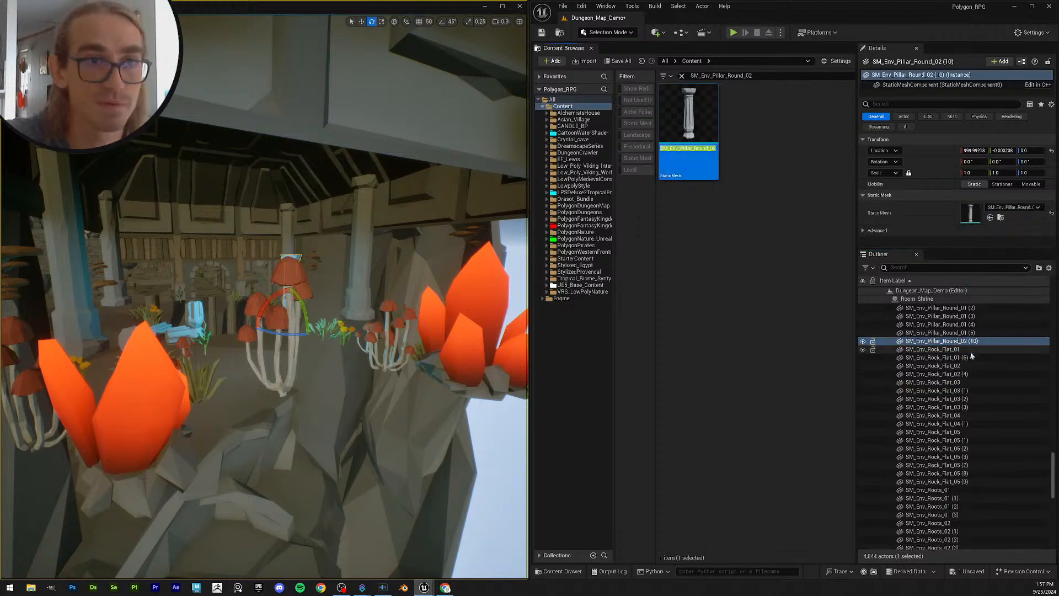
{"action": "left_click", "coordinate": [971, 350]}
{"action": "left_click", "coordinate": [987, 350]}
{"action": "key", "text": "ctrl+c"}
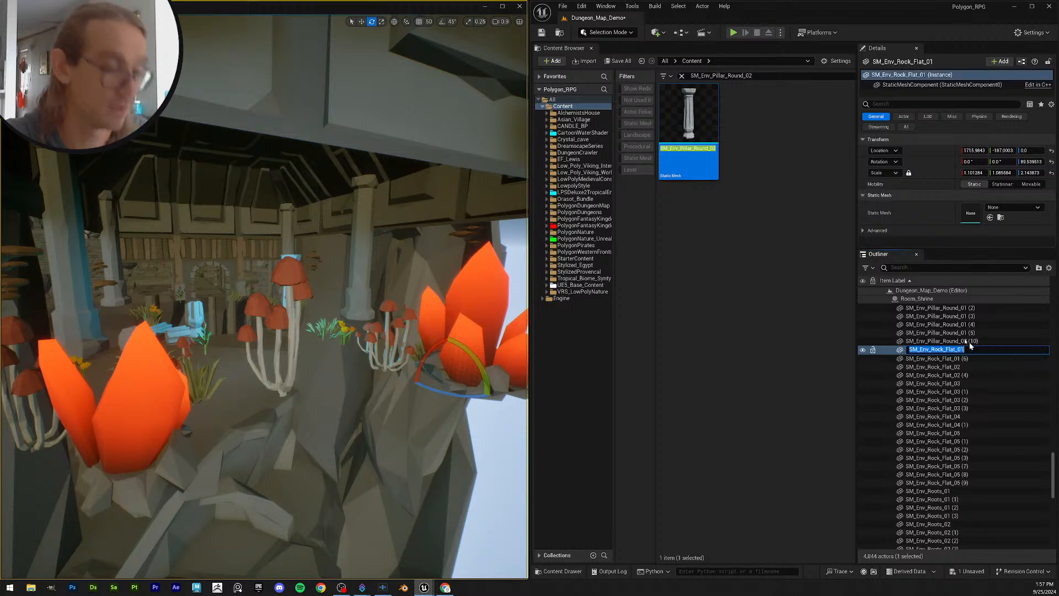
{"action": "left_click", "coordinate": [758, 75]}
{"action": "key", "text": "ctrl+v"}
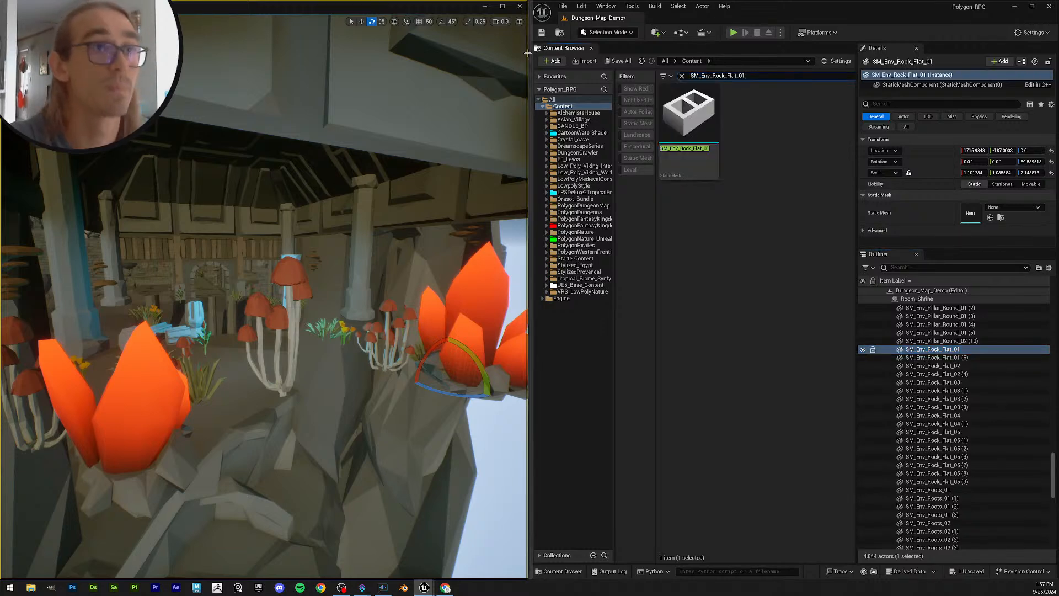
{"action": "left_click", "coordinate": [987, 357], "text": "ctrl"}
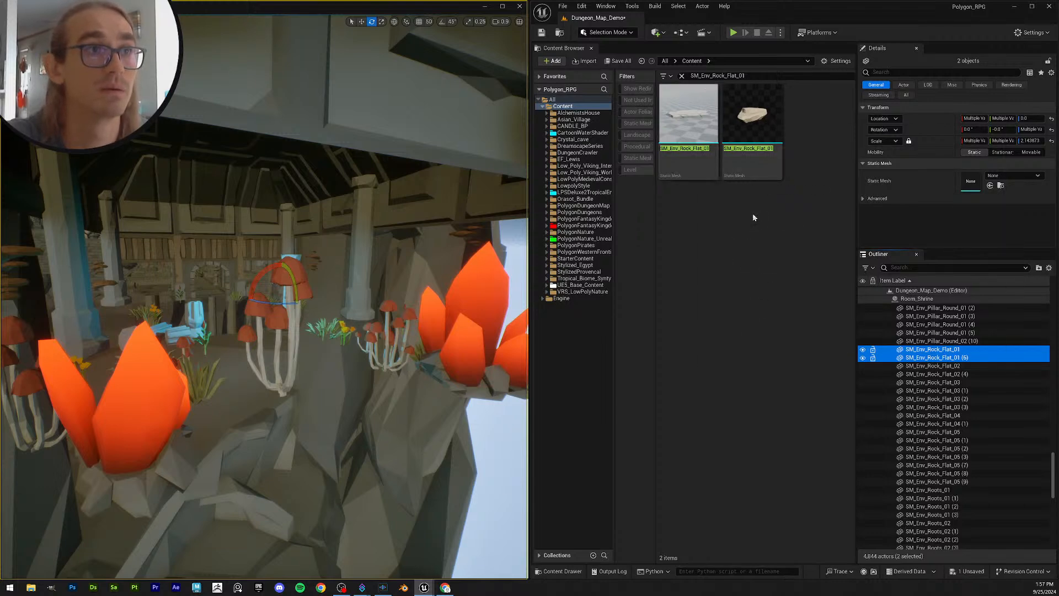
{"action": "left_click_drag", "start_coordinate": [690, 118], "coordinate": [969, 186]}
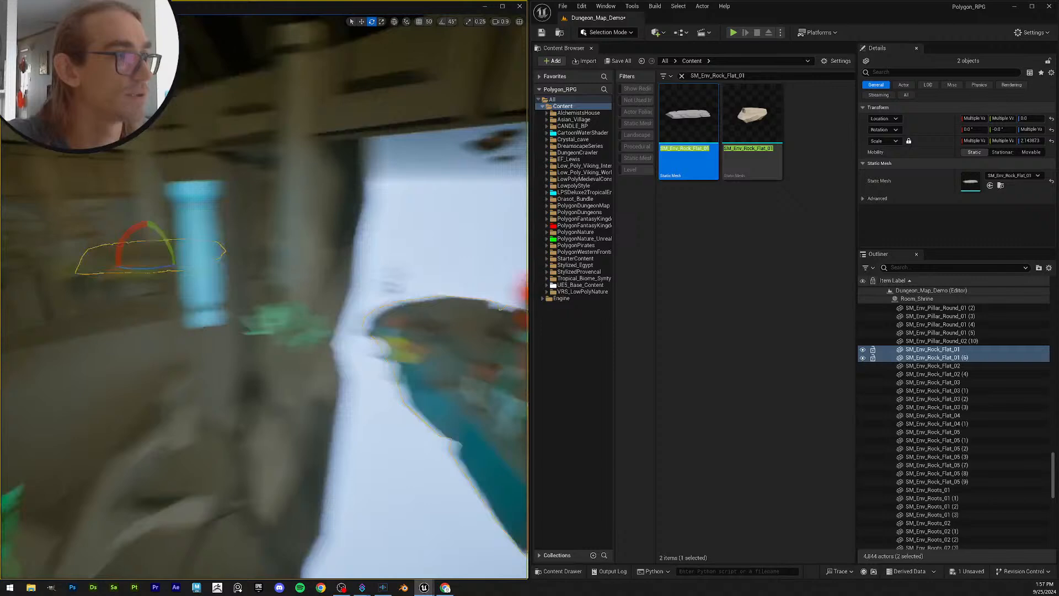
{"action": "right_click_drag", "start_coordinate": [263, 298], "coordinate": [243, 290]}
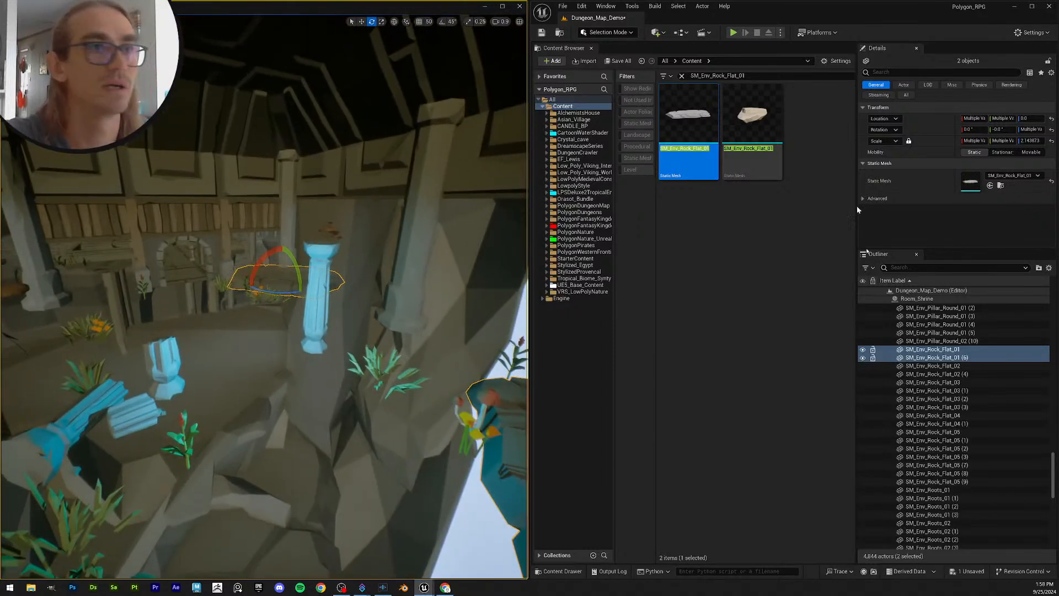
Step: Search the content for SM_Env_Rock_Flat_02, the mesh missing from the SM_Env_Rock_Flat_02 actor
{"action": "left_click", "coordinate": [960, 367]}
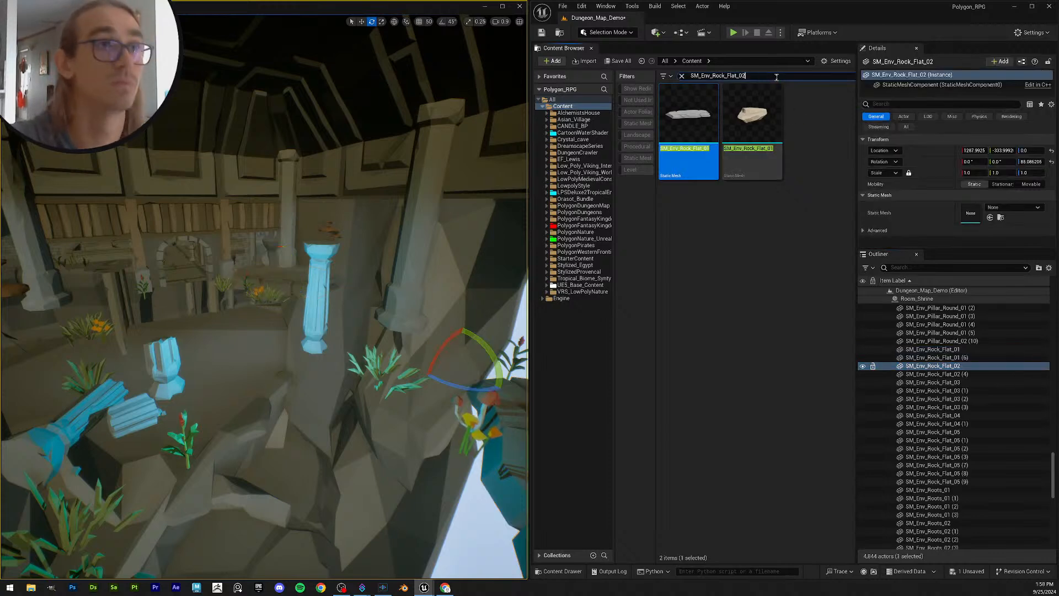
Step: Assign the SM_Env_Rock_Flat_02 static mesh to both SM_Env_Rock_Flat_02 actors in the Room_Shrine folder
{"action": "left_click", "coordinate": [974, 375], "text": "ctrl"}
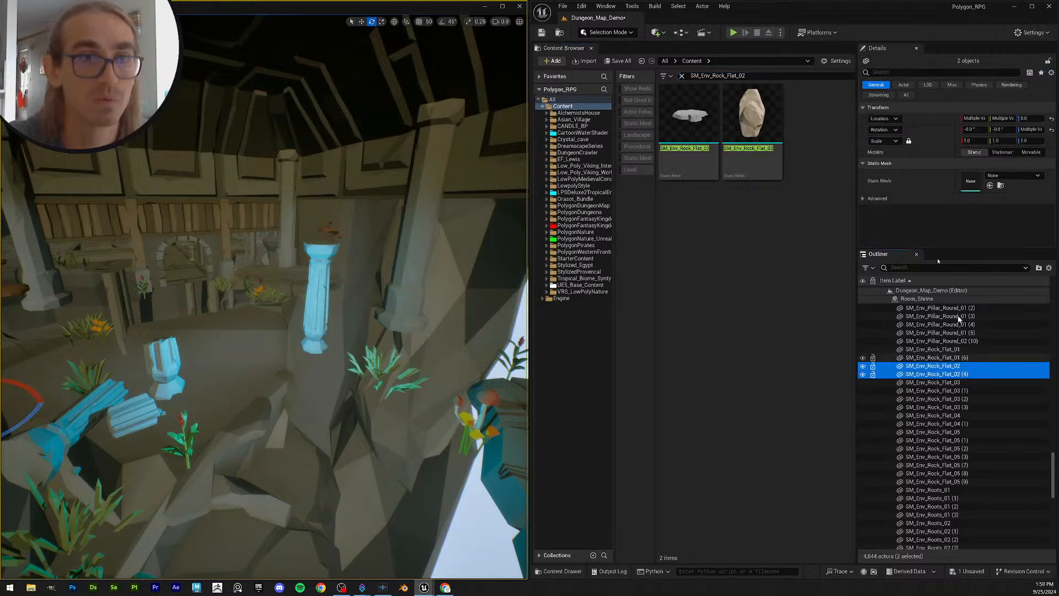
{"action": "left_click_drag", "start_coordinate": [709, 104], "coordinate": [1016, 216]}
{"action": "left_click_drag", "start_coordinate": [971, 188], "coordinate": [973, 187]}
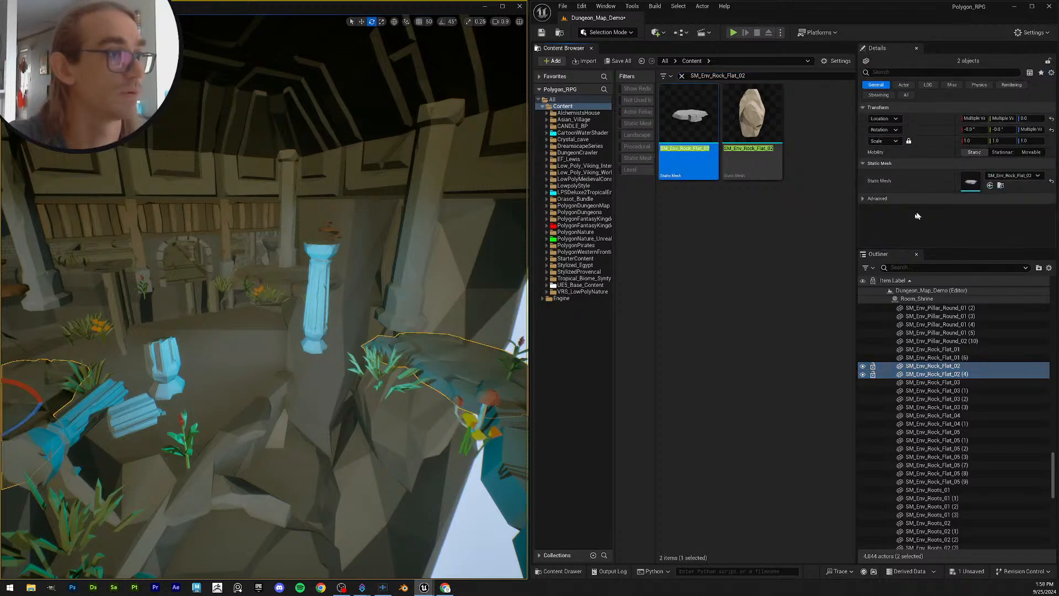
Step: Find the SM_Env_Rock_Flat_03 mesh and assign it to all four SM_Env_Rock_Flat_03 actors in Room_Shrine
{"action": "left_click", "coordinate": [974, 383]}
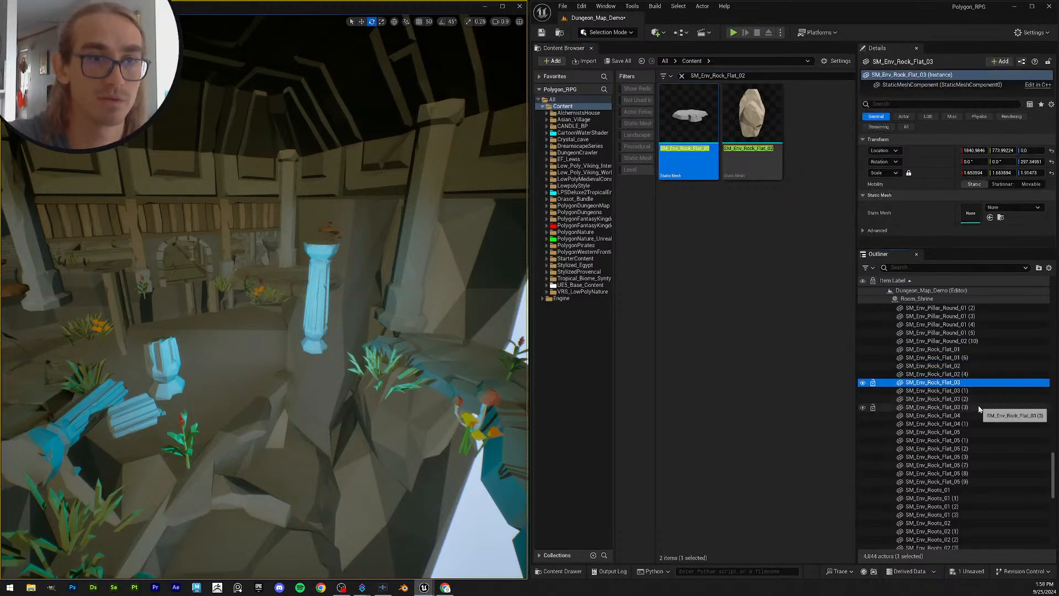
{"action": "left_click", "coordinate": [978, 407], "text": "shift"}
{"action": "left_click", "coordinate": [759, 76]}
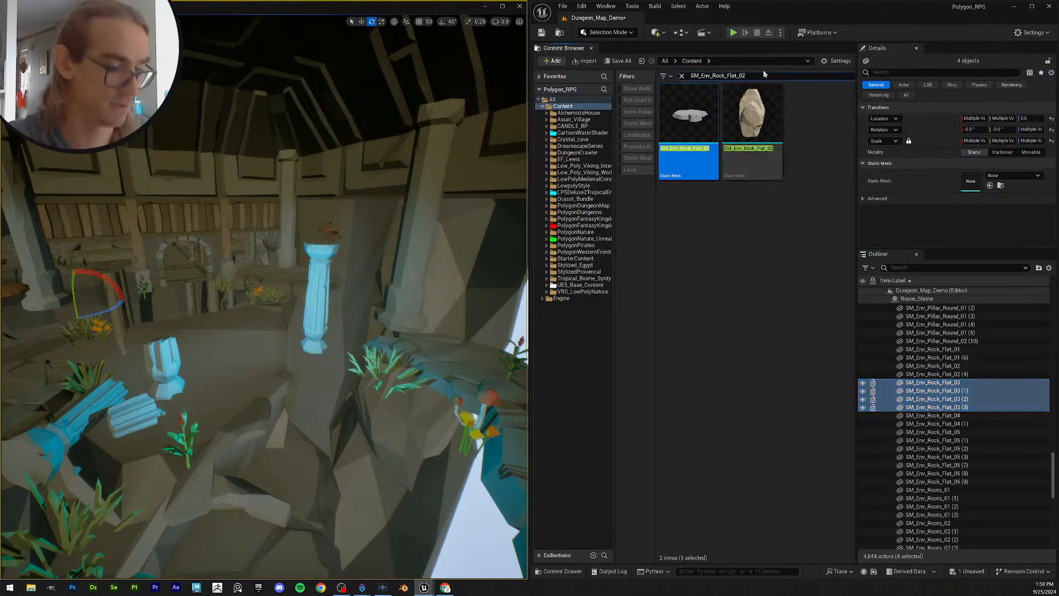
{"action": "key", "text": "BackSpace"}
{"action": "type", "text": "3"}
{"action": "left_click_drag", "start_coordinate": [689, 116], "coordinate": [963, 187]}
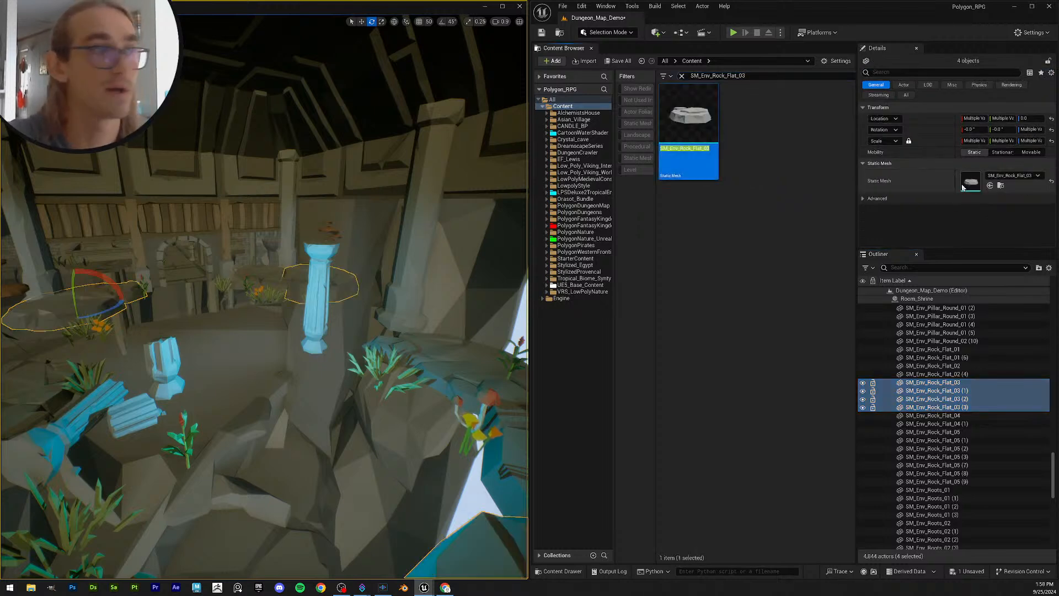
Step: Find the SM_Env_Rock_Flat_04 mesh and assign it to both SM_Env_Rock_Flat_04 actors
{"action": "left_click", "coordinate": [970, 416]}
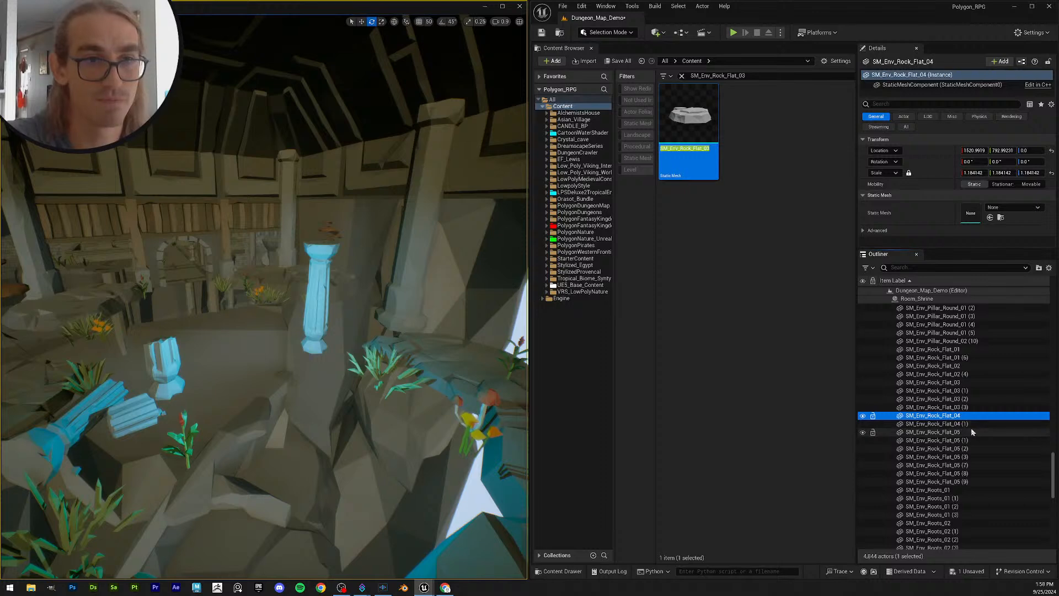
{"action": "left_click", "coordinate": [970, 424], "text": "ctrl"}
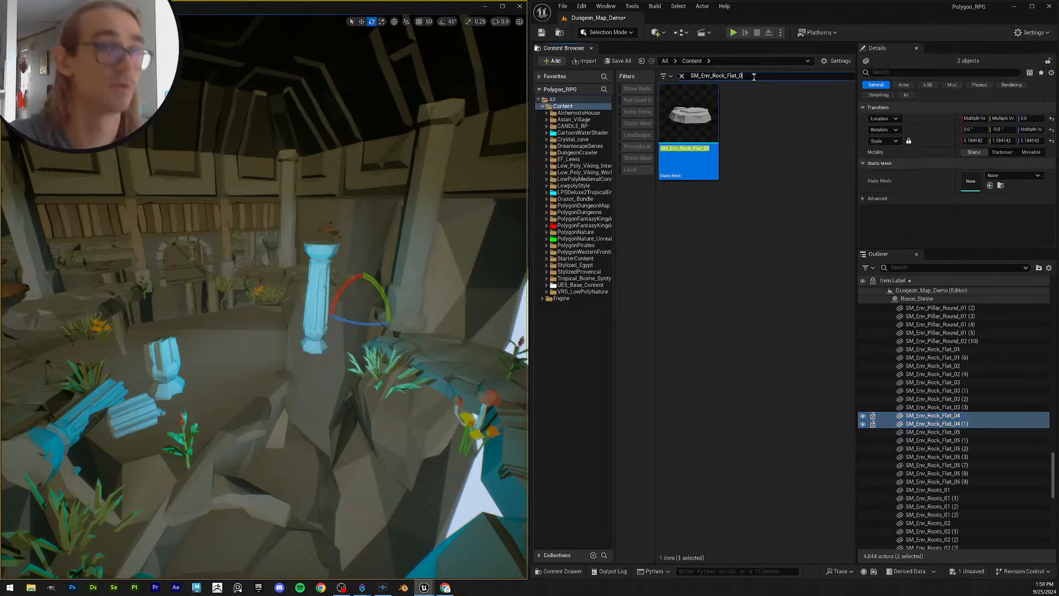
{"action": "type", "text": "4"}
{"action": "left_click_drag", "start_coordinate": [688, 116], "coordinate": [971, 182]}
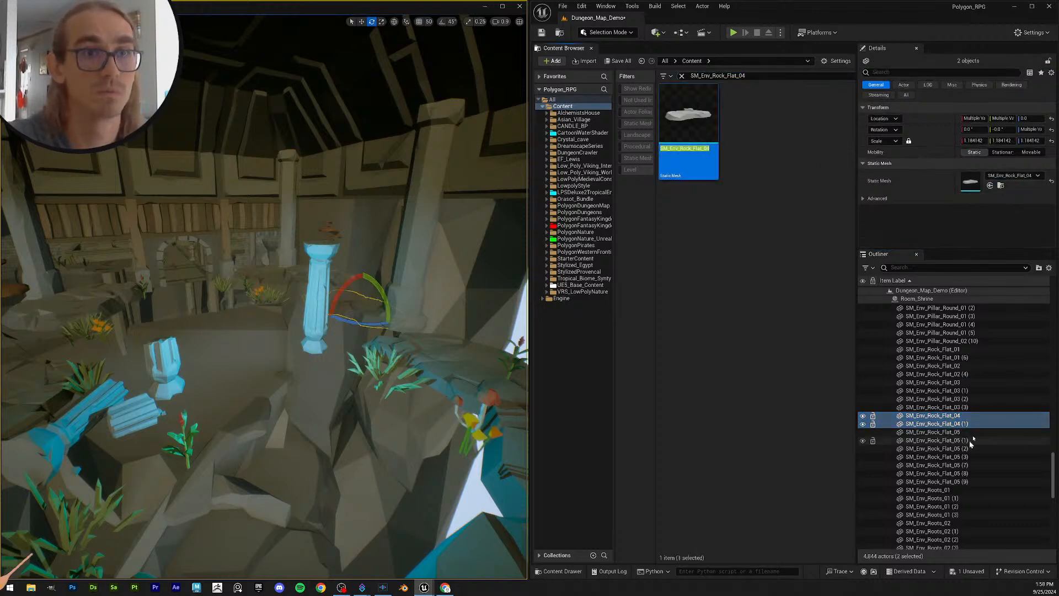
Step: Find the SM_Env_Rock_Flat_05 mesh and assign it to all seven SM_Env_Rock_Flat_05 actors
{"action": "left_click", "coordinate": [970, 433]}
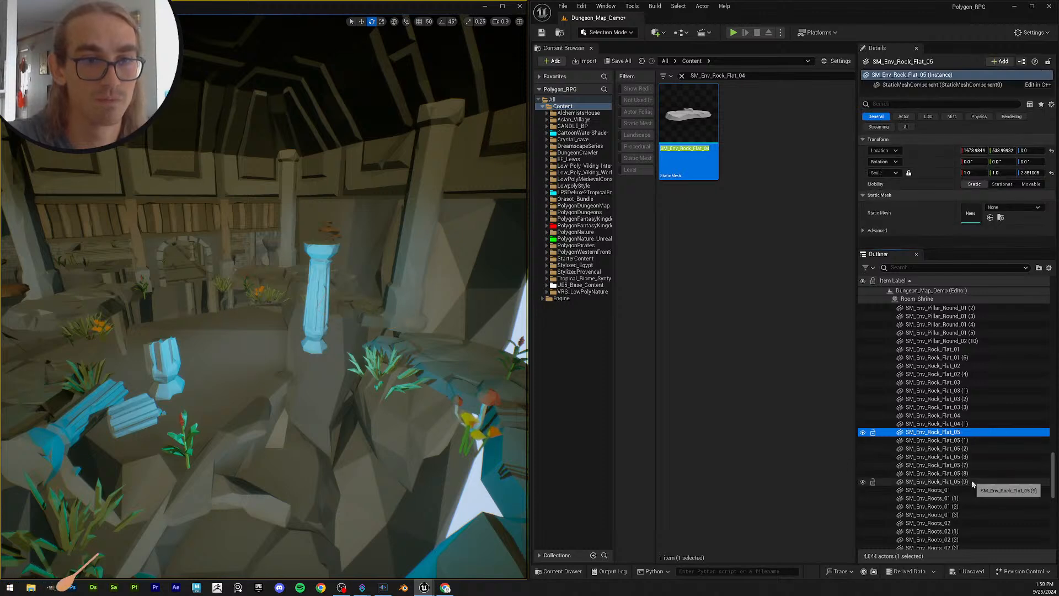
{"action": "left_click", "coordinate": [938, 482], "text": "shift"}
{"action": "left_click", "coordinate": [762, 75]}
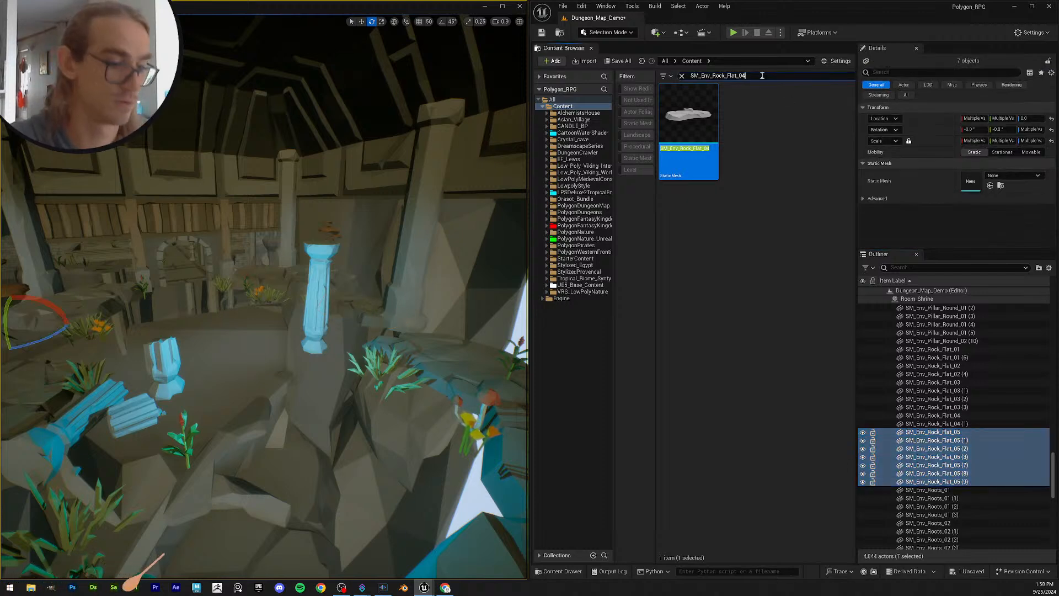
{"action": "key", "text": "BackSpace"}
{"action": "type", "text": "5"}
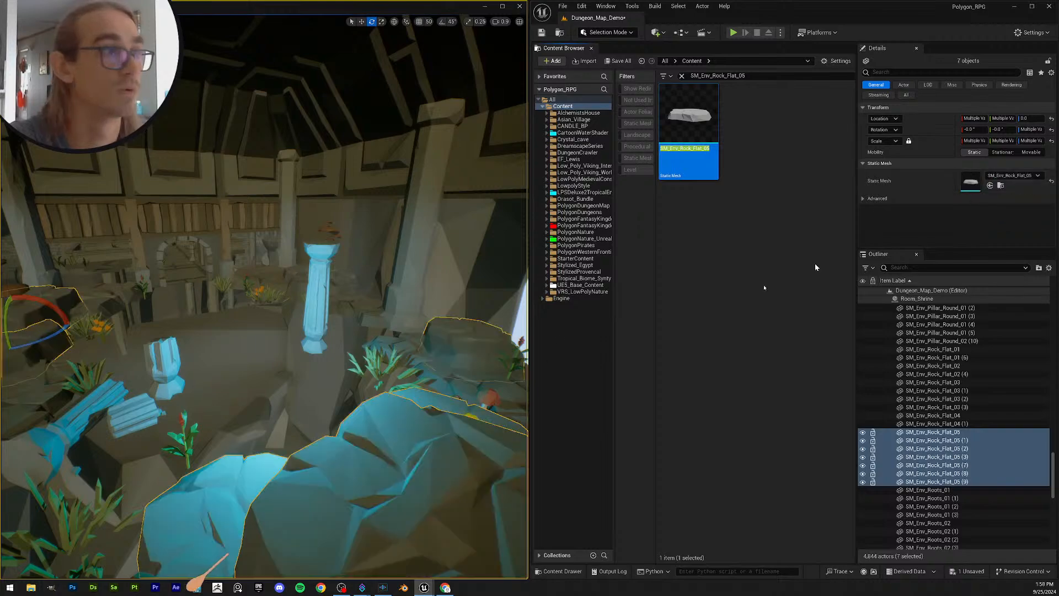
Step: Shift the flat rock SM_Env_Rock_Flat_03 (1) sideways beside the orange crystals, deselect it and save the level
{"action": "key", "text": "f"}
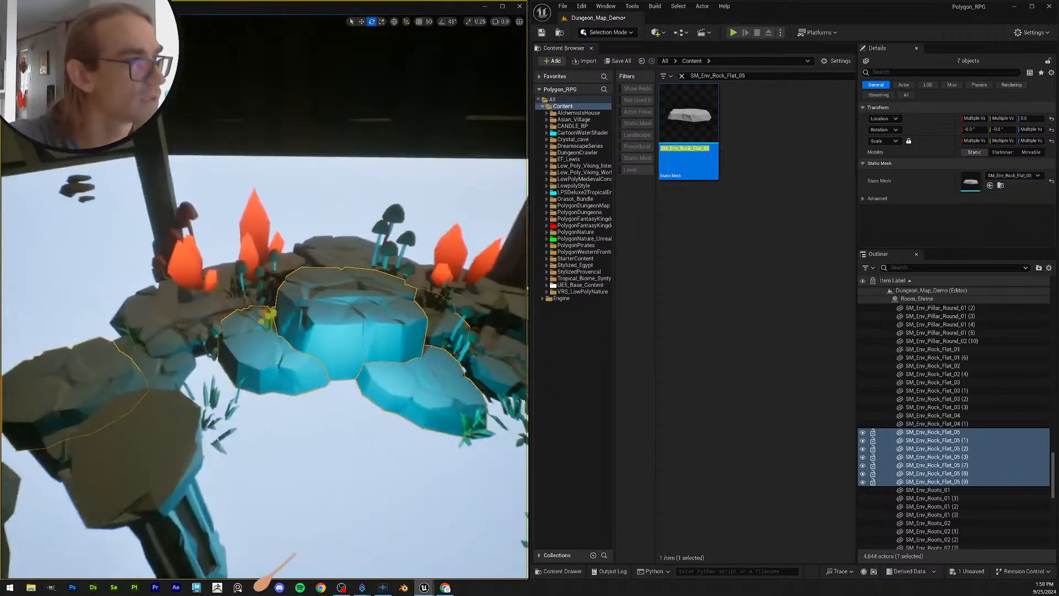
{"action": "right_click_drag", "start_coordinate": [263, 309], "coordinate": [207, 301]}
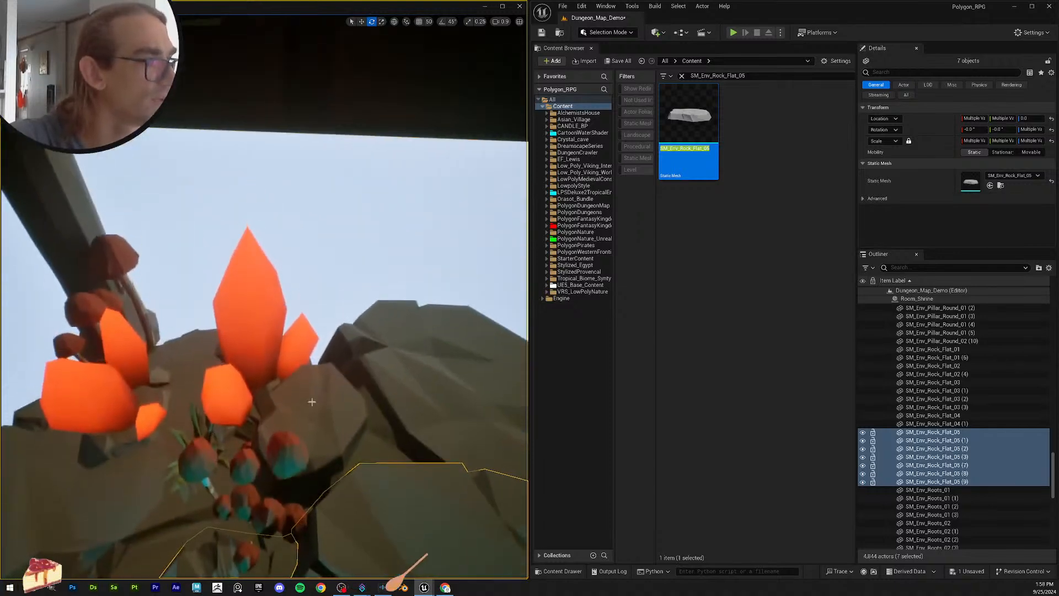
{"action": "left_click", "coordinate": [342, 419]}
{"action": "right_click_drag", "start_coordinate": [342, 420], "coordinate": [360, 393]}
{"action": "key", "text": "w"}
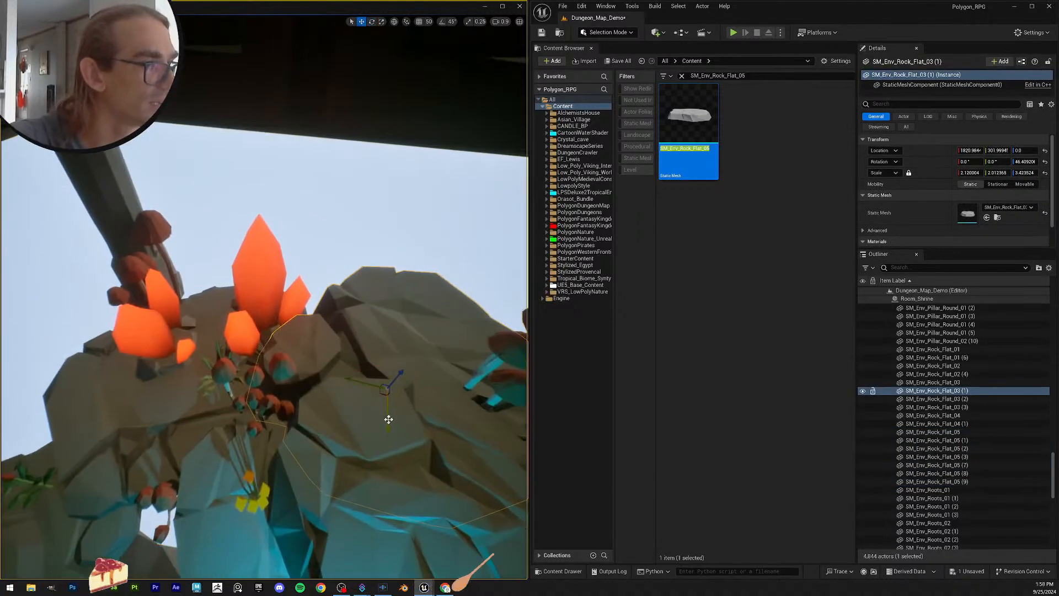
{"action": "left_click_drag", "start_coordinate": [361, 365], "coordinate": [370, 366]}
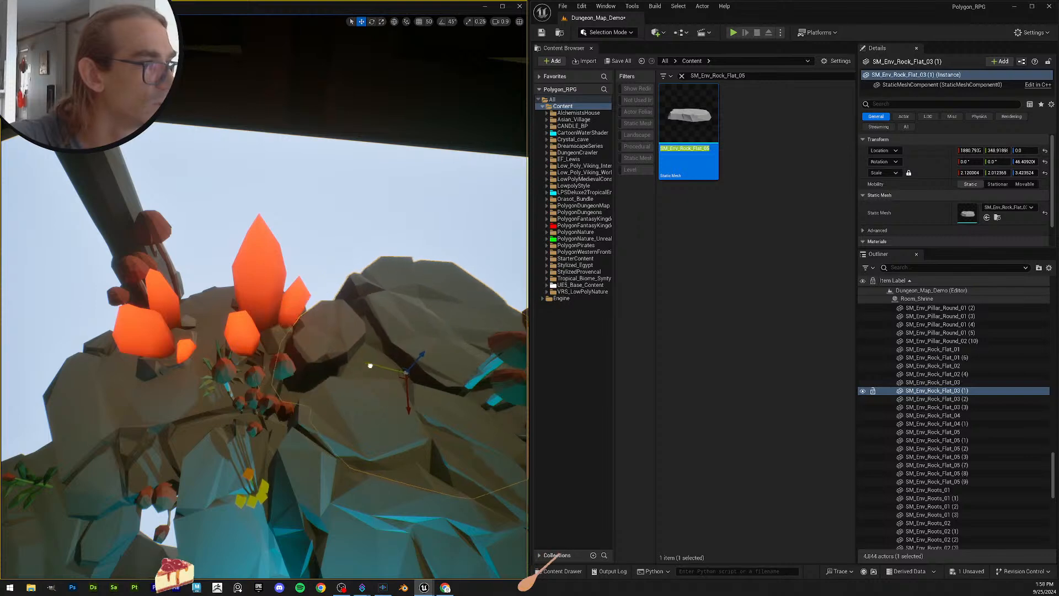
{"action": "key", "text": "Escape"}
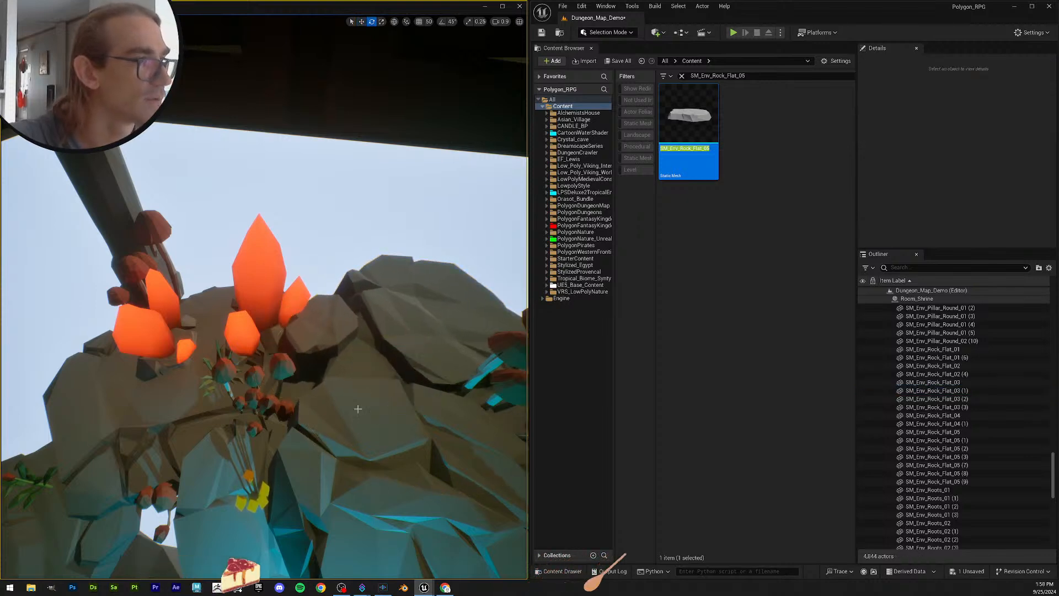
{"action": "right_click_drag", "start_coordinate": [400, 412], "coordinate": [364, 342]}
{"action": "left_click", "coordinate": [548, 33]}
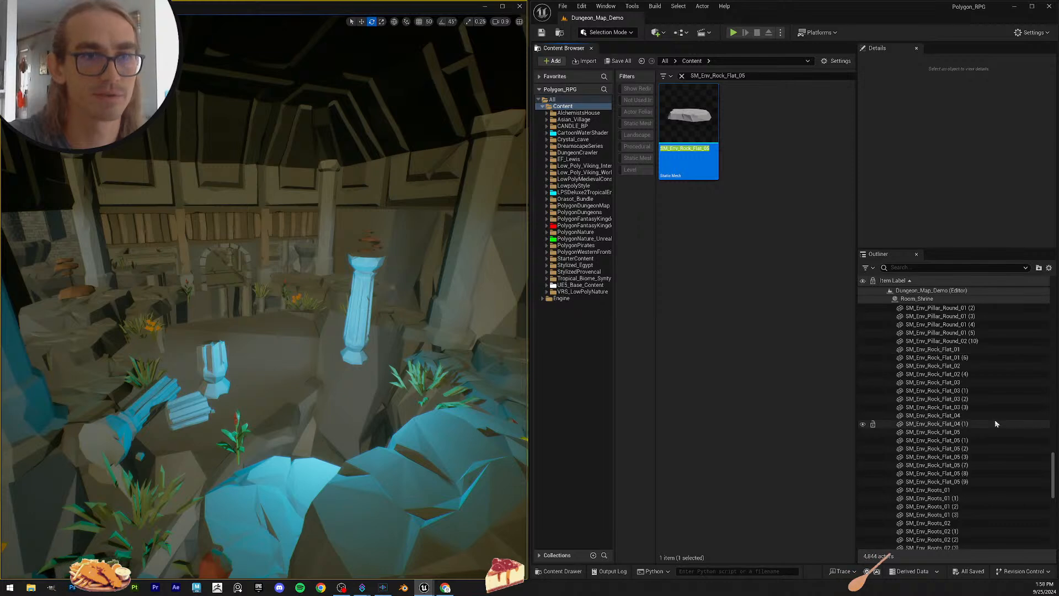
Step: Search the content for SM_Env_Roots_01 and assign that mesh to all four SM_Env_Roots_01 actors
{"action": "left_click", "coordinate": [975, 474]}
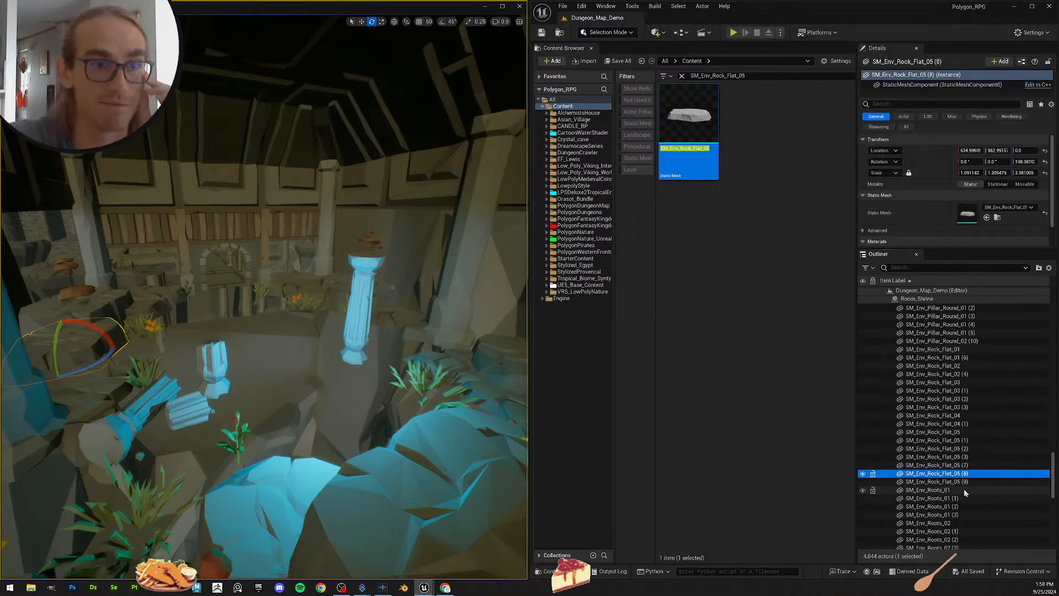
{"action": "left_click", "coordinate": [960, 491]}
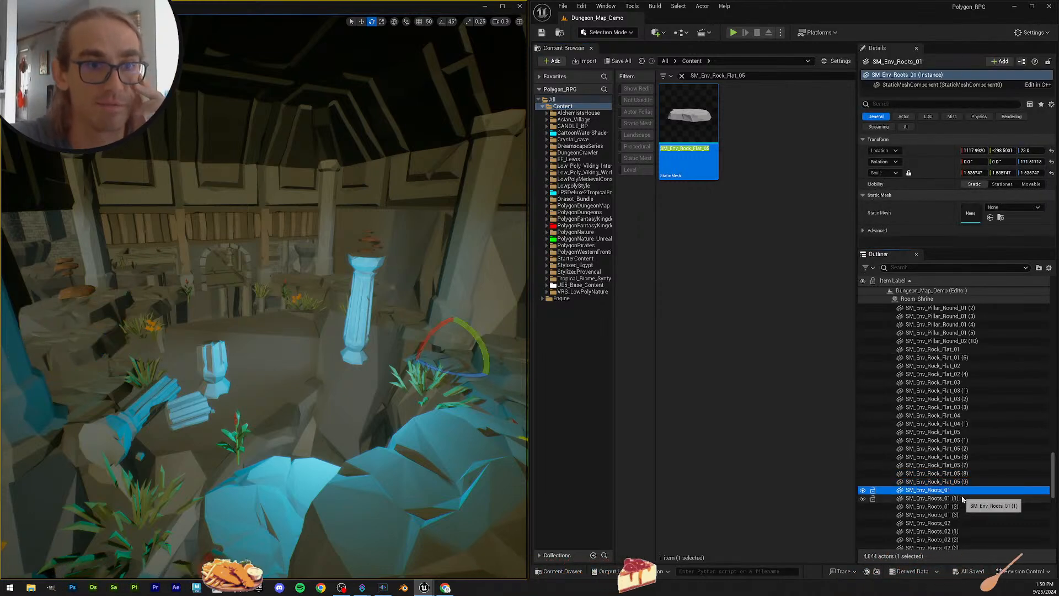
{"action": "key", "text": "F2"}
{"action": "left_click", "coordinate": [760, 79]}
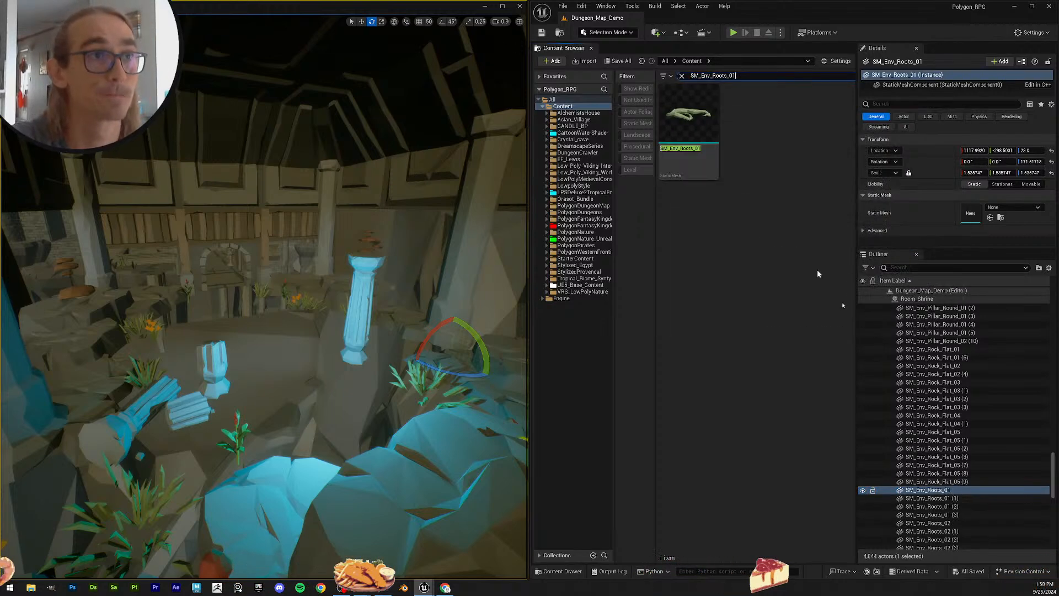
{"action": "scroll", "coordinate": [976, 452], "scroll_direction": "down", "scroll_amount": 2}
{"action": "left_click", "coordinate": [971, 462], "text": "shift"}
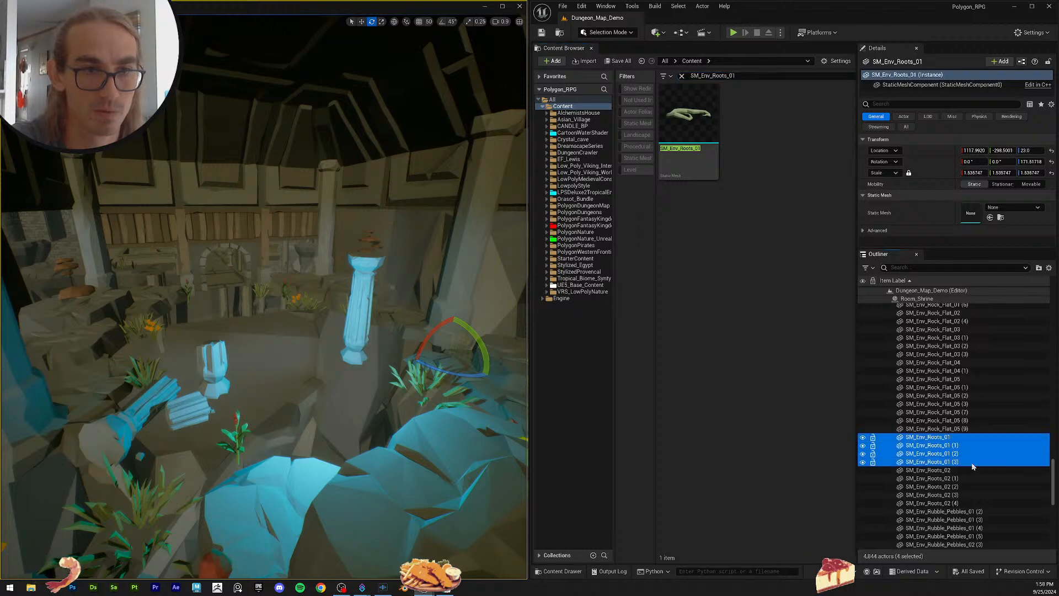
{"action": "left_click_drag", "start_coordinate": [689, 118], "coordinate": [972, 187]}
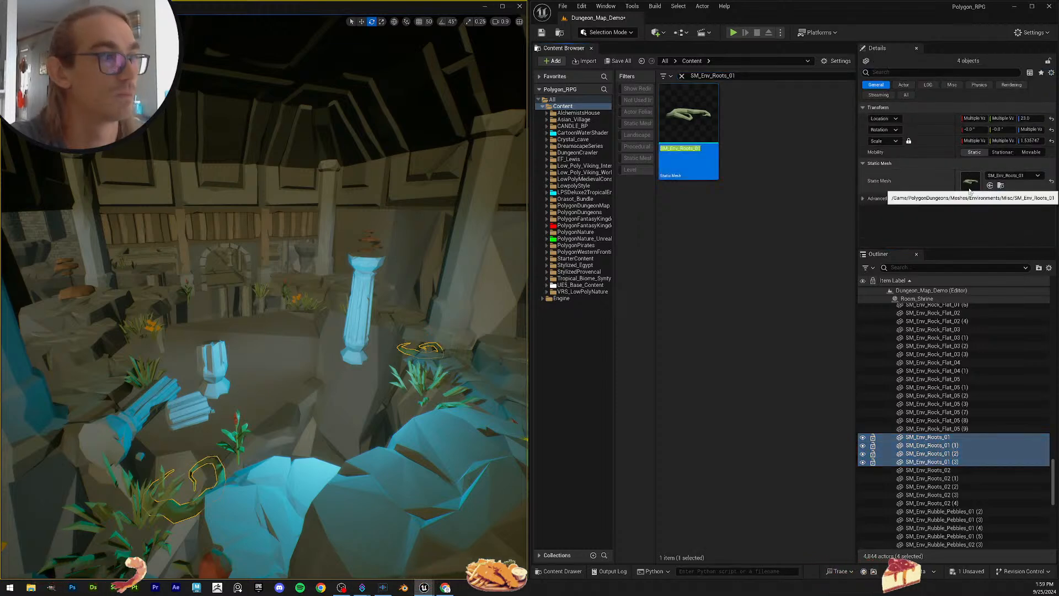
Step: Search the content for SM_Env_Roots_02 and assign that mesh to all five SM_Env_Roots_02 actors
{"action": "scroll", "coordinate": [951, 395], "scroll_direction": "down", "scroll_amount": 3}
{"action": "left_click", "coordinate": [938, 391]}
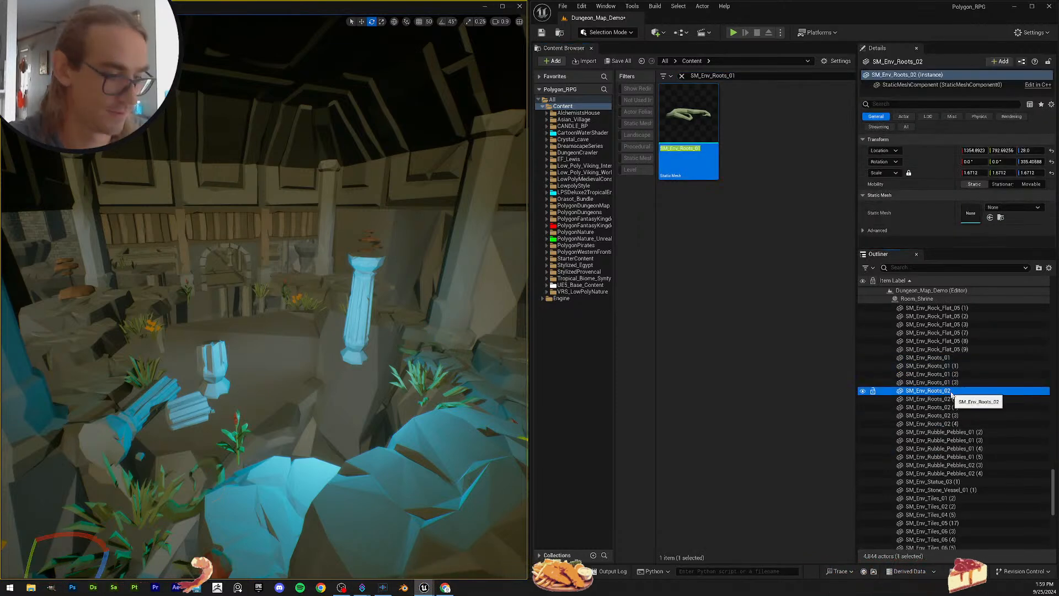
{"action": "key", "text": "F2"}
{"action": "left_click", "coordinate": [744, 76]}
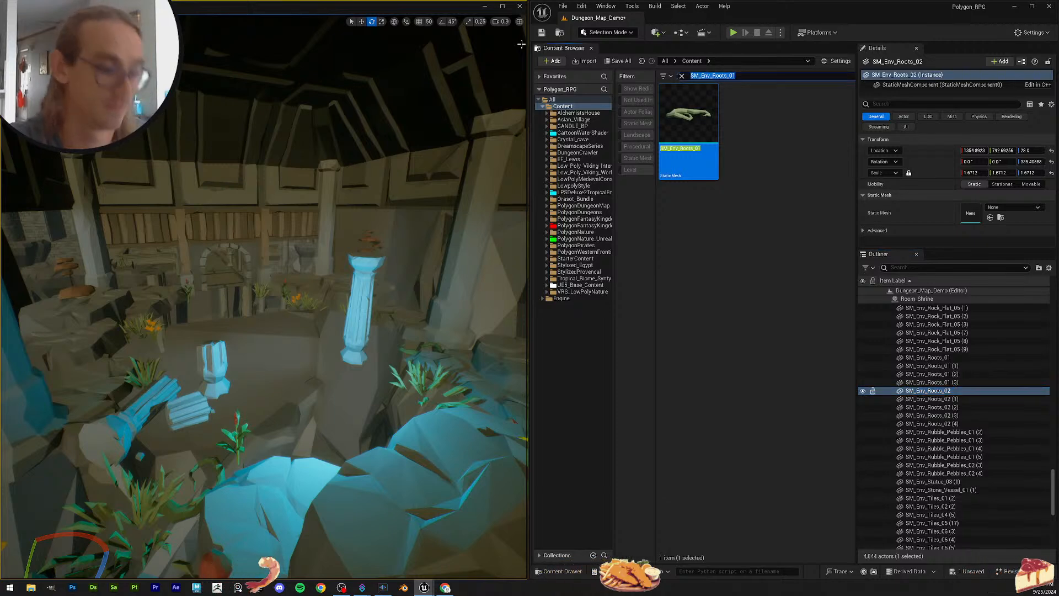
{"action": "left_click", "coordinate": [969, 423], "text": "shift"}
{"action": "left_click_drag", "start_coordinate": [689, 116], "coordinate": [971, 181]}
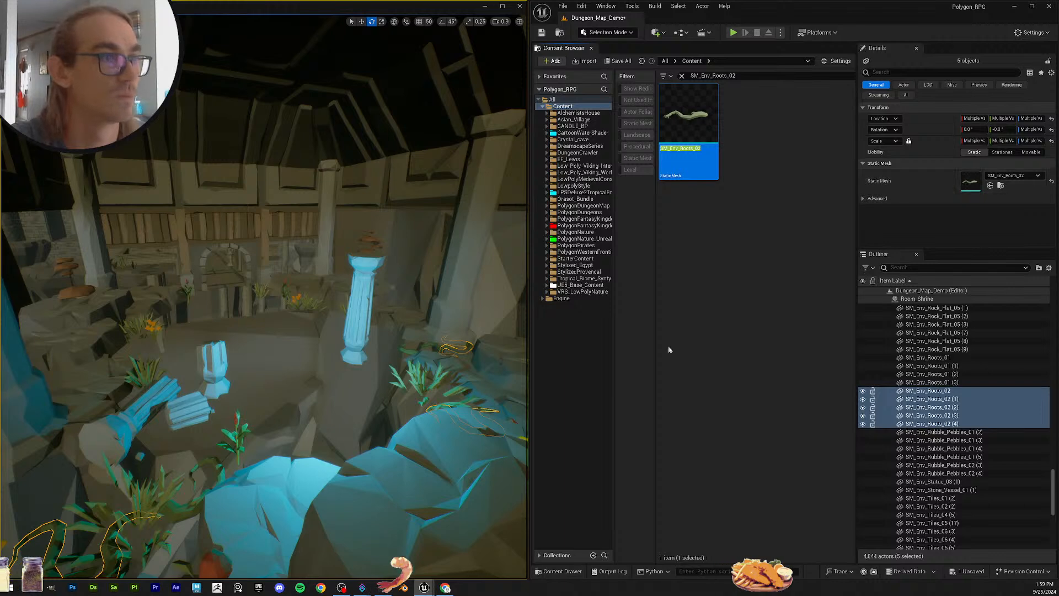
Step: Search the content for SM_Env_Rubble_Pebbles_01 and assign that mesh to the four SM_Env_Rubble_Pebbles_01 actors
{"action": "scroll", "coordinate": [976, 370], "scroll_direction": "down", "scroll_amount": 3}
{"action": "left_click", "coordinate": [980, 366]}
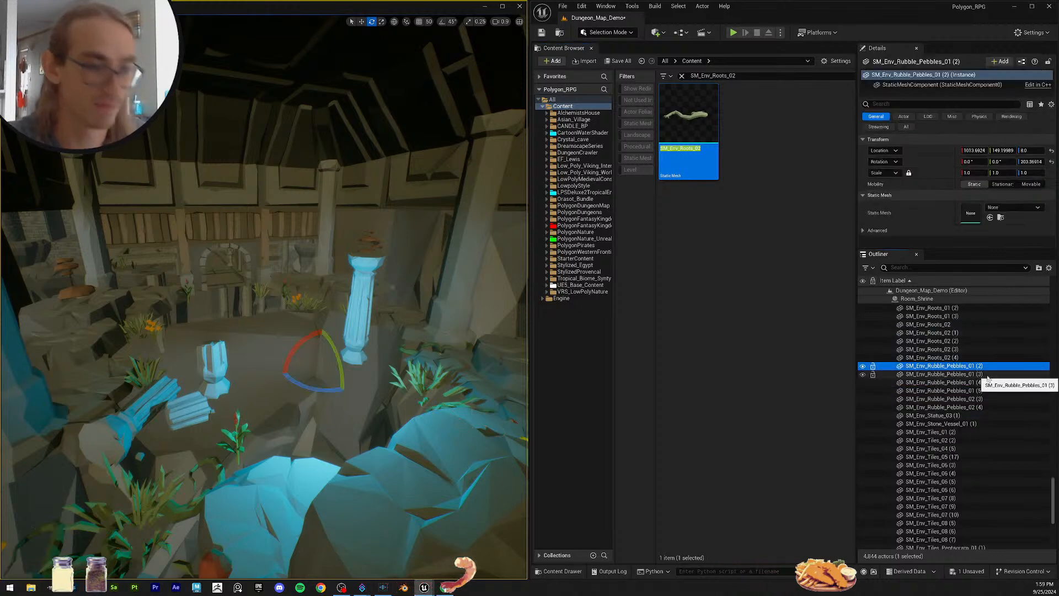
{"action": "left_click", "coordinate": [755, 78]}
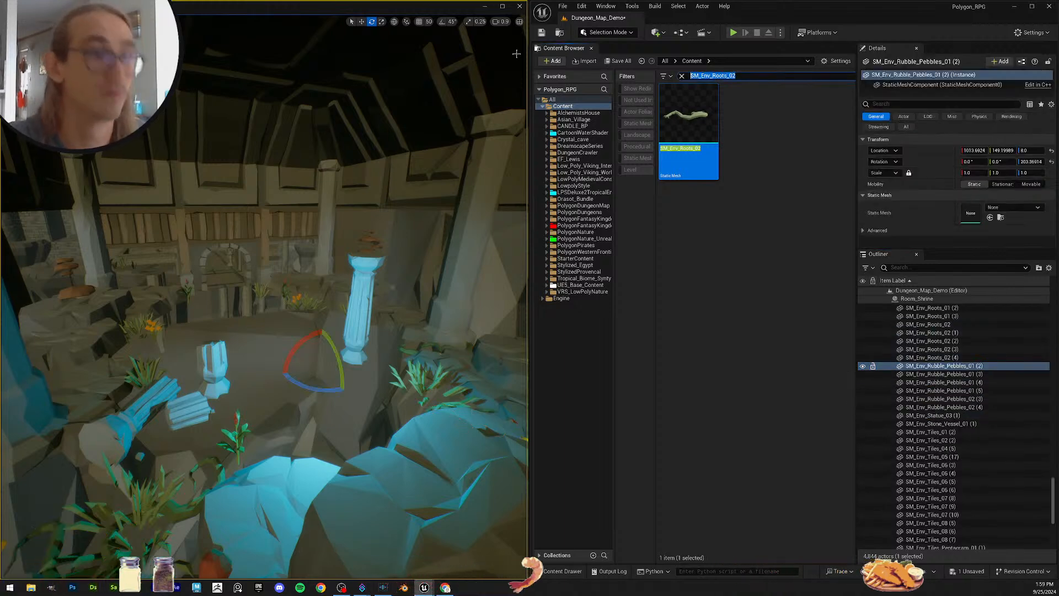
{"action": "type", "text": "SM_Env_Rubble_Pebbles_01 (2)"}
{"action": "key", "text": "Return"}
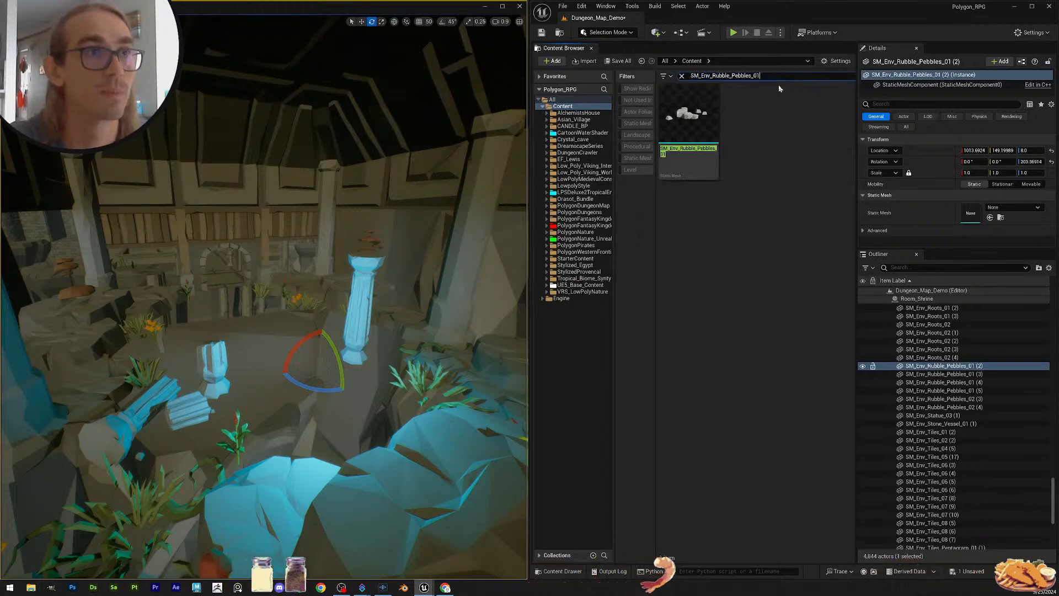
{"action": "left_click", "coordinate": [990, 391], "text": "shift"}
{"action": "left_click_drag", "start_coordinate": [689, 116], "coordinate": [986, 268]}
{"action": "left_click_drag", "start_coordinate": [976, 182], "coordinate": [976, 182]}
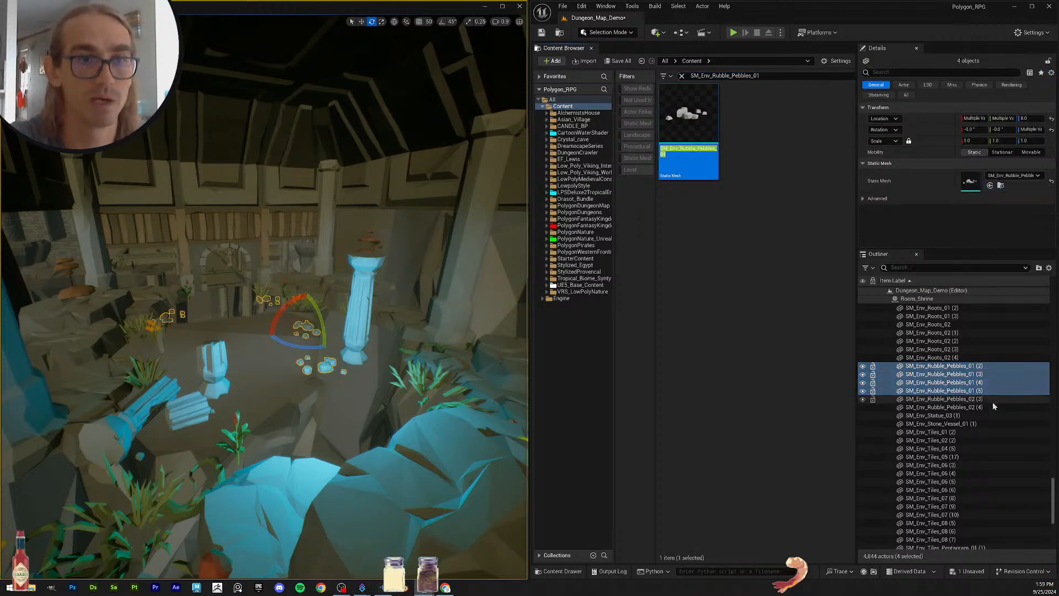
Step: Find the SM_Env_Rubble_Pebbles_02 mesh and assign it to both SM_Env_Rubble_Pebbles_02 actors
{"action": "left_click", "coordinate": [991, 400]}
{"action": "left_click", "coordinate": [989, 408], "text": "shift"}
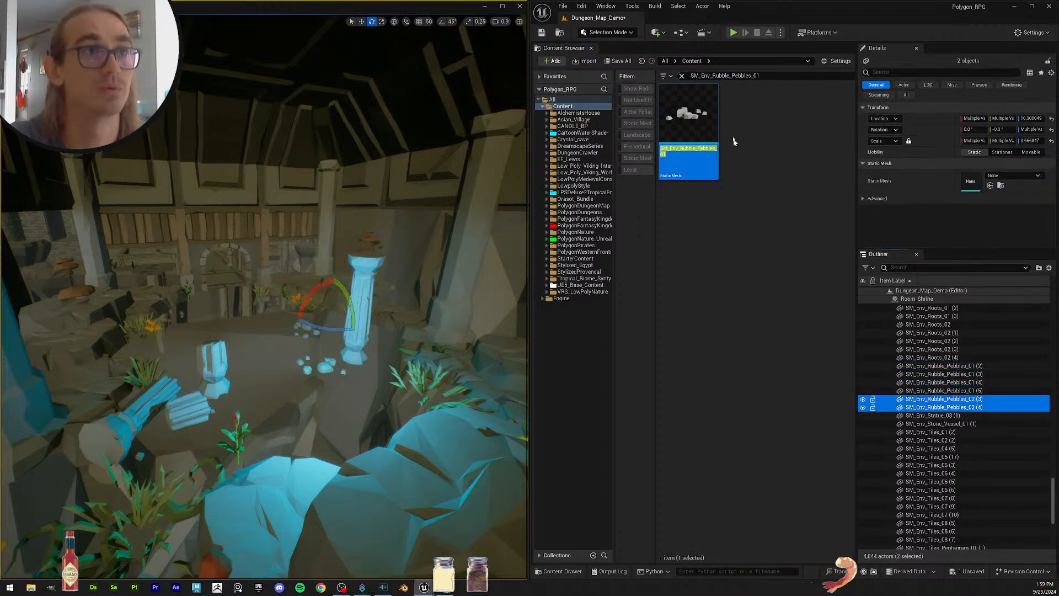
{"action": "left_click", "coordinate": [777, 75]}
{"action": "type", "text": "2"}
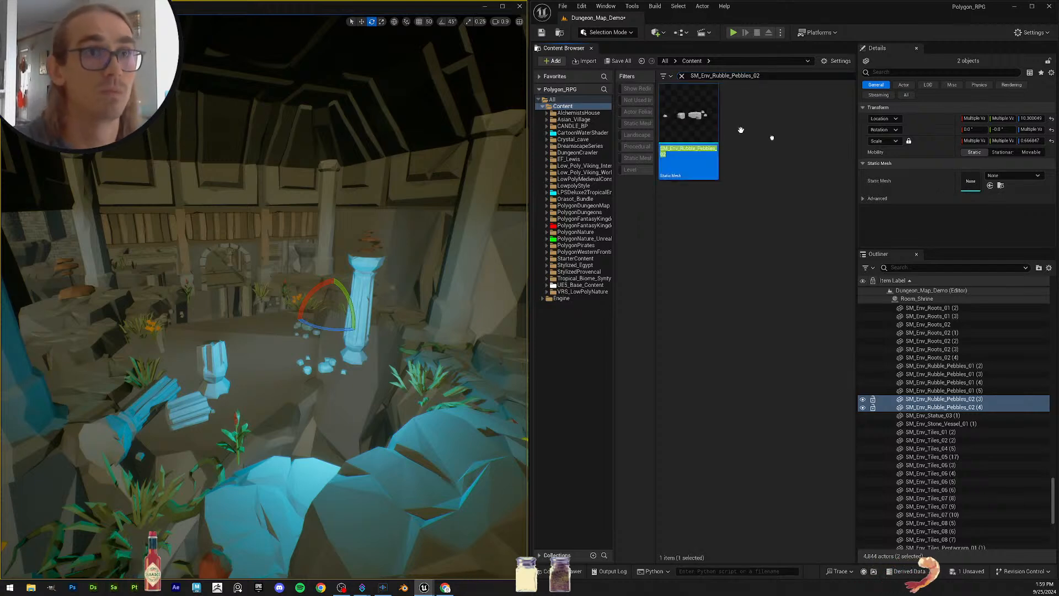
{"action": "left_click_drag", "start_coordinate": [971, 188], "coordinate": [971, 188]}
Step: Find the SM_Env_Rubble_Pebbles_03 mesh and assign it to the SM_Env_Statue_03 (1) actor
{"action": "left_click", "coordinate": [976, 416]}
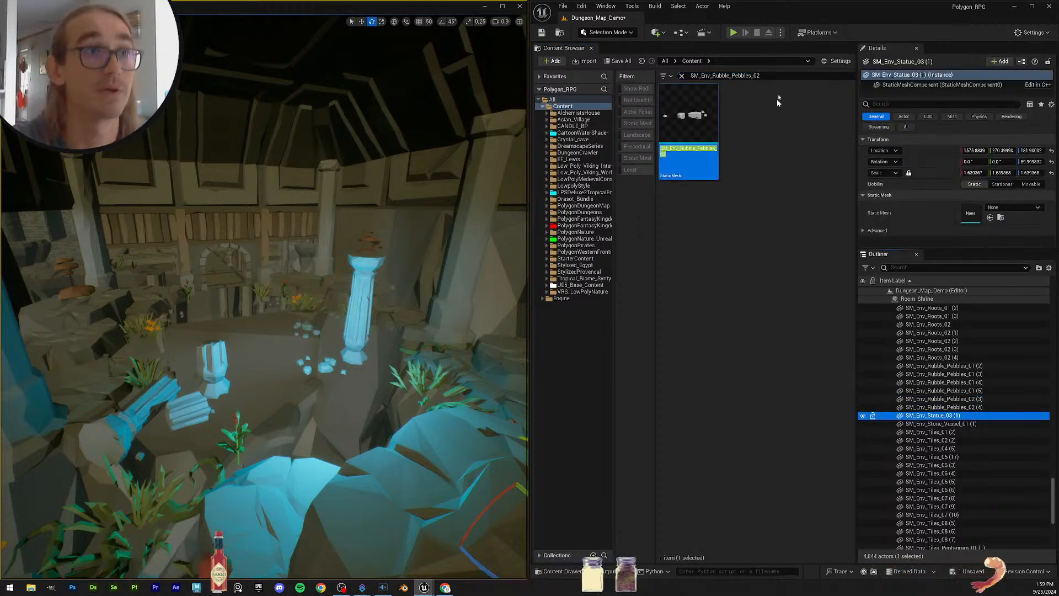
{"action": "key", "text": "BackSpace"}
{"action": "type", "text": "3"}
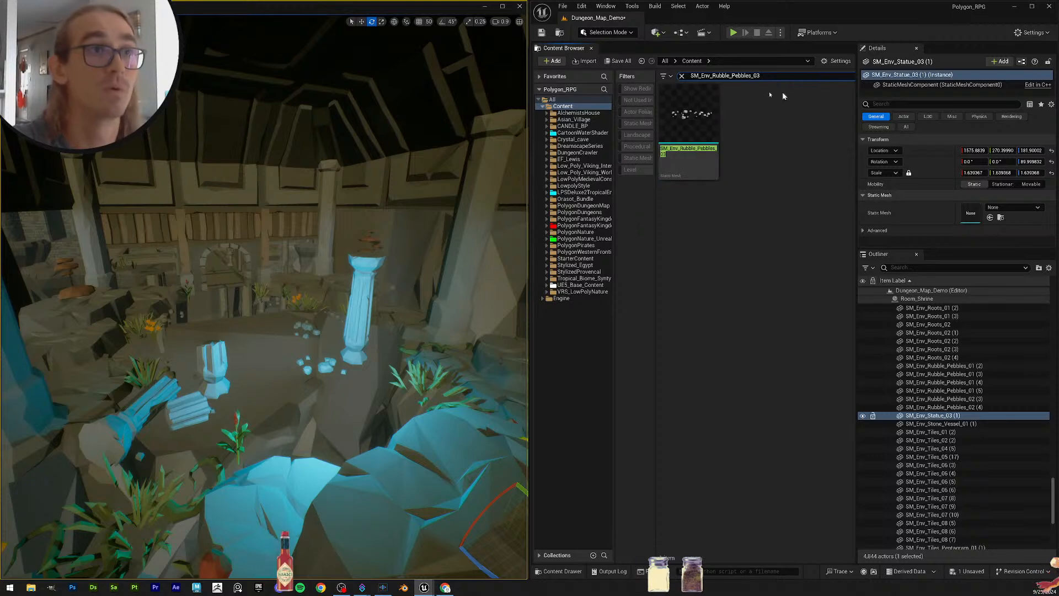
{"action": "left_click_drag", "start_coordinate": [688, 127], "coordinate": [973, 216]}
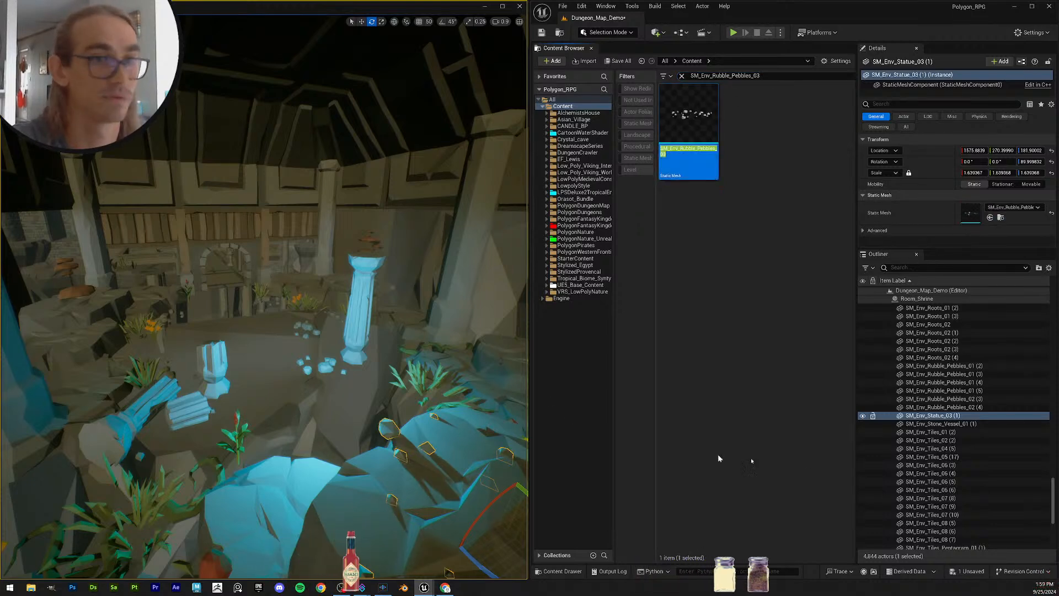
Step: Search the content for SM_Env_Stone_Vessel_01 and assign that mesh to the SM_Env_Stone_Vessel_01 (1) actor
{"action": "left_click", "coordinate": [940, 424]}
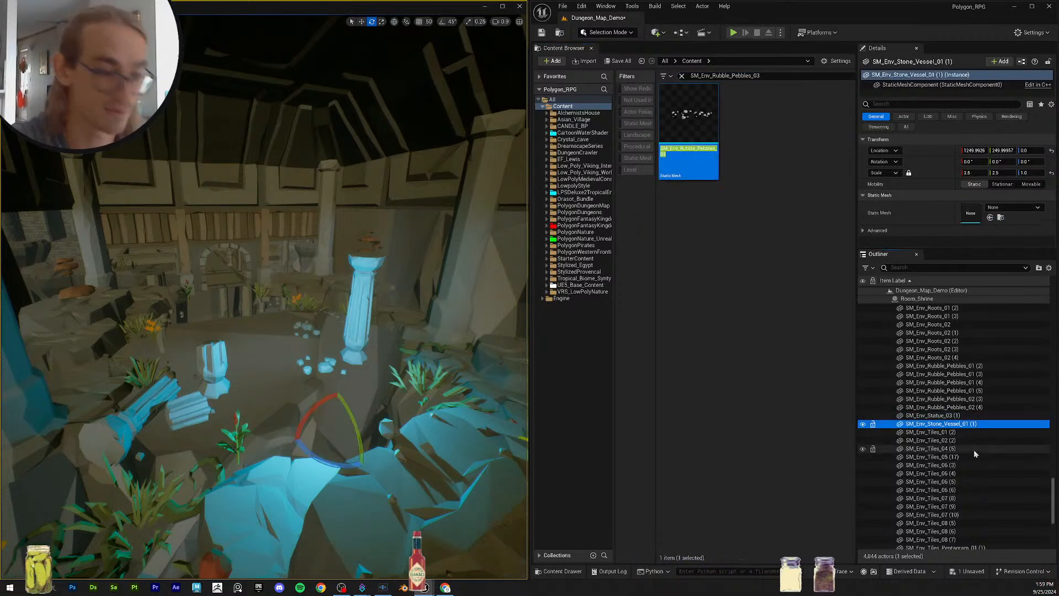
{"action": "key", "text": "F2"}
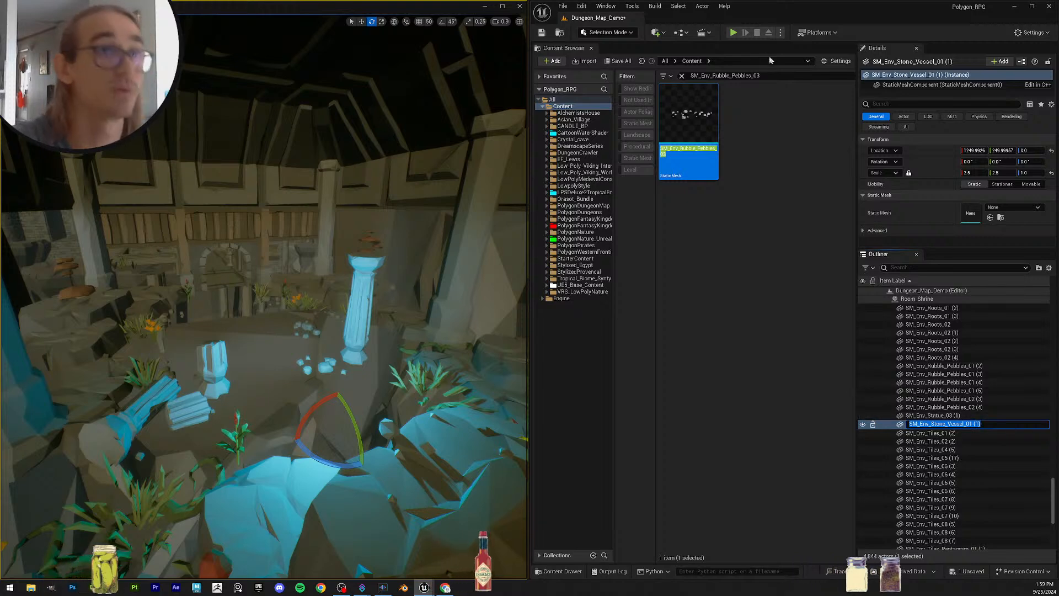
{"action": "left_click", "coordinate": [771, 80]}
{"action": "key", "text": "BackSpace"}
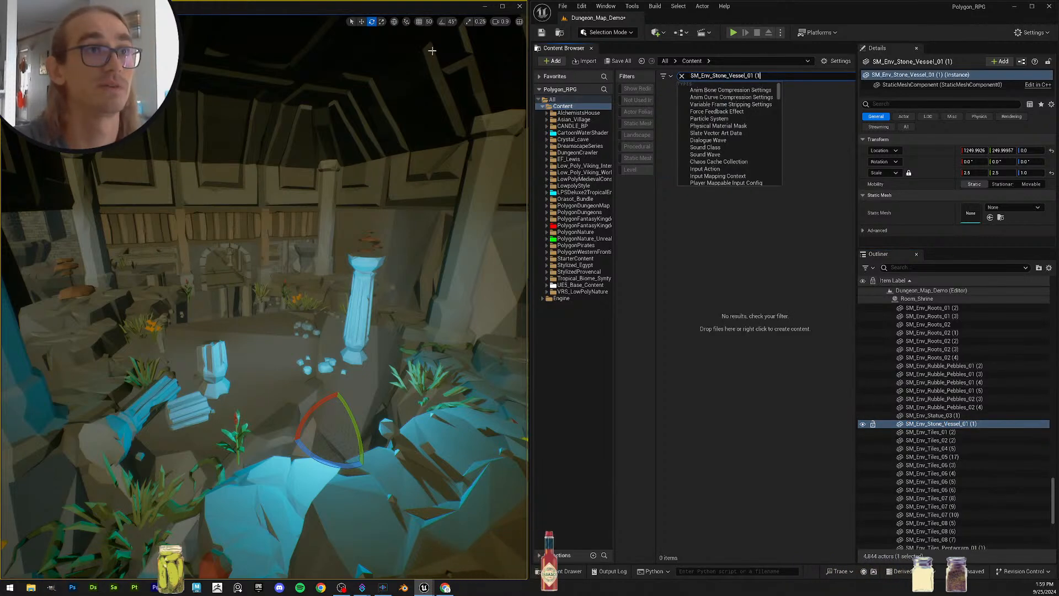
{"action": "key", "text": "Return"}
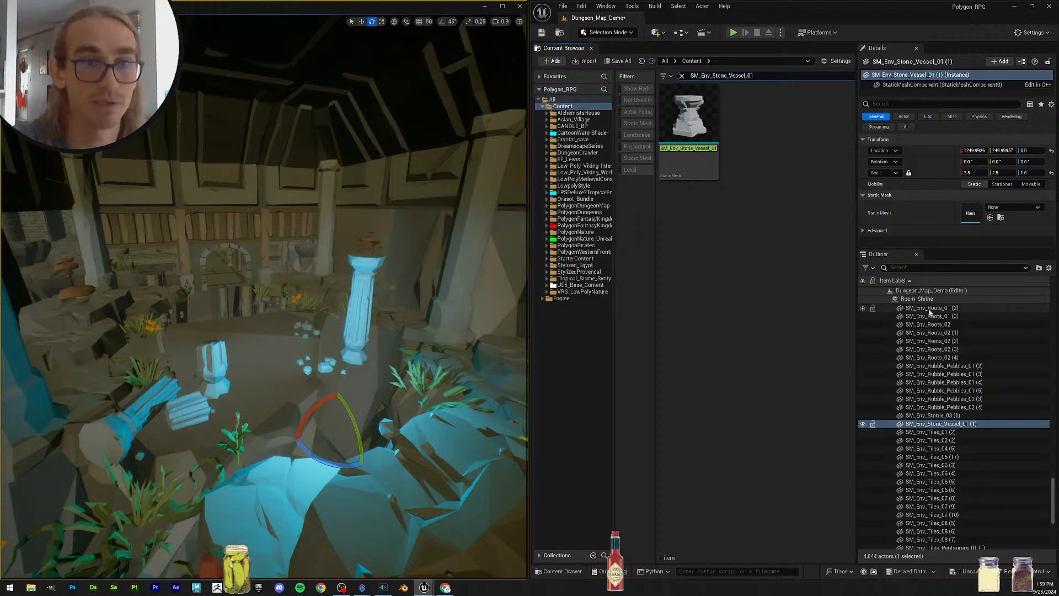
{"action": "scroll", "coordinate": [1002, 417], "scroll_direction": "down", "scroll_amount": 4}
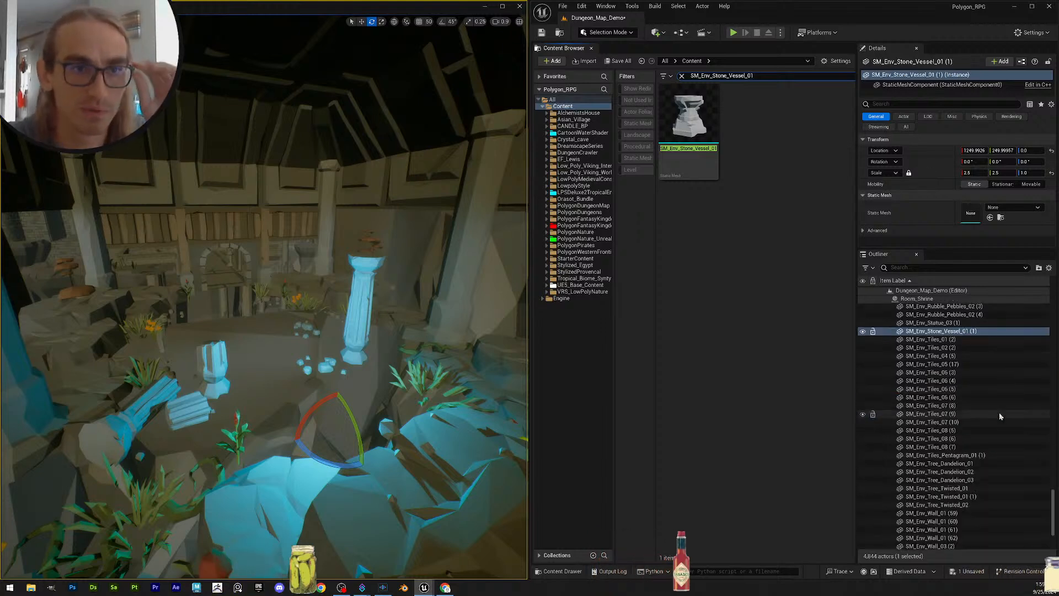
{"action": "left_click_drag", "start_coordinate": [690, 113], "coordinate": [972, 215]}
Step: Search the content for SM_Env_Tiles_01 and assign that mesh to the SM_Env_Tiles_01 (2) actor
{"action": "left_click", "coordinate": [958, 340]}
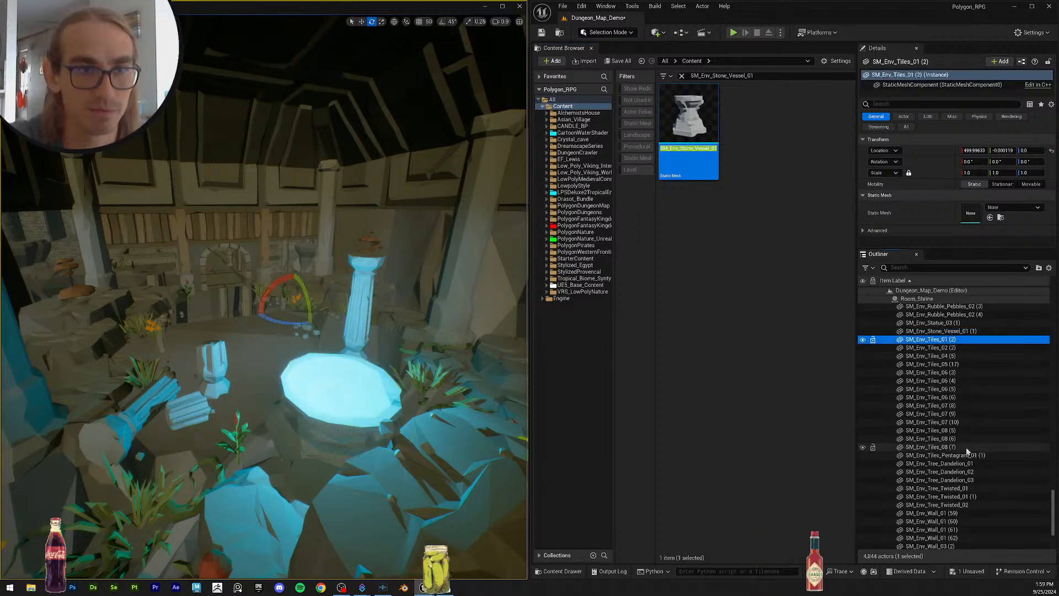
{"action": "left_click", "coordinate": [989, 448], "text": "shift"}
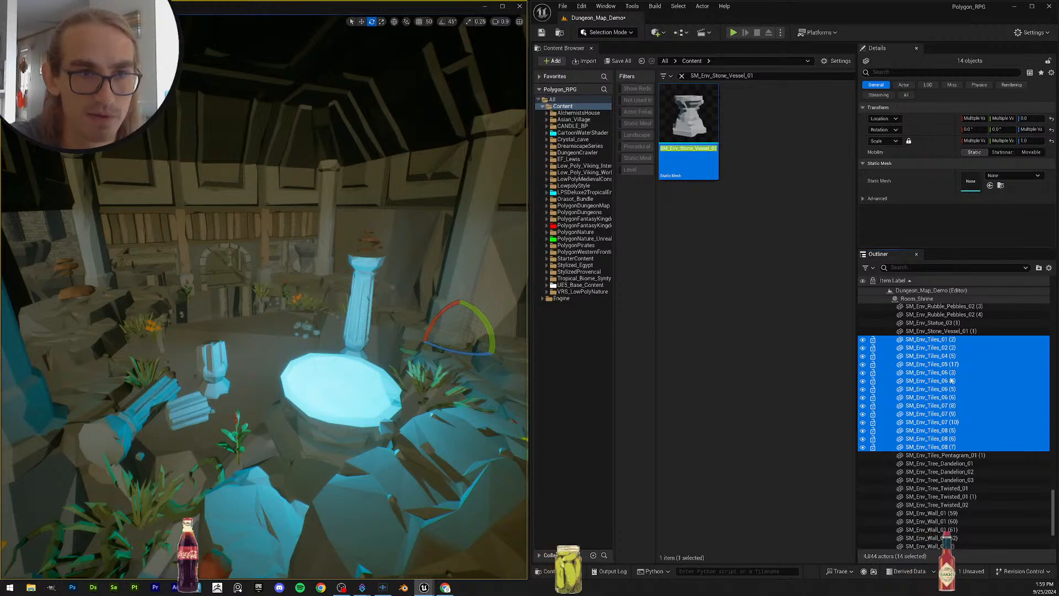
{"action": "left_click", "coordinate": [959, 342]}
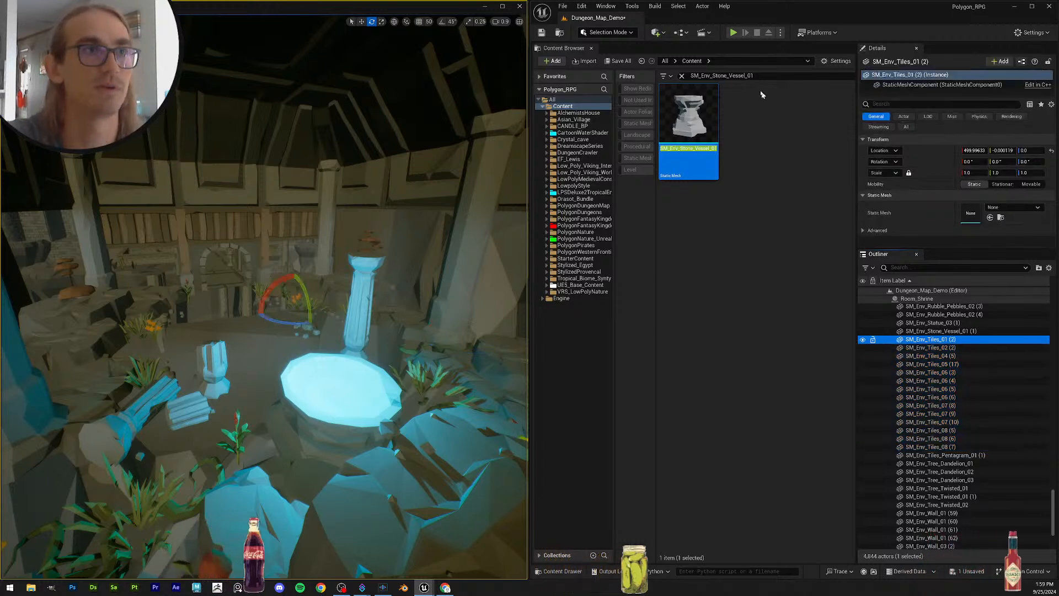
{"action": "key", "text": "F2"}
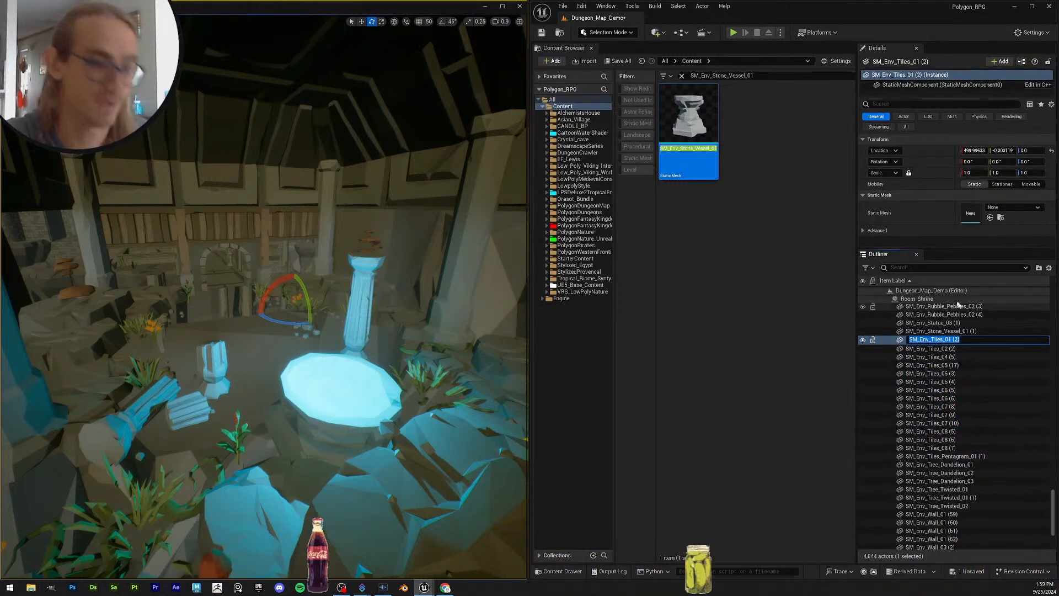
{"action": "key", "text": "Escape"}
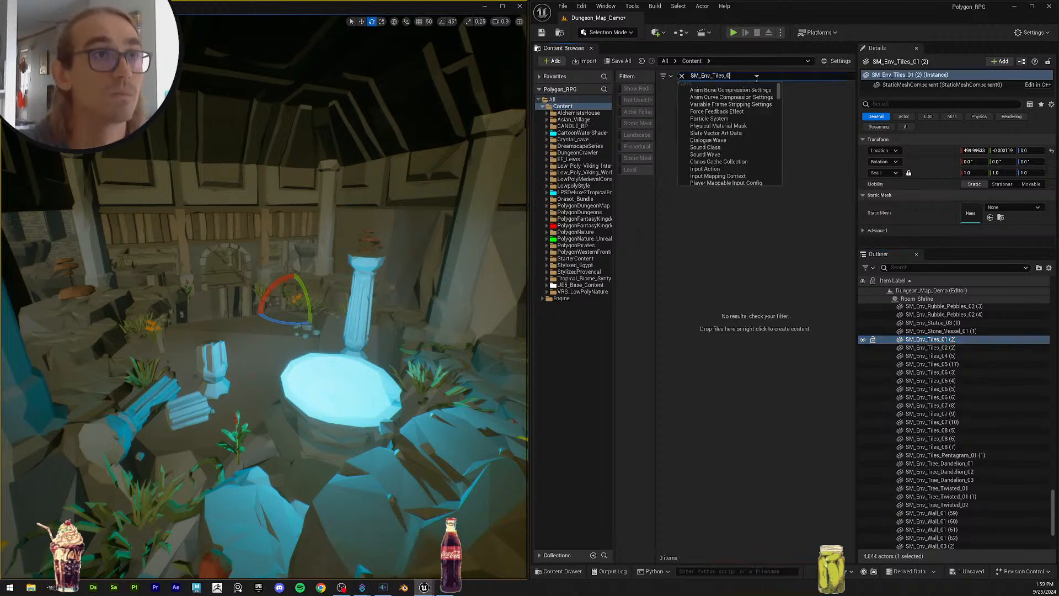
{"action": "type", "text": "1"}
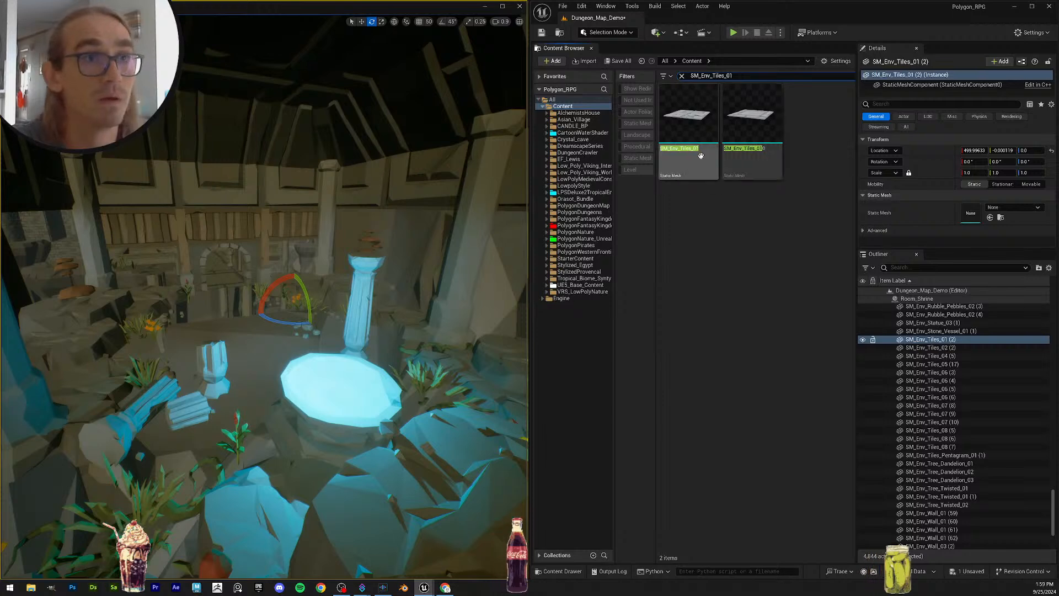
{"action": "left_click_drag", "start_coordinate": [697, 156], "coordinate": [987, 231]}
Step: Find the SM_Env_Tiles_02 mesh and assign it to the SM_Env_Tiles_02 (2) actor
{"action": "left_click", "coordinate": [932, 347]}
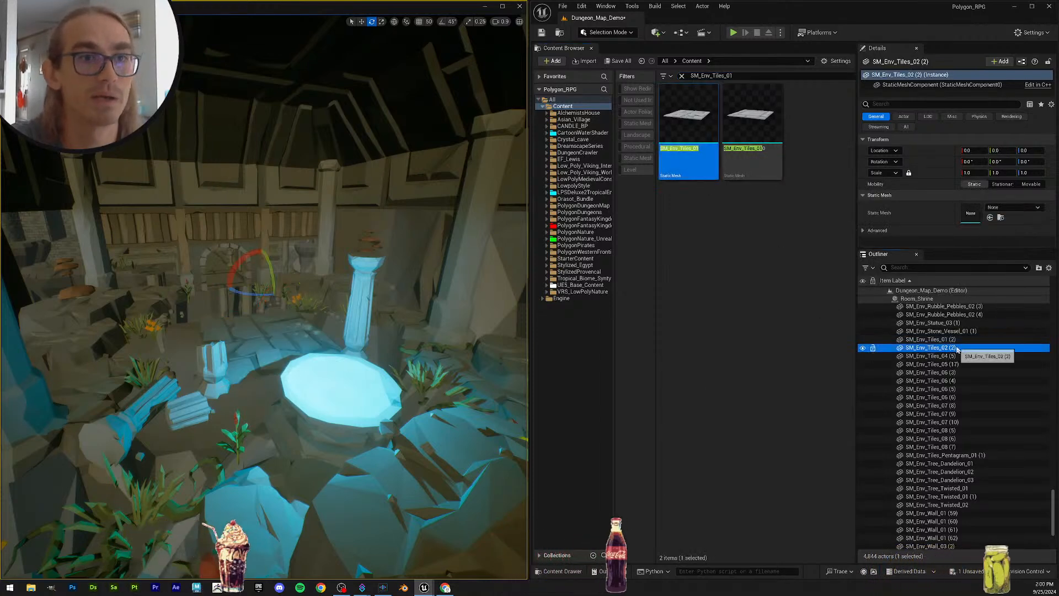
{"action": "left_click", "coordinate": [741, 76]}
{"action": "key", "text": "BackSpace"}
{"action": "type", "text": "2"}
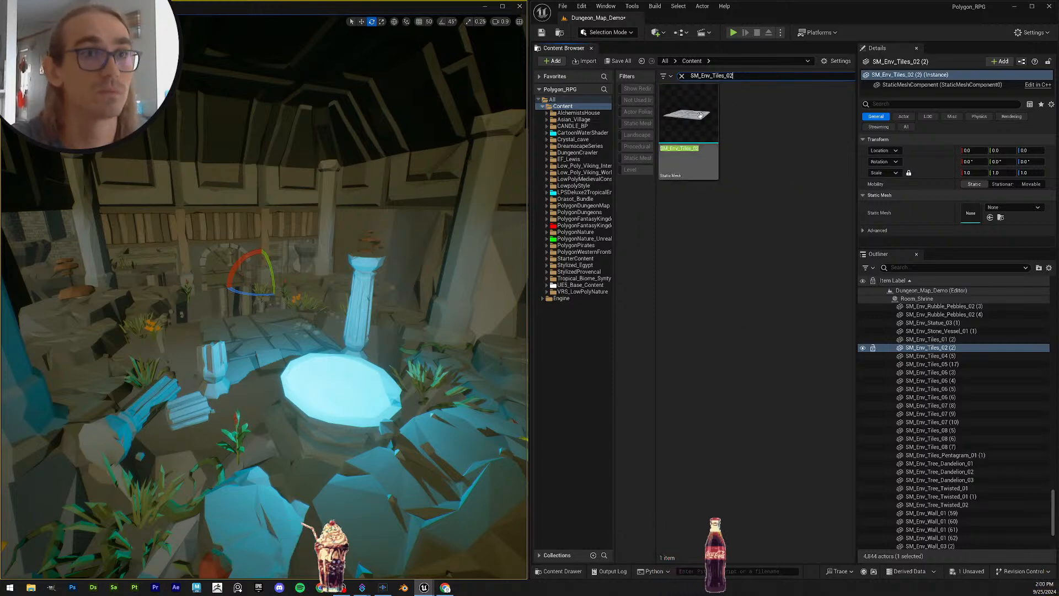
{"action": "left_click_drag", "start_coordinate": [688, 127], "coordinate": [993, 216]}
Step: Find the SM_Env_Tiles_04 mesh and assign it to the SM_Env_Tiles_04 (5) actor
{"action": "left_click", "coordinate": [989, 356]}
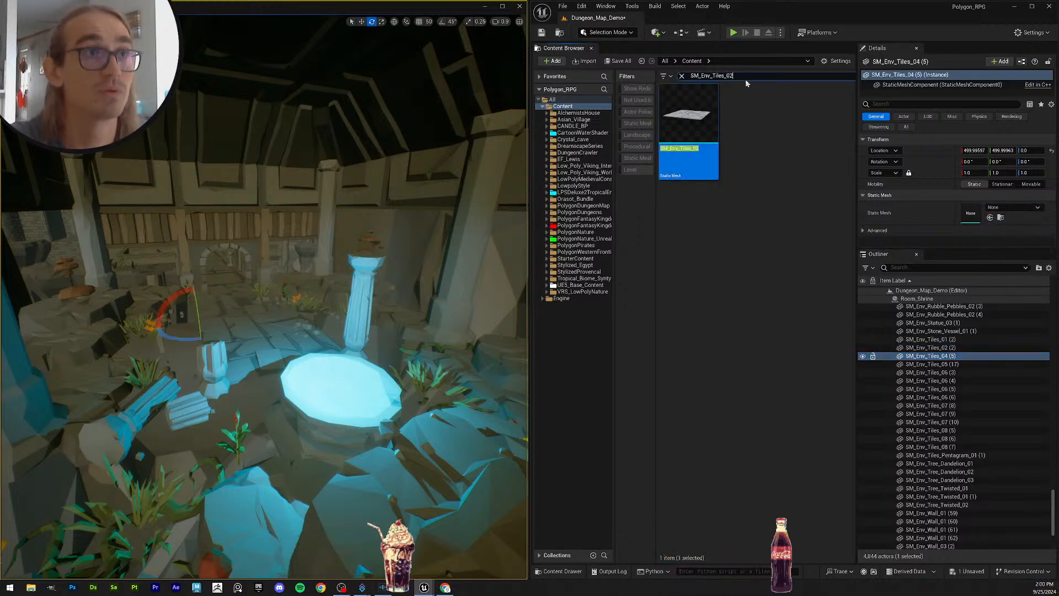
{"action": "key", "text": "BackSpace"}
{"action": "type", "text": "4"}
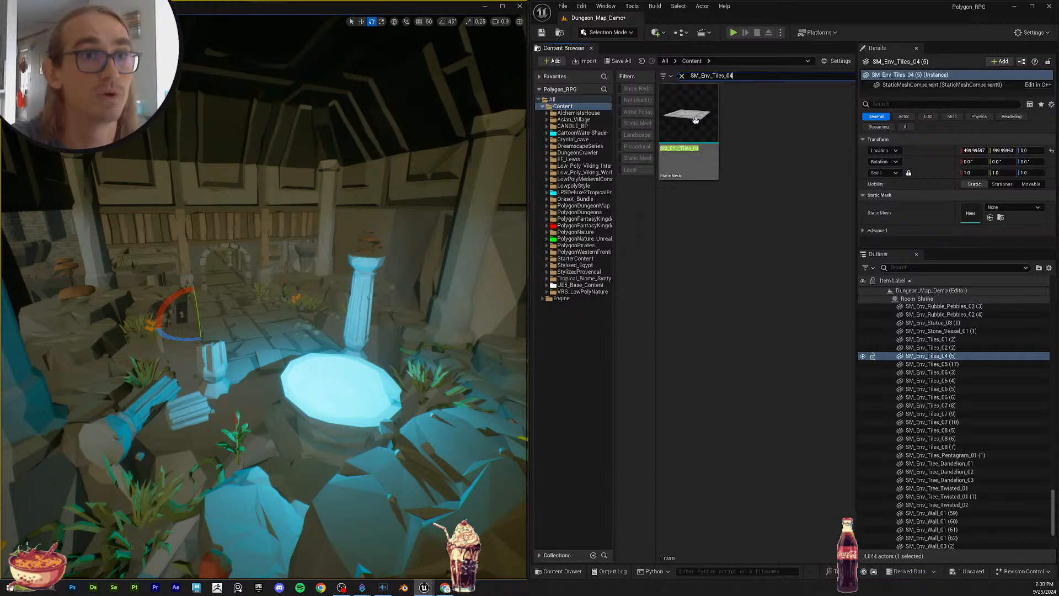
{"action": "left_click_drag", "start_coordinate": [689, 118], "coordinate": [992, 217]}
Step: Find the SM_Env_Tiles_05 mesh and assign it to the SM_Env_Tiles_05 (17) actor
{"action": "left_click", "coordinate": [933, 364]}
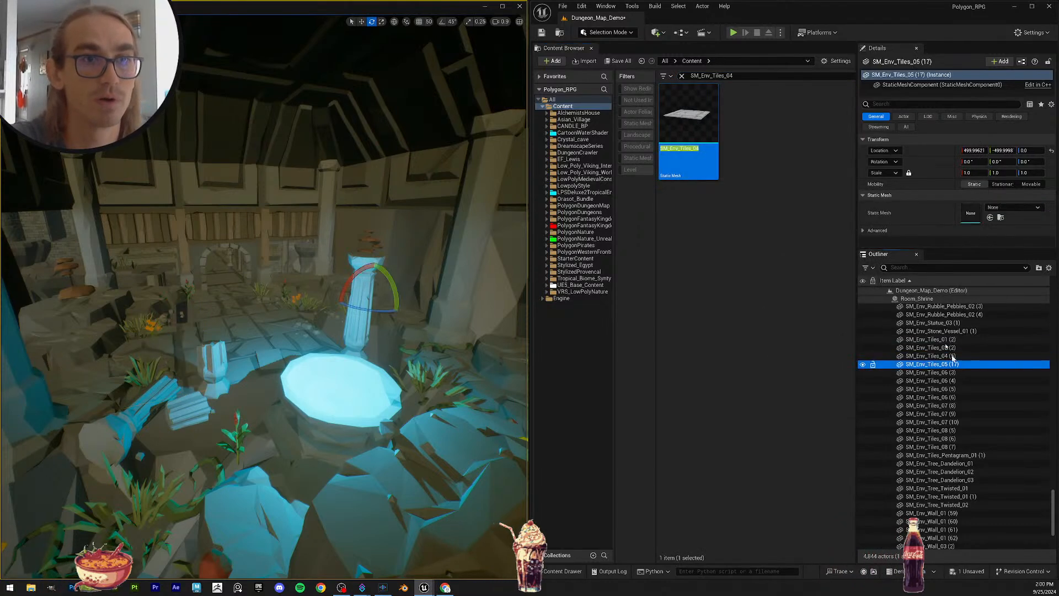
{"action": "left_click", "coordinate": [746, 75]}
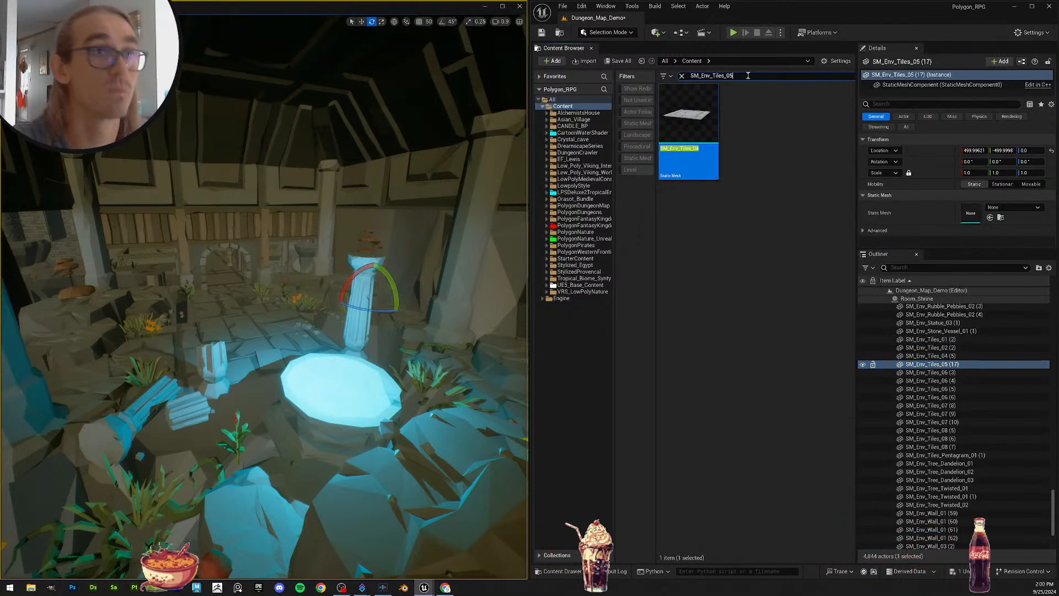
{"action": "key", "text": "BackSpace"}
{"action": "type", "text": "5"}
{"action": "left_click", "coordinate": [686, 112]}
Step: Find the SM_Env_Tiles_06 mesh and assign it to all four SM_Env_Tiles_06 actors, (3) through (6)
{"action": "left_click", "coordinate": [964, 373]}
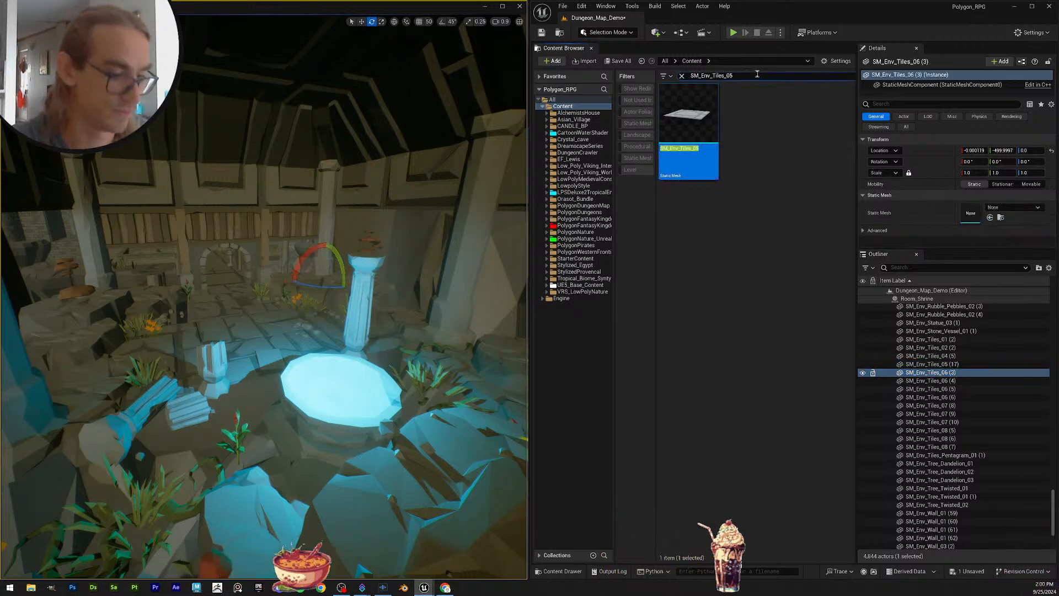
{"action": "type", "text": "6"}
{"action": "left_click_drag", "start_coordinate": [689, 113], "coordinate": [974, 214]}
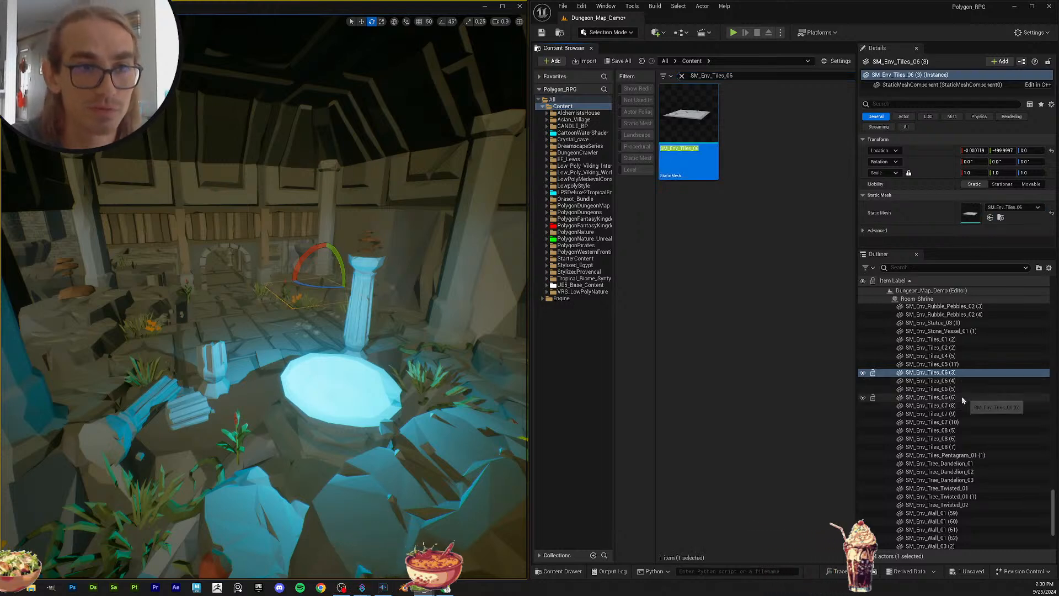
{"action": "left_click", "coordinate": [962, 398], "text": "shift"}
{"action": "left_click_drag", "start_coordinate": [688, 113], "coordinate": [959, 201]}
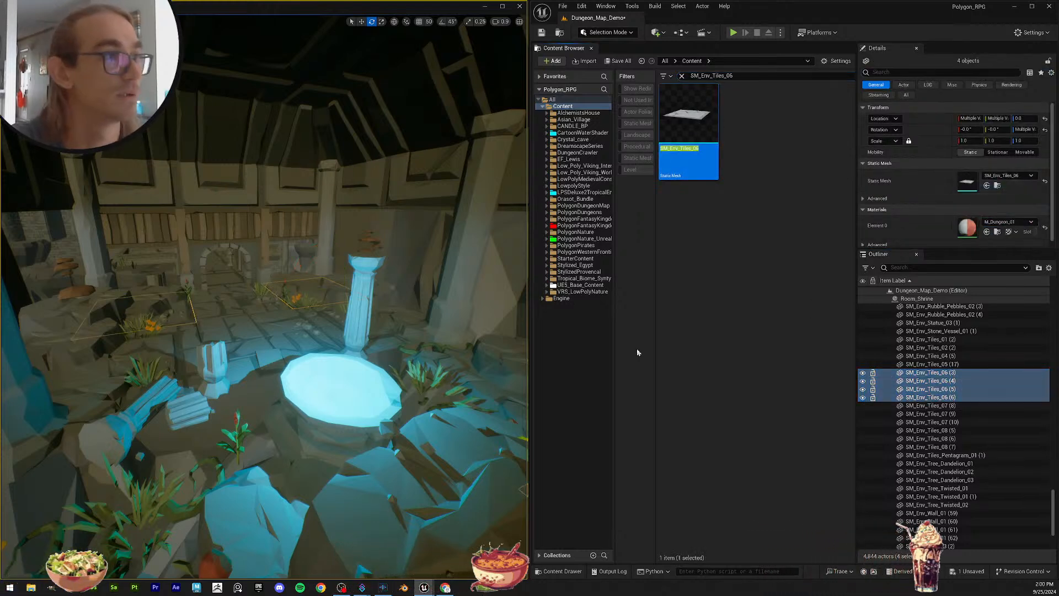
Step: Find the SM_Env_Tiles_07 mesh and assign it to the three SM_Env_Tiles_07 actors, (8) through (10)
{"action": "left_click", "coordinate": [963, 406]}
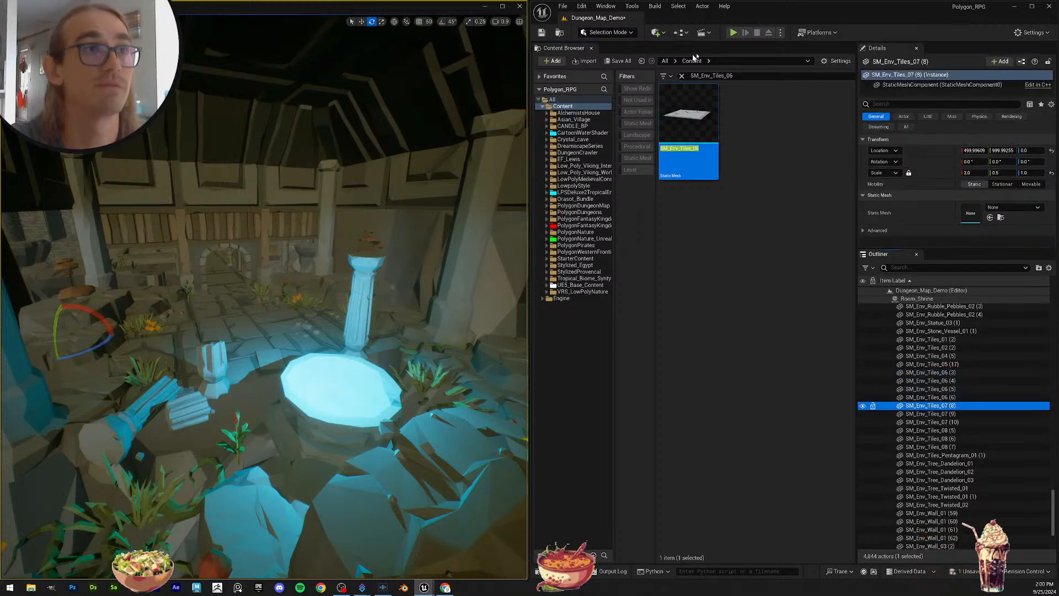
{"action": "left_click", "coordinate": [742, 77]}
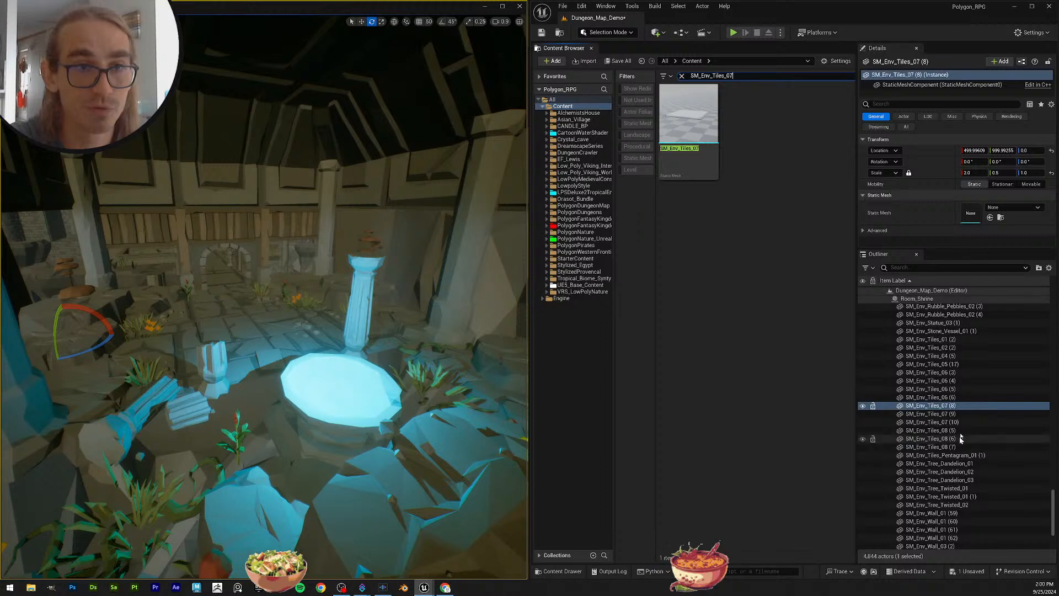
{"action": "left_click", "coordinate": [962, 422], "text": "shift"}
{"action": "left_click_drag", "start_coordinate": [689, 117], "coordinate": [971, 183]}
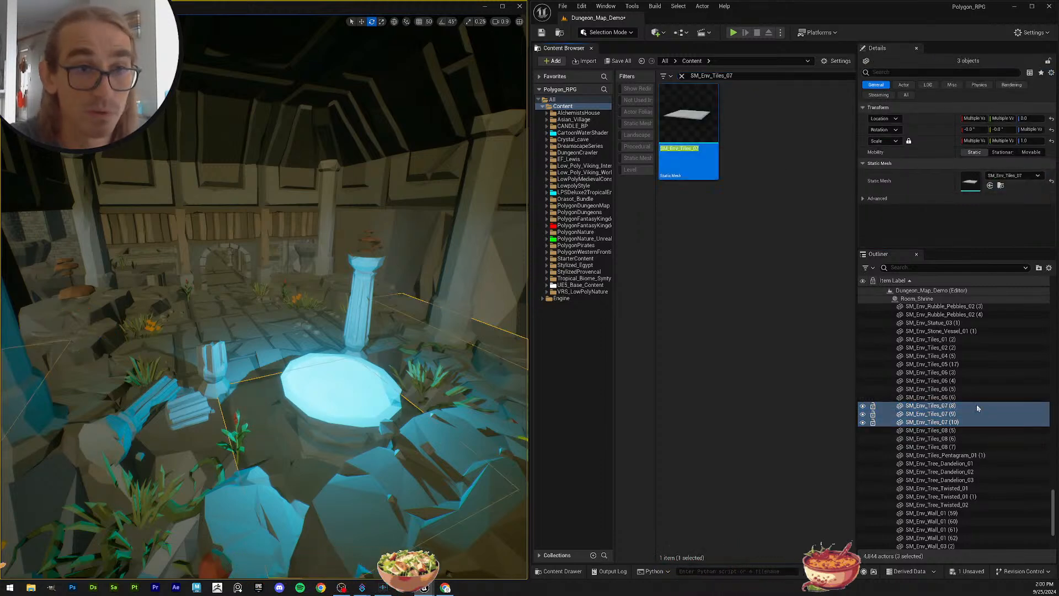
Step: Find the SM_Env_Tiles_08 mesh and assign it to the three SM_Env_Tiles_08 actors, (5) through (7)
{"action": "left_click", "coordinate": [939, 430]}
{"action": "left_click", "coordinate": [762, 75]}
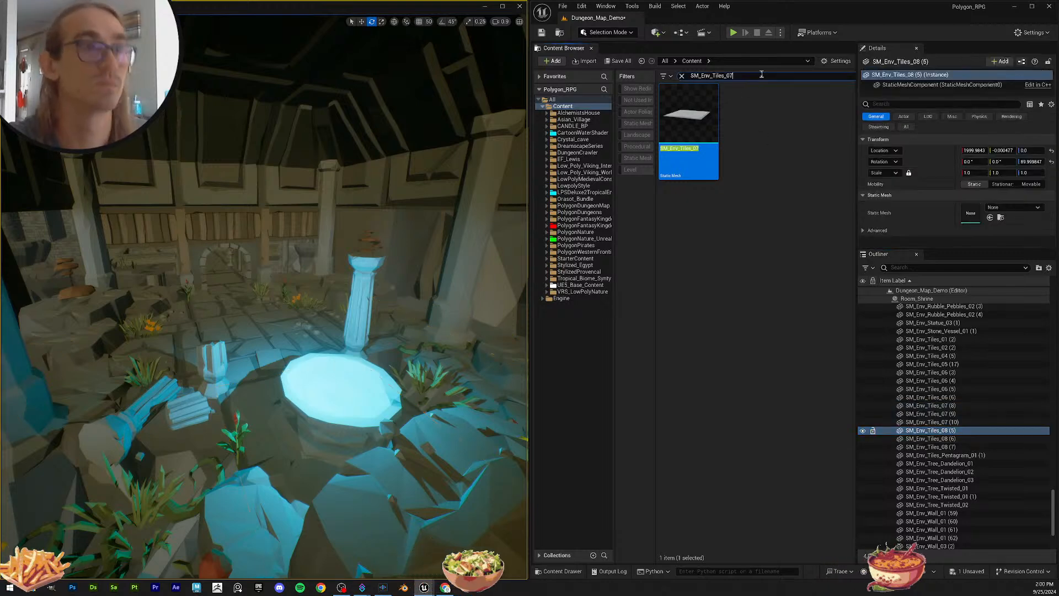
{"action": "key", "text": "BackSpace"}
{"action": "type", "text": "8"}
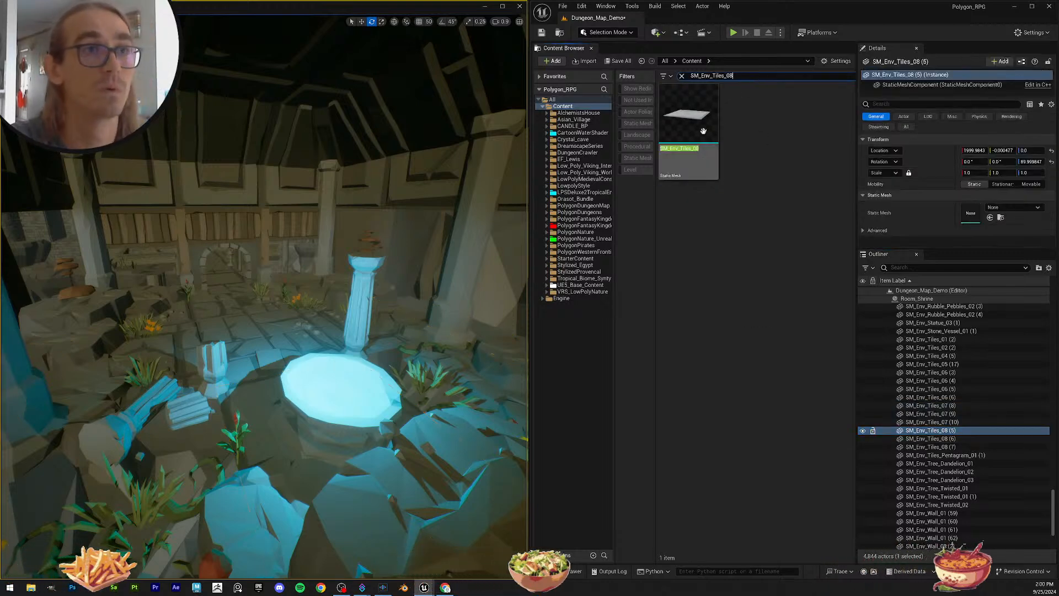
{"action": "left_click", "coordinate": [933, 447], "text": "shift"}
{"action": "left_click_drag", "start_coordinate": [690, 127], "coordinate": [971, 184]}
{"action": "scroll", "coordinate": [976, 404], "scroll_direction": "down", "scroll_amount": 3}
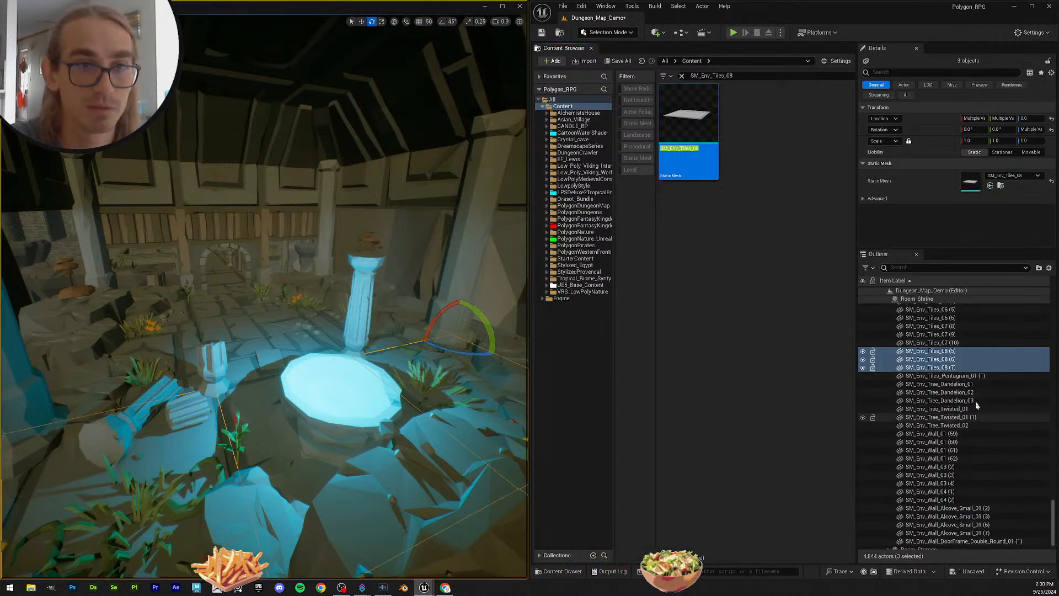
{"action": "left_click", "coordinate": [1003, 377]}
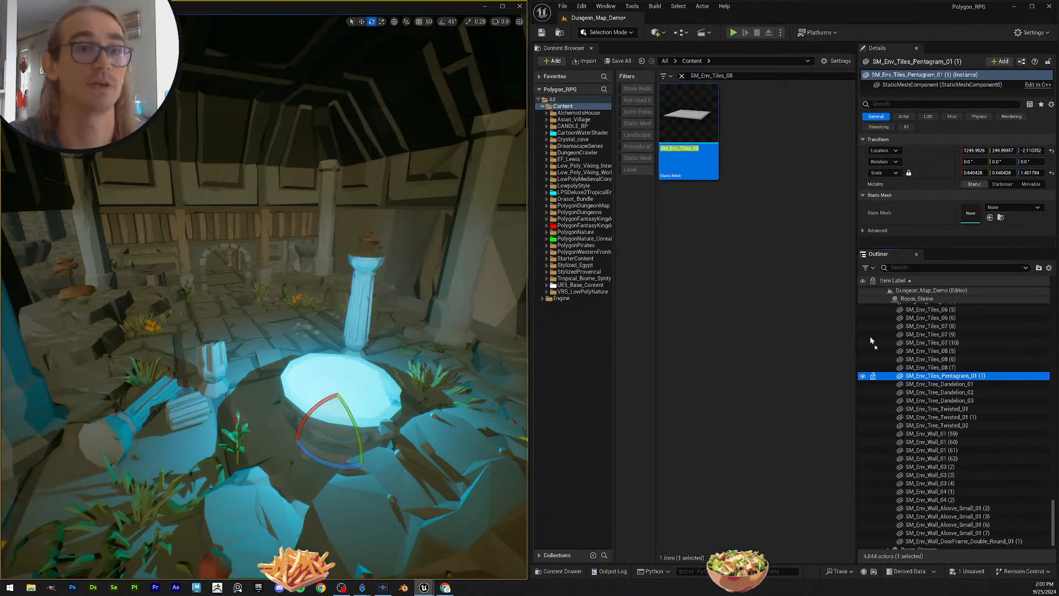
{"action": "left_click", "coordinate": [987, 375]}
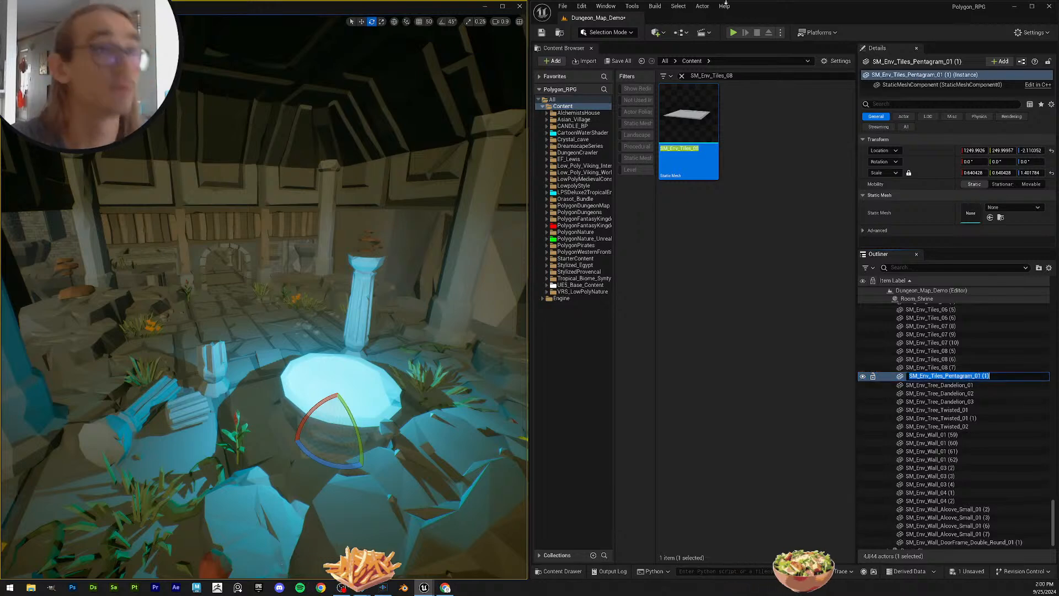
{"action": "left_click", "coordinate": [746, 78]}
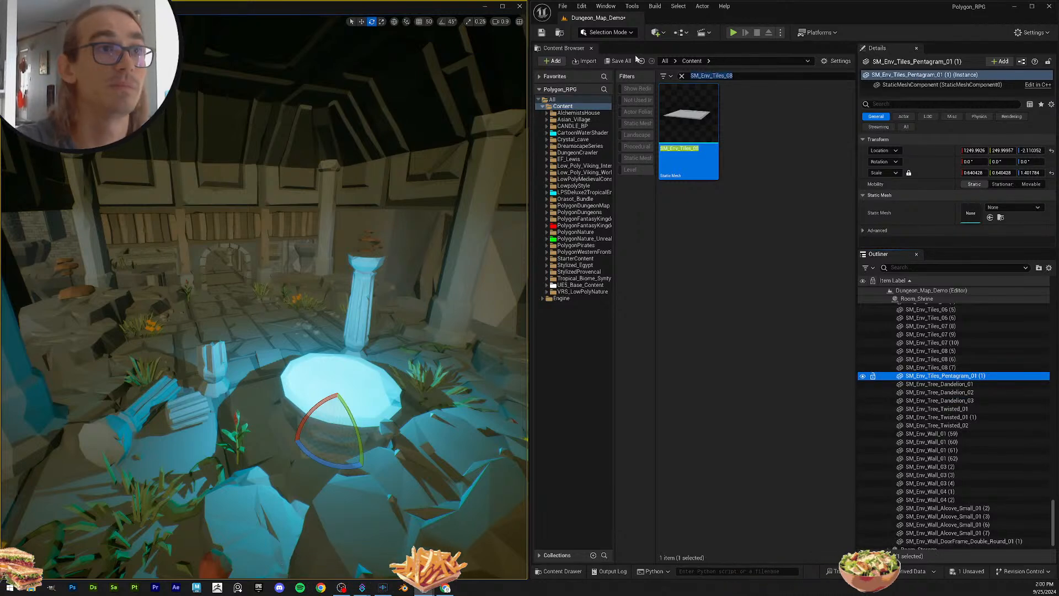
{"action": "key", "text": "Delete"}
{"action": "key", "text": "ctrl+z"}
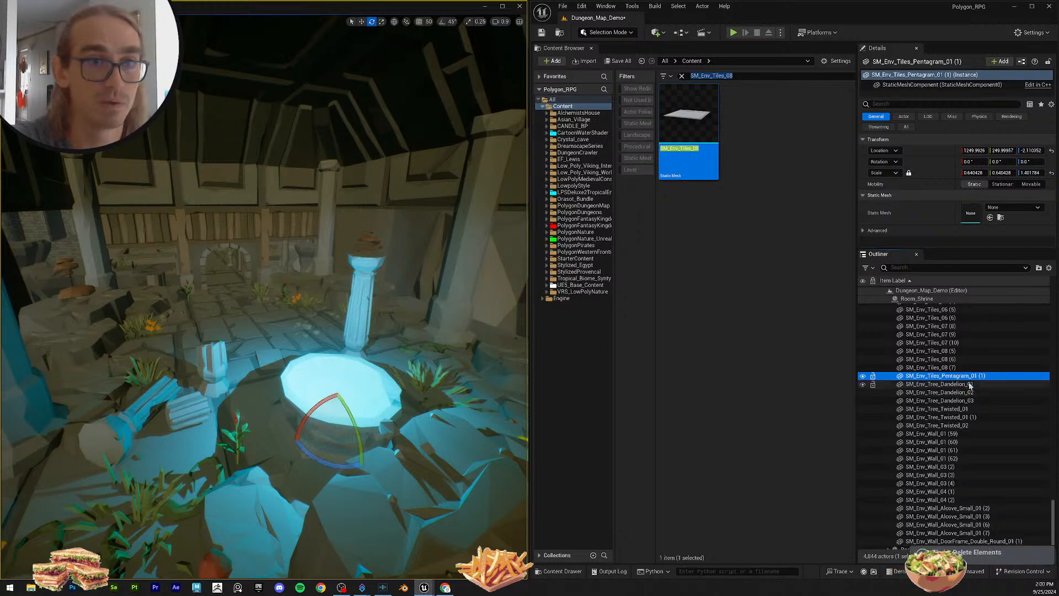
Step: Search the content for SM_Env_Tiles_Pentagram_01 and assign that mesh to the SM_Env_Tiles_Pentagram_01 (1) actor
{"action": "left_click", "coordinate": [971, 376]}
{"action": "key", "text": "ctrl+c"}
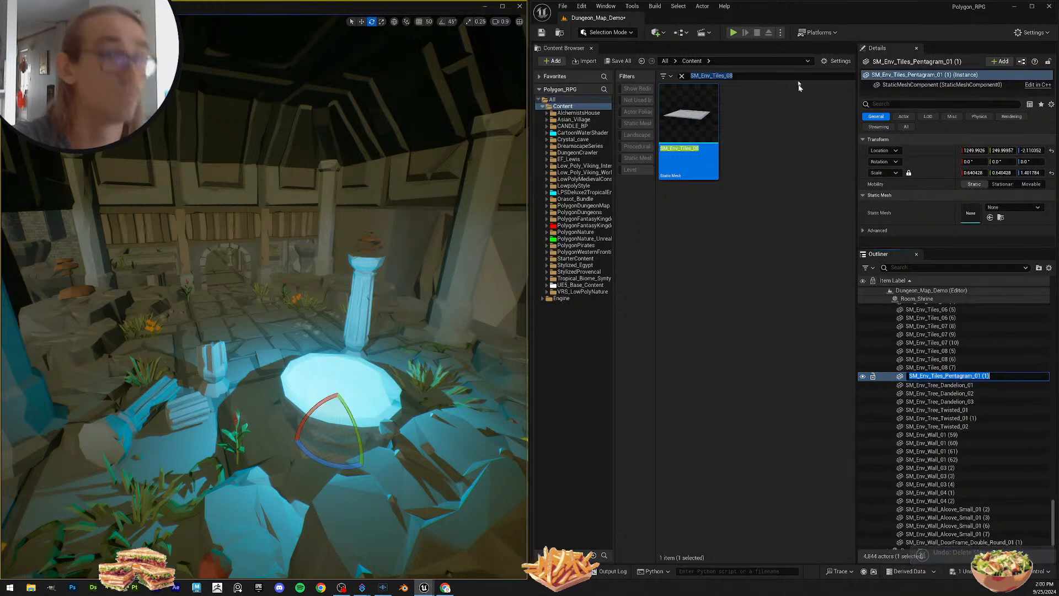
{"action": "left_click_drag", "start_coordinate": [751, 76], "coordinate": [561, 49]}
{"action": "key", "text": "ctrl+v"}
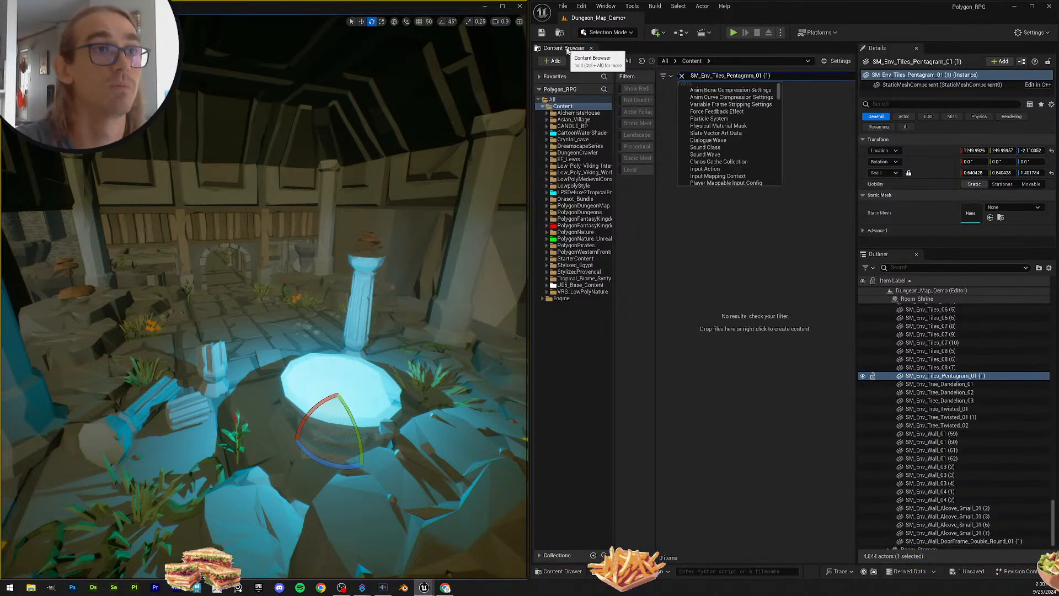
{"action": "key", "text": "Return"}
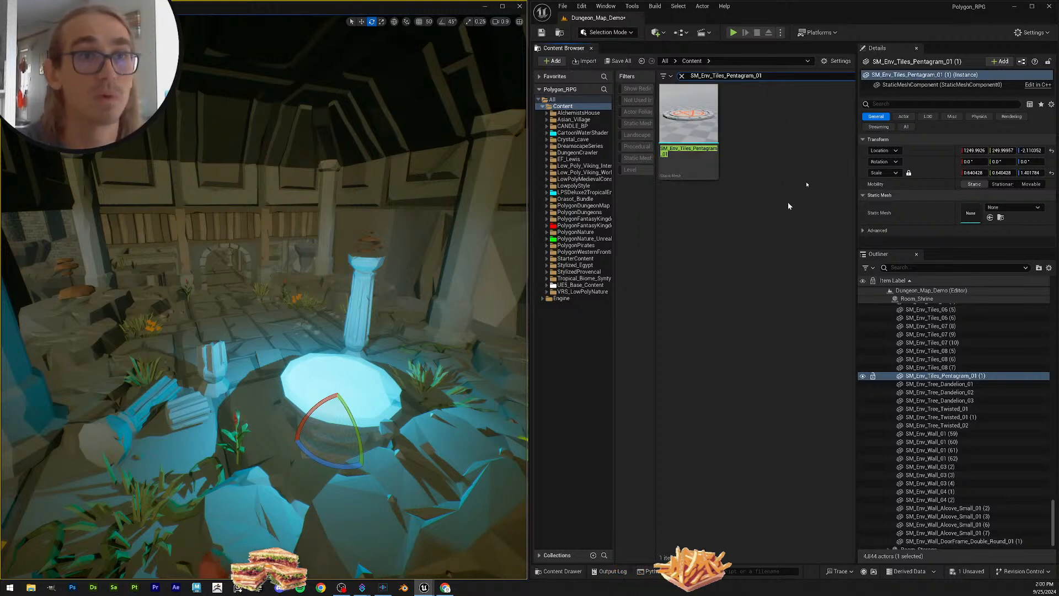
{"action": "left_click_drag", "start_coordinate": [689, 118], "coordinate": [967, 214]}
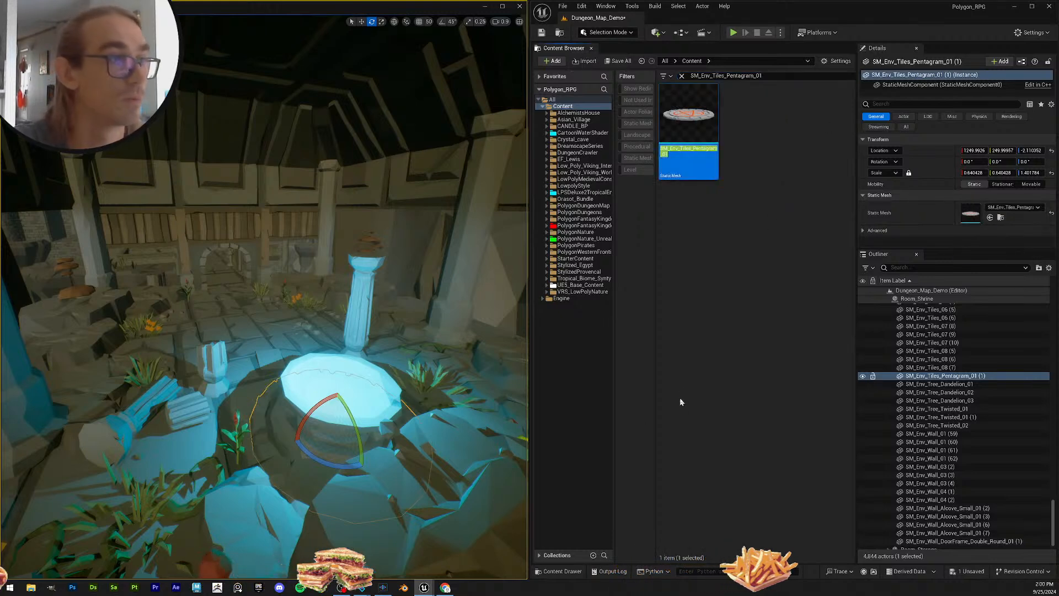
Step: Raise the pentagram tile under the stone vessel to a Z location of about 7.87
{"action": "right_click_drag", "start_coordinate": [450, 370], "coordinate": [304, 370]}
{"action": "key", "text": "w"}
{"action": "mouse_move", "coordinate": [303, 335]}
{"action": "left_mouse_down"}
{"action": "mouse_move", "coordinate": [301, 260]}
{"action": "mouse_move", "coordinate": [296, 335]}
{"action": "left_mouse_up"}
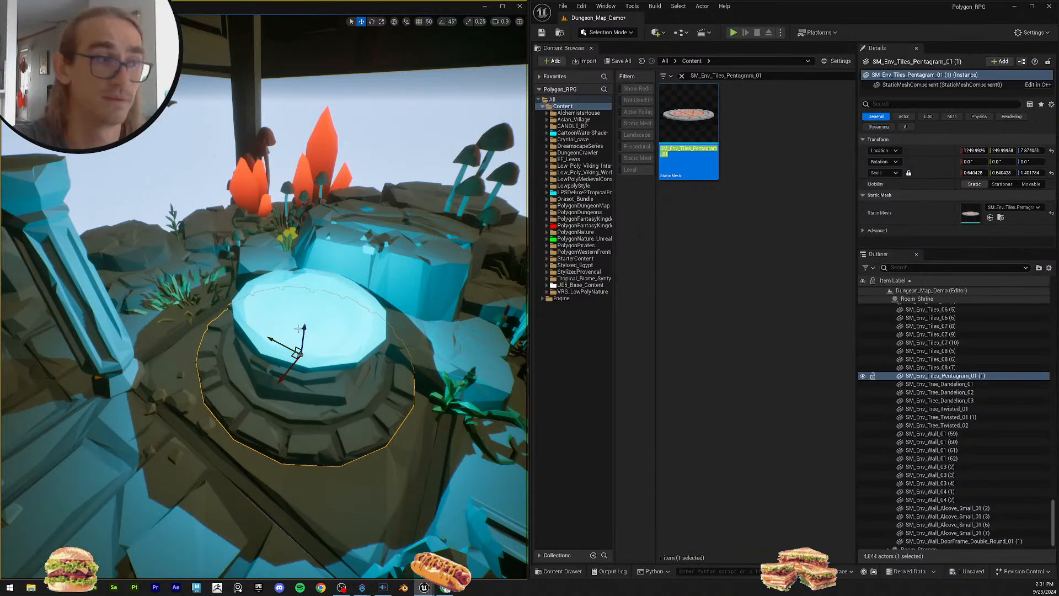
Step: Undo the last height change of the pentagram tile, deselect it, and save the level
{"action": "key", "text": "ctrl+z"}
{"action": "key", "text": "Escape"}
{"action": "right_click_drag", "start_coordinate": [359, 324], "coordinate": [183, 319]}
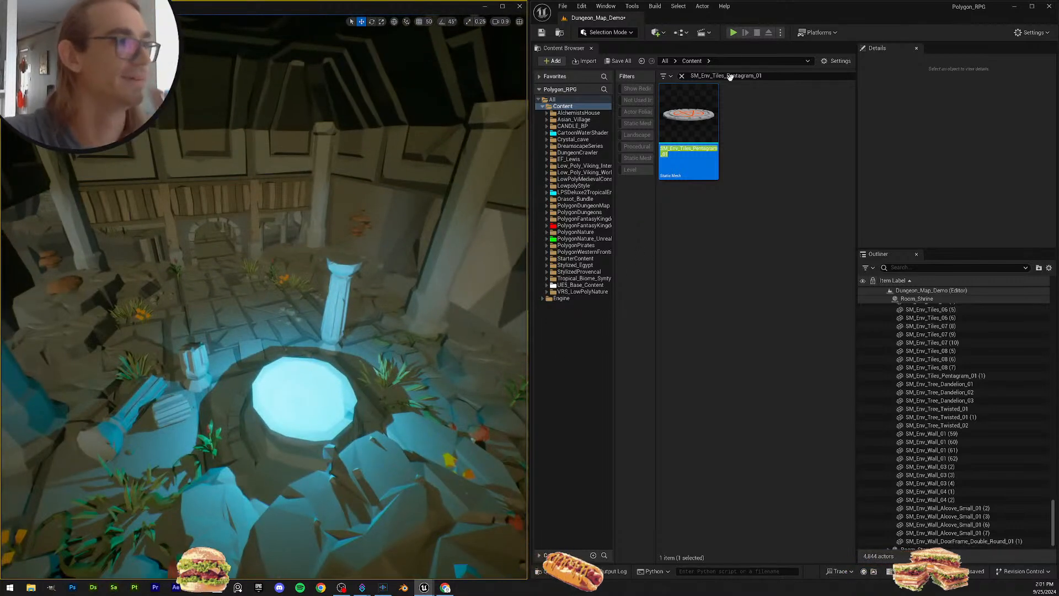
{"action": "left_click", "coordinate": [543, 33]}
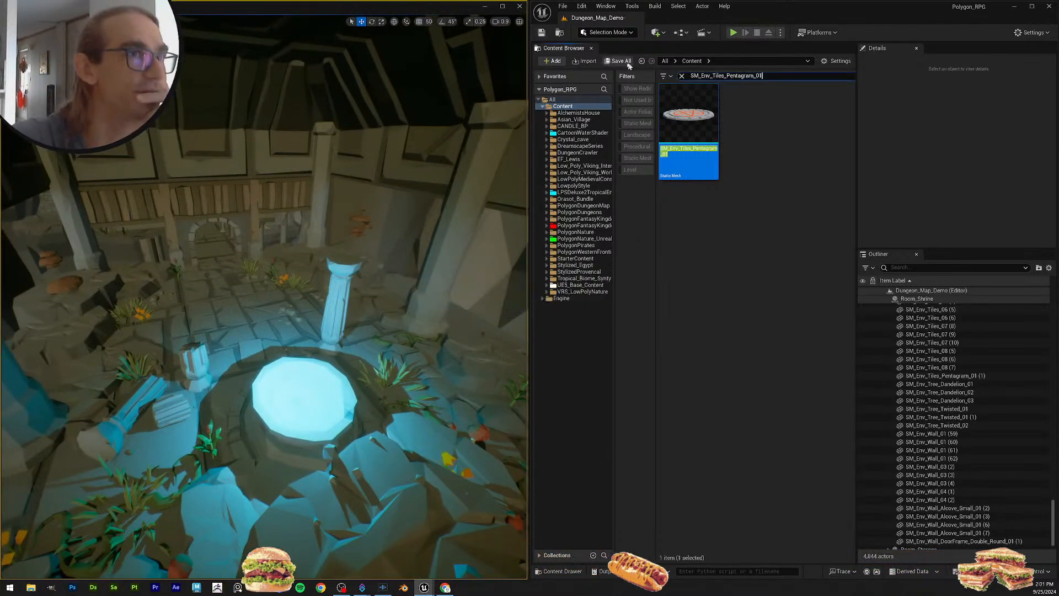
Step: Search the content for SM_Env_Tree_Dandelion_01 and assign that mesh to the three SM_Env_Tree_Dandelion actors, 01 through 03
{"action": "left_click", "coordinate": [682, 75]}
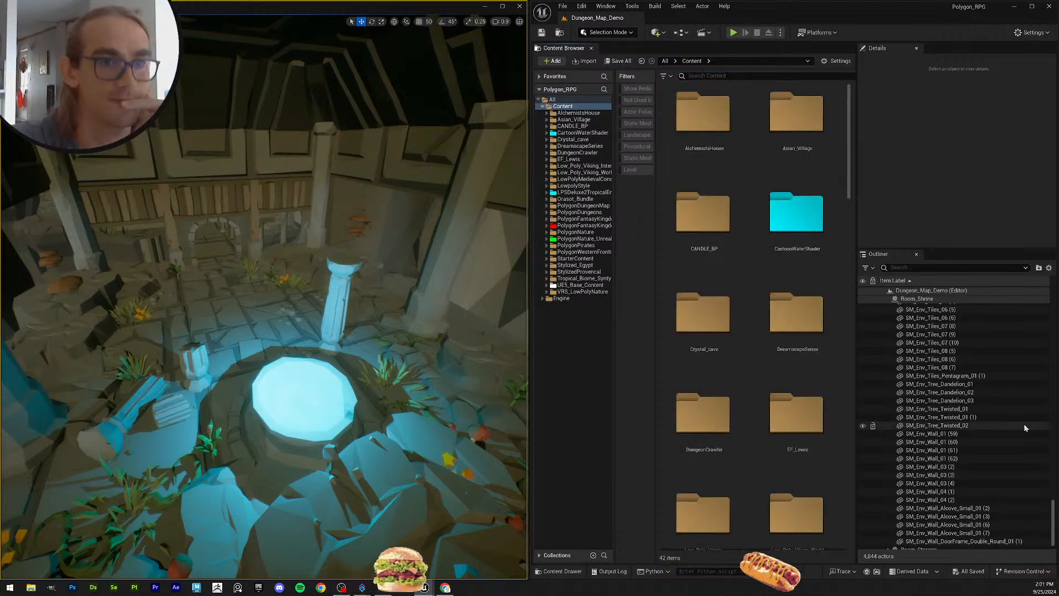
{"action": "left_click", "coordinate": [962, 367]}
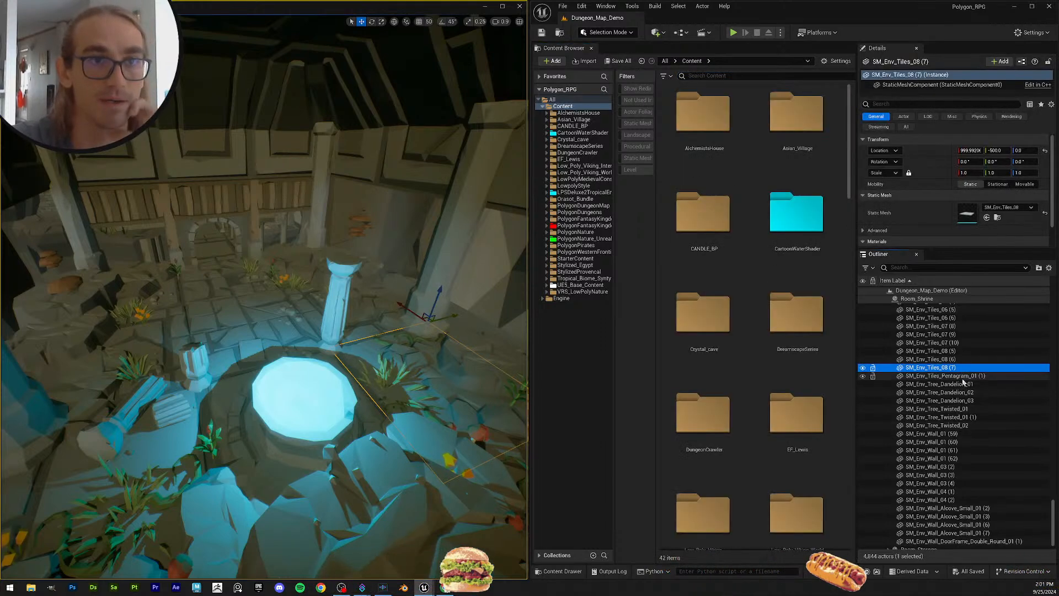
{"action": "left_click", "coordinate": [960, 376]}
{"action": "left_click", "coordinate": [957, 384]}
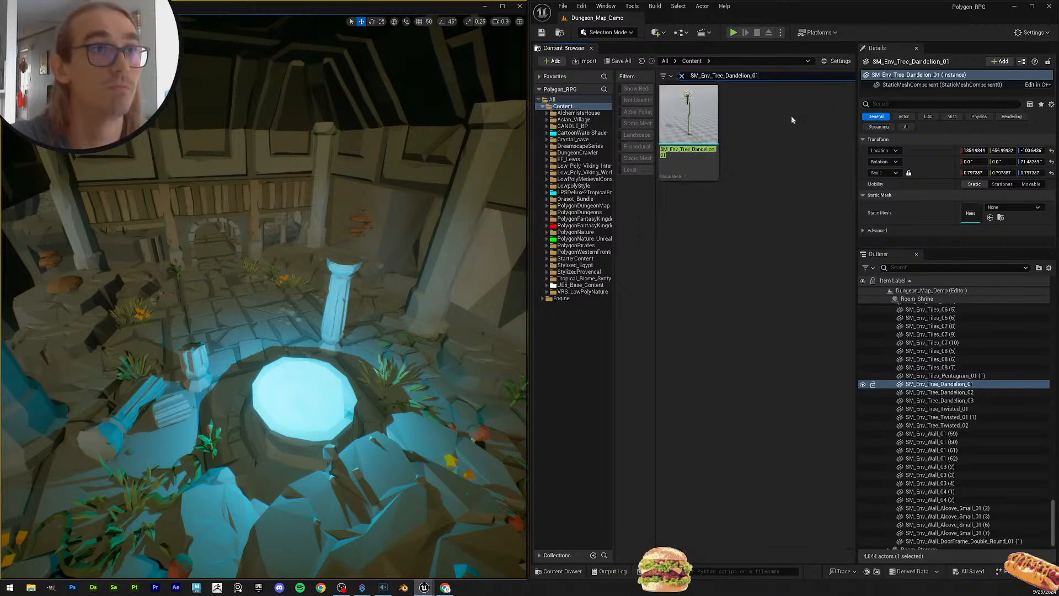
{"action": "left_click", "coordinate": [985, 402], "text": "shift"}
{"action": "left_click_drag", "start_coordinate": [689, 115], "coordinate": [971, 180]}
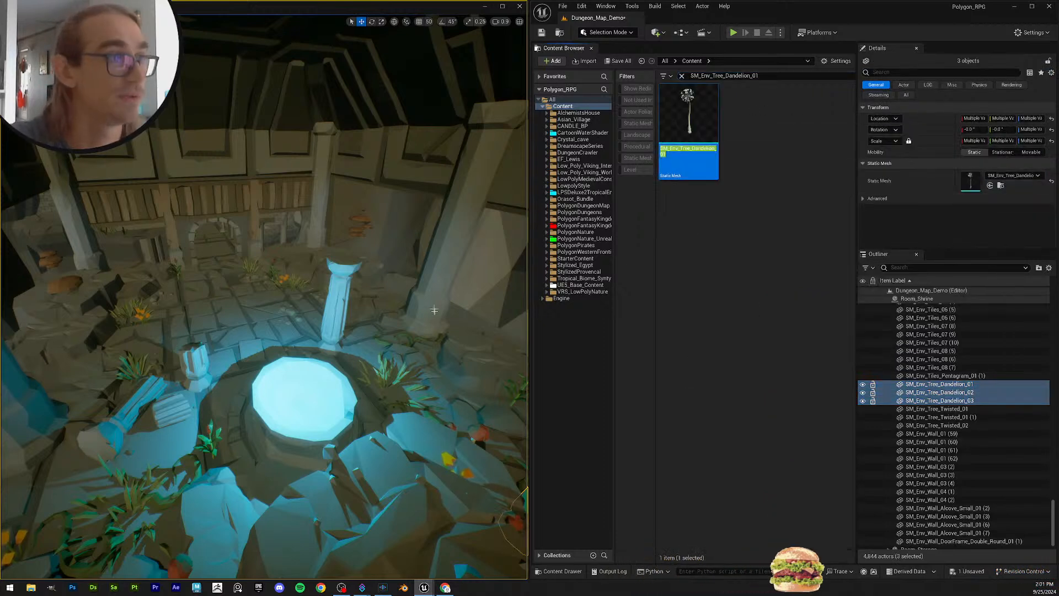
{"action": "right_click_drag", "start_coordinate": [434, 311], "coordinate": [381, 319]}
Step: Find the SM_Env_Tree_Twisted_01 and SM_Env_Tree_Twisted_02 meshes, assigning the first to both SM_Env_Tree_Twisted_01 actors and the second to the SM_Env_Tree_Twisted_02 actor
{"action": "left_click", "coordinate": [969, 410]}
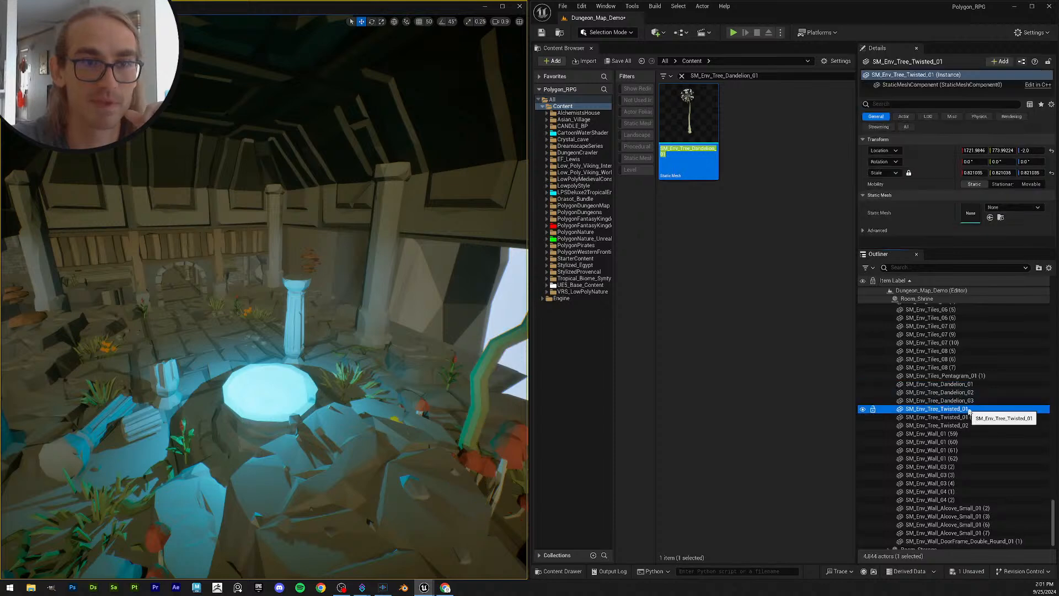
{"action": "key", "text": "f"}
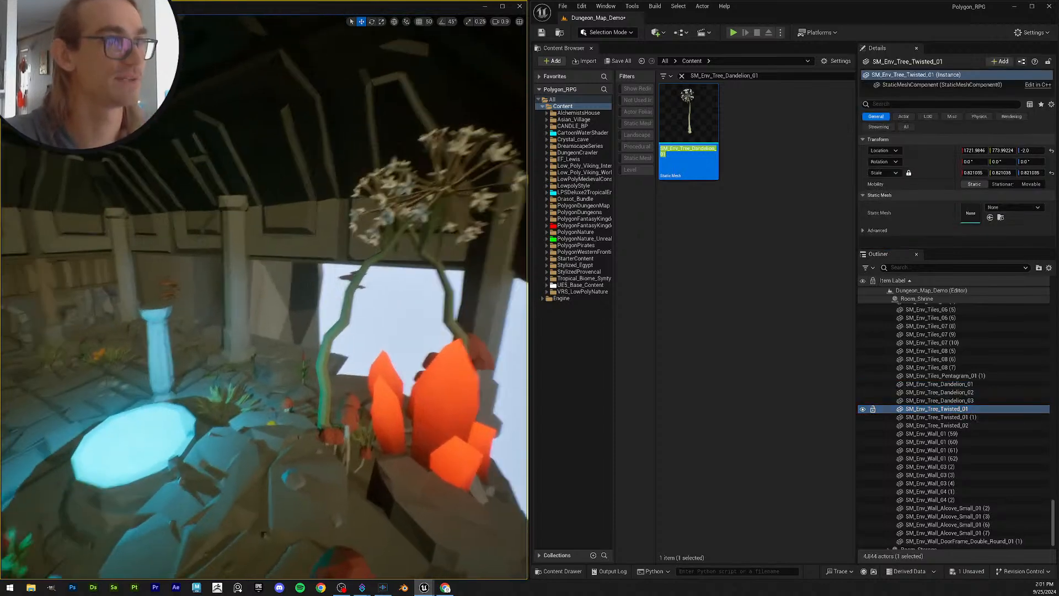
{"action": "left_click", "coordinate": [969, 409]}
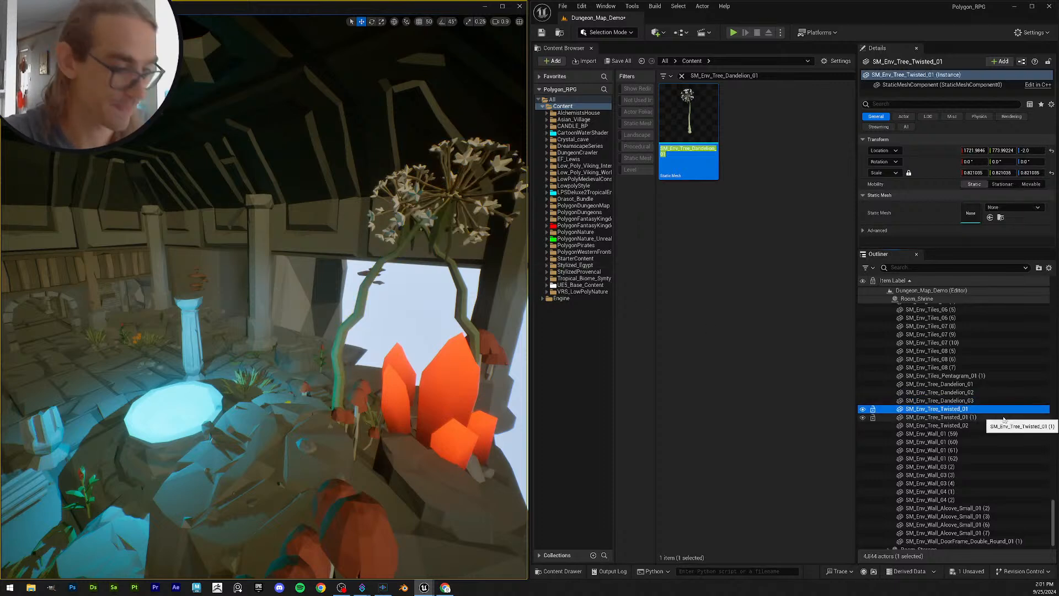
{"action": "key", "text": "F2"}
{"action": "key", "text": "ctrl+c"}
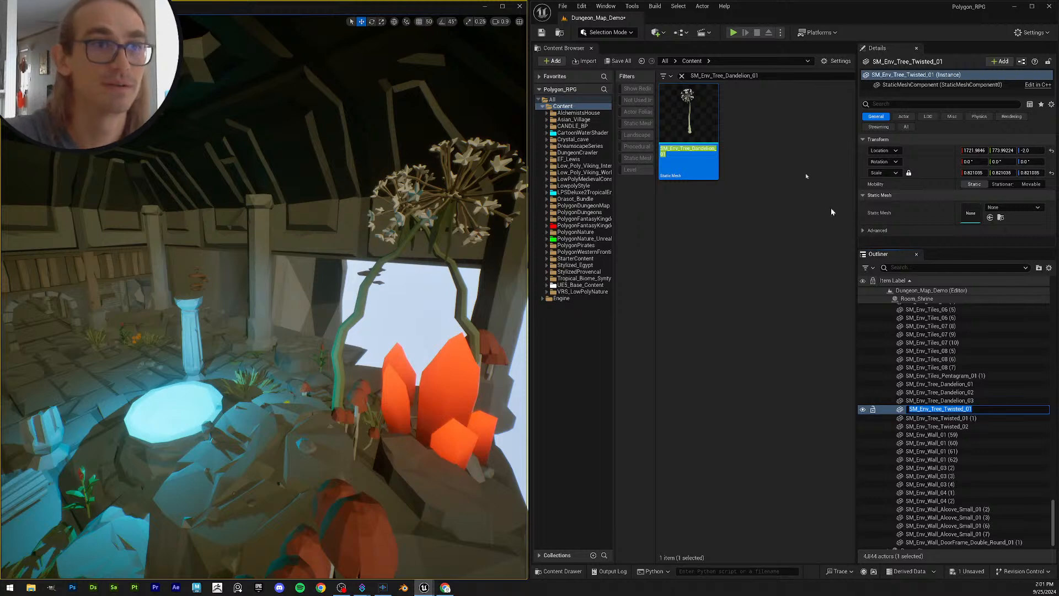
{"action": "left_click", "coordinate": [768, 76]}
{"action": "key", "text": "ctrl+v"}
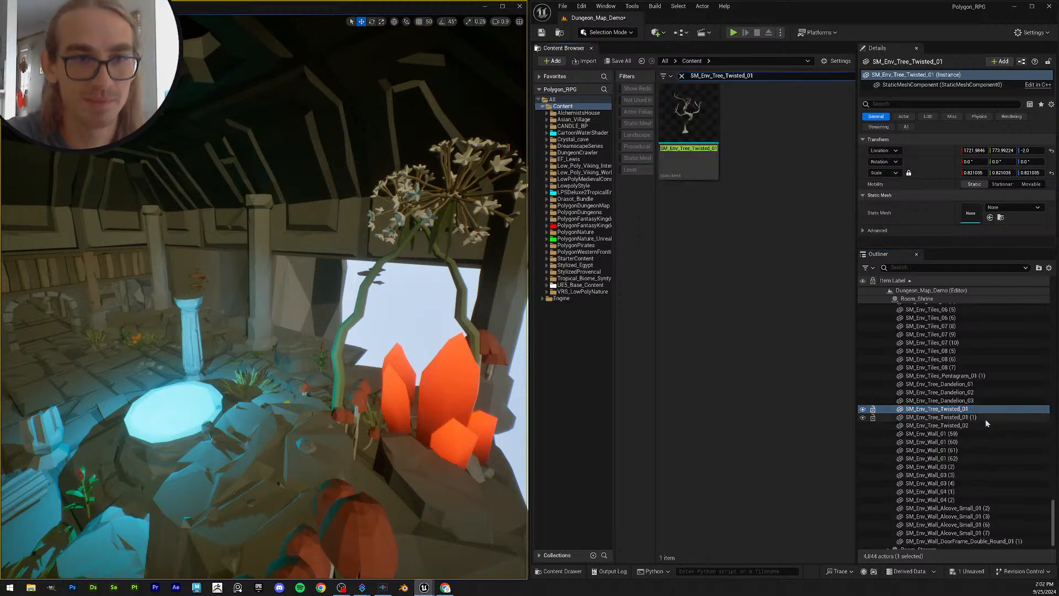
{"action": "left_click_drag", "start_coordinate": [689, 113], "coordinate": [973, 181]}
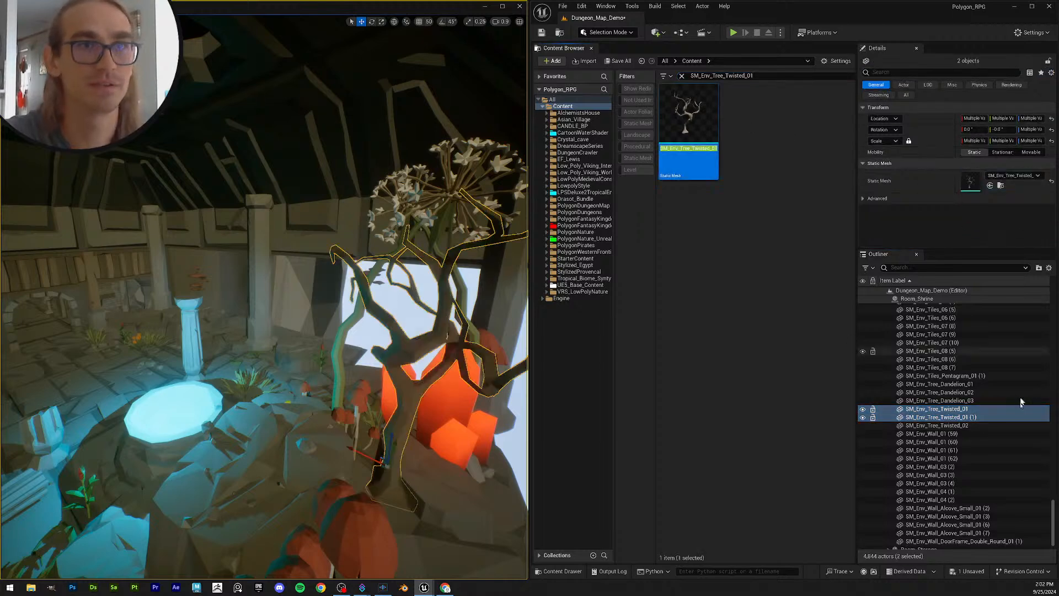
{"action": "left_click", "coordinate": [966, 425]}
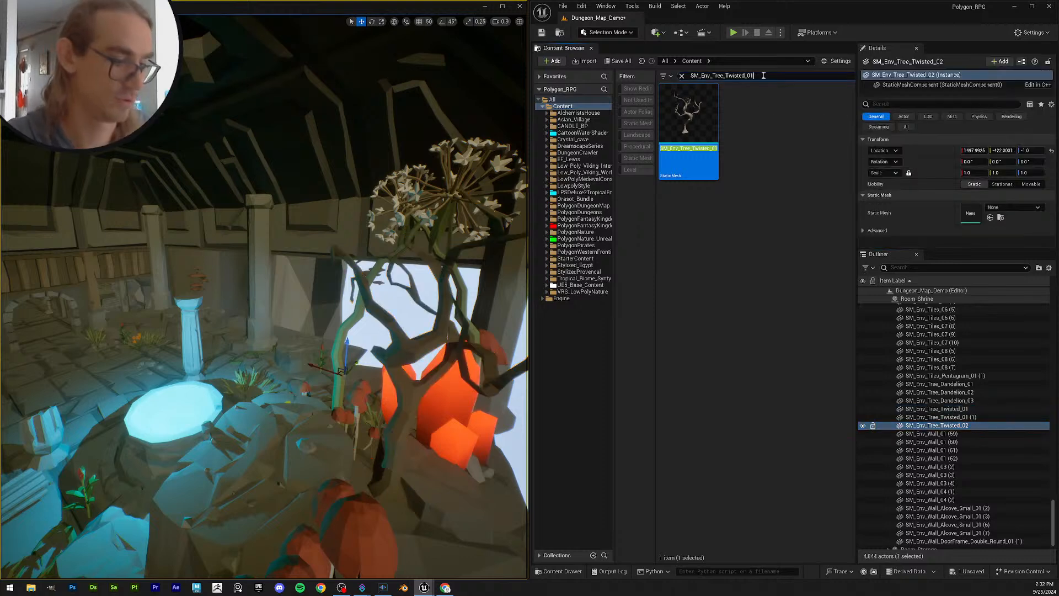
{"action": "left_click_drag", "start_coordinate": [665, 130], "coordinate": [973, 269]}
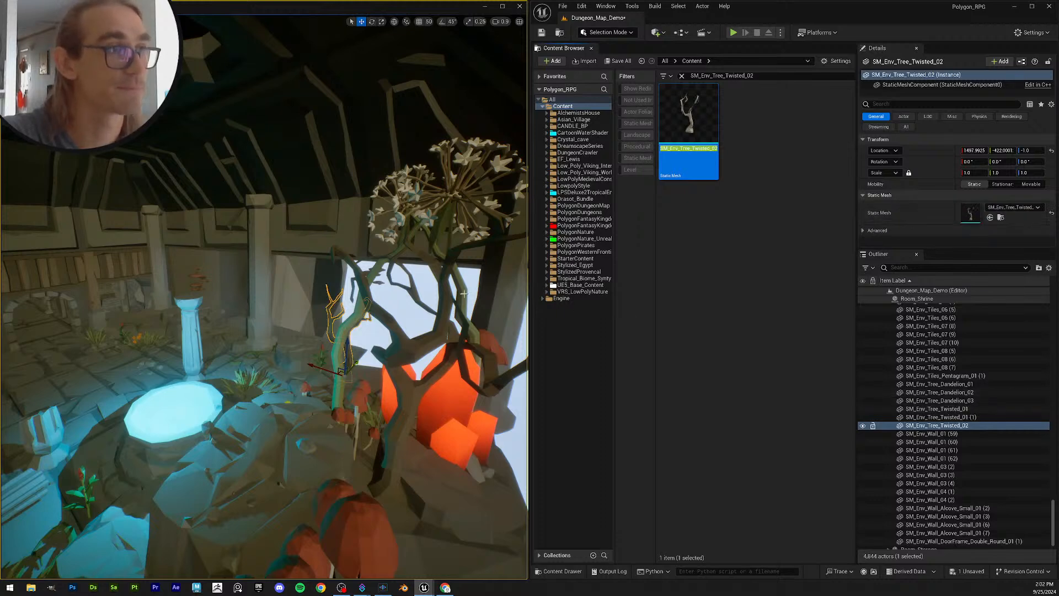
Step: Find the plain SM_Env_Wall_01 mesh and assign it to the four SM_Env_Wall_01 actors, (59) through (62)
{"action": "left_click", "coordinate": [957, 435]}
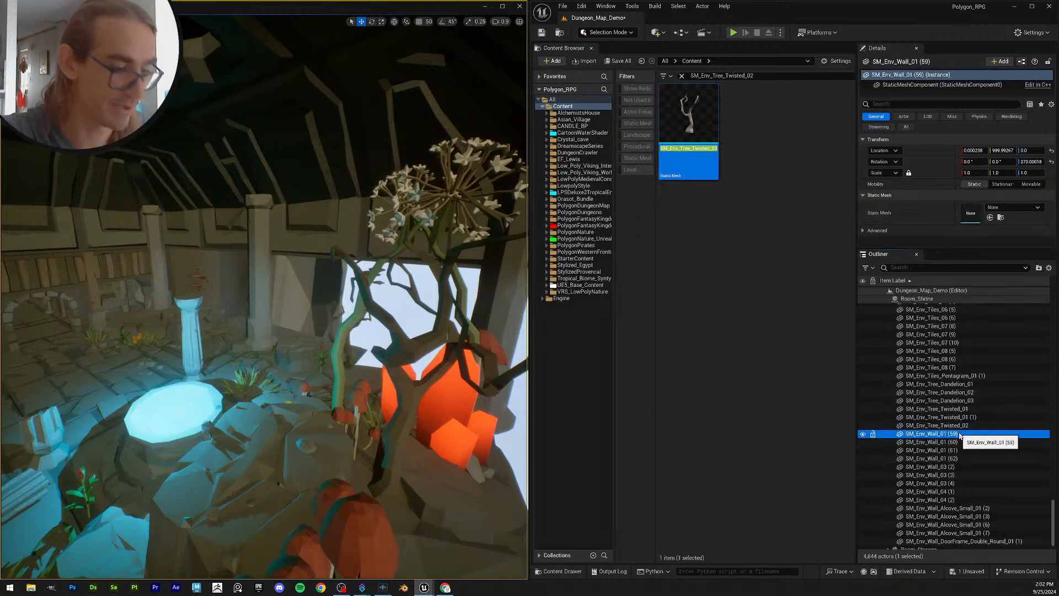
{"action": "left_click", "coordinate": [938, 434]}
{"action": "left_click", "coordinate": [767, 78]}
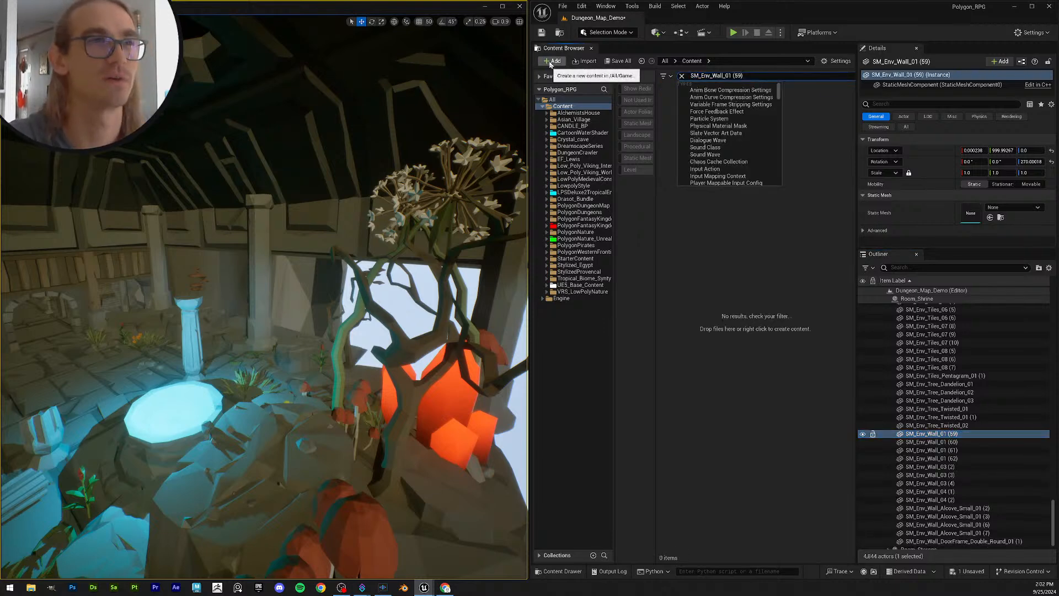
{"action": "key", "text": "BackSpace"}
{"action": "key", "text": "BackSpace"}
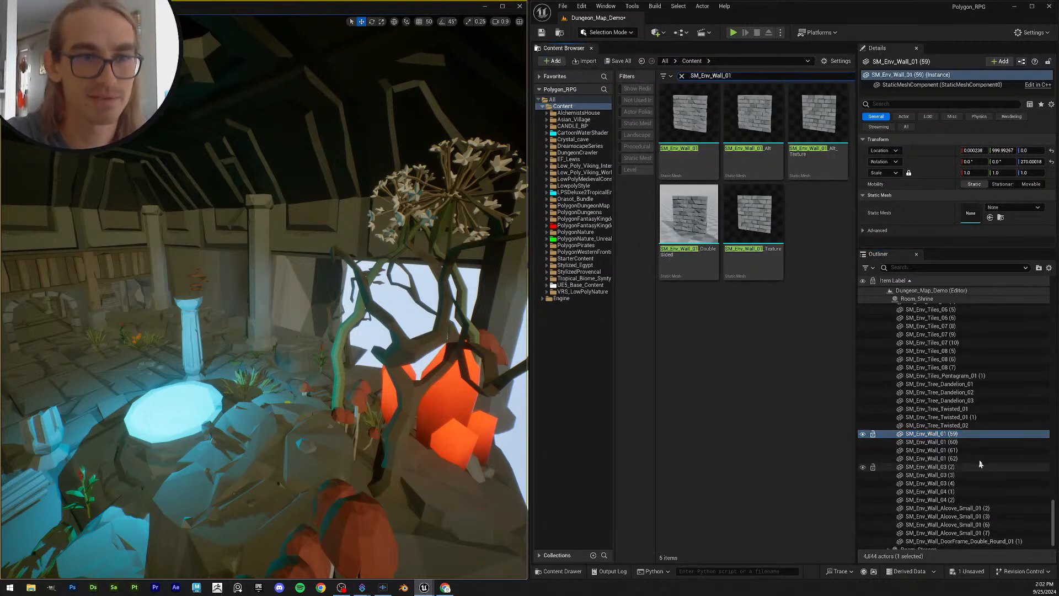
{"action": "scroll", "coordinate": [982, 438], "scroll_direction": "down", "scroll_amount": 1}
{"action": "left_click", "coordinate": [973, 438], "text": "shift"}
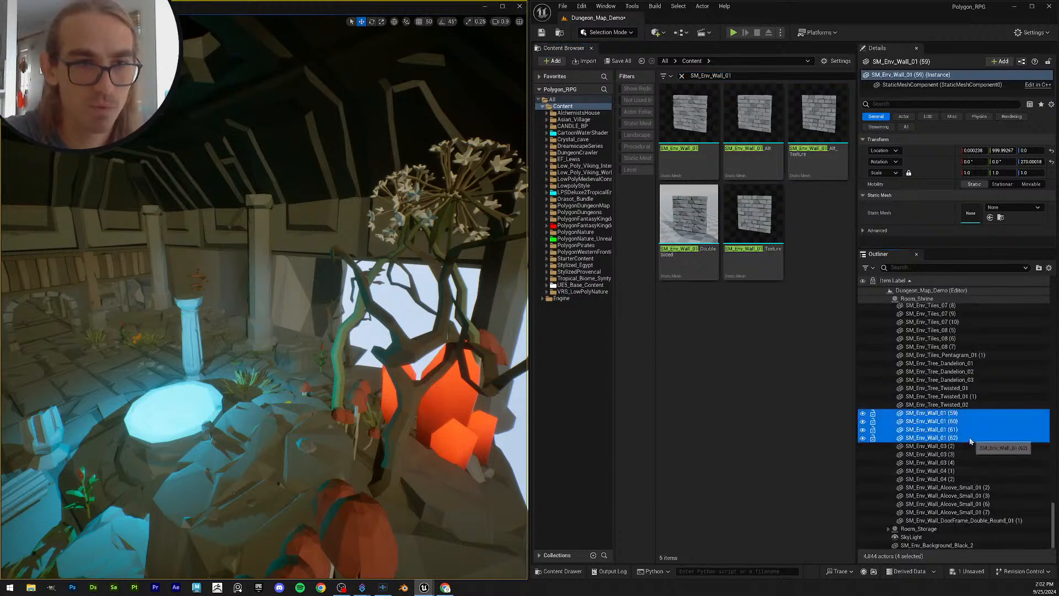
{"action": "left_click_drag", "start_coordinate": [690, 116], "coordinate": [843, 287]}
{"action": "left_click_drag", "start_coordinate": [968, 178], "coordinate": [970, 179]}
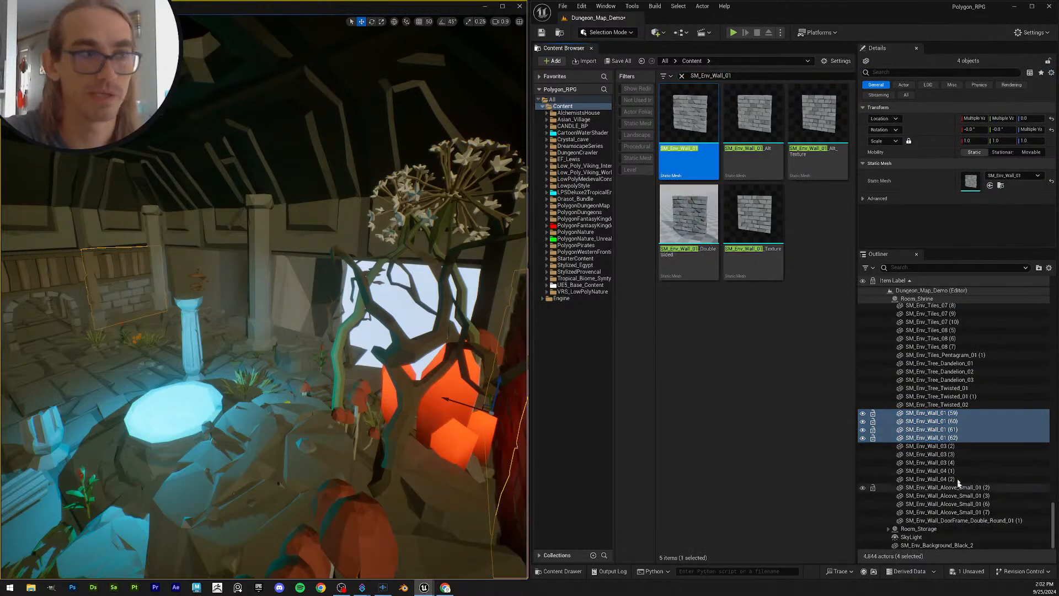
{"action": "key", "text": "f"}
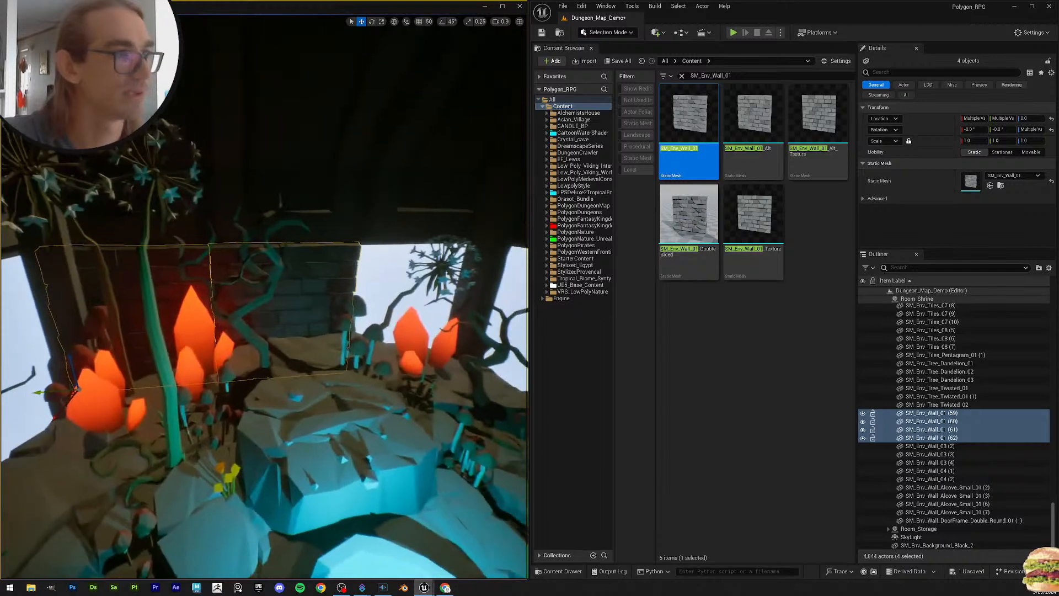
Step: Find the SM_Env_Wall_03 mesh and assign it to the three SM_Env_Wall_03 actors, (2) through (4)
{"action": "left_click", "coordinate": [969, 446]}
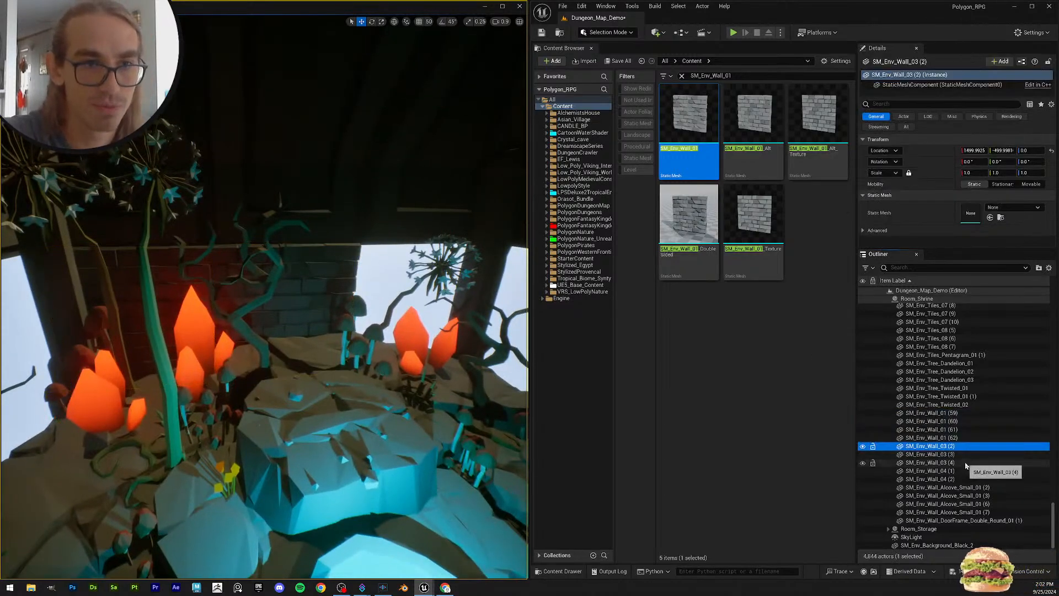
{"action": "left_click", "coordinate": [966, 463], "text": "shift"}
{"action": "left_click", "coordinate": [732, 76]}
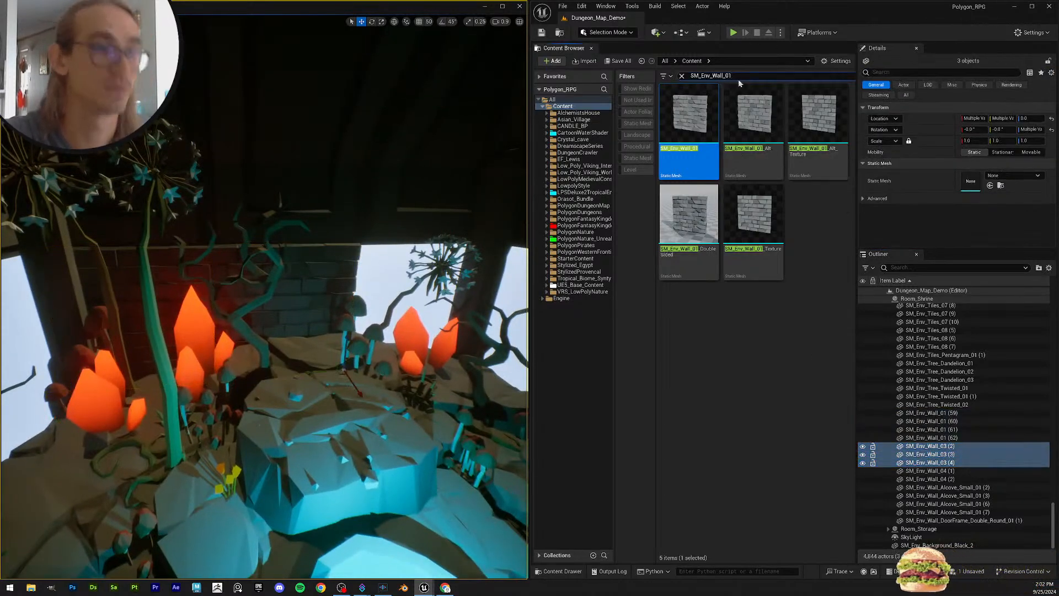
{"action": "key", "text": "BackSpace"}
{"action": "type", "text": "3"}
{"action": "left_click_drag", "start_coordinate": [689, 113], "coordinate": [990, 381]}
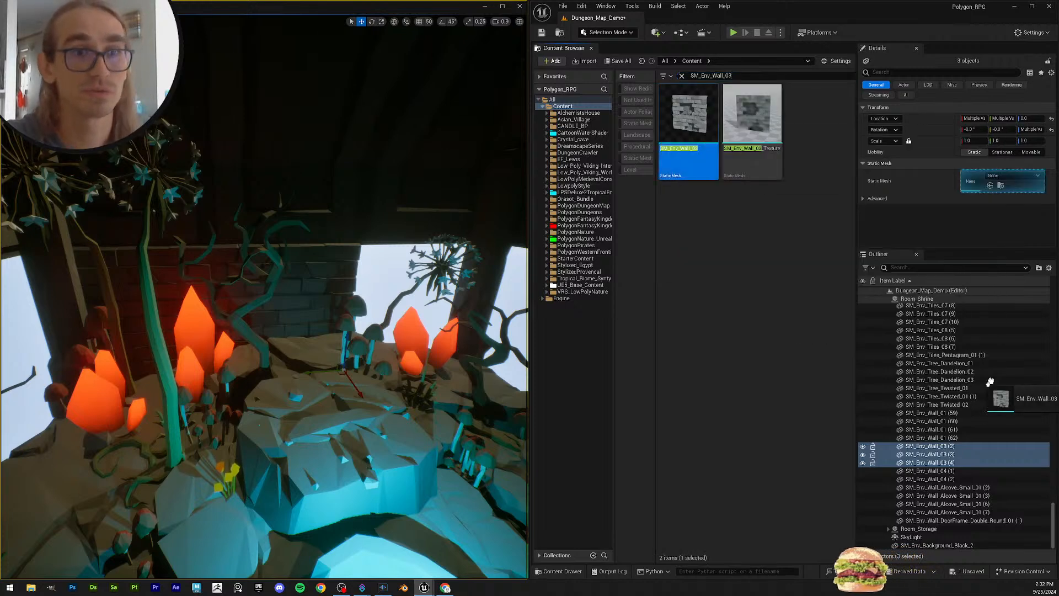
{"action": "left_click_drag", "start_coordinate": [972, 186], "coordinate": [973, 185]}
Step: Find the SM_Env_Wall_04 mesh and assign it to the SM_Env_Wall_04 (1) and (2) actors
{"action": "left_click", "coordinate": [962, 472]}
{"action": "left_click", "coordinate": [963, 479], "text": "shift"}
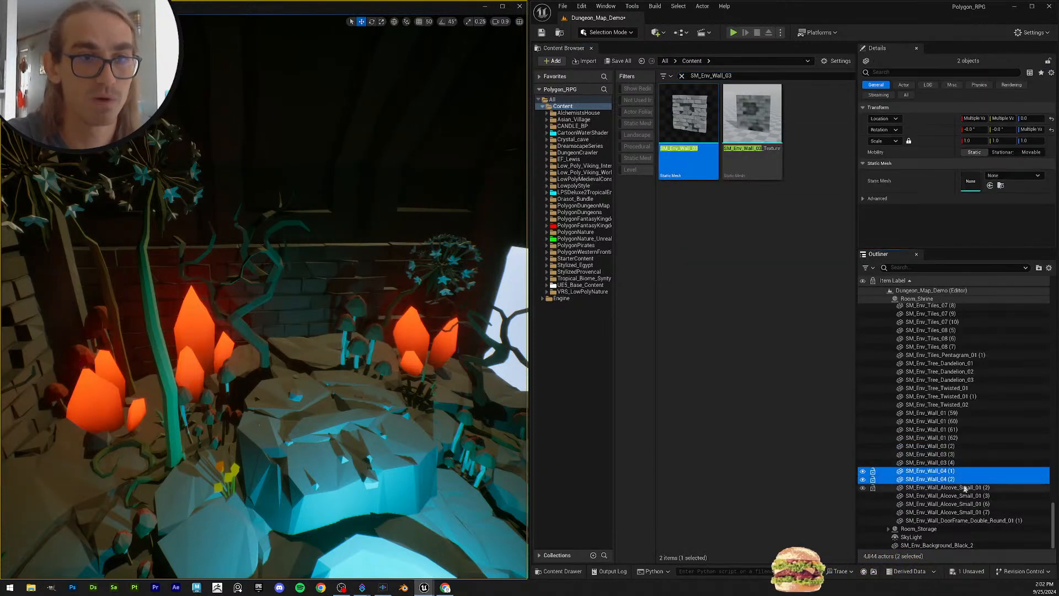
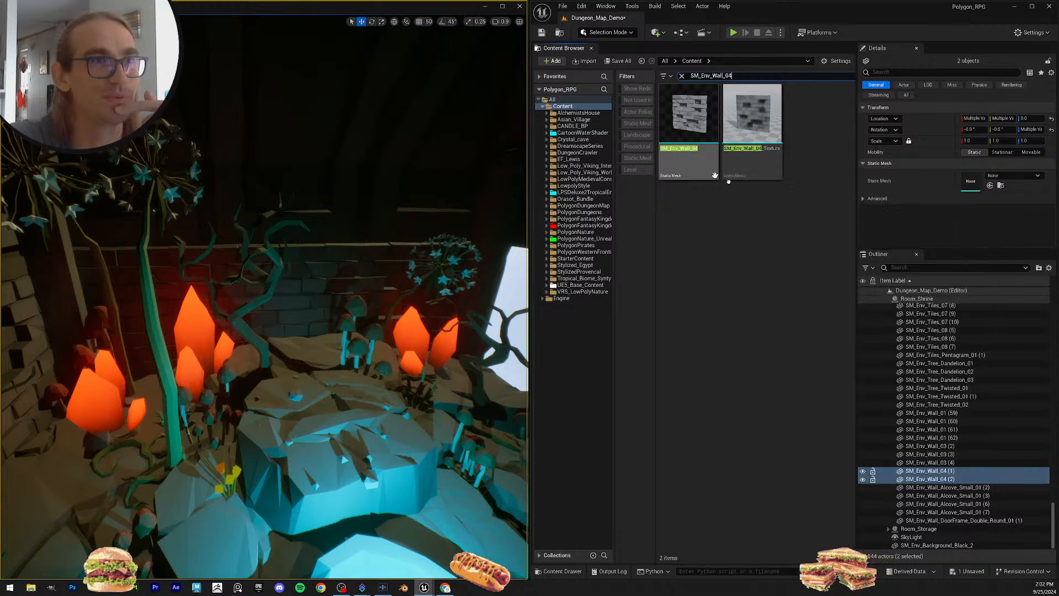
{"action": "left_click_drag", "start_coordinate": [699, 127], "coordinate": [970, 183]}
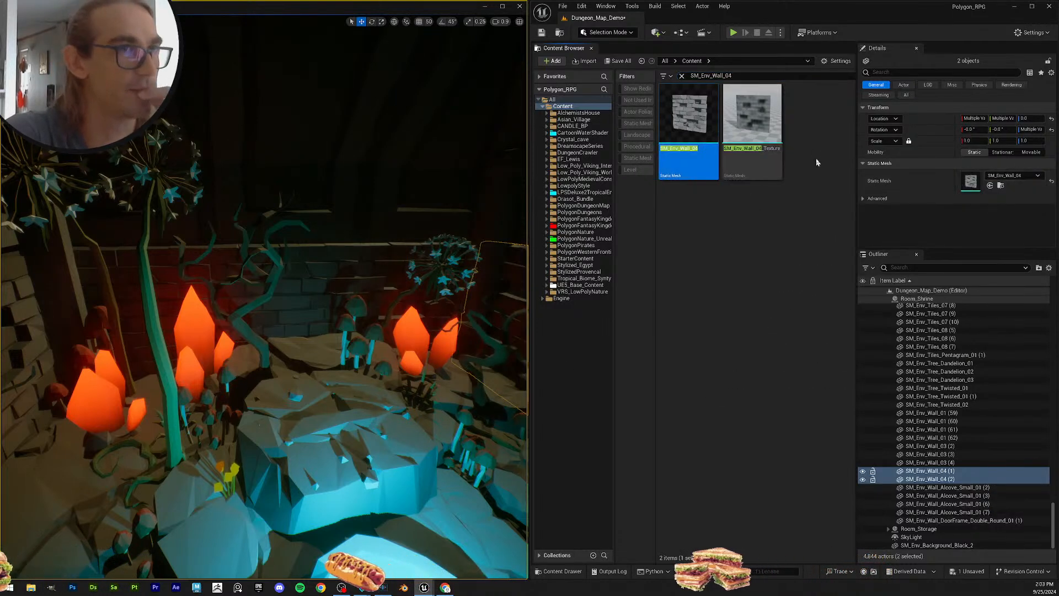
Step: Compare the SM_Env_Wall_04 and SM_Env_Wall_04_Texture meshes in the mesh editor, save the textured one, and close the editor
{"action": "left_click", "coordinate": [772, 123]}
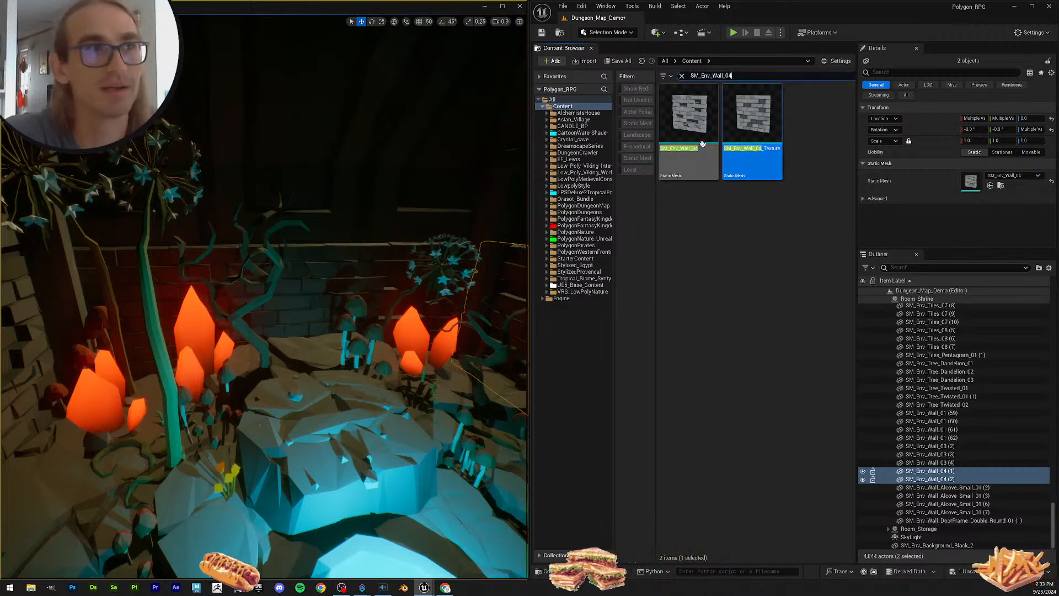
{"action": "left_click", "coordinate": [692, 123]}
{"action": "left_click", "coordinate": [753, 122]}
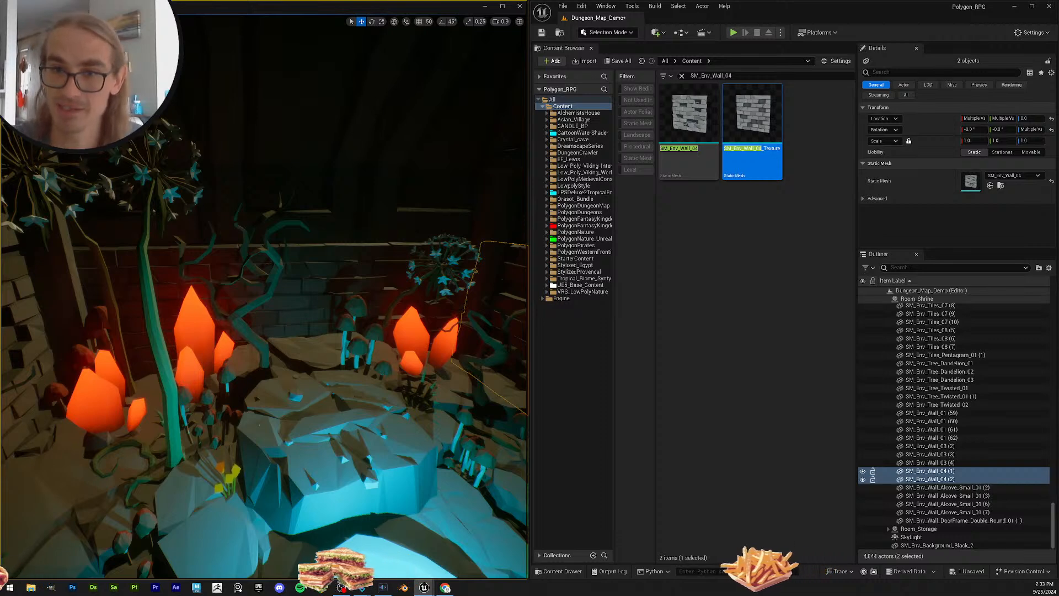
{"action": "left_click", "coordinate": [688, 123]}
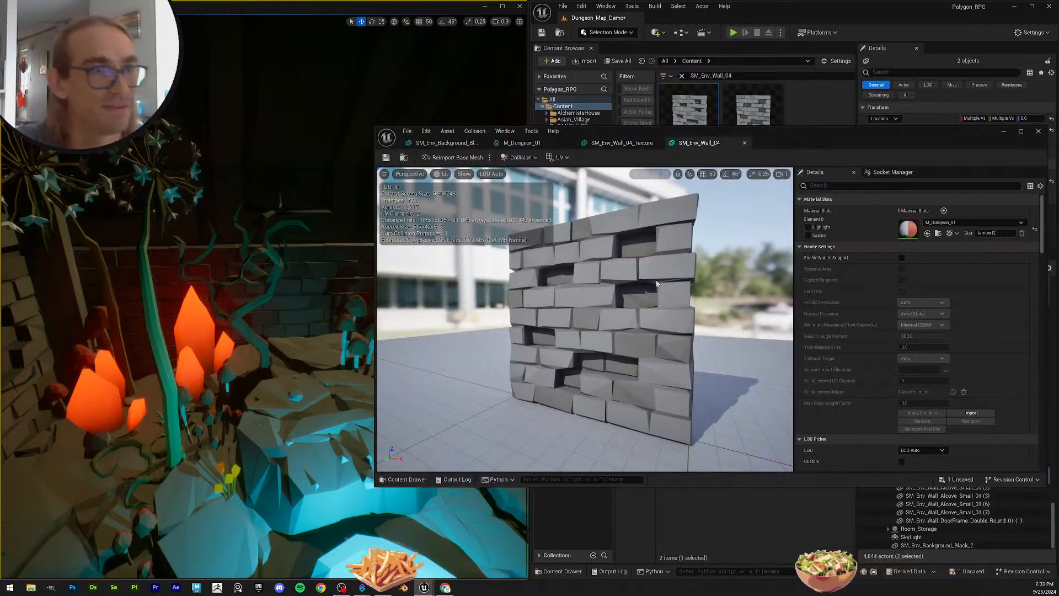
{"action": "mouse_move", "coordinate": [680, 316]}
{"action": "left_mouse_down", "text": "alt"}
{"action": "mouse_move", "coordinate": [712, 309]}
{"action": "mouse_move", "coordinate": [680, 300]}
{"action": "left_mouse_up", "text": "alt"}
{"action": "left_click", "coordinate": [631, 145]}
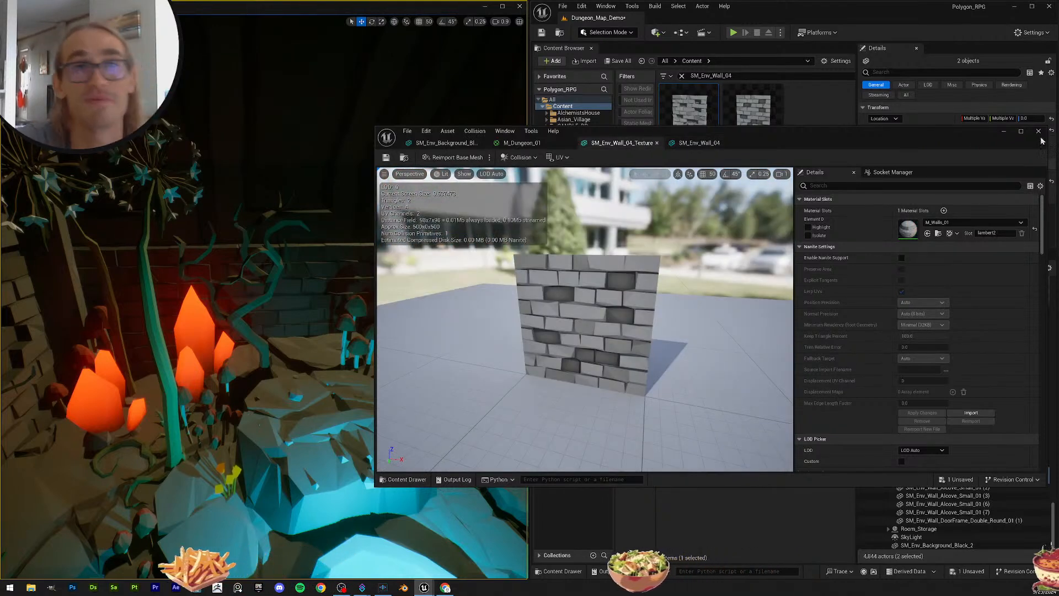
{"action": "left_click", "coordinate": [386, 158]}
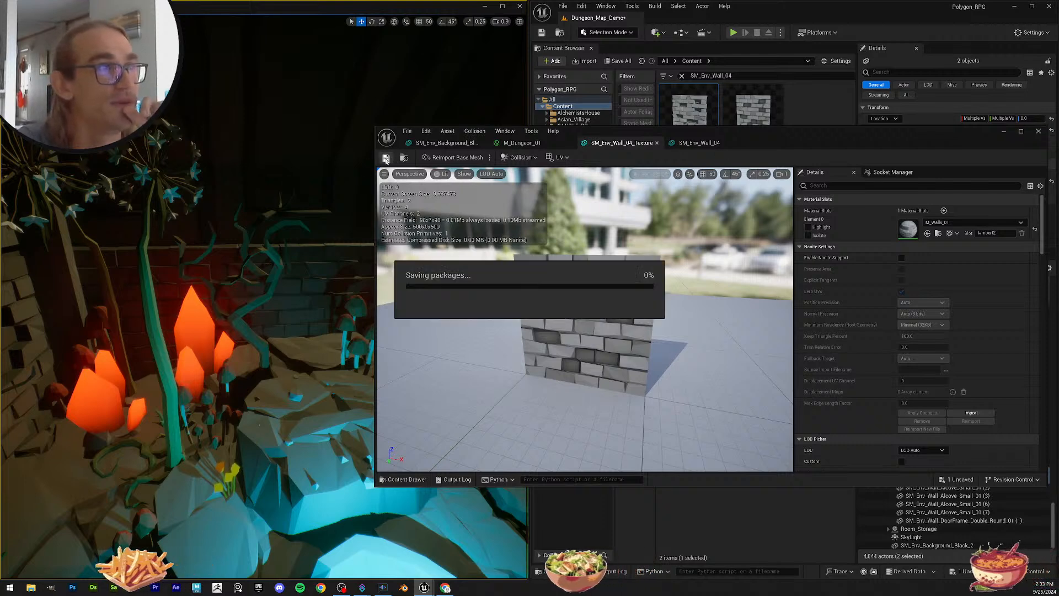
{"action": "left_click", "coordinate": [1038, 132]}
Step: Deselect the SM_Env_Wall_04 actors and save all modified assets
{"action": "key", "text": "Escape"}
{"action": "right_click_drag", "start_coordinate": [402, 238], "coordinate": [510, 262]}
{"action": "key", "text": "s"}
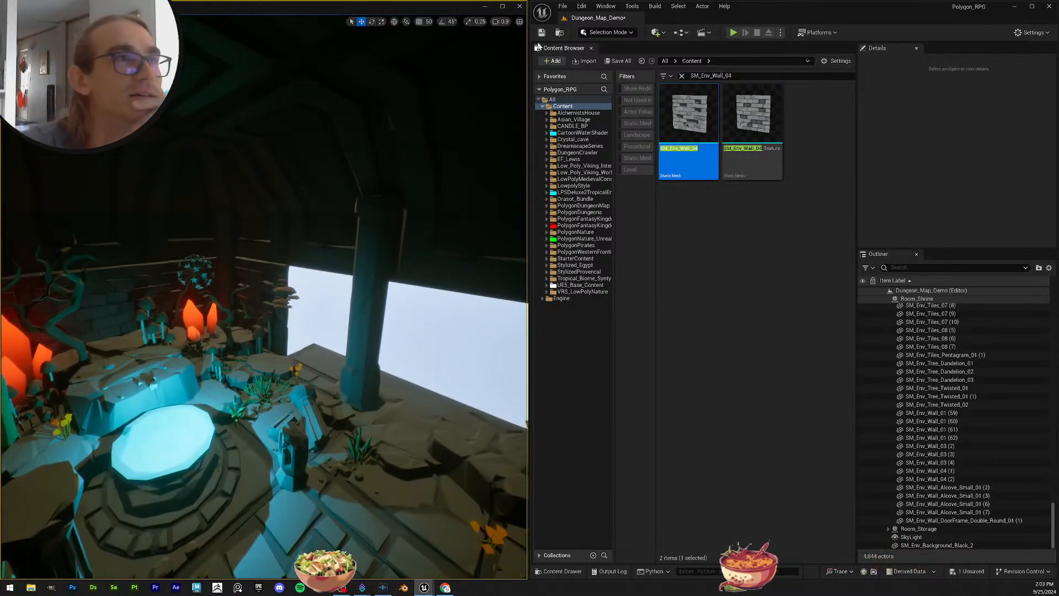
{"action": "left_click", "coordinate": [615, 61]}
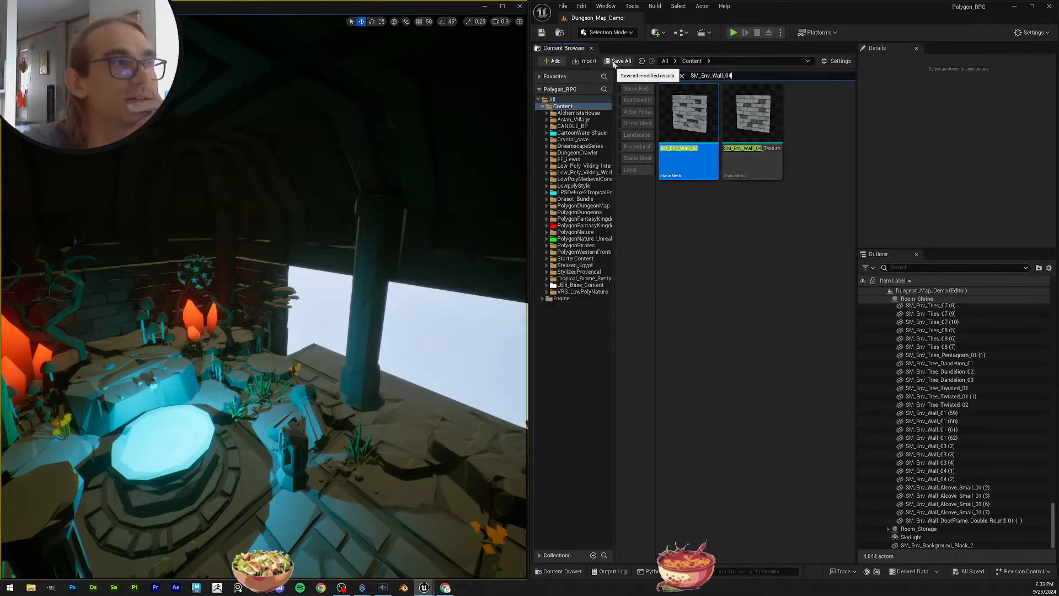
Step: Check the static mesh assignments of the Room_Shrine actors from SM_Env_Tiles_07 (10) through the SM_Env_Wall_04 actors
{"action": "left_click", "coordinate": [976, 520]}
{"action": "left_click", "coordinate": [939, 330]}
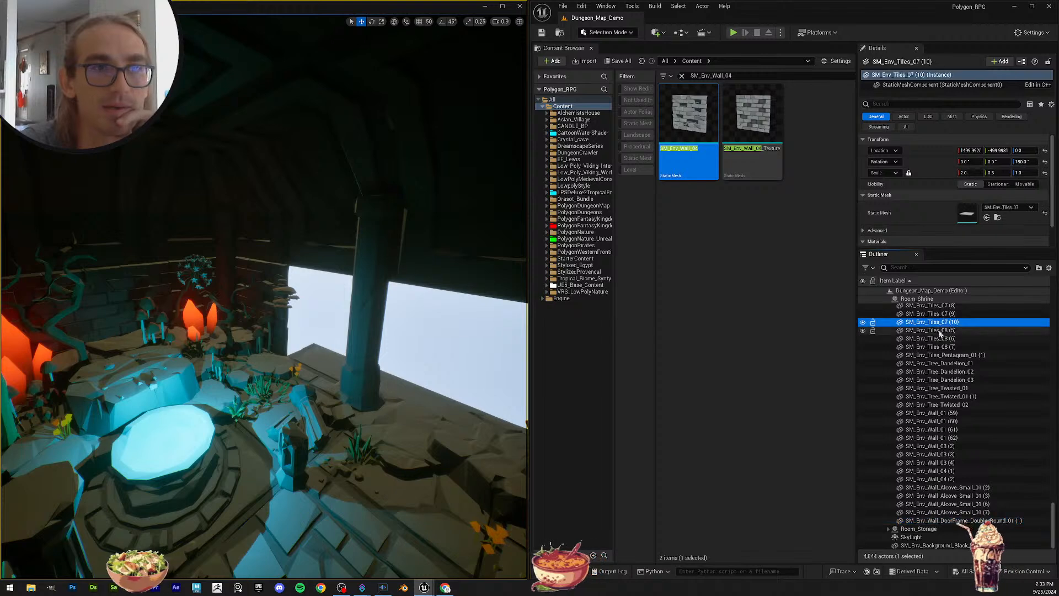
{"action": "key", "text": "Down"}
{"action": "key", "text": "Down"}
{"action": "key", "text": "Down"}
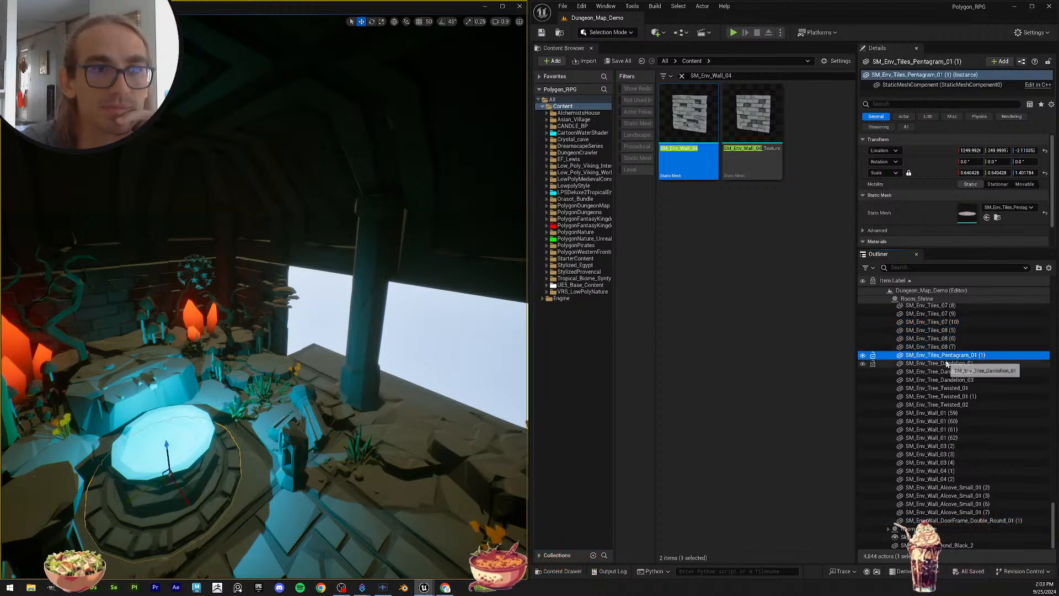
{"action": "key", "text": "Down"}
{"action": "key", "text": "Down"}
{"action": "key", "text": "Down"}
{"action": "key", "text": "Down"}
{"action": "key", "text": "Down"}
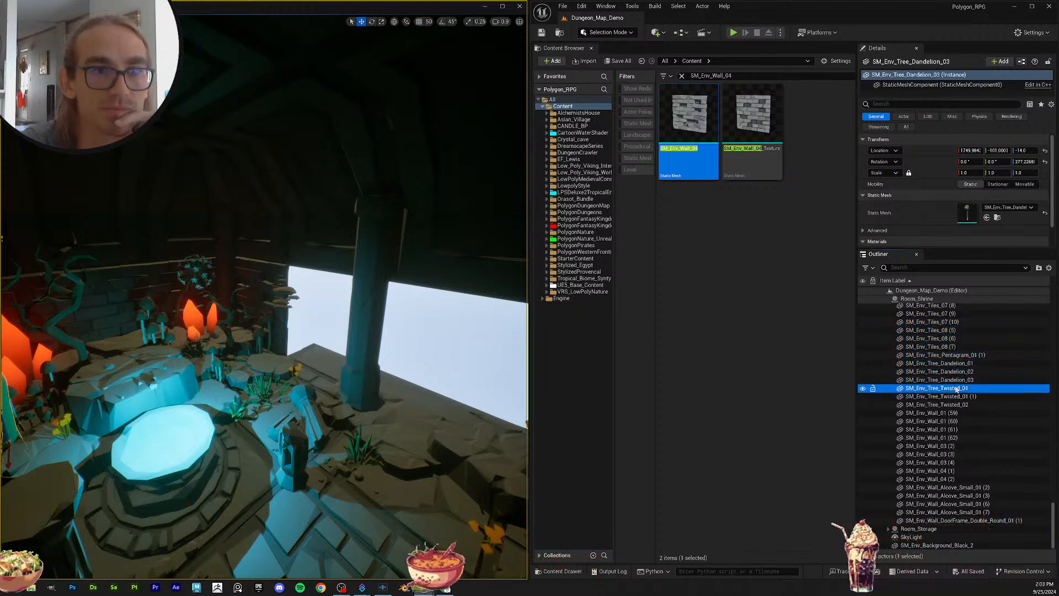
{"action": "key", "text": "Down"}
{"action": "key", "text": "Down"}
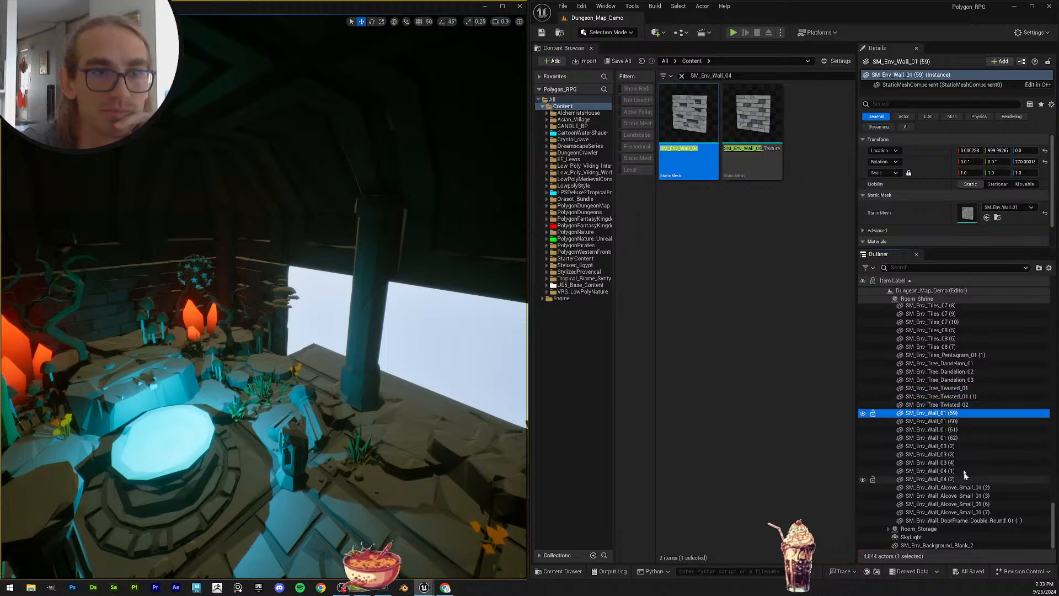
{"action": "key", "text": "Down"}
{"action": "key", "text": "Down"}
{"action": "key", "text": "Down"}
{"action": "key", "text": "Down"}
{"action": "key", "text": "Down"}
{"action": "key", "text": "Down"}
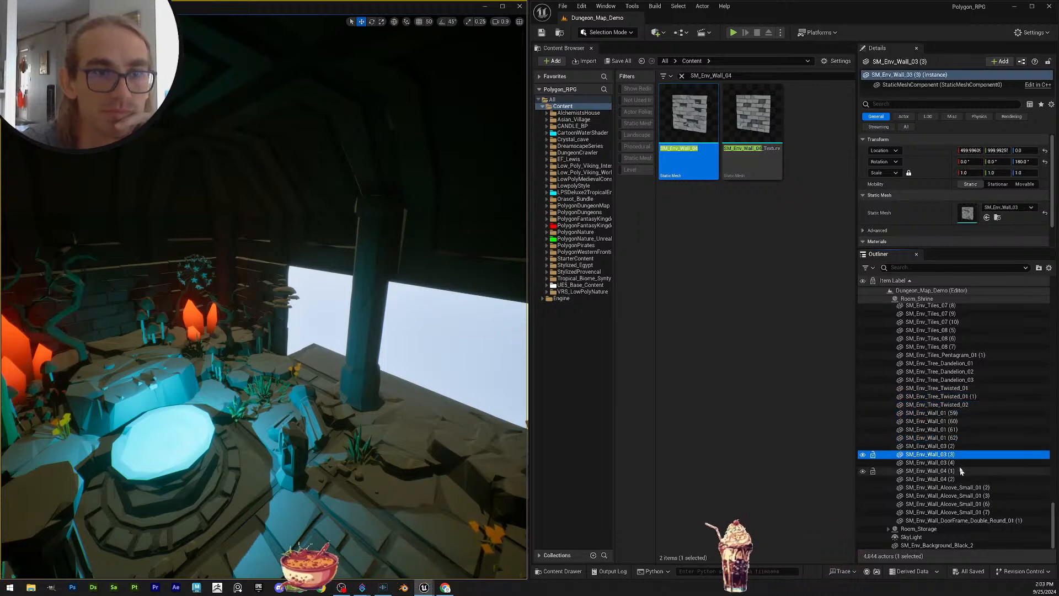
{"action": "key", "text": "Down"}
{"action": "key", "text": "Down"}
Step: Find the SM_Env_Wall_Alcove_Small_01 mesh and assign it to the four SM_Env_Wall_Alcove_Small_01 actors, (2), (3), (6) and (7)
{"action": "key", "text": "Down"}
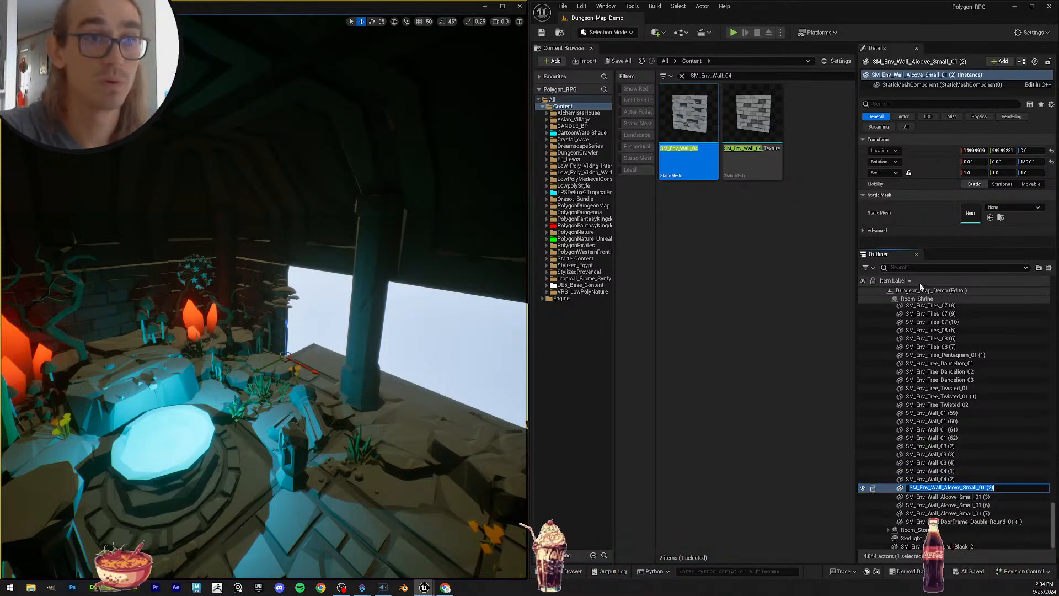
{"action": "left_click", "coordinate": [736, 75]}
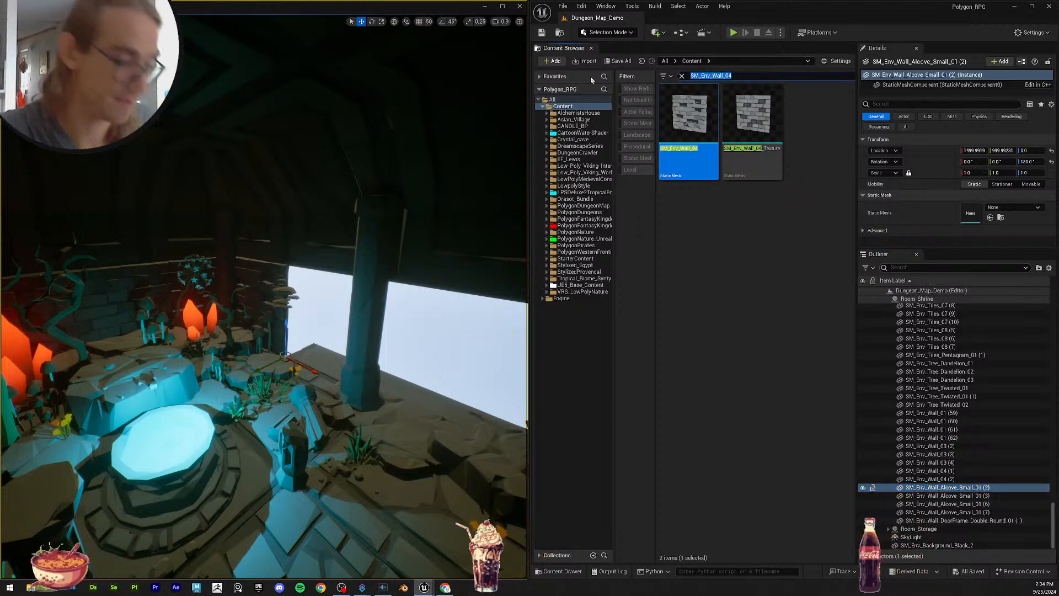
{"action": "type", "text": "SM_Env_Wall_Alcove_Small_01"}
{"action": "key", "text": "Return"}
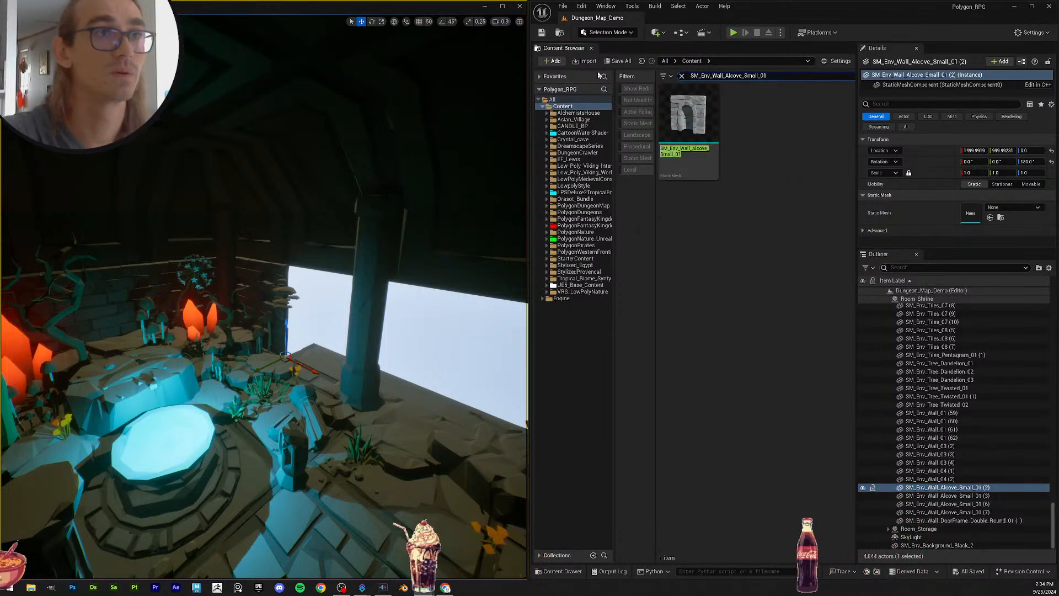
{"action": "left_click_drag", "start_coordinate": [1031, 485], "coordinate": [1014, 489]}
{"action": "left_click", "coordinate": [1002, 514], "text": "shift"}
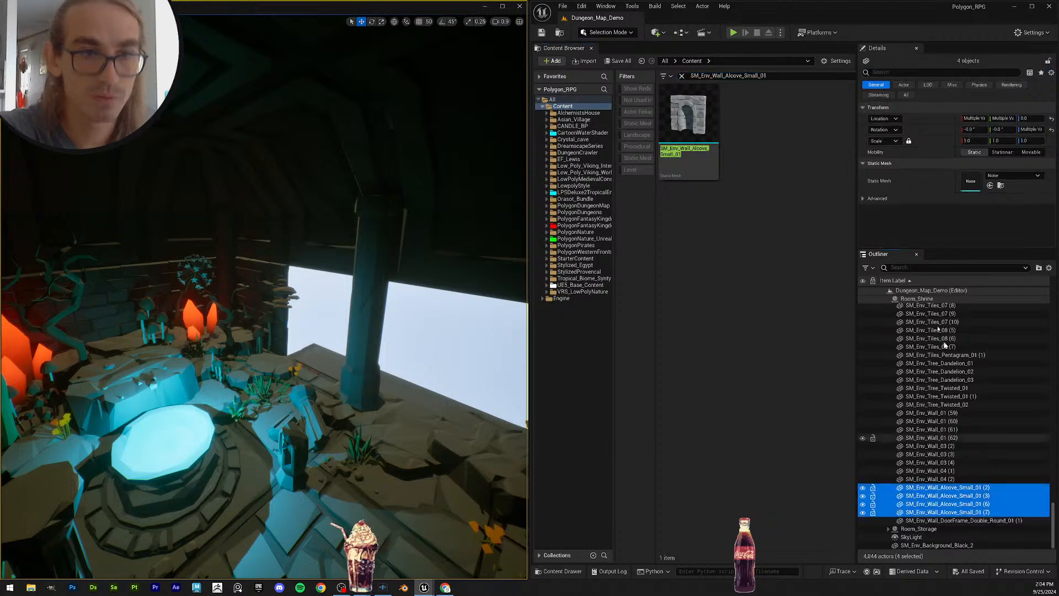
{"action": "left_click_drag", "start_coordinate": [694, 119], "coordinate": [974, 181]}
{"action": "right_click_drag", "start_coordinate": [442, 336], "coordinate": [422, 350]}
{"action": "key", "text": "Escape"}
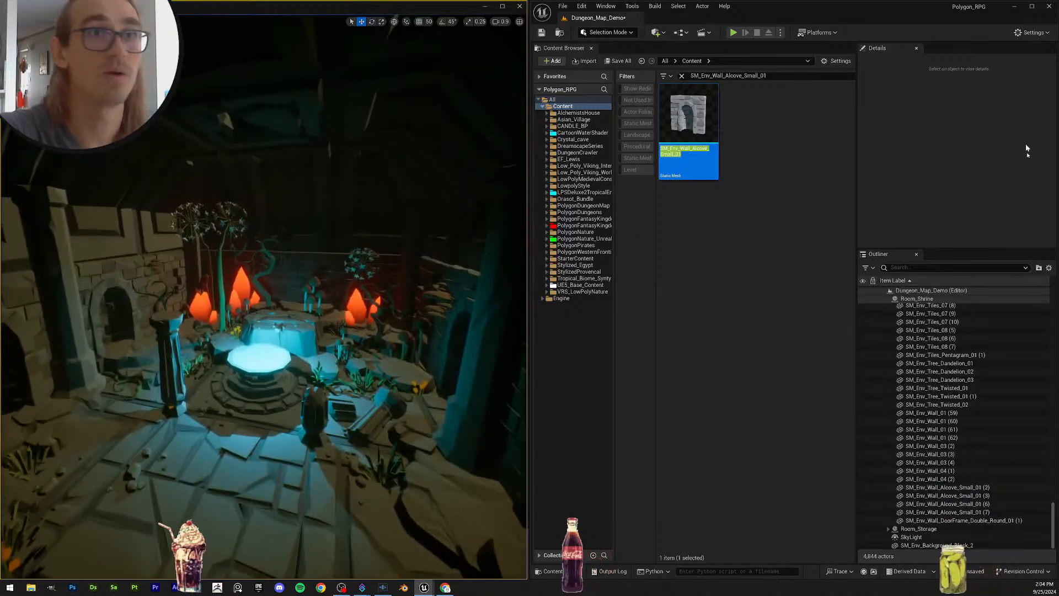
Step: Find the SM_Env_Wall_DoorFrame_Double_Round_01 mesh and assign it to the SM_Env_Wall_DoorFrame_Double_Round_01 (1) actor in Room_Shrine
{"action": "left_click", "coordinate": [1004, 512]}
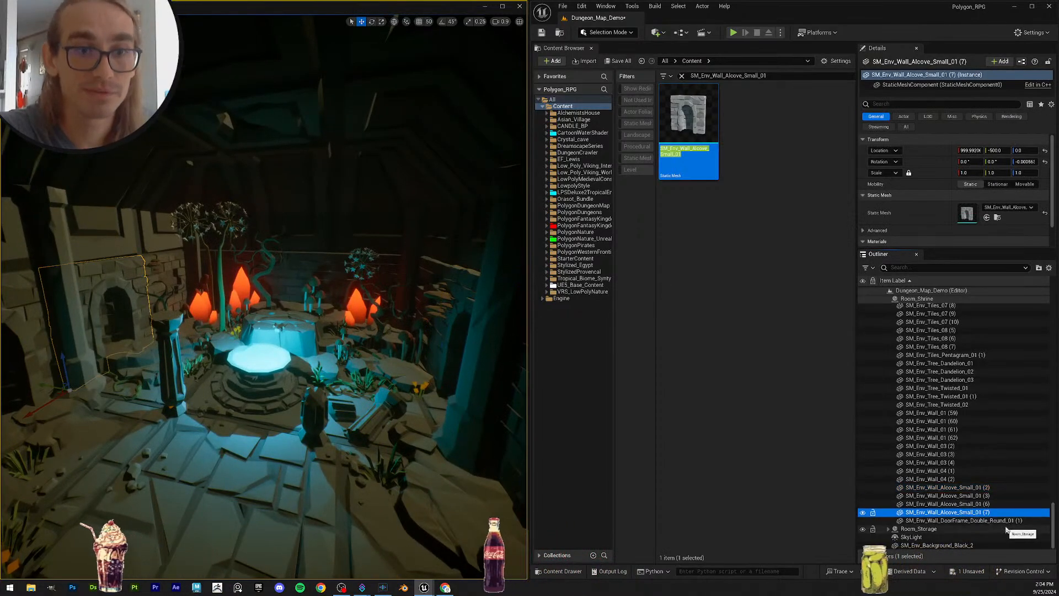
{"action": "left_click", "coordinate": [1005, 521]}
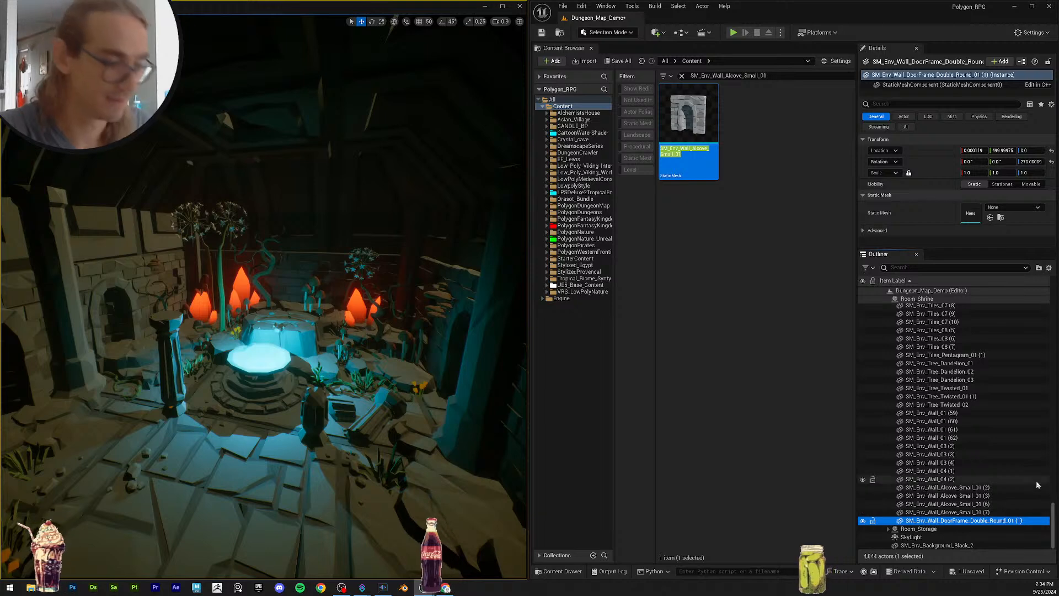
{"action": "key", "text": "F2"}
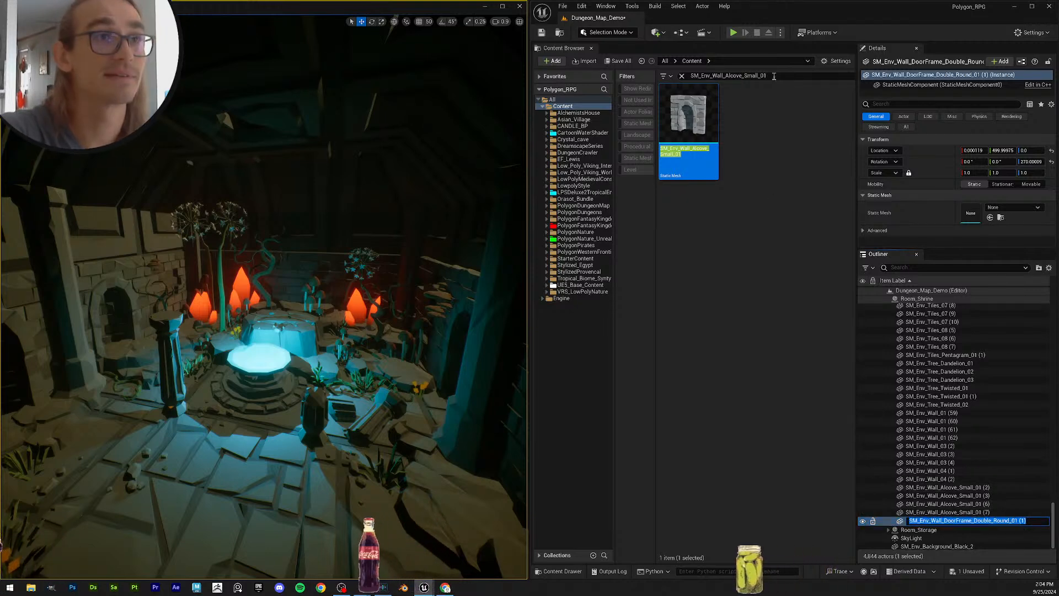
{"action": "type", "text": "SM_Env_Wall_DoorFrame_Double_Round_01 (1)"}
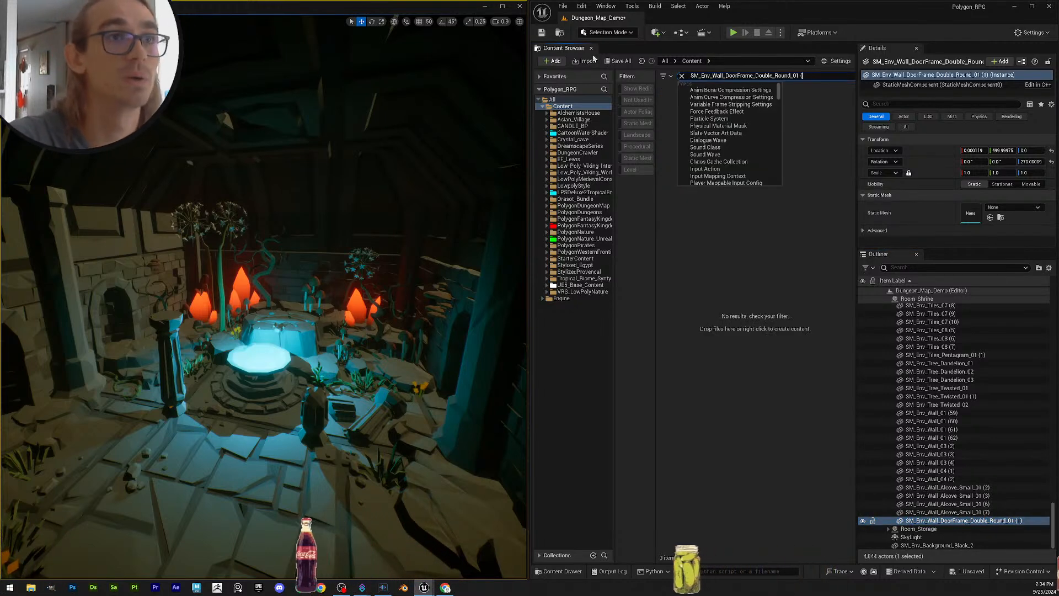
{"action": "key", "text": "Return"}
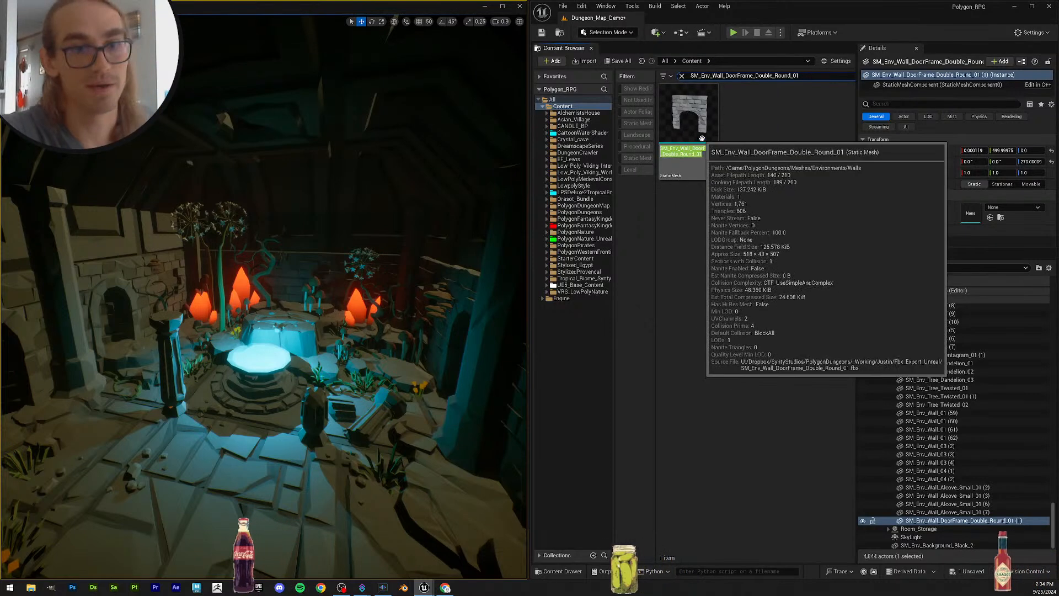
{"action": "left_click_drag", "start_coordinate": [702, 148], "coordinate": [971, 213]}
{"action": "right_click_drag", "start_coordinate": [354, 275], "coordinate": [406, 270]}
{"action": "scroll", "coordinate": [354, 275], "scroll_direction": "down", "scroll_amount": 4}
{"action": "key", "text": "Escape"}
Step: Scale the SM_Env_Tree_Dandelion_03 tree uniformly to about 0.64, turn it to about 246° and shift it to about Y -135
{"action": "key", "text": "w"}
{"action": "key", "text": "s"}
{"action": "key", "text": "d"}
{"action": "right_click_drag", "start_coordinate": [333, 309], "coordinate": [317, 309]}
{"action": "right_click_drag", "start_coordinate": [353, 265], "coordinate": [276, 254]}
{"action": "key", "text": "w"}
{"action": "scroll", "coordinate": [334, 259], "scroll_direction": "up", "scroll_amount": 3}
{"action": "key", "text": "s"}
{"action": "left_click", "coordinate": [250, 362]}
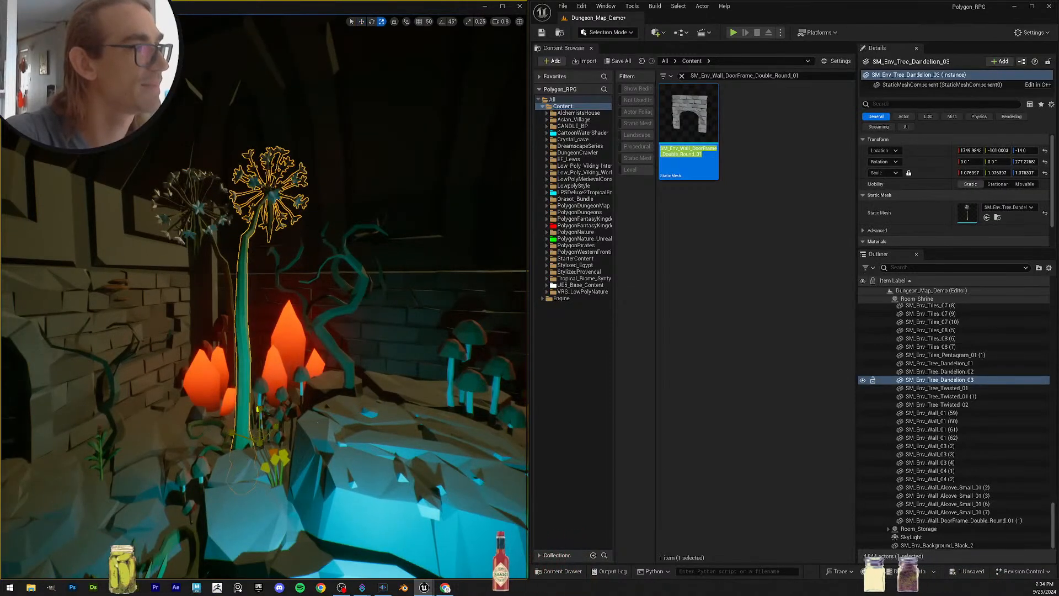
{"action": "left_click_drag", "start_coordinate": [260, 443], "coordinate": [239, 456]}
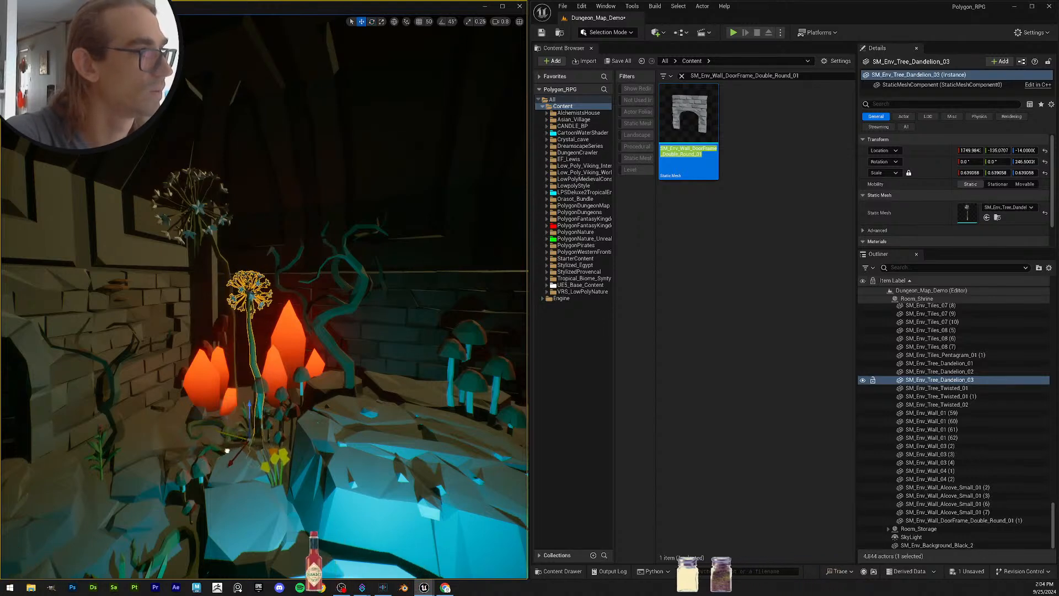
{"action": "key", "text": "Escape"}
Step: Move the SM_Env_Tree_Dandelion_03 tree to about X 1681, Y -181, beside the orange crystals
{"action": "right_click_drag", "start_coordinate": [227, 451], "coordinate": [249, 463]}
{"action": "left_click", "coordinate": [220, 336]}
{"action": "right_click_drag", "start_coordinate": [221, 337], "coordinate": [262, 436]}
{"action": "right_click_drag", "start_coordinate": [226, 399], "coordinate": [229, 400]}
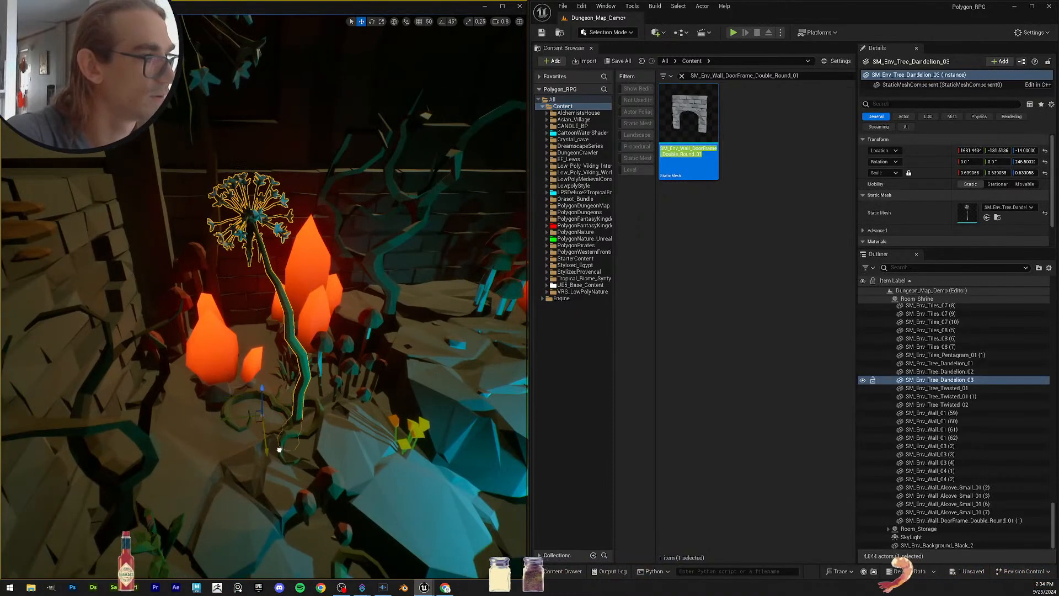
{"action": "key", "text": "Escape"}
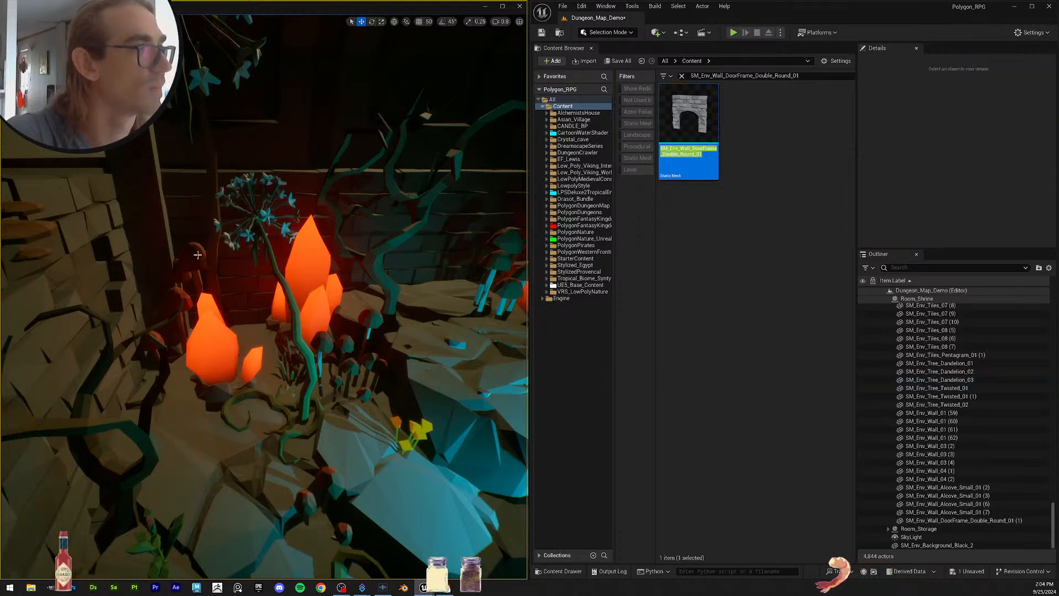
Step: Shift the SM_Env_Tree_Dandelion_02 tree to about Y -189 and scale it uniformly to about 0.89
{"action": "left_click", "coordinate": [213, 243]}
{"action": "scroll", "coordinate": [213, 243], "scroll_direction": "down", "scroll_amount": 3}
{"action": "left_click_drag", "start_coordinate": [198, 390], "coordinate": [262, 361]}
{"action": "key", "text": "r"}
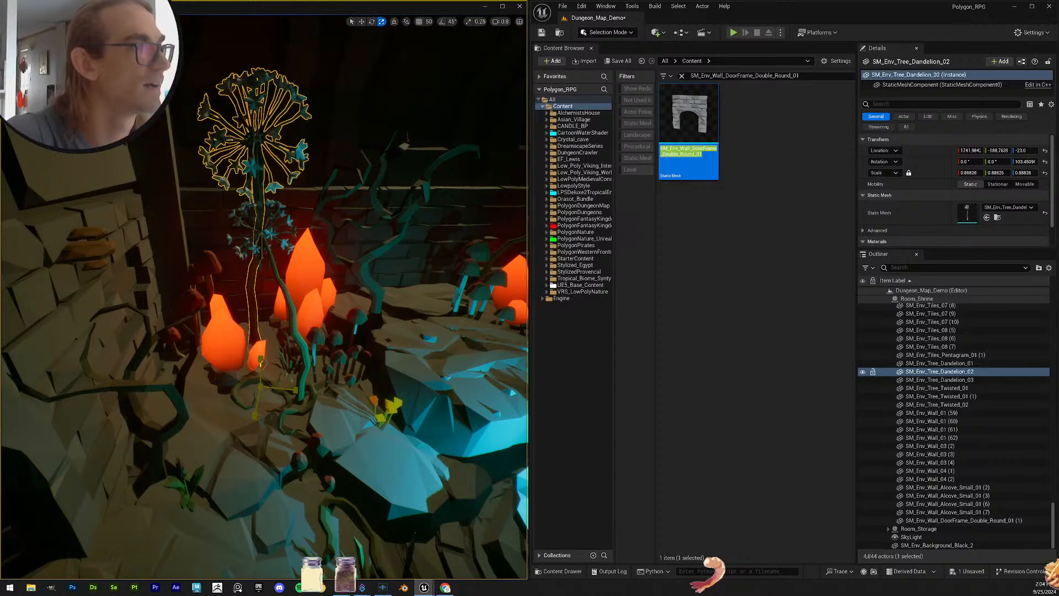
{"action": "key", "text": "Escape"}
Step: Turn the SM_Env_Tree_Dandelion_03 tree around its vertical axis to about 412° and move it to about X 1572, Y -104
{"action": "mouse_move", "coordinate": [261, 361]}
{"action": "right_mouse_down"}
{"action": "mouse_move", "coordinate": [248, 362]}
{"action": "mouse_move", "coordinate": [259, 360]}
{"action": "mouse_move", "coordinate": [258, 374]}
{"action": "right_mouse_up"}
{"action": "key", "text": "w"}
{"action": "key", "text": "s"}
{"action": "left_click", "coordinate": [157, 434]}
{"action": "key", "text": "s"}
{"action": "right_click_drag", "start_coordinate": [157, 434], "coordinate": [176, 445]}
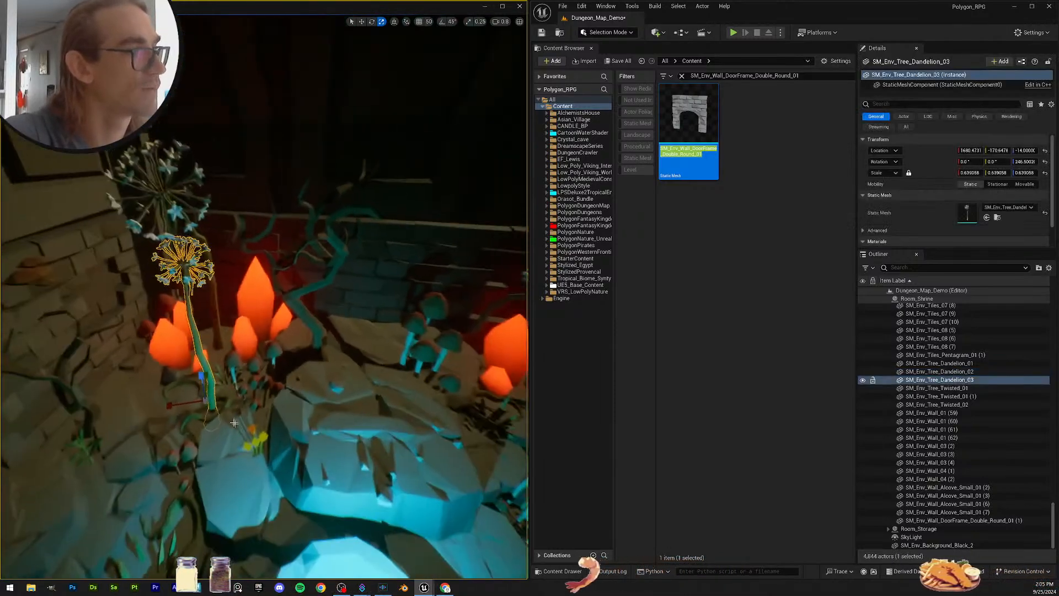
{"action": "key", "text": "e"}
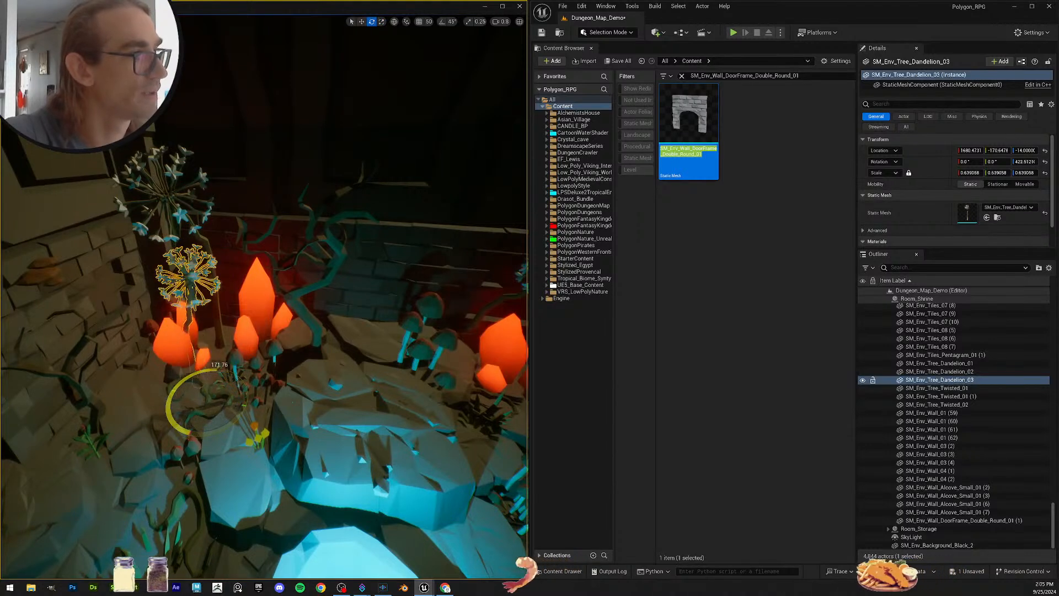
{"action": "left_click_drag", "start_coordinate": [214, 392], "coordinate": [216, 392]}
{"action": "key", "text": "s"}
{"action": "right_click_drag", "start_coordinate": [215, 391], "coordinate": [234, 409]}
{"action": "key", "text": "w"}
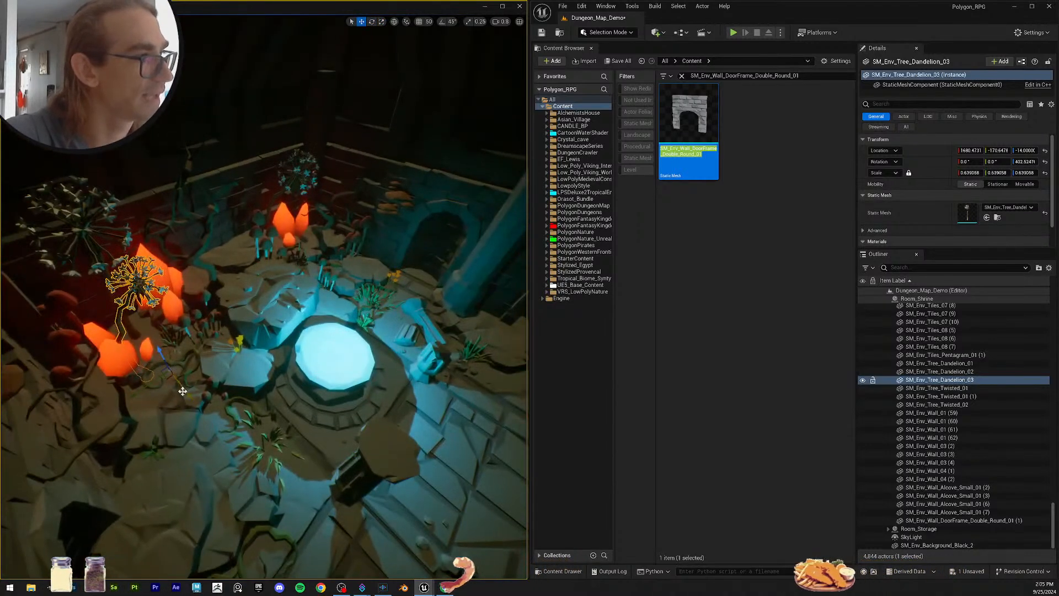
{"action": "left_click_drag", "start_coordinate": [183, 391], "coordinate": [210, 409]}
{"action": "left_click_drag", "start_coordinate": [173, 406], "coordinate": [173, 410]}
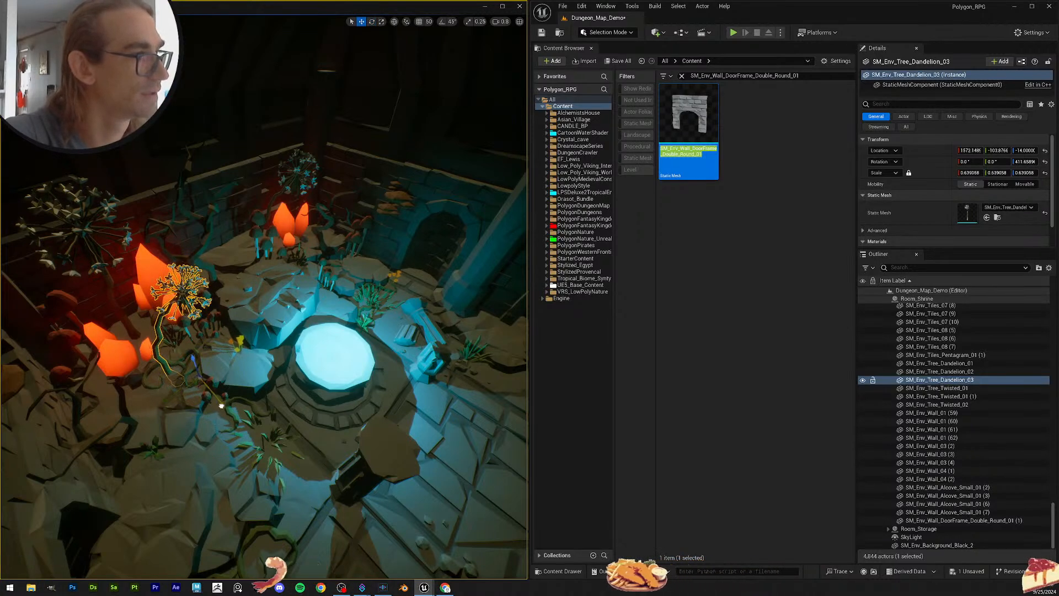
{"action": "key", "text": "Escape"}
Step: Save the Dungeon_Map_Demo level with the repositioned dandelion trees
{"action": "right_click_drag", "start_coordinate": [224, 403], "coordinate": [179, 370]}
{"action": "right_click_drag", "start_coordinate": [264, 375], "coordinate": [301, 380]}
{"action": "right_click_drag", "start_coordinate": [386, 261], "coordinate": [347, 261]}
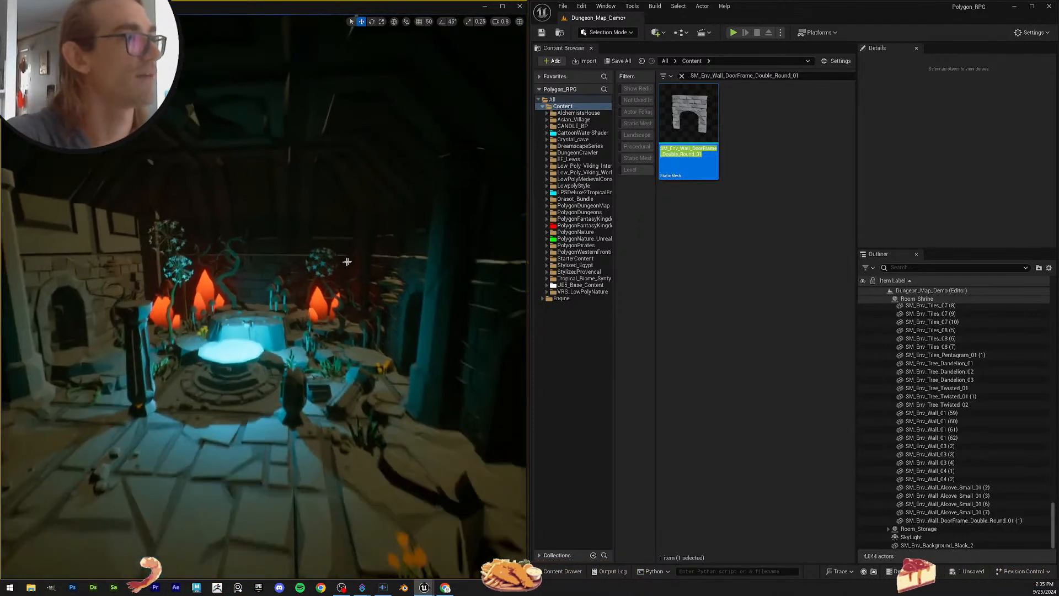
{"action": "left_click", "coordinate": [542, 33]}
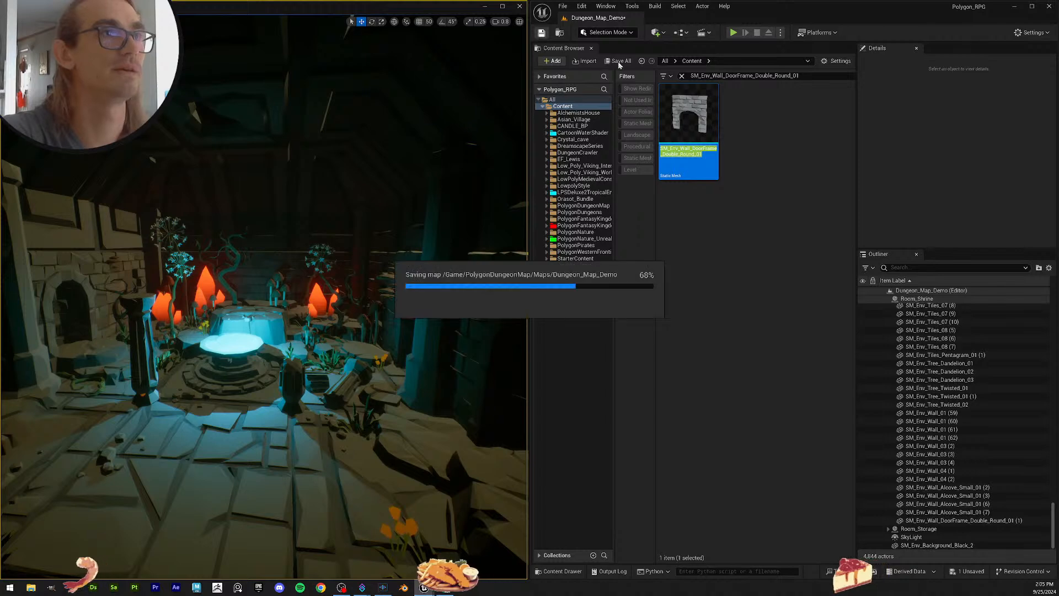
Step: Inspect the shrine room and its surroundings, clear the asset search and save the level again
{"action": "right_click_drag", "start_coordinate": [284, 283], "coordinate": [285, 283]}
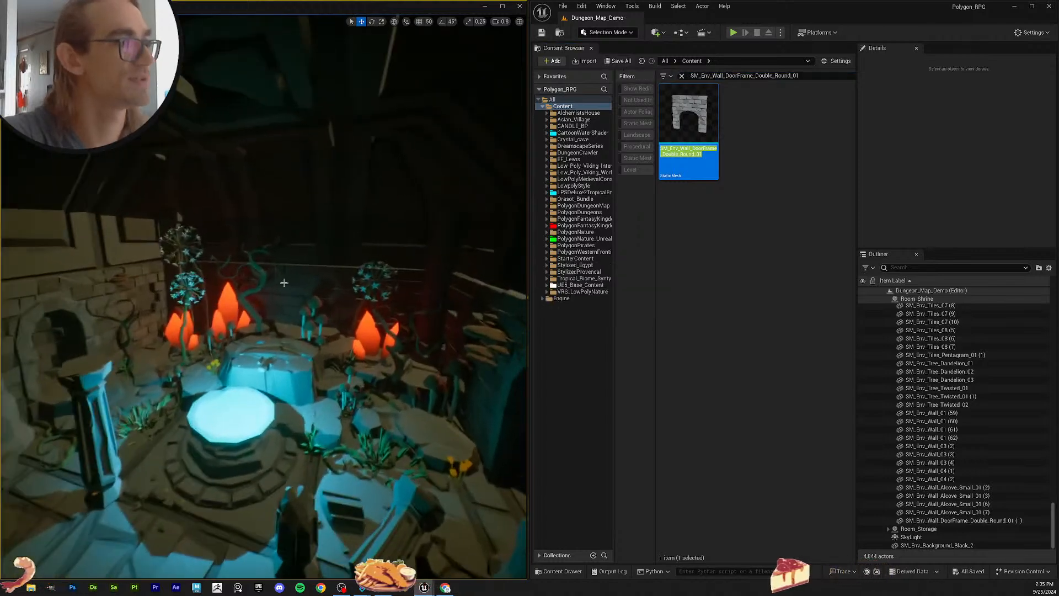
{"action": "right_click_drag", "start_coordinate": [368, 304], "coordinate": [138, 317]}
{"action": "scroll", "coordinate": [132, 317], "scroll_direction": "down", "scroll_amount": 3}
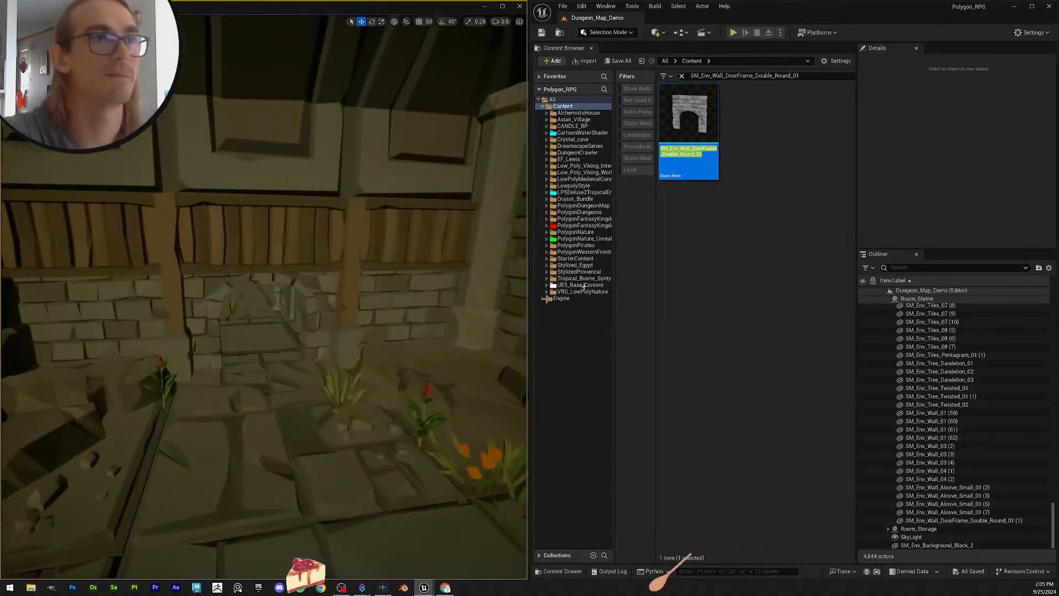
{"action": "left_click", "coordinate": [682, 76]}
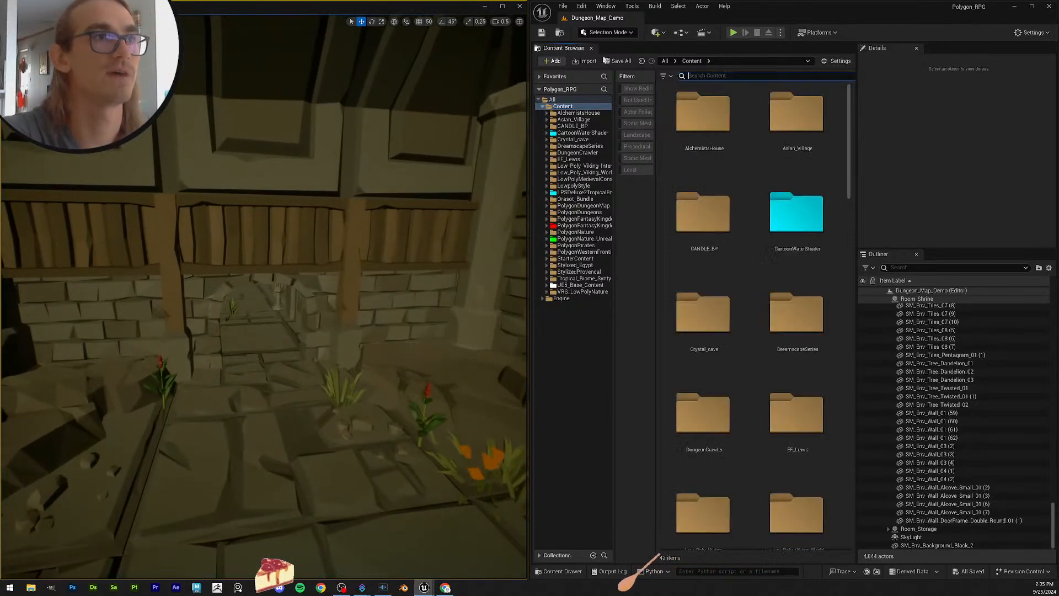
{"action": "left_click", "coordinate": [546, 35]}
Step: Collapse the Room_Shrine and Room_Background_Cave groups in the outliner and expand Room_Storage
{"action": "scroll", "coordinate": [971, 418], "scroll_direction": "up", "scroll_amount": 8}
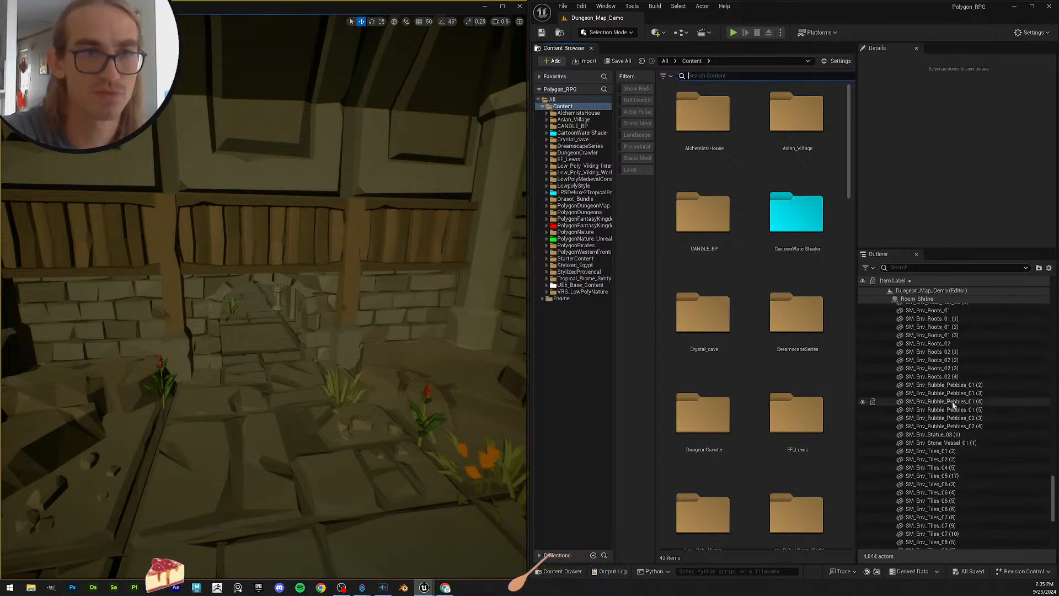
{"action": "scroll", "coordinate": [953, 405], "scroll_direction": "up", "scroll_amount": 15}
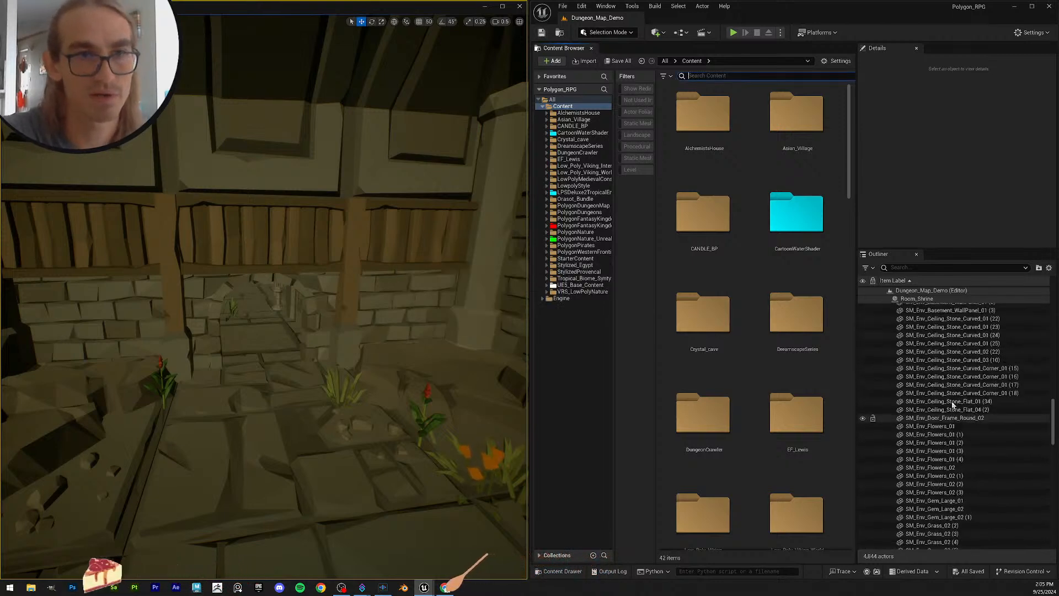
{"action": "scroll", "coordinate": [953, 405], "scroll_direction": "up", "scroll_amount": 7}
{"action": "left_click", "coordinate": [889, 399]}
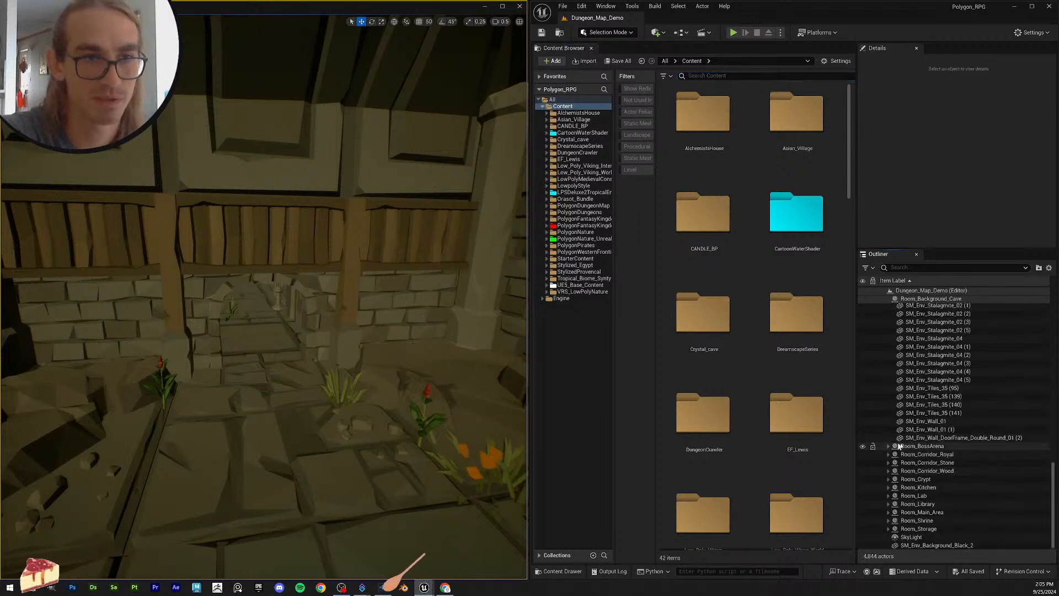
{"action": "scroll", "coordinate": [869, 364], "scroll_direction": "up", "scroll_amount": 15}
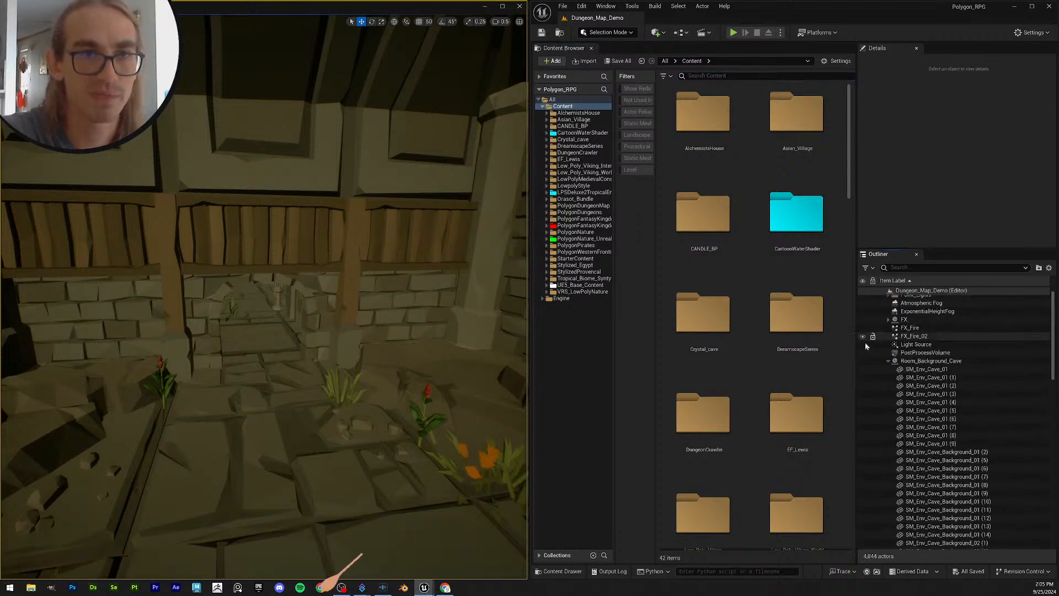
{"action": "left_click", "coordinate": [889, 361]}
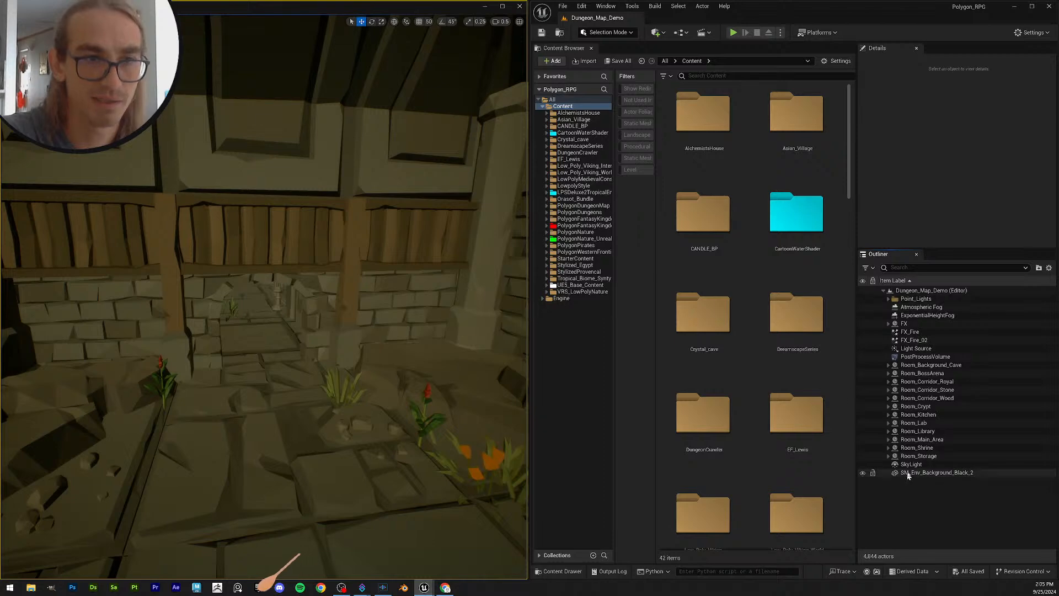
{"action": "left_click", "coordinate": [880, 456]}
{"action": "left_click", "coordinate": [887, 457]}
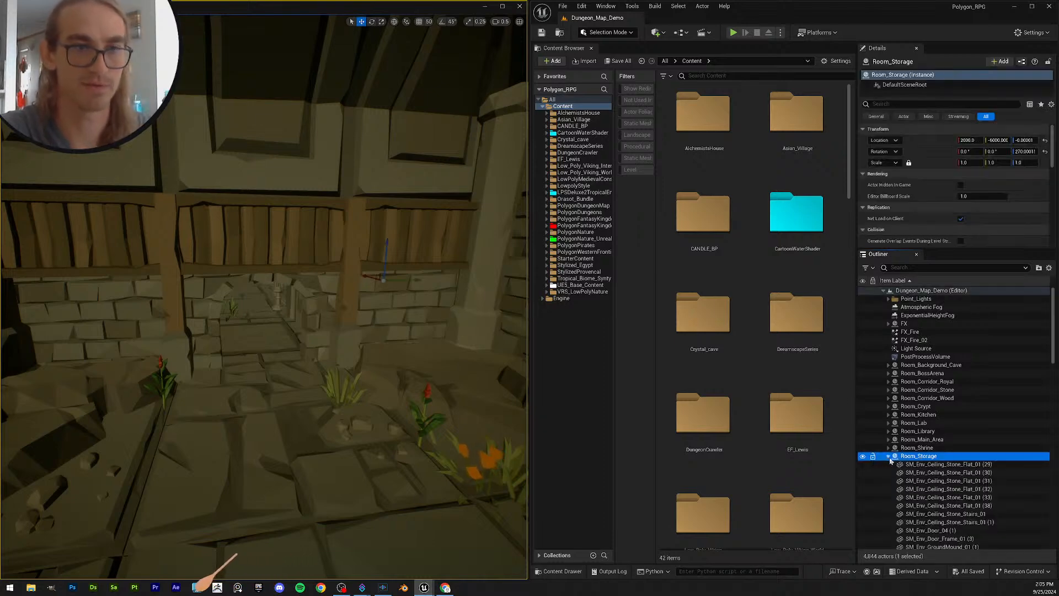
Step: Focus on SM_Env_Ceiling_Stone_Flat_01 (29) in Room_Storage and inspect the surrounding rooms and boss arena from there
{"action": "scroll", "coordinate": [992, 428], "scroll_direction": "down", "scroll_amount": 10}
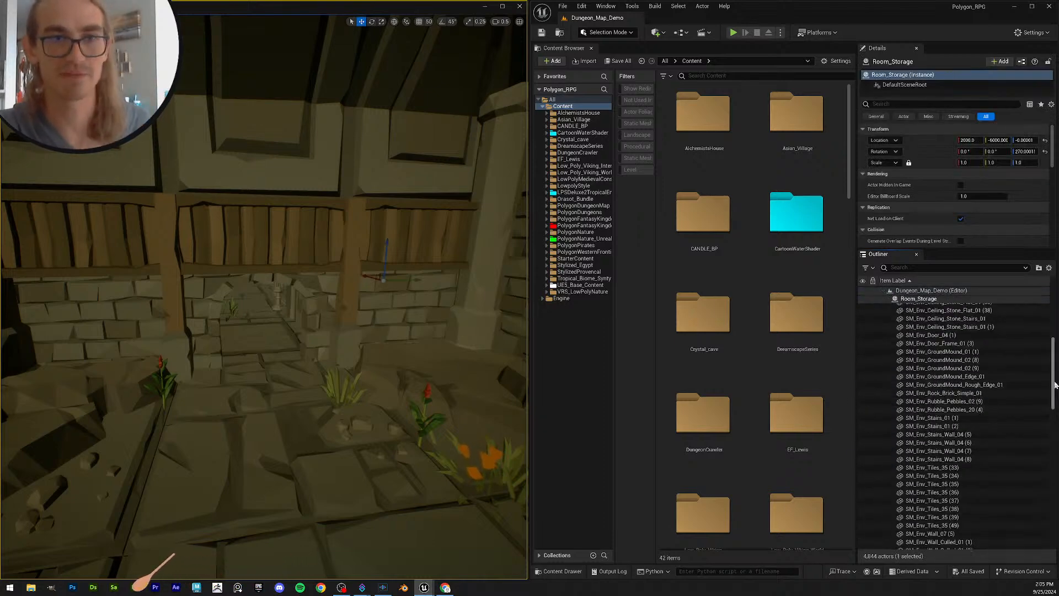
{"action": "left_click_drag", "start_coordinate": [1054, 384], "coordinate": [1047, 362]}
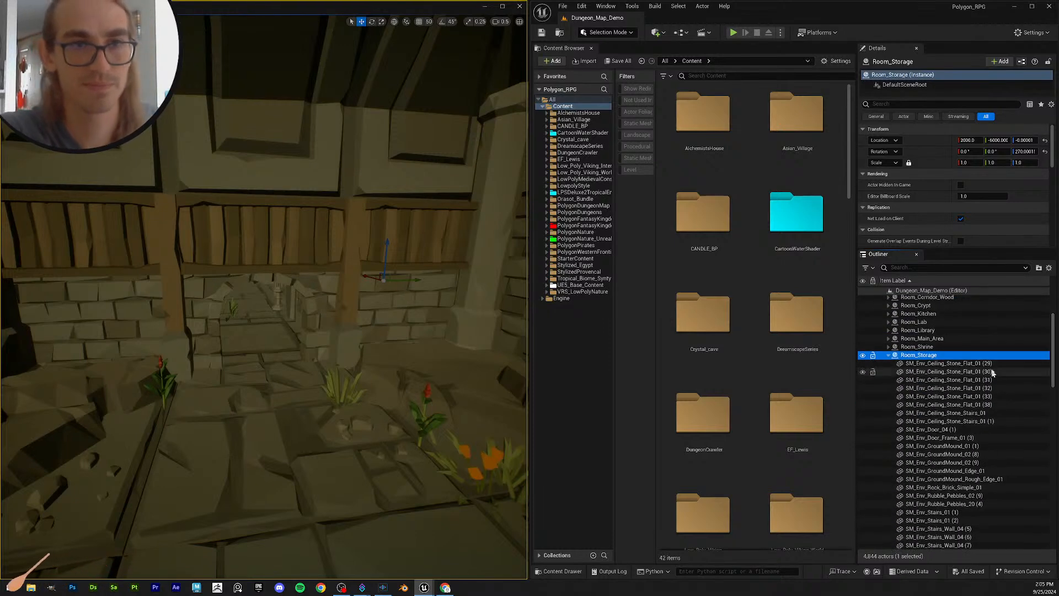
{"action": "left_click", "coordinate": [954, 363]}
{"action": "key", "text": "f"}
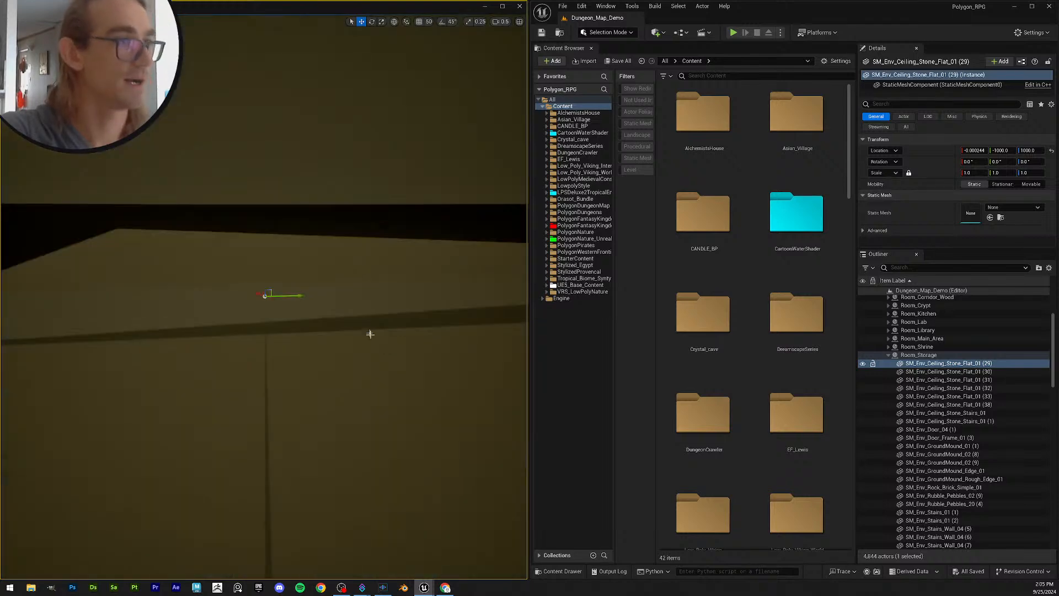
{"action": "right_click_drag", "start_coordinate": [373, 333], "coordinate": [450, 338]}
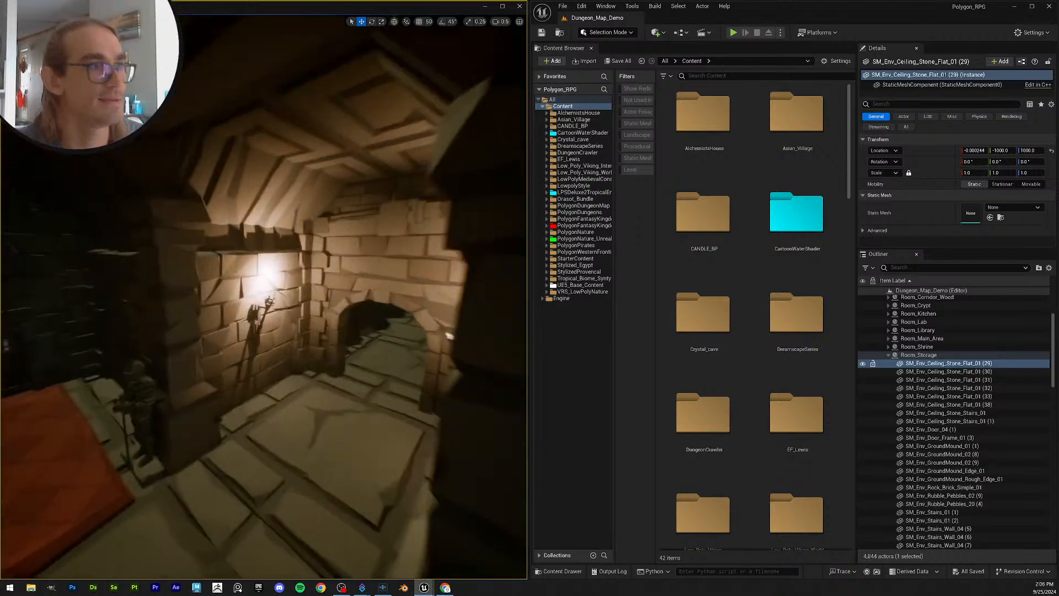
{"action": "right_click_drag", "start_coordinate": [264, 309], "coordinate": [331, 311]}
{"action": "scroll", "coordinate": [312, 309], "scroll_direction": "up", "scroll_amount": 5}
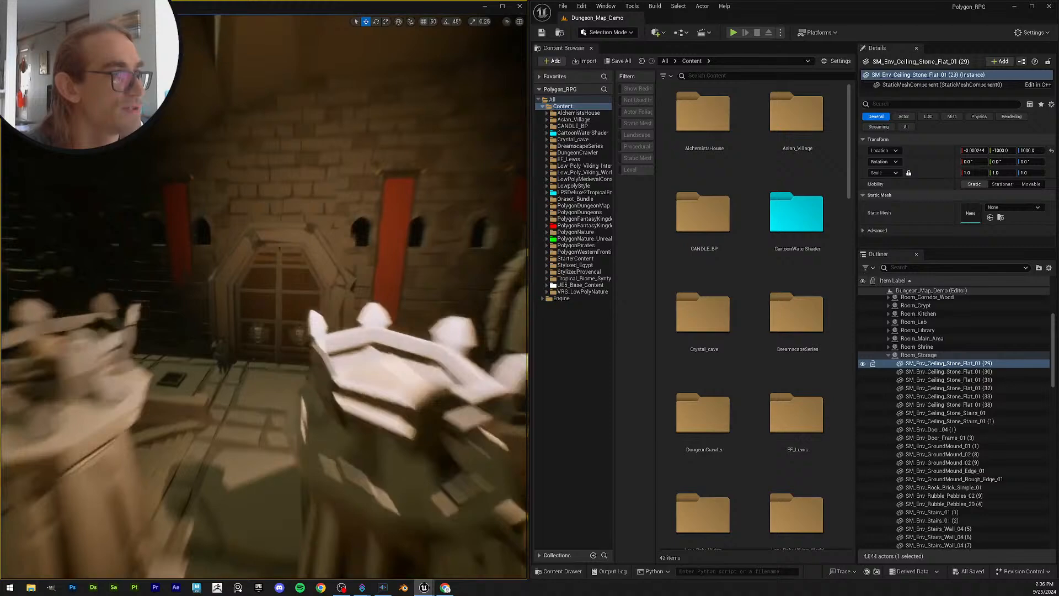
{"action": "scroll", "coordinate": [264, 317], "scroll_direction": "down", "scroll_amount": 2}
{"action": "right_click_drag", "start_coordinate": [263, 309], "coordinate": [266, 309]}
{"action": "key", "text": "w"}
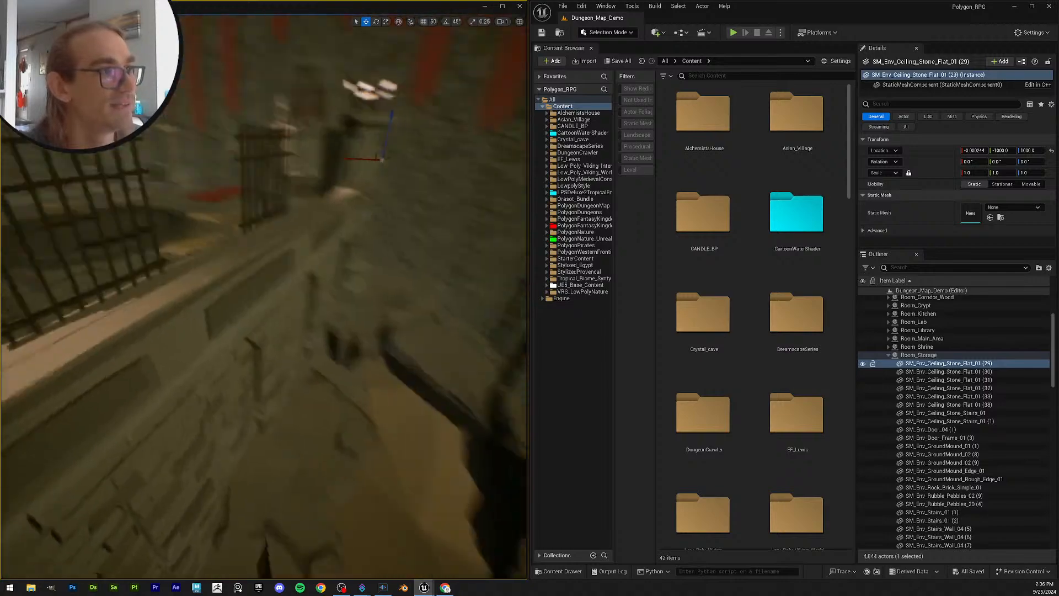
{"action": "key", "text": "Escape"}
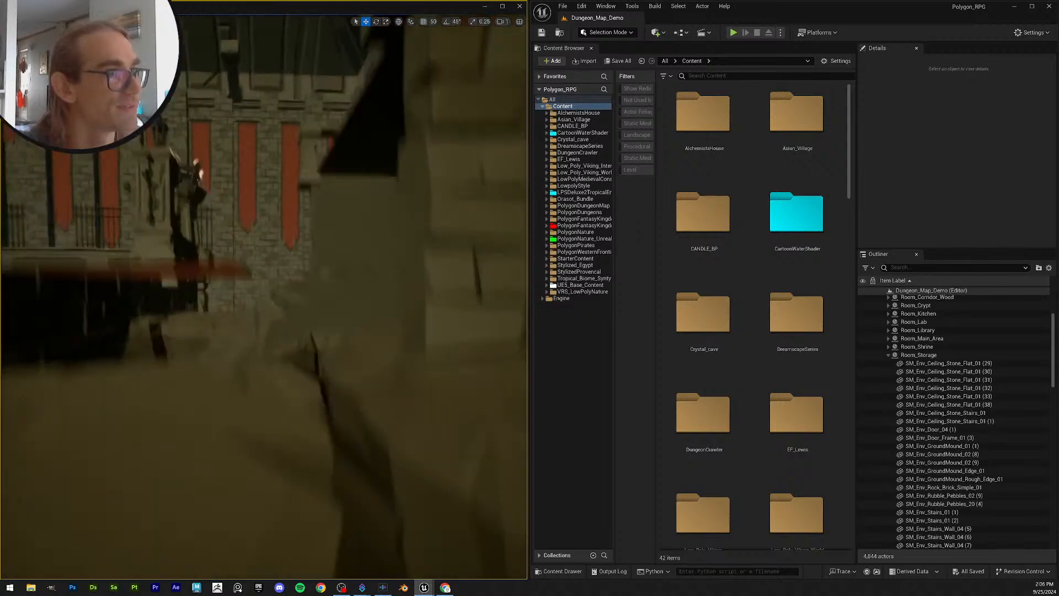
Step: Replace the static mesh of the boss arena's SM_Env_Stairs_Large_02 (1) with SM_Env_Stairs_Large_01 from the PolygonDungeons Floors folder
{"action": "left_click", "coordinate": [292, 407]}
{"action": "key", "text": "f"}
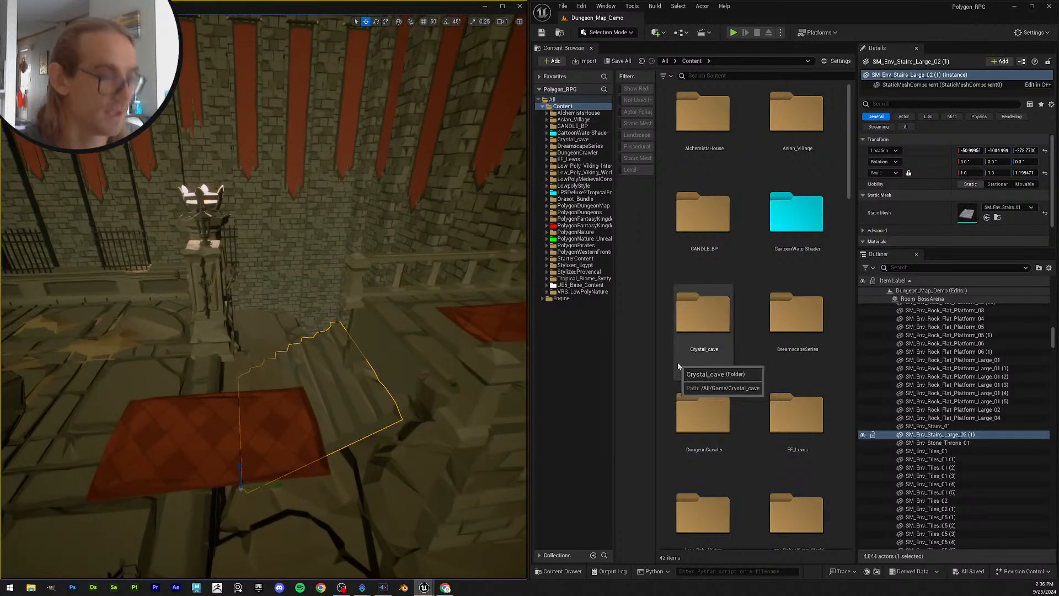
{"action": "key", "text": "ctrl+b"}
{"action": "scroll", "coordinate": [825, 455], "scroll_direction": "down", "scroll_amount": 3}
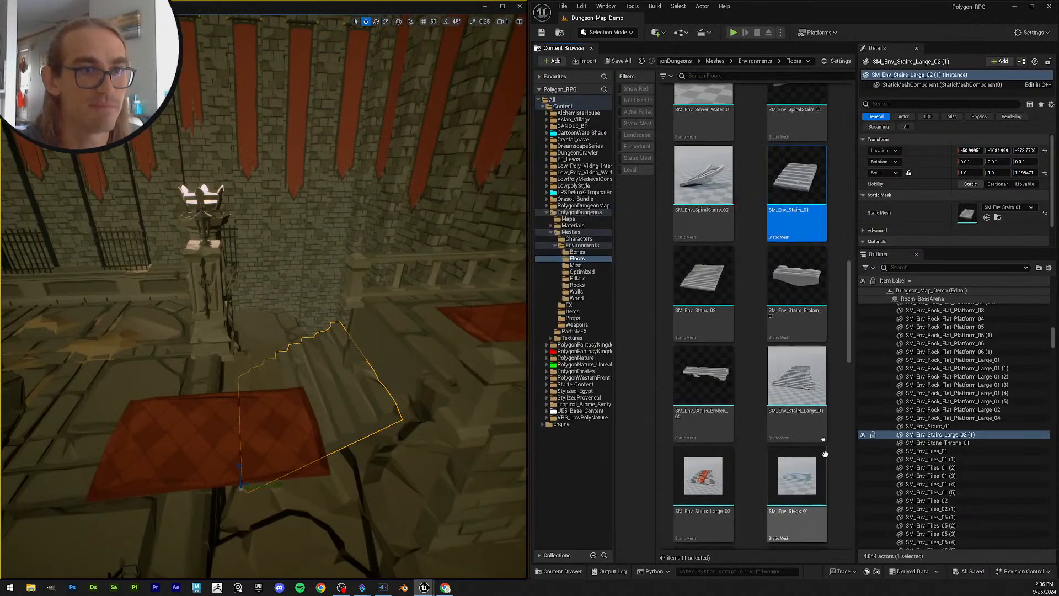
{"action": "left_click_drag", "start_coordinate": [798, 386], "coordinate": [968, 214]}
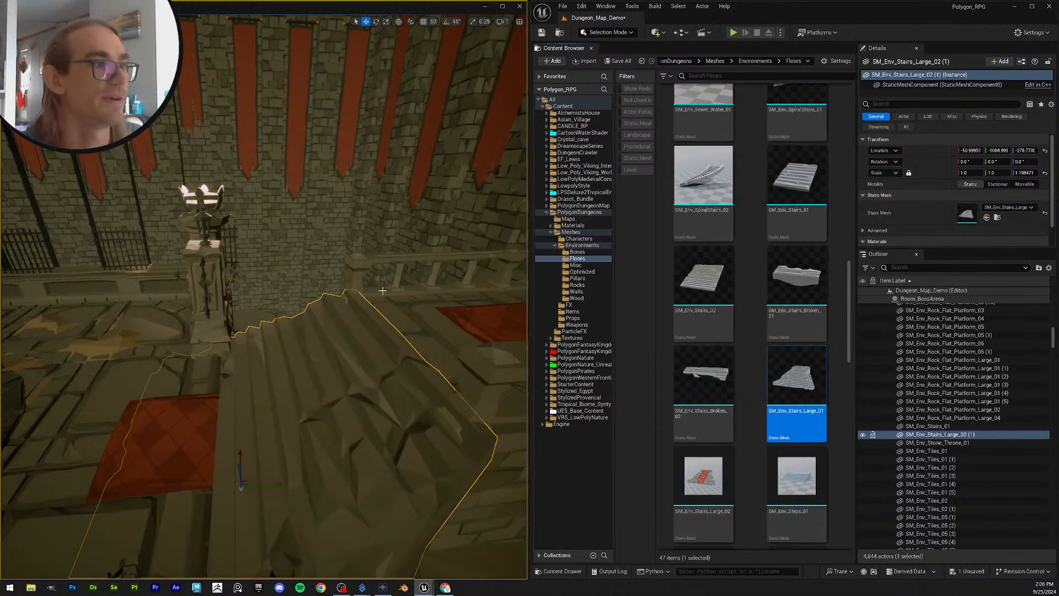
{"action": "key", "text": "Escape"}
Step: Select the red rug beside the boss arena stairs, locate its mesh asset and browse the Props folder for alternatives
{"action": "right_click_drag", "start_coordinate": [382, 291], "coordinate": [342, 314]}
{"action": "left_click", "coordinate": [270, 349]}
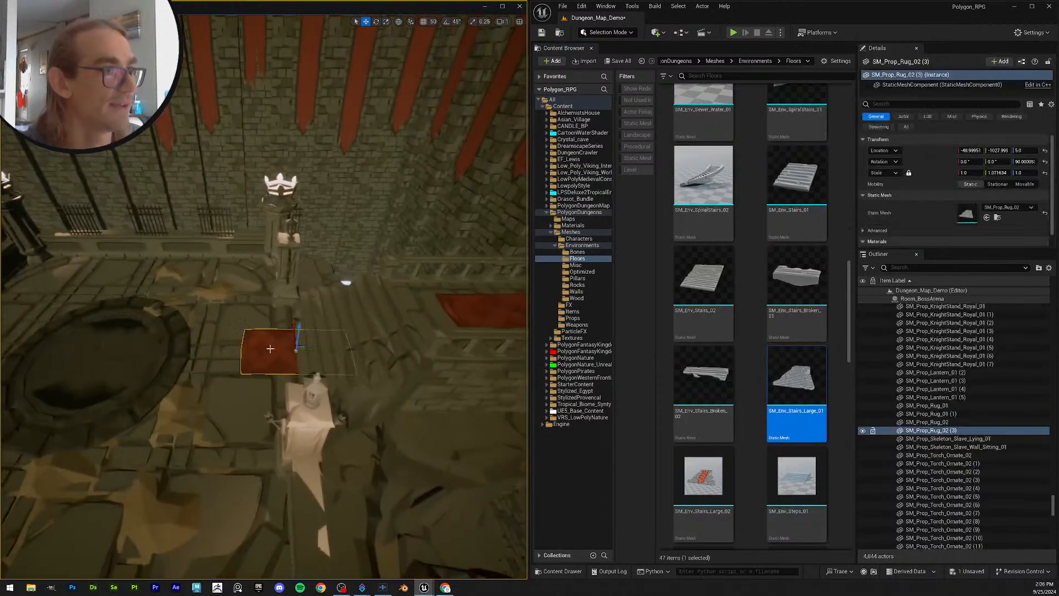
{"action": "key", "text": "ctrl+b"}
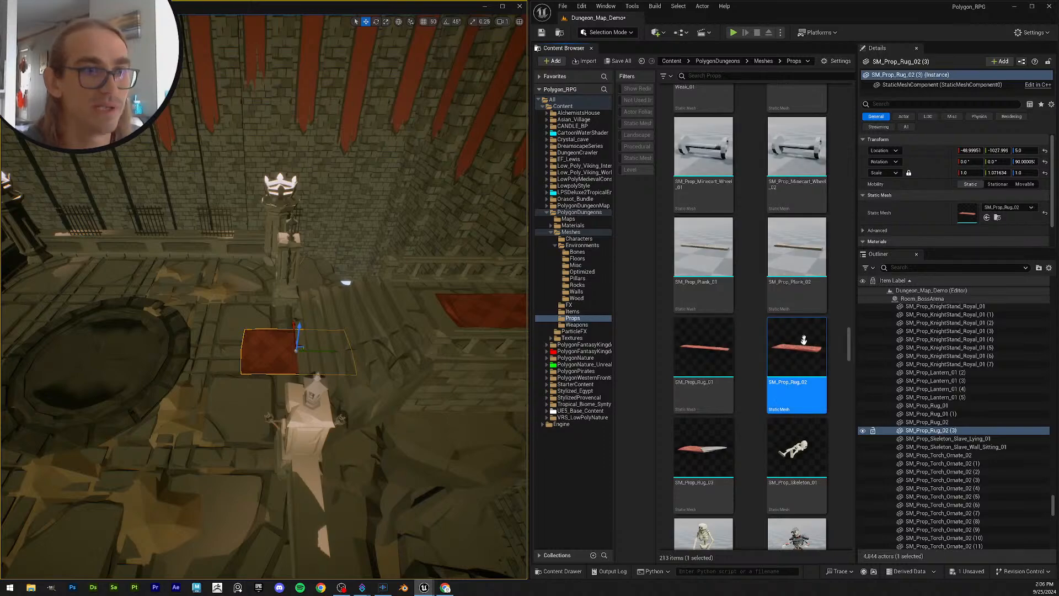
{"action": "scroll", "coordinate": [785, 339], "scroll_direction": "up", "scroll_amount": 7}
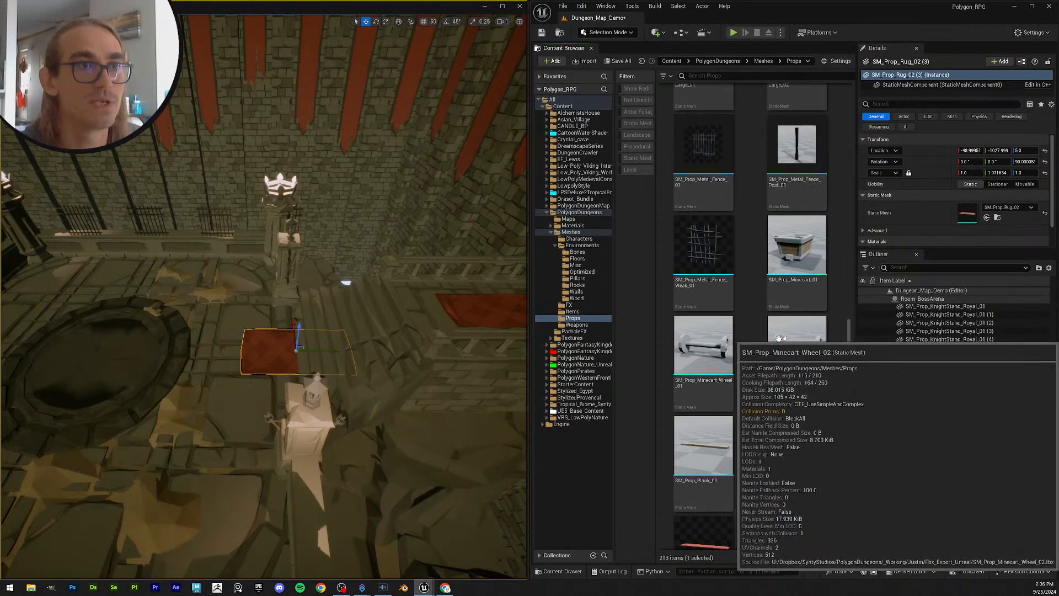
{"action": "scroll", "coordinate": [805, 396], "scroll_direction": "down", "scroll_amount": 8}
{"action": "scroll", "coordinate": [807, 395], "scroll_direction": "down", "scroll_amount": 3}
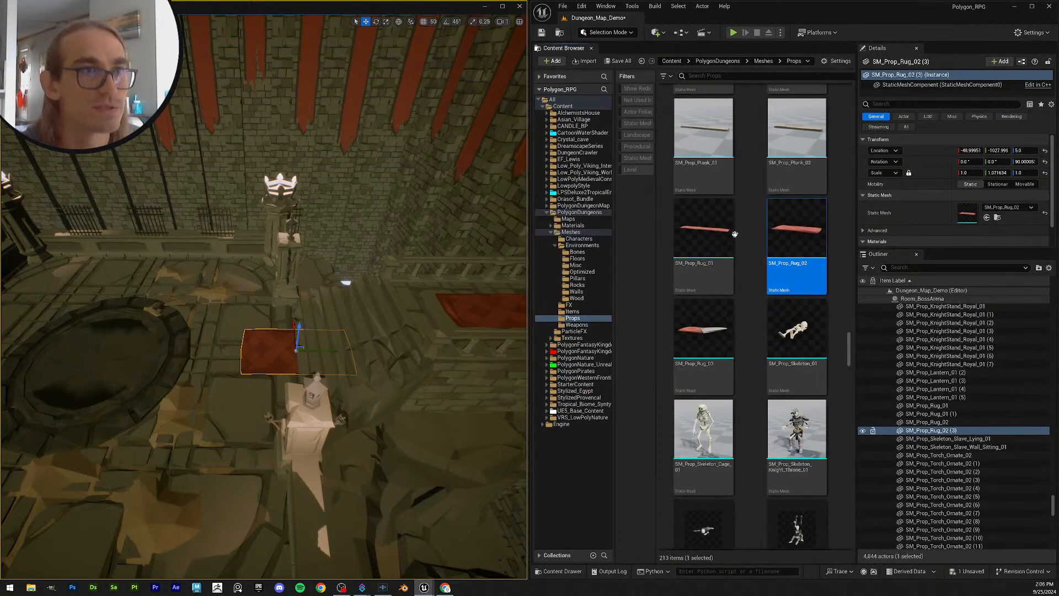
{"action": "scroll", "coordinate": [817, 338], "scroll_direction": "down", "scroll_amount": 3}
{"action": "scroll", "coordinate": [817, 338], "scroll_direction": "down", "scroll_amount": 1}
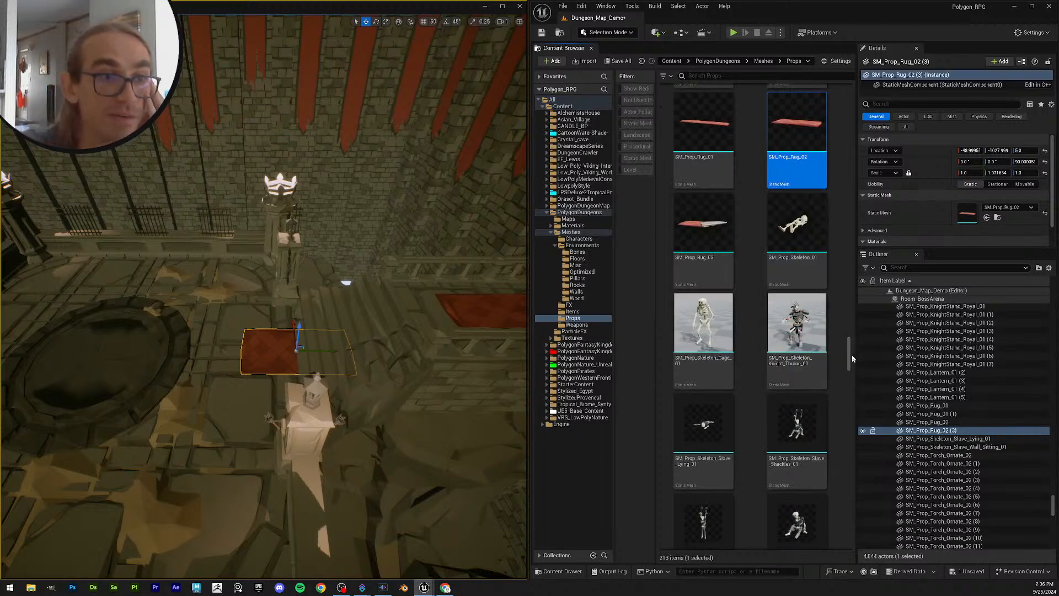
{"action": "left_click_drag", "start_coordinate": [850, 358], "coordinate": [848, 290]}
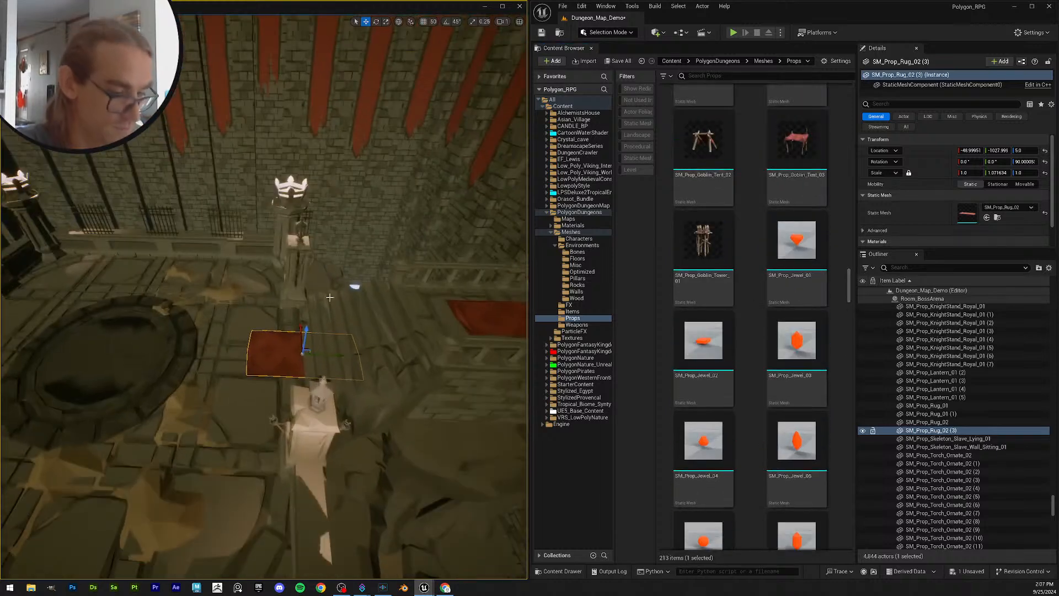
{"action": "scroll", "coordinate": [836, 331], "scroll_direction": "down", "scroll_amount": 8}
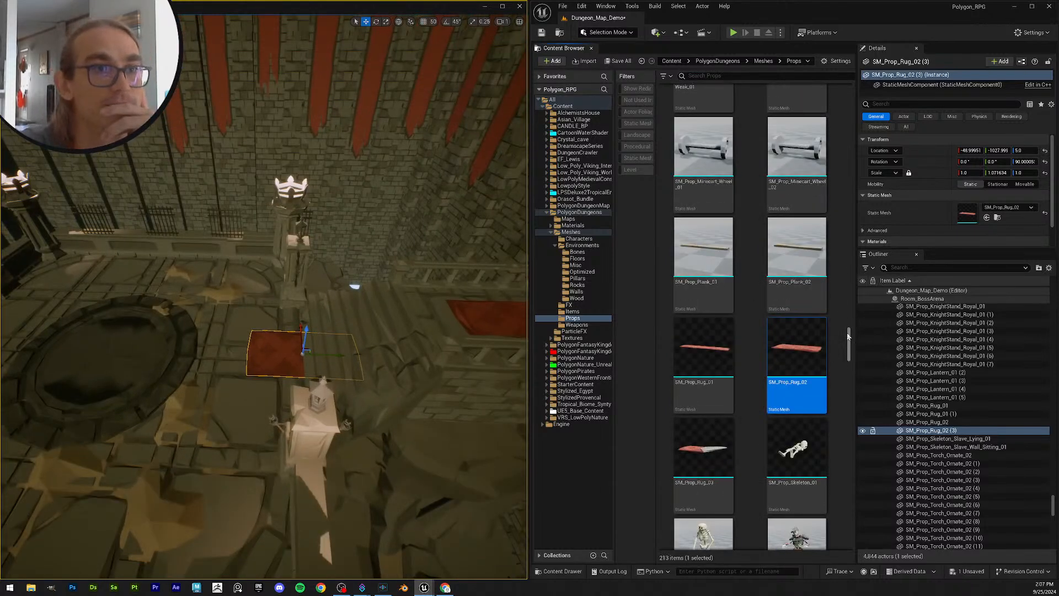
{"action": "left_click_drag", "start_coordinate": [849, 338], "coordinate": [850, 340]}
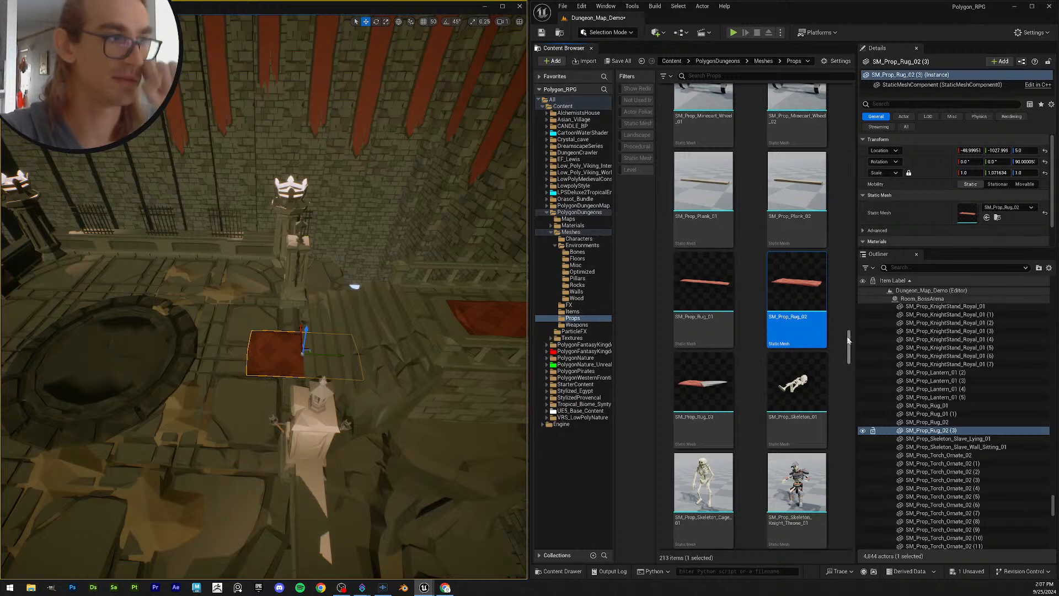
{"action": "left_click_drag", "start_coordinate": [849, 340], "coordinate": [844, 300]}
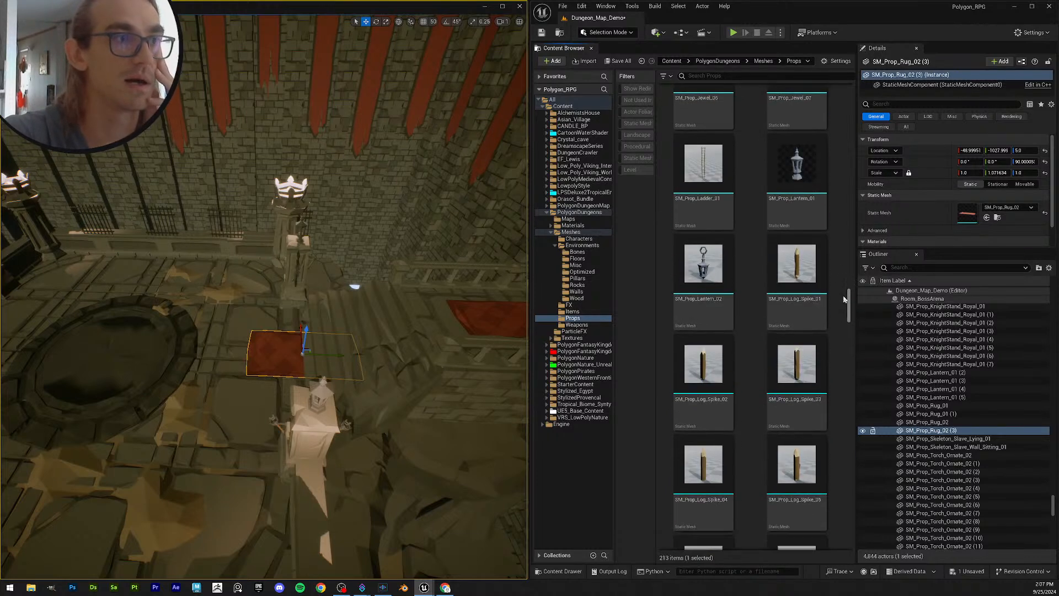
Step: Search the Props folder for SM_Prop_Rug, using the selected rug actor's name without its number
{"action": "left_click", "coordinate": [953, 431]}
{"action": "key", "text": "ctrl+c"}
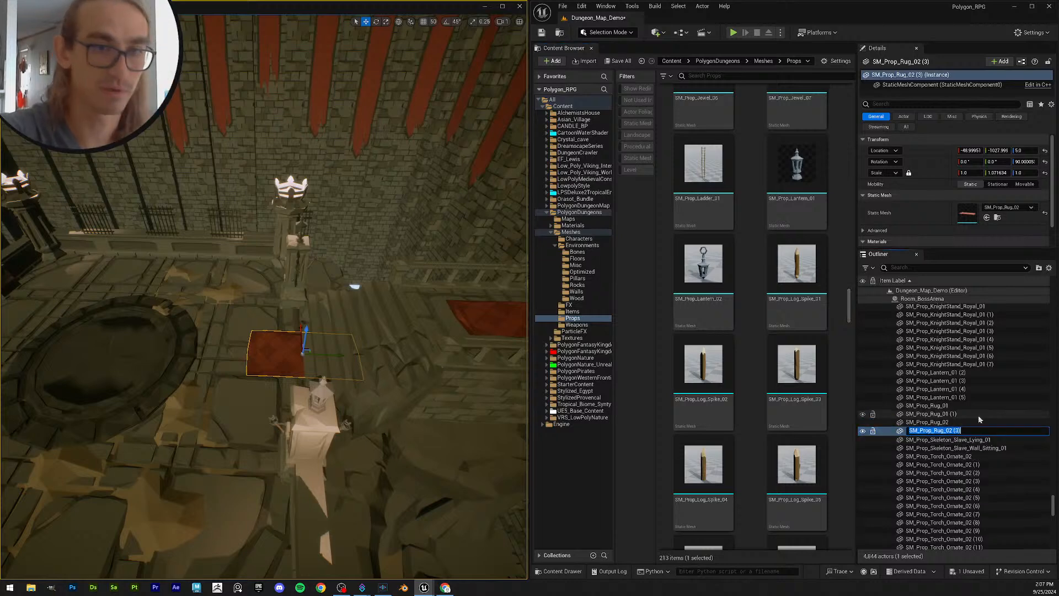
{"action": "left_click", "coordinate": [734, 79]}
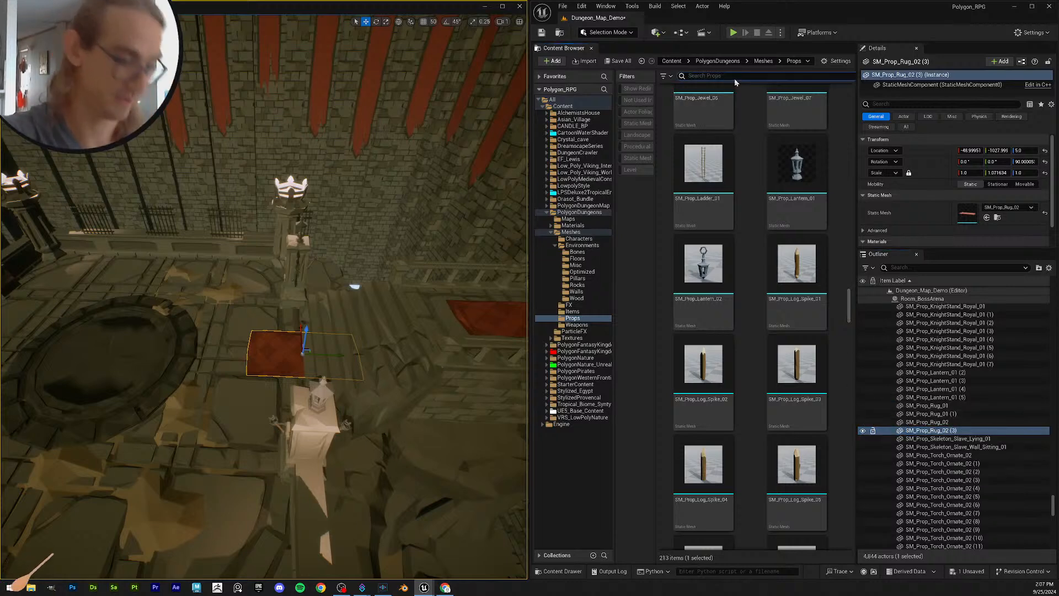
{"action": "key", "text": "ctrl+v"}
{"action": "key", "text": "BackSpace"}
{"action": "key", "text": "BackSpace"}
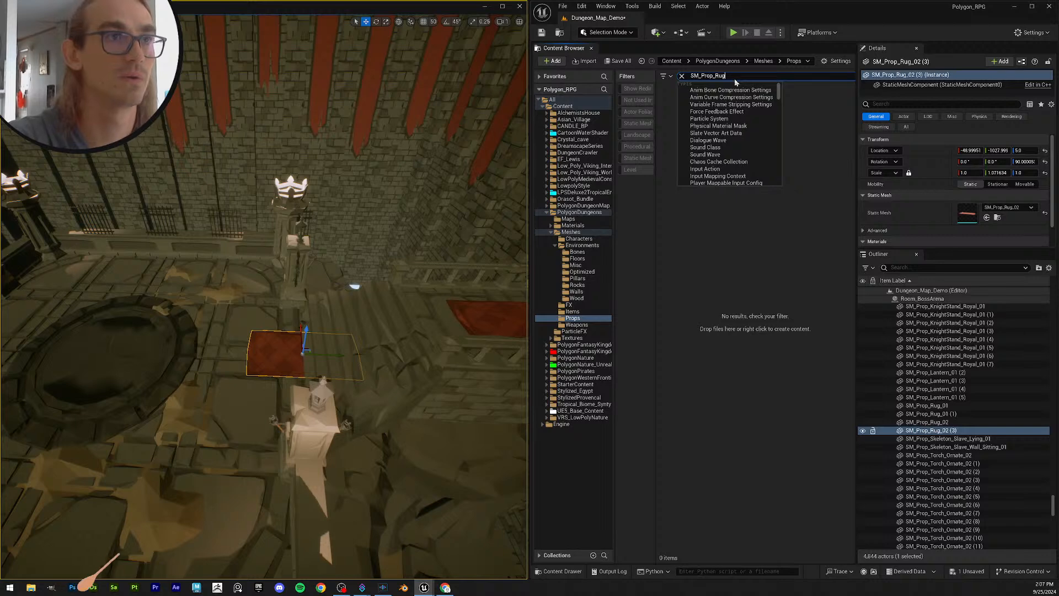
{"action": "key", "text": "BackSpace"}
{"action": "key", "text": "BackSpace"}
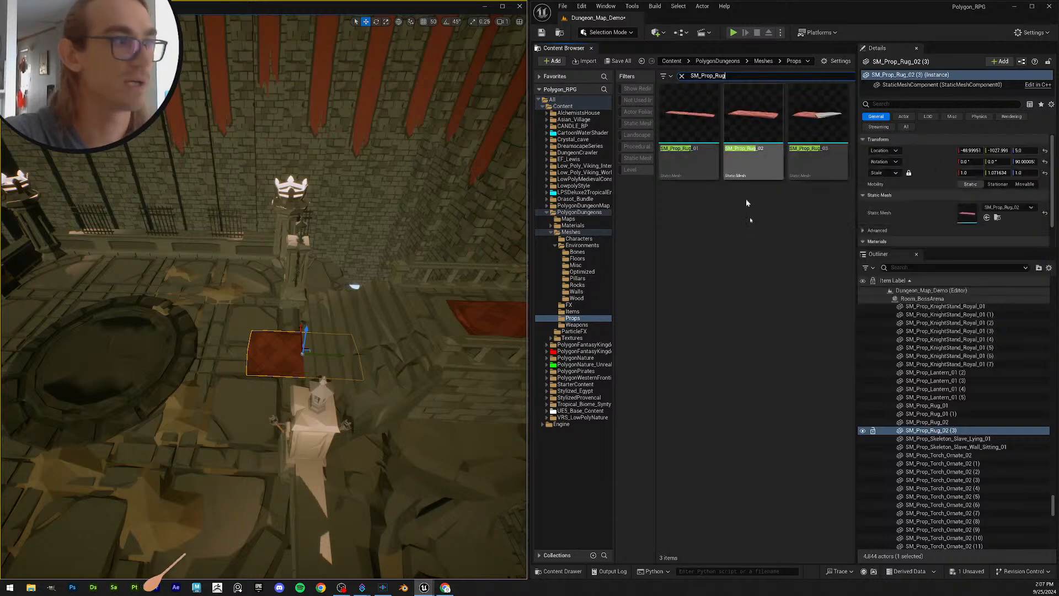
Step: Try the SM_Prop_Rug_03 and SM_Prop_Rug_02 meshes on the rug beside the stairs, and settle on SM_Prop_Rug_01
{"action": "left_click_drag", "start_coordinate": [818, 160], "coordinate": [994, 217]}
{"action": "left_click_drag", "start_coordinate": [753, 160], "coordinate": [967, 211]}
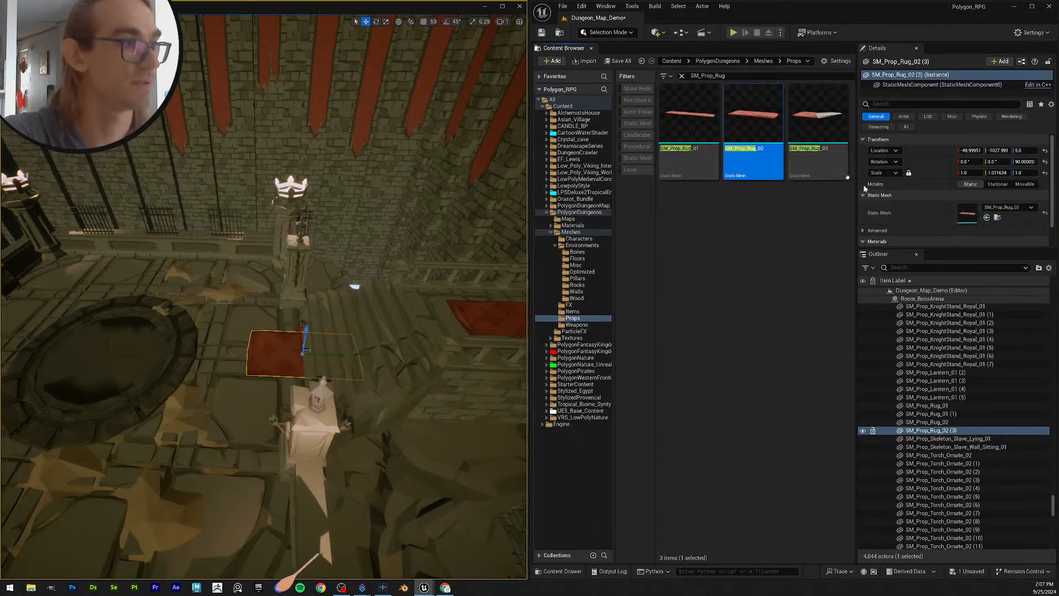
{"action": "left_click_drag", "start_coordinate": [688, 160], "coordinate": [966, 222]}
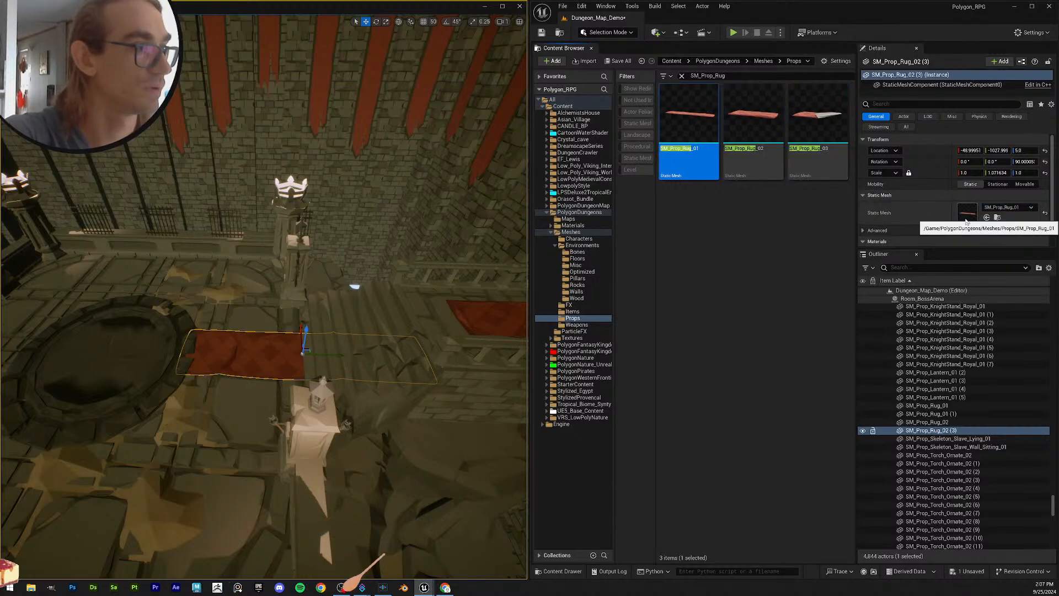
{"action": "key", "text": "Escape"}
Step: Look over the boss arena with its changed stairs and rug, and save the Dungeon_Map_Demo level
{"action": "right_click_drag", "start_coordinate": [309, 309], "coordinate": [279, 320]}
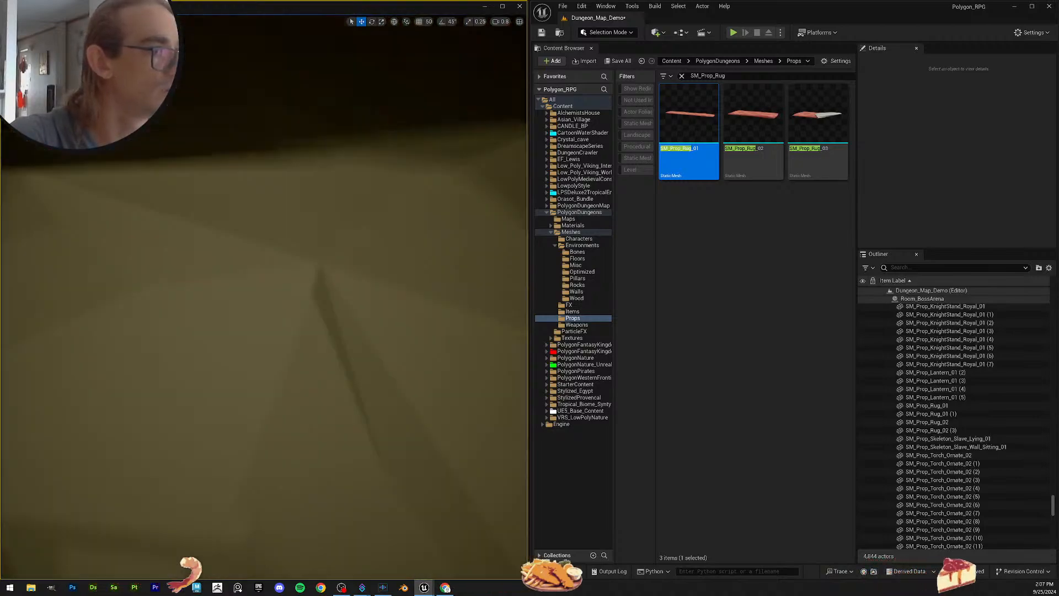
{"action": "right_click_drag", "start_coordinate": [264, 298], "coordinate": [295, 307]}
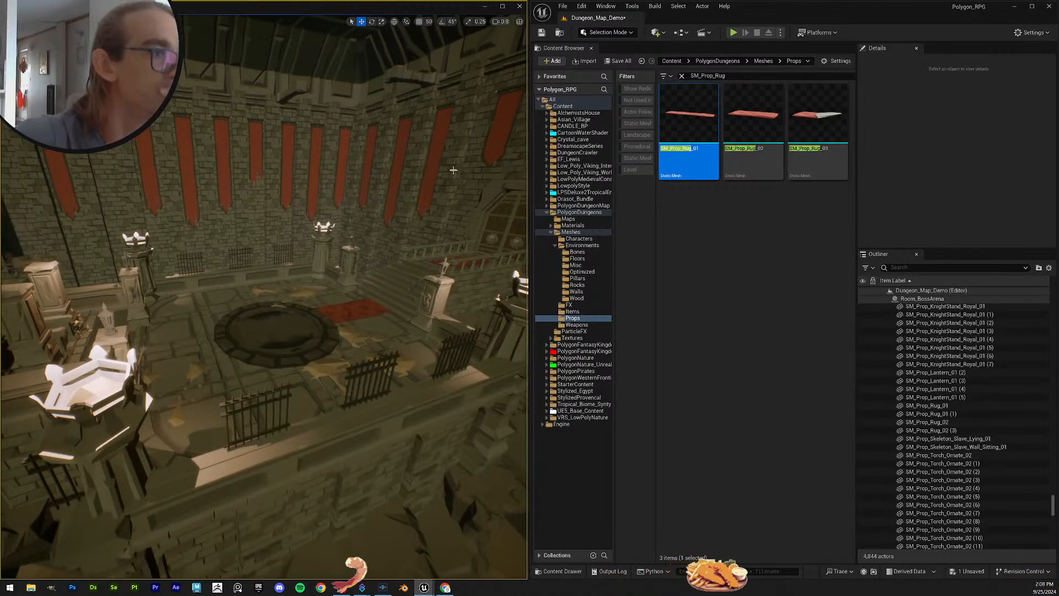
{"action": "left_click", "coordinate": [359, 256]}
{"action": "key", "text": "Escape"}
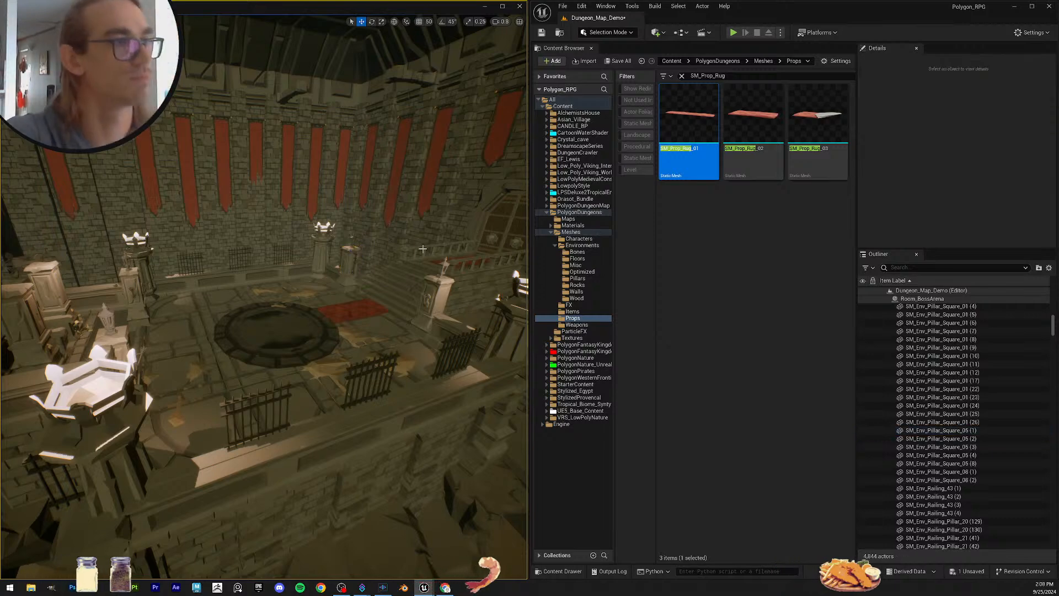
{"action": "right_click_drag", "start_coordinate": [358, 255], "coordinate": [199, 251]}
{"action": "scroll", "coordinate": [331, 232], "scroll_direction": "up", "scroll_amount": 1}
{"action": "scroll", "coordinate": [298, 210], "scroll_direction": "up", "scroll_amount": 1}
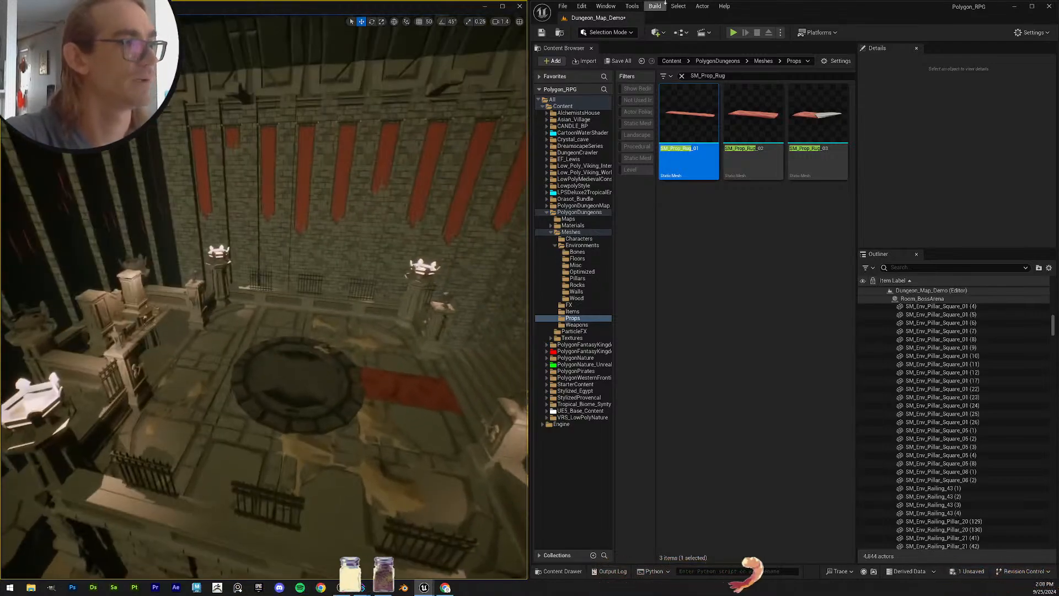
{"action": "left_click", "coordinate": [618, 61]}
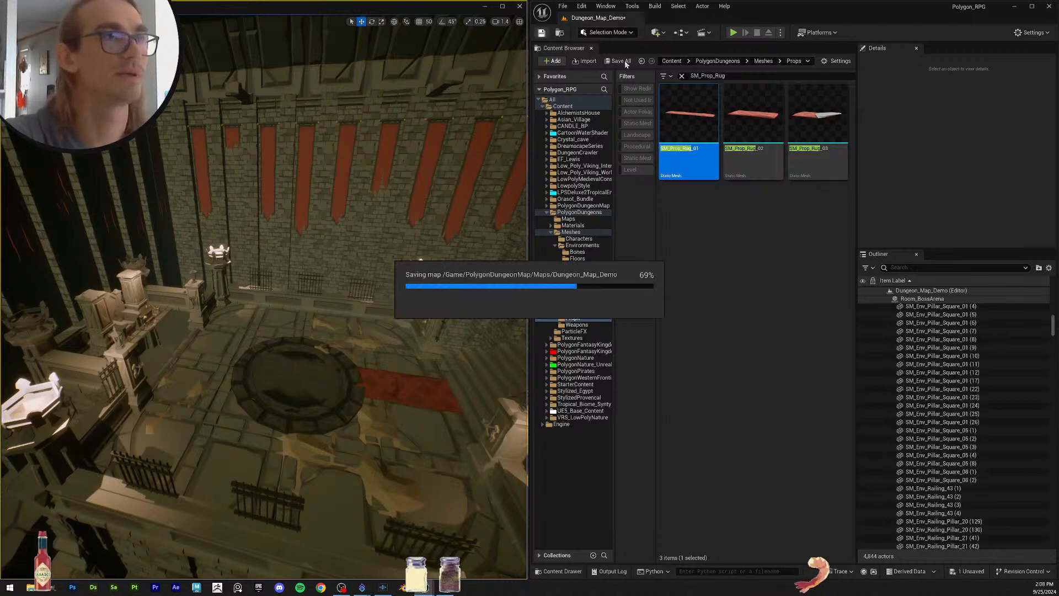
Step: Examine the trap pit SM_Env_Trap_Pit_01 (1) in Room_Main_Area, selecting its frame and both pit doors
{"action": "right_click_drag", "start_coordinate": [395, 272], "coordinate": [166, 268]}
{"action": "scroll", "coordinate": [367, 264], "scroll_direction": "down", "scroll_amount": 2}
{"action": "scroll", "coordinate": [381, 270], "scroll_direction": "up", "scroll_amount": 2}
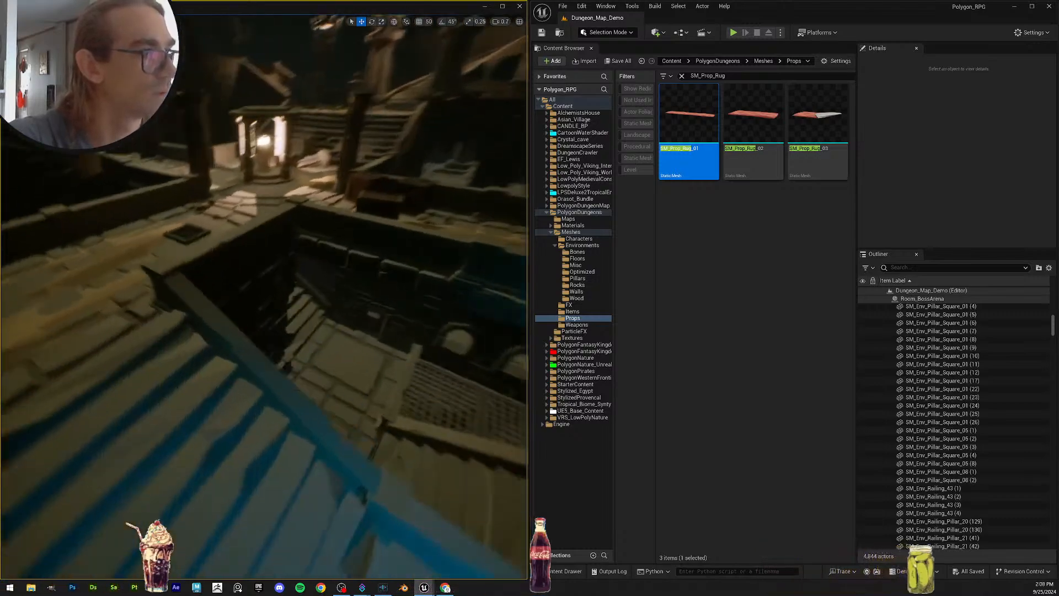
{"action": "right_click_drag", "start_coordinate": [263, 298], "coordinate": [387, 309]}
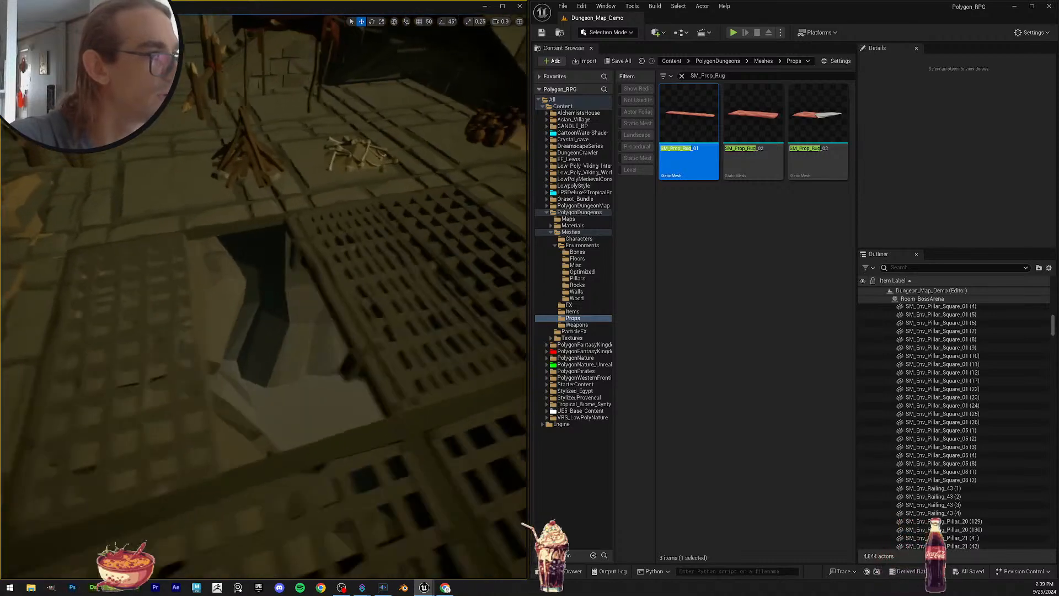
{"action": "right_click_drag", "start_coordinate": [392, 350], "coordinate": [381, 350]}
{"action": "left_click", "coordinate": [393, 350]}
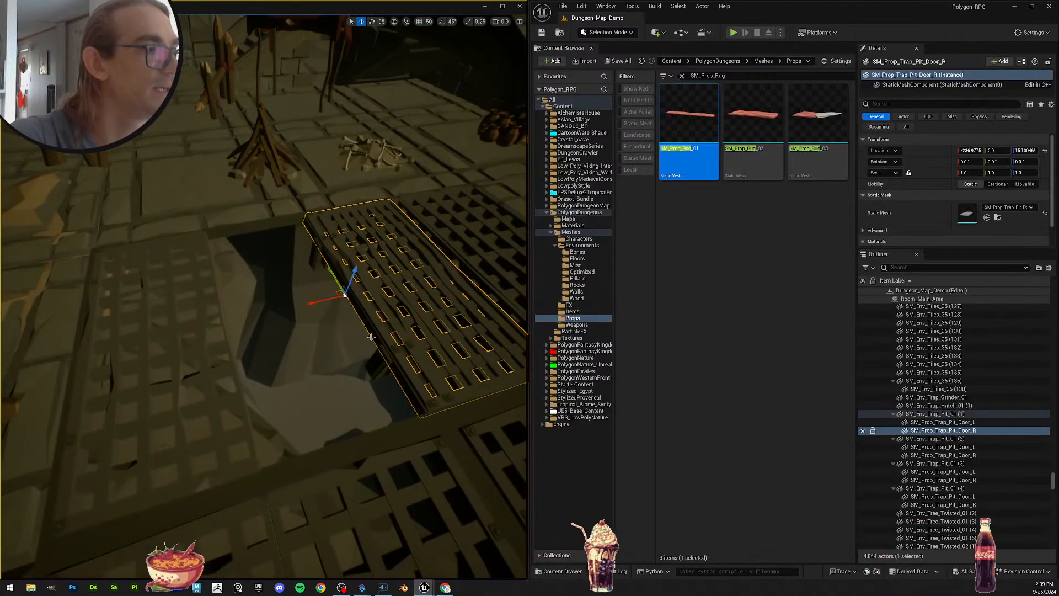
{"action": "left_click", "coordinate": [312, 257]}
{"action": "right_click_drag", "start_coordinate": [313, 256], "coordinate": [306, 262]}
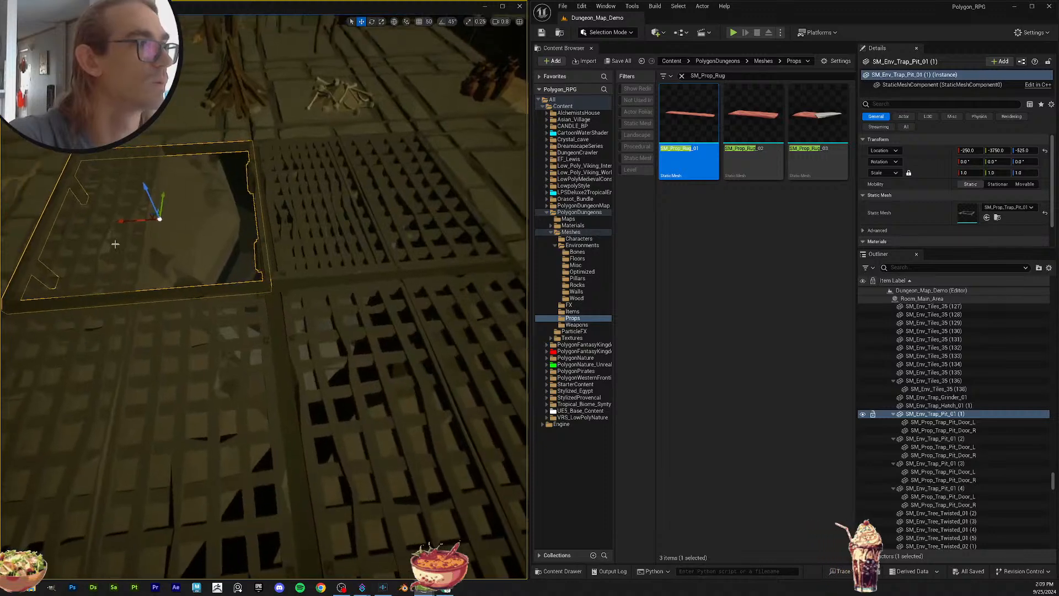
{"action": "left_click", "coordinate": [115, 243]}
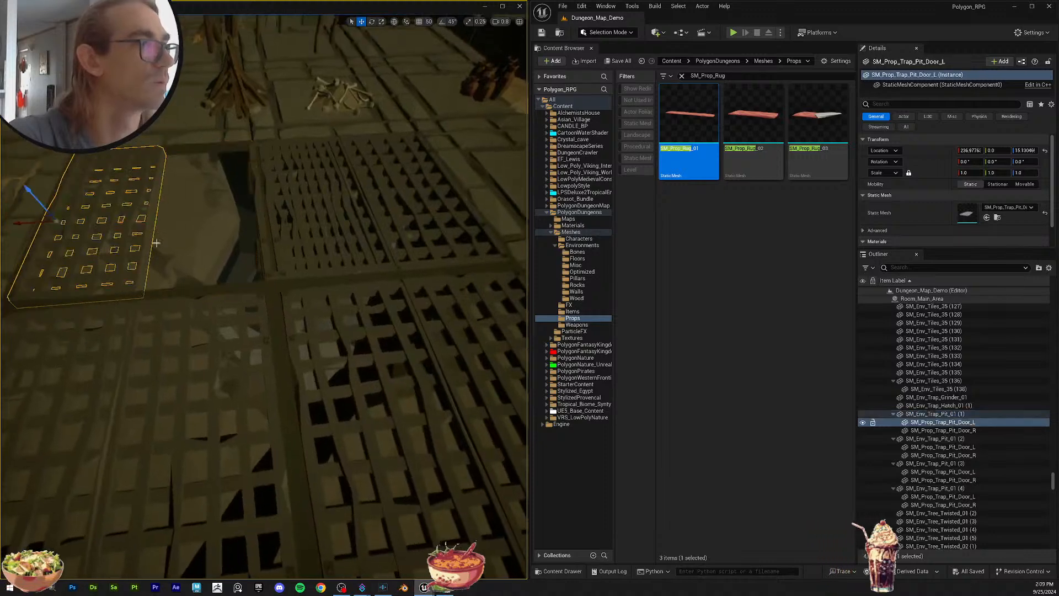
Step: Copy the neighbouring pit's SM_Prop_Trap_Pit_Door_R over the uncovered half of trap pit SM_Env_Trap_Pit_01 (1), and clear the selection
{"action": "left_click", "coordinate": [414, 200]}
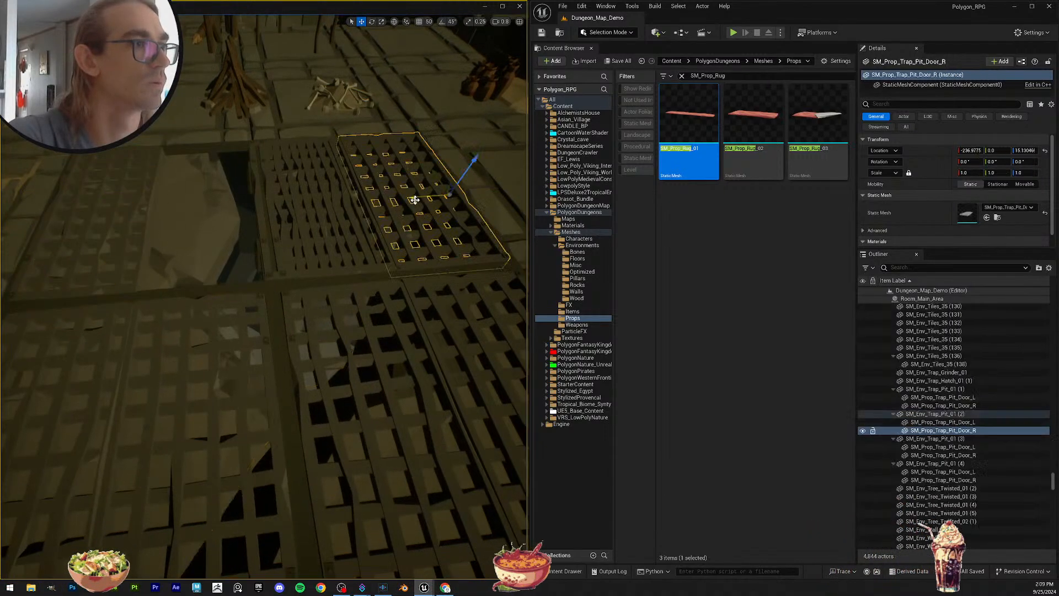
{"action": "left_click_drag", "start_coordinate": [419, 196], "coordinate": [211, 202], "text": "alt"}
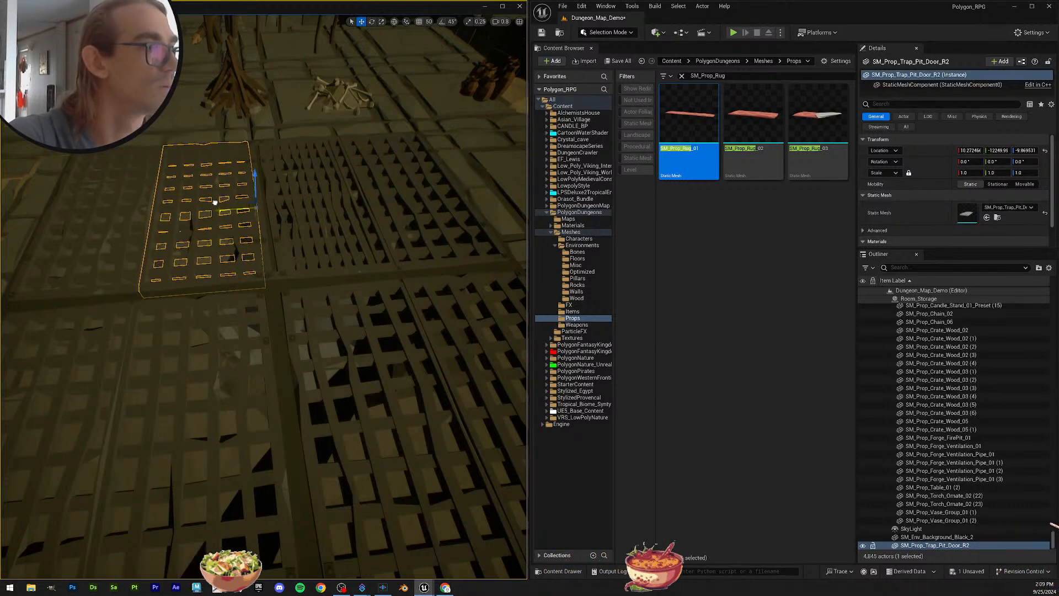
{"action": "key", "text": "Escape"}
Step: Look over the main area from above the stairs and blue-lit platform, and save the Dungeon_Map_Demo level
{"action": "right_click_drag", "start_coordinate": [216, 202], "coordinate": [215, 226]}
{"action": "scroll", "coordinate": [276, 232], "scroll_direction": "down", "scroll_amount": 3}
{"action": "scroll", "coordinate": [138, 160], "scroll_direction": "up", "scroll_amount": 2}
{"action": "scroll", "coordinate": [315, 210], "scroll_direction": "up", "scroll_amount": 3}
{"action": "scroll", "coordinate": [254, 204], "scroll_direction": "up", "scroll_amount": 1}
{"action": "scroll", "coordinate": [254, 210], "scroll_direction": "up", "scroll_amount": 3}
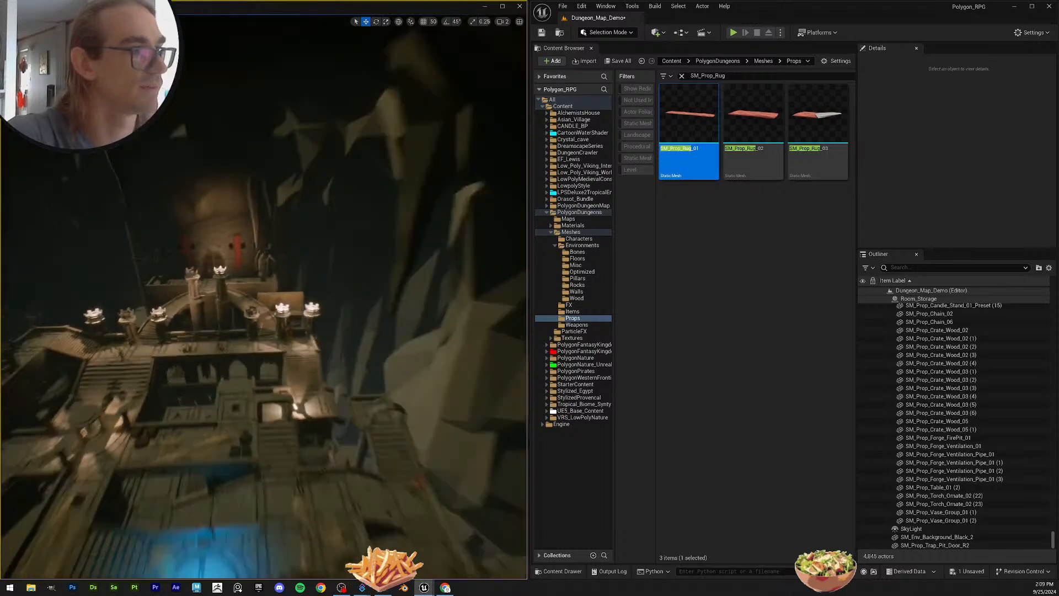
{"action": "scroll", "coordinate": [258, 255], "scroll_direction": "down", "scroll_amount": 2}
{"action": "mouse_move", "coordinate": [265, 254]}
{"action": "right_mouse_down"}
{"action": "mouse_move", "coordinate": [246, 251]}
{"action": "mouse_move", "coordinate": [265, 254]}
{"action": "mouse_move", "coordinate": [249, 265]}
{"action": "mouse_move", "coordinate": [264, 256]}
{"action": "mouse_move", "coordinate": [262, 265]}
{"action": "right_mouse_up"}
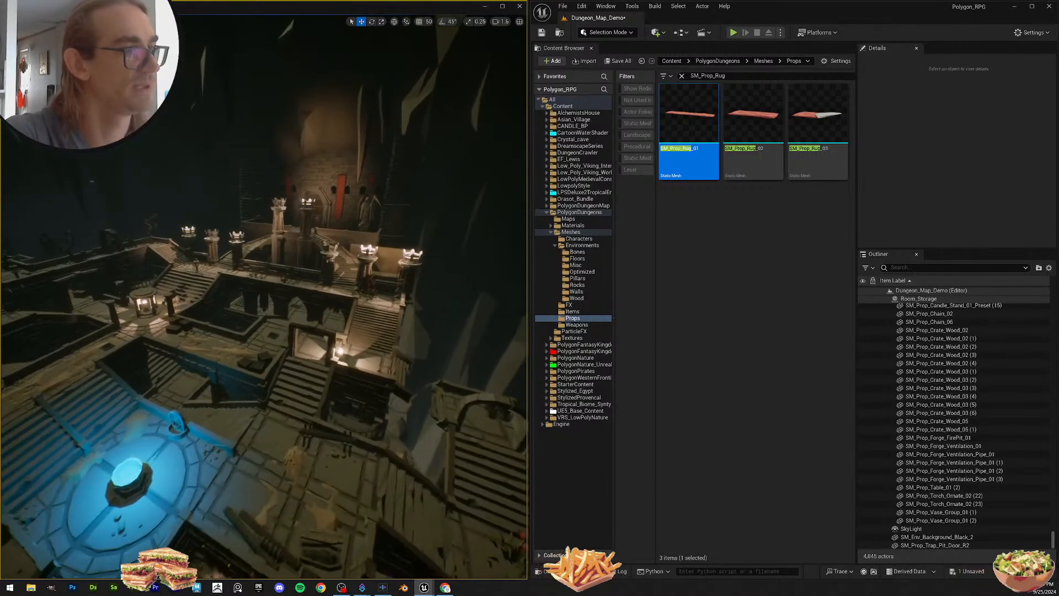
{"action": "right_click_drag", "start_coordinate": [414, 234], "coordinate": [374, 234]}
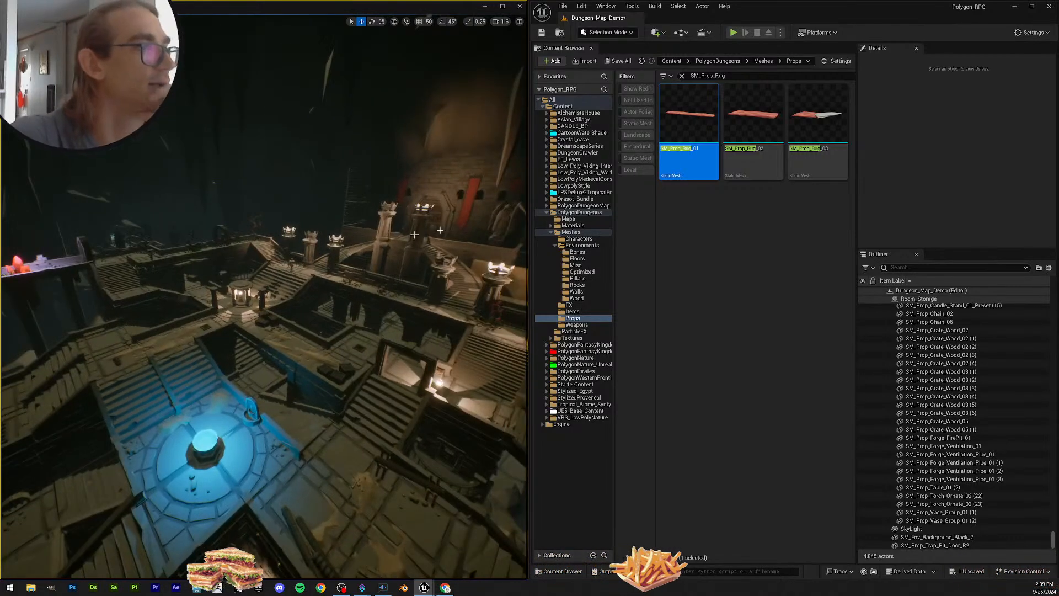
{"action": "key", "text": "ctrl+s"}
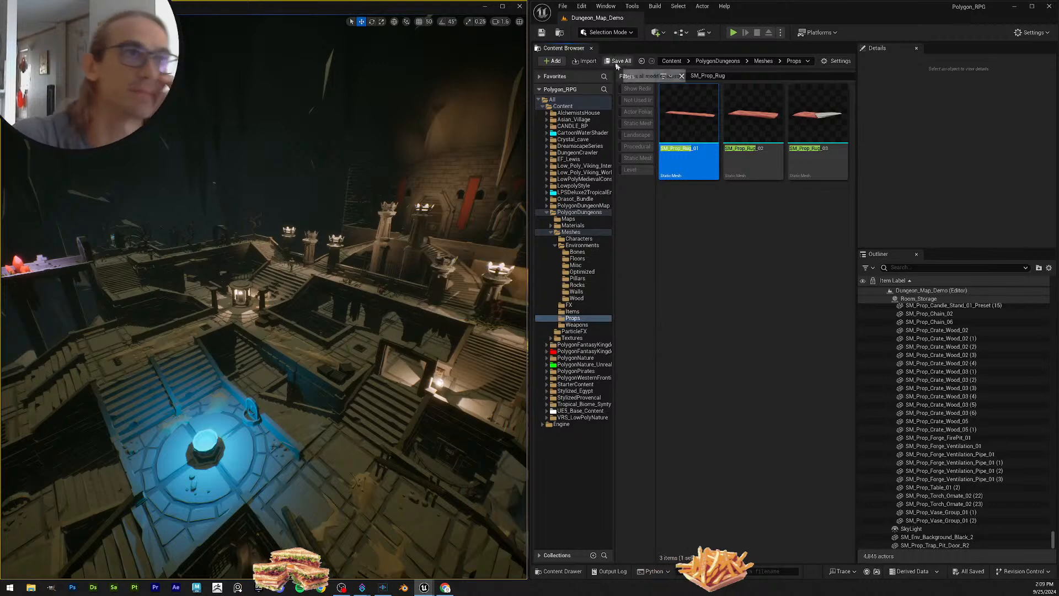
Step: Select SM_Env_Ceiling_Stone_Flat_01 (29) in Room_Storage and search the whole Content folder for SM_Env_Ceiling_Stone_Flat_01
{"action": "scroll", "coordinate": [980, 414], "scroll_direction": "up", "scroll_amount": 8}
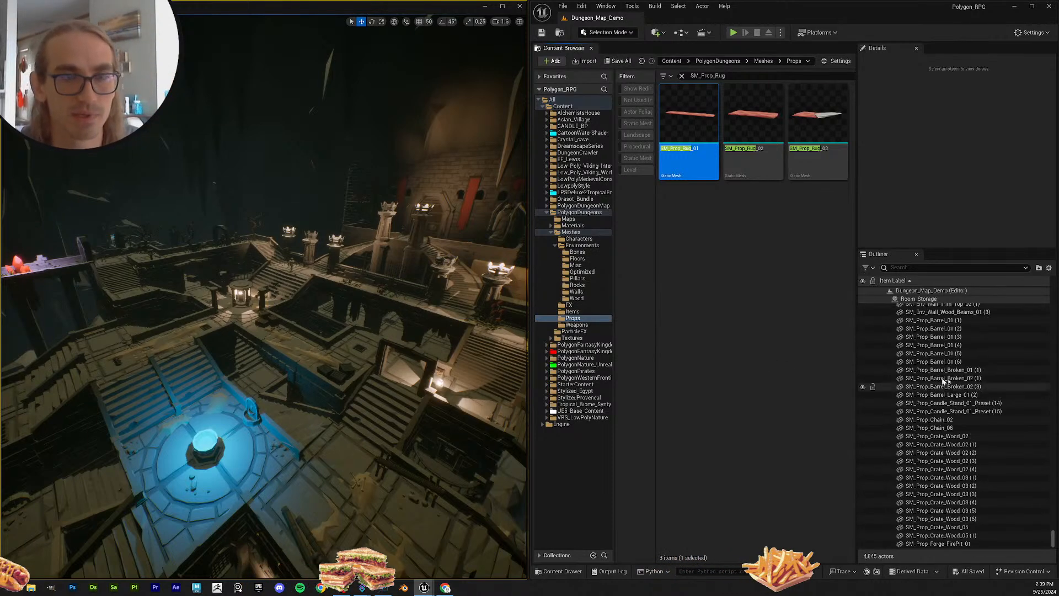
{"action": "scroll", "coordinate": [979, 414], "scroll_direction": "up", "scroll_amount": 15}
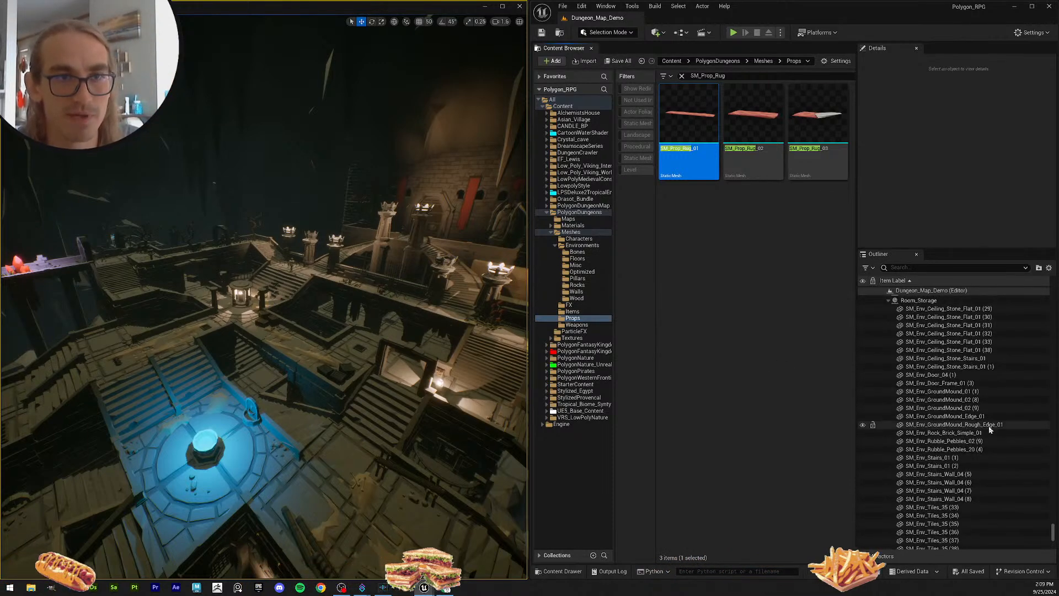
{"action": "left_click", "coordinate": [951, 422]}
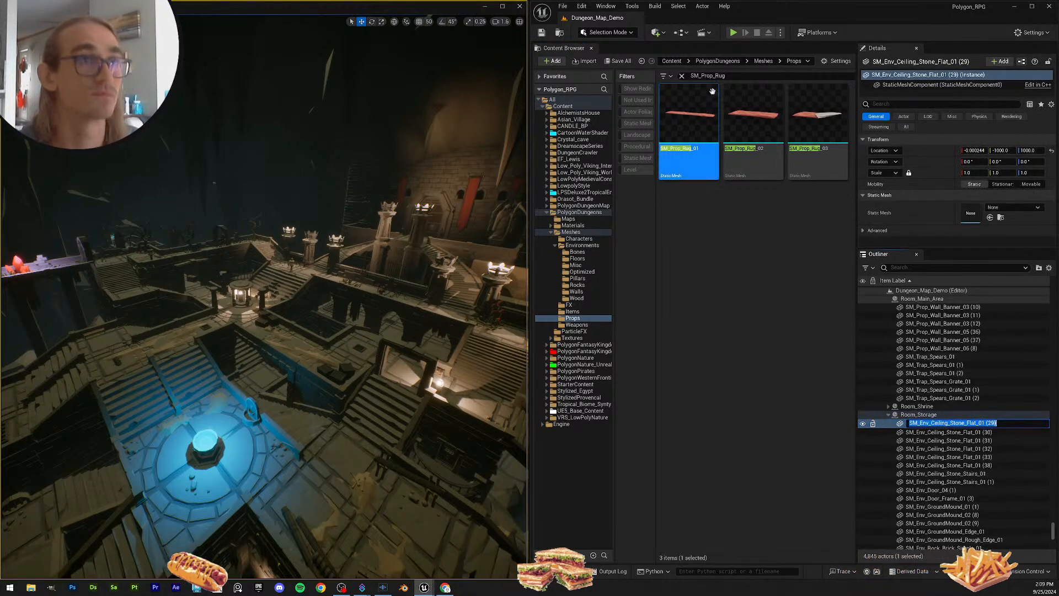
{"action": "left_click", "coordinate": [733, 77]}
{"action": "key", "text": "ctrl+a"}
{"action": "type", "text": "SM_Env_Ceiling_Stone_Flat_01"}
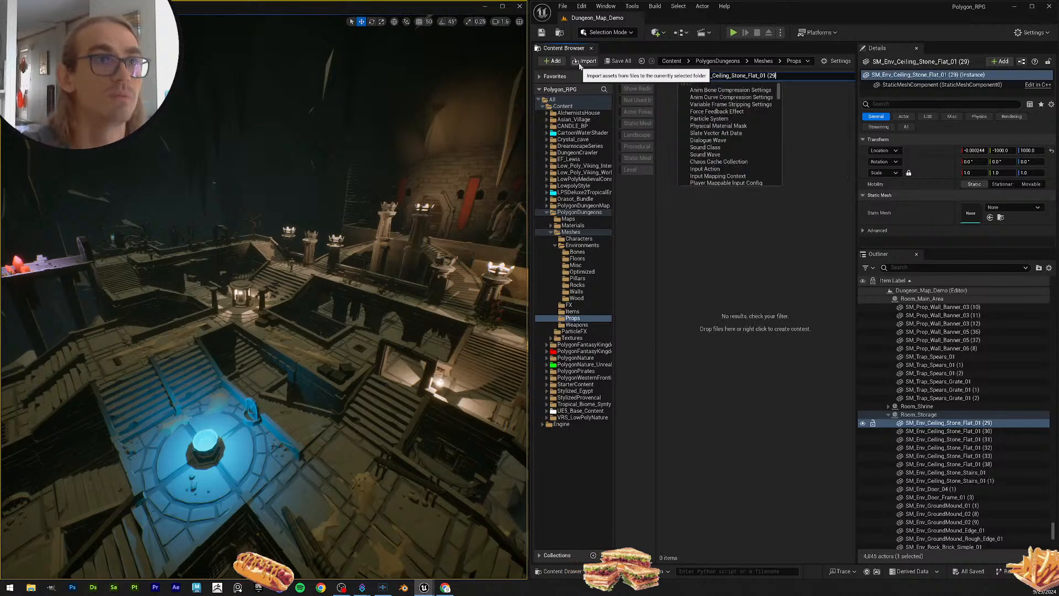
{"action": "key", "text": "Return"}
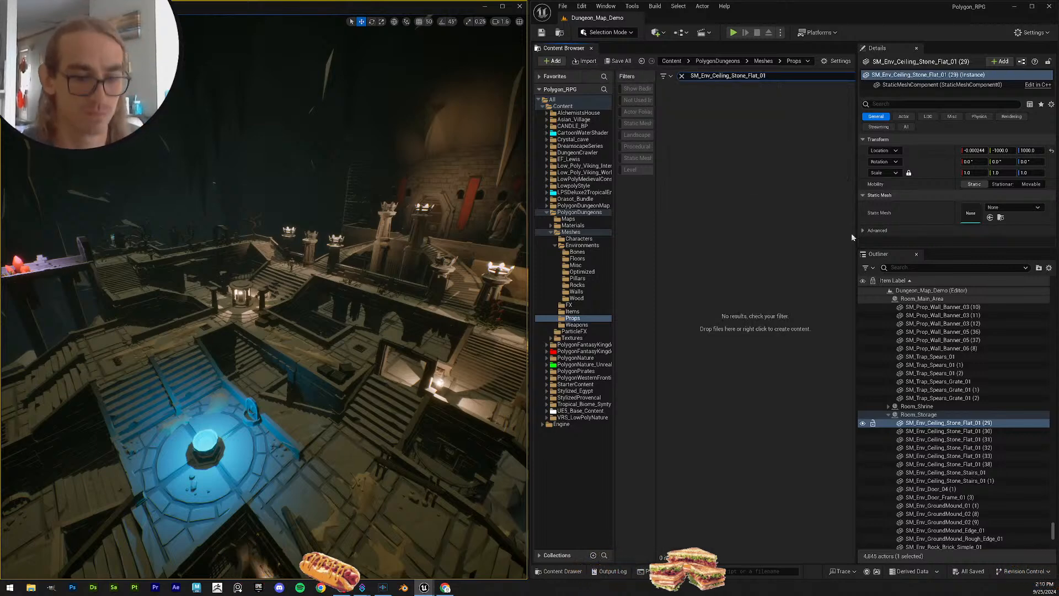
{"action": "left_click", "coordinate": [563, 106]}
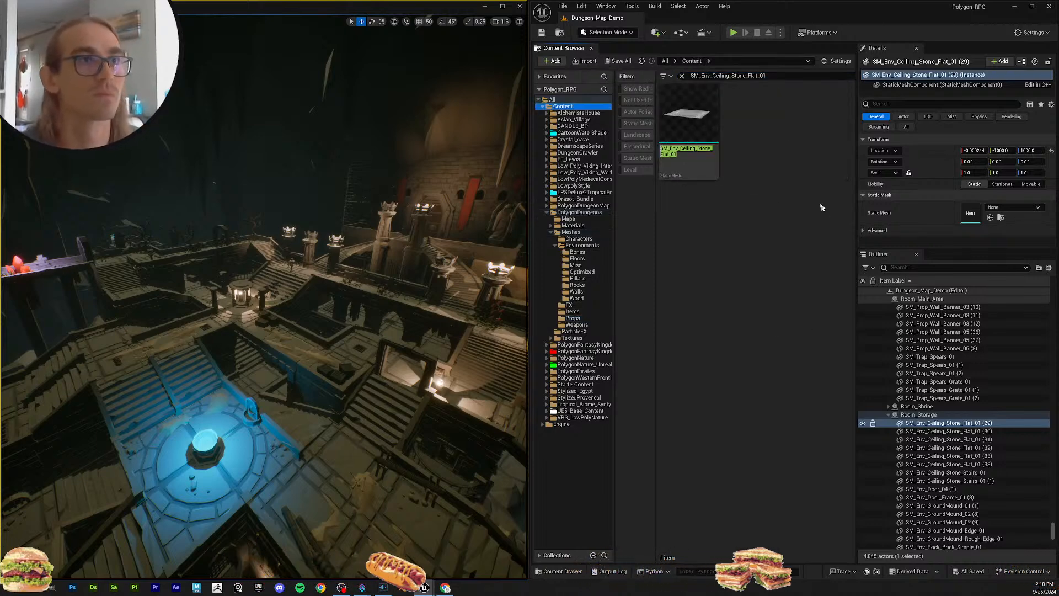
Step: Assign the SM_Env_Ceiling_Stone_Flat_01 mesh to Room_Storage's six flat ceiling actors, (29) to (33) and (38), and frame them in the viewport
{"action": "scroll", "coordinate": [1005, 464], "scroll_direction": "down", "scroll_amount": 2}
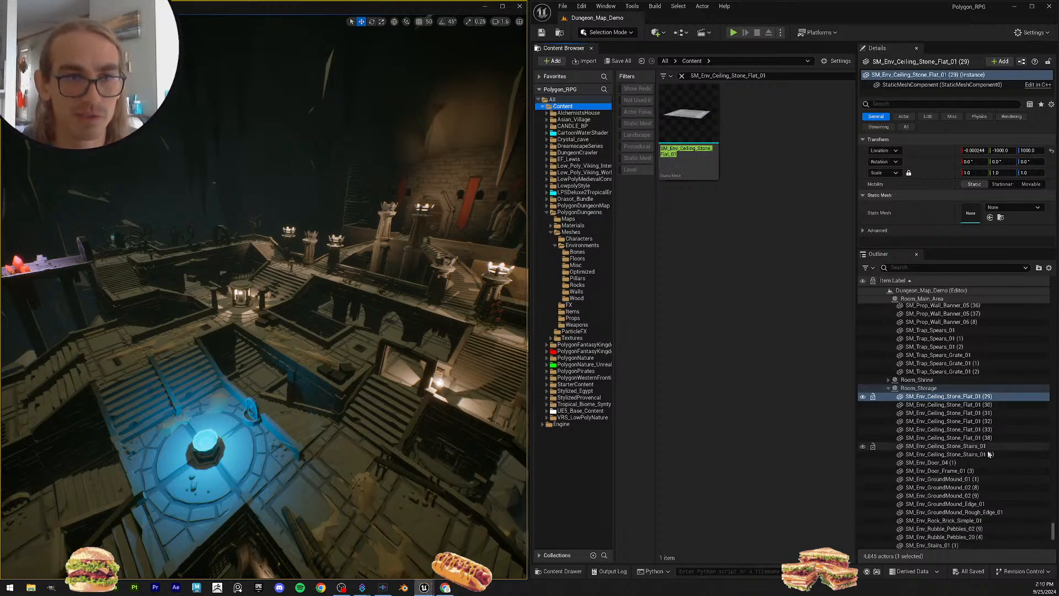
{"action": "left_click", "coordinate": [1003, 438], "text": "shift"}
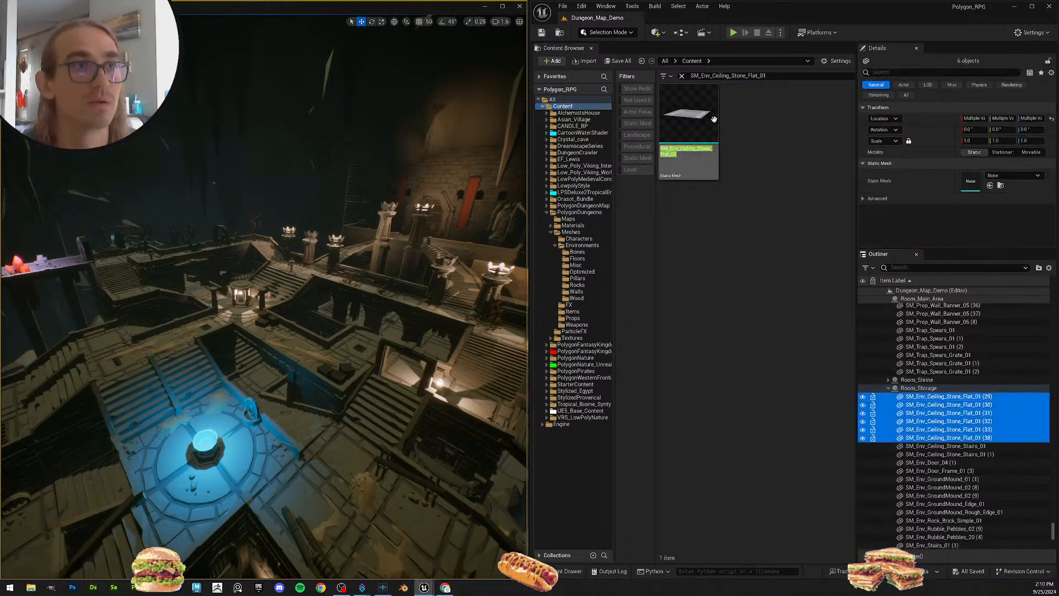
{"action": "left_click_drag", "start_coordinate": [696, 119], "coordinate": [972, 180]}
{"action": "right_click_drag", "start_coordinate": [334, 282], "coordinate": [381, 243]}
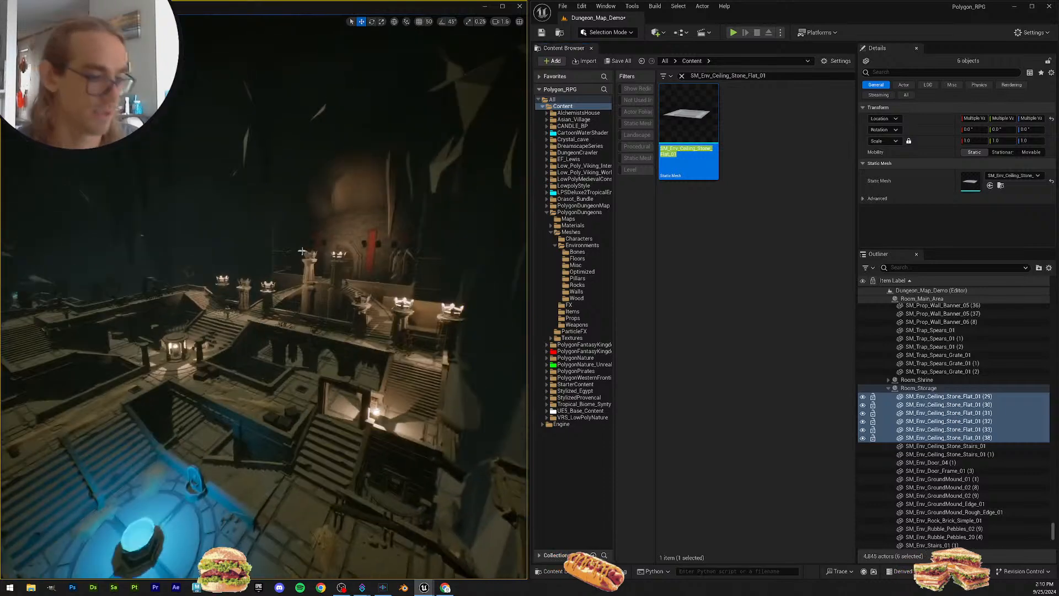
{"action": "key", "text": "f"}
{"action": "key", "text": "s"}
{"action": "mouse_move", "coordinate": [333, 281]}
{"action": "right_mouse_down"}
{"action": "mouse_move", "coordinate": [309, 289]}
{"action": "mouse_move", "coordinate": [317, 270]}
{"action": "mouse_move", "coordinate": [359, 309]}
{"action": "mouse_move", "coordinate": [323, 295]}
{"action": "mouse_move", "coordinate": [333, 302]}
{"action": "right_mouse_up"}
{"action": "scroll", "coordinate": [333, 282], "scroll_direction": "down", "scroll_amount": 2}
{"action": "key", "text": "w"}
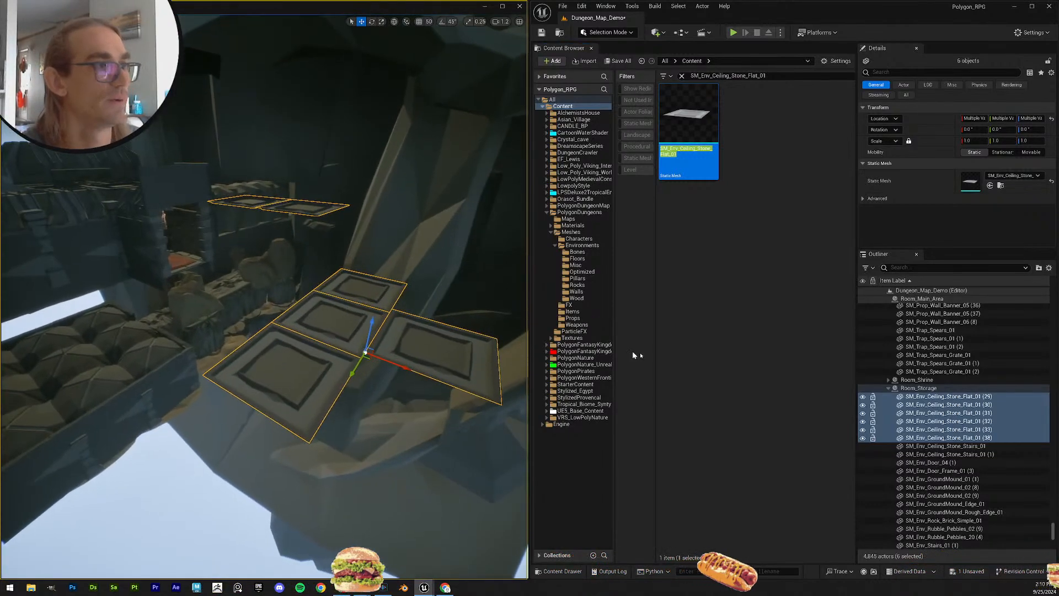
Step: Find the SM_Env_Ceiling_Stone_Stairs_01 mesh and assign it to both stair ceiling actors in Room_Storage
{"action": "left_click", "coordinate": [1013, 445]}
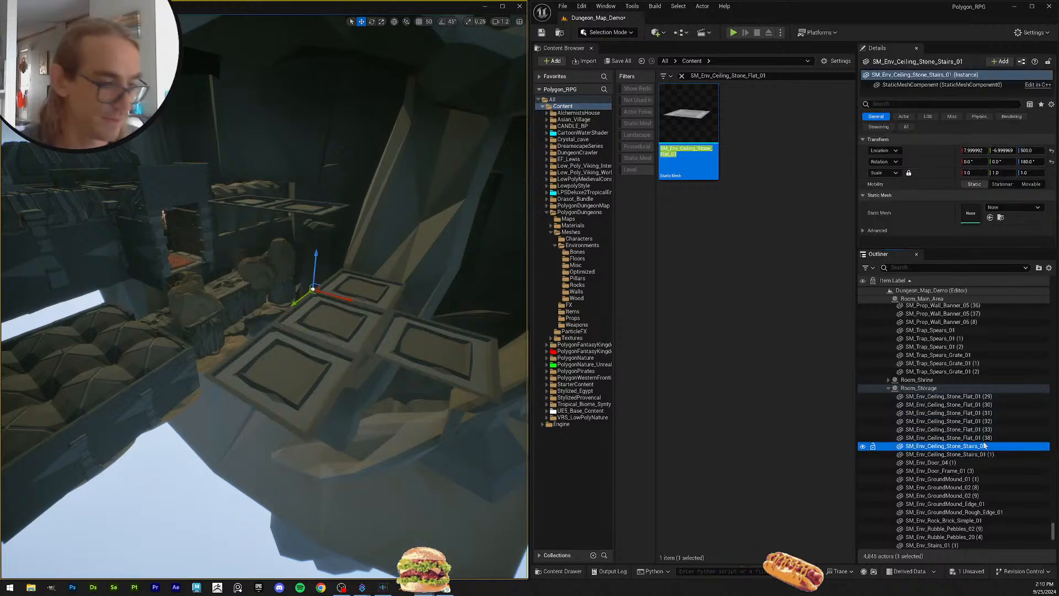
{"action": "left_click", "coordinate": [1013, 444]}
{"action": "key", "text": "ctrl+c"}
{"action": "left_click_drag", "start_coordinate": [775, 76], "coordinate": [538, 60]}
{"action": "key", "text": "ctrl+v"}
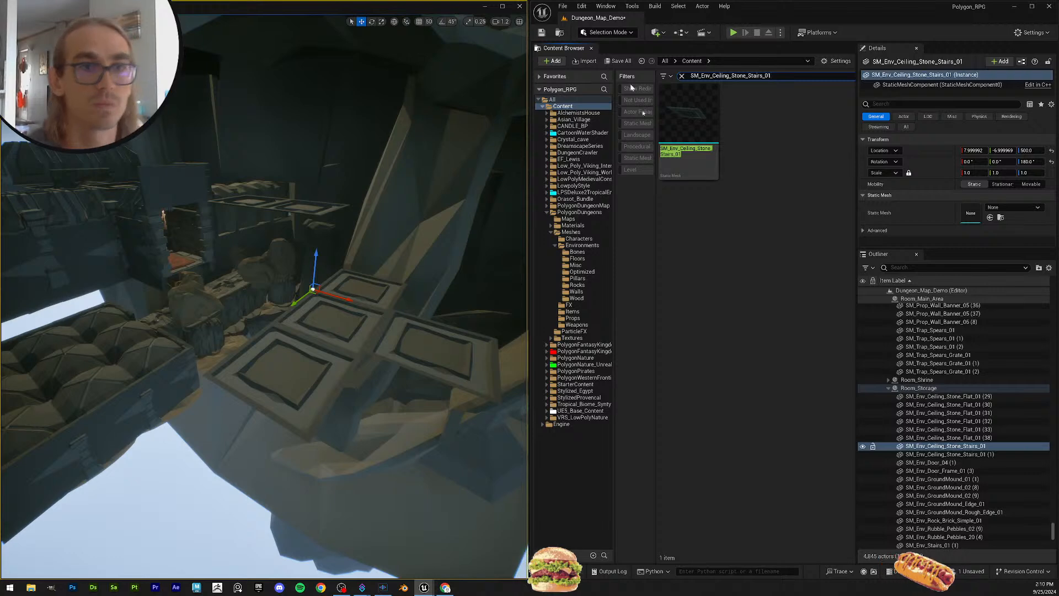
{"action": "left_click_drag", "start_coordinate": [690, 119], "coordinate": [998, 213]}
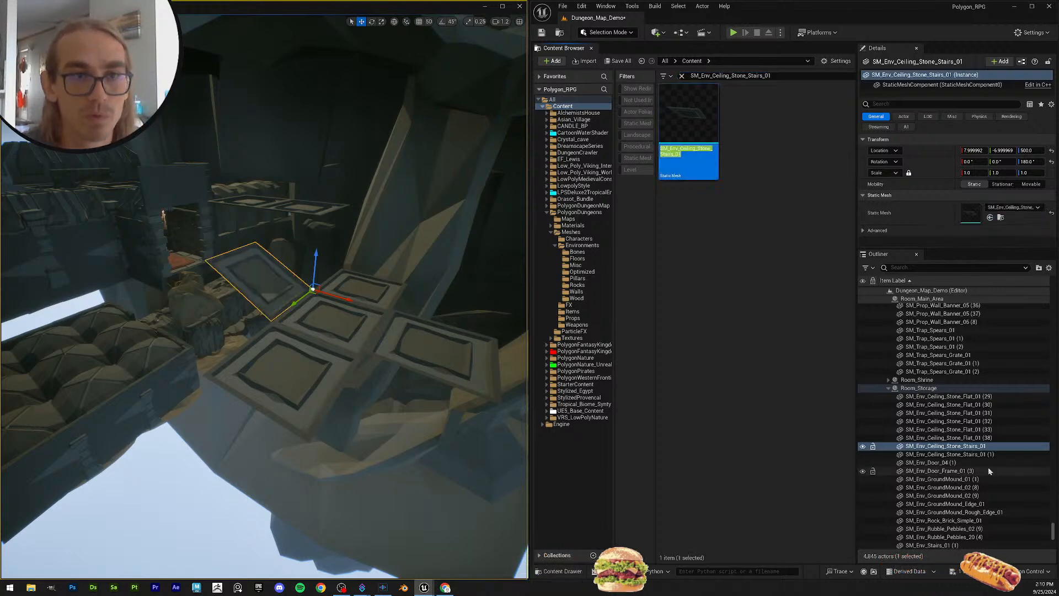
{"action": "left_click_drag", "start_coordinate": [680, 109], "coordinate": [981, 216]}
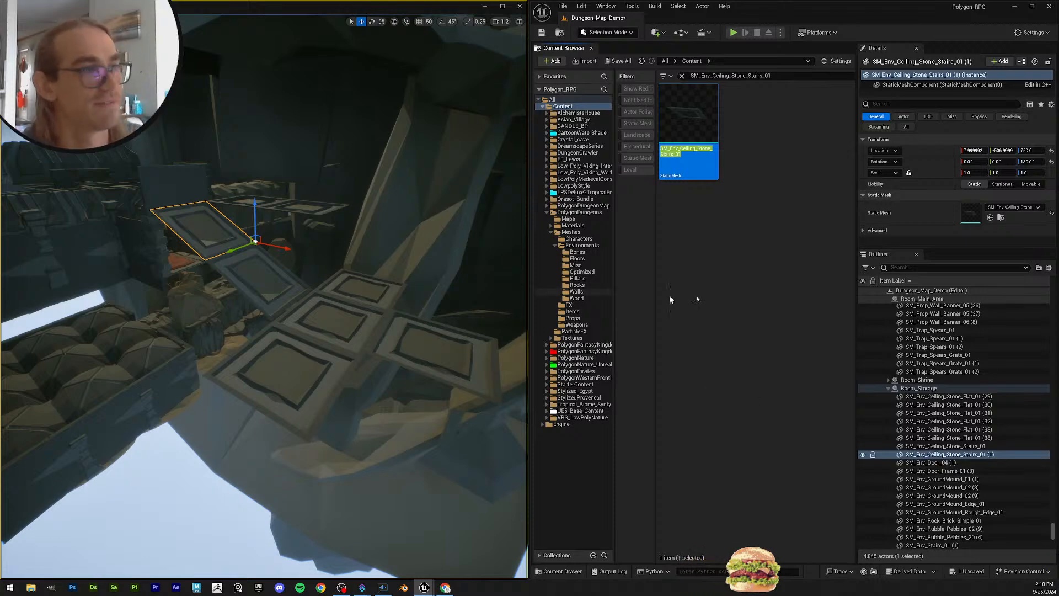
Step: Find the SM_Env_Door_04 mesh by the actor's name without its number and assign it to SM_Env_Door_04 (1)
{"action": "scroll", "coordinate": [954, 386], "scroll_direction": "down", "scroll_amount": 2}
{"action": "left_click", "coordinate": [988, 422]}
{"action": "left_click", "coordinate": [988, 423]}
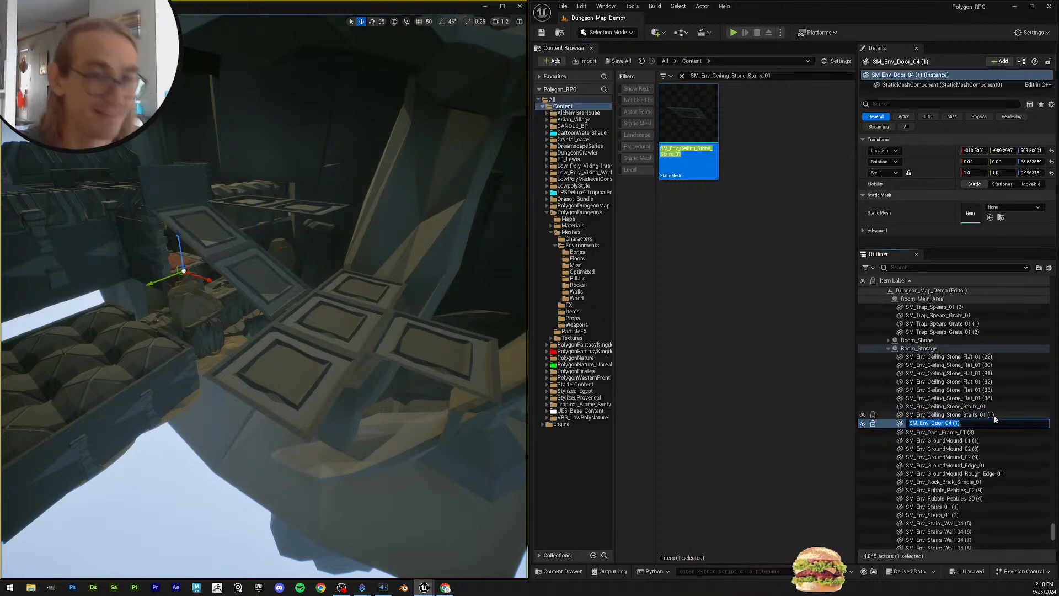
{"action": "left_click", "coordinate": [739, 77]}
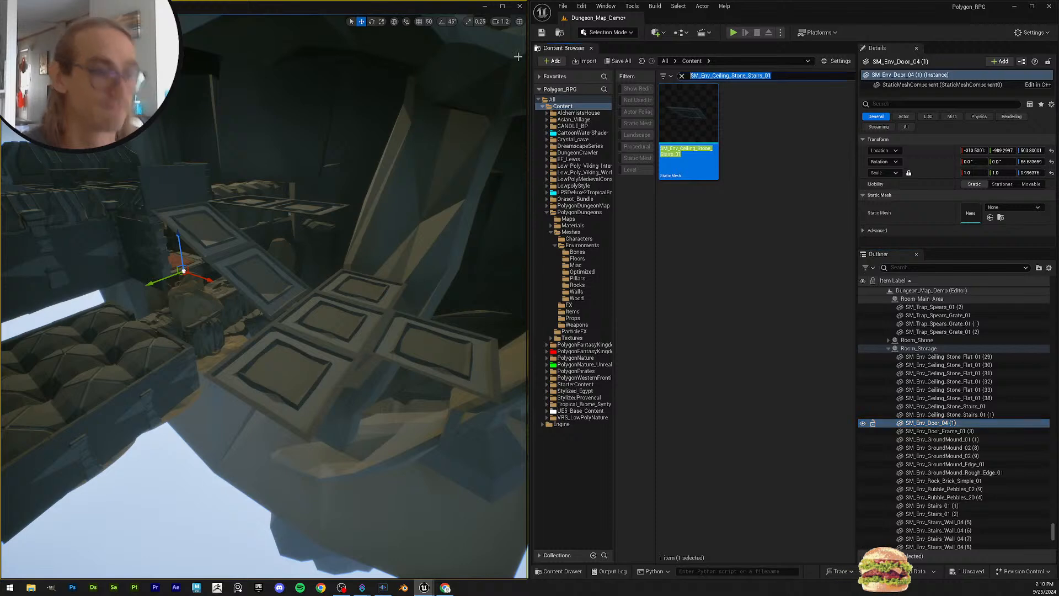
{"action": "key", "text": "BackSpace"}
{"action": "key", "text": "BackSpace"}
{"action": "key", "text": "BackSpace"}
{"action": "key", "text": "BackSpace"}
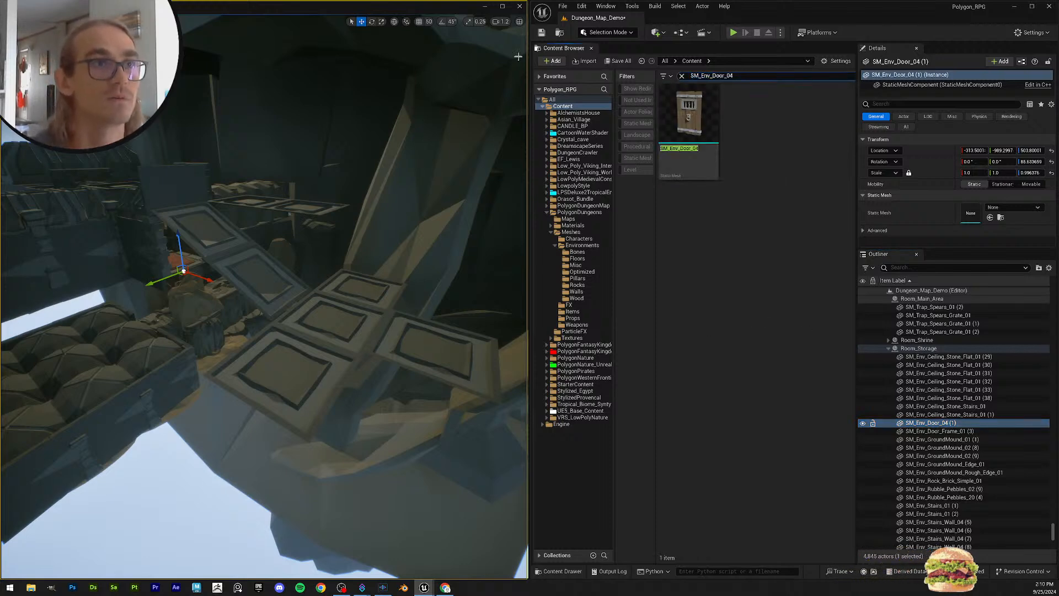
{"action": "left_click_drag", "start_coordinate": [691, 137], "coordinate": [980, 215]}
Step: Find the SM_Env_Door_Frame_01 mesh and assign it to the SM_Env_Door_Frame_01 (3) actor
{"action": "left_click", "coordinate": [984, 433]}
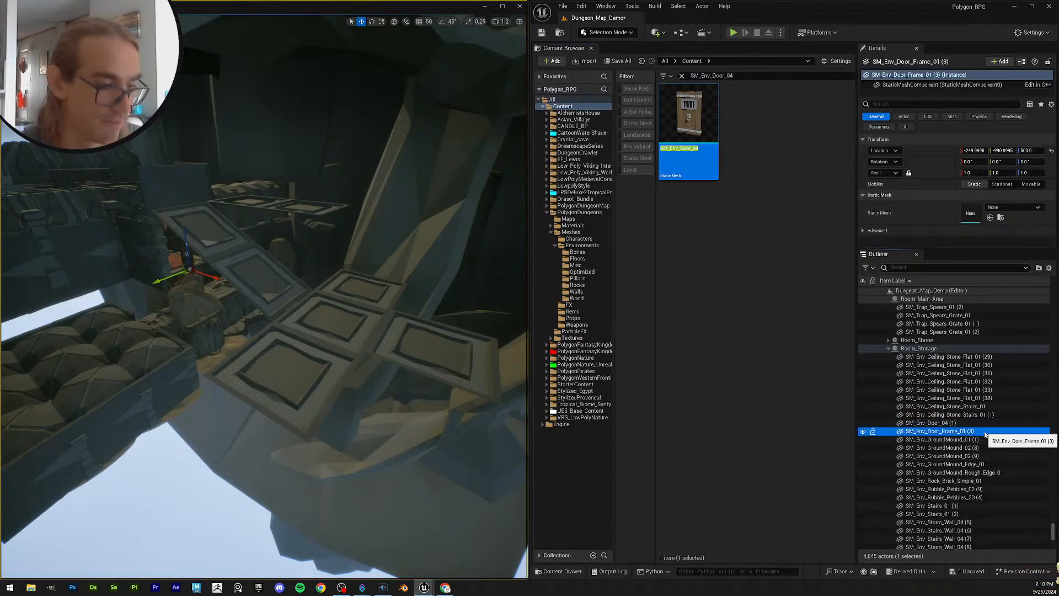
{"action": "key", "text": "F2"}
{"action": "key", "text": "ctrl+c"}
{"action": "left_click", "coordinate": [747, 76]}
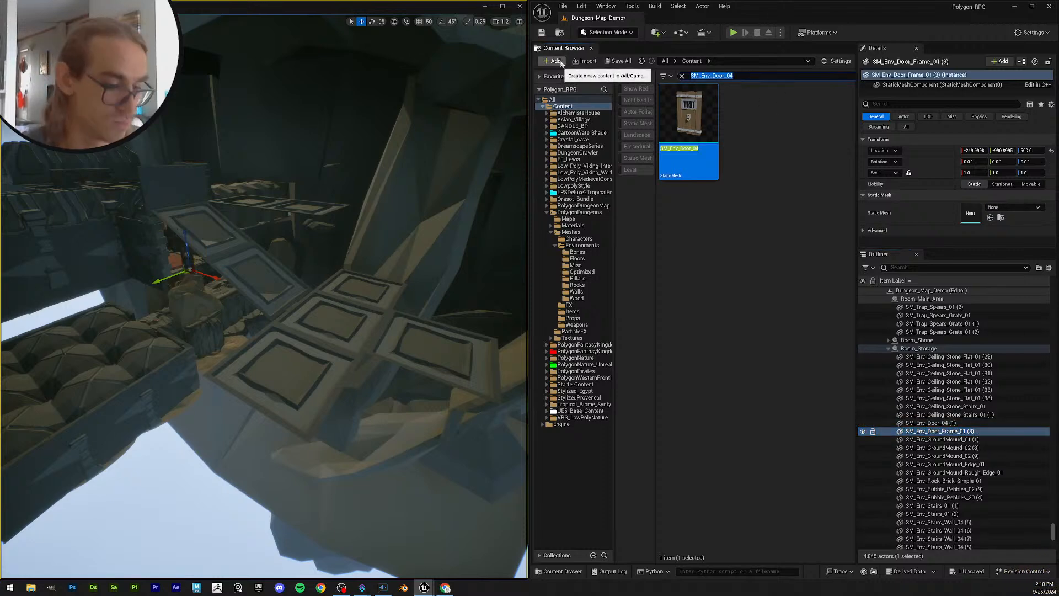
{"action": "key", "text": "ctrl+v"}
{"action": "key", "text": "Return"}
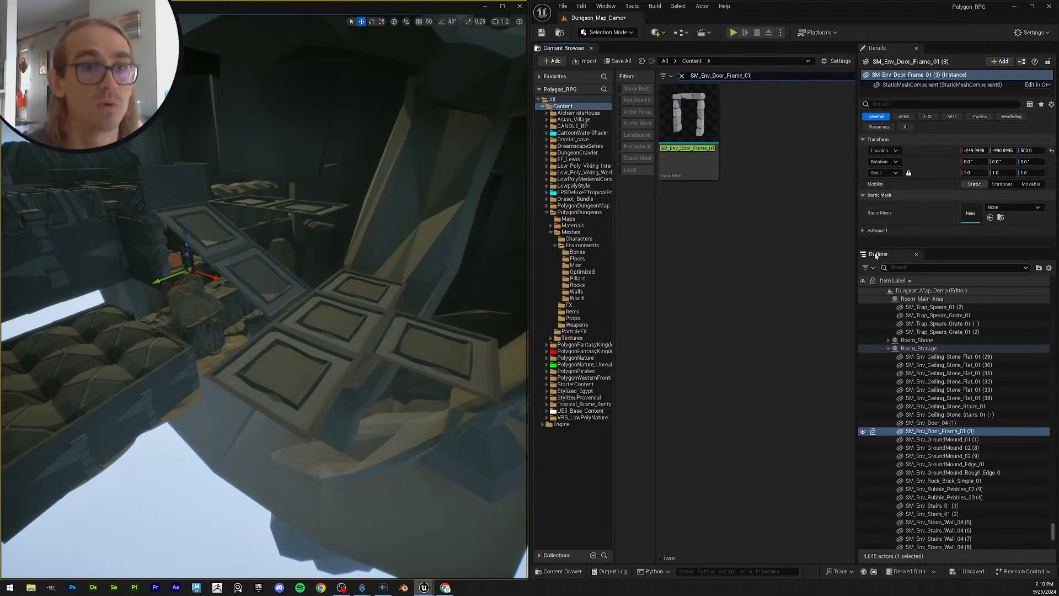
{"action": "left_click_drag", "start_coordinate": [691, 123], "coordinate": [955, 205]}
Step: Find the SM_Env_GroundMound_01 mesh and assign it to the SM_Env_GroundMound_01 (1) actor
{"action": "scroll", "coordinate": [947, 471], "scroll_direction": "down", "scroll_amount": 3}
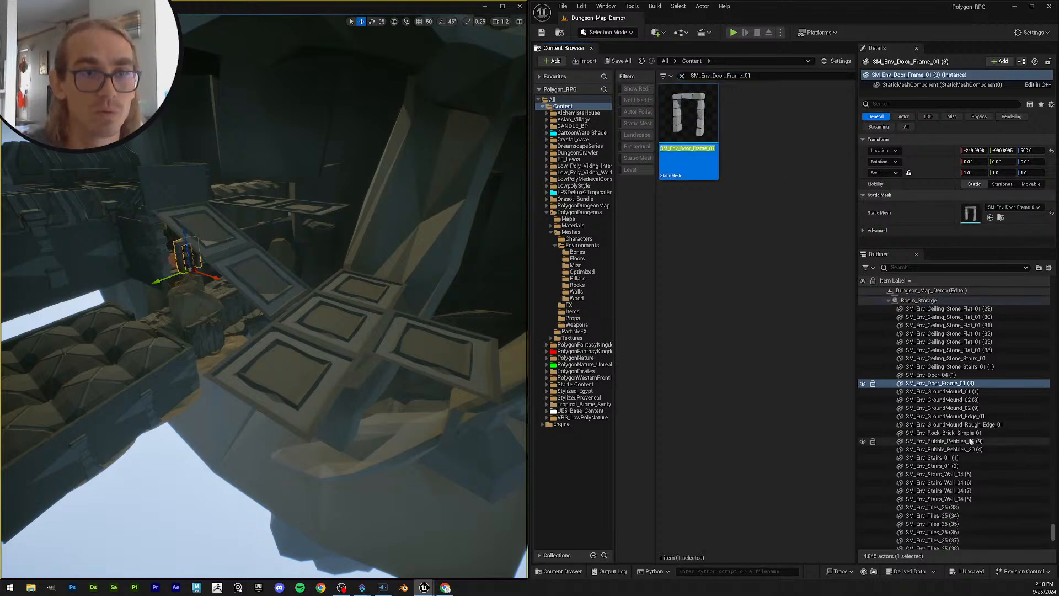
{"action": "left_click", "coordinate": [974, 392]}
{"action": "key", "text": "F2"}
{"action": "key", "text": "ctrl+c"}
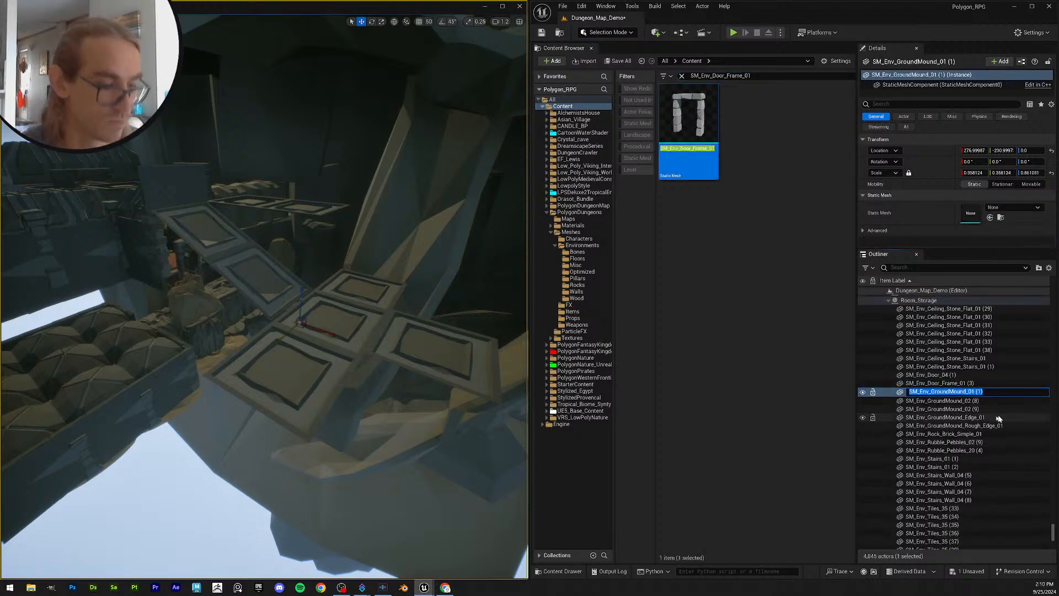
{"action": "left_click", "coordinate": [752, 75]}
{"action": "key", "text": "ctrl+v"}
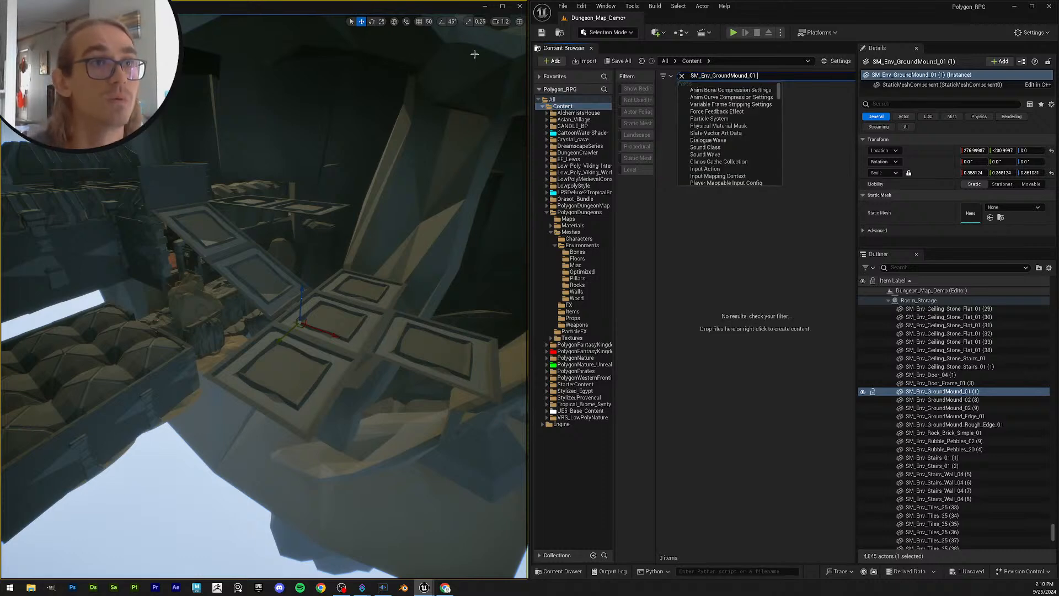
{"action": "key", "text": "BackSpace"}
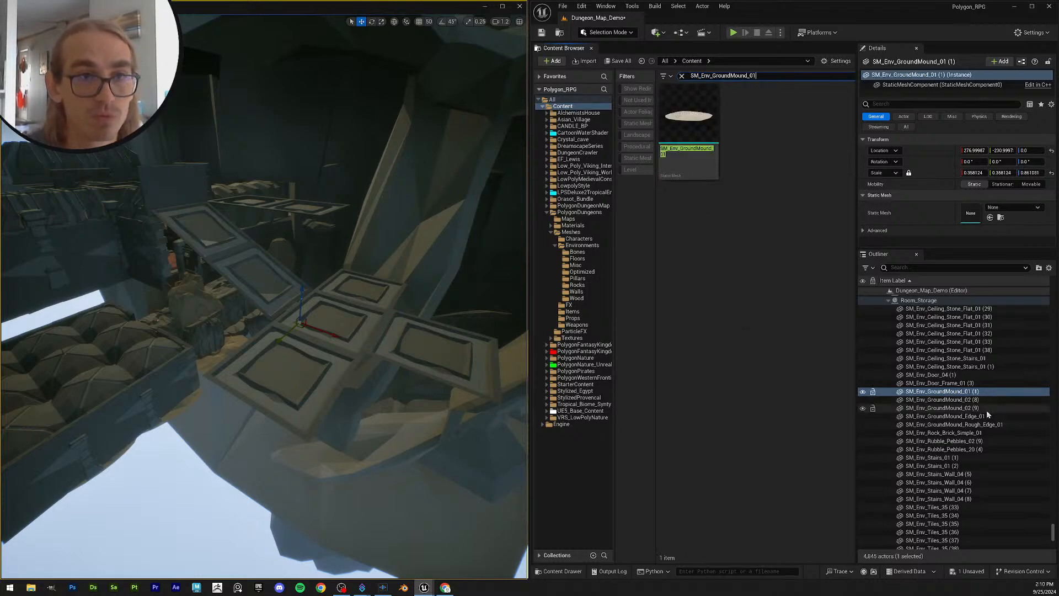
{"action": "left_click_drag", "start_coordinate": [682, 109], "coordinate": [967, 212]}
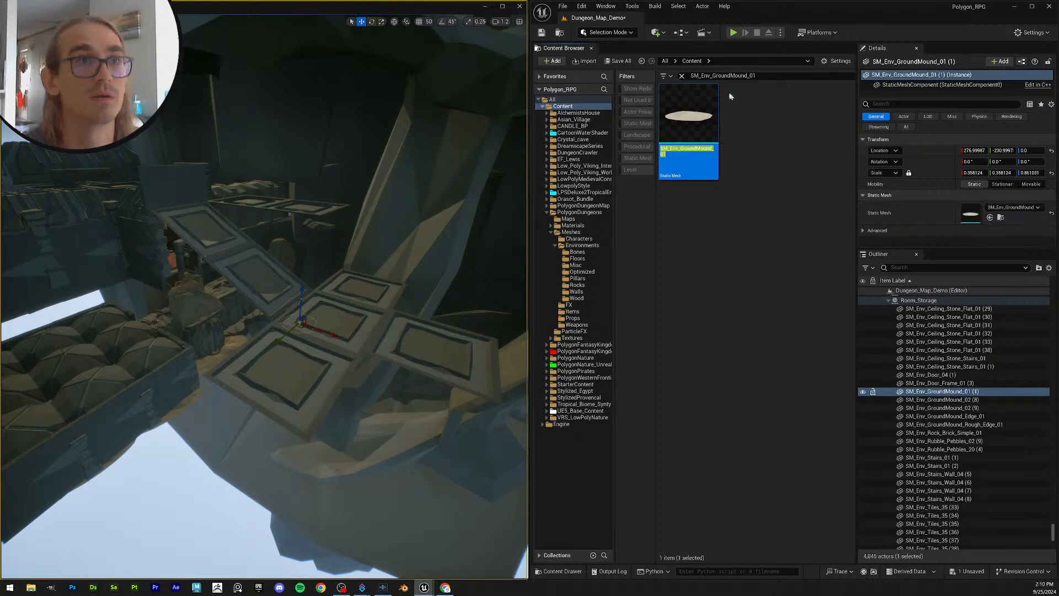
Step: Change the mesh search to SM_Env_GroundMound_02 and assign that mesh to SM_Env_GroundMound_02 (8) and (9) together
{"action": "key", "text": "BackSpace"}
{"action": "type", "text": "2"}
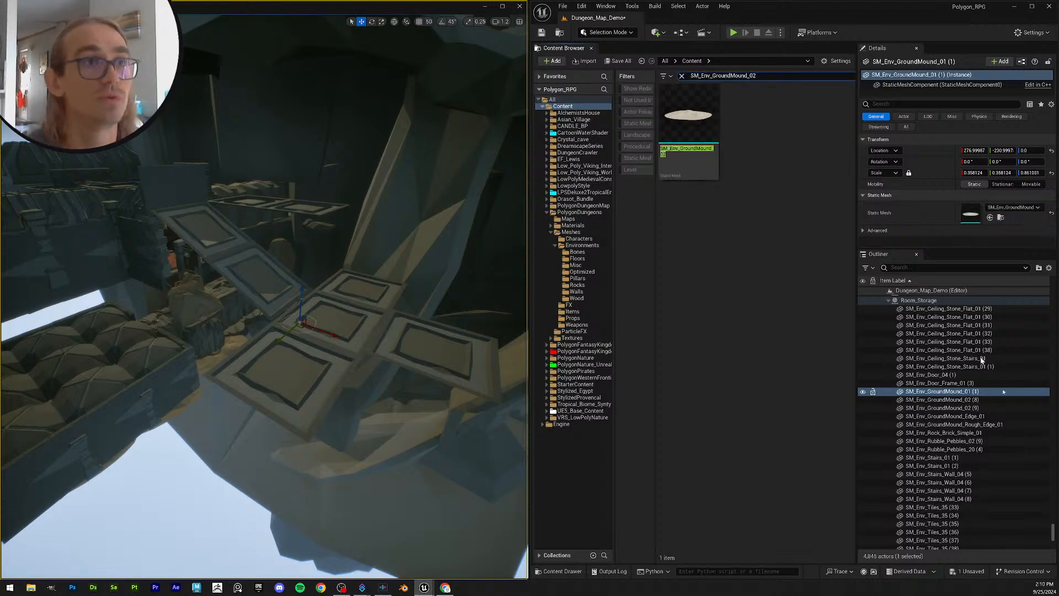
{"action": "left_click", "coordinate": [985, 415], "text": "shift"}
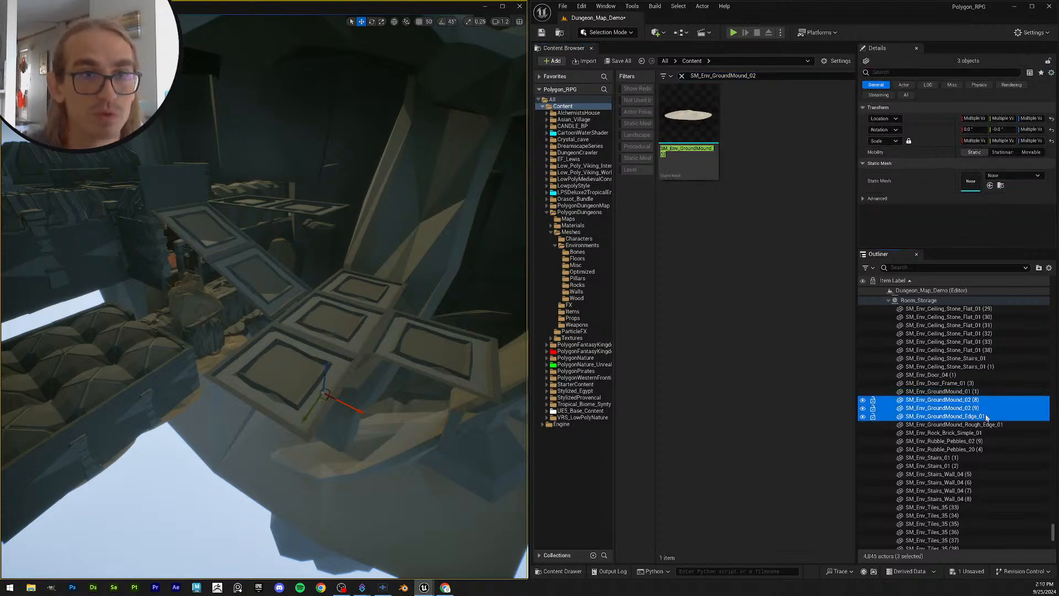
{"action": "left_click", "coordinate": [986, 417], "text": "ctrl"}
{"action": "left_click_drag", "start_coordinate": [692, 117], "coordinate": [972, 182]}
Step: Search for SM_Env_GroundMound_Edge_0 and assign the first ground mound edge mesh to the SM_Env_GroundMound_Edge_01 actor
{"action": "left_click", "coordinate": [977, 416]}
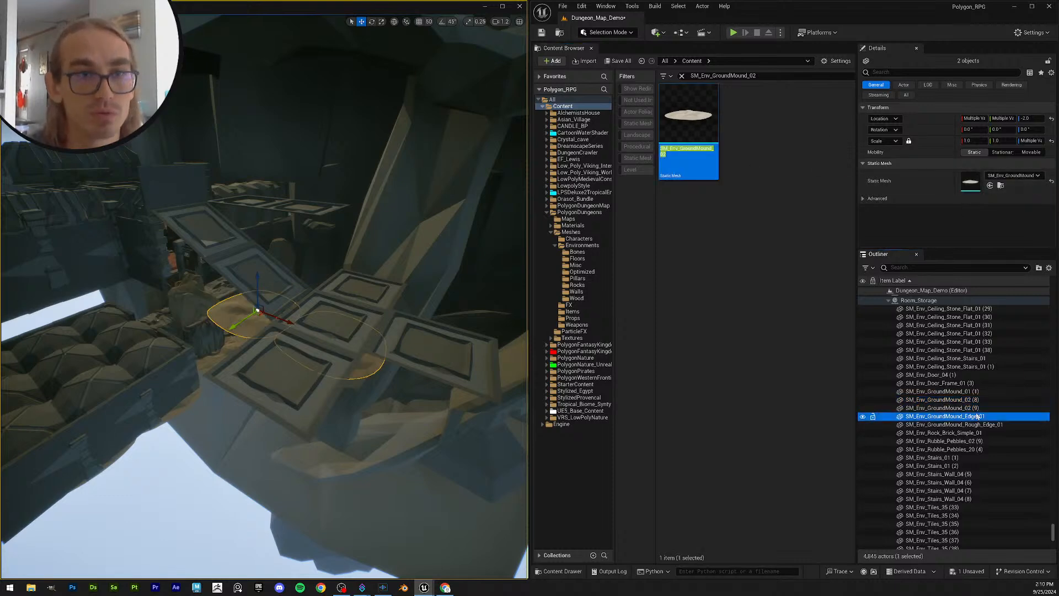
{"action": "left_click", "coordinate": [985, 416]}
{"action": "key", "text": "ctrl+c"}
{"action": "left_click", "coordinate": [770, 76]}
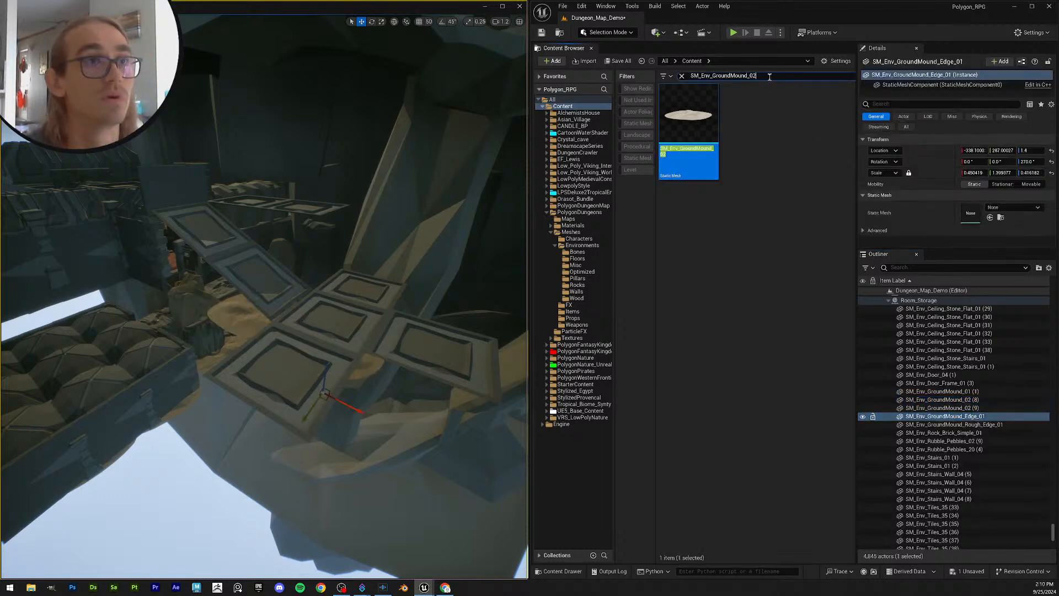
{"action": "key", "text": "ctrl+v"}
{"action": "key", "text": "BackSpace"}
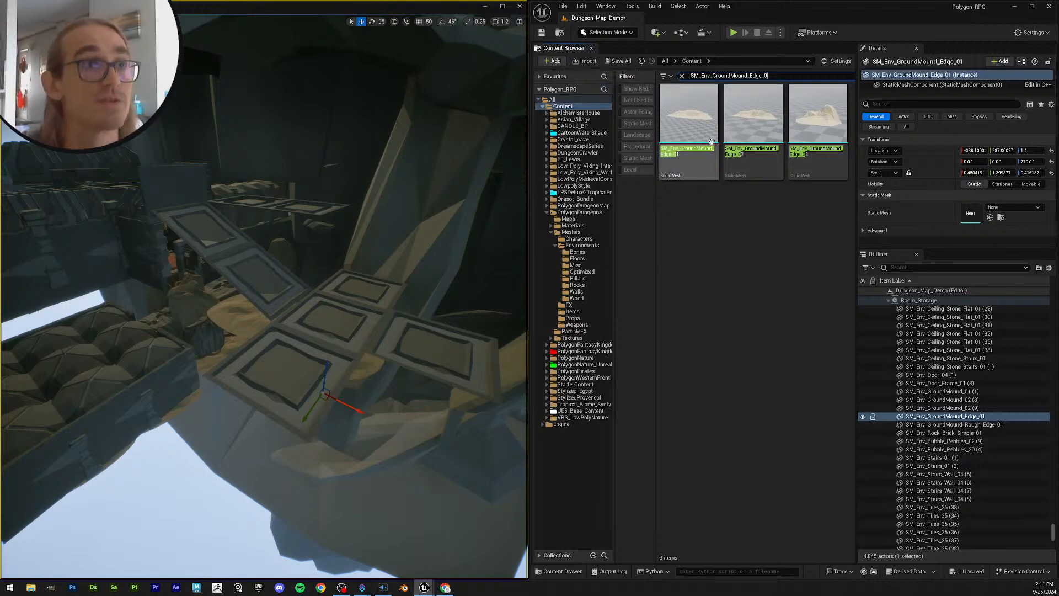
{"action": "left_click_drag", "start_coordinate": [690, 116], "coordinate": [968, 215]}
Step: Find the SM_Env_GroundMound_Rough_Edge_01 mesh and assign it to the actor of the same name
{"action": "right_click_drag", "start_coordinate": [302, 339], "coordinate": [409, 325]}
{"action": "left_click", "coordinate": [971, 425]}
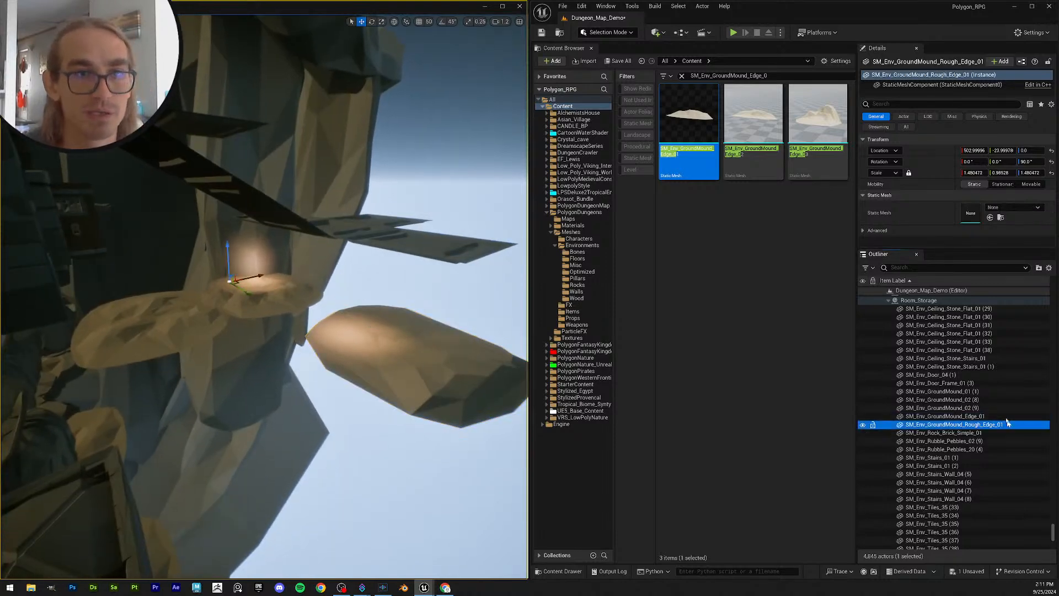
{"action": "left_click", "coordinate": [777, 78]}
{"action": "type", "text": "SM_Env_GroundMound_Rough_Edge_0"}
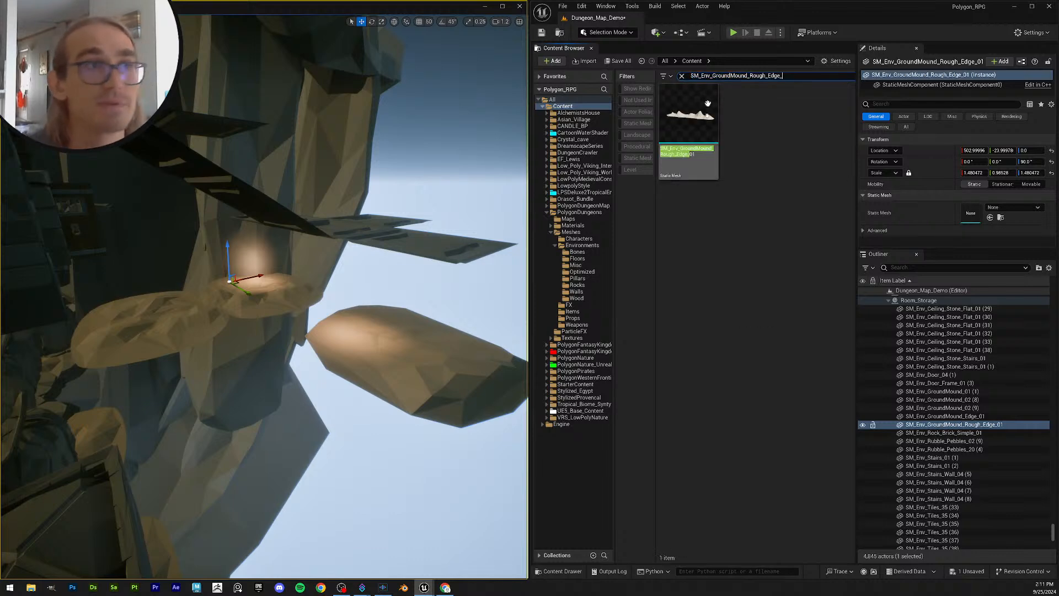
{"action": "left_click_drag", "start_coordinate": [708, 103], "coordinate": [971, 218]}
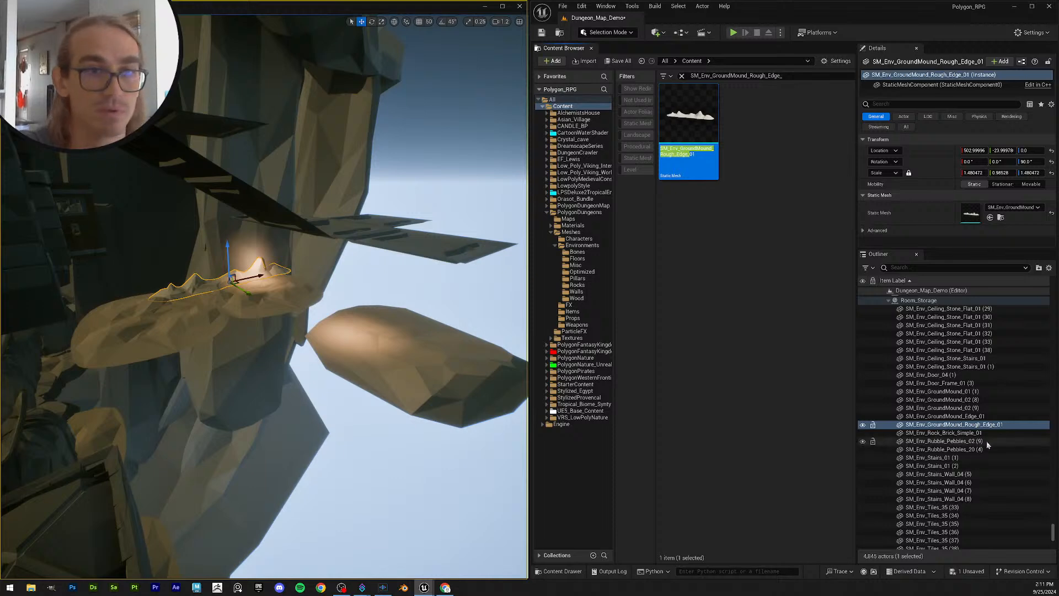
Step: Find the SM_Env_Rock_Brick_Simple_01 mesh by the actor's name, assign it to that actor and inspect its placement by the door
{"action": "left_click", "coordinate": [971, 433]}
{"action": "key", "text": "F2"}
{"action": "key", "text": "ctrl+c"}
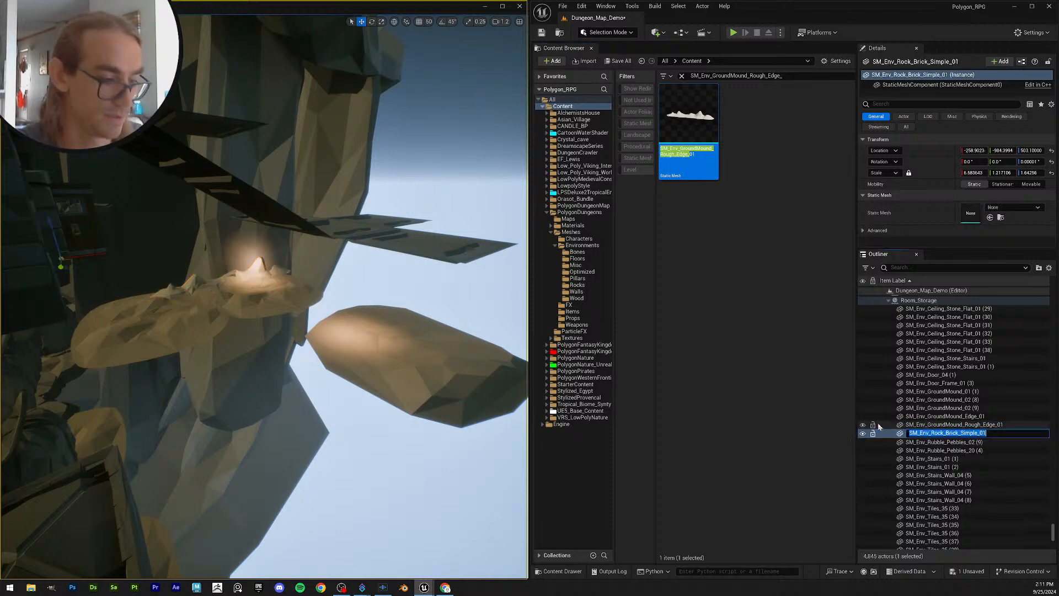
{"action": "left_click", "coordinate": [750, 75]}
{"action": "key", "text": "ctrl+v"}
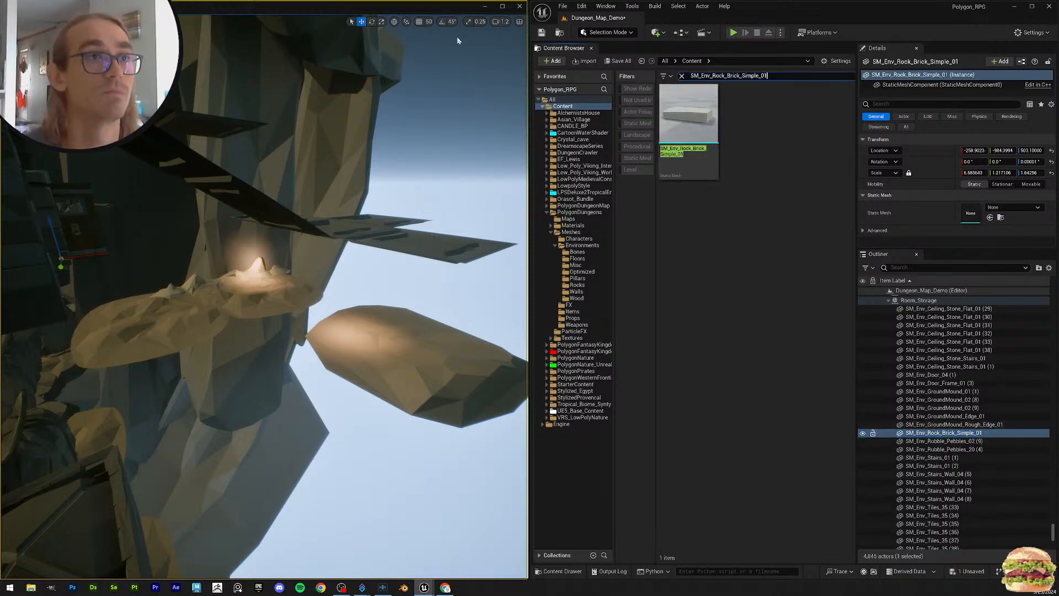
{"action": "left_click_drag", "start_coordinate": [715, 127], "coordinate": [993, 215]}
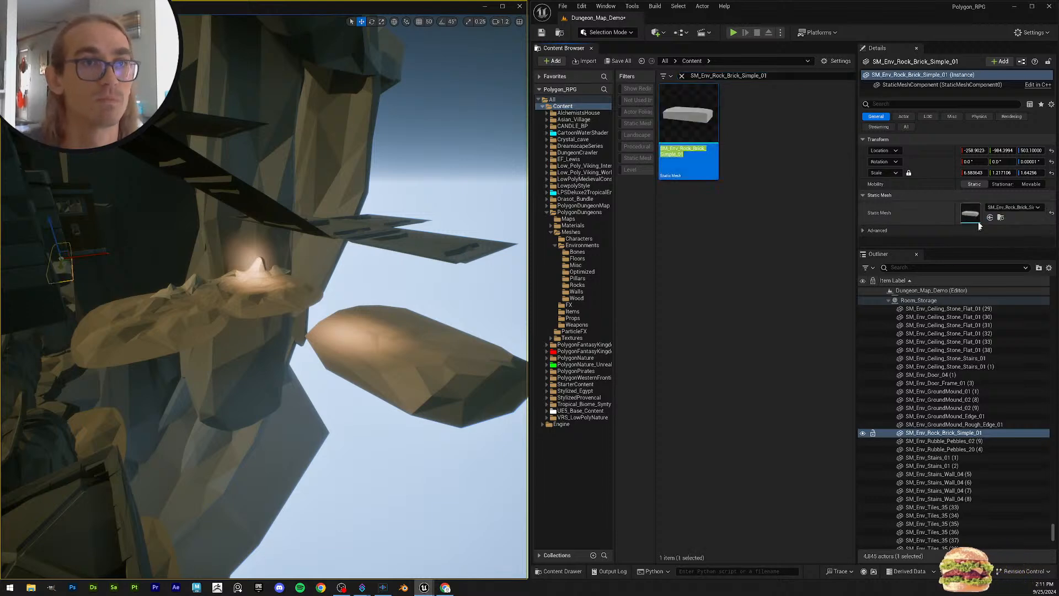
{"action": "key", "text": "f"}
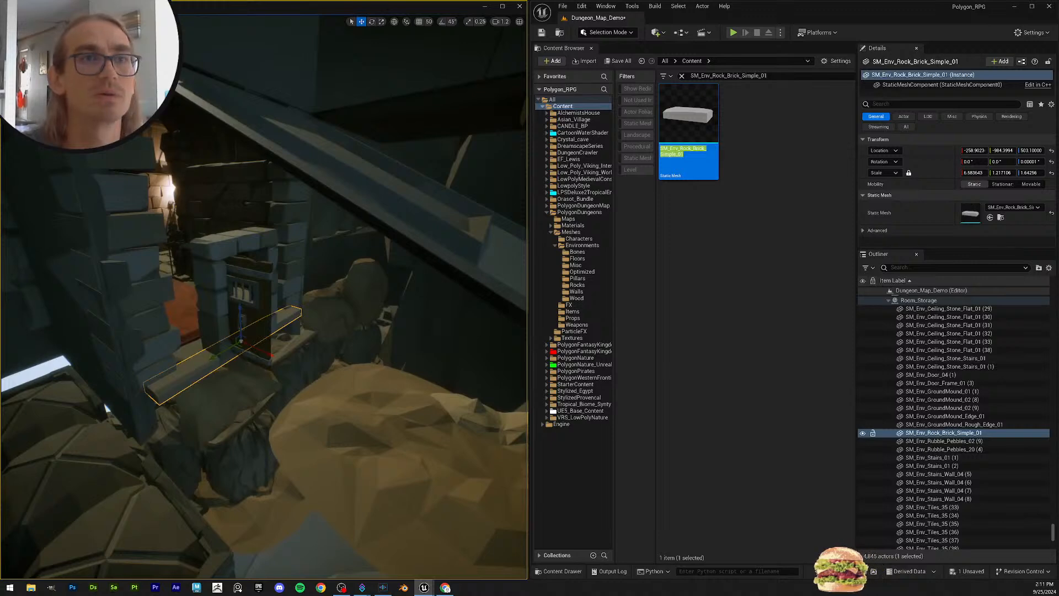
{"action": "right_click_drag", "start_coordinate": [265, 298], "coordinate": [381, 246]}
{"action": "scroll", "coordinate": [220, 270], "scroll_direction": "down", "scroll_amount": 2}
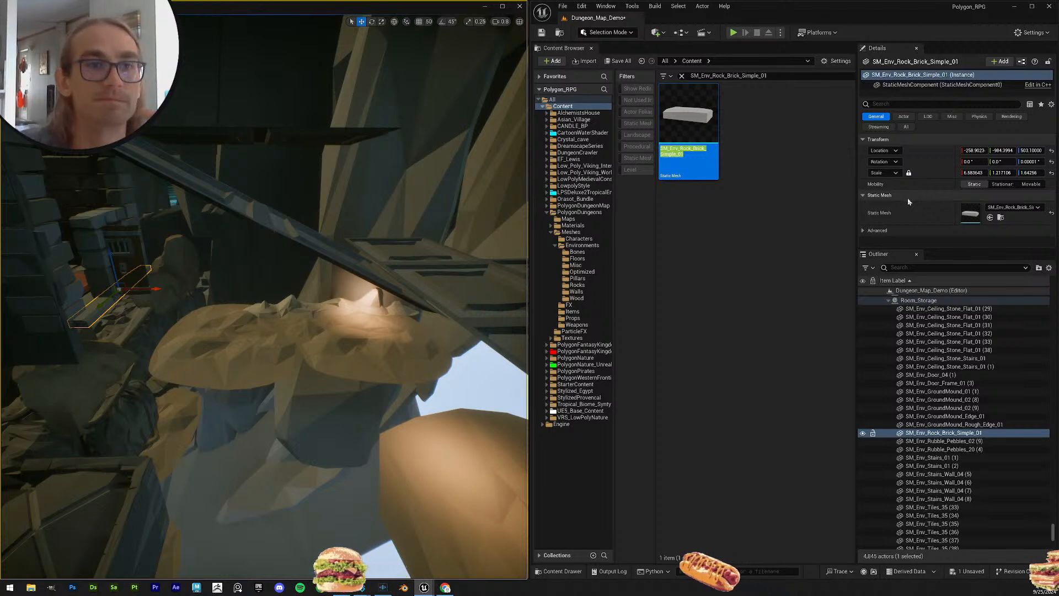
Step: Find the SM_Env_Rubble_Pebbles_02 mesh and assign it to SM_Env_Rubble_Pebbles_02 (9) and also to SM_Env_Rubble_Pebbles_20 (4)
{"action": "scroll", "coordinate": [1026, 402], "scroll_direction": "down", "scroll_amount": 2}
{"action": "left_click", "coordinate": [976, 409]}
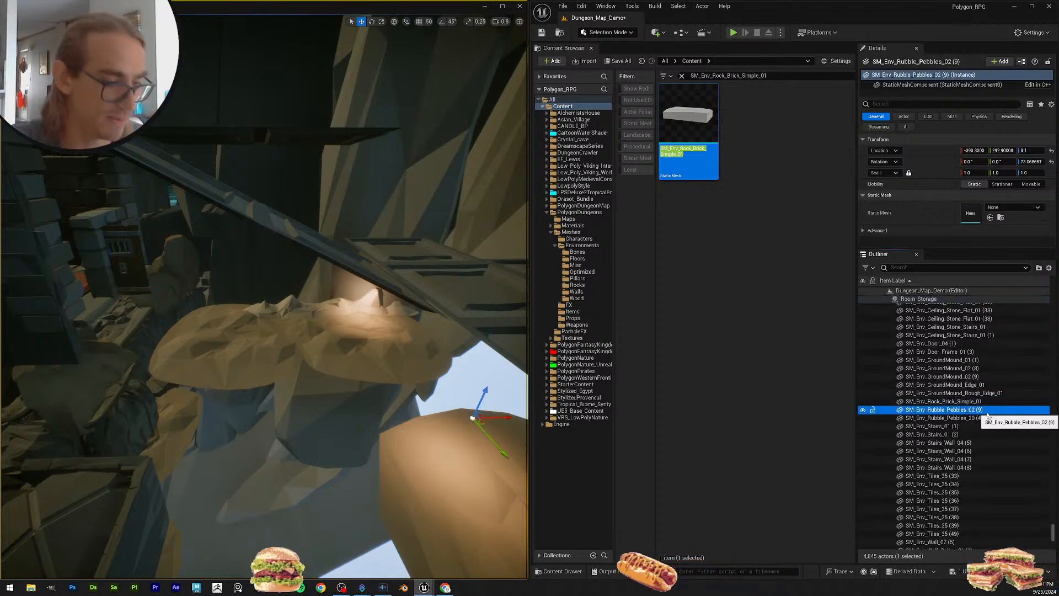
{"action": "key", "text": "F2"}
{"action": "key", "text": "ctrl+c"}
{"action": "left_click_drag", "start_coordinate": [679, 75], "coordinate": [534, 48]}
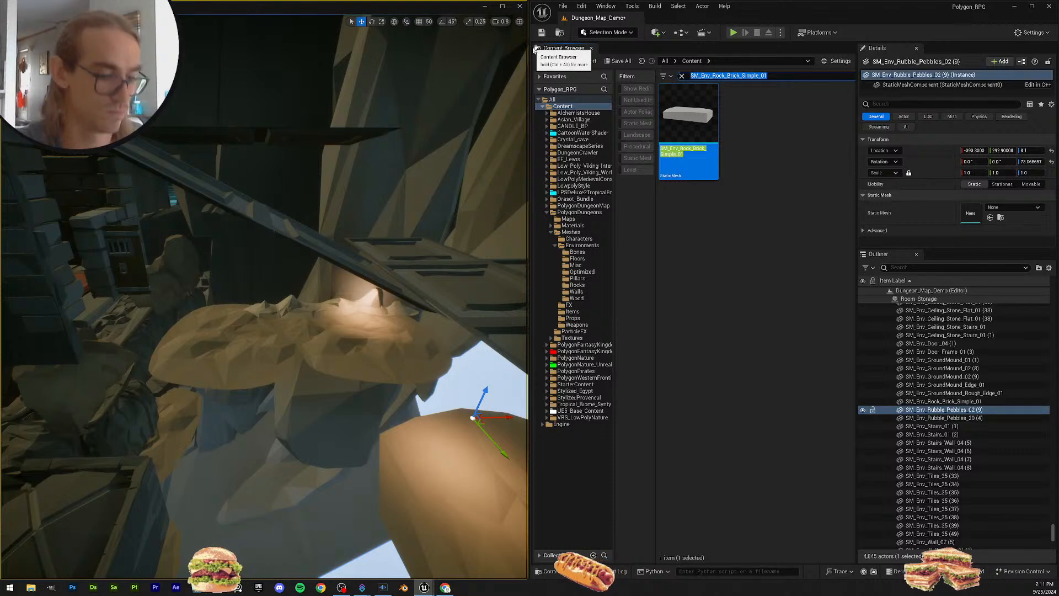
{"action": "key", "text": "ctrl+v"}
{"action": "key", "text": "Return"}
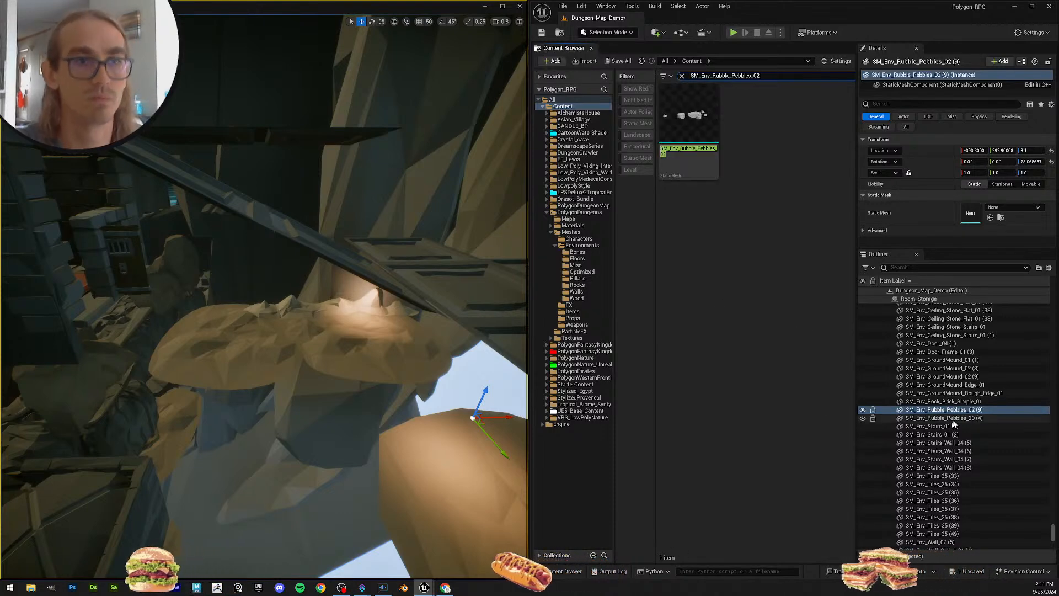
{"action": "left_click_drag", "start_coordinate": [688, 117], "coordinate": [943, 181]}
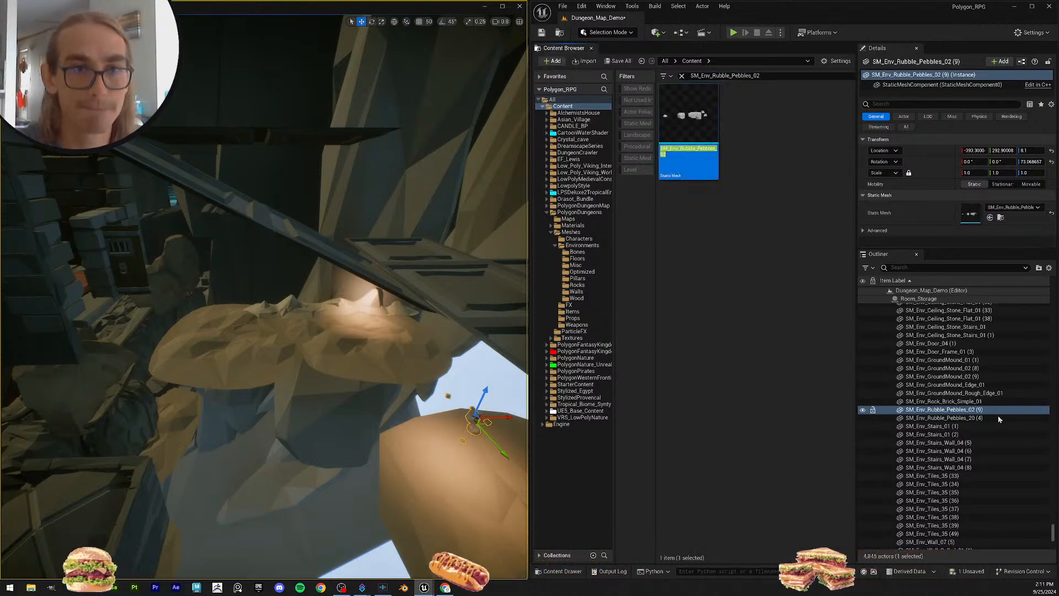
{"action": "left_click", "coordinate": [939, 418]}
{"action": "left_click_drag", "start_coordinate": [689, 132], "coordinate": [971, 214]}
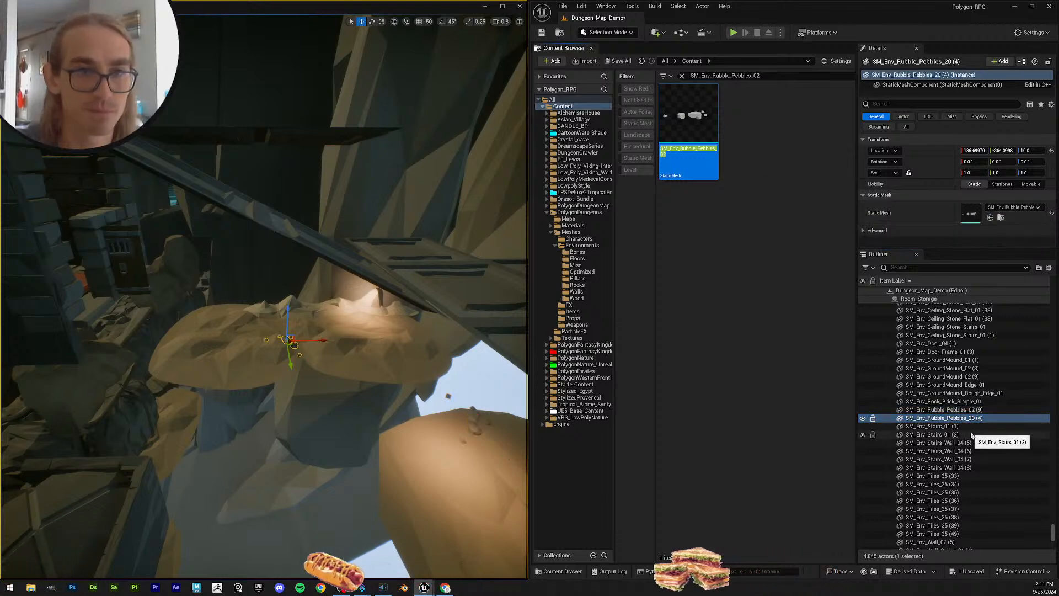
Step: Find the SM_Env_Stairs_01 mesh and assign it to SM_Env_Stairs_01 (1) and (2) together
{"action": "left_click", "coordinate": [972, 428]}
{"action": "left_click", "coordinate": [971, 427]}
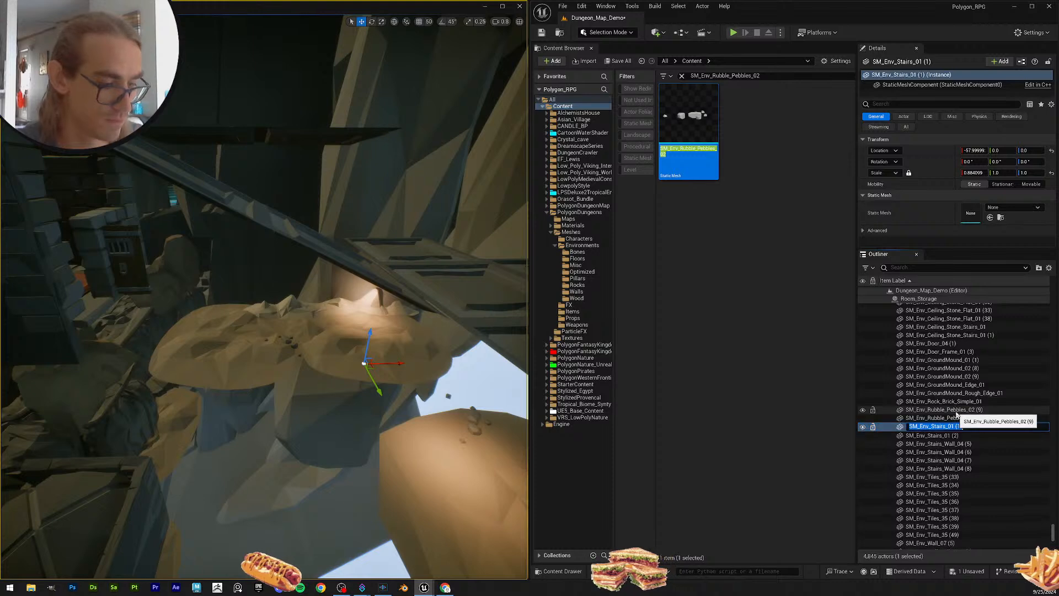
{"action": "left_click", "coordinate": [718, 75]}
{"action": "type", "text": "SM_Env_Stairs_01"}
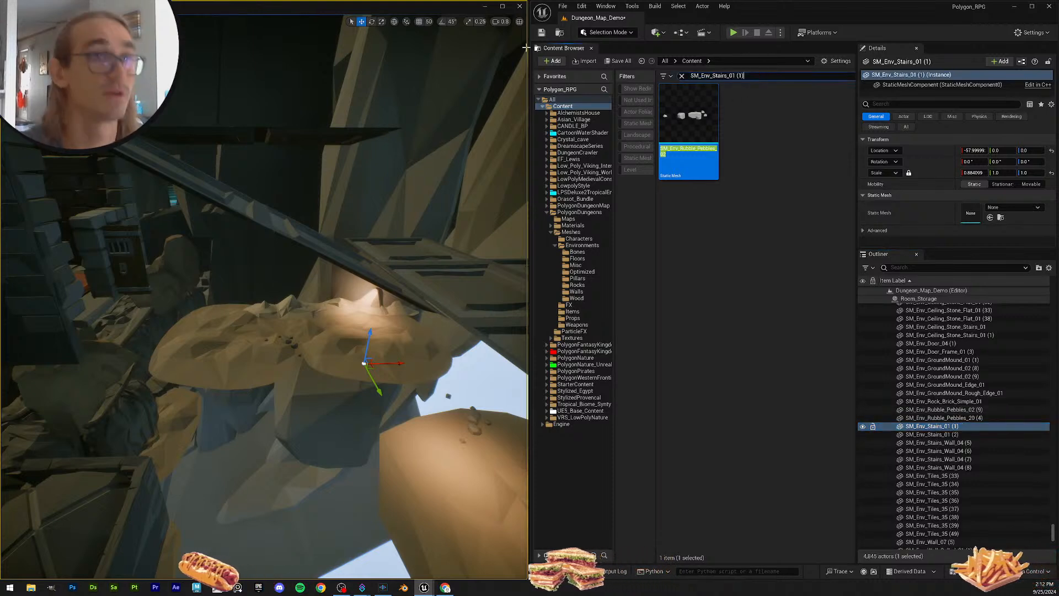
{"action": "key", "text": "BackSpace"}
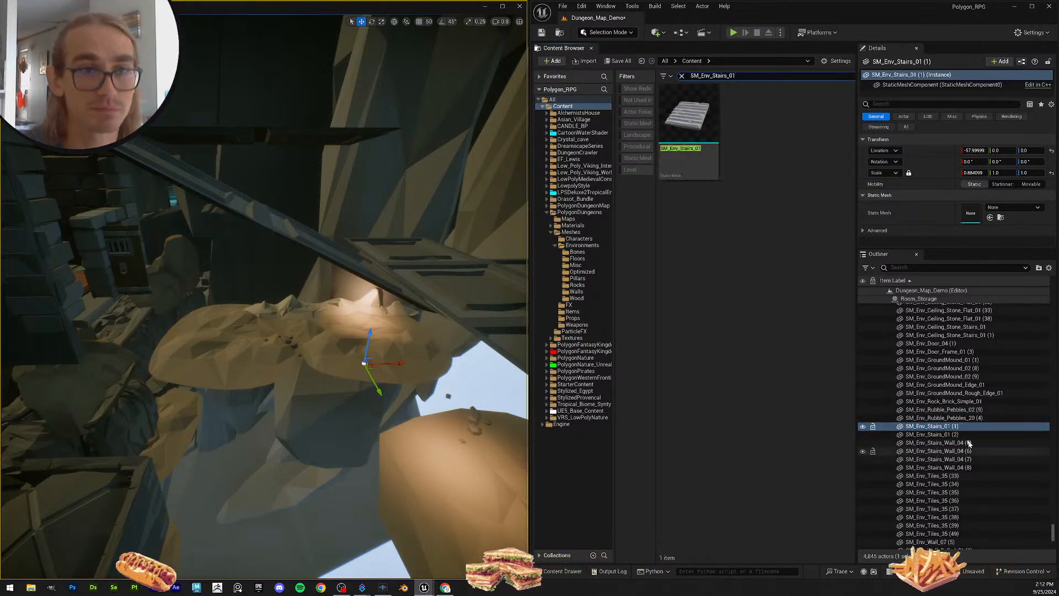
{"action": "left_click", "coordinate": [933, 435], "text": "ctrl"}
{"action": "left_click_drag", "start_coordinate": [688, 113], "coordinate": [971, 182]}
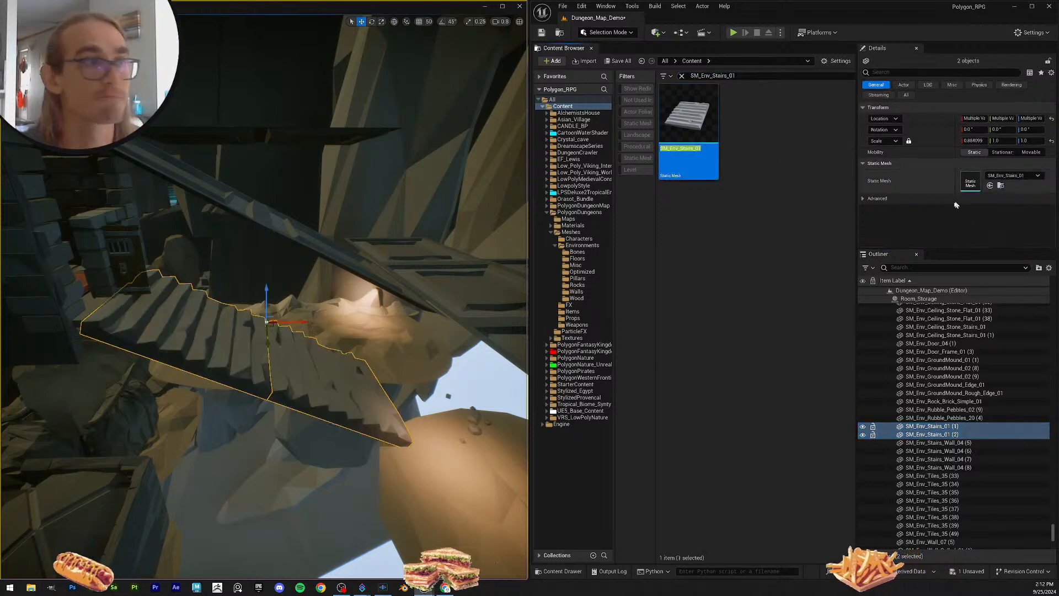
Step: Search the whole Content folder for the SM_Env_Stairs_Wall_04 mesh using the actor's name without its number
{"action": "left_click", "coordinate": [938, 442]}
{"action": "key", "text": "F2"}
{"action": "key", "text": "ctrl+c"}
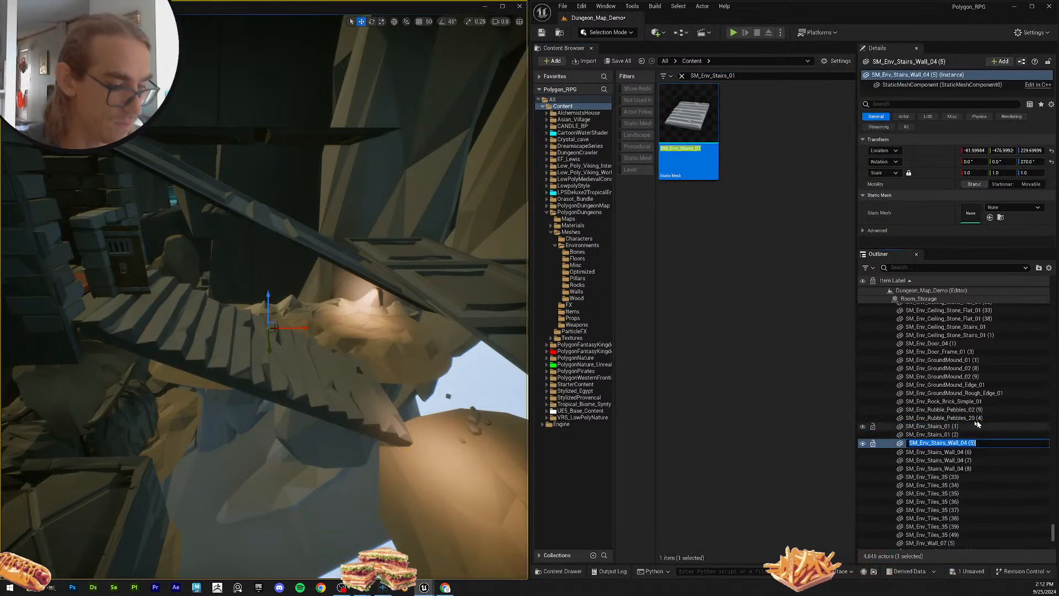
{"action": "left_click", "coordinate": [750, 77]}
{"action": "key", "text": "ctrl+v"}
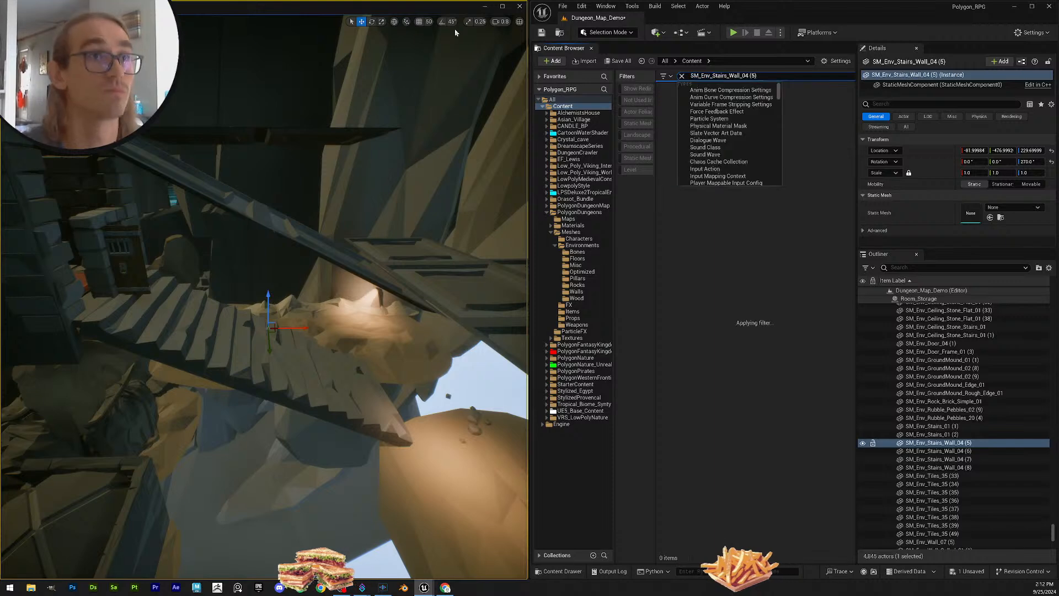
{"action": "key", "text": "Return"}
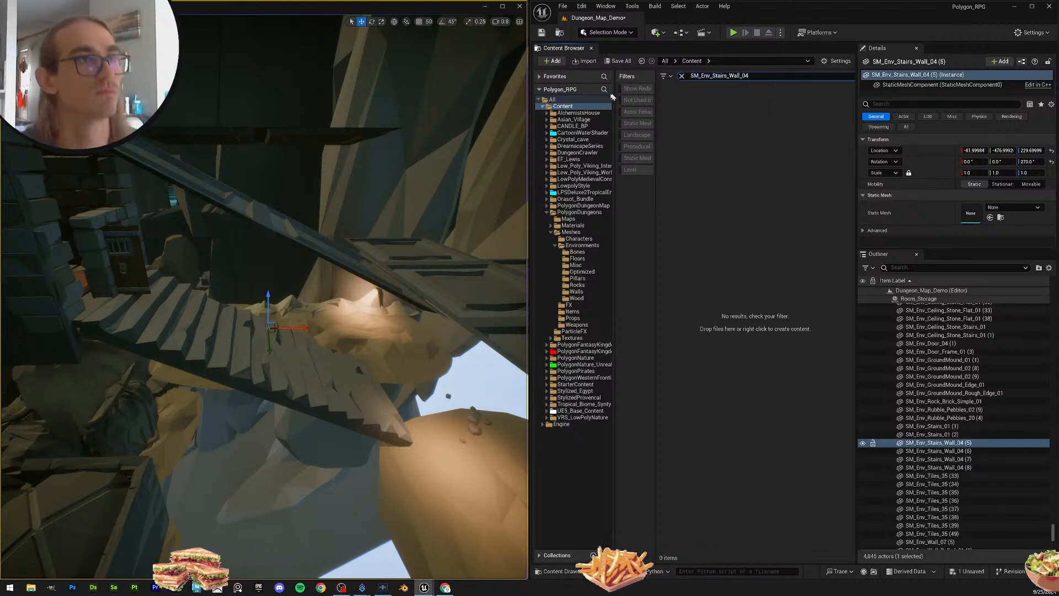
{"action": "left_click", "coordinate": [562, 106]}
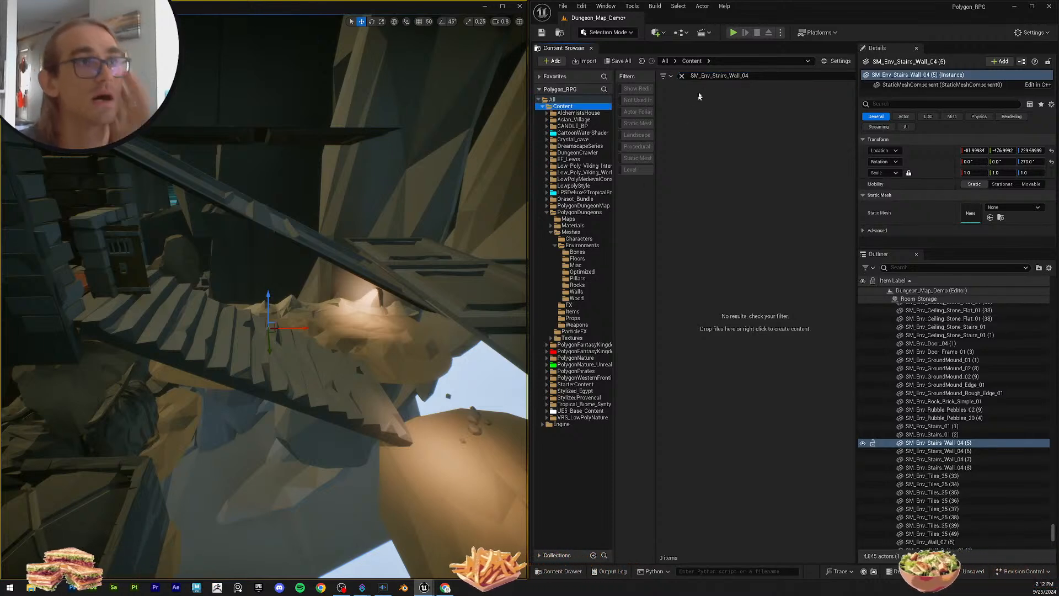
Step: Shorten the mesh search to Stairs_Wall and assign SM_Env_Stairs_Wall_01 to SM_Env_Stairs_Wall_04 (5) through (8) together
{"action": "left_click_drag", "start_coordinate": [691, 75], "coordinate": [715, 76]}
{"action": "key", "text": "BackSpace"}
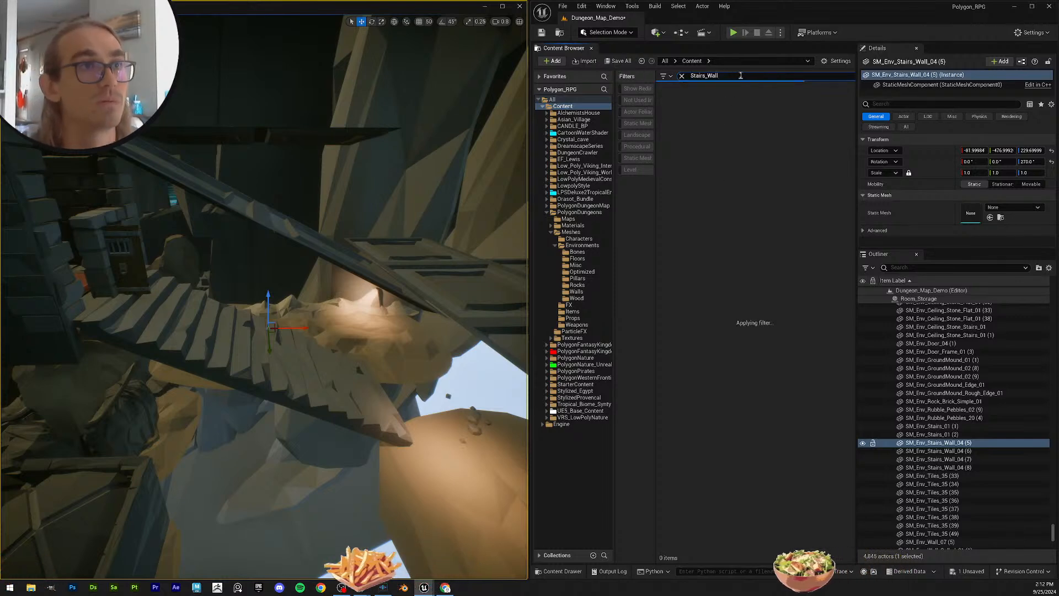
{"action": "left_click", "coordinate": [982, 468], "text": "shift"}
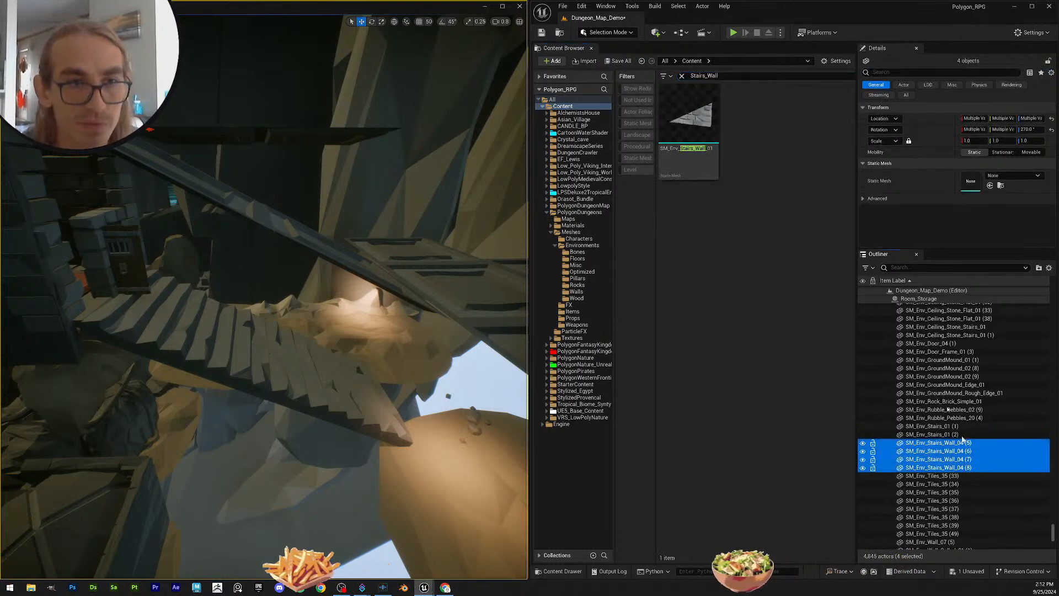
{"action": "left_click_drag", "start_coordinate": [690, 121], "coordinate": [971, 181]}
{"action": "scroll", "coordinate": [458, 305], "scroll_direction": "up", "scroll_amount": 10}
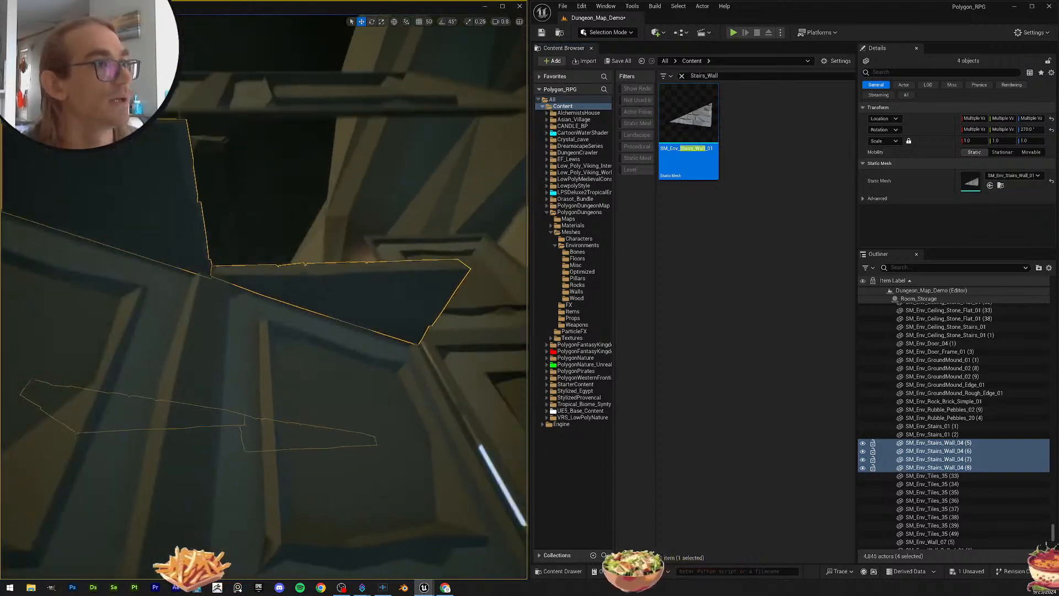
{"action": "key", "text": "s"}
{"action": "mouse_move", "coordinate": [458, 304]}
{"action": "right_mouse_down"}
{"action": "mouse_move", "coordinate": [463, 295]}
{"action": "mouse_move", "coordinate": [466, 316]}
{"action": "right_mouse_up"}
Step: Search the Content folder for the SM_Env_Tiles_35 mesh by the actor's name, shortening the search term to SM_Env_Tiles
{"action": "scroll", "coordinate": [977, 392], "scroll_direction": "down", "scroll_amount": 4}
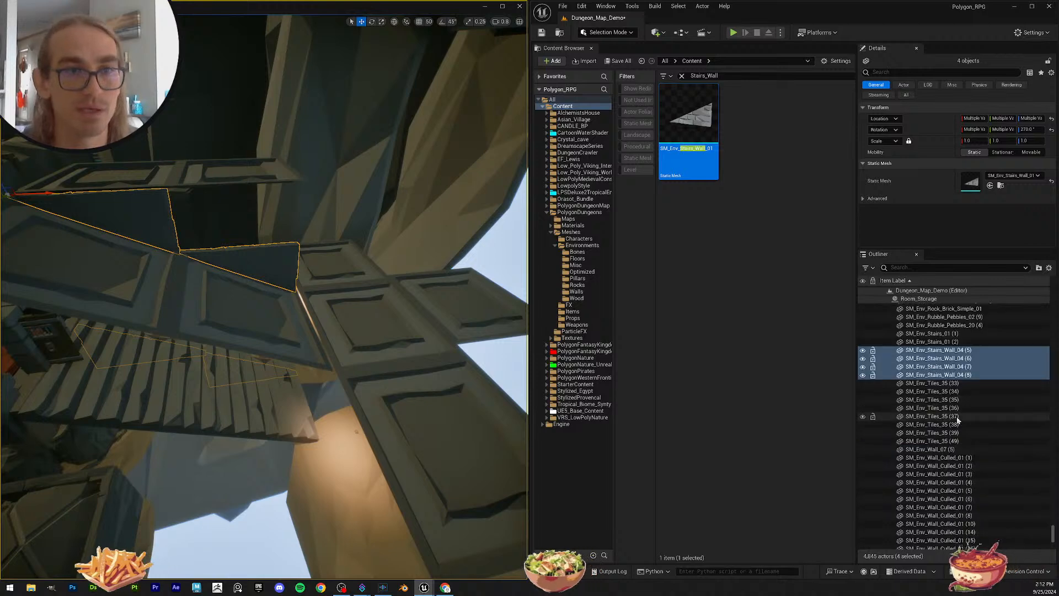
{"action": "left_click", "coordinate": [976, 383]}
{"action": "key", "text": "F2"}
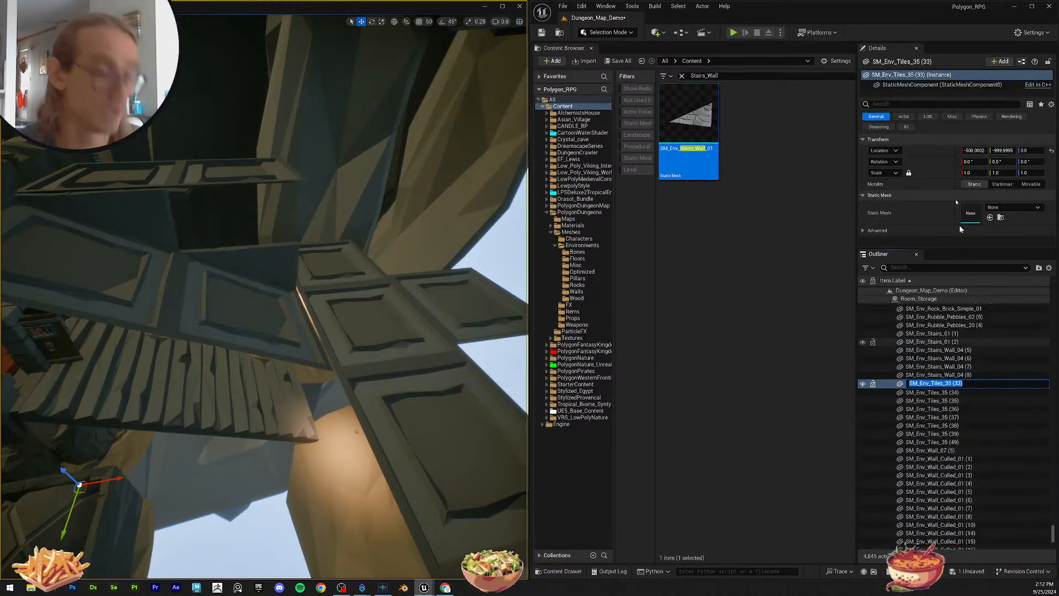
{"action": "left_click", "coordinate": [743, 78]}
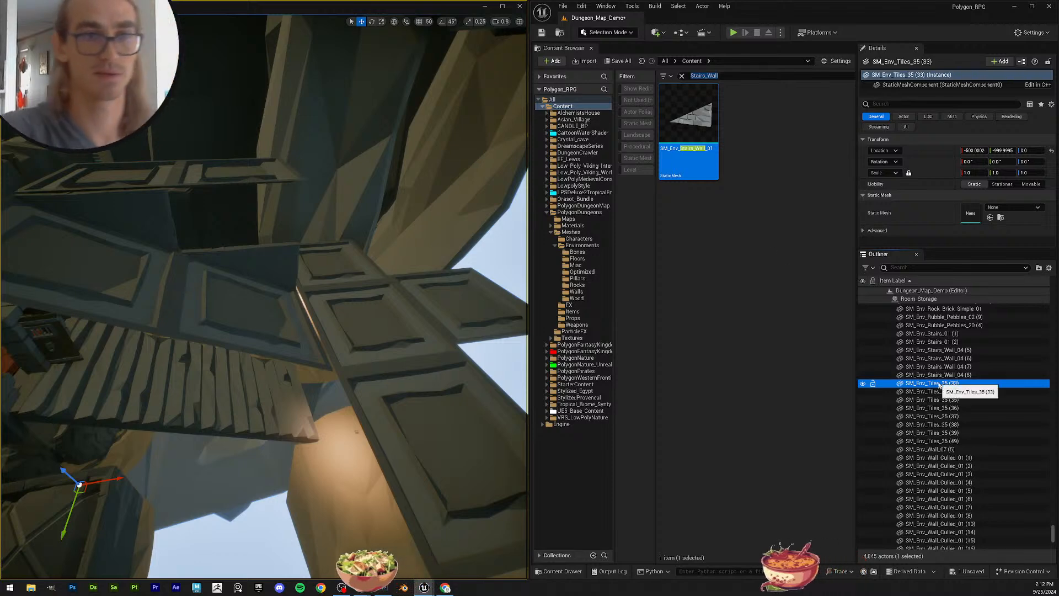
{"action": "key", "text": "F2"}
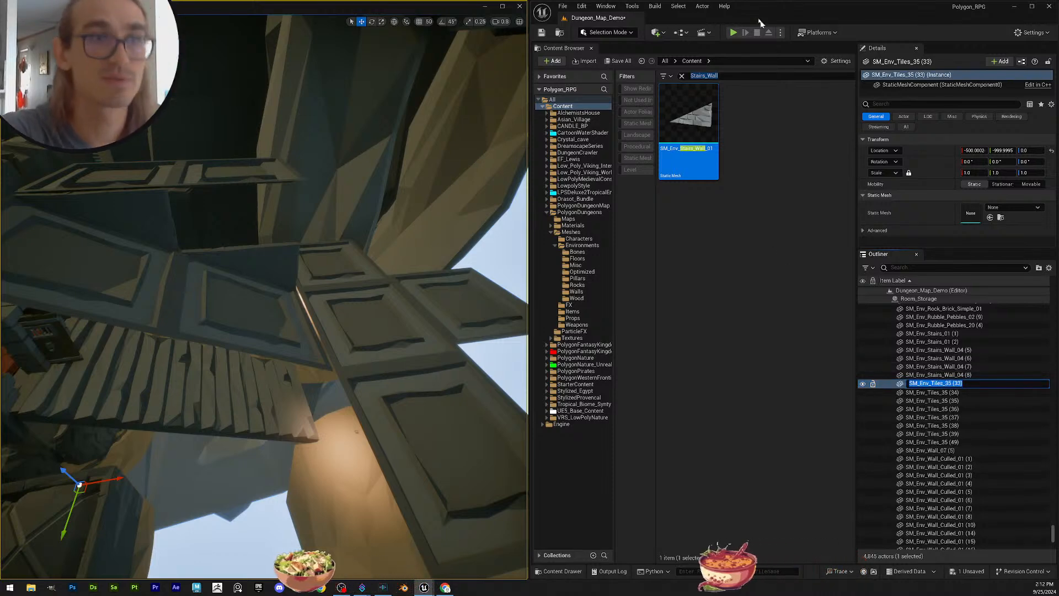
{"action": "left_click", "coordinate": [733, 77]}
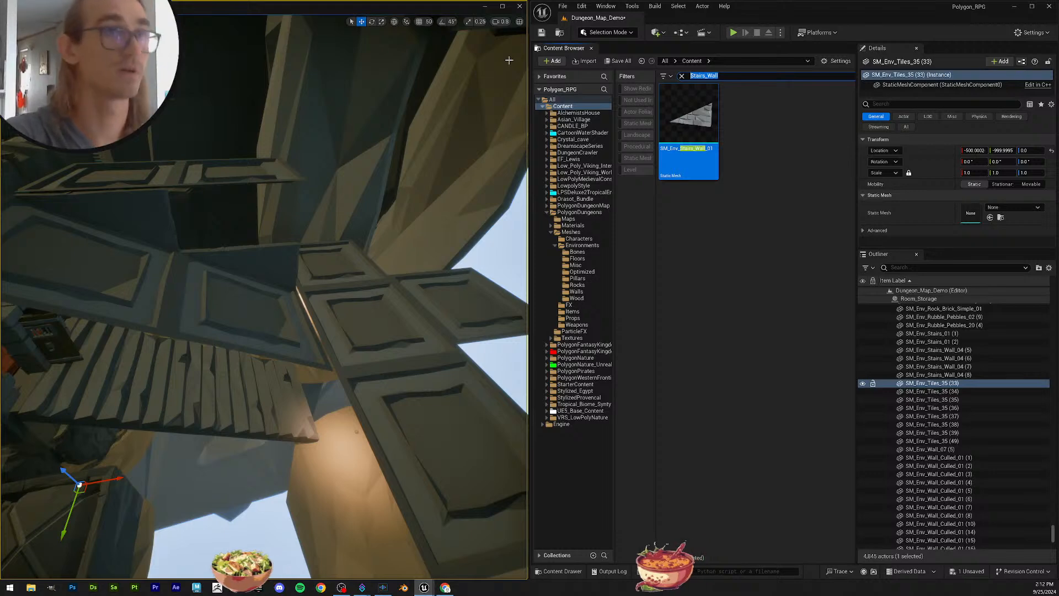
{"action": "type", "text": "SM_Env_Tiles_35"}
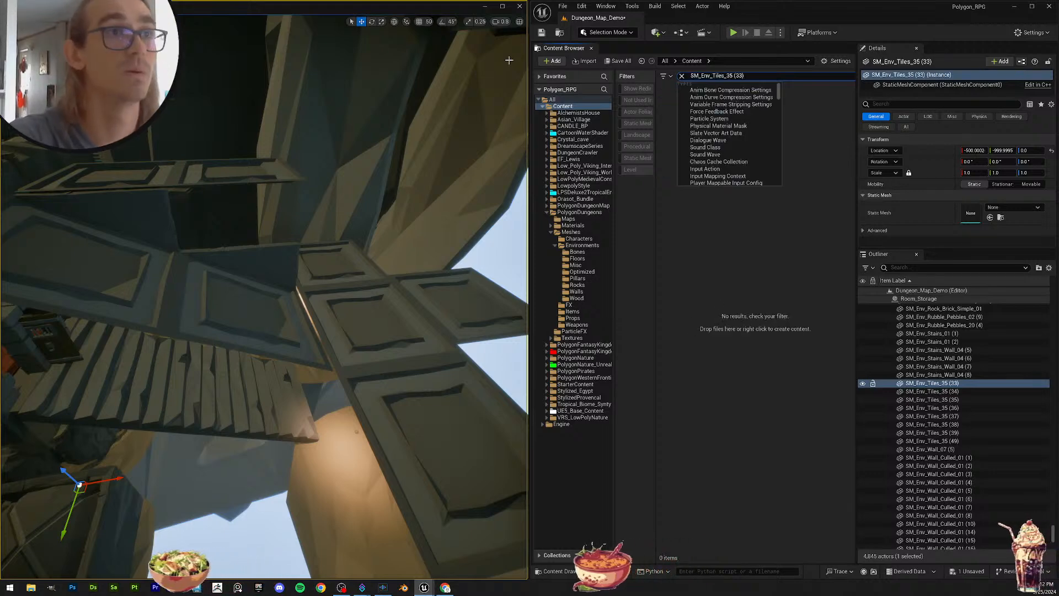
{"action": "key", "text": "Return"}
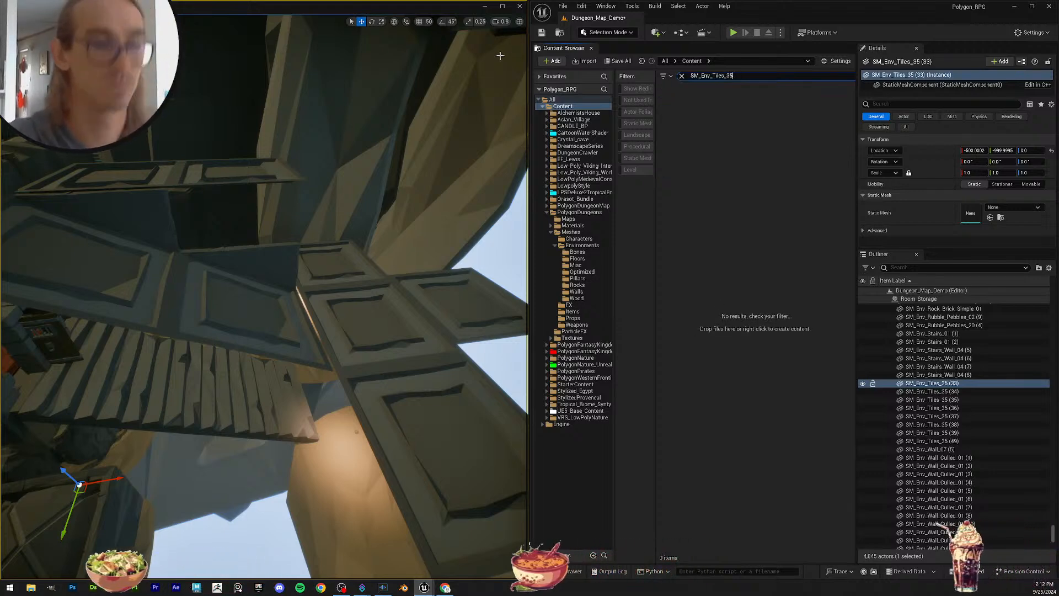
{"action": "key", "text": "BackSpace"}
{"action": "key", "text": "BackSpace"}
{"action": "key", "text": "BackSpace"}
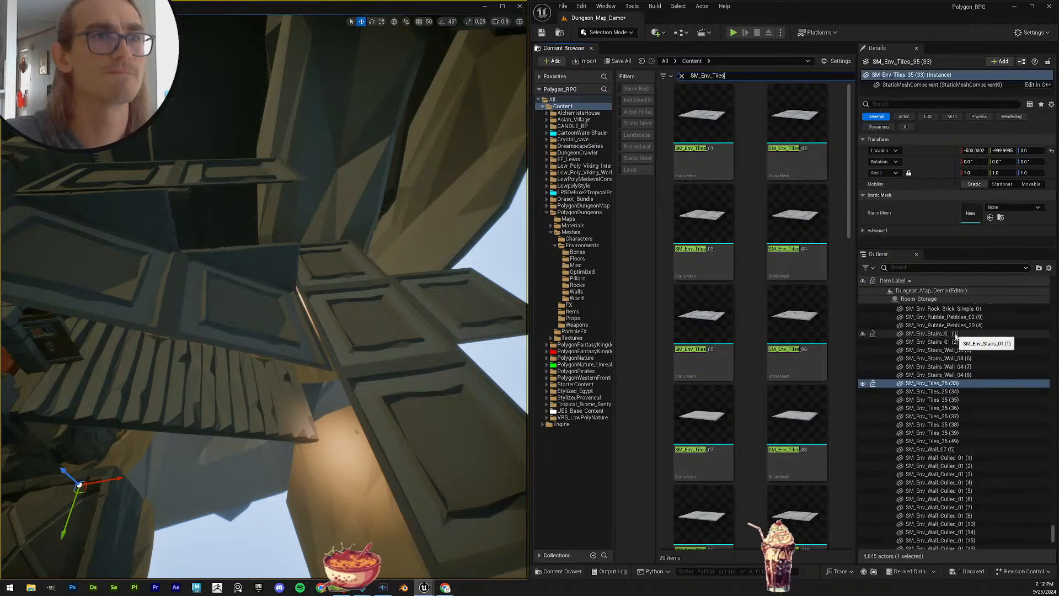
Step: Assign the SM_Env_Tiles_01 mesh to SM_Env_Tiles_35 (33), then to the whole group (33) through (39) and (49) together
{"action": "left_click_drag", "start_coordinate": [703, 126], "coordinate": [972, 214]}
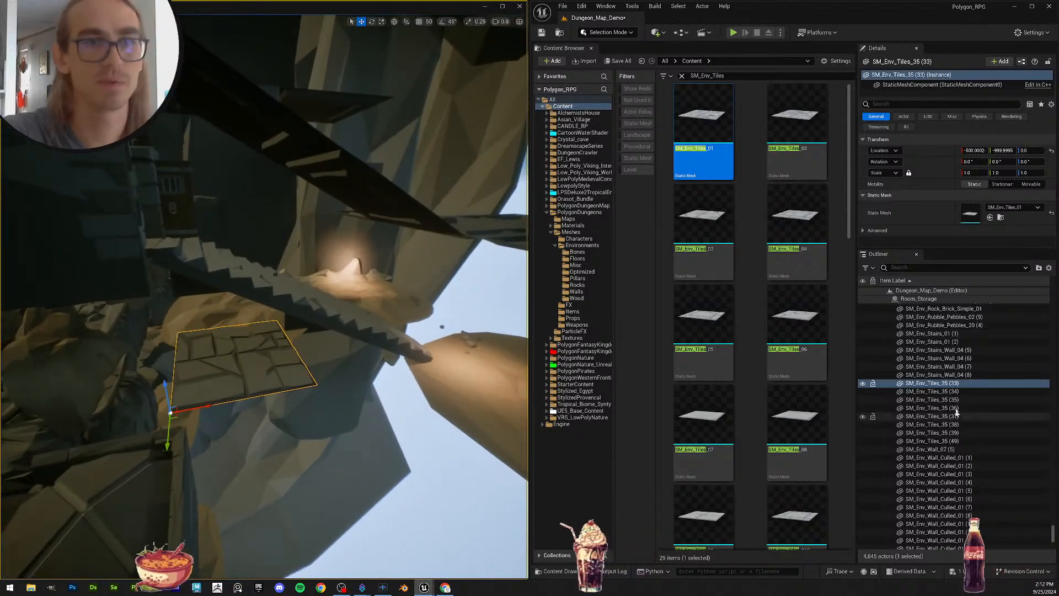
{"action": "left_click", "coordinate": [972, 441], "text": "shift"}
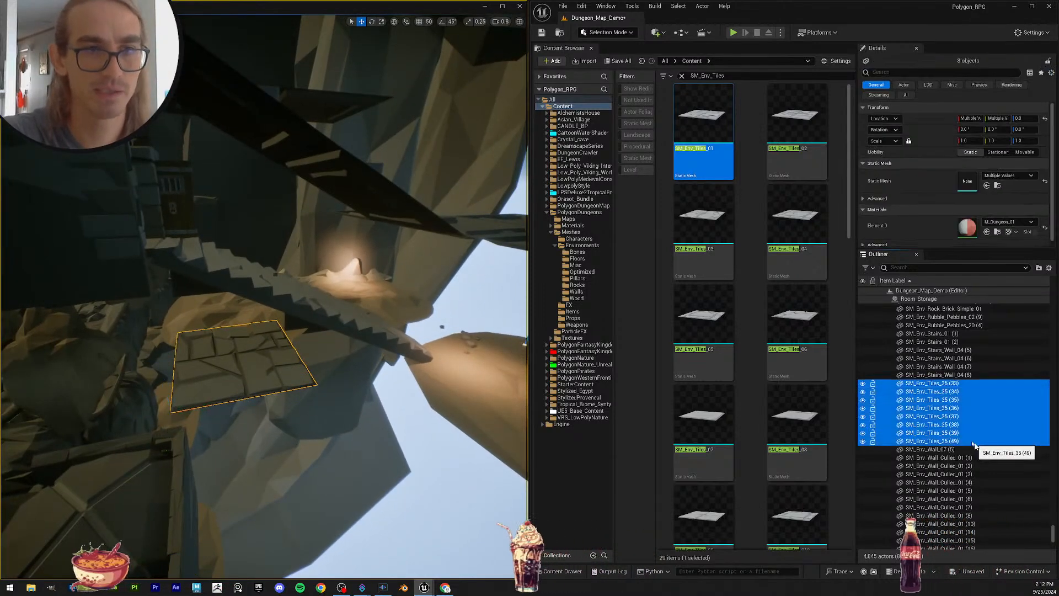
{"action": "left_click_drag", "start_coordinate": [703, 131], "coordinate": [972, 181]}
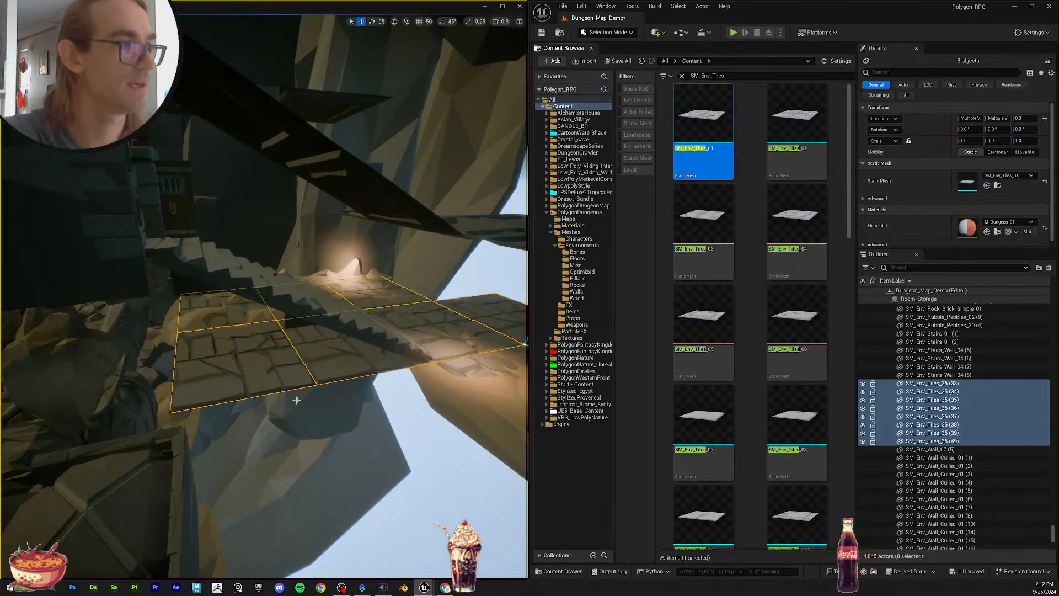
{"action": "right_click_drag", "start_coordinate": [265, 309], "coordinate": [243, 309]}
{"action": "mouse_move", "coordinate": [428, 354]}
{"action": "right_mouse_down"}
{"action": "mouse_move", "coordinate": [408, 359]}
{"action": "mouse_move", "coordinate": [414, 370]}
{"action": "mouse_move", "coordinate": [428, 354]}
{"action": "right_mouse_up"}
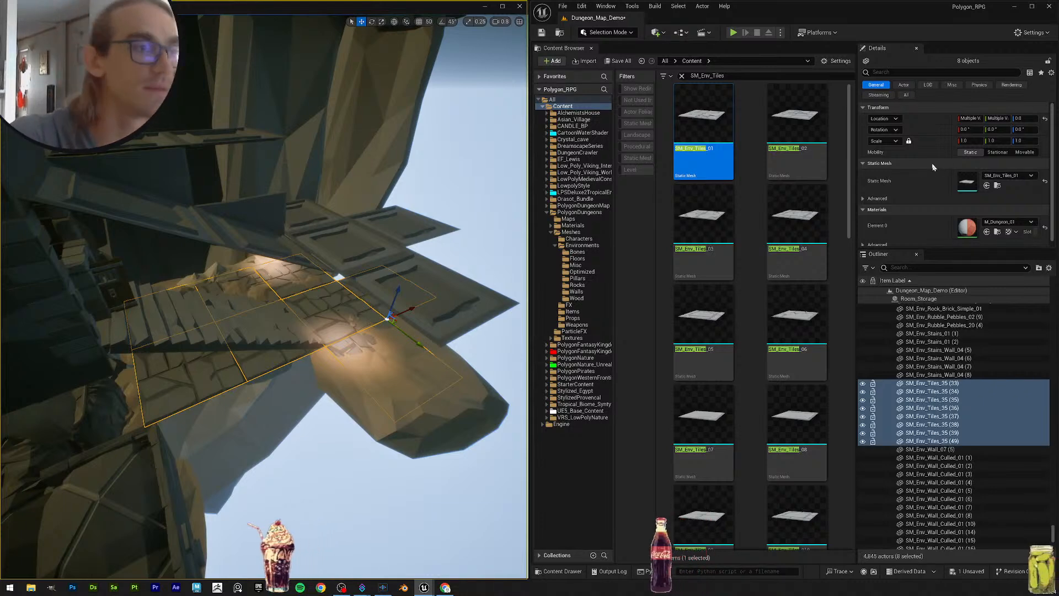
Step: Assign the SM_Env_Tiles_07 mesh to SM_Env_Wall_07 (5) and inspect the floor there
{"action": "left_click", "coordinate": [961, 450]}
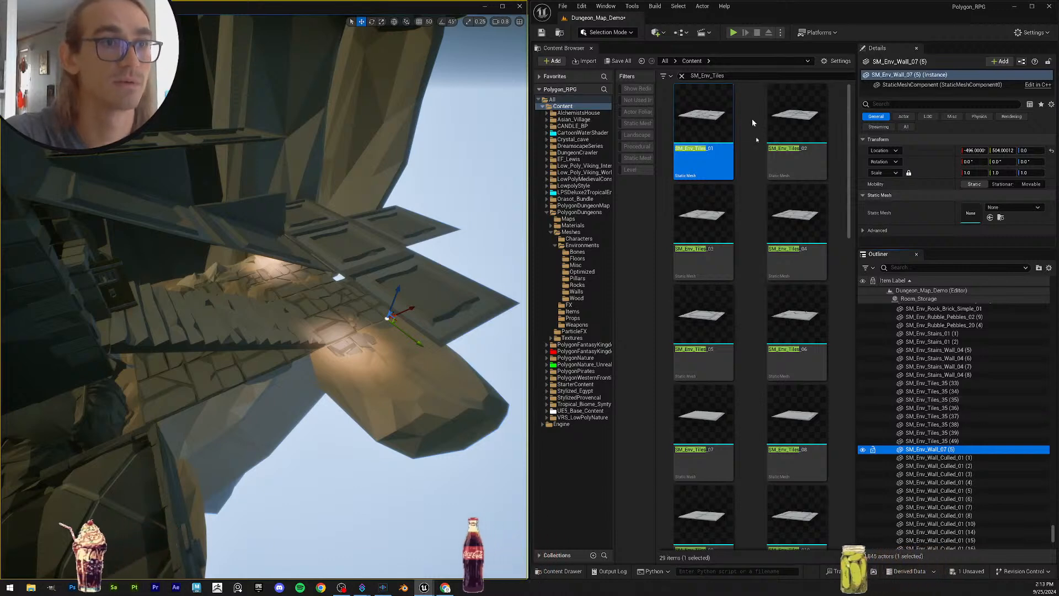
{"action": "left_click_drag", "start_coordinate": [703, 419], "coordinate": [975, 215]}
{"action": "right_click_drag", "start_coordinate": [409, 309], "coordinate": [331, 343]}
Step: Search for the SM_Env_Wall_Culled_01 mesh using the first culled wall actor's name without its number
{"action": "left_click", "coordinate": [1002, 458]}
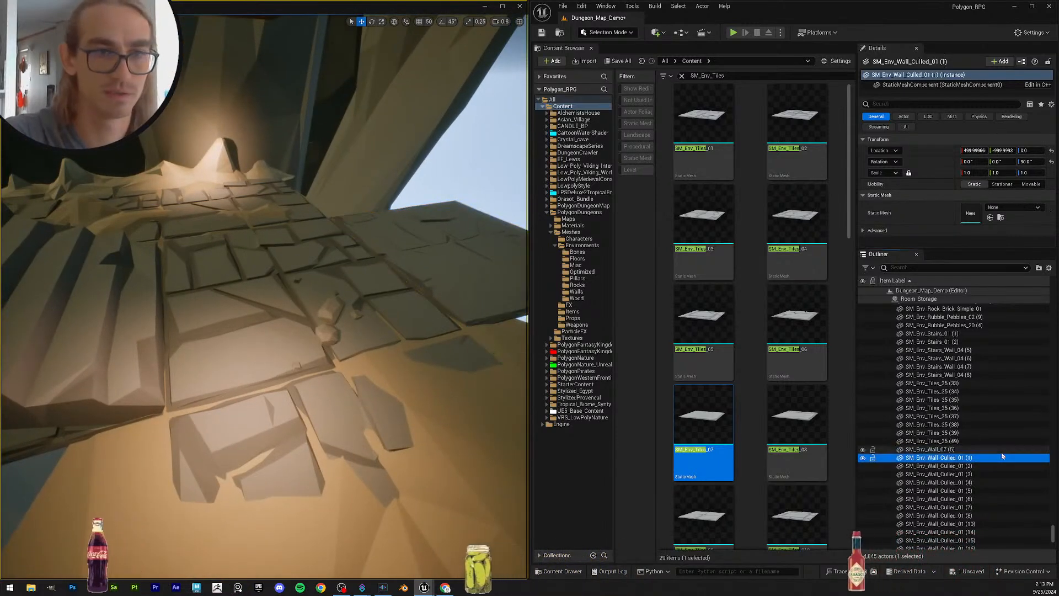
{"action": "scroll", "coordinate": [996, 450], "scroll_direction": "down", "scroll_amount": 2}
{"action": "key", "text": "F2"}
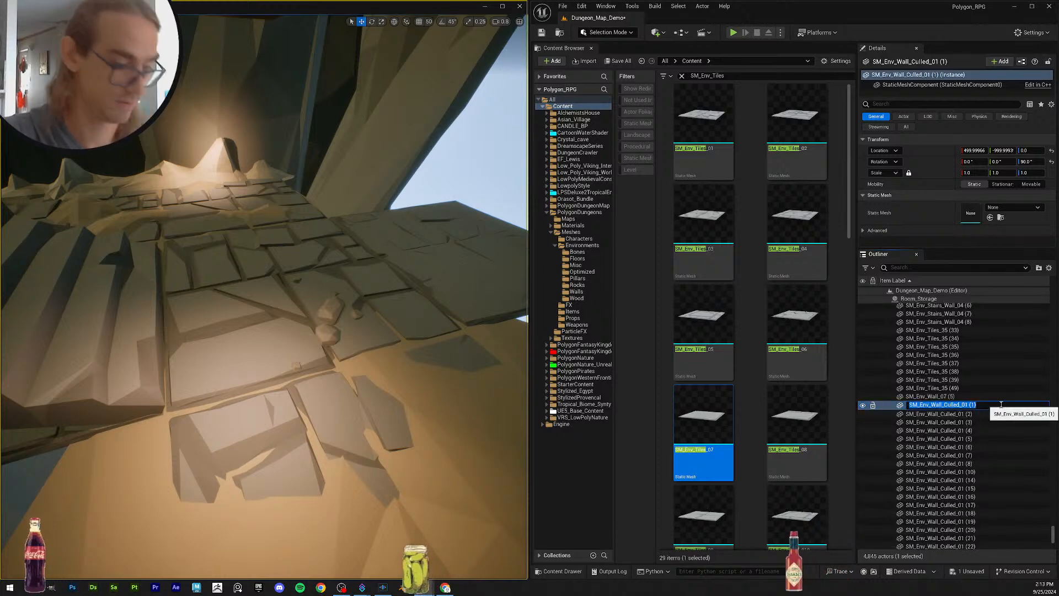
{"action": "left_click", "coordinate": [732, 77]}
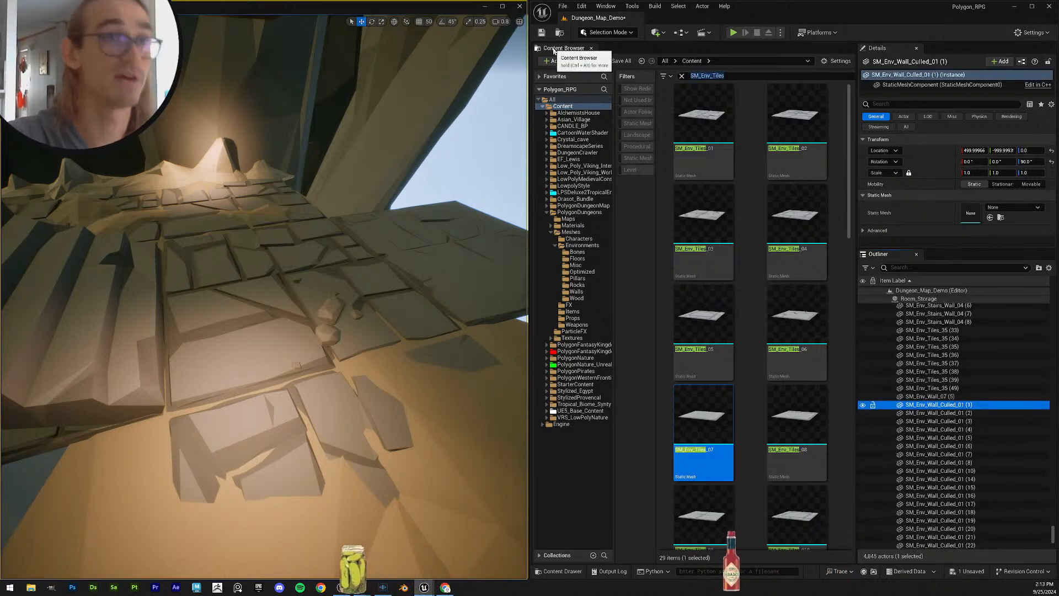
{"action": "left_click", "coordinate": [969, 405]}
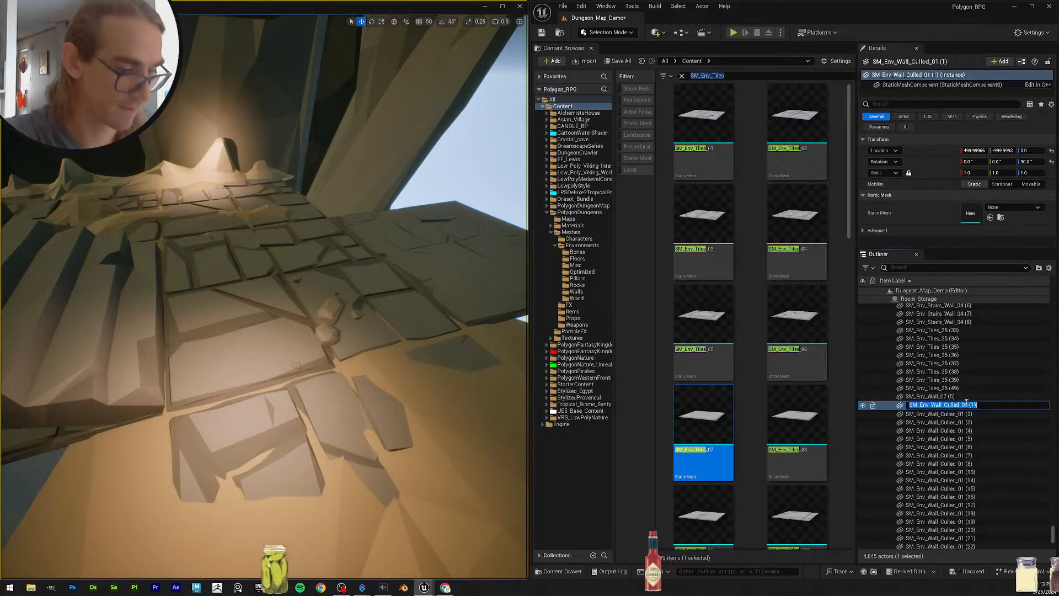
{"action": "left_click", "coordinate": [739, 77]}
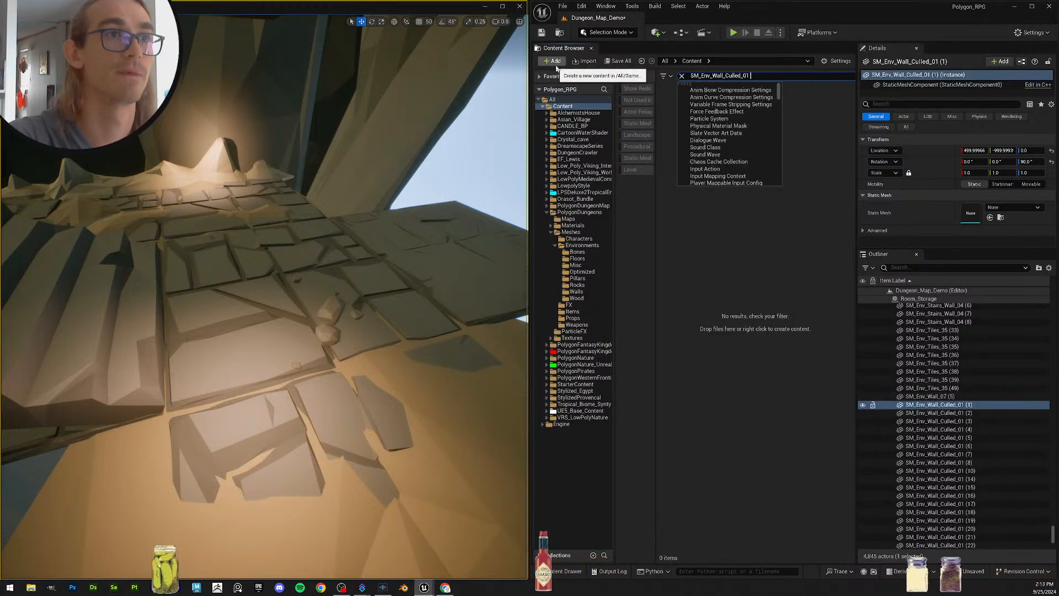
{"action": "key", "text": "BackSpace"}
{"action": "key", "text": "BackSpace"}
{"action": "key", "text": "BackSpace"}
{"action": "key", "text": "BackSpace"}
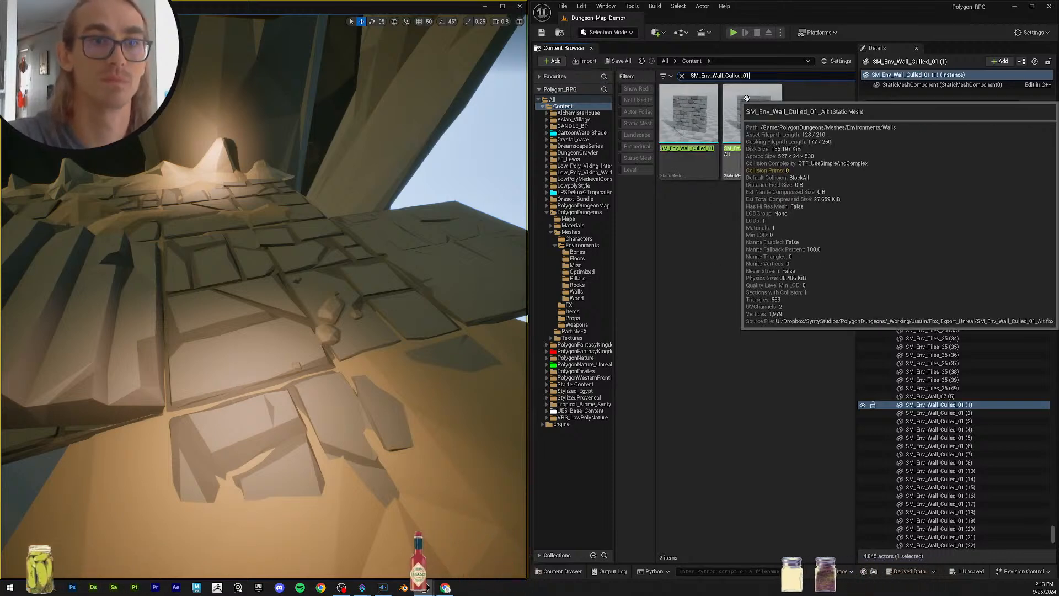
Step: Assign the SM_Env_Wall_Culled_01 mesh to every SM_Env_Wall_Culled_01 actor from (1) through (25) together
{"action": "scroll", "coordinate": [1011, 422], "scroll_direction": "down", "scroll_amount": 4}
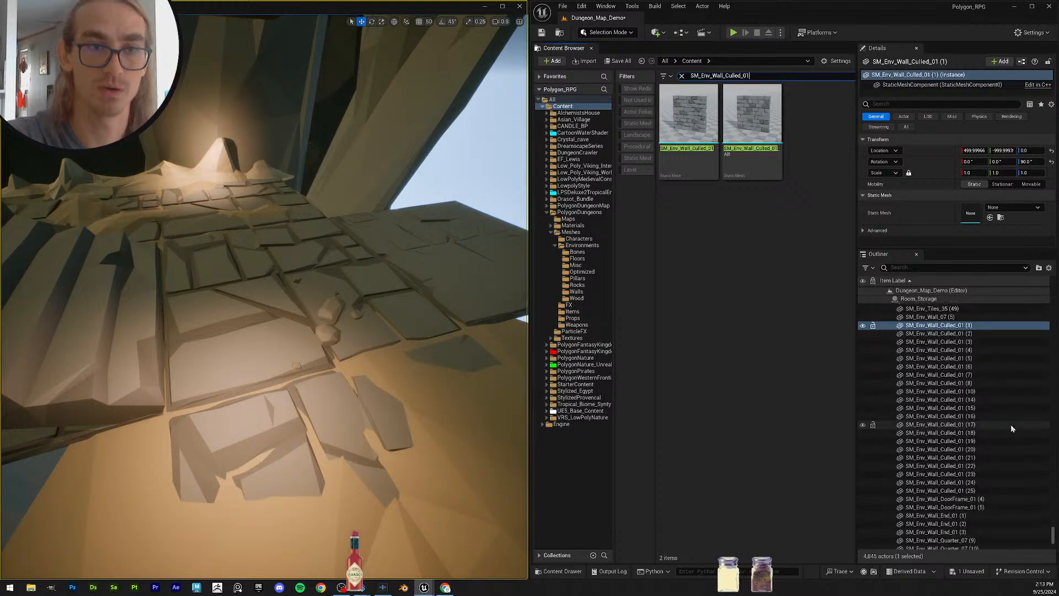
{"action": "left_click", "coordinate": [992, 478], "text": "shift"}
{"action": "left_click_drag", "start_coordinate": [697, 122], "coordinate": [970, 182]}
{"action": "right_click_drag", "start_coordinate": [349, 249], "coordinate": [408, 207]}
{"action": "right_click_drag", "start_coordinate": [309, 265], "coordinate": [458, 254]}
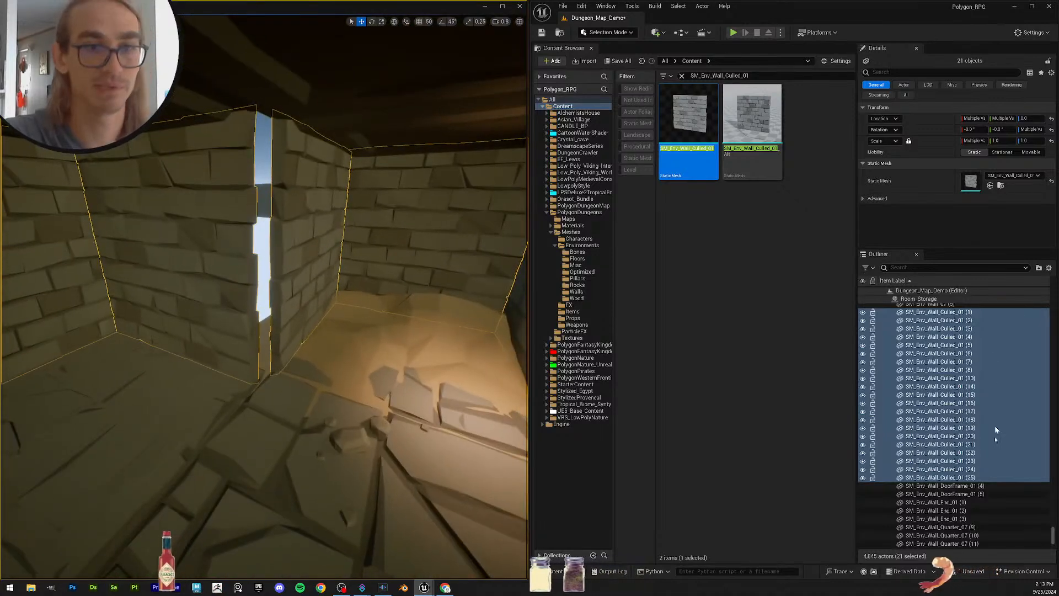
Step: Find the SM_Env_Wall_DoorFrame_01 mesh and assign it to SM_Env_Wall_DoorFrame_01 (4) and (5) together
{"action": "scroll", "coordinate": [994, 468], "scroll_direction": "down", "scroll_amount": 3}
{"action": "left_click", "coordinate": [987, 407]}
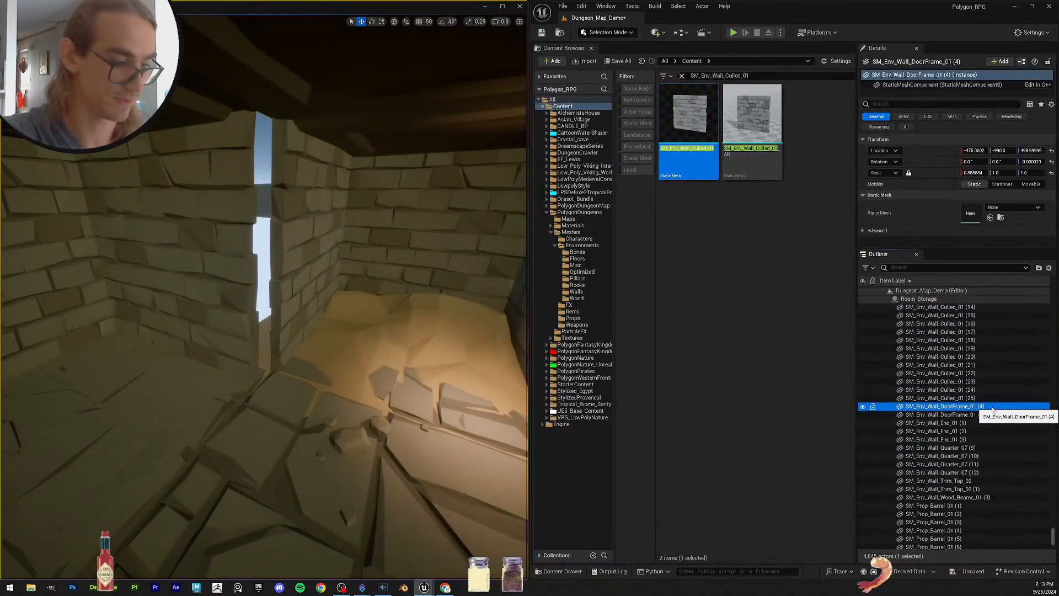
{"action": "left_click", "coordinate": [993, 407]}
{"action": "left_click", "coordinate": [755, 77]}
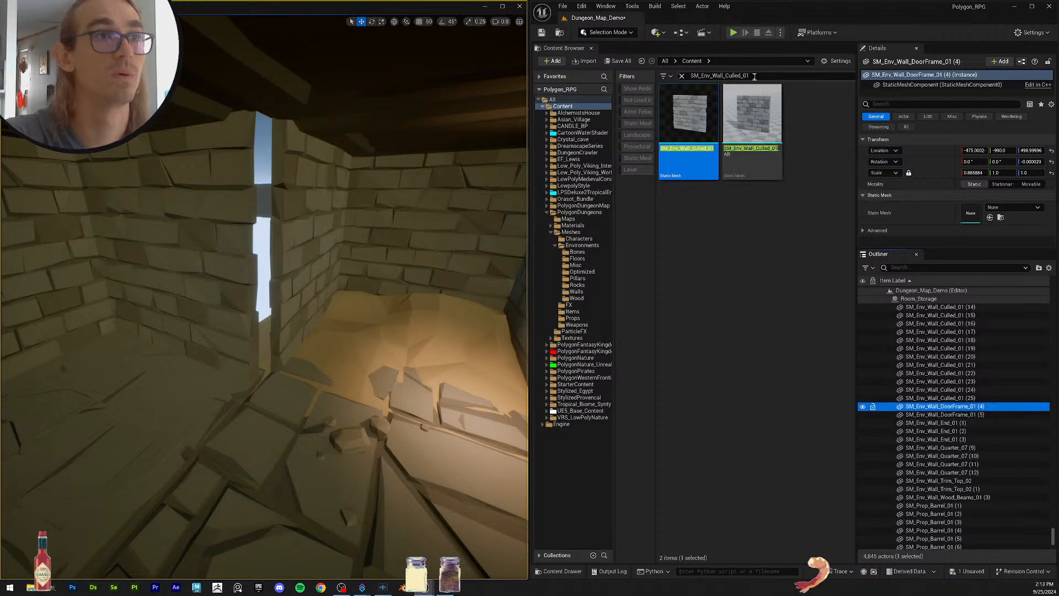
{"action": "key", "text": "BackSpace"}
{"action": "key", "text": "BackSpace"}
{"action": "key", "text": "BackSpace"}
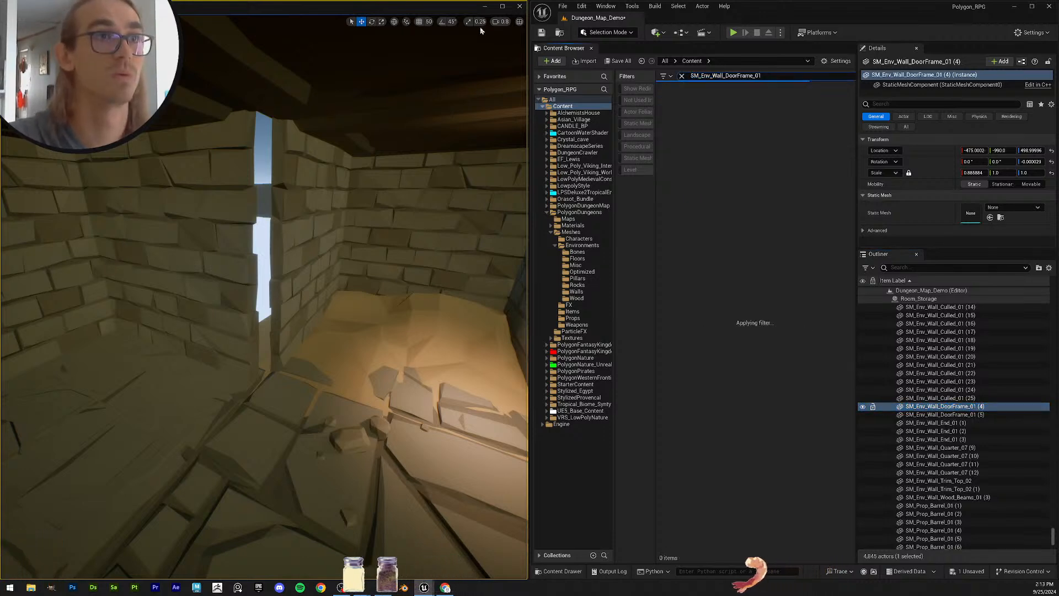
{"action": "key", "text": "BackSpace"}
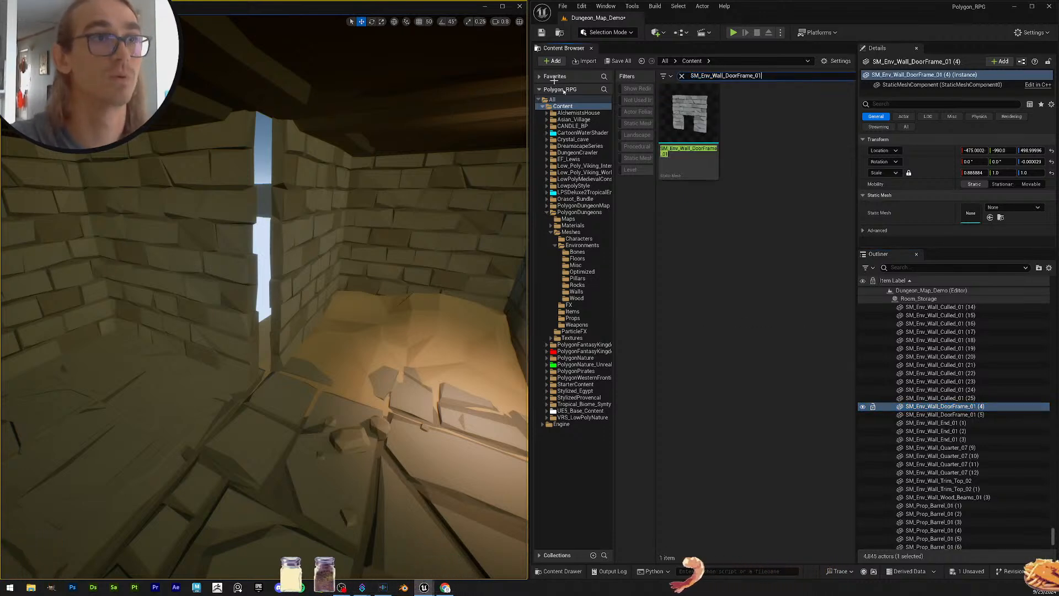
{"action": "left_click", "coordinate": [987, 415], "text": "ctrl"}
{"action": "left_click_drag", "start_coordinate": [688, 116], "coordinate": [971, 182]}
{"action": "key", "text": "f"}
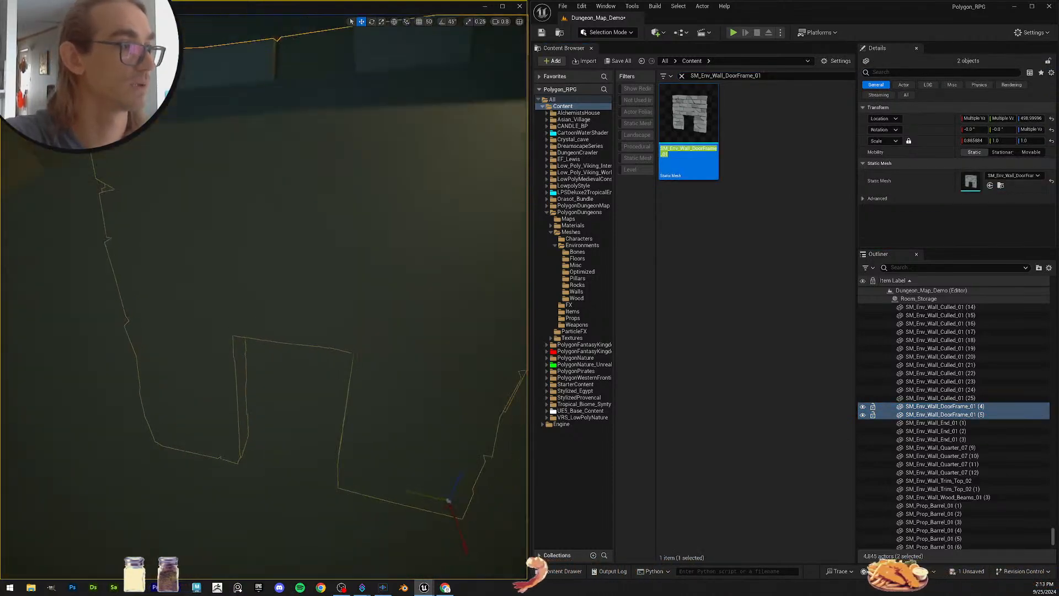
{"action": "mouse_move", "coordinate": [365, 272]}
{"action": "right_mouse_down"}
{"action": "mouse_move", "coordinate": [380, 287]}
{"action": "mouse_move", "coordinate": [365, 272]}
{"action": "right_mouse_up"}
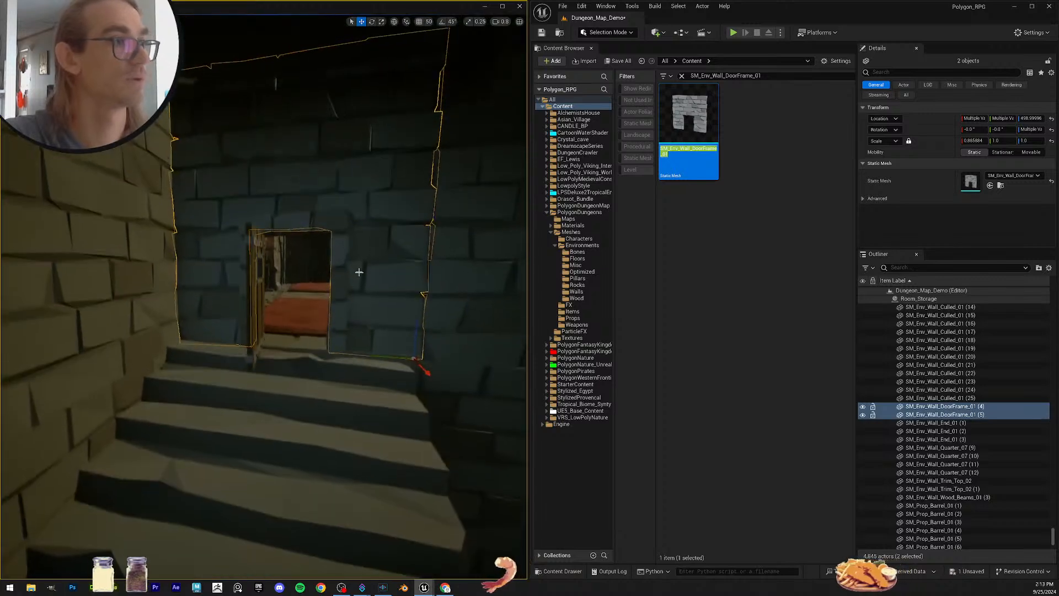
Step: Deselect the door frames and save the modified Dungeon_Map_Demo level
{"action": "key", "text": "Escape"}
{"action": "left_click", "coordinate": [615, 61]}
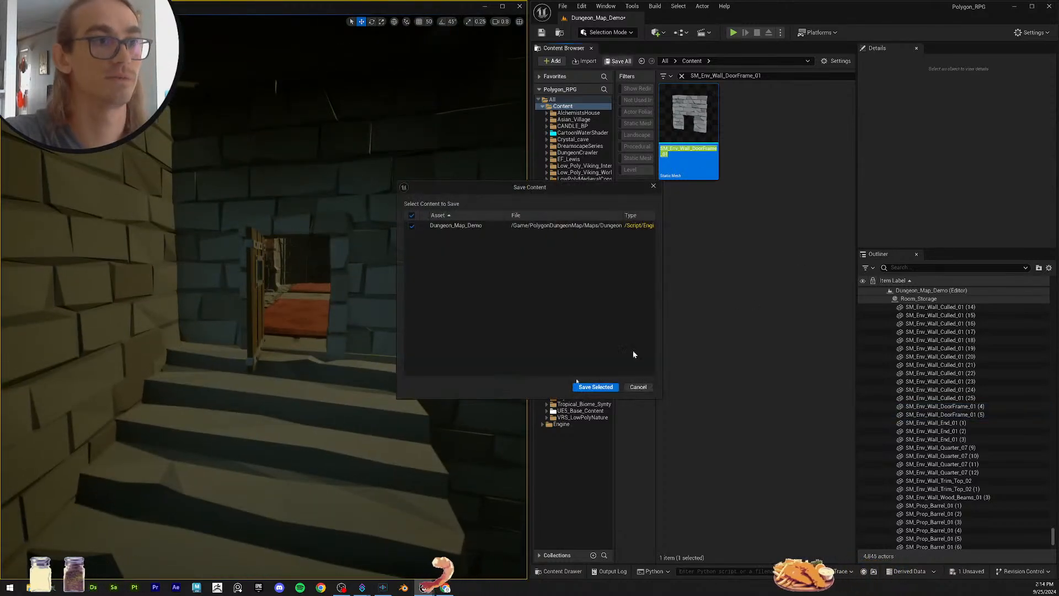
{"action": "left_click", "coordinate": [599, 389]}
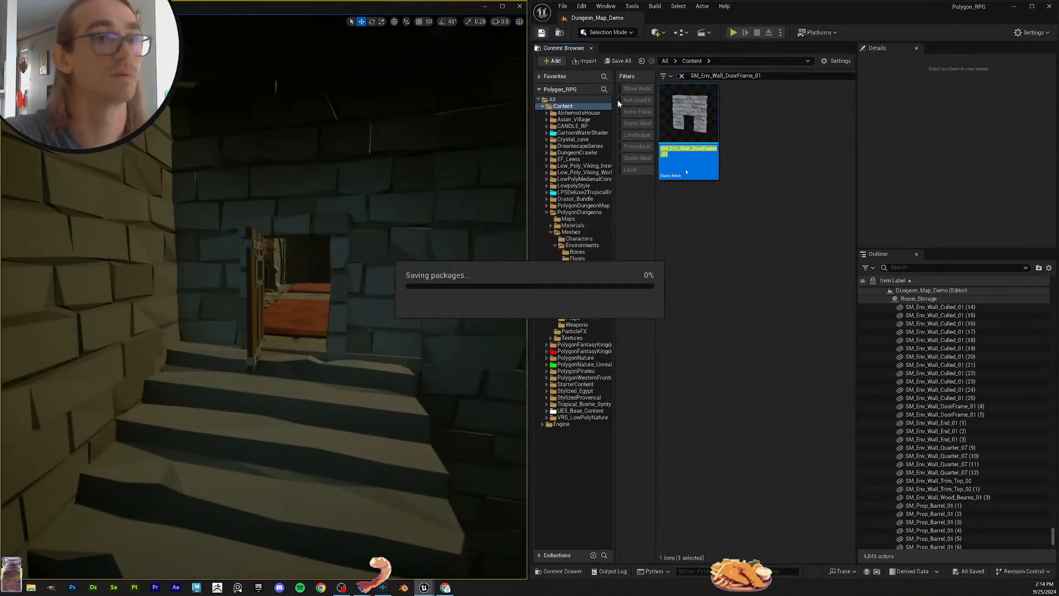
Step: Find the SM_Env_Wall_End_01 mesh and assign it to SM_Env_Wall_End_01 (1) through (3) together
{"action": "left_click", "coordinate": [982, 415]}
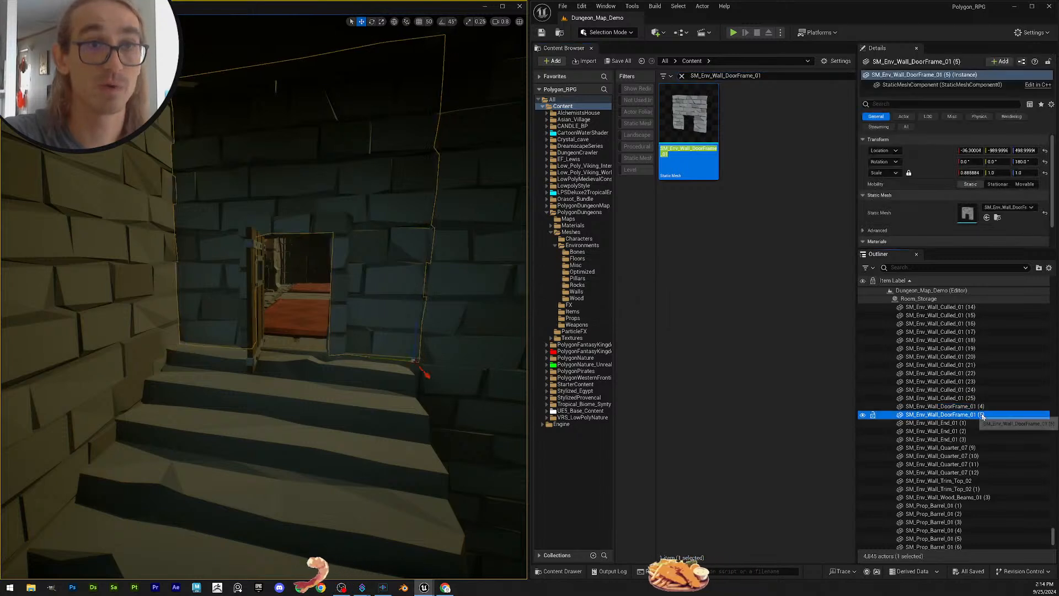
{"action": "left_click", "coordinate": [972, 423]}
{"action": "key", "text": "F2"}
{"action": "key", "text": "ctrl+c"}
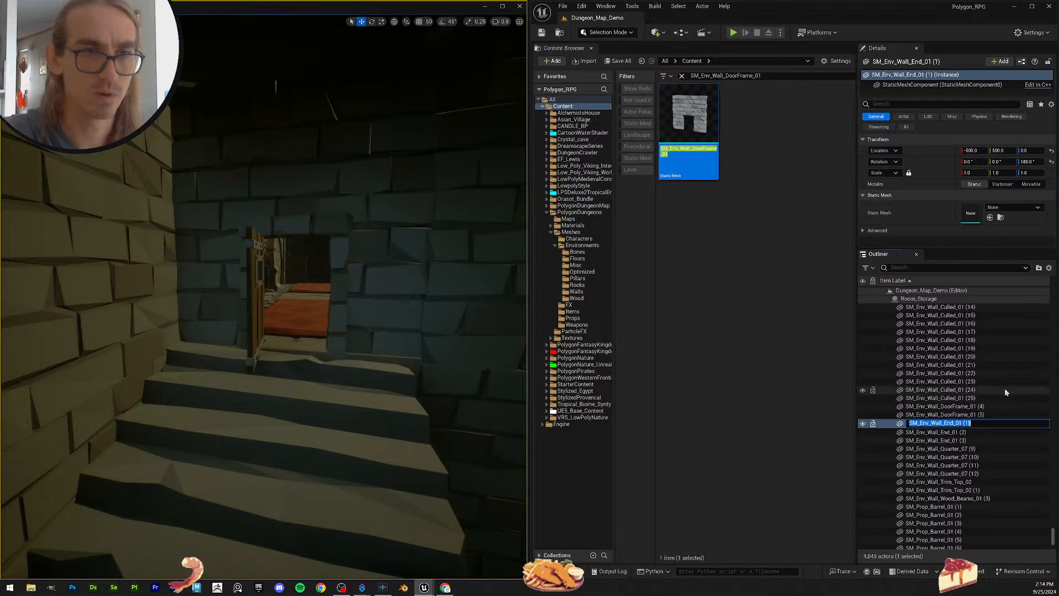
{"action": "left_click_drag", "start_coordinate": [764, 76], "coordinate": [652, 70]}
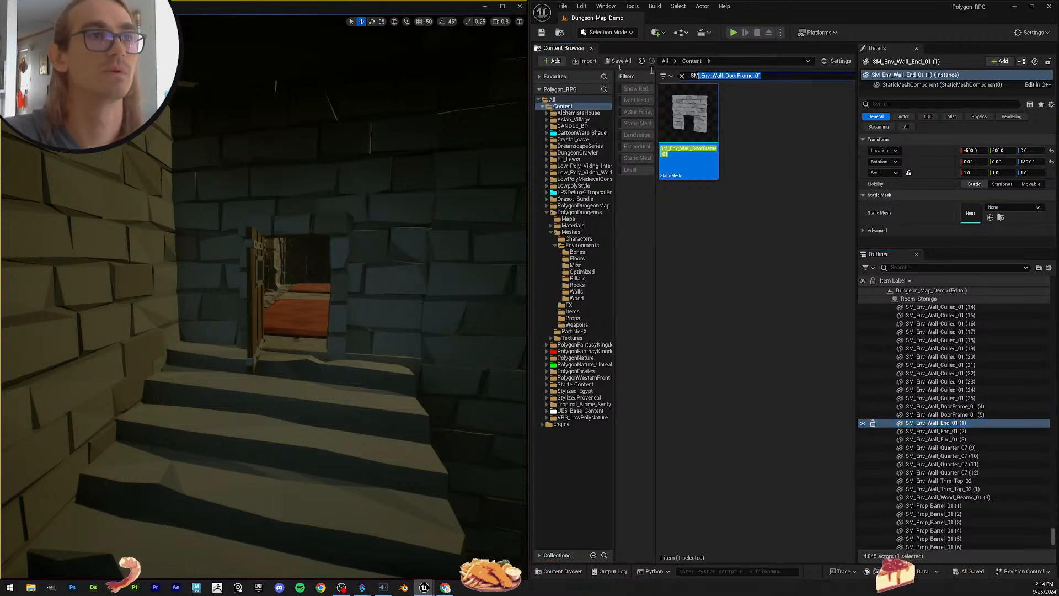
{"action": "key", "text": "ctrl+v"}
{"action": "key", "text": "Return"}
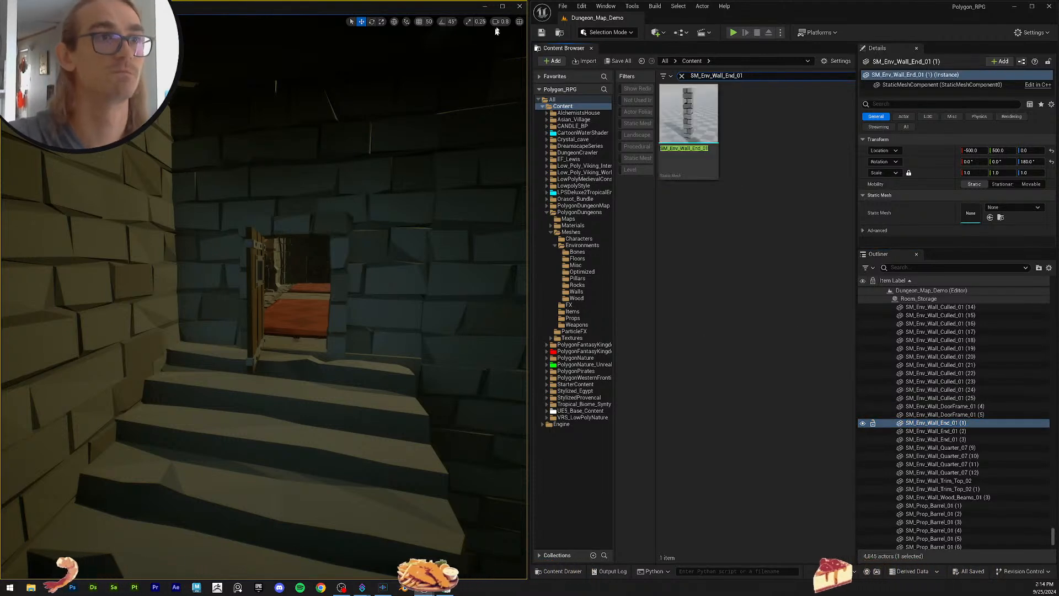
{"action": "left_click", "coordinate": [980, 440], "text": "shift"}
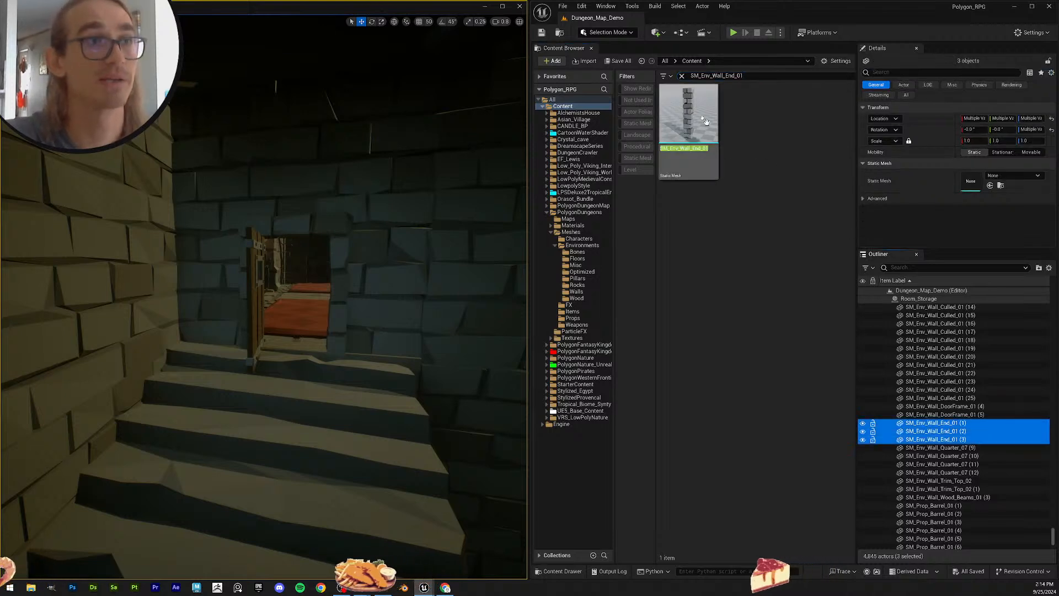
{"action": "left_click_drag", "start_coordinate": [706, 120], "coordinate": [971, 183]}
{"action": "right_click_drag", "start_coordinate": [354, 287], "coordinate": [312, 264]}
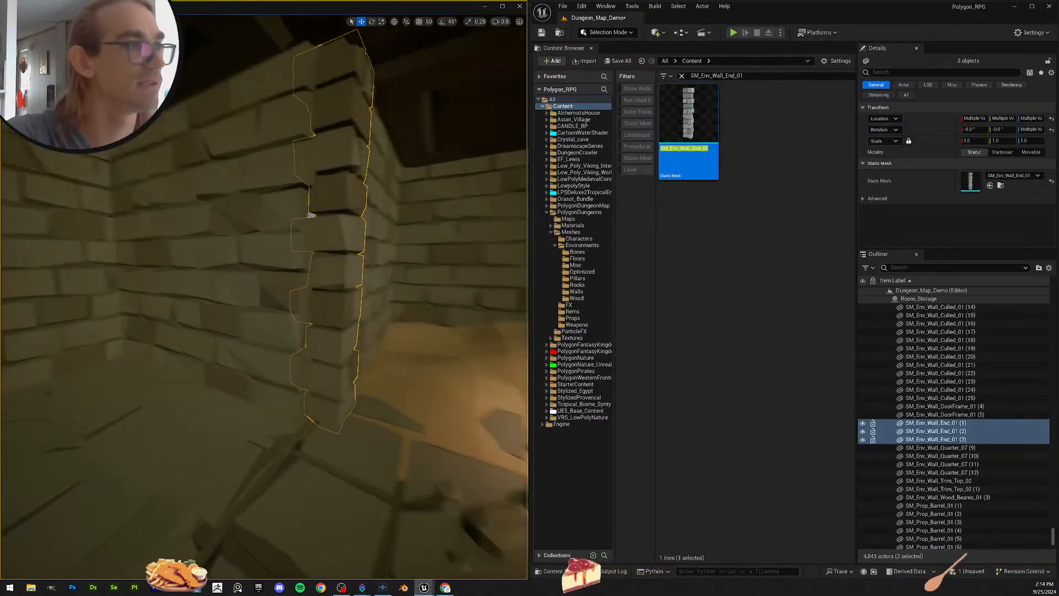
Step: Save the modified Dungeon_Map_Demo level with the restored wall ends
{"action": "right_click_drag", "start_coordinate": [406, 287], "coordinate": [426, 290]}
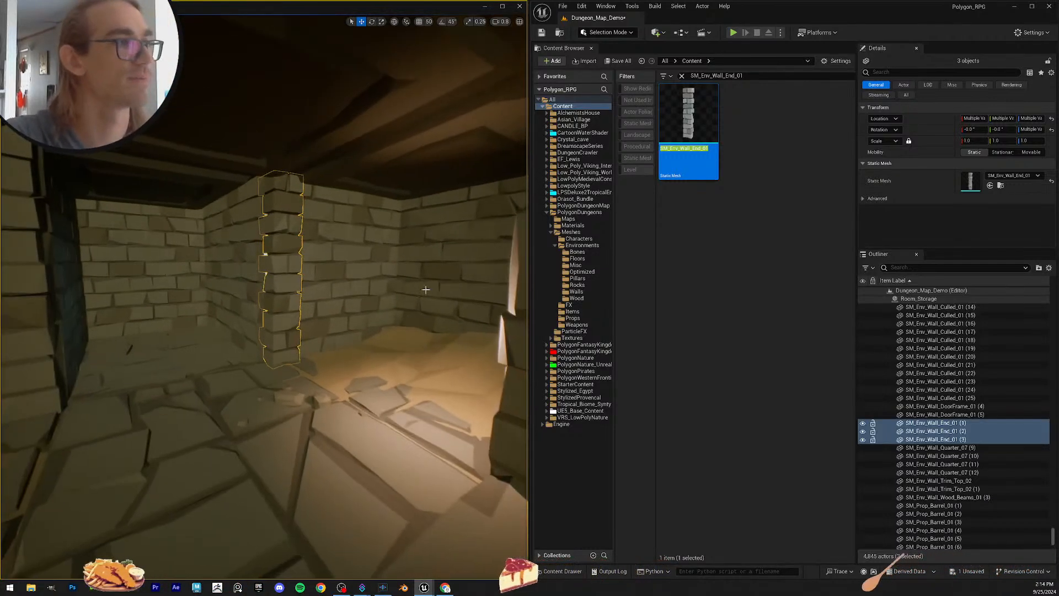
{"action": "key", "text": "ctrl+shift+s"}
{"action": "left_click", "coordinate": [612, 383]}
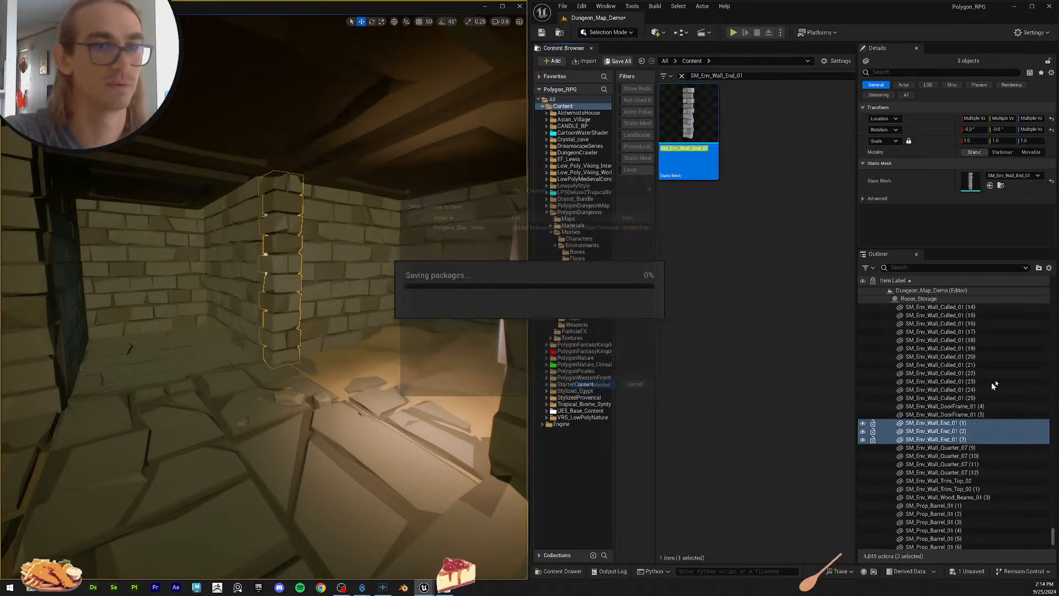
Step: Find the SM_Env_Wall_Quarter_01 mesh and assign it to SM_Env_Wall_Quarter_07 (9) through (12) together
{"action": "left_click", "coordinate": [983, 448]}
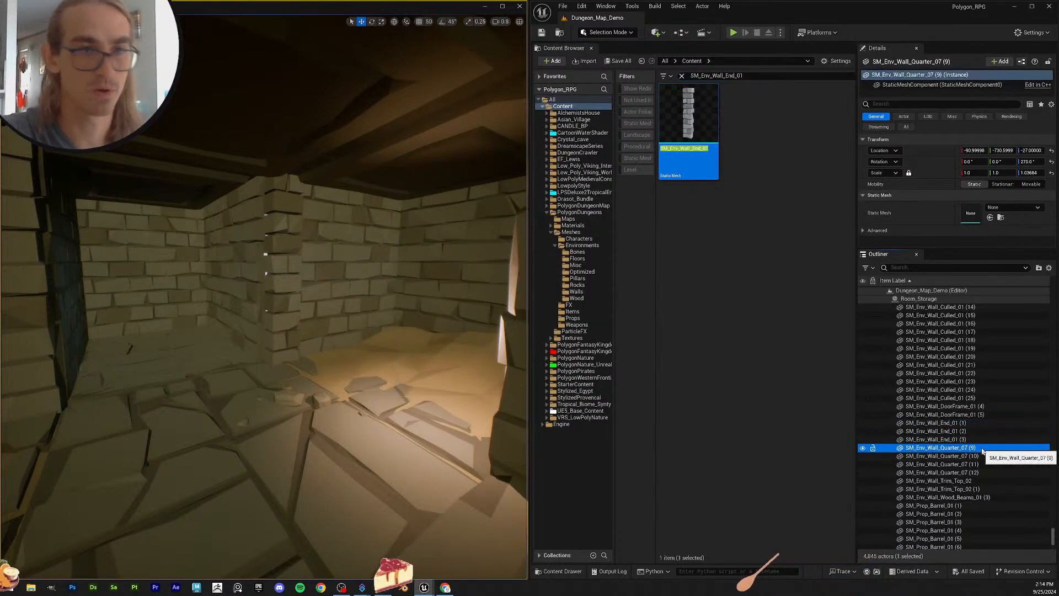
{"action": "key", "text": "F2"}
{"action": "left_click", "coordinate": [756, 77]}
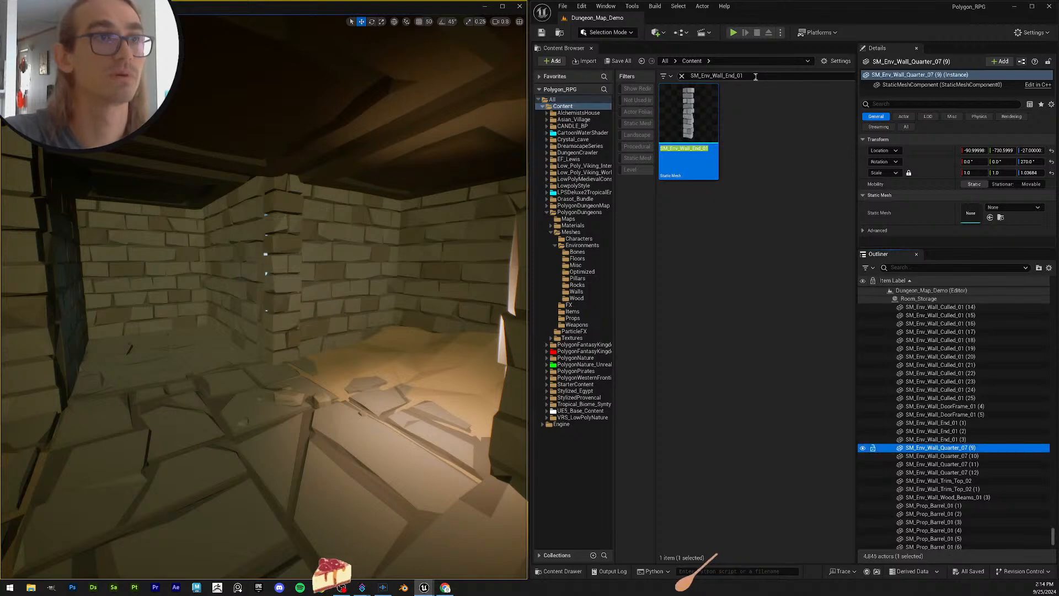
{"action": "key", "text": "BackSpace"}
{"action": "key", "text": "BackSpace"}
{"action": "key", "text": "BackSpace"}
{"action": "key", "text": "BackSpace"}
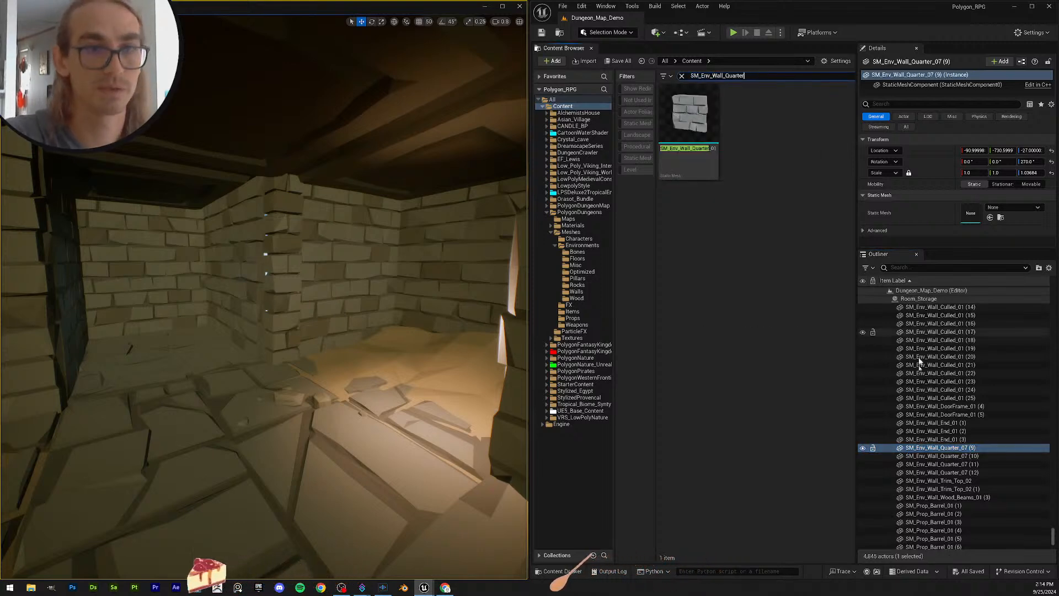
{"action": "scroll", "coordinate": [955, 419], "scroll_direction": "down", "scroll_amount": 2}
{"action": "left_click", "coordinate": [971, 446], "text": "shift"}
{"action": "left_click_drag", "start_coordinate": [690, 116], "coordinate": [770, 160]}
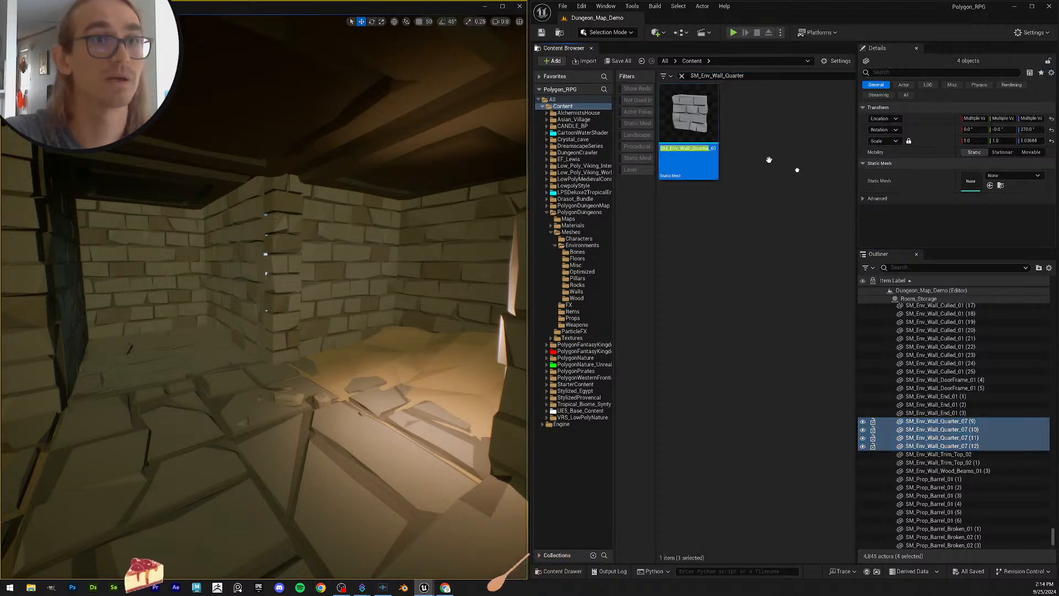
Step: Deselect the quarter walls and save the Dungeon_Map_Demo level
{"action": "right_click_drag", "start_coordinate": [375, 244], "coordinate": [309, 242]}
{"action": "key", "text": "Escape"}
{"action": "left_click", "coordinate": [626, 61]}
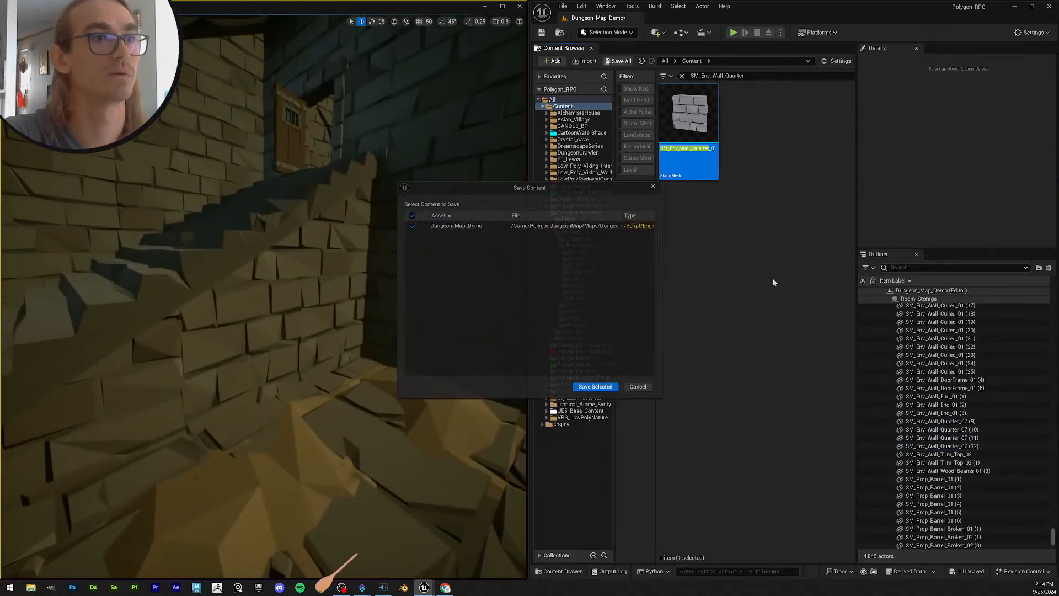
{"action": "left_click", "coordinate": [596, 388]}
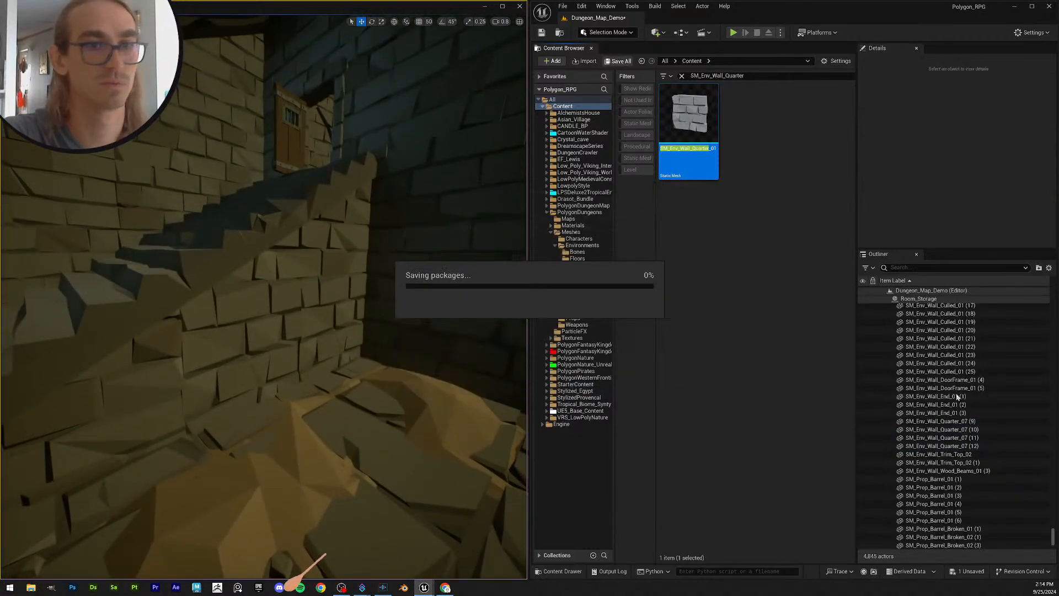
Step: Find the SM_Env_Wall_Trim_Top_02 mesh and assign it to SM_Env_Wall_Trim_Top_02 and SM_Env_Wall_Trim_Top_02 (1) together
{"action": "left_click", "coordinate": [980, 430]}
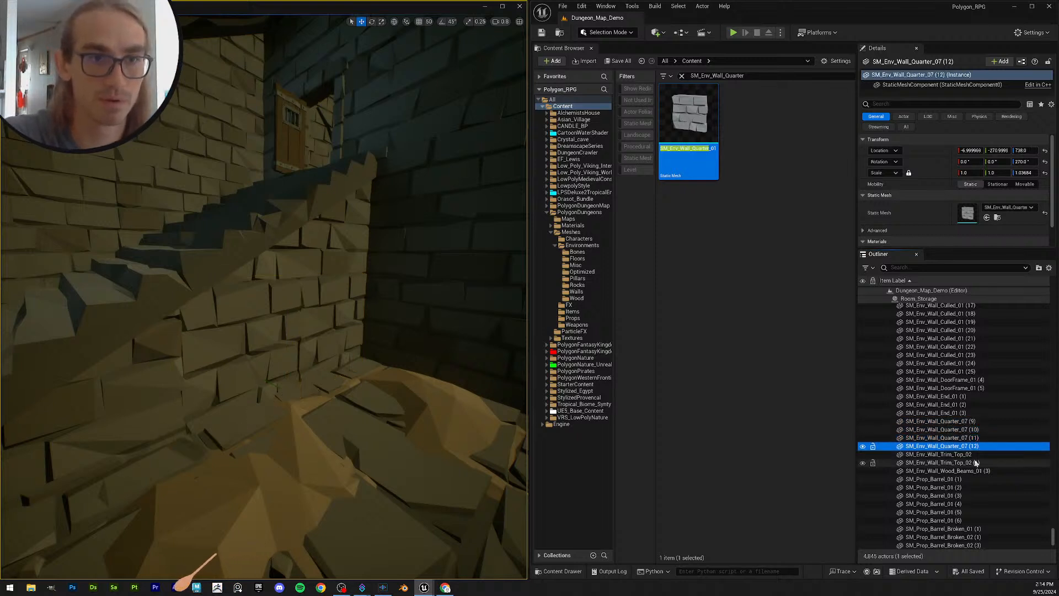
{"action": "left_click", "coordinate": [978, 455]}
{"action": "scroll", "coordinate": [984, 426], "scroll_direction": "down", "scroll_amount": 1}
{"action": "left_click", "coordinate": [991, 428]}
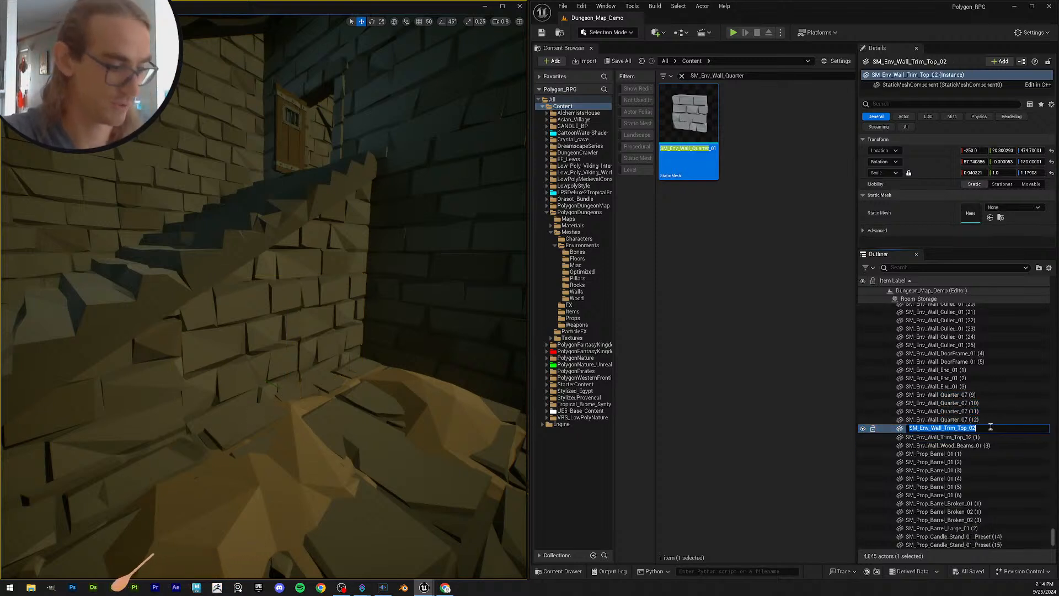
{"action": "left_click", "coordinate": [746, 75]}
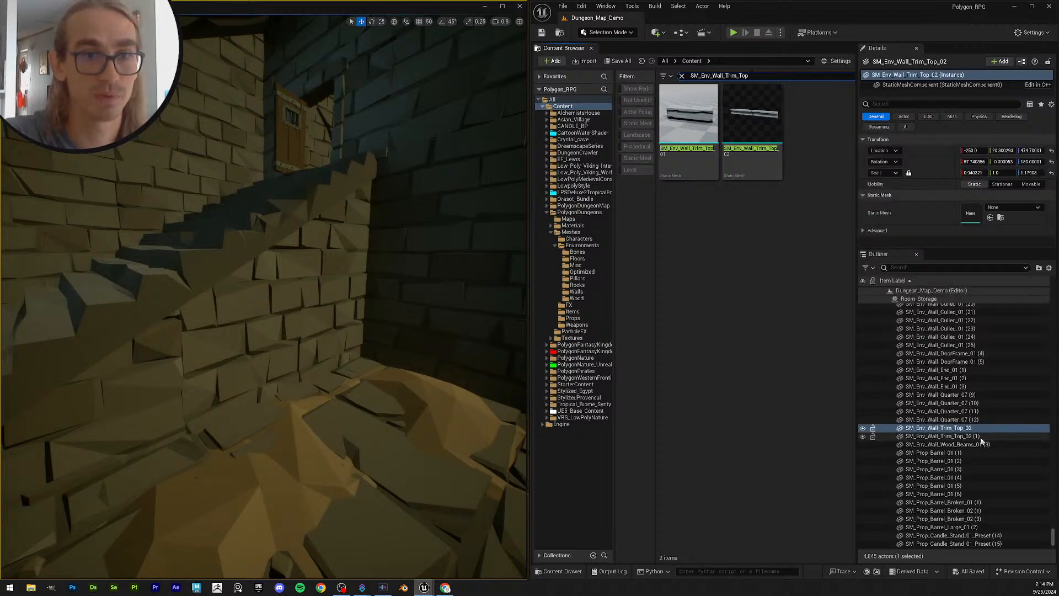
{"action": "left_click", "coordinate": [994, 437], "text": "ctrl"}
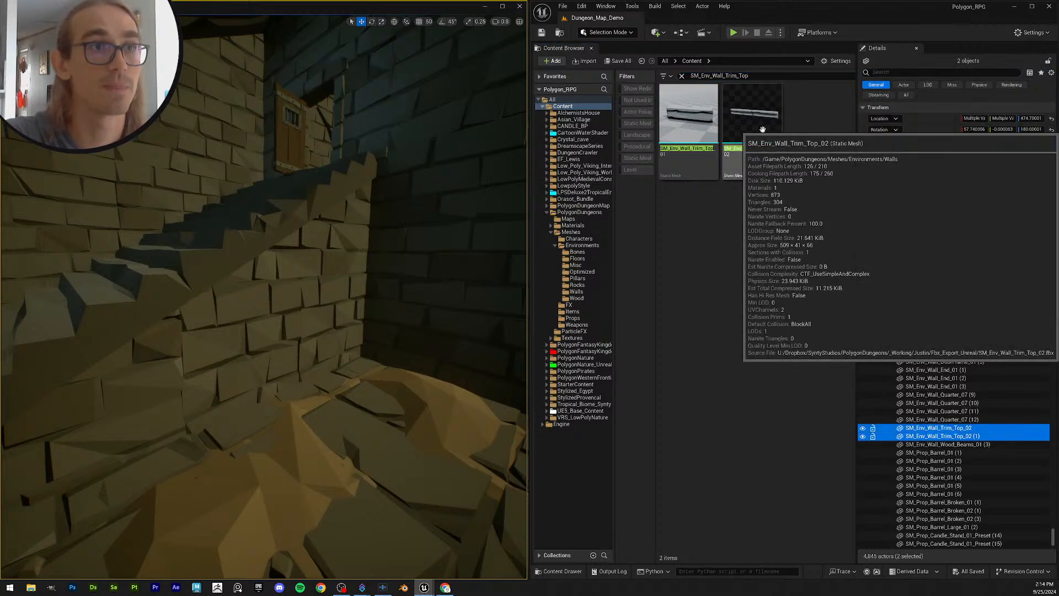
{"action": "left_click_drag", "start_coordinate": [762, 129], "coordinate": [1017, 233]}
Step: Look over the room around the wall trims and save the Dungeon_Map_Demo level
{"action": "right_click_drag", "start_coordinate": [302, 293], "coordinate": [193, 289]}
{"action": "right_click_drag", "start_coordinate": [302, 292], "coordinate": [193, 304]}
{"action": "right_click_drag", "start_coordinate": [320, 307], "coordinate": [320, 276]}
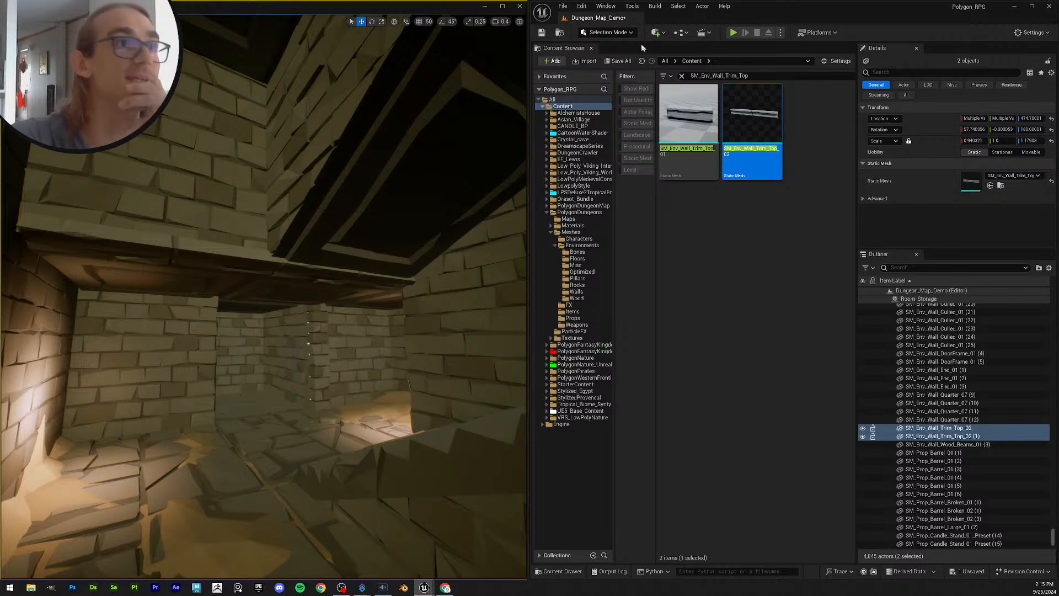
{"action": "left_click", "coordinate": [618, 61]}
{"action": "left_click", "coordinate": [596, 388]}
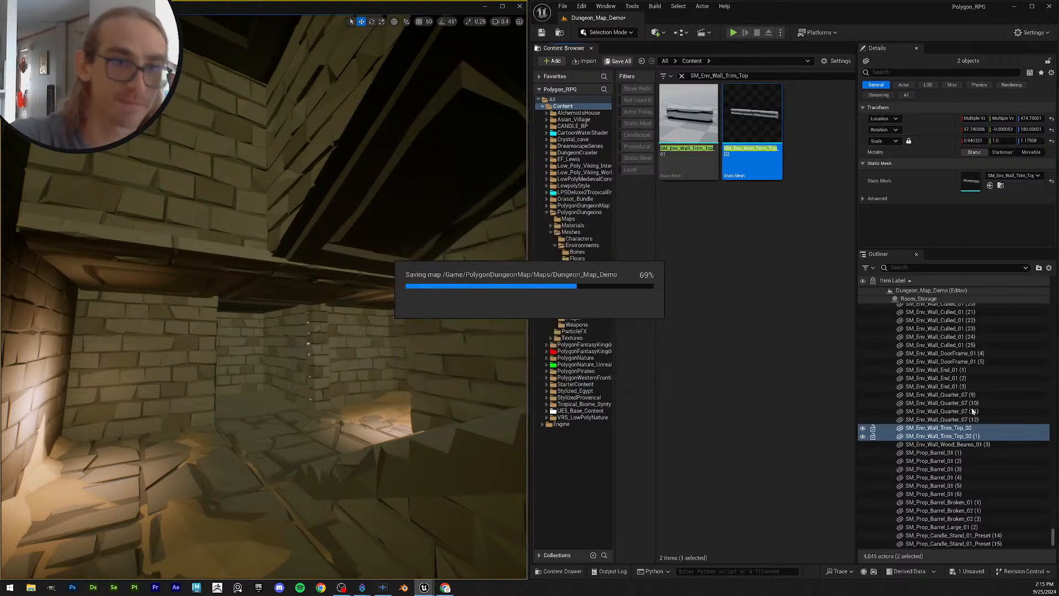
Step: Find the SM_Env_Wall_Wood_Beams_01 mesh and assign it to SM_Env_Wall_Wood_Beams_01 (3)
{"action": "scroll", "coordinate": [979, 406], "scroll_direction": "down", "scroll_amount": 5}
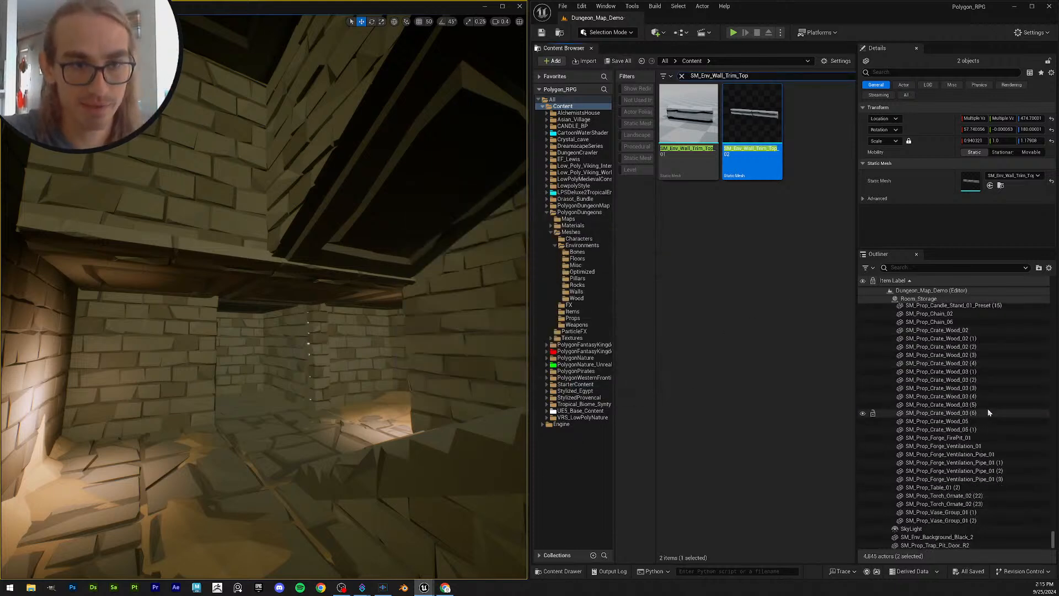
{"action": "scroll", "coordinate": [992, 395], "scroll_direction": "up", "scroll_amount": 3}
{"action": "left_click", "coordinate": [974, 379]}
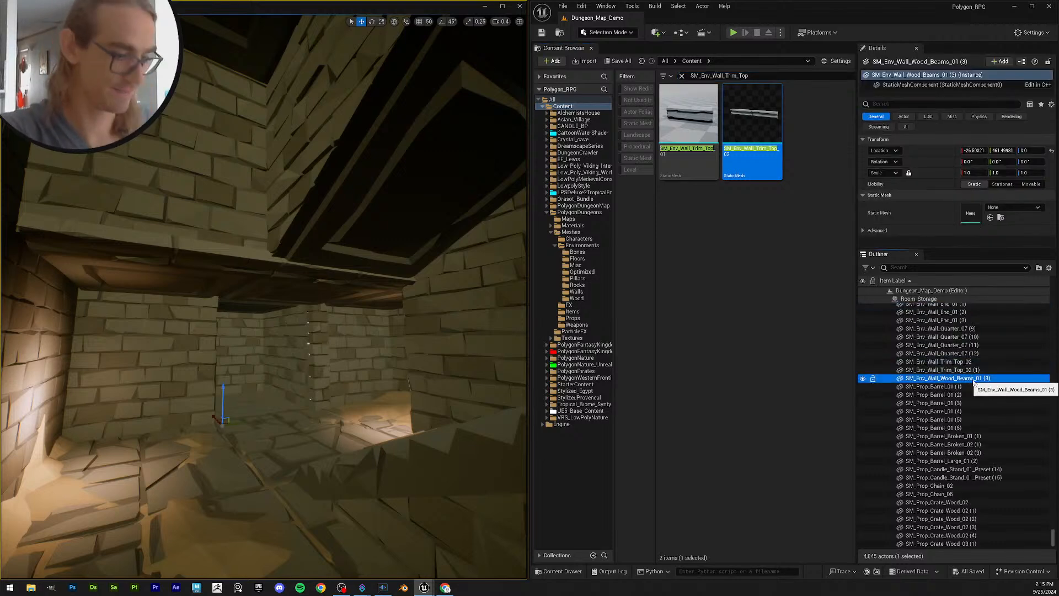
{"action": "key", "text": "F2"}
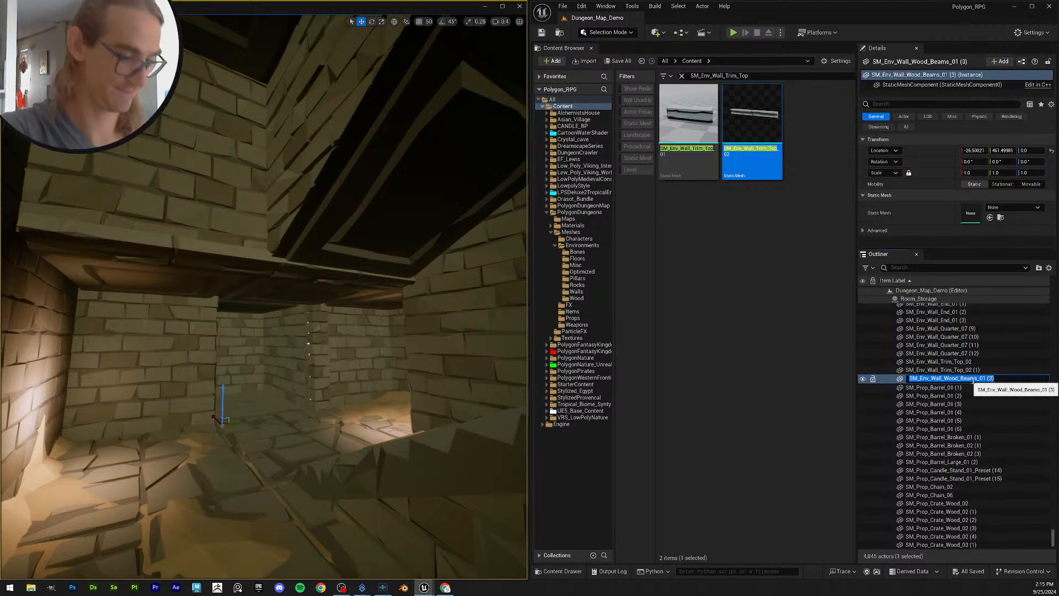
{"action": "left_click", "coordinate": [730, 79]}
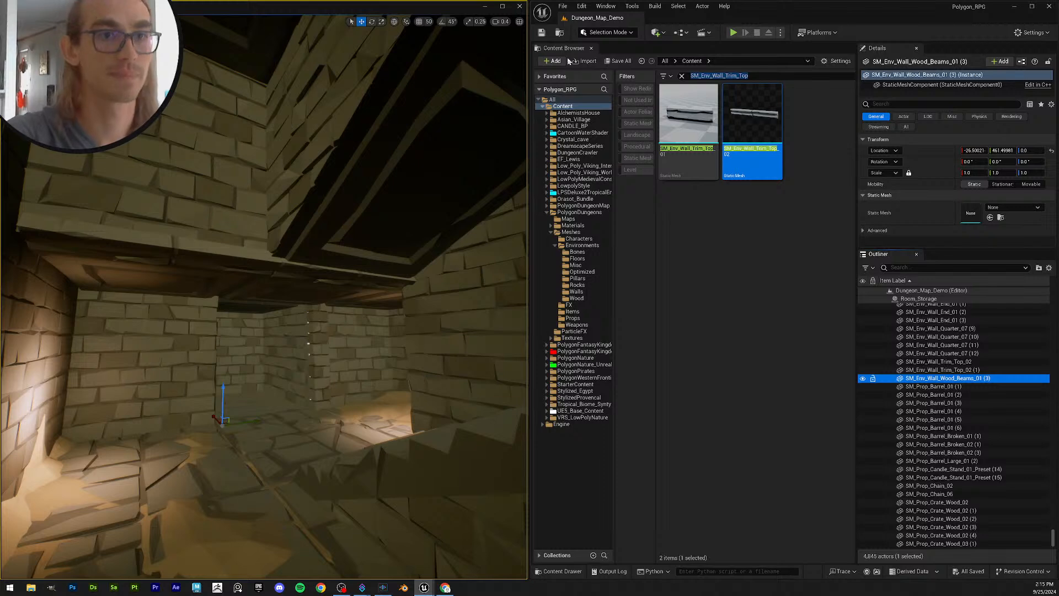
{"action": "left_click", "coordinate": [978, 378]}
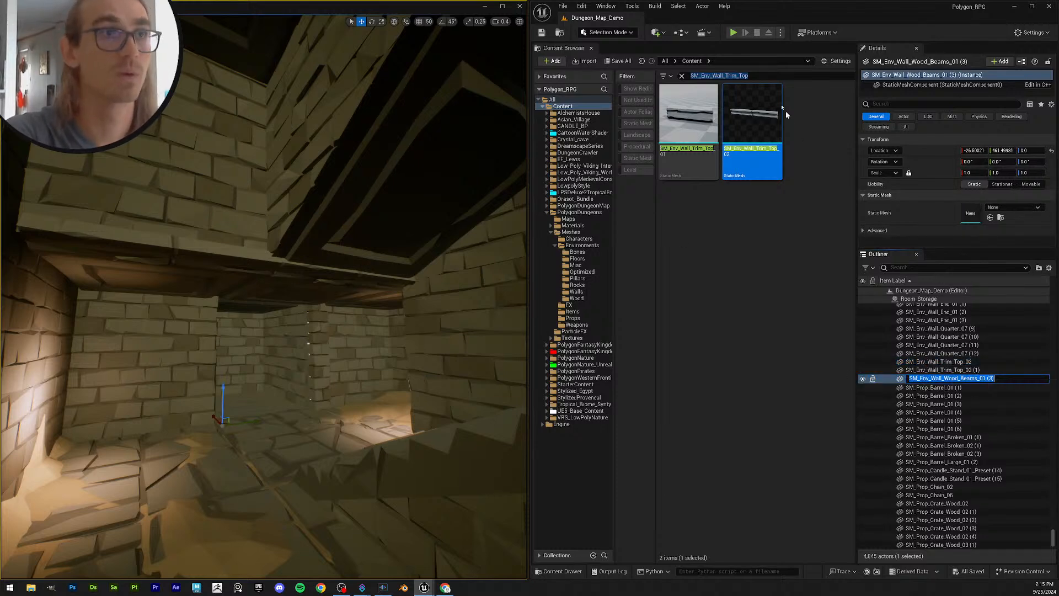
{"action": "left_click", "coordinate": [756, 75]}
{"action": "key", "text": "BackSpace"}
{"action": "key", "text": "BackSpace"}
{"action": "key", "text": "BackSpace"}
{"action": "key", "text": "BackSpace"}
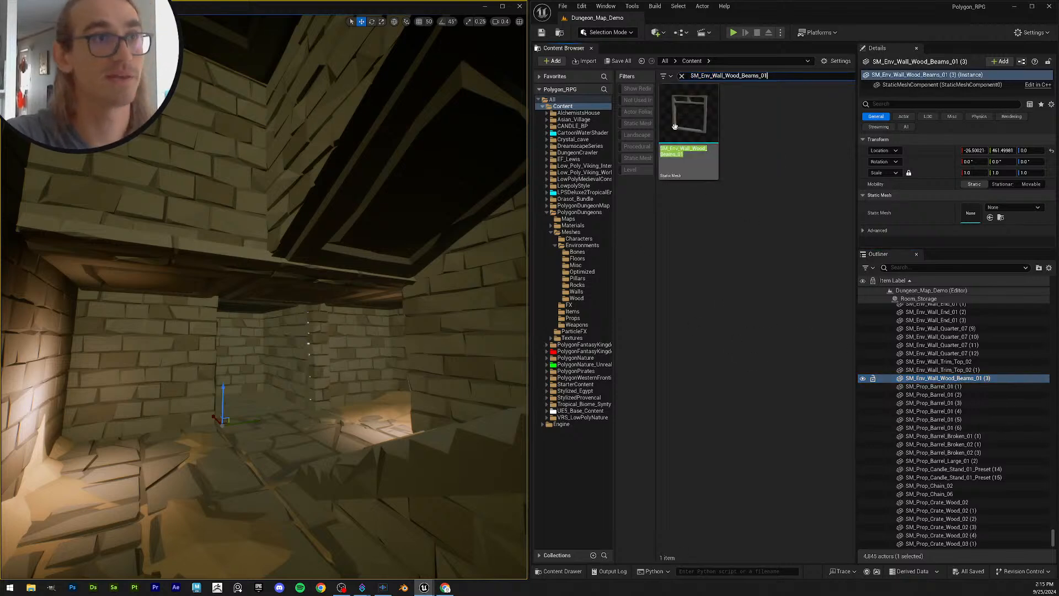
{"action": "left_click_drag", "start_coordinate": [972, 222], "coordinate": [972, 221]}
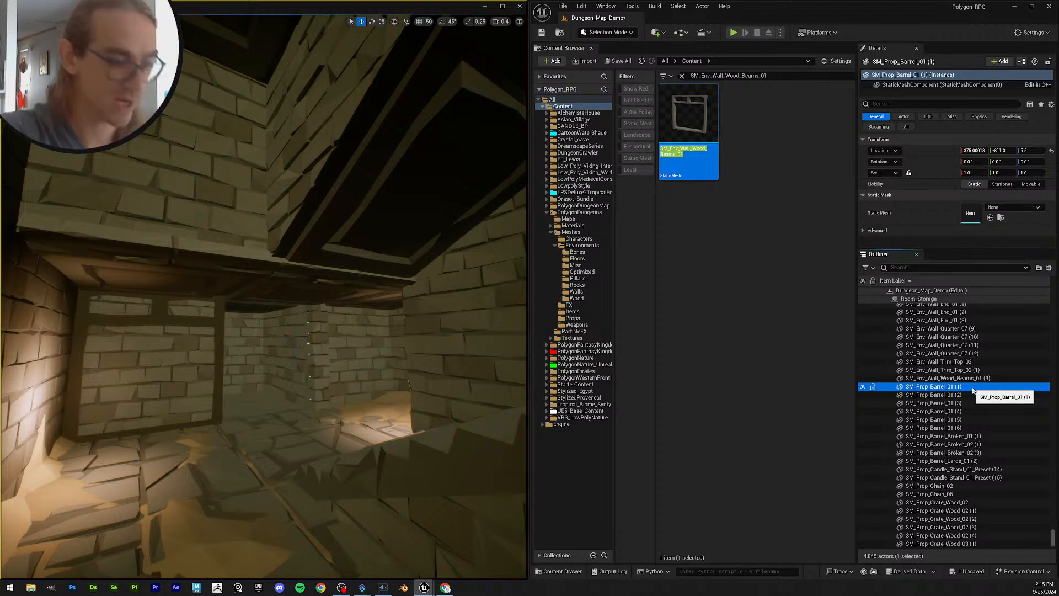
Step: Find the SM_Prop_Barrel_01 mesh, assign it to SM_Prop_Barrel_01 (1) through (6) together, and frame the barrels for checking
{"action": "key", "text": "F2"}
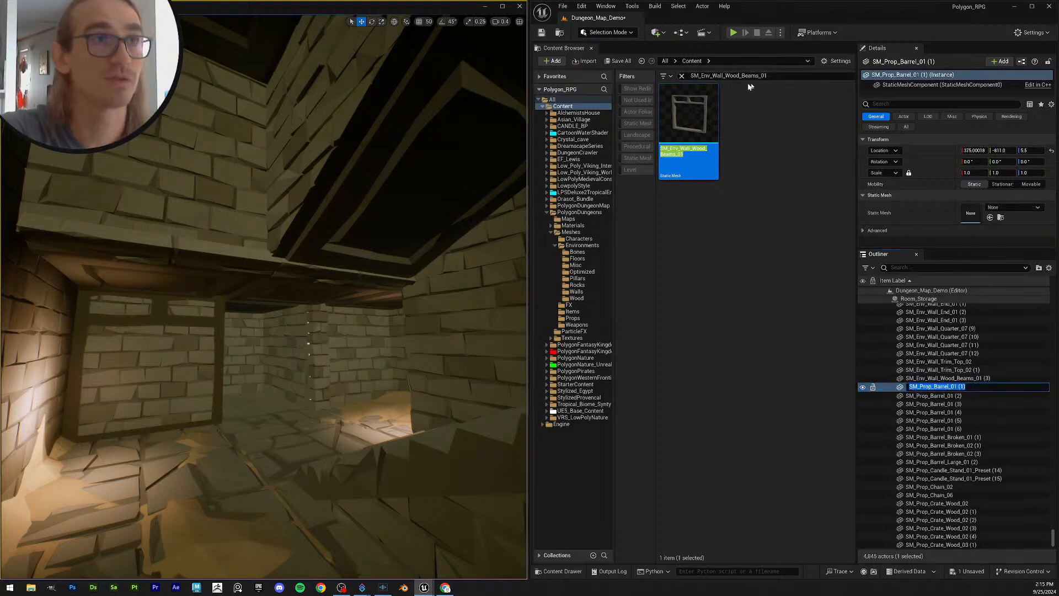
{"action": "key", "text": "Escape"}
{"action": "key", "text": "BackSpace"}
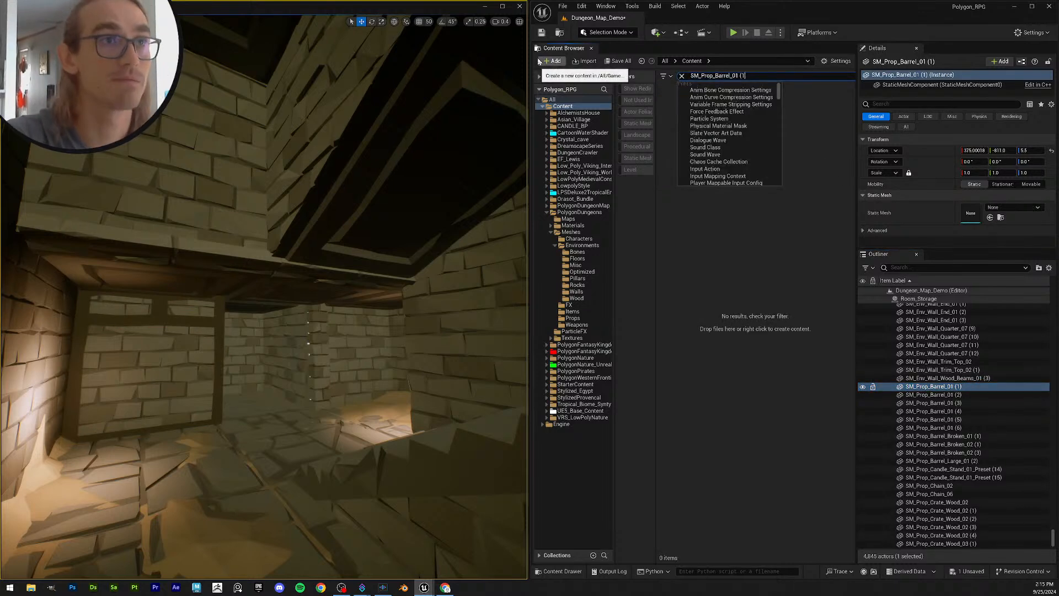
{"action": "key", "text": "Return"}
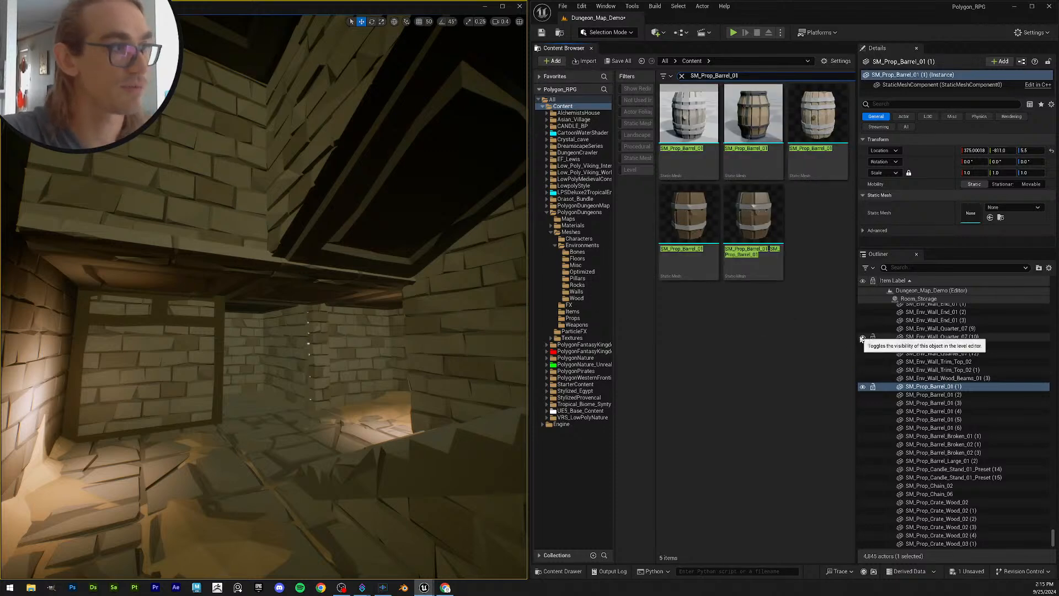
{"action": "left_click", "coordinate": [979, 430], "text": "shift"}
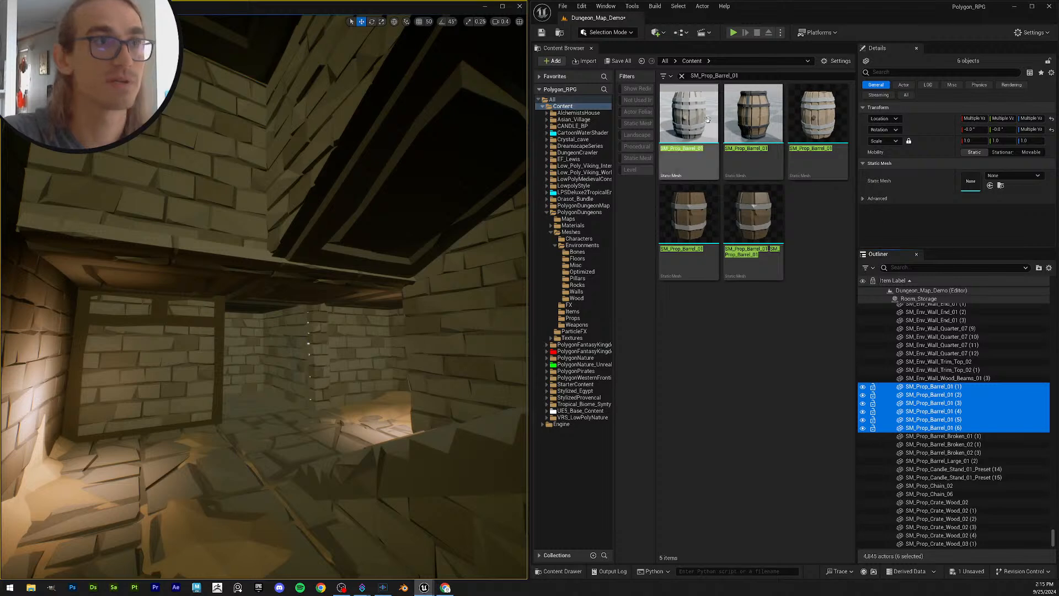
{"action": "left_click_drag", "start_coordinate": [708, 119], "coordinate": [971, 195]}
{"action": "key", "text": "f"}
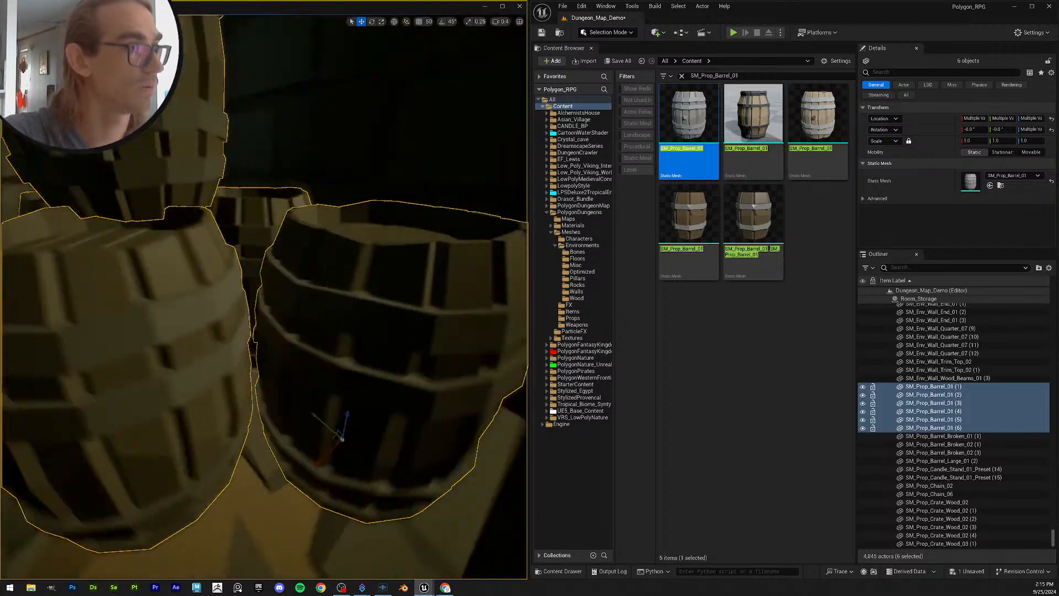
{"action": "key", "text": "s"}
{"action": "right_click_drag", "start_coordinate": [403, 306], "coordinate": [403, 305]}
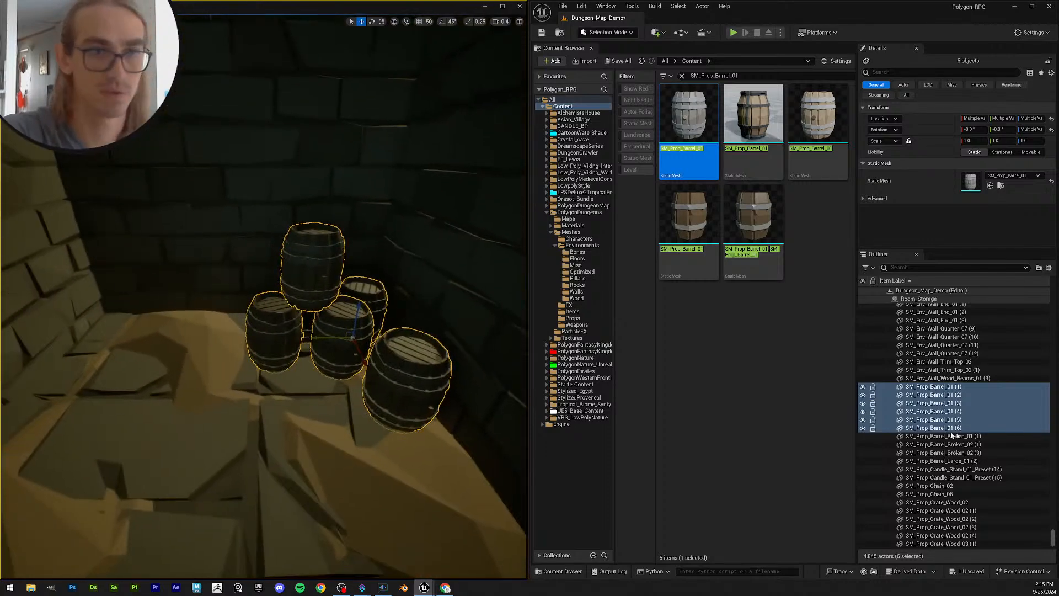
Step: Find the SM_Prop_Barrel_Broken_01 mesh and assign it to SM_Prop_Barrel_Broken_01 (1)
{"action": "left_click", "coordinate": [995, 437]}
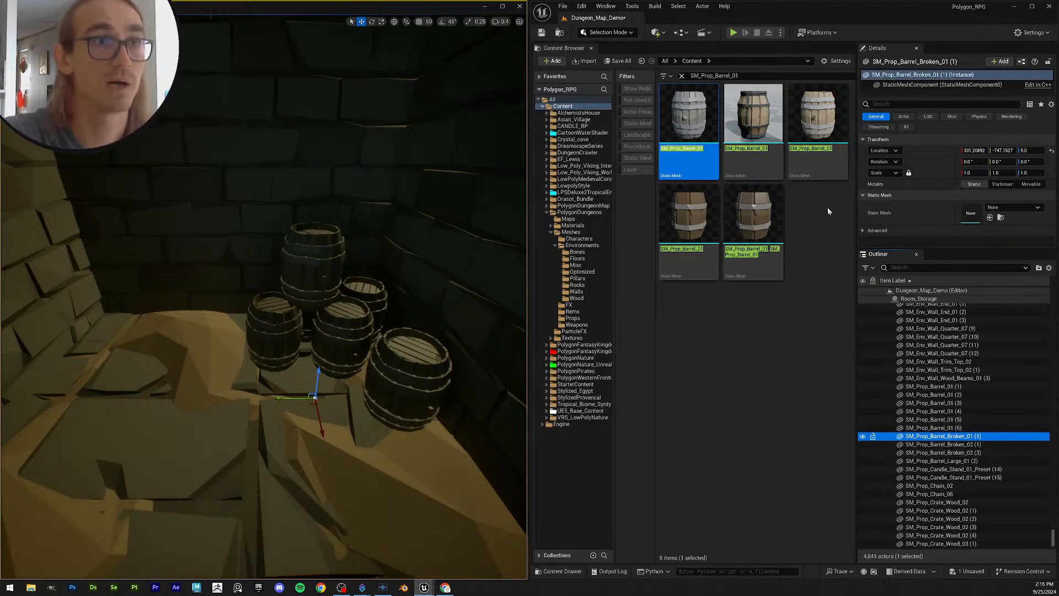
{"action": "left_click", "coordinate": [992, 437]}
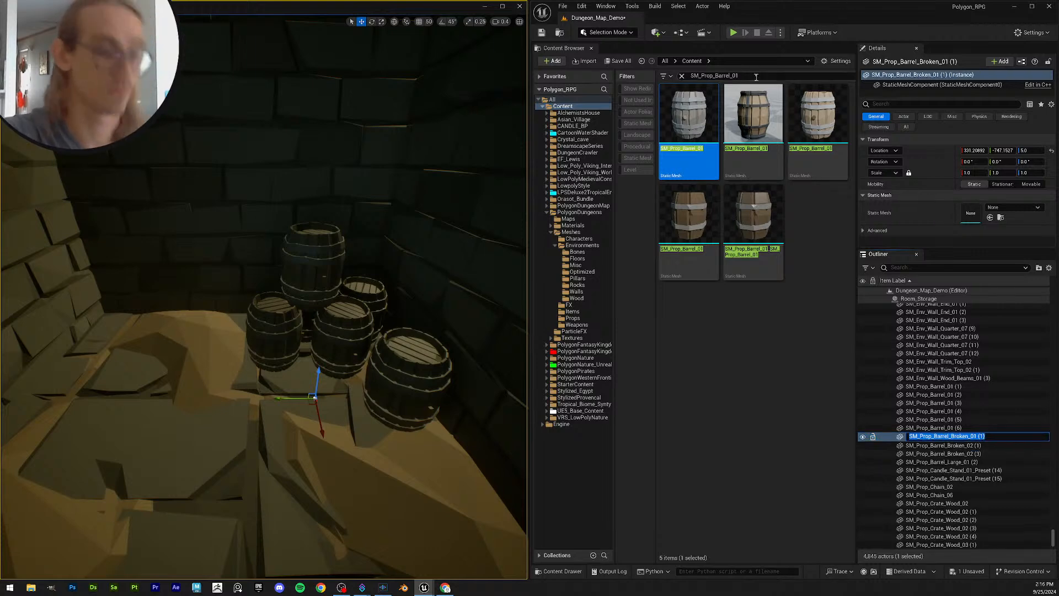
{"action": "key", "text": "Escape"}
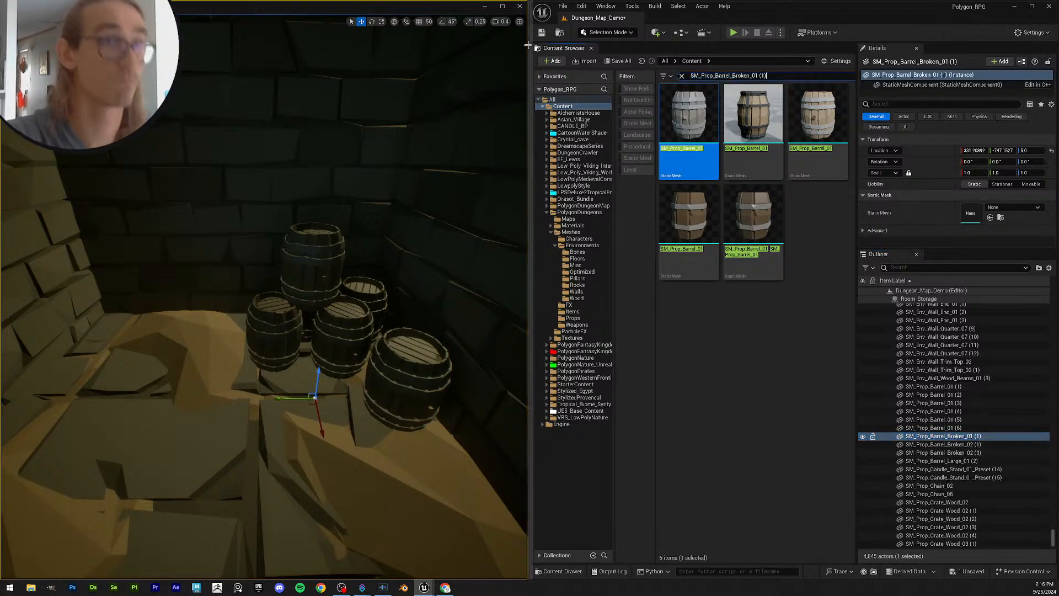
{"action": "key", "text": "BackSpace"}
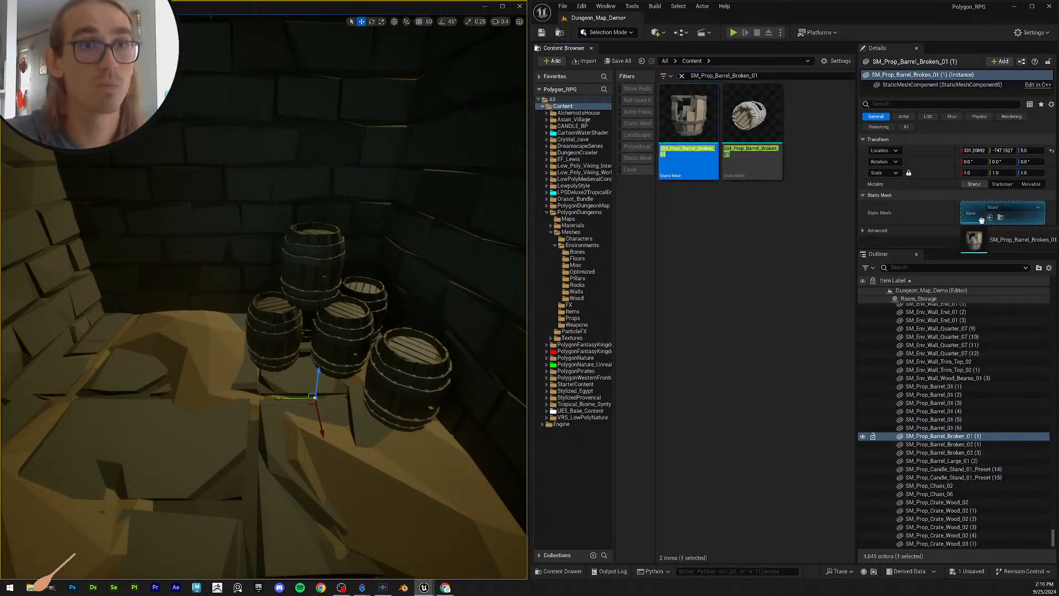
{"action": "left_click_drag", "start_coordinate": [981, 220], "coordinate": [982, 219]}
{"action": "left_click", "coordinate": [755, 139]}
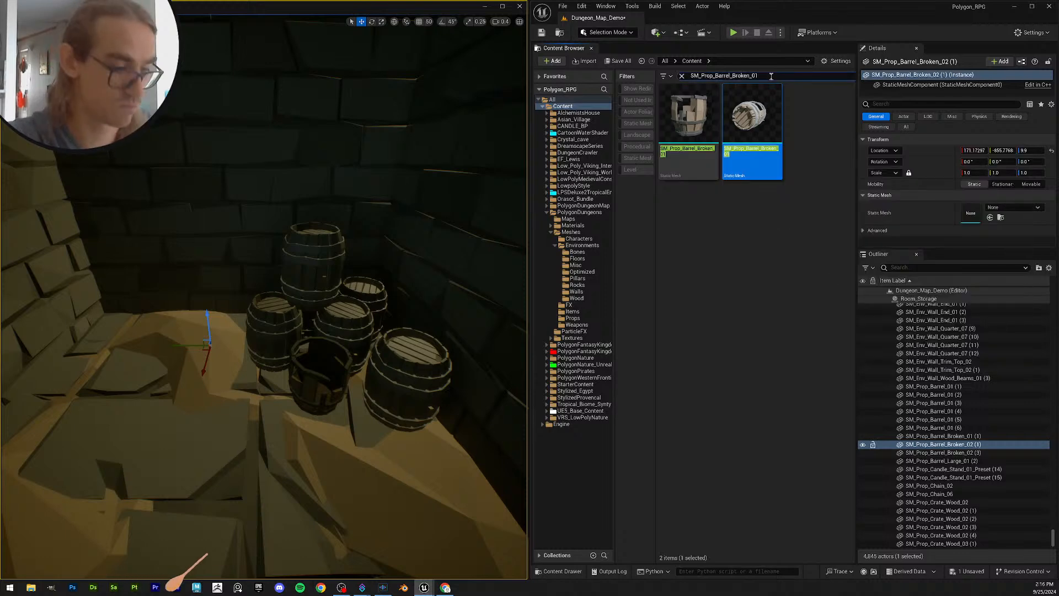
Step: Find the SM_Prop_Barrel_Broken_02 mesh and assign it to SM_Prop_Barrel_Broken_02 (1) and (3)
{"action": "type", "text": "2"}
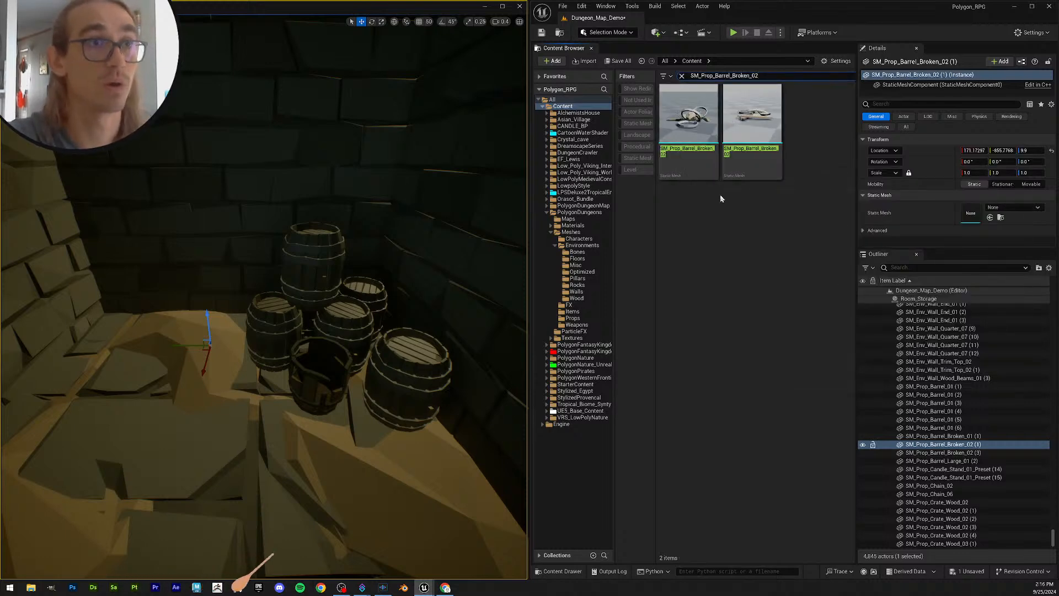
{"action": "left_click_drag", "start_coordinate": [711, 124], "coordinate": [971, 215]}
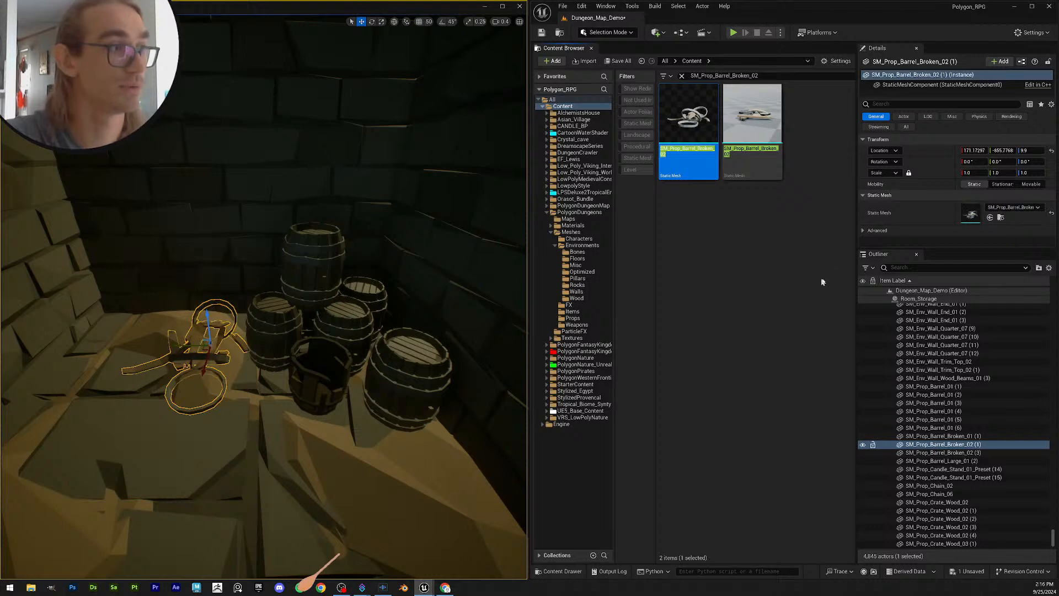
{"action": "left_click", "coordinate": [993, 453]}
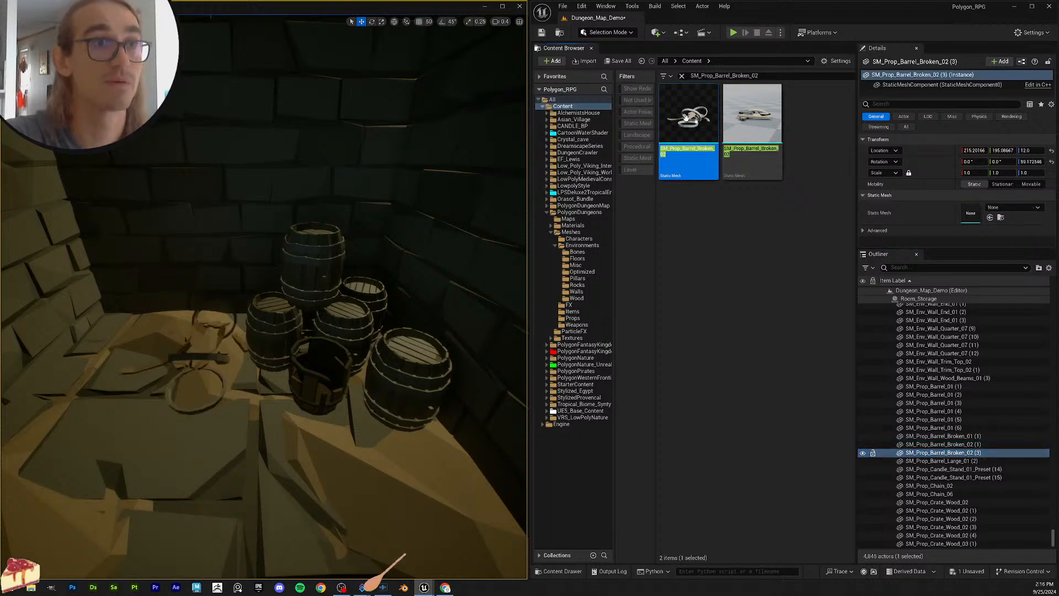
Step: Find the SM_Prop_Barrel_Large_01 mesh, assign it to SM_Prop_Barrel_Large_01 (2), and frame the barrel for checking
{"action": "left_click", "coordinate": [982, 462]}
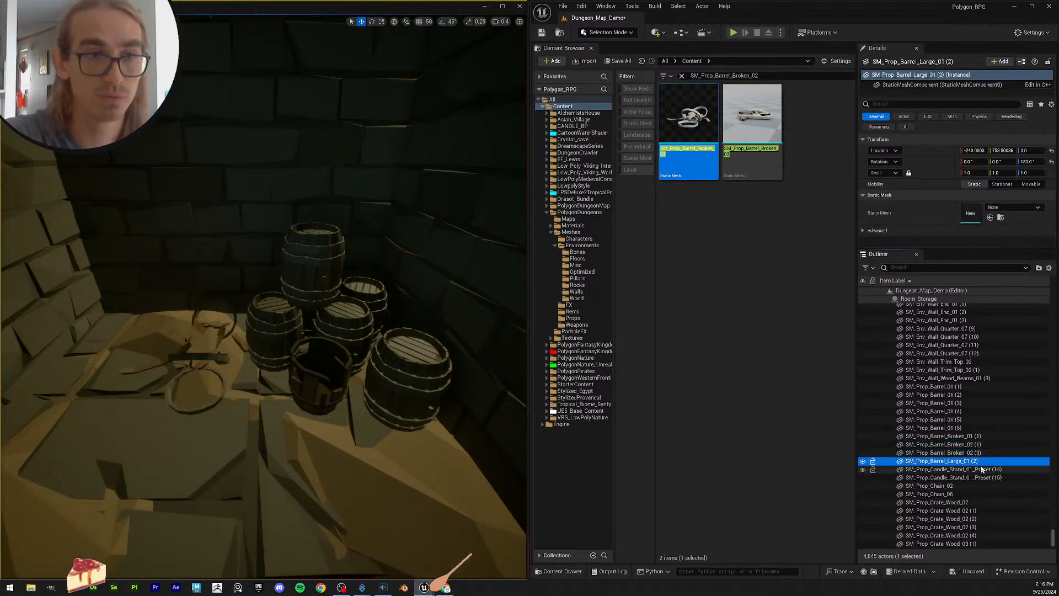
{"action": "key", "text": "F2"}
{"action": "key", "text": "ctrl+c"}
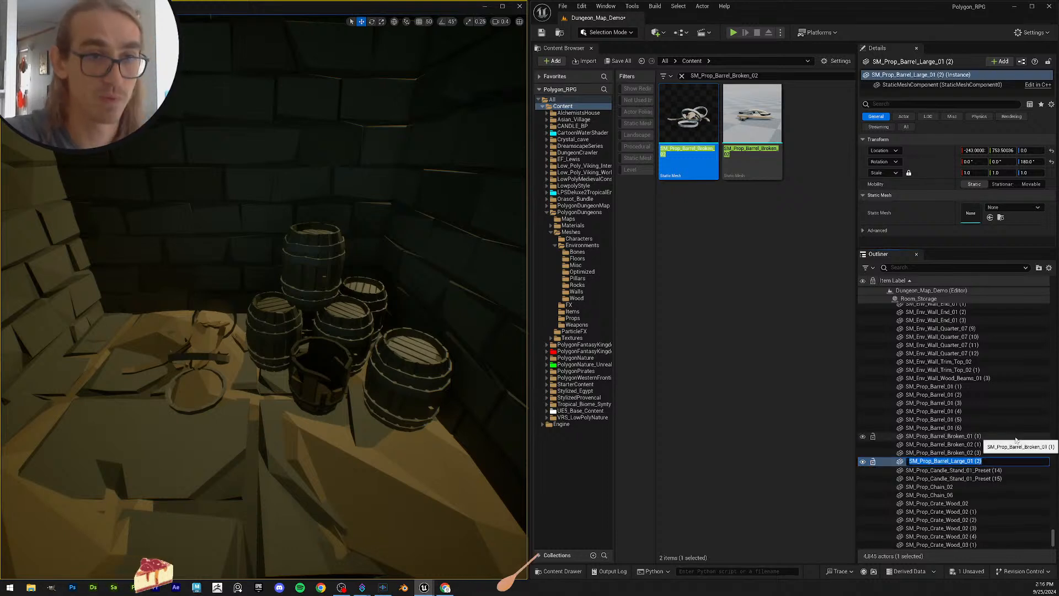
{"action": "left_click", "coordinate": [755, 75]}
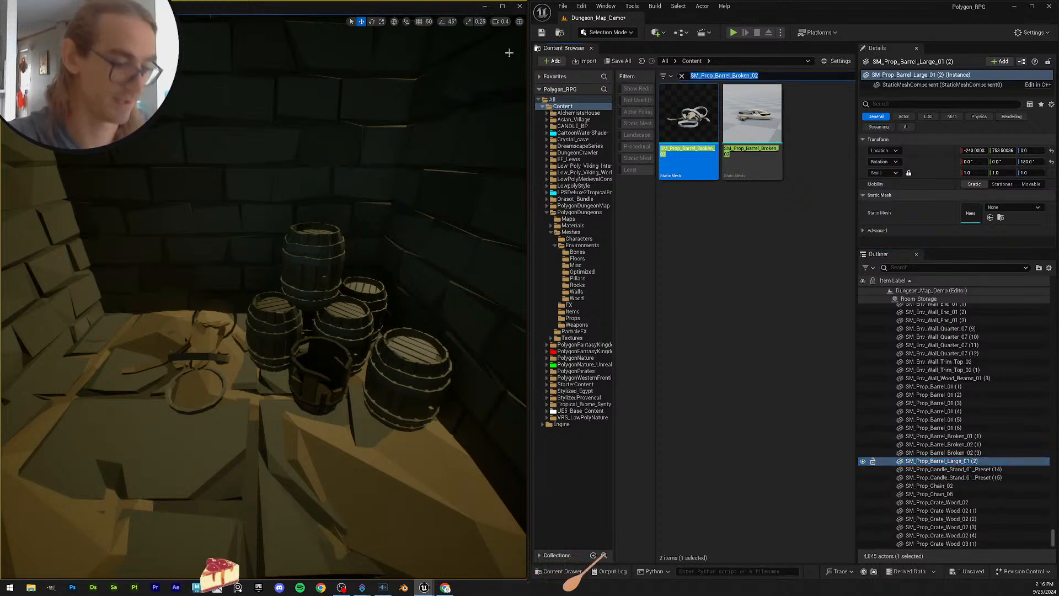
{"action": "key", "text": "ctrl+v"}
{"action": "key", "text": "Return"}
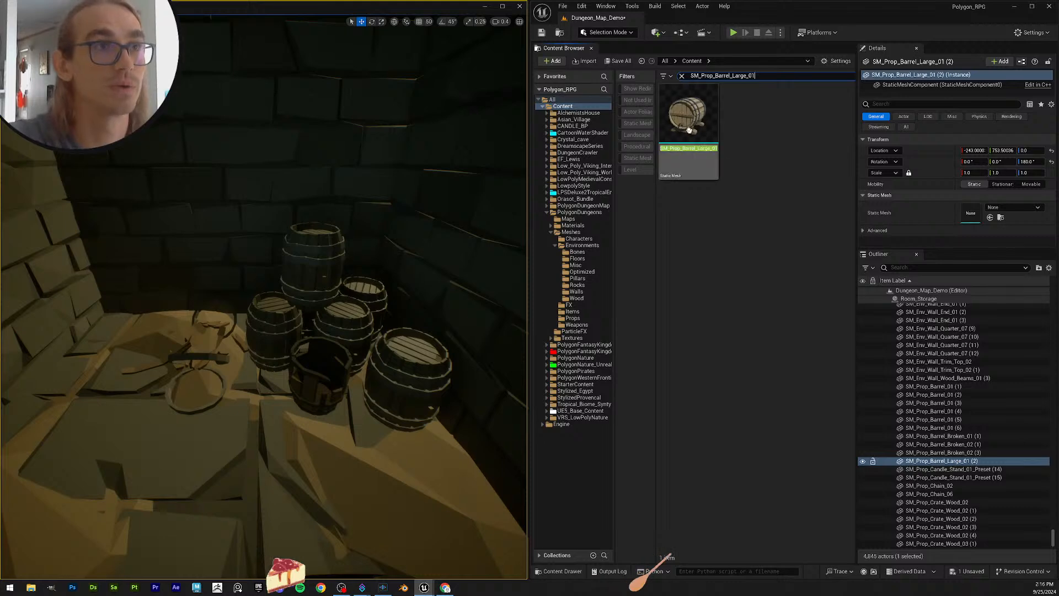
{"action": "left_click_drag", "start_coordinate": [689, 129], "coordinate": [967, 215]}
{"action": "right_click_drag", "start_coordinate": [302, 304], "coordinate": [420, 303]}
{"action": "key", "text": "f"}
{"action": "scroll", "coordinate": [302, 303], "scroll_direction": "up", "scroll_amount": 3}
{"action": "mouse_move", "coordinate": [360, 356]}
{"action": "right_mouse_down"}
{"action": "mouse_move", "coordinate": [314, 353]}
{"action": "mouse_move", "coordinate": [342, 364]}
{"action": "mouse_move", "coordinate": [359, 355]}
{"action": "right_mouse_up"}
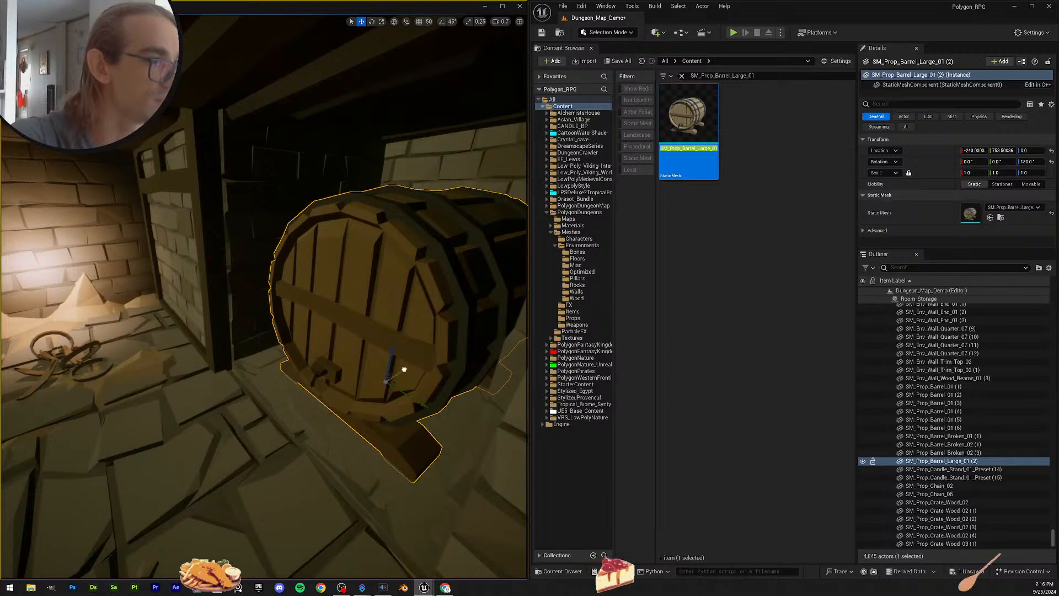
Step: Deselect the large barrel and save all changes to the Dungeon_Map_Demo level
{"action": "left_click_drag", "start_coordinate": [404, 370], "coordinate": [397, 372]}
{"action": "key", "text": "Escape"}
{"action": "mouse_move", "coordinate": [397, 372]}
{"action": "right_mouse_down"}
{"action": "mouse_move", "coordinate": [411, 391]}
{"action": "mouse_move", "coordinate": [406, 381]}
{"action": "right_mouse_up"}
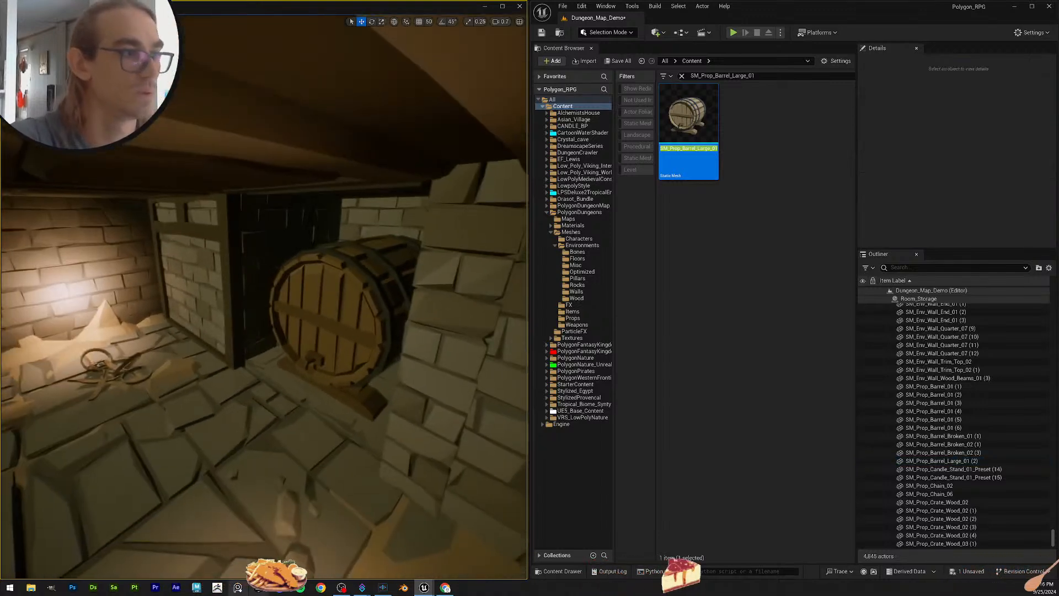
{"action": "left_click", "coordinate": [619, 60]}
{"action": "left_click", "coordinate": [596, 386]}
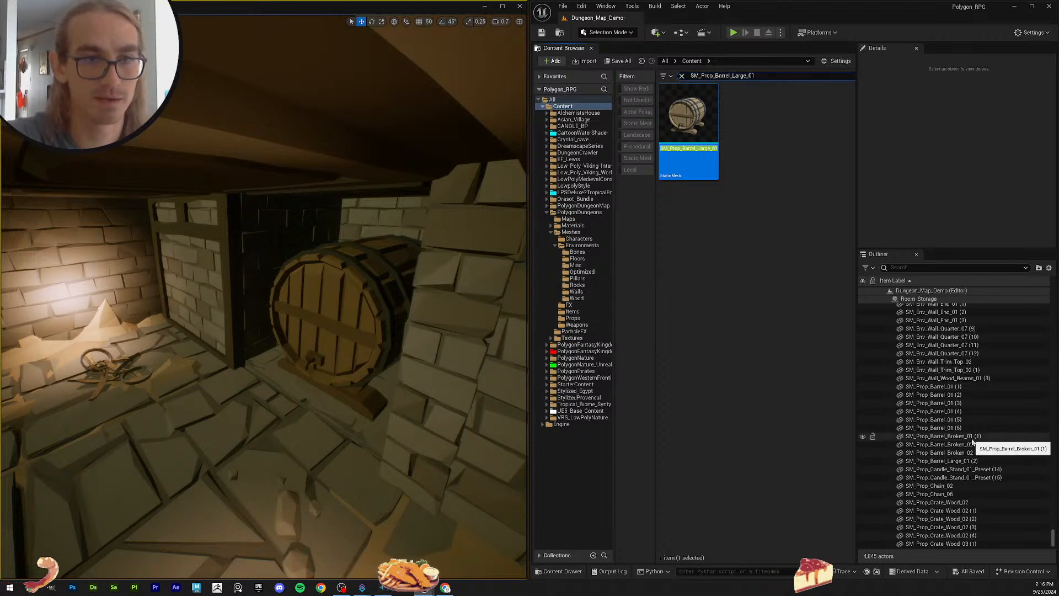
Step: Check the static mesh assignments of the Room_Storage actors from SM_Env_Wall_Trim_Top_02 through the SM_Prop_Candle_Stand_01_Preset actors
{"action": "left_click", "coordinate": [974, 362]}
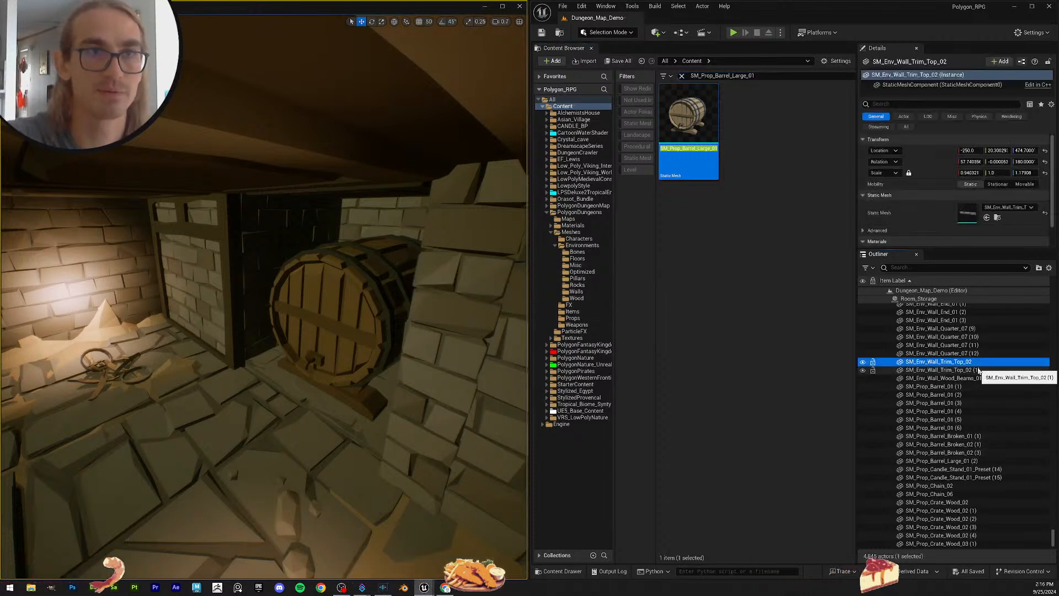
{"action": "key", "text": "Down"}
{"action": "key", "text": "Down"}
{"action": "key", "text": "Down"}
{"action": "key", "text": "Down"}
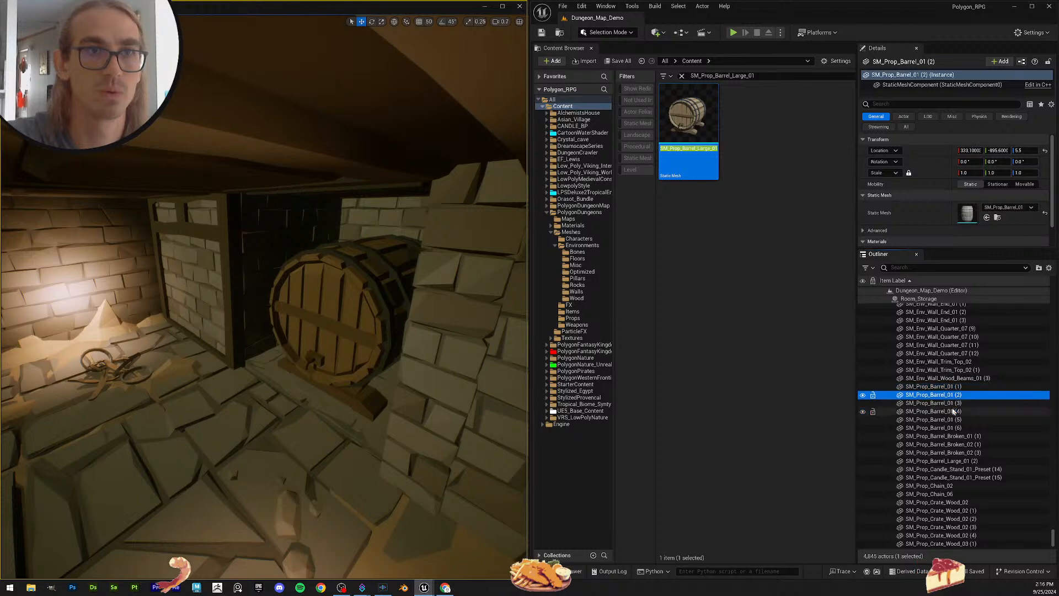
{"action": "key", "text": "Down"}
{"action": "key", "text": "Down"}
{"action": "key", "text": "Down"}
{"action": "key", "text": "Down"}
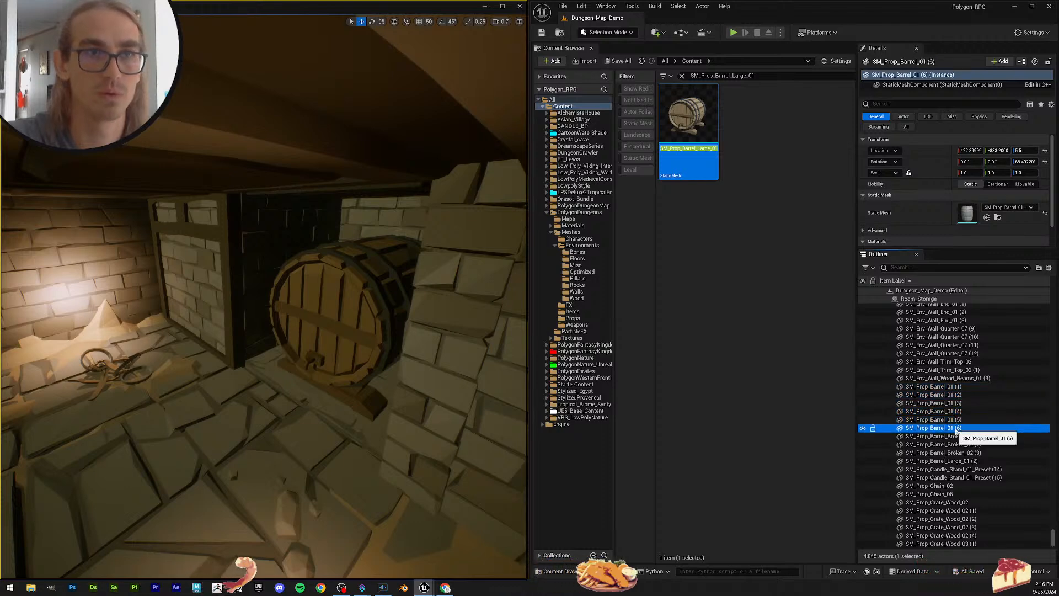
{"action": "key", "text": "Down"}
{"action": "key", "text": "Down"}
{"action": "key", "text": "Down"}
{"action": "key", "text": "Down"}
{"action": "key", "text": "Down"}
{"action": "key", "text": "Down"}
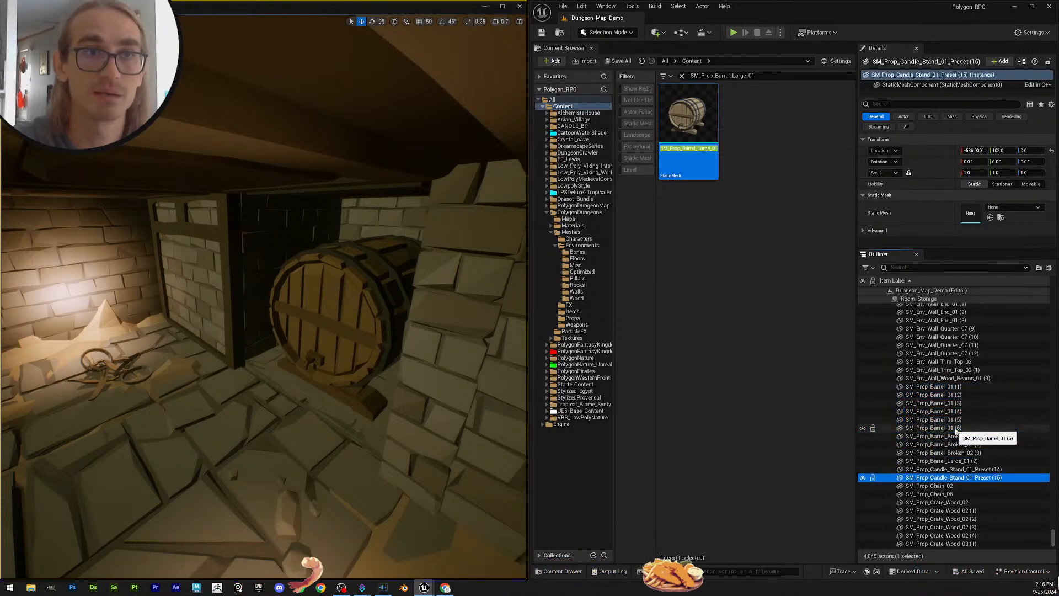
{"action": "key", "text": "Up"}
{"action": "key", "text": "Up"}
{"action": "key", "text": "Up"}
{"action": "key", "text": "Up"}
{"action": "key", "text": "Up"}
{"action": "key", "text": "Up"}
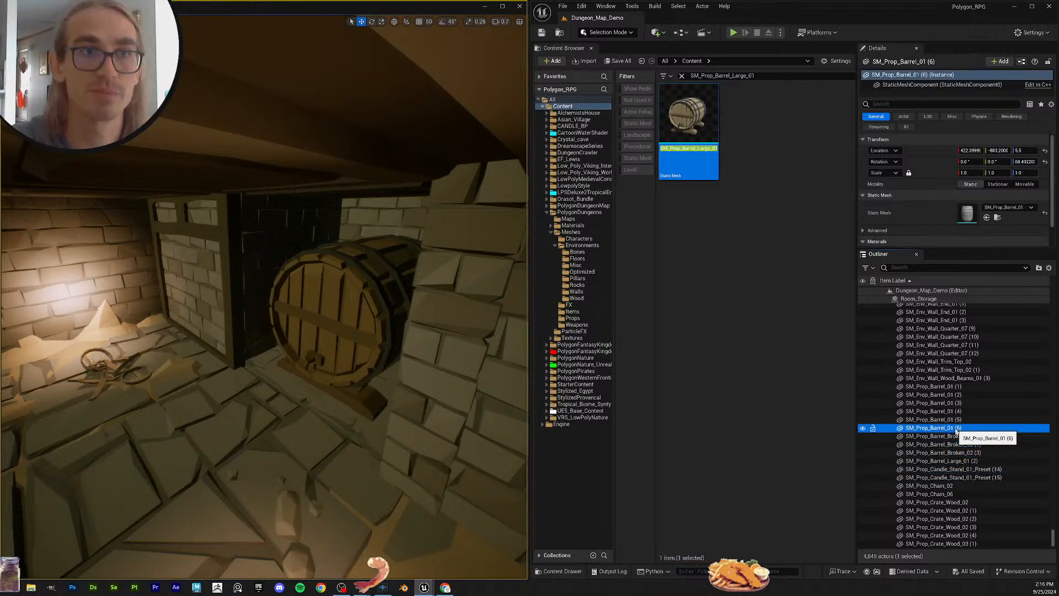
{"action": "key", "text": "Down"}
{"action": "key", "text": "Down"}
{"action": "key", "text": "Down"}
{"action": "key", "text": "Down"}
{"action": "key", "text": "Down"}
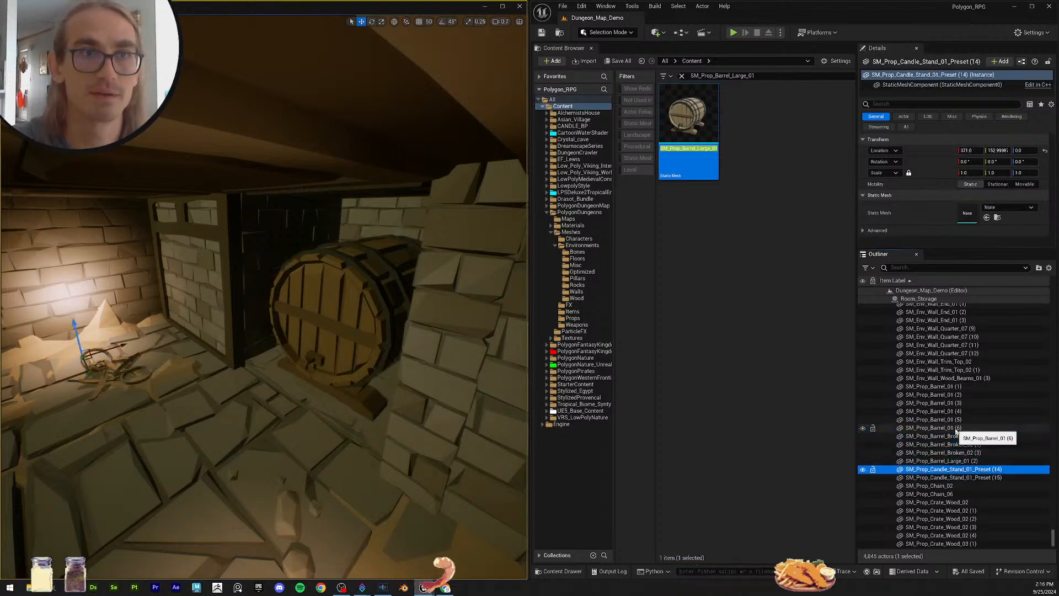
Step: Search for Candle_Stand_01 and assign the SM_Prop_Candle_Stand_01 mesh to SM_Prop_Candle_Stand_01_Preset (14) and (15) together
{"action": "scroll", "coordinate": [975, 422], "scroll_direction": "down", "scroll_amount": 13}
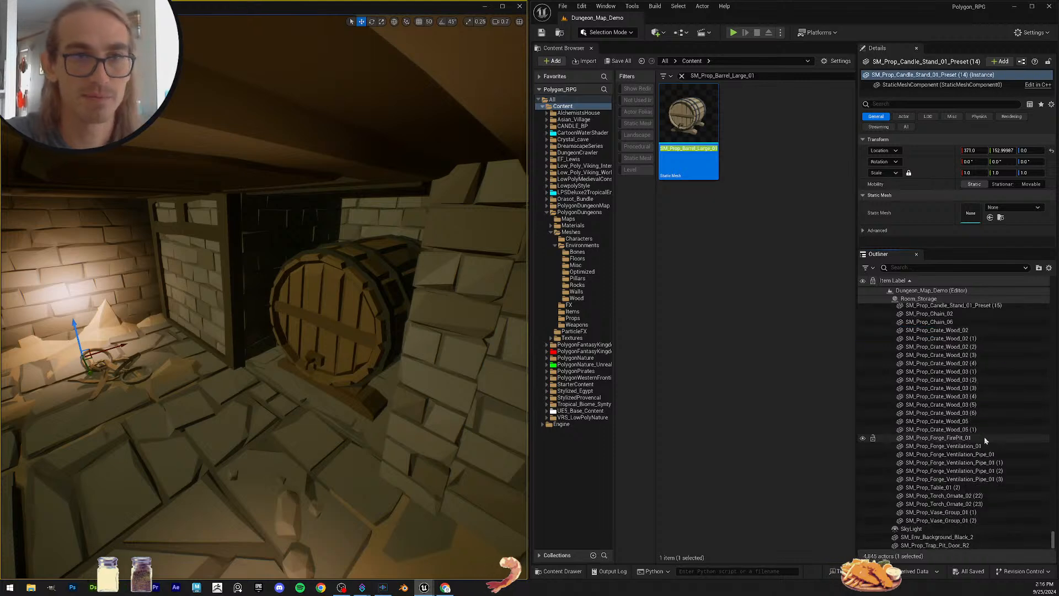
{"action": "scroll", "coordinate": [986, 439], "scroll_direction": "up", "scroll_amount": 8}
{"action": "key", "text": "F2"}
{"action": "key", "text": "ctrl+c"}
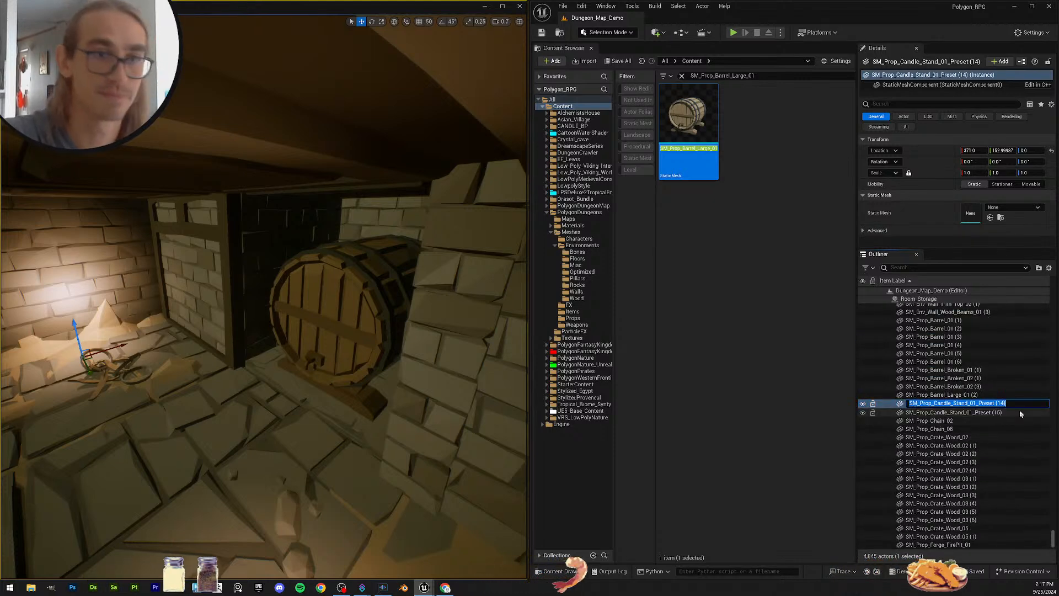
{"action": "left_click", "coordinate": [761, 78]}
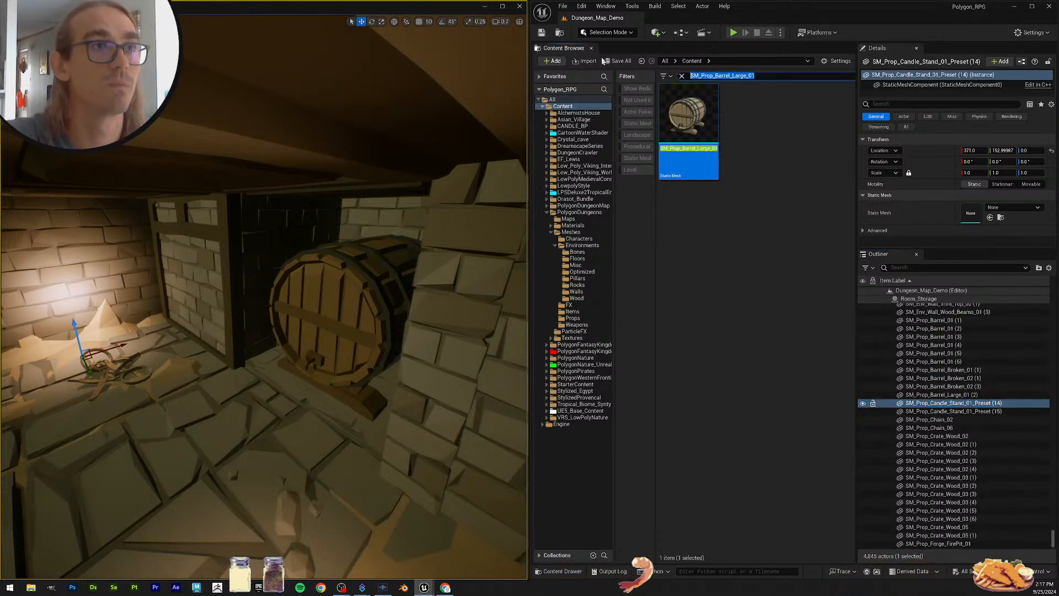
{"action": "key", "text": "ctrl+v"}
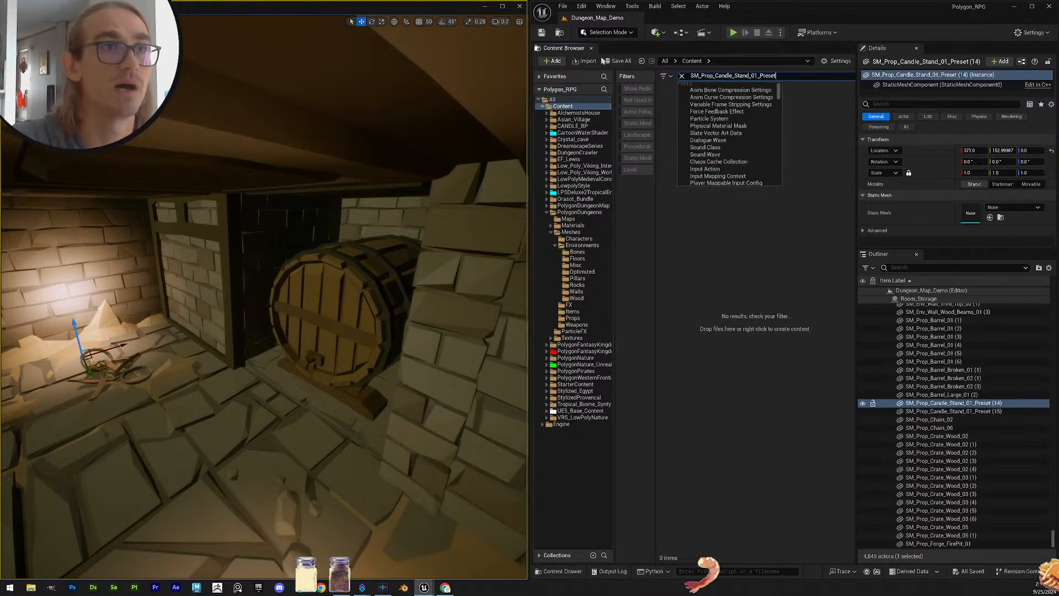
{"action": "key", "text": "BackSpace"}
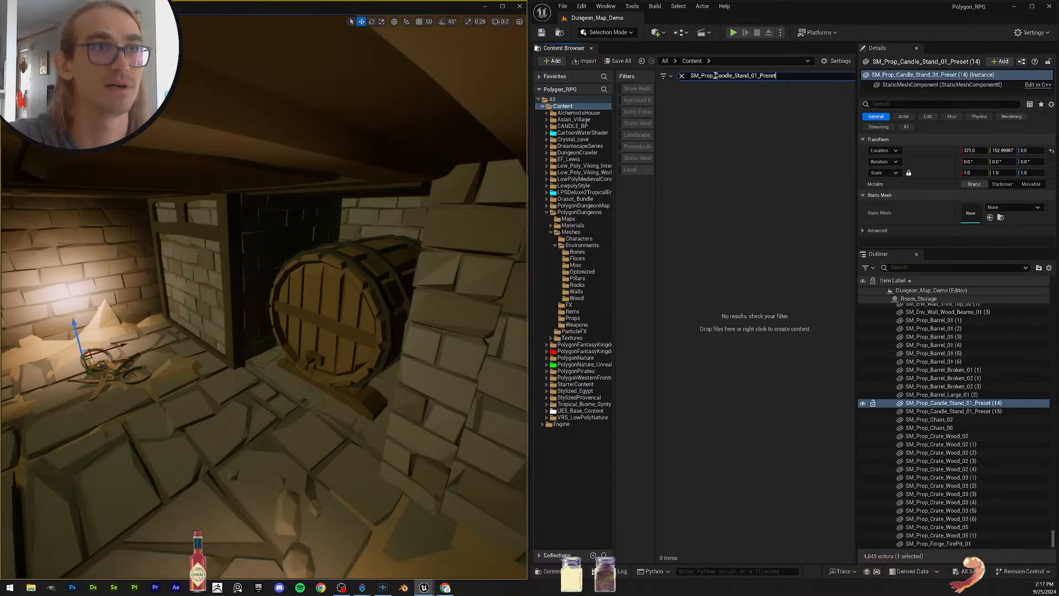
{"action": "left_click_drag", "start_coordinate": [713, 75], "coordinate": [584, 70]}
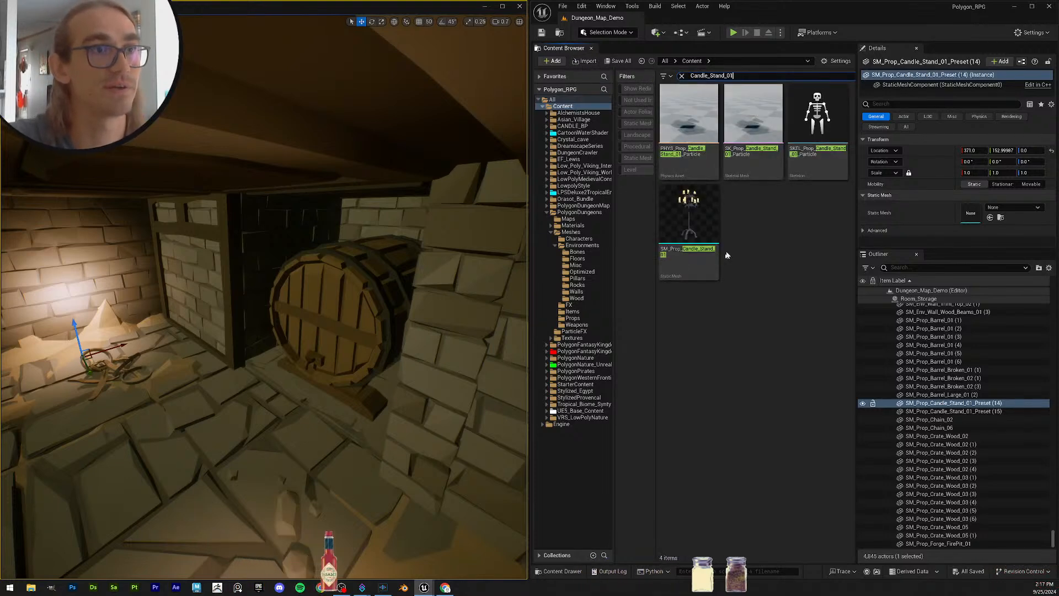
{"action": "left_click", "coordinate": [960, 411], "text": "ctrl"}
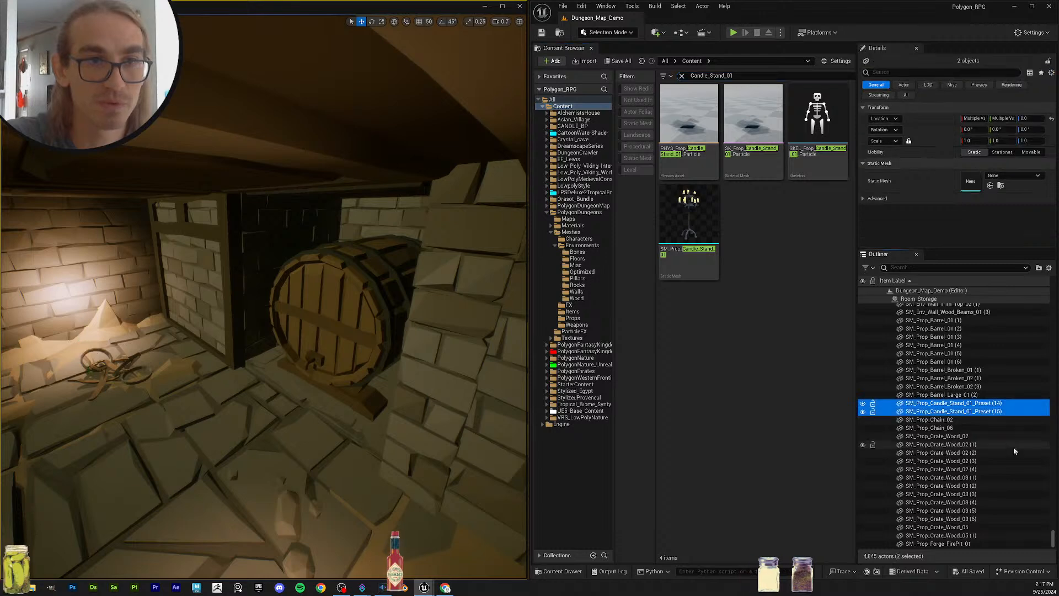
{"action": "left_click_drag", "start_coordinate": [688, 218], "coordinate": [971, 181]}
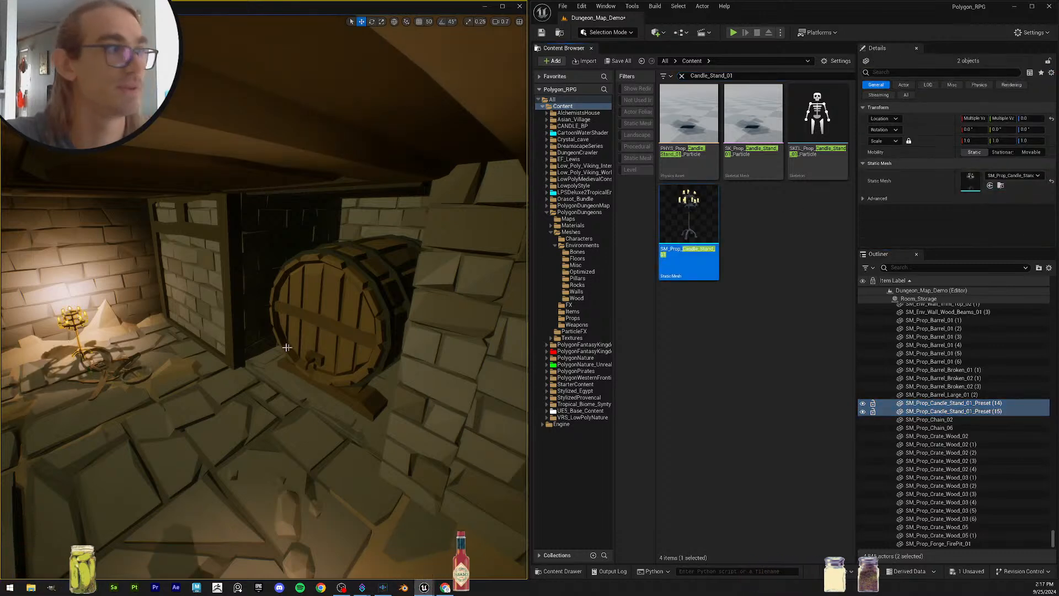
{"action": "right_click_drag", "start_coordinate": [287, 347], "coordinate": [287, 347]}
Step: Find the SM_Prop_Chain_02 mesh by its actor name and assign it to the SM_Prop_Chain_02 actor
{"action": "left_click", "coordinate": [972, 428]}
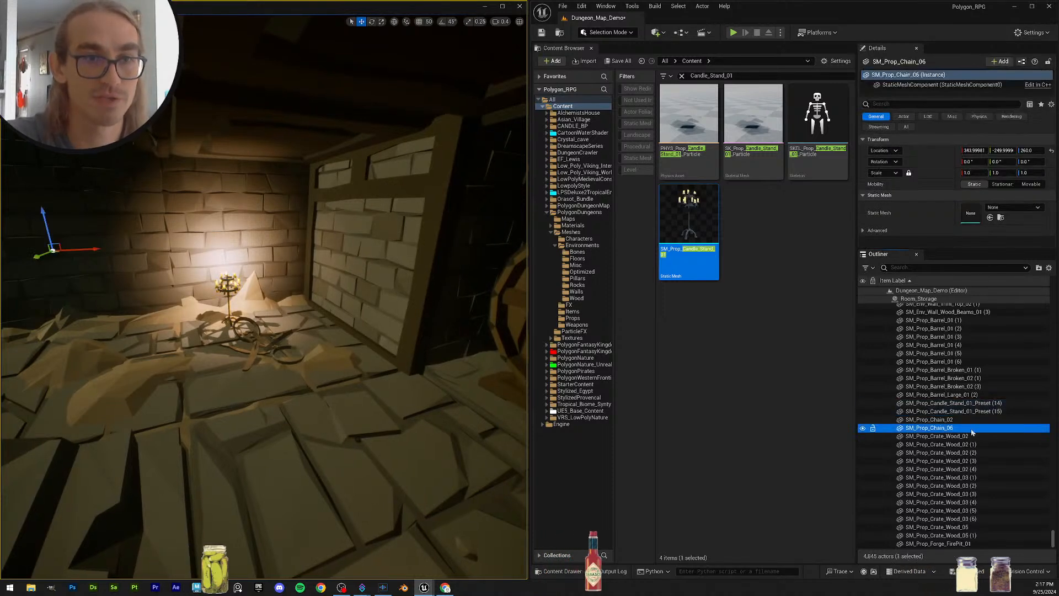
{"action": "left_click", "coordinate": [972, 420]}
{"action": "key", "text": "F2"}
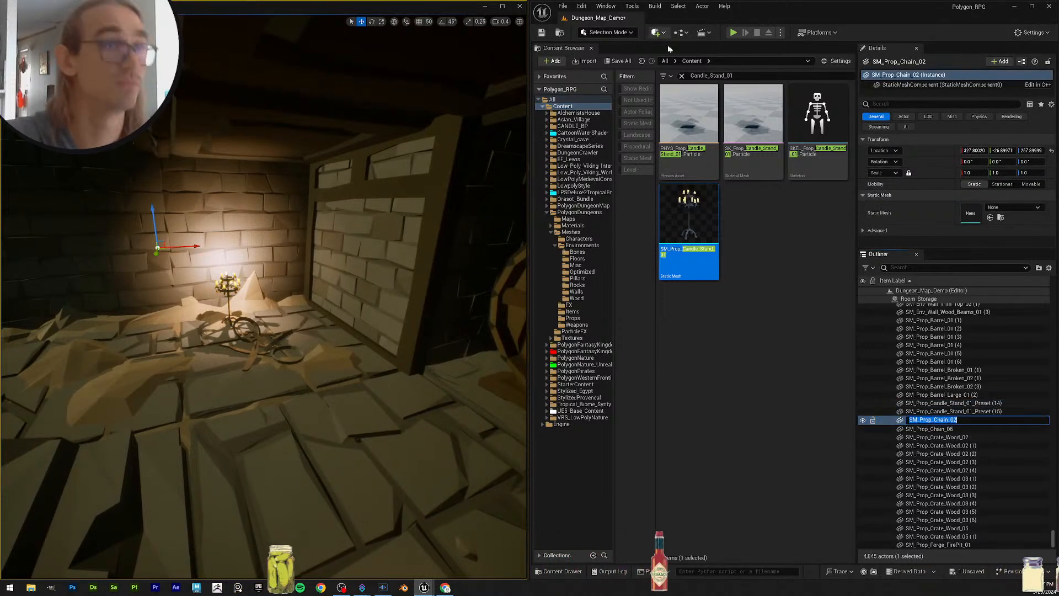
{"action": "left_click_drag", "start_coordinate": [742, 76], "coordinate": [532, 57]}
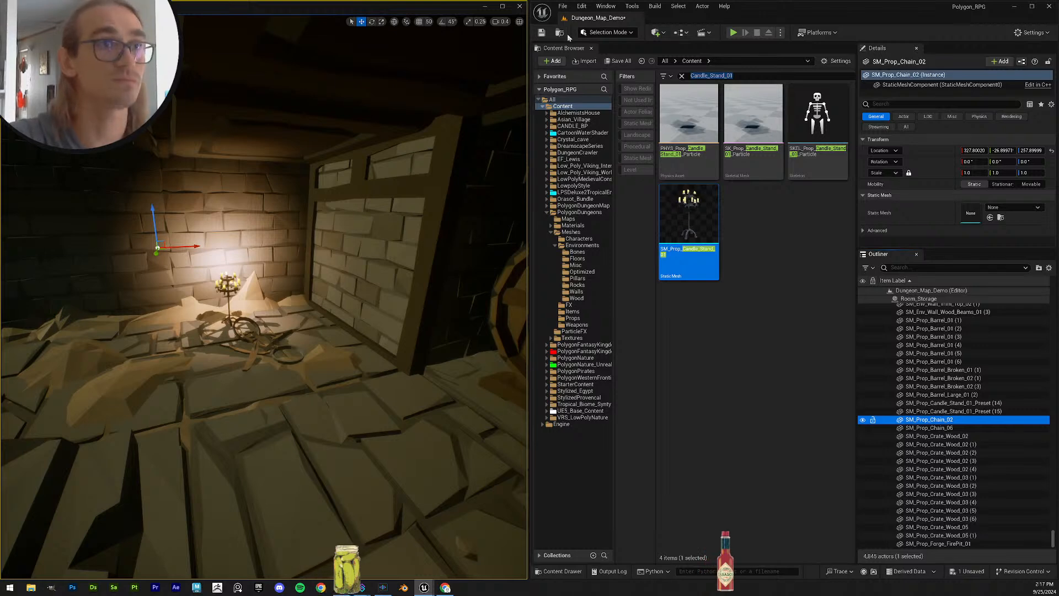
{"action": "left_click", "coordinate": [948, 421]}
{"action": "key", "text": "ctrl+c"}
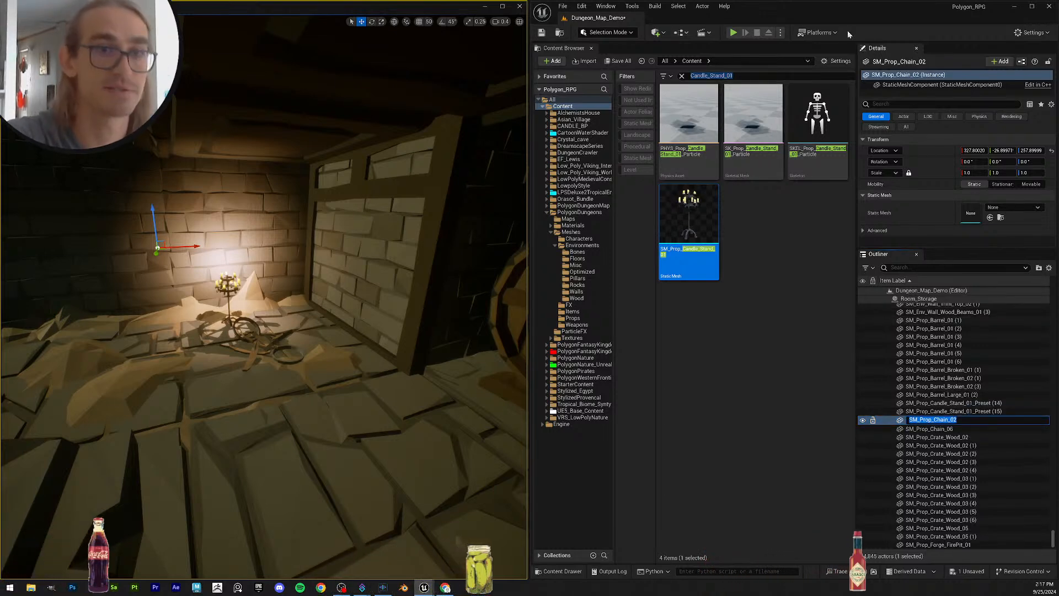
{"action": "left_click_drag", "start_coordinate": [736, 77], "coordinate": [591, 45]}
{"action": "key", "text": "ctrl+v"}
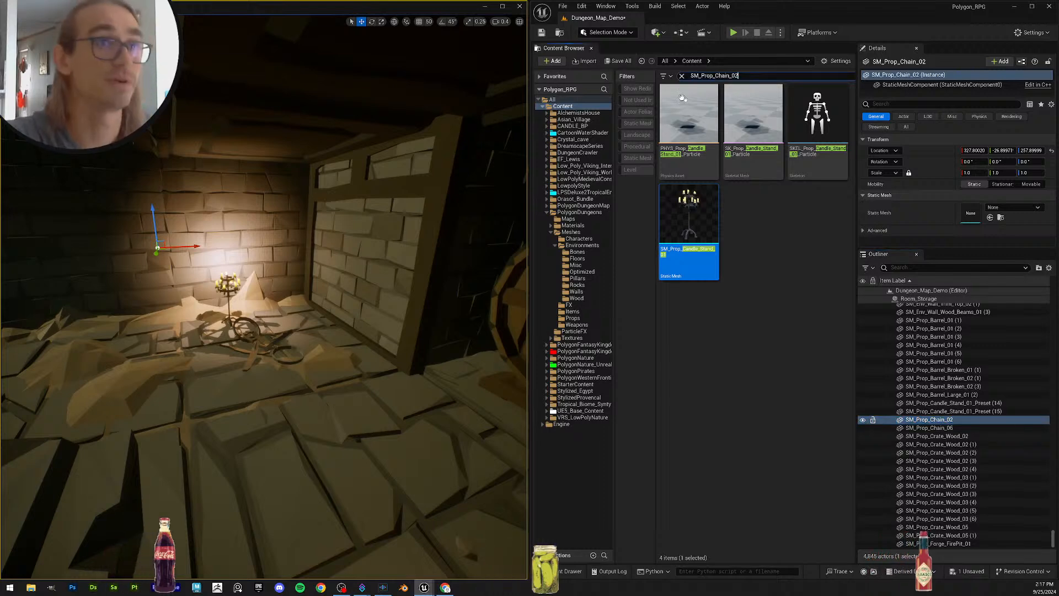
{"action": "left_click_drag", "start_coordinate": [689, 116], "coordinate": [972, 213]}
Step: Find the SM_Prop_Chain_06 mesh by its actor name and assign it to the SM_Prop_Chain_06 actor
{"action": "left_click", "coordinate": [962, 428]}
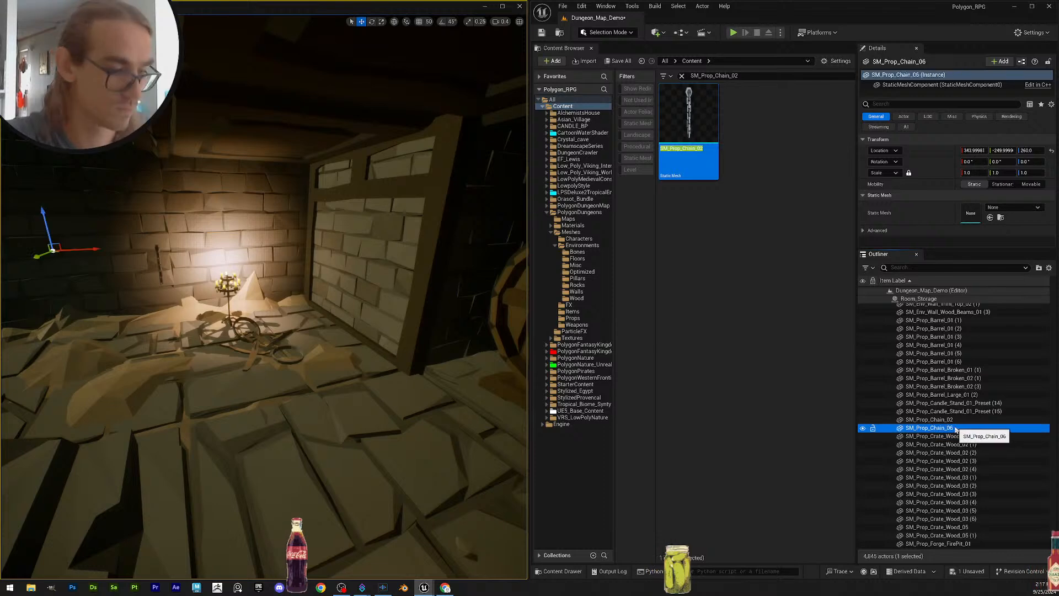
{"action": "key", "text": "F2"}
{"action": "key", "text": "ctrl+c"}
{"action": "left_click_drag", "start_coordinate": [752, 76], "coordinate": [544, 51]}
{"action": "key", "text": "ctrl+v"}
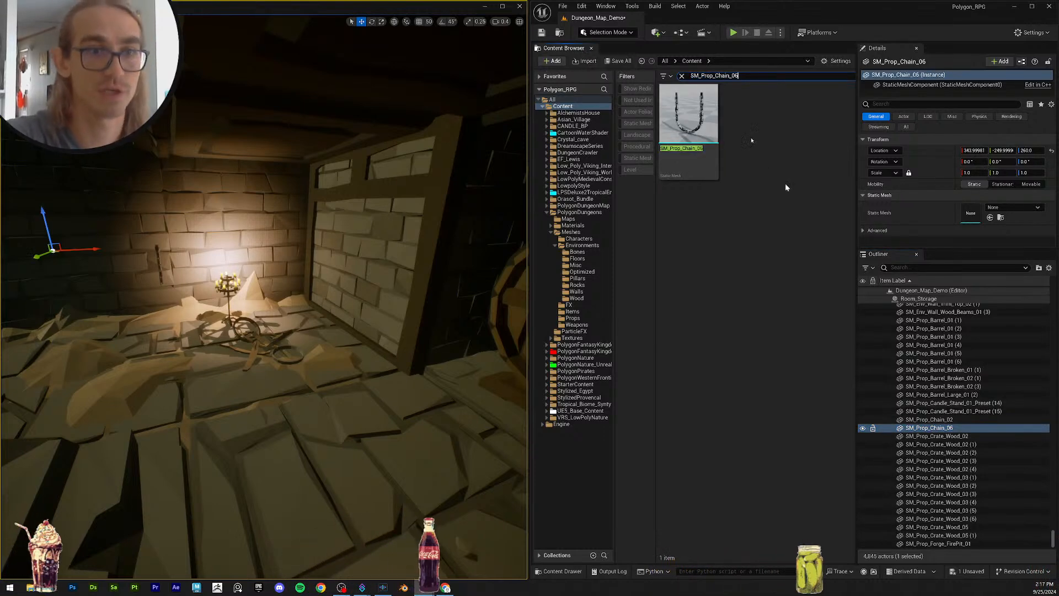
{"action": "left_click_drag", "start_coordinate": [690, 116], "coordinate": [970, 220]}
Step: Find the SM_Prop_Crate_Wood_02 mesh and assign it to SM_Prop_Crate_Wood_02 and its copies (1) through (4) together
{"action": "scroll", "coordinate": [1010, 375], "scroll_direction": "down", "scroll_amount": 3}
{"action": "left_click", "coordinate": [1010, 371]}
{"action": "key", "text": "ctrl+c"}
{"action": "key", "text": "F2"}
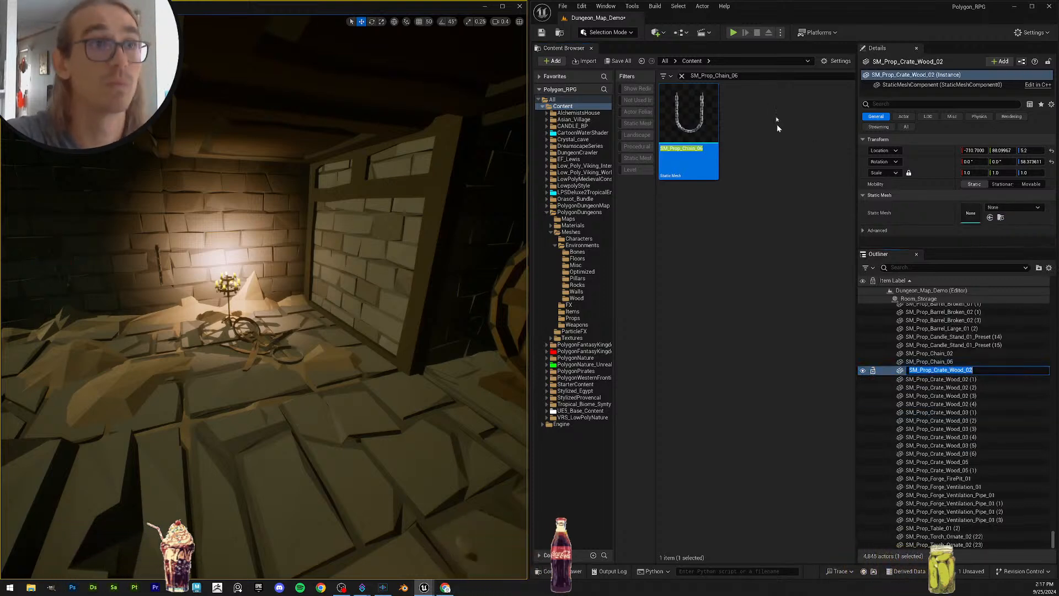
{"action": "left_click_drag", "start_coordinate": [752, 76], "coordinate": [538, 51]}
{"action": "key", "text": "ctrl+v"}
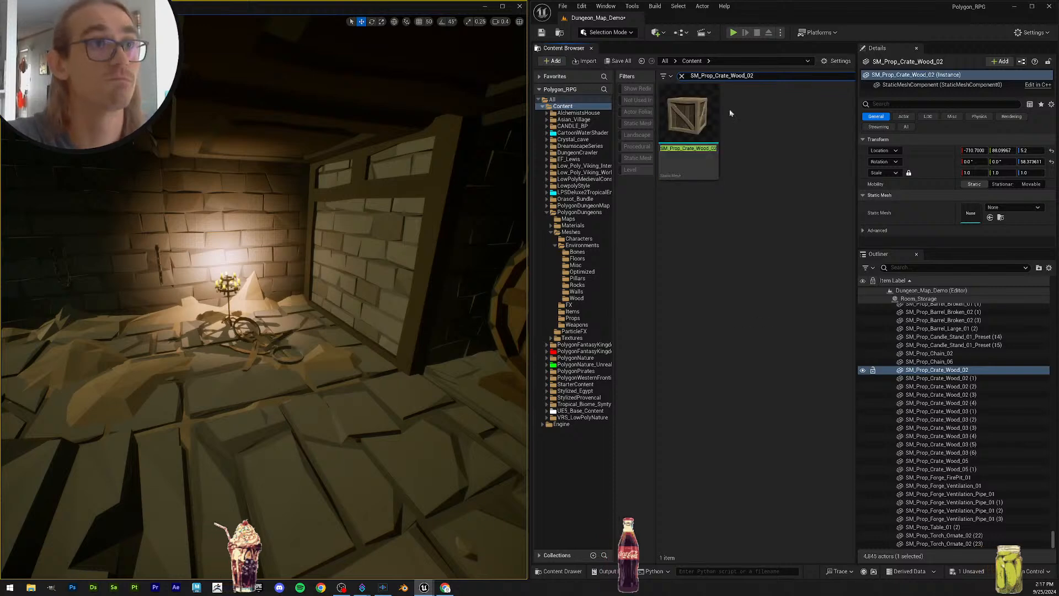
{"action": "left_click", "coordinate": [979, 404], "text": "shift"}
{"action": "key", "text": "ctrl+b"}
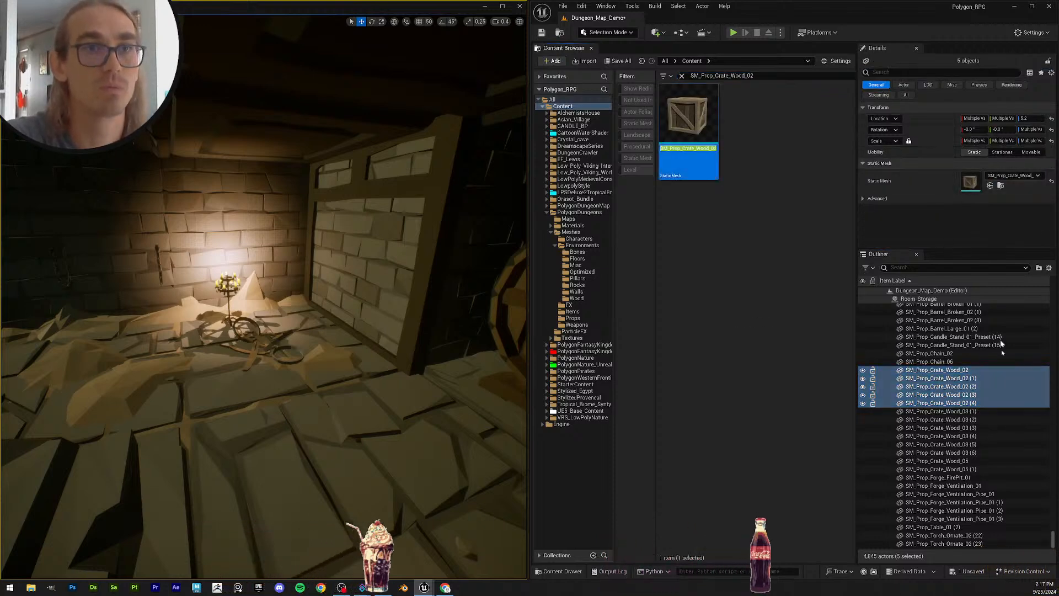
Step: Find the SM_Prop_Crate_Wood_03 mesh and assign it to SM_Prop_Crate_Wood_03 (1) through (6) together
{"action": "left_click", "coordinate": [974, 413]}
{"action": "left_click", "coordinate": [760, 74]}
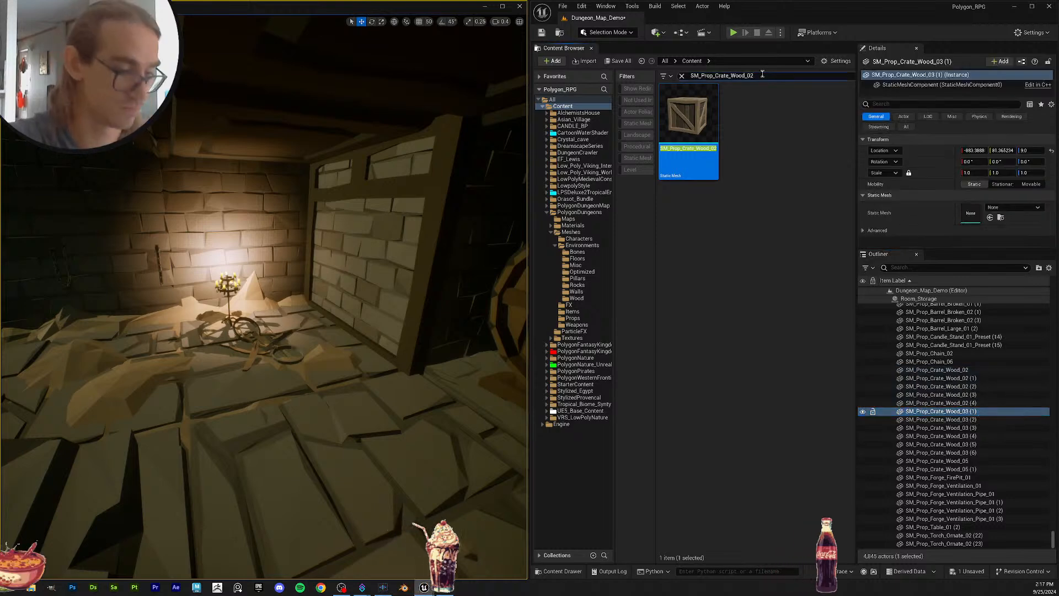
{"action": "key", "text": "BackSpace"}
{"action": "type", "text": "3"}
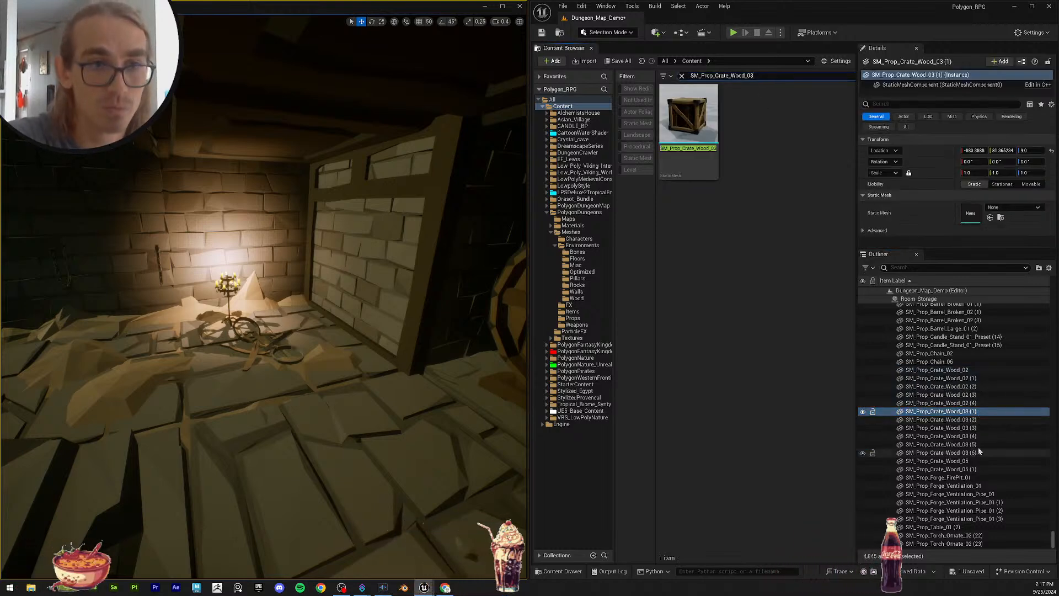
{"action": "left_click", "coordinate": [978, 452], "text": "shift"}
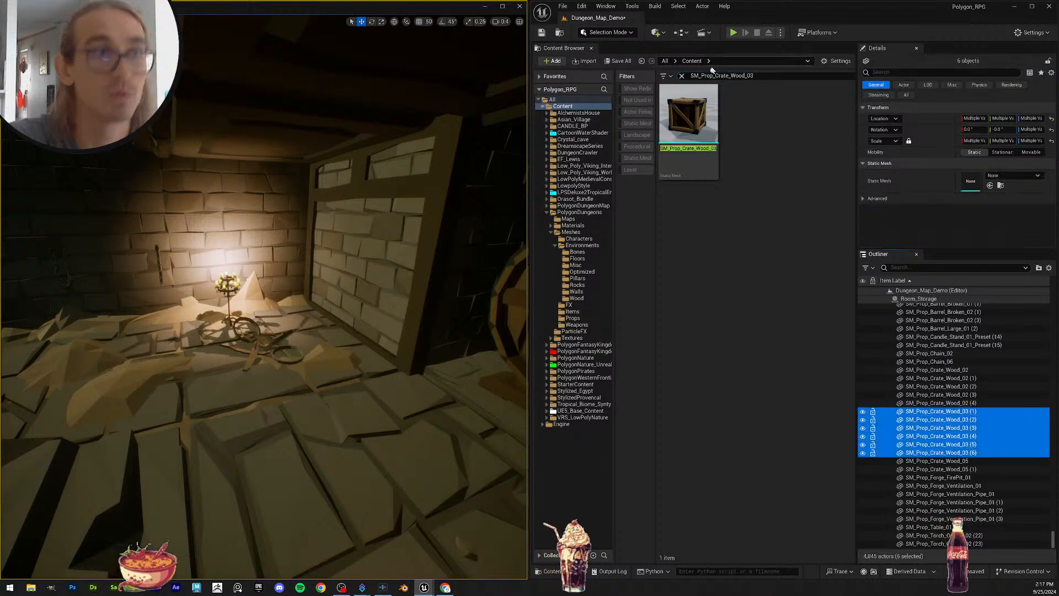
{"action": "left_click_drag", "start_coordinate": [688, 116], "coordinate": [988, 182]}
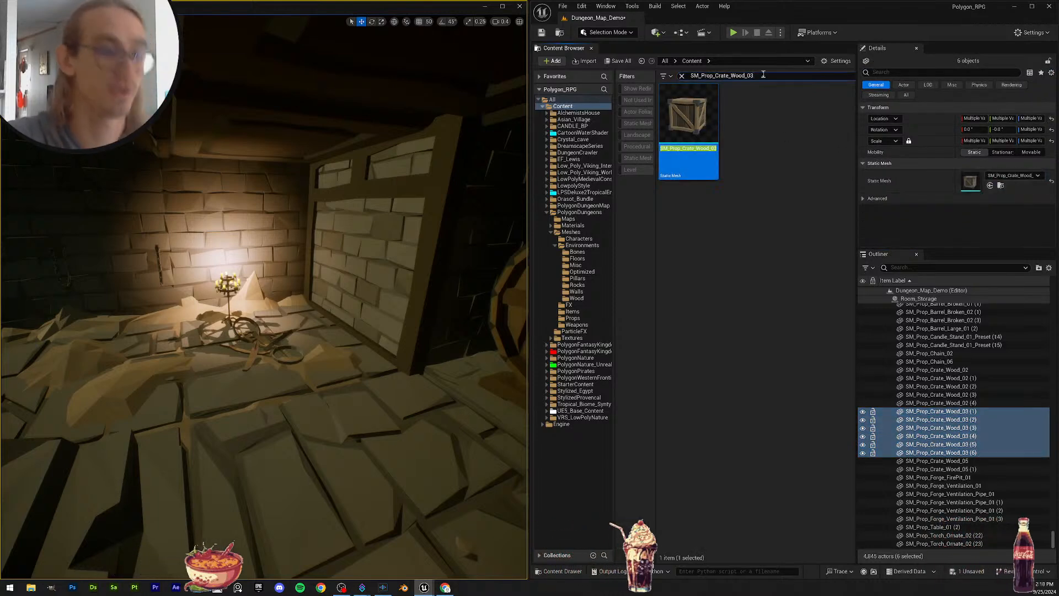
Step: Find the SM_Prop_Crate_Wood_05 mesh, assign it to SM_Prop_Crate_Wood_05 and its copy (1) together, and save all changes
{"action": "key", "text": "BackSpace"}
{"action": "type", "text": "5"}
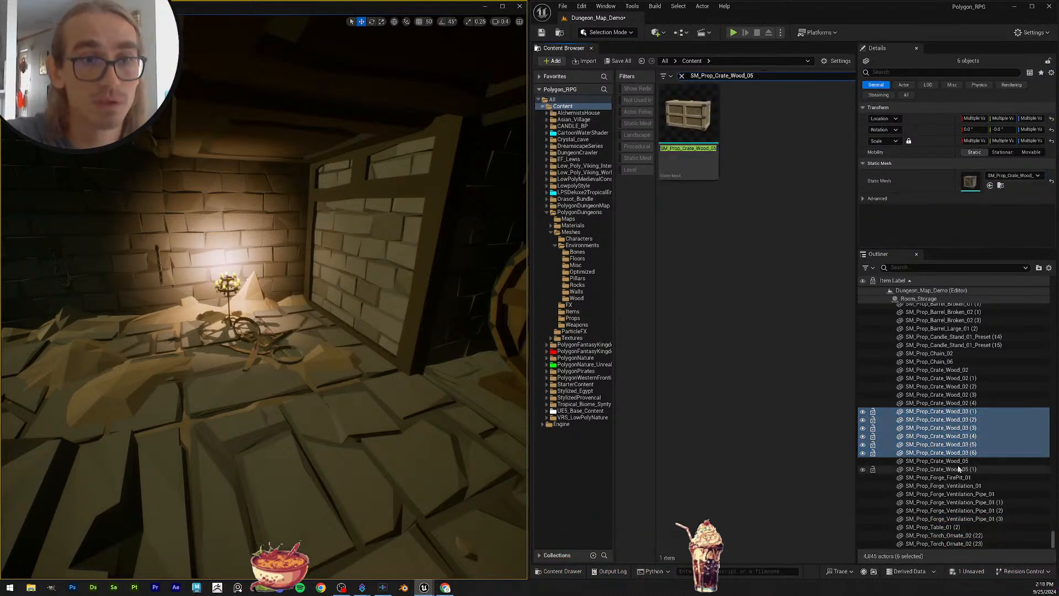
{"action": "left_click", "coordinate": [962, 461]}
{"action": "left_click", "coordinate": [983, 468], "text": "shift"}
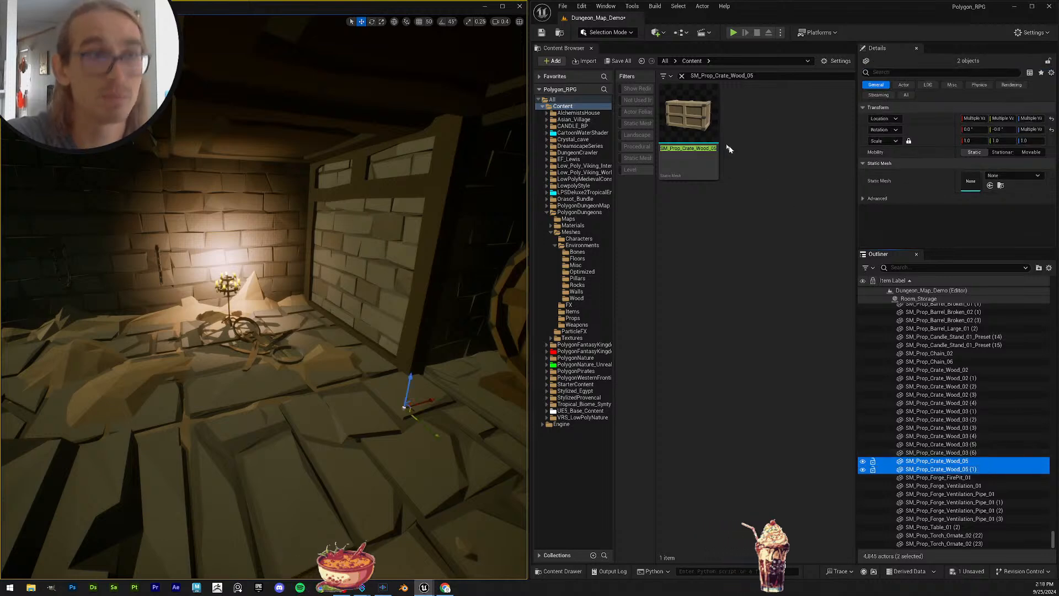
{"action": "left_click_drag", "start_coordinate": [714, 148], "coordinate": [1003, 181]}
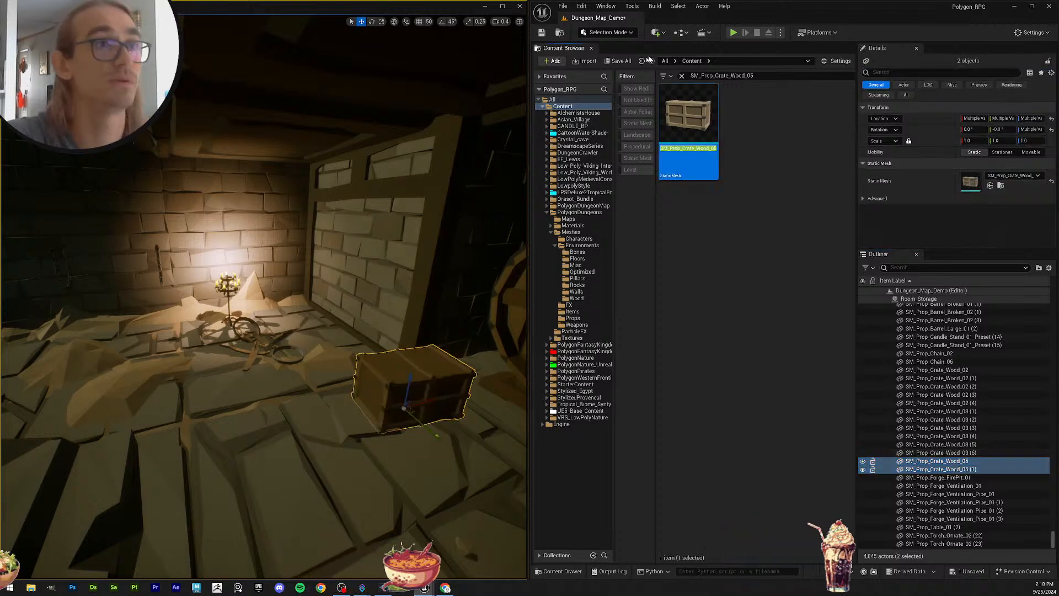
{"action": "left_click", "coordinate": [610, 62]}
{"action": "left_click", "coordinate": [595, 386]}
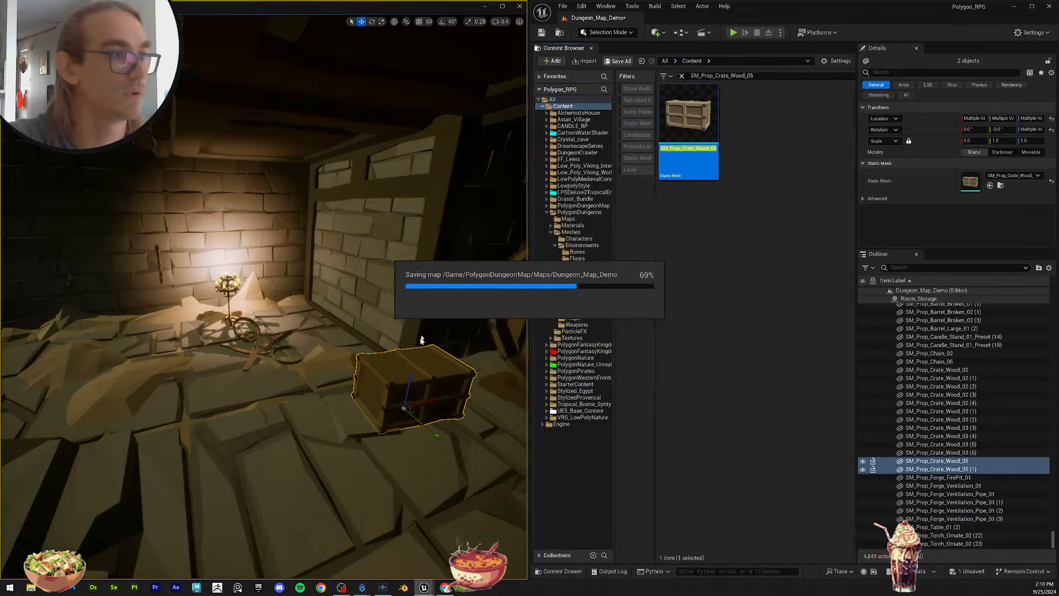
Step: Move the SM_Prop_Crate_Wood_05 (1) crate away from the large barrel and turn it to about 340° around Z
{"action": "right_click_drag", "start_coordinate": [415, 318], "coordinate": [344, 337]}
{"action": "key", "text": "Escape"}
{"action": "scroll", "coordinate": [415, 318], "scroll_direction": "up", "scroll_amount": 3}
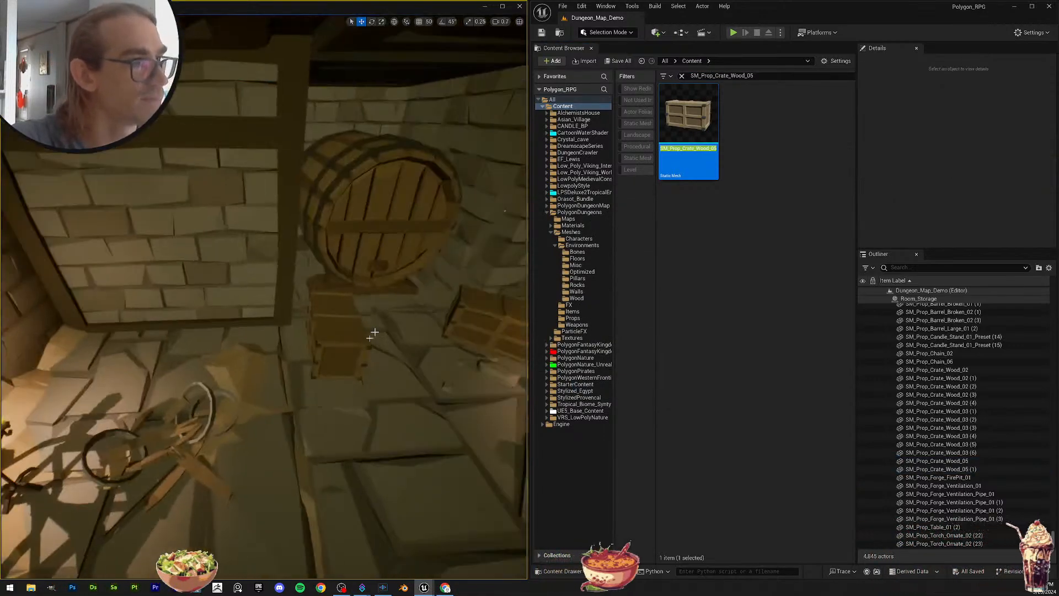
{"action": "left_click", "coordinate": [357, 355]}
{"action": "key", "text": "e"}
{"action": "left_click_drag", "start_coordinate": [333, 383], "coordinate": [232, 364]}
{"action": "key", "text": "w"}
{"action": "key", "text": "e"}
{"action": "key", "text": "w"}
{"action": "key", "text": "e"}
{"action": "left_click_drag", "start_coordinate": [272, 393], "coordinate": [268, 392]}
{"action": "key", "text": "w"}
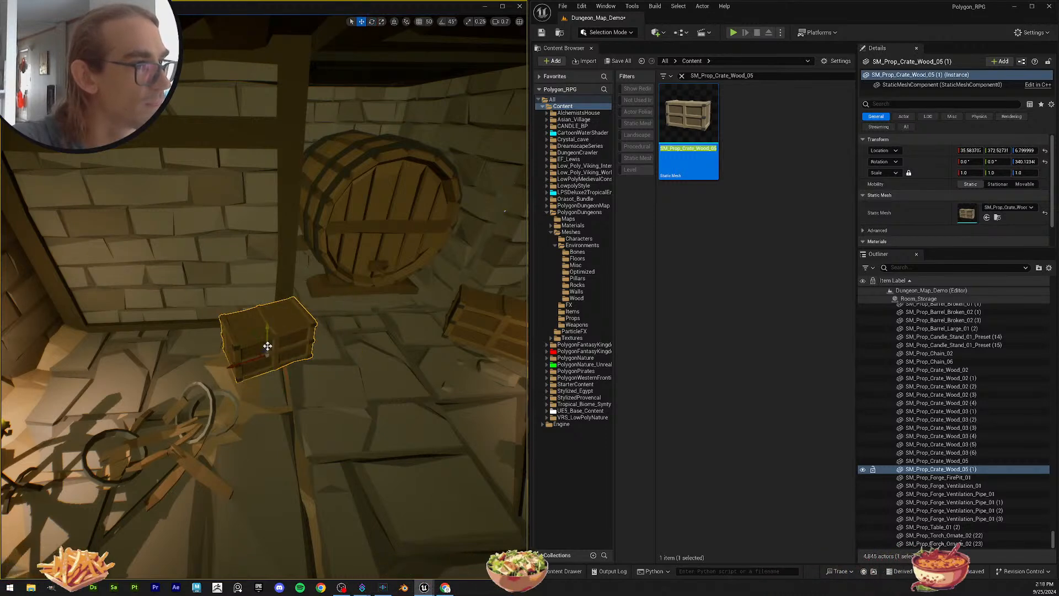
Step: Lower the SM_Prop_Crate_Wood_05 (1) crate onto the floor at a Z location of about 4 and save the level
{"action": "left_click_drag", "start_coordinate": [266, 329], "coordinate": [266, 336]}
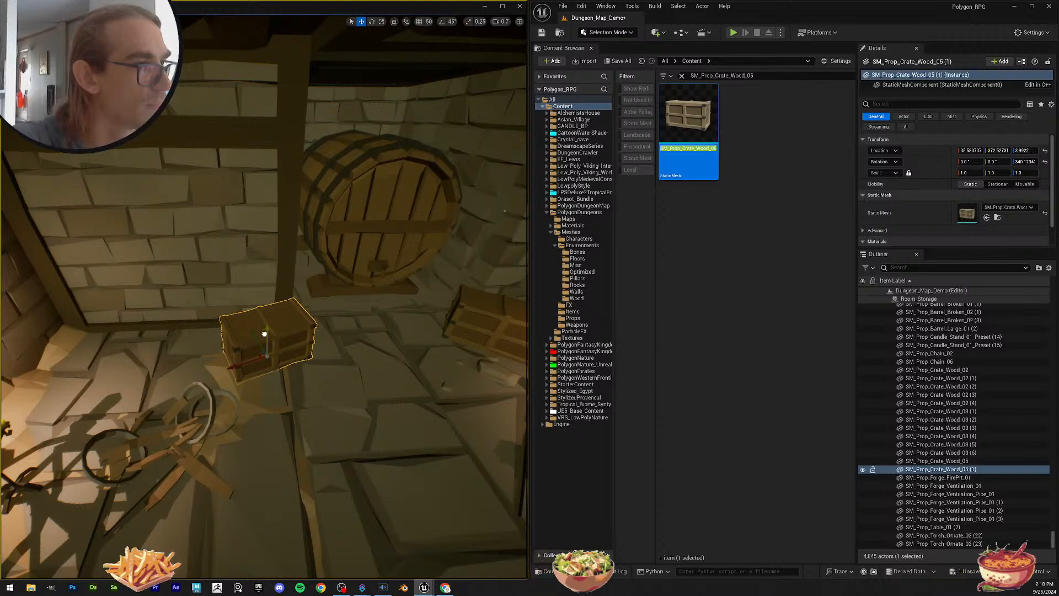
{"action": "key", "text": "Escape"}
{"action": "right_click_drag", "start_coordinate": [336, 369], "coordinate": [358, 353]}
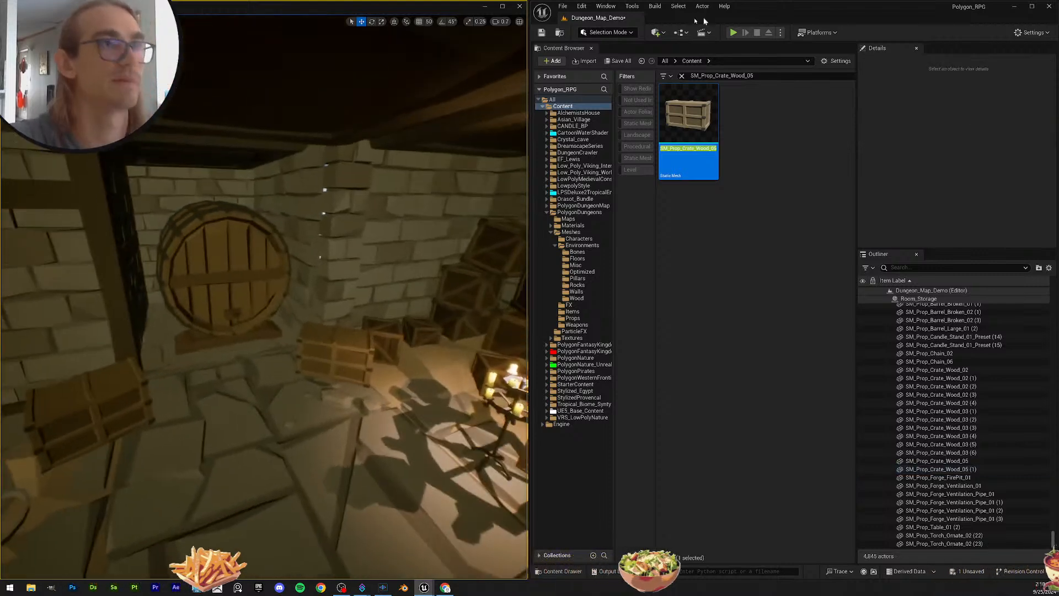
{"action": "left_click", "coordinate": [615, 61]}
{"action": "left_click", "coordinate": [596, 387]}
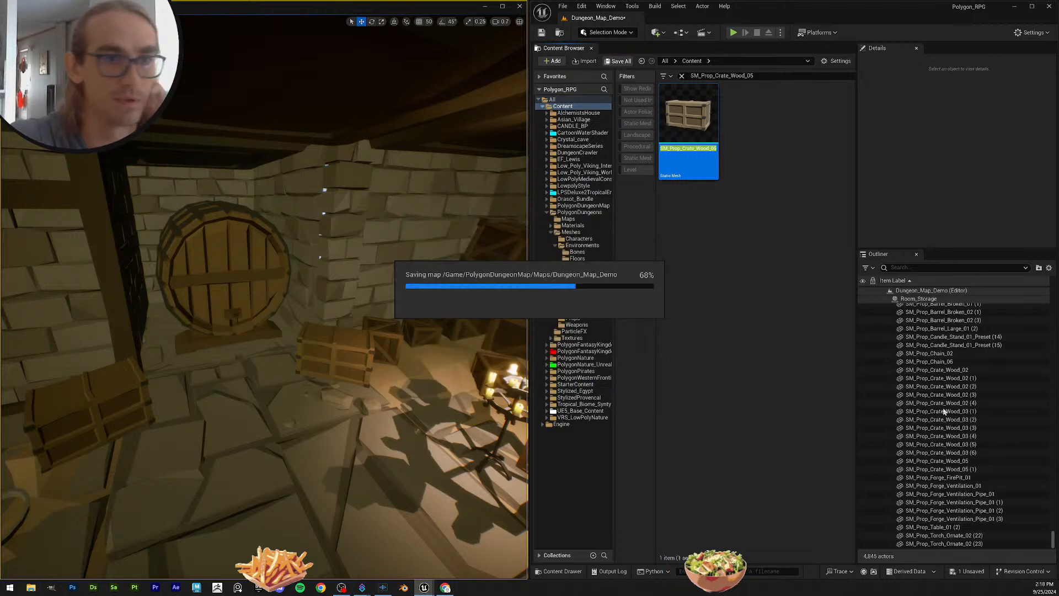
Step: Check the static mesh assignments of the Room_Storage props from SM_Prop_Barrel_Large_01 (2) down to SM_Prop_Forge_FirePit_01
{"action": "left_click", "coordinate": [986, 479]}
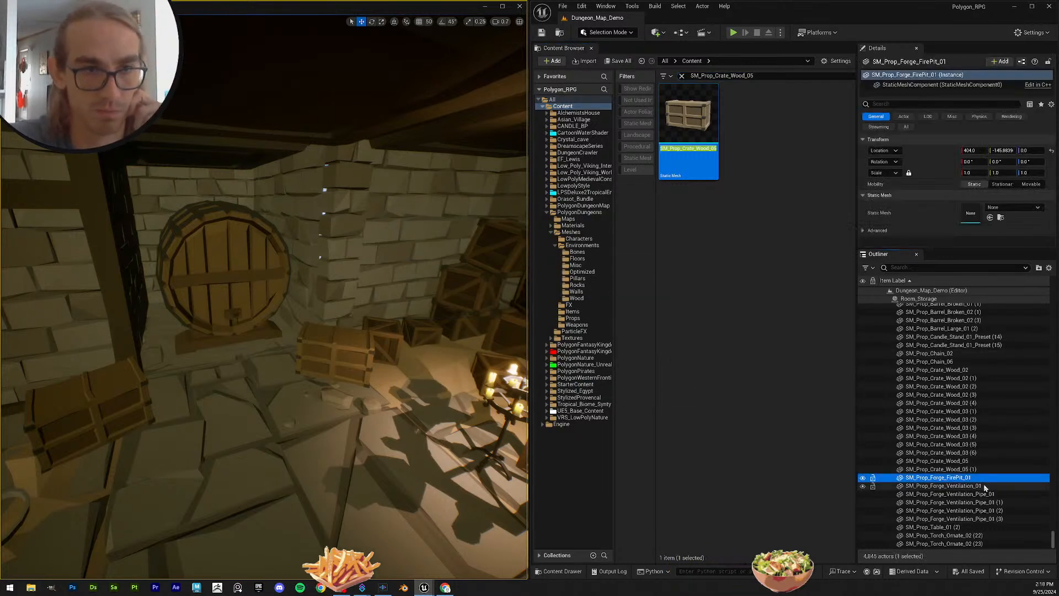
{"action": "left_click", "coordinate": [966, 336]}
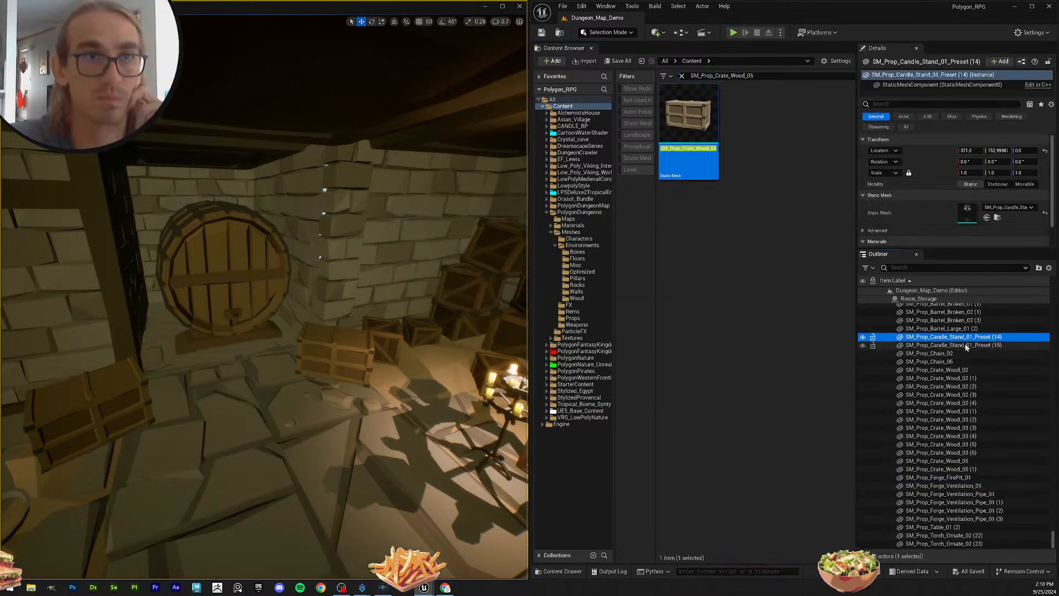
{"action": "left_click", "coordinate": [967, 345]}
{"action": "left_click", "coordinate": [938, 329]}
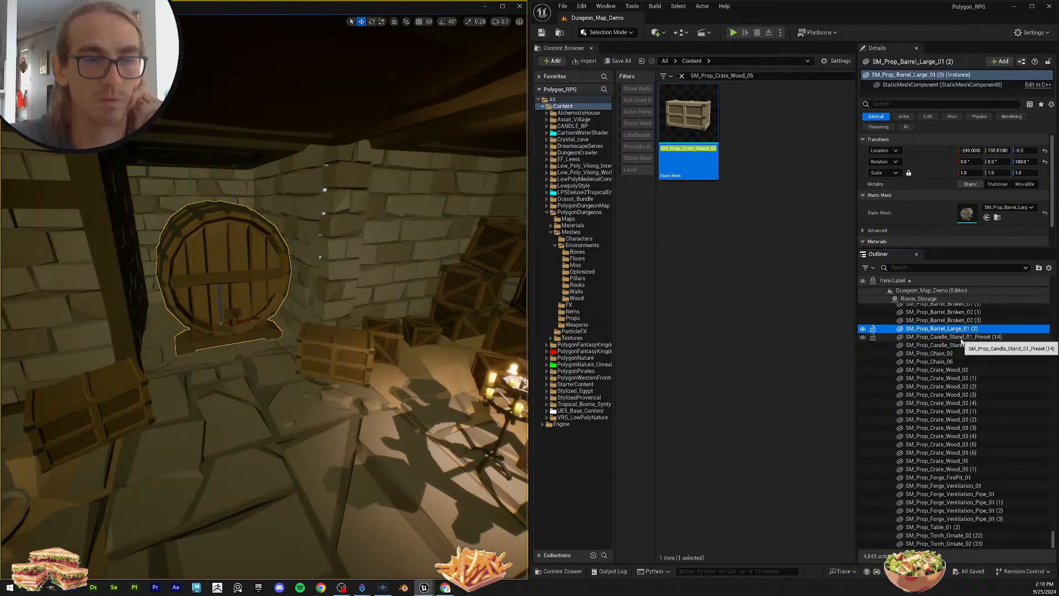
{"action": "key", "text": "Down"}
{"action": "key", "text": "Down"}
{"action": "key", "text": "Down"}
{"action": "key", "text": "Down"}
{"action": "key", "text": "Down"}
{"action": "key", "text": "Down"}
{"action": "key", "text": "Down"}
{"action": "key", "text": "Down"}
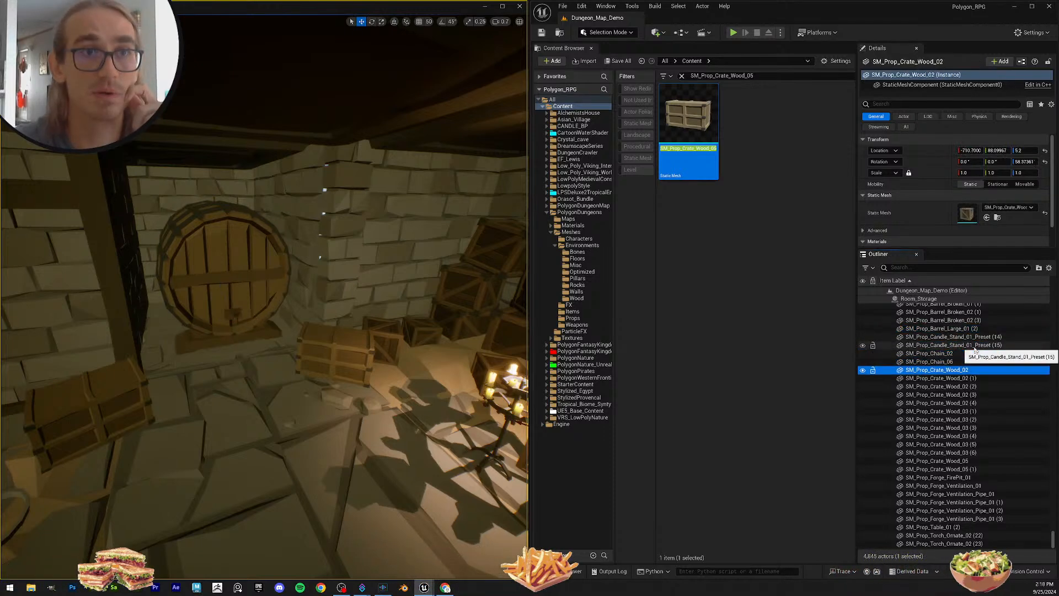
{"action": "key", "text": "Down"}
{"action": "key", "text": "Down"}
{"action": "key", "text": "Down"}
{"action": "key", "text": "Down"}
{"action": "key", "text": "Down"}
{"action": "key", "text": "Down"}
{"action": "key", "text": "Down"}
{"action": "key", "text": "Down"}
{"action": "key", "text": "Down"}
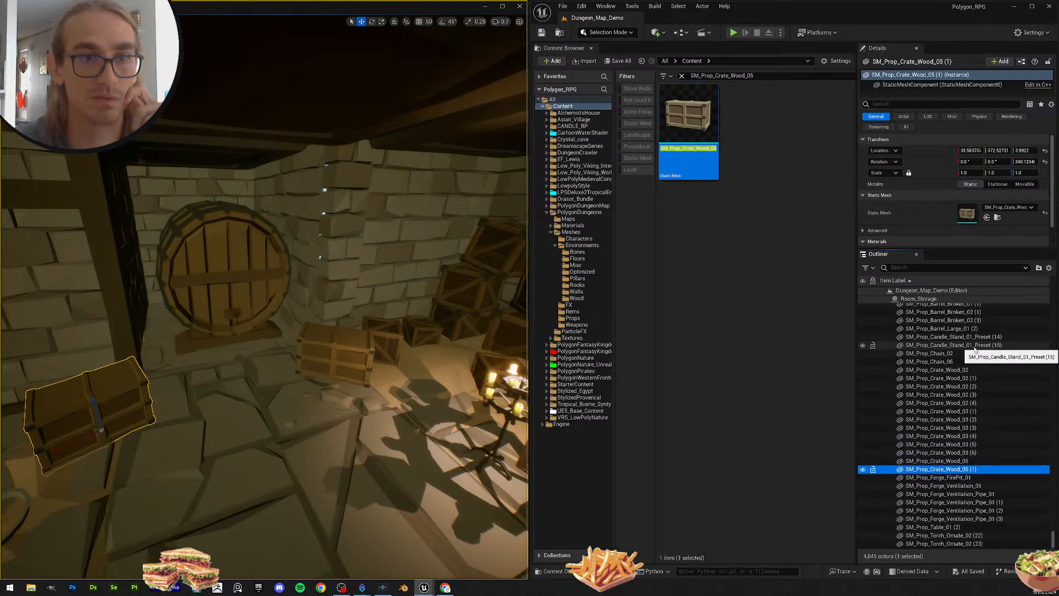
{"action": "key", "text": "Down"}
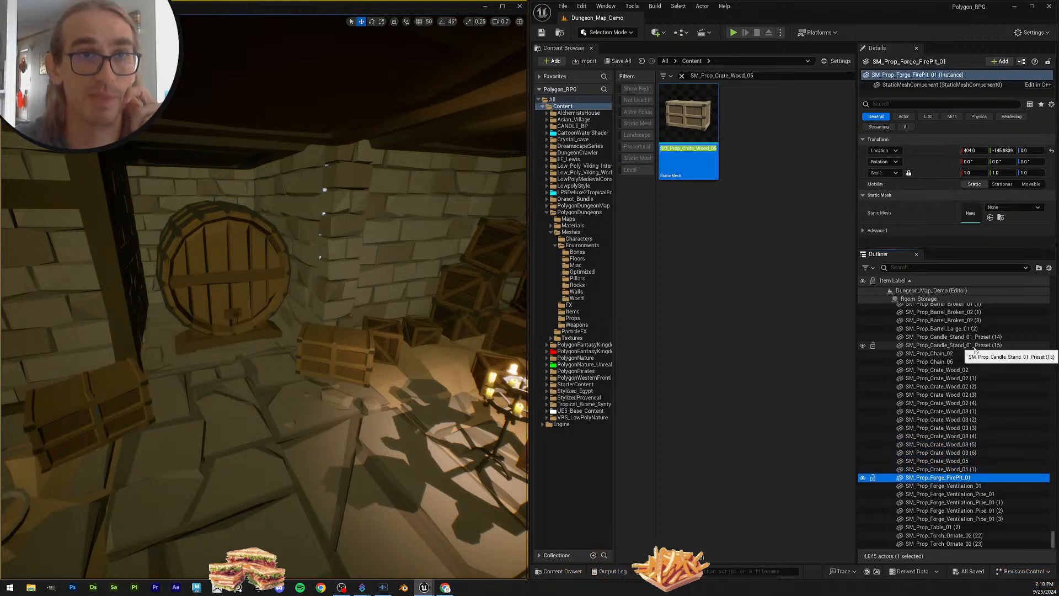
Step: Find the SM_Prop_Forge_FirePit_01 mesh by its actor name and assign it to the SM_Prop_Forge_FirePit_01 actor
{"action": "scroll", "coordinate": [975, 350], "scroll_direction": "down", "scroll_amount": 2}
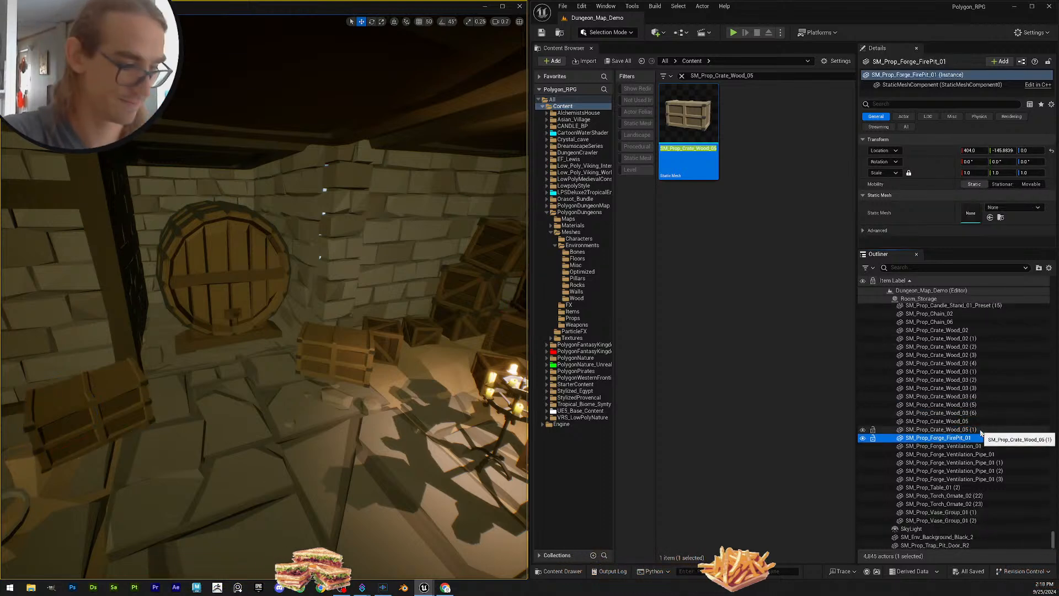
{"action": "key", "text": "F2"}
{"action": "key", "text": "ctrl+c"}
{"action": "left_click_drag", "start_coordinate": [758, 76], "coordinate": [577, 60]}
{"action": "key", "text": "ctrl+v"}
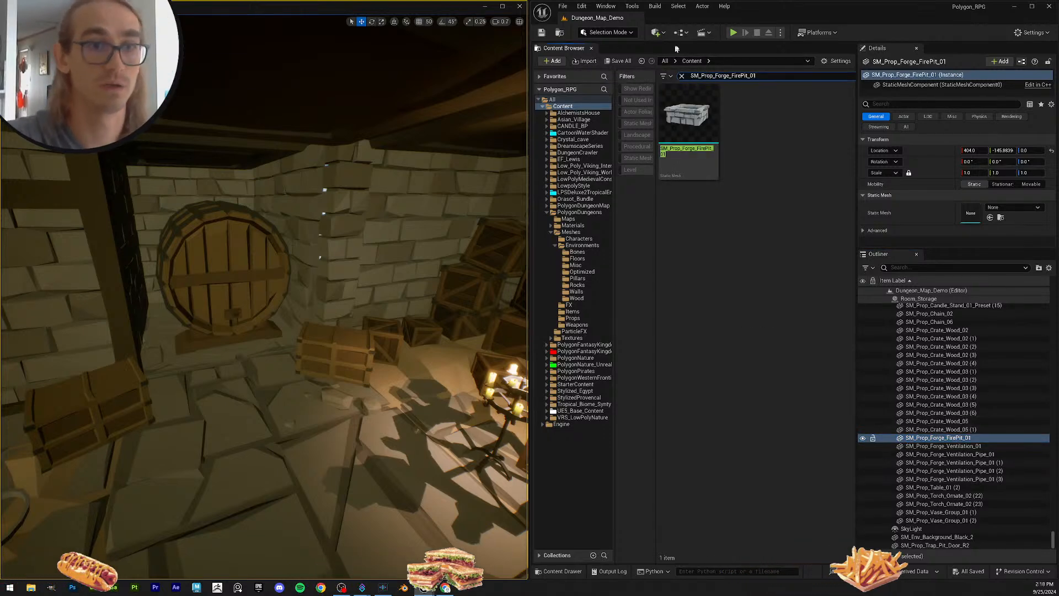
{"action": "left_click_drag", "start_coordinate": [689, 113], "coordinate": [971, 213]}
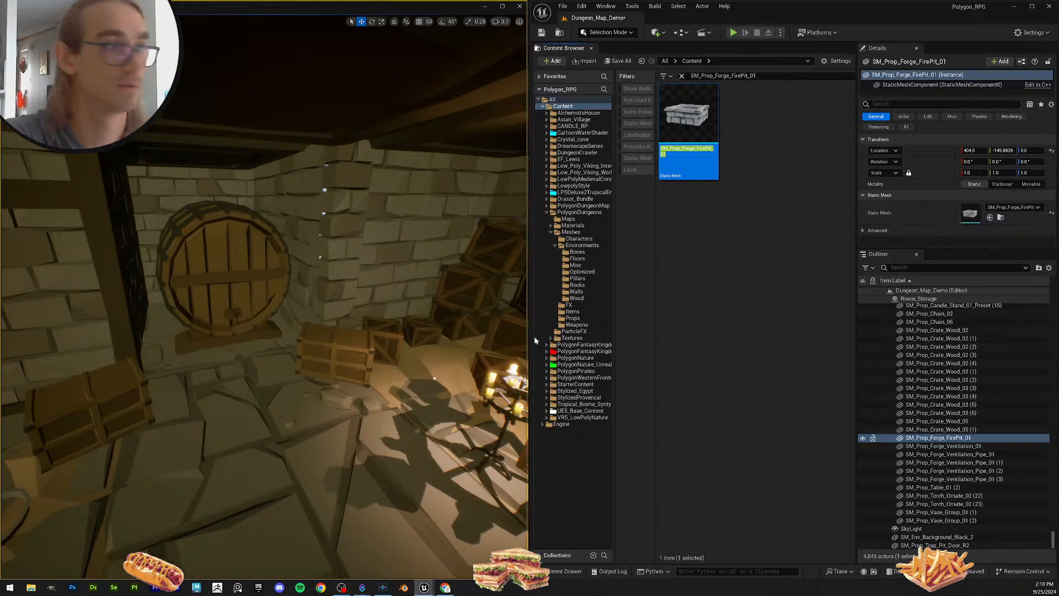
{"action": "key", "text": "f"}
{"action": "right_click_drag", "start_coordinate": [390, 395], "coordinate": [265, 395]}
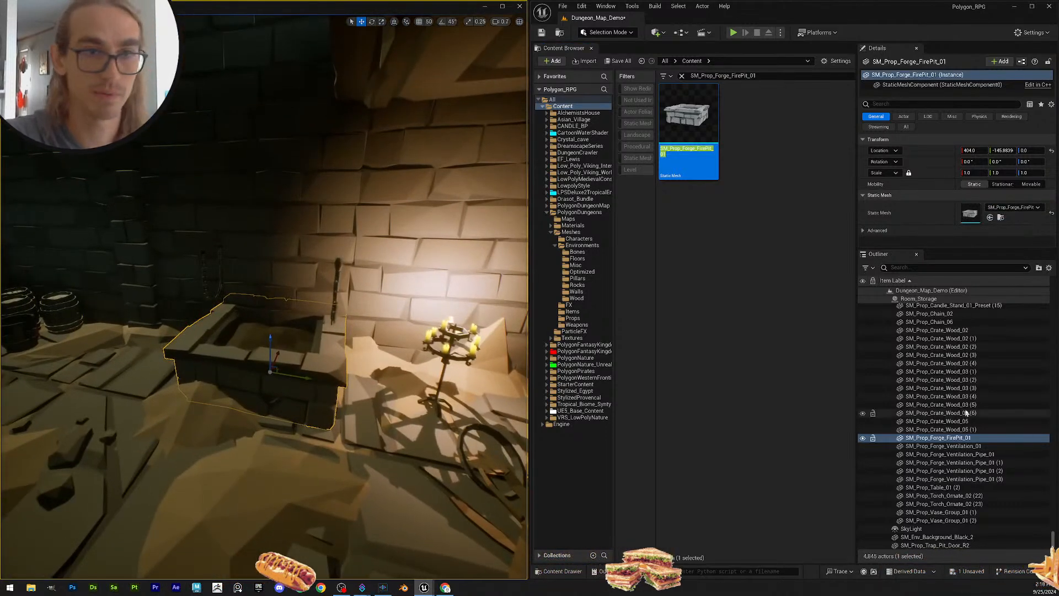
Step: Search the content for the SM_Prop_Forge_Ventilation_01 mesh using the name of the SM_Prop_Forge_Ventilation_01 actor
{"action": "left_click", "coordinate": [974, 446]}
{"action": "left_click", "coordinate": [974, 446]}
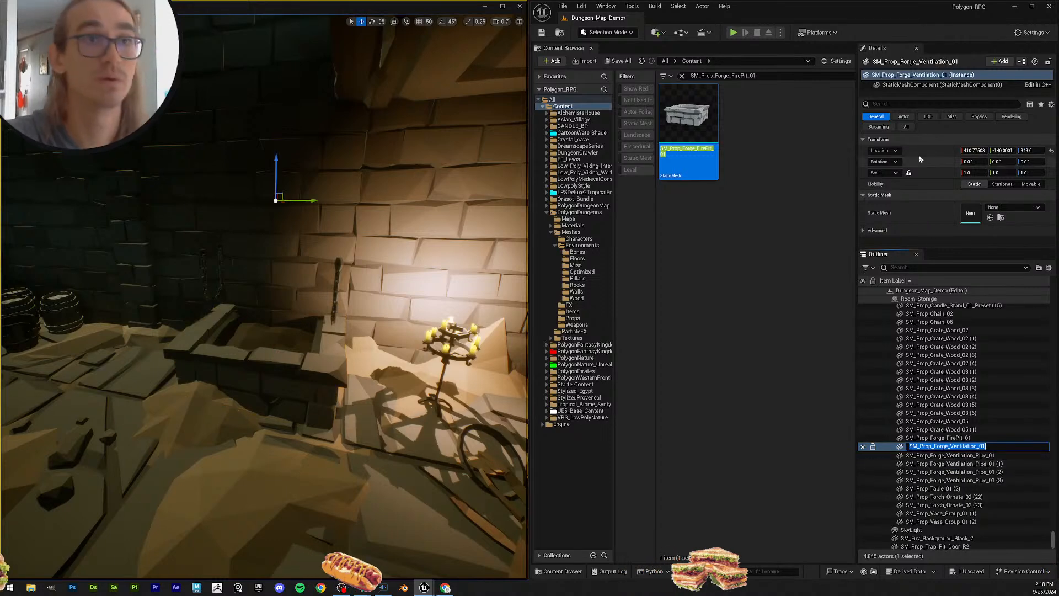
{"action": "left_click", "coordinate": [774, 76]}
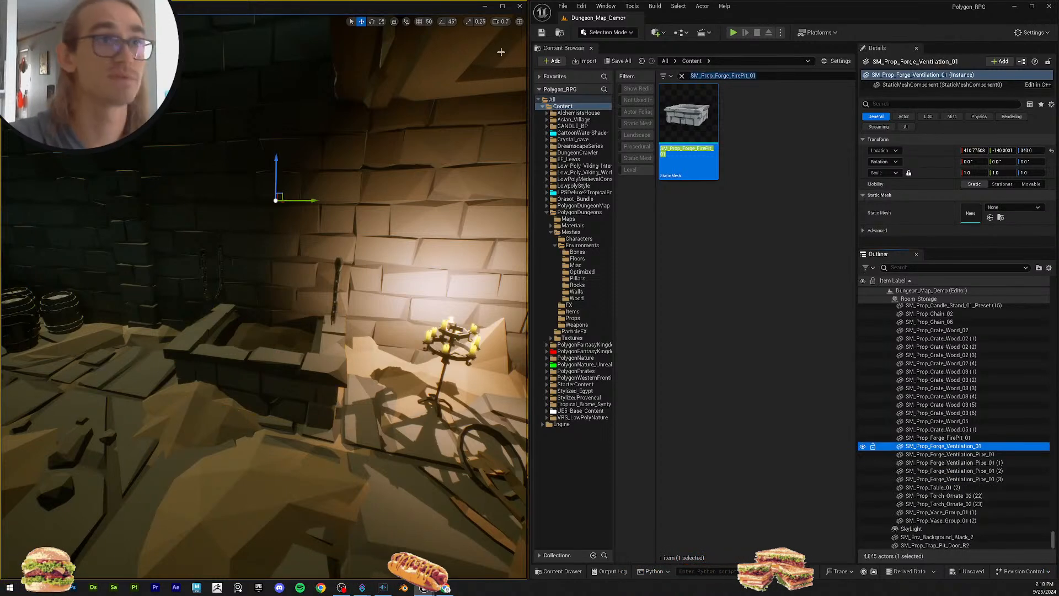
{"action": "left_click", "coordinate": [963, 446]}
{"action": "key", "text": "ctrl+c"}
{"action": "left_click_drag", "start_coordinate": [764, 75], "coordinate": [512, 57]}
{"action": "key", "text": "ctrl+v"}
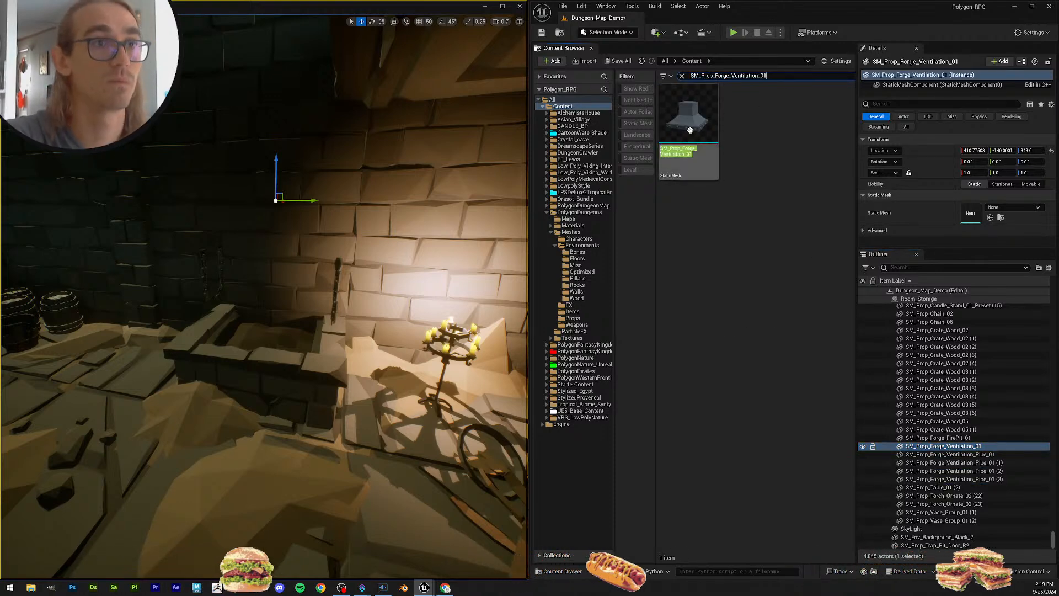
Step: Assign the SM_Prop_Forge_Ventilation_01 mesh to the forge ventilation actor and SM_Prop_Forge_Ventilation_Pipe_01 to the first pipe actor
{"action": "left_click_drag", "start_coordinate": [689, 116], "coordinate": [993, 214]}
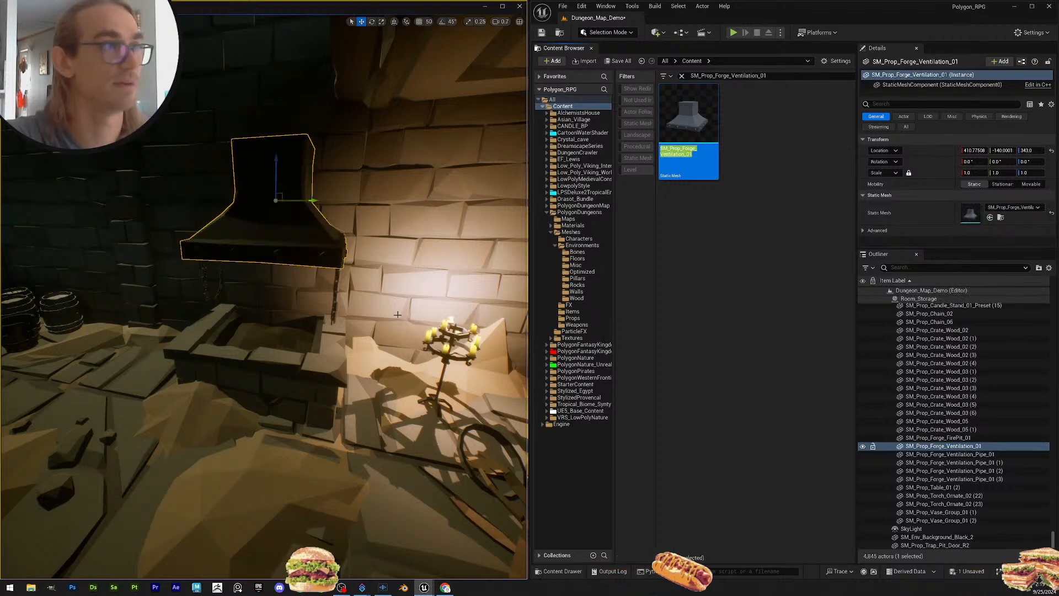
{"action": "left_click", "coordinate": [975, 455]}
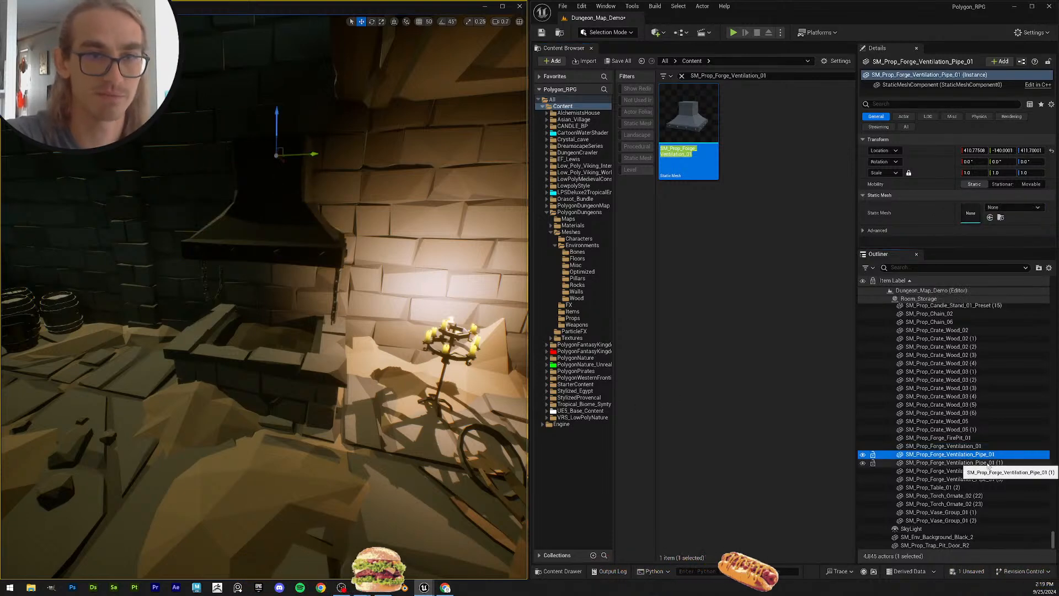
{"action": "key", "text": "F2"}
{"action": "key", "text": "ctrl+c"}
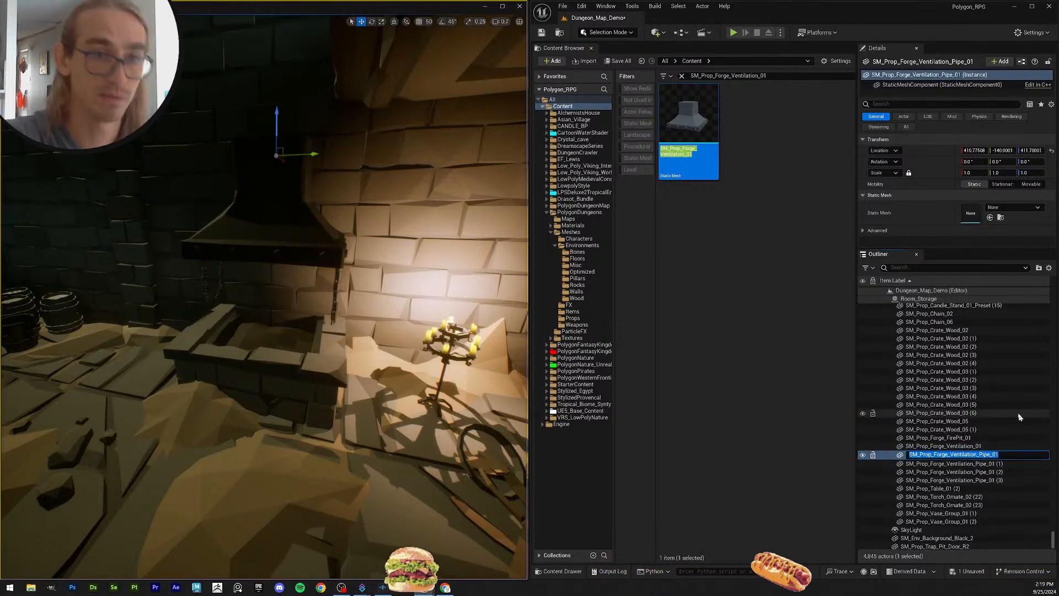
{"action": "left_click", "coordinate": [758, 78]}
{"action": "key", "text": "ctrl+v"}
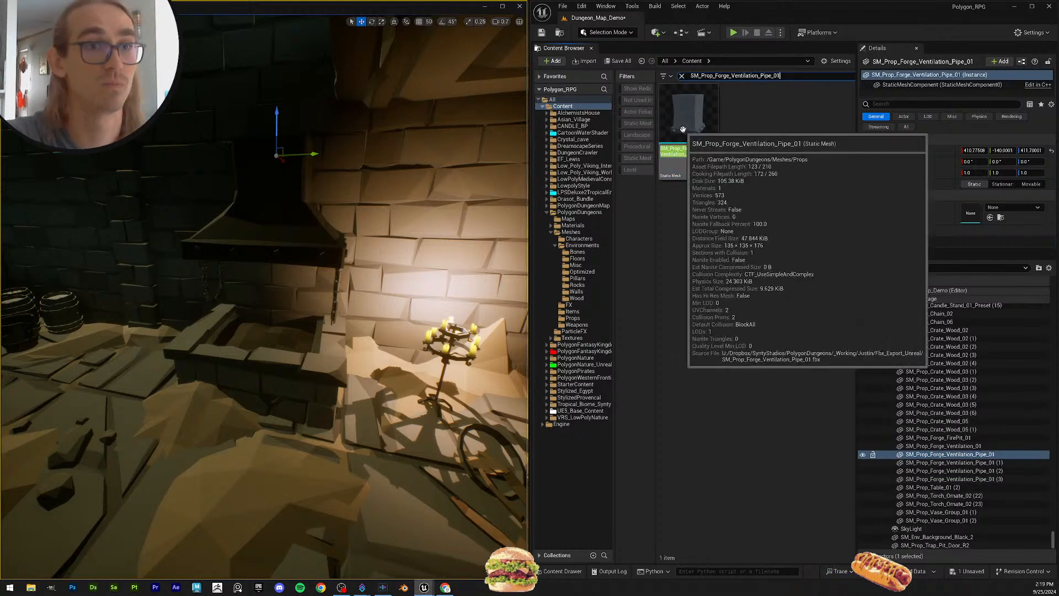
{"action": "left_click_drag", "start_coordinate": [689, 114], "coordinate": [966, 225]}
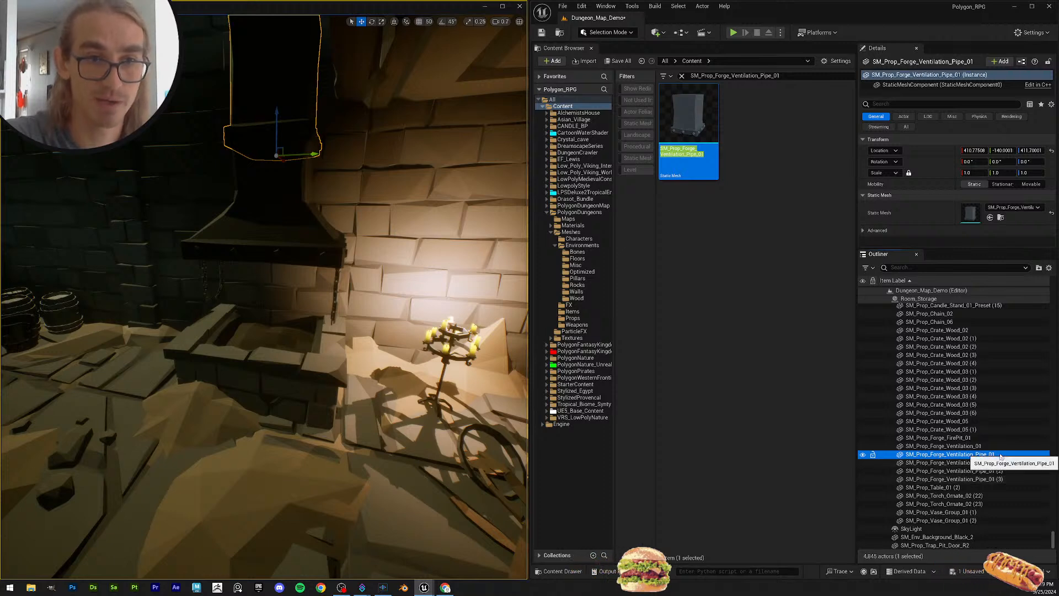
Step: Assign the SM_Prop_Forge_Ventilation_Pipe_01 mesh to all four forge ventilation pipe actors at once
{"action": "left_click", "coordinate": [1006, 479], "text": "shift"}
{"action": "left_click", "coordinate": [984, 448]}
{"action": "left_click", "coordinate": [988, 455]}
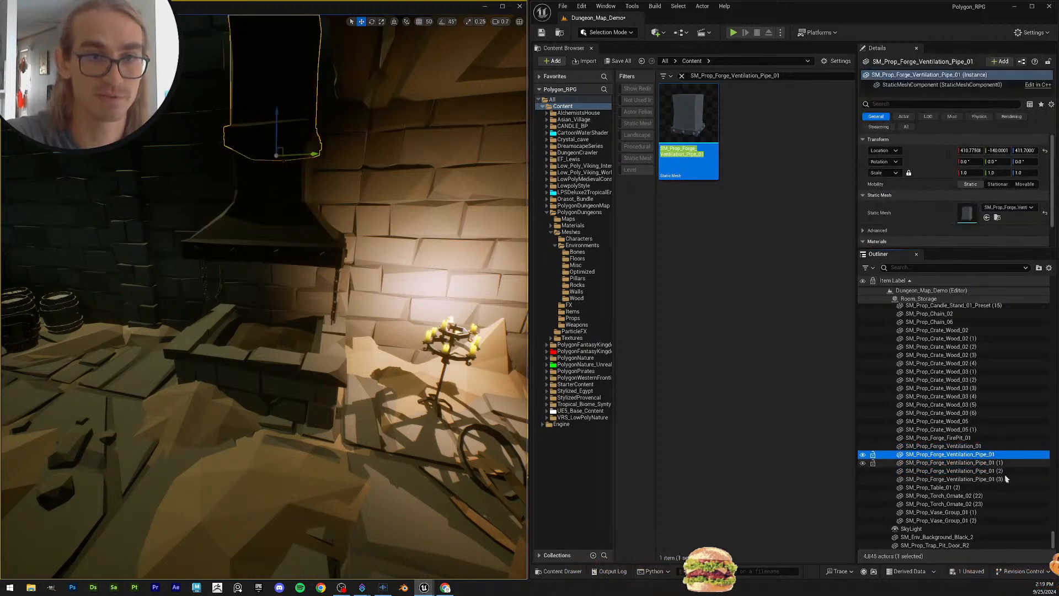
{"action": "left_click", "coordinate": [1004, 479], "text": "shift"}
{"action": "left_click_drag", "start_coordinate": [683, 113], "coordinate": [969, 182]}
{"action": "right_click_drag", "start_coordinate": [402, 219], "coordinate": [399, 191]}
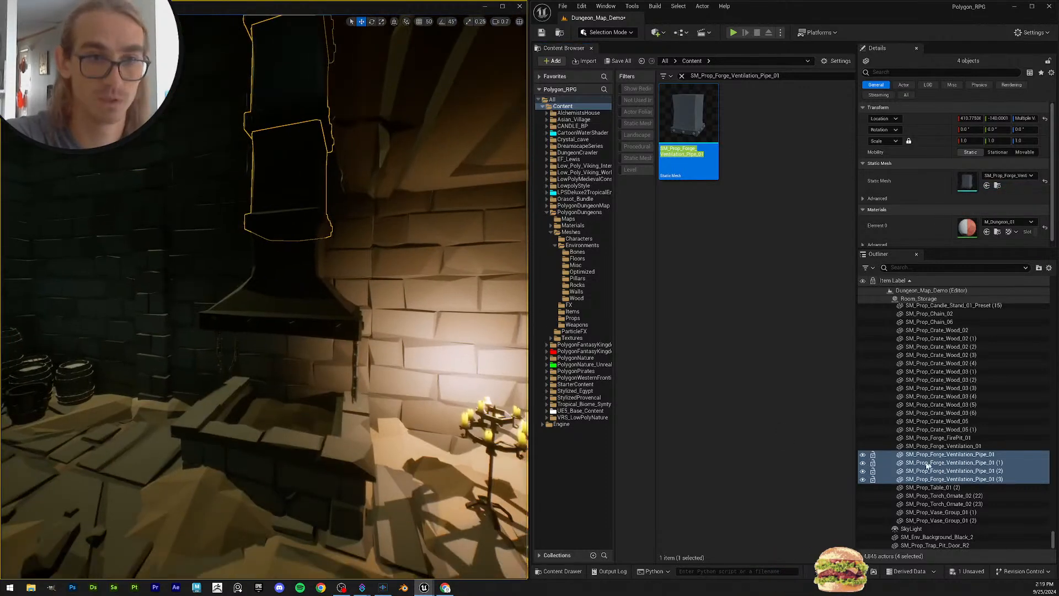
Step: Find the SM_Prop_Table_01 meshes in the project content and assign the rectangular one to the SM_Prop_Table_01 (2) actor
{"action": "left_click", "coordinate": [967, 489]}
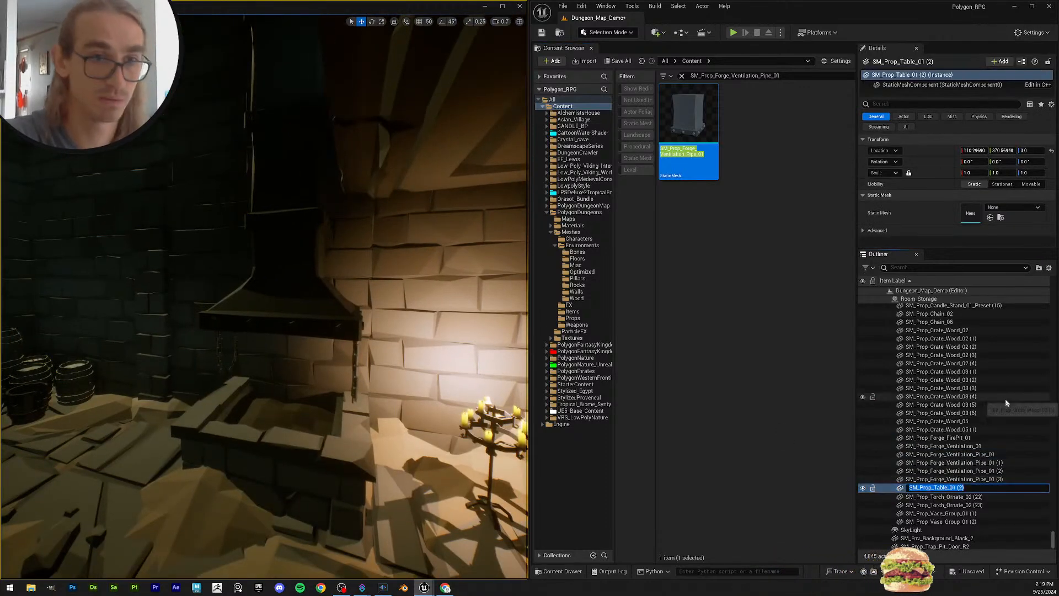
{"action": "left_click", "coordinate": [780, 76]}
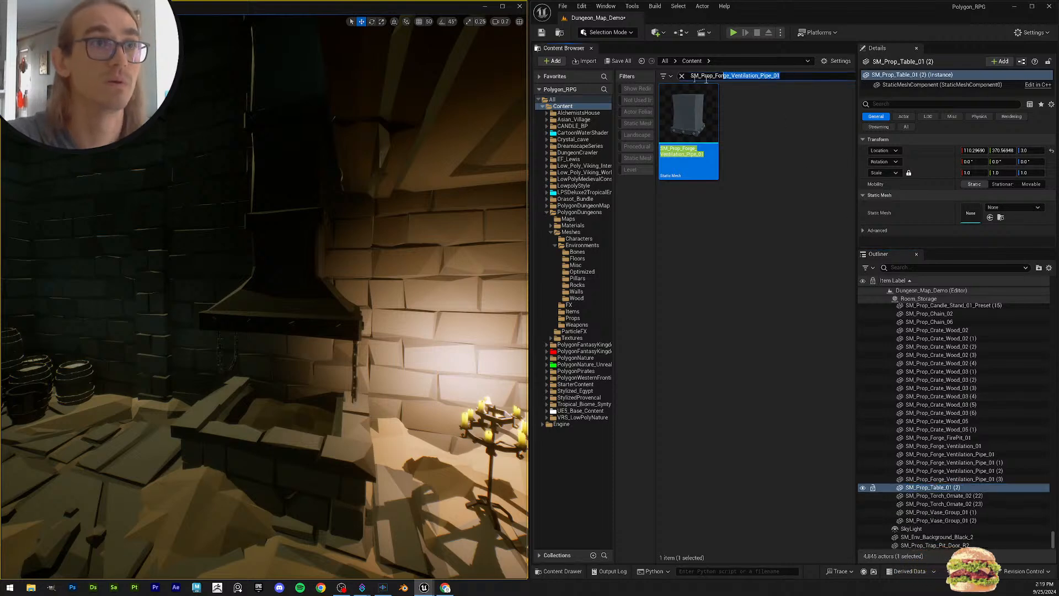
{"action": "left_click_drag", "start_coordinate": [706, 79], "coordinate": [691, 76]}
{"action": "type", "text": "SM_Prop_Table_01 (2)"}
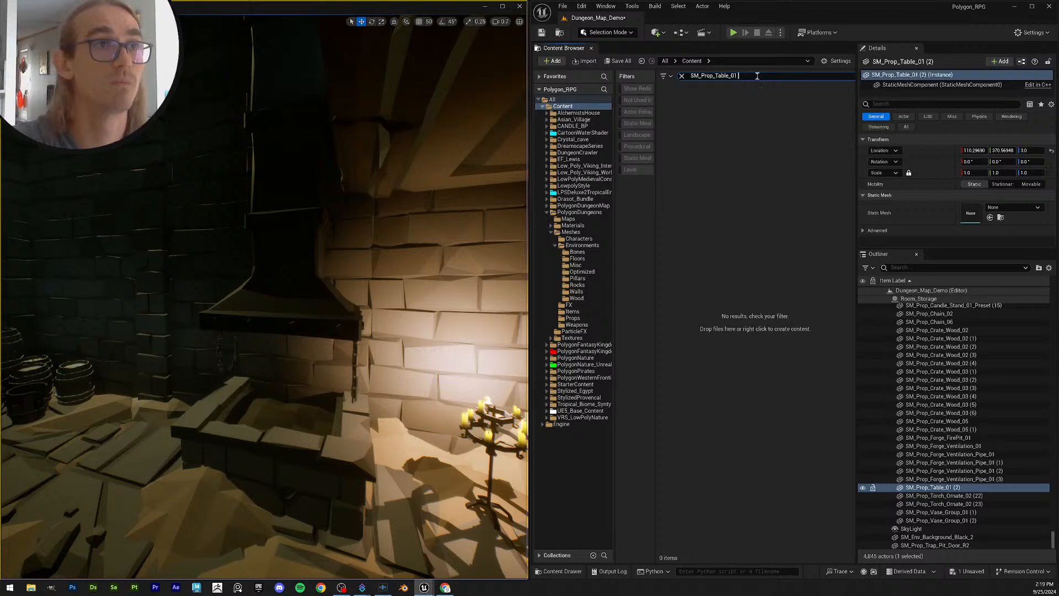
{"action": "key", "text": "BackSpace"}
{"action": "key", "text": "BackSpace"}
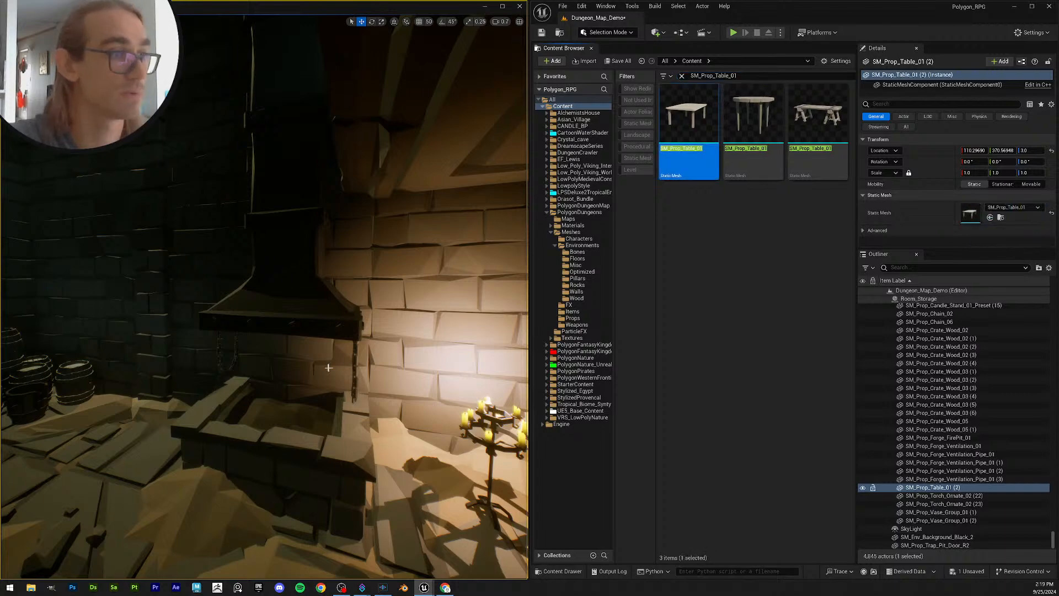
Step: Replace the table's mesh with the round SM_Prop_Table_01 variant and place it at about X 187, beside the large crate
{"action": "key", "text": "f"}
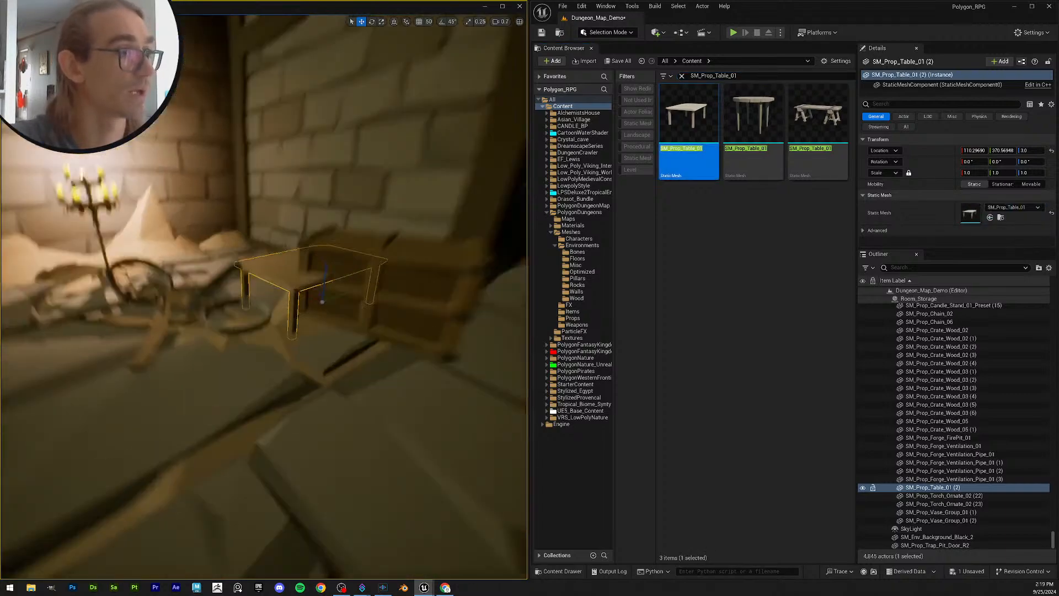
{"action": "mouse_move", "coordinate": [421, 324]}
{"action": "right_mouse_down"}
{"action": "mouse_move", "coordinate": [411, 337]}
{"action": "mouse_move", "coordinate": [421, 324]}
{"action": "right_mouse_up"}
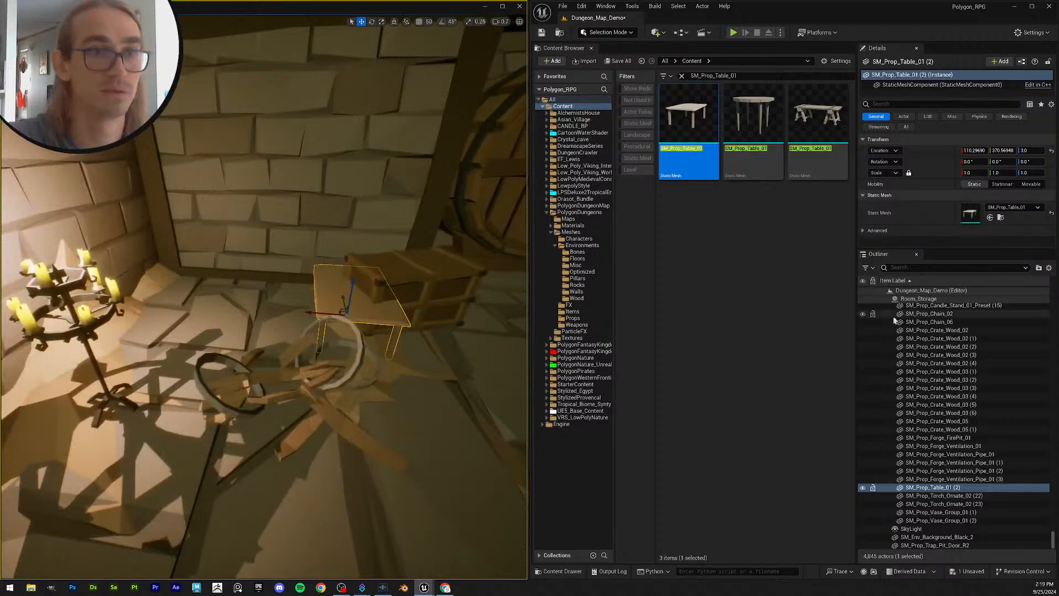
{"action": "left_click_drag", "start_coordinate": [766, 122], "coordinate": [976, 413]}
{"action": "left_click_drag", "start_coordinate": [975, 233], "coordinate": [963, 218]}
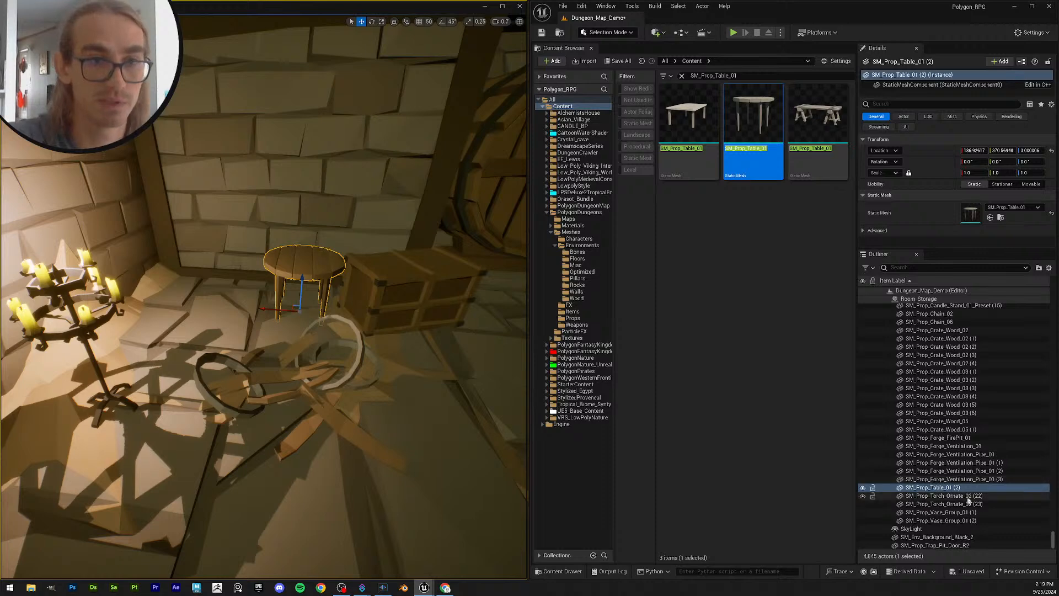
Step: Search the project content for the SM_Prop_Torch_Ornate_02 mesh needed by the two ornate torch actors
{"action": "left_click", "coordinate": [993, 505], "text": "ctrl"}
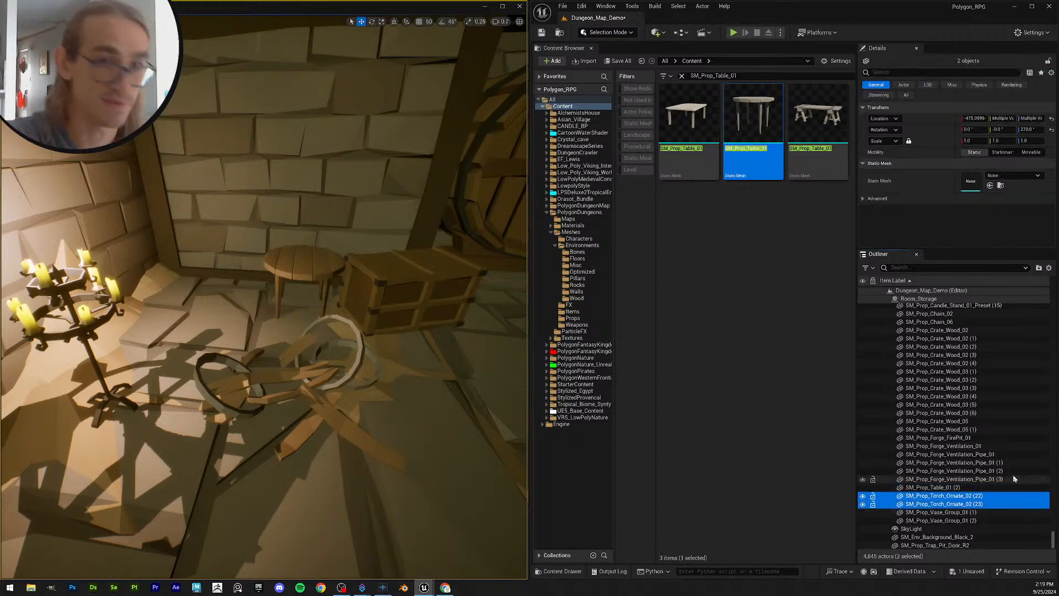
{"action": "left_click", "coordinate": [983, 496]}
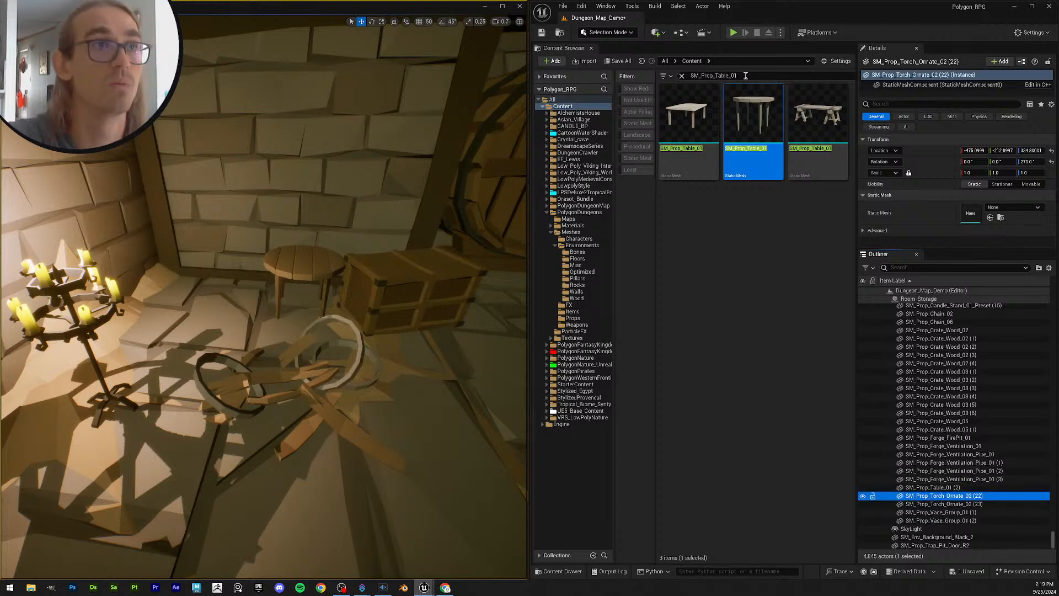
{"action": "key", "text": "BackSpace"}
{"action": "key", "text": "BackSpace"}
{"action": "key", "text": "BackSpace"}
{"action": "key", "text": "BackSpace"}
{"action": "key", "text": "BackSpace"}
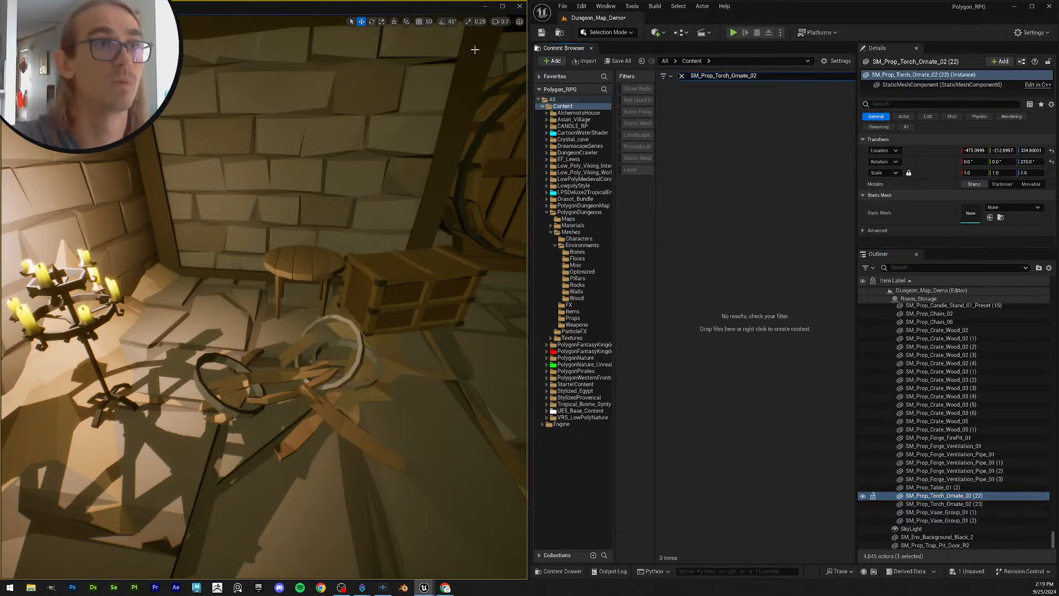
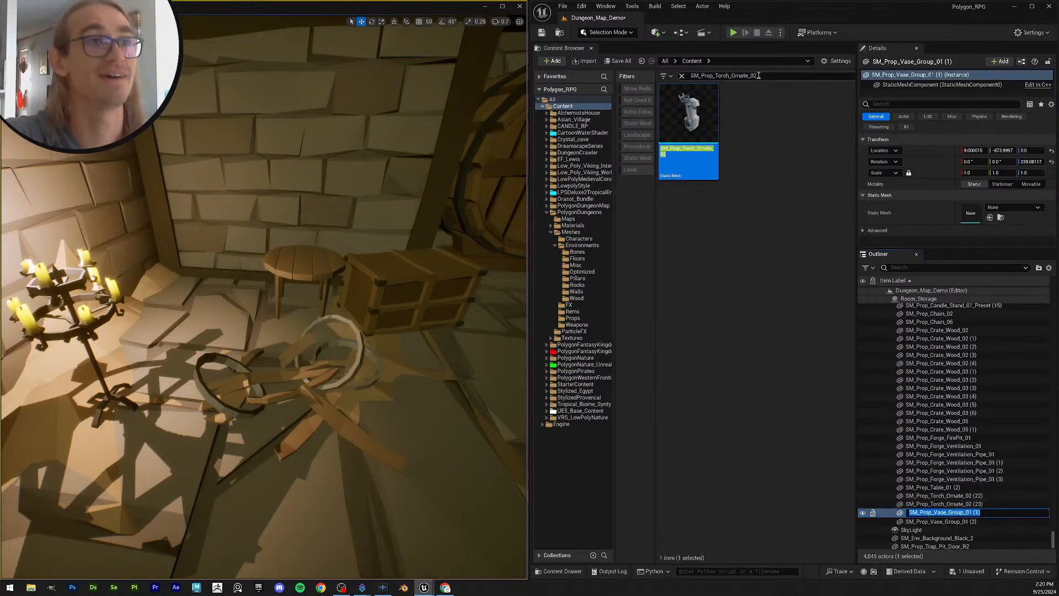
Step: Find the SM_Prop_Vase_Group_01 mesh, assign it to both vase group actors and clear the selection
{"action": "type", "text": "SM_Prop_Vase_Group_01 (1)"}
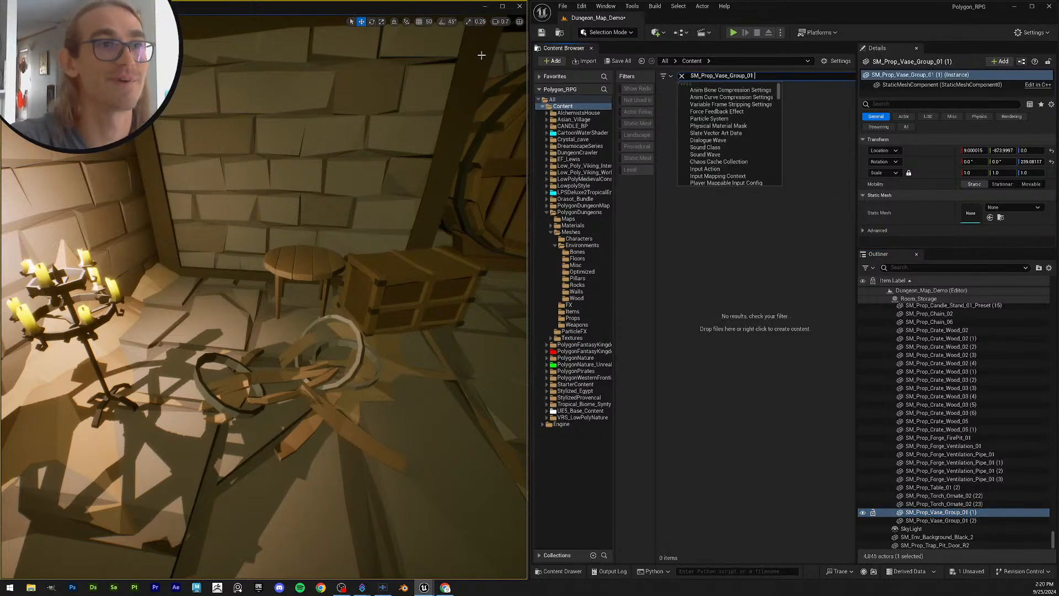
{"action": "key", "text": "BackSpace"}
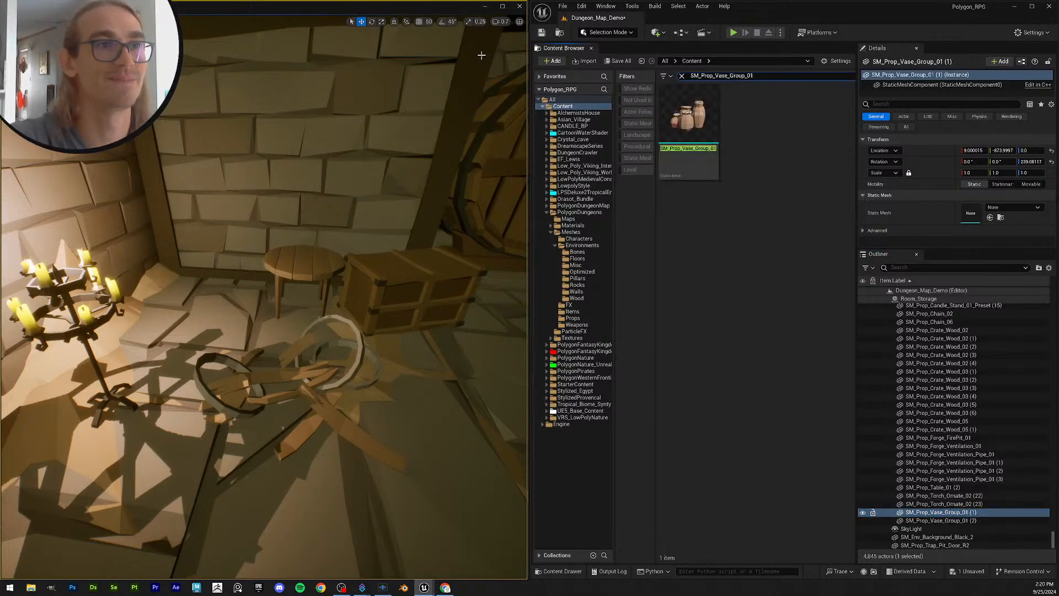
{"action": "left_click", "coordinate": [980, 522], "text": "ctrl"}
{"action": "left_click_drag", "start_coordinate": [677, 123], "coordinate": [971, 181]}
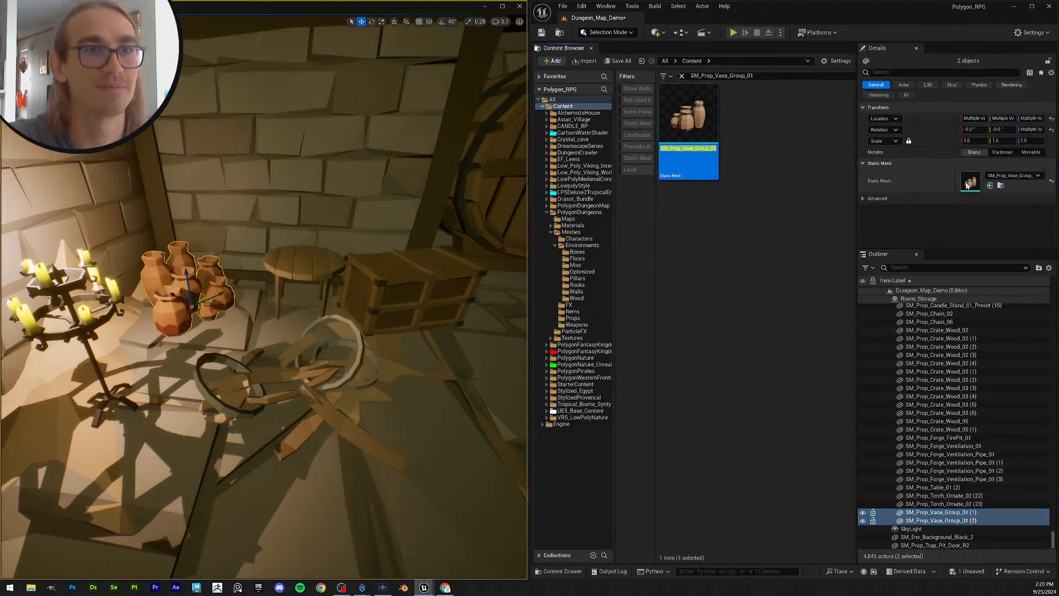
{"action": "right_click_drag", "start_coordinate": [346, 296], "coordinate": [496, 303]}
{"action": "key", "text": "Escape"}
{"action": "right_click_drag", "start_coordinate": [327, 252], "coordinate": [281, 248]}
Step: Shift the wall end SM_Env_Wall_End_01 (1) beside the big barrel to about X -494, Y 514
{"action": "left_click", "coordinate": [253, 391]}
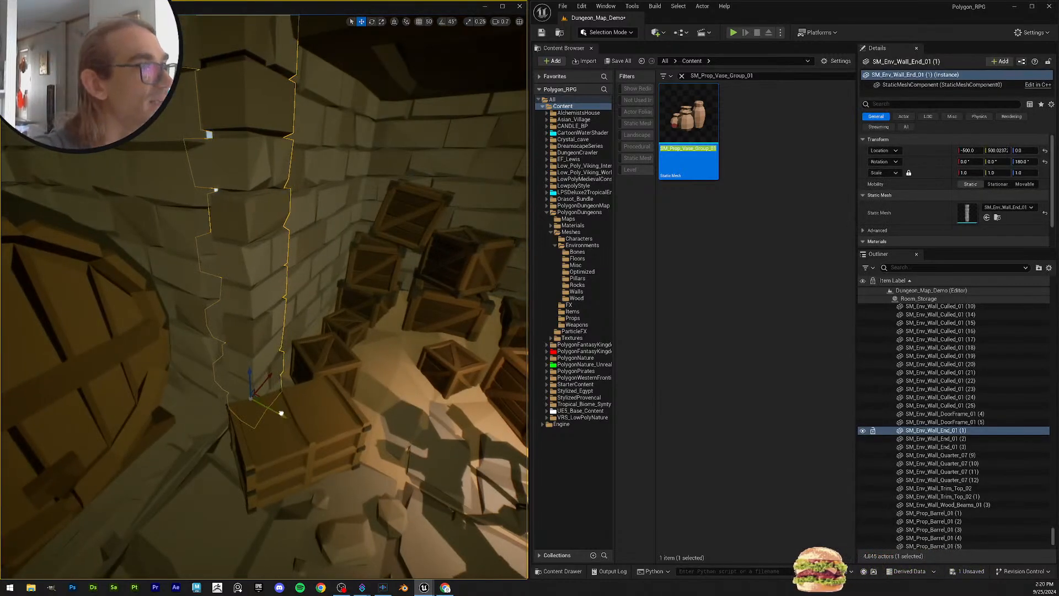
{"action": "key", "text": "Escape"}
{"action": "right_click_drag", "start_coordinate": [274, 409], "coordinate": [238, 400]}
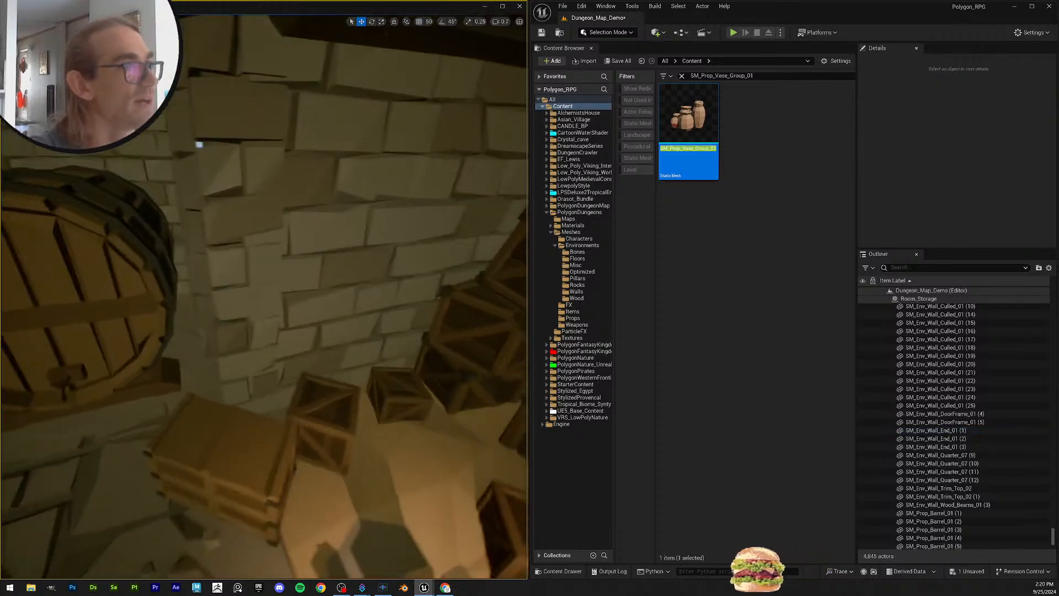
{"action": "left_click", "coordinate": [320, 387]}
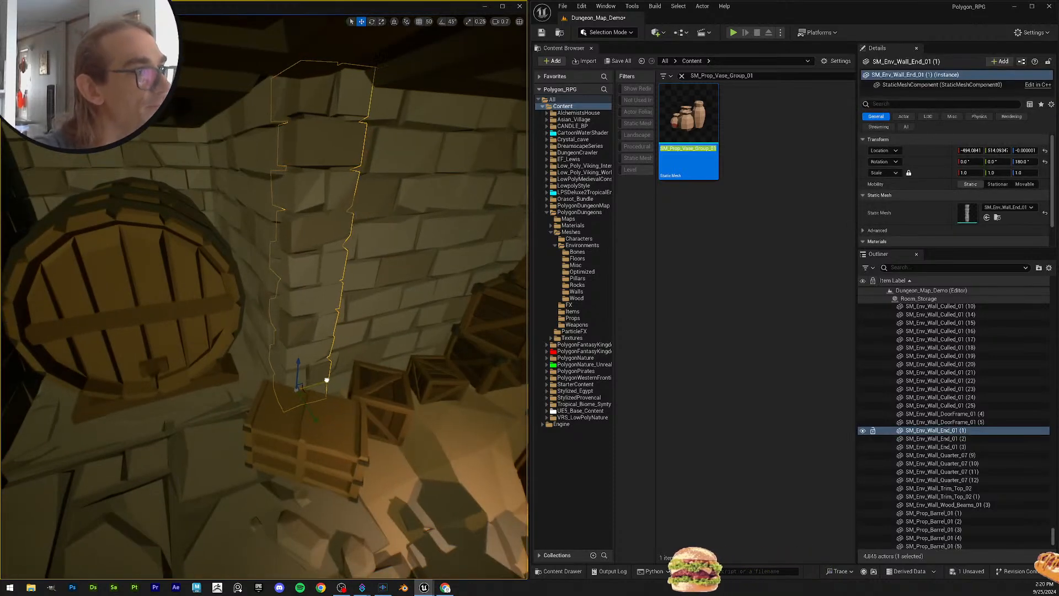
{"action": "key", "text": "Escape"}
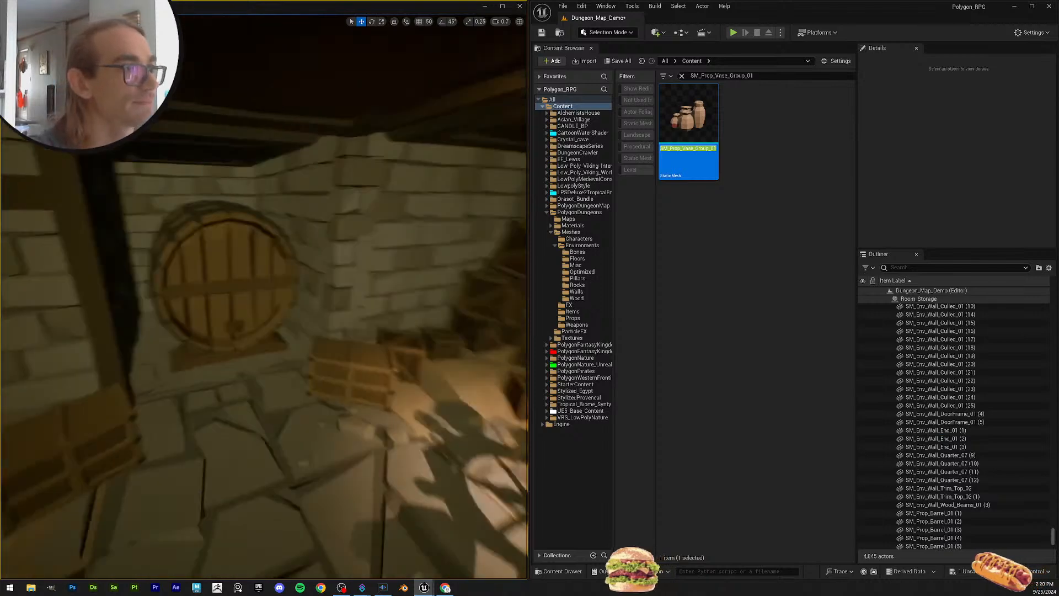
Step: Reposition the wall end SM_Env_Wall_End_01 (1) at the wall corner to about X -471, Y 503
{"action": "right_click_drag", "start_coordinate": [265, 309], "coordinate": [292, 306]}
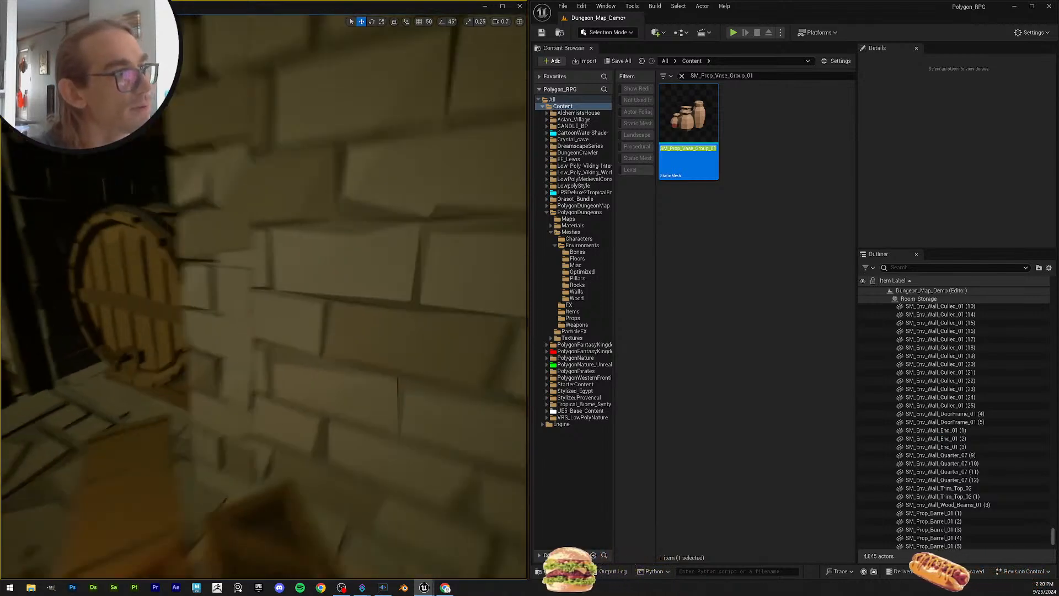
{"action": "right_click_drag", "start_coordinate": [309, 353], "coordinate": [290, 356]}
{"action": "left_click", "coordinate": [298, 355]}
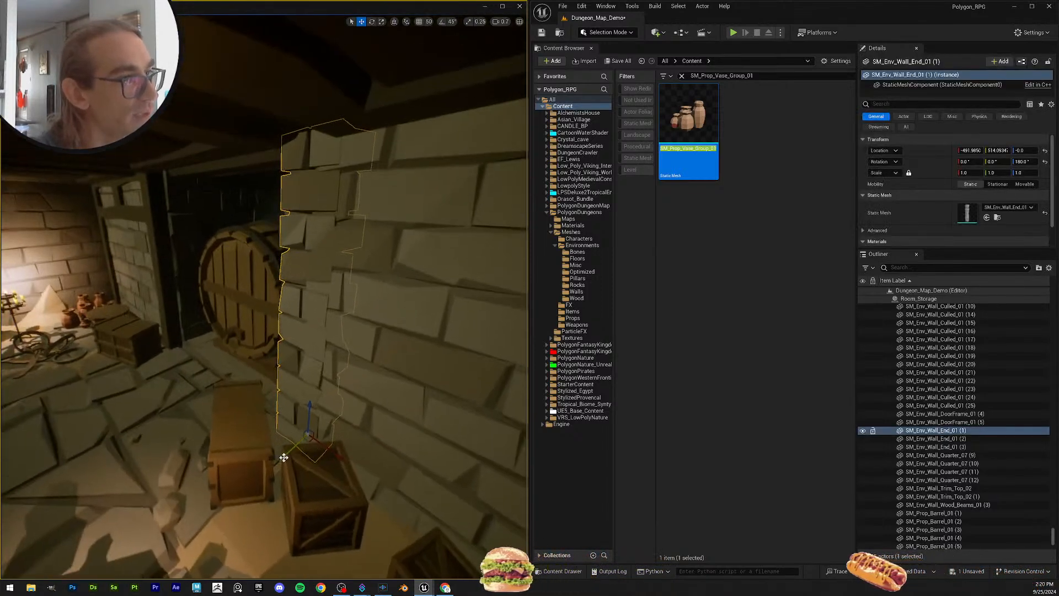
{"action": "right_click_drag", "start_coordinate": [281, 453], "coordinate": [298, 429]}
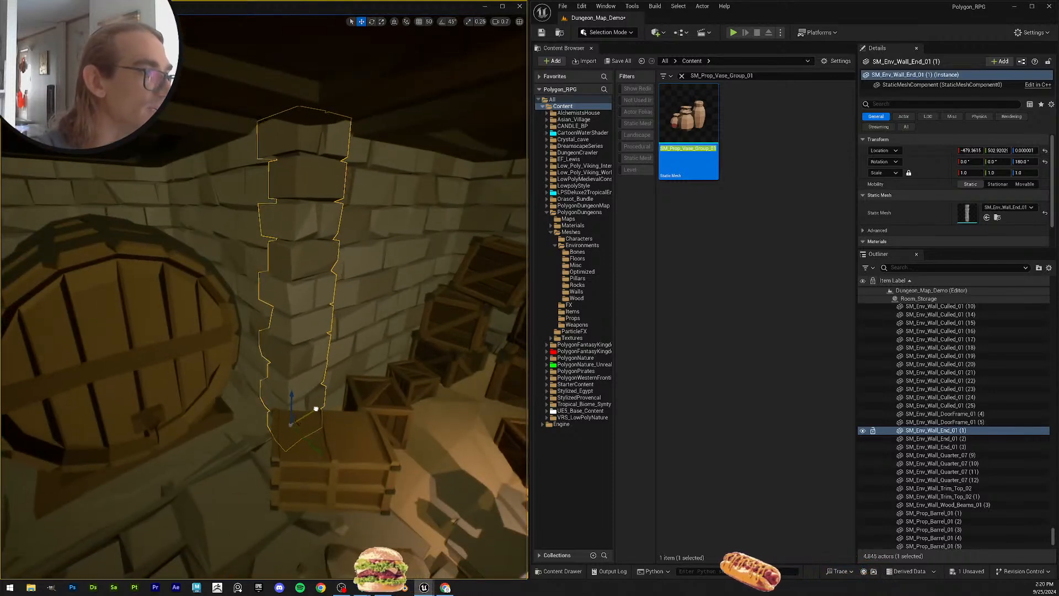
{"action": "left_click_drag", "start_coordinate": [316, 409], "coordinate": [335, 388]}
{"action": "key", "text": "Escape"}
{"action": "right_click_drag", "start_coordinate": [335, 388], "coordinate": [267, 456]}
Step: Try scaling the corner wall end uniformly to about 1.25
{"action": "left_click", "coordinate": [309, 406]}
{"action": "key", "text": "r"}
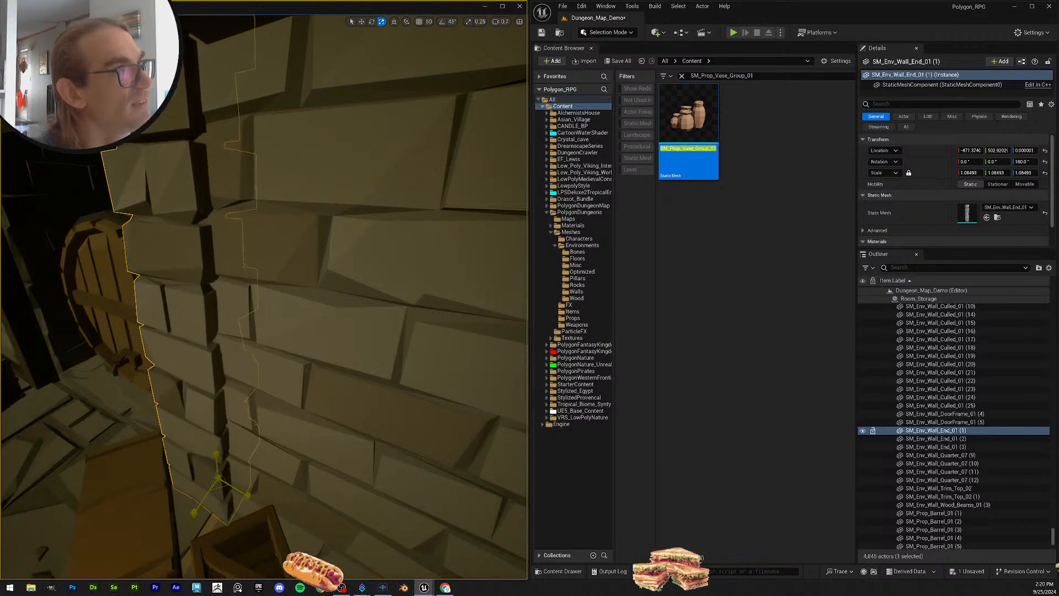
{"action": "left_click_drag", "start_coordinate": [218, 478], "coordinate": [232, 467]}
{"action": "right_click_drag", "start_coordinate": [245, 405], "coordinate": [406, 394]}
{"action": "right_click_drag", "start_coordinate": [244, 442], "coordinate": [247, 446]}
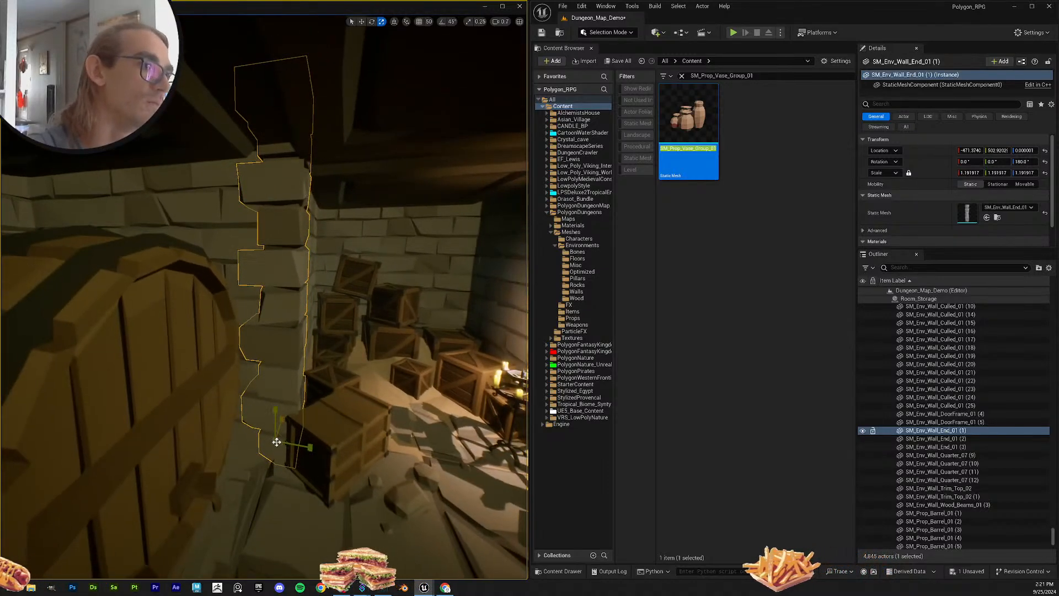
{"action": "left_click_drag", "start_coordinate": [276, 441], "coordinate": [280, 436]}
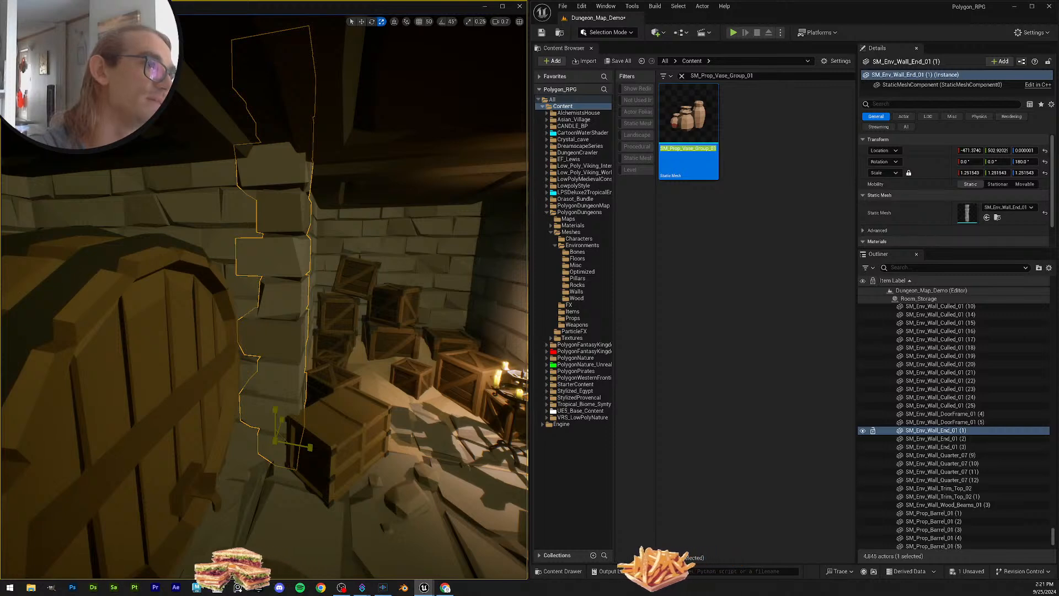
Step: Undo the latest changes to the corner wall end, including its uniform scaling
{"action": "right_click_drag", "start_coordinate": [278, 438], "coordinate": [113, 441]}
{"action": "key", "text": "ctrl+z"}
{"action": "key", "text": "ctrl+z"}
{"action": "key", "text": "ctrl+z"}
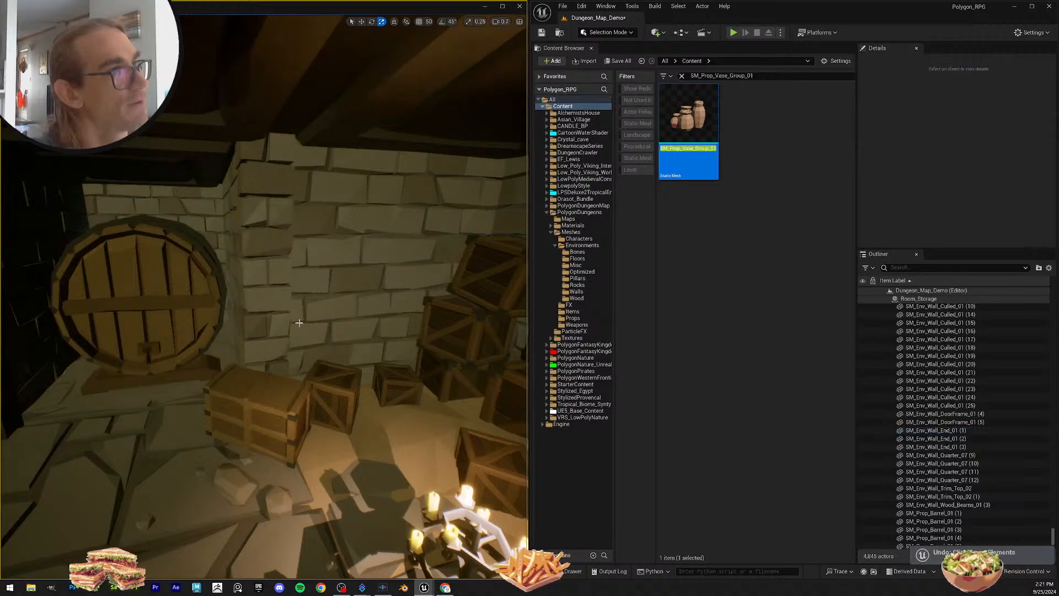
Step: Select the corner wall end SM_Env_Wall_End_01 (1) and scale it uniformly to about 1.25
{"action": "right_click_drag", "start_coordinate": [298, 323], "coordinate": [209, 326]}
{"action": "left_click", "coordinate": [314, 343]}
{"action": "right_click_drag", "start_coordinate": [314, 342], "coordinate": [428, 334]}
{"action": "right_click_drag", "start_coordinate": [326, 393], "coordinate": [397, 381]}
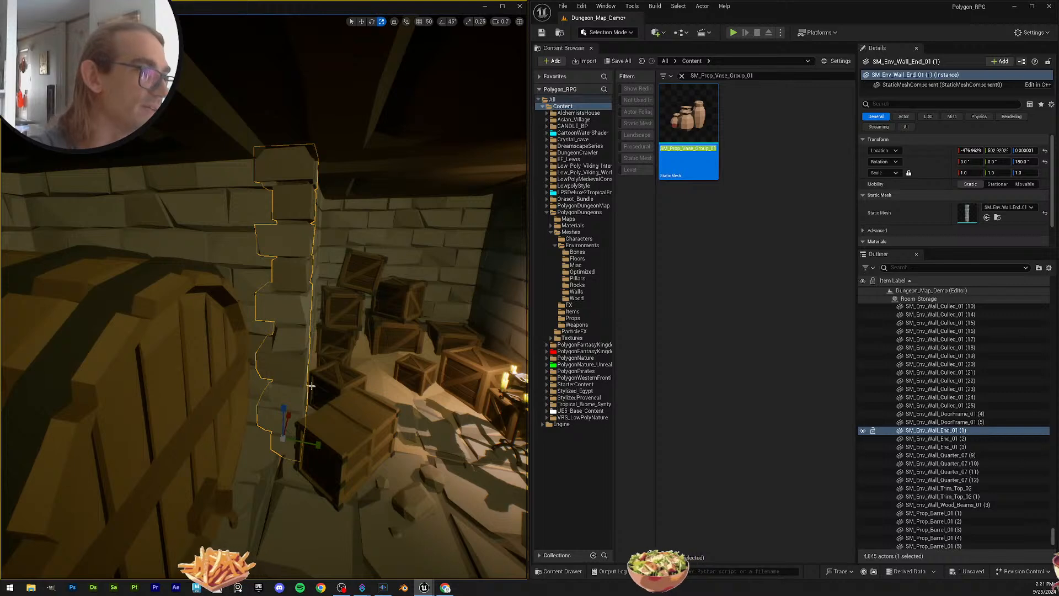
{"action": "right_click_drag", "start_coordinate": [311, 386], "coordinate": [332, 382]}
{"action": "key", "text": "w"}
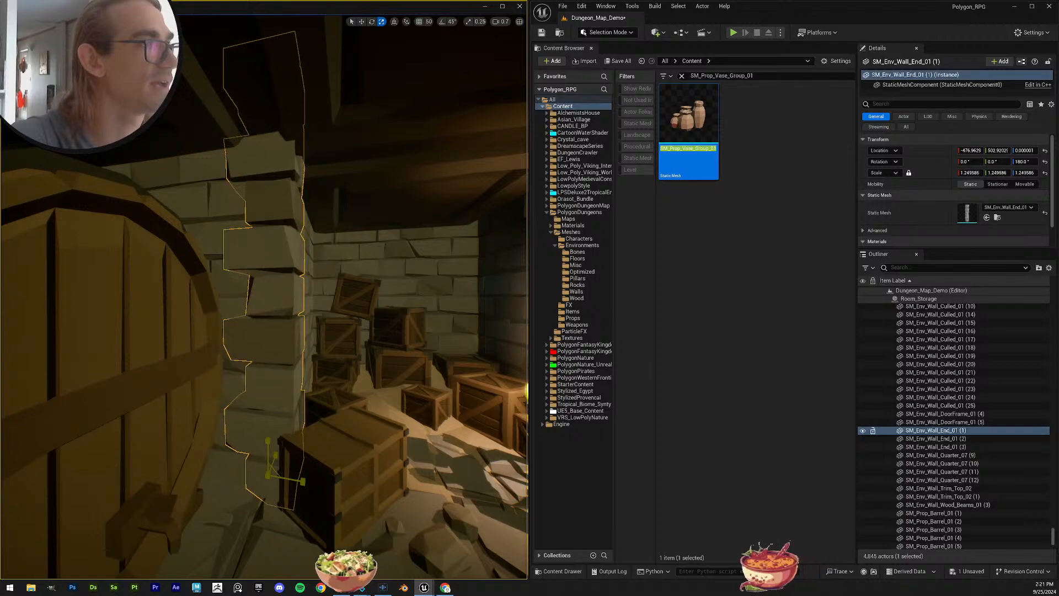
{"action": "left_click_drag", "start_coordinate": [269, 475], "coordinate": [270, 474]}
Step: Move the scaled wall end along X to about -475 so it lines up with the adjoining walls
{"action": "right_click_drag", "start_coordinate": [270, 475], "coordinate": [297, 422]}
{"action": "key", "text": "w"}
{"action": "left_click_drag", "start_coordinate": [244, 421], "coordinate": [250, 425]}
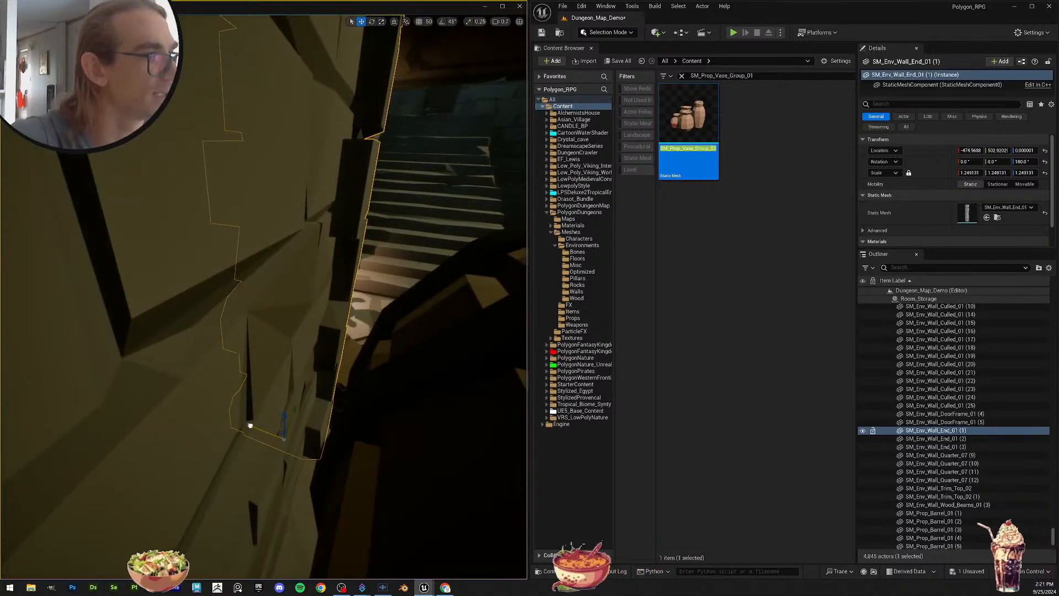
Step: Check the fit of the scaled wall end against the wall and the neighbouring wooden crates in the storage room
{"action": "key", "text": "Escape"}
{"action": "right_click_drag", "start_coordinate": [250, 425], "coordinate": [193, 425]}
{"action": "left_click", "coordinate": [179, 380]}
{"action": "right_click_drag", "start_coordinate": [179, 381], "coordinate": [152, 393]}
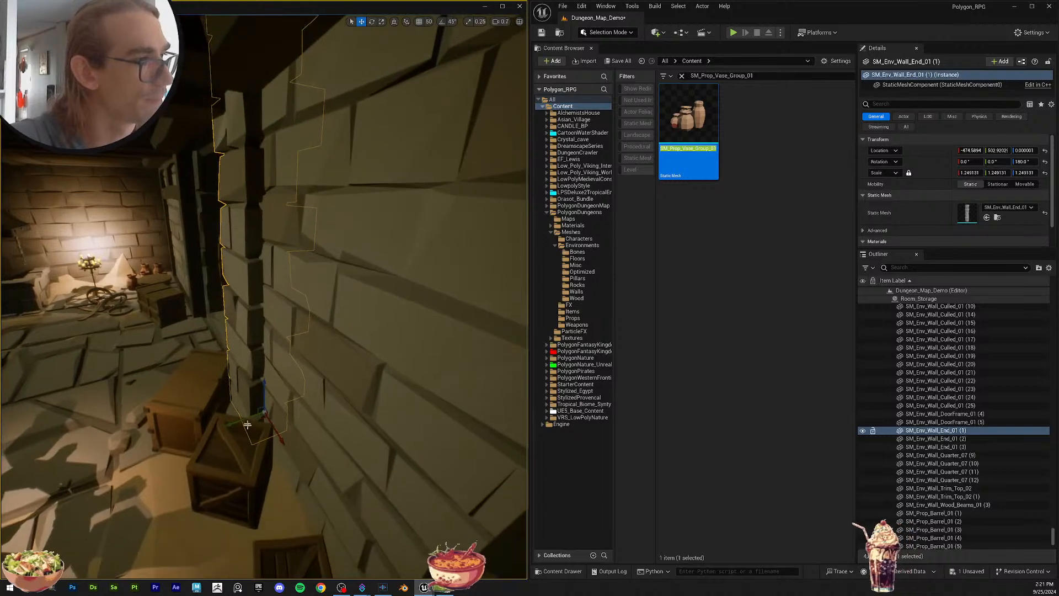
{"action": "left_click", "coordinate": [218, 415]}
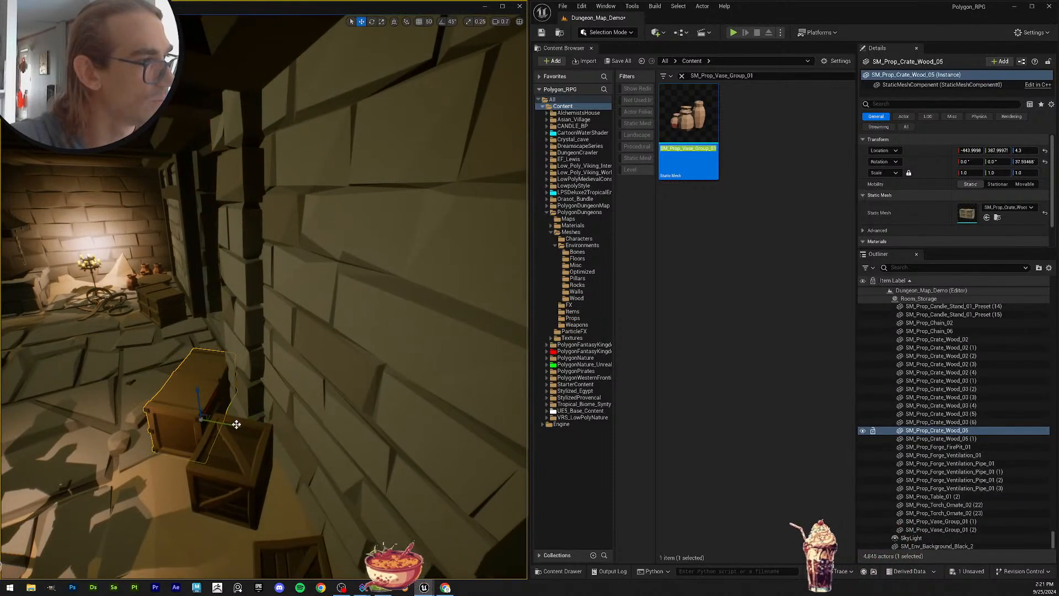
{"action": "left_click", "coordinate": [252, 494]}
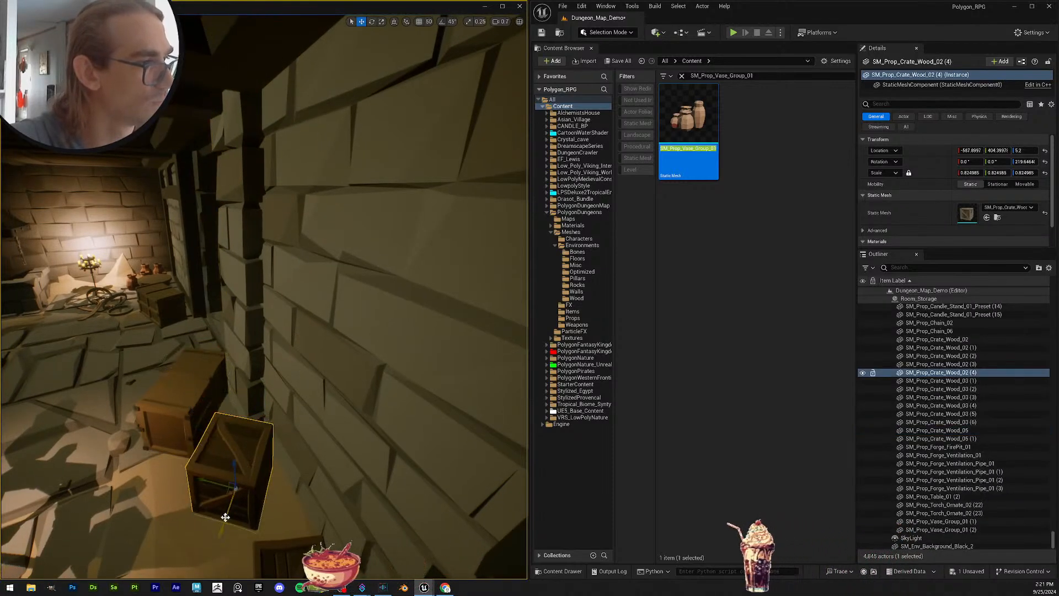
{"action": "key", "text": "Escape"}
{"action": "mouse_move", "coordinate": [222, 529]}
{"action": "right_mouse_down"}
{"action": "mouse_move", "coordinate": [221, 513]}
{"action": "mouse_move", "coordinate": [198, 535]}
{"action": "mouse_move", "coordinate": [227, 521]}
{"action": "right_mouse_up"}
{"action": "scroll", "coordinate": [221, 513], "scroll_direction": "up", "scroll_amount": 2}
{"action": "right_click_drag", "start_coordinate": [355, 310], "coordinate": [318, 310]}
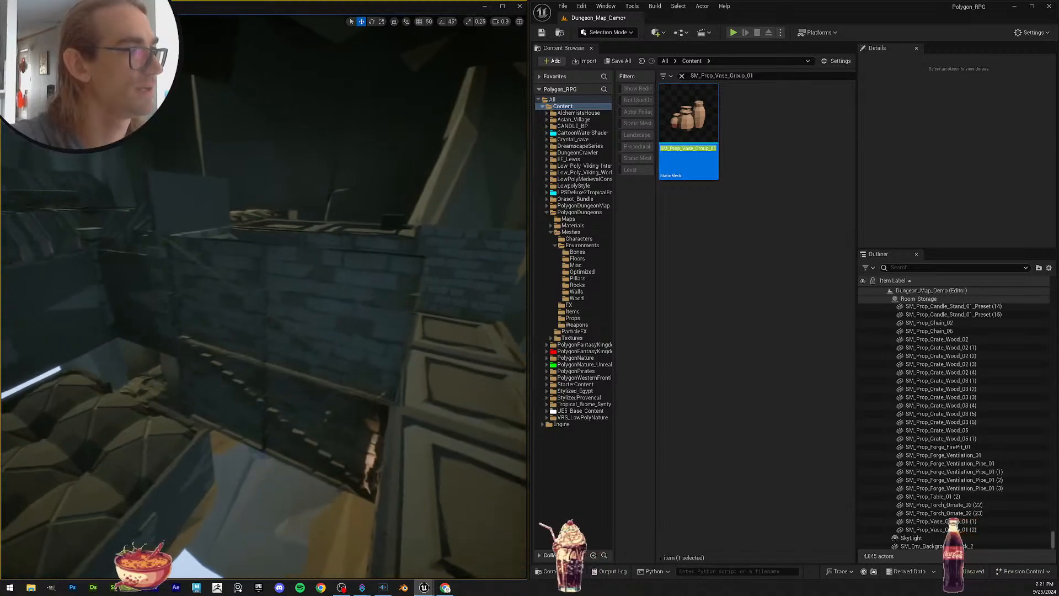
Step: Inspect the storage room's outer walls and interior for remaining gaps or missing props
{"action": "left_click", "coordinate": [356, 311]}
{"action": "key", "text": "Escape"}
{"action": "right_click_drag", "start_coordinate": [378, 377], "coordinate": [63, 325]}
{"action": "left_click", "coordinate": [314, 349]}
{"action": "key", "text": "Escape"}
{"action": "scroll", "coordinate": [64, 324], "scroll_direction": "down", "scroll_amount": 2}
{"action": "right_click_drag", "start_coordinate": [276, 358], "coordinate": [231, 386]}
{"action": "scroll", "coordinate": [138, 363], "scroll_direction": "down", "scroll_amount": 3}
{"action": "scroll", "coordinate": [160, 364], "scroll_direction": "up", "scroll_amount": 2}
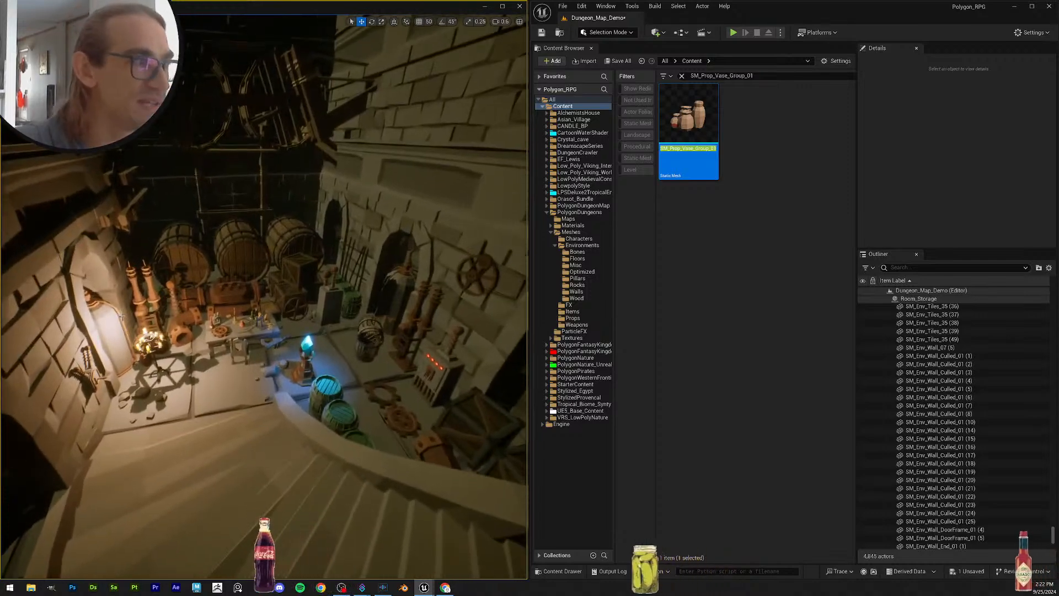
Step: Save the modified Dungeon_Map_Demo map and clear the asset search filter
{"action": "left_click", "coordinate": [618, 61]}
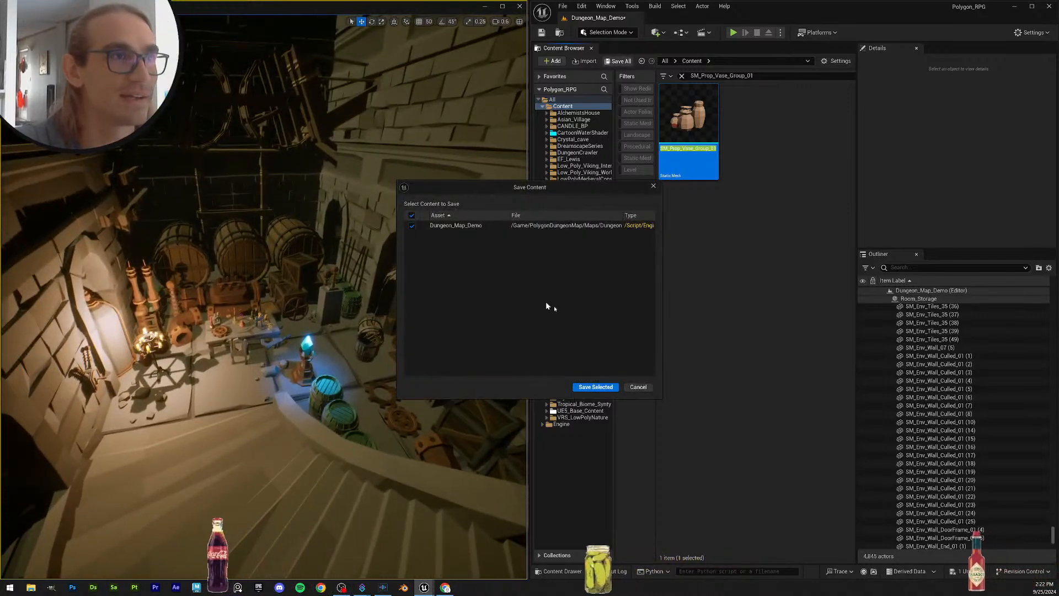
{"action": "left_click", "coordinate": [596, 387]}
{"action": "left_click", "coordinate": [683, 76]}
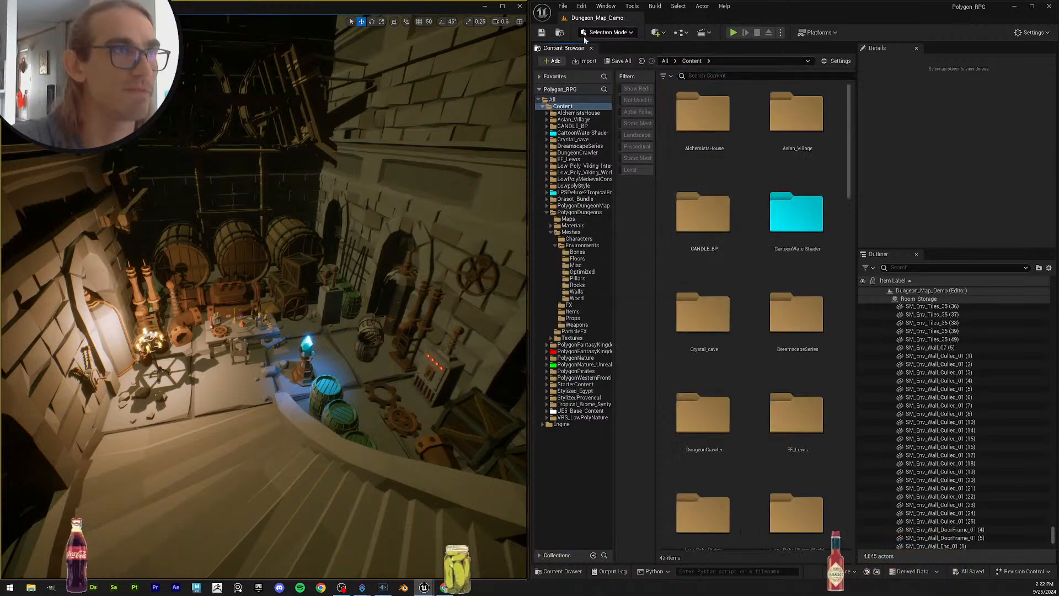
{"action": "left_click", "coordinate": [543, 32]}
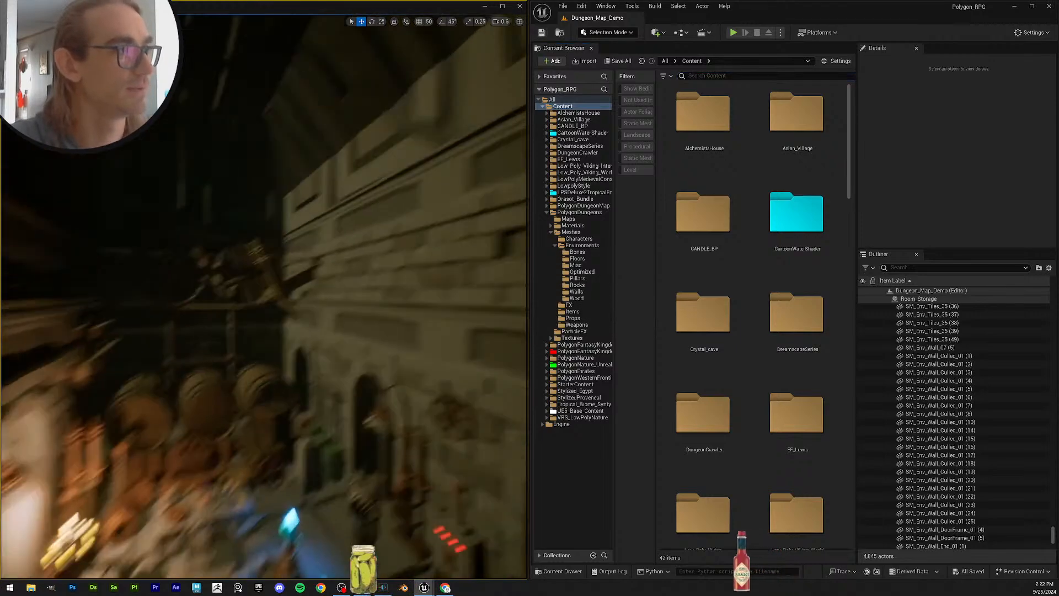
Step: Examine the cave around the glowing rune stones for gaps, checking the rock spike and cave pieces next to them
{"action": "key", "text": "w"}
{"action": "mouse_move", "coordinate": [264, 298]}
{"action": "right_mouse_down"}
{"action": "mouse_move", "coordinate": [342, 309]}
{"action": "mouse_move", "coordinate": [447, 297]}
{"action": "mouse_move", "coordinate": [219, 306]}
{"action": "mouse_move", "coordinate": [381, 295]}
{"action": "mouse_move", "coordinate": [259, 301]}
{"action": "mouse_move", "coordinate": [271, 300]}
{"action": "right_mouse_up"}
{"action": "key", "text": "w"}
{"action": "key", "text": "w"}
{"action": "key", "text": "w"}
{"action": "key", "text": "w"}
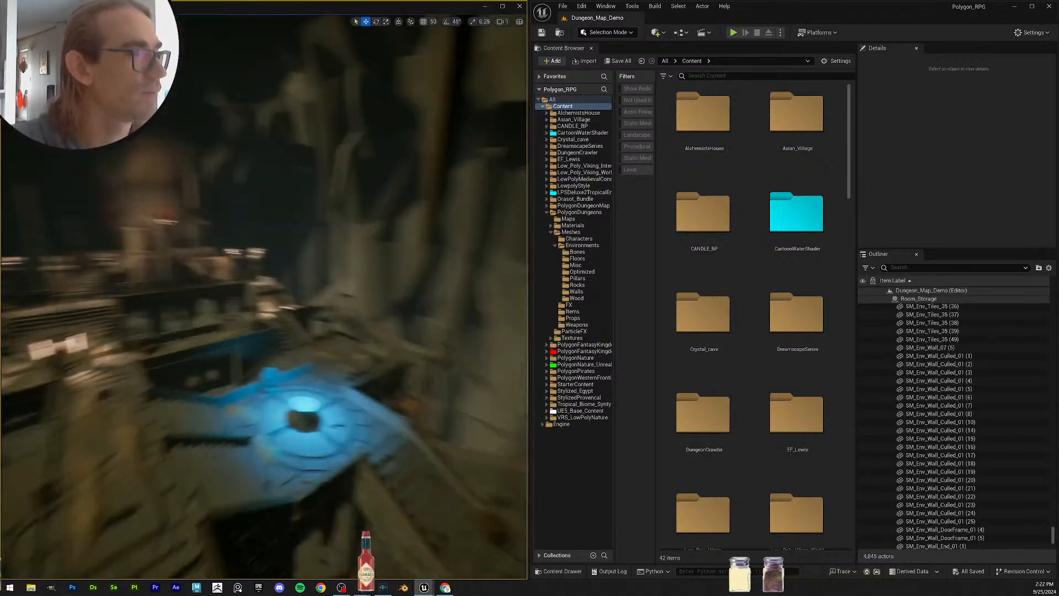
{"action": "right_click_drag", "start_coordinate": [264, 298], "coordinate": [353, 317]}
{"action": "key", "text": "w"}
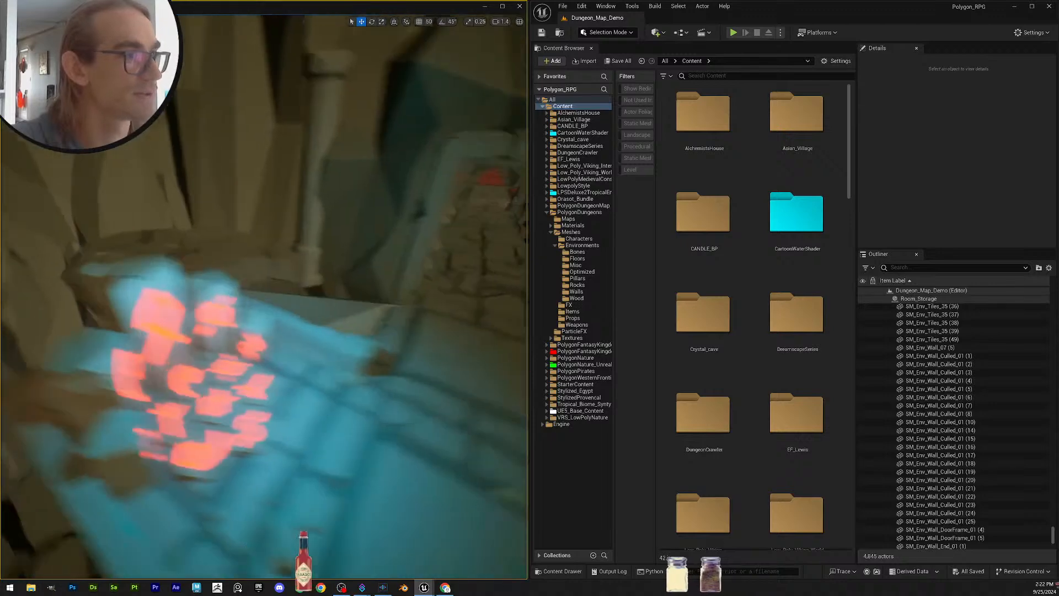
{"action": "key", "text": "w"}
{"action": "right_click_drag", "start_coordinate": [264, 298], "coordinate": [309, 309]}
{"action": "key", "text": "w"}
{"action": "key", "text": "w"}
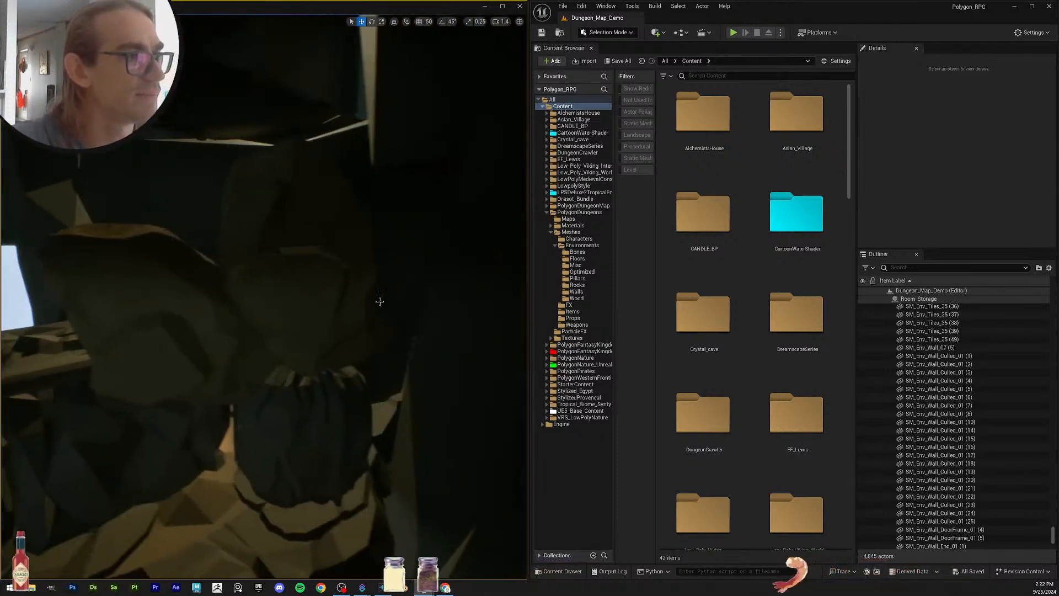
{"action": "left_click", "coordinate": [337, 314]}
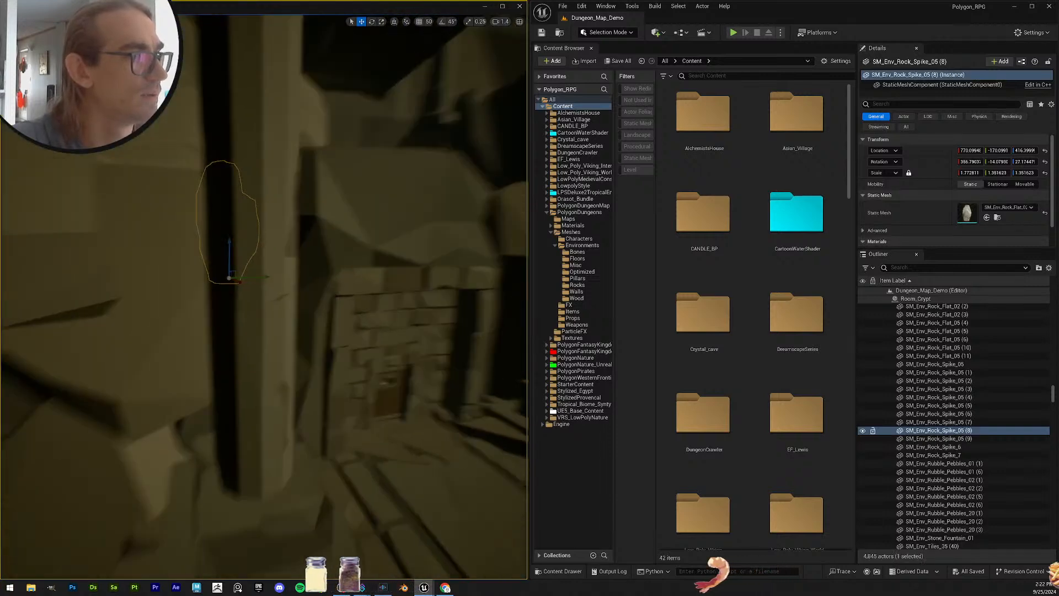
{"action": "left_click_drag", "start_coordinate": [264, 292], "coordinate": [431, 326], "text": "alt"}
{"action": "right_click_drag", "start_coordinate": [287, 298], "coordinate": [304, 285]}
{"action": "left_click", "coordinate": [336, 332]}
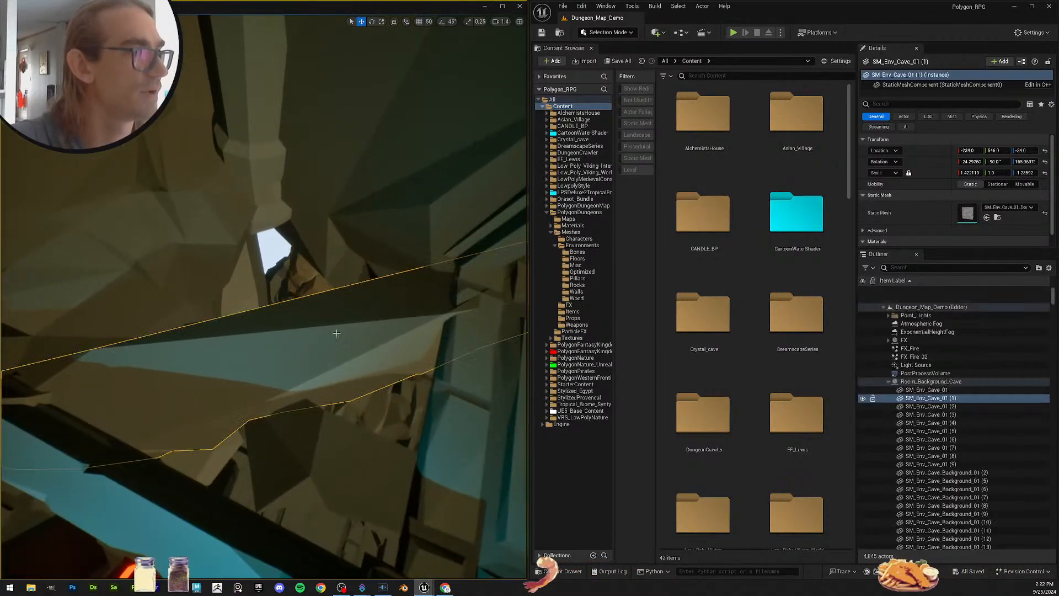
{"action": "mouse_move", "coordinate": [336, 332]}
{"action": "right_mouse_down"}
{"action": "mouse_move", "coordinate": [364, 342]}
{"action": "mouse_move", "coordinate": [348, 323]}
{"action": "mouse_move", "coordinate": [334, 329]}
{"action": "right_mouse_up"}
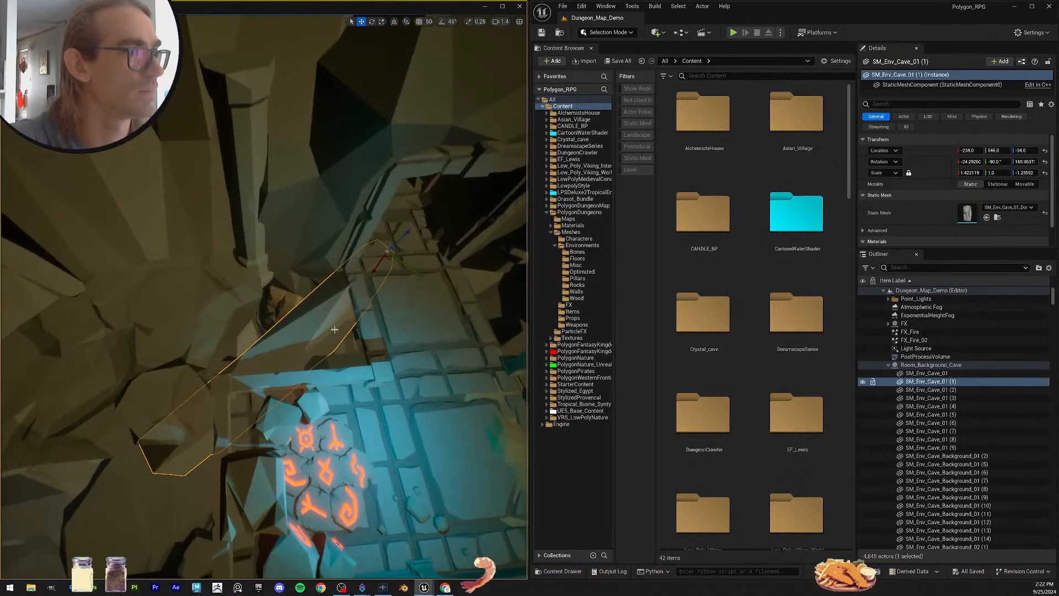
Step: Duplicate SM_Env_Rock_Flat_Platform_04, move the copy over the cave gap beside the runes and rotate it to about -162.8° around Z
{"action": "left_click", "coordinate": [290, 303]}
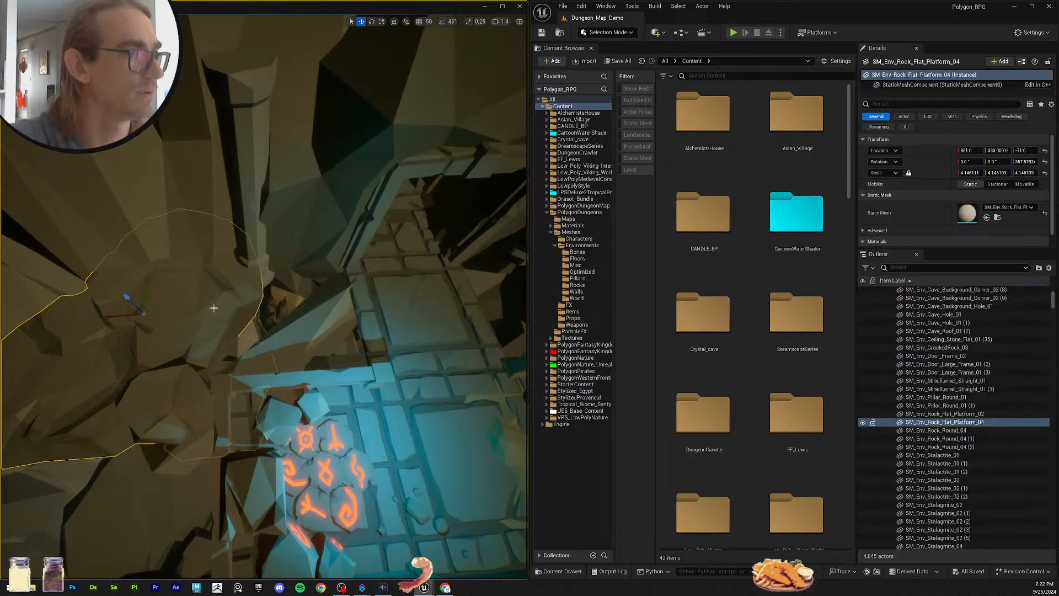
{"action": "right_click_drag", "start_coordinate": [290, 302], "coordinate": [276, 278]}
{"action": "key", "text": "ctrl+d"}
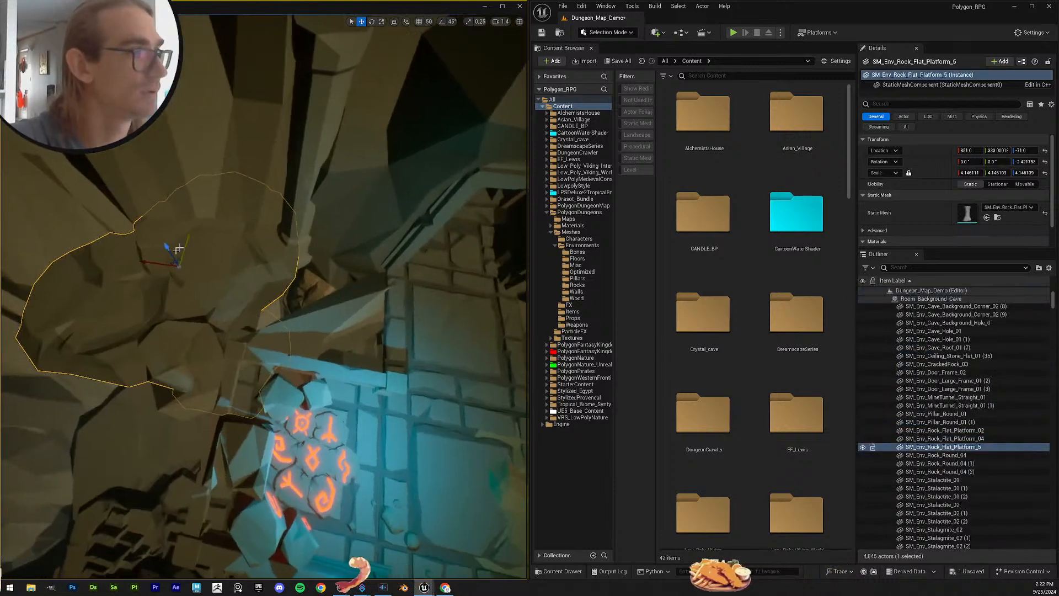
{"action": "left_click_drag", "start_coordinate": [145, 262], "coordinate": [290, 226]}
{"action": "key", "text": "e"}
{"action": "left_click_drag", "start_coordinate": [276, 273], "coordinate": [339, 271]}
{"action": "key", "text": "w"}
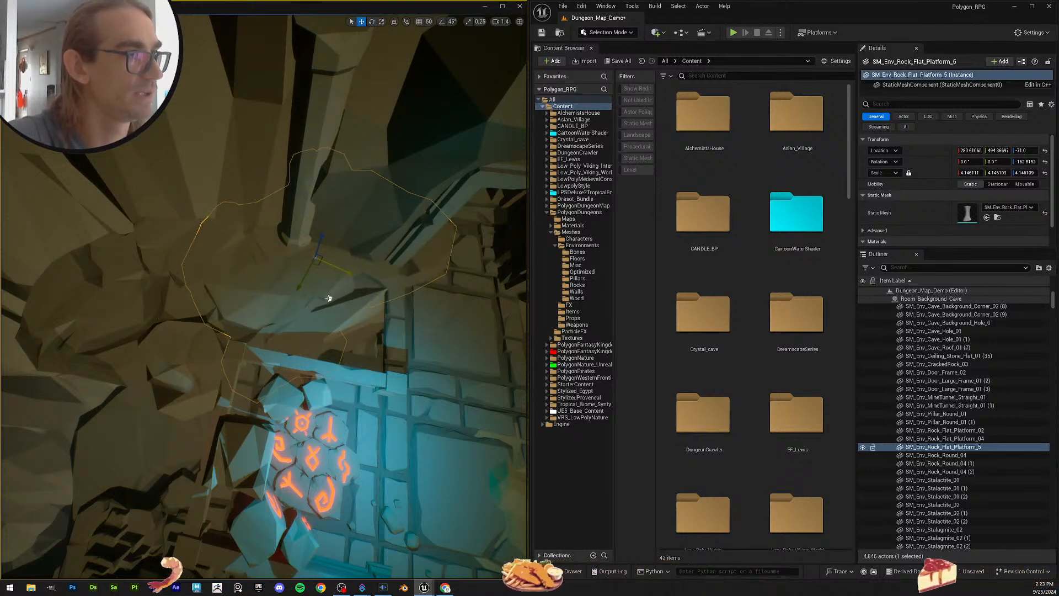
Step: Reposition the duplicated rock platform to about X 573, Y 295 beside the rune stones to cover the gap
{"action": "right_click_drag", "start_coordinate": [297, 289], "coordinate": [248, 291]}
{"action": "left_click_drag", "start_coordinate": [356, 298], "coordinate": [326, 315]}
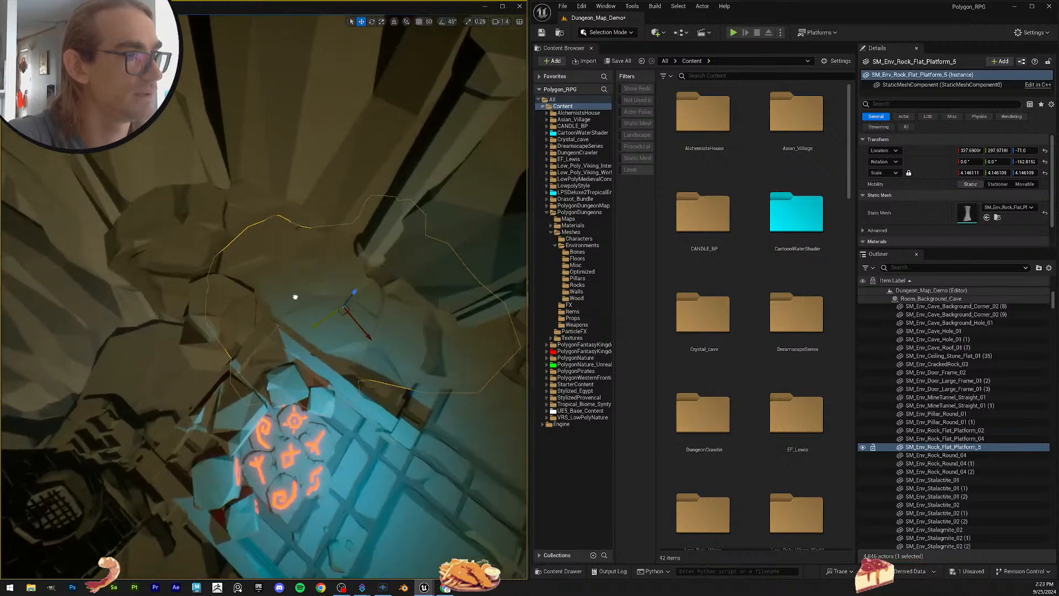
{"action": "right_click_drag", "start_coordinate": [293, 298], "coordinate": [362, 309]}
{"action": "left_click_drag", "start_coordinate": [381, 272], "coordinate": [359, 271]}
{"action": "right_click_drag", "start_coordinate": [359, 272], "coordinate": [409, 284]}
{"action": "left_click_drag", "start_coordinate": [194, 243], "coordinate": [160, 235]}
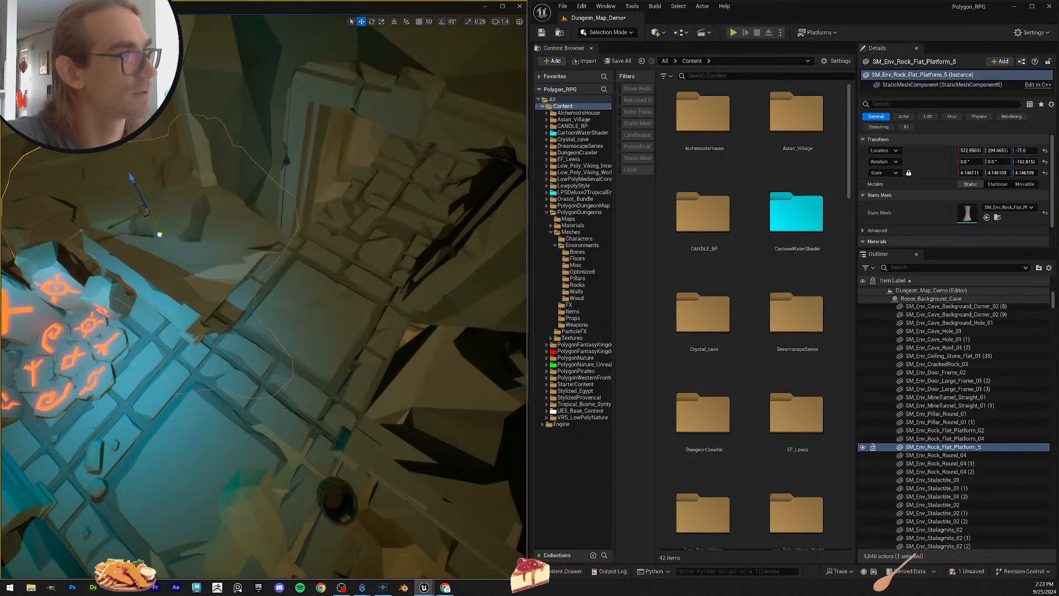
Step: Scale the cave piece SM_Env_Cave_01 (1) along Z to about -1.11
{"action": "left_click", "coordinate": [167, 272]}
{"action": "right_click_drag", "start_coordinate": [167, 273], "coordinate": [66, 248]}
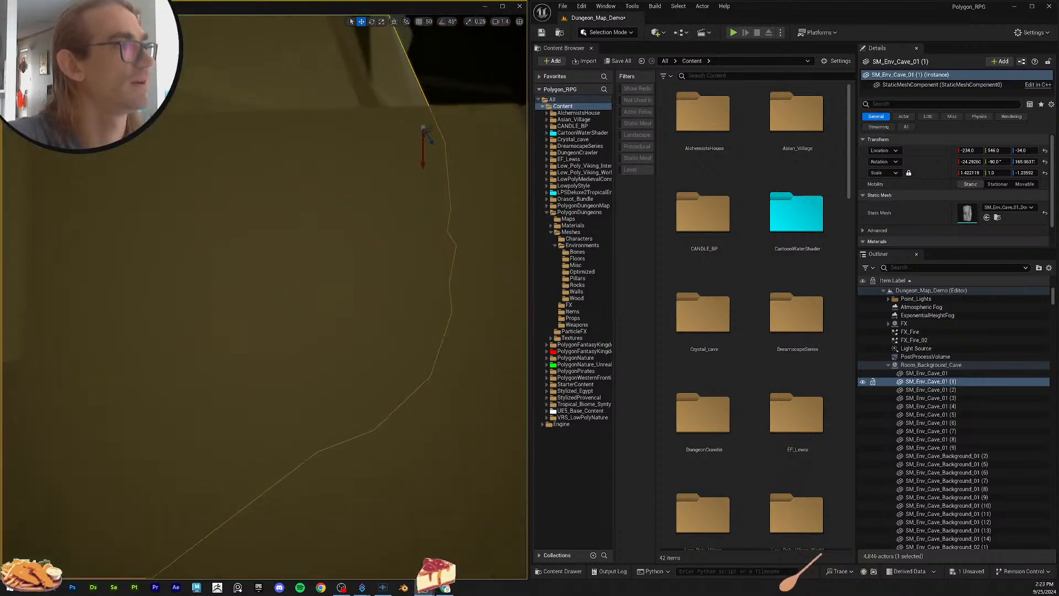
{"action": "right_click_drag", "start_coordinate": [209, 287], "coordinate": [251, 273]}
{"action": "key", "text": "Escape"}
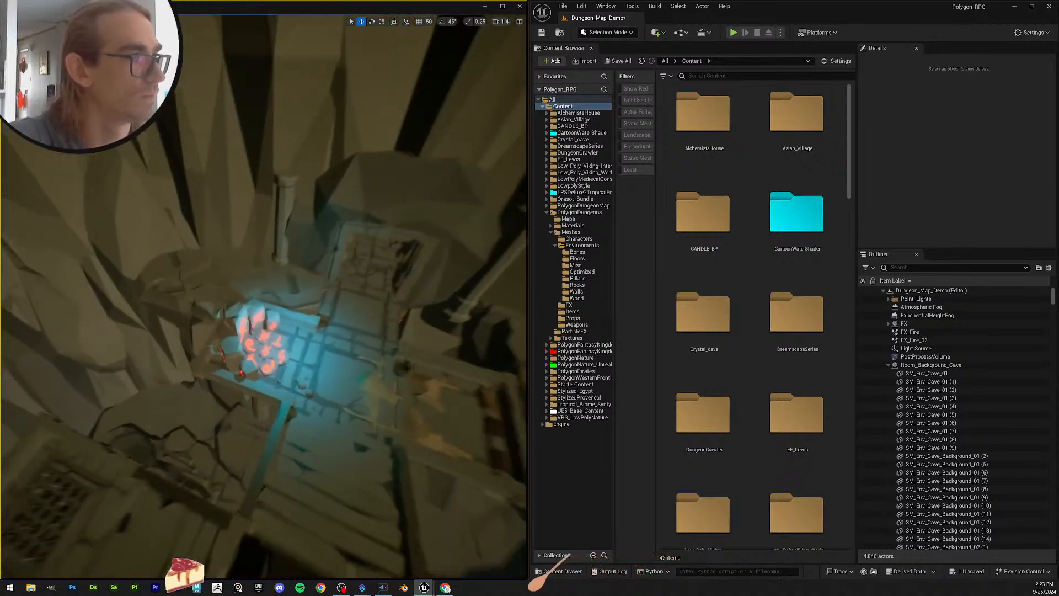
{"action": "left_click", "coordinate": [202, 346]}
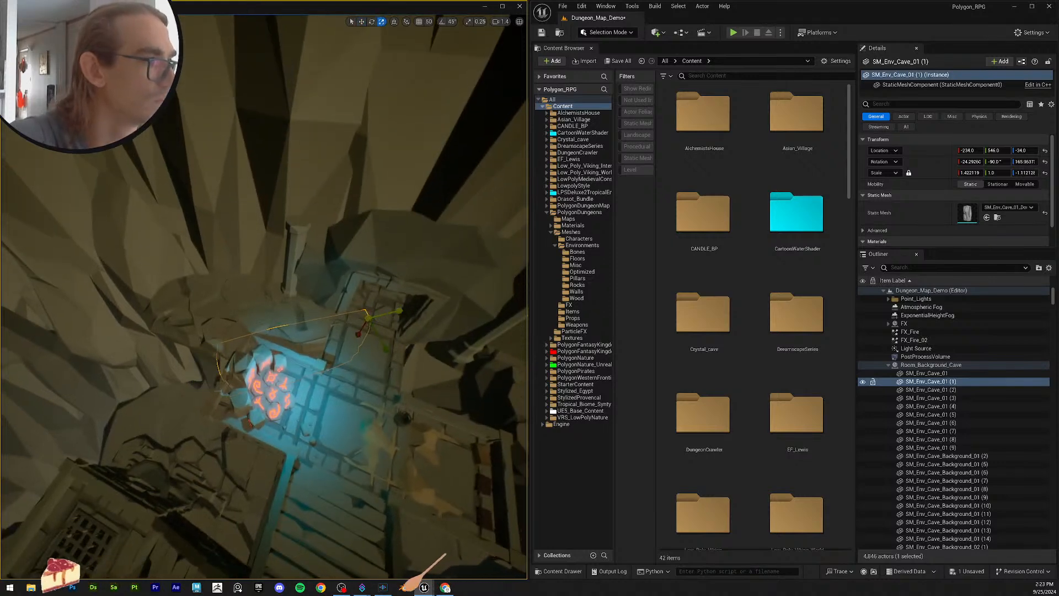
{"action": "key", "text": "Escape"}
{"action": "right_click_drag", "start_coordinate": [221, 331], "coordinate": [207, 330]}
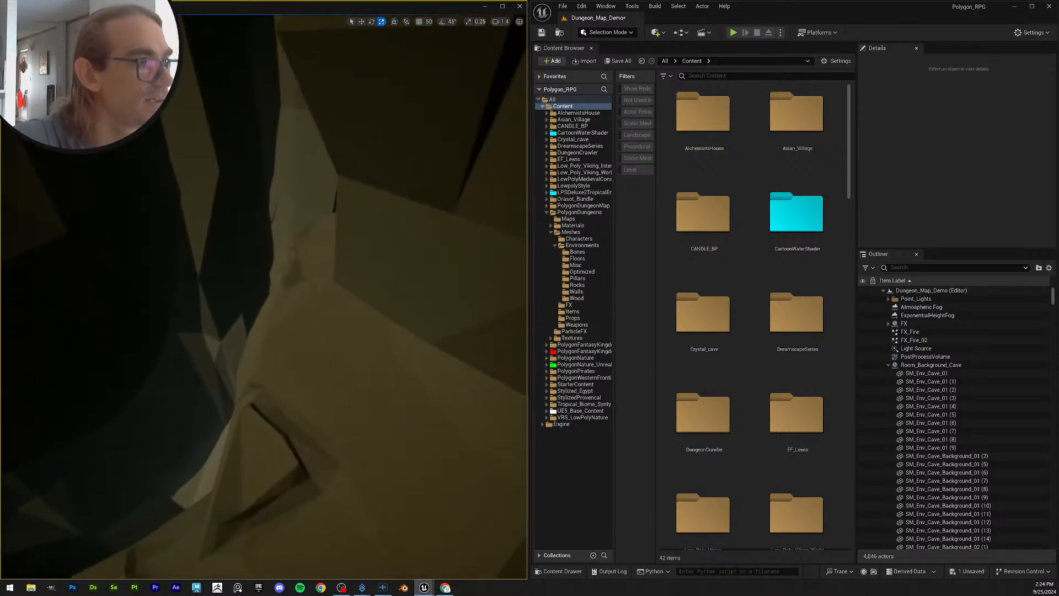
Step: Inspect the background corner SM_Env_Cave_Background_Corner_02 and the cave edge around it
{"action": "left_click", "coordinate": [304, 344]}
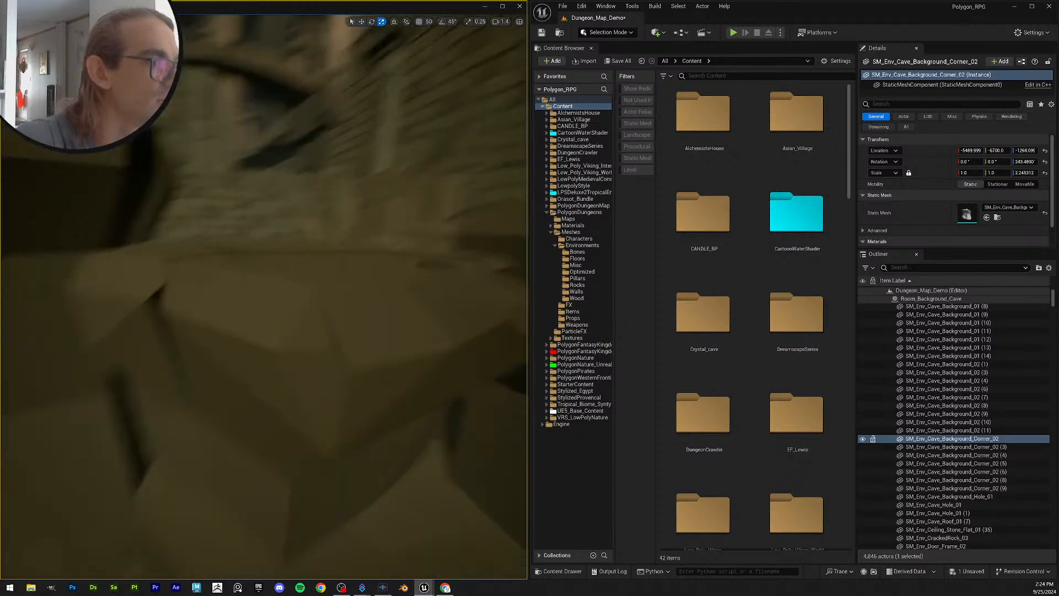
{"action": "right_click_drag", "start_coordinate": [264, 298], "coordinate": [221, 271]}
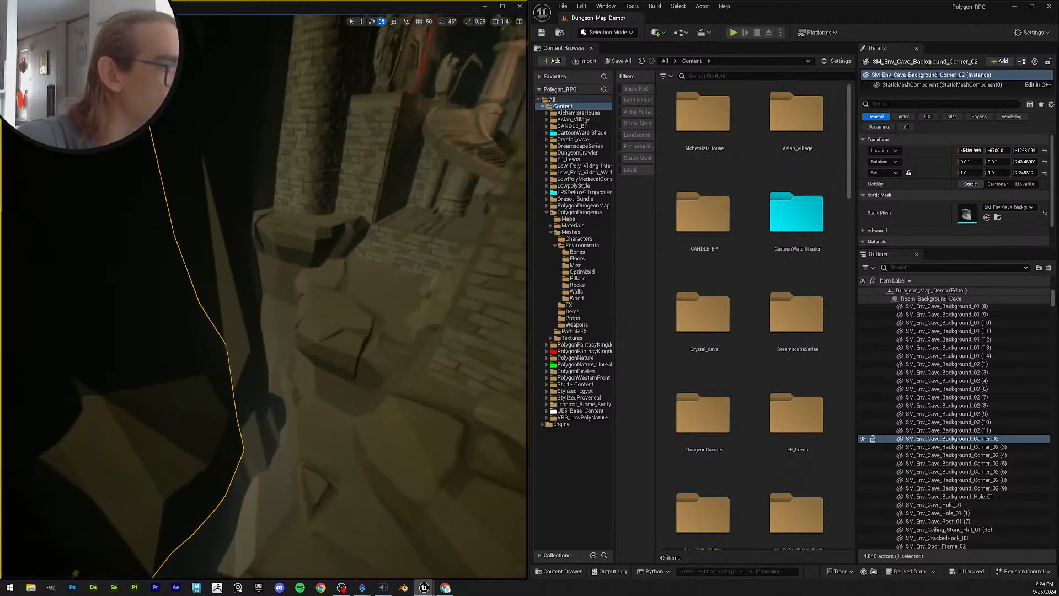
{"action": "right_click_drag", "start_coordinate": [298, 343], "coordinate": [353, 340]}
{"action": "left_click", "coordinate": [298, 343]}
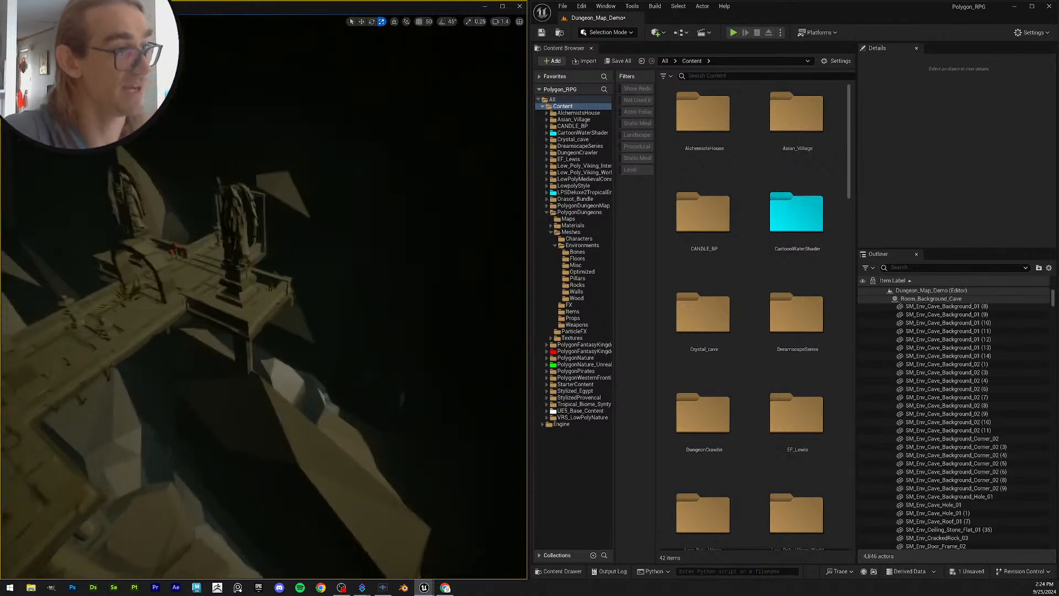
Step: Move the cave piece SM_Env_Cave_01 (9) to about X -7379, Y -1965, Z -103 and adjust its rotation slightly
{"action": "left_click", "coordinate": [225, 365]}
{"action": "right_click_drag", "start_coordinate": [224, 364], "coordinate": [299, 374]}
{"action": "key", "text": "w"}
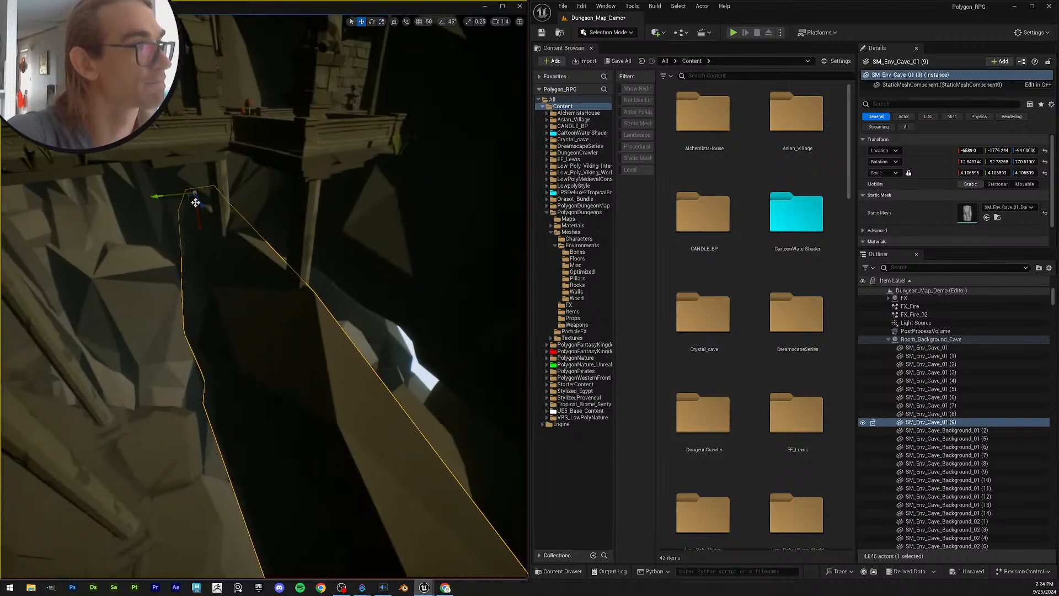
{"action": "left_click_drag", "start_coordinate": [159, 196], "coordinate": [227, 193]}
{"action": "right_click_drag", "start_coordinate": [230, 229], "coordinate": [229, 254]}
{"action": "key", "text": "e"}
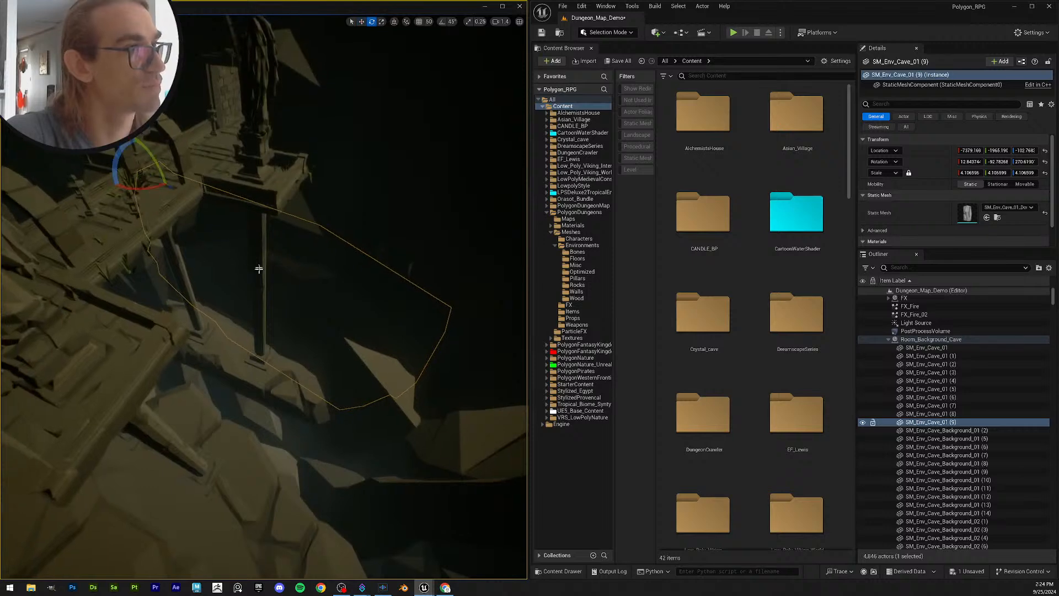
{"action": "left_click_drag", "start_coordinate": [168, 185], "coordinate": [169, 185]}
{"action": "key", "text": "Escape"}
{"action": "right_click_drag", "start_coordinate": [173, 188], "coordinate": [171, 282]}
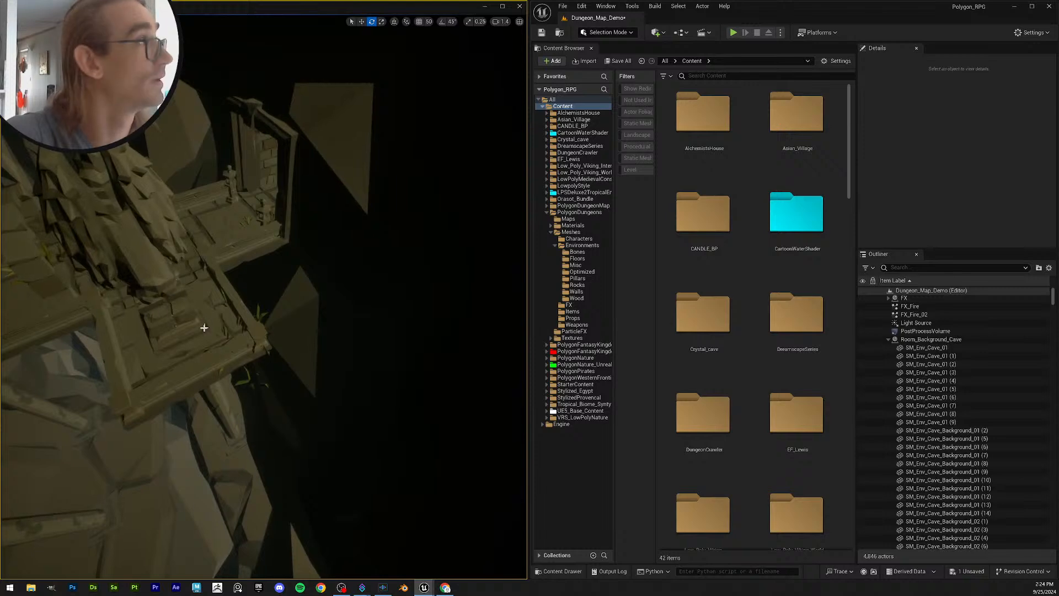
Step: Move the floating grass clump SM_Env_Grass_03 (13) onto the stone ledge's corner, at about Y -4341 and Z 796
{"action": "left_click", "coordinate": [257, 317]}
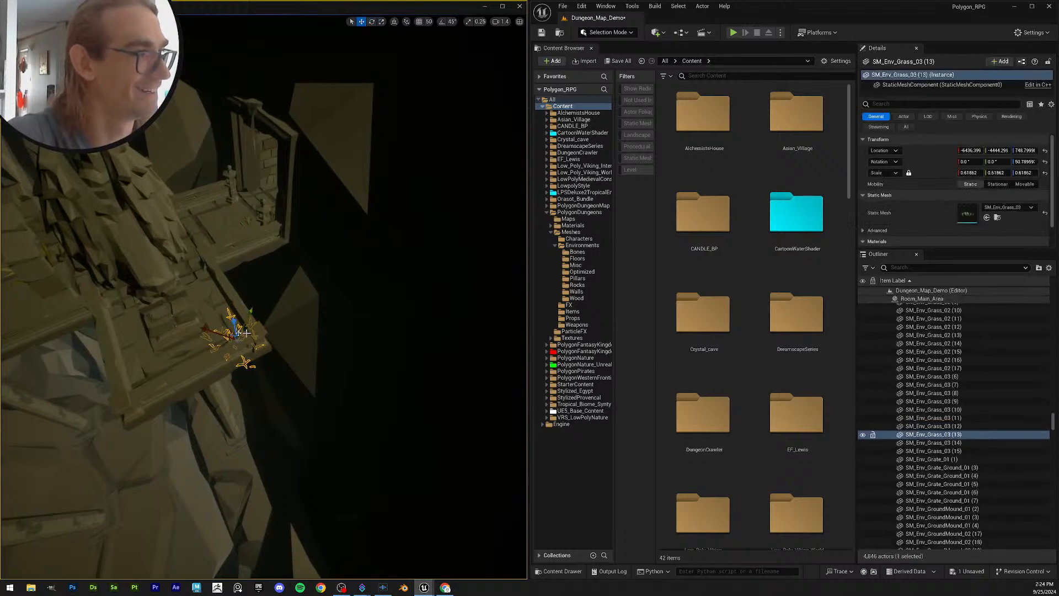
{"action": "right_click_drag", "start_coordinate": [195, 317], "coordinate": [234, 251]}
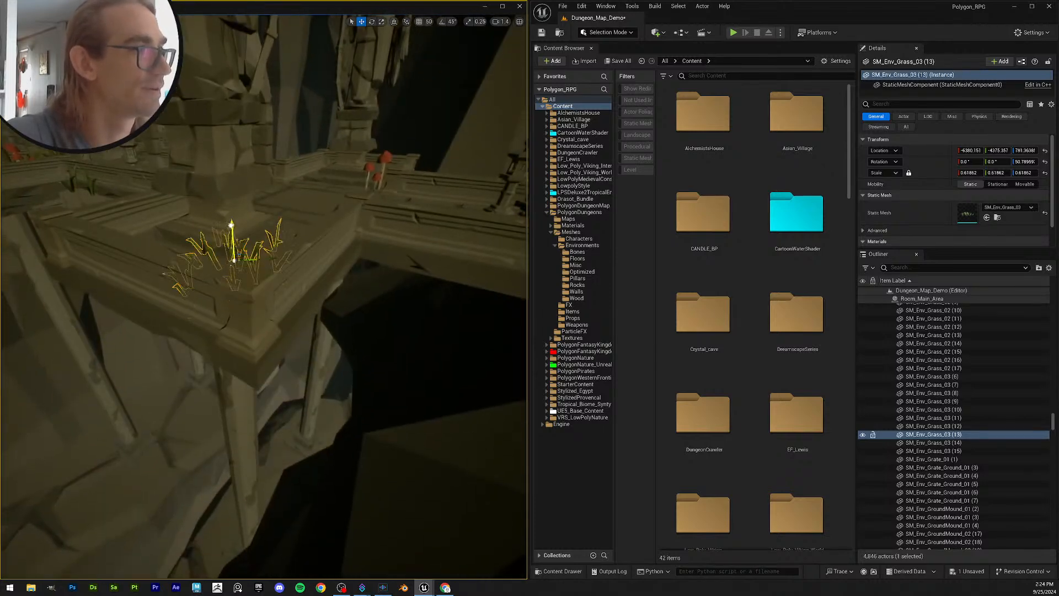
{"action": "left_click_drag", "start_coordinate": [234, 222], "coordinate": [234, 223]}
{"action": "key", "text": "Escape"}
{"action": "mouse_move", "coordinate": [275, 253]}
{"action": "right_mouse_down"}
{"action": "mouse_move", "coordinate": [302, 274]}
{"action": "mouse_move", "coordinate": [282, 265]}
{"action": "right_mouse_up"}
{"action": "scroll", "coordinate": [302, 274], "scroll_direction": "down", "scroll_amount": 2}
{"action": "left_click", "coordinate": [262, 257]}
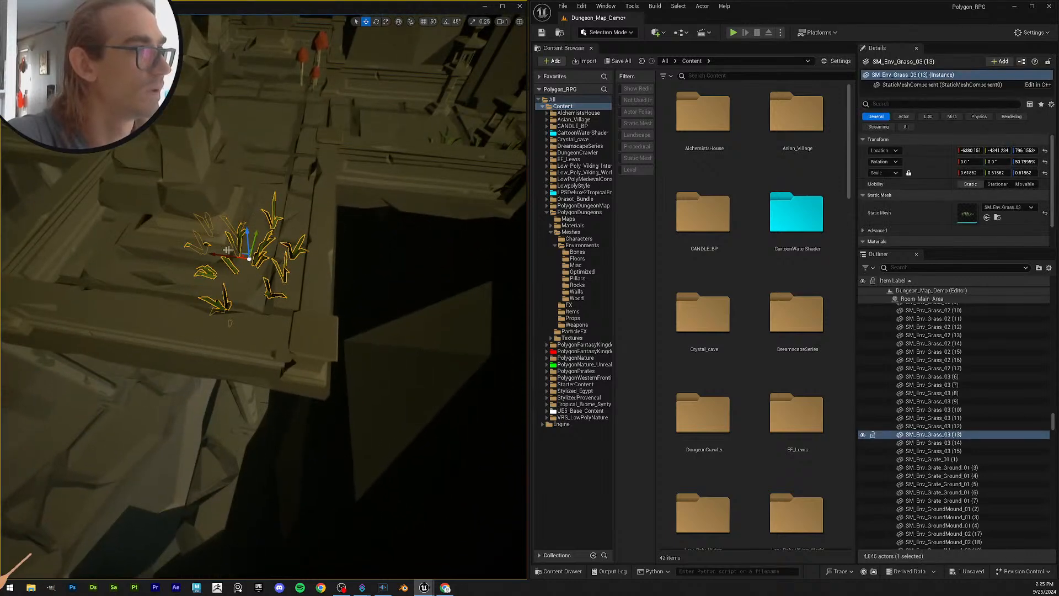
{"action": "key", "text": "Escape"}
Step: Inspect the background cave piece SM_Env_Cave_Background_Hole_01 at the edge of the dark cave area
{"action": "mouse_move", "coordinate": [216, 256]}
{"action": "right_mouse_down"}
{"action": "mouse_move", "coordinate": [263, 237]}
{"action": "mouse_move", "coordinate": [212, 238]}
{"action": "right_mouse_up"}
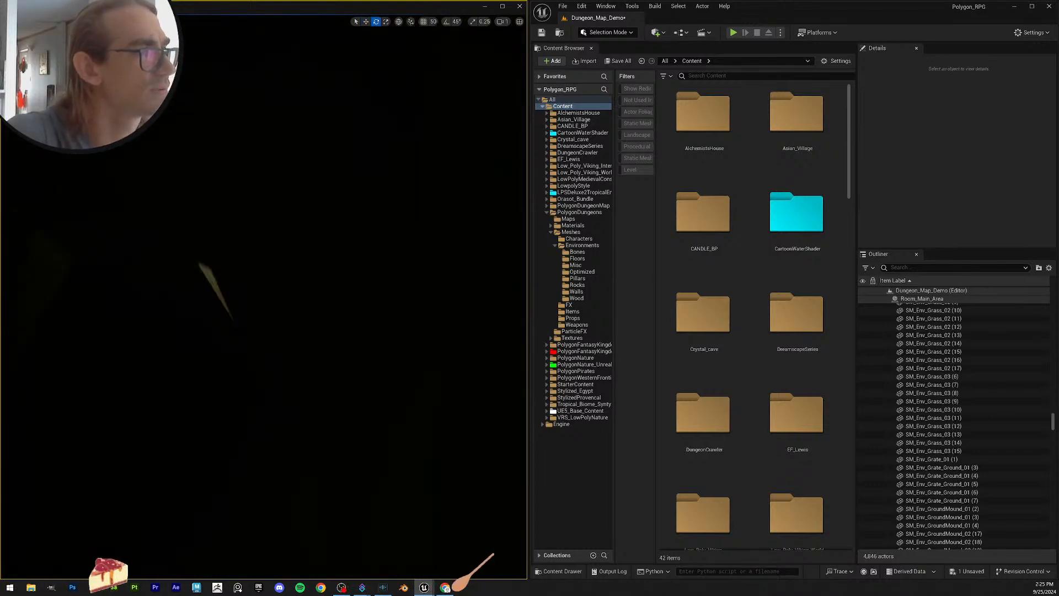
{"action": "left_click", "coordinate": [265, 298]}
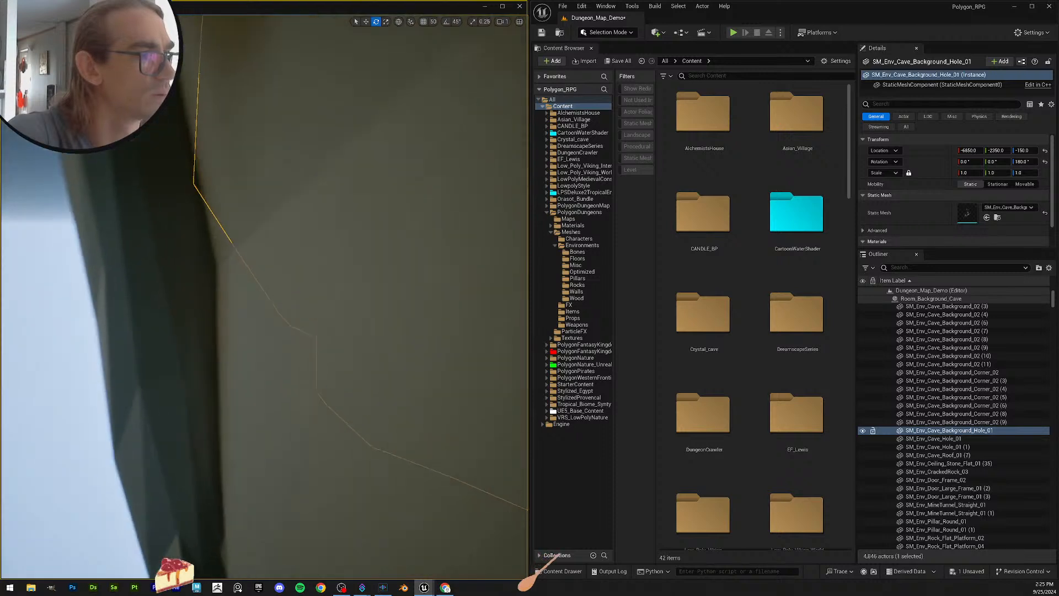
{"action": "key", "text": "Escape"}
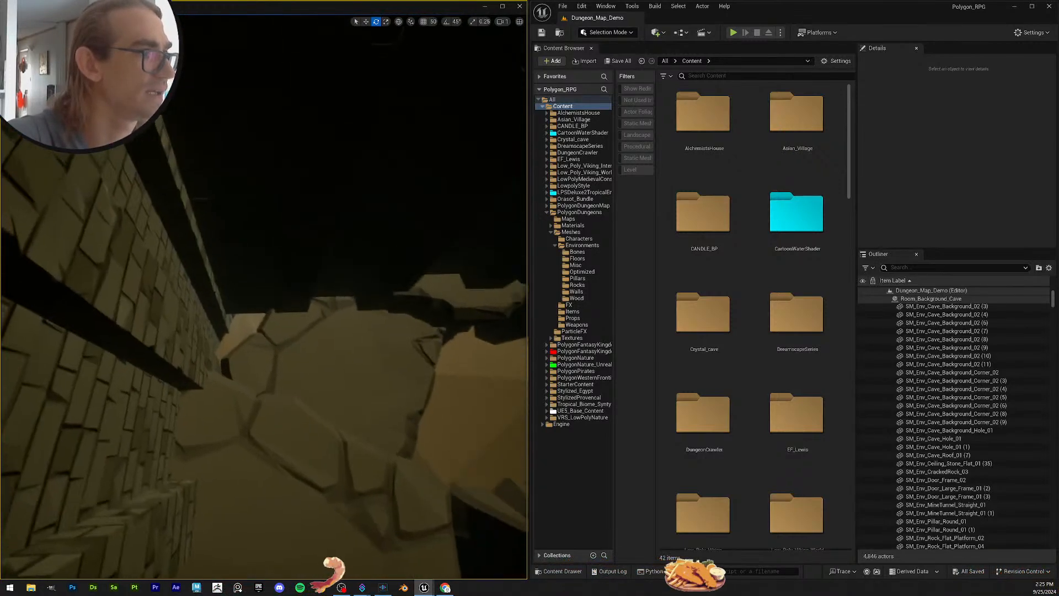
Step: Move the rock platform SM_Env_Rock_Flat_Platform_01 (11) to about X 1993, Y -2040 and rotate it about -36 degrees around Z
{"action": "left_click", "coordinate": [307, 333]}
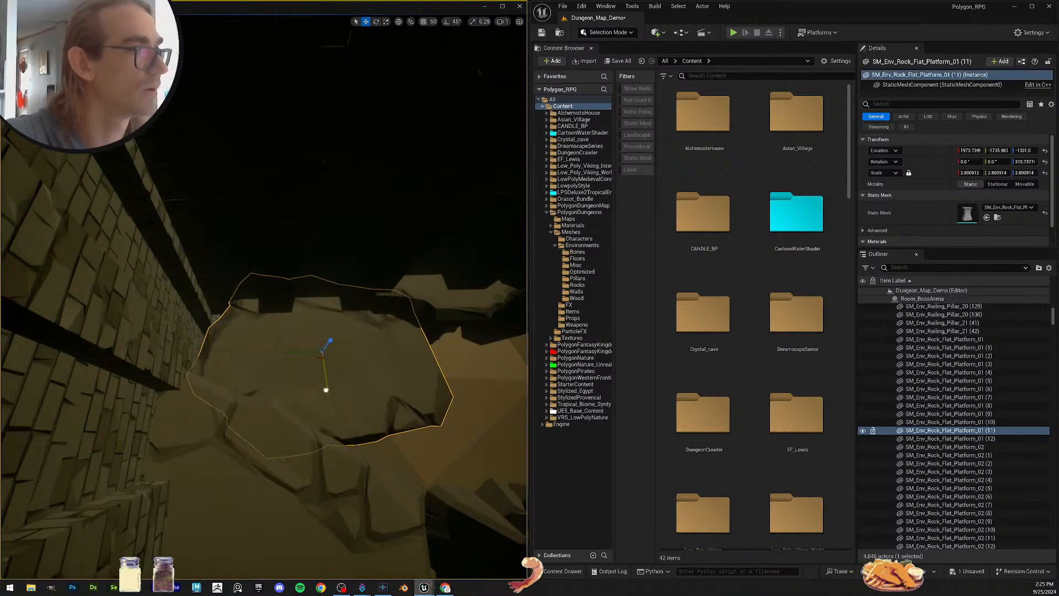
{"action": "mouse_move", "coordinate": [299, 356]}
{"action": "right_mouse_down"}
{"action": "mouse_move", "coordinate": [270, 348]}
{"action": "mouse_move", "coordinate": [298, 356]}
{"action": "right_mouse_up"}
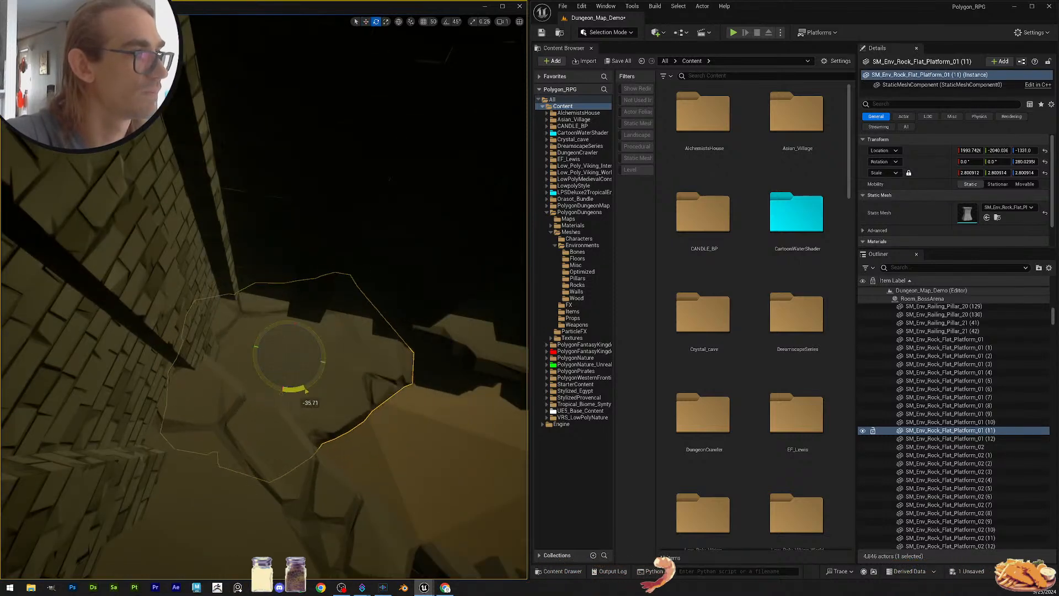
{"action": "right_click_drag", "start_coordinate": [276, 384], "coordinate": [387, 376]}
{"action": "key", "text": "Escape"}
Step: Duplicate SM_Env_Rock_Flat_Platform_01 (9) into the brick wall corner at about X -2392, Y -2022, Z -1329 and rotate the copy to fit
{"action": "scroll", "coordinate": [265, 386], "scroll_direction": "up", "scroll_amount": 3}
{"action": "key", "text": "w"}
{"action": "key", "text": "w"}
{"action": "right_click_drag", "start_coordinate": [263, 331], "coordinate": [100, 331]}
{"action": "scroll", "coordinate": [264, 331], "scroll_direction": "down", "scroll_amount": 3}
{"action": "key", "text": "w"}
{"action": "scroll", "coordinate": [264, 331], "scroll_direction": "up", "scroll_amount": 3}
{"action": "key", "text": "w"}
{"action": "key", "text": "w"}
{"action": "right_click_drag", "start_coordinate": [248, 390], "coordinate": [243, 412]}
{"action": "left_click", "coordinate": [231, 402]}
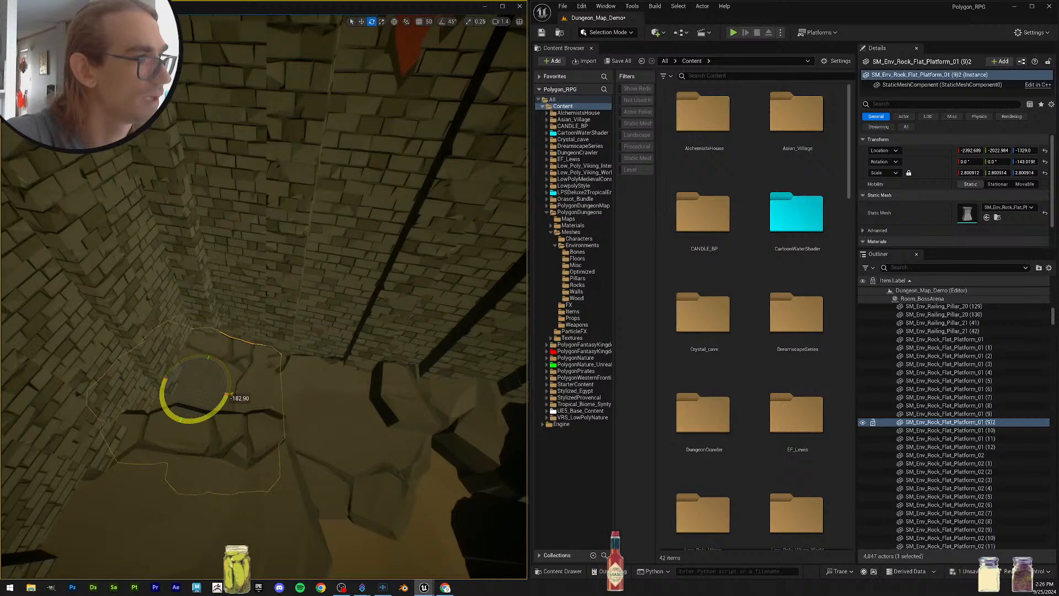
{"action": "key", "text": "Escape"}
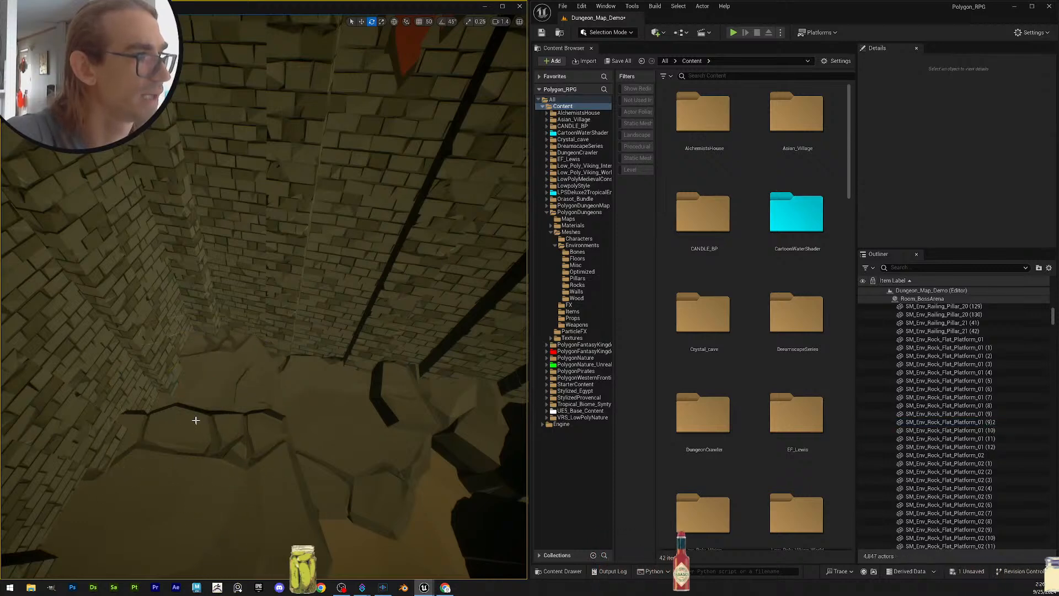
Step: Try to shift the original rock platform SM_Env_Rock_Flat_Platform_01 (9) along the brick wall
{"action": "right_click_drag", "start_coordinate": [203, 417], "coordinate": [237, 430]}
{"action": "left_click", "coordinate": [296, 382]}
{"action": "key", "text": "w"}
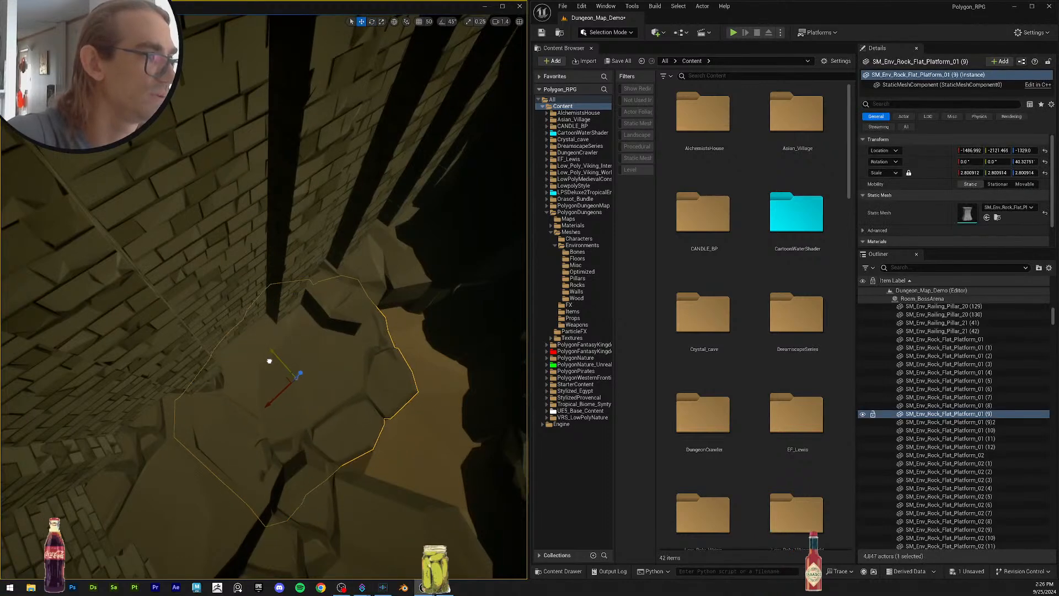
{"action": "key", "text": "Escape"}
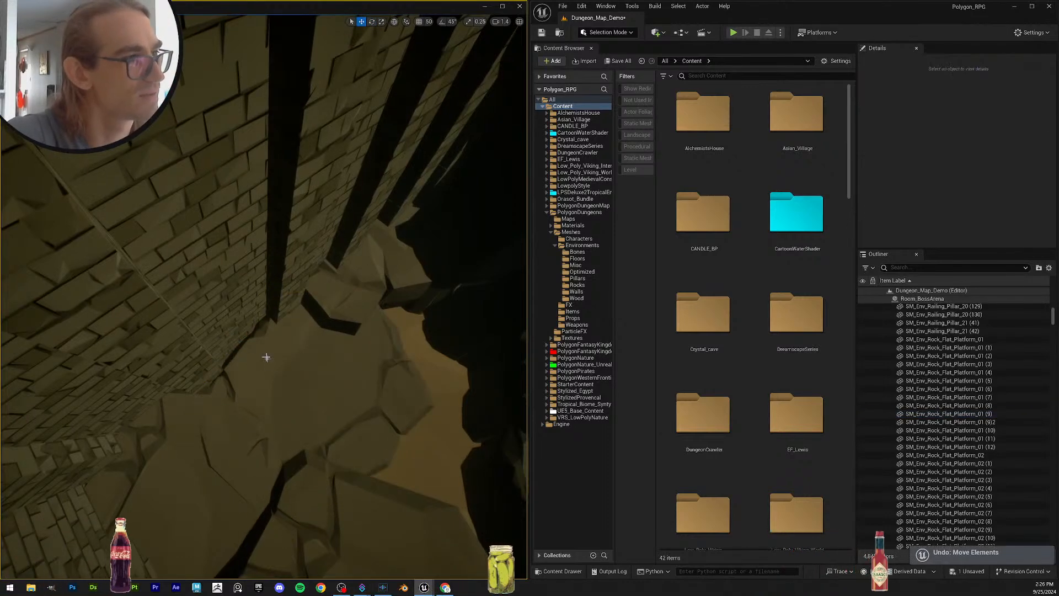
Step: Inspect the ceiling pillar SM_Env_Ceiling_Stone_Pillar_04 and the wall tops around it in the boss arena
{"action": "right_click_drag", "start_coordinate": [264, 357], "coordinate": [300, 306]}
{"action": "scroll", "coordinate": [298, 325], "scroll_direction": "down", "scroll_amount": 3}
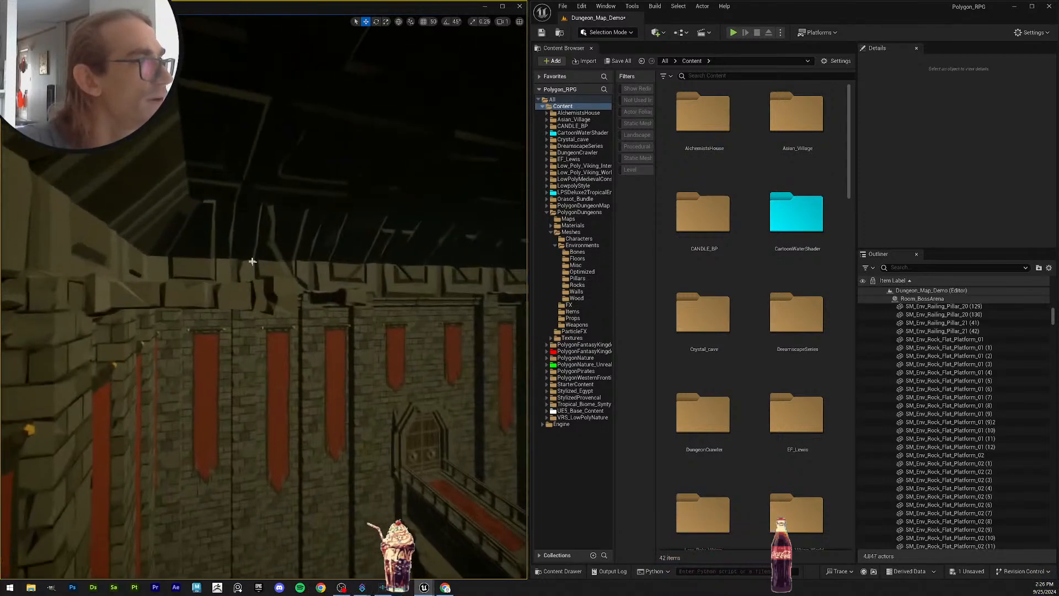
{"action": "left_click", "coordinate": [251, 301]}
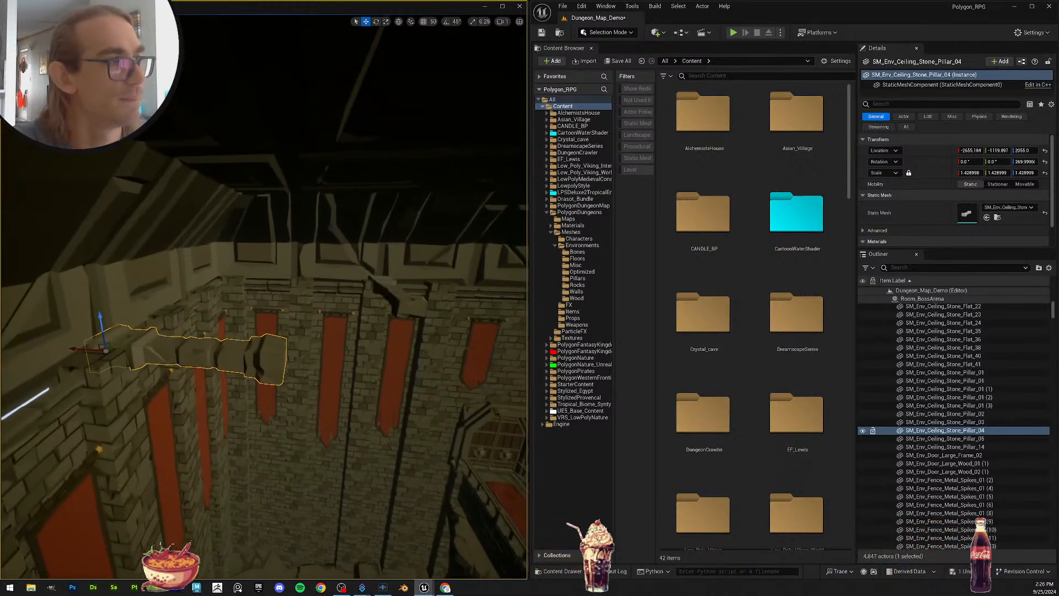
{"action": "right_click_drag", "start_coordinate": [251, 301], "coordinate": [403, 315]}
{"action": "key", "text": "Escape"}
{"action": "left_click", "coordinate": [321, 354]}
{"action": "left_click", "coordinate": [279, 336]}
{"action": "right_click_drag", "start_coordinate": [267, 353], "coordinate": [370, 362]}
{"action": "right_click_drag", "start_coordinate": [145, 369], "coordinate": [144, 383]}
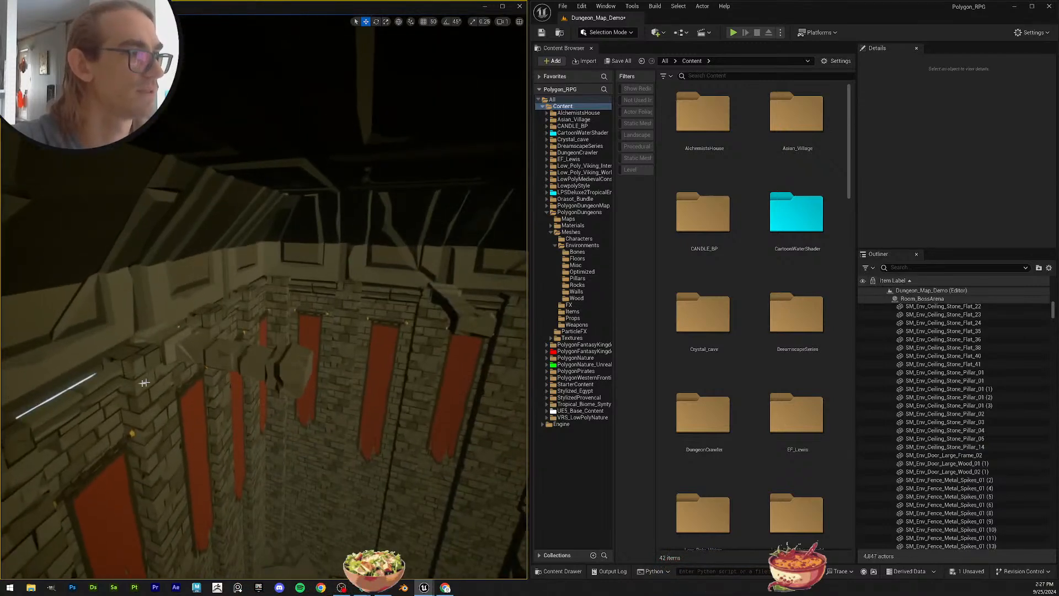
Step: Save all modified content, including the dungeon map
{"action": "left_click", "coordinate": [618, 61]}
{"action": "left_click", "coordinate": [589, 388]}
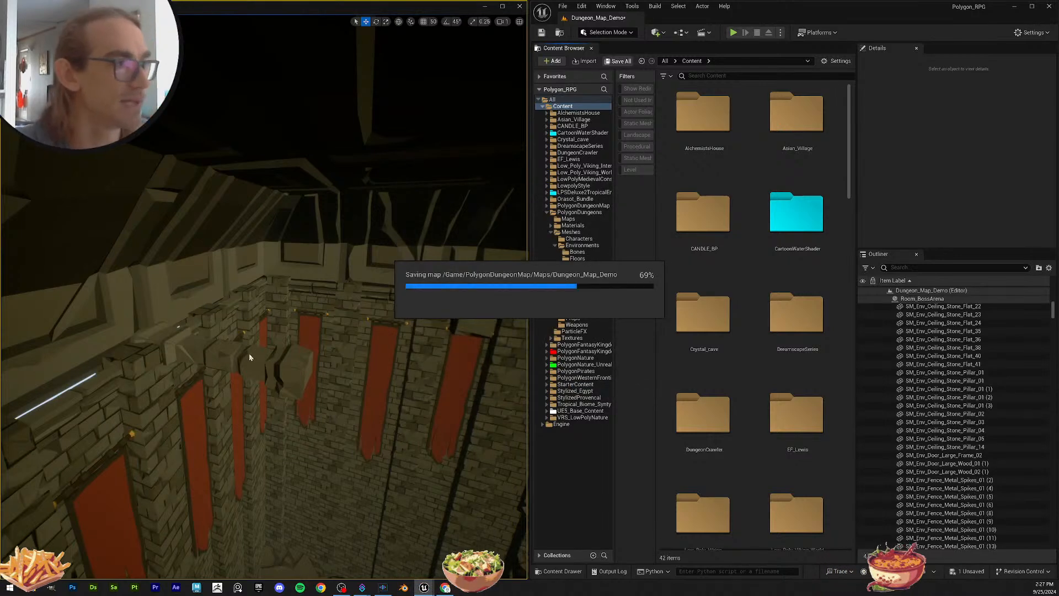
Step: Locate the mesh of SM_Env_Ceiling_Stone_Pillar_04 in the project content and look through the other meshes in the Walls folder
{"action": "left_click", "coordinate": [276, 345]}
{"action": "key", "text": "ctrl+b"}
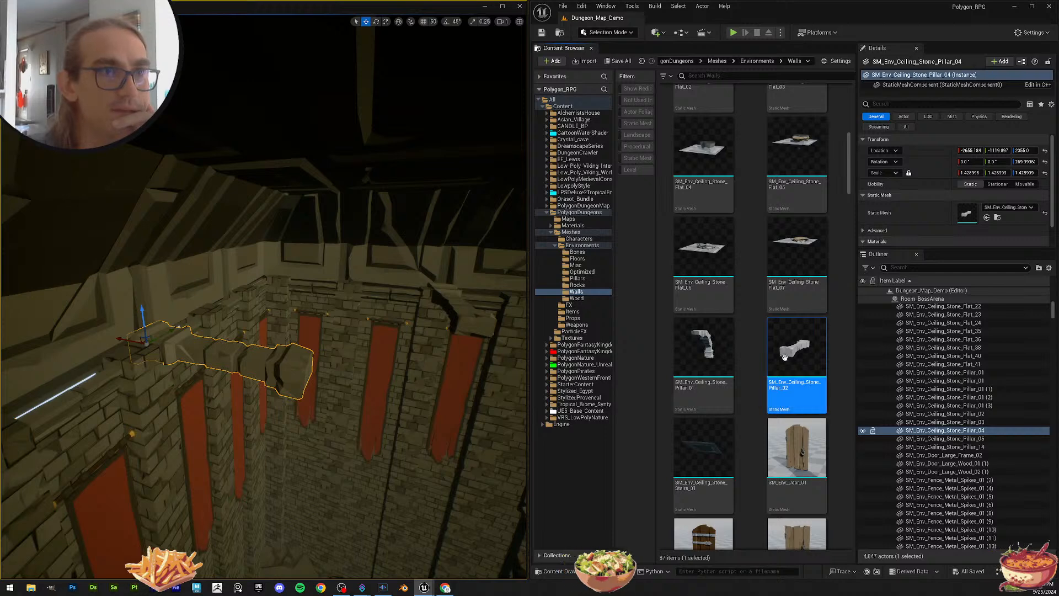
{"action": "scroll", "coordinate": [805, 314], "scroll_direction": "down", "scroll_amount": 2}
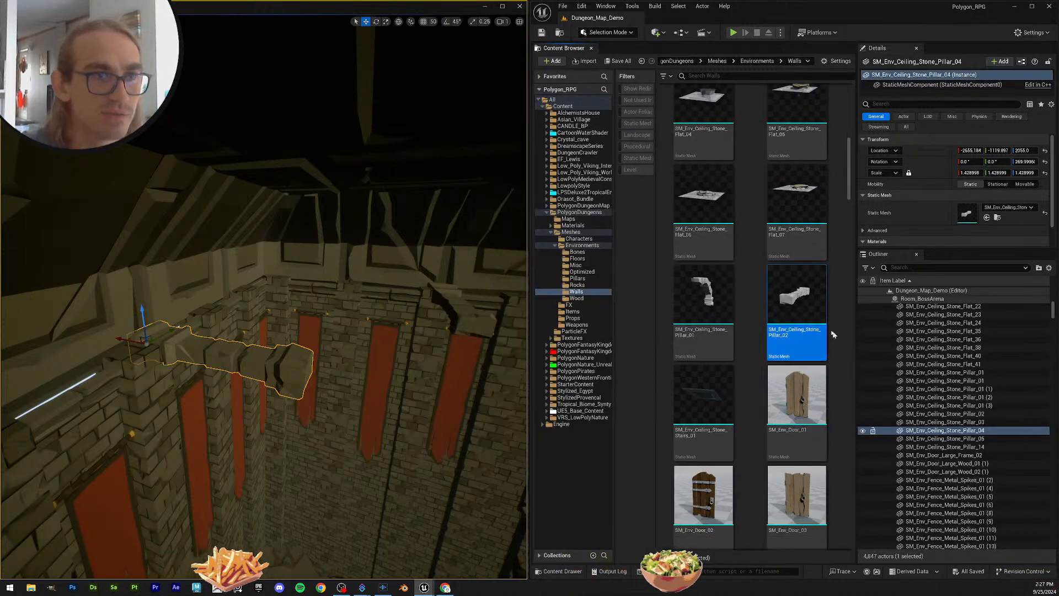
{"action": "left_click", "coordinate": [817, 293]}
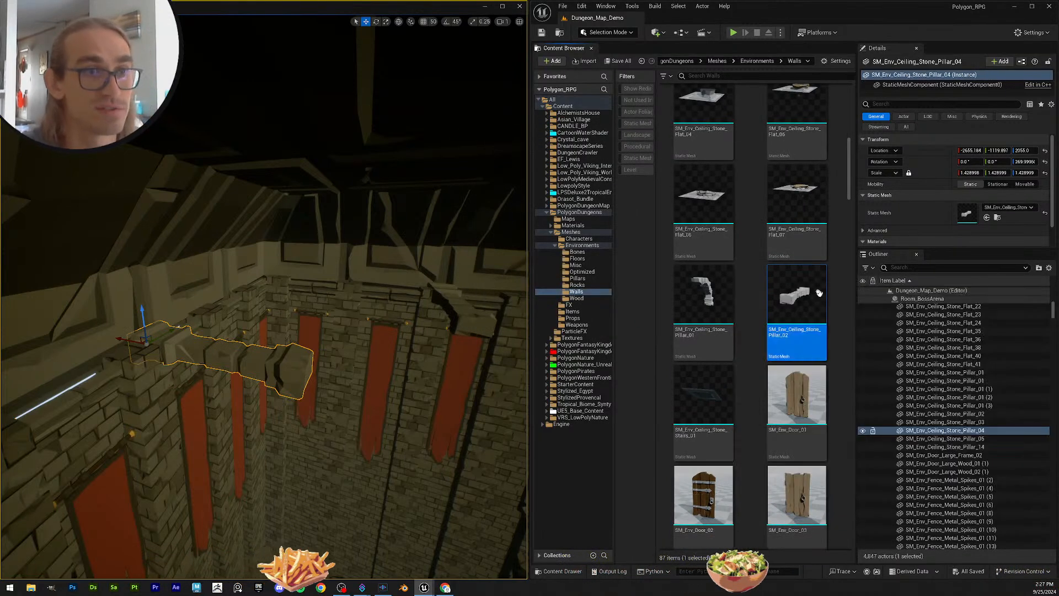
{"action": "scroll", "coordinate": [801, 339], "scroll_direction": "down", "scroll_amount": 8}
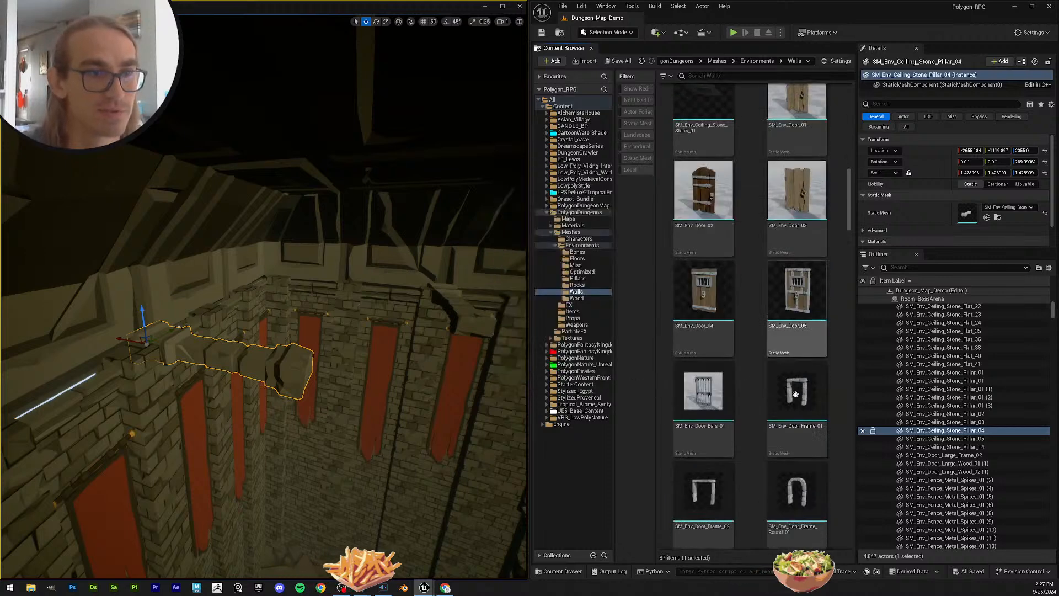
{"action": "scroll", "coordinate": [778, 320], "scroll_direction": "down", "scroll_amount": 2}
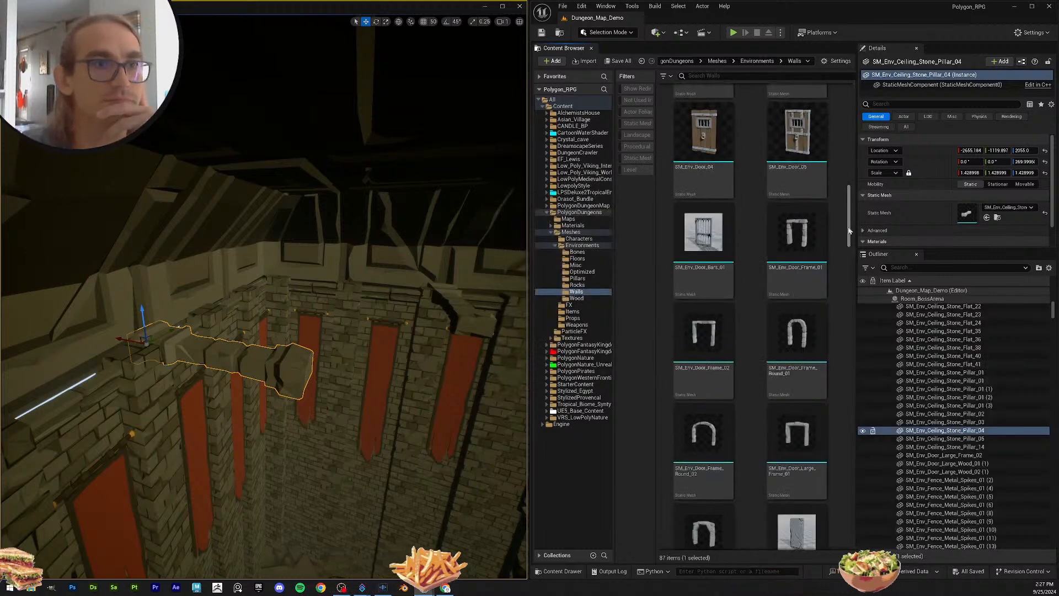
{"action": "left_click_drag", "start_coordinate": [848, 230], "coordinate": [835, 294]}
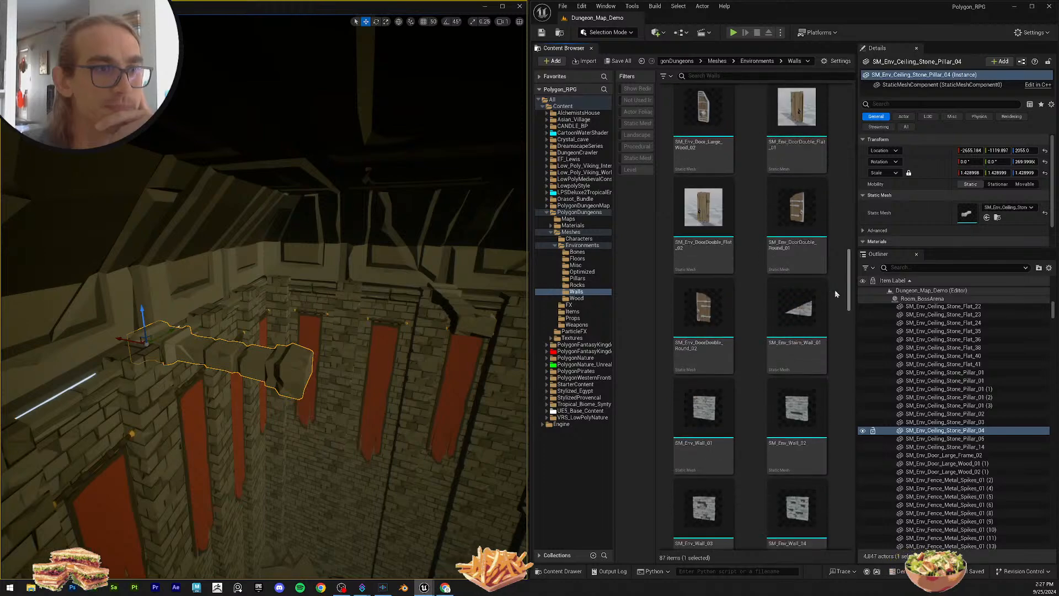
{"action": "scroll", "coordinate": [832, 309], "scroll_direction": "down", "scroll_amount": 10}
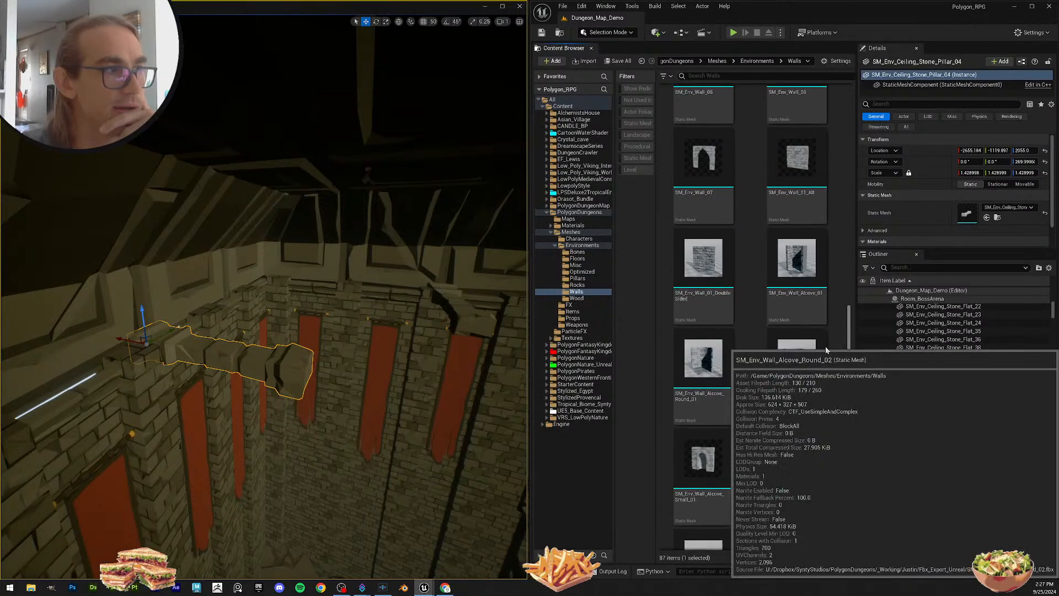
{"action": "scroll", "coordinate": [826, 353], "scroll_direction": "down", "scroll_amount": 8}
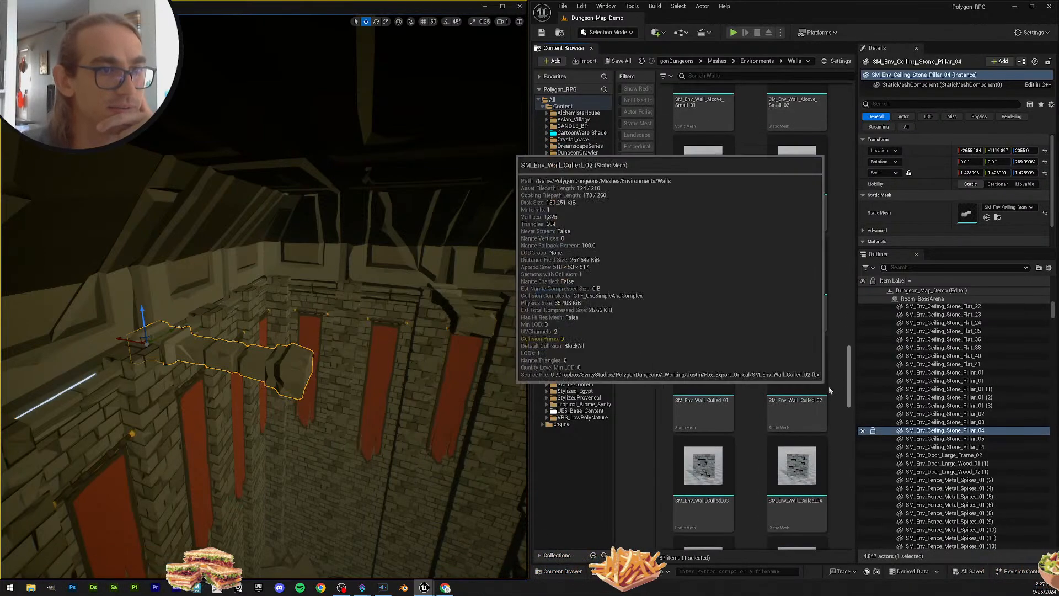
{"action": "scroll", "coordinate": [829, 386], "scroll_direction": "down", "scroll_amount": 20}
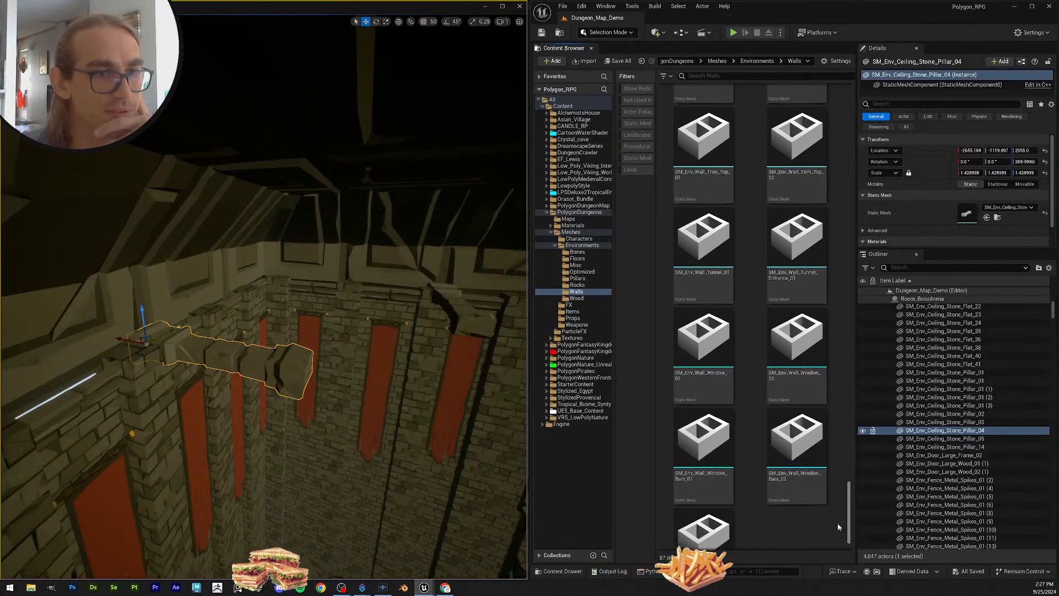
{"action": "scroll", "coordinate": [838, 526], "scroll_direction": "down", "scroll_amount": 3}
{"action": "left_click_drag", "start_coordinate": [850, 522], "coordinate": [875, 114]}
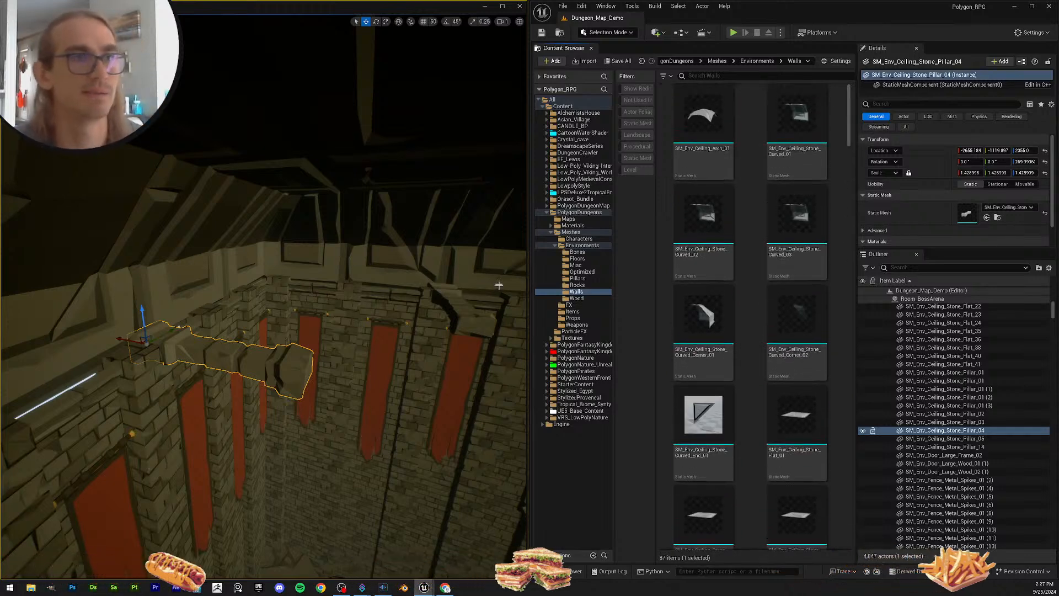
Step: Look over the large hall with bookshelves and red banners, and save the current level
{"action": "right_click_drag", "start_coordinate": [499, 285], "coordinate": [436, 282]}
{"action": "key", "text": "Escape"}
{"action": "key", "text": "w"}
{"action": "key", "text": "s"}
{"action": "key", "text": "w"}
{"action": "scroll", "coordinate": [464, 256], "scroll_direction": "up", "scroll_amount": 3}
{"action": "scroll", "coordinate": [425, 251], "scroll_direction": "up", "scroll_amount": 2}
{"action": "key", "text": "w"}
{"action": "scroll", "coordinate": [452, 262], "scroll_direction": "down", "scroll_amount": 6}
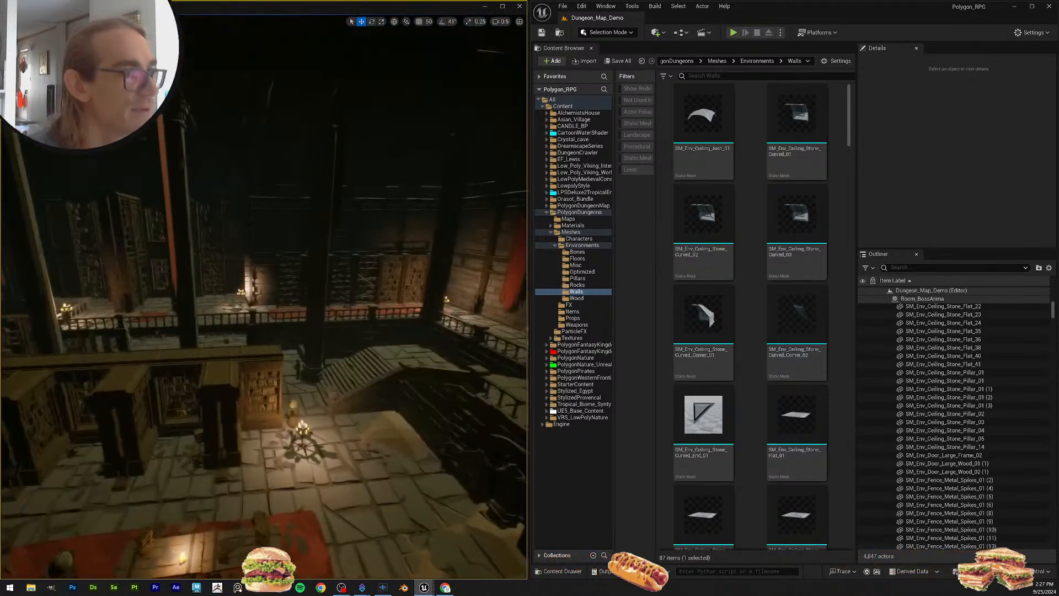
{"action": "left_click", "coordinate": [542, 32]}
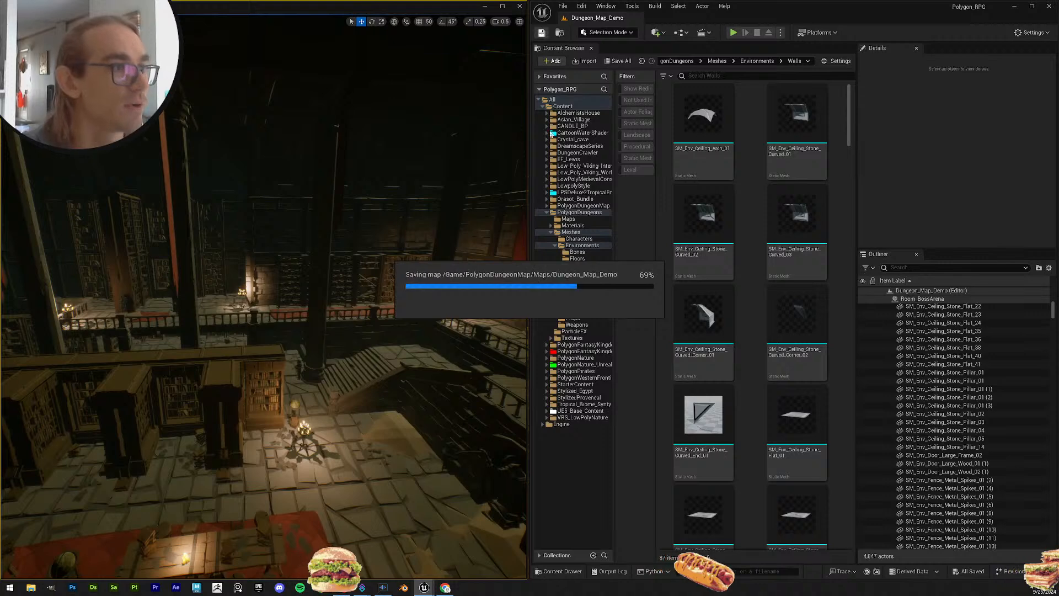
Step: Locate the mesh of the storage room's upper wall trim SM_Env_Wall_Trim_Top_02 (1) in the project content
{"action": "right_click_drag", "start_coordinate": [390, 229], "coordinate": [419, 234]}
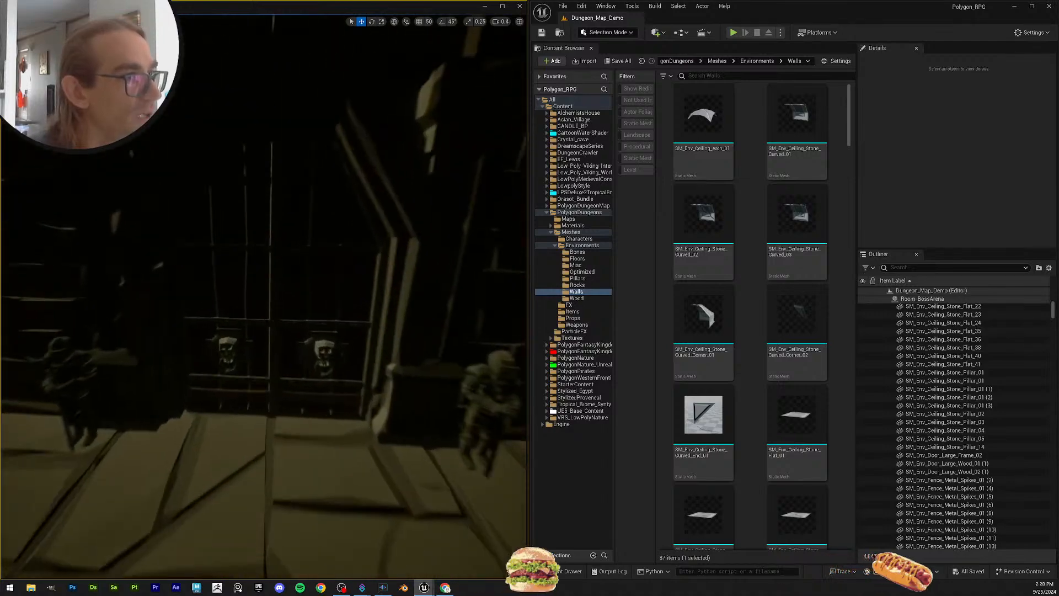
{"action": "key", "text": "w"}
{"action": "right_click_drag", "start_coordinate": [419, 234], "coordinate": [367, 170]}
{"action": "scroll", "coordinate": [414, 235], "scroll_direction": "up", "scroll_amount": 2}
{"action": "key", "text": "w"}
{"action": "left_click", "coordinate": [289, 205]}
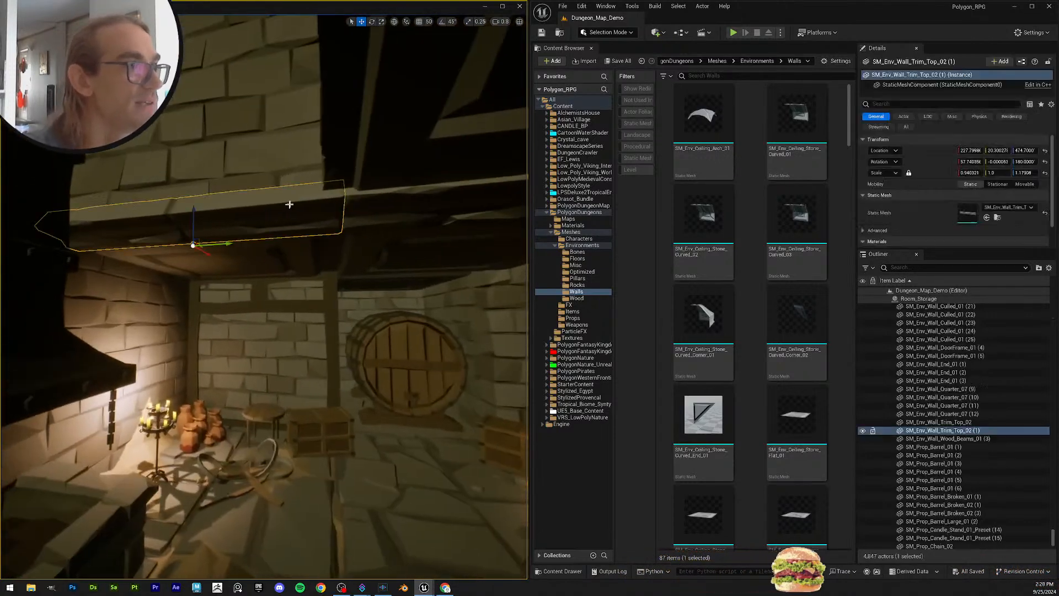
{"action": "key", "text": "ctrl+b"}
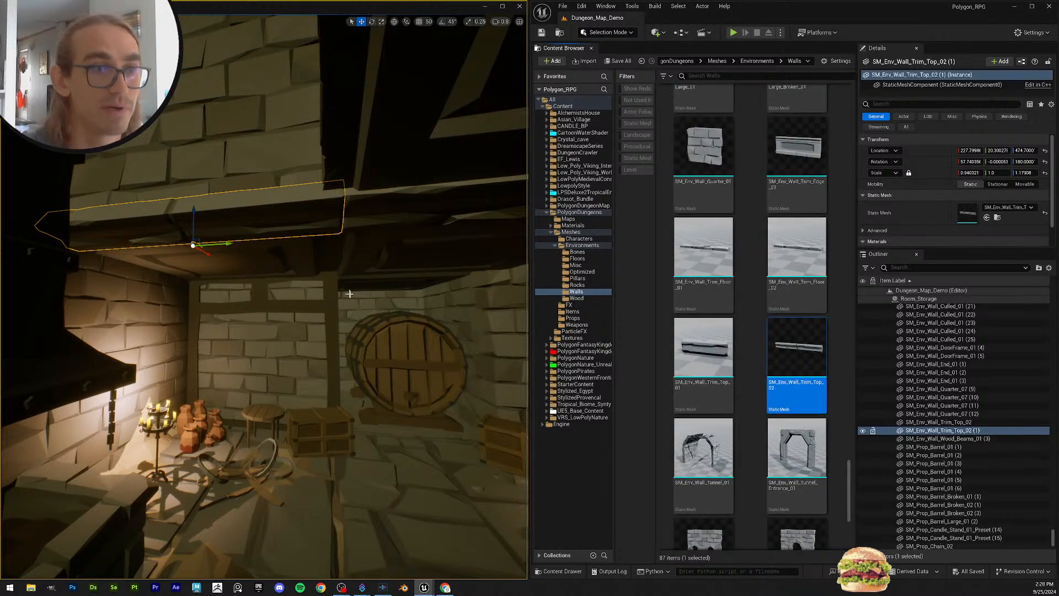
Step: Place a SM_Env_Wall_Trim_Floor_02 mesh on the open wall top above the red banners, at about X 567, Y -18596, Z 3810
{"action": "right_click_drag", "start_coordinate": [349, 294], "coordinate": [110, 292]}
{"action": "right_click_drag", "start_coordinate": [263, 292], "coordinate": [182, 309]}
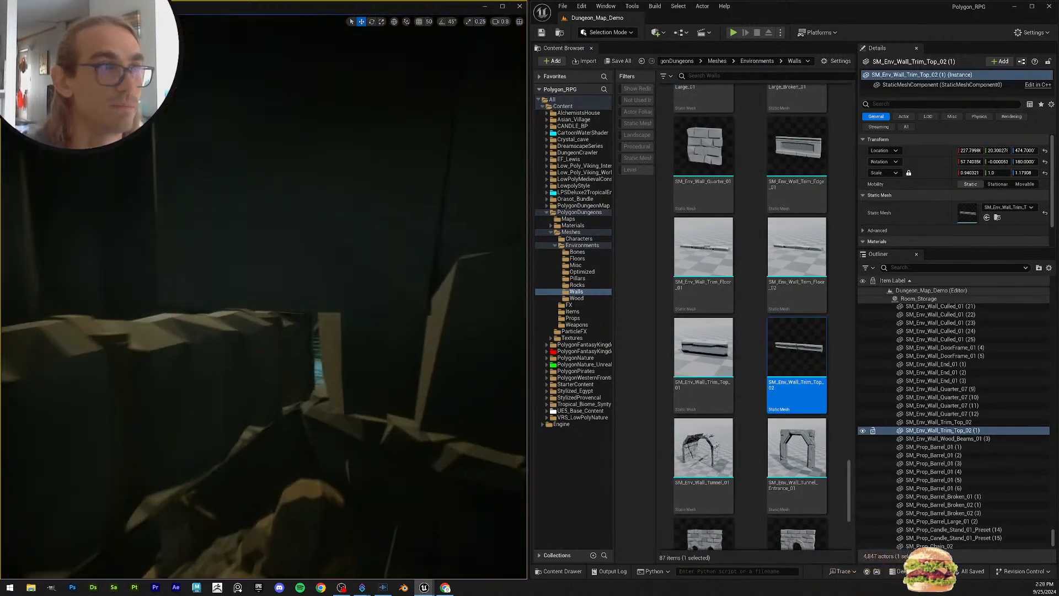
{"action": "scroll", "coordinate": [263, 309], "scroll_direction": "up", "scroll_amount": 1}
{"action": "right_click_drag", "start_coordinate": [264, 309], "coordinate": [278, 293]}
{"action": "scroll", "coordinate": [264, 309], "scroll_direction": "up", "scroll_amount": 5}
{"action": "scroll", "coordinate": [264, 296], "scroll_direction": "down", "scroll_amount": 6}
{"action": "scroll", "coordinate": [264, 296], "scroll_direction": "up", "scroll_amount": 6}
{"action": "scroll", "coordinate": [263, 295], "scroll_direction": "down", "scroll_amount": 4}
{"action": "scroll", "coordinate": [264, 295], "scroll_direction": "down", "scroll_amount": 4}
{"action": "right_click_drag", "start_coordinate": [309, 331], "coordinate": [309, 309]}
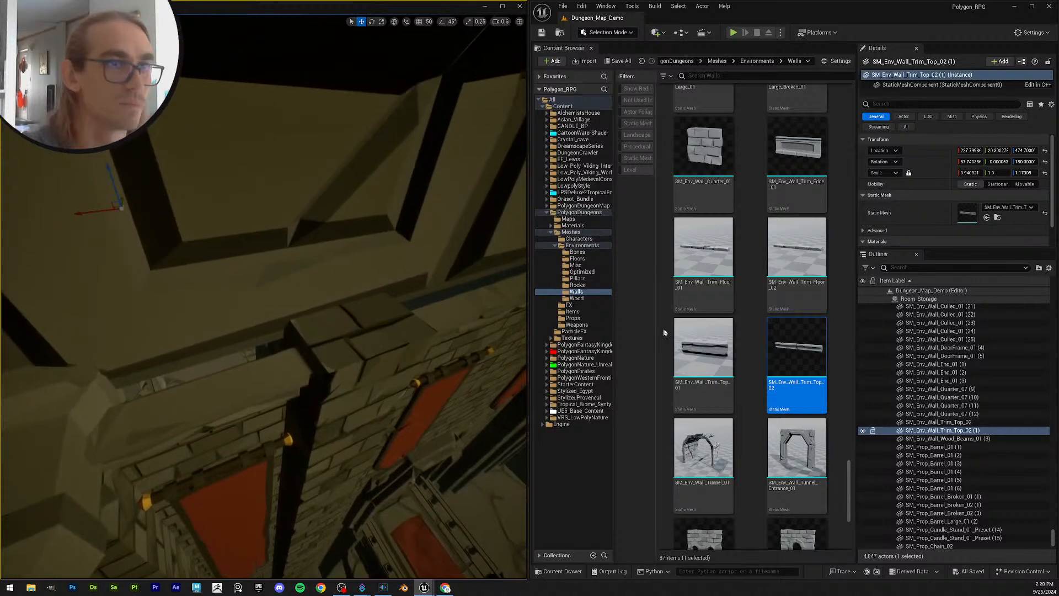
{"action": "left_click_drag", "start_coordinate": [797, 248], "coordinate": [390, 313]}
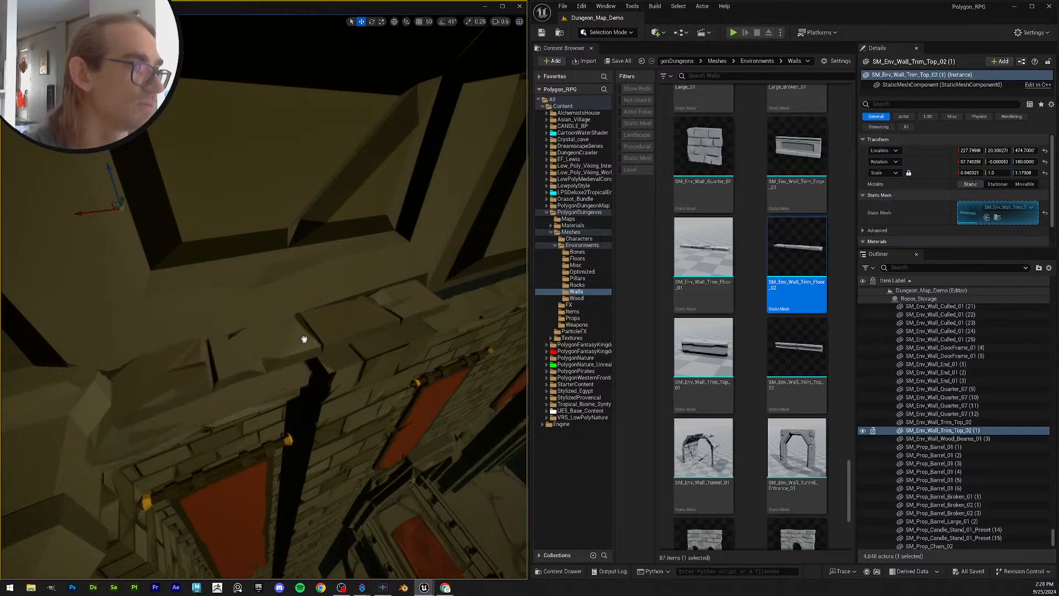
{"action": "left_click_drag", "start_coordinate": [304, 339], "coordinate": [309, 338]}
Step: Seat the new wall trim on the wall top beneath the ceiling at about X 2009, Y -18572, Z 3780
{"action": "right_click_drag", "start_coordinate": [415, 312], "coordinate": [380, 259]}
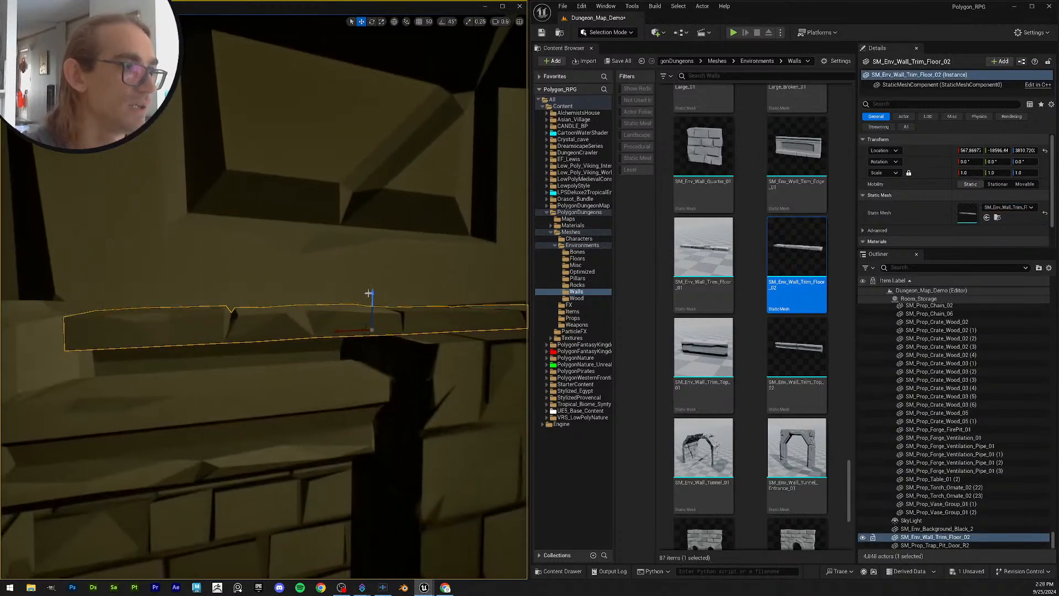
{"action": "right_click_drag", "start_coordinate": [358, 326], "coordinate": [341, 313]}
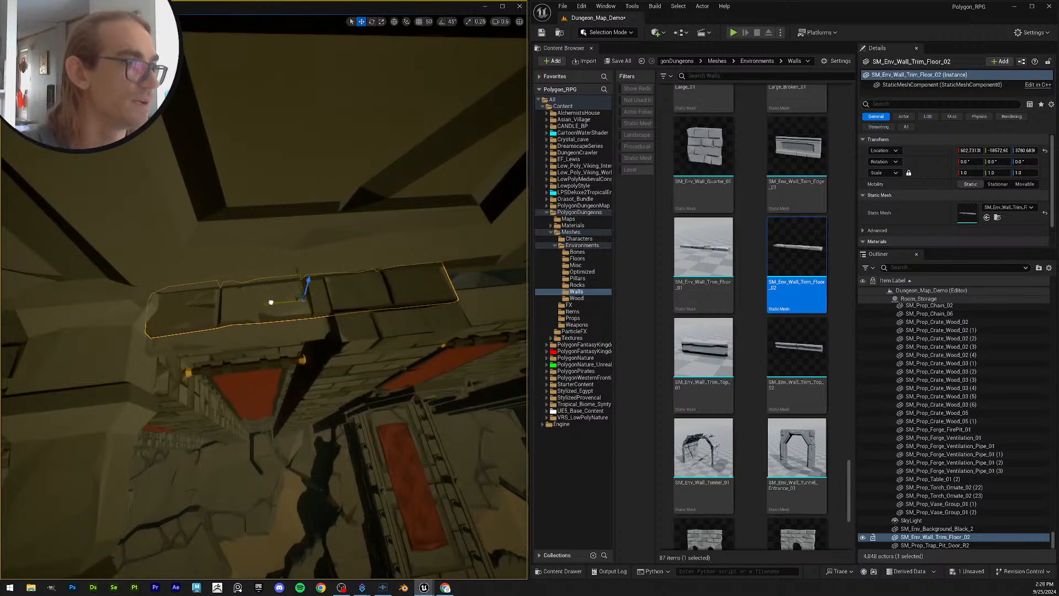
{"action": "right_click_drag", "start_coordinate": [271, 303], "coordinate": [420, 279]}
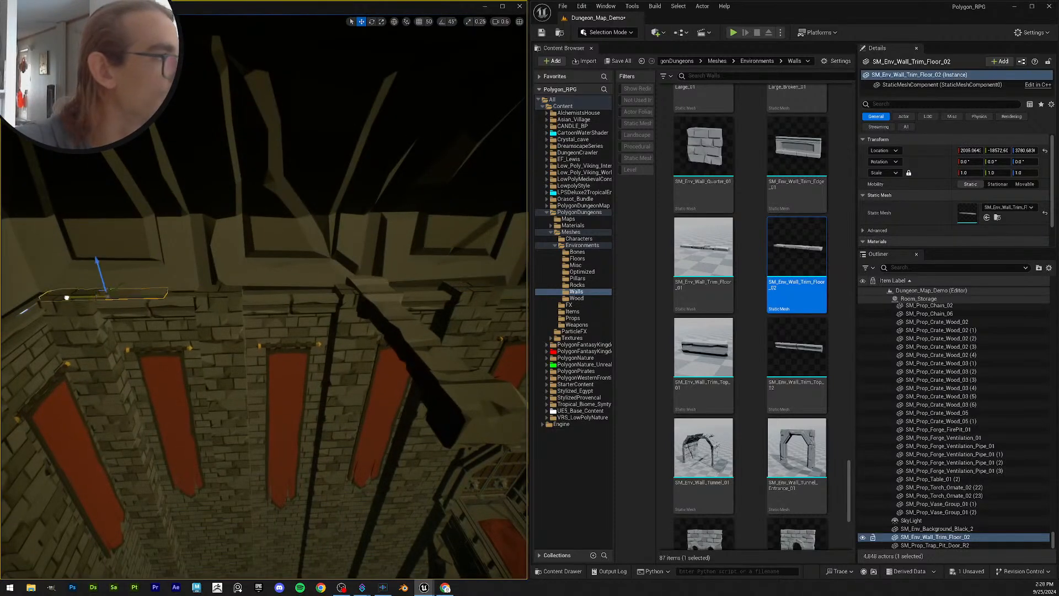
Step: Duplicate the wall trim beside the first piece, and duplicate the resulting pair farther along the same wall top
{"action": "right_click_drag", "start_coordinate": [57, 299], "coordinate": [109, 305]}
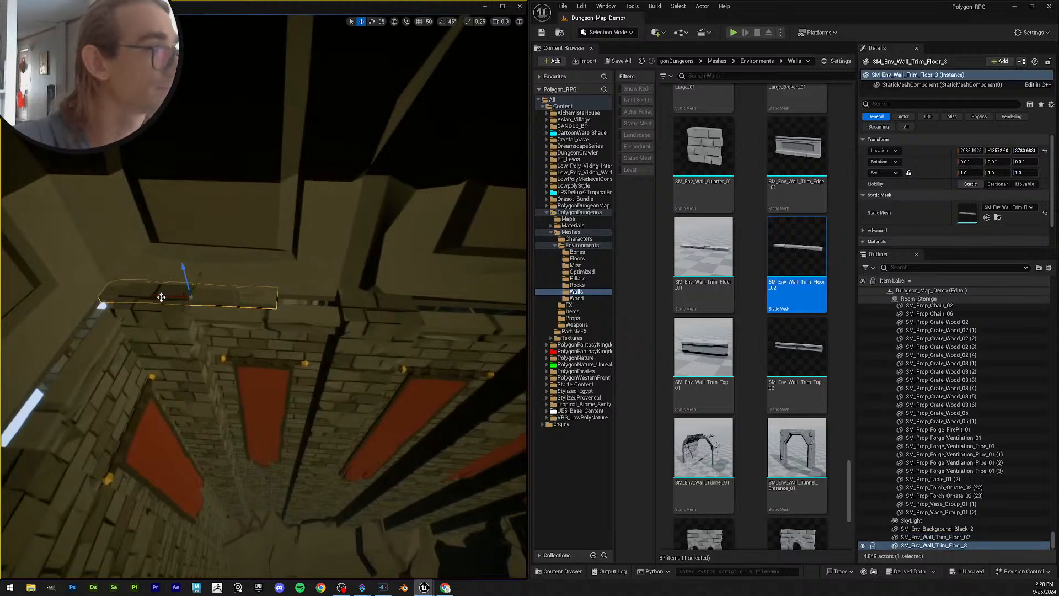
{"action": "right_click_drag", "start_coordinate": [109, 304], "coordinate": [177, 303]}
{"action": "left_click", "coordinate": [144, 297], "text": "ctrl"}
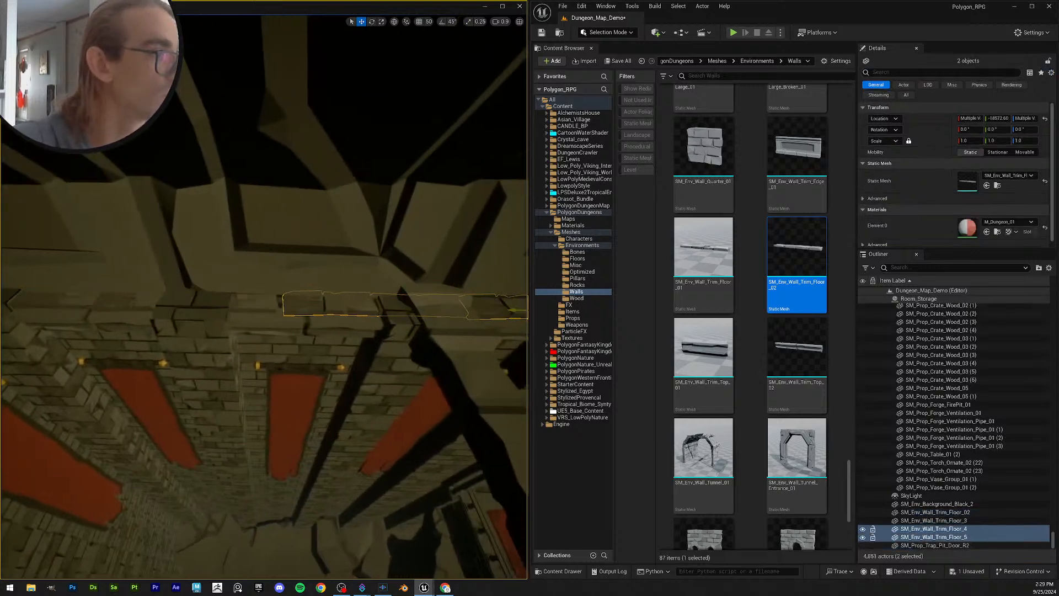
Step: Select the four wall trim pieces together and duplicate them farther along the wall top above the banners
{"action": "right_click_drag", "start_coordinate": [139, 239], "coordinate": [140, 239]}
{"action": "left_click", "coordinate": [139, 240]}
{"action": "left_click", "coordinate": [243, 242], "text": "ctrl"}
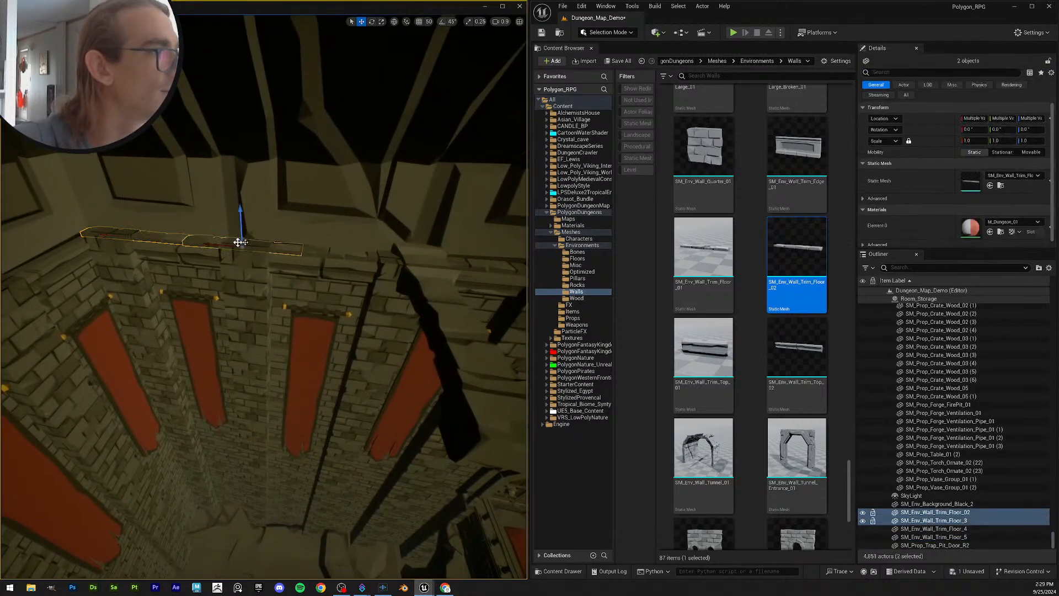
{"action": "left_click", "coordinate": [468, 266], "text": "ctrl"}
{"action": "right_click_drag", "start_coordinate": [468, 266], "coordinate": [468, 266]}
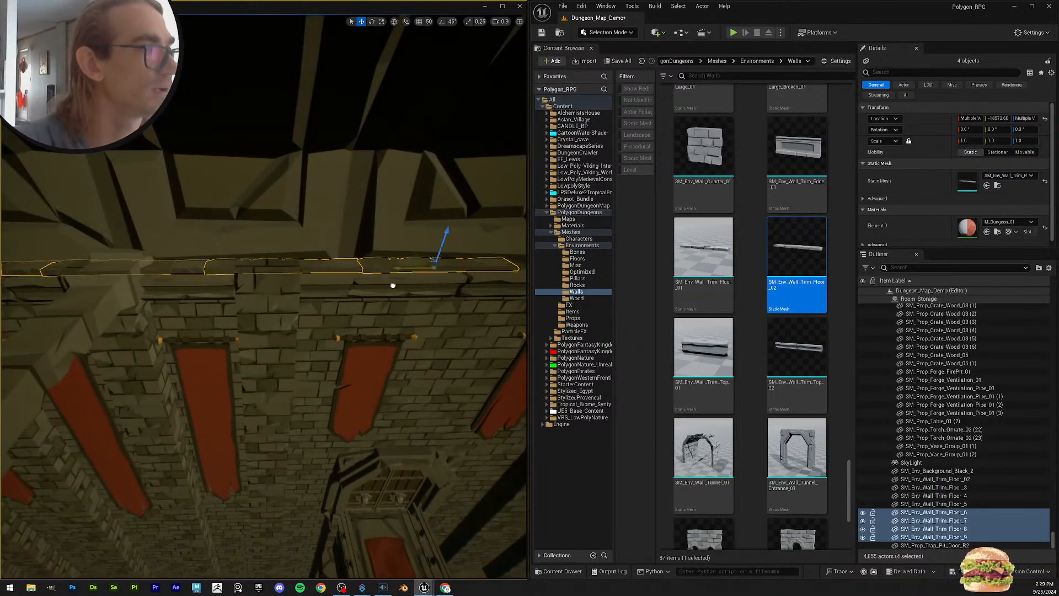
Step: Duplicate the four selected wall trim pieces farther along the banner wall top, up to the room's corner
{"action": "right_click_drag", "start_coordinate": [346, 290], "coordinate": [370, 282]}
{"action": "mouse_move", "coordinate": [485, 273]}
{"action": "right_mouse_down"}
{"action": "mouse_move", "coordinate": [494, 272]}
{"action": "mouse_move", "coordinate": [485, 270]}
{"action": "right_mouse_up"}
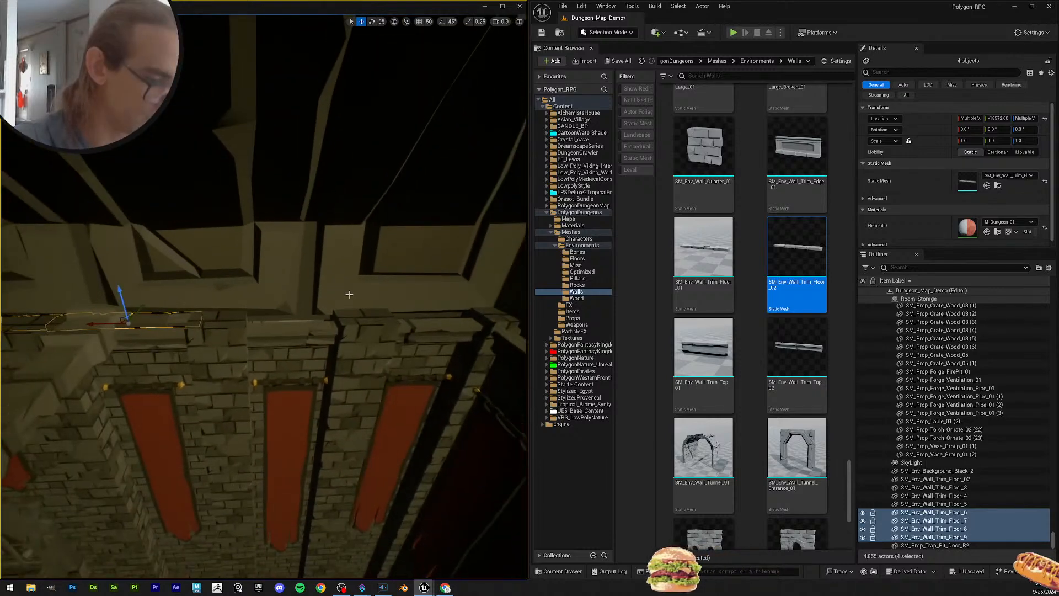
{"action": "key", "text": "ctrl+d"}
{"action": "right_click_drag", "start_coordinate": [318, 308], "coordinate": [319, 309]}
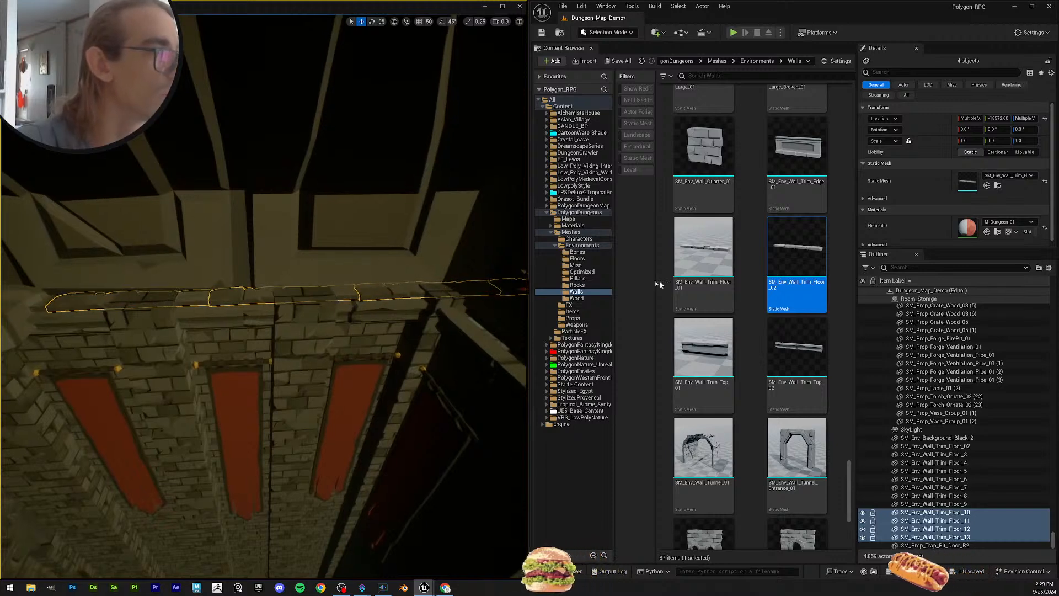
{"action": "right_click_drag", "start_coordinate": [486, 287], "coordinate": [486, 287]}
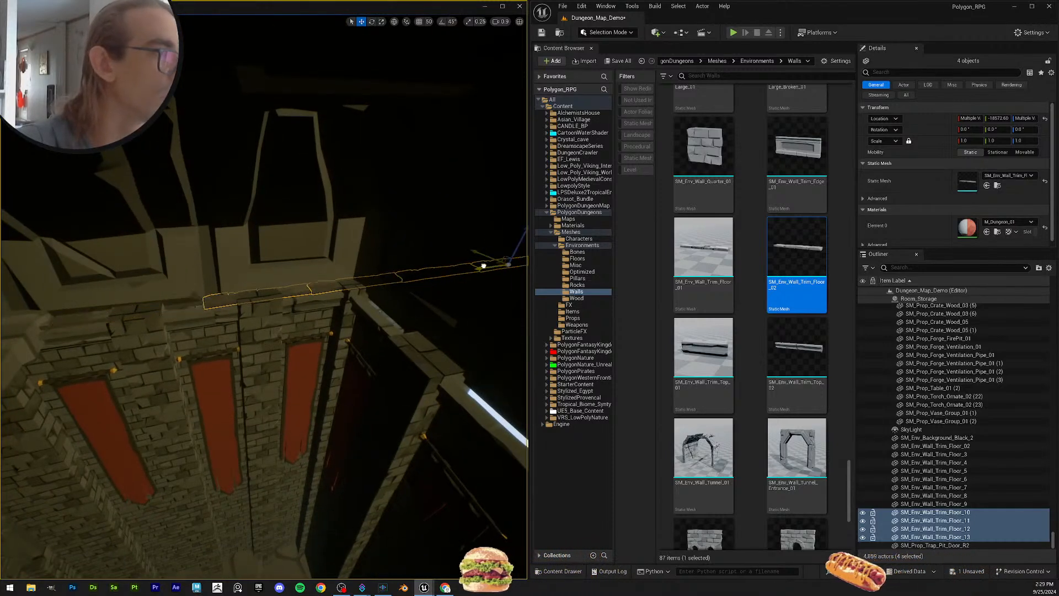
{"action": "right_click_drag", "start_coordinate": [242, 304], "coordinate": [242, 304]}
Step: Delete the two surplus trim copies that extend past the end of the banner wall
{"action": "left_click", "coordinate": [227, 286]}
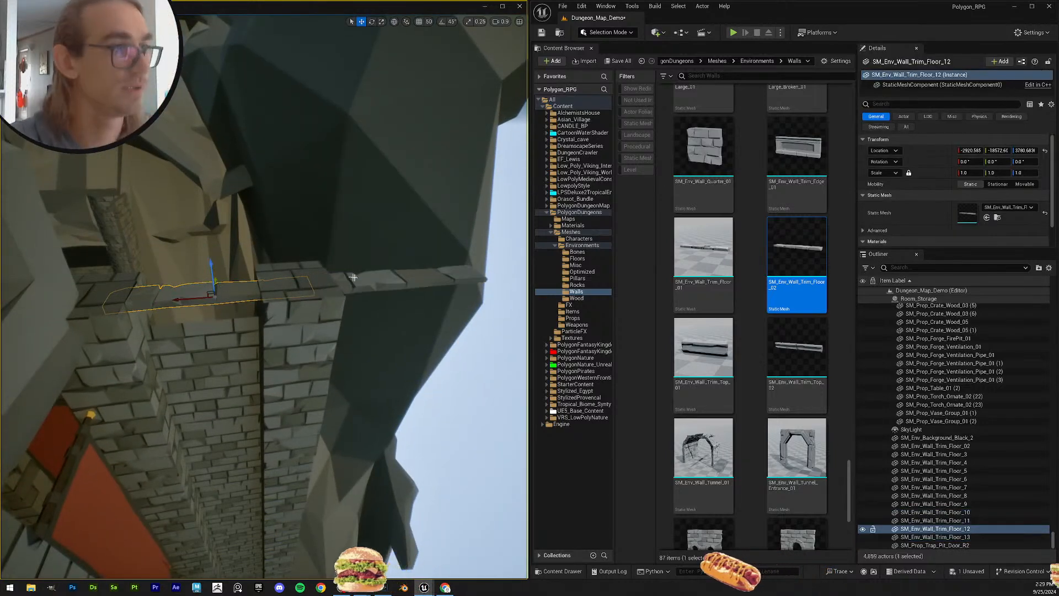
{"action": "key", "text": "Delete"}
{"action": "right_click_drag", "start_coordinate": [353, 277], "coordinate": [353, 277]}
{"action": "scroll", "coordinate": [354, 277], "scroll_direction": "up", "scroll_amount": 1}
{"action": "scroll", "coordinate": [353, 277], "scroll_direction": "up", "scroll_amount": 2}
{"action": "scroll", "coordinate": [353, 277], "scroll_direction": "down", "scroll_amount": 2}
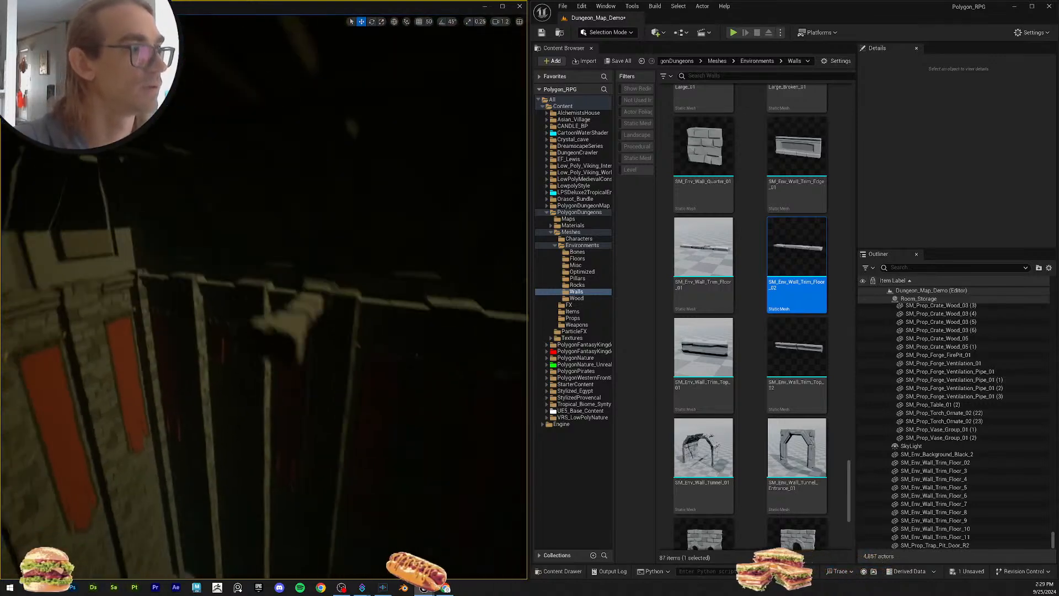
Step: Save all changes to the dungeon map
{"action": "right_click_drag", "start_coordinate": [404, 311], "coordinate": [404, 310]}
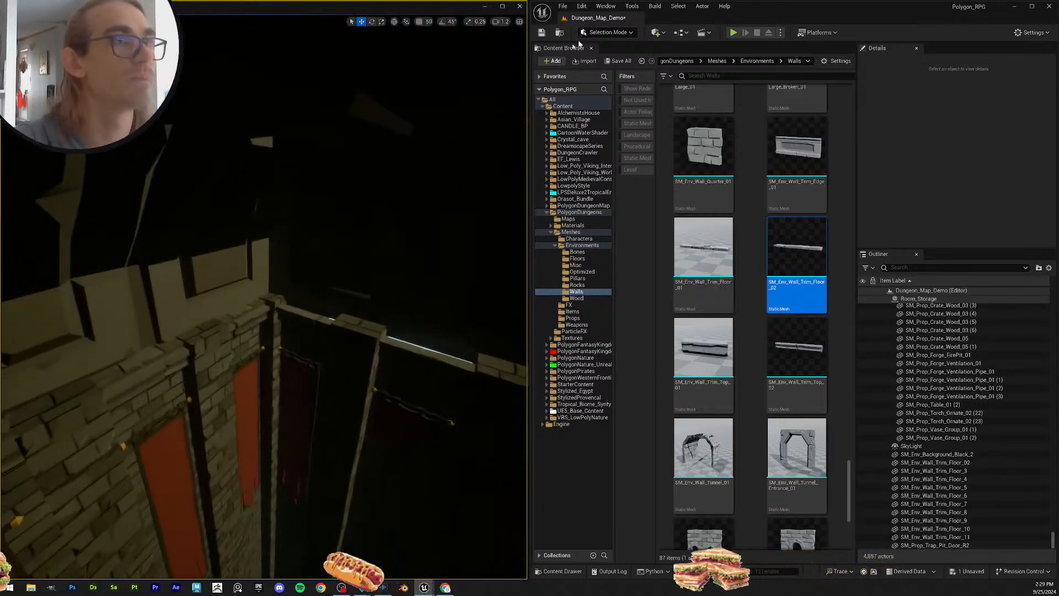
{"action": "left_click", "coordinate": [614, 61]}
{"action": "left_click", "coordinate": [591, 387]}
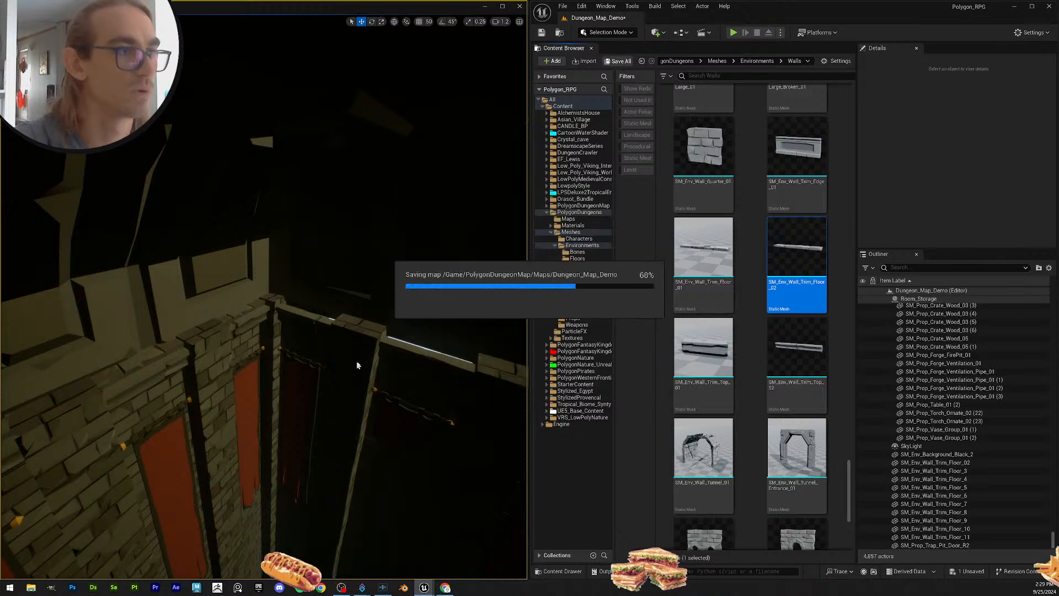
Step: Duplicate three trim pieces near the corner of the banner wall and rotate the copies -90° about Z
{"action": "right_click_drag", "start_coordinate": [305, 349], "coordinate": [305, 349]}
{"action": "right_click_drag", "start_coordinate": [215, 346], "coordinate": [215, 347]}
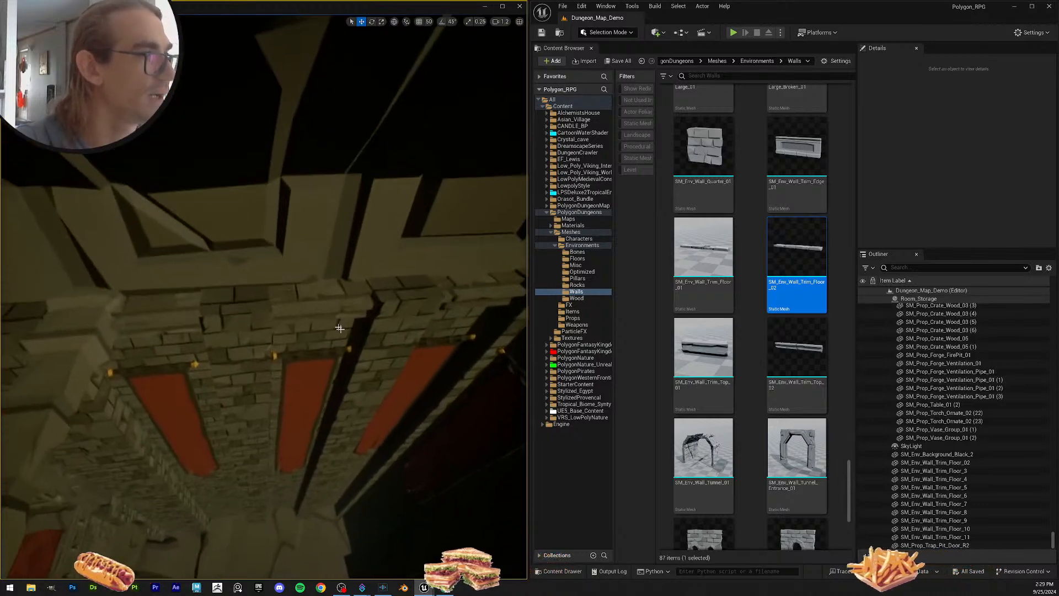
{"action": "left_click", "coordinate": [175, 302]}
{"action": "left_click", "coordinate": [361, 288], "text": "shift"}
{"action": "left_click", "coordinate": [480, 283], "text": "shift"}
{"action": "right_click_drag", "start_coordinate": [330, 358], "coordinate": [330, 358]}
{"action": "key", "text": "ctrl+d"}
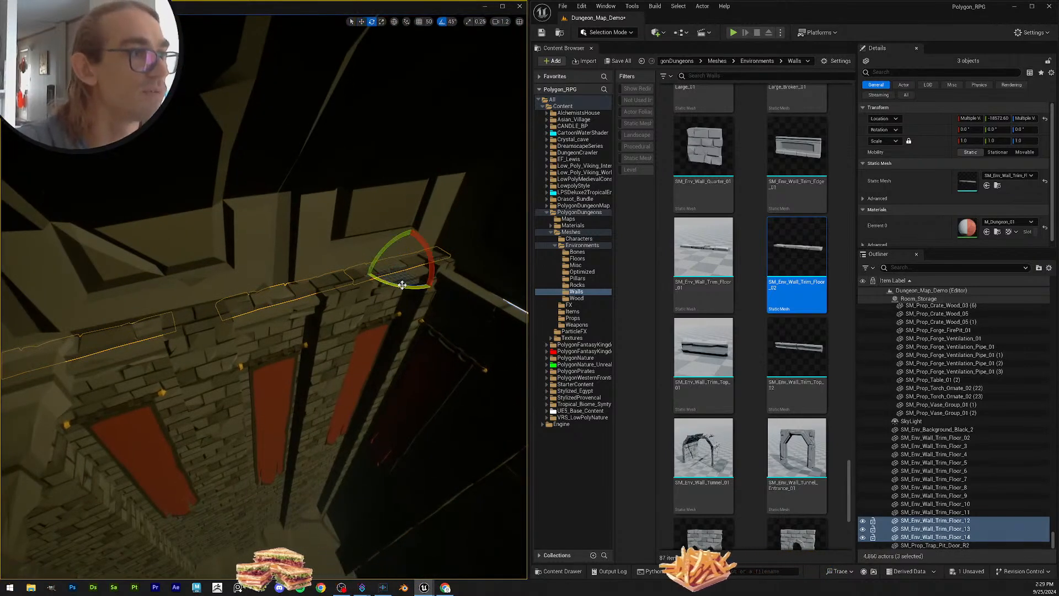
{"action": "left_click_drag", "start_coordinate": [402, 284], "coordinate": [441, 293]}
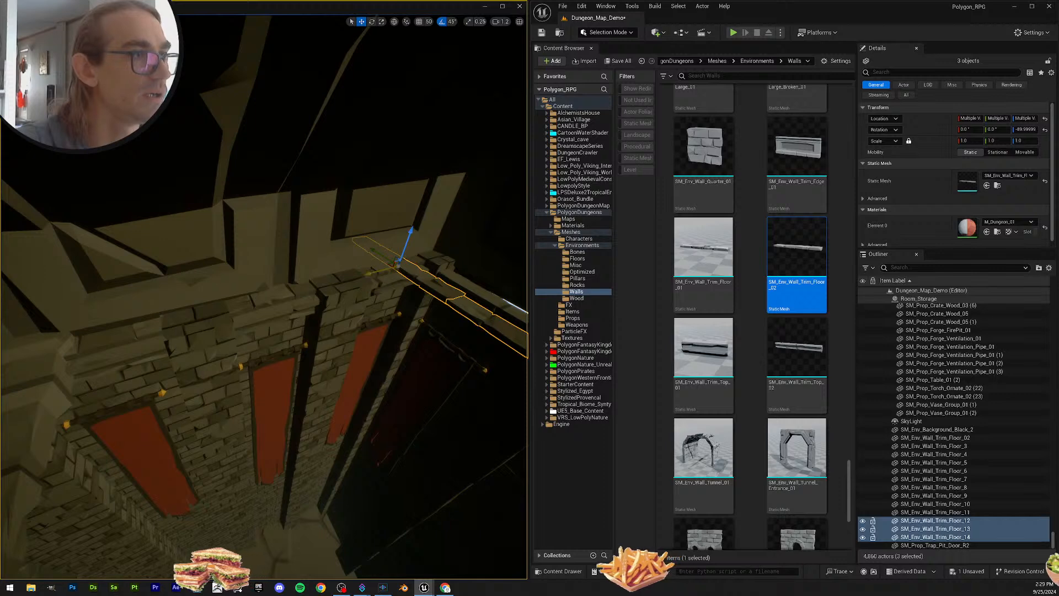
Step: Move the three rotated trim copies onto the adjoining side wall's top, lined up from the corner
{"action": "left_click_drag", "start_coordinate": [371, 273], "coordinate": [410, 267]}
{"action": "right_click_drag", "start_coordinate": [404, 274], "coordinate": [404, 274]}
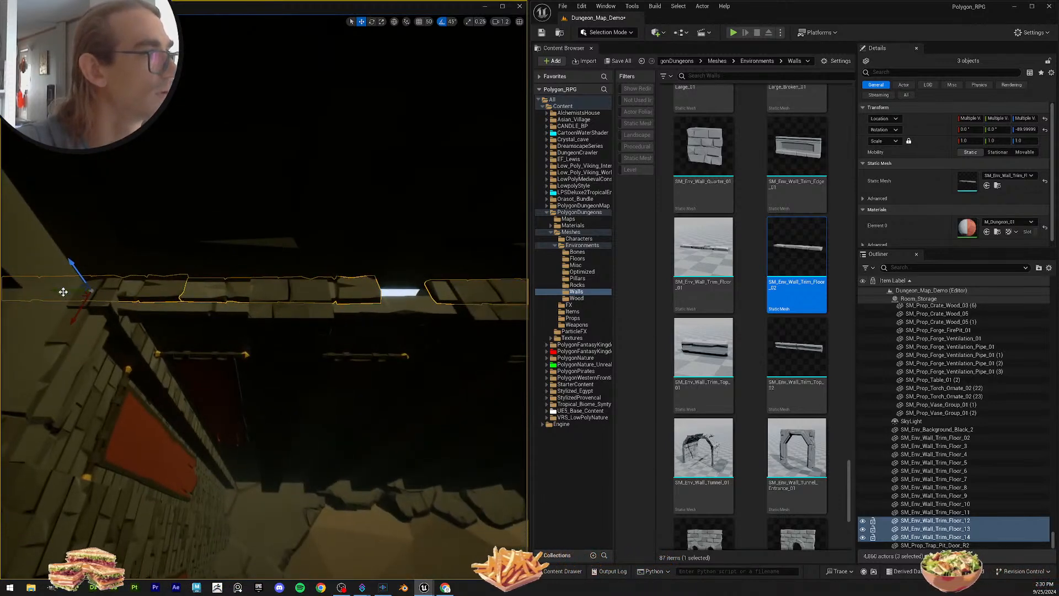
{"action": "left_click_drag", "start_coordinate": [63, 292], "coordinate": [186, 303]}
{"action": "right_click_drag", "start_coordinate": [146, 276], "coordinate": [147, 277]}
{"action": "left_click", "coordinate": [146, 277]}
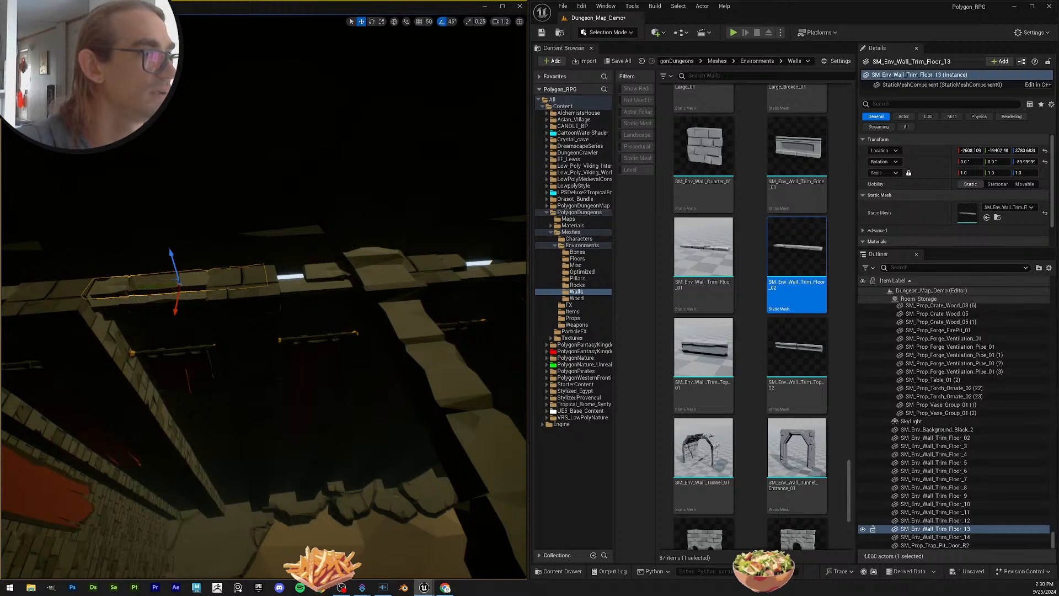
Step: Duplicate the end trim piece on the side wall and slide the copy over the next gap, to Y about -20406
{"action": "left_click", "coordinate": [355, 273]}
{"action": "right_click_drag", "start_coordinate": [316, 277], "coordinate": [315, 277]}
{"action": "key", "text": "ctrl+d"}
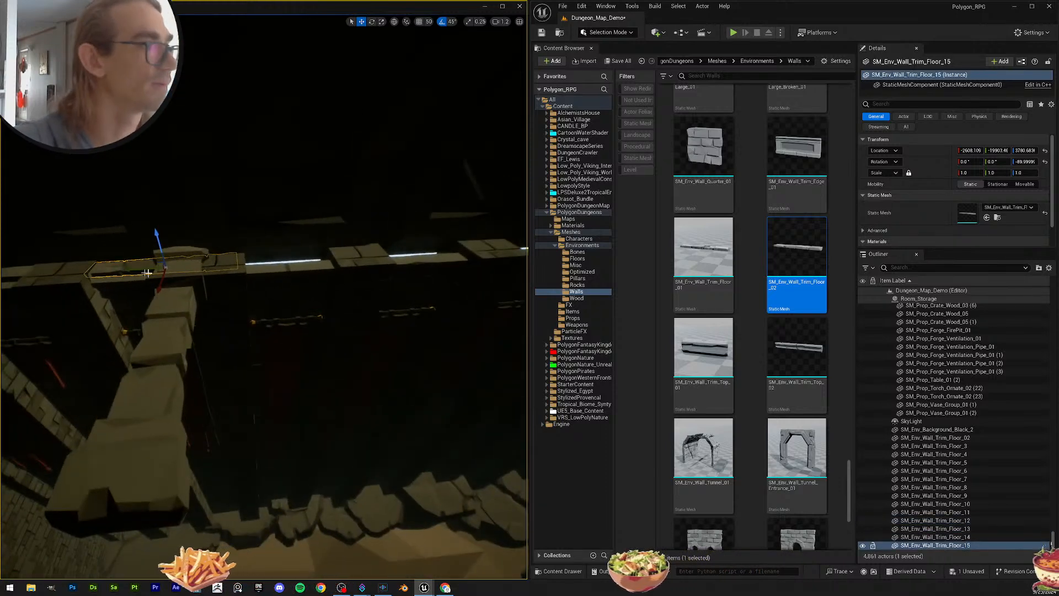
{"action": "right_click_drag", "start_coordinate": [260, 257], "coordinate": [260, 257]}
{"action": "left_click_drag", "start_coordinate": [107, 286], "coordinate": [257, 265]}
{"action": "right_click_drag", "start_coordinate": [213, 282], "coordinate": [213, 282]}
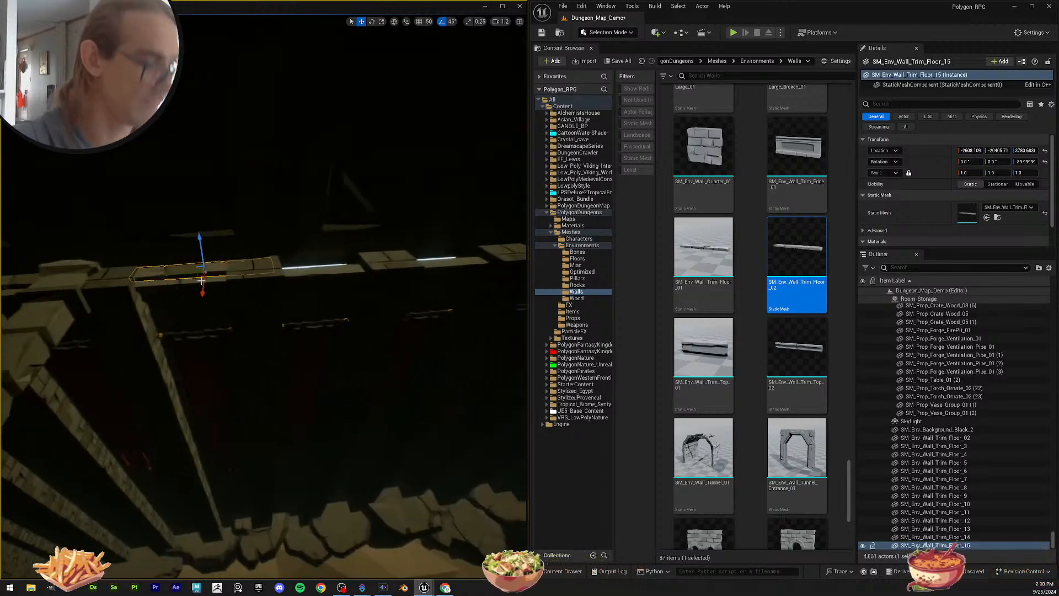
Step: Add three more trim copies end to end along the side wall top, the last at Y about -21804
{"action": "key", "text": "ctrl+d"}
{"action": "left_click_drag", "start_coordinate": [186, 280], "coordinate": [305, 263]}
{"action": "key", "text": "d"}
{"action": "right_click_drag", "start_coordinate": [305, 263], "coordinate": [305, 262]}
{"action": "key", "text": "ctrl+d"}
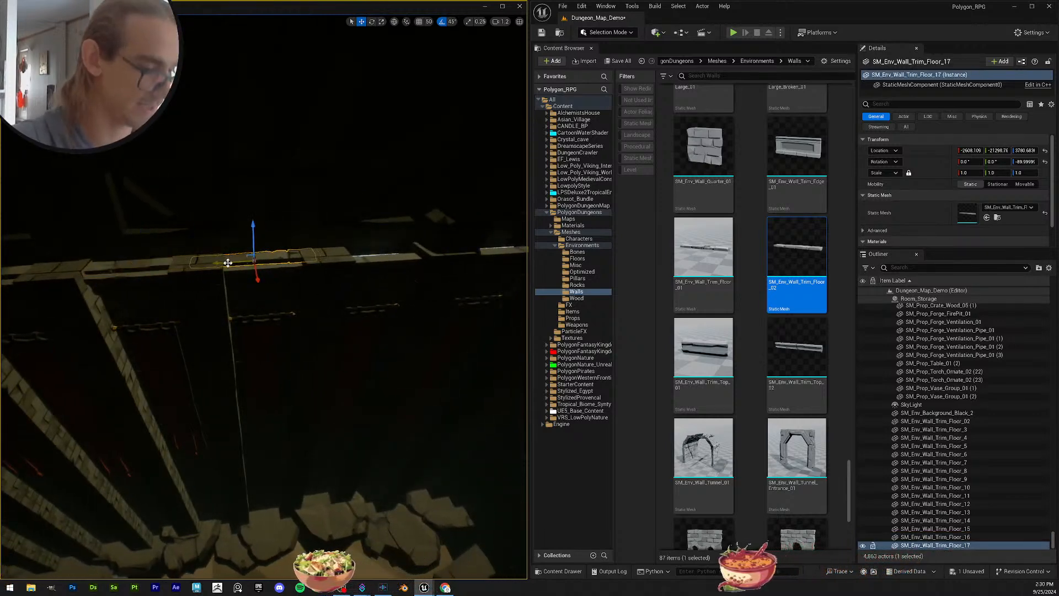
{"action": "key", "text": "ctrl+d"}
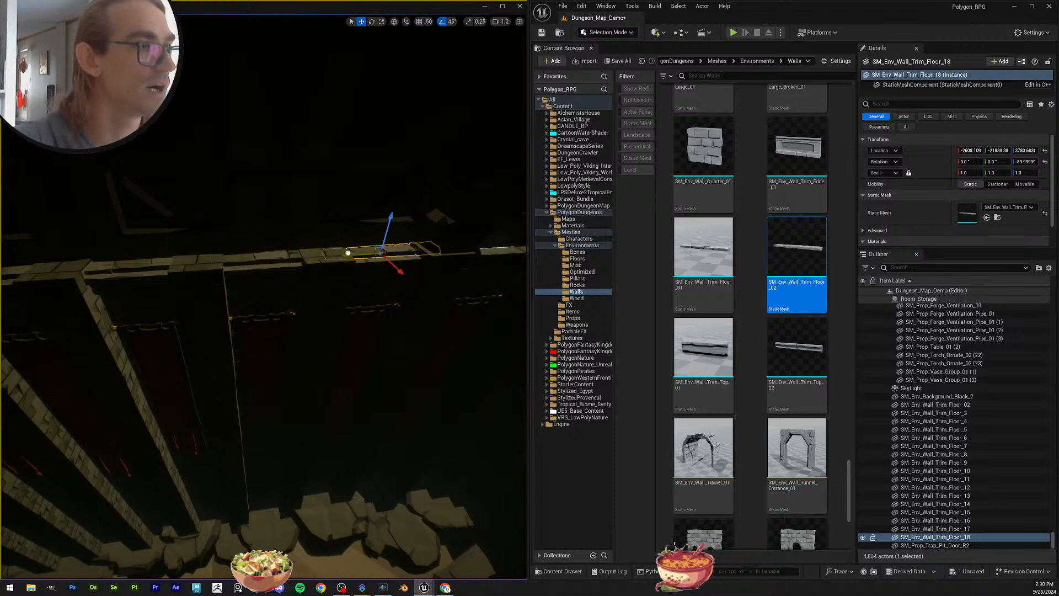
{"action": "left_click_drag", "start_coordinate": [340, 253], "coordinate": [341, 252]}
Step: Continue the side wall trim with two more copies toward the far corner, the first at Y about -22373
{"action": "right_click_drag", "start_coordinate": [341, 253], "coordinate": [344, 267]}
{"action": "key", "text": "d"}
{"action": "key", "text": "ctrl+d"}
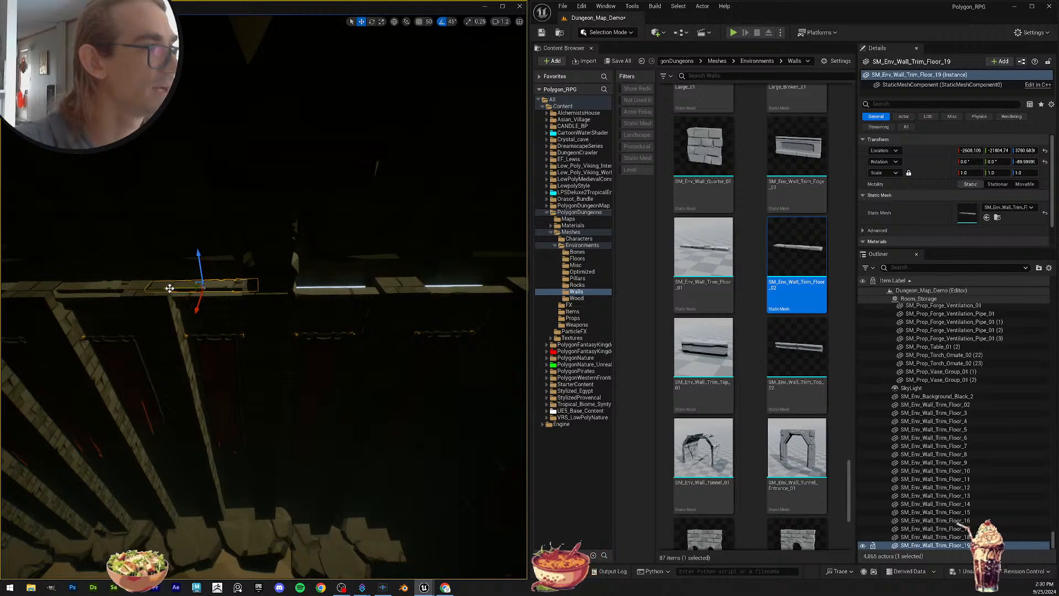
{"action": "key", "text": "d"}
{"action": "mouse_move", "coordinate": [296, 287]}
{"action": "right_mouse_down"}
{"action": "mouse_move", "coordinate": [315, 287]}
{"action": "mouse_move", "coordinate": [297, 289]}
{"action": "right_mouse_up"}
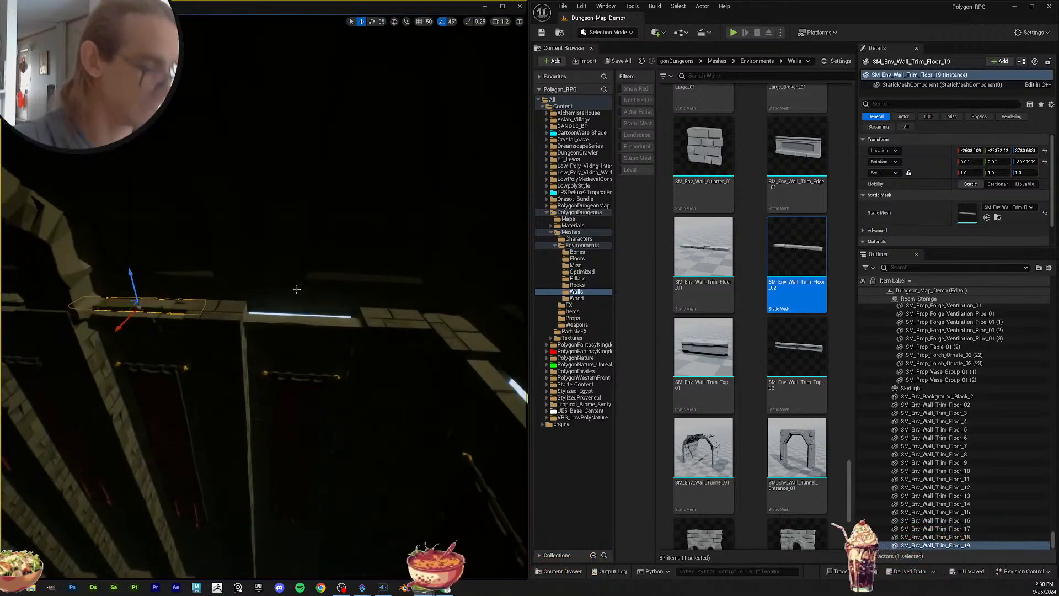
{"action": "key", "text": "ctrl+d"}
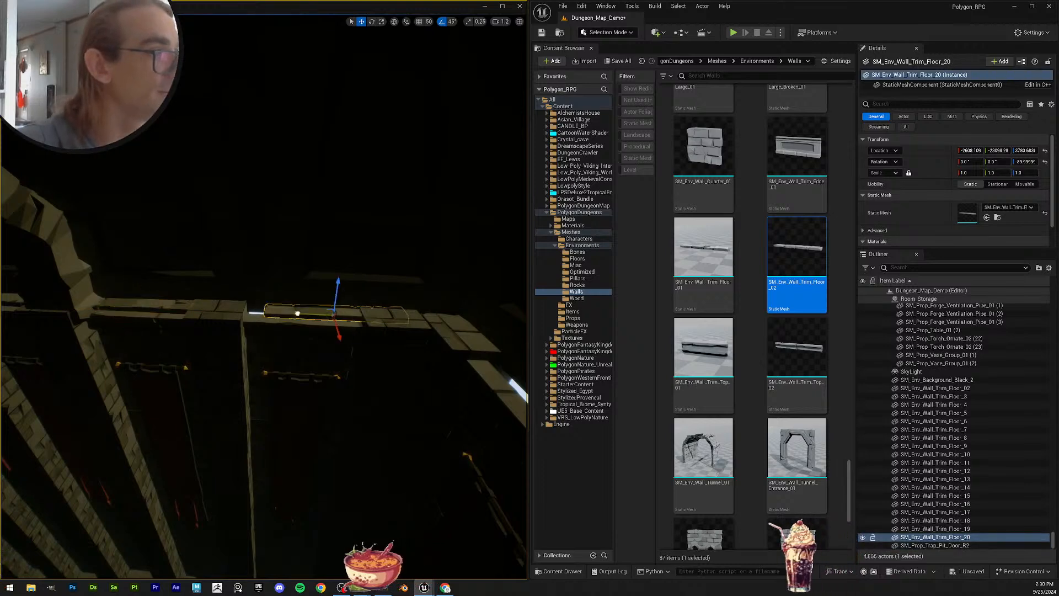
Step: Select all nine trim pieces along the side wall top and duplicate them as a set
{"action": "right_click_drag", "start_coordinate": [264, 315], "coordinate": [229, 266]}
{"action": "left_click", "coordinate": [265, 314], "text": "ctrl"}
{"action": "left_click", "coordinate": [269, 289], "text": "ctrl"}
{"action": "left_click", "coordinate": [283, 280], "text": "ctrl"}
{"action": "left_click", "coordinate": [286, 269], "text": "ctrl"}
{"action": "left_click", "coordinate": [285, 287], "text": "ctrl"}
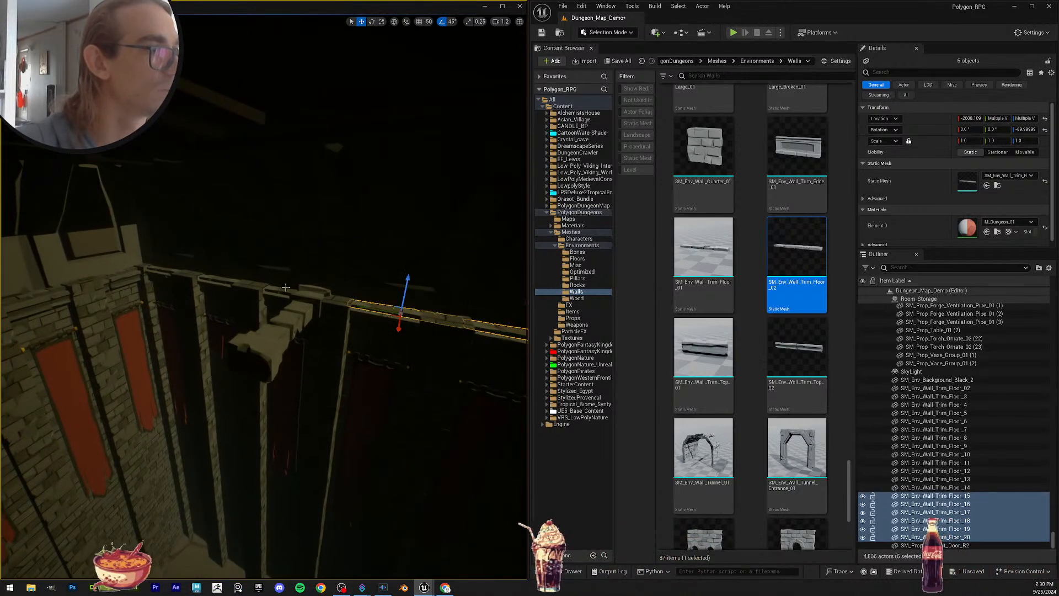
{"action": "left_click", "coordinate": [165, 269], "text": "ctrl"}
{"action": "right_click_drag", "start_coordinate": [165, 269], "coordinate": [237, 305]}
{"action": "key", "text": "ctrl+d"}
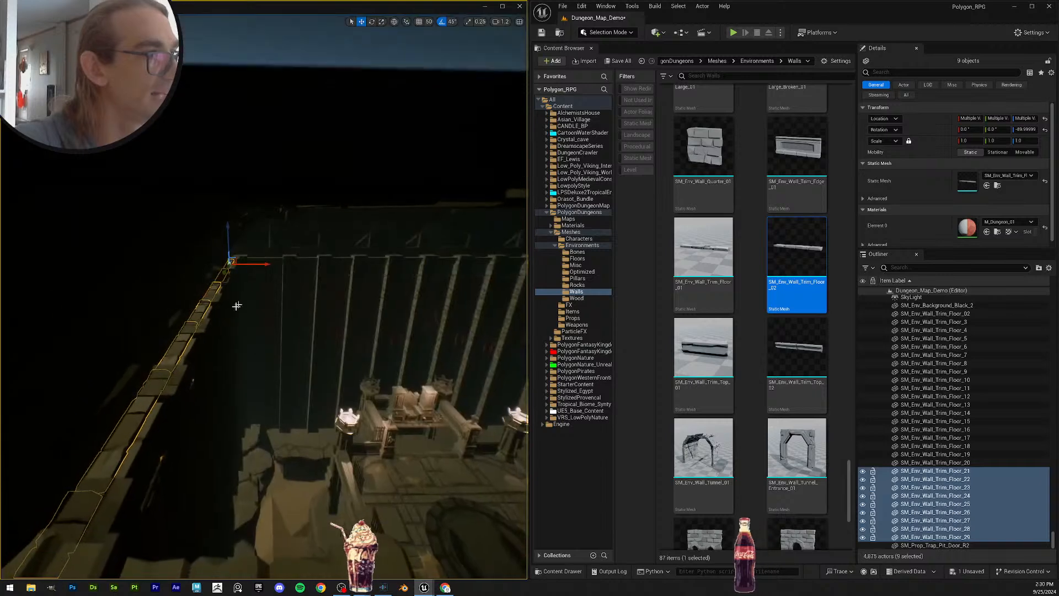
Step: Move the nine trim copies across the arena and seat them on the opposite side wall's top
{"action": "left_click_drag", "start_coordinate": [265, 264], "coordinate": [525, 264]}
{"action": "right_click_drag", "start_coordinate": [355, 327], "coordinate": [419, 314]}
{"action": "left_click_drag", "start_coordinate": [175, 267], "coordinate": [337, 274]}
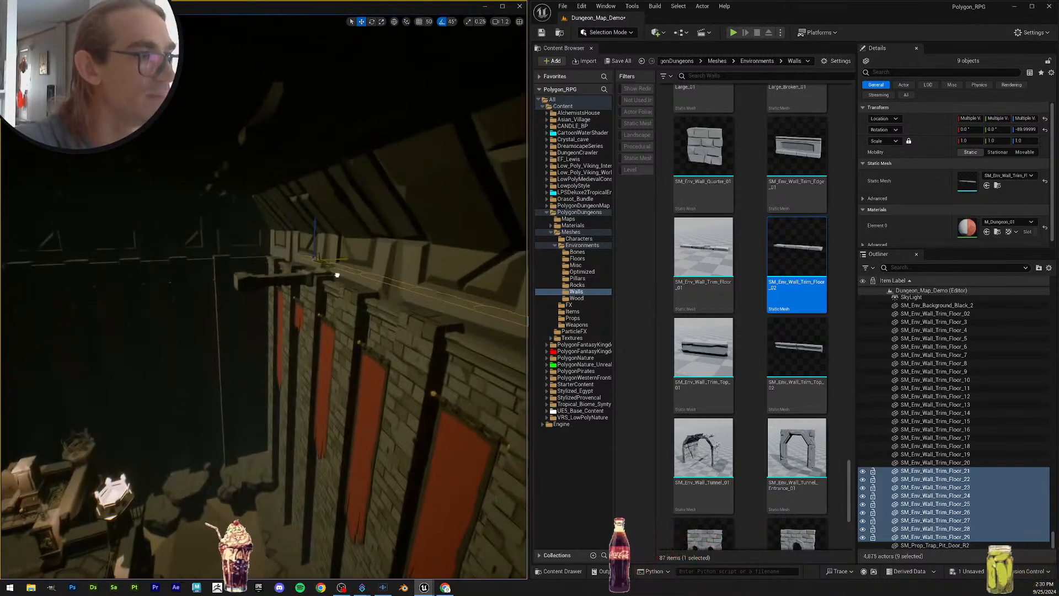
{"action": "right_click_drag", "start_coordinate": [312, 284], "coordinate": [348, 301]}
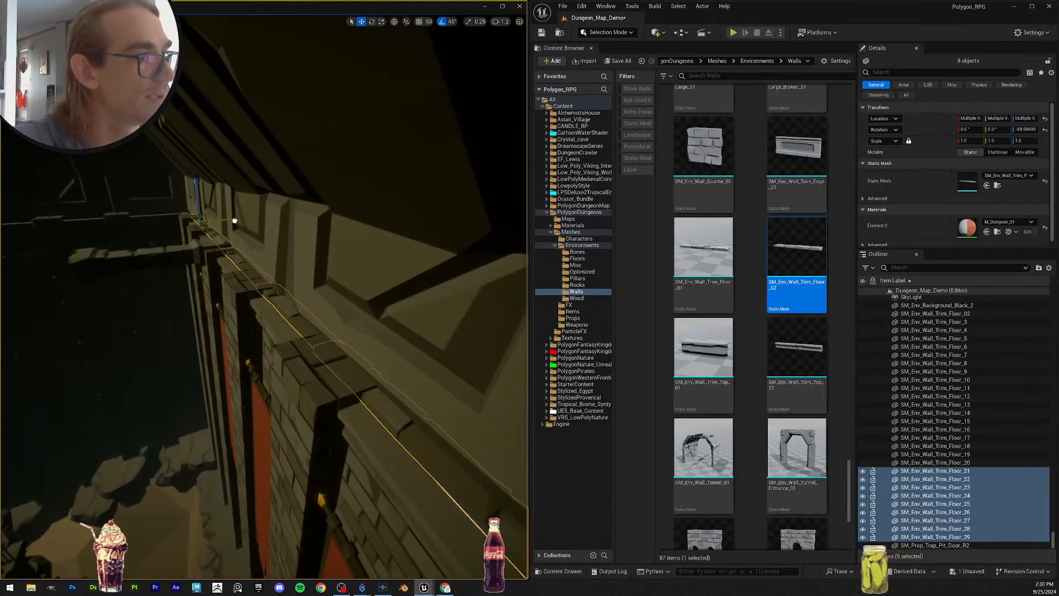
{"action": "key", "text": "Escape"}
Step: Select the ten trim pieces along the first banner wall's top and duplicate them as a set
{"action": "right_click_drag", "start_coordinate": [234, 222], "coordinate": [348, 217]}
{"action": "scroll", "coordinate": [118, 370], "scroll_direction": "up", "scroll_amount": 3}
{"action": "right_click_drag", "start_coordinate": [105, 369], "coordinate": [239, 324]}
{"action": "scroll", "coordinate": [132, 373], "scroll_direction": "down", "scroll_amount": 2}
{"action": "left_click", "coordinate": [228, 340]}
{"action": "key", "text": "Escape"}
{"action": "left_click", "coordinate": [291, 309]}
{"action": "left_click", "coordinate": [128, 324], "text": "shift"}
{"action": "mouse_move", "coordinate": [127, 324]}
{"action": "right_mouse_down"}
{"action": "mouse_move", "coordinate": [300, 309]}
{"action": "mouse_move", "coordinate": [118, 317]}
{"action": "right_mouse_up"}
{"action": "left_click", "coordinate": [287, 310], "text": "shift"}
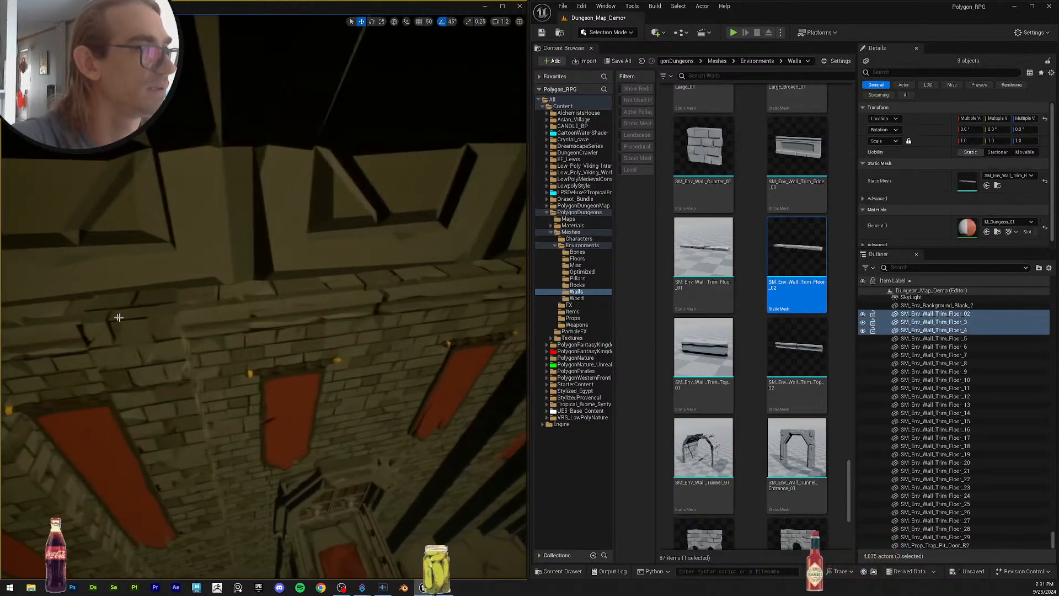
{"action": "left_click", "coordinate": [121, 317], "text": "shift"}
{"action": "left_click", "coordinate": [403, 275], "text": "shift"}
{"action": "right_click_drag", "start_coordinate": [404, 275], "coordinate": [311, 307]}
{"action": "right_click_drag", "start_coordinate": [416, 288], "coordinate": [297, 297]}
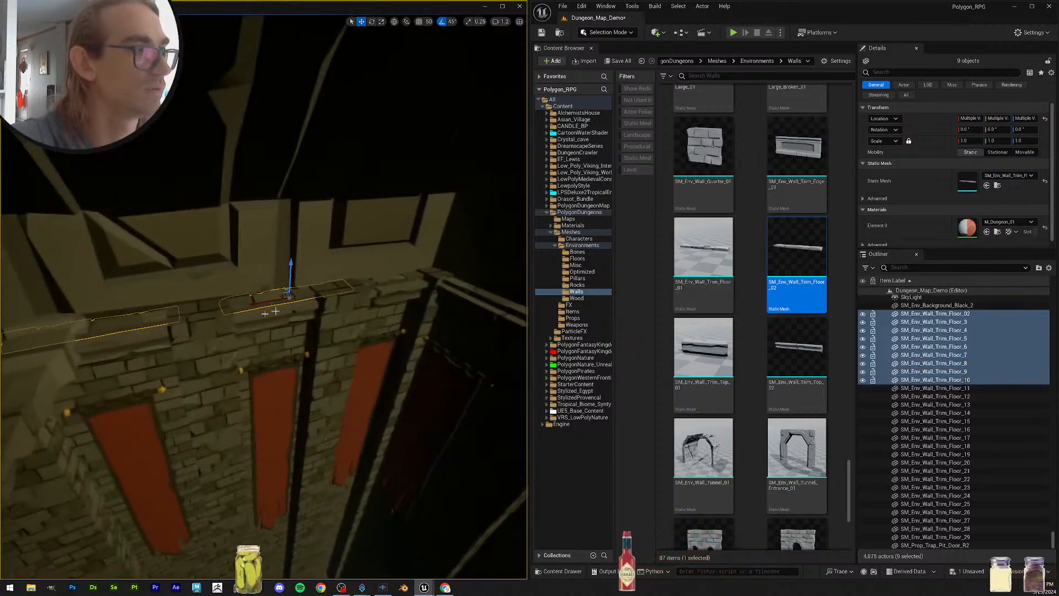
{"action": "left_click", "coordinate": [298, 297], "text": "shift"}
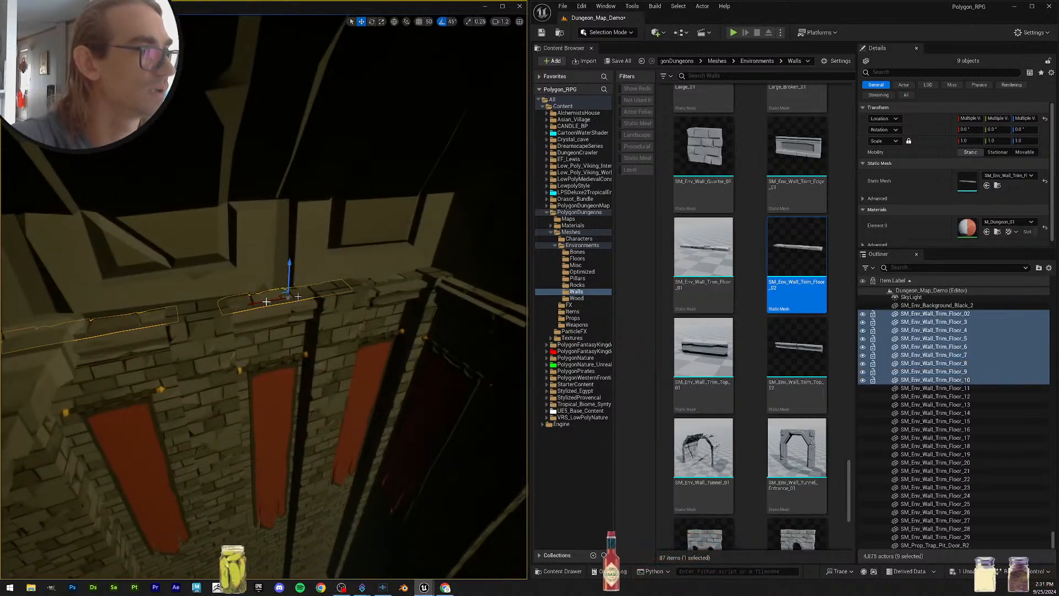
{"action": "left_click", "coordinate": [394, 282], "text": "shift"}
{"action": "right_click_drag", "start_coordinate": [394, 282], "coordinate": [376, 307]}
{"action": "key", "text": "ctrl+d"}
Step: Move the ten trim copies across the arena onto the opposite end wall's top, at Y about -23502
{"action": "right_click_drag", "start_coordinate": [326, 215], "coordinate": [114, 268]}
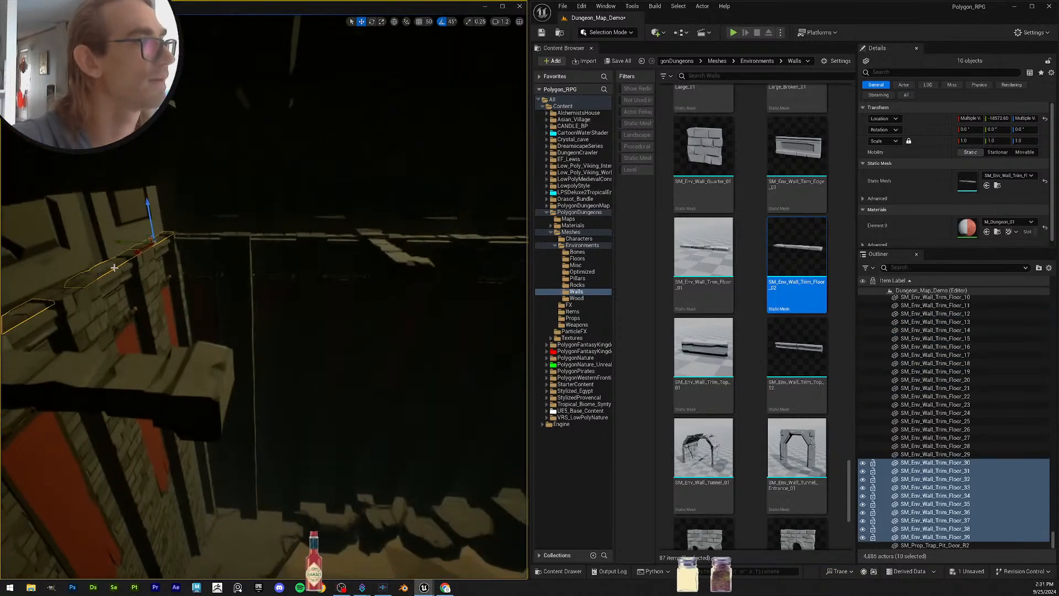
{"action": "left_click_drag", "start_coordinate": [494, 273], "coordinate": [503, 273]}
{"action": "right_click_drag", "start_coordinate": [503, 273], "coordinate": [557, 275]}
{"action": "left_click_drag", "start_coordinate": [89, 263], "coordinate": [356, 237]}
{"action": "right_click_drag", "start_coordinate": [355, 236], "coordinate": [315, 248]}
{"action": "left_click_drag", "start_coordinate": [177, 242], "coordinate": [167, 257]}
{"action": "right_click_drag", "start_coordinate": [156, 256], "coordinate": [235, 257]}
Step: Slide the first three misaligned trim pieces along the opposite end wall's top to close the gaps between them
{"action": "left_click", "coordinate": [257, 262]}
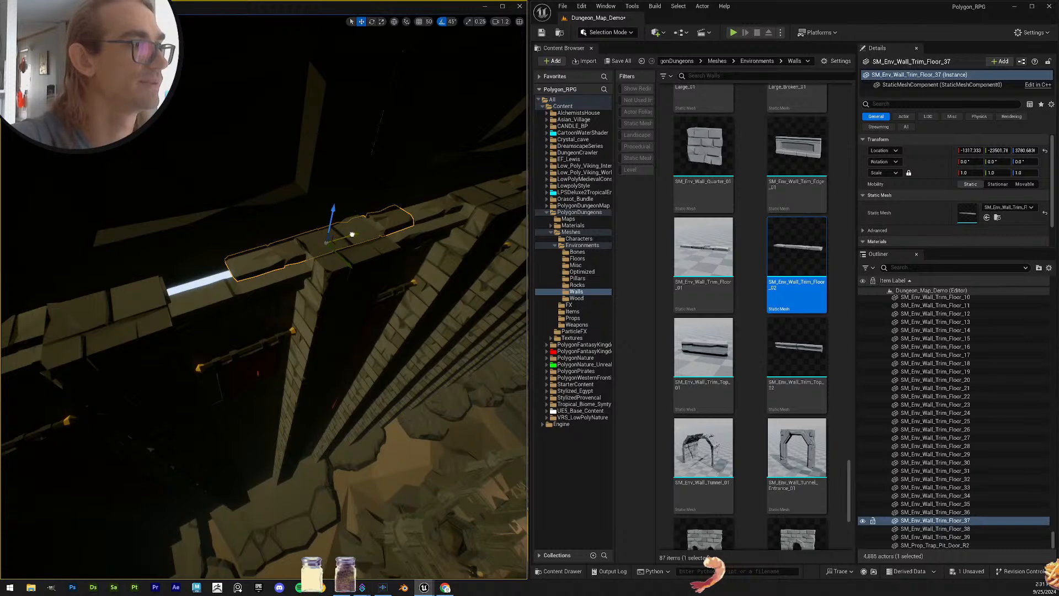
{"action": "right_click_drag", "start_coordinate": [292, 258], "coordinate": [403, 249]}
{"action": "left_click", "coordinate": [407, 249]}
{"action": "left_click_drag", "start_coordinate": [314, 260], "coordinate": [315, 260]}
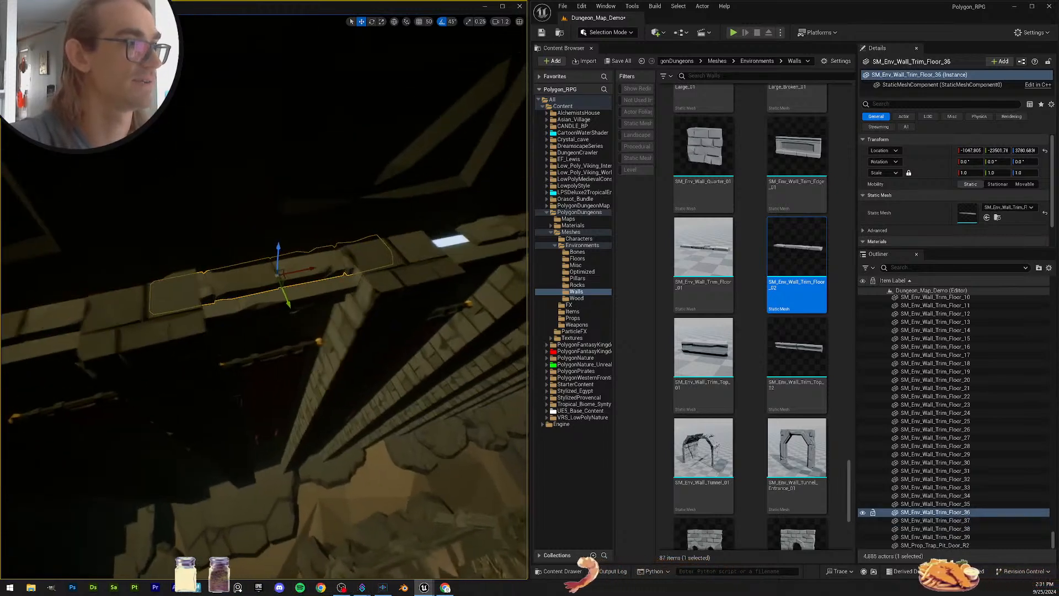
{"action": "right_click_drag", "start_coordinate": [315, 260], "coordinate": [339, 250]}
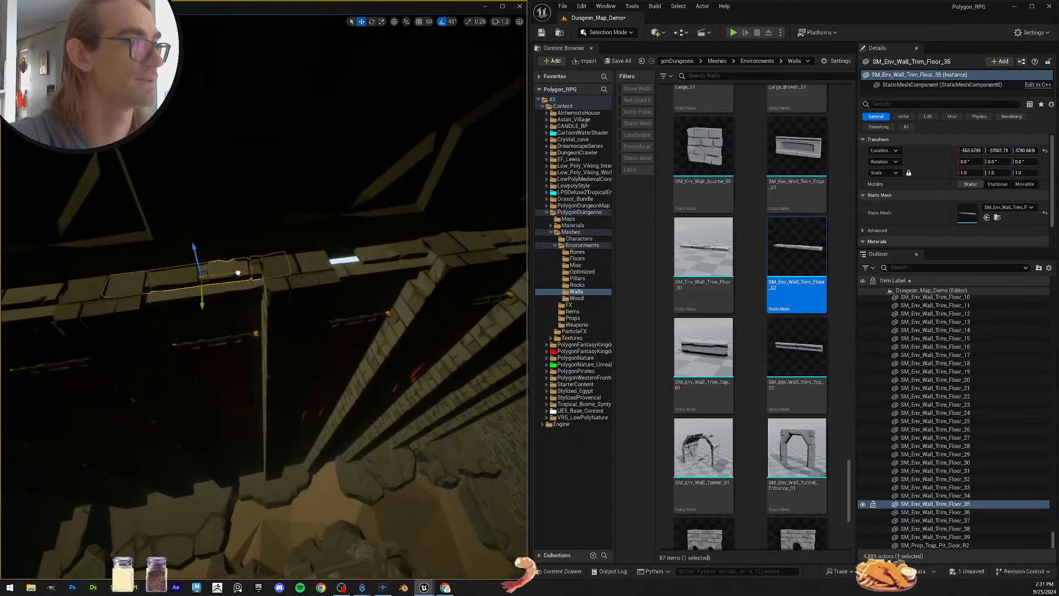
{"action": "right_click_drag", "start_coordinate": [238, 272], "coordinate": [298, 262]}
Step: Shift the next two trim pieces along the same wall top against their neighbours to cover the open gaps
{"action": "left_click", "coordinate": [340, 251]}
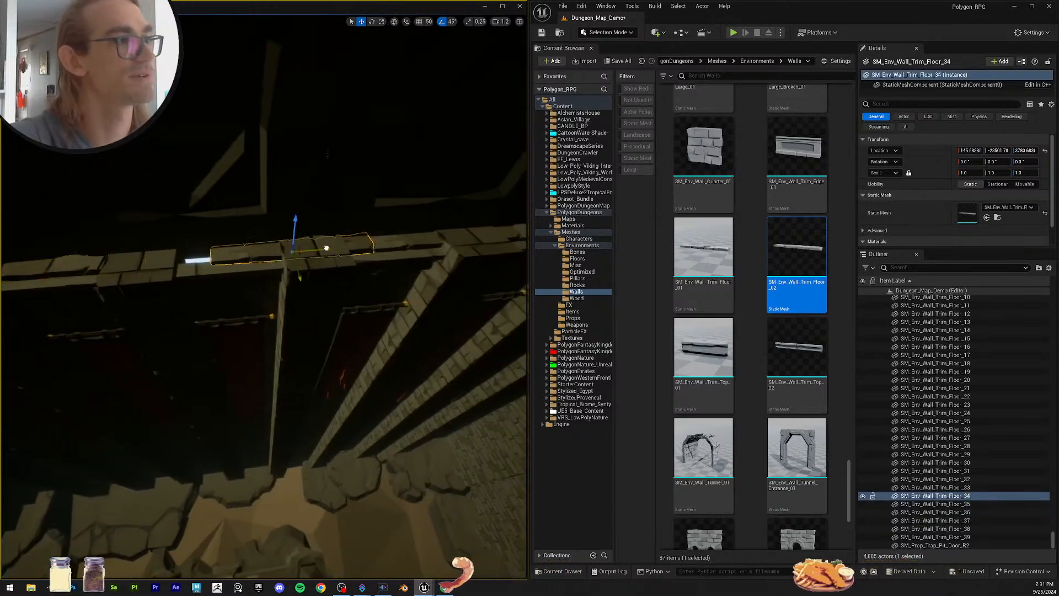
{"action": "left_click_drag", "start_coordinate": [271, 253], "coordinate": [271, 250]}
{"action": "right_click_drag", "start_coordinate": [272, 249], "coordinate": [273, 250]}
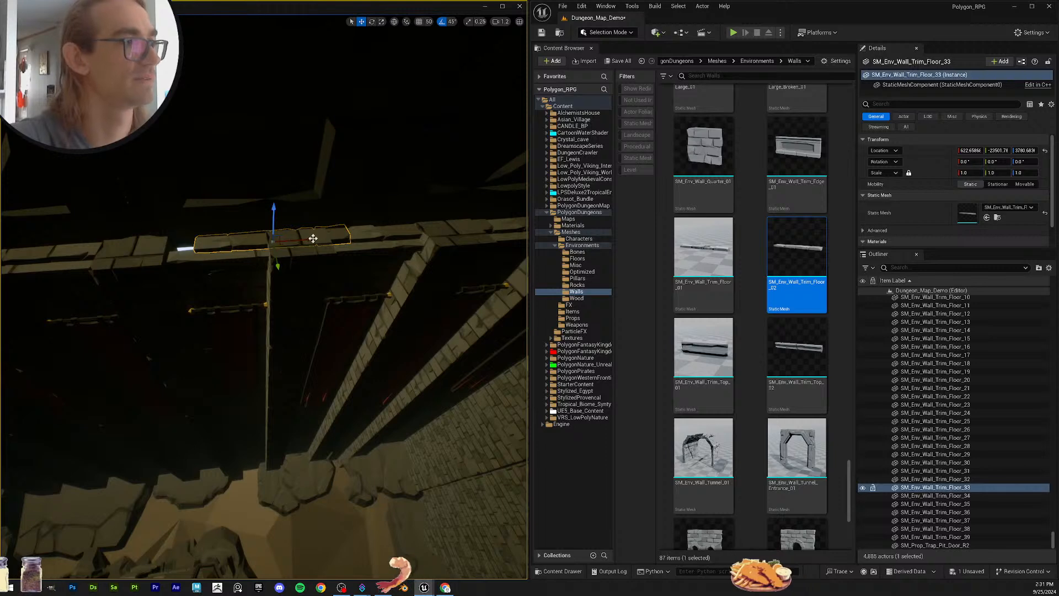
{"action": "left_click_drag", "start_coordinate": [312, 238], "coordinate": [273, 241]}
{"action": "right_click_drag", "start_coordinate": [275, 241], "coordinate": [281, 240]}
{"action": "key", "text": "d"}
Step: Close the following two gaps toward the corner by sliding their trim pieces over, the second to X about 1442
{"action": "left_click", "coordinate": [334, 234]}
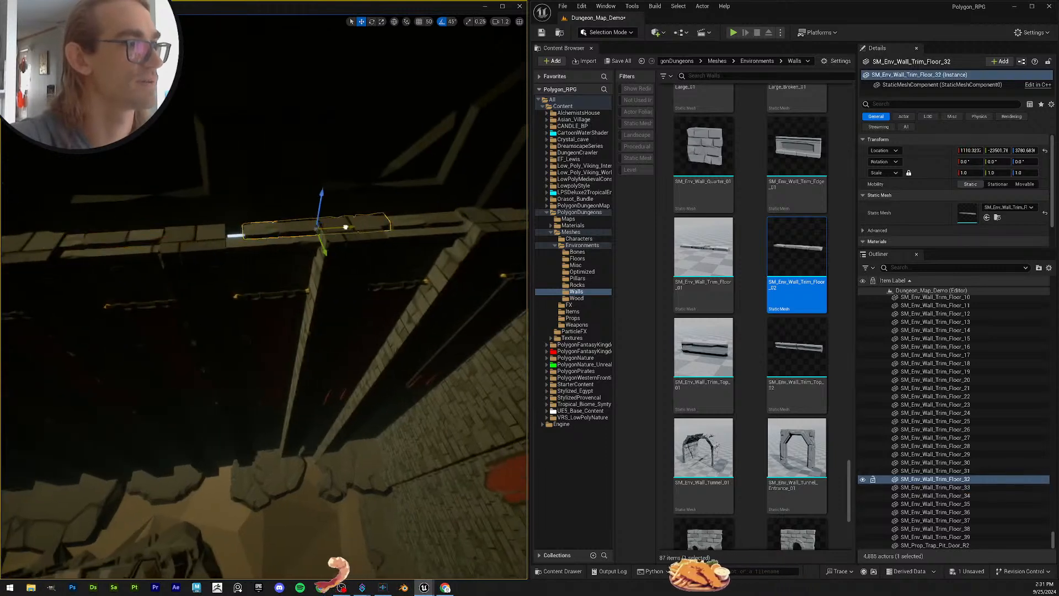
{"action": "left_click_drag", "start_coordinate": [346, 227], "coordinate": [292, 231]}
{"action": "right_click_drag", "start_coordinate": [293, 230], "coordinate": [299, 230]}
{"action": "key", "text": "d"}
{"action": "left_click", "coordinate": [362, 225]}
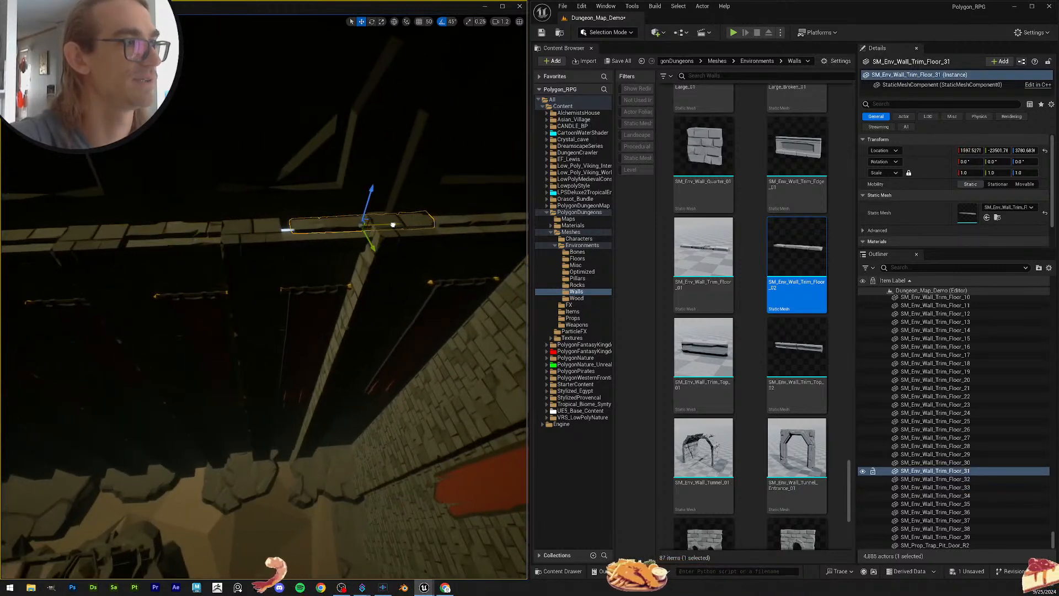
{"action": "left_click_drag", "start_coordinate": [392, 225], "coordinate": [352, 227]}
{"action": "key", "text": "d"}
{"action": "right_click_drag", "start_coordinate": [352, 227], "coordinate": [360, 216]}
{"action": "left_click_drag", "start_coordinate": [225, 215], "coordinate": [219, 215]}
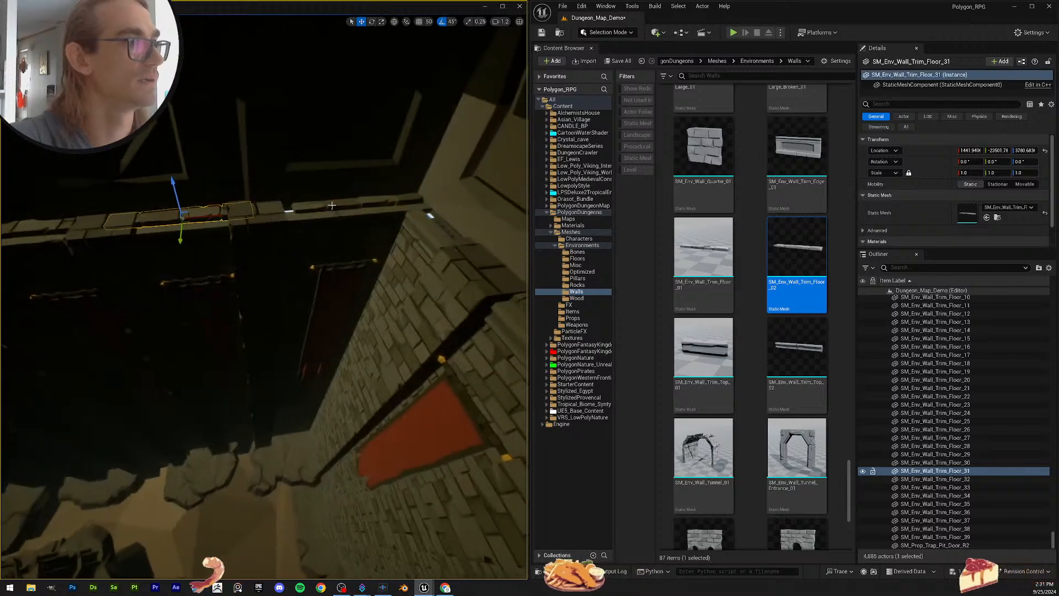
Step: Slide the last trim piece toward the corner to X about 2060 and stretch its X scale to about 1.09
{"action": "left_click", "coordinate": [332, 205]}
{"action": "right_click_drag", "start_coordinate": [332, 205], "coordinate": [252, 210]}
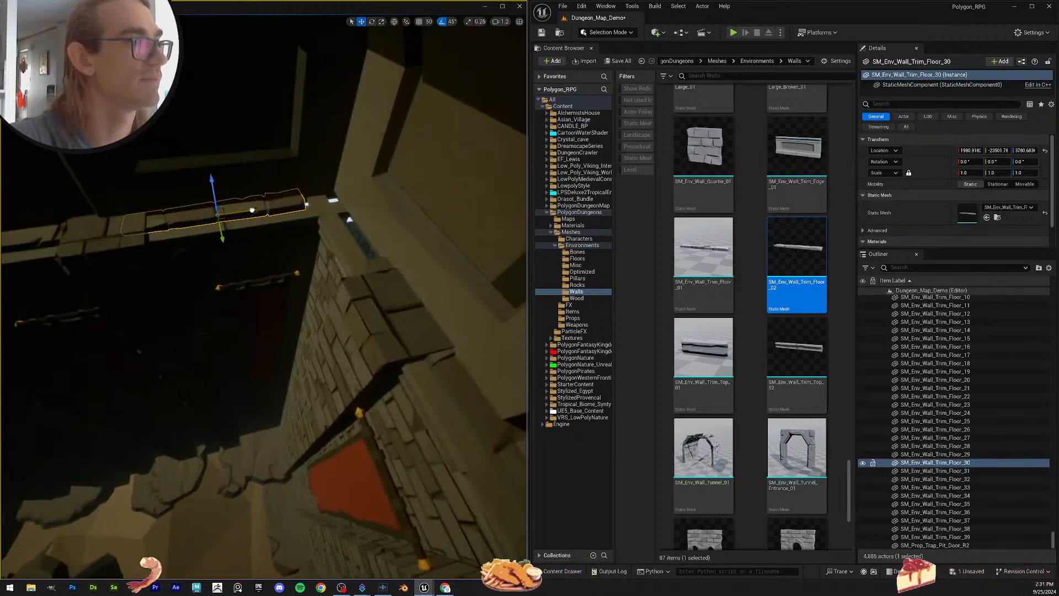
{"action": "left_click_drag", "start_coordinate": [255, 211], "coordinate": [300, 211]}
{"action": "key", "text": "r"}
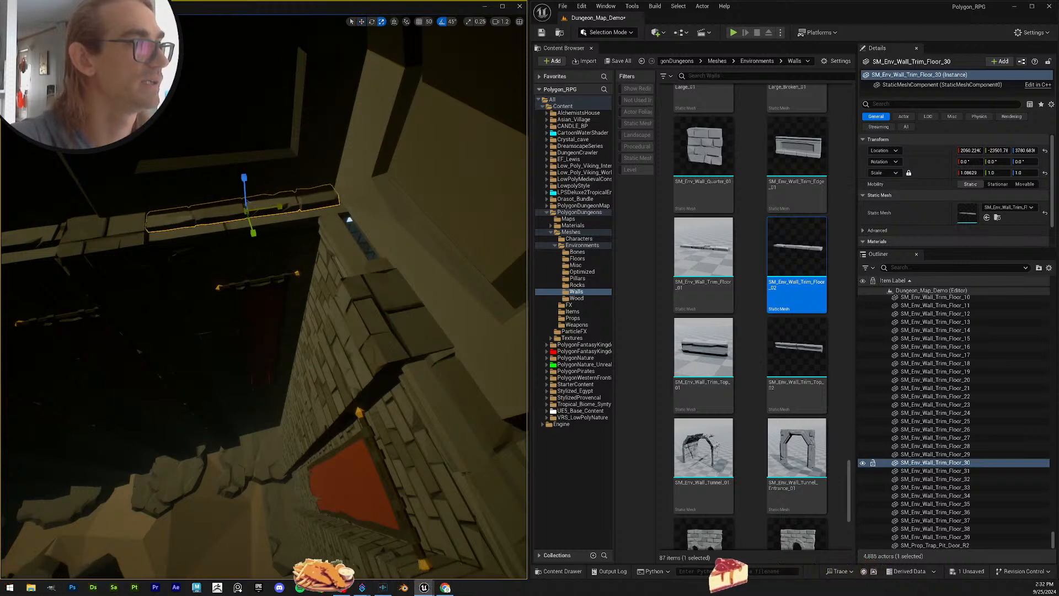
Step: Duplicate the side wall's end trim piece and slide the copy into the open gap at the corner
{"action": "right_click_drag", "start_coordinate": [303, 210], "coordinate": [379, 246]}
{"action": "left_click", "coordinate": [331, 217]}
{"action": "key", "text": "w"}
{"action": "key", "text": "ctrl+d"}
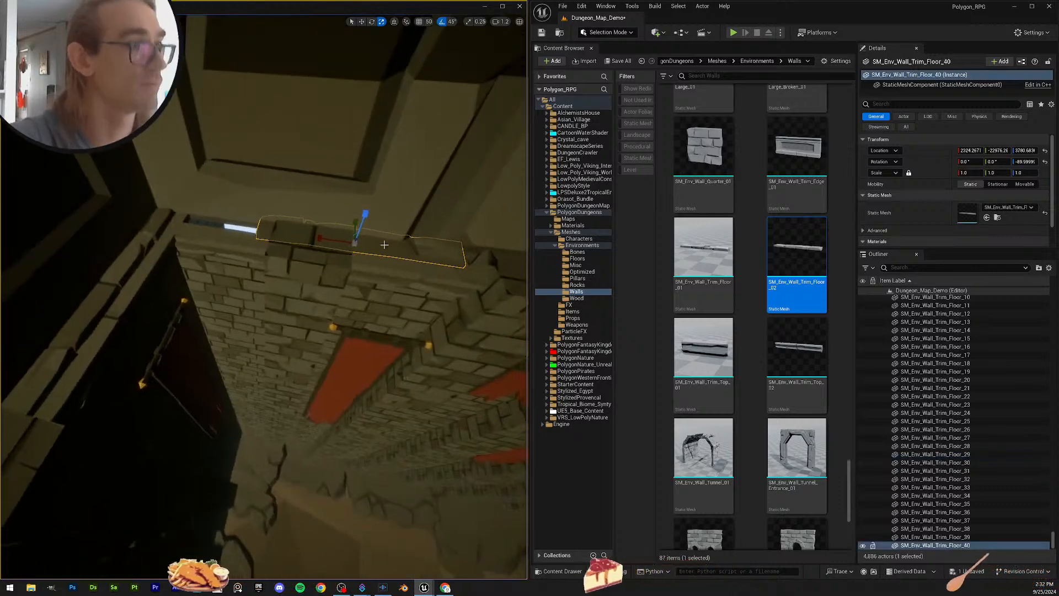
{"action": "left_click_drag", "start_coordinate": [379, 246], "coordinate": [272, 239]}
{"action": "key", "text": "Escape"}
{"action": "right_click_drag", "start_coordinate": [272, 240], "coordinate": [164, 309]}
{"action": "right_click_drag", "start_coordinate": [265, 288], "coordinate": [220, 271]}
{"action": "left_click", "coordinate": [236, 321]}
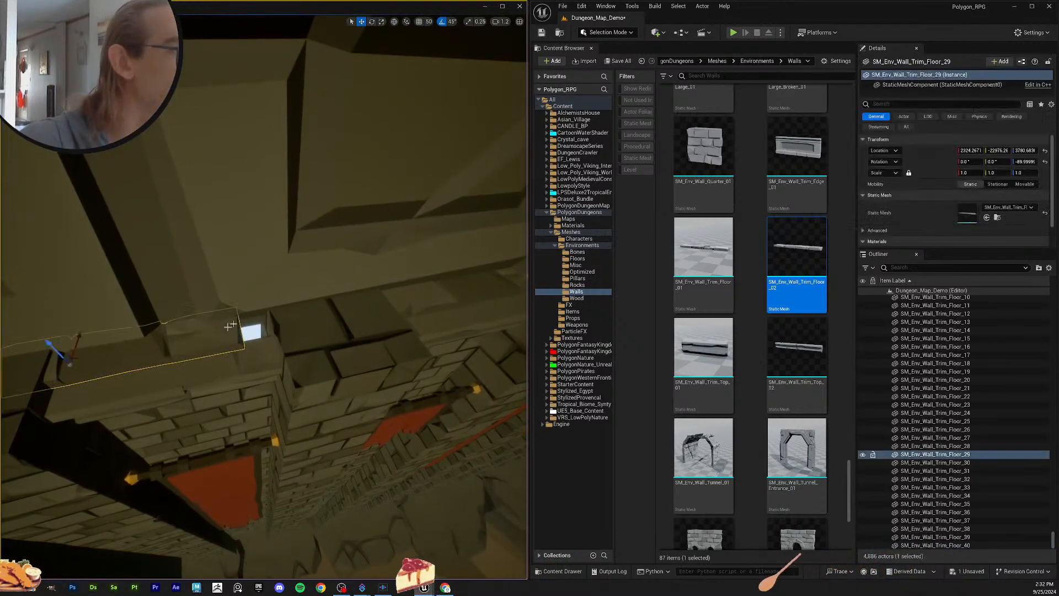
{"action": "mouse_move", "coordinate": [236, 322]}
{"action": "right_mouse_down"}
{"action": "mouse_move", "coordinate": [230, 332]}
{"action": "mouse_move", "coordinate": [221, 319]}
{"action": "mouse_move", "coordinate": [235, 321]}
{"action": "right_mouse_up"}
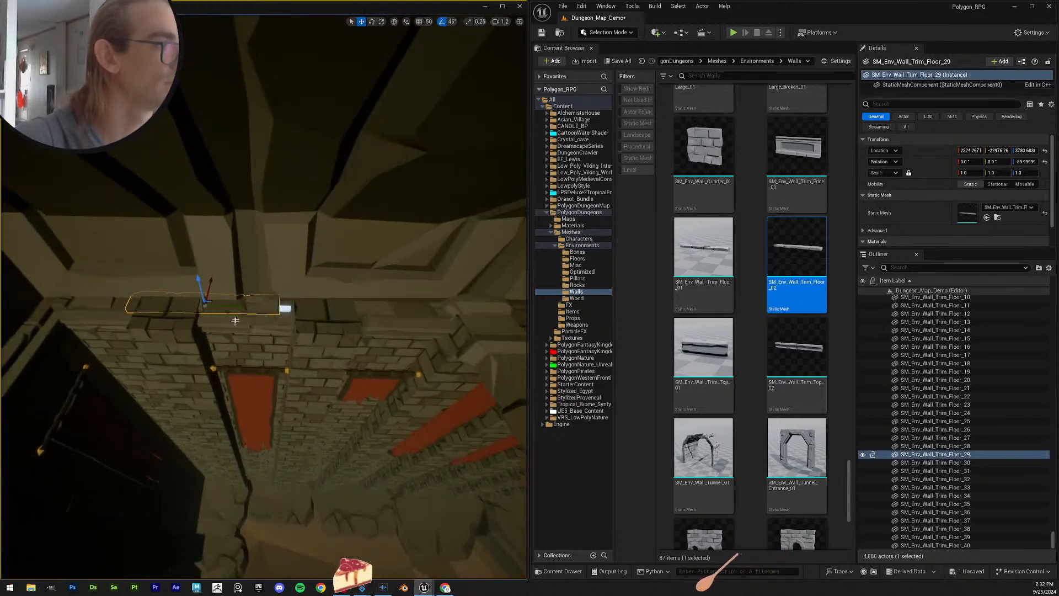
{"action": "key", "text": "Escape"}
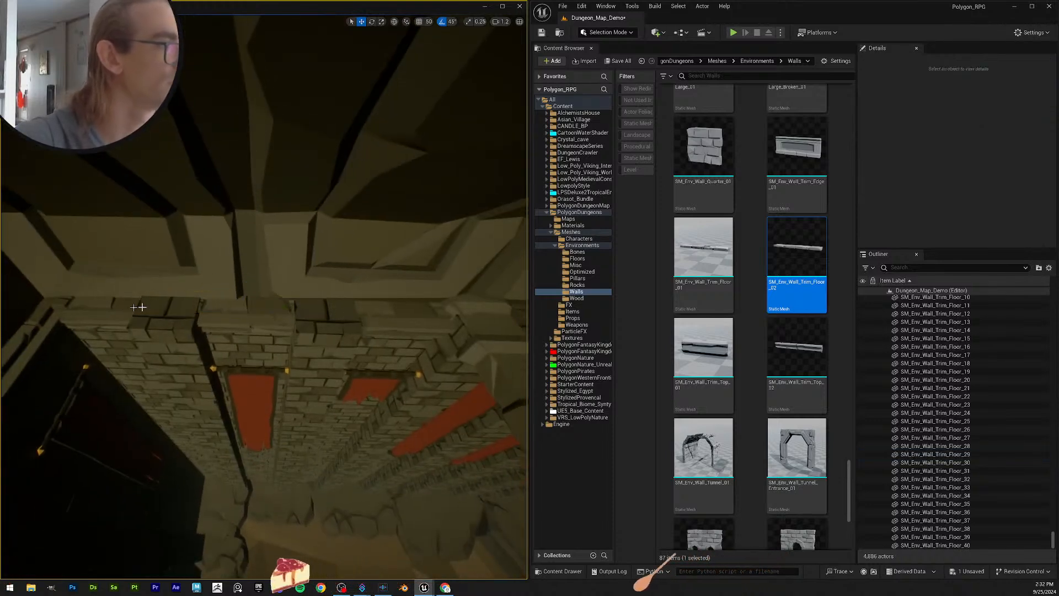
Step: Try a duplicate of the side wall's ceiling stone pillar tilted -45° and lowered to Z about 1560, and delete it
{"action": "right_click_drag", "start_coordinate": [137, 307], "coordinate": [264, 267]}
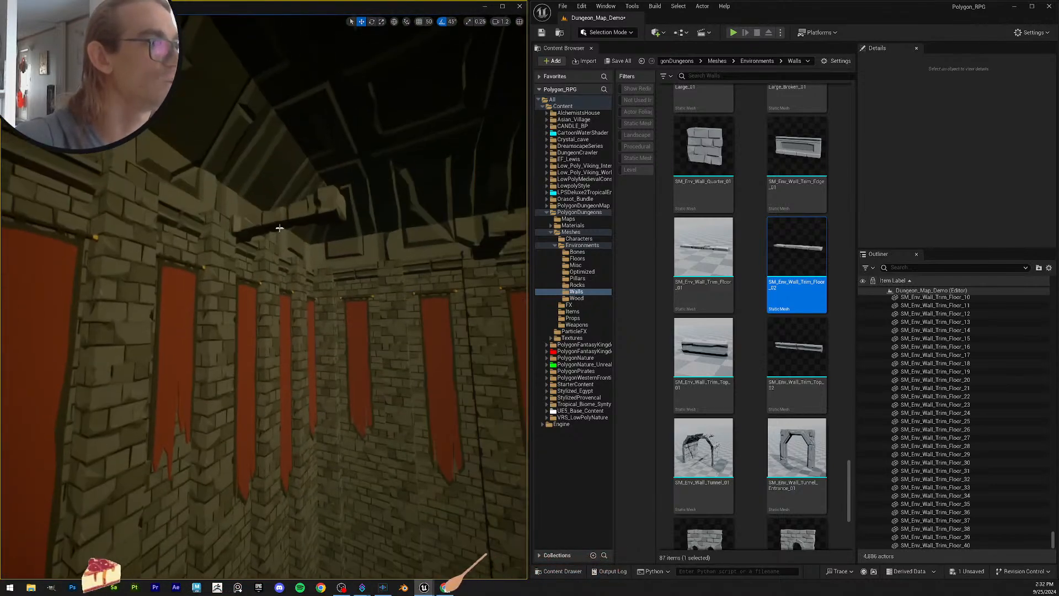
{"action": "left_click", "coordinate": [301, 213]}
{"action": "right_click_drag", "start_coordinate": [300, 213], "coordinate": [293, 253]}
{"action": "key", "text": "ctrl+d"}
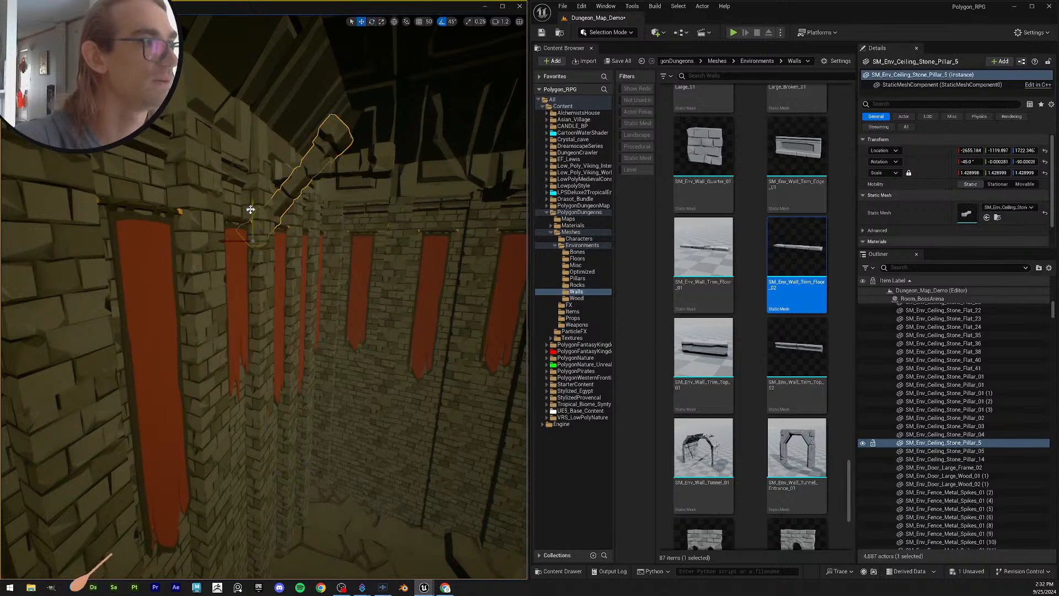
{"action": "right_click_drag", "start_coordinate": [251, 210], "coordinate": [292, 215]}
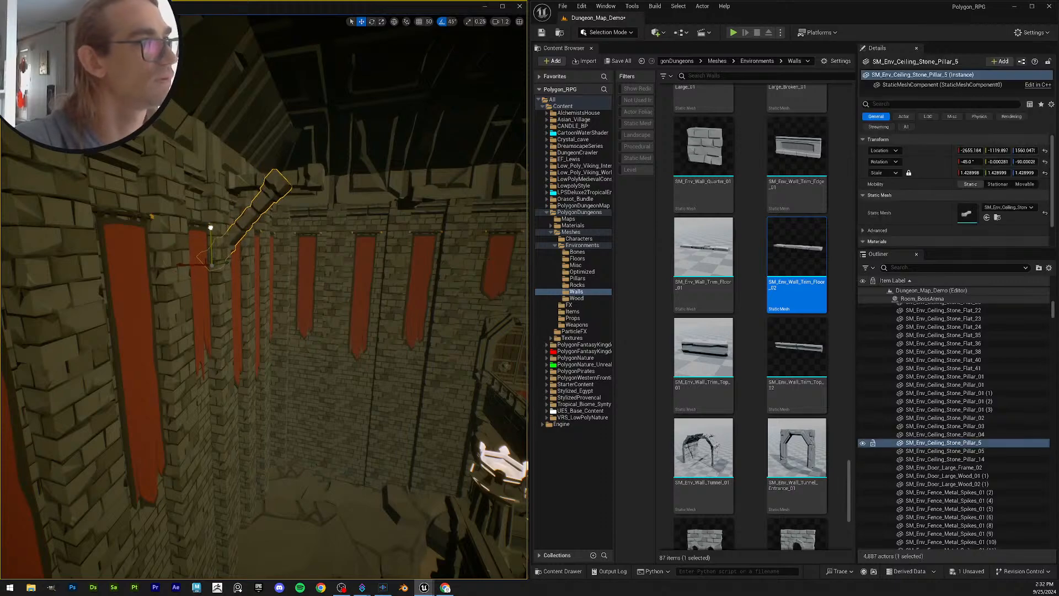
{"action": "key", "text": "Escape"}
{"action": "mouse_move", "coordinate": [210, 228]}
{"action": "right_mouse_down"}
{"action": "mouse_move", "coordinate": [127, 223]}
{"action": "mouse_move", "coordinate": [221, 227]}
{"action": "right_mouse_up"}
{"action": "left_click", "coordinate": [275, 237]}
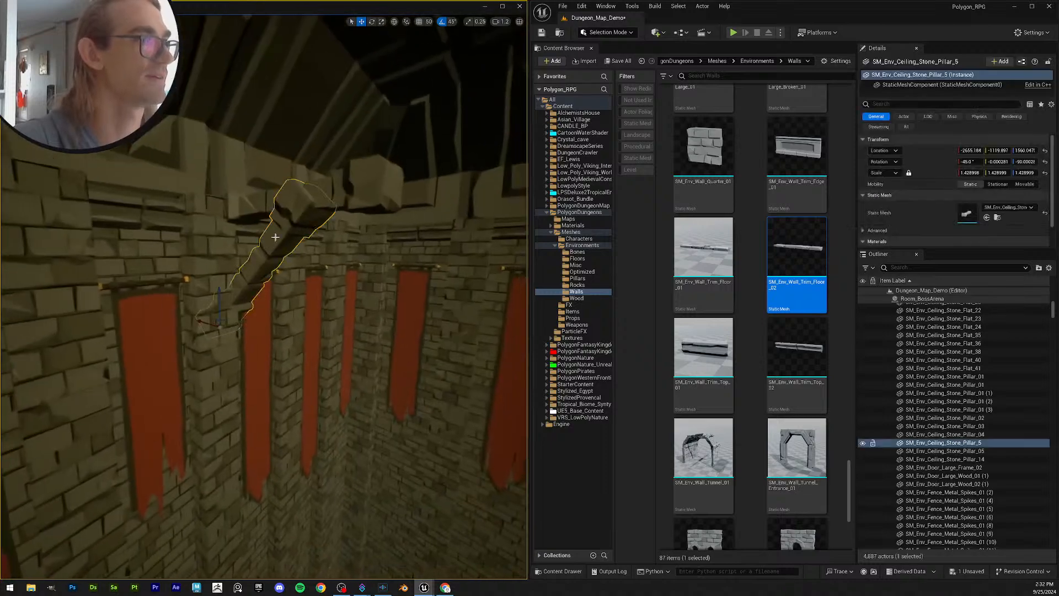
{"action": "key", "text": "Delete"}
Step: Examine the original horizontal ceiling pillar where it meets the side wall's top
{"action": "left_click", "coordinate": [331, 202]}
{"action": "mouse_move", "coordinate": [331, 202]}
{"action": "right_mouse_down"}
{"action": "mouse_move", "coordinate": [270, 204]}
{"action": "mouse_move", "coordinate": [428, 229]}
{"action": "mouse_move", "coordinate": [323, 203]}
{"action": "mouse_move", "coordinate": [342, 199]}
{"action": "right_mouse_up"}
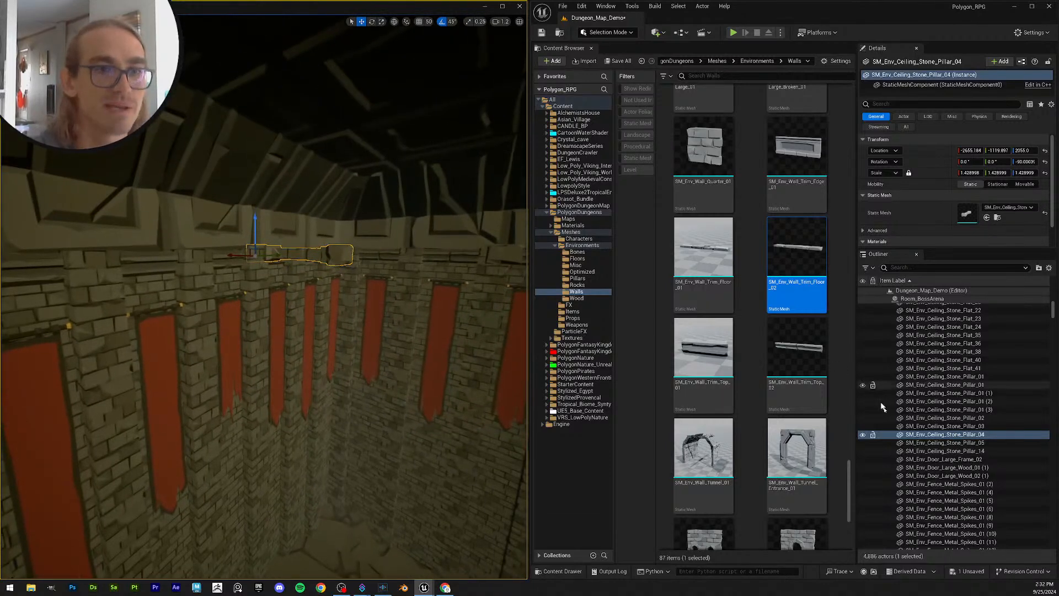
{"action": "right_click_drag", "start_coordinate": [356, 318], "coordinate": [288, 304]}
{"action": "left_click", "coordinate": [864, 436]}
{"action": "key", "text": "Escape"}
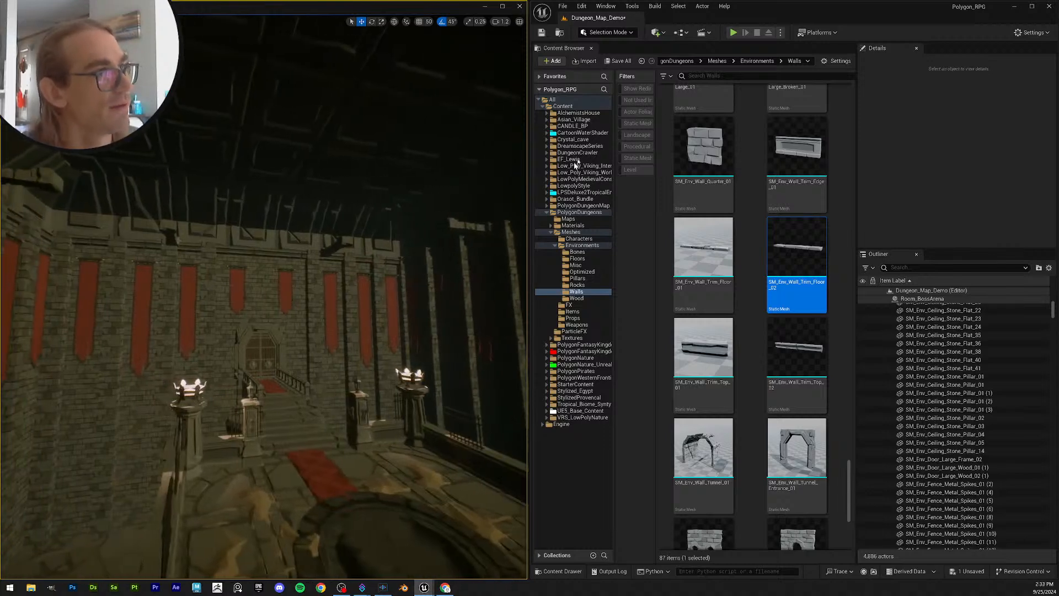
Step: Save the Dungeon_Map_Demo level
{"action": "key", "text": "ctrl+shift+s"}
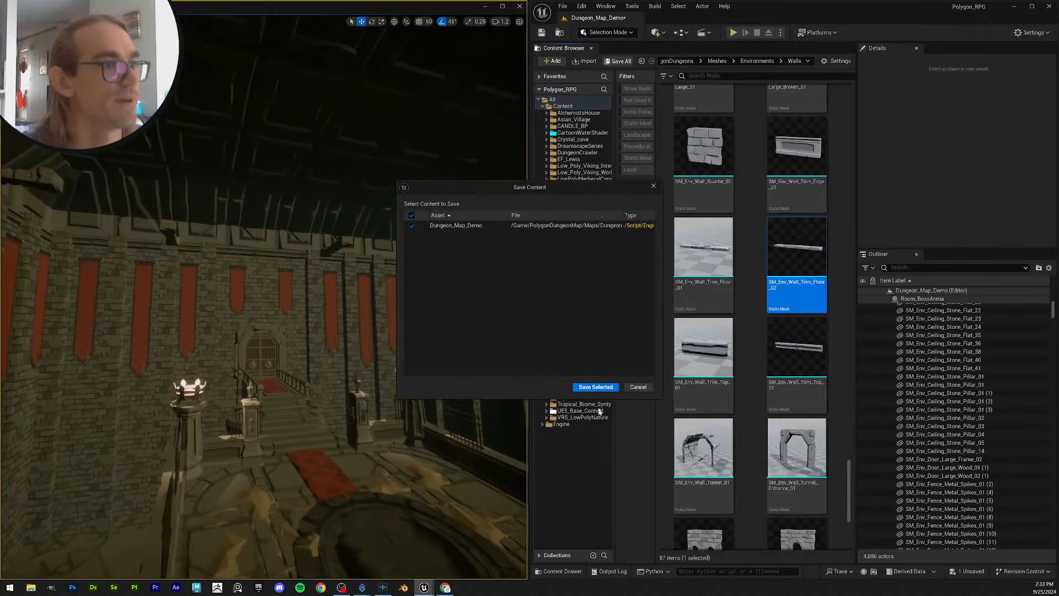
{"action": "left_click", "coordinate": [593, 390]}
{"action": "mouse_move", "coordinate": [317, 339]}
{"action": "right_mouse_down"}
{"action": "mouse_move", "coordinate": [425, 334]}
{"action": "mouse_move", "coordinate": [406, 326]}
{"action": "mouse_move", "coordinate": [442, 320]}
{"action": "mouse_move", "coordinate": [411, 336]}
{"action": "mouse_move", "coordinate": [422, 350]}
{"action": "mouse_move", "coordinate": [433, 342]}
{"action": "mouse_move", "coordinate": [395, 353]}
{"action": "mouse_move", "coordinate": [314, 341]}
{"action": "right_mouse_up"}
{"action": "key", "text": "w"}
{"action": "key", "text": "w"}
{"action": "scroll", "coordinate": [441, 320], "scroll_direction": "up", "scroll_amount": 3}
{"action": "key", "text": "w"}
{"action": "key", "text": "s"}
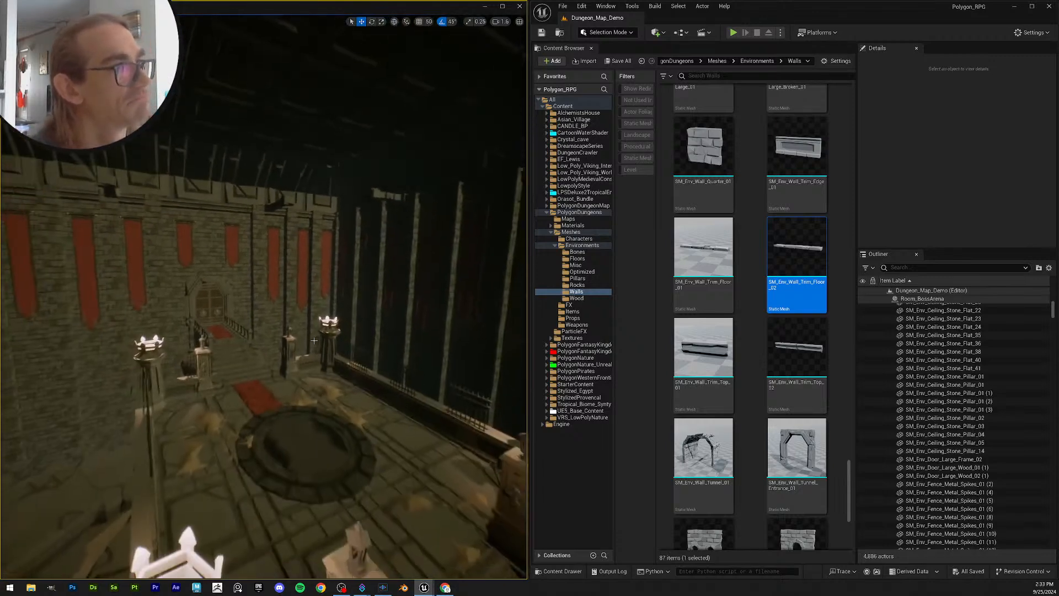
{"action": "left_click", "coordinate": [542, 35]}
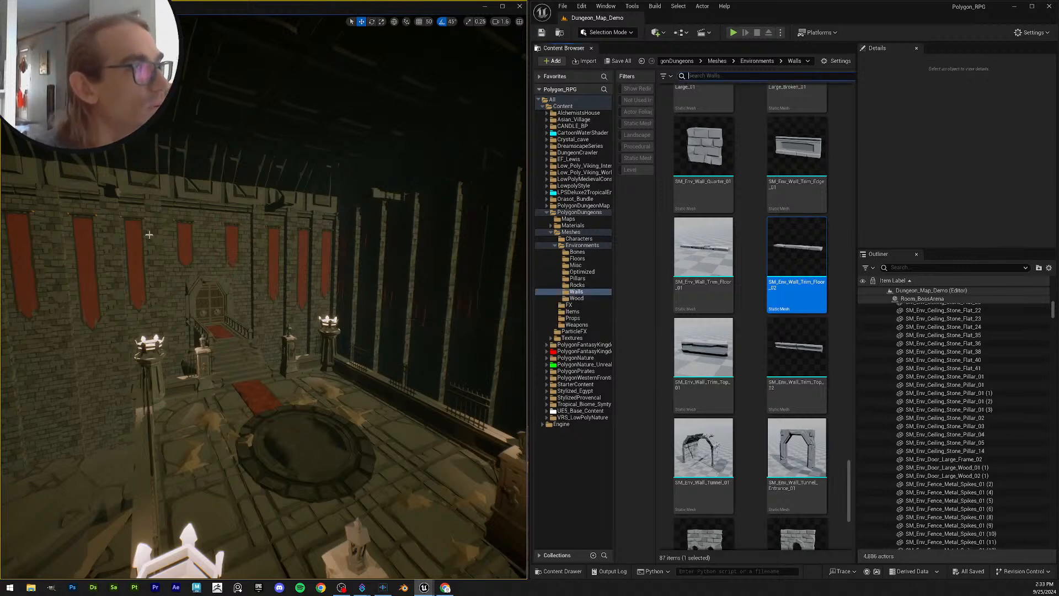
Step: Slide the ceiling pillar SM_Env_Ceiling_Stone_Pillar_14 along the door wall to X about -1269, in line with the wall column below
{"action": "key", "text": "w"}
{"action": "right_click_drag", "start_coordinate": [235, 260], "coordinate": [176, 232]}
{"action": "key", "text": "s"}
{"action": "key", "text": "s"}
{"action": "left_click", "coordinate": [170, 216]}
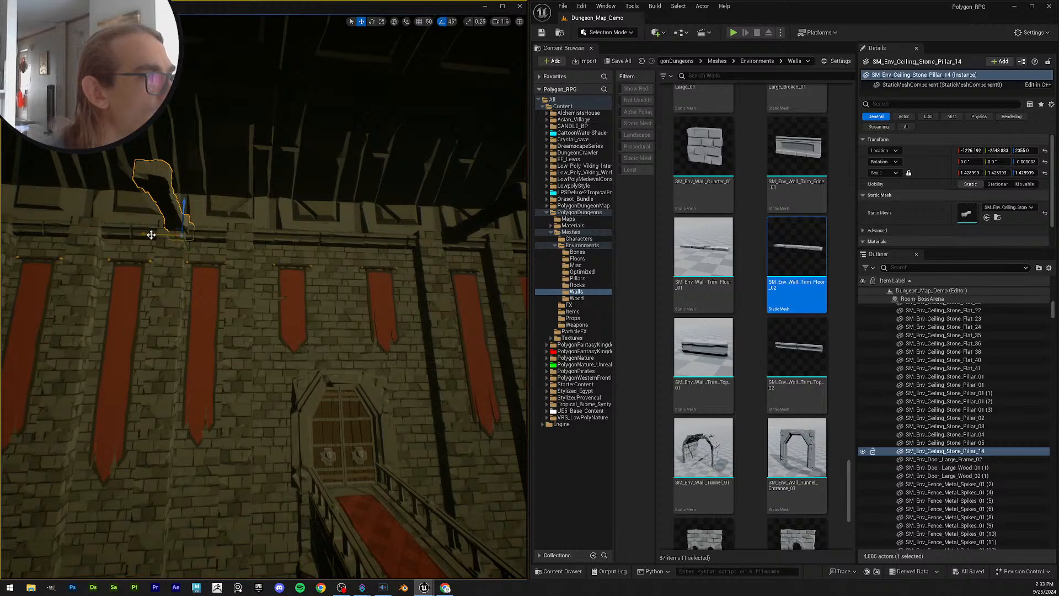
{"action": "key", "text": "Escape"}
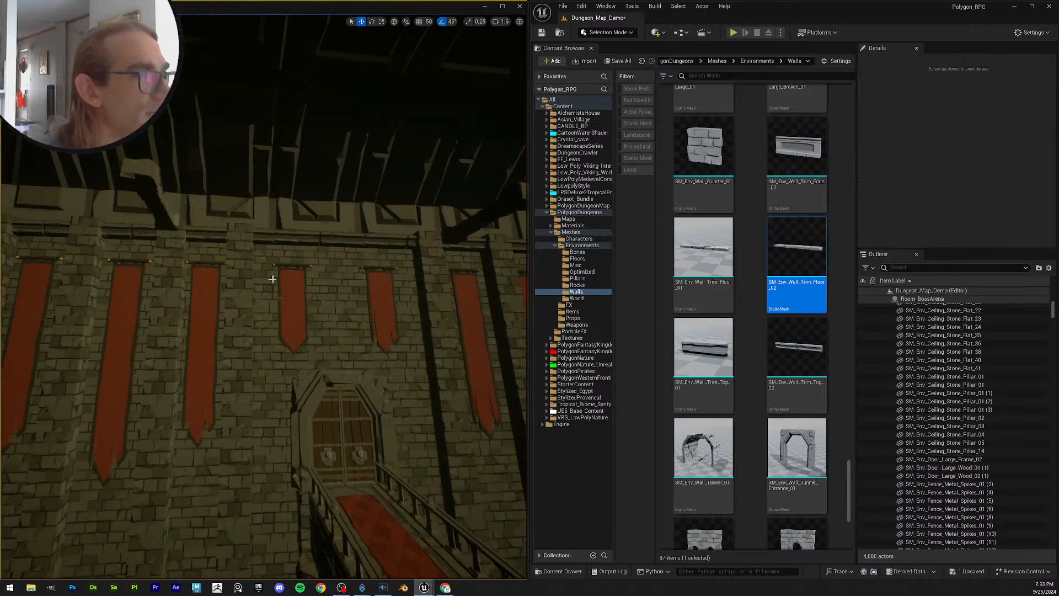
{"action": "scroll", "coordinate": [272, 279], "scroll_direction": "down", "scroll_amount": 3}
{"action": "key", "text": "w"}
{"action": "right_click_drag", "start_coordinate": [272, 279], "coordinate": [230, 265]}
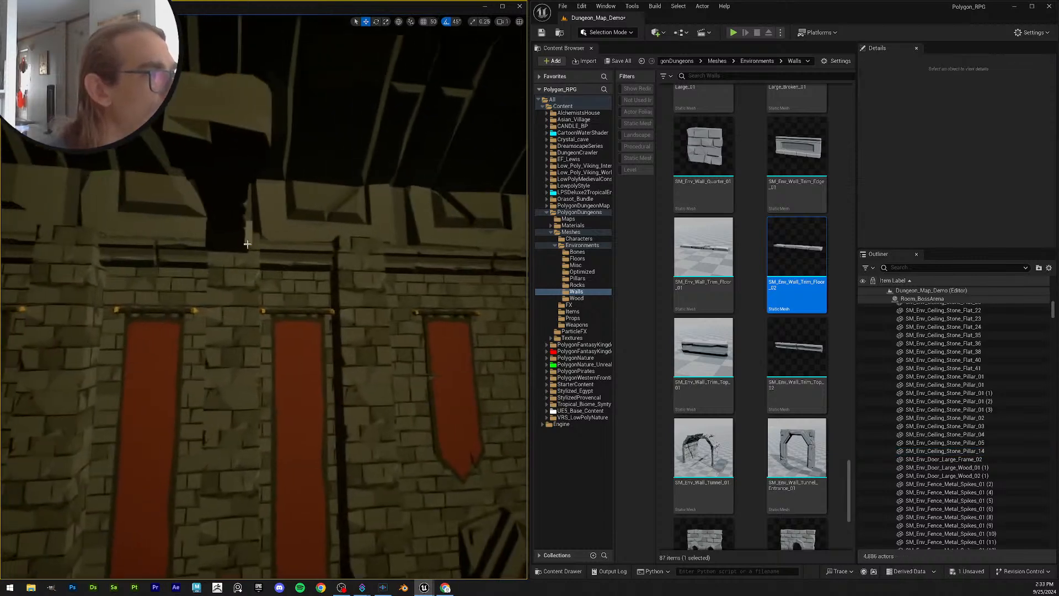
{"action": "left_click", "coordinate": [231, 265]}
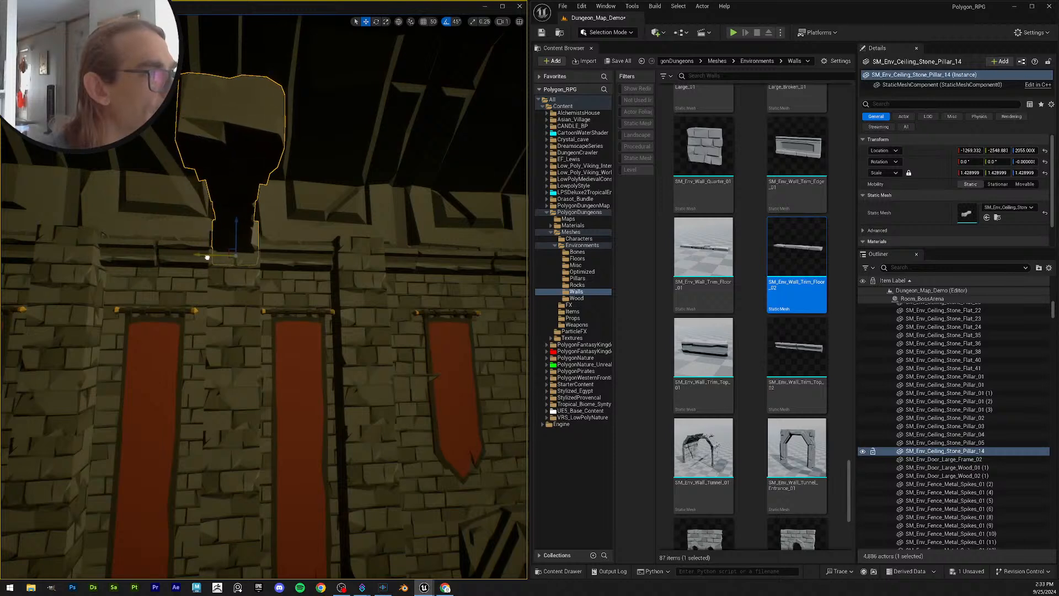
{"action": "key", "text": "Escape"}
Step: Align the door wall's other ceiling pillar, SM_Env_Ceiling_Stone_Pillar_03, with the wall column beneath it
{"action": "right_click_drag", "start_coordinate": [206, 257], "coordinate": [260, 248]}
{"action": "key", "text": "w"}
{"action": "left_click", "coordinate": [260, 281]}
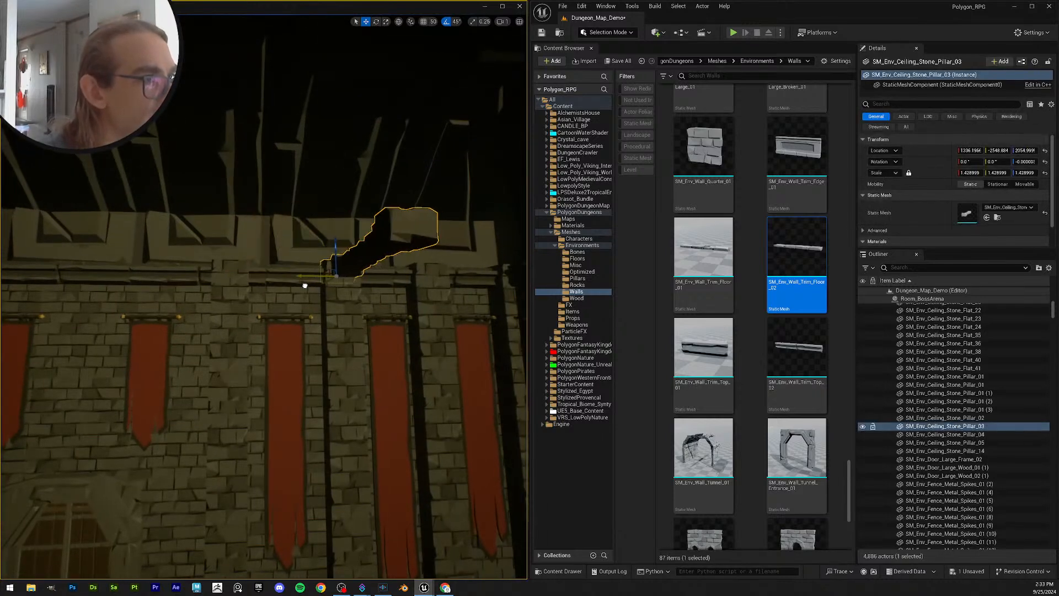
{"action": "left_click_drag", "start_coordinate": [303, 289], "coordinate": [299, 292]}
{"action": "key", "text": "w"}
{"action": "right_click_drag", "start_coordinate": [299, 291], "coordinate": [318, 292]}
{"action": "key", "text": "Escape"}
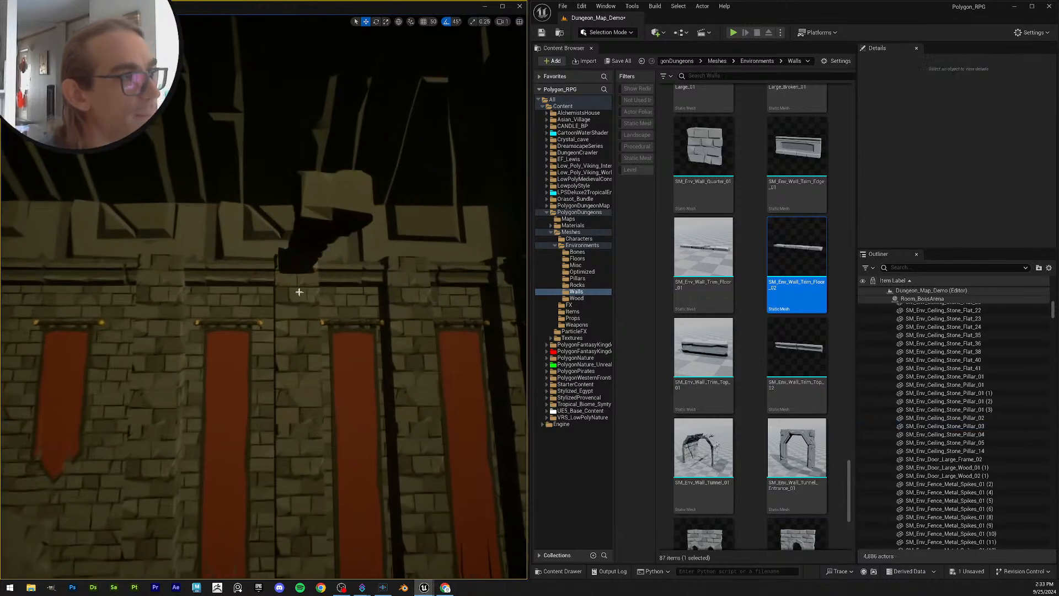
{"action": "left_click", "coordinate": [295, 264]}
{"action": "key", "text": "Escape"}
Step: Switch the viewport to unlit shading and slide SM_Env_Ceiling_Stone_Pillar_04 along its side wall to Y about -992
{"action": "right_click_drag", "start_coordinate": [262, 273], "coordinate": [317, 301]}
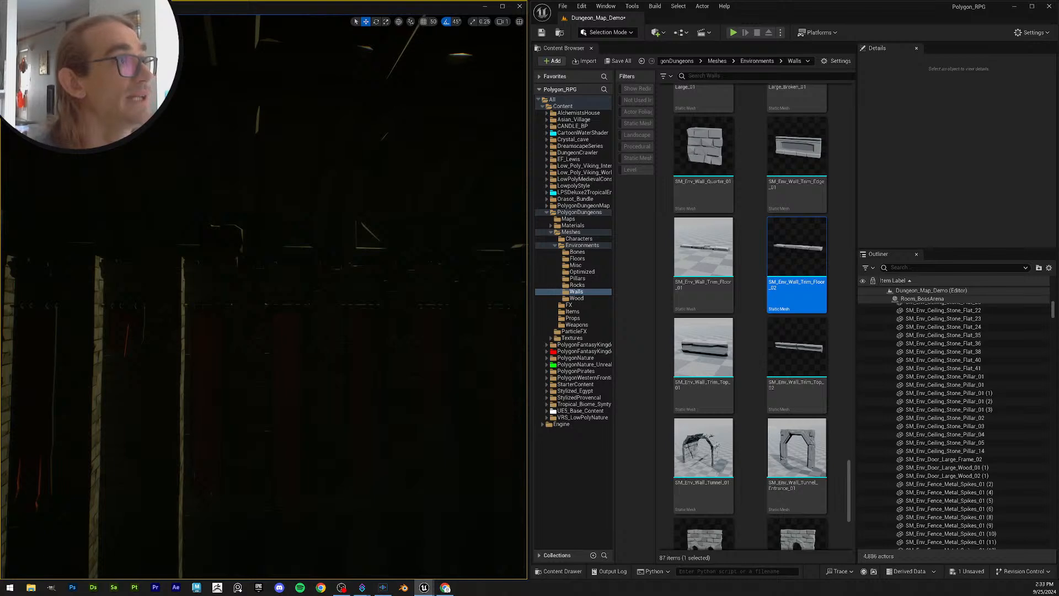
{"action": "left_click", "coordinate": [99, 54]}
{"action": "right_click_drag", "start_coordinate": [255, 264], "coordinate": [213, 271]}
{"action": "left_click", "coordinate": [252, 244]}
{"action": "key", "text": "Escape"}
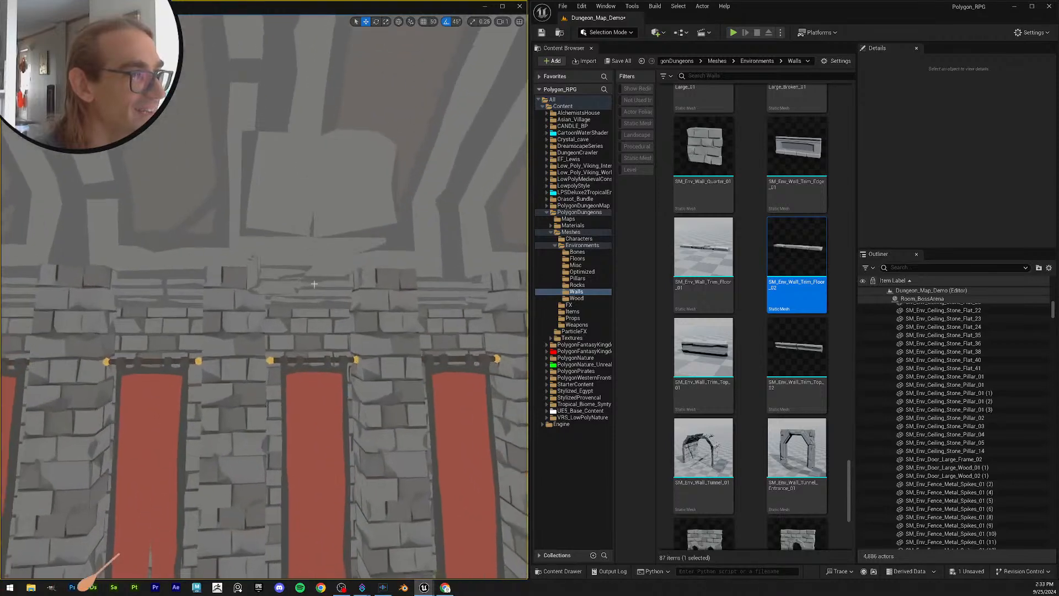
{"action": "scroll", "coordinate": [314, 284], "scroll_direction": "up", "scroll_amount": 1}
{"action": "left_click", "coordinate": [284, 298]}
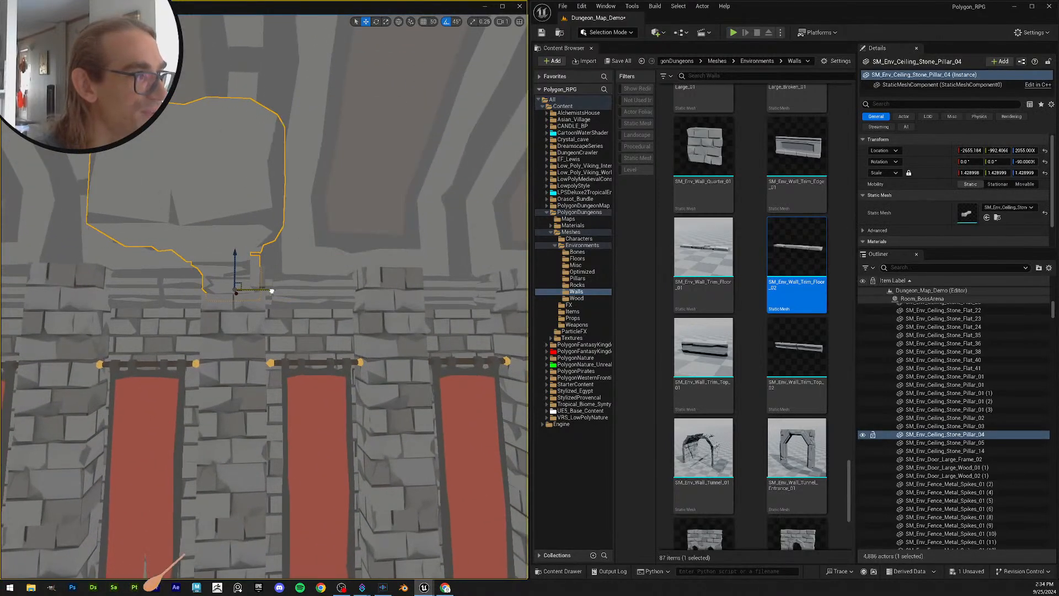
{"action": "key", "text": "Escape"}
Step: Position SM_Env_Ceiling_Stone_Pillar_05 over its column on the same side wall, at Y about 997
{"action": "right_click_drag", "start_coordinate": [272, 291], "coordinate": [278, 291]}
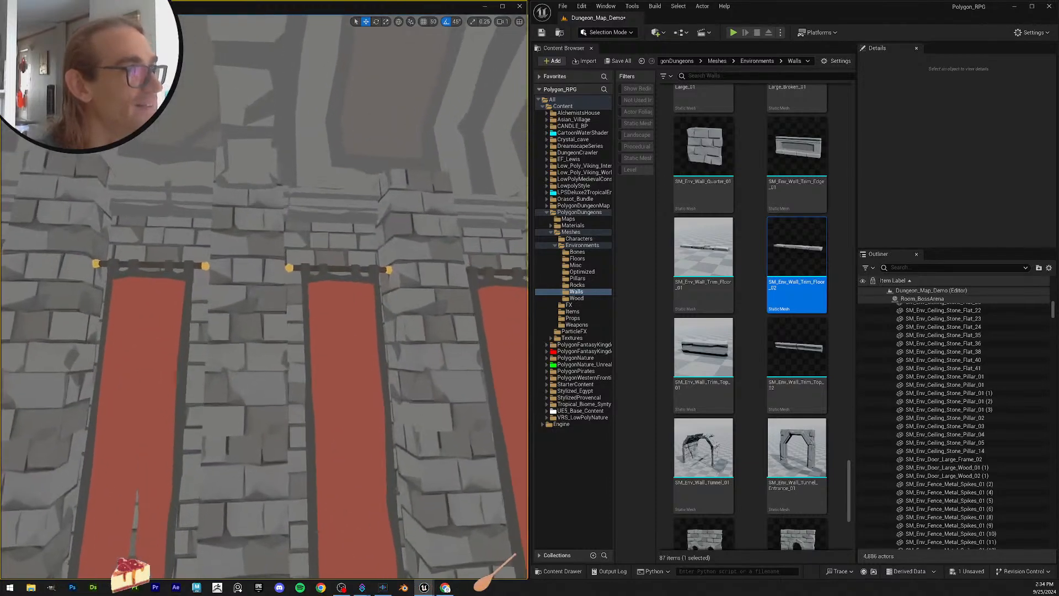
{"action": "left_click", "coordinate": [237, 181]}
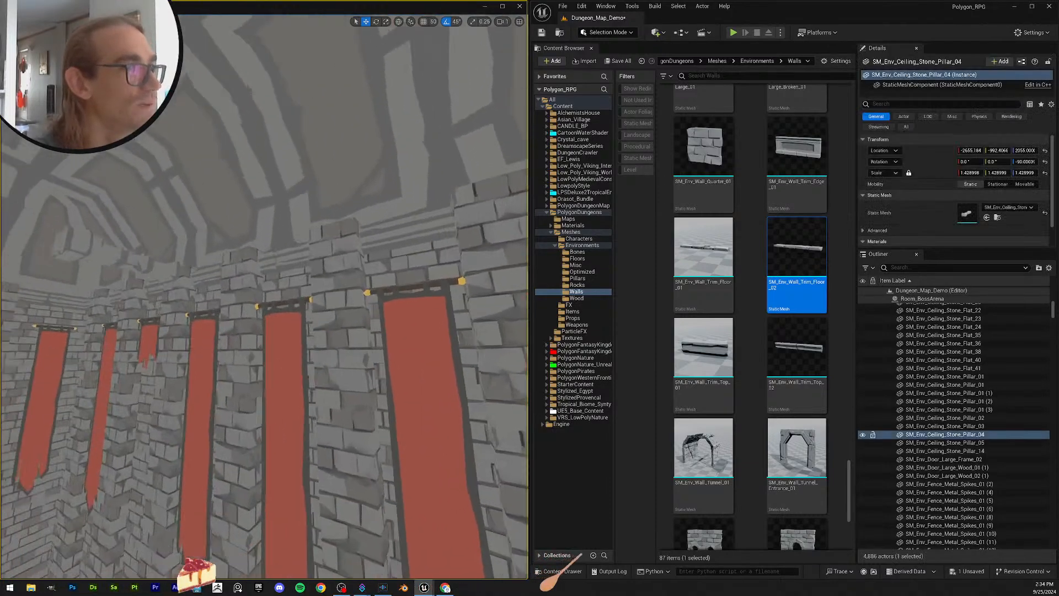
{"action": "left_click", "coordinate": [302, 190]}
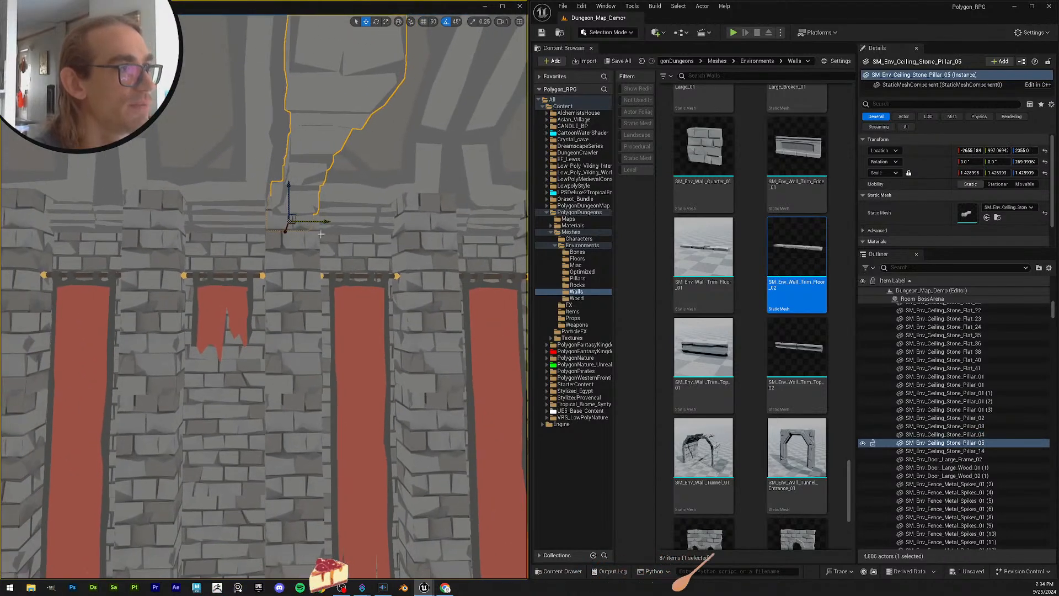
{"action": "key", "text": "Escape"}
{"action": "right_click_drag", "start_coordinate": [325, 224], "coordinate": [278, 220]}
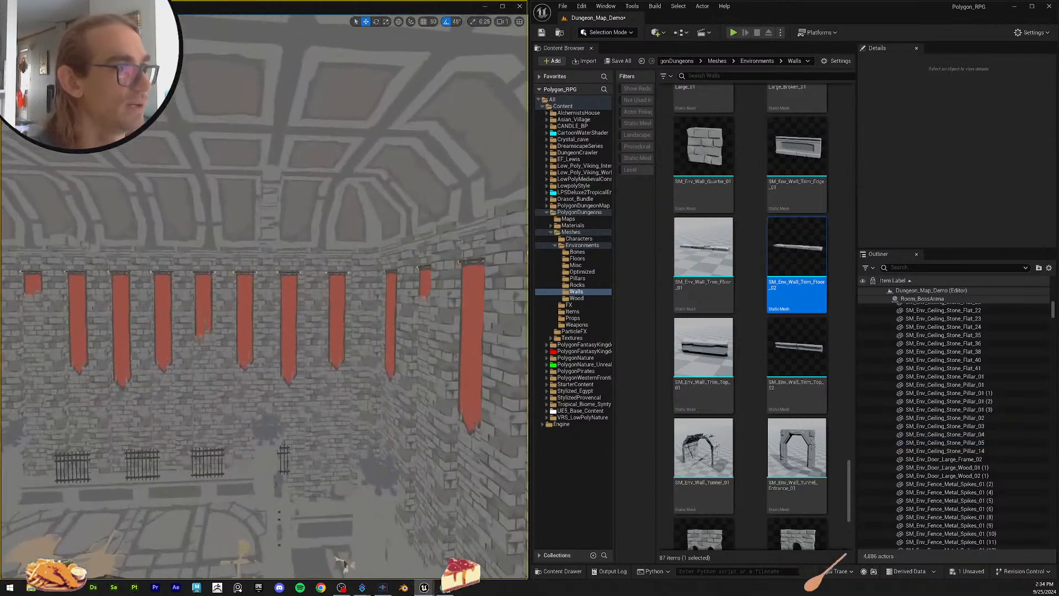
Step: Check the ceiling pillars along the arena's remaining walls in both lit and unlit shading
{"action": "key", "text": "w"}
{"action": "right_click_drag", "start_coordinate": [279, 219], "coordinate": [136, 248]}
{"action": "key", "text": "s"}
{"action": "mouse_move", "coordinate": [264, 248]}
{"action": "right_mouse_down"}
{"action": "mouse_move", "coordinate": [317, 259]}
{"action": "mouse_move", "coordinate": [287, 250]}
{"action": "mouse_move", "coordinate": [353, 251]}
{"action": "right_mouse_up"}
{"action": "key", "text": "w"}
{"action": "left_click", "coordinate": [83, 49]}
{"action": "key", "text": "w"}
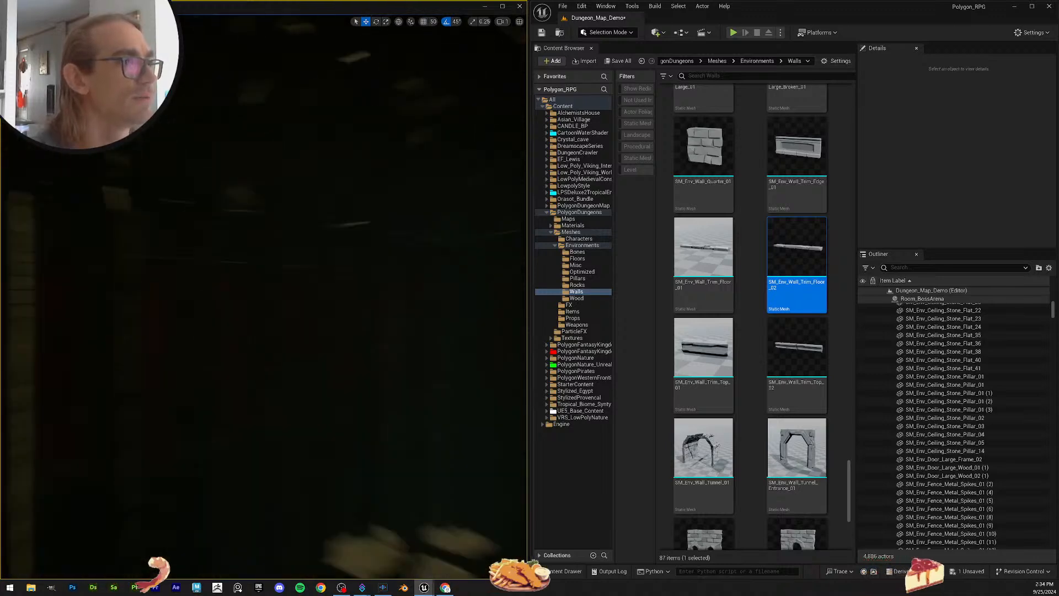
{"action": "mouse_move", "coordinate": [298, 259]}
{"action": "right_mouse_down"}
{"action": "mouse_move", "coordinate": [342, 251]}
{"action": "mouse_move", "coordinate": [299, 259]}
{"action": "right_mouse_up"}
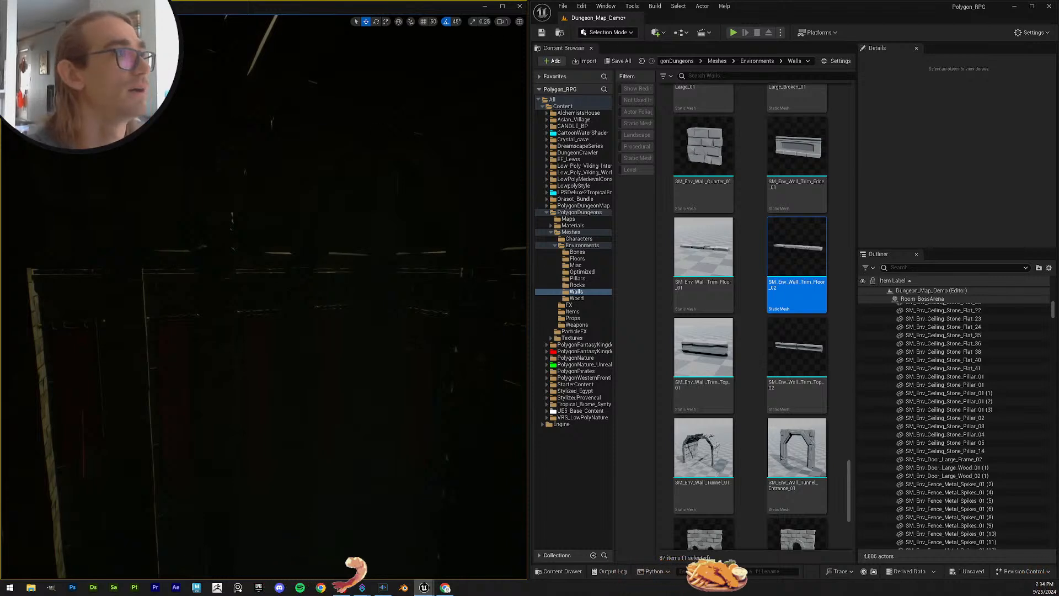
{"action": "left_click", "coordinate": [94, 50]}
{"action": "right_click_drag", "start_coordinate": [208, 166], "coordinate": [497, 196]}
Step: Duplicate the ceiling pillar on the opposite side wall and slide the copy along the wall to Y about 1003
{"action": "left_click", "coordinate": [204, 295]}
{"action": "right_click_drag", "start_coordinate": [204, 295], "coordinate": [265, 290]}
{"action": "key", "text": "ctrl+d"}
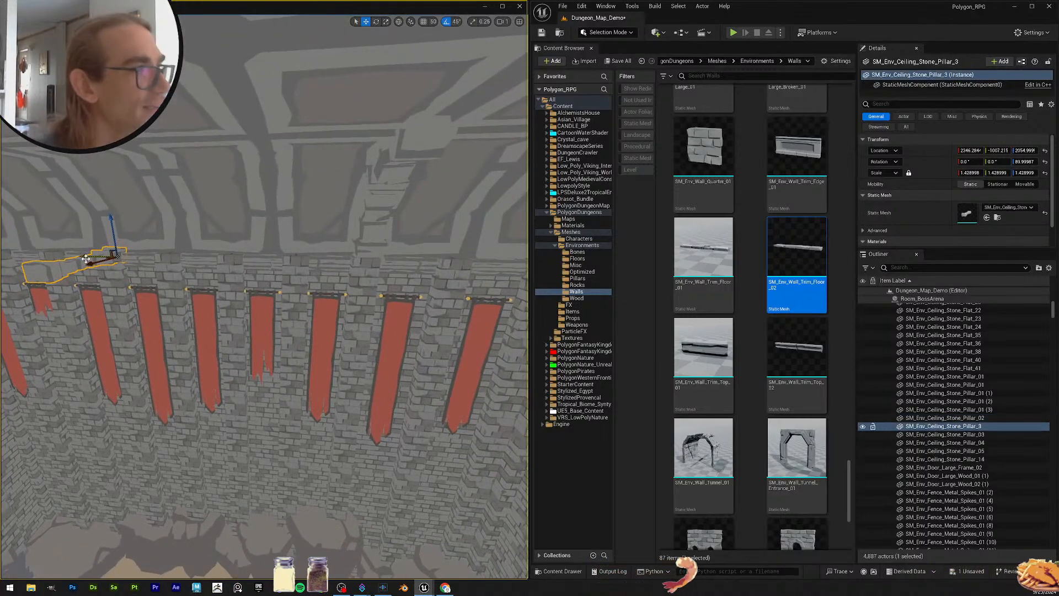
{"action": "right_click_drag", "start_coordinate": [318, 319], "coordinate": [337, 315]}
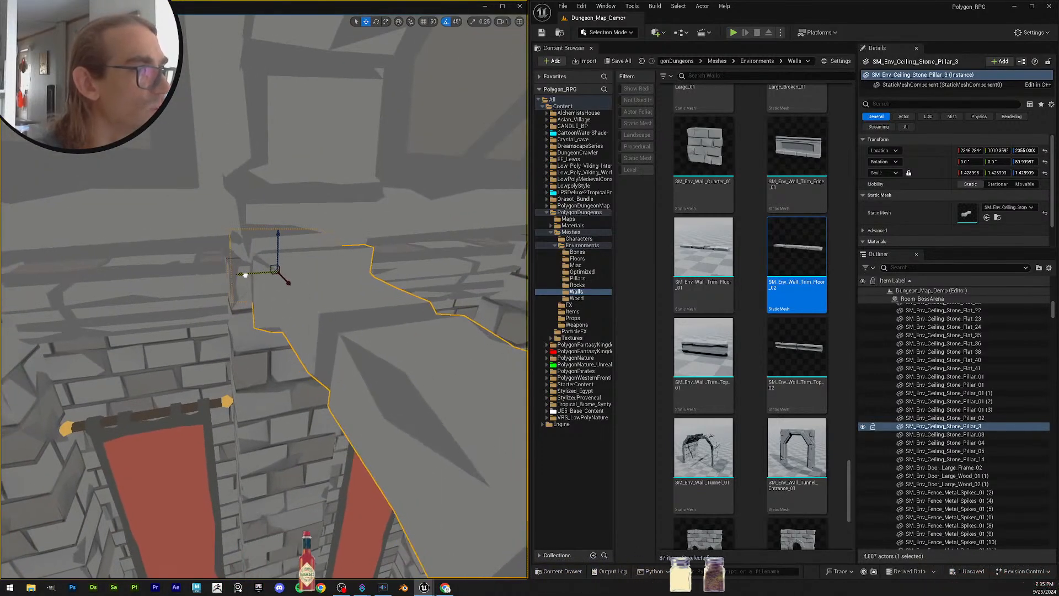
{"action": "right_click_drag", "start_coordinate": [245, 275], "coordinate": [216, 251]}
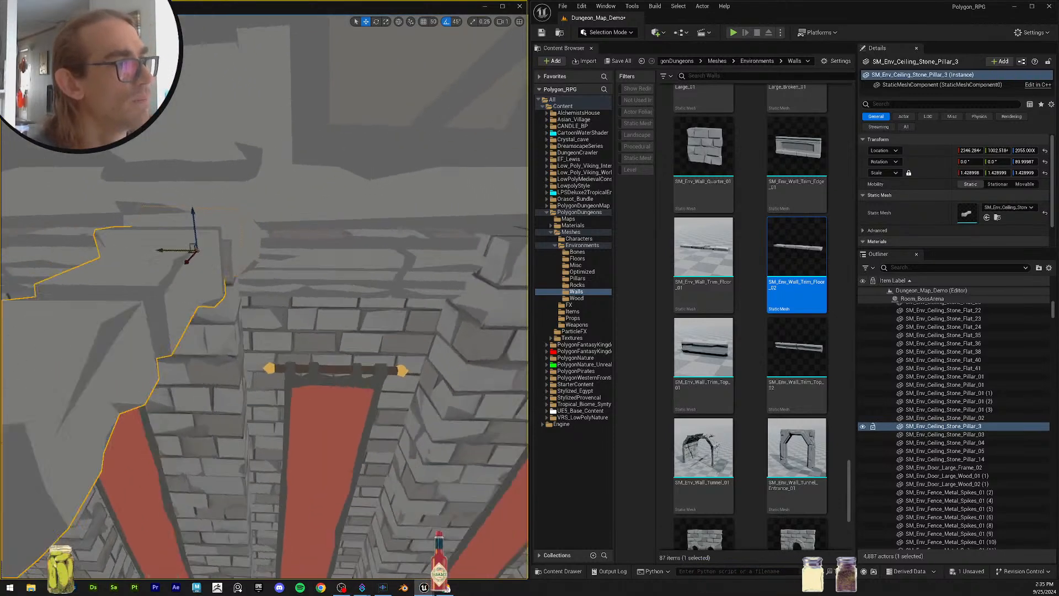
Step: Clear the selection and return the viewport to lit shading
{"action": "left_click", "coordinate": [606, 33]}
{"action": "left_click", "coordinate": [72, 21]}
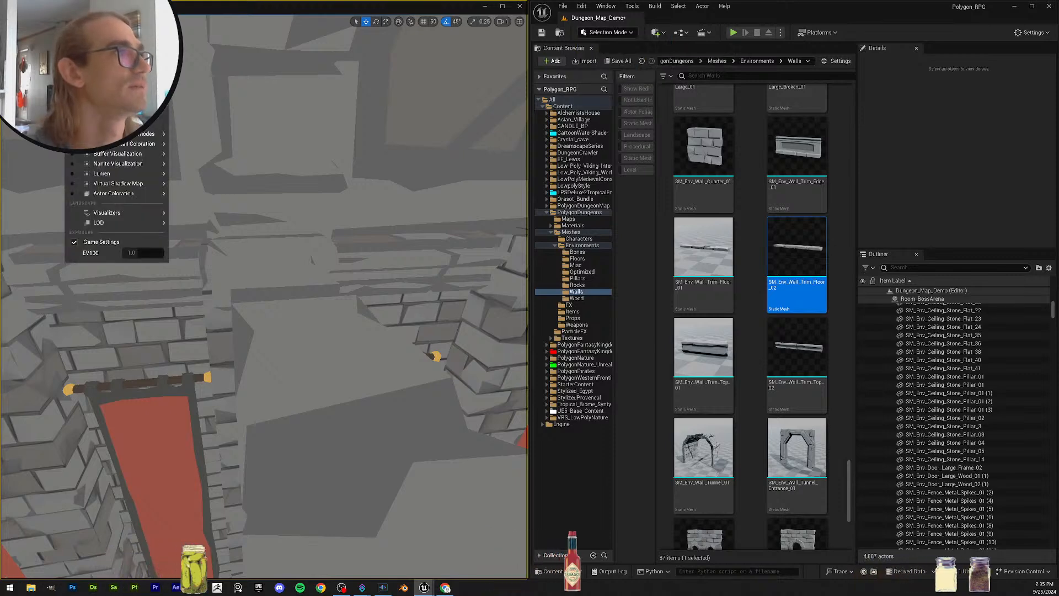
{"action": "left_click", "coordinate": [80, 41]}
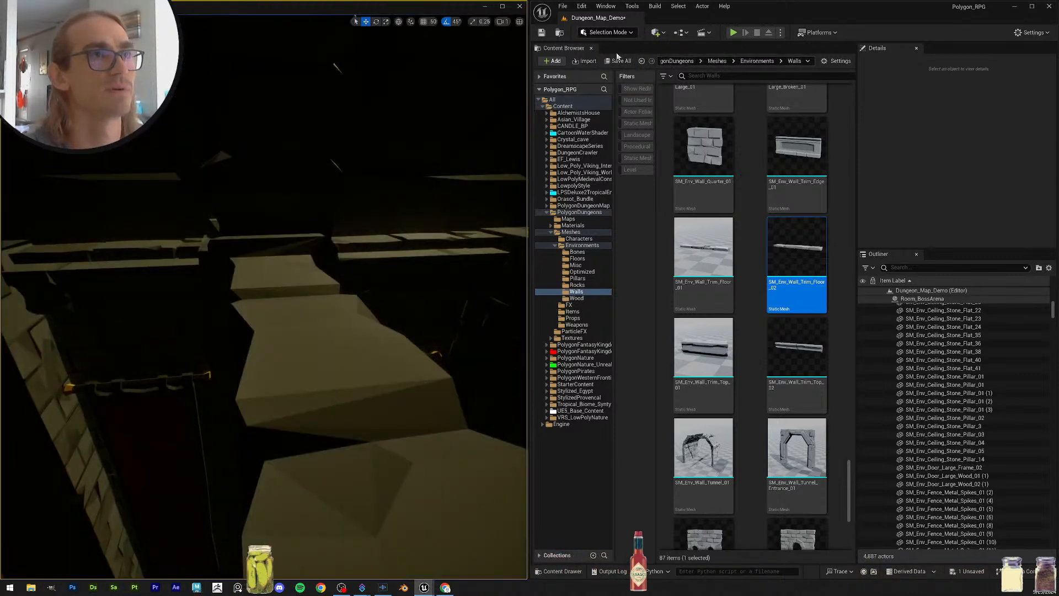
Step: Save the modified Dungeon_Map_Demo map
{"action": "left_click", "coordinate": [618, 61]}
{"action": "left_click", "coordinate": [597, 386]}
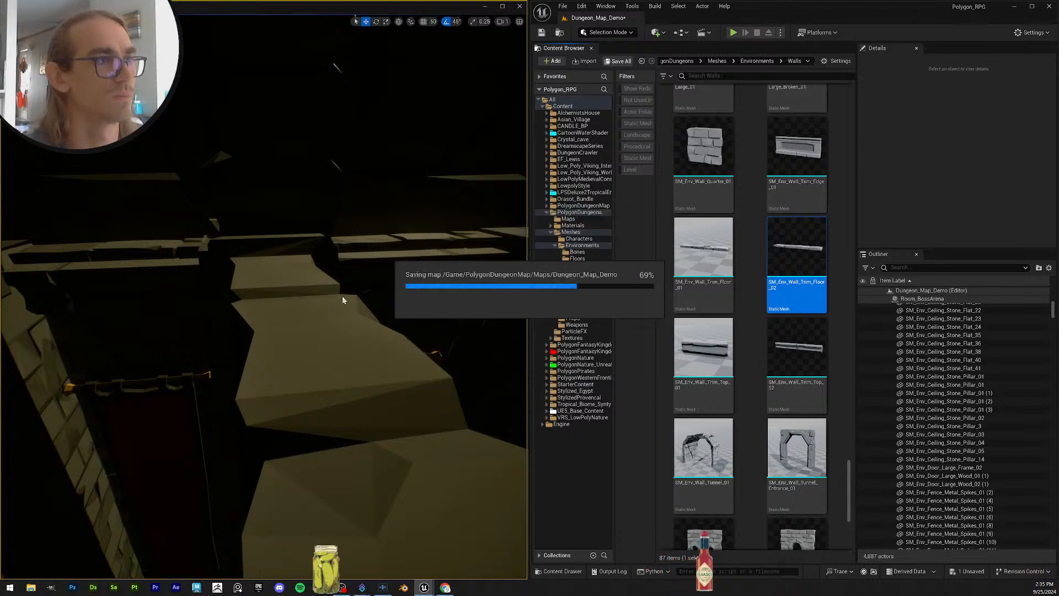
{"action": "right_click_drag", "start_coordinate": [342, 297], "coordinate": [401, 349]}
Step: Inspect the rug between the round pit and the stairs by switching its visibility off and on
{"action": "left_click", "coordinate": [319, 376]}
{"action": "mouse_move", "coordinate": [319, 376]}
{"action": "right_mouse_down"}
{"action": "mouse_move", "coordinate": [359, 380]}
{"action": "mouse_move", "coordinate": [317, 357]}
{"action": "right_mouse_up"}
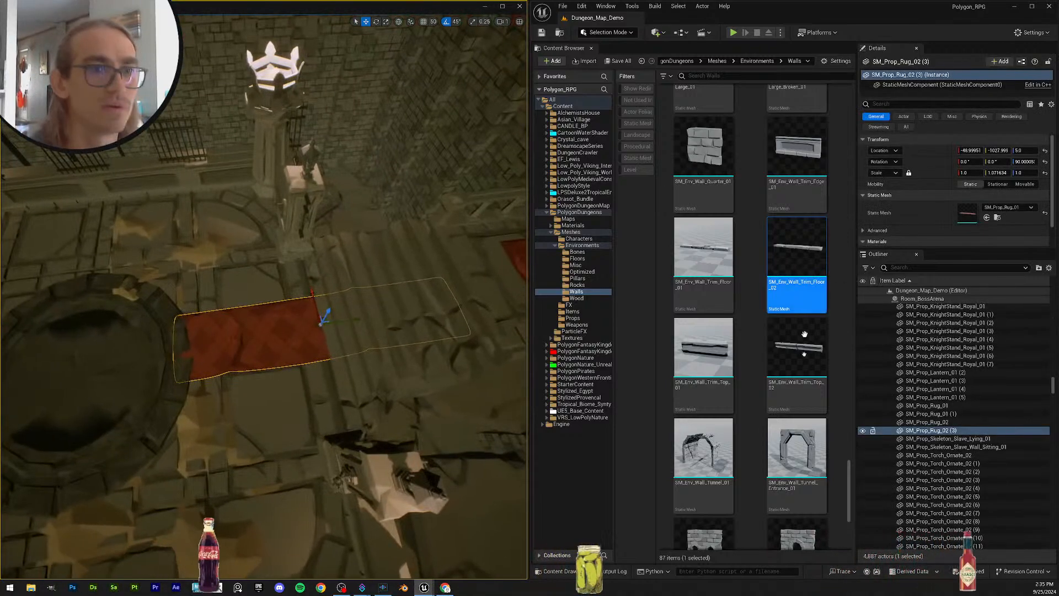
{"action": "left_click", "coordinate": [863, 431]}
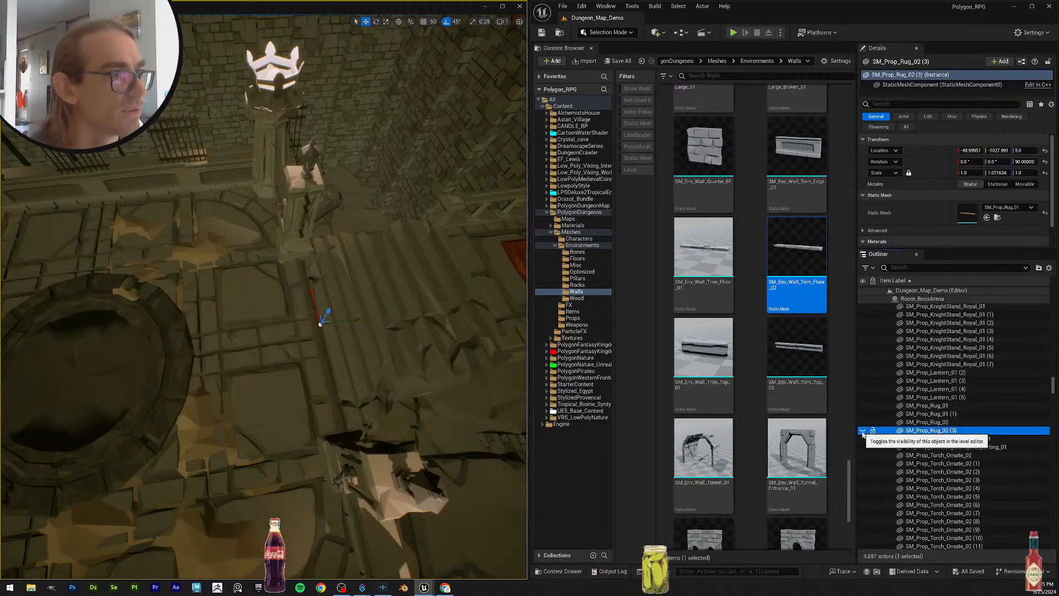
{"action": "left_click", "coordinate": [863, 432]}
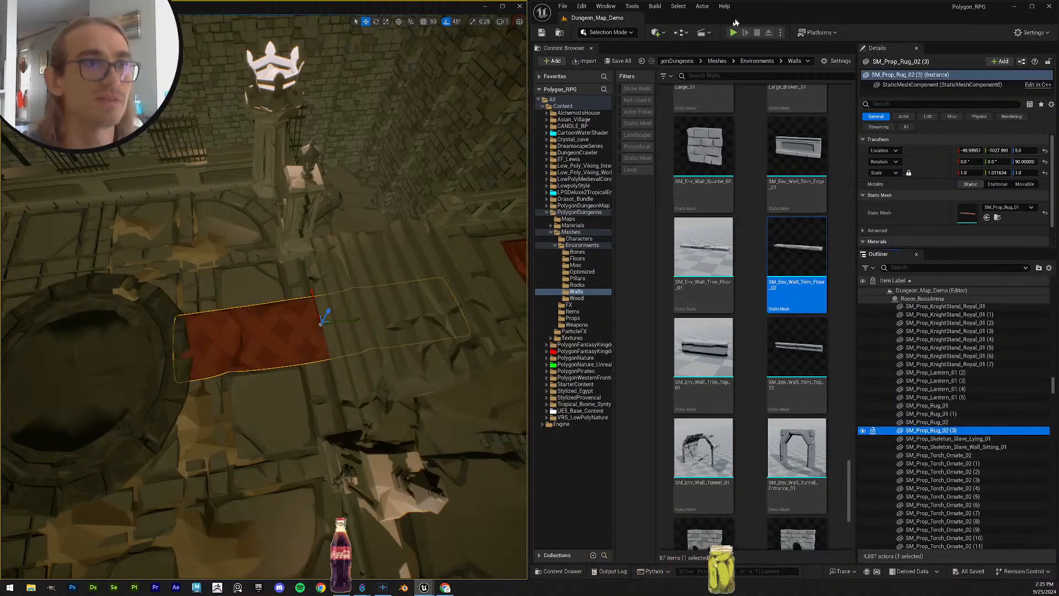
Step: Search the PolygonDungeons content folder for "rug" meshes
{"action": "left_click", "coordinate": [722, 76]}
{"action": "type", "text": "r"}
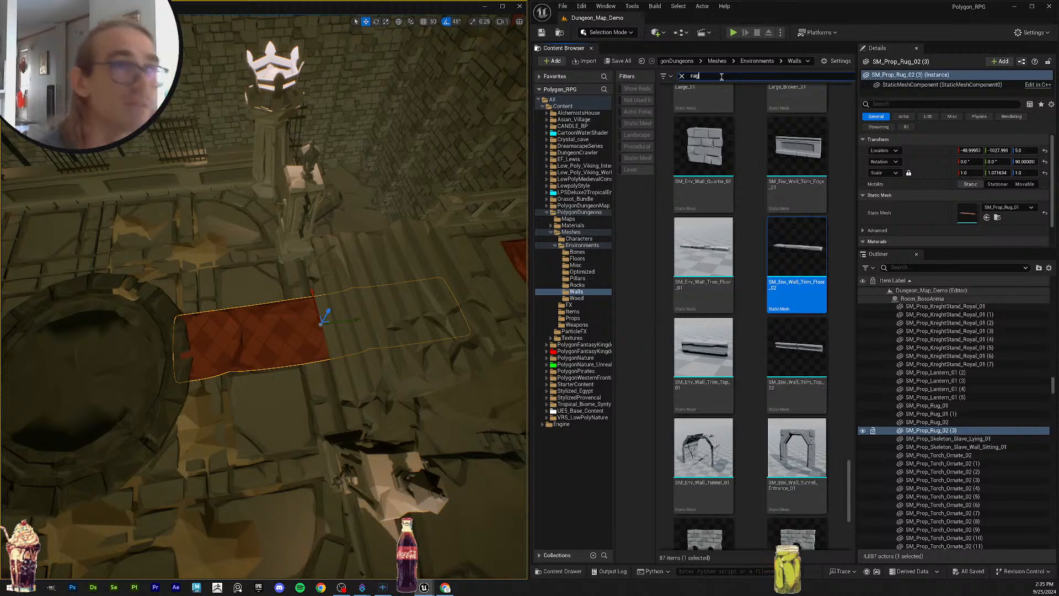
{"action": "type", "text": "ug"}
{"action": "left_click", "coordinate": [563, 106]}
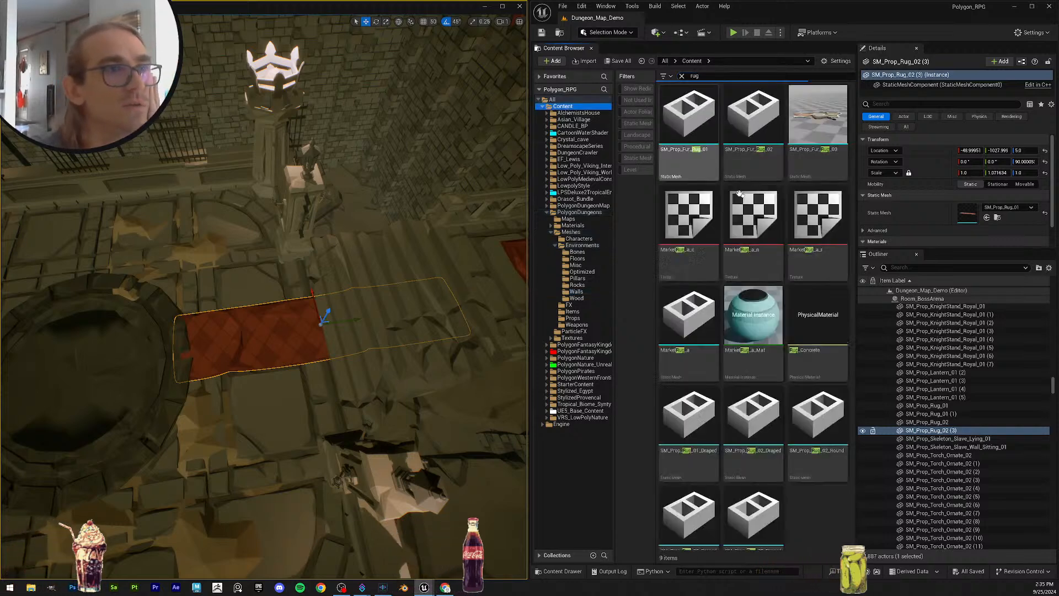
{"action": "scroll", "coordinate": [749, 276], "scroll_direction": "down", "scroll_amount": 3}
{"action": "scroll", "coordinate": [748, 276], "scroll_direction": "down", "scroll_amount": 1}
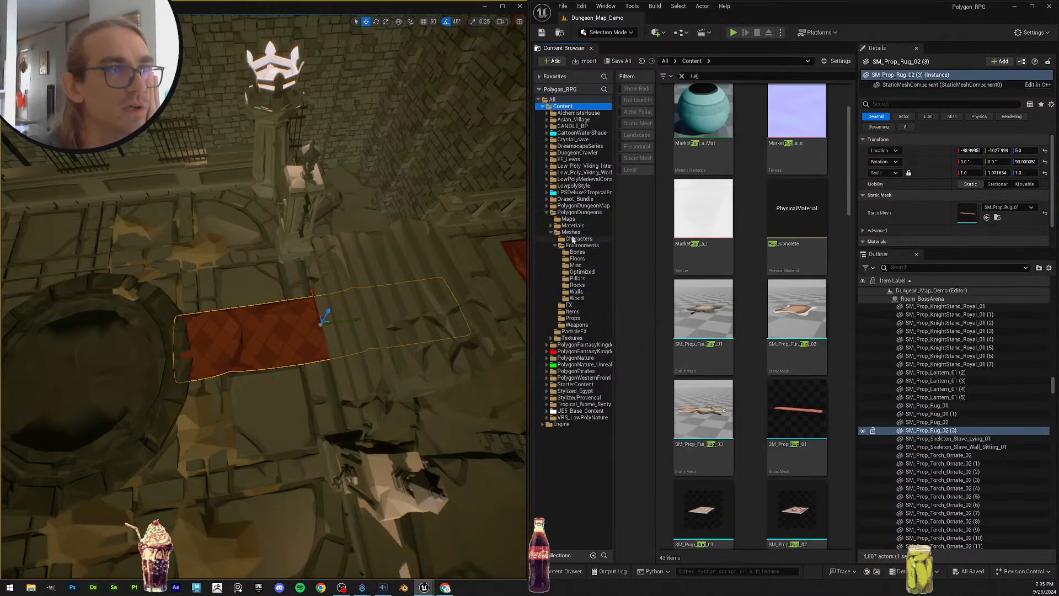
{"action": "left_click", "coordinate": [579, 212]}
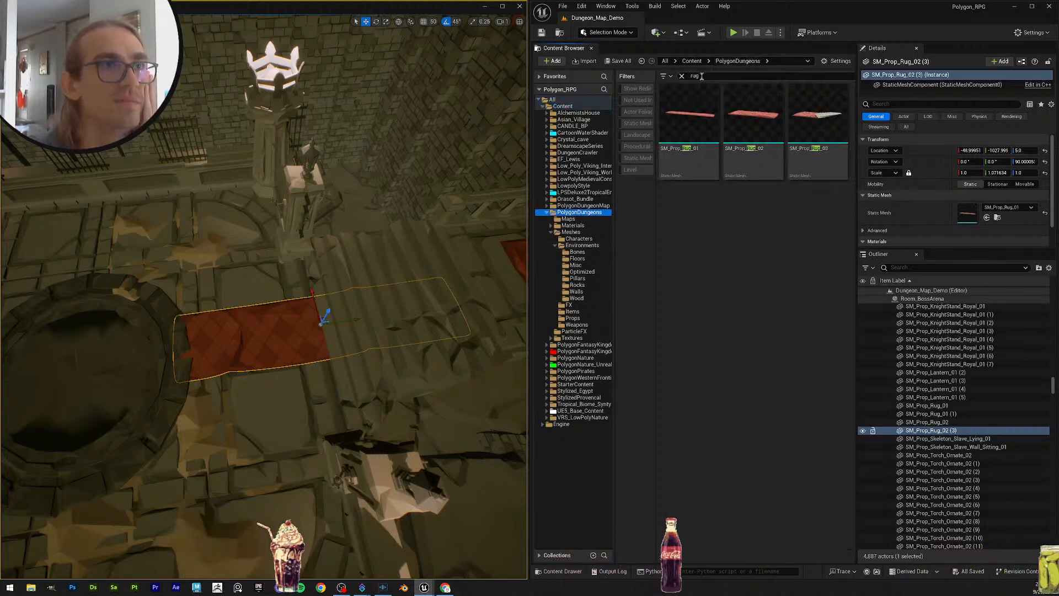
Step: Swap the mesh of the rug beside the pit for SM_Prop_Rug_02 and slide it to Y about -747
{"action": "left_click_drag", "start_coordinate": [753, 122], "coordinate": [967, 222]}
{"action": "left_click_drag", "start_coordinate": [358, 321], "coordinate": [298, 339]}
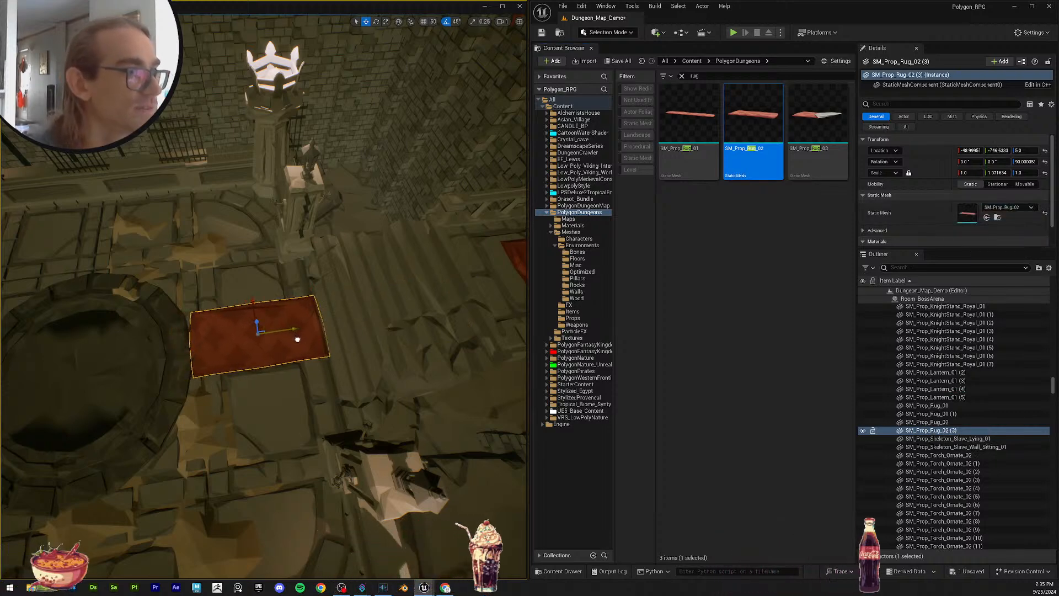
{"action": "mouse_move", "coordinate": [298, 339]}
{"action": "right_mouse_down"}
{"action": "mouse_move", "coordinate": [386, 315]}
{"action": "mouse_move", "coordinate": [294, 345]}
{"action": "right_mouse_up"}
Step: Scale the rug between the pit and the stairs to about 0.92 on X and Z, discarding a first length-only adjustment
{"action": "key", "text": "r"}
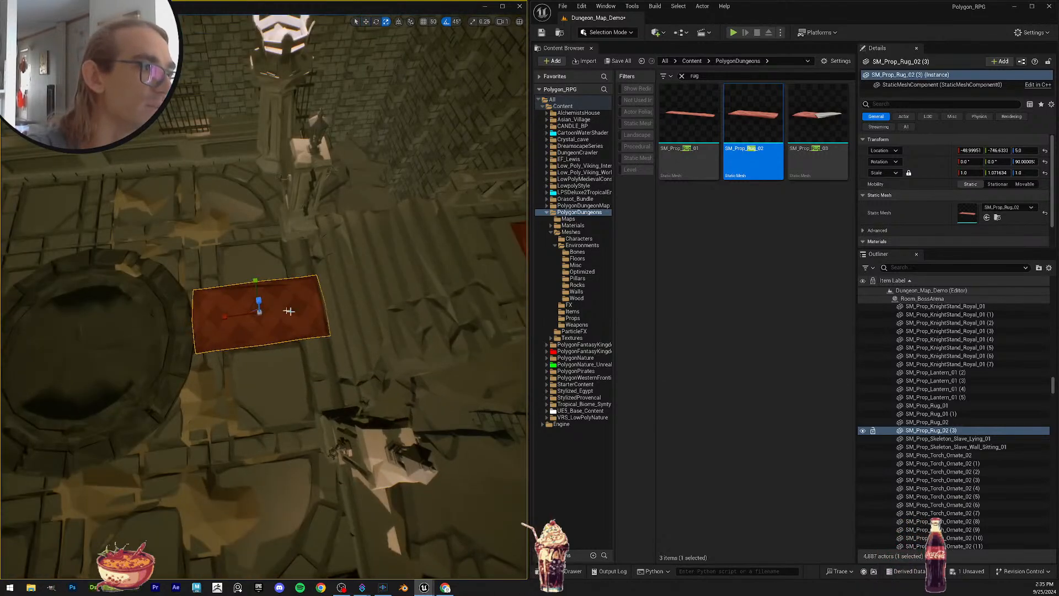
{"action": "left_click_drag", "start_coordinate": [225, 316], "coordinate": [222, 318]}
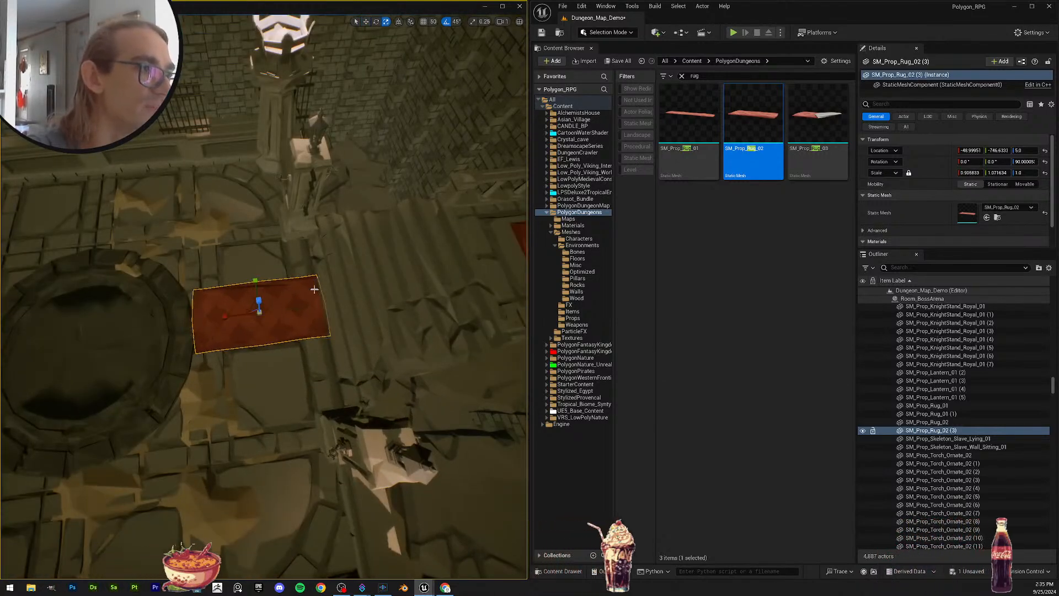
{"action": "key", "text": "ctrl+z"}
{"action": "right_click_drag", "start_coordinate": [221, 317], "coordinate": [338, 310]}
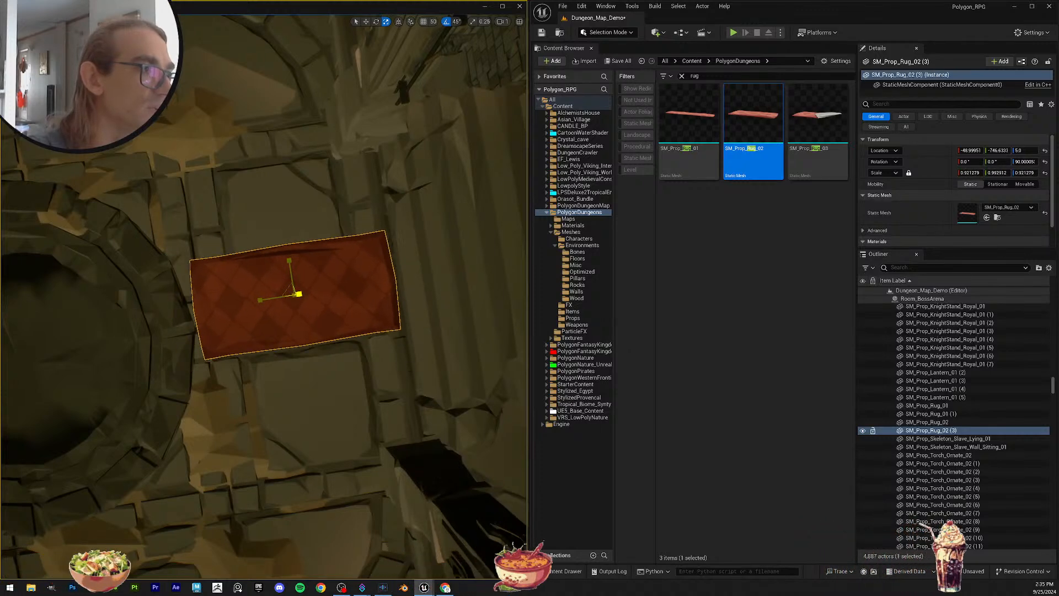
{"action": "key", "text": "Escape"}
{"action": "right_click_drag", "start_coordinate": [299, 294], "coordinate": [295, 287]}
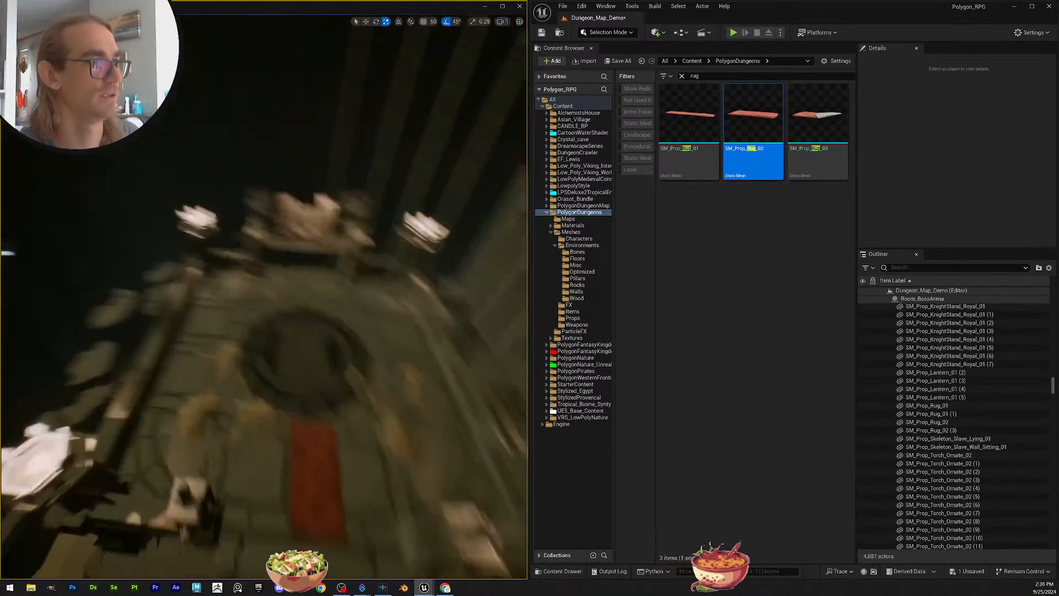
Step: Save Dungeon_Map_Demo with the replaced rug
{"action": "right_click_drag", "start_coordinate": [295, 287], "coordinate": [240, 291]}
{"action": "left_click", "coordinate": [620, 61]}
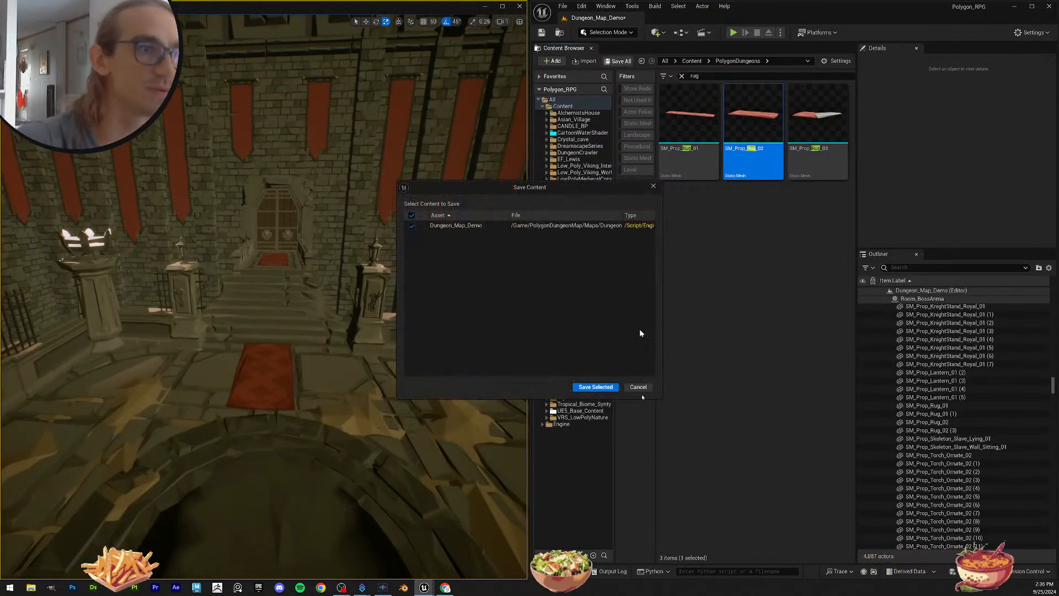
{"action": "left_click", "coordinate": [595, 388]}
Step: Shift fence SM_Env_Fence_Metal_Spikes_01 (13) to X about -701 and widen it to an X scale of about 1.4
{"action": "right_click_drag", "start_coordinate": [298, 287], "coordinate": [341, 290]}
{"action": "left_click", "coordinate": [341, 291]}
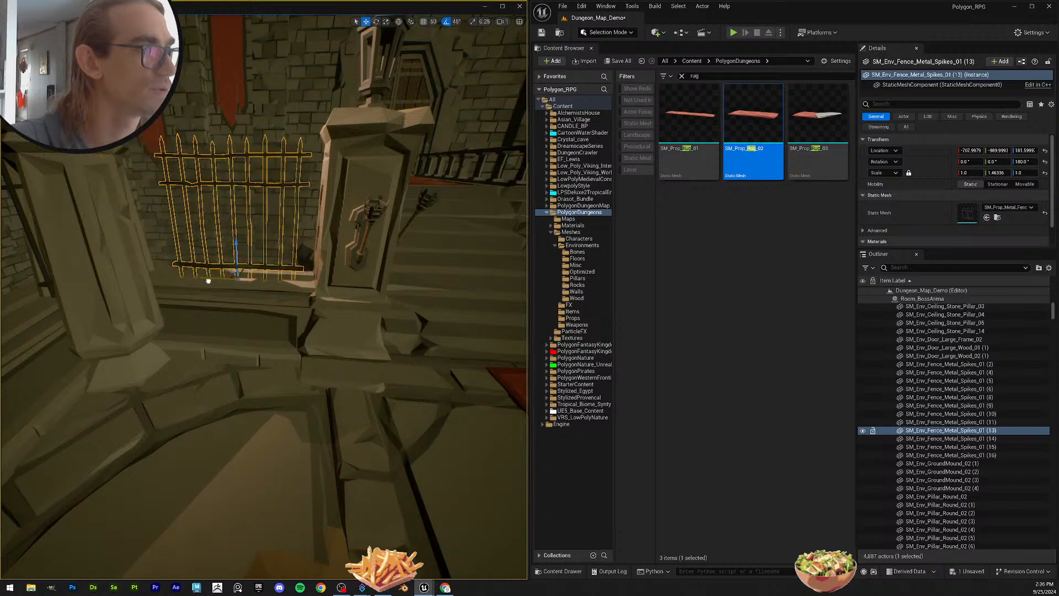
{"action": "mouse_move", "coordinate": [173, 283]}
{"action": "left_mouse_down"}
{"action": "mouse_move", "coordinate": [190, 285]}
{"action": "mouse_move", "coordinate": [160, 278]}
{"action": "mouse_move", "coordinate": [193, 277]}
{"action": "left_mouse_up"}
{"action": "key", "text": "r"}
{"action": "mouse_move", "coordinate": [195, 278]}
{"action": "right_mouse_down"}
{"action": "mouse_move", "coordinate": [248, 265]}
{"action": "mouse_move", "coordinate": [226, 282]}
{"action": "mouse_move", "coordinate": [198, 278]}
{"action": "right_mouse_up"}
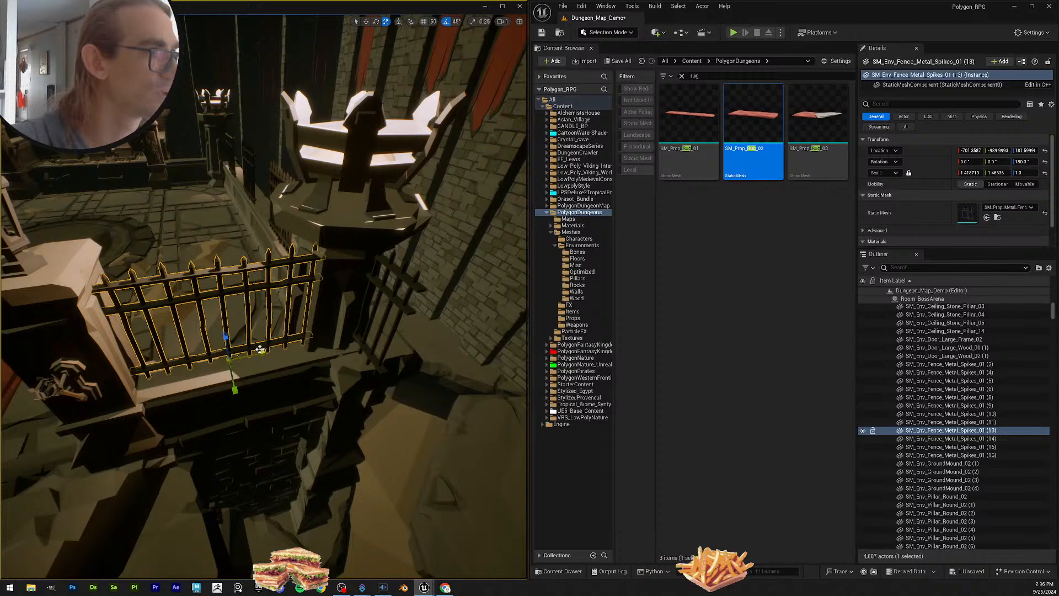
{"action": "key", "text": "Escape"}
Step: Fit fence SM_Env_Fence_Metal_Spikes_01 (14) between its pillars at X about 709 with an X scale of about 1.63
{"action": "right_click_drag", "start_coordinate": [260, 349], "coordinate": [183, 343]}
{"action": "left_click", "coordinate": [180, 342]}
{"action": "key", "text": "w"}
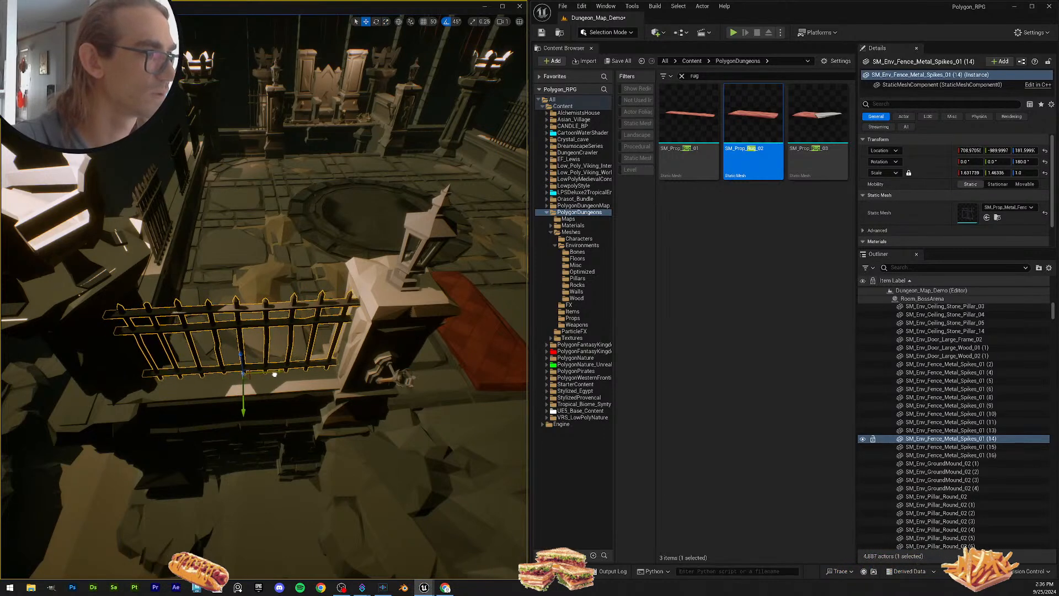
{"action": "key", "text": "Escape"}
Step: Select the four wall trim edges SM_Env_Wall_Trim_Edge_01 (19) to (22) beside the fences and shift them sideways
{"action": "right_click_drag", "start_coordinate": [276, 373], "coordinate": [273, 284]}
{"action": "left_click", "coordinate": [302, 327]}
{"action": "left_click", "coordinate": [276, 298], "text": "ctrl"}
{"action": "left_click", "coordinate": [208, 227], "text": "ctrl"}
{"action": "left_click", "coordinate": [174, 189], "text": "ctrl"}
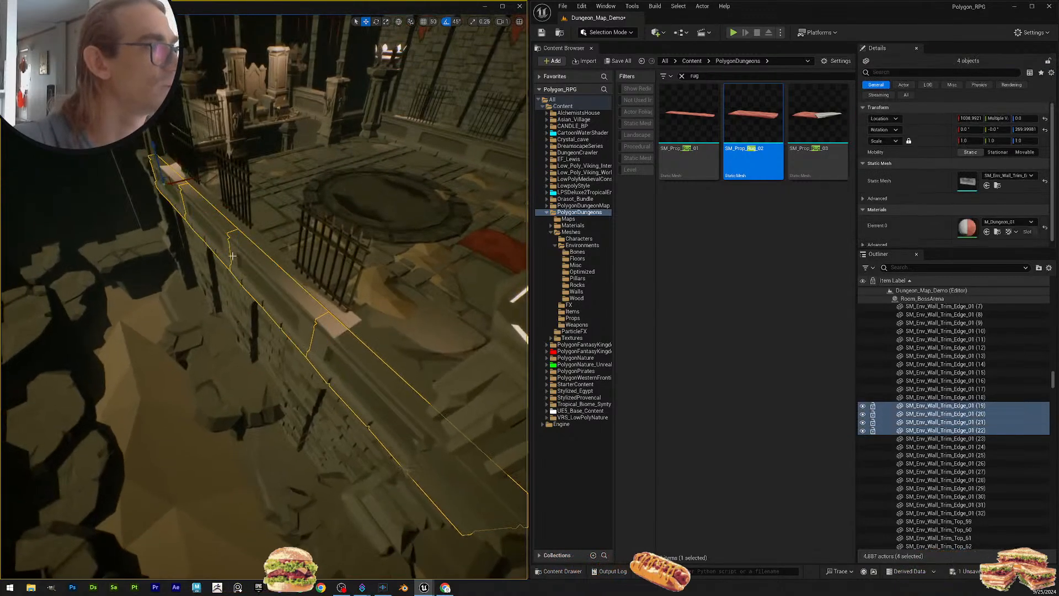
{"action": "right_click_drag", "start_coordinate": [175, 190], "coordinate": [260, 265]}
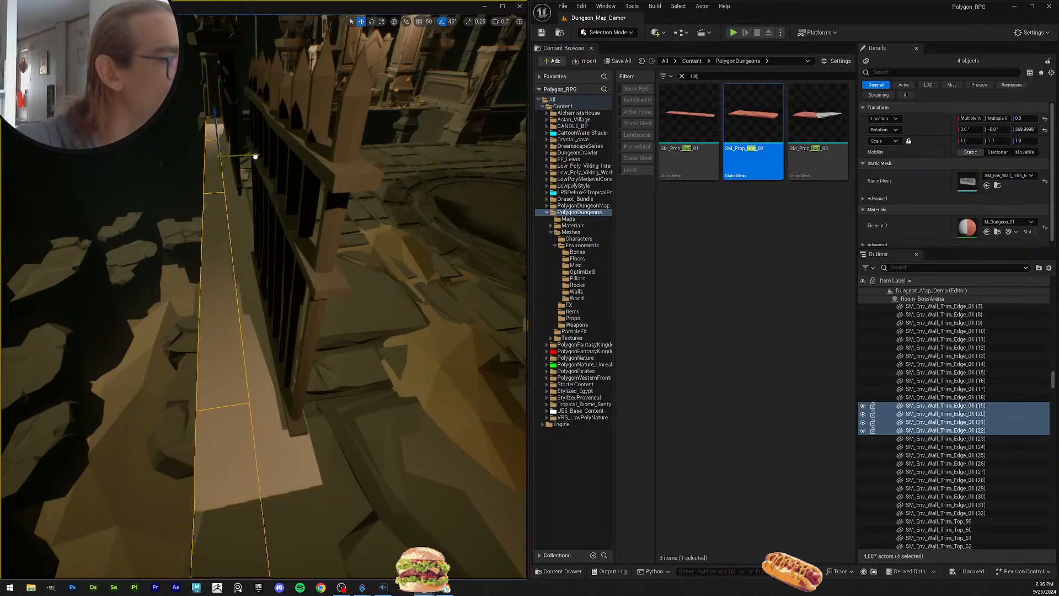
{"action": "key", "text": "Escape"}
{"action": "right_click_drag", "start_coordinate": [272, 213], "coordinate": [334, 290]}
{"action": "scroll", "coordinate": [272, 213], "scroll_direction": "up", "scroll_amount": 2}
{"action": "left_click", "coordinate": [262, 335]}
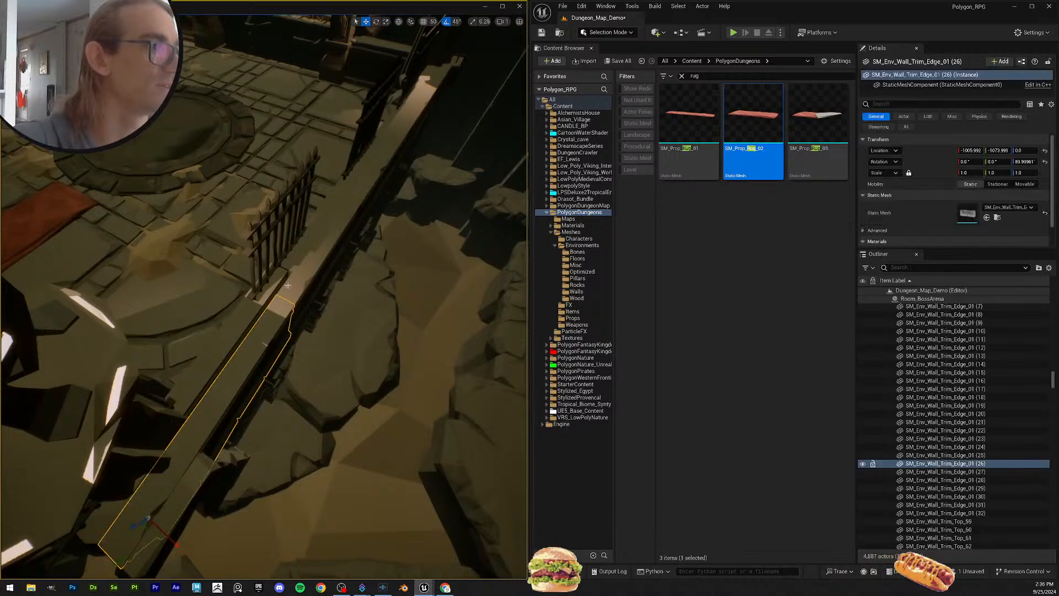
{"action": "left_click", "coordinate": [317, 247], "text": "ctrl"}
{"action": "left_click", "coordinate": [391, 150], "text": "ctrl"}
{"action": "left_click", "coordinate": [424, 98], "text": "ctrl"}
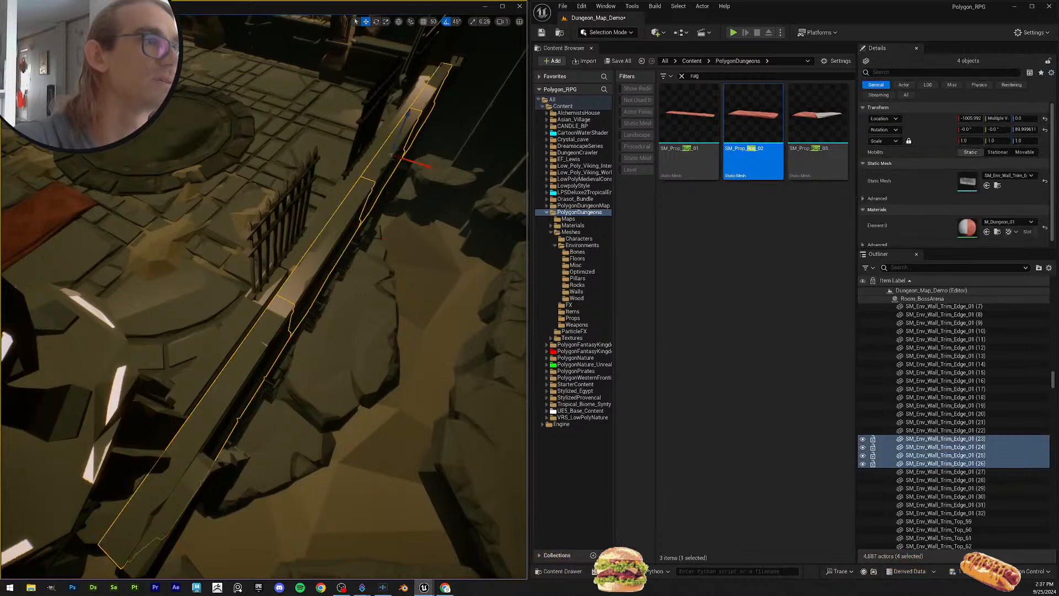
{"action": "right_click_drag", "start_coordinate": [423, 98], "coordinate": [486, 113]}
{"action": "left_click", "coordinate": [421, 125]}
Step: Select the four trim edges SM_Env_Wall_Trim_Edge_01 (23) to (26) along the opposite wall and shift them sideways
{"action": "right_click_drag", "start_coordinate": [333, 251], "coordinate": [298, 251]}
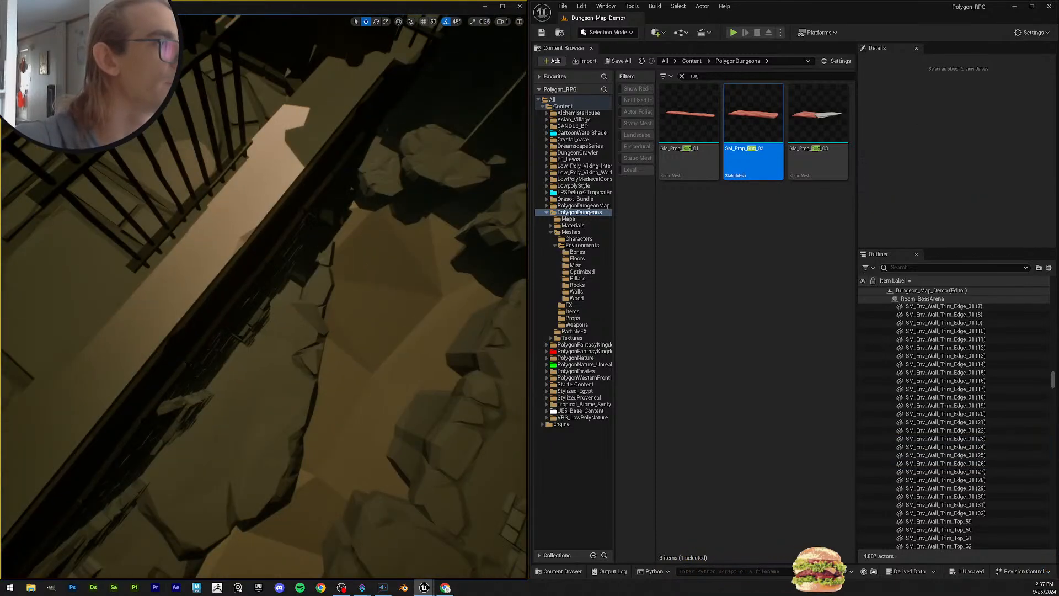
{"action": "left_click", "coordinate": [243, 223]}
{"action": "left_click", "coordinate": [185, 280], "text": "ctrl"}
{"action": "right_click_drag", "start_coordinate": [184, 279], "coordinate": [202, 429]}
{"action": "left_click", "coordinate": [284, 274], "text": "ctrl"}
{"action": "left_click", "coordinate": [118, 252], "text": "ctrl"}
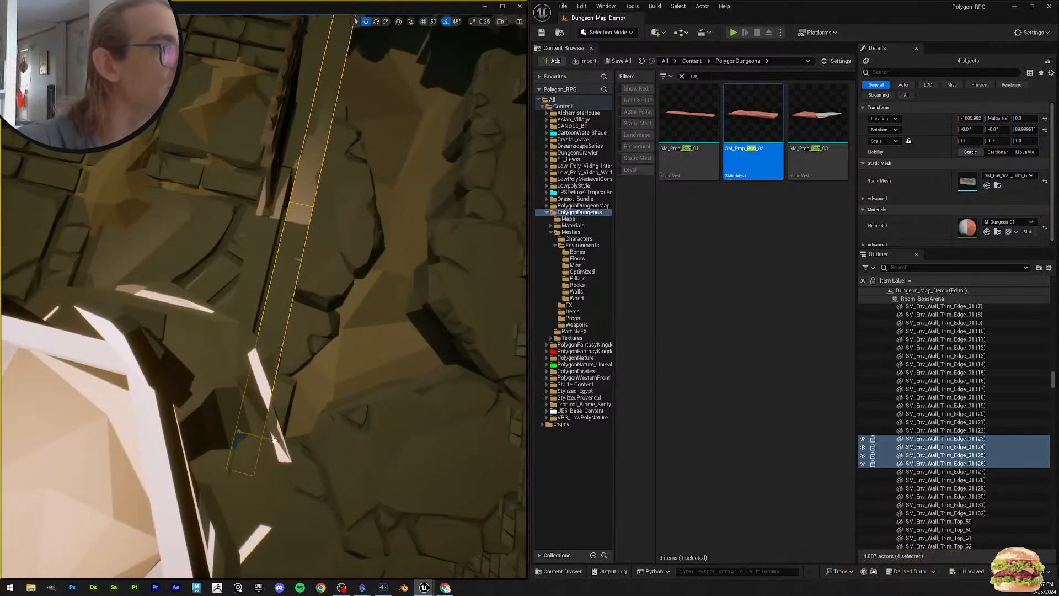
Step: Slide trim edge SM_Env_Wall_Trim_Edge_01 (14) to Y about -496 and set its Z location to 0, matching the neighbouring edge
{"action": "left_click", "coordinate": [276, 317]}
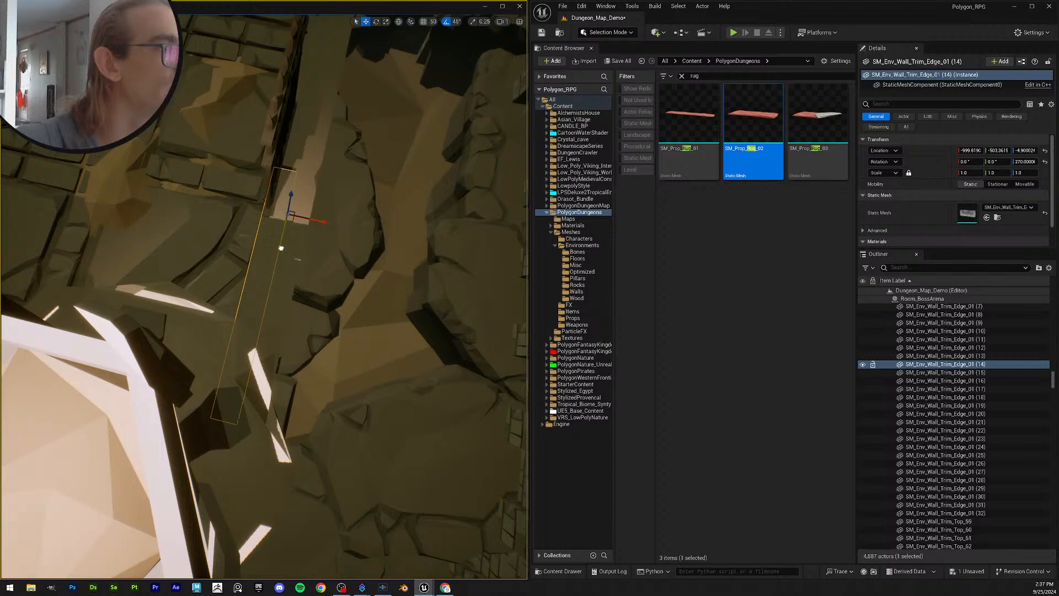
{"action": "left_click_drag", "start_coordinate": [283, 246], "coordinate": [282, 246]}
{"action": "right_click_drag", "start_coordinate": [249, 287], "coordinate": [250, 226]}
{"action": "left_click", "coordinate": [235, 271]}
{"action": "scroll", "coordinate": [278, 279], "scroll_direction": "down", "scroll_amount": 5}
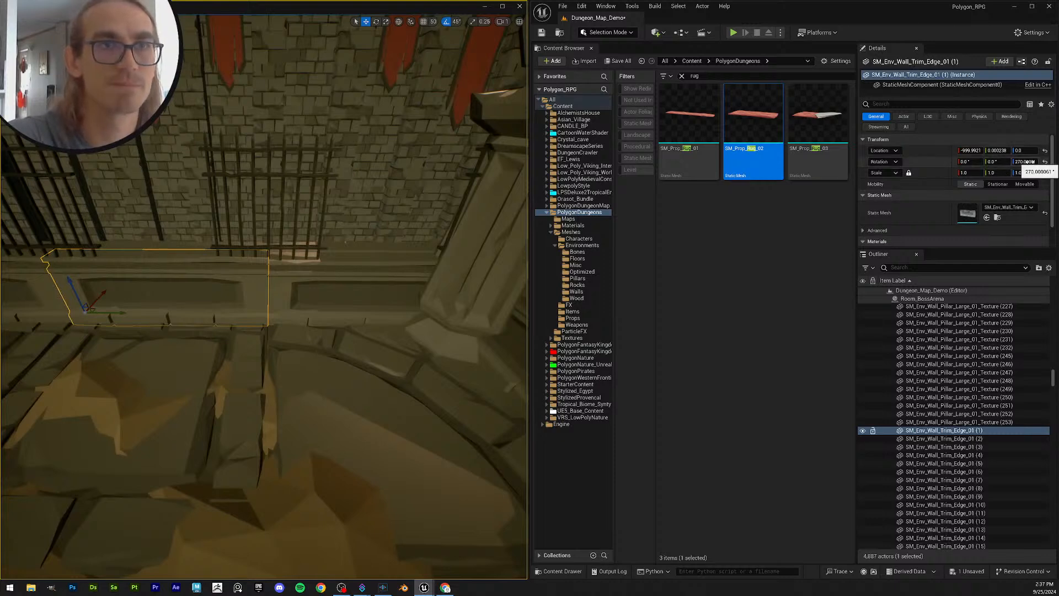
{"action": "left_click", "coordinate": [373, 293]}
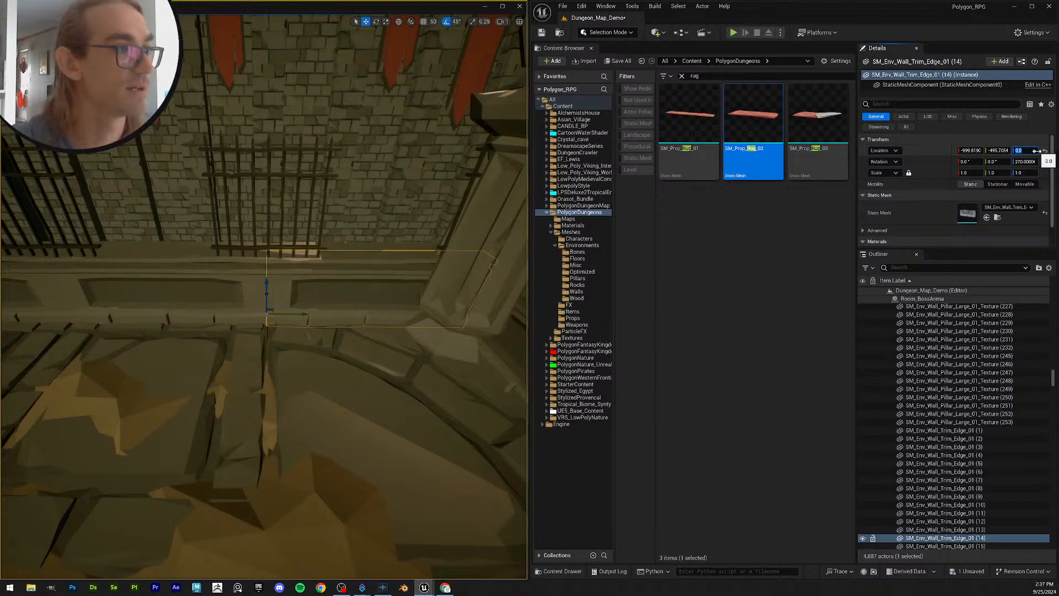
{"action": "key", "text": "Escape"}
Step: Delete the fence section SM_Env_Fence_Metal_Spikes_01 (15)
{"action": "right_click_drag", "start_coordinate": [386, 277], "coordinate": [386, 303]}
{"action": "key", "text": "w"}
{"action": "right_click_drag", "start_coordinate": [265, 342], "coordinate": [223, 274]}
{"action": "key", "text": "s"}
{"action": "key", "text": "s"}
{"action": "key", "text": "w"}
{"action": "left_click", "coordinate": [223, 275]}
{"action": "key", "text": "Delete"}
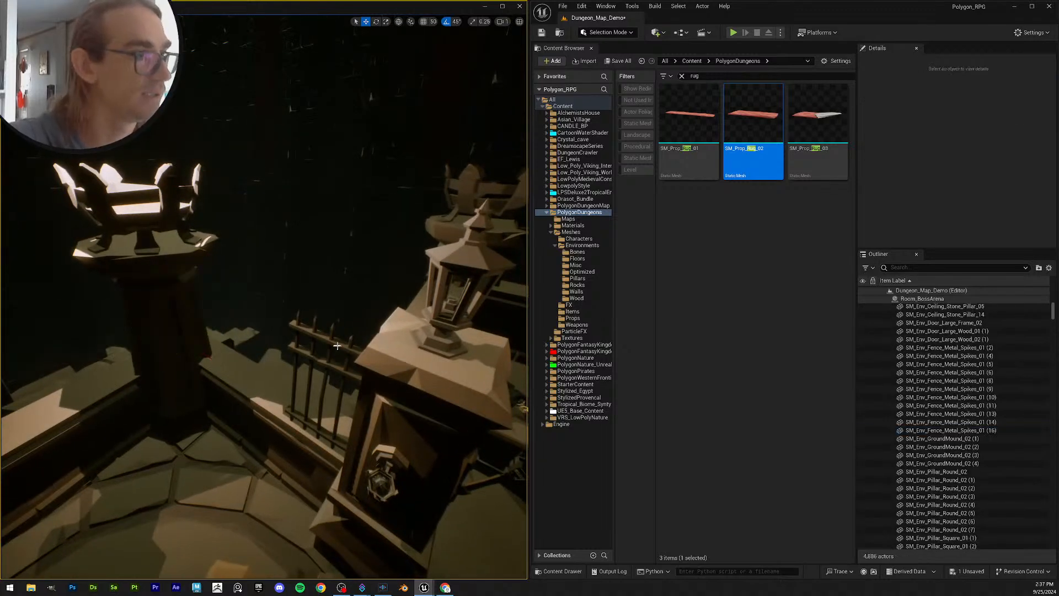
Step: Fit fence SM_Env_Fence_Metal_Spikes_01 (11) between the brazier pillar and the lantern pillar with an X scale of about 1.63
{"action": "left_click", "coordinate": [333, 341]}
{"action": "key", "text": "w"}
{"action": "right_click_drag", "start_coordinate": [333, 341], "coordinate": [410, 389]}
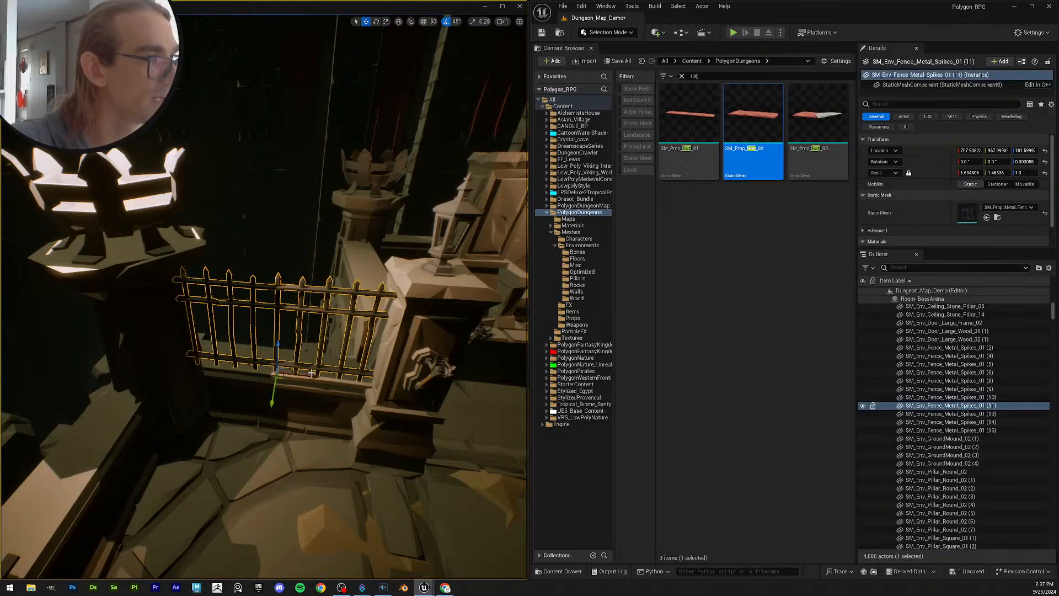
{"action": "key", "text": "Escape"}
Step: Slide fence SM_Env_Fence_Metal_Spikes_01 (11) to X about 697 and widen it to an X scale of about 1.64
{"action": "right_click_drag", "start_coordinate": [316, 379], "coordinate": [267, 253]}
{"action": "left_click", "coordinate": [235, 359]}
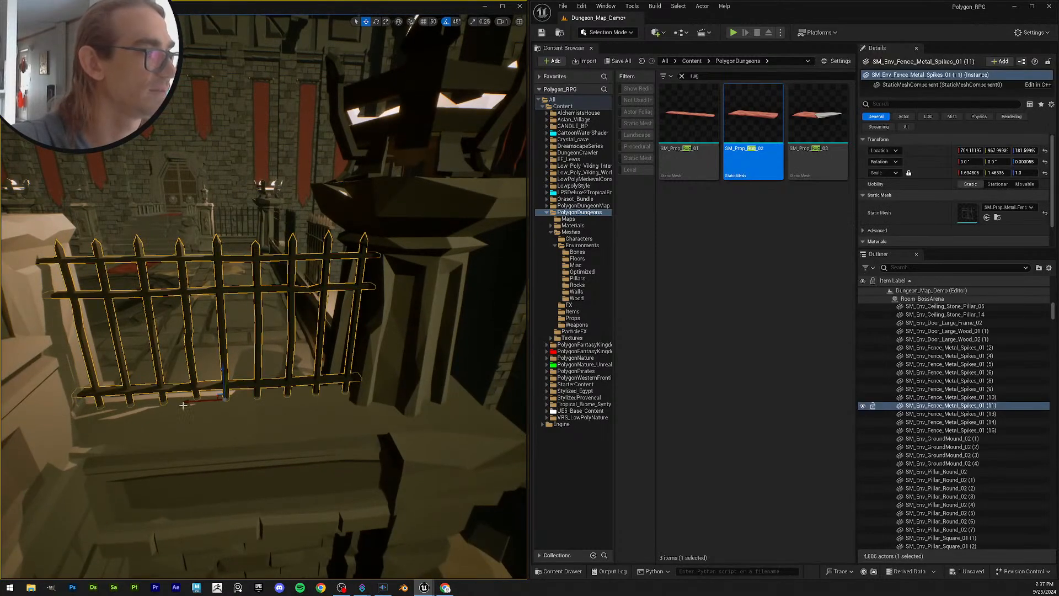
{"action": "left_click_drag", "start_coordinate": [183, 405], "coordinate": [183, 402]}
{"action": "key", "text": "Escape"}
{"action": "mouse_move", "coordinate": [280, 308]}
{"action": "right_mouse_down"}
{"action": "mouse_move", "coordinate": [259, 302]}
{"action": "mouse_move", "coordinate": [279, 308]}
{"action": "right_mouse_up"}
{"action": "left_click", "coordinate": [256, 352]}
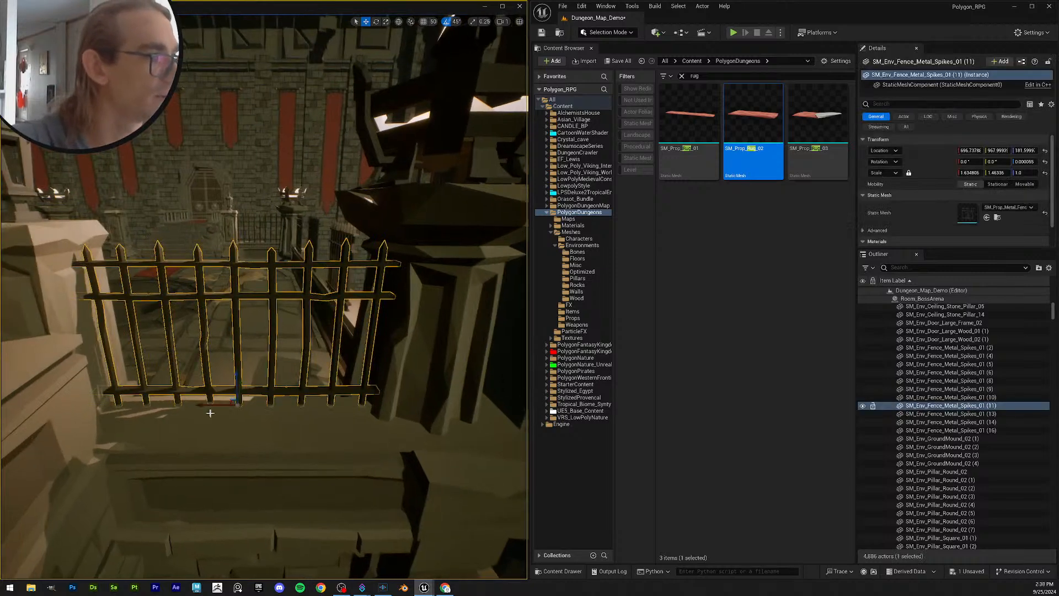
{"action": "left_click_drag", "start_coordinate": [271, 405], "coordinate": [274, 405]}
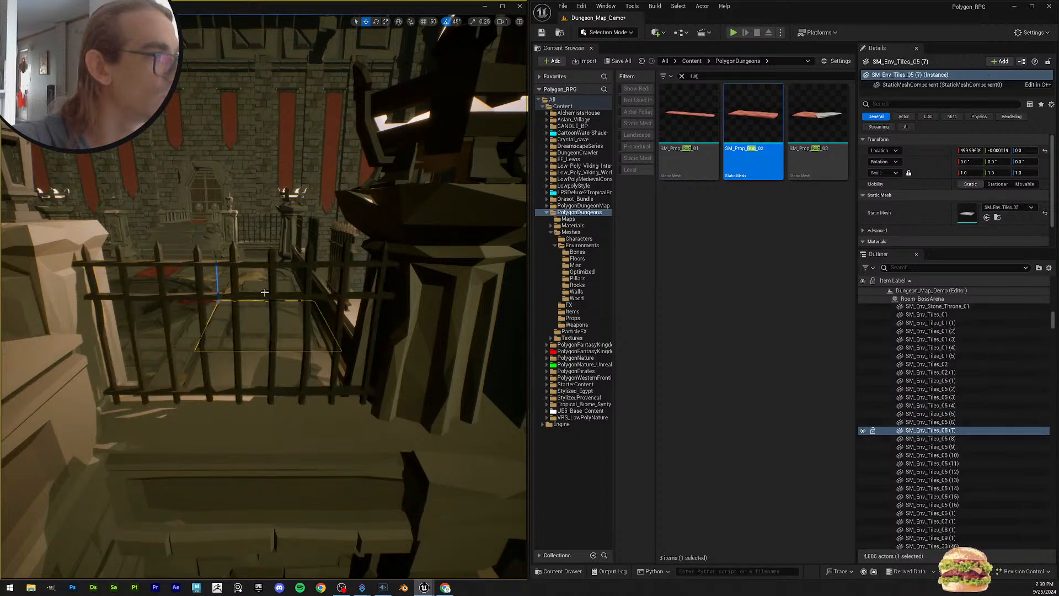
{"action": "key", "text": "w"}
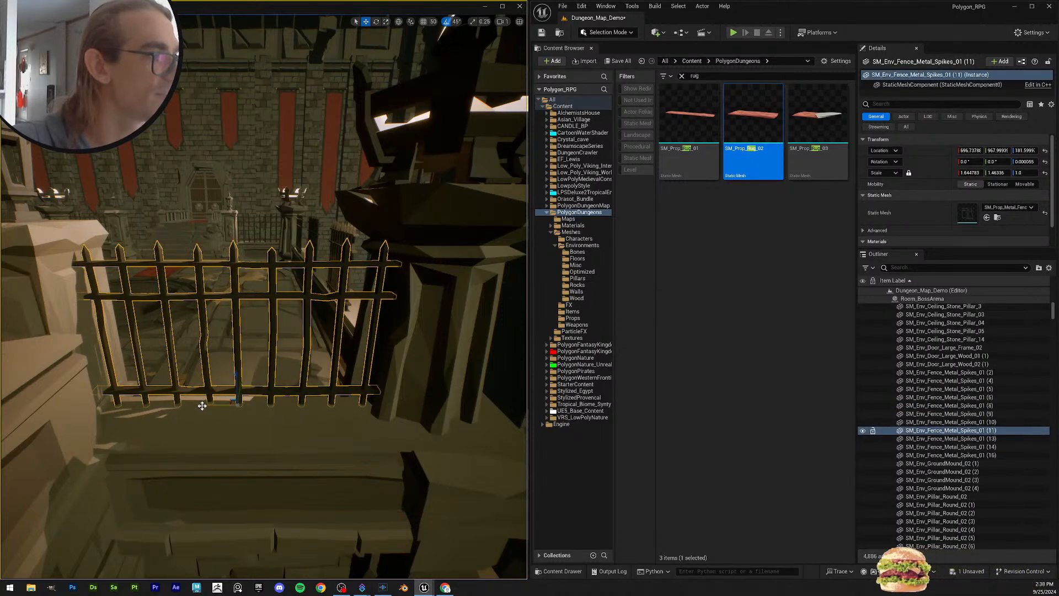
{"action": "left_click_drag", "start_coordinate": [202, 405], "coordinate": [201, 405]}
{"action": "key", "text": "Escape"}
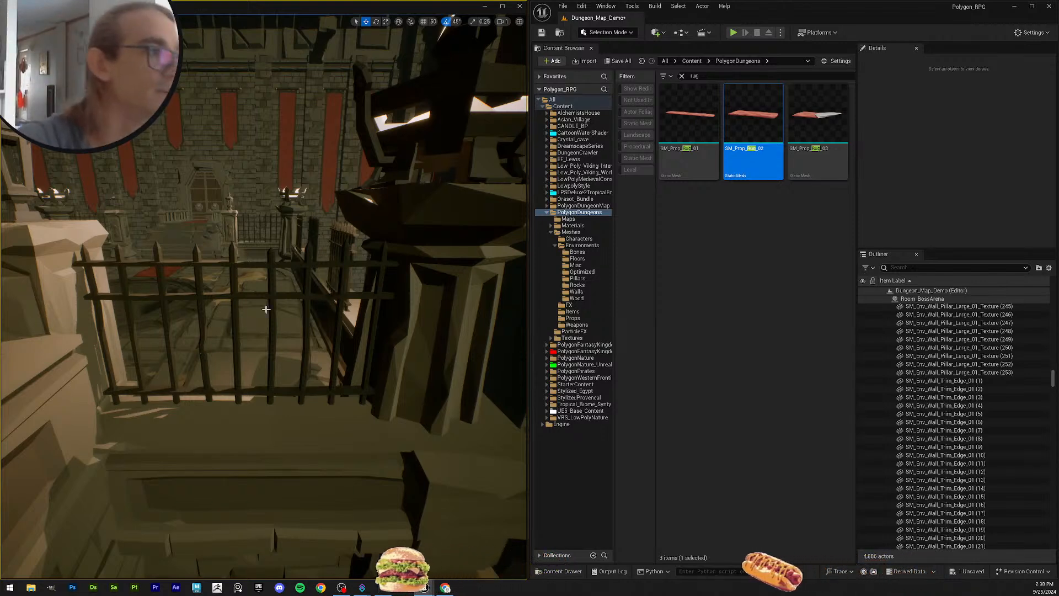
Step: Move fence SM_Env_Fence_Metal_Spikes_01 (5) along its wall into the gap between the pillars, at X about -734
{"action": "right_click_drag", "start_coordinate": [266, 309], "coordinate": [245, 295]}
{"action": "left_click", "coordinate": [244, 294]}
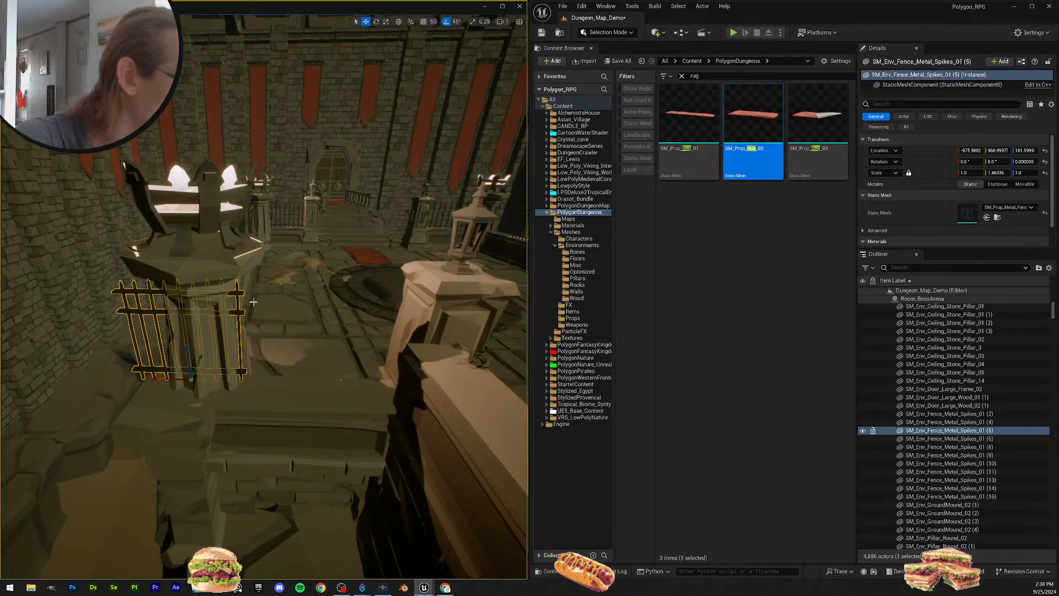
{"action": "right_click_drag", "start_coordinate": [253, 302], "coordinate": [218, 301]}
{"action": "left_click_drag", "start_coordinate": [210, 394], "coordinate": [380, 415]}
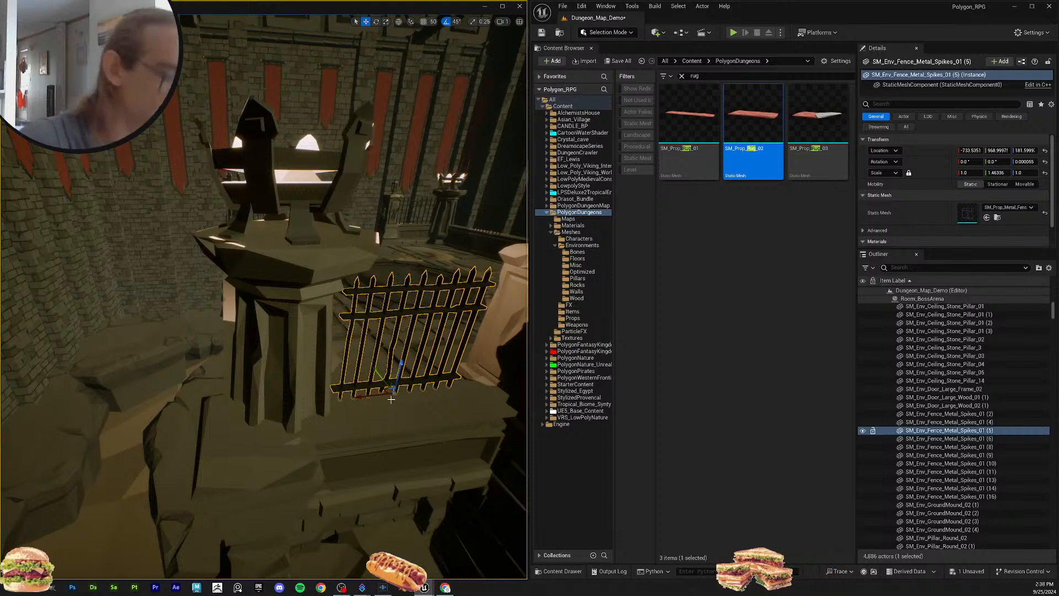
Step: Fit fence SM_Env_Fence_Metal_Spikes_01 (5) between its two pillars at X about -706 with an X scale of about 1.43
{"action": "mouse_move", "coordinate": [257, 409]}
{"action": "right_mouse_down"}
{"action": "mouse_move", "coordinate": [232, 406]}
{"action": "mouse_move", "coordinate": [257, 408]}
{"action": "right_mouse_up"}
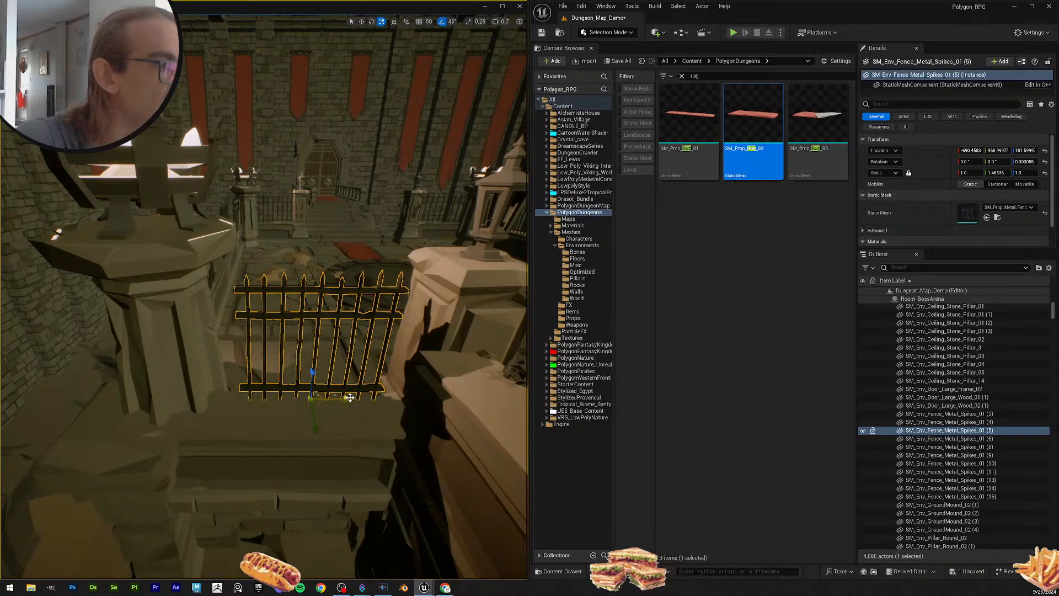
{"action": "left_click_drag", "start_coordinate": [350, 397], "coordinate": [386, 397]}
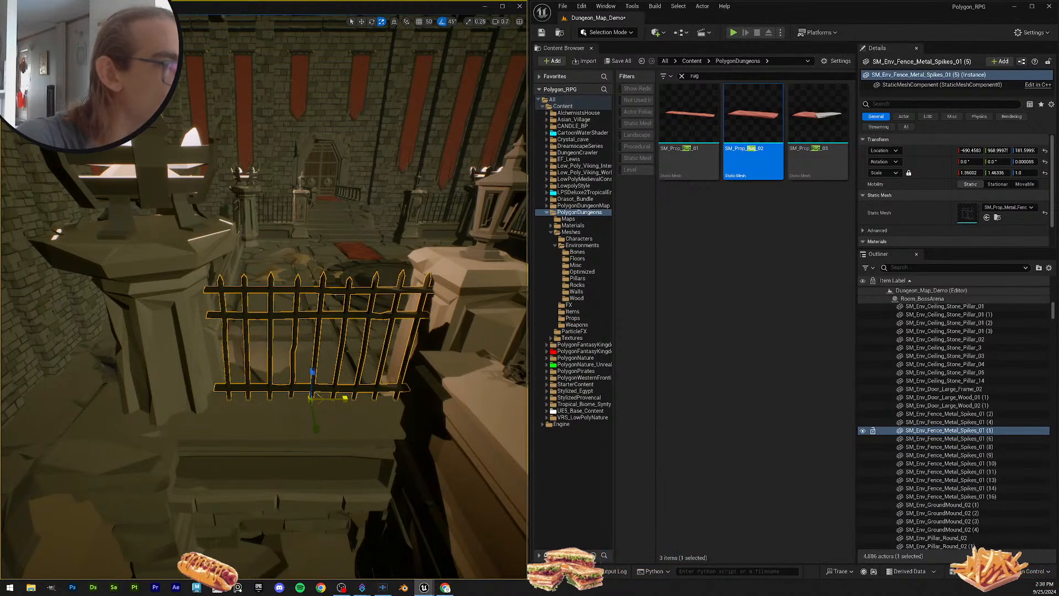
{"action": "key", "text": "w"}
{"action": "left_click_drag", "start_coordinate": [273, 399], "coordinate": [265, 398]}
{"action": "key", "text": "r"}
{"action": "left_click_drag", "start_coordinate": [337, 397], "coordinate": [346, 398]}
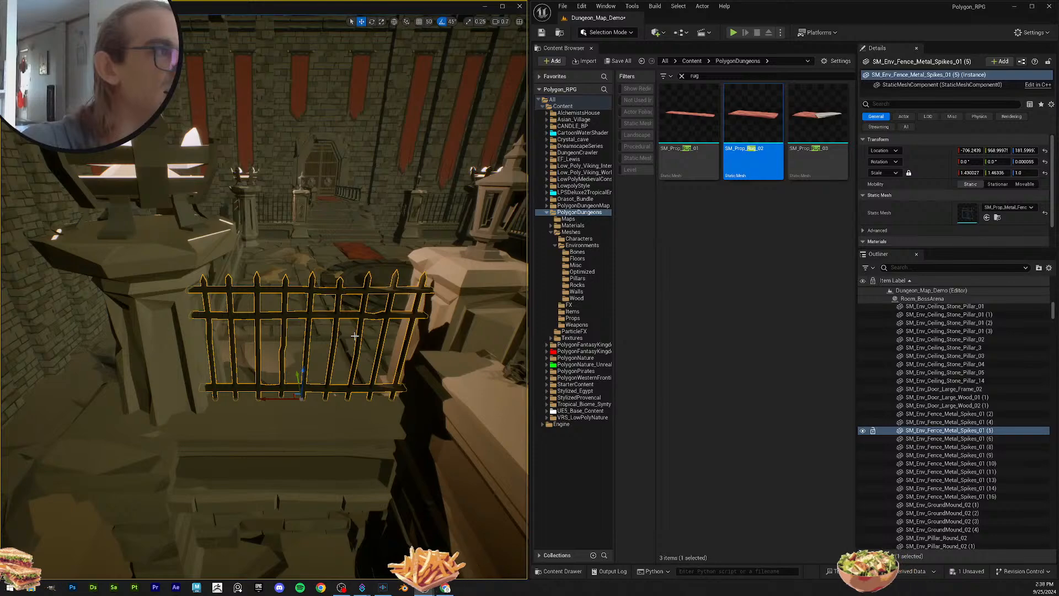
Step: Check the fitted fence from the arena side and save the modified Dungeon_Map_Demo map
{"action": "key", "text": "d"}
{"action": "mouse_move", "coordinate": [388, 275]}
{"action": "right_mouse_down"}
{"action": "mouse_move", "coordinate": [403, 270]}
{"action": "mouse_move", "coordinate": [389, 284]}
{"action": "mouse_move", "coordinate": [400, 276]}
{"action": "right_mouse_up"}
{"action": "right_click_drag", "start_coordinate": [346, 332], "coordinate": [356, 332]}
{"action": "scroll", "coordinate": [346, 332], "scroll_direction": "down", "scroll_amount": 2}
{"action": "scroll", "coordinate": [346, 332], "scroll_direction": "up", "scroll_amount": 3}
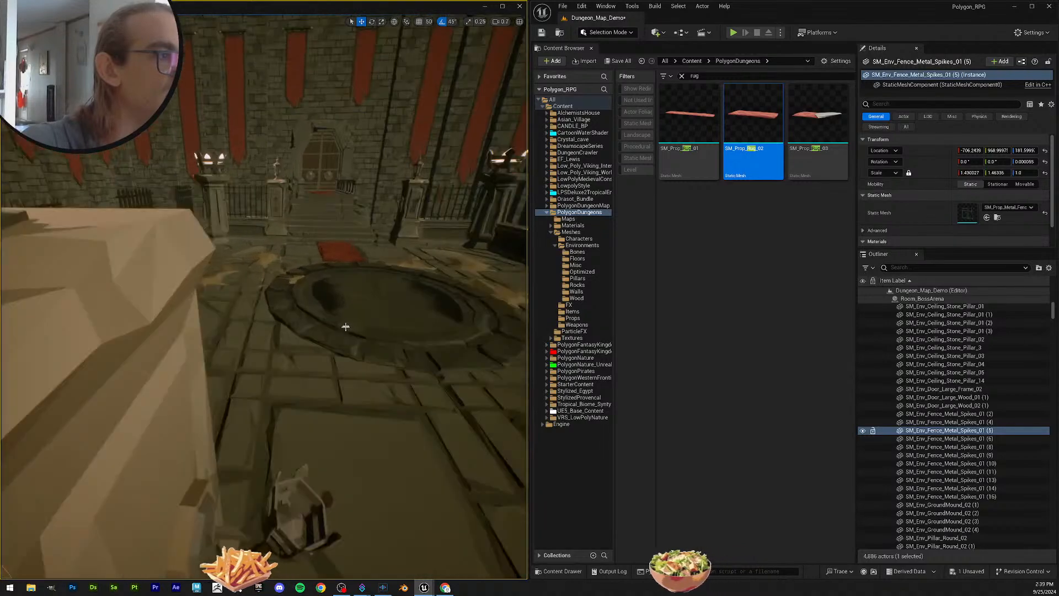
{"action": "scroll", "coordinate": [341, 334], "scroll_direction": "down", "scroll_amount": 4}
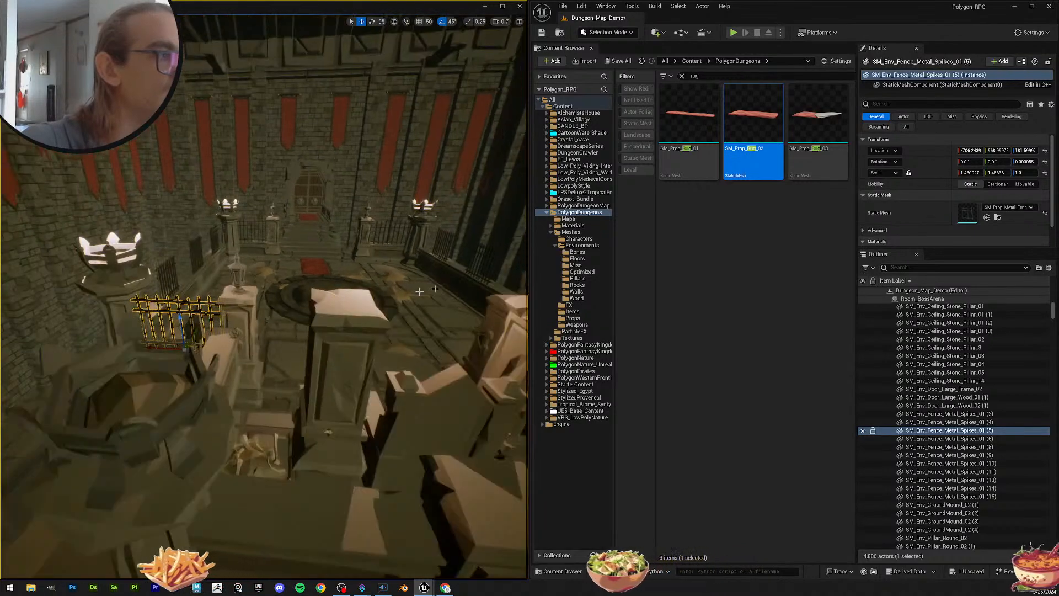
{"action": "left_click", "coordinate": [618, 61]}
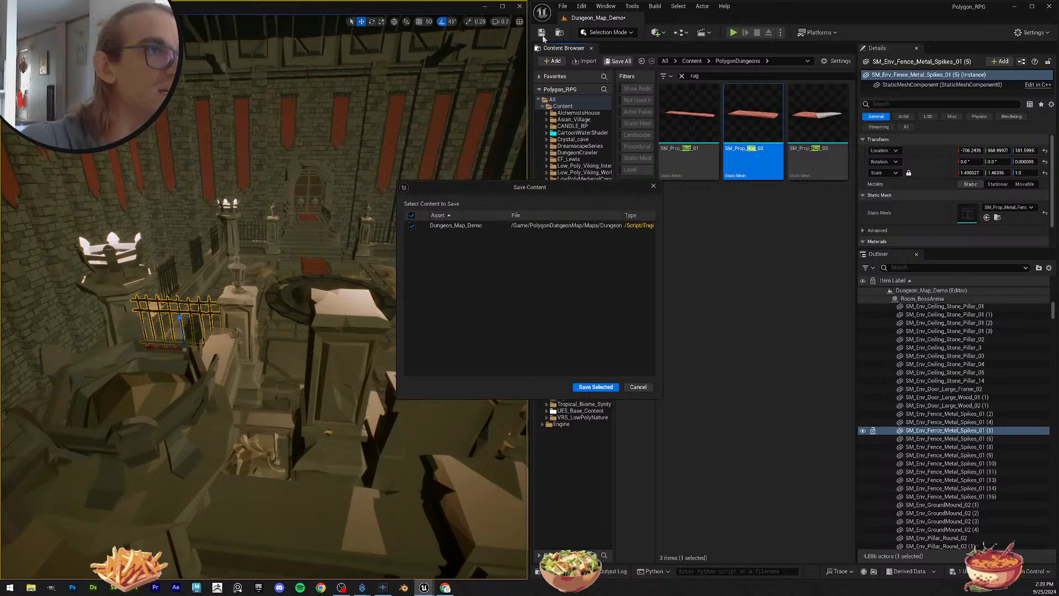
{"action": "left_click", "coordinate": [595, 386]}
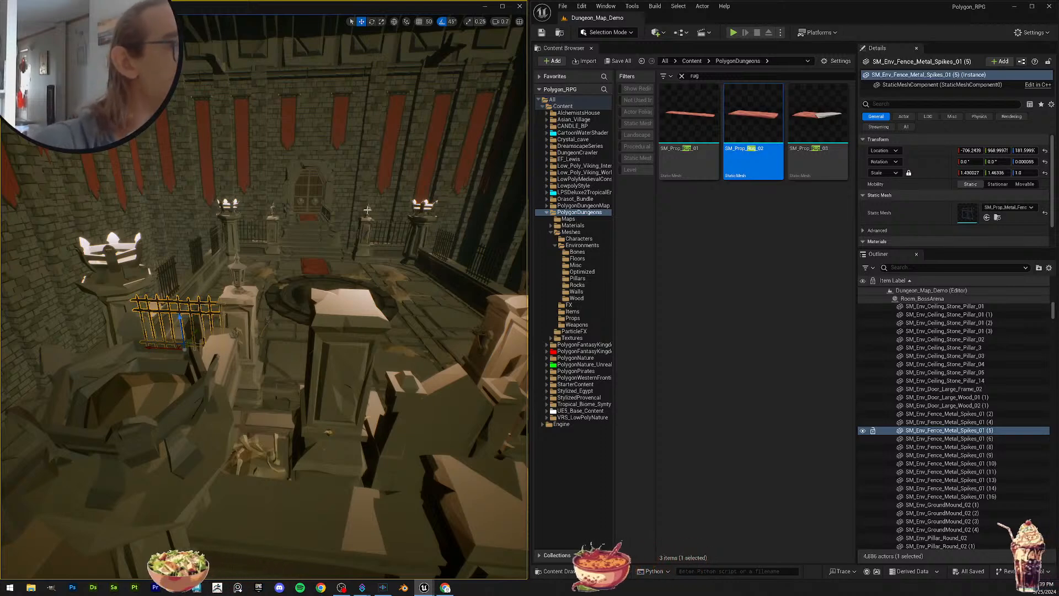
Step: Clear the rug search, list the top-level Content folder and deselect the fence
{"action": "right_click_drag", "start_coordinate": [396, 277], "coordinate": [399, 306]}
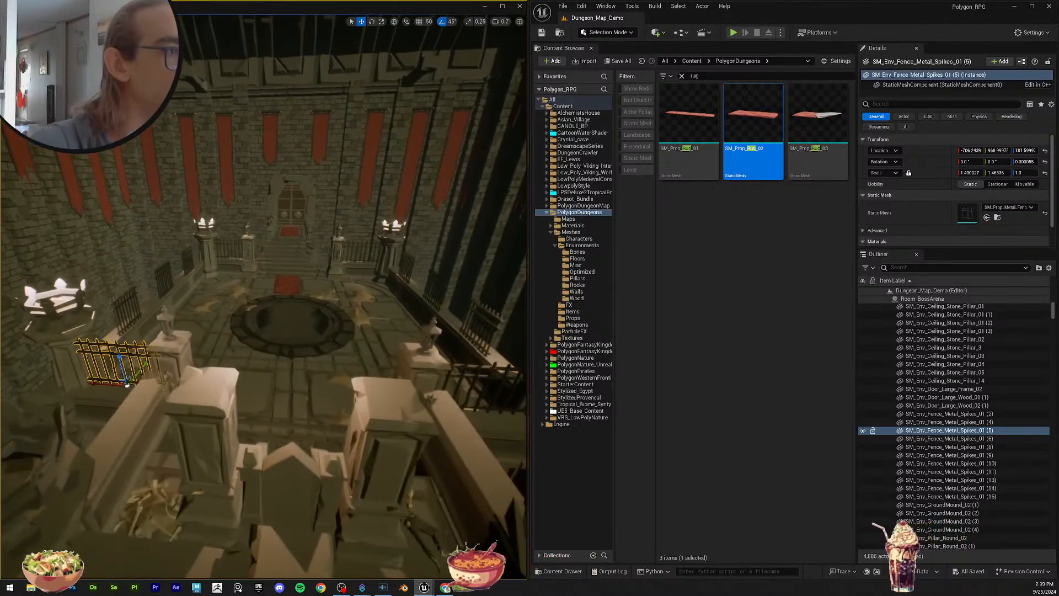
{"action": "left_click", "coordinate": [682, 76]}
{"action": "left_click", "coordinate": [692, 60]}
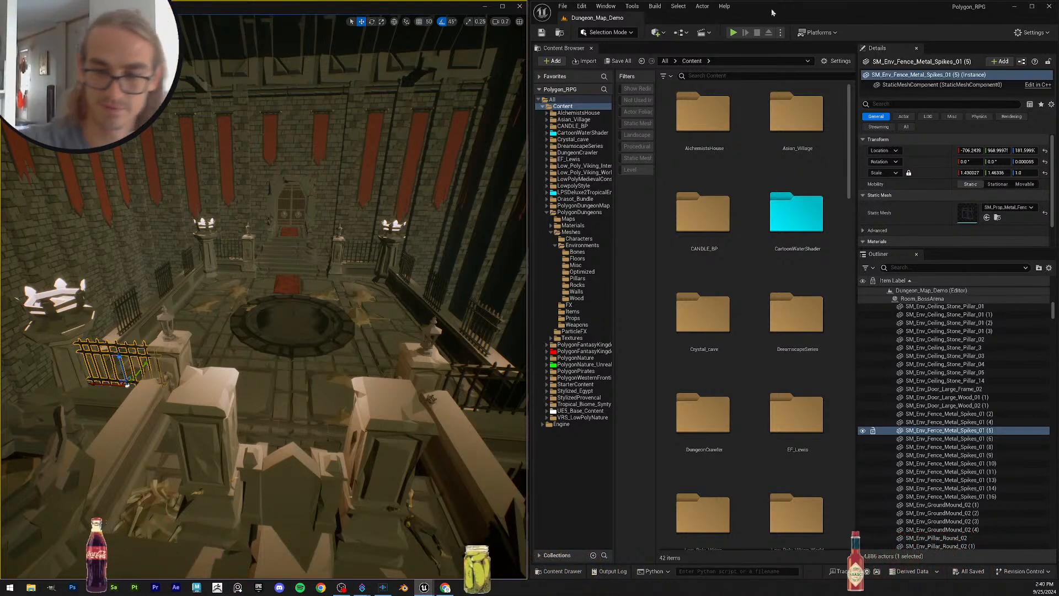
{"action": "mouse_move", "coordinate": [309, 191]}
{"action": "right_mouse_down"}
{"action": "mouse_move", "coordinate": [331, 199]}
{"action": "mouse_move", "coordinate": [334, 190]}
{"action": "mouse_move", "coordinate": [313, 188]}
{"action": "right_mouse_up"}
{"action": "key", "text": "Escape"}
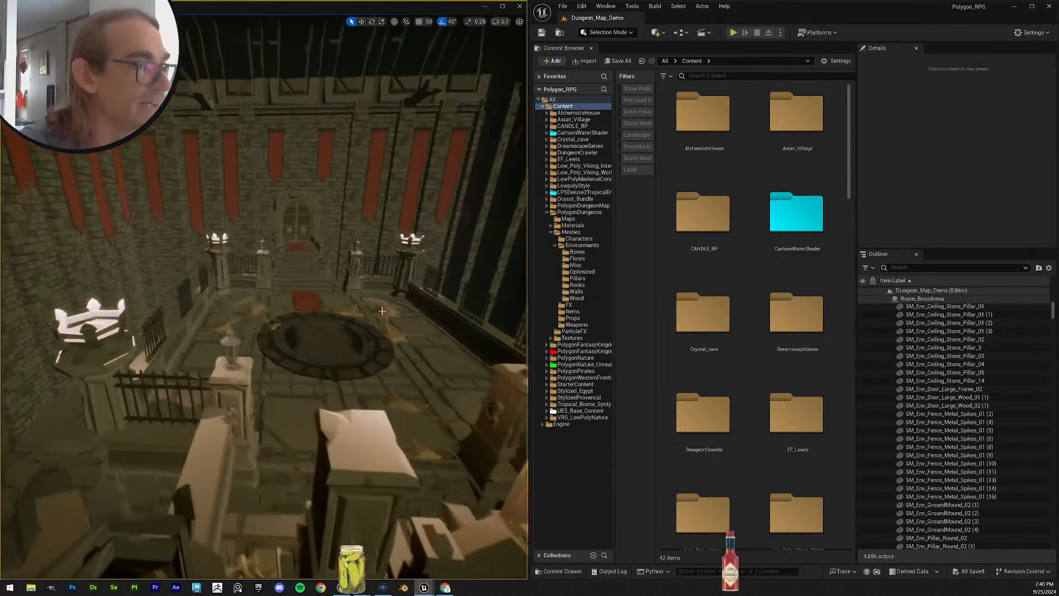
Step: Locate the round floor pit's mesh SM_Env_Tiles_Round_01 in the content library and save the map
{"action": "right_click_drag", "start_coordinate": [354, 320], "coordinate": [163, 334]}
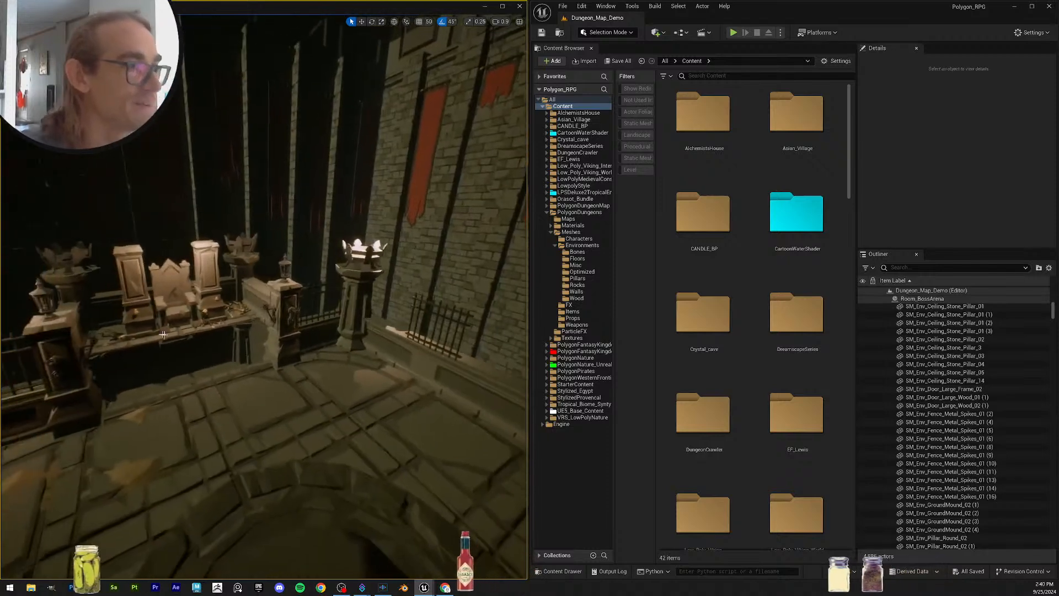
{"action": "left_click", "coordinate": [540, 34]}
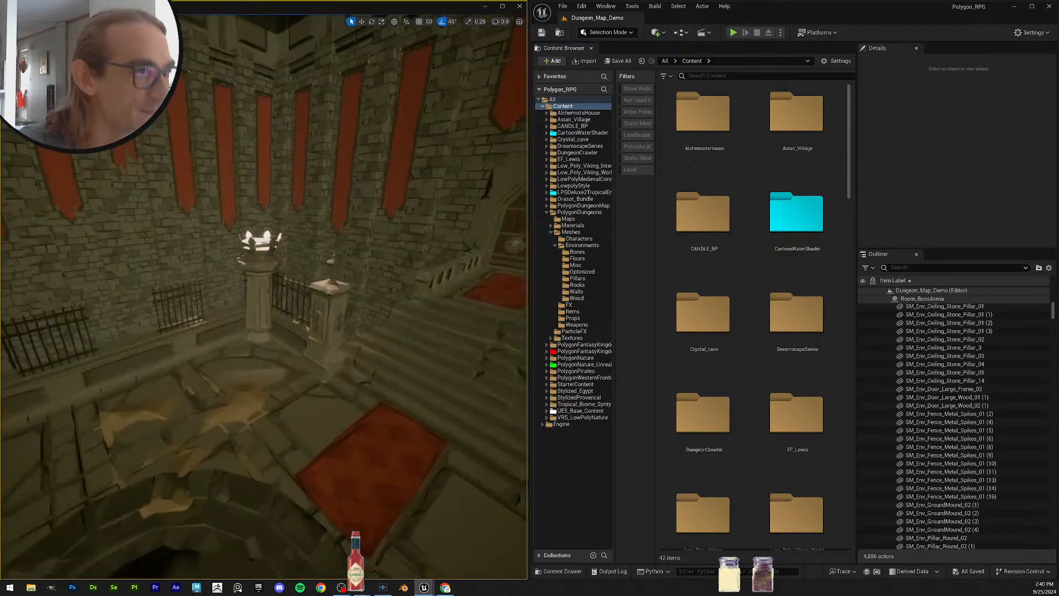
{"action": "right_click_drag", "start_coordinate": [331, 276], "coordinate": [213, 283]}
{"action": "left_click", "coordinate": [376, 386]}
{"action": "right_click_drag", "start_coordinate": [375, 386], "coordinate": [332, 396]}
{"action": "key", "text": "ctrl+b"}
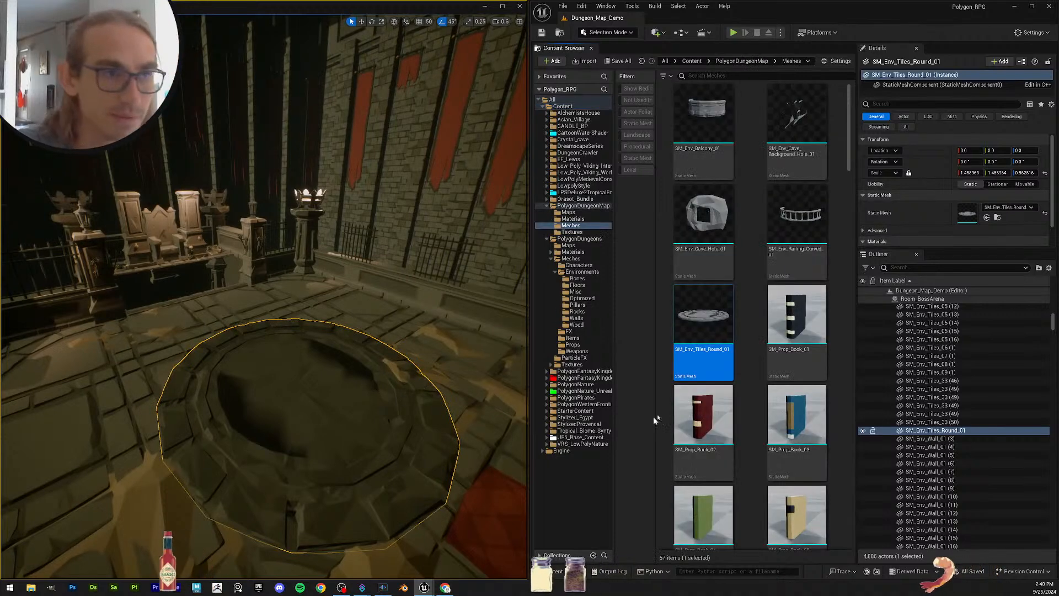
{"action": "right_click_drag", "start_coordinate": [452, 330], "coordinate": [467, 361]}
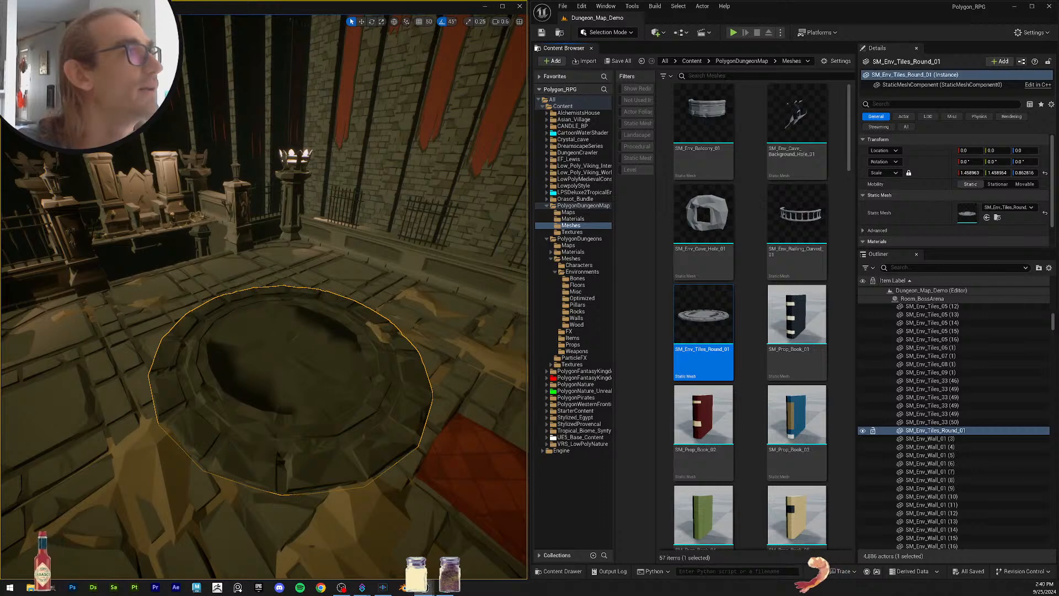
{"action": "left_click", "coordinate": [540, 36]}
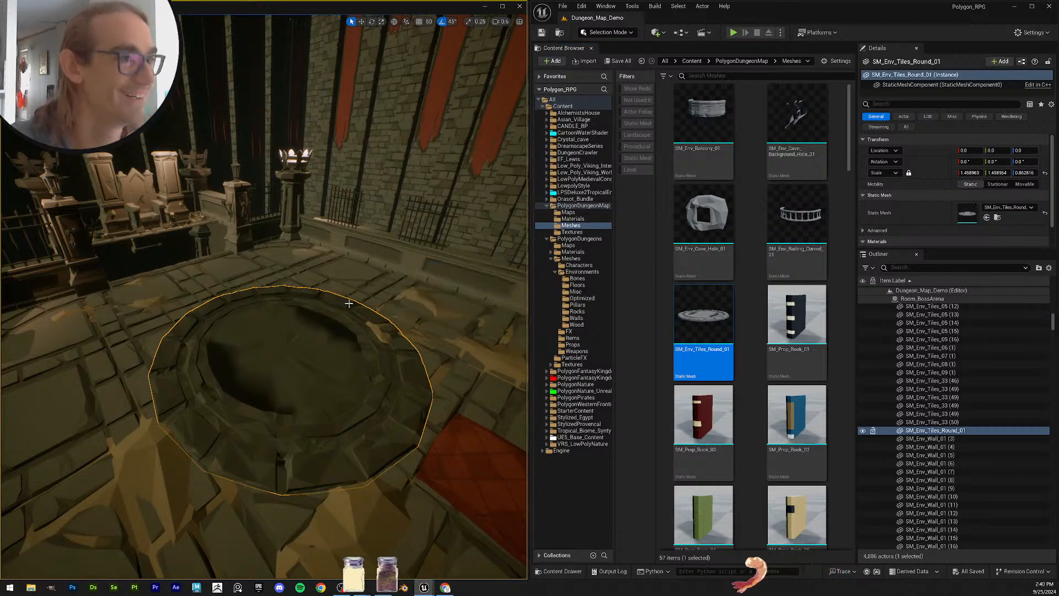
Step: Inspect the round pit tile SM_Env_Tiles_Round_01 in the arena floor, deselect it and save the map
{"action": "key", "text": "Escape"}
{"action": "mouse_move", "coordinate": [350, 300]}
{"action": "right_mouse_down"}
{"action": "mouse_move", "coordinate": [380, 303]}
{"action": "mouse_move", "coordinate": [329, 302]}
{"action": "mouse_move", "coordinate": [353, 315]}
{"action": "right_mouse_up"}
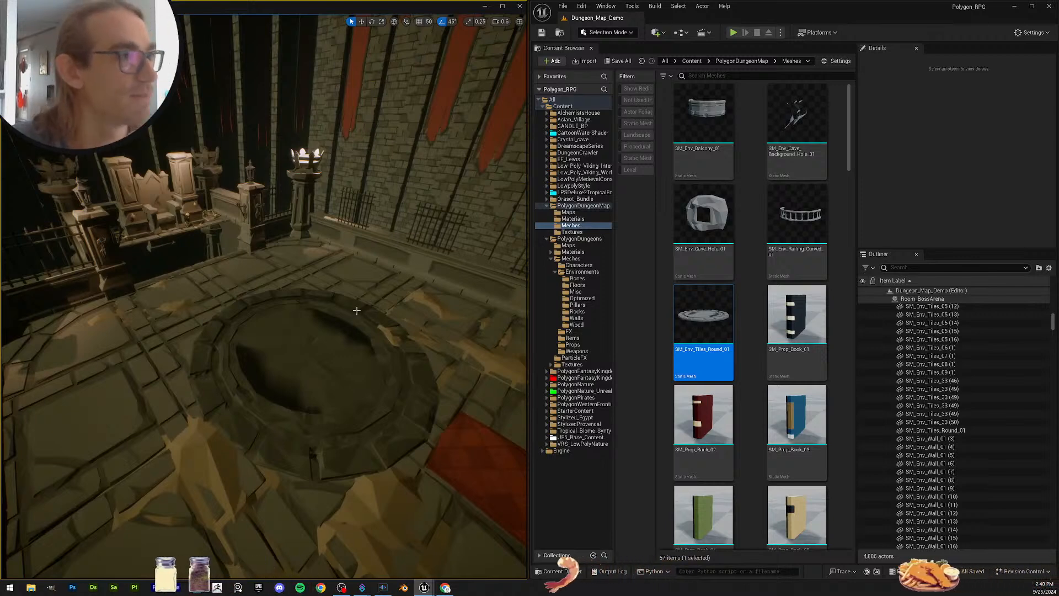
{"action": "mouse_move", "coordinate": [356, 310]}
{"action": "right_mouse_down"}
{"action": "mouse_move", "coordinate": [384, 311]}
{"action": "mouse_move", "coordinate": [368, 307]}
{"action": "right_mouse_up"}
{"action": "left_click", "coordinate": [298, 353]}
{"action": "right_click_drag", "start_coordinate": [298, 336], "coordinate": [288, 344]}
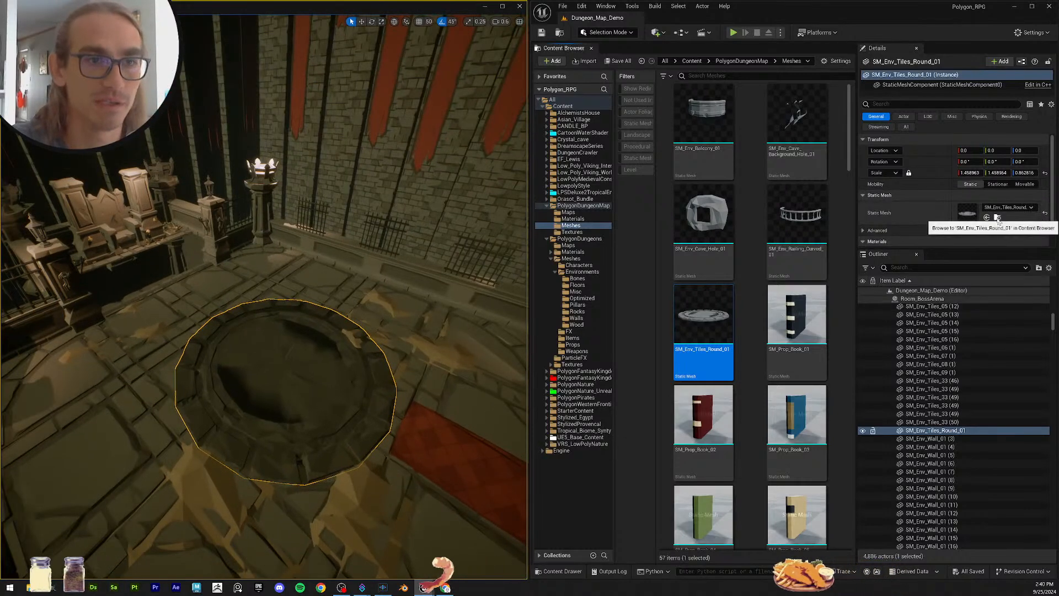
{"action": "right_click_drag", "start_coordinate": [405, 313], "coordinate": [418, 306]}
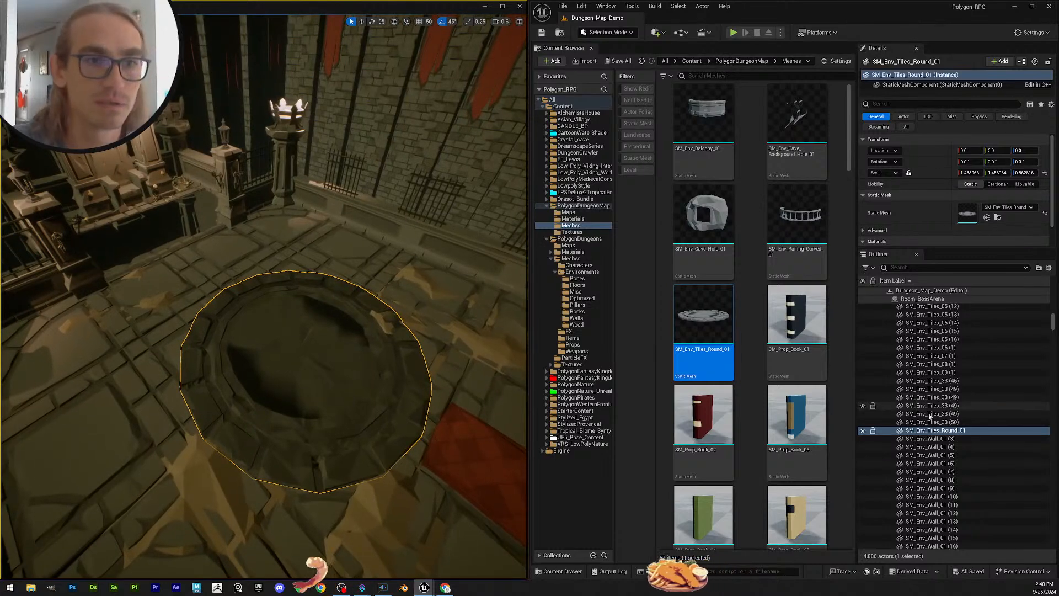
{"action": "left_click", "coordinate": [944, 431]}
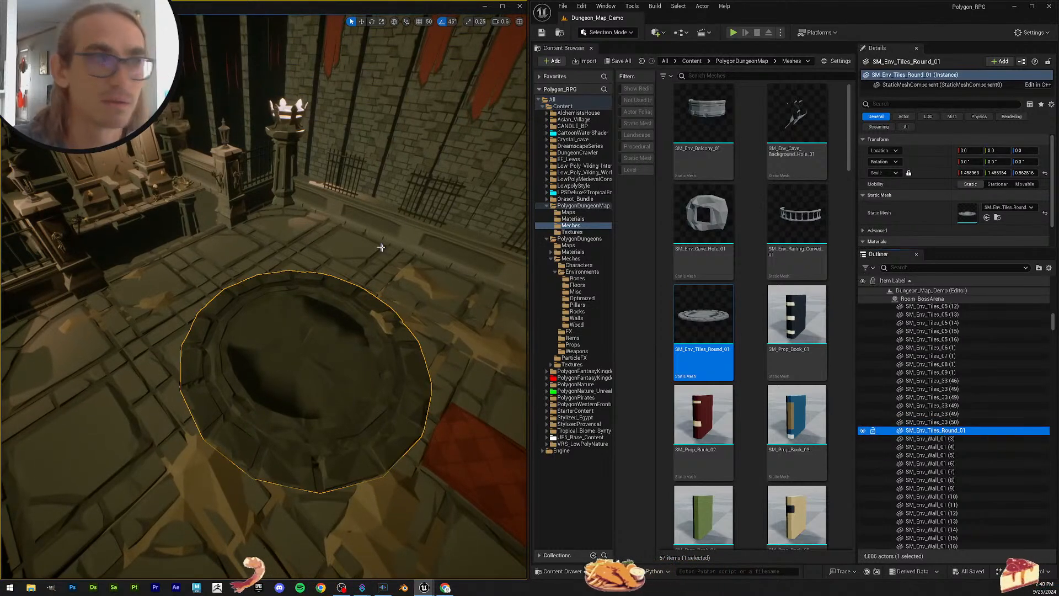
{"action": "right_click_drag", "start_coordinate": [381, 248], "coordinate": [403, 288]}
{"action": "key", "text": "Escape"}
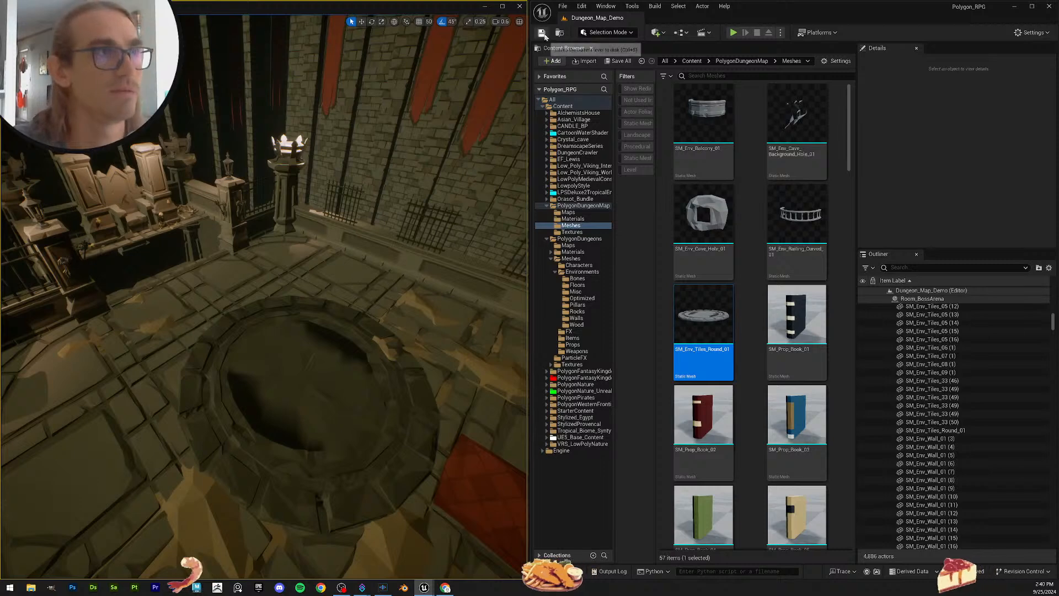
{"action": "left_click", "coordinate": [543, 34]}
Step: Examine the round pit once more facing the entrance stairs, clear the selection and resave the level
{"action": "mouse_move", "coordinate": [318, 287]}
{"action": "right_mouse_down"}
{"action": "mouse_move", "coordinate": [370, 312]}
{"action": "mouse_move", "coordinate": [447, 292]}
{"action": "mouse_move", "coordinate": [331, 303]}
{"action": "right_mouse_up"}
{"action": "left_click", "coordinate": [299, 328]}
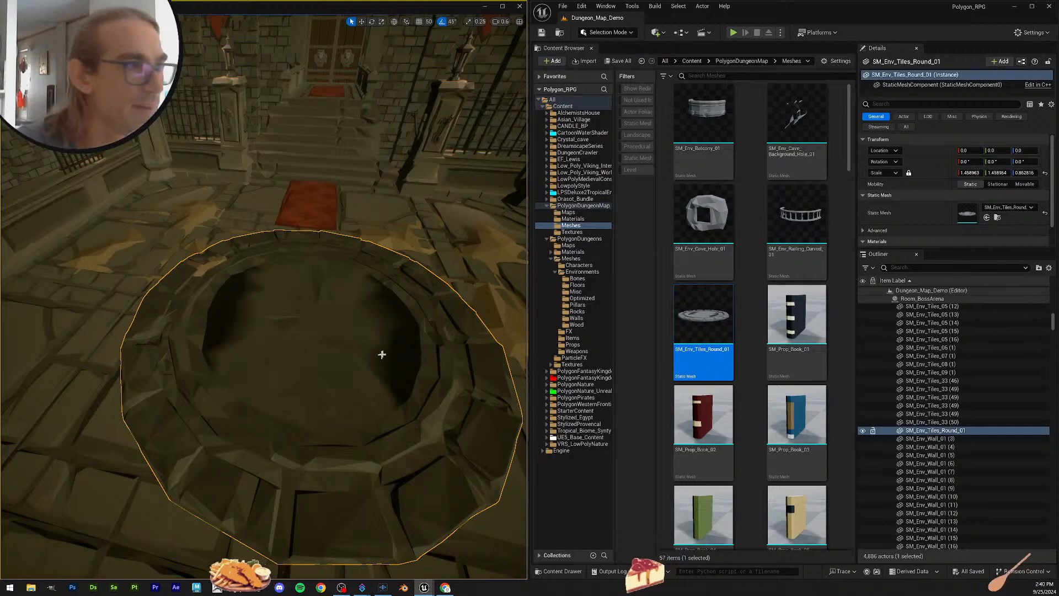
{"action": "right_click_drag", "start_coordinate": [382, 354], "coordinate": [455, 330]}
{"action": "key", "text": "Escape"}
{"action": "scroll", "coordinate": [331, 312], "scroll_direction": "up", "scroll_amount": 4}
{"action": "key", "text": "ctrl+s"}
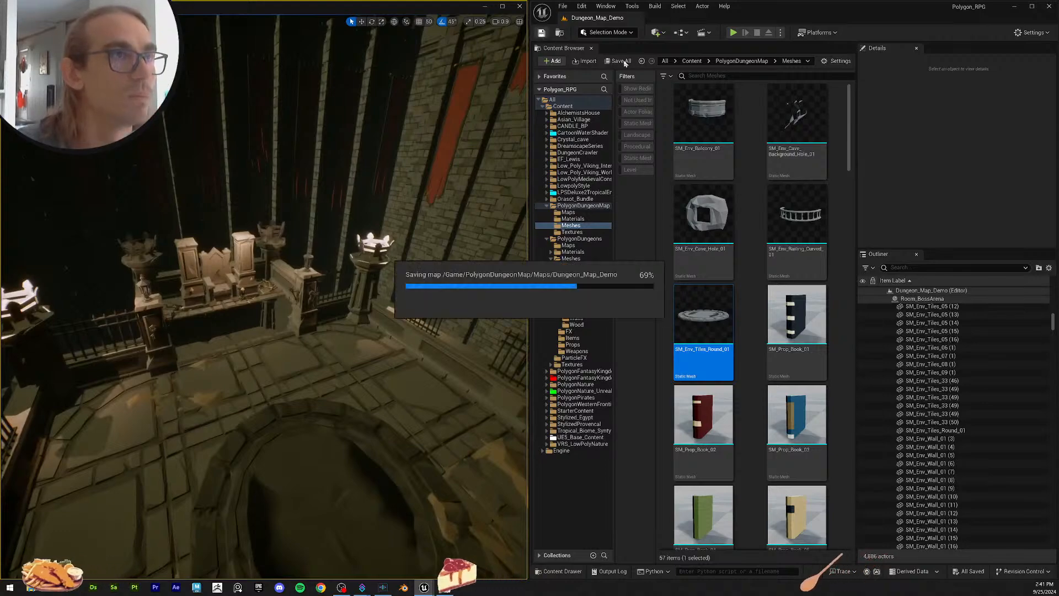
Step: Locate the mesh of the arena's large entrance stairs in the Floors folder and examine the neighbouring stair meshes
{"action": "right_click_drag", "start_coordinate": [395, 311], "coordinate": [460, 353]}
{"action": "left_click", "coordinate": [460, 353]}
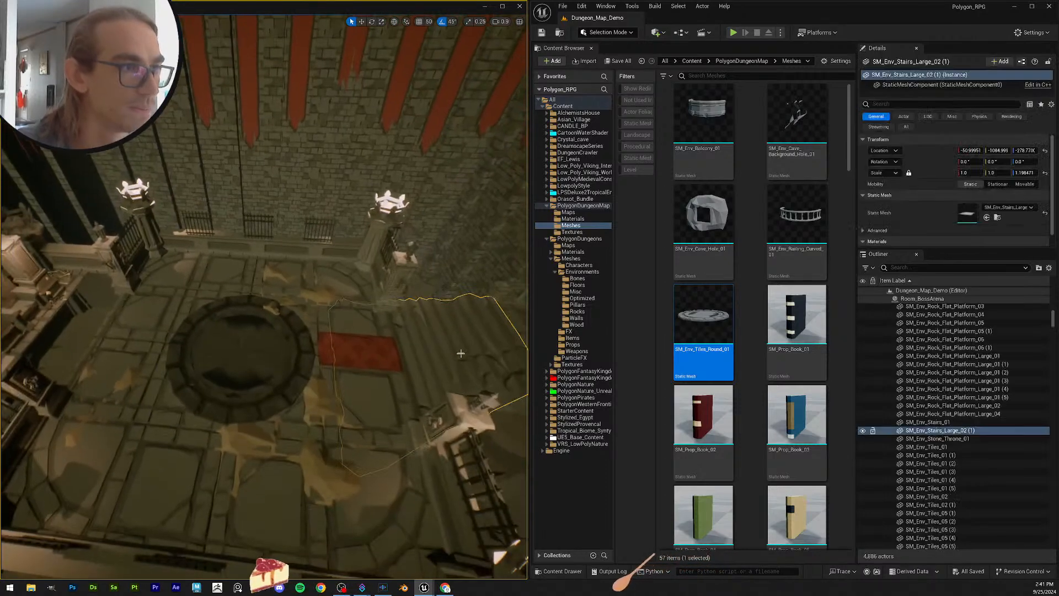
{"action": "key", "text": "ctrl+b"}
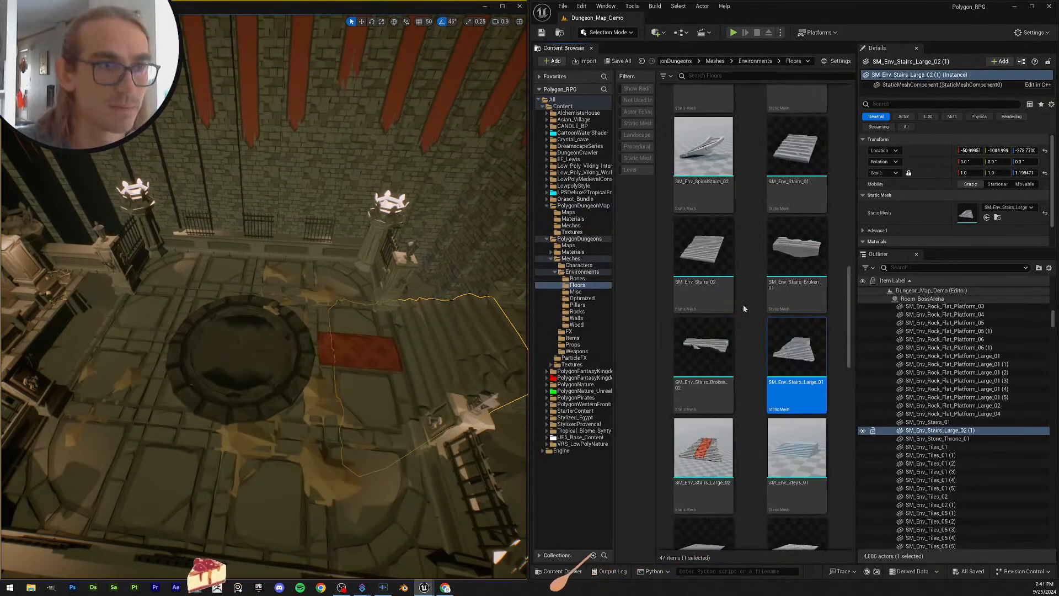
{"action": "right_click_drag", "start_coordinate": [469, 309], "coordinate": [431, 321]}
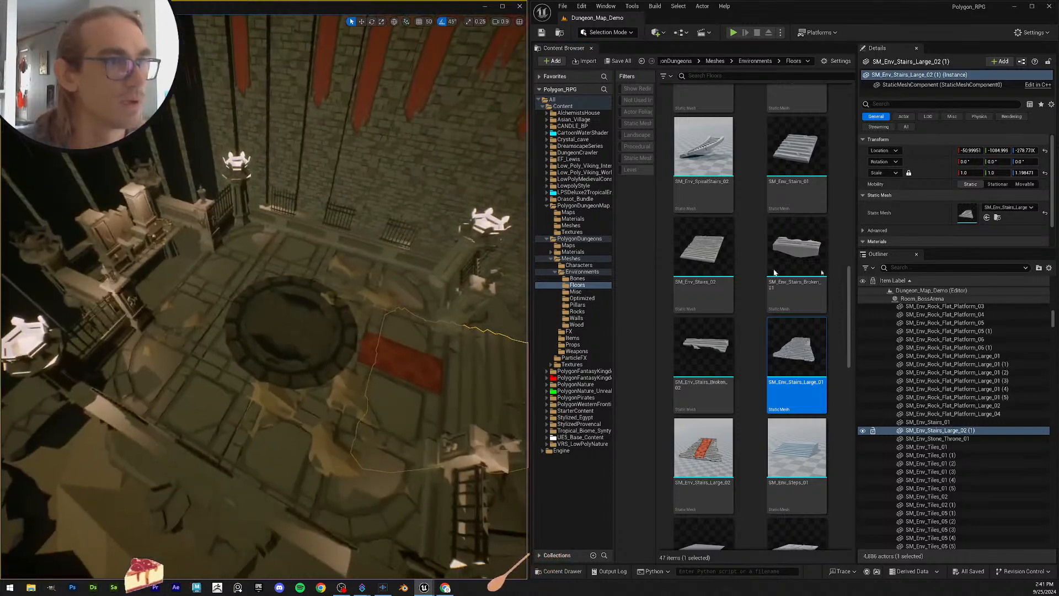
{"action": "scroll", "coordinate": [765, 319], "scroll_direction": "up", "scroll_amount": 3}
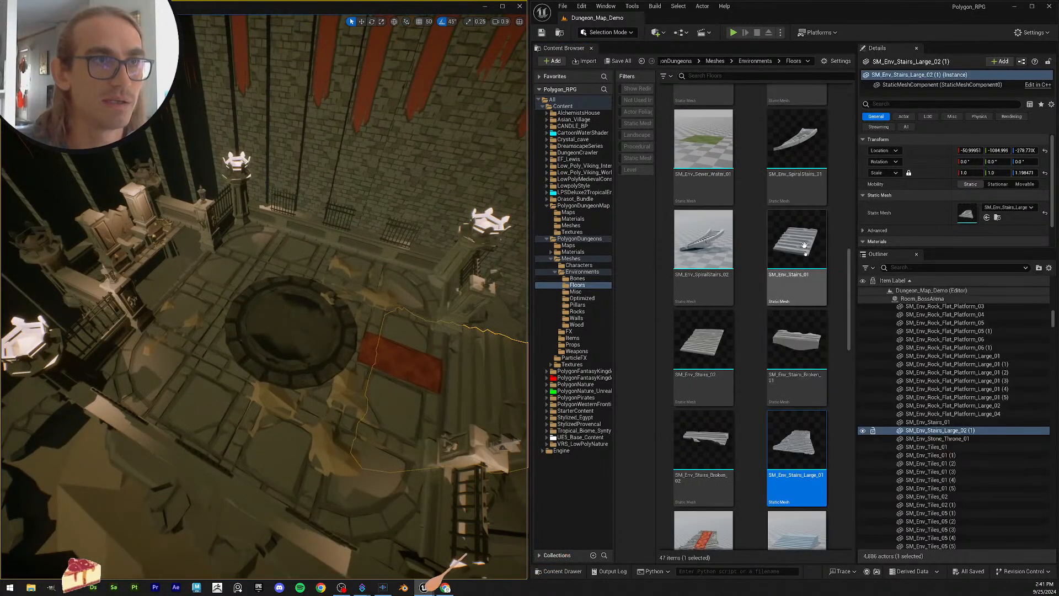
{"action": "scroll", "coordinate": [770, 300], "scroll_direction": "down", "scroll_amount": 2}
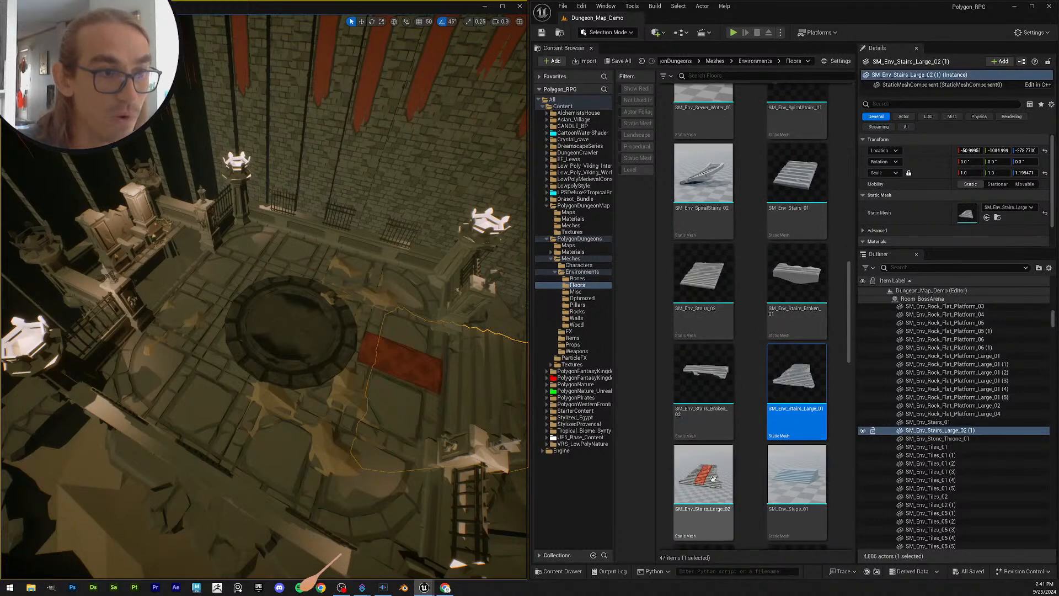
Step: Place the carpeted stairs mesh SM_Env_Stairs_Large_02 in the arena on the throne side of the round pit
{"action": "left_click_drag", "start_coordinate": [713, 478], "coordinate": [194, 283]}
{"action": "right_click_drag", "start_coordinate": [194, 284], "coordinate": [353, 302]}
{"action": "left_click", "coordinate": [370, 303]}
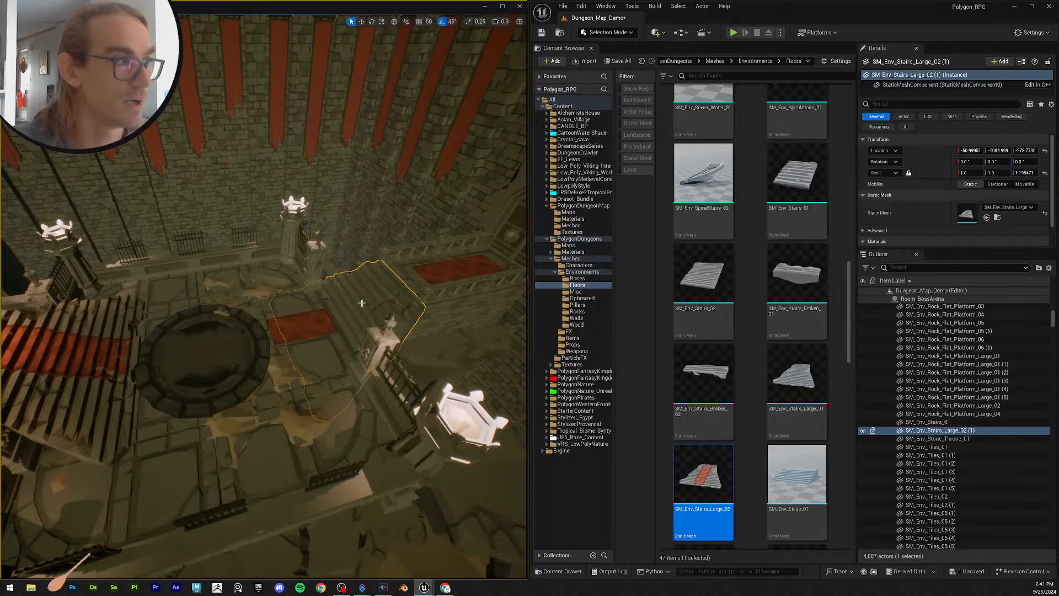
{"action": "left_click", "coordinate": [95, 358]}
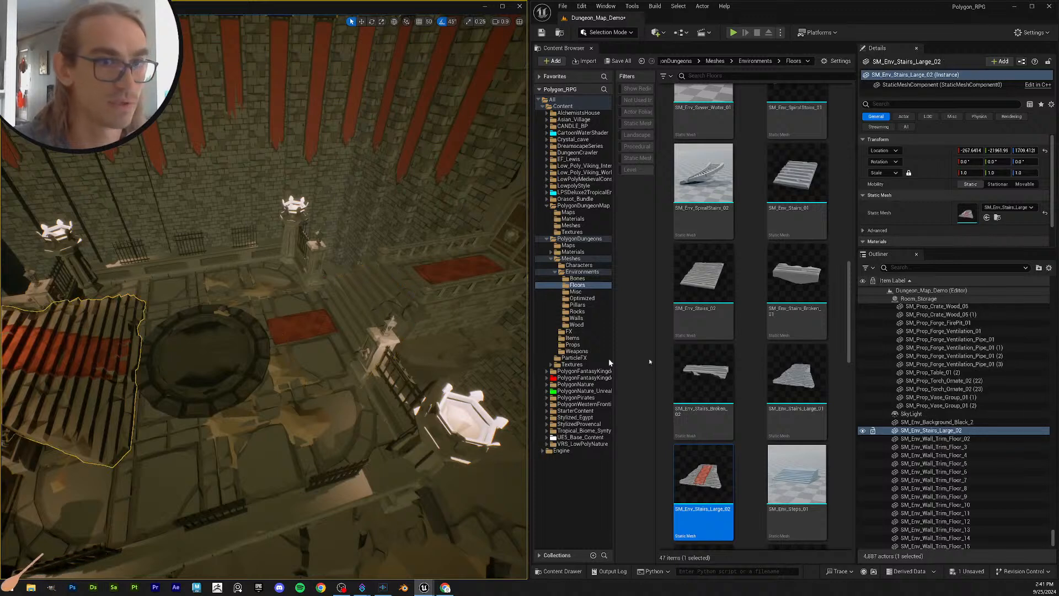
Step: Replace the static mesh of the entrance stairs SM_Env_Stairs_Large_02 (1) with the carpeted SM_Env_Stairs_Large_02 and check the result
{"action": "left_click", "coordinate": [377, 304]}
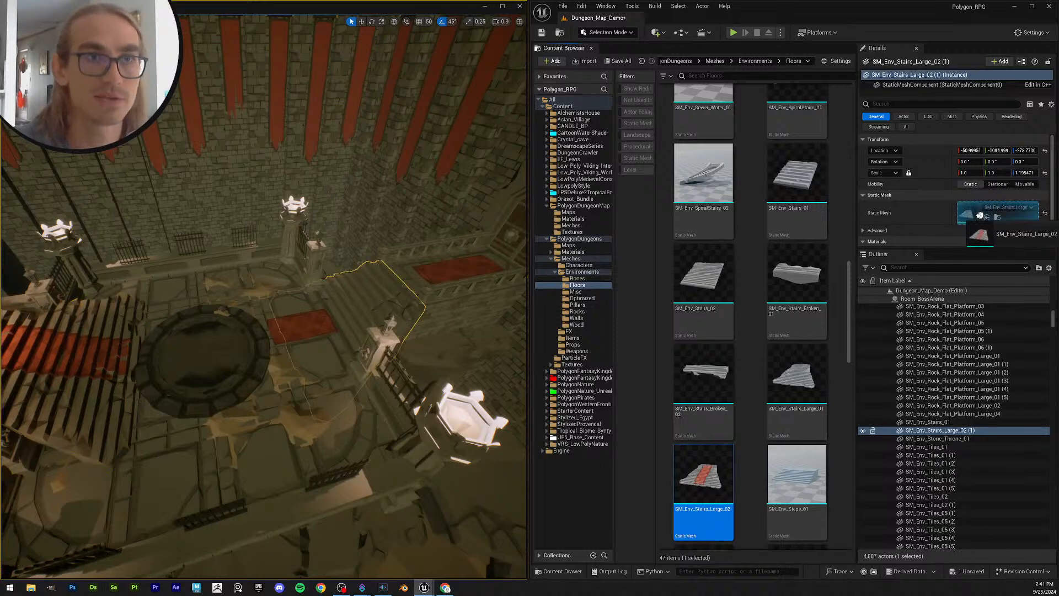
{"action": "key", "text": "Escape"}
{"action": "right_click_drag", "start_coordinate": [382, 347], "coordinate": [447, 328]}
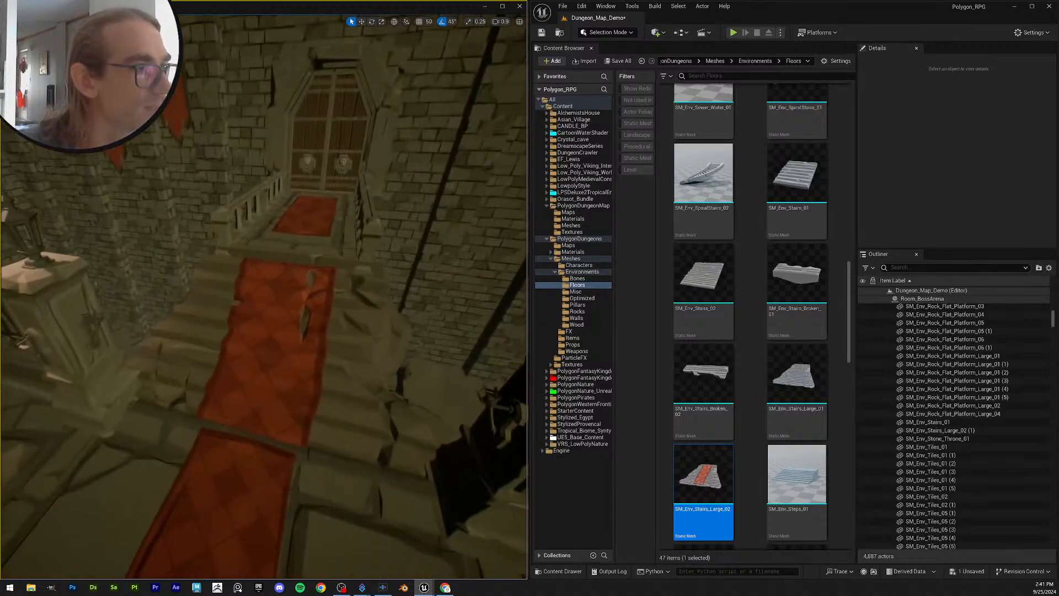
{"action": "right_click_drag", "start_coordinate": [264, 298], "coordinate": [376, 301]}
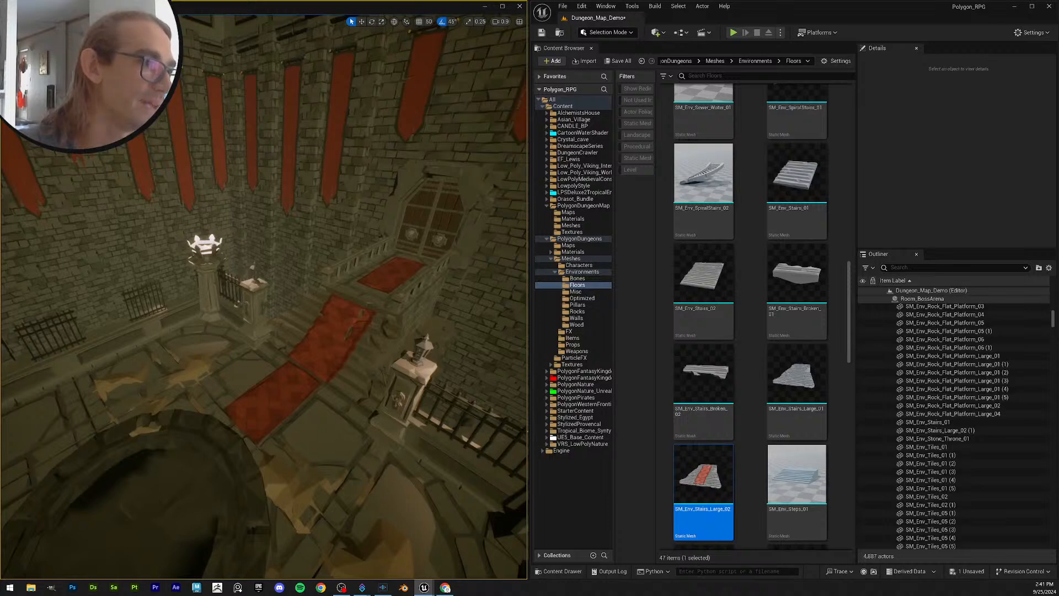
{"action": "scroll", "coordinate": [786, 467], "scroll_direction": "down", "scroll_amount": 3}
{"action": "right_click_drag", "start_coordinate": [375, 331], "coordinate": [293, 331]}
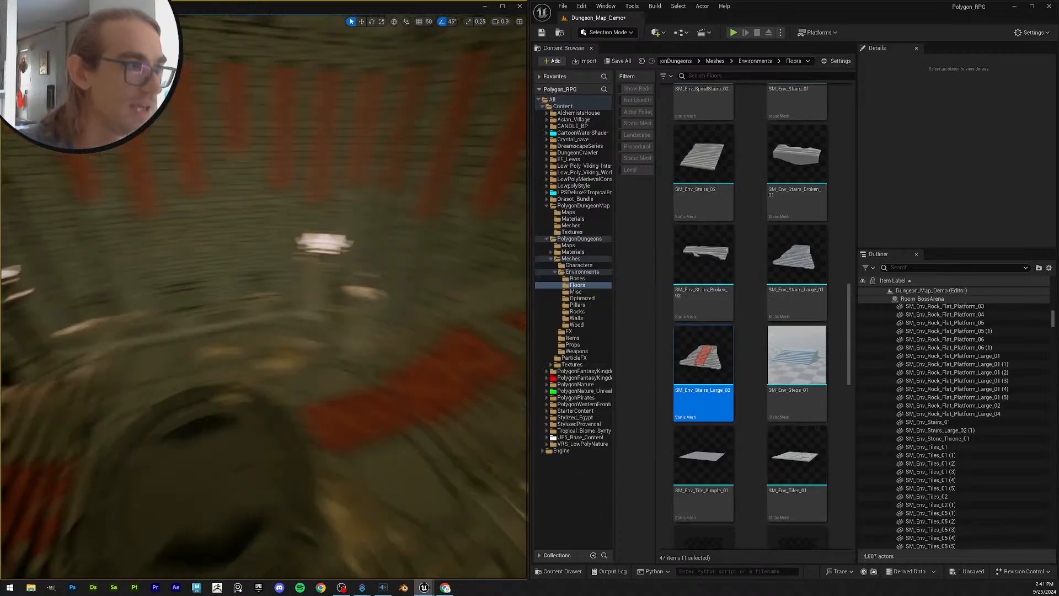
Step: Lower the newly placed carpeted stairs in front of the throne to Z about 1419
{"action": "mouse_move", "coordinate": [331, 379]}
{"action": "right_mouse_down"}
{"action": "mouse_move", "coordinate": [302, 370]}
{"action": "mouse_move", "coordinate": [344, 364]}
{"action": "right_mouse_up"}
{"action": "left_click", "coordinate": [331, 379]}
{"action": "key", "text": "w"}
{"action": "left_click_drag", "start_coordinate": [290, 415], "coordinate": [286, 425]}
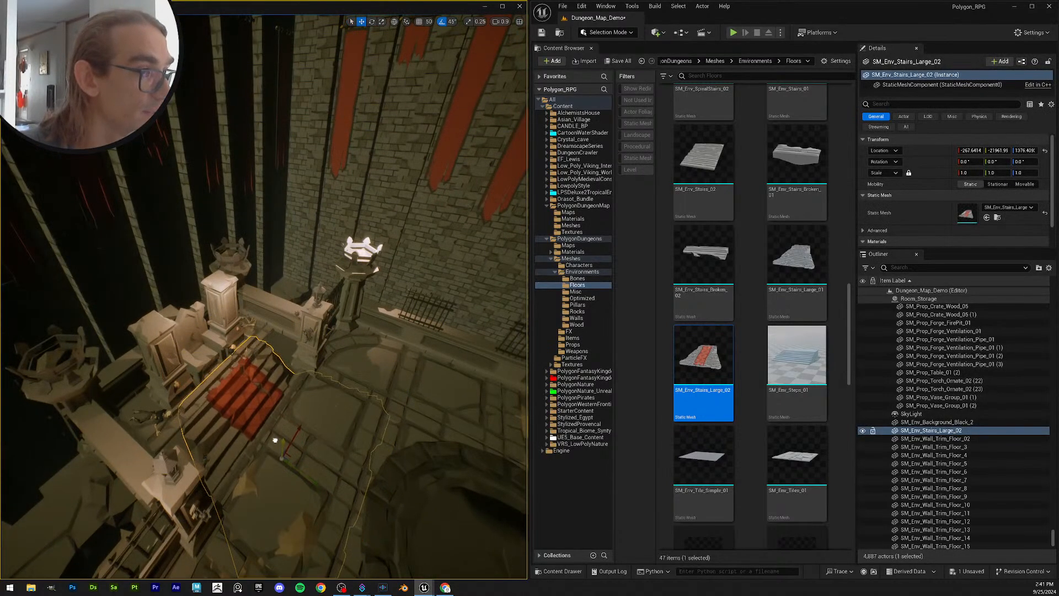
{"action": "right_click_drag", "start_coordinate": [274, 441], "coordinate": [332, 399]}
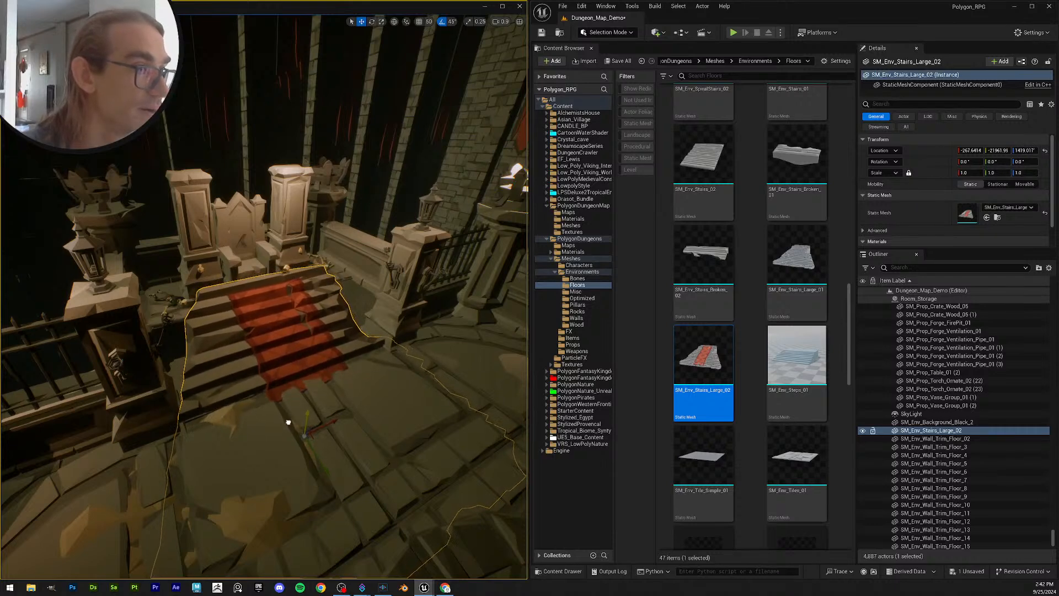
Step: Lower the carpeted stairs in front of the throne further, to Z about 1384
{"action": "left_click_drag", "start_coordinate": [285, 425], "coordinate": [387, 485], "text": "alt"}
{"action": "left_click", "coordinate": [285, 425]}
{"action": "left_click_drag", "start_coordinate": [286, 425], "coordinate": [309, 430], "text": "alt"}
{"action": "right_click_drag", "start_coordinate": [335, 389], "coordinate": [259, 367]}
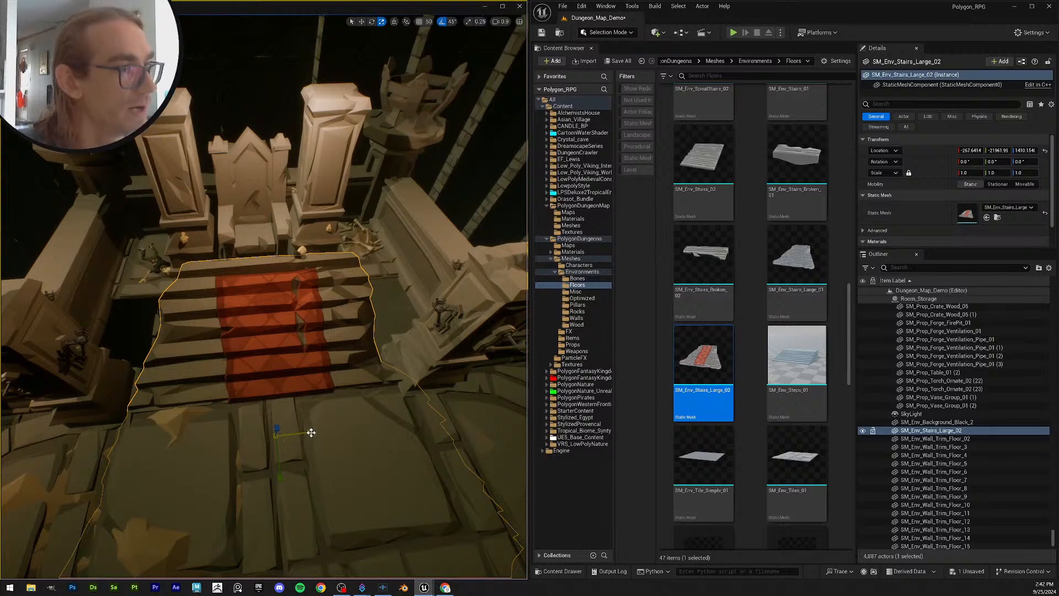
{"action": "right_click_drag", "start_coordinate": [329, 401], "coordinate": [327, 483]}
{"action": "key", "text": "w"}
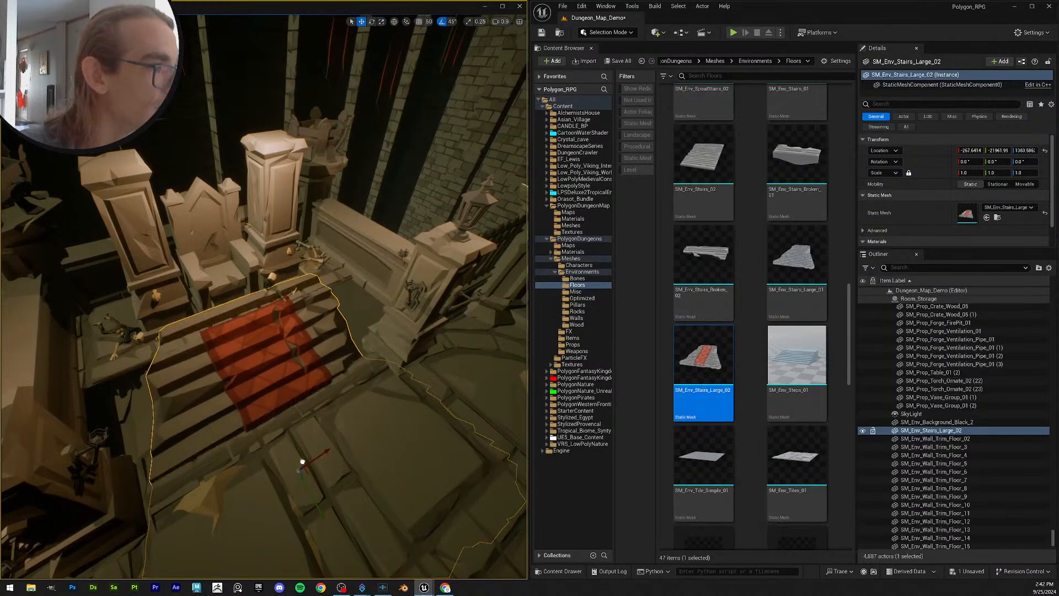
Step: Shift the carpeted throne stairs along Y and sink them into the floor to Z about 1347
{"action": "key", "text": "Escape"}
{"action": "right_click_drag", "start_coordinate": [302, 425], "coordinate": [431, 384]}
{"action": "left_click", "coordinate": [324, 474]}
{"action": "mouse_move", "coordinate": [324, 474]}
{"action": "right_mouse_down"}
{"action": "mouse_move", "coordinate": [387, 475]}
{"action": "mouse_move", "coordinate": [324, 474]}
{"action": "mouse_move", "coordinate": [342, 475]}
{"action": "right_mouse_up"}
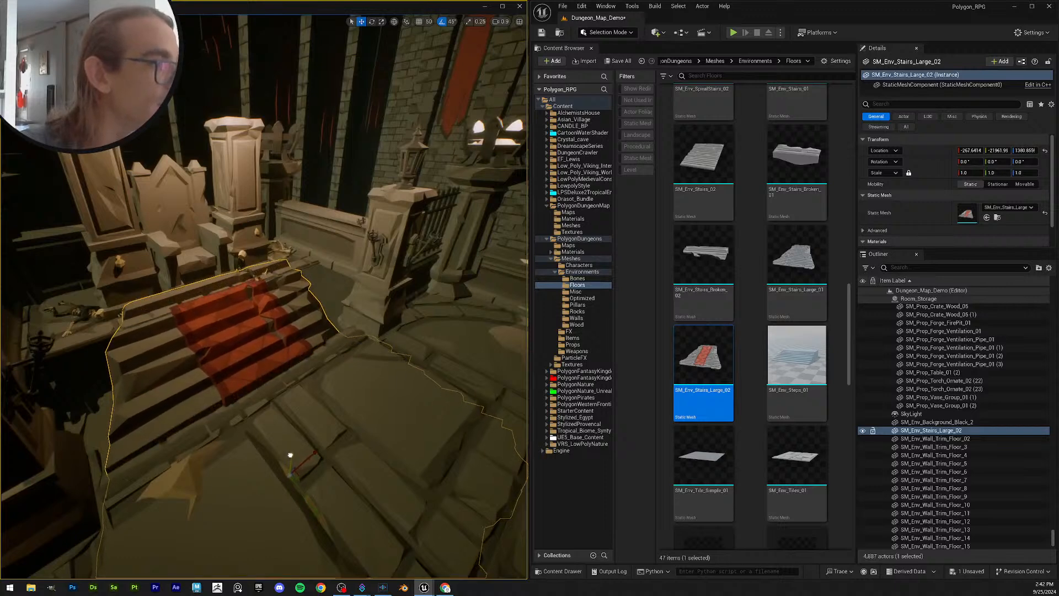
{"action": "left_click_drag", "start_coordinate": [290, 454], "coordinate": [291, 452]}
{"action": "right_click_drag", "start_coordinate": [291, 452], "coordinate": [372, 486]}
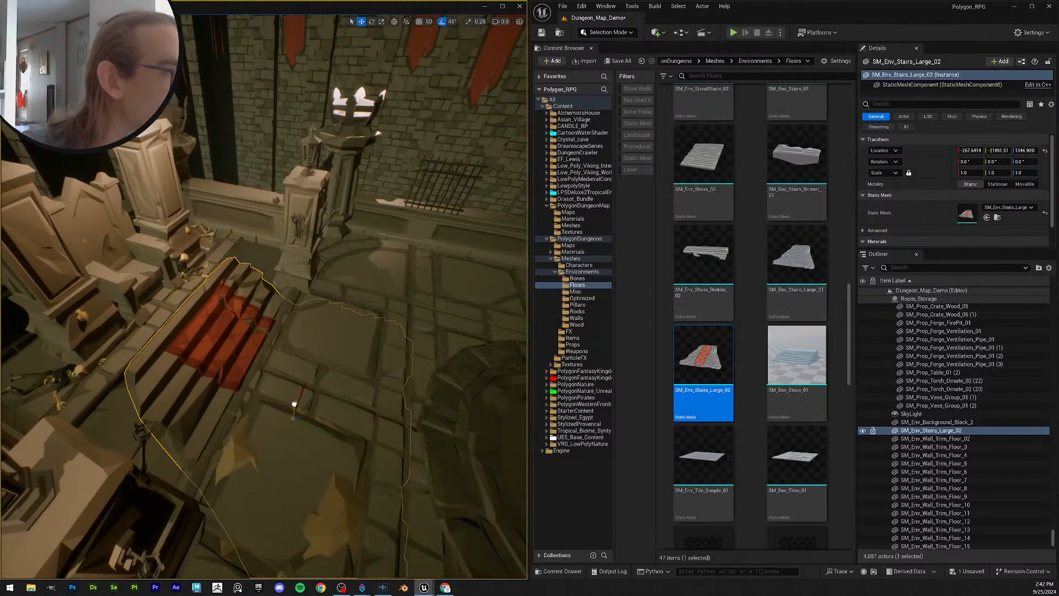
Step: Raise the carpeted throne stairs to Z about 1361 and centre them on the throne at X about -284
{"action": "key", "text": "Escape"}
{"action": "right_click_drag", "start_coordinate": [304, 426], "coordinate": [328, 399]}
{"action": "left_click", "coordinate": [304, 427]}
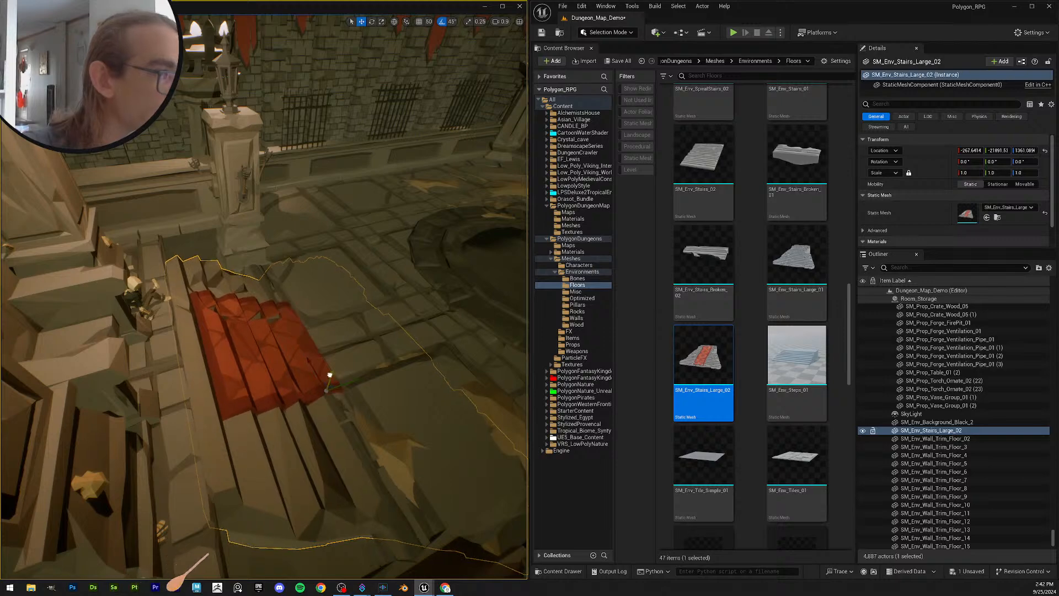
{"action": "right_click_drag", "start_coordinate": [339, 394], "coordinate": [374, 452]}
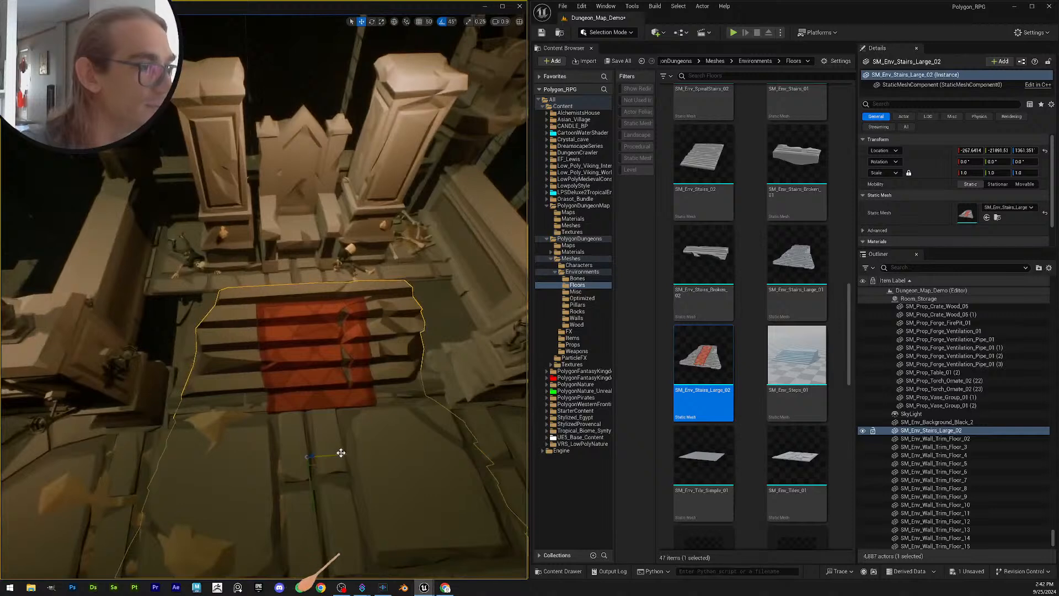
{"action": "left_click_drag", "start_coordinate": [341, 453], "coordinate": [336, 452]}
{"action": "mouse_move", "coordinate": [335, 452]}
{"action": "right_mouse_down"}
{"action": "mouse_move", "coordinate": [361, 442]}
{"action": "mouse_move", "coordinate": [341, 447]}
{"action": "right_mouse_up"}
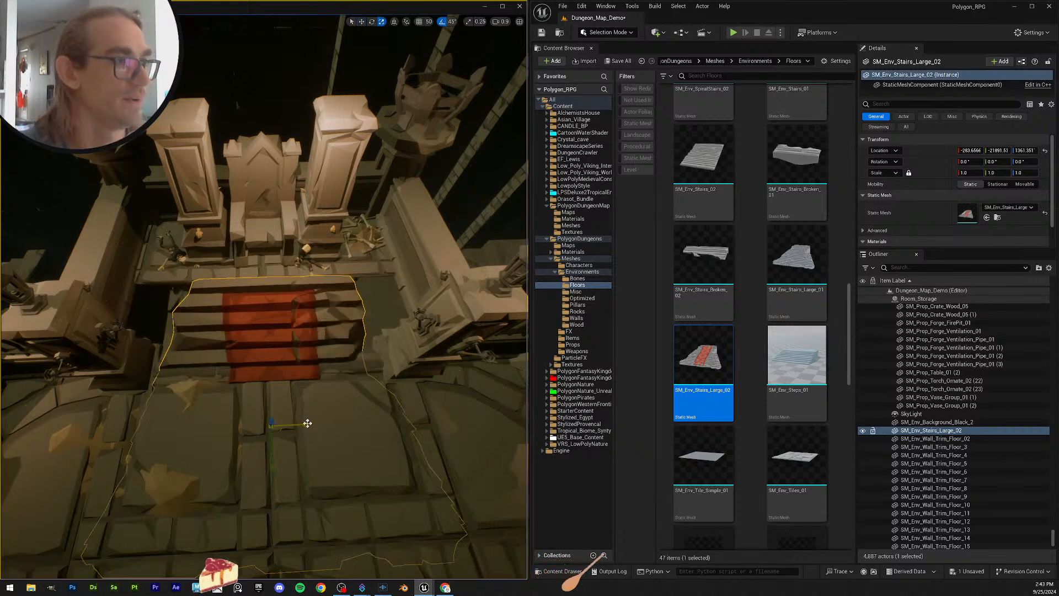
{"action": "key", "text": "ctrl+z"}
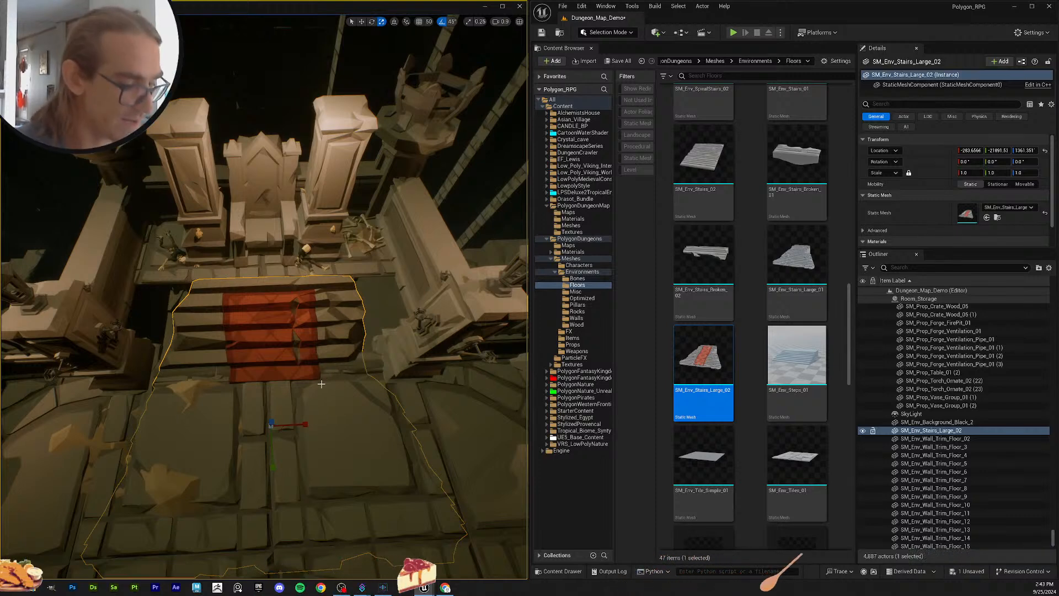
Step: Duplicate the carpeted stairs sideways along X, swap the copy's mesh to SM_Env_Stairs_Large_01 and nudge it to X about -3
{"action": "left_click_drag", "start_coordinate": [306, 425], "coordinate": [376, 426], "text": "alt"}
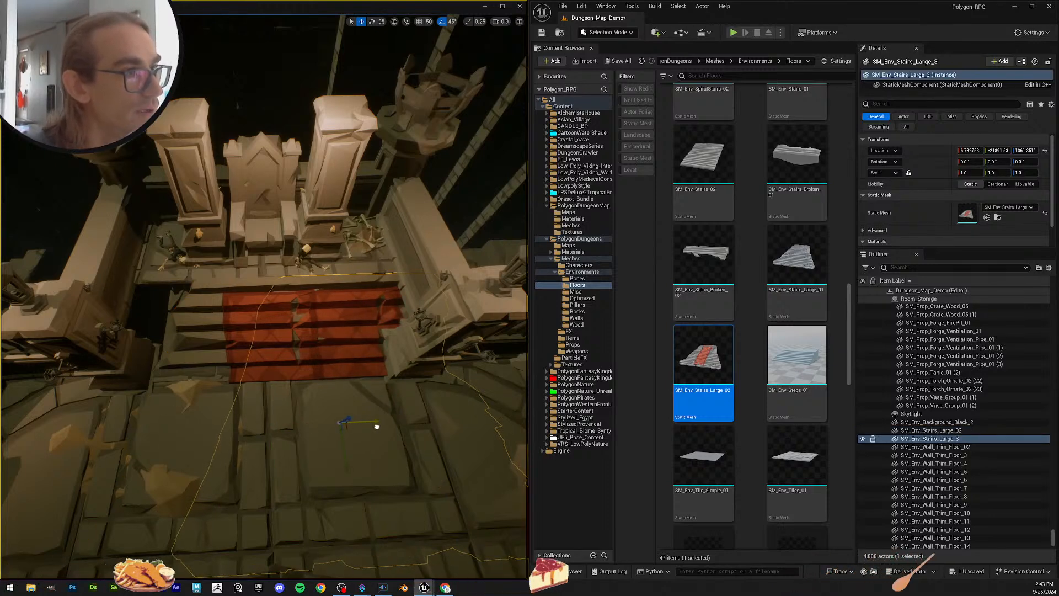
{"action": "left_click", "coordinate": [798, 255]}
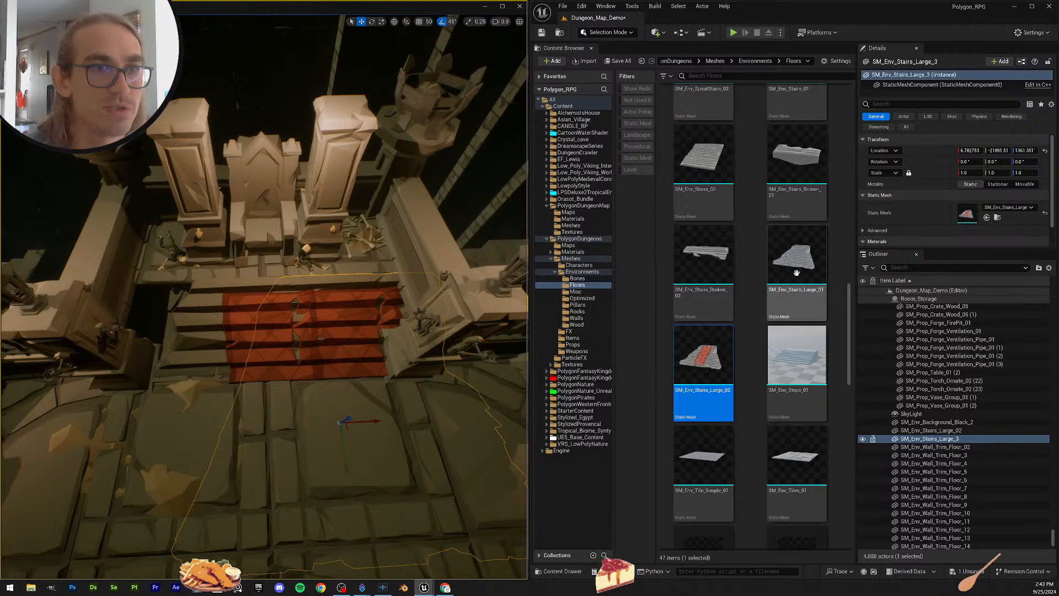
{"action": "left_click", "coordinate": [987, 217]}
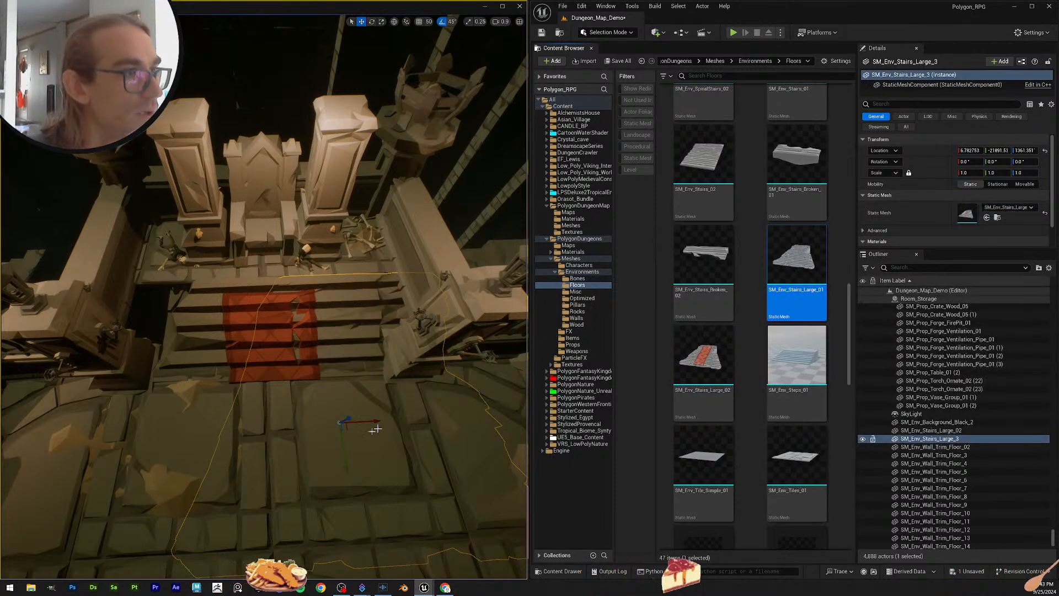
{"action": "left_click_drag", "start_coordinate": [377, 423], "coordinate": [379, 454]}
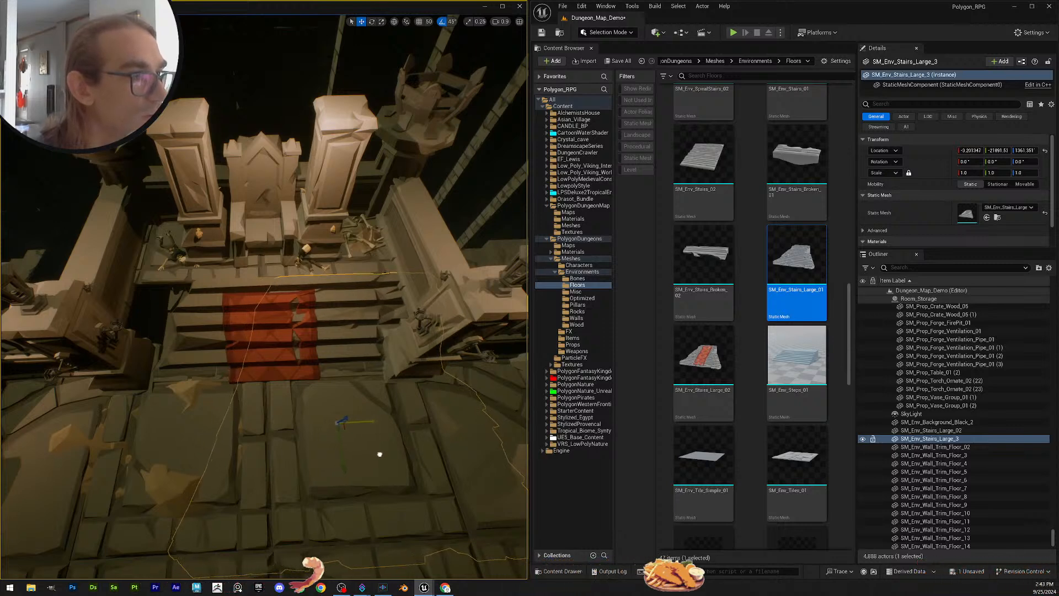
Step: Duplicate the plain stairs to the carpet's other side at X about -855 and move the first plain copy to X about -121
{"action": "key", "text": "ctrl+d"}
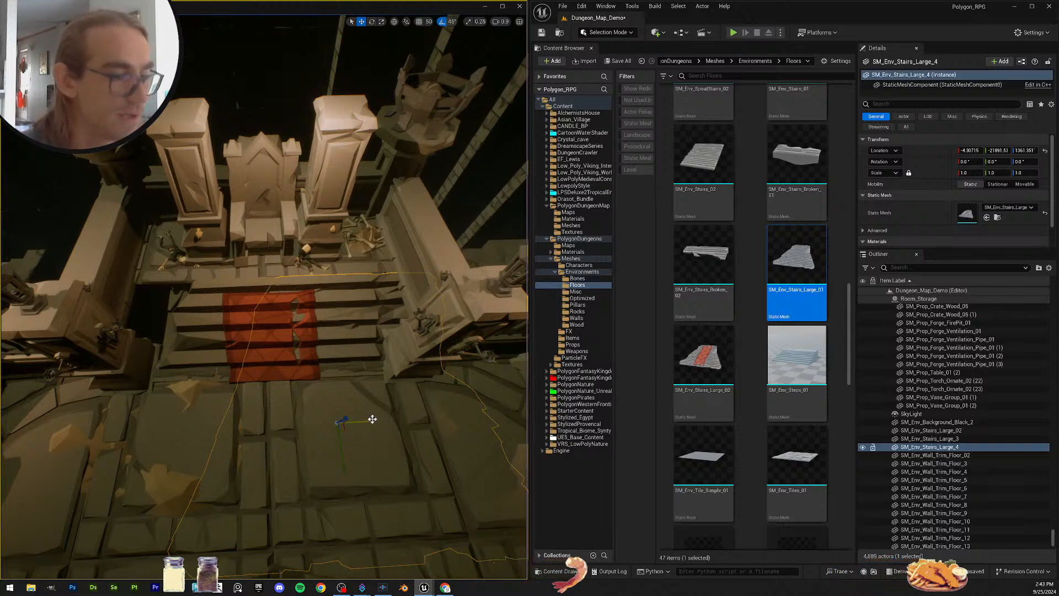
{"action": "left_click_drag", "start_coordinate": [373, 423], "coordinate": [170, 446]}
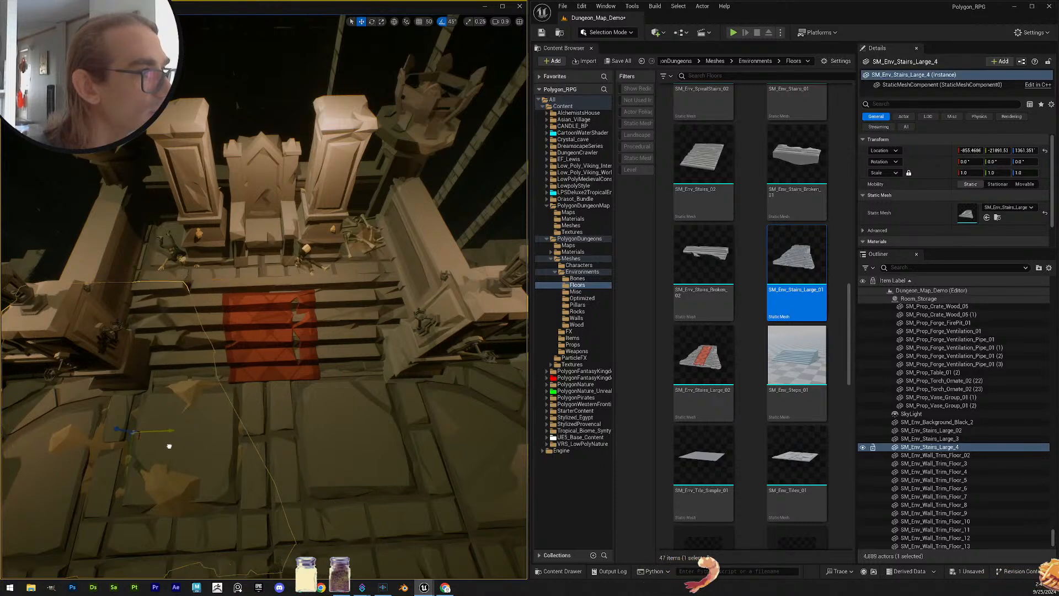
{"action": "key", "text": "Escape"}
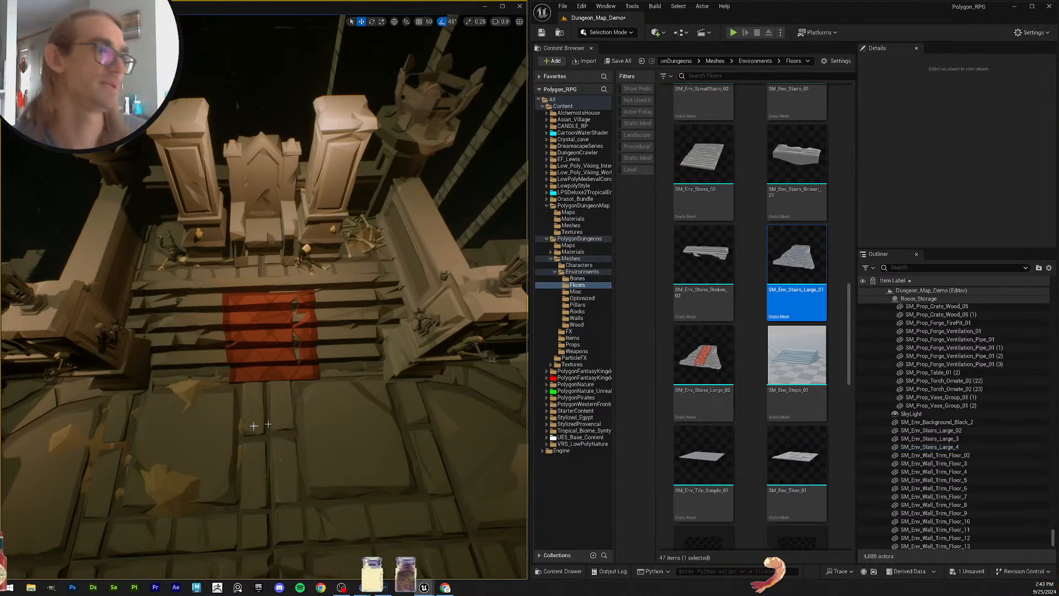
{"action": "right_click_drag", "start_coordinate": [253, 426], "coordinate": [376, 431]}
{"action": "left_click", "coordinate": [376, 431]}
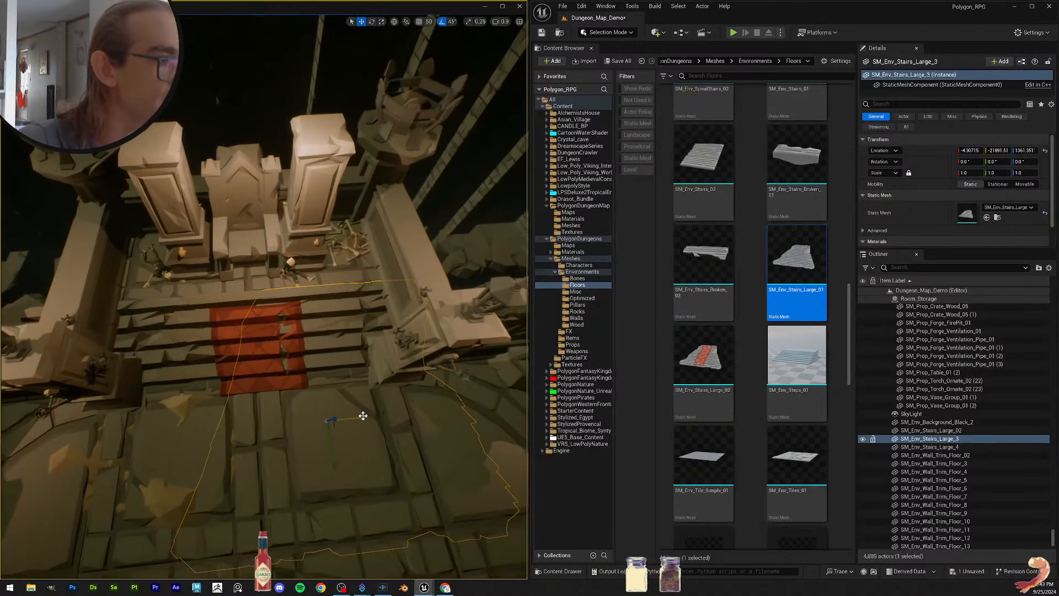
{"action": "left_click_drag", "start_coordinate": [363, 416], "coordinate": [329, 418]}
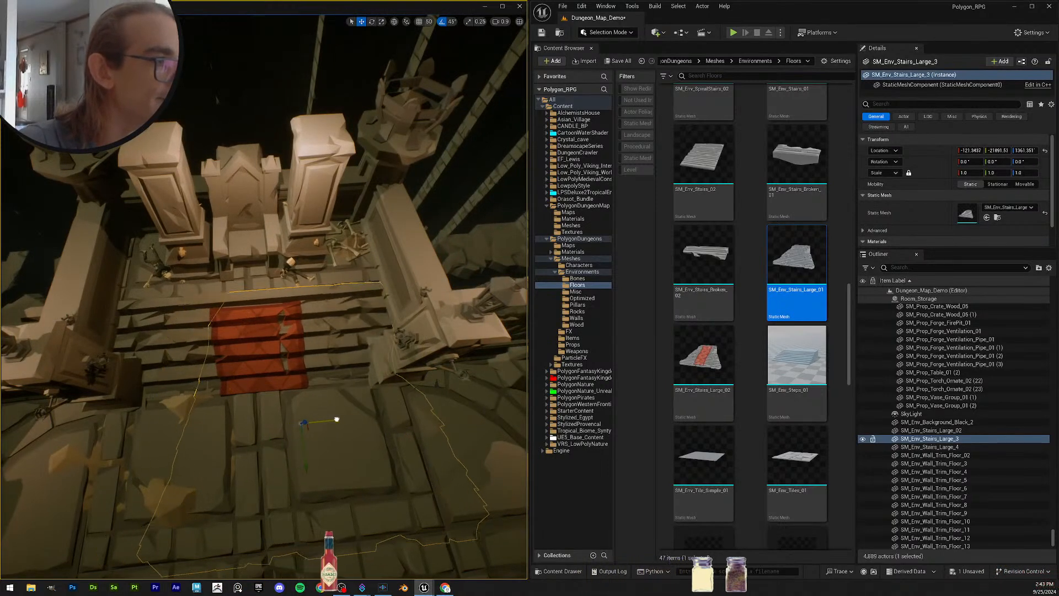
Step: Delete both plain stair copies flanking the carpeted throne stairs
{"action": "right_click_drag", "start_coordinate": [339, 419], "coordinate": [337, 421]}
{"action": "right_click_drag", "start_coordinate": [353, 374], "coordinate": [353, 373]}
{"action": "key", "text": "Delete"}
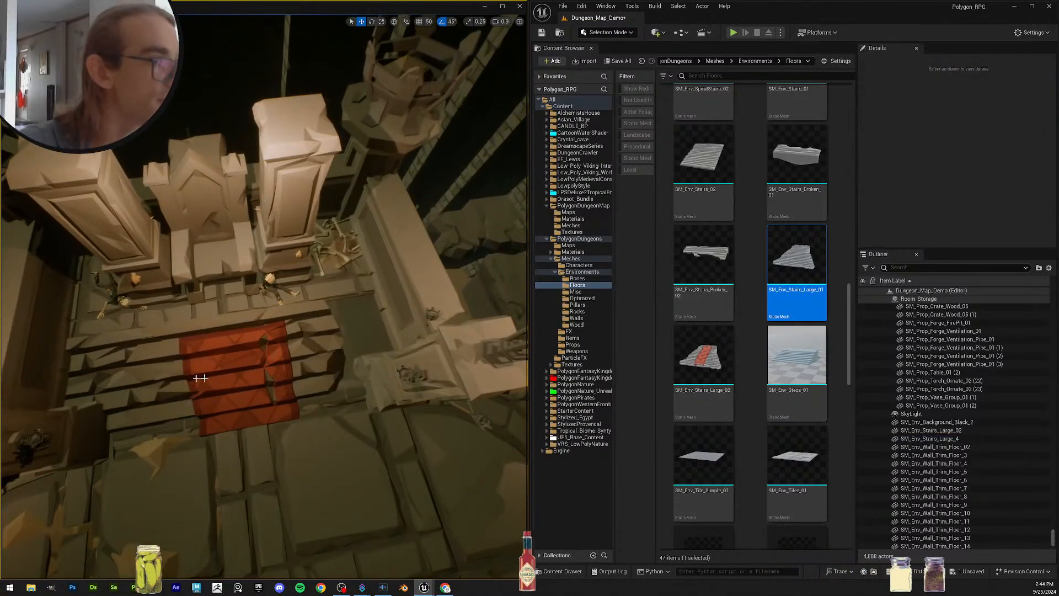
{"action": "left_click", "coordinate": [149, 387]}
{"action": "key", "text": "Delete"}
Step: Try SM_Env_Stairs_01 as the static mesh of the carpeted throne stairs and undo the swap
{"action": "left_click", "coordinate": [274, 379]}
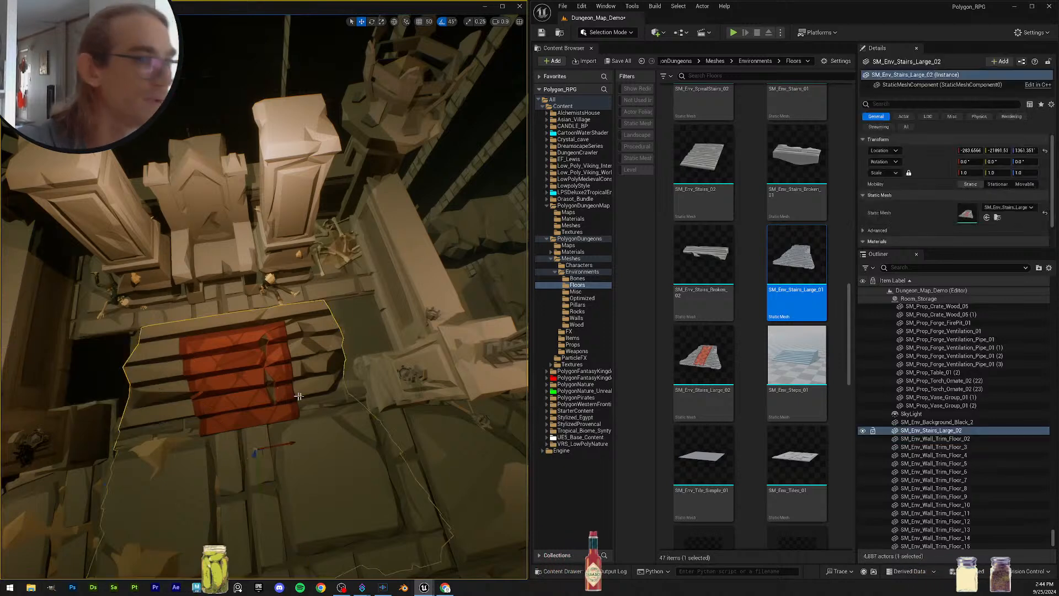
{"action": "scroll", "coordinate": [770, 287], "scroll_direction": "up", "scroll_amount": 5}
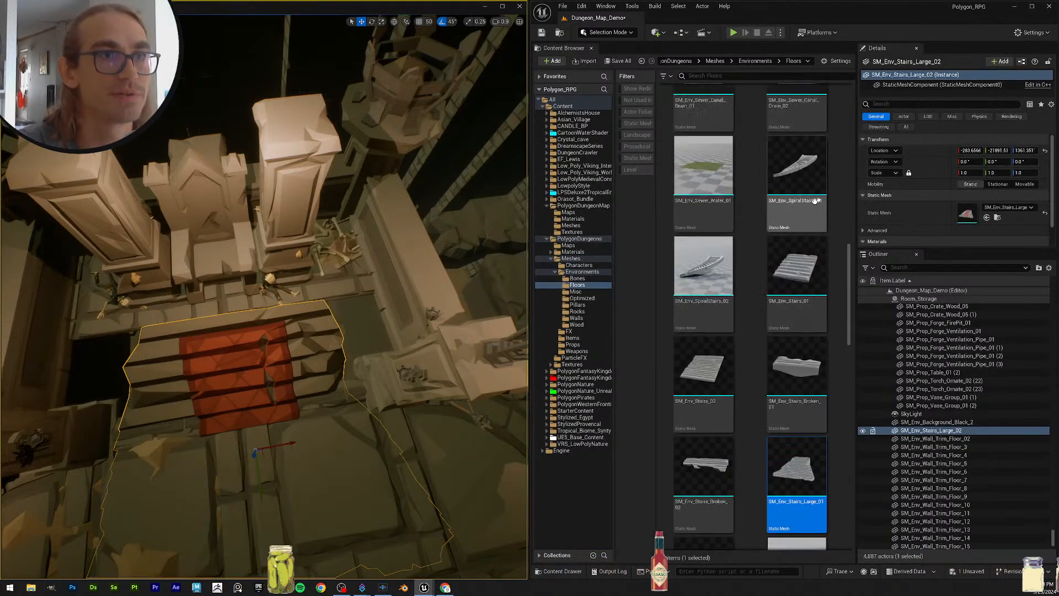
{"action": "scroll", "coordinate": [782, 293], "scroll_direction": "up", "scroll_amount": 2}
{"action": "scroll", "coordinate": [782, 293], "scroll_direction": "down", "scroll_amount": 2}
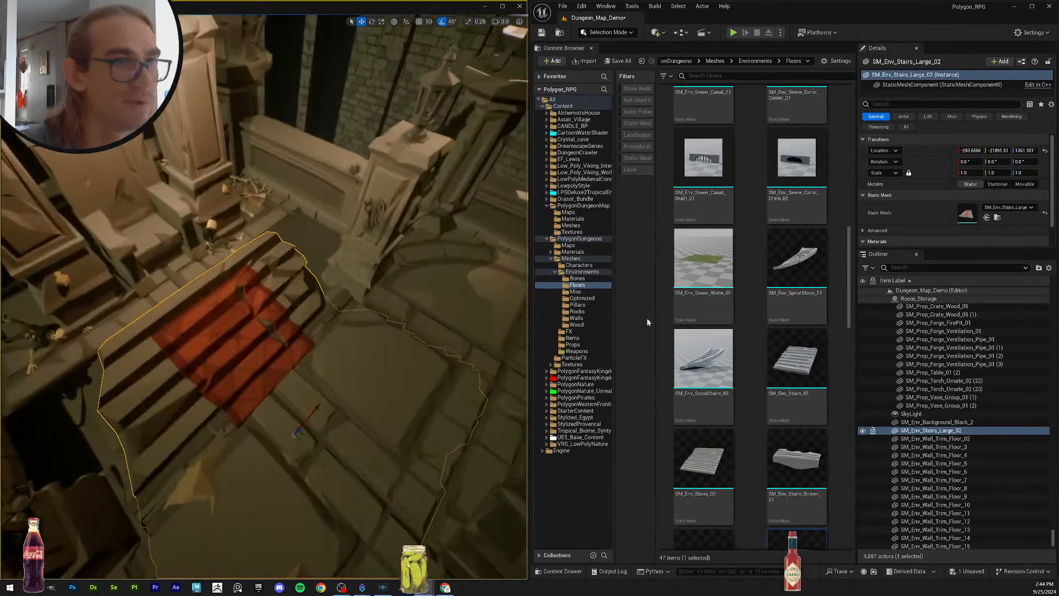
{"action": "left_click", "coordinate": [813, 365]}
{"action": "left_click_drag", "start_coordinate": [813, 365], "coordinate": [968, 214]}
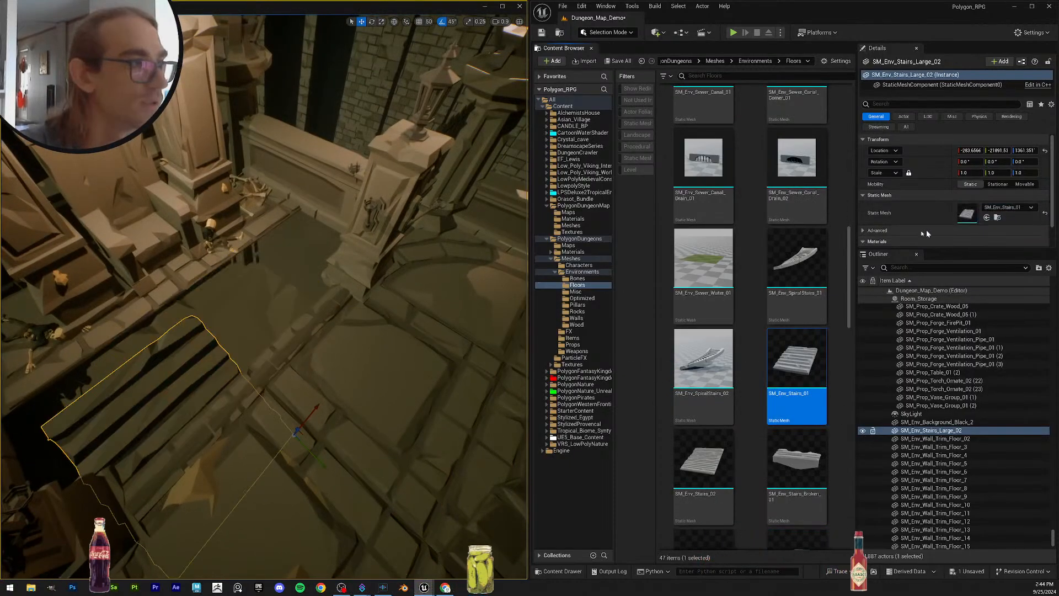
{"action": "key", "text": "ctrl+z"}
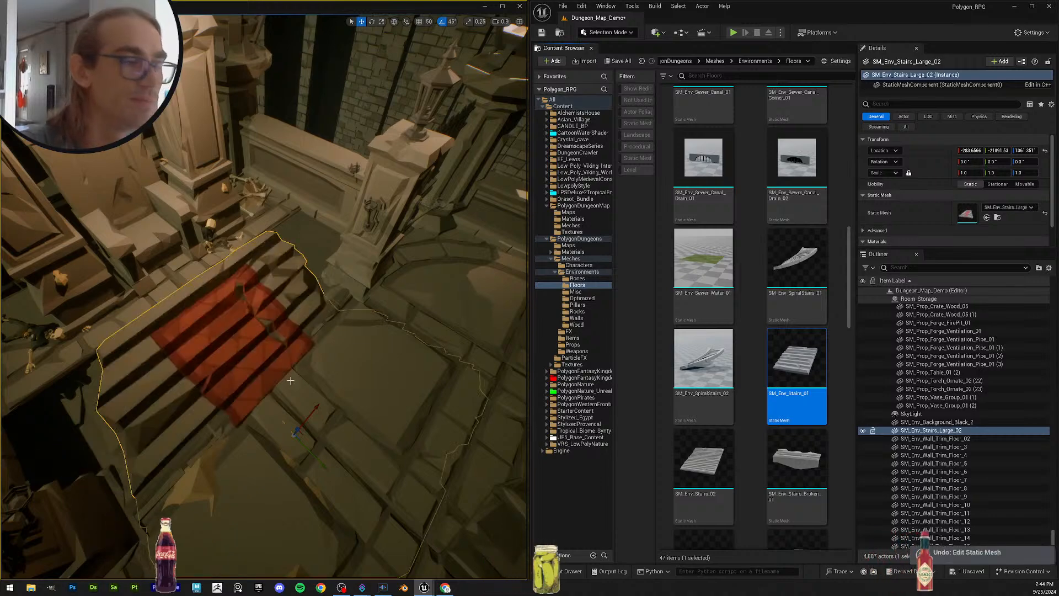
Step: Replace the static mesh of the carpeted throne stairs with the plain SM_Env_Stairs_Large_01
{"action": "scroll", "coordinate": [792, 397], "scroll_direction": "down", "scroll_amount": 2}
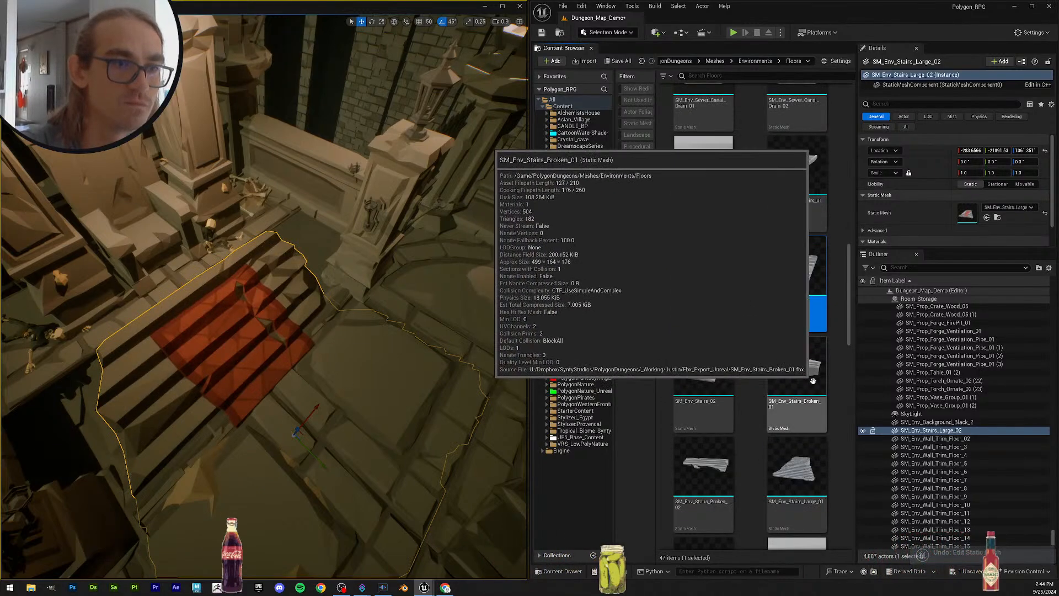
{"action": "scroll", "coordinate": [793, 331], "scroll_direction": "down", "scroll_amount": 2}
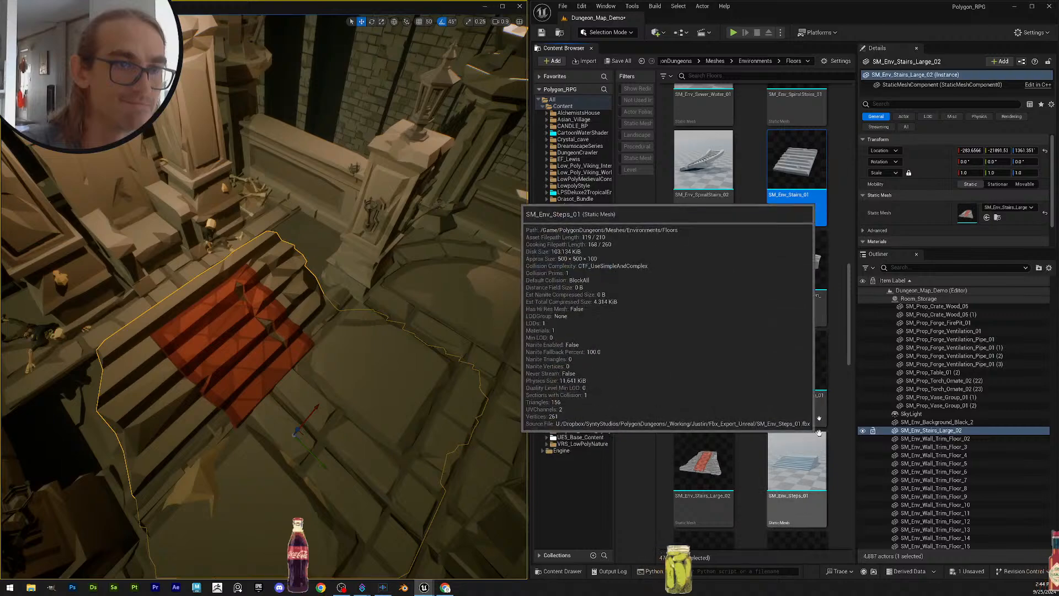
{"action": "left_click_drag", "start_coordinate": [797, 362], "coordinate": [955, 217]}
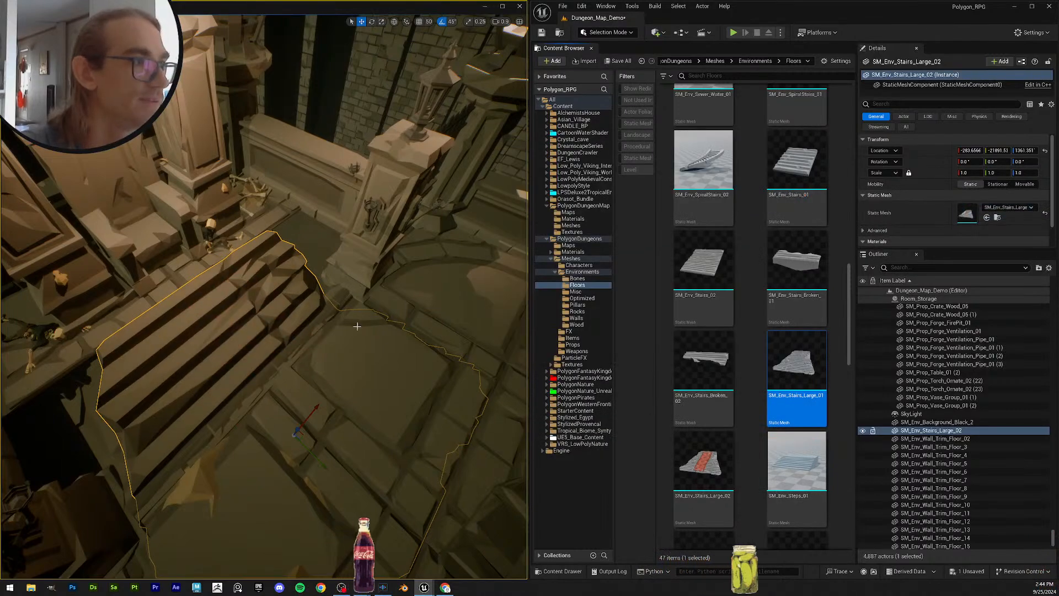
Step: Try widening the plain throne stairs to an X scale of about 1.63 and undo the scaling
{"action": "key", "text": "f"}
{"action": "right_click_drag", "start_coordinate": [264, 298], "coordinate": [315, 303]}
{"action": "key", "text": "r"}
{"action": "left_click_drag", "start_coordinate": [295, 432], "coordinate": [326, 384]}
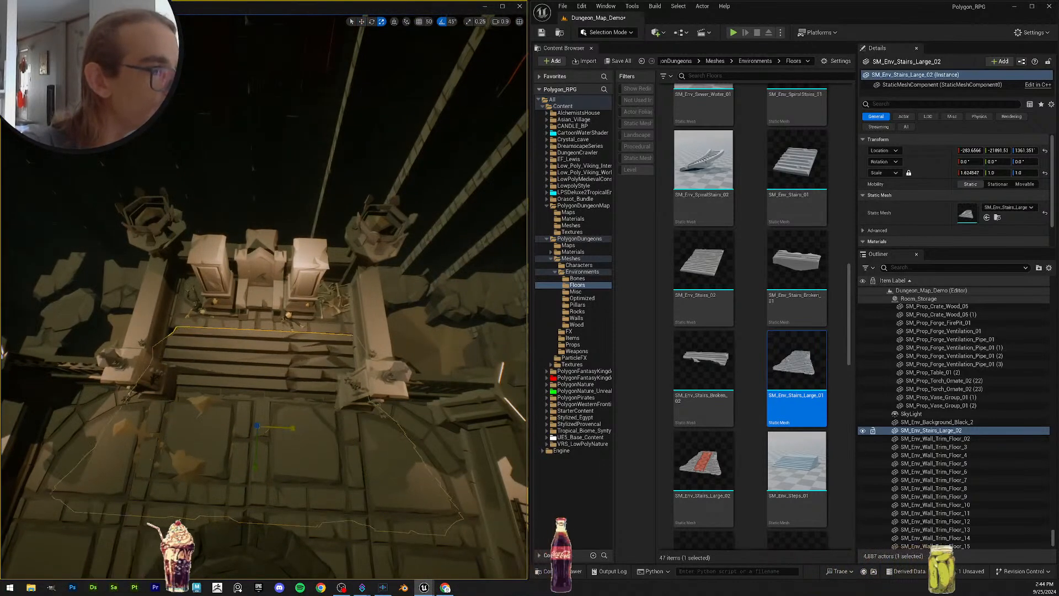
{"action": "key", "text": "ctrl+z"}
Step: Filter the meshes in the Floors folder by the word "stair"
{"action": "scroll", "coordinate": [801, 358], "scroll_direction": "down", "scroll_amount": 2}
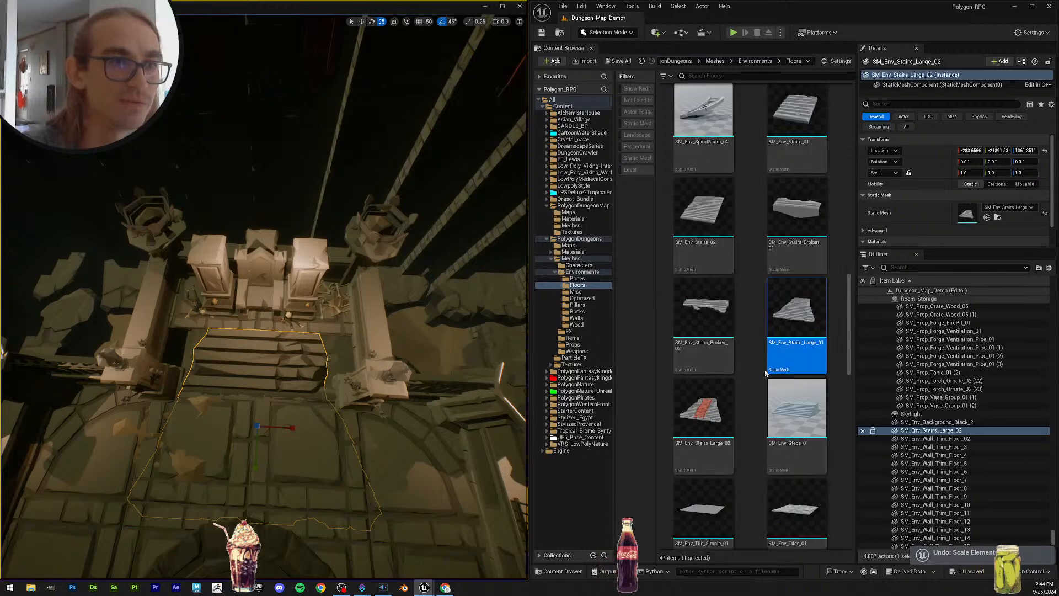
{"action": "scroll", "coordinate": [783, 323], "scroll_direction": "up", "scroll_amount": 6}
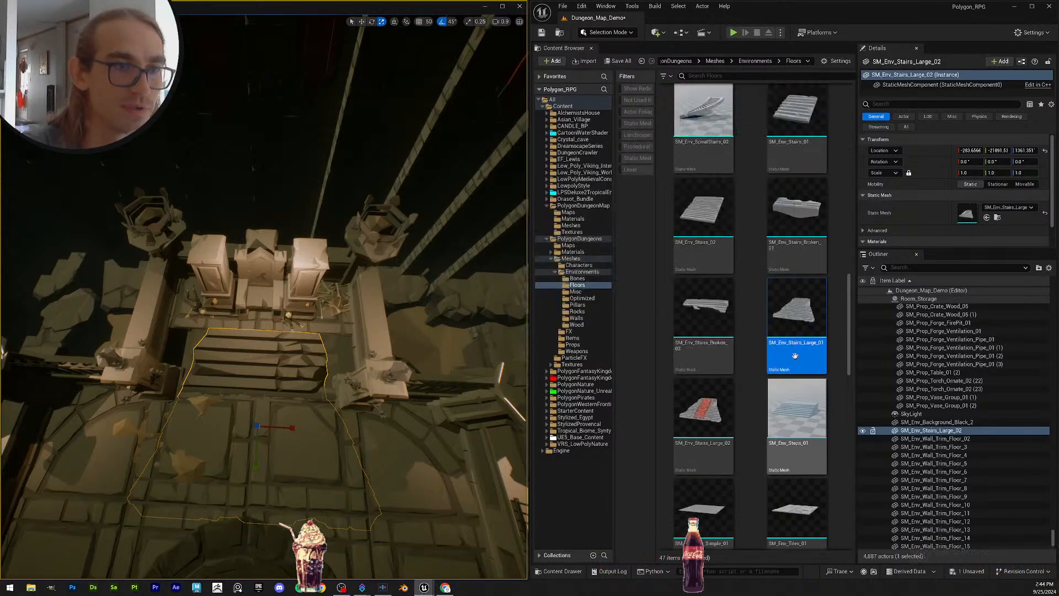
{"action": "scroll", "coordinate": [760, 310], "scroll_direction": "up", "scroll_amount": 1}
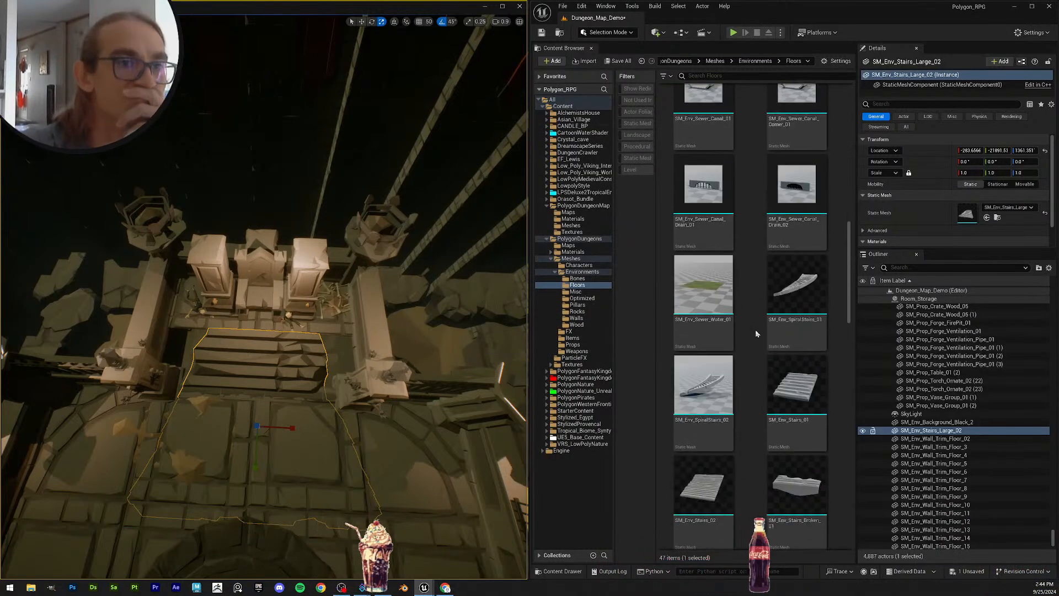
{"action": "left_click", "coordinate": [741, 76]}
{"action": "type", "text": "start"}
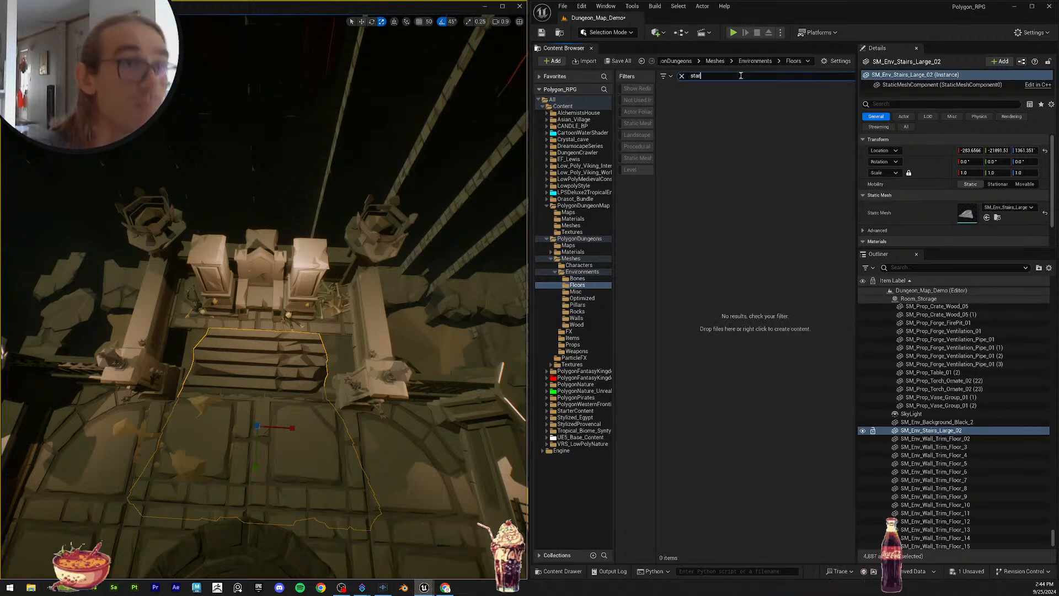
{"action": "key", "text": "BackSpace"}
{"action": "key", "text": "BackSpace"}
{"action": "key", "text": "BackSpace"}
{"action": "type", "text": "air"}
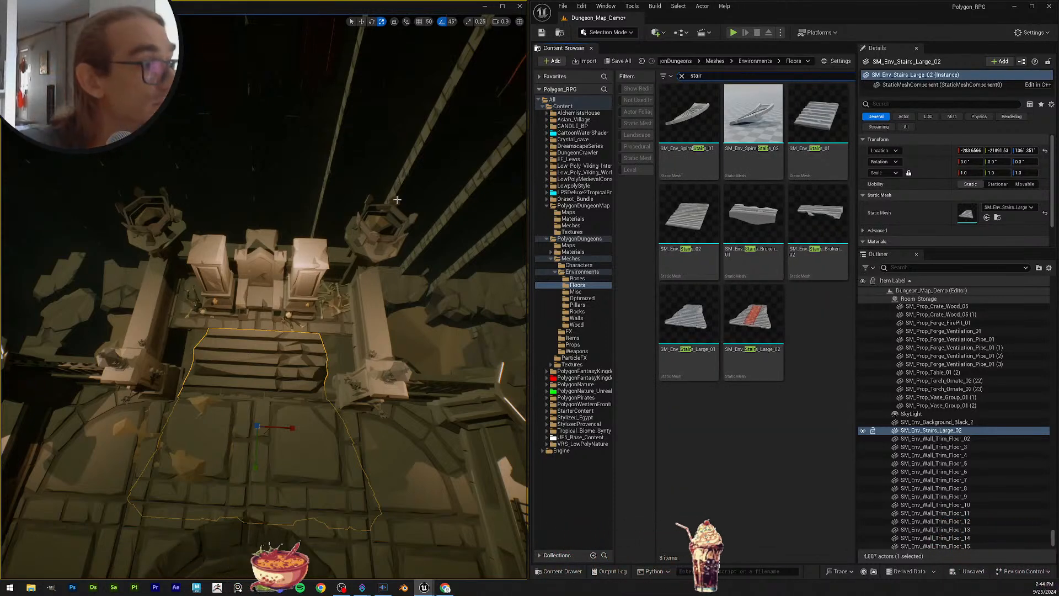
Step: Replace the static mesh of the throne stairs with SM_Env_Stairs_02
{"action": "mouse_move", "coordinate": [362, 335]}
{"action": "right_mouse_down"}
{"action": "mouse_move", "coordinate": [363, 315]}
{"action": "mouse_move", "coordinate": [361, 337]}
{"action": "mouse_move", "coordinate": [351, 319]}
{"action": "right_mouse_up"}
{"action": "key", "text": "w"}
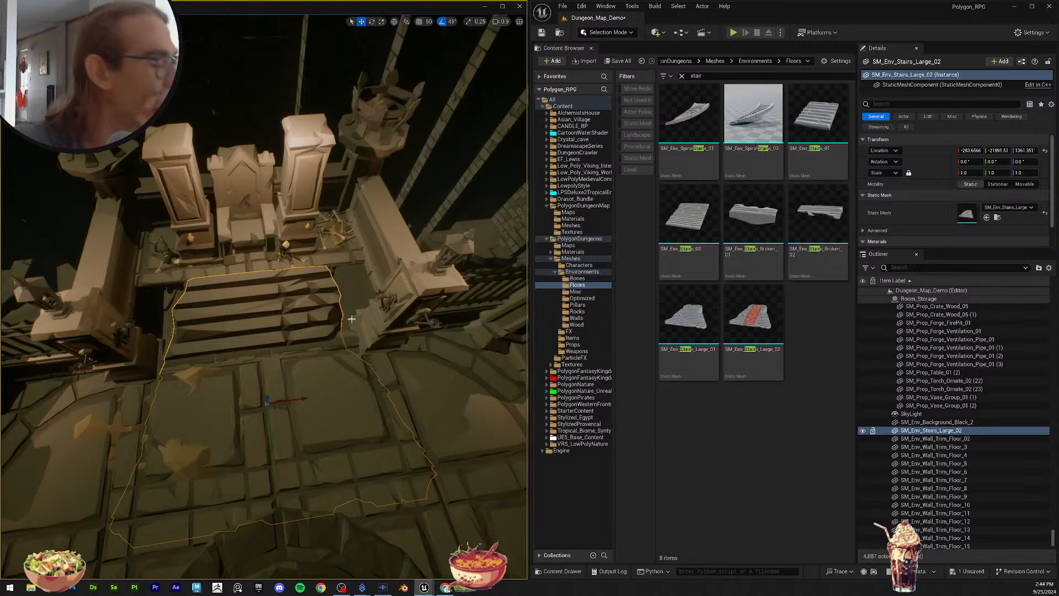
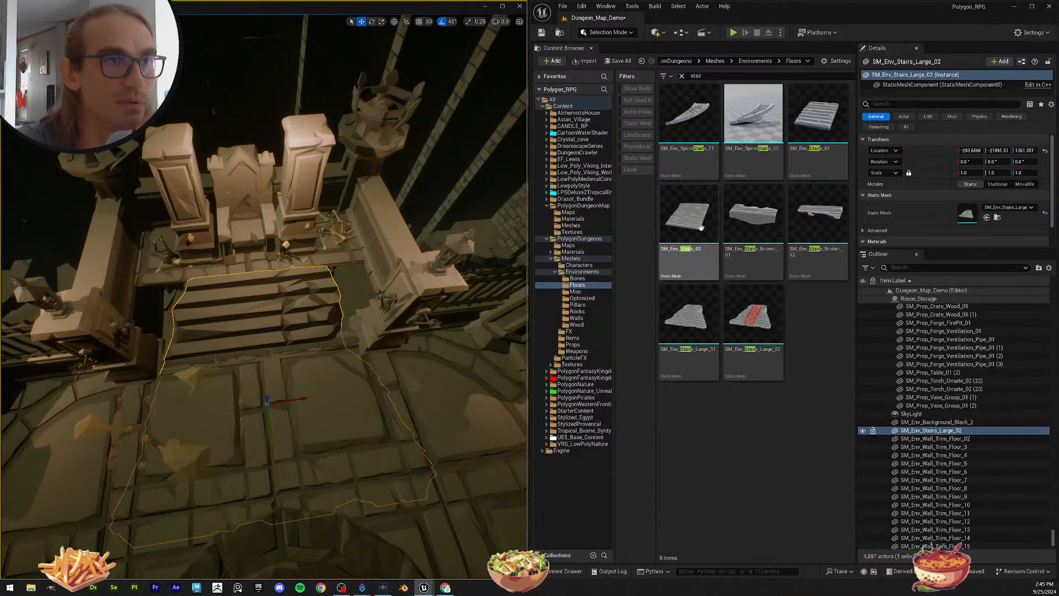
{"action": "left_click_drag", "start_coordinate": [716, 264], "coordinate": [963, 221]}
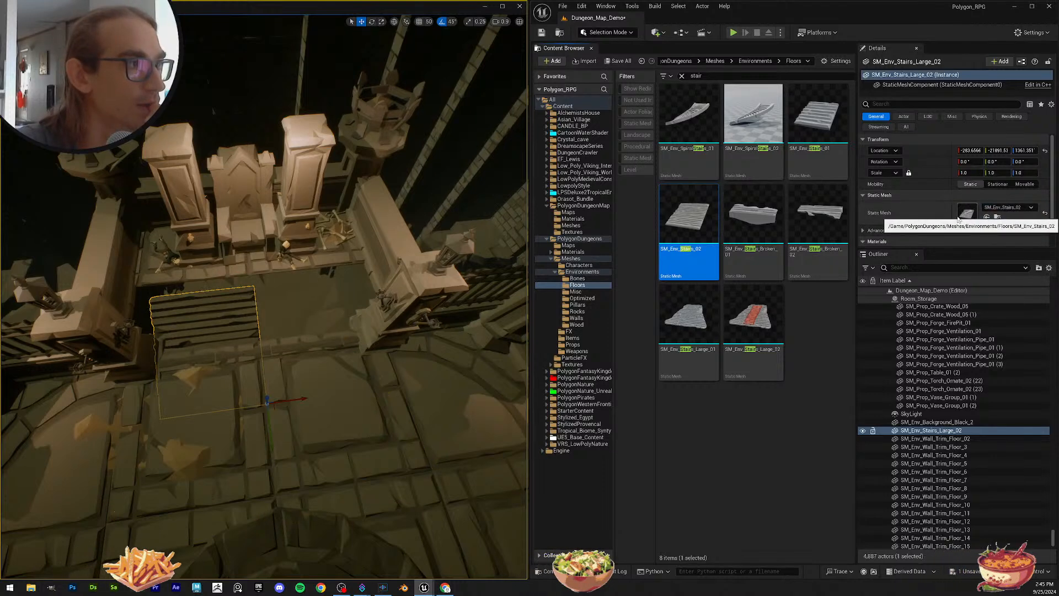
Step: Restore the large stairs mesh and duplicate it so two overlapping copies, at X about -569 and -47, span the throne's front
{"action": "key", "text": "ctrl+z"}
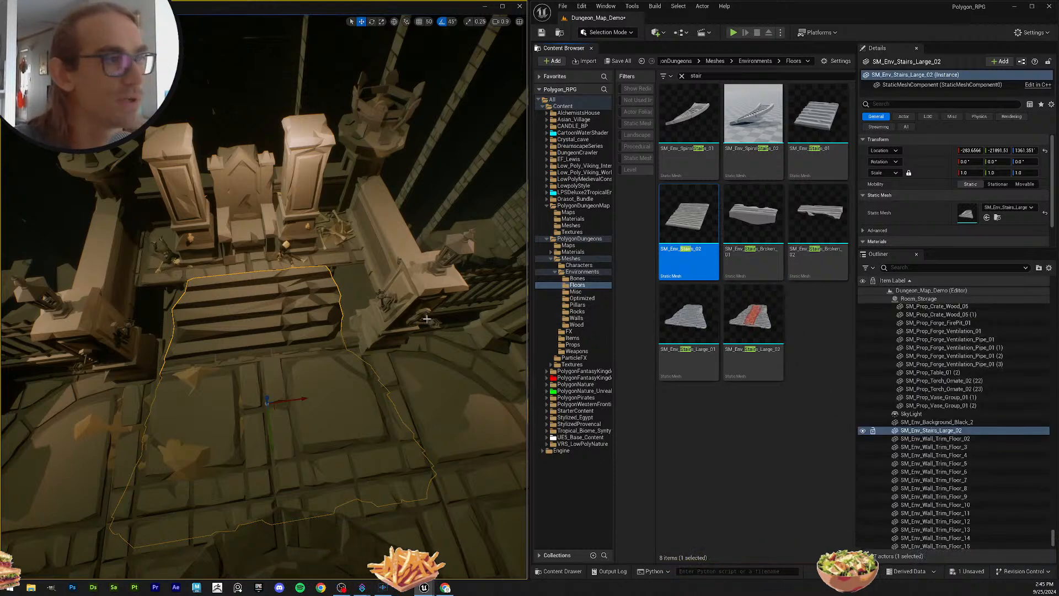
{"action": "left_click_drag", "start_coordinate": [300, 397], "coordinate": [337, 398]}
{"action": "right_click_drag", "start_coordinate": [337, 398], "coordinate": [364, 373]}
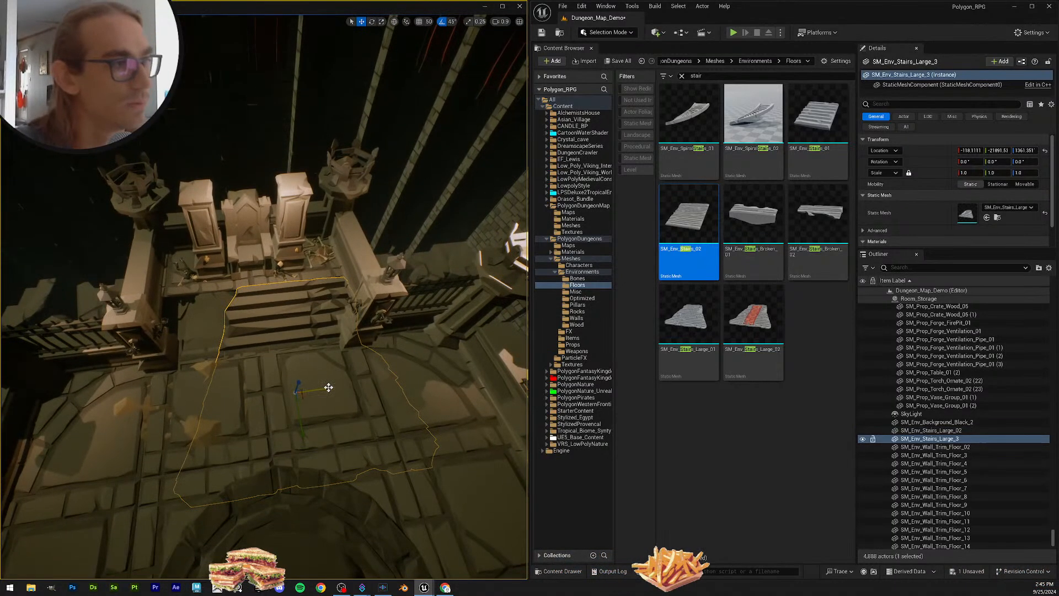
{"action": "left_click_drag", "start_coordinate": [329, 387], "coordinate": [268, 379]}
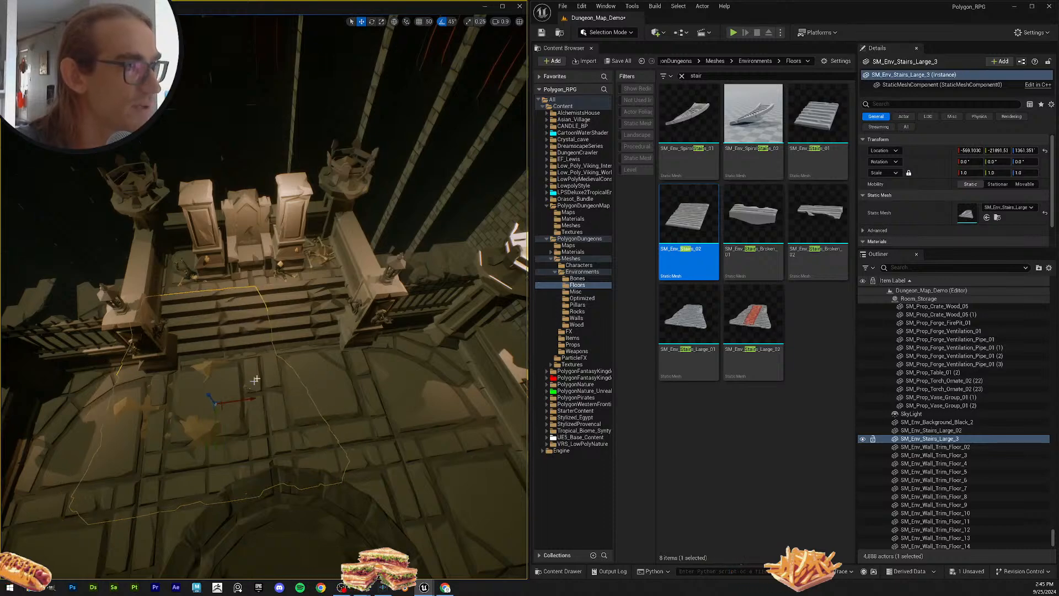
{"action": "key", "text": "Escape"}
{"action": "right_click_drag", "start_coordinate": [255, 380], "coordinate": [331, 411]}
{"action": "left_click", "coordinate": [333, 412]}
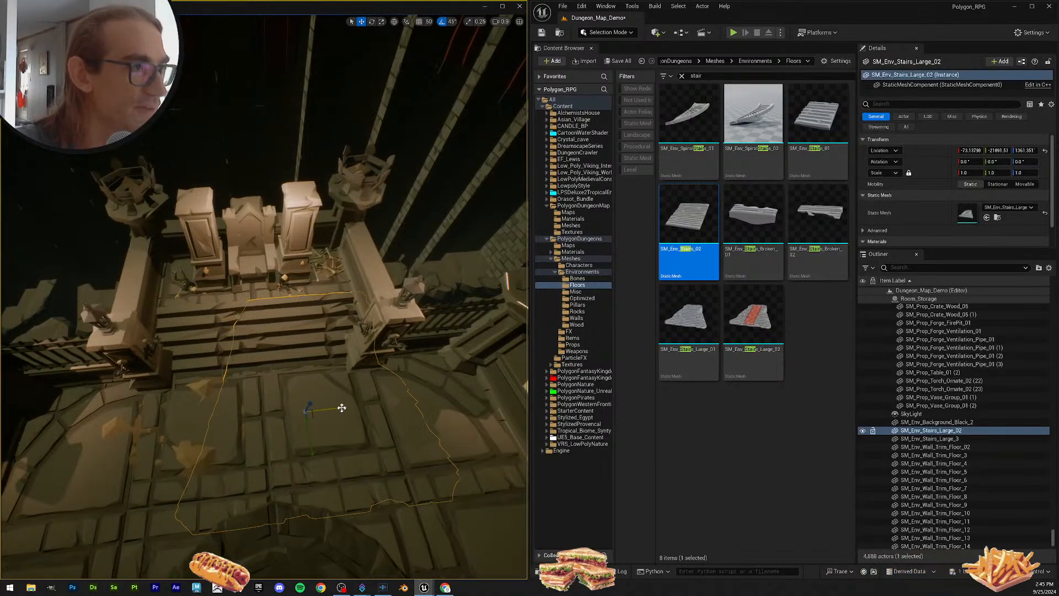
{"action": "right_click_drag", "start_coordinate": [342, 407], "coordinate": [359, 346]}
{"action": "key", "text": "Escape"}
{"action": "left_click", "coordinate": [359, 346]}
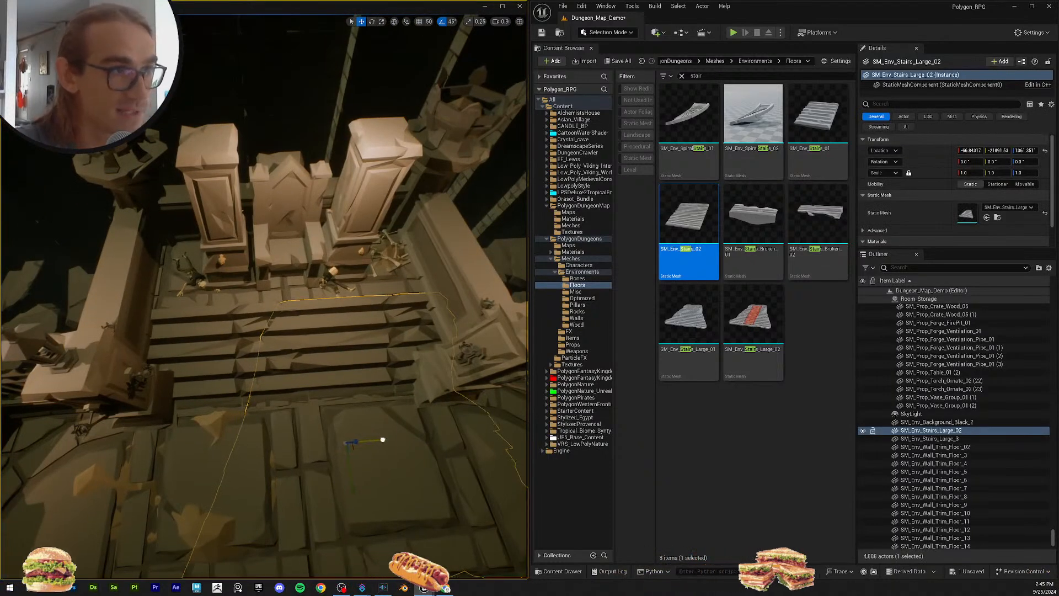
Step: Delete both large stairs in front of the throne
{"action": "left_click", "coordinate": [260, 381]}
{"action": "right_click_drag", "start_coordinate": [259, 381], "coordinate": [258, 348]}
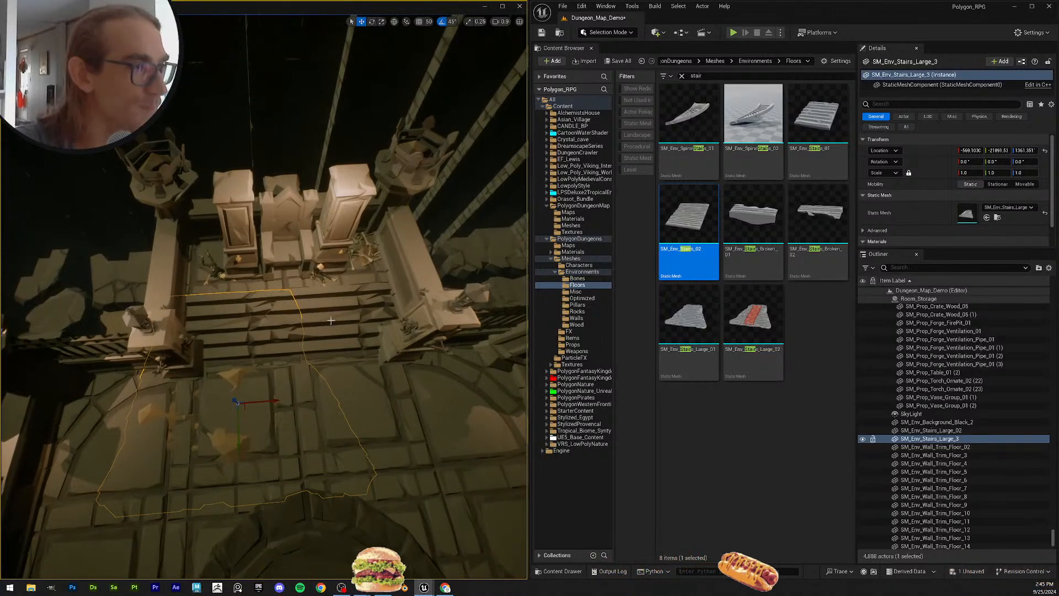
{"action": "key", "text": "Delete"}
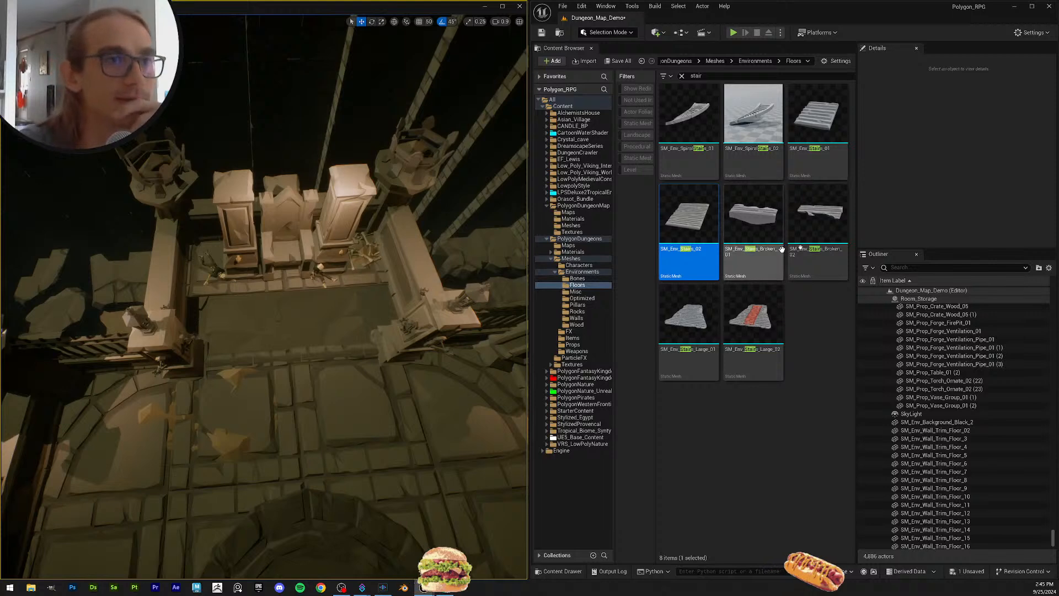
Step: Place an SM_Env_Stairs_01 mesh in front of the throne and align its top step with the platform edge
{"action": "left_click_drag", "start_coordinate": [829, 121], "coordinate": [368, 366]}
{"action": "right_click_drag", "start_coordinate": [368, 366], "coordinate": [502, 359]}
{"action": "left_click_drag", "start_coordinate": [380, 379], "coordinate": [402, 410]}
{"action": "left_click_drag", "start_coordinate": [382, 350], "coordinate": [379, 371]}
{"action": "right_click_drag", "start_coordinate": [378, 371], "coordinate": [411, 353]}
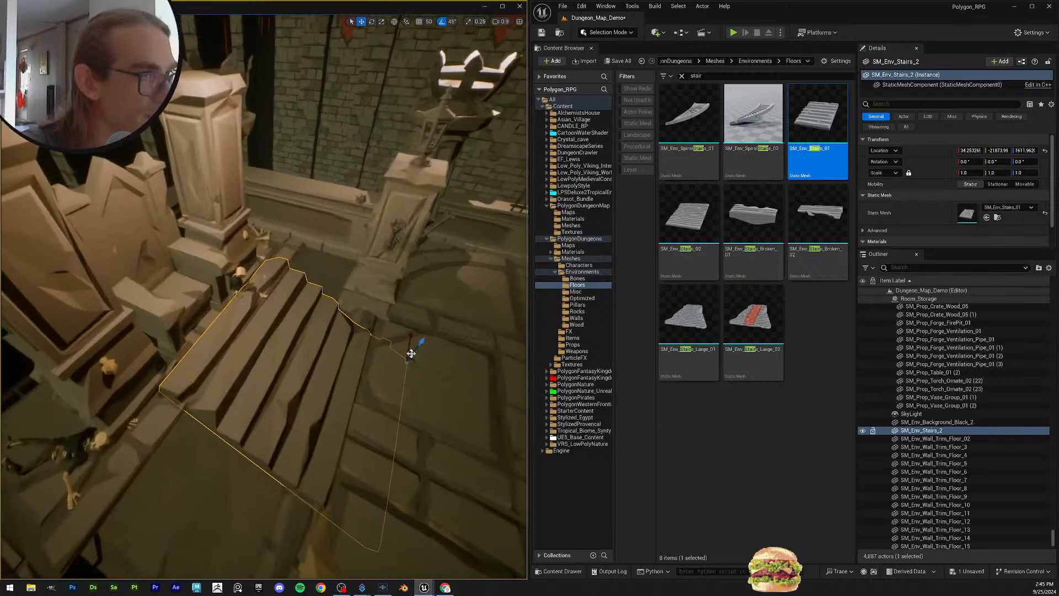
{"action": "left_click_drag", "start_coordinate": [421, 343], "coordinate": [421, 346]}
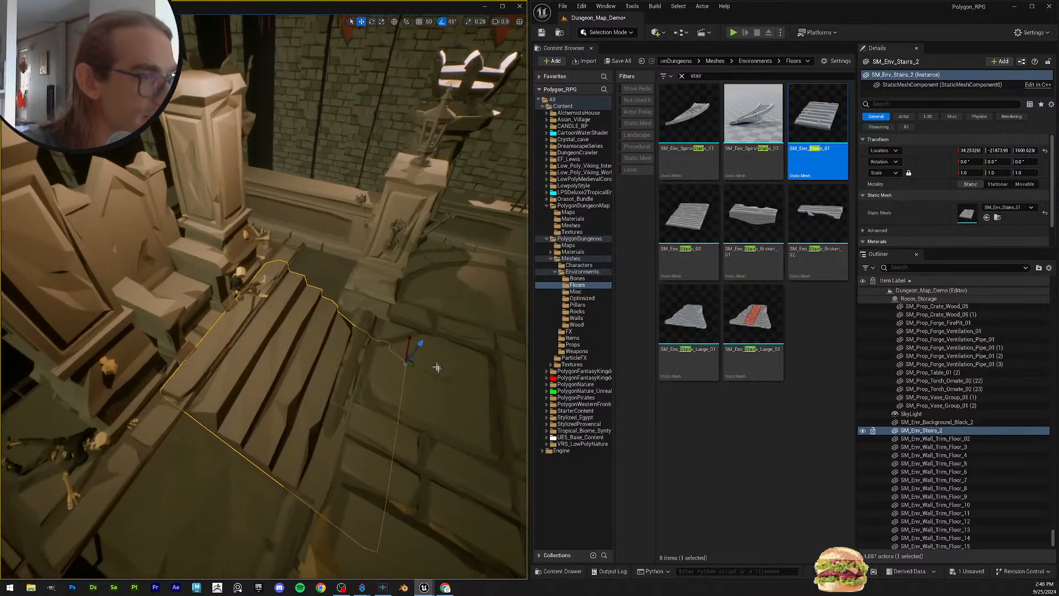
{"action": "left_click_drag", "start_coordinate": [442, 381], "coordinate": [463, 399]}
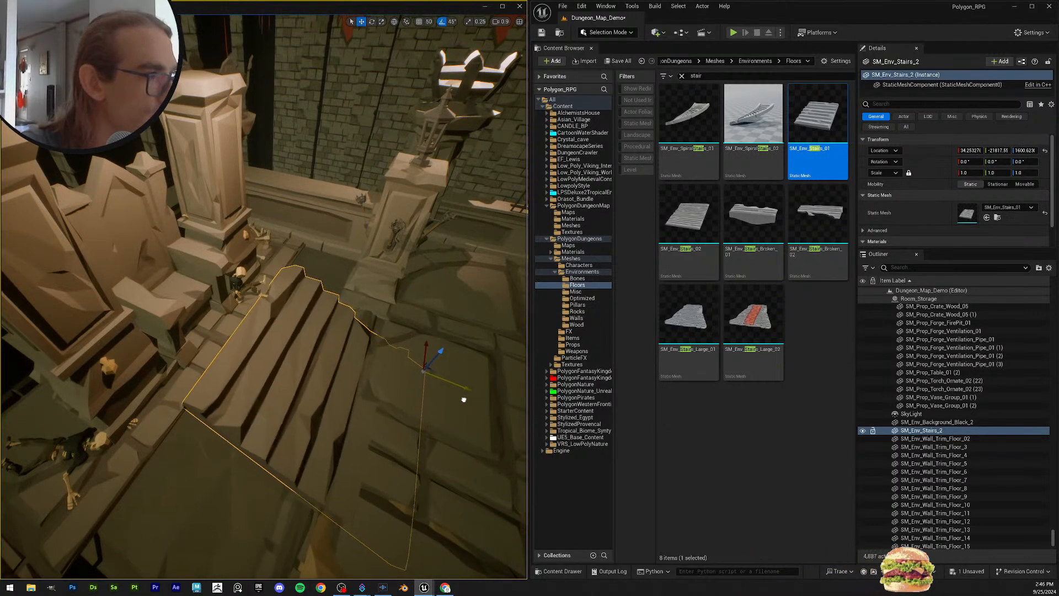
{"action": "right_click_drag", "start_coordinate": [464, 399], "coordinate": [457, 334]}
{"action": "left_click_drag", "start_coordinate": [449, 315], "coordinate": [450, 324]}
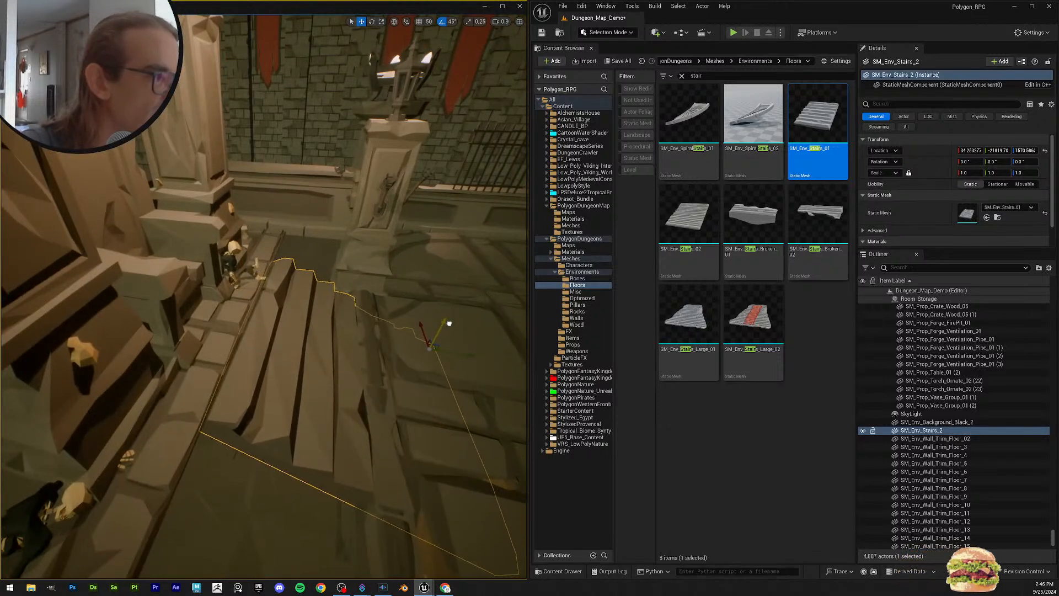
Step: Slide the stairs to X about 190 against the right-hand pillar and duplicate them to fill the left half of the throne's front
{"action": "right_click_drag", "start_coordinate": [450, 320], "coordinate": [386, 452]}
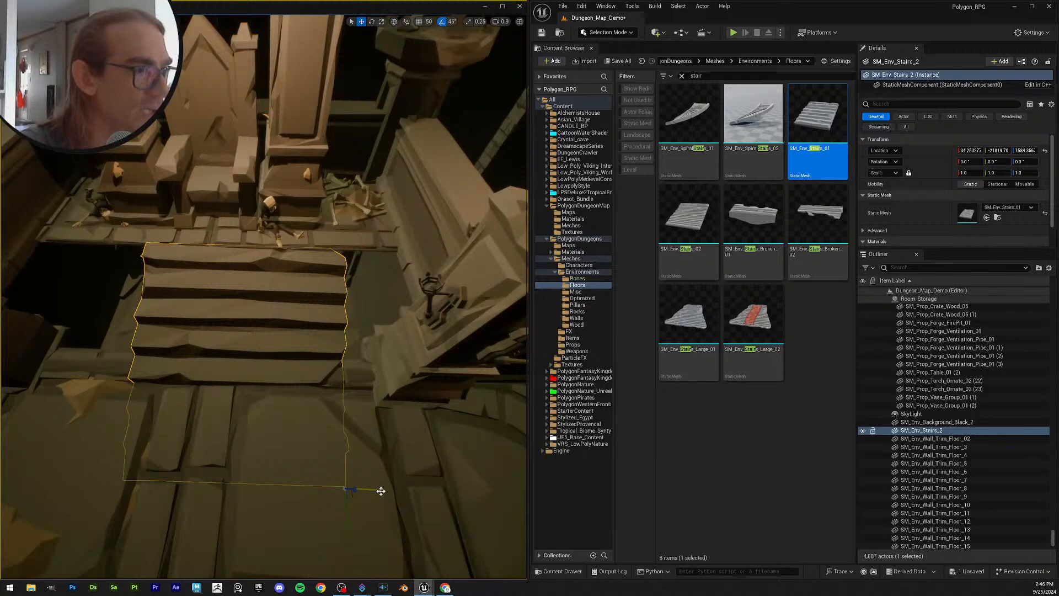
{"action": "left_click_drag", "start_coordinate": [381, 491], "coordinate": [423, 487]}
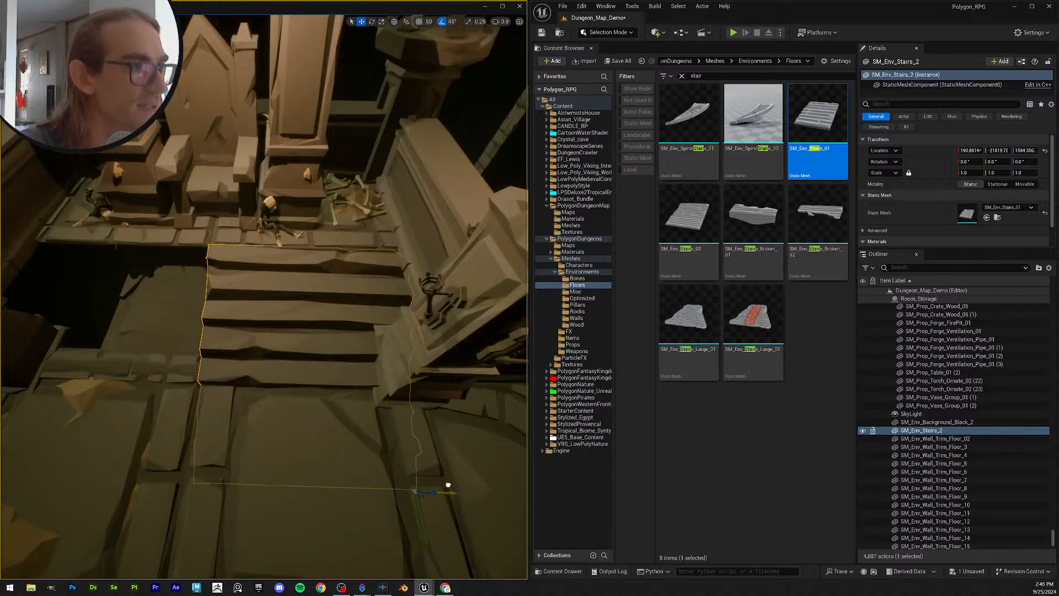
{"action": "right_click_drag", "start_coordinate": [392, 440], "coordinate": [394, 439]}
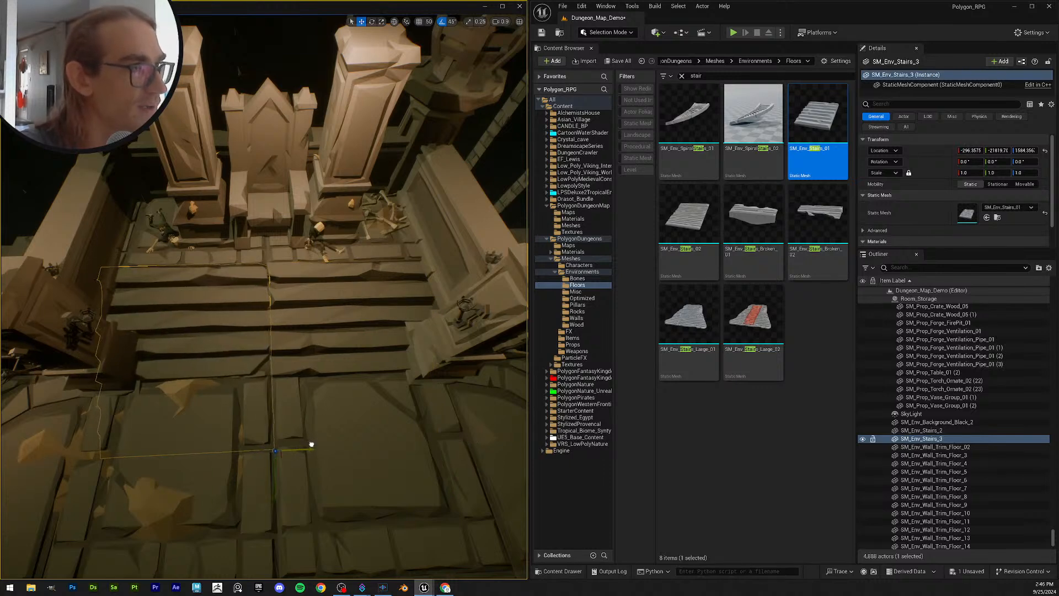
{"action": "key", "text": "Escape"}
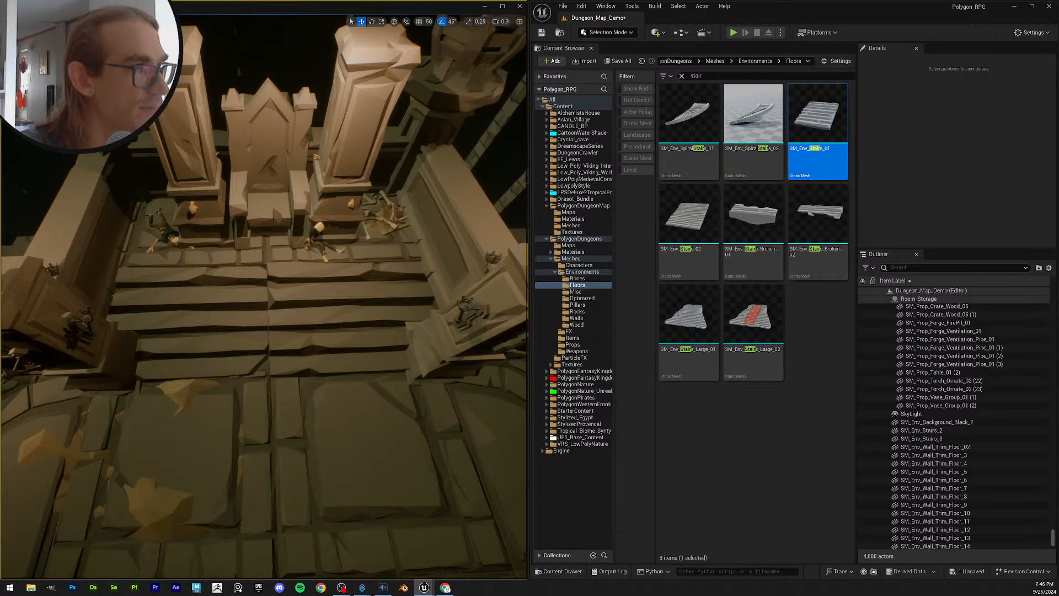
{"action": "right_click_drag", "start_coordinate": [386, 361], "coordinate": [387, 365]}
{"action": "left_click", "coordinate": [386, 361]}
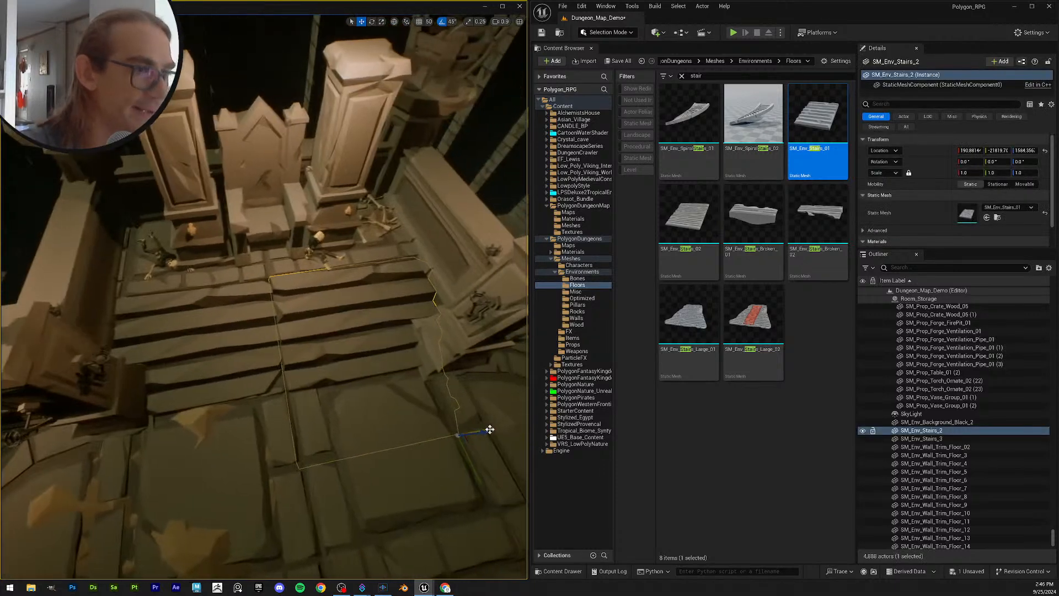
{"action": "key", "text": "Escape"}
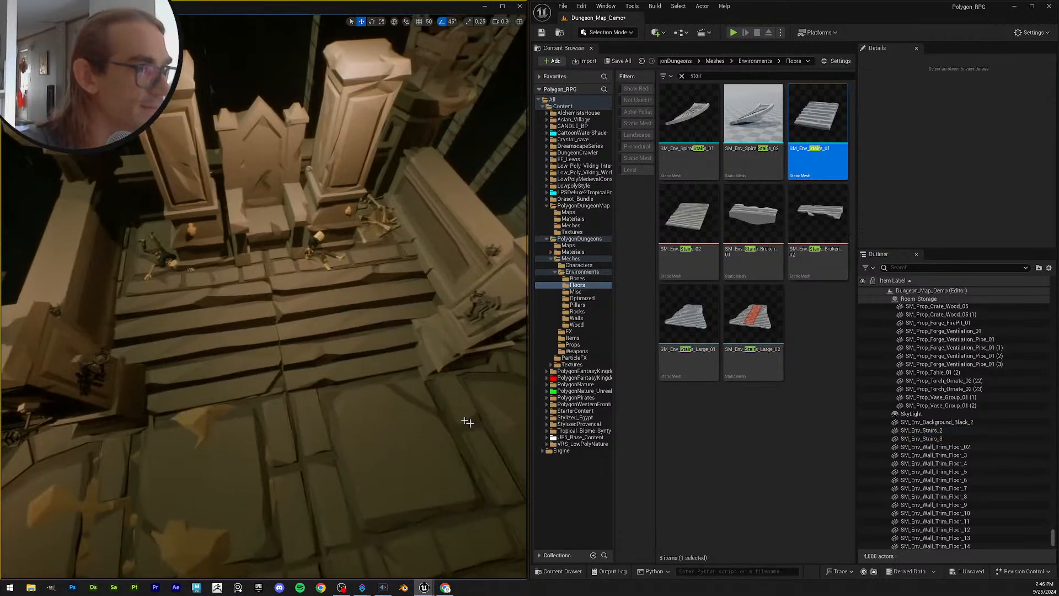
{"action": "left_click", "coordinate": [332, 366]}
{"action": "right_click_drag", "start_coordinate": [333, 367], "coordinate": [332, 366]}
Step: Try raising the left half of the throne stairs slightly and undo the move
{"action": "left_click", "coordinate": [221, 342]}
{"action": "right_click_drag", "start_coordinate": [220, 342], "coordinate": [221, 342]}
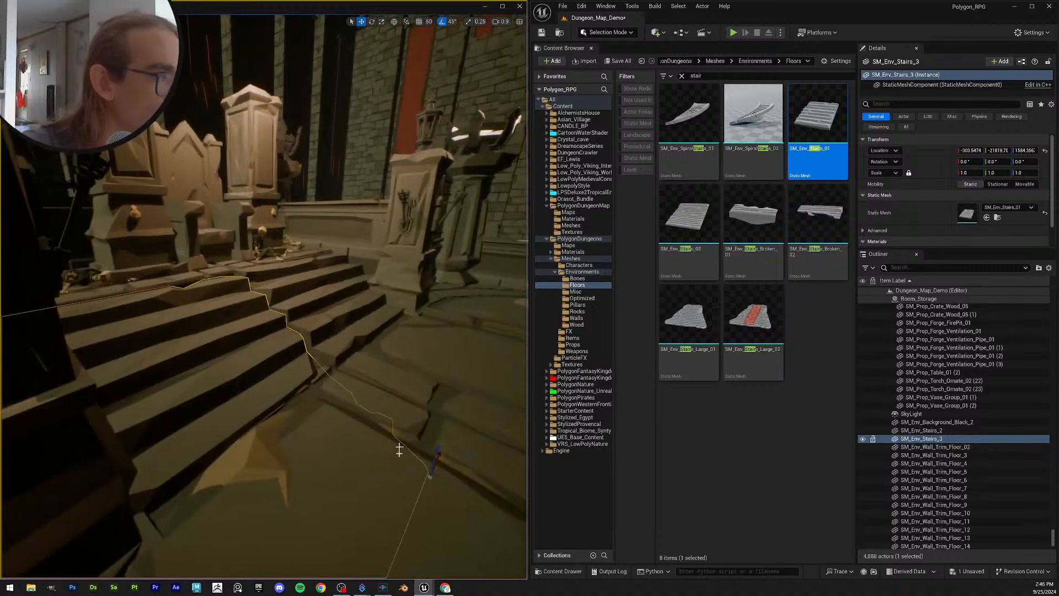
{"action": "left_click_drag", "start_coordinate": [437, 446], "coordinate": [438, 440]}
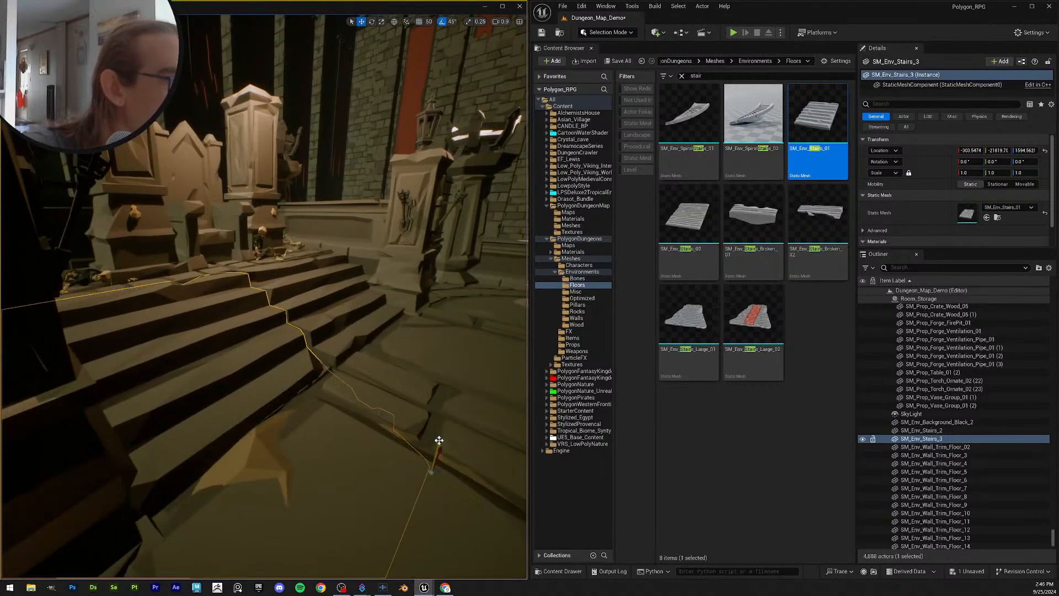
{"action": "key", "text": "ctrl+z"}
{"action": "right_click_drag", "start_coordinate": [437, 441], "coordinate": [437, 440]}
{"action": "right_click_drag", "start_coordinate": [383, 388], "coordinate": [383, 388]}
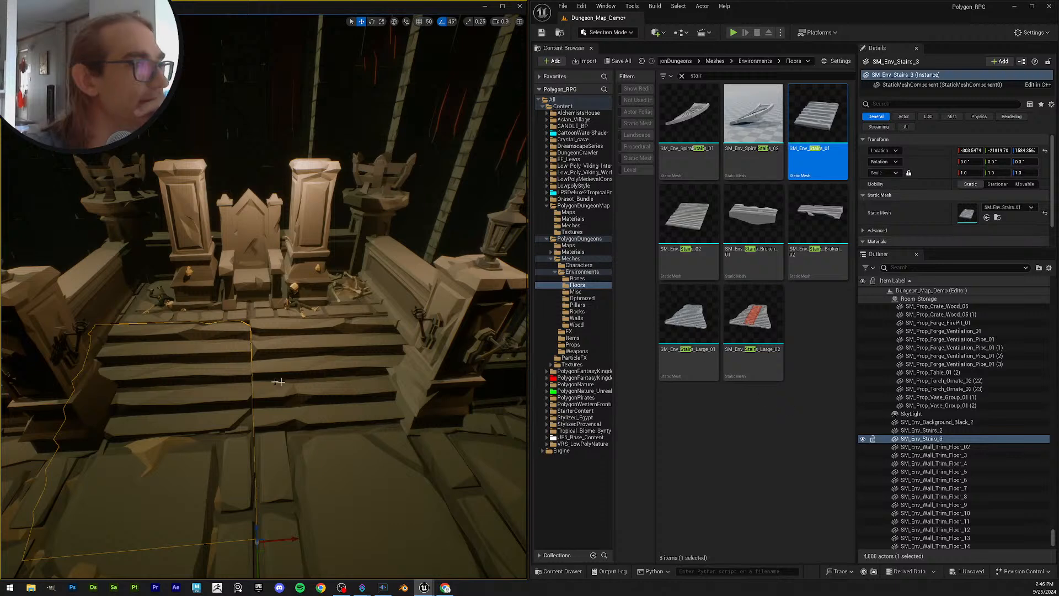
Step: Mirror the left half of the throne stairs along the X axis and move it to X about -790 so the halves meet
{"action": "right_click", "coordinate": [230, 372]}
{"action": "mouse_move", "coordinate": [291, 238]}
{"action": "left_click", "coordinate": [403, 253]}
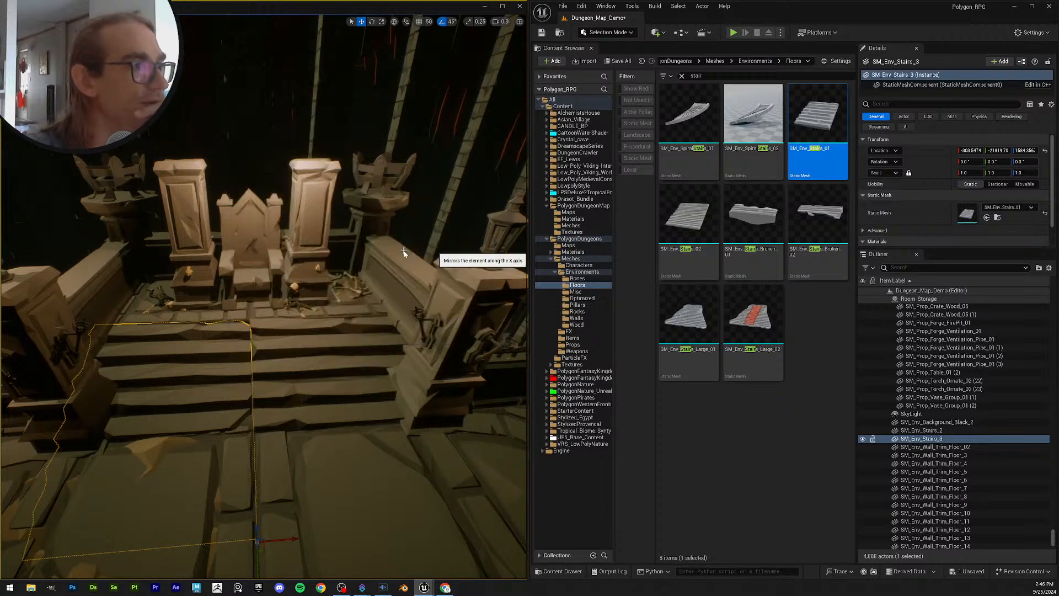
{"action": "left_click_drag", "start_coordinate": [291, 542], "coordinate": [56, 559]}
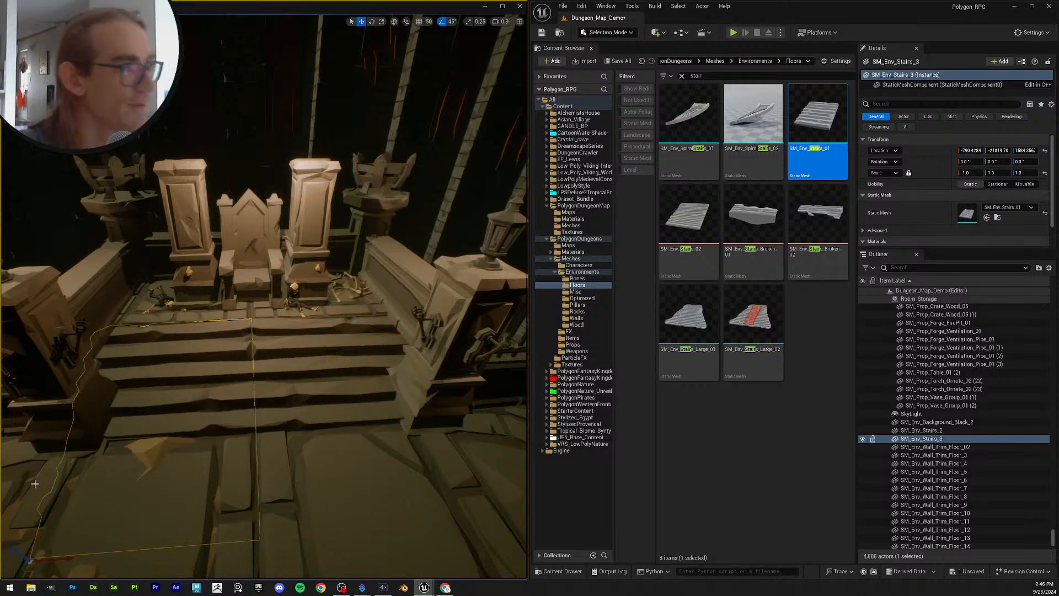
{"action": "key", "text": "Escape"}
{"action": "mouse_move", "coordinate": [93, 451]}
{"action": "right_mouse_down"}
{"action": "mouse_move", "coordinate": [92, 411]}
{"action": "mouse_move", "coordinate": [104, 442]}
{"action": "mouse_move", "coordinate": [94, 450]}
{"action": "right_mouse_up"}
{"action": "left_click", "coordinate": [213, 381]}
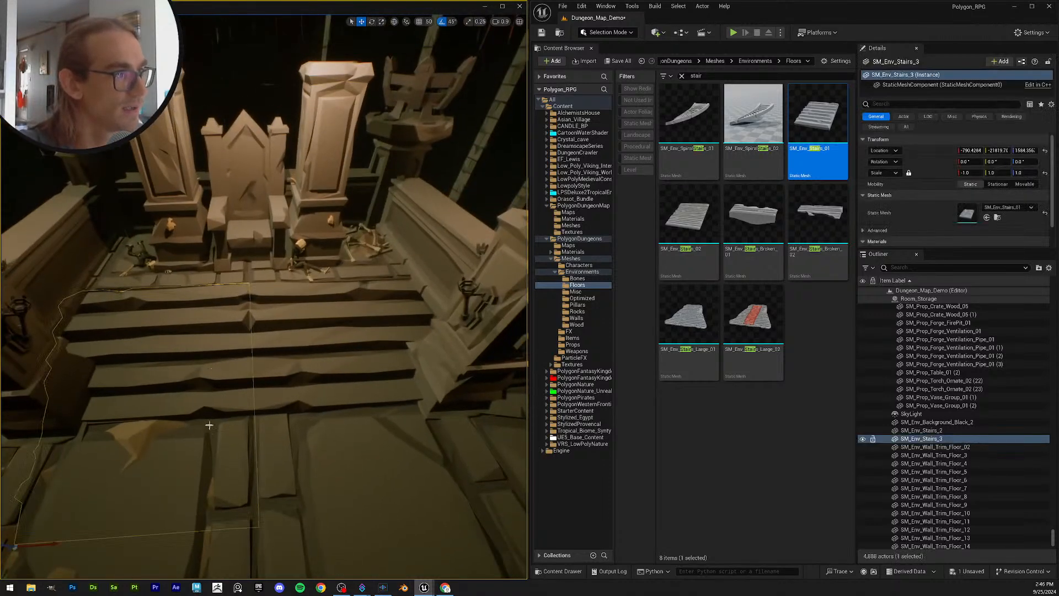
{"action": "right_click_drag", "start_coordinate": [239, 364], "coordinate": [237, 408]}
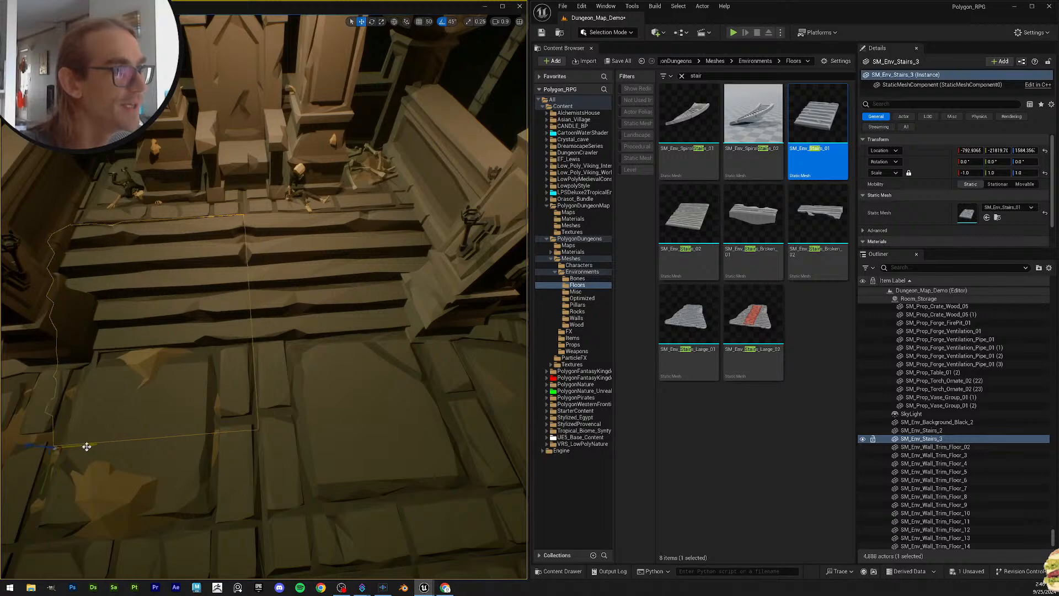
{"action": "key", "text": "Escape"}
{"action": "right_click_drag", "start_coordinate": [265, 379], "coordinate": [278, 410]}
{"action": "right_click_drag", "start_coordinate": [285, 350], "coordinate": [323, 318]}
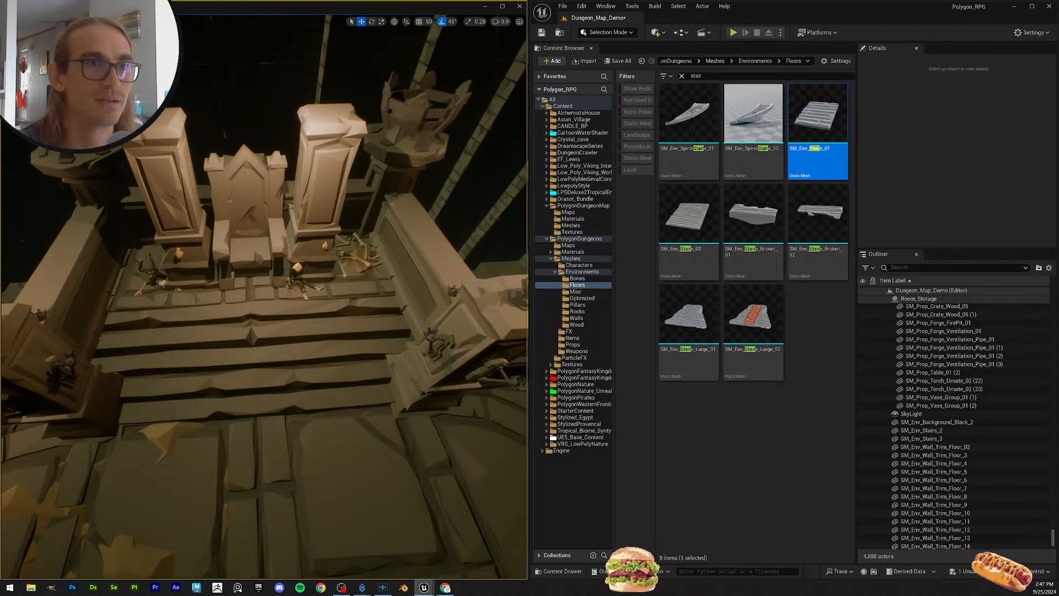
Step: Replace the static mesh of both halves of the throne stairs with SM_Env_Stairs_02
{"action": "left_click", "coordinate": [325, 344]}
{"action": "left_click_drag", "start_coordinate": [694, 225], "coordinate": [970, 216]}
{"action": "key", "text": "Escape"}
{"action": "right_click_drag", "start_coordinate": [331, 331], "coordinate": [296, 359]}
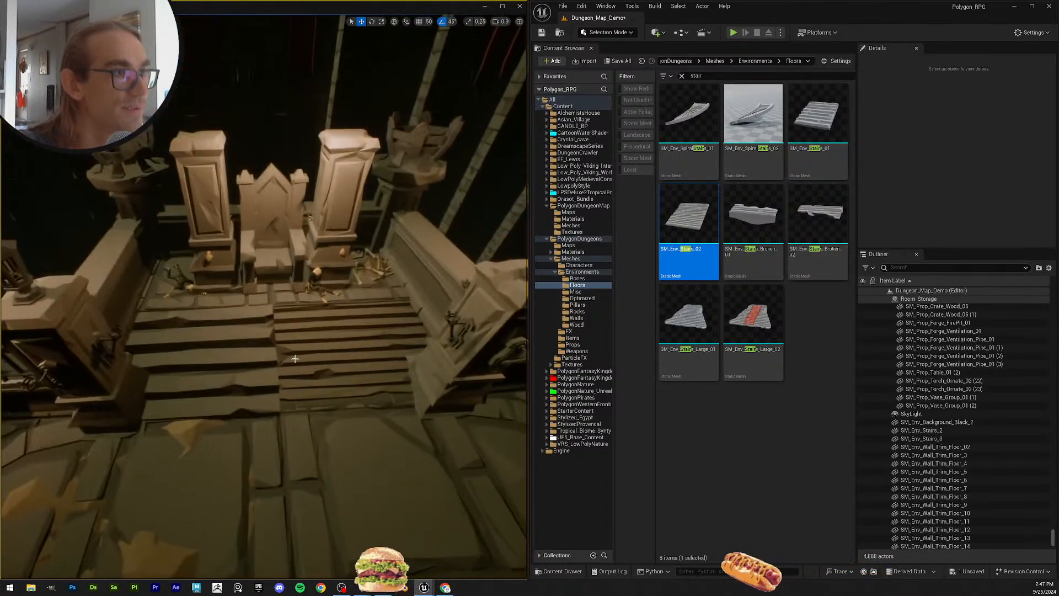
{"action": "left_click", "coordinate": [271, 351]}
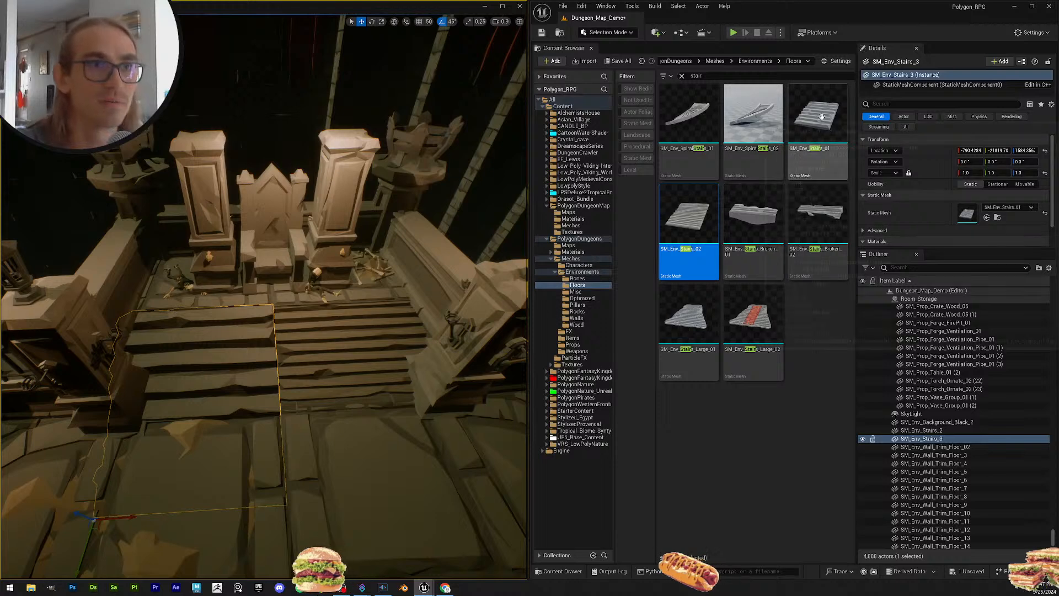
{"action": "left_click_drag", "start_coordinate": [702, 244], "coordinate": [970, 214]}
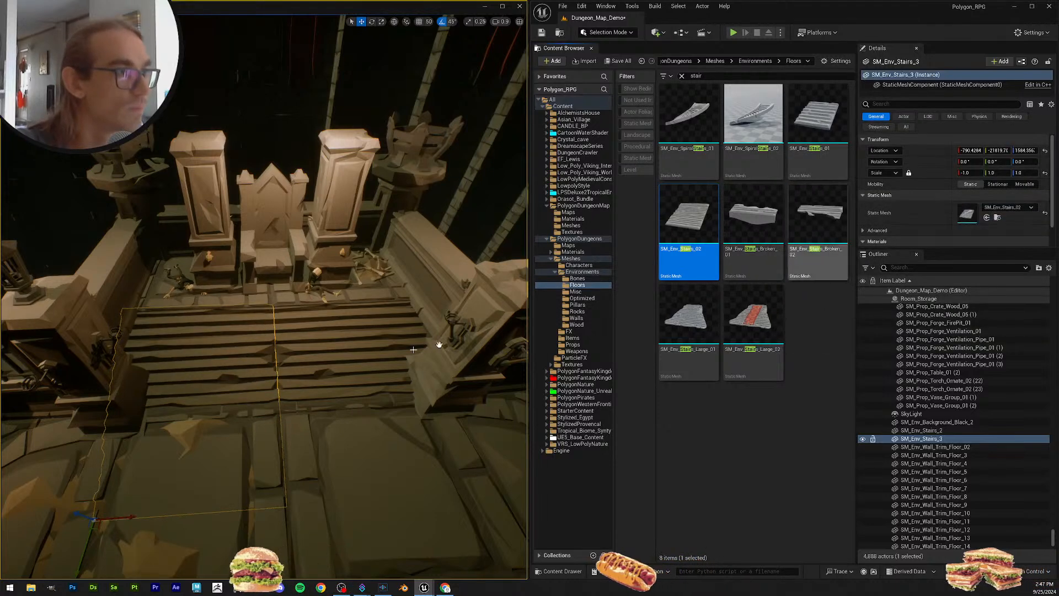
{"action": "key", "text": "Escape"}
Step: Flip the left SM_Env_Stairs_02 half back along the X axis and move it to X about -301
{"action": "left_click", "coordinate": [216, 359]}
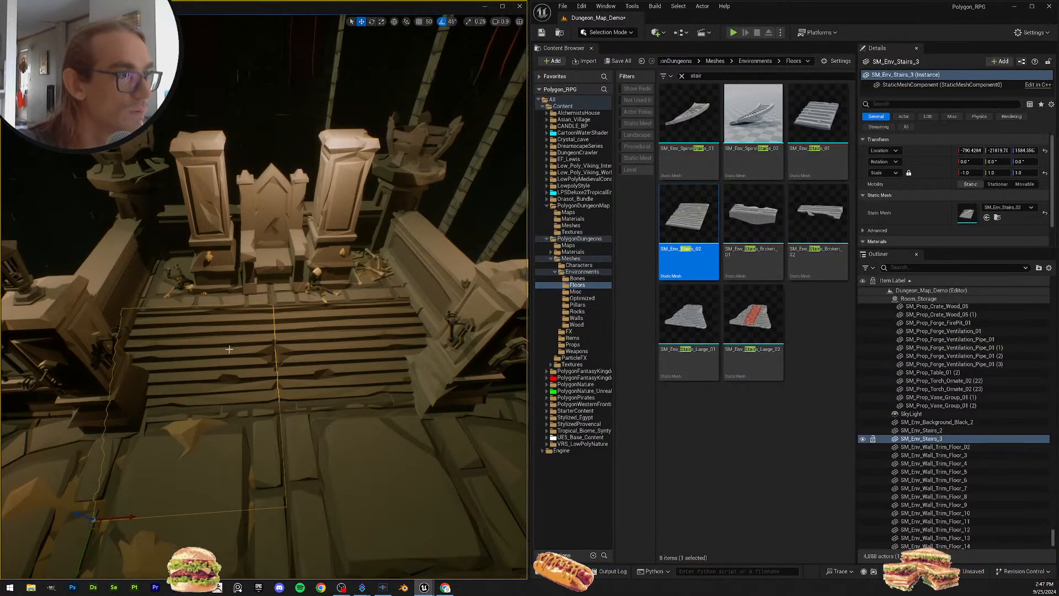
{"action": "right_click", "coordinate": [229, 349]}
{"action": "mouse_move", "coordinate": [333, 216]}
{"action": "left_click", "coordinate": [407, 229]}
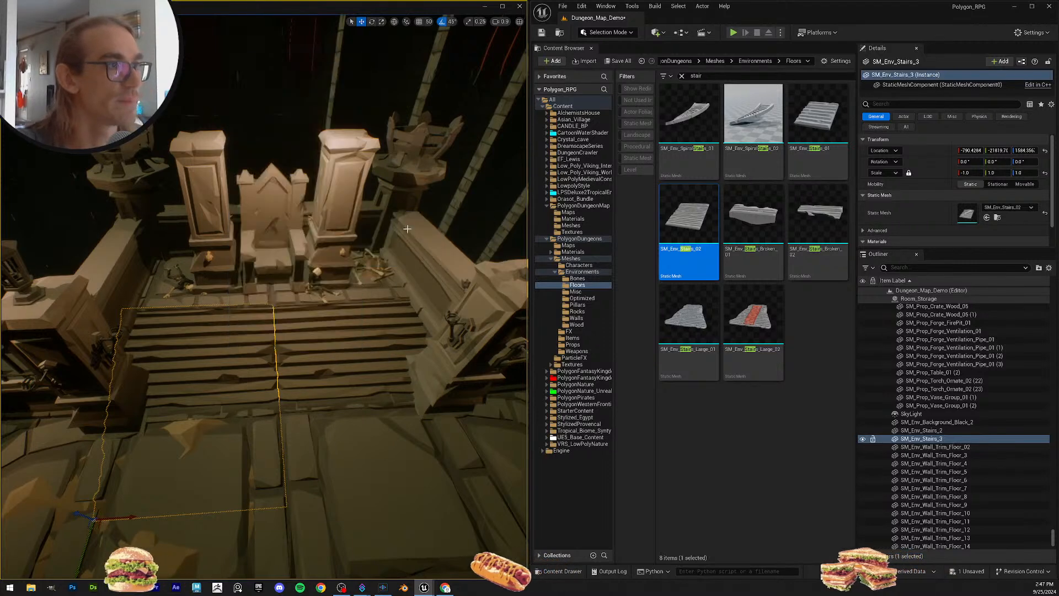
{"action": "key", "text": "ctrl+z"}
{"action": "left_click_drag", "start_coordinate": [130, 527], "coordinate": [307, 521]}
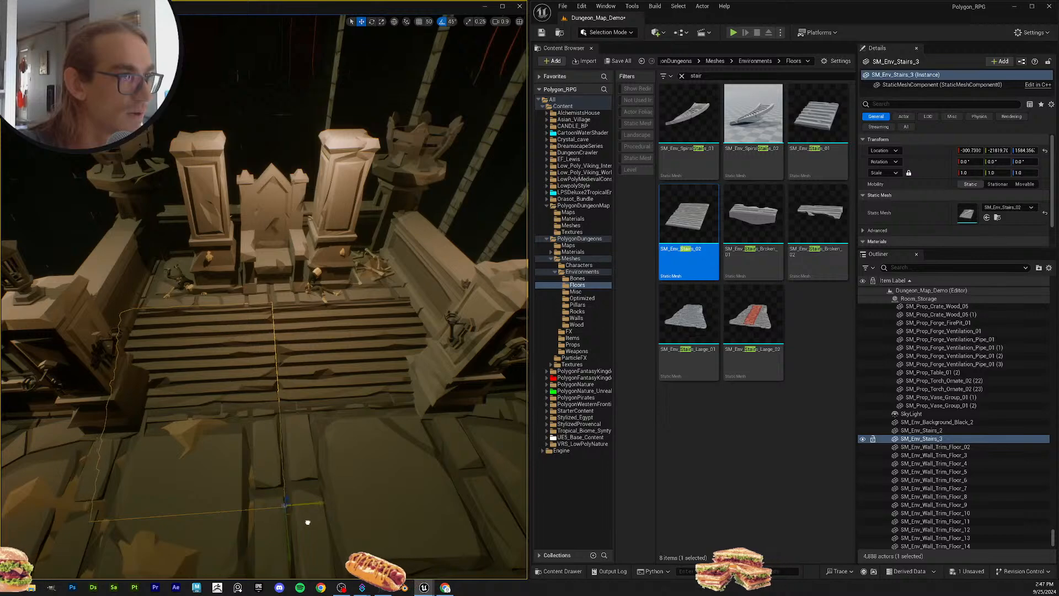
{"action": "key", "text": "Escape"}
{"action": "key", "text": "w"}
{"action": "right_click_drag", "start_coordinate": [307, 520], "coordinate": [247, 527]}
{"action": "mouse_move", "coordinate": [308, 442]}
{"action": "right_mouse_down"}
{"action": "mouse_move", "coordinate": [345, 433]}
{"action": "mouse_move", "coordinate": [308, 441]}
{"action": "right_mouse_up"}
{"action": "key", "text": "s"}
Step: Undo the latest flip, move and mesh replacements on both halves of the throne stairs
{"action": "key", "text": "ctrl+z"}
{"action": "key", "text": "ctrl+z"}
{"action": "key", "text": "ctrl+z"}
{"action": "key", "text": "ctrl+z"}
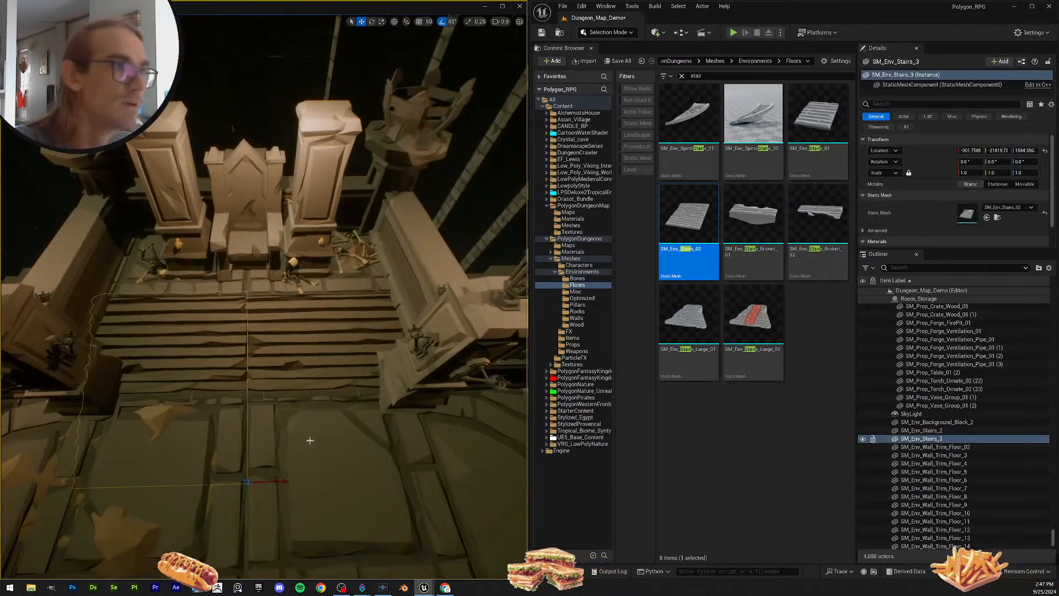
{"action": "key", "text": "ctrl+z"}
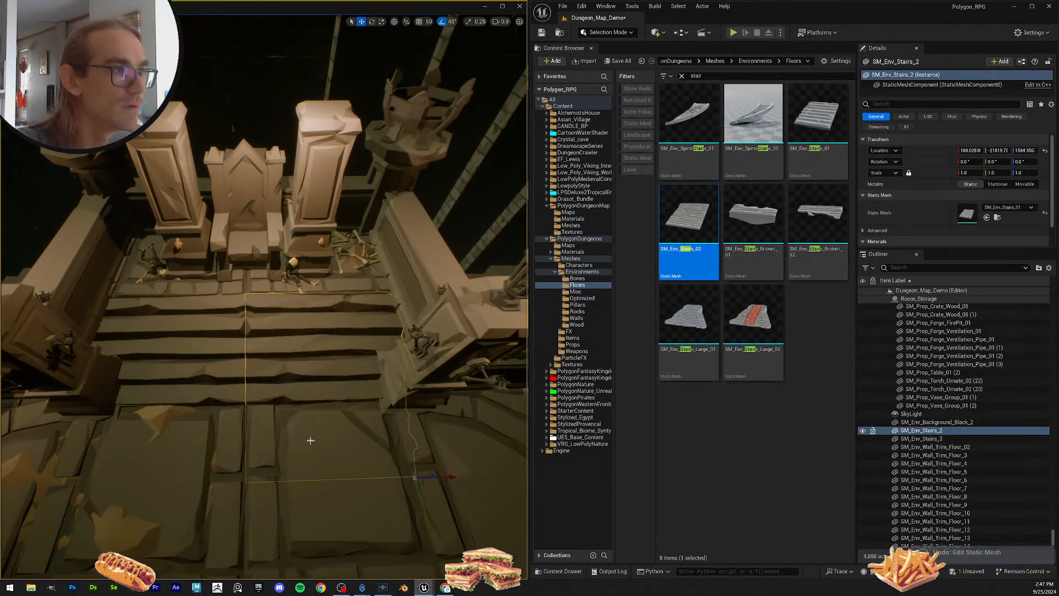
{"action": "key", "text": "ctrl+z"}
Step: Save the dungeon map with the finished throne stairs
{"action": "key", "text": "s"}
{"action": "right_click_drag", "start_coordinate": [297, 434], "coordinate": [339, 434]}
{"action": "key", "text": "w"}
{"action": "key", "text": "ctrl+s"}
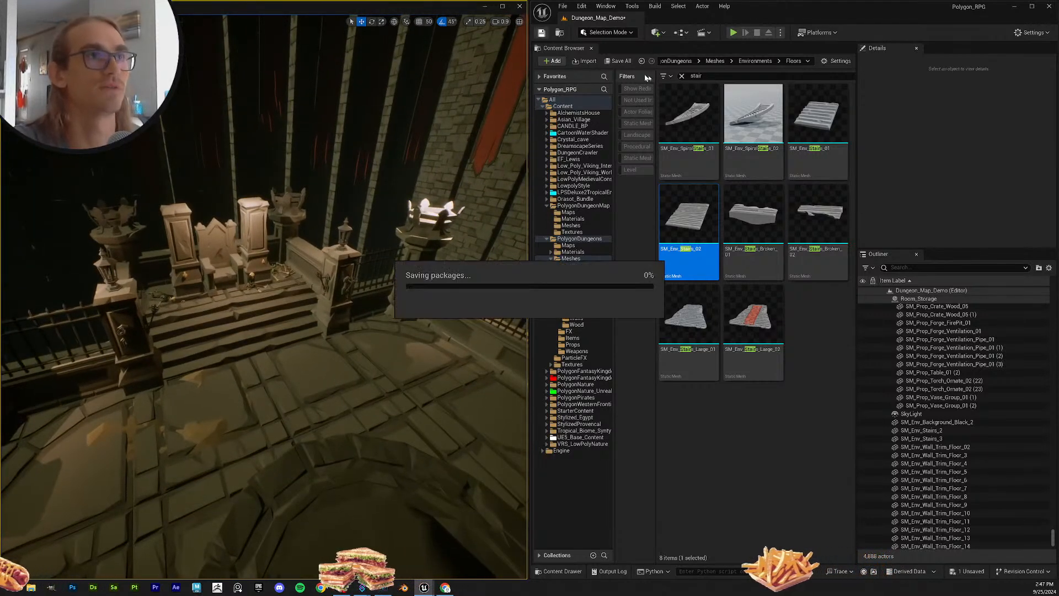
Step: Delete the short SM_Env_Fence_Metal_Spikes_01 (10) section inside the brazier pillar and save the dungeon map
{"action": "right_click_drag", "start_coordinate": [385, 200], "coordinate": [384, 200]}
{"action": "right_click_drag", "start_coordinate": [300, 217], "coordinate": [300, 217]}
{"action": "left_click", "coordinate": [280, 273]}
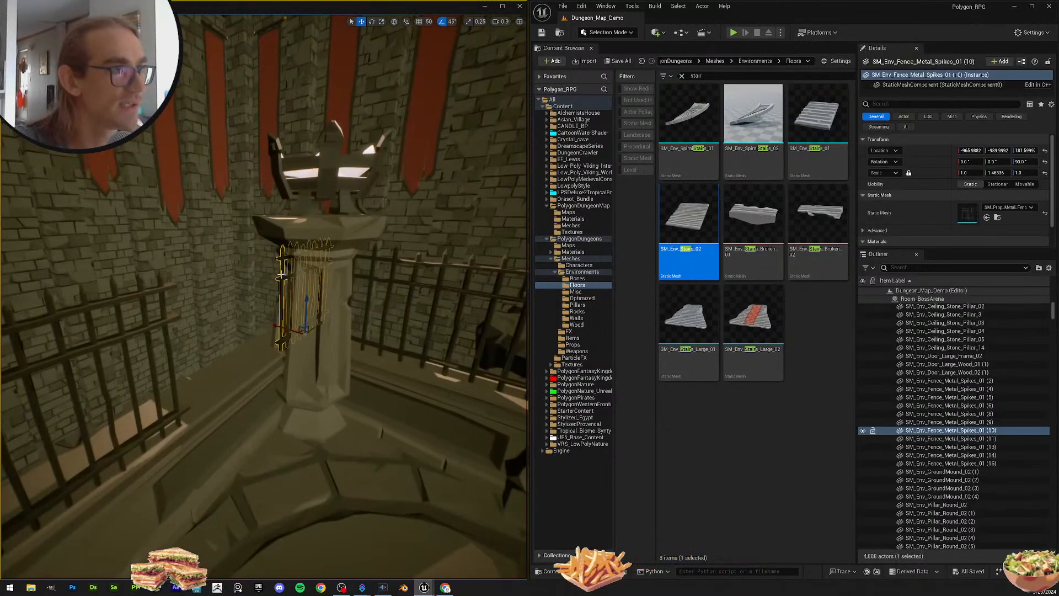
{"action": "key", "text": "Delete"}
{"action": "right_click_drag", "start_coordinate": [278, 278], "coordinate": [278, 277]}
{"action": "right_click_drag", "start_coordinate": [493, 189], "coordinate": [494, 188]}
{"action": "left_click", "coordinate": [542, 34]}
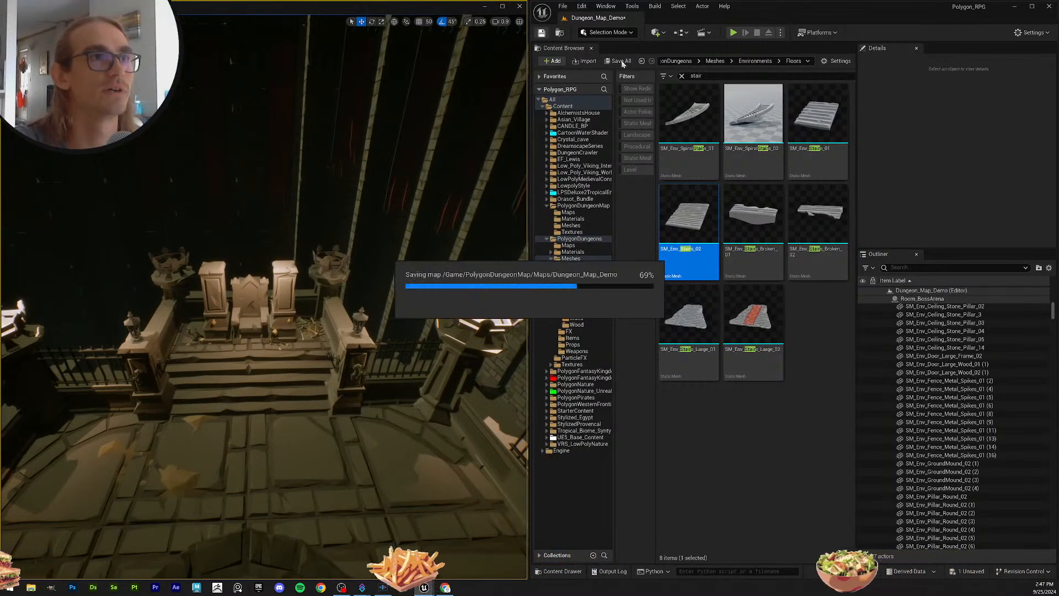
{"action": "right_click_drag", "start_coordinate": [430, 176], "coordinate": [431, 176]}
{"action": "scroll", "coordinate": [430, 177], "scroll_direction": "down", "scroll_amount": 3}
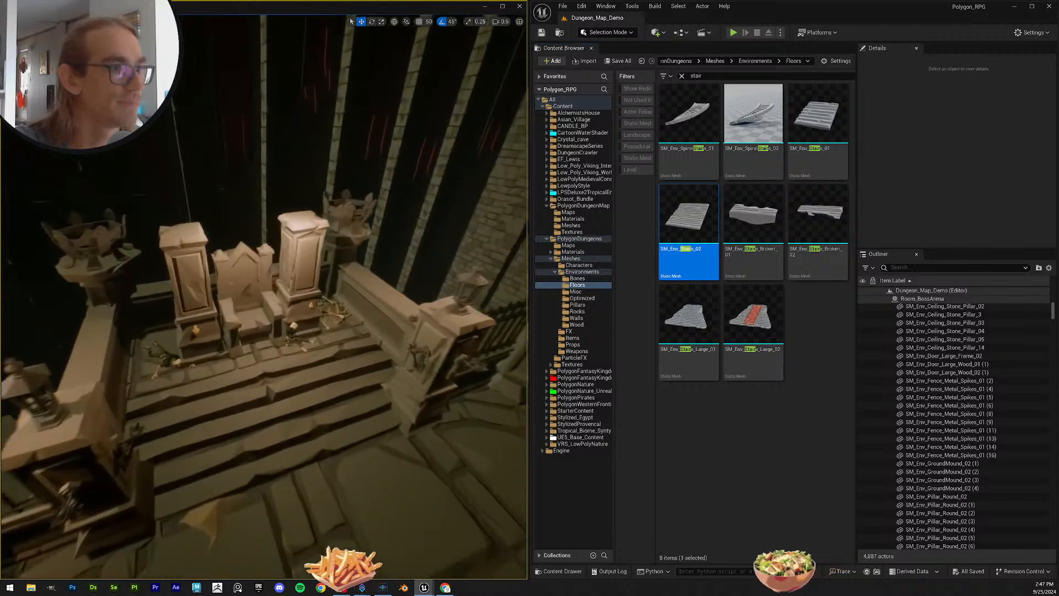
{"action": "right_click_drag", "start_coordinate": [333, 326], "coordinate": [332, 325]}
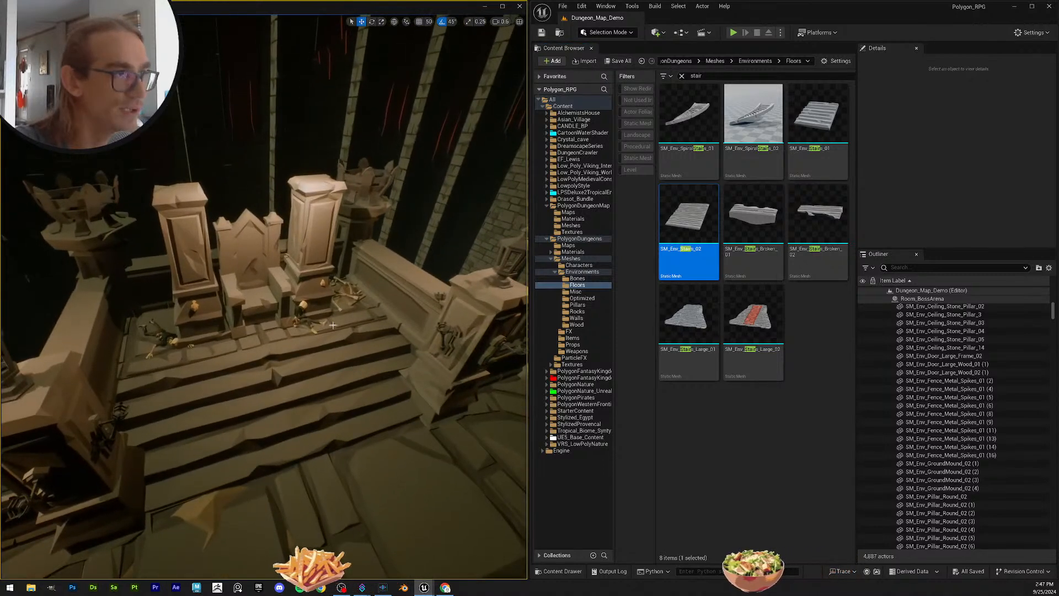
{"action": "left_click", "coordinate": [542, 34]}
Step: Search the PolygonDungeons Meshes folder for "skeleton" assets
{"action": "right_click_drag", "start_coordinate": [344, 257], "coordinate": [344, 257]}
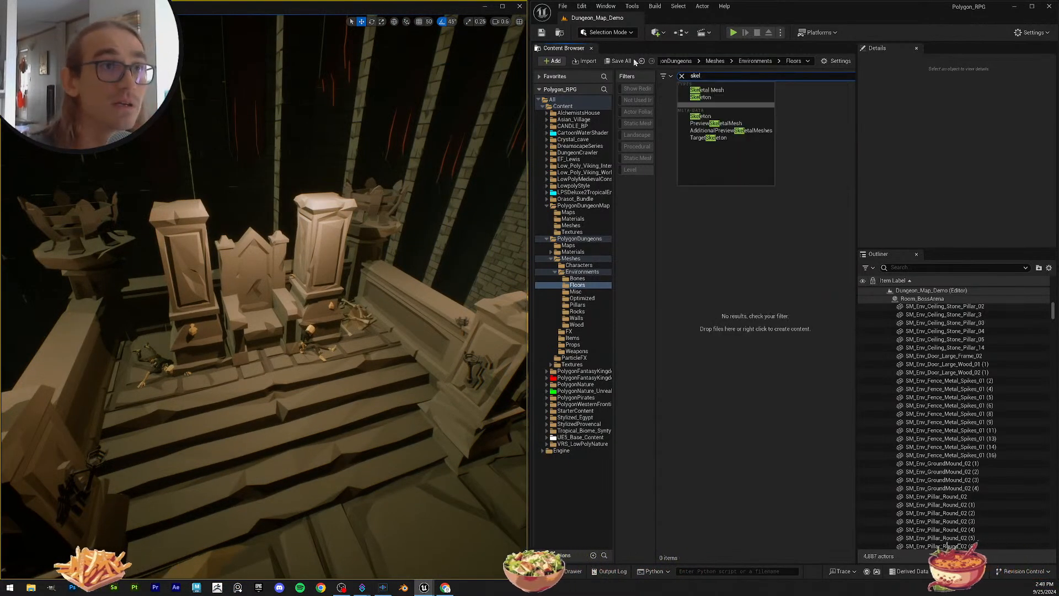
{"action": "type", "text": "tomn"}
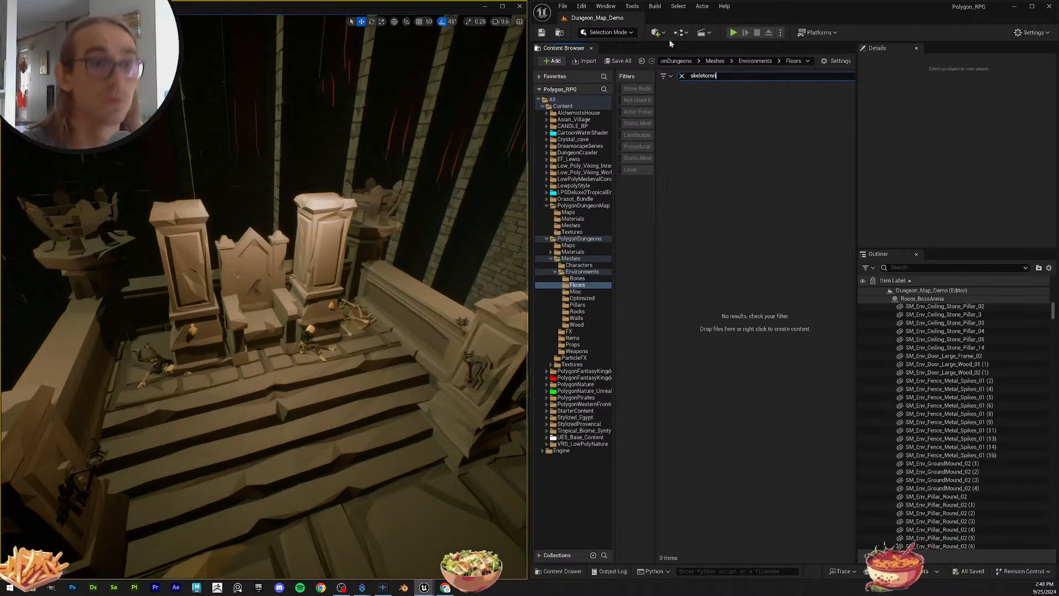
{"action": "key", "text": "BackSpace"}
{"action": "key", "text": "BackSpace"}
{"action": "type", "text": "n"}
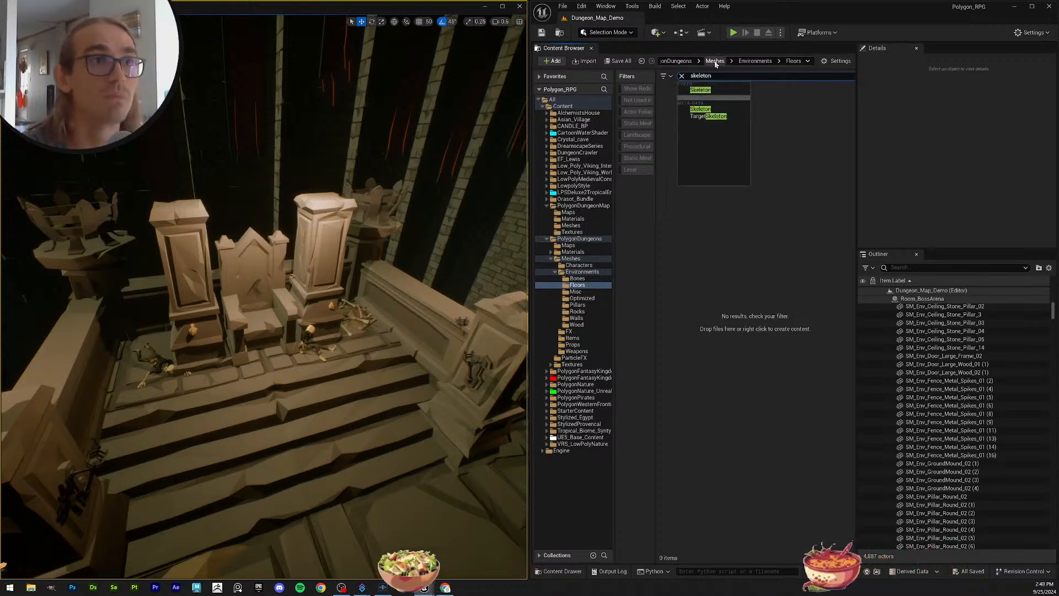
{"action": "left_click", "coordinate": [715, 61]}
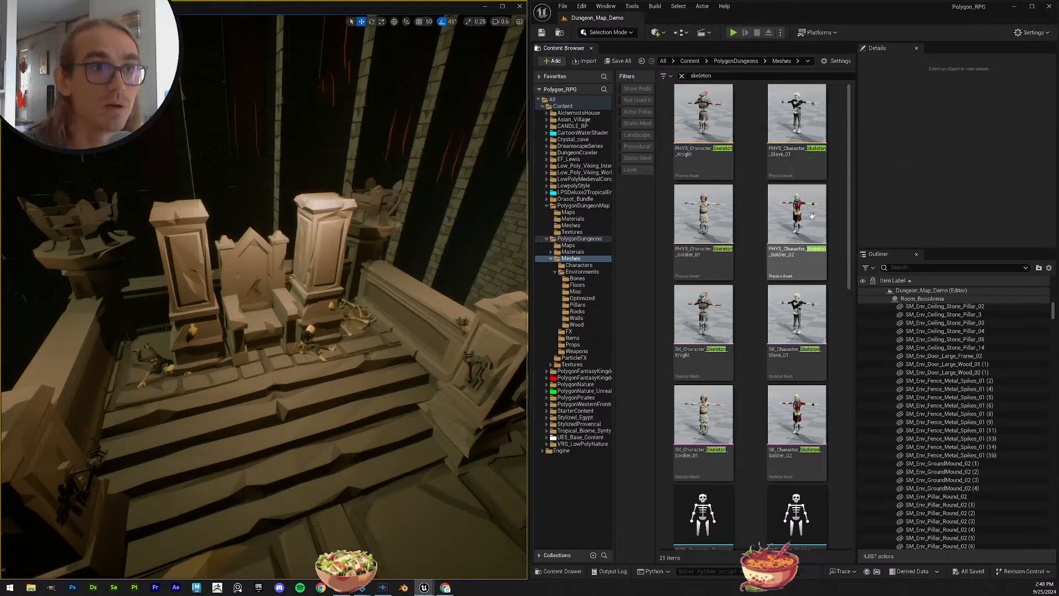
Step: Place the SM_Prop_Skeleton_Knight_Throne_01 mesh on the seat of the stone throne
{"action": "scroll", "coordinate": [808, 252], "scroll_direction": "down", "scroll_amount": 2}
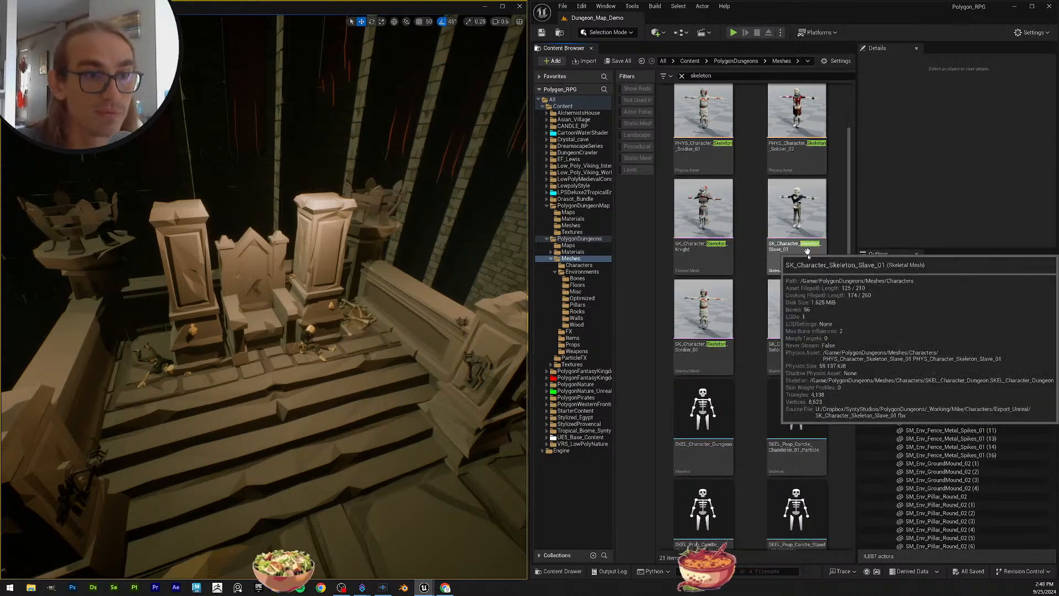
{"action": "scroll", "coordinate": [808, 252], "scroll_direction": "down", "scroll_amount": 4}
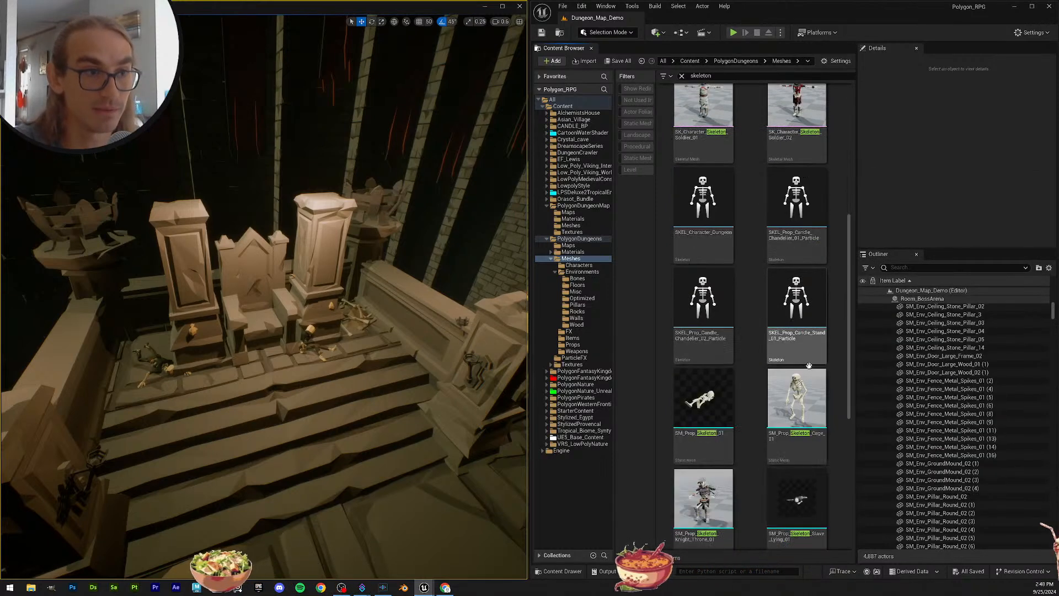
{"action": "scroll", "coordinate": [809, 366], "scroll_direction": "down", "scroll_amount": 2}
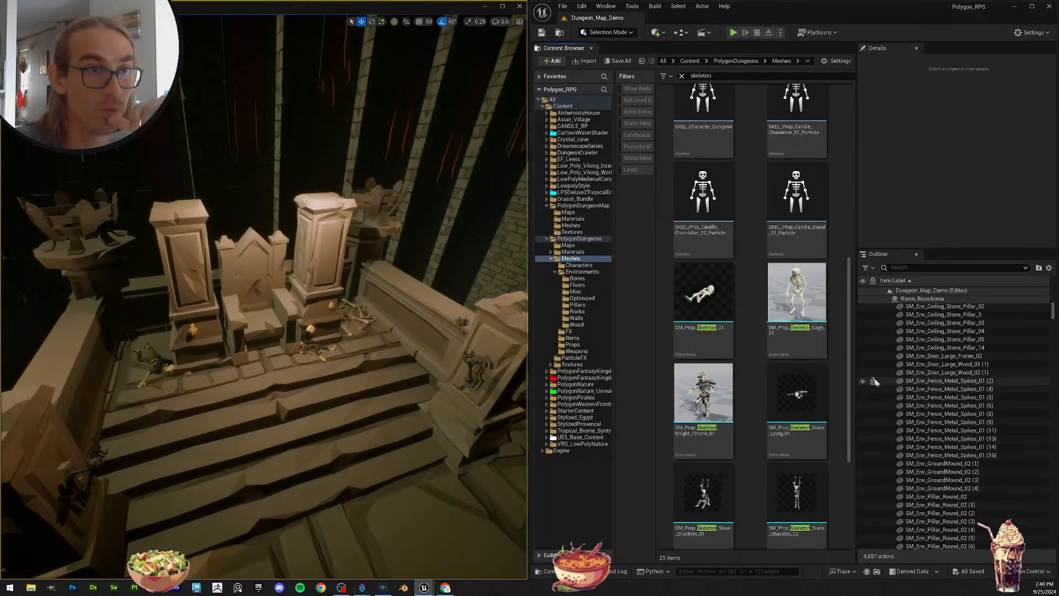
{"action": "scroll", "coordinate": [834, 402], "scroll_direction": "down", "scroll_amount": 2}
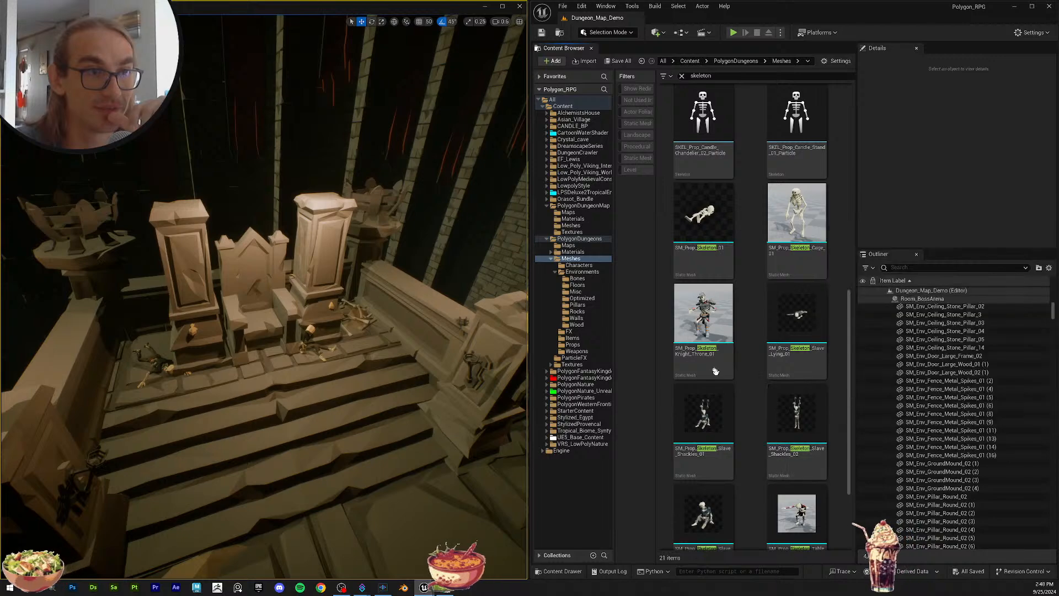
{"action": "left_click_drag", "start_coordinate": [715, 371], "coordinate": [263, 325]}
{"action": "key", "text": "w"}
{"action": "right_click_drag", "start_coordinate": [279, 292], "coordinate": [279, 292]}
{"action": "scroll", "coordinate": [279, 291], "scroll_direction": "down", "scroll_amount": 1}
{"action": "key", "text": "s"}
{"action": "scroll", "coordinate": [279, 292], "scroll_direction": "up", "scroll_amount": 1}
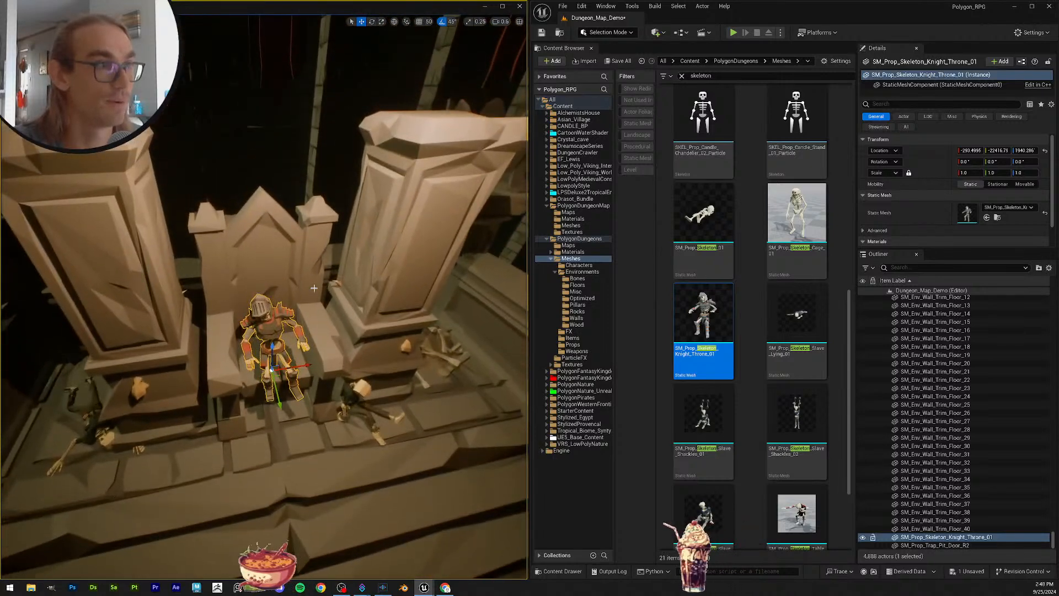
Step: Copy the stone throne's scale of 1.96044 on all axes onto the seated skeleton knight
{"action": "left_click", "coordinate": [281, 288]}
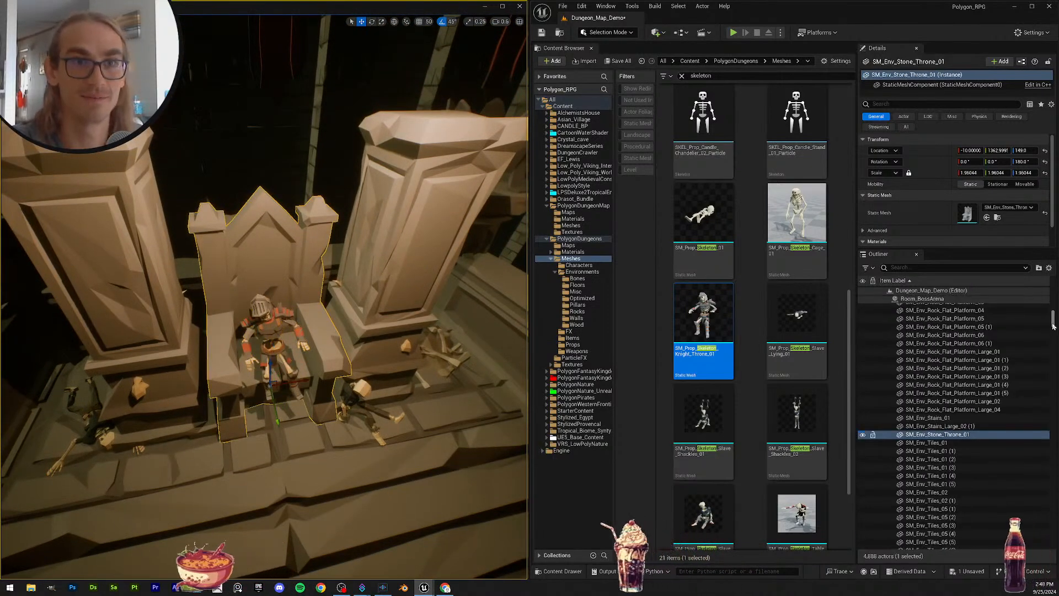
{"action": "left_click_drag", "start_coordinate": [1053, 319], "coordinate": [1052, 293]}
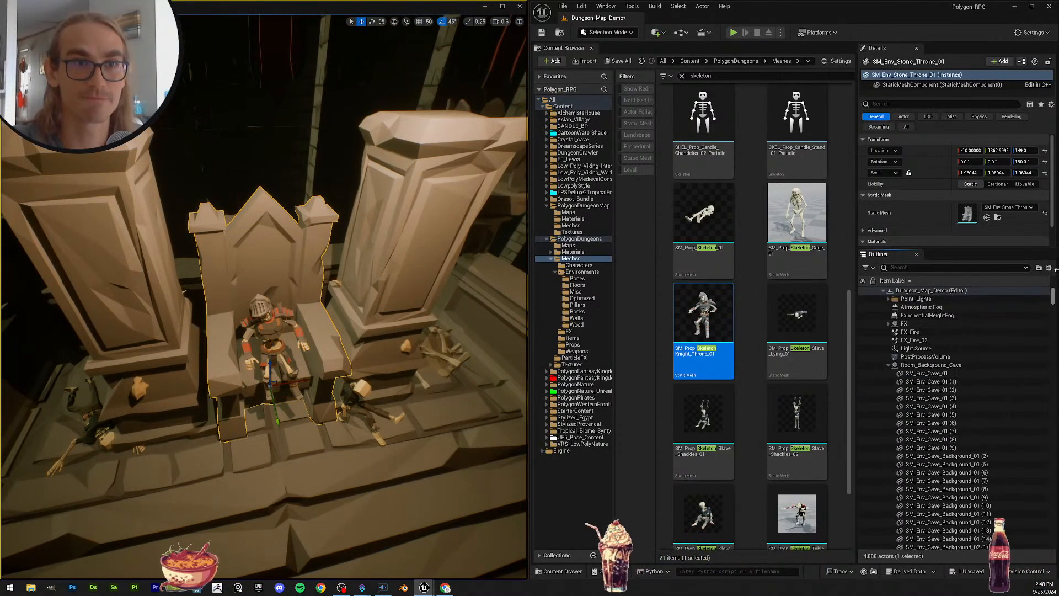
{"action": "right_click", "coordinate": [929, 172]}
{"action": "left_click", "coordinate": [956, 191]}
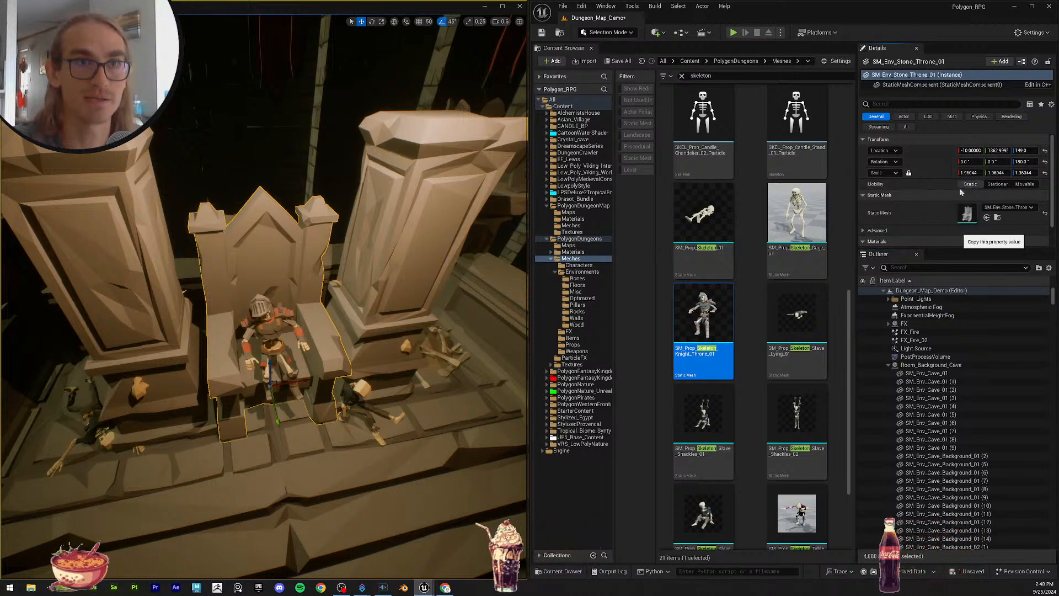
{"action": "left_click", "coordinate": [267, 326]}
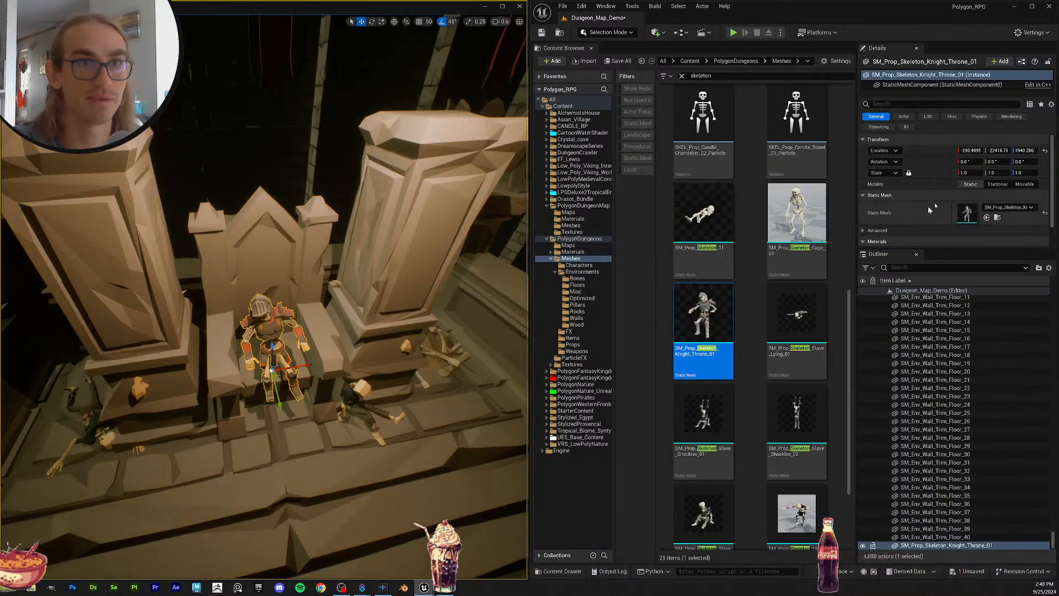
{"action": "right_click", "coordinate": [931, 173]}
{"action": "left_click", "coordinate": [958, 202]}
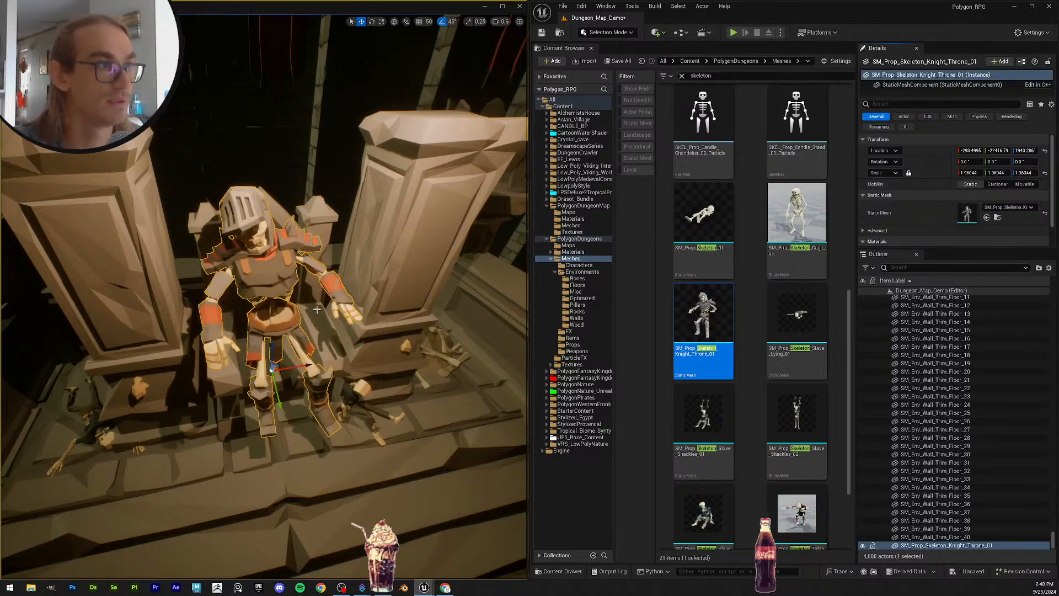
Step: Lower the enlarged skeleton knight into the throne, to a Z location of about 1848
{"action": "scroll", "coordinate": [268, 283], "scroll_direction": "up", "scroll_amount": 5}
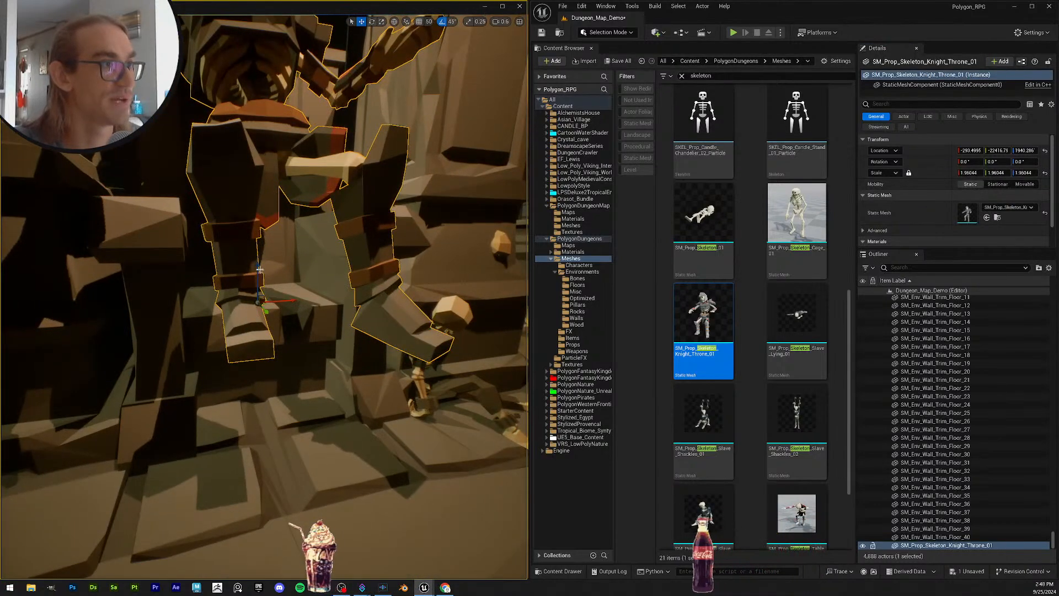
{"action": "left_click_drag", "start_coordinate": [260, 270], "coordinate": [233, 371]}
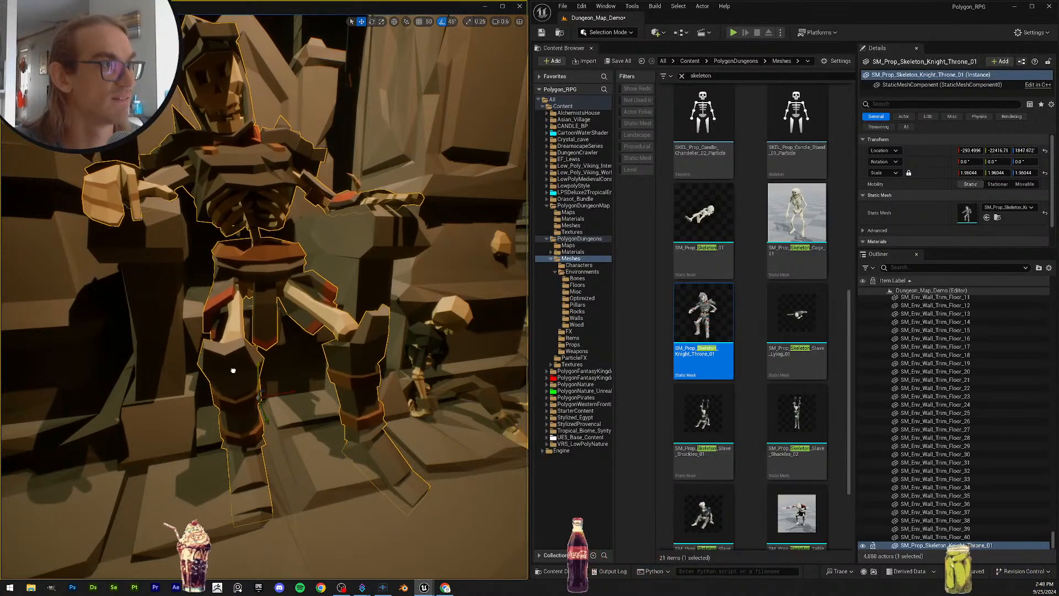
{"action": "key", "text": "s"}
{"action": "right_click_drag", "start_coordinate": [233, 371], "coordinate": [193, 400]}
{"action": "key", "text": "Escape"}
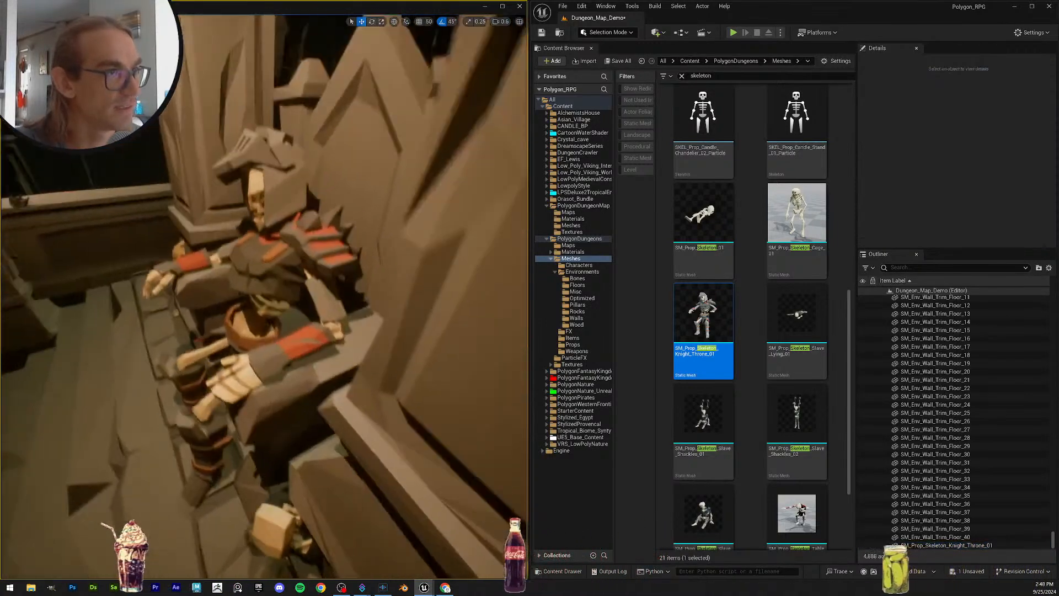
Step: Raise the skeleton knight slightly above the seat and floor, to a Z location of about 1855
{"action": "left_click", "coordinate": [251, 293]}
{"action": "right_click_drag", "start_coordinate": [251, 293], "coordinate": [353, 257]}
{"action": "key", "text": "a"}
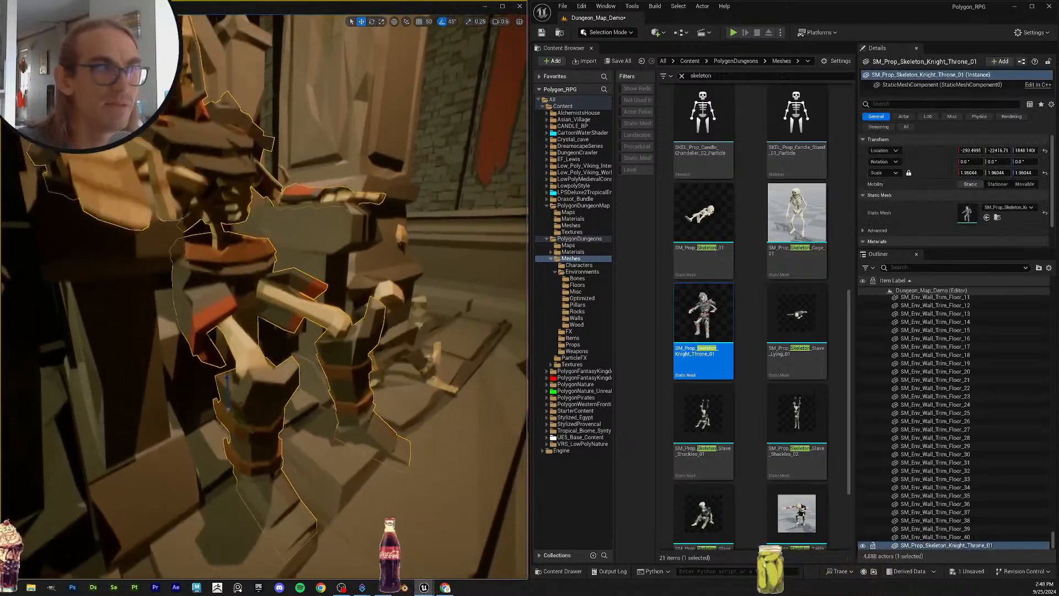
{"action": "mouse_move", "coordinate": [260, 332]}
{"action": "right_mouse_down"}
{"action": "mouse_move", "coordinate": [265, 315]}
{"action": "mouse_move", "coordinate": [261, 332]}
{"action": "right_mouse_up"}
{"action": "key", "text": "s"}
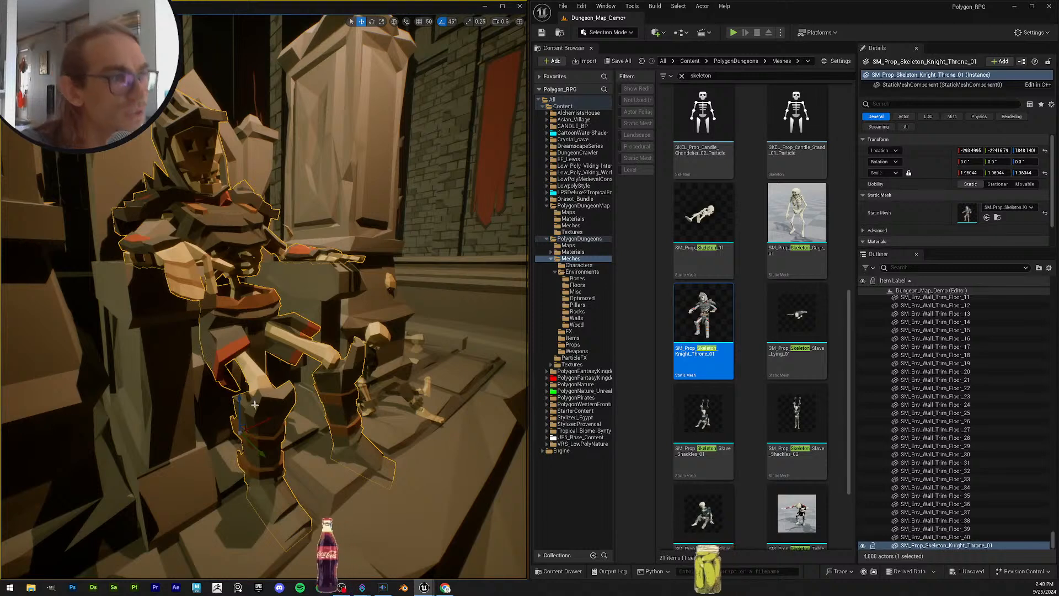
{"action": "left_click_drag", "start_coordinate": [237, 399], "coordinate": [239, 386]}
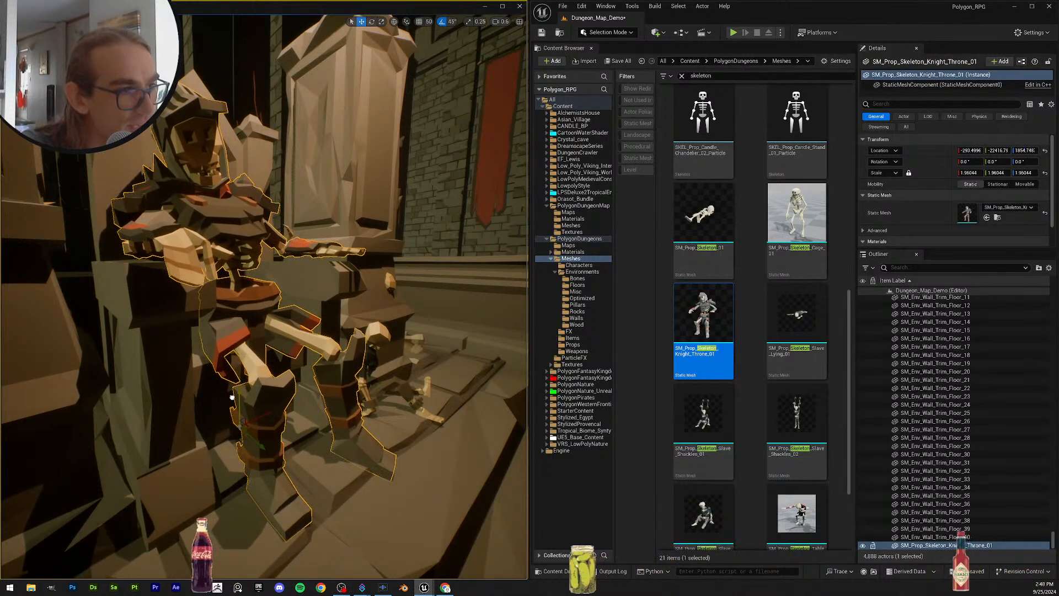
{"action": "key", "text": "Escape"}
{"action": "left_click", "coordinate": [260, 377]}
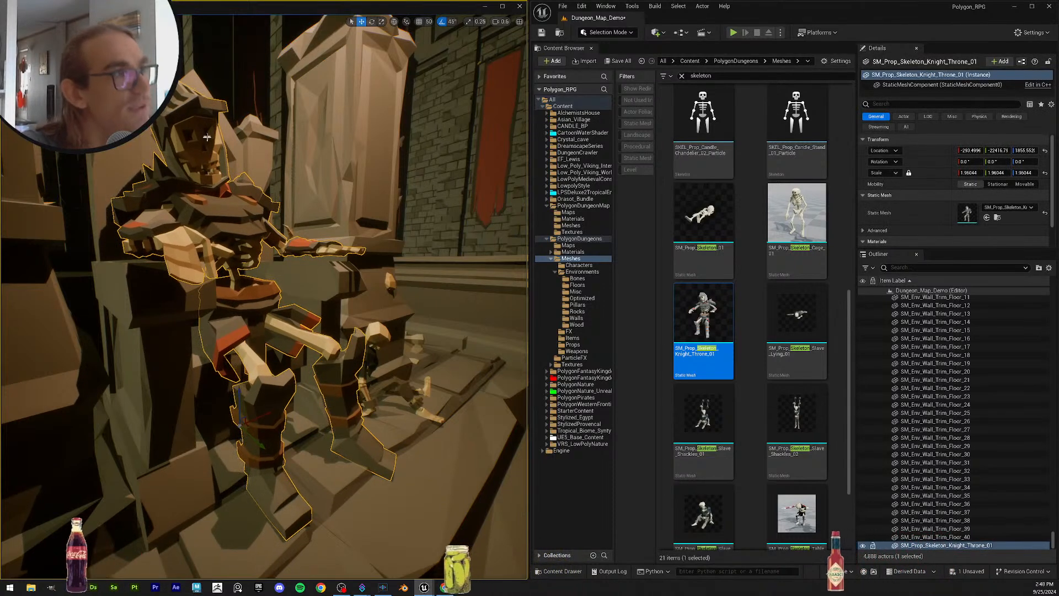
Step: Fit the skeleton knight against the throne's seat and armrests at Y about -22432 and Z about 1850
{"action": "key", "text": "Escape"}
{"action": "right_click_drag", "start_coordinate": [207, 137], "coordinate": [110, 139]}
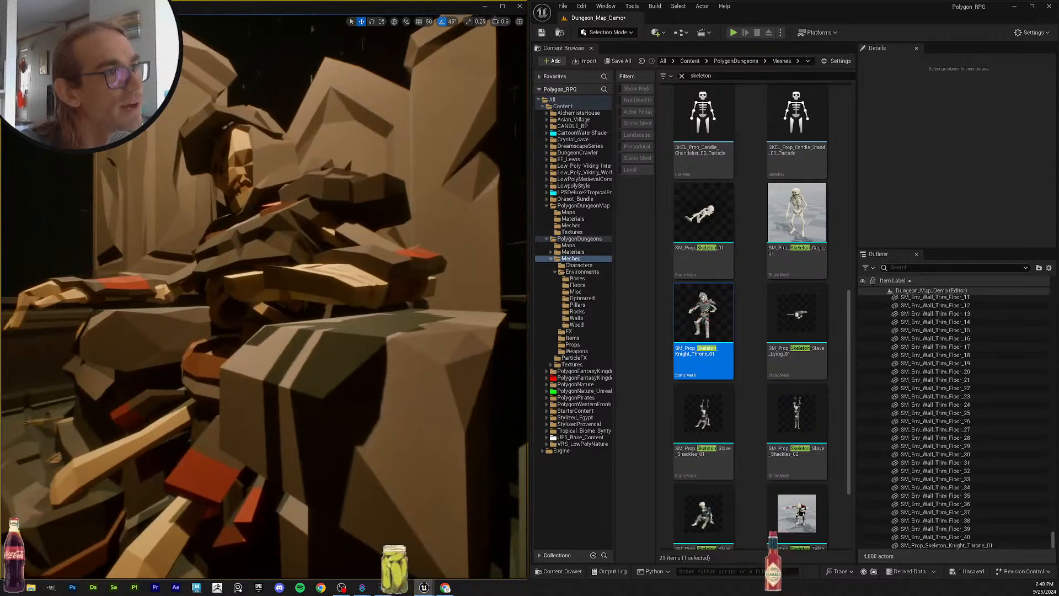
{"action": "right_click_drag", "start_coordinate": [287, 276], "coordinate": [237, 276]}
{"action": "left_click", "coordinate": [287, 276]}
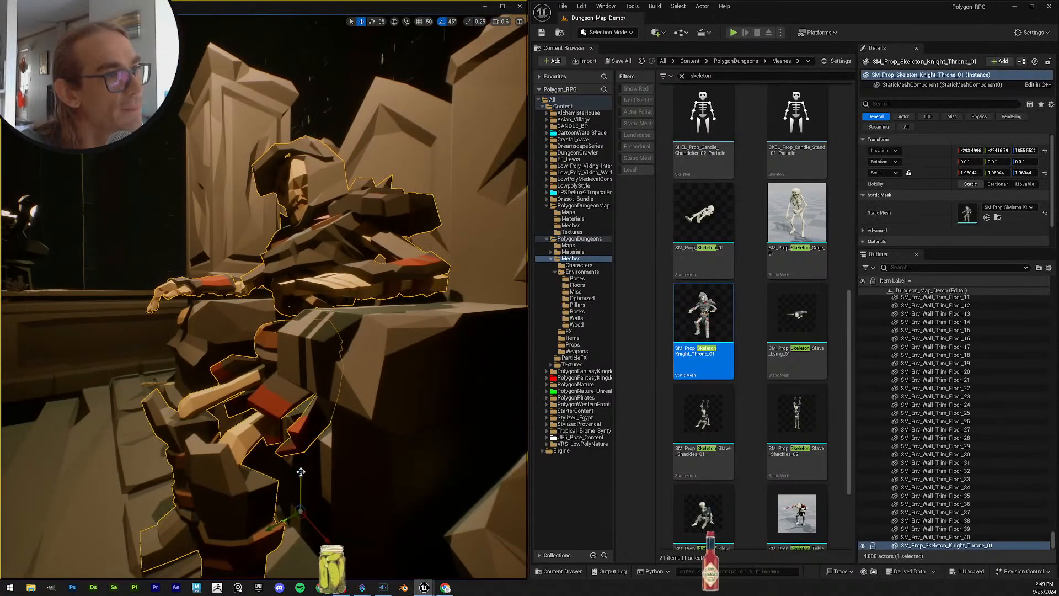
{"action": "left_click_drag", "start_coordinate": [301, 472], "coordinate": [299, 482]}
{"action": "key", "text": "Escape"}
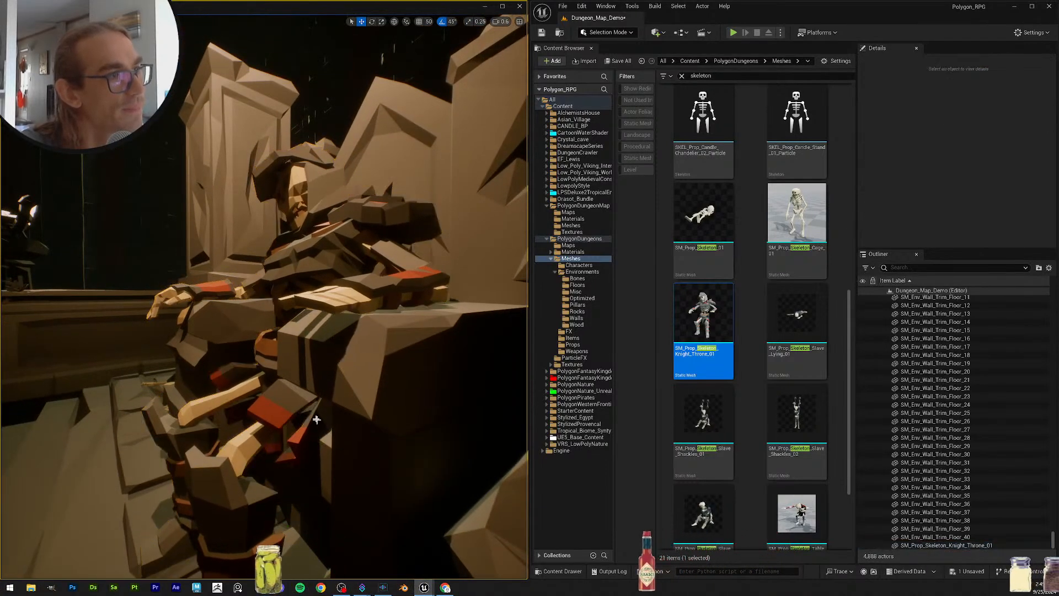
{"action": "right_click_drag", "start_coordinate": [265, 298], "coordinate": [260, 367]}
{"action": "left_click", "coordinate": [321, 367]}
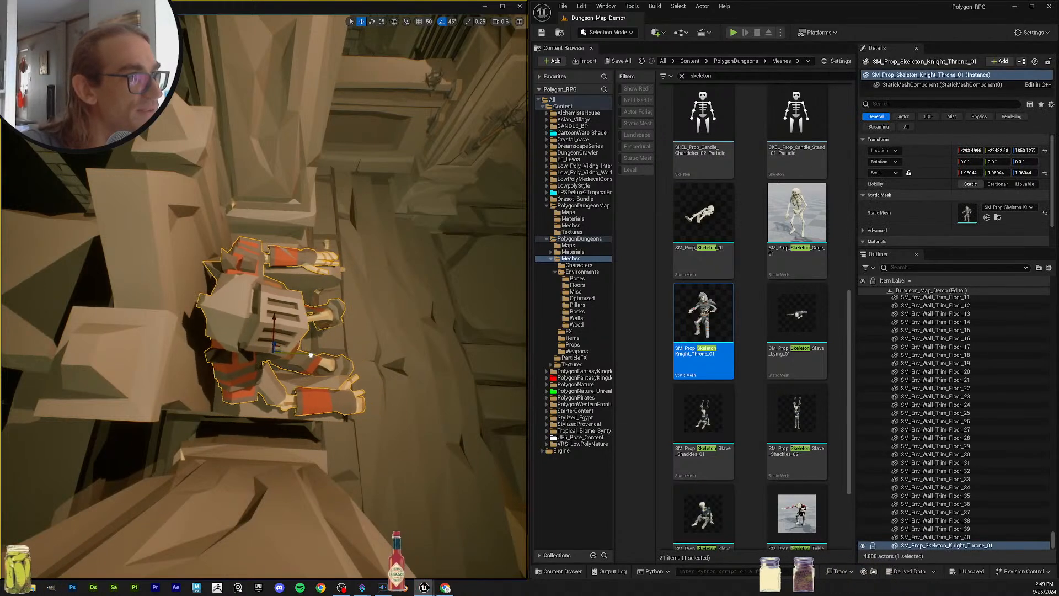
{"action": "key", "text": "Escape"}
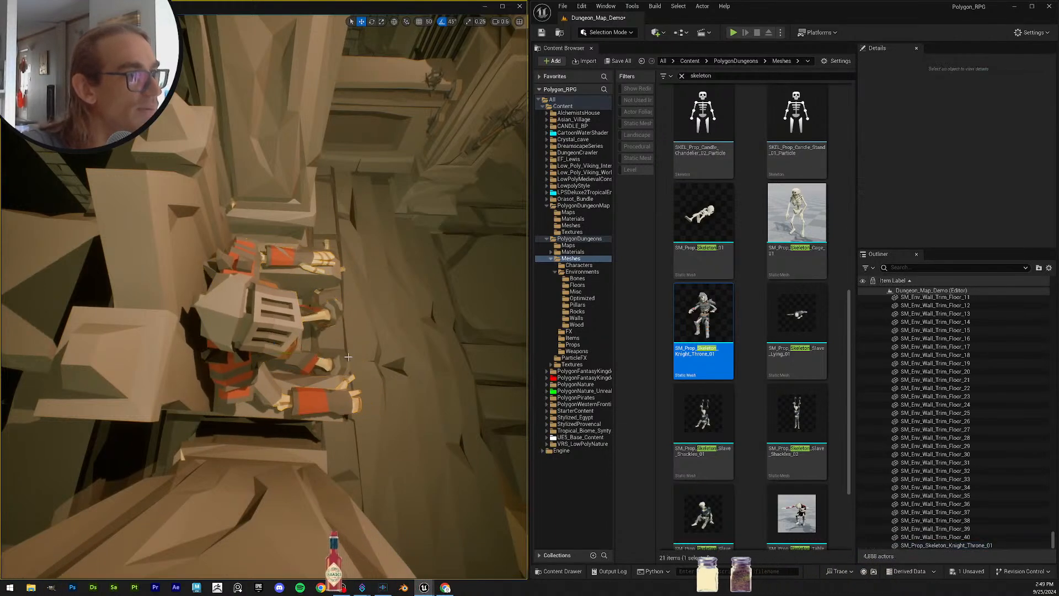
Step: Turn the sitting skeleton slave at the knight's feet by 45° to a Z rotation of about 181°
{"action": "right_click_drag", "start_coordinate": [349, 357], "coordinate": [259, 298]}
{"action": "left_click", "coordinate": [308, 379]}
{"action": "right_click_drag", "start_coordinate": [308, 379], "coordinate": [270, 397]}
{"action": "left_click_drag", "start_coordinate": [261, 373], "coordinate": [264, 371]}
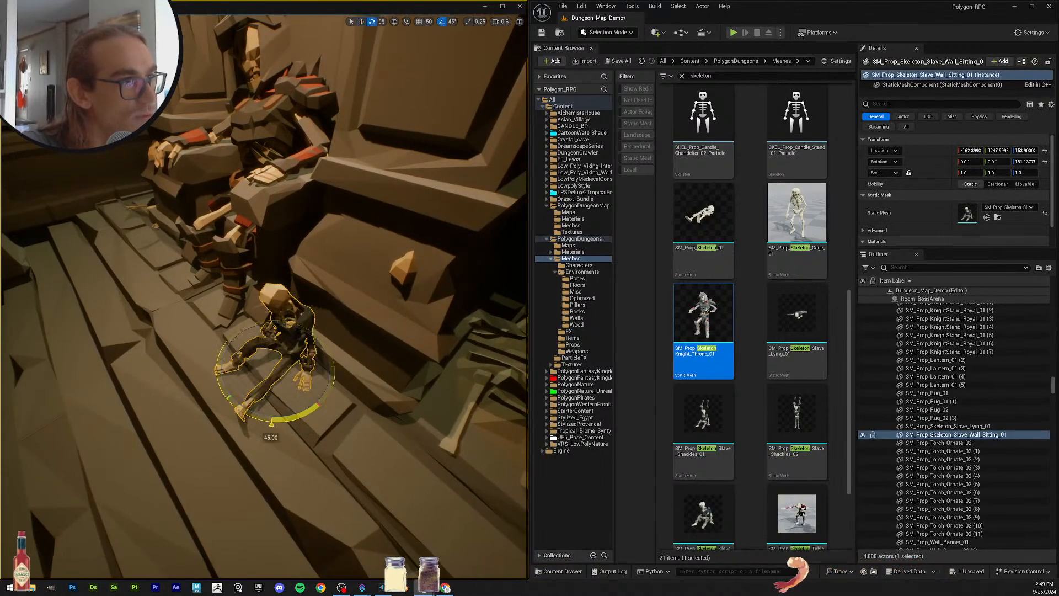
{"action": "key", "text": "Escape"}
{"action": "right_click_drag", "start_coordinate": [306, 414], "coordinate": [276, 398]}
{"action": "left_click", "coordinate": [329, 334]}
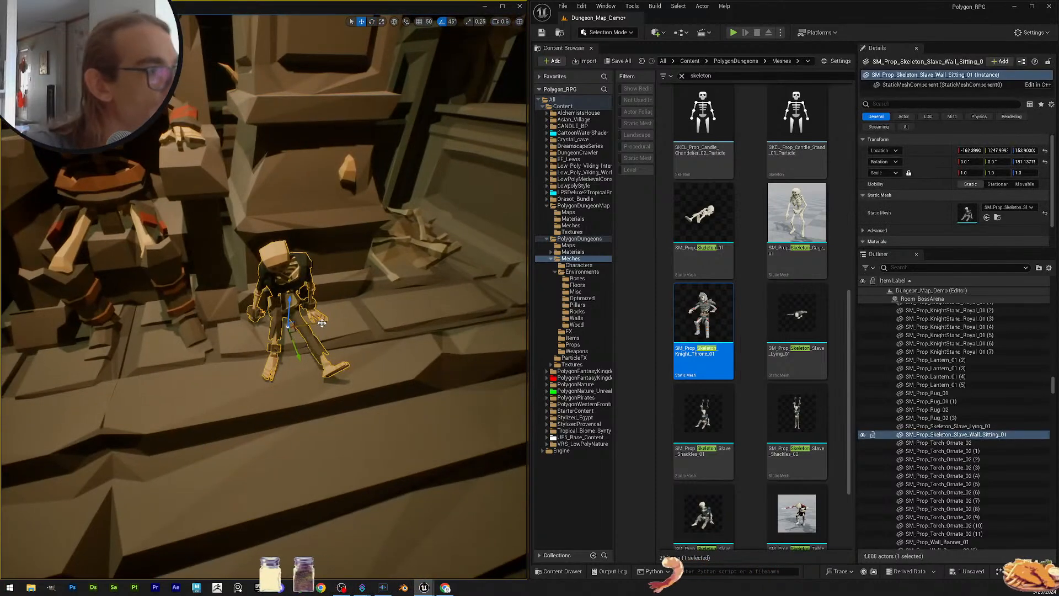
{"action": "key", "text": "w"}
{"action": "key", "text": "Escape"}
Step: Move the lying skeleton slave beside the throne pillar to X about 348, Y about 1329 and rotate it to about 155° on Z
{"action": "right_click_drag", "start_coordinate": [334, 324], "coordinate": [238, 315]}
{"action": "left_click", "coordinate": [237, 315]}
{"action": "key", "text": "f"}
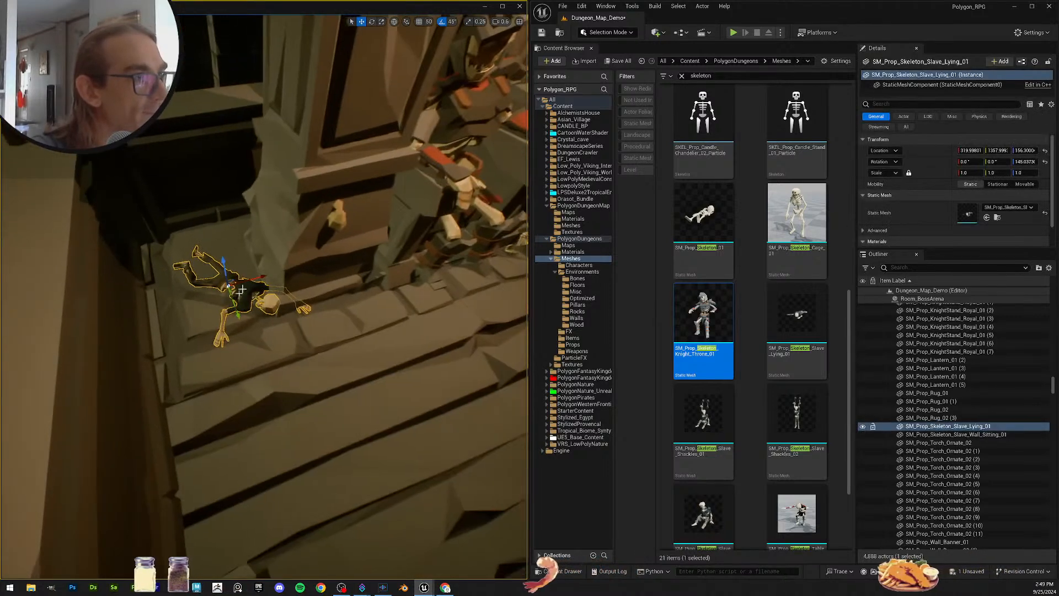
{"action": "left_click_drag", "start_coordinate": [238, 315], "coordinate": [261, 309]}
{"action": "key", "text": "e"}
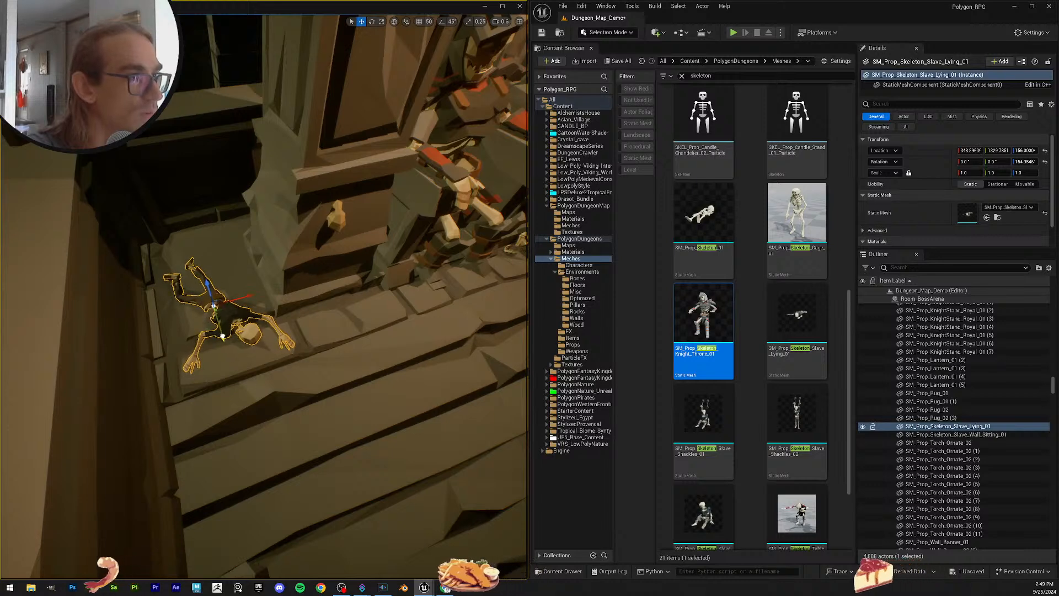
{"action": "key", "text": "Escape"}
{"action": "right_click_drag", "start_coordinate": [223, 338], "coordinate": [326, 289]}
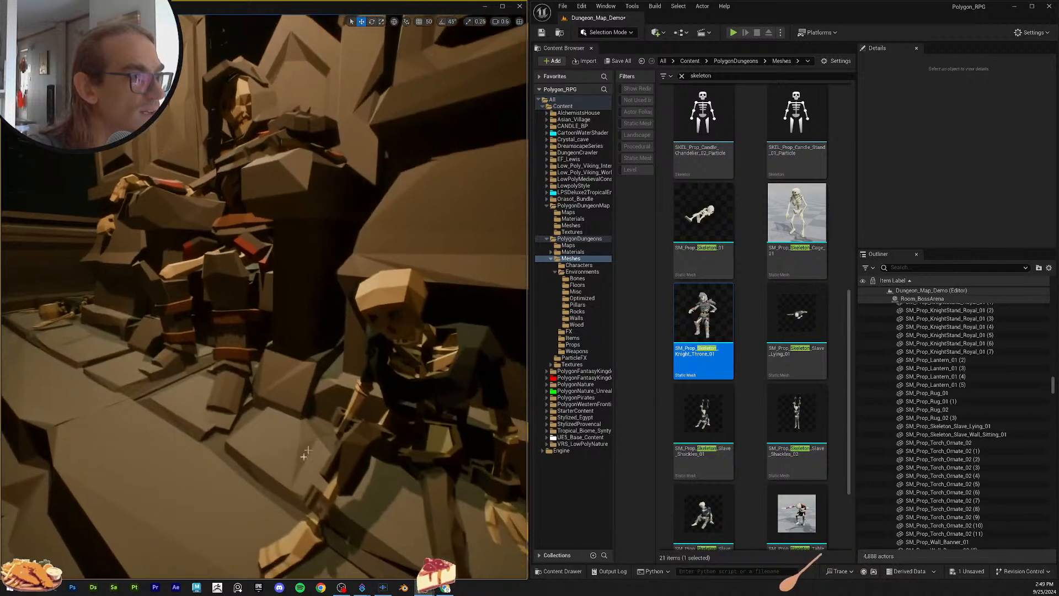
Step: View the finished throne area from the foot of the stairs and save the Dungeon_Map_Demo level
{"action": "right_click_drag", "start_coordinate": [241, 367], "coordinate": [221, 368]}
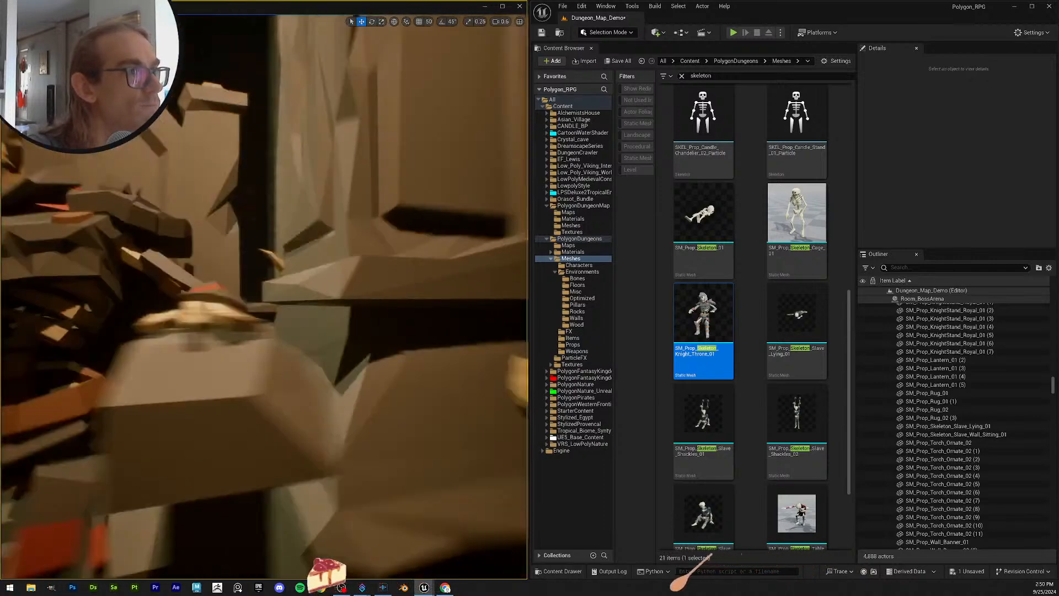
{"action": "scroll", "coordinate": [243, 301], "scroll_direction": "down", "scroll_amount": 3}
{"action": "right_click_drag", "start_coordinate": [264, 298], "coordinate": [187, 290]}
{"action": "key", "text": "s"}
{"action": "scroll", "coordinate": [190, 296], "scroll_direction": "up", "scroll_amount": 3}
{"action": "key", "text": "s"}
{"action": "left_click", "coordinate": [543, 33]}
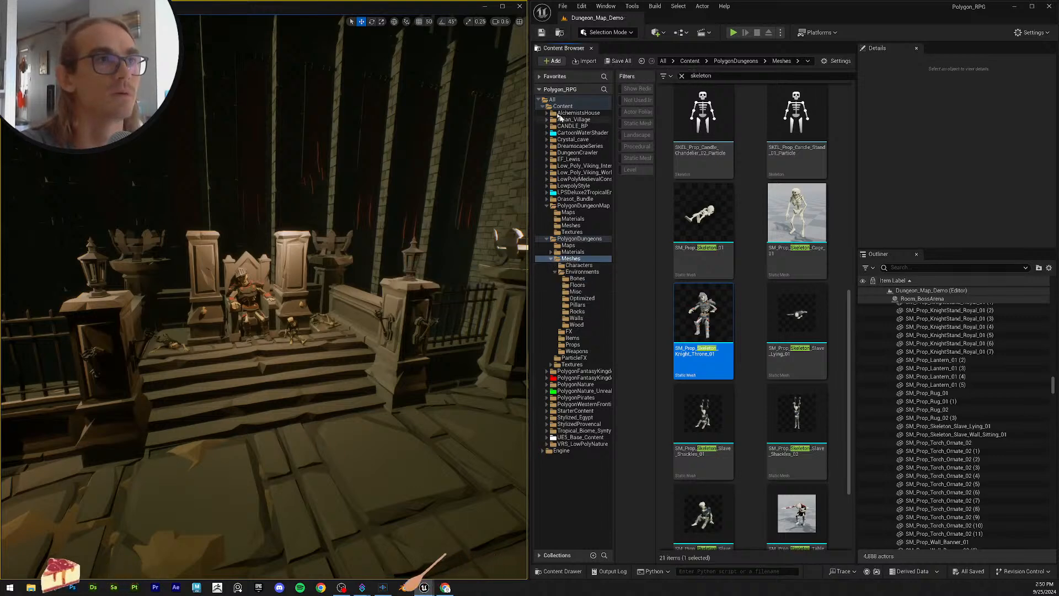
Step: Reset the asset browser to the Content root without the skeleton search, collapse PolygonDungeons and PolygonDungeonMap, and save the level
{"action": "left_click", "coordinate": [547, 240]}
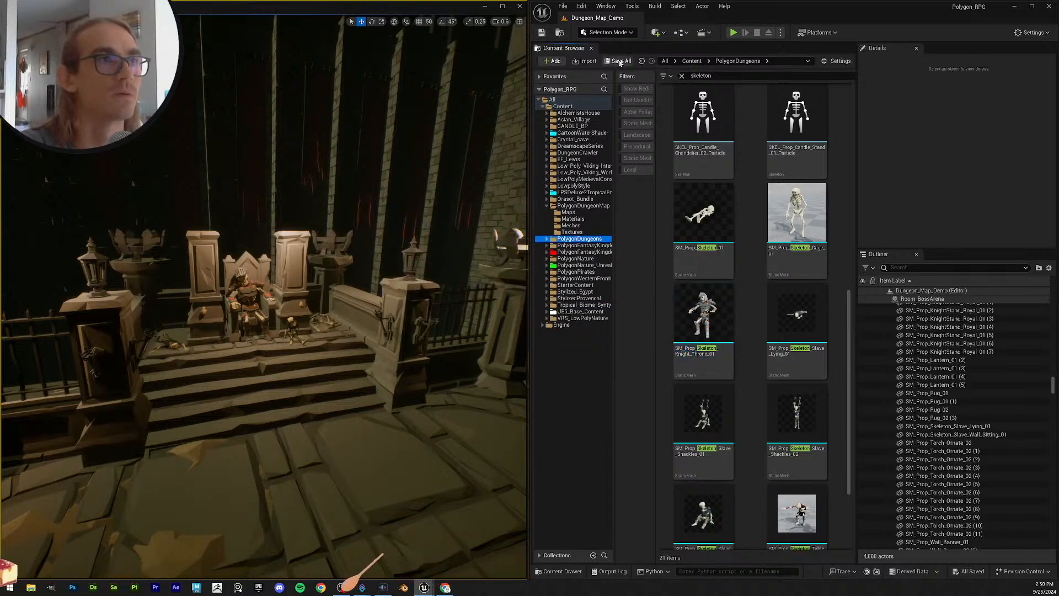
{"action": "left_click", "coordinate": [549, 36]}
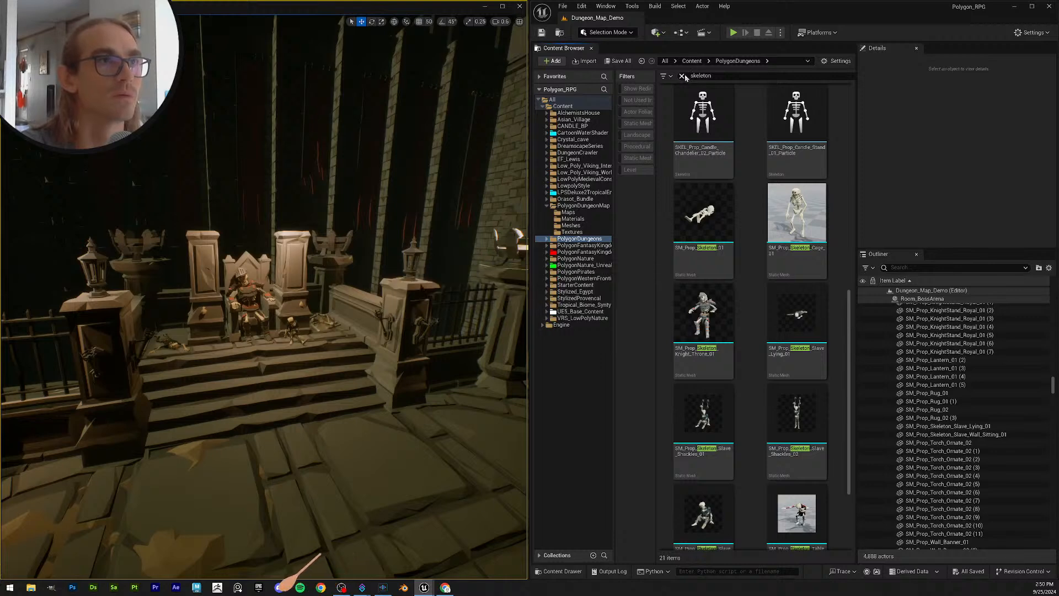
{"action": "left_click", "coordinate": [696, 61]}
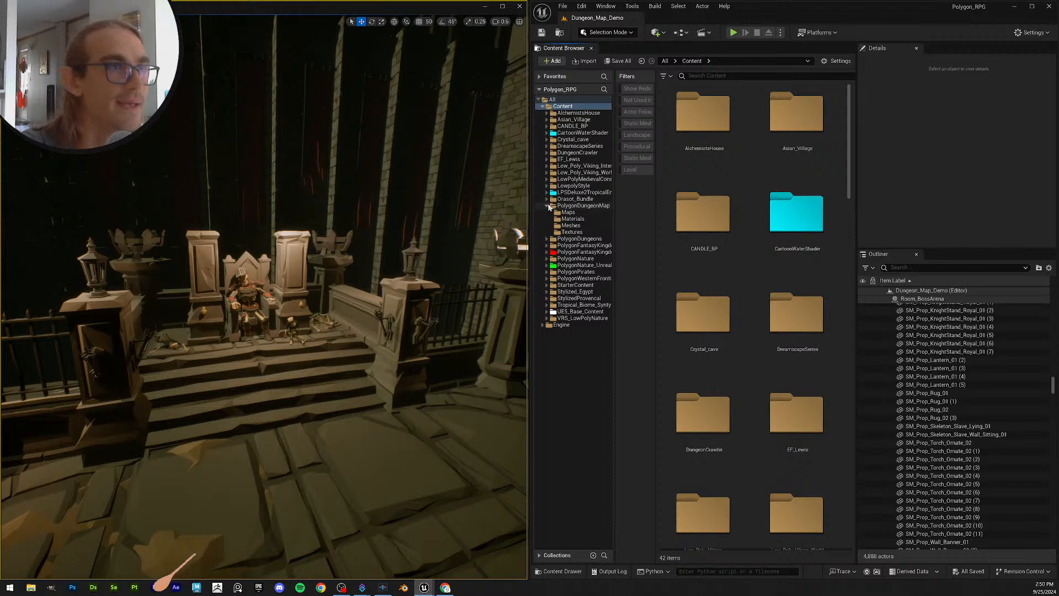
{"action": "left_click", "coordinate": [548, 205]}
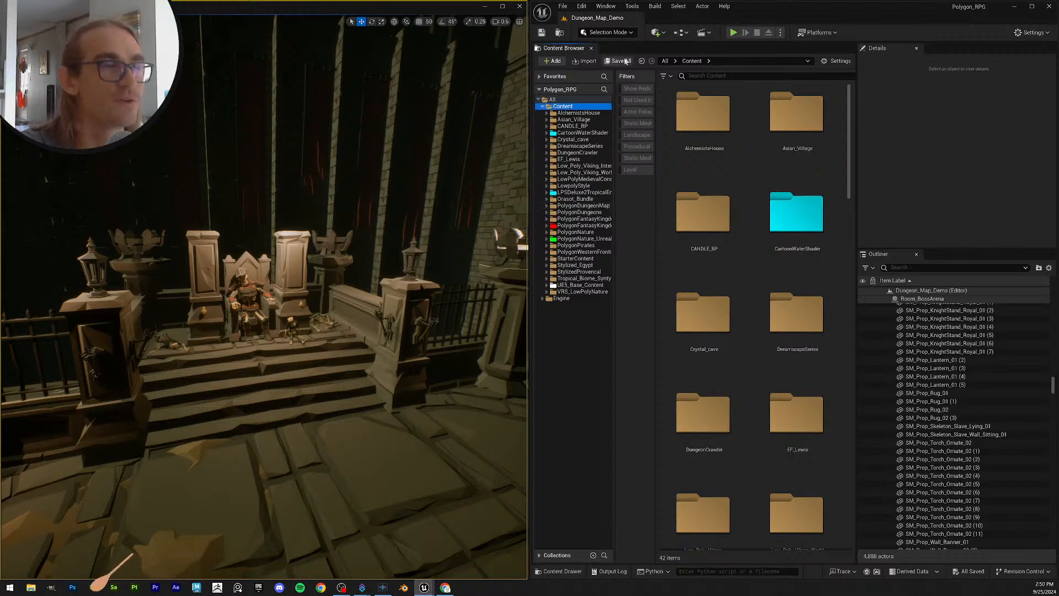
{"action": "left_click", "coordinate": [541, 34]}
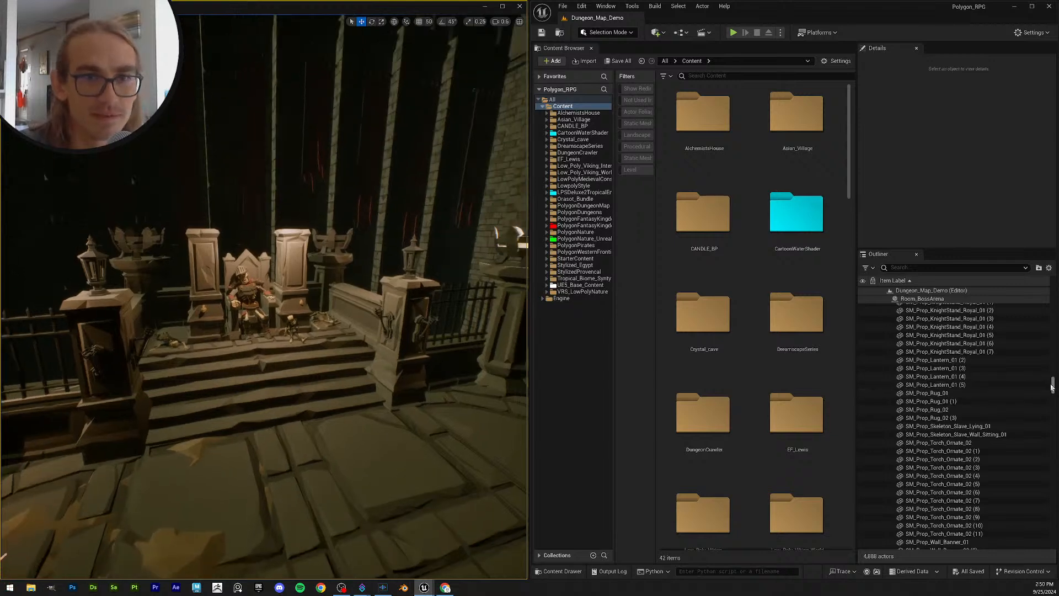
Step: Collapse the expanded room groups in the scene hierarchy, including Room_BossArena and Room_Main_Area
{"action": "left_click_drag", "start_coordinate": [1052, 386], "coordinate": [1050, 296]}
{"action": "left_click", "coordinate": [889, 366]}
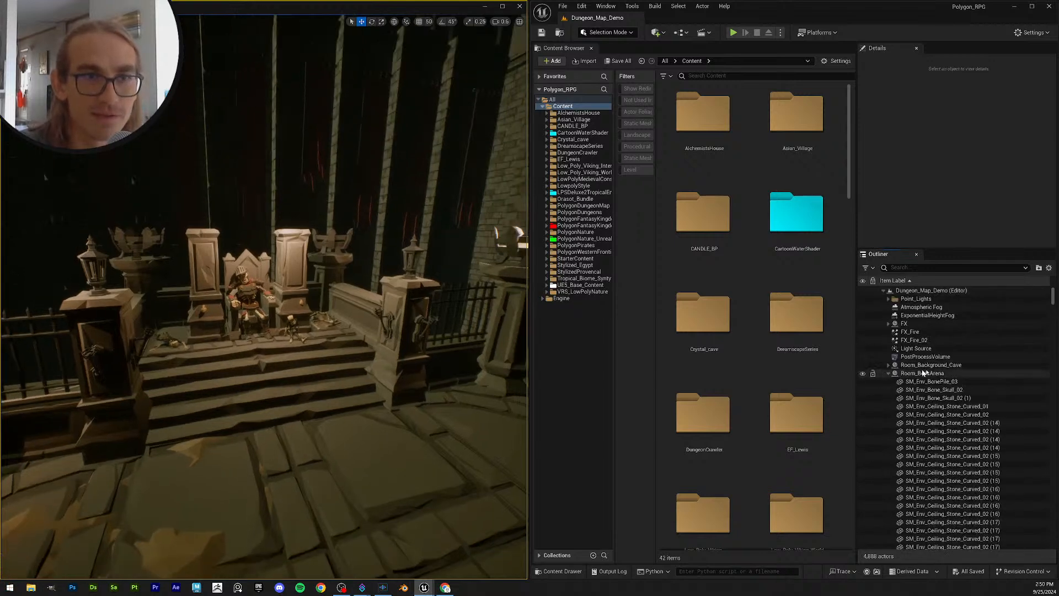
{"action": "left_click", "coordinate": [889, 374]}
{"action": "left_click", "coordinate": [888, 407]}
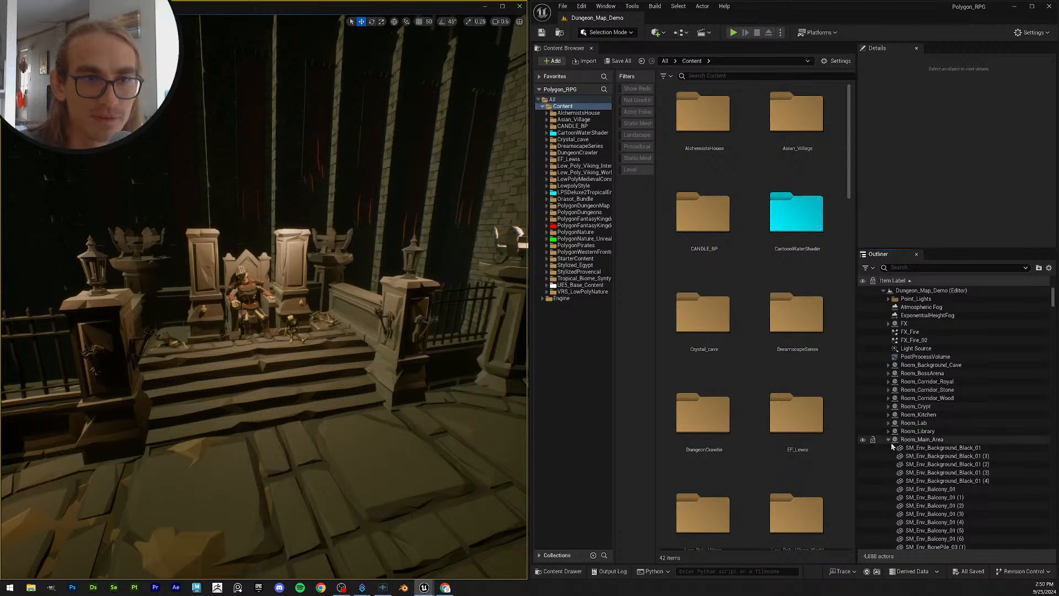
{"action": "left_click", "coordinate": [889, 439]}
{"action": "left_click", "coordinate": [889, 457]}
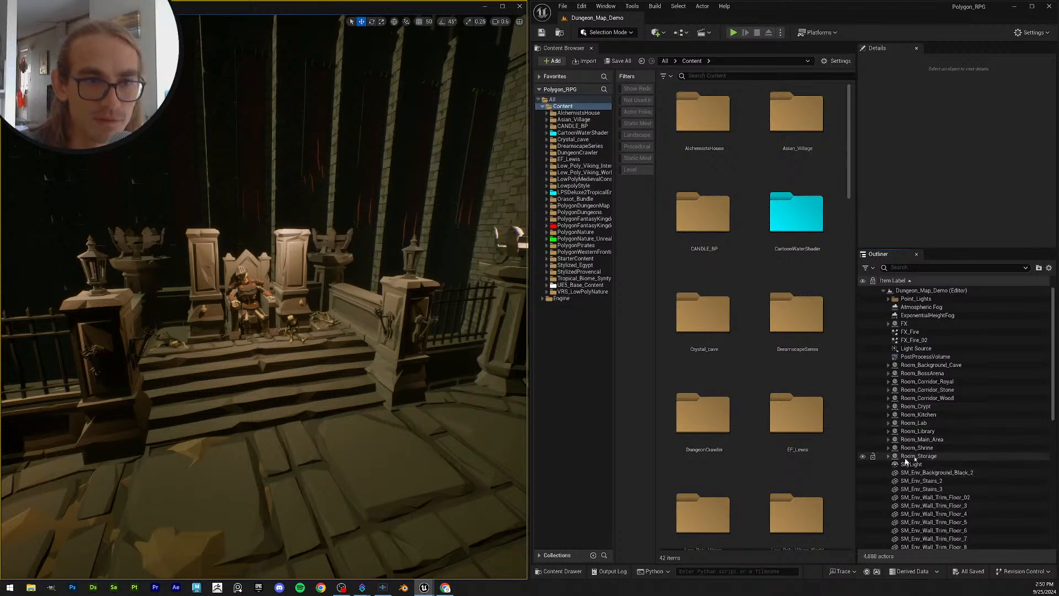
{"action": "mouse_move", "coordinate": [1054, 417]}
{"action": "left_mouse_down"}
{"action": "mouse_move", "coordinate": [1054, 576]}
{"action": "mouse_move", "coordinate": [1057, 411]}
{"action": "left_mouse_up"}
{"action": "right_click_drag", "start_coordinate": [376, 322], "coordinate": [392, 296]}
{"action": "key", "text": "w"}
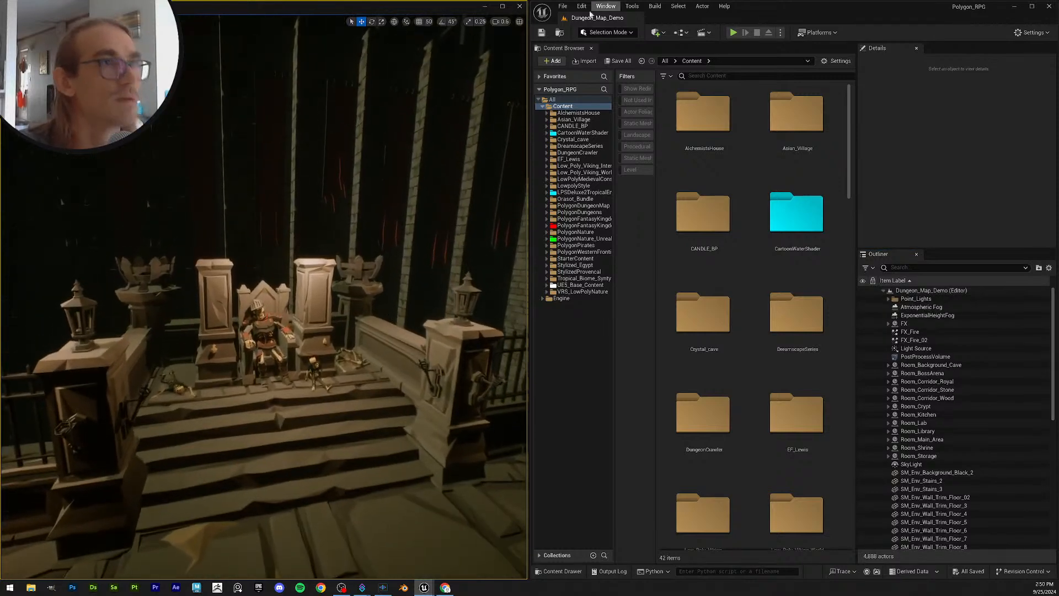
Step: Save the level and lower the sitting slave skeleton near the throne to a Z location of about 147
{"action": "left_click", "coordinate": [541, 33]}
{"action": "key", "text": "s"}
{"action": "right_click_drag", "start_coordinate": [349, 336], "coordinate": [395, 331]}
{"action": "key", "text": "w"}
{"action": "key", "text": "w"}
{"action": "scroll", "coordinate": [337, 359], "scroll_direction": "down", "scroll_amount": 3}
{"action": "key", "text": "a"}
{"action": "key", "text": "q"}
{"action": "left_click", "coordinate": [315, 309]}
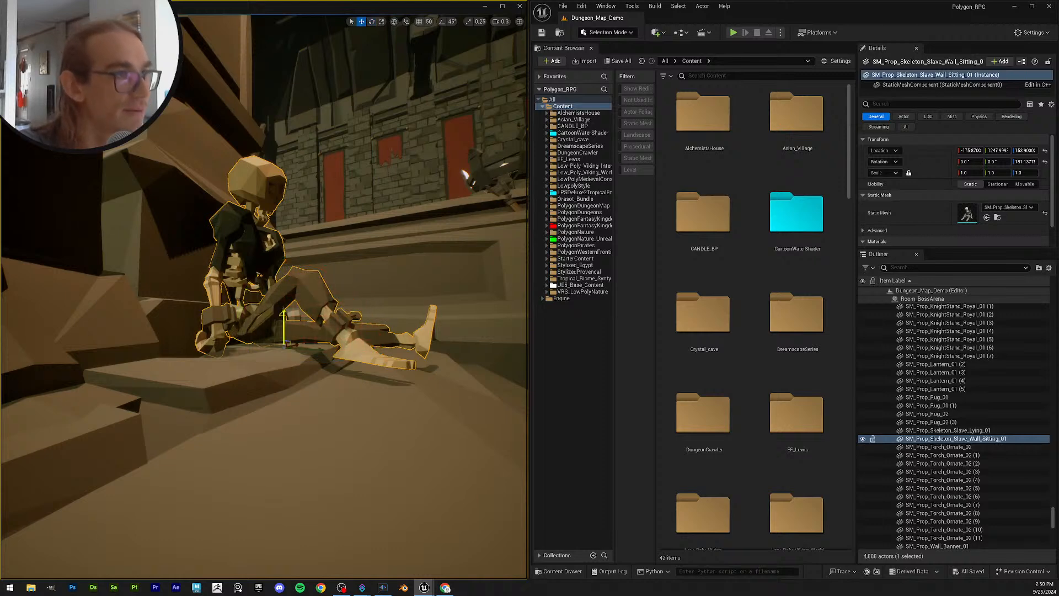
{"action": "key", "text": "Escape"}
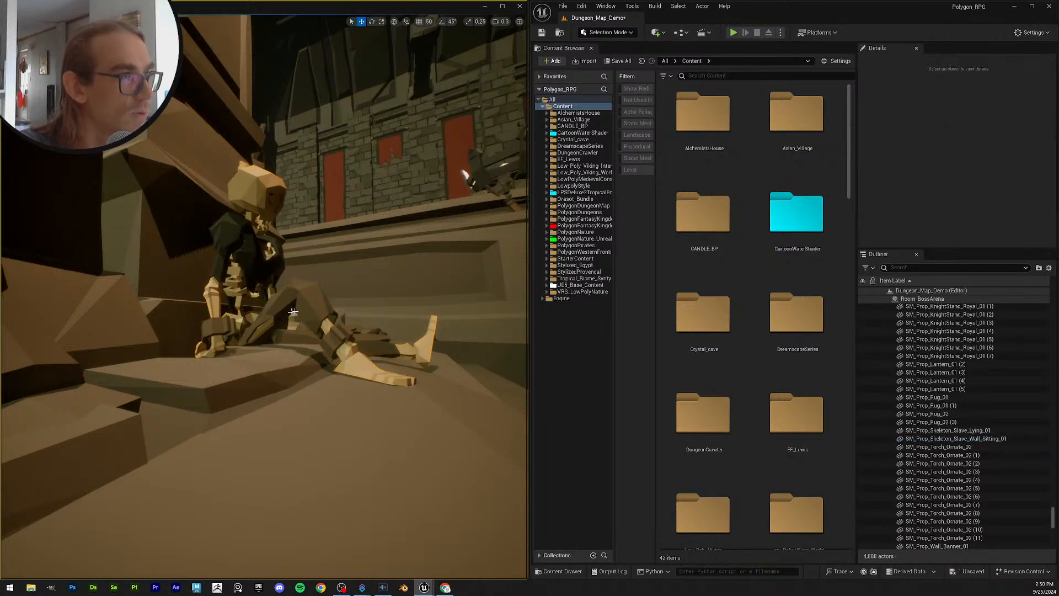
{"action": "key", "text": "d"}
{"action": "right_click_drag", "start_coordinate": [279, 320], "coordinate": [94, 317]}
{"action": "left_click", "coordinate": [320, 322]}
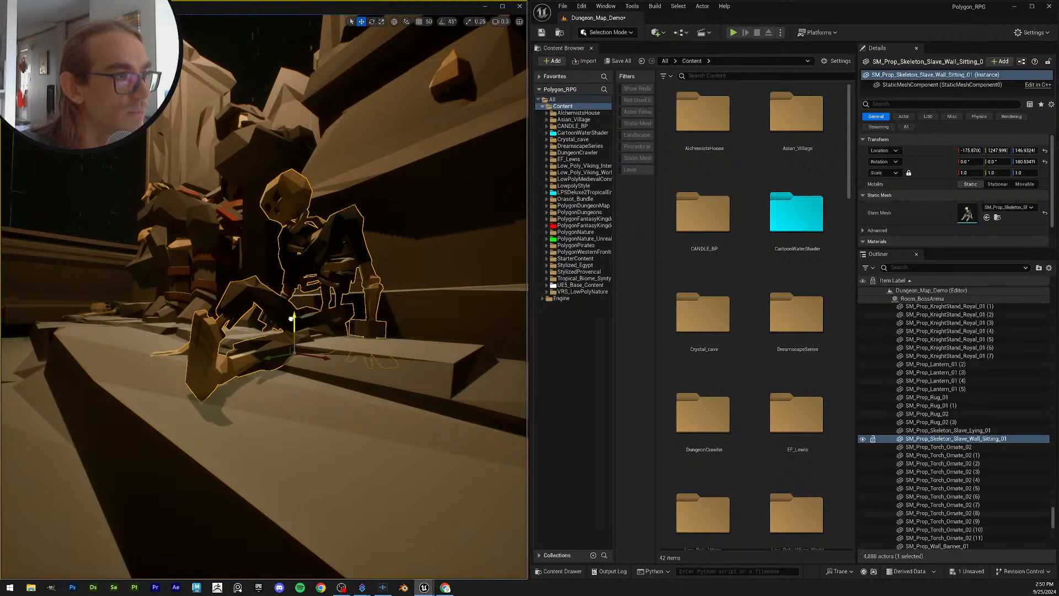
{"action": "key", "text": "Escape"}
Step: Save all modified content once the throne area has been viewed from across the boss arena
{"action": "key", "text": "a"}
{"action": "right_click_drag", "start_coordinate": [291, 319], "coordinate": [330, 267]}
{"action": "scroll", "coordinate": [291, 318], "scroll_direction": "up", "scroll_amount": 1}
{"action": "key", "text": "w"}
{"action": "key", "text": "s"}
{"action": "scroll", "coordinate": [265, 326], "scroll_direction": "up", "scroll_amount": 1}
{"action": "key", "text": "a"}
{"action": "key", "text": "s"}
{"action": "scroll", "coordinate": [265, 326], "scroll_direction": "up", "scroll_amount": 2}
{"action": "left_click", "coordinate": [607, 62]}
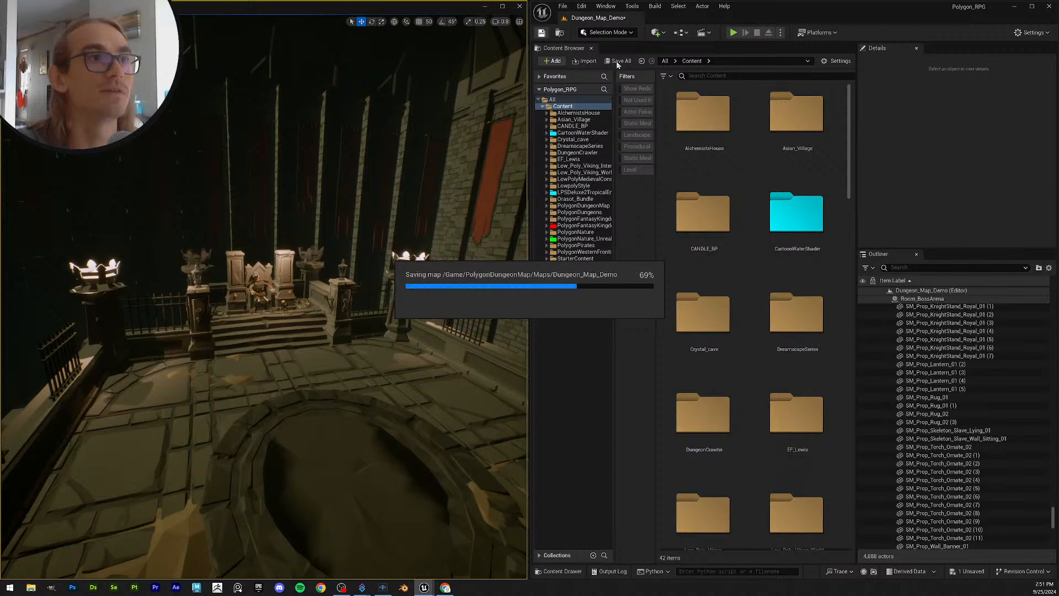
Step: Shrink the asset thumbnails so the whole Content folder fits in view, and save the level
{"action": "scroll", "coordinate": [773, 209], "scroll_direction": "down", "scroll_amount": 4, "text": "ctrl"}
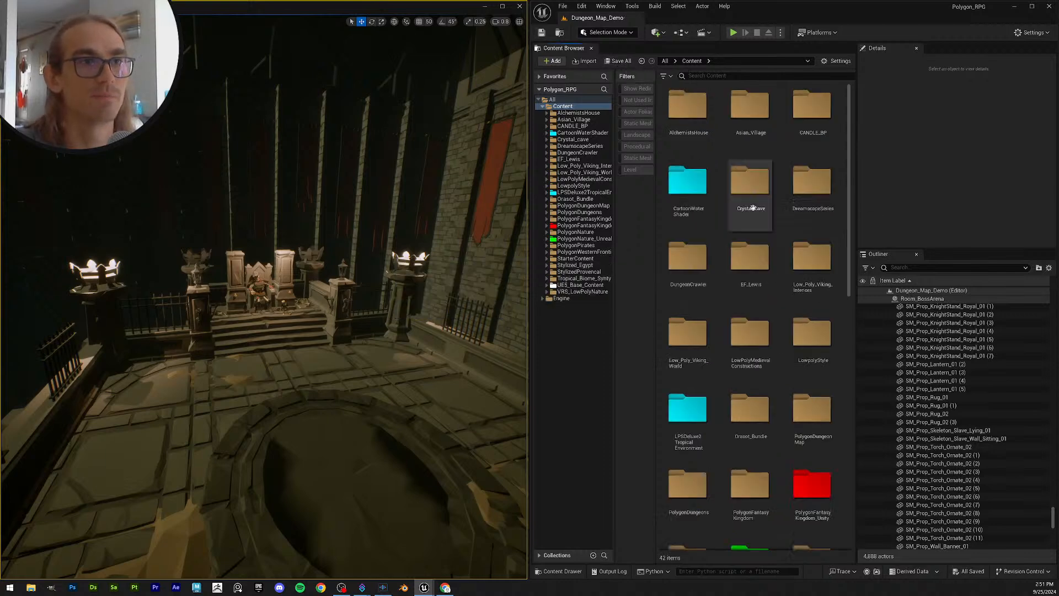
{"action": "scroll", "coordinate": [765, 214], "scroll_direction": "up", "scroll_amount": 2, "text": "ctrl"}
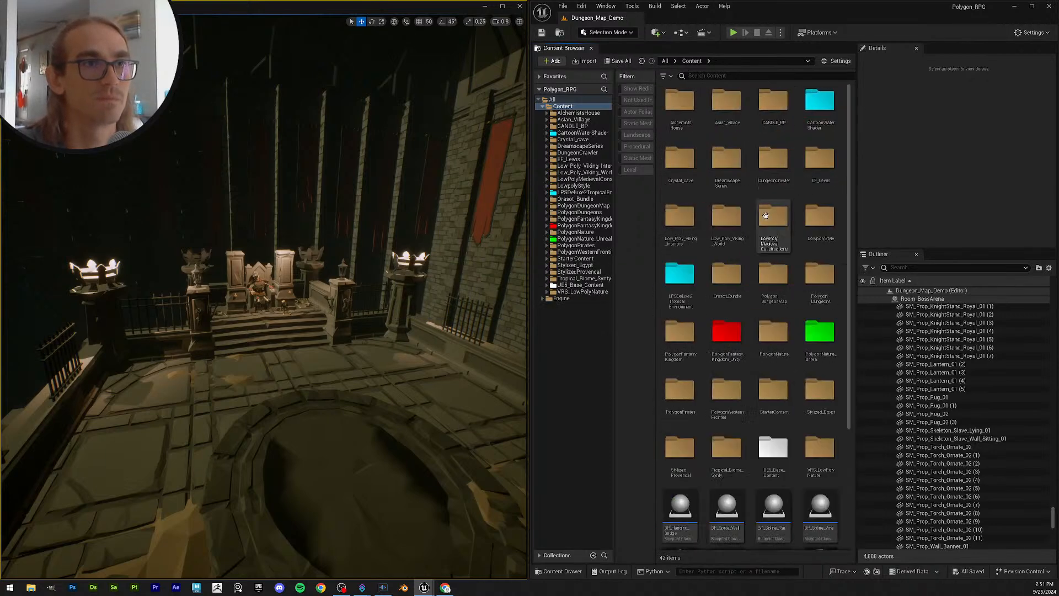
{"action": "scroll", "coordinate": [770, 216], "scroll_direction": "down", "scroll_amount": 2, "text": "ctrl"}
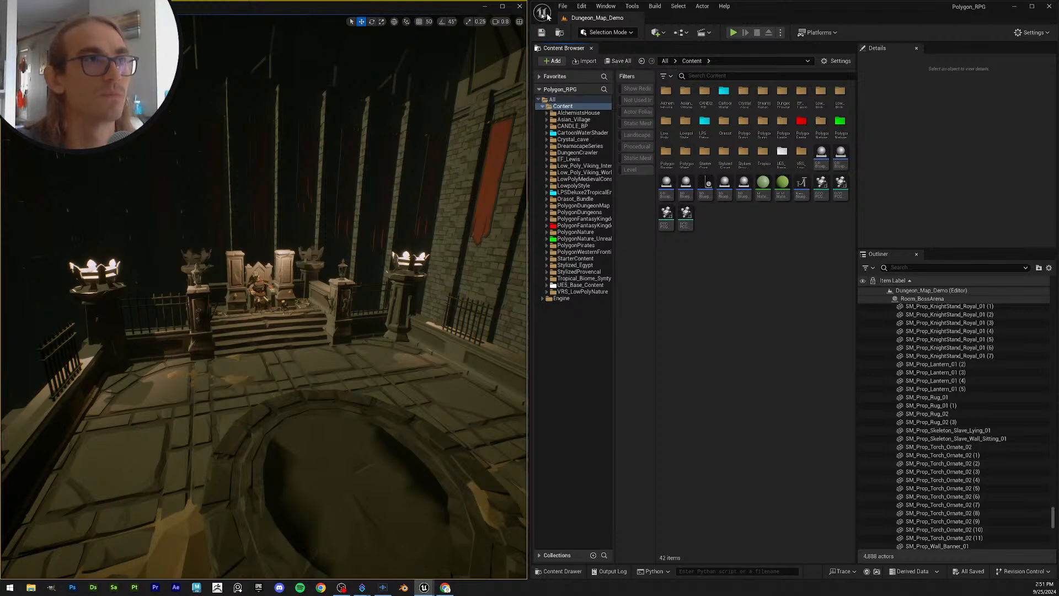
{"action": "left_click", "coordinate": [541, 34]}
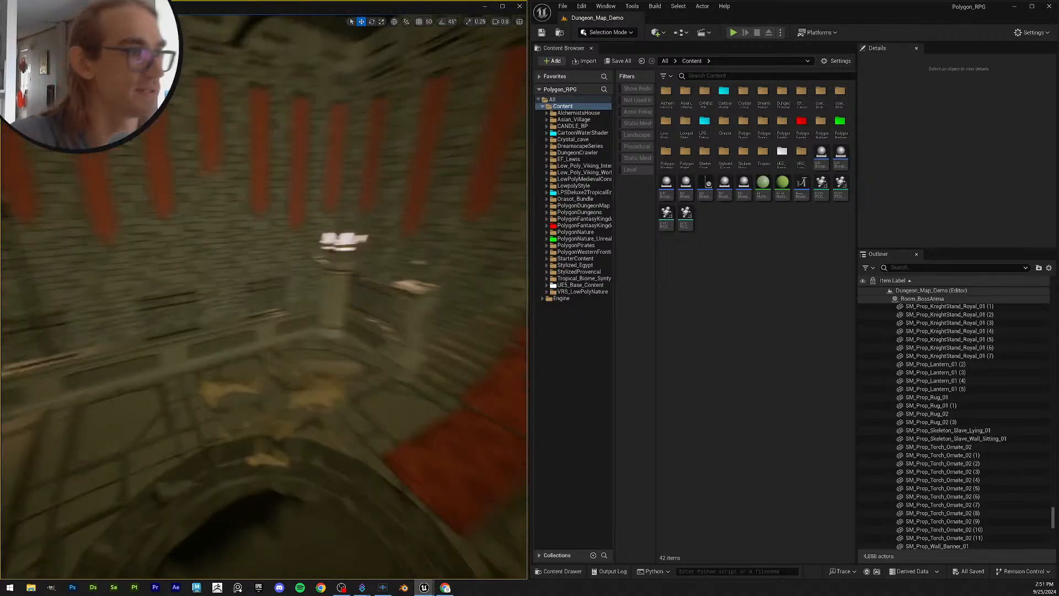
Step: Examine the boss arena around the central pit, including the round floor tile that frames it
{"action": "key", "text": "w"}
{"action": "right_click_drag", "start_coordinate": [265, 298], "coordinate": [496, 309]}
{"action": "scroll", "coordinate": [265, 298], "scroll_direction": "up", "scroll_amount": 1}
{"action": "scroll", "coordinate": [265, 298], "scroll_direction": "up", "scroll_amount": 3}
{"action": "right_click_drag", "start_coordinate": [361, 257], "coordinate": [276, 331]}
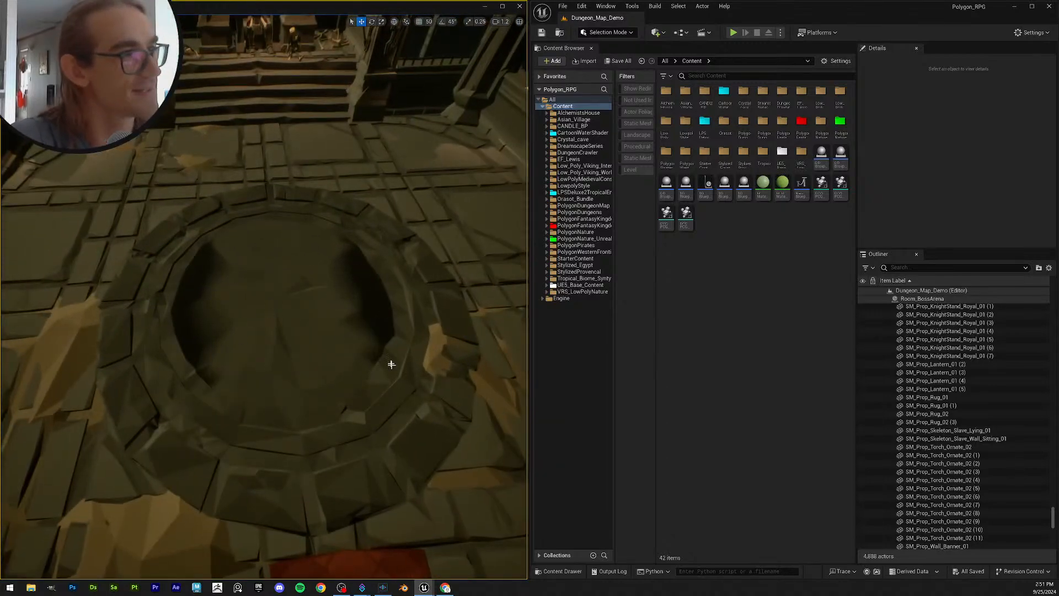
{"action": "left_click", "coordinate": [339, 312]}
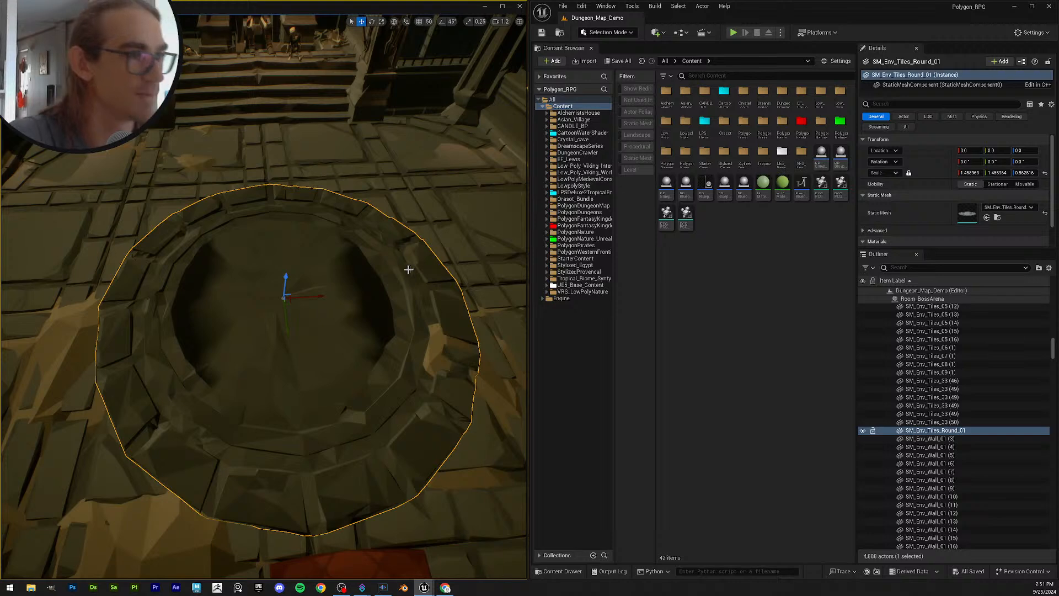
{"action": "right_click_drag", "start_coordinate": [409, 269], "coordinate": [407, 309]}
{"action": "key", "text": "Escape"}
Step: Save the level and search the project content for "railing" with thumbnails large enough to compare the meshes
{"action": "left_click", "coordinate": [542, 33]}
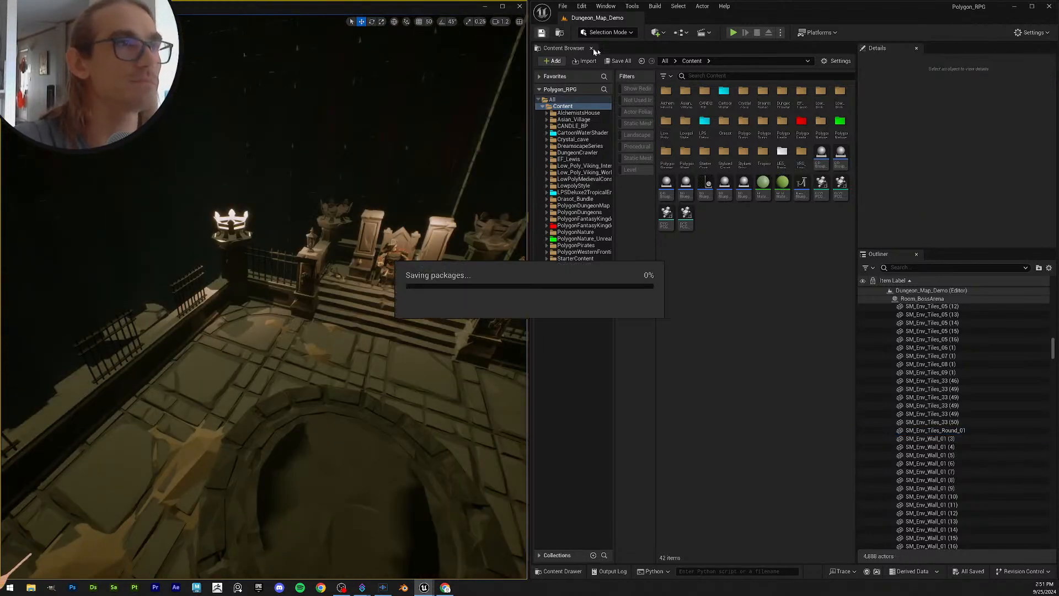
{"action": "key", "text": "w"}
{"action": "right_click_drag", "start_coordinate": [319, 310], "coordinate": [447, 320]}
{"action": "scroll", "coordinate": [319, 310], "scroll_direction": "down", "scroll_amount": 2}
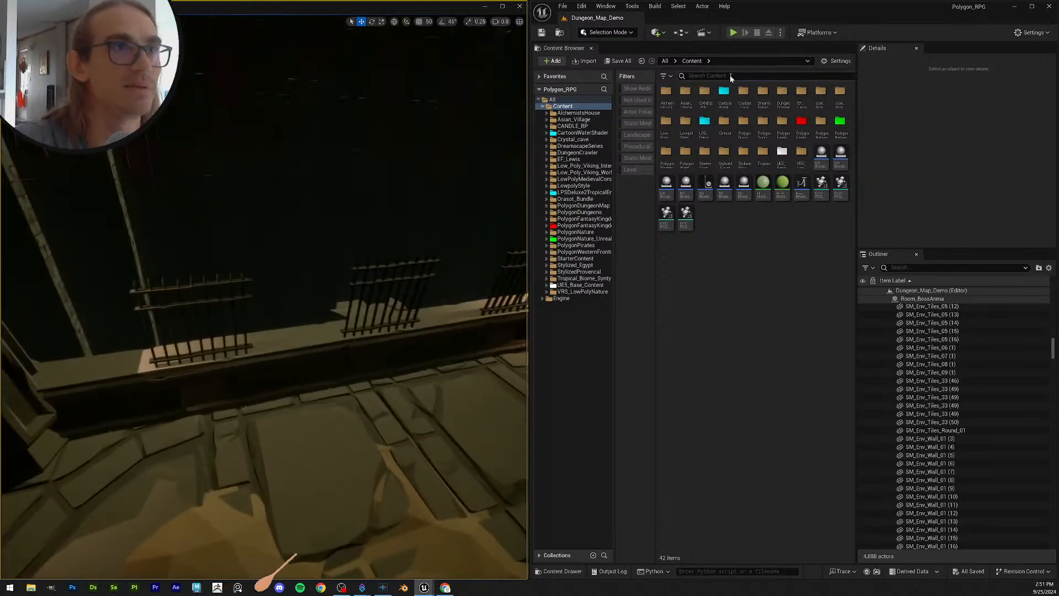
{"action": "left_click", "coordinate": [732, 76]}
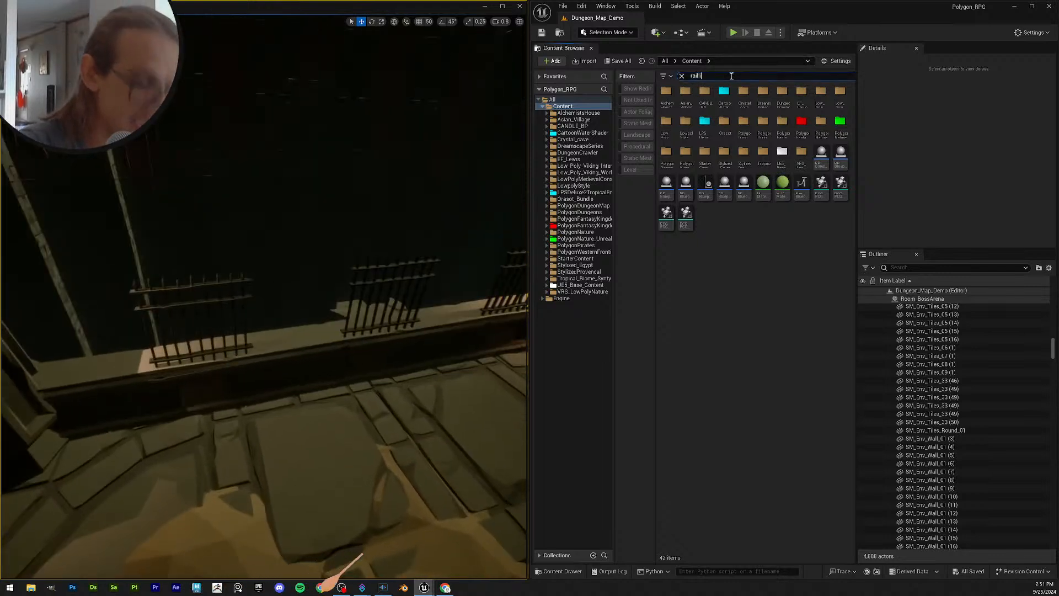
{"action": "type", "text": "railing"}
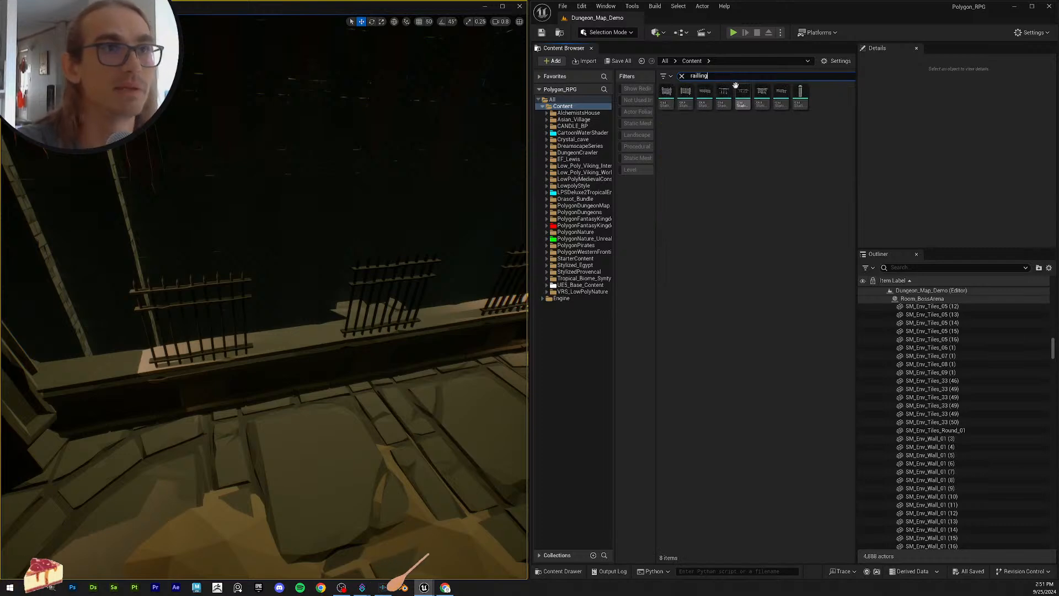
{"action": "scroll", "coordinate": [778, 171], "scroll_direction": "up", "scroll_amount": 2, "text": "ctrl"}
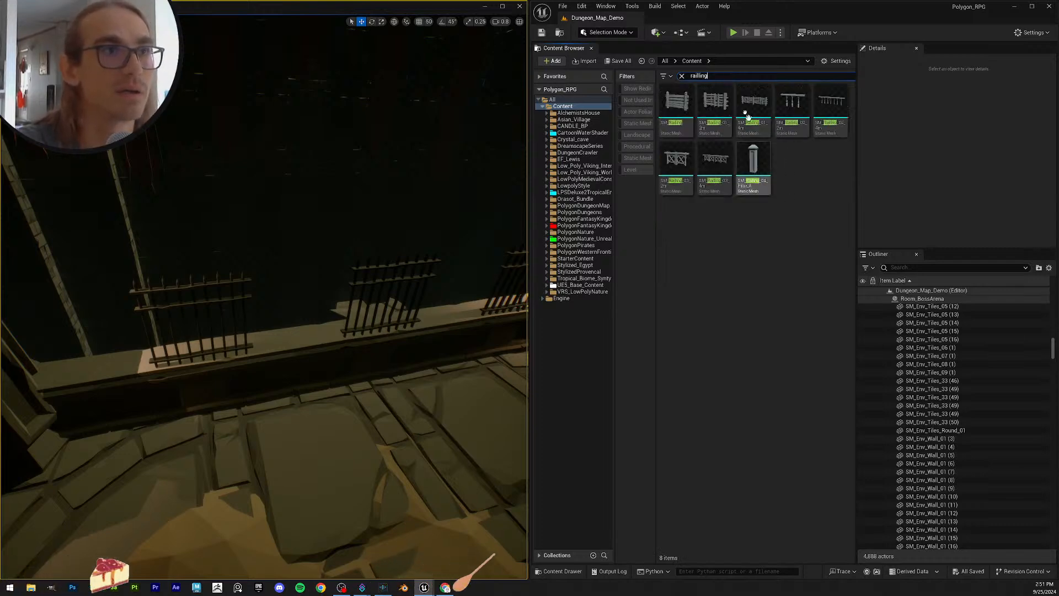
Step: Try the mesh found with "railing pillar" on the ledge between the metal fences, and delete it
{"action": "mouse_move", "coordinate": [744, 108]}
{"action": "type", "text": "pillar"}
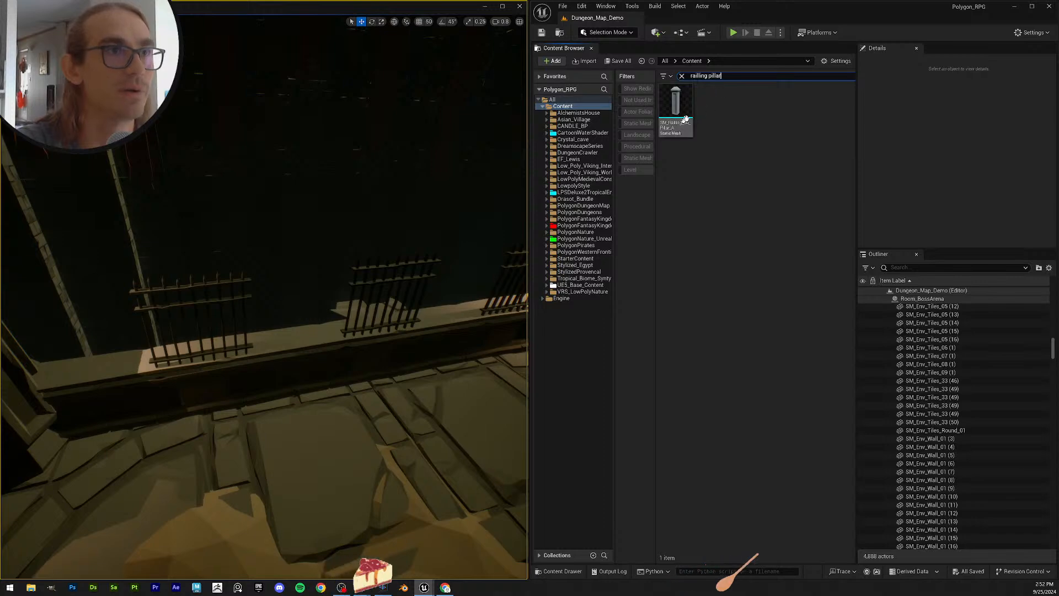
{"action": "left_click_drag", "start_coordinate": [676, 105], "coordinate": [334, 339]}
{"action": "right_click_drag", "start_coordinate": [334, 339], "coordinate": [385, 296]}
{"action": "key", "text": "w"}
{"action": "scroll", "coordinate": [334, 338], "scroll_direction": "down", "scroll_amount": 2}
{"action": "key", "text": "s"}
{"action": "key", "text": "Delete"}
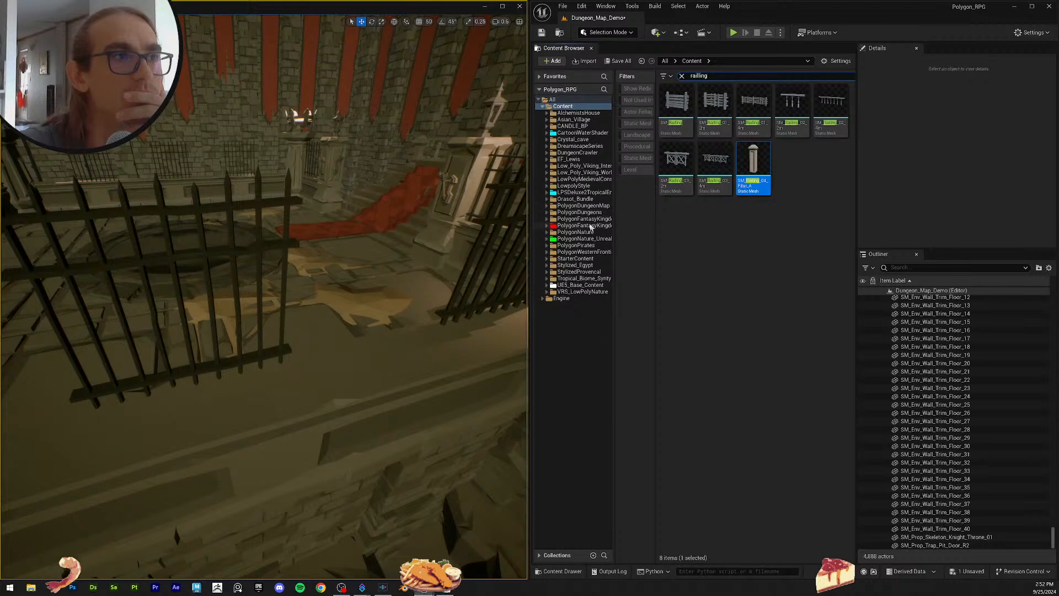
Step: Limit the content to static meshes in the PolygonDungeons folder and search it for "pillar"
{"action": "left_click", "coordinate": [604, 206]}
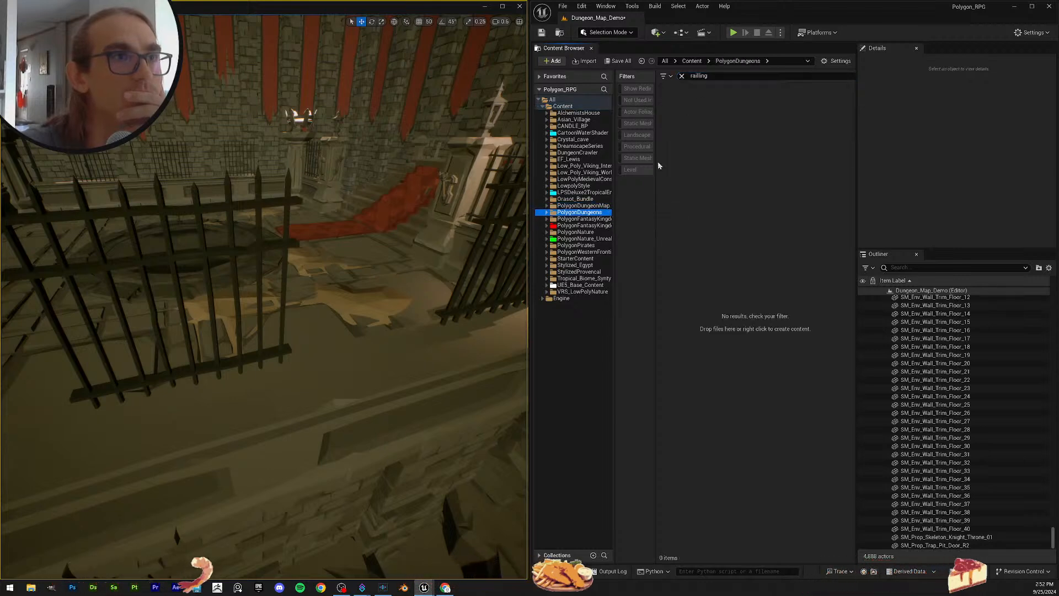
{"action": "left_click_drag", "start_coordinate": [656, 174], "coordinate": [676, 175]}
{"action": "left_click", "coordinate": [641, 157]}
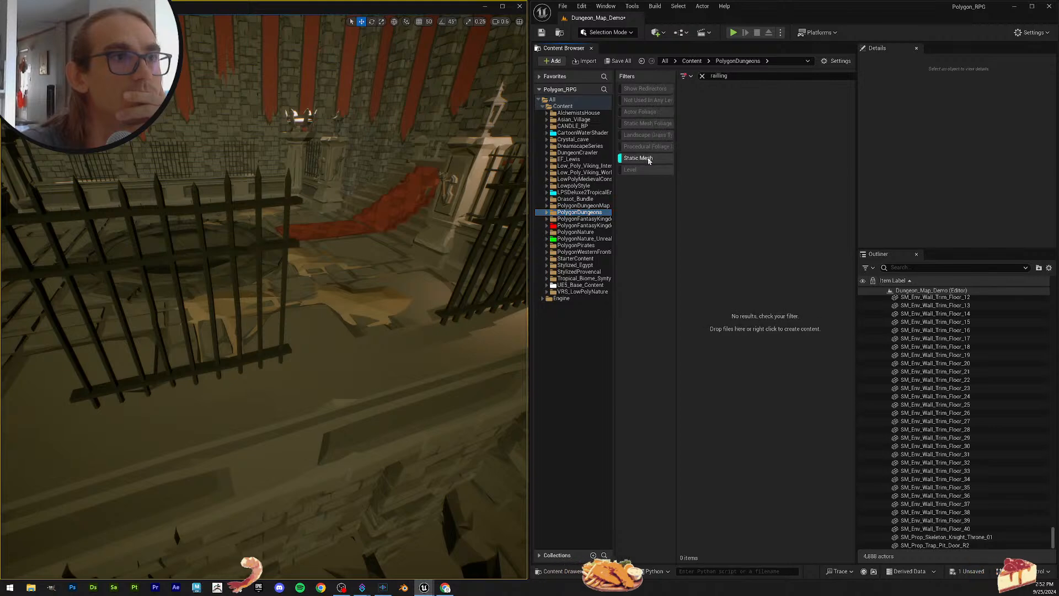
{"action": "left_click", "coordinate": [703, 77]}
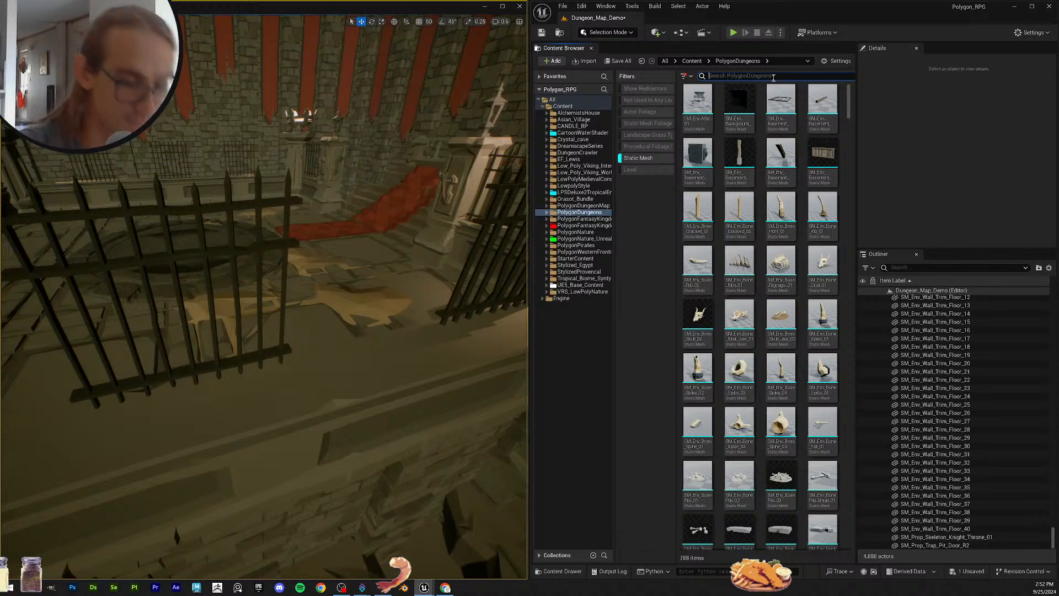
{"action": "type", "text": "pillar"}
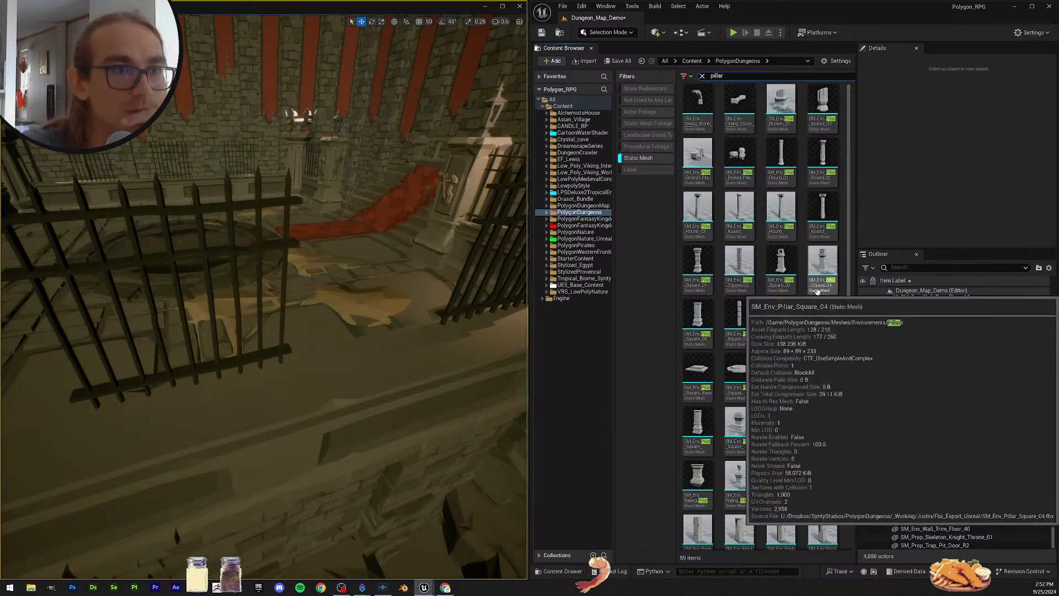
{"action": "scroll", "coordinate": [819, 293], "scroll_direction": "down", "scroll_amount": 3}
{"action": "scroll", "coordinate": [819, 350], "scroll_direction": "up", "scroll_amount": 2}
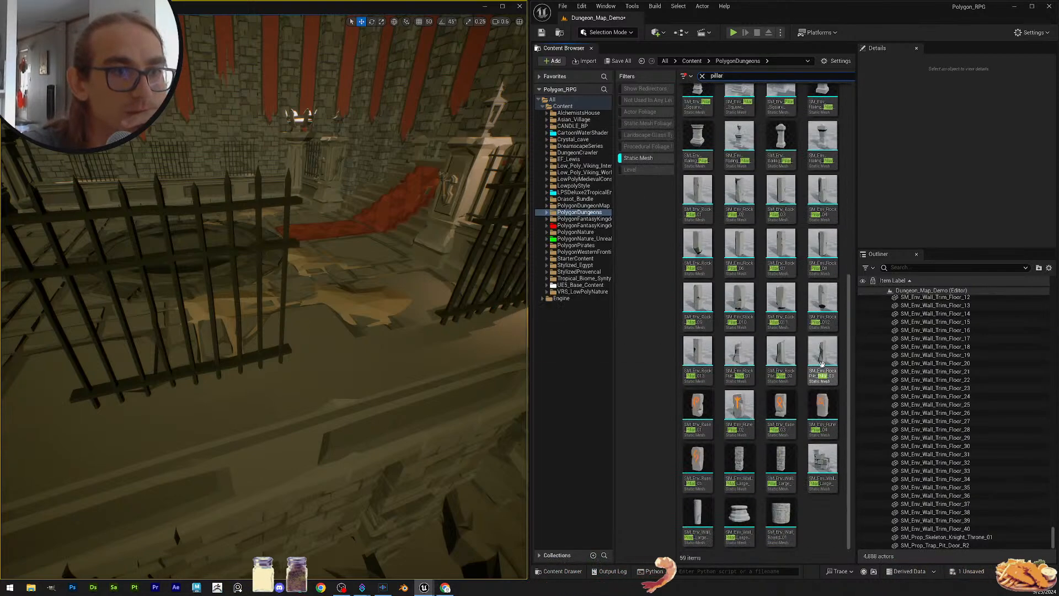
{"action": "scroll", "coordinate": [800, 353], "scroll_direction": "up", "scroll_amount": 2}
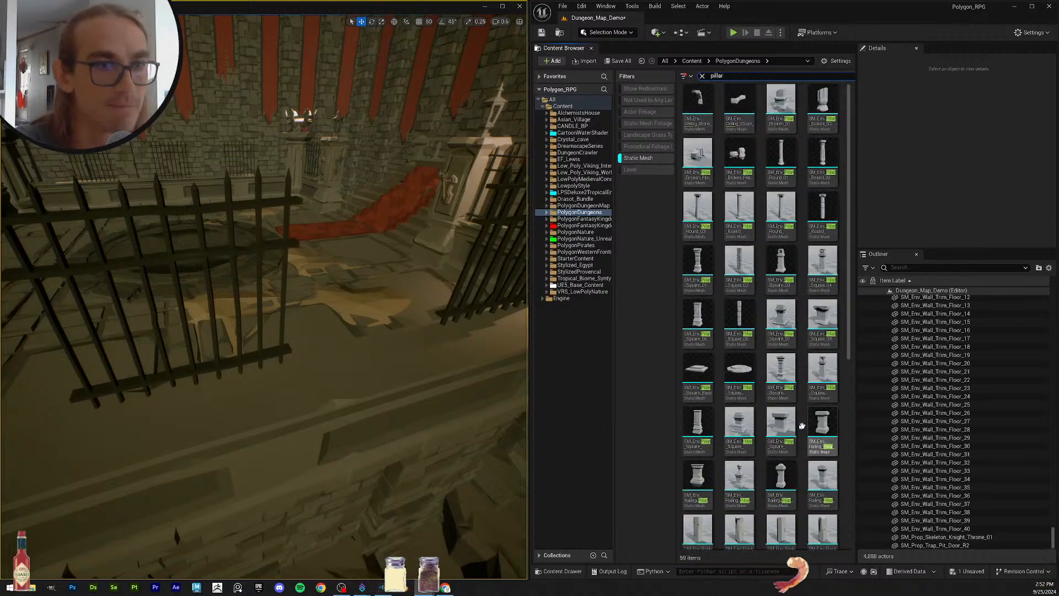
Step: Shift the three metal spike fences on one side of the arena together outward across their stone ledge
{"action": "right_click_drag", "start_coordinate": [342, 298], "coordinate": [188, 292]}
{"action": "right_click_drag", "start_coordinate": [367, 318], "coordinate": [442, 348]}
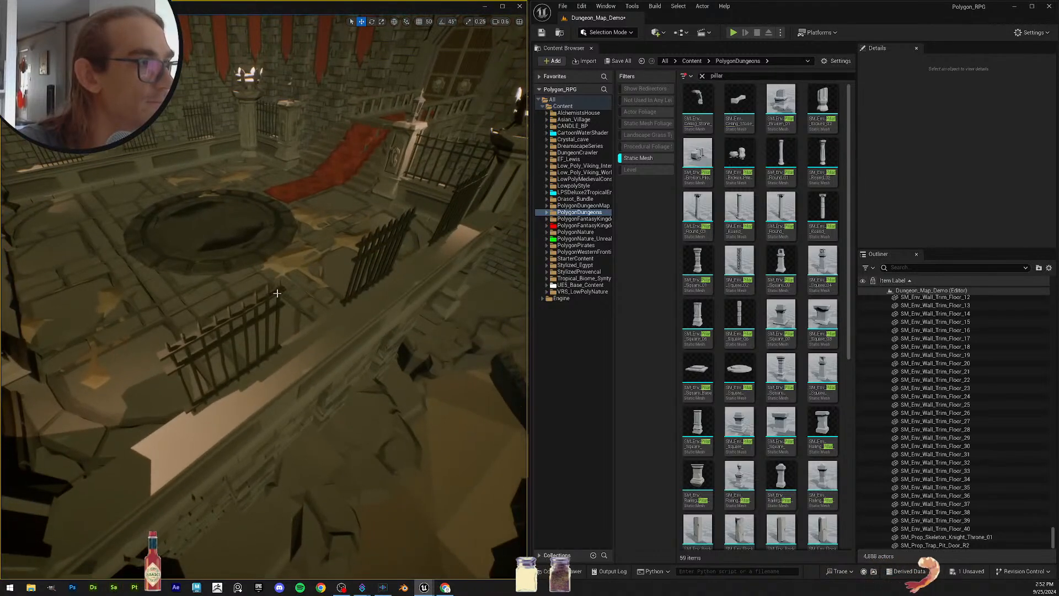
{"action": "left_click", "coordinate": [220, 354]}
{"action": "left_click", "coordinate": [380, 257], "text": "ctrl"}
{"action": "left_click", "coordinate": [460, 196], "text": "ctrl"}
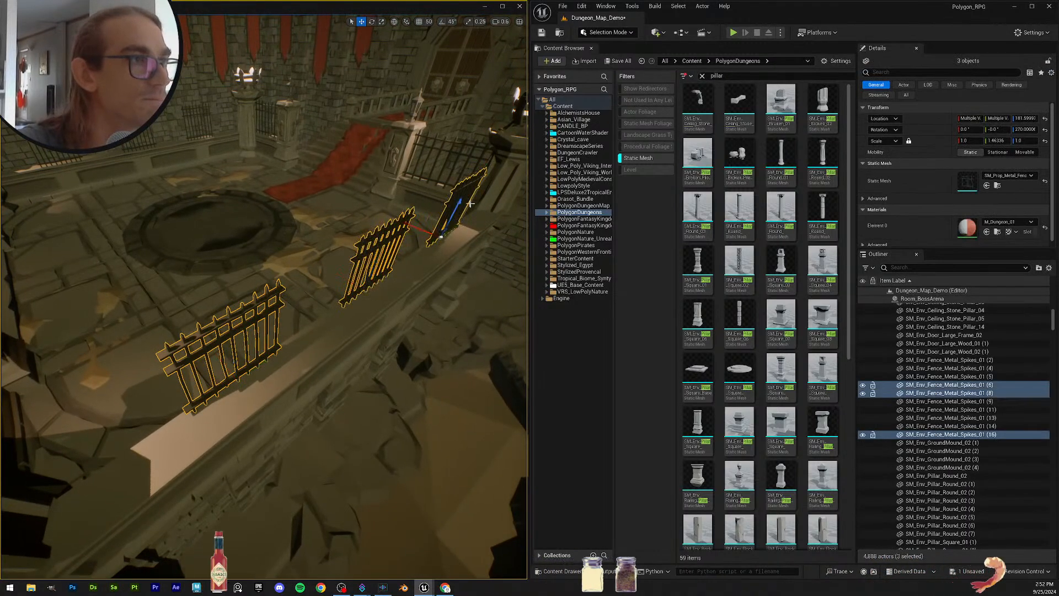
{"action": "left_click_drag", "start_coordinate": [398, 225], "coordinate": [411, 230]}
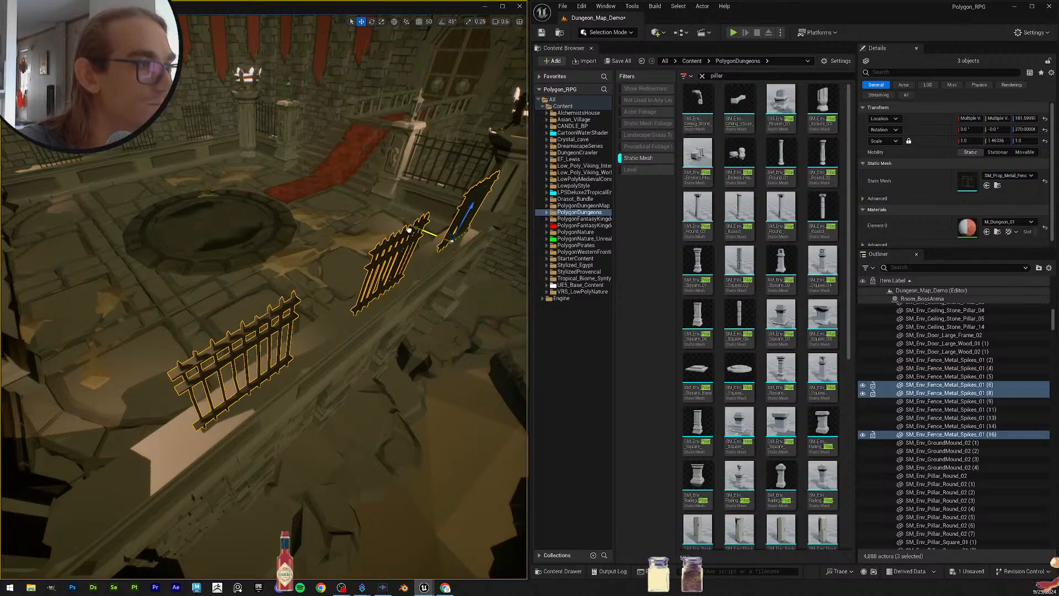
{"action": "right_click_drag", "start_coordinate": [409, 229], "coordinate": [332, 295]}
{"action": "scroll", "coordinate": [376, 240], "scroll_direction": "up", "scroll_amount": 4}
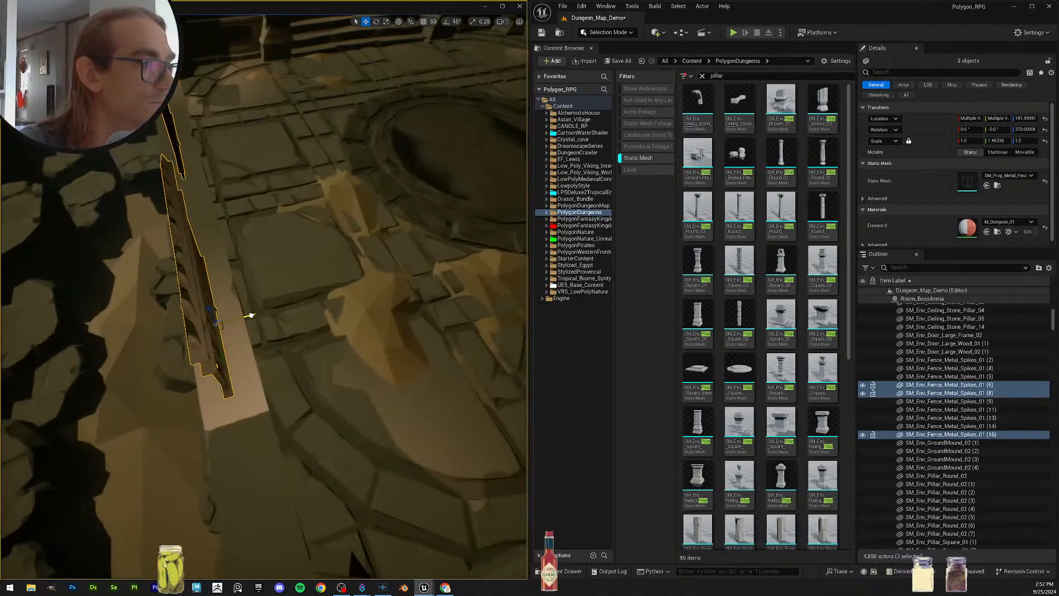
{"action": "key", "text": "Escape"}
Step: Shift the three metal spike fences on the arena's opposite side together slightly outward on their ledge
{"action": "right_click_drag", "start_coordinate": [253, 315], "coordinate": [179, 353]}
{"action": "scroll", "coordinate": [342, 237], "scroll_direction": "up", "scroll_amount": 4}
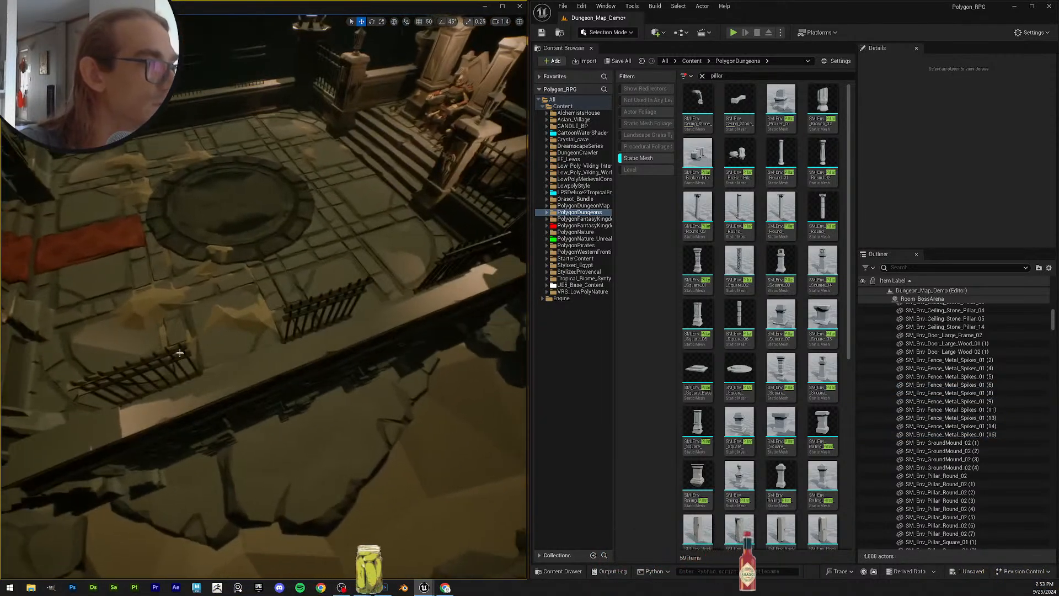
{"action": "left_click", "coordinate": [194, 332]}
{"action": "left_click", "coordinate": [186, 347]}
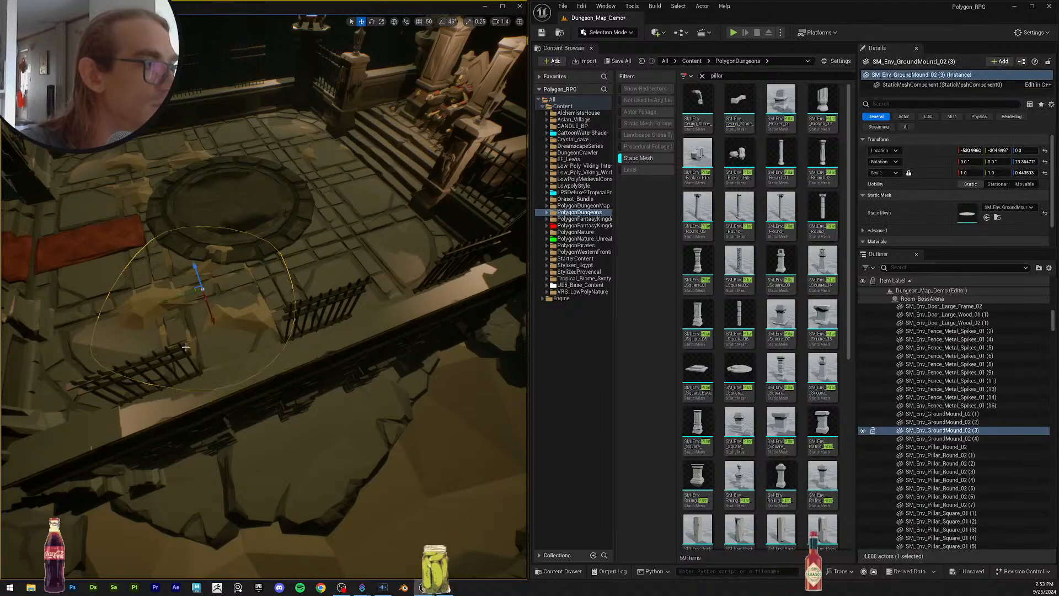
{"action": "left_click", "coordinate": [360, 281], "text": "ctrl"}
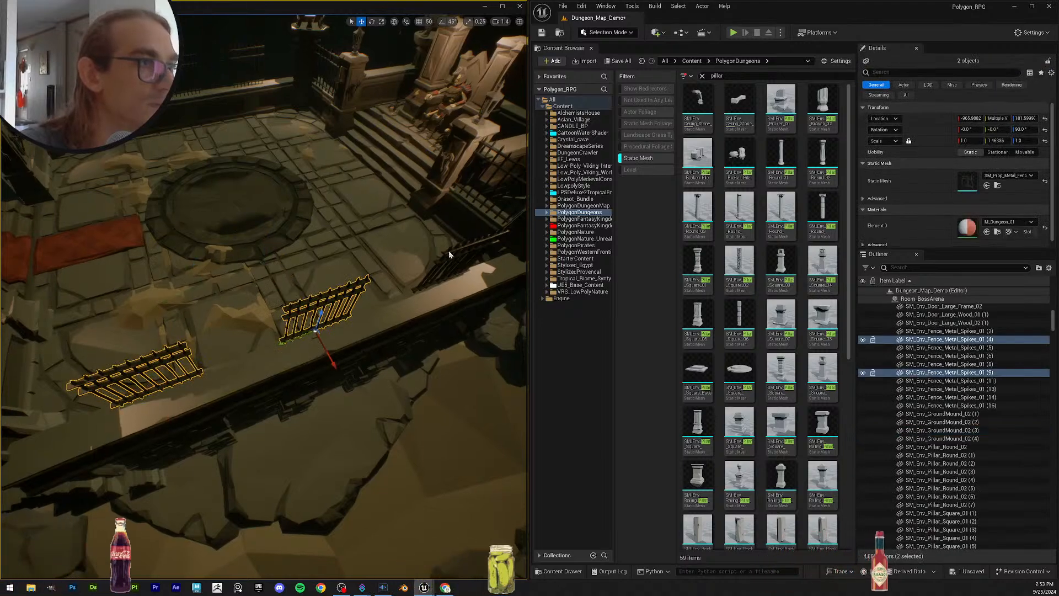
{"action": "left_click", "coordinate": [449, 254], "text": "ctrl"}
{"action": "right_click_drag", "start_coordinate": [449, 254], "coordinate": [366, 347]}
{"action": "scroll", "coordinate": [402, 218], "scroll_direction": "down", "scroll_amount": 4}
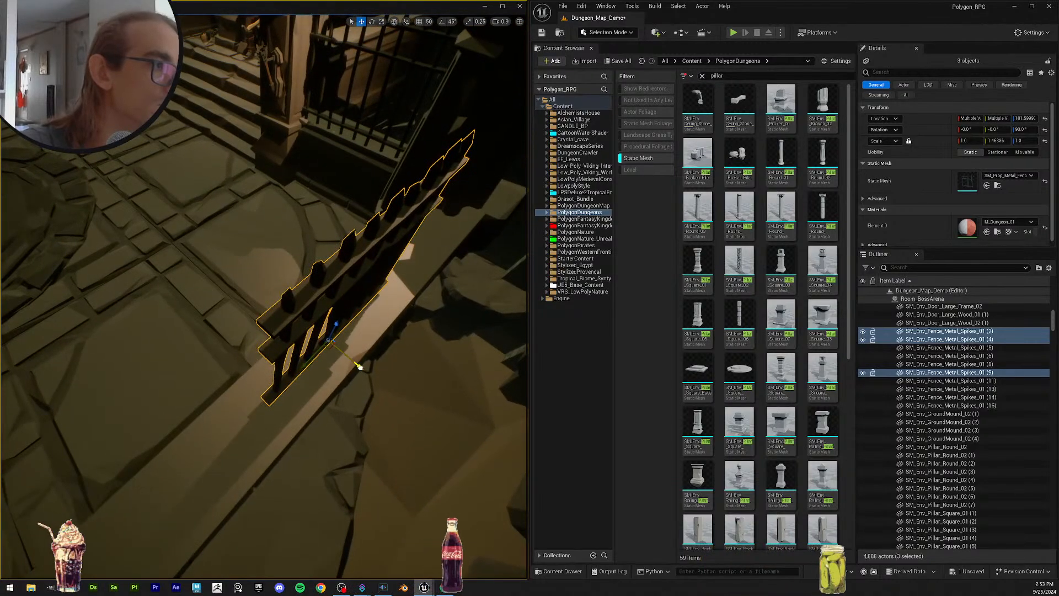
{"action": "left_click_drag", "start_coordinate": [358, 368], "coordinate": [361, 371]}
{"action": "key", "text": "Escape"}
Step: Place the SM_Env_Pillar_Square_05 mesh on the stone ledge beside the metal fence and rotate it 90 degrees about the vertical axis
{"action": "right_click_drag", "start_coordinate": [390, 338], "coordinate": [505, 315]}
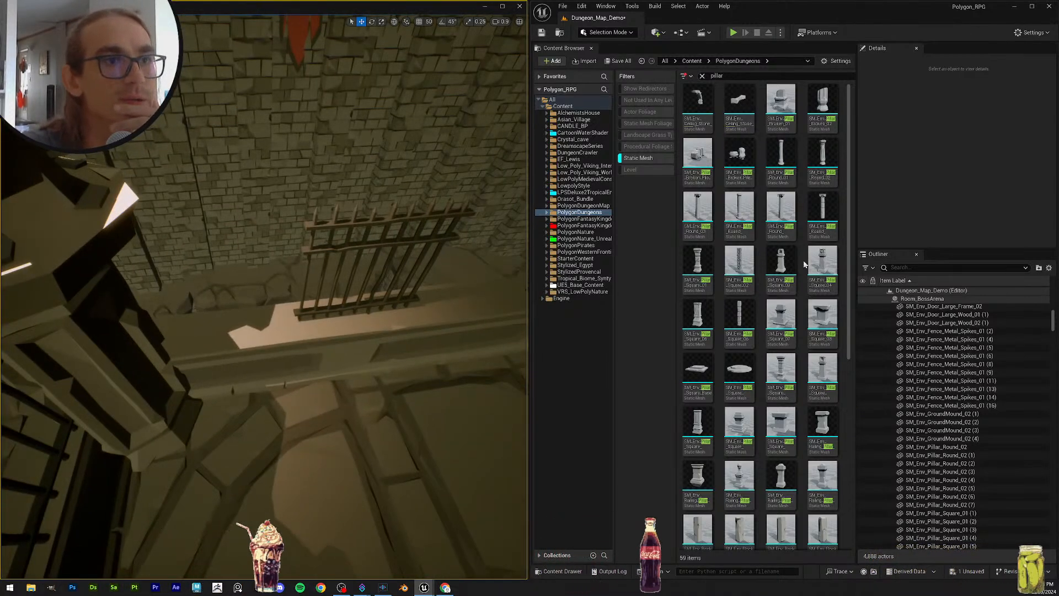
{"action": "scroll", "coordinate": [822, 254], "scroll_direction": "down", "scroll_amount": 2}
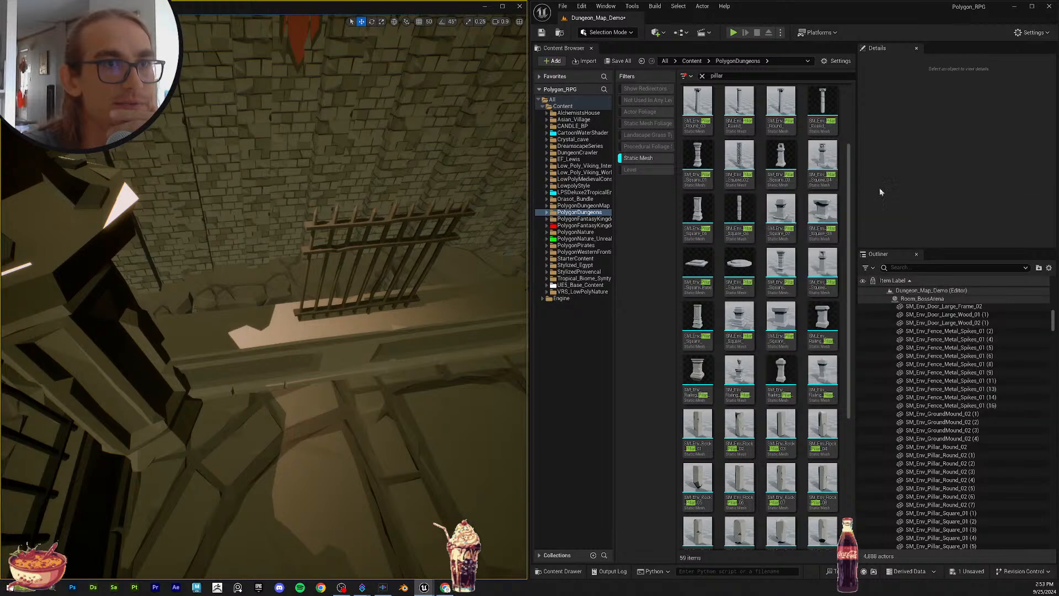
{"action": "scroll", "coordinate": [808, 307], "scroll_direction": "down", "scroll_amount": 4}
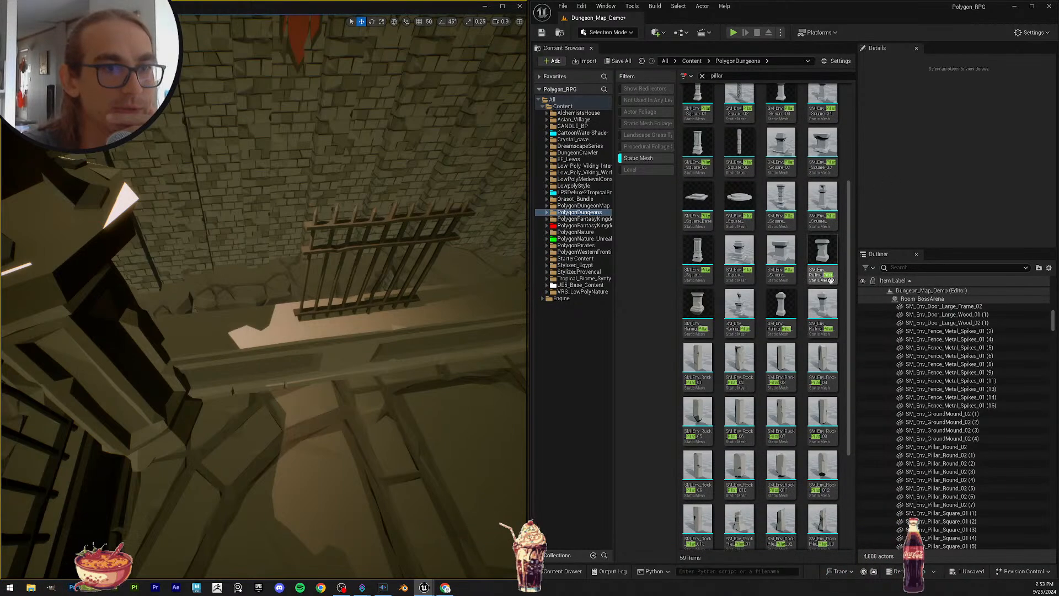
{"action": "scroll", "coordinate": [808, 308], "scroll_direction": "up", "scroll_amount": 5}
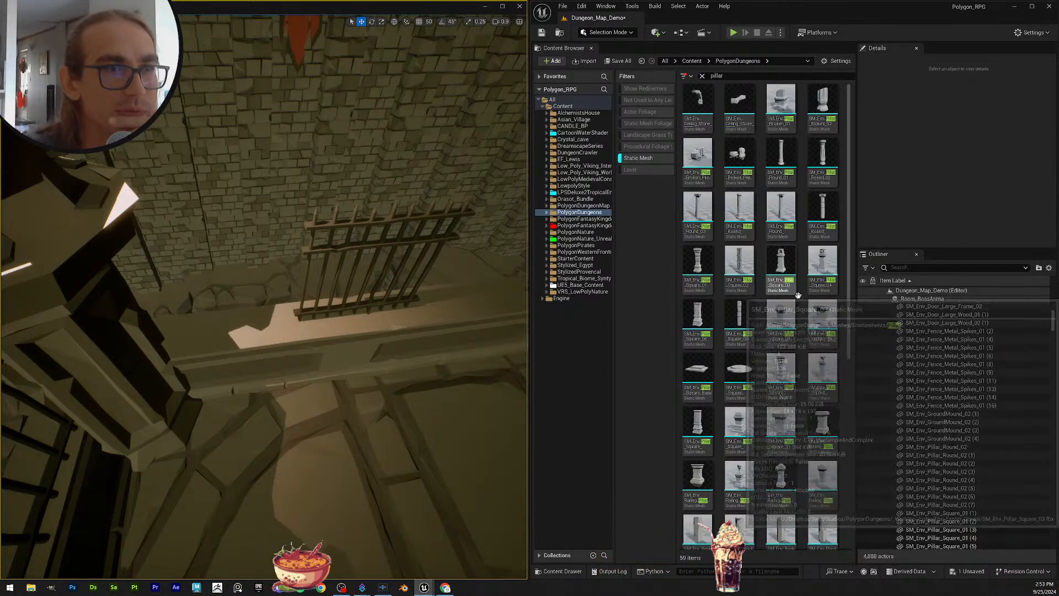
{"action": "right_click_drag", "start_coordinate": [449, 276], "coordinate": [175, 261]}
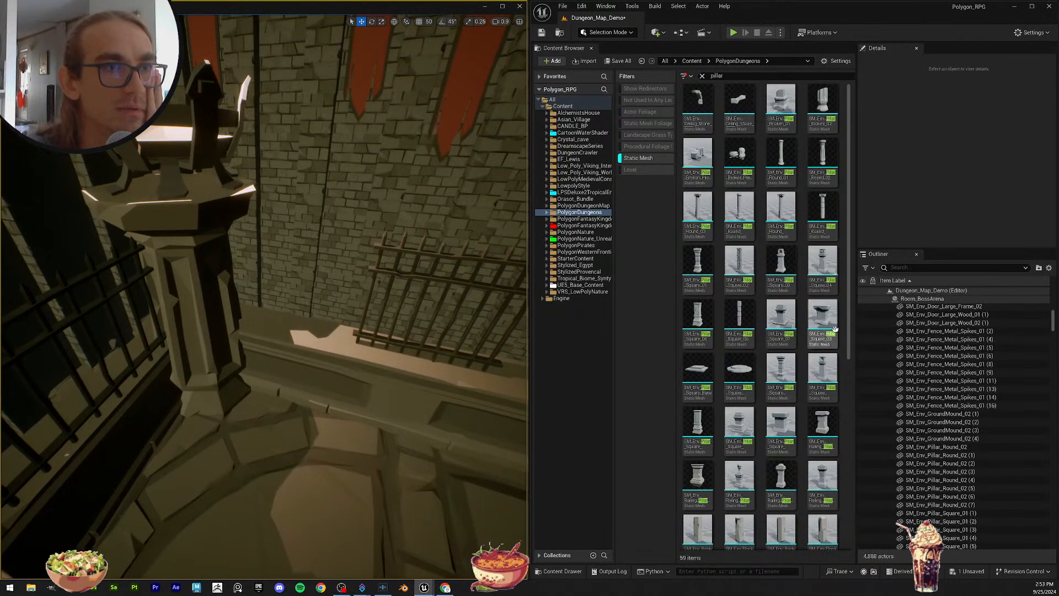
{"action": "left_click", "coordinate": [687, 323]}
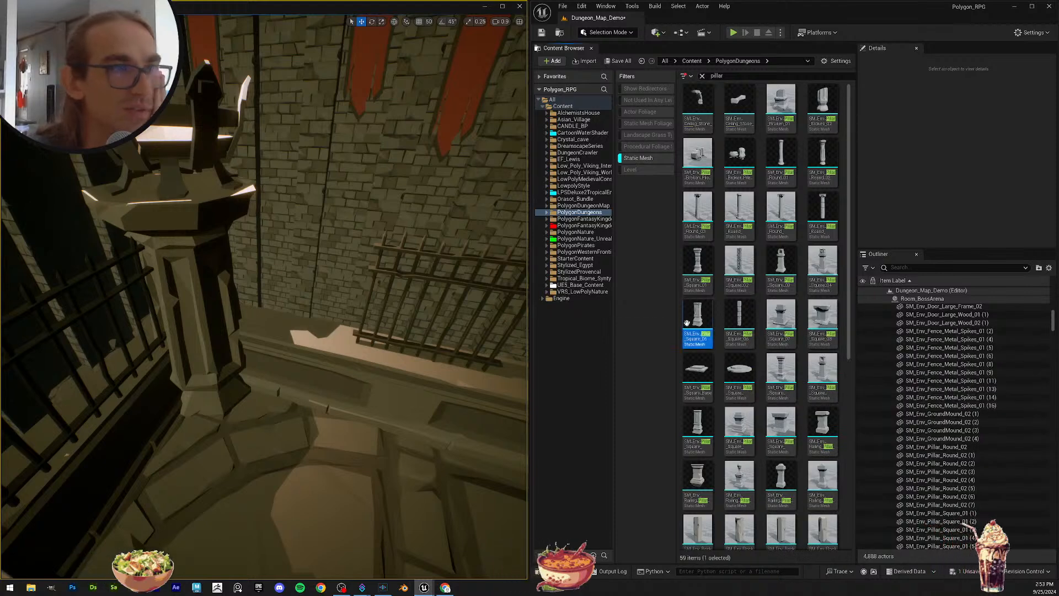
{"action": "left_click_drag", "start_coordinate": [687, 322], "coordinate": [316, 337]}
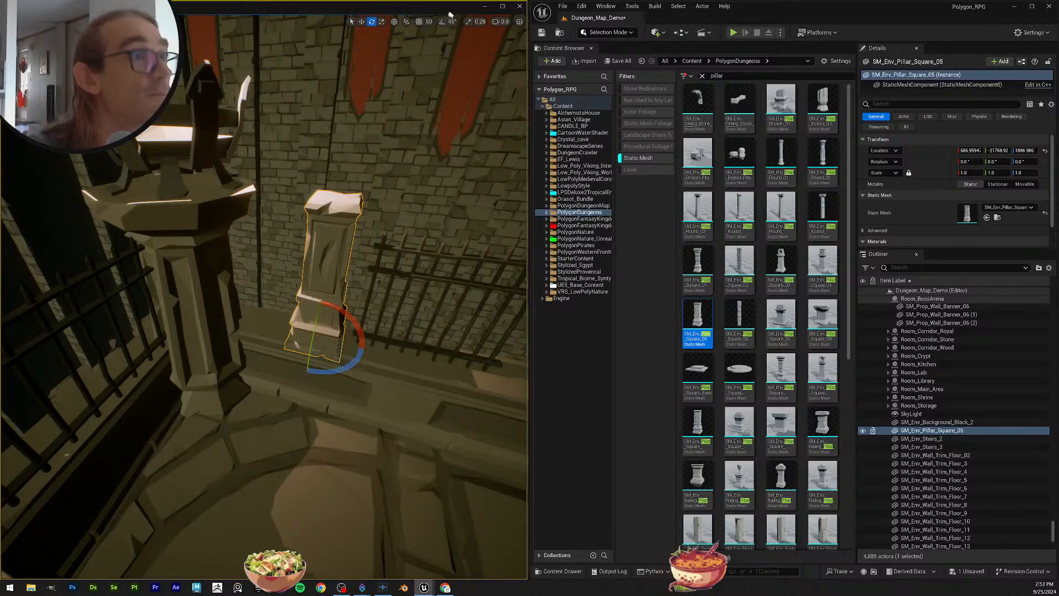
{"action": "left_click_drag", "start_coordinate": [360, 347], "coordinate": [364, 351]}
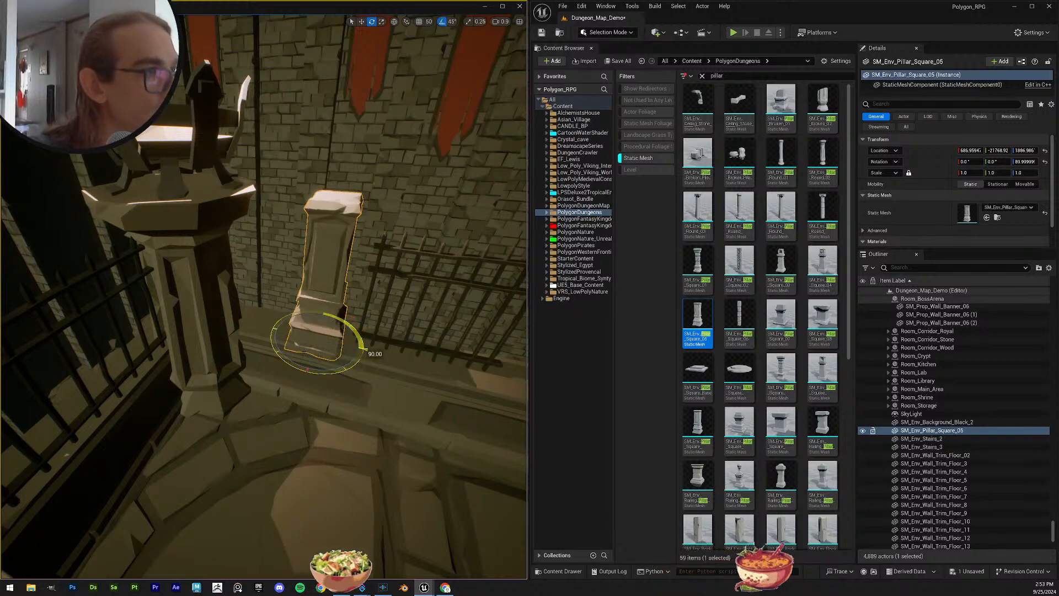
{"action": "mouse_move", "coordinate": [313, 286]}
{"action": "right_mouse_down"}
{"action": "mouse_move", "coordinate": [303, 286]}
{"action": "mouse_move", "coordinate": [321, 301]}
{"action": "mouse_move", "coordinate": [312, 287]}
{"action": "right_mouse_up"}
Step: Locate the neighbouring round pillar's material in the content folders and check which material the square pillar uses
{"action": "left_click", "coordinate": [166, 238]}
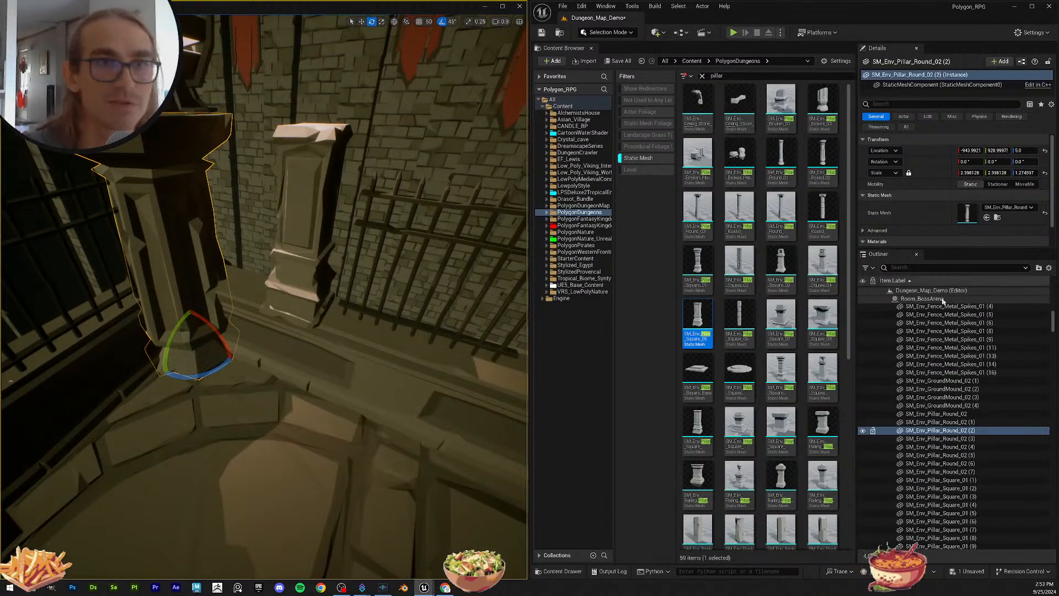
{"action": "scroll", "coordinate": [1020, 214], "scroll_direction": "down", "scroll_amount": 2}
{"action": "left_click", "coordinate": [997, 227]}
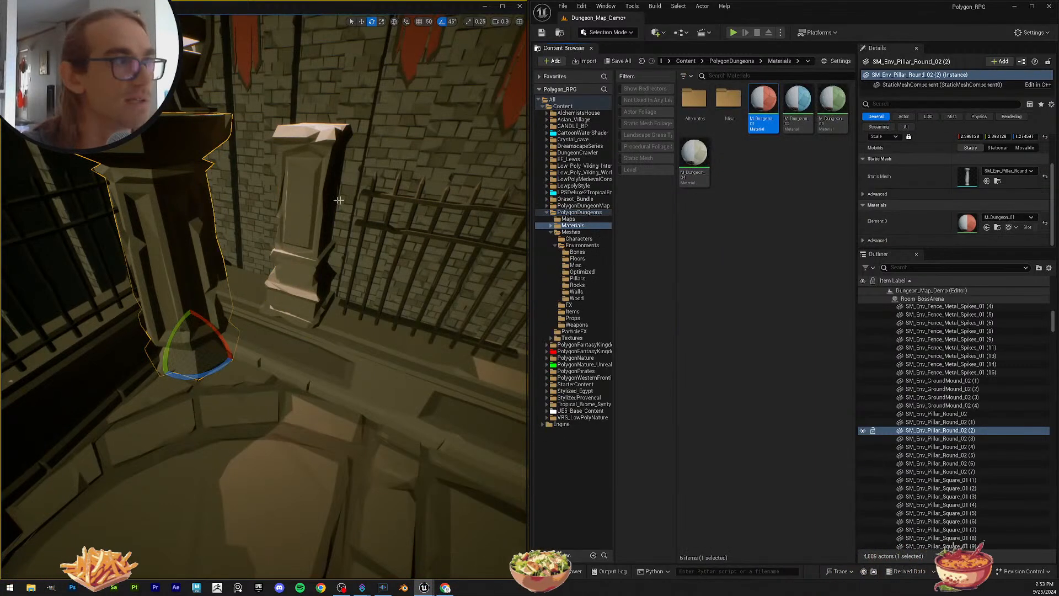
{"action": "left_click", "coordinate": [315, 212]}
{"action": "scroll", "coordinate": [1026, 219], "scroll_direction": "down", "scroll_amount": 2}
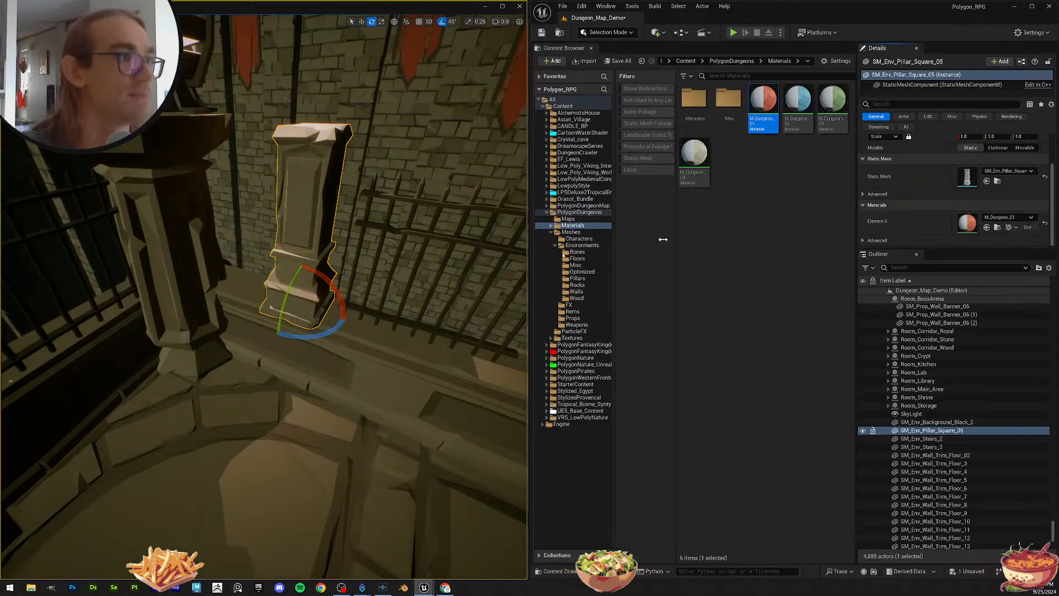
{"action": "key", "text": "Escape"}
Step: Try the other dungeon materials on the square pillar and apply M_Dungeon_03 to it
{"action": "right_click_drag", "start_coordinate": [386, 237], "coordinate": [424, 247]}
{"action": "scroll", "coordinate": [411, 248], "scroll_direction": "down", "scroll_amount": 3}
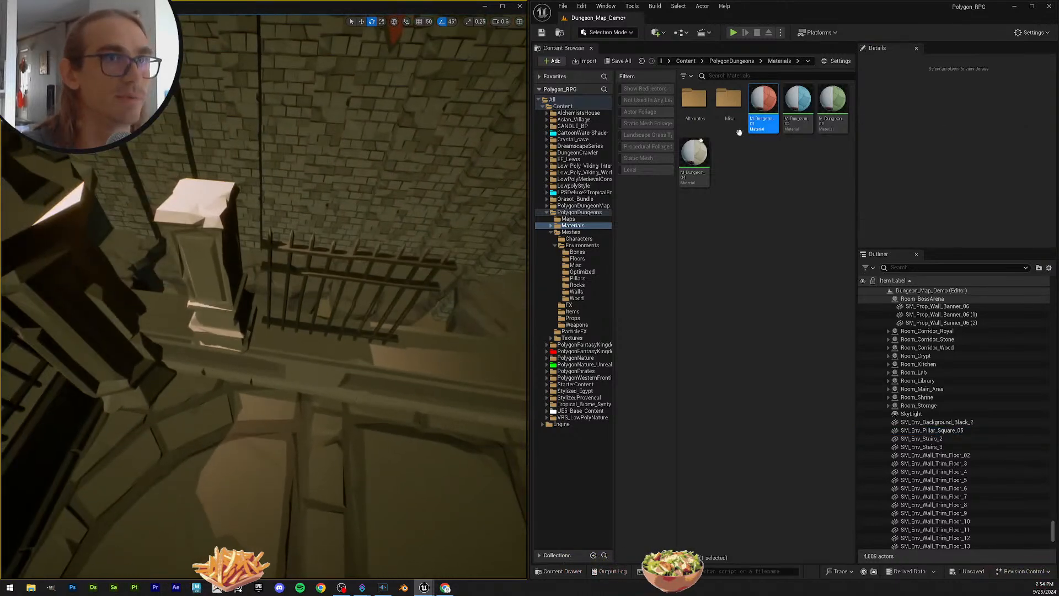
{"action": "left_click_drag", "start_coordinate": [804, 110], "coordinate": [197, 263]}
{"action": "right_click_drag", "start_coordinate": [196, 263], "coordinate": [184, 215]}
{"action": "left_click_drag", "start_coordinate": [833, 110], "coordinate": [403, 251]}
{"action": "right_click_drag", "start_coordinate": [316, 292], "coordinate": [316, 292]}
{"action": "left_click_drag", "start_coordinate": [694, 160], "coordinate": [386, 210]}
{"action": "right_click_drag", "start_coordinate": [386, 210], "coordinate": [376, 234]}
{"action": "left_click_drag", "start_coordinate": [832, 110], "coordinate": [331, 219]}
Step: Scale the square pillar uniformly to about 0.77 and move it along the ledge toward the end of the metal fence
{"action": "left_click", "coordinate": [331, 218]}
{"action": "right_click_drag", "start_coordinate": [331, 218], "coordinate": [326, 243]}
{"action": "key", "text": "w"}
{"action": "left_click_drag", "start_coordinate": [245, 250], "coordinate": [238, 280]}
{"action": "right_click_drag", "start_coordinate": [239, 280], "coordinate": [309, 265]}
{"action": "key", "text": "w"}
{"action": "right_click_drag", "start_coordinate": [239, 280], "coordinate": [259, 375]}
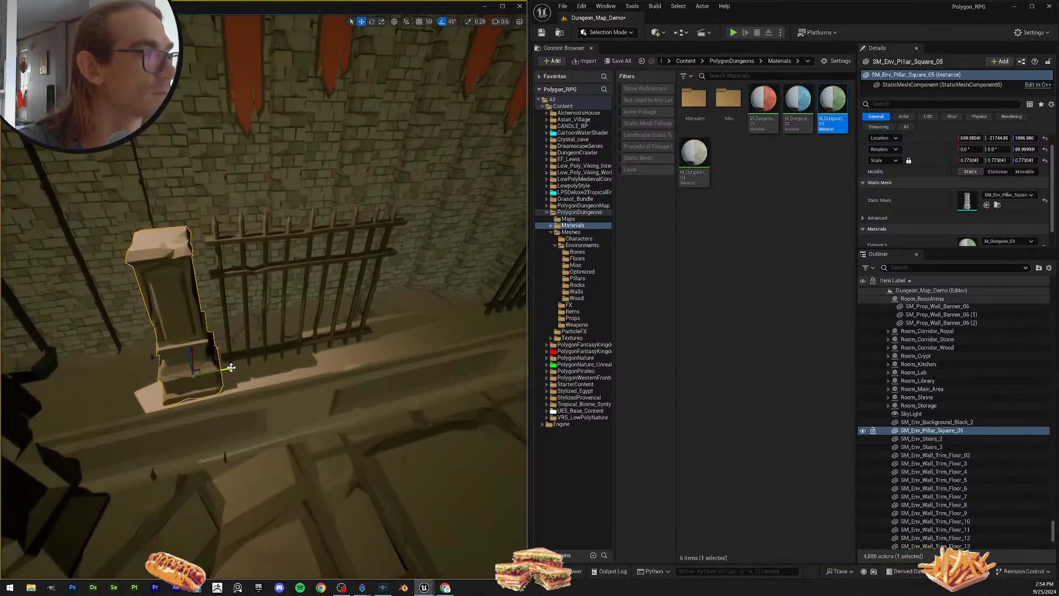
Step: Fit the square pillar against the fence's end, centred on the ledge, with a uniform scale of about 0.78
{"action": "mouse_move", "coordinate": [193, 378]}
{"action": "left_mouse_down"}
{"action": "mouse_move", "coordinate": [213, 368]}
{"action": "mouse_move", "coordinate": [206, 374]}
{"action": "left_mouse_up"}
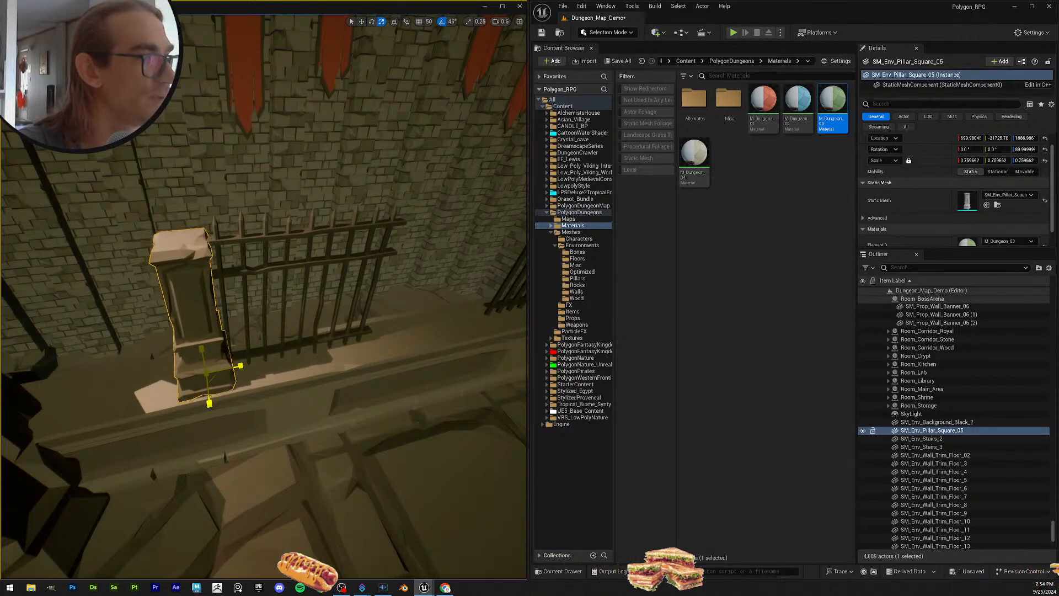
{"action": "right_click_drag", "start_coordinate": [206, 375], "coordinate": [259, 366]}
{"action": "key", "text": "w"}
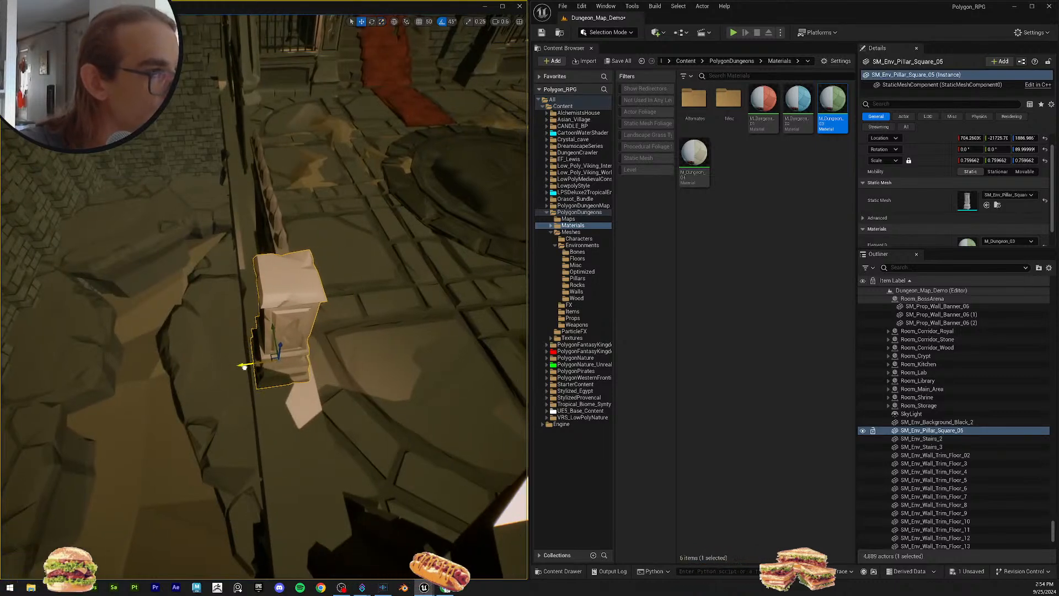
{"action": "key", "text": "r"}
{"action": "left_click_drag", "start_coordinate": [280, 361], "coordinate": [243, 365]}
{"action": "key", "text": "w"}
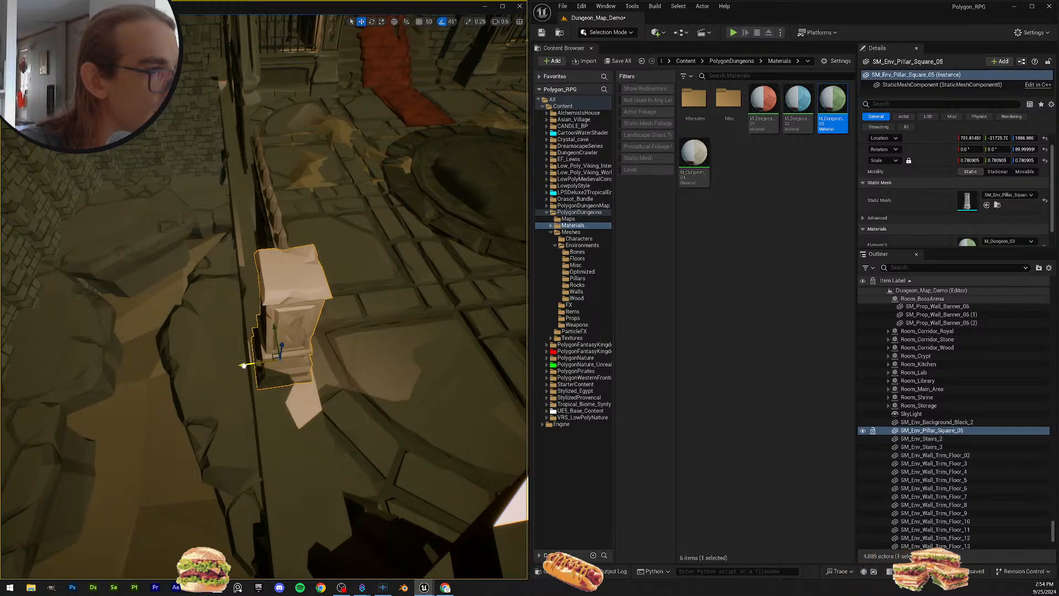
Step: Nudge the metal fence next to the square pillar slightly across the ledge to line it up with the pillar
{"action": "right_click_drag", "start_coordinate": [243, 365], "coordinate": [284, 374]}
{"action": "left_click", "coordinate": [259, 377]}
{"action": "left_click_drag", "start_coordinate": [292, 388], "coordinate": [293, 389]}
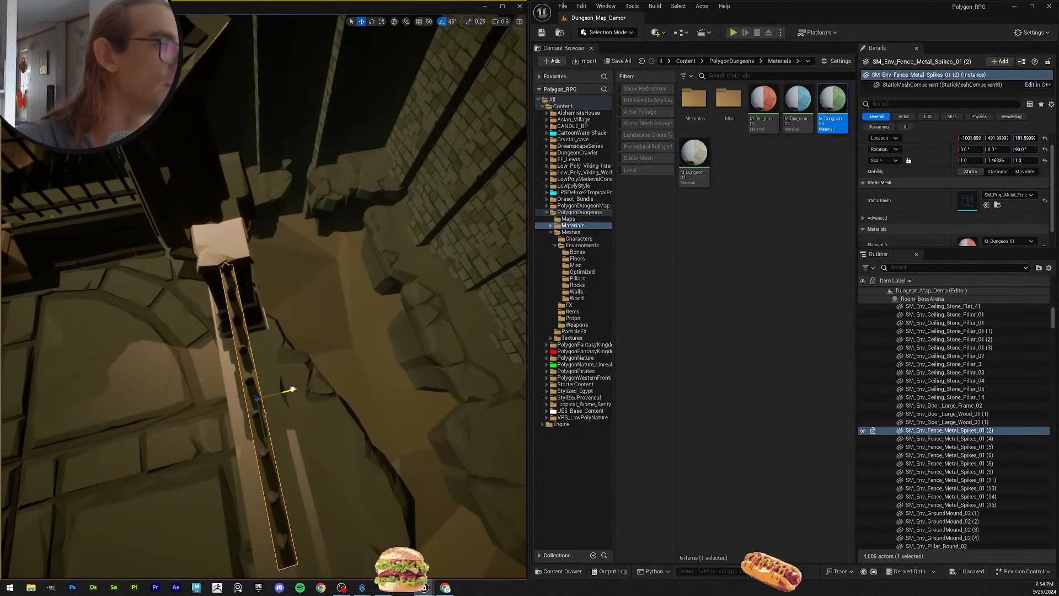
{"action": "key", "text": "Escape"}
{"action": "right_click_drag", "start_coordinate": [273, 338], "coordinate": [381, 358]}
Step: Copy the nudged fence's X location of about -1001.5 to the other two metal fences on the same ledge
{"action": "left_click", "coordinate": [273, 338]}
{"action": "right_click_drag", "start_coordinate": [212, 389], "coordinate": [275, 381]}
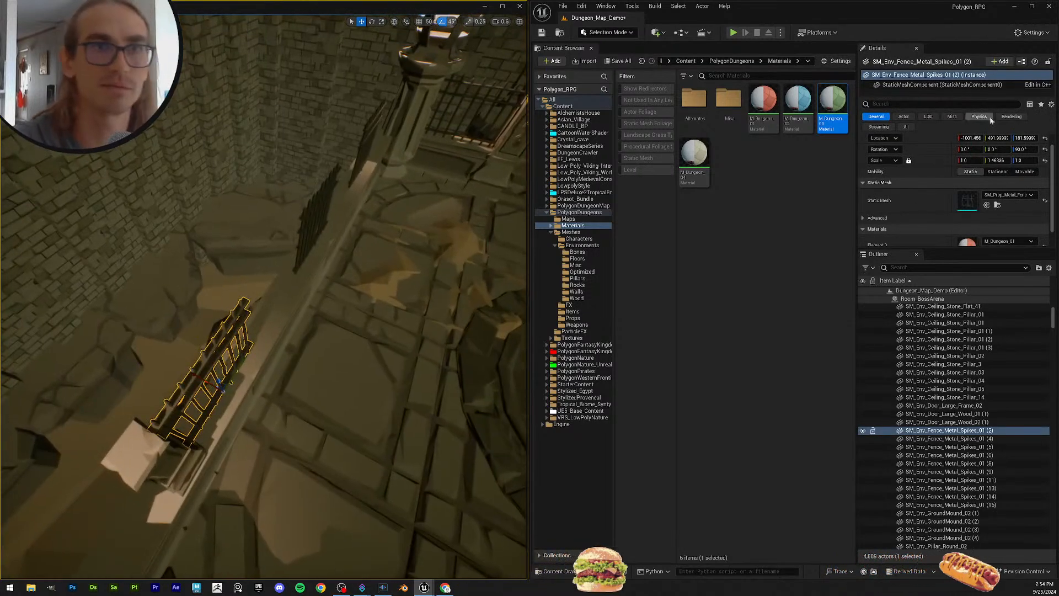
{"action": "left_click", "coordinate": [318, 216]}
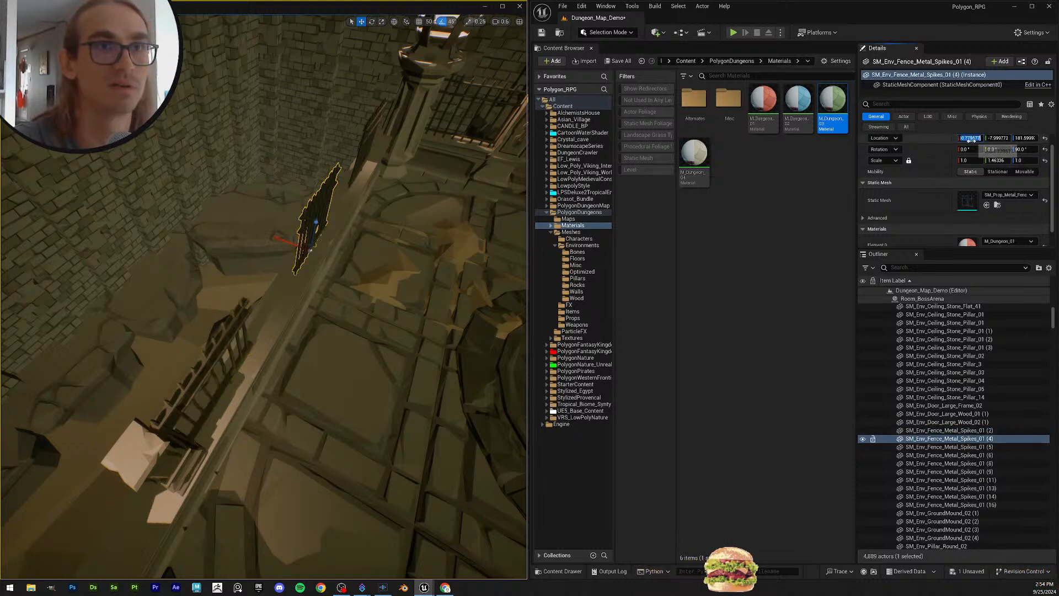
{"action": "left_click", "coordinate": [363, 135]}
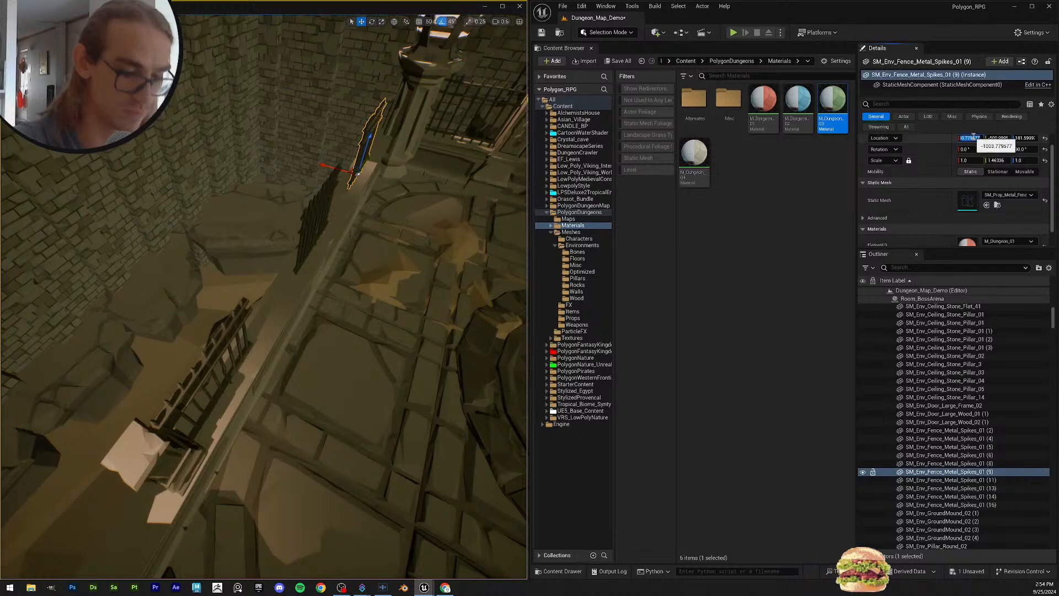
Step: Duplicate the square pillar along the ledge to the opposite end of the first metal fence
{"action": "right_click_drag", "start_coordinate": [330, 304], "coordinate": [221, 287]}
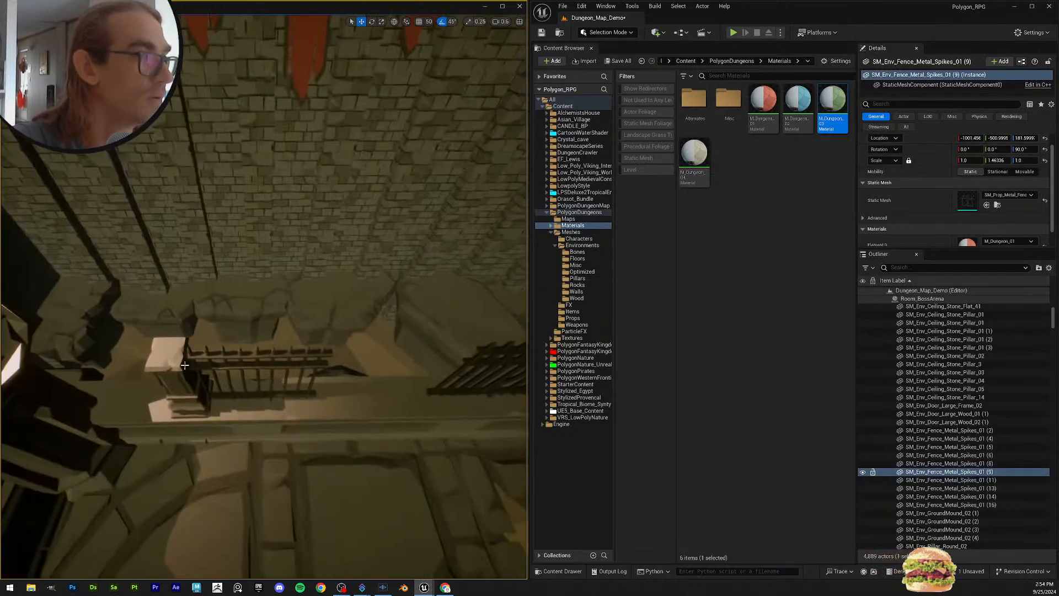
{"action": "left_click", "coordinate": [175, 356]}
{"action": "right_click_drag", "start_coordinate": [182, 355], "coordinate": [325, 397]}
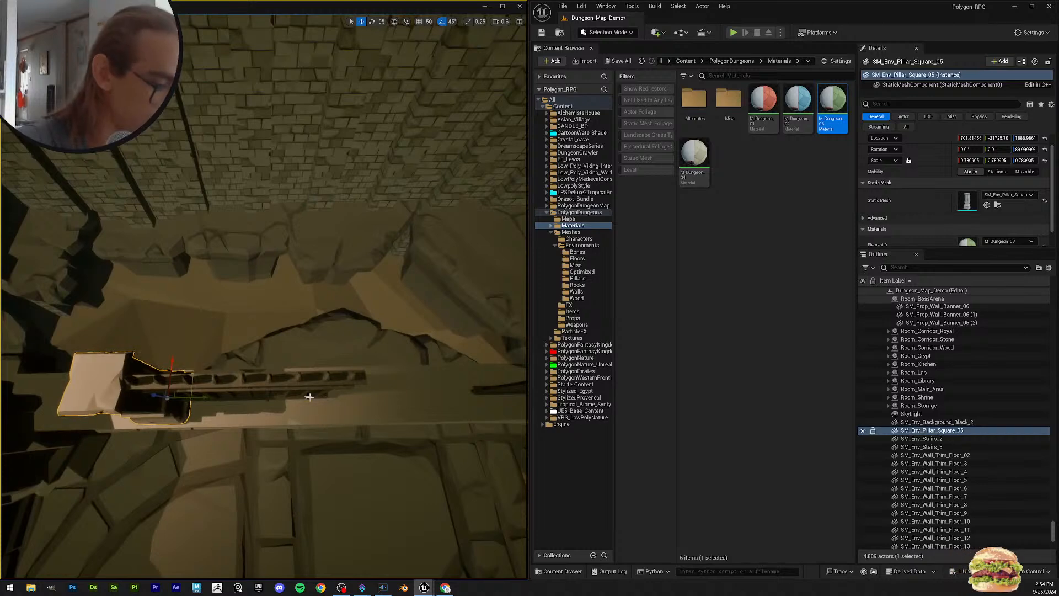
{"action": "left_click_drag", "start_coordinate": [211, 399], "coordinate": [376, 413]}
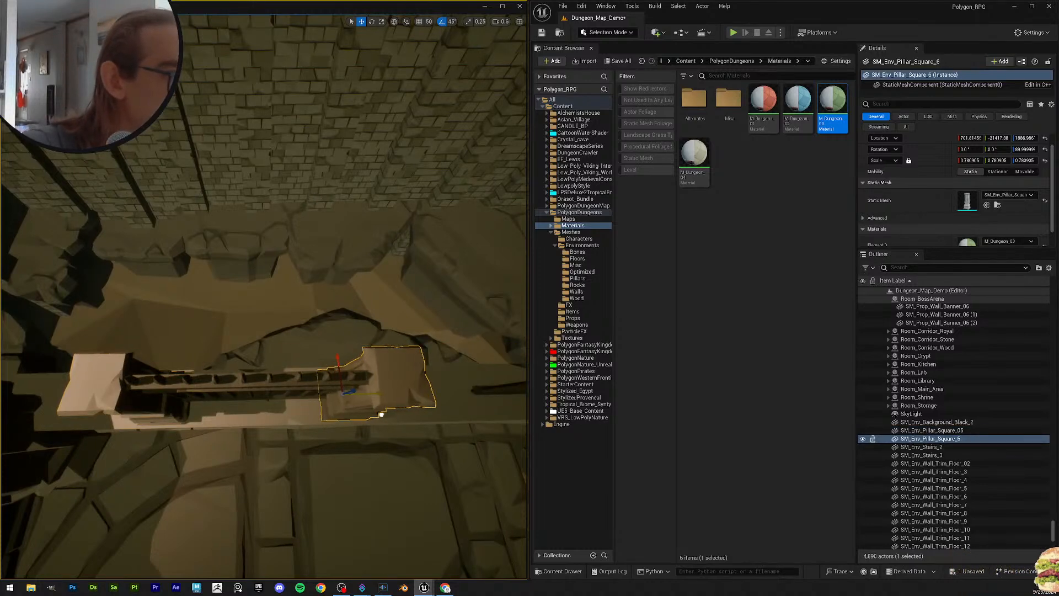
{"action": "right_click_drag", "start_coordinate": [376, 414], "coordinate": [310, 407]}
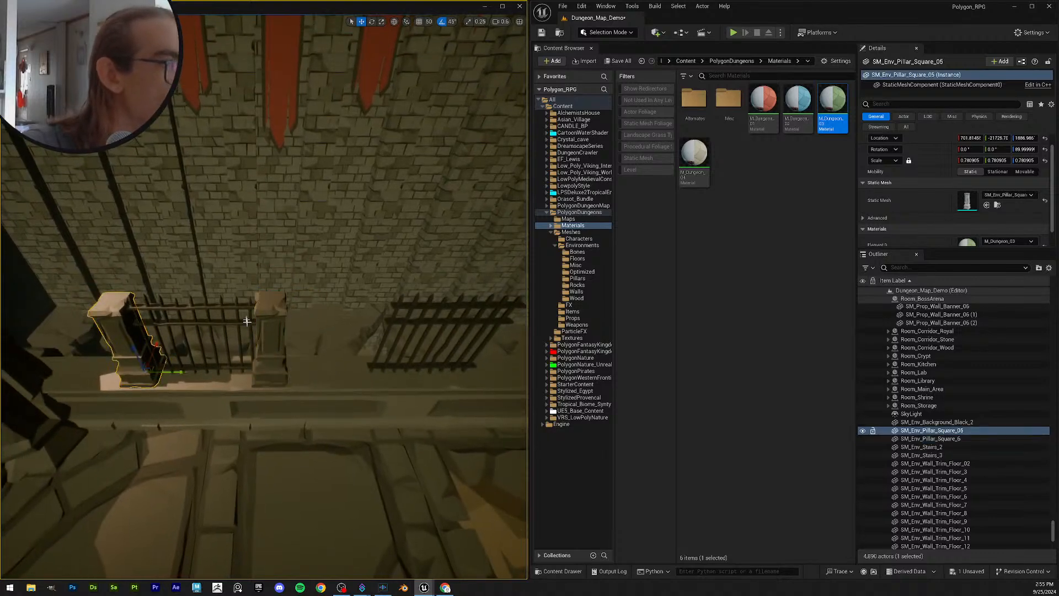
Step: Duplicate both square pillars together along the ledge to the two ends of the middle metal fence
{"action": "left_click", "coordinate": [273, 316], "text": "shift"}
{"action": "right_click_drag", "start_coordinate": [325, 367], "coordinate": [328, 363]}
{"action": "key", "text": "d"}
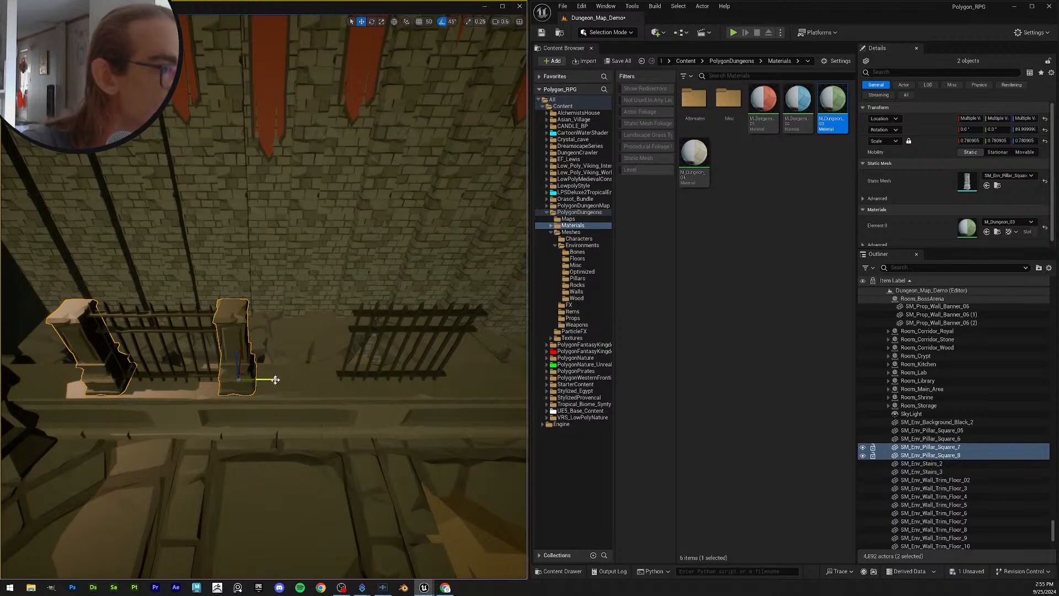
{"action": "right_click_drag", "start_coordinate": [493, 374], "coordinate": [442, 400]}
Step: Rotate the middle fence's two pillars about the vertical axis, one to -90 degrees and the other to 180 degrees
{"action": "left_click", "coordinate": [359, 408]}
{"action": "right_click_drag", "start_coordinate": [359, 408], "coordinate": [300, 345]}
{"action": "left_click", "coordinate": [307, 347]}
{"action": "left_click_drag", "start_coordinate": [277, 357], "coordinate": [281, 360]}
{"action": "right_click_drag", "start_coordinate": [280, 360], "coordinate": [315, 371]}
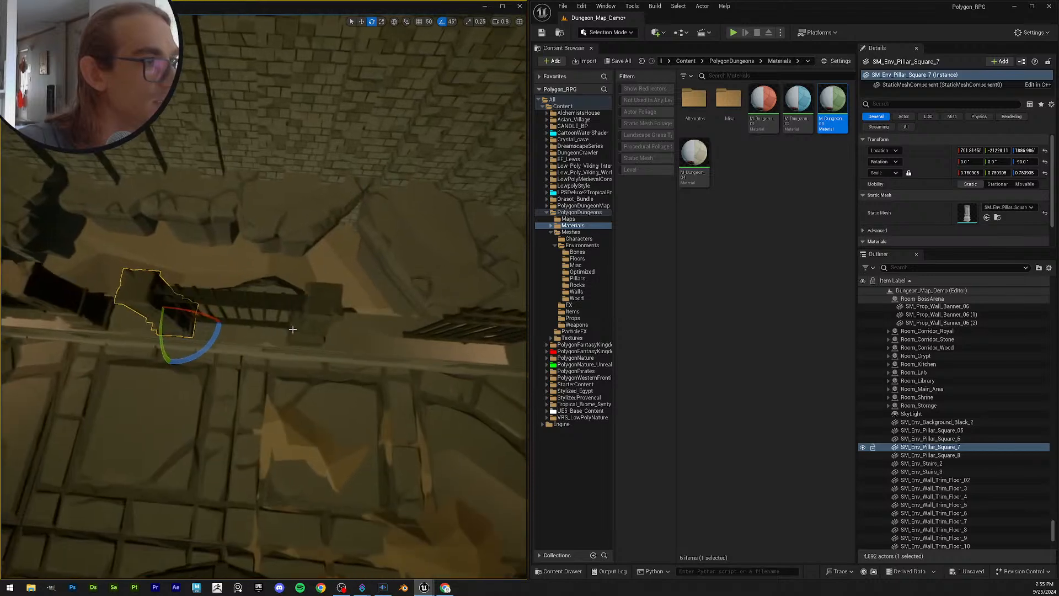
{"action": "left_click", "coordinate": [319, 373]}
{"action": "left_click_drag", "start_coordinate": [287, 368], "coordinate": [287, 368]}
{"action": "right_click_drag", "start_coordinate": [287, 368], "coordinate": [237, 328]}
Step: Duplicate the middle fence's two pillars along the ledge to the ends of the third metal fence
{"action": "key", "text": "Escape"}
{"action": "left_click", "coordinate": [137, 325]}
{"action": "left_click", "coordinate": [218, 327], "text": "ctrl"}
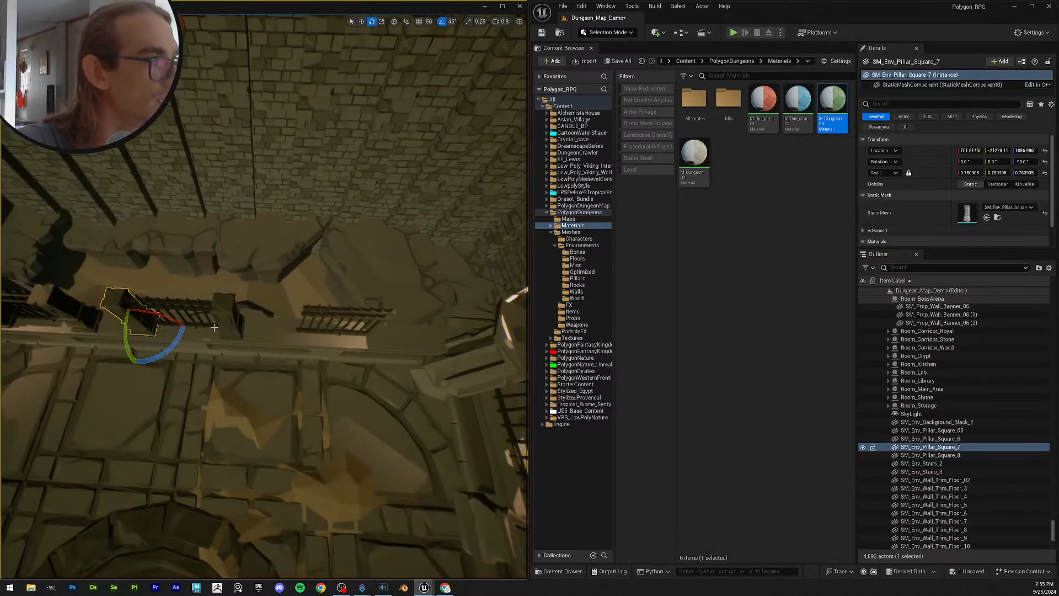
{"action": "key", "text": "ctrl+d"}
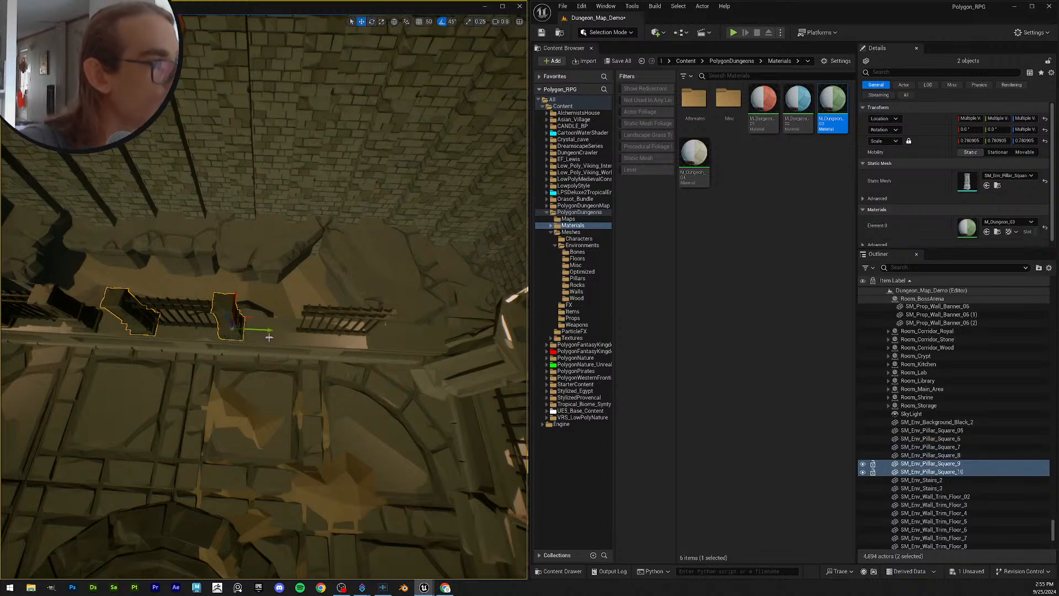
{"action": "scroll", "coordinate": [424, 368], "scroll_direction": "up", "scroll_amount": 6}
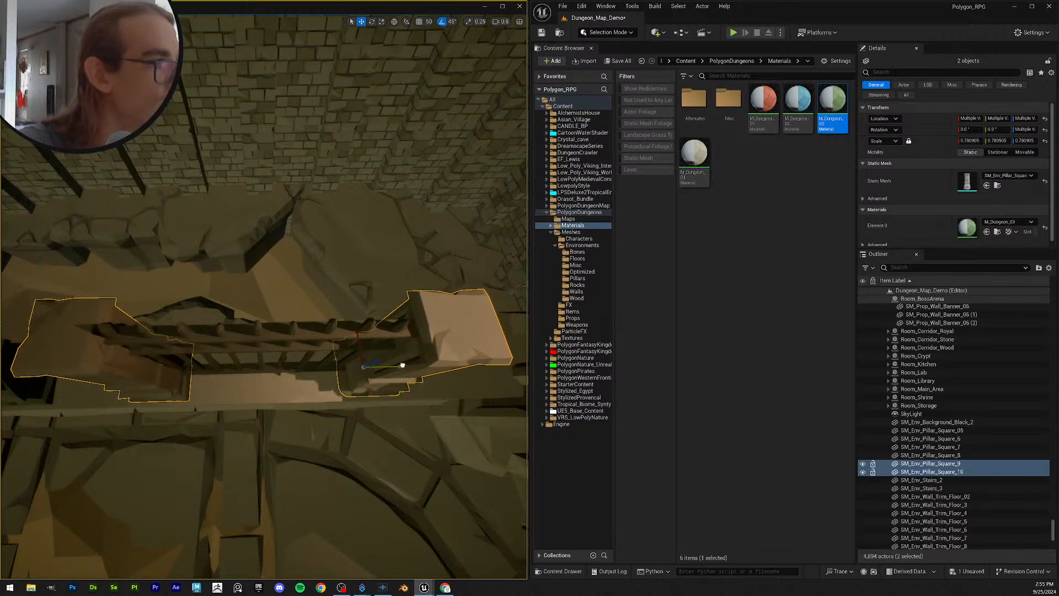
Step: Vary the orientation of the third fence's pillars, rotating the one nearer the middle fence to -270 degrees
{"action": "left_click", "coordinate": [456, 336]}
{"action": "key", "text": "e"}
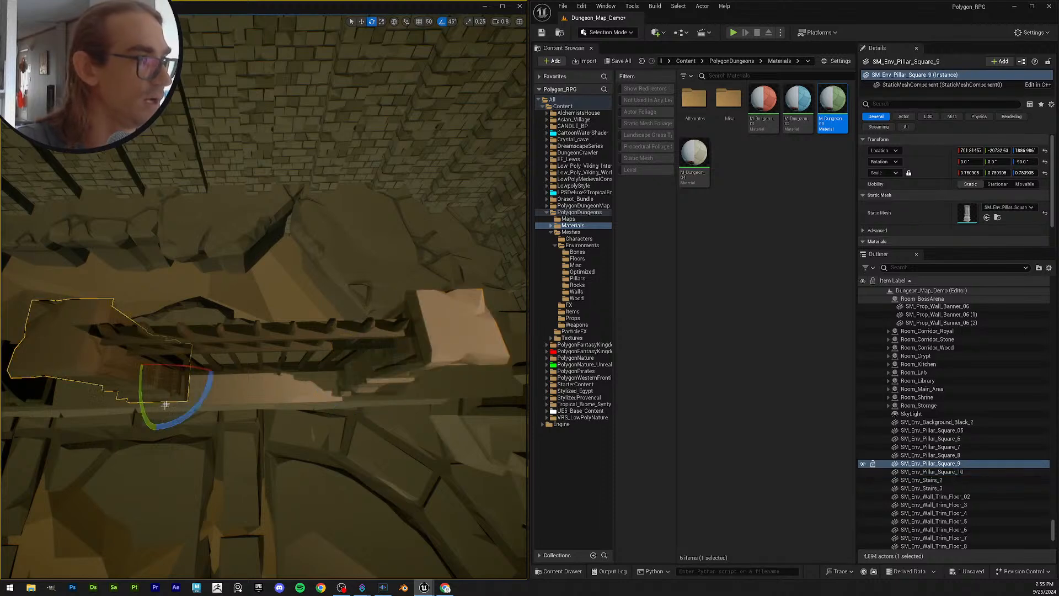
{"action": "left_click_drag", "start_coordinate": [113, 377], "coordinate": [156, 430]}
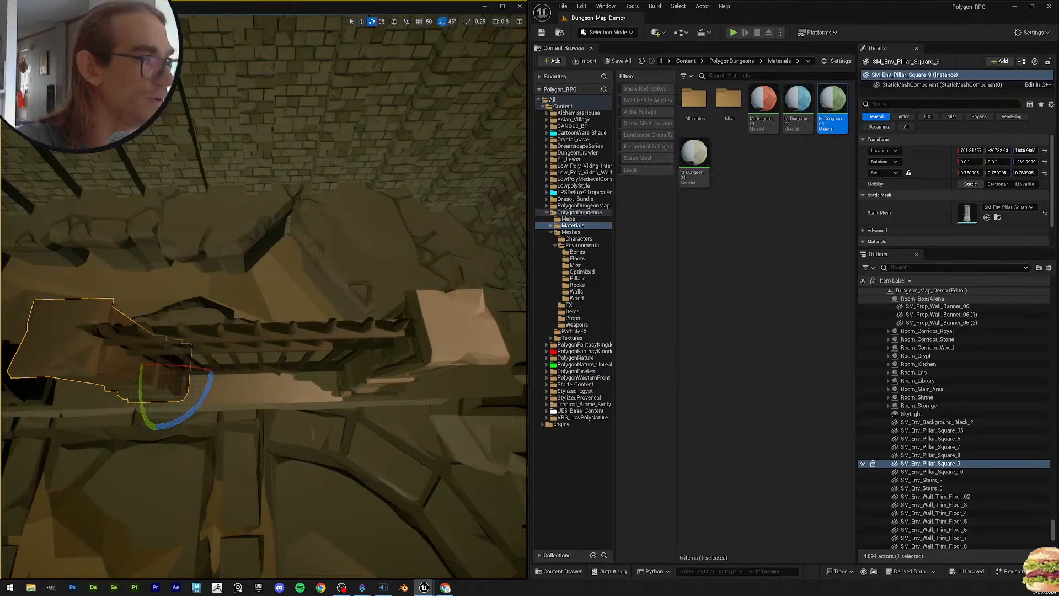
{"action": "key", "text": "Escape"}
Step: Review the orientation and spacing of the square pillars and metal fences along the ledge
{"action": "right_click_drag", "start_coordinate": [197, 445], "coordinate": [233, 439]}
{"action": "left_click", "coordinate": [91, 338]}
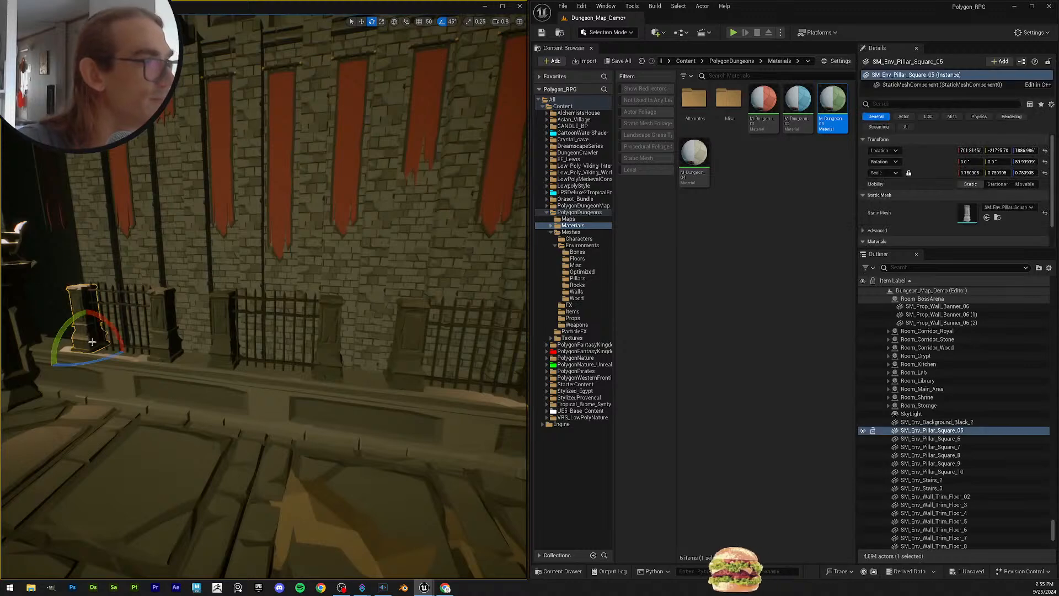
{"action": "scroll", "coordinate": [919, 228], "scroll_direction": "down", "scroll_amount": 2}
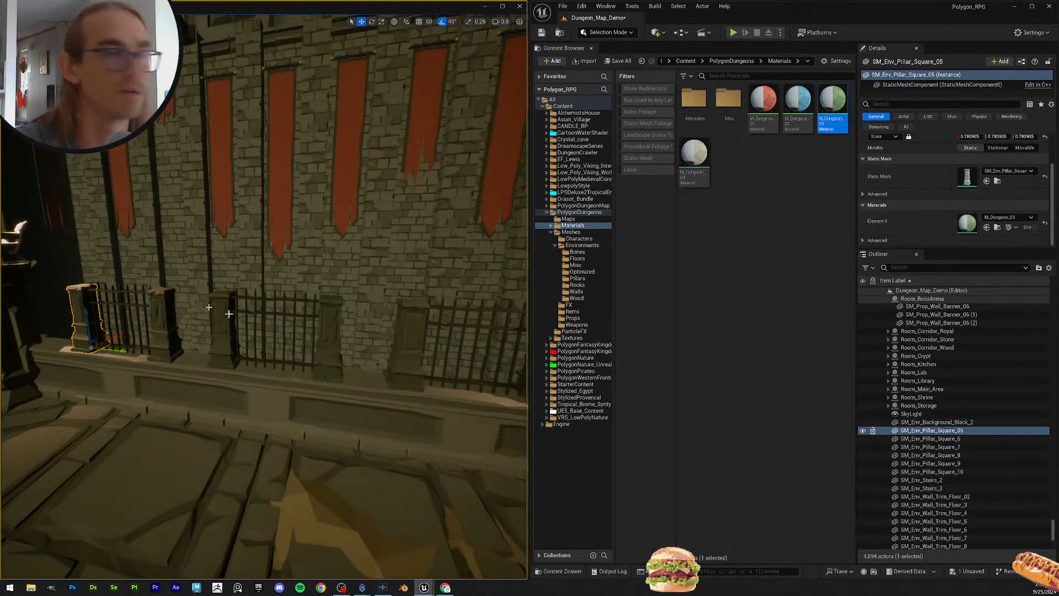
{"action": "left_click", "coordinate": [158, 329]}
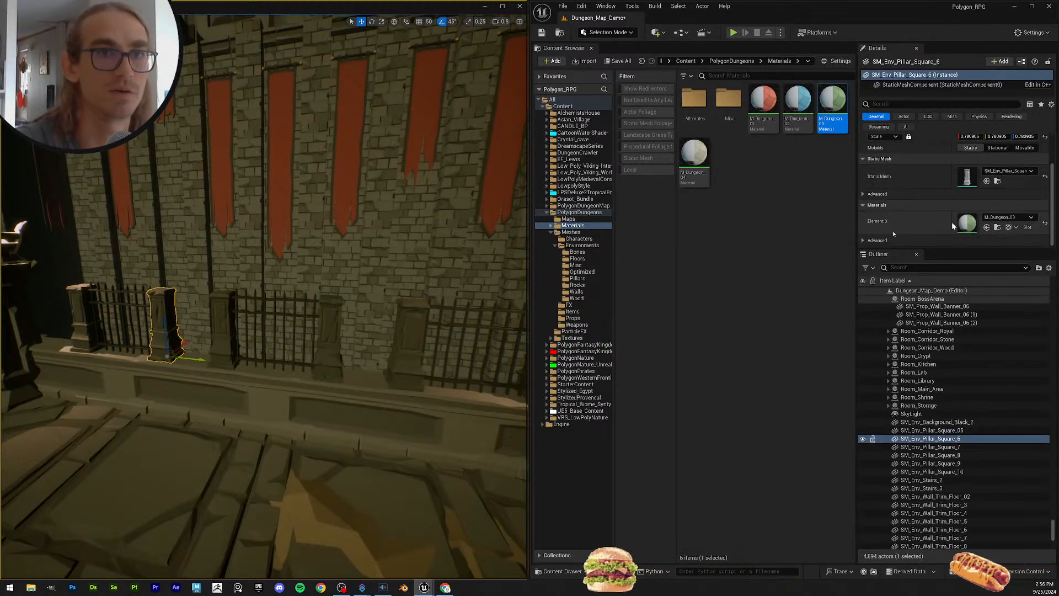
{"action": "left_click", "coordinate": [236, 318]}
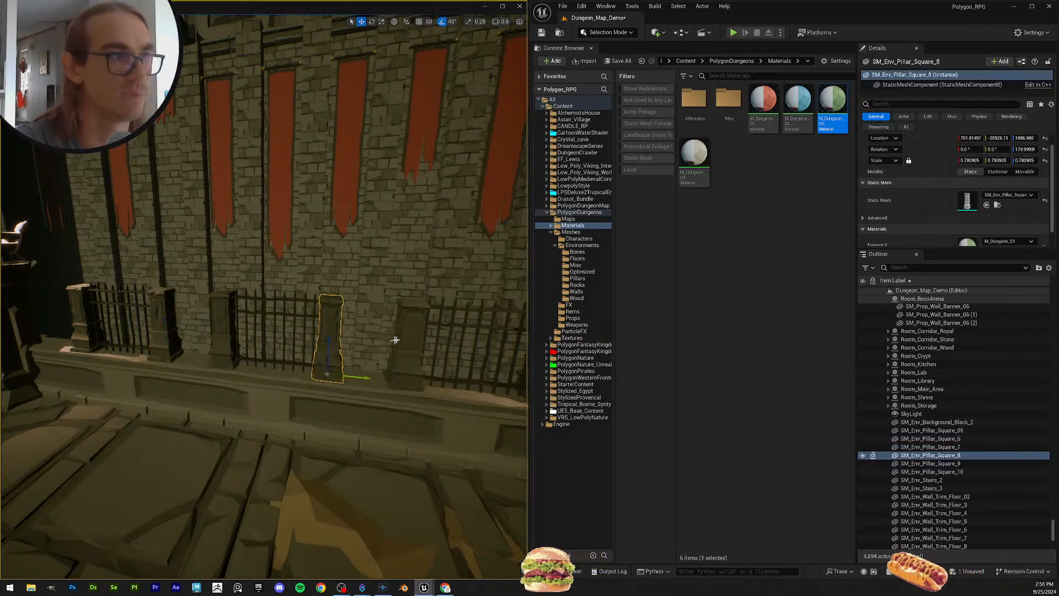
{"action": "key", "text": "Escape"}
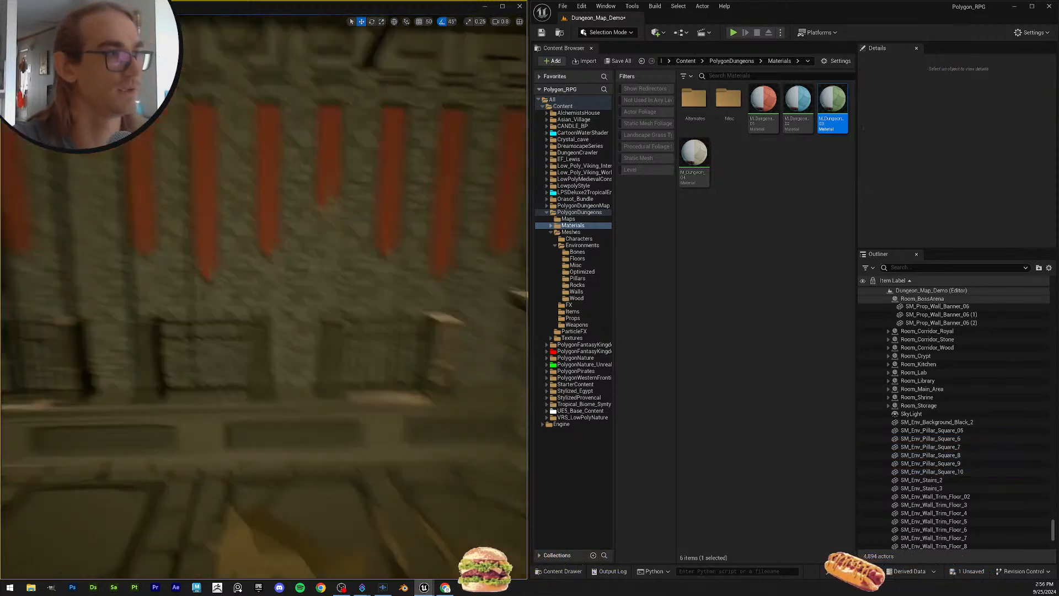
{"action": "key", "text": "w"}
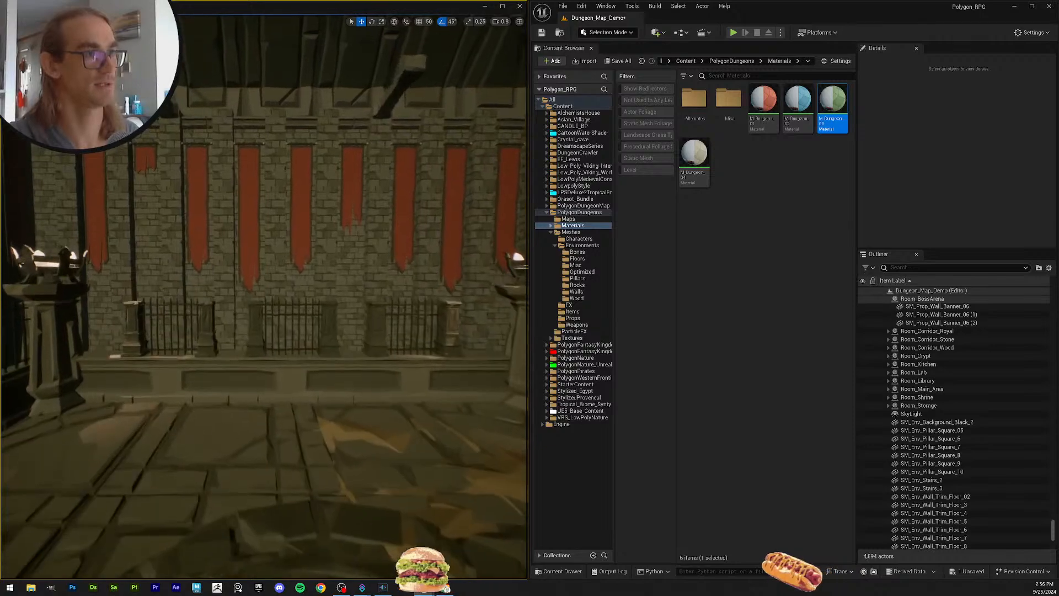
{"action": "key", "text": "w"}
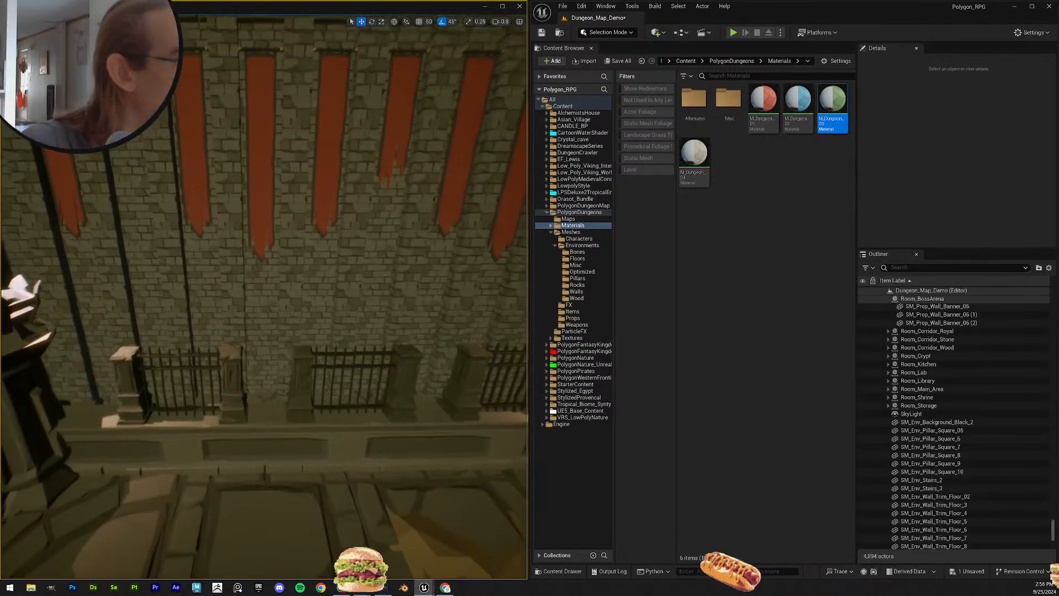
Step: Delete the first fence's outer pillar and shift that fence with its remaining pillar along the ledge toward the corner brazier
{"action": "right_click_drag", "start_coordinate": [527, 234], "coordinate": [302, 391]}
{"action": "left_click", "coordinate": [207, 386]}
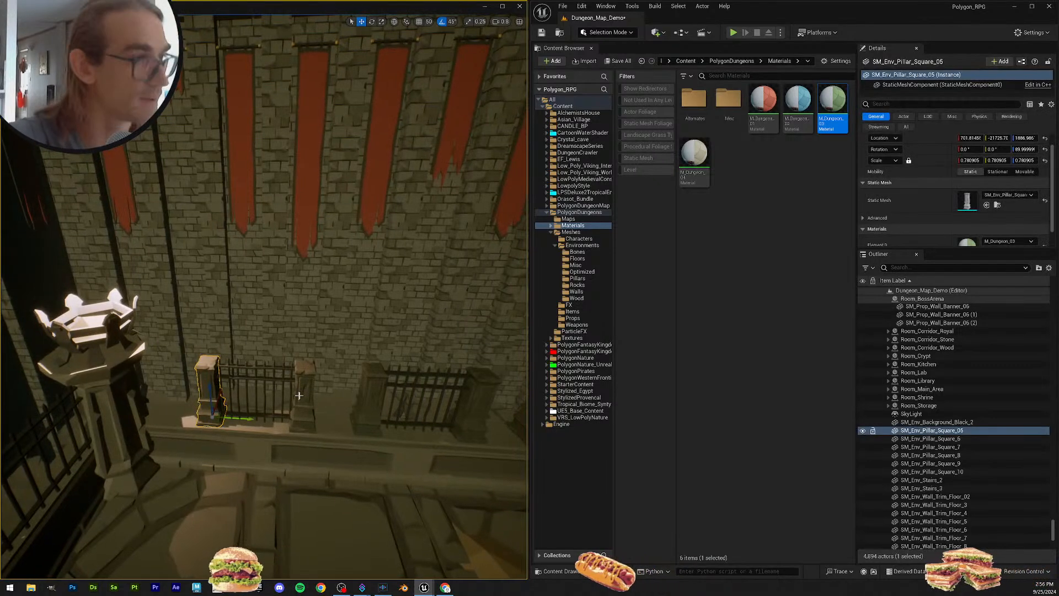
{"action": "key", "text": "Delete"}
{"action": "left_click", "coordinate": [261, 369]}
{"action": "left_click", "coordinate": [307, 393], "text": "ctrl"}
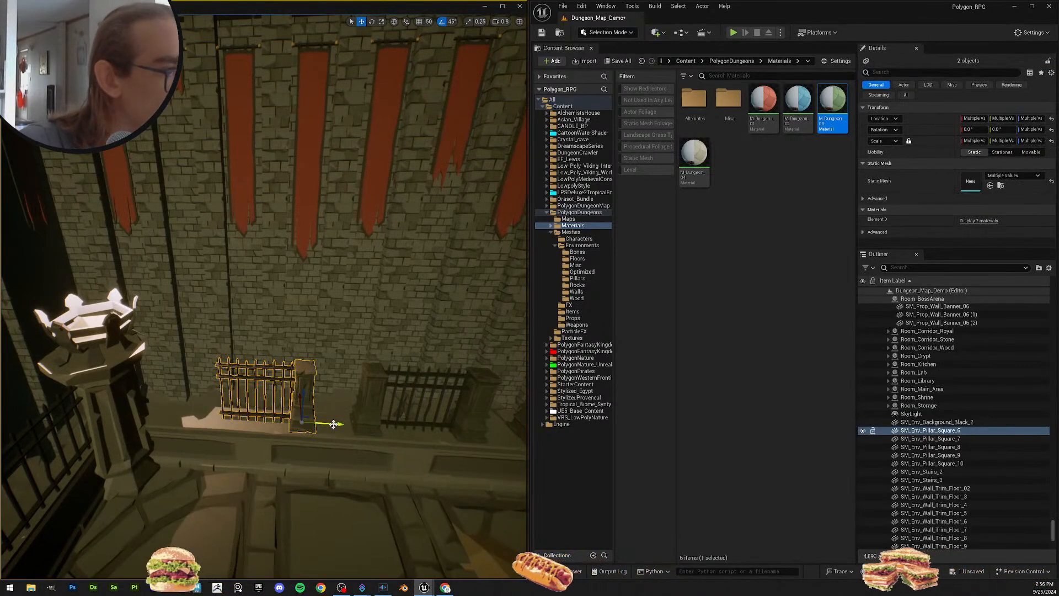
{"action": "right_click_drag", "start_coordinate": [307, 393], "coordinate": [229, 400]}
{"action": "mouse_move", "coordinate": [200, 435]}
{"action": "right_mouse_down"}
{"action": "mouse_move", "coordinate": [207, 425]}
{"action": "mouse_move", "coordinate": [200, 435]}
{"action": "right_mouse_up"}
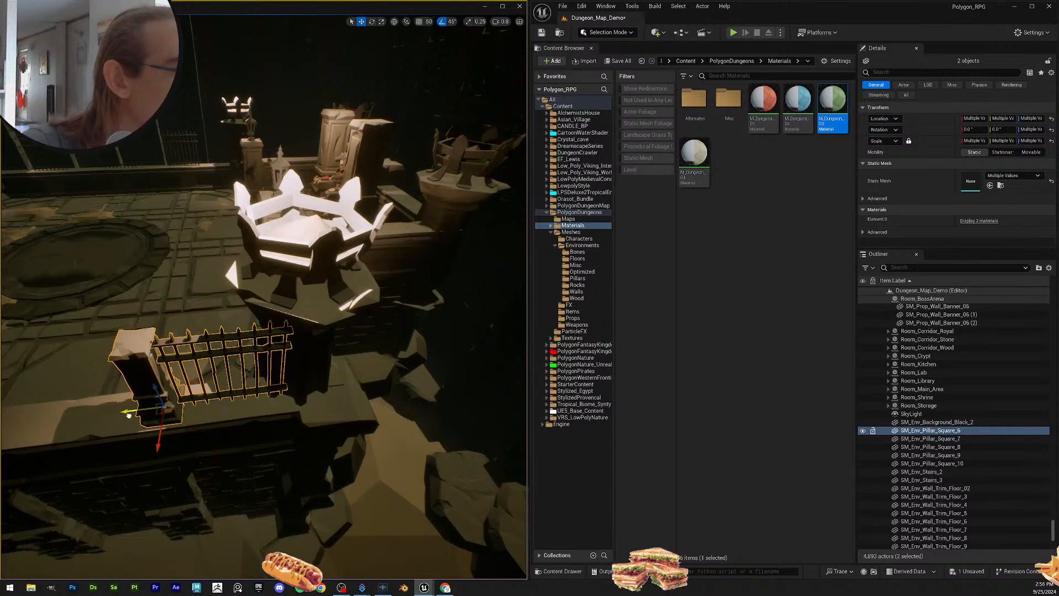
Step: Slide the middle metal fence against the shifted pillar and move its own nearest pillar to the fence's free end
{"action": "right_click_drag", "start_coordinate": [140, 415], "coordinate": [242, 359]}
{"action": "left_click", "coordinate": [247, 351]}
{"action": "left_click_drag", "start_coordinate": [210, 406], "coordinate": [326, 419]}
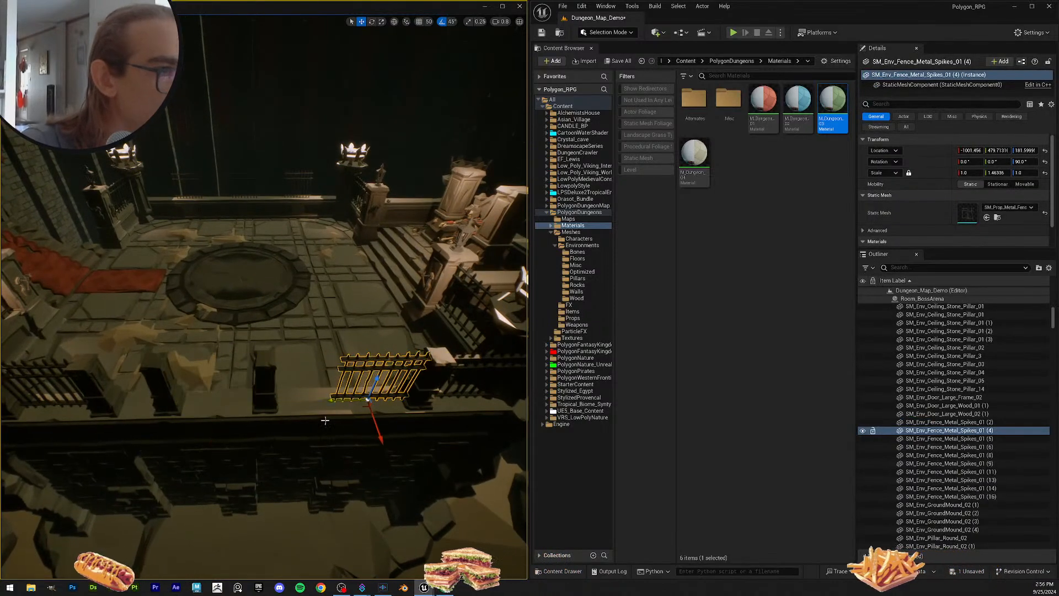
{"action": "right_click_drag", "start_coordinate": [326, 419], "coordinate": [316, 360]}
{"action": "left_click", "coordinate": [316, 361]}
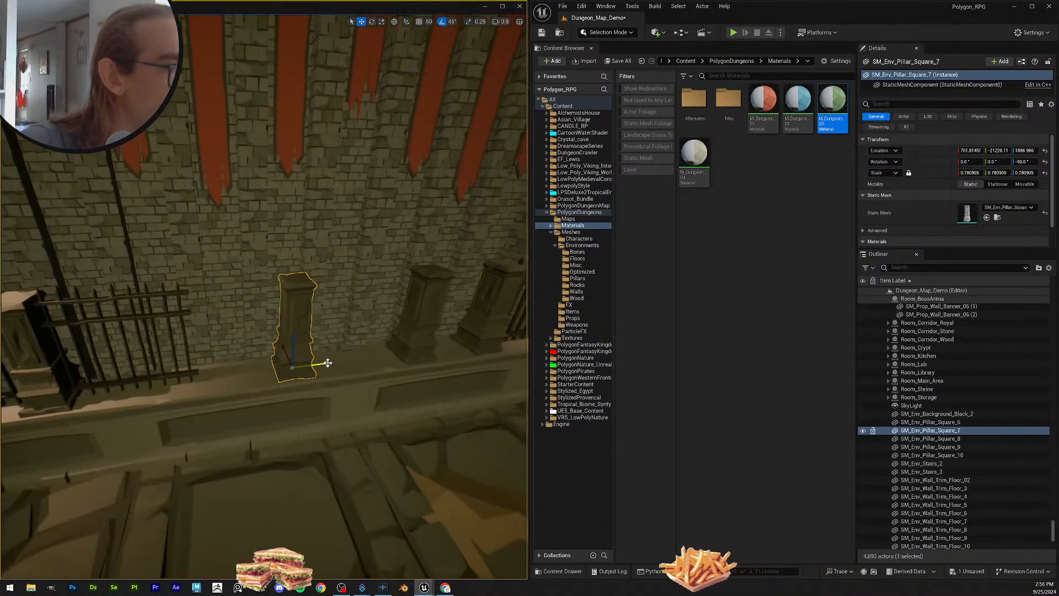
{"action": "right_click_drag", "start_coordinate": [250, 368], "coordinate": [269, 316]}
Step: Duplicate the first metal fence along the ledge and fit the copy against the free side of the middle fence's pillar
{"action": "left_click", "coordinate": [269, 316]}
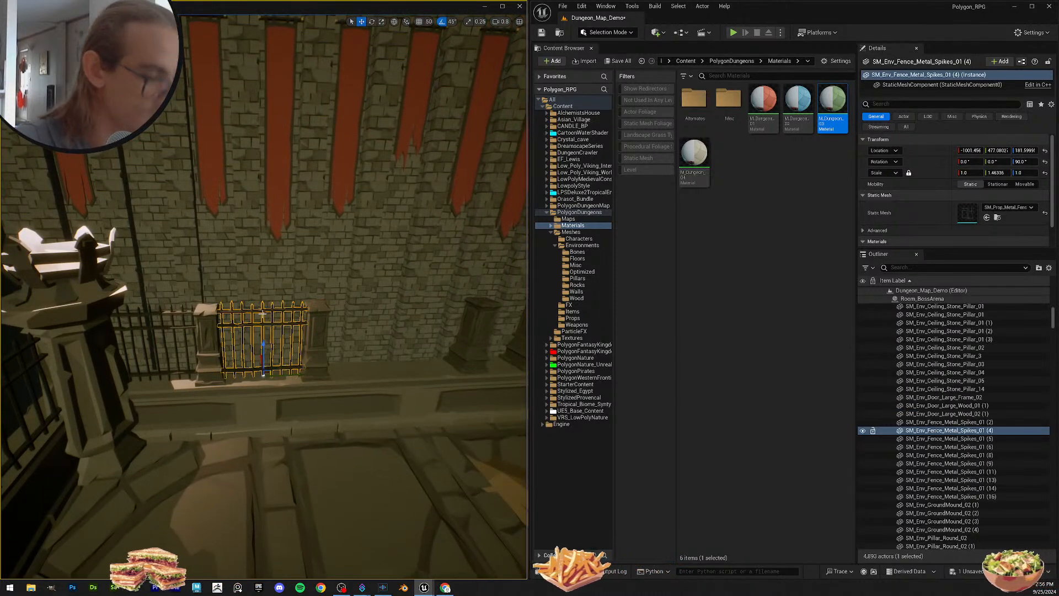
{"action": "left_click", "coordinate": [206, 328]}
{"action": "left_click_drag", "start_coordinate": [191, 380], "coordinate": [391, 377], "text": "alt"}
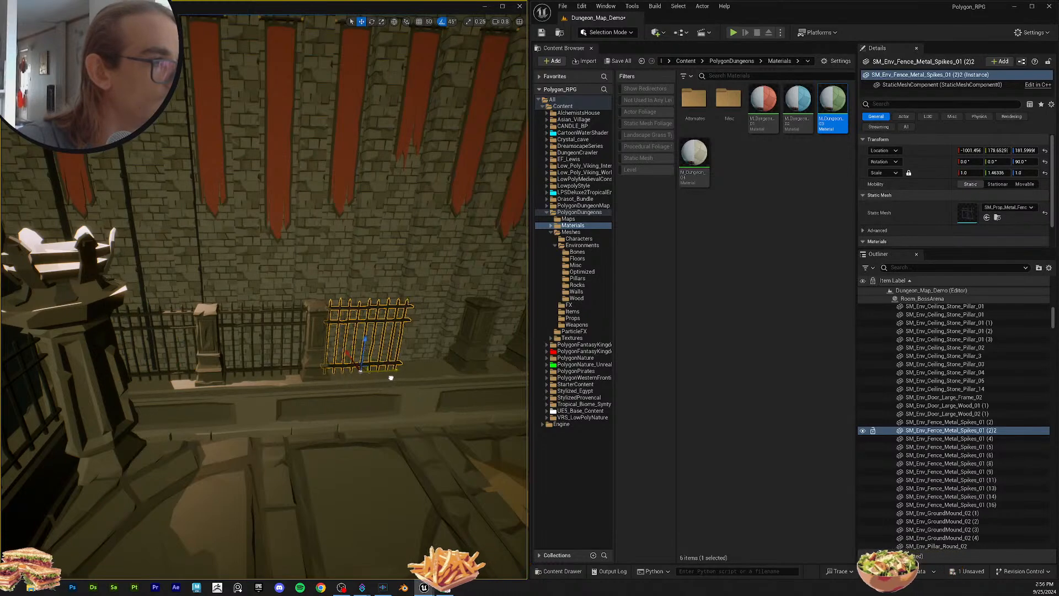
{"action": "key", "text": "w"}
{"action": "right_click_drag", "start_coordinate": [404, 403], "coordinate": [385, 418]}
{"action": "key", "text": "d"}
{"action": "left_click_drag", "start_coordinate": [329, 399], "coordinate": [321, 397]}
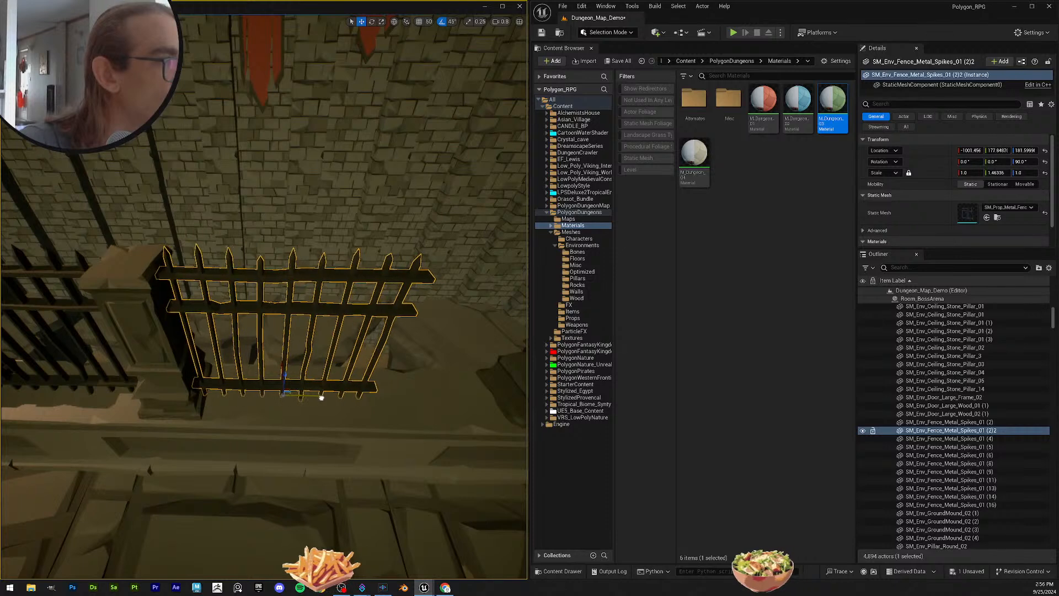
Step: Slide the next square pillar along the ledge to the open end of the duplicated fence
{"action": "right_click_drag", "start_coordinate": [321, 398], "coordinate": [379, 346]}
{"action": "left_click", "coordinate": [385, 368]}
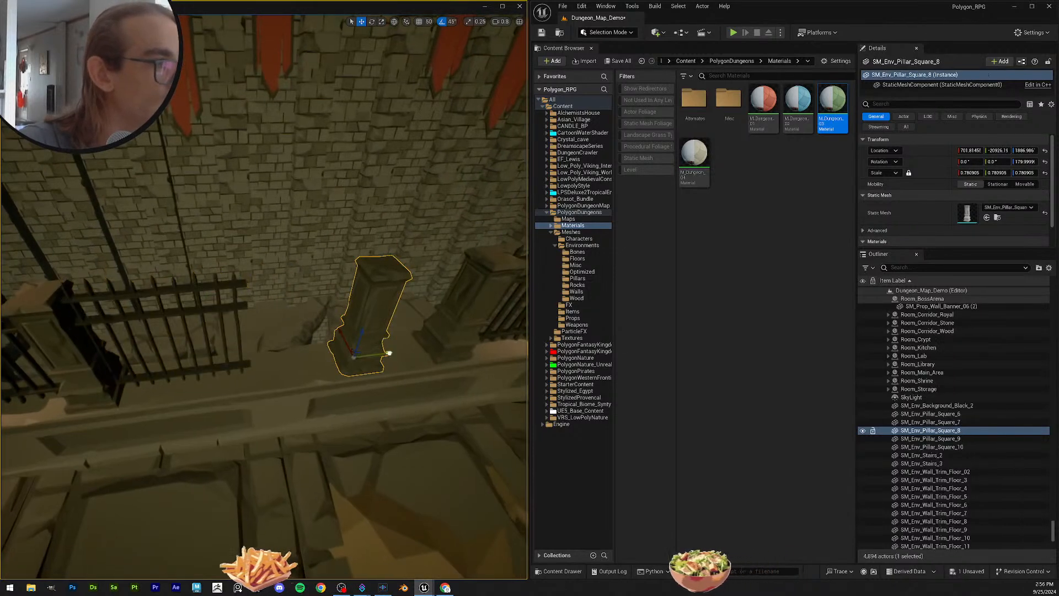
{"action": "left_click_drag", "start_coordinate": [389, 353], "coordinate": [298, 360]}
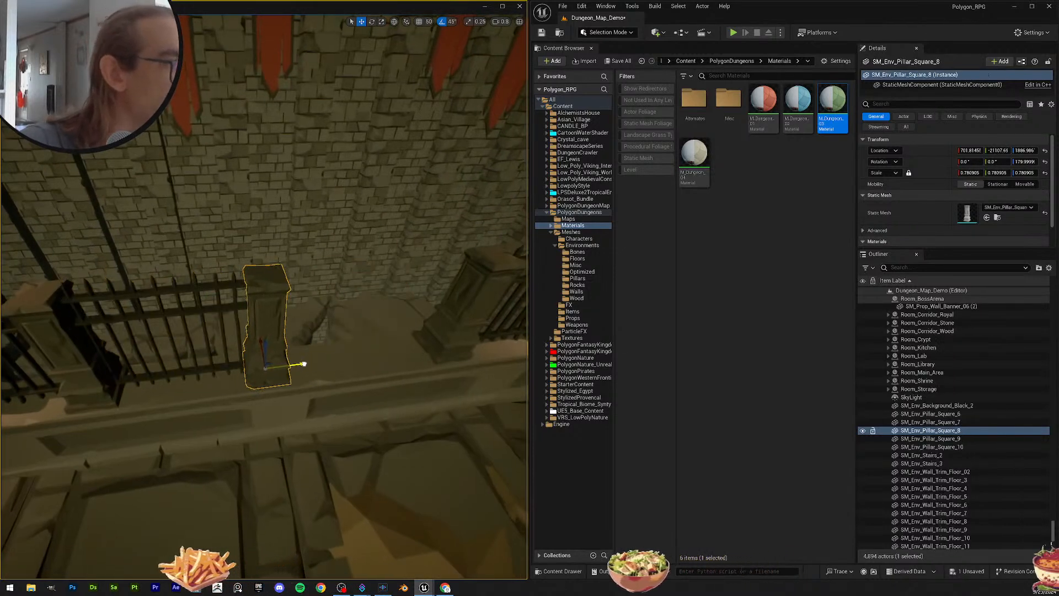
{"action": "right_click_drag", "start_coordinate": [303, 365], "coordinate": [270, 352]}
{"action": "left_click_drag", "start_coordinate": [269, 352], "coordinate": [272, 352]}
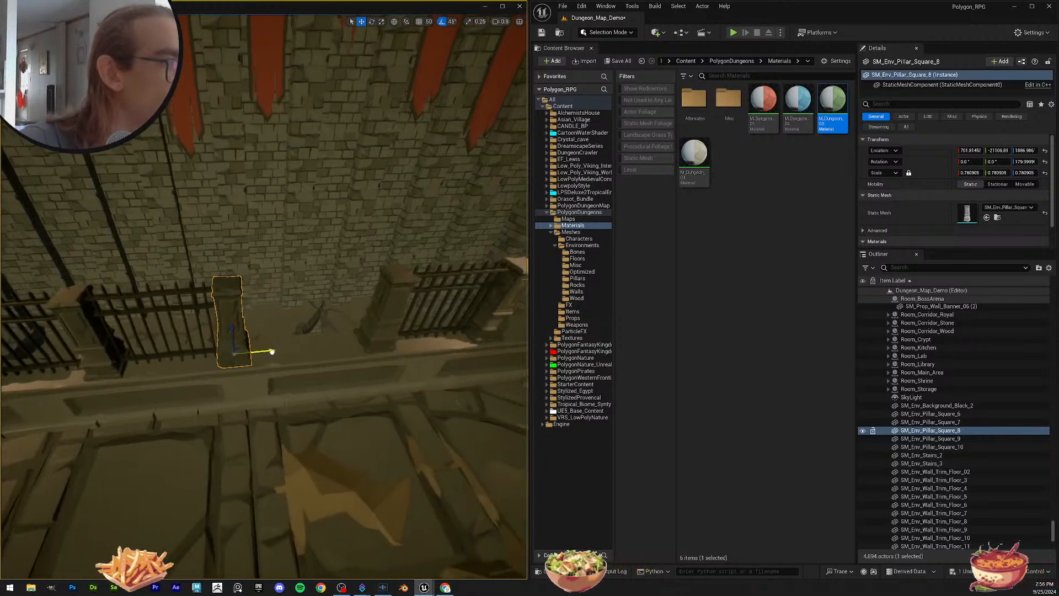
{"action": "right_click_drag", "start_coordinate": [272, 352], "coordinate": [261, 344]}
Step: Move the last original metal fence against that pillar and bring its nearer square pillar to the fence's other end
{"action": "left_click", "coordinate": [207, 326]}
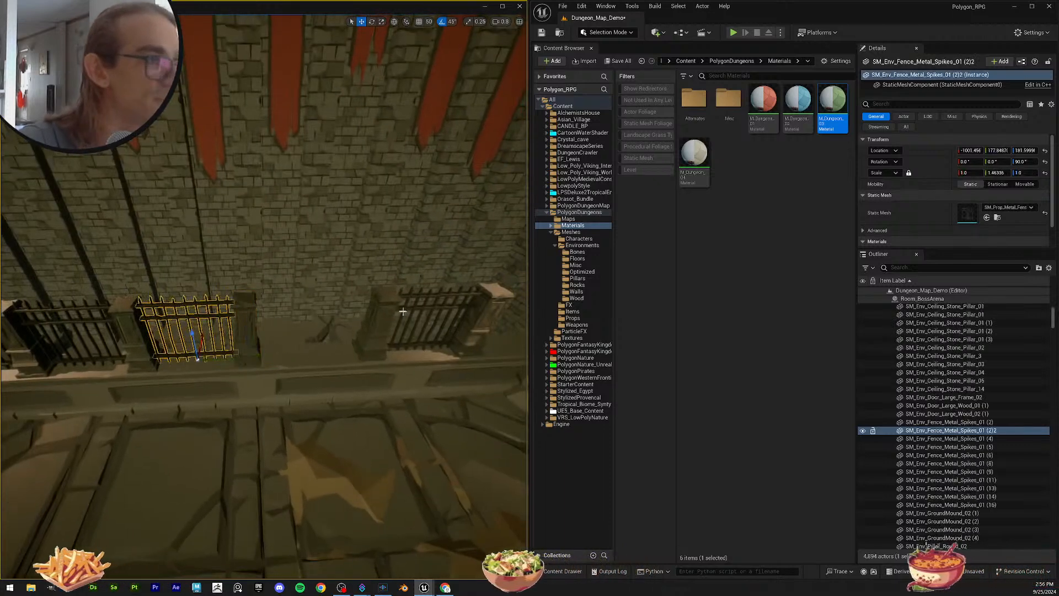
{"action": "left_click", "coordinate": [427, 296]}
{"action": "left_click_drag", "start_coordinate": [460, 349], "coordinate": [333, 349]}
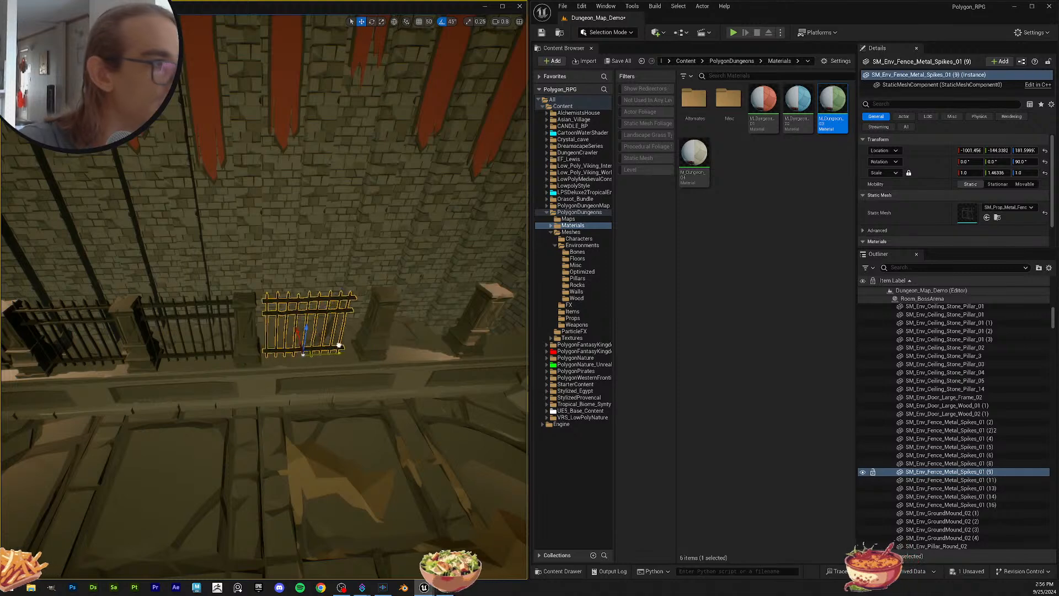
{"action": "right_click_drag", "start_coordinate": [331, 351], "coordinate": [334, 351]}
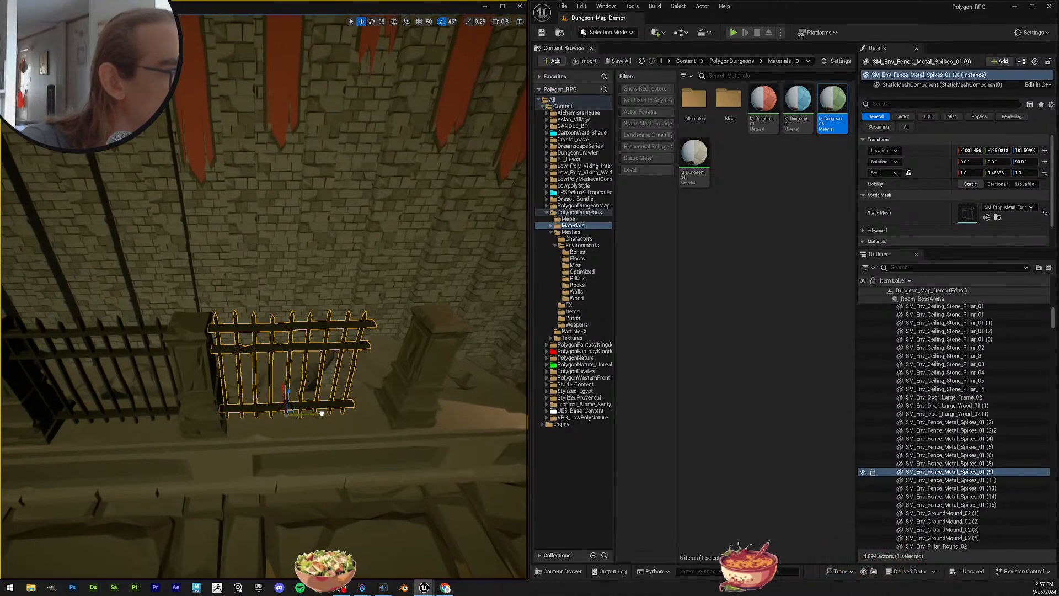
{"action": "right_click_drag", "start_coordinate": [321, 413], "coordinate": [348, 383]}
{"action": "left_click", "coordinate": [371, 403]}
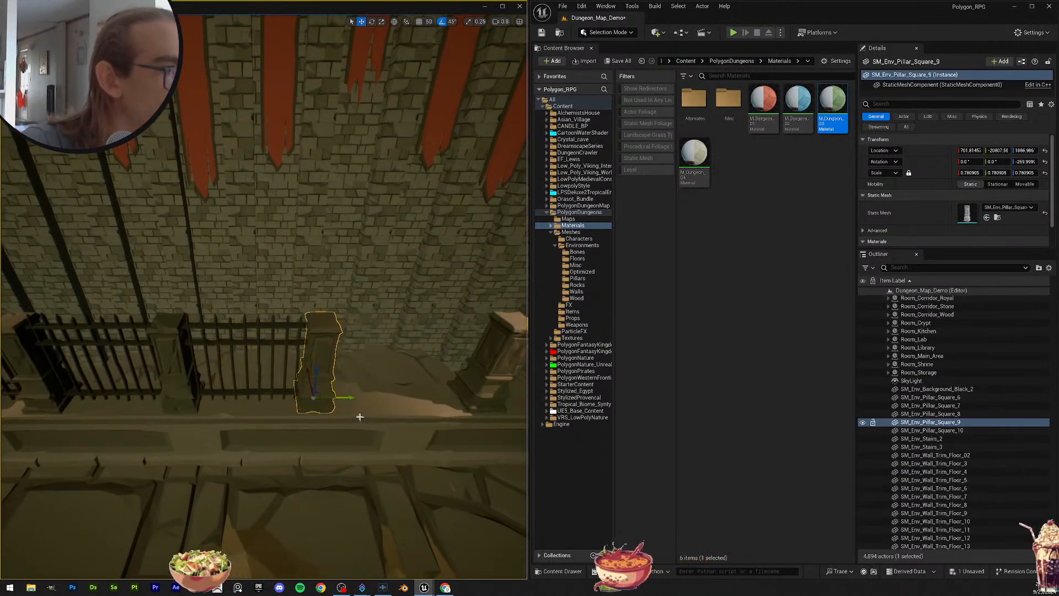
{"action": "right_click_drag", "start_coordinate": [360, 417], "coordinate": [354, 411]}
Step: Duplicate that metal fence into the next gap on the ledge and slide the last square pillar against the copy's end
{"action": "left_click", "coordinate": [251, 359]}
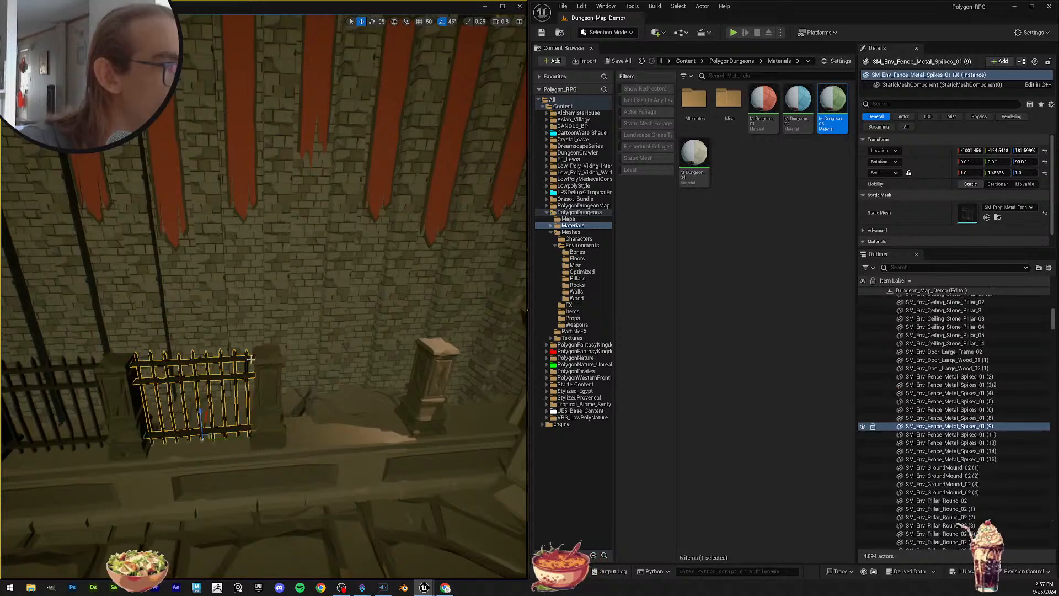
{"action": "key", "text": "ctrl+d"}
{"action": "left_click_drag", "start_coordinate": [234, 438], "coordinate": [364, 433]}
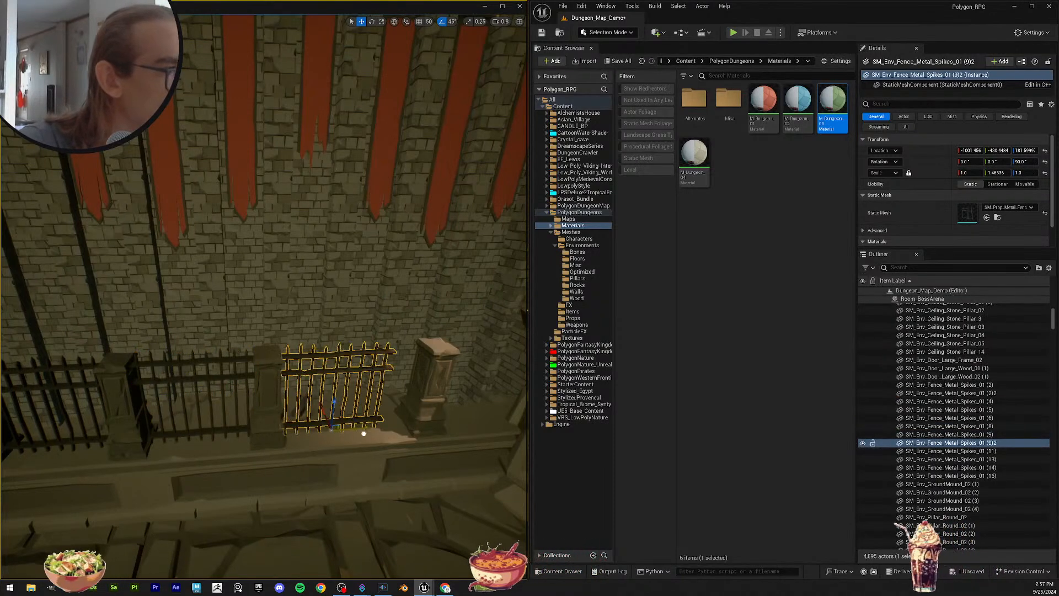
{"action": "right_click_drag", "start_coordinate": [362, 435], "coordinate": [364, 429]}
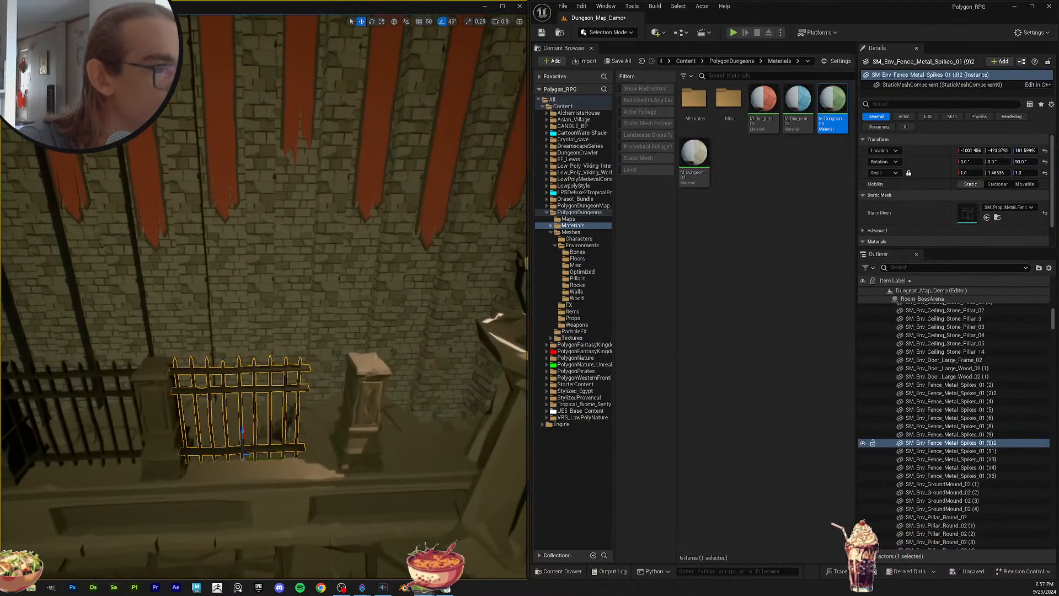
{"action": "left_click", "coordinate": [367, 412]}
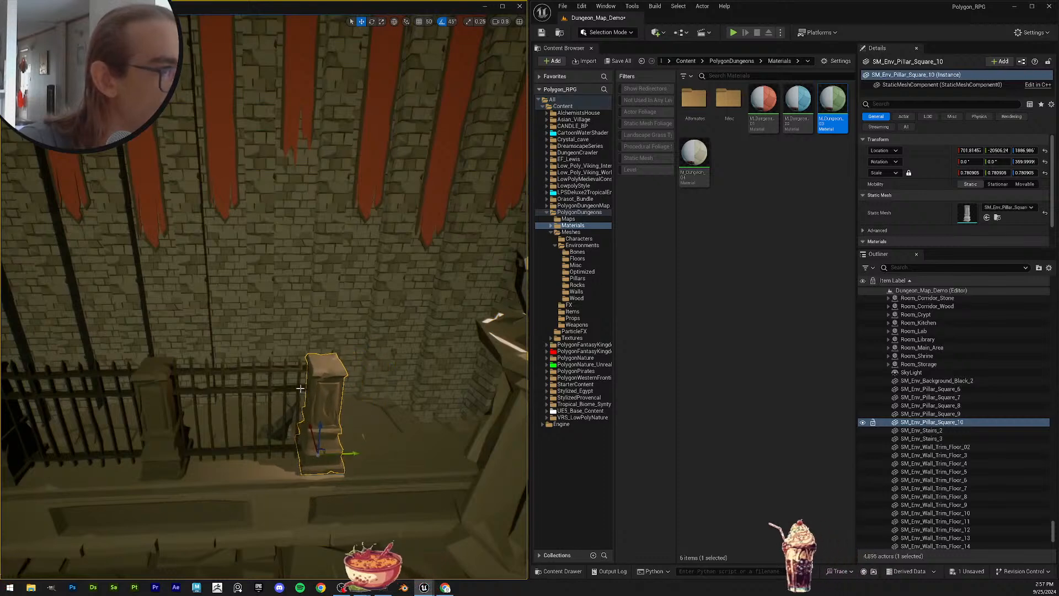
Step: Duplicate the newest metal fence into the gap between the last square pillar and the far corner brazier
{"action": "right_click_drag", "start_coordinate": [301, 388], "coordinate": [287, 368]}
{"action": "left_click", "coordinate": [275, 371]}
{"action": "key", "text": "ctrl+d"}
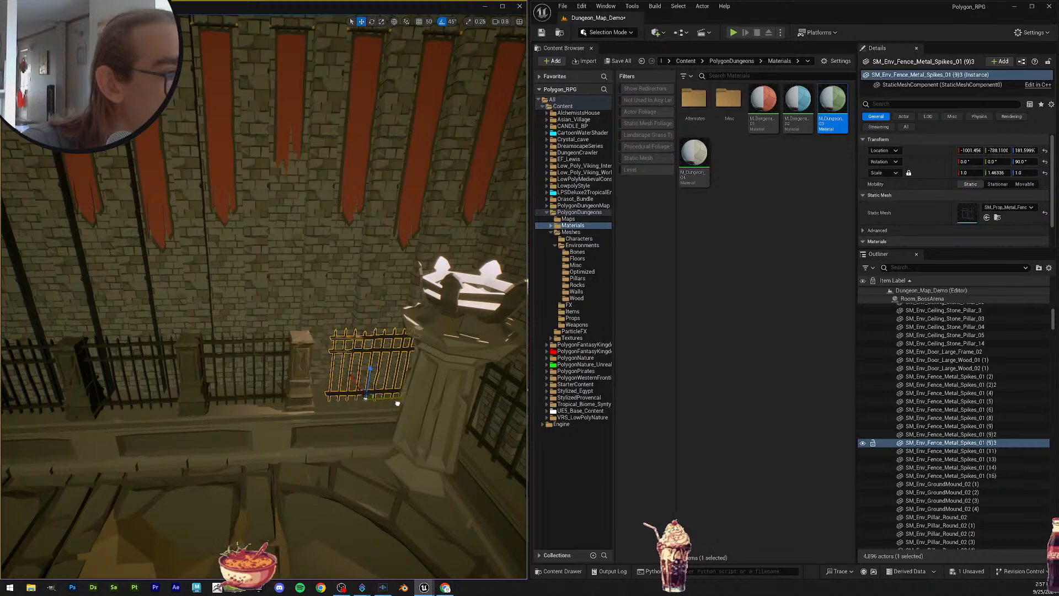
{"action": "right_click_drag", "start_coordinate": [391, 403], "coordinate": [280, 388]}
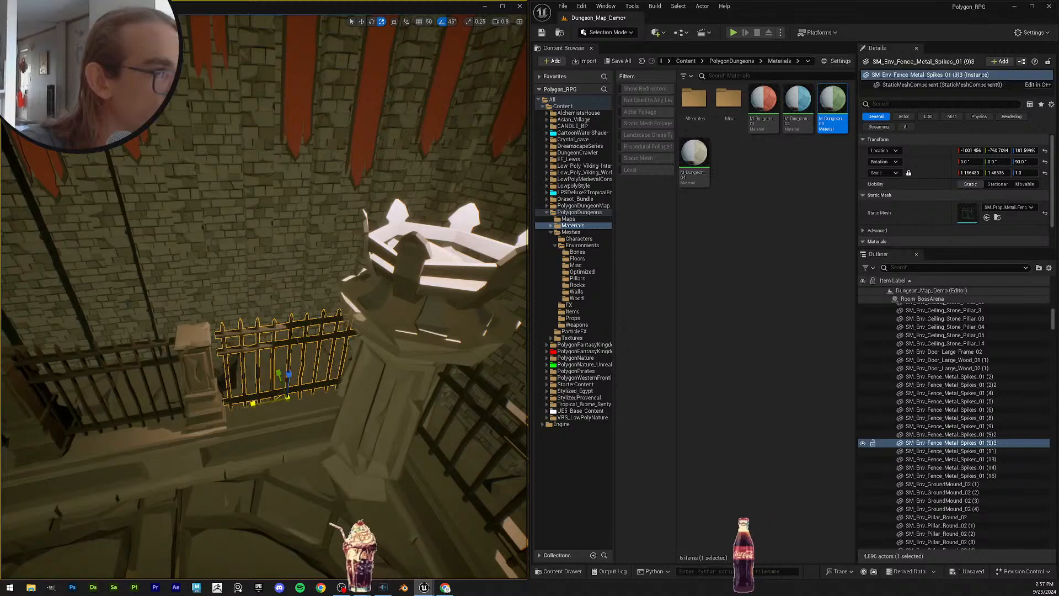
Step: Try enlarging the corner fence's X scale to about 1.21 and sliding it along the ledge toward the brazier
{"action": "right_click_drag", "start_coordinate": [279, 388], "coordinate": [248, 400]}
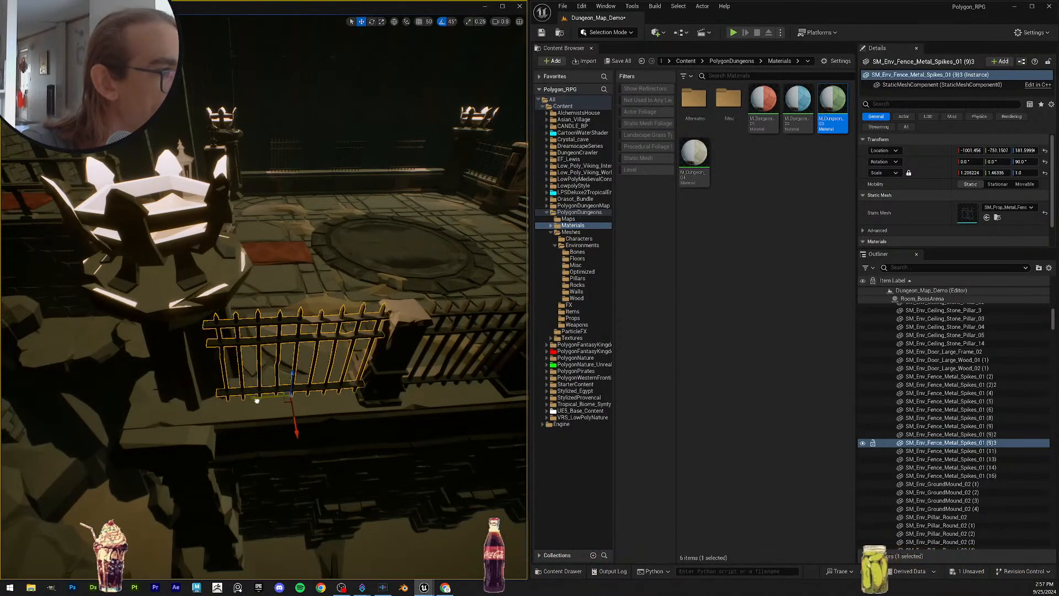
{"action": "right_click_drag", "start_coordinate": [257, 401], "coordinate": [284, 390]}
{"action": "key", "text": "Escape"}
{"action": "left_click", "coordinate": [292, 461]}
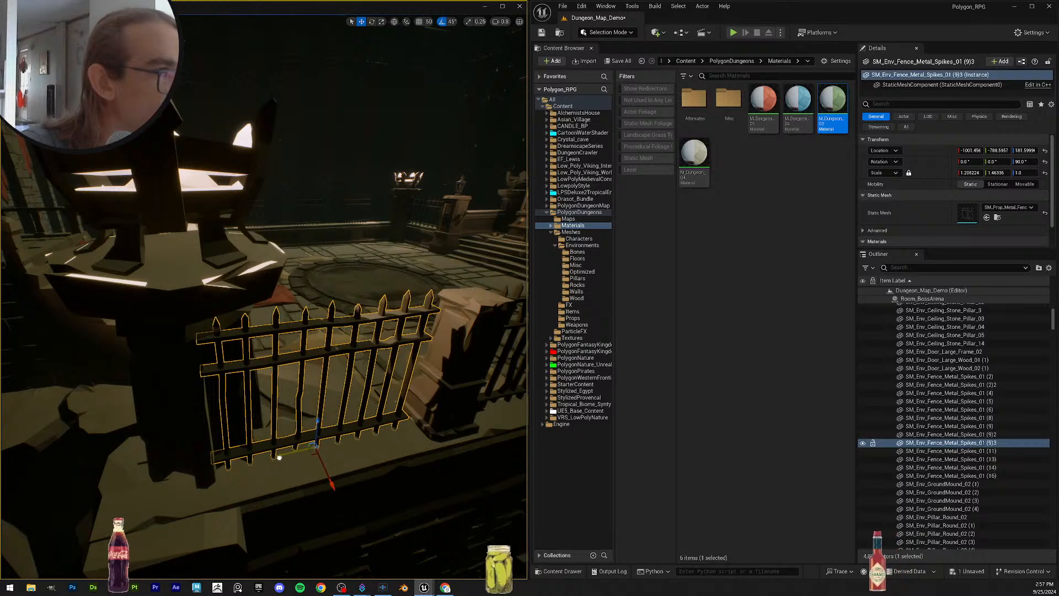
{"action": "key", "text": "Escape"}
Step: Undo the corner fence's scaling and the moves made after it
{"action": "right_click_drag", "start_coordinate": [279, 458], "coordinate": [242, 450]}
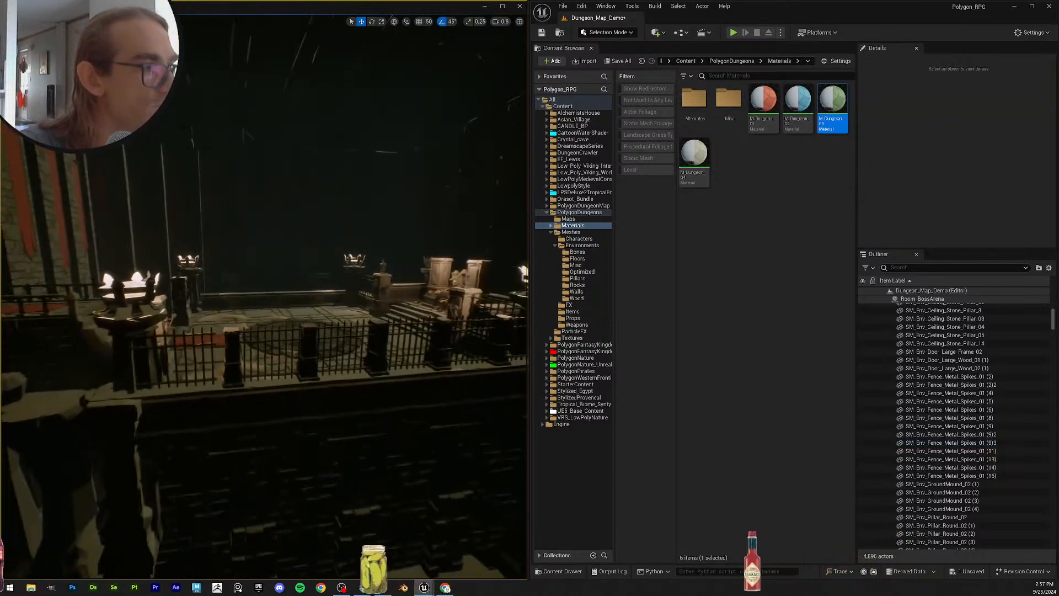
{"action": "right_click_drag", "start_coordinate": [329, 407], "coordinate": [328, 411]}
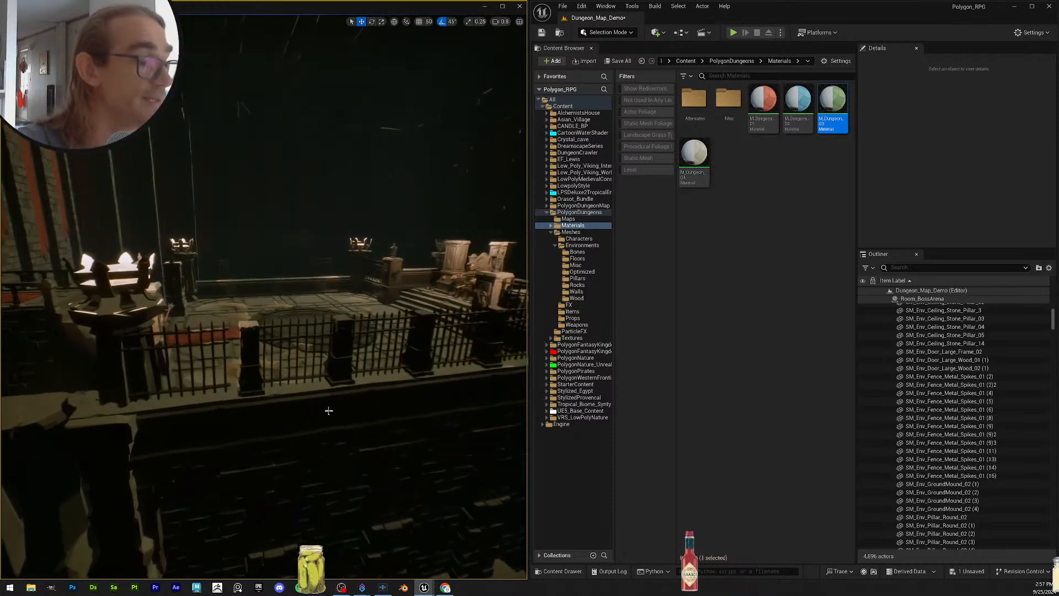
{"action": "key", "text": "ctrl+z"}
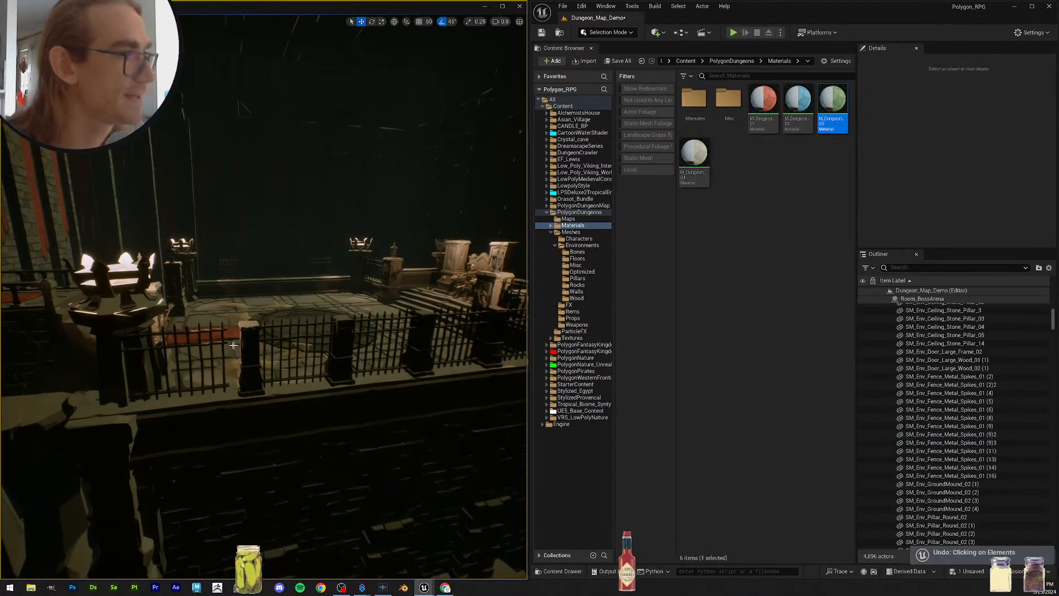
{"action": "key", "text": "ctrl+z"}
{"action": "key", "text": "ctrl+z"}
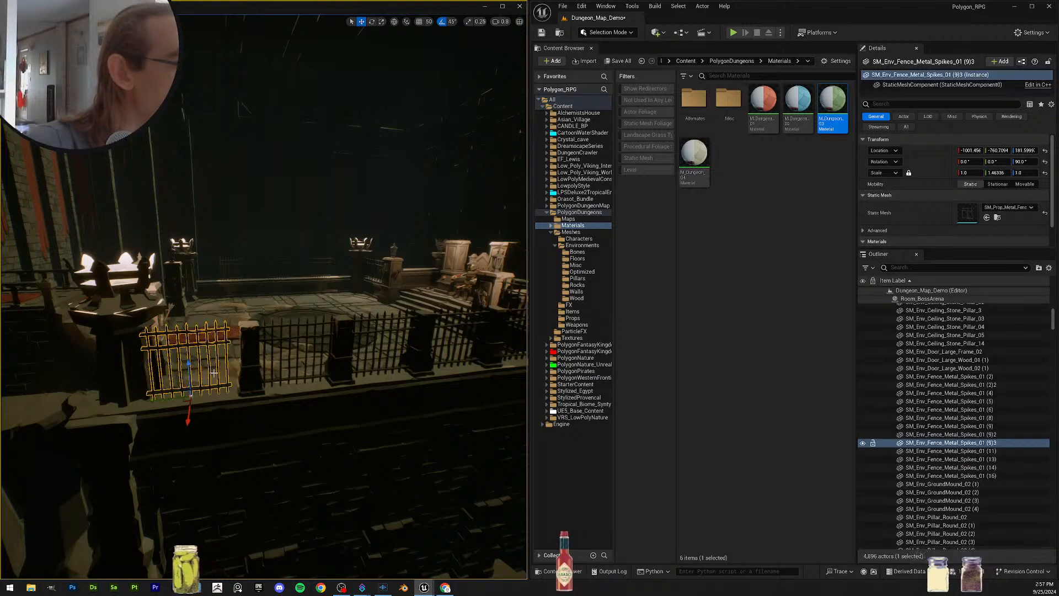
{"action": "right_click_drag", "start_coordinate": [213, 357], "coordinate": [207, 393]}
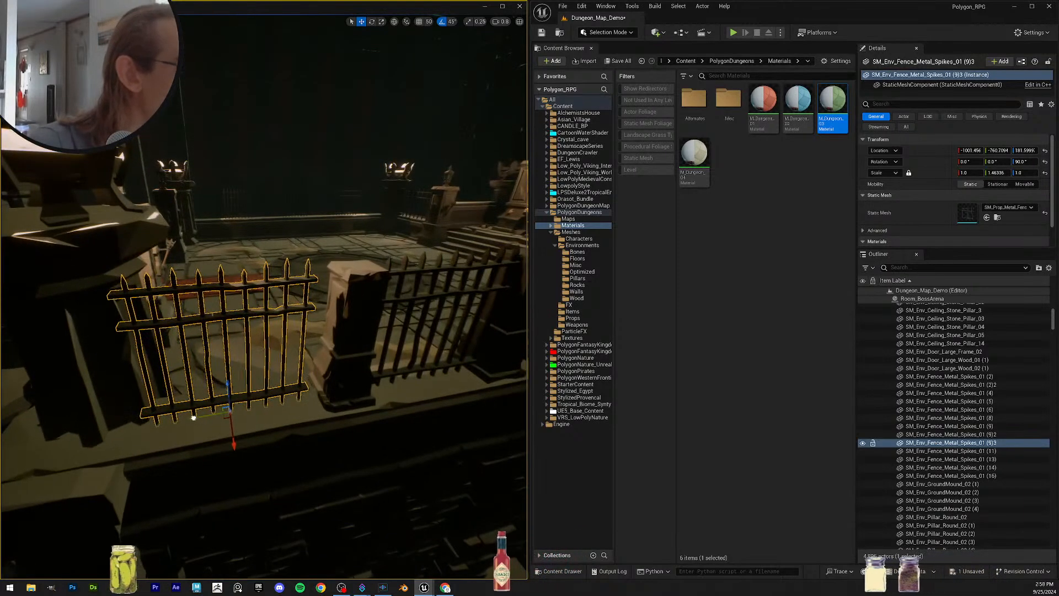
Step: Slide the corner fence toward the brazier, and move the neighbouring fence and its two square pillars together along the ledge to meet it
{"action": "left_click_drag", "start_coordinate": [194, 419], "coordinate": [158, 425]}
{"action": "right_click_drag", "start_coordinate": [181, 420], "coordinate": [266, 369]}
{"action": "left_click", "coordinate": [152, 342]}
{"action": "left_click", "coordinate": [207, 333], "text": "shift"}
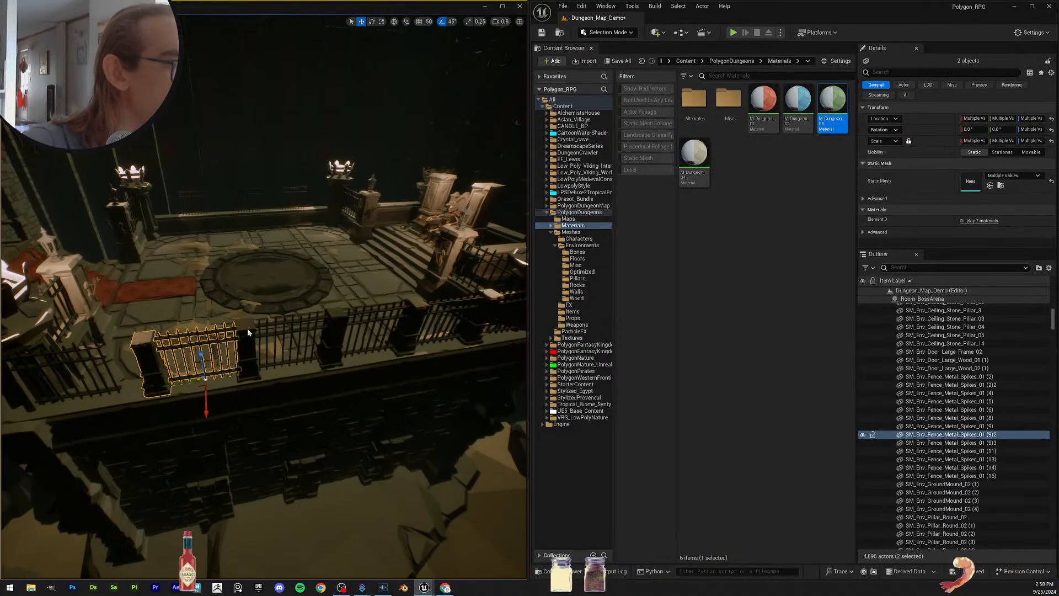
{"action": "left_click", "coordinate": [247, 329], "text": "shift"}
{"action": "right_click_drag", "start_coordinate": [247, 329], "coordinate": [216, 352]}
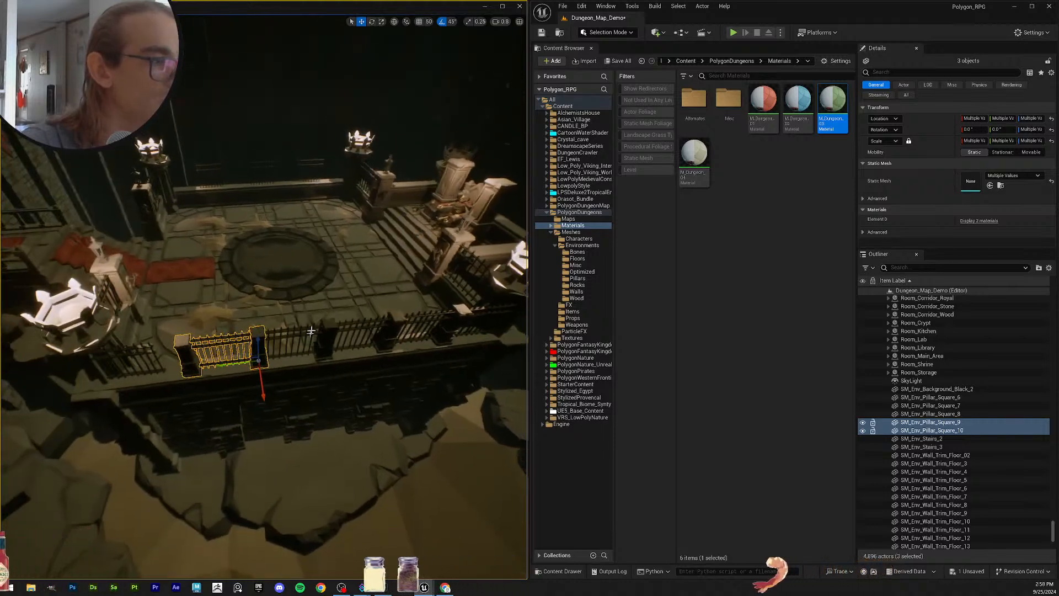
{"action": "right_click_drag", "start_coordinate": [347, 347], "coordinate": [344, 371]}
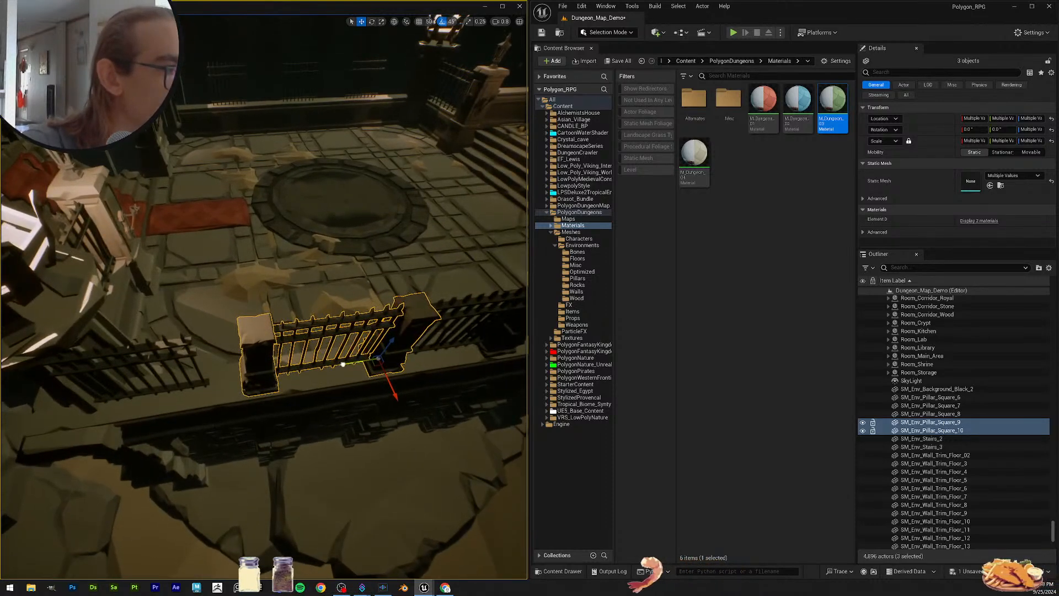
{"action": "left_click_drag", "start_coordinate": [343, 365], "coordinate": [307, 370]}
Step: Slide the next metal fence along the ledge against the square pillar that was just moved
{"action": "right_click_drag", "start_coordinate": [307, 369], "coordinate": [311, 343]}
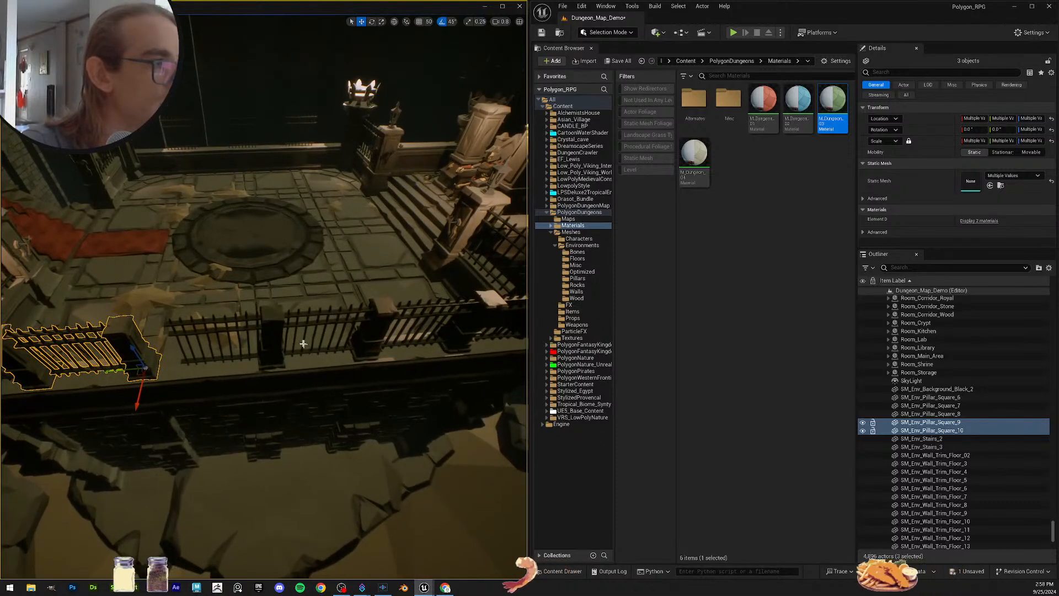
{"action": "left_click", "coordinate": [248, 323]}
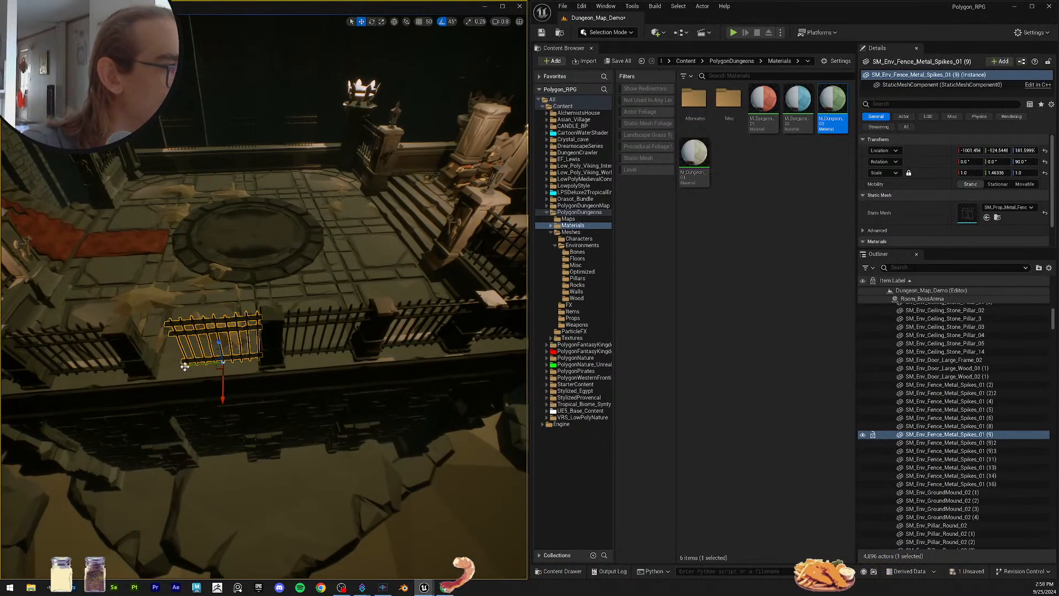
{"action": "left_click_drag", "start_coordinate": [155, 370], "coordinate": [156, 370]}
{"action": "key", "text": "s"}
{"action": "right_click_drag", "start_coordinate": [156, 371], "coordinate": [159, 363]}
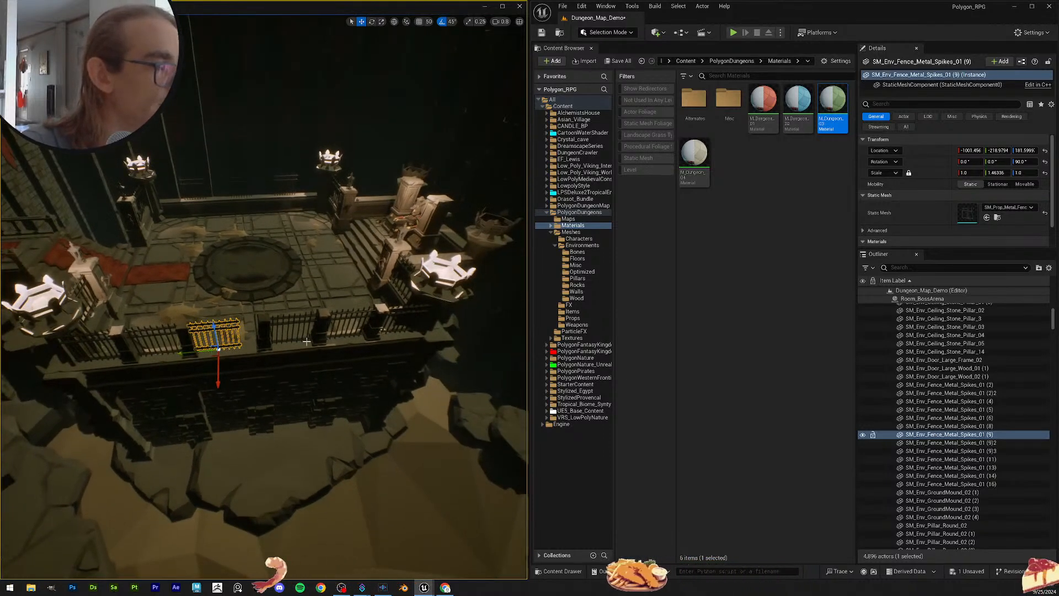
Step: Slide the following square pillar along the ledge against the free end of that fence
{"action": "key", "text": "w"}
{"action": "right_click_drag", "start_coordinate": [306, 341], "coordinate": [309, 347]}
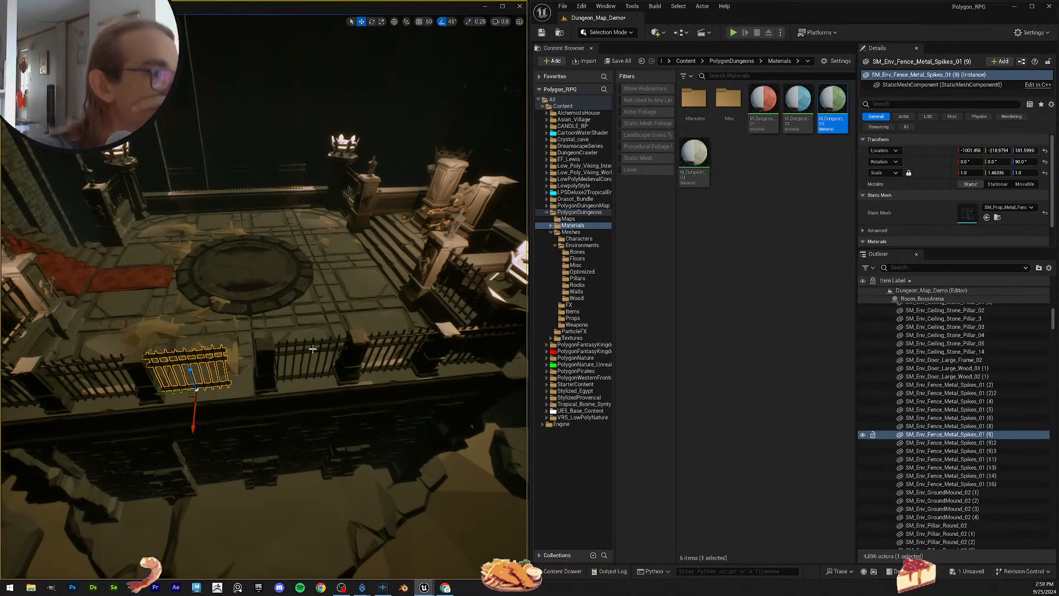
{"action": "left_click", "coordinate": [270, 341]}
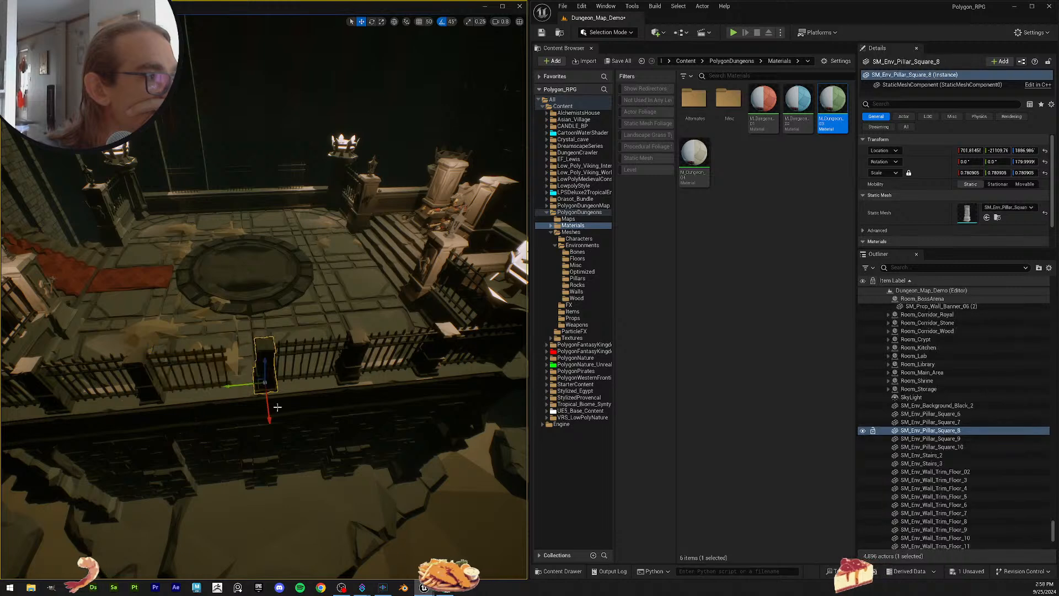
{"action": "left_click_drag", "start_coordinate": [233, 388], "coordinate": [202, 389]}
{"action": "key", "text": "s"}
Step: Slide the metal fence on the far side of that pillar along the ledge toward the pillar
{"action": "mouse_move", "coordinate": [309, 360]}
{"action": "right_mouse_down"}
{"action": "mouse_move", "coordinate": [297, 375]}
{"action": "mouse_move", "coordinate": [306, 377]}
{"action": "right_mouse_up"}
{"action": "key", "text": "w"}
{"action": "key", "text": "w"}
{"action": "left_click", "coordinate": [255, 369]}
{"action": "key", "text": "s"}
{"action": "key", "text": "a"}
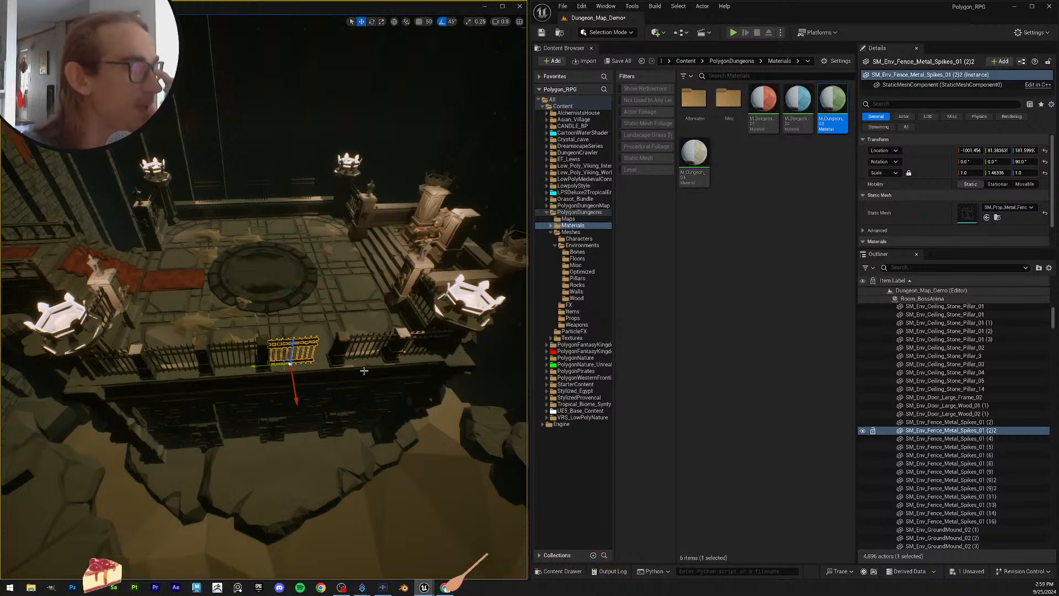
{"action": "key", "text": "w"}
{"action": "right_click_drag", "start_coordinate": [364, 371], "coordinate": [408, 340]}
{"action": "scroll", "coordinate": [365, 371], "scroll_direction": "up", "scroll_amount": 1}
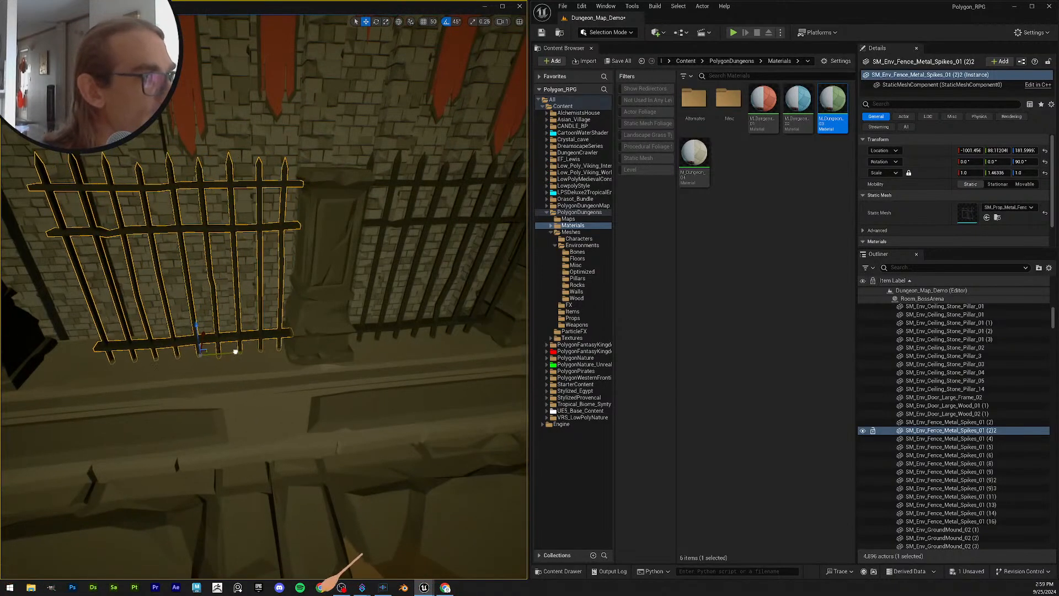
{"action": "key", "text": "s"}
{"action": "right_click_drag", "start_coordinate": [242, 357], "coordinate": [263, 347]}
{"action": "key", "text": "Escape"}
Step: Try setting that fence's X scale to 1.2 with its scale proportions locked, and undo the change
{"action": "key", "text": "s"}
{"action": "key", "text": "w"}
{"action": "key", "text": "s"}
{"action": "key", "text": "q"}
{"action": "key", "text": "w"}
{"action": "key", "text": "w"}
{"action": "right_click_drag", "start_coordinate": [271, 306], "coordinate": [286, 344]}
{"action": "left_click", "coordinate": [277, 333]}
{"action": "key", "text": "s"}
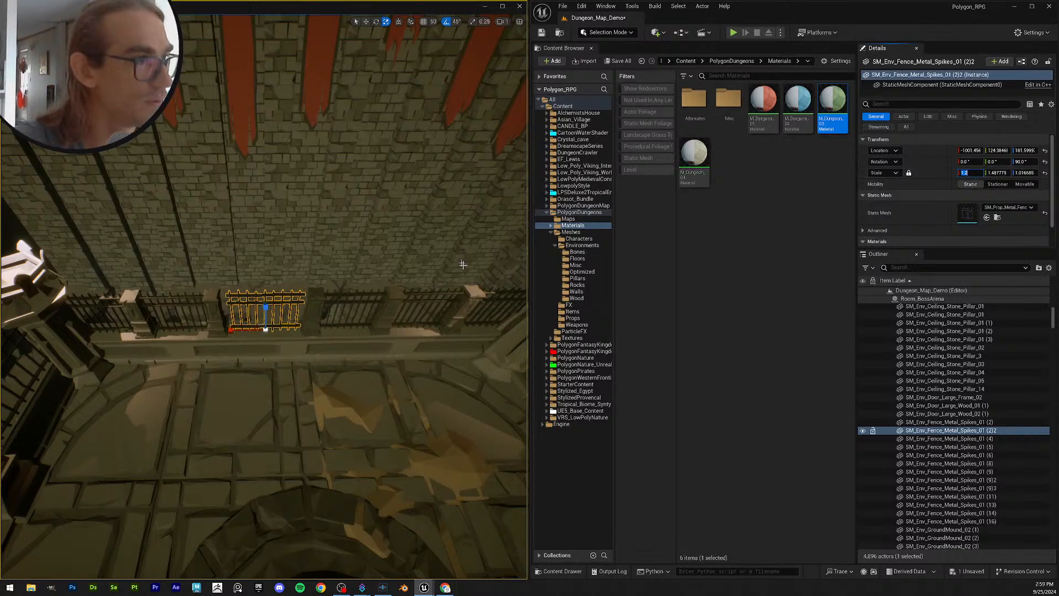
{"action": "right_click_drag", "start_coordinate": [457, 273], "coordinate": [433, 266]}
{"action": "key", "text": "ctrl+z"}
Step: Stretch the fence lengthwise to an X scale of about 1.28 so it spans the gap between its pillars
{"action": "key", "text": "w"}
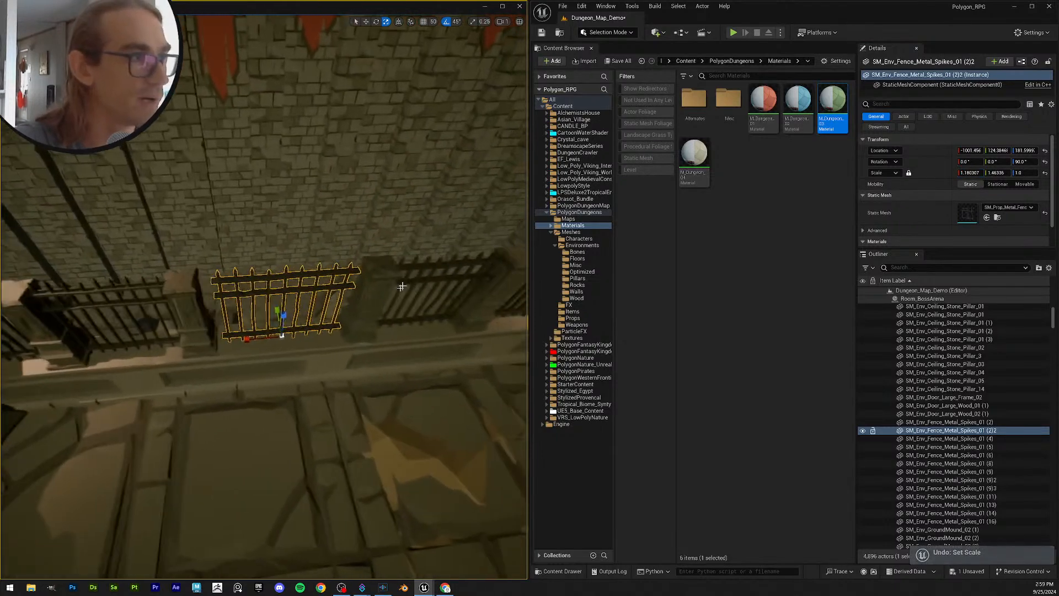
{"action": "left_click_drag", "start_coordinate": [245, 341], "coordinate": [234, 341]}
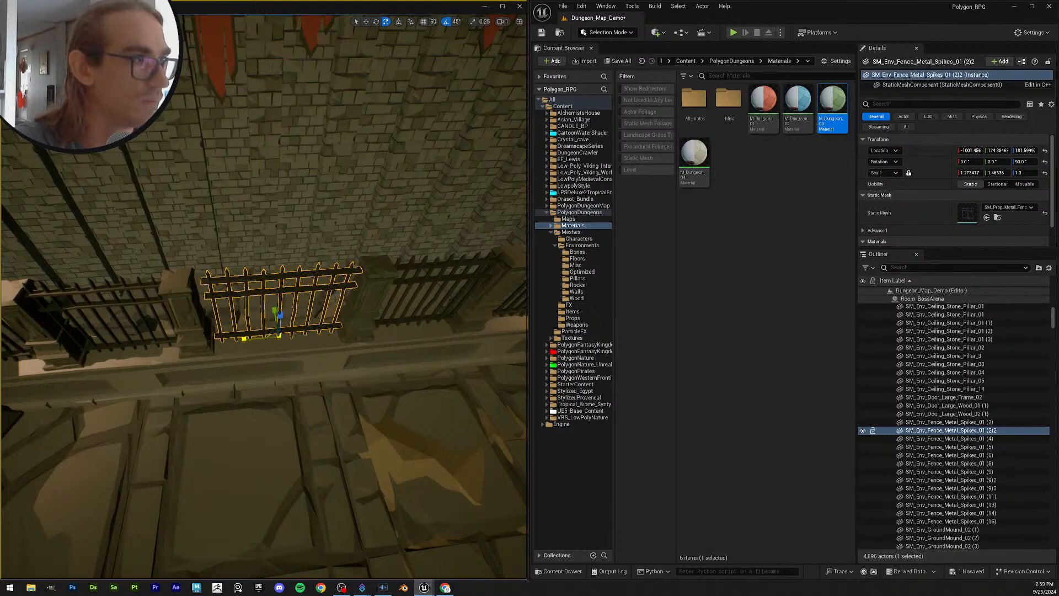
{"action": "left_click_drag", "start_coordinate": [243, 341], "coordinate": [243, 341]}
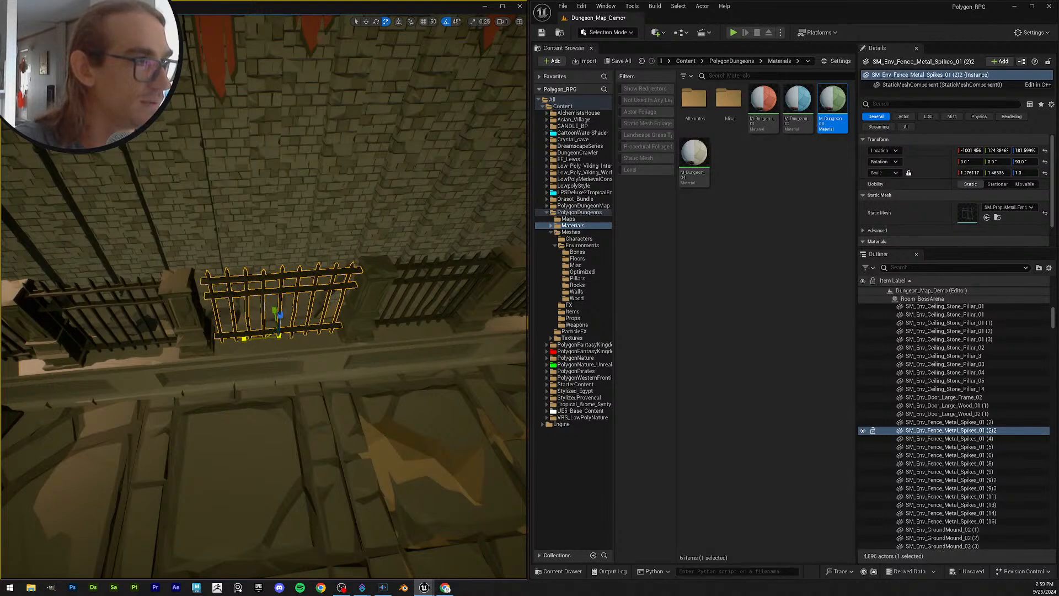
{"action": "left_click", "coordinate": [273, 351]}
{"action": "key", "text": "s"}
{"action": "right_click_drag", "start_coordinate": [273, 350], "coordinate": [270, 377]}
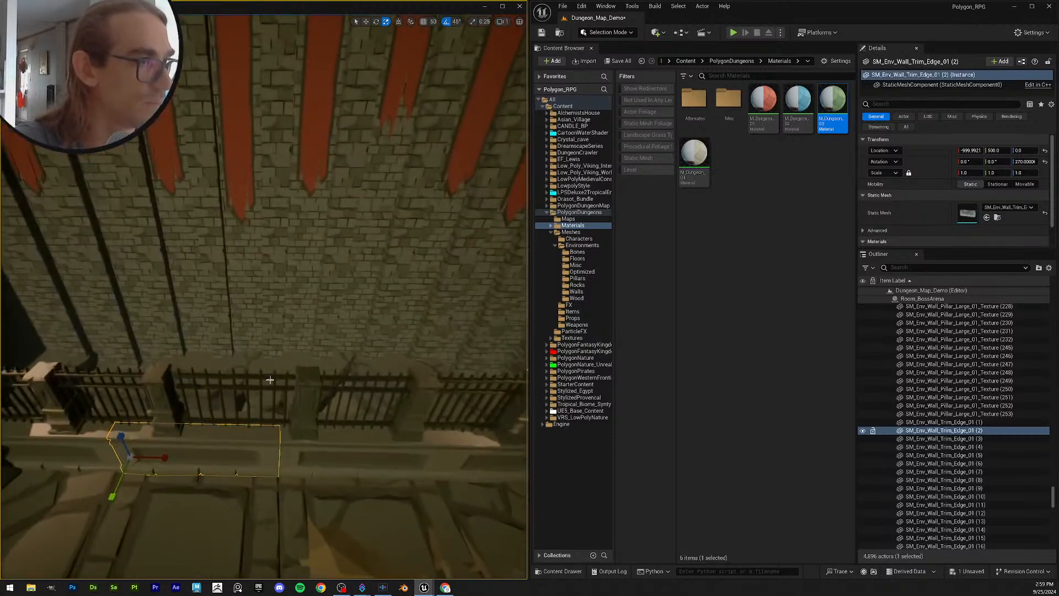
{"action": "left_click", "coordinate": [270, 379]}
Step: Copy the stretched fence's X scale of about 1.28 to the neighbouring fence, leaving its Y and Z scales untouched
{"action": "left_click", "coordinate": [970, 173]}
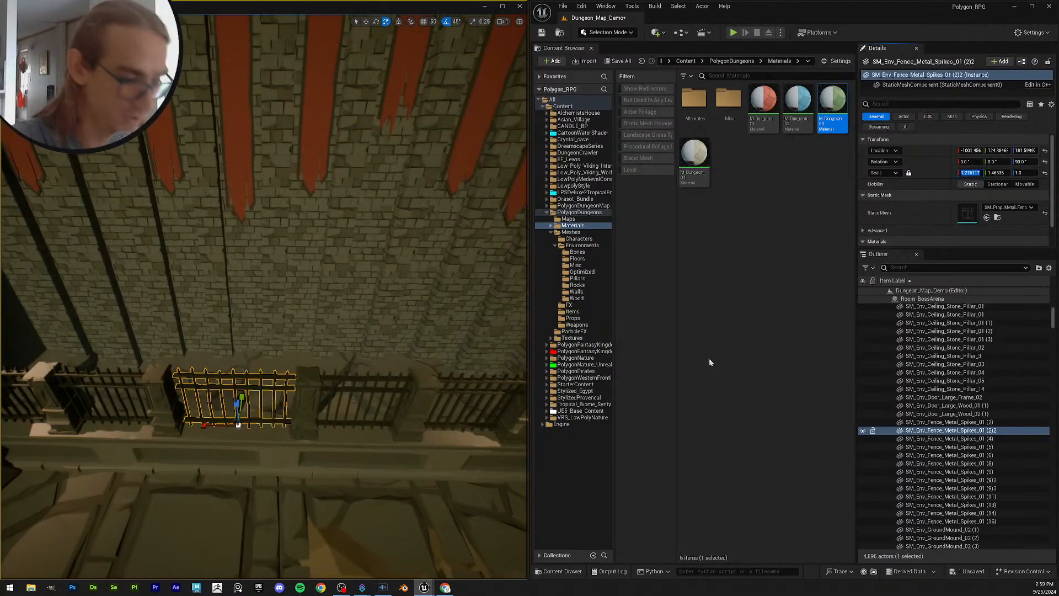
{"action": "left_click", "coordinate": [371, 381]}
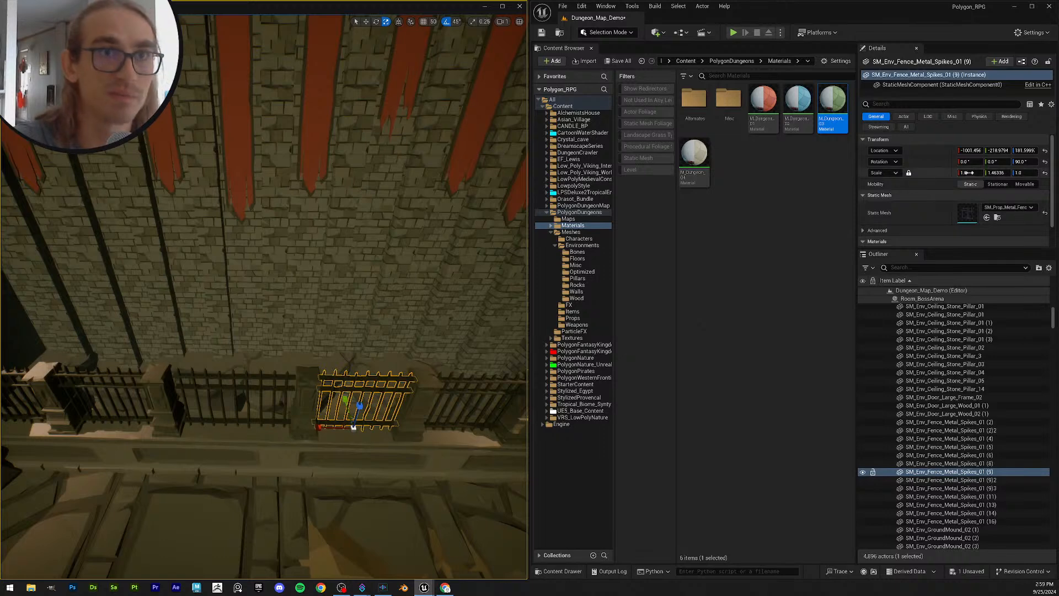
{"action": "key", "text": "Return"}
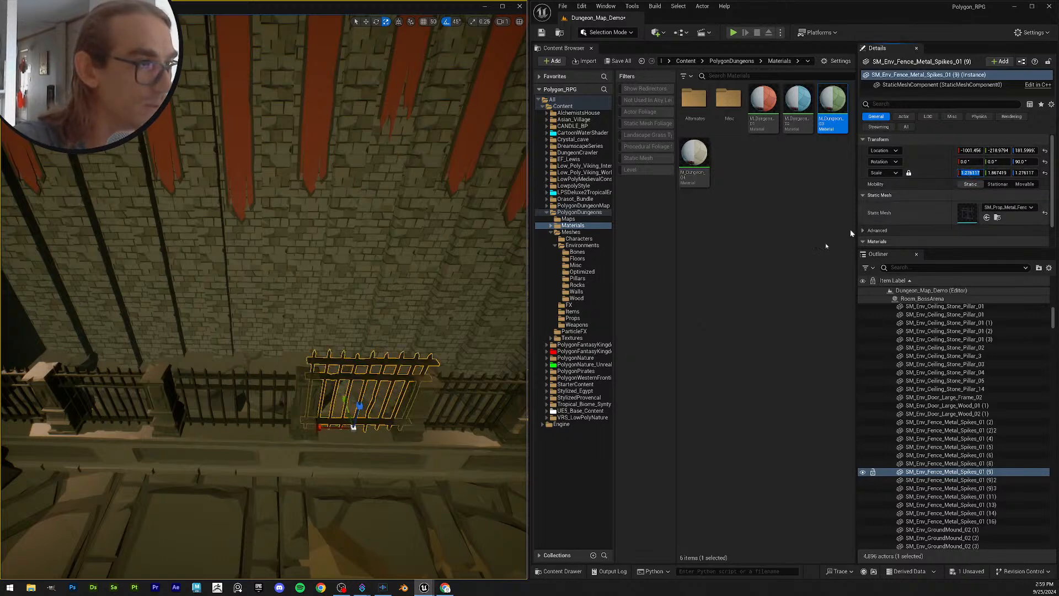
{"action": "scroll", "coordinate": [446, 337], "scroll_direction": "down", "scroll_amount": 3}
{"action": "key", "text": "ctrl+z"}
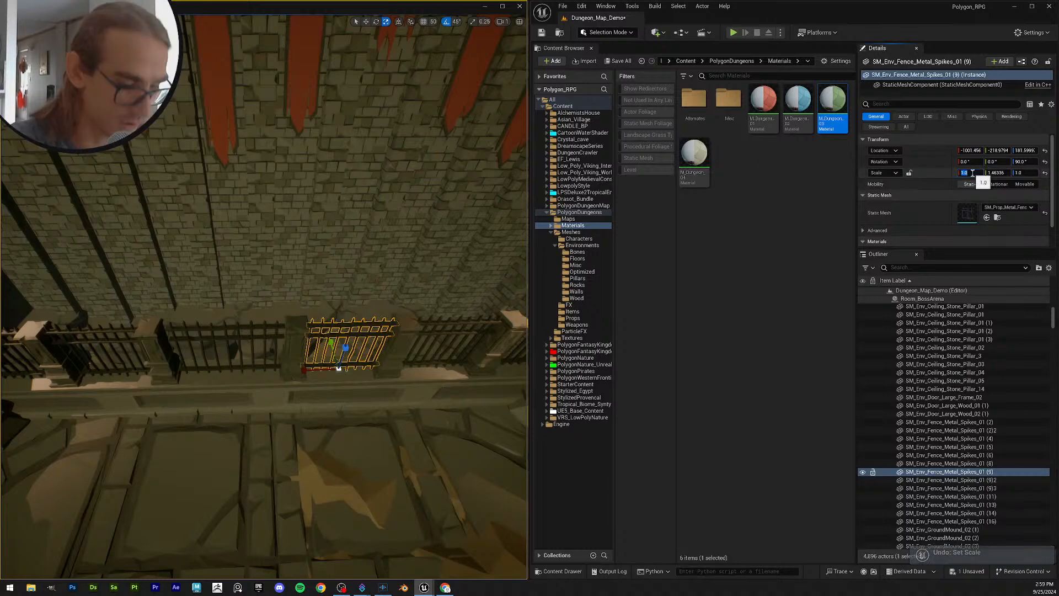
{"action": "key", "text": "Return"}
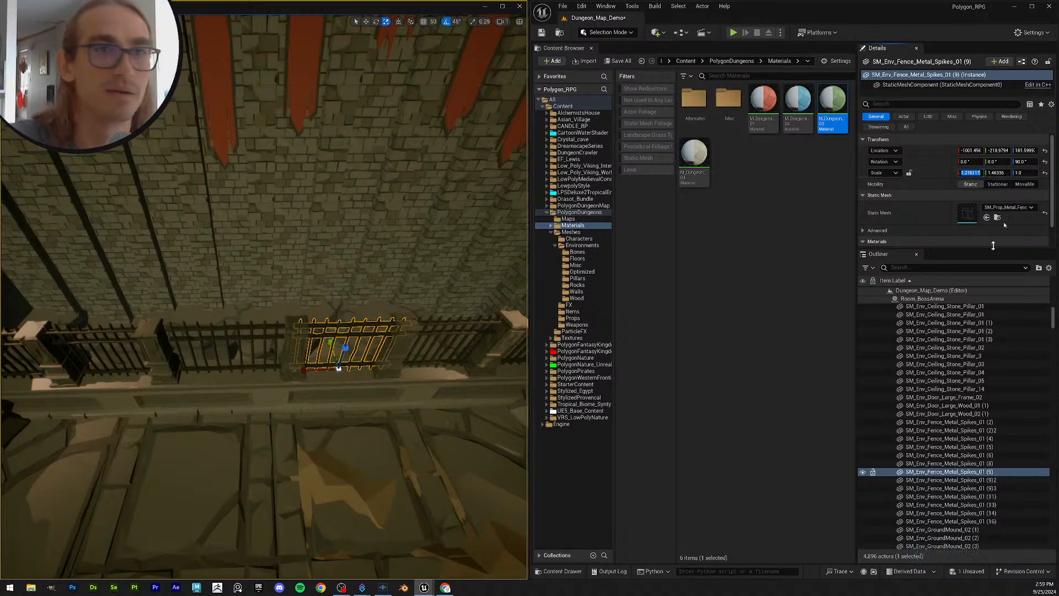
{"action": "left_click", "coordinate": [909, 175]}
Step: Slide the first widened fence along the ledge to a Y location of about 144, centring it between its pillars
{"action": "right_click_drag", "start_coordinate": [467, 336], "coordinate": [428, 320]}
{"action": "left_click", "coordinate": [370, 319]}
{"action": "key", "text": "w"}
{"action": "mouse_move", "coordinate": [381, 353]}
{"action": "right_mouse_down"}
{"action": "mouse_move", "coordinate": [371, 343]}
{"action": "mouse_move", "coordinate": [381, 353]}
{"action": "right_mouse_up"}
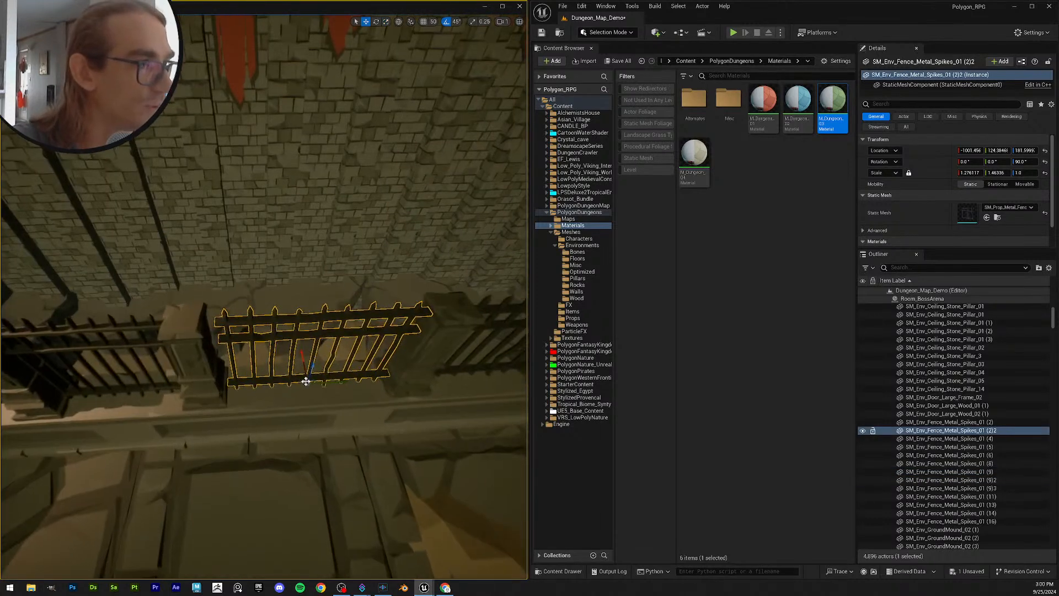
{"action": "right_click_drag", "start_coordinate": [341, 392], "coordinate": [357, 387]}
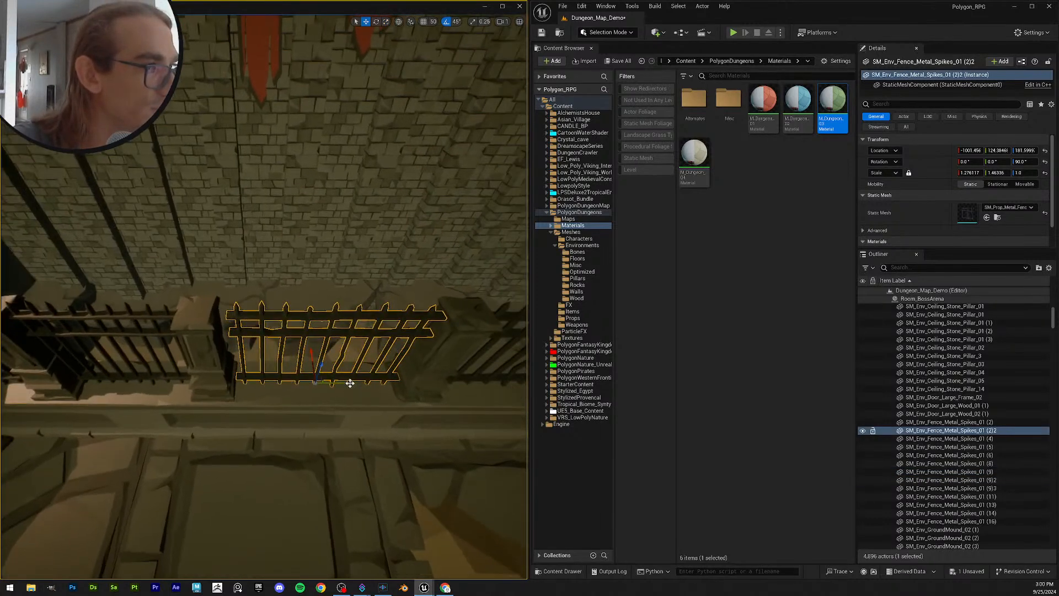
{"action": "left_click_drag", "start_coordinate": [350, 383], "coordinate": [340, 386]}
{"action": "right_click_drag", "start_coordinate": [341, 388], "coordinate": [293, 347]}
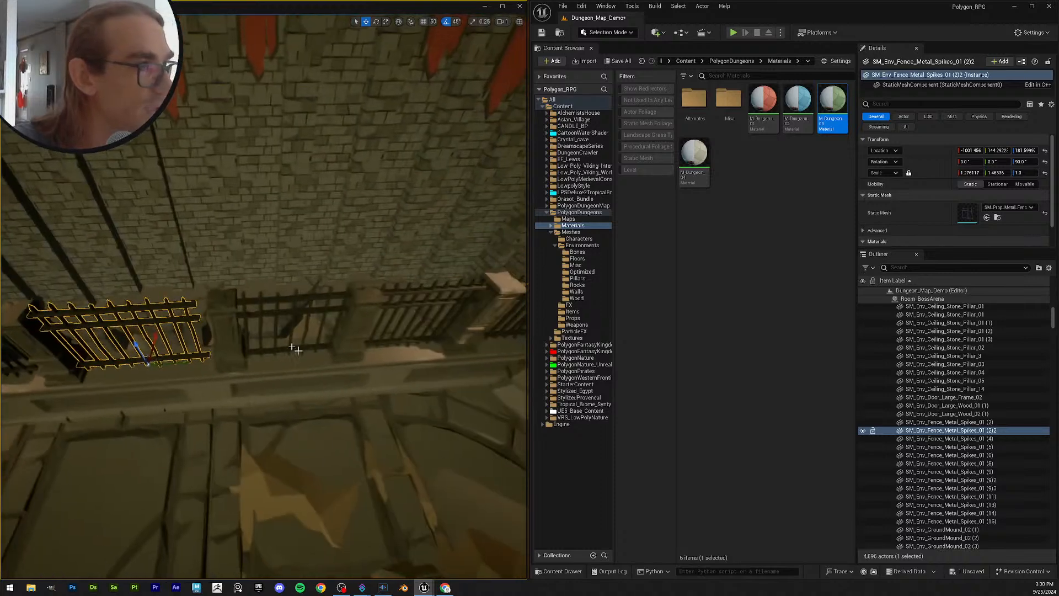
Step: Slide the square pillar between the two widened fences toward the first one, and reposition the second fence at a Y location of about -210
{"action": "left_click", "coordinate": [257, 339]}
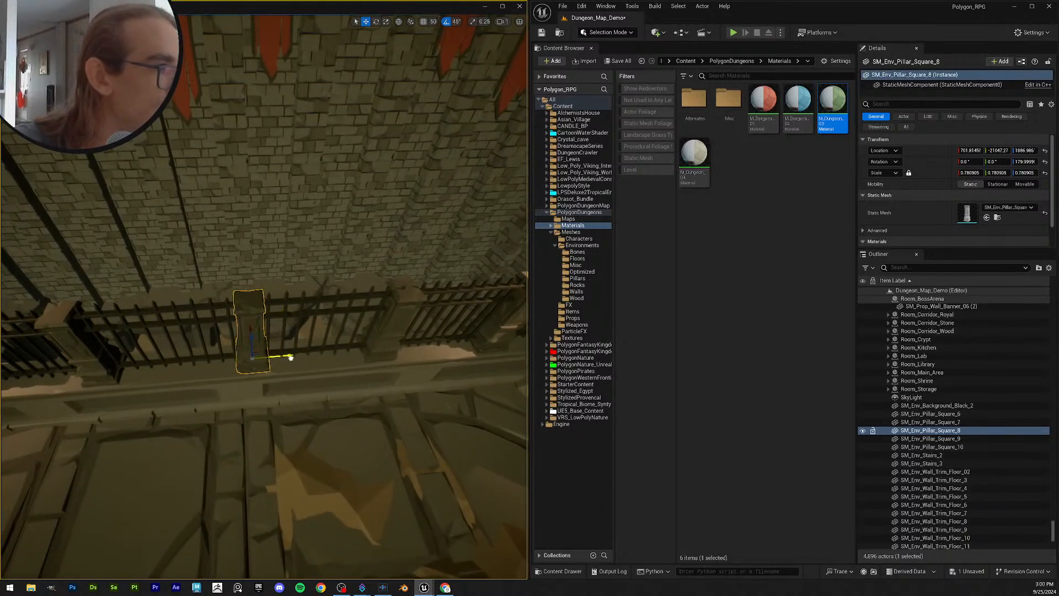
{"action": "key", "text": "Escape"}
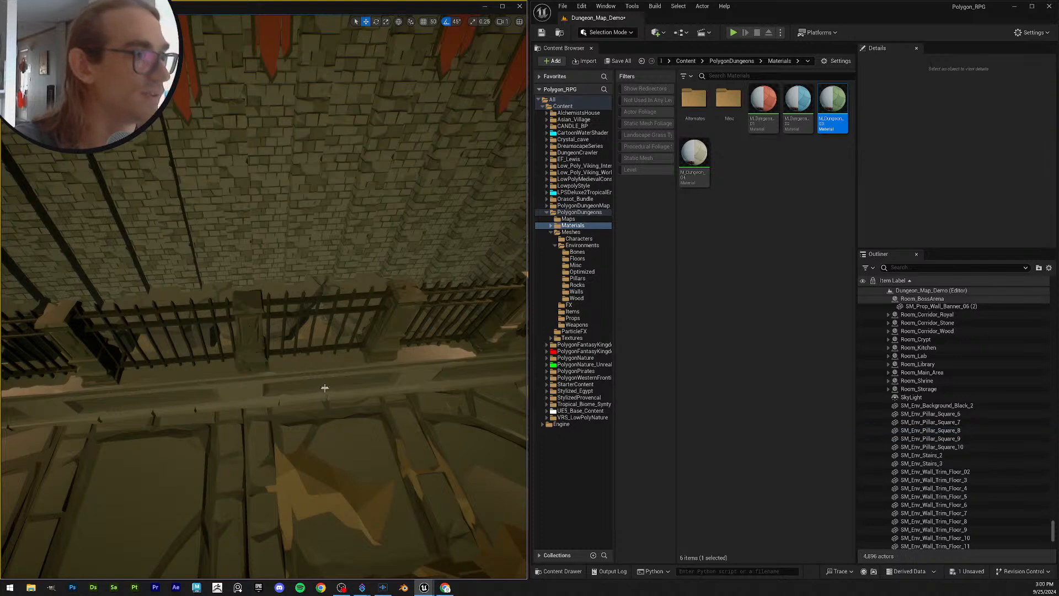
{"action": "mouse_move", "coordinate": [250, 316]}
{"action": "right_mouse_down"}
{"action": "mouse_move", "coordinate": [249, 301]}
{"action": "mouse_move", "coordinate": [252, 312]}
{"action": "right_mouse_up"}
{"action": "left_click", "coordinate": [250, 315]}
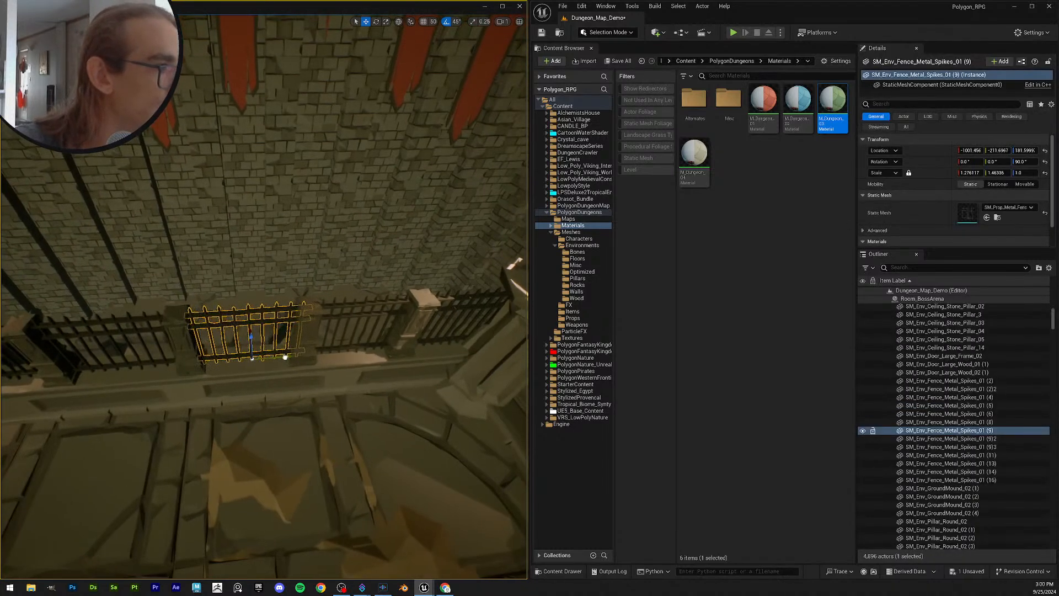
{"action": "right_click_drag", "start_coordinate": [285, 357], "coordinate": [291, 321]}
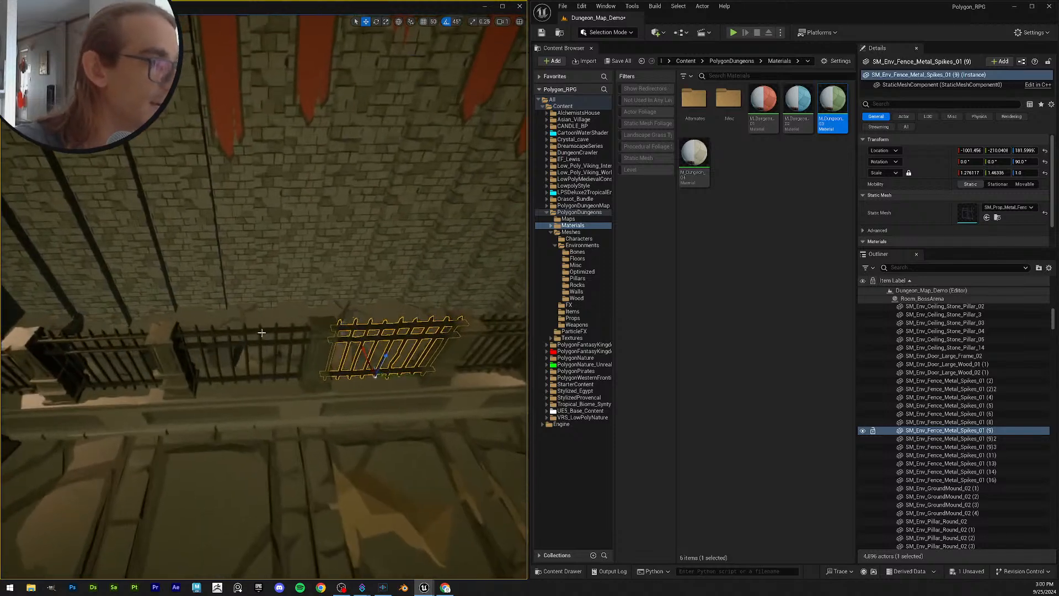
Step: Set both widened fences' X scale to 1.2, and slide the pillar between them and the second fence to even out the gaps
{"action": "left_click", "coordinate": [291, 321]}
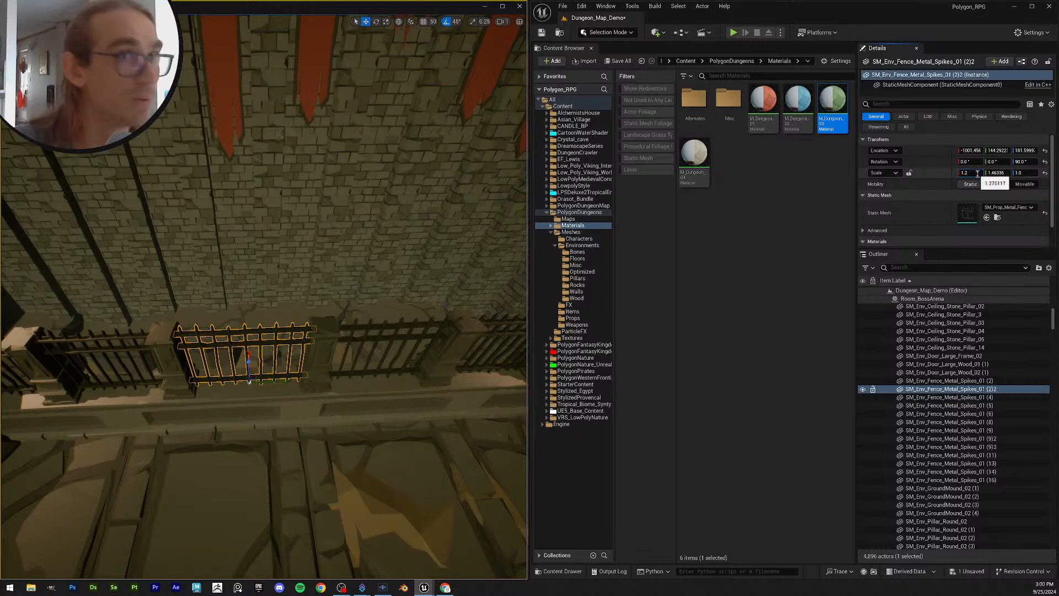
{"action": "right_click_drag", "start_coordinate": [228, 358], "coordinate": [343, 390]}
{"action": "left_click", "coordinate": [347, 390]}
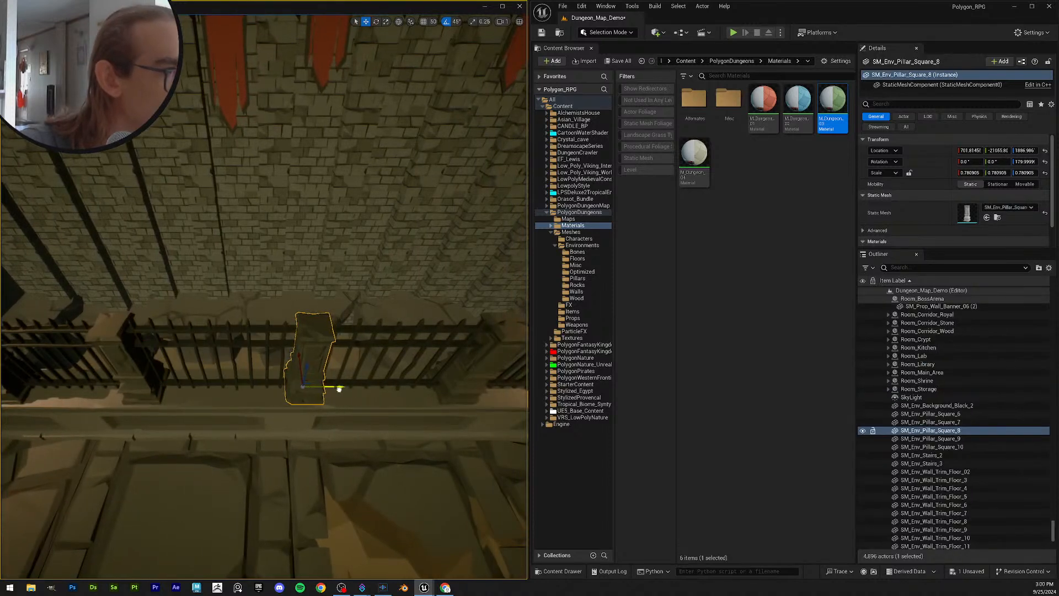
{"action": "left_click", "coordinate": [383, 359]}
{"action": "right_click_drag", "start_coordinate": [383, 358], "coordinate": [419, 359]}
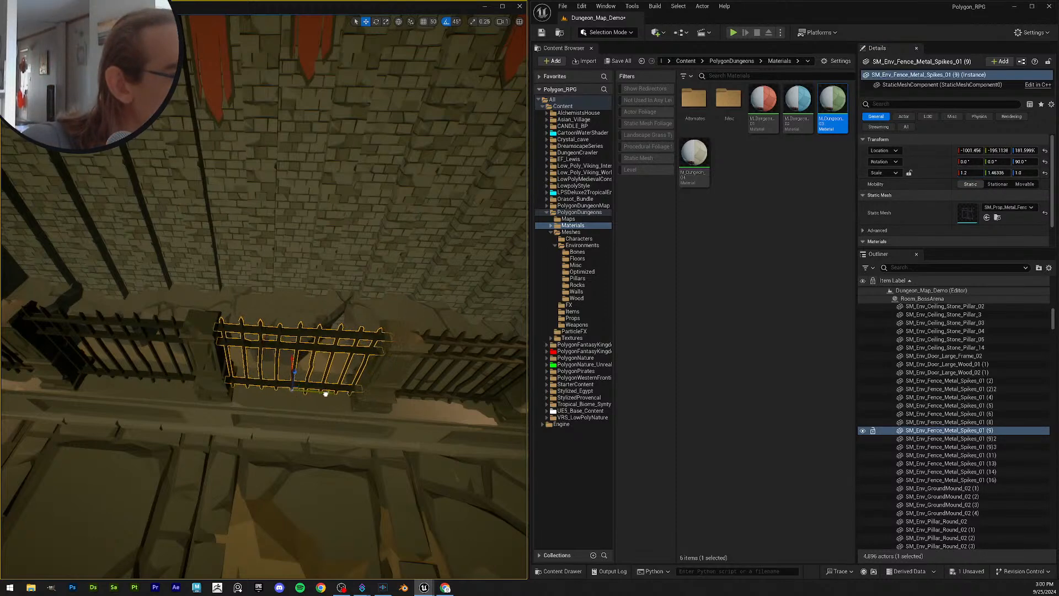
Step: Deselect the fence and save the Dungeon_Map_Demo level
{"action": "key", "text": "Escape"}
{"action": "right_click_drag", "start_coordinate": [326, 394], "coordinate": [367, 330]}
{"action": "key", "text": "s"}
{"action": "key", "text": "s"}
{"action": "key", "text": "s"}
{"action": "key", "text": "w"}
{"action": "key", "text": "s"}
{"action": "key", "text": "w"}
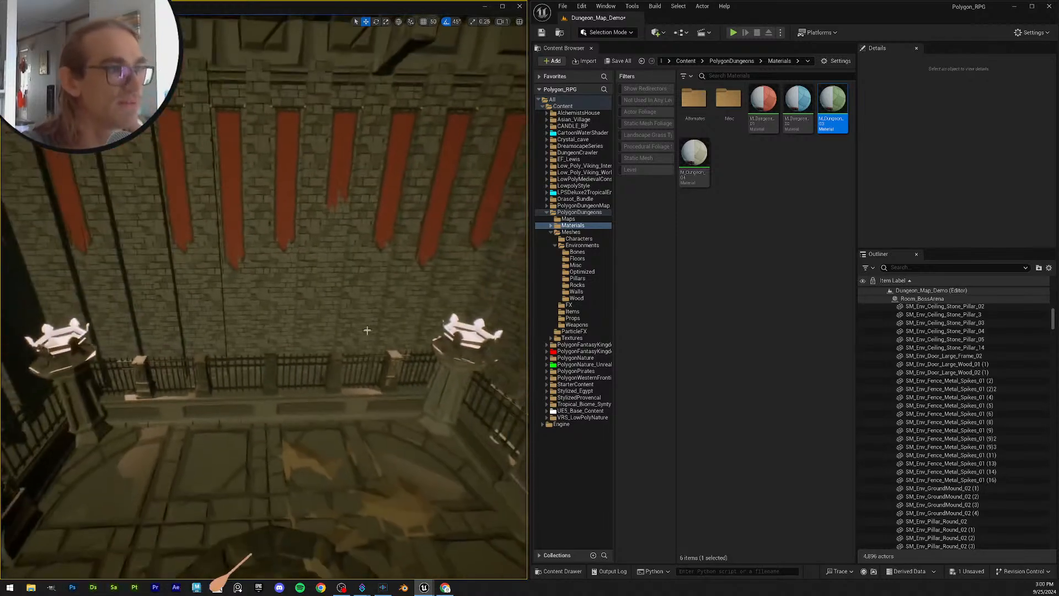
{"action": "left_click", "coordinate": [541, 34]}
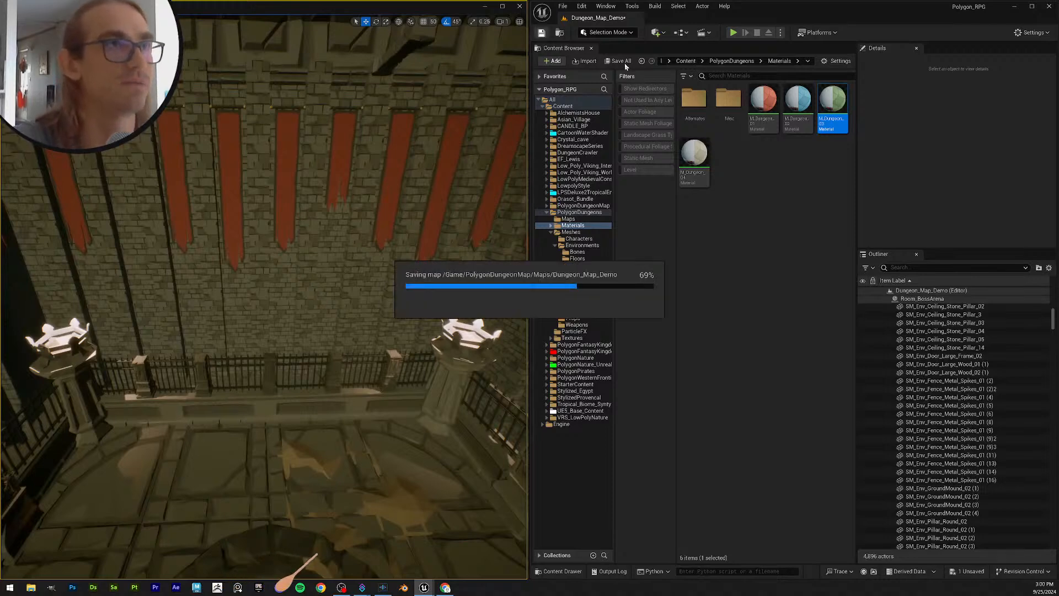
Step: Delete the three standalone metal fences from the opposite ledge of the arena
{"action": "mouse_move", "coordinate": [247, 387]}
{"action": "right_mouse_down"}
{"action": "mouse_move", "coordinate": [359, 388]}
{"action": "mouse_move", "coordinate": [246, 388]}
{"action": "right_mouse_up"}
{"action": "left_click", "coordinate": [239, 374]}
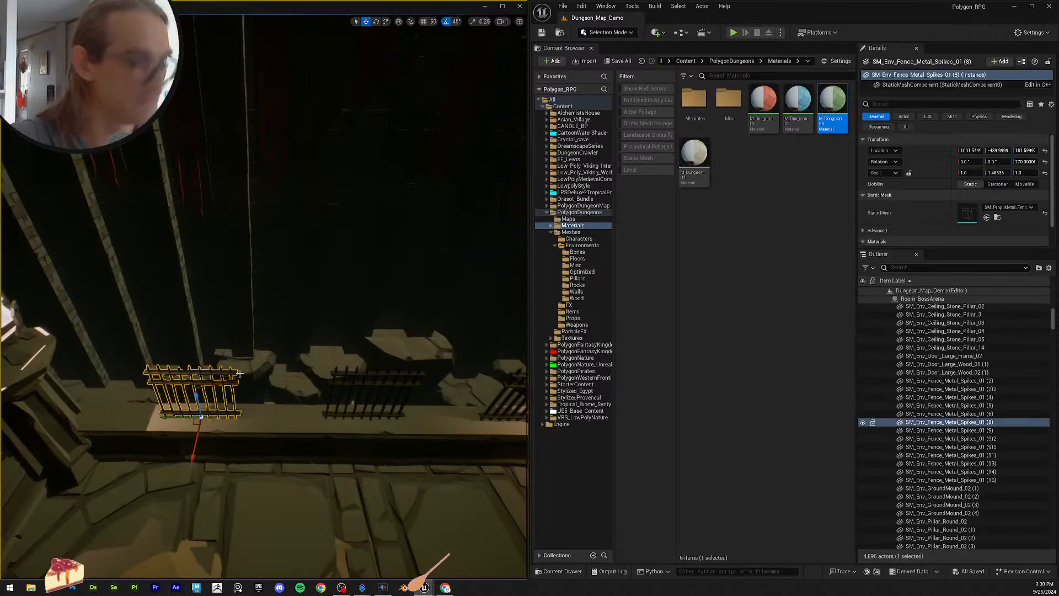
{"action": "key", "text": "Delete"}
{"action": "left_click", "coordinate": [403, 372]}
{"action": "right_click_drag", "start_coordinate": [394, 343], "coordinate": [441, 344]}
{"action": "key", "text": "Delete"}
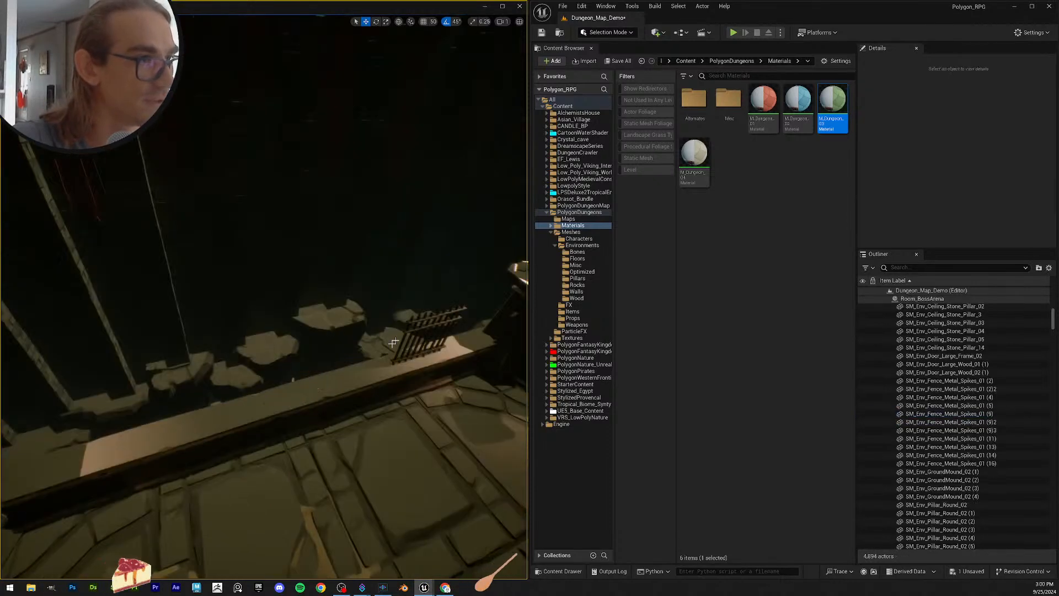
{"action": "left_click", "coordinate": [419, 338]}
{"action": "key", "text": "Delete"}
{"action": "mouse_move", "coordinate": [285, 384]}
{"action": "right_mouse_down"}
{"action": "mouse_move", "coordinate": [370, 385]}
{"action": "mouse_move", "coordinate": [285, 385]}
{"action": "right_mouse_up"}
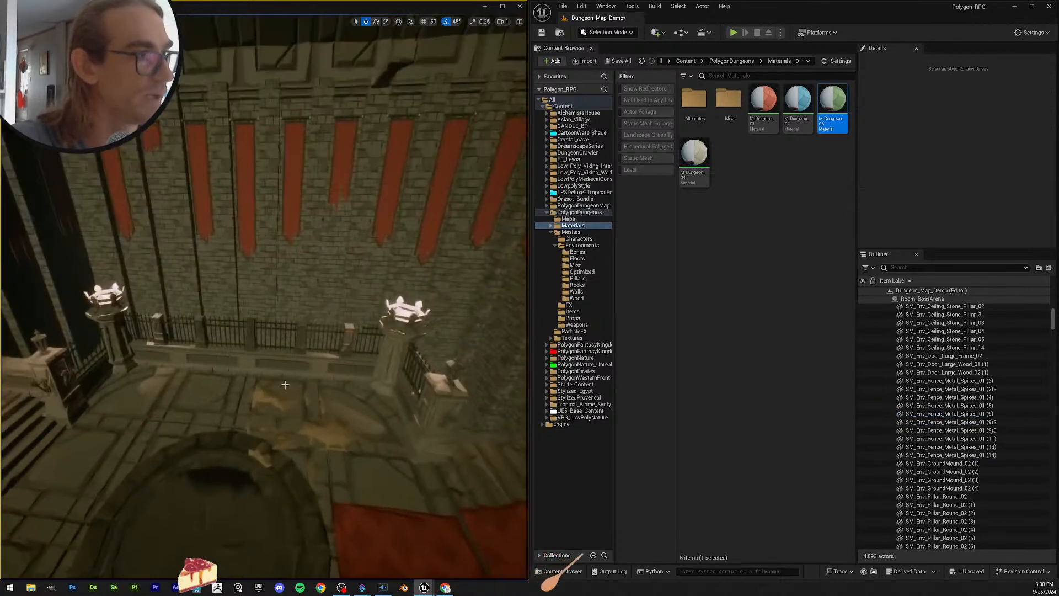
Step: Save the Dungeon_Map_Demo level
{"action": "left_click", "coordinate": [621, 60]}
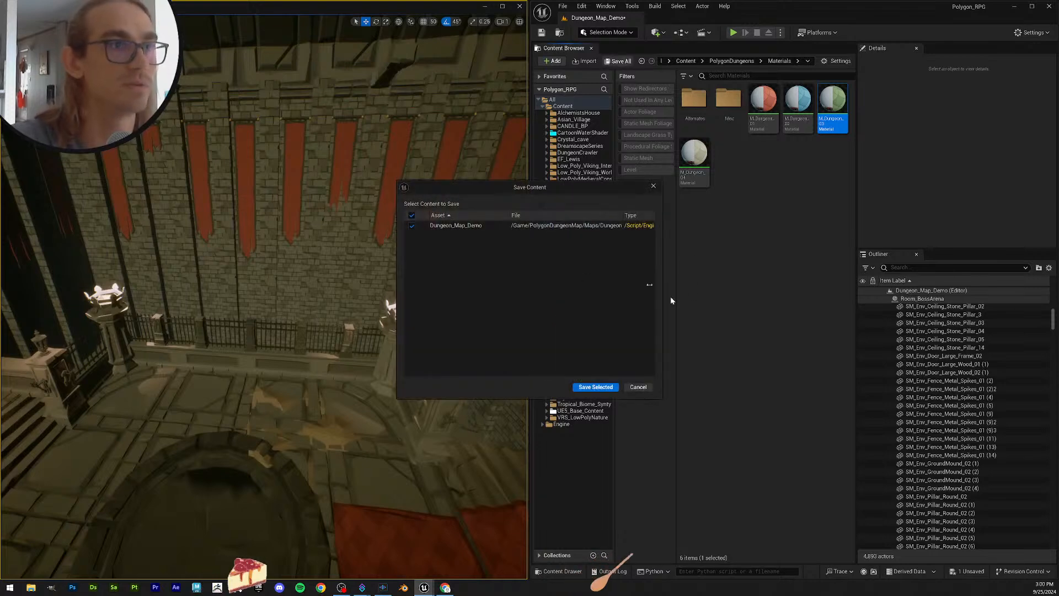
{"action": "left_click", "coordinate": [597, 389]}
Step: Duplicate the finished ledge's row of six metal fences and five square pillars and move the copies onto the opposite ledge
{"action": "key", "text": "w"}
{"action": "mouse_move", "coordinate": [104, 323]}
{"action": "right_mouse_down"}
{"action": "mouse_move", "coordinate": [108, 304]}
{"action": "mouse_move", "coordinate": [104, 323]}
{"action": "right_mouse_up"}
{"action": "left_click", "coordinate": [103, 323]}
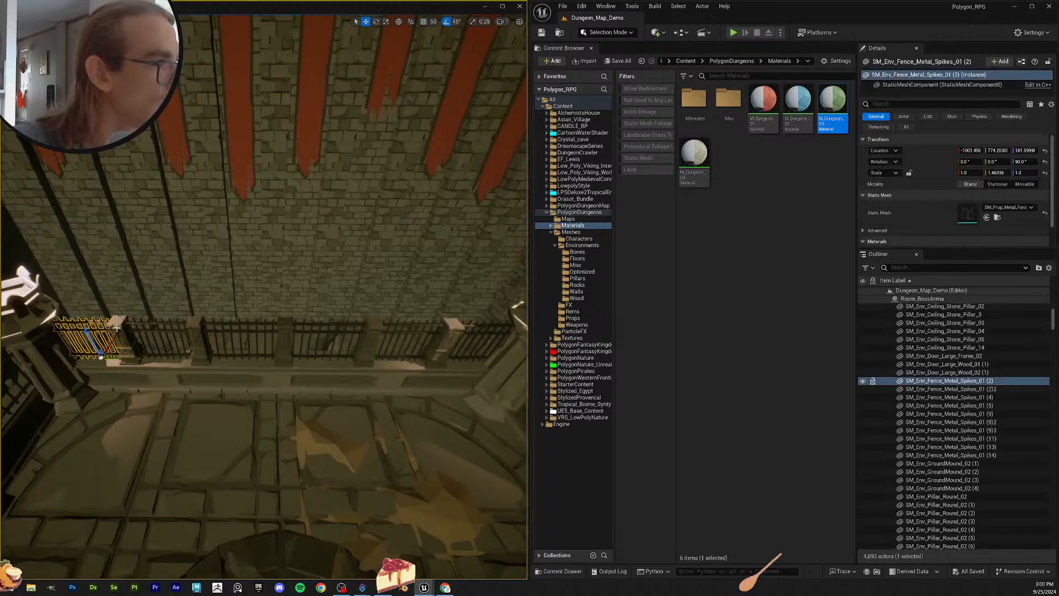
{"action": "left_click", "coordinate": [116, 325], "text": "ctrl"}
{"action": "left_click", "coordinate": [175, 324], "text": "ctrl"}
{"action": "left_click", "coordinate": [197, 324], "text": "ctrl"}
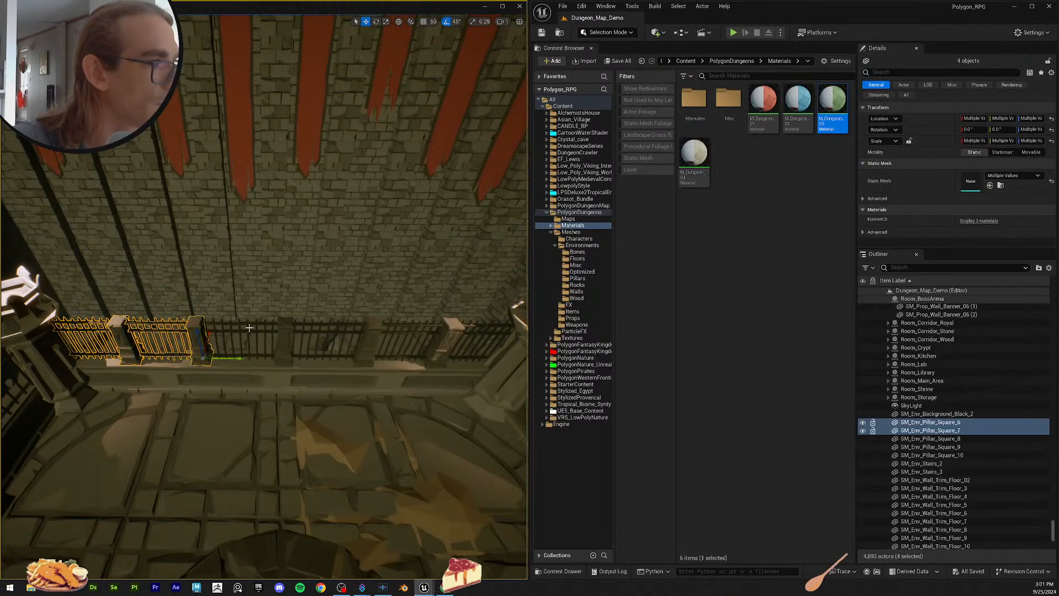
{"action": "left_click", "coordinate": [243, 324], "text": "ctrl"}
{"action": "left_click", "coordinate": [286, 324], "text": "ctrl"}
{"action": "left_click", "coordinate": [331, 331], "text": "ctrl"}
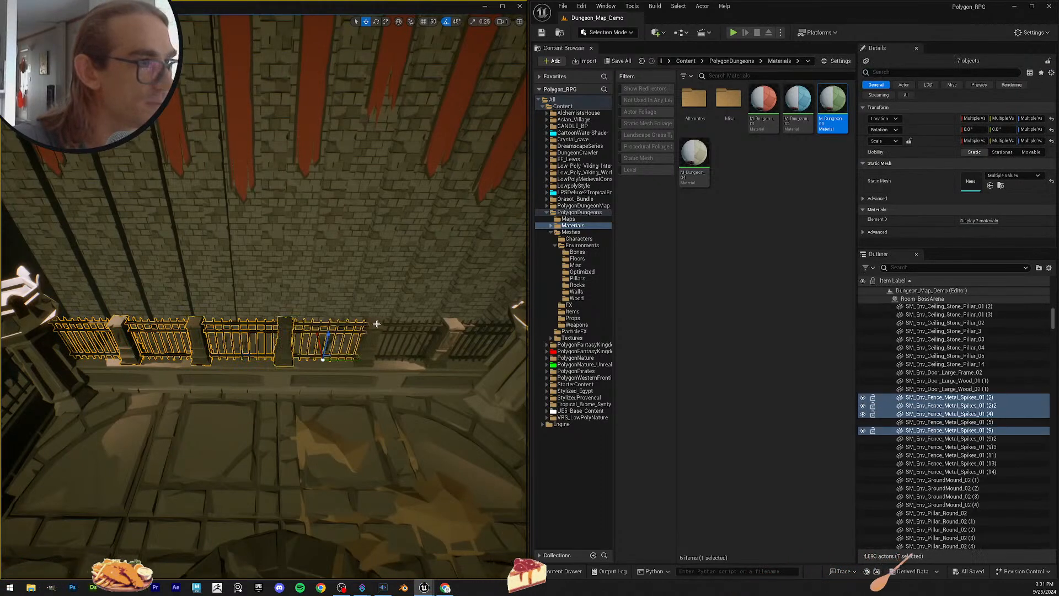
{"action": "left_click", "coordinate": [374, 328], "text": "ctrl"}
{"action": "left_click", "coordinate": [411, 331], "text": "ctrl"}
{"action": "left_click", "coordinate": [452, 327], "text": "ctrl"}
{"action": "left_click", "coordinate": [483, 328], "text": "ctrl"}
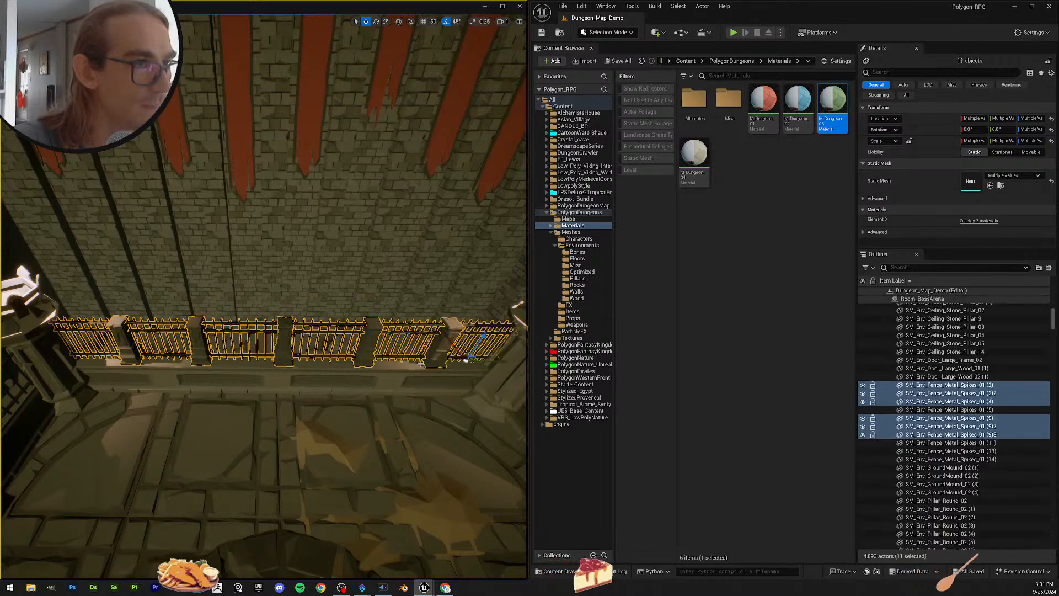
{"action": "right_click_drag", "start_coordinate": [483, 327], "coordinate": [497, 359]}
{"action": "scroll", "coordinate": [484, 356], "scroll_direction": "up", "scroll_amount": 2}
{"action": "key", "text": "ctrl+d"}
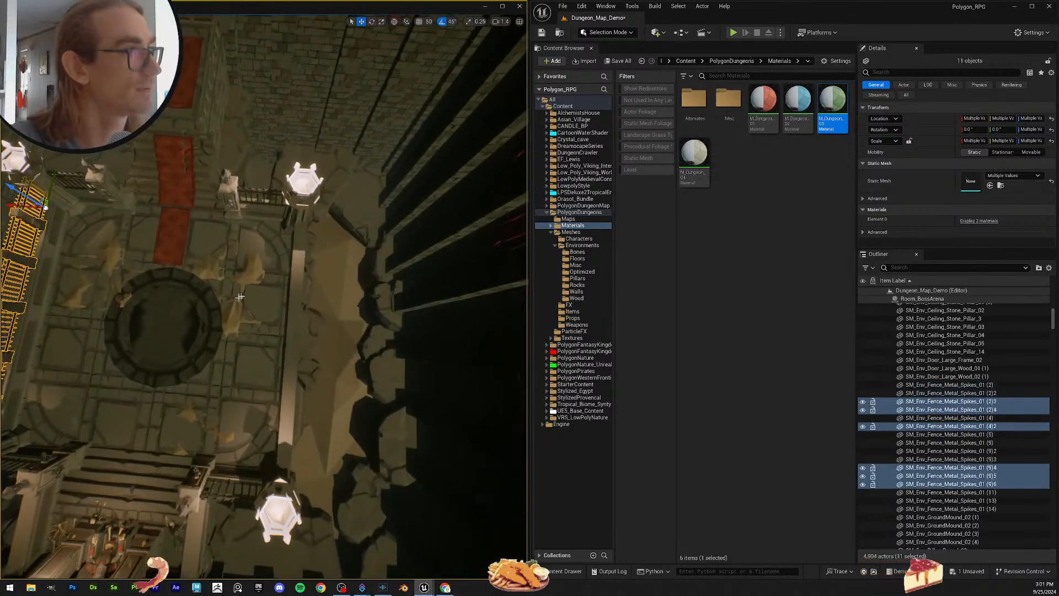
{"action": "right_click_drag", "start_coordinate": [420, 357], "coordinate": [387, 353]}
{"action": "left_click_drag", "start_coordinate": [77, 185], "coordinate": [334, 230]}
{"action": "mouse_move", "coordinate": [334, 230]}
{"action": "right_mouse_down"}
{"action": "mouse_move", "coordinate": [375, 237]}
{"action": "mouse_move", "coordinate": [353, 246]}
{"action": "mouse_move", "coordinate": [350, 231]}
{"action": "right_mouse_up"}
{"action": "scroll", "coordinate": [353, 245], "scroll_direction": "down", "scroll_amount": 1}
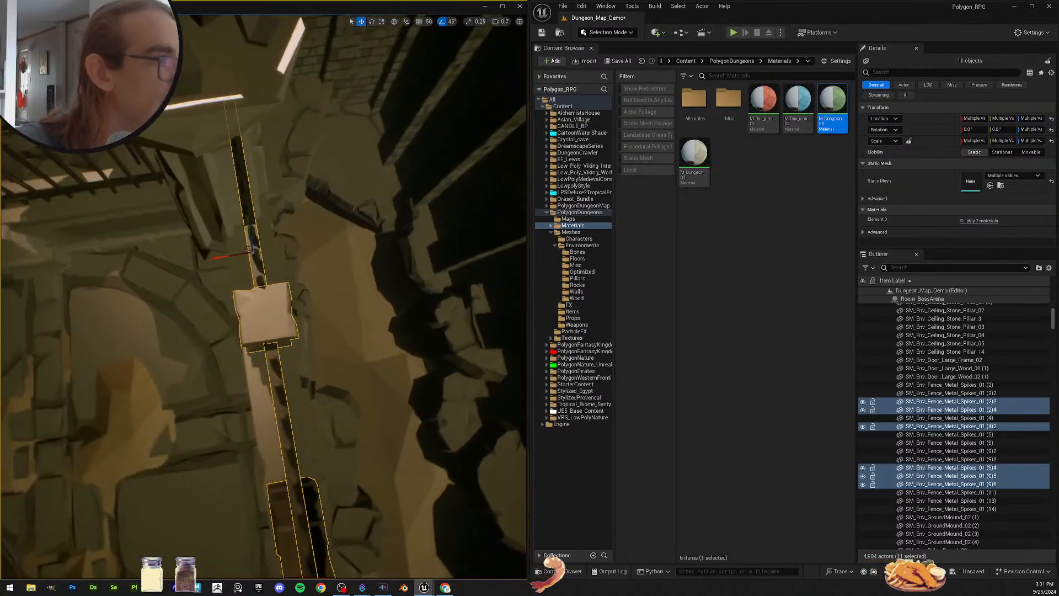
Step: Examine how the duplicated row of fences and pillars lines up with the ledge and corner braziers, and leave it deselected
{"action": "key", "text": "Escape"}
{"action": "right_click_drag", "start_coordinate": [251, 249], "coordinate": [113, 198]}
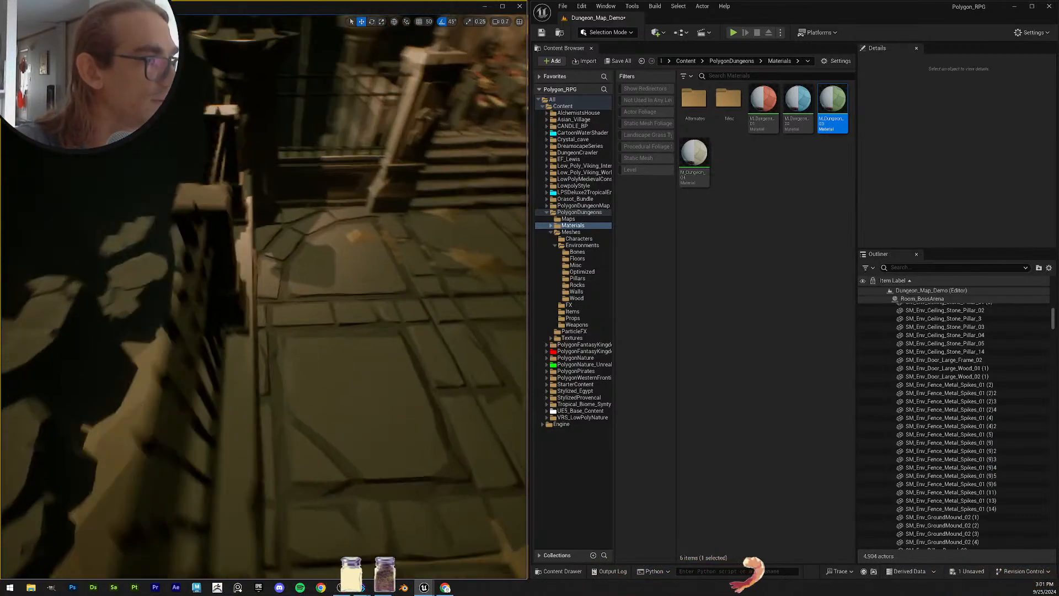
{"action": "key", "text": "ctrl+z"}
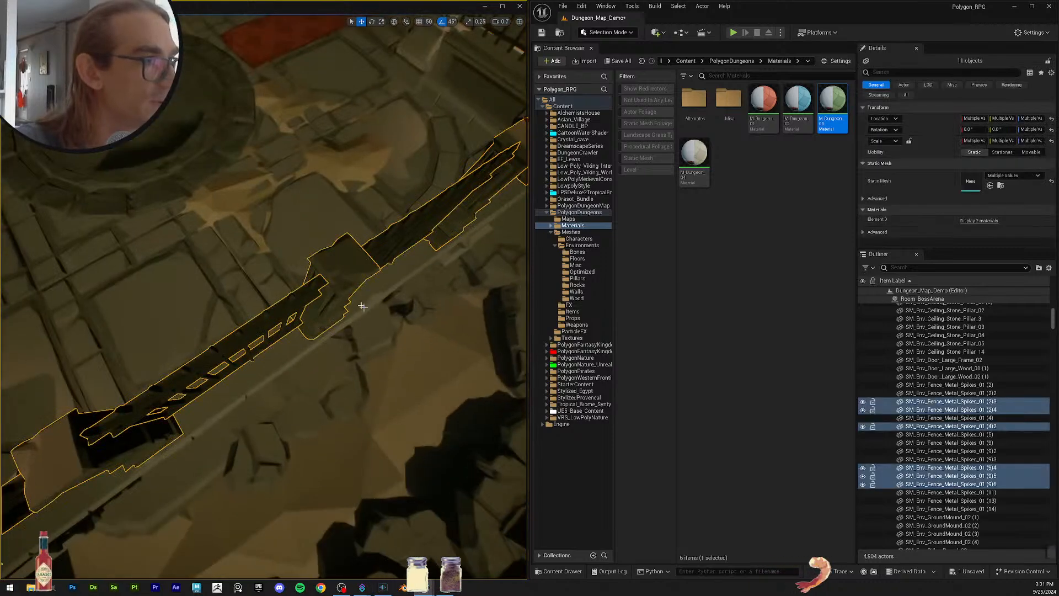
{"action": "right_click_drag", "start_coordinate": [307, 308], "coordinate": [309, 276]}
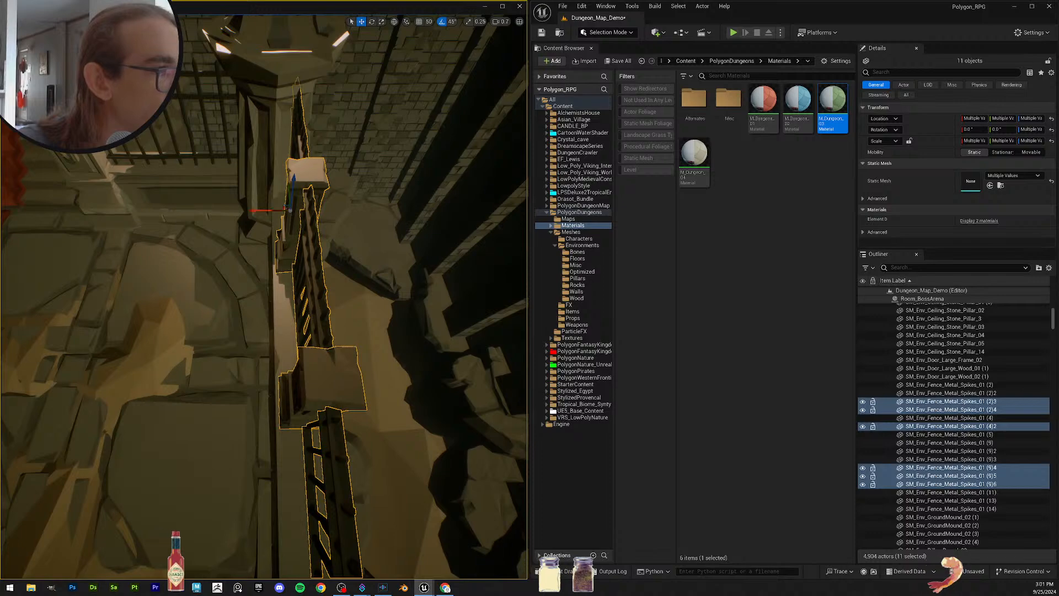
{"action": "right_click_drag", "start_coordinate": [298, 287], "coordinate": [408, 293]}
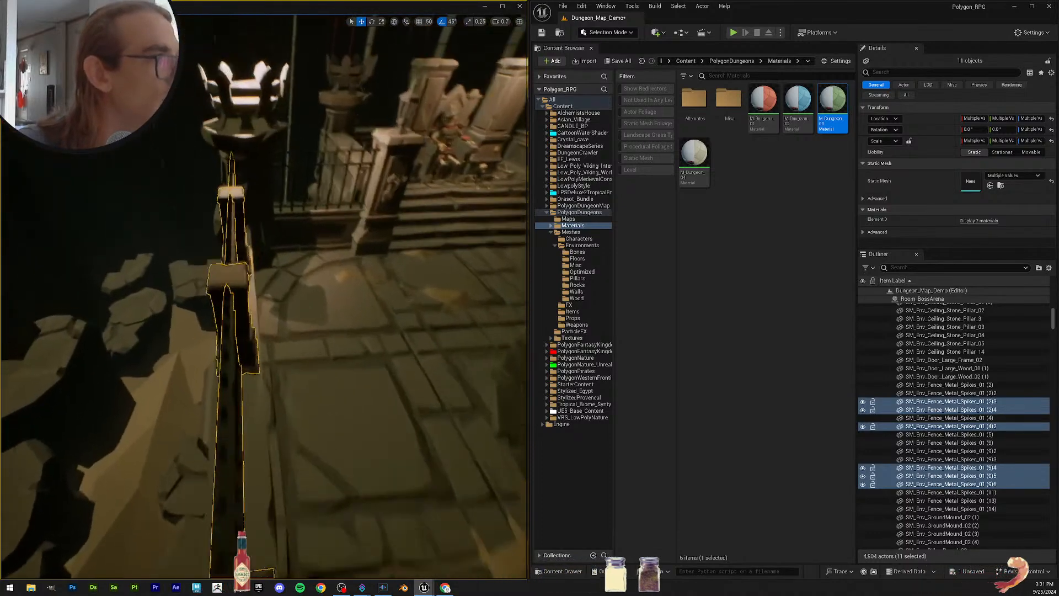
{"action": "right_click_drag", "start_coordinate": [325, 314], "coordinate": [386, 304]}
{"action": "key", "text": "Escape"}
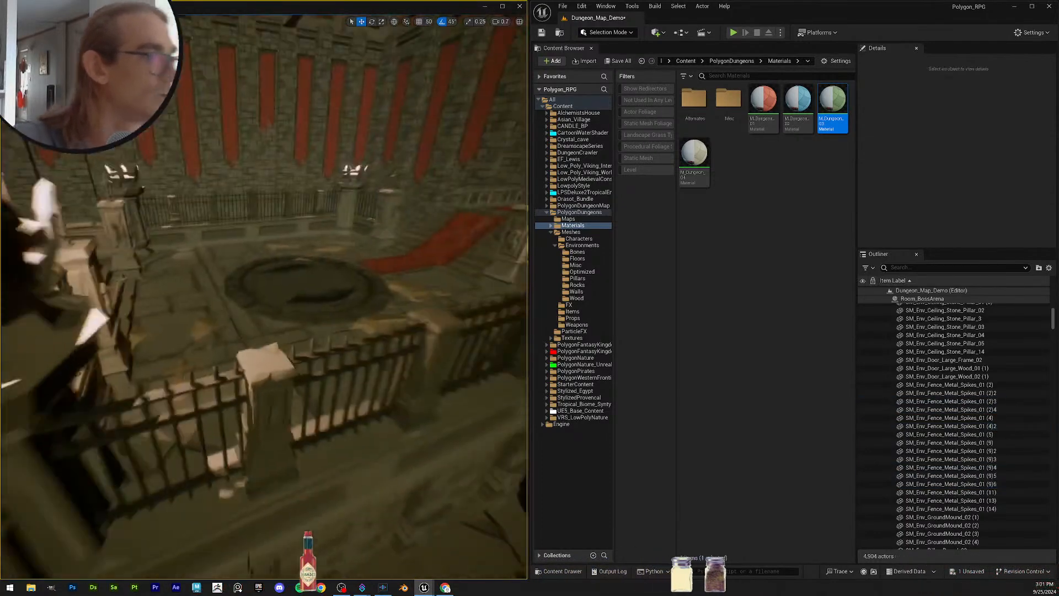
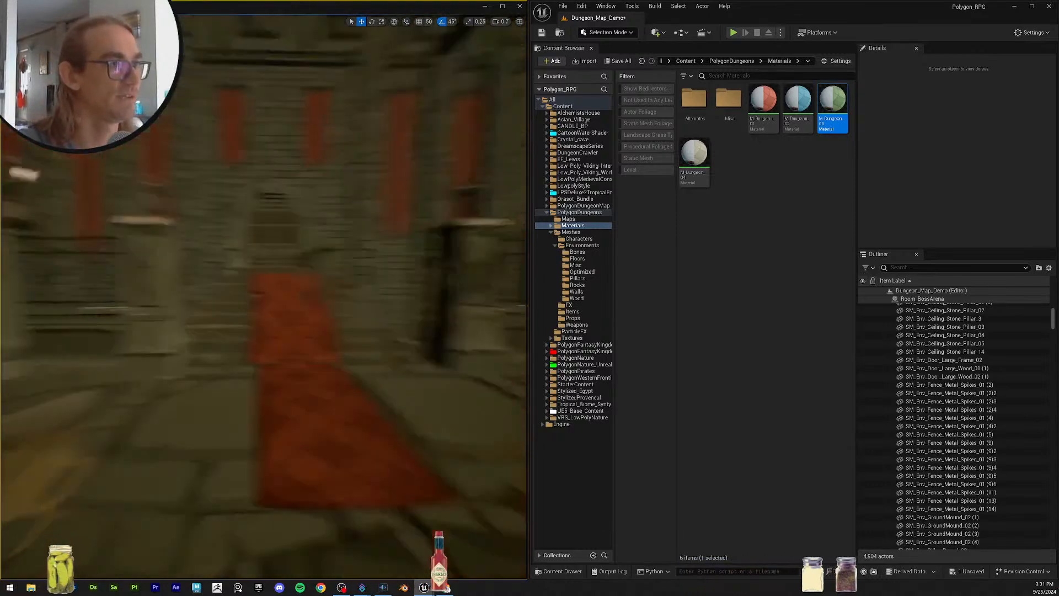
Step: Look back toward the arena's carpeted stairs and save the level with the duplicated row
{"action": "right_click_drag", "start_coordinate": [264, 298], "coordinate": [220, 303]}
{"action": "mouse_move", "coordinate": [297, 315]}
{"action": "right_mouse_down"}
{"action": "mouse_move", "coordinate": [265, 315]}
{"action": "mouse_move", "coordinate": [297, 314]}
{"action": "right_mouse_up"}
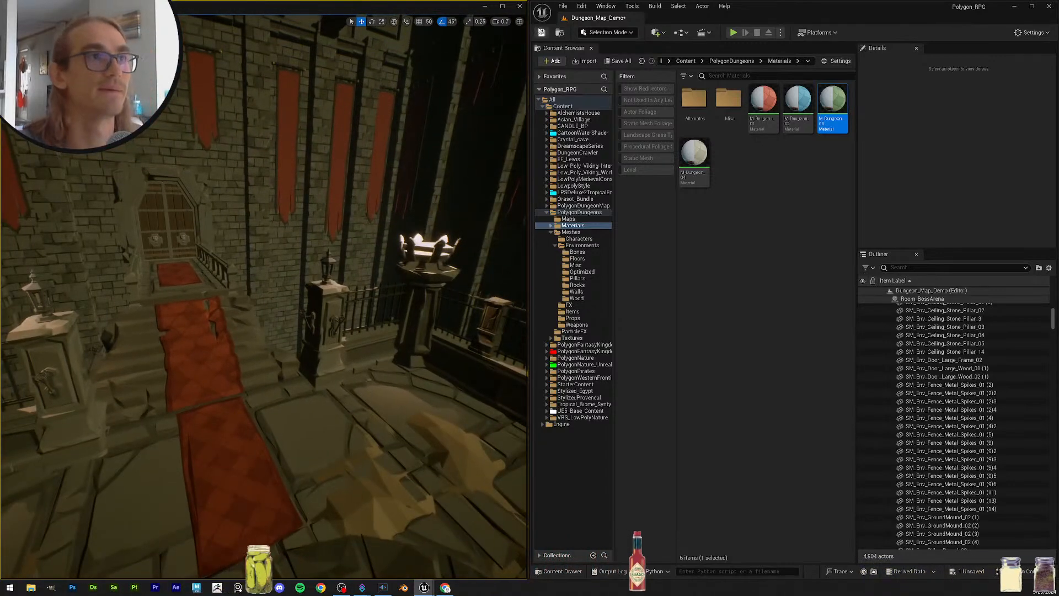
{"action": "key", "text": "ctrl+s"}
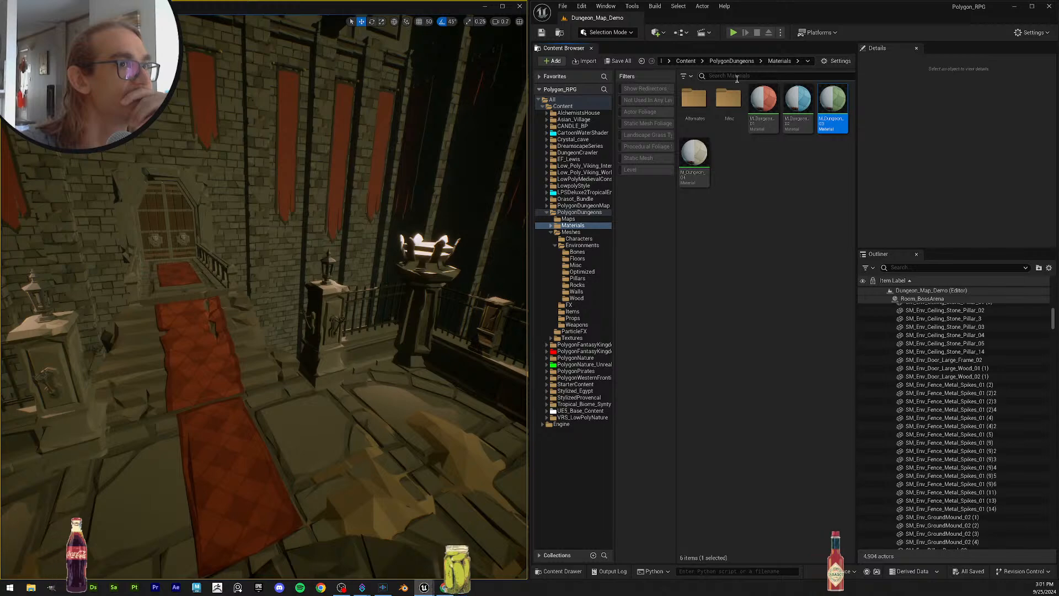
Step: Select an angled stair railing in the main area and locate its mesh among the project's Misc environment assets
{"action": "right_click_drag", "start_coordinate": [356, 284], "coordinate": [293, 299]}
{"action": "key", "text": "w"}
{"action": "scroll", "coordinate": [331, 284], "scroll_direction": "up", "scroll_amount": 2}
{"action": "key", "text": "w"}
{"action": "left_click", "coordinate": [294, 298]}
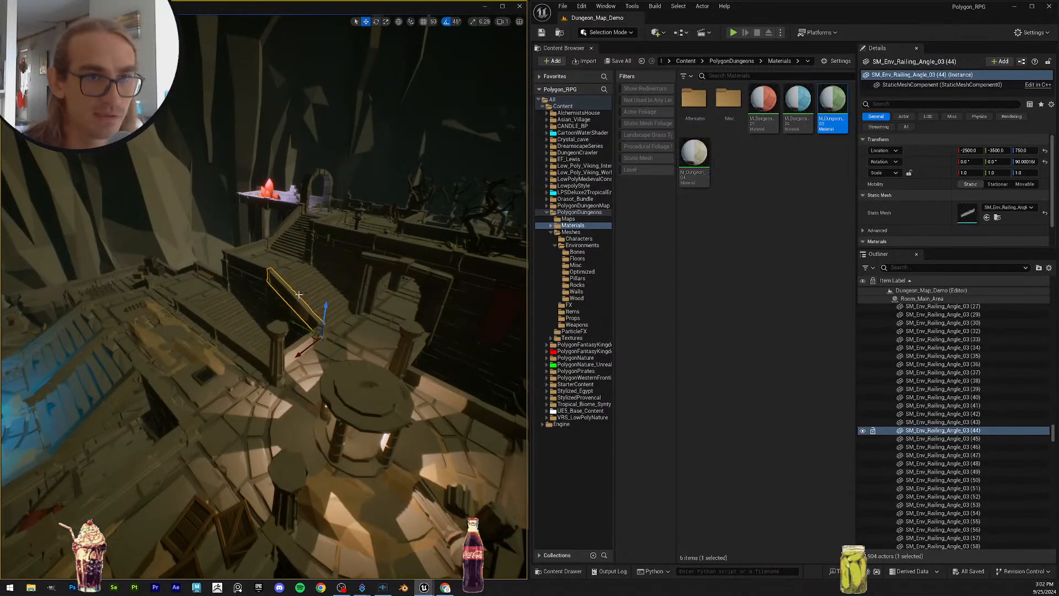
{"action": "key", "text": "ctrl+b"}
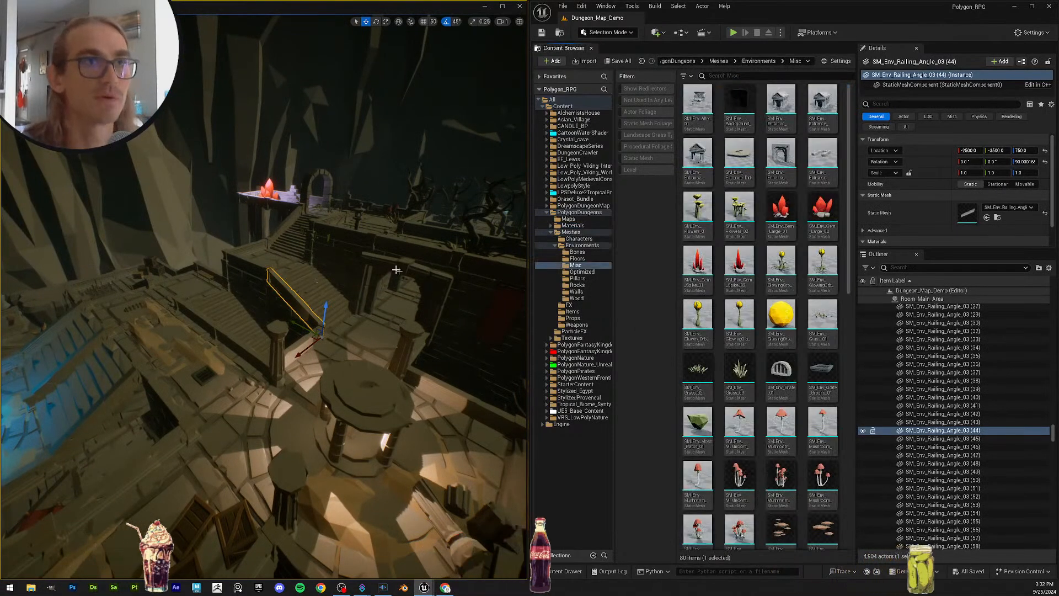
{"action": "scroll", "coordinate": [810, 354], "scroll_direction": "down", "scroll_amount": 5}
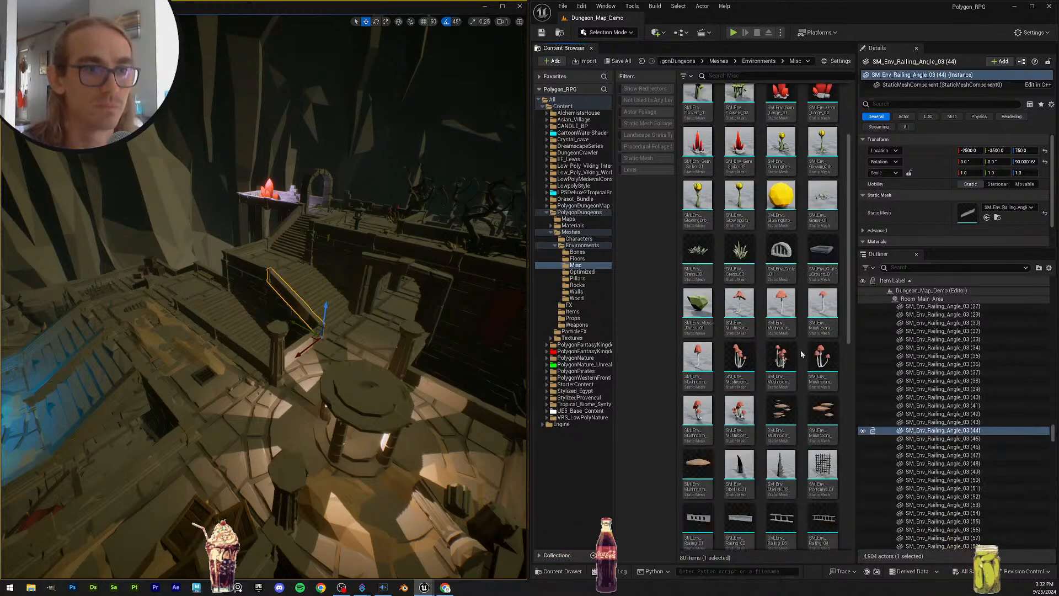
{"action": "scroll", "coordinate": [808, 370], "scroll_direction": "down", "scroll_amount": 2}
Step: Place an angled stone railing beside the boss arena's carpeted stairs and rotate it to -90° about Z
{"action": "key", "text": "w"}
{"action": "right_click_drag", "start_coordinate": [265, 298], "coordinate": [353, 276]}
{"action": "scroll", "coordinate": [309, 276], "scroll_direction": "up", "scroll_amount": 8}
{"action": "key", "text": "w"}
{"action": "right_click_drag", "start_coordinate": [265, 298], "coordinate": [425, 304]}
{"action": "scroll", "coordinate": [353, 309], "scroll_direction": "down", "scroll_amount": 3}
{"action": "scroll", "coordinate": [303, 361], "scroll_direction": "down", "scroll_amount": 3}
{"action": "key", "text": "s"}
{"action": "right_click_drag", "start_coordinate": [303, 360], "coordinate": [295, 419]}
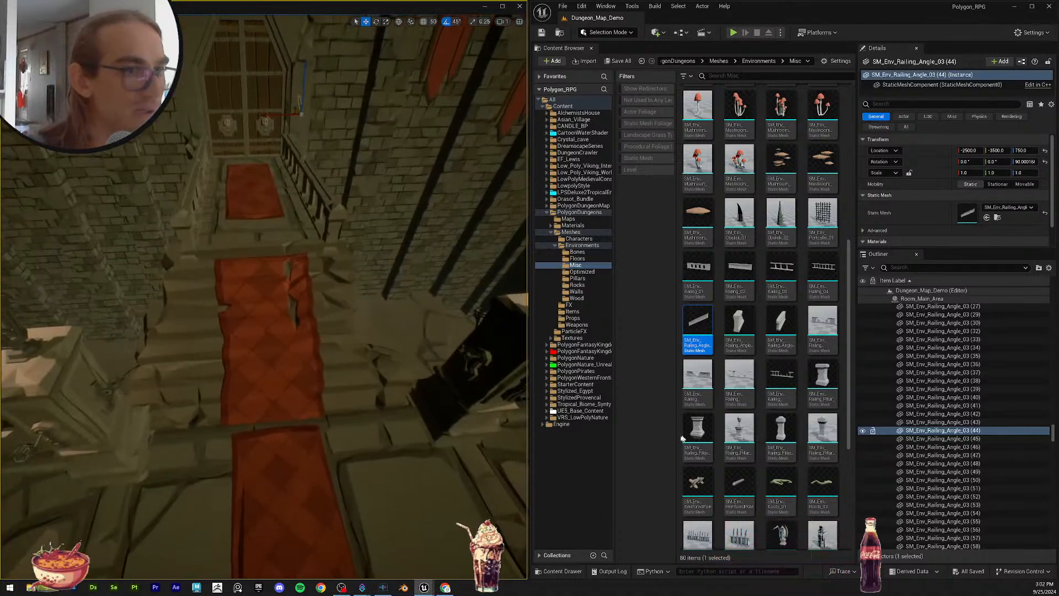
{"action": "left_click_drag", "start_coordinate": [336, 272], "coordinate": [350, 273]}
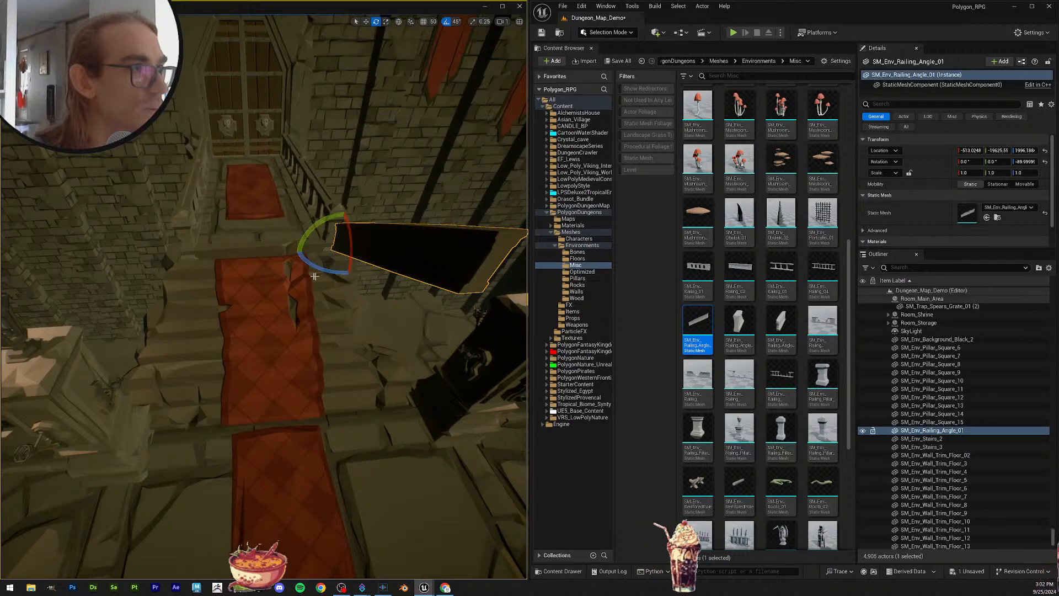
Step: Flip the railing 180° about X to follow the stairs' downward slope, and raise it to a Z location of about 2126
{"action": "key", "text": "w"}
{"action": "right_click_drag", "start_coordinate": [314, 277], "coordinate": [246, 229]}
{"action": "key", "text": "s"}
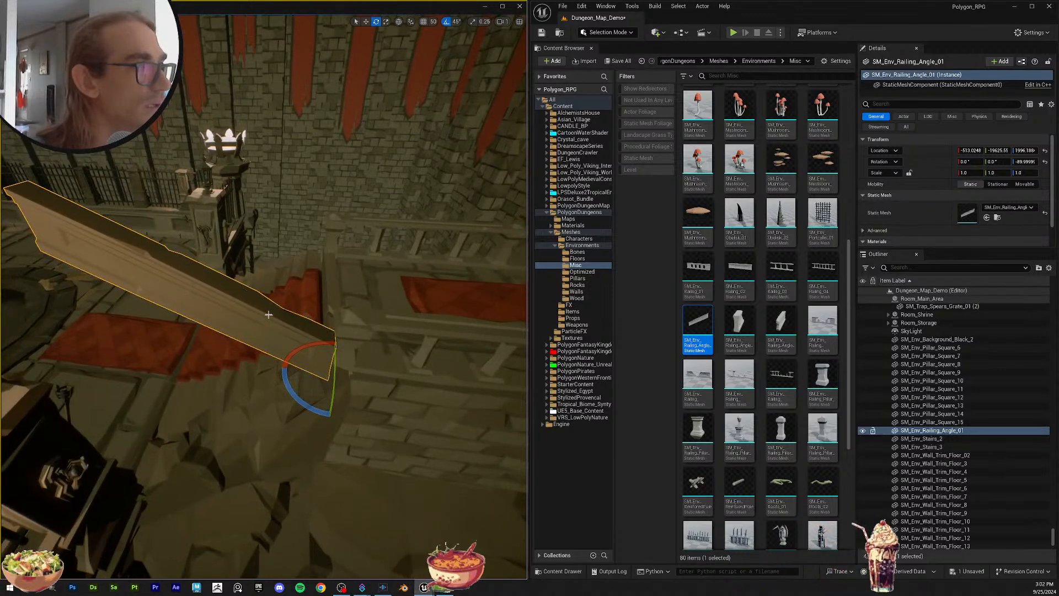
{"action": "left_click_drag", "start_coordinate": [325, 337], "coordinate": [330, 431]}
{"action": "left_click_drag", "start_coordinate": [331, 352], "coordinate": [343, 296]}
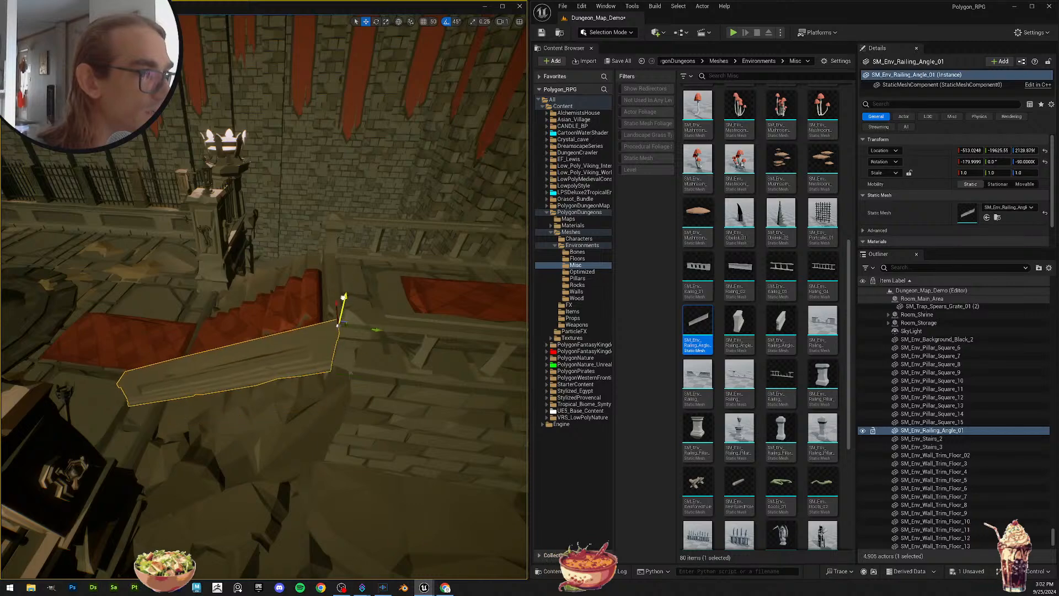
{"action": "mouse_move", "coordinate": [343, 295]}
{"action": "right_mouse_down"}
{"action": "mouse_move", "coordinate": [287, 279]}
{"action": "mouse_move", "coordinate": [358, 279]}
{"action": "mouse_move", "coordinate": [342, 283]}
{"action": "right_mouse_up"}
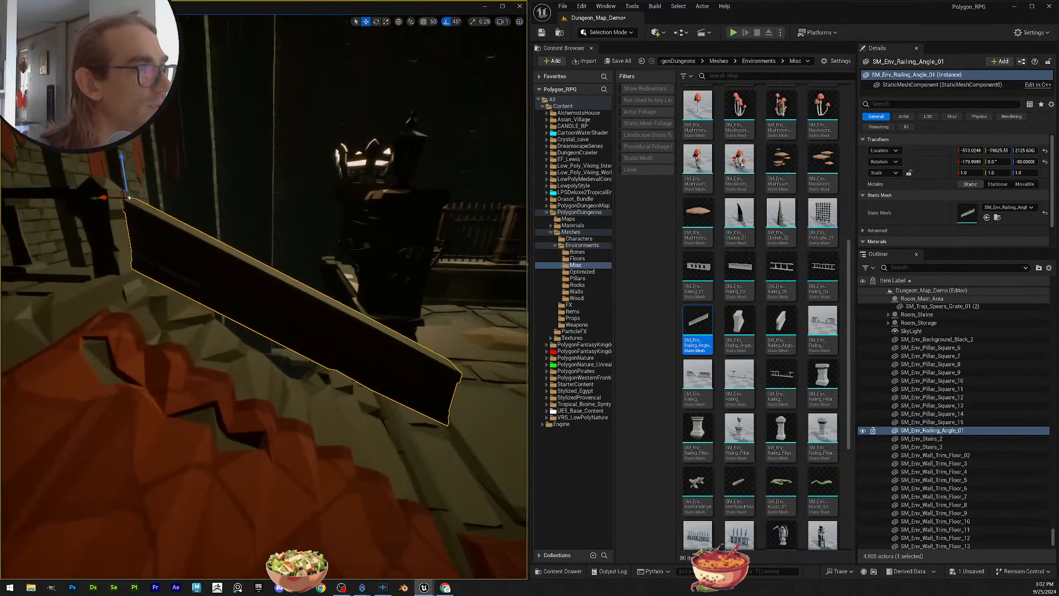
Step: Adjust the railing's height along the stair edge to a Z location of about 2103
{"action": "mouse_move", "coordinate": [298, 333]}
{"action": "right_mouse_down"}
{"action": "mouse_move", "coordinate": [320, 330]}
{"action": "mouse_move", "coordinate": [291, 349]}
{"action": "right_mouse_up"}
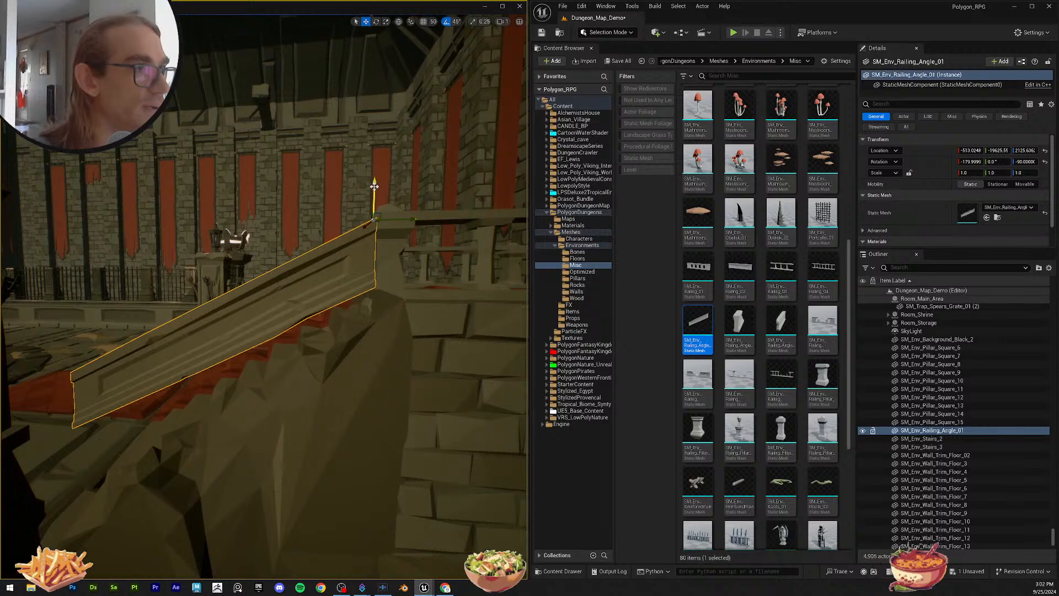
{"action": "left_click_drag", "start_coordinate": [374, 186], "coordinate": [374, 232]}
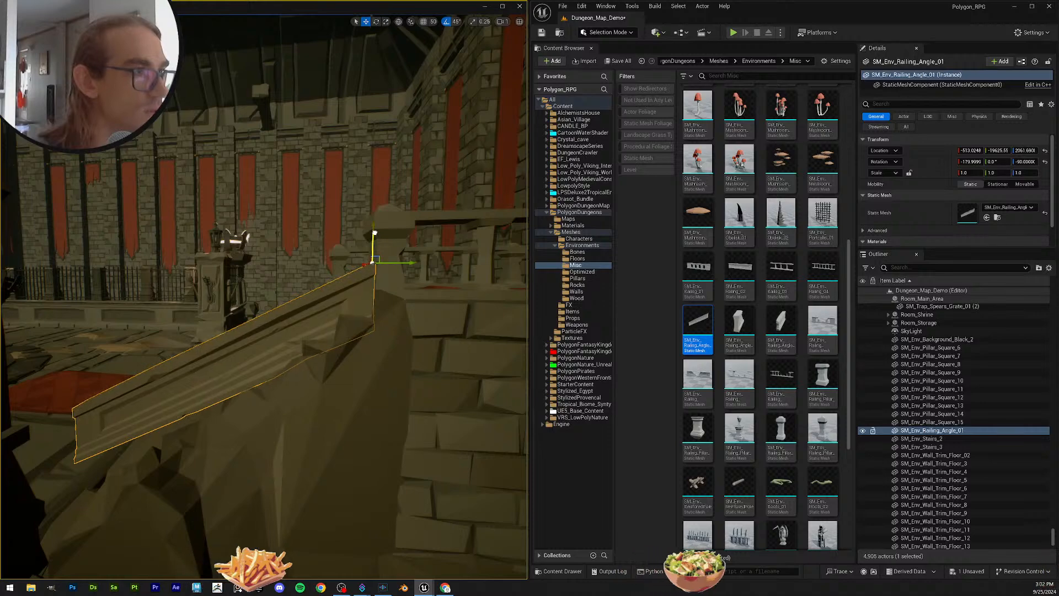
{"action": "left_click_drag", "start_coordinate": [375, 232], "coordinate": [374, 201]}
{"action": "right_click_drag", "start_coordinate": [374, 201], "coordinate": [475, 226]}
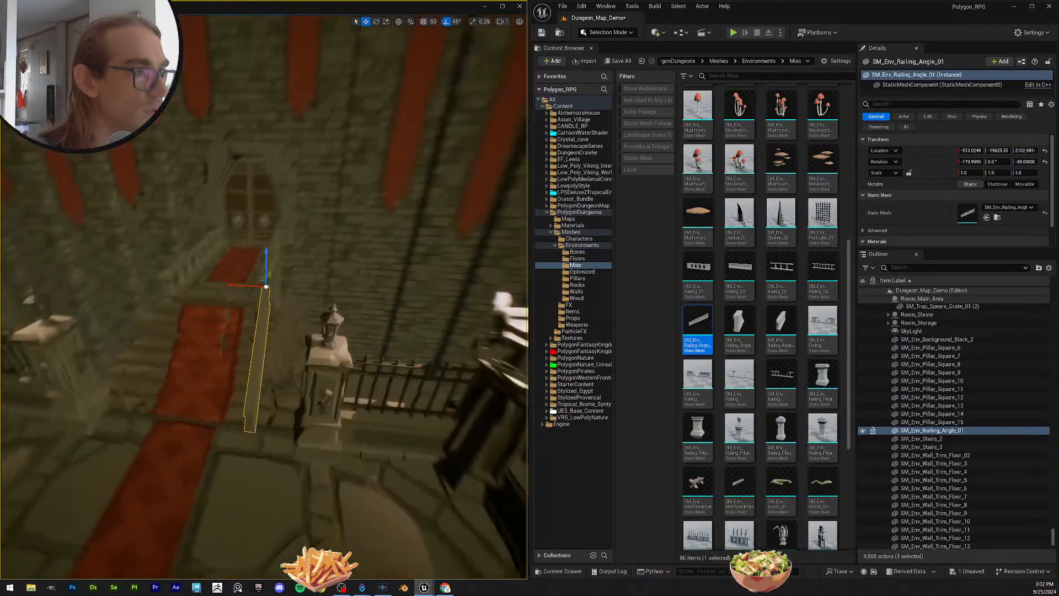
{"action": "mouse_move", "coordinate": [314, 238]}
{"action": "right_mouse_down"}
{"action": "mouse_move", "coordinate": [353, 257]}
{"action": "mouse_move", "coordinate": [381, 242]}
{"action": "mouse_move", "coordinate": [331, 229]}
{"action": "mouse_move", "coordinate": [309, 237]}
{"action": "right_mouse_up"}
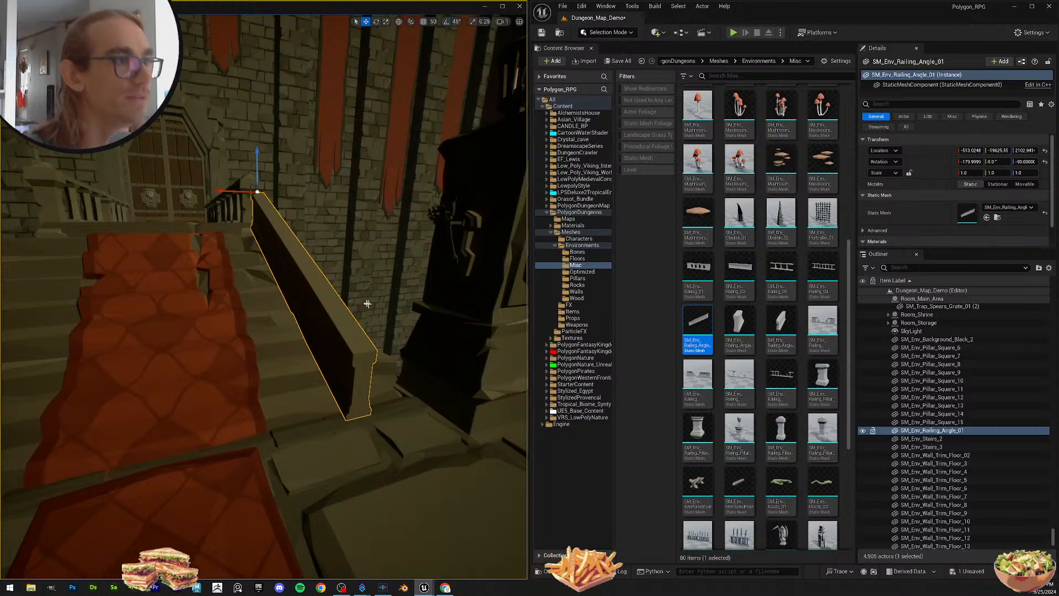
Step: Angle the railing toward the lantern pillar at about -107.6° about Z, and lower it to a Z location of about 2094
{"action": "key", "text": "e"}
{"action": "right_click_drag", "start_coordinate": [195, 185], "coordinate": [182, 187]}
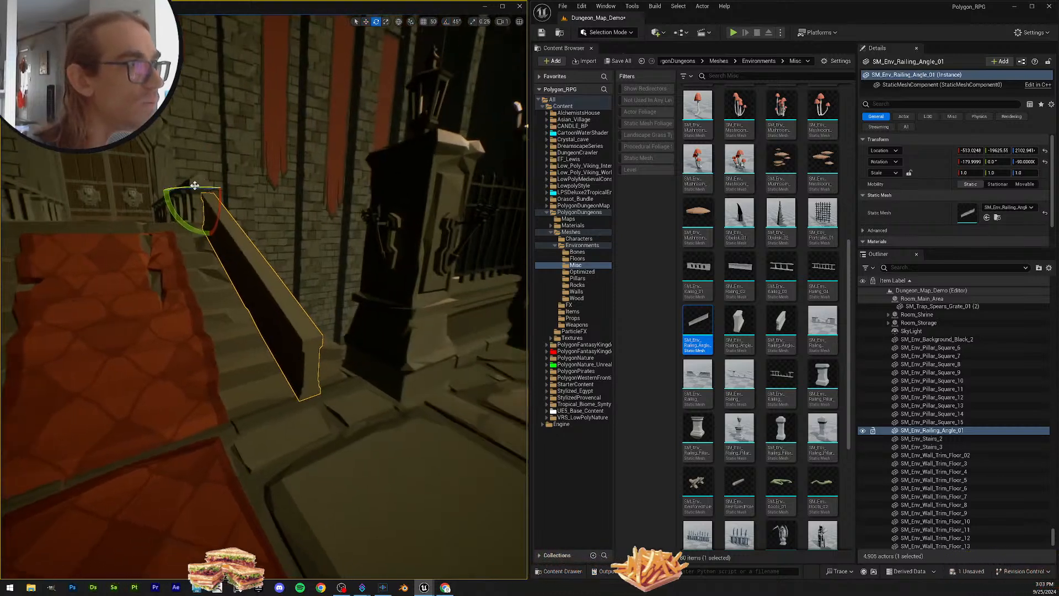
{"action": "left_click_drag", "start_coordinate": [194, 185], "coordinate": [160, 190]}
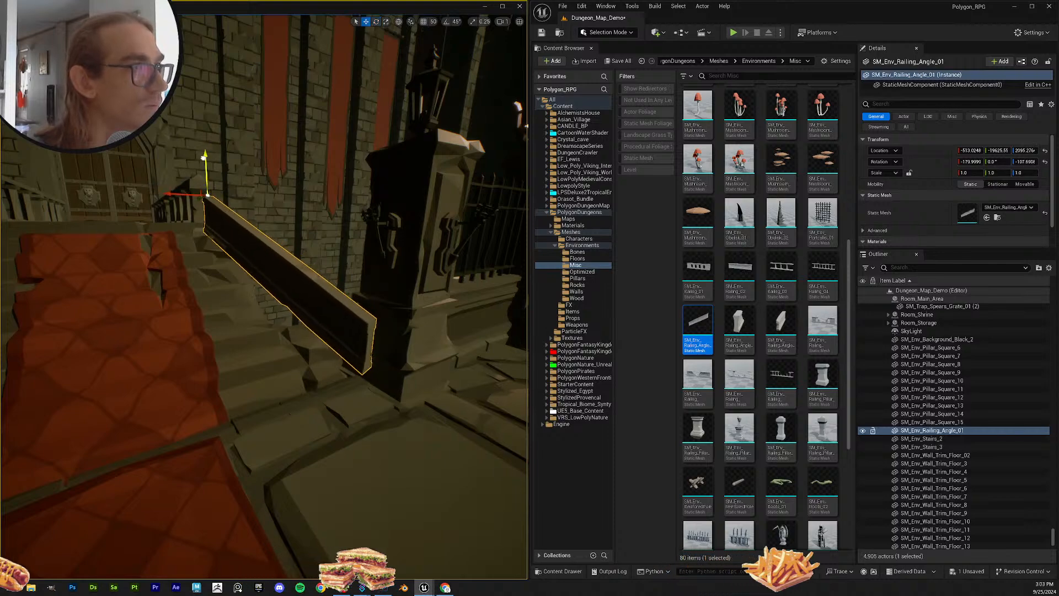
{"action": "left_click_drag", "start_coordinate": [203, 158], "coordinate": [204, 159]}
Step: Slide the railing toward the upper landing's post at an X location of about -475, and raise it to Z about 2108
{"action": "right_click_drag", "start_coordinate": [203, 159], "coordinate": [193, 198]}
{"action": "left_click_drag", "start_coordinate": [266, 216], "coordinate": [257, 222]}
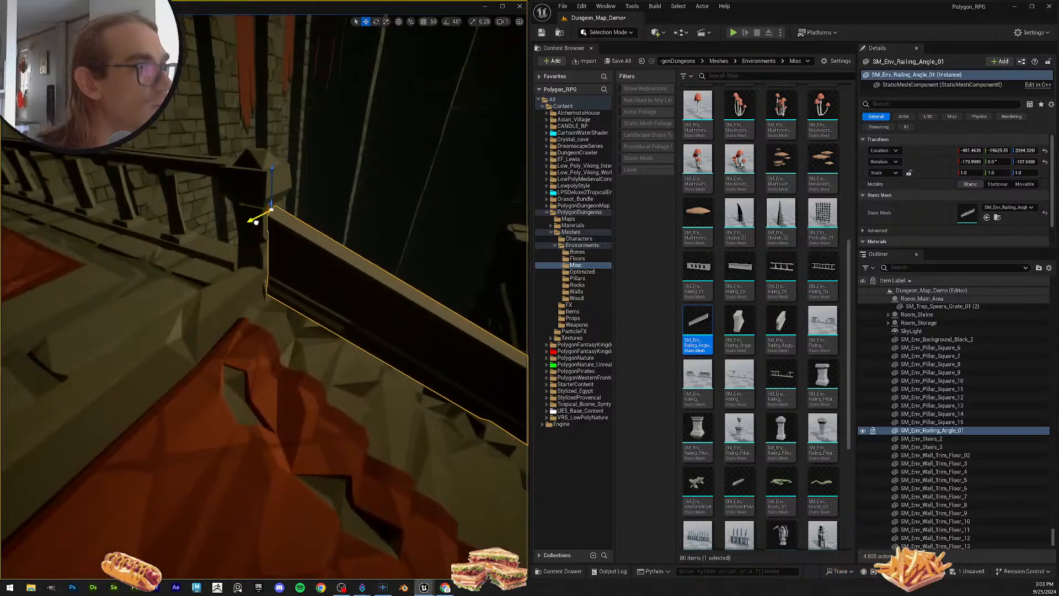
{"action": "left_click_drag", "start_coordinate": [268, 183], "coordinate": [269, 165]}
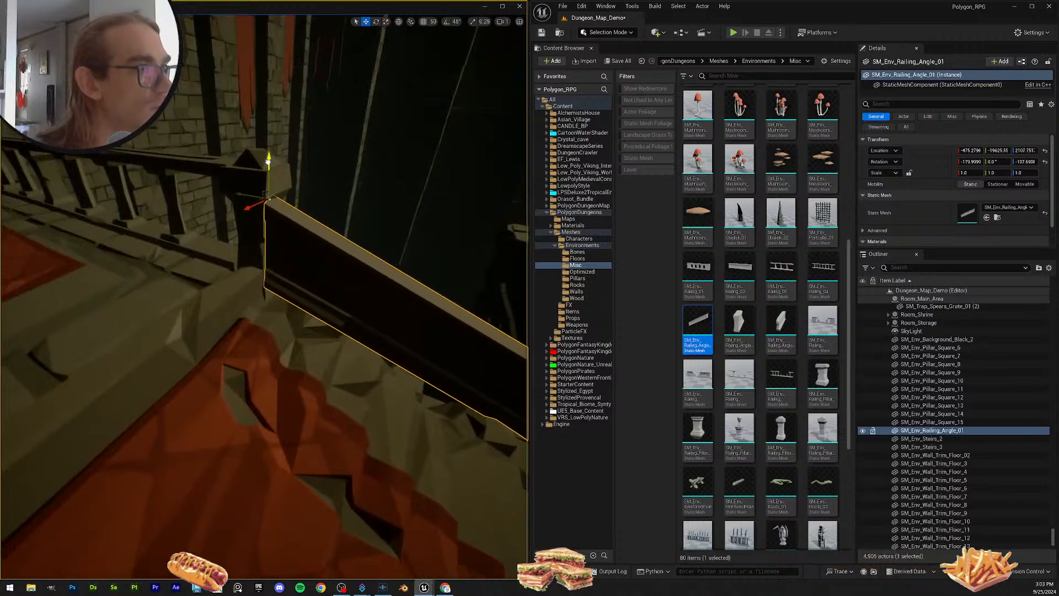
Step: Fit the railing's upper end into the landing post at an X location of about -485.6 and Y about -19611
{"action": "right_click_drag", "start_coordinate": [269, 165], "coordinate": [302, 263]}
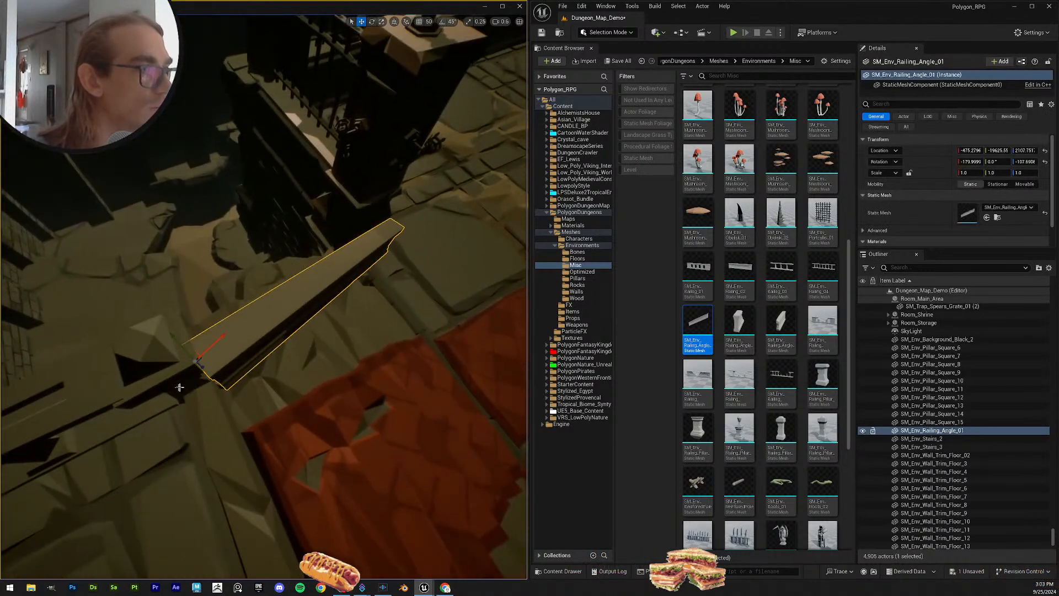
{"action": "left_click_drag", "start_coordinate": [165, 380], "coordinate": [151, 381]}
{"action": "right_click_drag", "start_coordinate": [151, 381], "coordinate": [202, 292]}
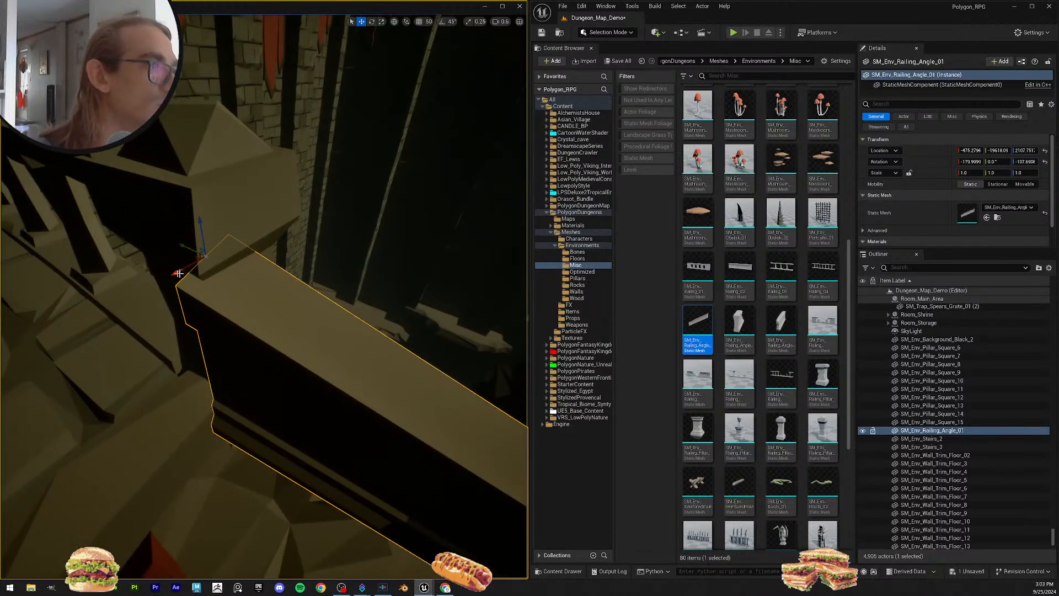
{"action": "left_click_drag", "start_coordinate": [190, 273], "coordinate": [210, 263]}
{"action": "right_click_drag", "start_coordinate": [205, 268], "coordinate": [280, 281]}
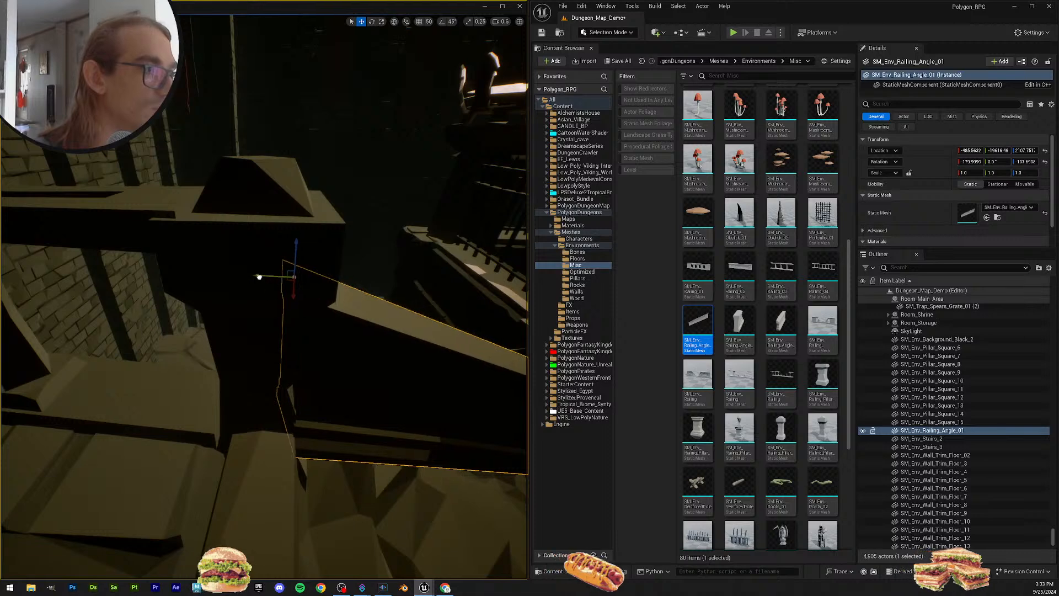
{"action": "left_click_drag", "start_coordinate": [259, 277], "coordinate": [246, 277]}
{"action": "right_click_drag", "start_coordinate": [247, 277], "coordinate": [262, 312]}
{"action": "key", "text": "Escape"}
Step: Rotate the stair railing to about -117.4° about Z so it follows the stair edge toward the lantern pillar
{"action": "left_click", "coordinate": [263, 312]}
{"action": "key", "text": "e"}
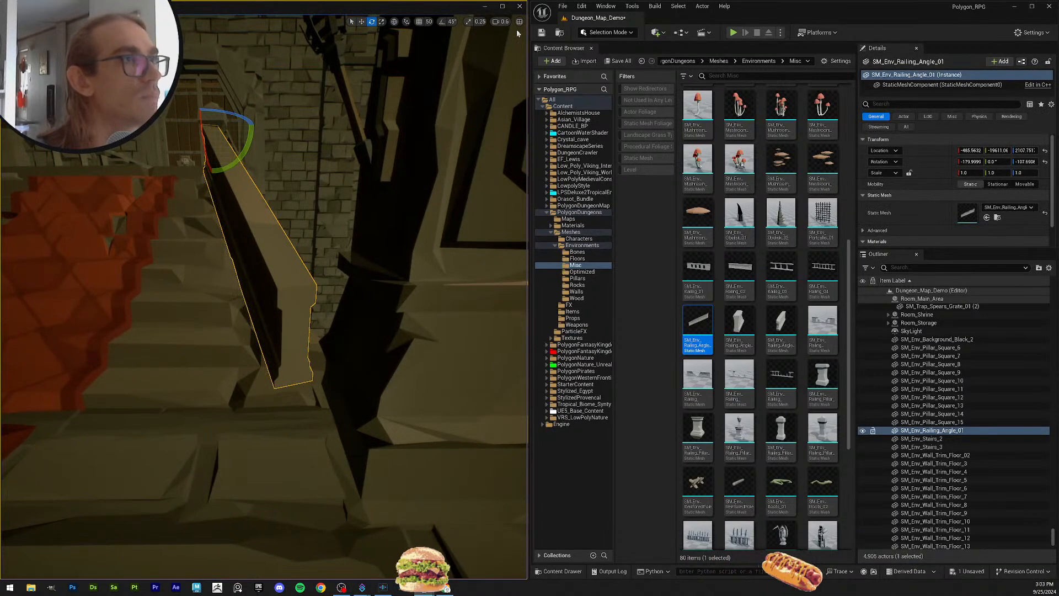
{"action": "right_click_drag", "start_coordinate": [234, 118], "coordinate": [267, 119]}
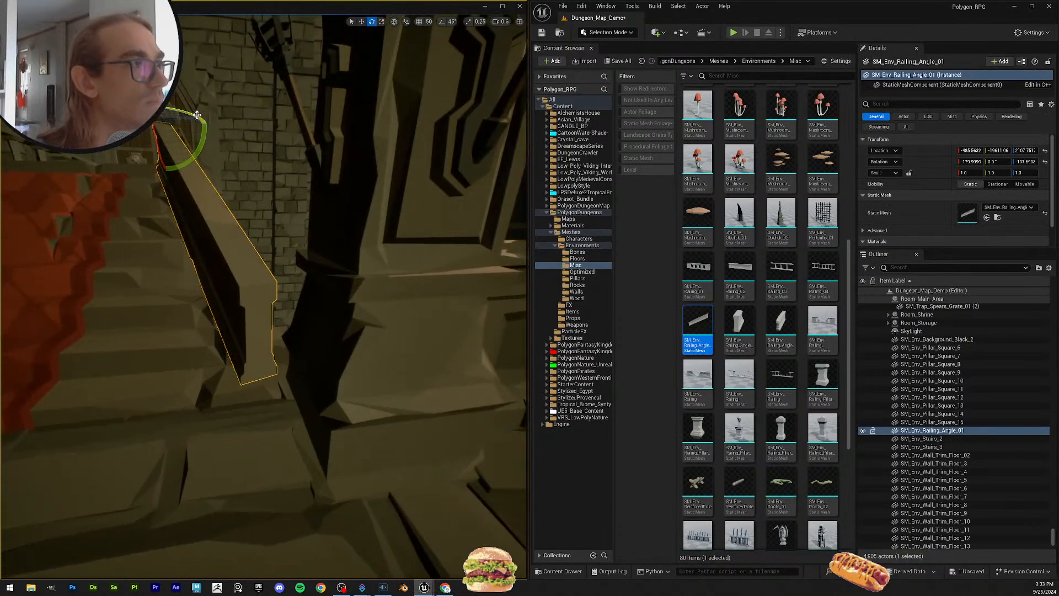
{"action": "key", "text": "Escape"}
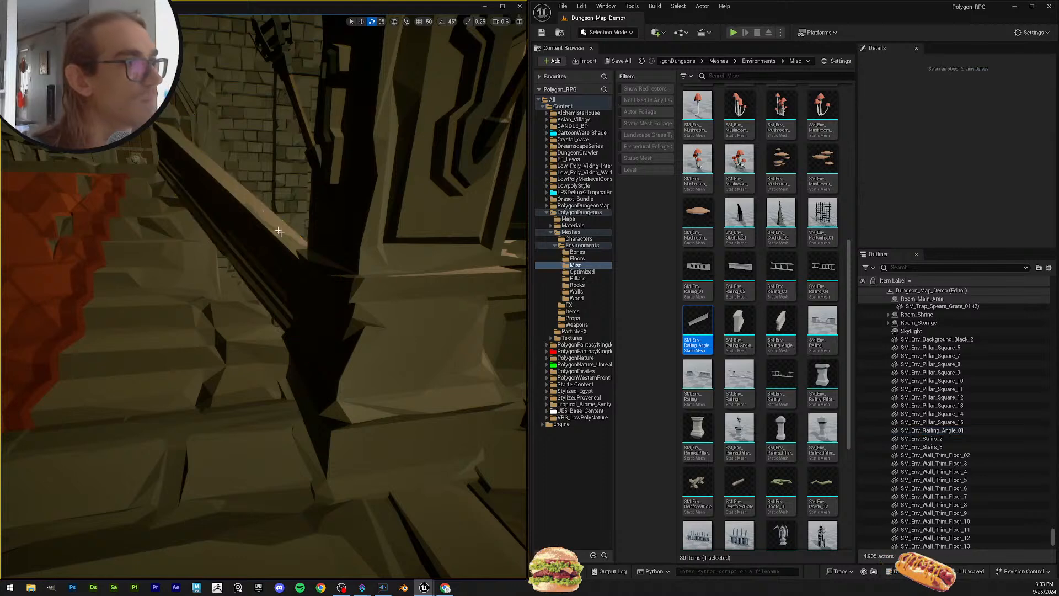
{"action": "right_click_drag", "start_coordinate": [267, 309], "coordinate": [146, 331]}
{"action": "left_click", "coordinate": [334, 298]}
{"action": "right_click_drag", "start_coordinate": [334, 298], "coordinate": [368, 215]}
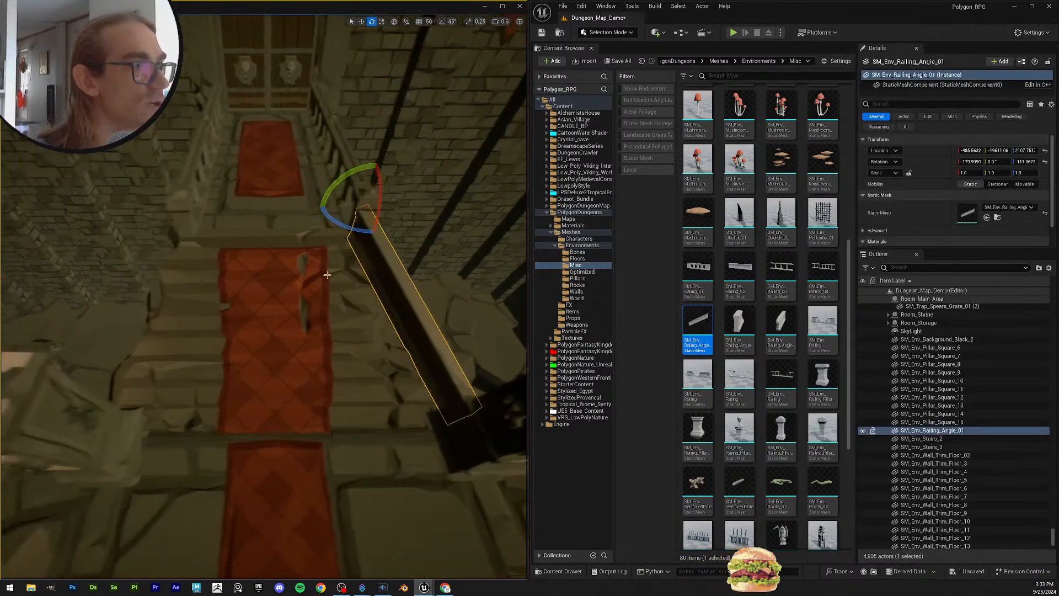
Step: Duplicate the railing and move the copy across the carpet to the opposite stair edge at an X location of about -4
{"action": "key", "text": "w"}
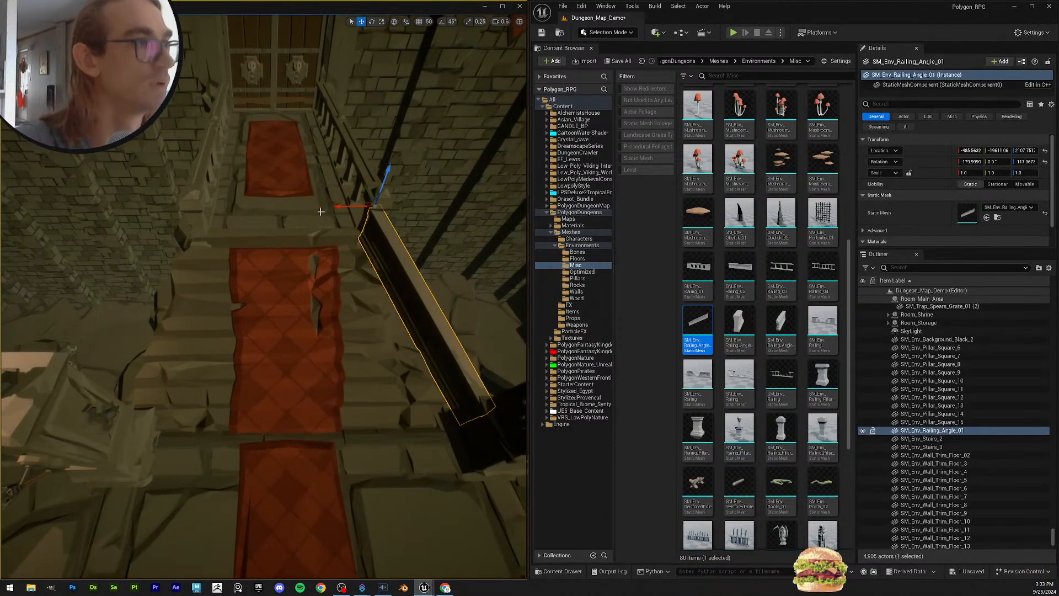
{"action": "key", "text": "ctrl+d"}
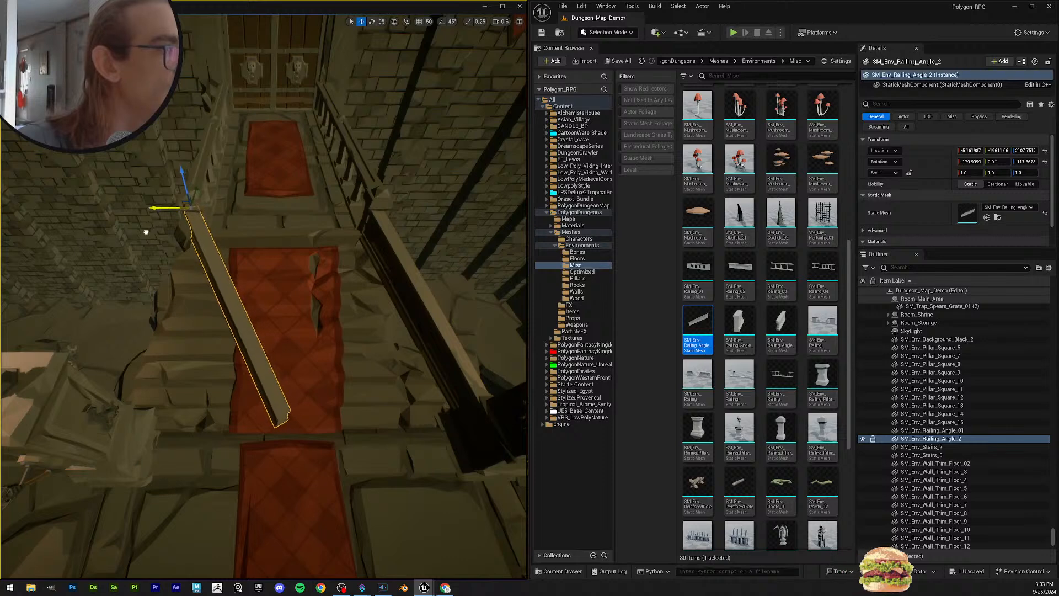
{"action": "left_click_drag", "start_coordinate": [146, 232], "coordinate": [145, 231]}
{"action": "right_click_drag", "start_coordinate": [260, 249], "coordinate": [232, 248]}
Step: Mirror the copied railing along X and fit it against the landing post at an X location of about -16.5
{"action": "right_click", "coordinate": [259, 249]}
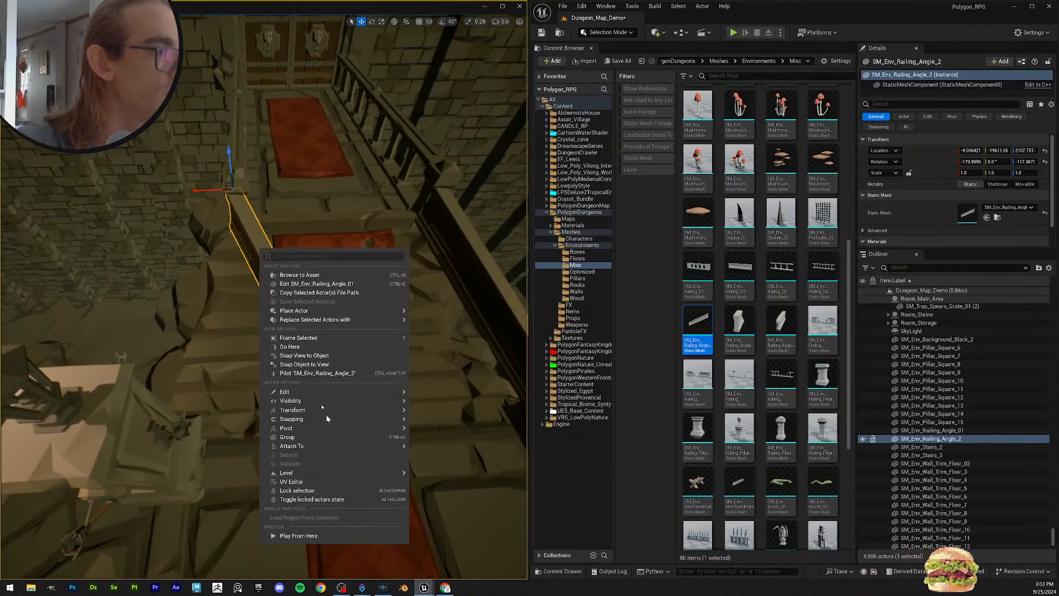
{"action": "mouse_move", "coordinate": [324, 409]}
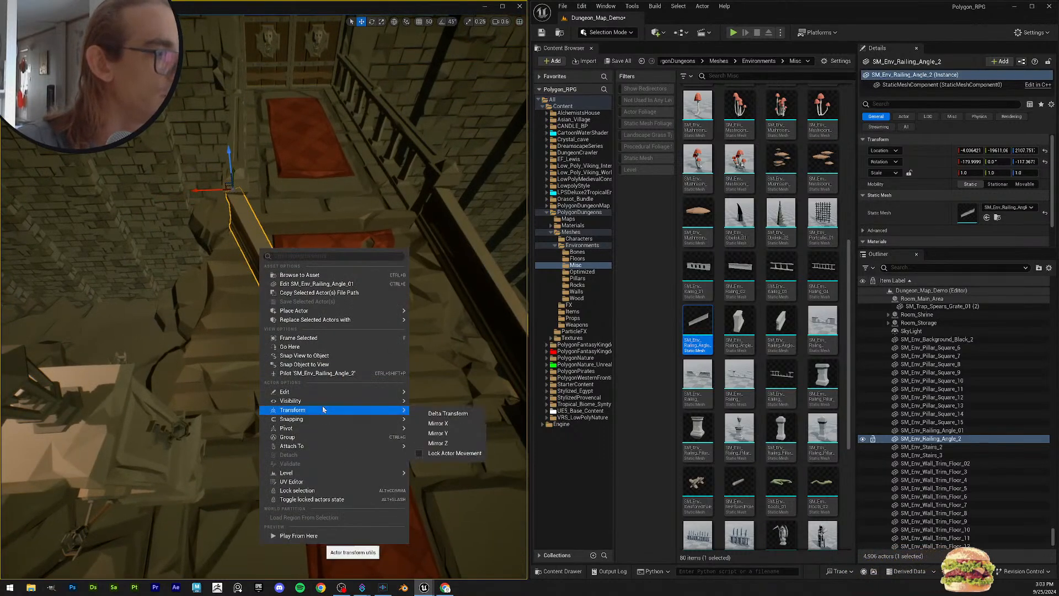
{"action": "left_click", "coordinate": [453, 425]}
{"action": "right_click_drag", "start_coordinate": [452, 424], "coordinate": [258, 296]}
{"action": "left_click_drag", "start_coordinate": [280, 298], "coordinate": [290, 301]}
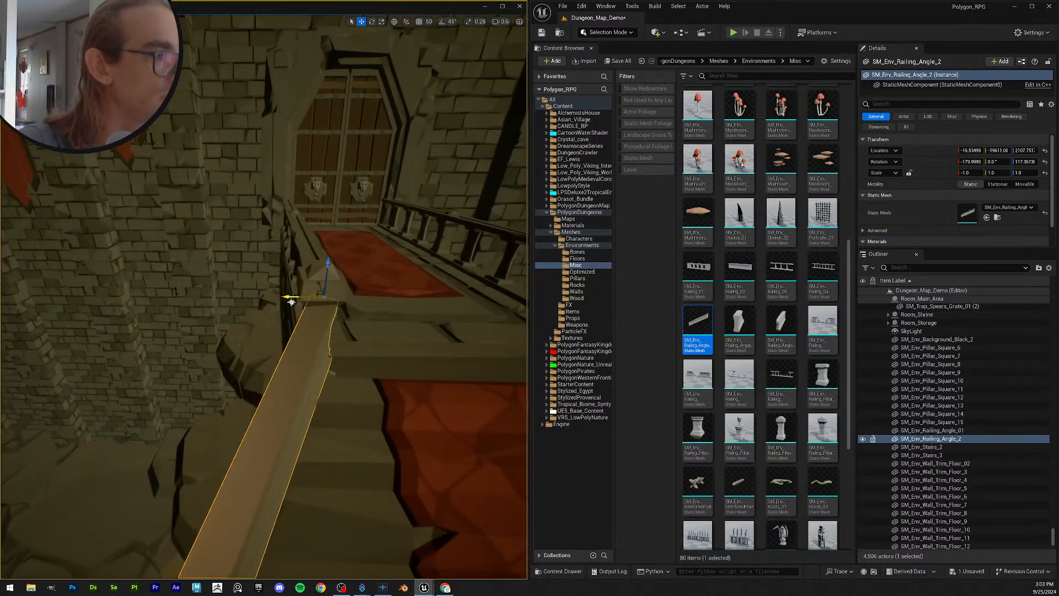
Step: Deselect the railing and save the Dungeon_Map_Demo level
{"action": "key", "text": "Escape"}
{"action": "right_click_drag", "start_coordinate": [291, 302], "coordinate": [347, 345]}
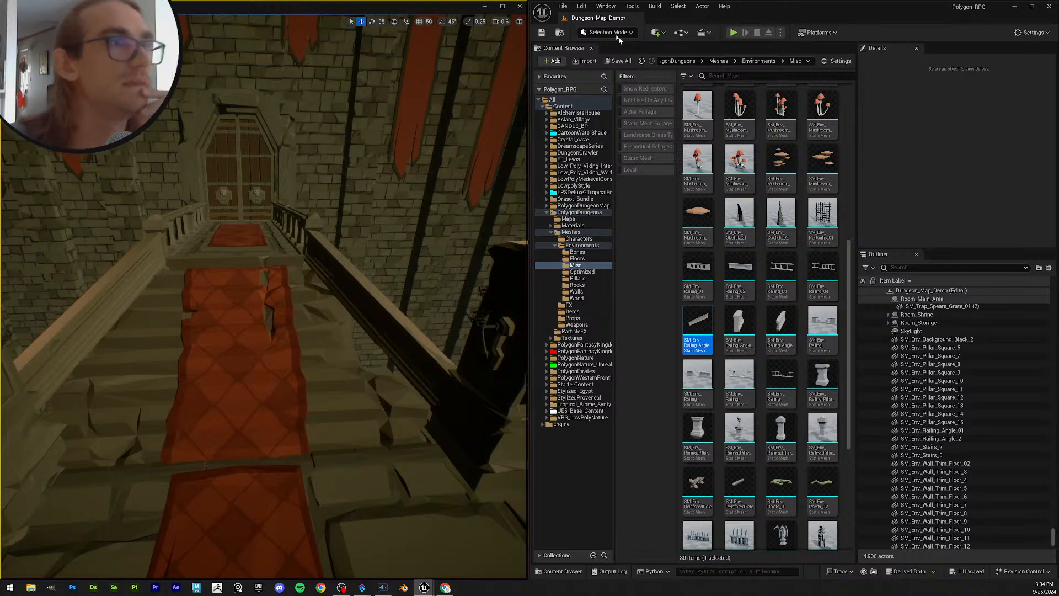
{"action": "left_click", "coordinate": [542, 33]}
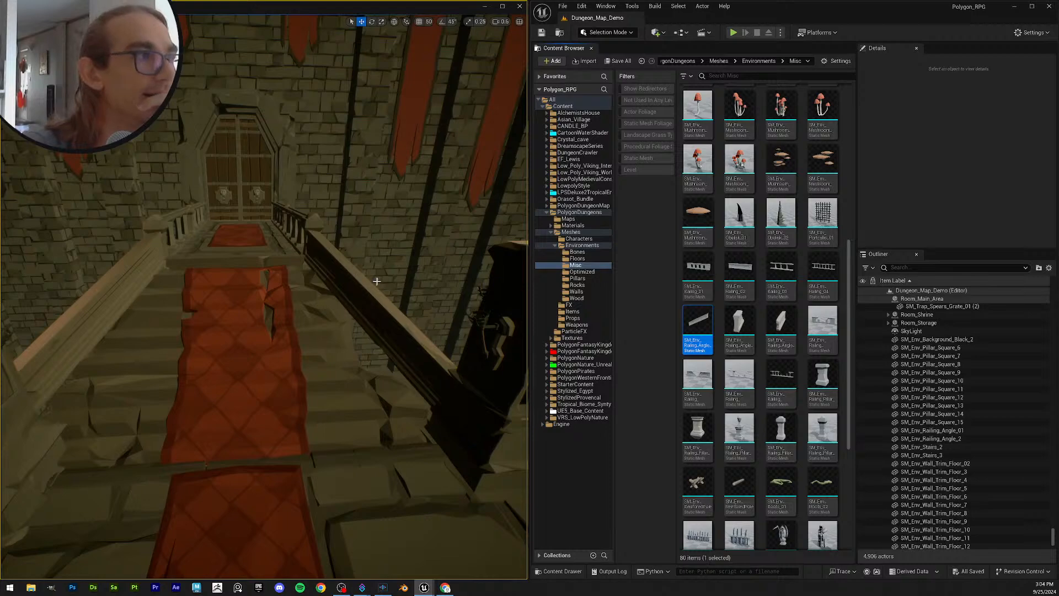
{"action": "mouse_move", "coordinate": [380, 281]}
{"action": "right_mouse_down"}
{"action": "mouse_move", "coordinate": [475, 298]}
{"action": "mouse_move", "coordinate": [383, 280]}
{"action": "right_mouse_up"}
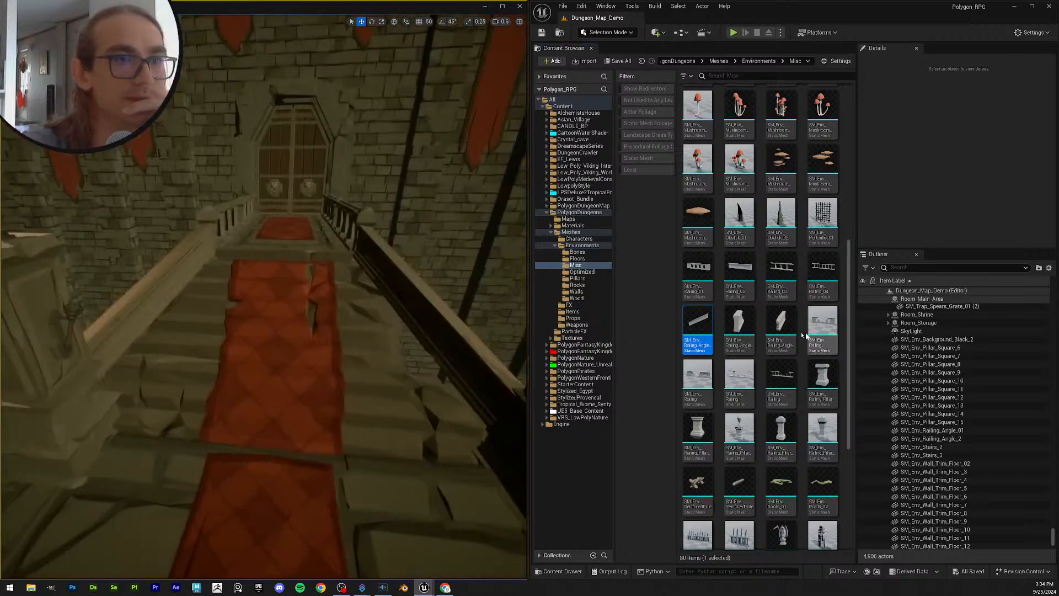
Step: Search the PolygonDungeons folder for rubble meshes with the term "rub"
{"action": "scroll", "coordinate": [803, 334], "scroll_direction": "down", "scroll_amount": 1}
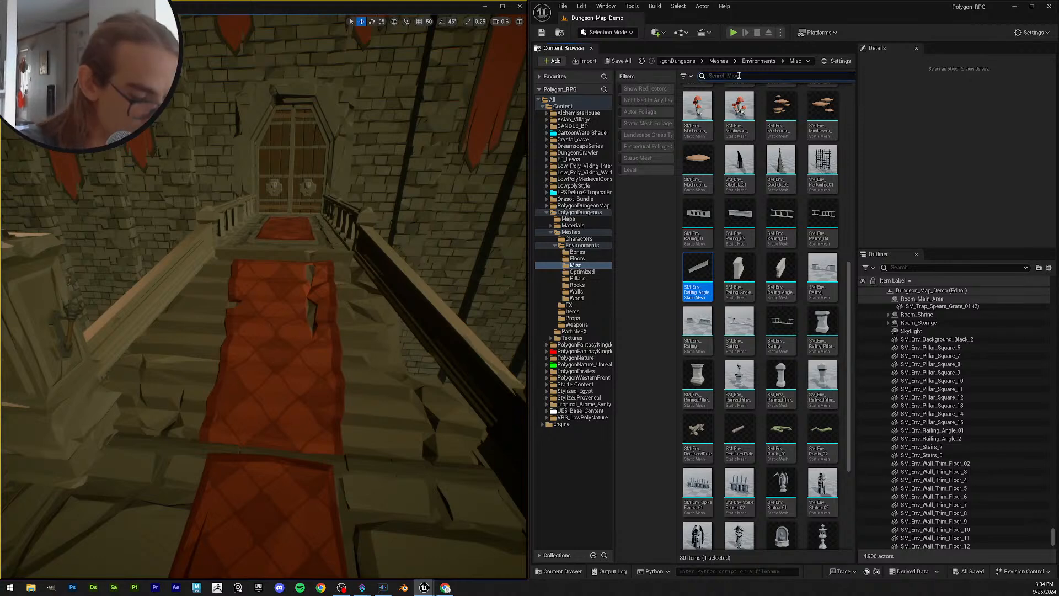
{"action": "left_click", "coordinate": [740, 76]}
{"action": "type", "text": "rumb"}
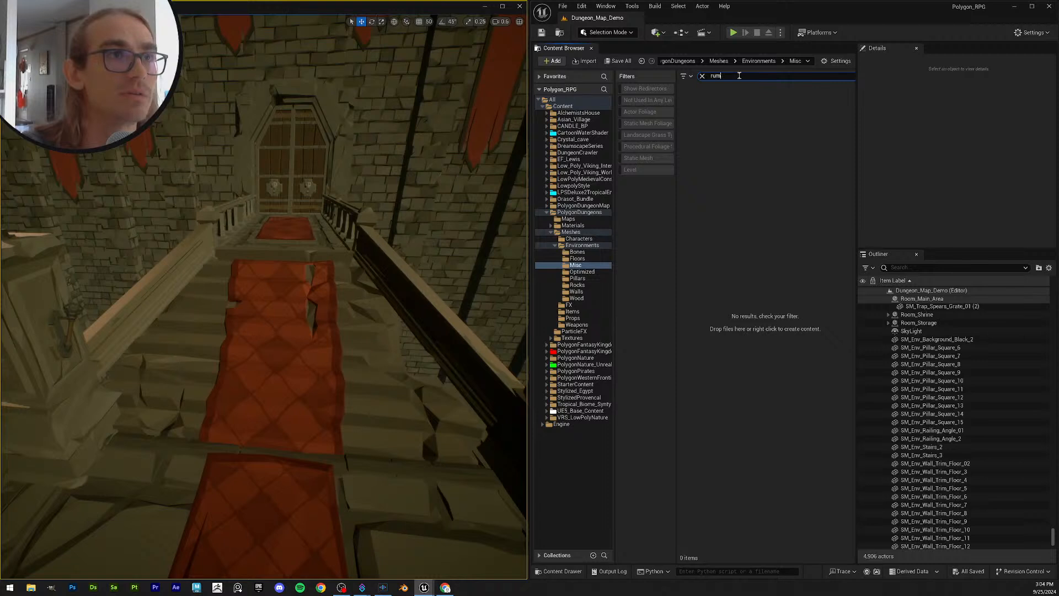
{"action": "key", "text": "BackSpace"}
{"action": "type", "text": "bb"}
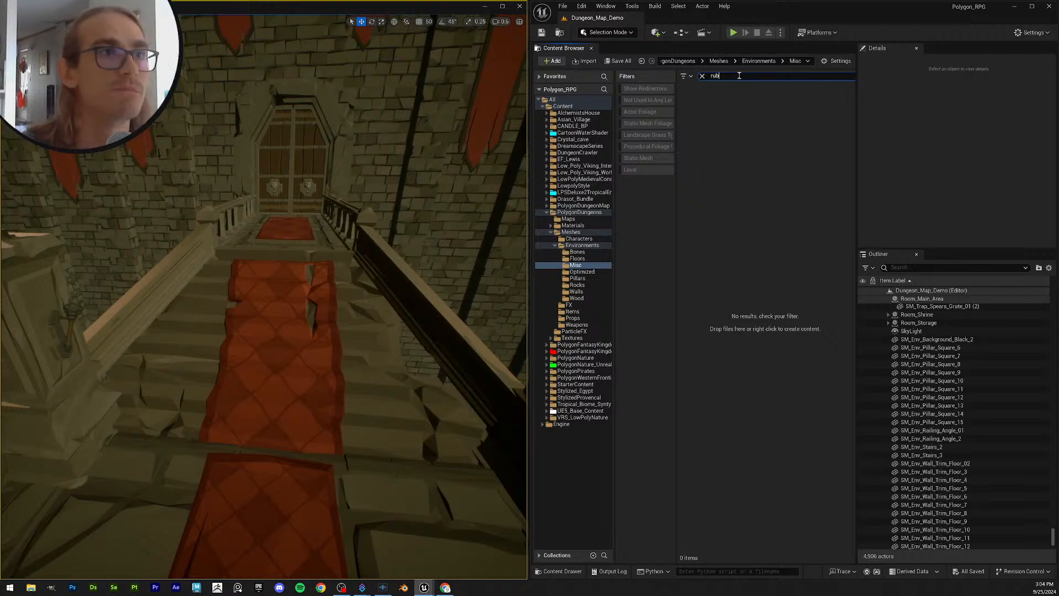
{"action": "left_click", "coordinate": [593, 213]}
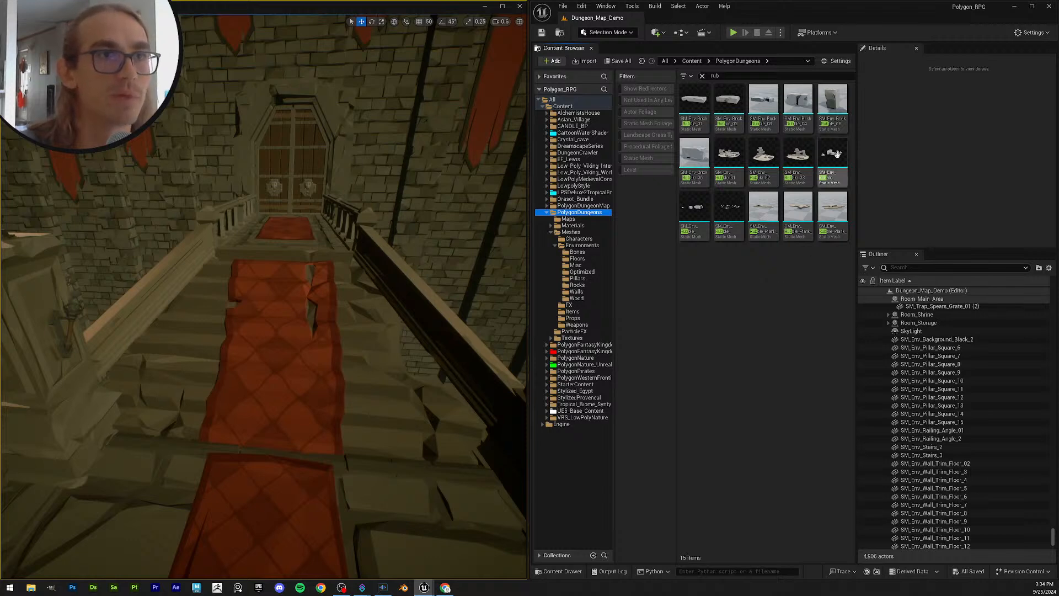
Step: Try a rubble pebbles mesh on the carpeted stairs at a scale of about 4.41, and delete it
{"action": "left_click_drag", "start_coordinate": [406, 388], "coordinate": [407, 385]}
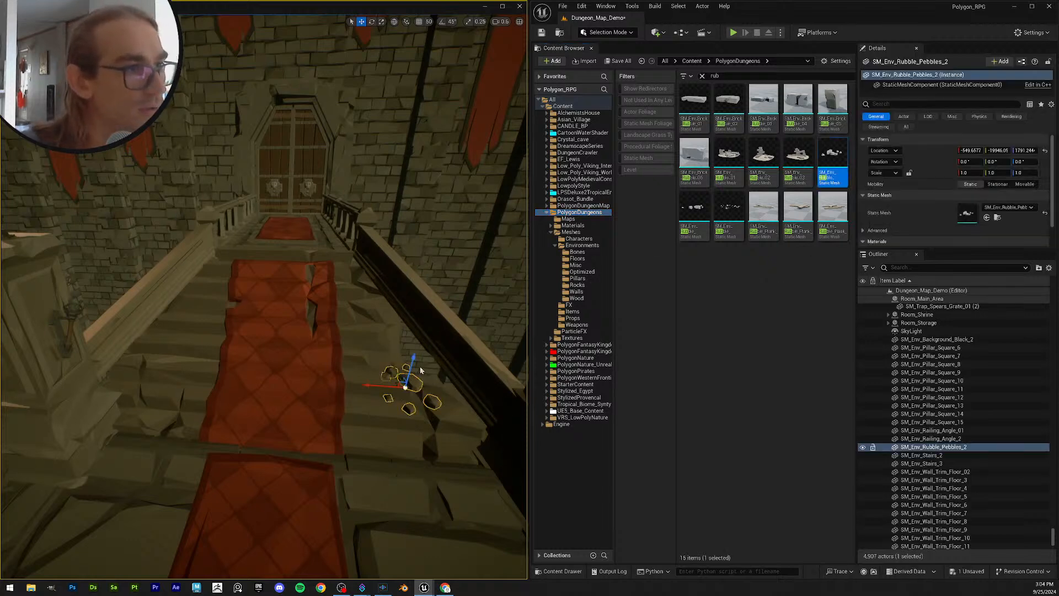
{"action": "key", "text": "w"}
{"action": "right_click_drag", "start_coordinate": [407, 384], "coordinate": [386, 377]}
{"action": "key", "text": "r"}
{"action": "left_click_drag", "start_coordinate": [385, 377], "coordinate": [414, 351]}
{"action": "right_click_drag", "start_coordinate": [386, 376], "coordinate": [390, 407]}
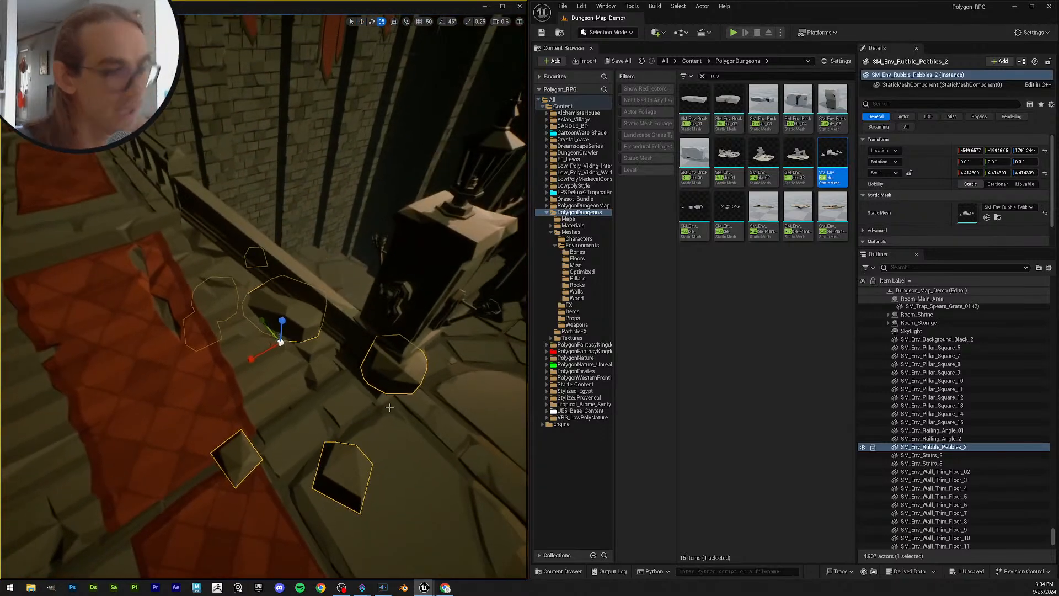
{"action": "key", "text": "Delete"}
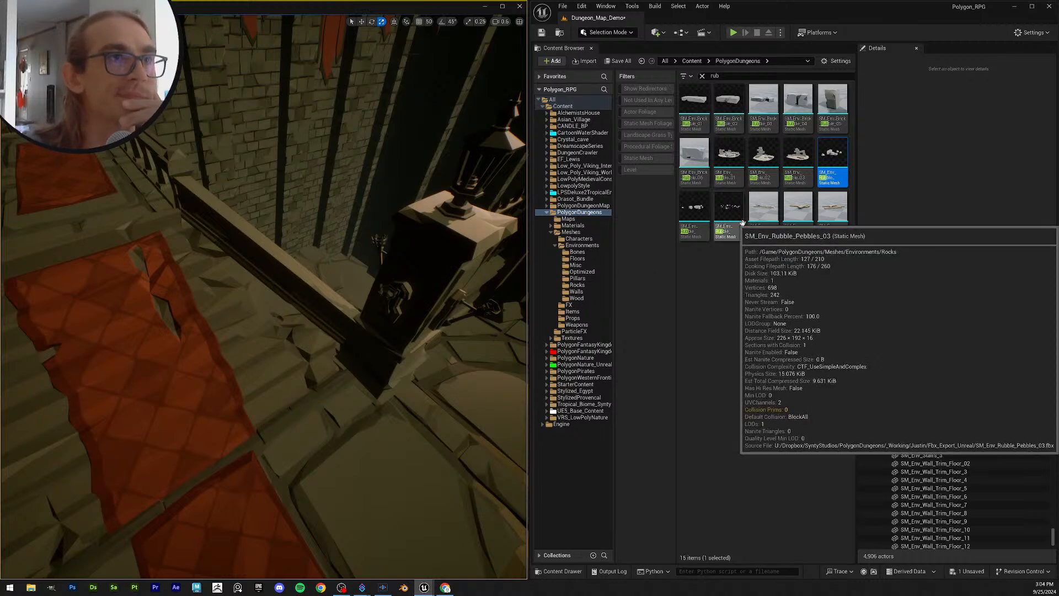
Step: Duplicate the large carpeted stairs, try widening the copy to an X scale of about 1.24, and undo the scaling
{"action": "right_click_drag", "start_coordinate": [354, 271], "coordinate": [354, 271]}
{"action": "left_click", "coordinate": [331, 331]}
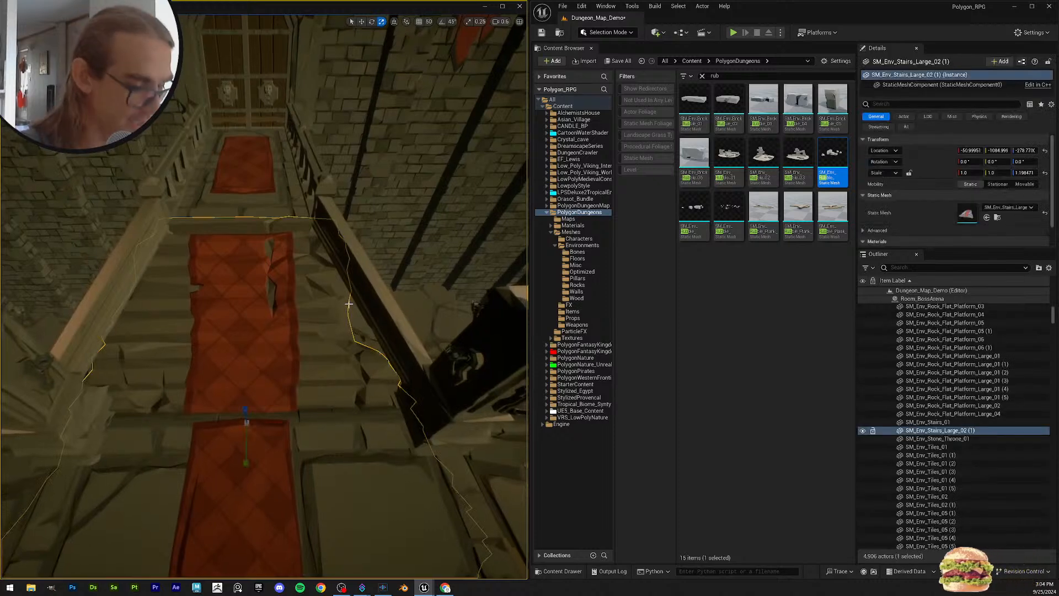
{"action": "key", "text": "ctrl+d"}
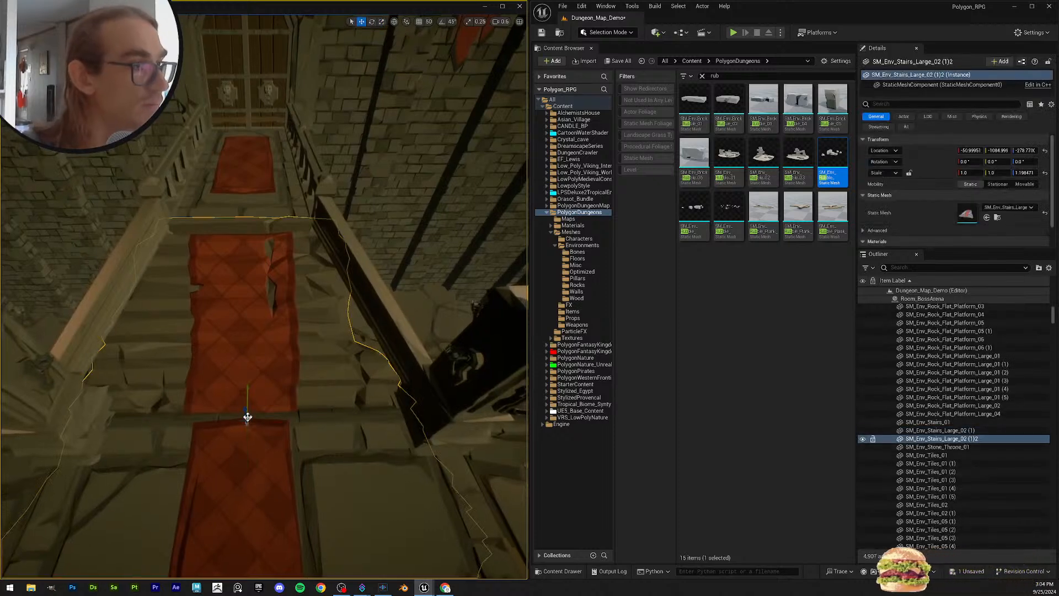
{"action": "mouse_move", "coordinate": [274, 423]}
{"action": "left_mouse_down"}
{"action": "mouse_move", "coordinate": [301, 424]}
{"action": "mouse_move", "coordinate": [280, 422]}
{"action": "left_mouse_up"}
{"action": "key", "text": "ctrl+z"}
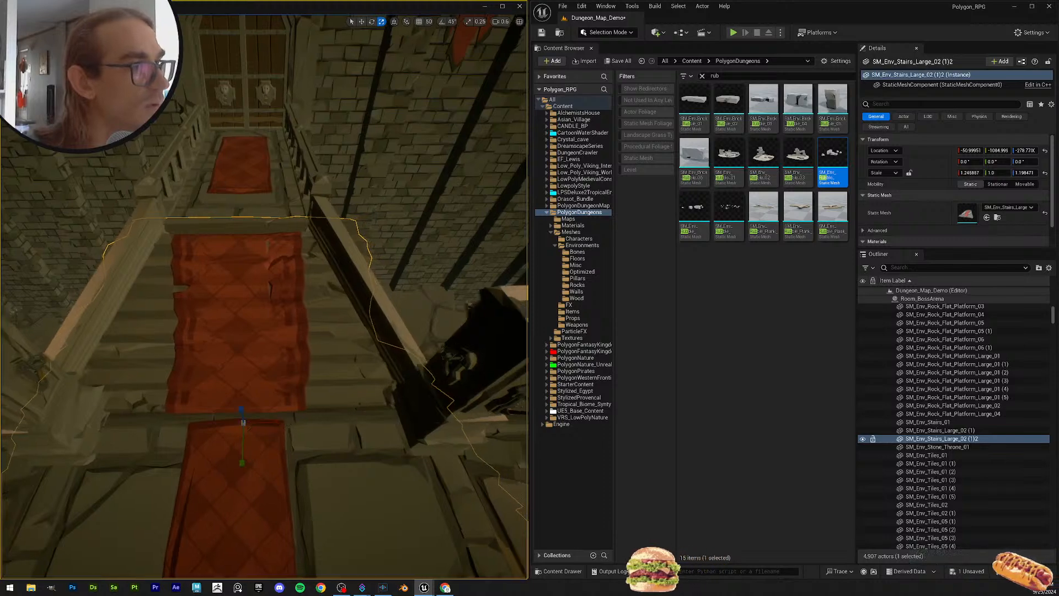
{"action": "mouse_move", "coordinate": [281, 423]}
{"action": "right_mouse_down"}
{"action": "mouse_move", "coordinate": [237, 420]}
{"action": "mouse_move", "coordinate": [299, 421]}
{"action": "mouse_move", "coordinate": [272, 406]}
{"action": "right_mouse_up"}
{"action": "key", "text": "ctrl+z"}
Step: Try offsetting the copied stairs to an X location of about 43.7 and Z about -341, and remove the copy
{"action": "key", "text": "w"}
{"action": "left_click_drag", "start_coordinate": [226, 436], "coordinate": [248, 436]}
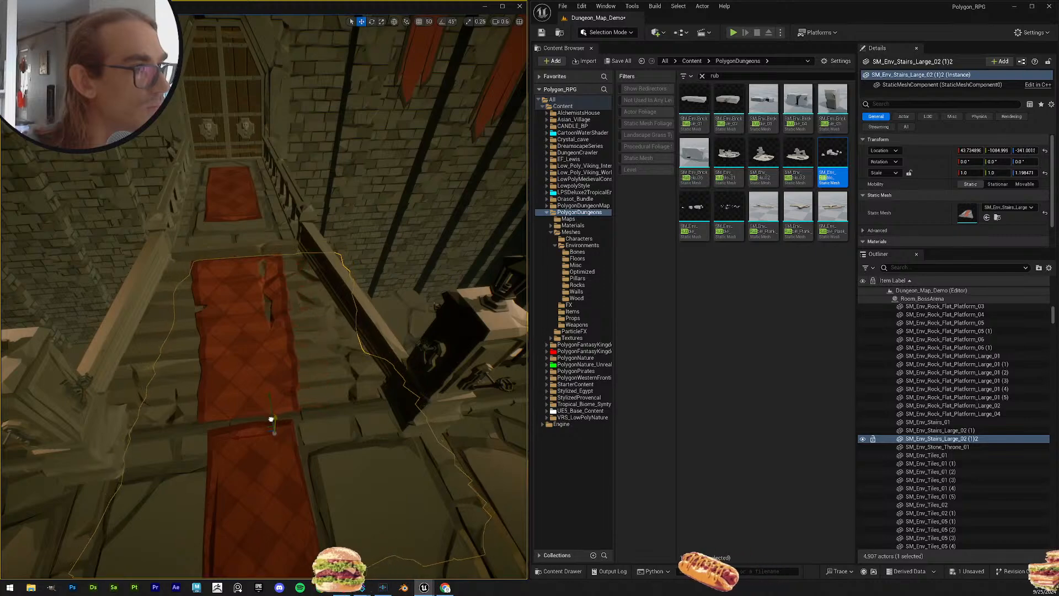
{"action": "left_click_drag", "start_coordinate": [271, 420], "coordinate": [271, 418]}
{"action": "right_click_drag", "start_coordinate": [271, 418], "coordinate": [331, 402]}
{"action": "key", "text": "s"}
{"action": "right_click_drag", "start_coordinate": [308, 437], "coordinate": [204, 407]}
{"action": "scroll", "coordinate": [308, 436], "scroll_direction": "up", "scroll_amount": 1}
{"action": "key", "text": "s"}
{"action": "scroll", "coordinate": [278, 420], "scroll_direction": "up", "scroll_amount": 1}
{"action": "key", "text": "d"}
{"action": "right_click_drag", "start_coordinate": [291, 407], "coordinate": [303, 357]}
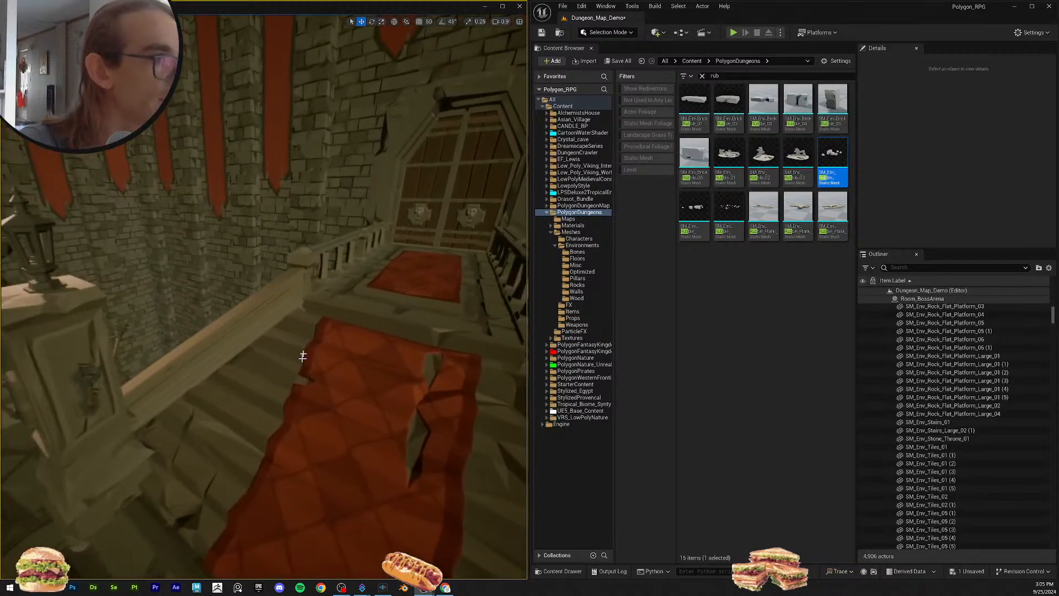
Step: Browse to the mirrored railing's material and try M_Dungeon_04 on the railing instead
{"action": "left_click", "coordinate": [262, 310]}
{"action": "scroll", "coordinate": [997, 225], "scroll_direction": "down", "scroll_amount": 2}
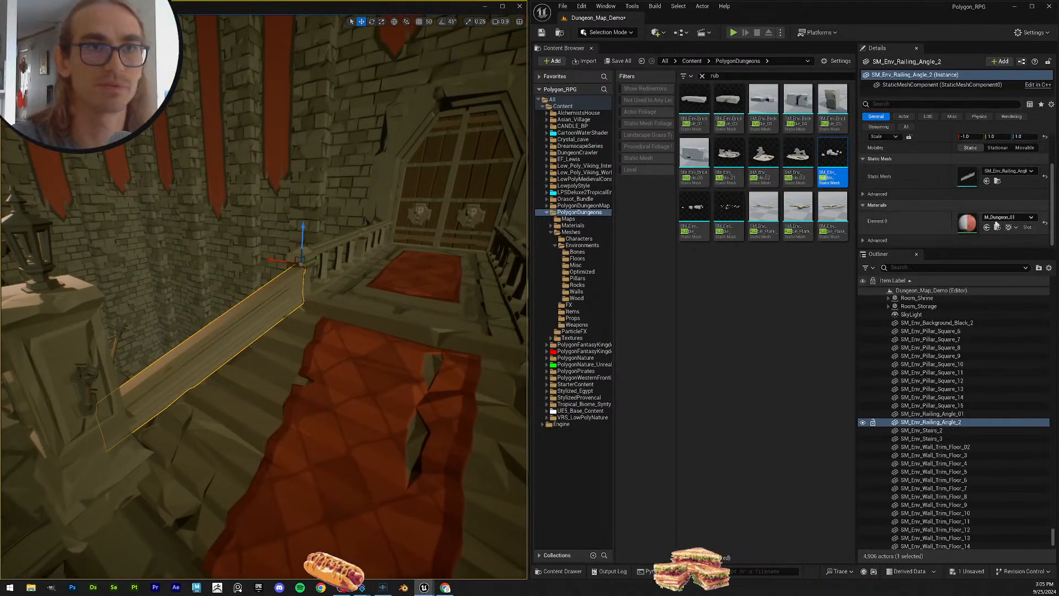
{"action": "left_click", "coordinate": [997, 228]}
{"action": "left_click_drag", "start_coordinate": [830, 97], "coordinate": [298, 323]}
{"action": "left_click_drag", "start_coordinate": [803, 122], "coordinate": [100, 316]}
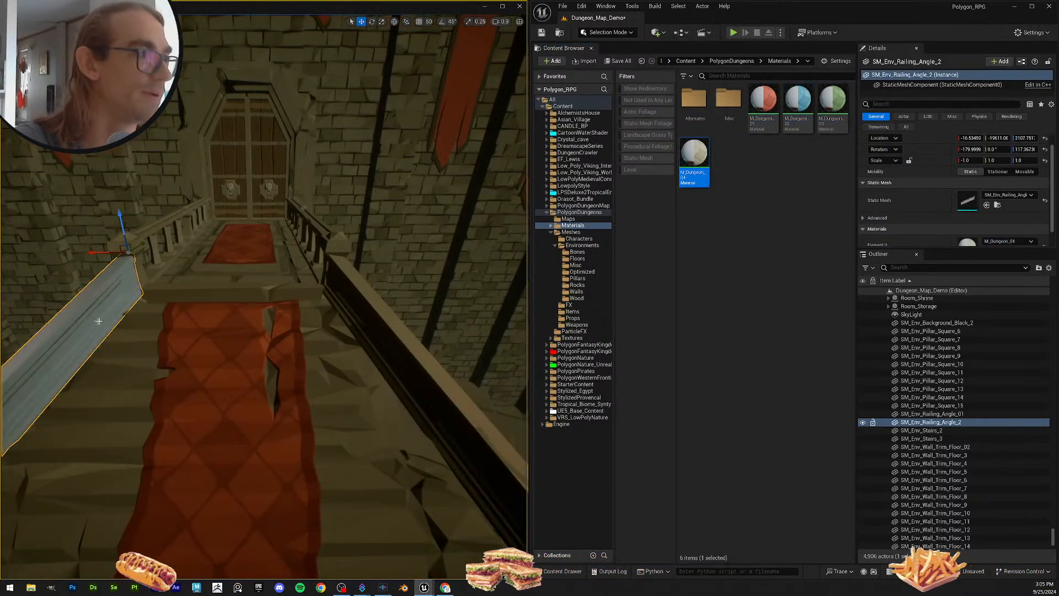
Step: Put the M_Dungeon_01 material back on the mirrored railing and deselect it
{"action": "right_click_drag", "start_coordinate": [281, 310], "coordinate": [268, 313]}
{"action": "left_click_drag", "start_coordinate": [764, 102], "coordinate": [243, 315]}
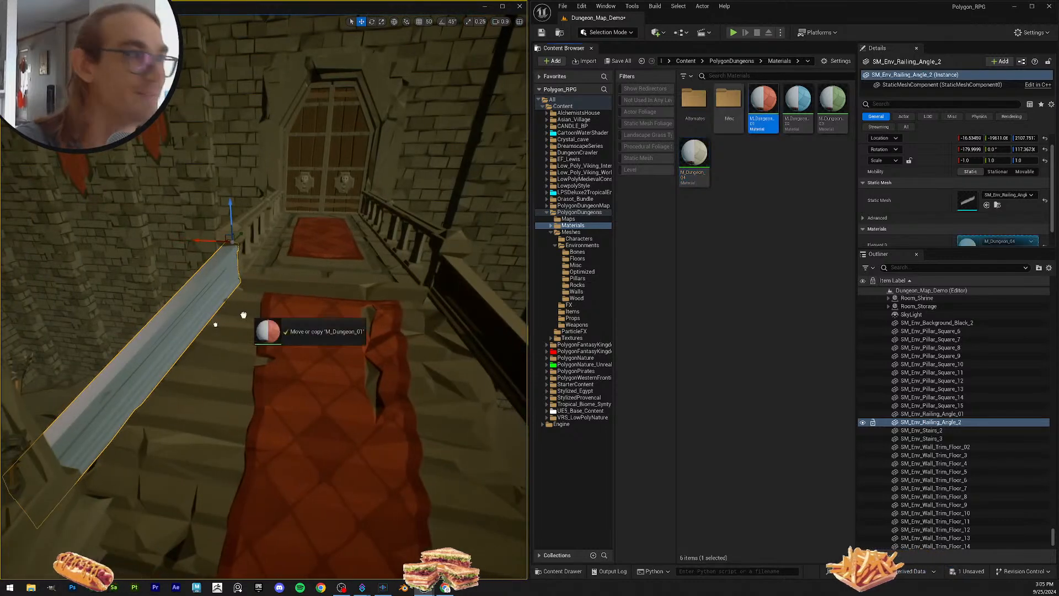
{"action": "key", "text": "Escape"}
Step: Save all unsaved content, including the Dungeon_Map_Demo map
{"action": "right_click_drag", "start_coordinate": [293, 333], "coordinate": [393, 361]}
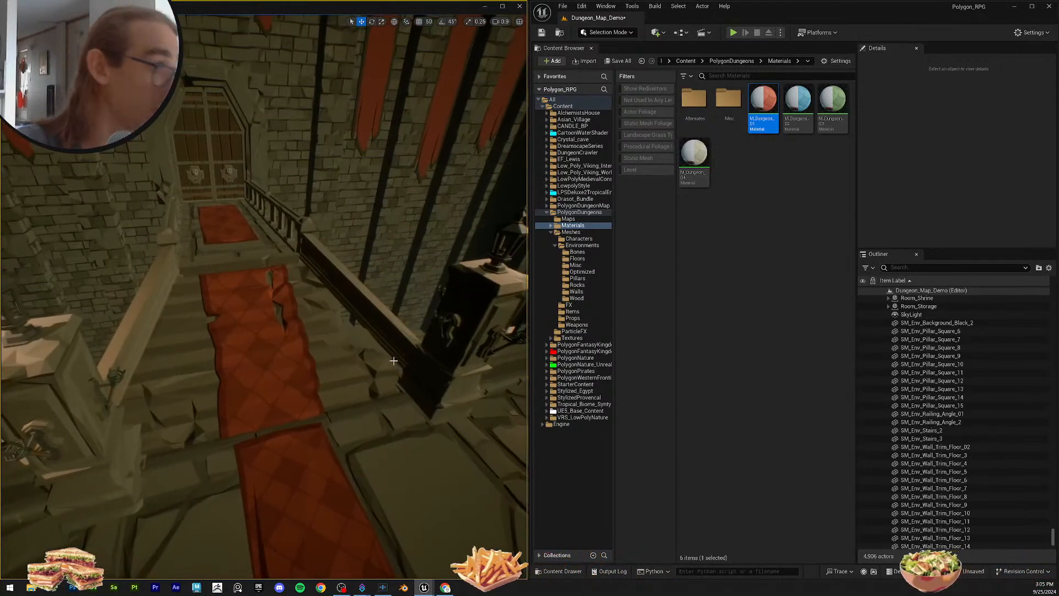
{"action": "left_click", "coordinate": [628, 63]}
{"action": "left_click", "coordinate": [596, 388]}
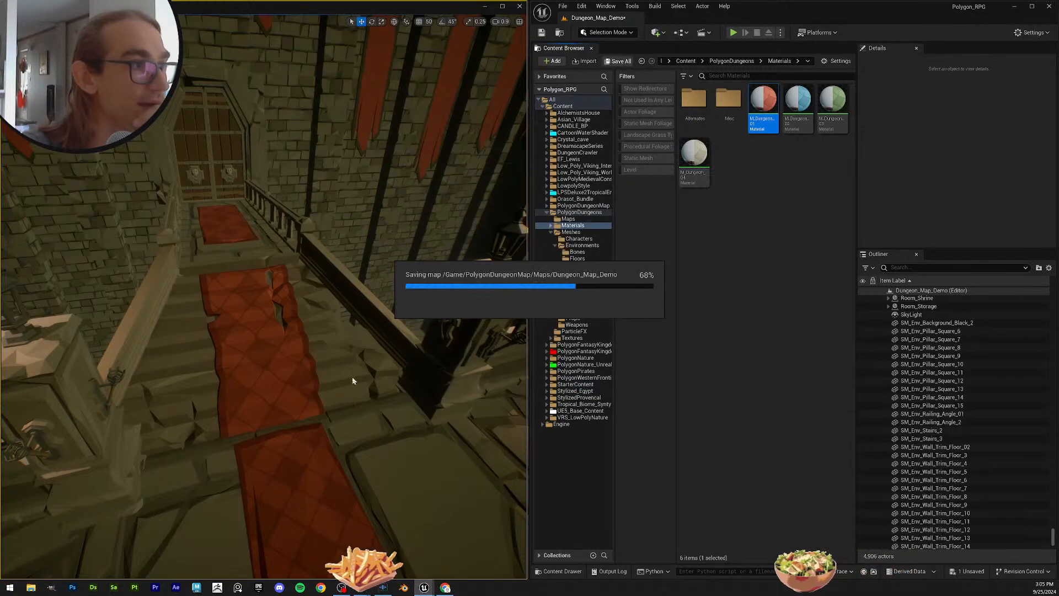
Step: Locate the large carpeted stairs' mesh asset in the Floors folder and duplicate the asset
{"action": "left_click", "coordinate": [386, 314]}
{"action": "right_click_drag", "start_coordinate": [386, 315], "coordinate": [384, 337]}
{"action": "key", "text": "s"}
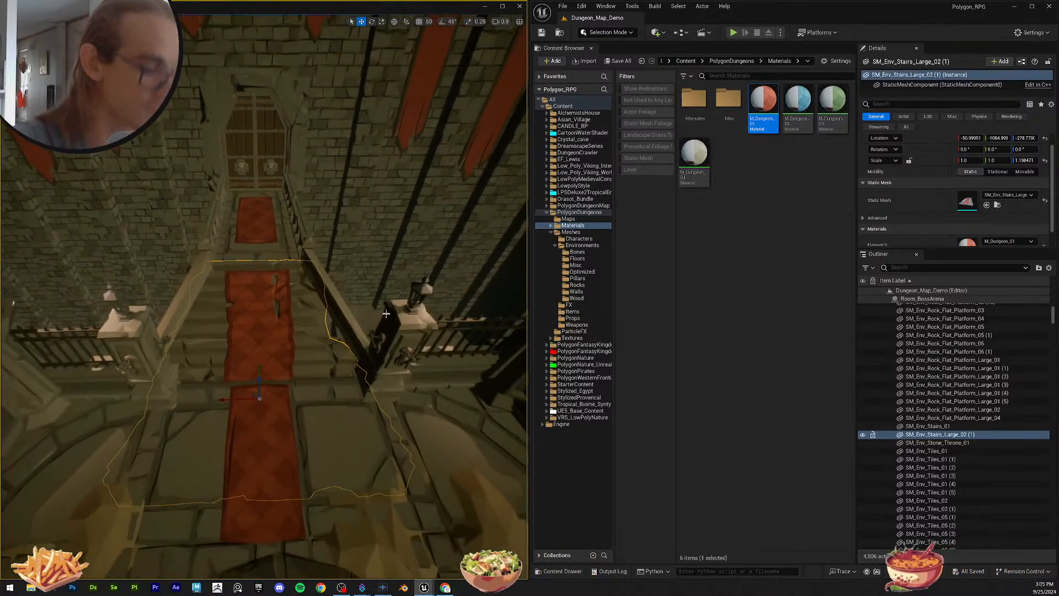
{"action": "key", "text": "ctrl+b"}
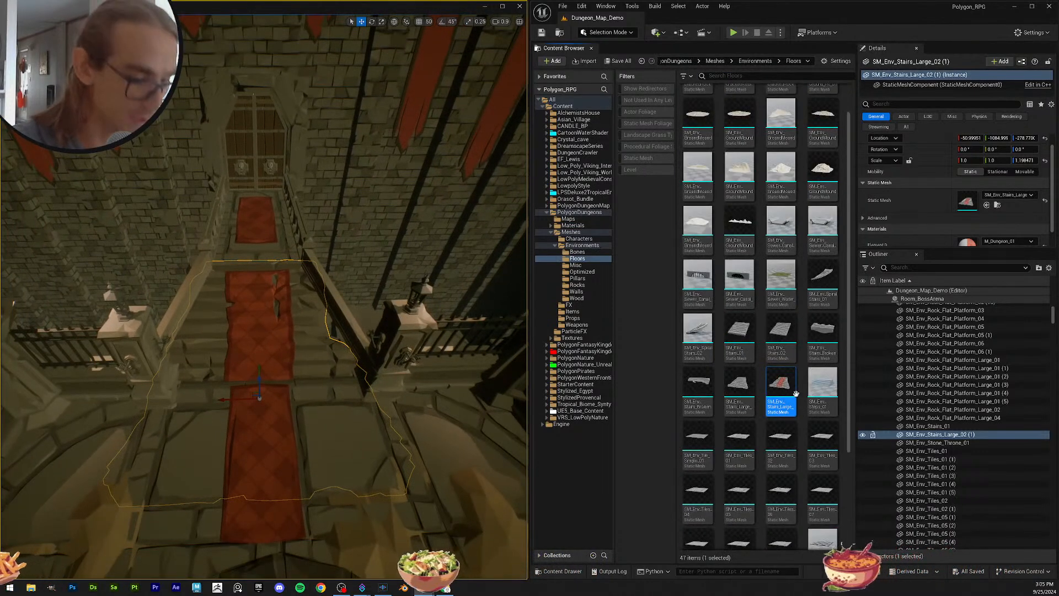
{"action": "key", "text": "ctrl+d"}
Step: Place the duplicated stairs mesh in front of the existing stairs with rotation snapping on, turned to about 180° about Z
{"action": "left_click_drag", "start_coordinate": [822, 417], "coordinate": [263, 320]}
{"action": "key", "text": "ctrl+z"}
{"action": "left_click", "coordinate": [442, 22]}
{"action": "right_click_drag", "start_coordinate": [293, 318], "coordinate": [249, 342]}
{"action": "key", "text": "w"}
{"action": "left_click_drag", "start_coordinate": [293, 314], "coordinate": [243, 400]}
{"action": "right_click_drag", "start_coordinate": [243, 400], "coordinate": [249, 411]}
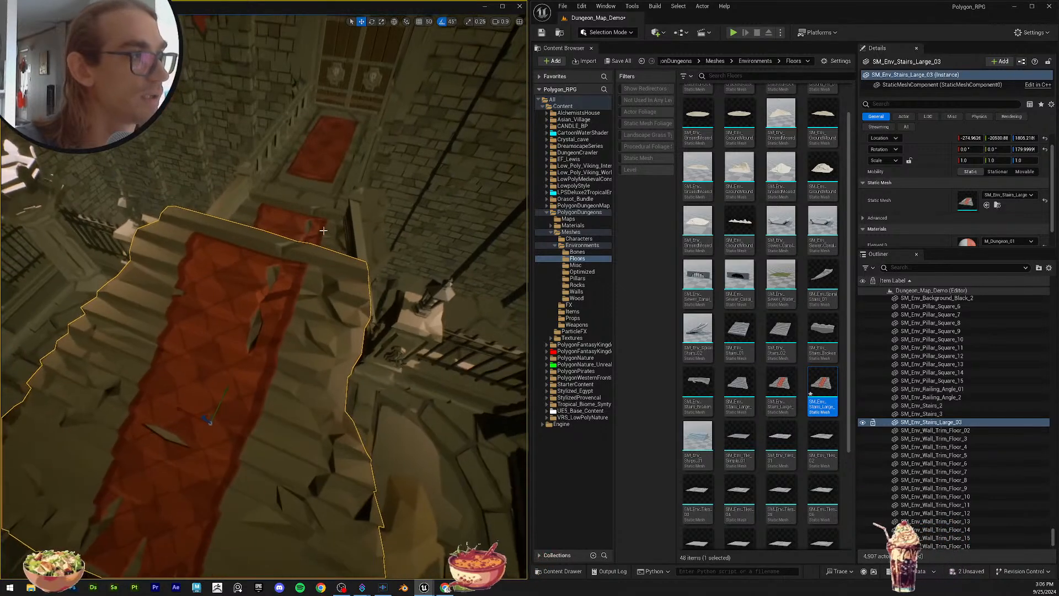
Step: Copy the original carpeted stairs' location values and paste them onto the duplicated stairs
{"action": "left_click", "coordinate": [290, 220]}
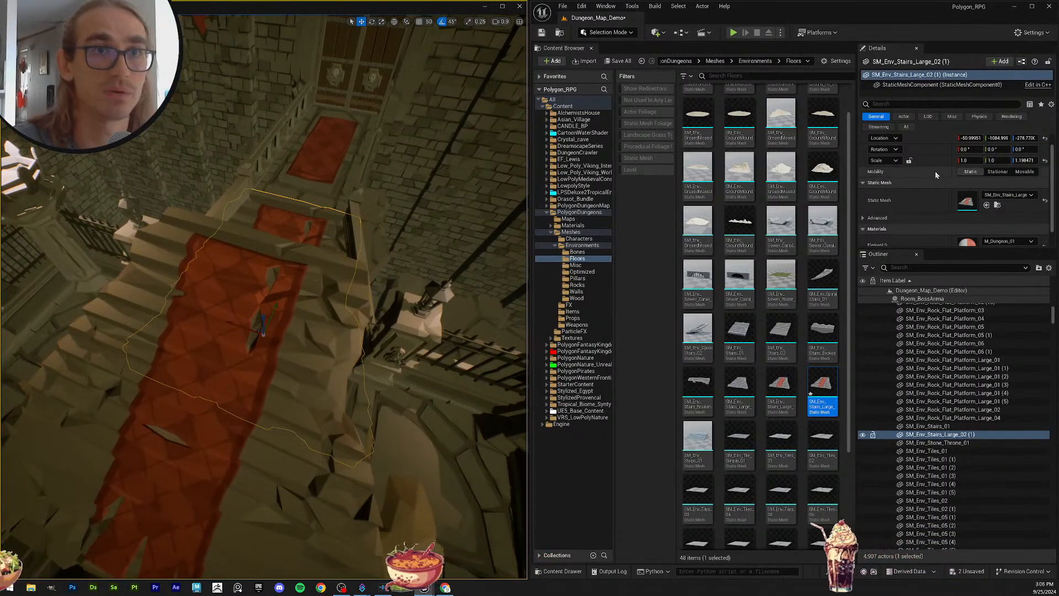
{"action": "right_click", "coordinate": [941, 138]}
{"action": "left_click", "coordinate": [969, 155]}
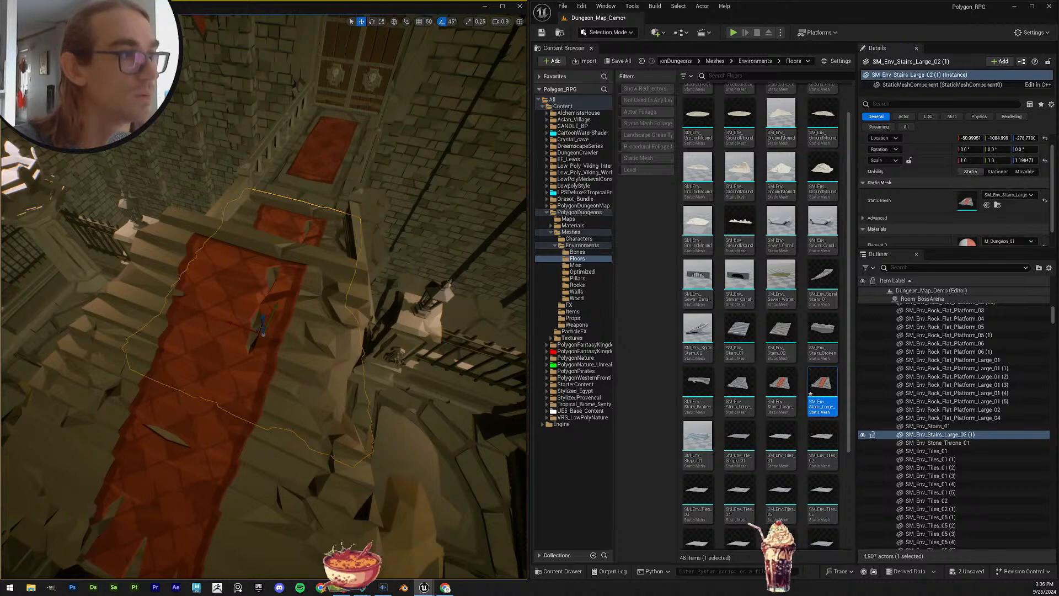
{"action": "key", "text": "ctrl+z"}
{"action": "right_click", "coordinate": [937, 144]}
{"action": "left_click", "coordinate": [970, 168]}
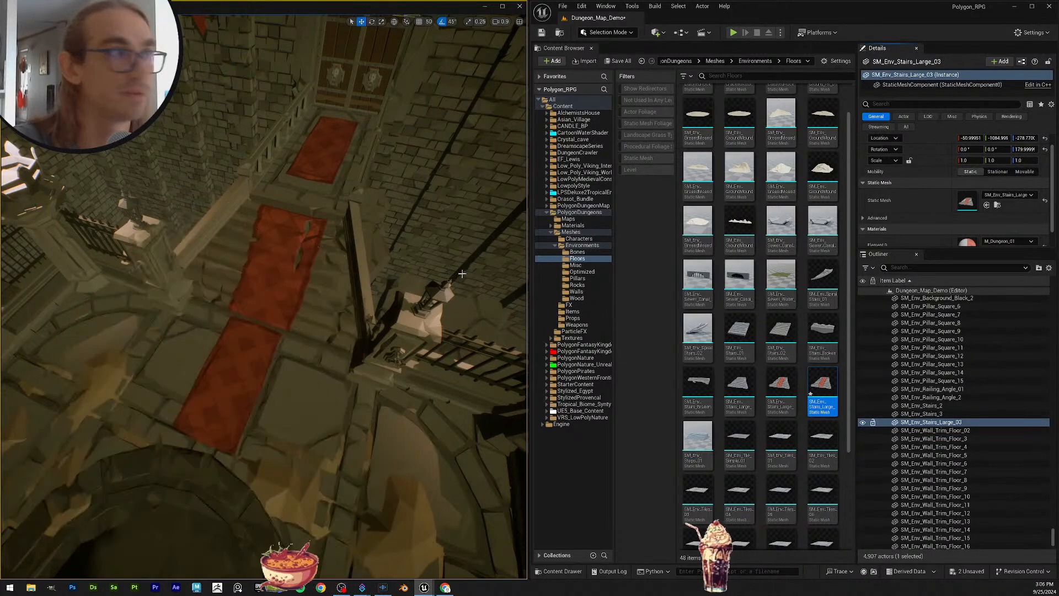
Step: Move the duplicated stairs up and away from the original carpeted stairs
{"action": "right_click_drag", "start_coordinate": [394, 269], "coordinate": [469, 235]}
{"action": "scroll", "coordinate": [409, 269], "scroll_direction": "up", "scroll_amount": 4}
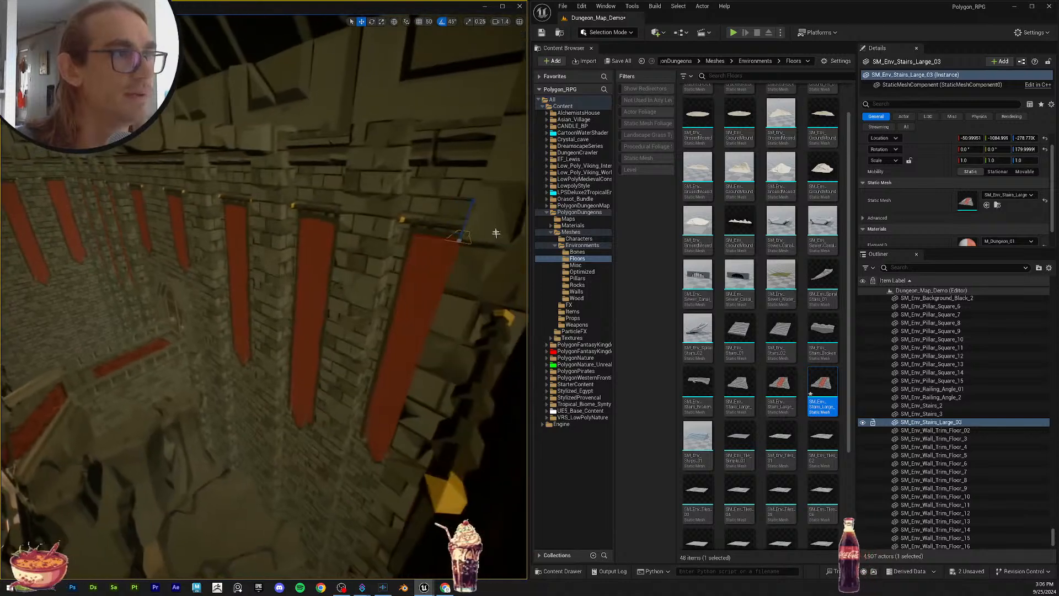
{"action": "left_click_drag", "start_coordinate": [224, 353], "coordinate": [231, 346]}
{"action": "right_click_drag", "start_coordinate": [232, 347], "coordinate": [160, 373]}
{"action": "left_click_drag", "start_coordinate": [164, 486], "coordinate": [104, 316]}
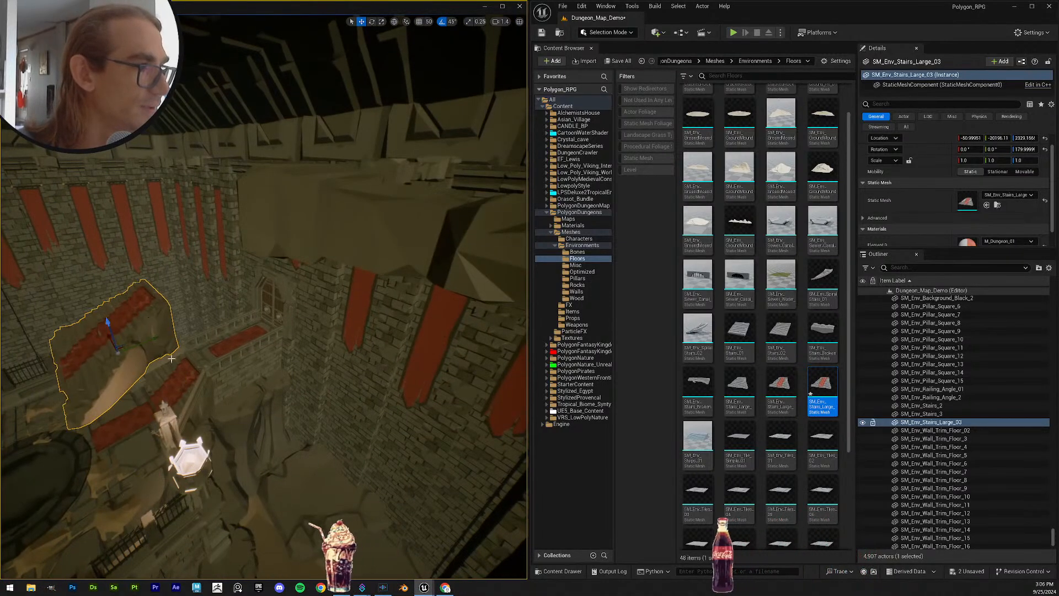
Step: Copy the original carpeted stairs' location again and paste it onto the duplicated stairs, then undo the paste
{"action": "left_click", "coordinate": [175, 376]}
{"action": "right_click_drag", "start_coordinate": [176, 375], "coordinate": [135, 381]}
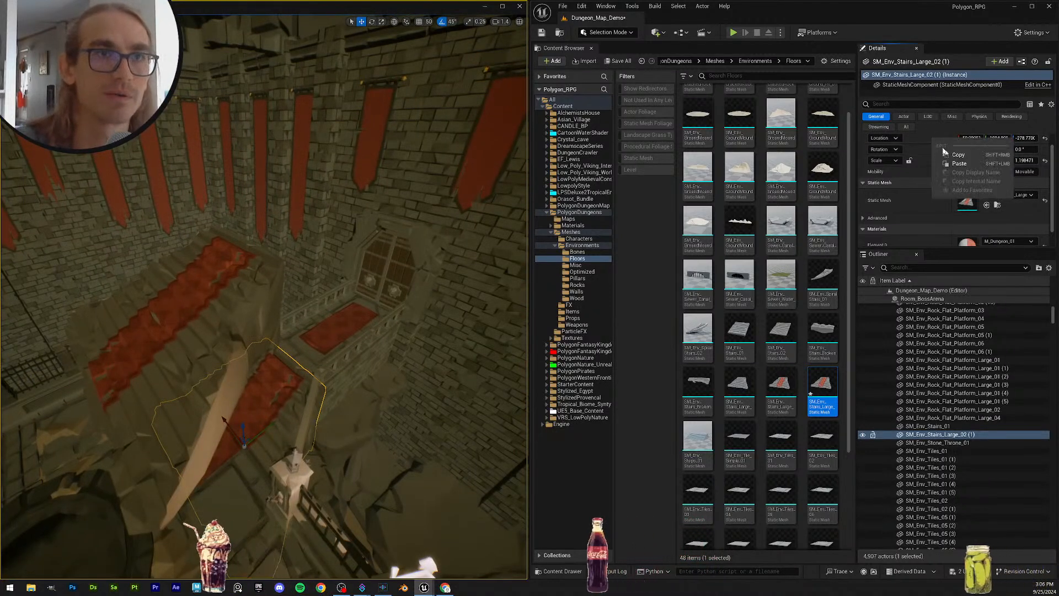
{"action": "left_click", "coordinate": [209, 298]}
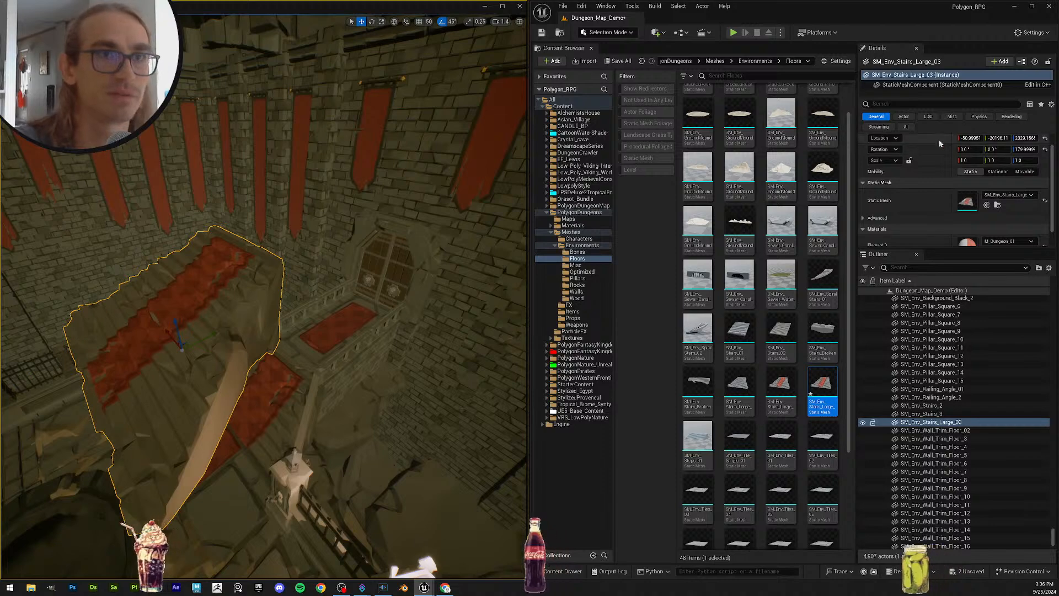
{"action": "left_click", "coordinate": [967, 167]}
{"action": "key", "text": "f"}
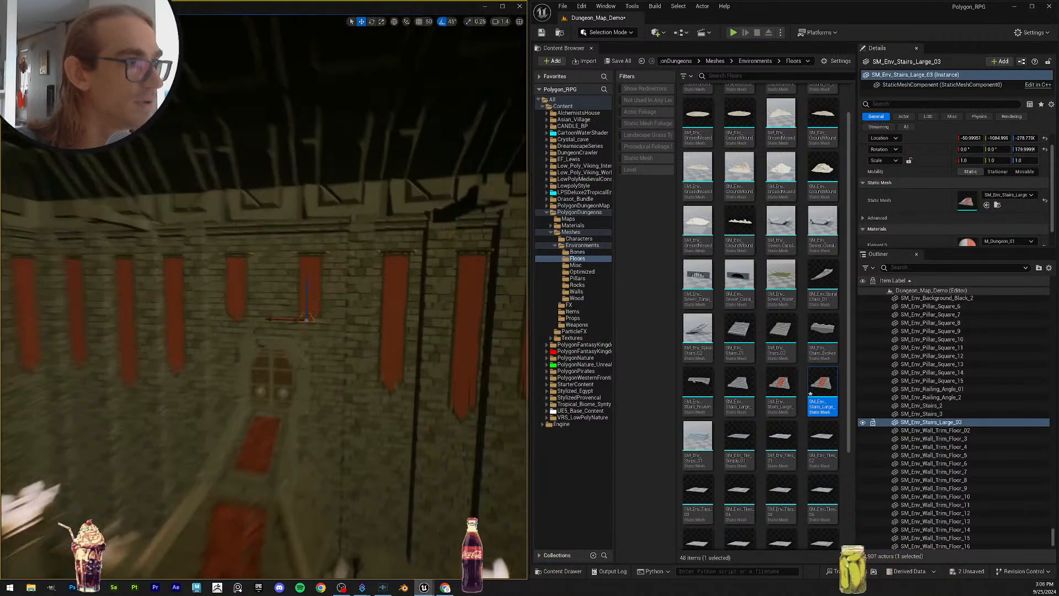
{"action": "mouse_move", "coordinate": [360, 358]}
{"action": "right_mouse_down"}
{"action": "mouse_move", "coordinate": [403, 358]}
{"action": "mouse_move", "coordinate": [360, 358]}
{"action": "right_mouse_up"}
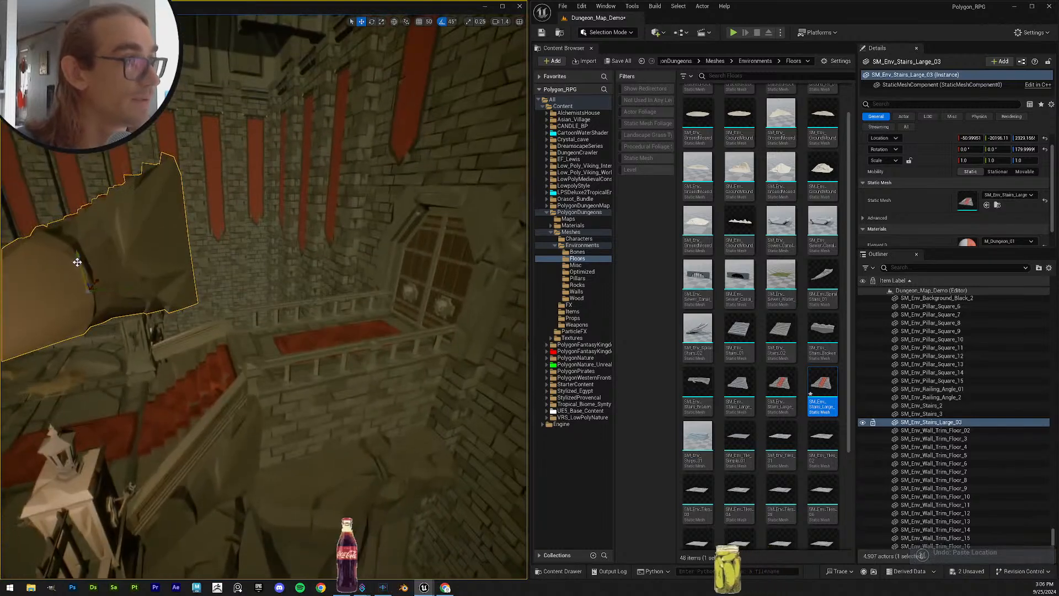
Step: Lower the separately placed stairs duplicate towards the original stairs and delete it from the level
{"action": "left_click_drag", "start_coordinate": [77, 262], "coordinate": [86, 441]}
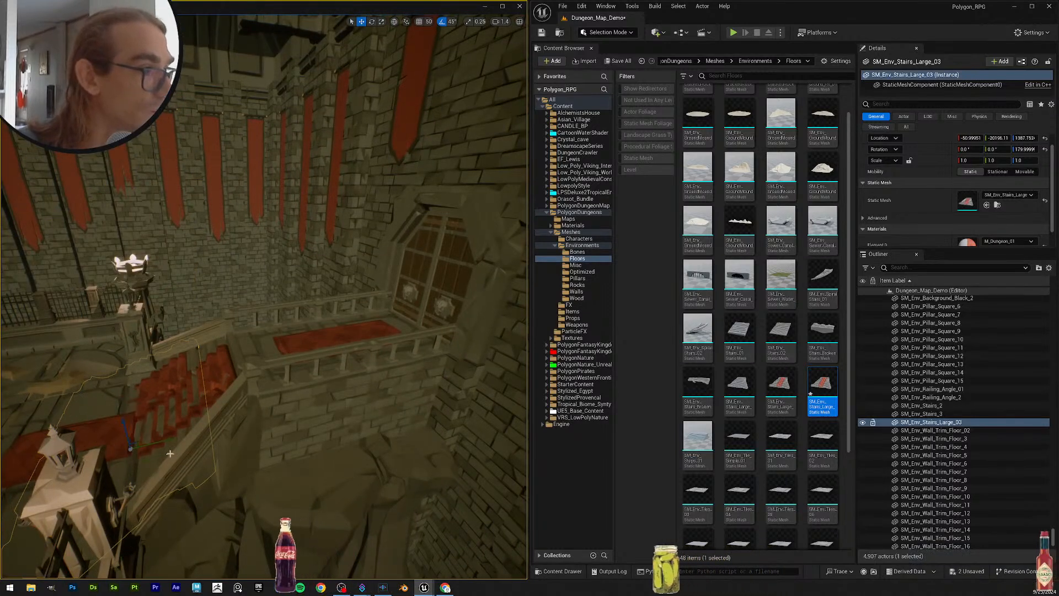
{"action": "left_click_drag", "start_coordinate": [172, 440], "coordinate": [219, 433]}
{"action": "key", "text": "w"}
{"action": "right_click_drag", "start_coordinate": [211, 436], "coordinate": [379, 467]}
{"action": "key", "text": "a"}
Step: Duplicate the original carpeted stairs in place and assign the SM_Env_Stairs_Large_03 mesh to the copy
{"action": "left_click", "coordinate": [473, 376]}
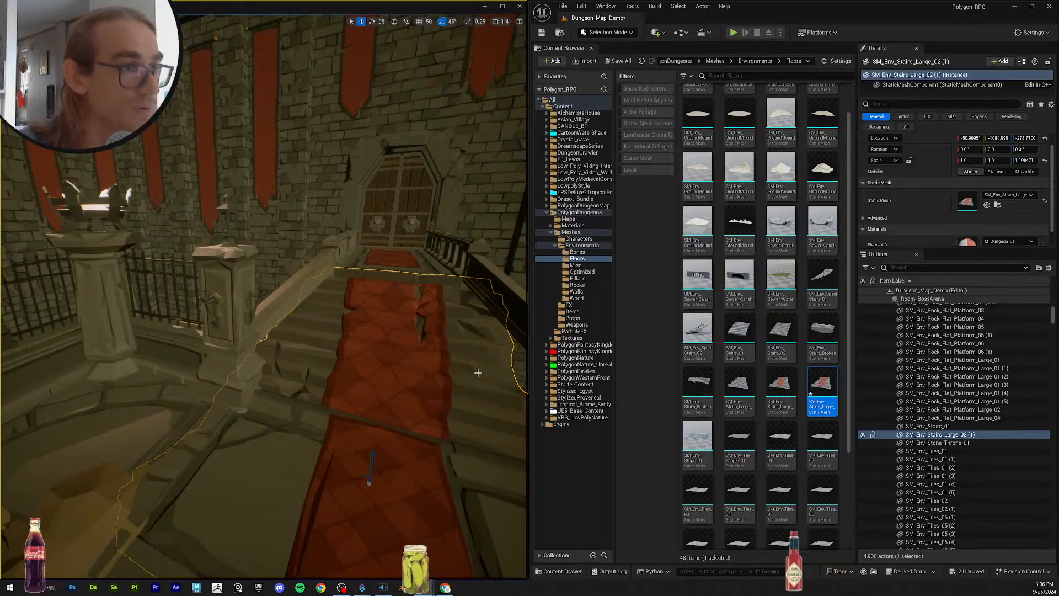
{"action": "key", "text": "ctrl+d"}
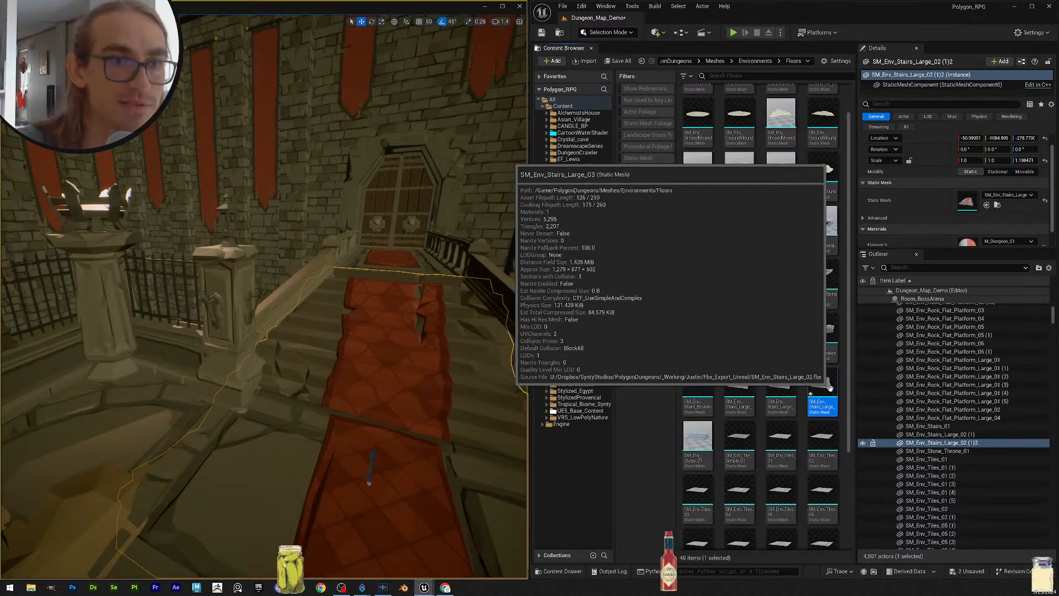
{"action": "left_click_drag", "start_coordinate": [828, 388], "coordinate": [984, 205]}
{"action": "right_click_drag", "start_coordinate": [448, 376], "coordinate": [433, 364]}
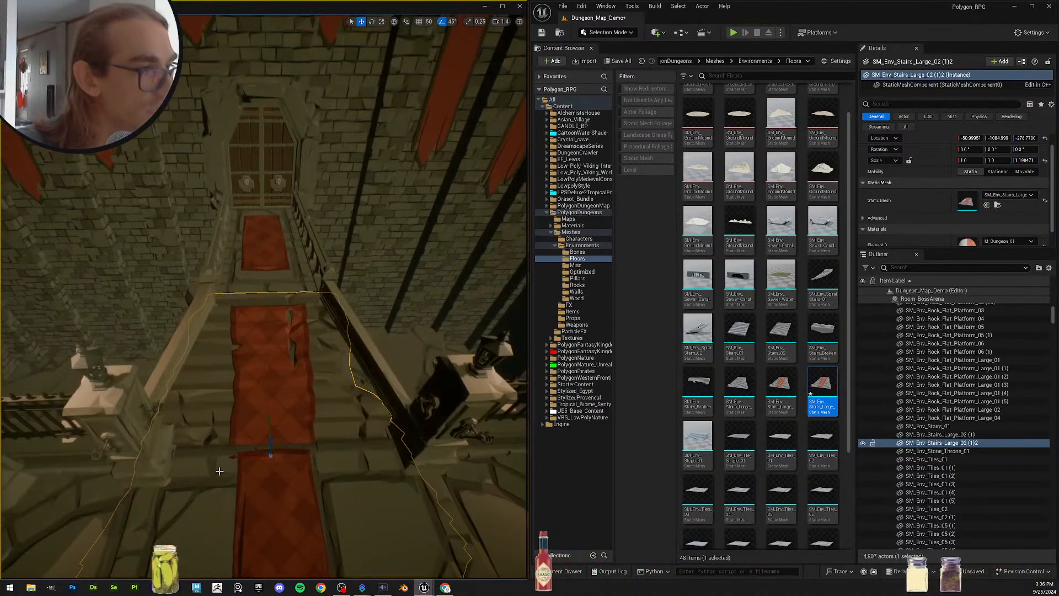
Step: Shift the copied stairs sideways along X to about 19 so their carpet widens the original one
{"action": "left_click_drag", "start_coordinate": [234, 457], "coordinate": [249, 474]}
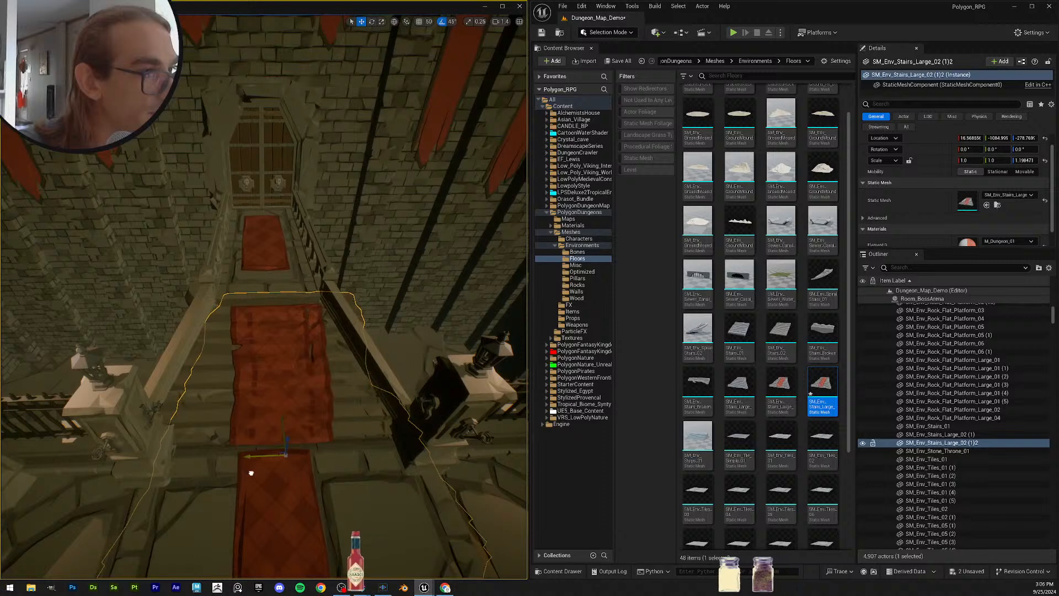
{"action": "scroll", "coordinate": [1000, 234], "scroll_direction": "down", "scroll_amount": 1}
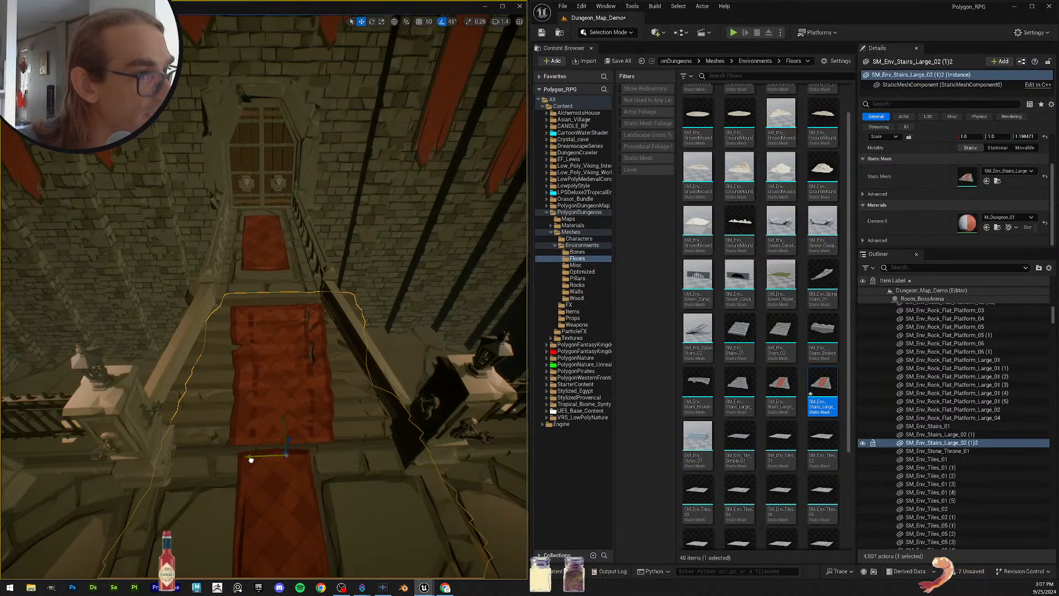
{"action": "right_click_drag", "start_coordinate": [251, 459], "coordinate": [373, 374]}
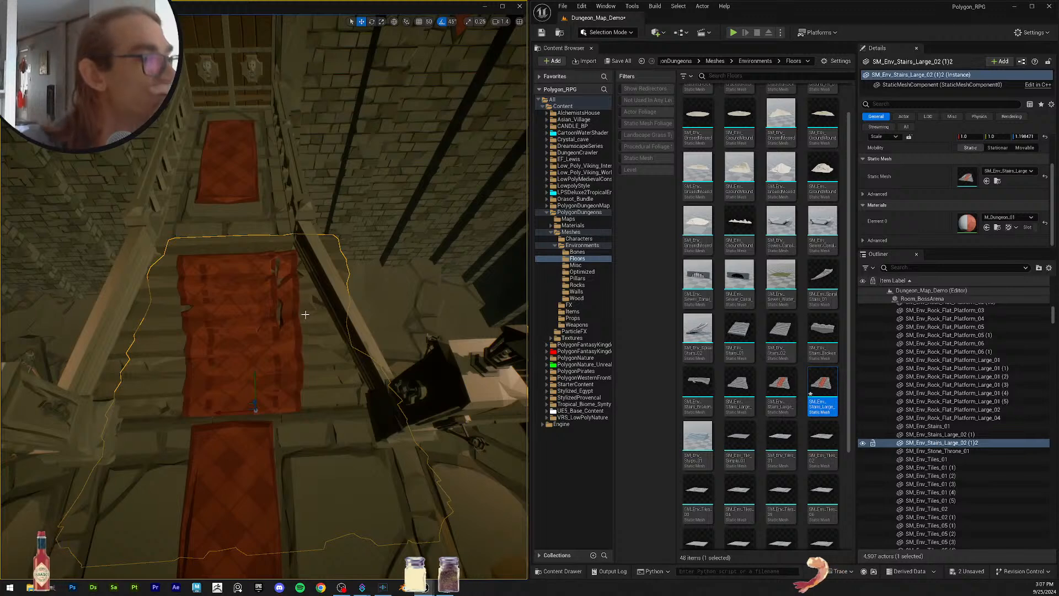
Step: Switch to Modeling Mode and try generating PolyGroups on the copied stairs with the Find Quads conversion mode
{"action": "left_click", "coordinate": [629, 32]}
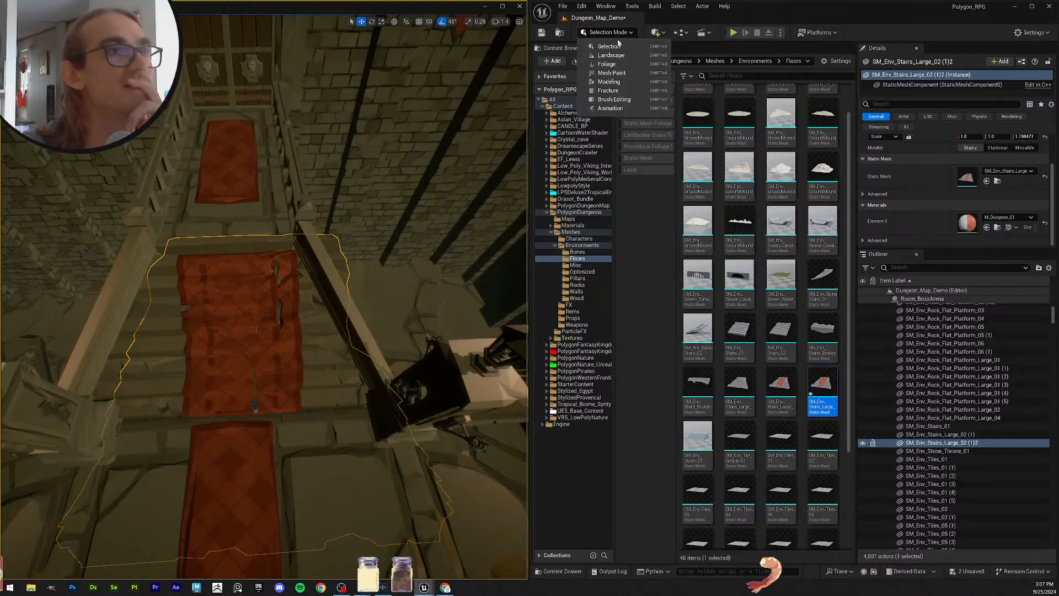
{"action": "left_click", "coordinate": [610, 82]}
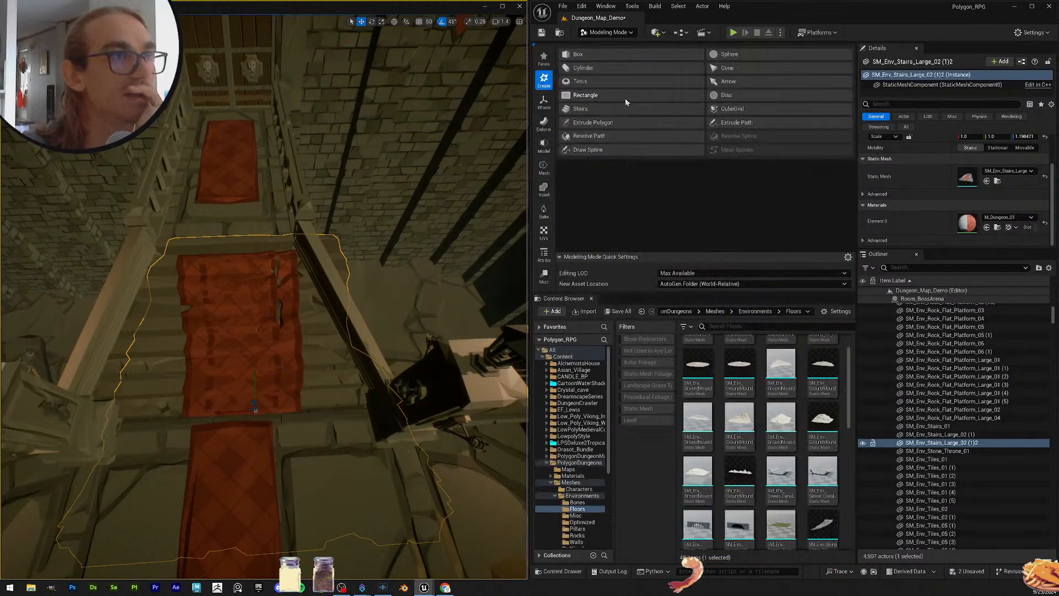
{"action": "left_click", "coordinate": [544, 254]}
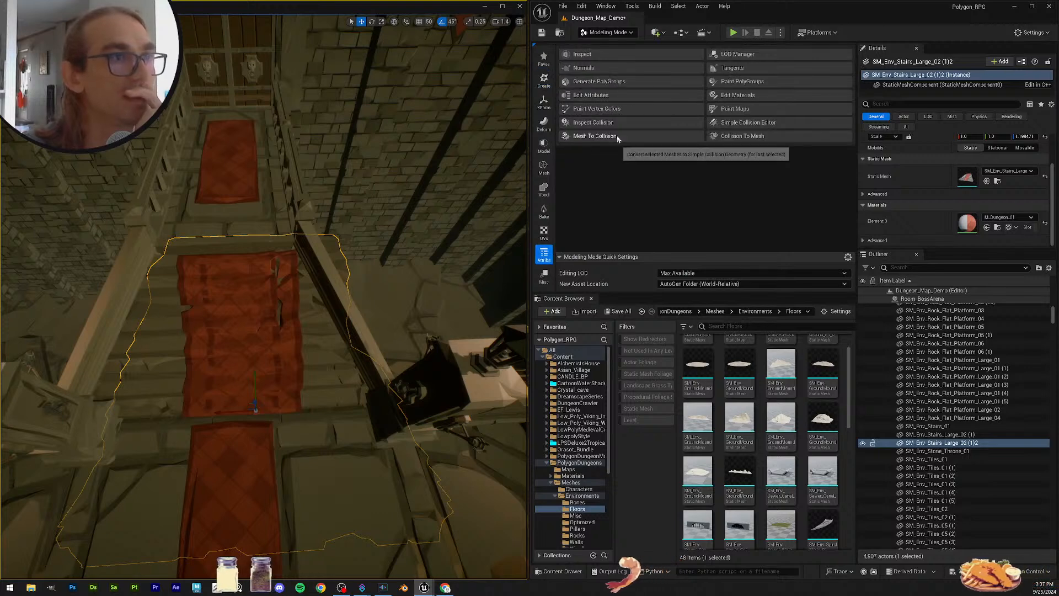
{"action": "left_click", "coordinate": [635, 82]}
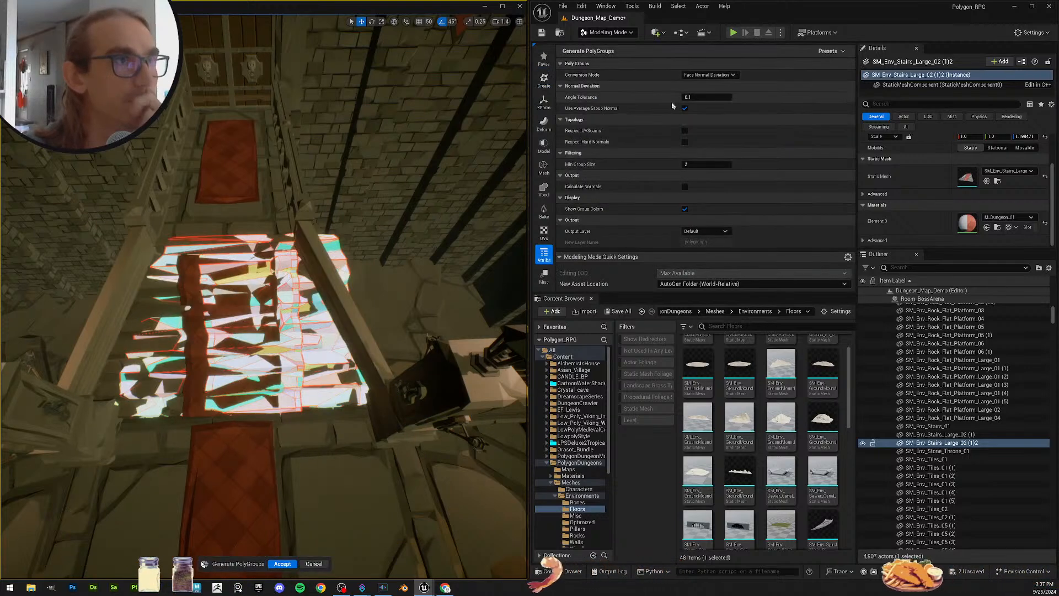
{"action": "left_click", "coordinate": [709, 74]}
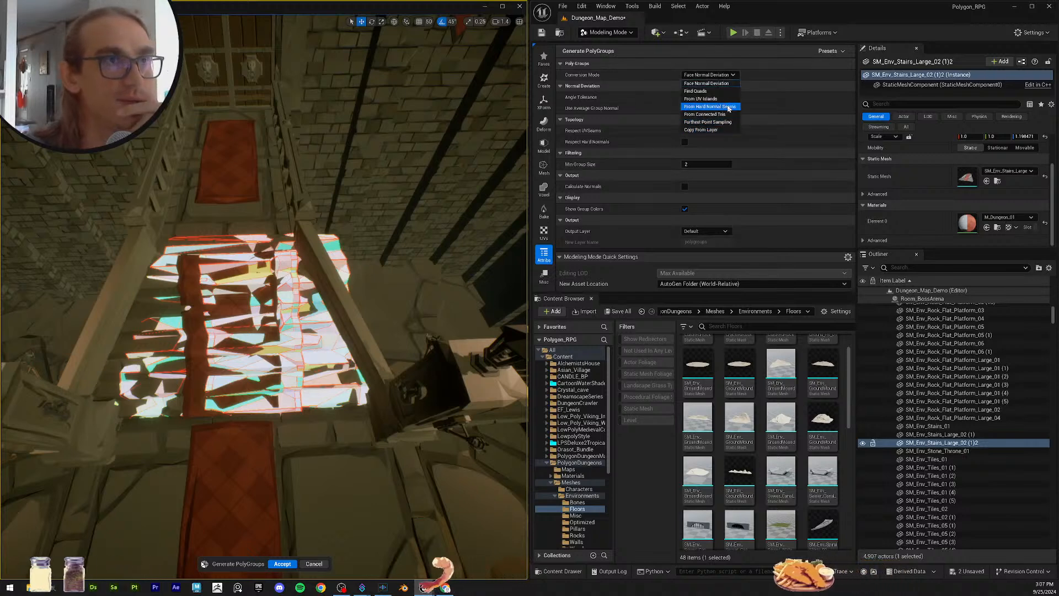
{"action": "left_click", "coordinate": [712, 91]}
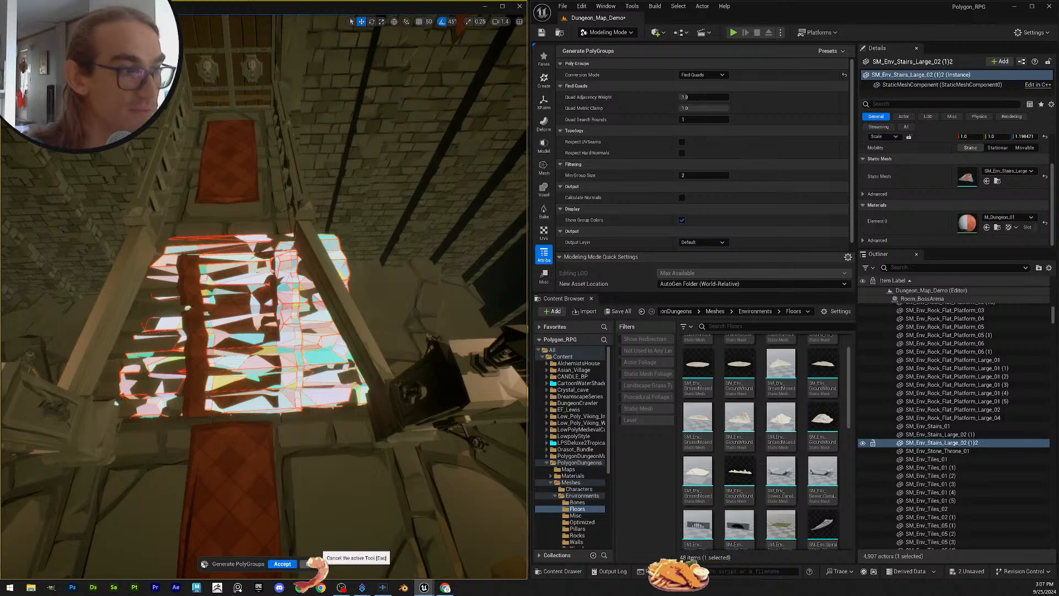
{"action": "left_click", "coordinate": [308, 563]}
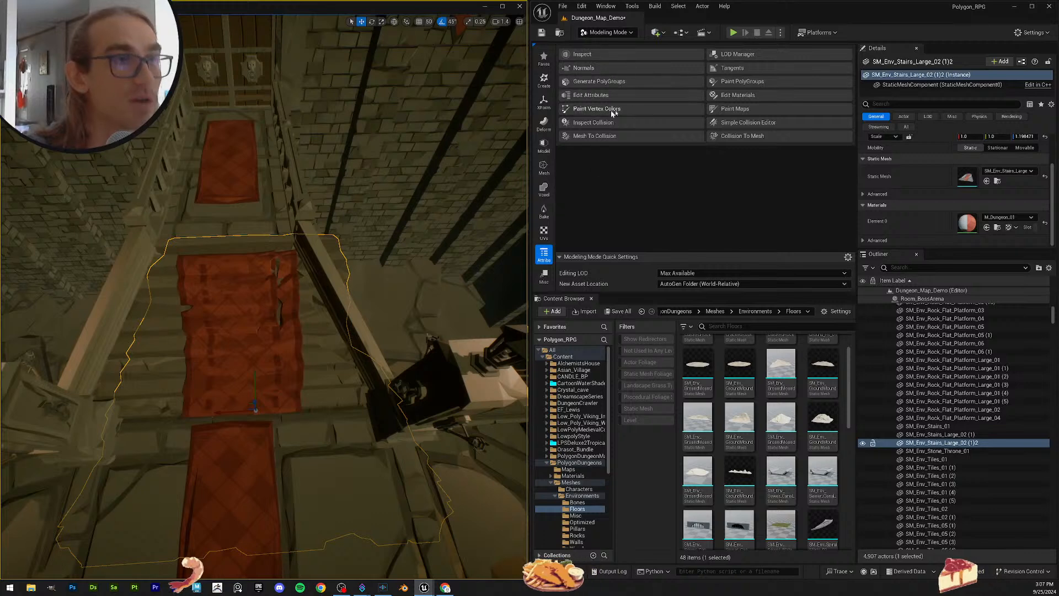
Step: Try to split the copied stairs mesh into separate parts with the Split tool
{"action": "left_click", "coordinate": [545, 212]}
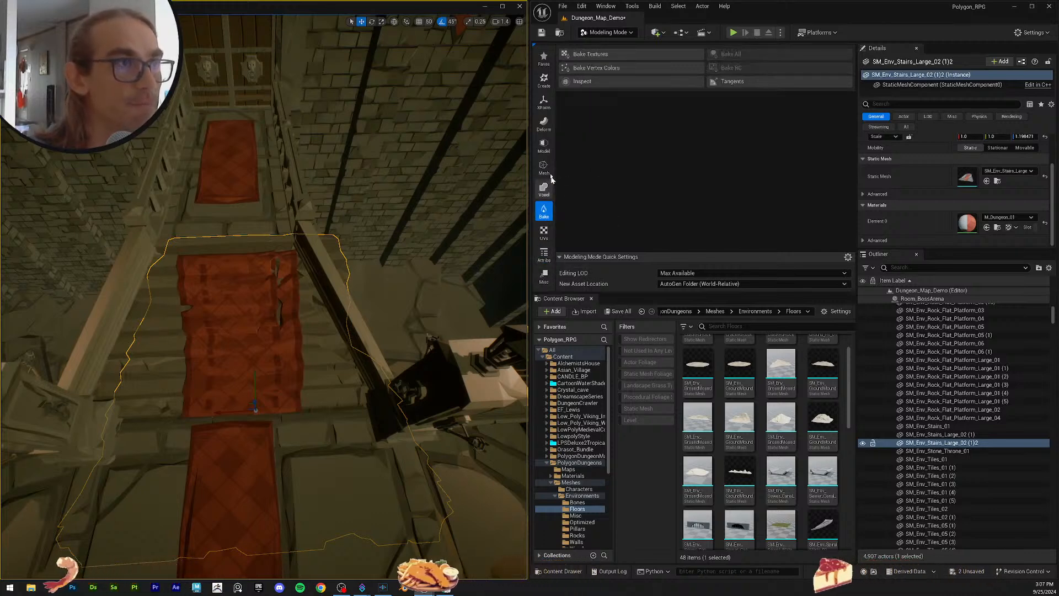
{"action": "left_click", "coordinate": [545, 145]}
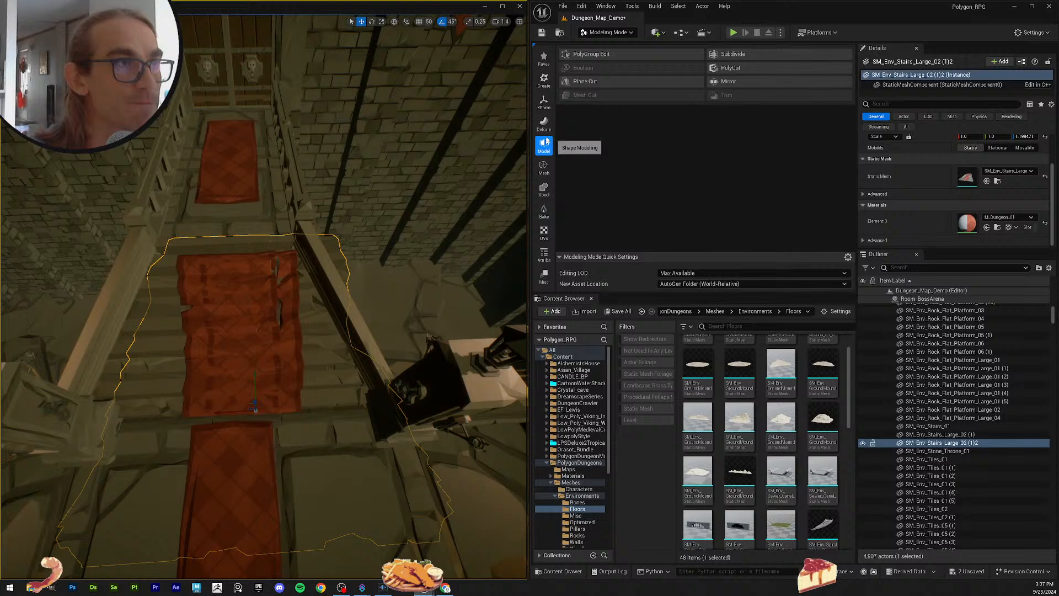
{"action": "left_click", "coordinate": [545, 102]}
{"action": "left_click", "coordinate": [579, 109]}
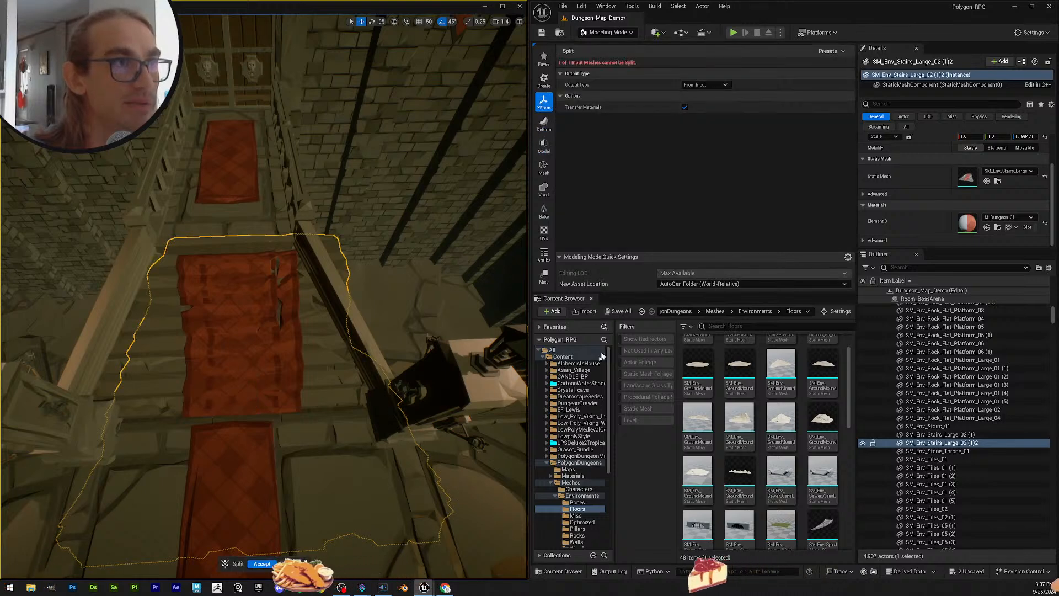
{"action": "left_click", "coordinate": [269, 563]}
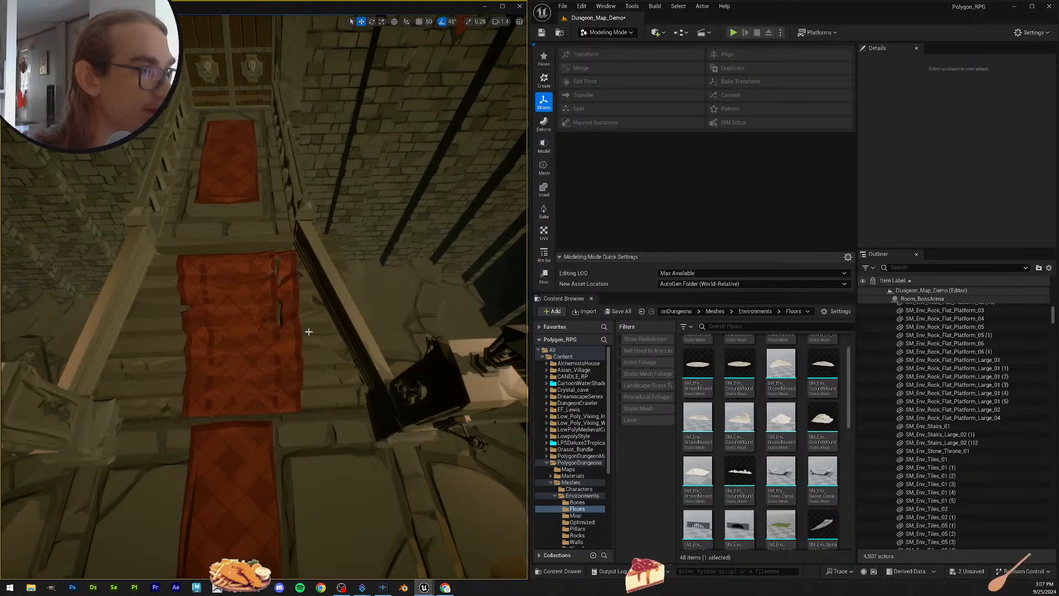
Step: Reselect the copied stairs, raise them to about Z -100 and undo the move
{"action": "left_click", "coordinate": [291, 334]}
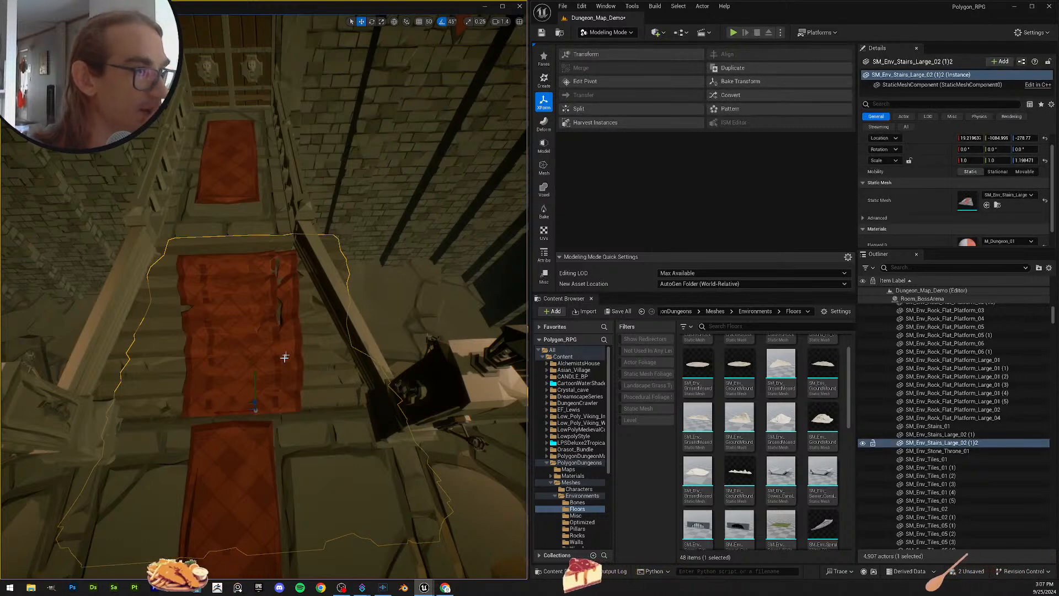
{"action": "mouse_move", "coordinate": [290, 393]}
{"action": "right_mouse_down"}
{"action": "mouse_move", "coordinate": [353, 380]}
{"action": "mouse_move", "coordinate": [290, 394]}
{"action": "right_mouse_up"}
{"action": "left_click_drag", "start_coordinate": [278, 381], "coordinate": [274, 345]}
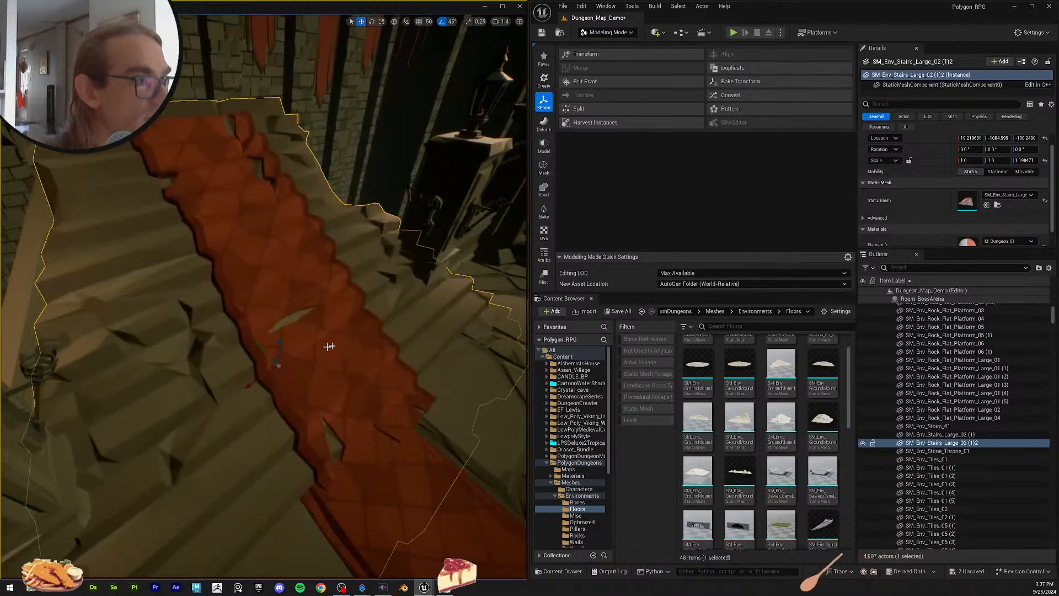
{"action": "key", "text": "ctrl+z"}
Step: Slide the copied stairs sideways past the railing to about X 544, then undo the move
{"action": "right_click_drag", "start_coordinate": [329, 346], "coordinate": [287, 397]}
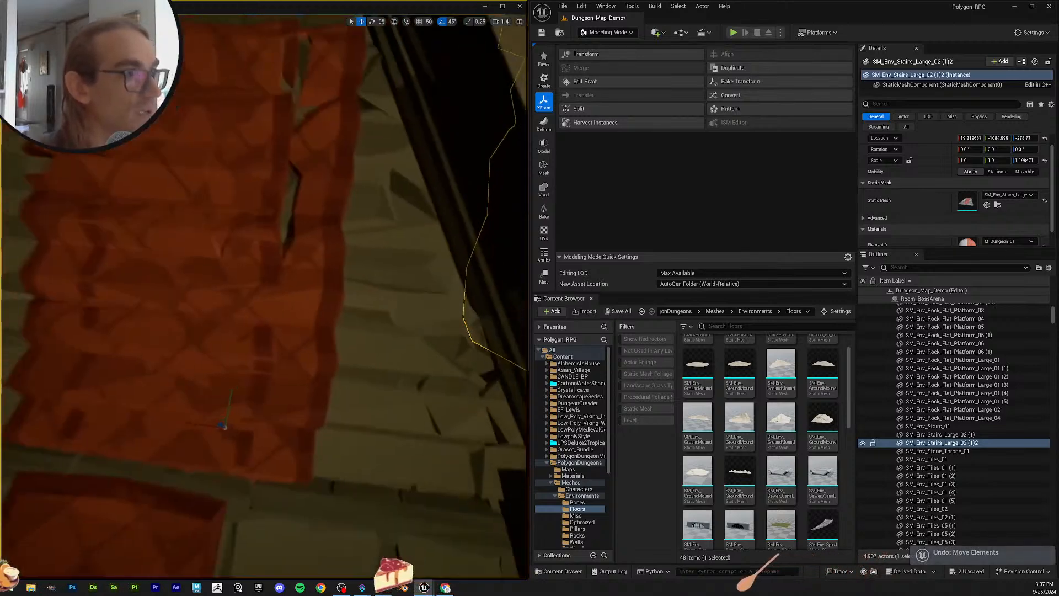
{"action": "right_click_drag", "start_coordinate": [329, 276], "coordinate": [355, 251]}
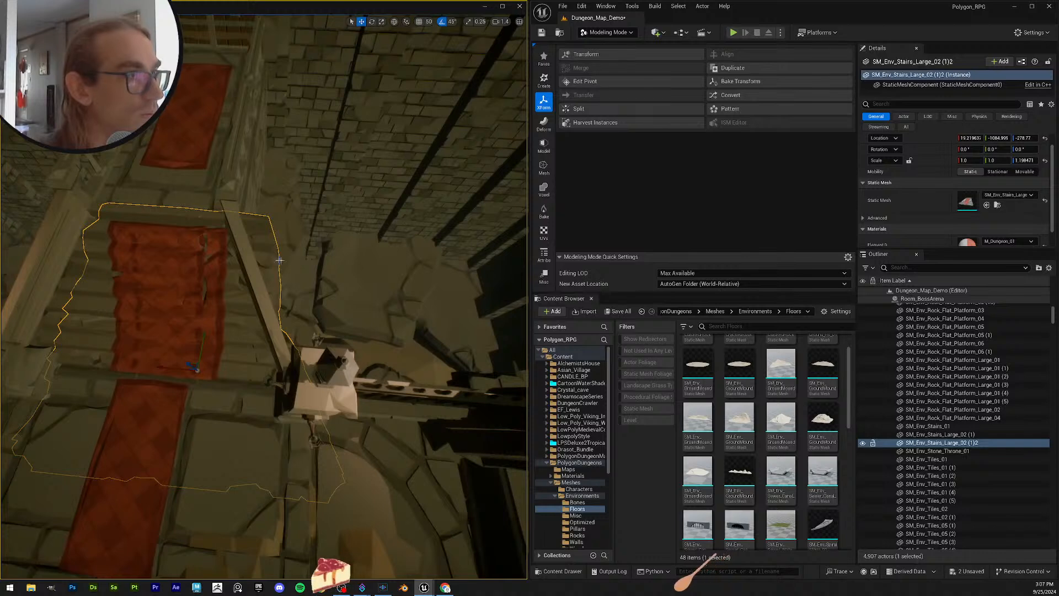
{"action": "right_click_drag", "start_coordinate": [279, 260], "coordinate": [293, 297]}
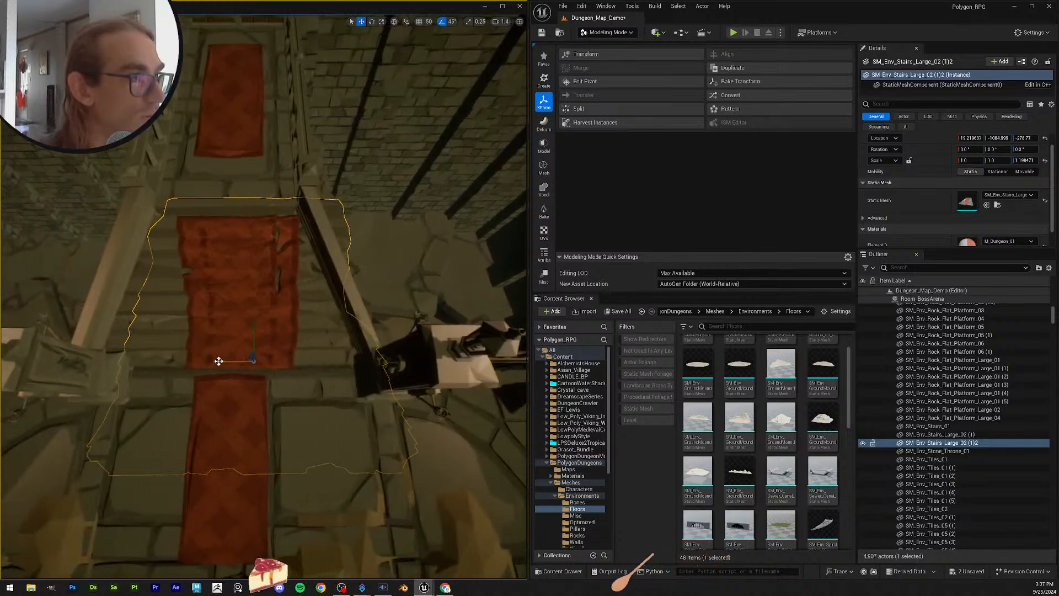
{"action": "left_click_drag", "start_coordinate": [218, 361], "coordinate": [339, 353]}
{"action": "left_click", "coordinate": [400, 232]}
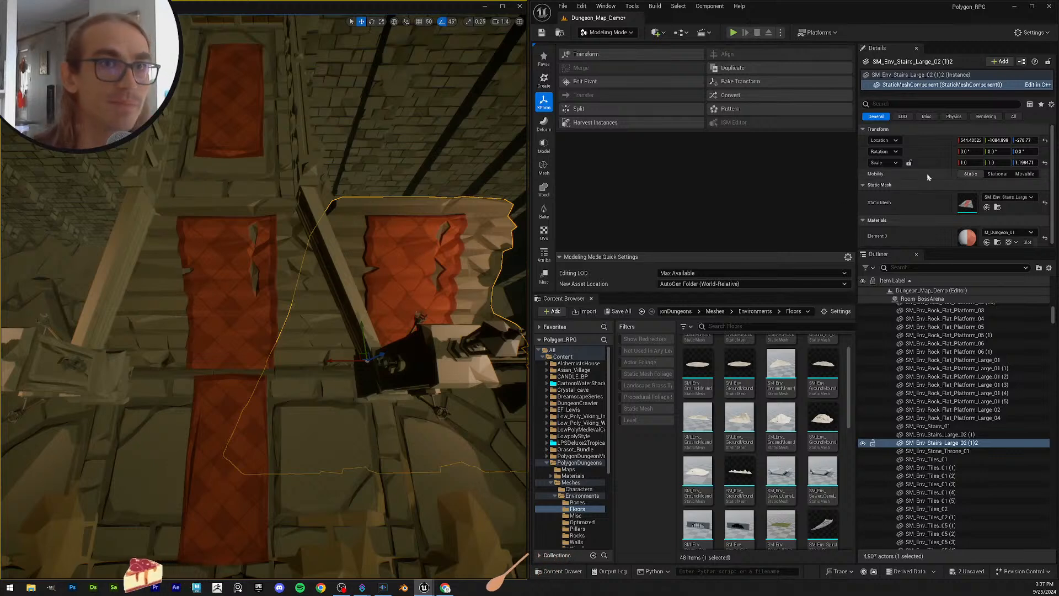
{"action": "scroll", "coordinate": [927, 173], "scroll_direction": "down", "scroll_amount": 1}
{"action": "key", "text": "ctrl+z"}
{"action": "key", "text": "ctrl+z"}
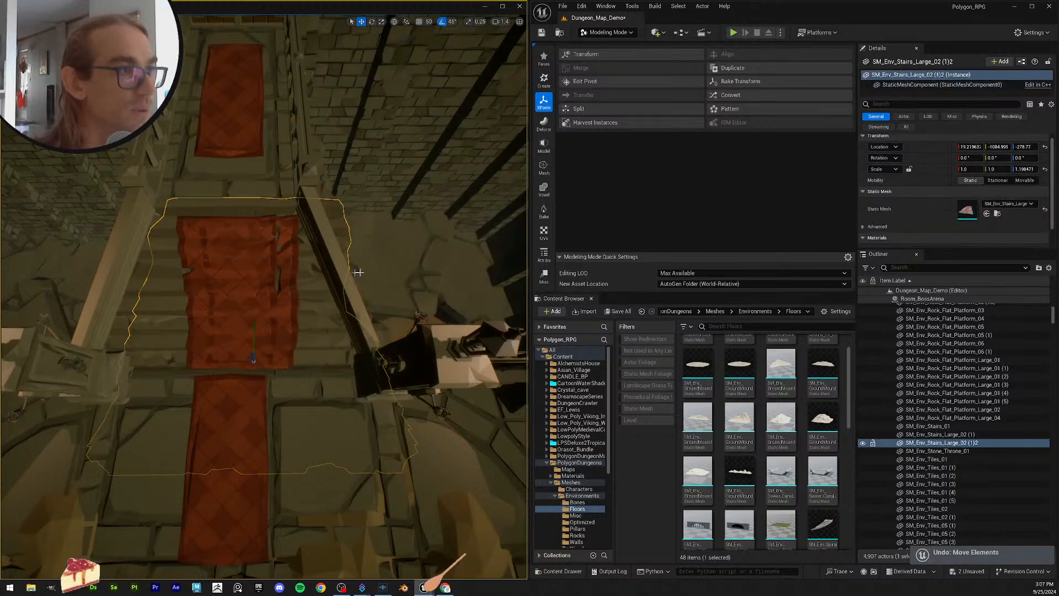
Step: Nudge the copied stairs sideways to about 5.5 along X, keeping their carpet overlapping the original carpet
{"action": "right_click_drag", "start_coordinate": [386, 263], "coordinate": [285, 315]}
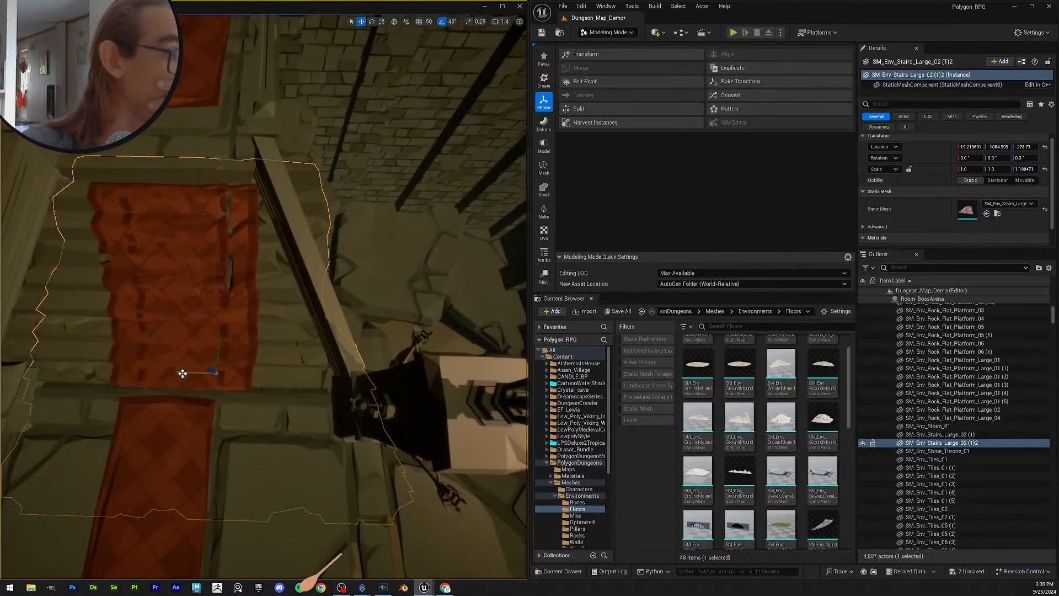
{"action": "left_click_drag", "start_coordinate": [183, 374], "coordinate": [179, 406]}
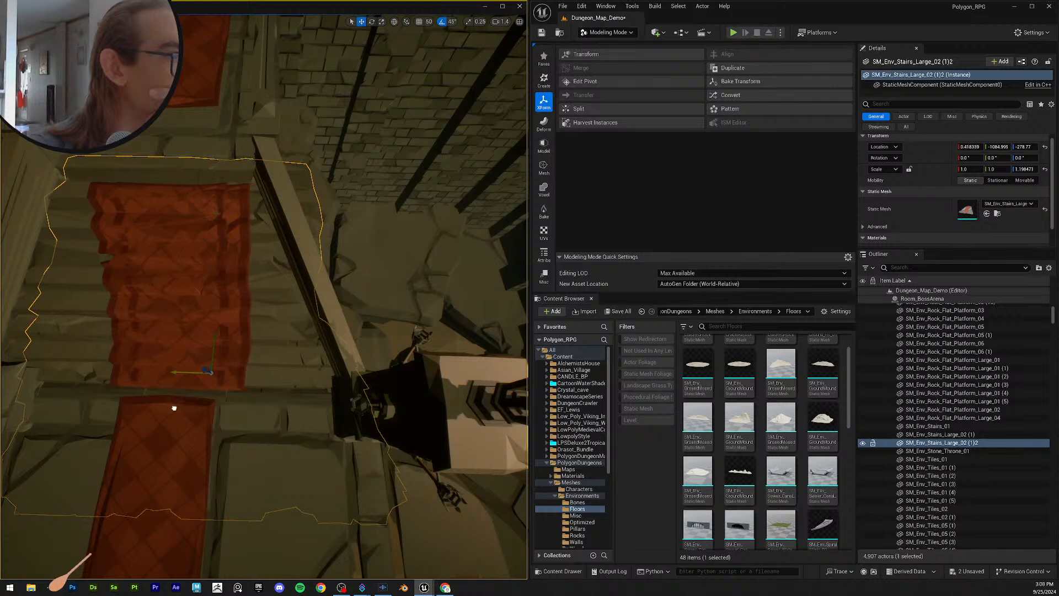
{"action": "left_click_drag", "start_coordinate": [175, 409], "coordinate": [175, 413]}
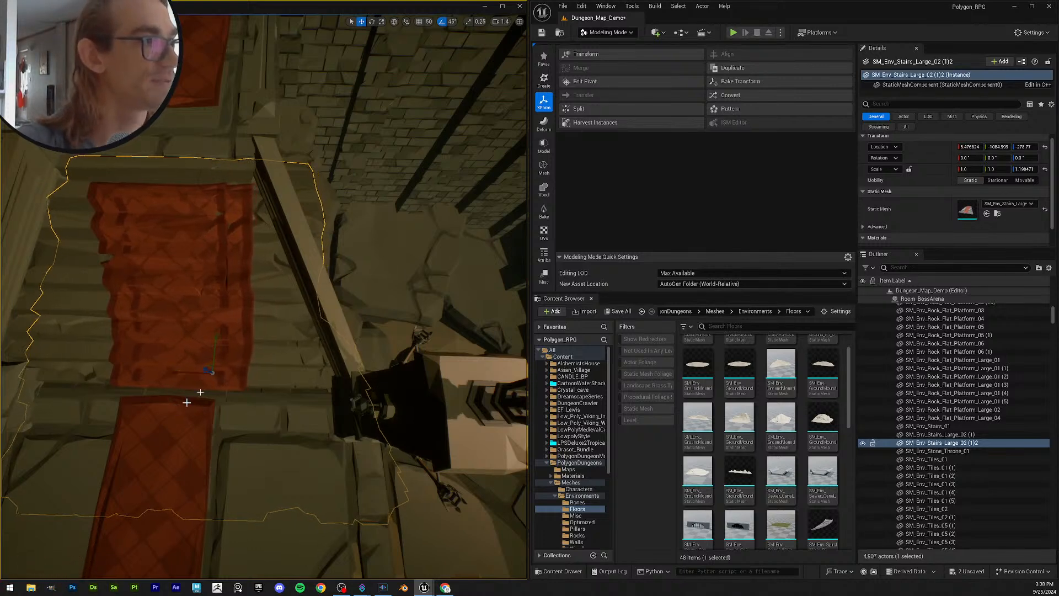
{"action": "mouse_move", "coordinate": [369, 301]}
{"action": "right_mouse_down"}
{"action": "mouse_move", "coordinate": [309, 303]}
{"action": "mouse_move", "coordinate": [381, 301]}
{"action": "right_mouse_up"}
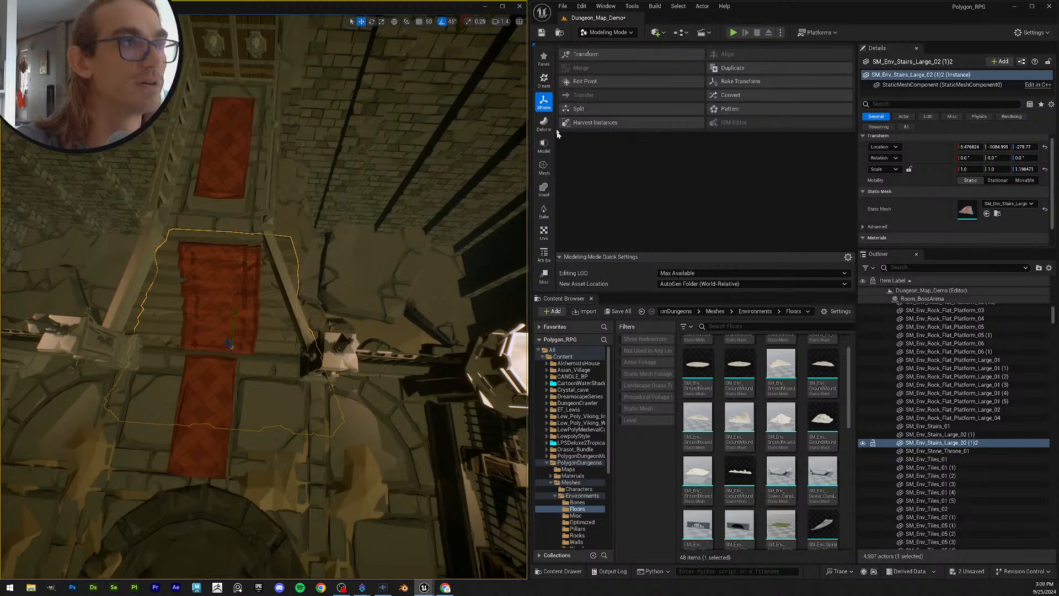
Step: Create a 100-unit static mesh box on the arena floor beside the carpet at the foot of the stairs
{"action": "left_click", "coordinate": [544, 80]}
{"action": "left_click", "coordinate": [603, 56]}
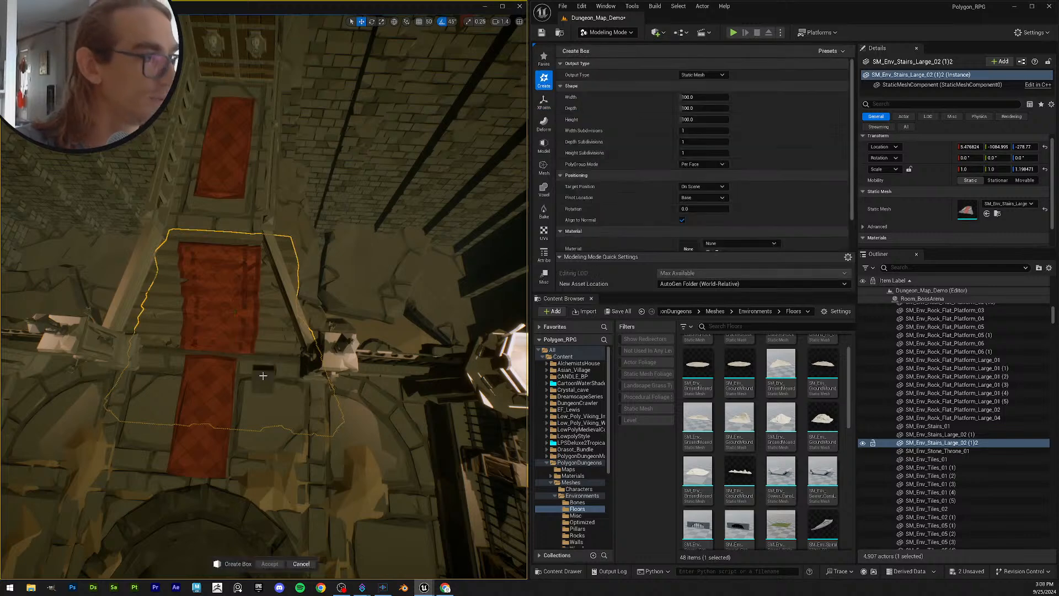
{"action": "left_click", "coordinate": [258, 394]}
{"action": "right_click_drag", "start_coordinate": [300, 393], "coordinate": [300, 328]}
{"action": "left_click", "coordinate": [270, 564]}
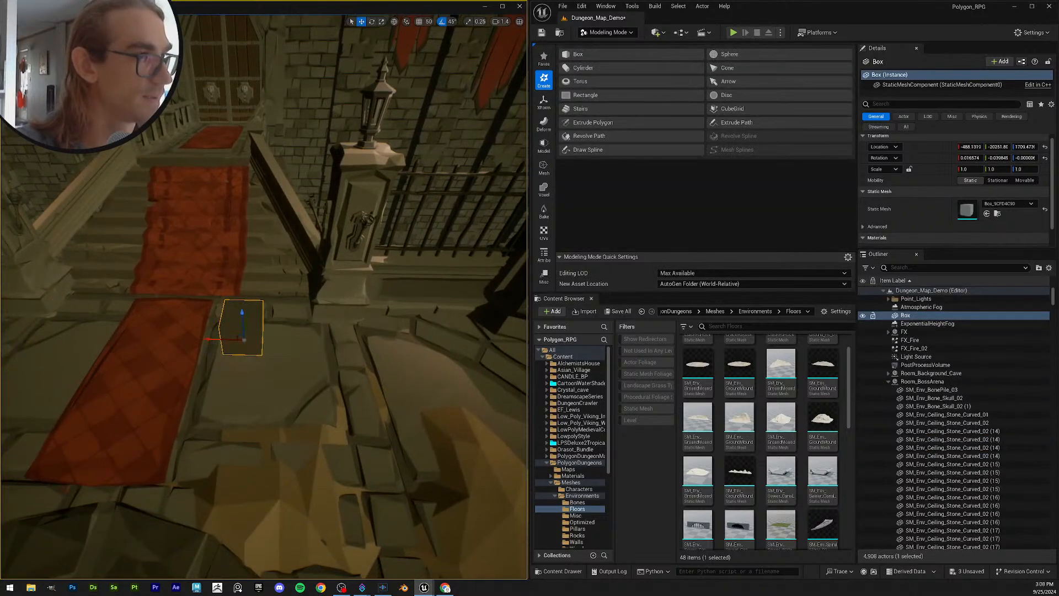
Step: Scale the box to about 19.7 × 3.36 × 12.36 and lower it to about Z 804 across the foot of the stairs
{"action": "right_click_drag", "start_coordinate": [330, 386], "coordinate": [330, 429]}
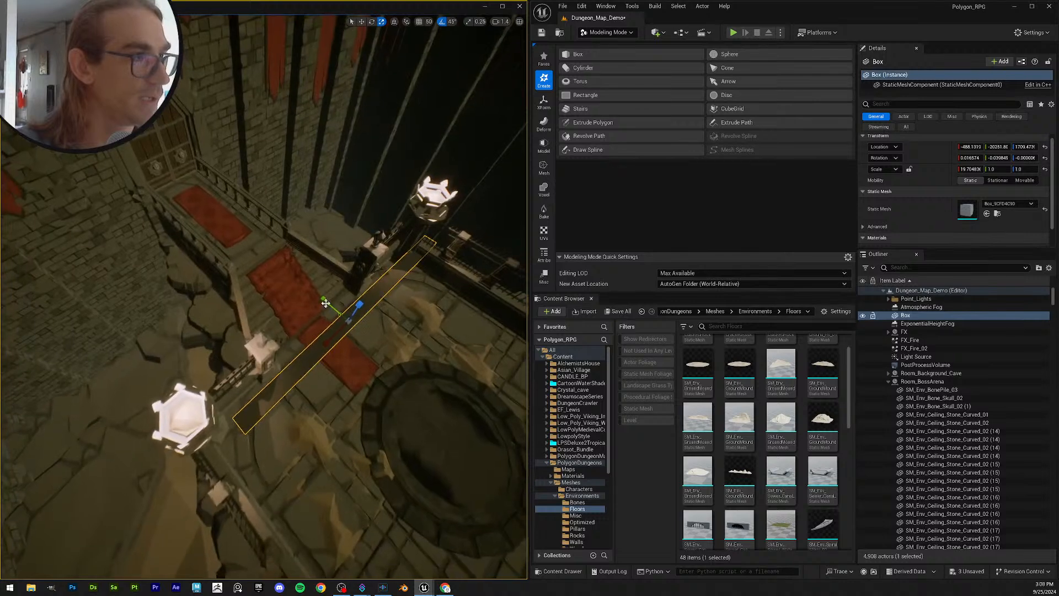
{"action": "left_click_drag", "start_coordinate": [324, 298], "coordinate": [324, 300]}
{"action": "right_click_drag", "start_coordinate": [303, 298], "coordinate": [389, 298]}
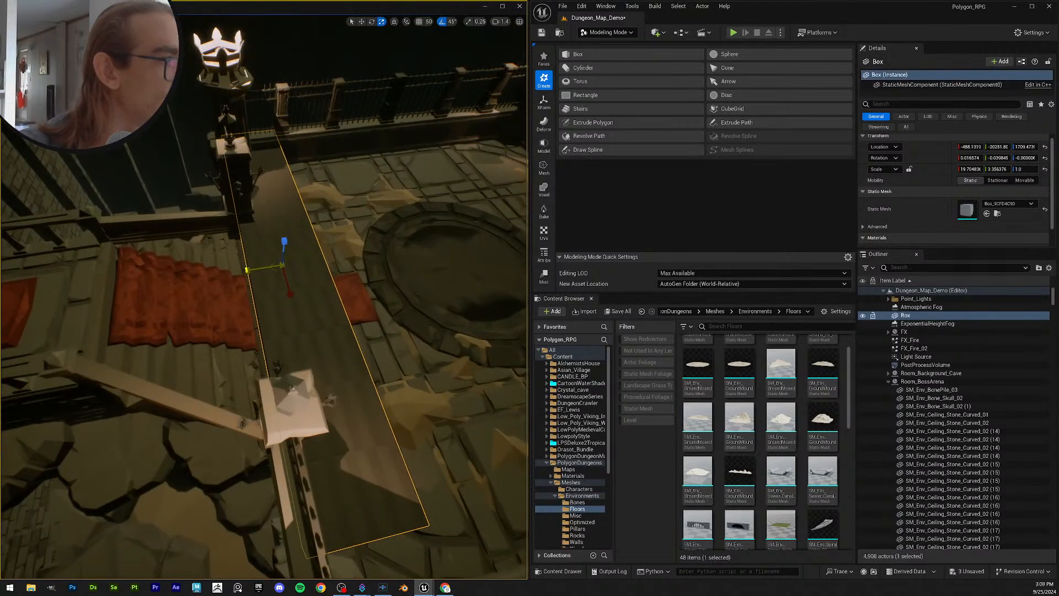
{"action": "left_click_drag", "start_coordinate": [275, 268], "coordinate": [273, 269]}
{"action": "right_click_drag", "start_coordinate": [262, 286], "coordinate": [386, 238]}
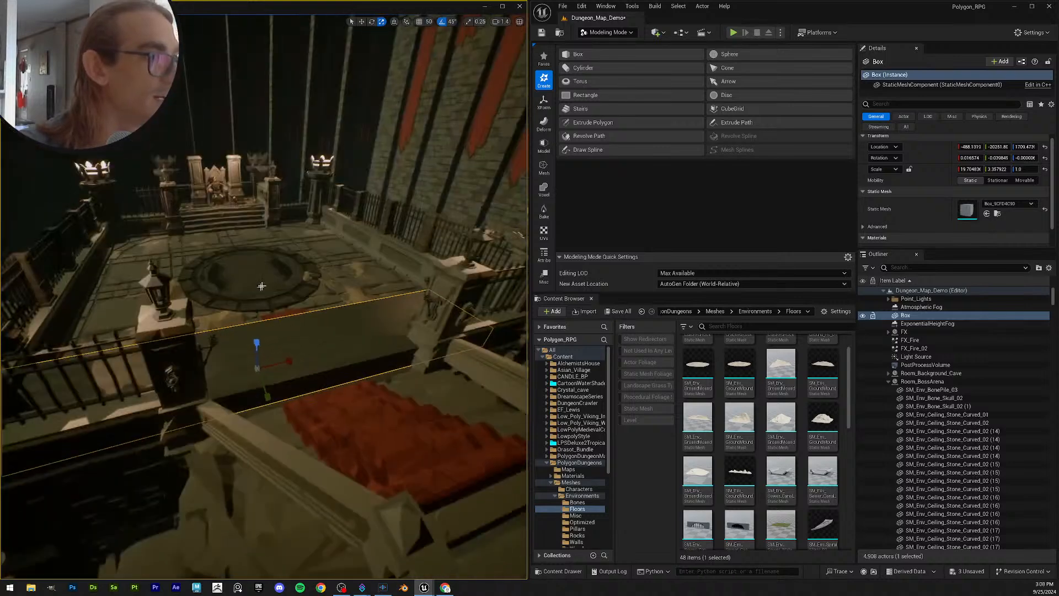
{"action": "left_click_drag", "start_coordinate": [256, 346], "coordinate": [260, 462]}
{"action": "key", "text": "w"}
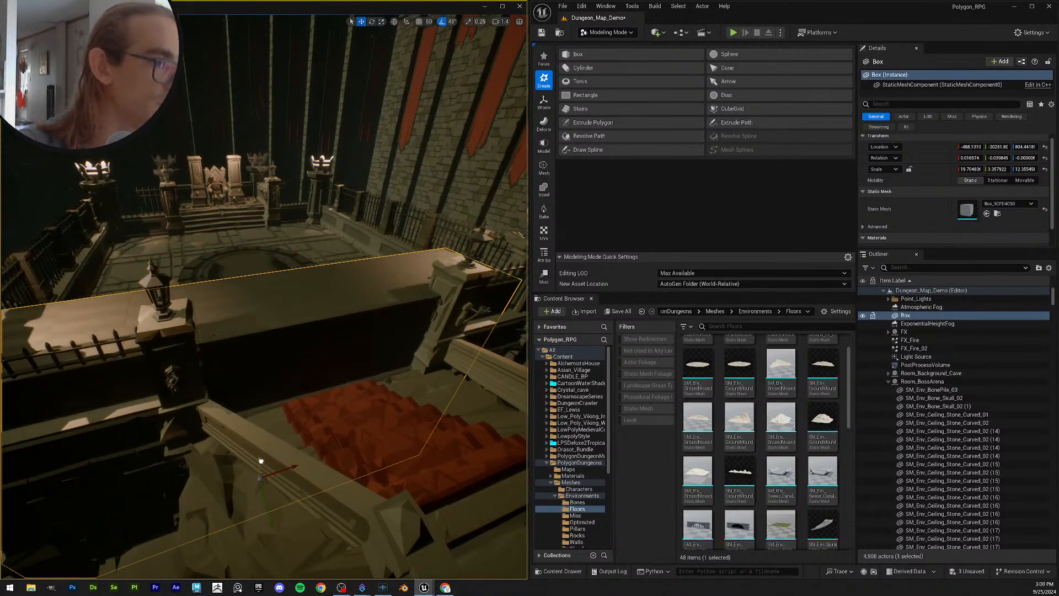
Step: Try subtracting the box from the copied stairs with a Difference A - B mesh Boolean, then undo it
{"action": "right_click_drag", "start_coordinate": [260, 461], "coordinate": [271, 420]}
{"action": "key", "text": "q"}
{"action": "left_click", "coordinate": [270, 419]}
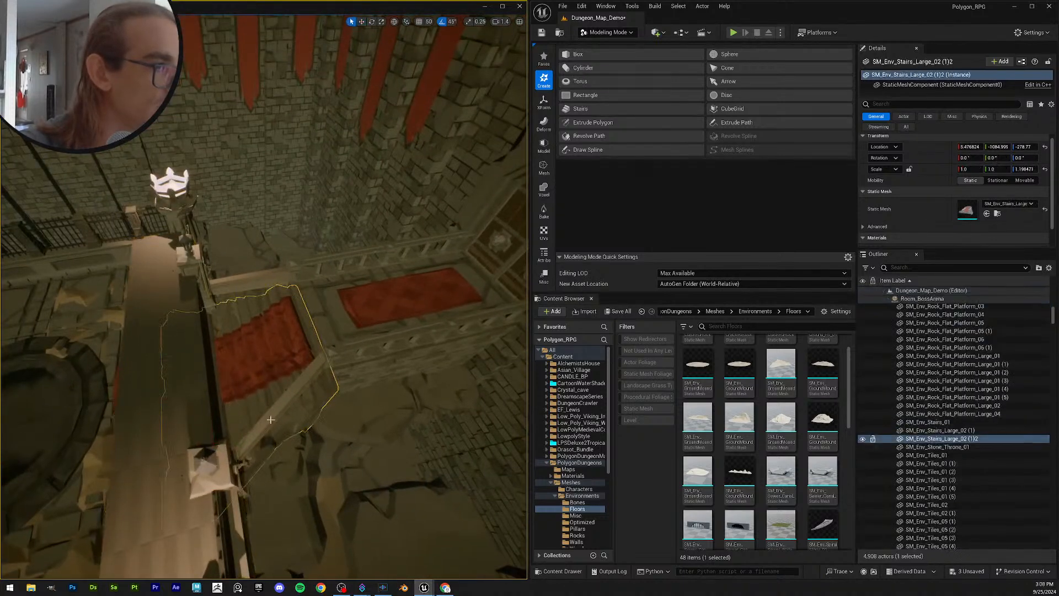
{"action": "left_click", "coordinate": [166, 300], "text": "ctrl"}
{"action": "right_click_drag", "start_coordinate": [283, 346], "coordinate": [276, 353]}
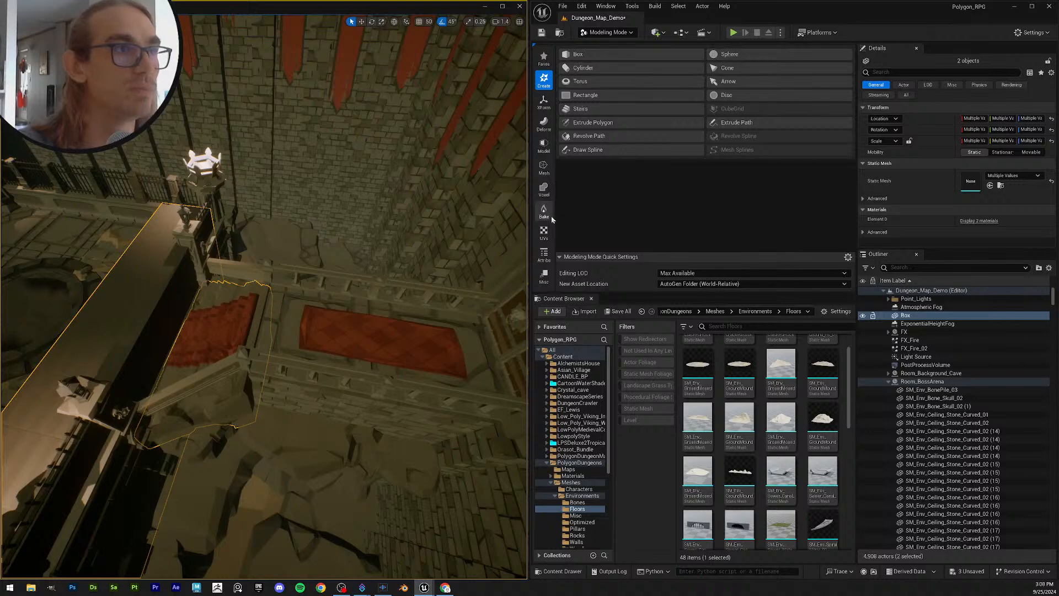
{"action": "left_click", "coordinate": [545, 146]}
{"action": "left_click", "coordinate": [585, 68]}
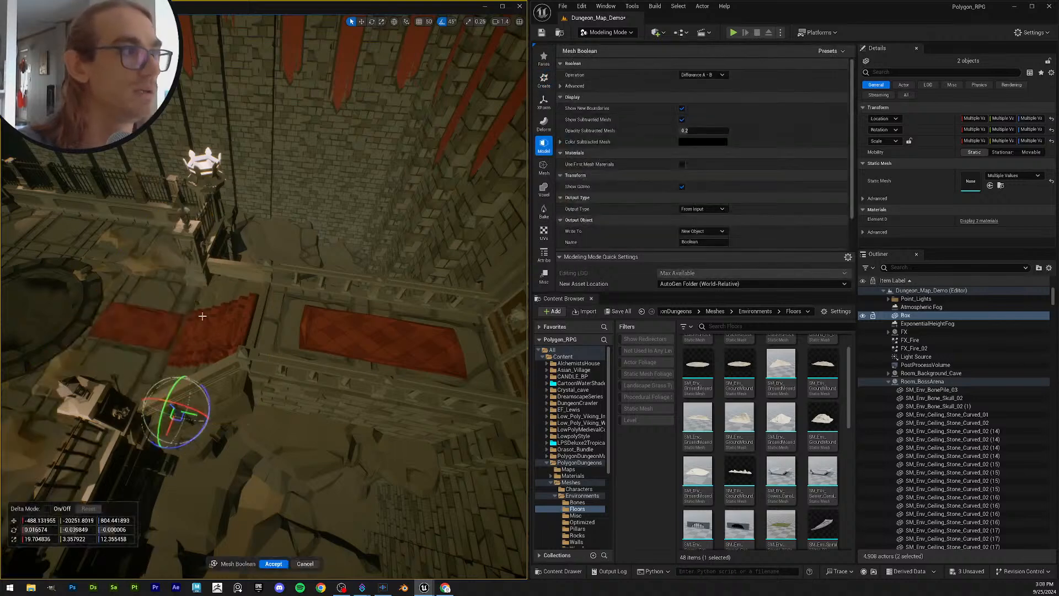
{"action": "right_click_drag", "start_coordinate": [202, 317], "coordinate": [320, 326]}
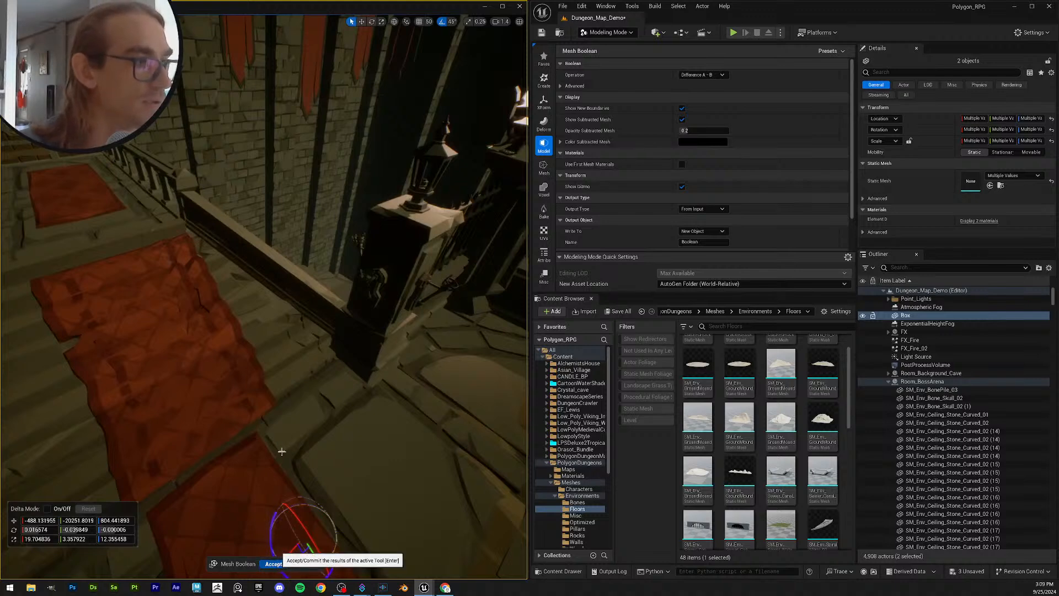
{"action": "key", "text": "Return"}
{"action": "right_click_drag", "start_coordinate": [348, 387], "coordinate": [332, 366]}
{"action": "key", "text": "ctrl+z"}
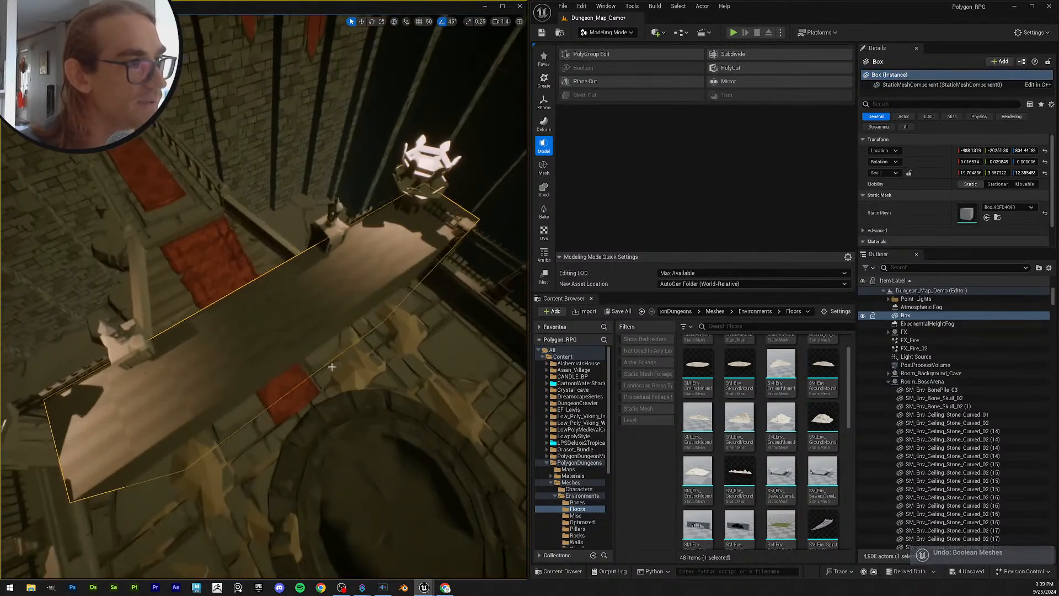
Step: Use PolyGroup Edit to pull the box's long arena-side face outward, widening the box over the floor, and accept the edit
{"action": "left_click", "coordinate": [591, 54]}
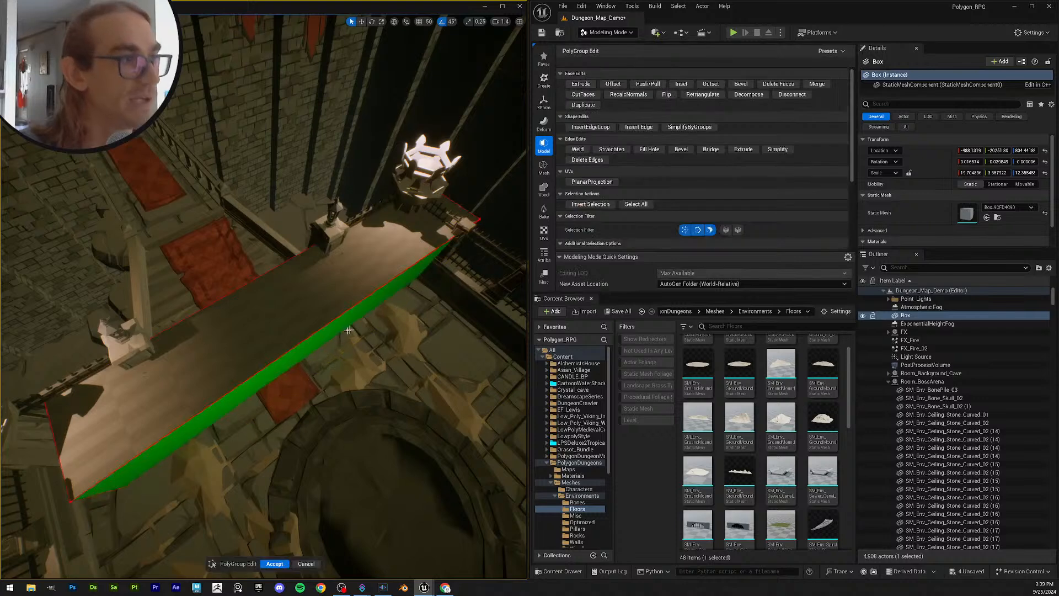
{"action": "left_click", "coordinate": [336, 388]}
{"action": "left_click", "coordinate": [317, 381]}
{"action": "left_click", "coordinate": [326, 406]}
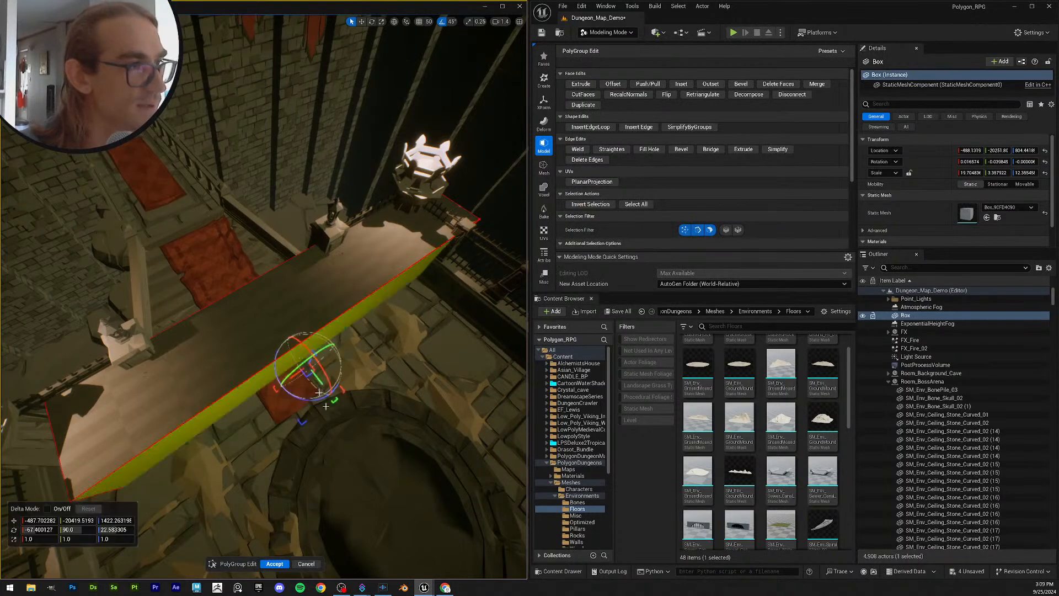
{"action": "left_click_drag", "start_coordinate": [317, 380], "coordinate": [345, 408]}
{"action": "left_click", "coordinate": [276, 564]}
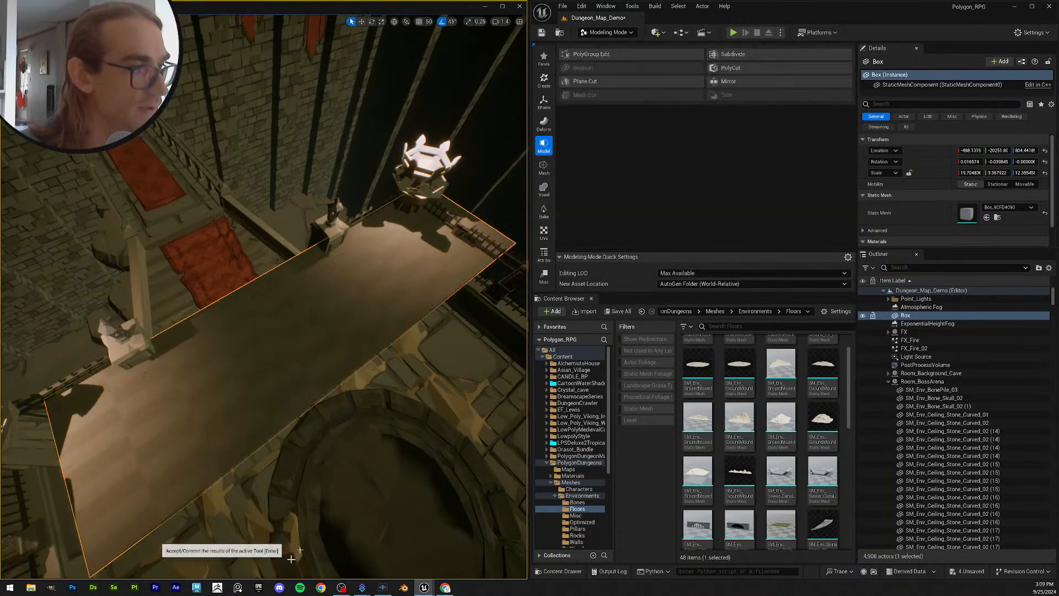
Step: Subtract the widened box from the copied stairs with a Difference A - B mesh Boolean, writing a new object
{"action": "right_click_drag", "start_coordinate": [268, 337], "coordinate": [270, 337]}
{"action": "left_click", "coordinate": [270, 337], "text": "ctrl"}
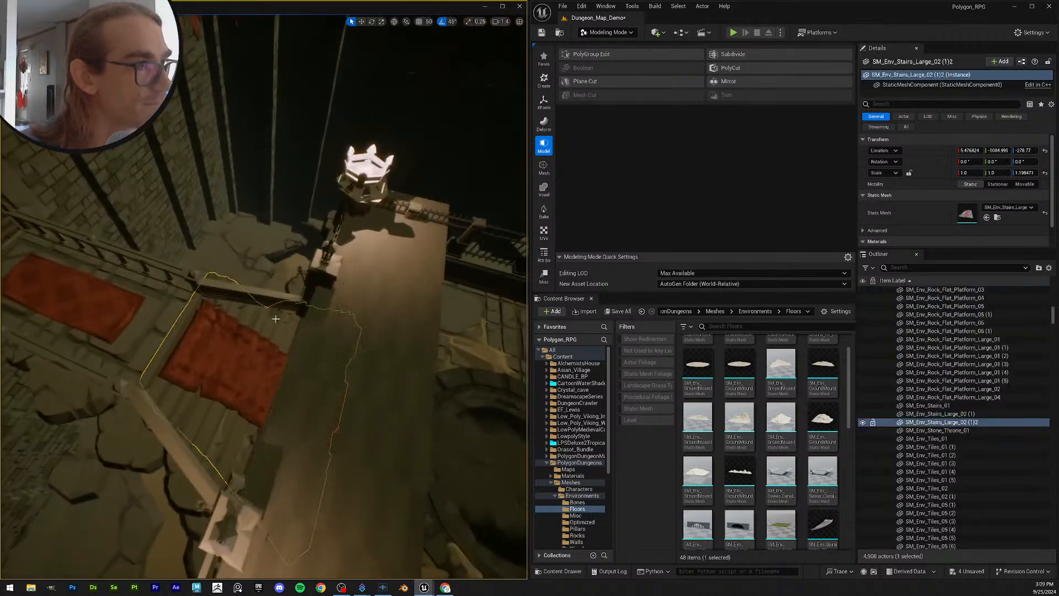
{"action": "left_click", "coordinate": [583, 67]}
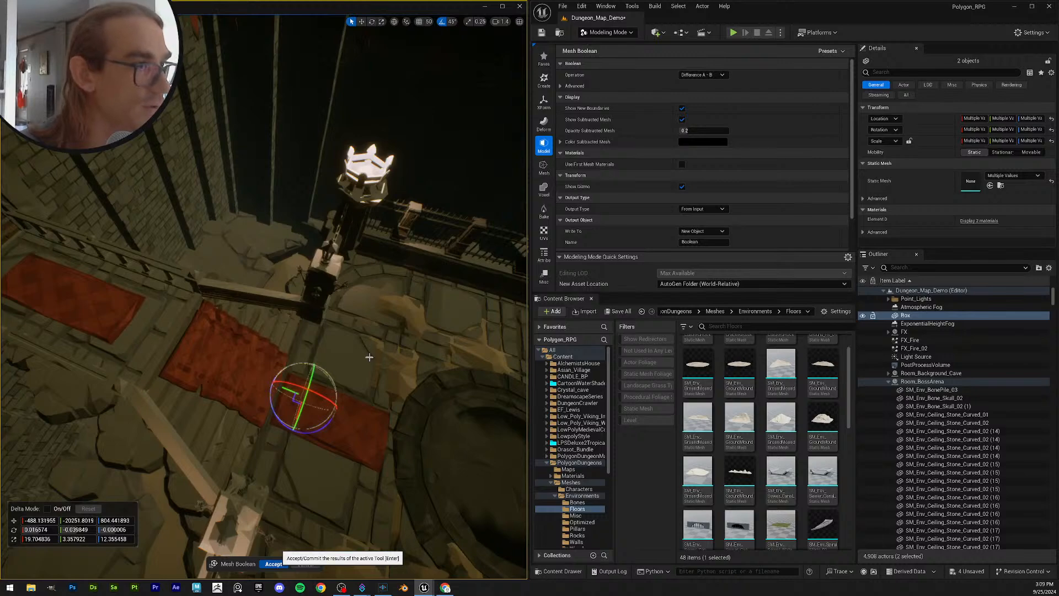
{"action": "right_click_drag", "start_coordinate": [369, 357], "coordinate": [345, 387]}
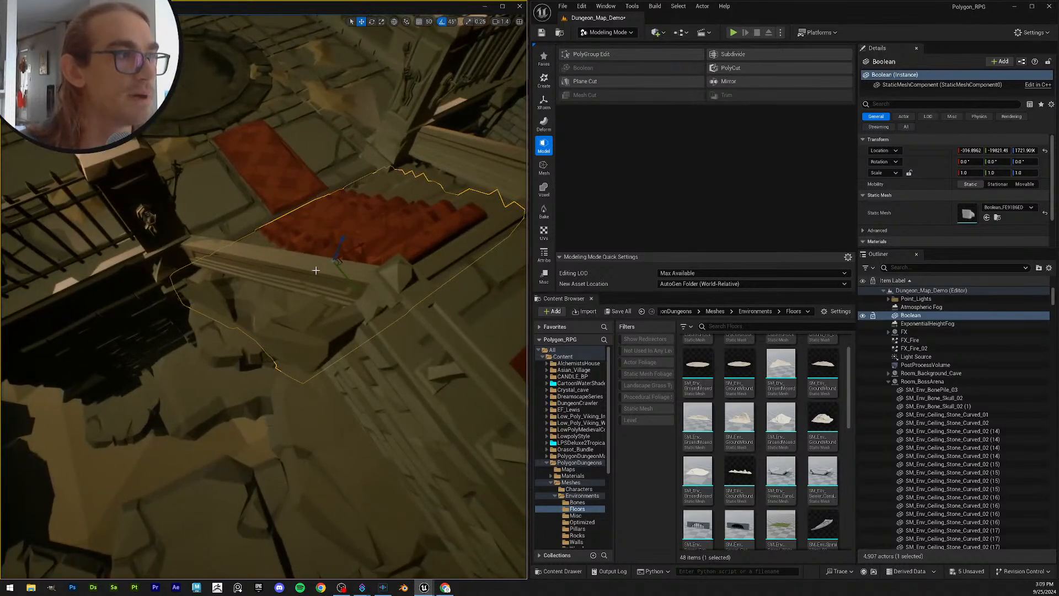
Step: Try rescaling a copy of the sloped stair railing vertically, undoing the first scale, then delete the copy
{"action": "left_click", "coordinate": [316, 270]}
{"action": "right_click_drag", "start_coordinate": [316, 270], "coordinate": [309, 366]}
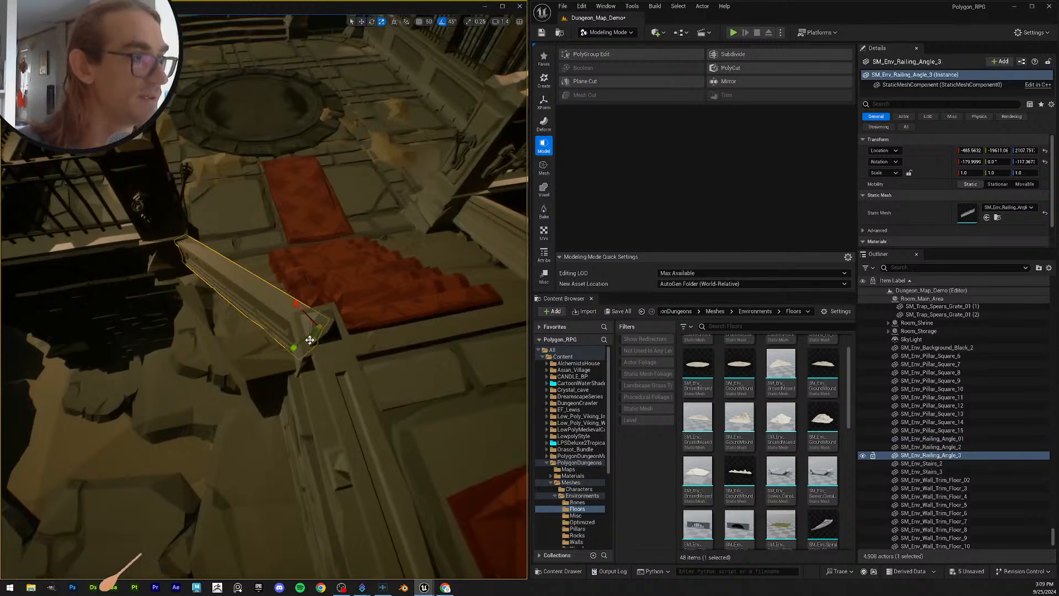
{"action": "key", "text": "ctrl+z"}
{"action": "right_click_drag", "start_coordinate": [324, 342], "coordinate": [313, 280]}
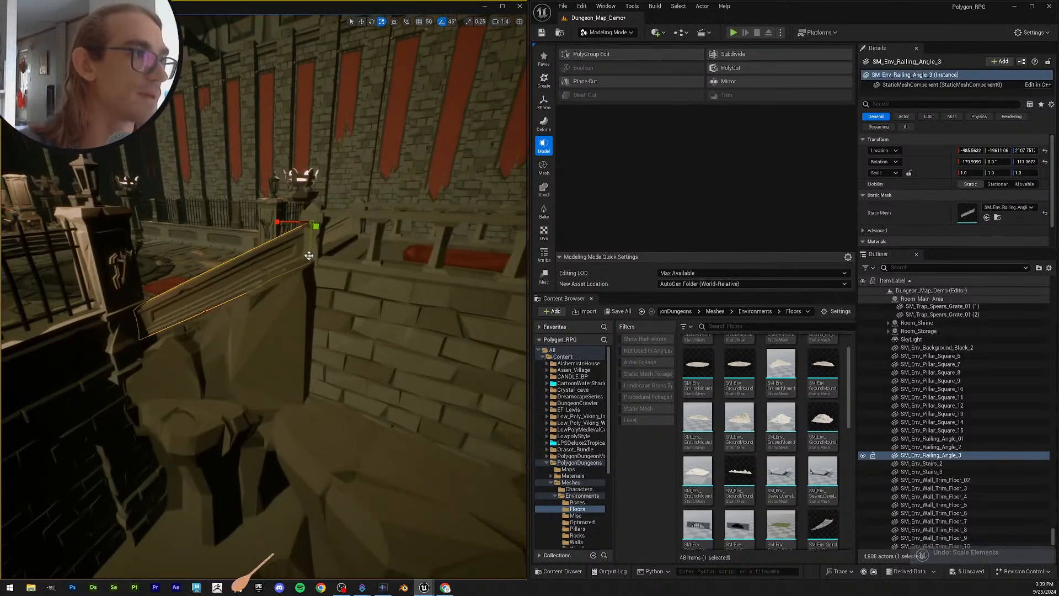
{"action": "left_click_drag", "start_coordinate": [310, 270], "coordinate": [348, 244]}
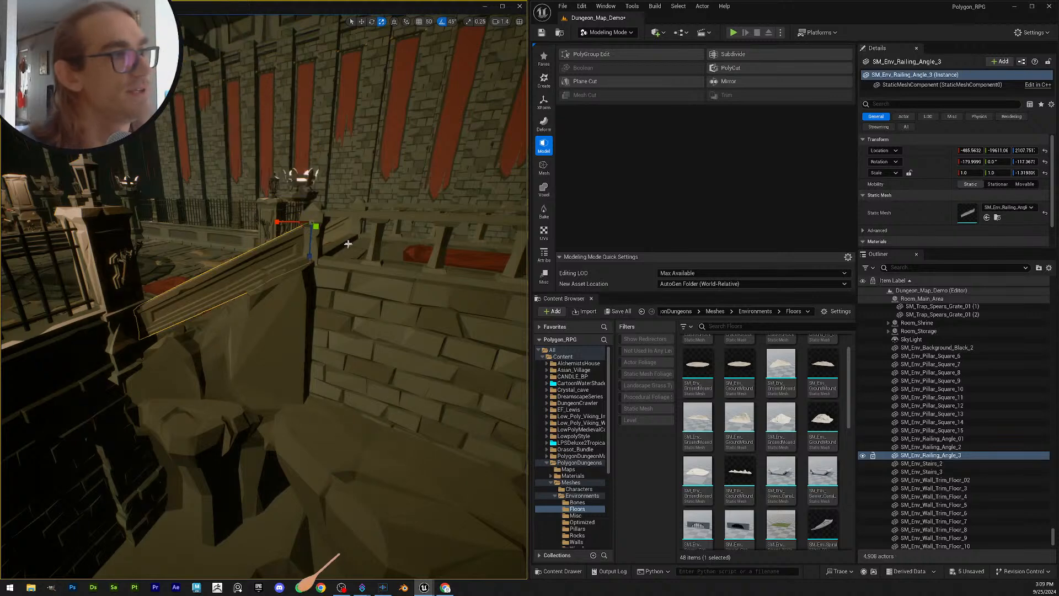
{"action": "key", "text": "Delete"}
{"action": "right_click_drag", "start_coordinate": [351, 227], "coordinate": [378, 251]}
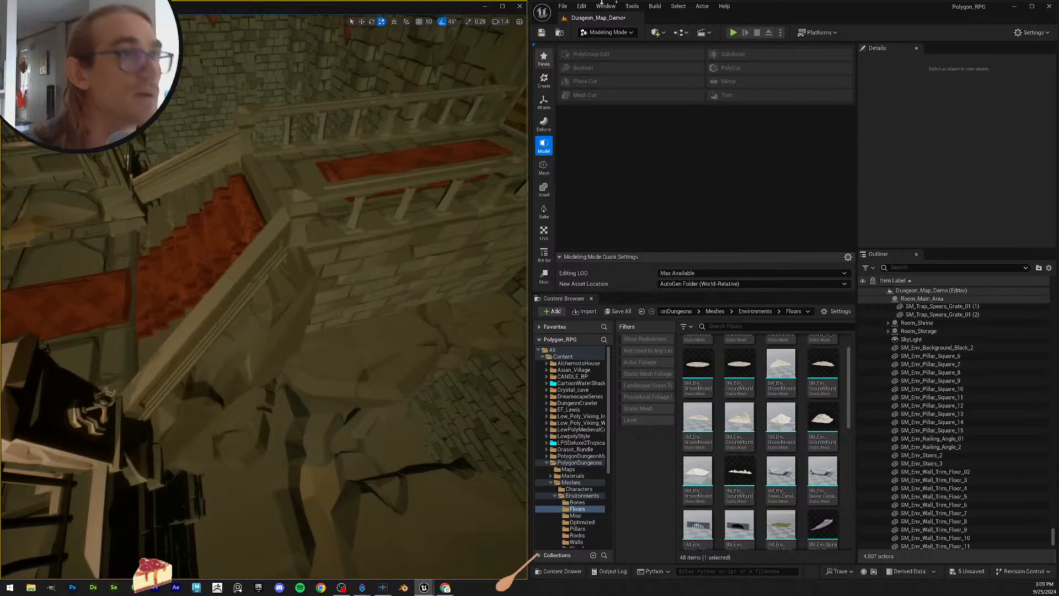
Step: Create a second 100-unit box against the stone wall beside the upper end of the sloped railing
{"action": "left_click", "coordinate": [544, 81]}
{"action": "left_click", "coordinate": [585, 53]}
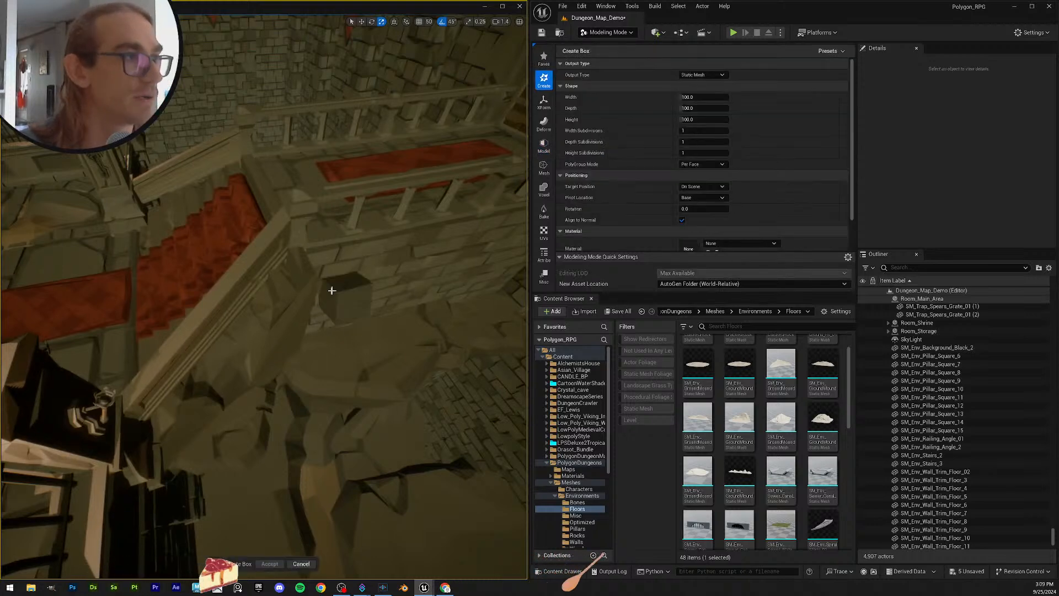
{"action": "left_click", "coordinate": [335, 267]}
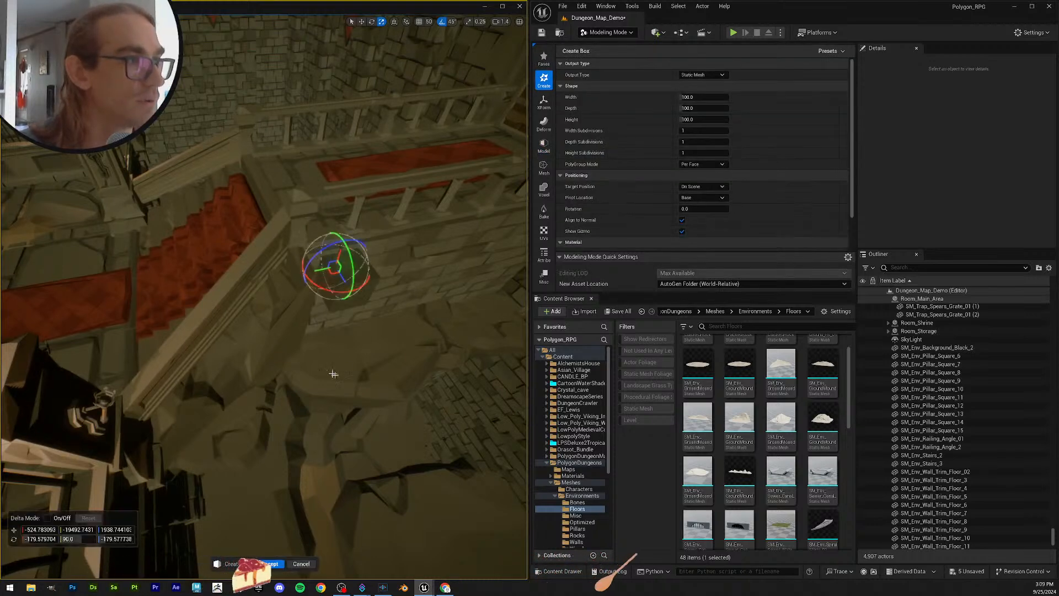
{"action": "left_click", "coordinate": [269, 567]}
{"action": "mouse_move", "coordinate": [285, 285]}
{"action": "right_mouse_down"}
{"action": "mouse_move", "coordinate": [240, 277]}
{"action": "mouse_move", "coordinate": [286, 285]}
{"action": "right_mouse_up"}
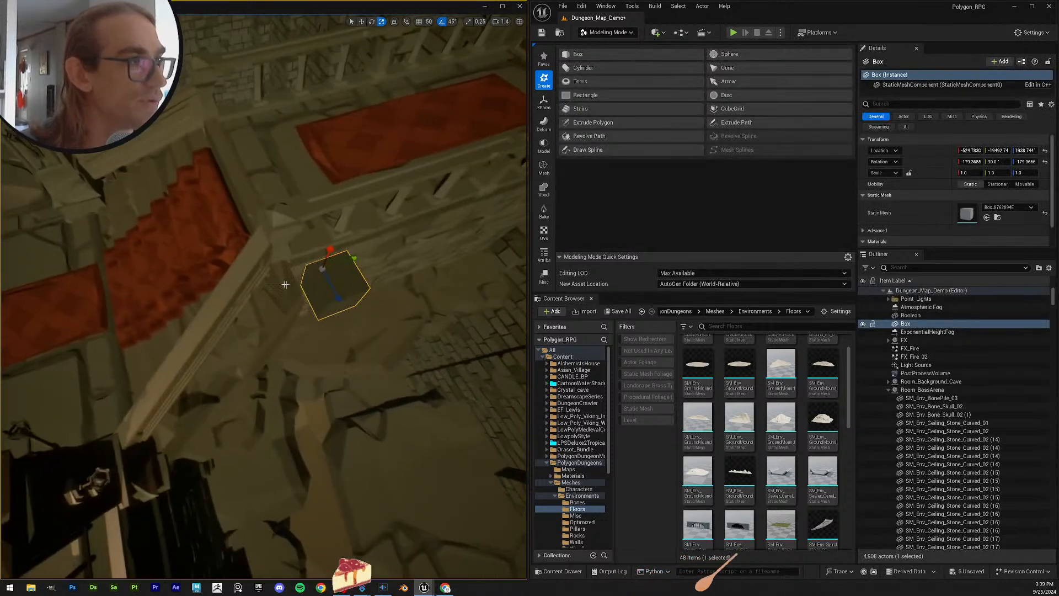
Step: Copy the sloped railing's rotation onto the new box and switch the gizmo's coordinate space
{"action": "left_click", "coordinate": [268, 287]}
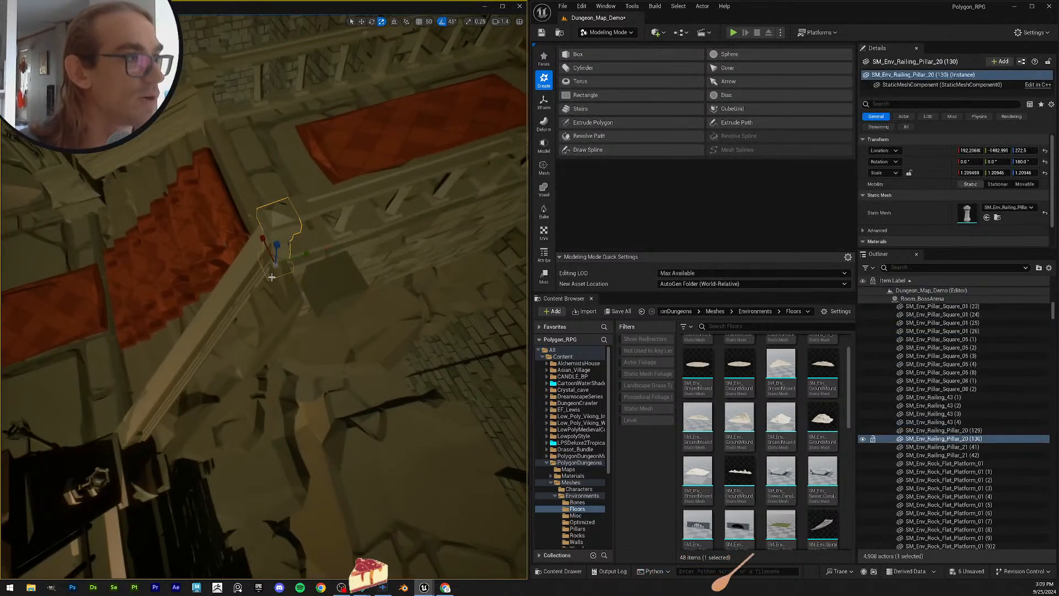
{"action": "right_click", "coordinate": [941, 161]}
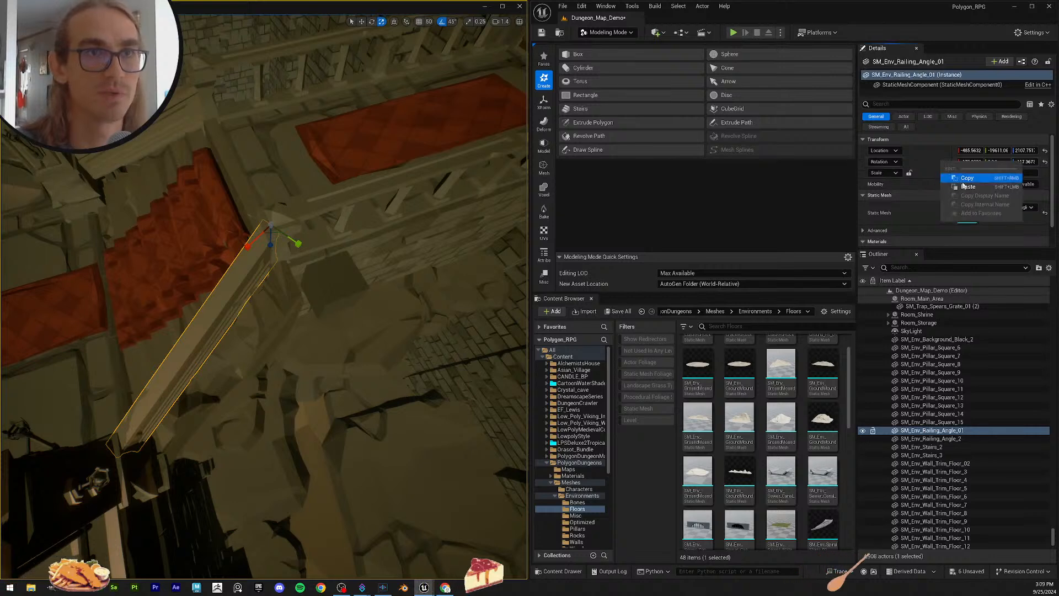
{"action": "left_click", "coordinate": [959, 181]}
{"action": "left_click", "coordinate": [345, 292]}
{"action": "right_click", "coordinate": [941, 161]}
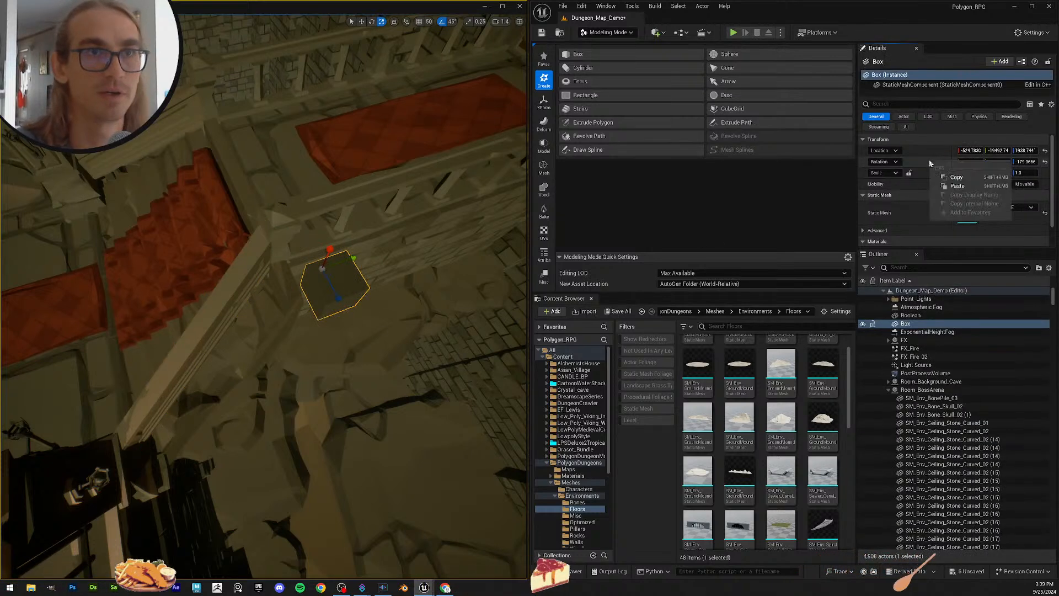
{"action": "left_click", "coordinate": [959, 189]}
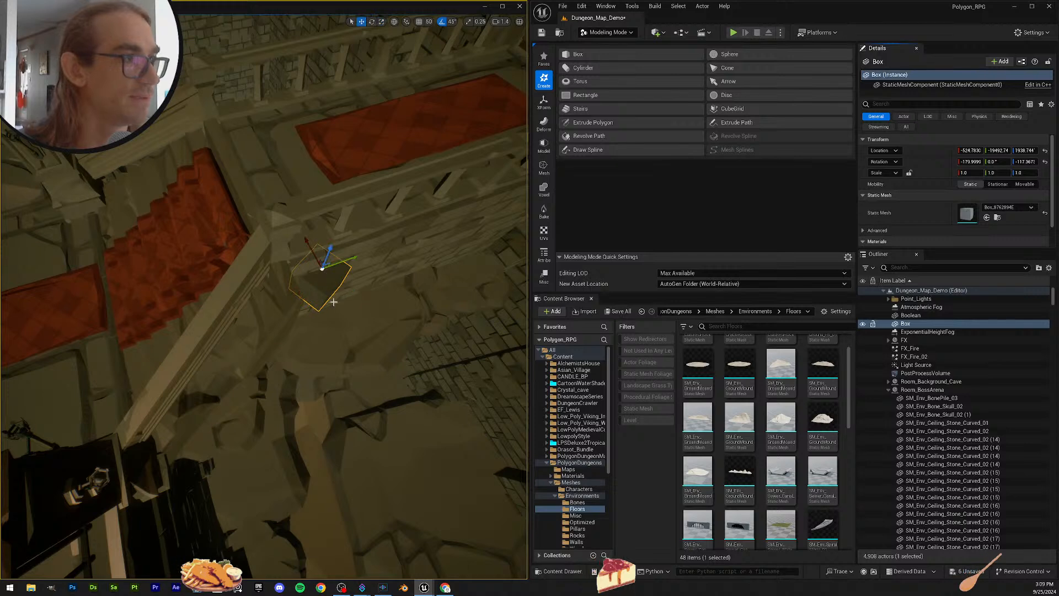
{"action": "left_click", "coordinate": [394, 21]}
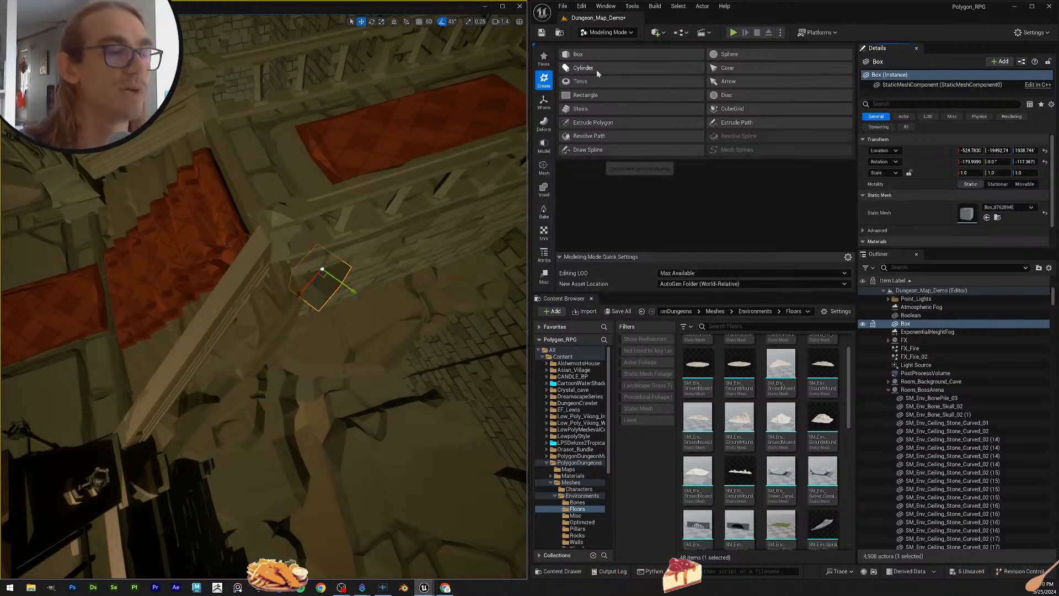
Step: Use PolyGroup Edit to stretch the box's end face down along the sloped railing, past the pillar at the stair foot
{"action": "left_click", "coordinate": [548, 153]}
{"action": "left_click", "coordinate": [585, 54]}
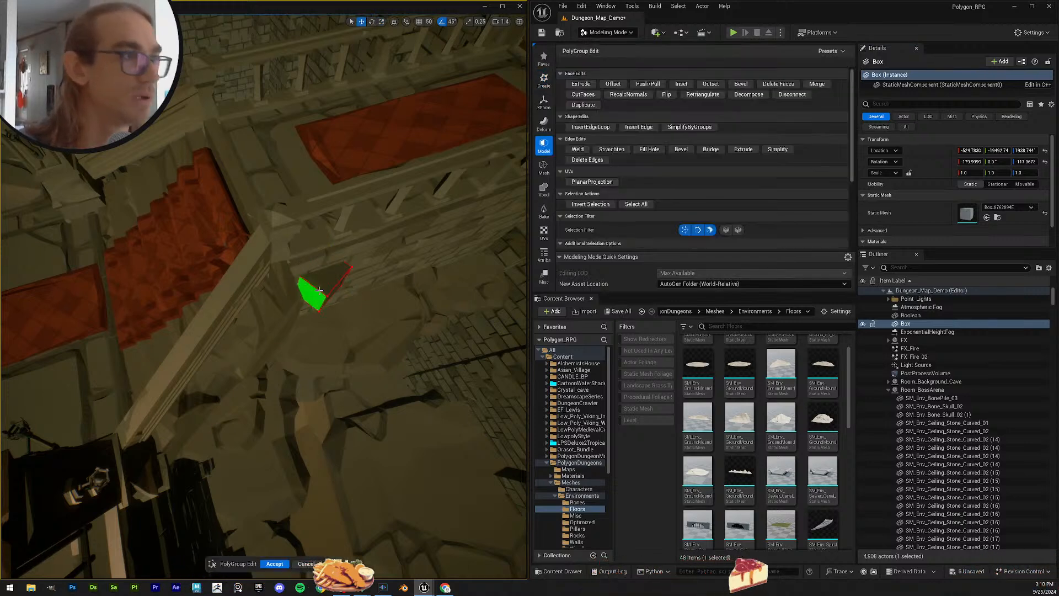
{"action": "left_click", "coordinate": [314, 301]}
{"action": "left_click_drag", "start_coordinate": [296, 307], "coordinate": [61, 576]}
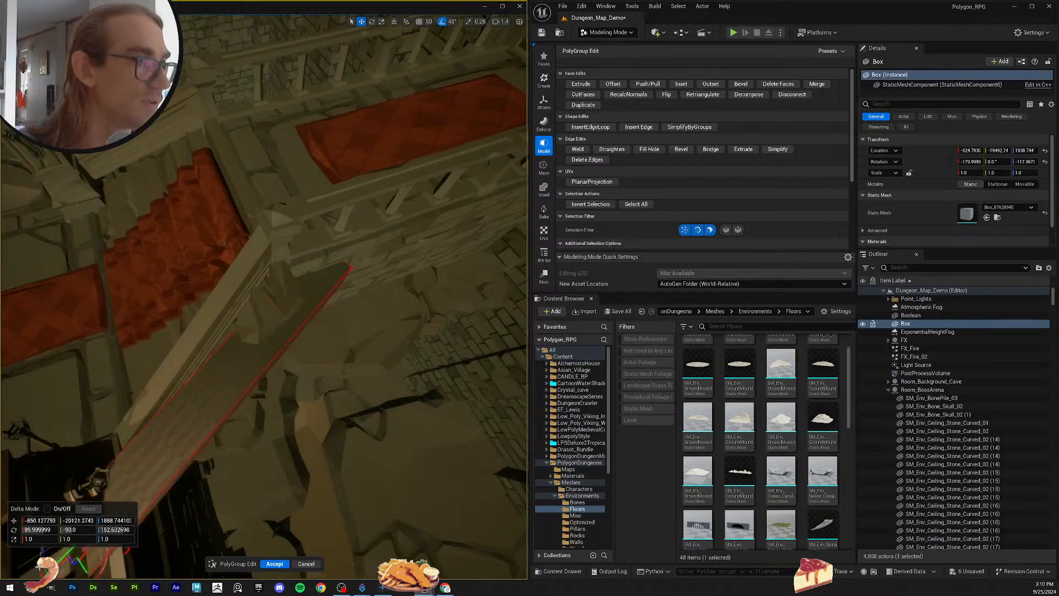
Step: Raise the stretched box's top face well above the railing and lower its underside to make the box taller
{"action": "left_click", "coordinate": [252, 371]}
{"action": "right_click_drag", "start_coordinate": [252, 371], "coordinate": [205, 331]}
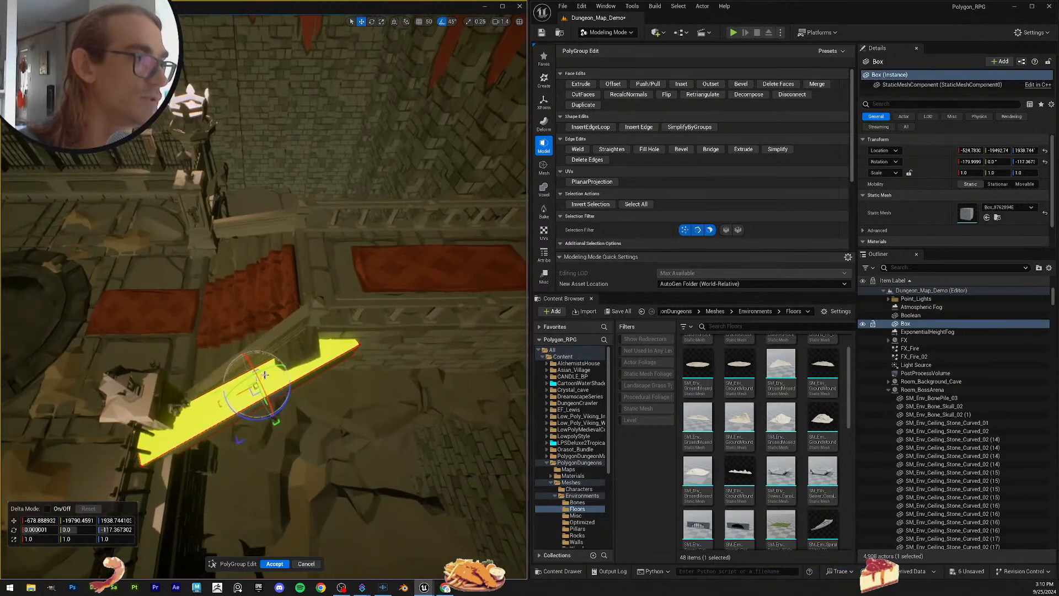
{"action": "left_click_drag", "start_coordinate": [256, 380], "coordinate": [274, 307]}
{"action": "right_click_drag", "start_coordinate": [274, 306], "coordinate": [418, 130]}
{"action": "left_click", "coordinate": [422, 50]}
{"action": "right_click_drag", "start_coordinate": [422, 49], "coordinate": [253, 247]}
{"action": "key", "text": "ctrl+grave"}
{"action": "left_click", "coordinate": [256, 264]}
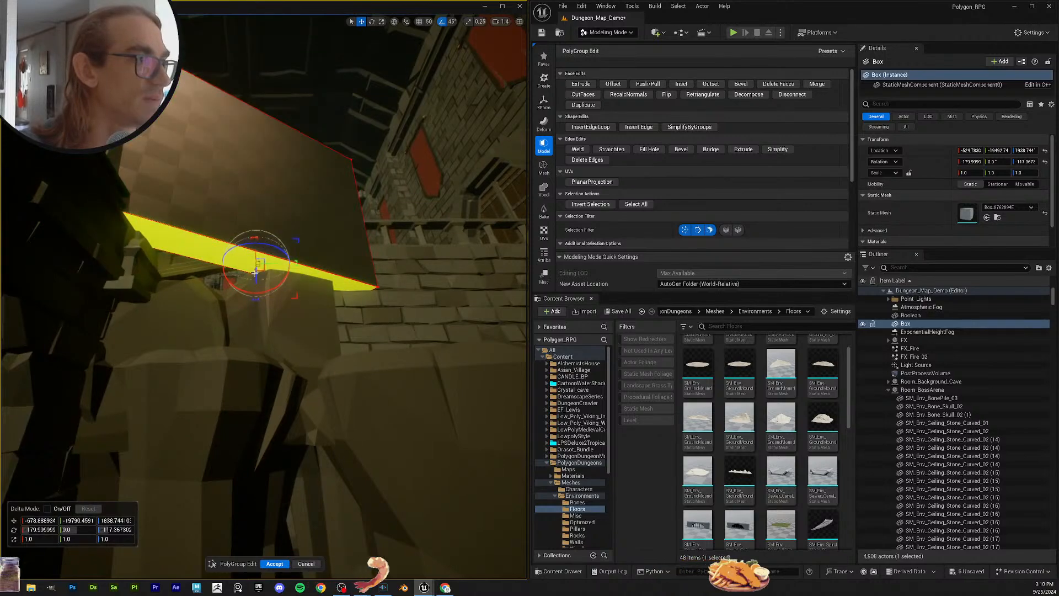
{"action": "left_click_drag", "start_coordinate": [255, 273], "coordinate": [252, 348]}
Step: Pull the box's upper end face outward past the top of the railing toward the carpeted landing
{"action": "right_click_drag", "start_coordinate": [252, 348], "coordinate": [331, 303]}
{"action": "left_click", "coordinate": [251, 434]}
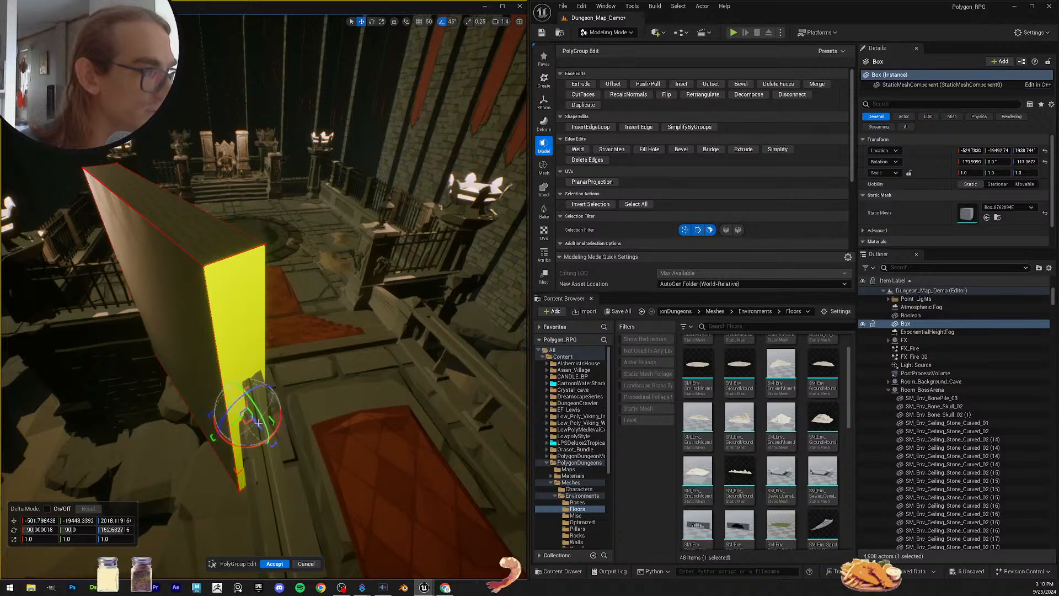
{"action": "left_click_drag", "start_coordinate": [258, 423], "coordinate": [326, 474]}
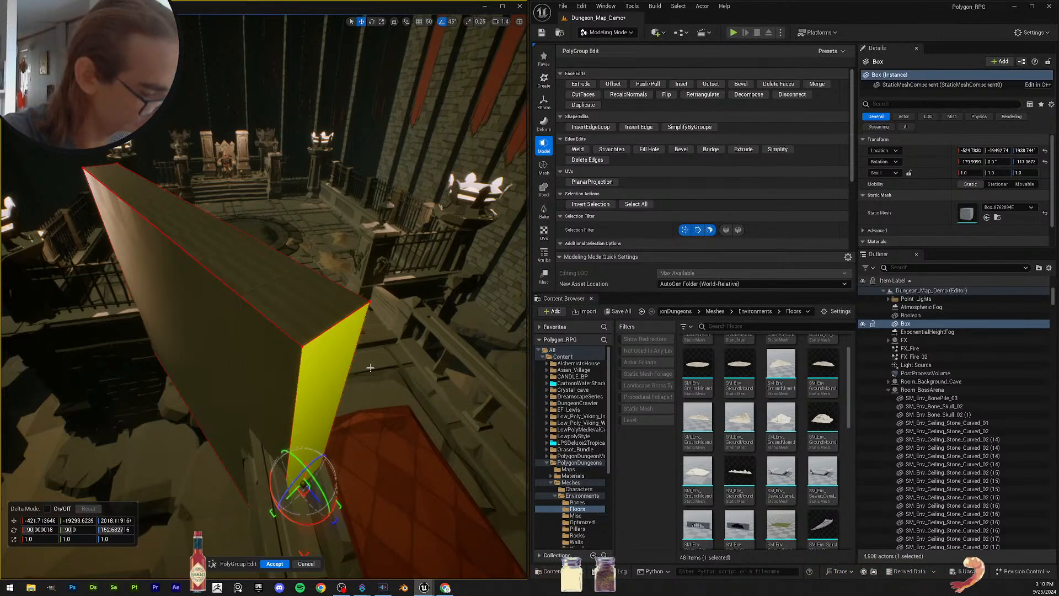
Step: Accept the PolyGroup edits that stretched the box along the sloped railing
{"action": "key", "text": "d"}
{"action": "right_click_drag", "start_coordinate": [379, 333], "coordinate": [221, 353]}
{"action": "key", "text": "s"}
{"action": "key", "text": "a"}
{"action": "key", "text": "w"}
{"action": "mouse_move", "coordinate": [386, 530]}
{"action": "right_mouse_down"}
{"action": "mouse_move", "coordinate": [375, 538]}
{"action": "mouse_move", "coordinate": [389, 543]}
{"action": "mouse_move", "coordinate": [380, 534]}
{"action": "right_mouse_up"}
{"action": "key", "text": "w"}
{"action": "left_click", "coordinate": [281, 564]}
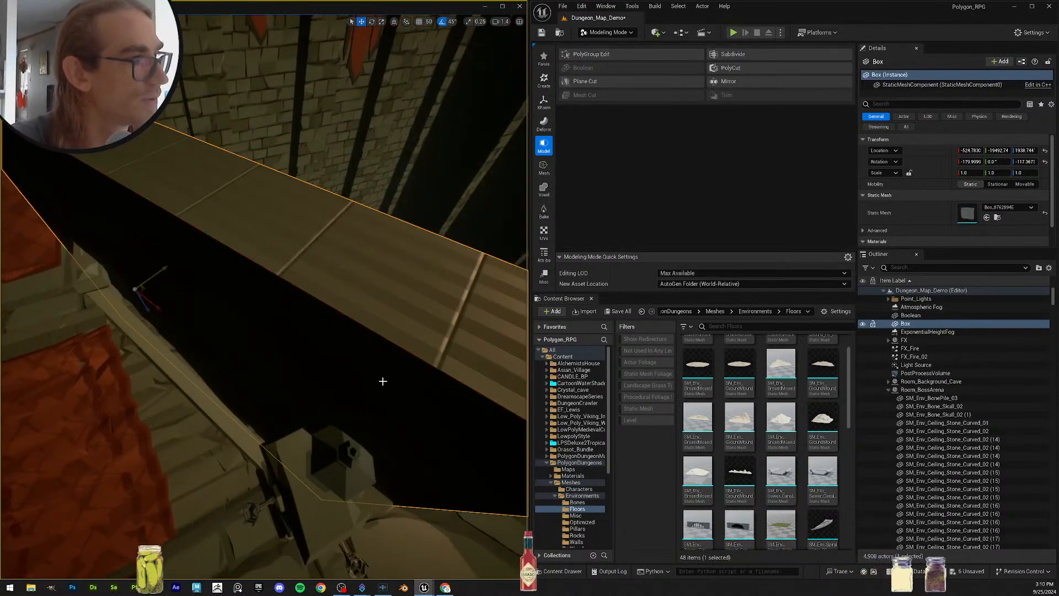
Step: Turn off rotation snapping and rotate the box slightly about its vertical axis toward the railing's direction
{"action": "right_click_drag", "start_coordinate": [254, 300], "coordinate": [258, 304]}
{"action": "key", "text": "s"}
{"action": "key", "text": "e"}
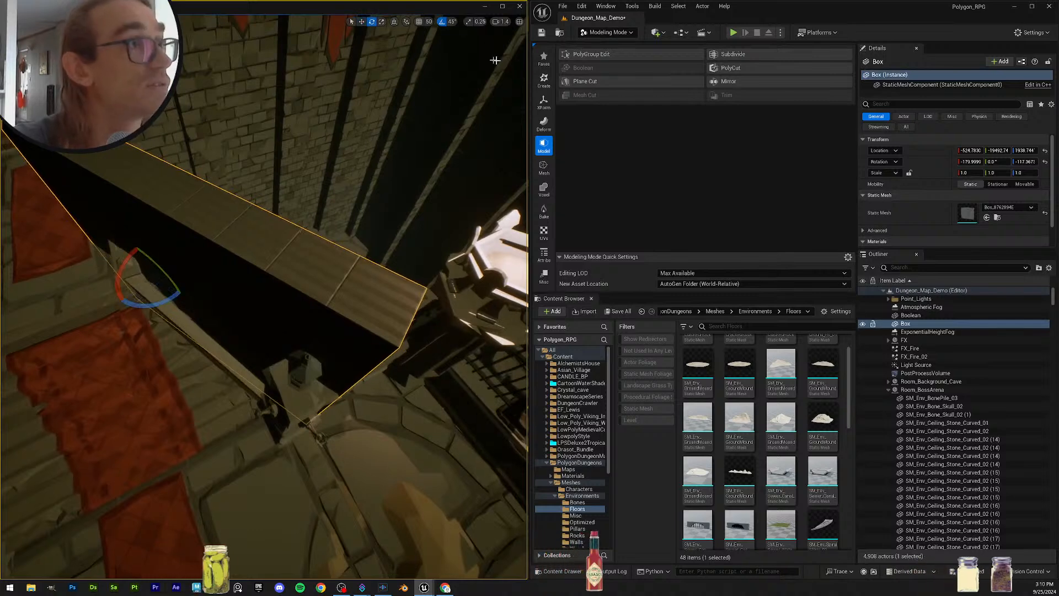
{"action": "left_click", "coordinate": [442, 22]}
{"action": "mouse_move", "coordinate": [252, 255]}
{"action": "right_mouse_down"}
{"action": "mouse_move", "coordinate": [247, 265]}
{"action": "mouse_move", "coordinate": [251, 255]}
{"action": "right_mouse_up"}
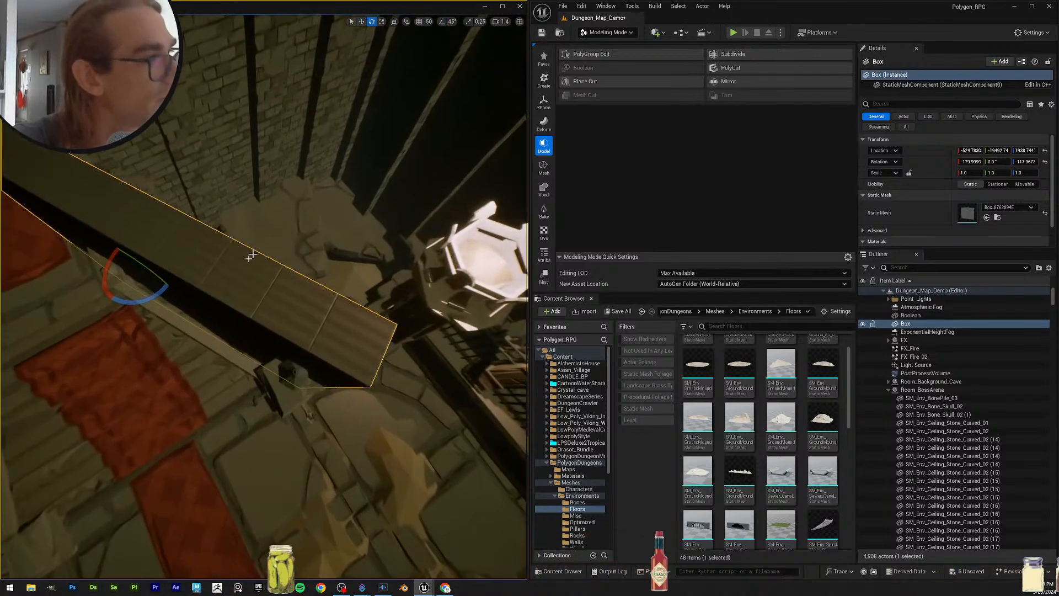
{"action": "left_click_drag", "start_coordinate": [156, 299], "coordinate": [152, 297]}
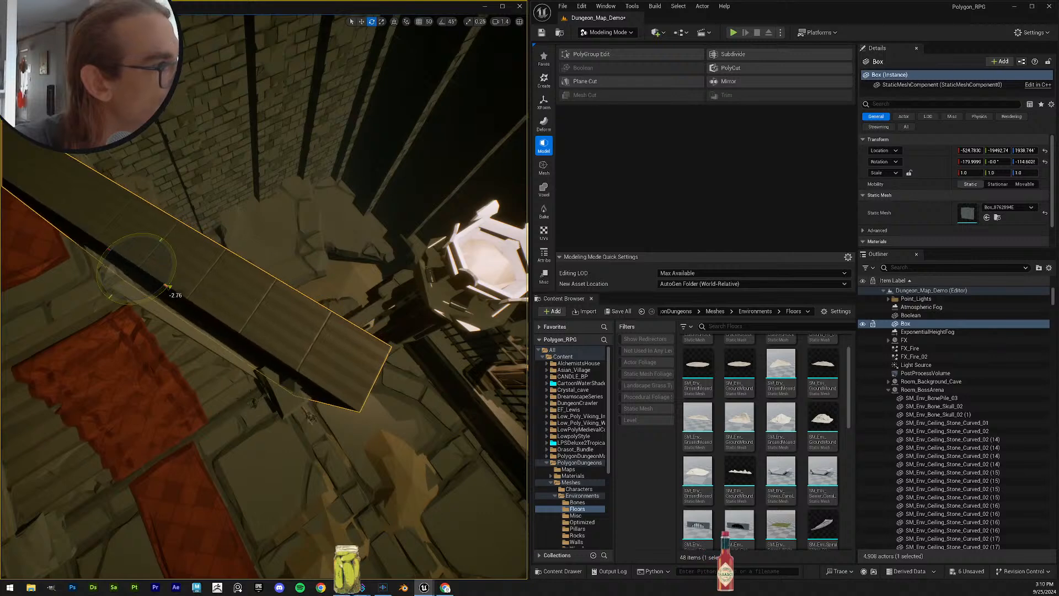
Step: Nudge the box sideways and fine-tune its rotation so its long side runs flush along the sloped railing
{"action": "right_click_drag", "start_coordinate": [209, 318], "coordinate": [209, 318]}
{"action": "key", "text": "w"}
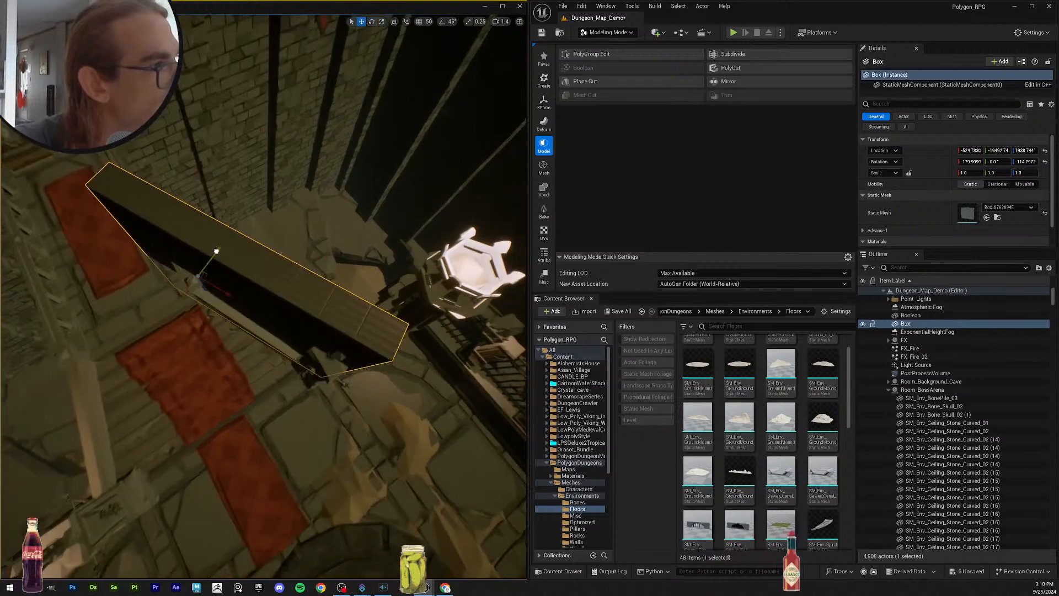
{"action": "left_click_drag", "start_coordinate": [216, 251], "coordinate": [214, 254]}
{"action": "key", "text": "e"}
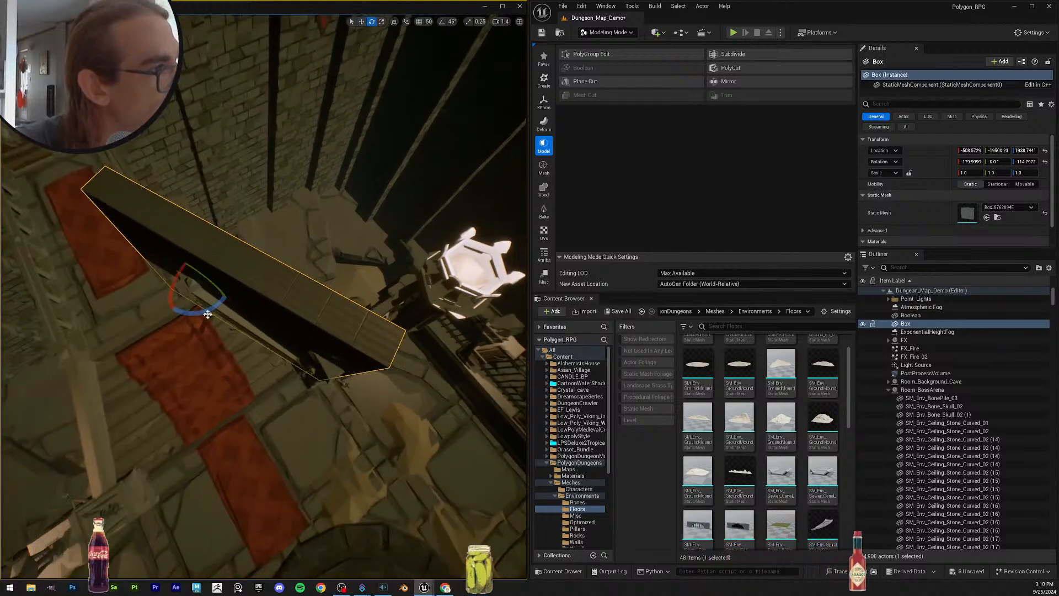
{"action": "left_click_drag", "start_coordinate": [223, 302], "coordinate": [227, 298]}
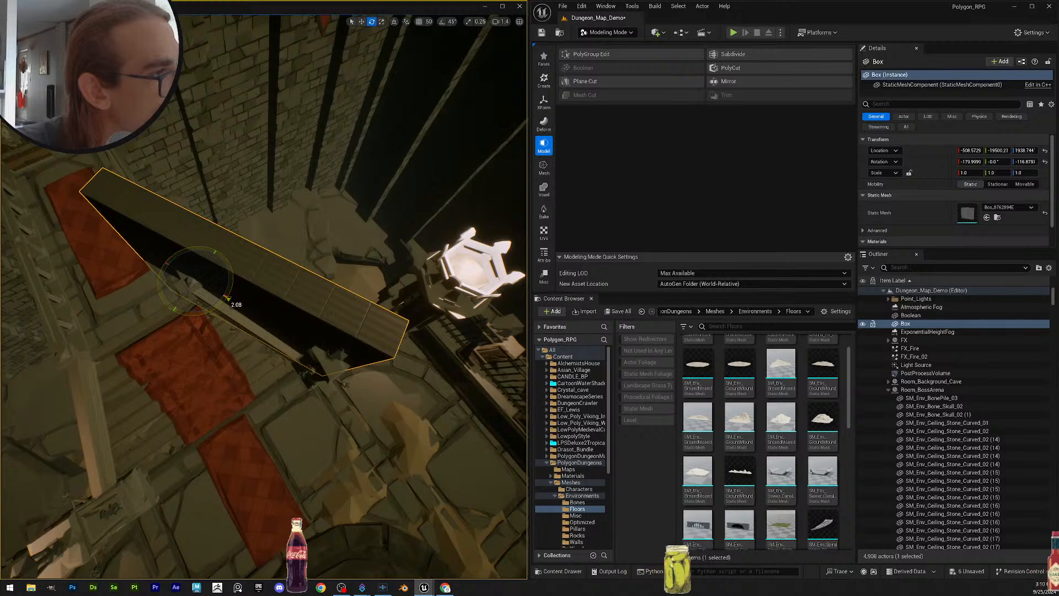
{"action": "scroll", "coordinate": [268, 293], "scroll_direction": "up", "scroll_amount": 5}
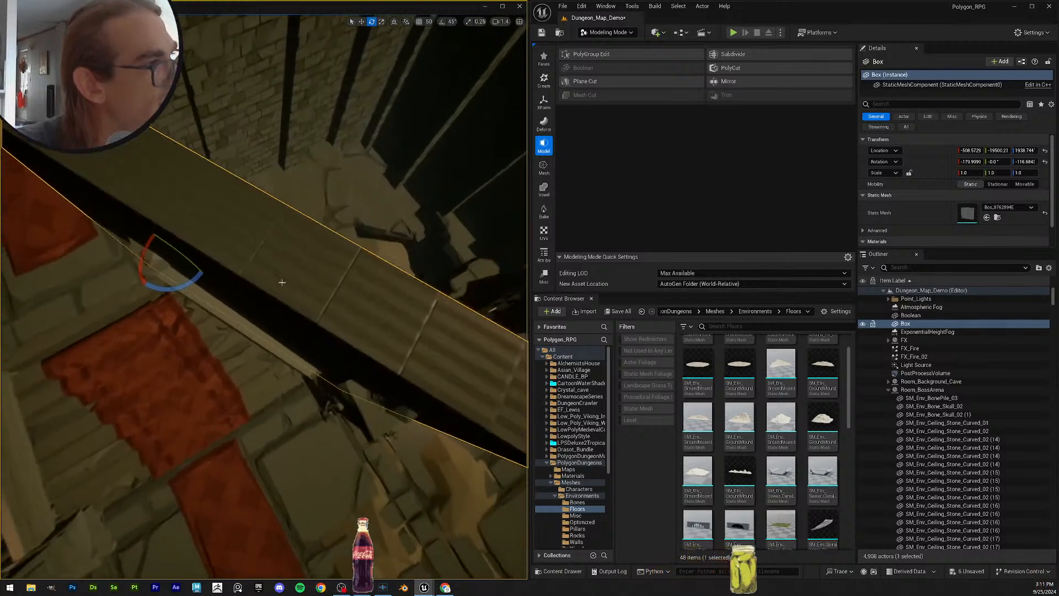
{"action": "key", "text": "w"}
{"action": "left_click_drag", "start_coordinate": [195, 230], "coordinate": [194, 230]}
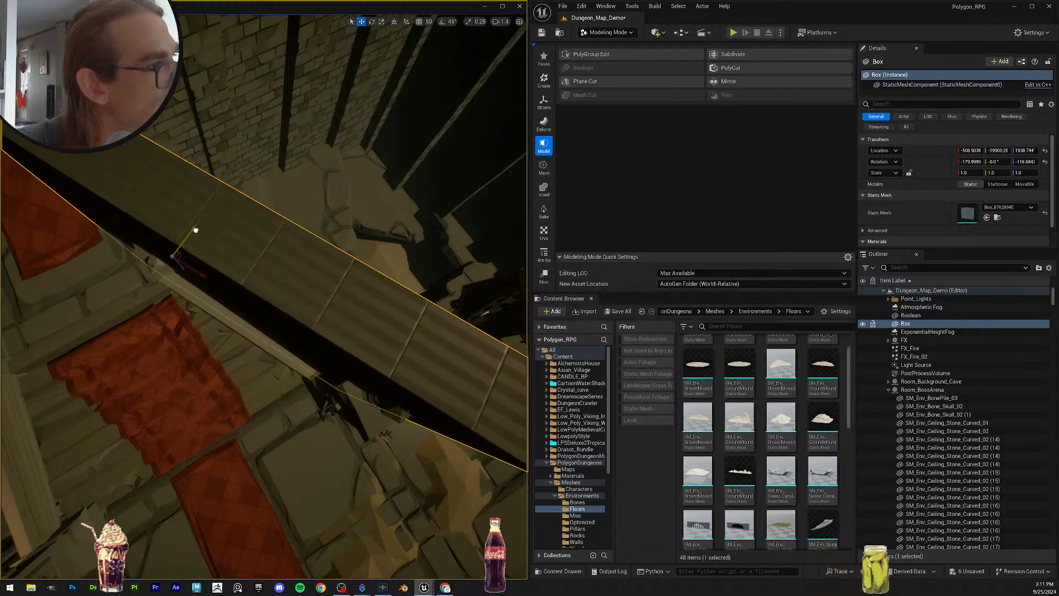
{"action": "key", "text": "e"}
{"action": "left_click_drag", "start_coordinate": [197, 287], "coordinate": [208, 286]}
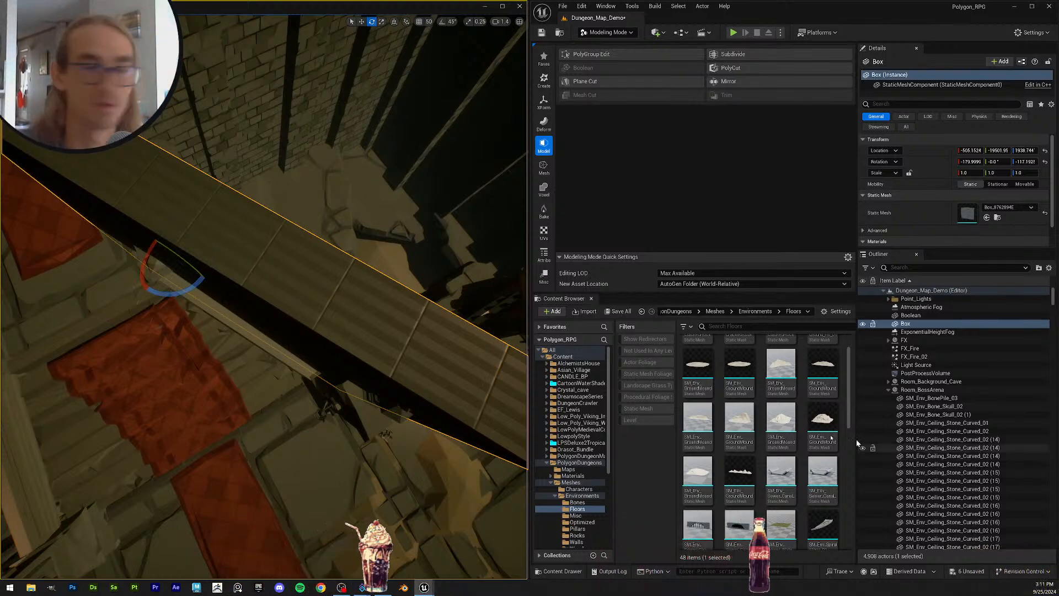
Step: Subtract the box from the Boolean stairs copy with Mesh Boolean set to Difference A - B
{"action": "right_click_drag", "start_coordinate": [283, 347], "coordinate": [286, 341]}
{"action": "key", "text": "q"}
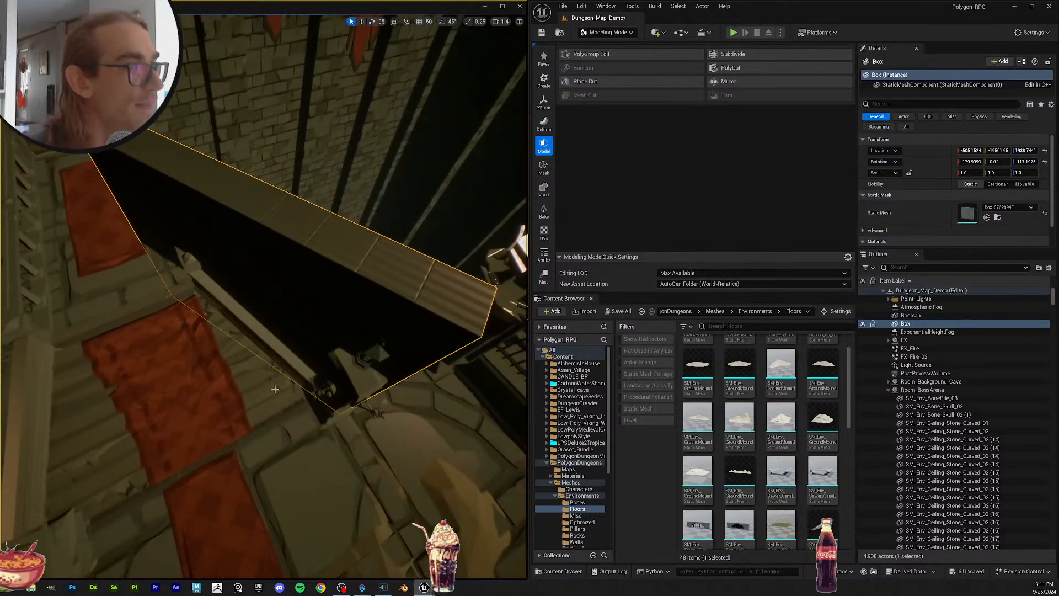
{"action": "left_click", "coordinate": [325, 339]}
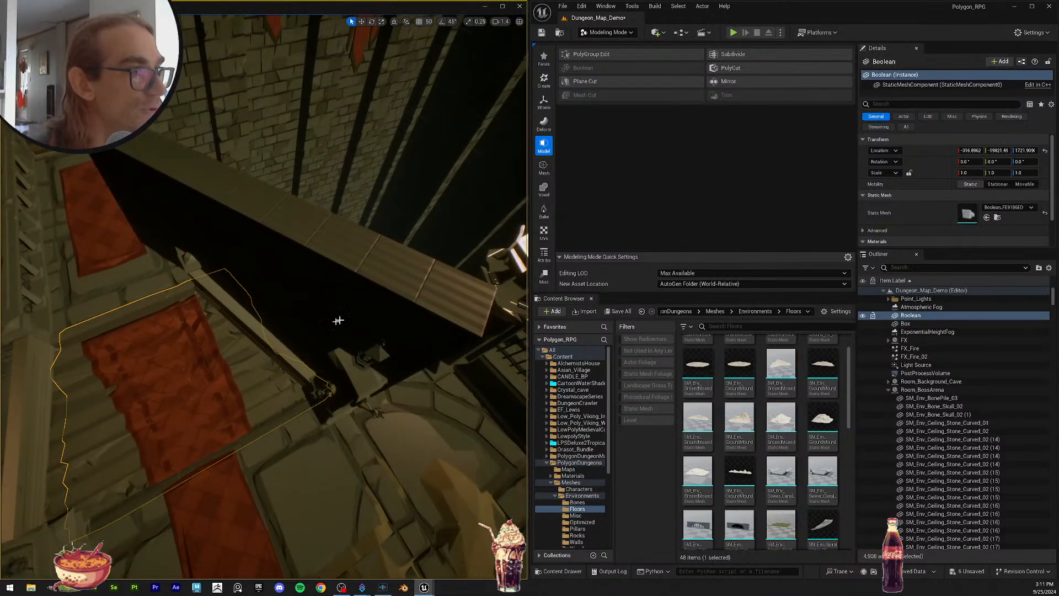
{"action": "right_click_drag", "start_coordinate": [325, 340], "coordinate": [321, 323]}
{"action": "left_click", "coordinate": [318, 317], "text": "ctrl"}
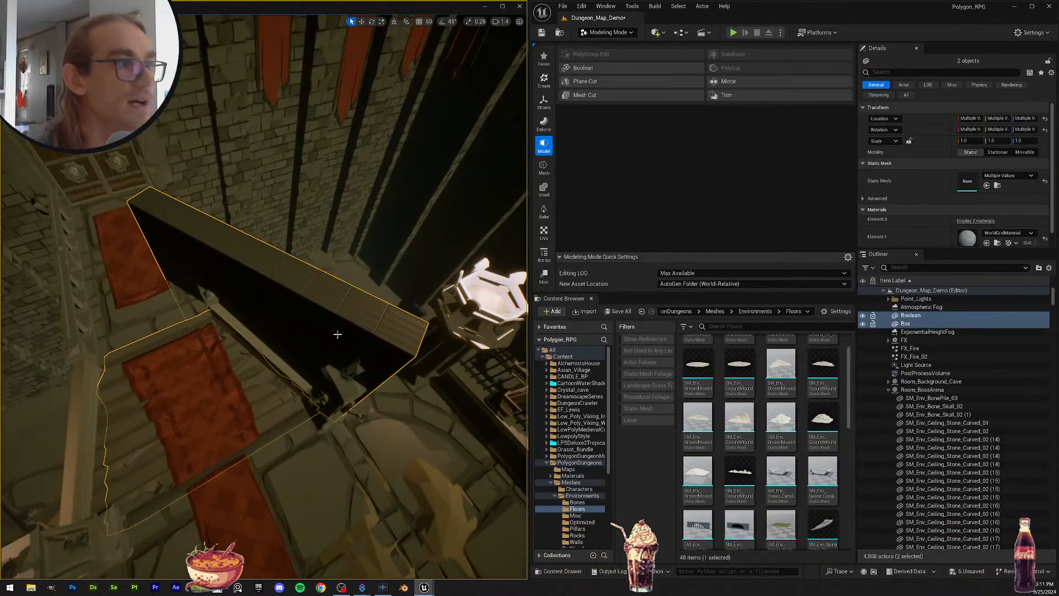
{"action": "left_click", "coordinate": [583, 68]}
{"action": "right_click_drag", "start_coordinate": [392, 361], "coordinate": [383, 427]}
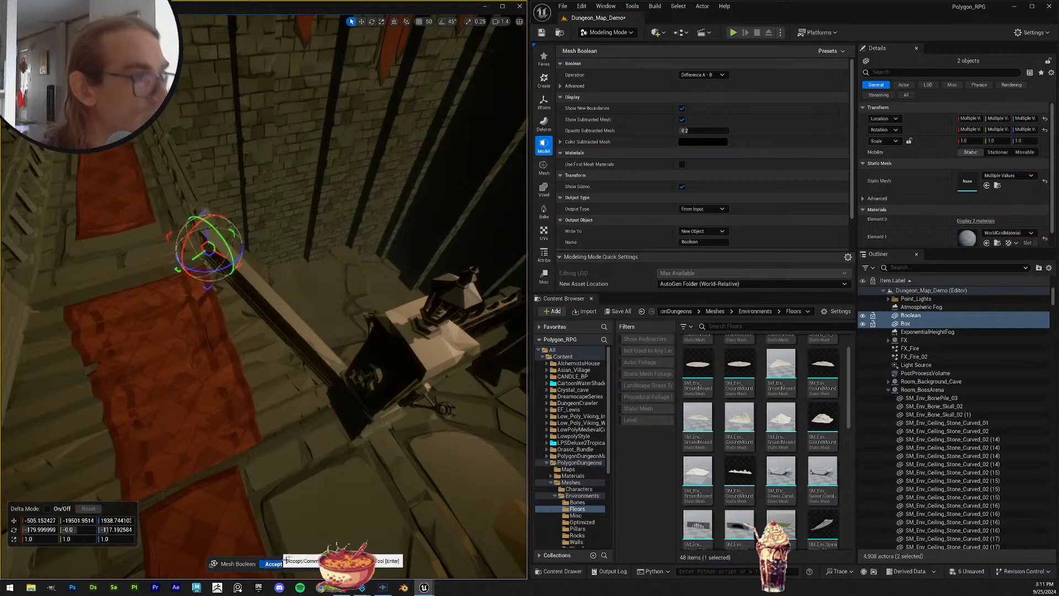
{"action": "key", "text": "Return"}
Step: Inspect the trimmed stairs copy and slide it sideways across the steps and back to test the carpet overlap
{"action": "right_click_drag", "start_coordinate": [265, 298], "coordinate": [235, 207]}
{"action": "scroll", "coordinate": [1001, 205], "scroll_direction": "down", "scroll_amount": 2}
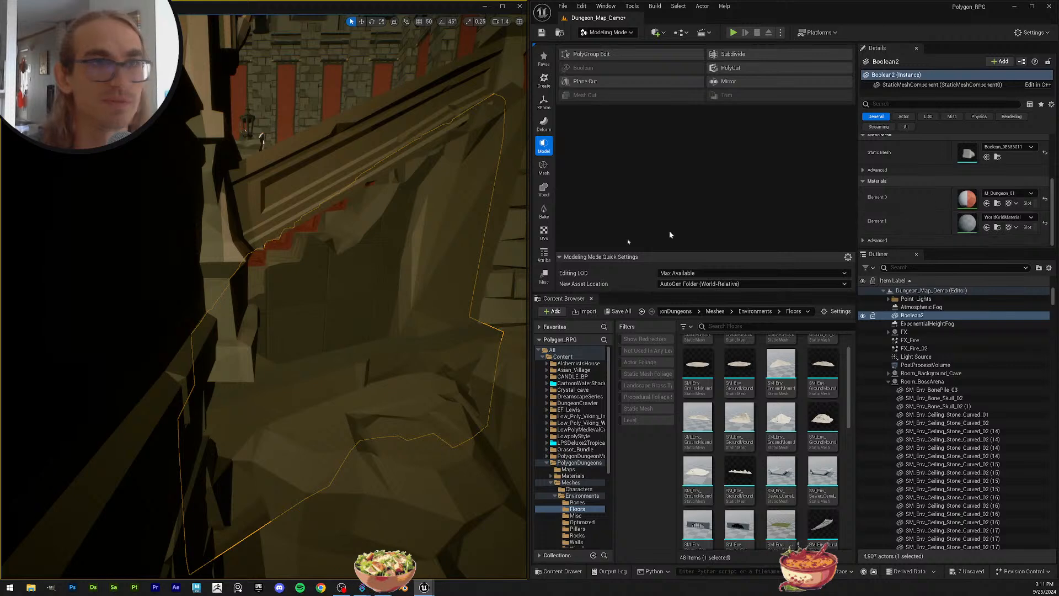
{"action": "right_click_drag", "start_coordinate": [458, 255], "coordinate": [368, 314]}
{"action": "key", "text": "w"}
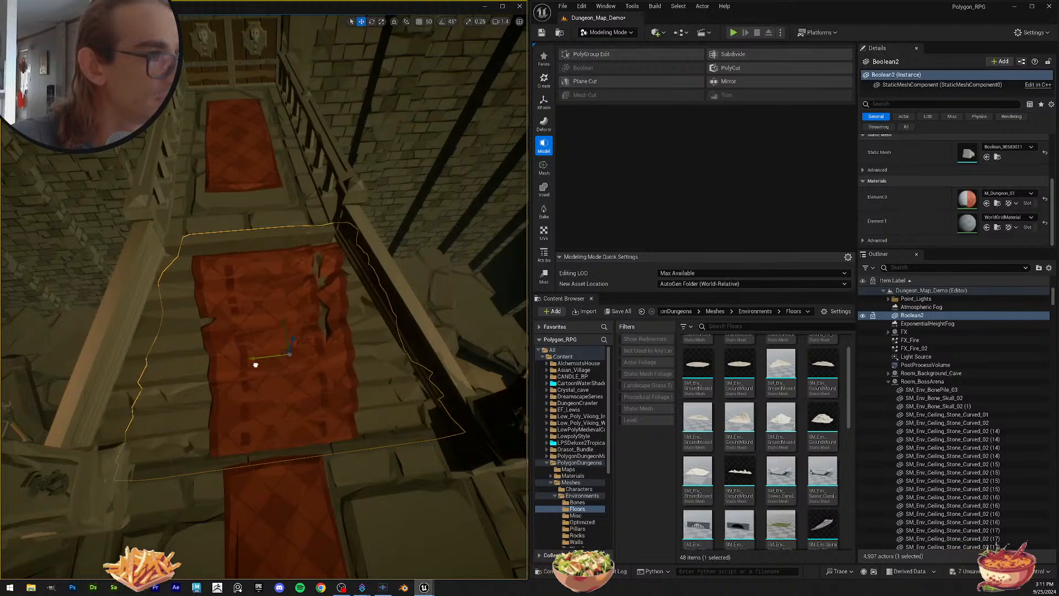
{"action": "left_click_drag", "start_coordinate": [246, 363], "coordinate": [185, 376]}
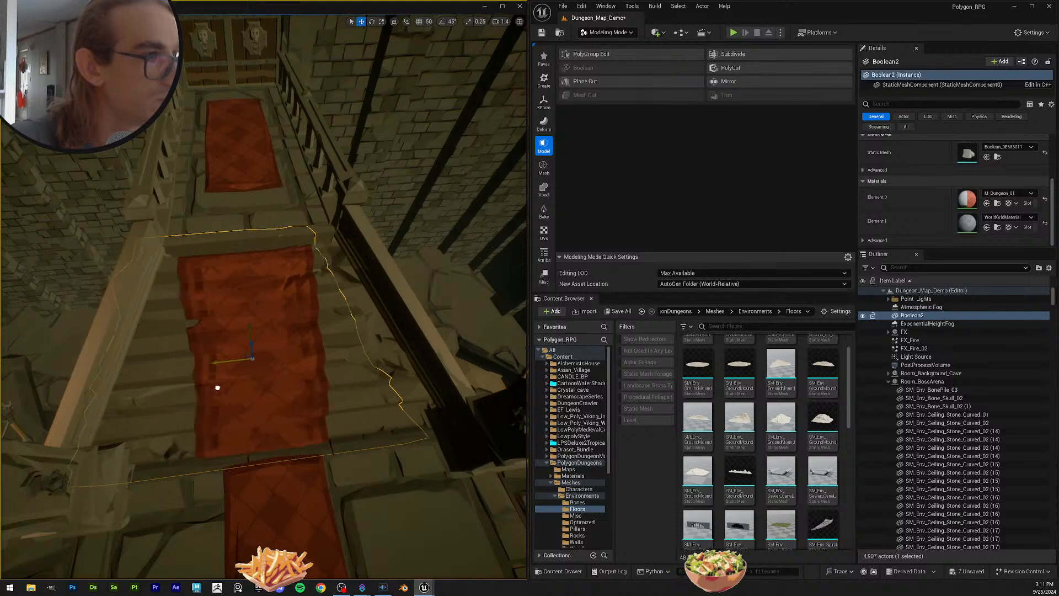
{"action": "left_click_drag", "start_coordinate": [211, 393], "coordinate": [309, 403]}
{"action": "right_click_drag", "start_coordinate": [309, 403], "coordinate": [309, 359]}
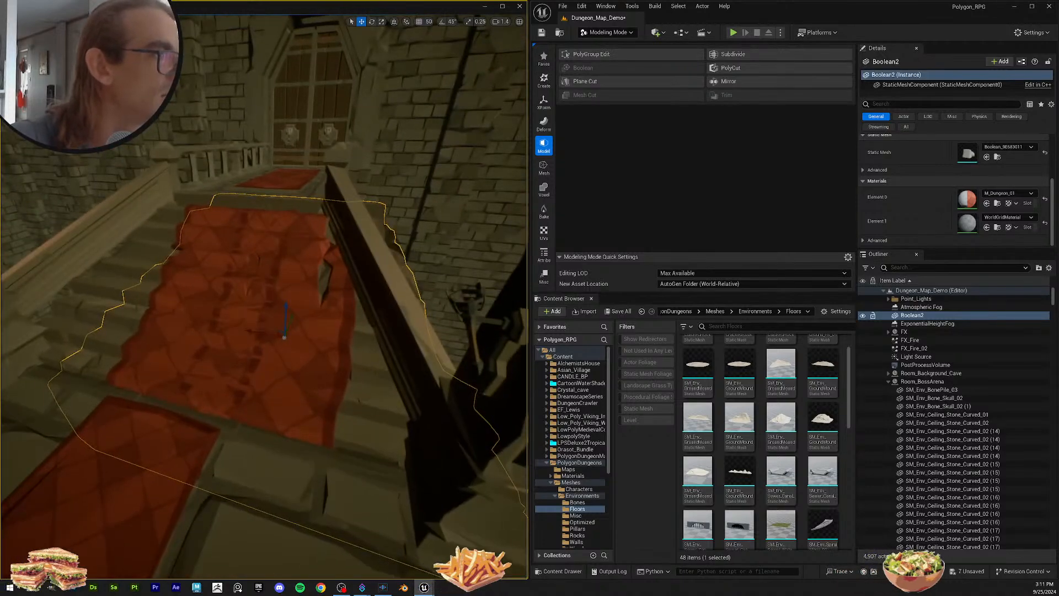
{"action": "mouse_move", "coordinate": [245, 336]}
{"action": "right_mouse_down"}
{"action": "mouse_move", "coordinate": [248, 398]}
{"action": "mouse_move", "coordinate": [265, 370]}
{"action": "mouse_move", "coordinate": [251, 403]}
{"action": "mouse_move", "coordinate": [226, 343]}
{"action": "right_mouse_up"}
{"action": "right_click_drag", "start_coordinate": [308, 346], "coordinate": [337, 346]}
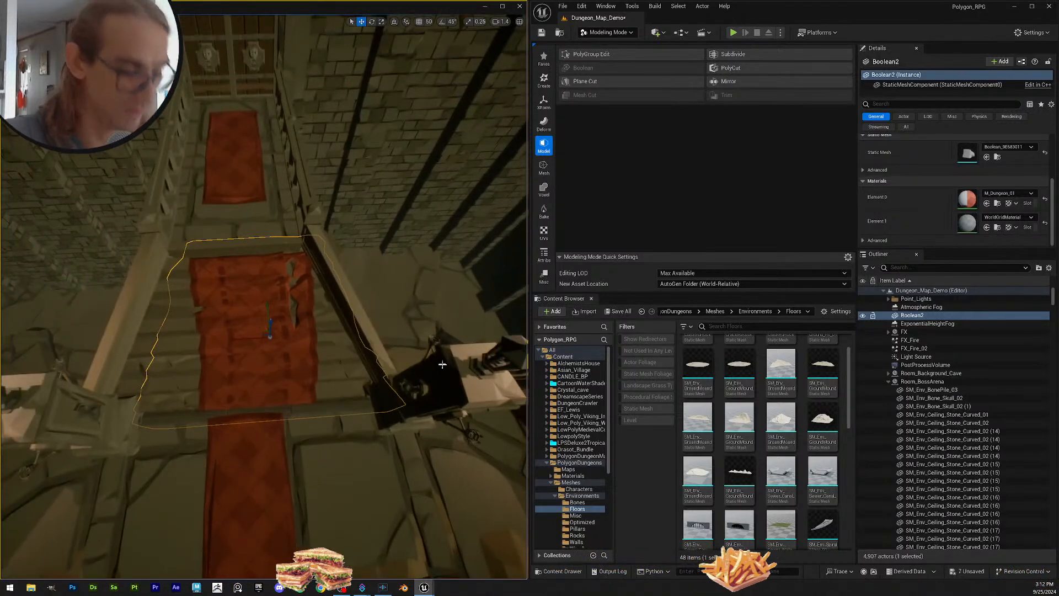
Step: Browse to the generated Boolean and box meshes and delete the trimmed stairs copy from the level
{"action": "key", "text": "ctrl+b"}
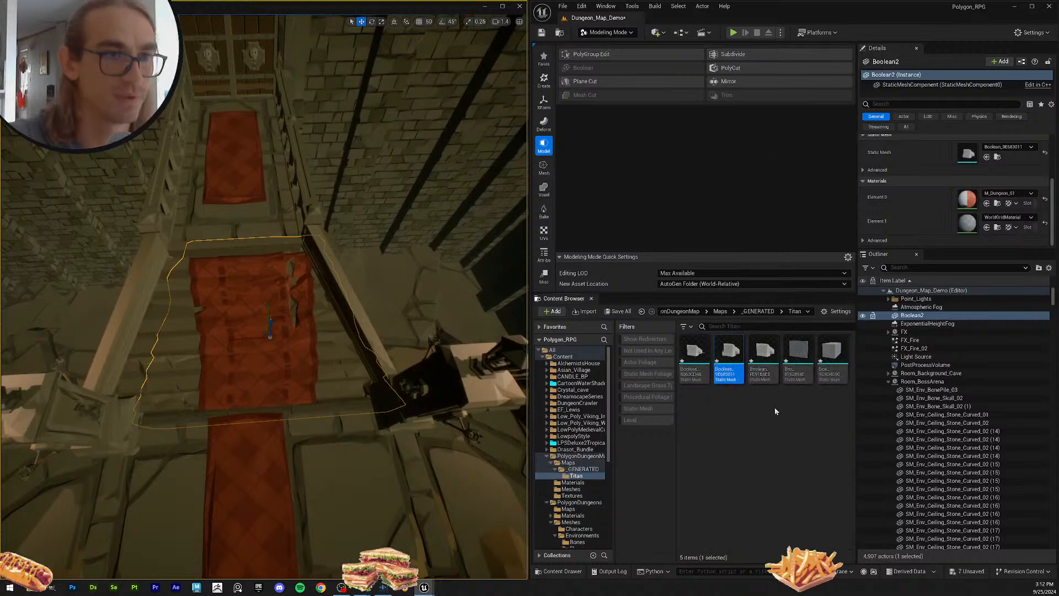
{"action": "left_click", "coordinate": [687, 358]}
{"action": "left_click", "coordinate": [841, 367], "text": "shift"}
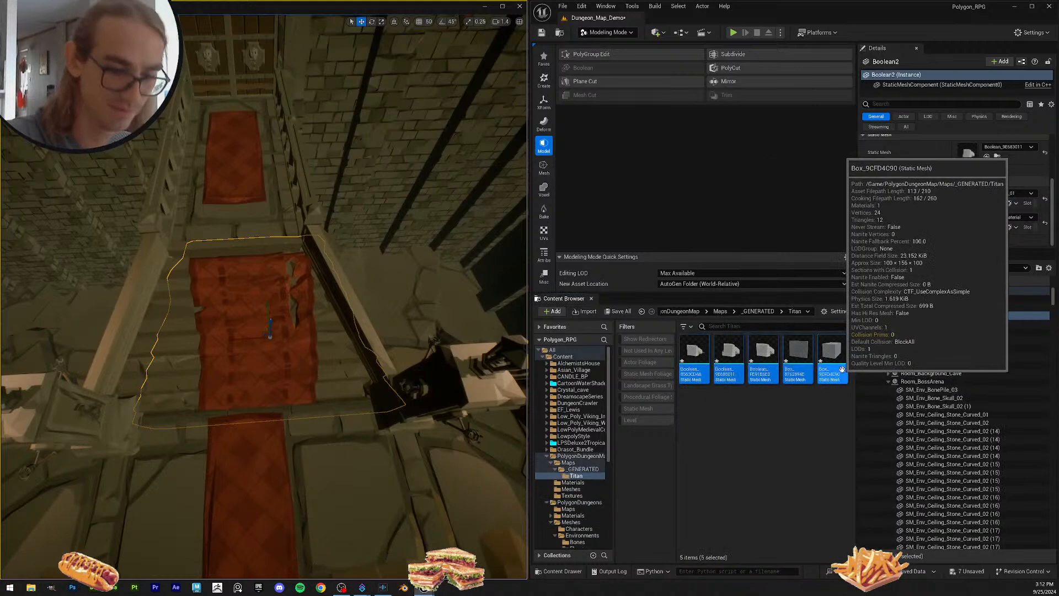
{"action": "key", "text": "Delete"}
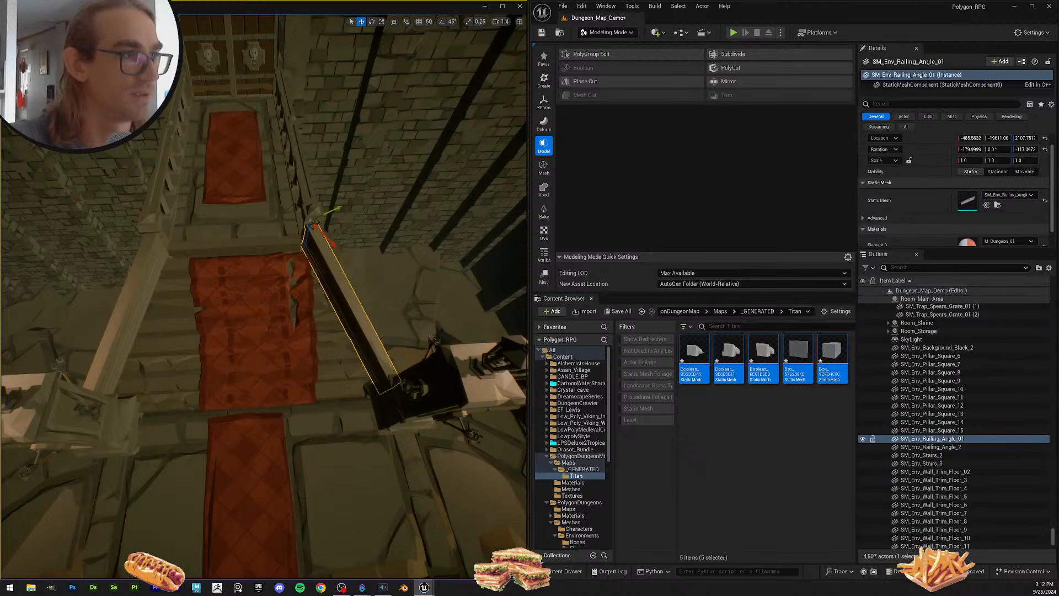
{"action": "left_click", "coordinate": [359, 342]}
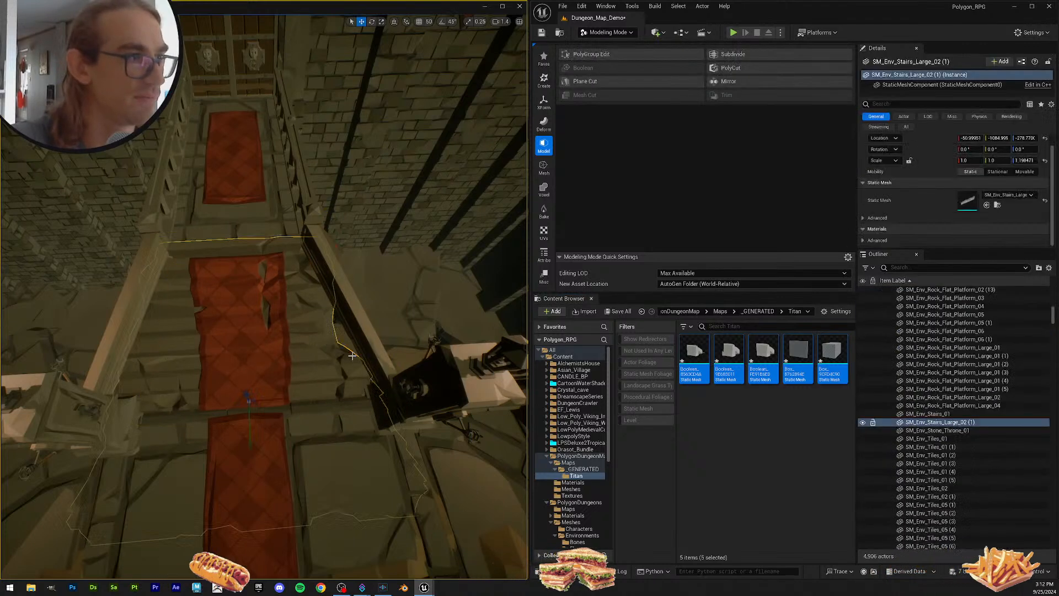
Step: Select the original large stairs and toggle their visibility off and on to identify the piece
{"action": "right_click_drag", "start_coordinate": [365, 340], "coordinate": [262, 382]}
{"action": "key", "text": "Escape"}
{"action": "left_click", "coordinate": [353, 326]}
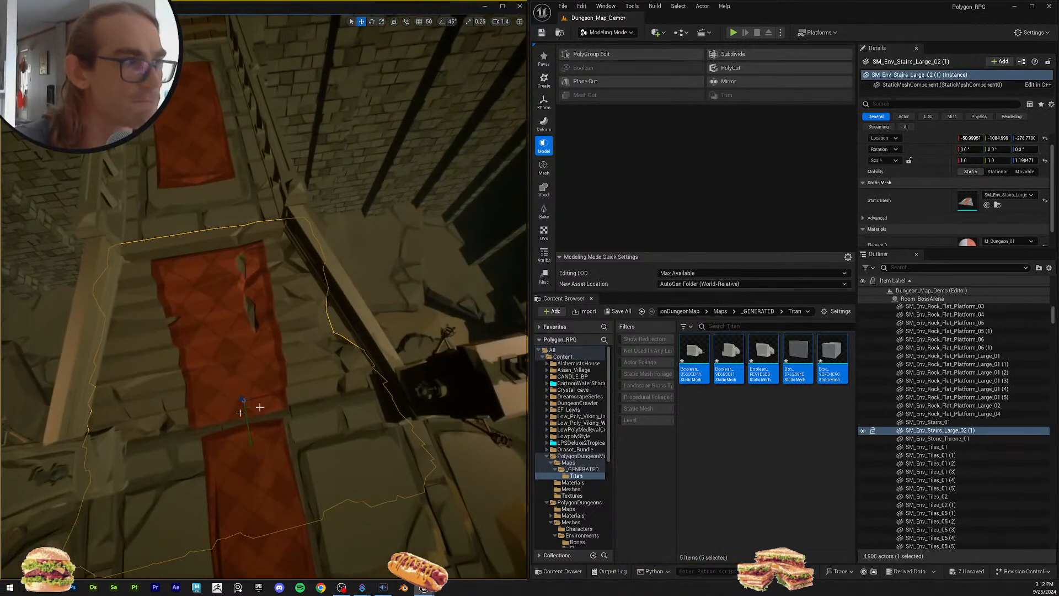
{"action": "left_click", "coordinate": [863, 431]}
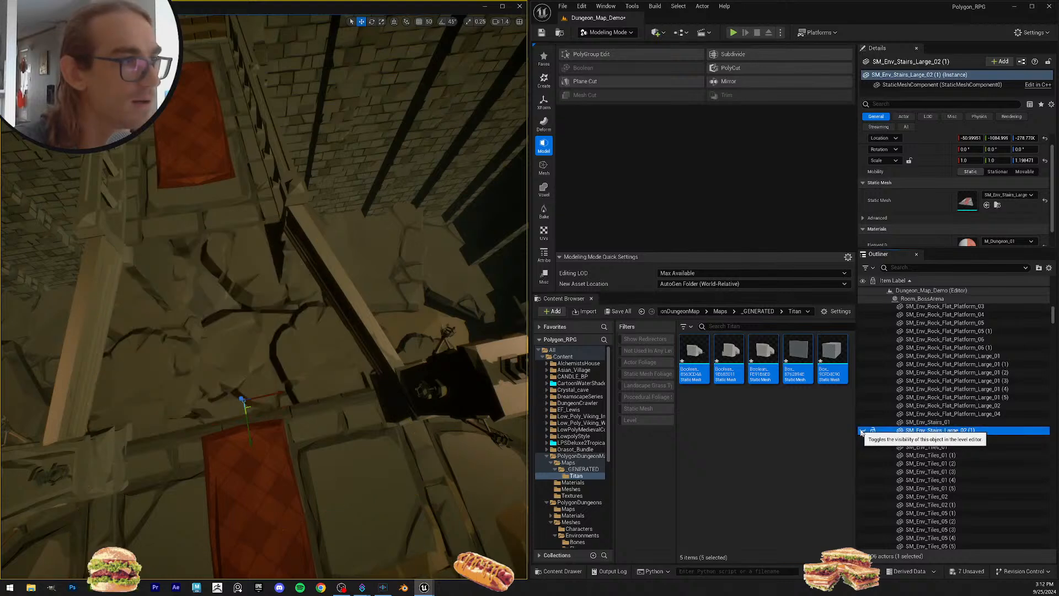
{"action": "left_click", "coordinate": [863, 431]}
Step: Delete all five Boolean and box meshes from the _GENERATED assets folder
{"action": "left_click", "coordinate": [698, 355]}
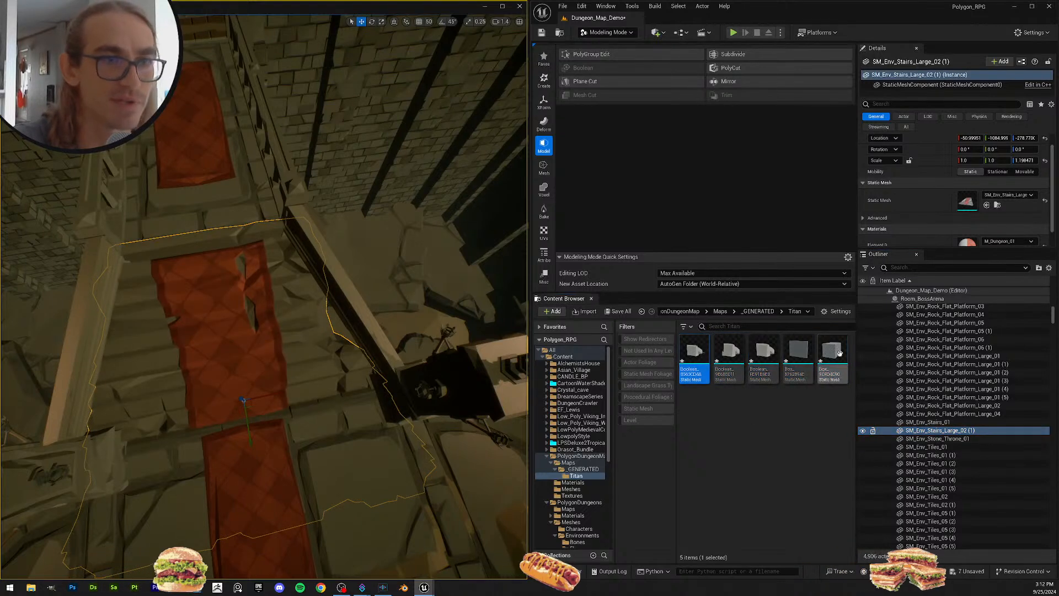
{"action": "left_click", "coordinate": [832, 355], "text": "shift"}
{"action": "key", "text": "Delete"}
{"action": "left_click", "coordinate": [470, 428]}
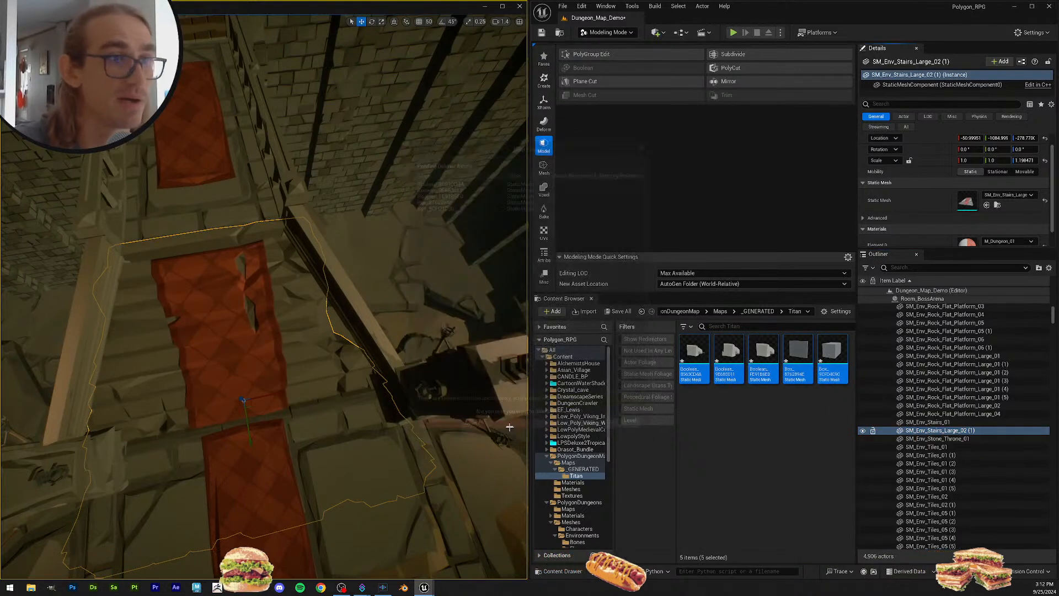
Step: Locate the large stairs' static mesh in the Floors assets and examine the torn carpet on the placed stairs
{"action": "key", "text": "ctrl+b"}
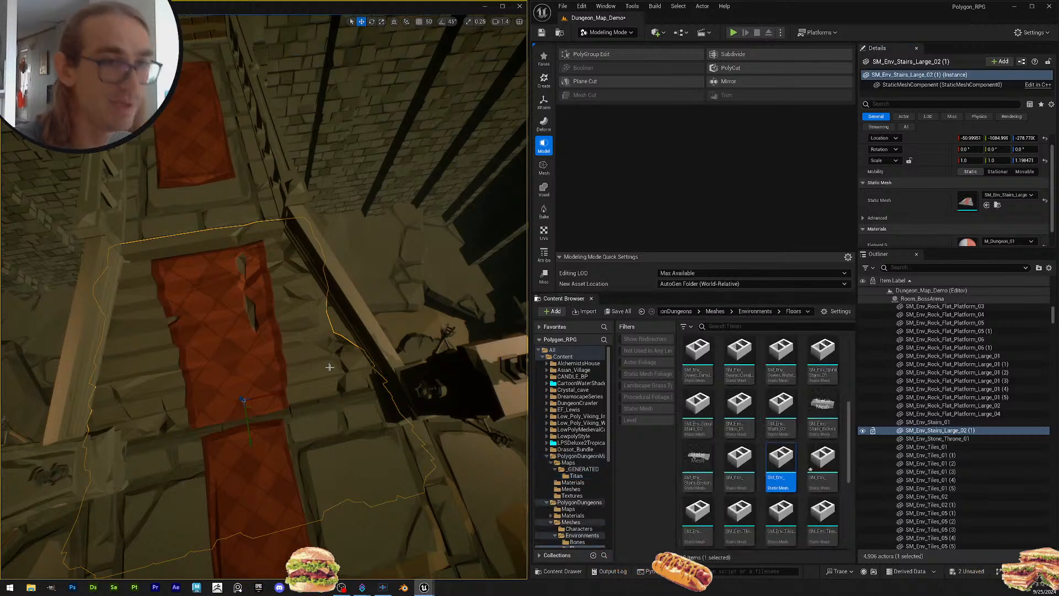
{"action": "left_click", "coordinate": [829, 461]}
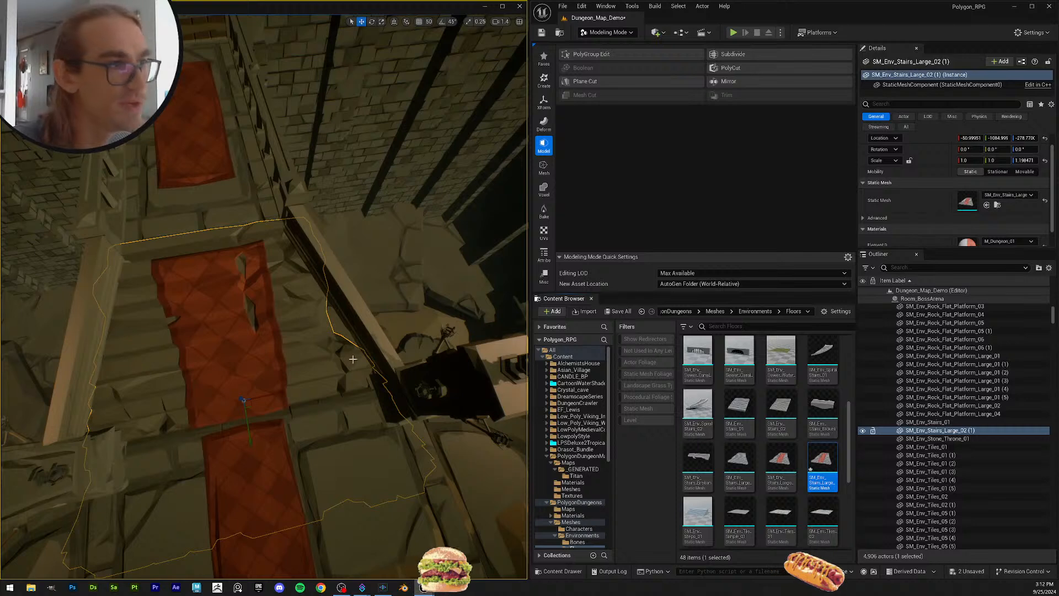
{"action": "right_click_drag", "start_coordinate": [389, 357], "coordinate": [360, 356]}
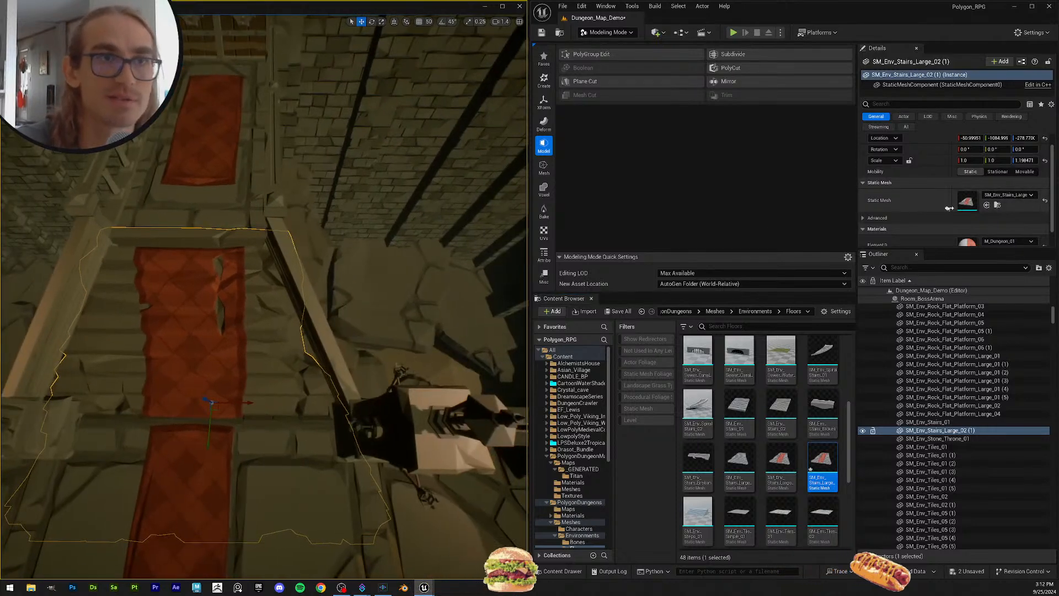
{"action": "right_click_drag", "start_coordinate": [409, 308], "coordinate": [376, 301]}
Step: Generate PolyGroups on the large stairs with the Find Quads conversion mode and accept the result
{"action": "left_click", "coordinate": [621, 32]}
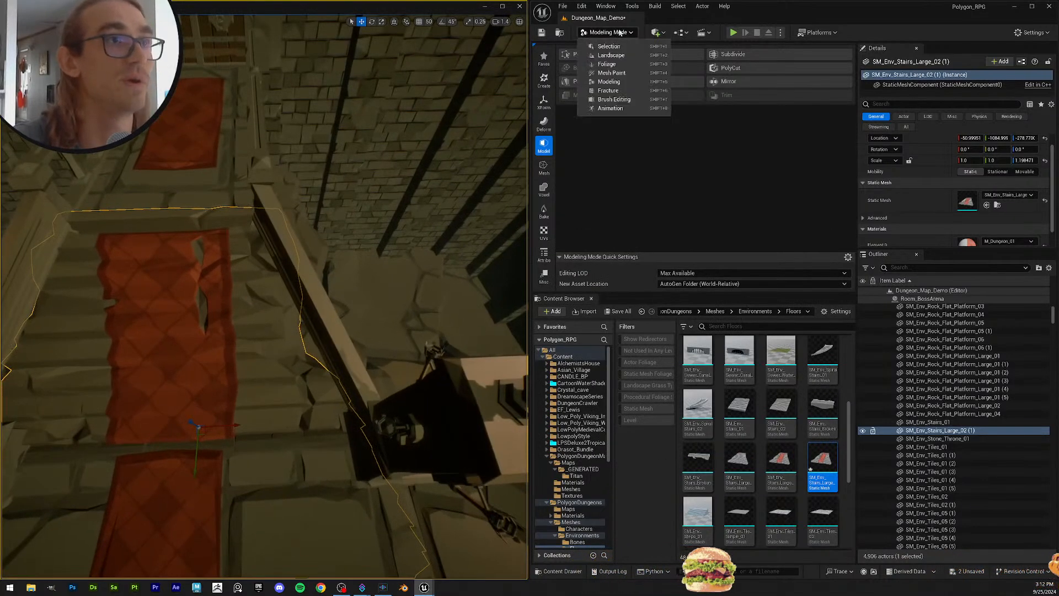
{"action": "left_click", "coordinate": [544, 254]}
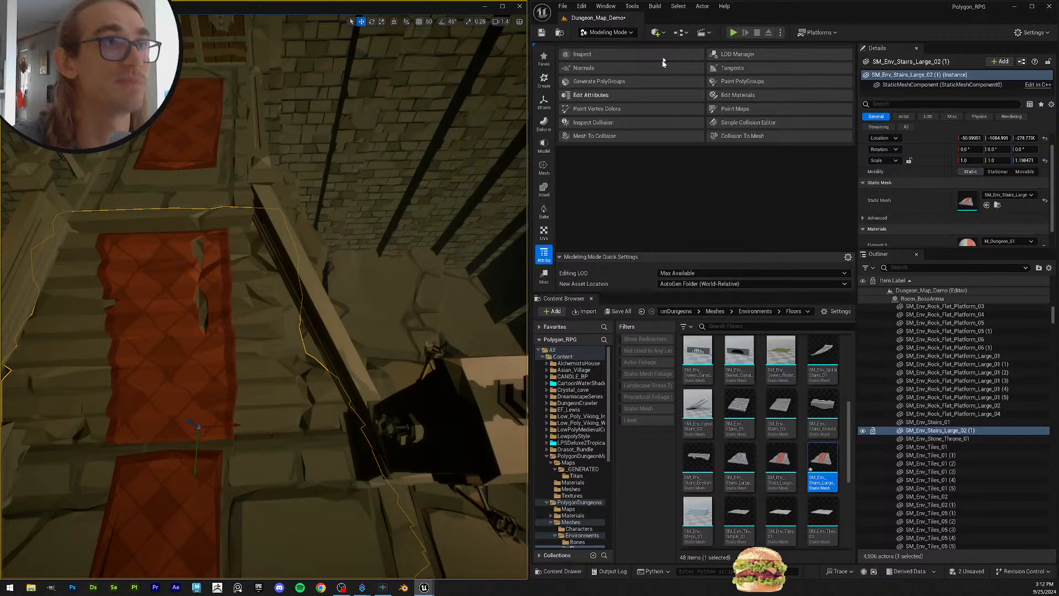
{"action": "left_click", "coordinate": [599, 81]}
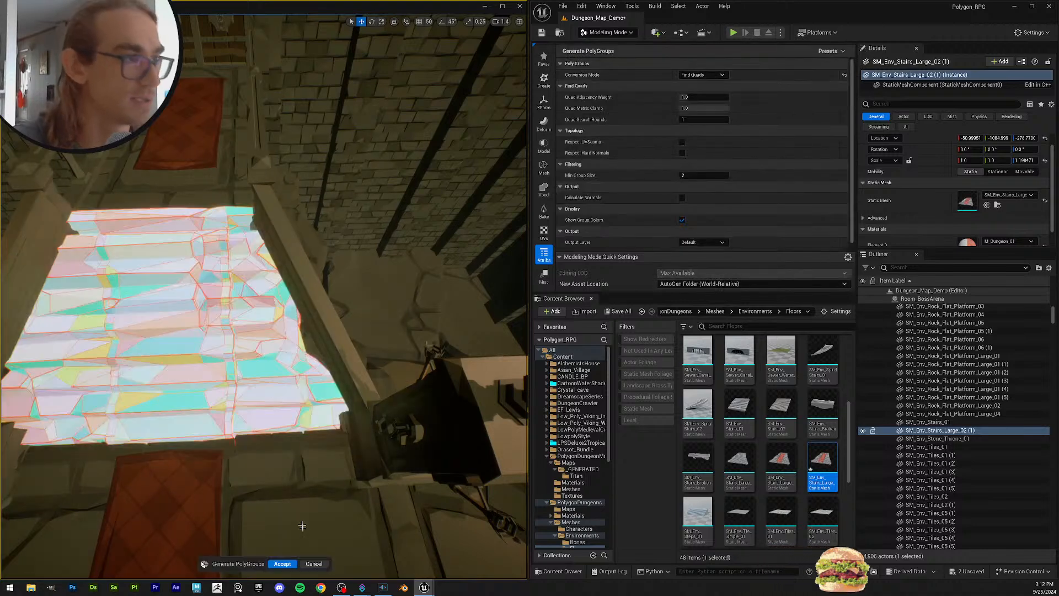
{"action": "left_click", "coordinate": [281, 564]}
Step: Start Vertex Sculpt on the large stairs, choose the Move brush and pull the right side of the steps toward the railing
{"action": "scroll", "coordinate": [353, 319], "scroll_direction": "up", "scroll_amount": 3}
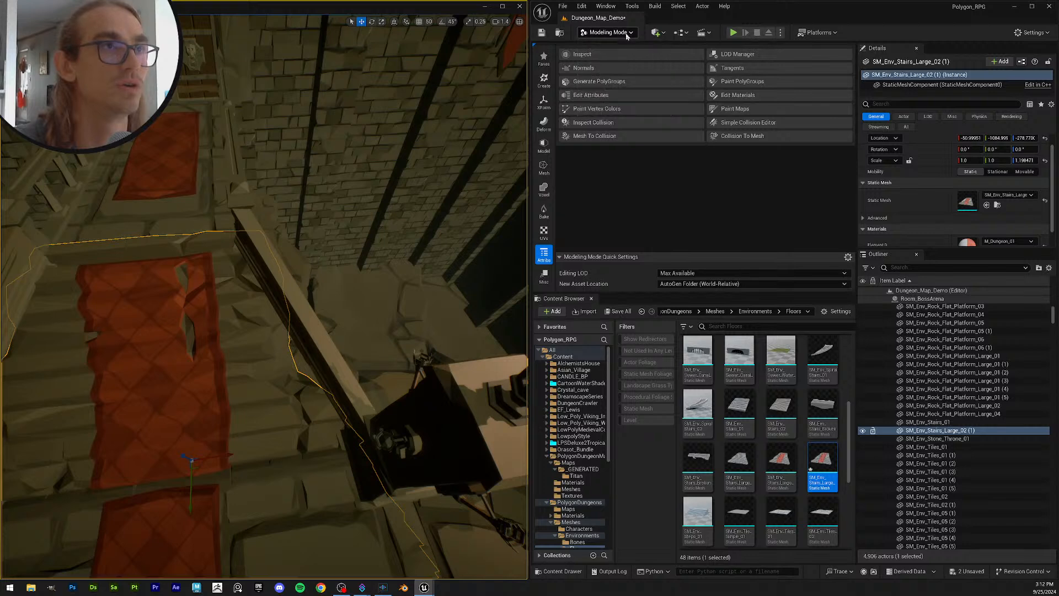
{"action": "left_click", "coordinate": [544, 167]}
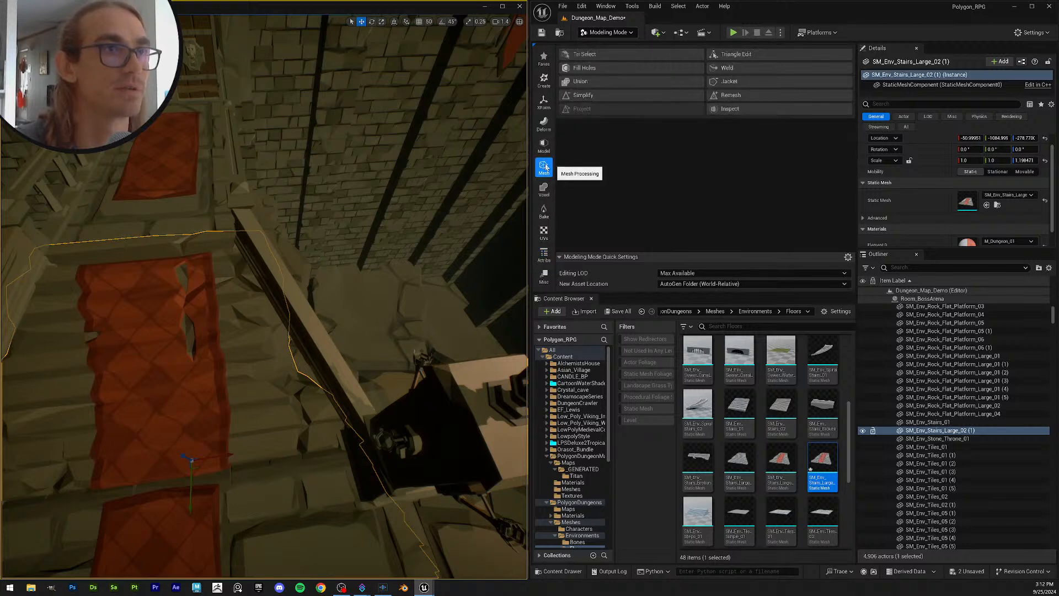
{"action": "left_click", "coordinate": [544, 144]}
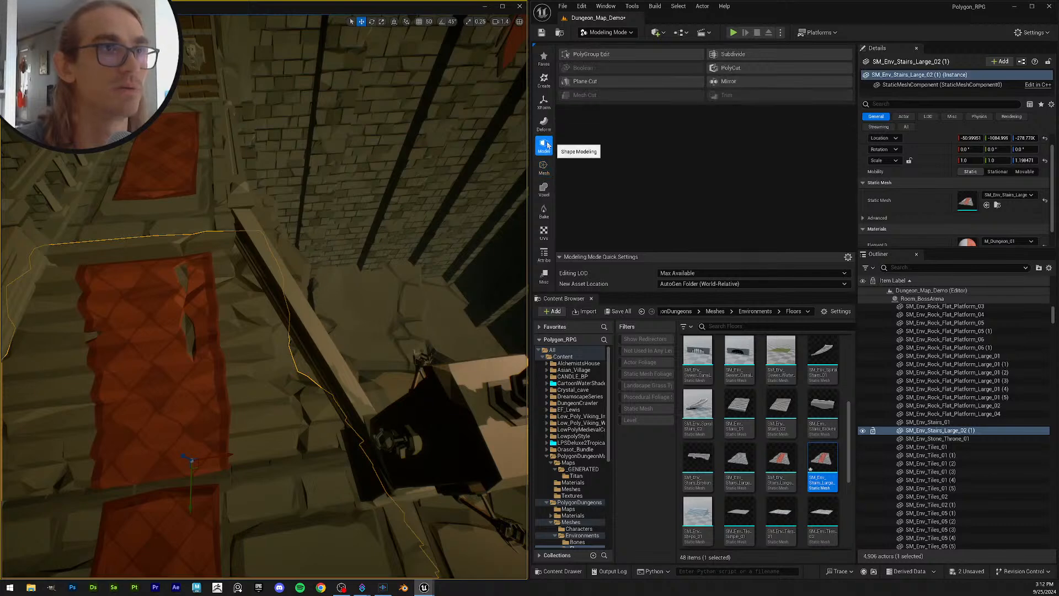
{"action": "left_click", "coordinate": [544, 124]}
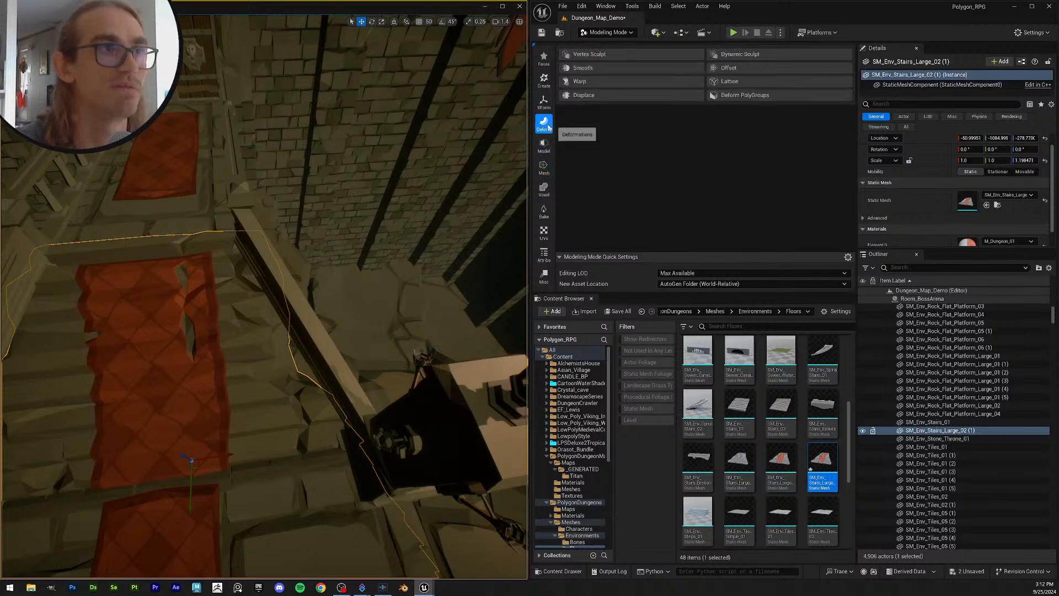
{"action": "left_click", "coordinate": [624, 57]}
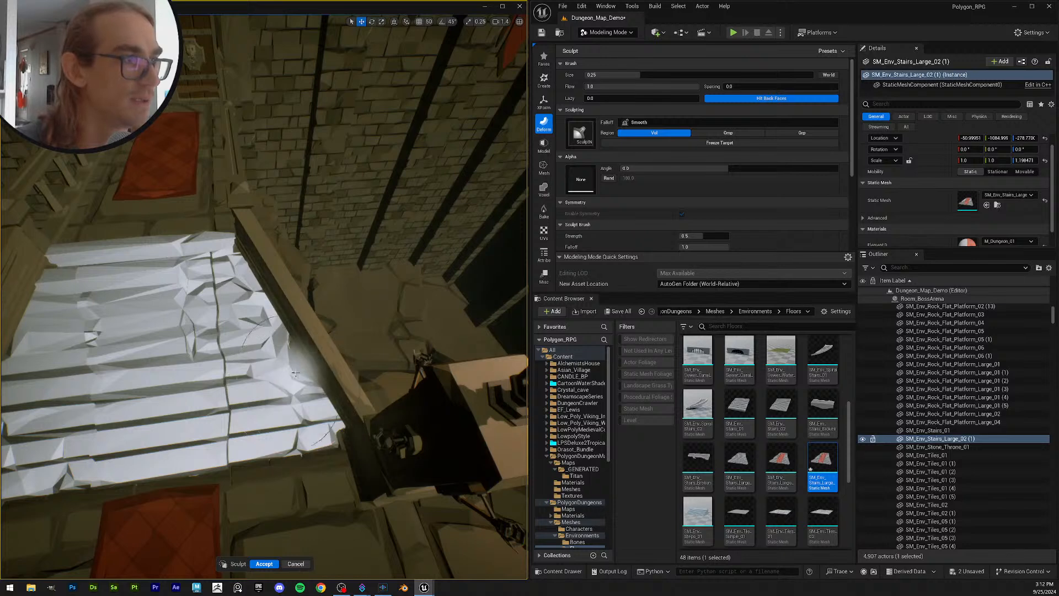
{"action": "mouse_move", "coordinate": [317, 380]}
{"action": "right_mouse_down"}
{"action": "mouse_move", "coordinate": [321, 367]}
{"action": "mouse_move", "coordinate": [325, 381]}
{"action": "right_mouse_up"}
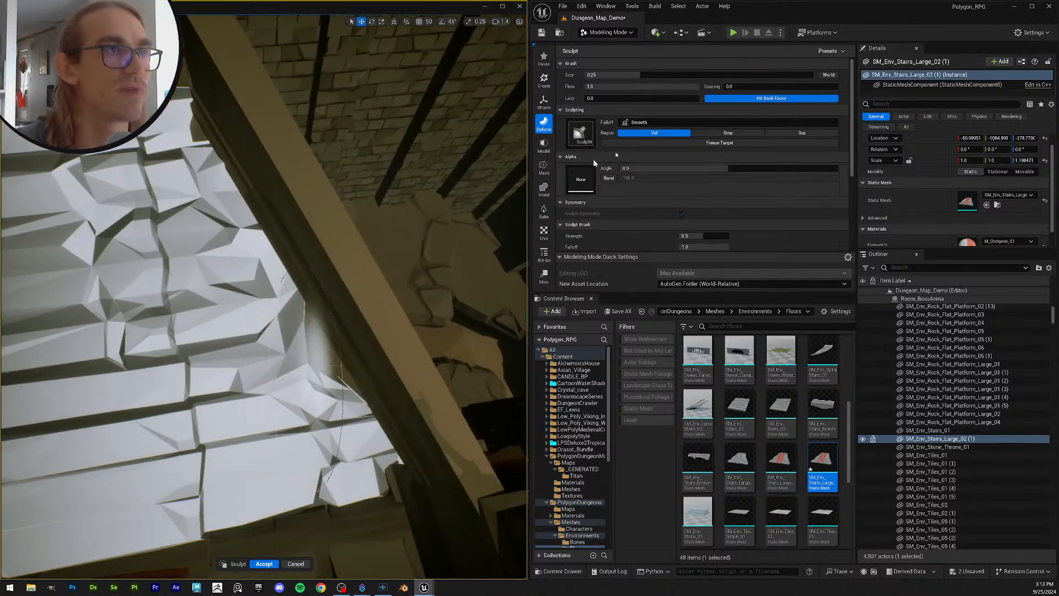
{"action": "left_click", "coordinate": [583, 136]}
{"action": "left_click", "coordinate": [672, 186]}
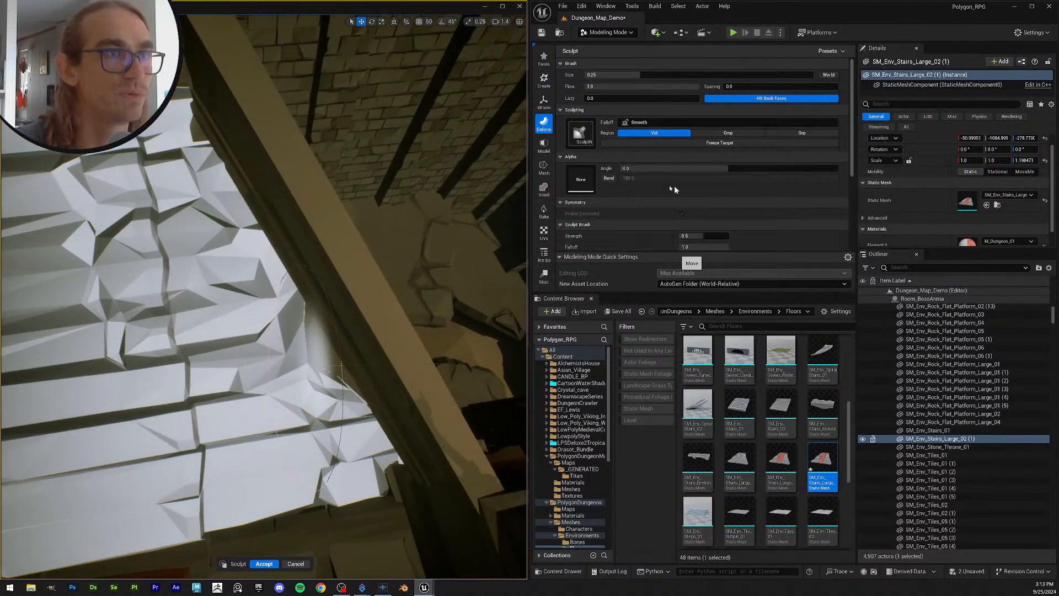
{"action": "left_click_drag", "start_coordinate": [315, 359], "coordinate": [353, 343]}
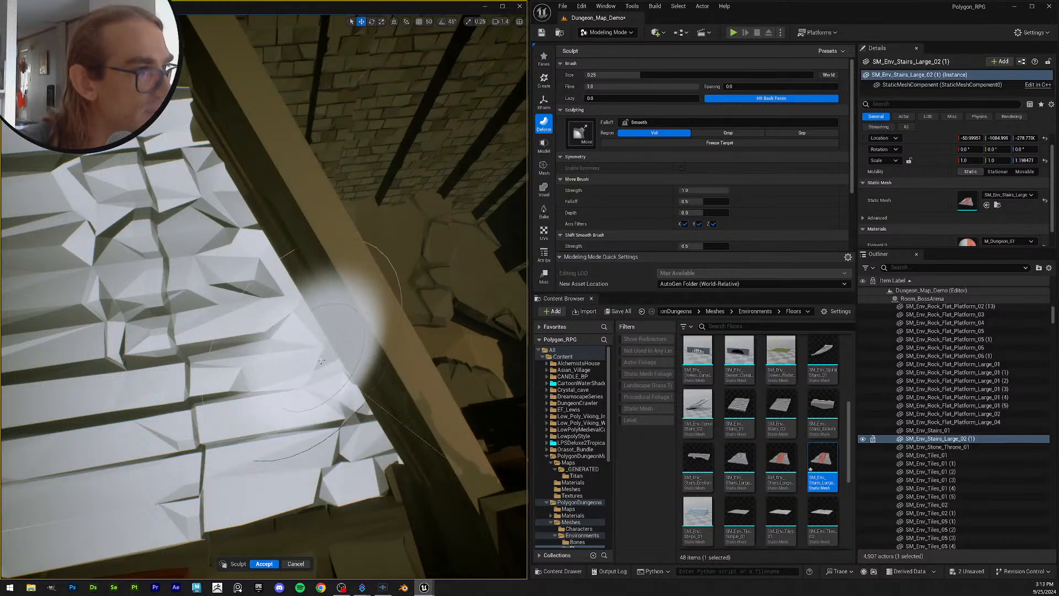
Step: Reduce the sculpt brush size to 0.12 and pull the right-side step edges up into the underside of the railing
{"action": "mouse_move", "coordinate": [296, 223]}
{"action": "right_mouse_down"}
{"action": "mouse_move", "coordinate": [215, 199]}
{"action": "mouse_move", "coordinate": [301, 221]}
{"action": "right_mouse_up"}
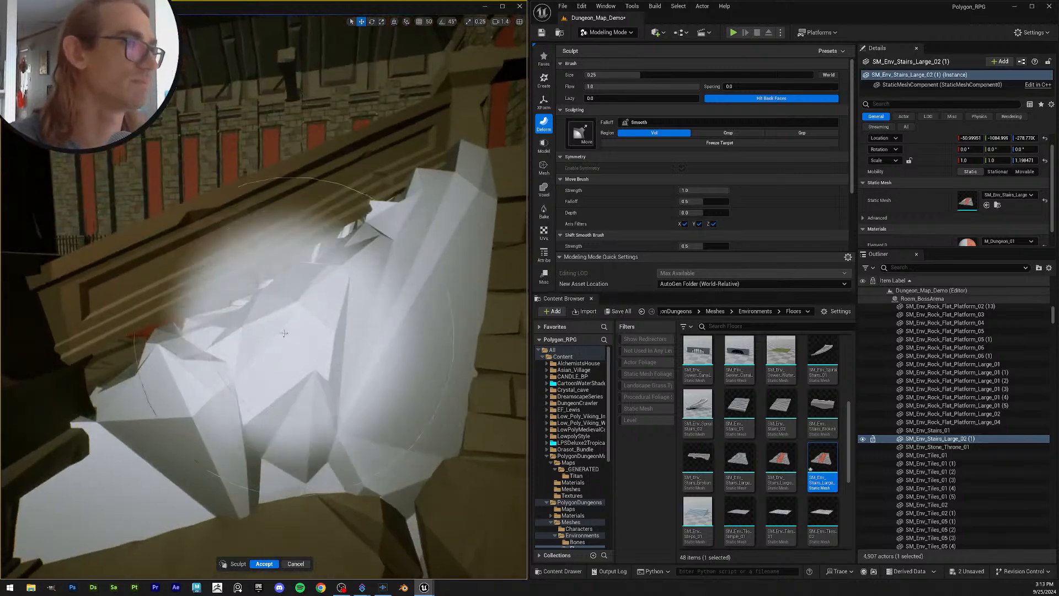
{"action": "right_click_drag", "start_coordinate": [270, 371], "coordinate": [213, 362]}
{"action": "mouse_move", "coordinate": [287, 389]}
{"action": "right_mouse_down"}
{"action": "mouse_move", "coordinate": [275, 406]}
{"action": "mouse_move", "coordinate": [337, 406]}
{"action": "mouse_move", "coordinate": [282, 395]}
{"action": "right_mouse_up"}
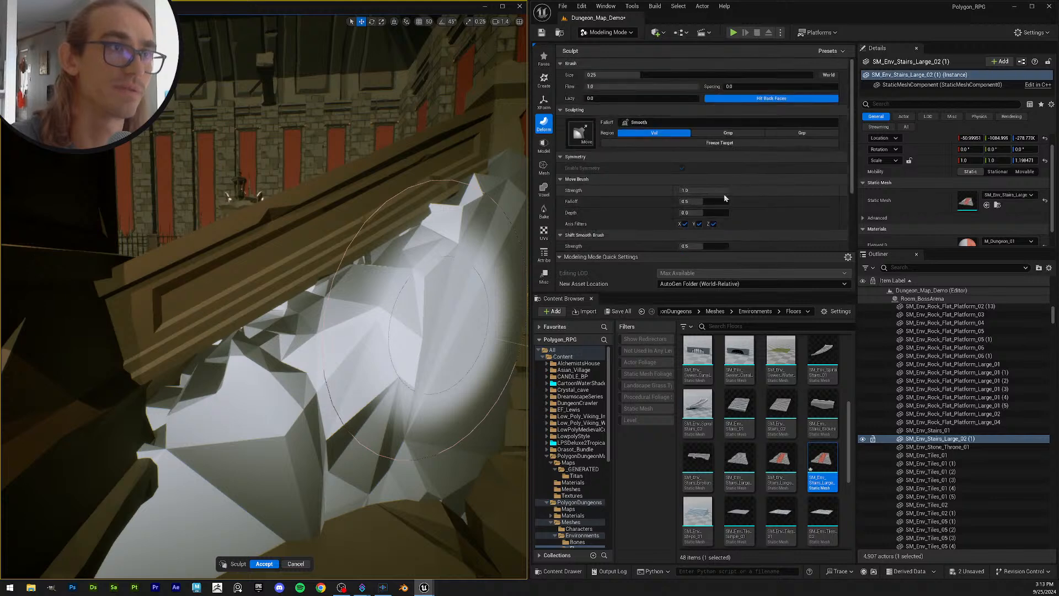
{"action": "scroll", "coordinate": [764, 206], "scroll_direction": "down", "scroll_amount": 3}
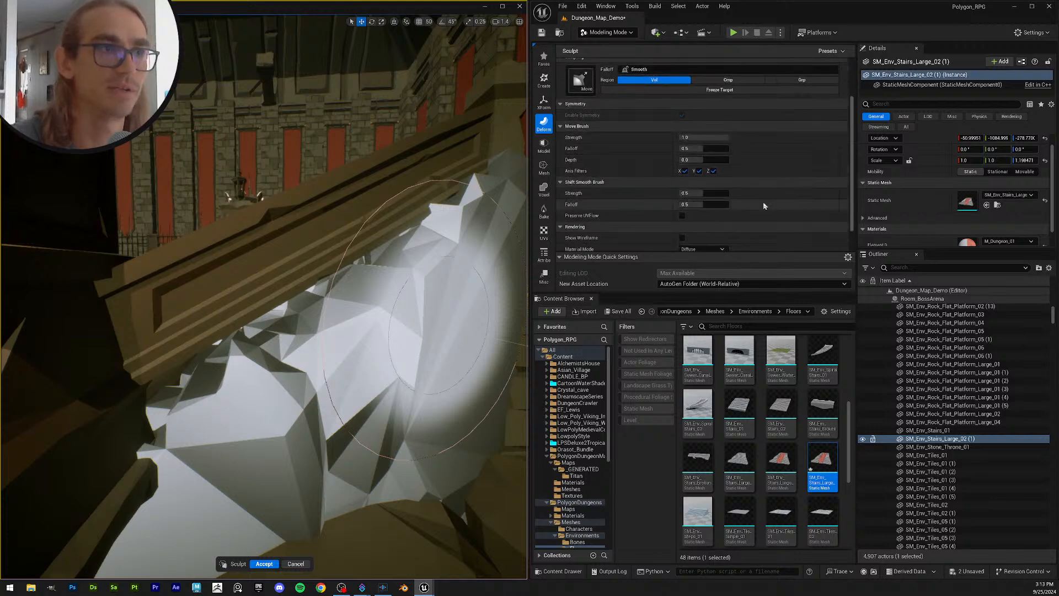
{"action": "scroll", "coordinate": [763, 206], "scroll_direction": "up", "scroll_amount": 3}
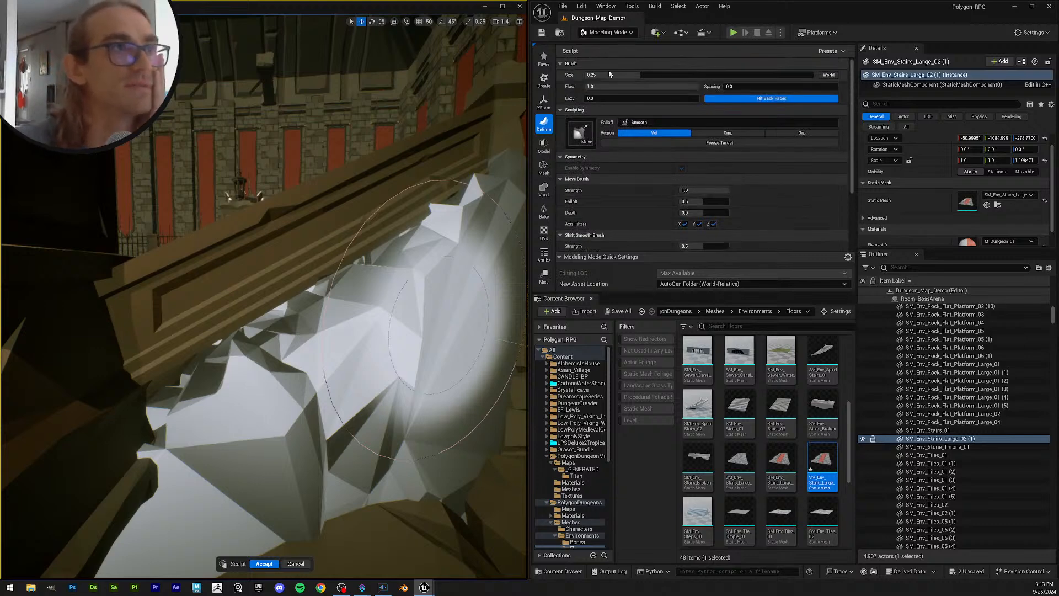
{"action": "left_click_drag", "start_coordinate": [627, 74], "coordinate": [617, 74]}
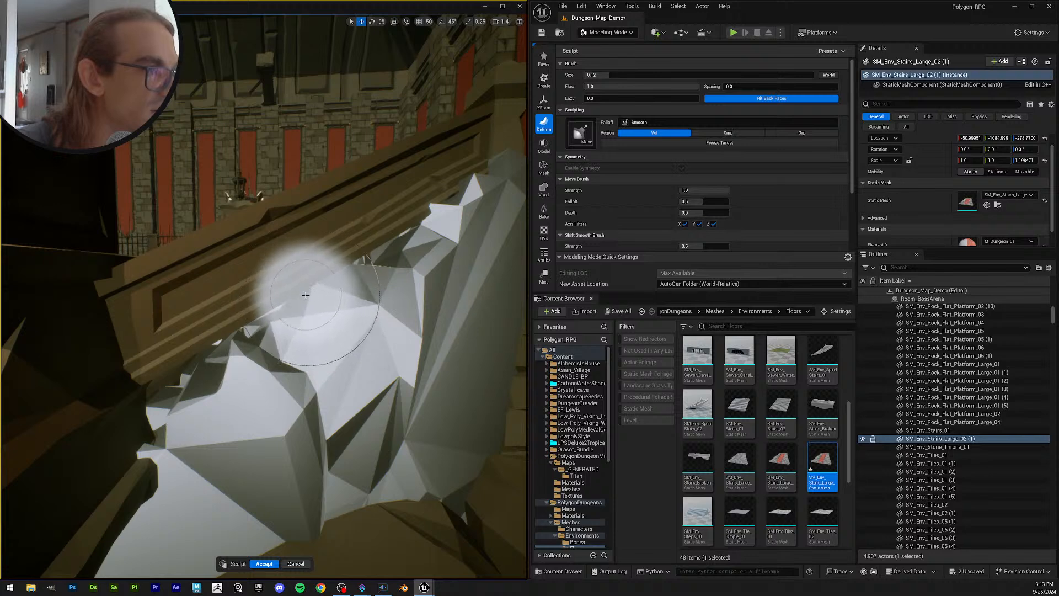
{"action": "left_click_drag", "start_coordinate": [277, 340], "coordinate": [269, 319]}
{"action": "left_click_drag", "start_coordinate": [223, 368], "coordinate": [198, 343]}
{"action": "left_click_drag", "start_coordinate": [178, 424], "coordinate": [169, 412]}
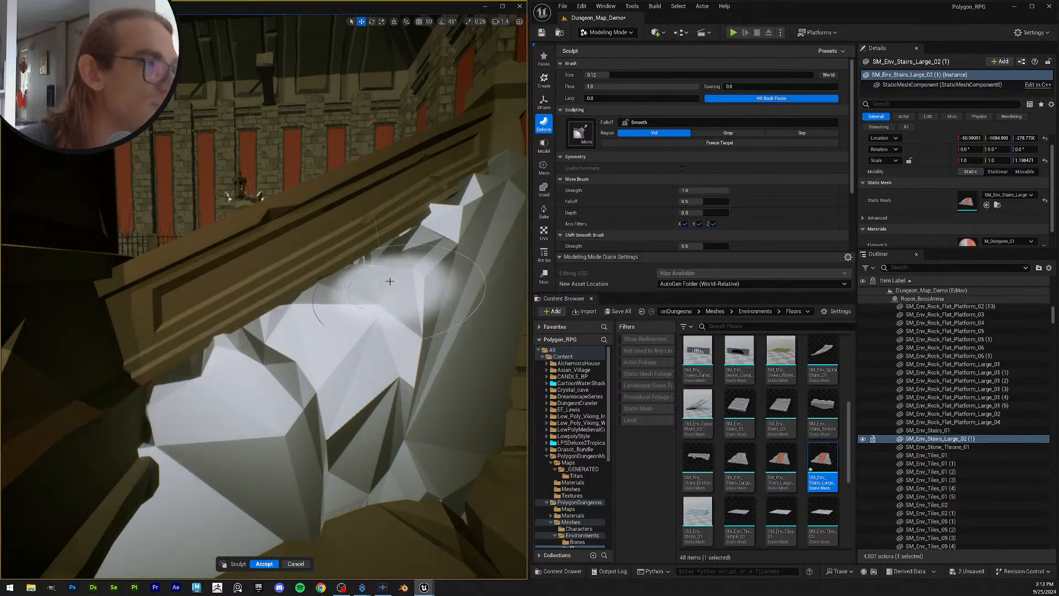
{"action": "left_click_drag", "start_coordinate": [428, 236], "coordinate": [418, 202]}
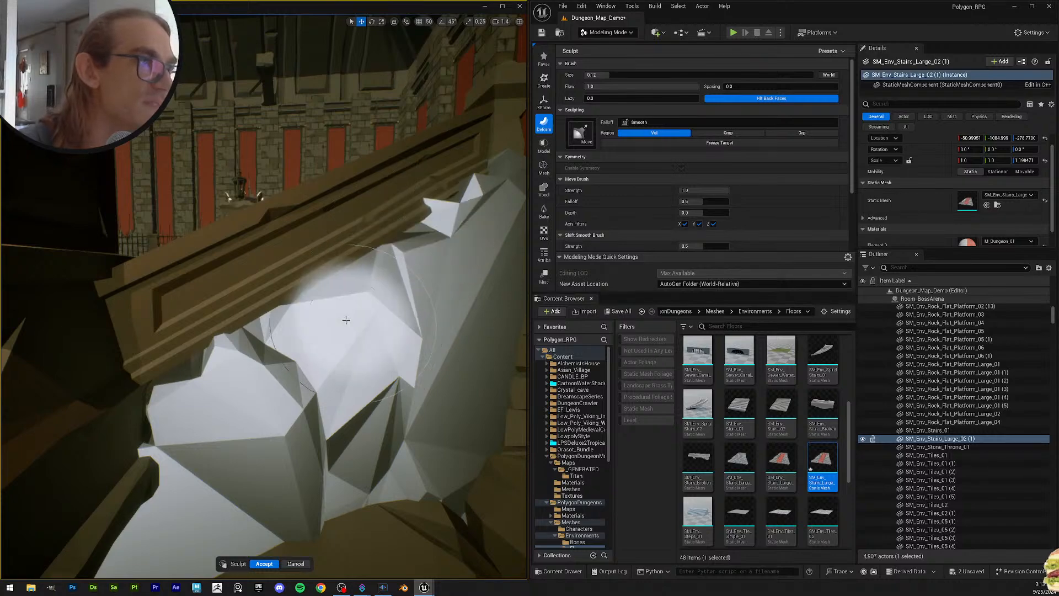
Step: Pull the outer edges of the lower right steps outward to meet the railing
{"action": "right_click_drag", "start_coordinate": [347, 319], "coordinate": [420, 312]}
{"action": "right_click_drag", "start_coordinate": [269, 298], "coordinate": [362, 278]}
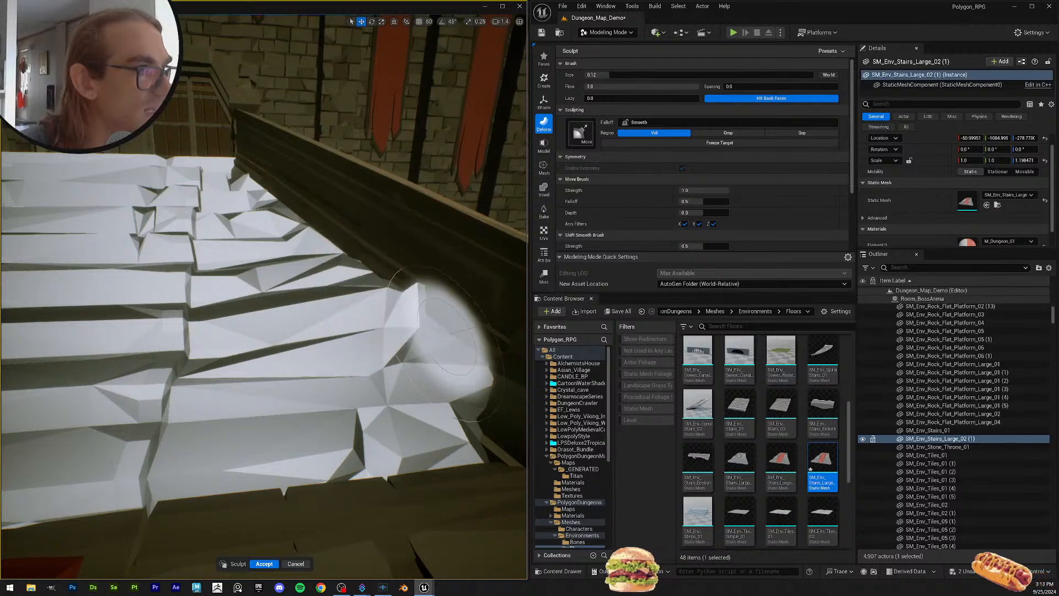
{"action": "right_click_drag", "start_coordinate": [394, 421], "coordinate": [422, 387]}
{"action": "left_click_drag", "start_coordinate": [384, 479], "coordinate": [401, 475]}
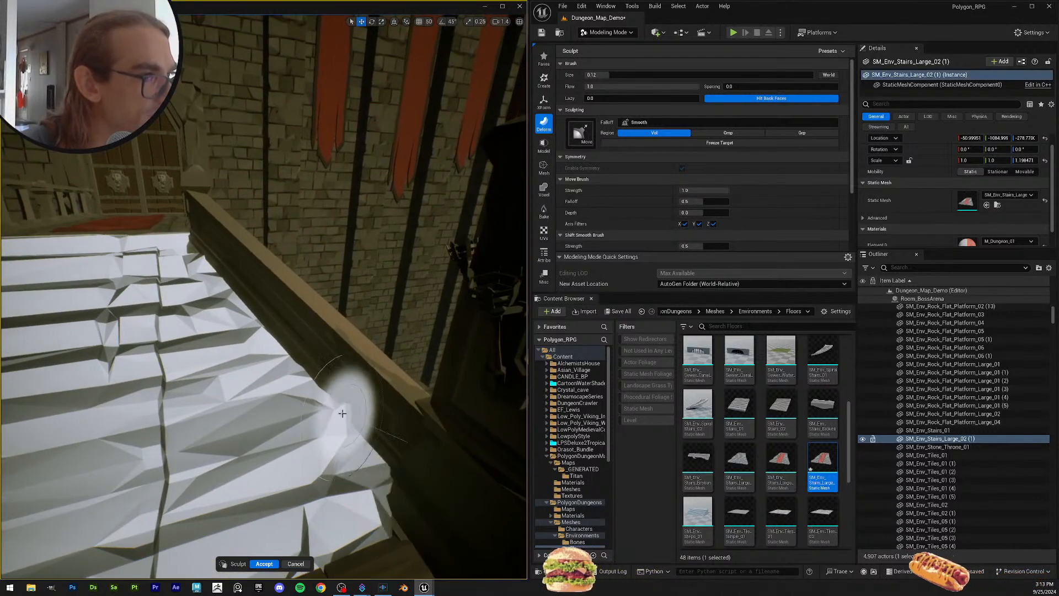
{"action": "left_click_drag", "start_coordinate": [338, 415], "coordinate": [364, 418]}
Step: Pull the step edges on the stairs' left side up and outward to close the gaps beneath the railing
{"action": "key", "text": "s"}
{"action": "right_click_drag", "start_coordinate": [364, 418], "coordinate": [314, 381]}
{"action": "key", "text": "s"}
{"action": "mouse_move", "coordinate": [374, 312]}
{"action": "right_mouse_down"}
{"action": "mouse_move", "coordinate": [309, 306]}
{"action": "mouse_move", "coordinate": [331, 323]}
{"action": "mouse_move", "coordinate": [403, 297]}
{"action": "mouse_move", "coordinate": [292, 265]}
{"action": "mouse_move", "coordinate": [285, 273]}
{"action": "right_mouse_up"}
{"action": "key", "text": "w"}
{"action": "key", "text": "s"}
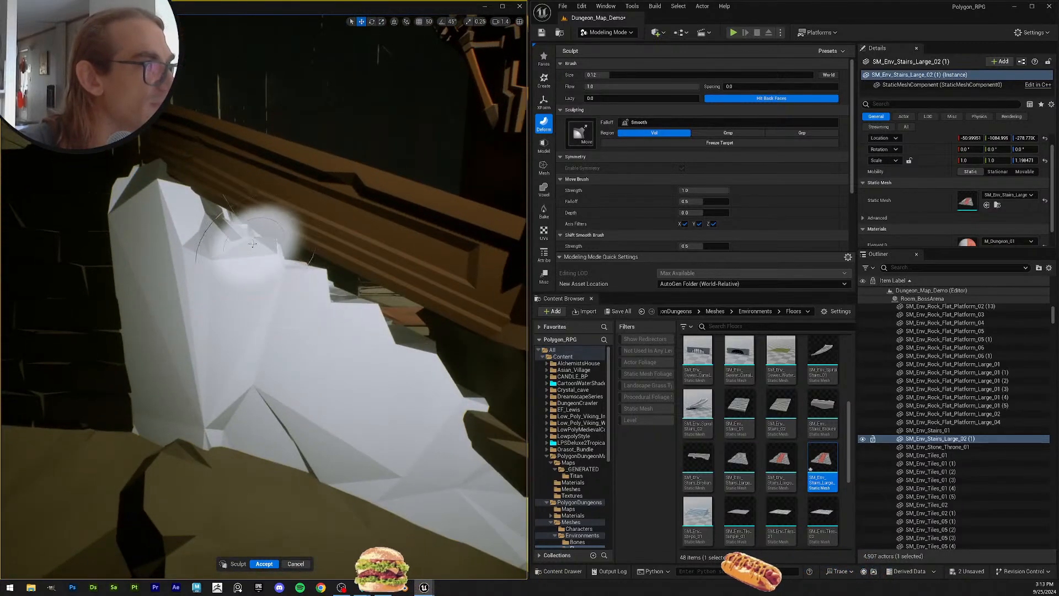
{"action": "mouse_move", "coordinate": [252, 243]}
{"action": "left_mouse_down"}
{"action": "mouse_move", "coordinate": [268, 221]}
{"action": "mouse_move", "coordinate": [228, 198]}
{"action": "left_mouse_up"}
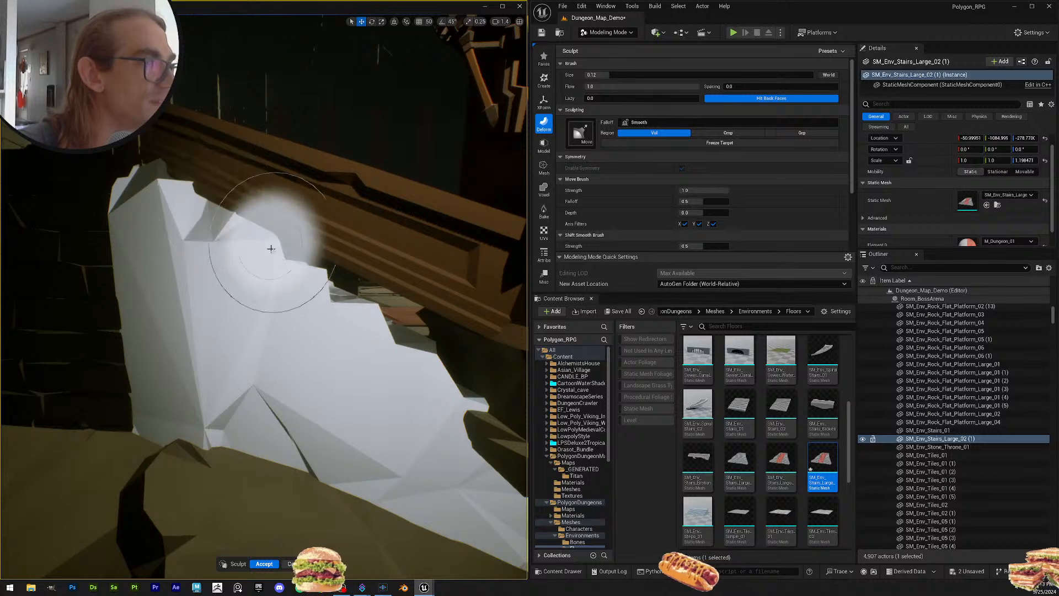
{"action": "left_click_drag", "start_coordinate": [271, 249], "coordinate": [283, 231]}
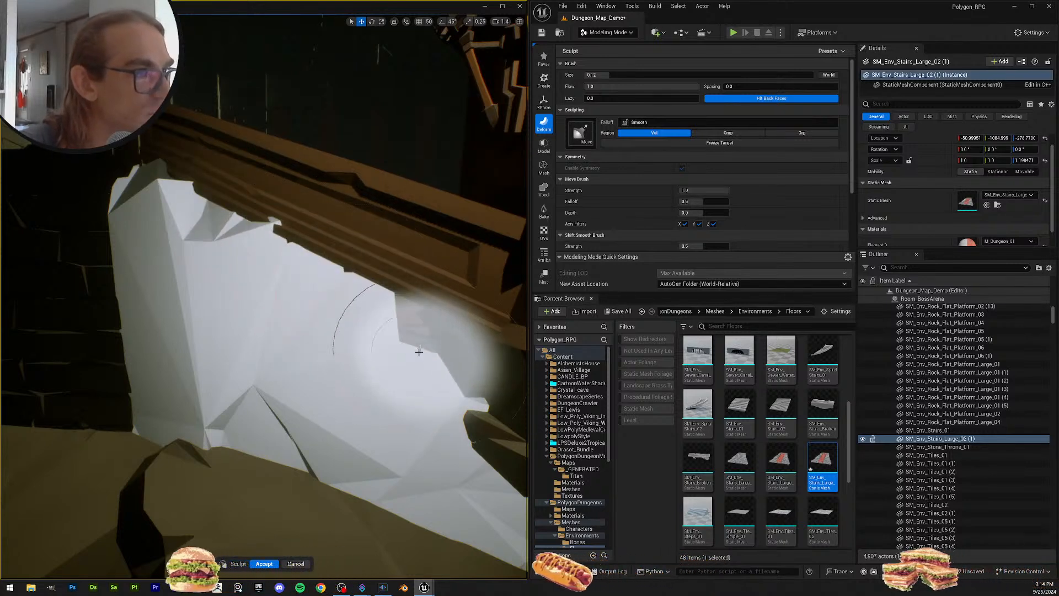
{"action": "left_click_drag", "start_coordinate": [418, 352], "coordinate": [443, 308]}
{"action": "mouse_move", "coordinate": [468, 390]}
{"action": "left_mouse_down"}
{"action": "mouse_move", "coordinate": [485, 349]}
{"action": "mouse_move", "coordinate": [495, 375]}
{"action": "left_mouse_up"}
Step: Pull the jagged edges of the lower left steps toward the railing and accept the sculpt
{"action": "mouse_move", "coordinate": [493, 298]}
{"action": "right_mouse_down"}
{"action": "mouse_move", "coordinate": [516, 301]}
{"action": "mouse_move", "coordinate": [511, 336]}
{"action": "mouse_move", "coordinate": [464, 343]}
{"action": "mouse_move", "coordinate": [497, 320]}
{"action": "right_mouse_up"}
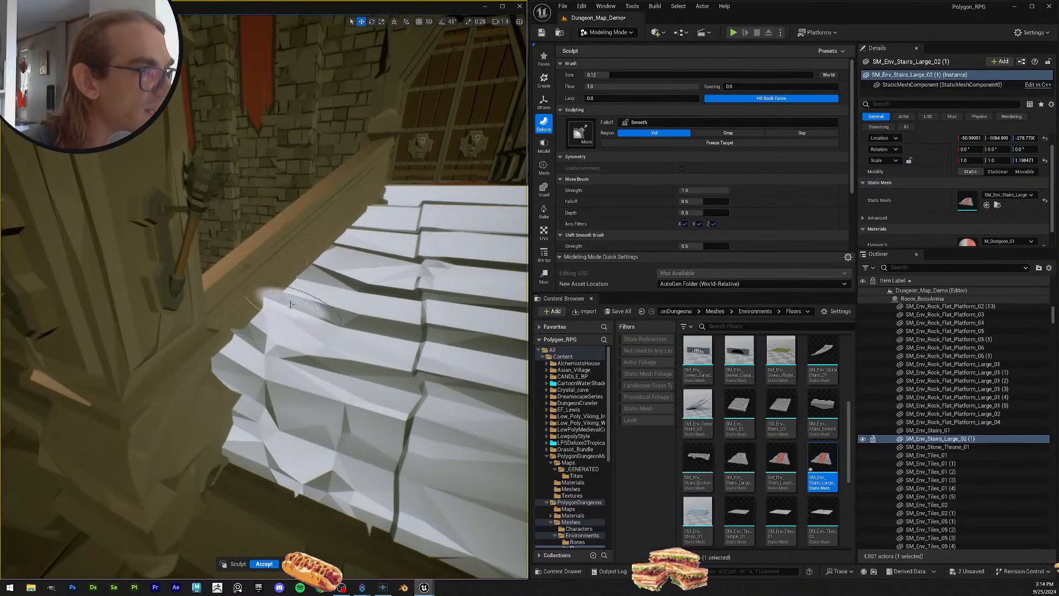
{"action": "left_click_drag", "start_coordinate": [272, 312], "coordinate": [267, 317]}
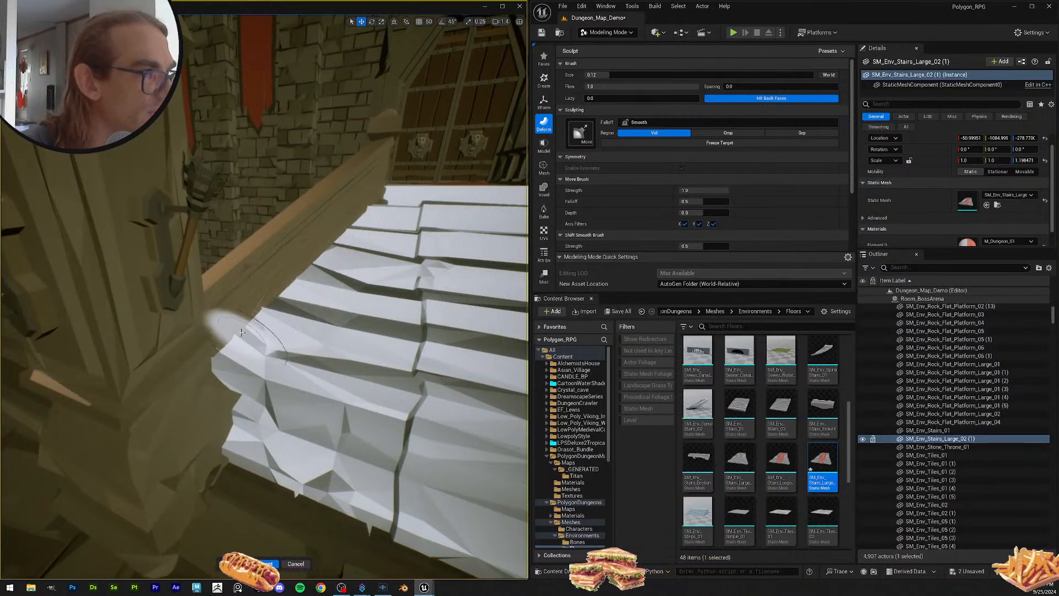
{"action": "mouse_move", "coordinate": [273, 330]}
{"action": "right_mouse_down"}
{"action": "mouse_move", "coordinate": [213, 308]}
{"action": "mouse_move", "coordinate": [260, 296]}
{"action": "mouse_move", "coordinate": [215, 335]}
{"action": "right_mouse_up"}
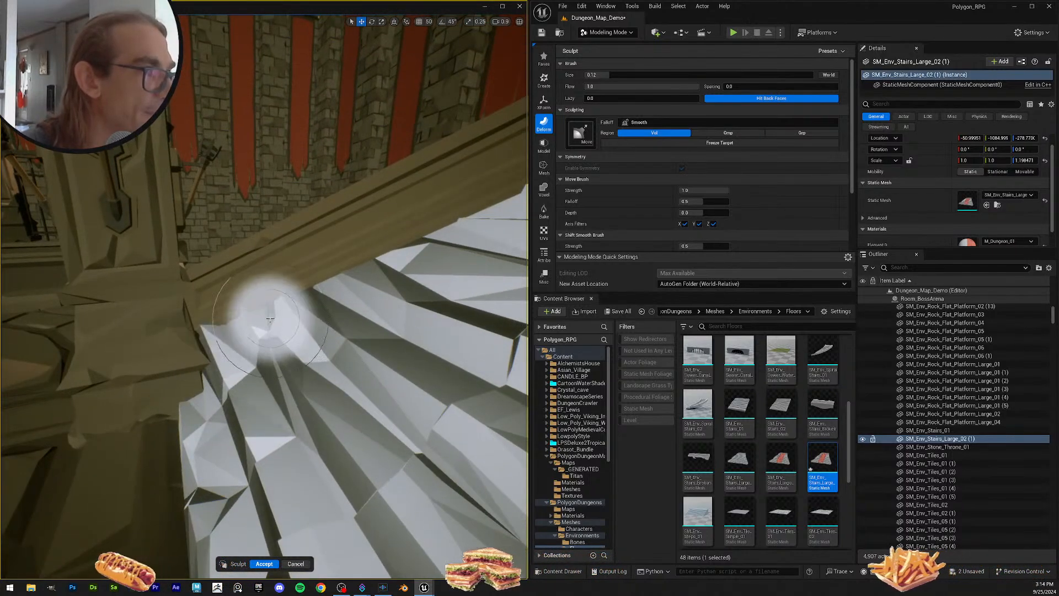
{"action": "left_click_drag", "start_coordinate": [269, 305], "coordinate": [256, 312]}
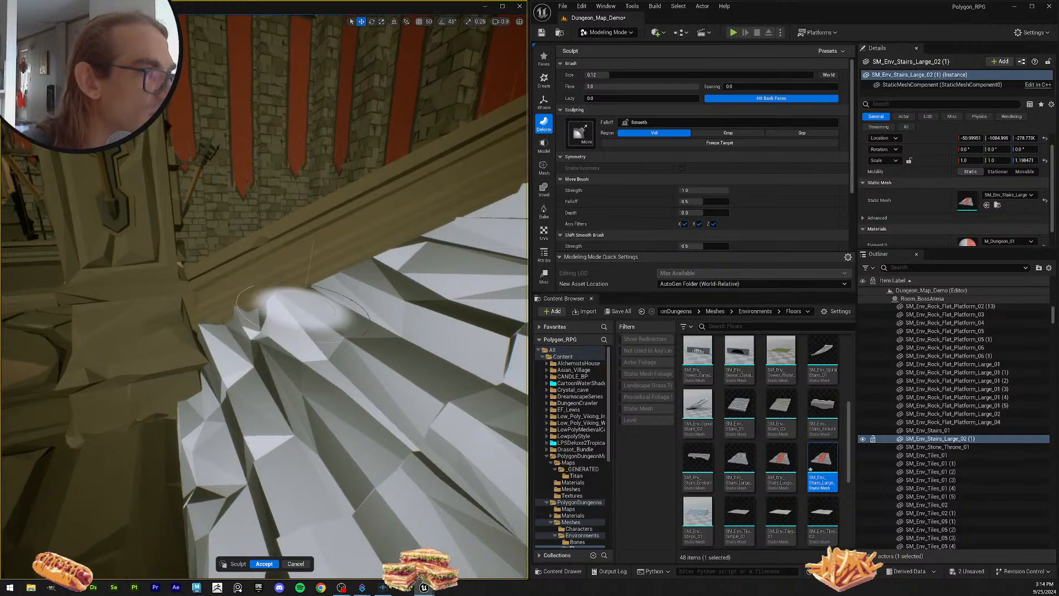
{"action": "mouse_move", "coordinate": [255, 312]}
{"action": "right_mouse_down"}
{"action": "mouse_move", "coordinate": [171, 287]}
{"action": "mouse_move", "coordinate": [210, 320]}
{"action": "mouse_move", "coordinate": [249, 293]}
{"action": "mouse_move", "coordinate": [156, 326]}
{"action": "right_mouse_up"}
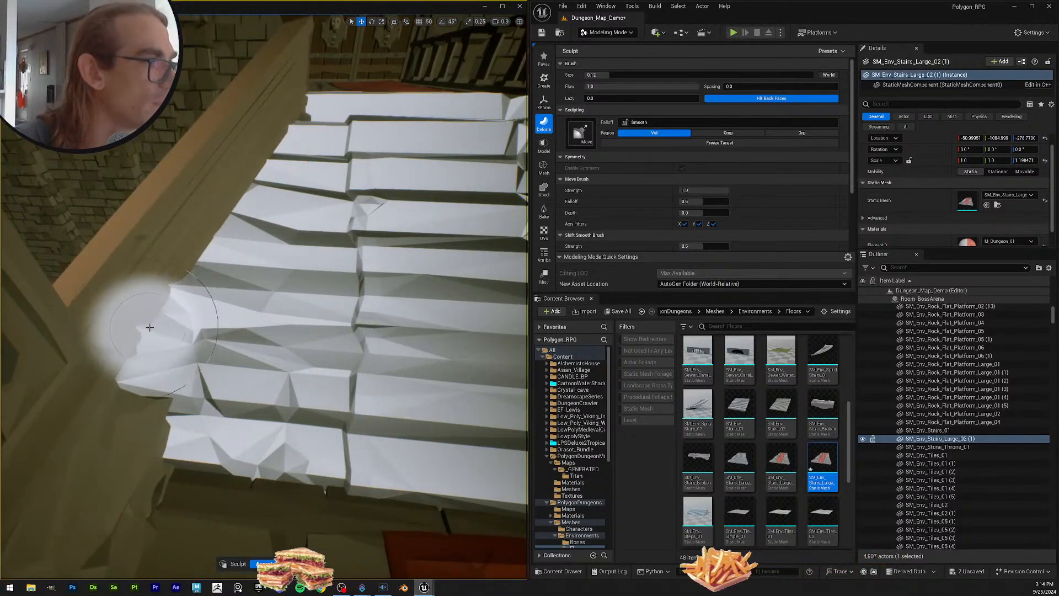
{"action": "mouse_move", "coordinate": [223, 337]}
{"action": "right_mouse_down"}
{"action": "mouse_move", "coordinate": [243, 298]}
{"action": "mouse_move", "coordinate": [213, 284]}
{"action": "mouse_move", "coordinate": [287, 284]}
{"action": "mouse_move", "coordinate": [229, 337]}
{"action": "right_mouse_up"}
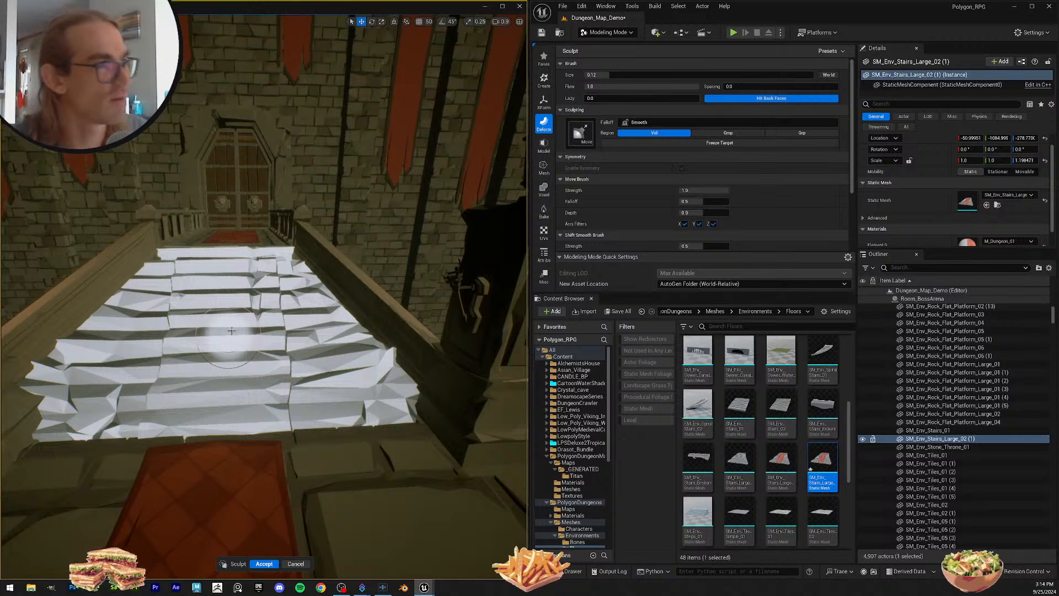
{"action": "left_click", "coordinate": [265, 564]}
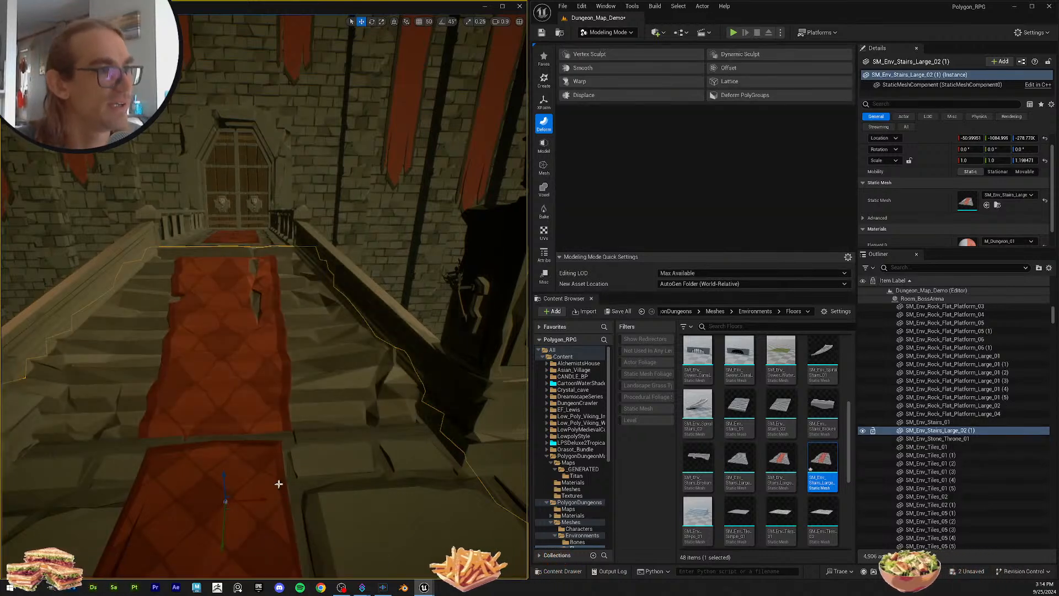
Step: Deselect the stairs, return to Selection Mode and save the map together with the modified stairs mesh
{"action": "key", "text": "Escape"}
{"action": "right_click_drag", "start_coordinate": [278, 484], "coordinate": [323, 372]}
{"action": "key", "text": "w"}
{"action": "key", "text": "s"}
{"action": "key", "text": "s"}
{"action": "key", "text": "s"}
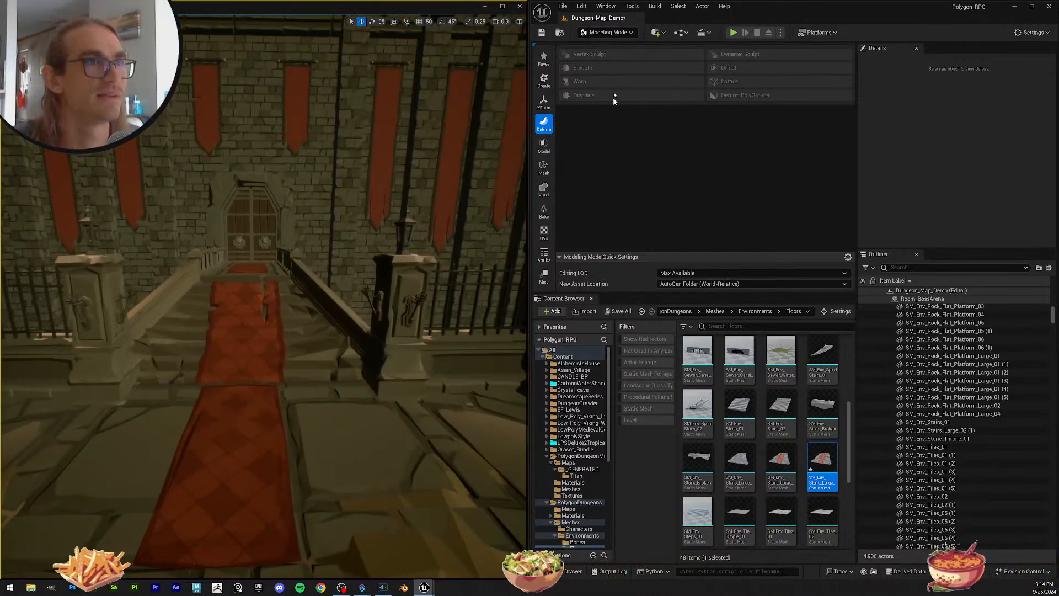
{"action": "left_click", "coordinate": [609, 32]}
{"action": "left_click", "coordinate": [604, 43]}
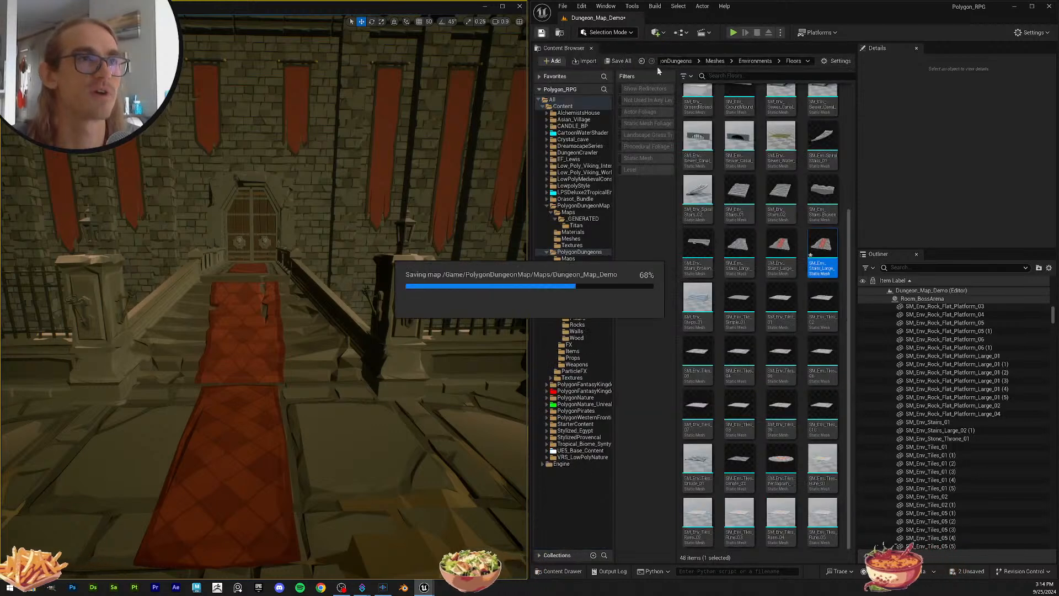
{"action": "left_click", "coordinate": [630, 61]}
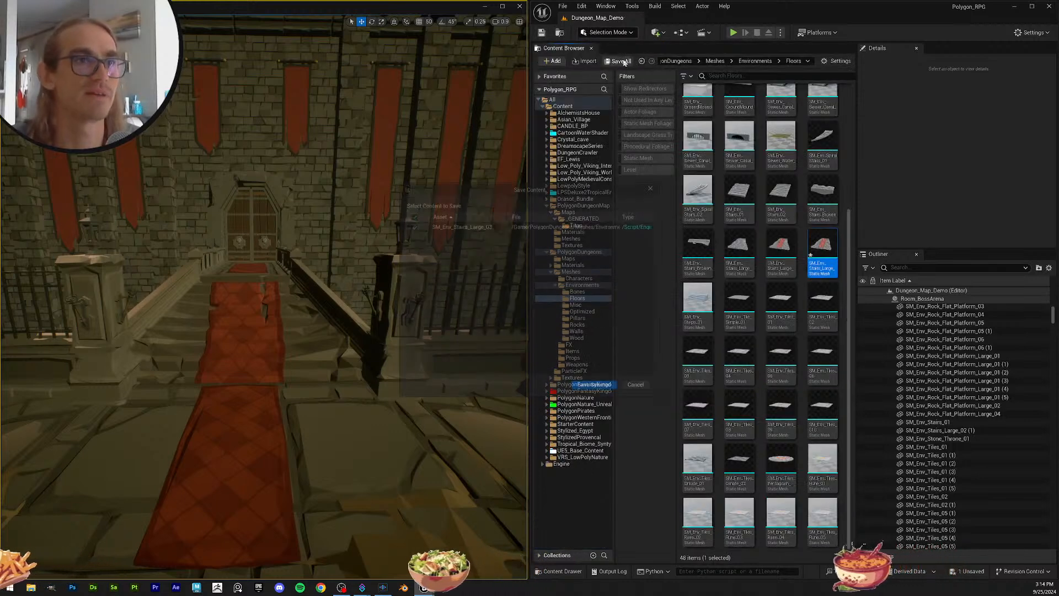
{"action": "left_click", "coordinate": [596, 388]}
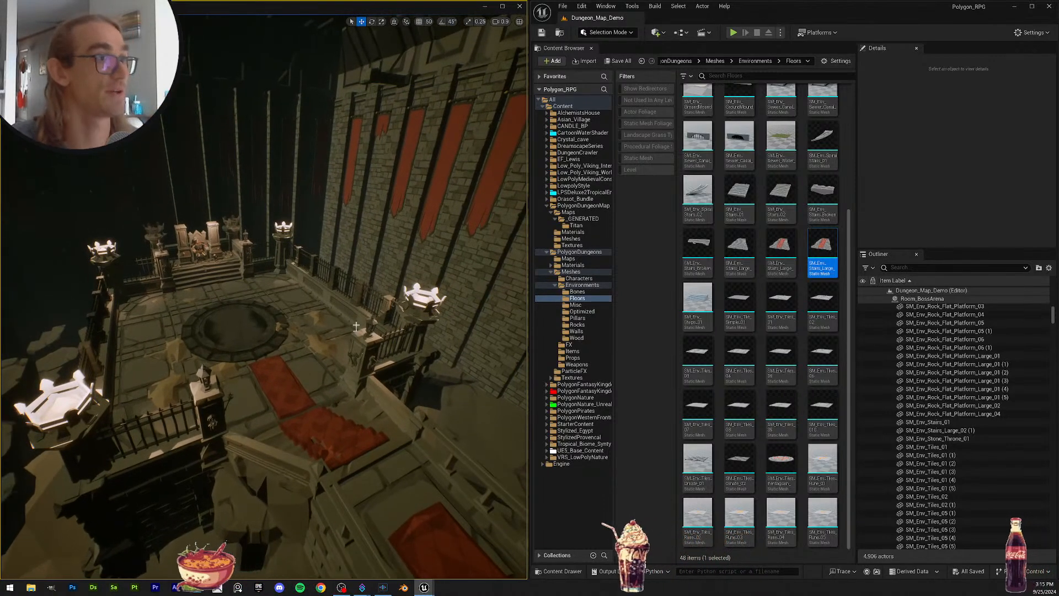
Step: Look over the arena from the throne and entrance sides and save the map again
{"action": "mouse_move", "coordinate": [264, 298]}
{"action": "right_mouse_down"}
{"action": "mouse_move", "coordinate": [298, 281]}
{"action": "mouse_move", "coordinate": [254, 309]}
{"action": "mouse_move", "coordinate": [276, 331]}
{"action": "mouse_move", "coordinate": [231, 298]}
{"action": "mouse_move", "coordinate": [386, 293]}
{"action": "mouse_move", "coordinate": [331, 303]}
{"action": "mouse_move", "coordinate": [276, 292]}
{"action": "mouse_move", "coordinate": [353, 301]}
{"action": "mouse_move", "coordinate": [320, 293]}
{"action": "mouse_move", "coordinate": [375, 270]}
{"action": "mouse_move", "coordinate": [409, 325]}
{"action": "mouse_move", "coordinate": [353, 304]}
{"action": "mouse_move", "coordinate": [210, 293]}
{"action": "mouse_move", "coordinate": [331, 315]}
{"action": "mouse_move", "coordinate": [270, 309]}
{"action": "mouse_move", "coordinate": [298, 342]}
{"action": "mouse_move", "coordinate": [232, 309]}
{"action": "mouse_move", "coordinate": [221, 276]}
{"action": "mouse_move", "coordinate": [309, 298]}
{"action": "mouse_move", "coordinate": [276, 276]}
{"action": "mouse_move", "coordinate": [221, 293]}
{"action": "mouse_move", "coordinate": [342, 298]}
{"action": "mouse_move", "coordinate": [176, 295]}
{"action": "mouse_move", "coordinate": [248, 298]}
{"action": "mouse_move", "coordinate": [265, 320]}
{"action": "mouse_move", "coordinate": [298, 318]}
{"action": "mouse_move", "coordinate": [290, 298]}
{"action": "mouse_move", "coordinate": [274, 309]}
{"action": "mouse_move", "coordinate": [193, 298]}
{"action": "mouse_move", "coordinate": [200, 322]}
{"action": "mouse_move", "coordinate": [260, 296]}
{"action": "right_mouse_up"}
{"action": "scroll", "coordinate": [264, 298], "scroll_direction": "up", "scroll_amount": 4}
{"action": "scroll", "coordinate": [264, 298], "scroll_direction": "down", "scroll_amount": 5}
{"action": "scroll", "coordinate": [260, 300], "scroll_direction": "up", "scroll_amount": 2}
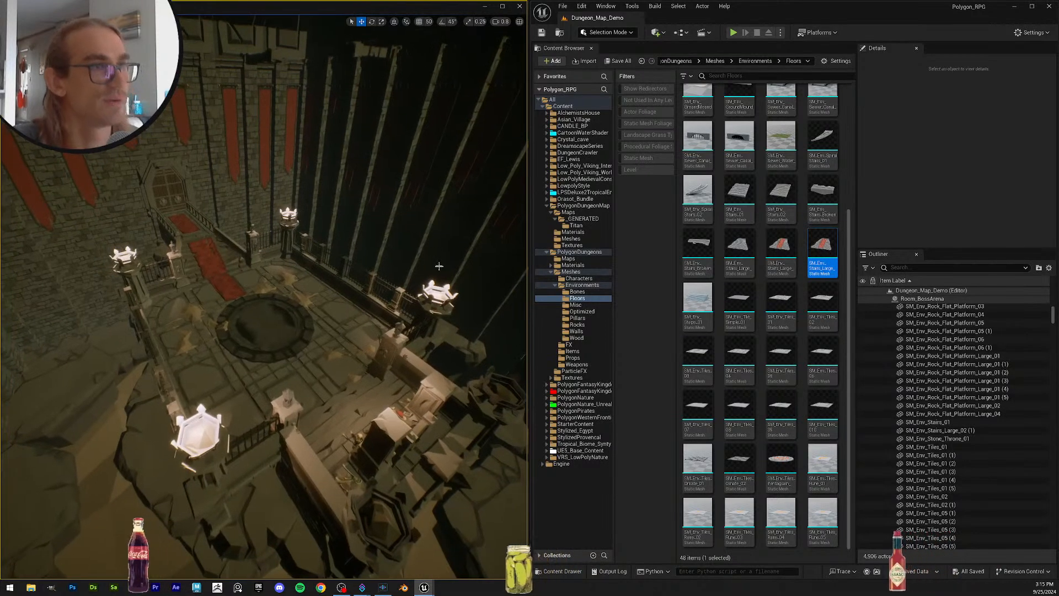
{"action": "left_click", "coordinate": [543, 33]}
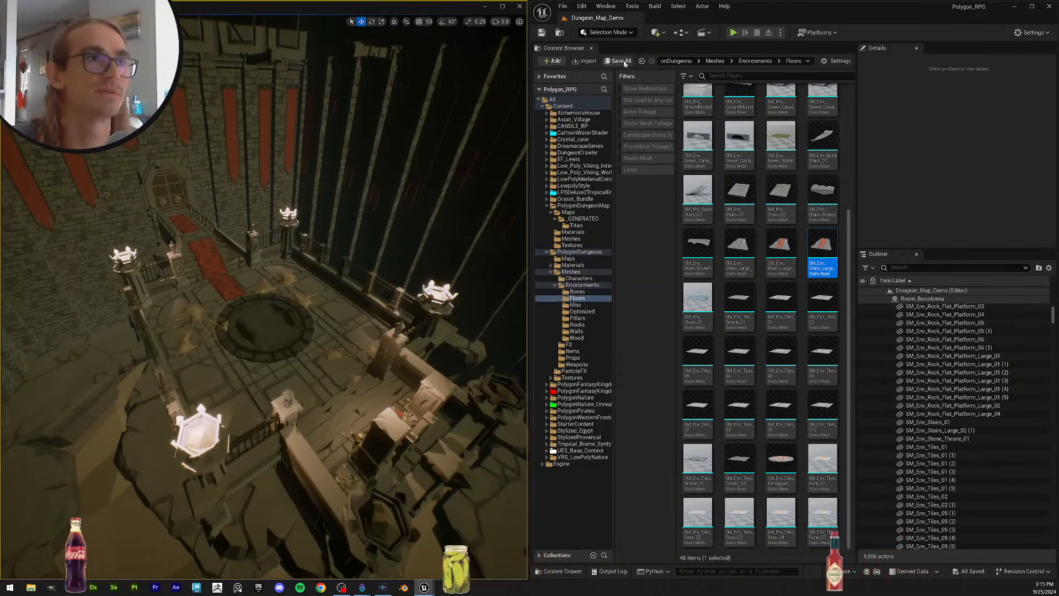
Step: Examine the boss arena's round floor pit, carpet, braziers and surrounding rocks, both up close and in a full overview
{"action": "right_click_drag", "start_coordinate": [279, 224], "coordinate": [244, 223]}
{"action": "key", "text": "s"}
{"action": "key", "text": "w"}
{"action": "key", "text": "s"}
{"action": "scroll", "coordinate": [291, 213], "scroll_direction": "up", "scroll_amount": 1}
{"action": "key", "text": "s"}
{"action": "scroll", "coordinate": [290, 212], "scroll_direction": "up", "scroll_amount": 7}
{"action": "scroll", "coordinate": [269, 211], "scroll_direction": "up", "scroll_amount": 5}
{"action": "key", "text": "d"}
{"action": "key", "text": "w"}
{"action": "scroll", "coordinate": [256, 214], "scroll_direction": "down", "scroll_amount": 6}
{"action": "key", "text": "w"}
{"action": "key", "text": "s"}
{"action": "key", "text": "d"}
{"action": "scroll", "coordinate": [247, 215], "scroll_direction": "down", "scroll_amount": 3}
{"action": "key", "text": "w"}
{"action": "scroll", "coordinate": [243, 222], "scroll_direction": "down", "scroll_amount": 1}
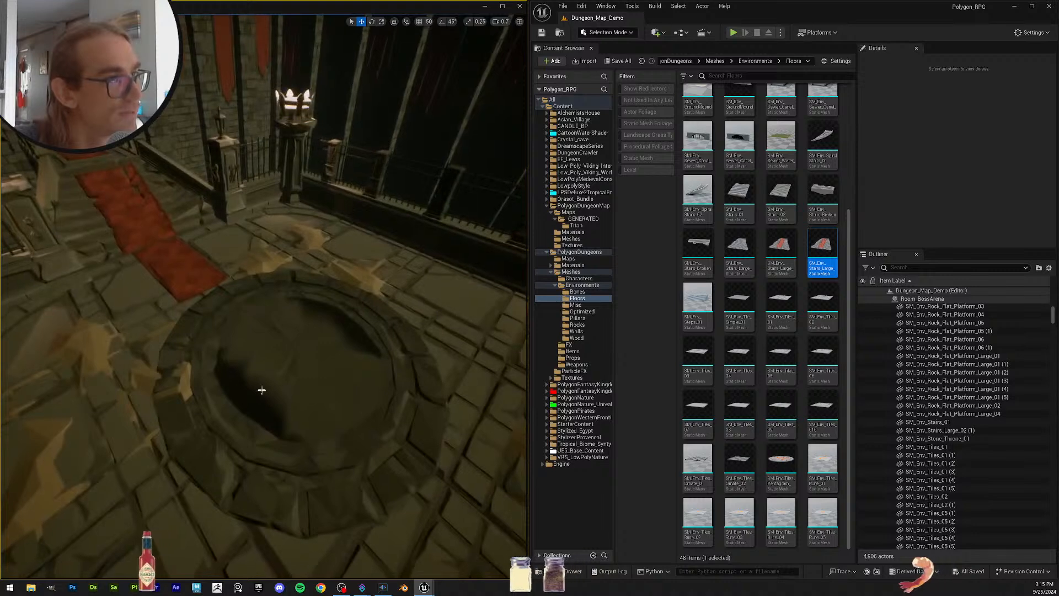
{"action": "key", "text": "s"}
{"action": "right_click_drag", "start_coordinate": [335, 338], "coordinate": [356, 349]}
{"action": "scroll", "coordinate": [331, 329], "scroll_direction": "up", "scroll_amount": 1}
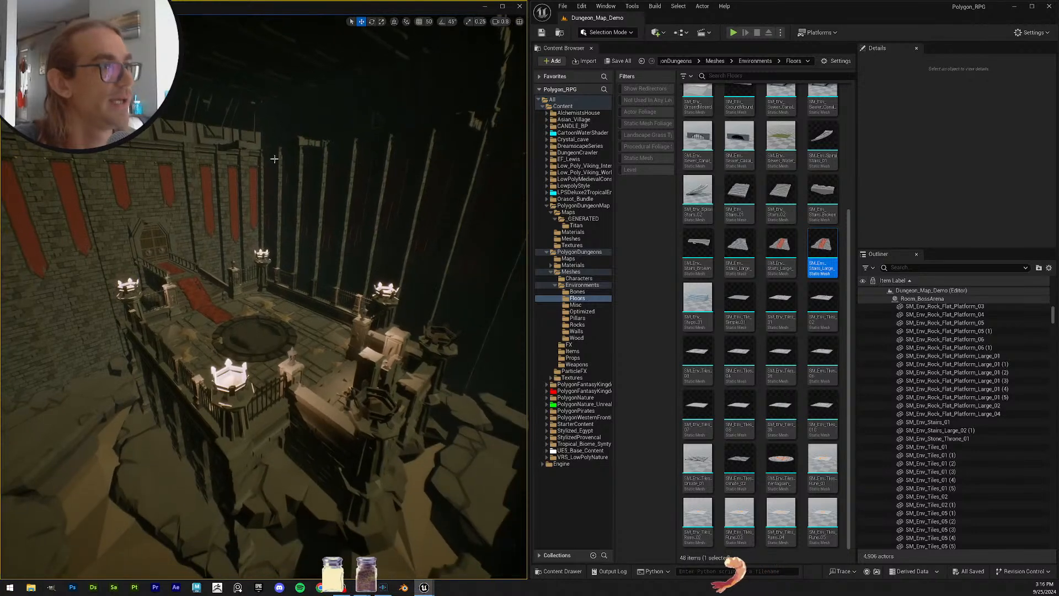
Step: Save the map and look along the iron railing at the outer edge of the boss arena
{"action": "key", "text": "ctrl+s"}
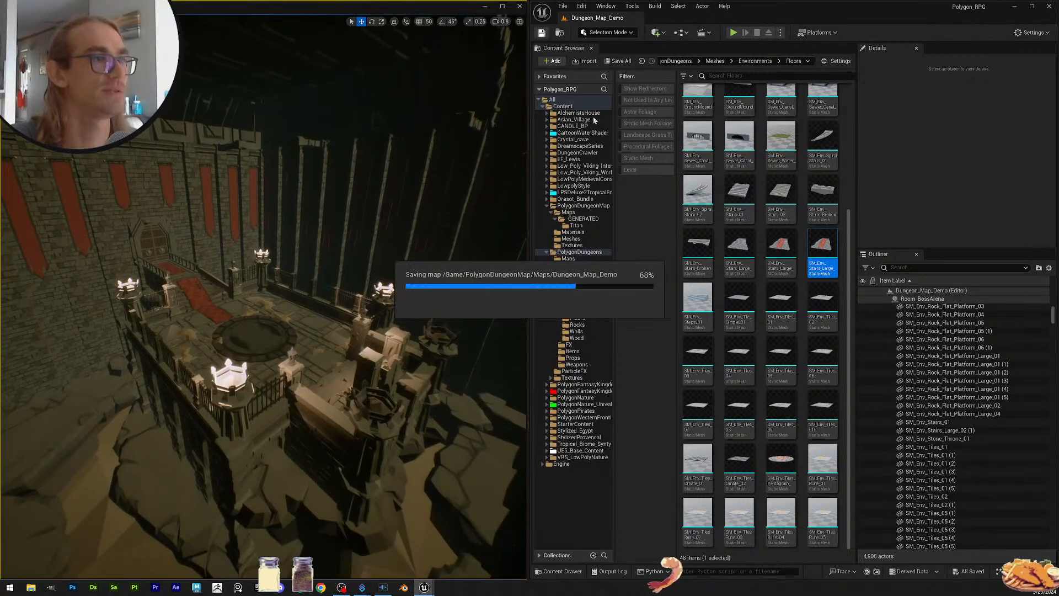
{"action": "right_click_drag", "start_coordinate": [353, 232], "coordinate": [469, 232]}
{"action": "key", "text": "w"}
{"action": "scroll", "coordinate": [386, 231], "scroll_direction": "up", "scroll_amount": 3}
{"action": "right_click_drag", "start_coordinate": [331, 265], "coordinate": [177, 265]}
{"action": "key", "text": "s"}
{"action": "key", "text": "s"}
{"action": "right_click_drag", "start_coordinate": [333, 286], "coordinate": [237, 309]}
Step: Try sliding the square pillar along the arena's railing toward the corner brazier, and undo the move
{"action": "left_click", "coordinate": [326, 303]}
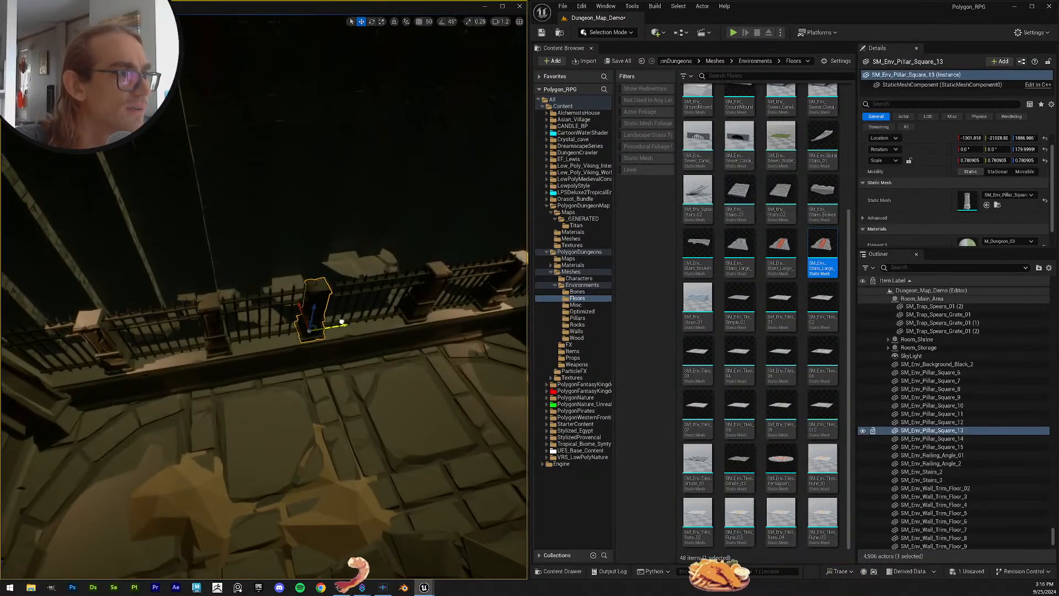
{"action": "left_click_drag", "start_coordinate": [343, 323], "coordinate": [209, 335]}
{"action": "key", "text": "w"}
{"action": "right_click_drag", "start_coordinate": [208, 334], "coordinate": [146, 359]}
{"action": "key", "text": "s"}
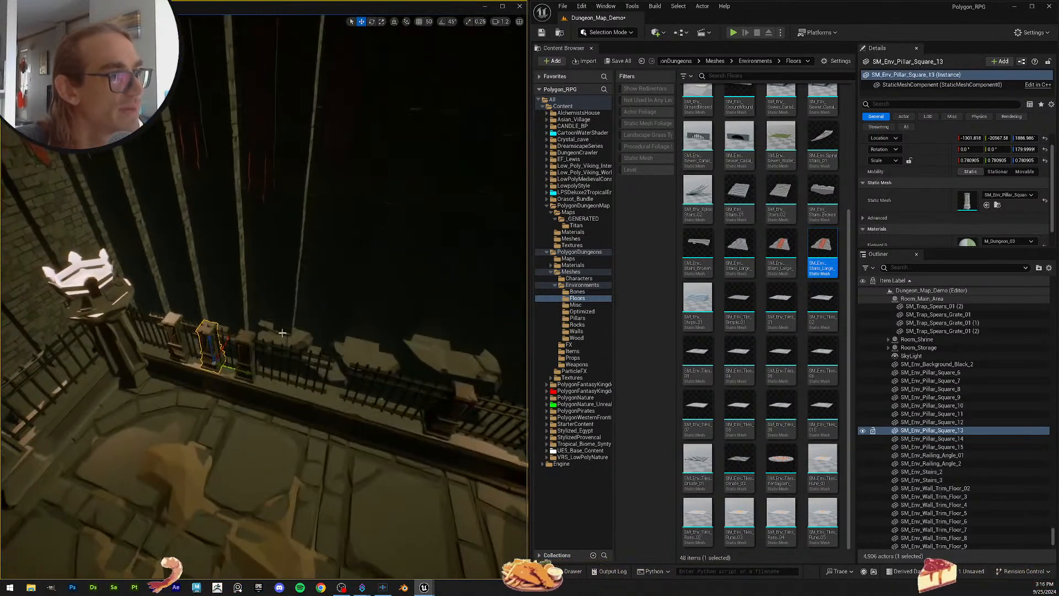
{"action": "key", "text": "ctrl+z"}
Step: Widen the rug between the round pit and the foot of the stairs to a Y scale of about 1.17
{"action": "left_click", "coordinate": [310, 332]}
{"action": "right_click_drag", "start_coordinate": [311, 332], "coordinate": [291, 357]}
{"action": "key", "text": "s"}
{"action": "scroll", "coordinate": [204, 330], "scroll_direction": "down", "scroll_amount": 3}
{"action": "key", "text": "w"}
{"action": "scroll", "coordinate": [268, 315], "scroll_direction": "down", "scroll_amount": 2}
{"action": "key", "text": "q"}
{"action": "key", "text": "d"}
{"action": "key", "text": "w"}
{"action": "scroll", "coordinate": [248, 303], "scroll_direction": "up", "scroll_amount": 2}
{"action": "key", "text": "e"}
{"action": "left_click", "coordinate": [283, 421]}
{"action": "key", "text": "r"}
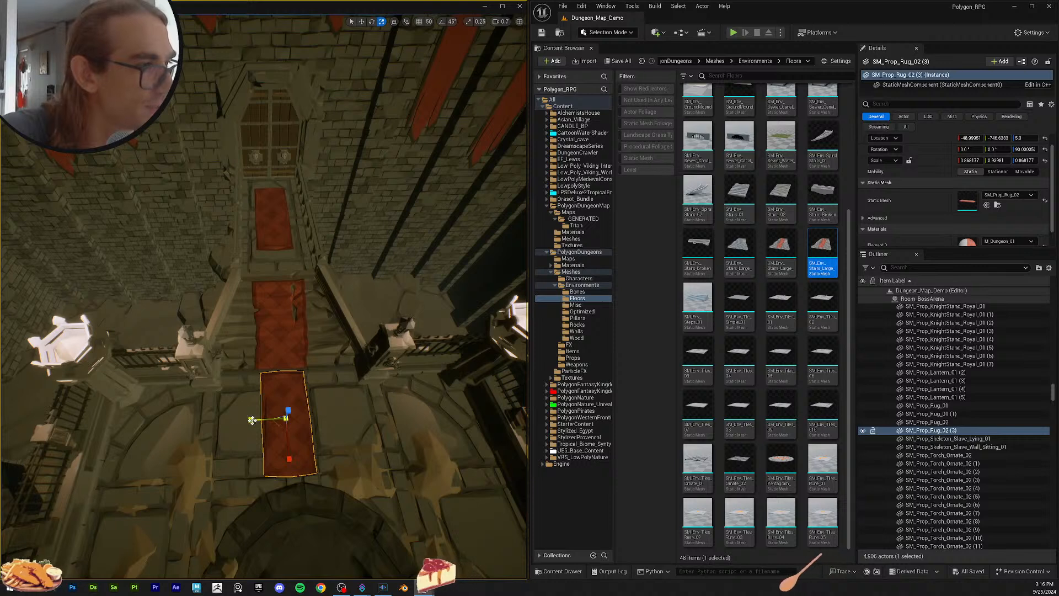
{"action": "left_click_drag", "start_coordinate": [251, 421], "coordinate": [246, 421]}
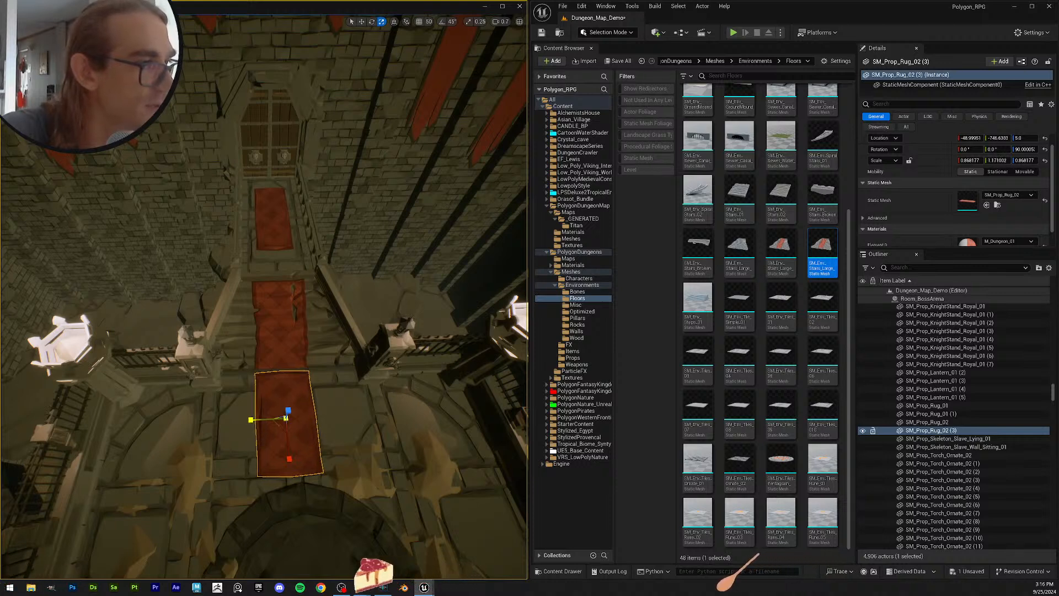
{"action": "key", "text": "r"}
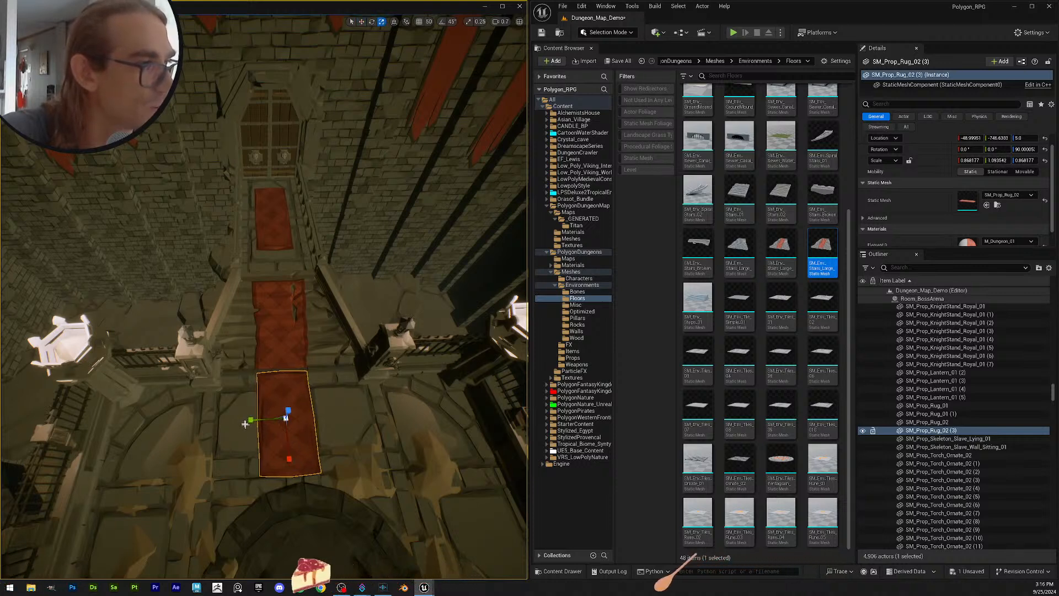
{"action": "left_click_drag", "start_coordinate": [251, 420], "coordinate": [244, 421]}
Step: Nudge the lower rug slightly toward the round pit, to a Y location of about -730.5, and deselect it
{"action": "key", "text": "w"}
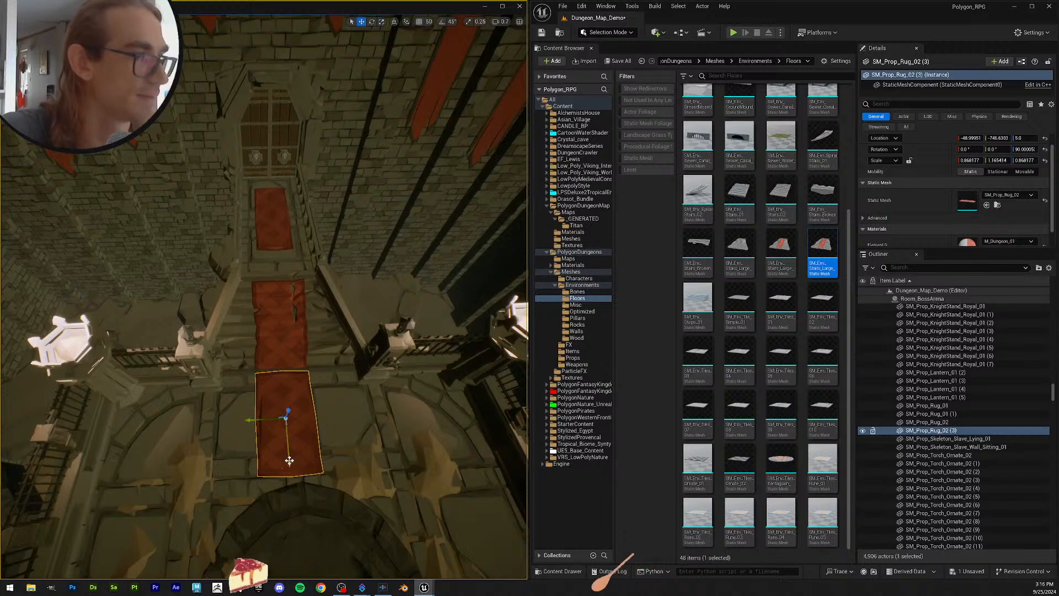
{"action": "left_click_drag", "start_coordinate": [288, 461], "coordinate": [289, 464]}
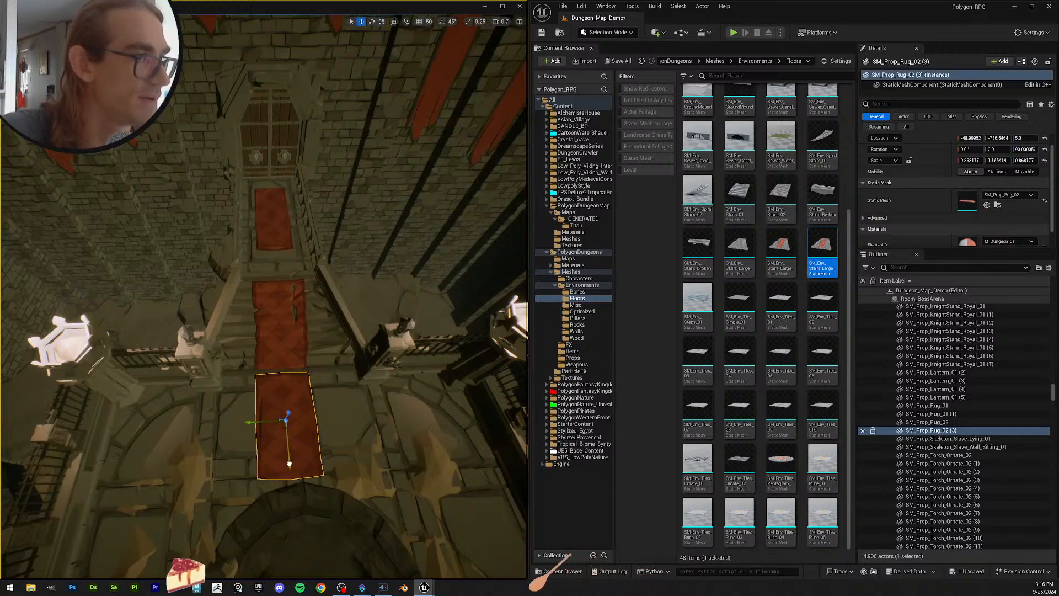
{"action": "key", "text": "Escape"}
Step: Widen the rug on the upper landing in front of the door to a Y scale of about 1.05
{"action": "right_click_drag", "start_coordinate": [289, 464], "coordinate": [133, 463]}
{"action": "key", "text": "w"}
{"action": "scroll", "coordinate": [279, 413], "scroll_direction": "up", "scroll_amount": 5}
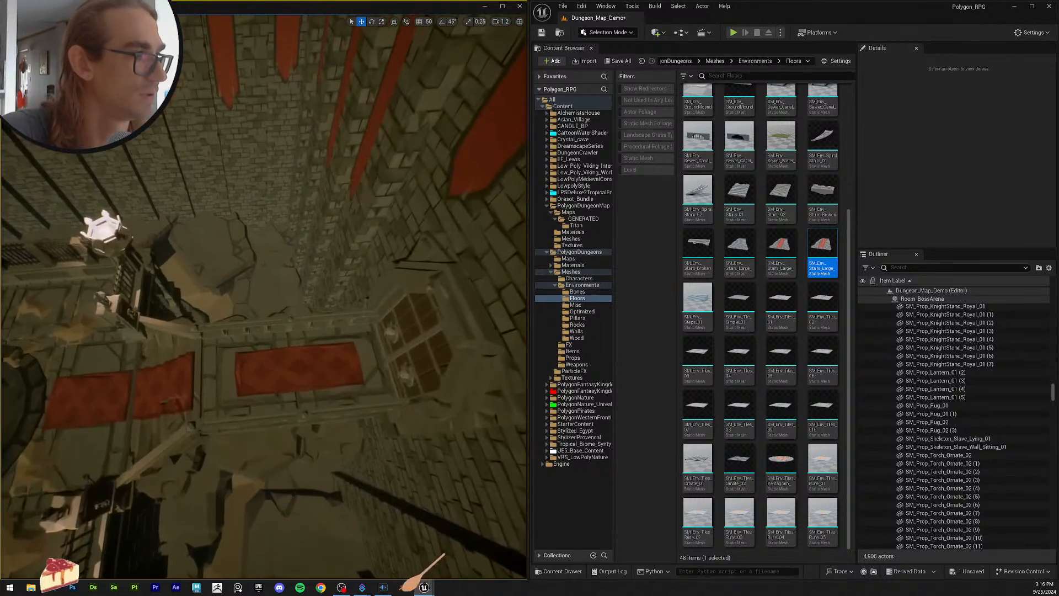
{"action": "key", "text": "w"}
{"action": "right_click_drag", "start_coordinate": [338, 397], "coordinate": [380, 407]}
{"action": "left_click", "coordinate": [328, 325]}
{"action": "key", "text": "r"}
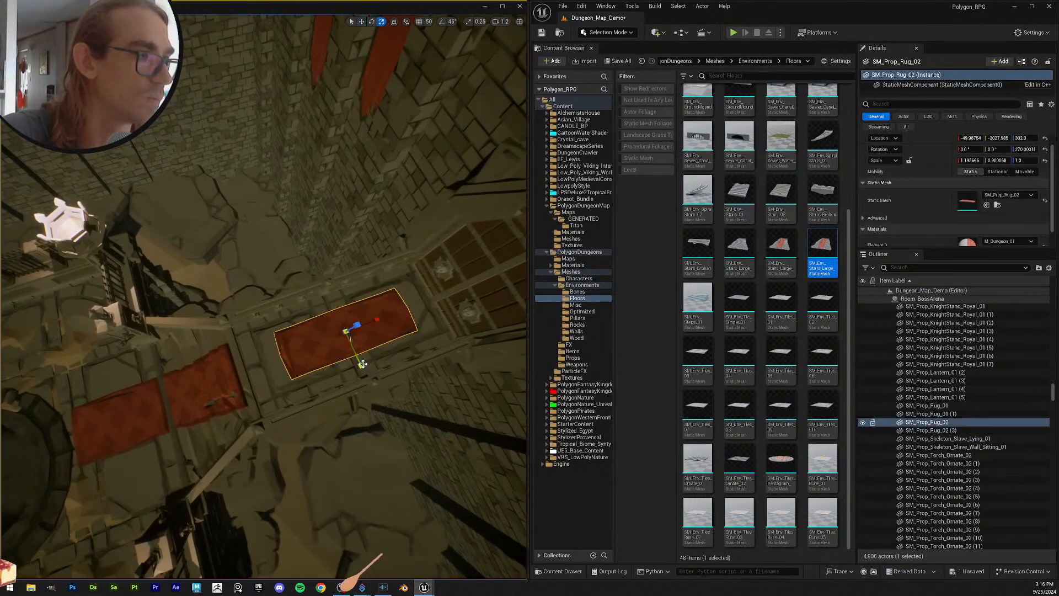
{"action": "left_click_drag", "start_coordinate": [363, 364], "coordinate": [366, 371]}
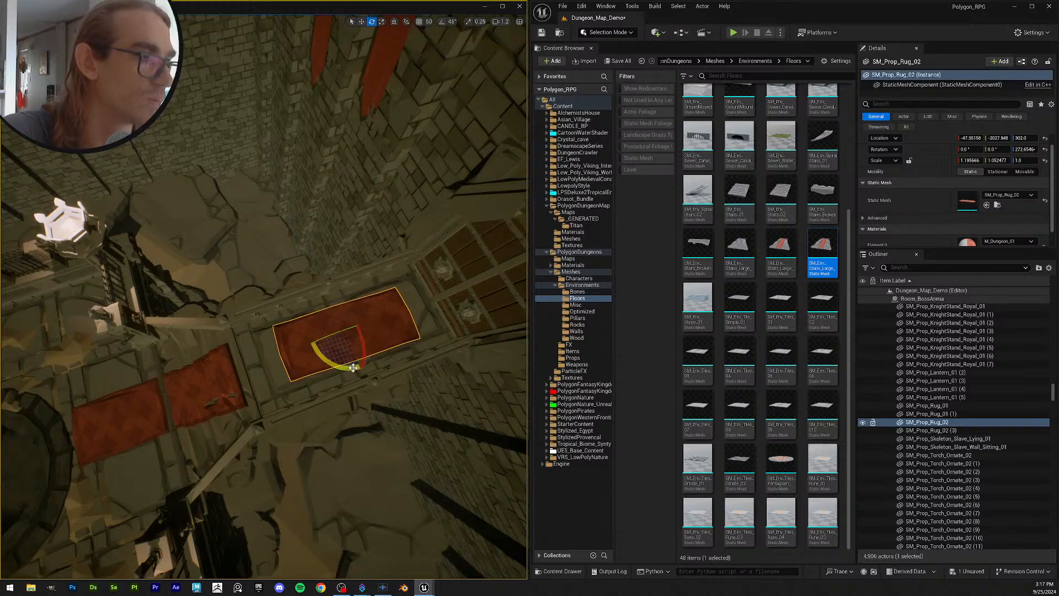
Step: Rotate the upper landing rug slightly, to about 271°, and deselect it
{"action": "key", "text": "Escape"}
{"action": "right_click_drag", "start_coordinate": [353, 331], "coordinate": [298, 340]}
{"action": "left_click", "coordinate": [298, 339]}
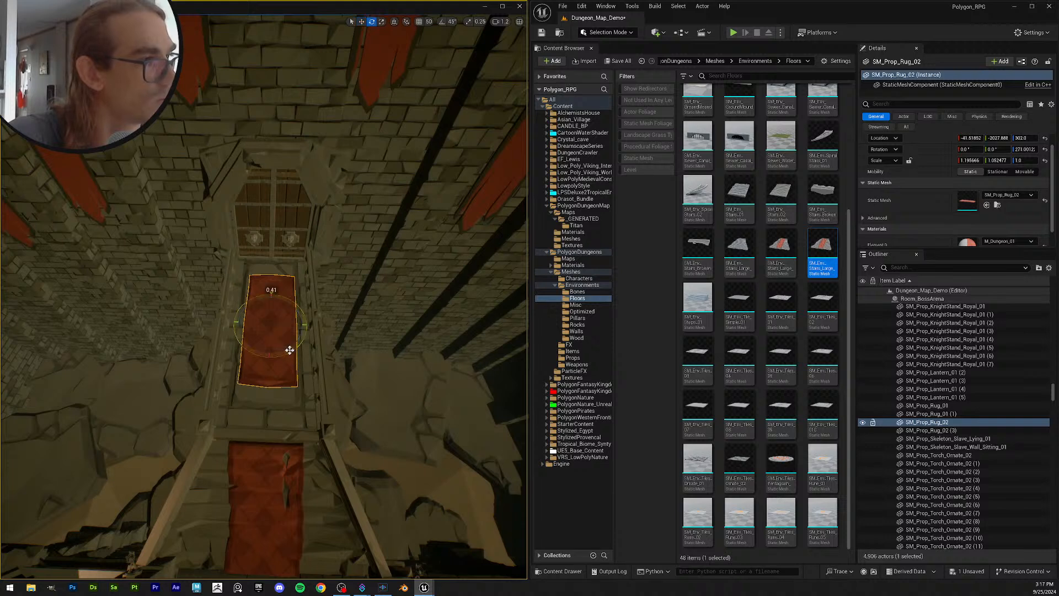
{"action": "key", "text": "Escape"}
Step: Check the carpet run from the pit up to the door and save all modified content
{"action": "mouse_move", "coordinate": [307, 325]}
{"action": "right_mouse_down"}
{"action": "mouse_move", "coordinate": [331, 331]}
{"action": "mouse_move", "coordinate": [309, 331]}
{"action": "right_mouse_up"}
{"action": "right_click_drag", "start_coordinate": [299, 408], "coordinate": [299, 331]}
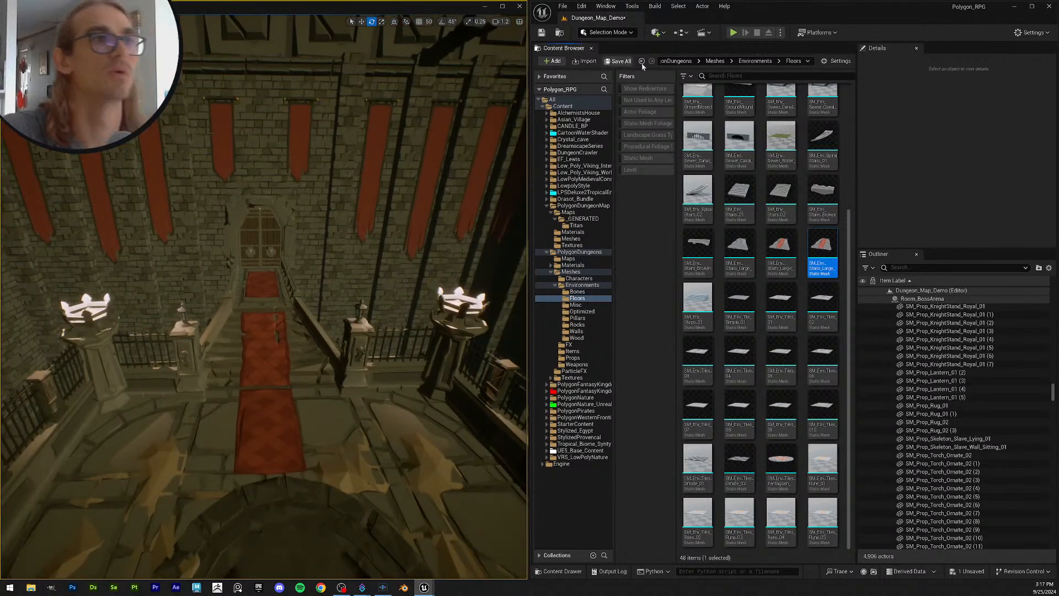
{"action": "left_click", "coordinate": [619, 60]}
{"action": "left_click", "coordinate": [596, 387]}
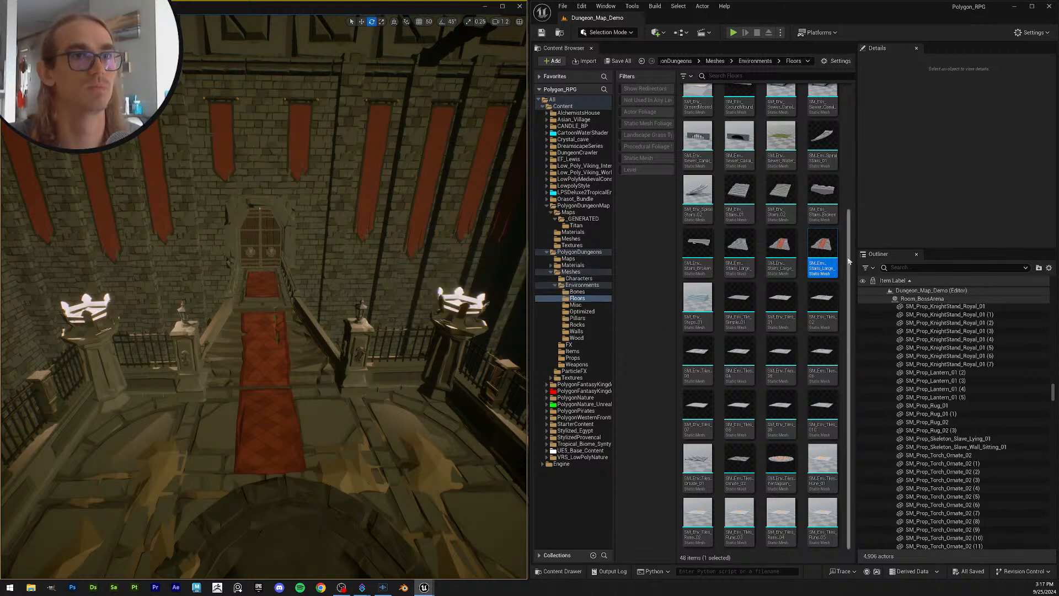
Step: Collapse the PolygonDungeonMap and PolygonDungeons folders in the content tree and open the AlchemistsHouse folder
{"action": "scroll", "coordinate": [849, 105], "scroll_direction": "up", "scroll_amount": 3}
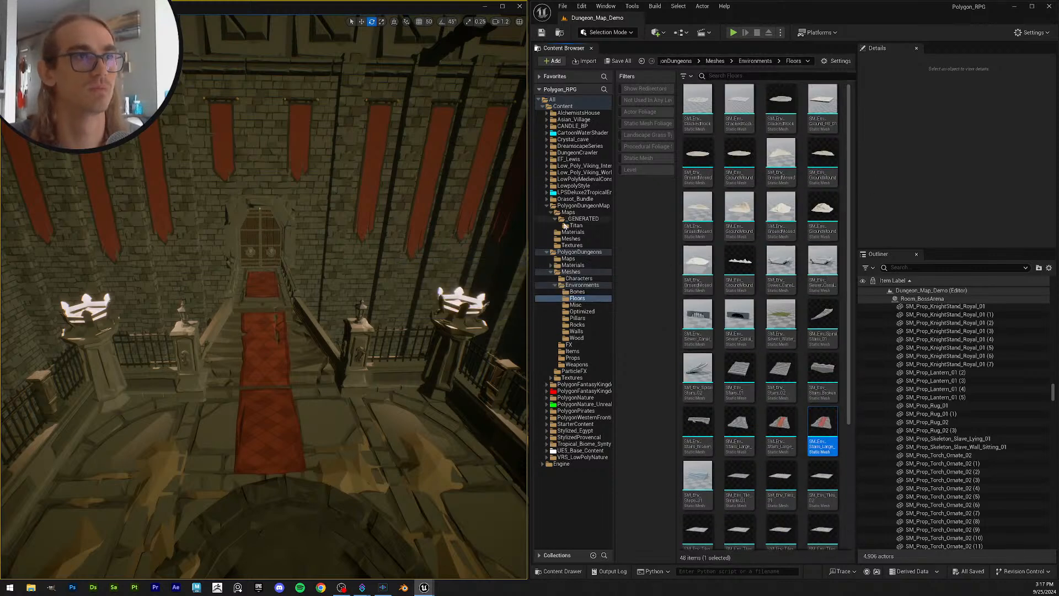
{"action": "left_click", "coordinate": [547, 206]}
{"action": "double_click", "coordinate": [553, 212]}
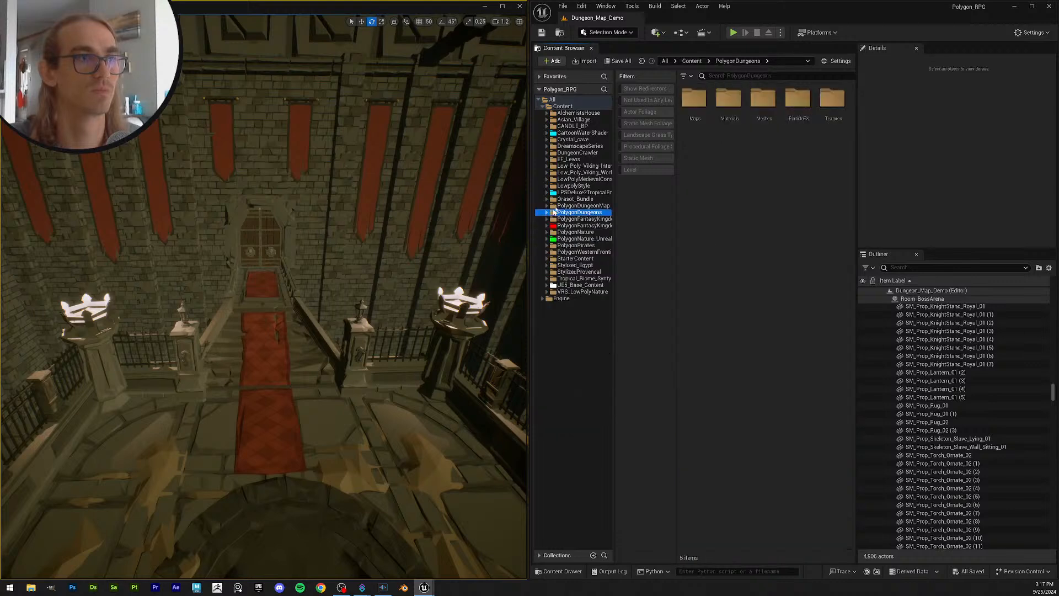
{"action": "left_click", "coordinate": [577, 112]}
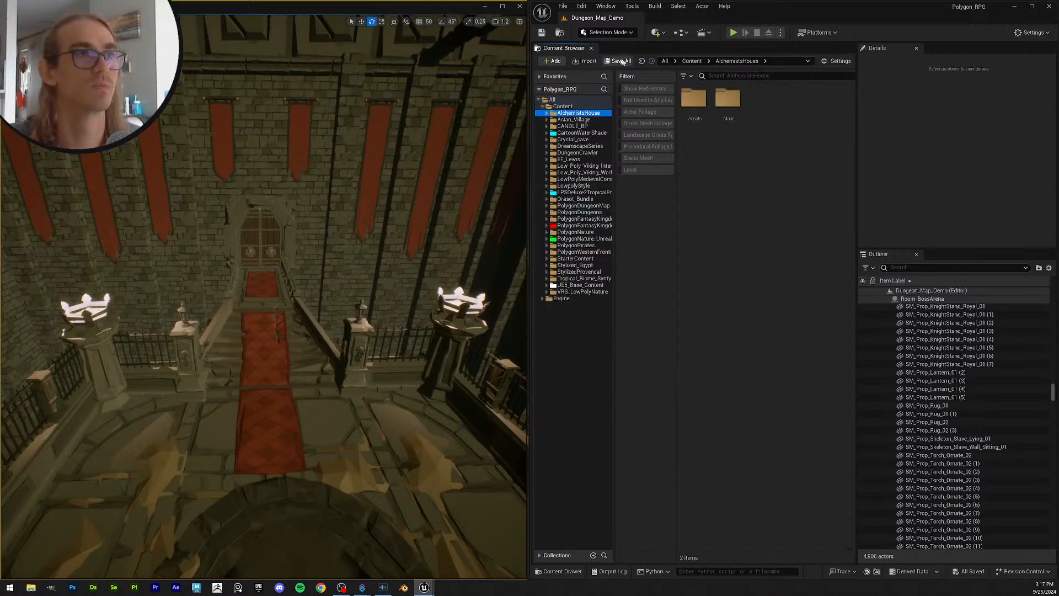
Step: Save the map, look over the library hall with its bookshelves, and save all content again
{"action": "left_click", "coordinate": [544, 35]}
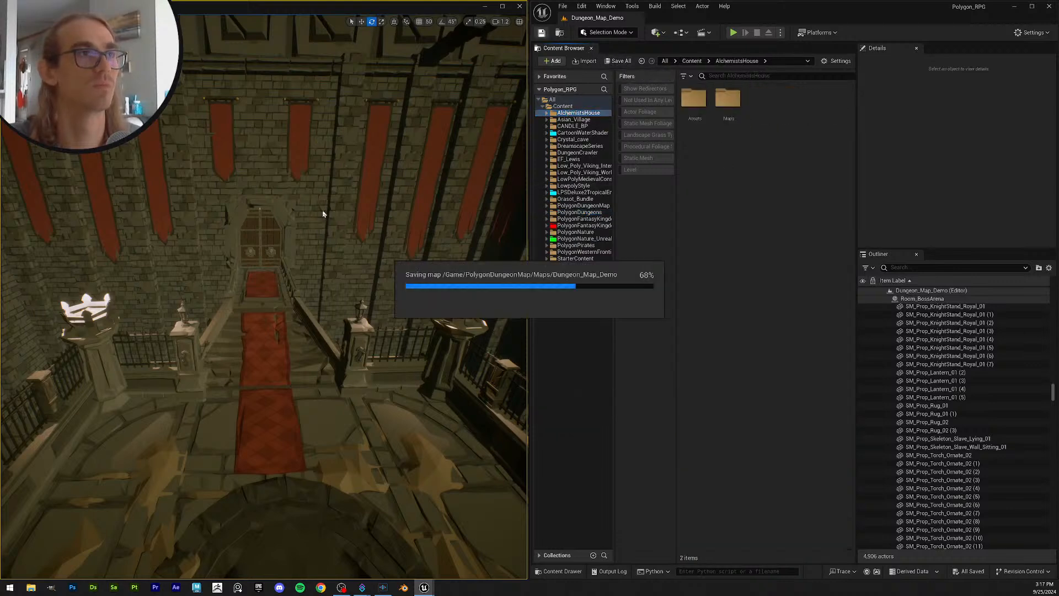
{"action": "mouse_move", "coordinate": [338, 220]}
{"action": "right_mouse_down"}
{"action": "mouse_move", "coordinate": [523, 224]}
{"action": "mouse_move", "coordinate": [510, 265]}
{"action": "mouse_move", "coordinate": [518, 243]}
{"action": "mouse_move", "coordinate": [309, 240]}
{"action": "mouse_move", "coordinate": [329, 236]}
{"action": "right_mouse_up"}
{"action": "scroll", "coordinate": [516, 259], "scroll_direction": "down", "scroll_amount": 3}
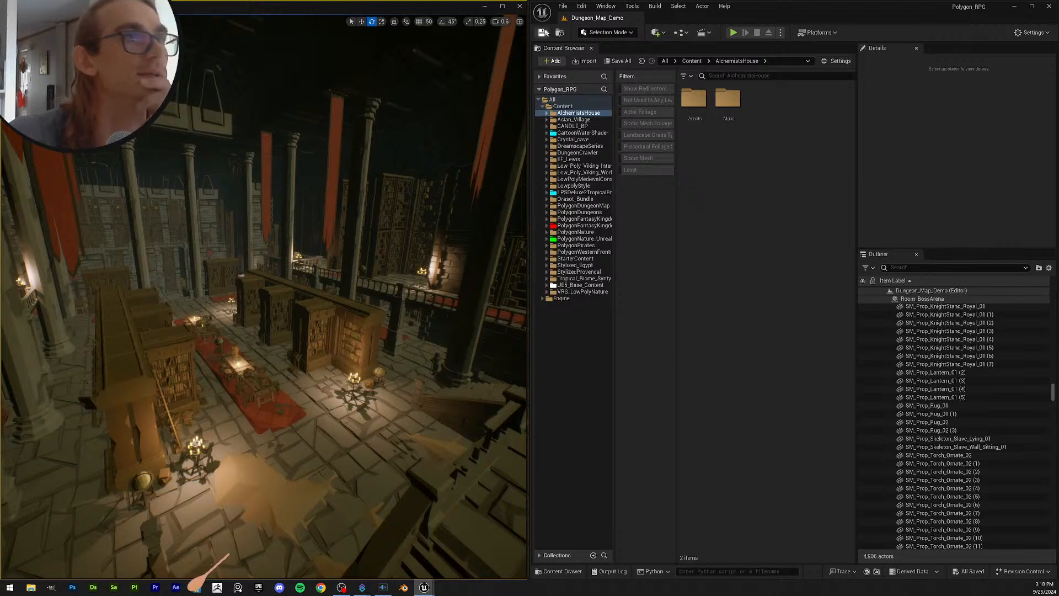
{"action": "left_click", "coordinate": [622, 62]}
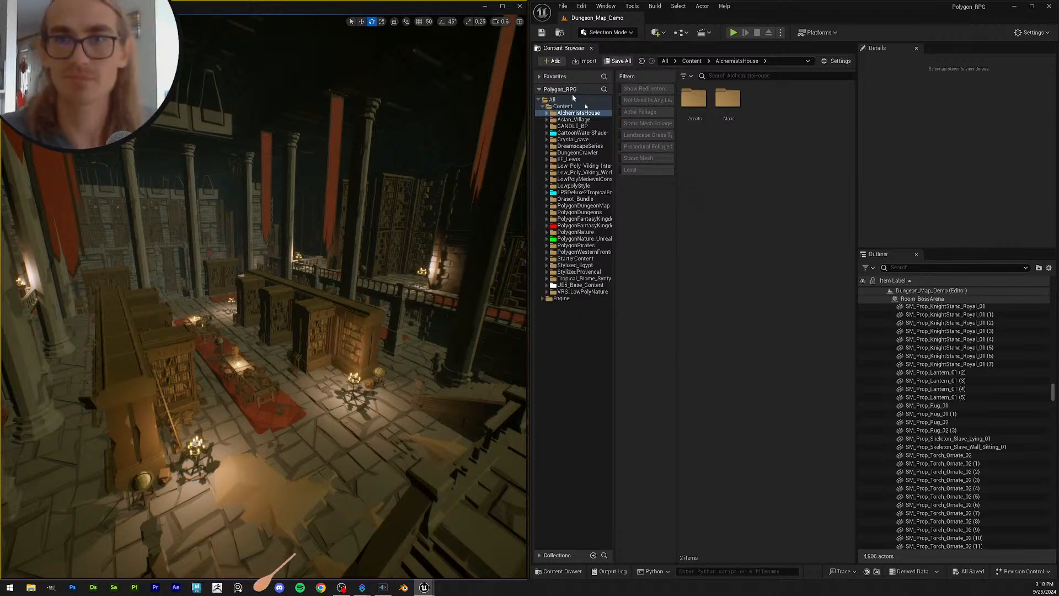